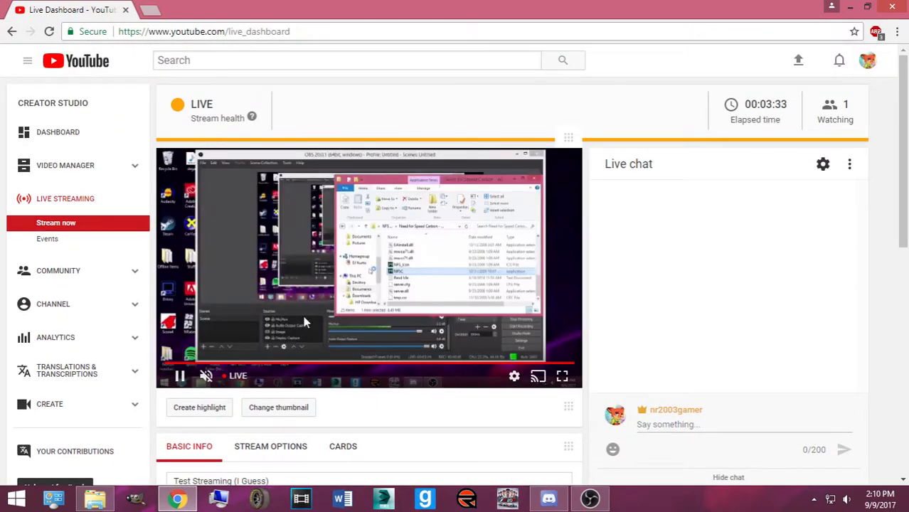
Change the YouTube live stream title to 'Painting' and save it
scroll(302, 307, down, 1)
drag(288, 416, 125, 411)
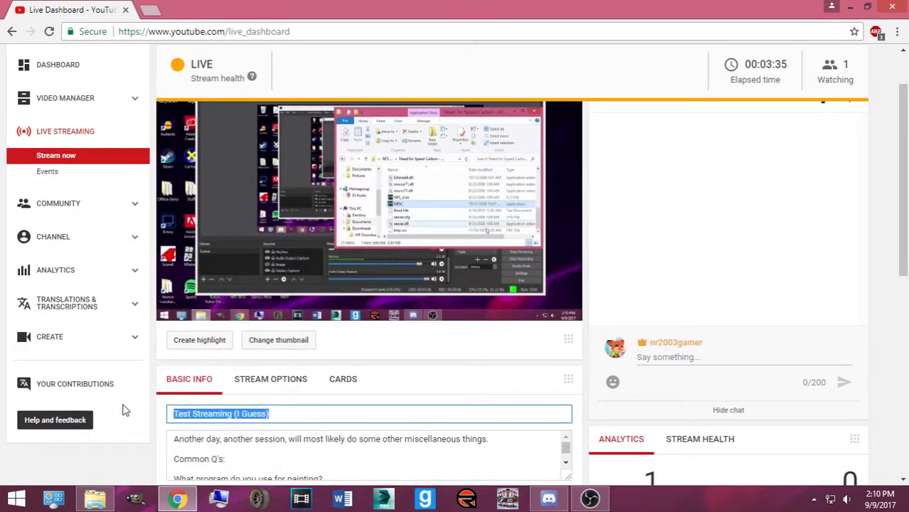
text(Painting)
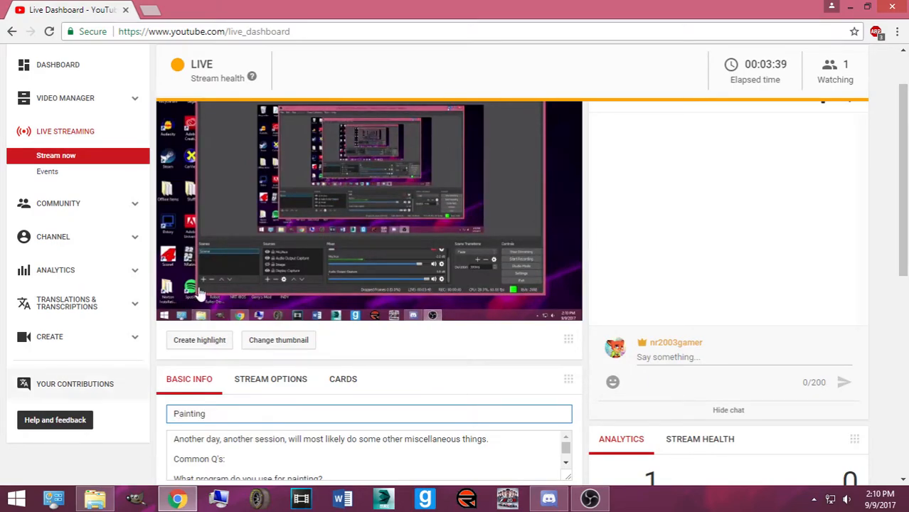
click(347, 340)
scroll(349, 352, down, 1)
scroll(355, 341, down, 7)
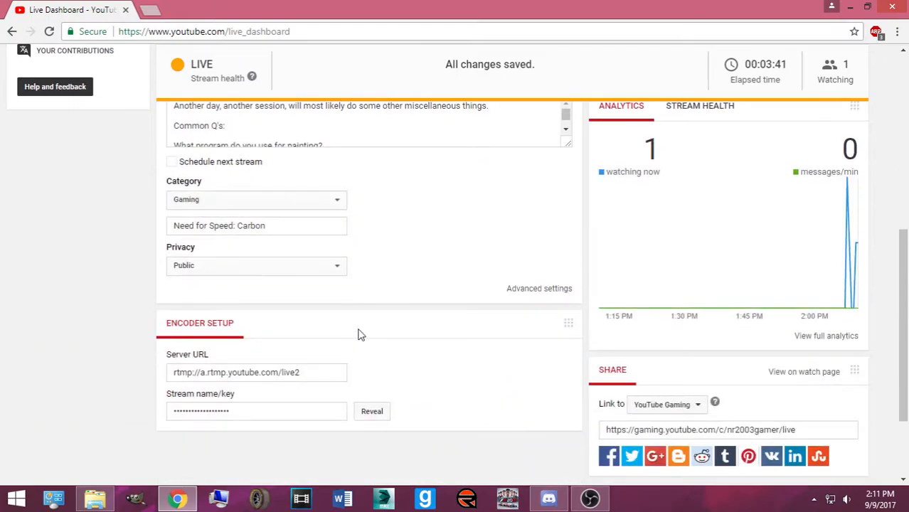
scroll(370, 313, up, 8)
scroll(356, 298, up, 1)
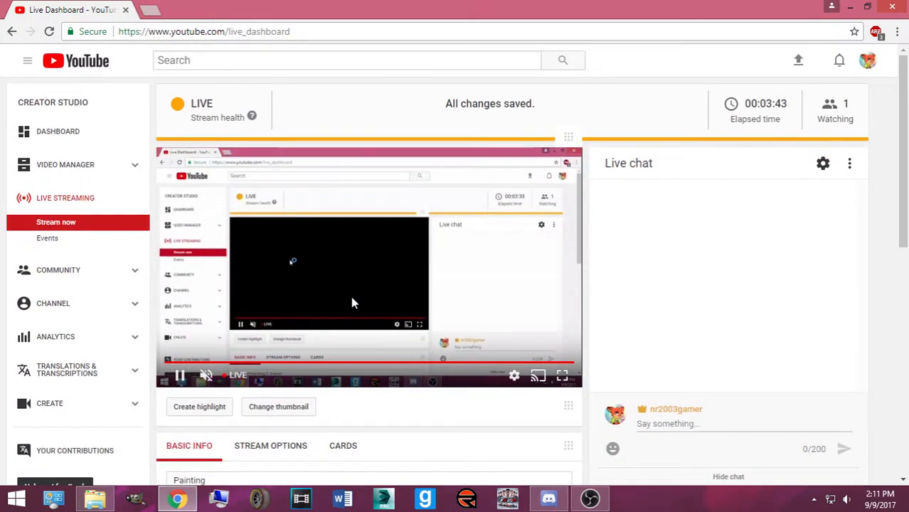
scroll(256, 385, down, 1)
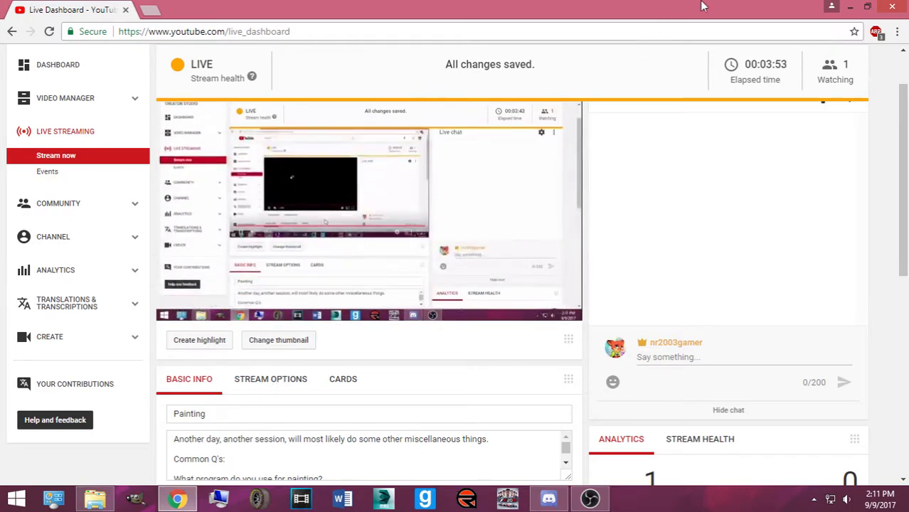
Open a new Chrome tab, launch GIMP, and bring Discord to the front
click(156, 9)
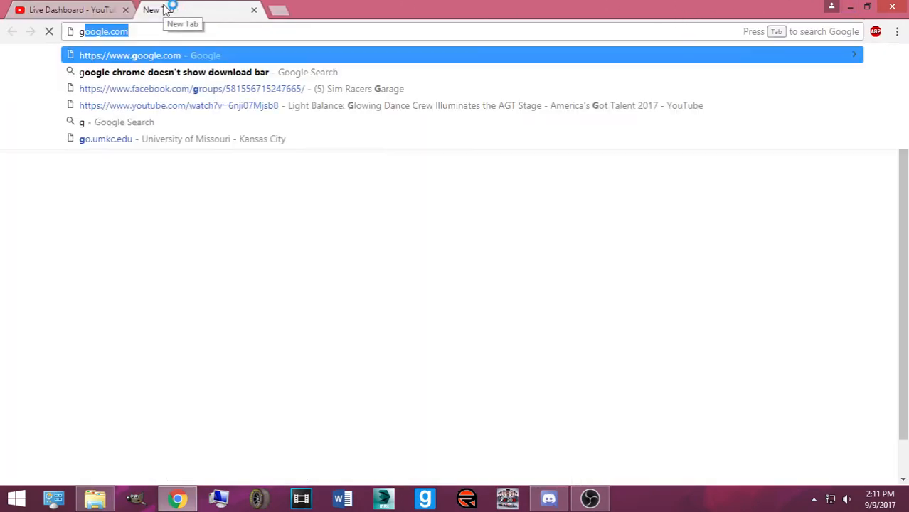
click(135, 503)
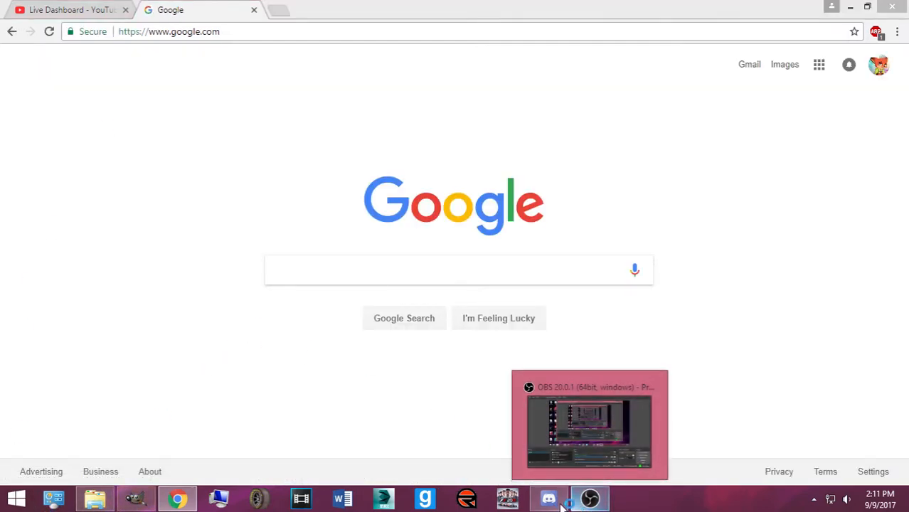
click(559, 502)
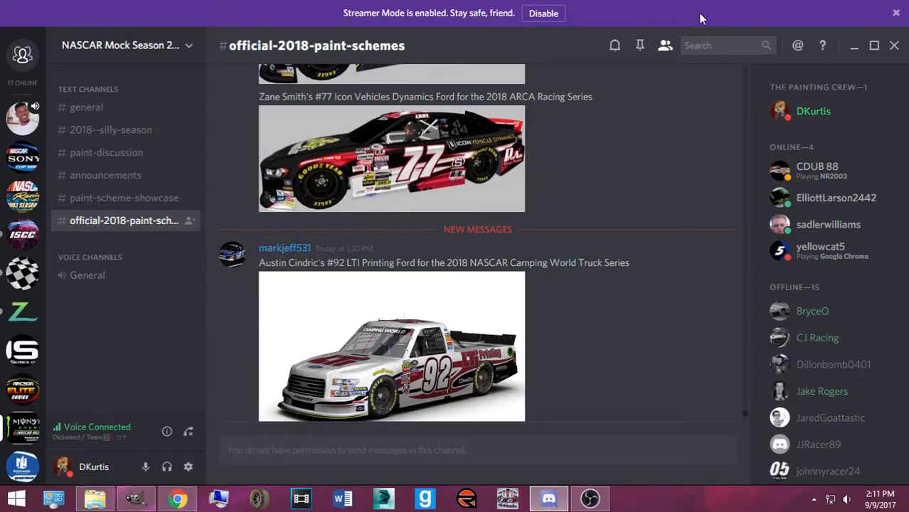
Dismiss the streamer mode notice and browse the Sony Cup Series and Team servers, including the hardees national series chat
click(897, 12)
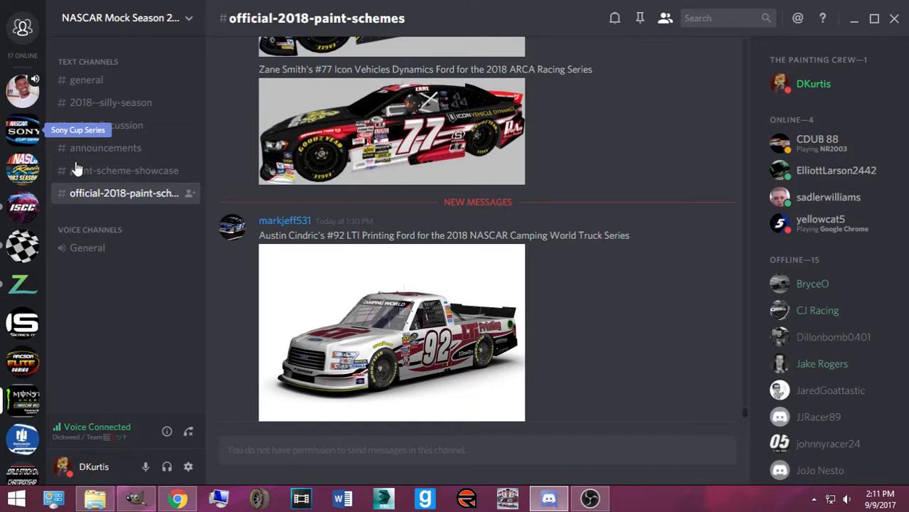
click(16, 134)
click(32, 104)
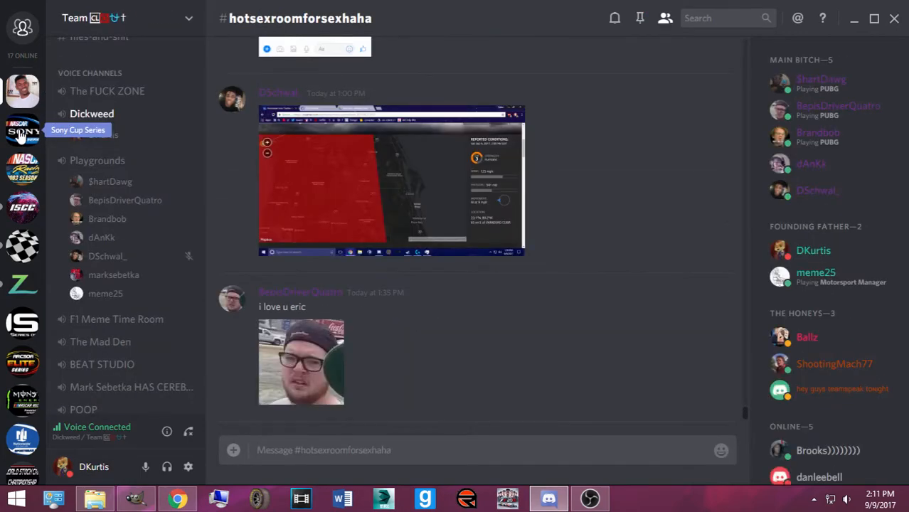
click(21, 137)
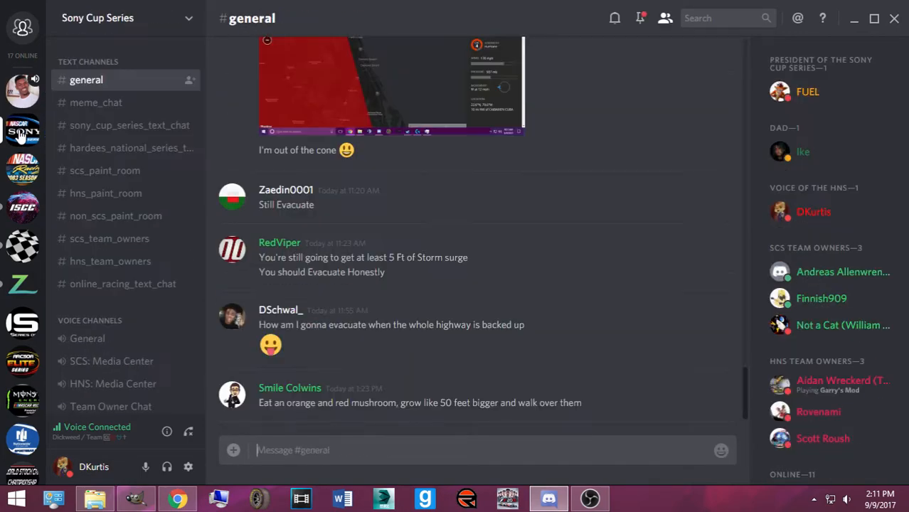
click(74, 146)
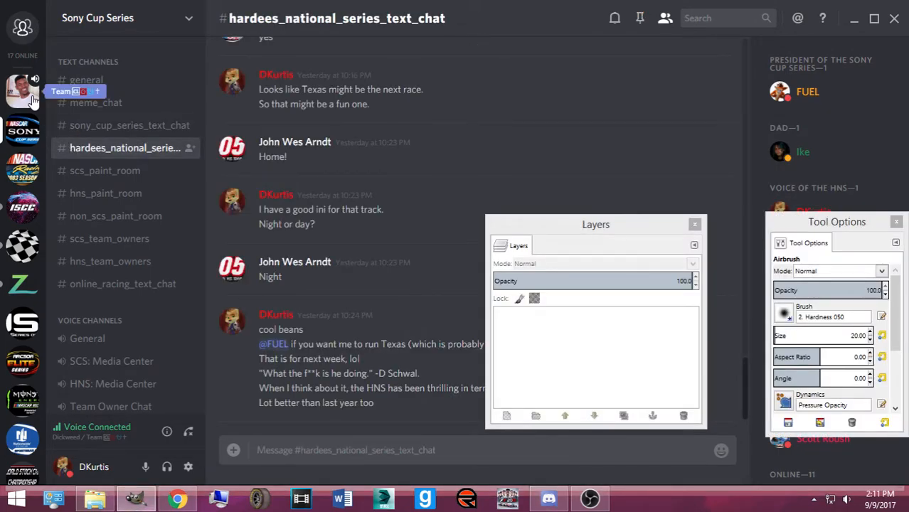
click(33, 99)
Check the Victory Lane server and another racing server, then minimize Discord
click(188, 432)
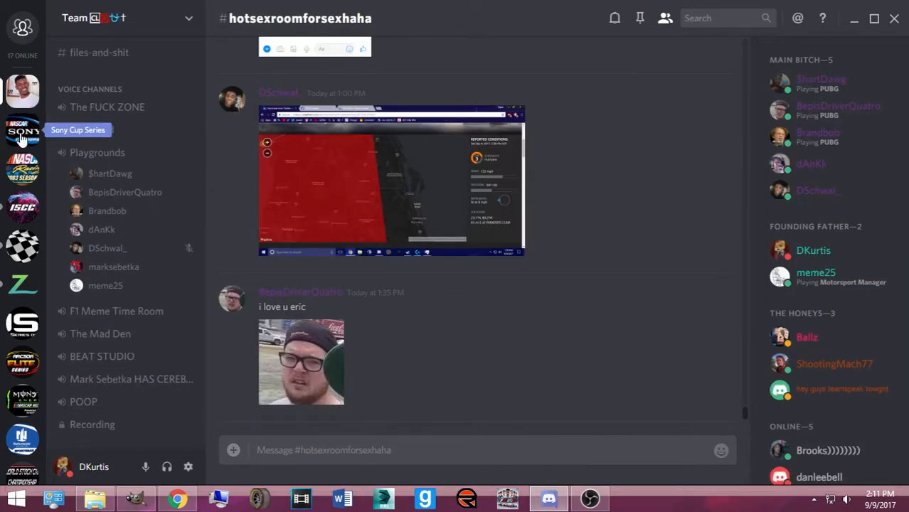
click(22, 137)
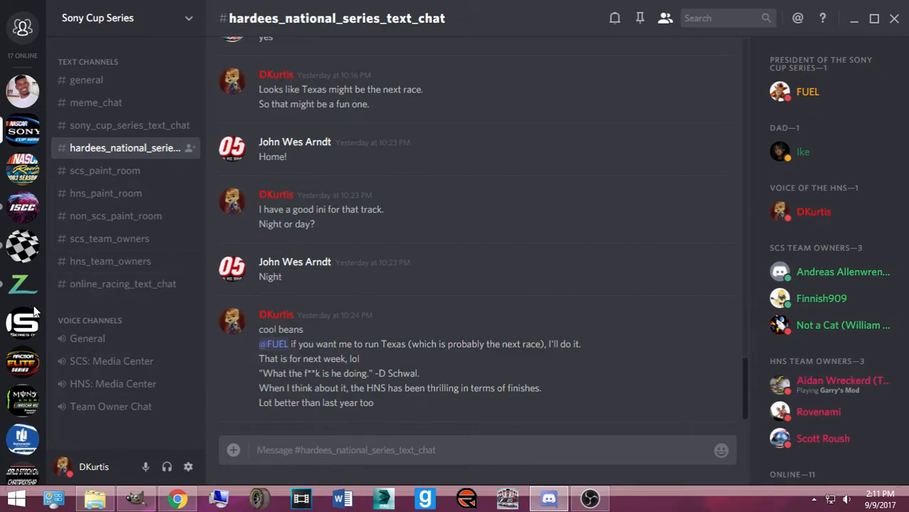
click(23, 246)
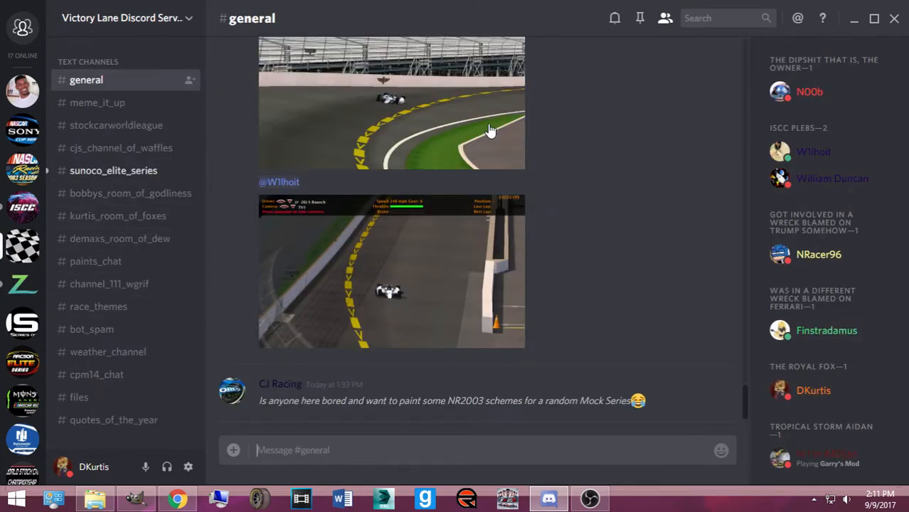
click(14, 174)
click(855, 21)
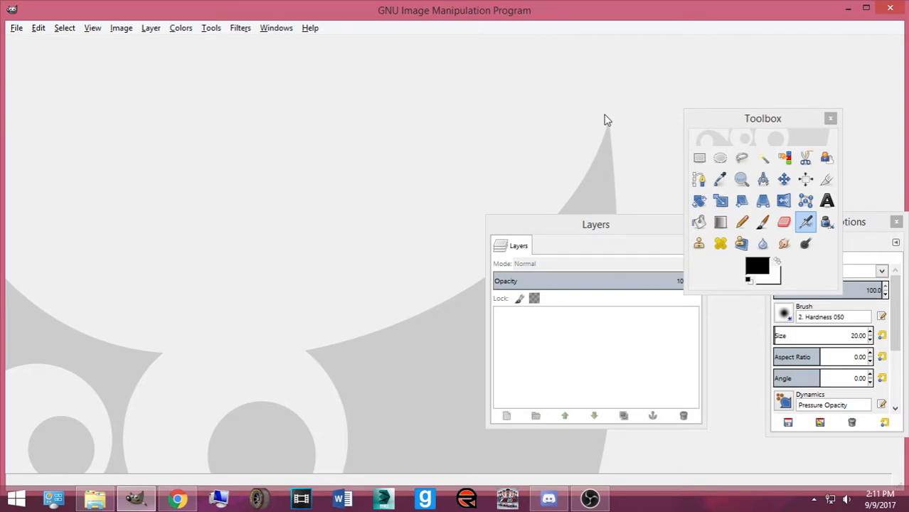
Open Chase grid.png from the recent files and minimize the second image window
click(15, 29)
mouse_move(41, 118)
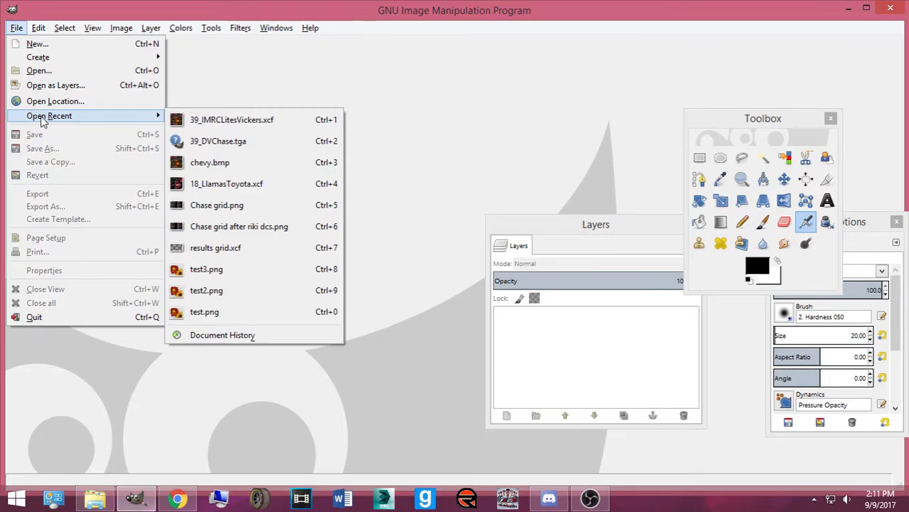
click(281, 207)
key(ctrl+2)
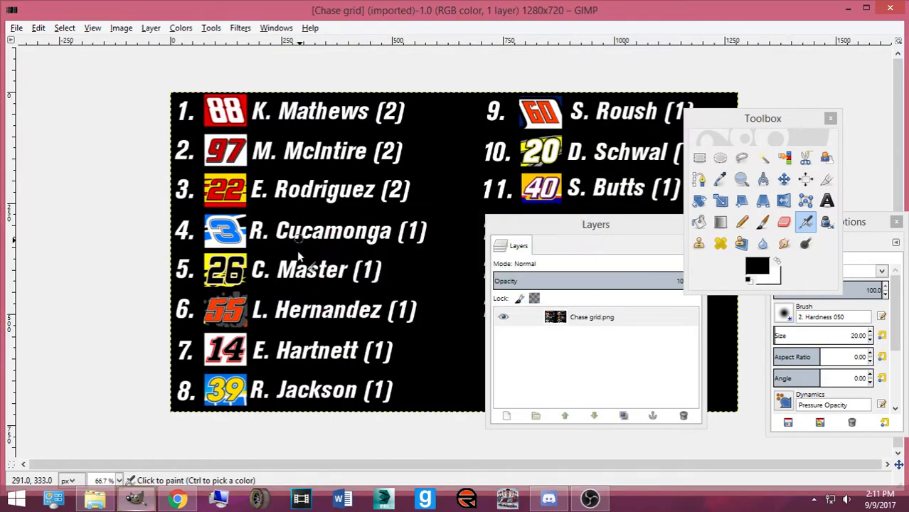
click(557, 26)
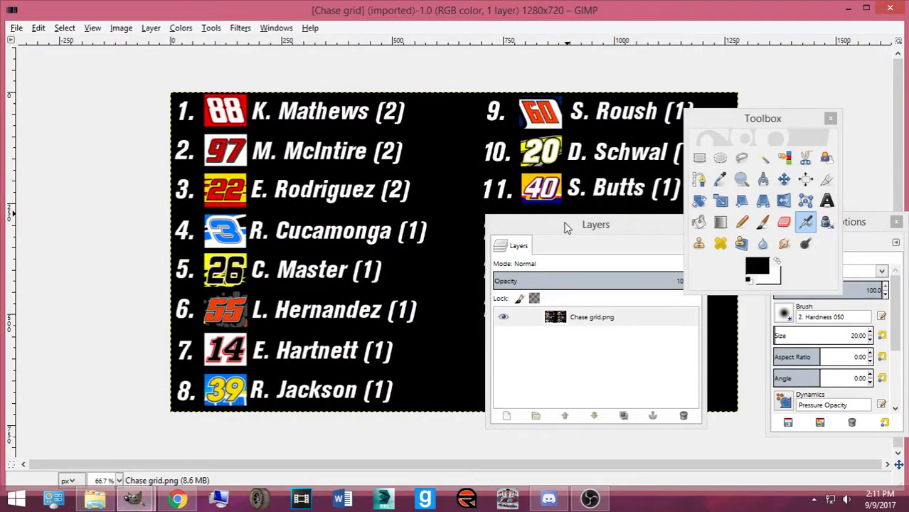
Move the Layers panel and Toolbox off the image, select the Move tool, and bring up Open Image
drag(595, 224, 89, 173)
click(784, 179)
drag(783, 118, 882, 119)
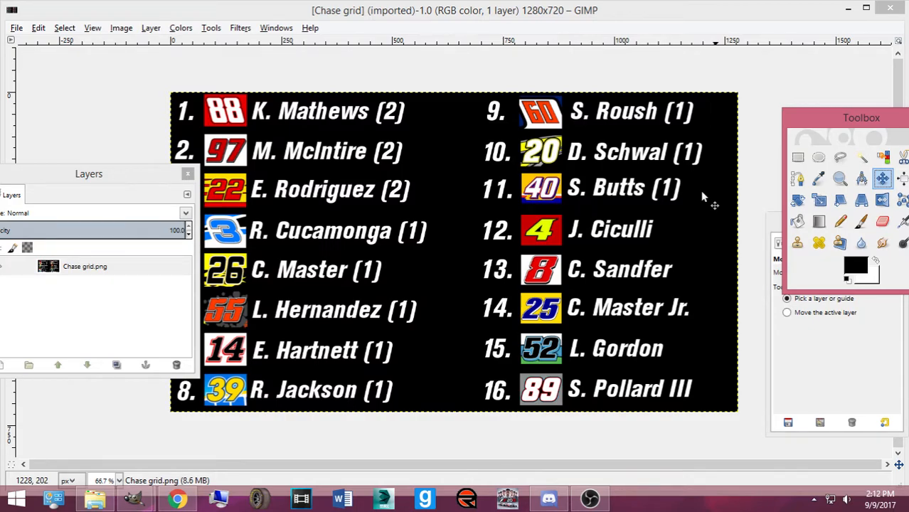
key(ctrl+o)
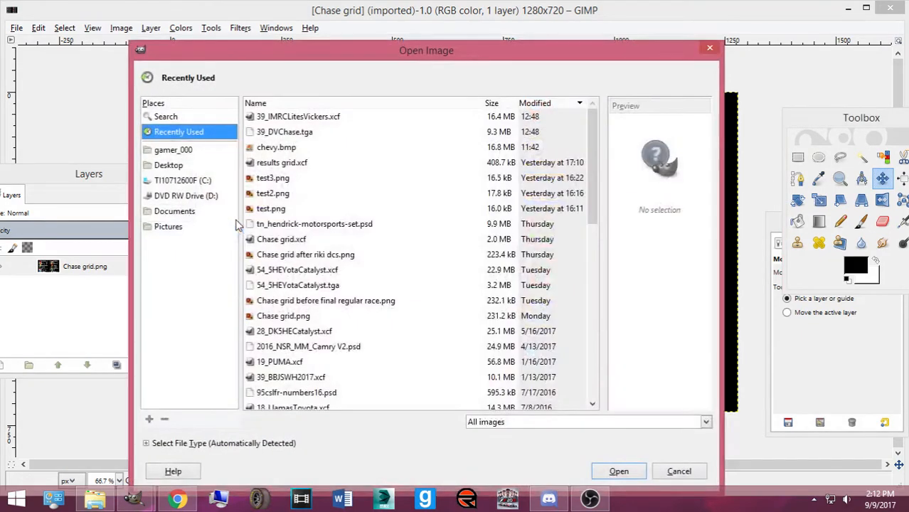
Navigate the Open Image dialog to Pictures > Numbers, Logos, Templates
click(170, 227)
scroll(342, 316, down, 10)
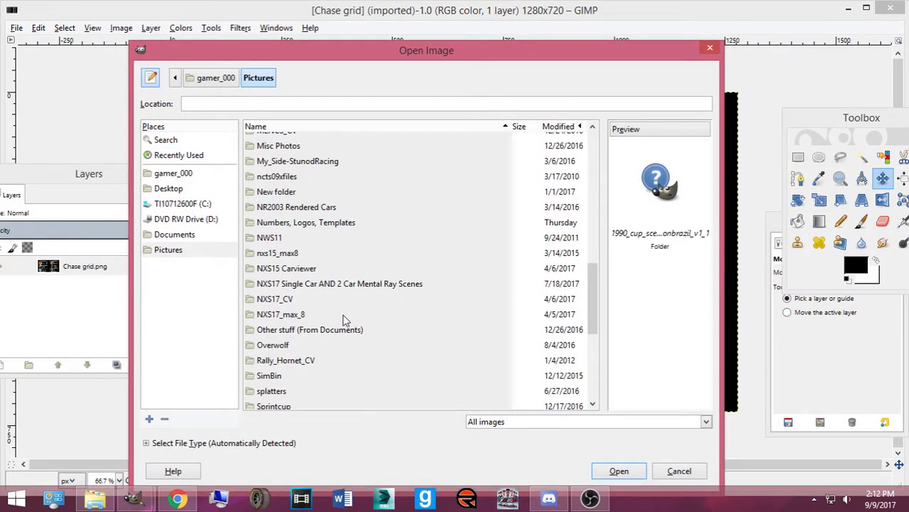
double_click(318, 220)
scroll(375, 311, down, 15)
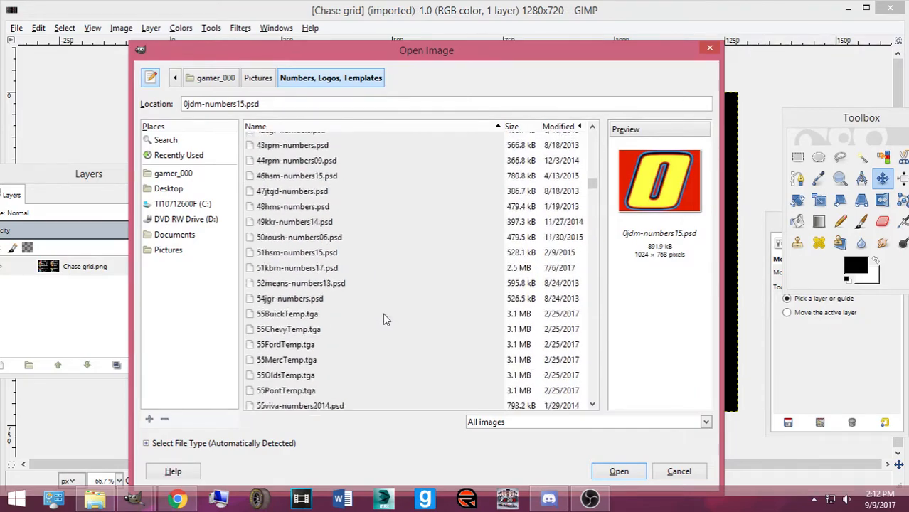
scroll(375, 310, down, 5)
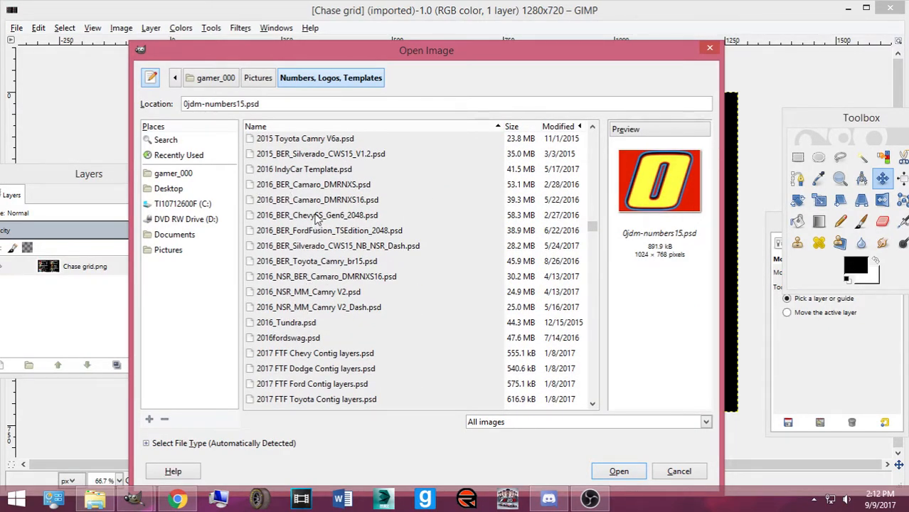
Open the 2016_BER Chevy SS, Toyota Camry and Ford Fusion templates together, then hide the Chevy SS window
click(318, 216)
scroll(340, 300, down, 2)
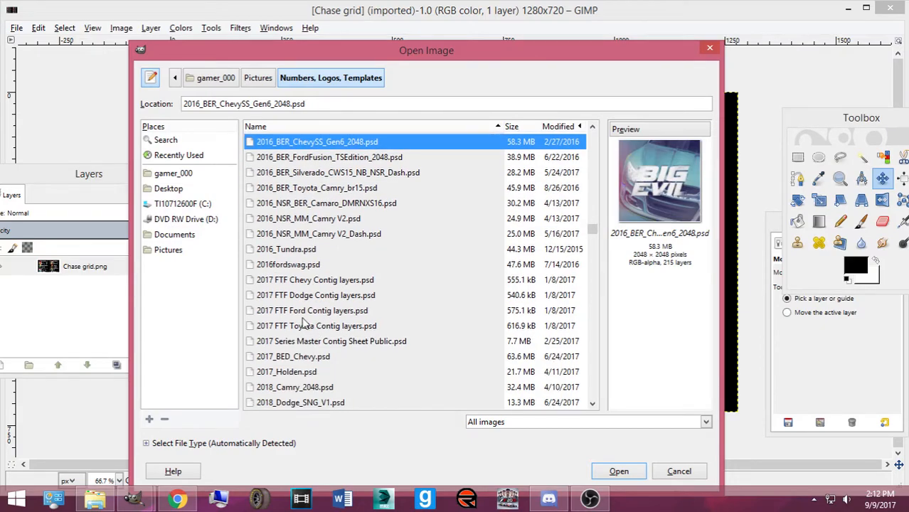
scroll(304, 313, up, 1)
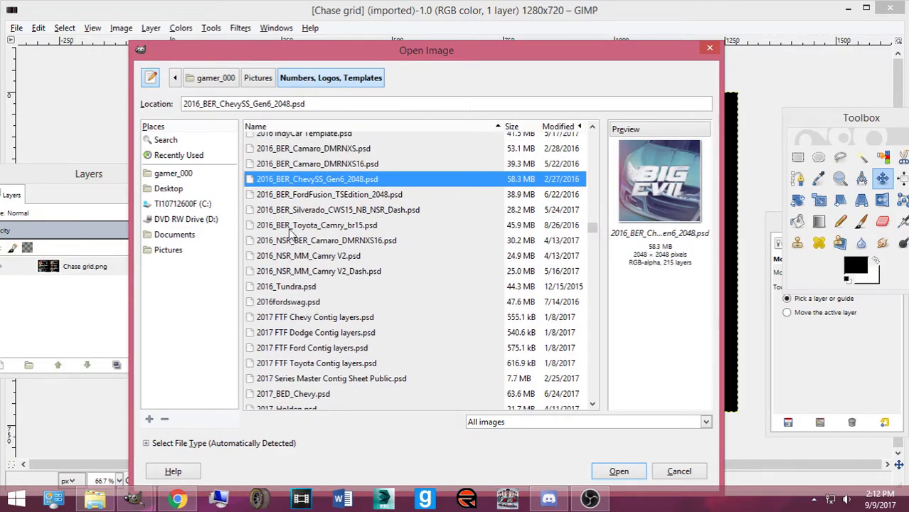
click(289, 229)
click(299, 183)
ctrl+click(313, 225)
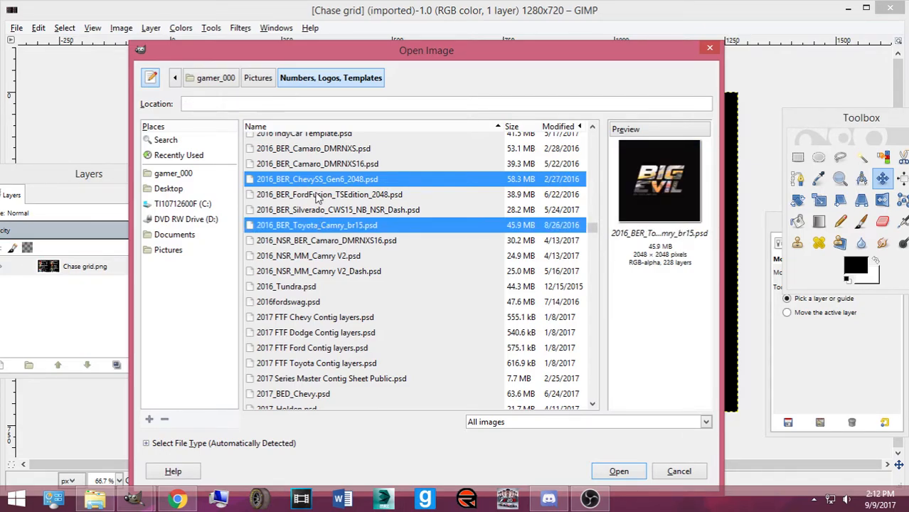
ctrl+click(318, 197)
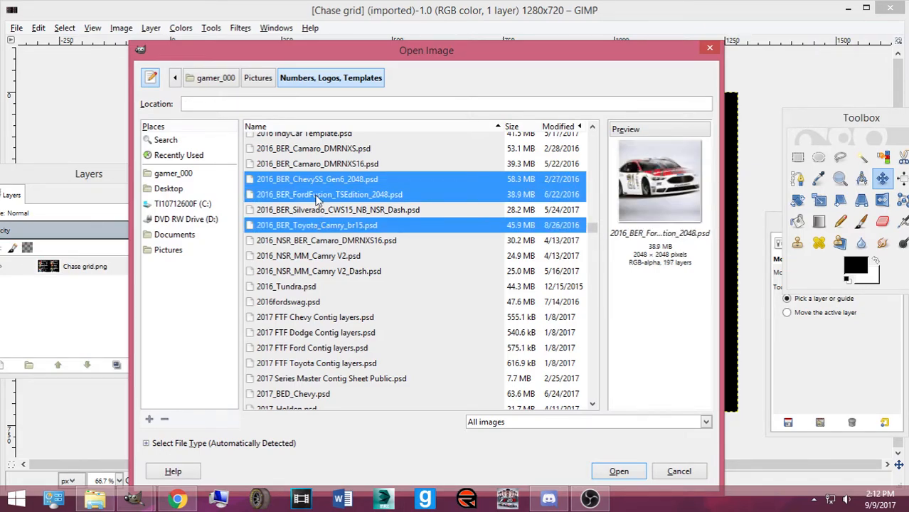
scroll(320, 217, up, 1)
click(619, 471)
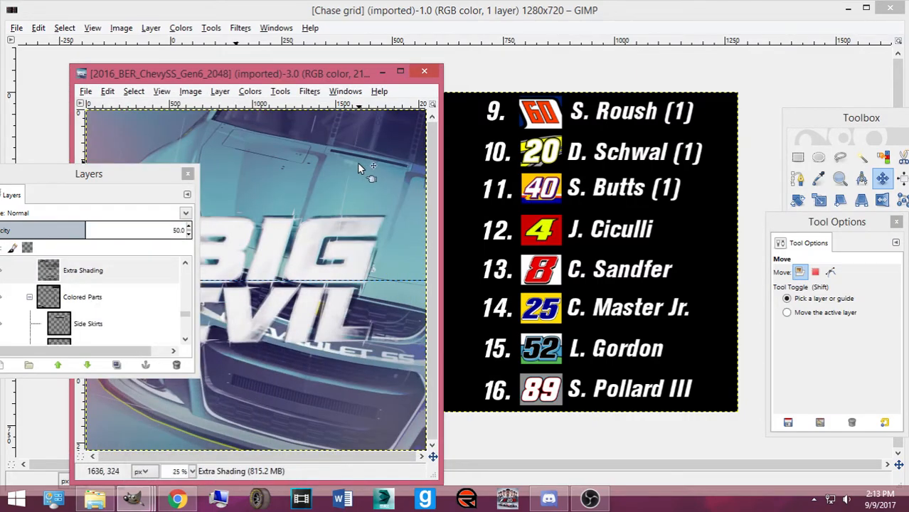
click(382, 72)
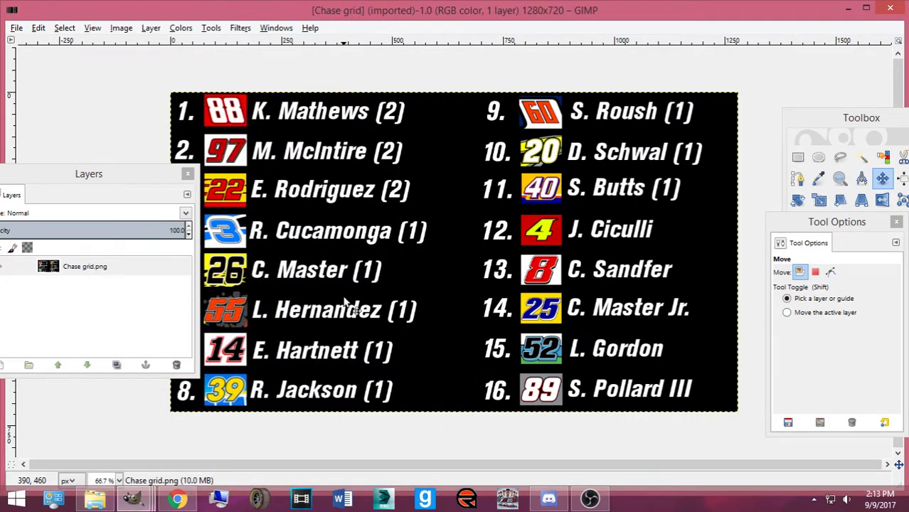
Navigate a new Open Image dialog to Pictures > Numbers, Logos, Templates
key(ctrl+o)
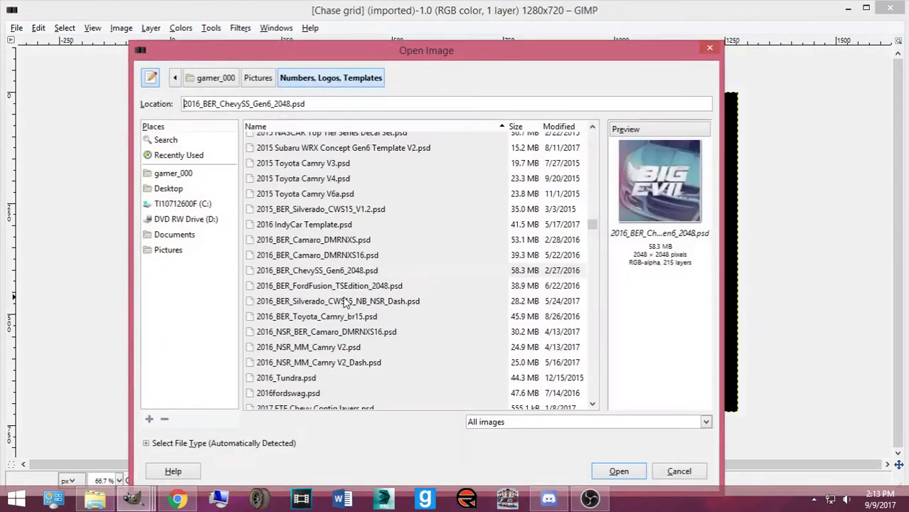
click(186, 251)
scroll(310, 254, down, 10)
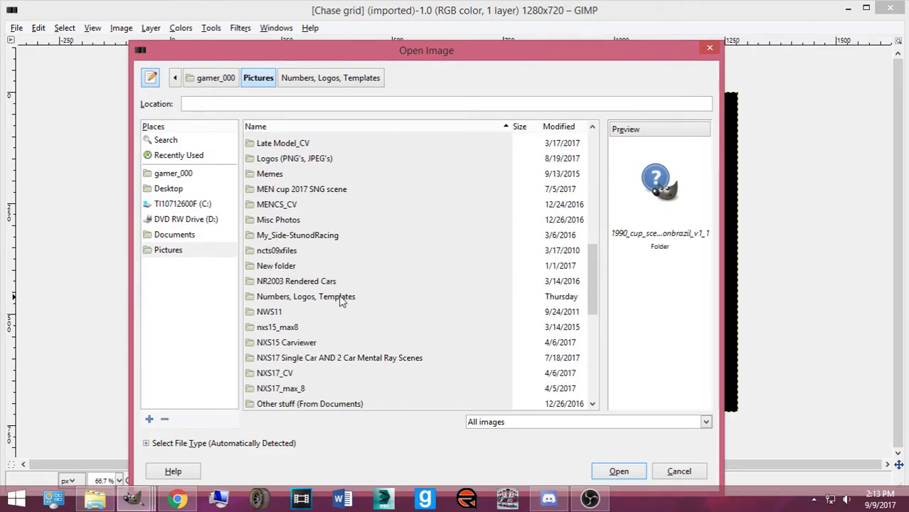
double_click(341, 301)
scroll(339, 258, down, 15)
scroll(335, 258, down, 15)
scroll(336, 241, up, 3)
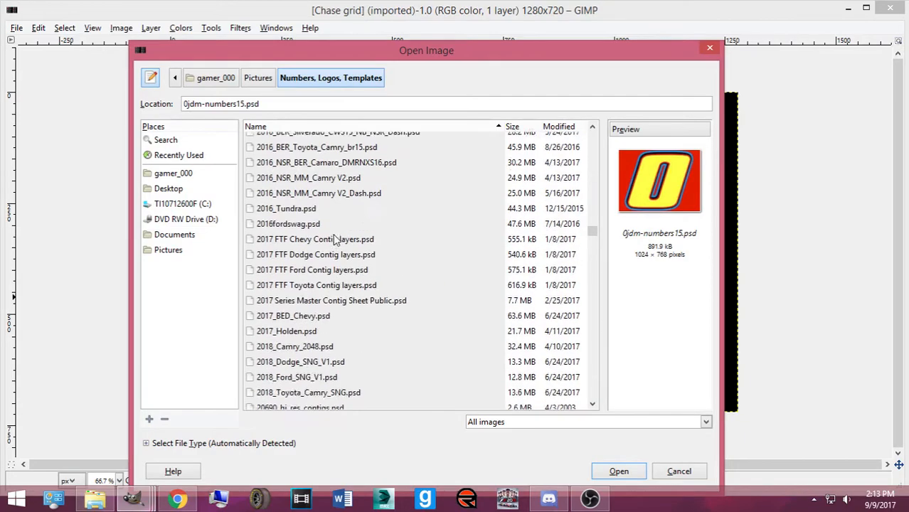
scroll(334, 240, up, 1)
scroll(327, 256, up, 2)
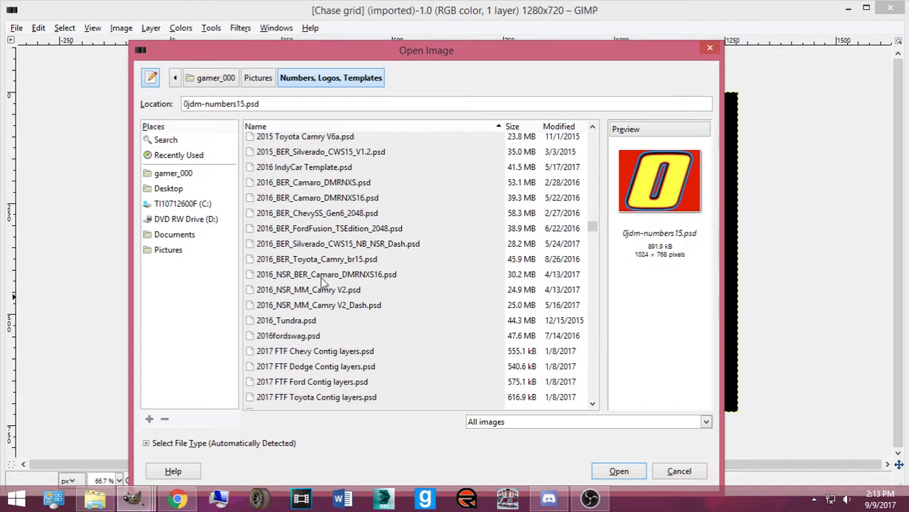
Preview the 2016_BER_Camaro_DMRNXS16, 2015 Camry and 2015 Camaro templates
click(320, 199)
scroll(326, 217, up, 1)
scroll(323, 210, down, 1)
scroll(324, 206, up, 3)
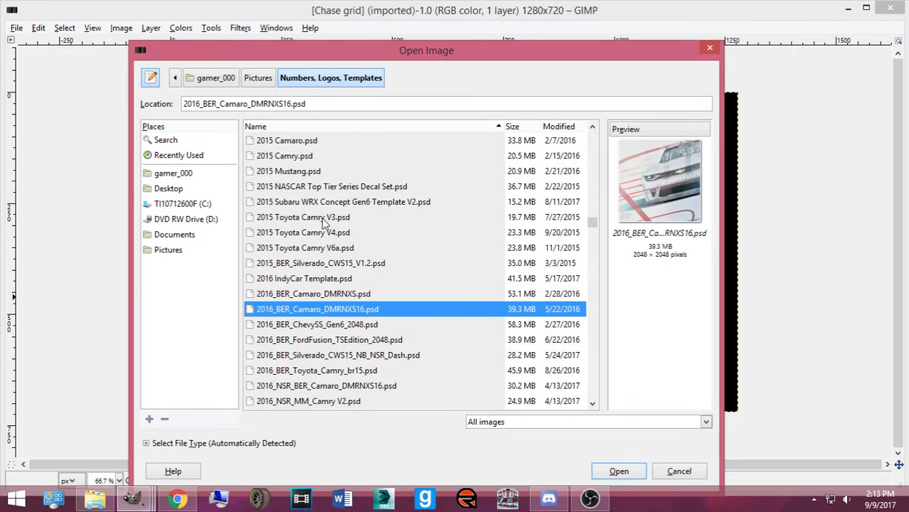
scroll(324, 224, up, 3)
click(301, 297)
click(298, 290)
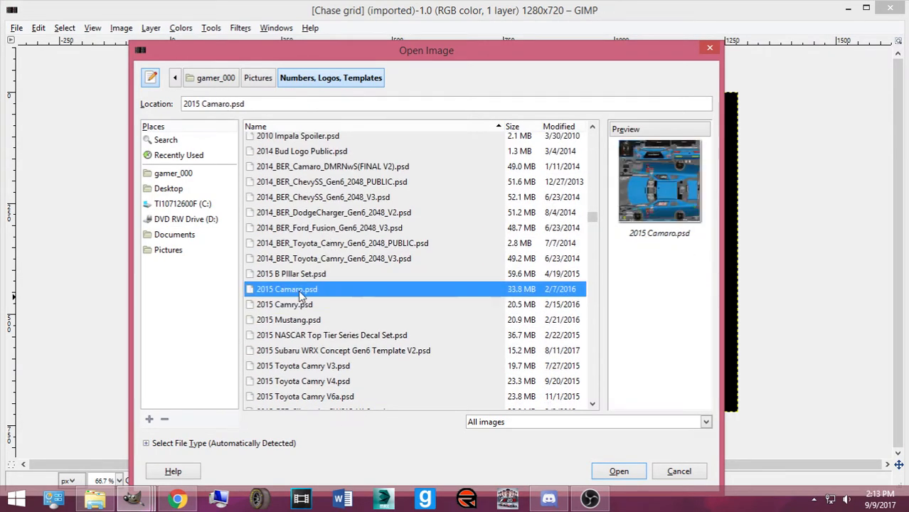
scroll(320, 264, down, 10)
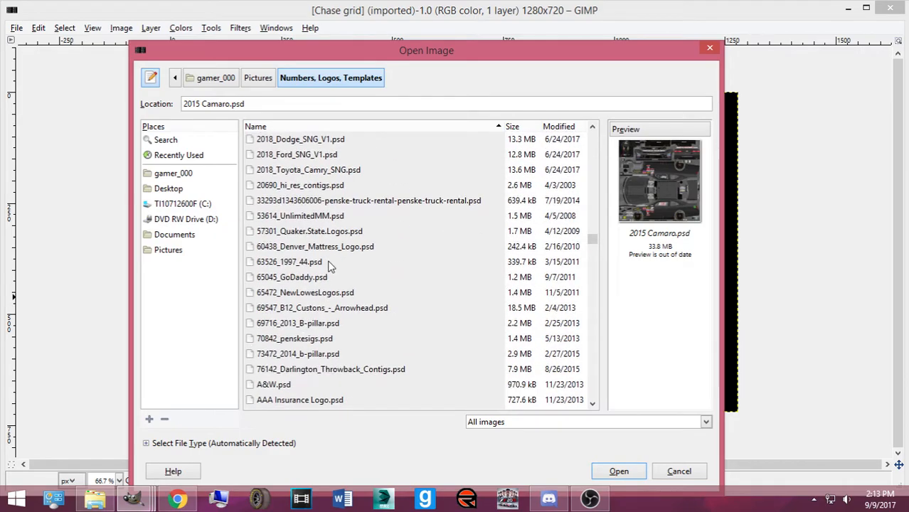
scroll(329, 265, down, 20)
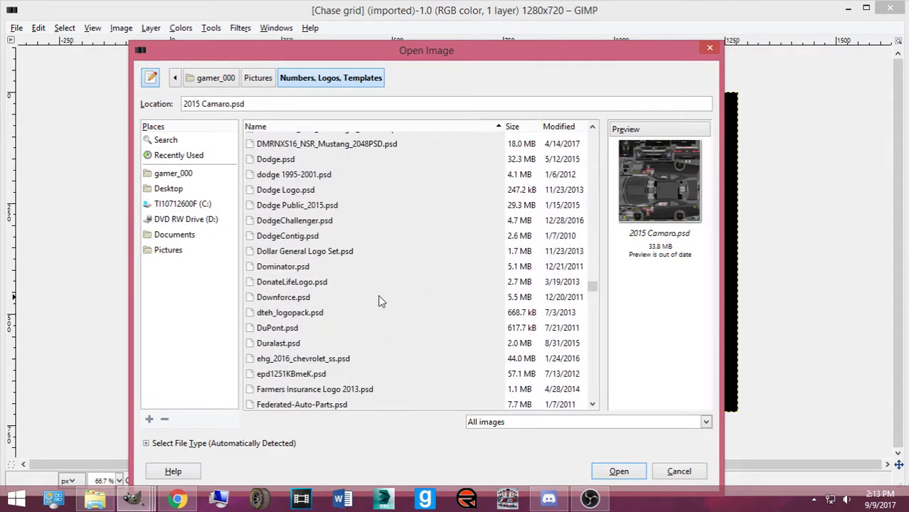
scroll(389, 300, down, 20)
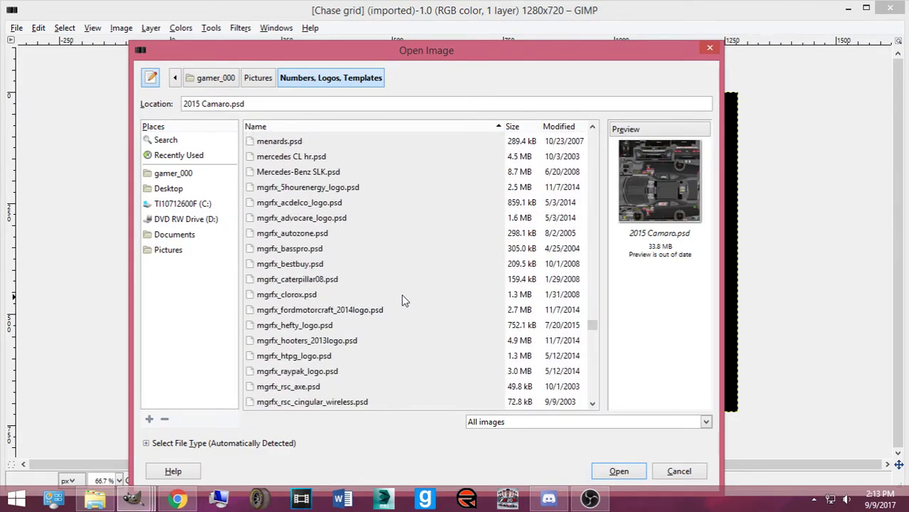
scroll(401, 307, down, 15)
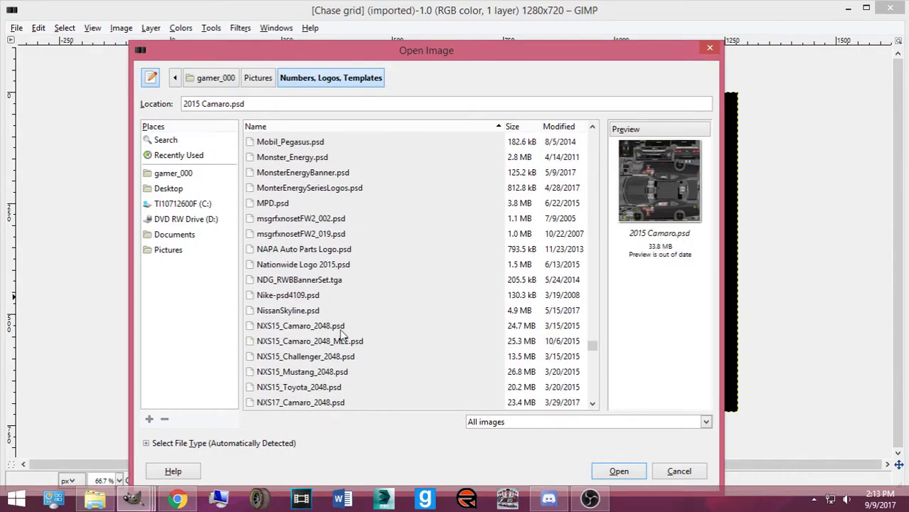
Open the NXS15 Camaro, Challenger, Mustang and Toyota 2048 templates together
click(313, 305)
click(306, 290)
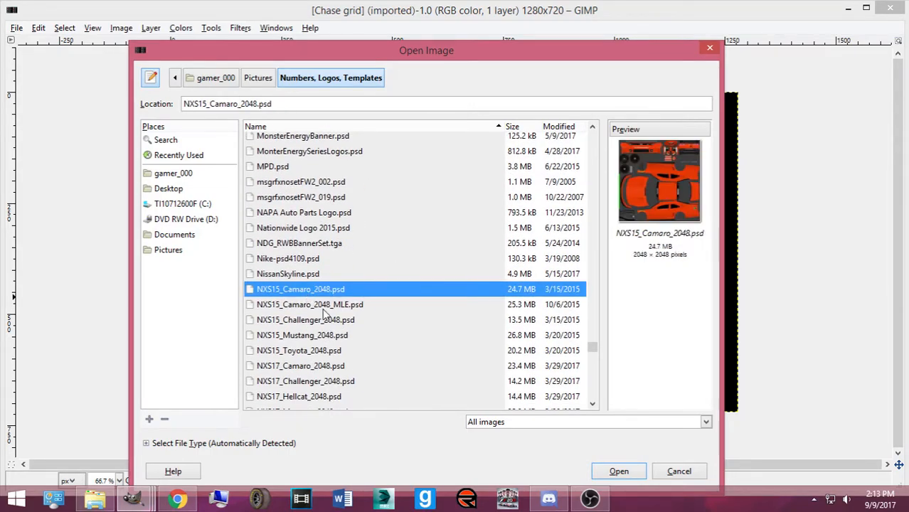
click(318, 321)
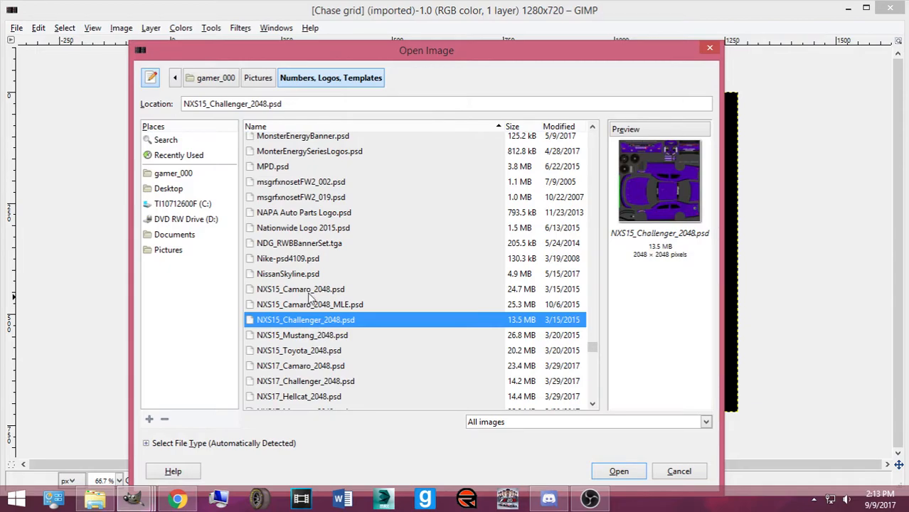
click(309, 292)
ctrl+click(310, 321)
ctrl+click(311, 335)
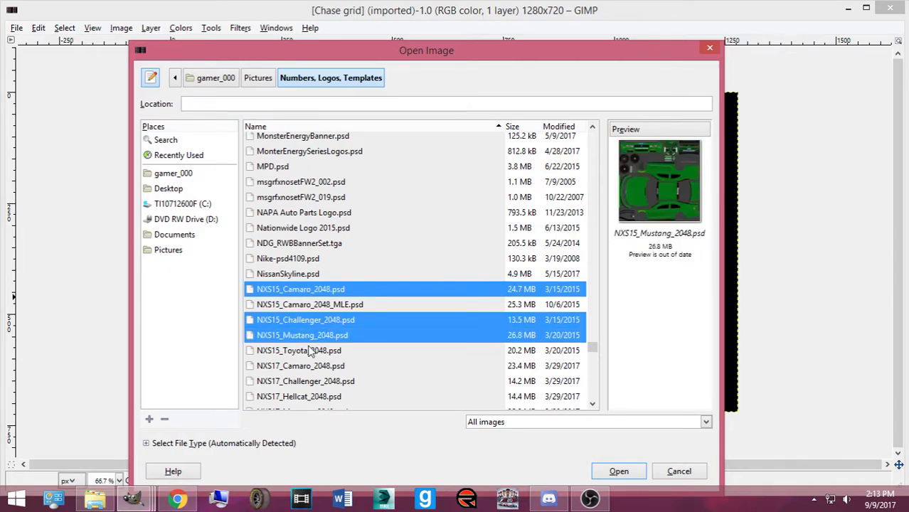
ctrl+click(310, 350)
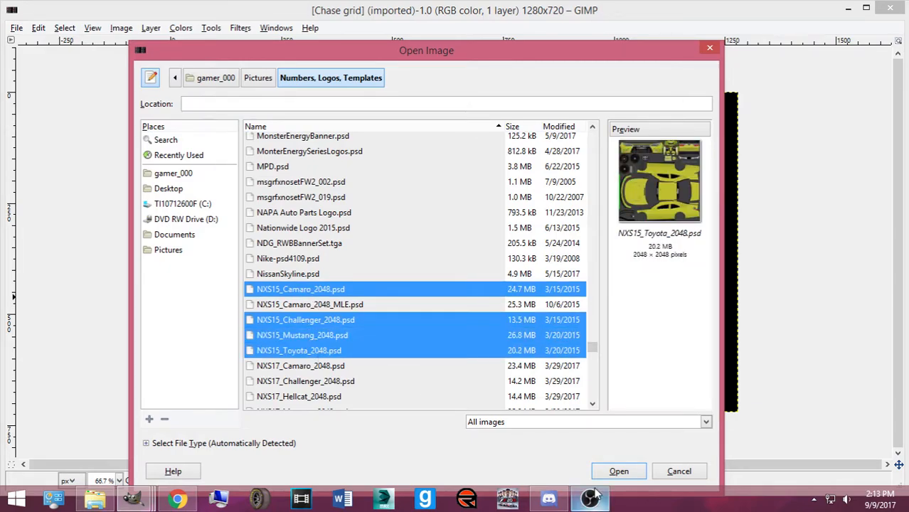
key(Return)
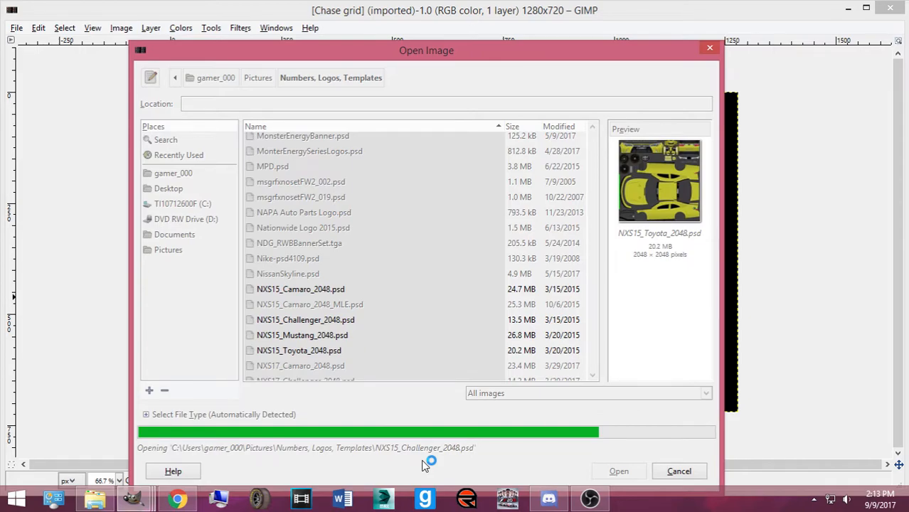
mouse_move(180, 503)
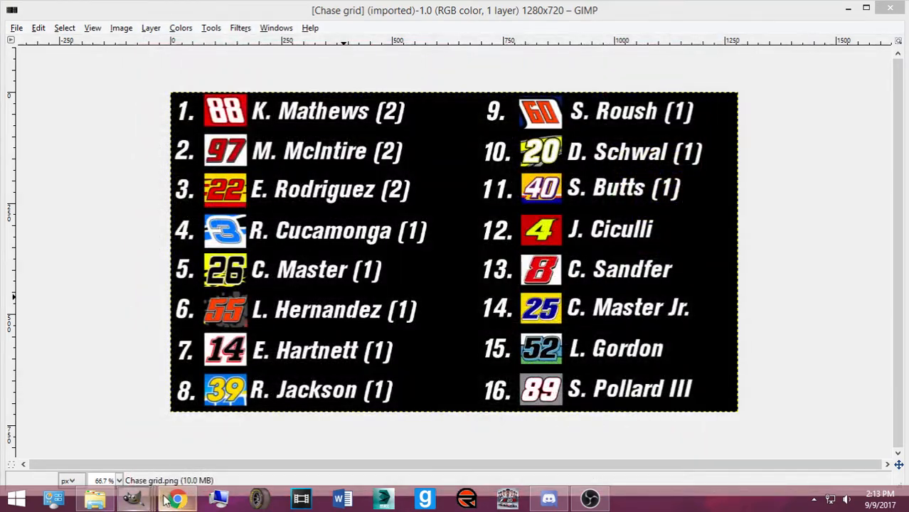
Check the NXS15_Toyota_2048 template window, move it aside, and return to the Google page
click(168, 499)
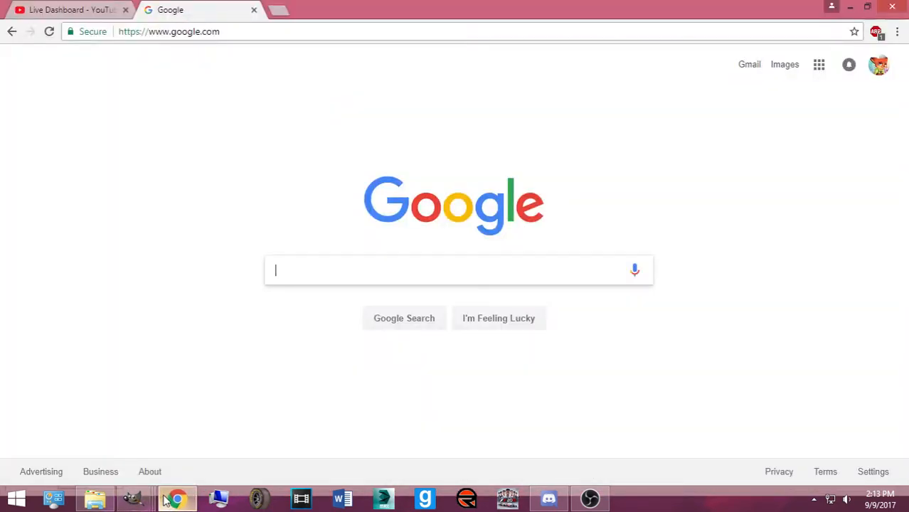
mouse_move(135, 499)
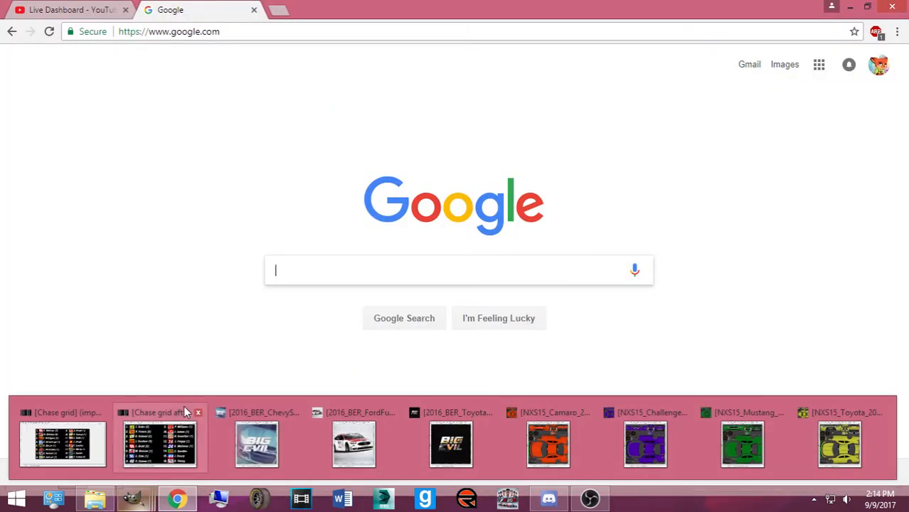
mouse_move(186, 414)
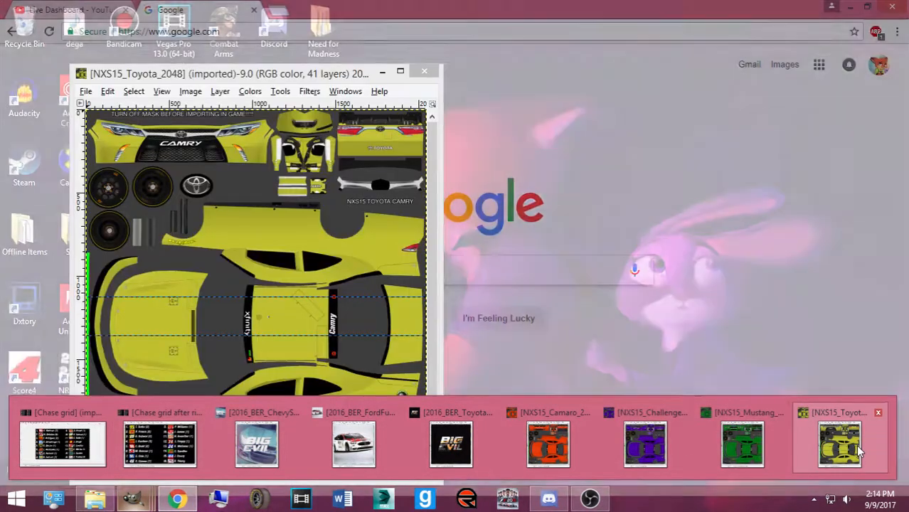
click(857, 452)
drag(374, 74, 678, 46)
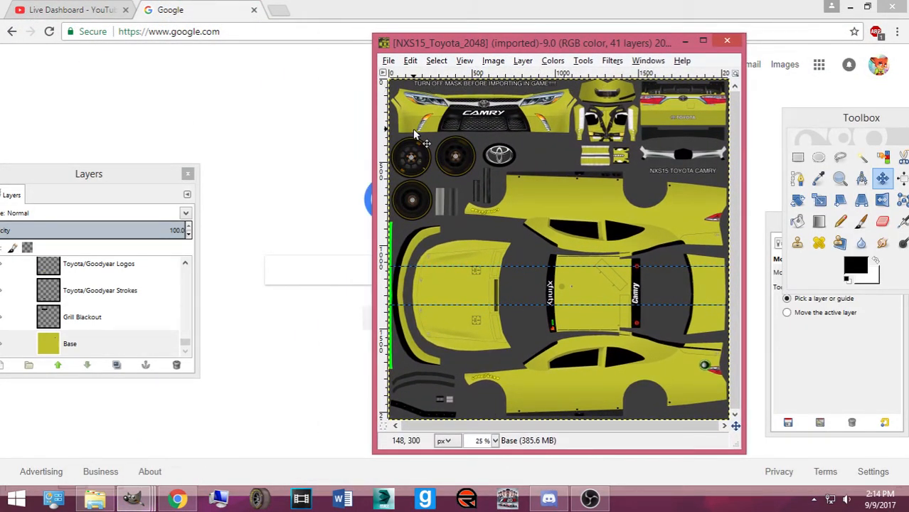
click(263, 100)
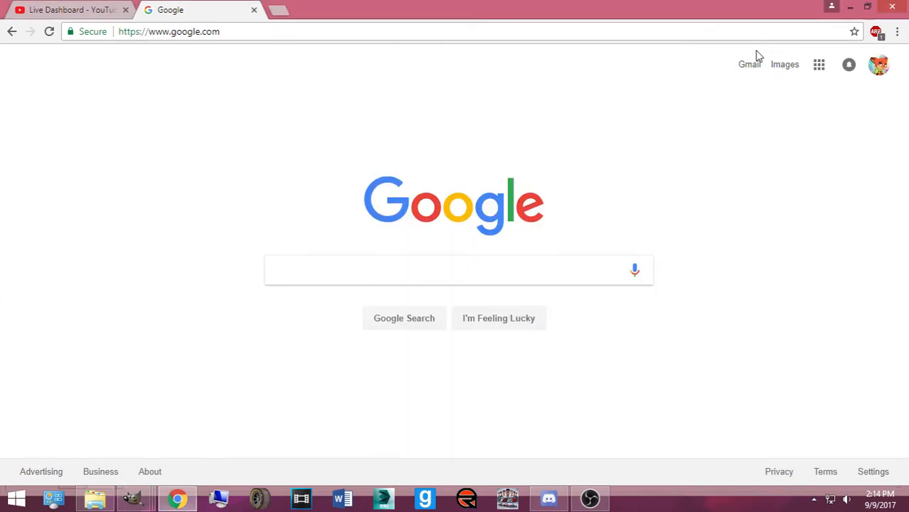
click(785, 64)
Search Google Images for 'matt kenseth 20' and scroll through the No. 20 car results
text(ma)
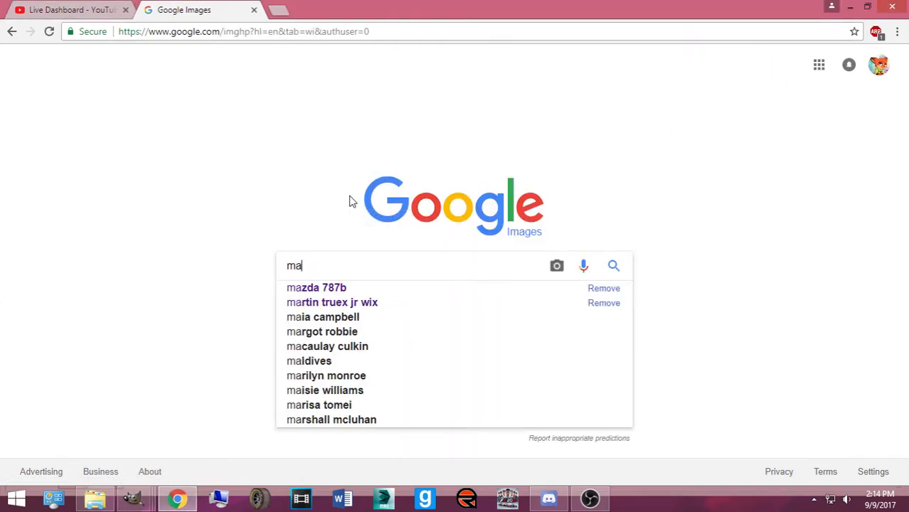
text(tt kenseth)
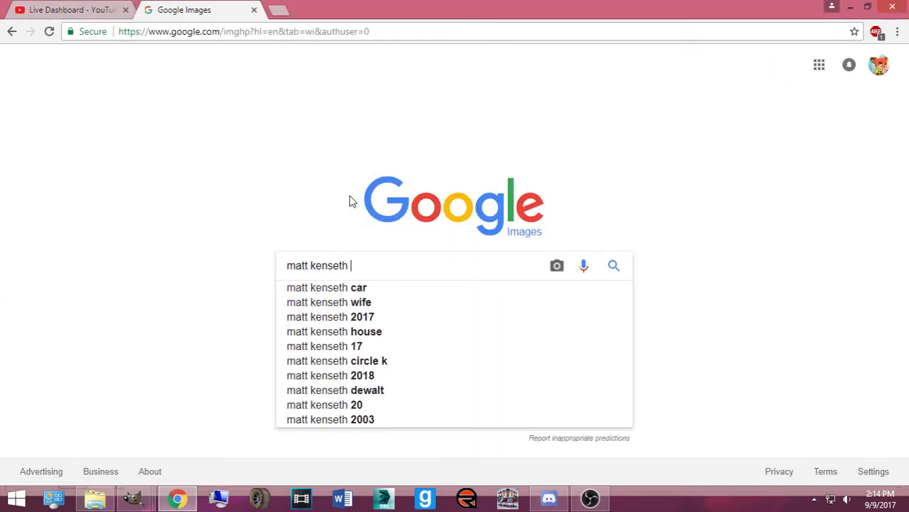
text( 20)
key(Return)
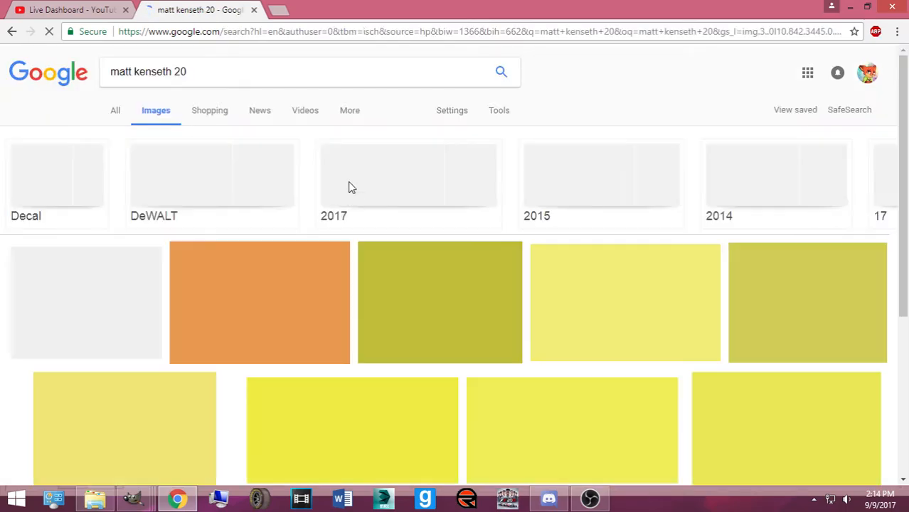
scroll(351, 188, down, 5)
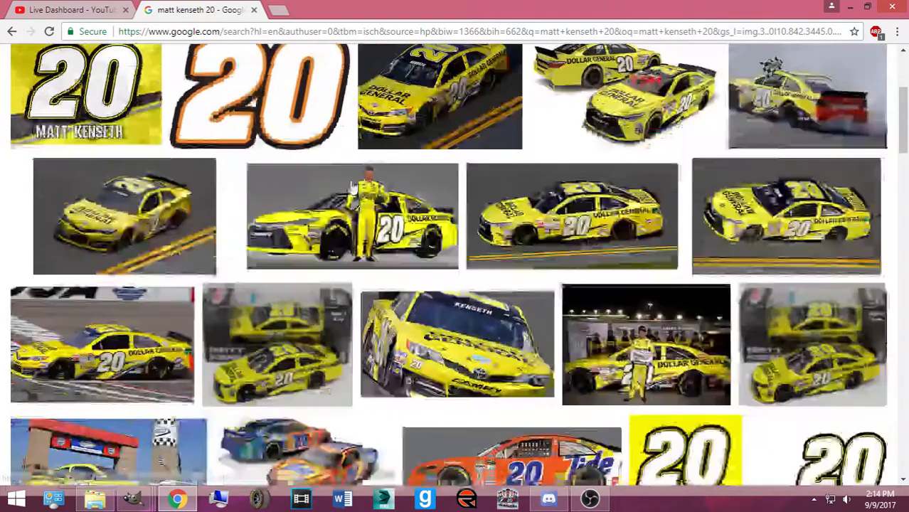
scroll(351, 188, down, 9)
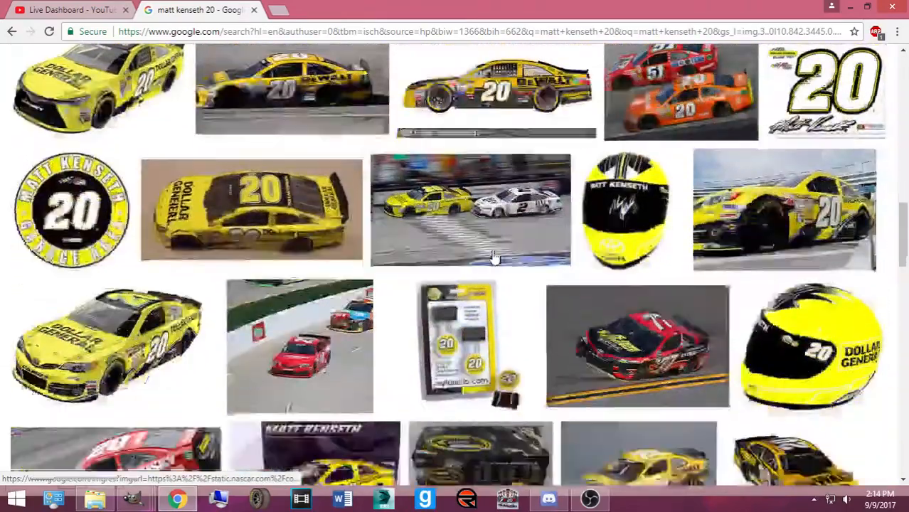
scroll(474, 255, down, 10)
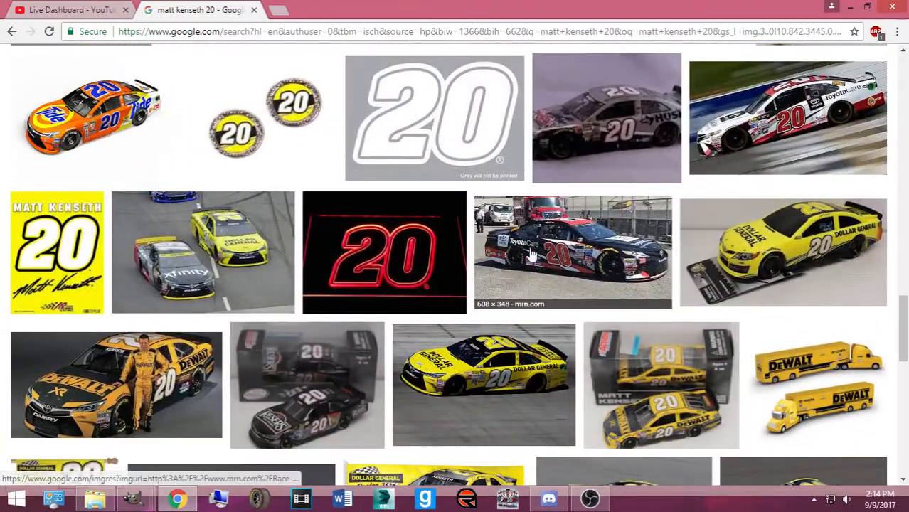
scroll(548, 255, down, 5)
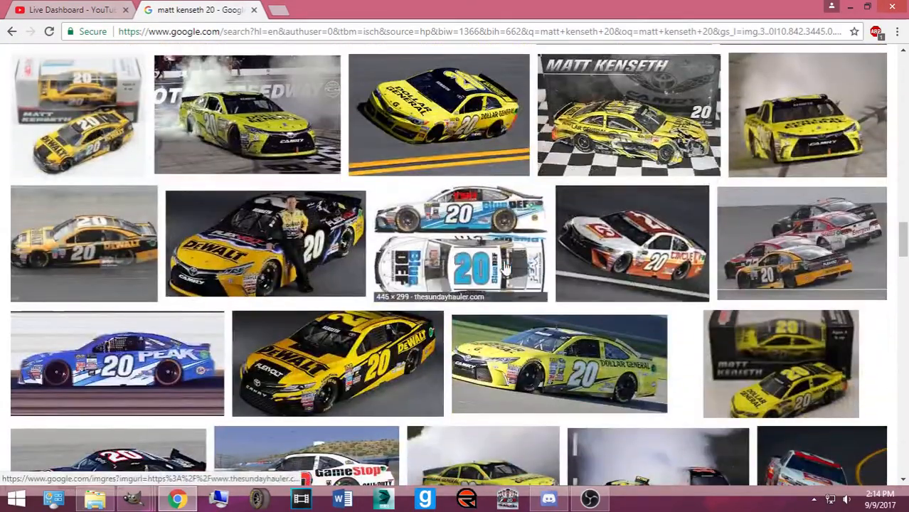
scroll(436, 271, down, 2)
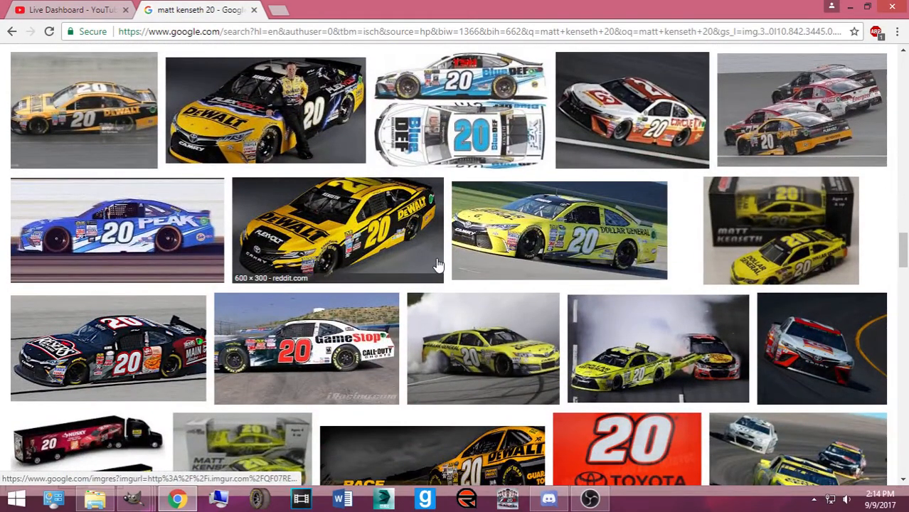
scroll(436, 265, down, 8)
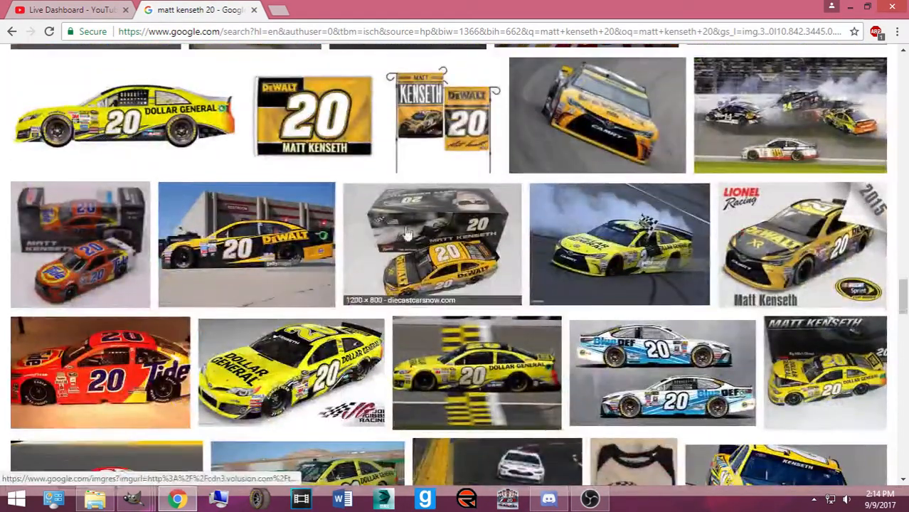
scroll(429, 246, up, 6)
click(237, 31)
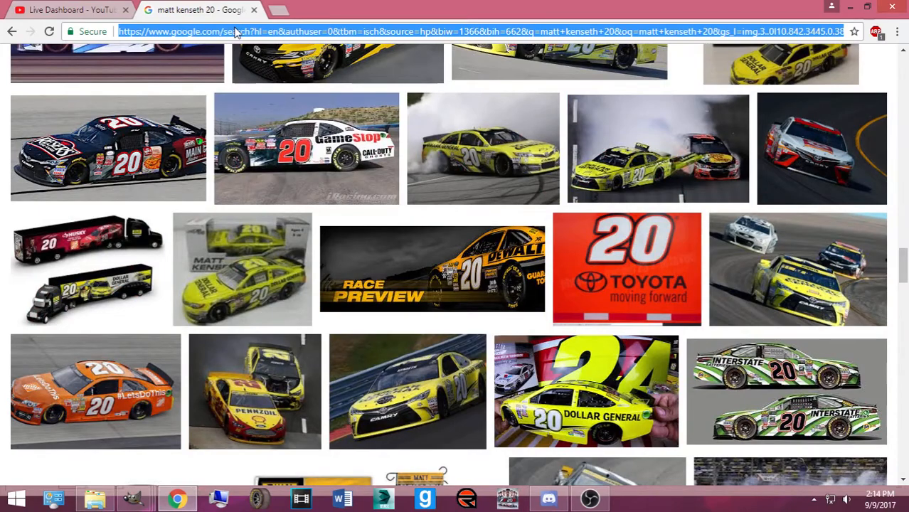
Search Google Images for 'joe gibbs racing schemes' and scroll through the results
text(joe gibbs racing )
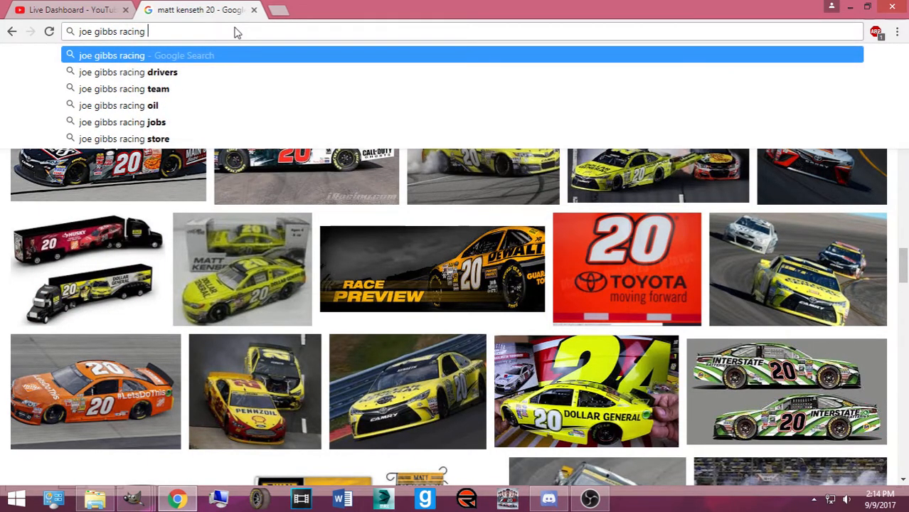
text(schemes)
key(Return)
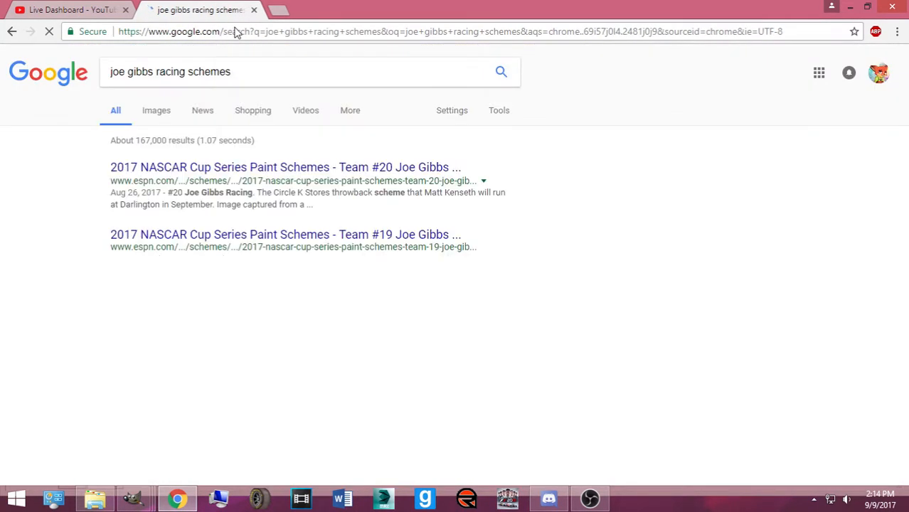
click(165, 114)
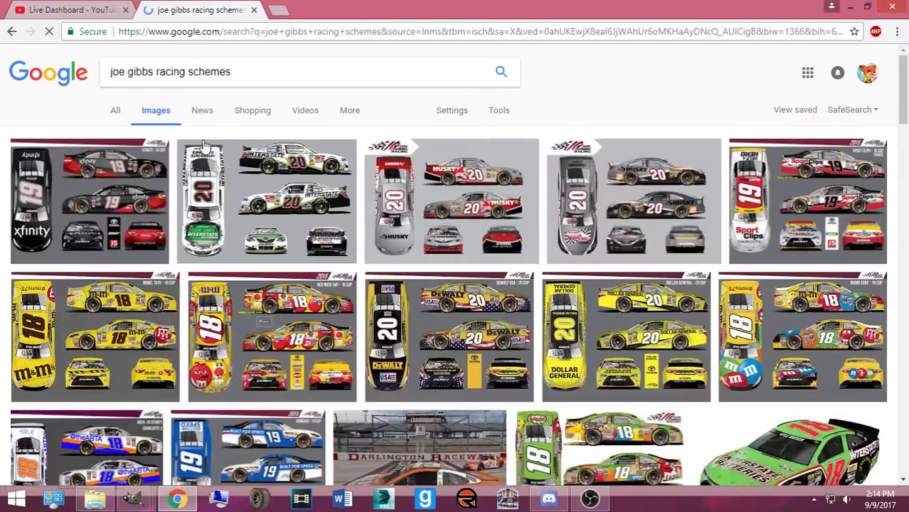
scroll(192, 196, down, 5)
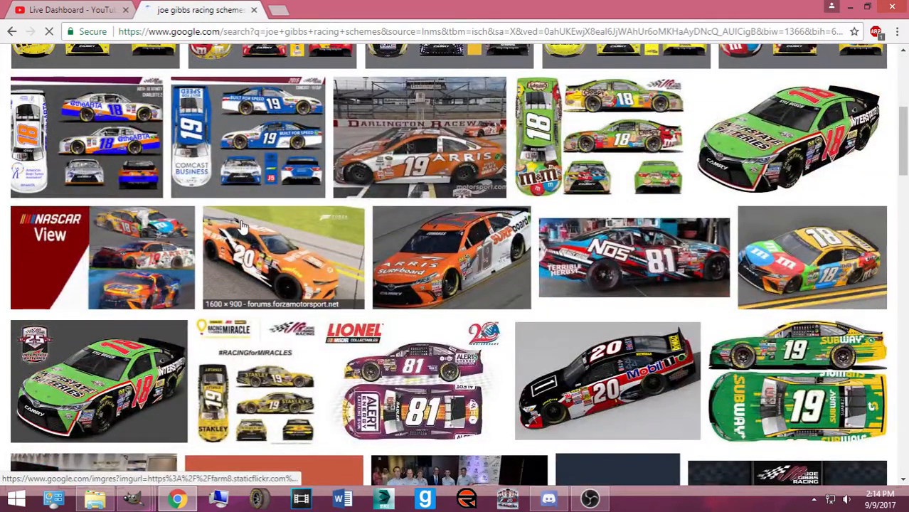
scroll(431, 273, down, 1)
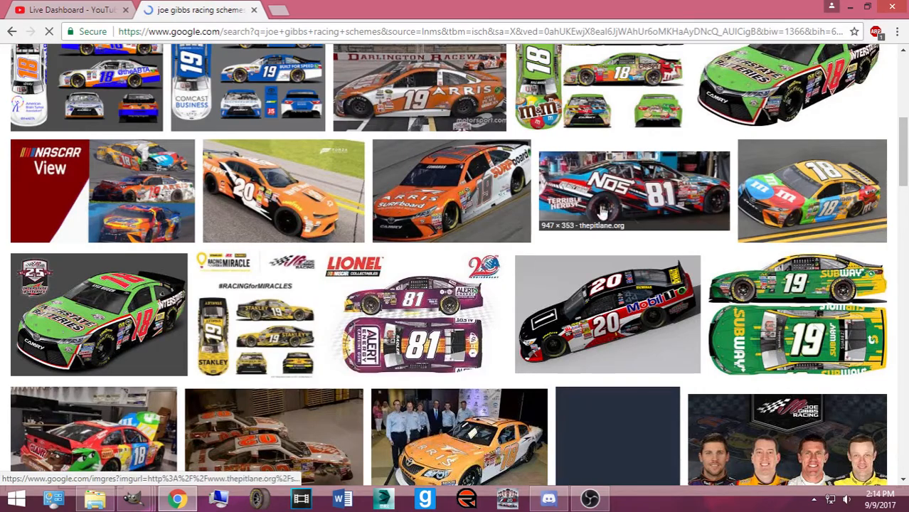
scroll(562, 300, down, 5)
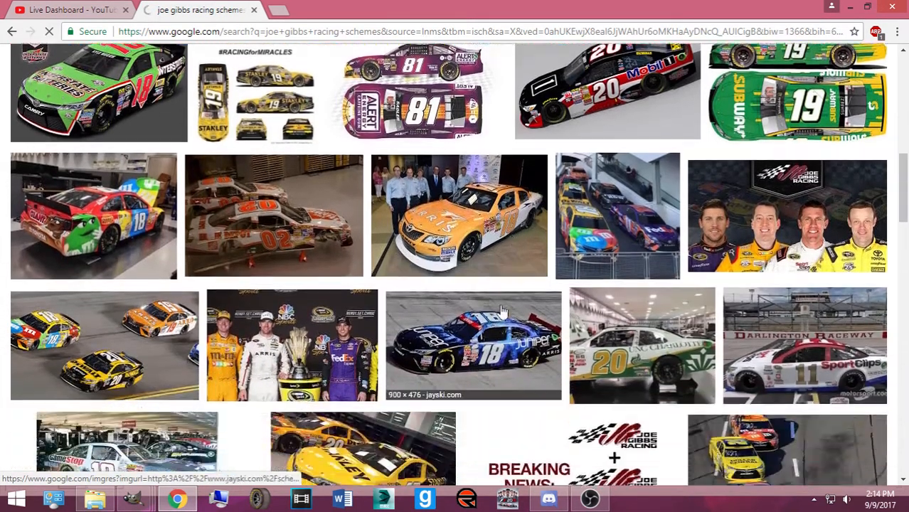
scroll(488, 307, down, 5)
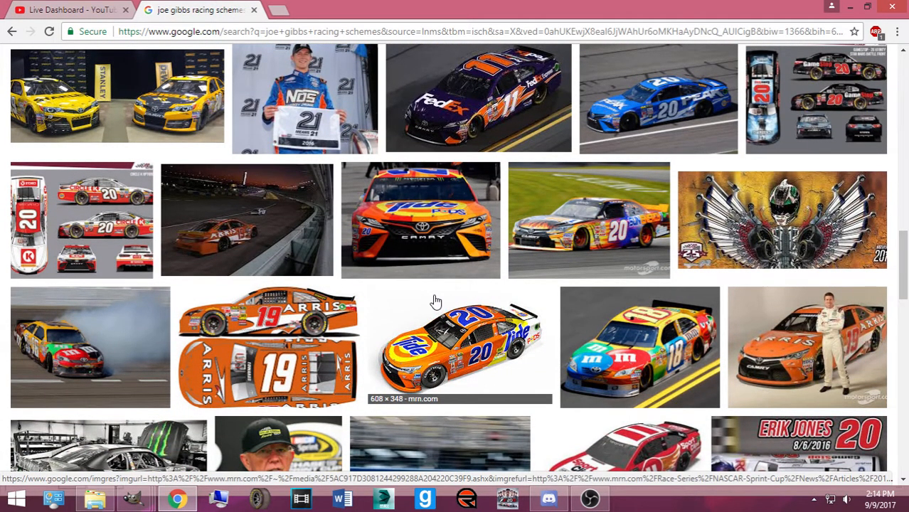
scroll(437, 302, down, 4)
scroll(373, 310, up, 7)
scroll(456, 320, down, 5)
scroll(459, 324, up, 1)
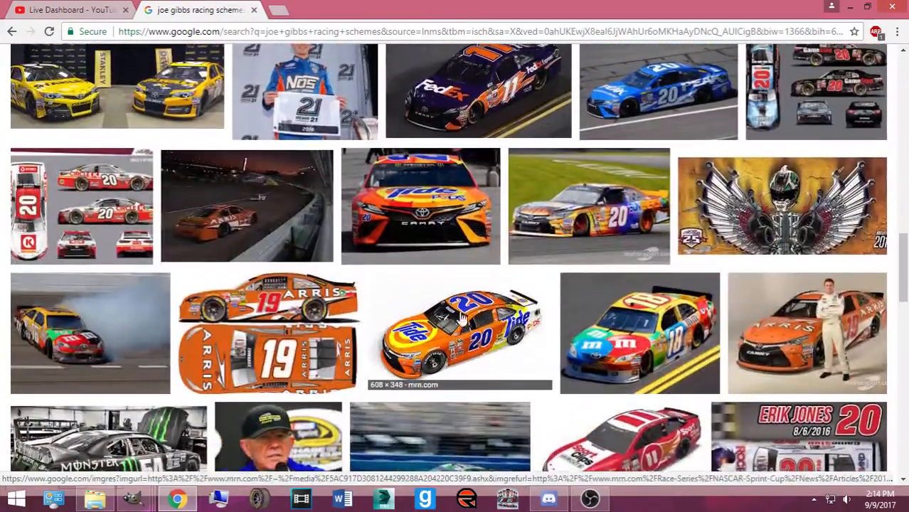
View the blue #20 Peak car picture full size, then close it
click(626, 107)
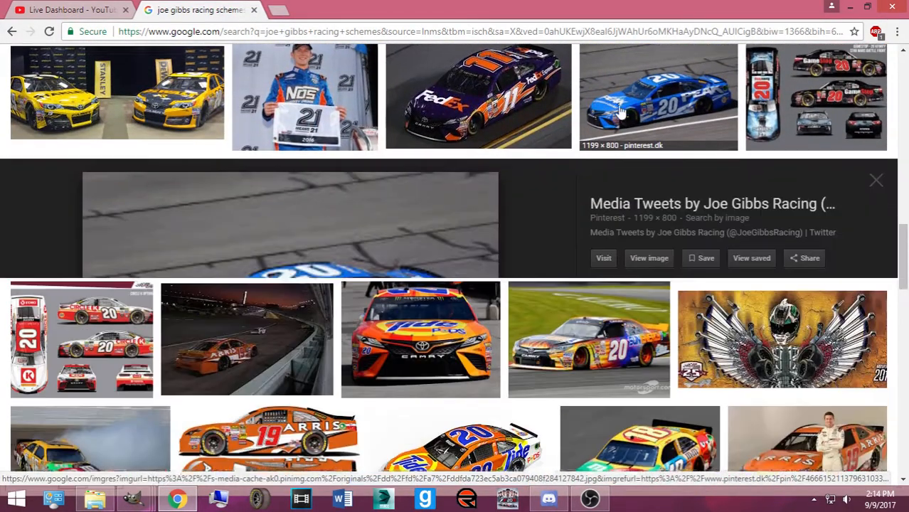
click(645, 249)
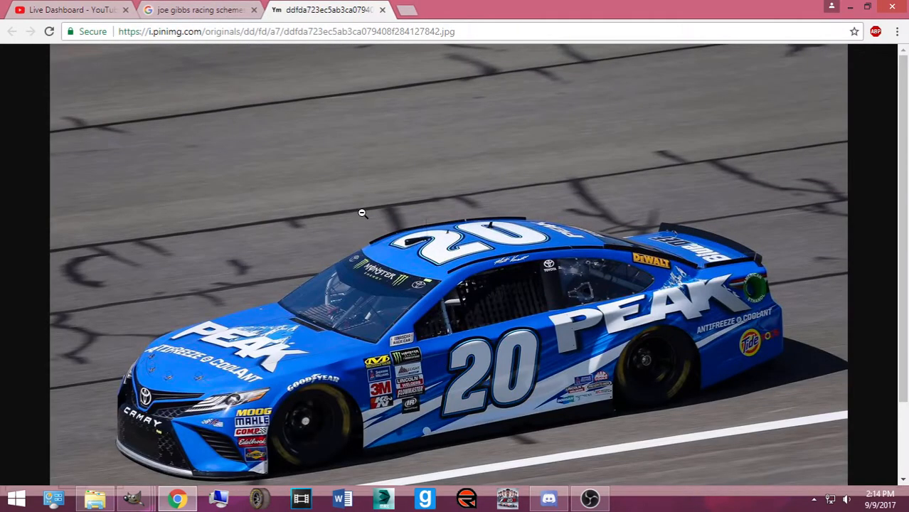
scroll(361, 212, down, 2)
click(382, 9)
key(Escape)
Browse further scheme results, then bring GIMP's Chase grid image back to the front
scroll(411, 258, down, 5)
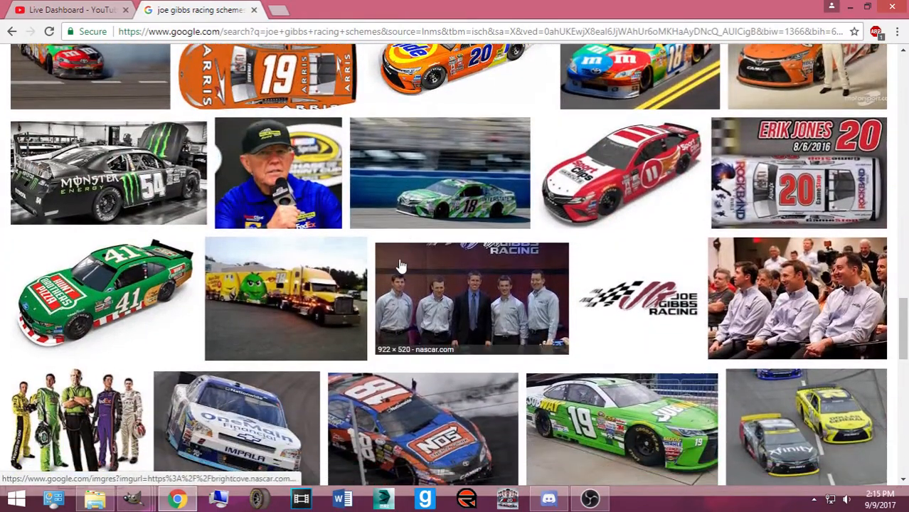
scroll(372, 231, down, 4)
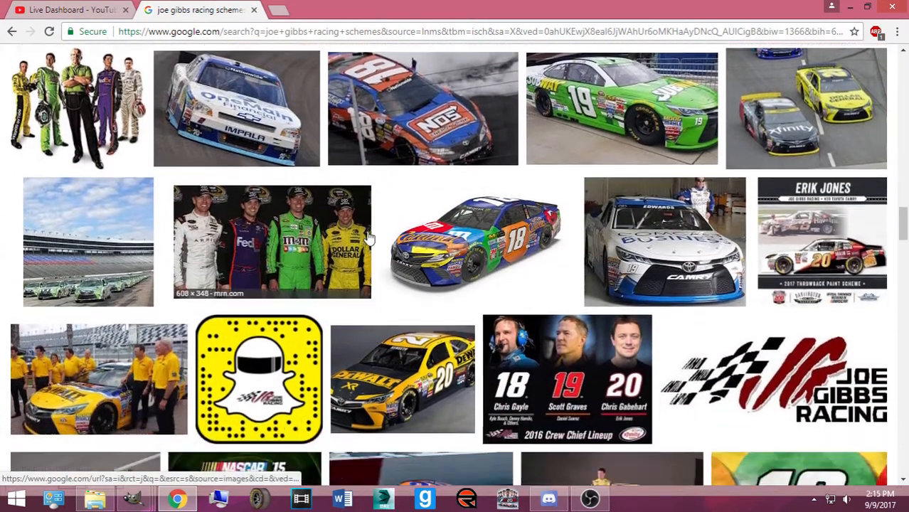
scroll(365, 257, down, 6)
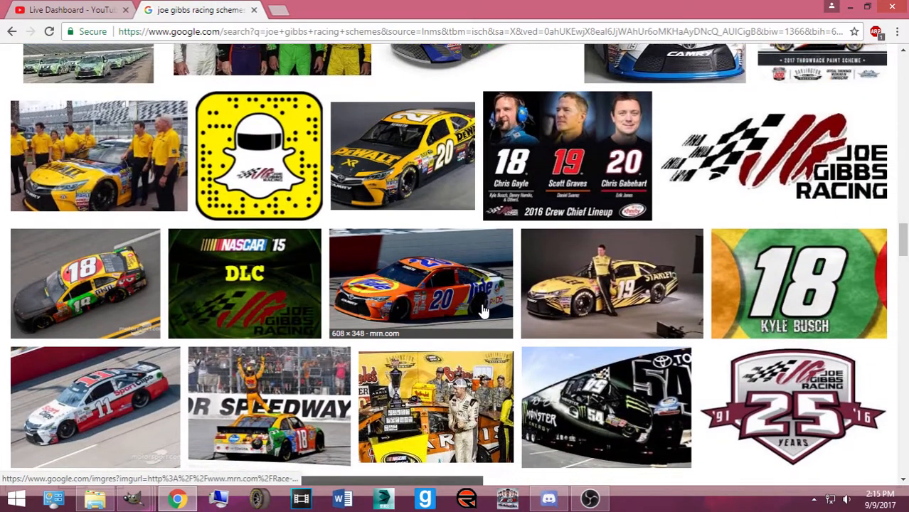
scroll(420, 306, down, 8)
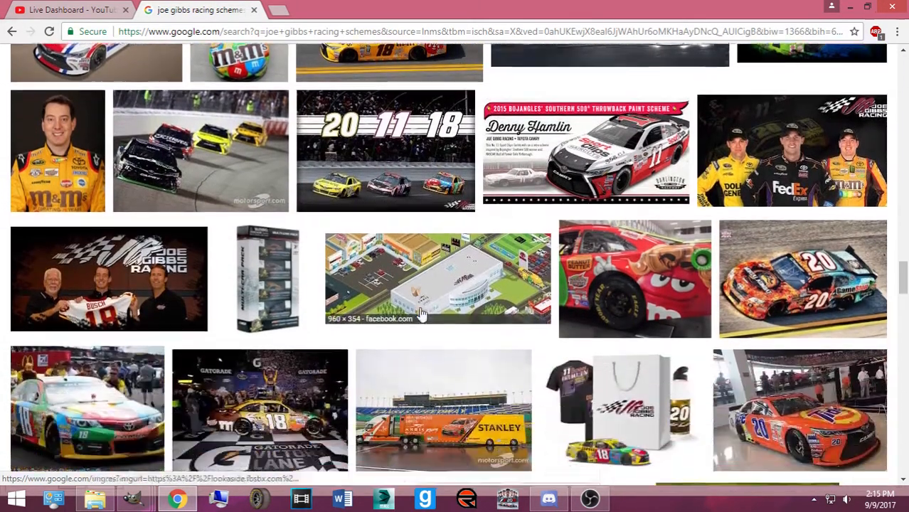
scroll(418, 313, down, 1)
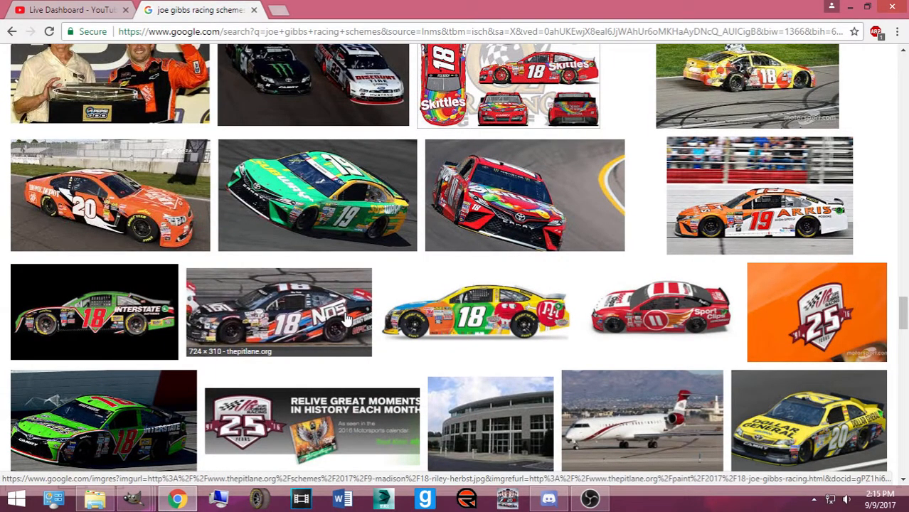
scroll(346, 318, down, 7)
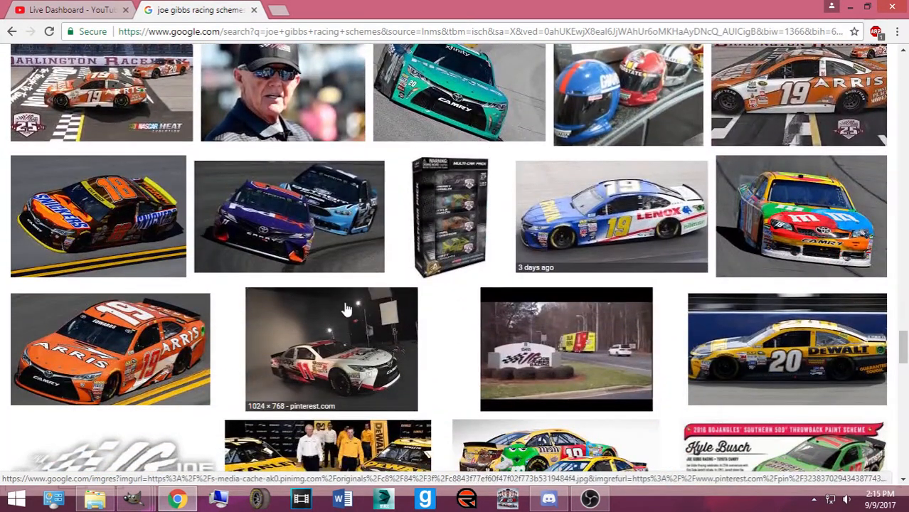
click(133, 499)
click(96, 459)
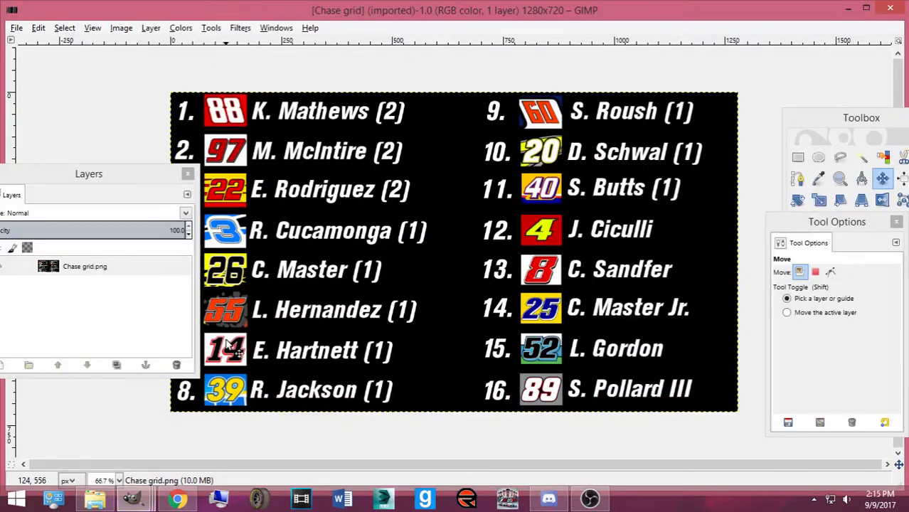
Navigate the Open Image dialog to Pictures > Bases made by Me
key(ctrl+o)
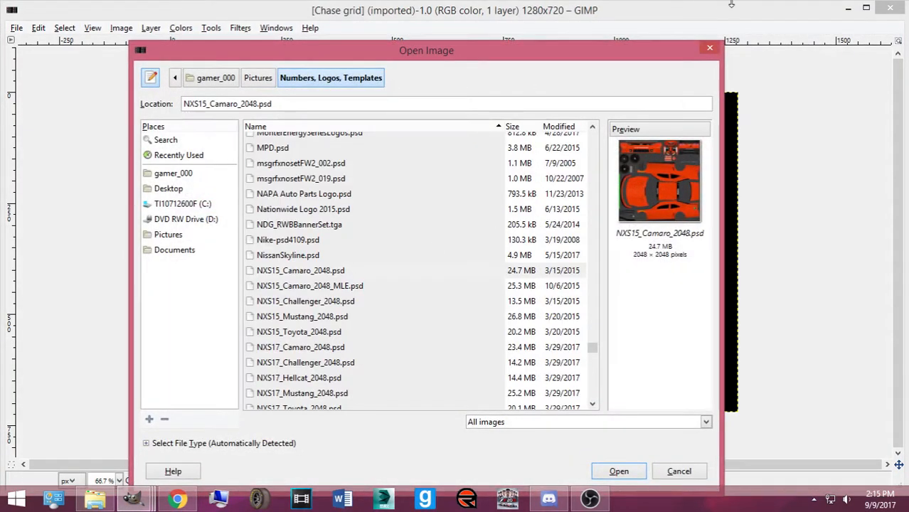
click(149, 237)
scroll(401, 301, down, 5)
double_click(361, 301)
click(250, 74)
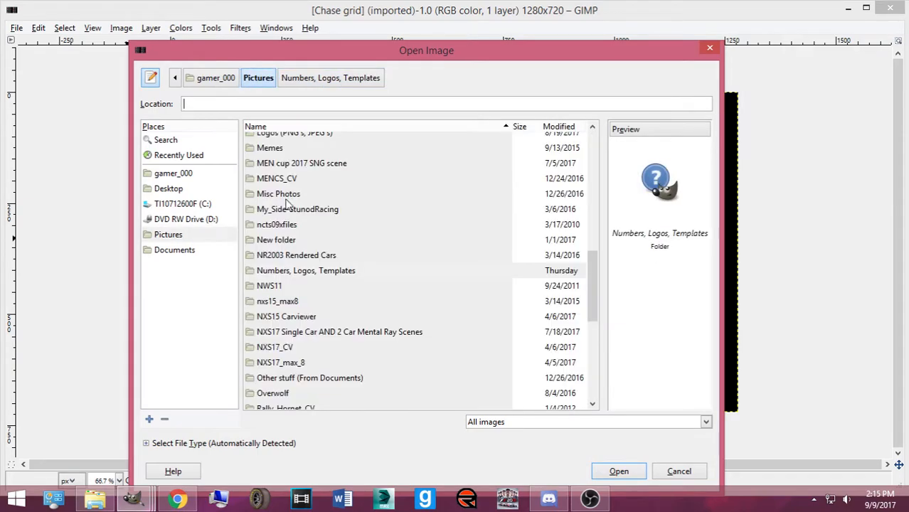
scroll(302, 212, up, 10)
double_click(283, 158)
scroll(325, 249, down, 15)
scroll(322, 266, up, 10)
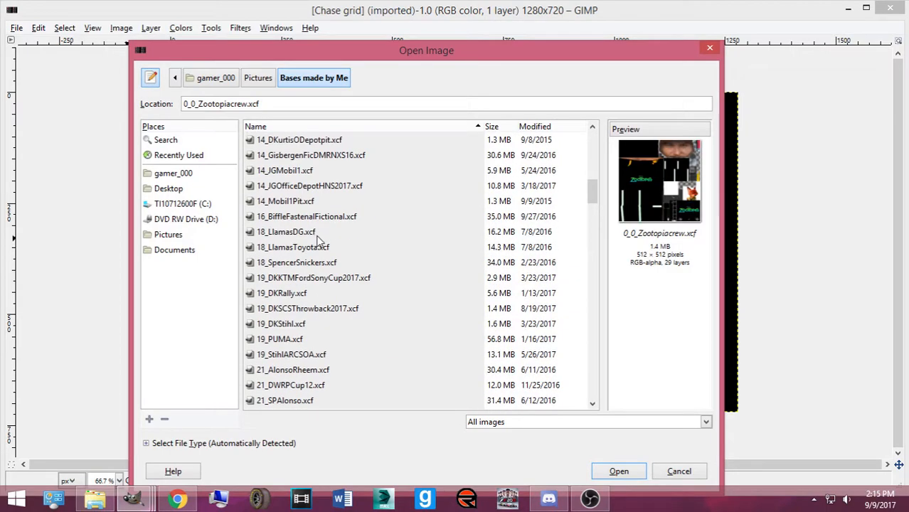
Open 18_LlamasDG.xcf and 18_LlamasToyota.xcf together
click(306, 232)
shift+click(302, 248)
click(605, 471)
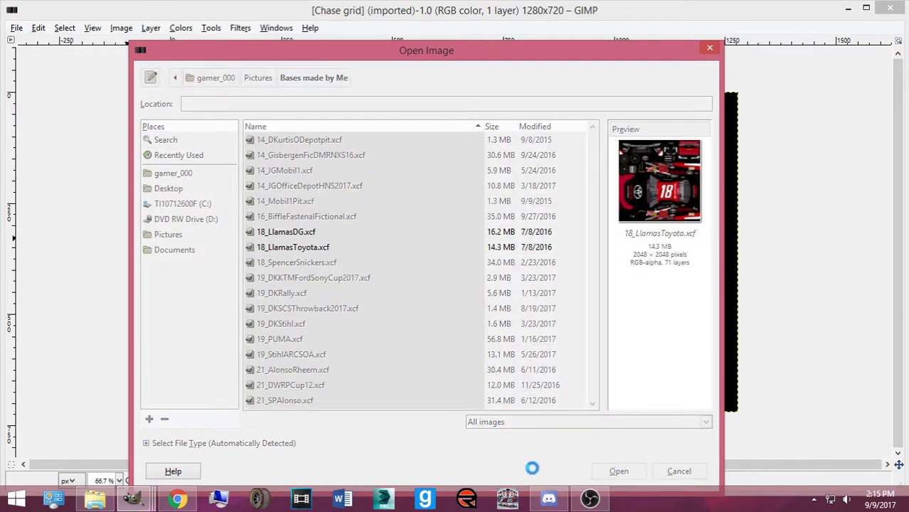
mouse_move(132, 498)
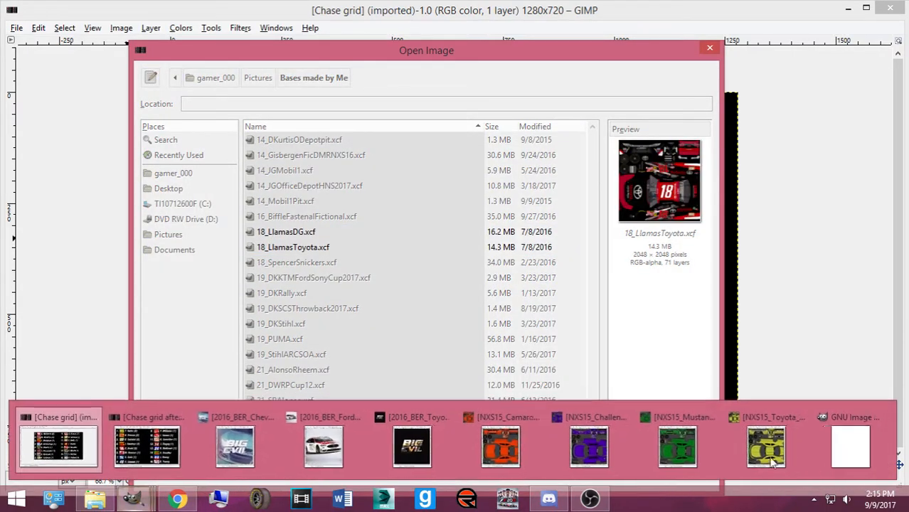
mouse_move(832, 449)
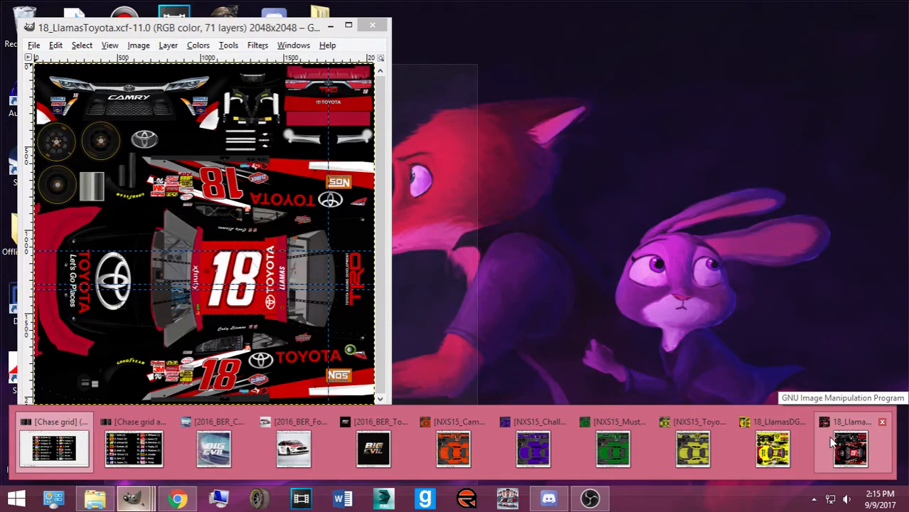
Bring 18_LlamasDG forward, show its Mask layer and maximize the window to inspect it
mouse_move(795, 442)
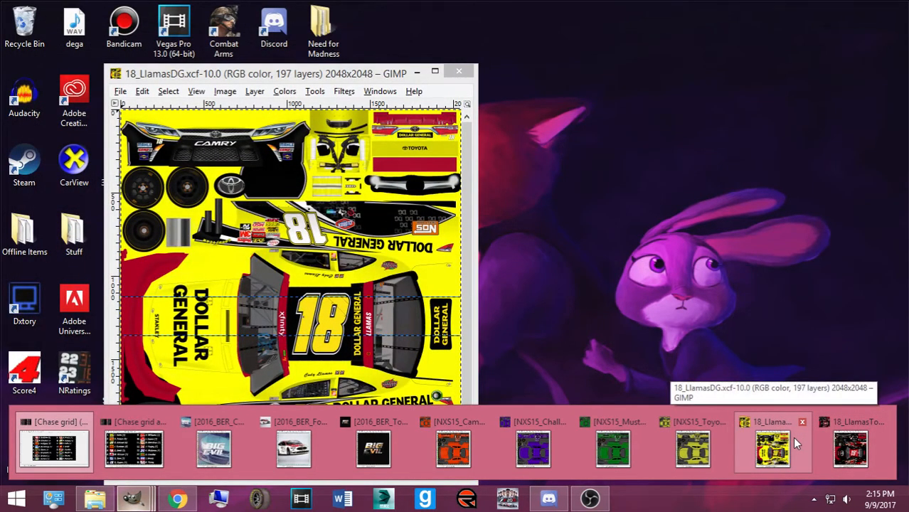
click(795, 443)
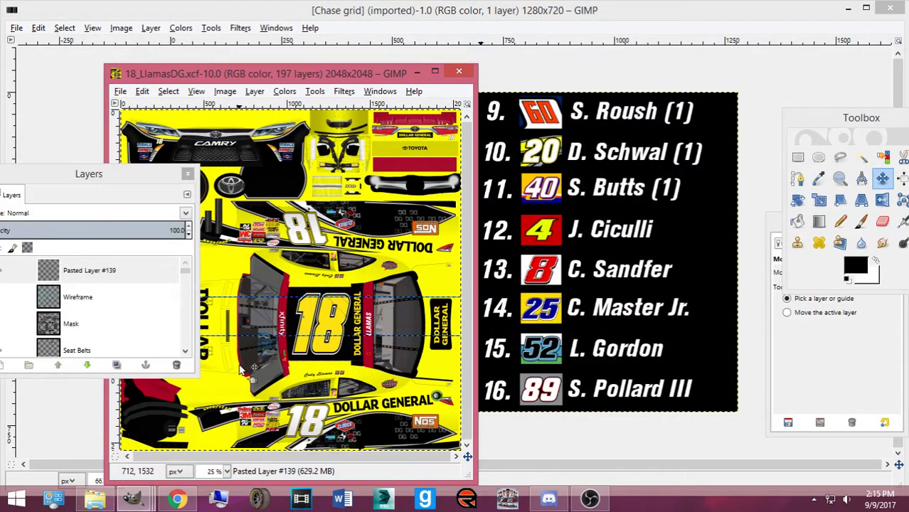
ctrl+scroll(240, 370, up, 3)
scroll(378, 450, down, 1)
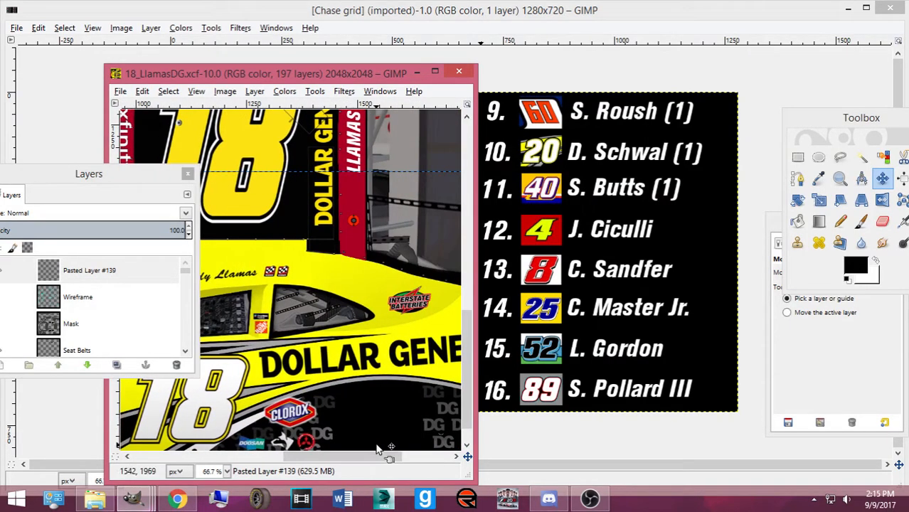
scroll(377, 450, down, 1)
ctrl+scroll(327, 404, down, 3)
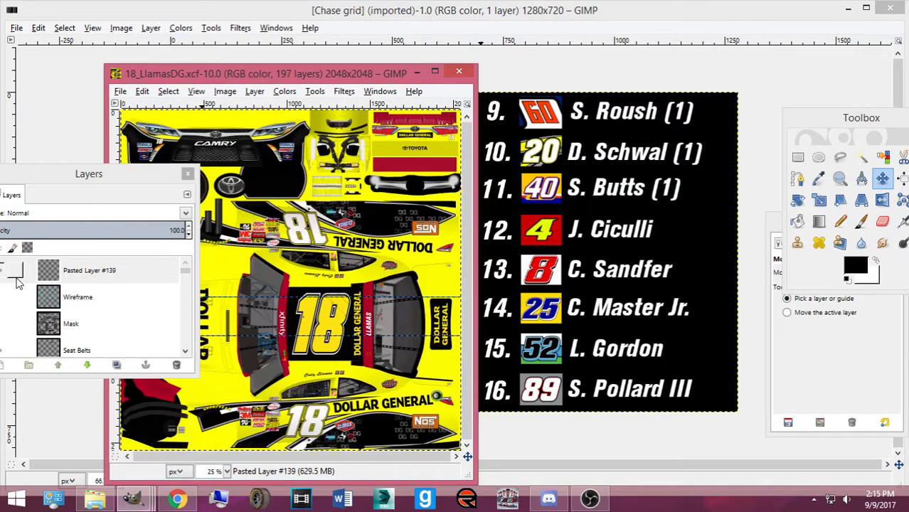
drag(61, 181, 745, 182)
click(680, 323)
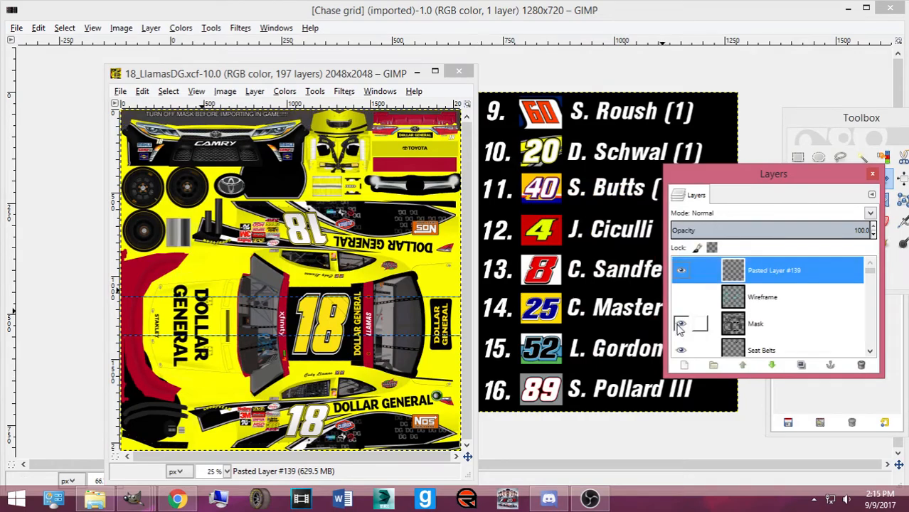
click(434, 74)
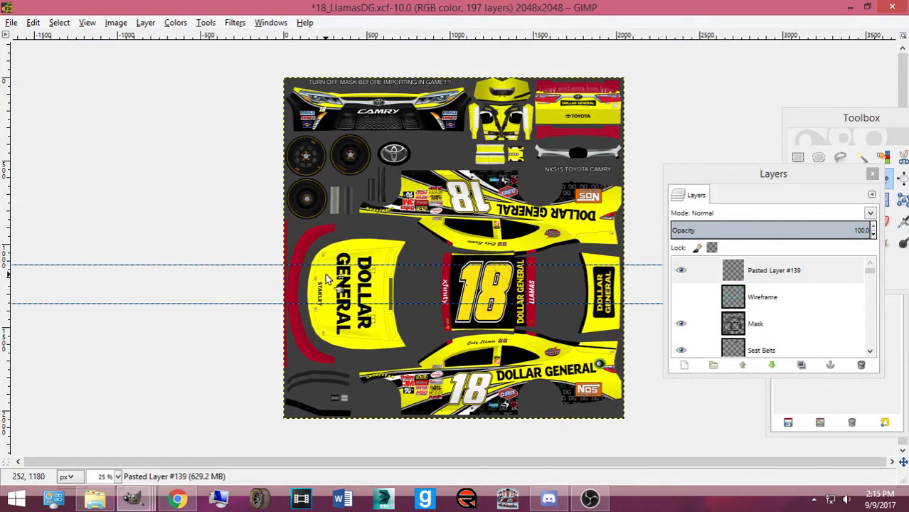
ctrl+scroll(406, 326, up, 2)
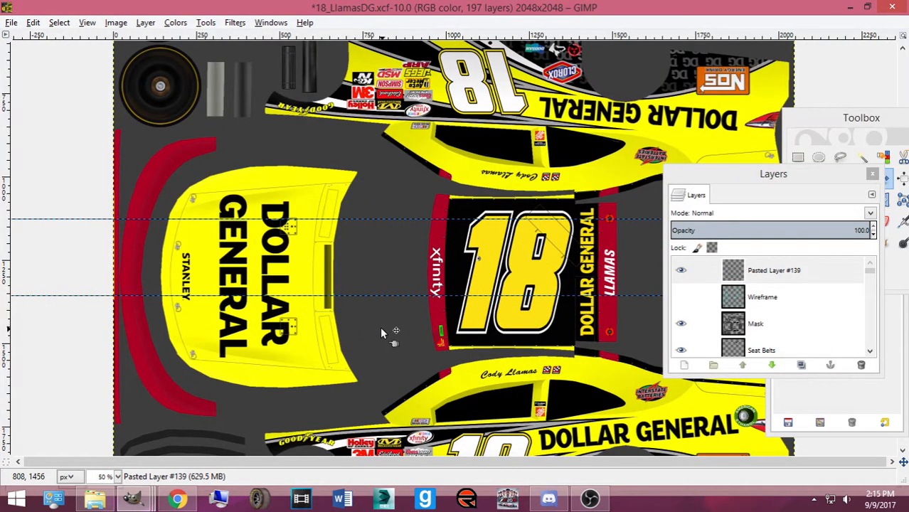
scroll(379, 329, down, 2)
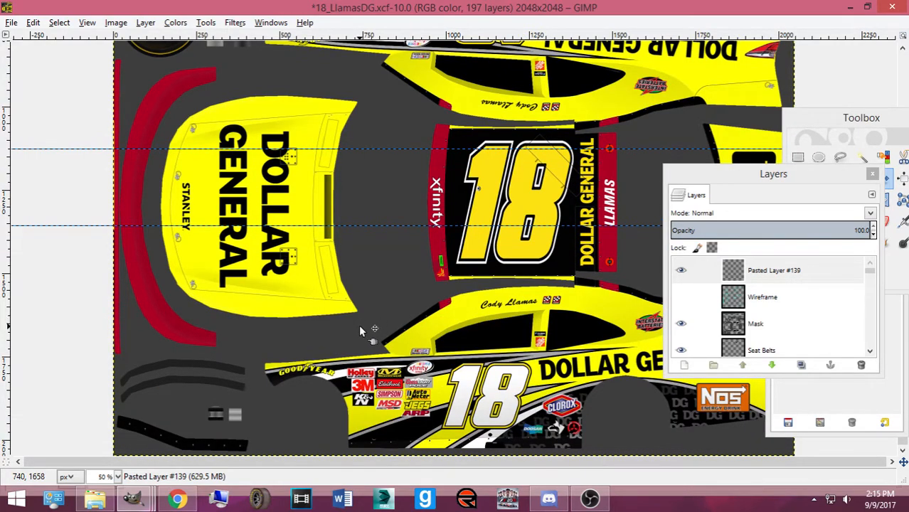
scroll(512, 322, up, 3)
scroll(533, 279, down, 3)
scroll(529, 245, up, 3)
scroll(525, 256, down, 3)
Close 18_LlamasDG.xcf discarding changes and bring 18_LlamasToyota to the front
click(891, 8)
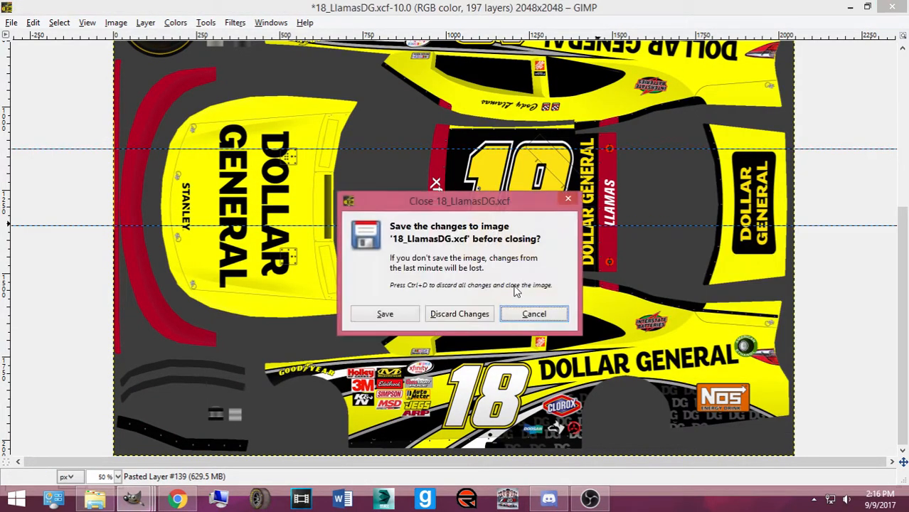
click(459, 314)
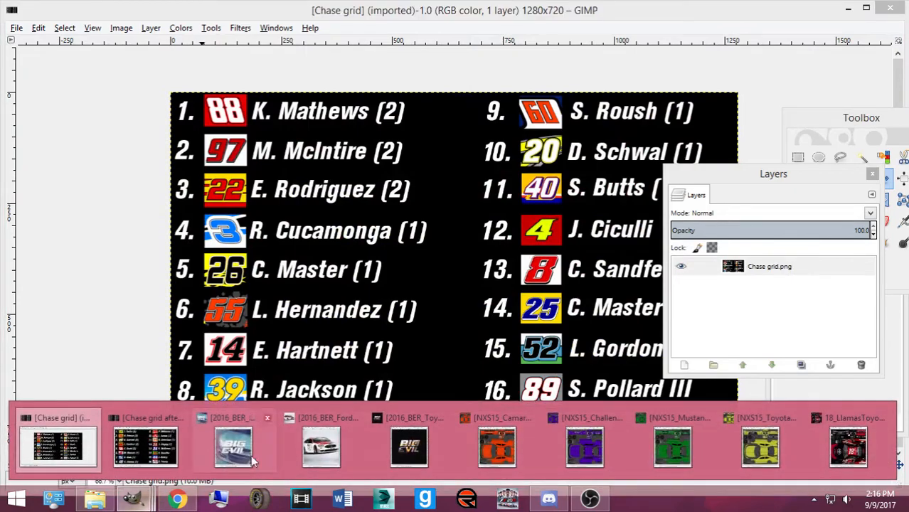
click(881, 446)
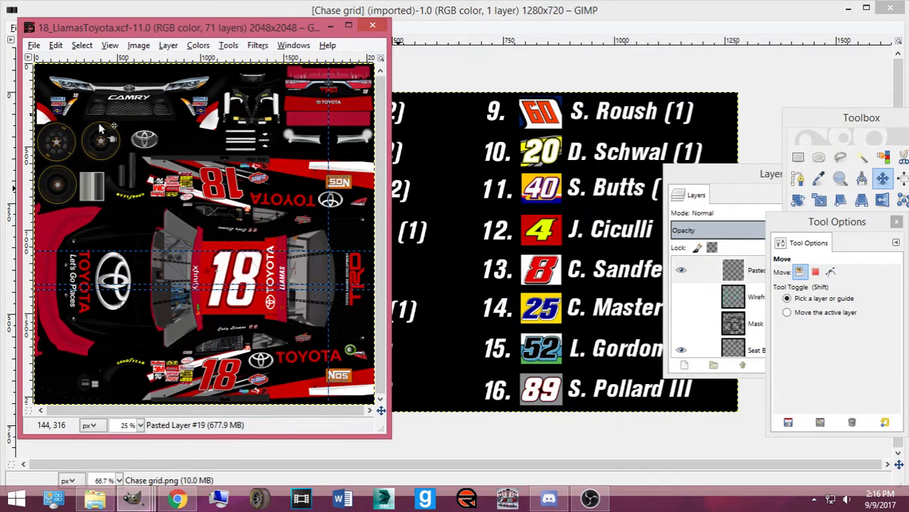
click(681, 324)
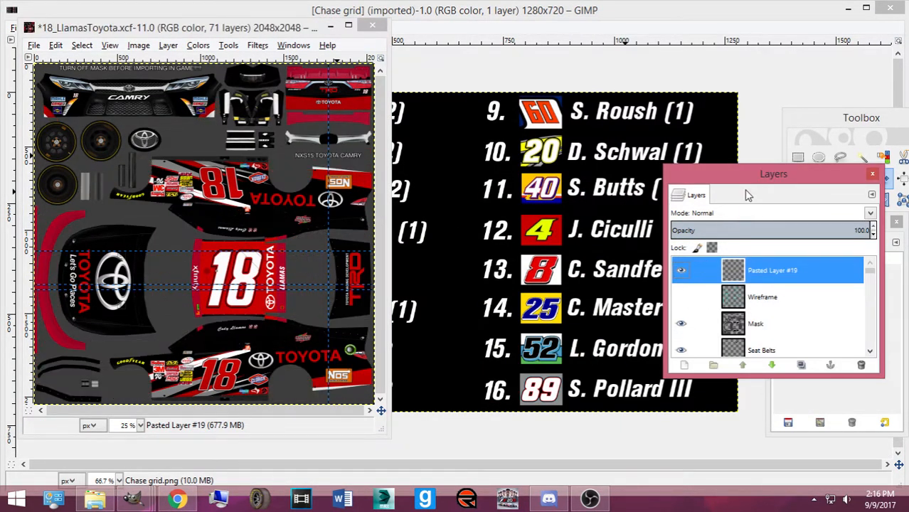
drag(754, 174, 667, 172)
scroll(597, 295, down, 15)
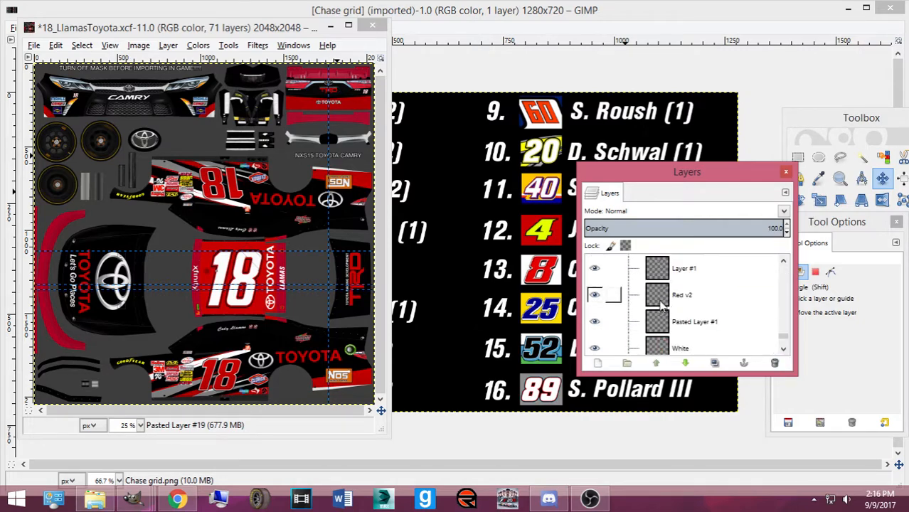
scroll(607, 290, up, 1)
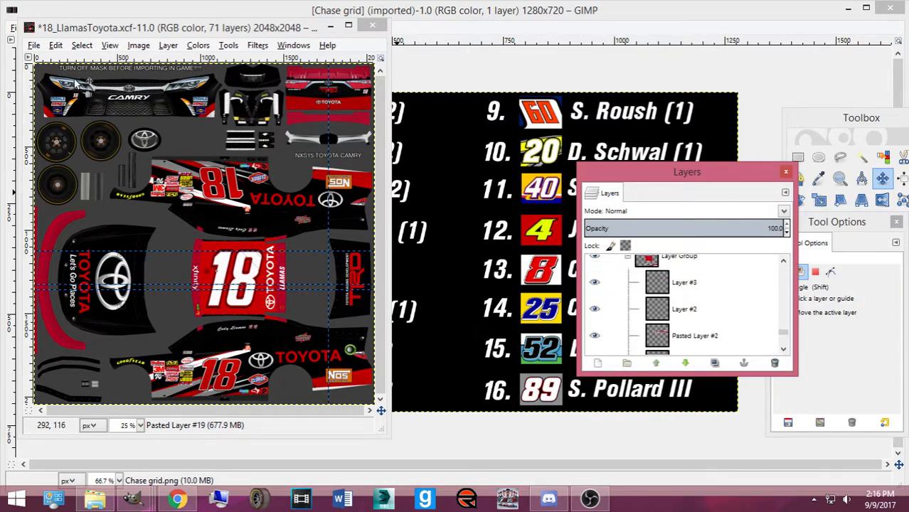
Draw a small rectangle selection near the top-left of the Toyota texture
click(51, 118)
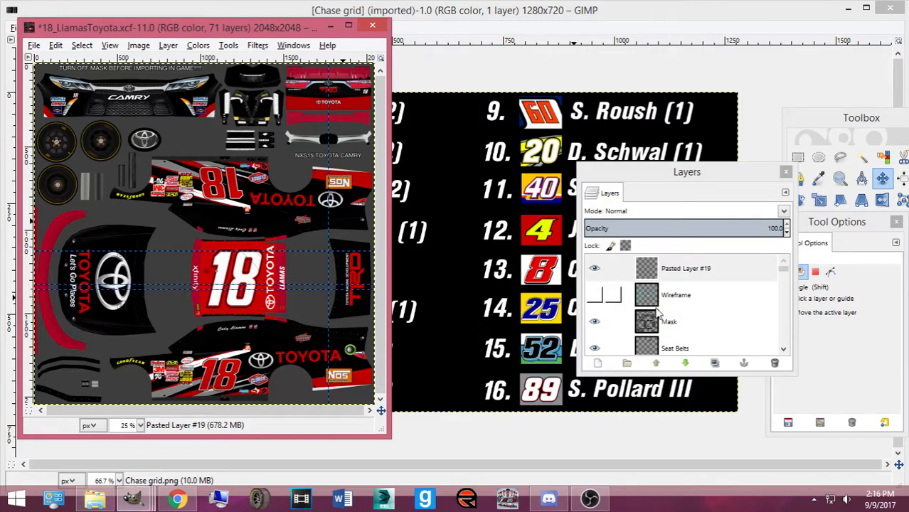
scroll(767, 296, down, 1)
drag(785, 273, 785, 347)
scroll(675, 300, up, 8)
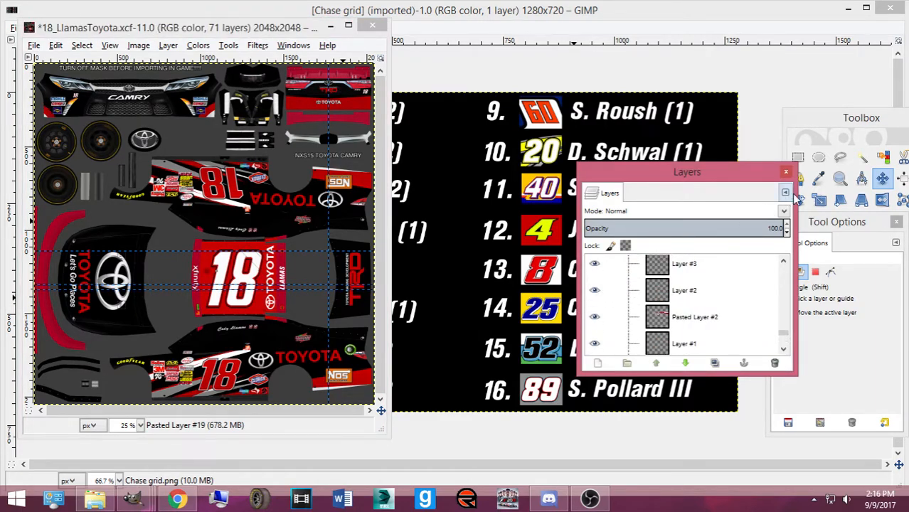
click(797, 157)
drag(40, 103, 70, 124)
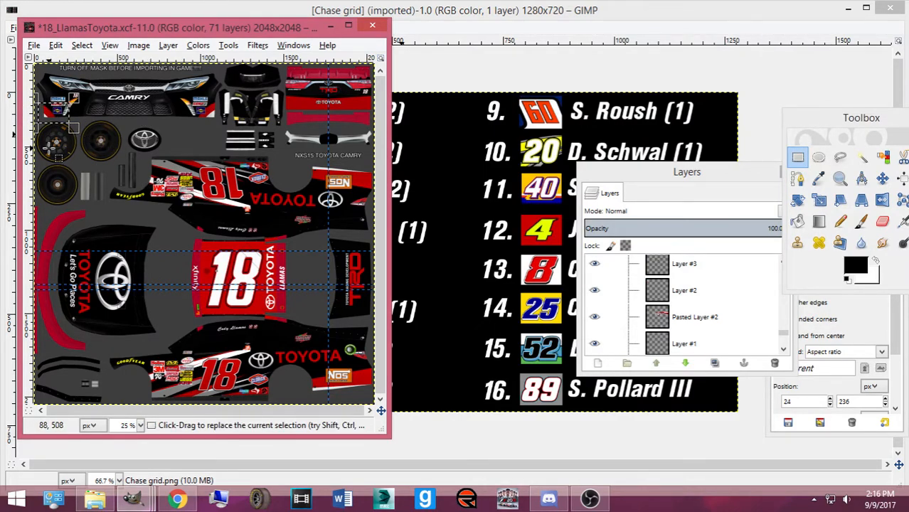
Widen the selection left over the bumper corner, then copy and paste it
drag(40, 112, 15, 118)
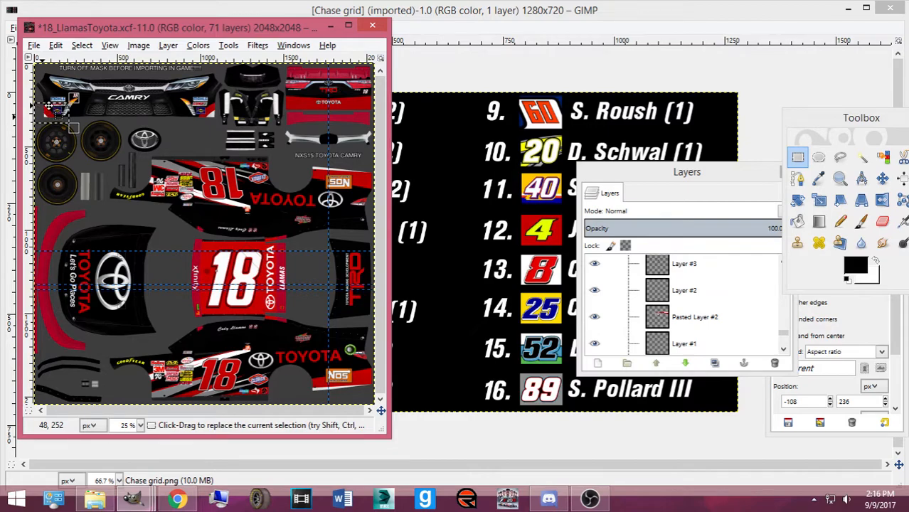
key(ctrl+c)
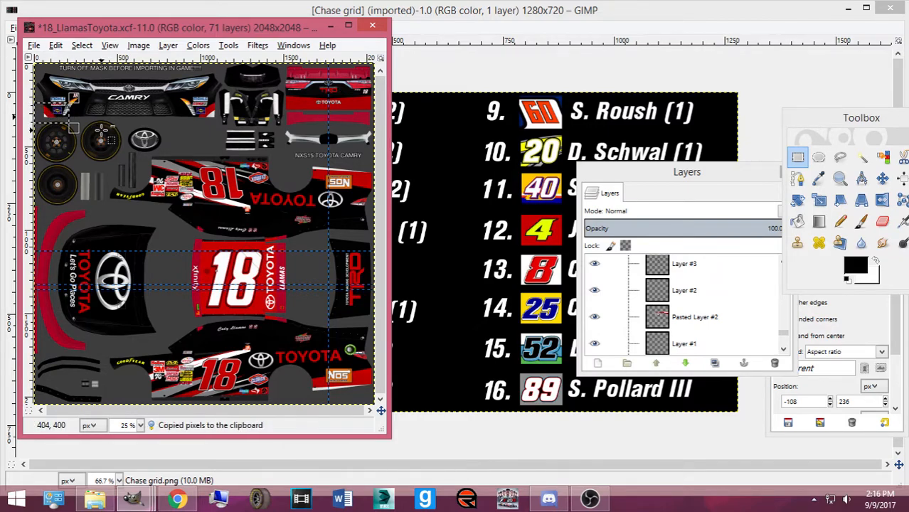
key(ctrl+v)
key(shift+ctrl+n)
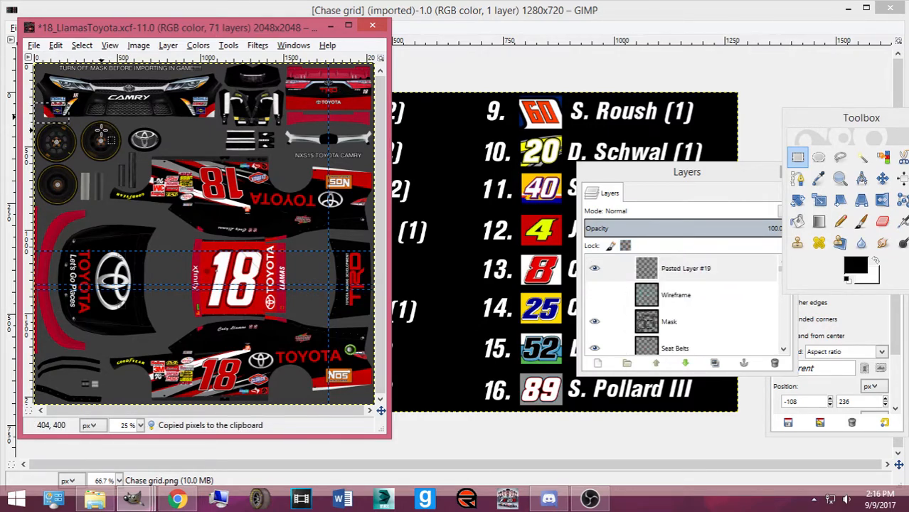
click(678, 201)
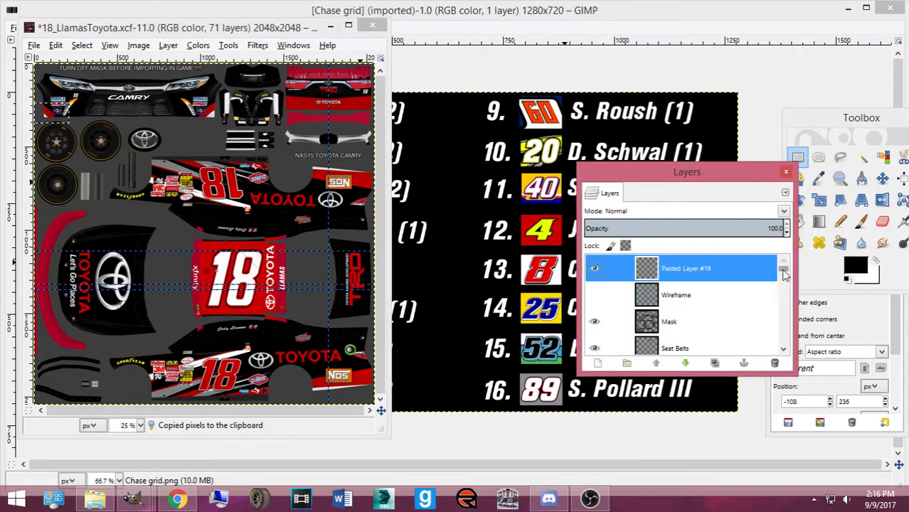
drag(785, 275, 784, 340)
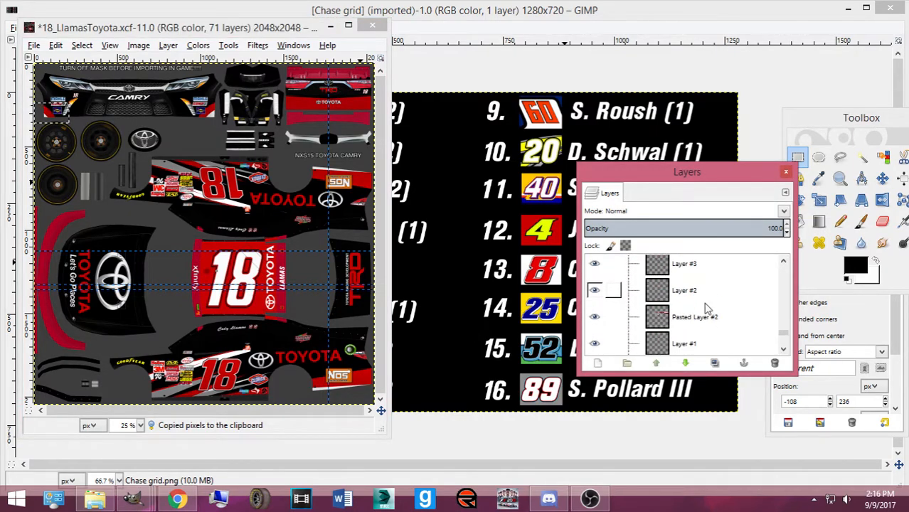
Copy the bumper corner from Layer #2, paste it as a floating selection and maximize the window
click(704, 291)
drag(128, 28, 272, 37)
key(ctrl+c)
key(ctrl+v)
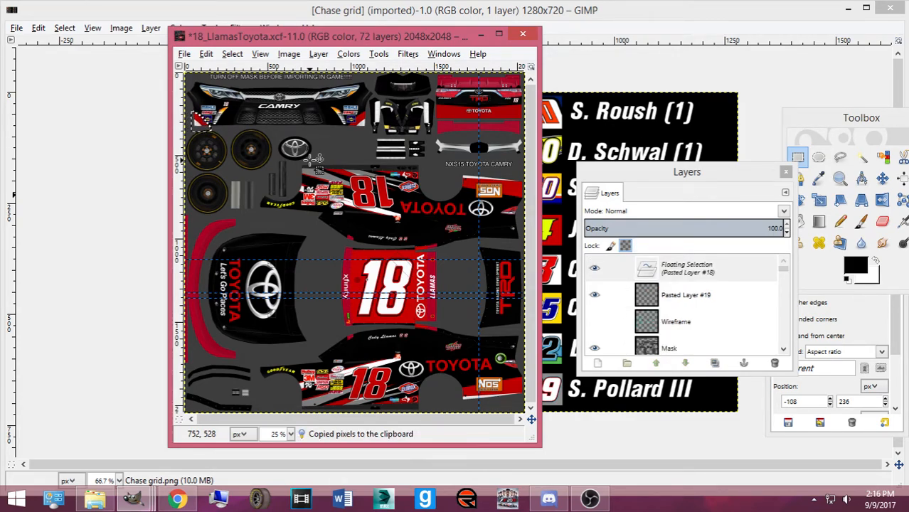
scroll(313, 158, up, 2)
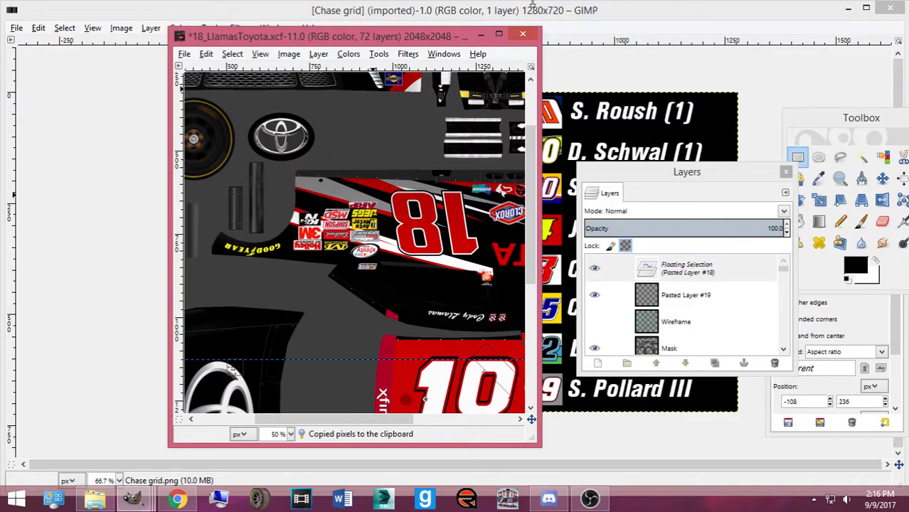
click(499, 33)
scroll(257, 168, up, 2)
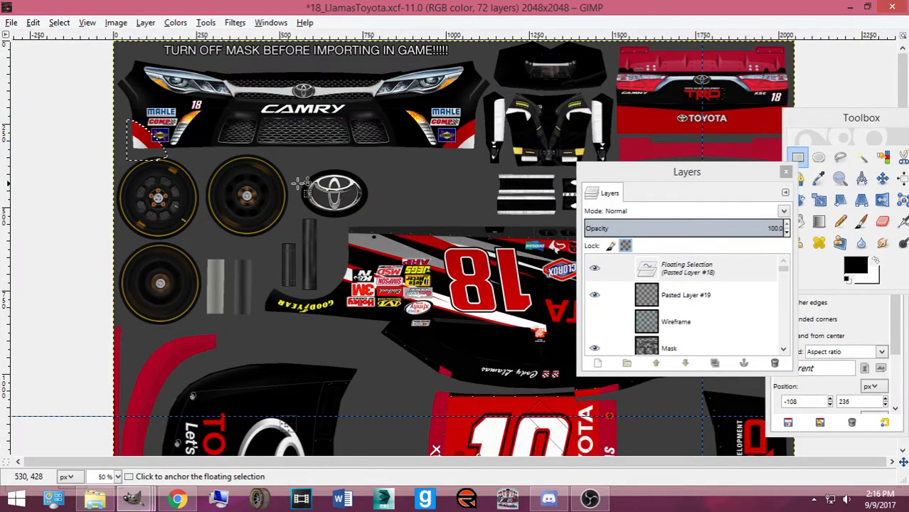
Switch to the Move tool and show the wireframe overlay on the Toyota texture
key(m)
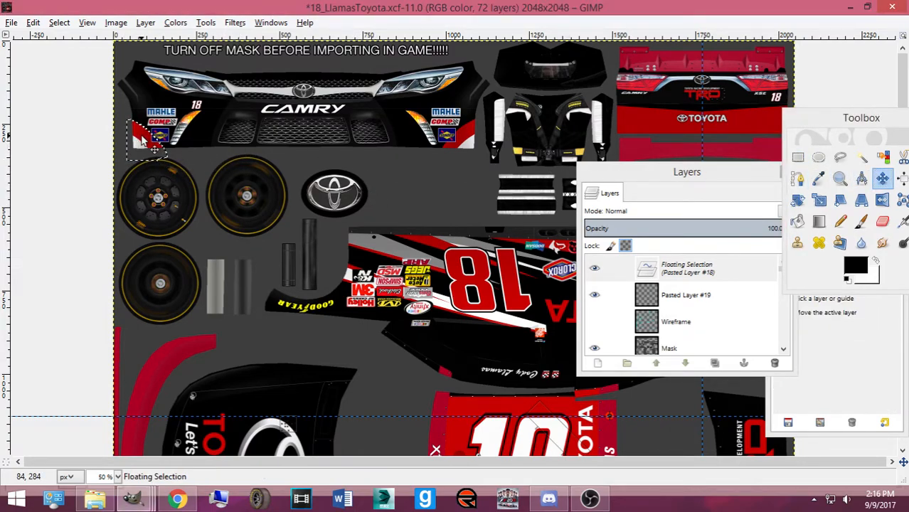
scroll(142, 138, up, 1)
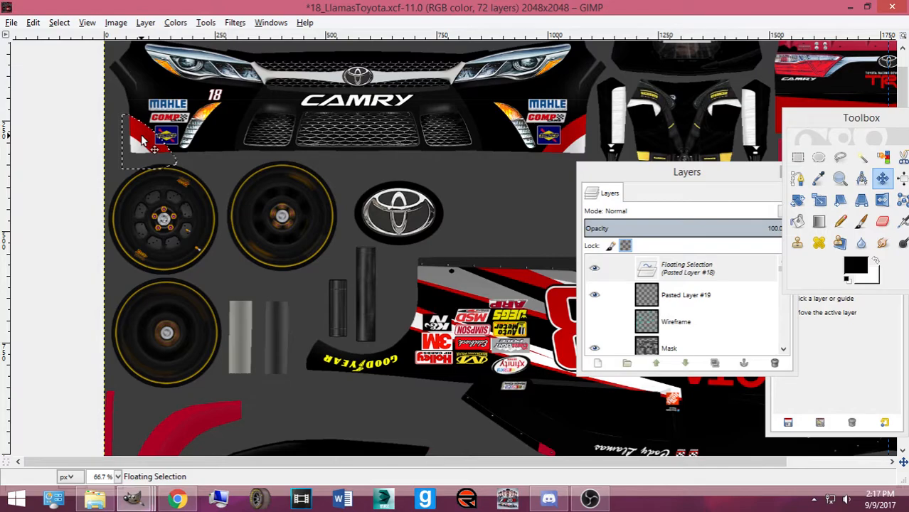
click(595, 322)
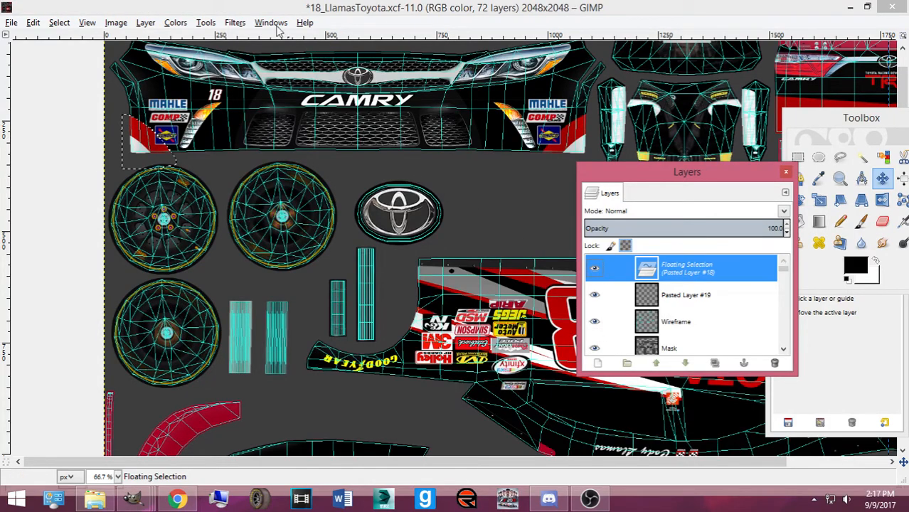
click(224, 11)
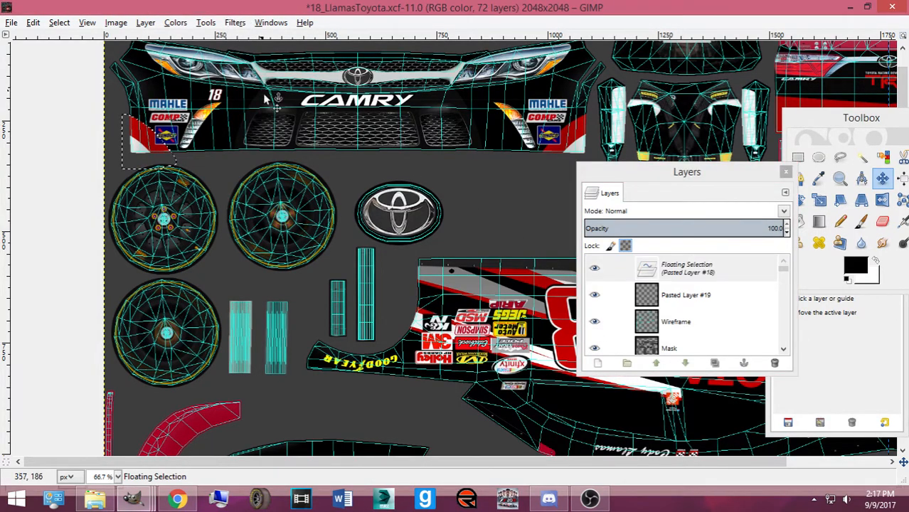
scroll(353, 212, up, 3)
scroll(365, 230, down, 3)
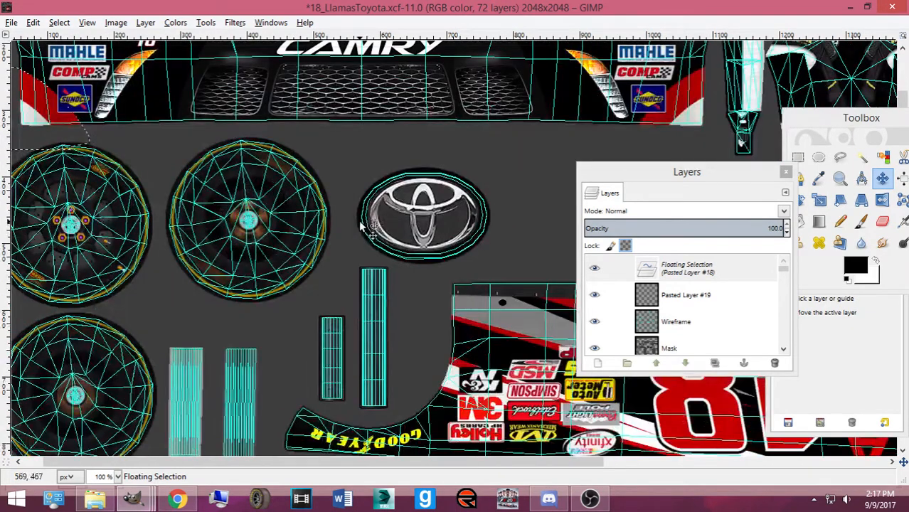
scroll(85, 222, left, 1)
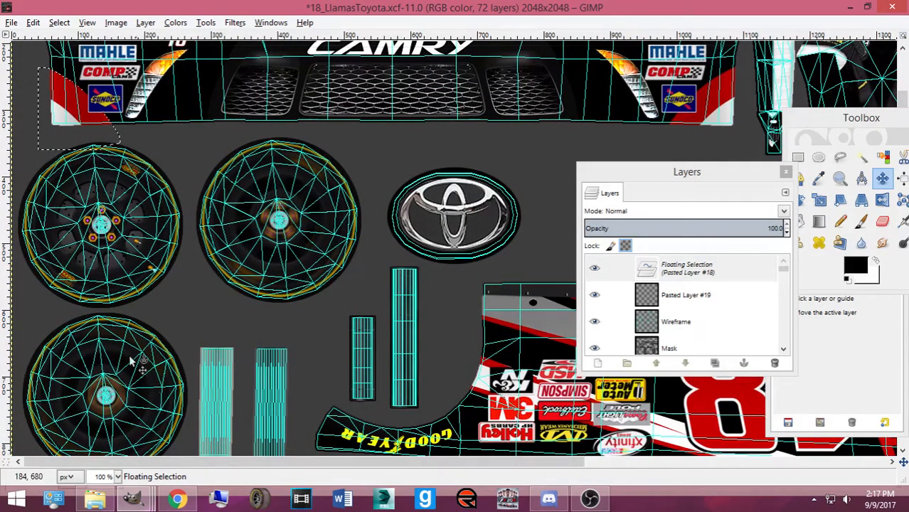
scroll(86, 222, up, 3)
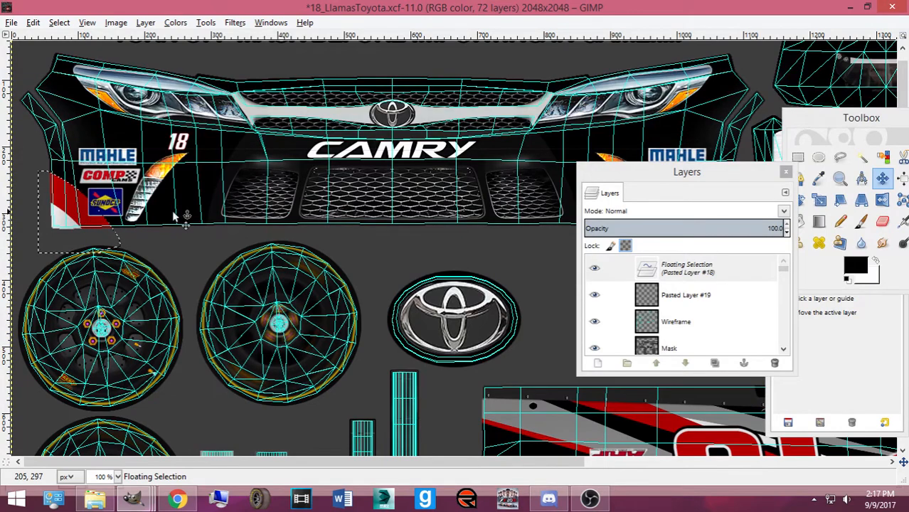
drag(683, 171, 698, 233)
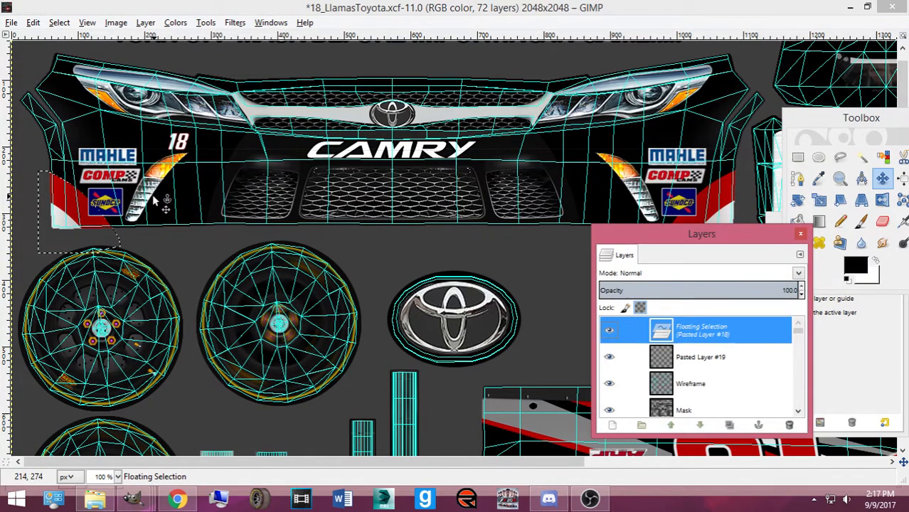
click(73, 203)
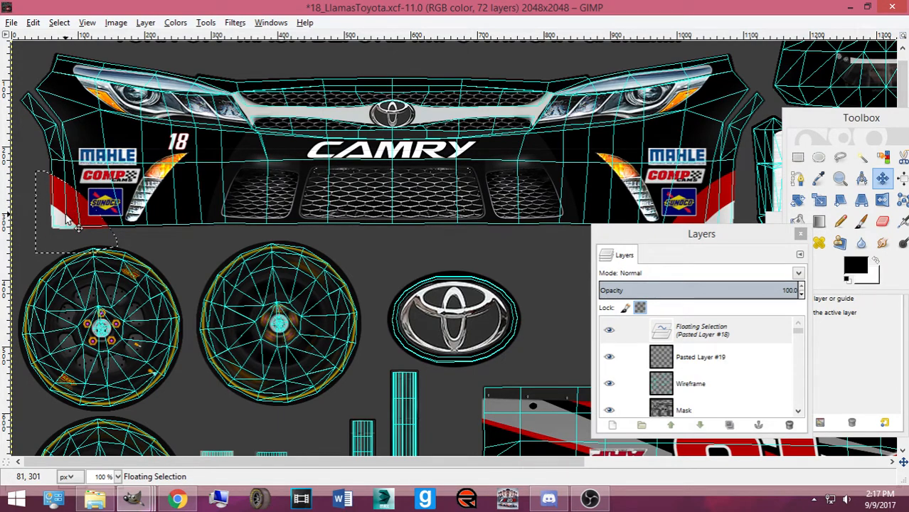
drag(650, 233, 612, 302)
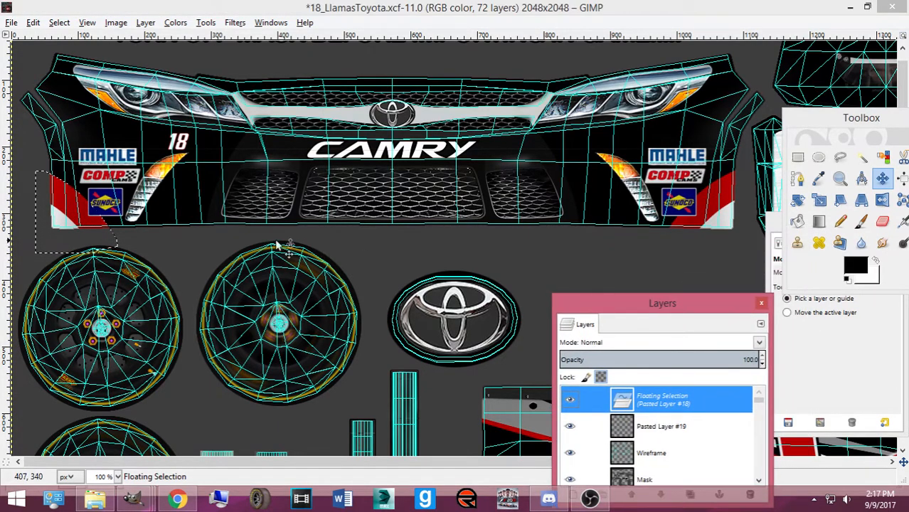
click(86, 232)
Nudge the floating bumper decal into place with the arrow keys and anchor it
key(Right)
key(Right)
key(Right)
key(Right)
key(Right)
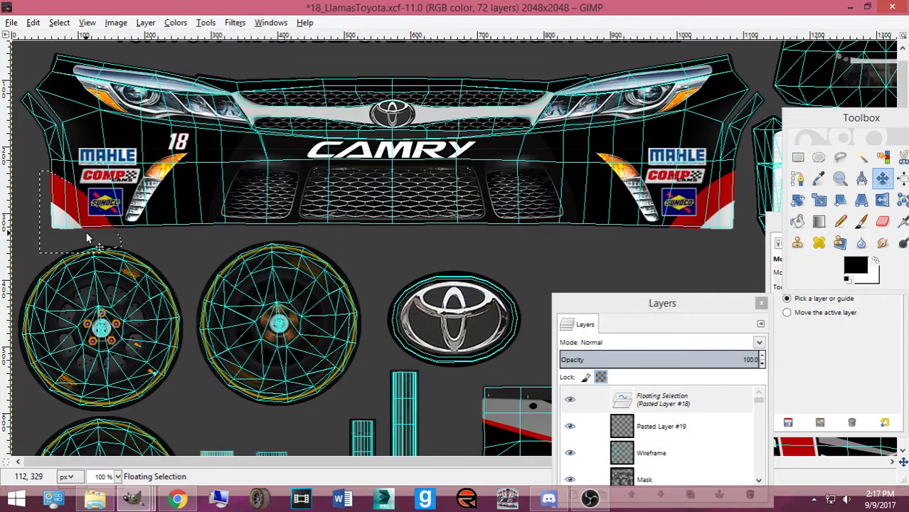
key(Right)
key(Right)
key(Right)
key(Right)
key(Right)
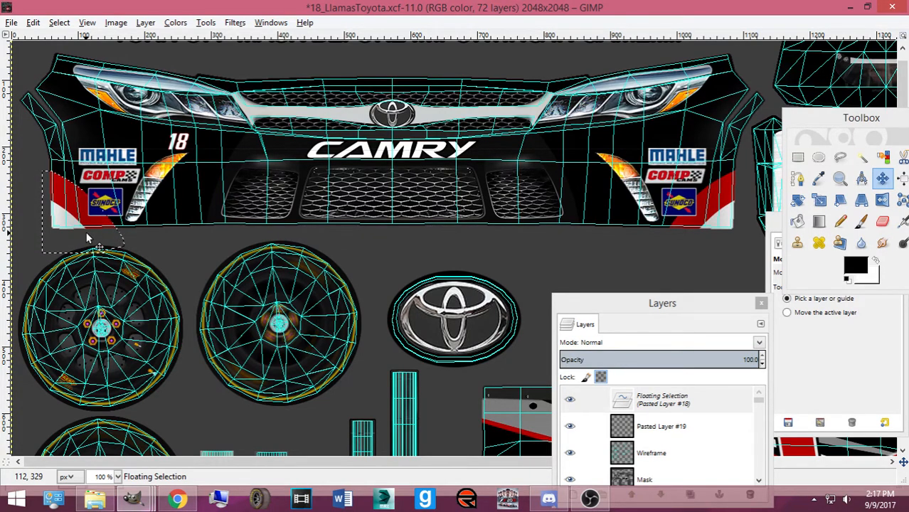
key(Left)
key(Left)
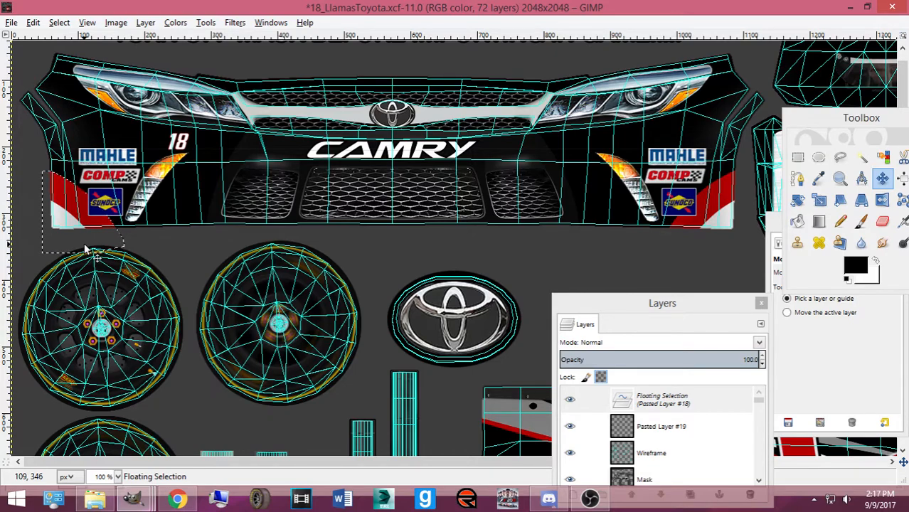
click(292, 286)
Make the Mask layer visible, hide the Wireframe layer, and save 18_LlamasToyota.xcf
scroll(569, 402, down, 2)
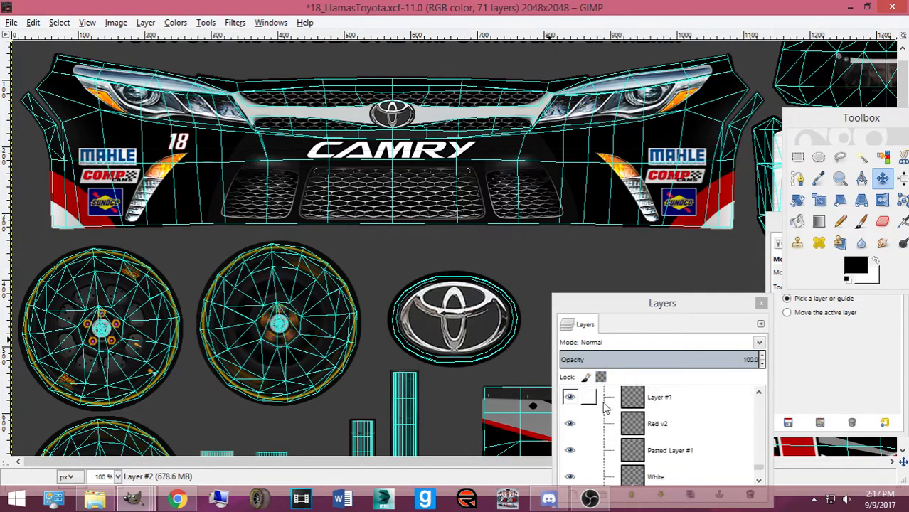
scroll(591, 416, up, 3)
scroll(596, 421, up, 3)
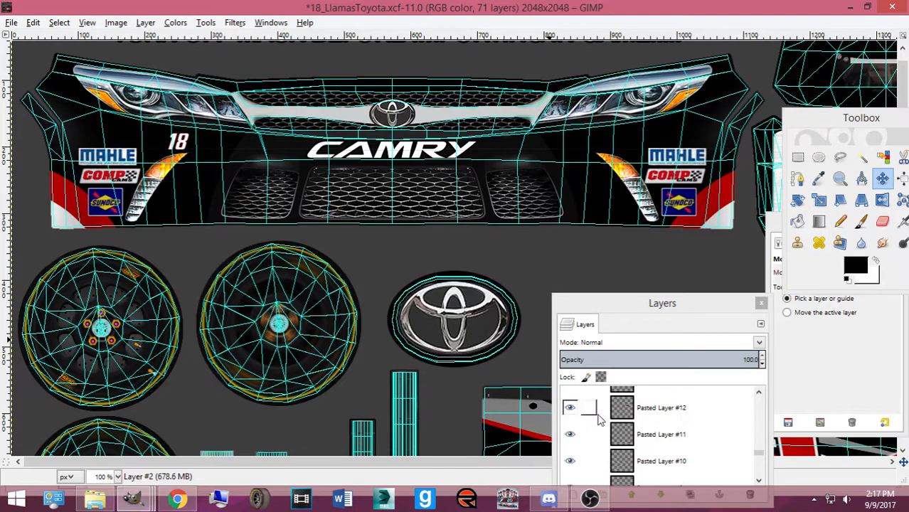
scroll(763, 437, up, 4)
drag(759, 446, 764, 367)
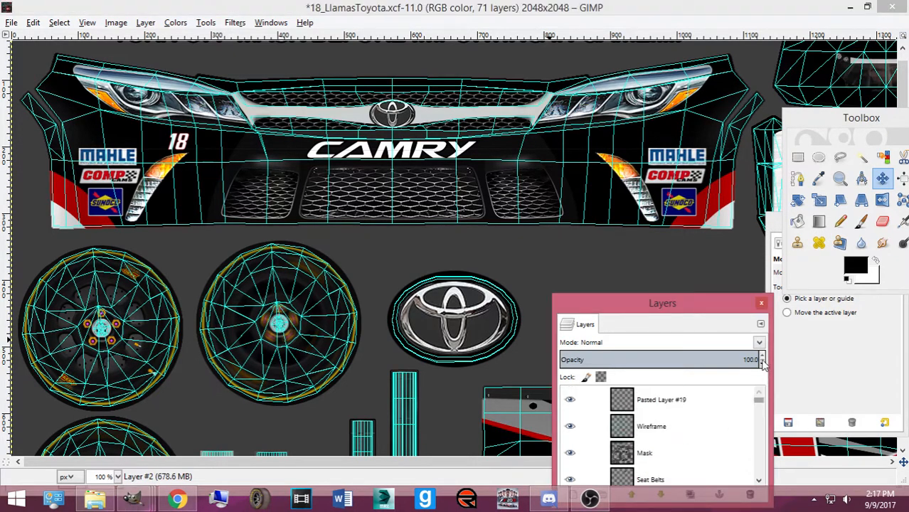
click(569, 453)
click(569, 427)
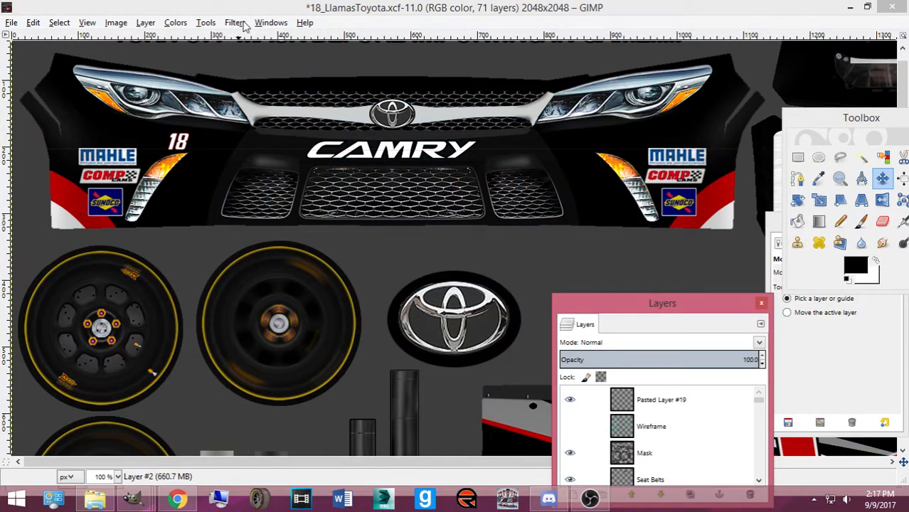
key(ctrl+s)
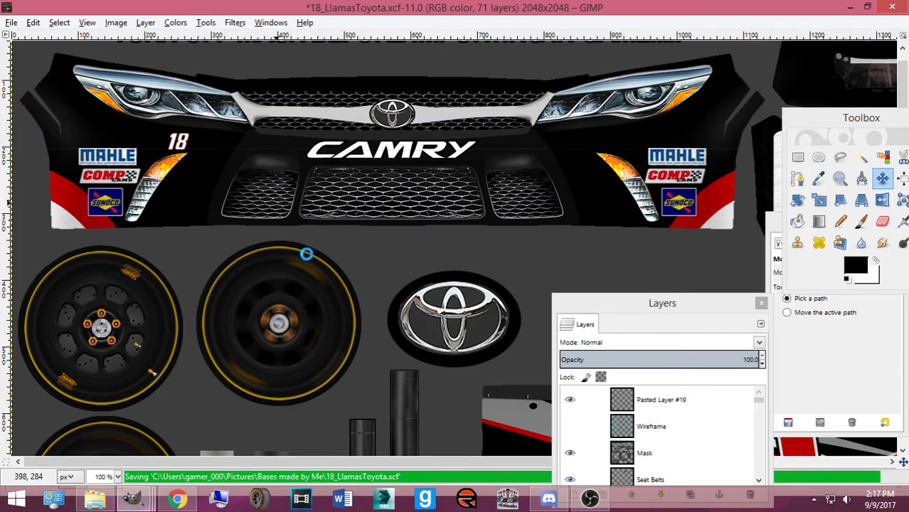
Minimize the Toyota image window and return to the Google Images results in Chrome
scroll(349, 338, down, 8)
scroll(350, 338, down, 10)
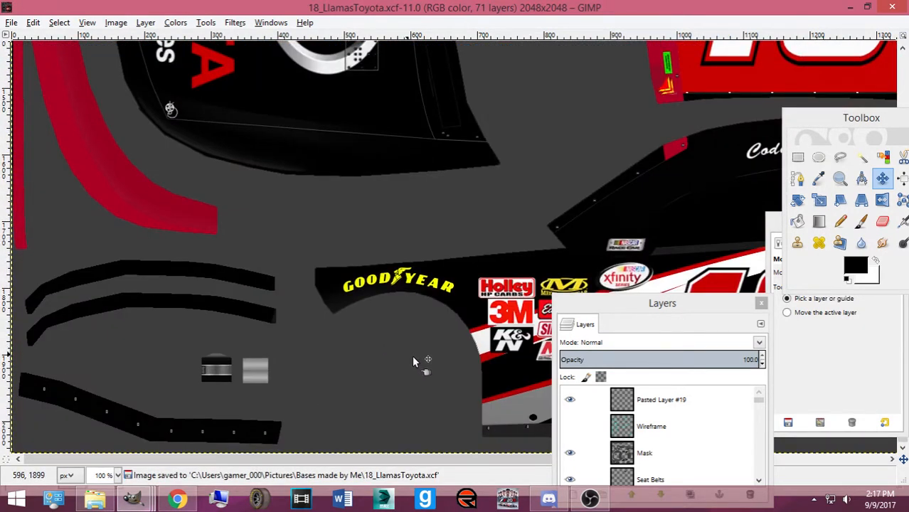
drag(590, 306, 28, 80)
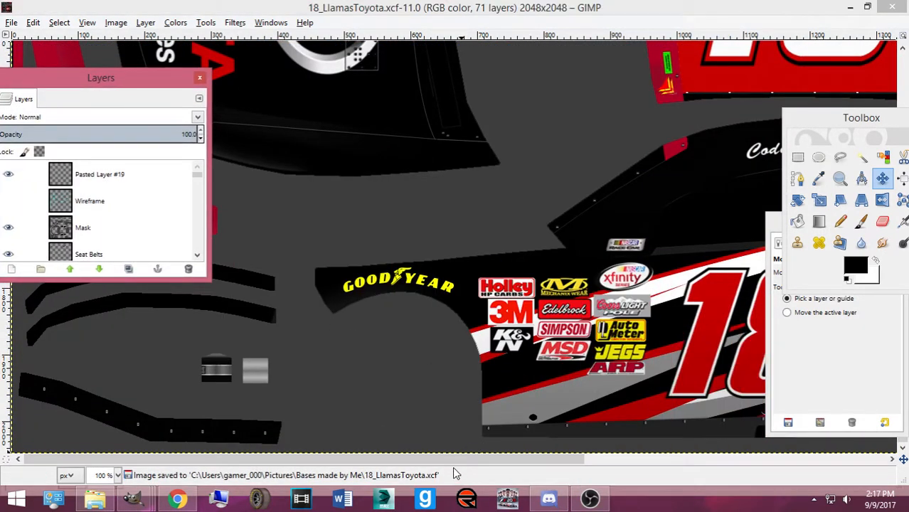
drag(460, 460, 792, 457)
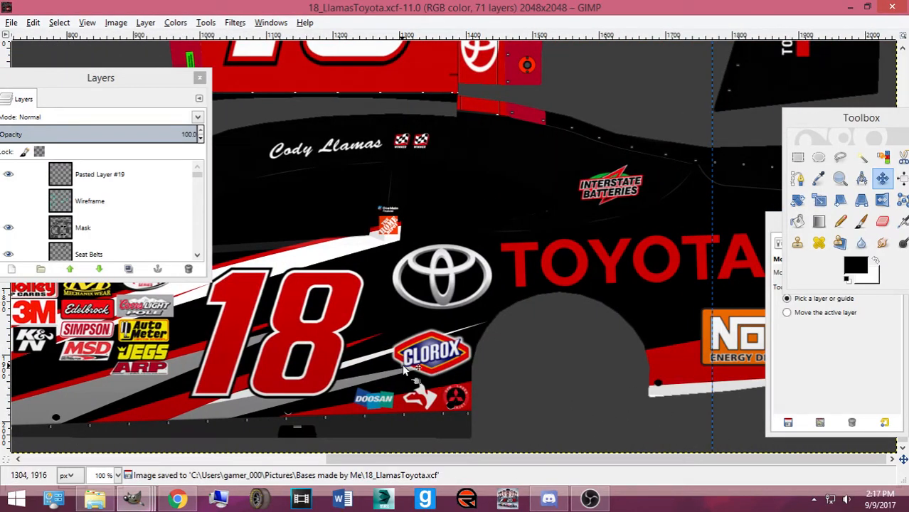
scroll(407, 375, down, 5)
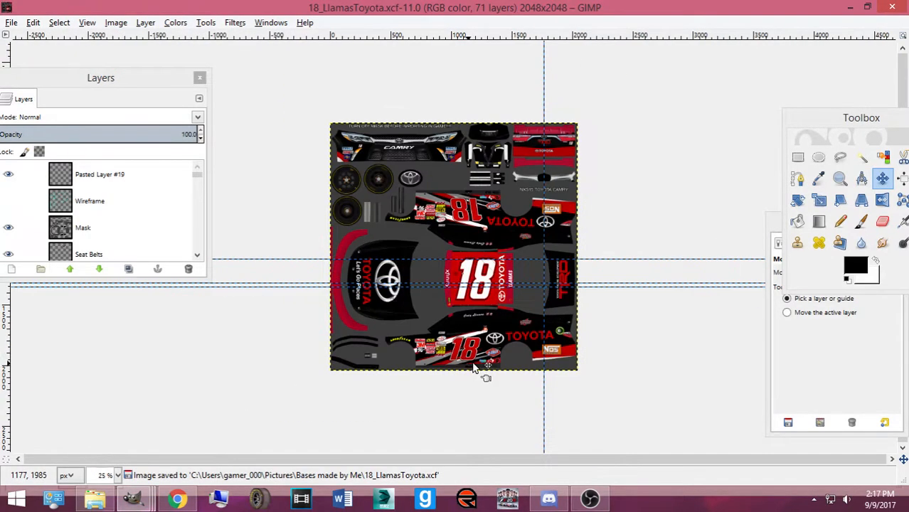
scroll(469, 360, up, 2)
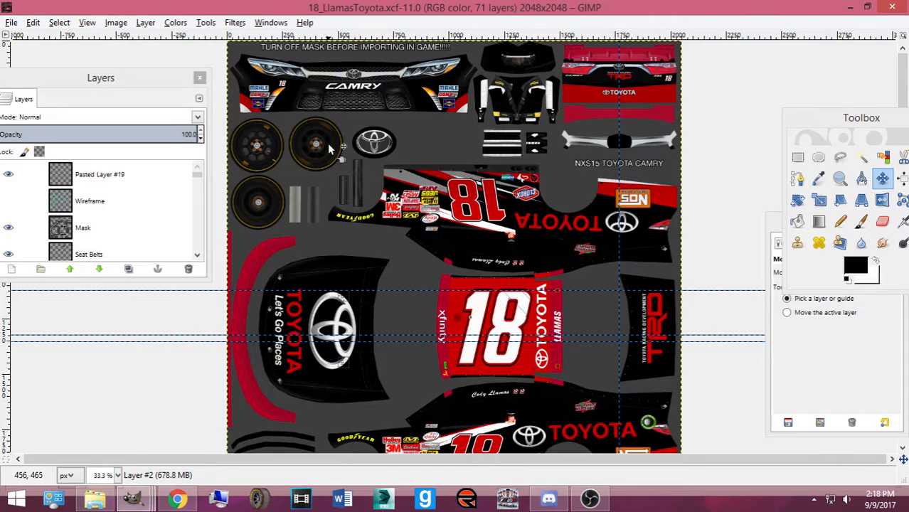
click(893, 7)
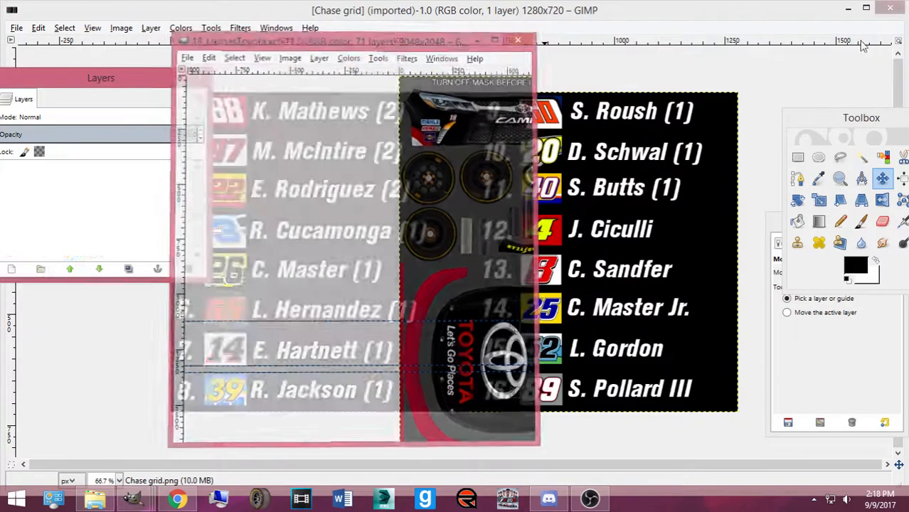
drag(131, 80, 675, 126)
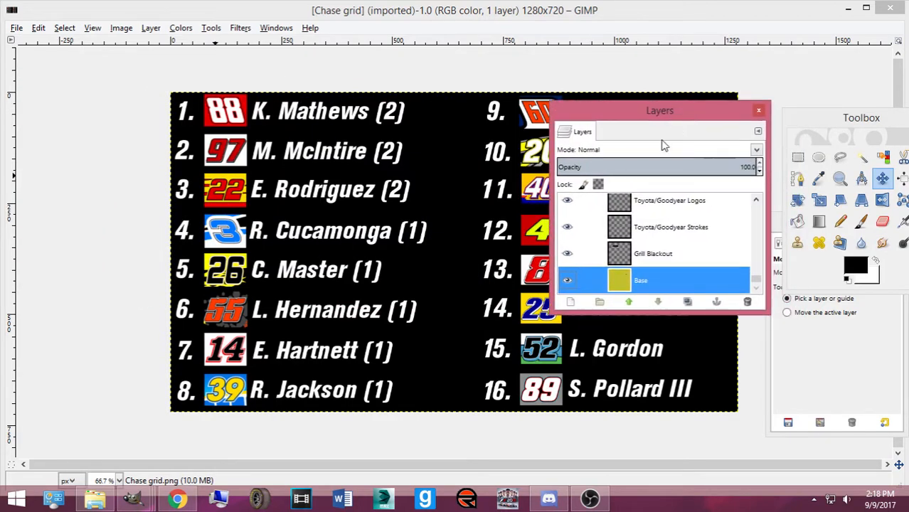
click(177, 498)
Search Google Images for 'dale jr scheme'
scroll(225, 325, up, 20)
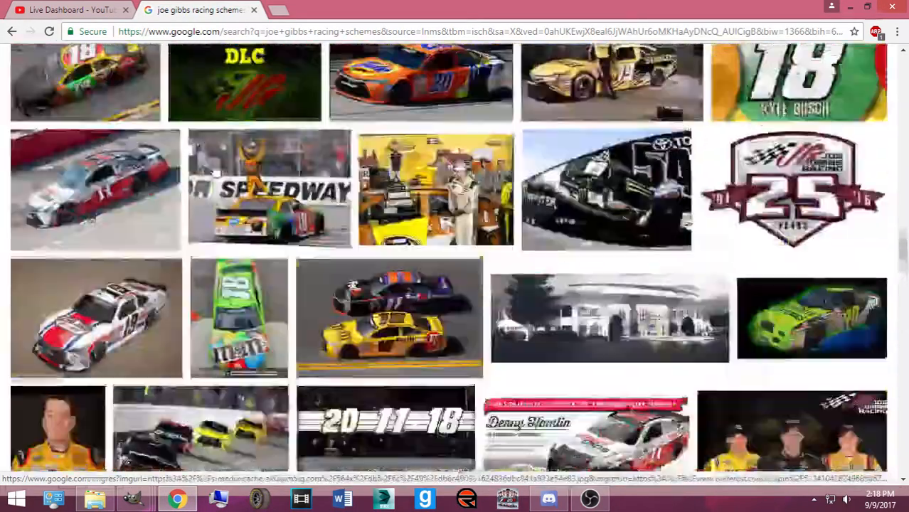
scroll(257, 101, up, 10)
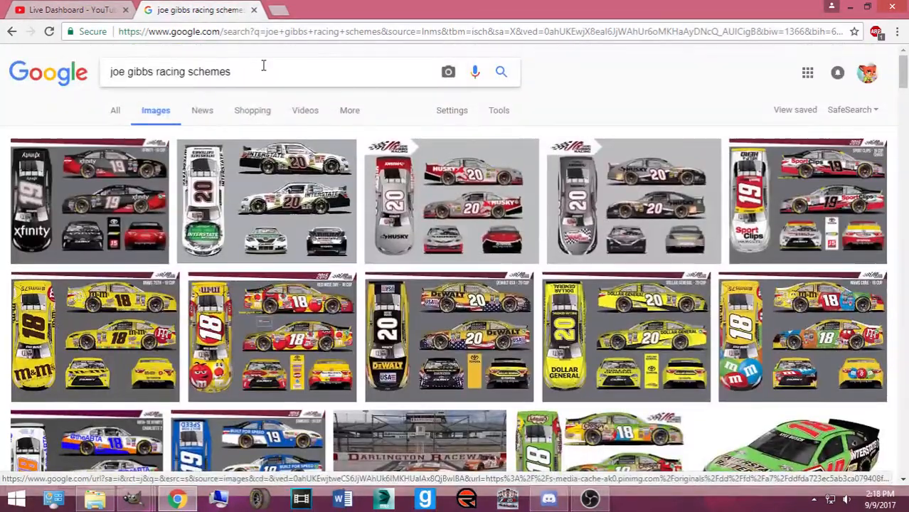
triple_click(264, 67)
text(dale jr )
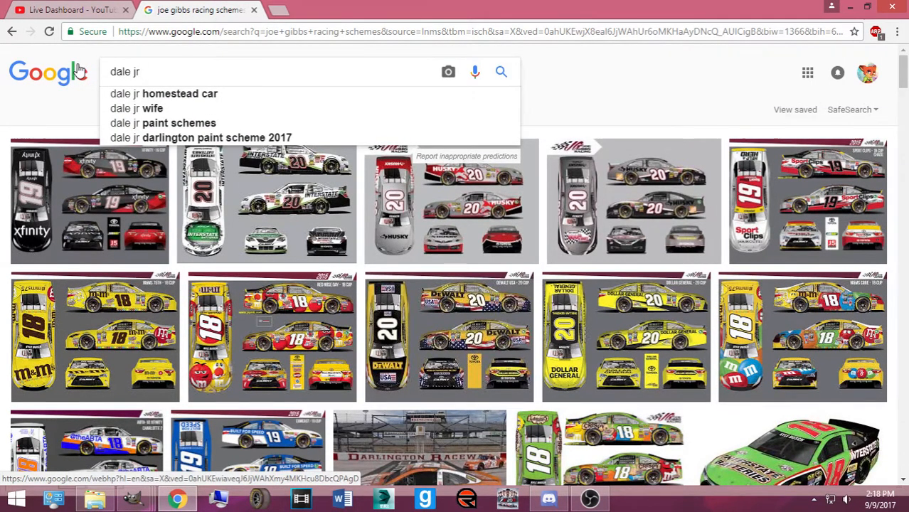
text(scheme)
key(Return)
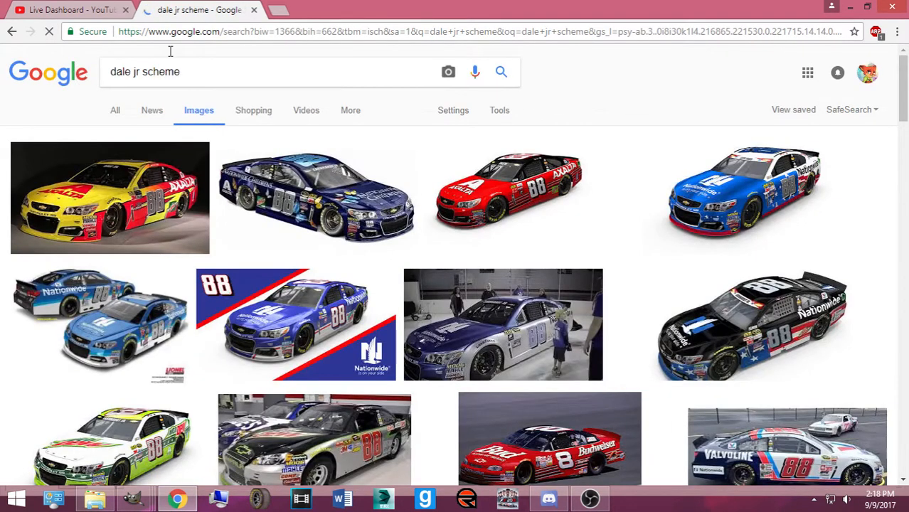
Change the query to 'dale jr nationwide' and scroll through the image results
drag(214, 64, 146, 80)
text(nation)
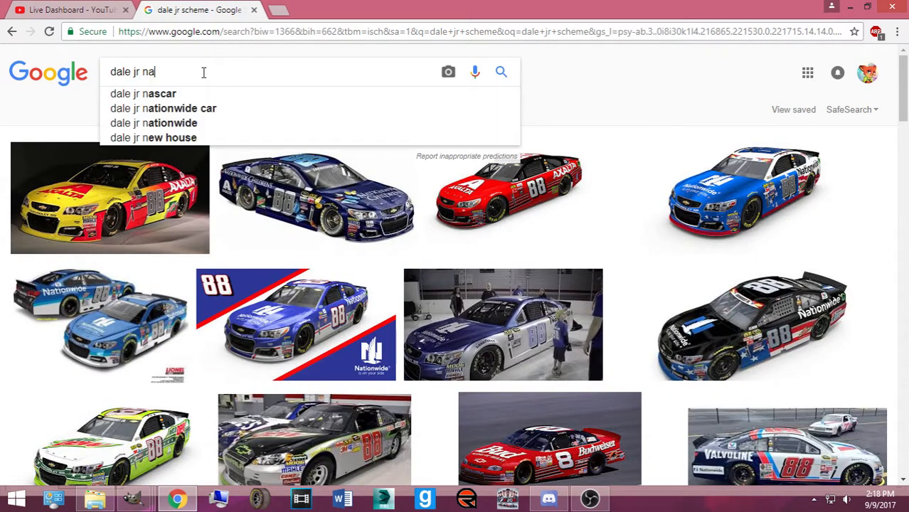
text(wide)
key(Return)
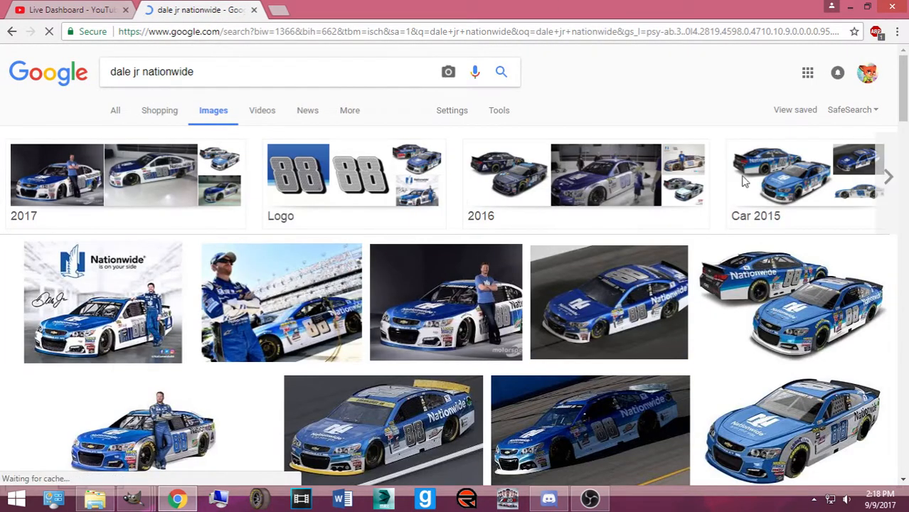
scroll(527, 423, down, 5)
scroll(645, 207, down, 3)
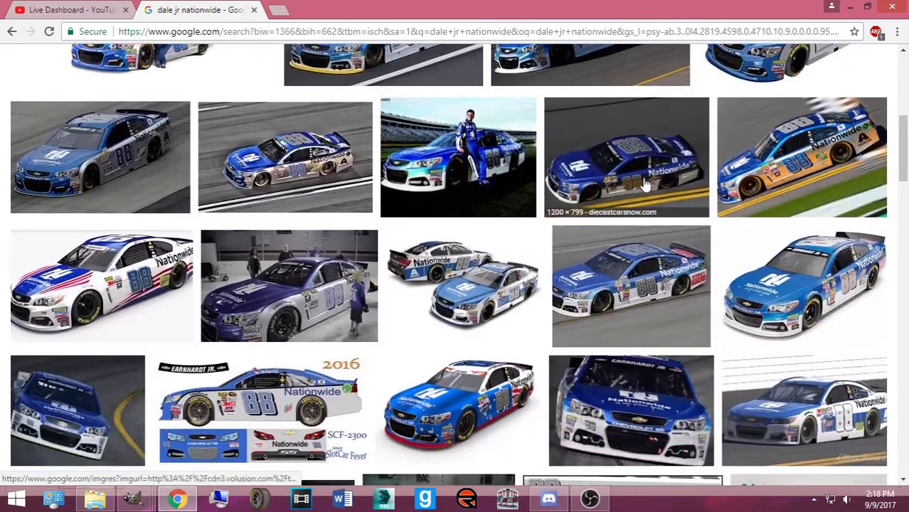
scroll(644, 207, down, 8)
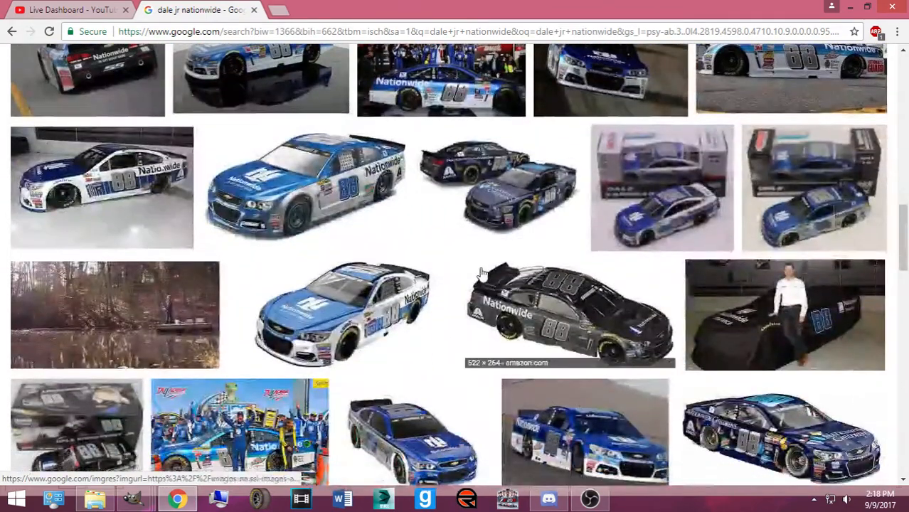
scroll(464, 264, down, 8)
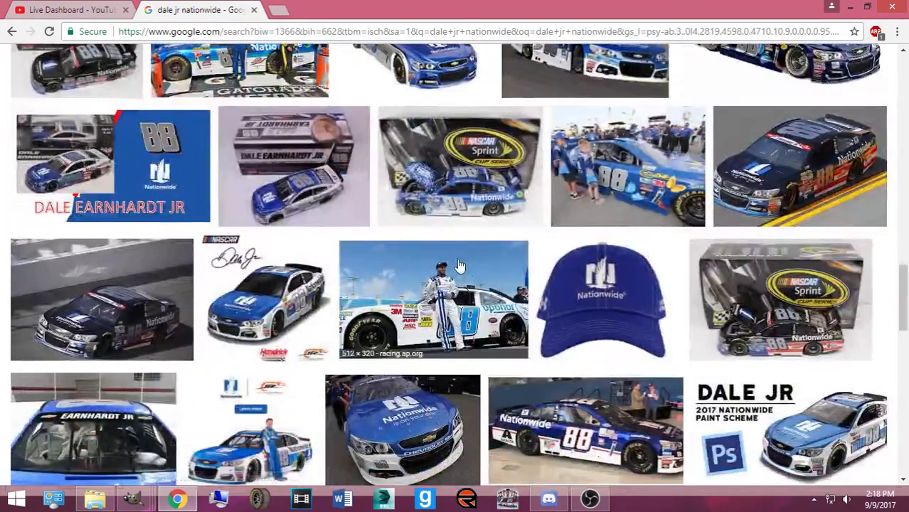
scroll(458, 270, down, 4)
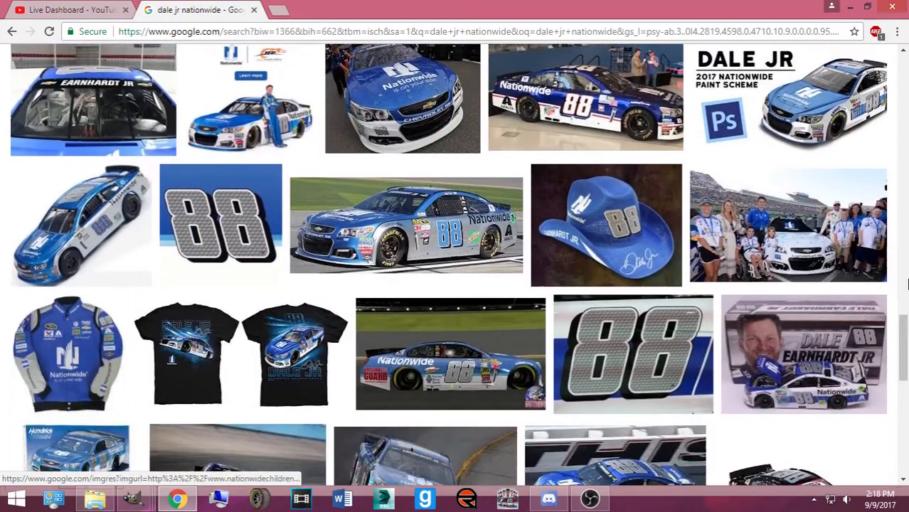
scroll(307, 305, down, 12)
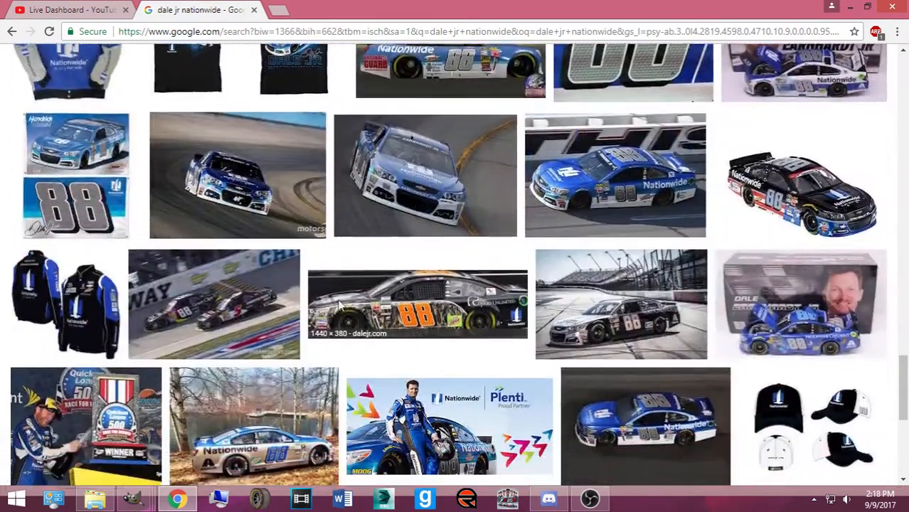
scroll(248, 283, down, 10)
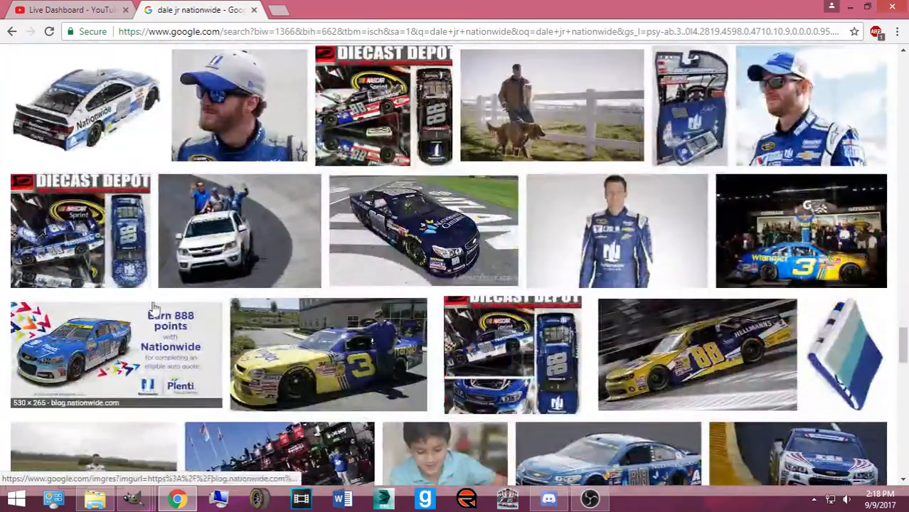
scroll(146, 313, down, 4)
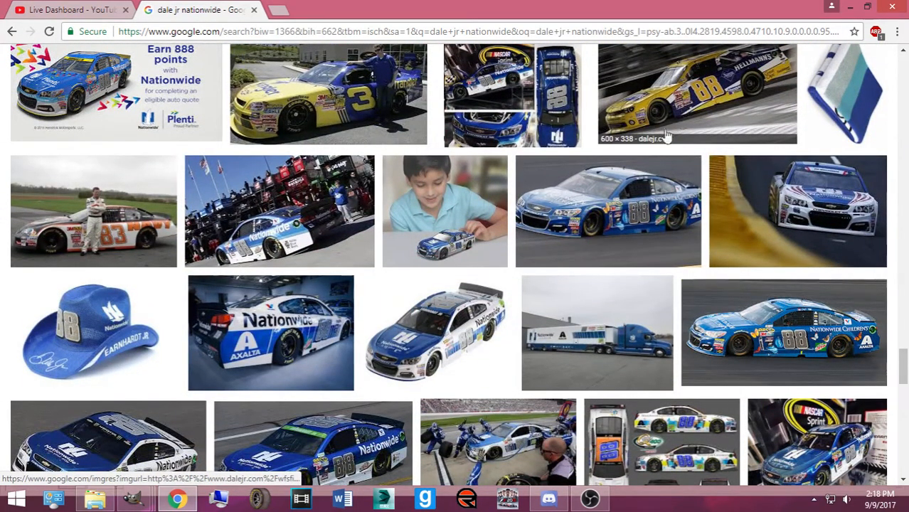
scroll(675, 130, down, 12)
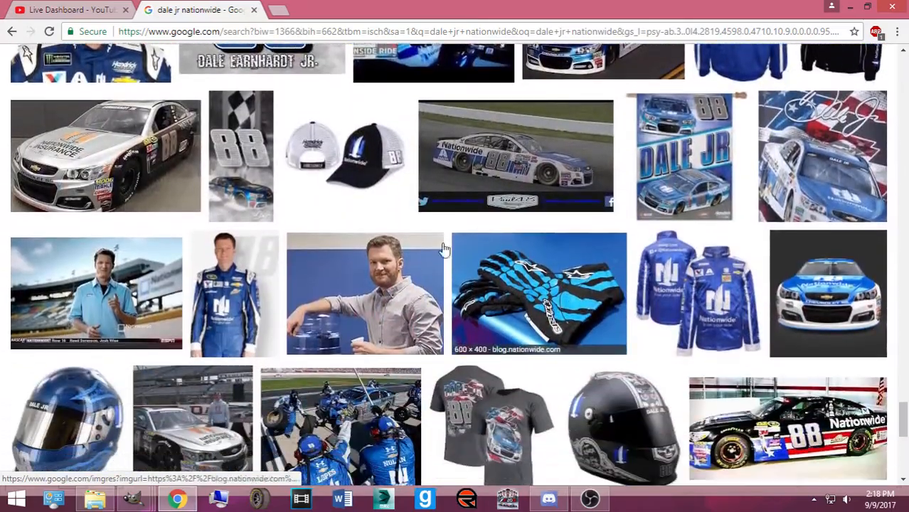
scroll(151, 202, down, 5)
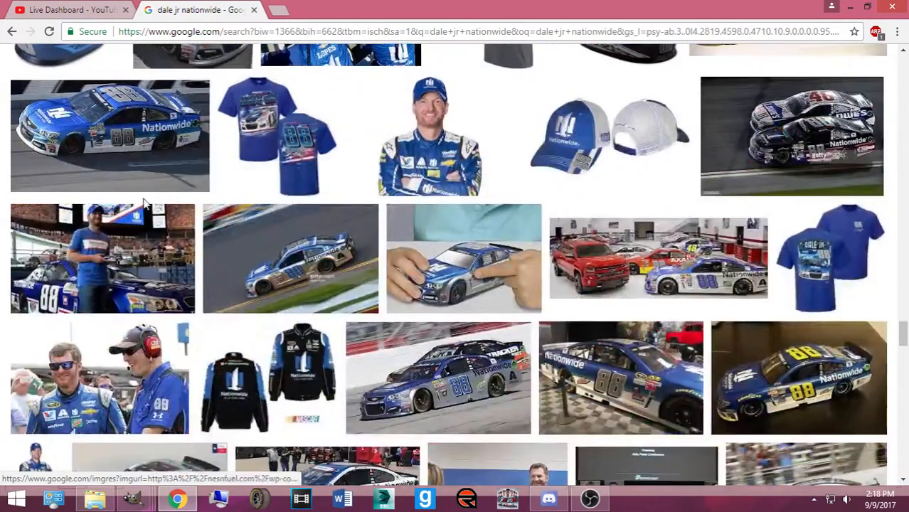
scroll(151, 202, down, 5)
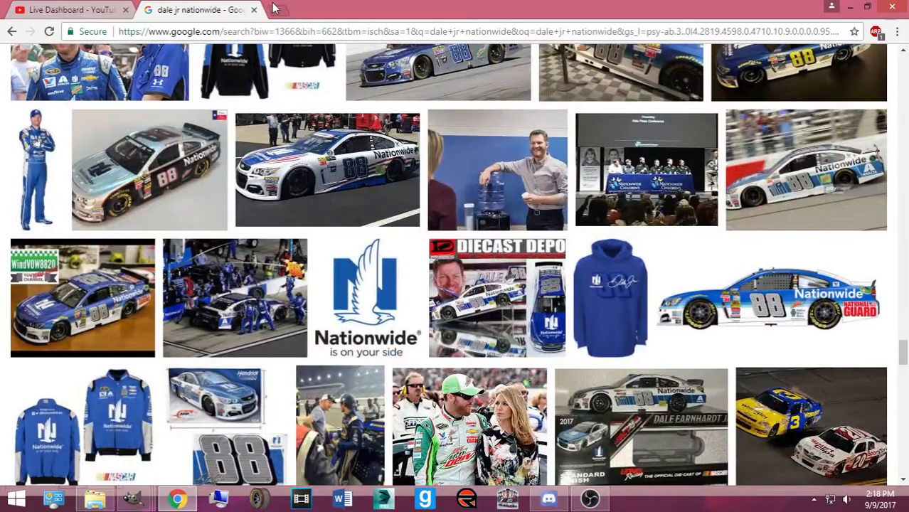
click(275, 9)
Search for 'dale jr budweiser' and switch to the image results
text(dale jr budweiser)
key(Return)
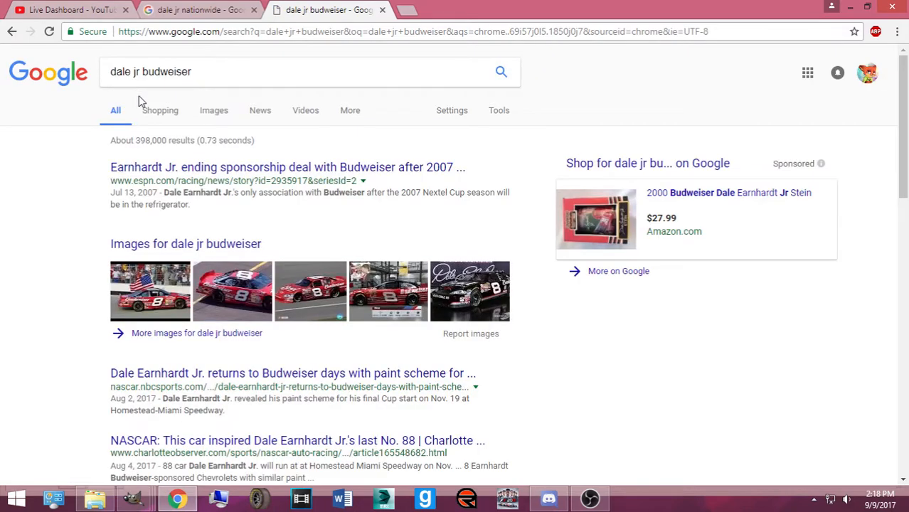
click(212, 118)
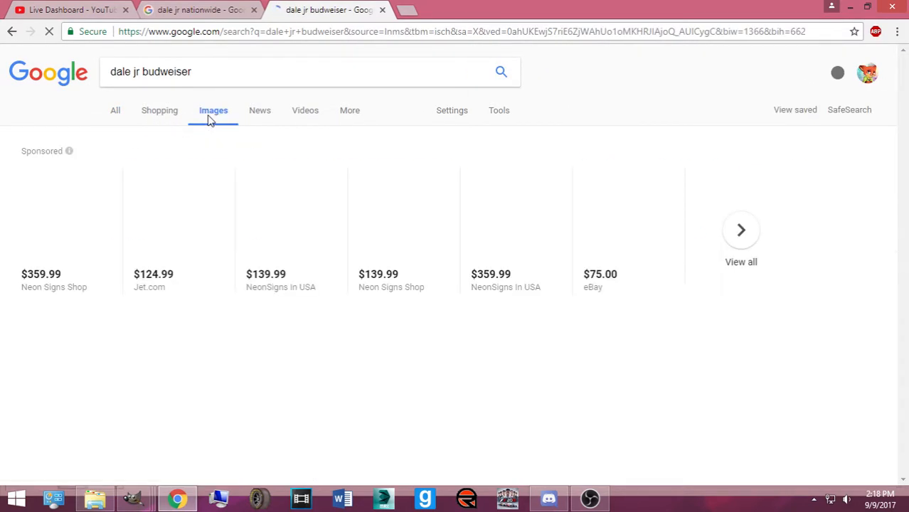
scroll(402, 311, down, 1)
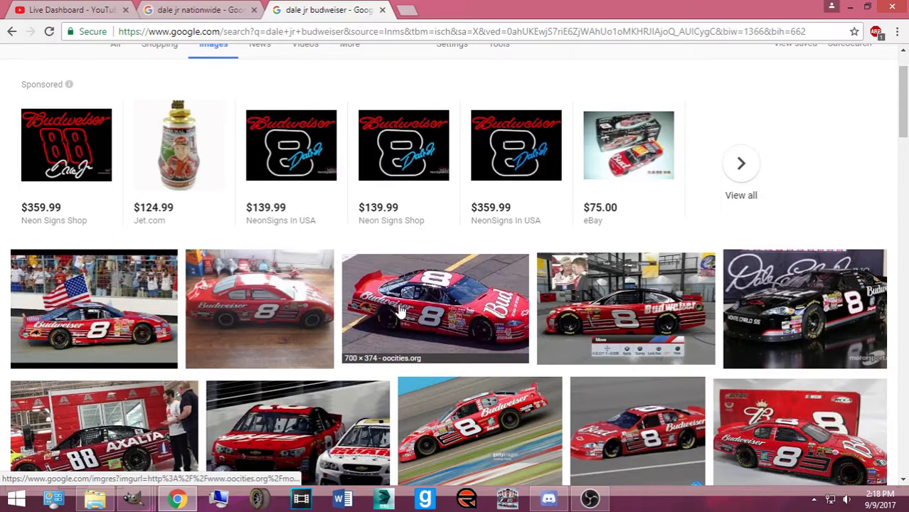
scroll(390, 316, down, 4)
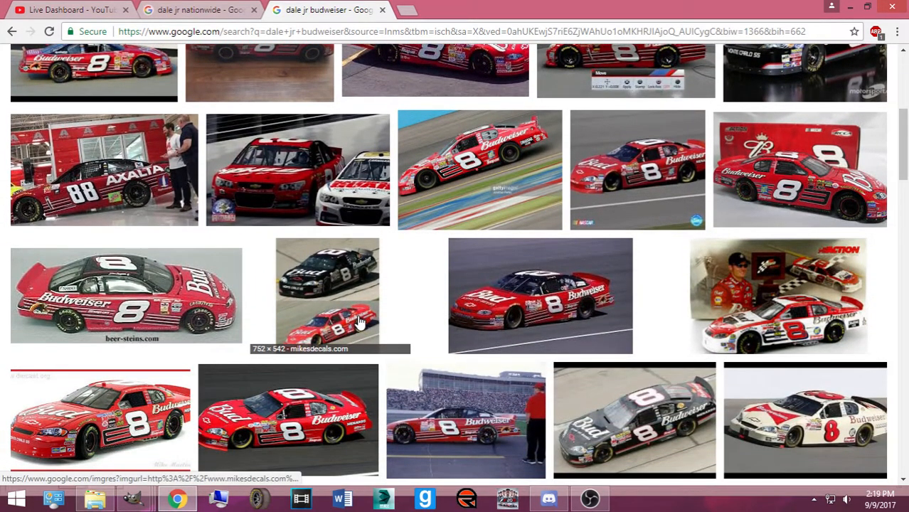
Preview several Bud car images, including scg_2001_budcar.jpg and the Dale Jr. 2011 scheme
click(361, 323)
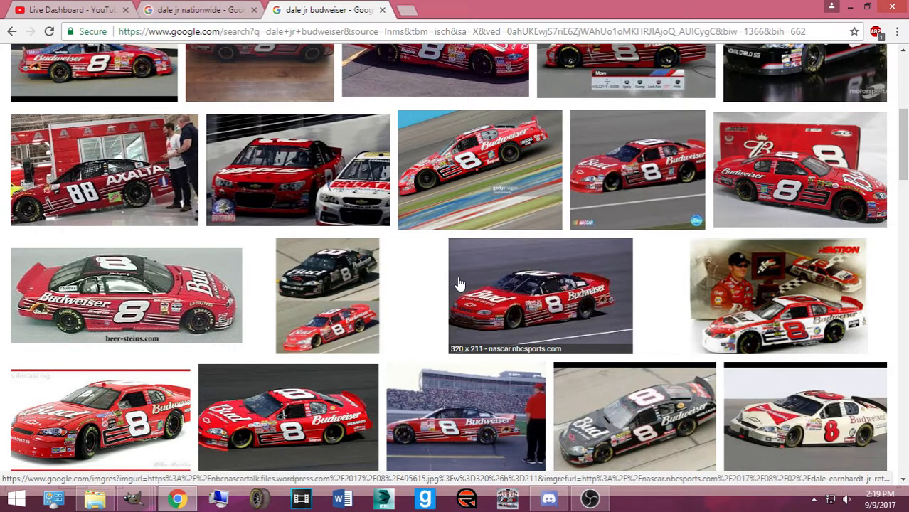
scroll(398, 194, up, 2)
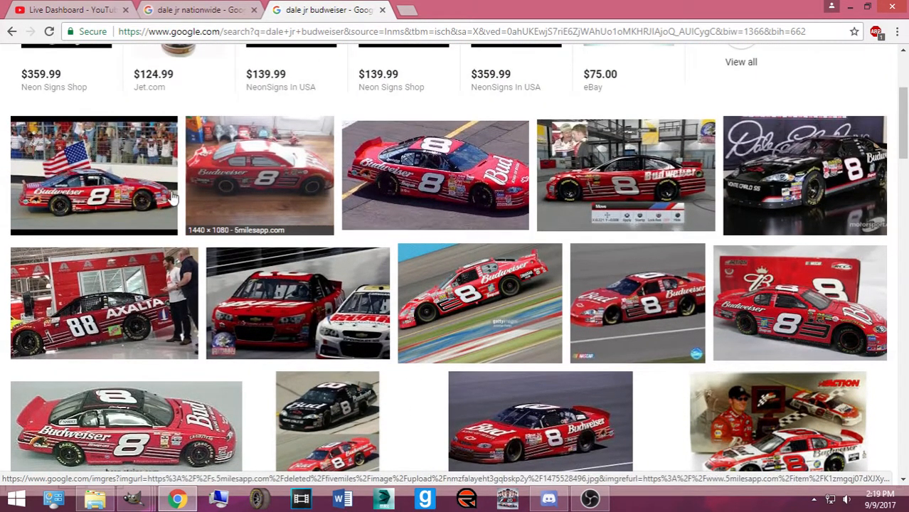
click(130, 201)
click(507, 112)
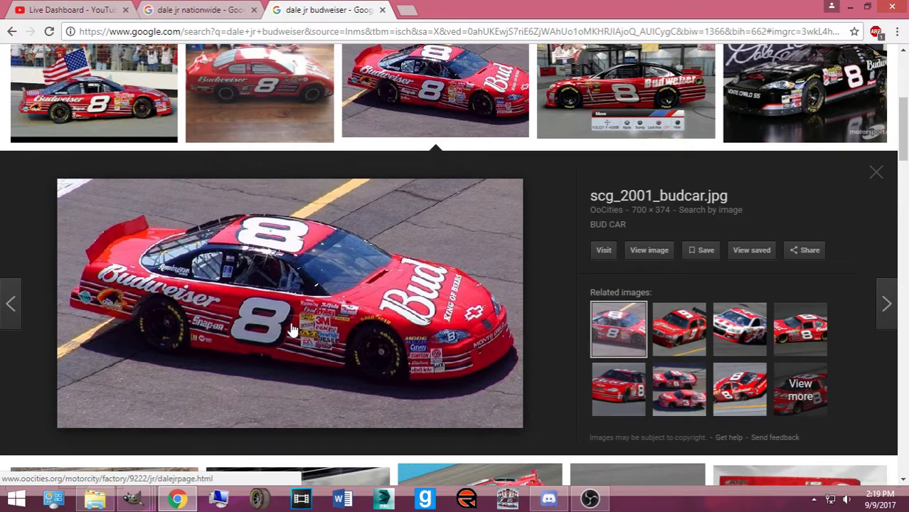
scroll(566, 135, down, 10)
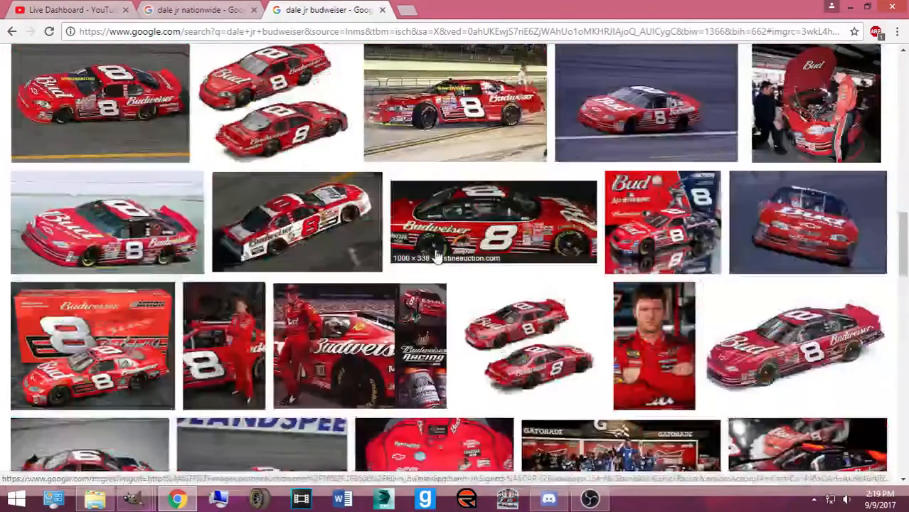
scroll(429, 256, down, 3)
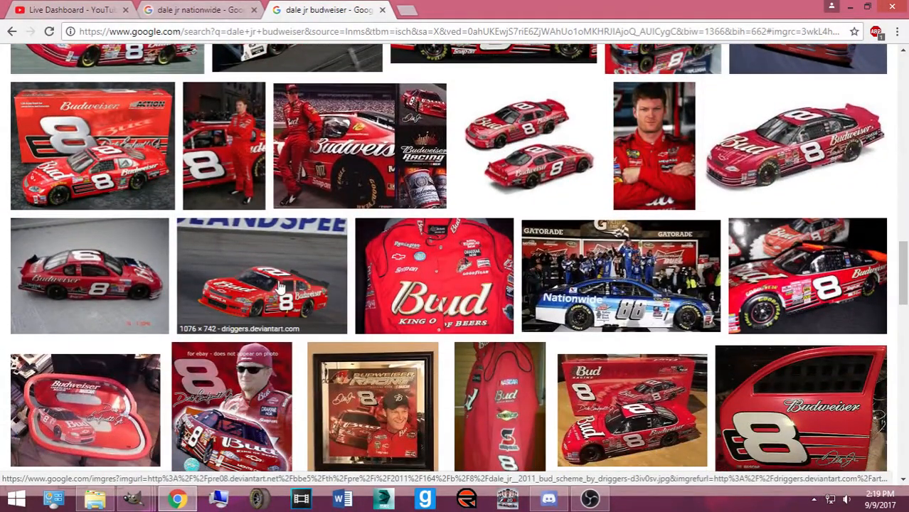
click(282, 288)
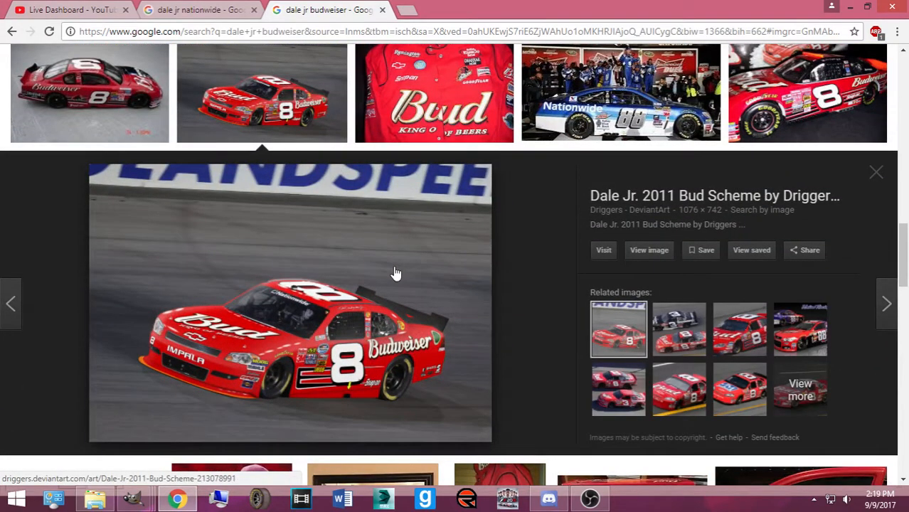
scroll(396, 274, up, 5)
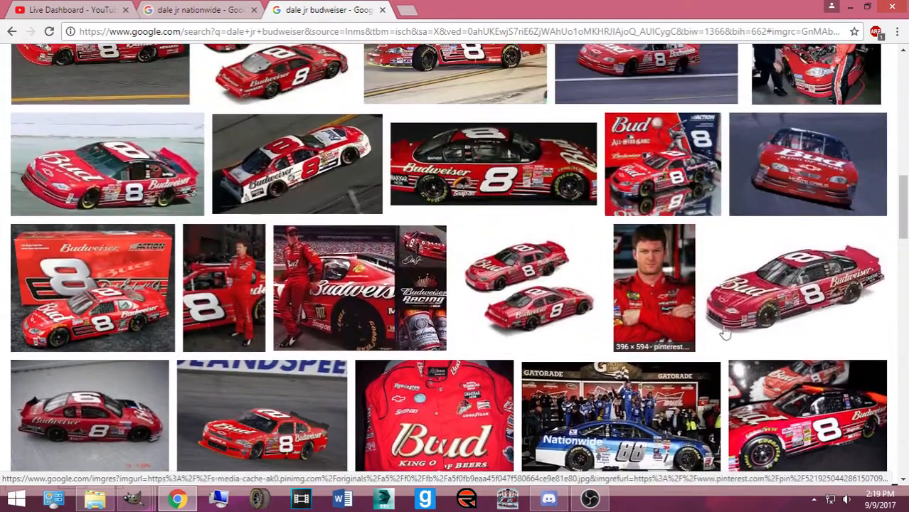
scroll(709, 327, down, 2)
scroll(574, 310, up, 3)
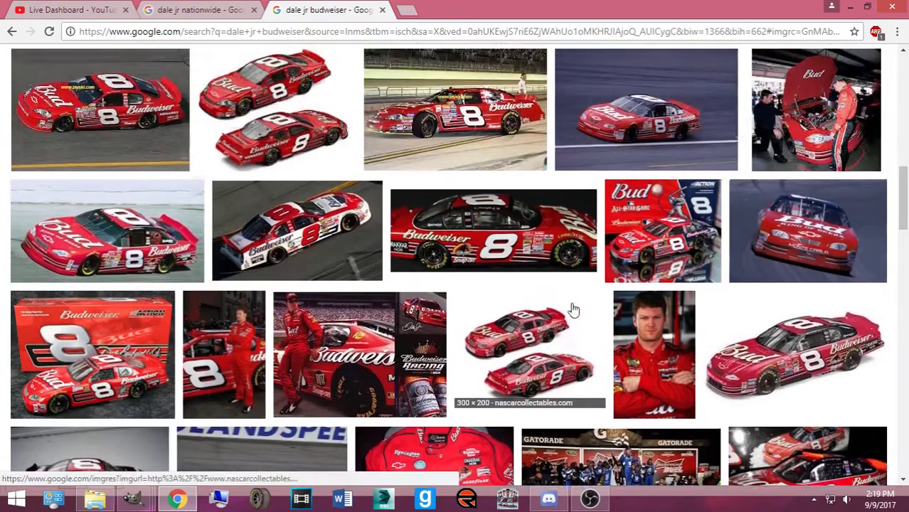
scroll(571, 308, up, 5)
scroll(486, 291, up, 5)
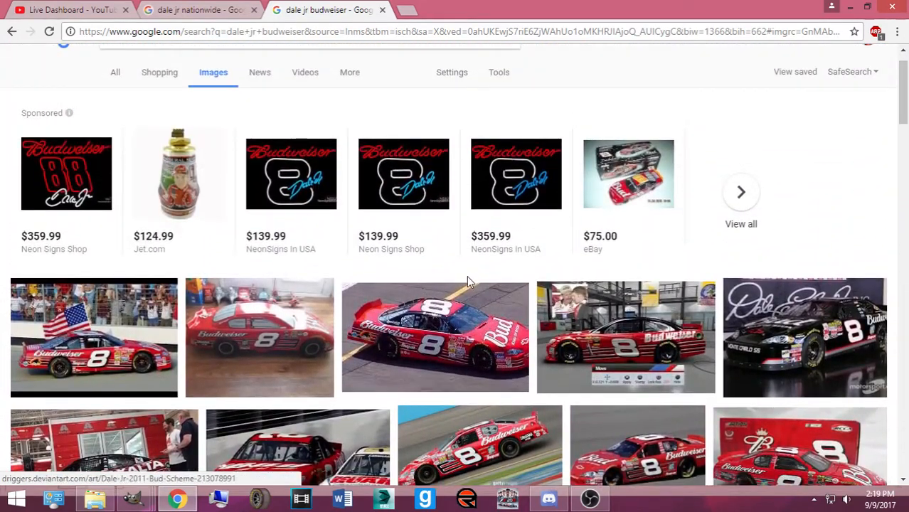
scroll(463, 280, up, 1)
scroll(320, 298, down, 1)
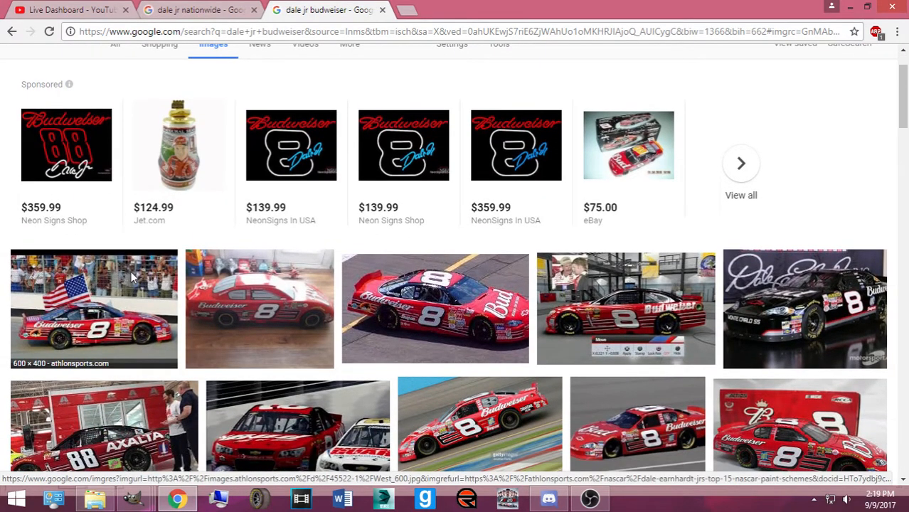
From the scg_2001_budcar.jpg preview, open the related Bud Monte Carlo photo at full size
click(131, 277)
click(419, 96)
key(Right)
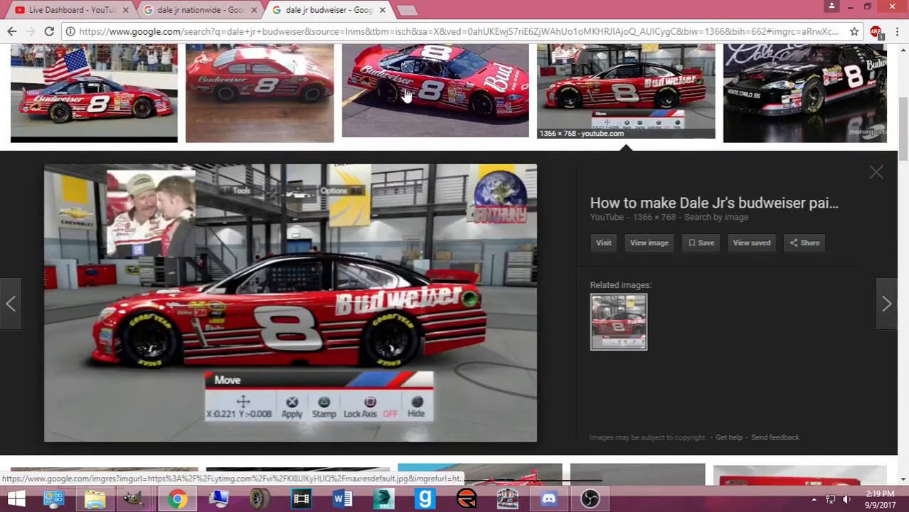
click(418, 96)
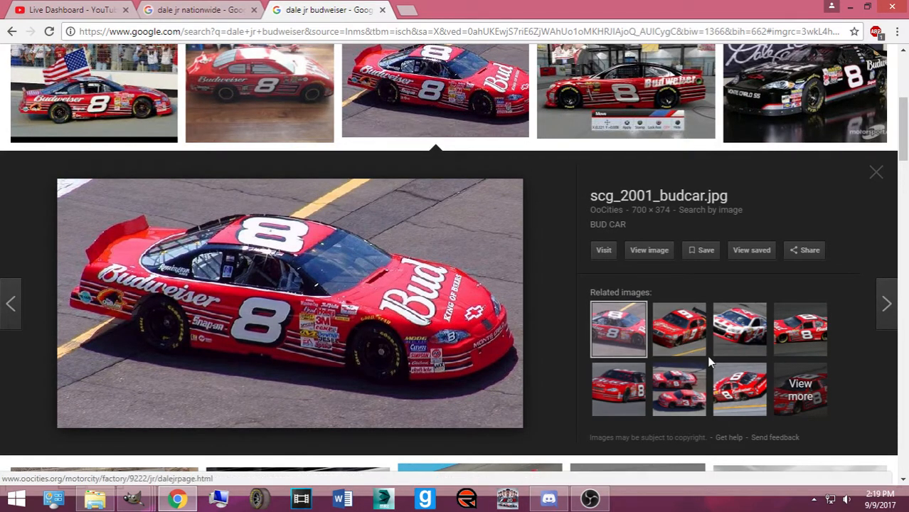
click(599, 384)
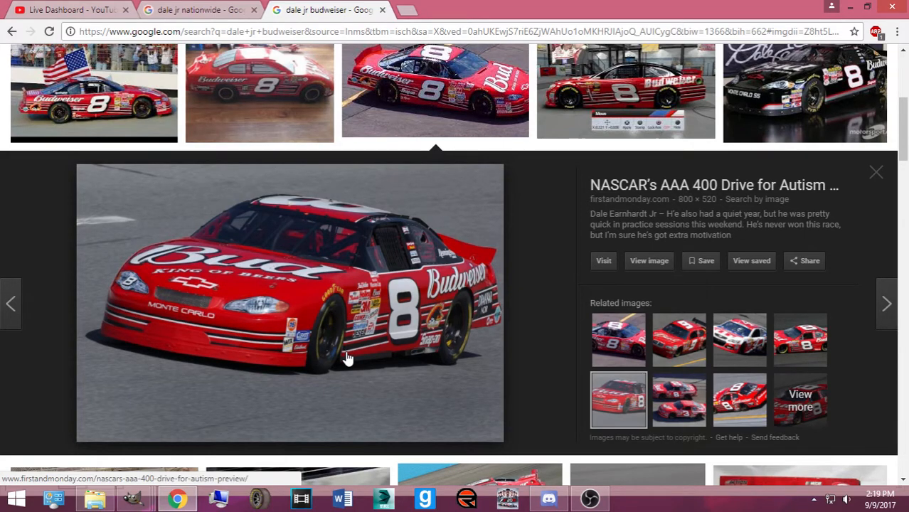
click(649, 261)
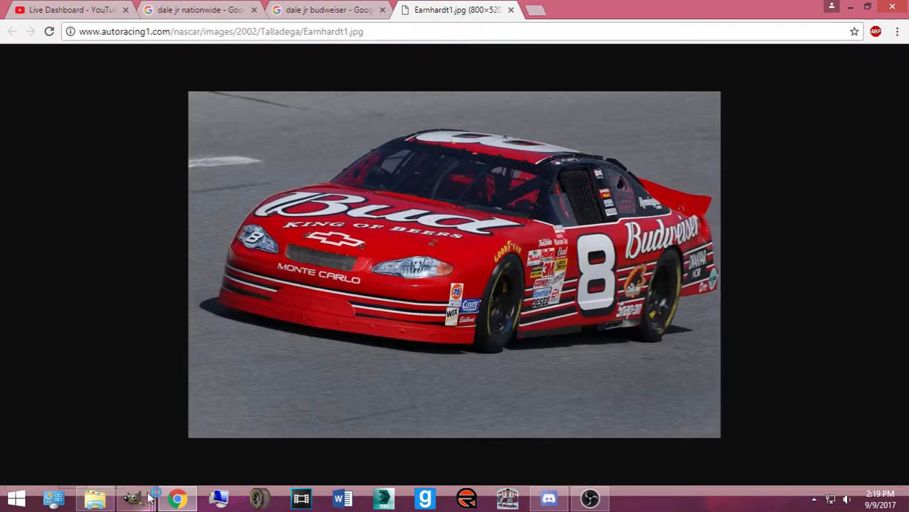
Search 'nr2003 budweiser logo' in a new tab and close the YouTube Live Dashboard tab
mouse_move(135, 498)
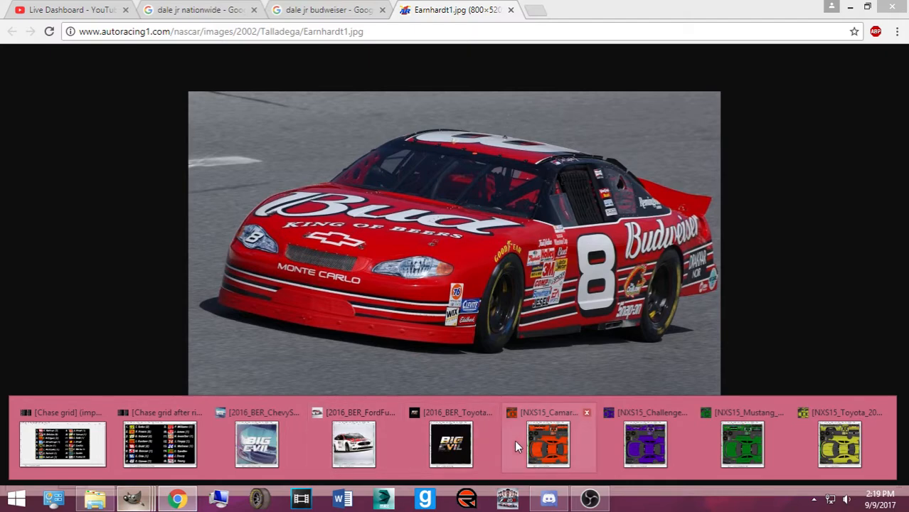
click(535, 10)
text(b)
key(BackSpace)
key(BackSpace)
text(nr2003 budweiser logo)
key(Return)
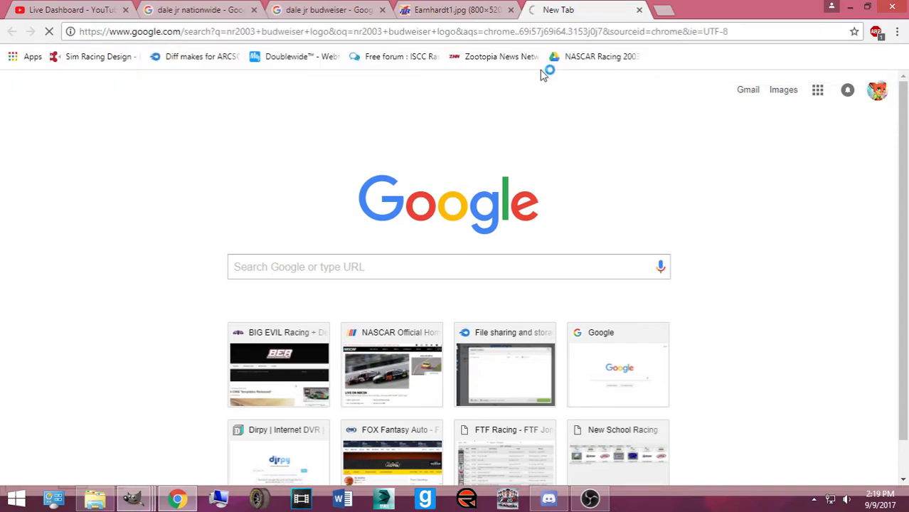
click(126, 10)
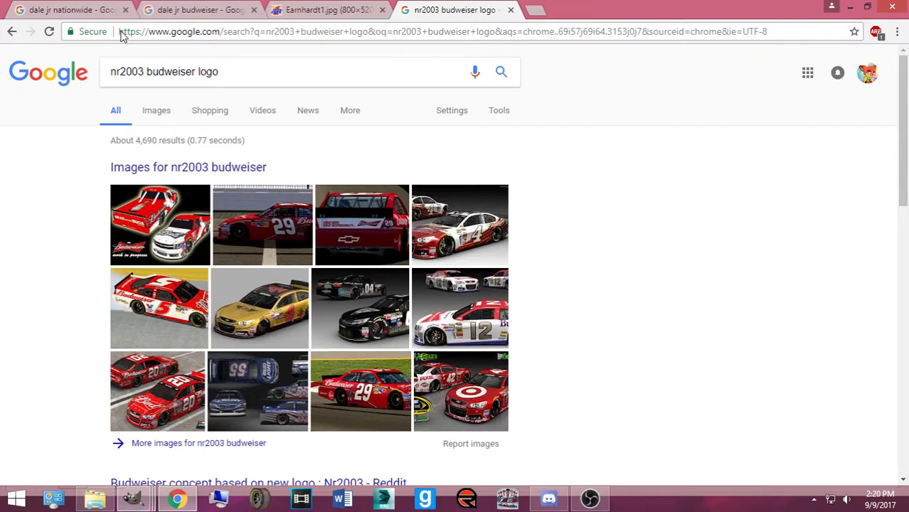
Open the Sim Racing Design Logo's resources page and scroll through its listings
scroll(147, 153, down, 3)
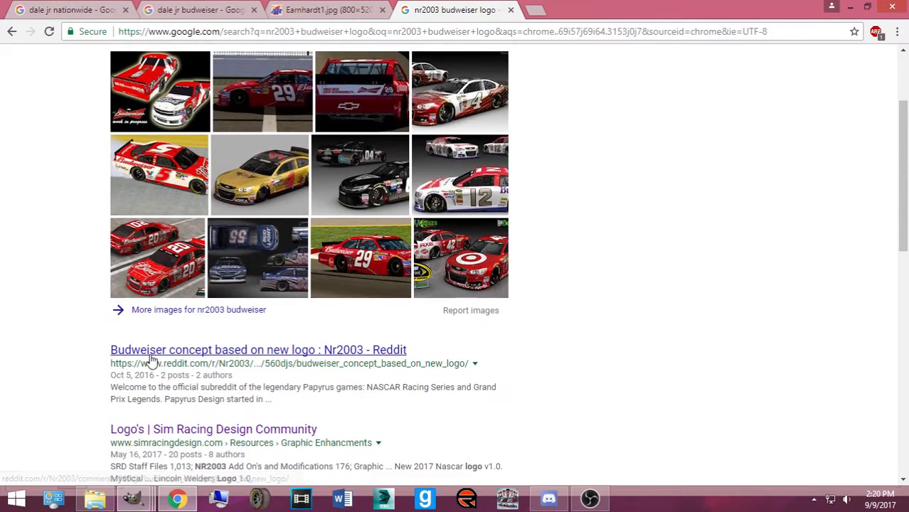
click(152, 364)
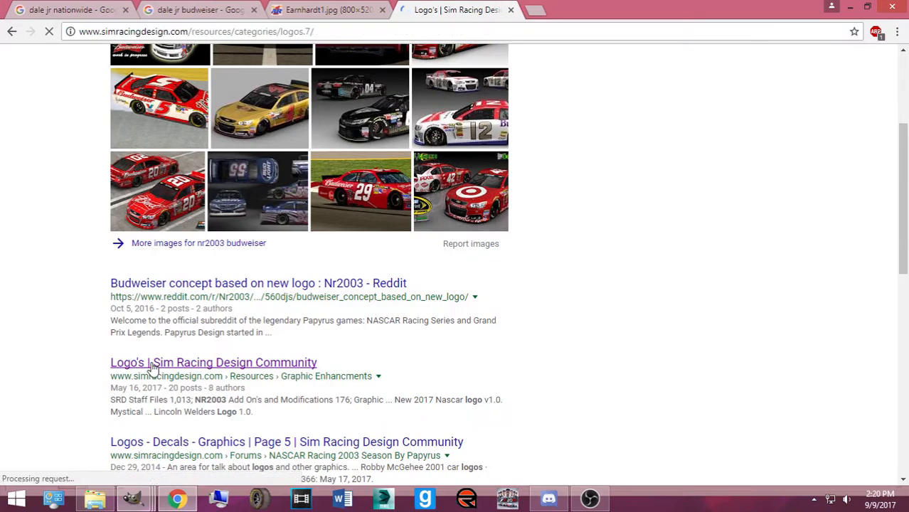
scroll(288, 302, down, 4)
scroll(287, 303, down, 4)
scroll(264, 270, up, 2)
scroll(272, 232, down, 6)
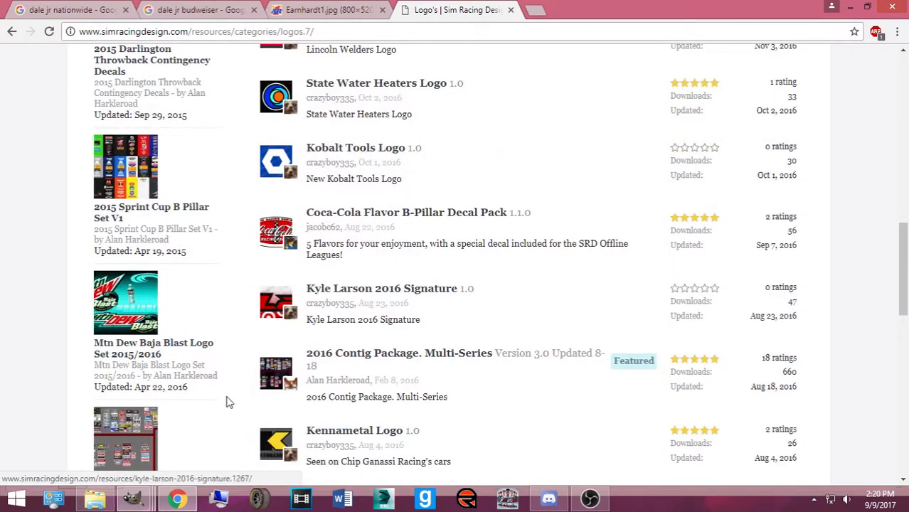
scroll(254, 409, down, 4)
scroll(268, 382, down, 8)
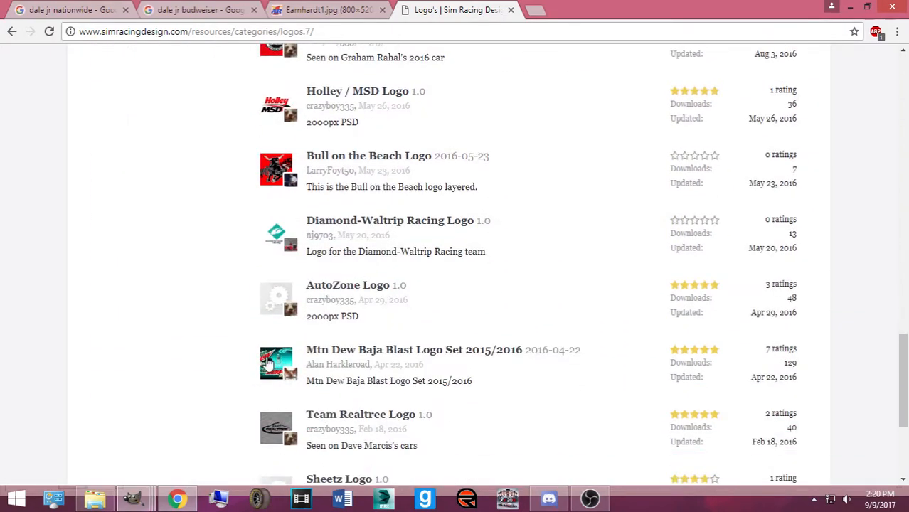
scroll(286, 328, up, 12)
scroll(788, 348, up, 6)
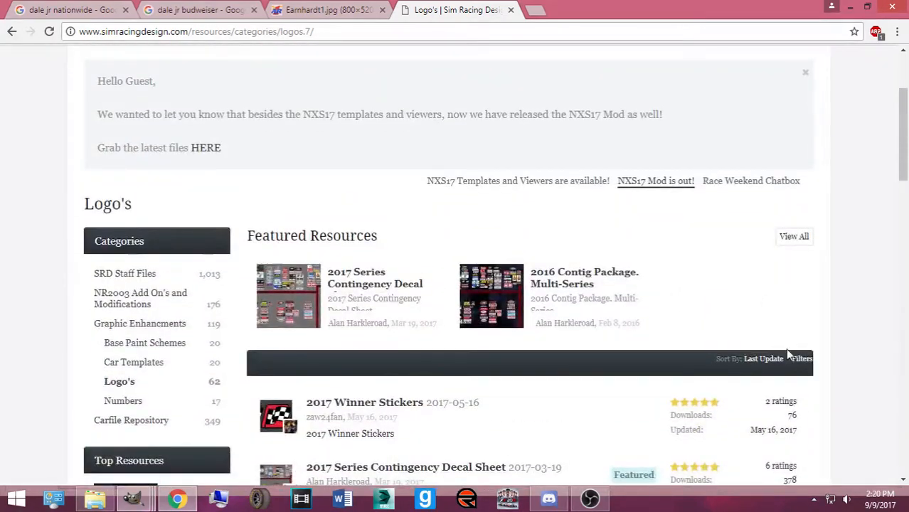
Sort the logo list by title after checking the price filter options
click(796, 362)
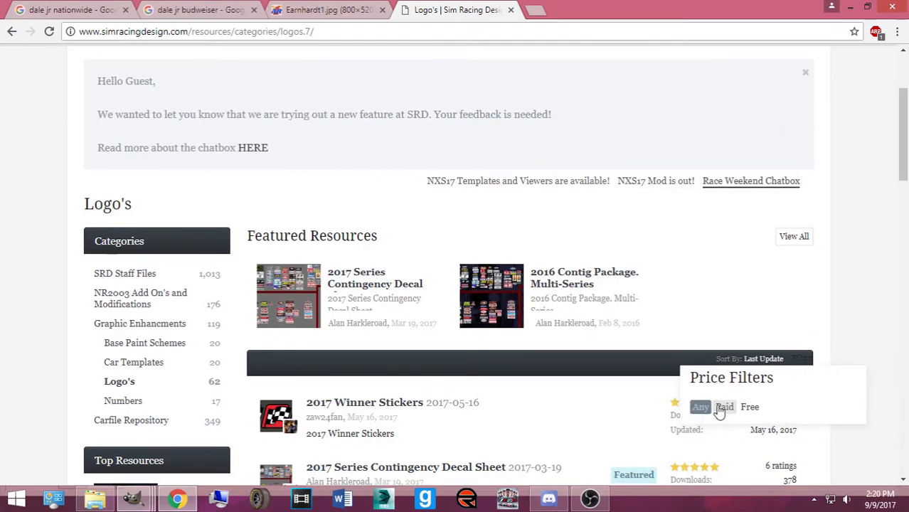
click(776, 365)
click(765, 363)
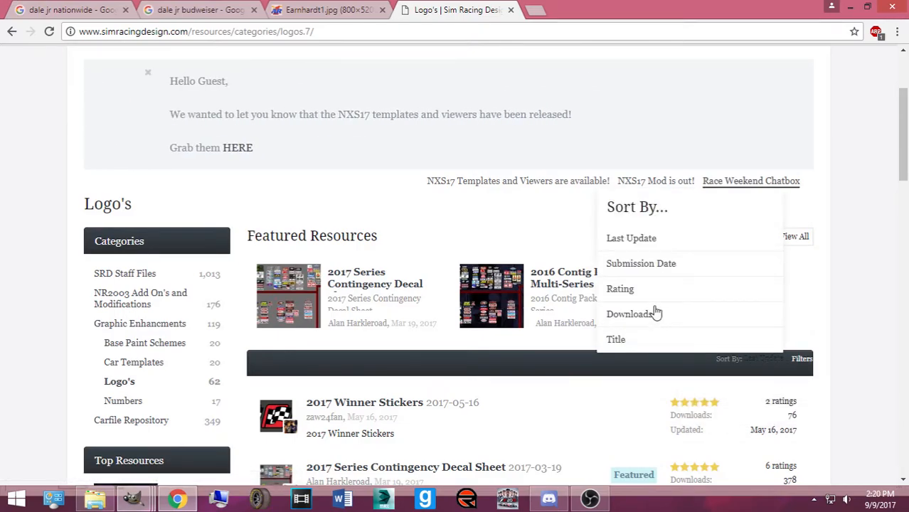
click(622, 340)
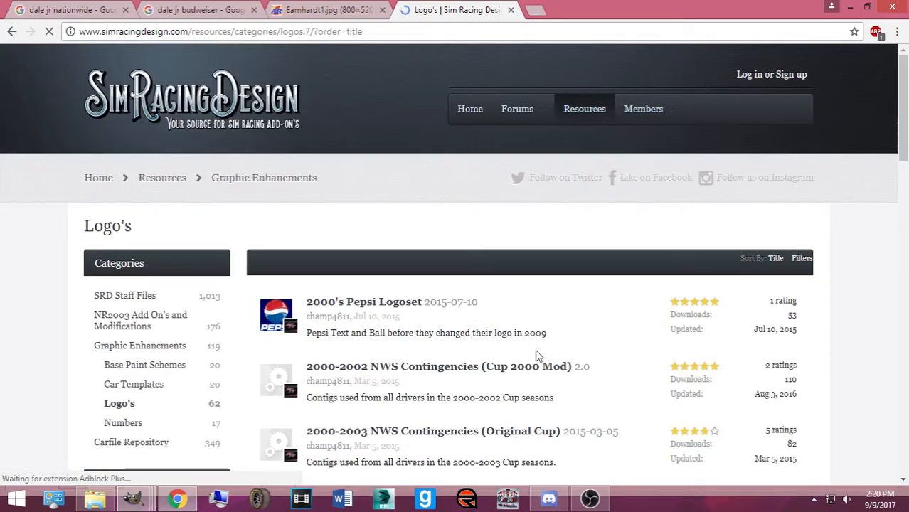
View the Budweiser Beer Limited Edition logo page, go back to the list, then switch to GIMP
scroll(498, 355, down, 10)
scroll(478, 357, down, 8)
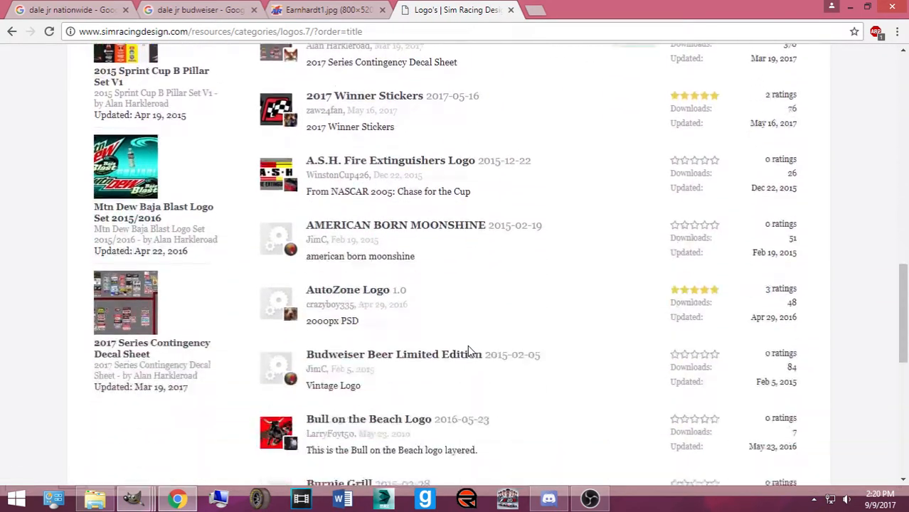
scroll(479, 274, up, 2)
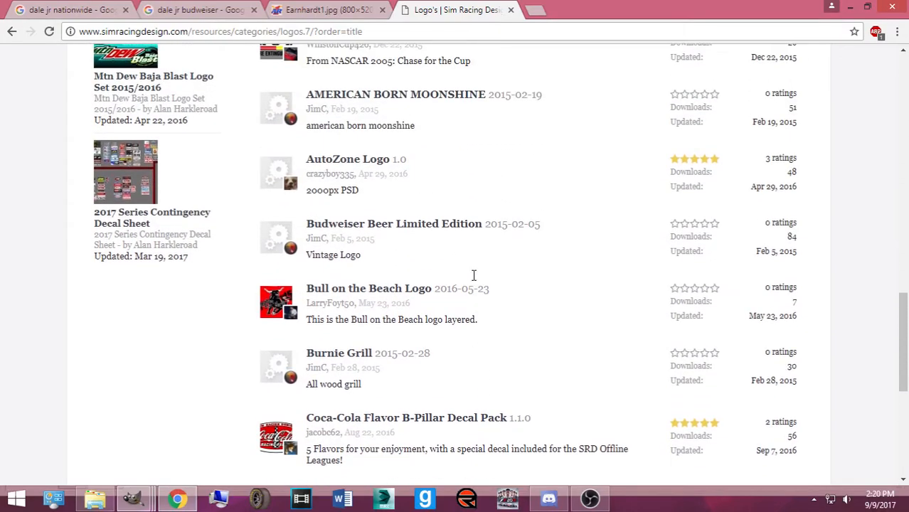
click(368, 222)
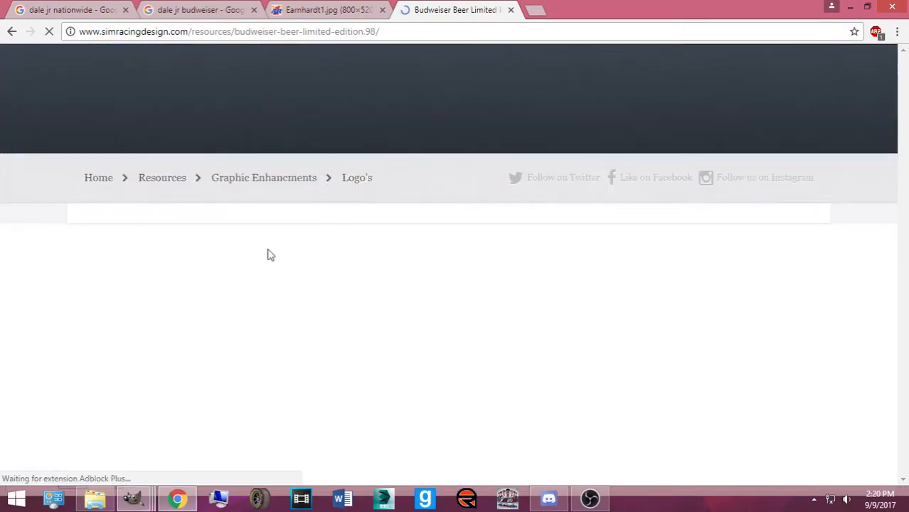
scroll(185, 345, down, 5)
click(5, 38)
scroll(127, 190, down, 3)
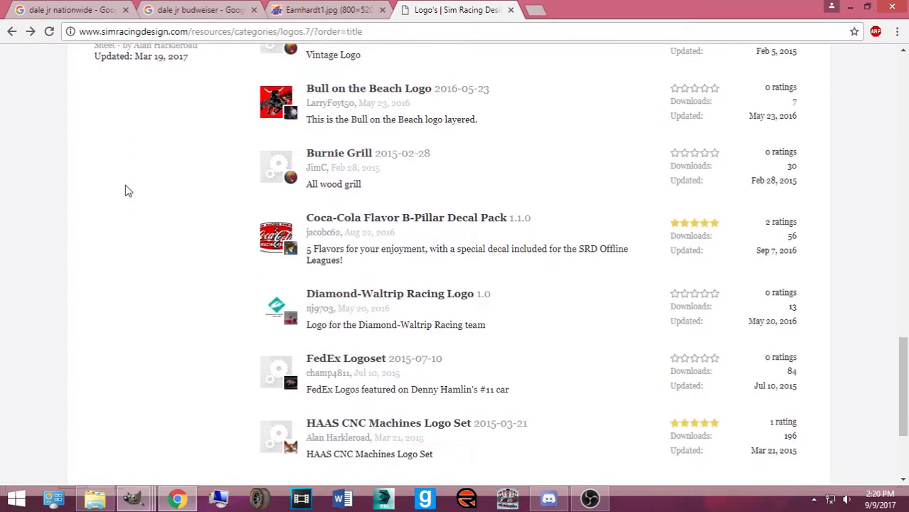
scroll(206, 64, up, 4)
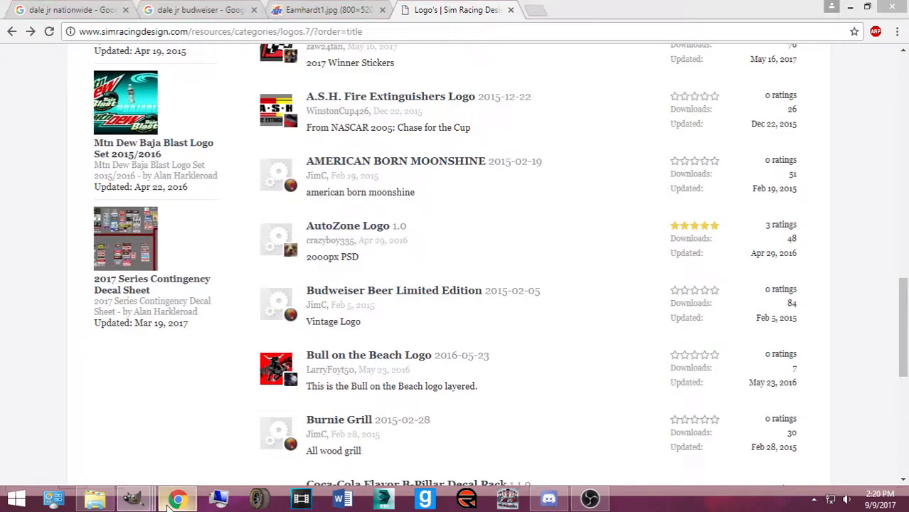
click(133, 498)
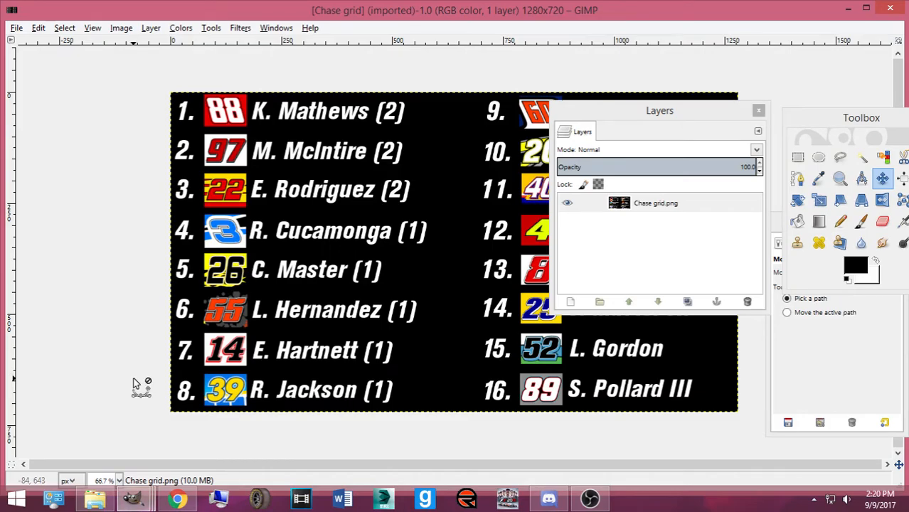
Browse the open-file dialog to Pictures > Numbers, Logos, Templates
key(ctrl+o)
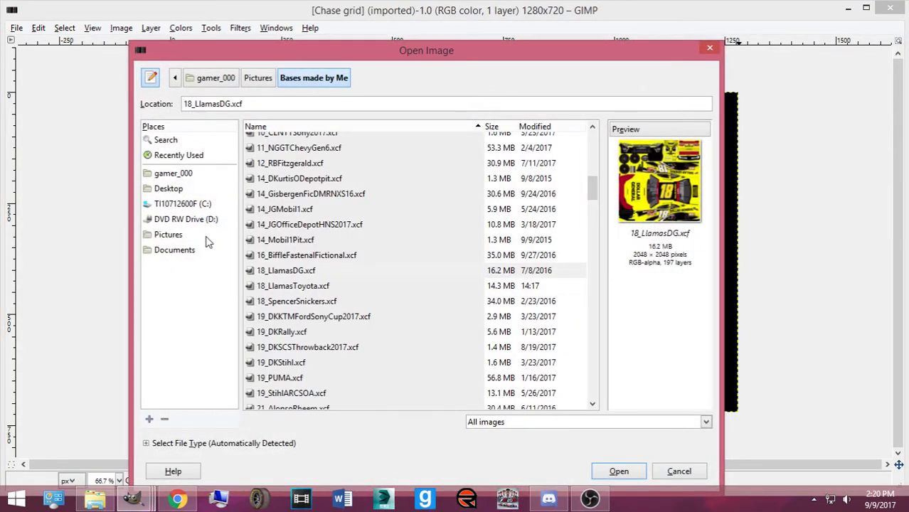
click(169, 235)
scroll(377, 279, down, 5)
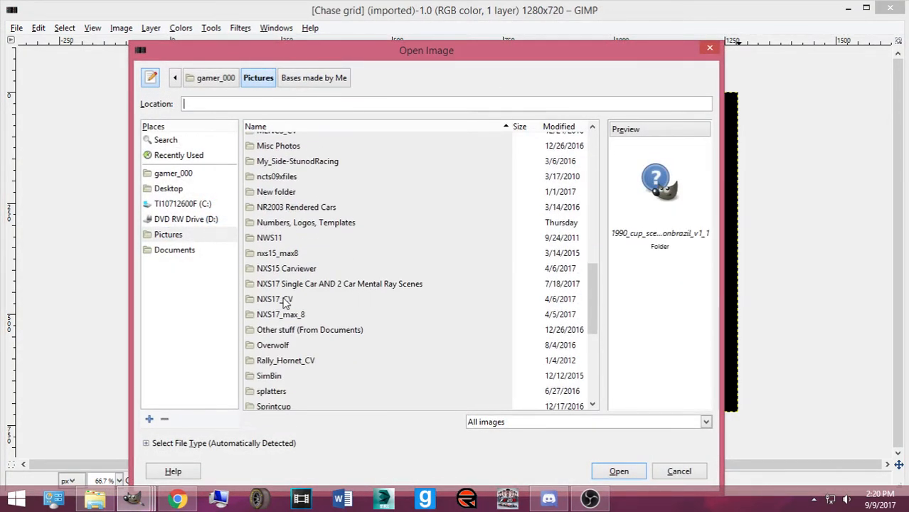
double_click(310, 226)
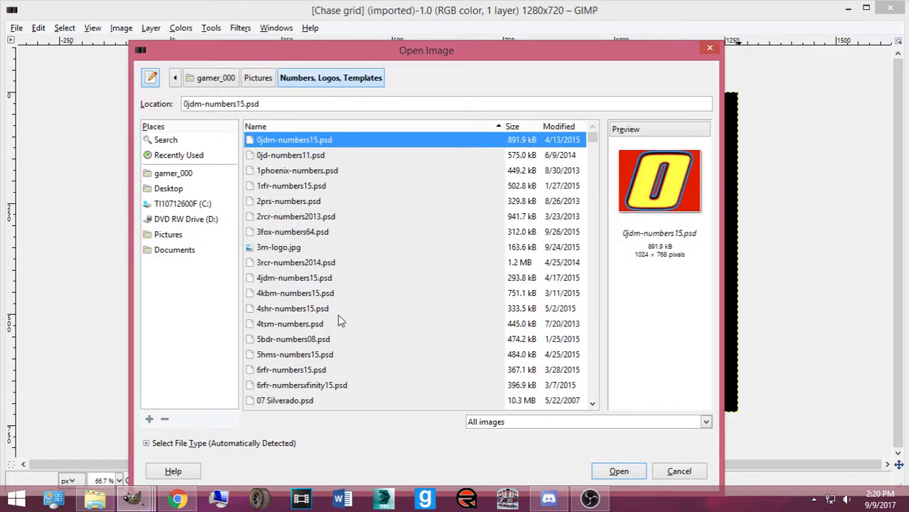
Select 88jrm-numbers.psd and open it
scroll(341, 324, down, 10)
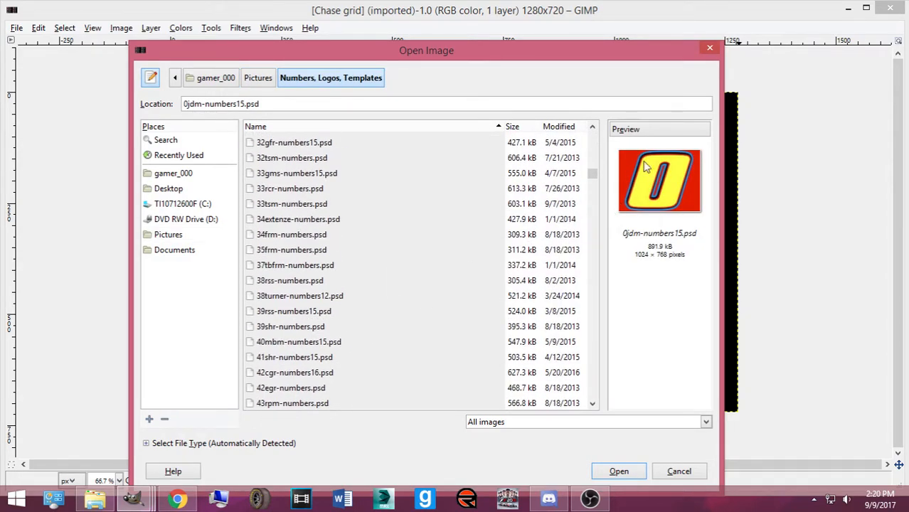
scroll(313, 316, down, 10)
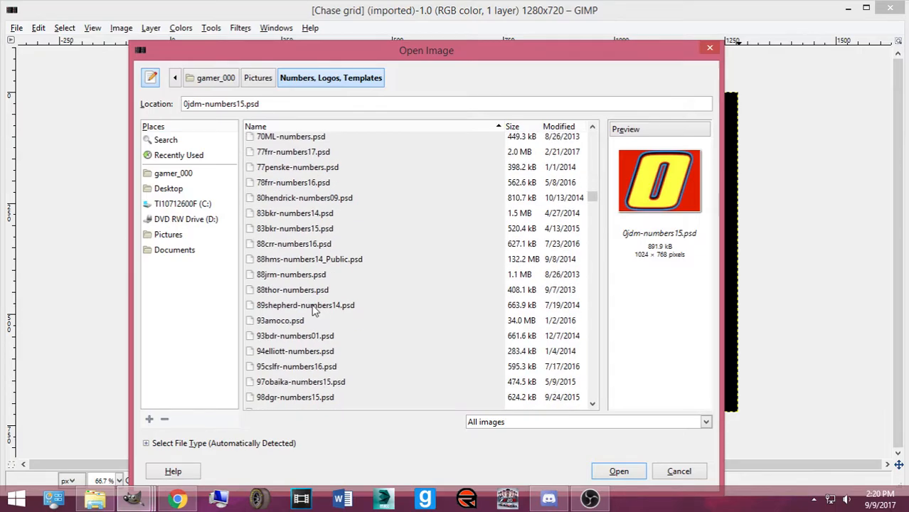
click(292, 276)
mouse_move(593, 197)
mouse_down()
mouse_move(600, 366)
mouse_move(599, 173)
mouse_move(598, 203)
mouse_move(606, 216)
mouse_move(610, 157)
mouse_move(619, 244)
mouse_up()
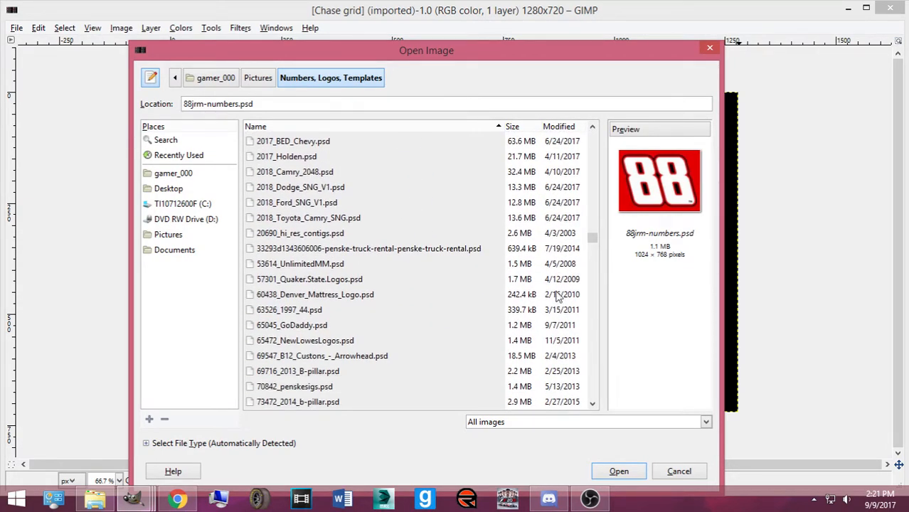
scroll(341, 399, down, 2)
scroll(359, 362, down, 5)
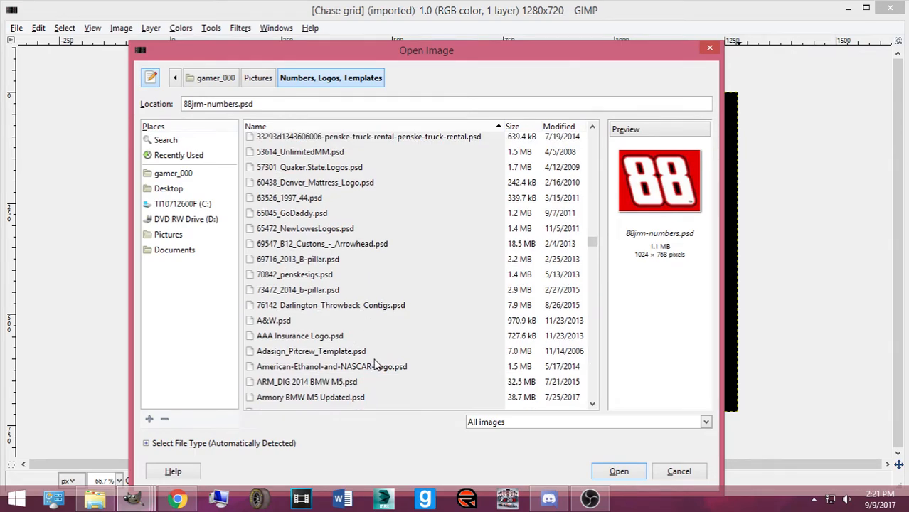
scroll(378, 368, down, 7)
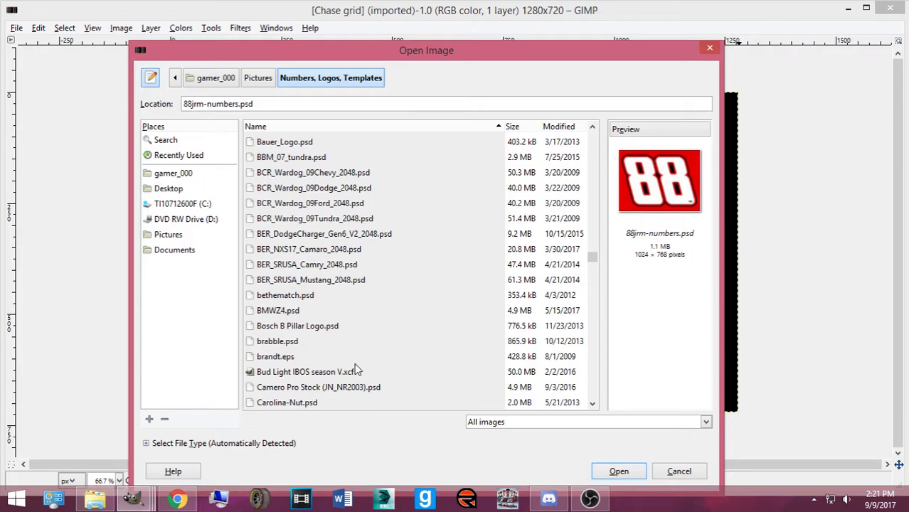
scroll(337, 370, down, 1)
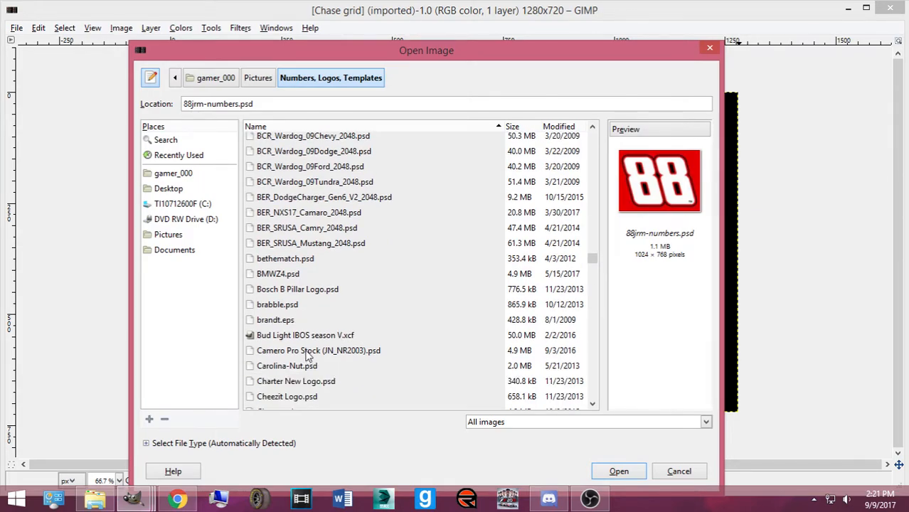
scroll(402, 317, down, 8)
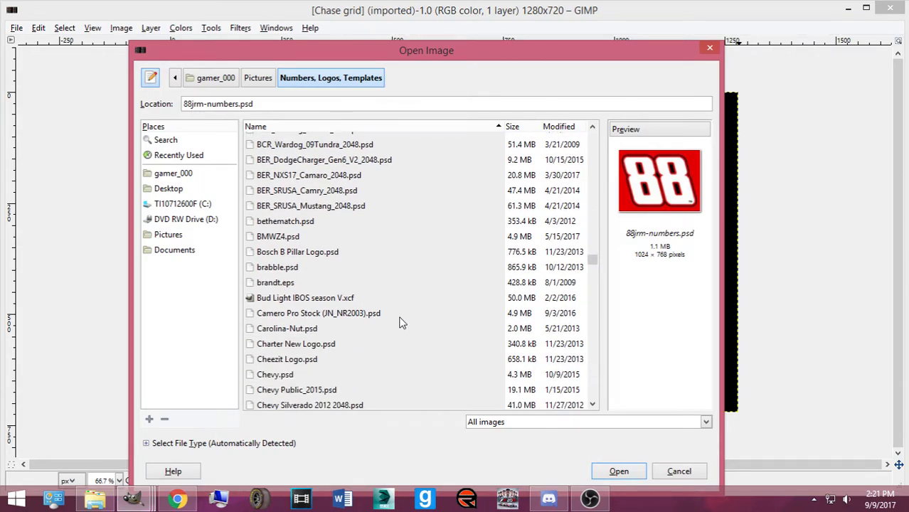
scroll(401, 322, down, 5)
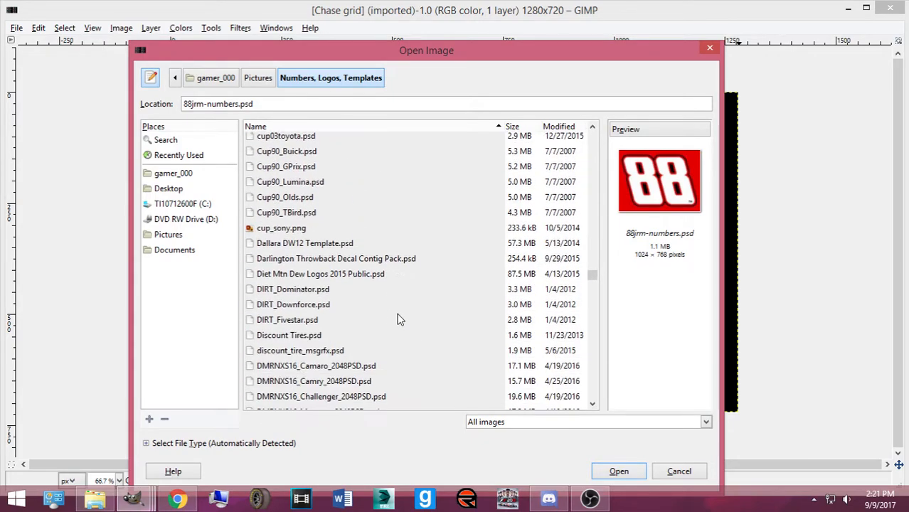
scroll(395, 330, down, 9)
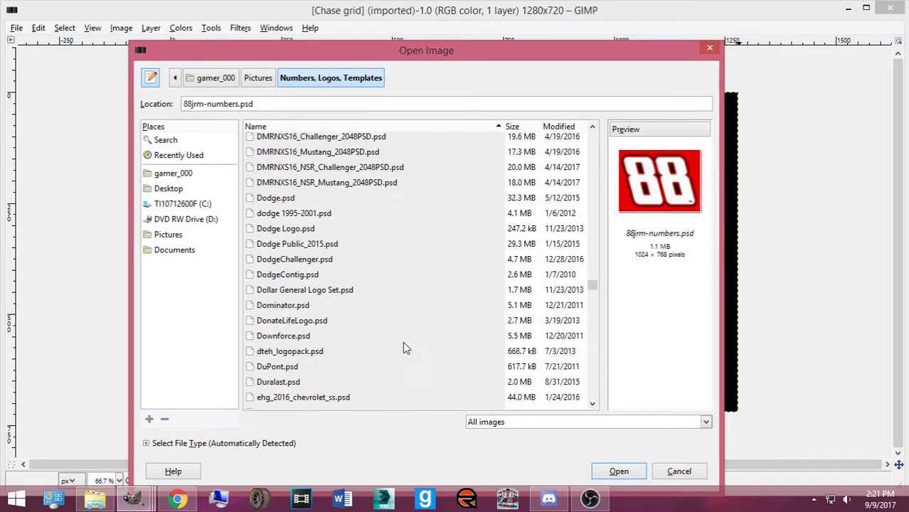
click(616, 472)
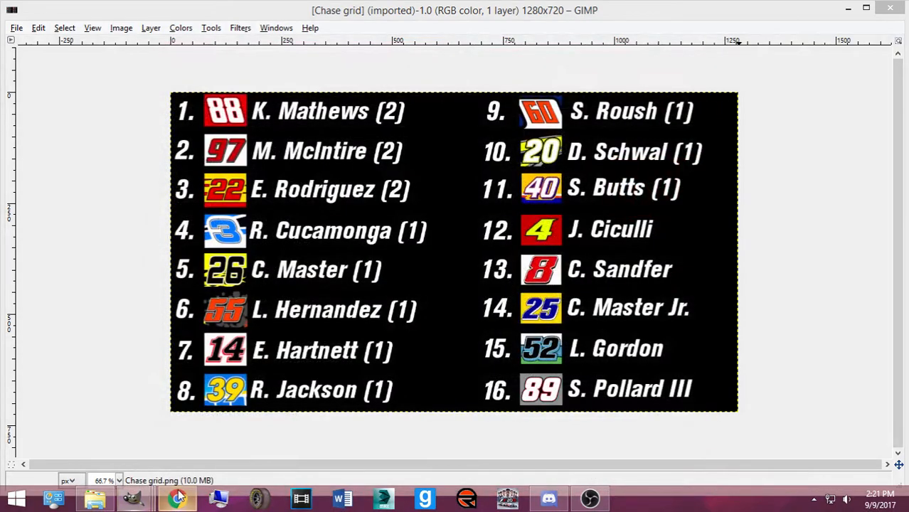
Switch to Chrome and view the Earnhardt1.jpg Budweiser car photo tab
mouse_move(137, 502)
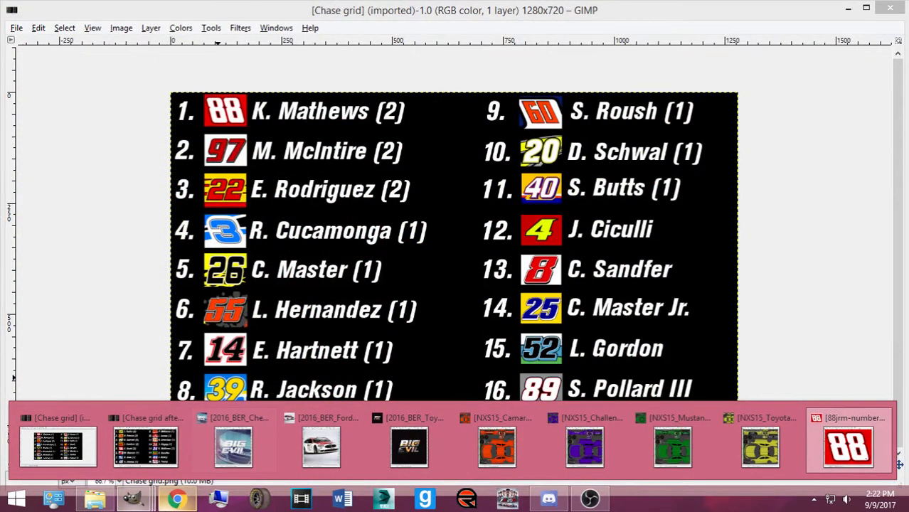
click(174, 499)
click(318, 9)
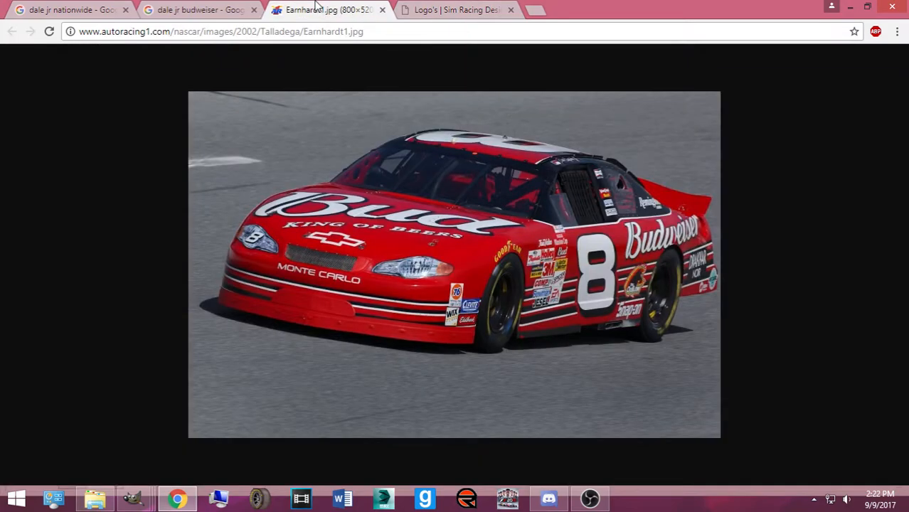
Advance the Sim Racing Design logo list to page 2, then return to the dale jr budweiser results
click(431, 8)
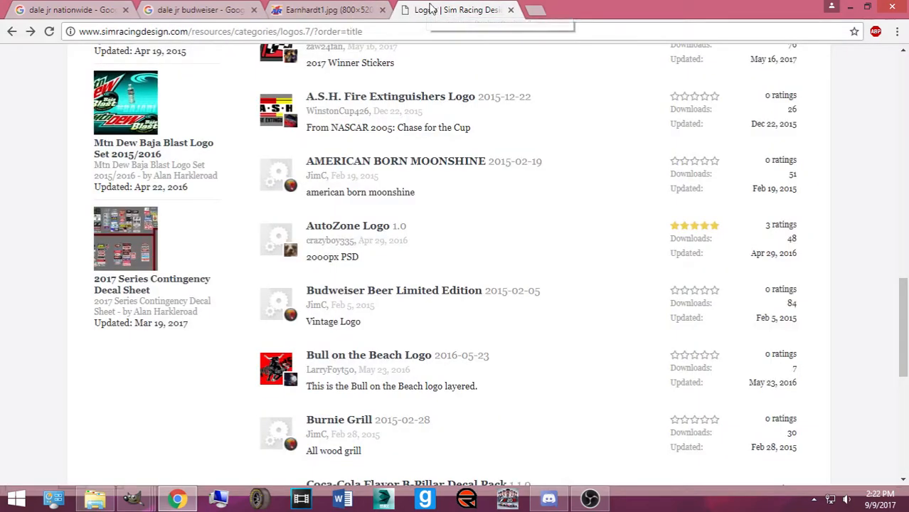
scroll(328, 256, down, 4)
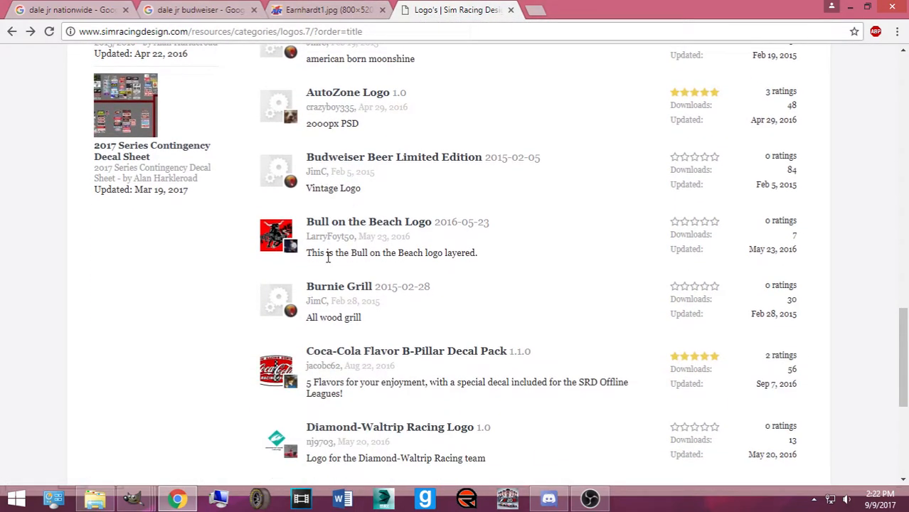
scroll(327, 260, down, 2)
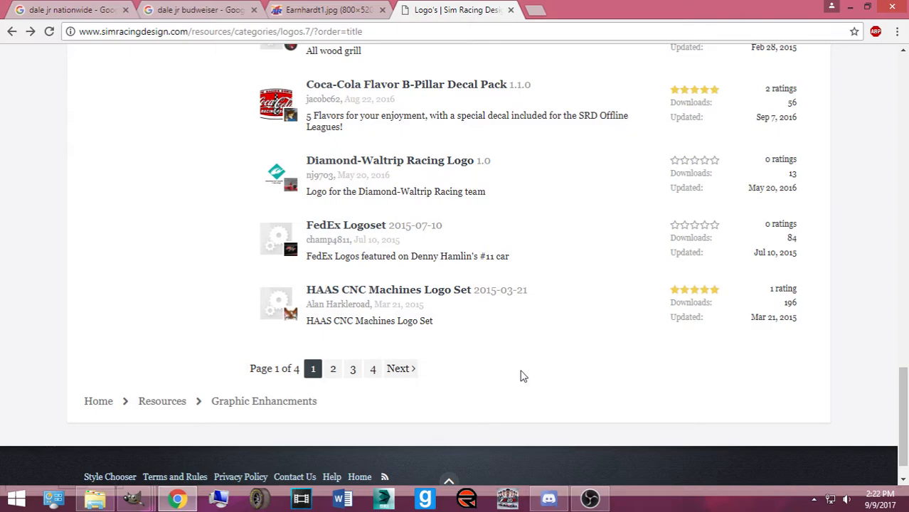
click(400, 368)
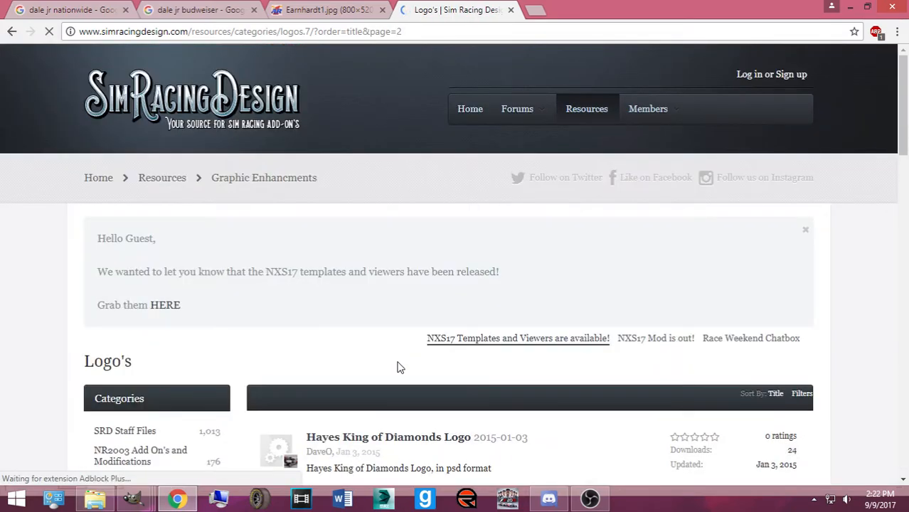
scroll(342, 339, down, 14)
scroll(221, 264, down, 6)
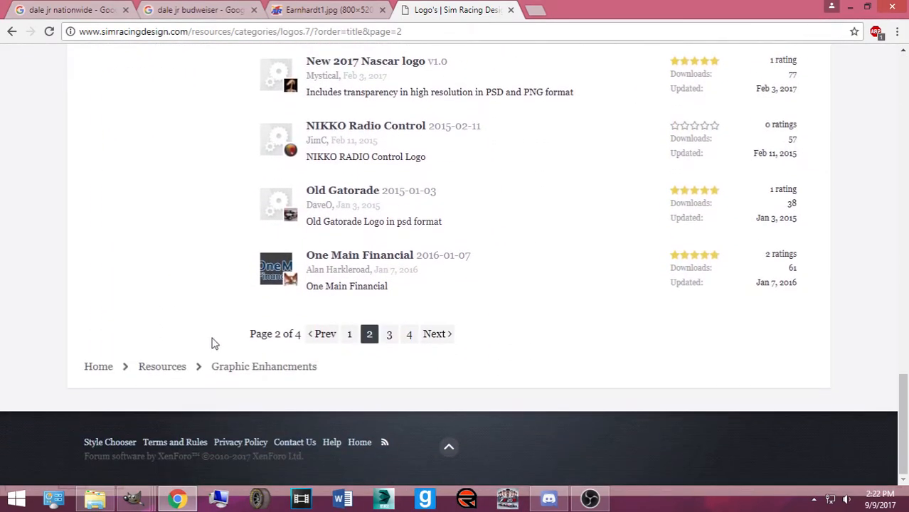
click(213, 8)
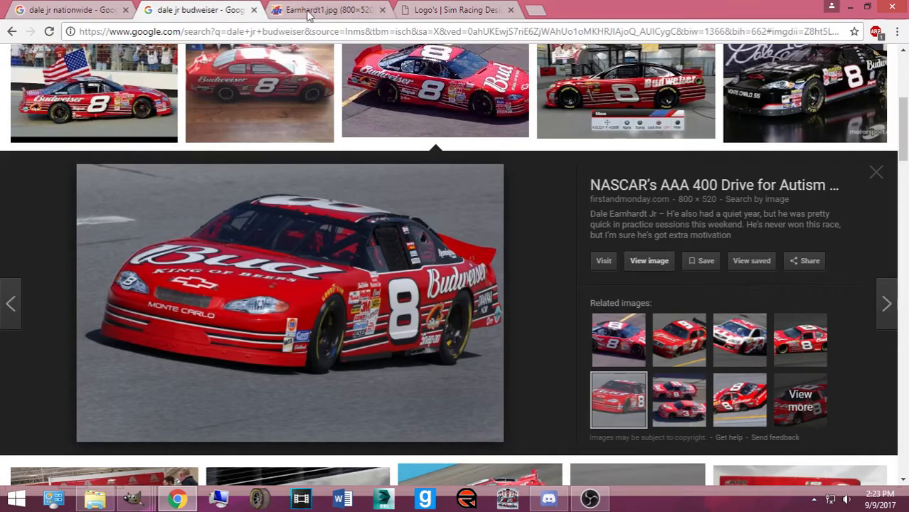
Search 'budweiser logo' in a new tab and show the image results
scroll(294, 118, up, 4)
click(535, 10)
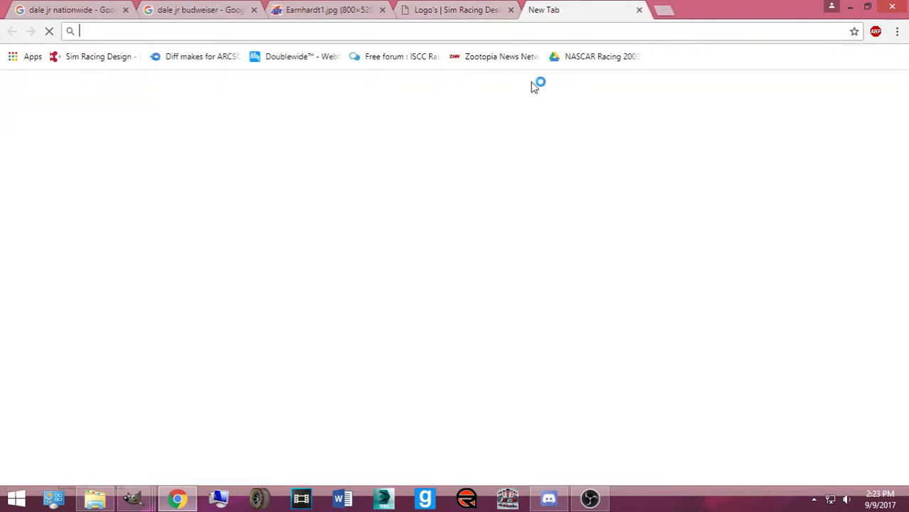
text(budweiser logo)
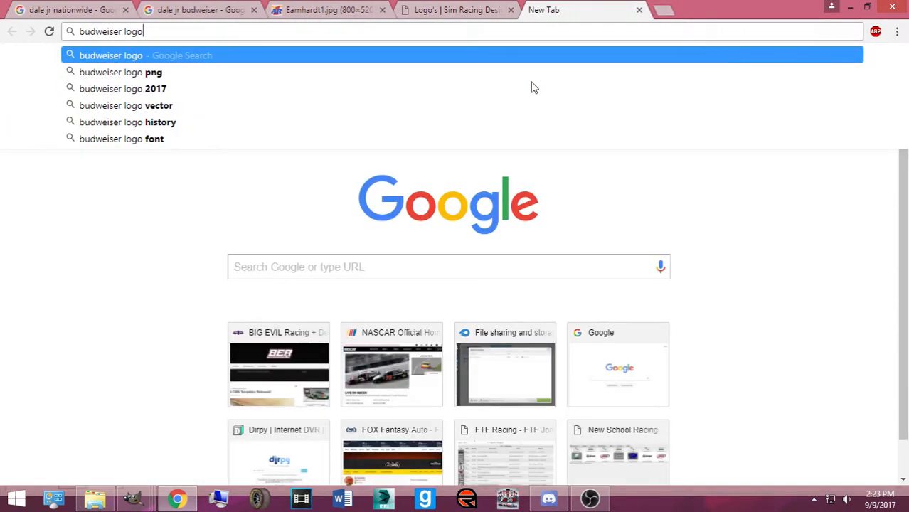
key(Return)
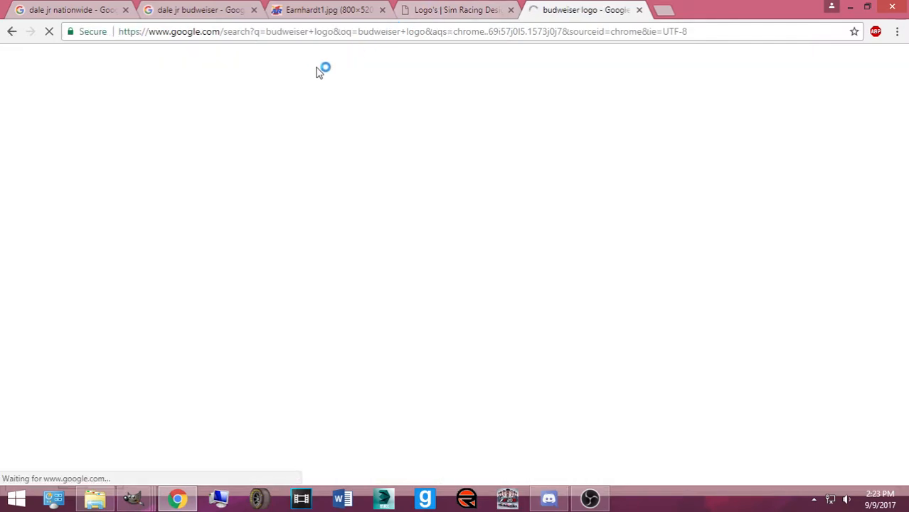
click(157, 112)
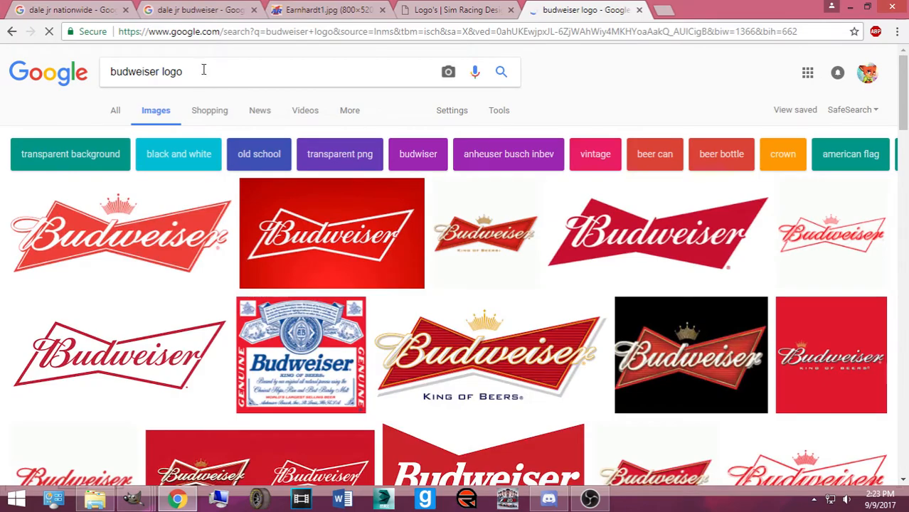
Refine the image search to 'budweiser logo png' and scan the results
click(206, 70)
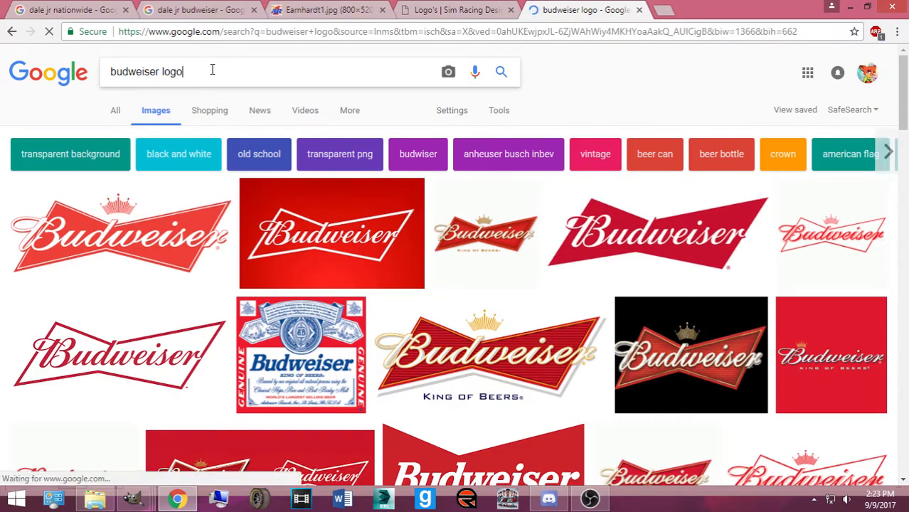
text(png)
key(Return)
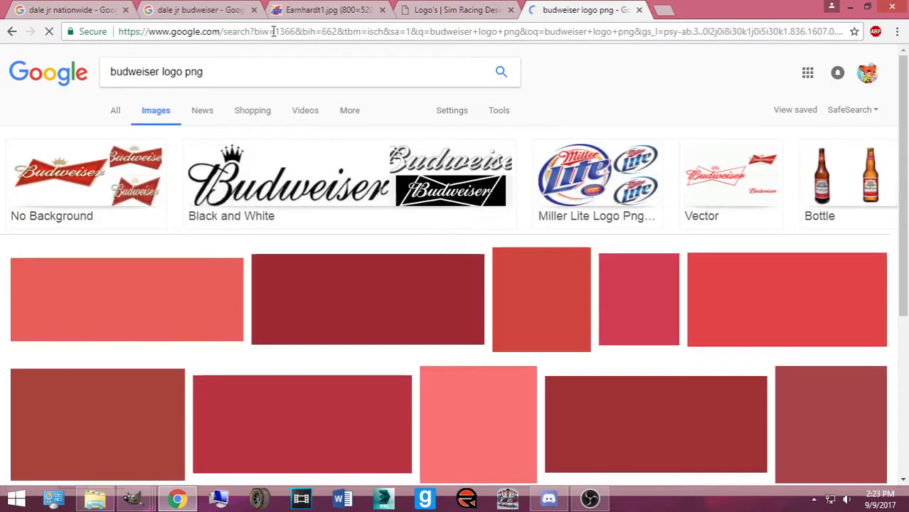
scroll(434, 213, down, 8)
scroll(433, 223, down, 5)
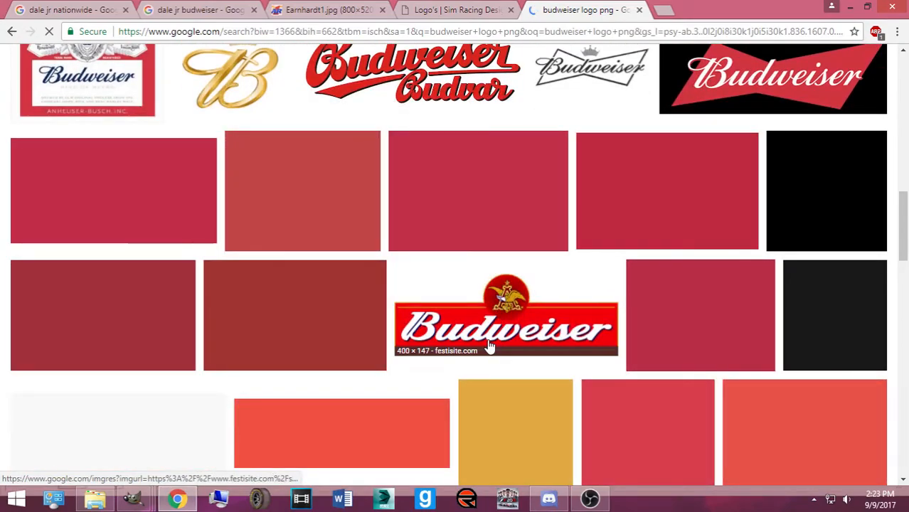
scroll(496, 345, up, 10)
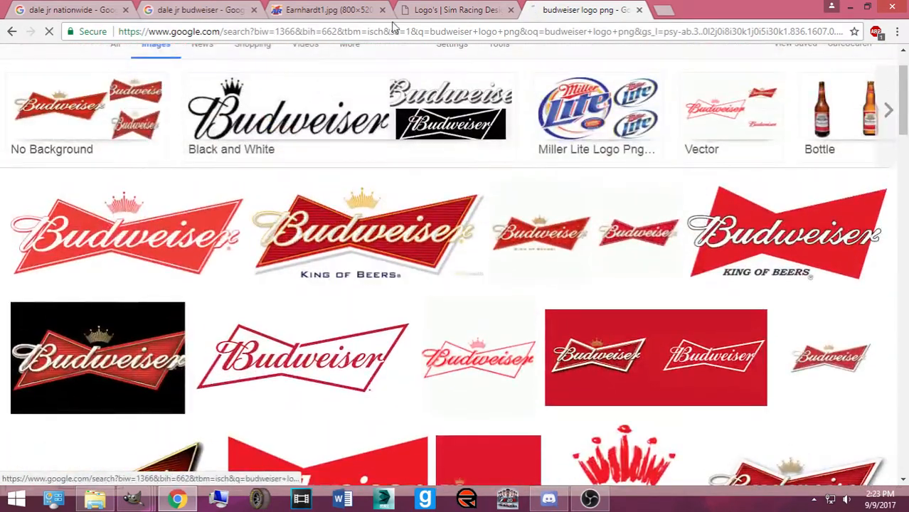
Glance at the Sim Racing Design and Earnhardt1.jpg tabs, then return to the png results
click(406, 10)
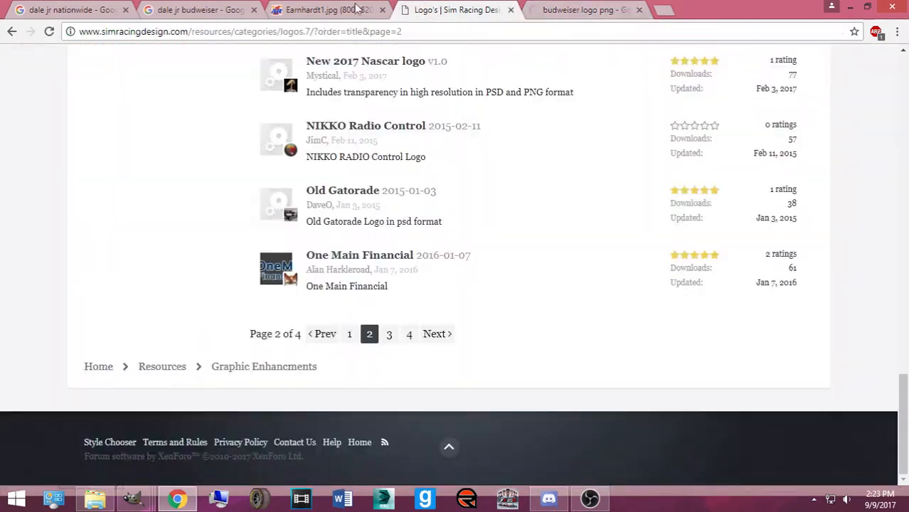
click(320, 7)
click(599, 7)
scroll(426, 142, up, 2)
Change the query to 'bud king of beers logo png', browse results, and open a blank tab
drag(157, 72, 118, 72)
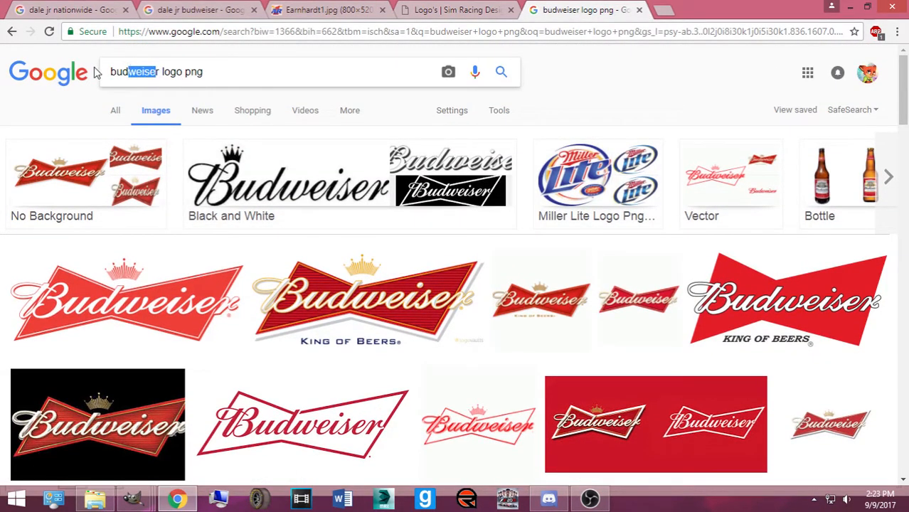
text(king of)
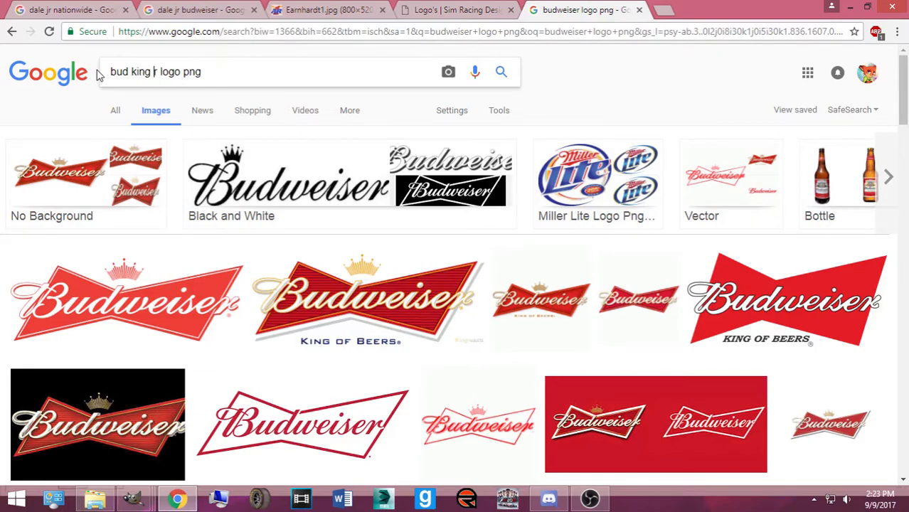
text( beers)
key(Return)
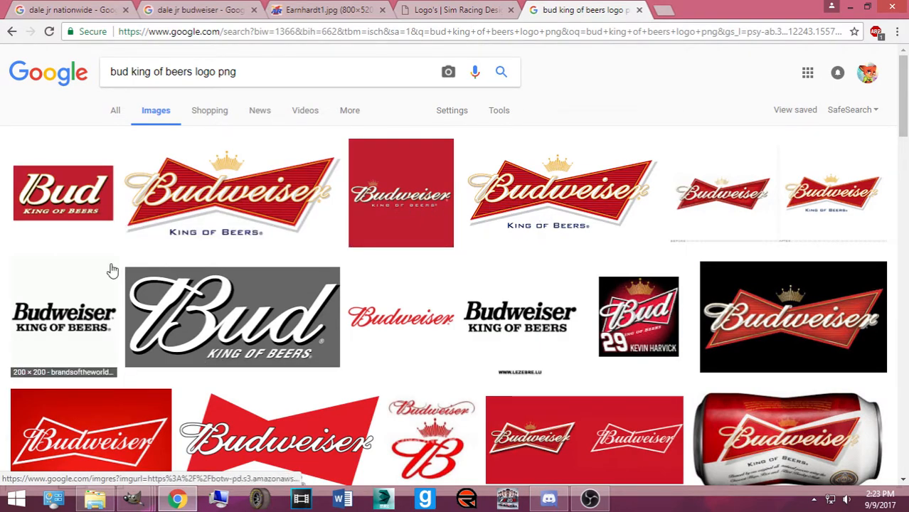
scroll(71, 205, down, 5)
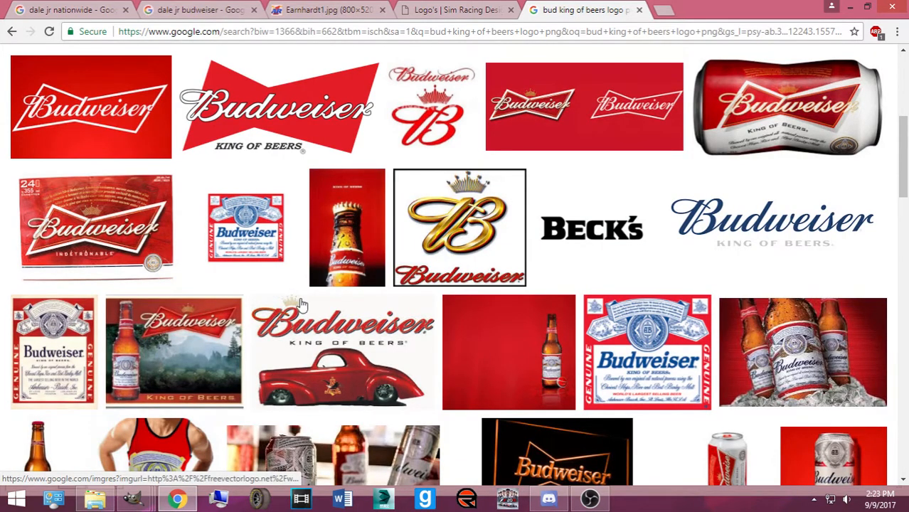
scroll(298, 302, down, 2)
scroll(304, 302, down, 8)
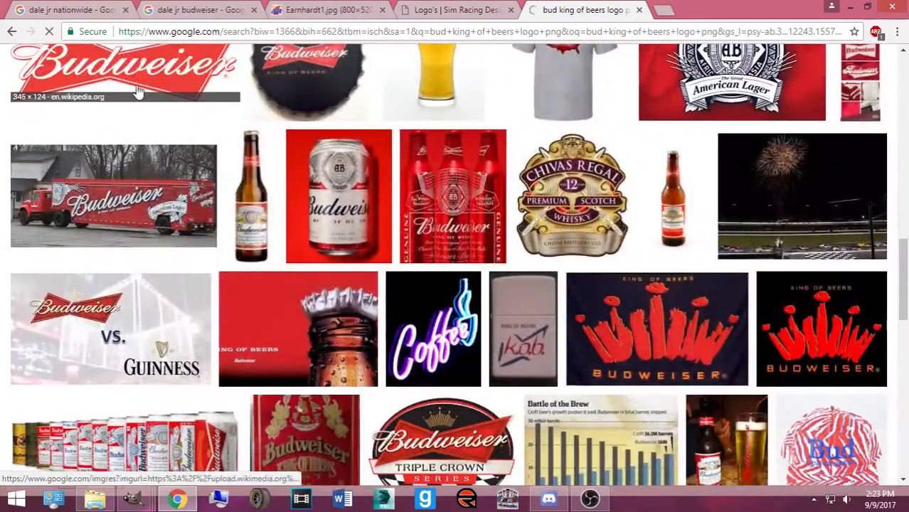
scroll(135, 116, up, 10)
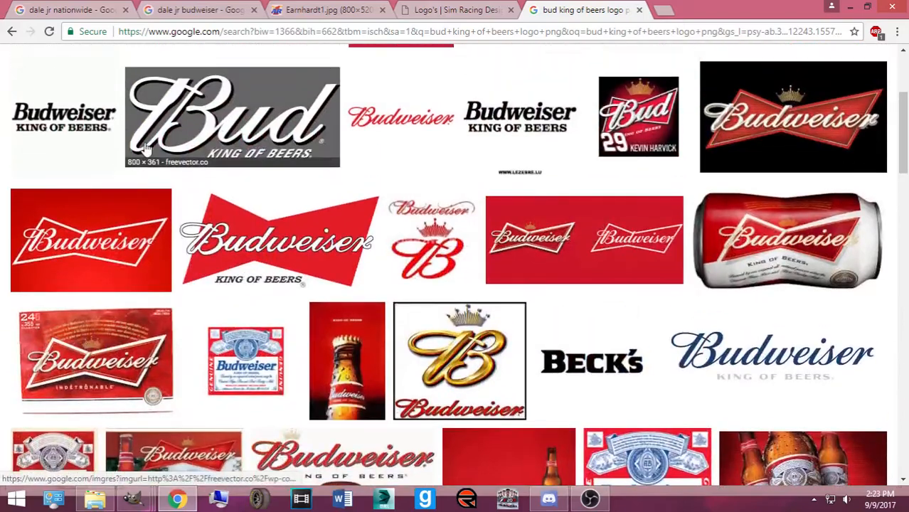
scroll(130, 149, up, 2)
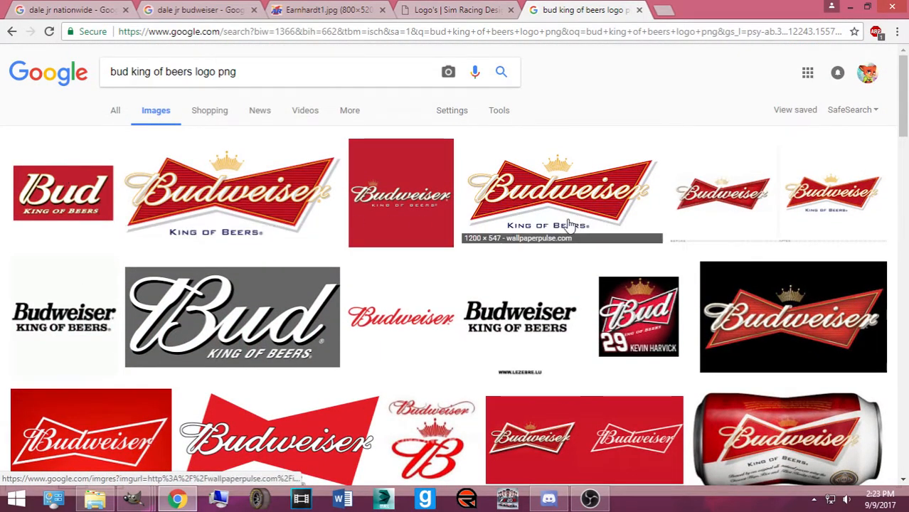
scroll(490, 275, down, 2)
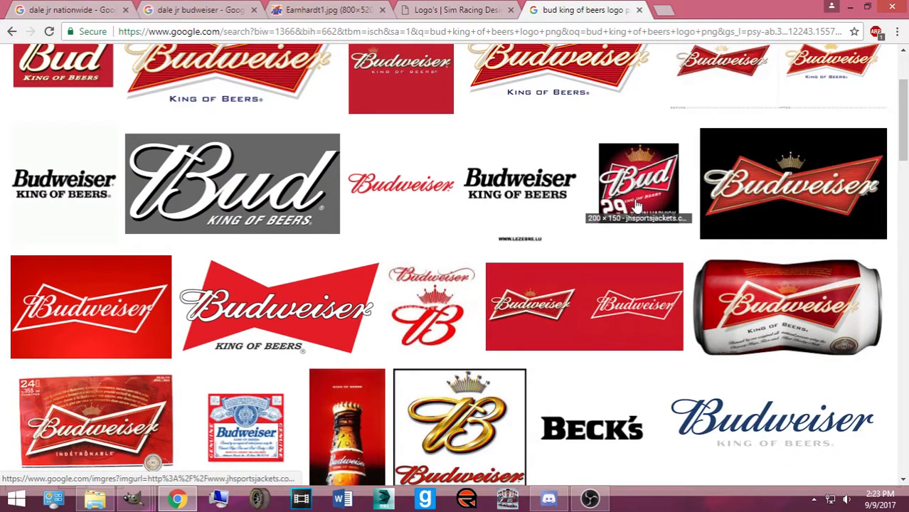
click(662, 9)
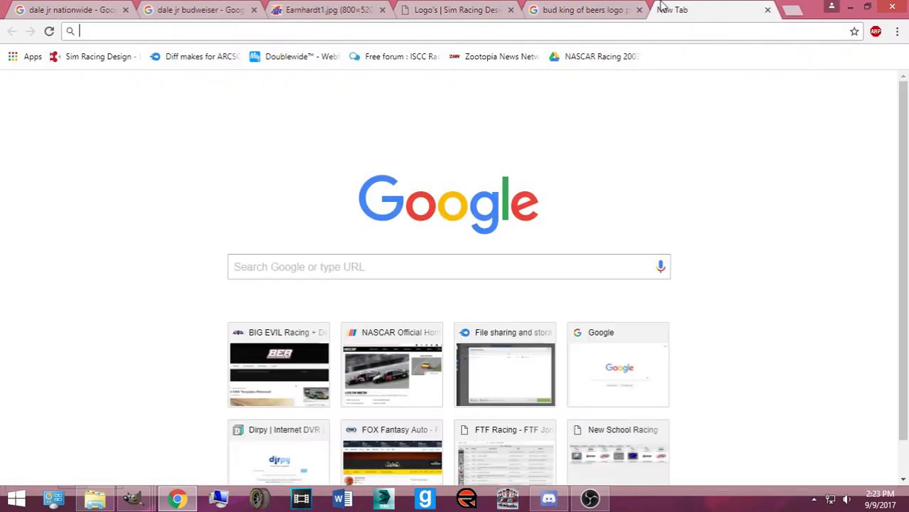
Search Google for 'nr2003 logo' and scroll the results
text(nr2003)
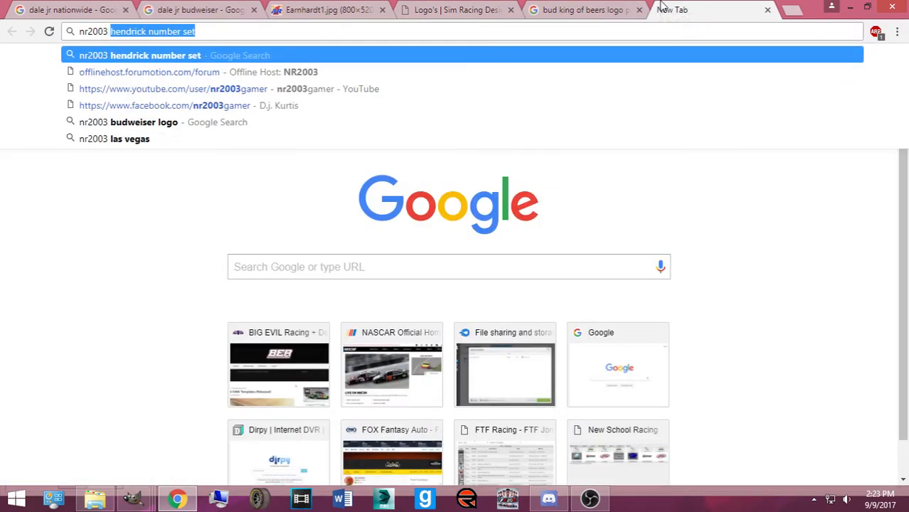
text( logo)
key(Return)
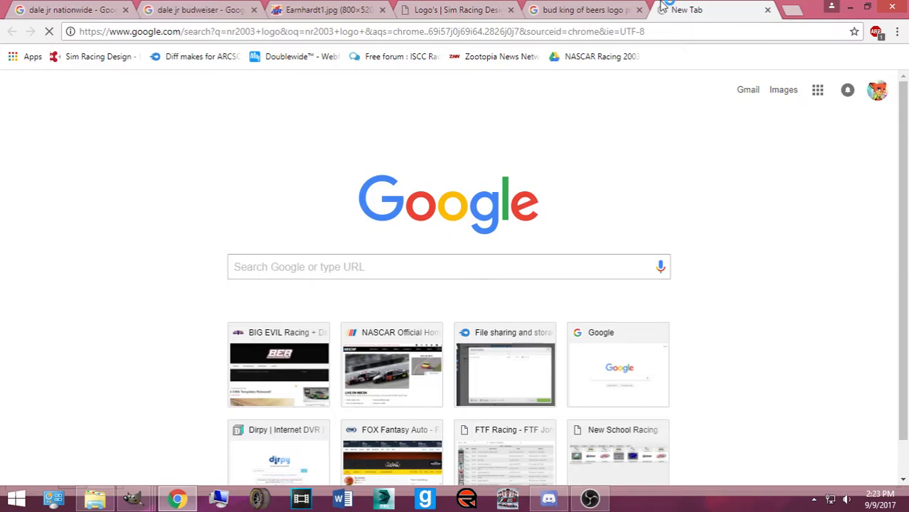
scroll(145, 222, down, 5)
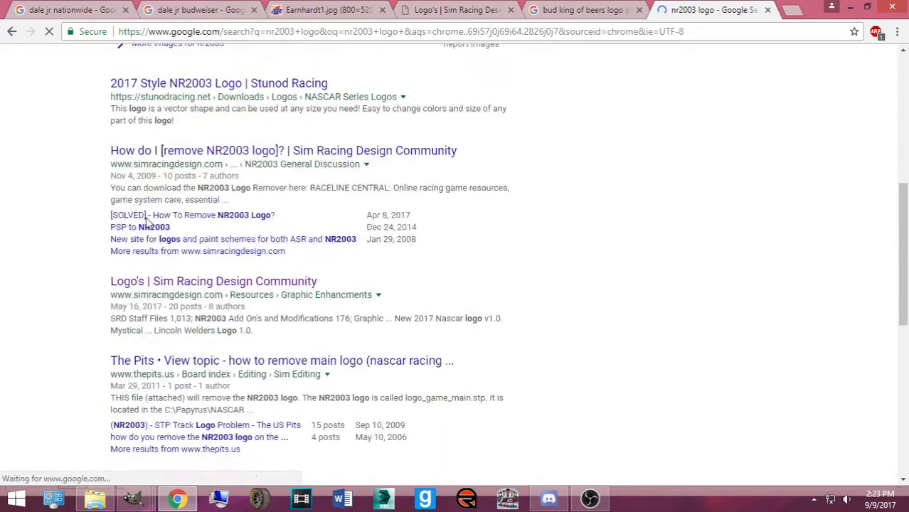
scroll(169, 184, down, 7)
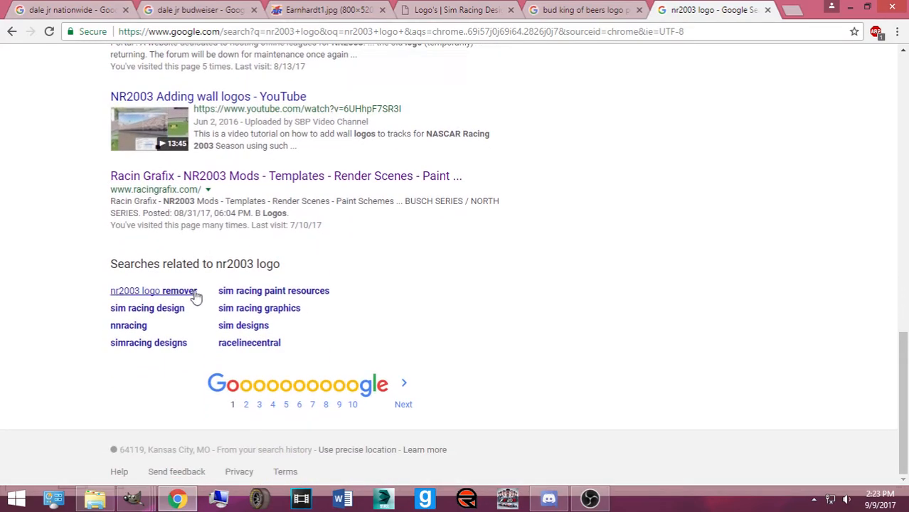
scroll(183, 185, up, 12)
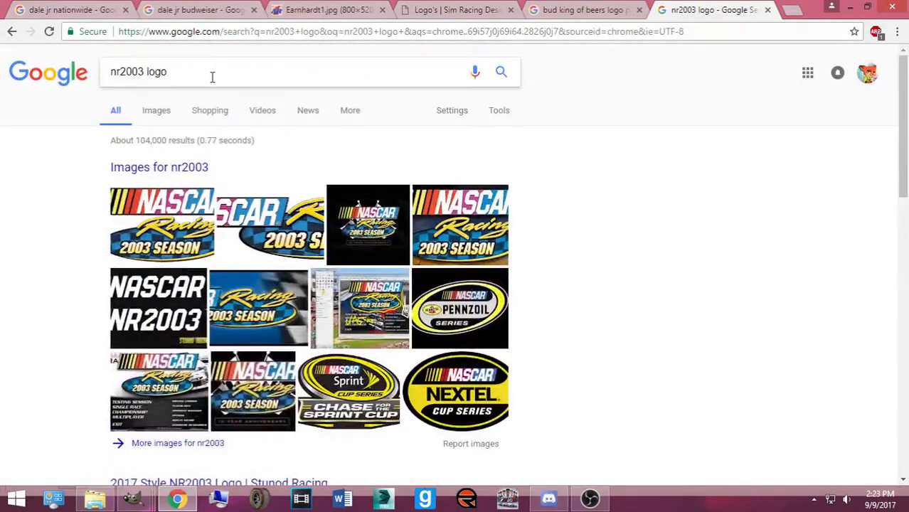
Replace the query with 'tnd designs' and look over its results
triple_click(219, 77)
text(tnd designs)
key(Return)
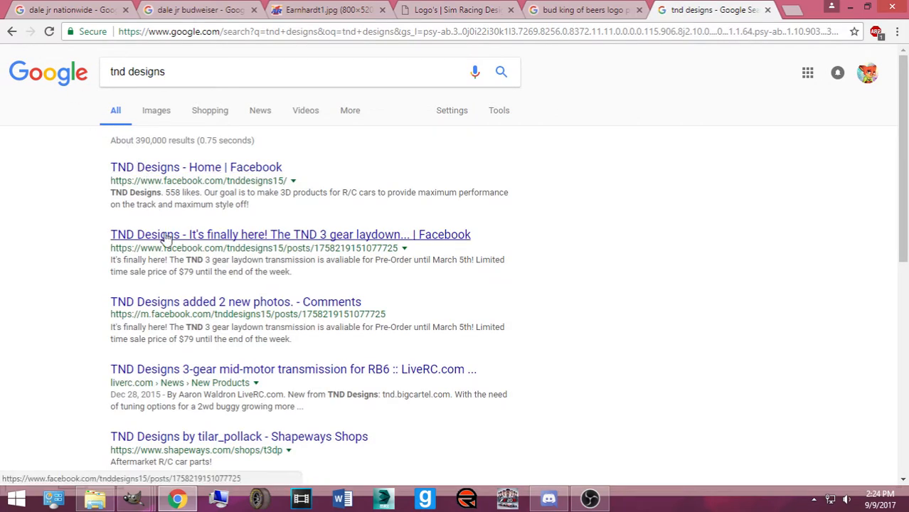
scroll(142, 286, down, 1)
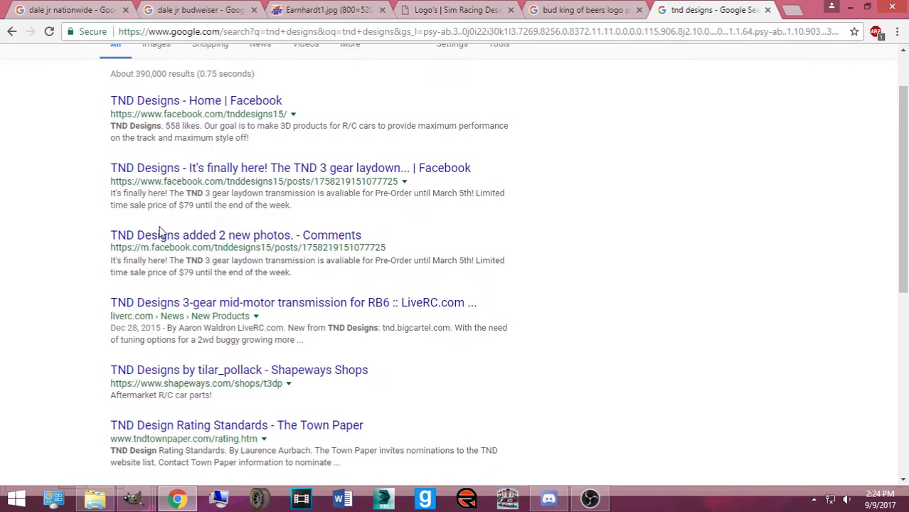
scroll(160, 235, down, 5)
scroll(163, 224, up, 6)
Search 'nr2003 logos' from the address bar
drag(219, 61, 38, 57)
click(41, 63)
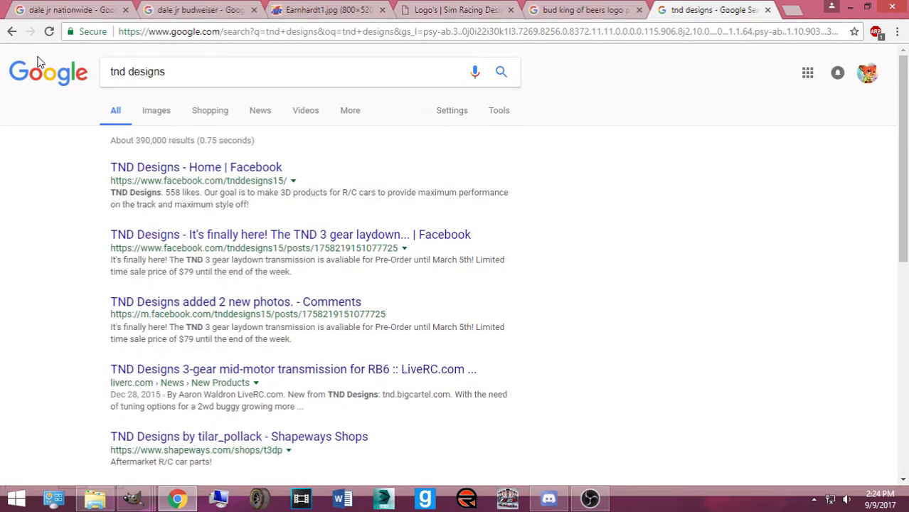
scroll(41, 63, down, 5)
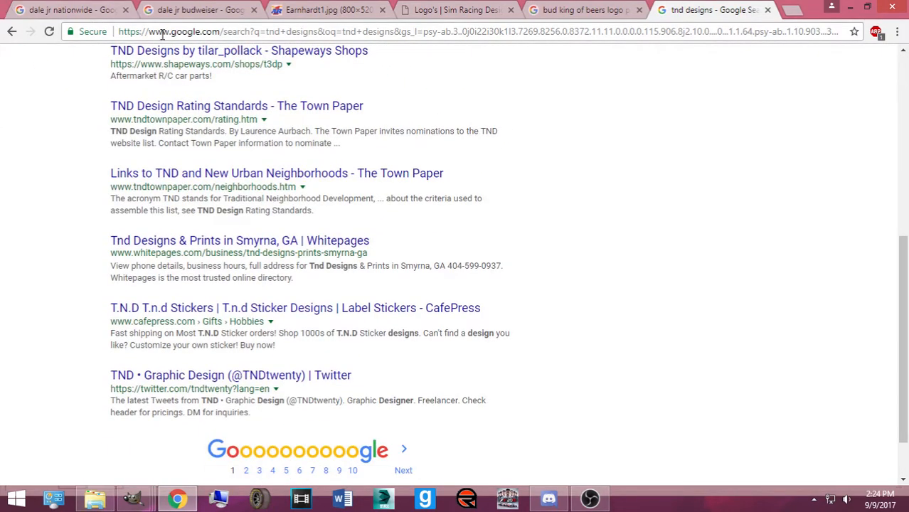
click(162, 33)
text(nr2003 logo)
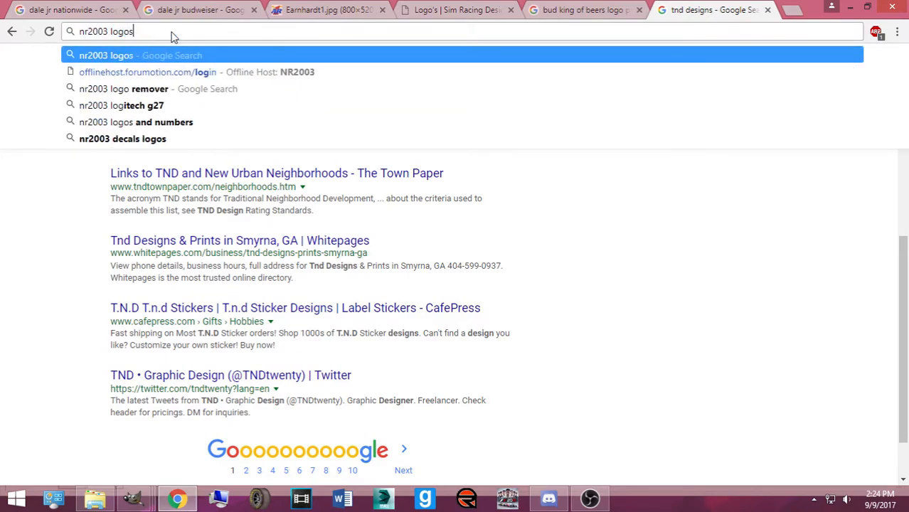
text(s)
key(Return)
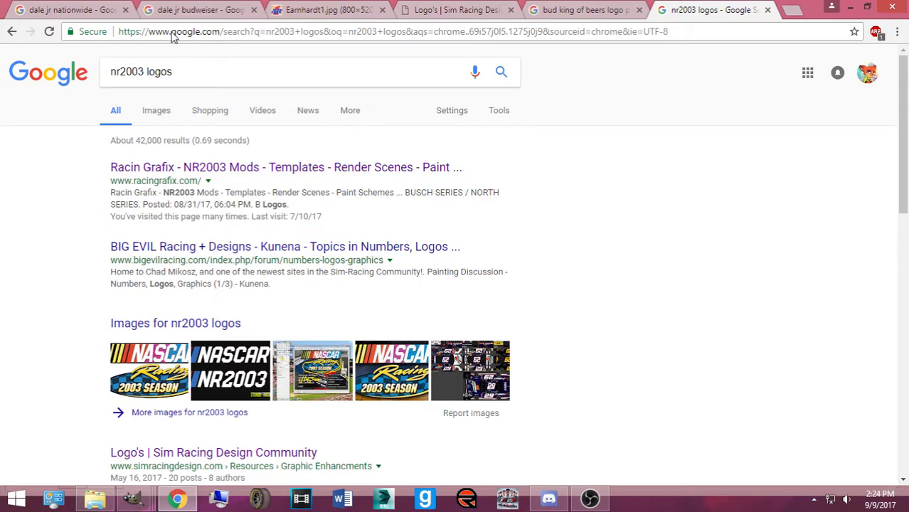
Open the 'A Logos - TN Designs' result, then move to its B Logos page
scroll(152, 179, down, 5)
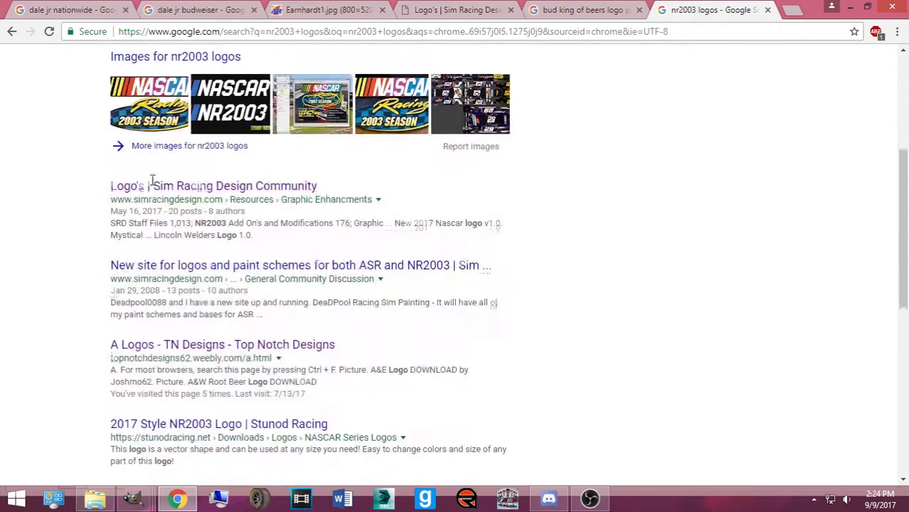
scroll(152, 198, down, 1)
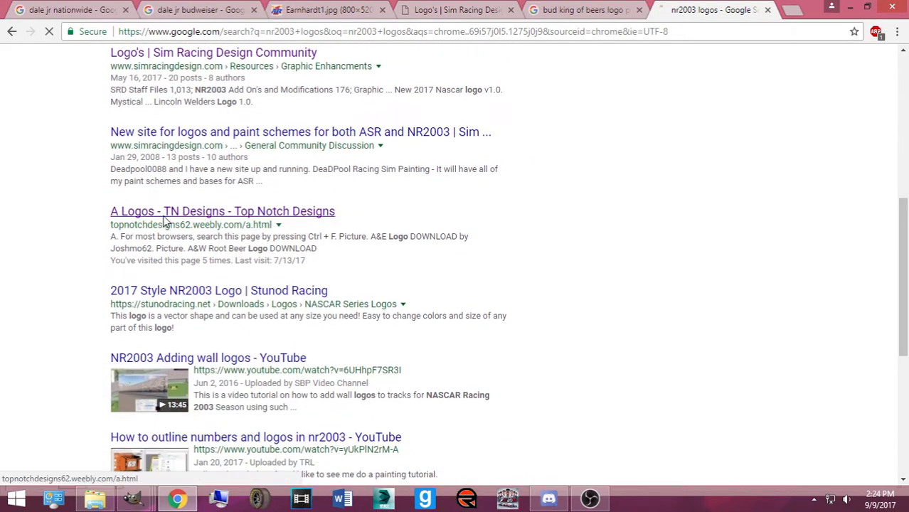
click(148, 211)
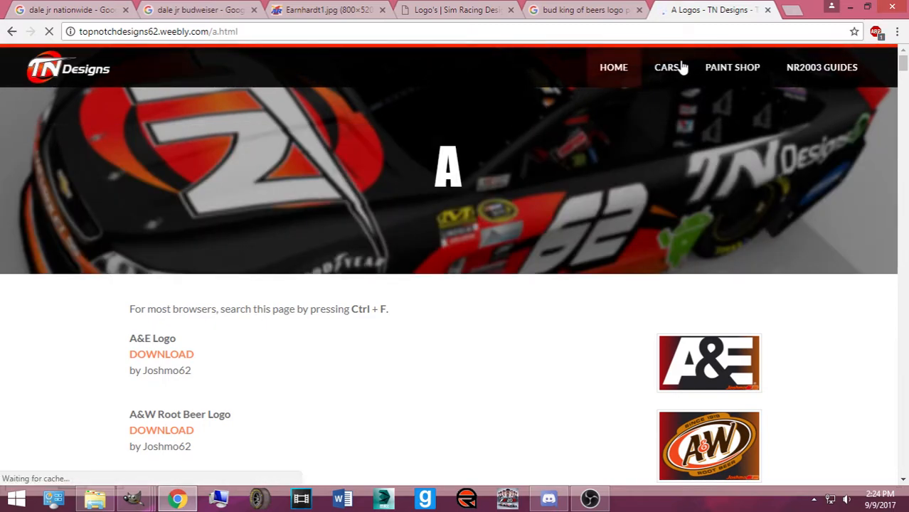
mouse_move(721, 76)
mouse_move(726, 102)
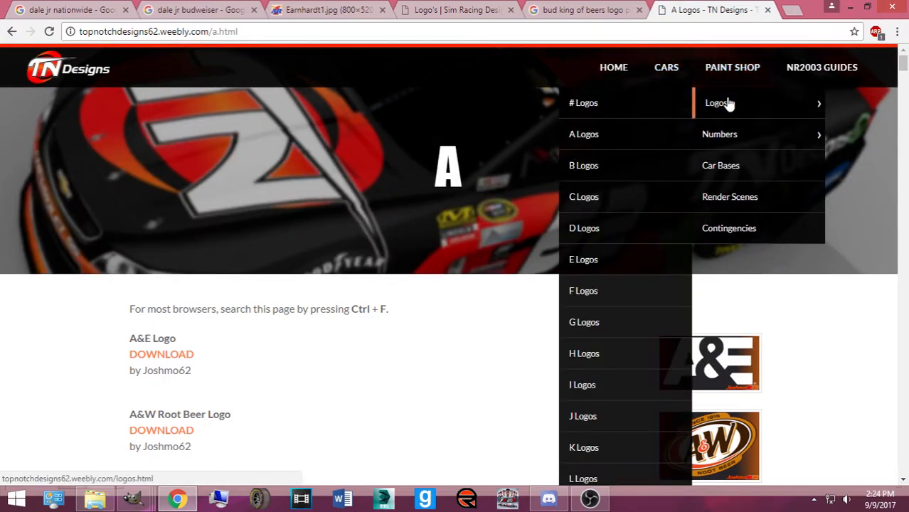
click(575, 166)
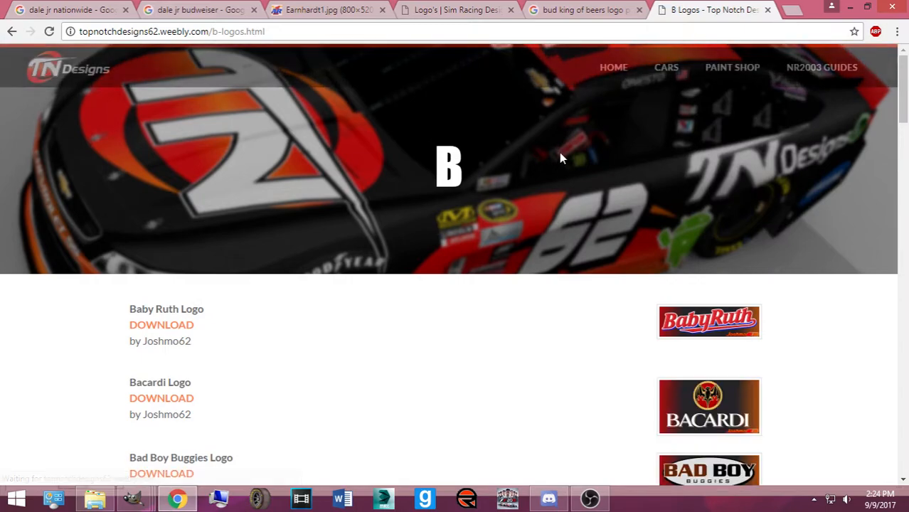
Browse down and back up the B Logos list, then return to the Budweiser logo results
scroll(342, 269, down, 10)
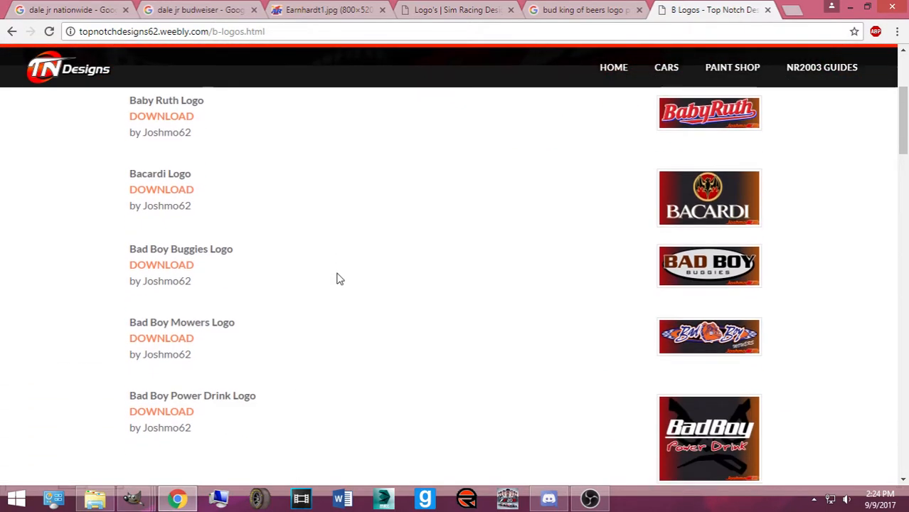
scroll(342, 269, down, 9)
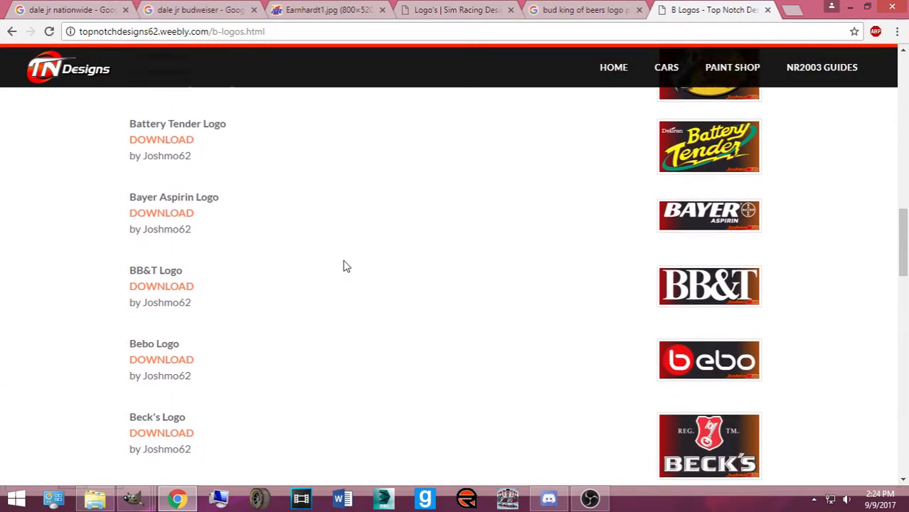
scroll(346, 267, down, 12)
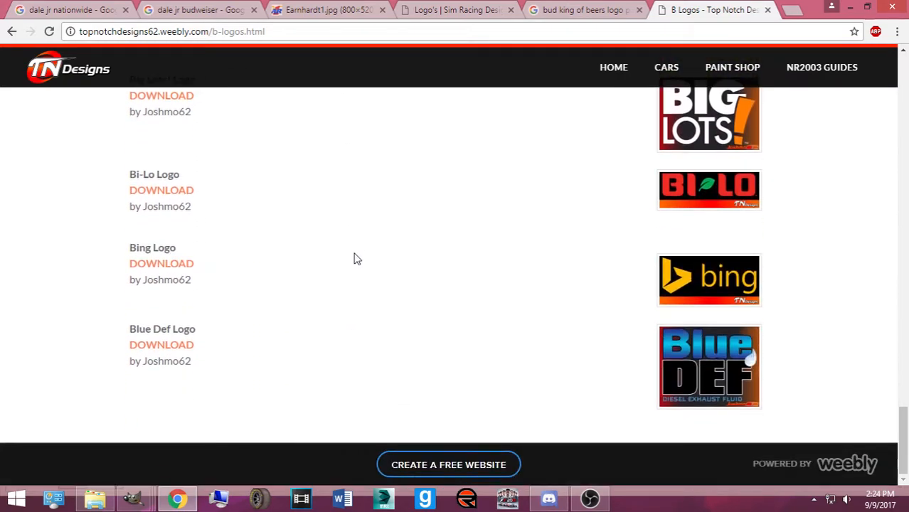
scroll(355, 259, up, 7)
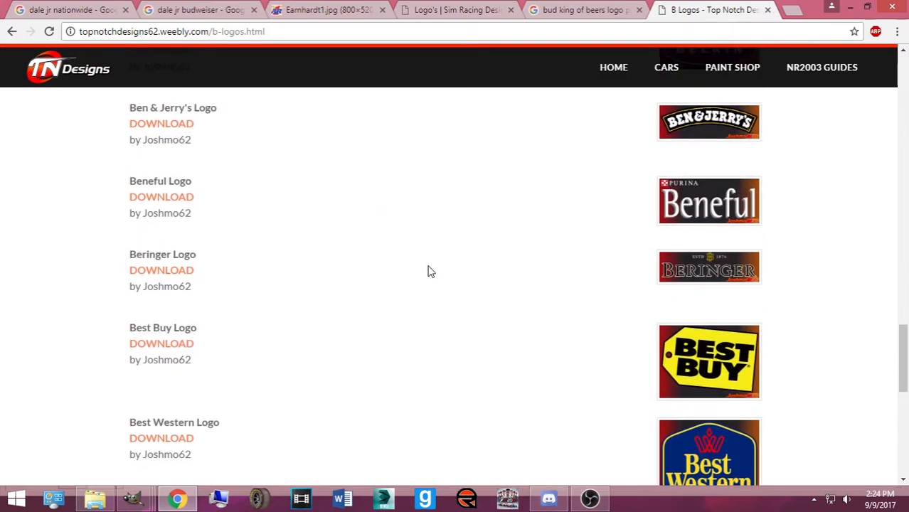
scroll(381, 284, up, 2)
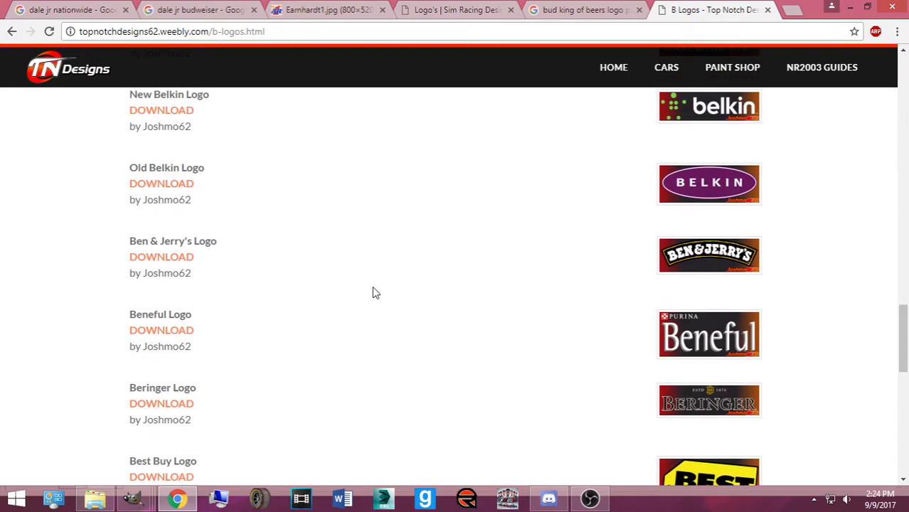
scroll(340, 292, up, 10)
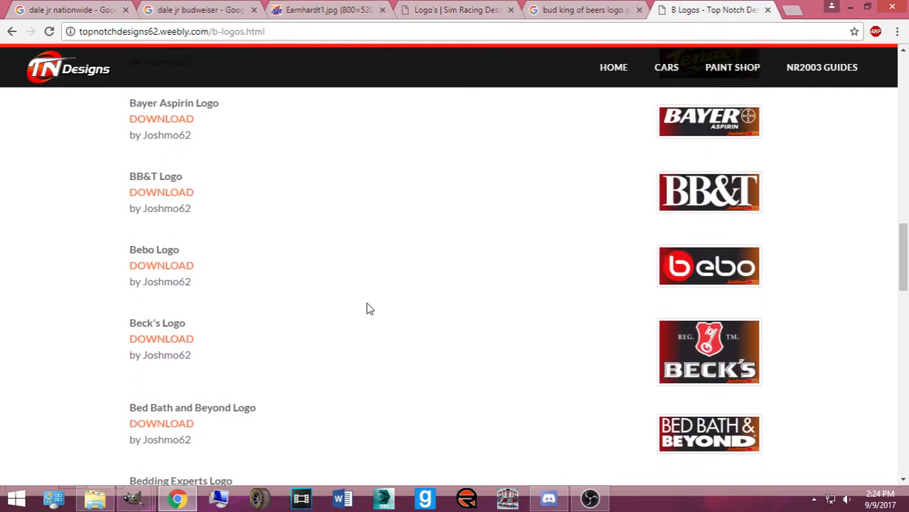
scroll(364, 310, up, 4)
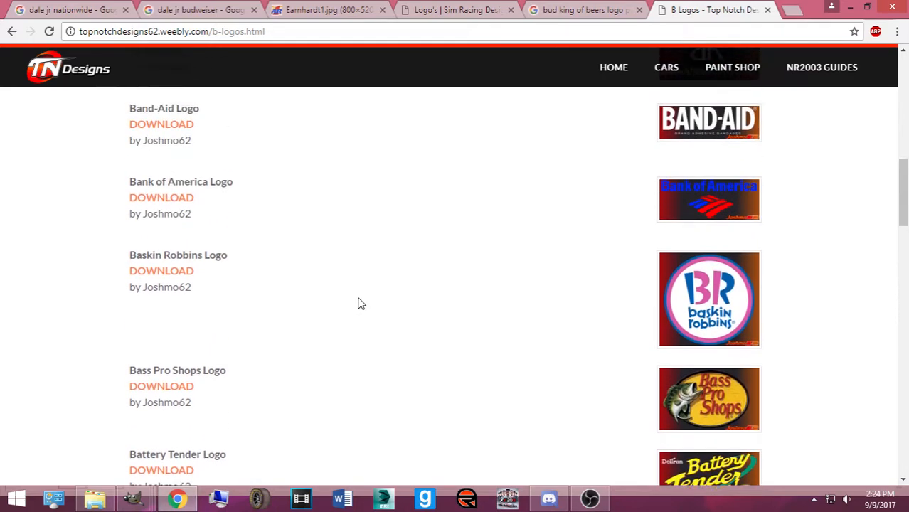
scroll(360, 304, up, 5)
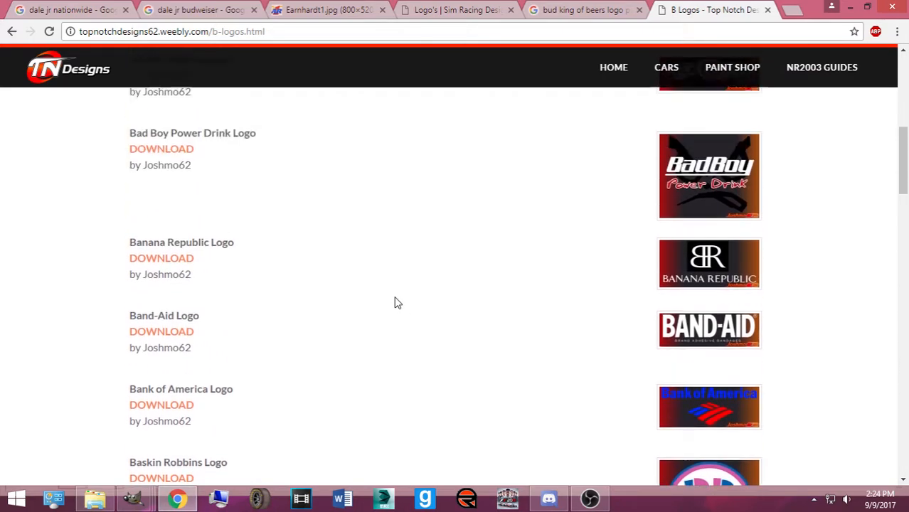
scroll(399, 299, up, 3)
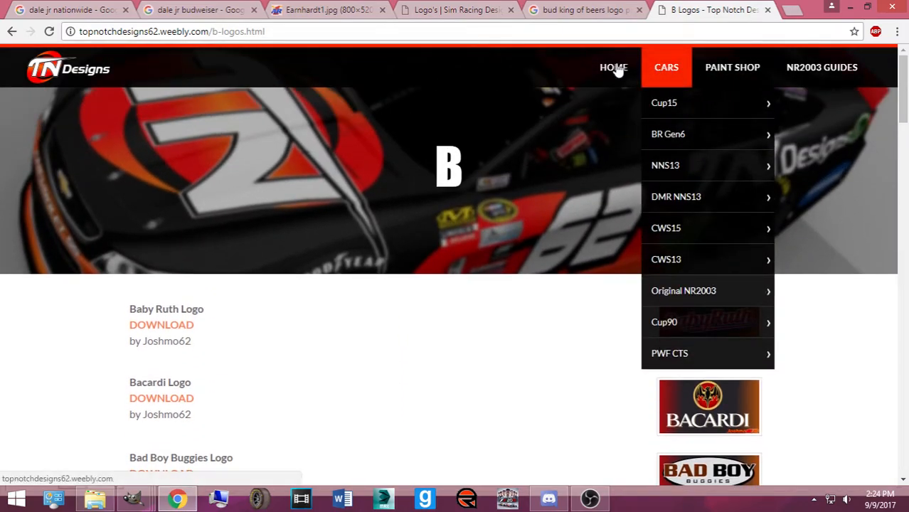
click(597, 13)
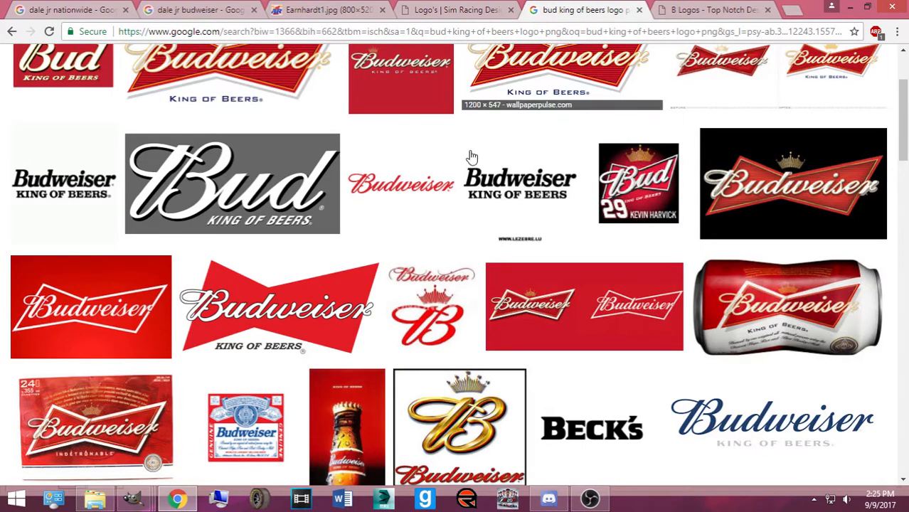
Look back over the dale jr nationwide, dale jr budweiser, red #8 Bud car and B Logos tabs
scroll(487, 126, up, 2)
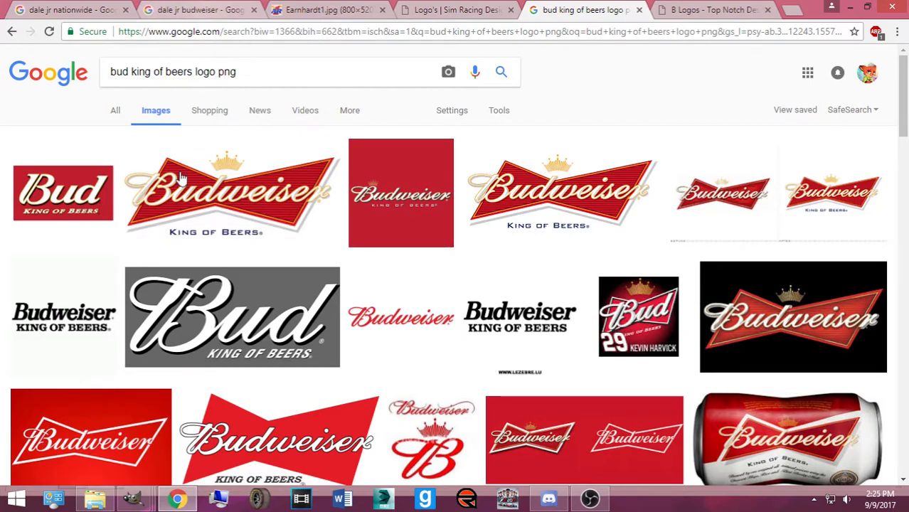
click(112, 9)
click(192, 9)
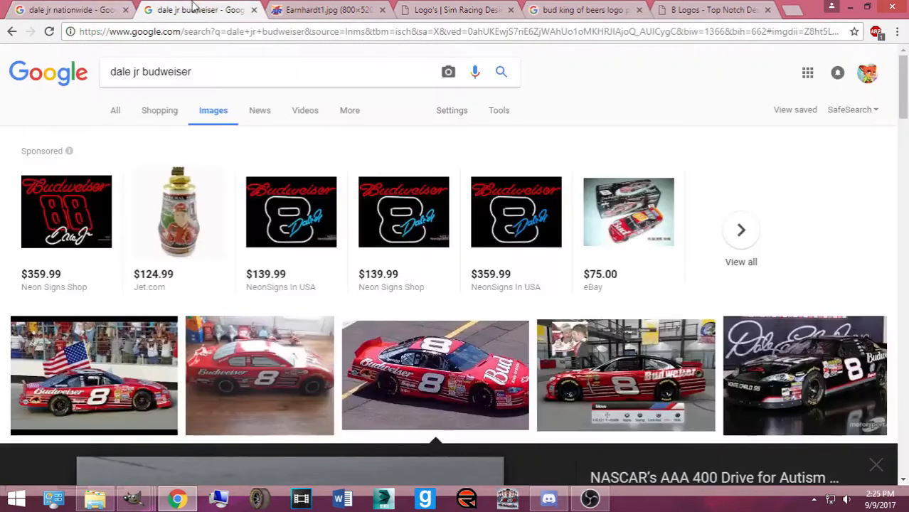
click(278, 9)
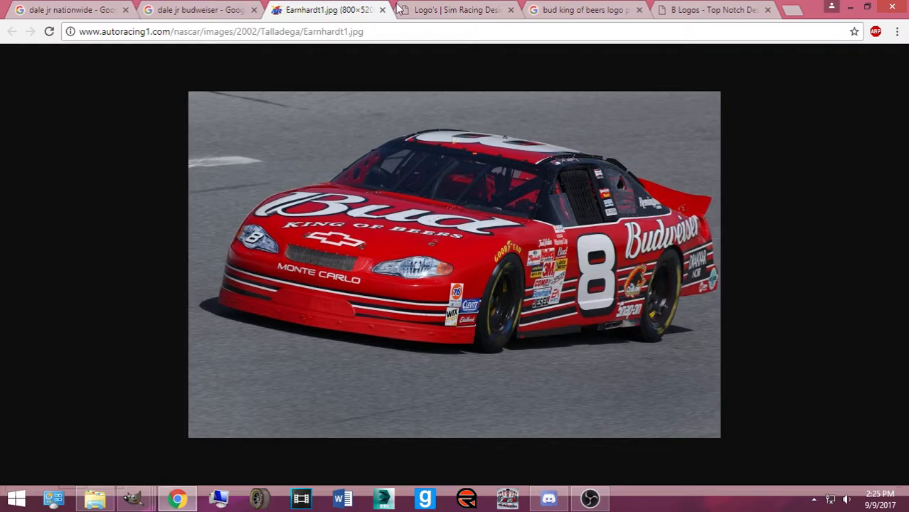
click(668, 12)
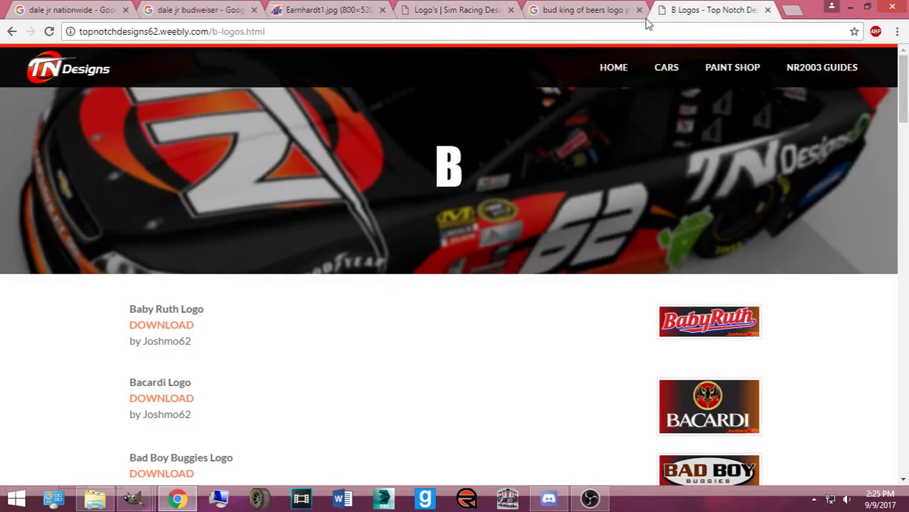
Scroll through the Budweiser logo image results and open a new blank tab
click(566, 10)
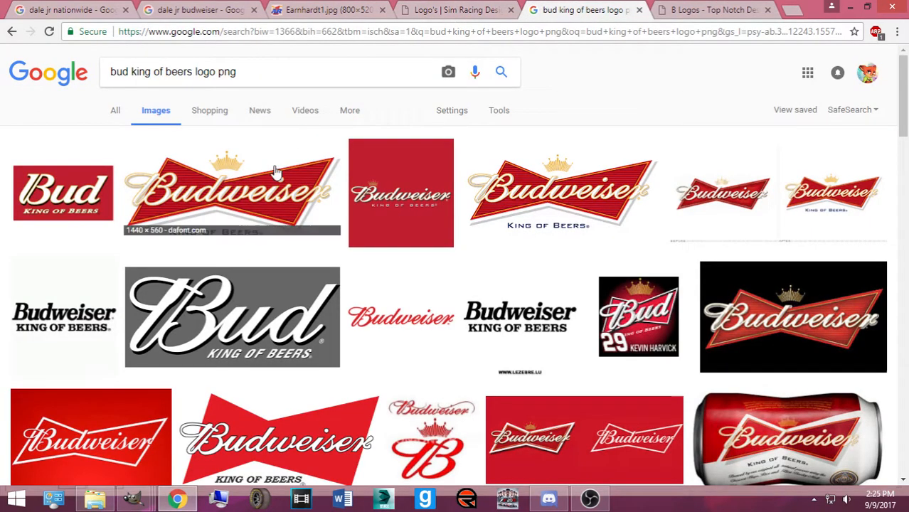
scroll(217, 299, down, 10)
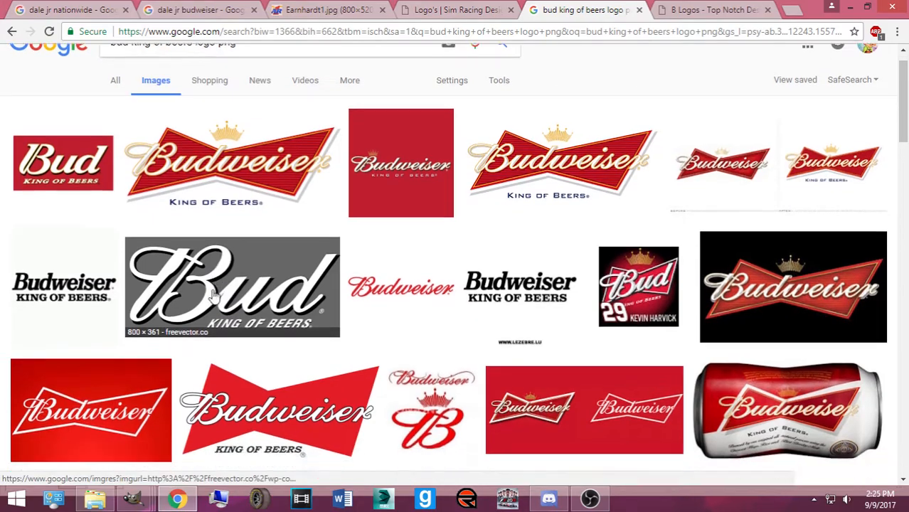
scroll(263, 269, down, 12)
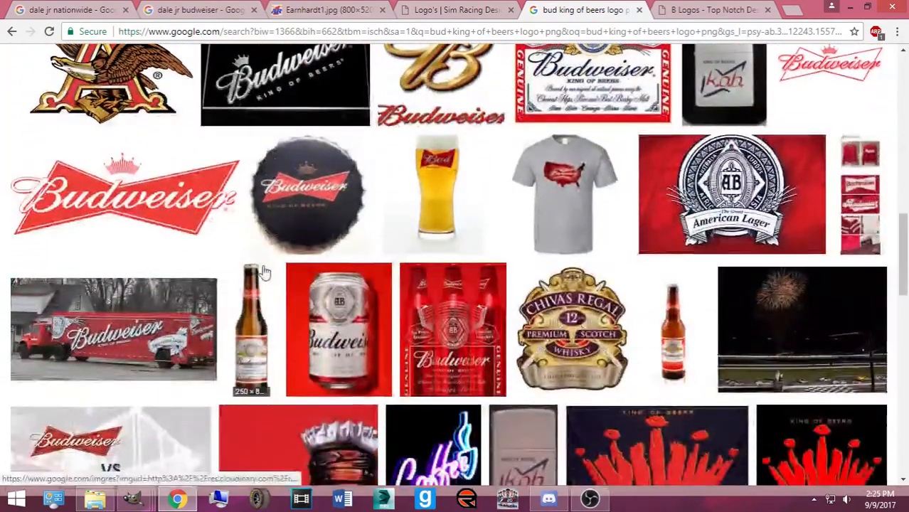
scroll(250, 279, down, 3)
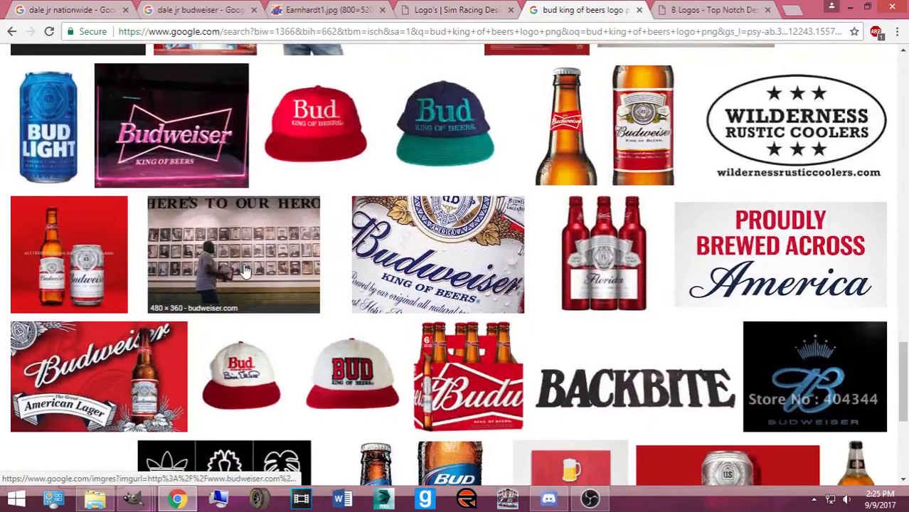
click(784, 9)
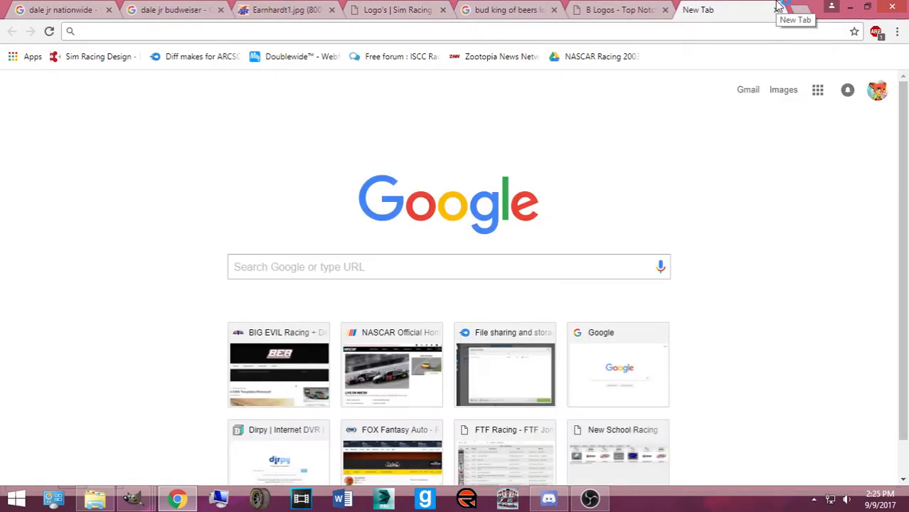
Search 'taxslayer nascar', switch to image results and scroll through them
text(taxslayer nascar)
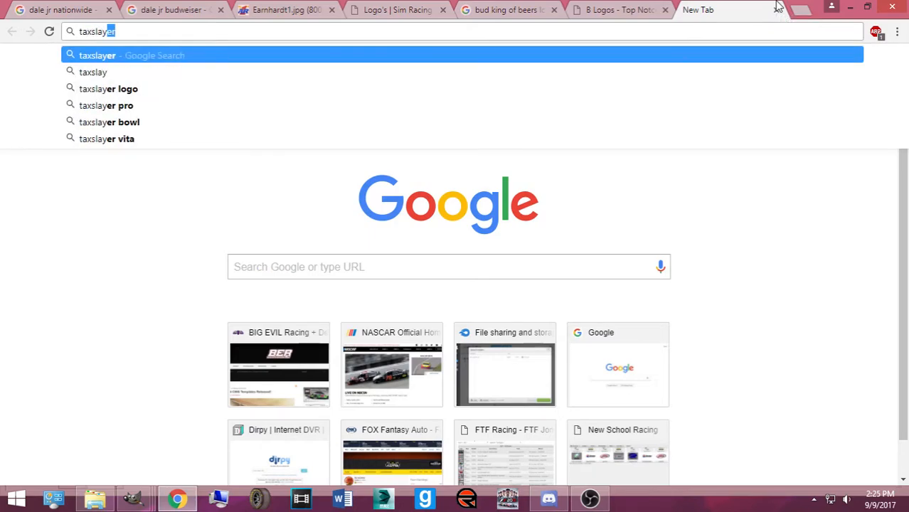
key(Return)
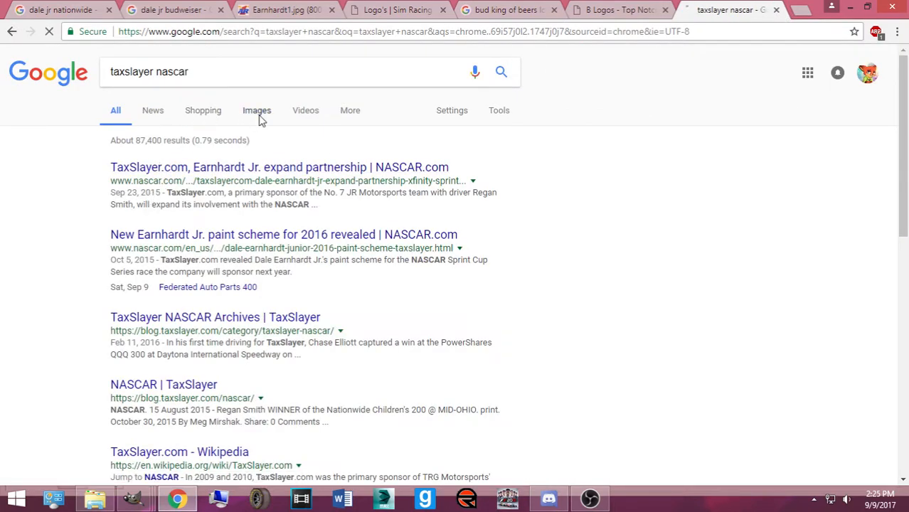
click(260, 119)
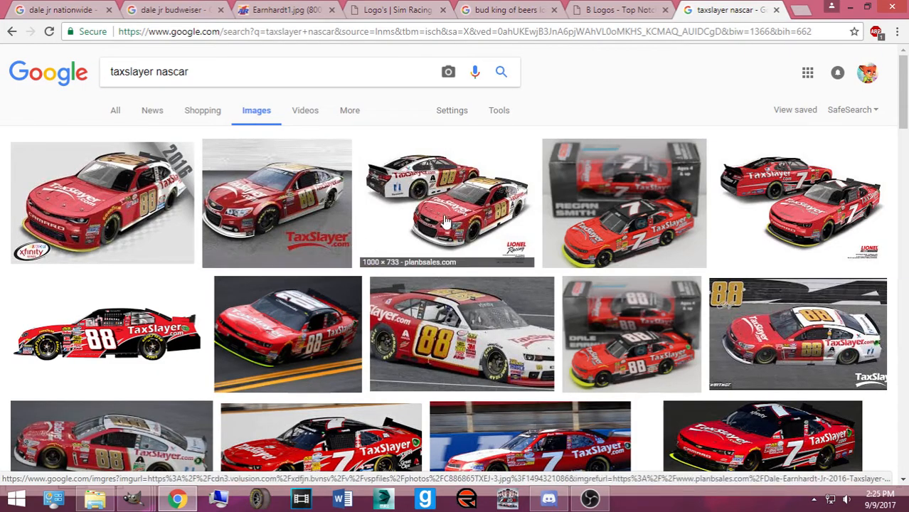
scroll(442, 271, down, 10)
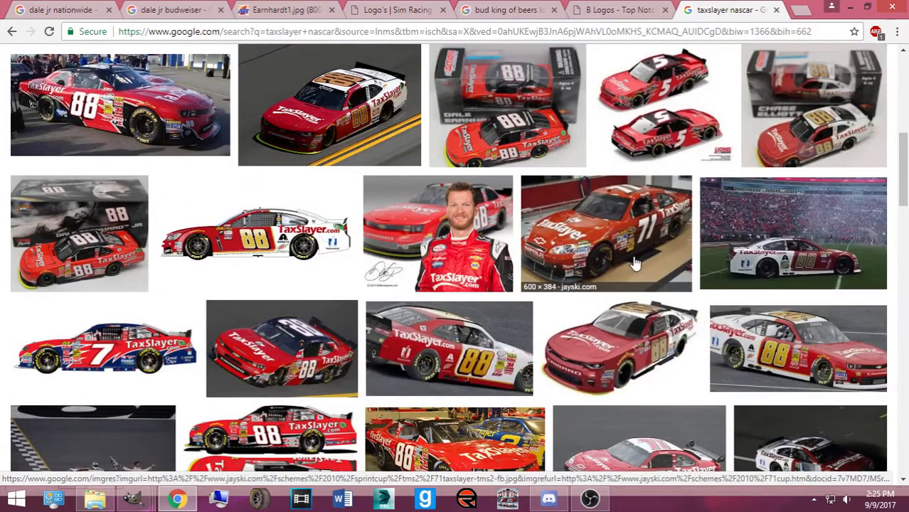
scroll(676, 261, down, 3)
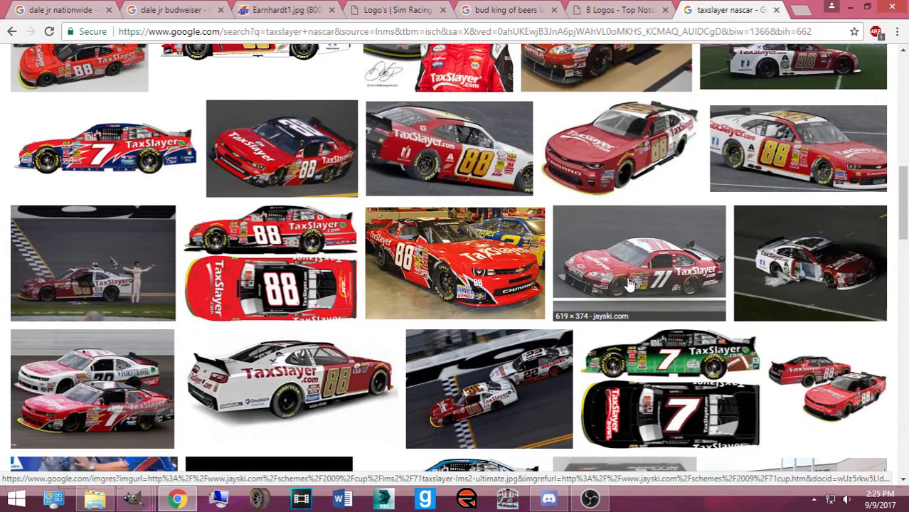
scroll(285, 285, down, 4)
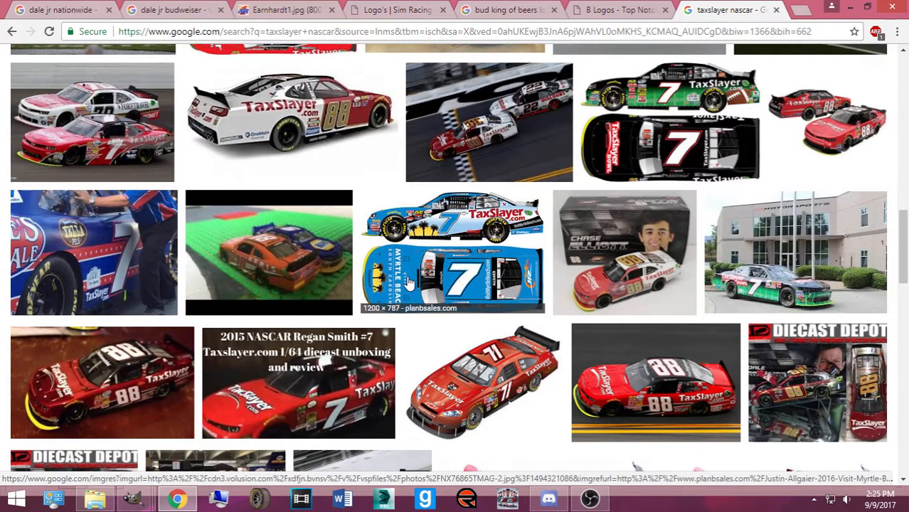
scroll(633, 263, down, 3)
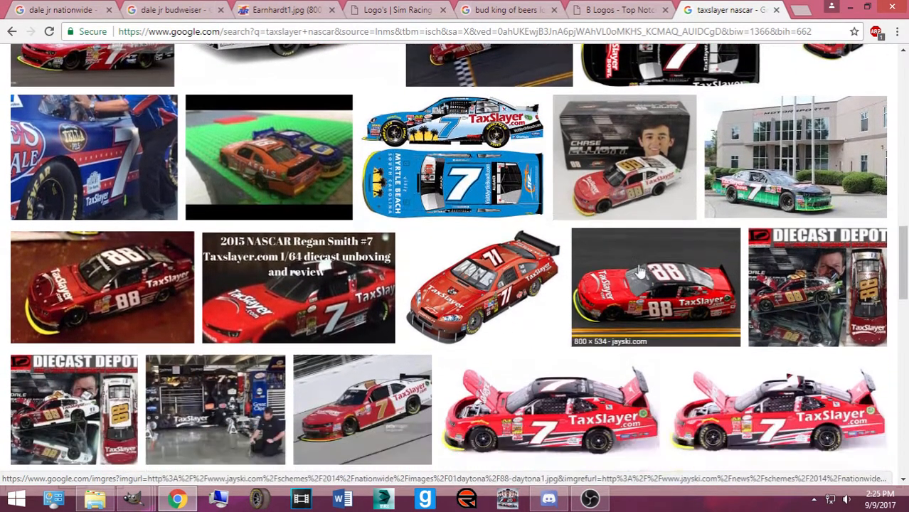
Preview the #88 jayski car image and keep scrolling the results
click(626, 229)
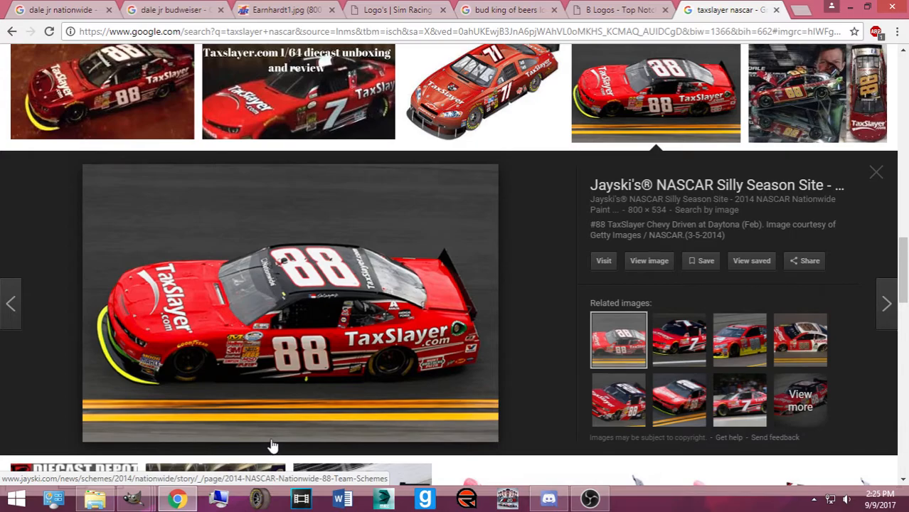
scroll(272, 447, down, 5)
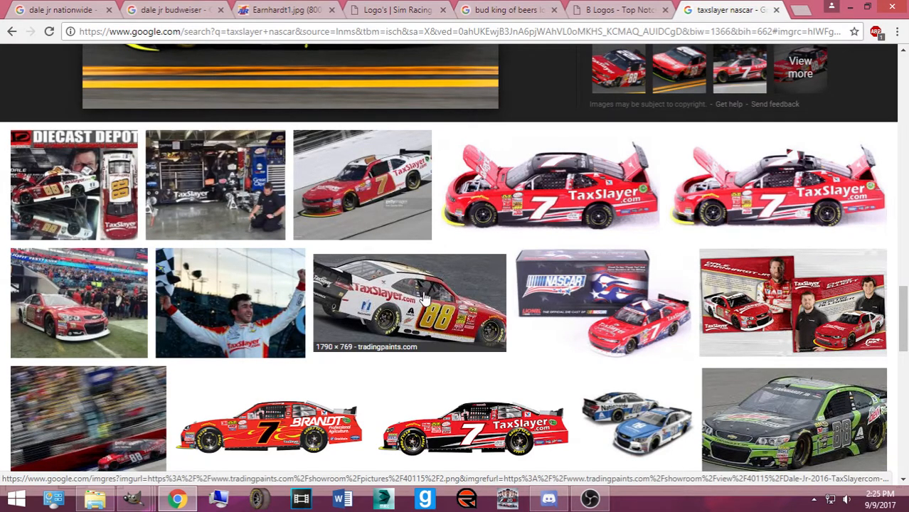
scroll(459, 307, down, 4)
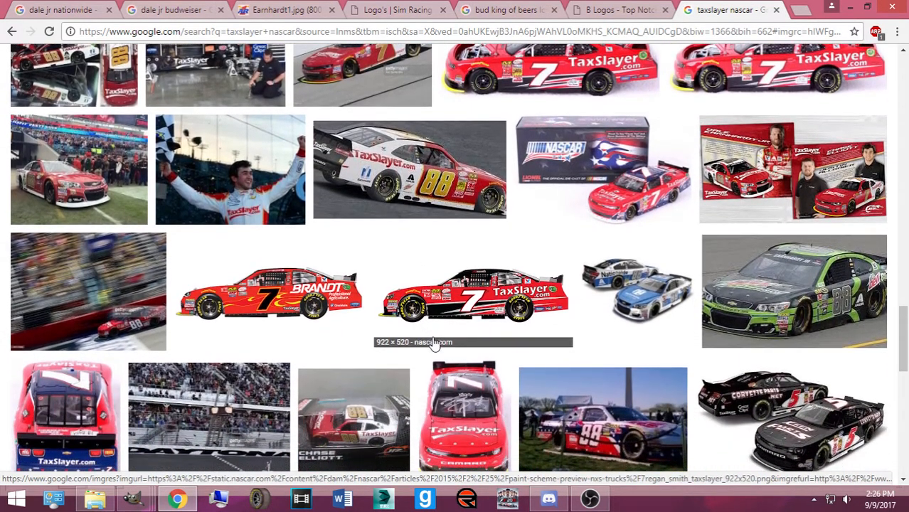
scroll(265, 384, down, 1)
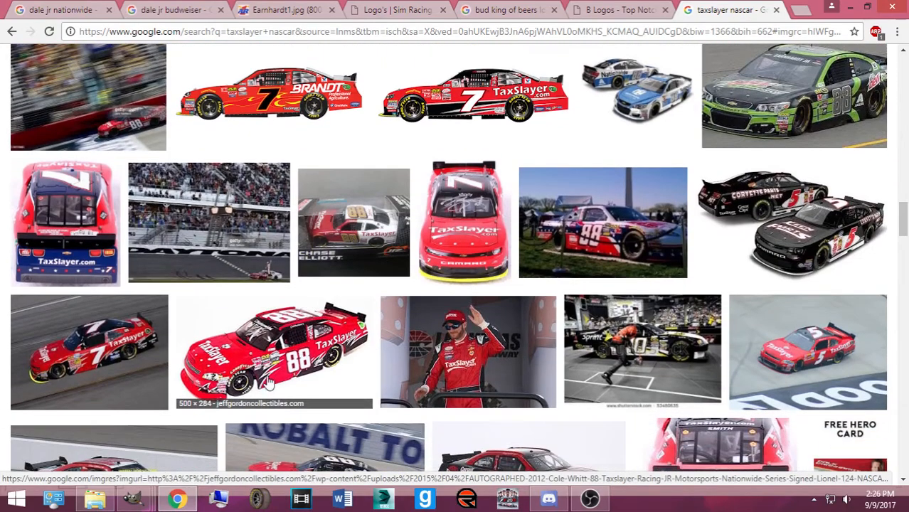
scroll(262, 358, down, 2)
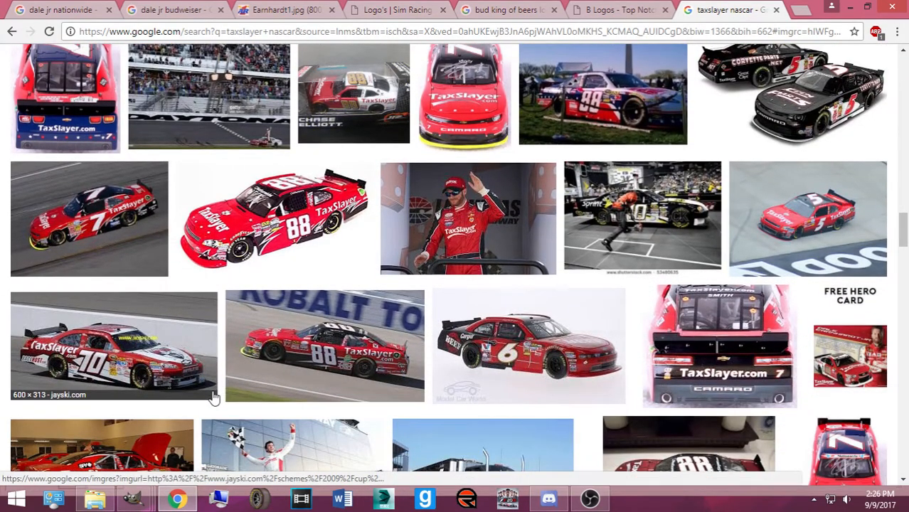
View the #70 TaxSlayer car photo full size, close it, and scroll further
click(118, 370)
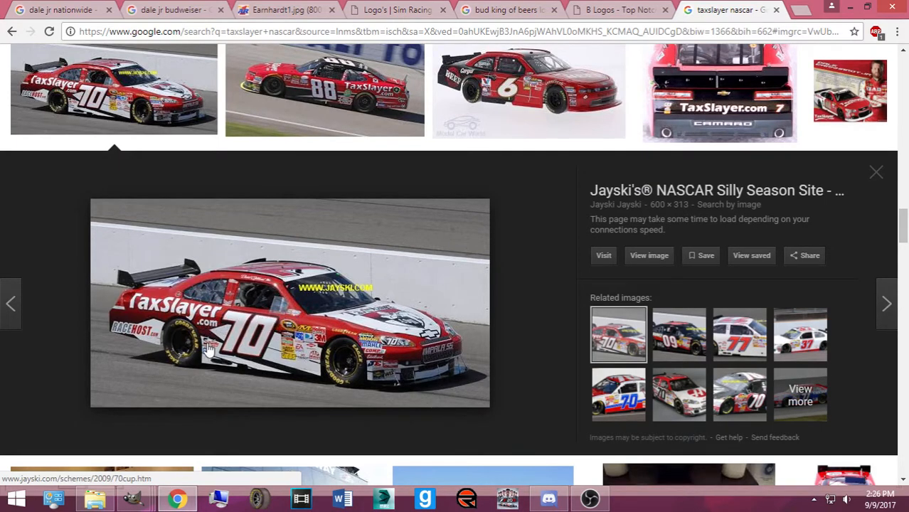
click(647, 256)
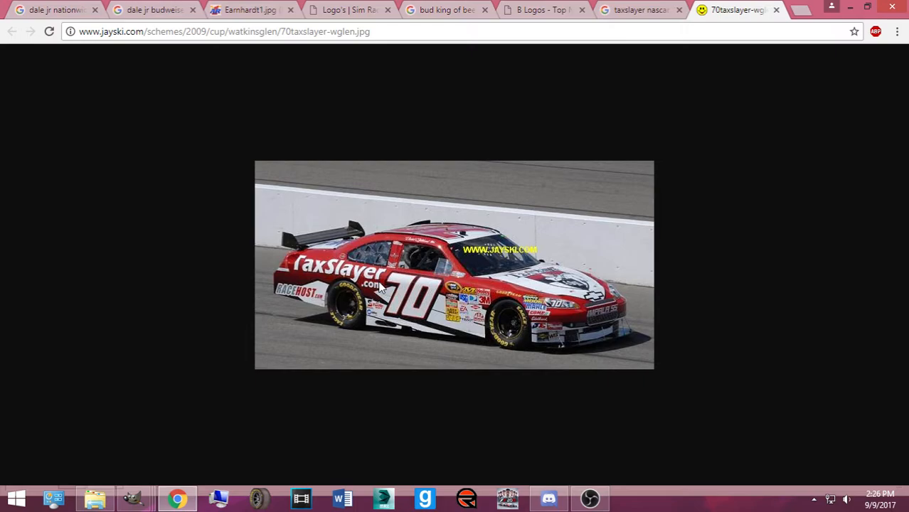
click(776, 10)
scroll(511, 271, down, 5)
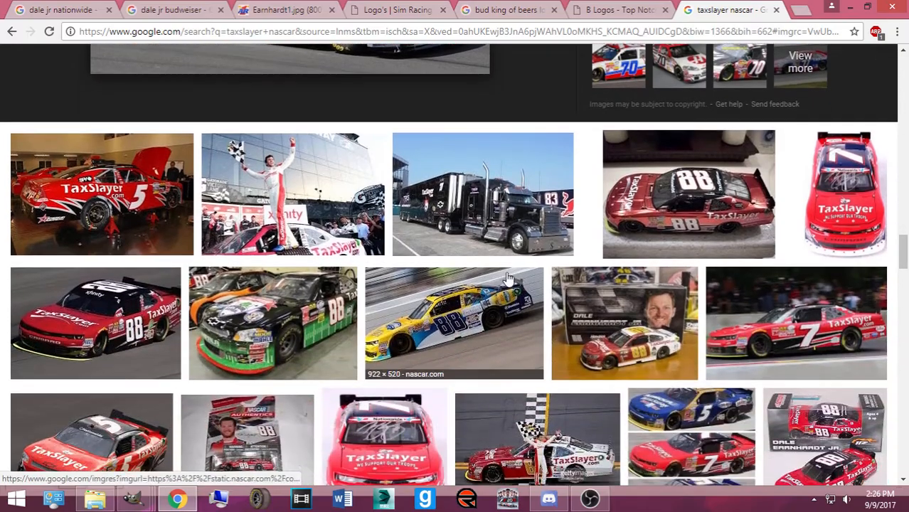
scroll(469, 281, down, 5)
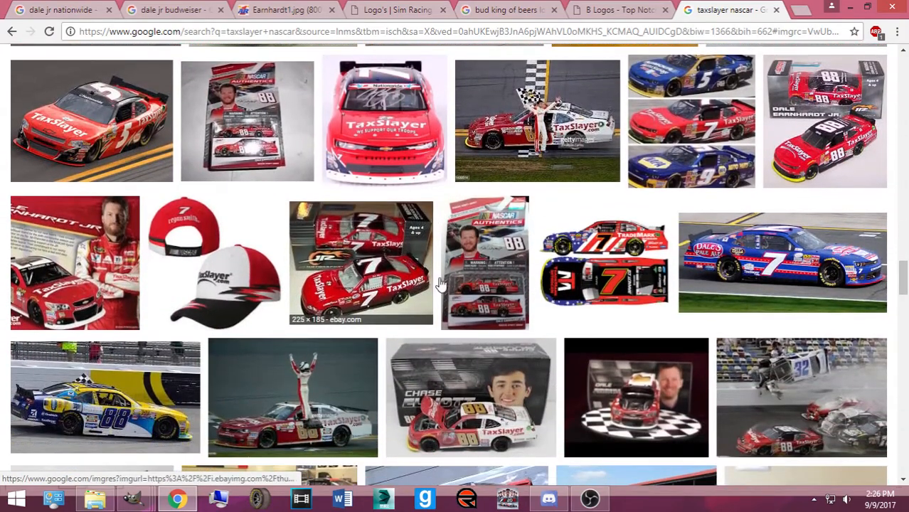
In GIMP, close the 88jrm-number image and bring up the Chase grid image
mouse_move(135, 498)
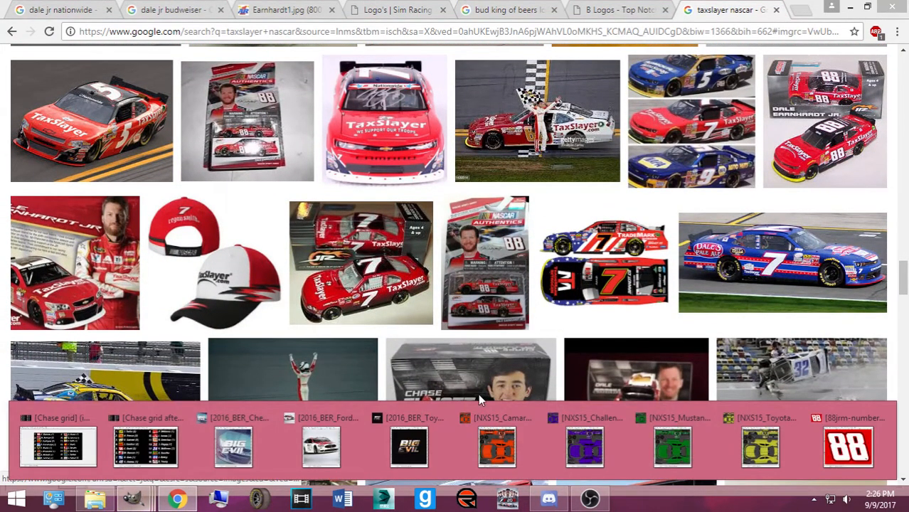
click(882, 418)
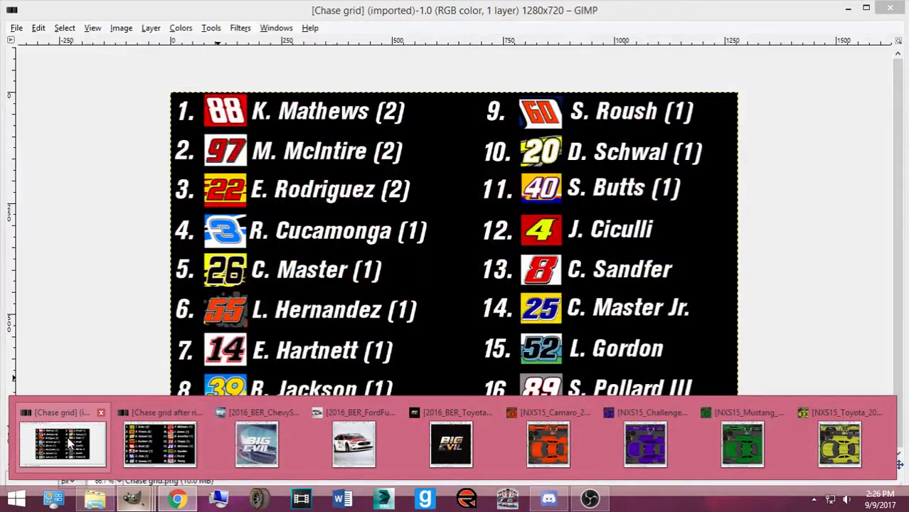
click(69, 443)
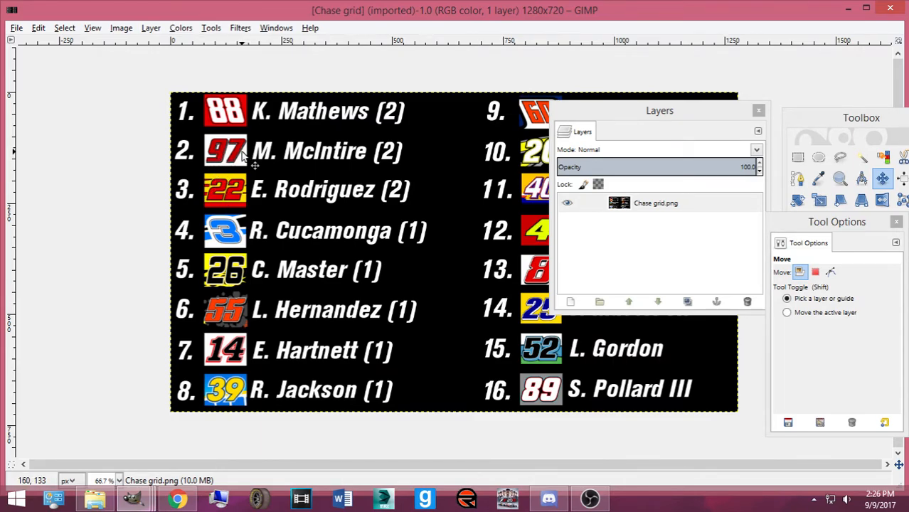
Return to the 'taxslayer nascar' image results in Chrome and scroll back up
click(178, 499)
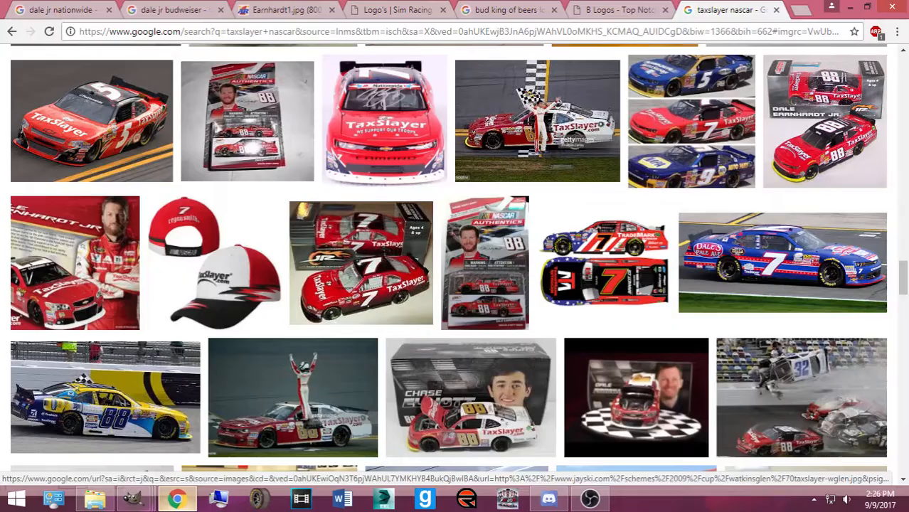
scroll(373, 132, up, 8)
scroll(373, 132, up, 5)
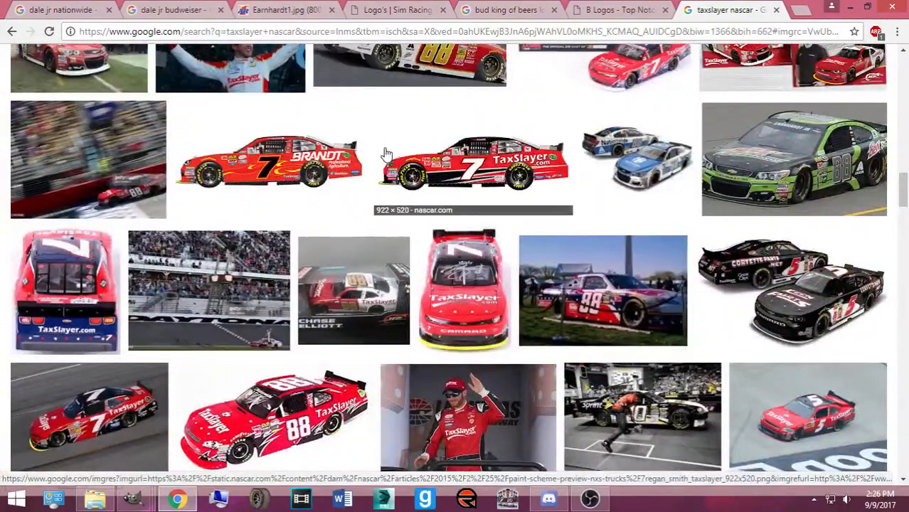
scroll(378, 148, up, 5)
Replace the query with 'brad keselowski 2 2016' and search its images
scroll(319, 139, up, 10)
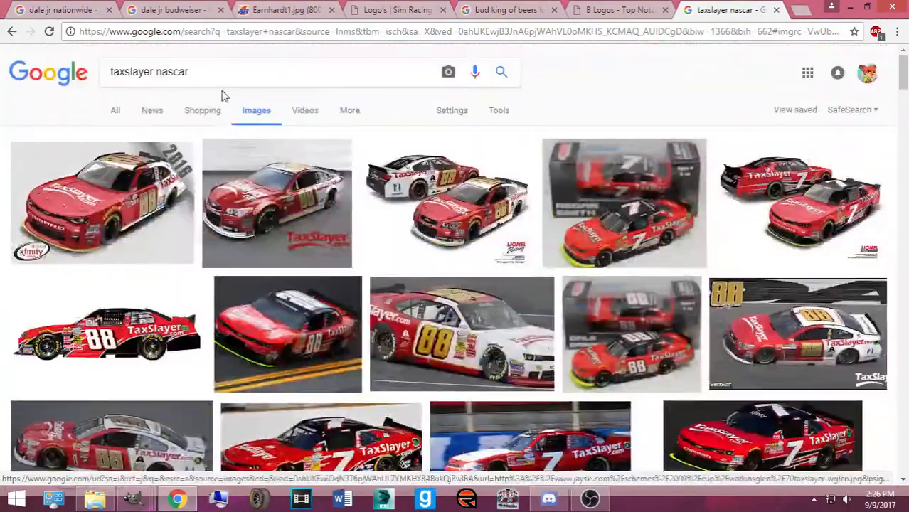
drag(217, 76, 87, 80)
key(BackSpace)
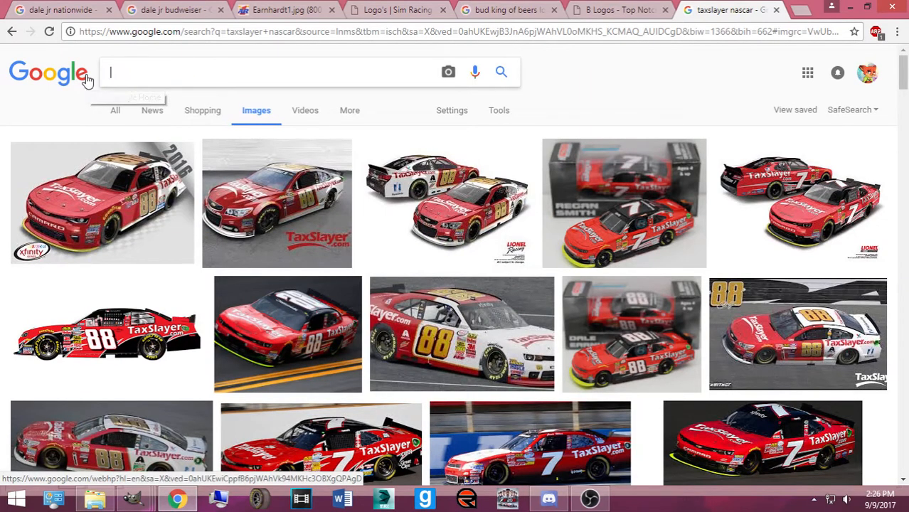
text(brad keselowski)
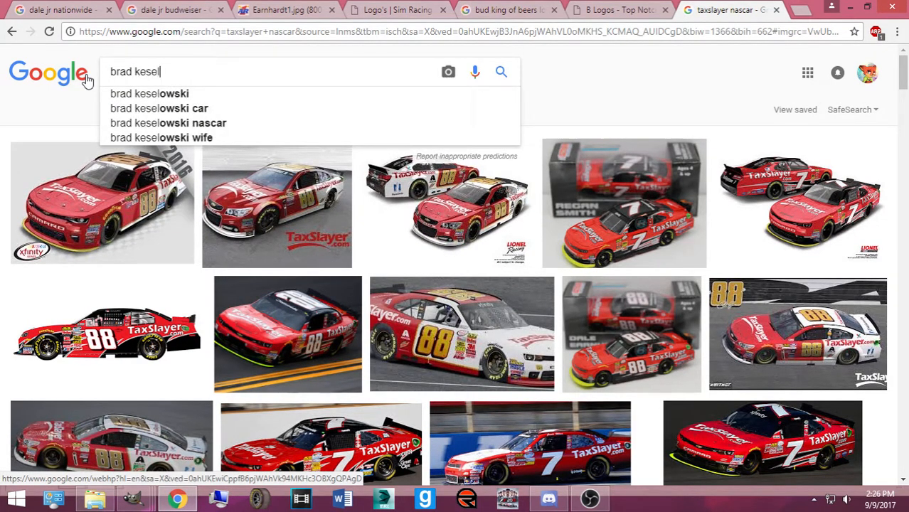
text( 2 2016)
key(Return)
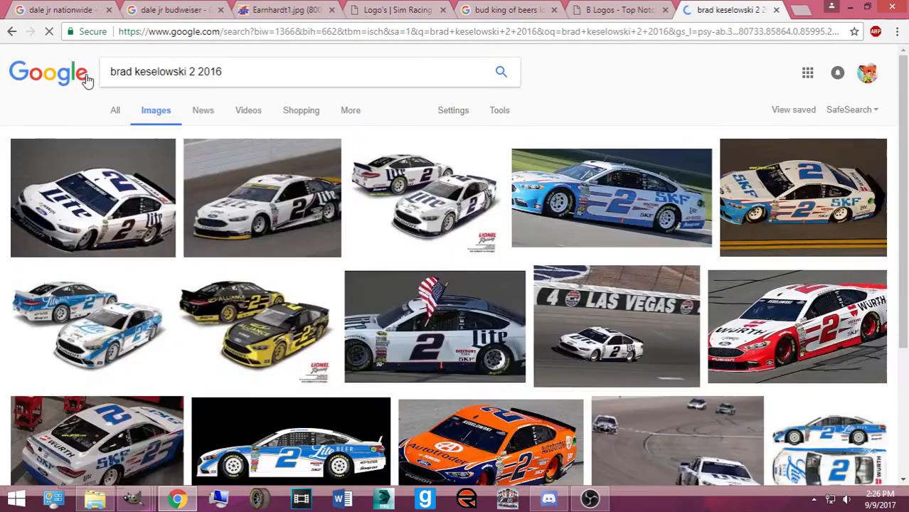
scroll(299, 112, down, 5)
scroll(617, 124, up, 4)
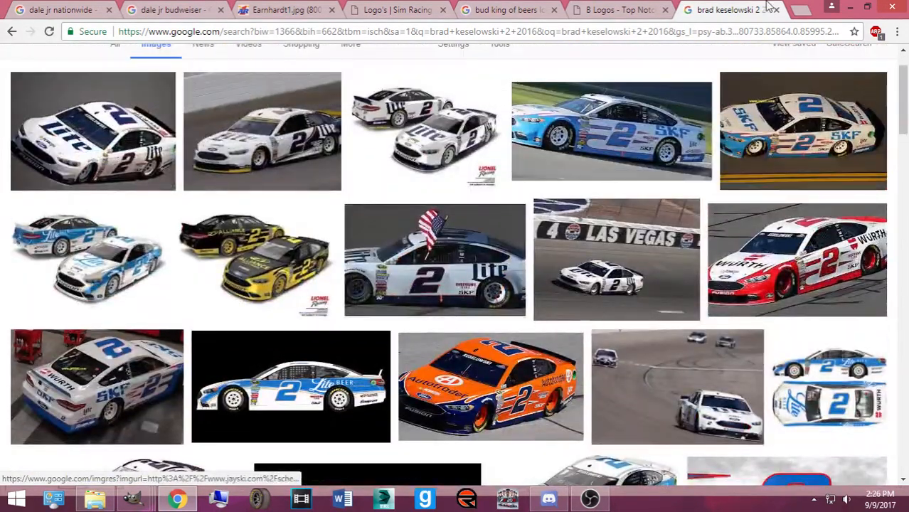
In a new tab, go to jayski.com and open the 2016 #2 Team Penske schemes page
click(800, 8)
text(jayski.com)
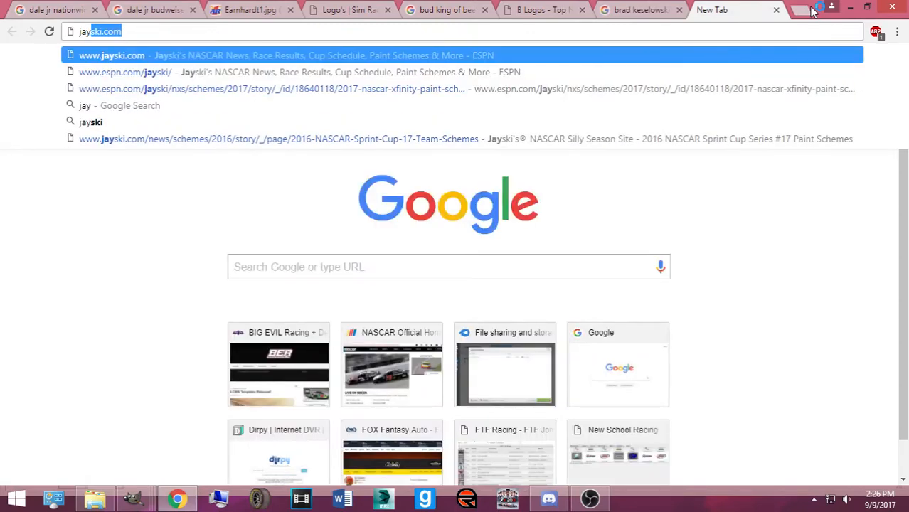
key(Return)
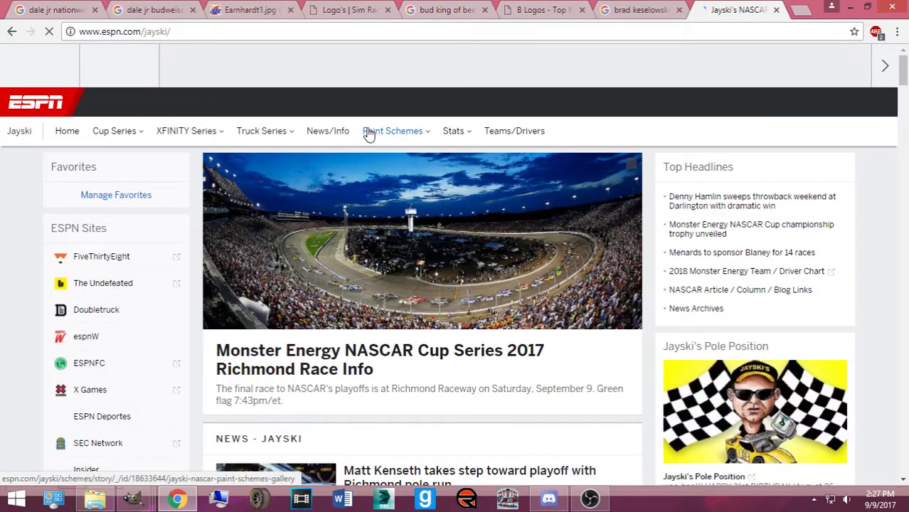
mouse_move(371, 142)
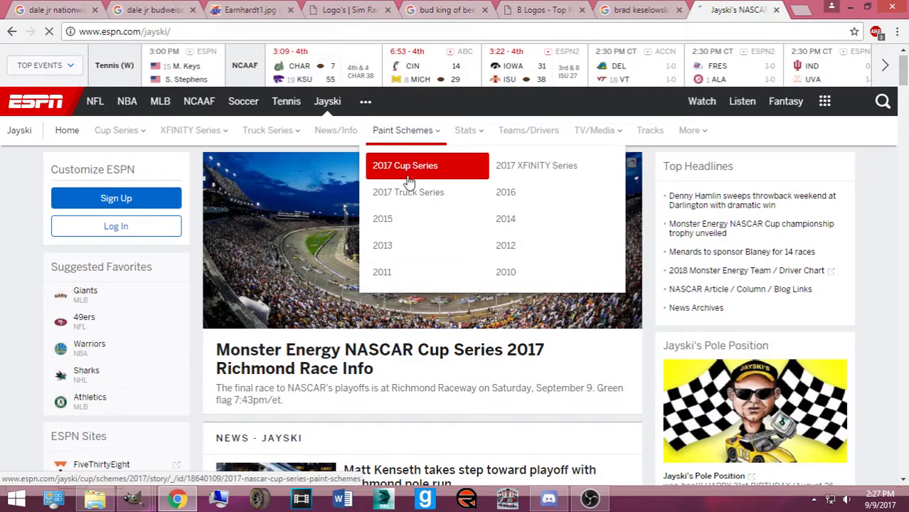
click(505, 192)
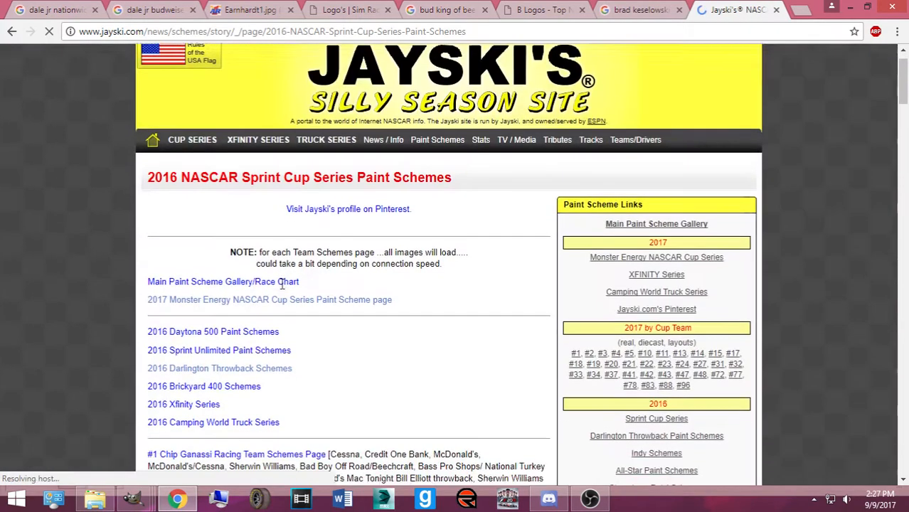
scroll(270, 290, down, 3)
click(216, 157)
Scroll the #2 schemes down to the black Thomas Built Buses car, then return to the image search
scroll(261, 235, down, 5)
scroll(260, 235, down, 15)
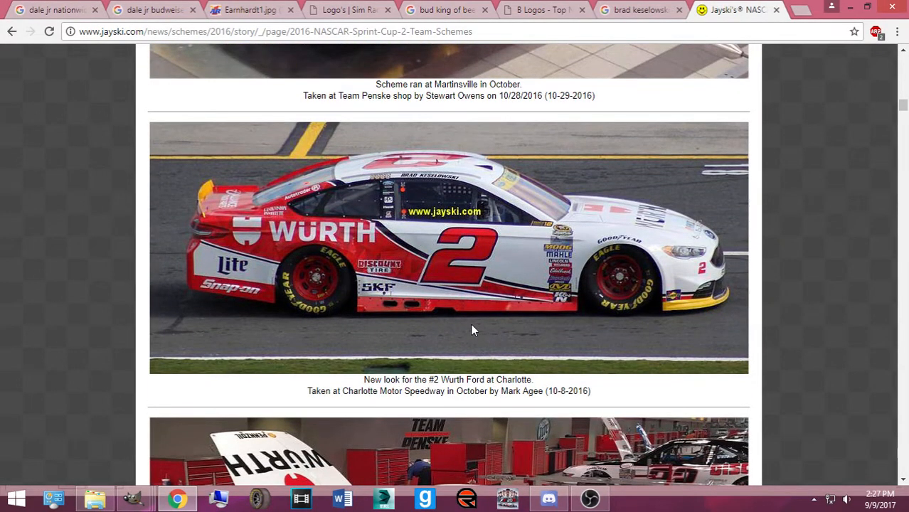
scroll(436, 322, down, 7)
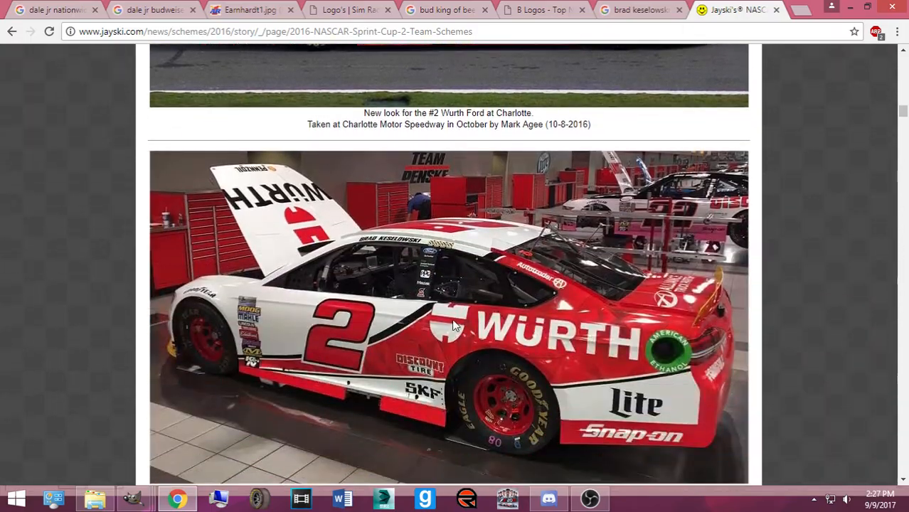
scroll(425, 311, down, 15)
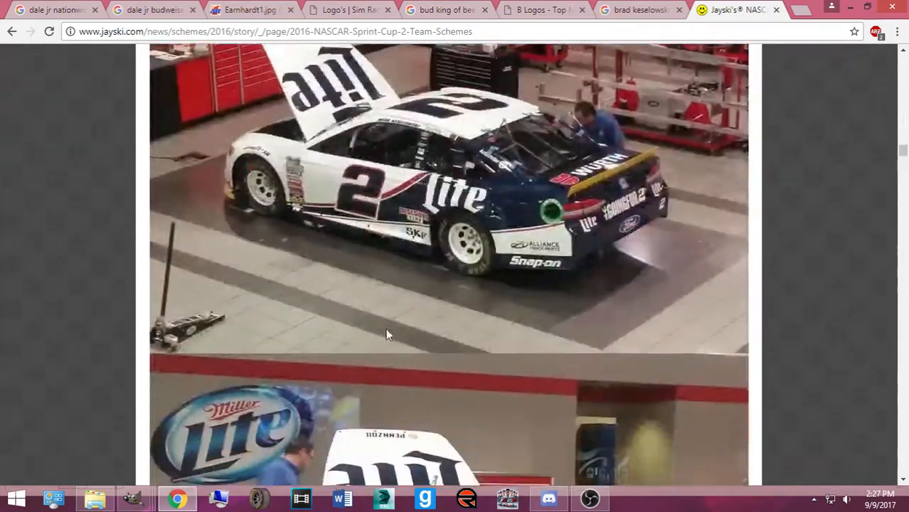
scroll(386, 310, down, 20)
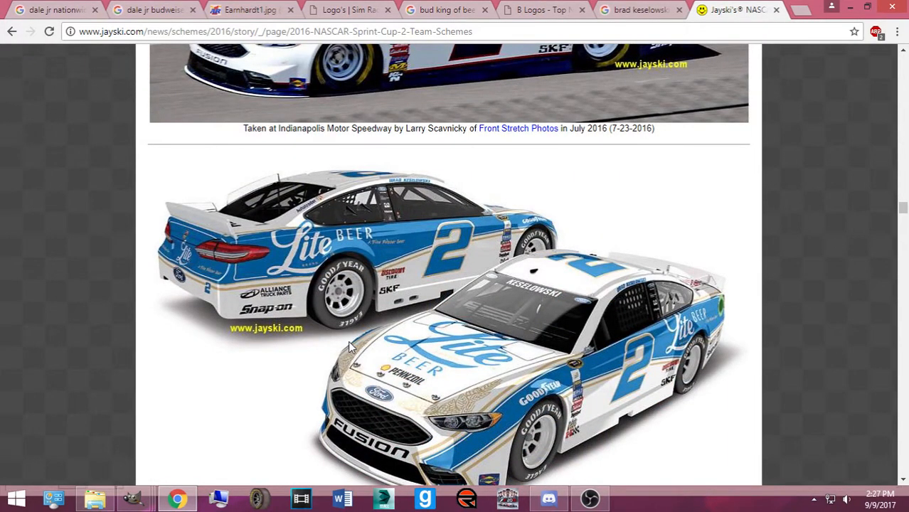
scroll(376, 313, down, 15)
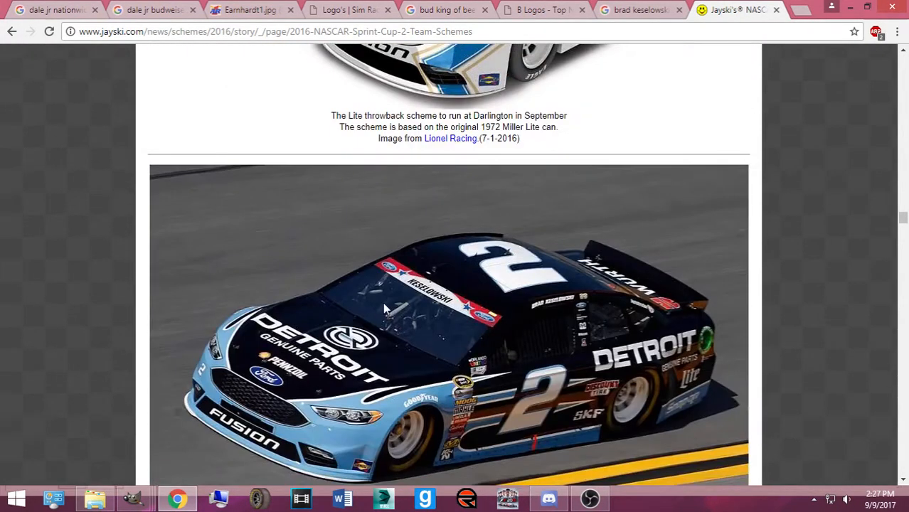
scroll(361, 269, up, 1)
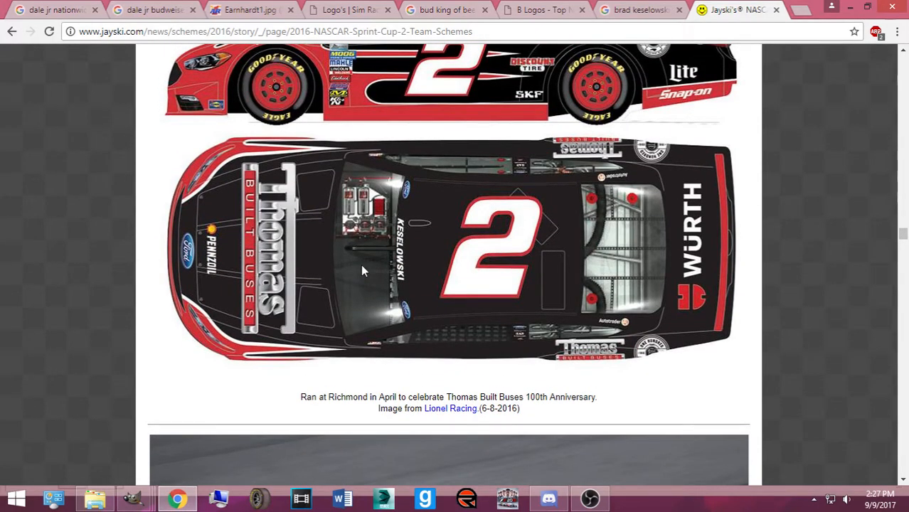
scroll(361, 271, up, 2)
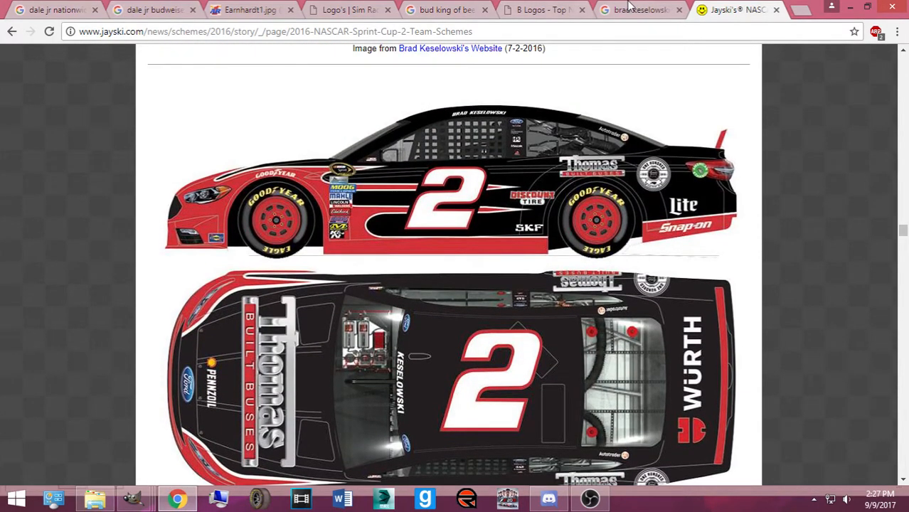
click(629, 5)
Replace '2016' in the query with 'wurth 2014' and search
scroll(269, 102, up, 1)
drag(222, 72, 201, 76)
text(wurth 2014)
key(Return)
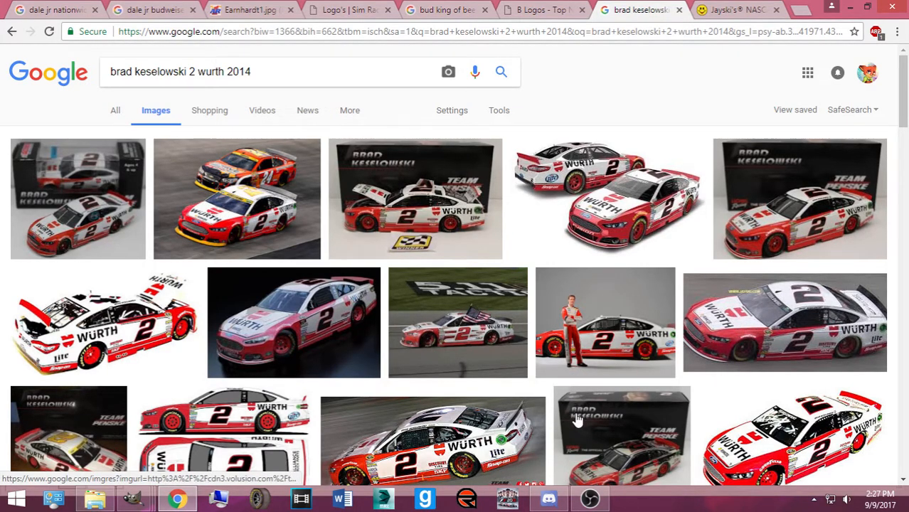
Preview the white and red Würth #2 car photo and open it full size
scroll(441, 416, down, 1)
scroll(424, 386, down, 5)
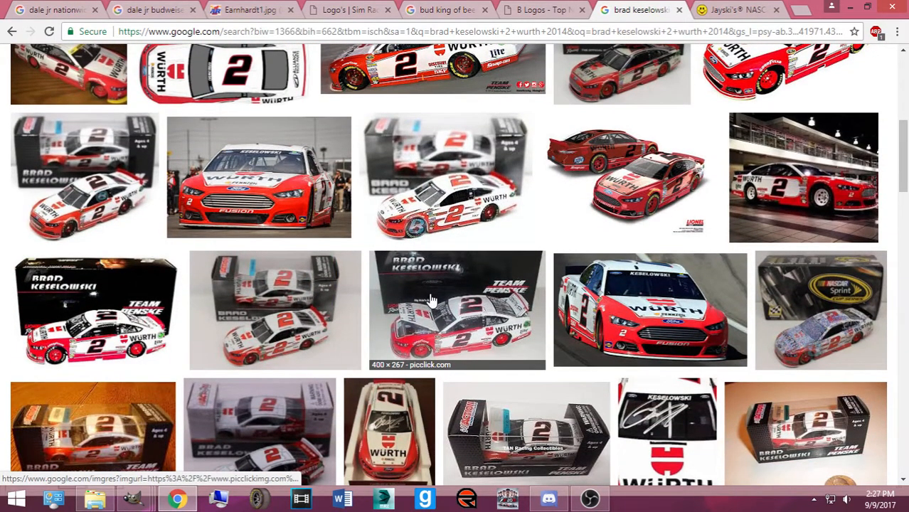
scroll(503, 291, up, 3)
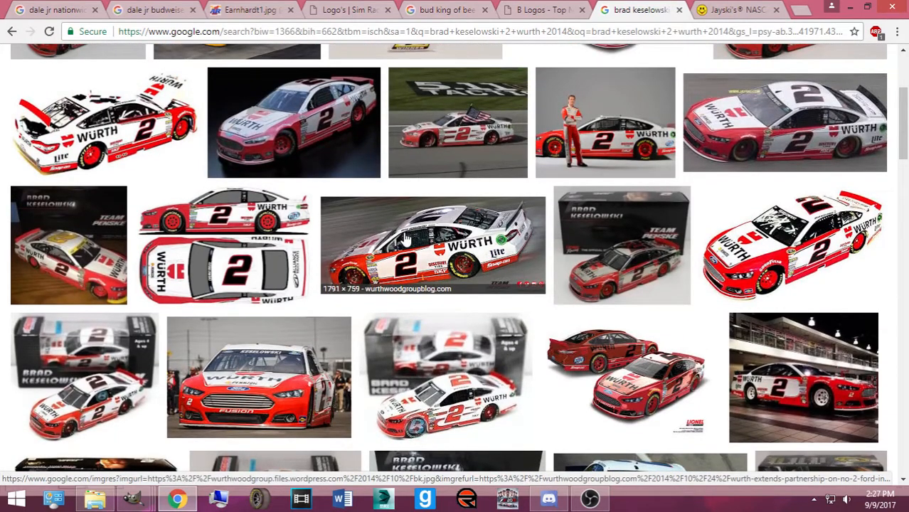
click(405, 239)
click(647, 260)
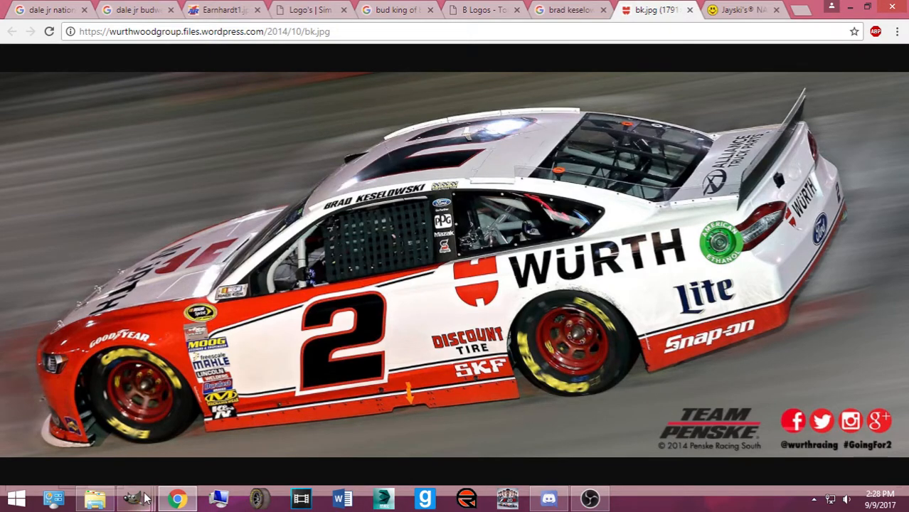
mouse_move(135, 498)
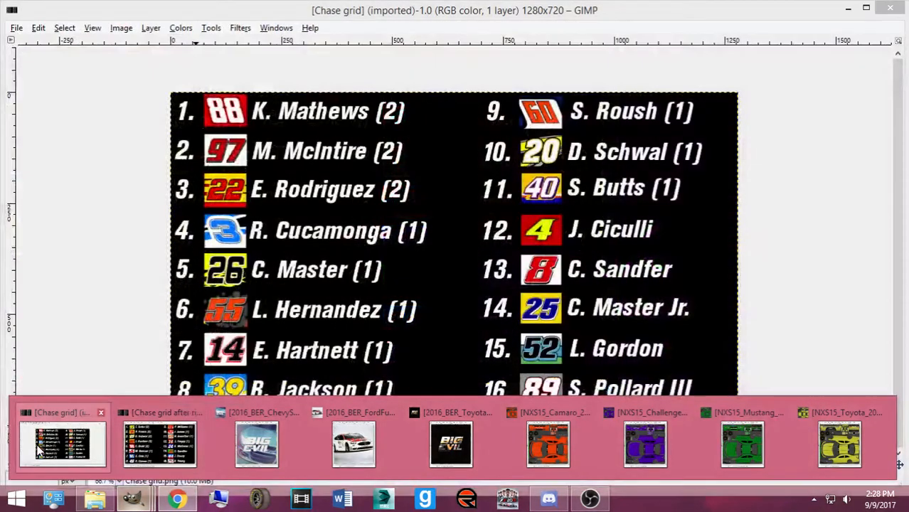
Bring GIMP's Chase grid image forward, shifting the Layers dialog aside and back, then return to Chrome
click(71, 438)
drag(567, 130, 4, 204)
drag(96, 205, 867, 138)
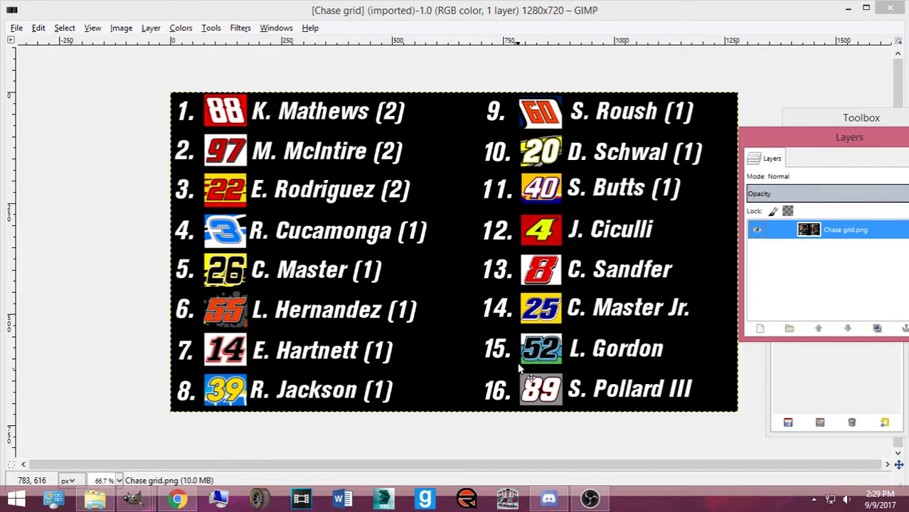
click(177, 498)
In a new tab, search '44 extreme racing', accept the 'xtreme' correction and show images
click(733, 8)
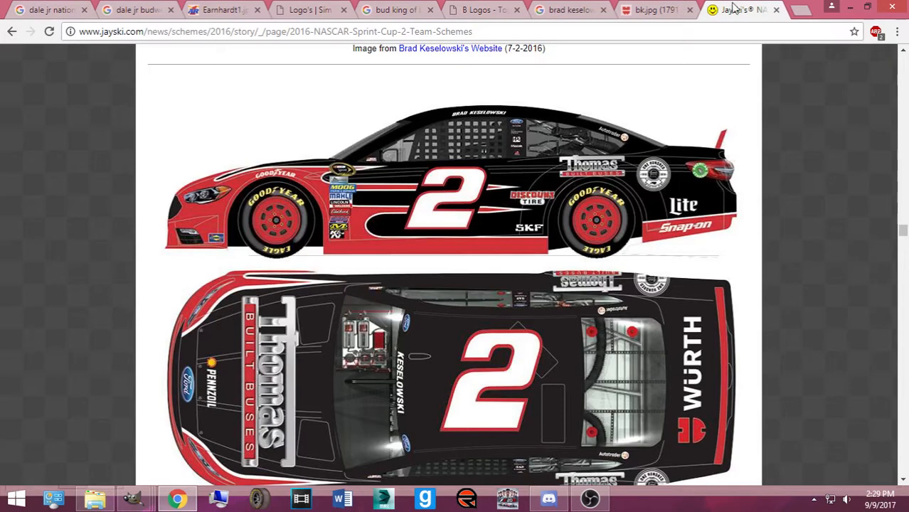
click(800, 12)
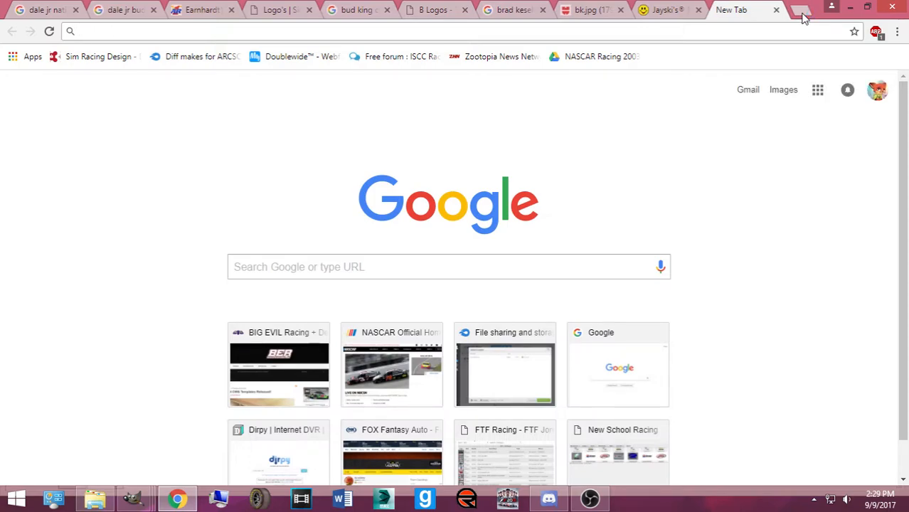
text(44 extreme ra)
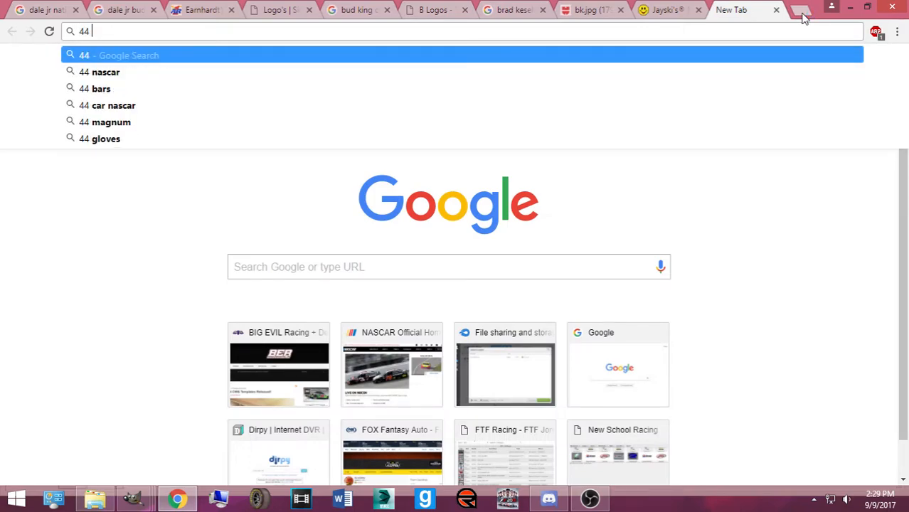
text(cing)
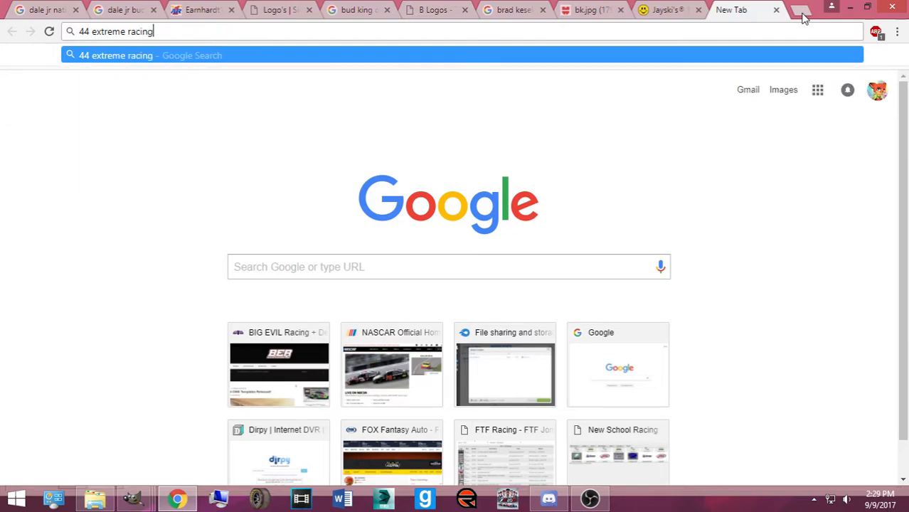
key(Return)
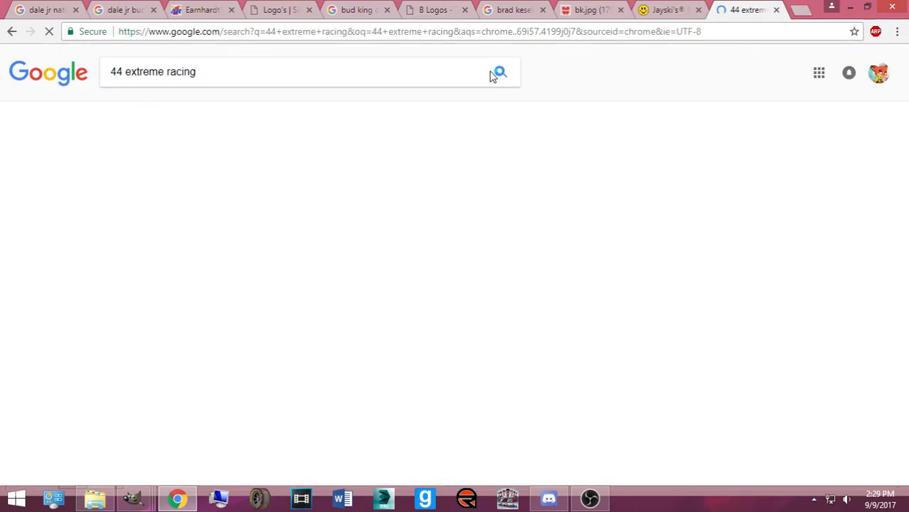
click(244, 175)
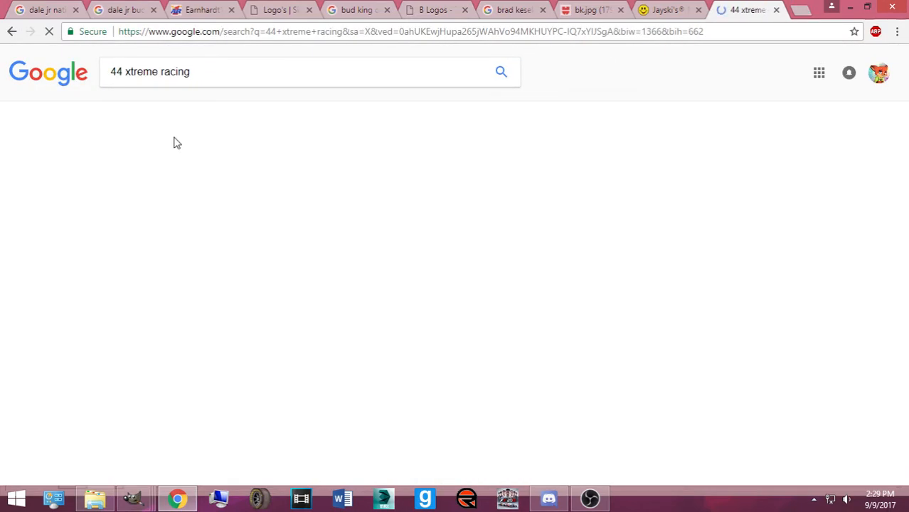
click(258, 113)
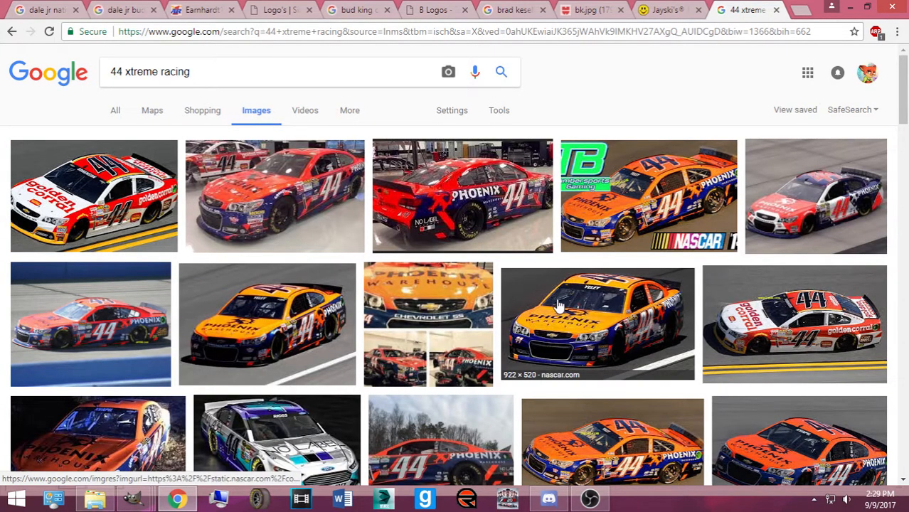
Scroll the results, try 'xtreme racing' without the 44, then go back to the 44 results
scroll(483, 309, down, 5)
scroll(483, 309, down, 9)
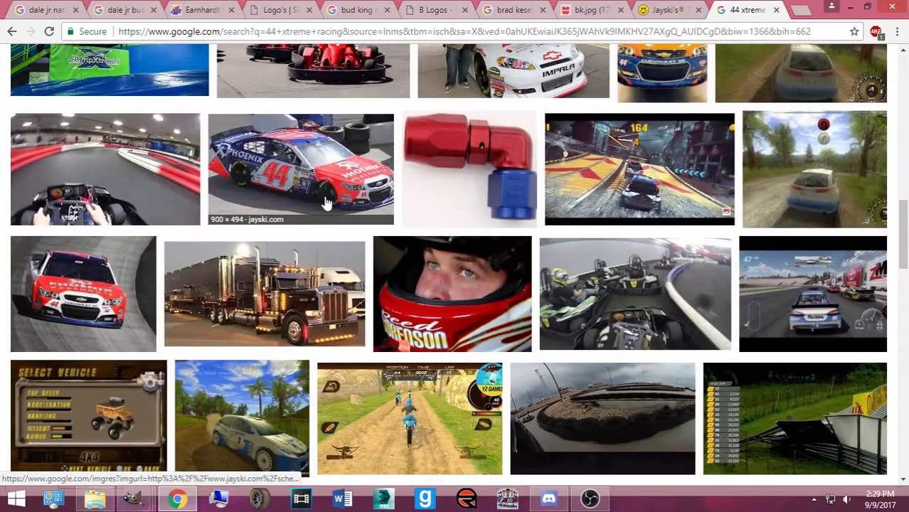
scroll(441, 319, down, 2)
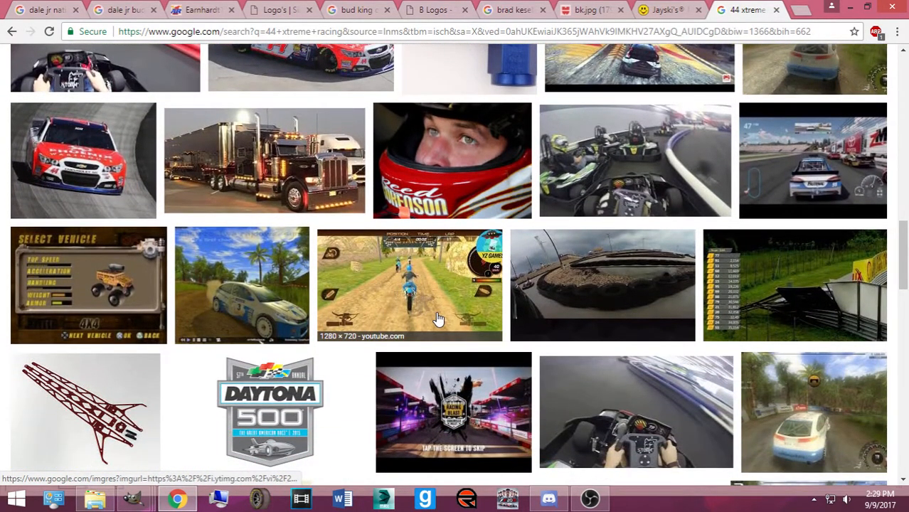
scroll(439, 318, down, 2)
scroll(439, 316, up, 18)
drag(125, 72, 67, 99)
key(BackSpace)
key(Return)
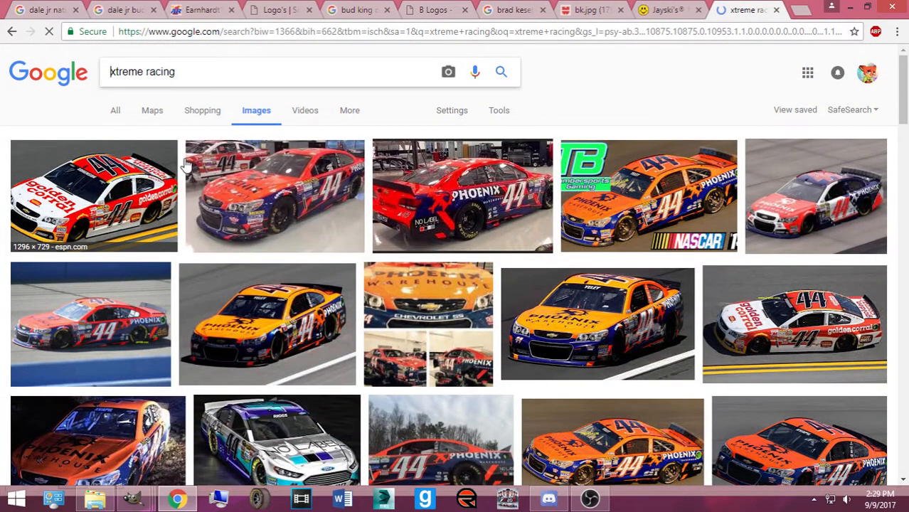
scroll(60, 57, down, 10)
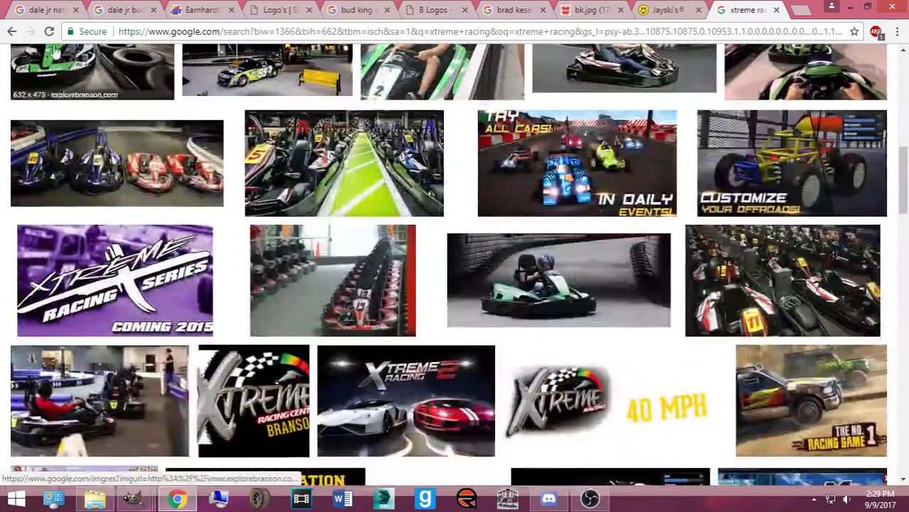
click(11, 31)
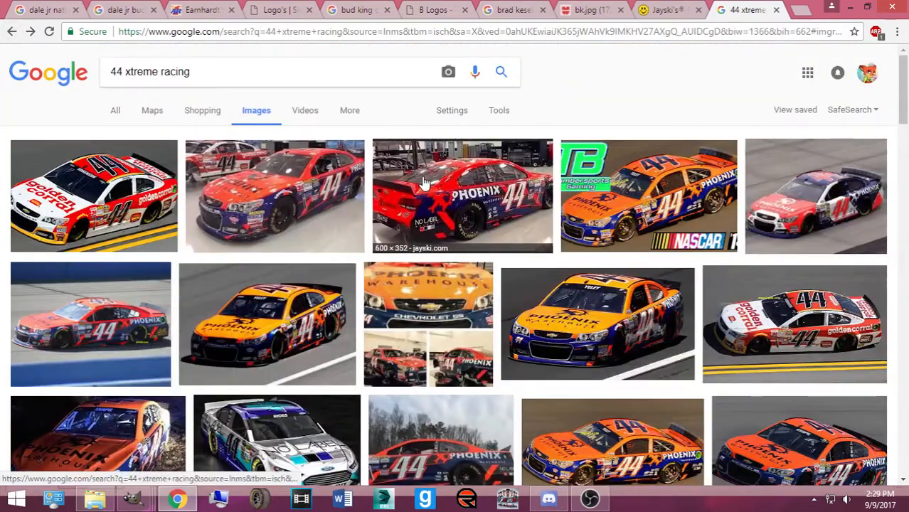
Preview the red Phoenix #44 car photo and several related #44 car images
click(423, 182)
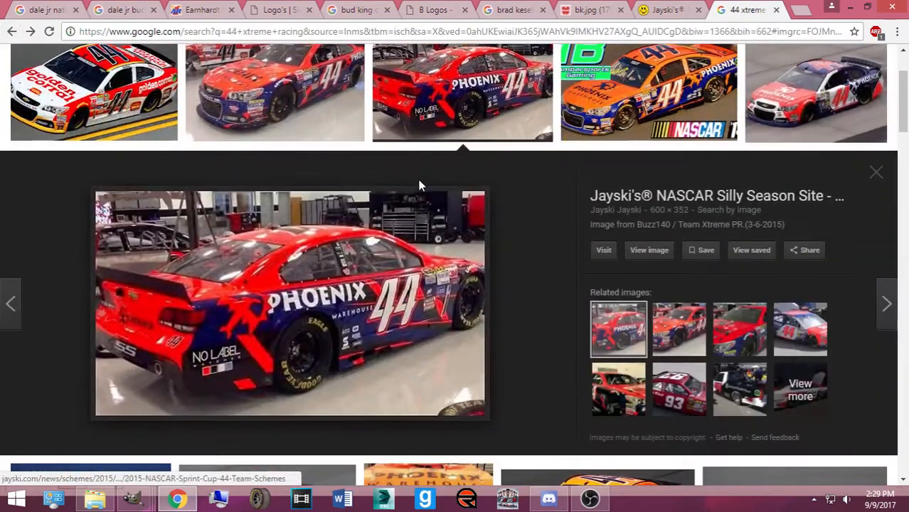
click(725, 320)
click(689, 333)
click(633, 384)
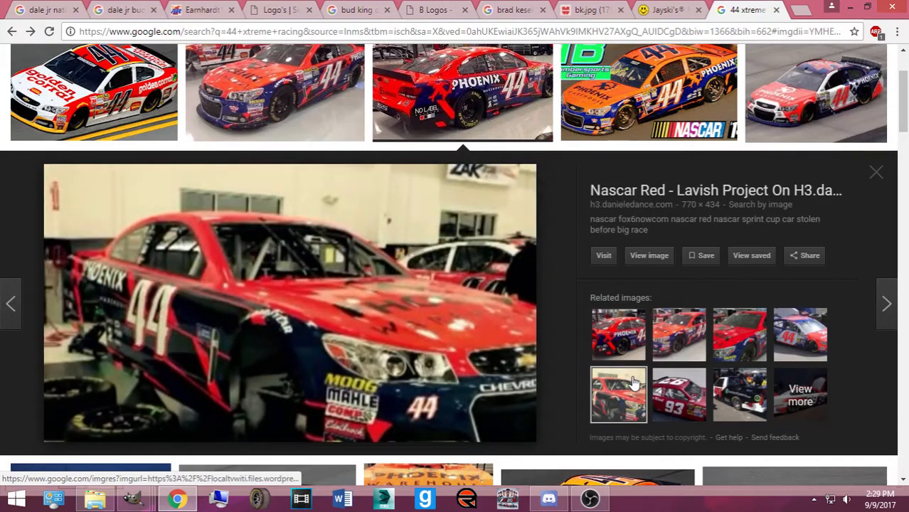
scroll(626, 320, up, 2)
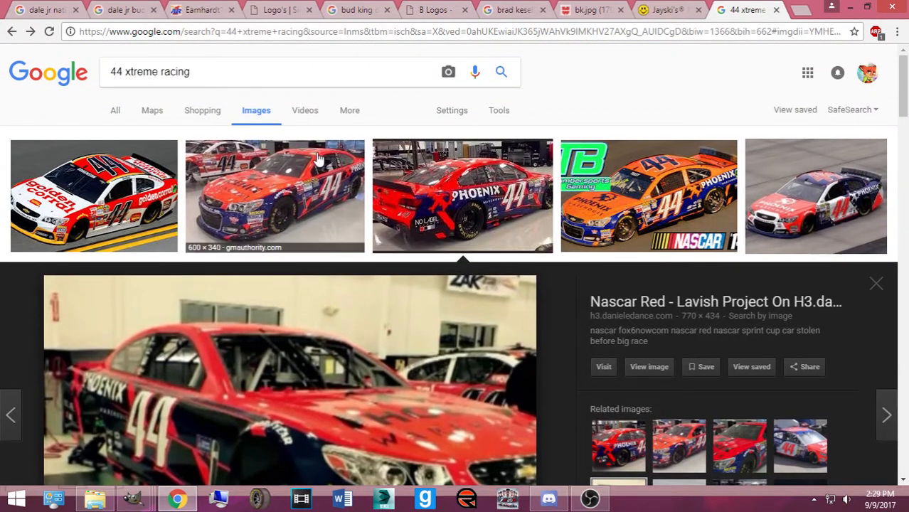
drag(191, 71, 123, 73)
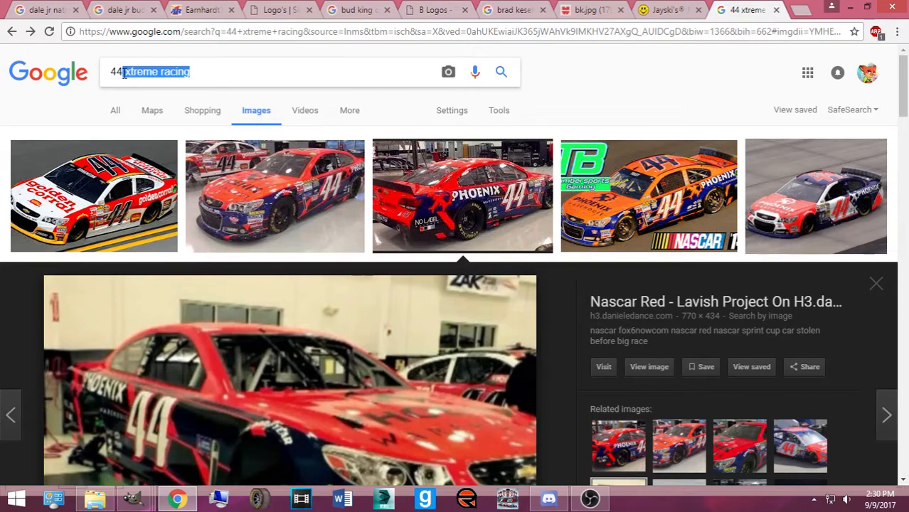
Search images for 'scott riggs 44' and scroll through the #44 car results
key(BackSpace)
key(BackSpace)
key(BackSpace)
key(BackSpace)
text(scott riggs 44)
key(Return)
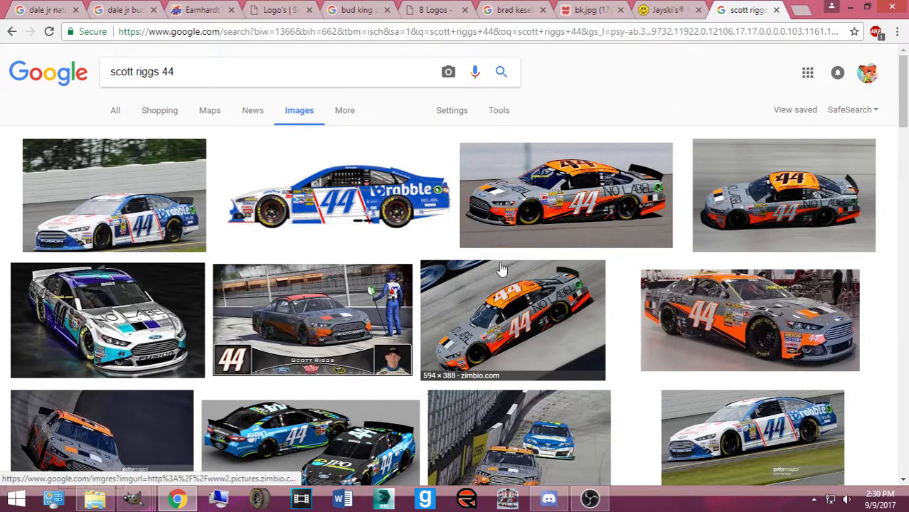
scroll(505, 269, down, 1)
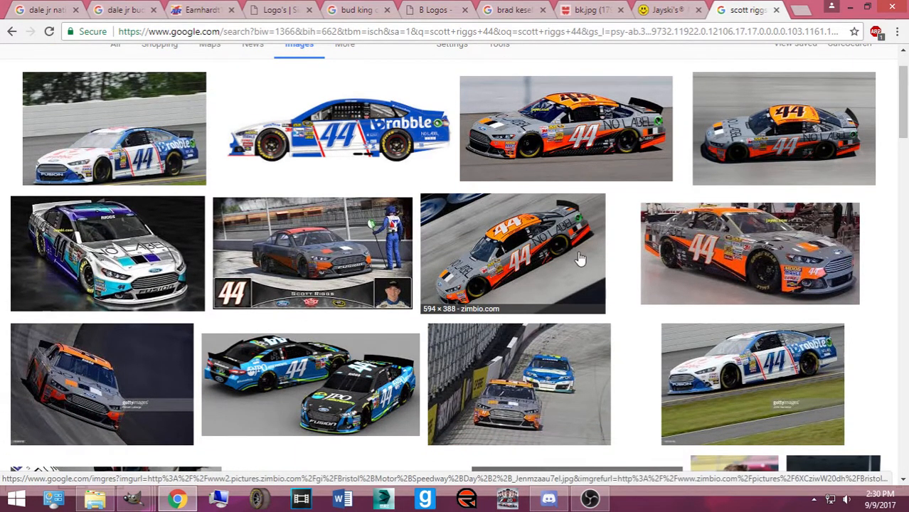
scroll(504, 242, down, 5)
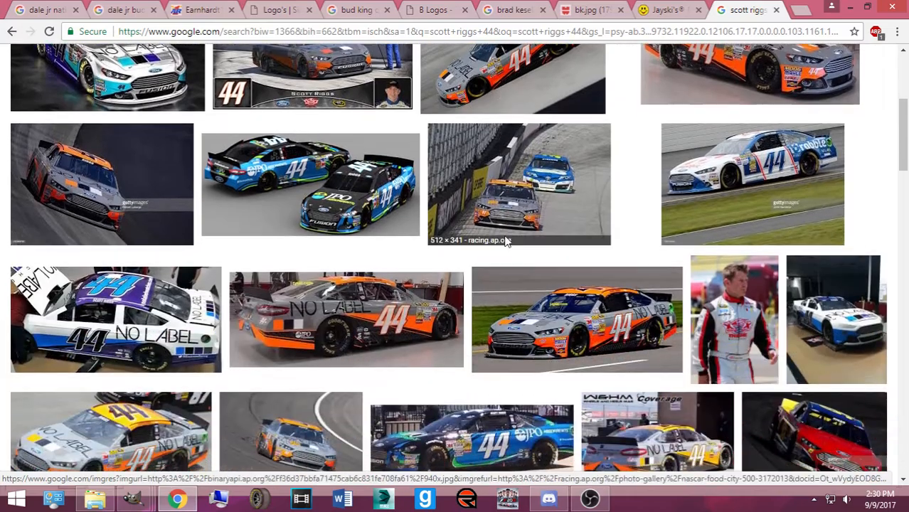
scroll(502, 241, down, 10)
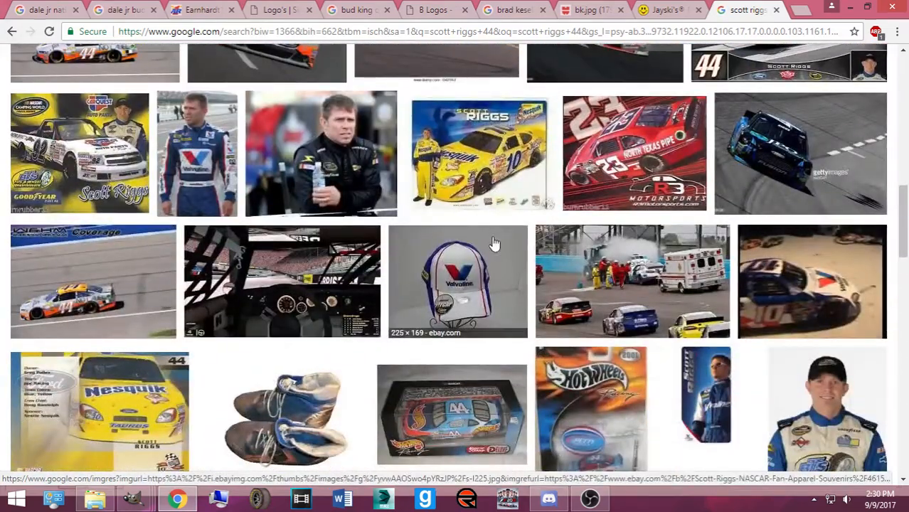
scroll(484, 245, down, 5)
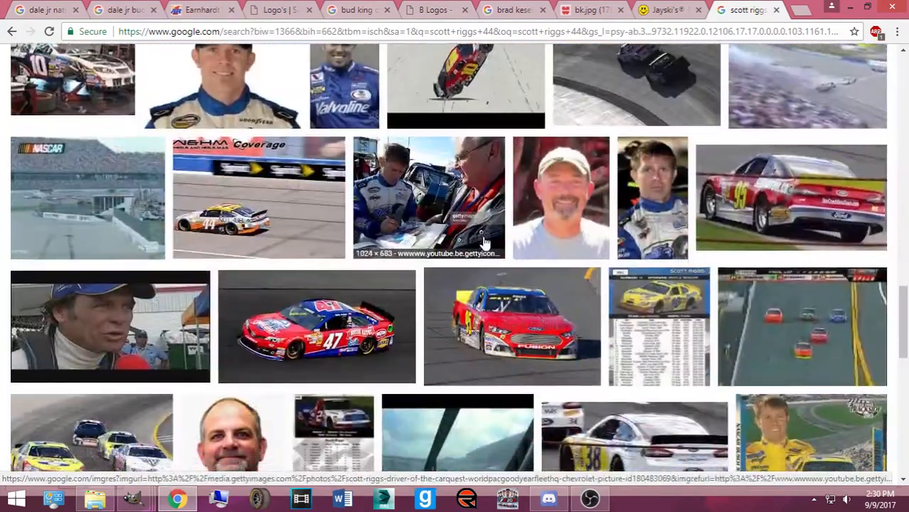
scroll(469, 246, down, 1)
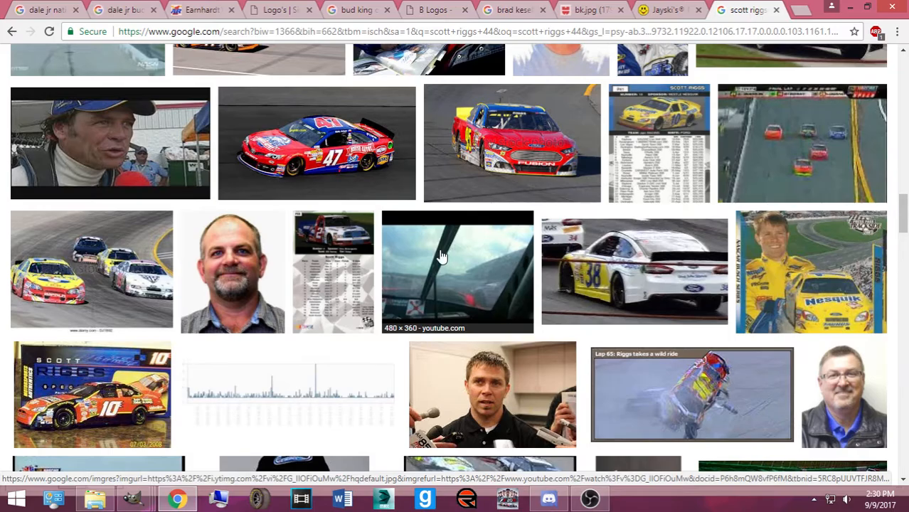
scroll(424, 244, down, 6)
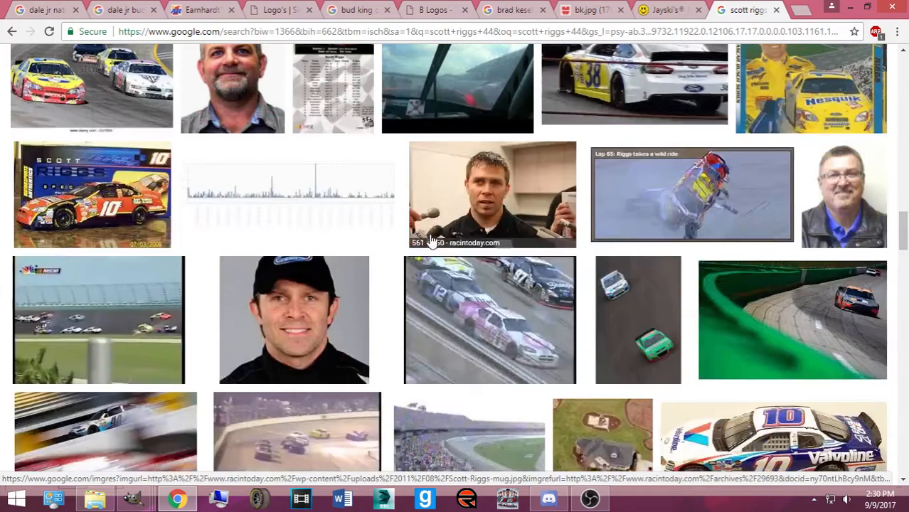
scroll(434, 213, down, 5)
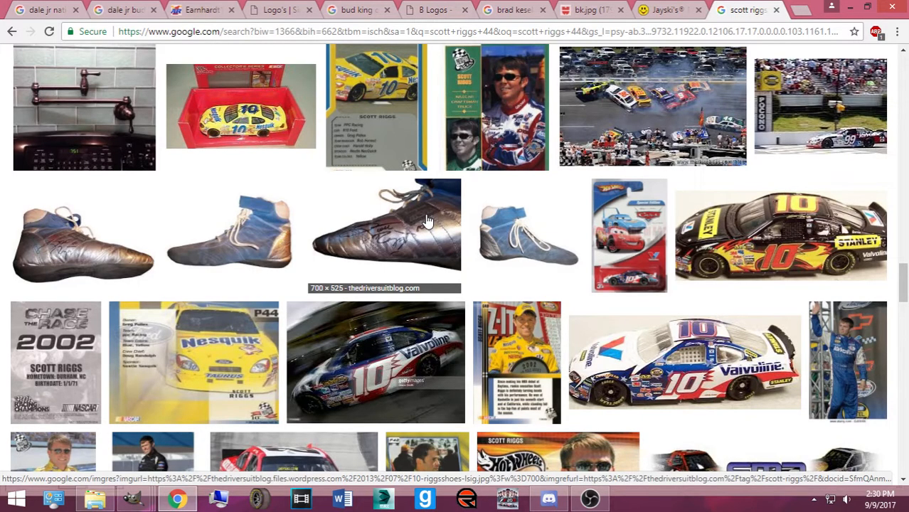
scroll(427, 221, down, 4)
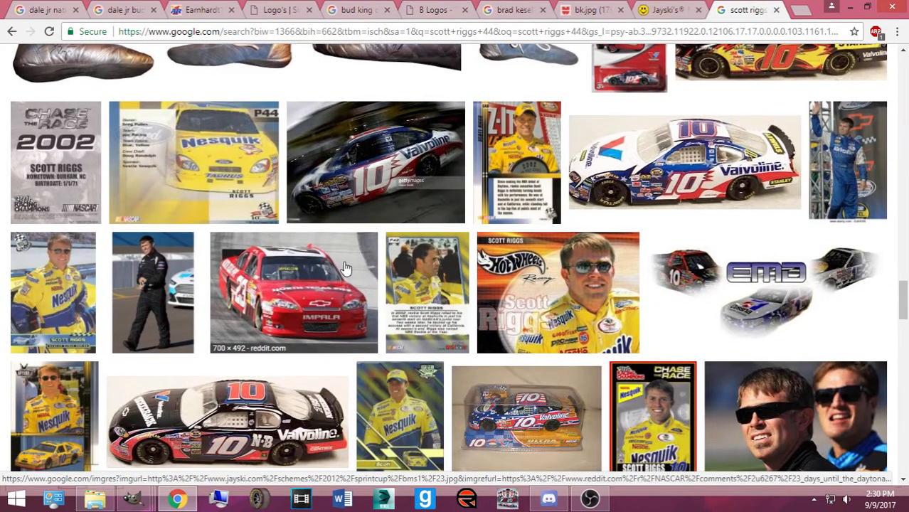
scroll(488, 242, up, 6)
scroll(488, 242, up, 15)
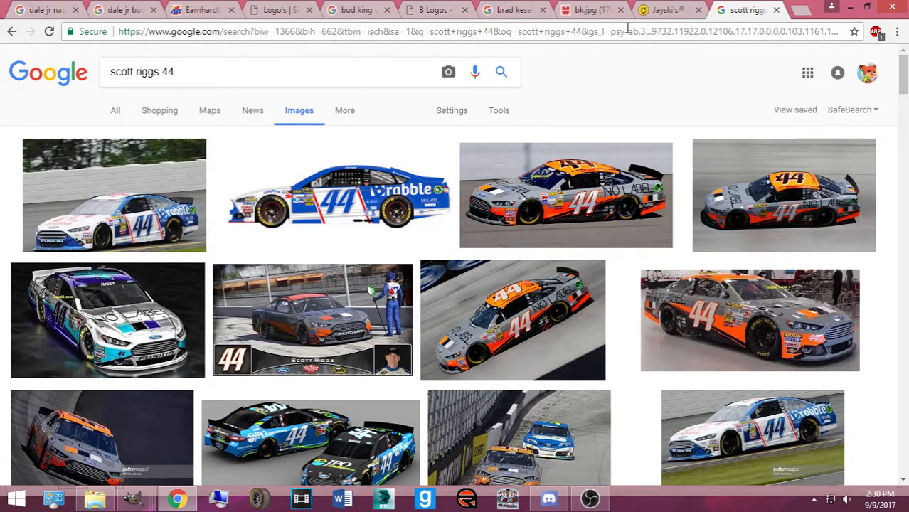
Close the B Logos page, Budweiser image results and sim racing logos page tabs
click(594, 19)
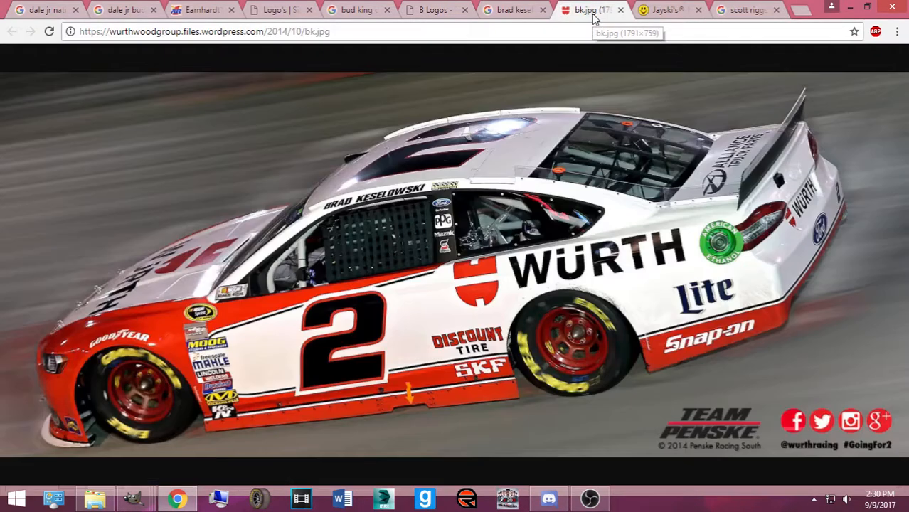
click(489, 18)
click(436, 14)
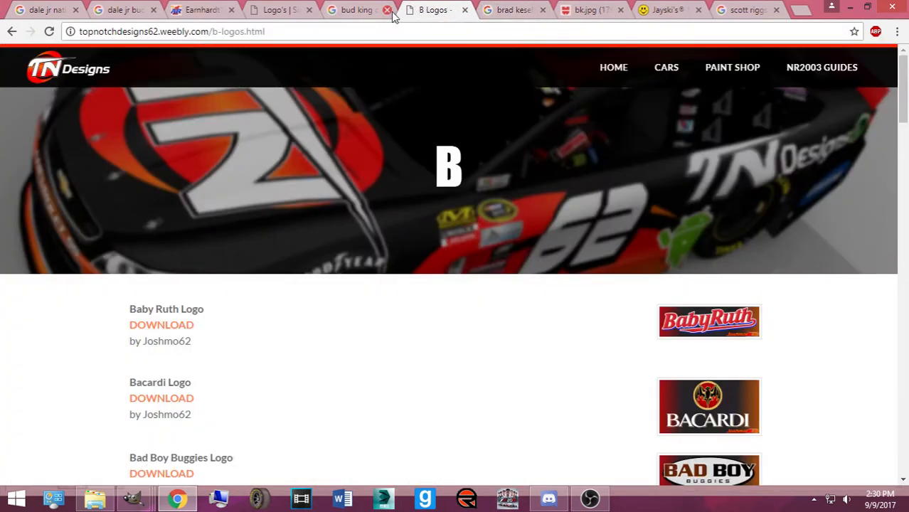
click(466, 13)
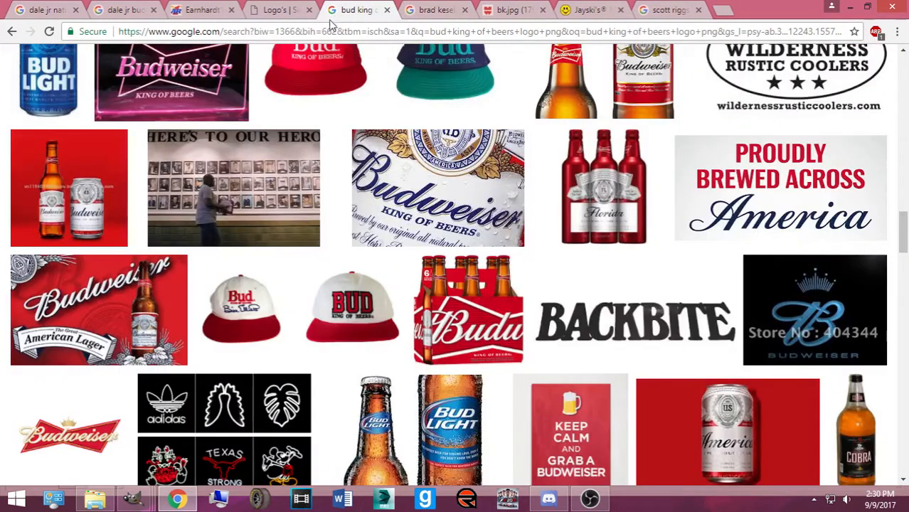
click(337, 19)
click(388, 11)
click(281, 10)
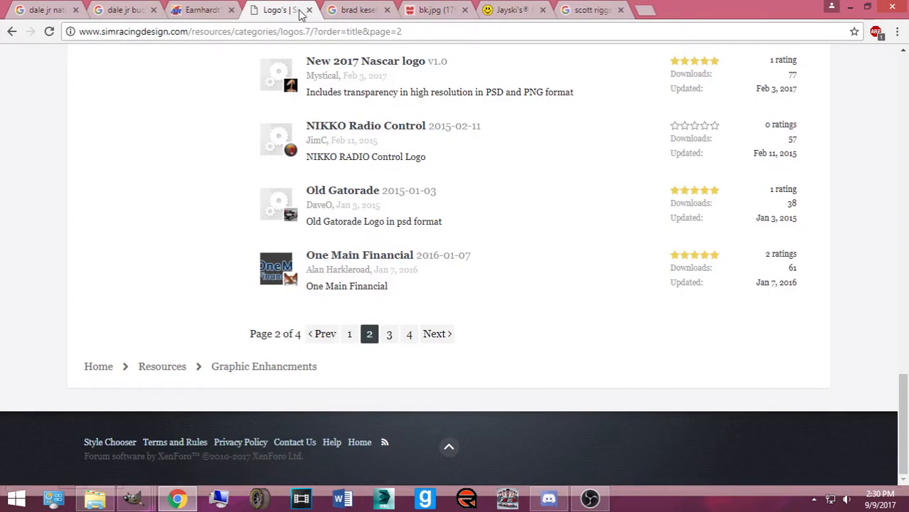
click(308, 10)
Close the Earnhardt Bud #8 photo and both Dale Jr result tabs, back on the Würth image
click(225, 13)
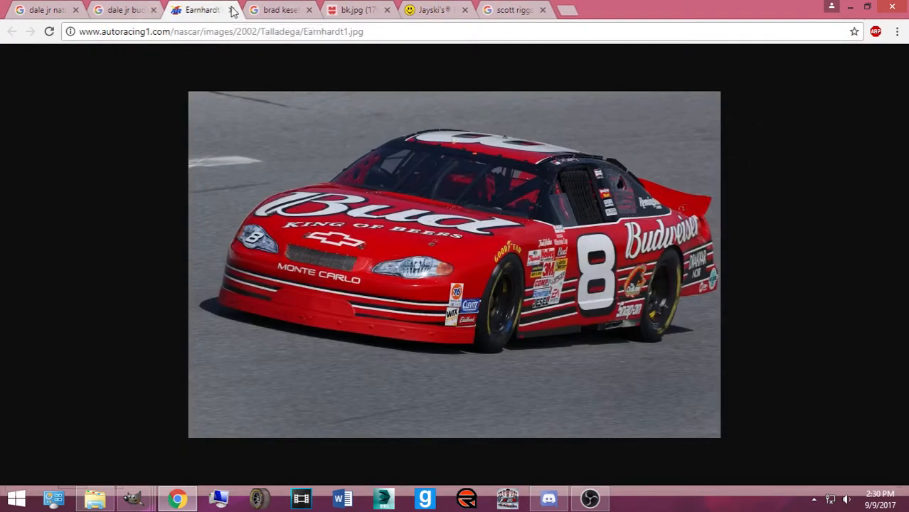
click(231, 10)
click(153, 10)
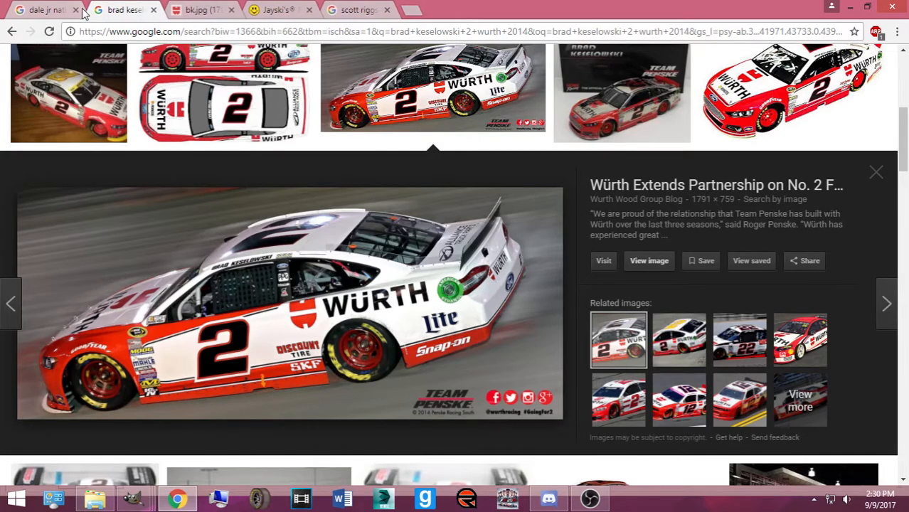
click(83, 12)
click(75, 10)
click(106, 10)
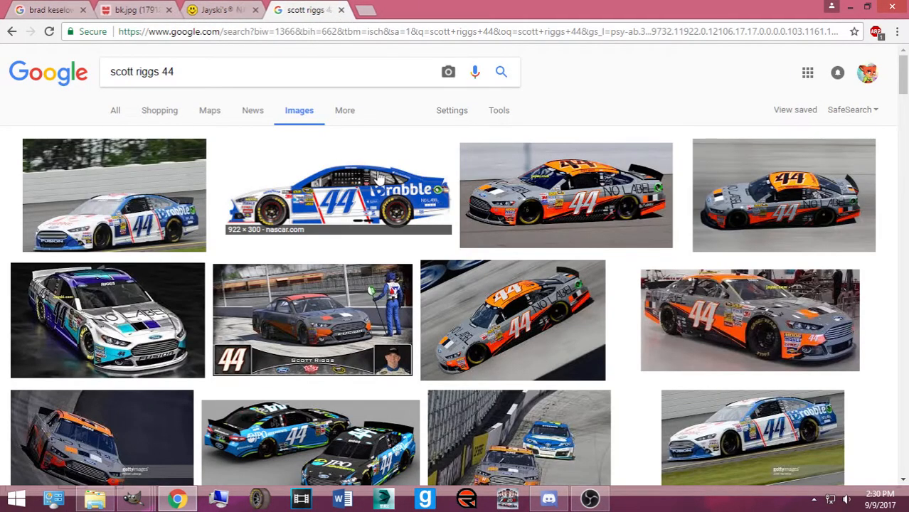
Preview the orange No Label #44 car larger and scroll its details
click(554, 214)
scroll(678, 360, down, 6)
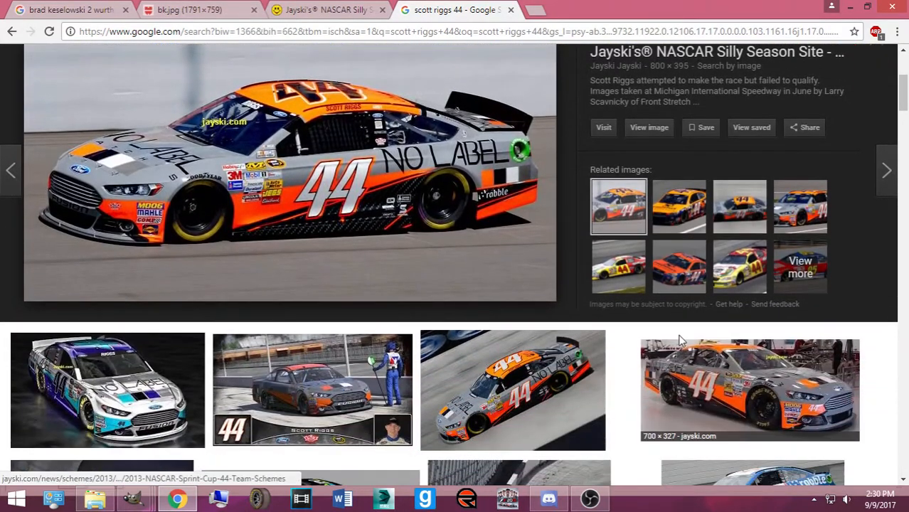
scroll(477, 256, down, 5)
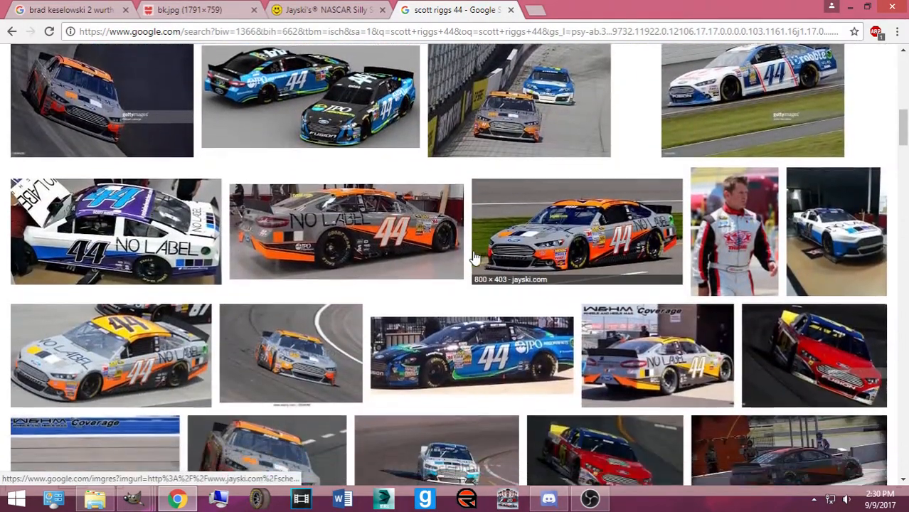
scroll(479, 269, down, 3)
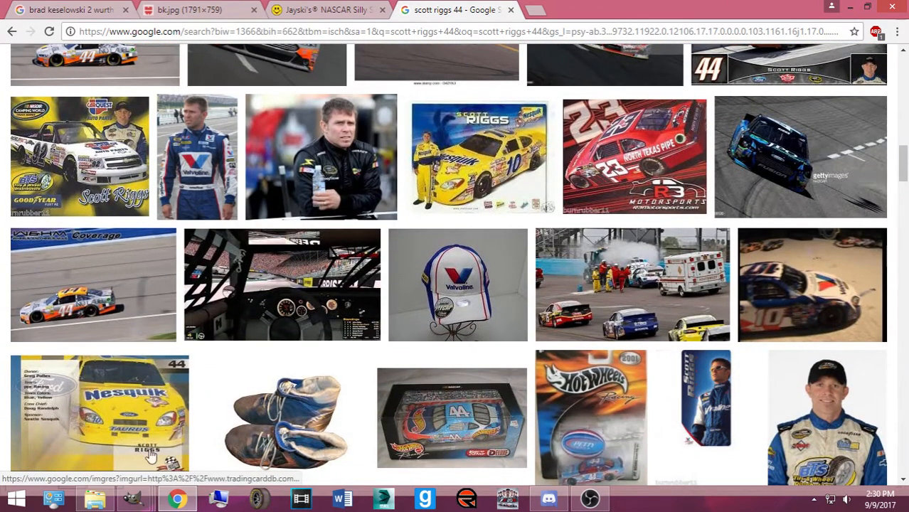
mouse_move(134, 498)
mouse_move(156, 460)
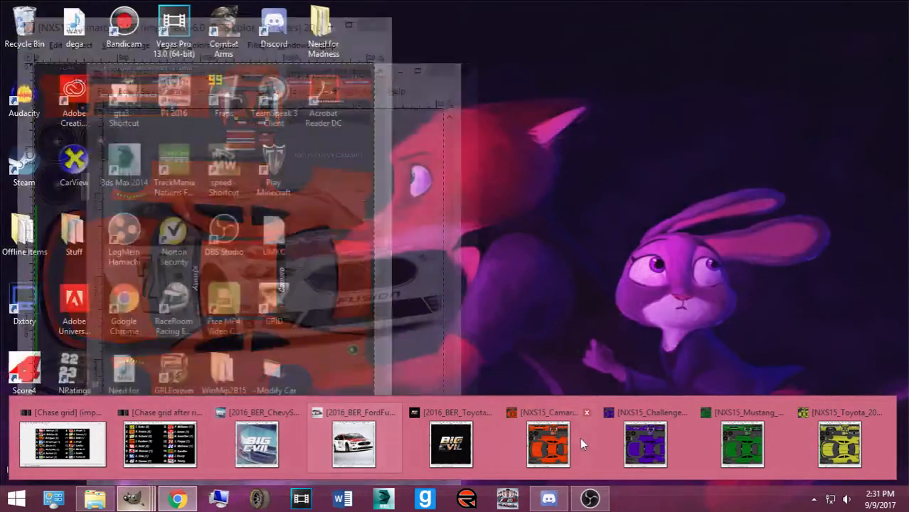
mouse_move(588, 443)
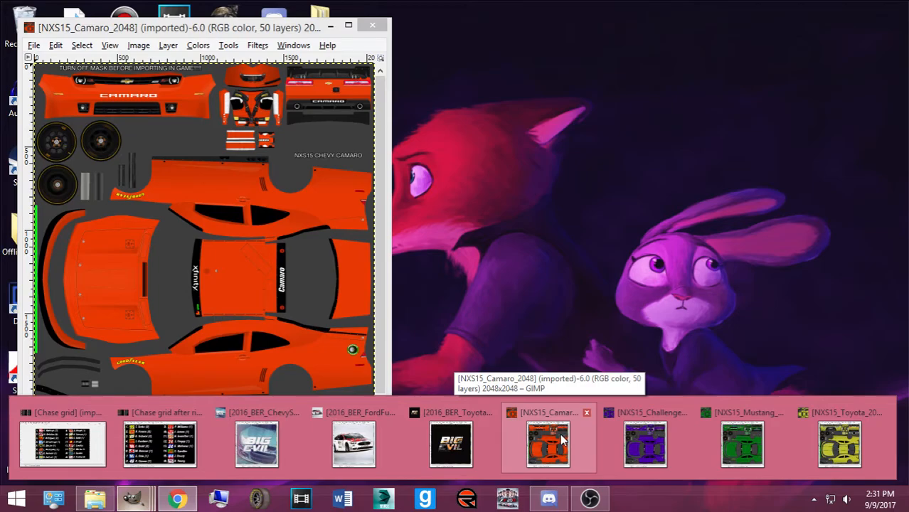
click(565, 435)
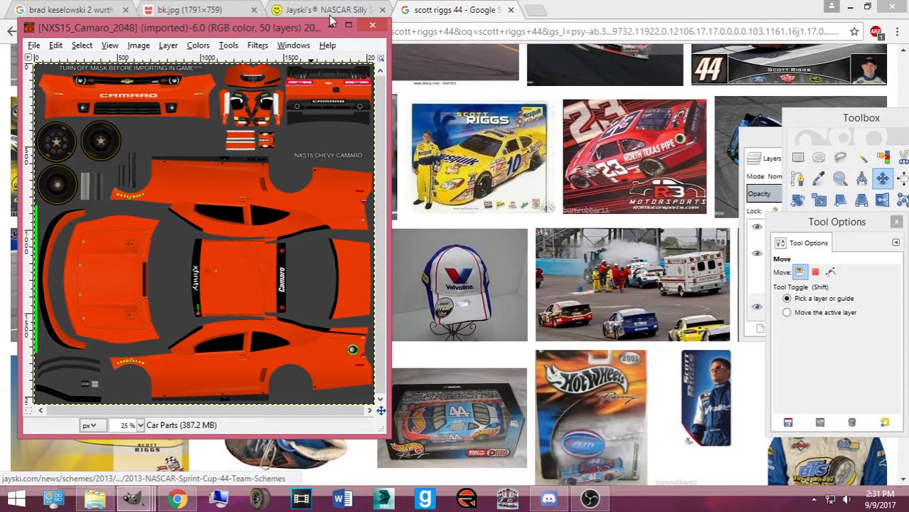
click(329, 27)
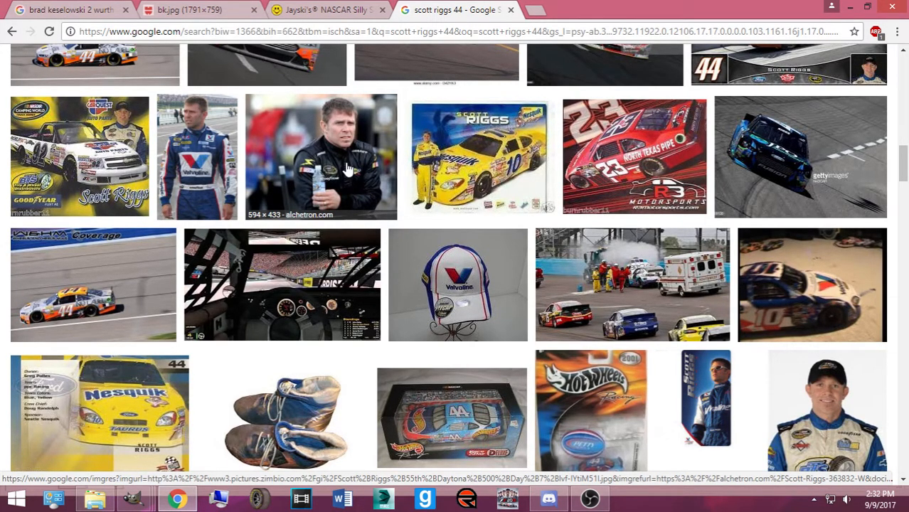
Search Google Images for 'trevor bayne 21', correcting the mistyped name
scroll(349, 170, up, 16)
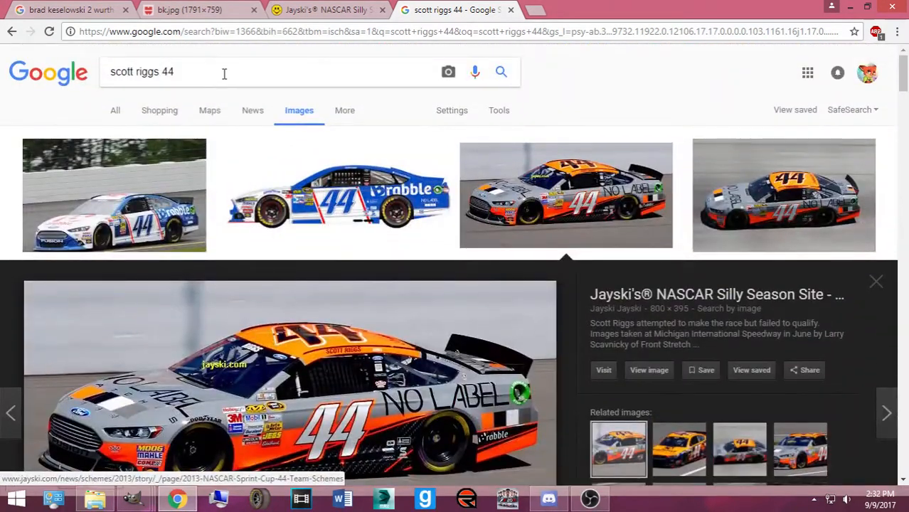
drag(222, 74, 54, 178)
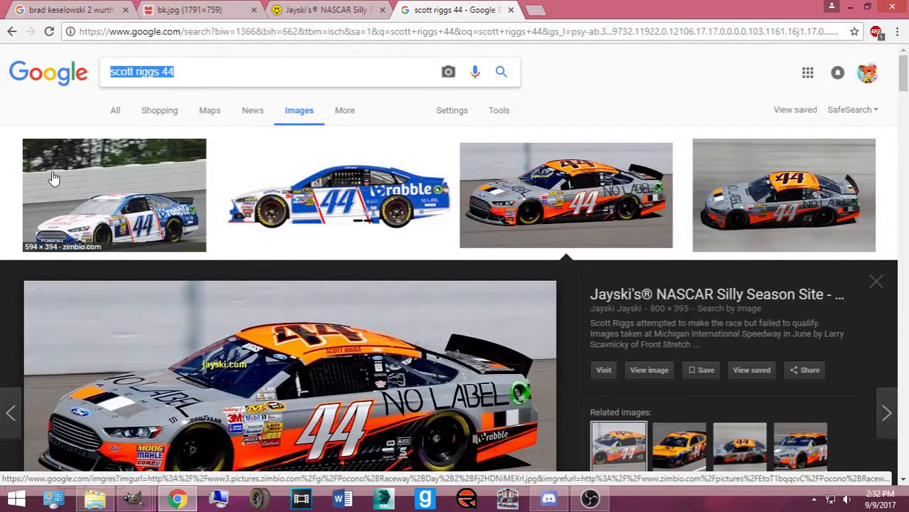
text(trevor )
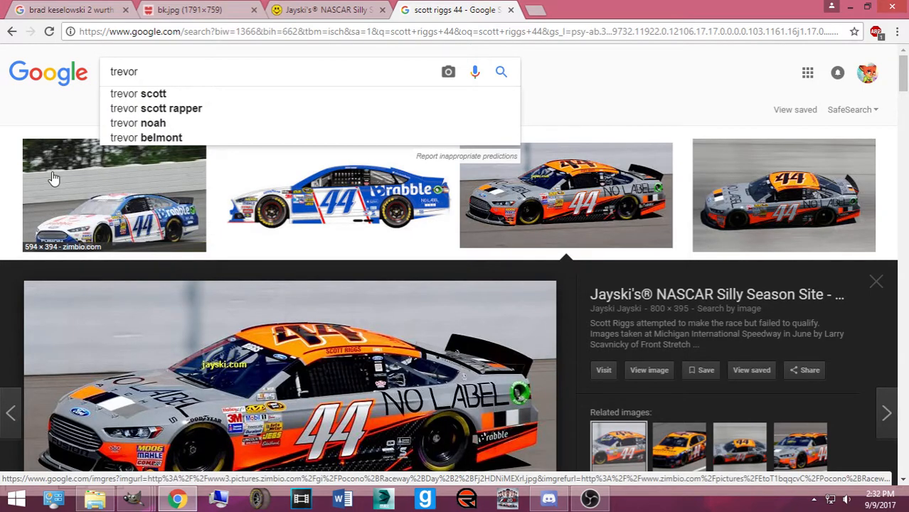
text(bbay)
key(BackSpace)
key(BackSpace)
key(BackSpace)
text(ayne)
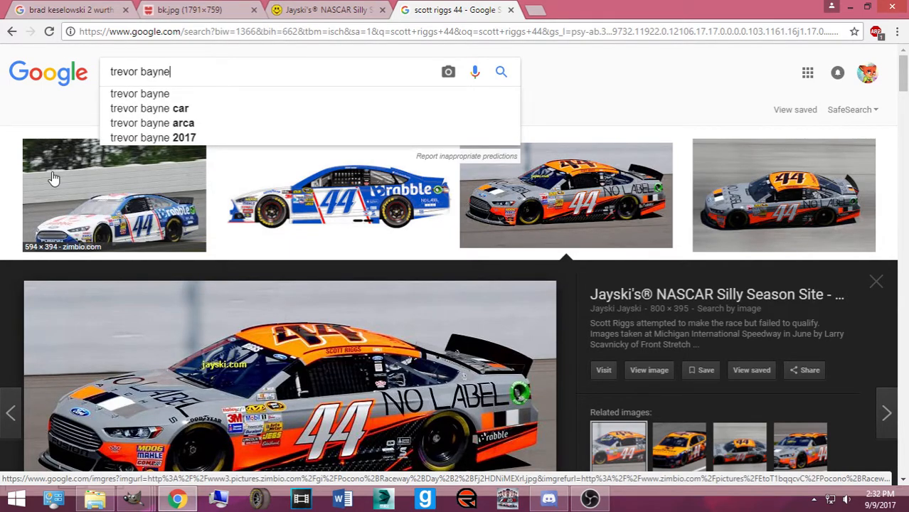
text( 21)
key(Return)
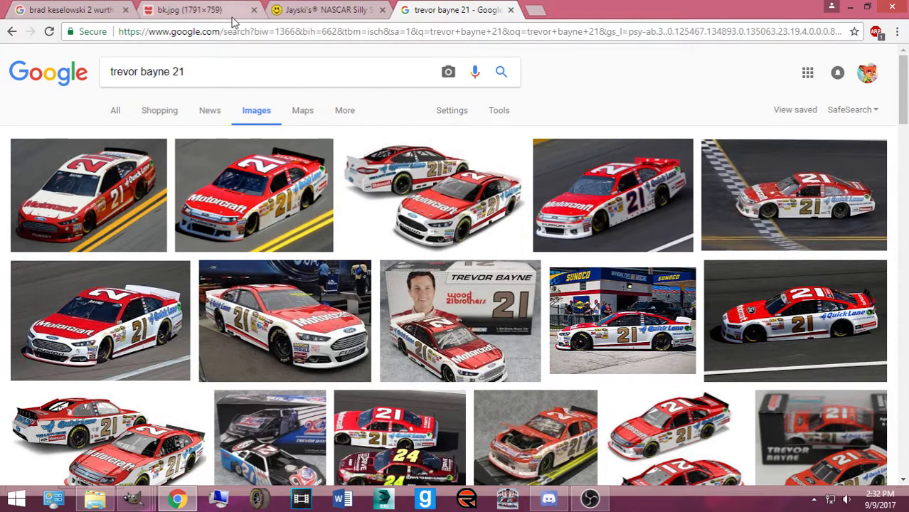
Scroll the red-and-white #21 Motorcraft results, briefly previewing a purple #21 car
scroll(143, 254, down, 5)
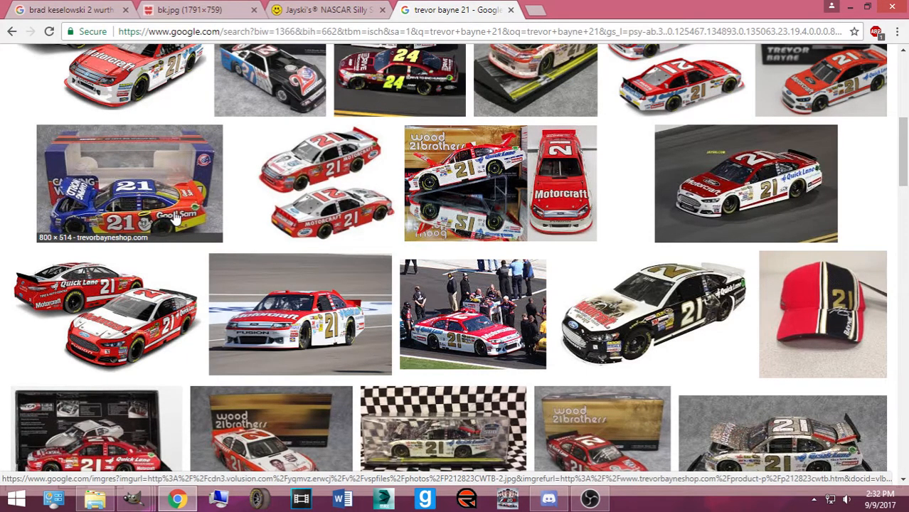
scroll(355, 264, down, 5)
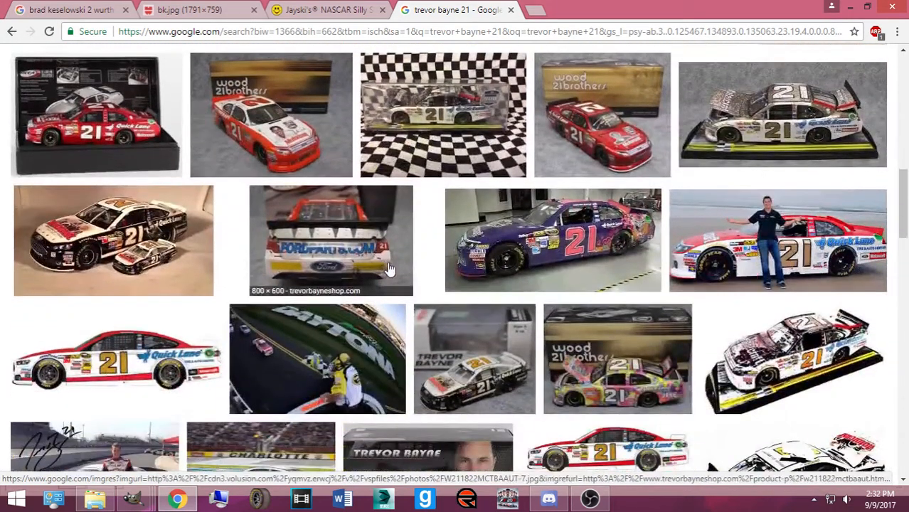
click(487, 258)
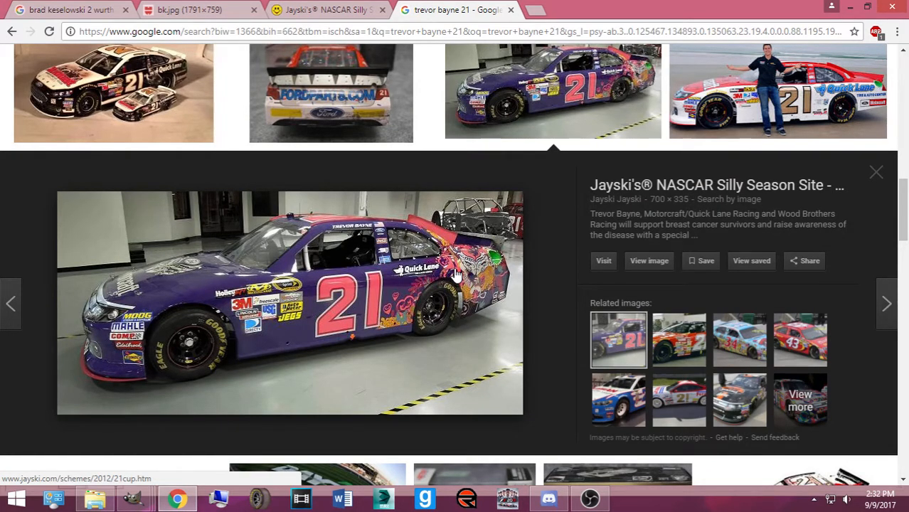
click(876, 172)
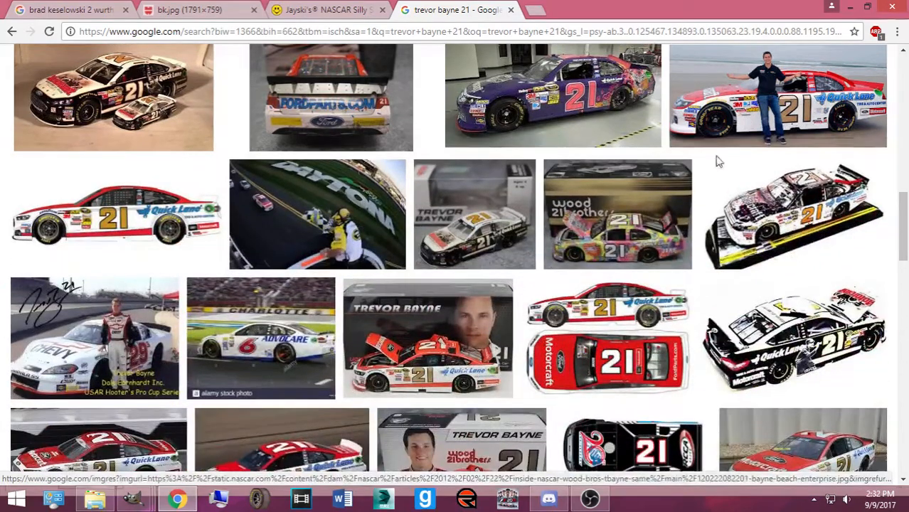
scroll(567, 226, down, 2)
scroll(567, 226, down, 4)
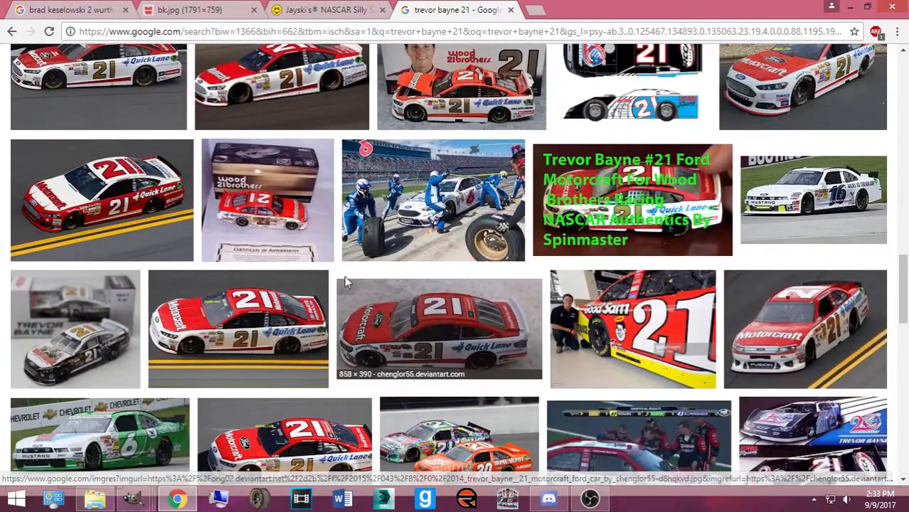
scroll(339, 282, down, 4)
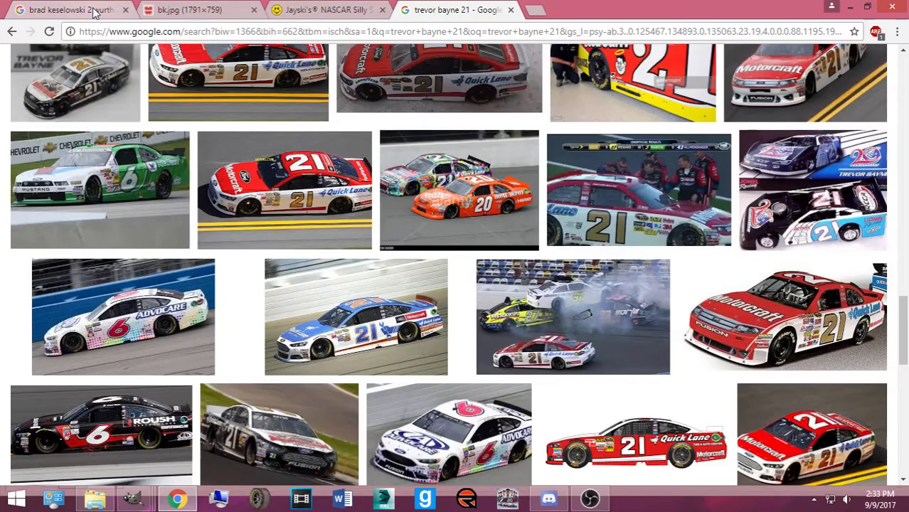
scroll(215, 178, up, 10)
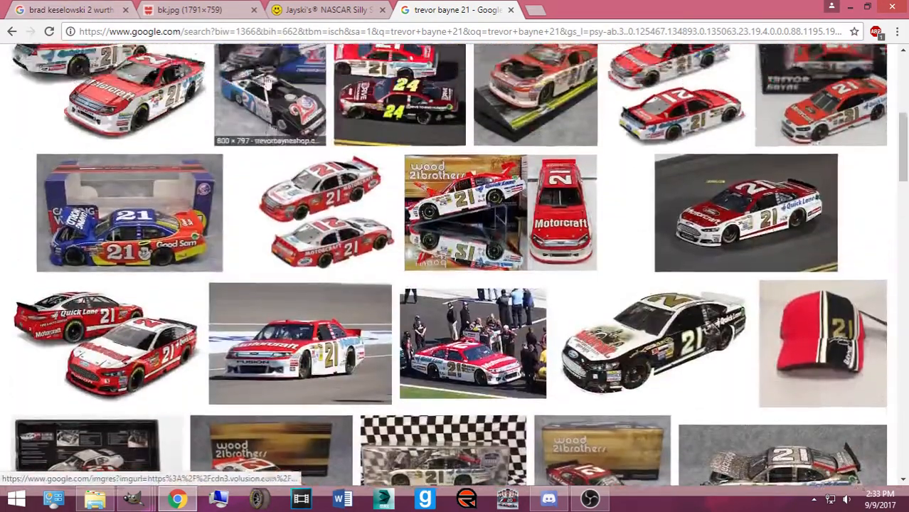
scroll(268, 83, up, 5)
Replace the query with 'brad keselowski ruby tuesday' and search images
drag(215, 71, 93, 71)
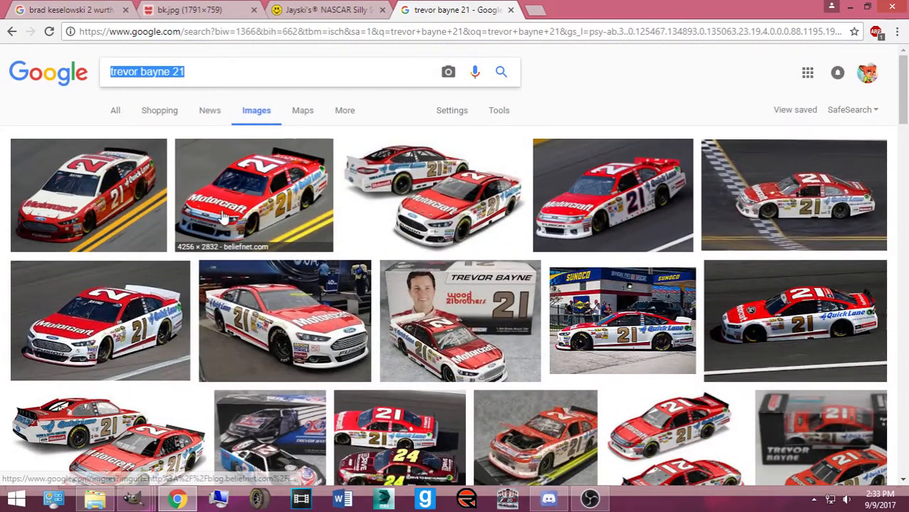
text(brad keselowski ruby)
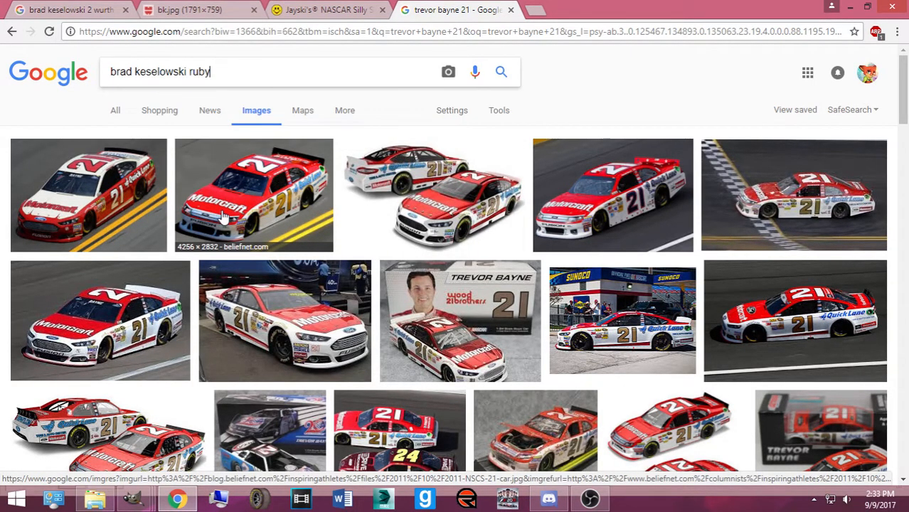
text( tuesday)
key(Return)
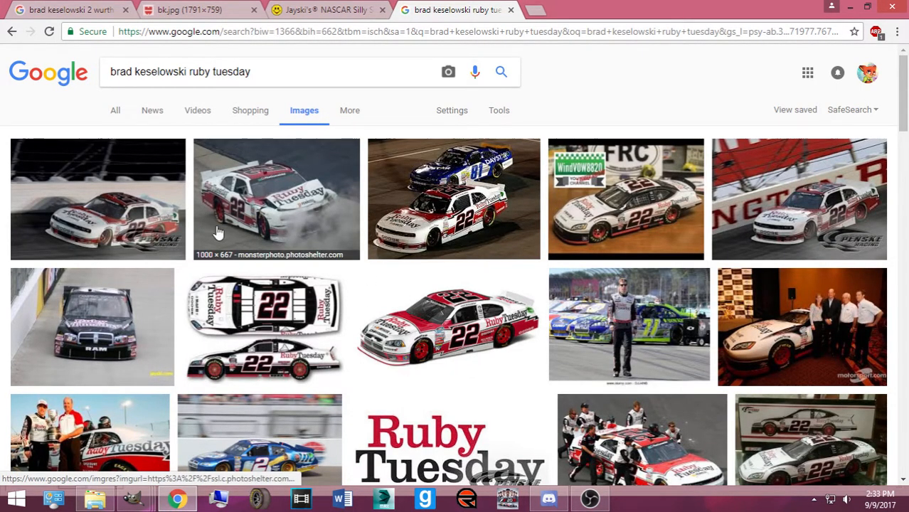
scroll(455, 277, down, 1)
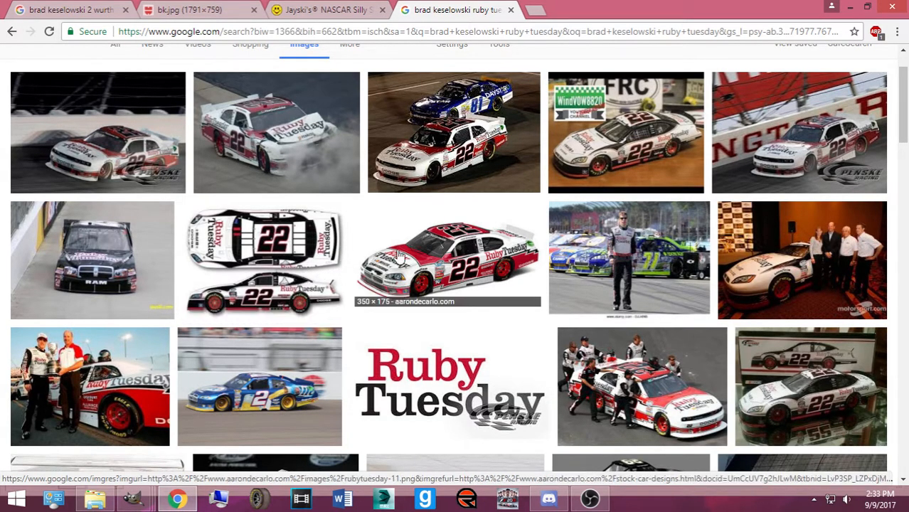
scroll(430, 263, down, 2)
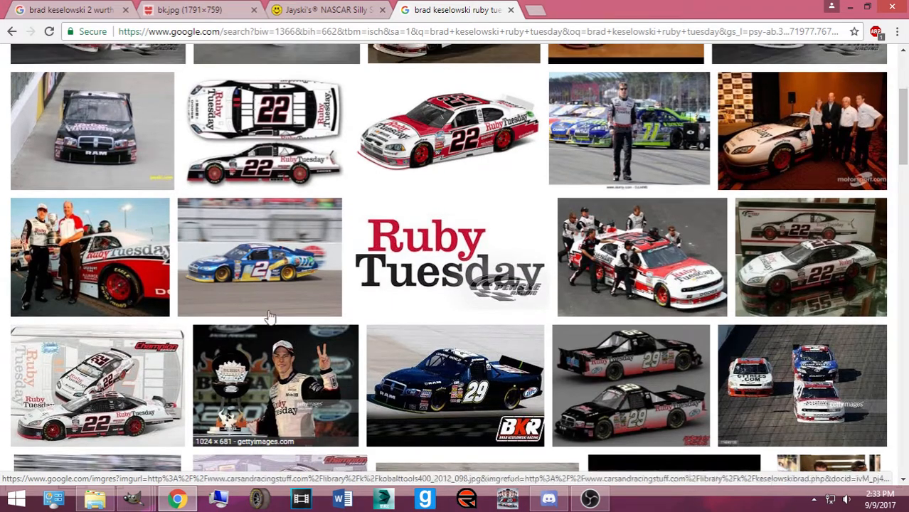
scroll(176, 206, up, 3)
Preview the first Ruby Tuesday result and the photo of the #18 and #22 cars
click(169, 207)
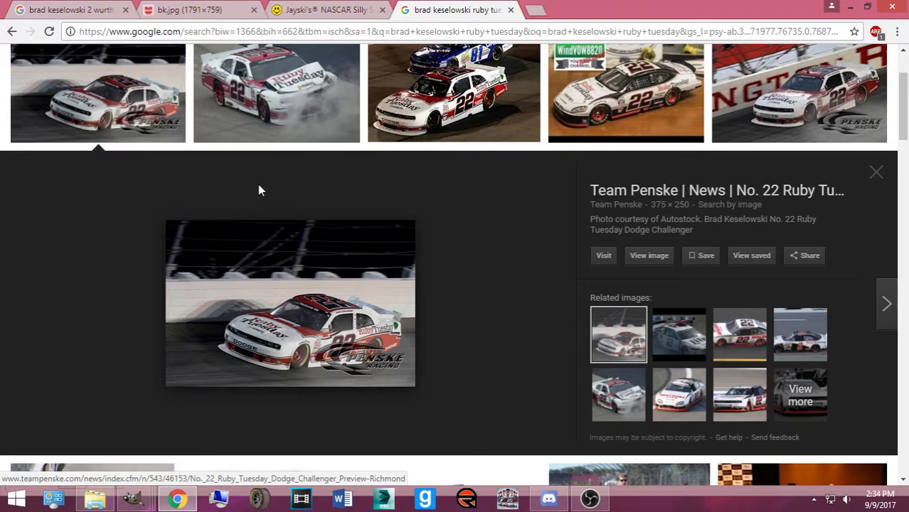
scroll(306, 244, down, 4)
scroll(424, 256, down, 2)
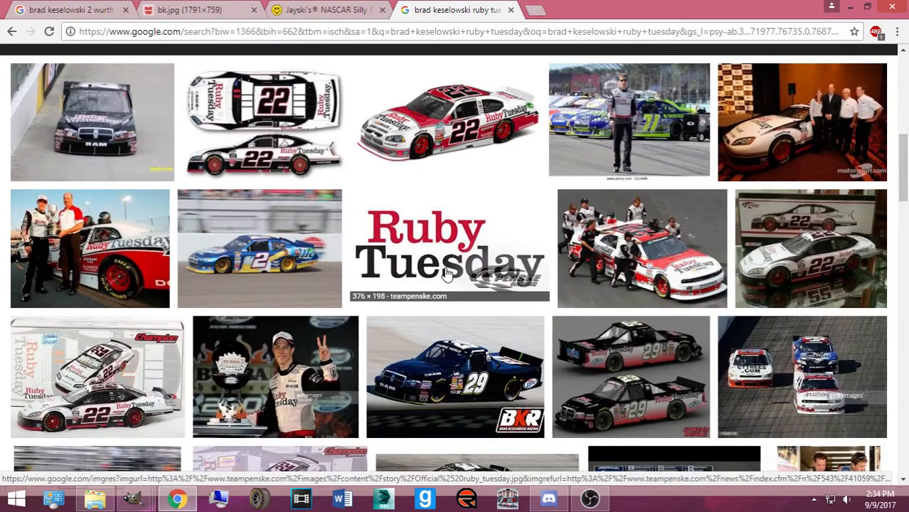
scroll(449, 276, down, 3)
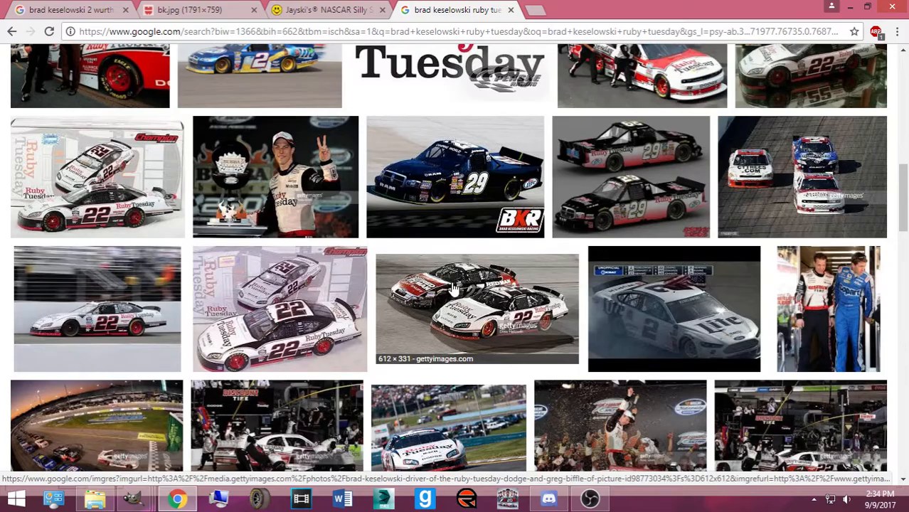
scroll(454, 290, down, 4)
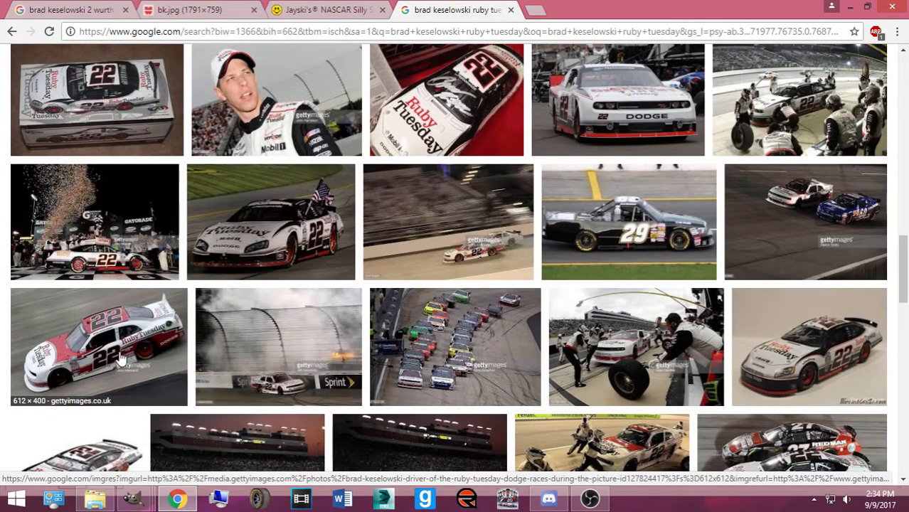
scroll(122, 360, down, 3)
scroll(187, 360, down, 12)
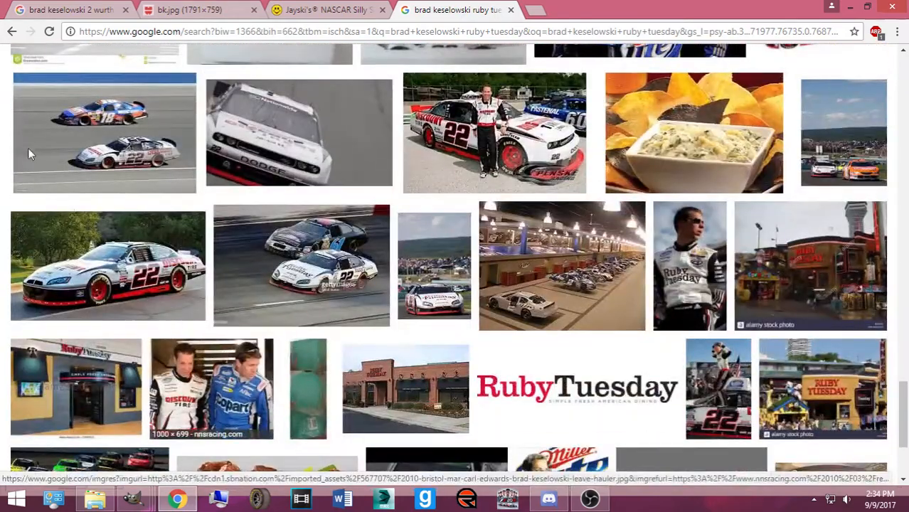
click(100, 178)
scroll(141, 249, down, 5)
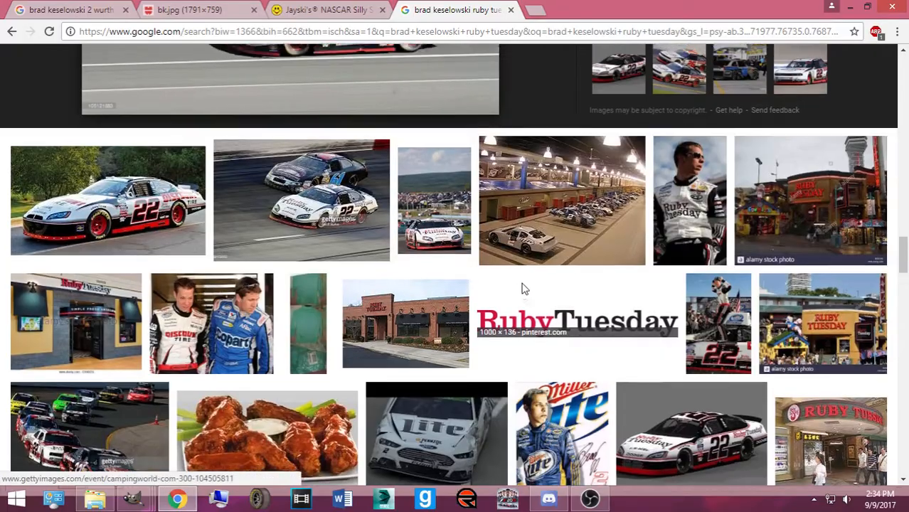
scroll(527, 284, up, 4)
click(869, 113)
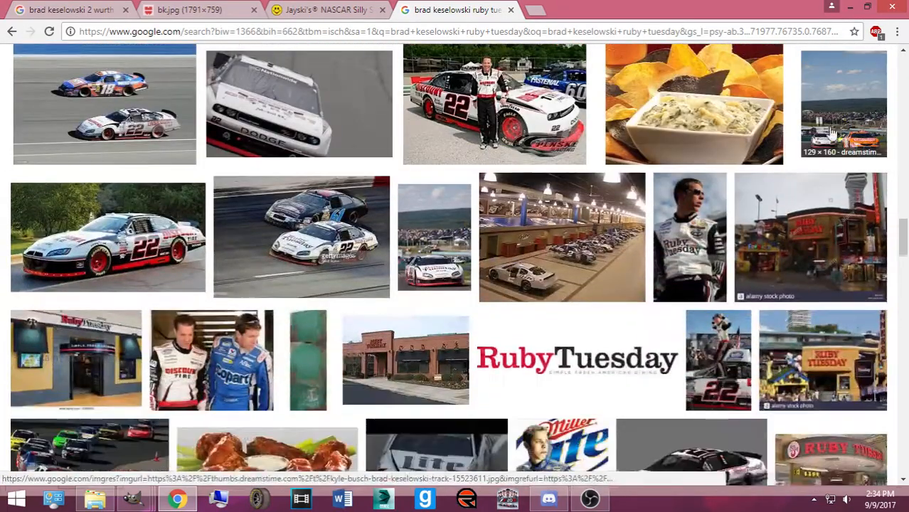
Open the photo of the #22 Ruby Tuesday car beside the #81 Daystar at full size
scroll(459, 222, up, 1)
scroll(459, 223, up, 10)
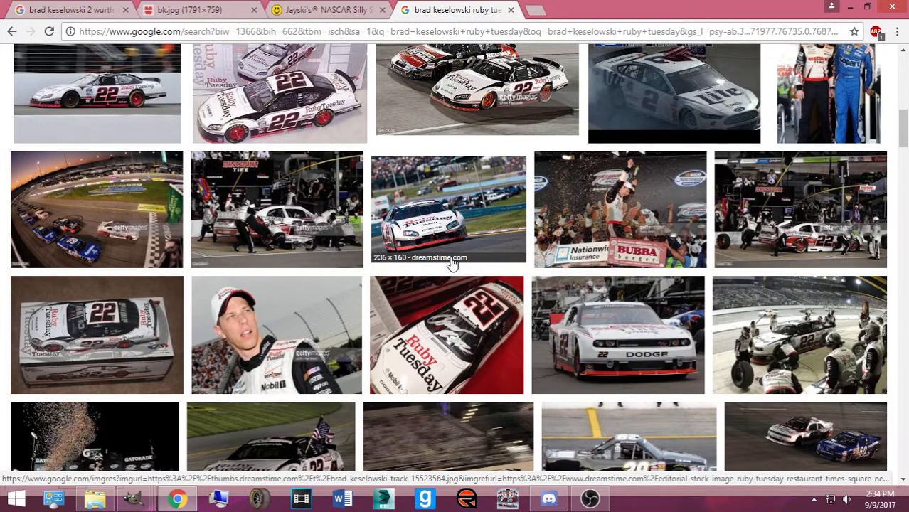
scroll(450, 263, up, 10)
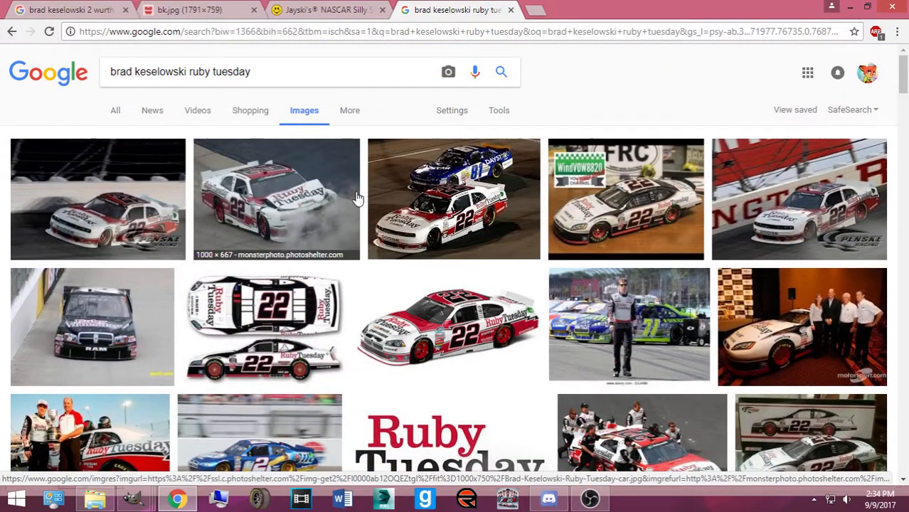
click(419, 195)
click(661, 251)
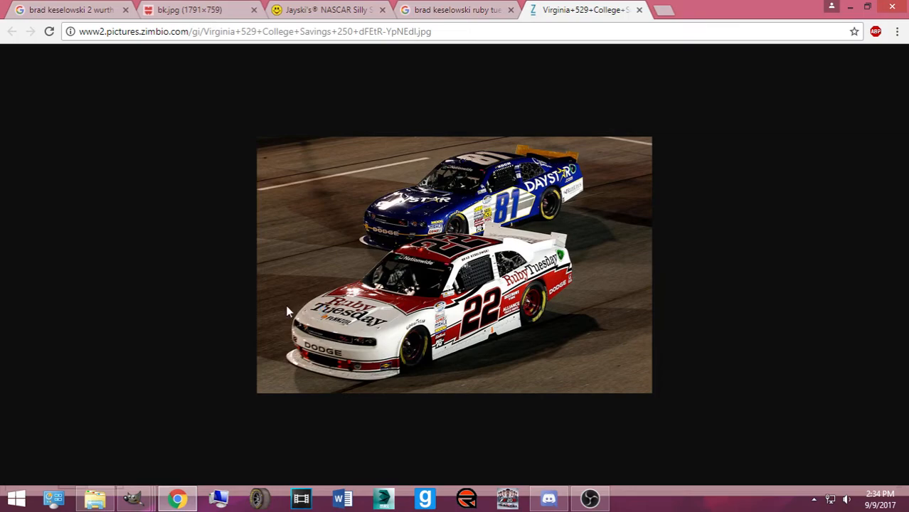
In a new tab, search images for 'ruby tuesday', then refine to 'ruby tuesday logo'
click(663, 10)
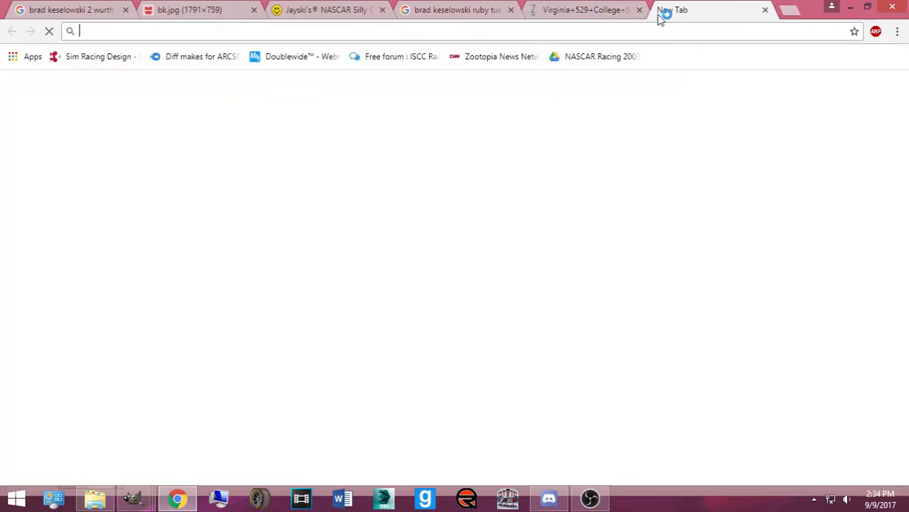
text(ruby tuesday)
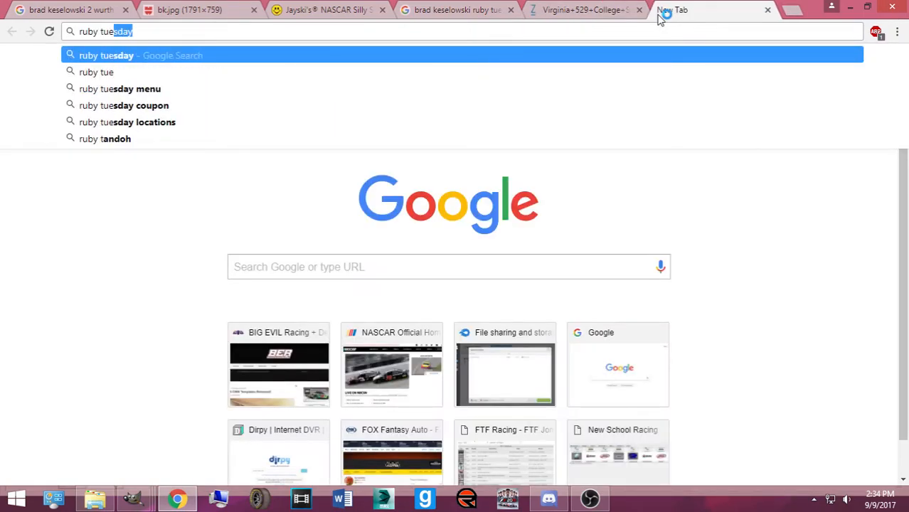
key(Return)
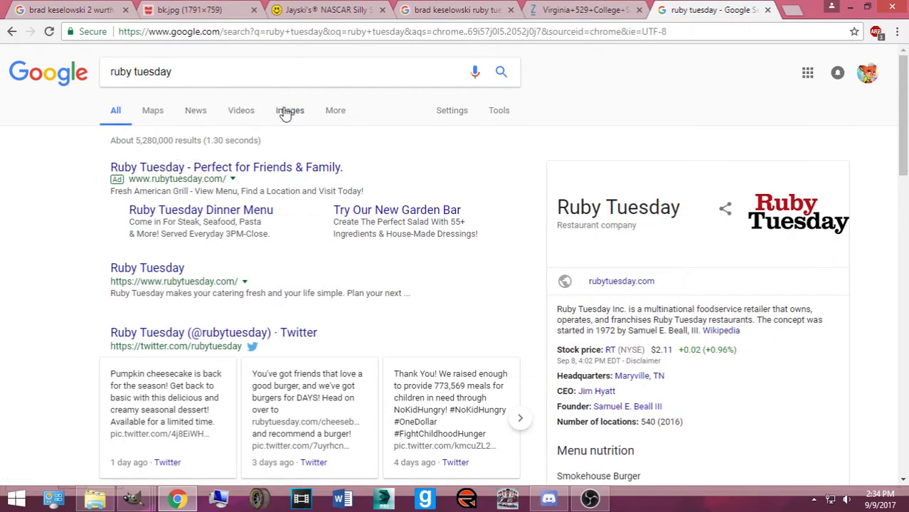
click(286, 112)
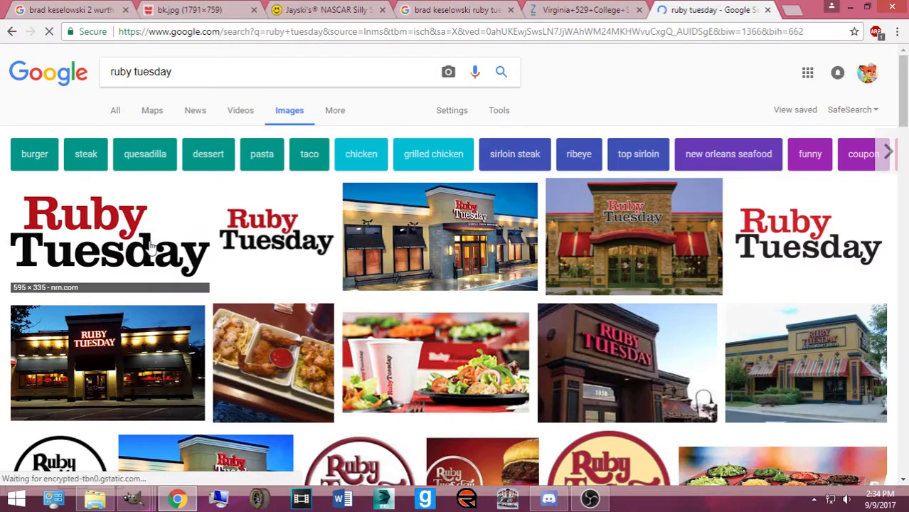
click(110, 234)
scroll(682, 234, up, 1)
scroll(618, 320, down, 1)
click(649, 243)
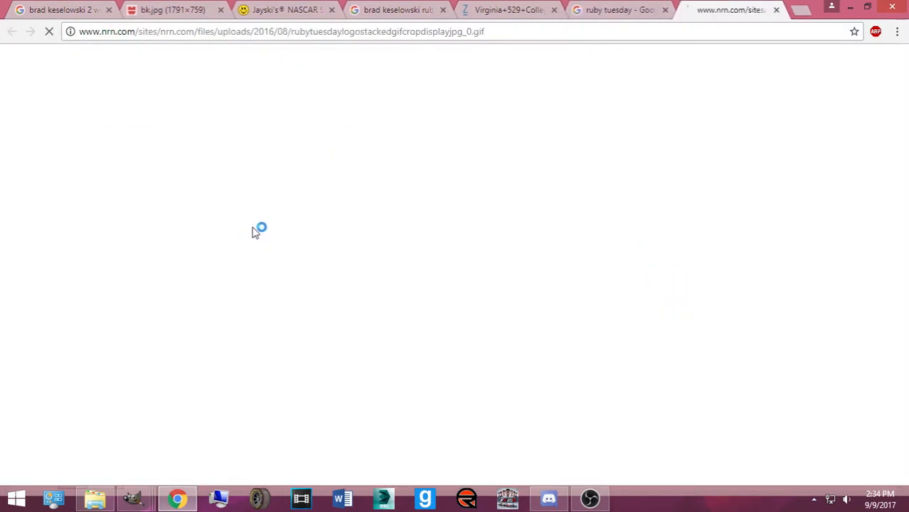
right_click(282, 228)
click(772, 12)
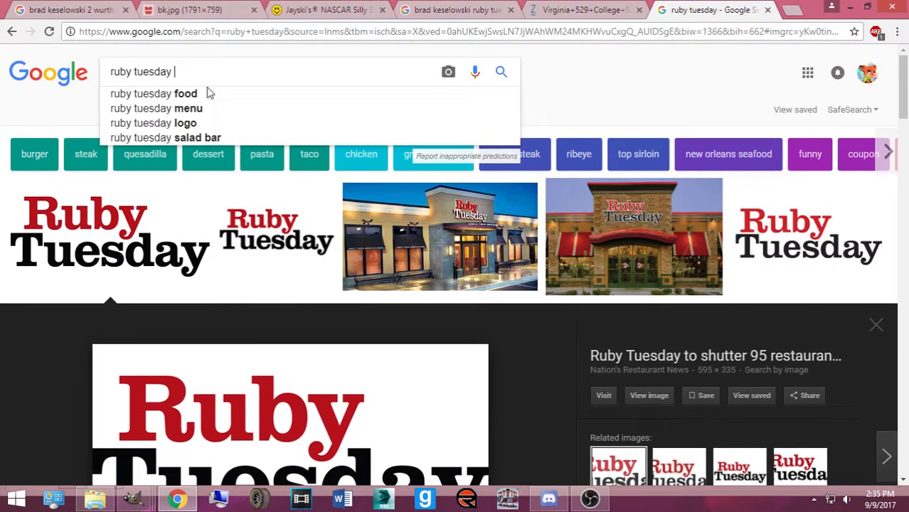
key(Return)
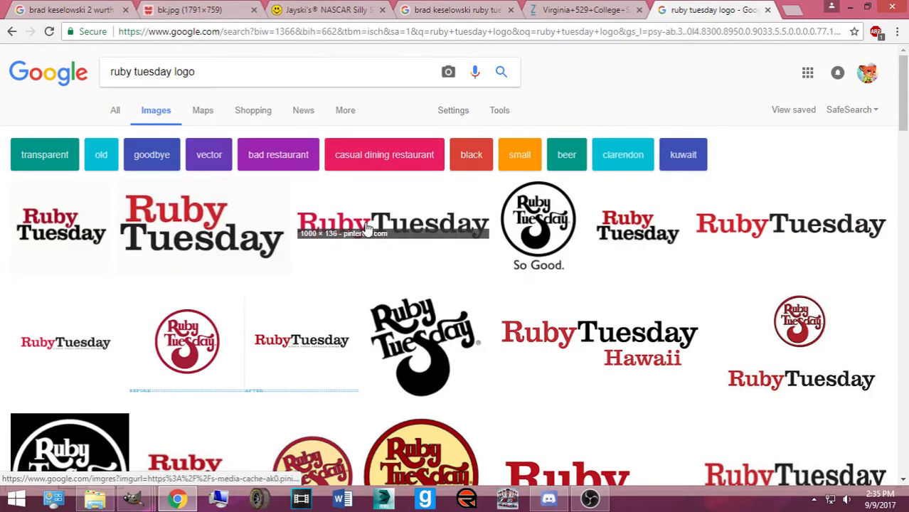
Open the plain red-and-black Ruby Tuesday logo at full size in its own tab
click(567, 10)
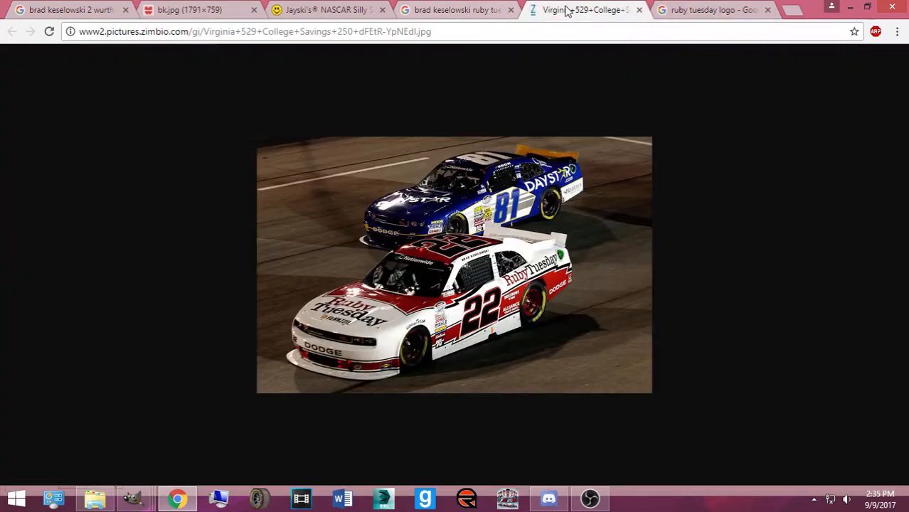
click(724, 19)
click(419, 231)
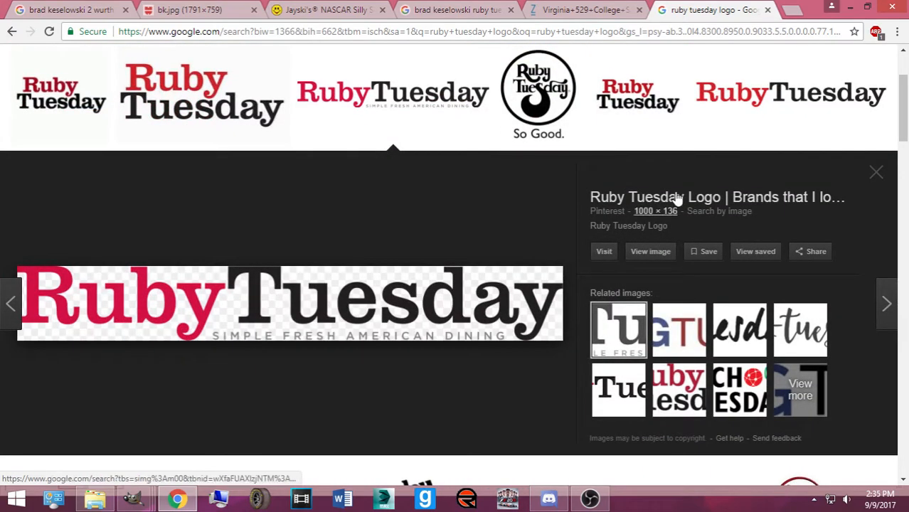
click(722, 116)
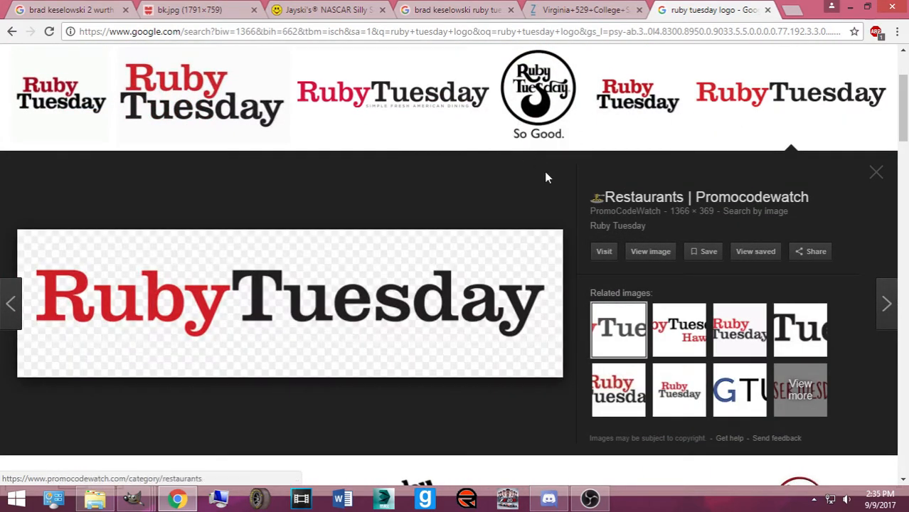
click(650, 252)
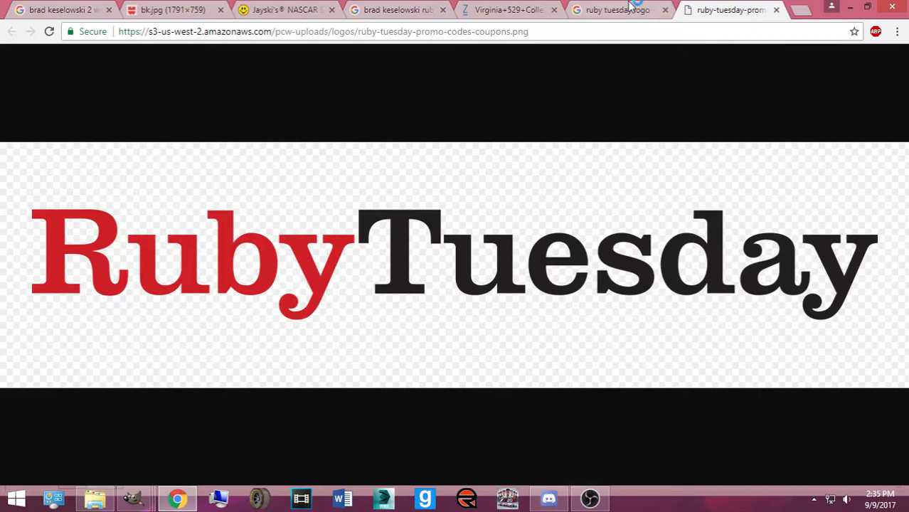
click(619, 9)
scroll(701, 106, up, 3)
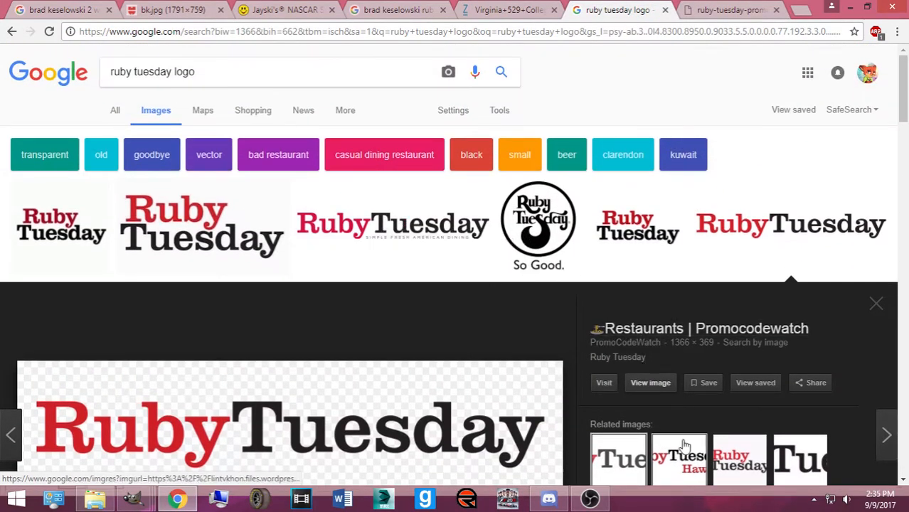
mouse_move(682, 437)
scroll(709, 391, down, 1)
click(656, 317)
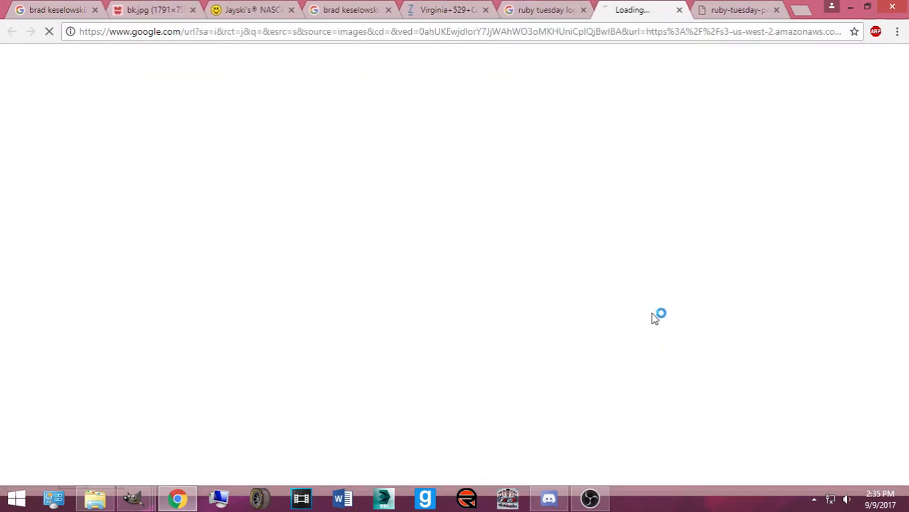
click(776, 9)
Save the logo as ruby-tuesday-promo-codes-coupons into Pictures > Logos (PNG's, JPEG's)
right_click(503, 249)
click(535, 271)
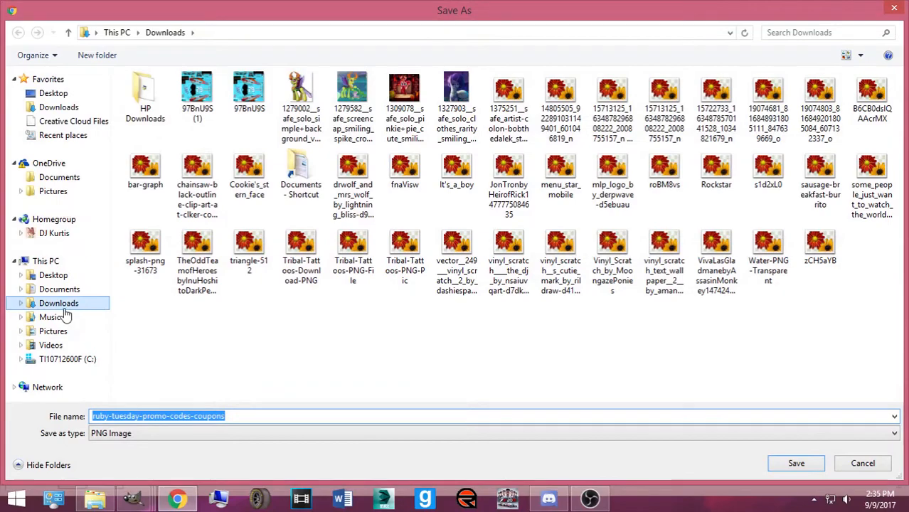
click(54, 331)
click(306, 298)
scroll(299, 335, down, 3)
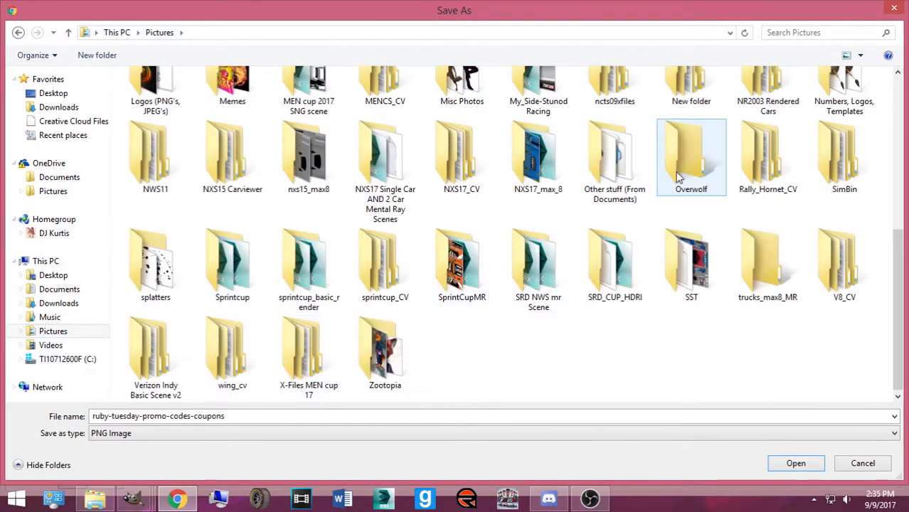
scroll(683, 178, up, 2)
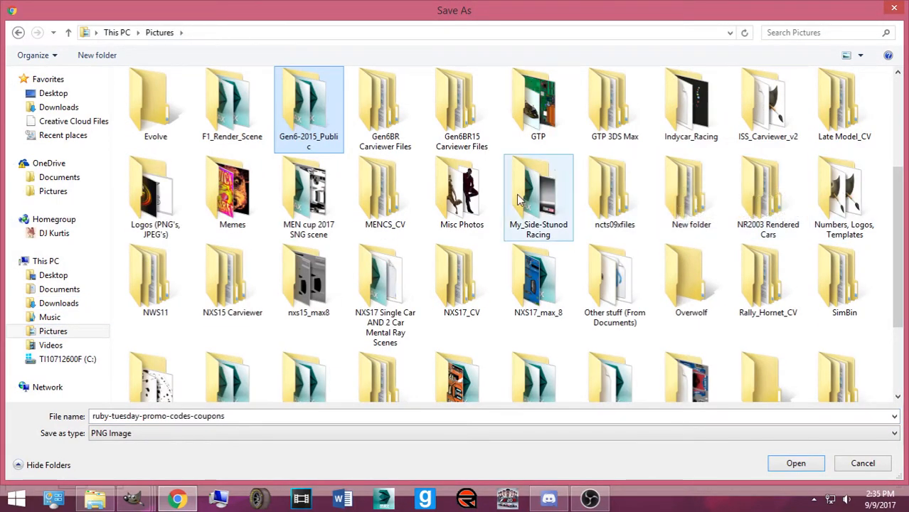
click(161, 195)
double_click(161, 195)
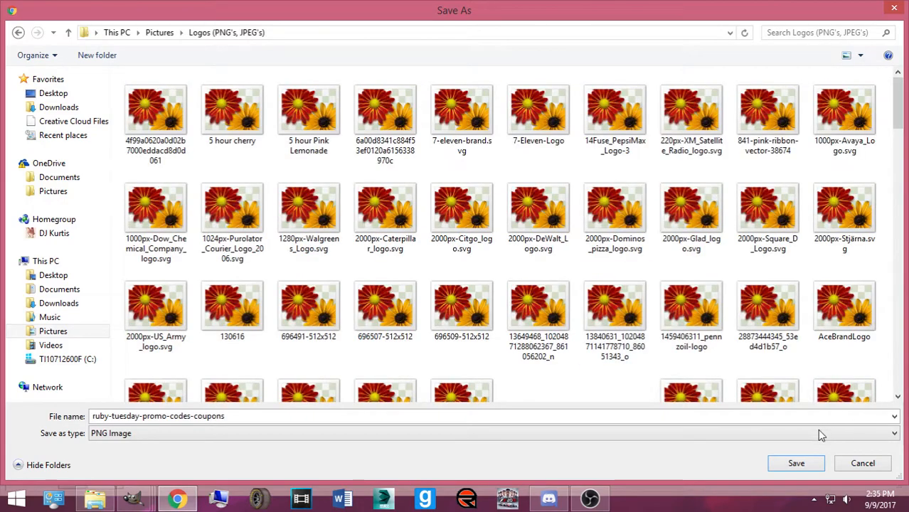
click(796, 465)
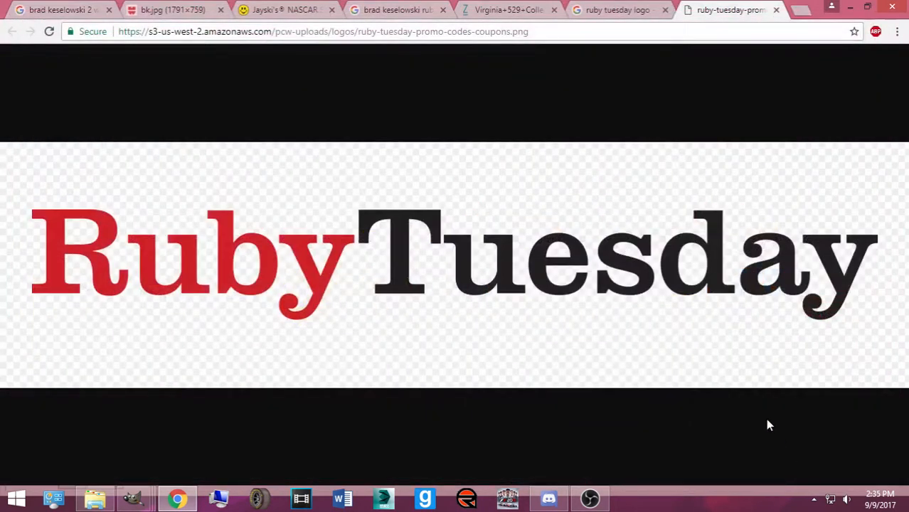
Close the full-size tab and refine the search to 'ruby tuesday logo png'
click(776, 11)
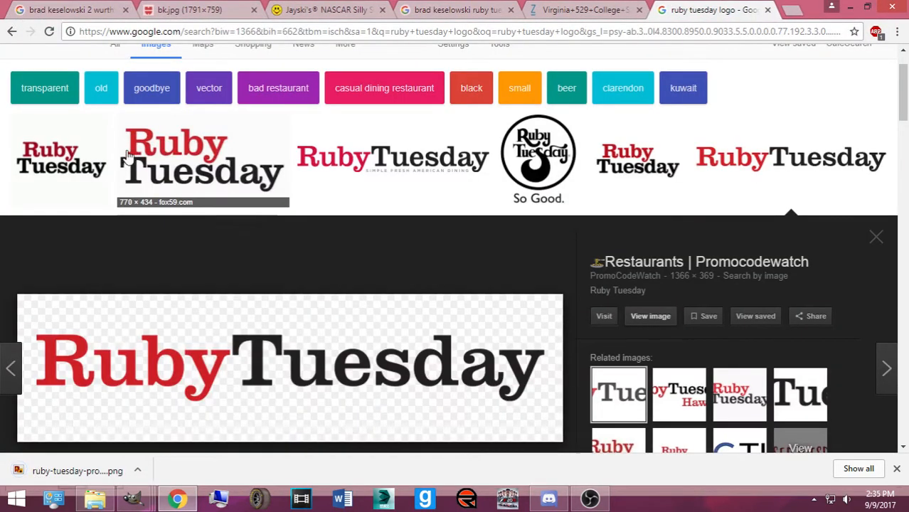
click(267, 169)
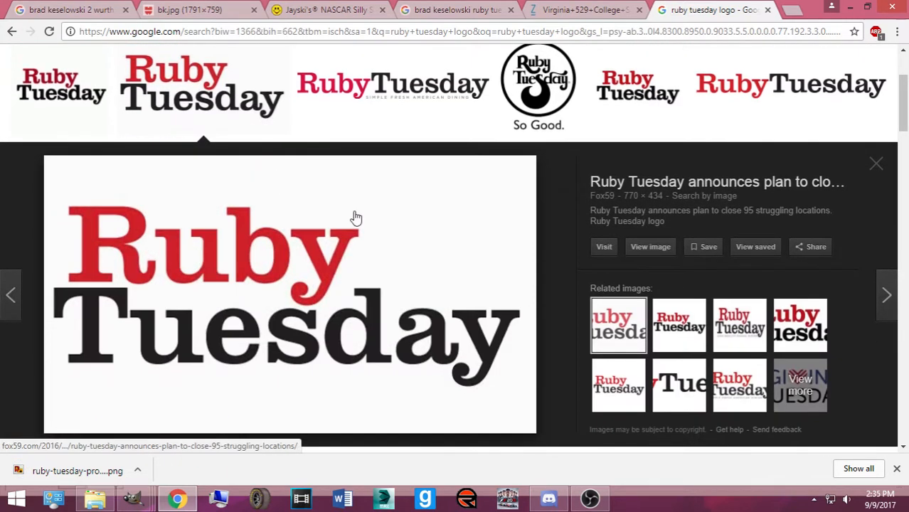
scroll(219, 130, up, 1)
text(png)
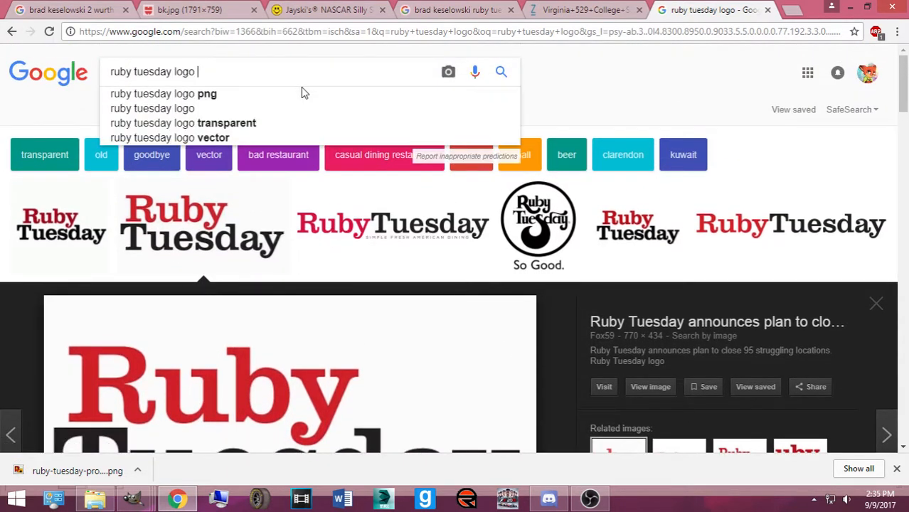
key(Return)
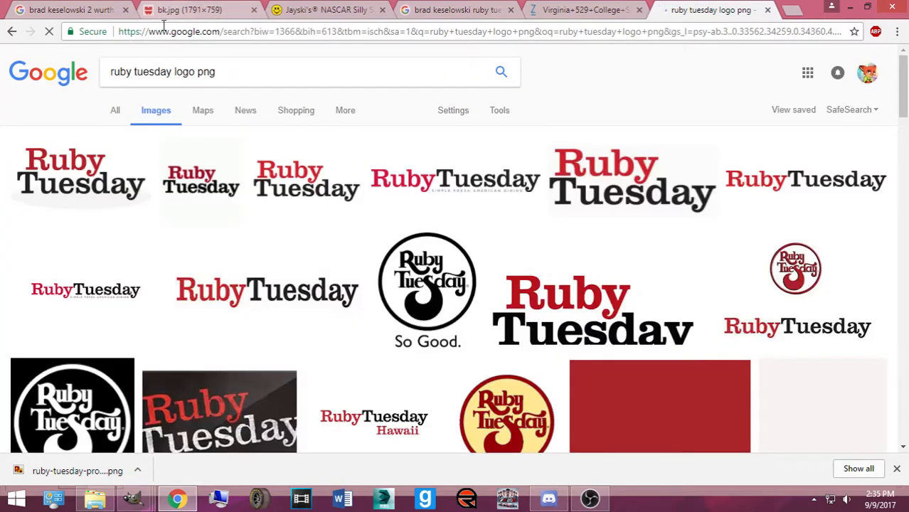
Save the first transparent logo as Ruby-tuesday-logo-01 into the Logos folder
click(108, 195)
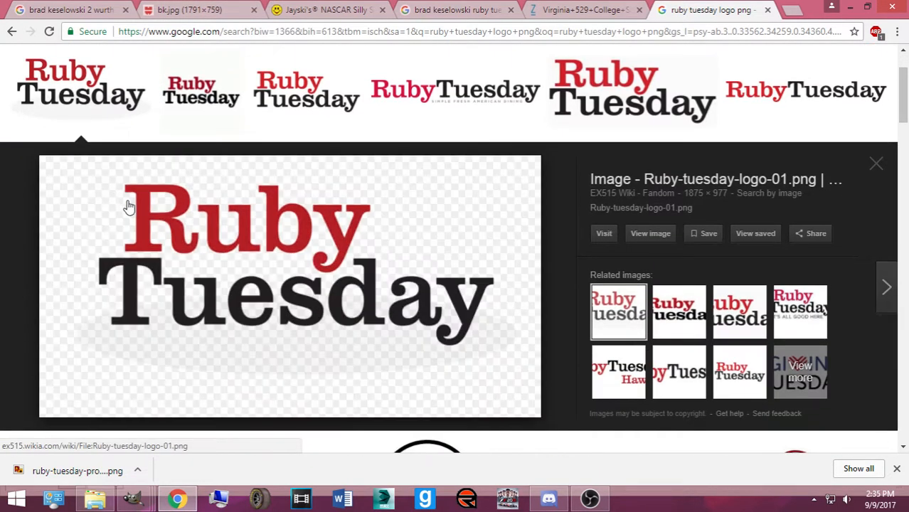
click(640, 233)
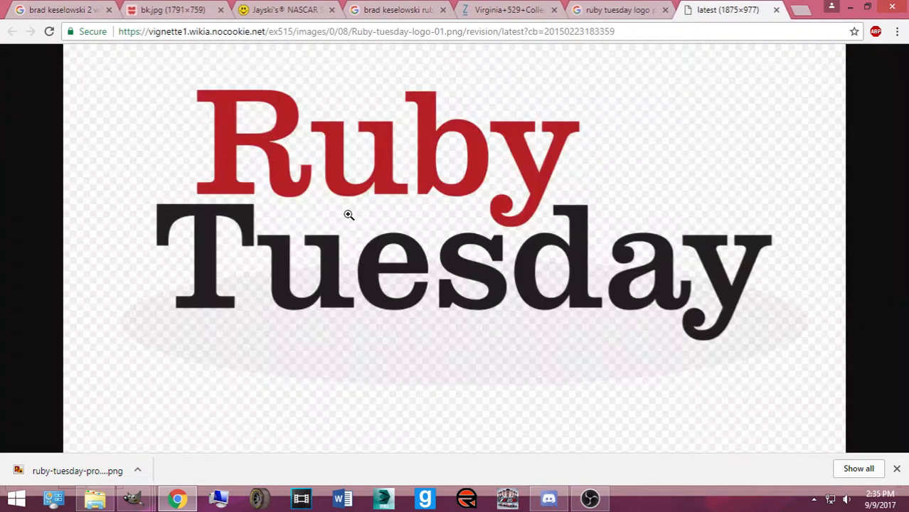
click(345, 219)
right_click(346, 222)
click(380, 246)
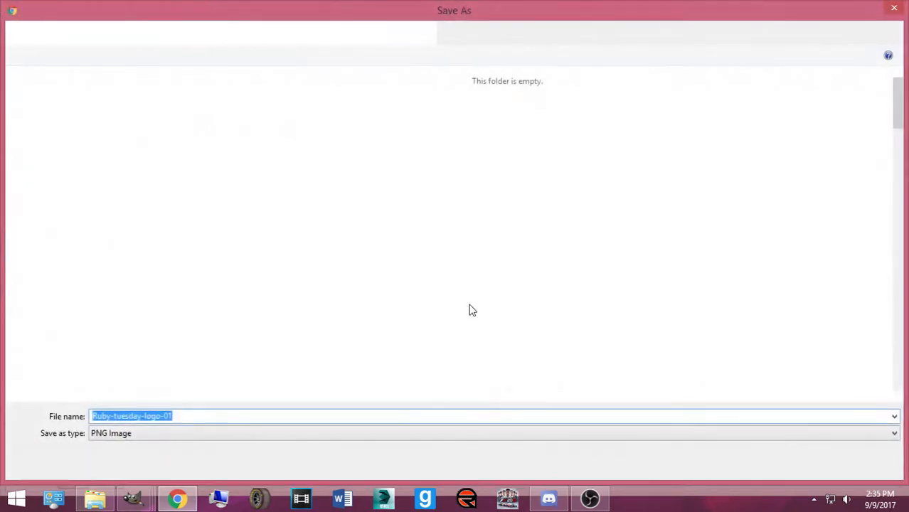
click(798, 464)
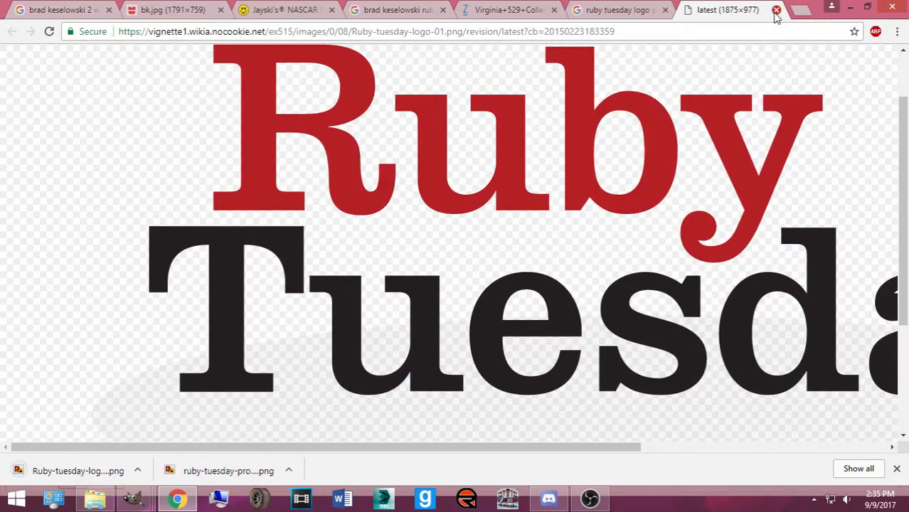
click(777, 10)
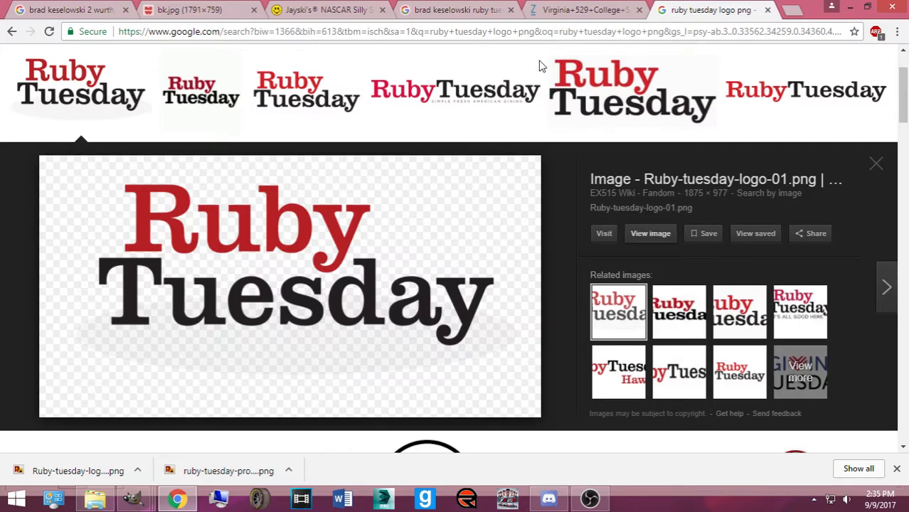
Bring Discord forward, read the new DM with the Roush race car, then minimize it
mouse_move(547, 498)
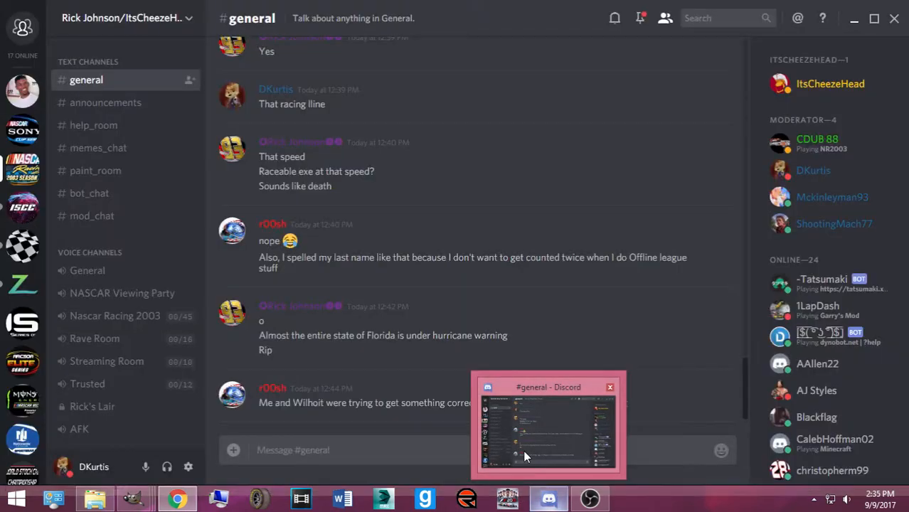
click(525, 456)
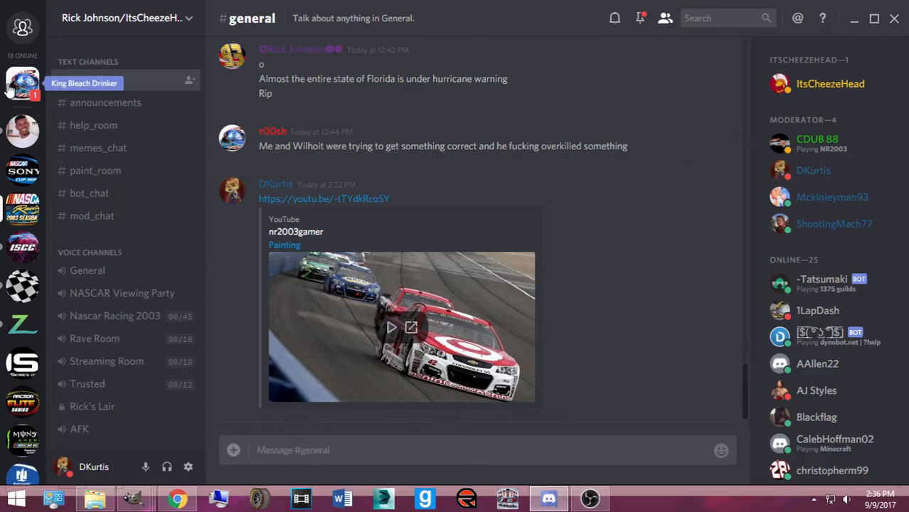
click(9, 87)
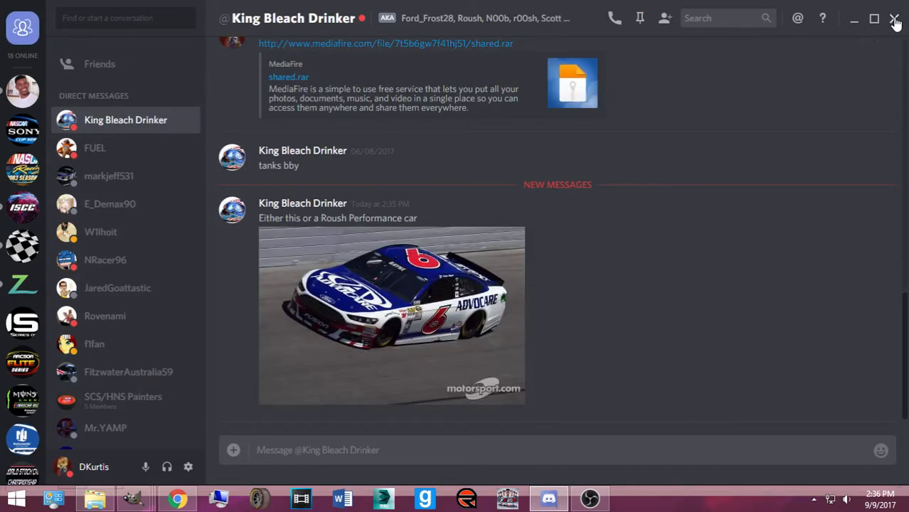
click(855, 21)
scroll(650, 66, up, 1)
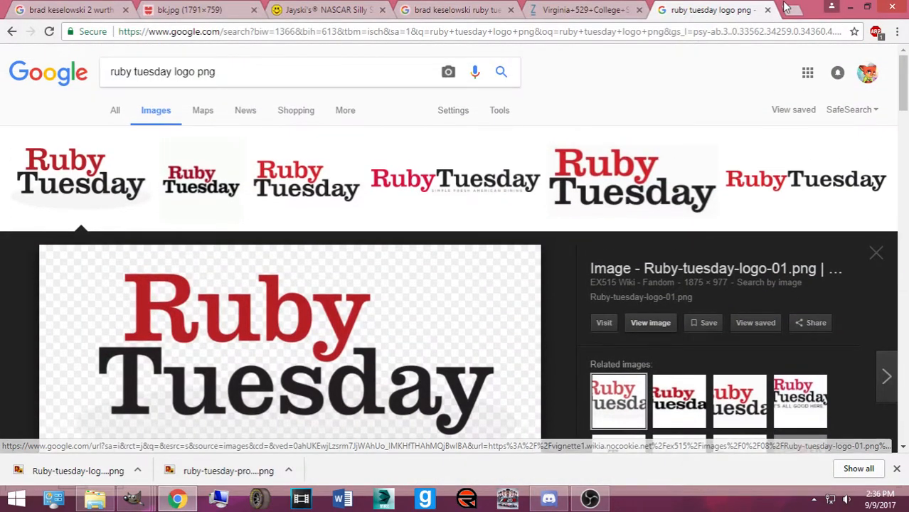
In a new tab, search images for 'roush performance'
click(786, 7)
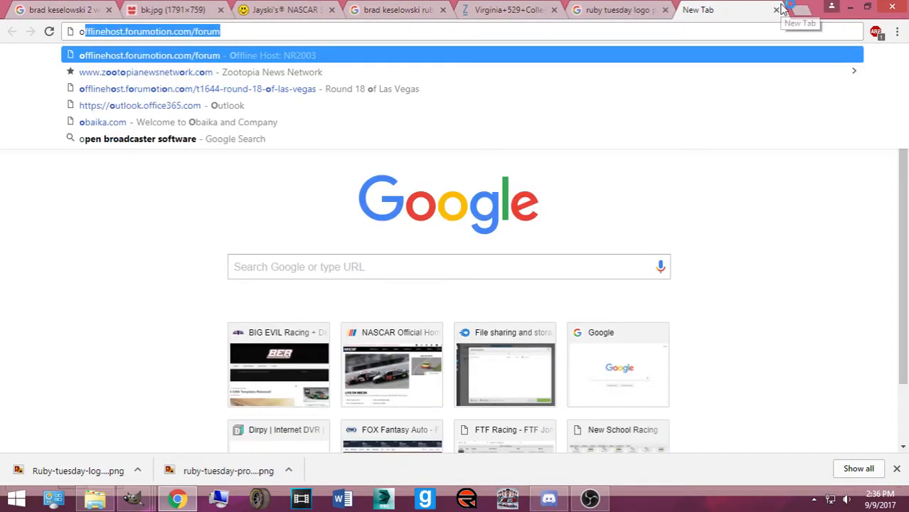
text(roush perf)
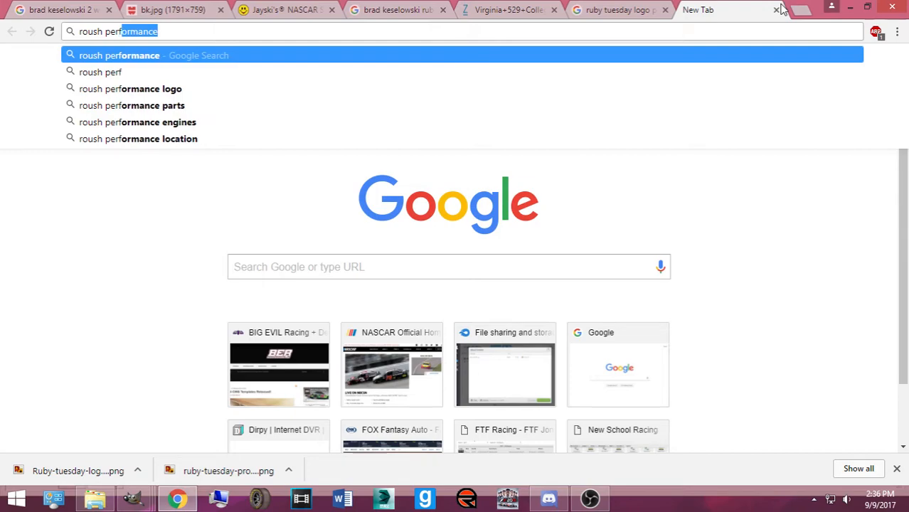
text(ormance)
key(Return)
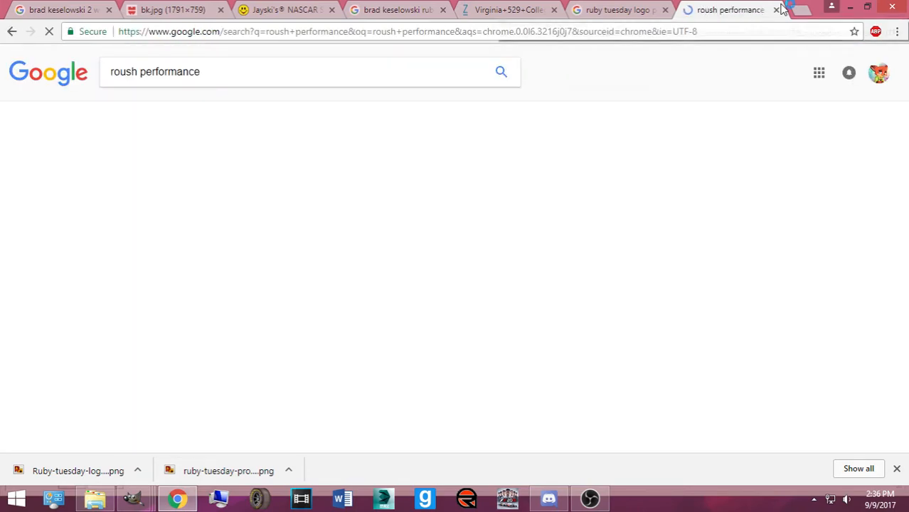
click(291, 115)
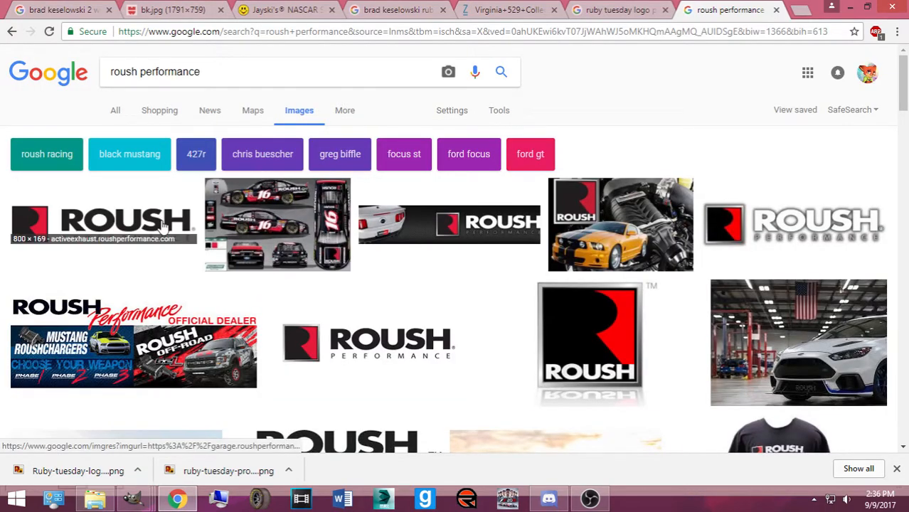
scroll(256, 278, down, 3)
scroll(510, 213, up, 2)
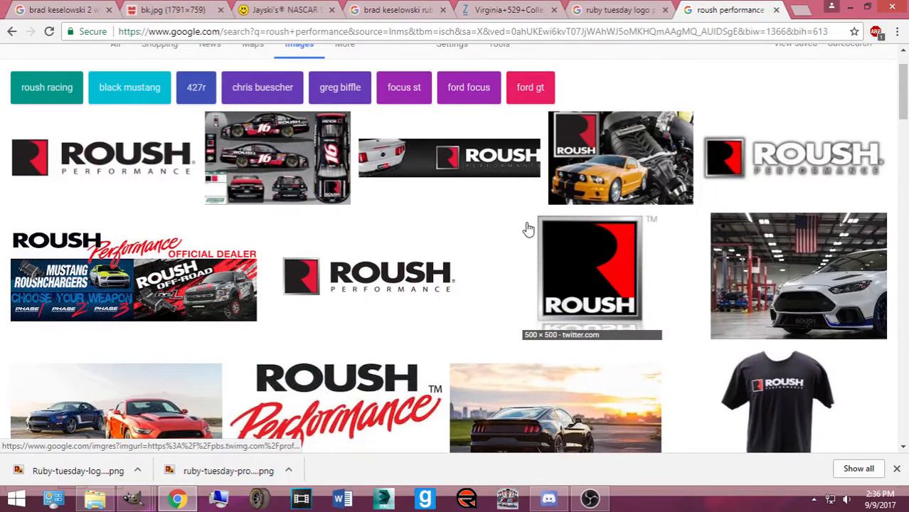
Preview ROUSH logos and the Roush Mustang race photo, then close the roush performance tab
click(626, 288)
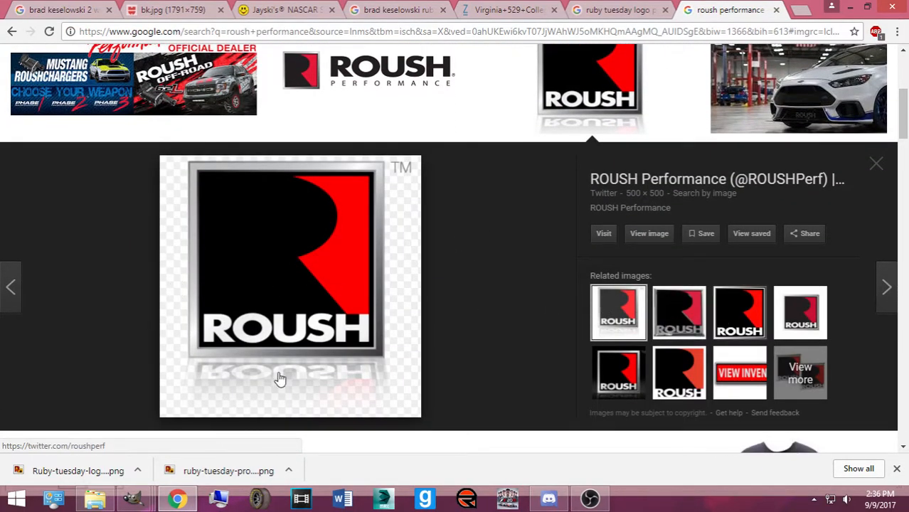
click(732, 315)
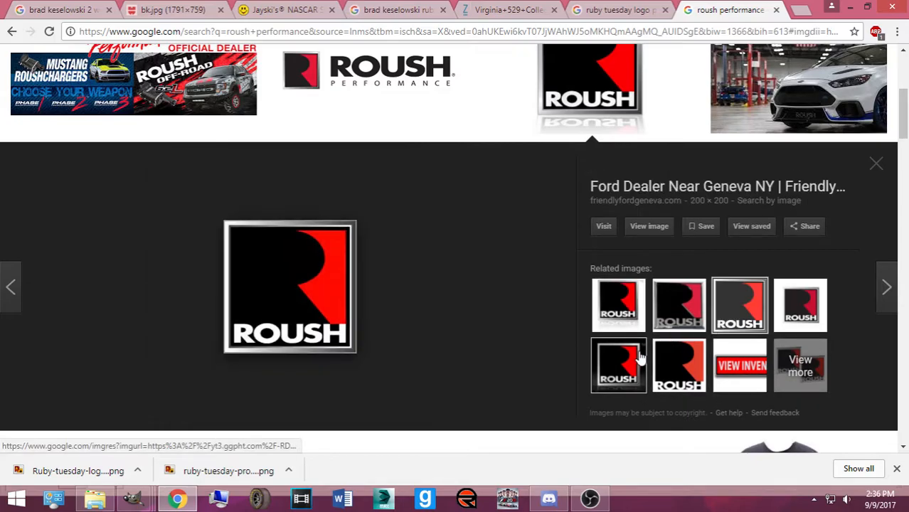
scroll(506, 294, up, 4)
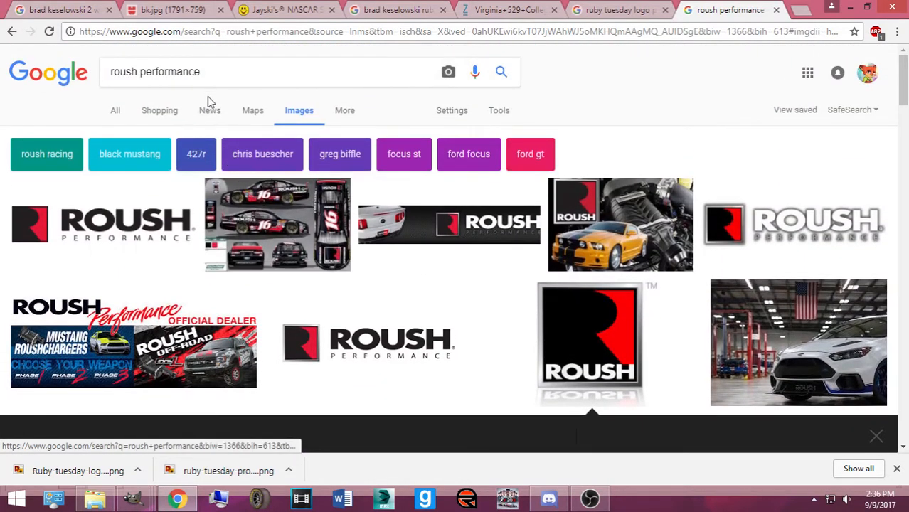
scroll(249, 217, down, 15)
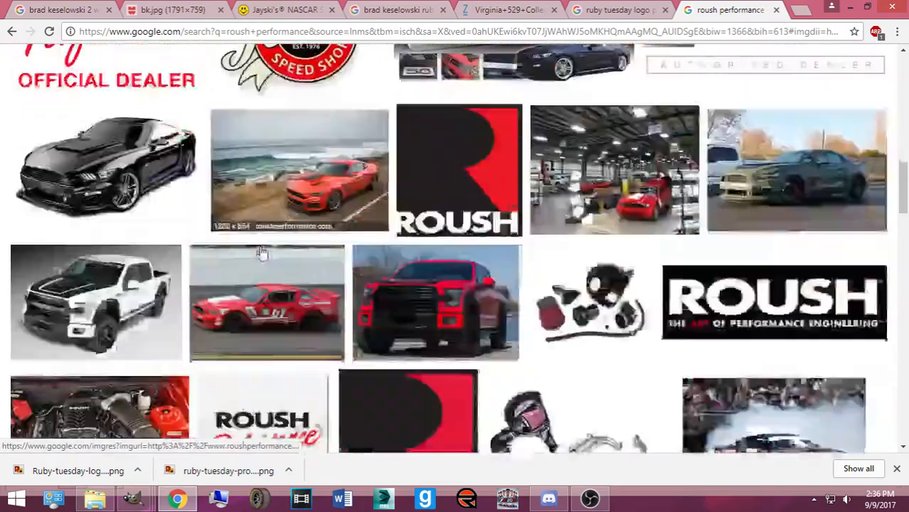
scroll(265, 251, down, 15)
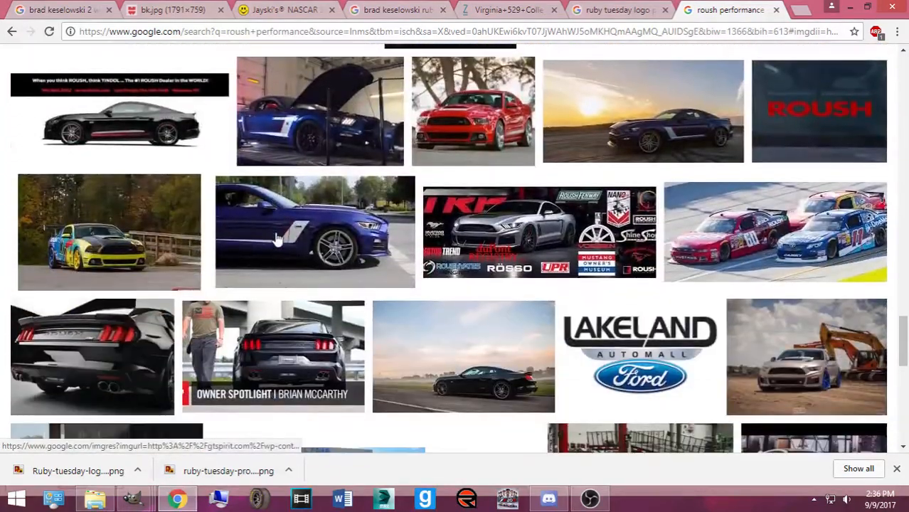
click(715, 253)
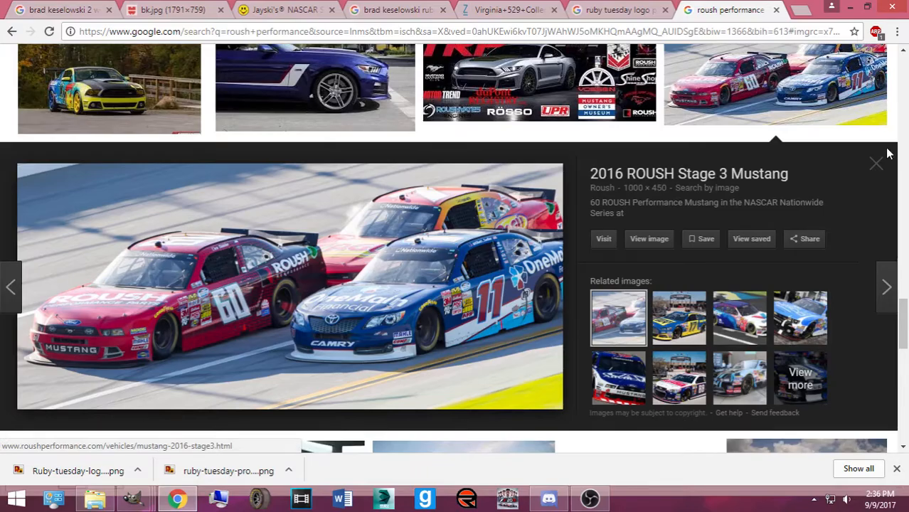
click(881, 170)
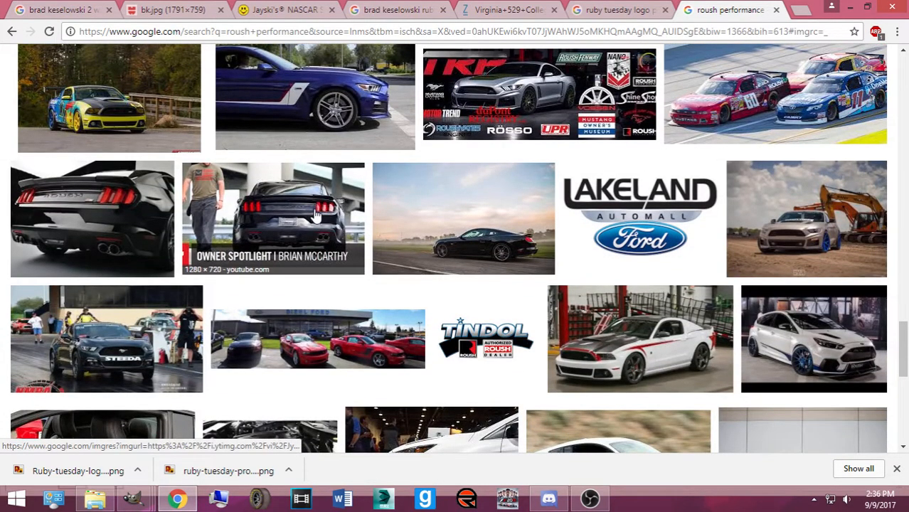
scroll(316, 217, down, 8)
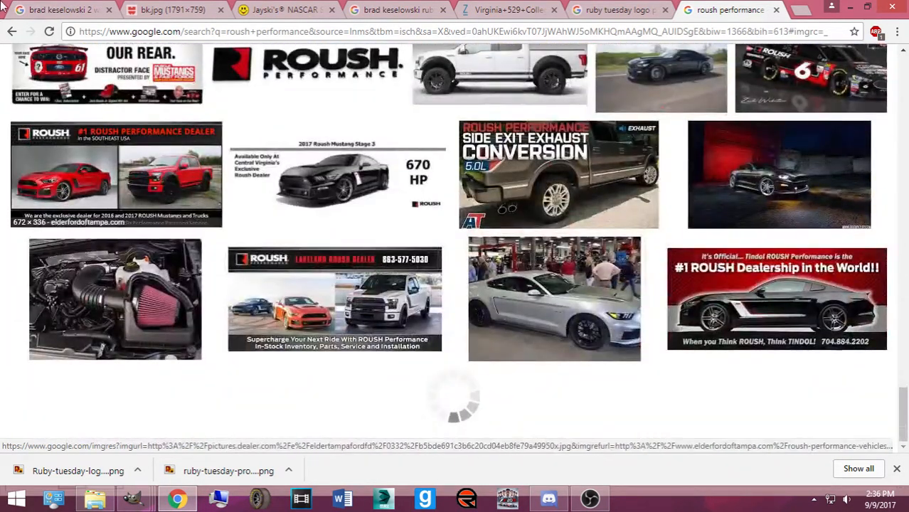
scroll(394, 179, up, 15)
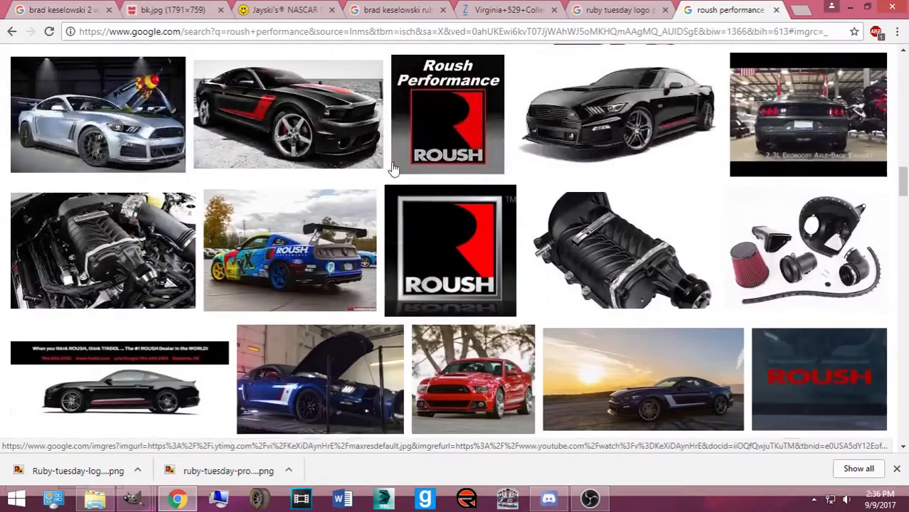
scroll(391, 155, up, 3)
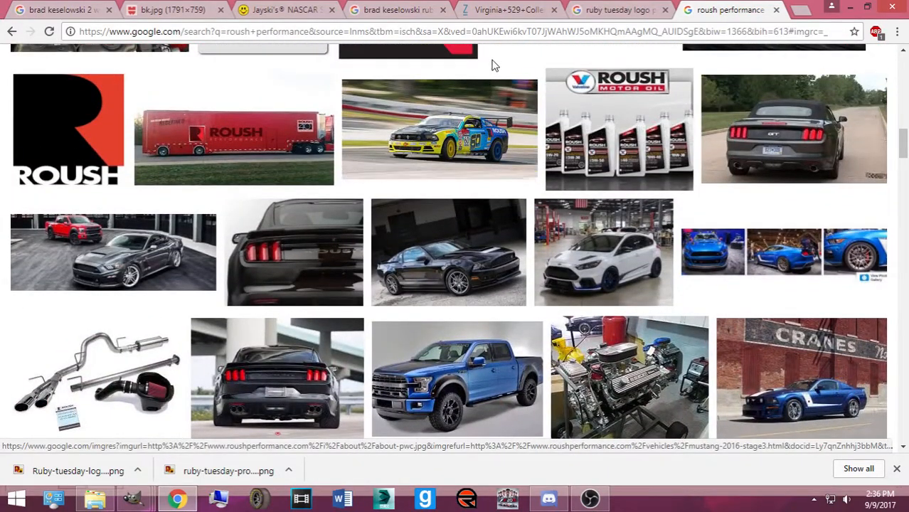
click(776, 10)
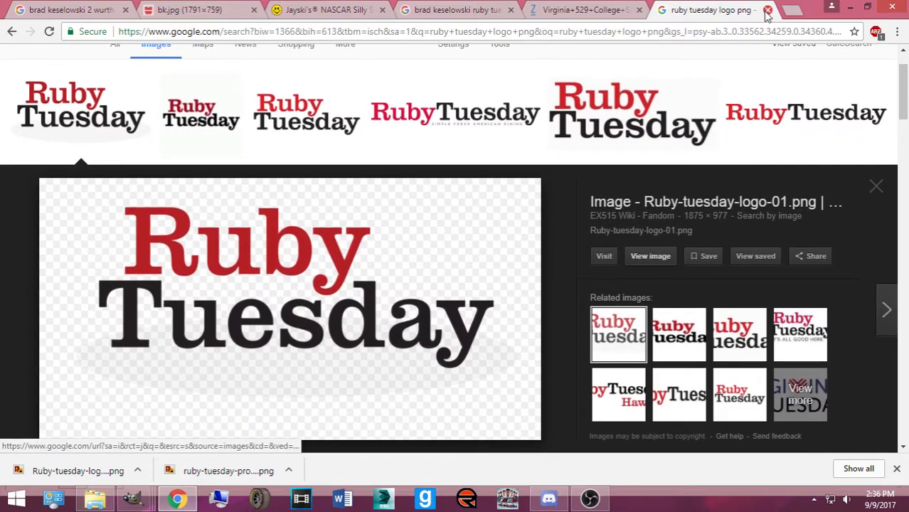
Close the Ruby Tuesday logo results and browse the Jayski #2 team paint schemes
click(767, 10)
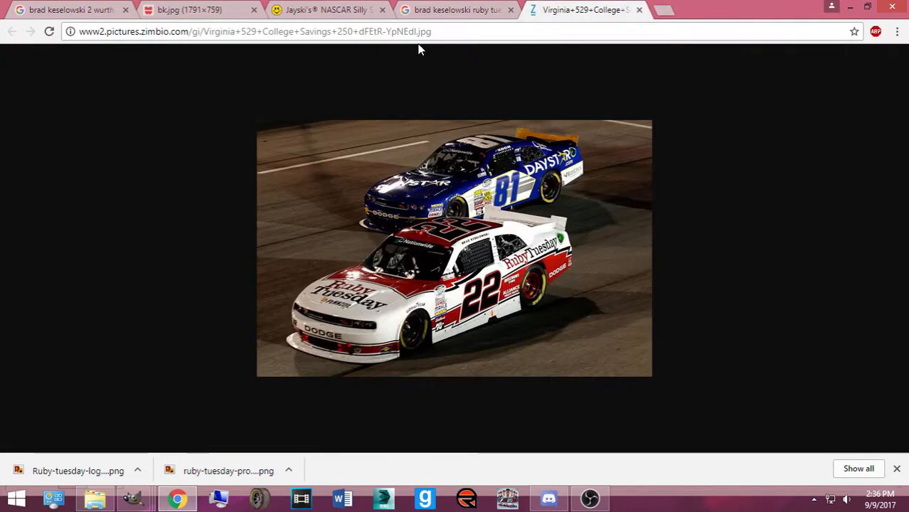
click(420, 11)
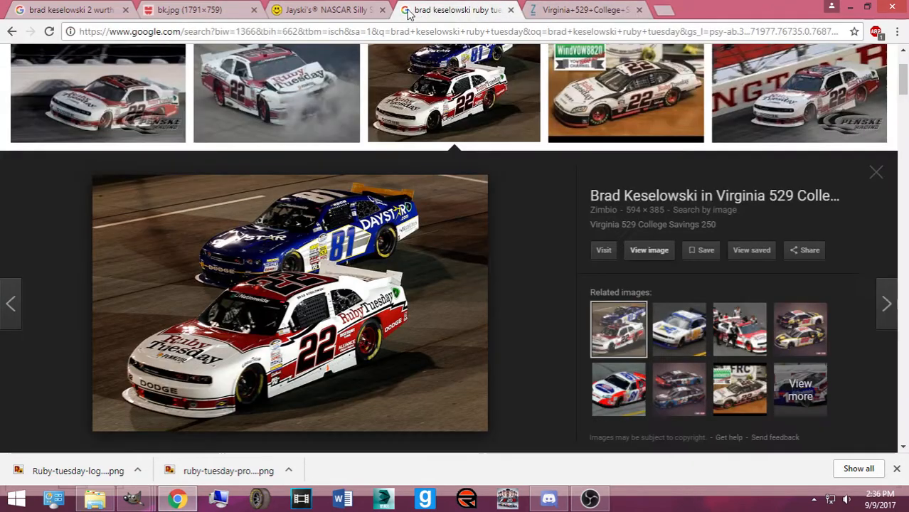
click(318, 11)
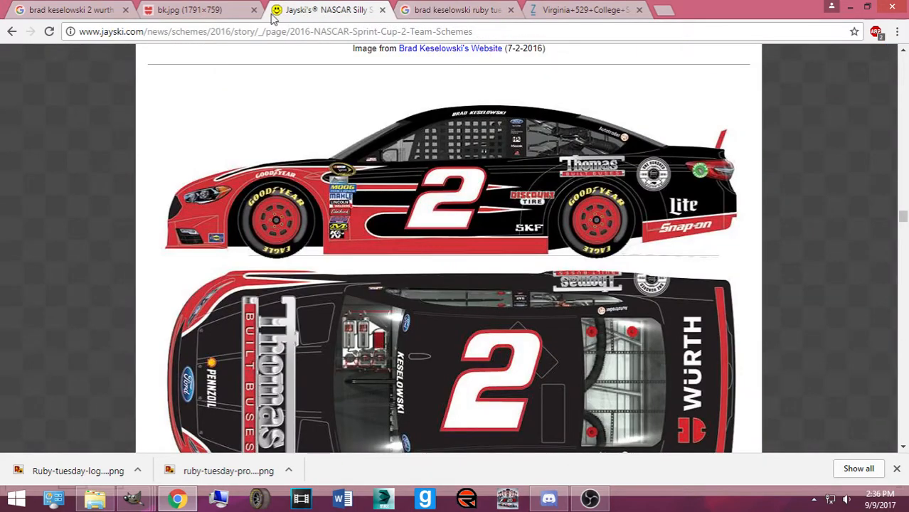
scroll(277, 207, down, 3)
scroll(277, 206, up, 1)
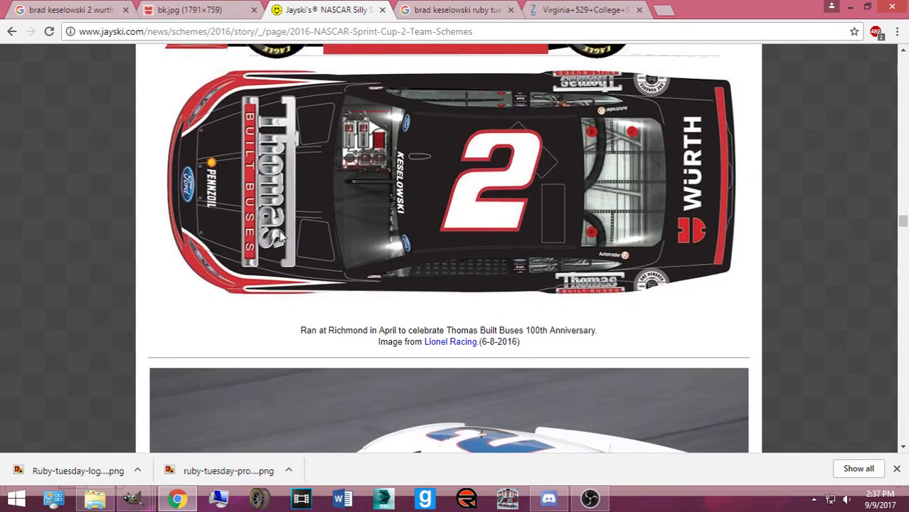
scroll(278, 236, down, 5)
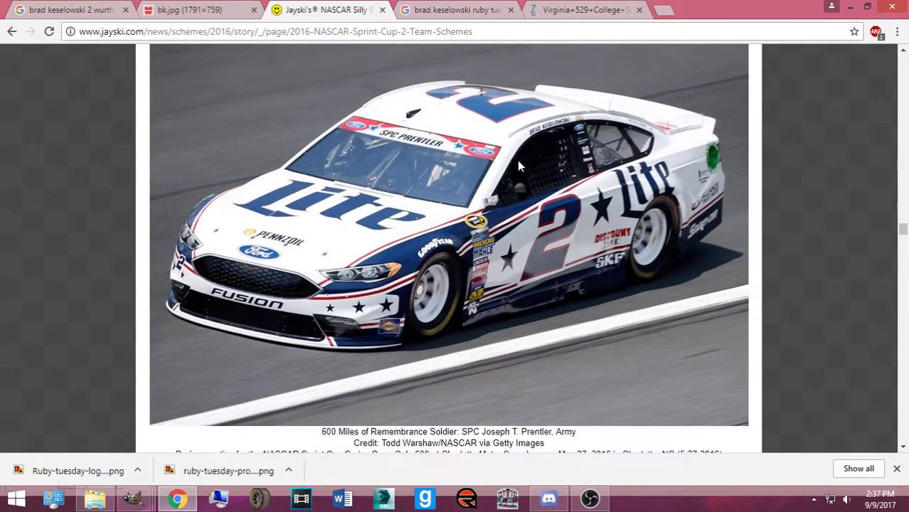
scroll(436, 199, down, 4)
Scroll back up the Jayski schemes and return to the Brad Keselowski Ruby Tuesday images
scroll(409, 206, up, 1)
scroll(409, 206, up, 15)
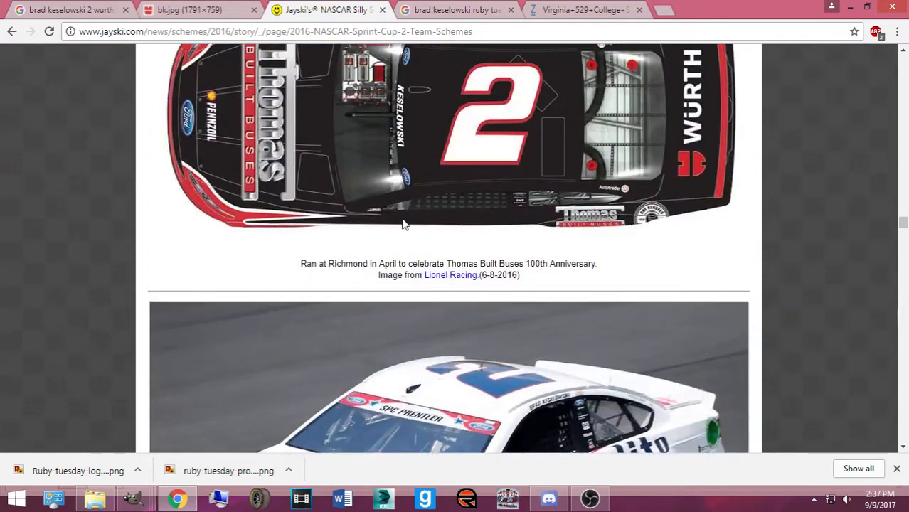
scroll(383, 222, up, 12)
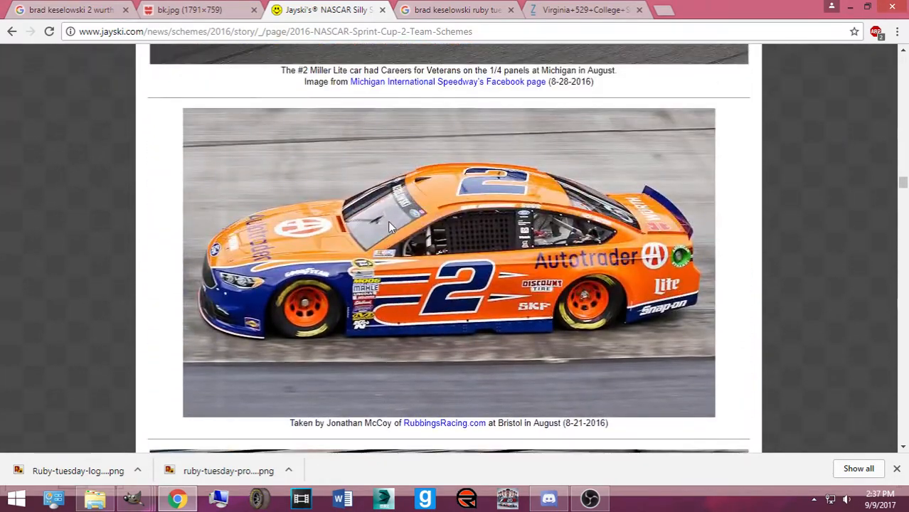
scroll(418, 221, up, 6)
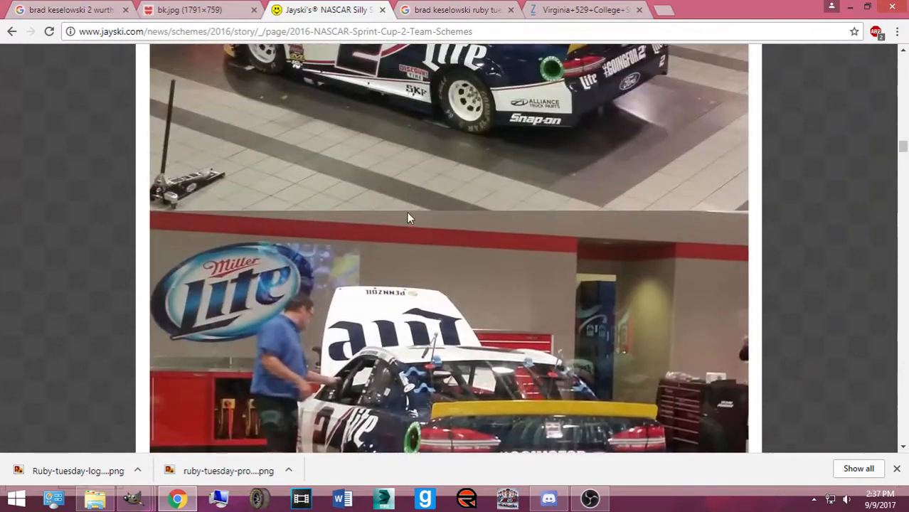
scroll(417, 318, up, 12)
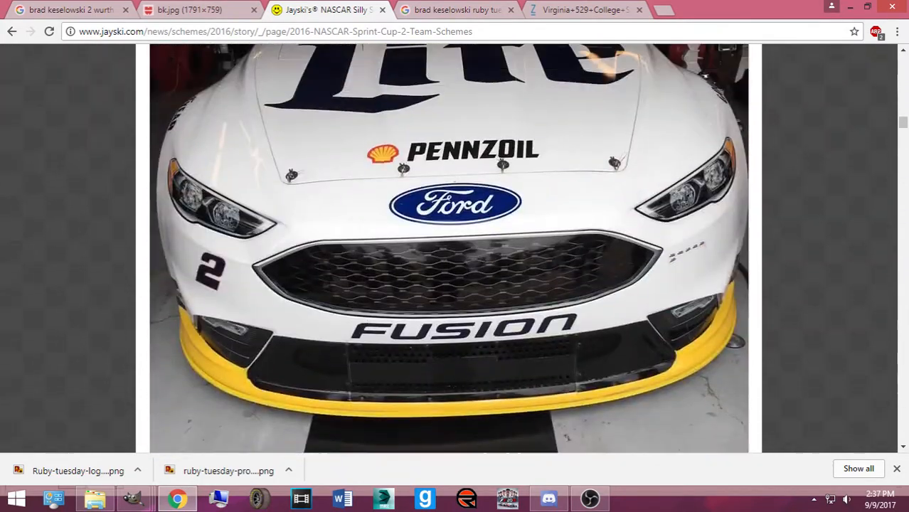
scroll(331, 253, up, 15)
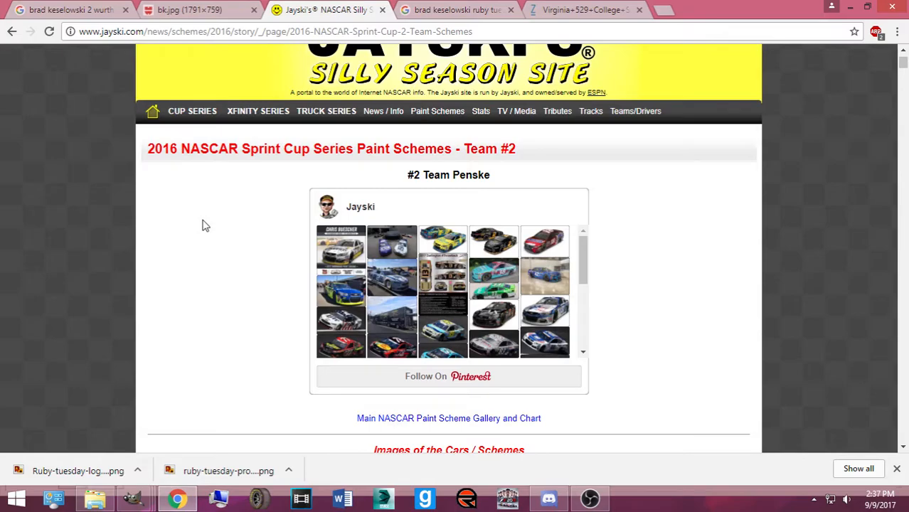
scroll(206, 225, down, 10)
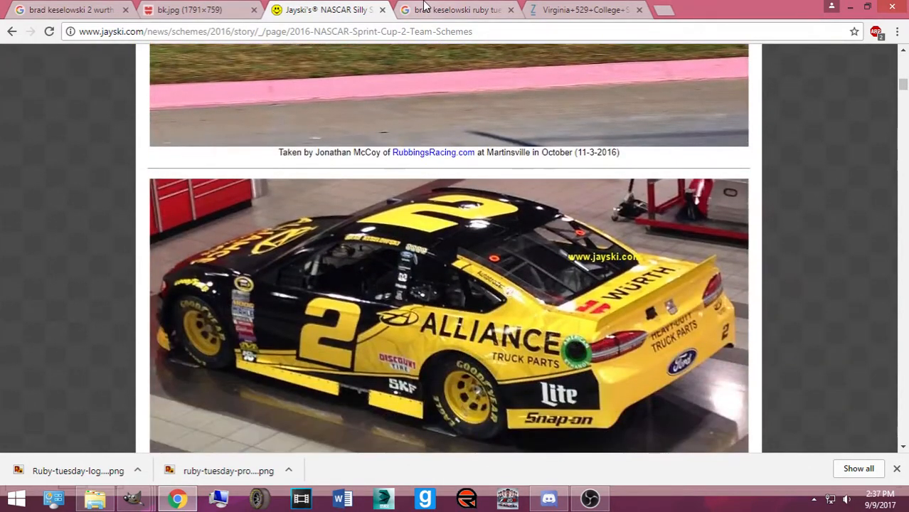
click(424, 9)
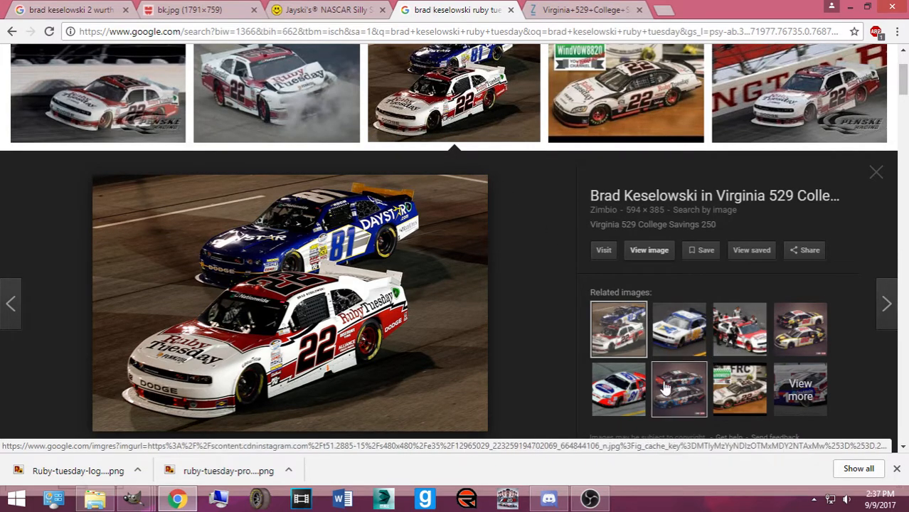
click(787, 337)
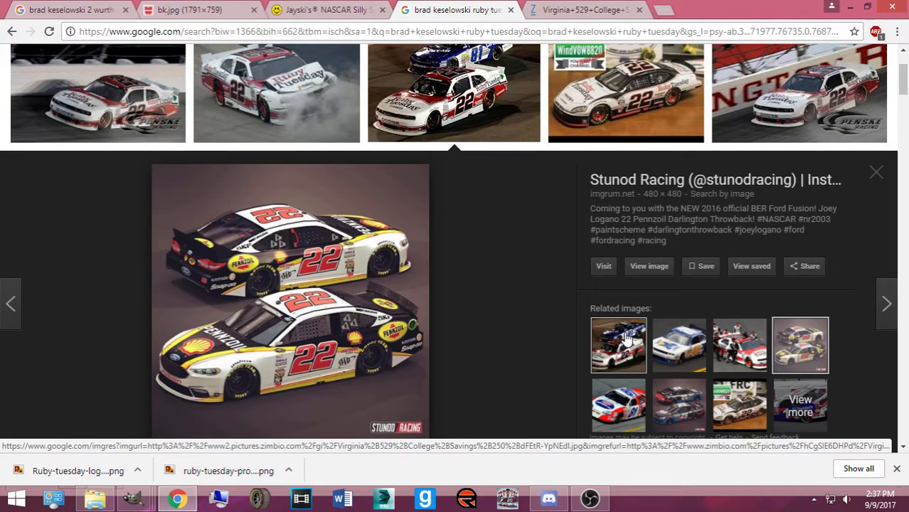
click(618, 345)
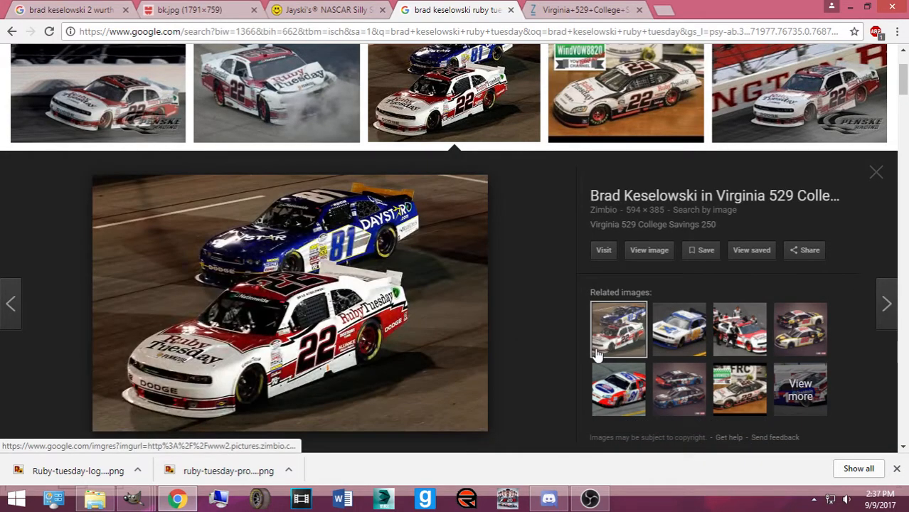
scroll(412, 313, down, 5)
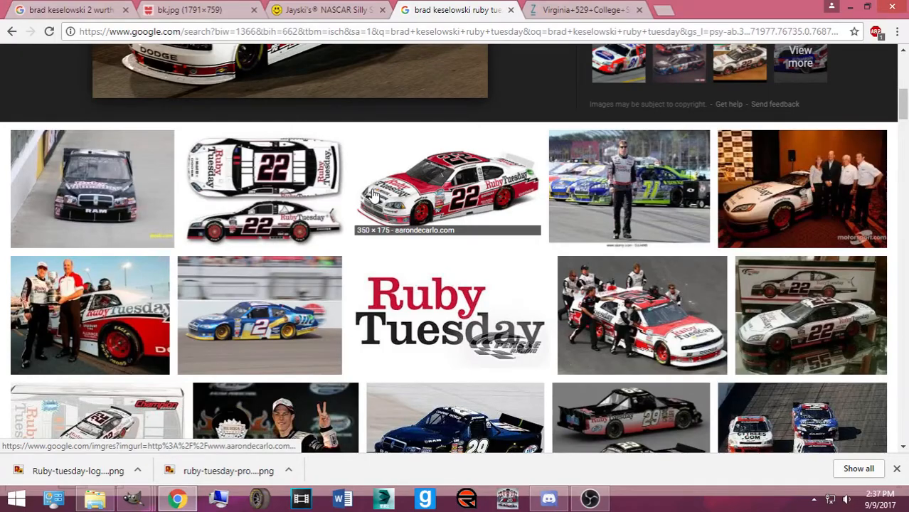
click(582, 502)
click(592, 391)
click(768, 13)
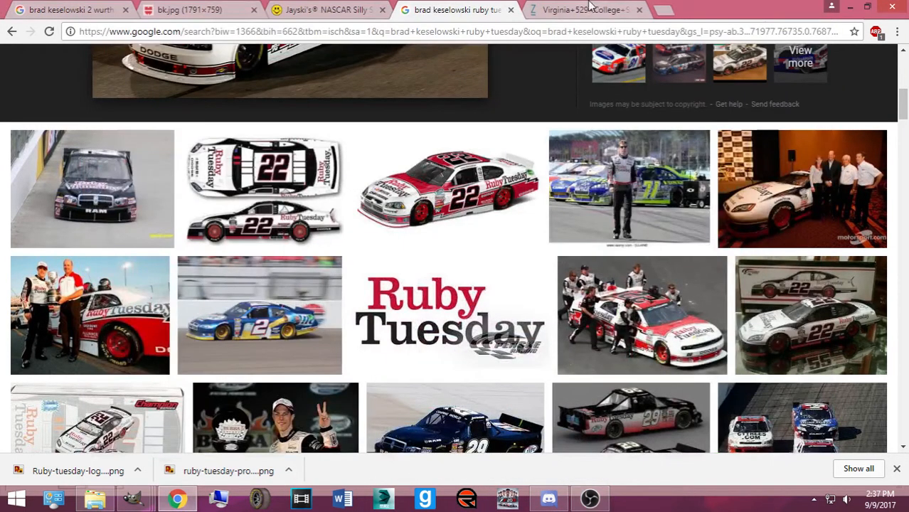
scroll(379, 244, down, 10)
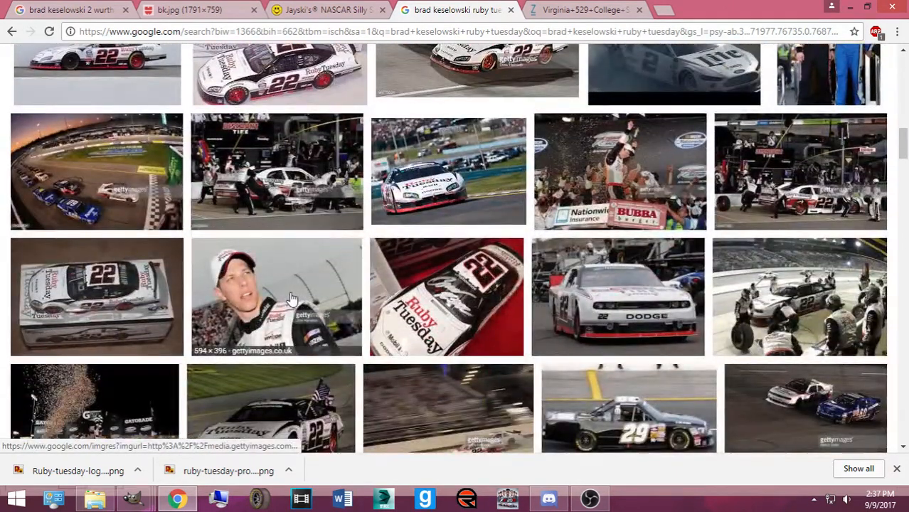
scroll(270, 293, down, 1)
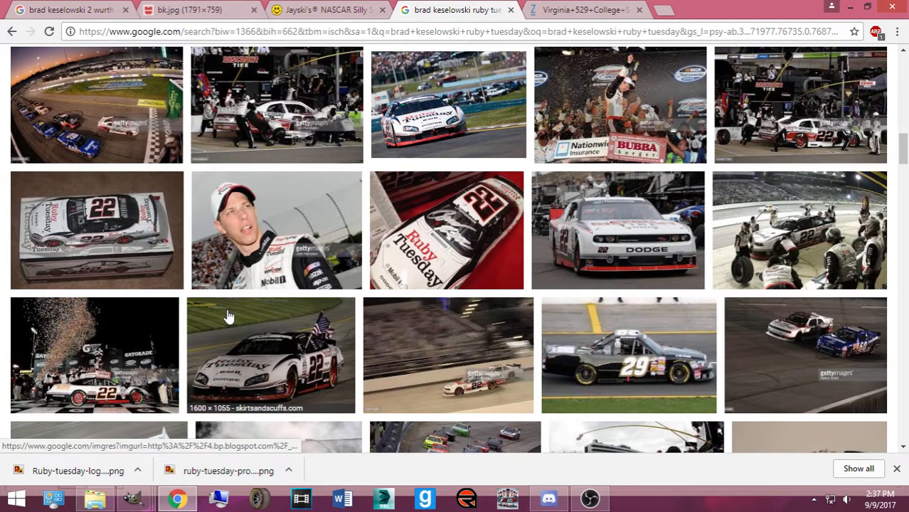
scroll(192, 349, down, 2)
scroll(190, 348, down, 6)
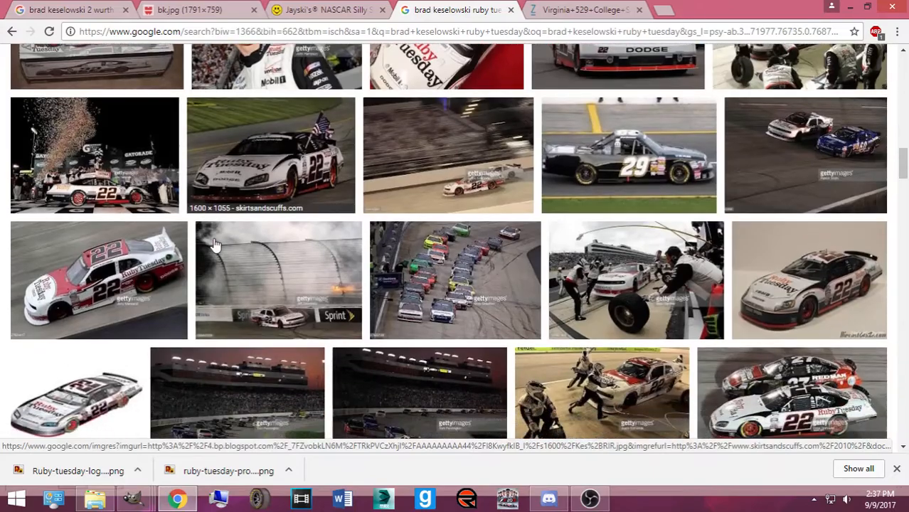
scroll(167, 290, down, 2)
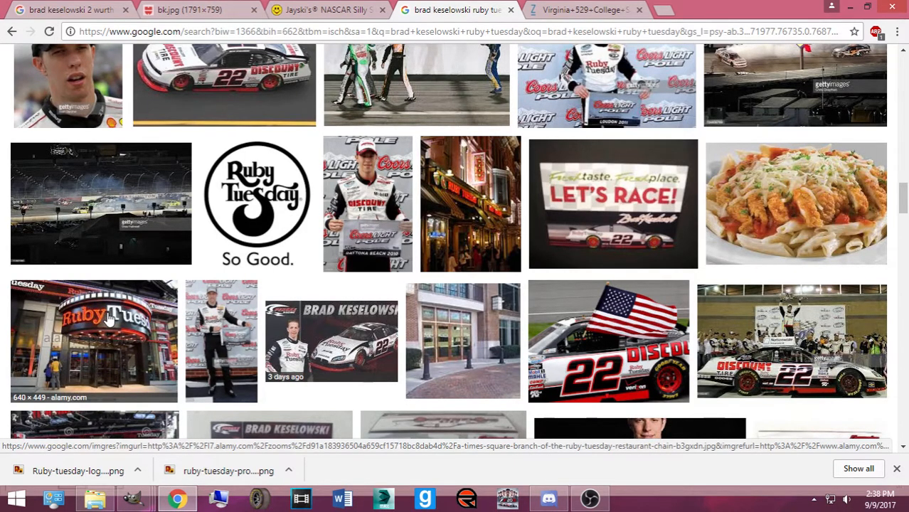
Scroll down through the Brad Keselowski Ruby Tuesday Google Images results
scroll(108, 318, down, 4)
scroll(160, 299, down, 5)
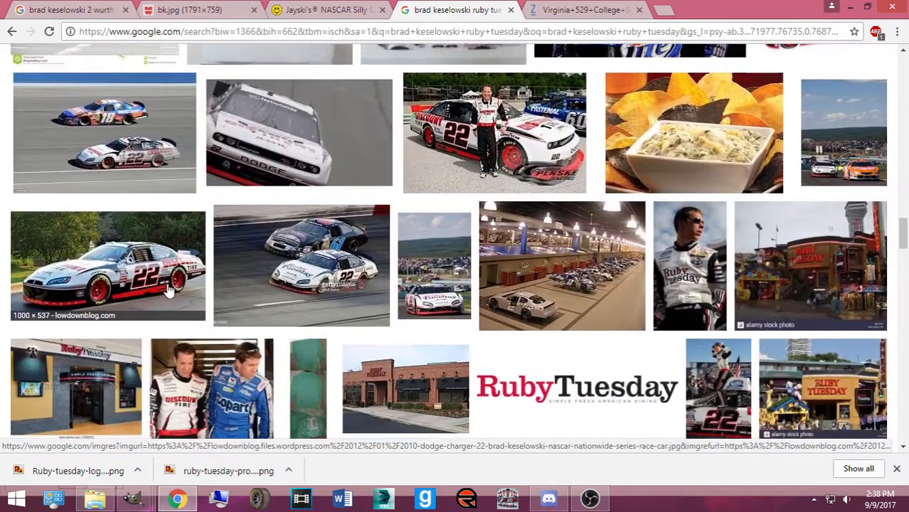
scroll(525, 273, down, 3)
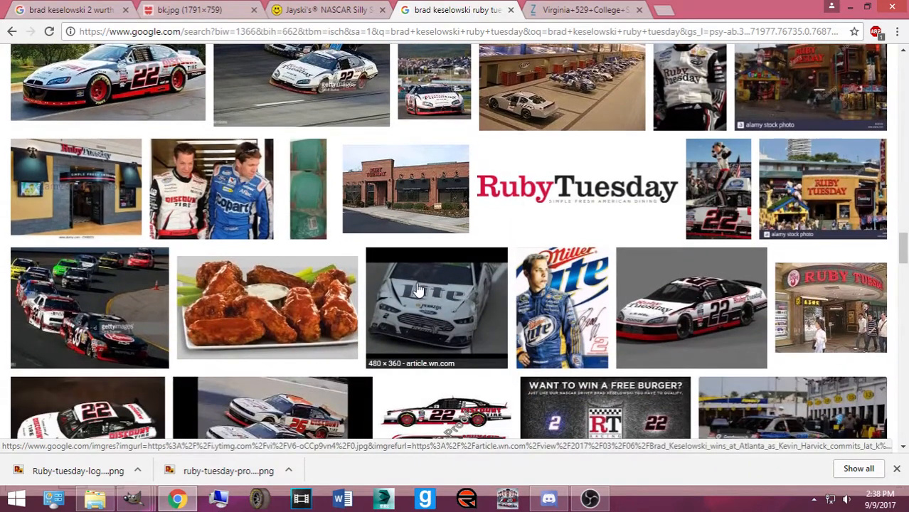
scroll(382, 292, down, 8)
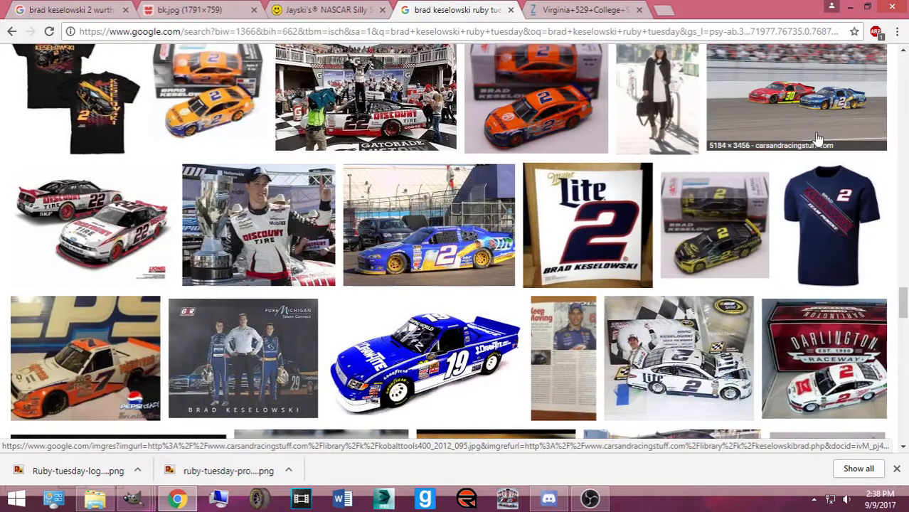
scroll(439, 292, down, 3)
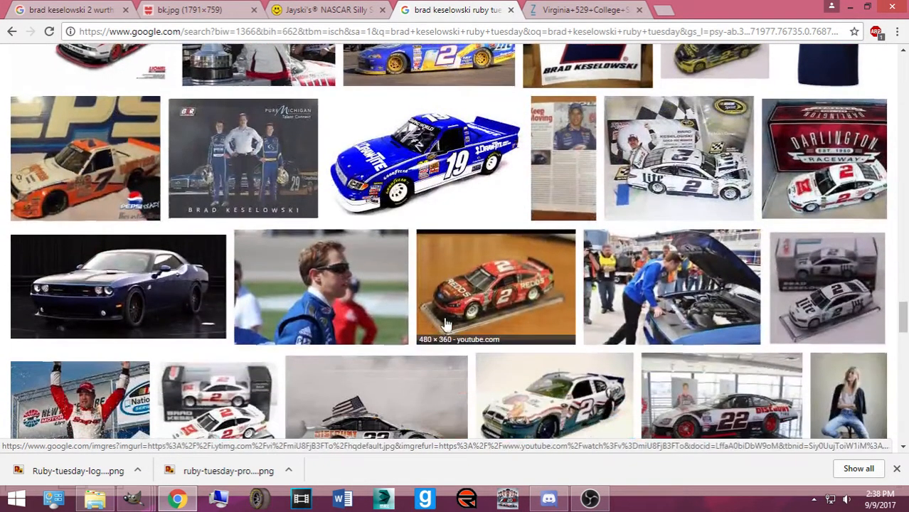
scroll(455, 308, down, 1)
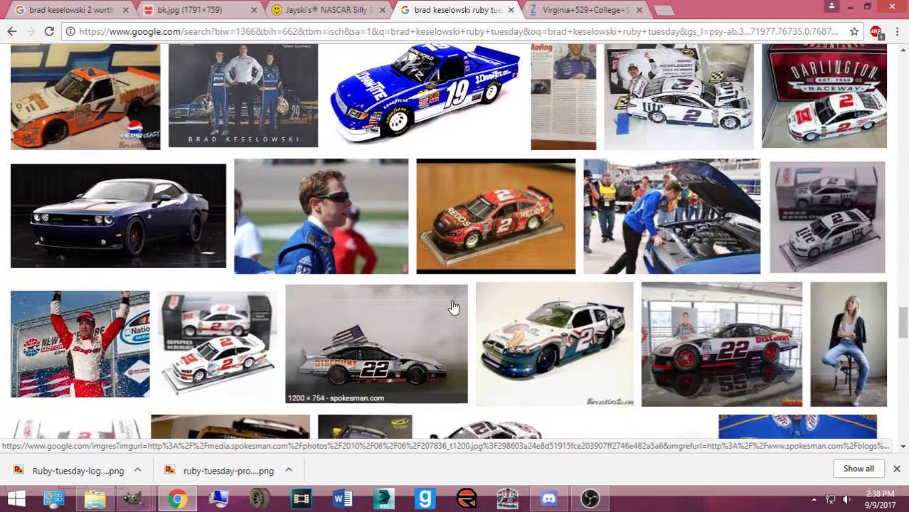
scroll(443, 303, down, 3)
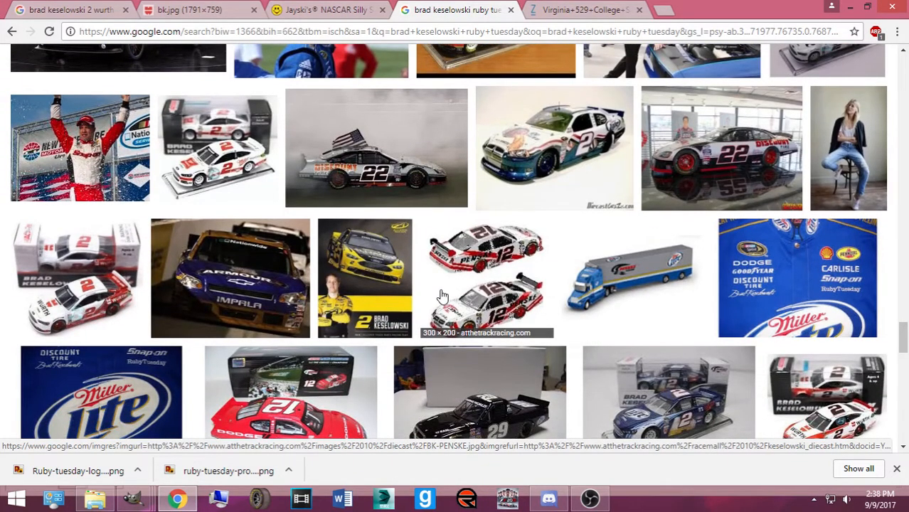
scroll(441, 297, down, 5)
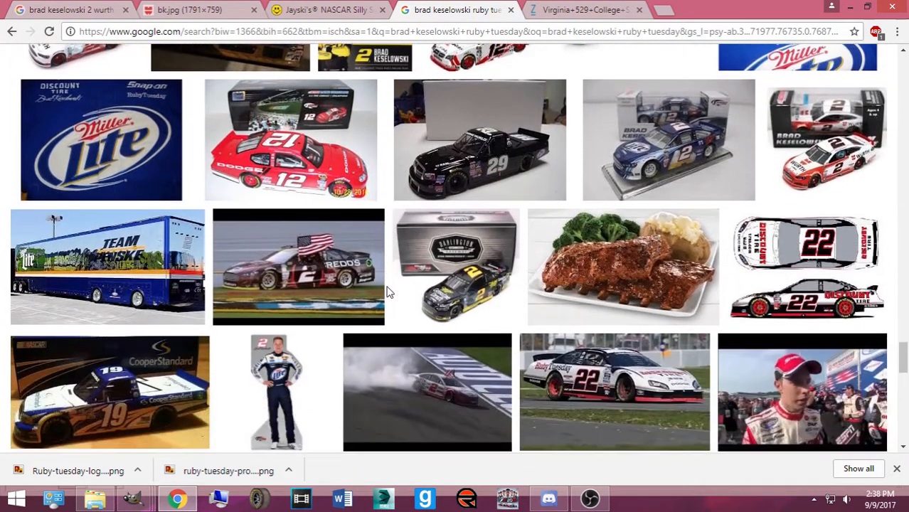
scroll(442, 295, down, 2)
scroll(264, 264, down, 4)
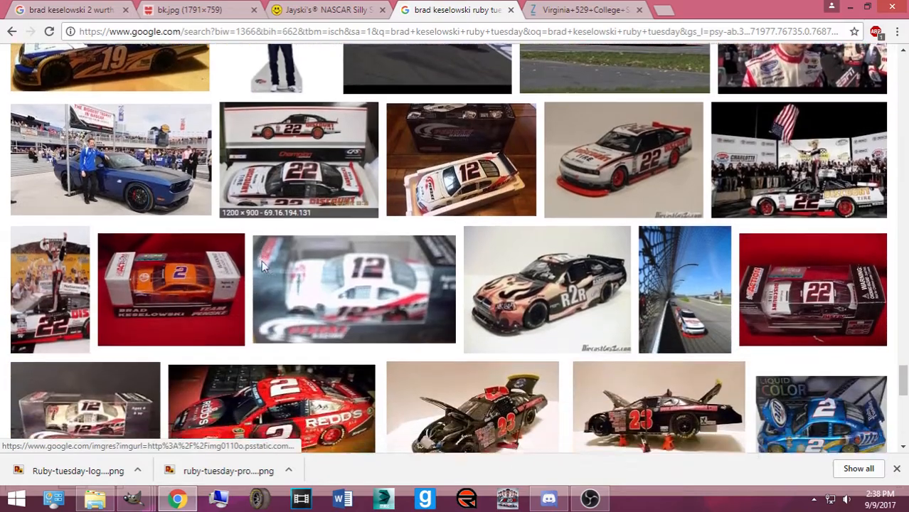
scroll(273, 266, down, 3)
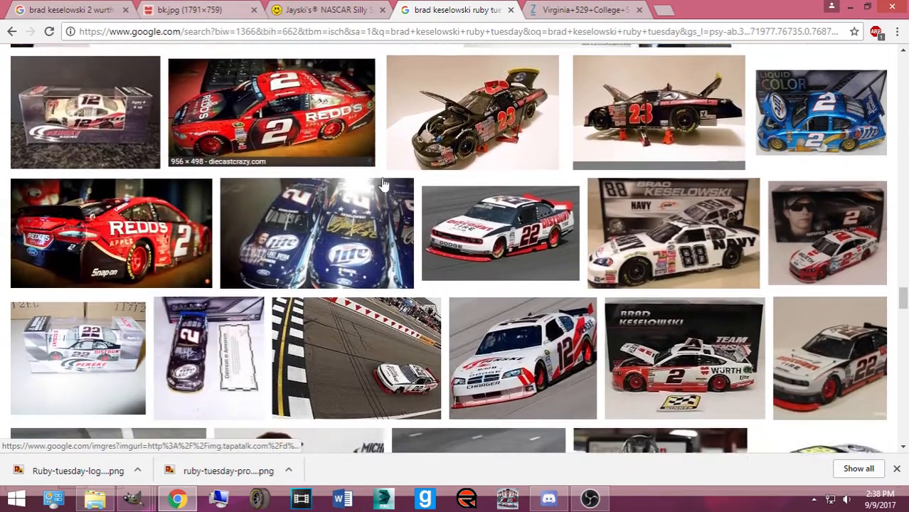
scroll(674, 314, down, 2)
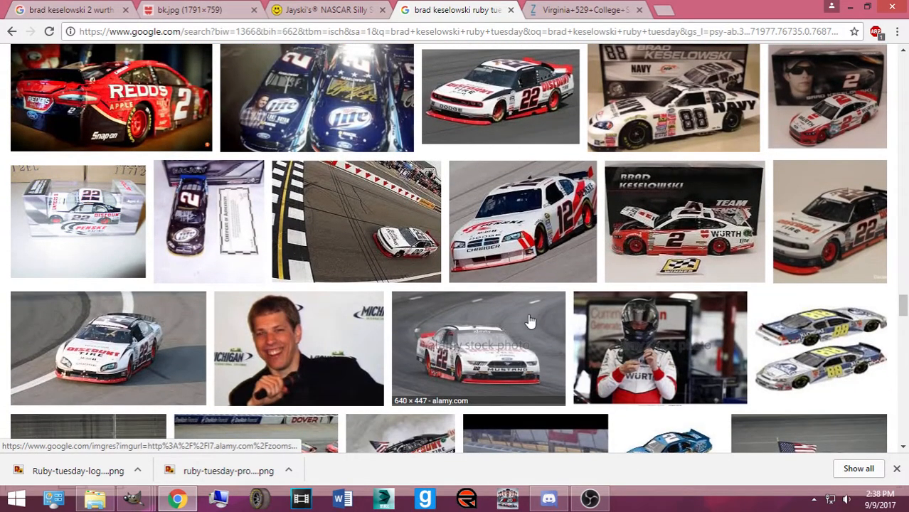
scroll(437, 324, down, 1)
scroll(434, 326, down, 5)
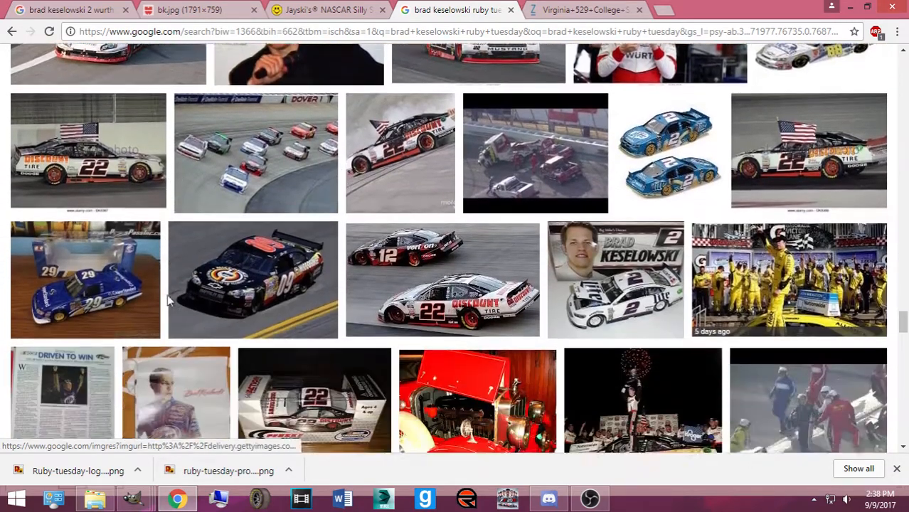
scroll(392, 227, down, 4)
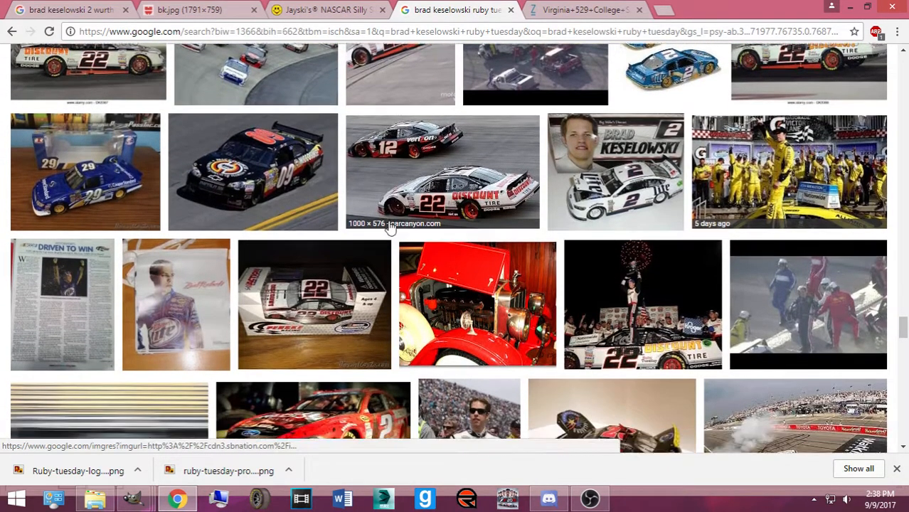
scroll(338, 232, down, 5)
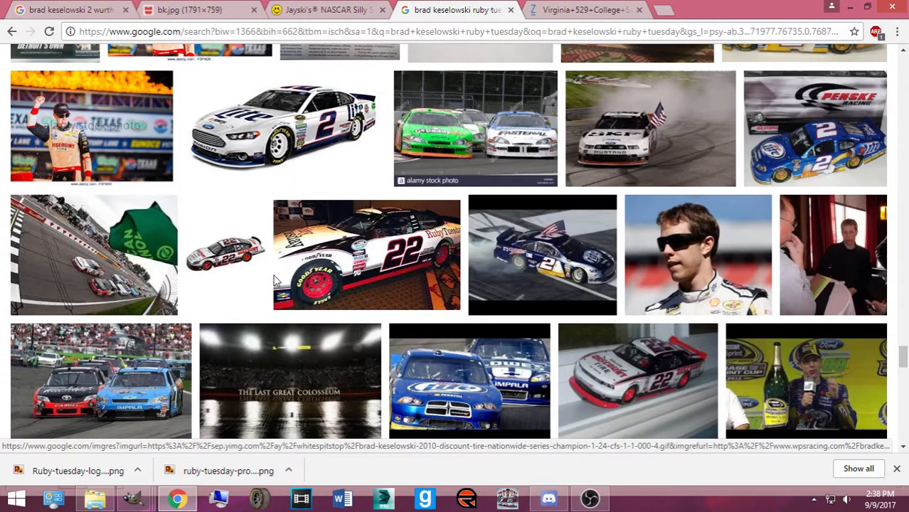
Scroll back up to the expanded preview of the #22 Ruby Tuesday and #81 cars
scroll(399, 277, up, 3)
scroll(398, 277, up, 15)
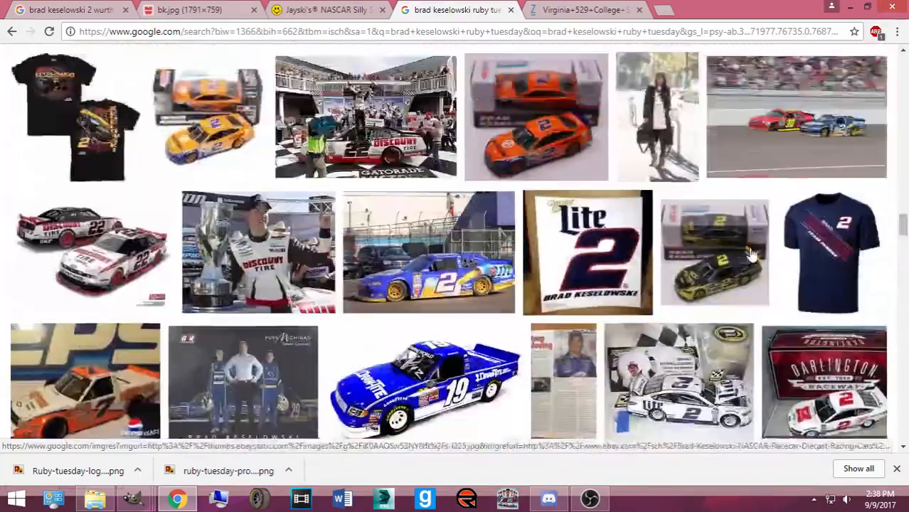
scroll(719, 256, up, 8)
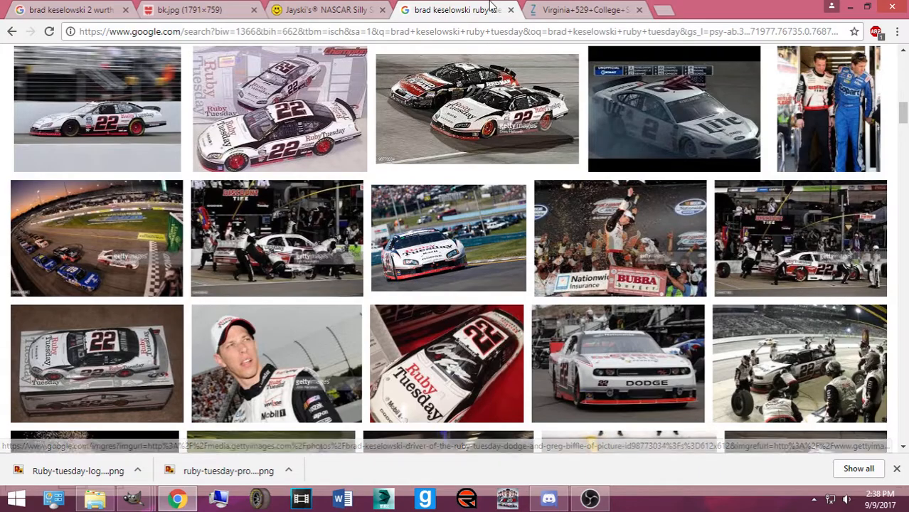
scroll(491, 89, up, 8)
scroll(468, 189, up, 5)
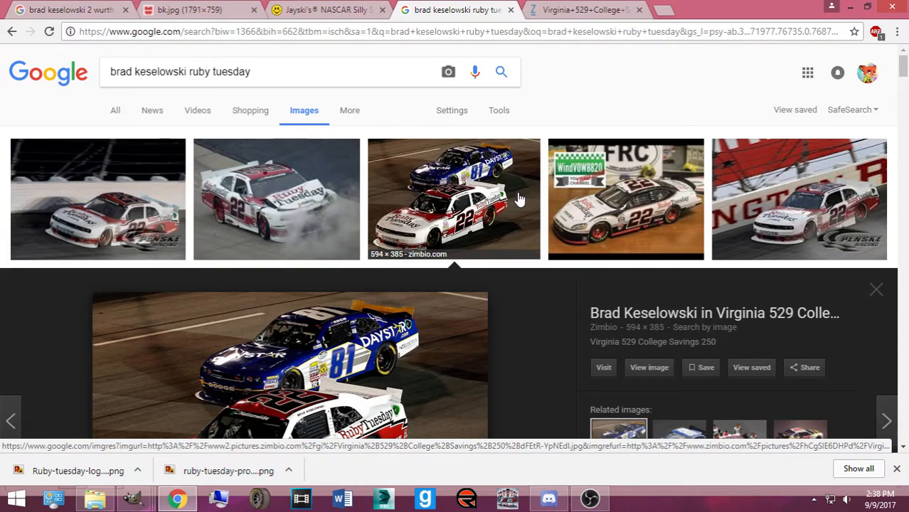
scroll(444, 206, down, 2)
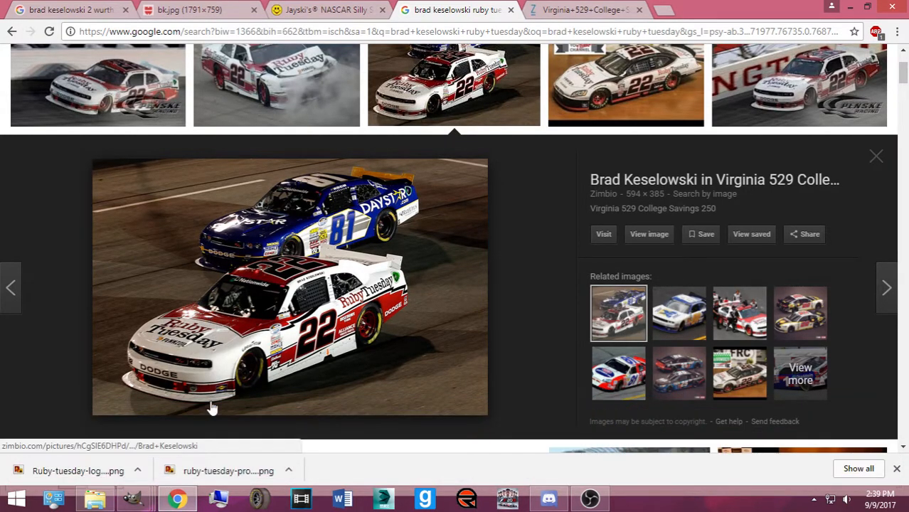
Hide the Window Blackout layer on the Ford Fusion template and set it aside
mouse_move(133, 498)
click(352, 441)
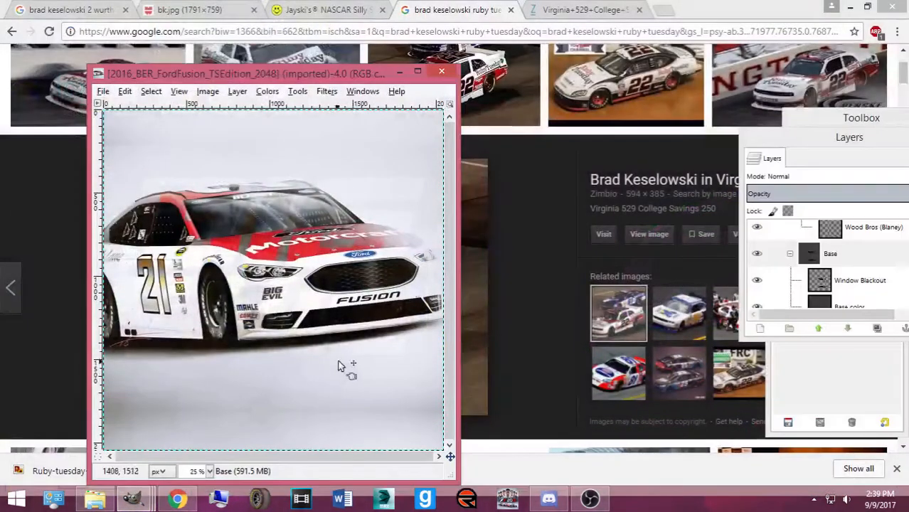
click(756, 281)
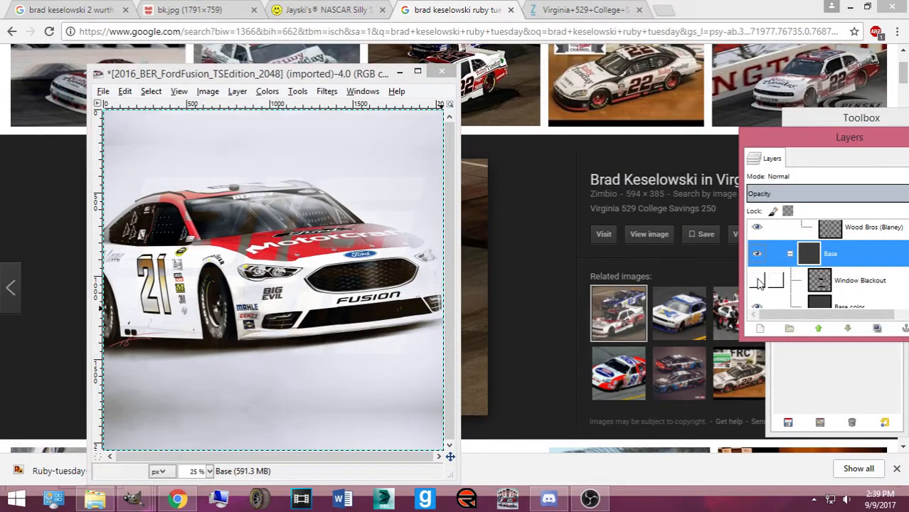
click(399, 72)
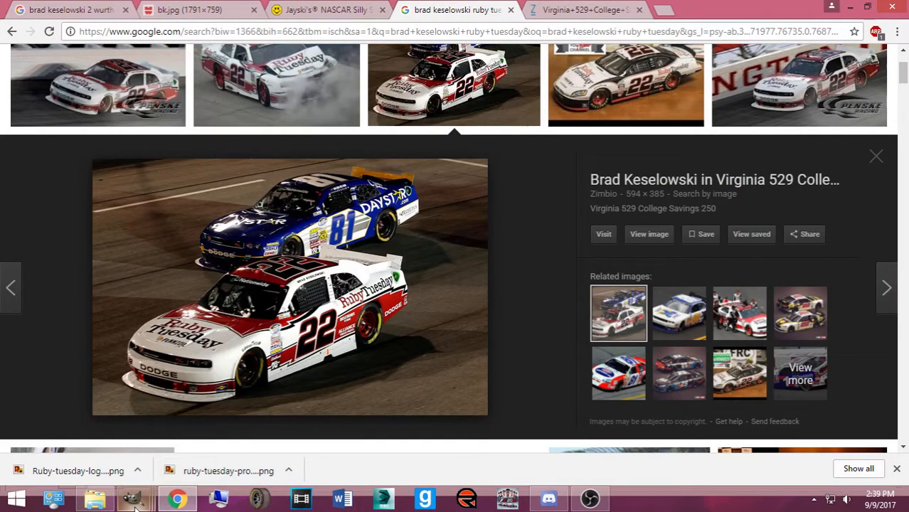
Close the Challenger, Camaro and Toyota template images in GIMP
mouse_move(135, 507)
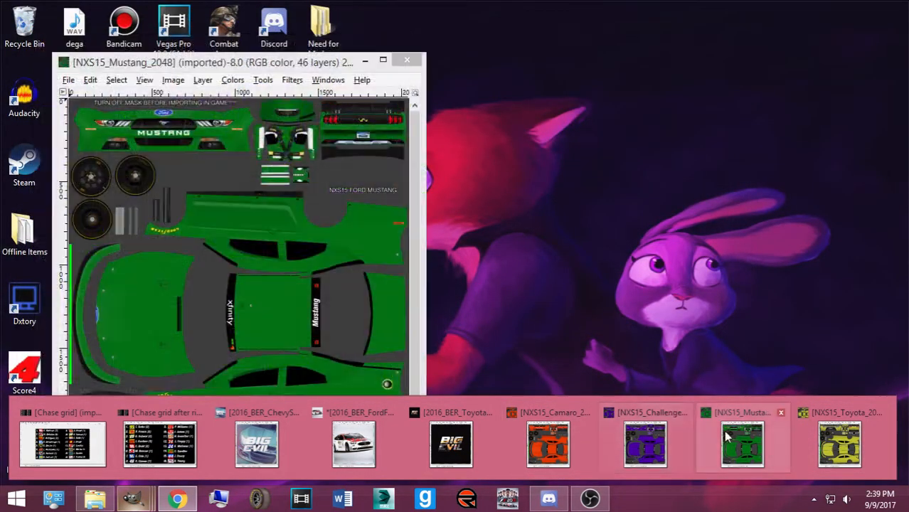
click(683, 413)
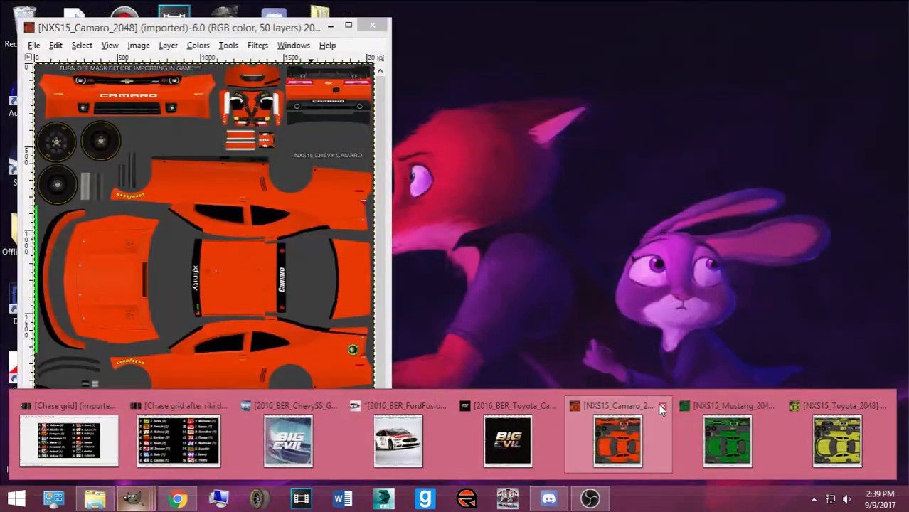
click(658, 403)
click(881, 400)
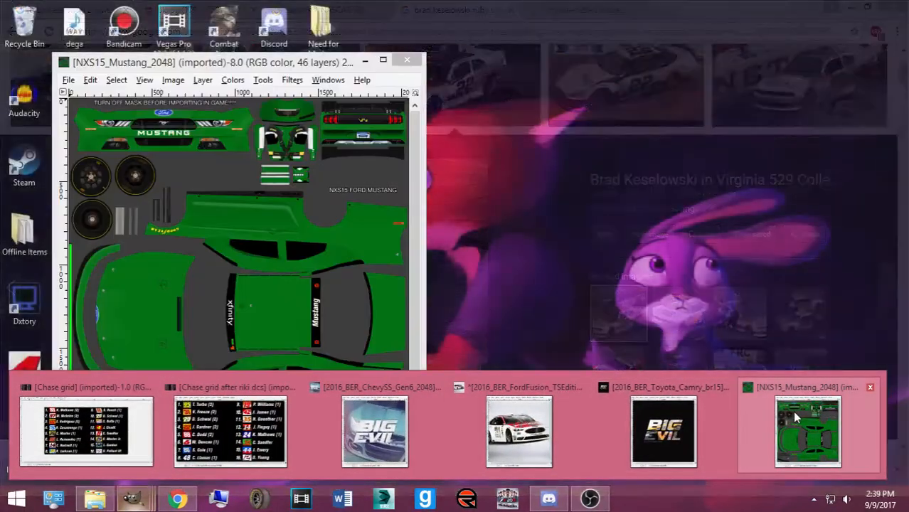
Bring up the Mustang template, then return to the Chrome image search results
click(792, 410)
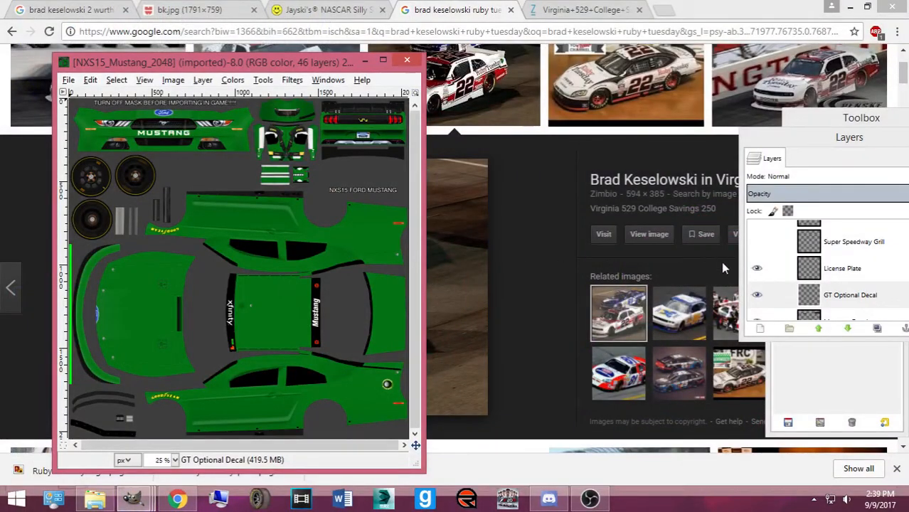
click(816, 375)
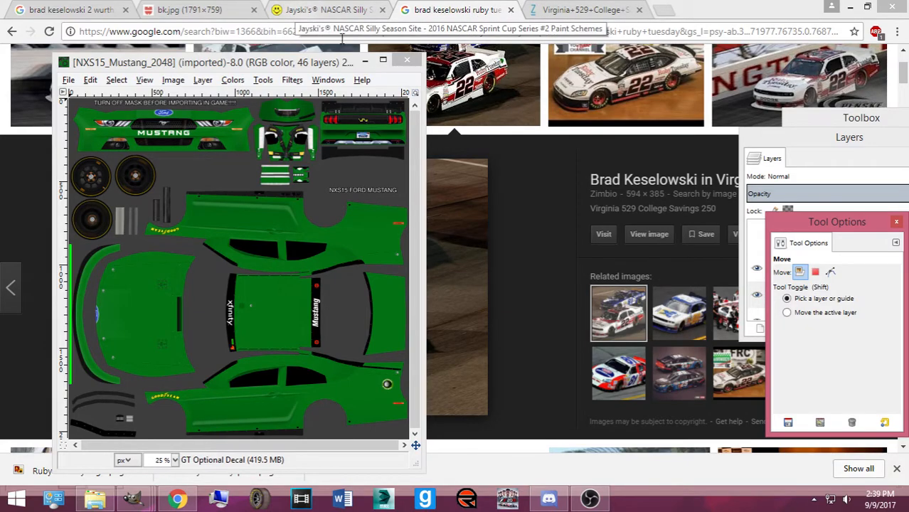
click(487, 148)
scroll(489, 151, down, 6)
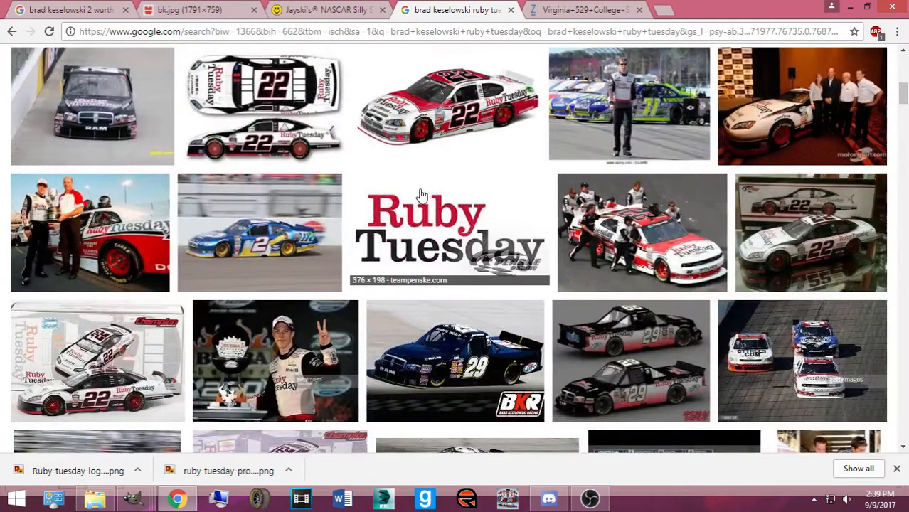
click(589, 498)
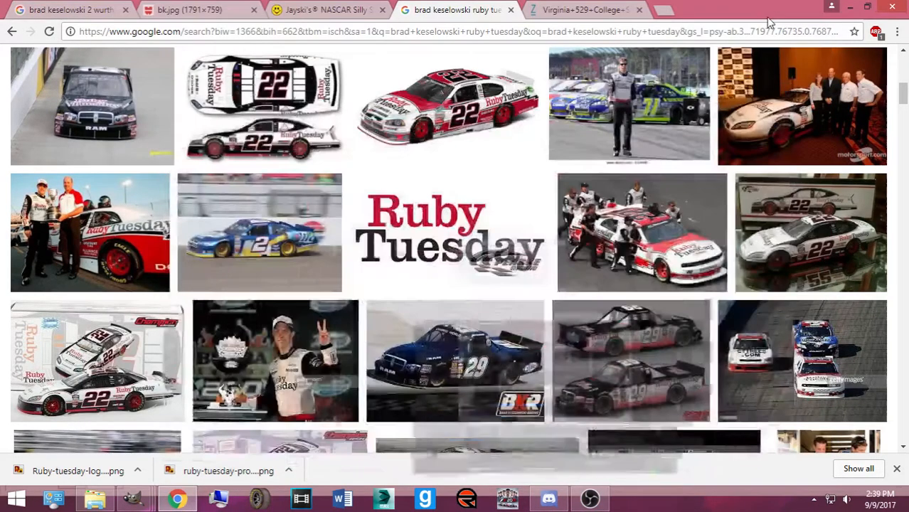
click(770, 11)
scroll(590, 204, down, 1)
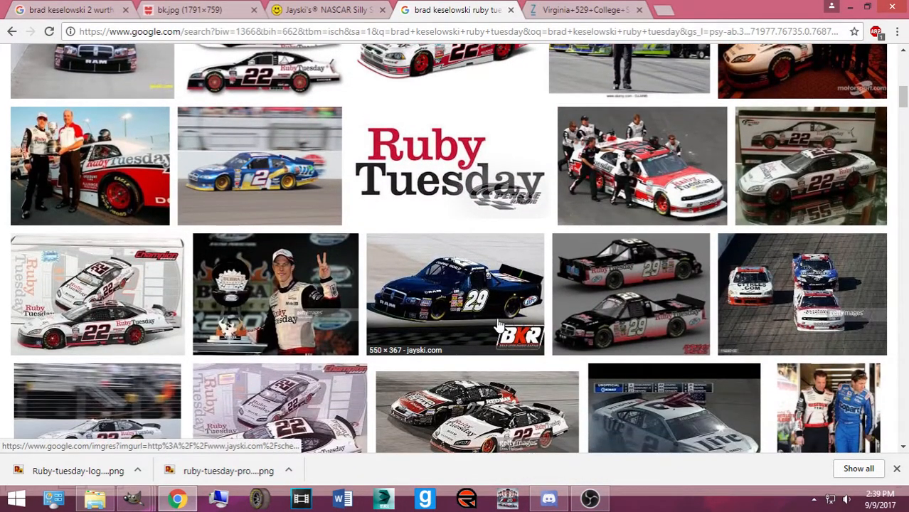
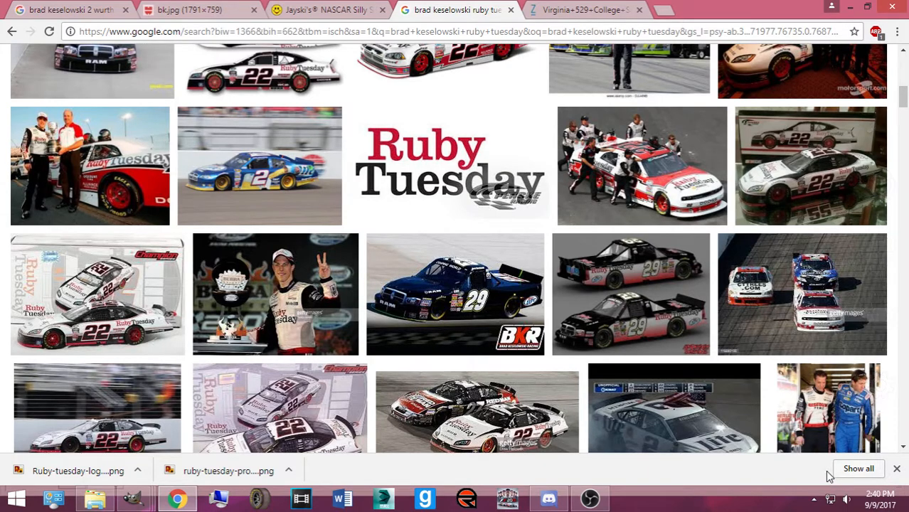
Bring the Mustang template forward briefly, then return to the Chrome image results
mouse_move(133, 498)
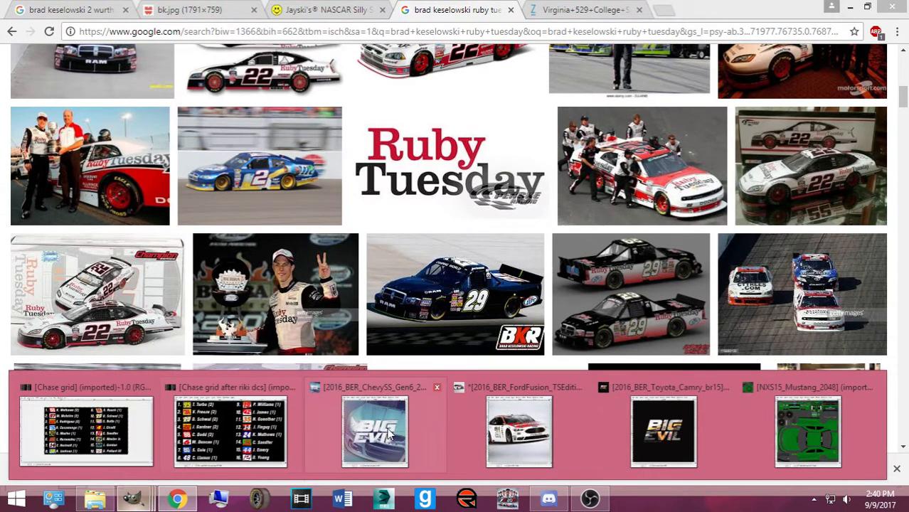
click(808, 432)
drag(202, 65, 544, 87)
click(684, 21)
Enlarge the red #22 Ruby Tuesday car result and switch to the zimbio race photo tab
scroll(365, 251, up, 5)
scroll(365, 251, up, 3)
scroll(365, 251, down, 5)
click(327, 10)
click(442, 7)
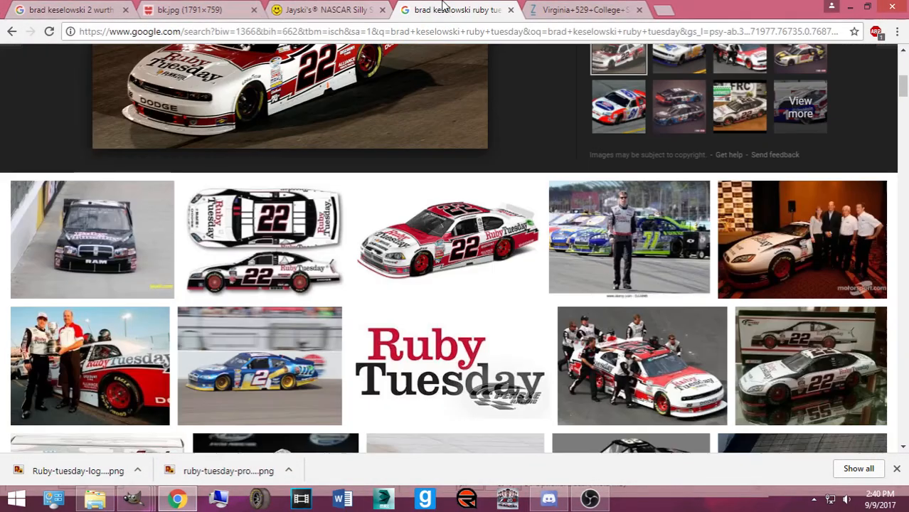
click(416, 240)
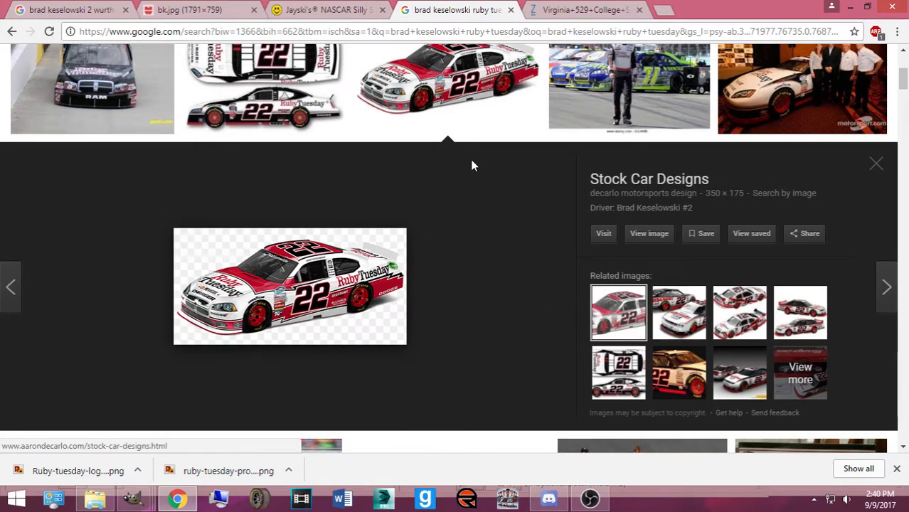
click(580, 10)
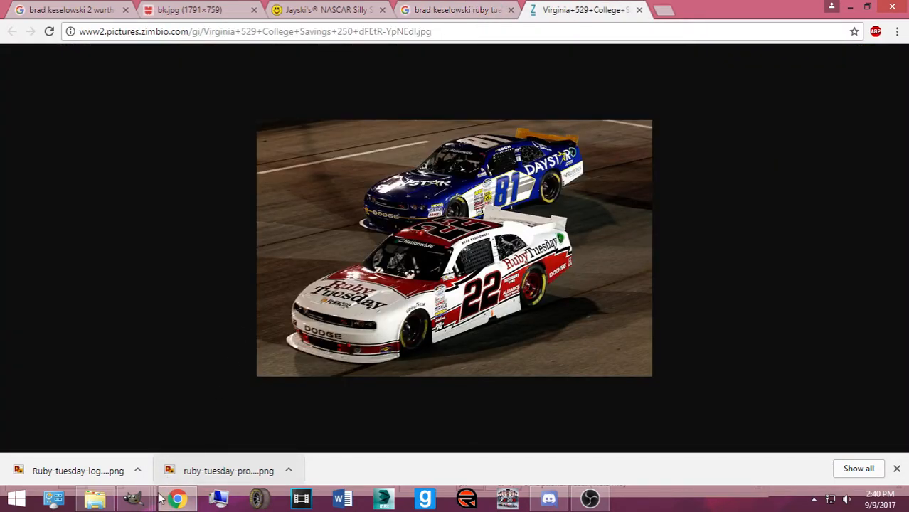
Arrange the Mustang template window and GIMP panels beside the shrunken Chrome reference photo
mouse_move(134, 498)
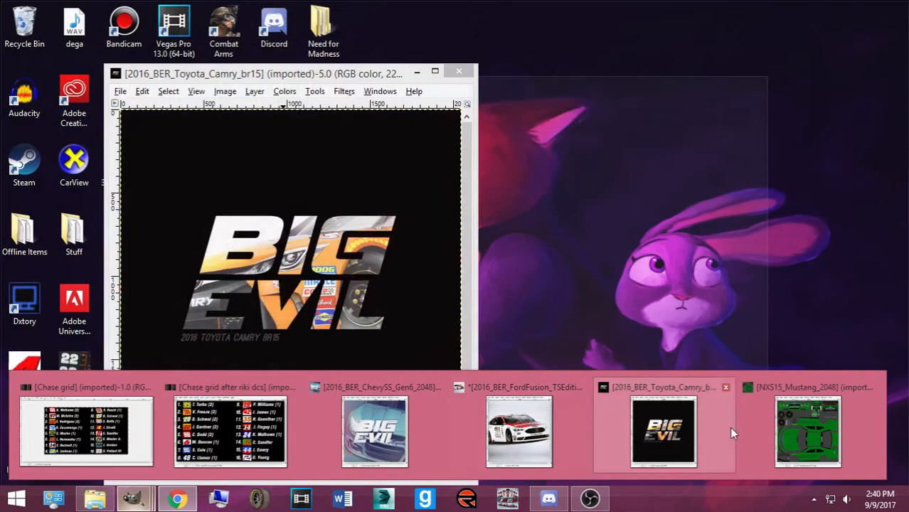
click(808, 431)
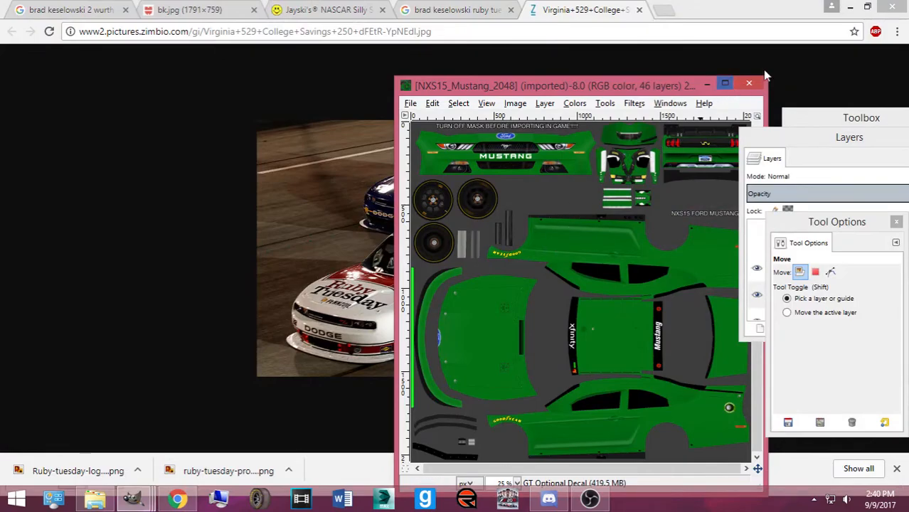
click(867, 7)
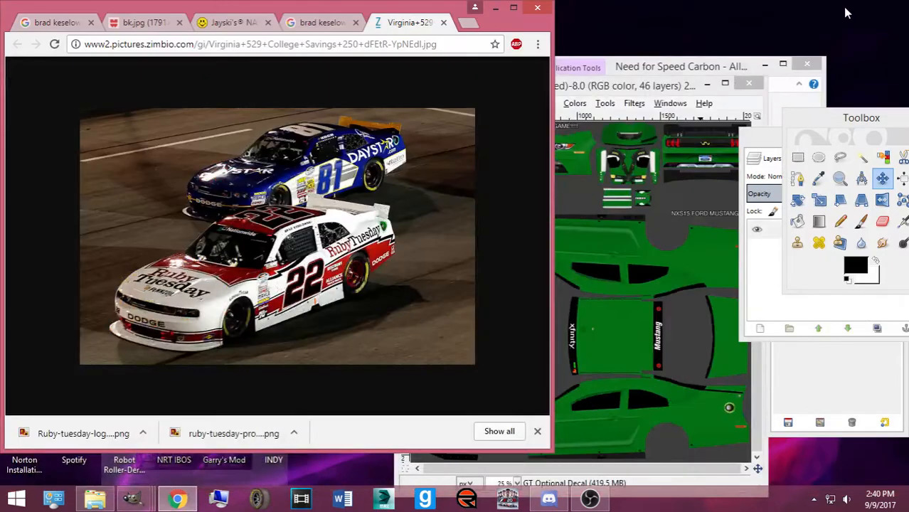
click(765, 64)
right_click(114, 498)
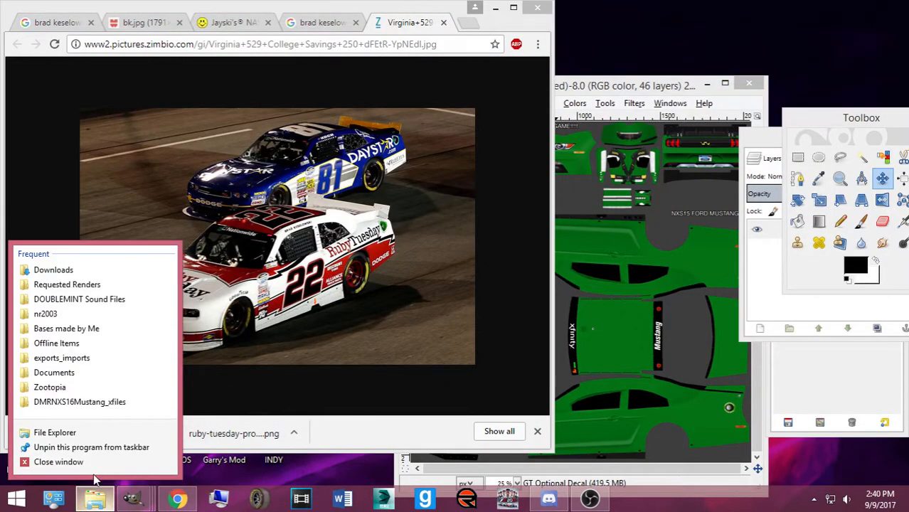
click(226, 419)
drag(820, 119, 908, 132)
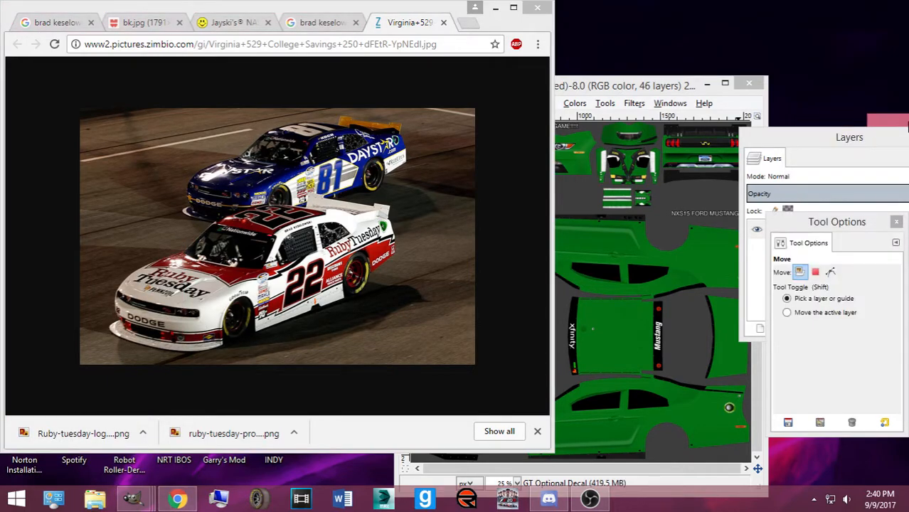
drag(820, 142, 908, 155)
drag(676, 85, 821, 14)
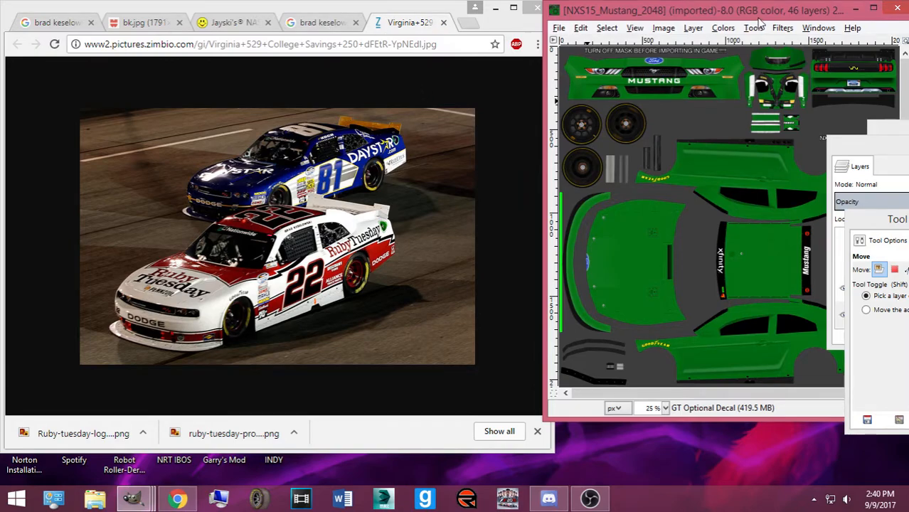
drag(740, 15, 646, 21)
drag(884, 148, 671, 87)
Bucket-fill the Base Paint layer with white
scroll(712, 234, down, 5)
click(768, 255)
drag(887, 140, 722, 127)
click(798, 262)
click(721, 221)
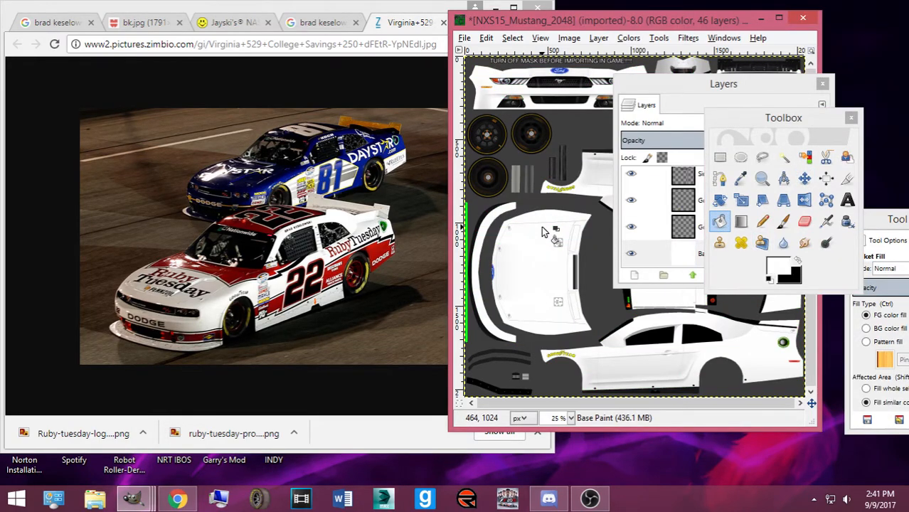
Invert the Mustang Text layer so the MUSTANG lettering turns black, keeping Base Paint visible
click(632, 254)
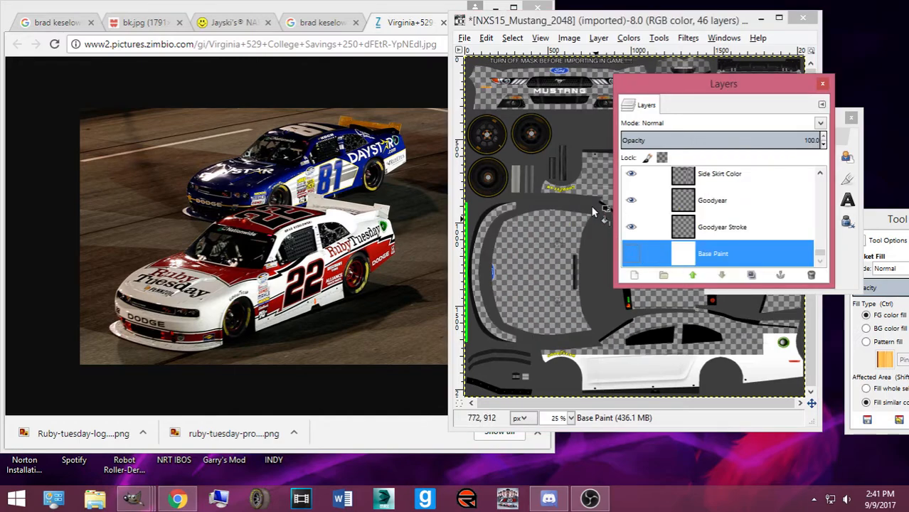
scroll(703, 225, up, 5)
scroll(703, 224, down, 5)
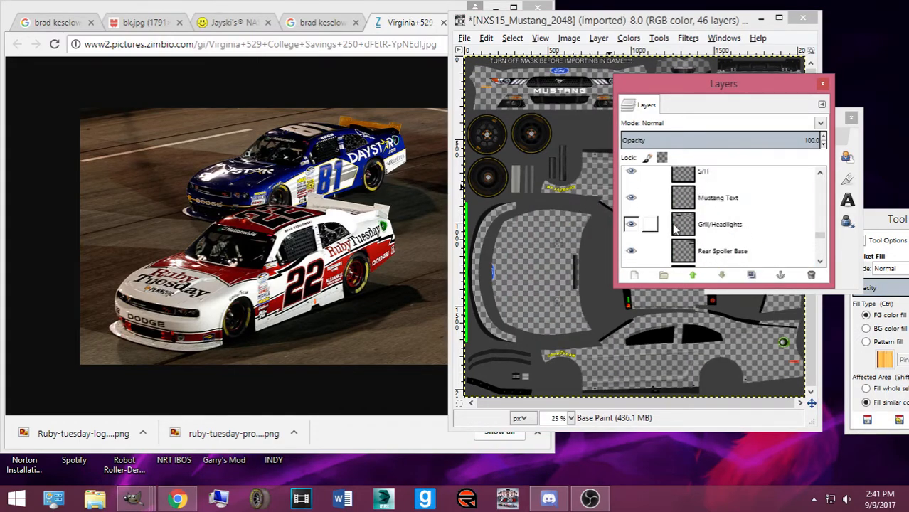
click(715, 255)
click(629, 38)
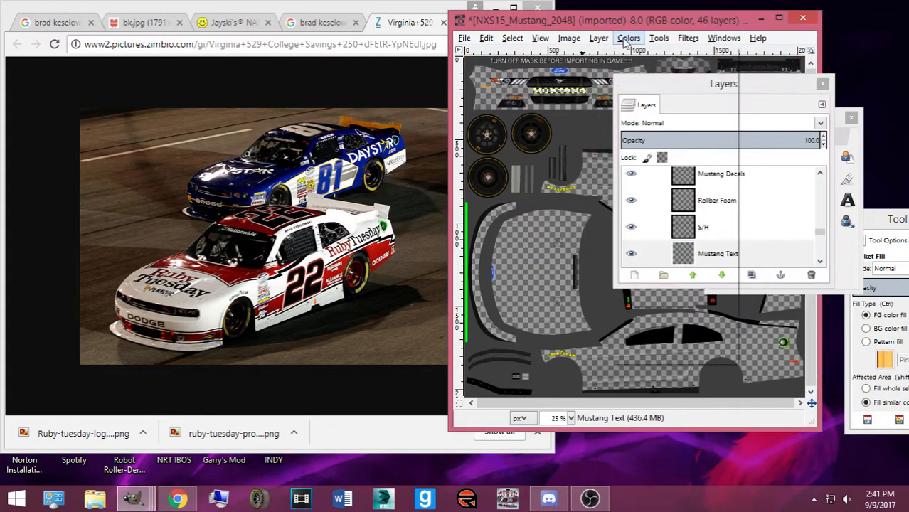
click(644, 203)
scroll(754, 237, down, 8)
scroll(756, 238, down, 3)
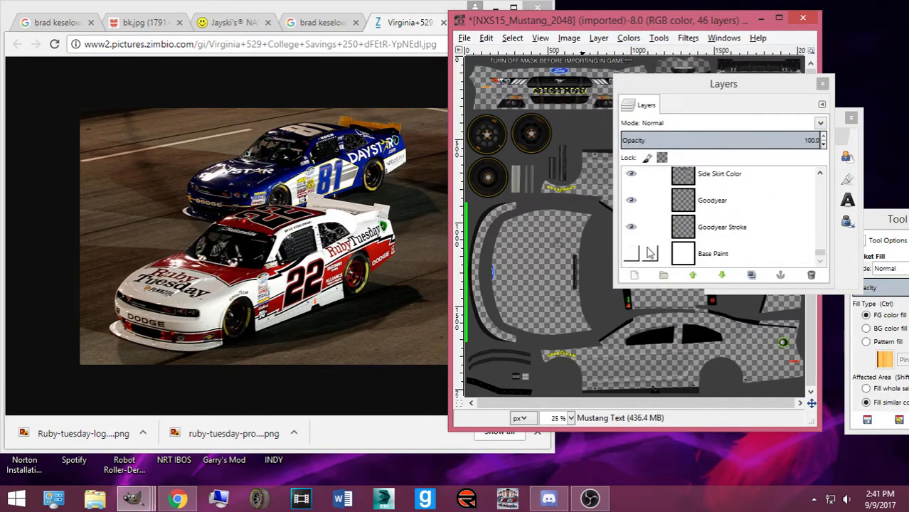
click(631, 254)
click(714, 254)
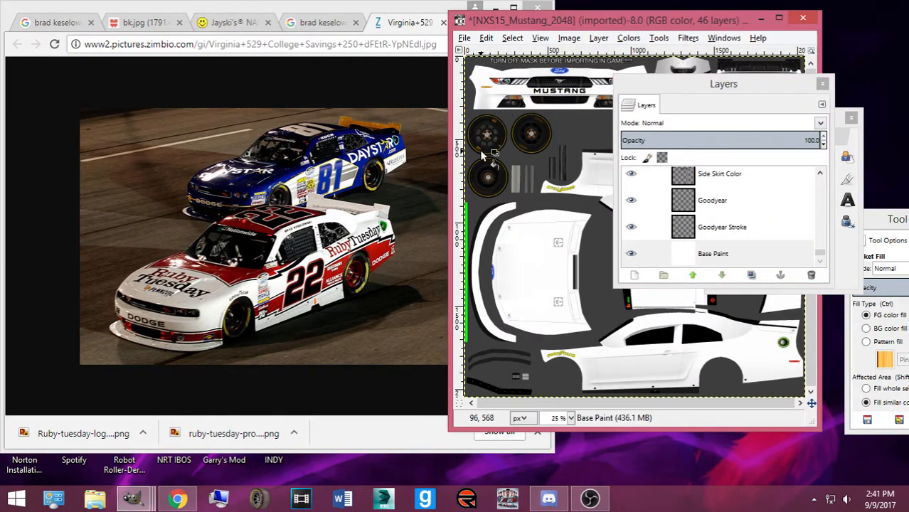
Save the Mustang template and go back to the Ruby Tuesday image search
key(ctrl+s)
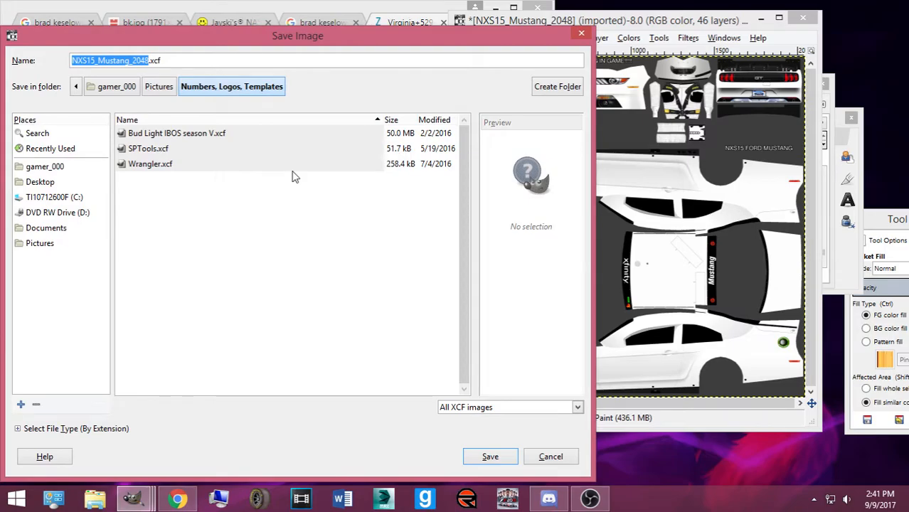
click(546, 456)
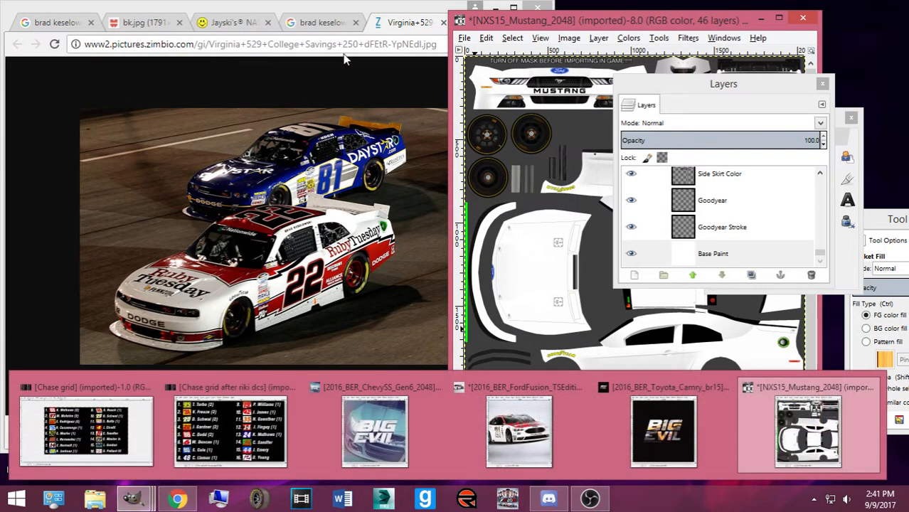
click(324, 26)
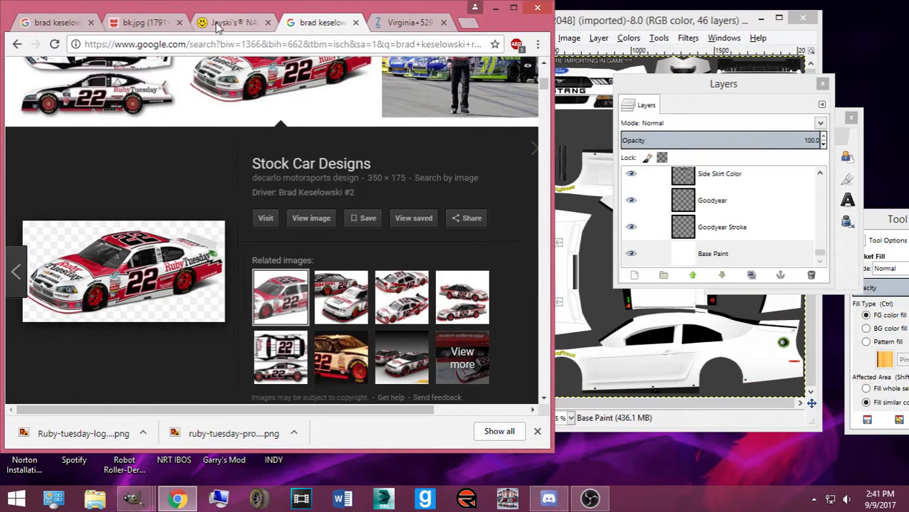
Search Google for 'roush' in a new Chrome tab
click(466, 23)
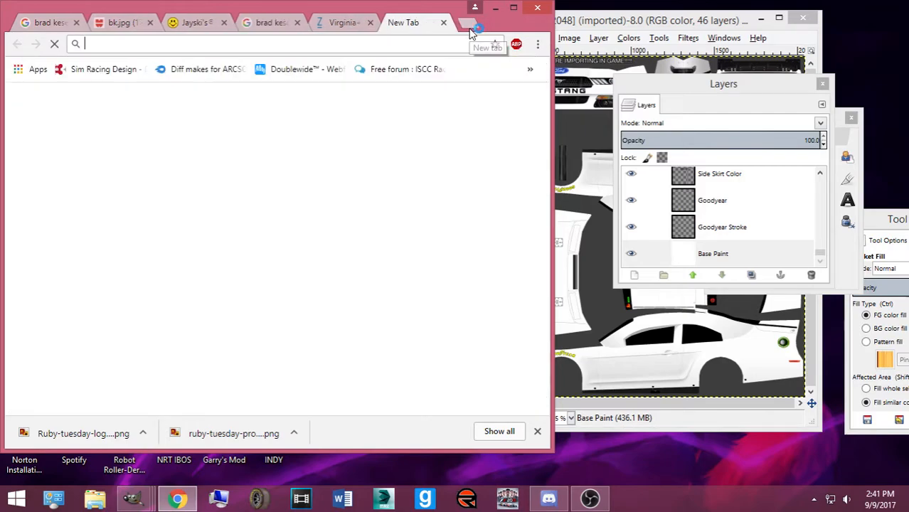
text(roush)
key(Return)
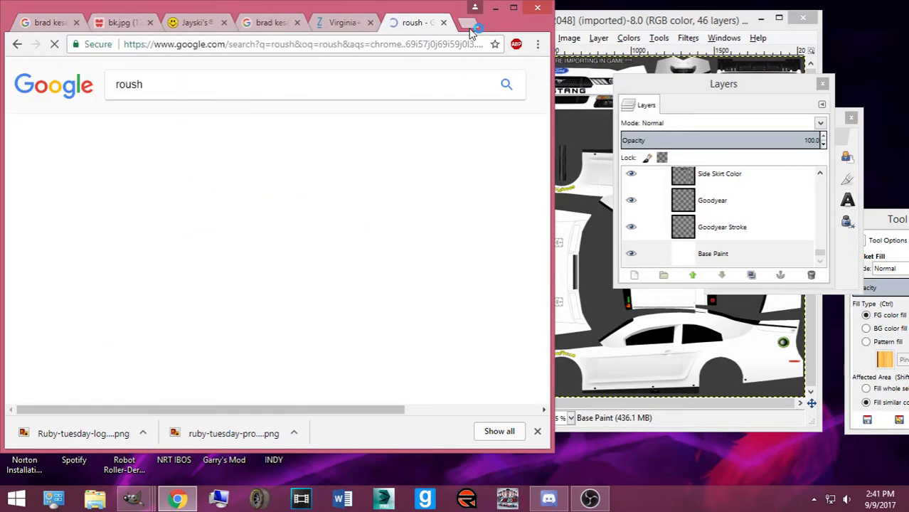
Hide the Ford Fusion template's Pres. TS Edition and Base color layers, then minimize it
click(133, 498)
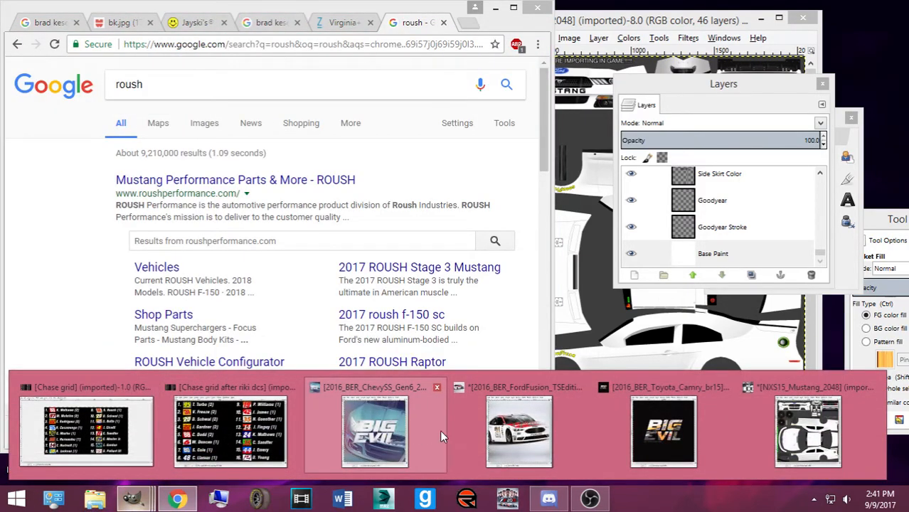
click(486, 426)
click(676, 96)
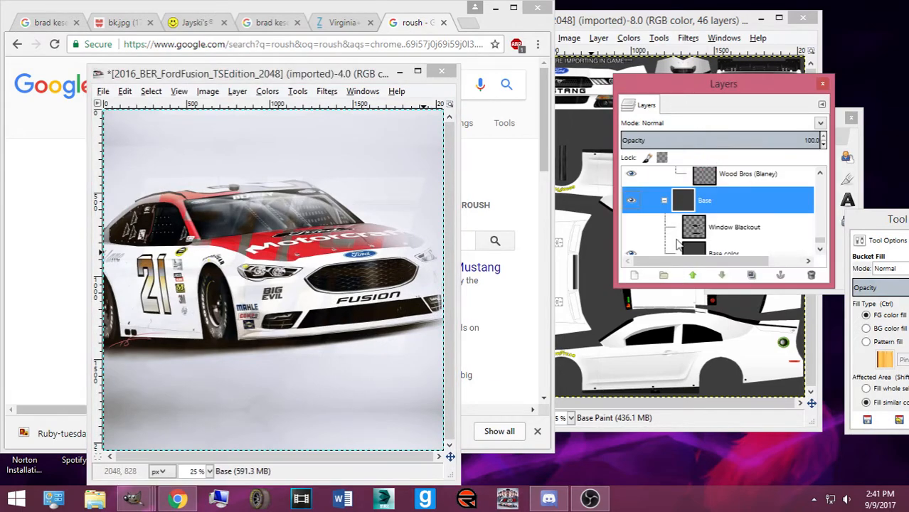
scroll(682, 228, down, 1)
click(695, 249)
click(274, 328)
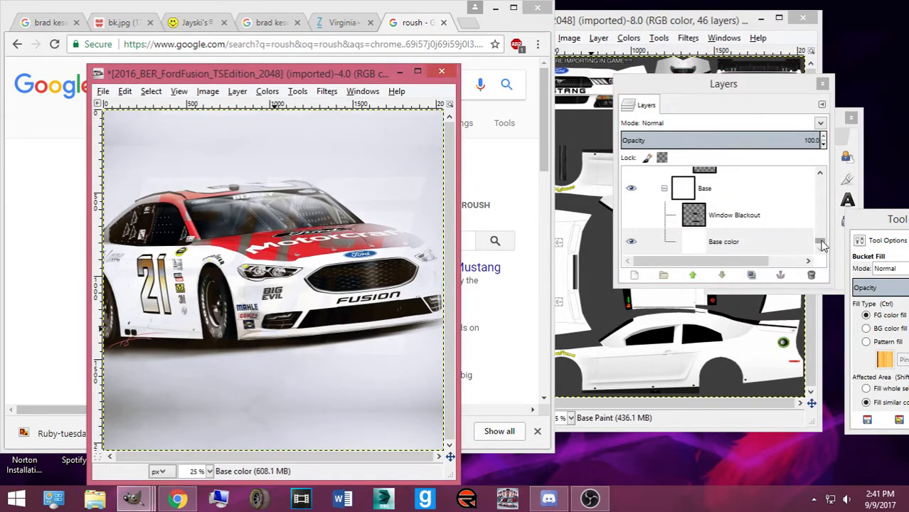
click(775, 135)
click(632, 207)
scroll(754, 206, down, 6)
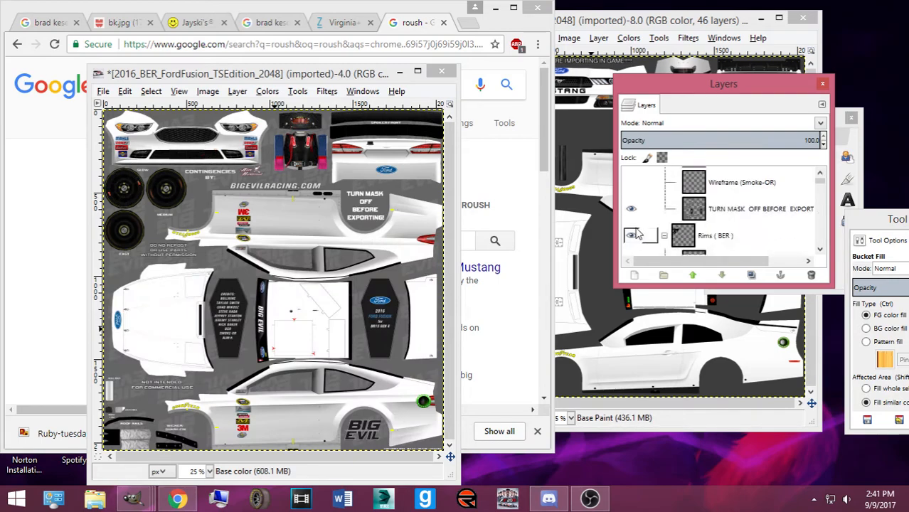
scroll(768, 202, down, 5)
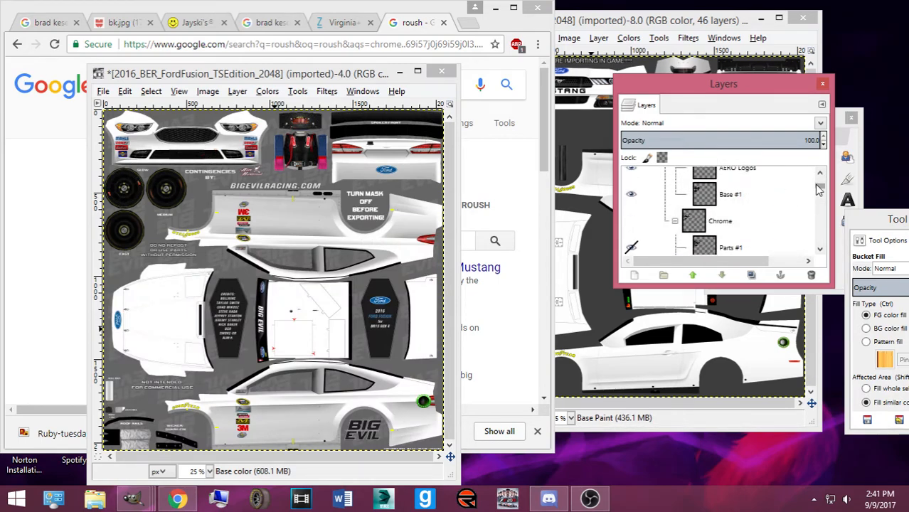
click(631, 242)
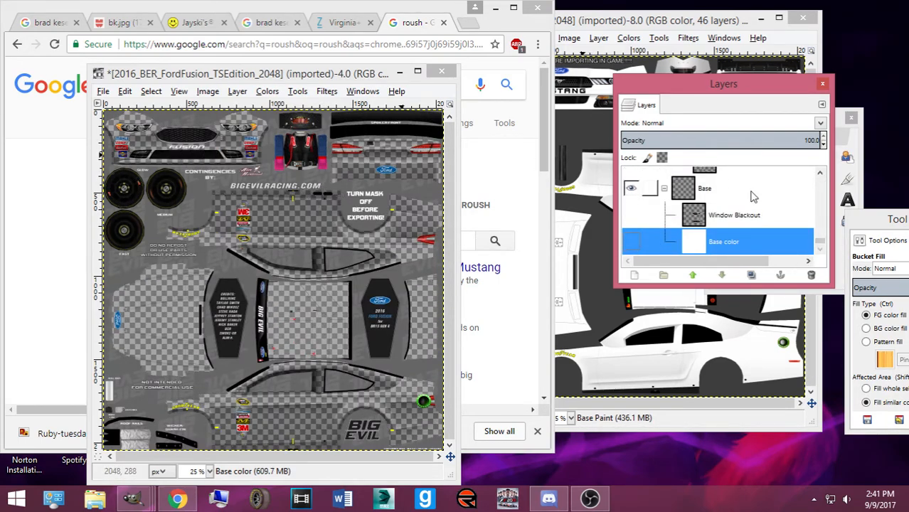
click(400, 73)
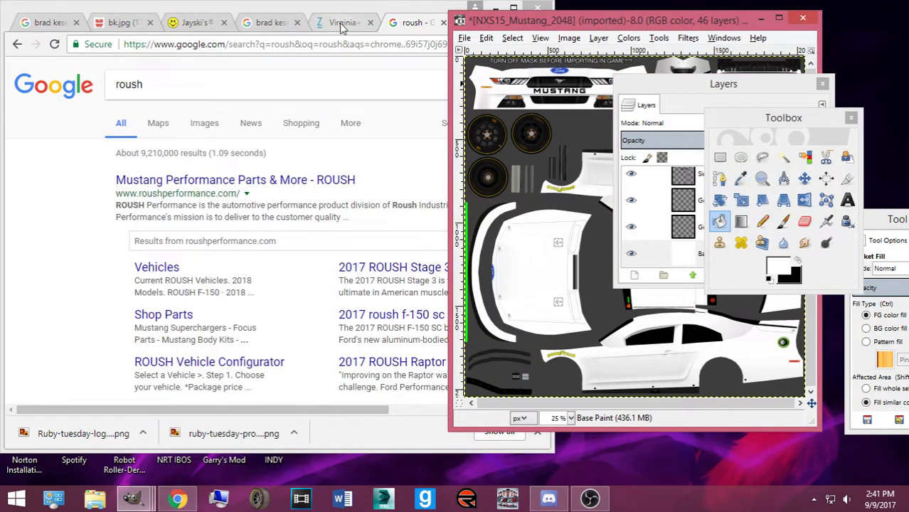
Refine the search to 'roush performance logo' and open GIMP's Open Image dialog
click(283, 91)
text(performance logo)
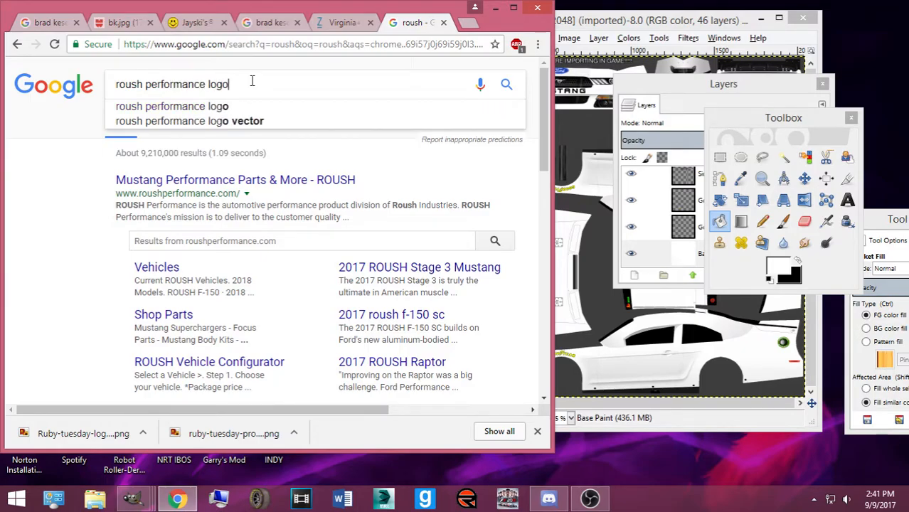
key(Return)
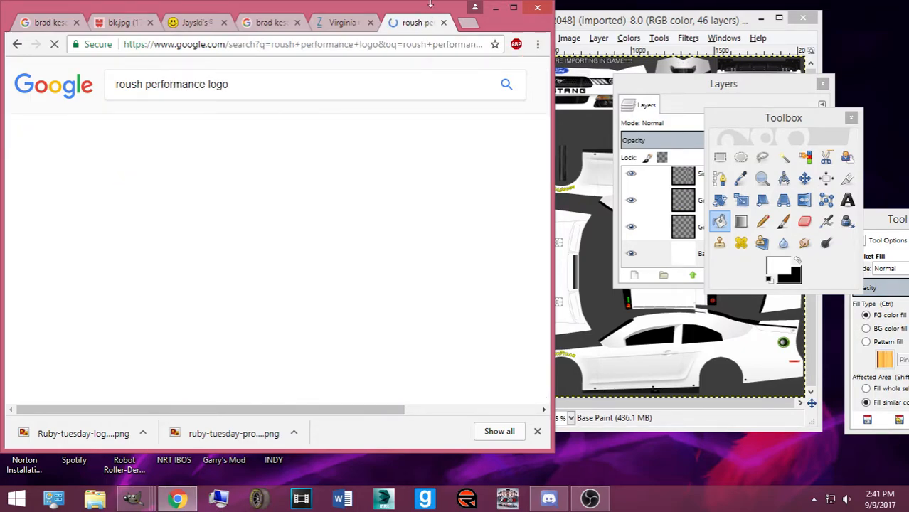
click(570, 27)
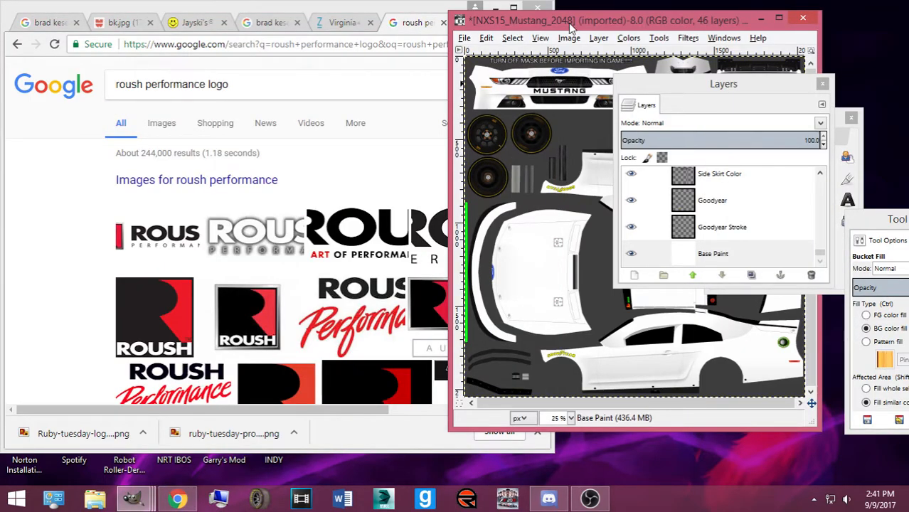
key(ctrl+o)
Open Roush Performance Parts Logoset from the Numbers, Logos, Templates folder
scroll(550, 152, down, 8)
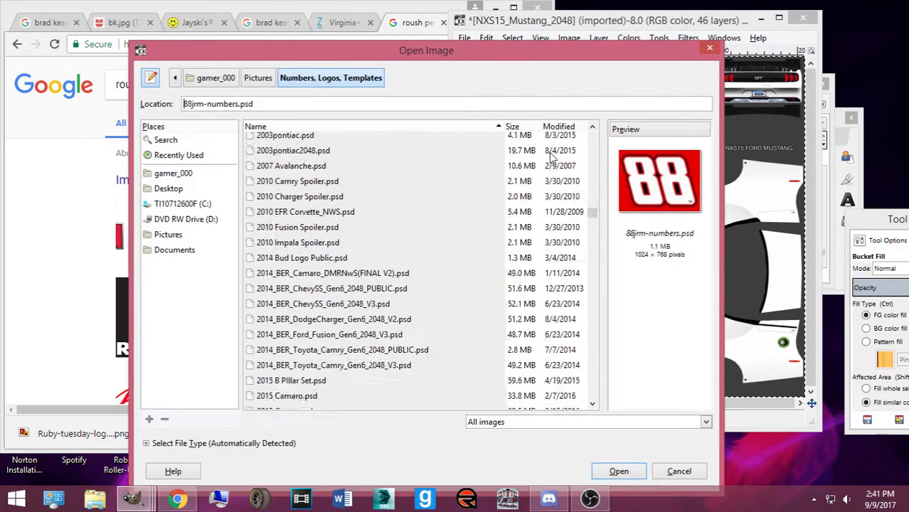
drag(588, 223, 588, 361)
click(301, 277)
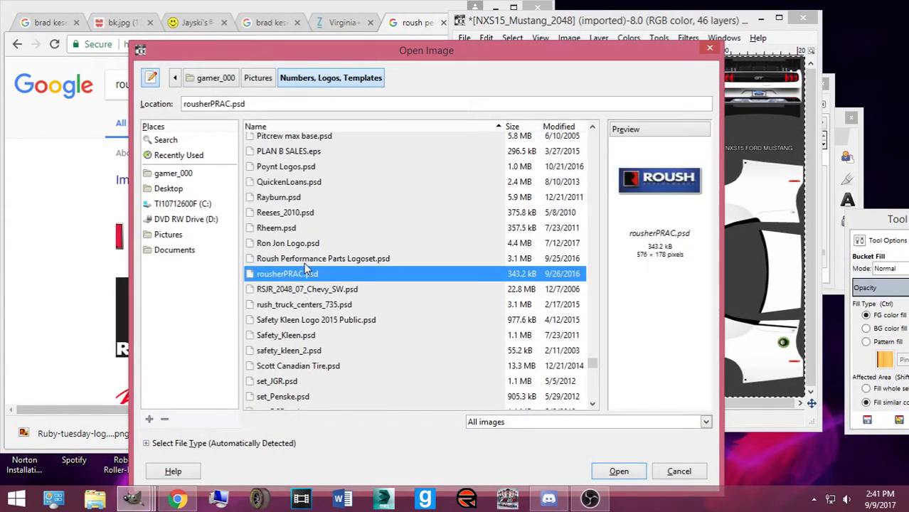
click(306, 262)
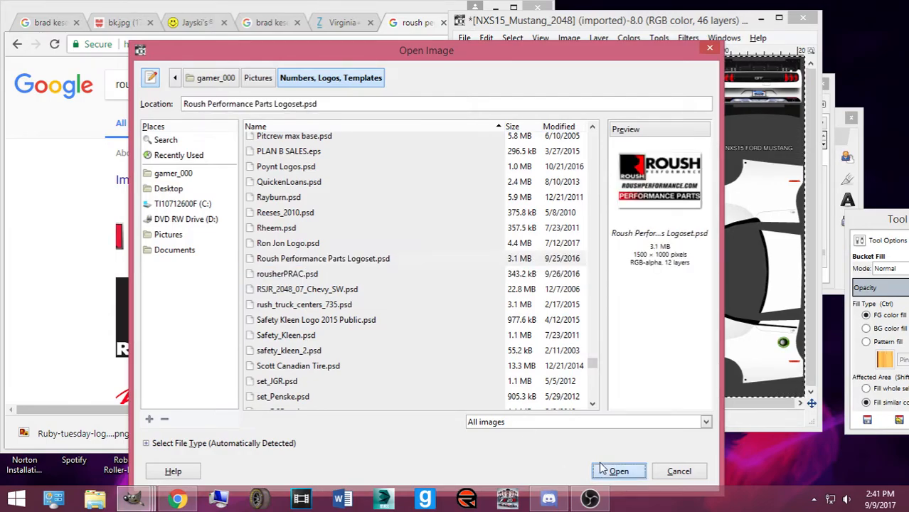
click(618, 471)
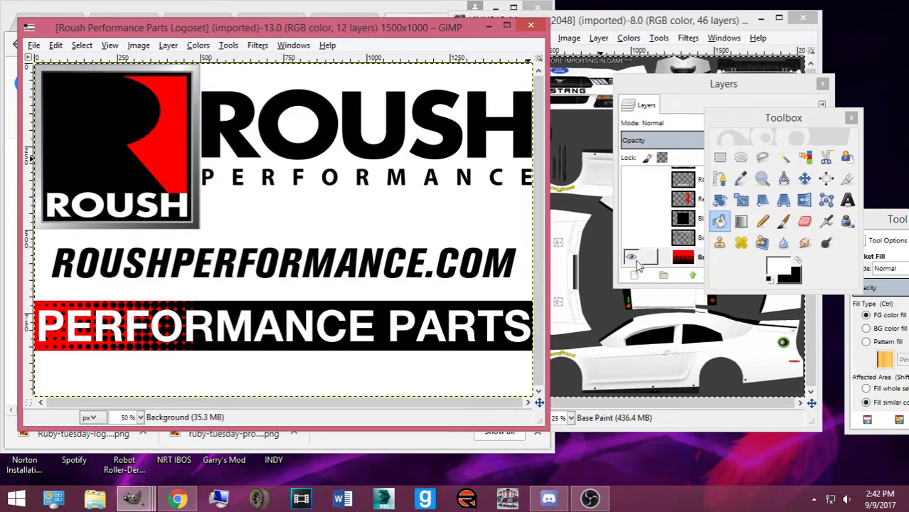
Hide the Preview, PERFORMANCE PARTS, ROUSHPERFORMANCE.COM, ROUSH logo and other text layers
click(632, 260)
scroll(645, 238, up, 7)
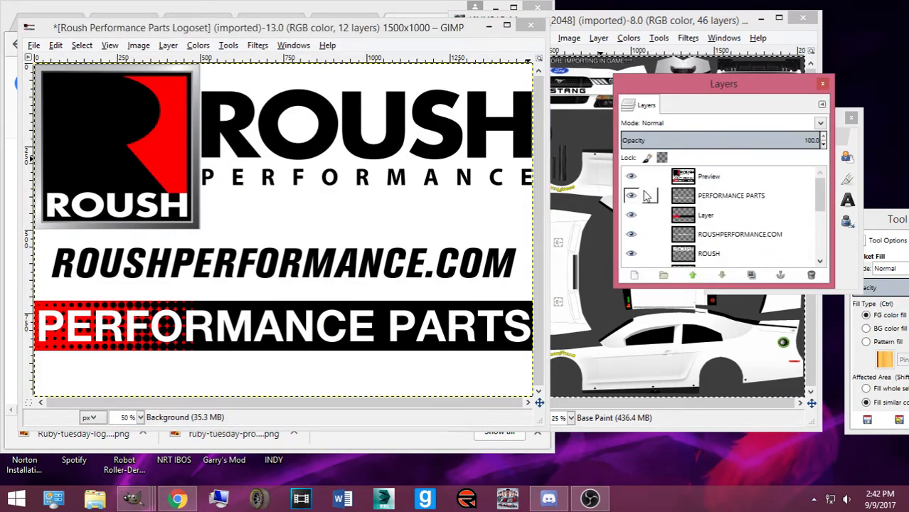
click(632, 178)
click(631, 197)
click(631, 215)
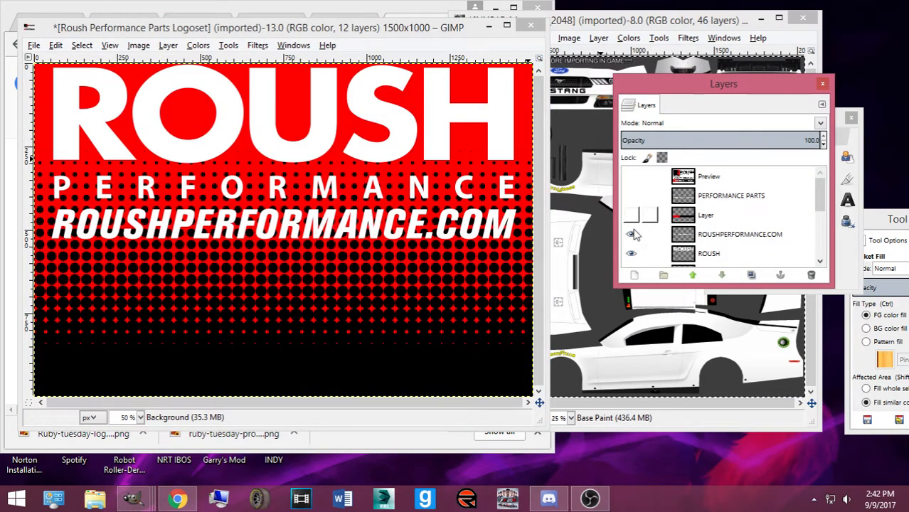
click(631, 234)
click(631, 253)
scroll(631, 249, down, 2)
click(631, 217)
scroll(647, 245, down, 2)
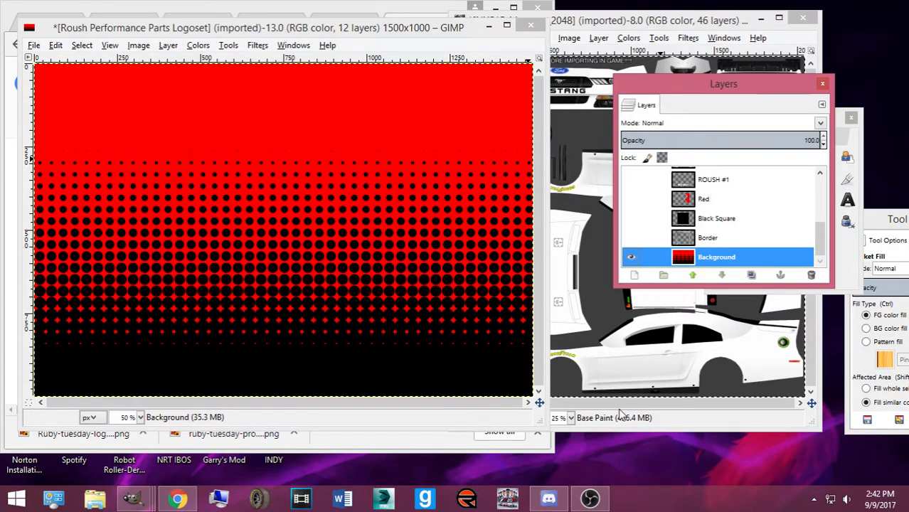
Sample the logoset's bright red and bucket-fill the Mustang's Base Paint layer with it
click(845, 270)
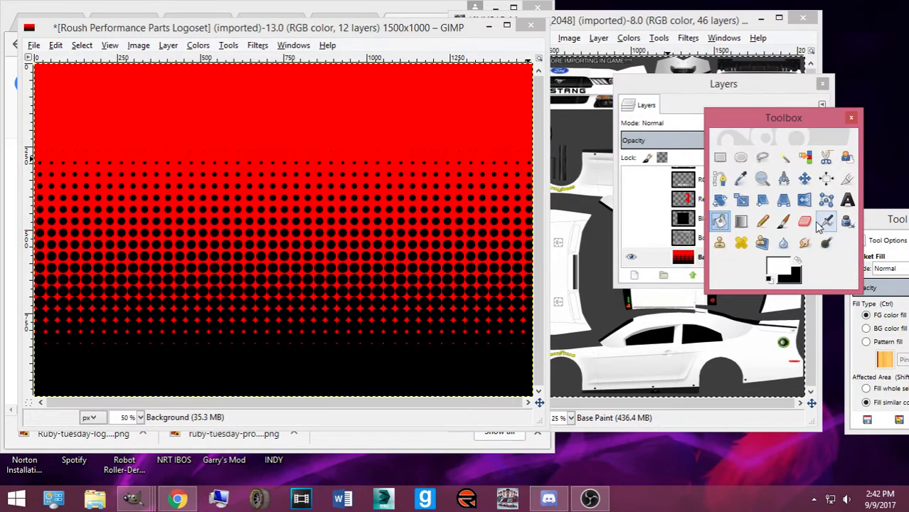
click(741, 178)
click(340, 111)
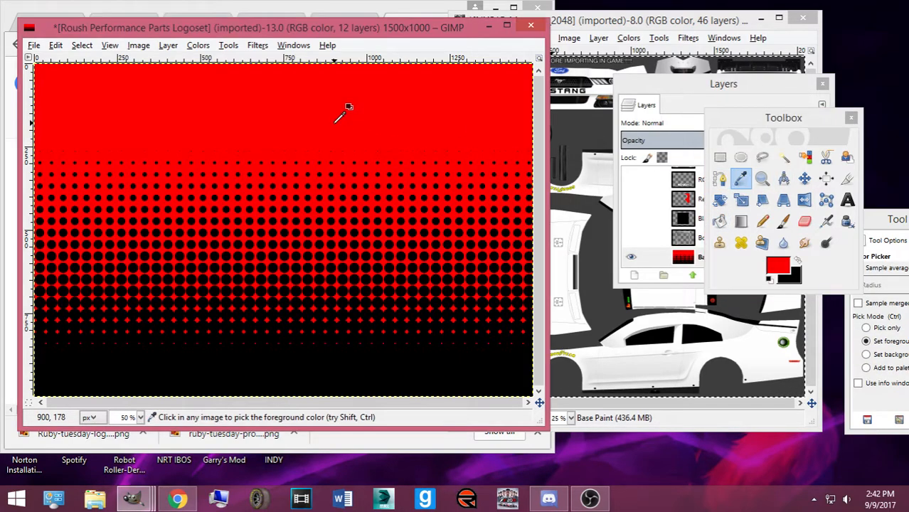
click(718, 221)
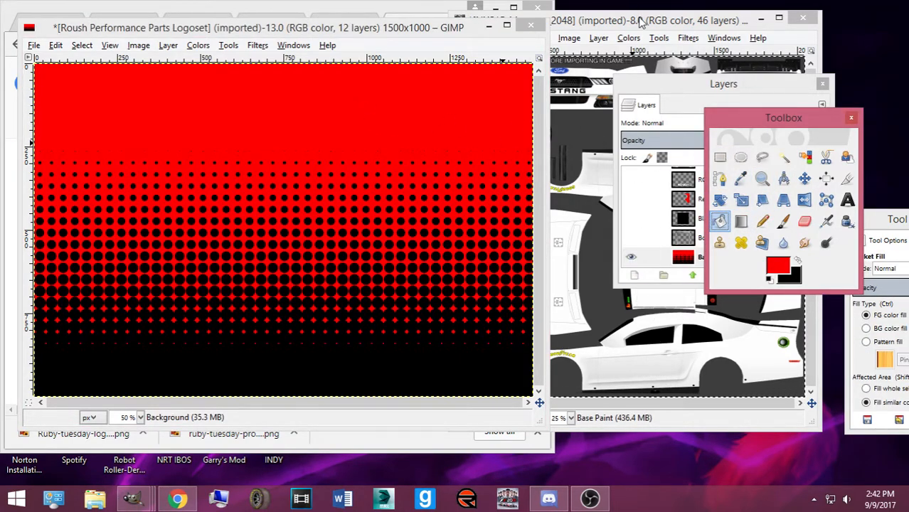
click(628, 38)
mouse_move(512, 38)
click(519, 71)
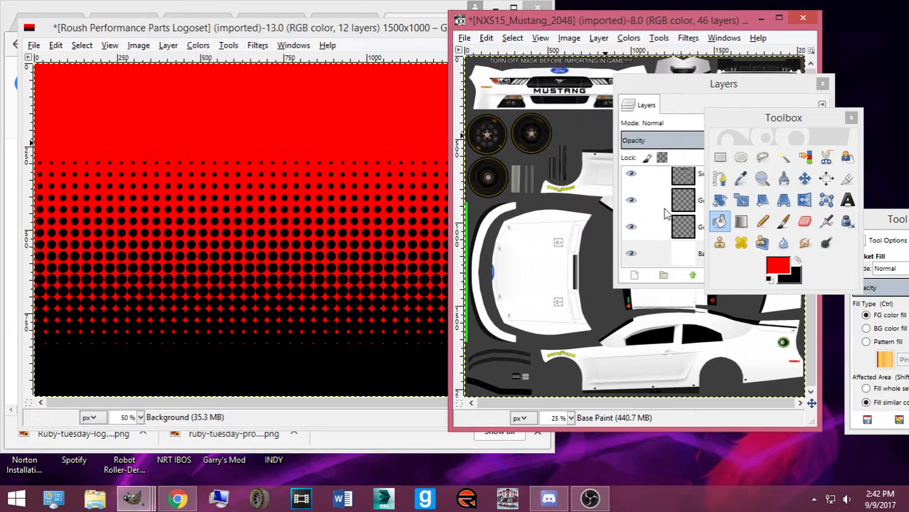
click(680, 253)
click(519, 308)
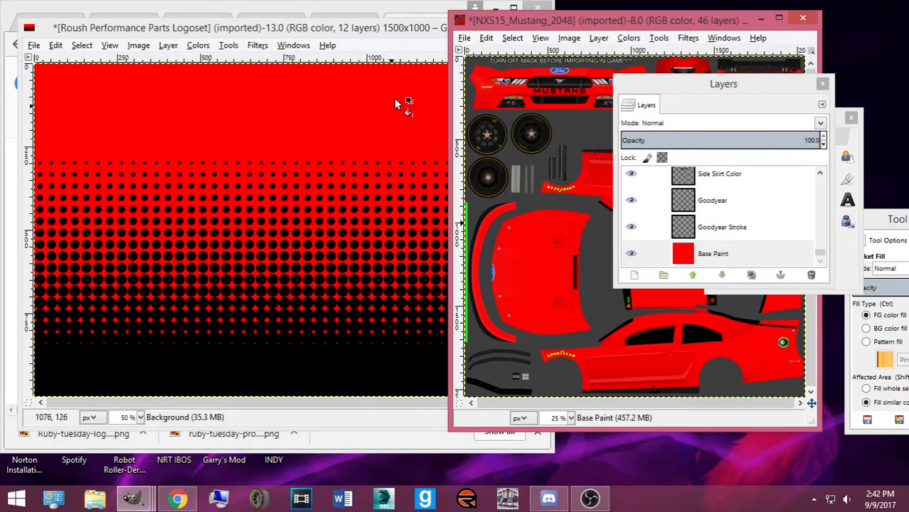
click(350, 45)
Copy the red-to-black Background and search Google Images for 'chris buescher 60'
click(740, 263)
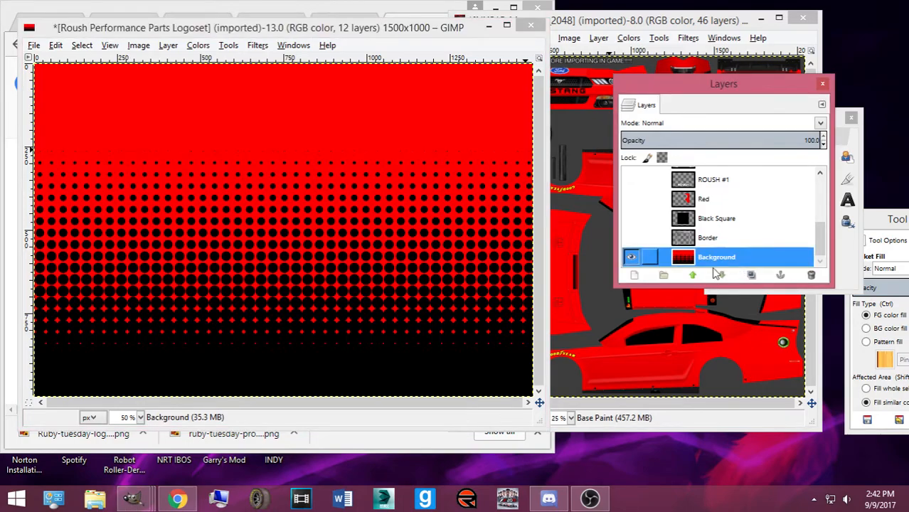
key(ctrl+c)
click(183, 498)
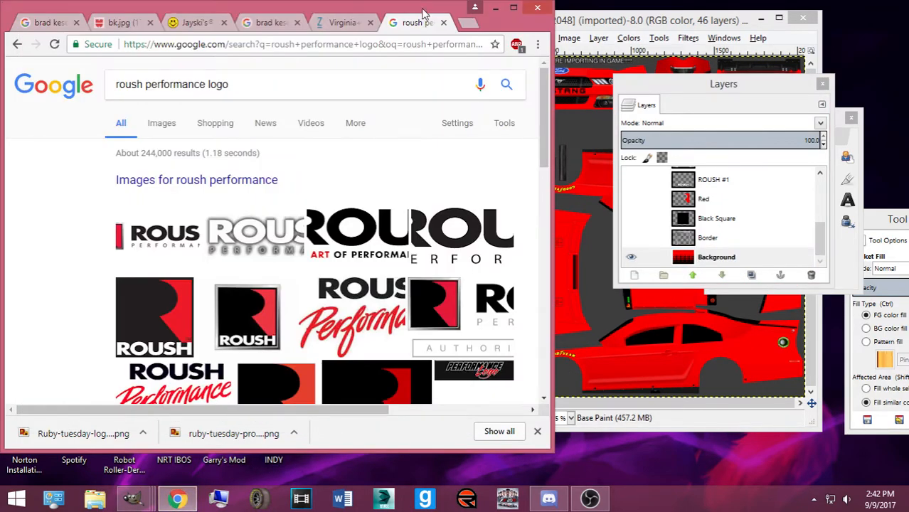
triple_click(274, 84)
text(ch)
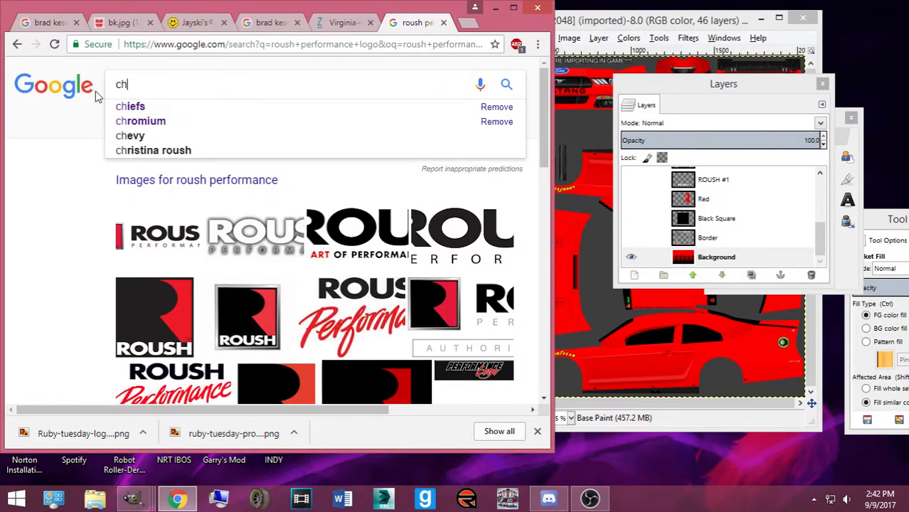
text(ris buescher 60)
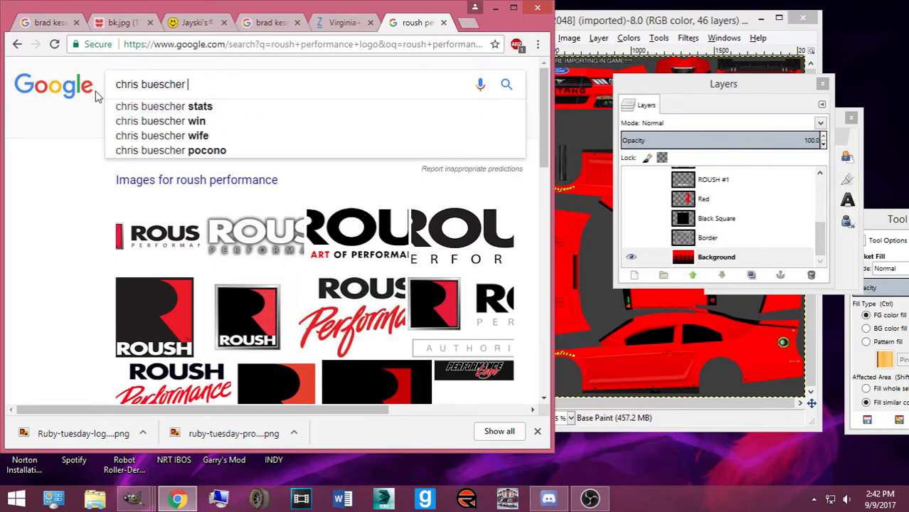
key(Return)
click(228, 125)
double_click(491, 20)
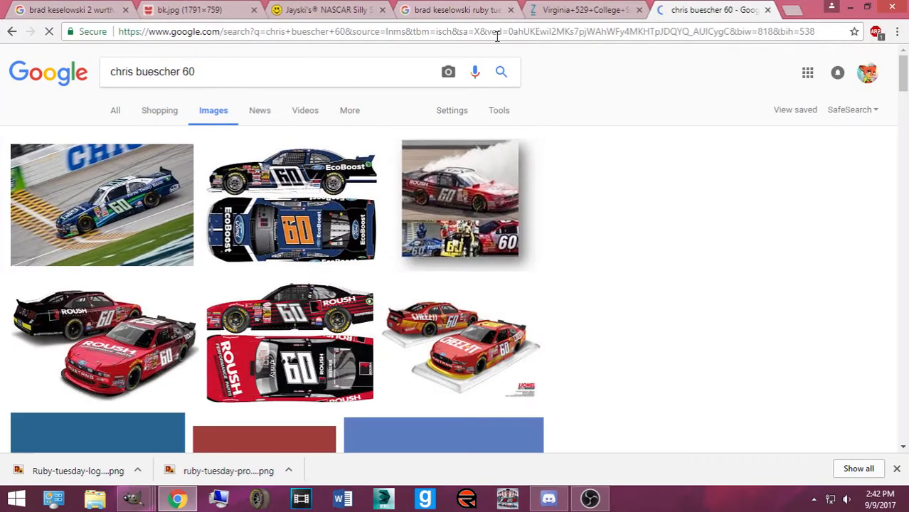
Preview the Wikipedia, navy EcoBoost and Fastenal #60 car photos
scroll(340, 217, down, 3)
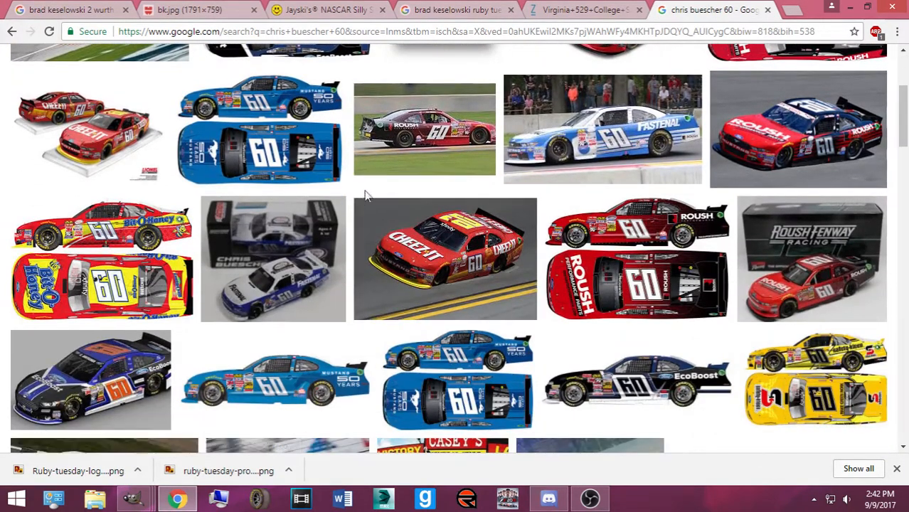
click(444, 164)
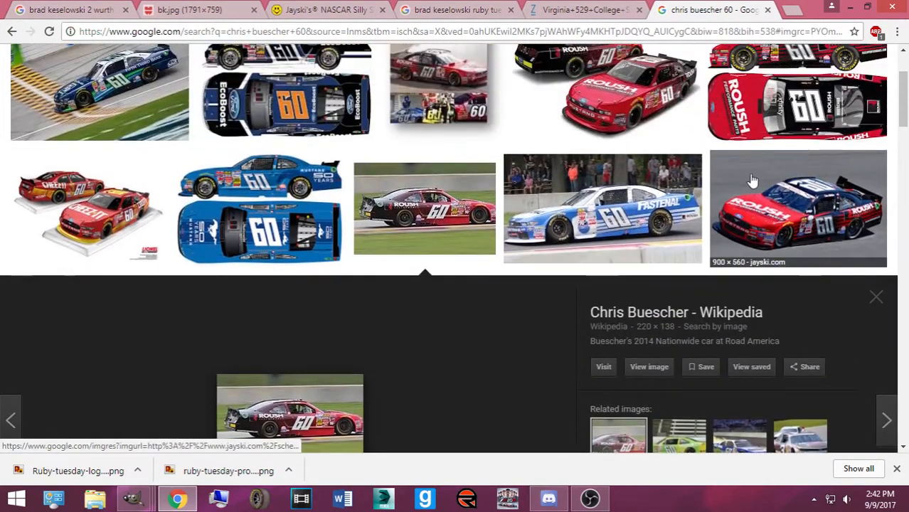
scroll(429, 150, down, 6)
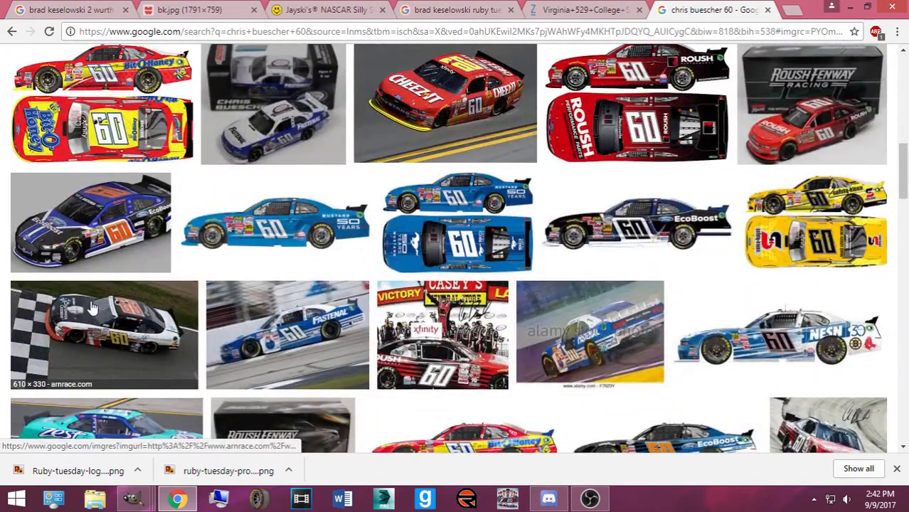
scroll(154, 254, down, 1)
scroll(154, 254, down, 5)
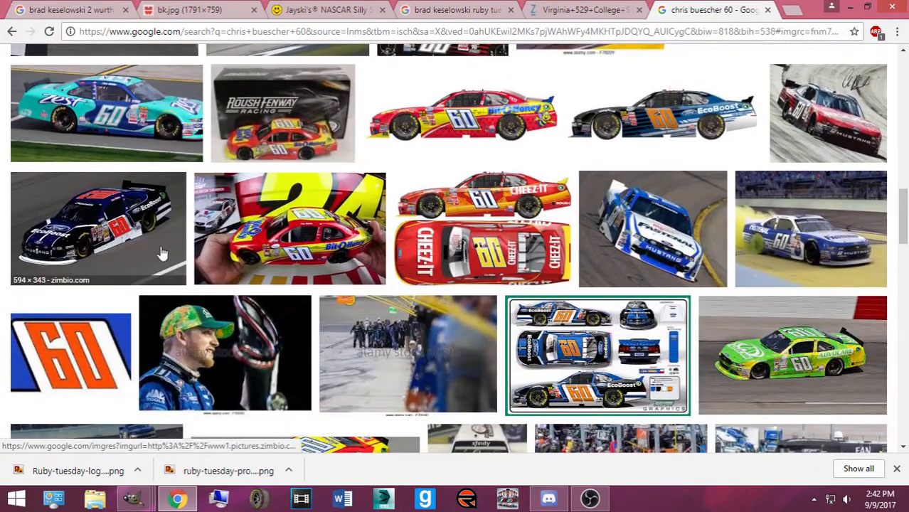
click(162, 254)
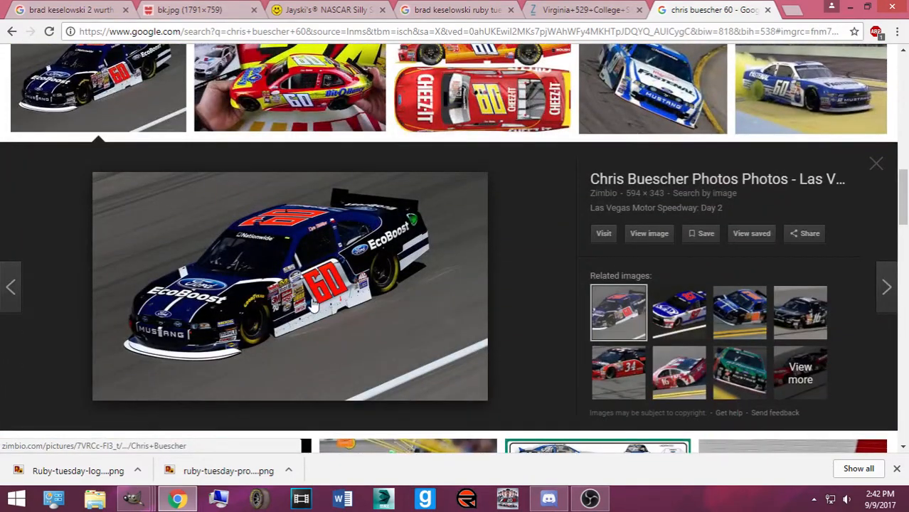
click(879, 168)
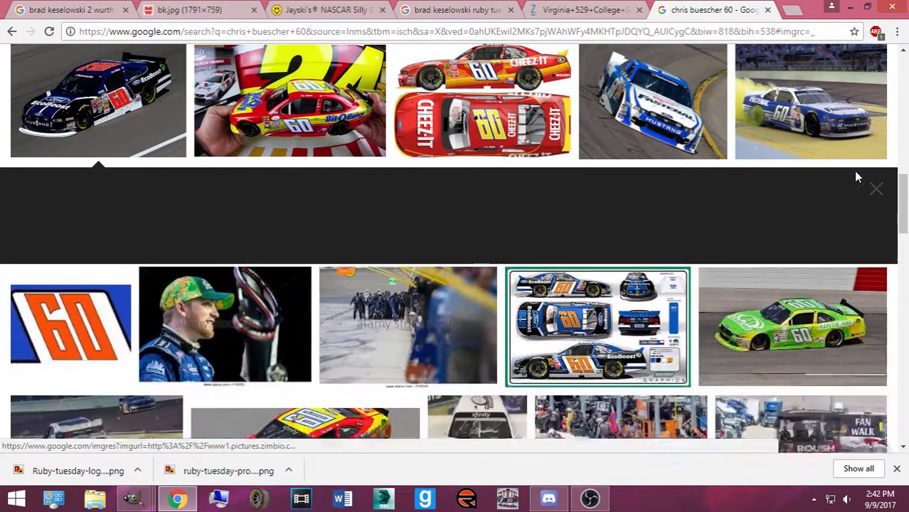
click(600, 146)
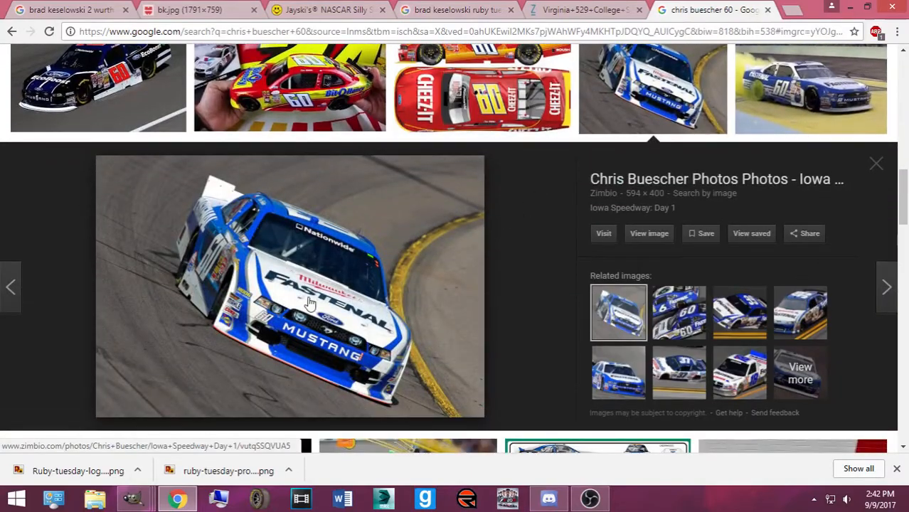
scroll(313, 294, down, 3)
scroll(302, 342, down, 3)
View the yellow-smoke #60 car photo at full size, zooming in and out, then close it
click(295, 358)
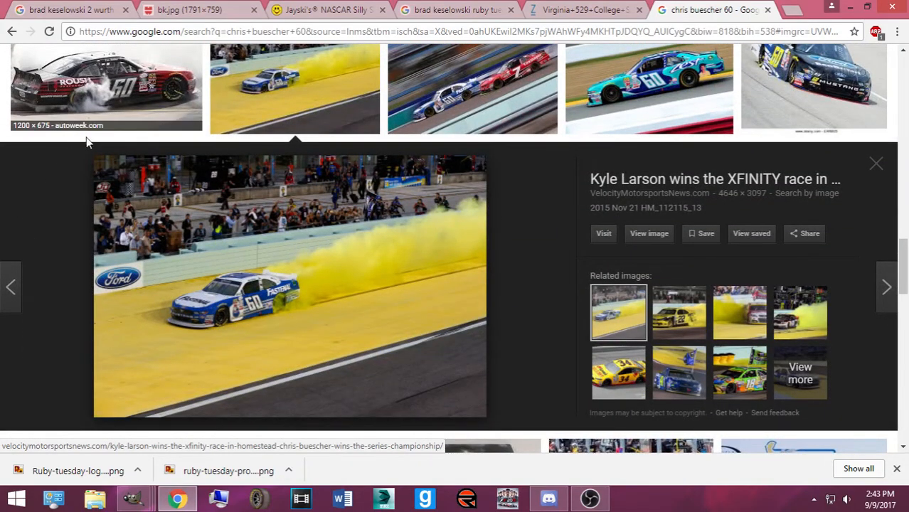
click(649, 234)
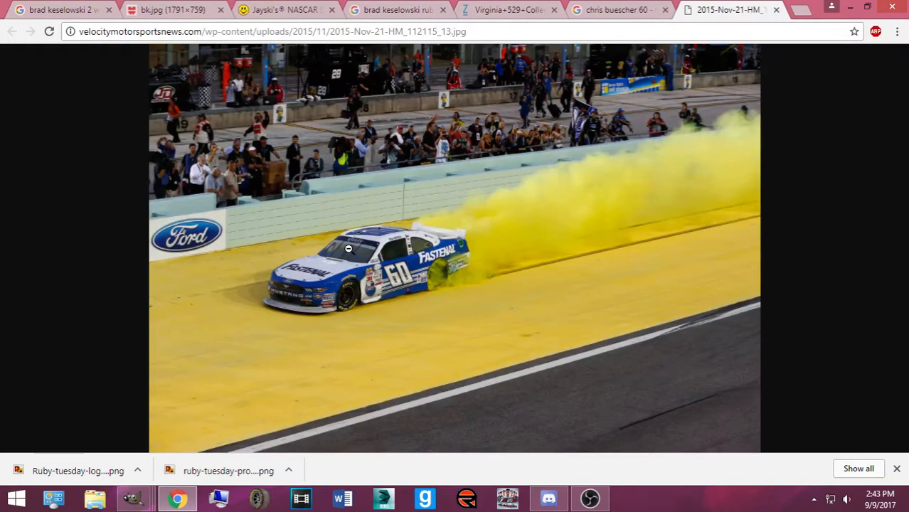
click(351, 249)
scroll(377, 263, down, 3)
scroll(377, 263, up, 1)
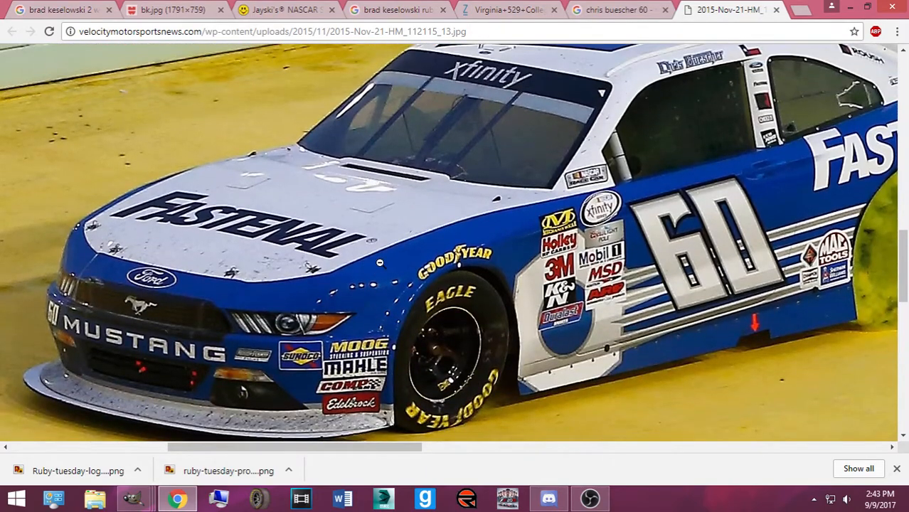
click(377, 264)
click(776, 10)
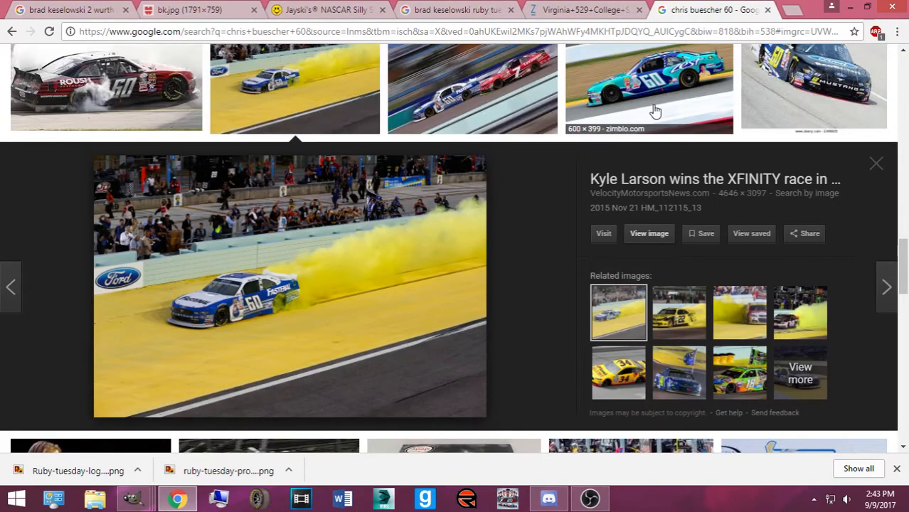
scroll(439, 146, up, 1)
scroll(439, 146, down, 10)
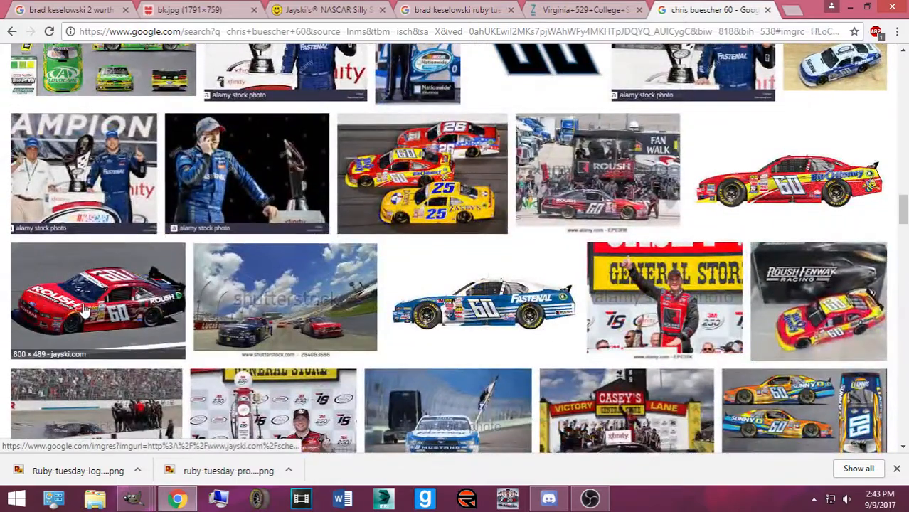
Open the red #60 Roush car photo full-size, then switch to the Roush Performance Parts image
click(84, 309)
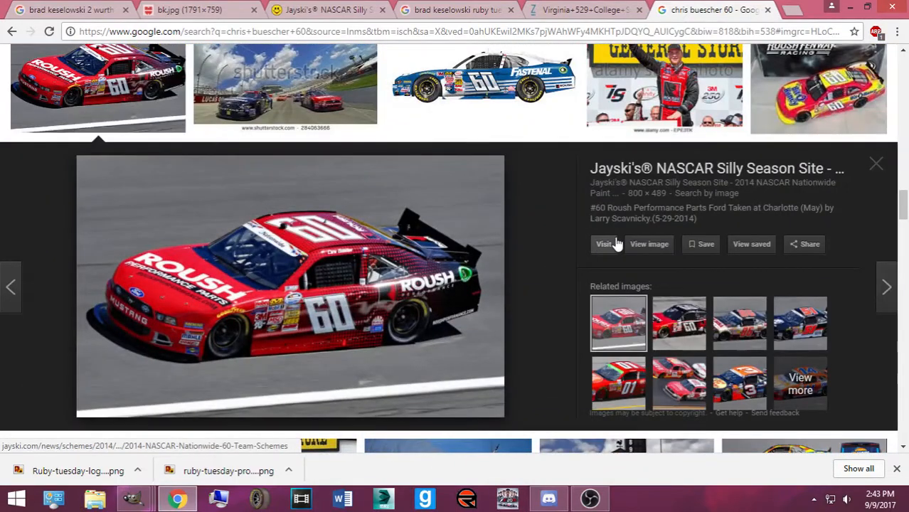
click(664, 245)
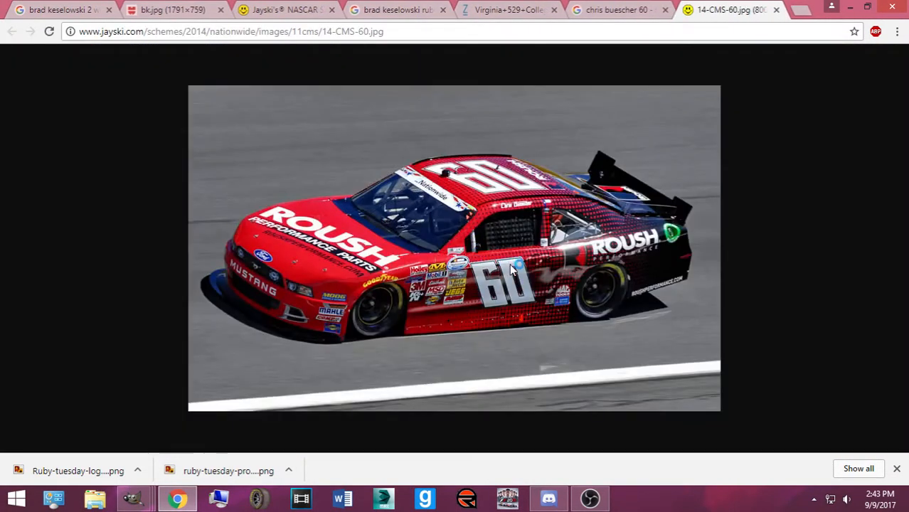
click(133, 498)
click(811, 435)
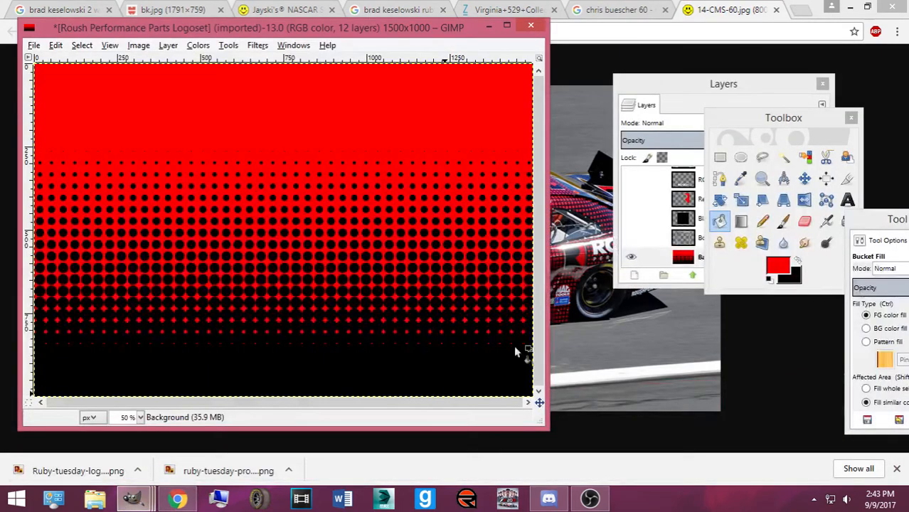
Copy the red-to-black halftone and place the Mustang template beside the reference photo
key(ctrl+c)
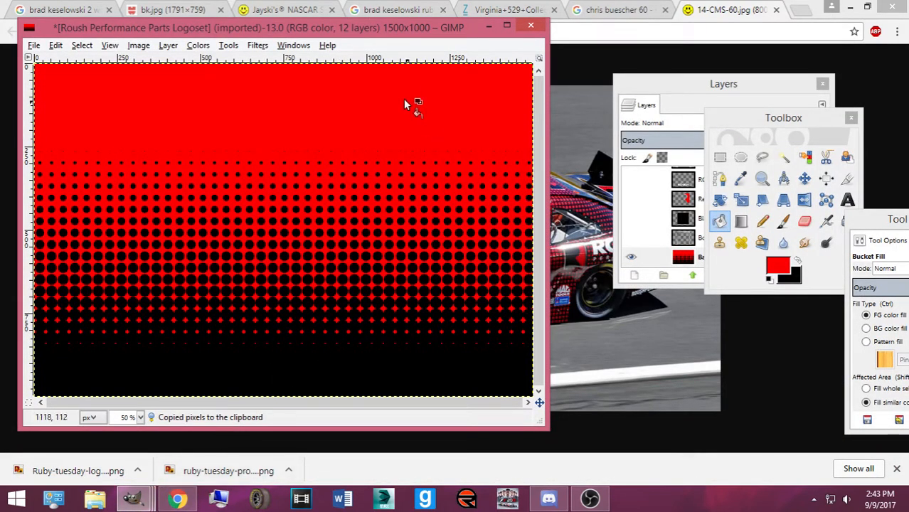
click(867, 7)
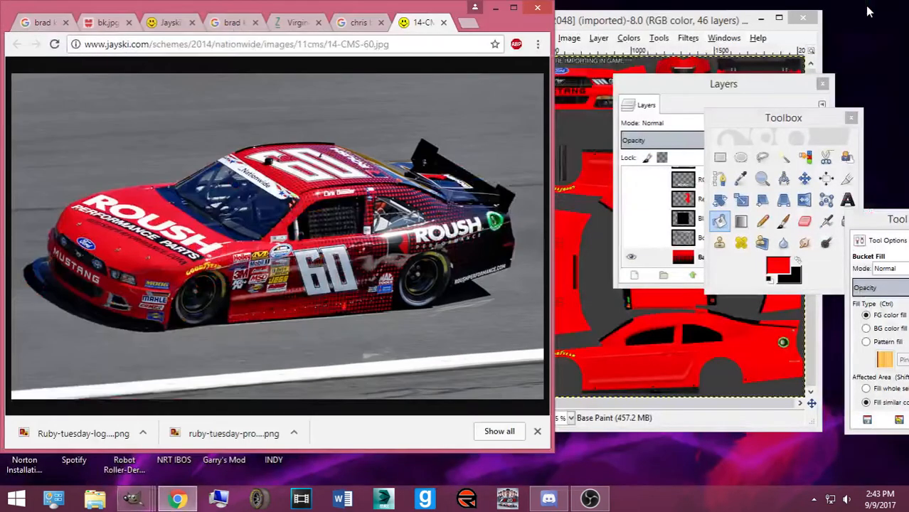
drag(621, 11, 707, 7)
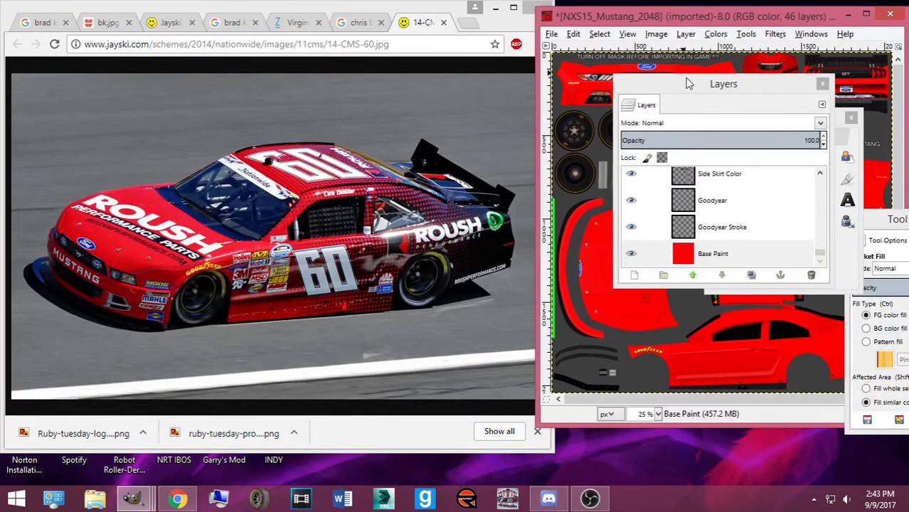
drag(687, 82, 437, 116)
scroll(481, 261, up, 10)
scroll(485, 278, down, 3)
Invert the Mustang Text layer's colours, then select the Base Paint layer
click(488, 286)
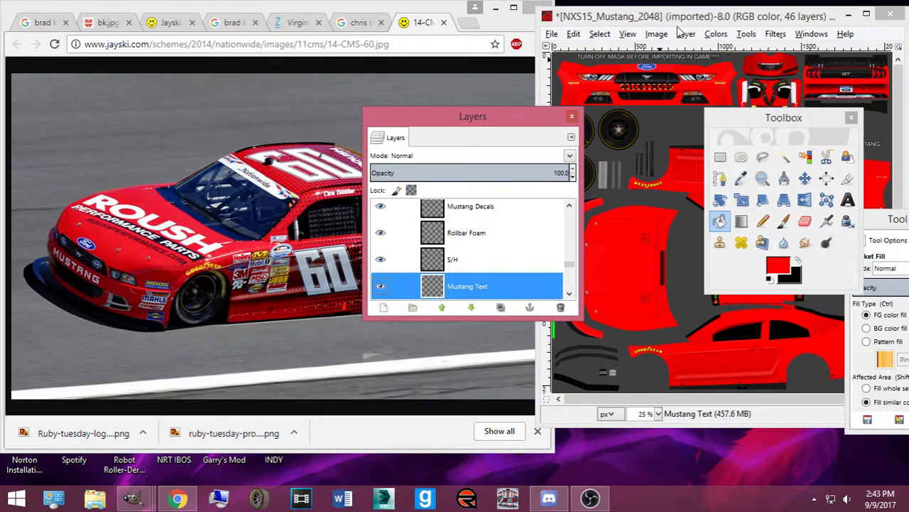
click(715, 34)
click(740, 197)
scroll(557, 272, down, 3)
scroll(557, 272, down, 3)
click(508, 286)
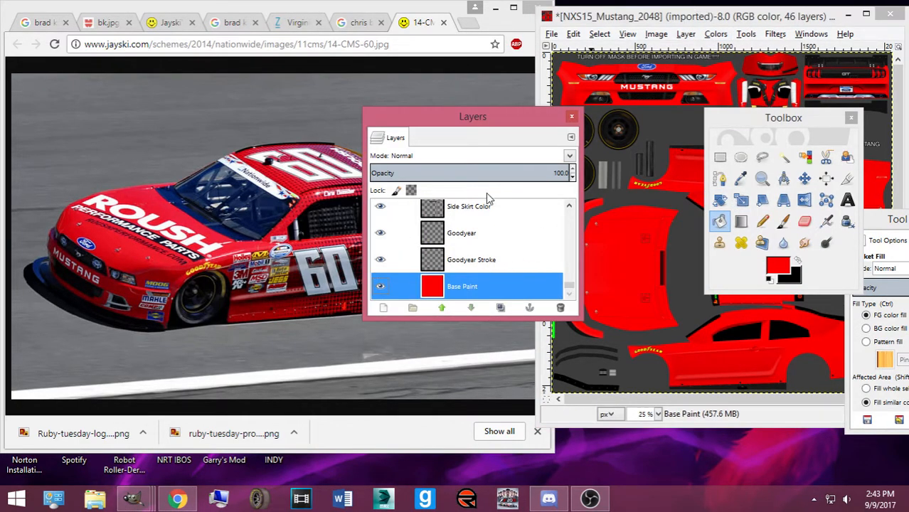
Paste the halftone into the template, rotate it -90°, and make it a new layer
click(805, 178)
drag(771, 114, 14, 31)
drag(440, 116, 782, 394)
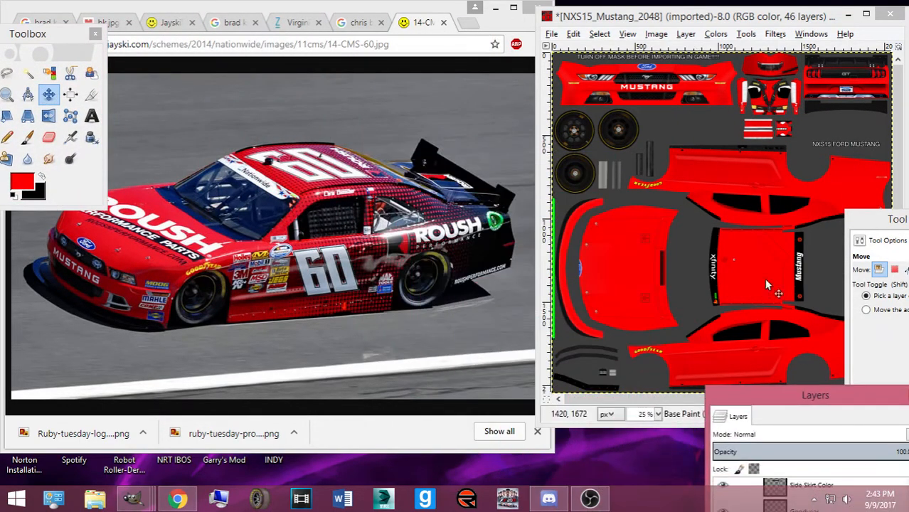
drag(687, 21, 577, 20)
key(ctrl+v)
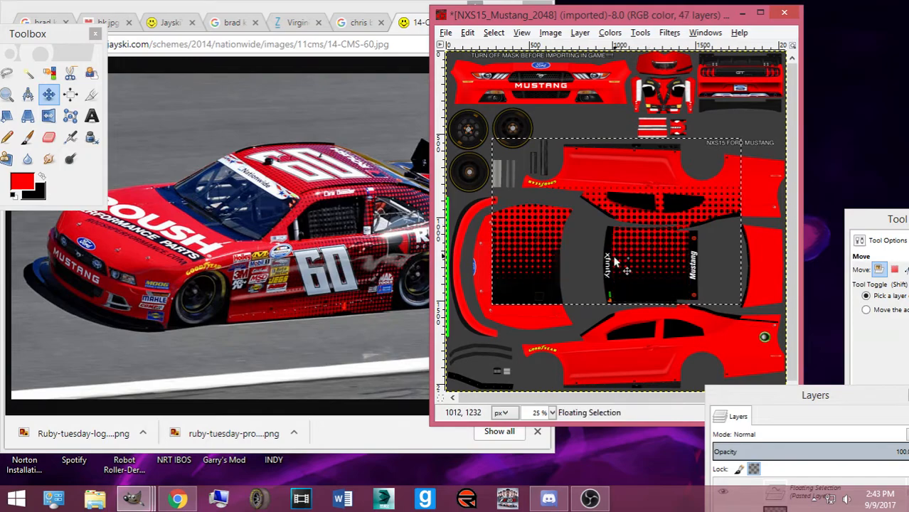
key(shift+r)
click(610, 263)
text(-90)
key(Tab)
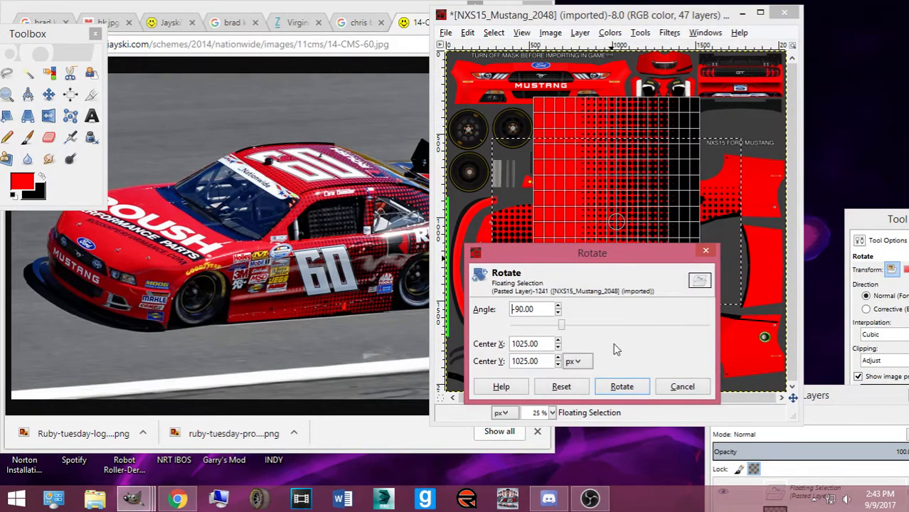
click(622, 386)
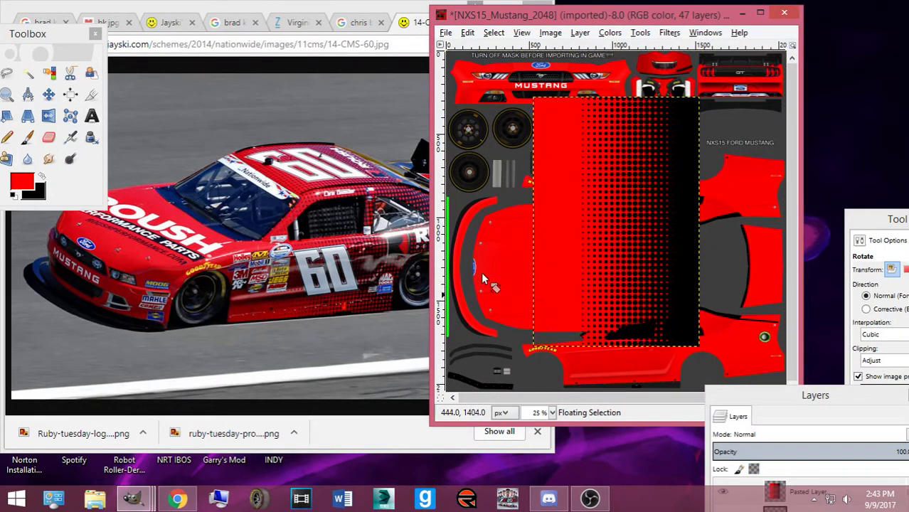
key(shift+ctrl+n)
click(49, 94)
Move the gradient layer onto the car's rear body panels and add a horizontal centre guide
drag(655, 189, 736, 243)
drag(868, 395, 146, 114)
drag(521, 46, 563, 265)
drag(653, 305, 650, 299)
drag(107, 113, 290, 76)
Duplicate the pasted gradient layer
mouse_move(237, 174)
mouse_down()
mouse_move(306, 278)
mouse_move(286, 250)
mouse_move(297, 265)
mouse_move(299, 240)
mouse_up()
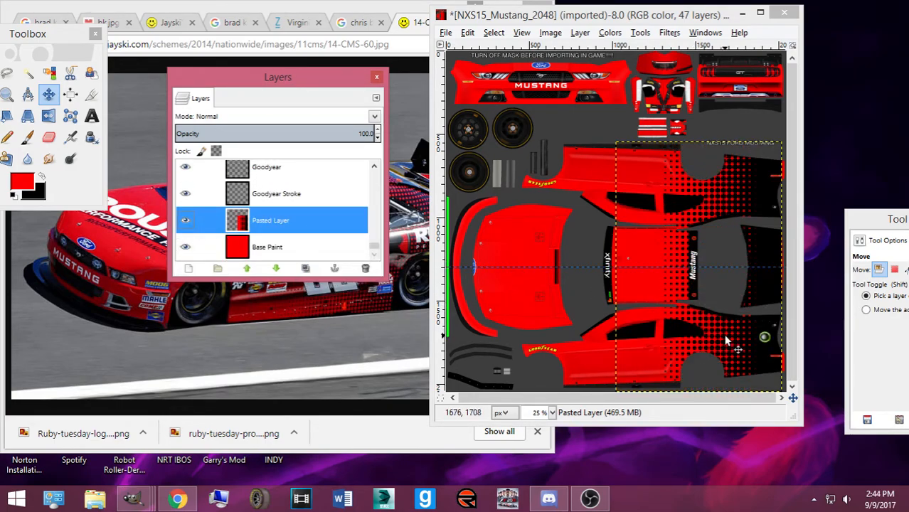
drag(727, 341, 720, 342)
scroll(202, 207, up, 4)
scroll(202, 208, down, 5)
Hide and reshow the gradient layer to compare, then scale it to 731 × 1096
click(187, 217)
scroll(192, 213, up, 6)
scroll(206, 206, down, 1)
scroll(204, 212, up, 6)
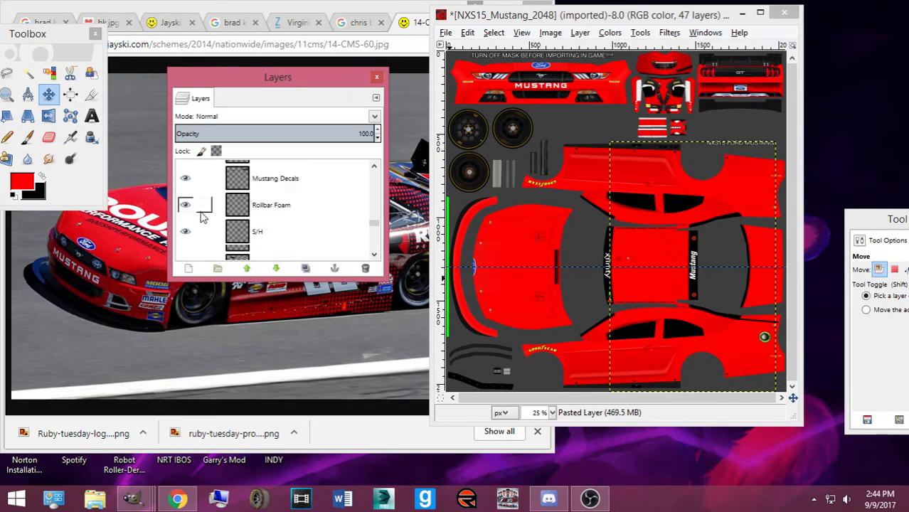
scroll(187, 208, down, 6)
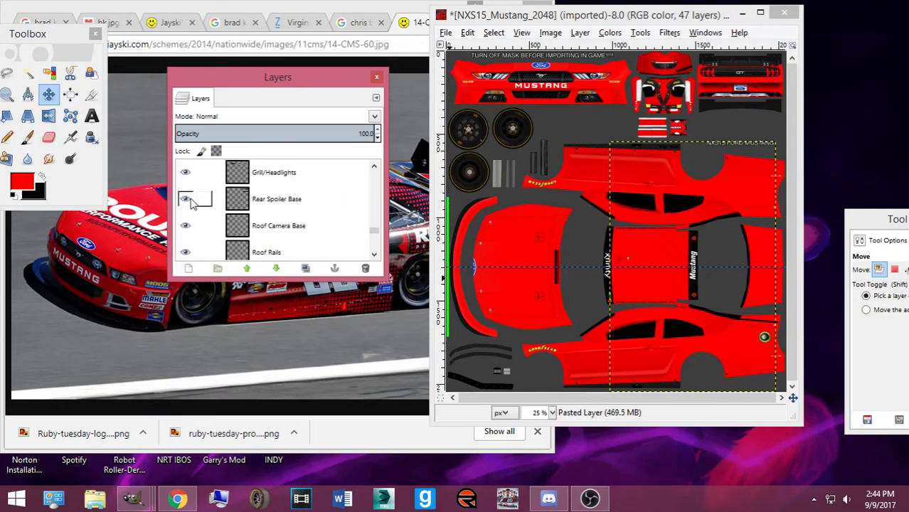
scroll(192, 207, down, 5)
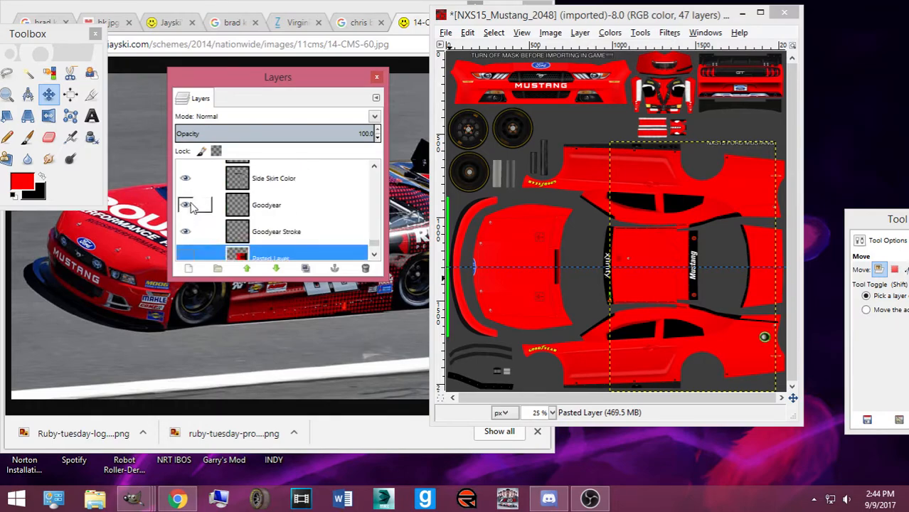
scroll(186, 203, down, 1)
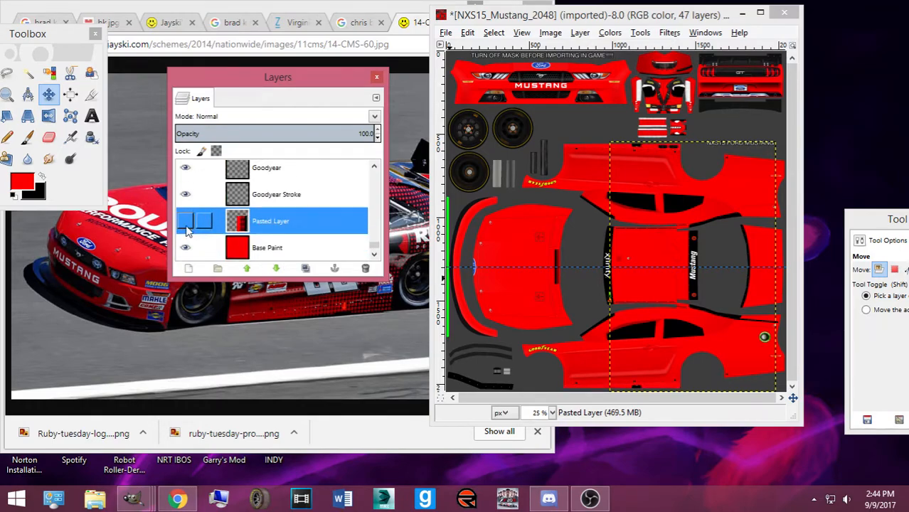
click(185, 221)
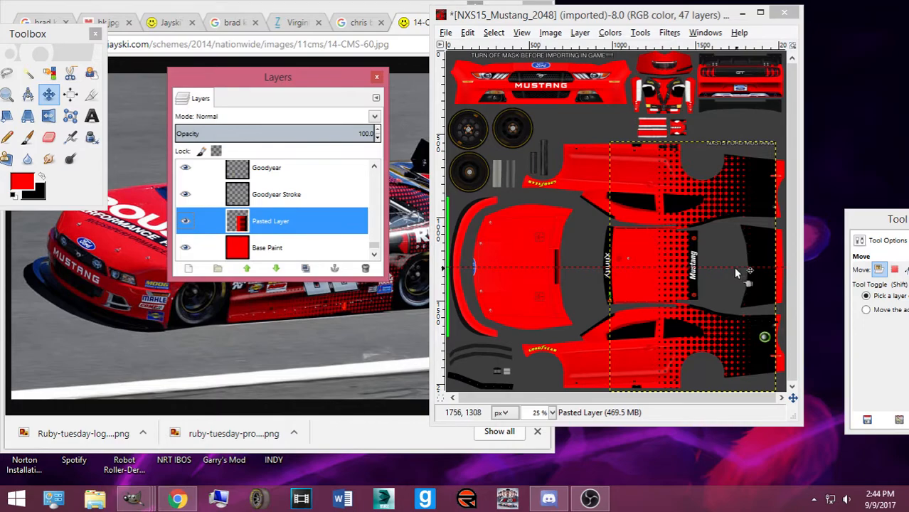
key(shift+t)
click(680, 297)
Try scaling the gradient layer to 731×1096 and 500×750, then abandon the scaling
drag(692, 207, 670, 274)
drag(249, 79, 3, 101)
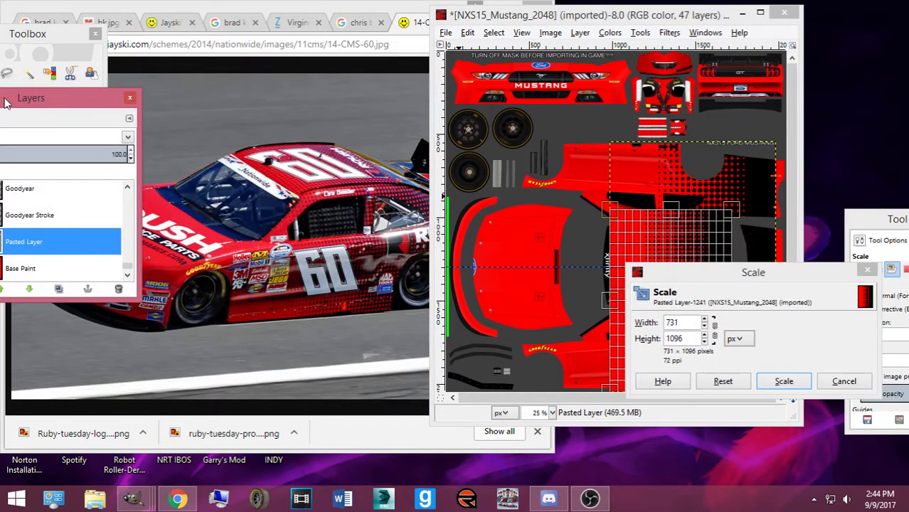
drag(733, 271, 907, 120)
drag(724, 225, 693, 283)
click(899, 232)
drag(858, 118, 389, 6)
click(491, 116)
Maximize the template window and scale the gradient layer to 688×1032
click(761, 12)
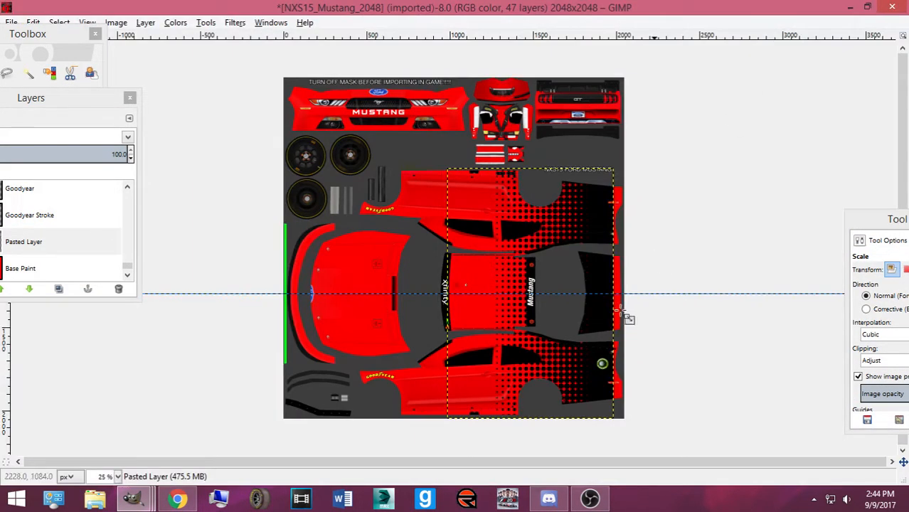
click(490, 371)
drag(453, 410, 496, 318)
click(490, 121)
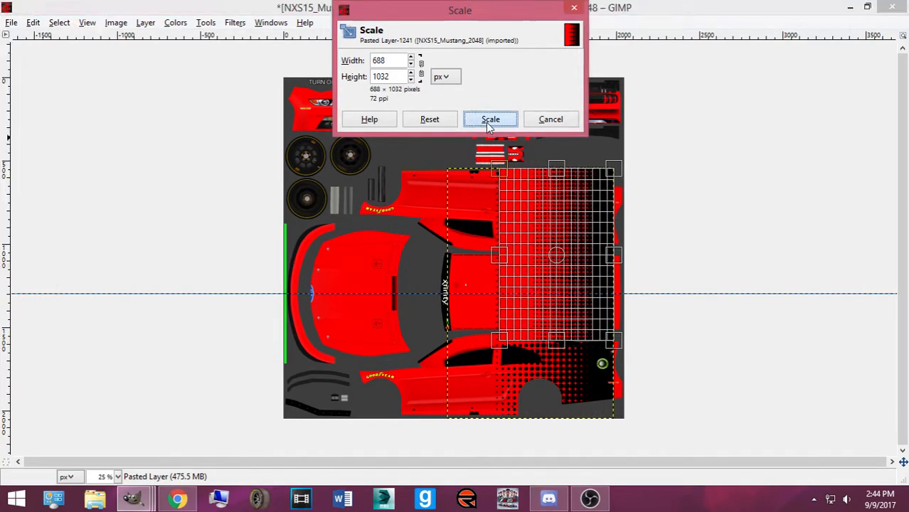
Move the gradient down and right onto the lower side panel, checking the reference photo
click(28, 74)
click(49, 94)
drag(573, 221, 541, 380)
click(178, 500)
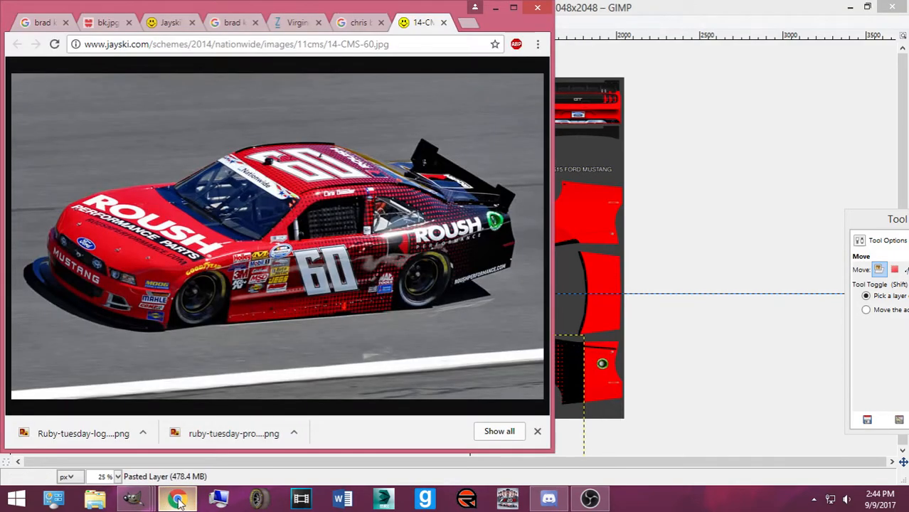
click(579, 377)
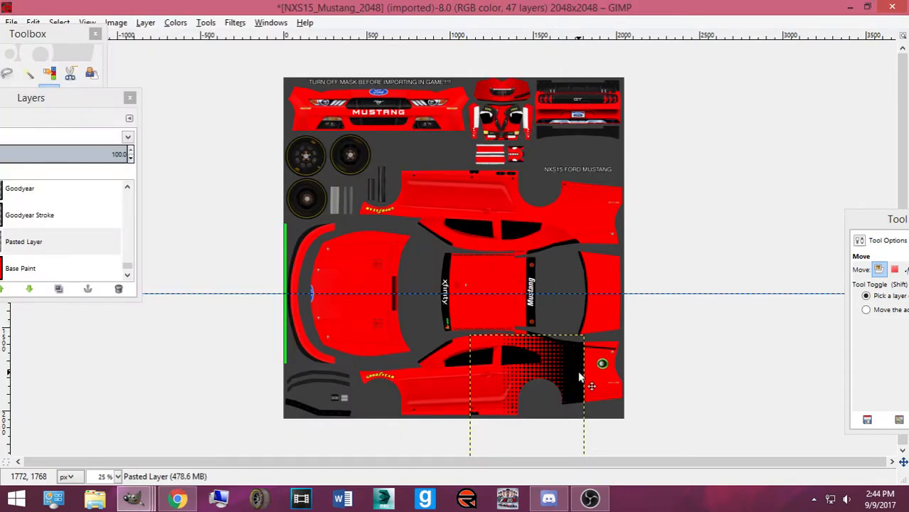
drag(577, 370, 610, 384)
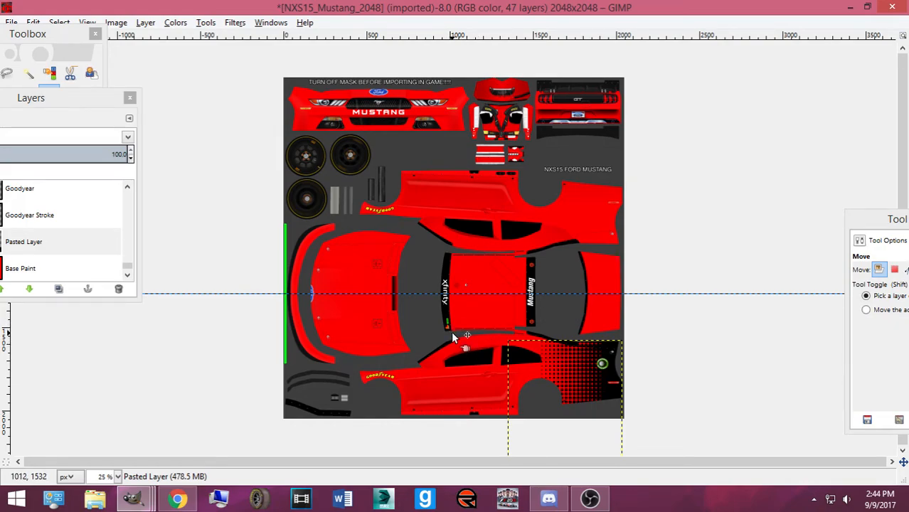
Resize the gradient by dragging its top-left and top-right corners
key(shift+t)
click(503, 376)
drag(504, 374, 475, 345)
drag(592, 361, 568, 366)
drag(443, 370, 467, 376)
click(503, 117)
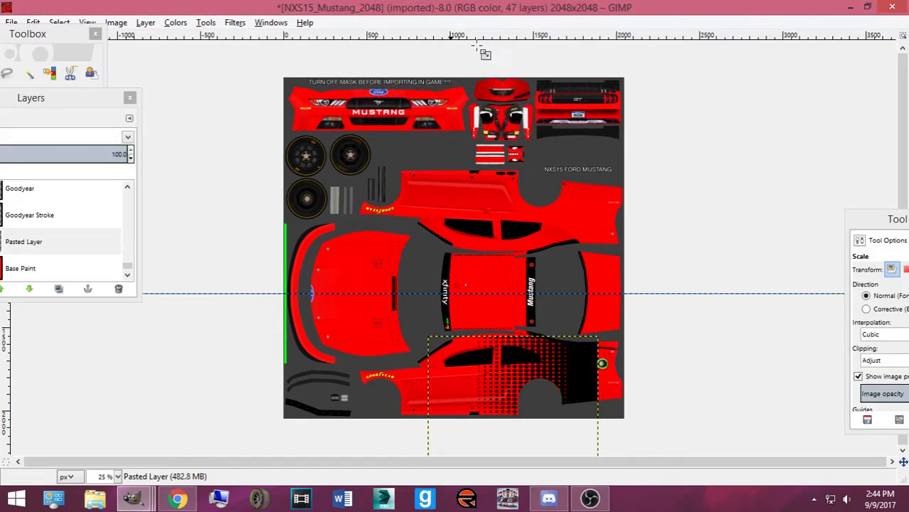
Widen the gradient from its bottom-right corner and left edge
click(548, 363)
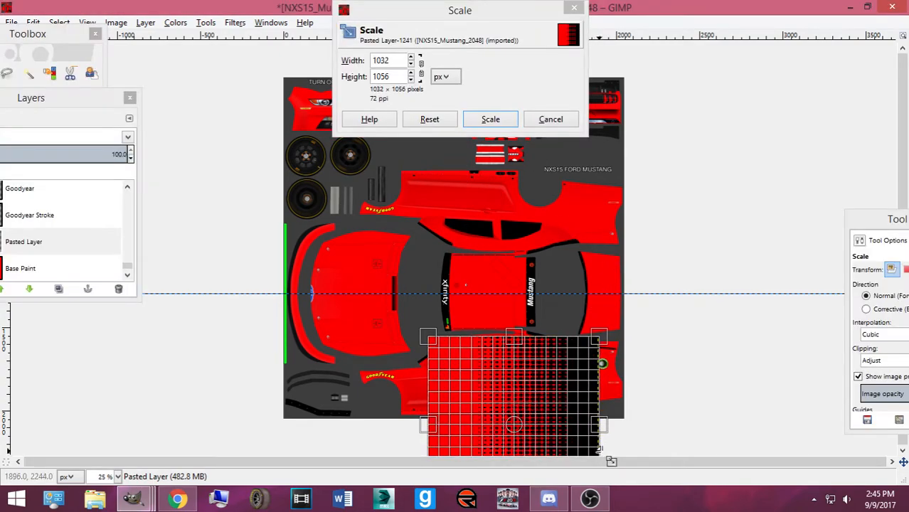
drag(609, 463, 642, 460)
drag(438, 407, 412, 407)
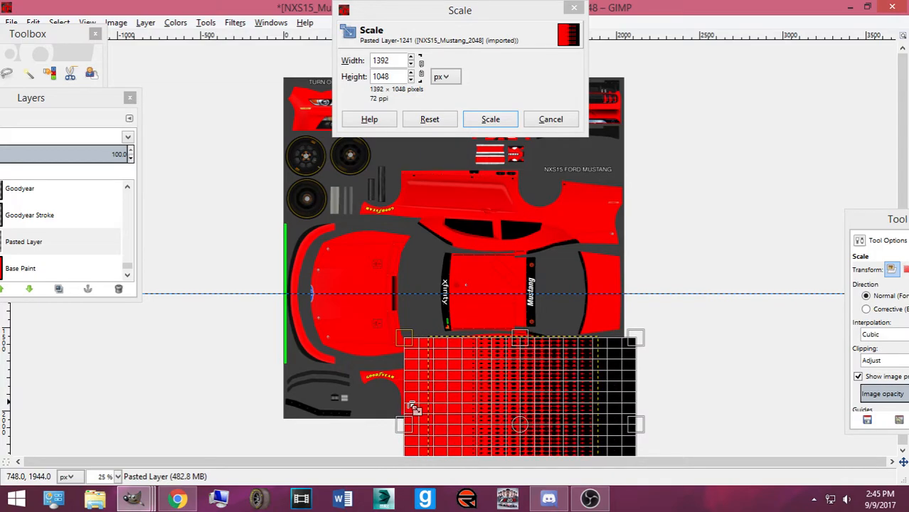
drag(408, 325, 412, 325)
click(491, 119)
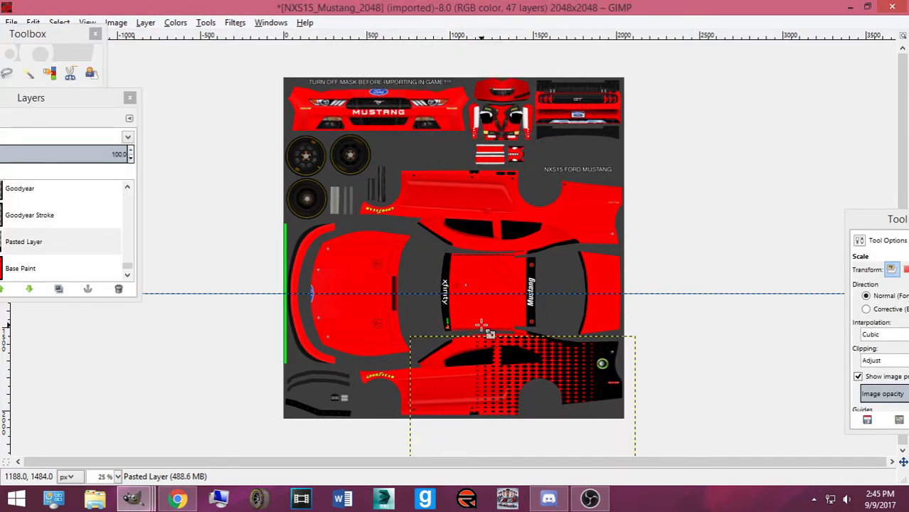
scroll(481, 326, up, 2)
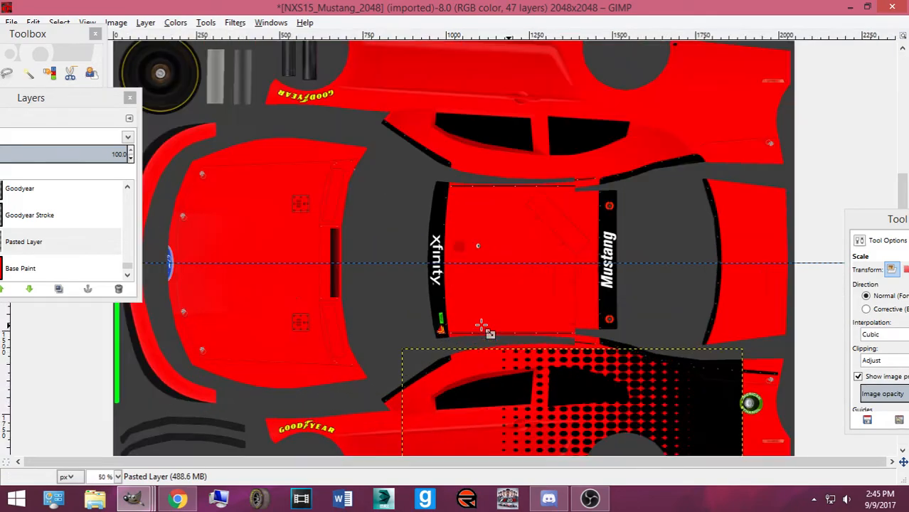
scroll(570, 166, down, 2)
Scale the halftone pattern to 852×1166 and place it over the rear side panel
click(403, 363)
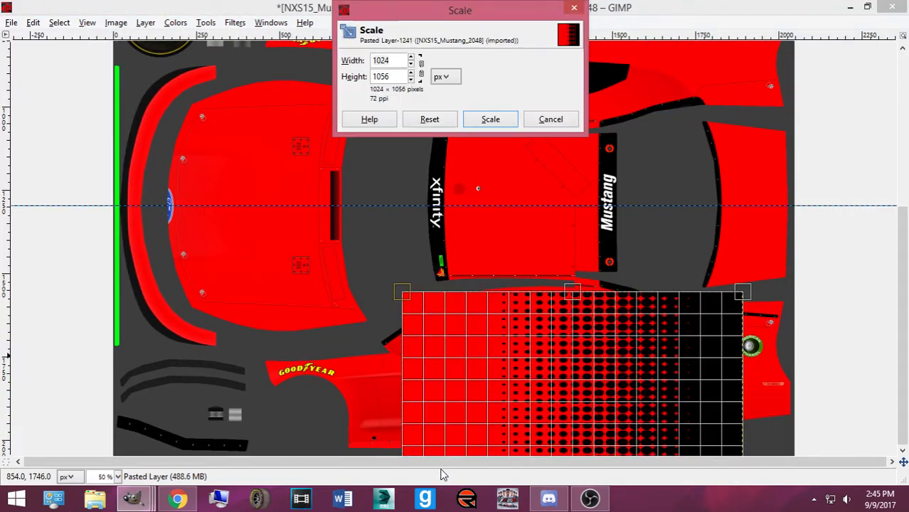
drag(455, 450, 485, 440)
click(493, 120)
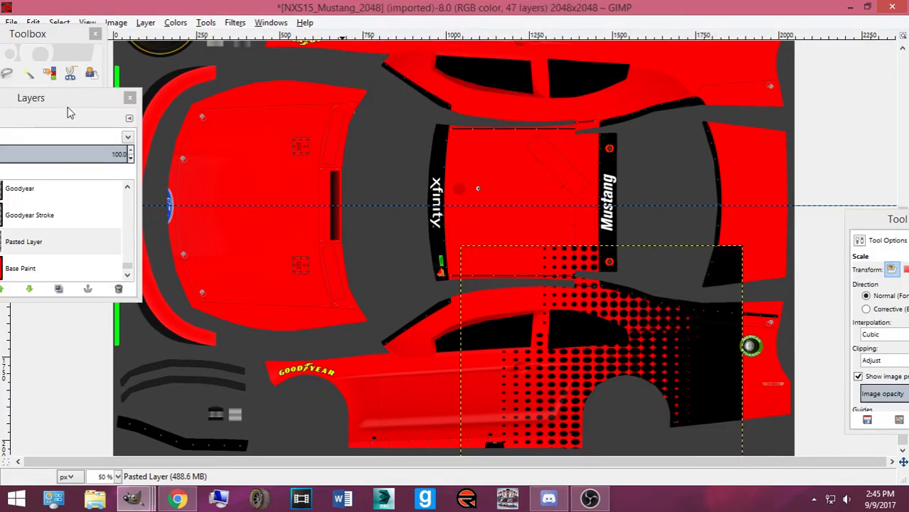
click(49, 95)
drag(696, 362, 767, 431)
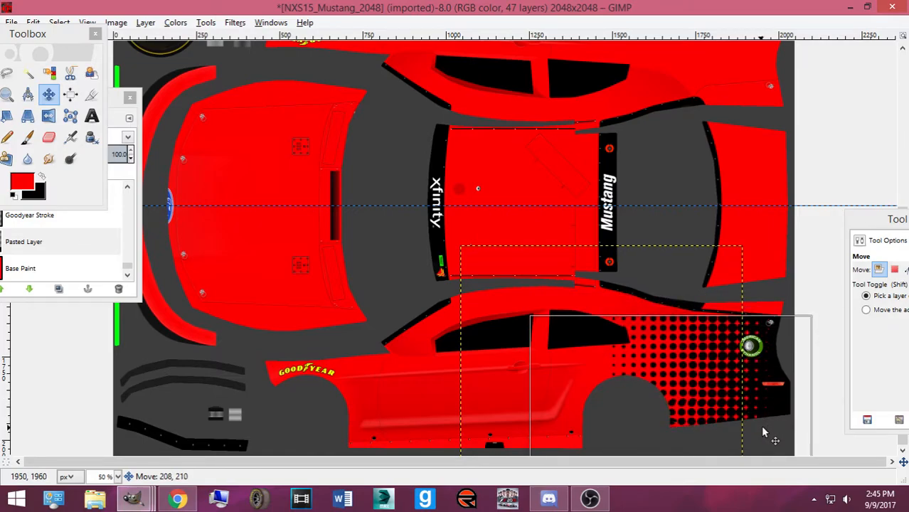
click(182, 501)
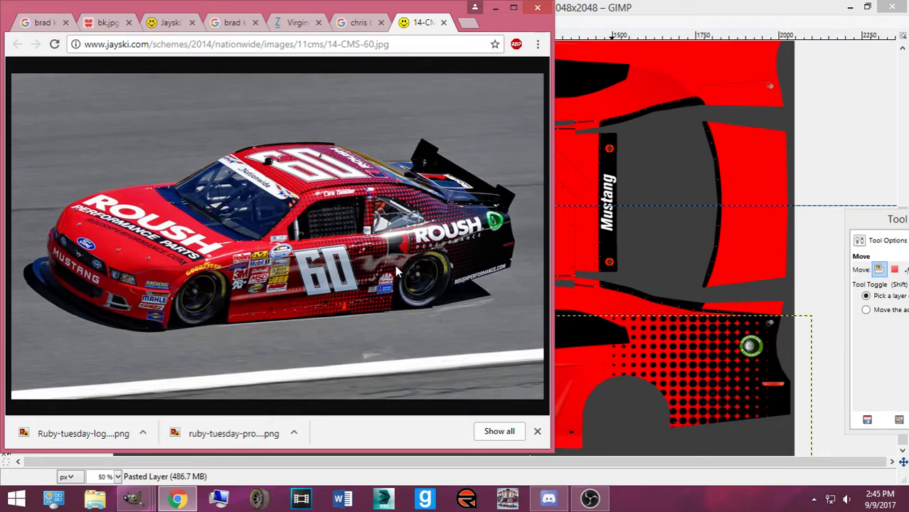
click(663, 9)
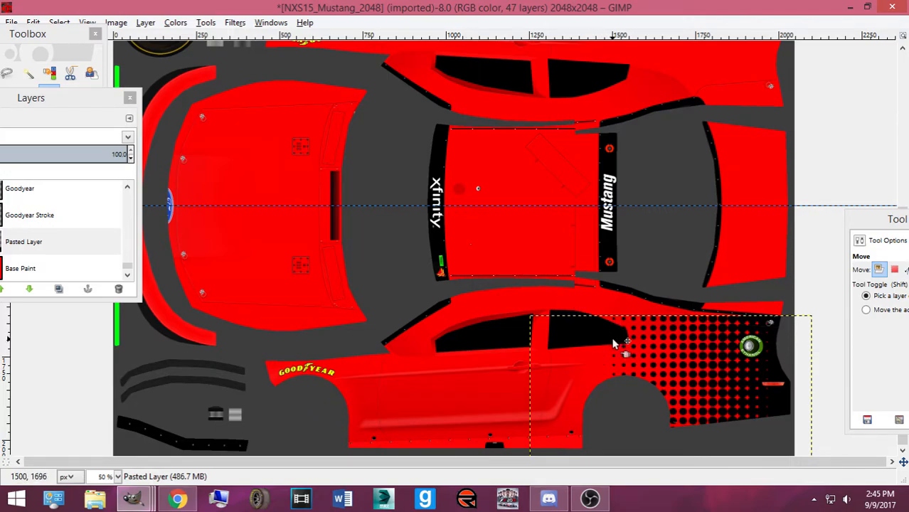
drag(757, 375, 766, 368)
Zoom in on the rear side panel and fine-tune the halftone pattern's vertical position
key(shift+ctrl+d)
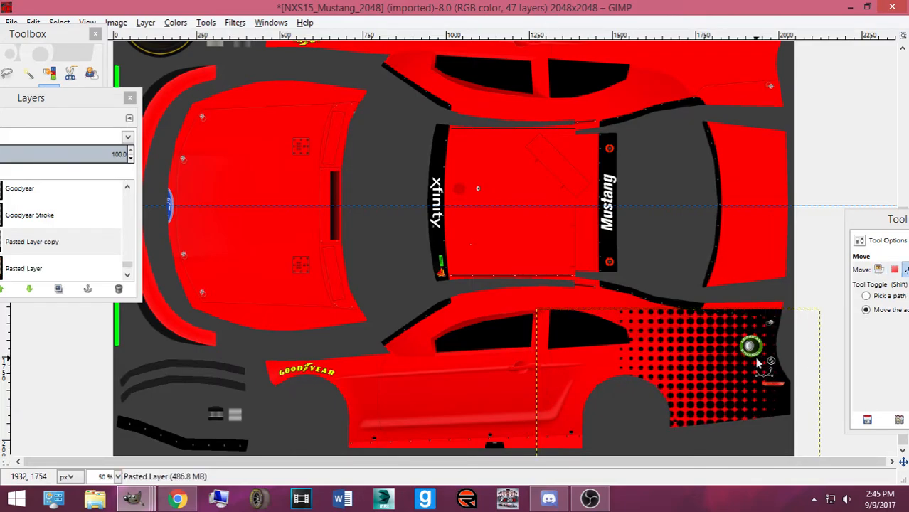
key(ctrl+z)
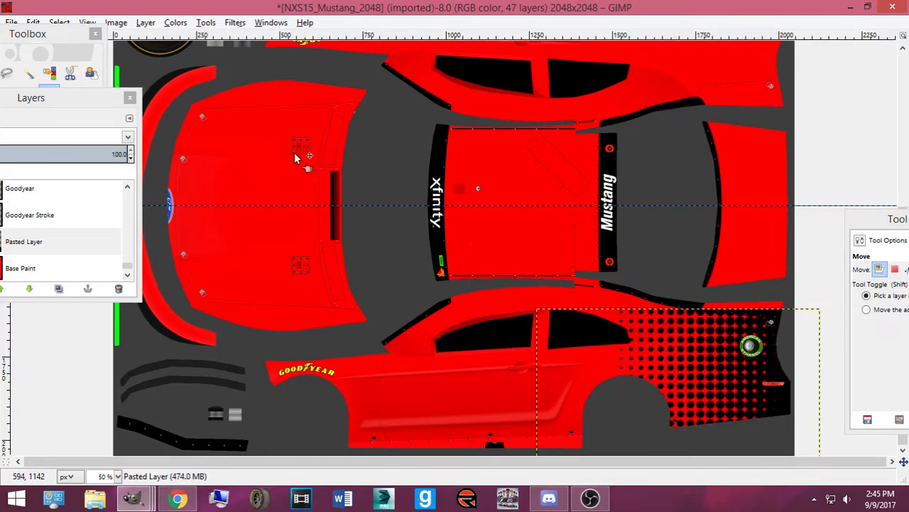
drag(43, 99, 118, 165)
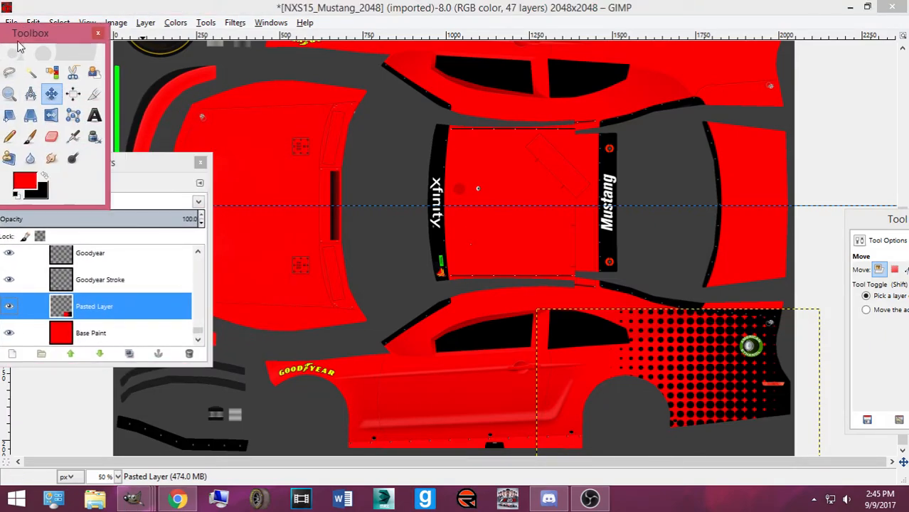
key(plus)
key(plus)
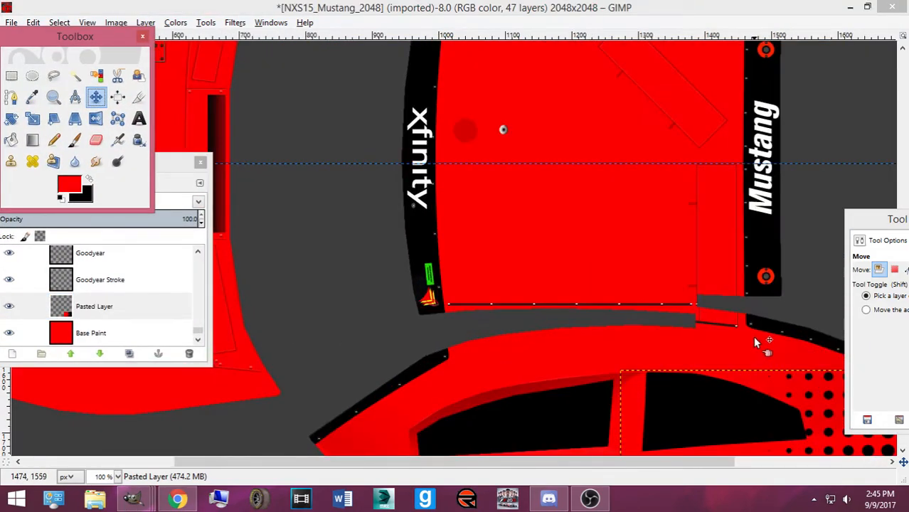
scroll(763, 344, down, 2)
drag(868, 220, 488, 203)
click(90, 332)
drag(436, 461, 603, 463)
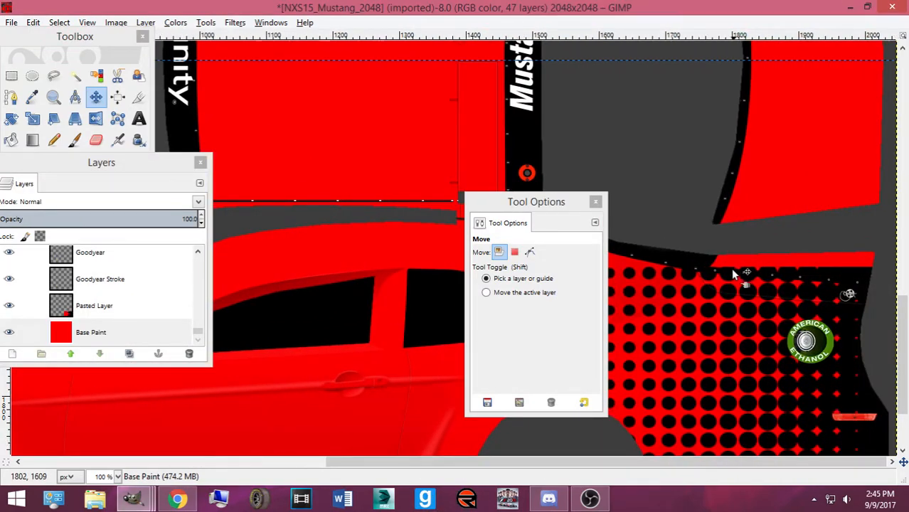
mouse_move(728, 277)
mouse_down()
mouse_move(727, 263)
mouse_move(732, 268)
mouse_up()
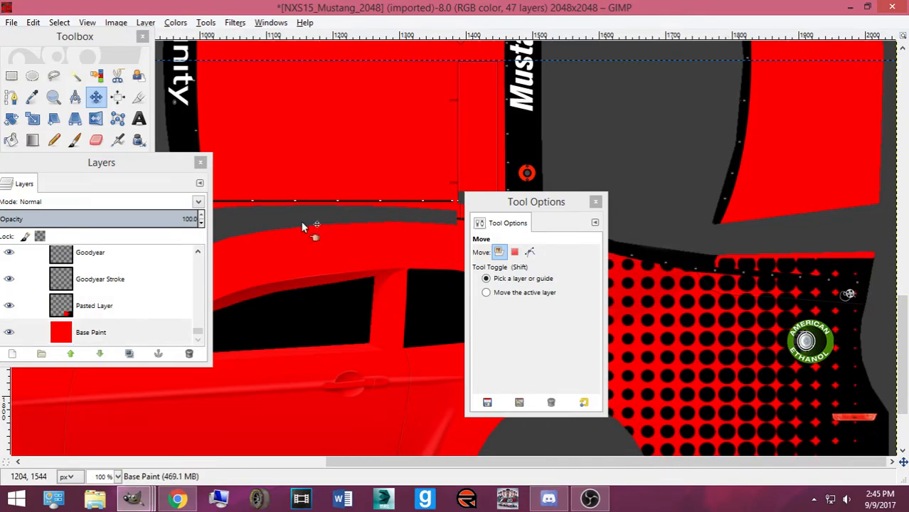
Rectangle-select a band along the top edge of the side panel
click(11, 77)
drag(505, 202, 0, 234)
drag(517, 226, 775, 267)
scroll(775, 268, up, 3)
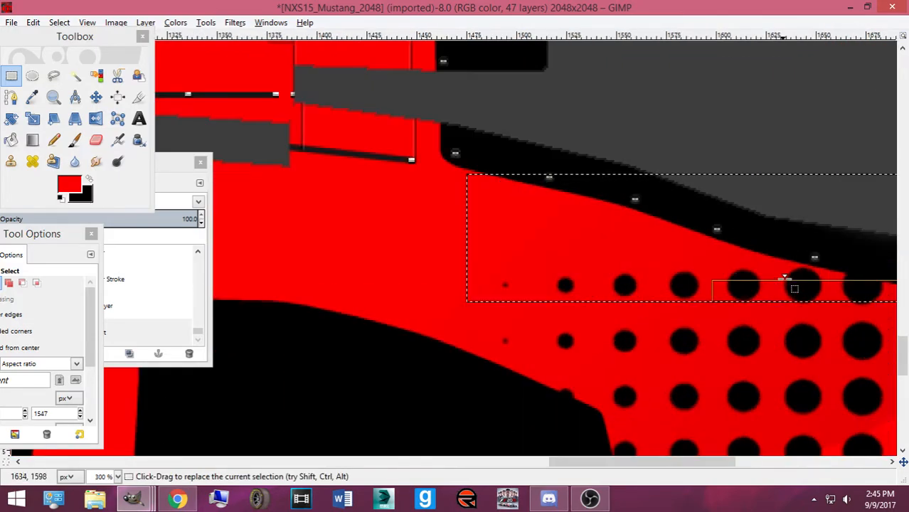
scroll(583, 463, right, 6)
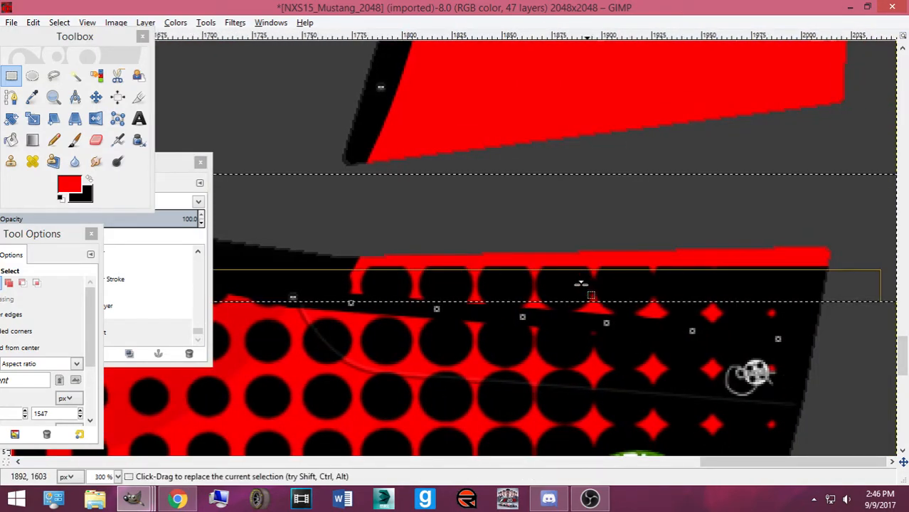
drag(550, 277, 555, 291)
key(Delete)
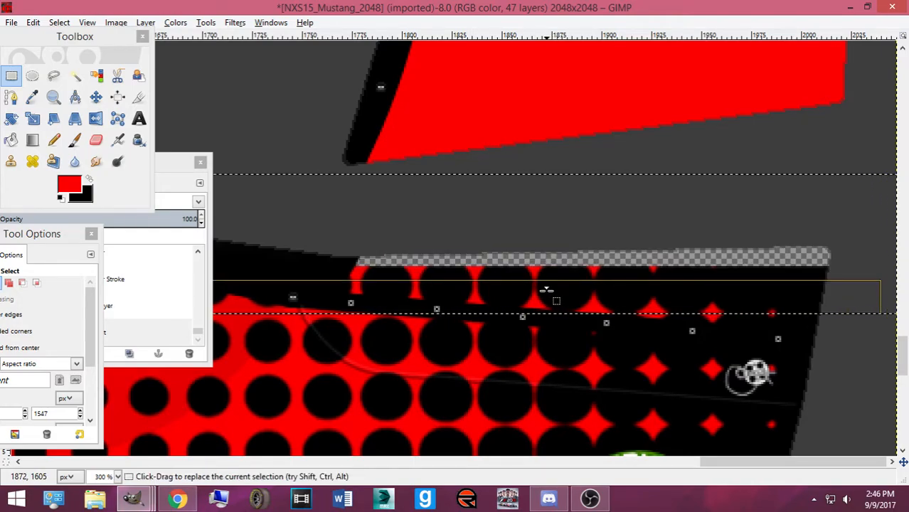
key(ctrl+z)
Clear the halftone dots inside the band on Pasted Layer and remove the selection
click(148, 182)
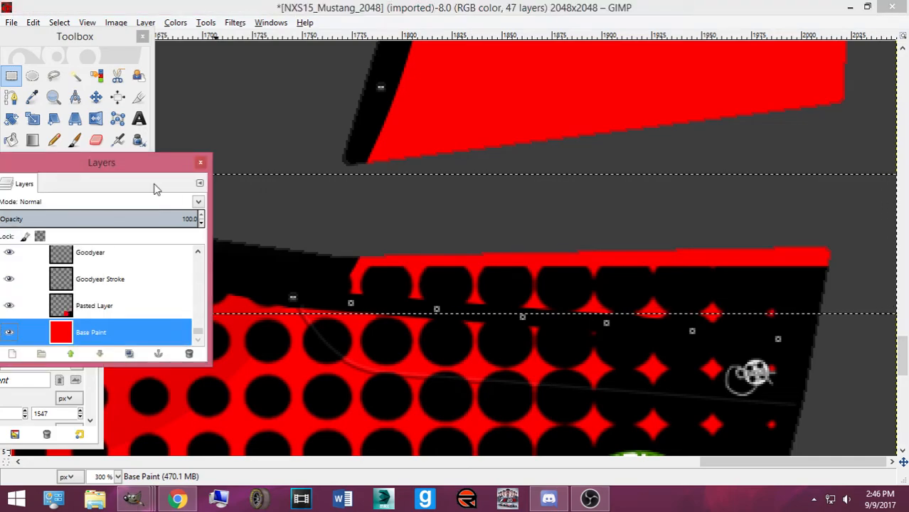
click(156, 300)
key(Delete)
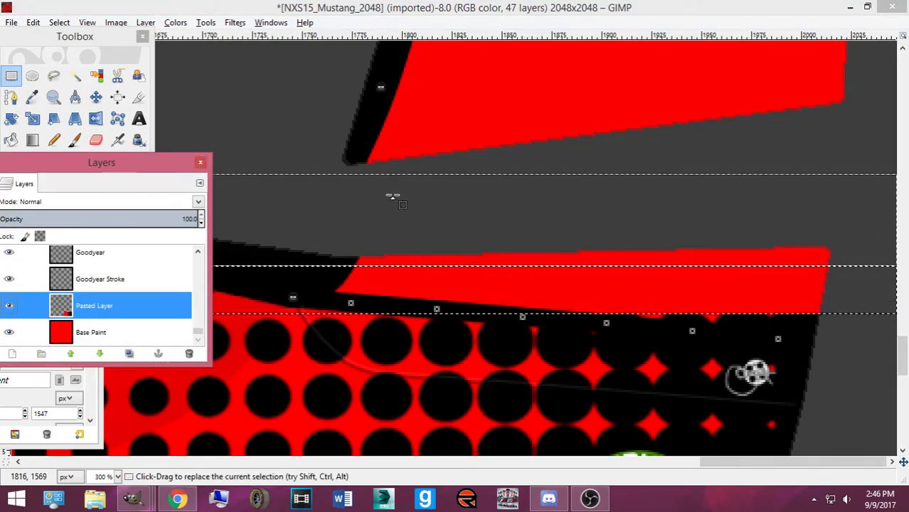
click(59, 22)
click(71, 55)
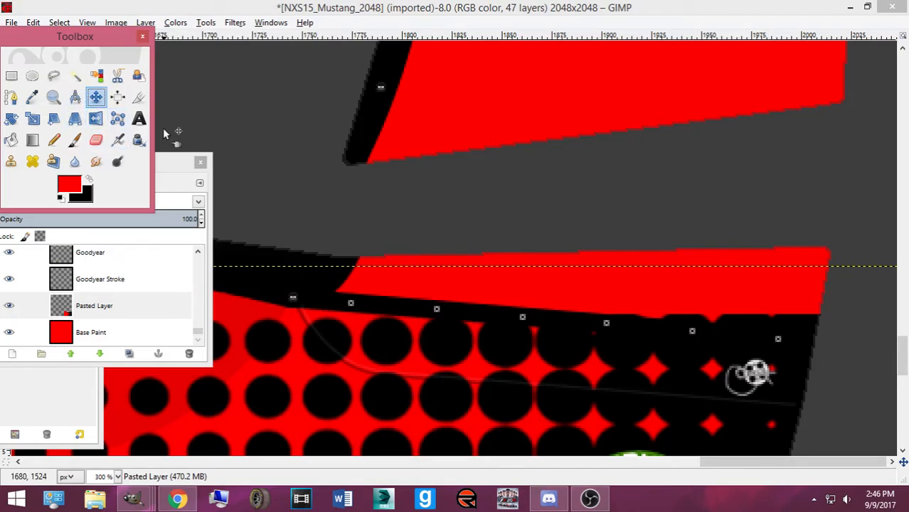
Zoom out, duplicate the halftone layer, and move the copy left and up
key(plus)
key(plus)
key(minus)
key(minus)
key(minus)
key(minus)
key(minus)
key(minus)
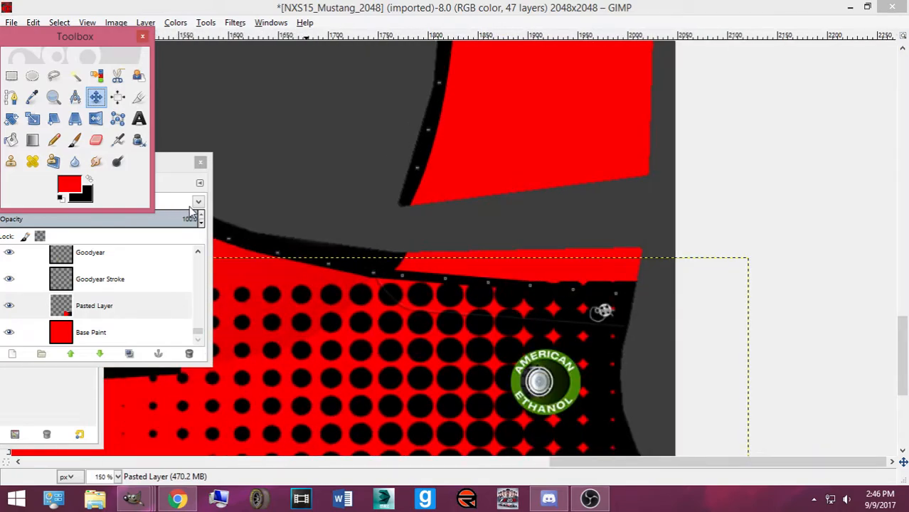
drag(602, 467, 463, 462)
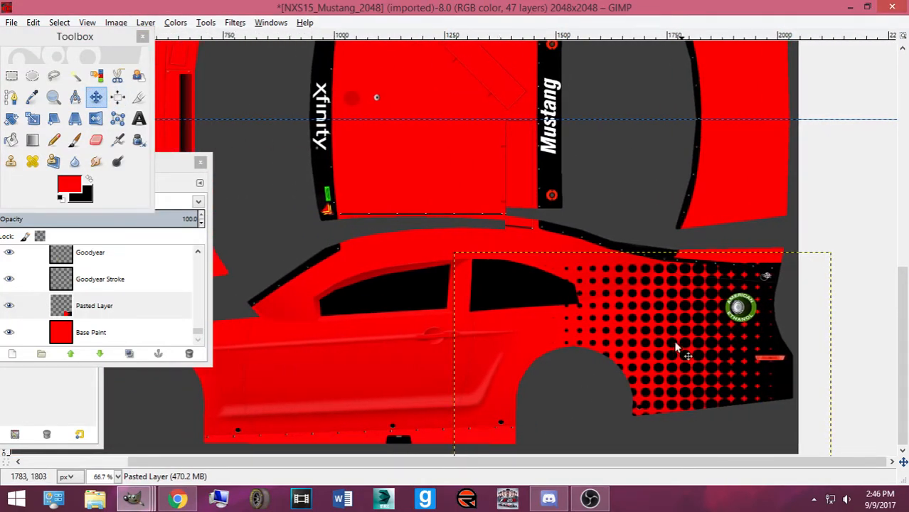
key(ctrl+shift+d)
drag(655, 331, 463, 203)
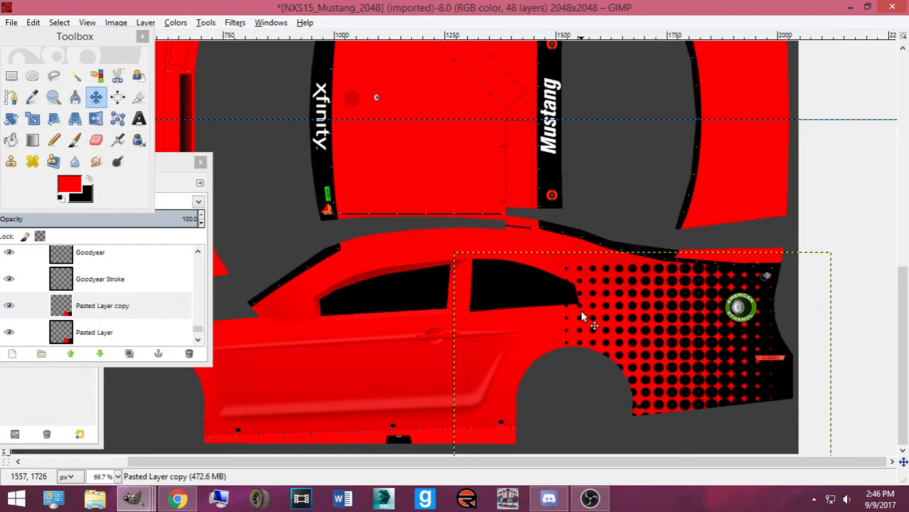
Hide the pattern copy and make Pasted Layer the active layer
click(5, 311)
scroll(10, 334, down, 2)
click(105, 312)
key(shift+t)
click(230, 305)
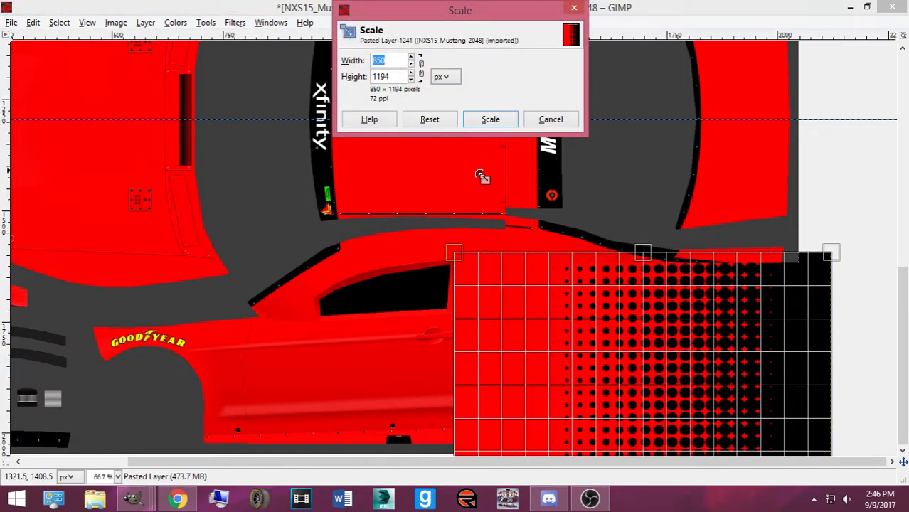
click(556, 122)
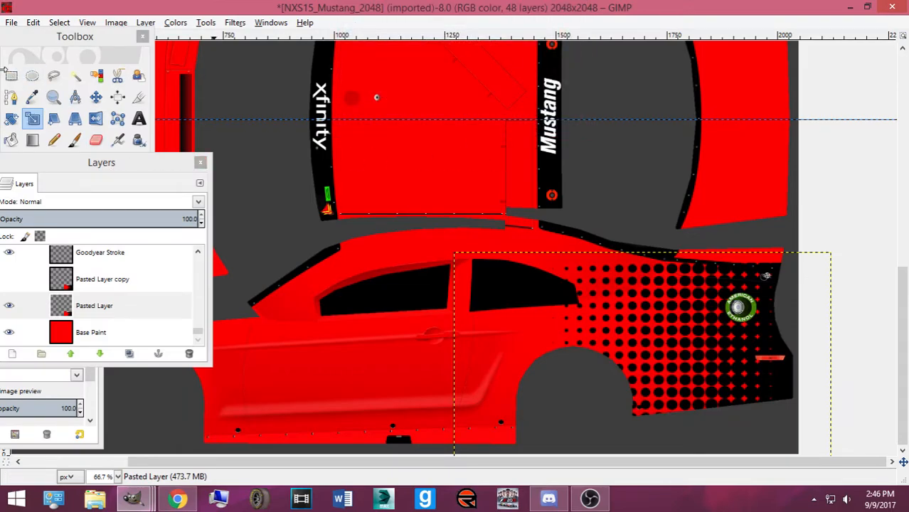
Zoom in and select a thin strip along the car's rear edge, then deselect
key(r)
key(1)
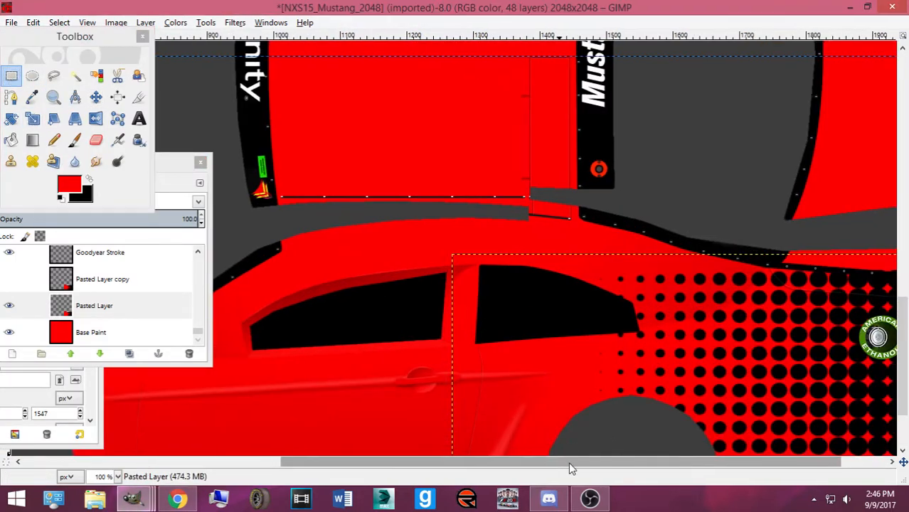
drag(555, 465, 612, 464)
drag(854, 250, 892, 388)
scroll(861, 334, down, 1)
scroll(859, 395, up, 3)
drag(849, 217, 845, 221)
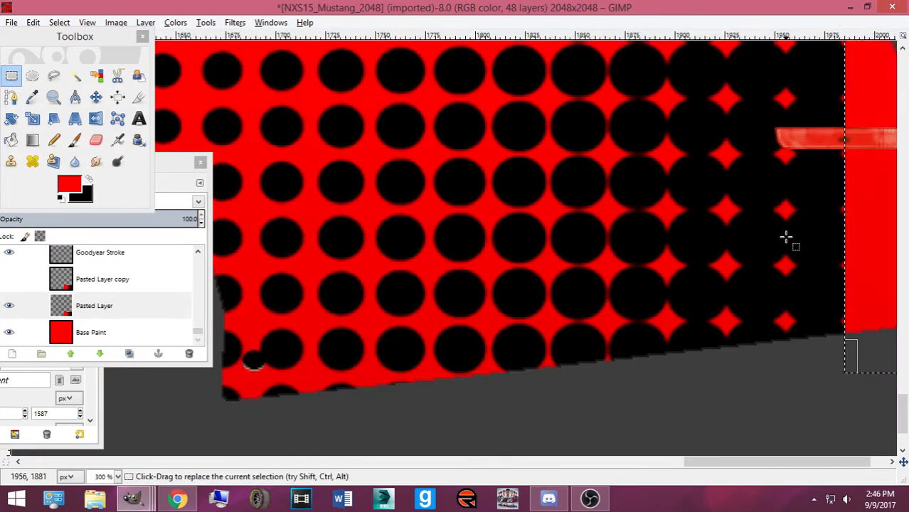
scroll(770, 229, up, 5)
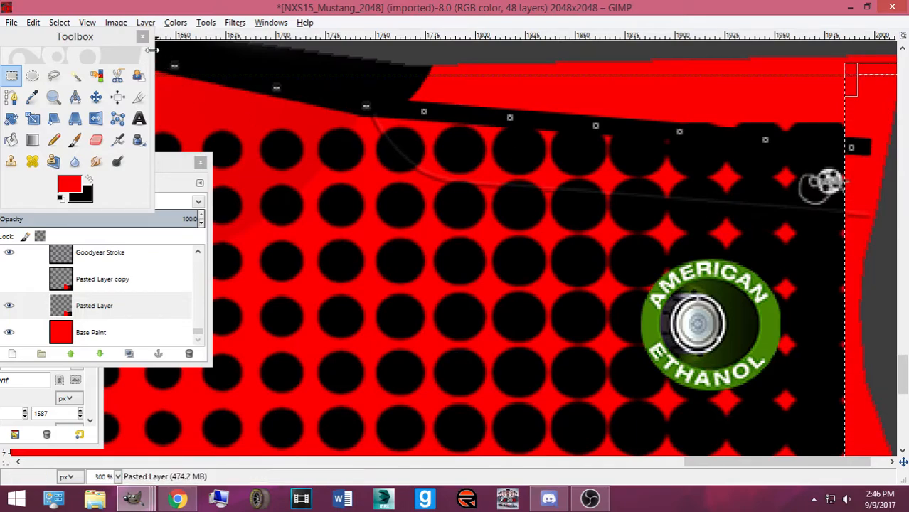
click(59, 22)
click(71, 55)
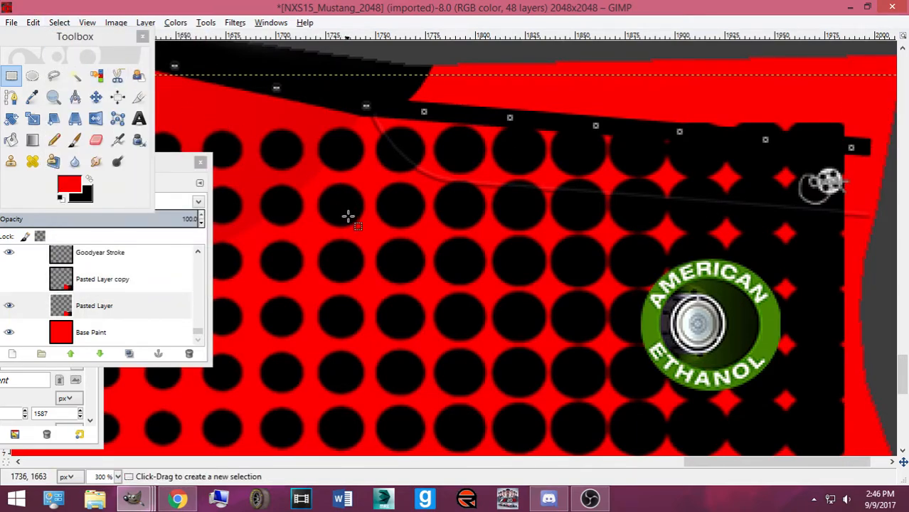
scroll(362, 253, down, 5)
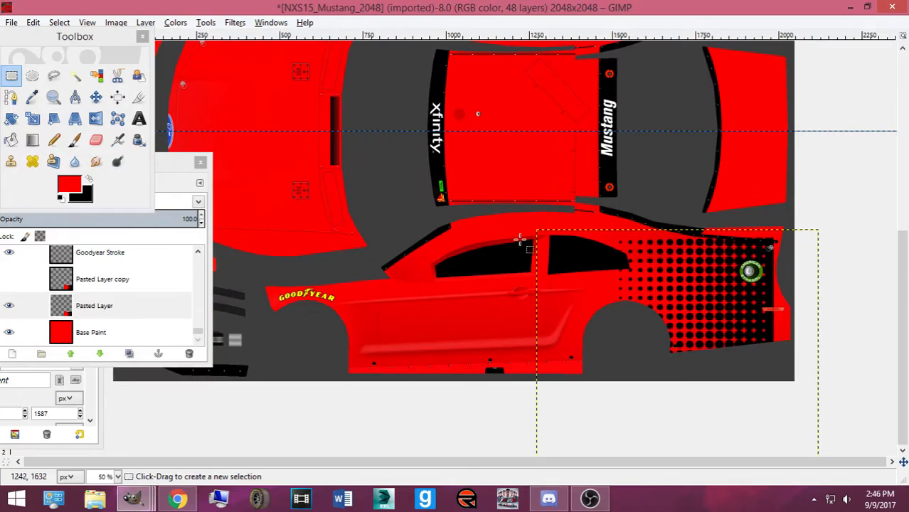
Move the halftone pattern over the door area, checking the reference photo
key(m)
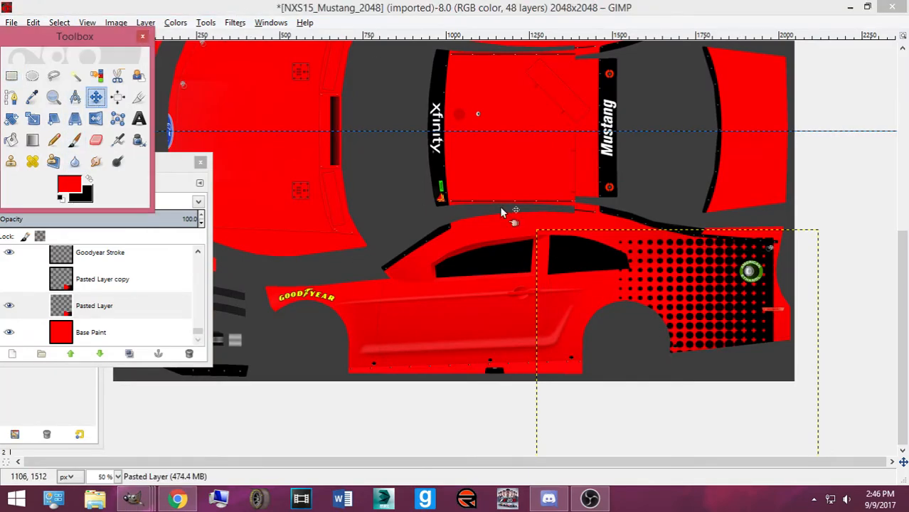
drag(720, 286, 500, 278)
click(177, 499)
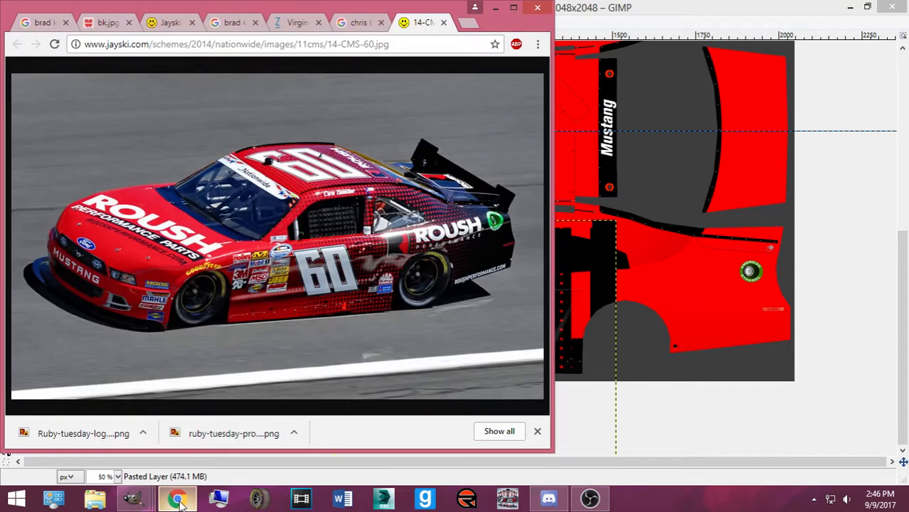
click(177, 499)
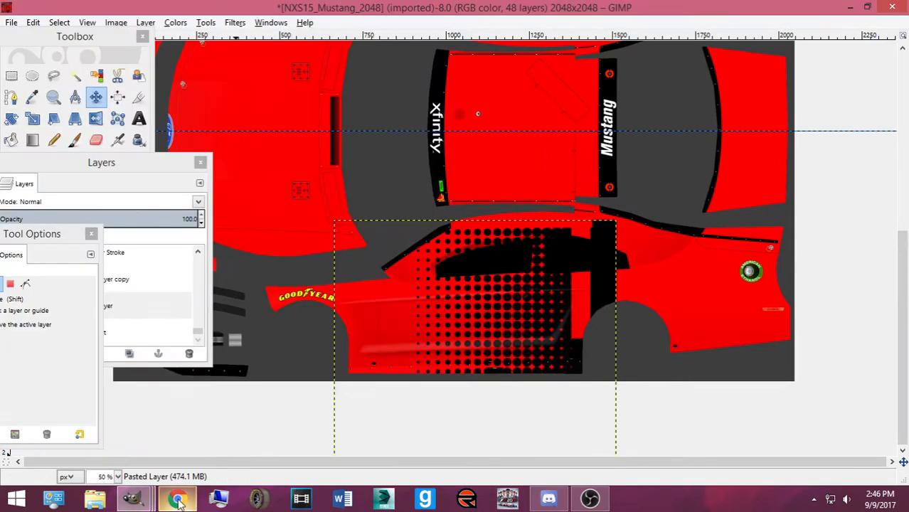
Shrink the halftone pattern to 342 × 480, place it higher on the door, and compare
key(shift+s)
click(339, 388)
drag(384, 370, 564, 406)
drag(502, 398, 510, 297)
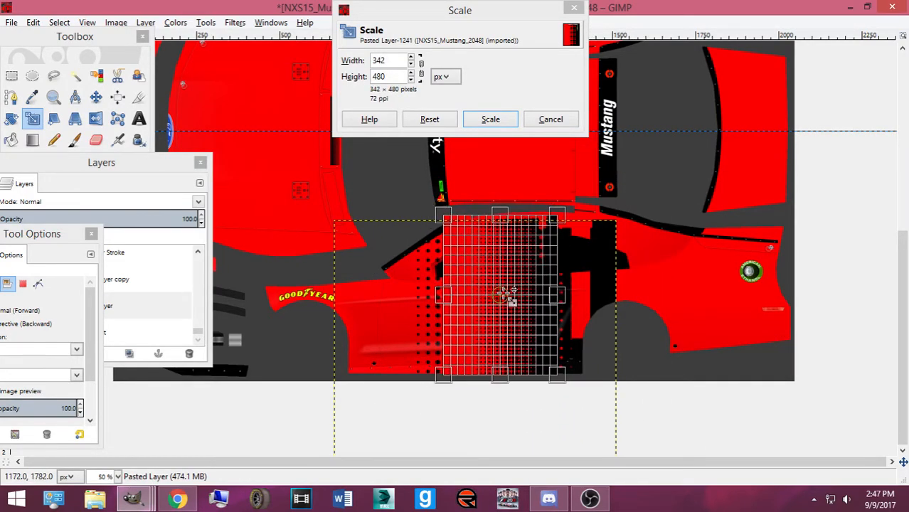
click(483, 119)
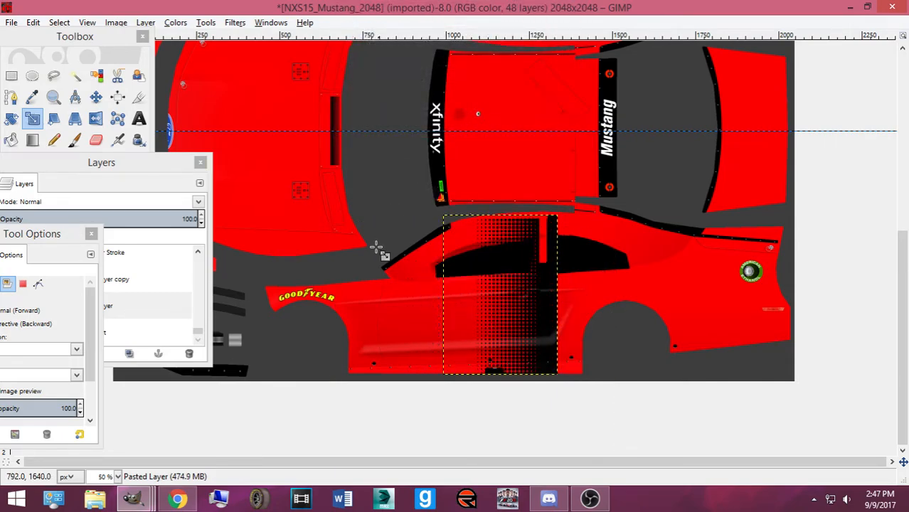
click(181, 500)
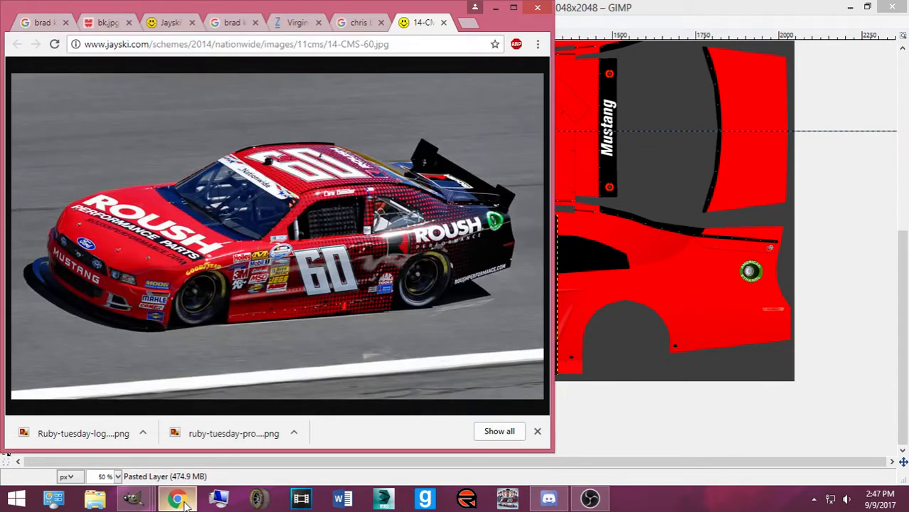
Rectangle-select the solid black band at the halftone stripe's edge
click(181, 500)
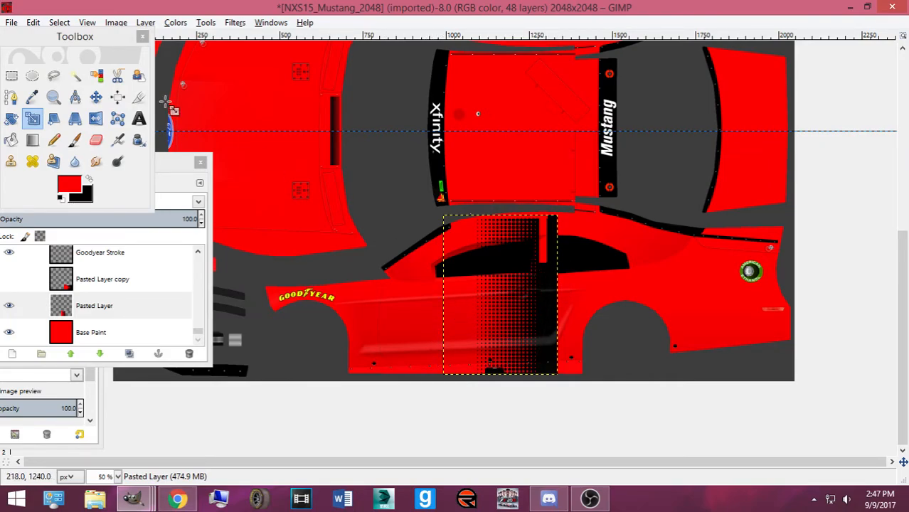
click(11, 75)
scroll(657, 307, up, 3)
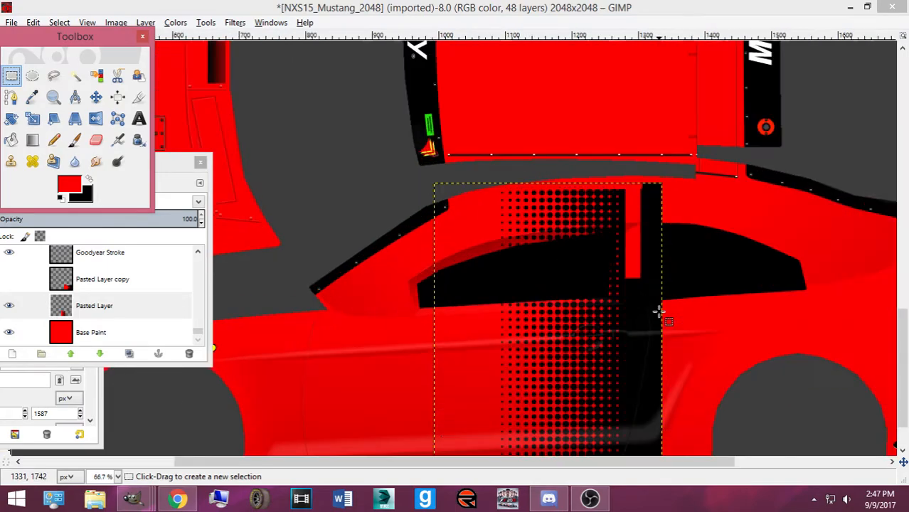
drag(795, 284, 882, 427)
scroll(879, 423, up, 3)
scroll(848, 180, up, 2)
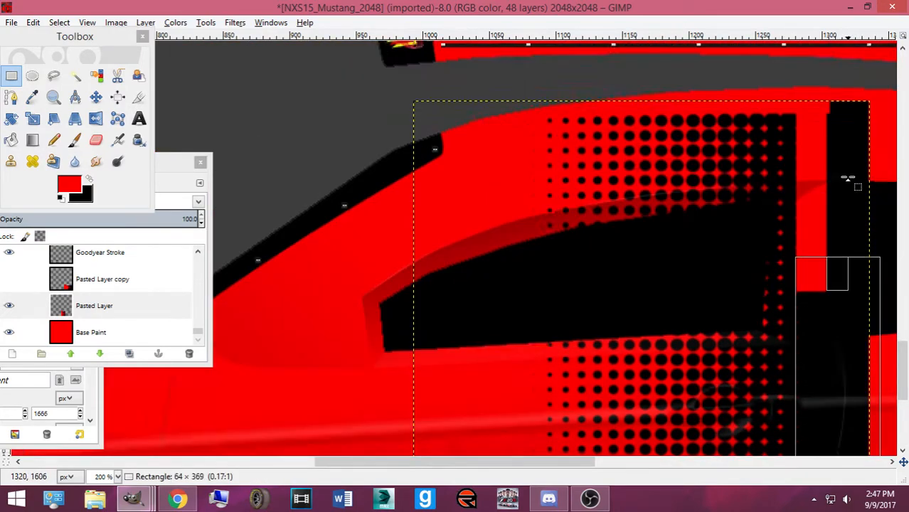
scroll(848, 180, up, 1)
drag(848, 179, 852, 219)
scroll(806, 310, down, 1)
drag(803, 314, 803, 318)
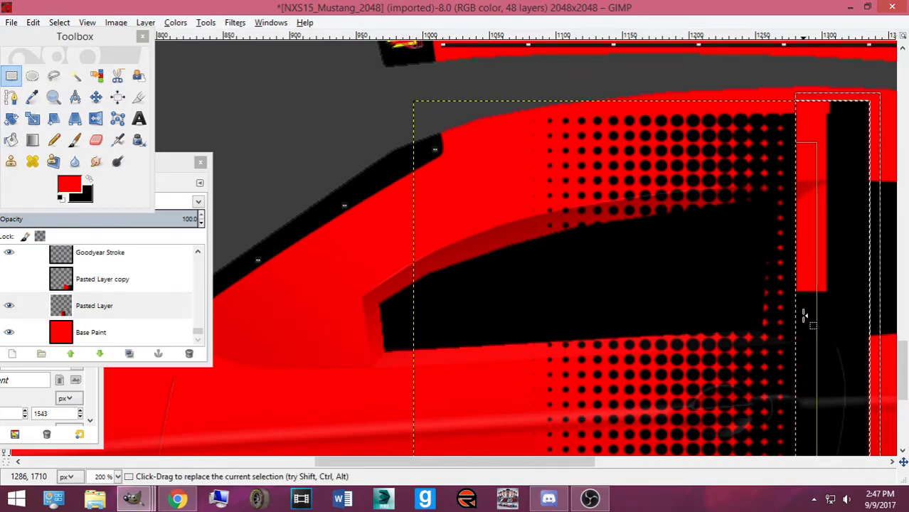
scroll(789, 297, down, 5)
Remove the selection and shift the halftone stripe 92 pixels left, checking the reference photo
click(60, 22)
click(68, 39)
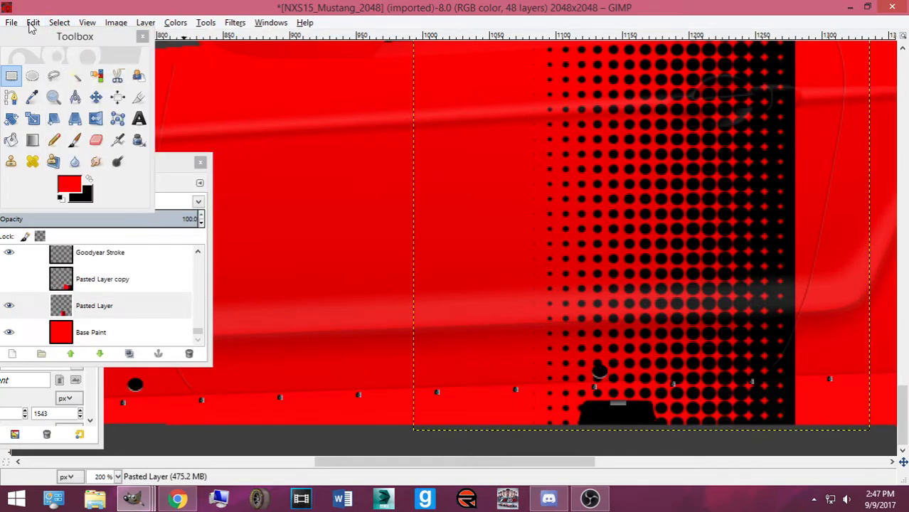
click(96, 97)
scroll(578, 245, down, 3)
drag(566, 228, 522, 232)
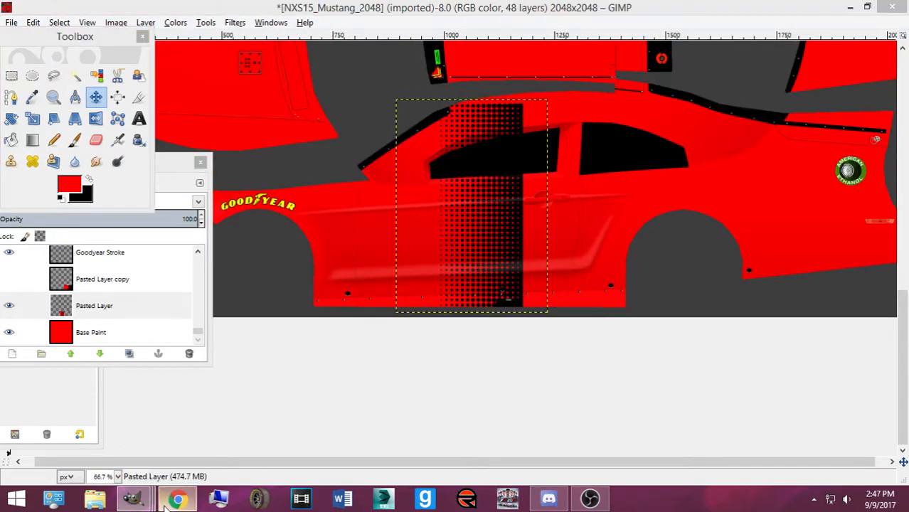
click(165, 505)
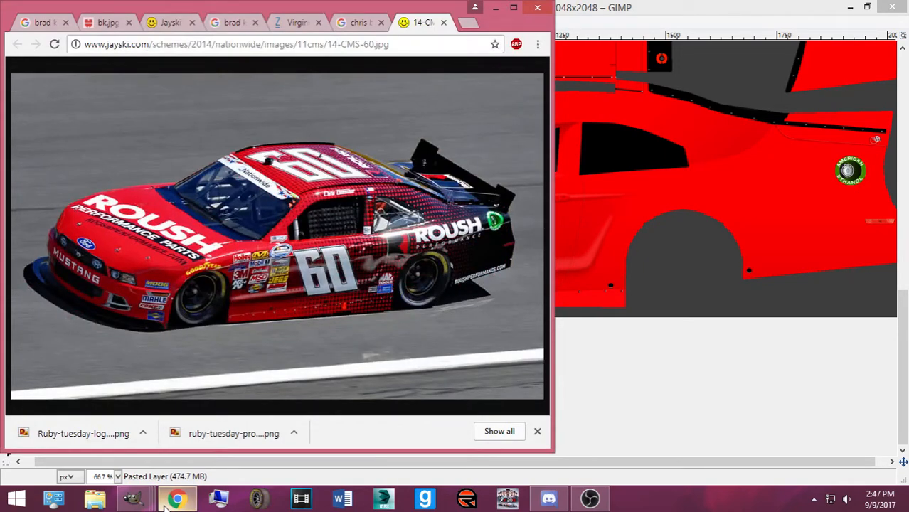
click(132, 498)
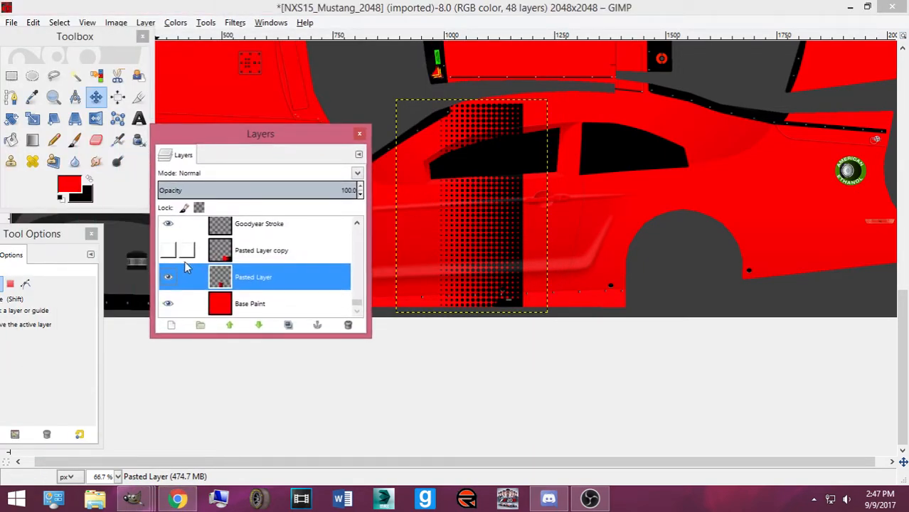
Hide the halftone stripe layer and make Base Paint the active layer
click(168, 277)
click(188, 304)
drag(579, 83, 581, 292)
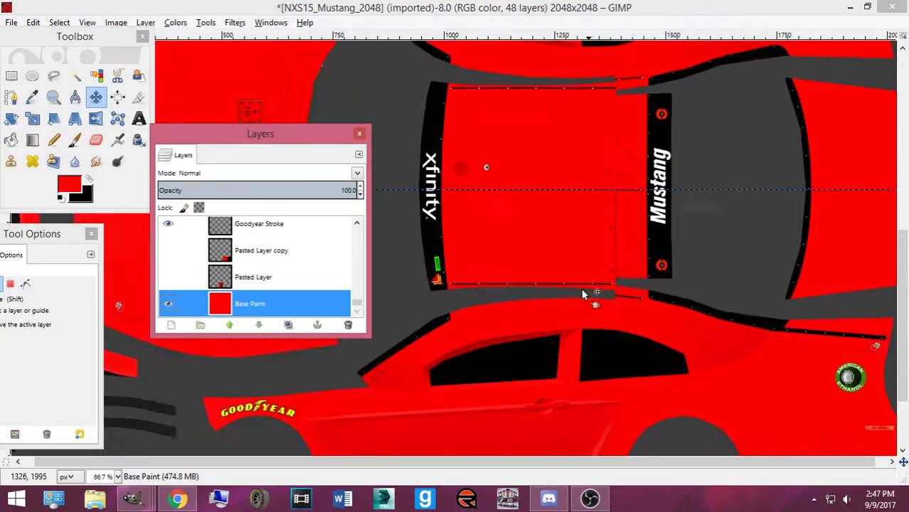
scroll(569, 286, up, 10)
Save the template as 60_SRoushJFXSChase.xcf in Pictures > Bases made by Me
key(ctrl+s)
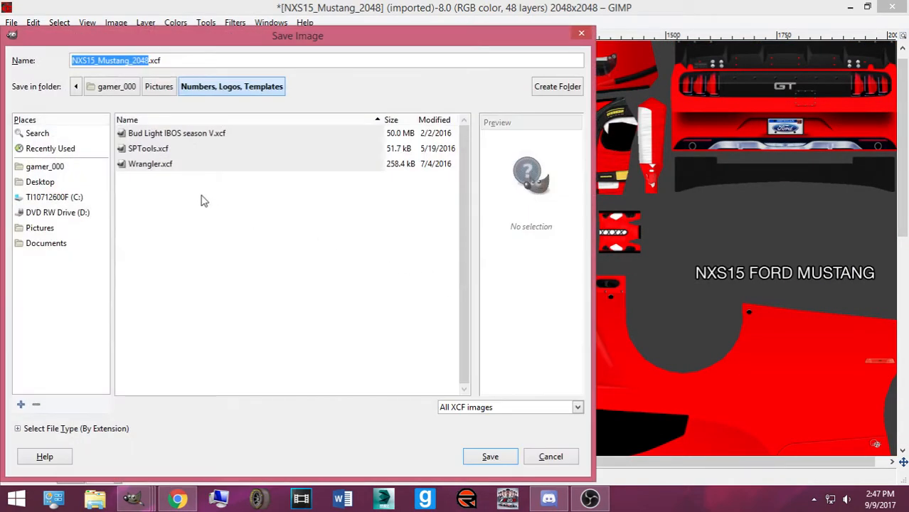
click(158, 88)
scroll(171, 148, up, 10)
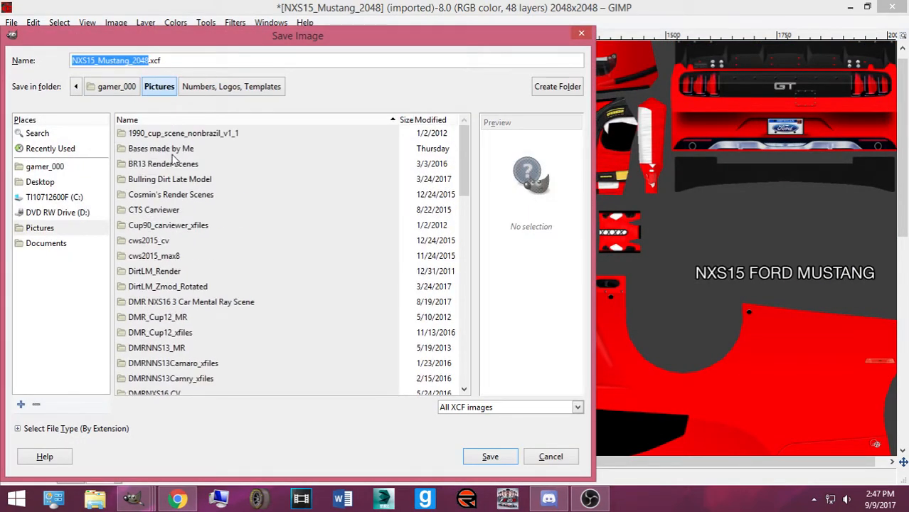
double_click(171, 148)
click(151, 61)
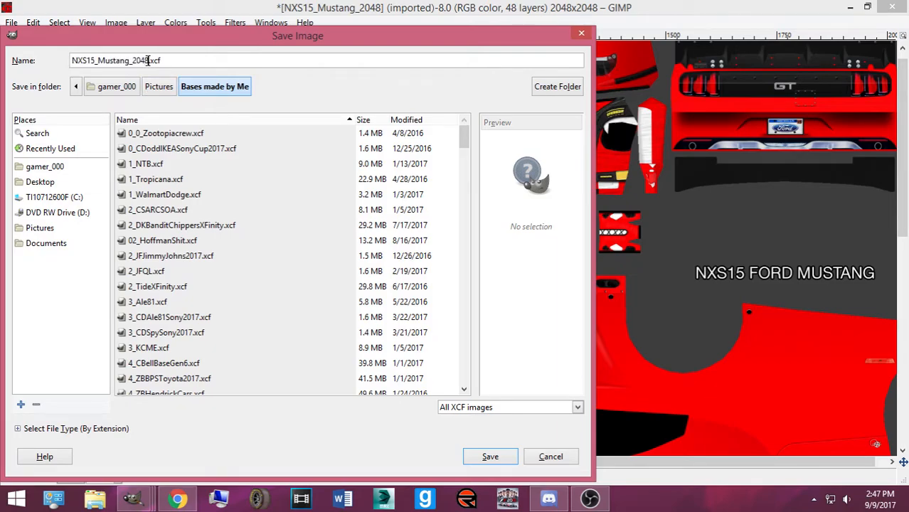
drag(148, 61, 4, 61)
text(60_SRoushJFXSChase)
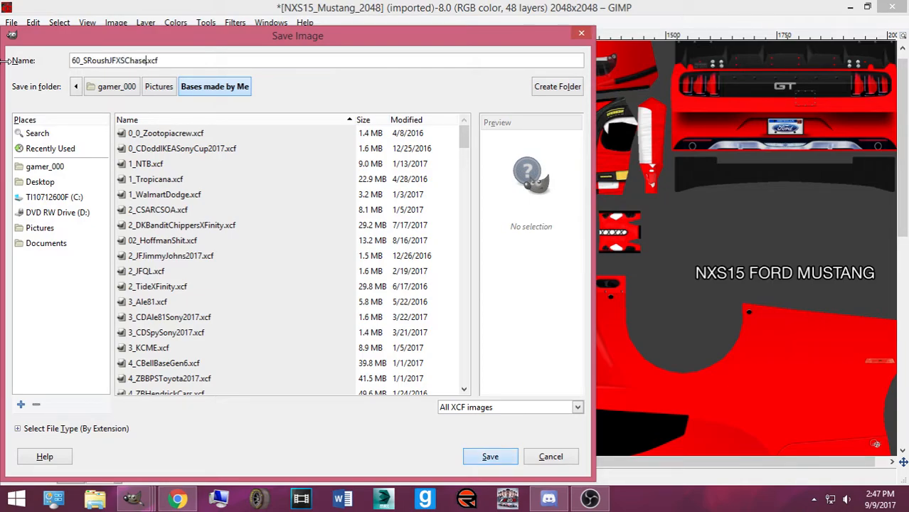
key(Return)
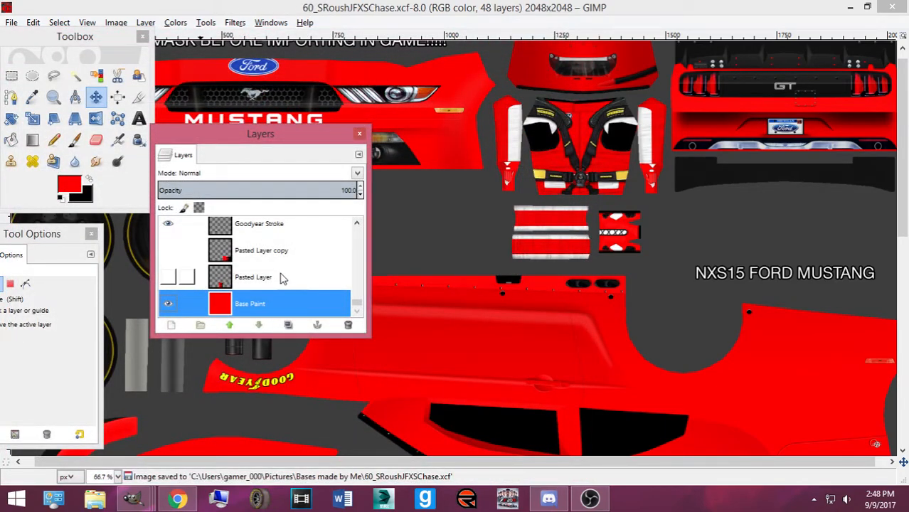
Make the halftone stripe layer visible again, nudge it slightly, and make Pasted Layer active
drag(272, 136, 319, 137)
scroll(575, 268, down, 3)
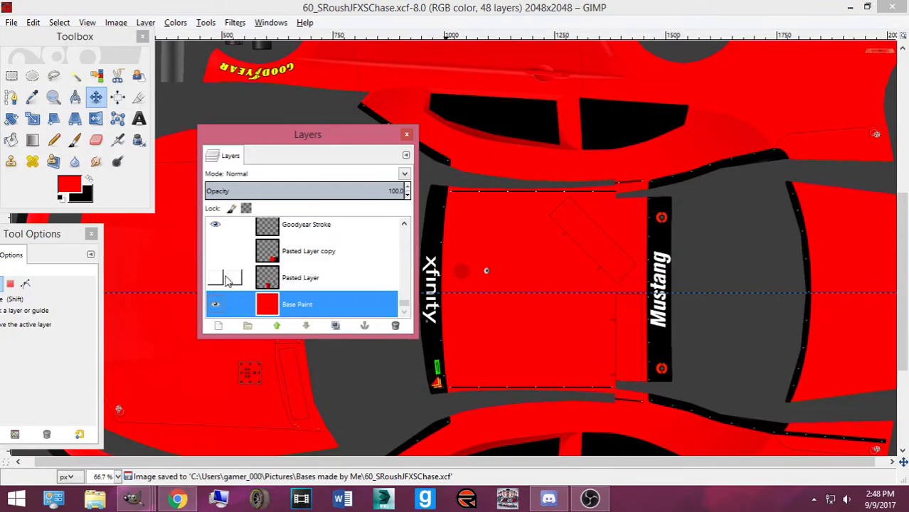
click(215, 278)
scroll(487, 298, down, 5)
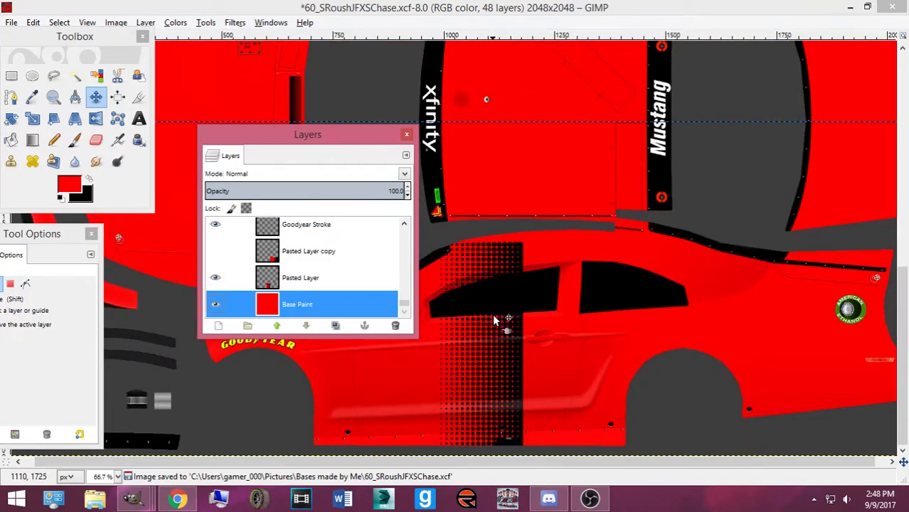
drag(520, 349, 519, 341)
click(519, 341)
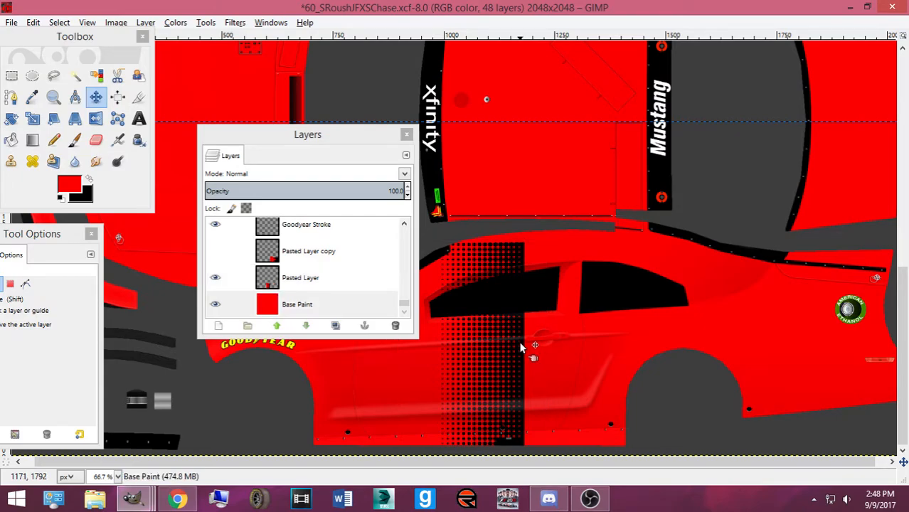
click(301, 287)
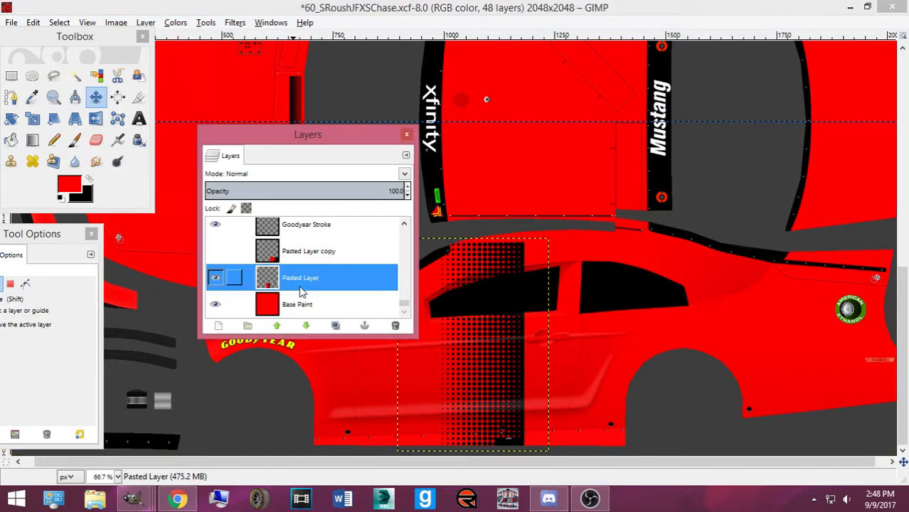
Rectangle-select a narrow column along the stripe's right edge
ctrl+scroll(464, 323, up, 2)
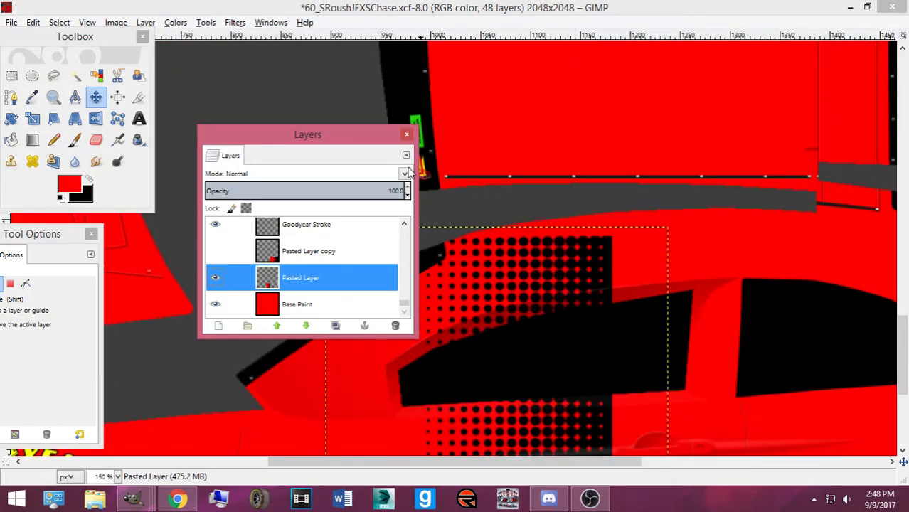
ctrl+scroll(465, 246, up, 1)
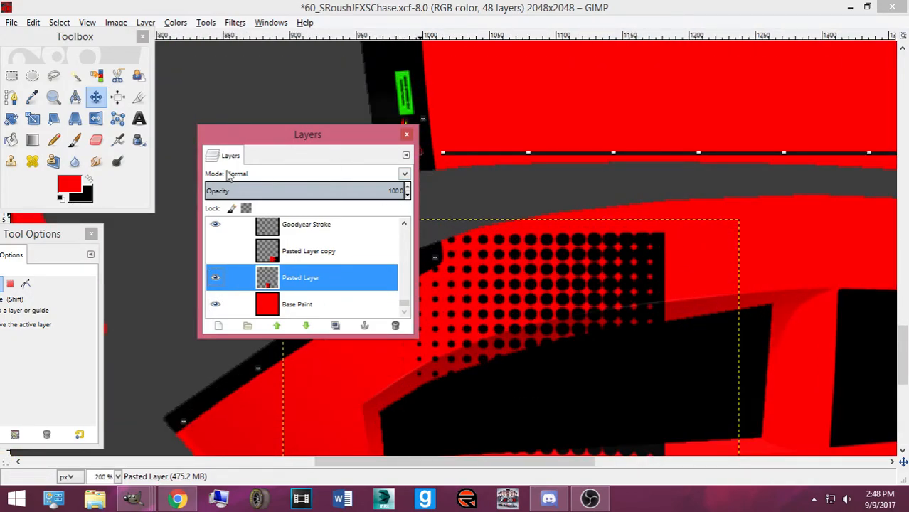
click(11, 76)
drag(601, 222, 729, 435)
ctrl+scroll(676, 330, up, 1)
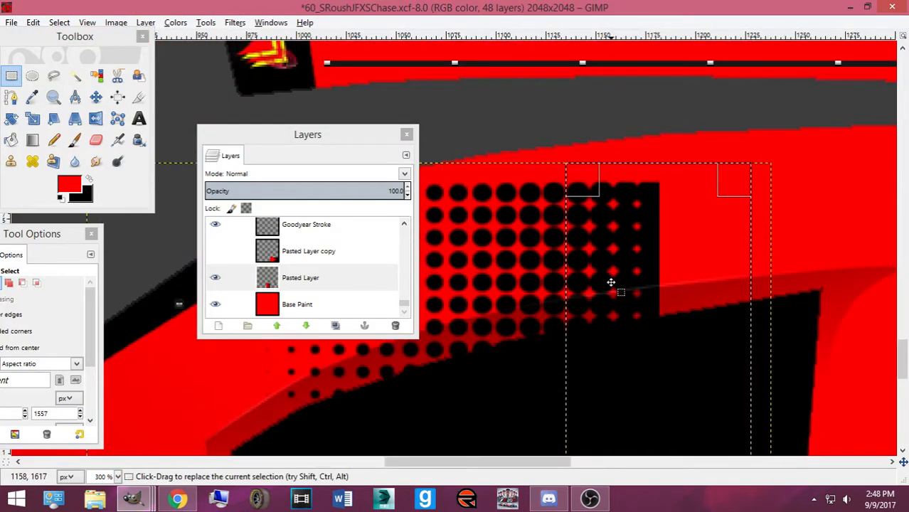
Delete the dots inside the selected column and clear the selection
key(Delete)
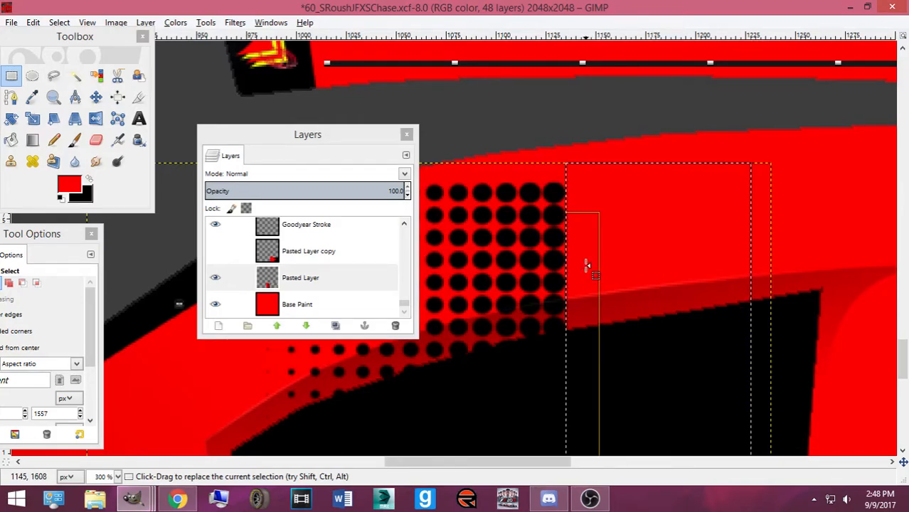
scroll(589, 266, down, 10)
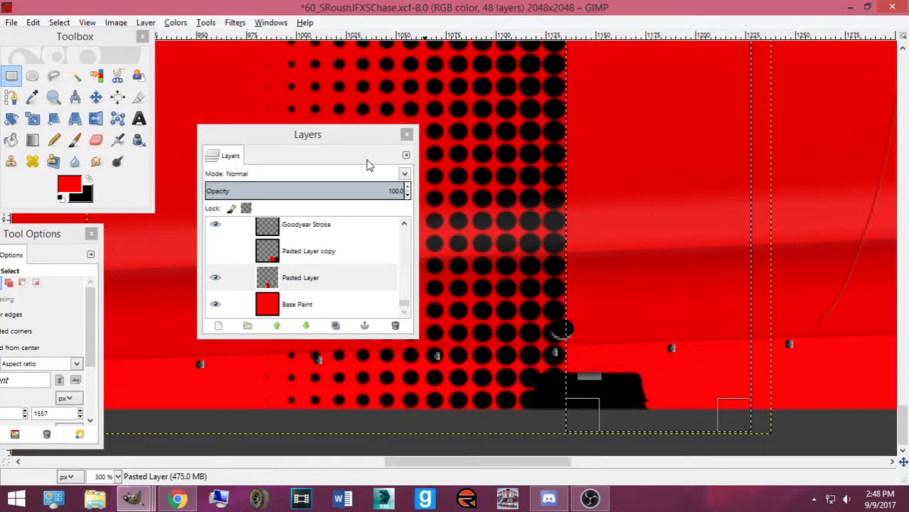
click(63, 22)
click(71, 56)
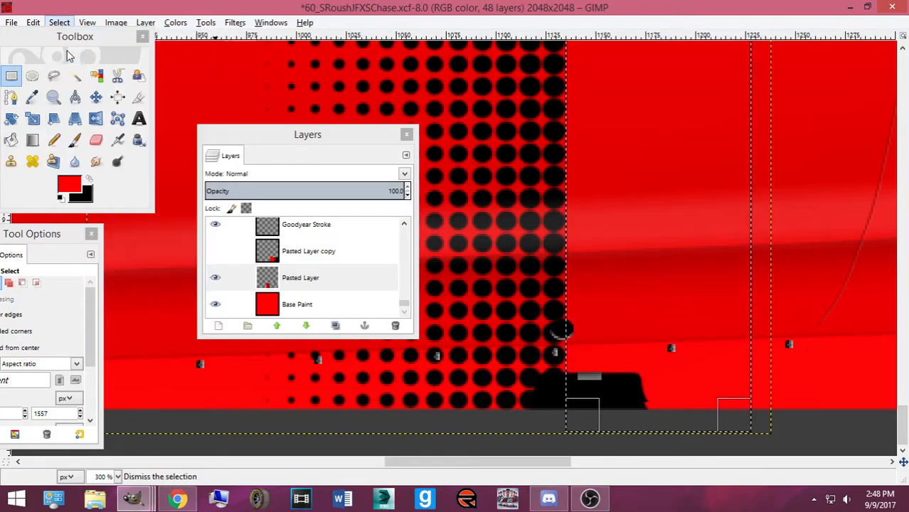
scroll(523, 206, up, 10)
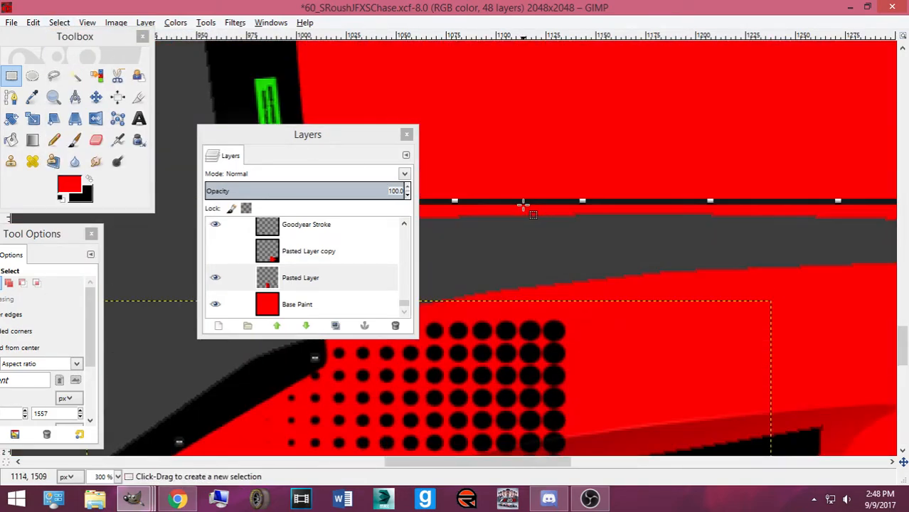
scroll(523, 206, down, 3)
Copy a column of halftone dots and paste it as a floating selection
drag(517, 200, 566, 418)
scroll(533, 264, down, 20)
key(ctrl+c)
key(ctrl+v)
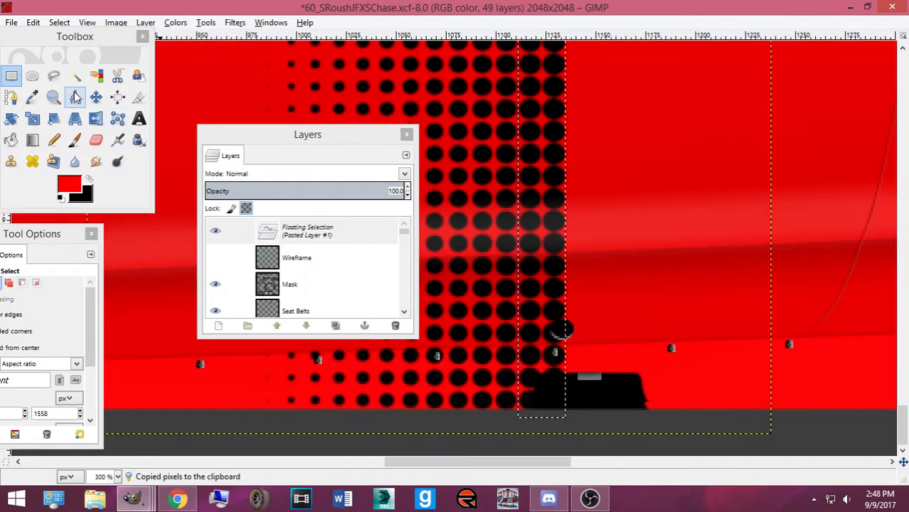
Shift the floating dot strip right with the Move tool and anchor it into Pasted Layer
click(96, 98)
key(Right)
key(Right)
key(Right)
key(Right)
key(Right)
key(Right)
key(Right)
key(Right)
key(Right)
key(Right)
key(Right)
key(Right)
key(Right)
key(Right)
key(Right)
key(Right)
key(Right)
key(Right)
key(Right)
key(Right)
key(Right)
key(Right)
key(Right)
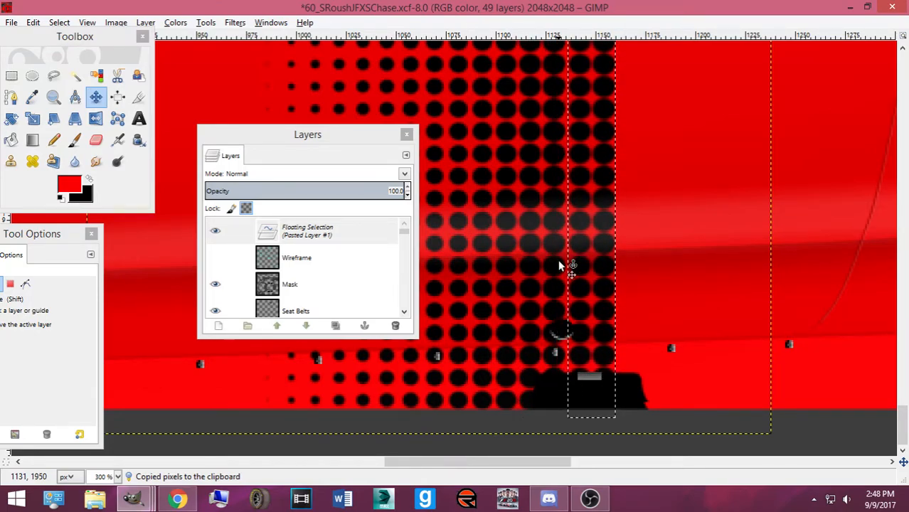
ctrl+scroll(559, 265, down, 3)
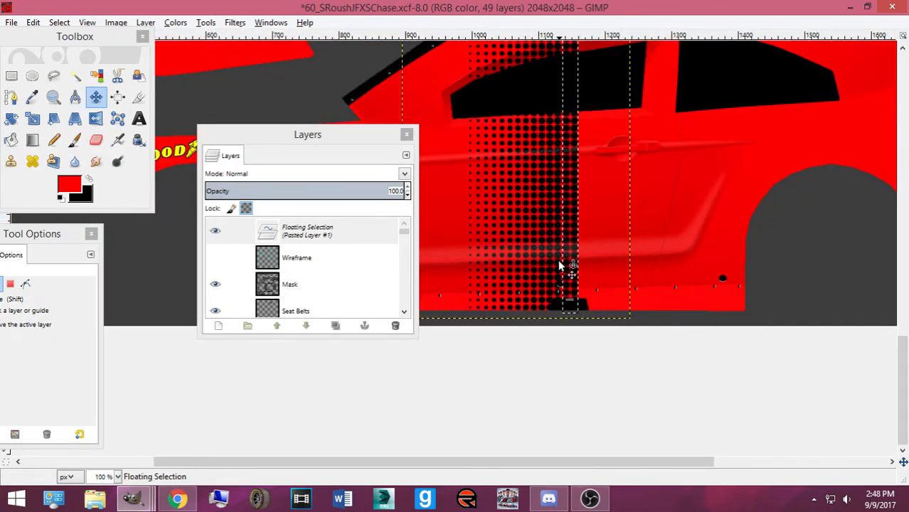
ctrl+scroll(559, 265, down, 1)
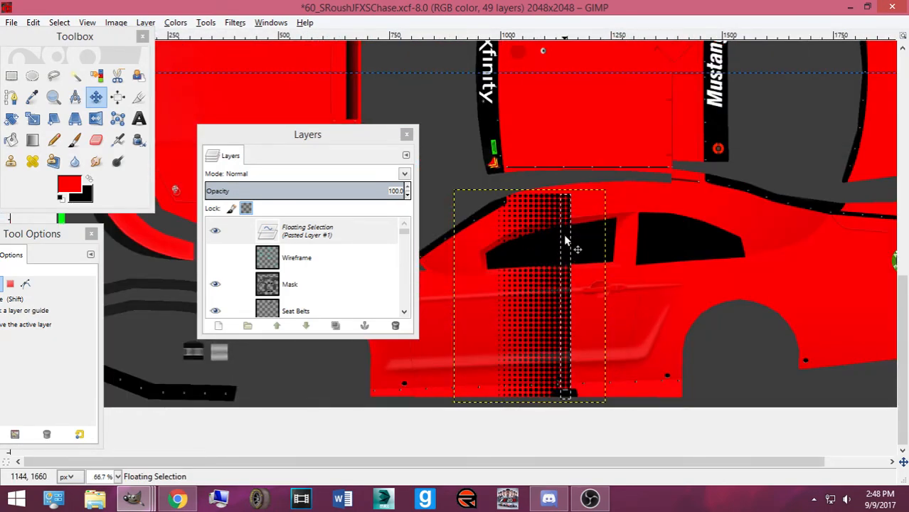
key(ctrl)
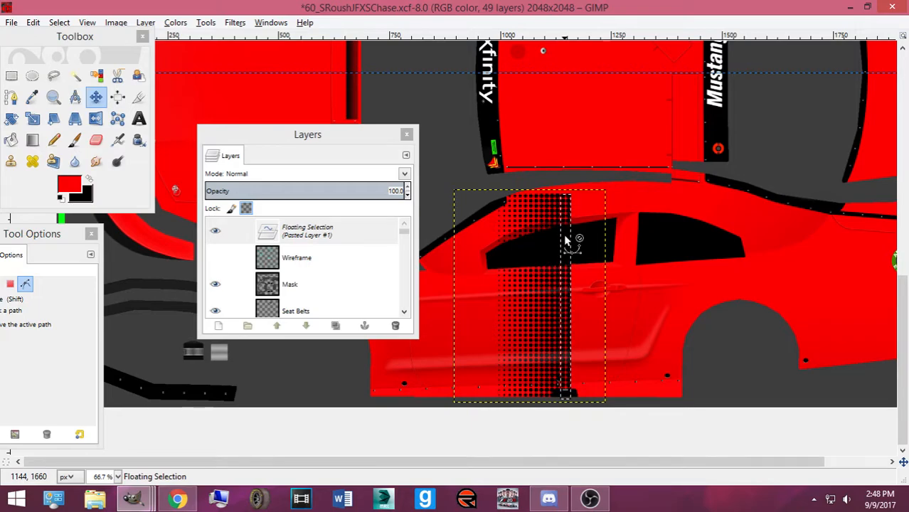
key(Right)
key(Right)
key(Right)
key(Right)
key(Right)
key(Right)
key(Right)
key(Right)
key(Right)
key(Right)
key(Right)
key(Right)
key(Right)
key(Right)
key(Right)
key(Right)
key(Right)
key(Right)
key(Right)
key(Right)
key(Left)
key(Left)
key(Left)
key(Left)
key(Left)
key(Left)
key(ctrl+v)
key(Right)
key(Right)
key(Right)
key(Right)
key(Right)
key(Right)
key(Right)
key(Right)
key(Right)
key(Right)
key(Right)
key(Right)
key(Right)
key(Right)
key(Right)
key(Right)
key(Right)
key(Right)
key(Right)
key(Right)
key(Right)
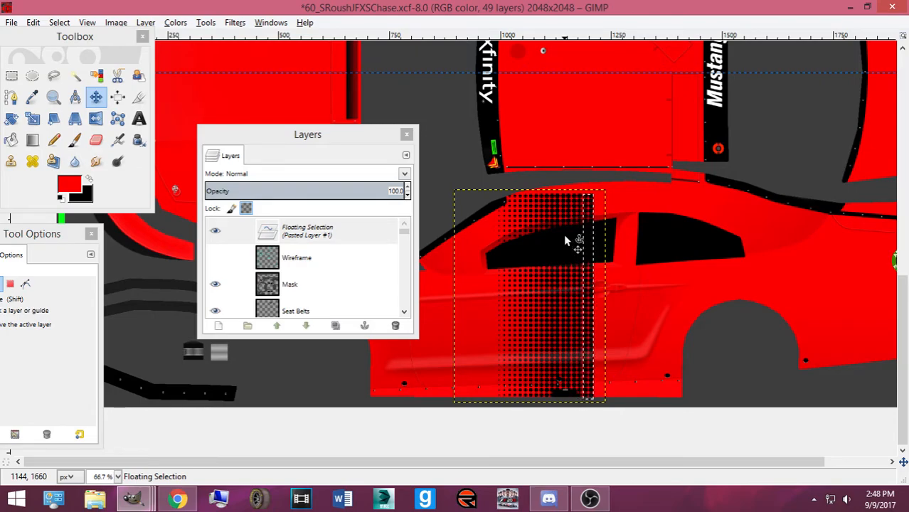
key(Right)
key(Right)
key(Right)
key(Right)
key(Right)
key(Right)
key(Right)
key(Right)
key(Right)
key(Right)
key(Right)
key(Right)
key(Right)
key(Right)
key(Right)
key(Right)
key(Right)
key(Right)
key(Right)
key(Right)
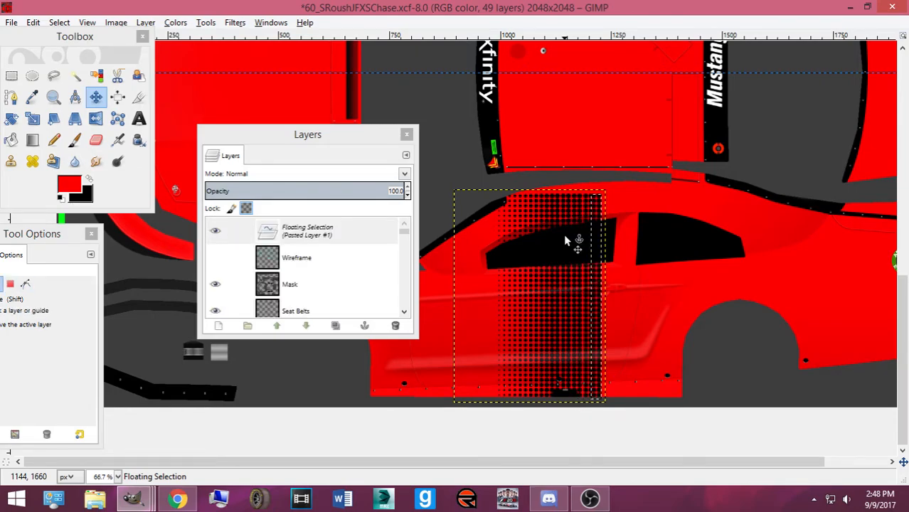
key(Left)
key(Left)
key(Left)
key(Left)
key(Left)
key(Left)
key(Left)
key(Left)
key(Left)
key(Left)
key(Left)
key(Left)
key(Left)
key(Left)
key(Left)
key(Left)
key(Left)
key(Left)
key(Left)
key(Left)
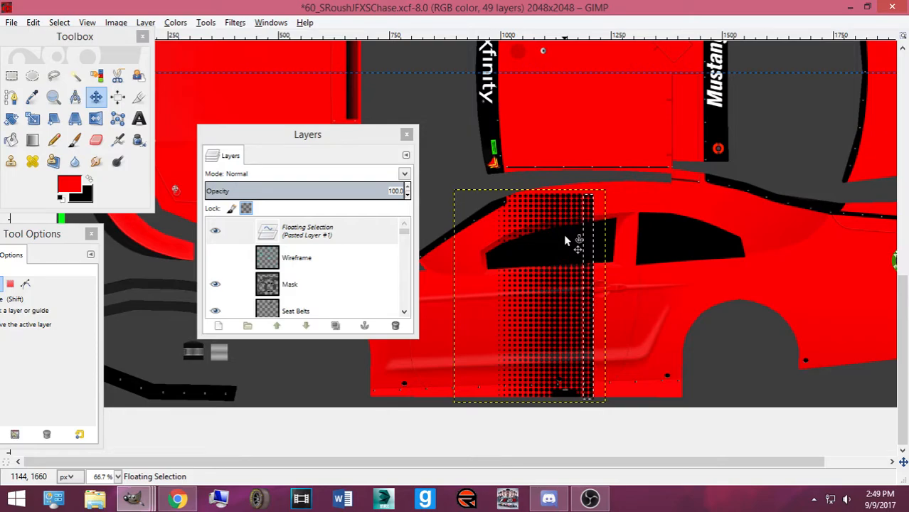
click(557, 267)
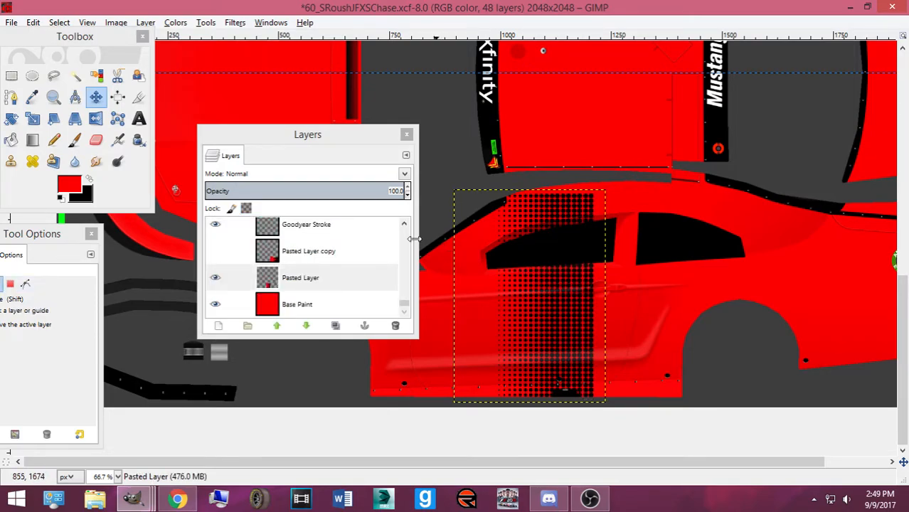
Copy a rectangular band of dots from Pasted Layer into a new layer, Pasted Layer #1
click(231, 277)
click(11, 76)
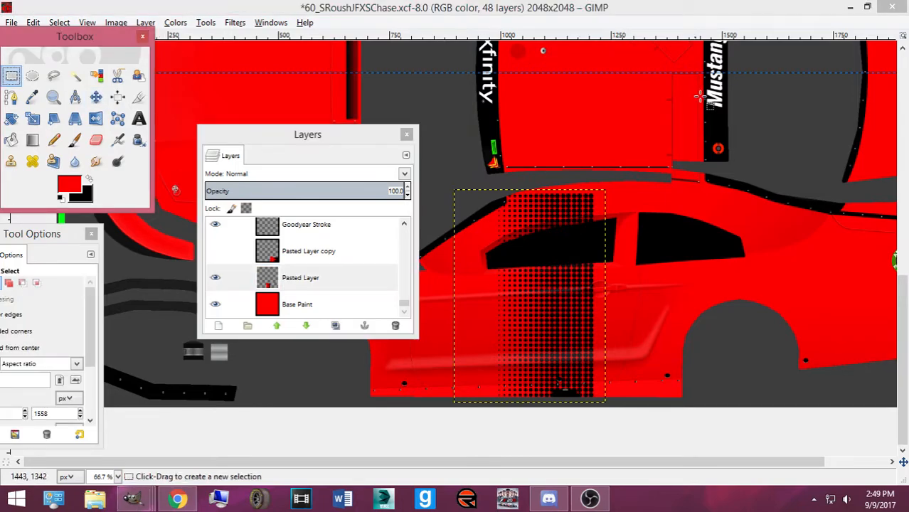
scroll(790, 235, up, 2)
scroll(751, 199, up, 1)
drag(522, 469, 622, 466)
drag(411, 77, 594, 439)
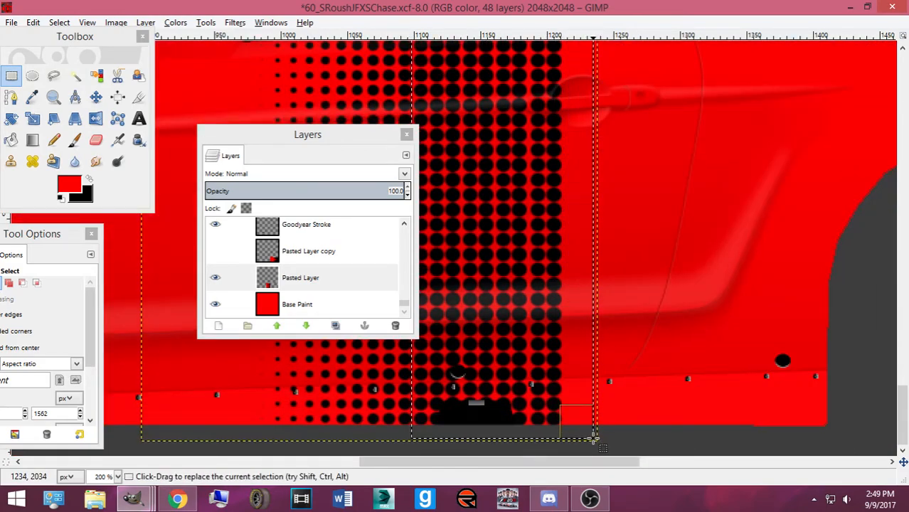
scroll(583, 421, up, 5)
key(ctrl+c)
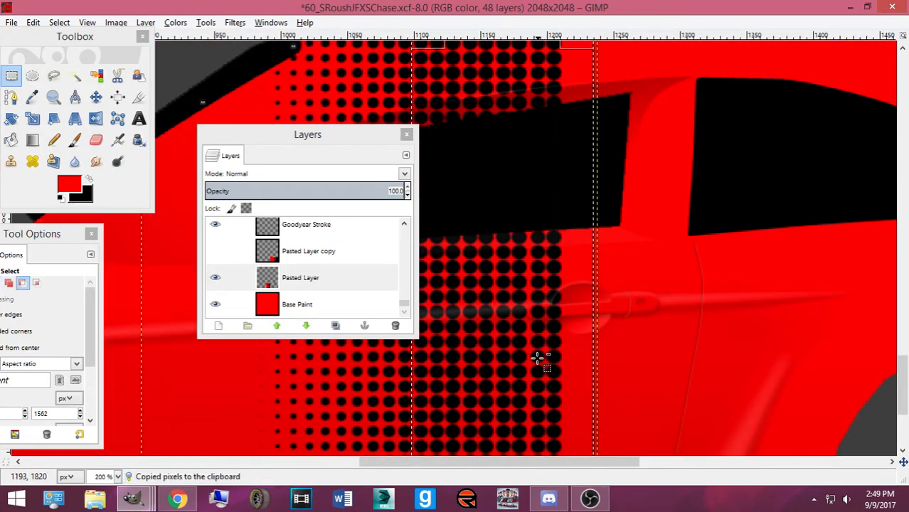
key(ctrl+v)
key(ctrl+shift+n)
Slide Pasted Layer #1 right with the Move tool to extend the dot pattern
drag(339, 240, 358, 269)
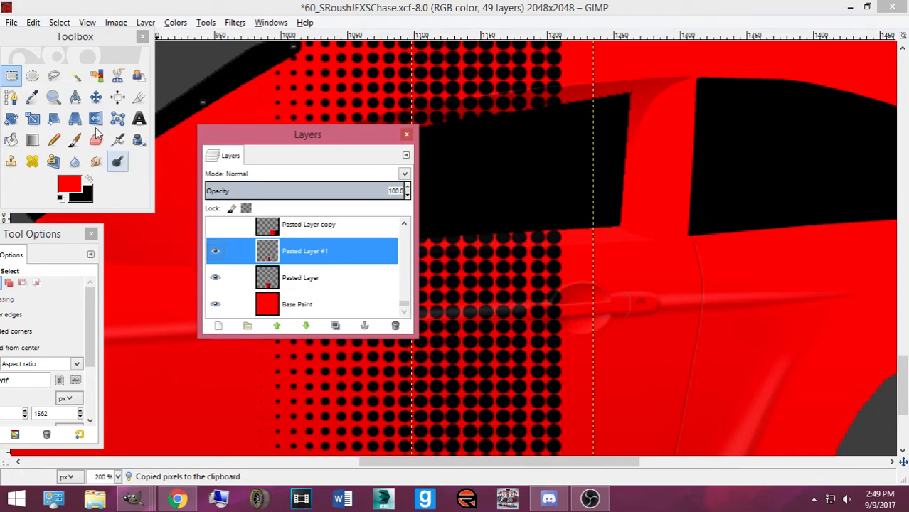
click(96, 97)
key(Right)
key(Right)
key(Right)
key(Right)
key(Right)
key(Right)
key(Right)
key(Right)
key(Right)
key(Right)
key(Right)
key(Right)
key(Right)
key(Right)
key(Right)
key(Right)
key(Right)
key(Right)
key(Right)
key(Right)
key(Right)
key(Right)
key(Right)
key(Right)
key(Right)
key(Right)
key(Right)
key(Right)
key(Right)
key(Right)
key(Right)
key(Right)
key(Right)
key(Right)
key(Right)
key(Right)
key(Right)
key(Right)
key(Right)
key(Right)
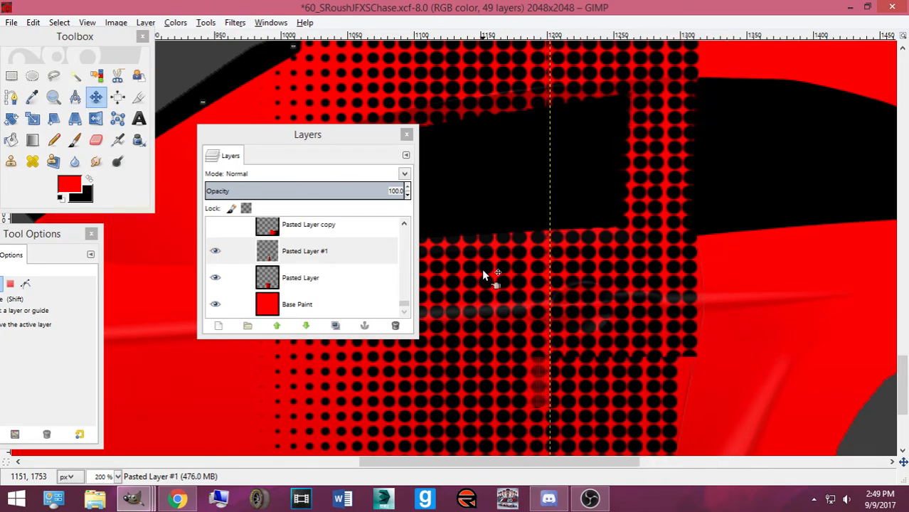
key(Right)
key(Right)
key(Right)
key(Right)
key(Right)
key(Right)
key(Right)
key(Right)
key(Right)
key(Right)
key(Right)
key(Right)
key(Right)
key(Right)
key(Right)
key(Right)
key(Right)
key(Right)
key(Right)
key(Right)
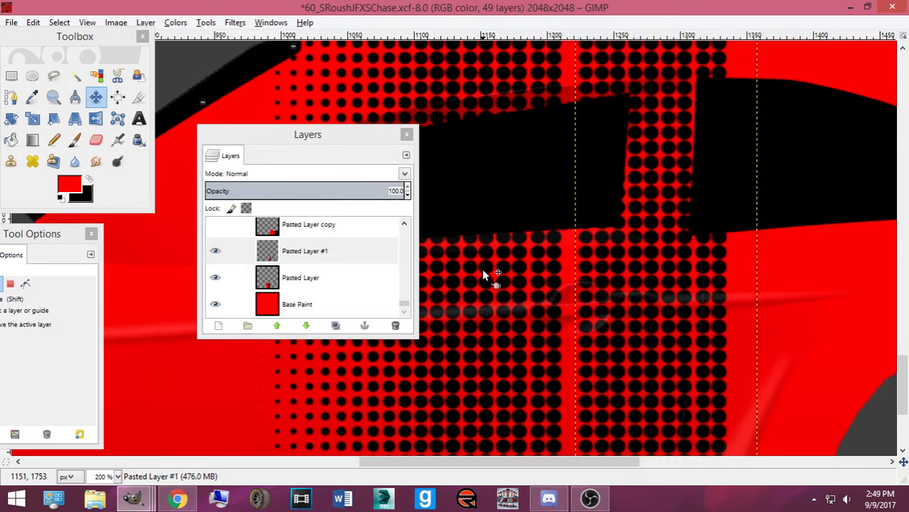
key(Left)
key(Left)
key(Left)
key(Left)
key(Left)
key(Left)
key(Left)
key(Left)
key(Left)
key(Left)
key(Left)
key(Right)
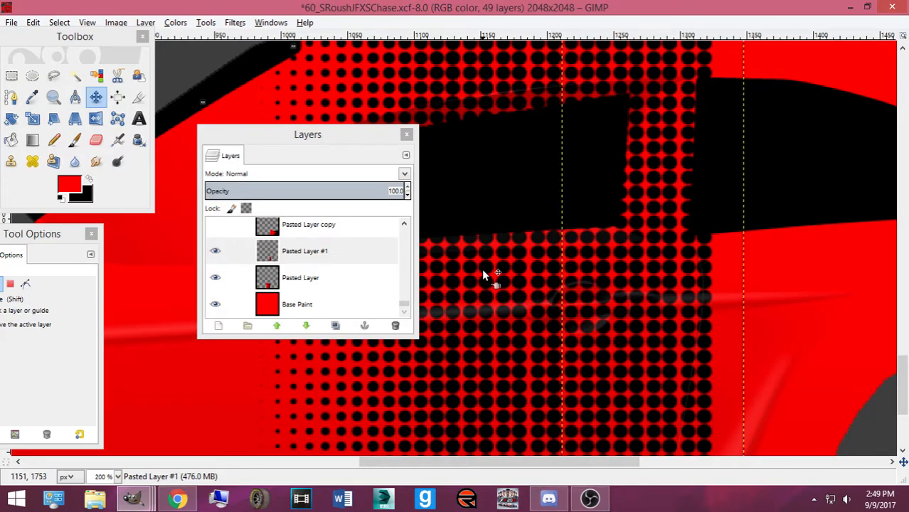
scroll(482, 276, down, 3)
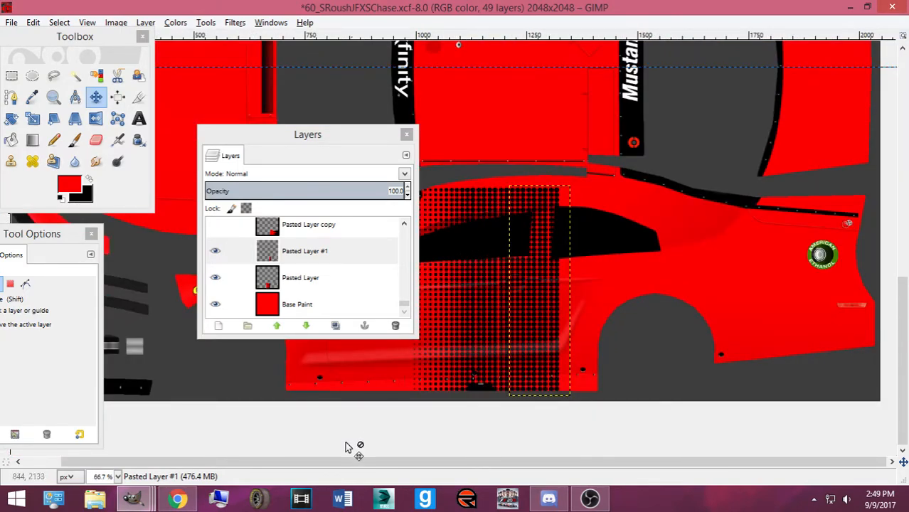
click(174, 500)
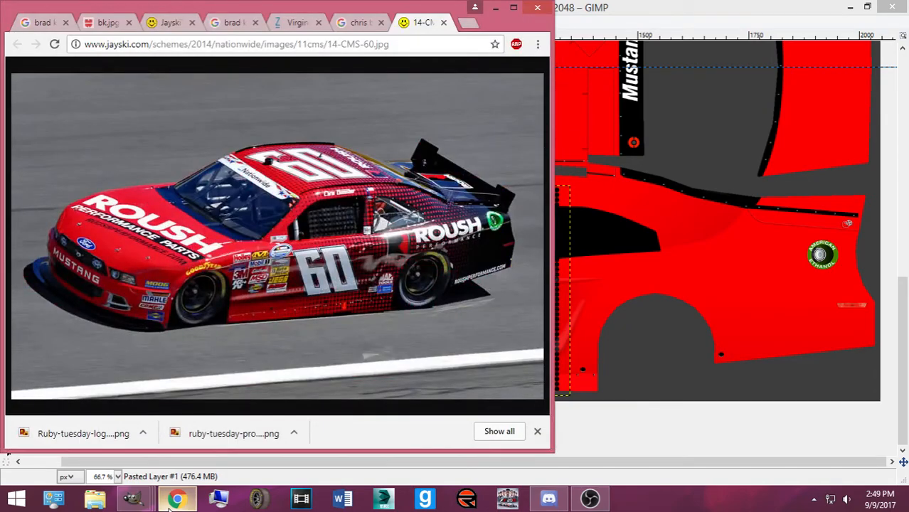
click(174, 500)
click(175, 499)
click(175, 500)
click(174, 500)
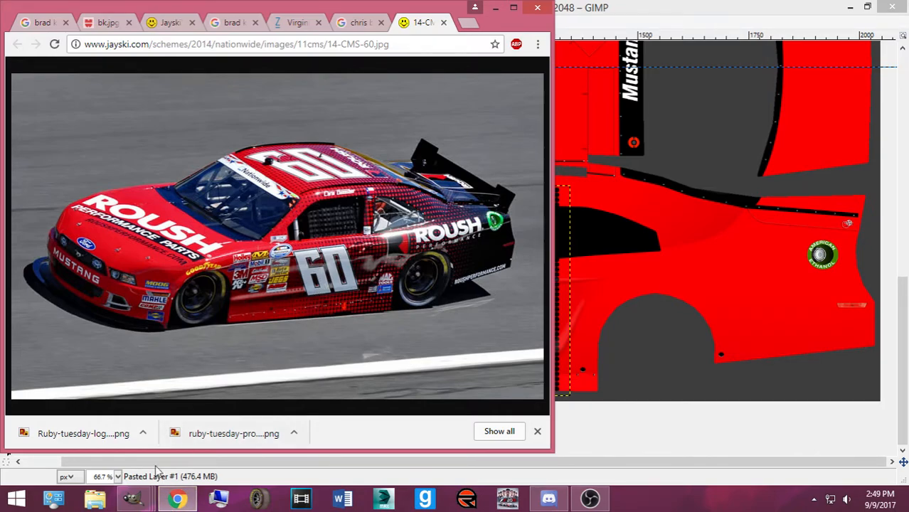
mouse_move(127, 502)
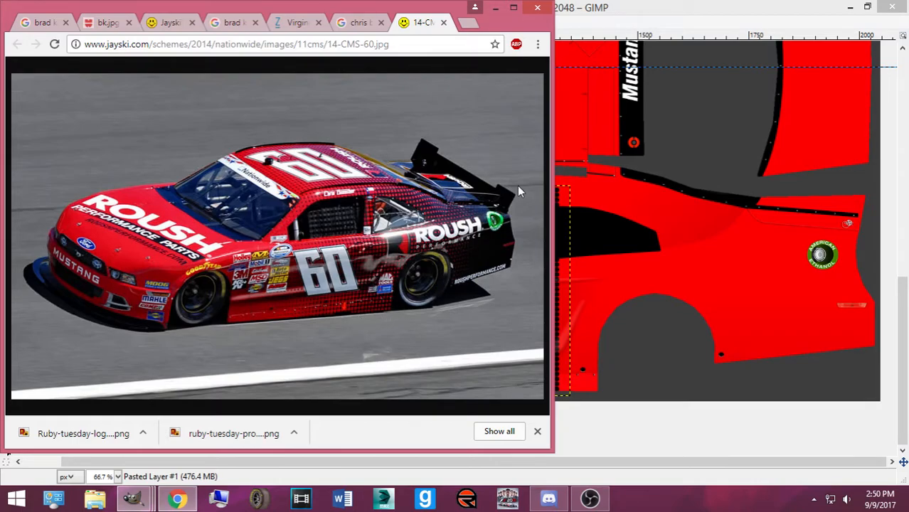
click(601, 13)
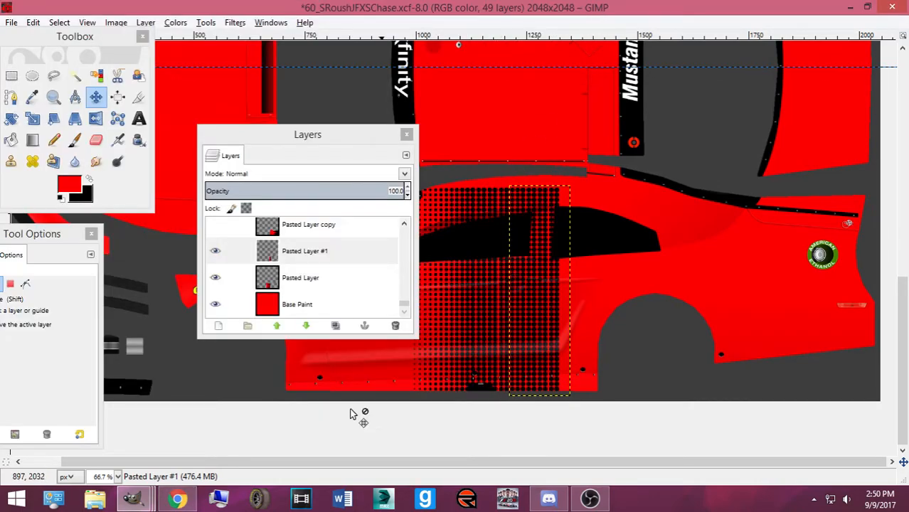
click(177, 498)
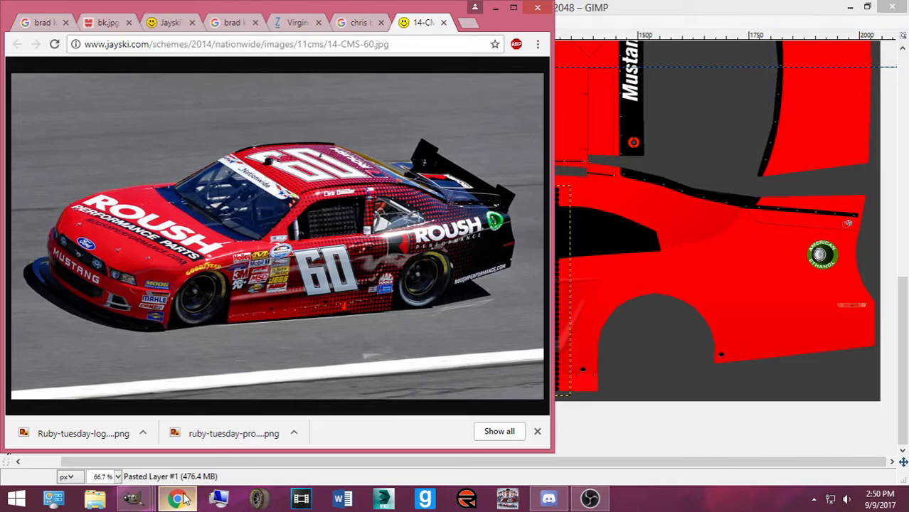
click(180, 498)
click(183, 498)
click(182, 498)
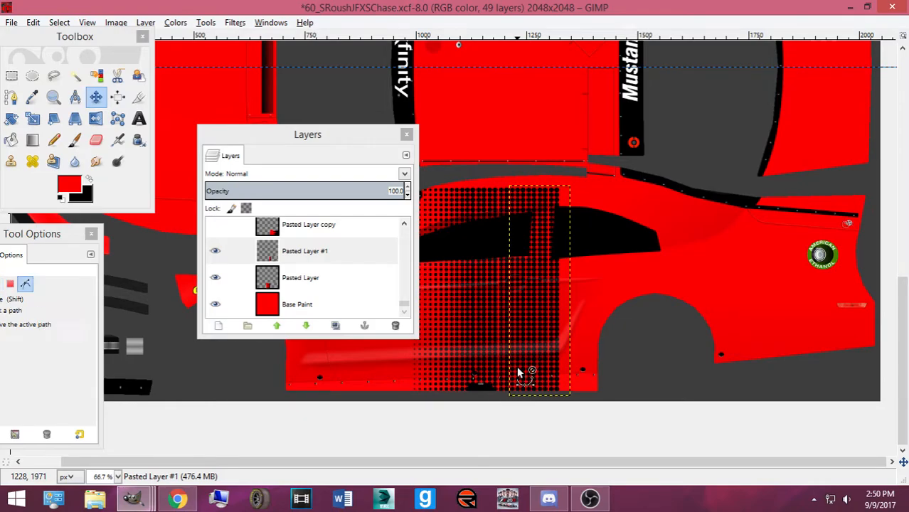
key(ctrl+shift+d)
key(Right)
key(Right)
key(Right)
key(Right)
key(Right)
key(Right)
key(Right)
key(Right)
key(Right)
key(Right)
key(Right)
key(Right)
key(Right)
key(Right)
key(Right)
key(Right)
key(Right)
key(Right)
key(Right)
key(Right)
key(Right)
key(Right)
key(Right)
key(Right)
key(Right)
key(Right)
key(Right)
key(Right)
key(Right)
key(Right)
key(Right)
key(Right)
key(Right)
key(Right)
key(Right)
key(Right)
key(Right)
key(Right)
key(Right)
key(Right)
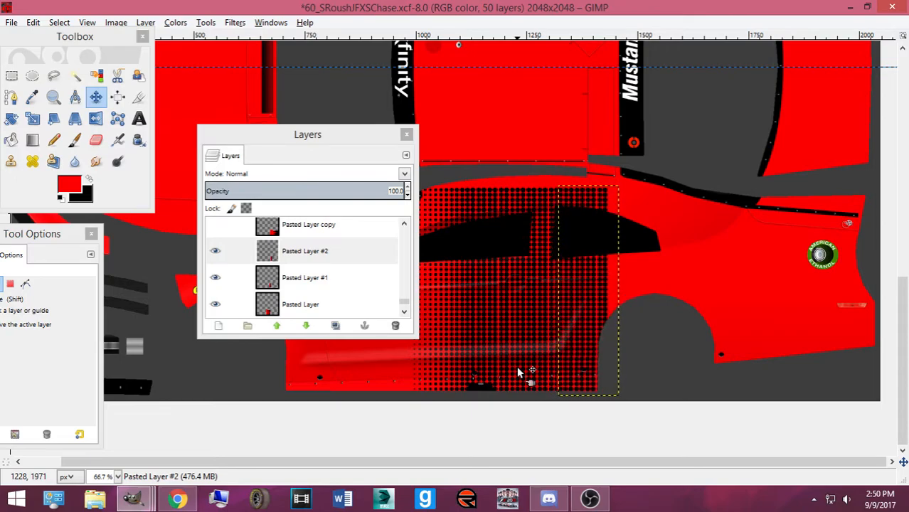
key(Right)
key(Right)
key(Right)
key(Right)
key(Right)
key(Right)
key(Right)
key(Right)
key(Right)
key(Right)
key(Right)
key(Right)
key(Right)
key(Right)
key(Right)
key(Right)
key(1)
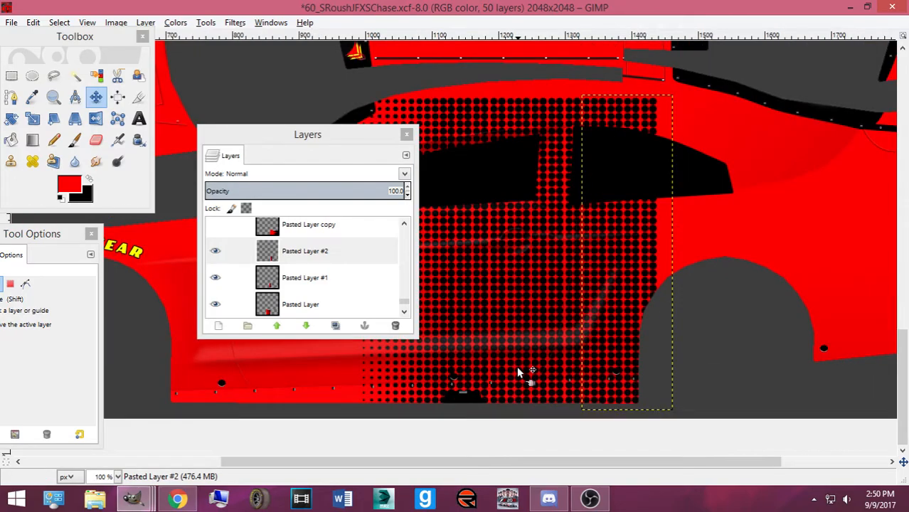
key(plus)
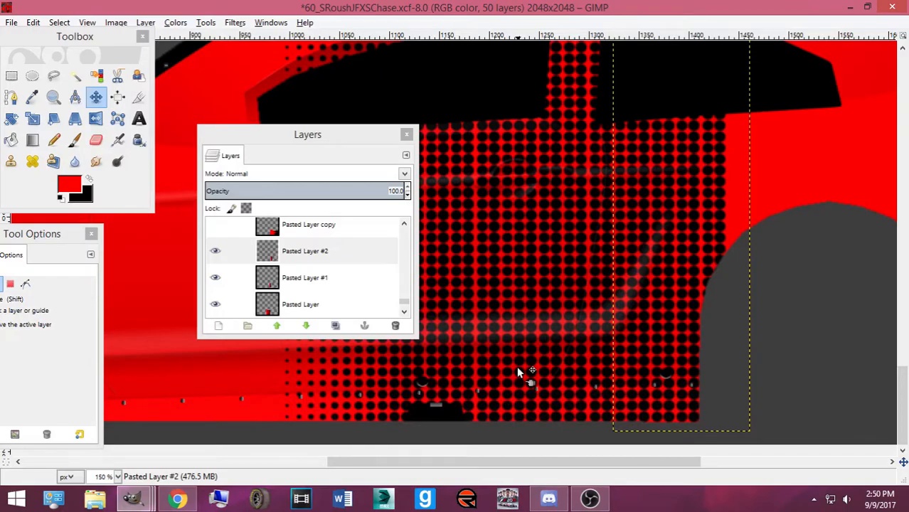
click(183, 498)
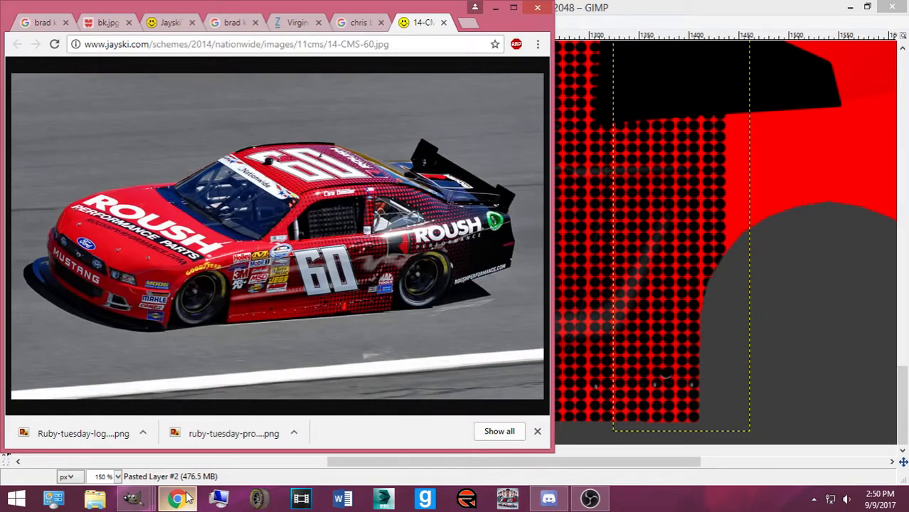
click(182, 498)
key(minus)
key(minus)
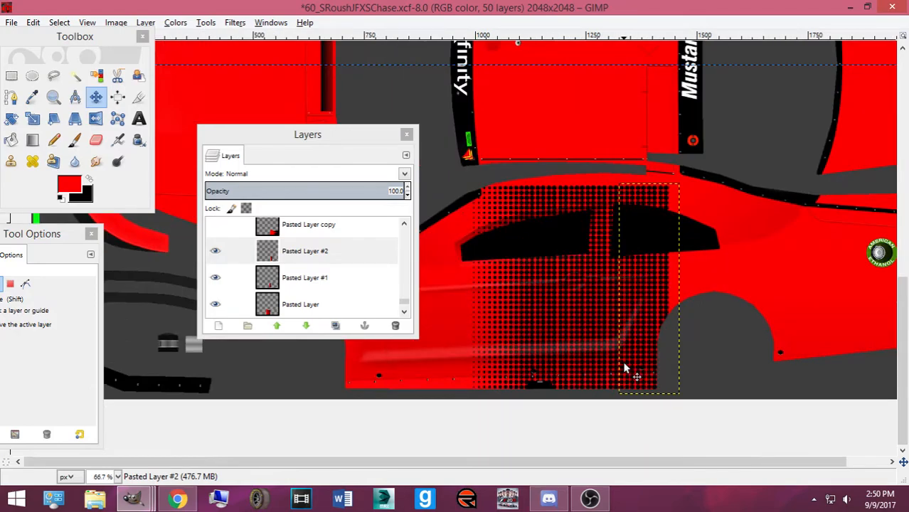
click(316, 255)
click(327, 281)
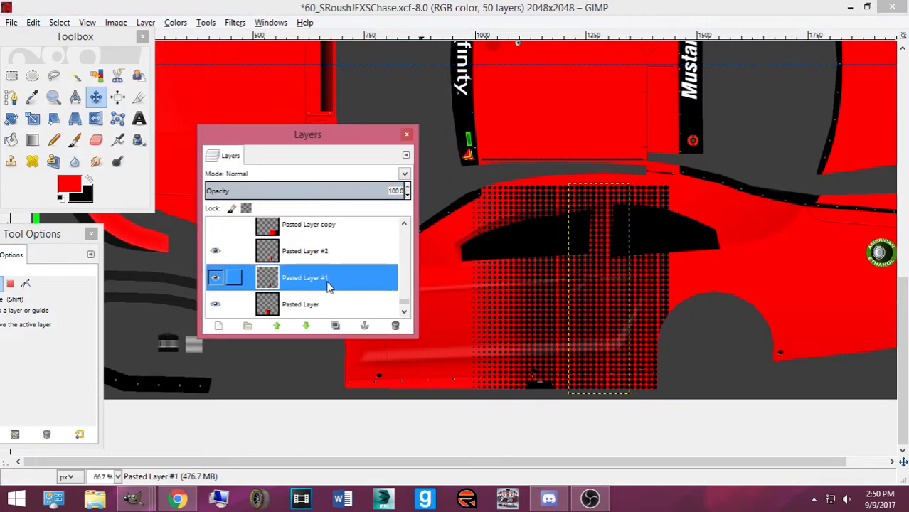
click(308, 303)
click(306, 250)
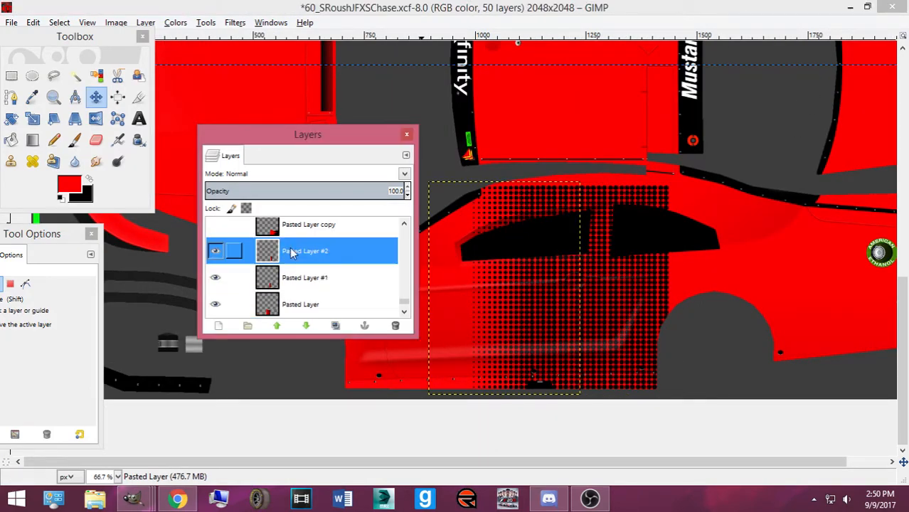
click(396, 325)
click(311, 283)
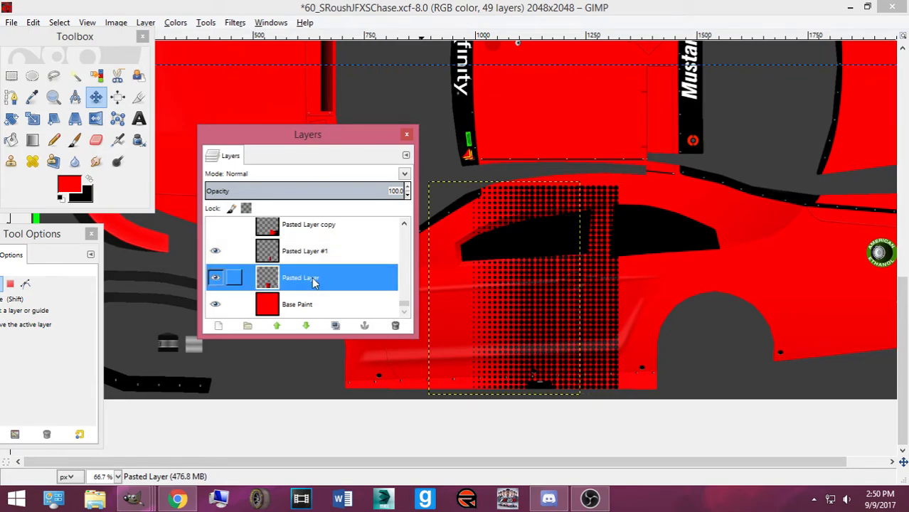
key(shift+ctrl+d)
Flip the duplicated halftone dot layer horizontally
right_click(576, 311)
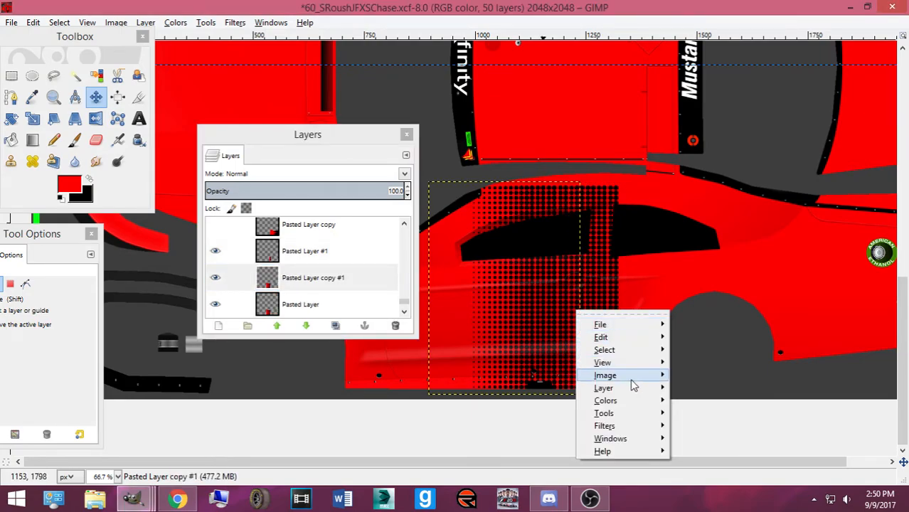
mouse_move(636, 390)
mouse_move(744, 425)
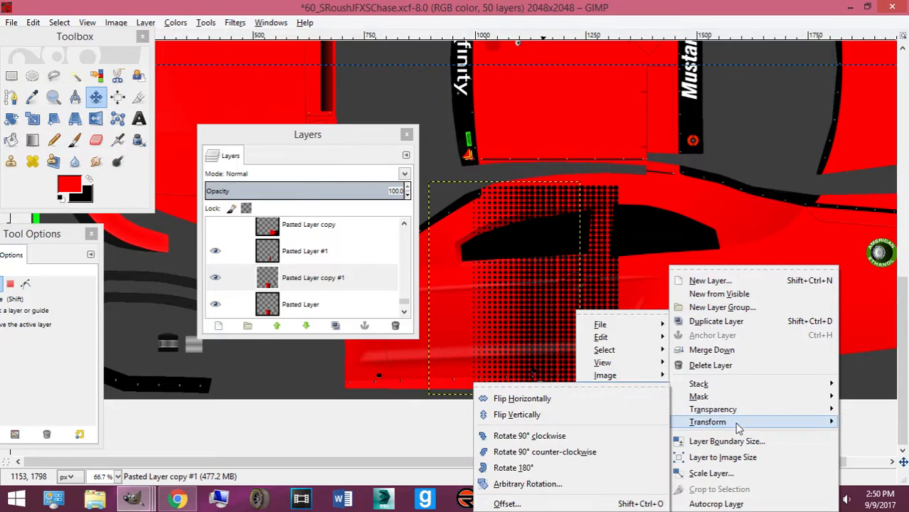
click(601, 399)
Nudge the flipped halftone layer right toward the rear side panel
key(Right)
key(Right)
key(Right)
key(Right)
key(Right)
key(Right)
key(Right)
key(Right)
key(Right)
key(Right)
key(Right)
key(Right)
key(Right)
key(Right)
key(Right)
key(Right)
key(Right)
key(Right)
key(Right)
key(Right)
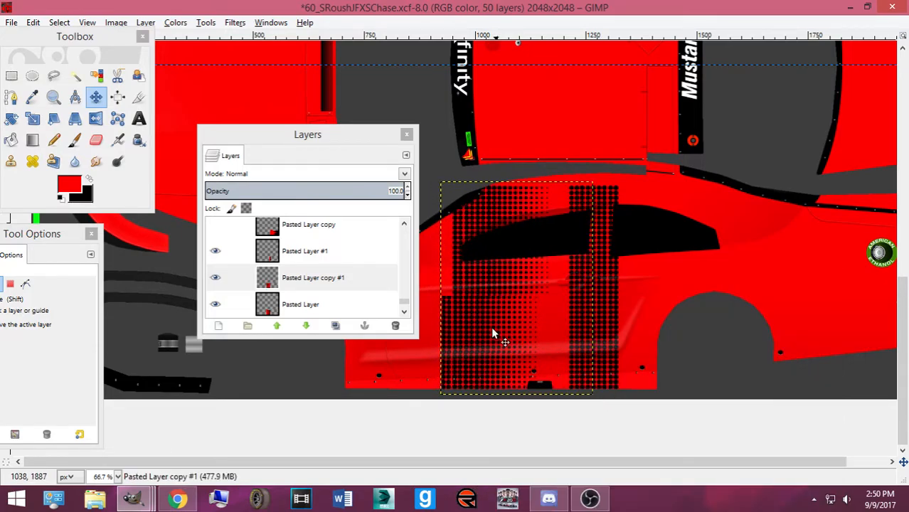
key(Right)
key(Right)
key(Right)
key(Right)
key(Right)
key(Right)
key(Right)
key(Right)
key(Right)
key(Right)
key(Right)
key(Right)
key(Right)
key(Right)
key(Right)
key(Right)
key(Right)
key(Right)
key(Right)
key(Right)
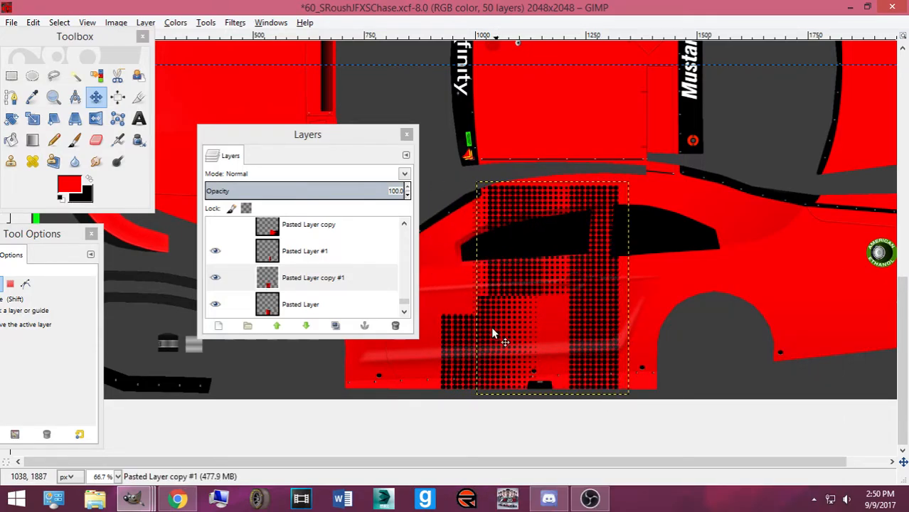
key(Right)
key(Right)
key(Right)
key(Right)
key(Right)
key(Right)
key(Right)
key(Right)
key(Right)
key(Right)
key(Right)
key(Right)
key(Right)
key(Right)
key(Right)
key(Right)
key(Right)
key(Right)
key(Right)
key(Right)
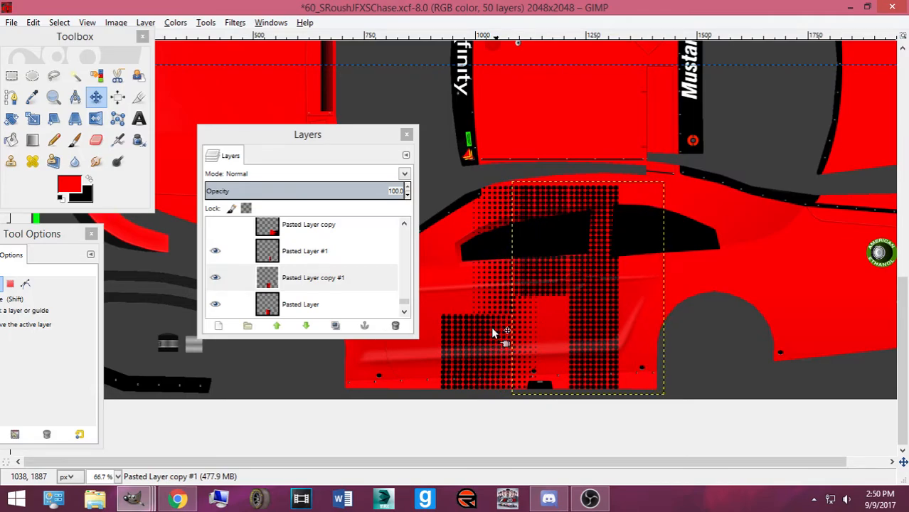
key(Right)
key(Right)
key(Right)
key(Right)
key(Right)
key(Right)
key(Right)
key(Right)
key(Right)
key(Right)
key(Right)
key(Right)
key(Right)
key(Right)
key(Right)
key(Right)
key(Right)
key(Right)
key(Right)
key(Right)
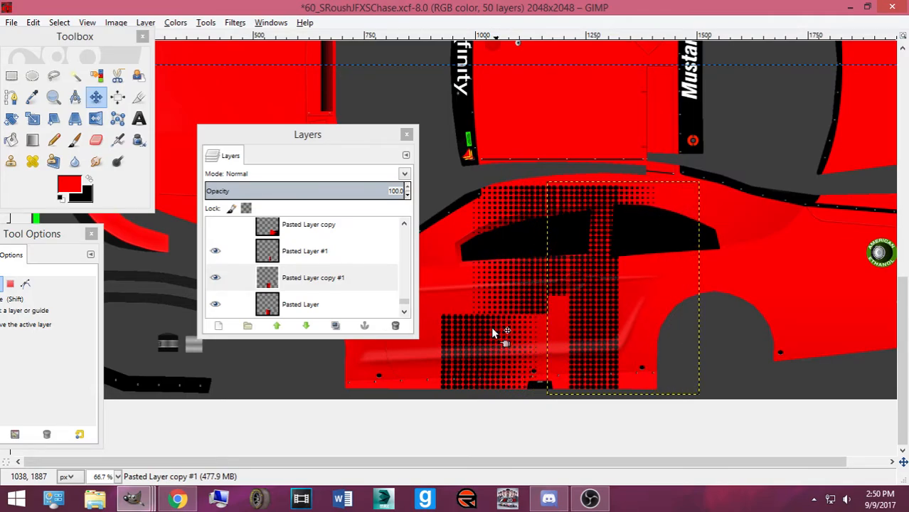
key(Right)
key(Right)
key(Right)
key(Right)
key(Right)
key(Right)
key(Right)
key(Right)
key(Right)
key(Right)
key(Right)
key(Right)
key(Right)
key(Right)
key(Right)
key(Right)
key(Right)
key(Right)
key(Right)
key(Right)
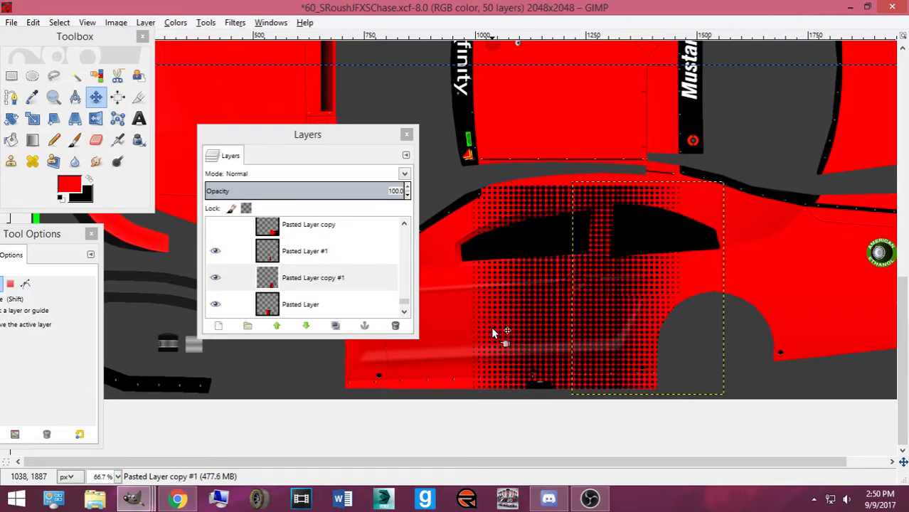
key(Right)
key(Right)
key(Right)
key(Right)
key(Right)
key(Right)
key(Right)
key(Right)
key(Right)
key(Right)
key(Right)
key(Right)
key(Right)
key(Right)
key(Right)
key(Right)
key(Right)
key(Right)
key(Right)
key(Right)
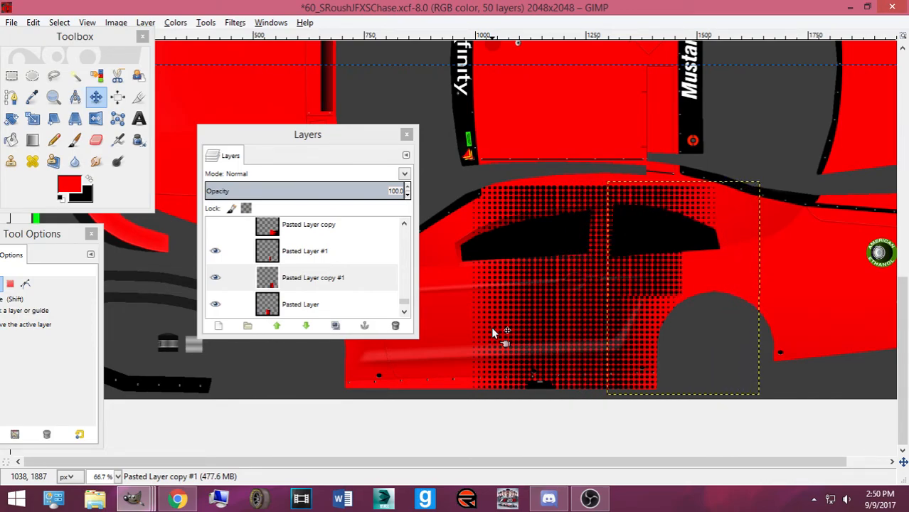
key(Right)
key(Right)
key(Right)
key(Right)
key(Right)
key(Right)
key(Right)
key(Right)
key(Right)
key(Right)
key(Right)
key(Right)
key(Left)
key(Left)
key(Left)
key(Left)
key(Left)
key(Left)
key(Left)
key(Left)
key(Left)
key(Left)
key(Left)
key(Left)
key(Left)
key(Left)
key(Left)
key(Left)
key(Left)
key(Left)
key(Left)
key(Left)
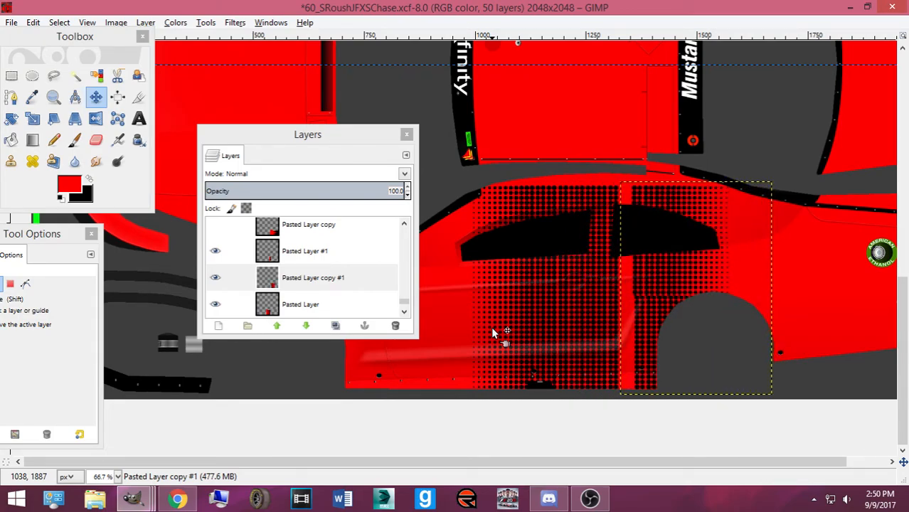
key(Left)
key(Left)
key(Left)
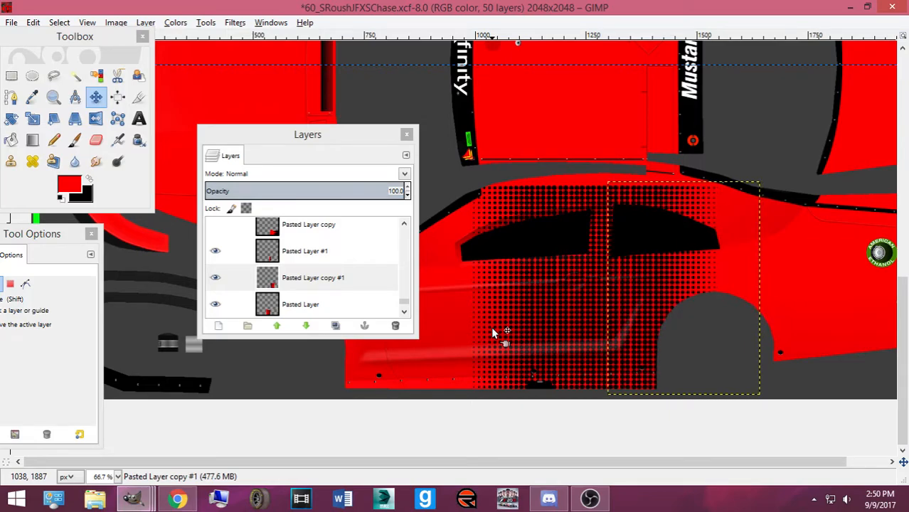
Compare against the Chrome reference photo, shift the layer over the rear wheel arch, then select Pasted Layer #1
click(176, 501)
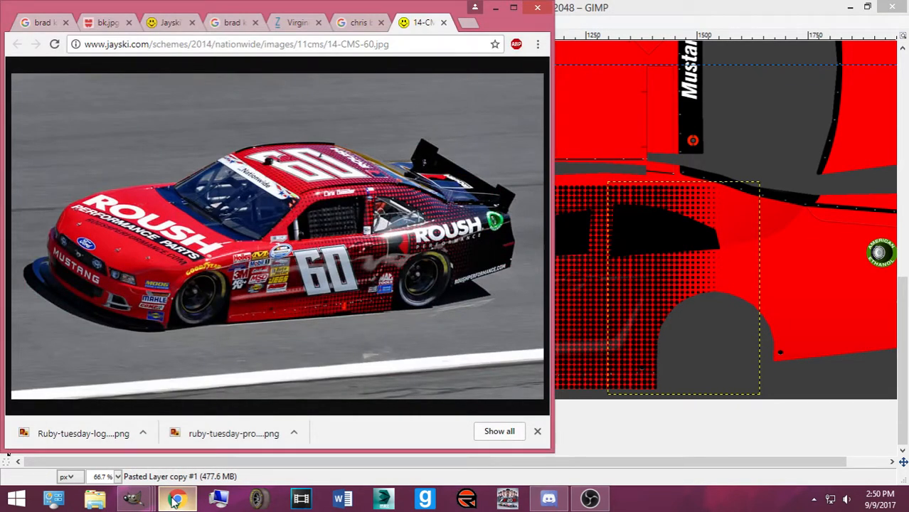
click(175, 501)
click(626, 331)
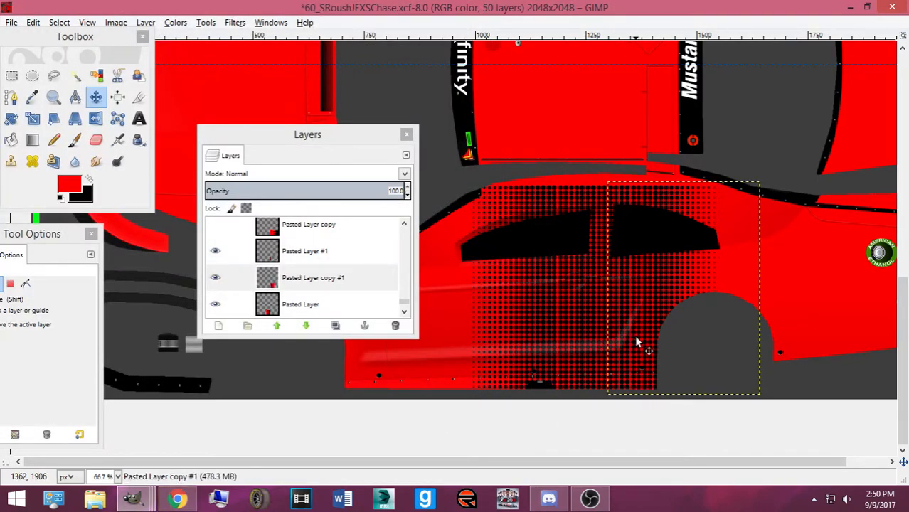
key(Right)
key(Right)
key(Right)
key(Right)
key(Right)
key(Right)
key(Right)
key(Right)
key(Right)
key(Right)
key(Right)
key(Right)
key(Right)
key(Right)
key(Right)
key(Right)
key(Right)
key(Right)
key(Right)
key(Right)
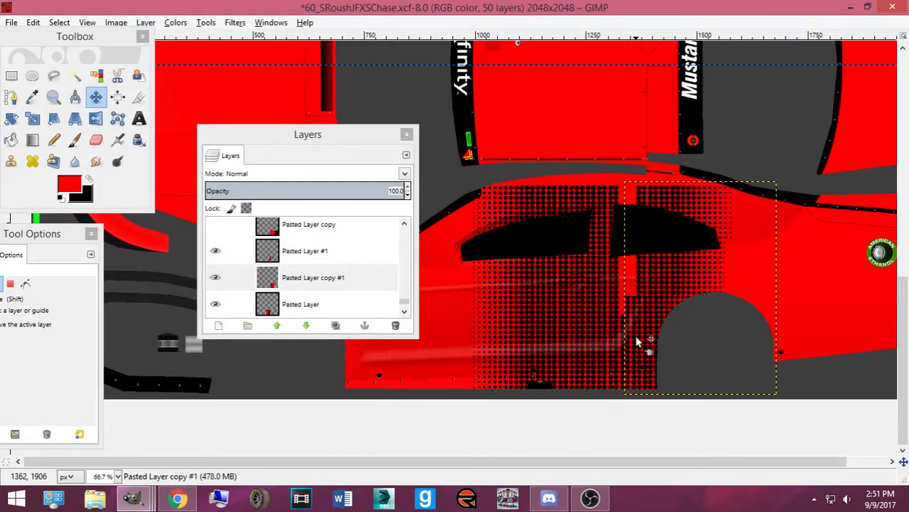
key(Right)
key(Right)
key(Right)
key(Right)
key(Right)
key(Right)
key(Right)
key(Right)
key(Right)
key(Right)
key(Right)
key(Right)
key(Right)
key(Right)
key(Right)
key(Right)
key(Right)
key(Right)
key(Right)
key(Right)
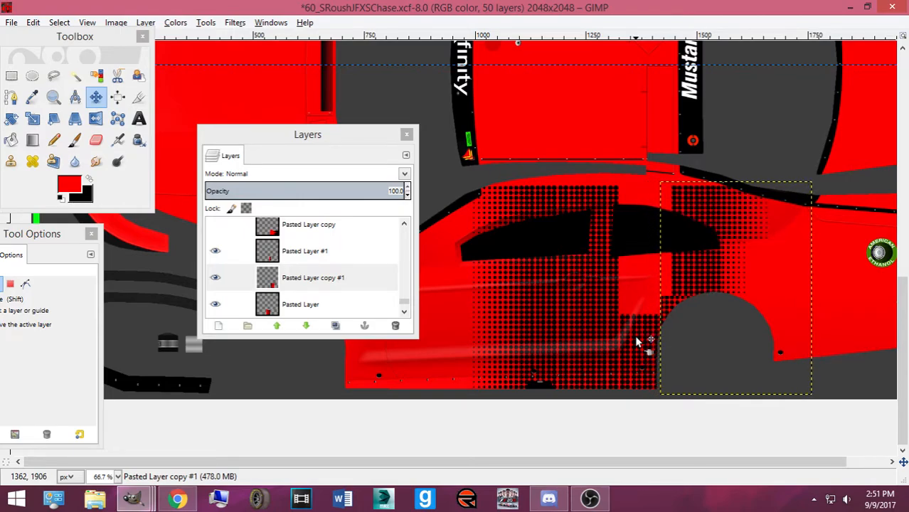
key(Right)
key(Right)
key(Right)
key(Right)
key(Right)
key(Right)
key(Right)
key(Right)
key(Right)
key(Right)
key(Right)
key(Right)
key(Right)
key(Right)
key(Right)
key(Right)
key(Right)
key(Right)
key(Right)
key(Right)
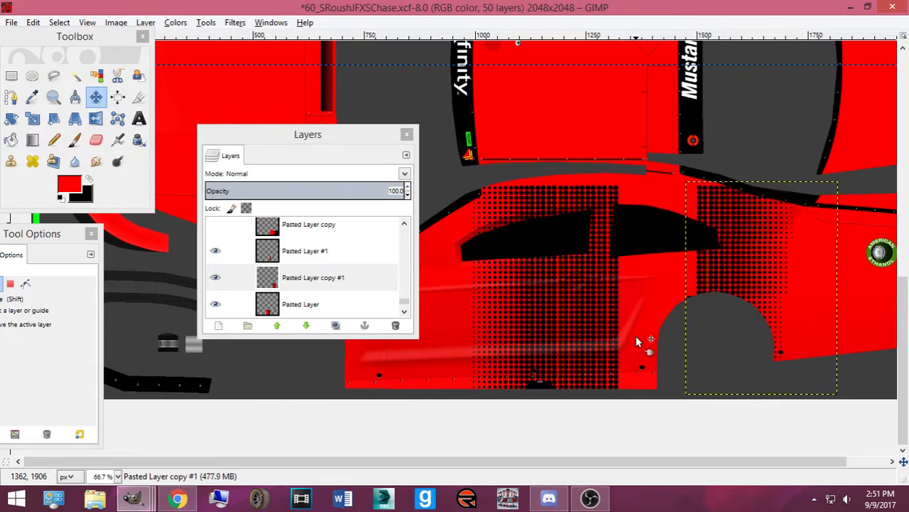
key(Right)
key(Right)
key(Right)
key(Right)
key(Right)
key(Right)
key(Right)
key(Right)
key(Right)
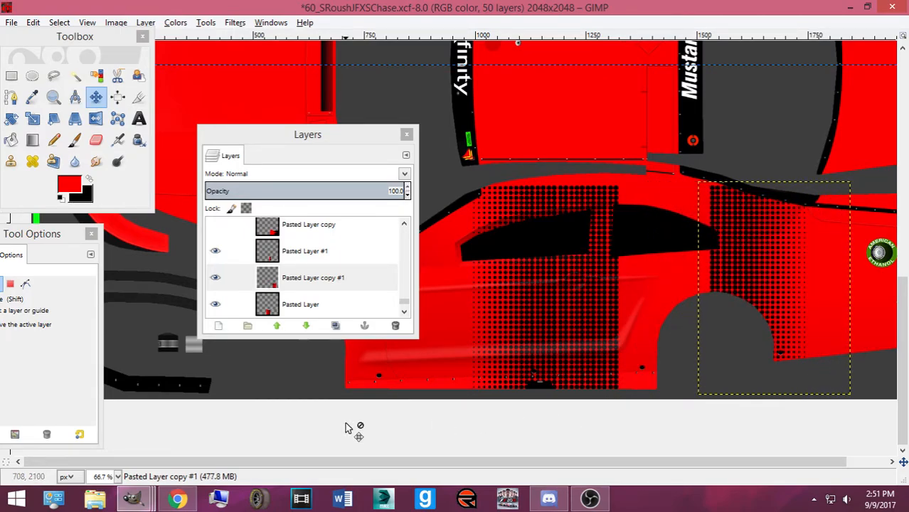
click(178, 499)
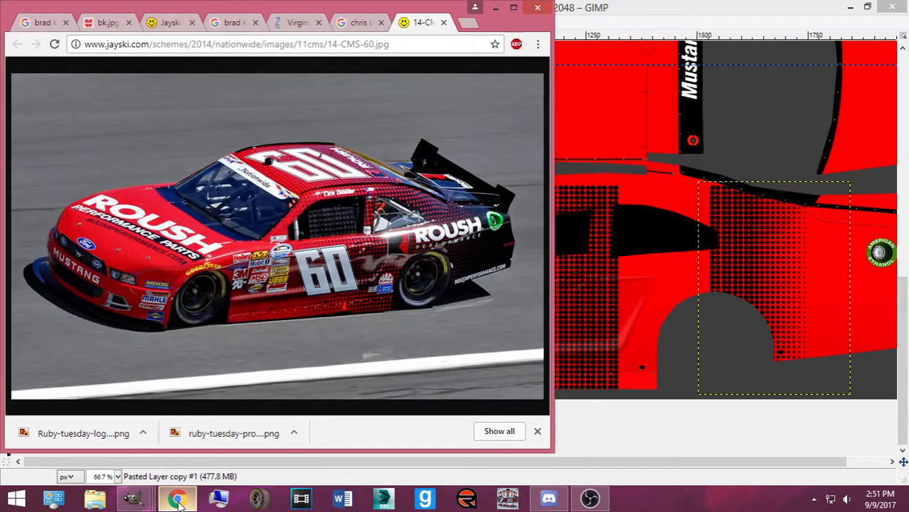
click(178, 499)
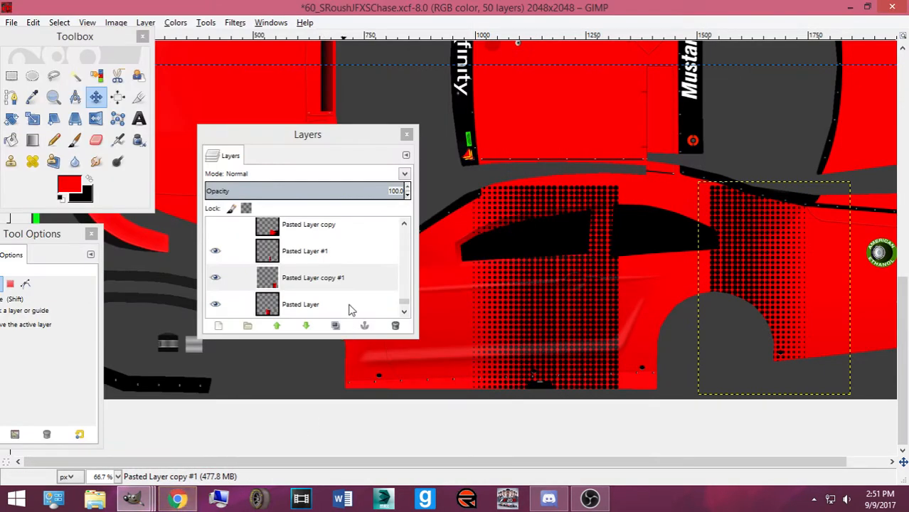
click(319, 249)
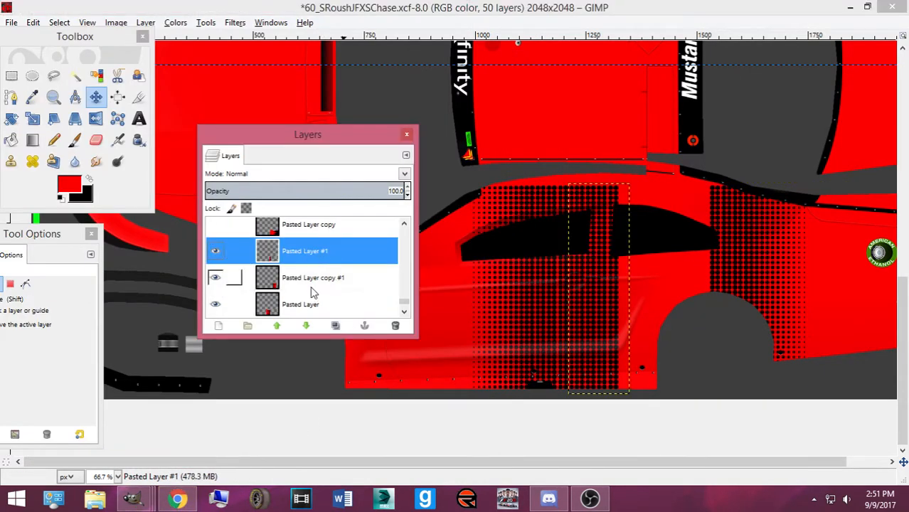
Duplicate Pasted Layer #1 and slide the copy right, zooming to 200% to check alignment
click(605, 294)
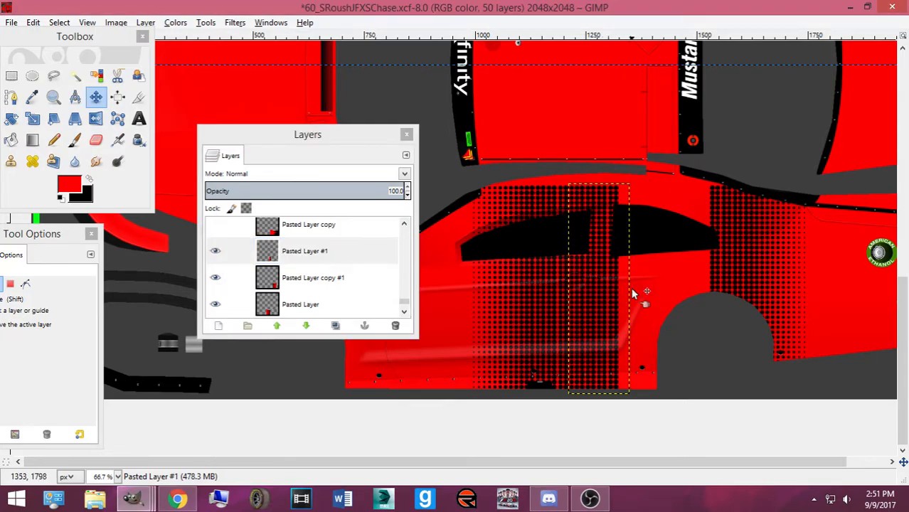
key(ctrl)
key(ctrl+shift+d)
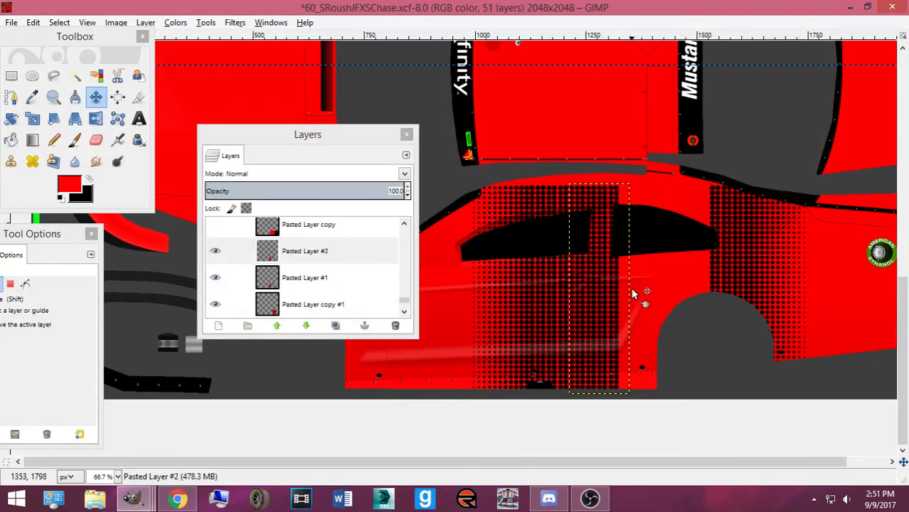
key(Right)
key(Right)
key(Right)
key(Right)
key(Right)
key(Right)
key(Right)
key(Right)
key(Right)
key(Right)
key(Right)
key(Right)
key(Right)
key(Right)
key(Right)
key(Right)
key(Right)
key(Right)
key(Right)
key(Right)
Duplicate the strip again and fine-align the third copy right above the rear wheel arch
key(Right)
key(Right)
key(Right)
key(Right)
key(Right)
key(Right)
key(Right)
key(Right)
key(Right)
key(Right)
key(Right)
key(Right)
key(Right)
key(Right)
key(Right)
key(Right)
key(Right)
key(Right)
key(Right)
key(Right)
key(Right)
key(Right)
key(Right)
key(Right)
key(Right)
key(Right)
key(Right)
key(Right)
key(Right)
key(Right)
key(Right)
key(Right)
key(Right)
key(Right)
key(Right)
key(Right)
key(Right)
key(Right)
key(Right)
key(Right)
key(2)
key(Left)
key(Left)
key(Left)
key(Left)
key(ctrl+shift+d)
key(Right)
key(Right)
key(Right)
key(Right)
key(Right)
key(Right)
key(Right)
key(Right)
key(Right)
key(Right)
key(Right)
key(Right)
key(Right)
key(Right)
key(Right)
key(Right)
key(Right)
key(Right)
key(Right)
key(Right)
key(Right)
key(Right)
key(Right)
key(Right)
key(Right)
key(Right)
key(Right)
key(Right)
key(Right)
key(Right)
key(Right)
key(Right)
key(Right)
key(Right)
key(Right)
key(Right)
key(Right)
key(Right)
key(Right)
key(Right)
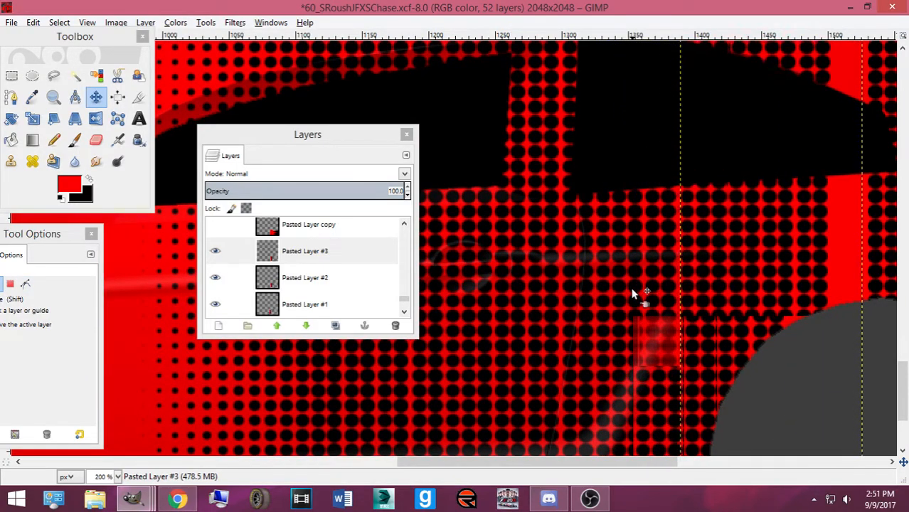
key(Right)
key(Right)
key(Right)
key(Right)
key(Right)
key(Right)
key(Right)
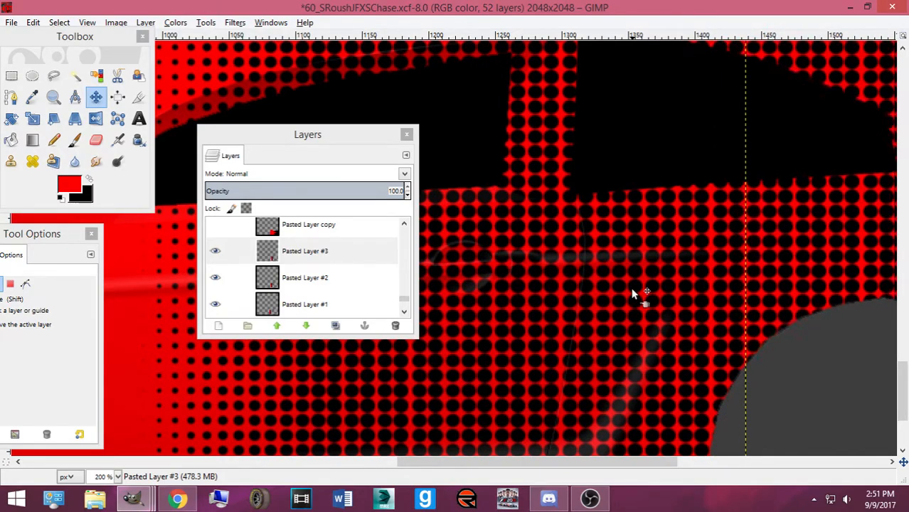
key(Right)
key(Right)
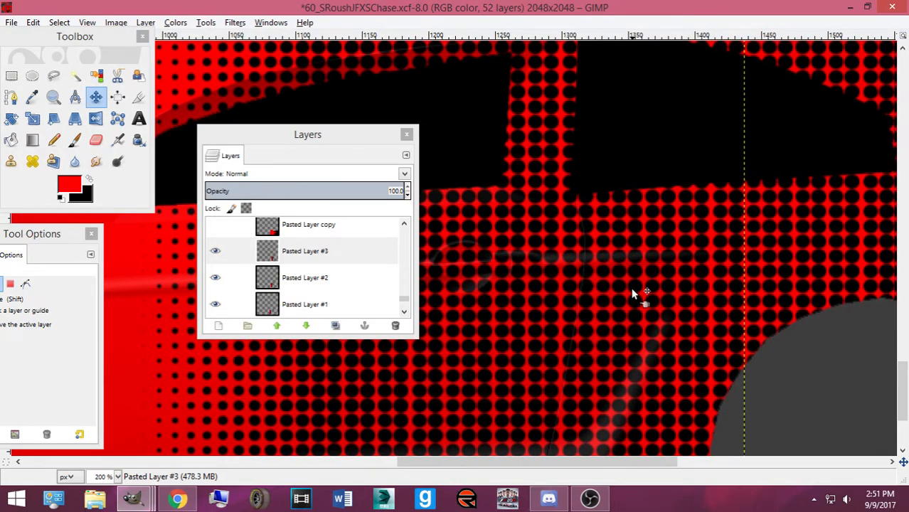
drag(454, 468, 514, 469)
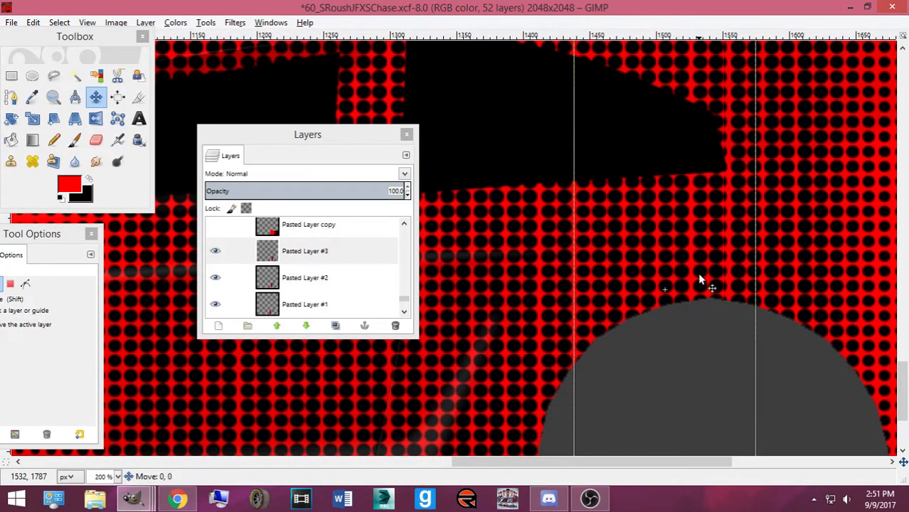
key(Left)
key(Left)
key(Left)
key(Right)
key(Right)
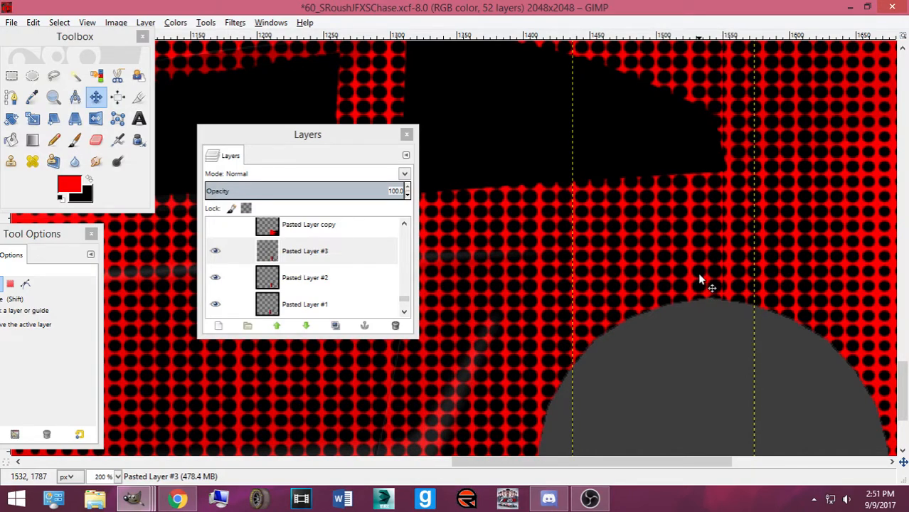
click(11, 75)
scroll(628, 169, up, 5)
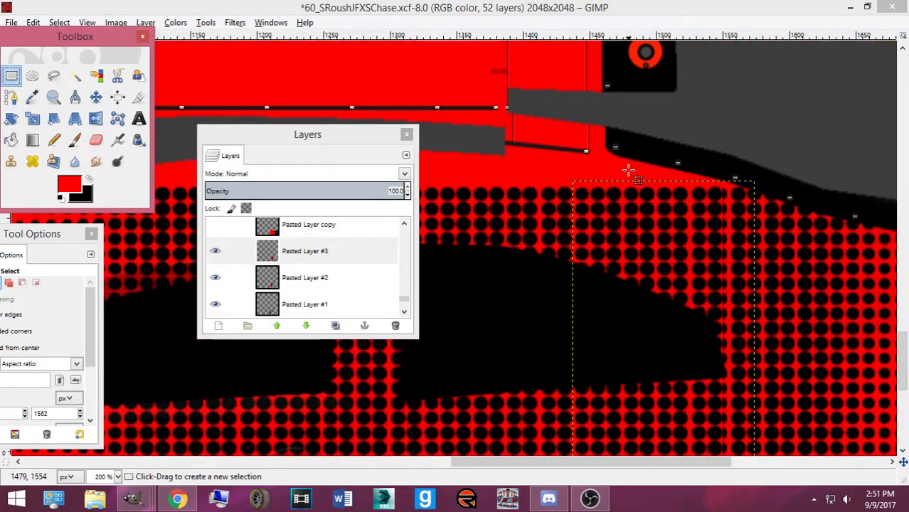
drag(709, 180, 752, 372)
scroll(735, 284, down, 5)
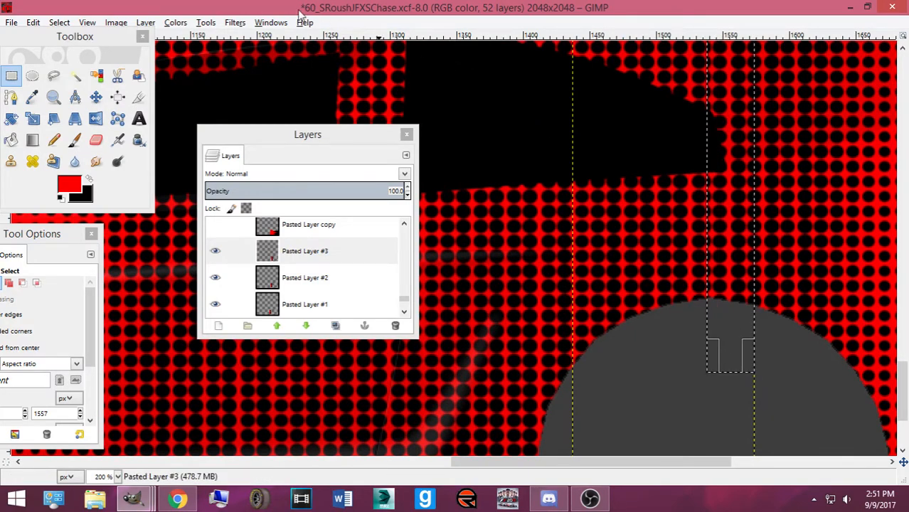
click(60, 22)
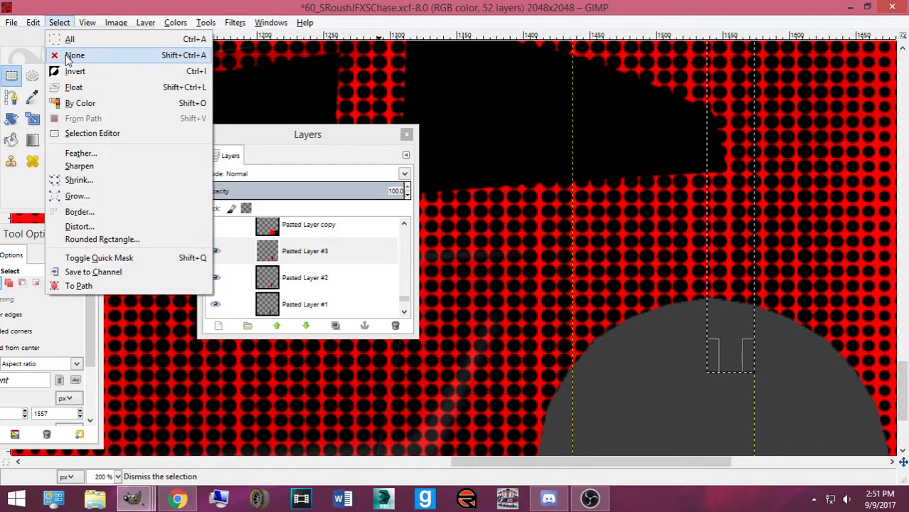
click(69, 57)
click(312, 277)
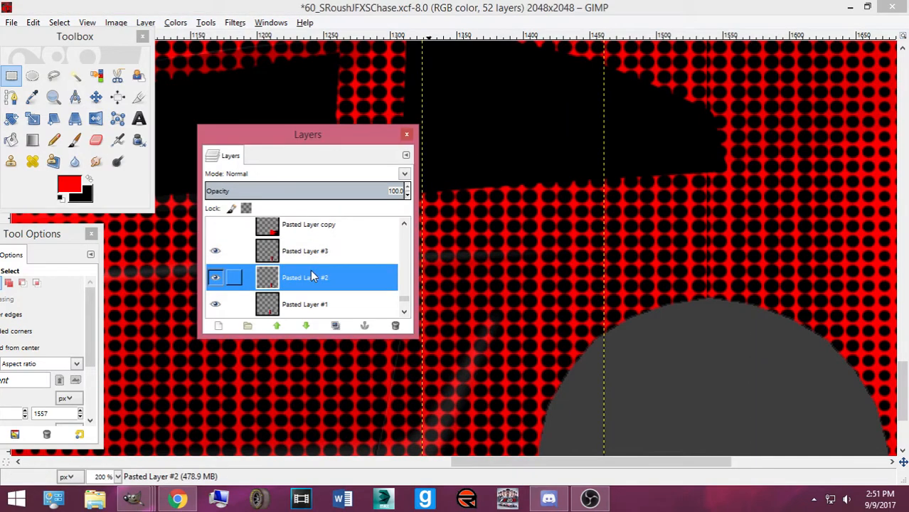
click(215, 278)
click(215, 278)
click(270, 305)
scroll(274, 298, down, 1)
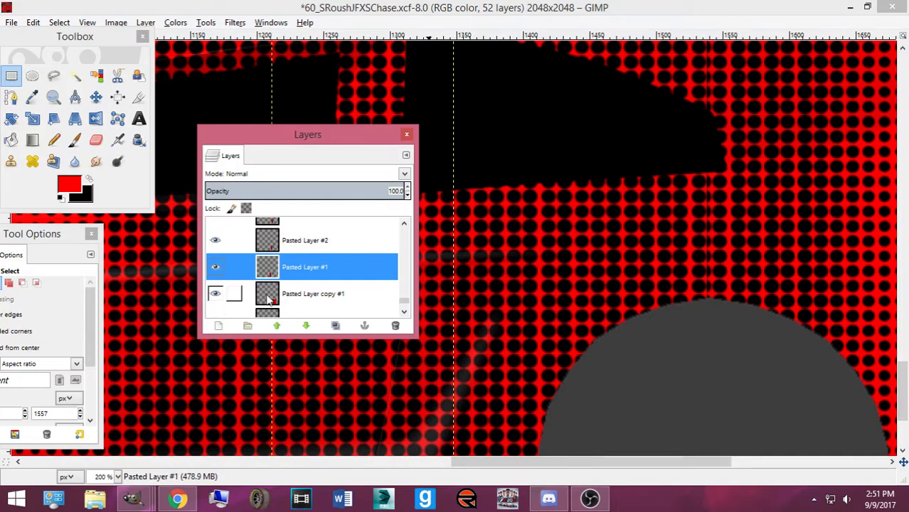
click(294, 302)
click(216, 294)
click(215, 294)
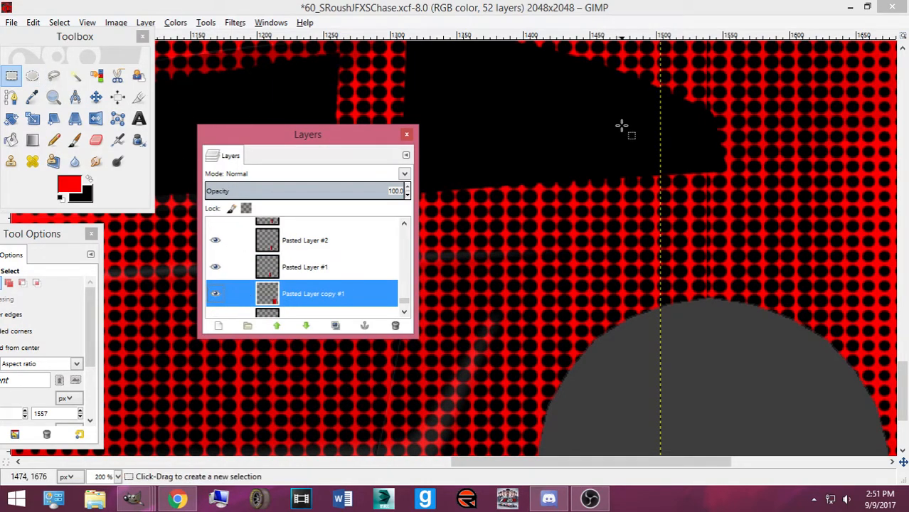
scroll(726, 215, up, 3)
scroll(682, 175, down, 1)
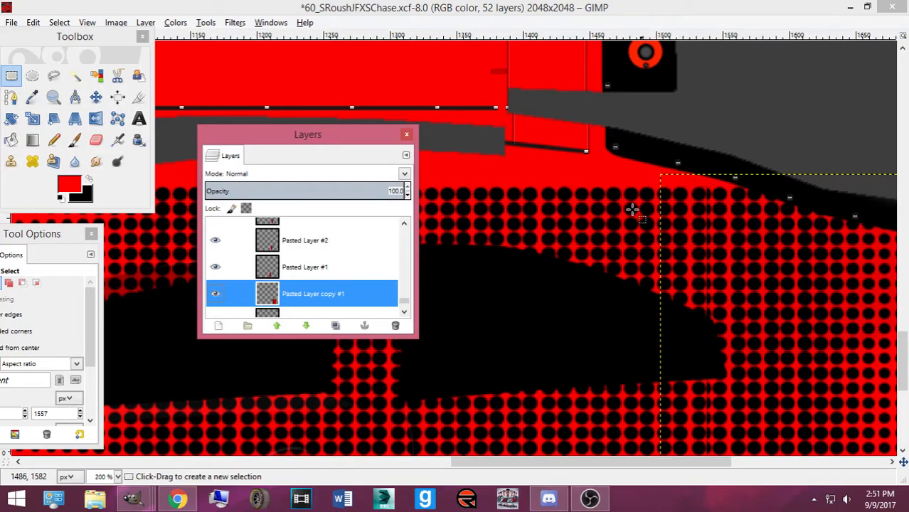
click(216, 294)
click(215, 294)
click(653, 173)
drag(654, 173, 710, 325)
scroll(717, 321, down, 2)
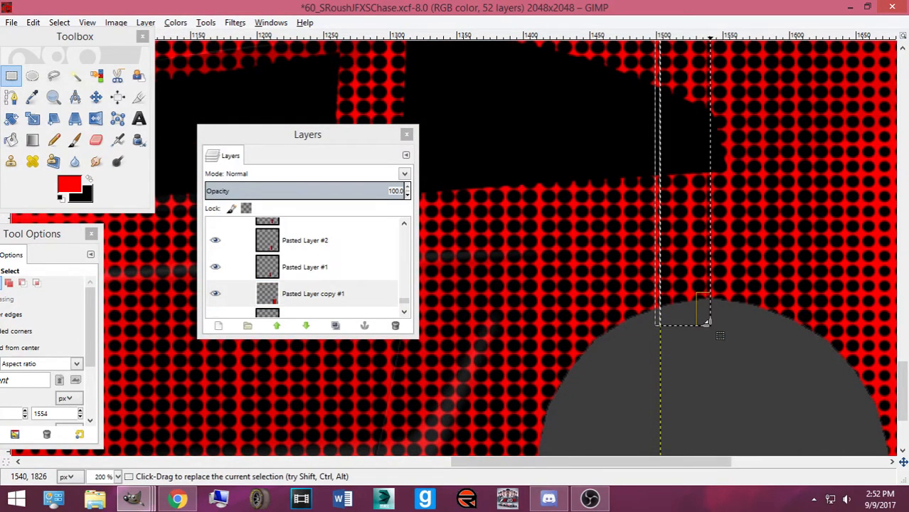
scroll(704, 232, up, 2)
drag(699, 222, 696, 214)
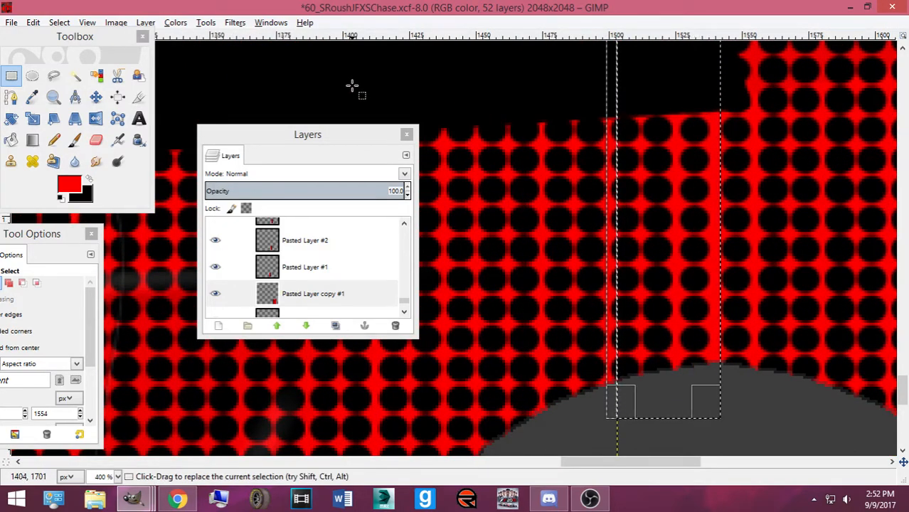
click(59, 22)
click(61, 52)
scroll(352, 308, down, 1)
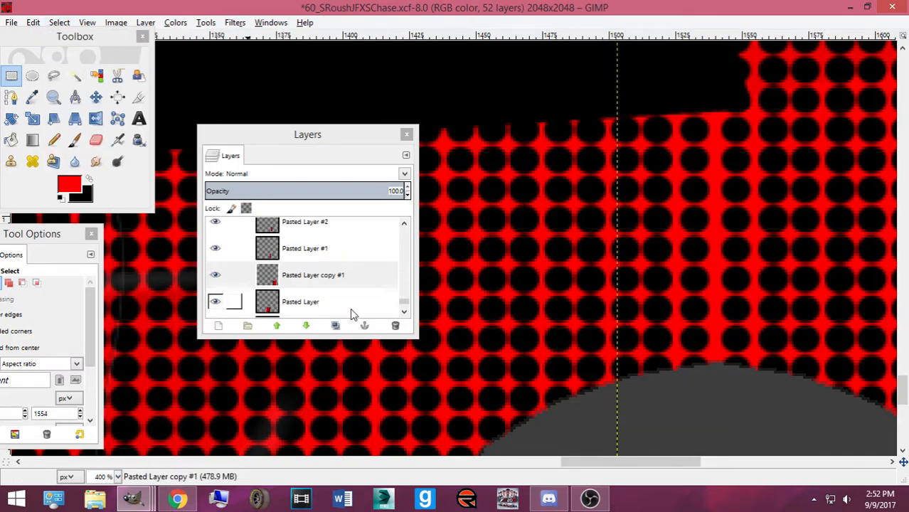
click(348, 304)
scroll(338, 295, down, 1)
key(minus)
key(minus)
key(minus)
key(minus)
key(minus)
key(minus)
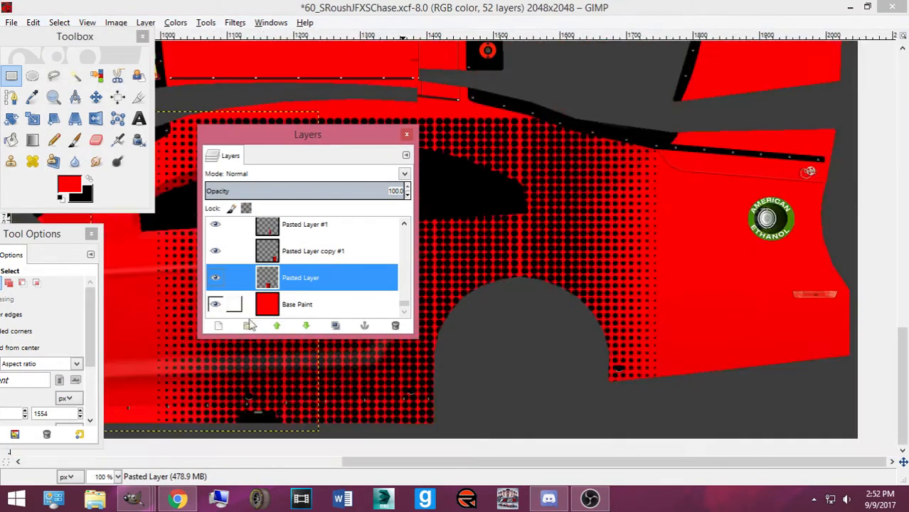
click(218, 325)
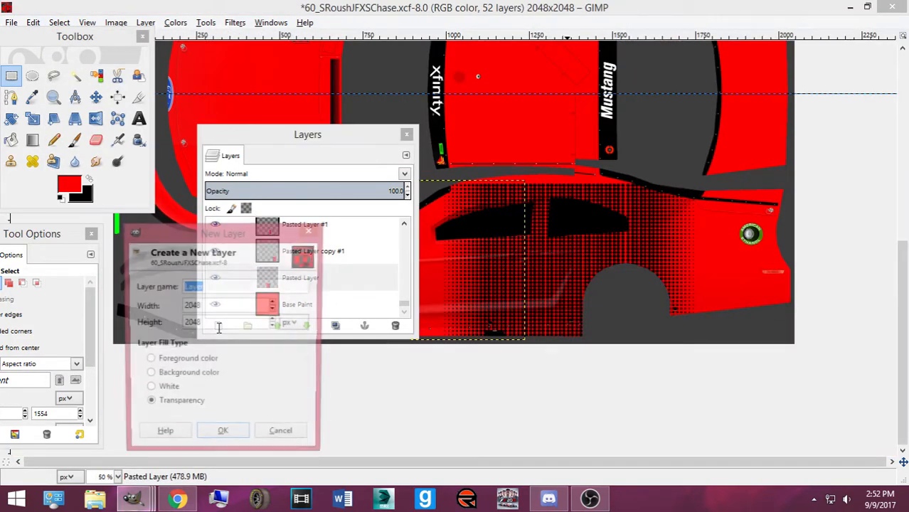
Confirm a new transparent Layer, drag it under Pasted Layer above Base Paint, select it, and swap colours
click(226, 436)
drag(313, 278, 311, 300)
click(176, 498)
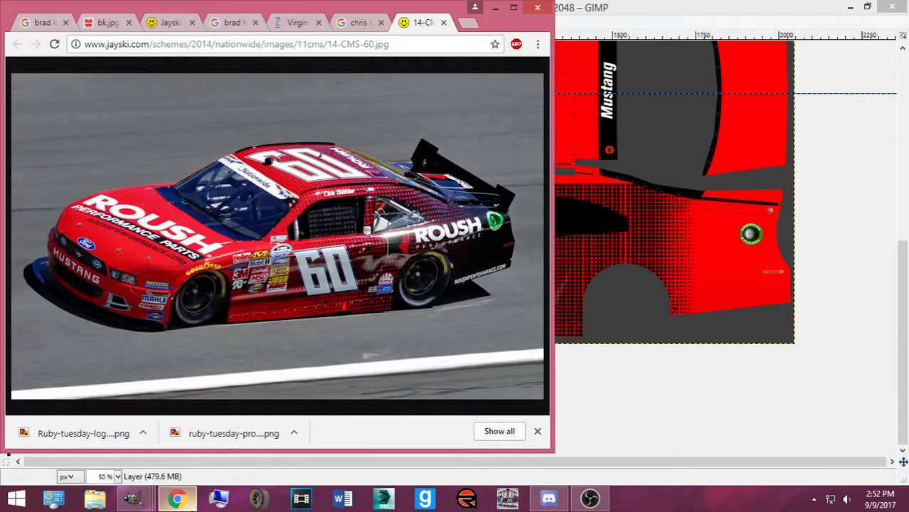
click(177, 498)
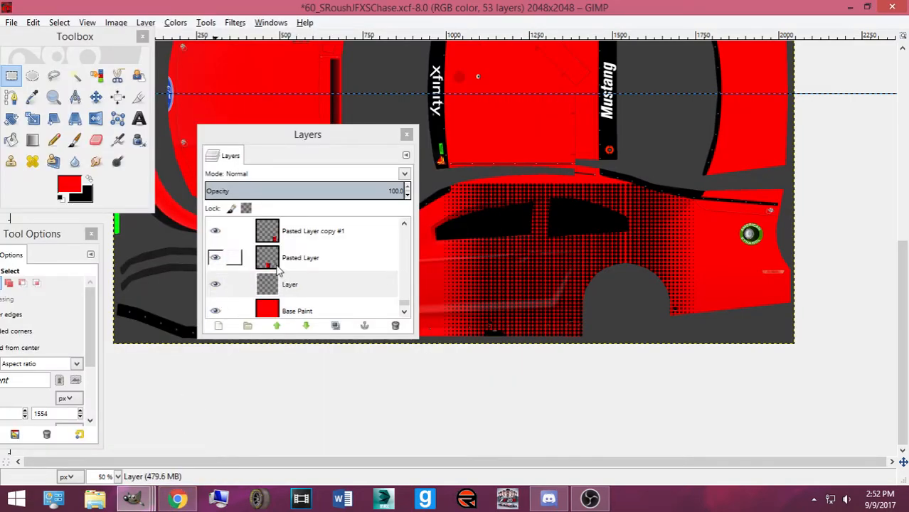
click(275, 283)
click(89, 180)
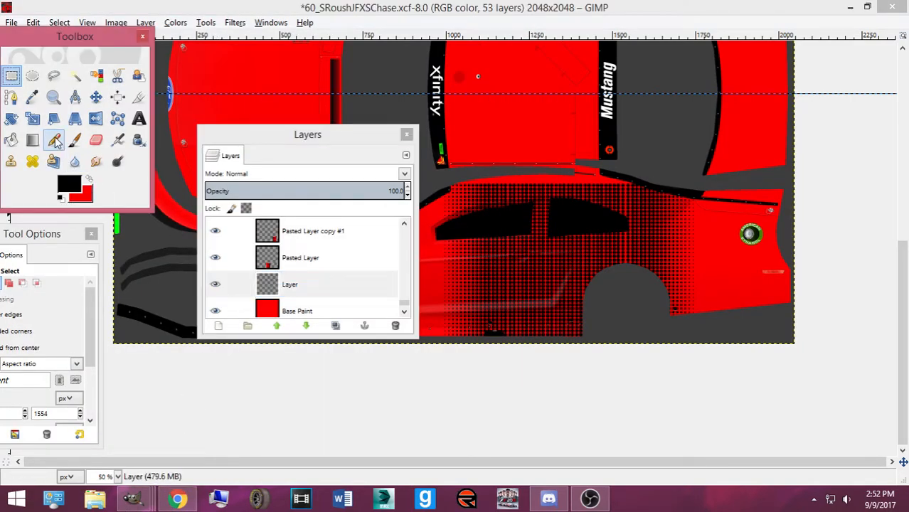
At 100% zoom, pick the Blend tool with red foreground and black background, then show the Chrome photo
key(n)
key(plus)
key(plus)
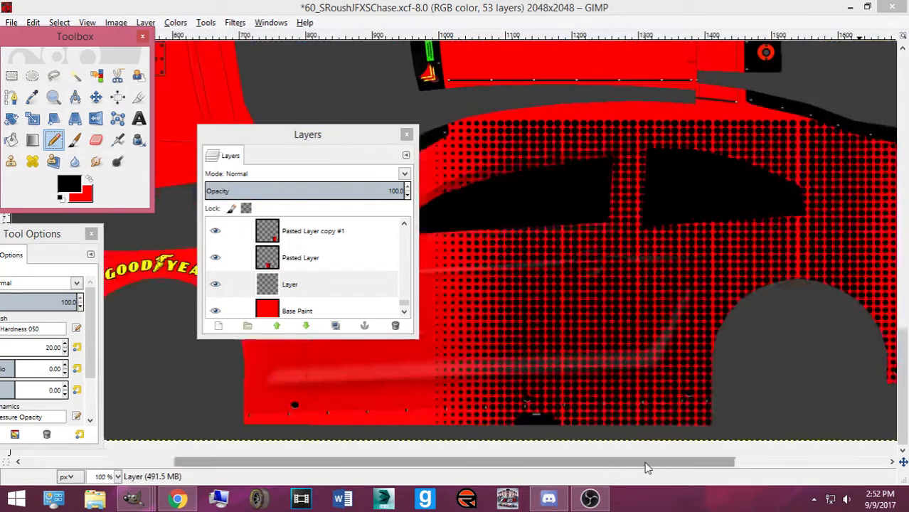
drag(646, 463, 857, 460)
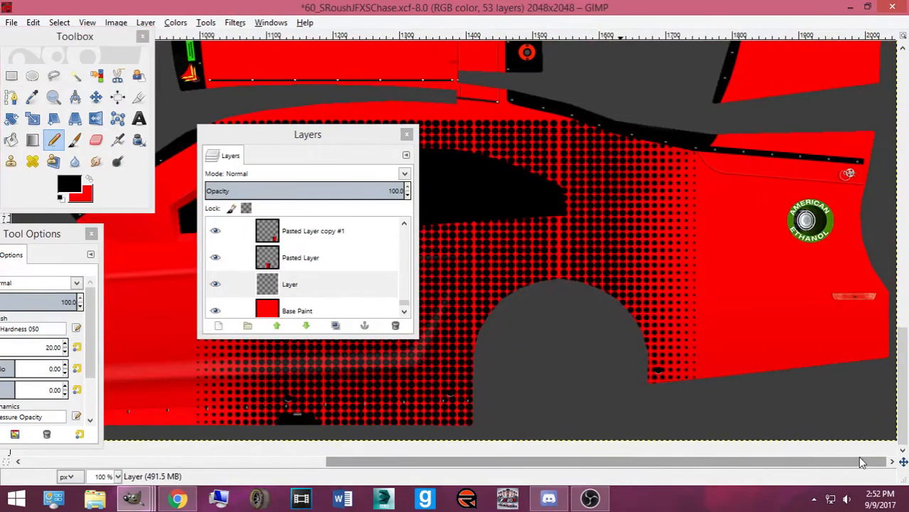
double_click(56, 142)
drag(42, 235, 171, 234)
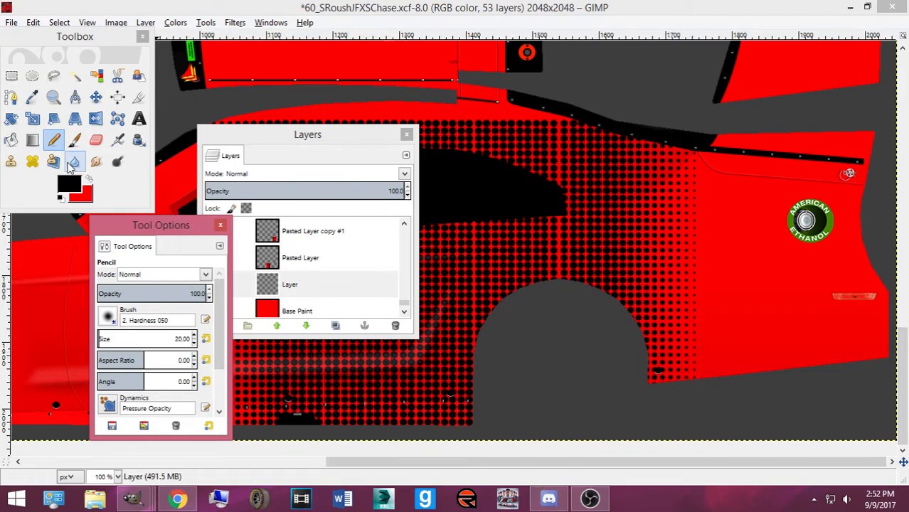
click(32, 140)
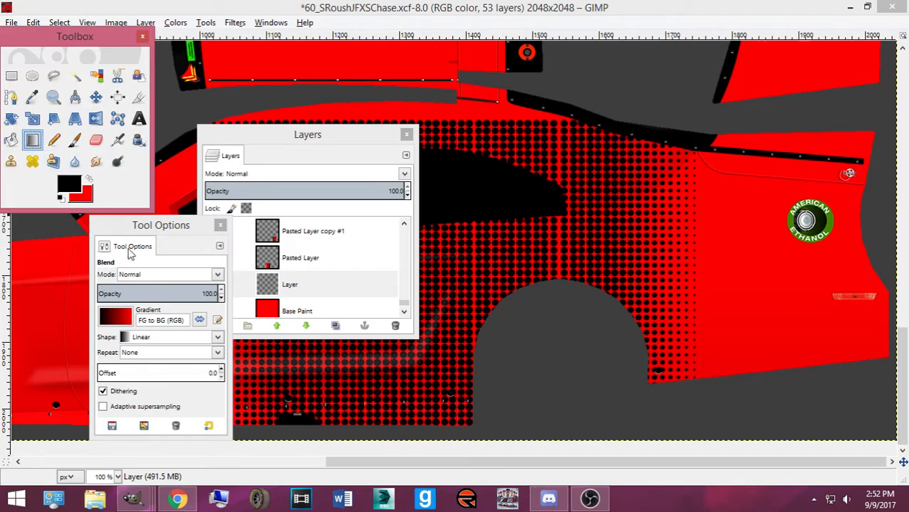
click(90, 180)
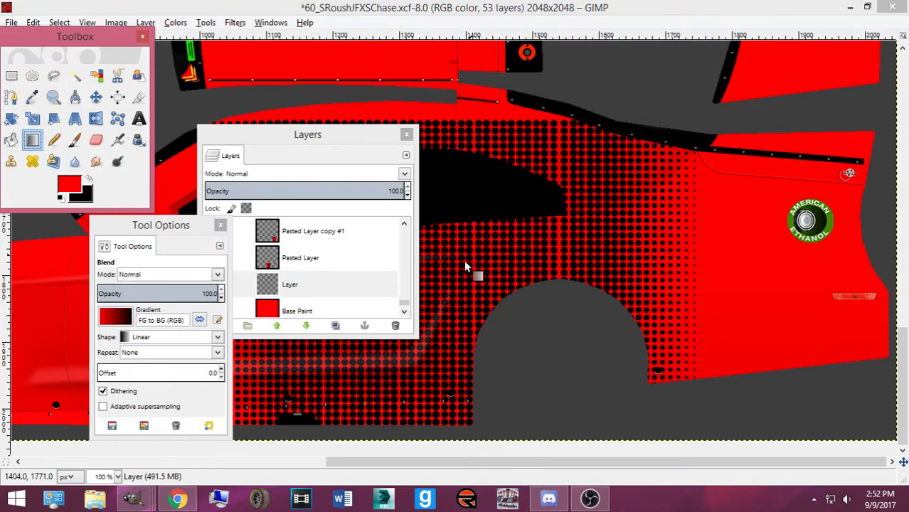
click(177, 498)
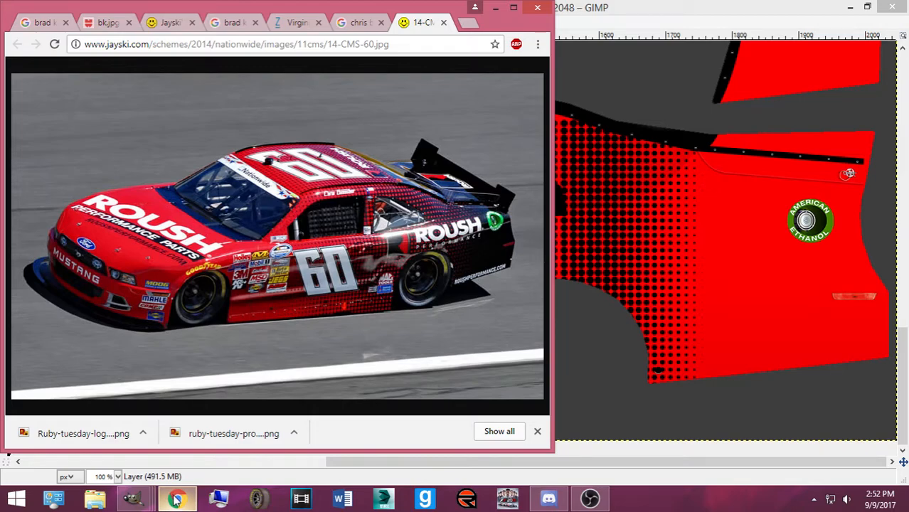
In the Google Images results, preview the jayski #60 scheme image, then close it
mouse_move(176, 500)
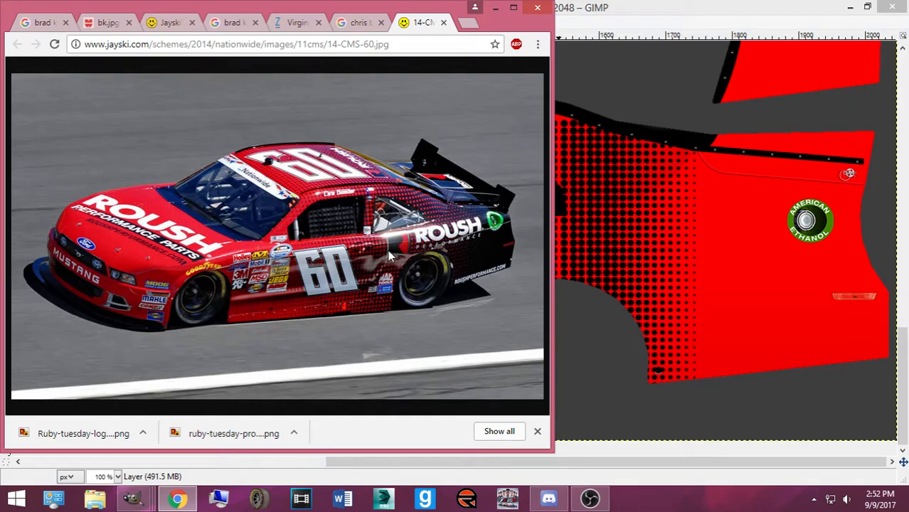
click(349, 23)
scroll(338, 199, down, 3)
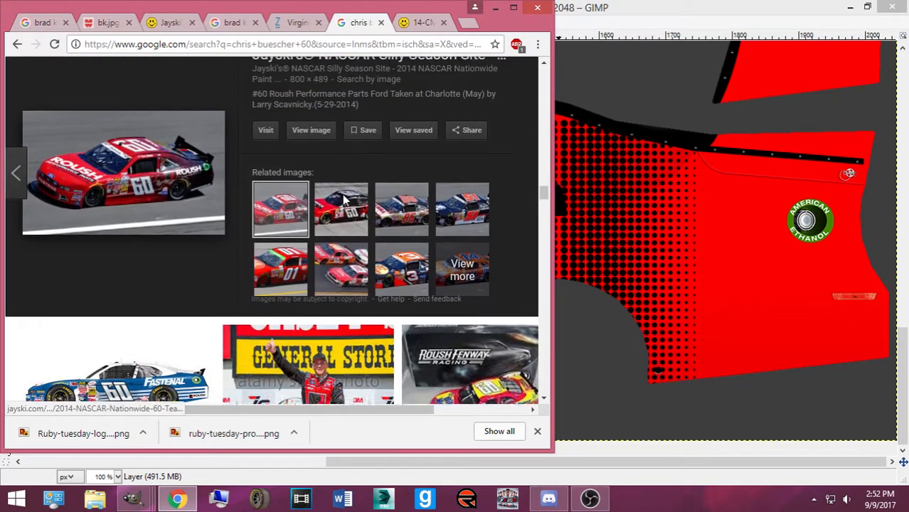
scroll(329, 213, down, 5)
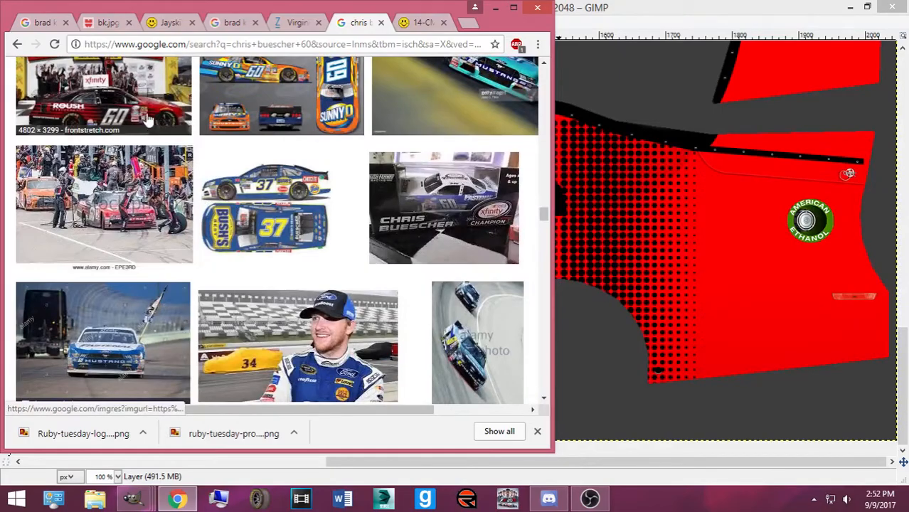
scroll(219, 212, down, 4)
scroll(219, 212, down, 5)
scroll(356, 224, up, 4)
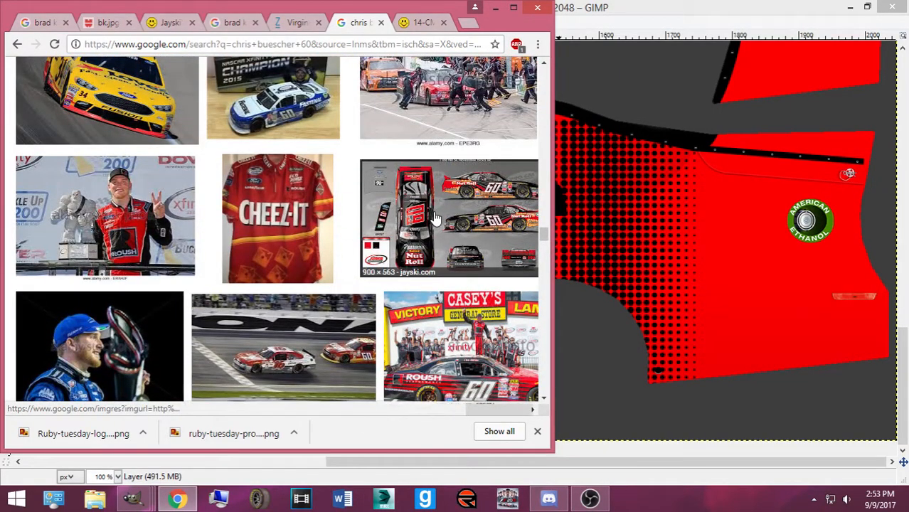
click(433, 223)
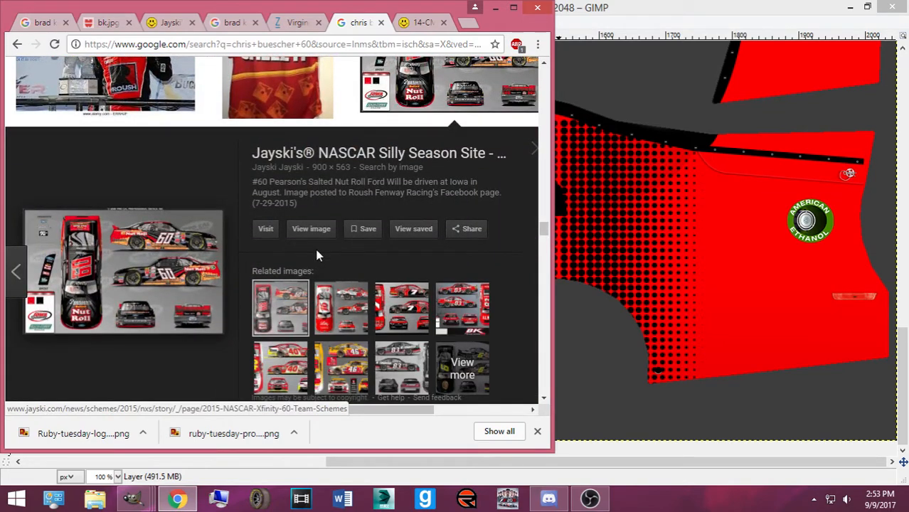
click(532, 153)
Find the red #60 Mustang photo and open the full-size Wikimedia image
scroll(355, 214, down, 2)
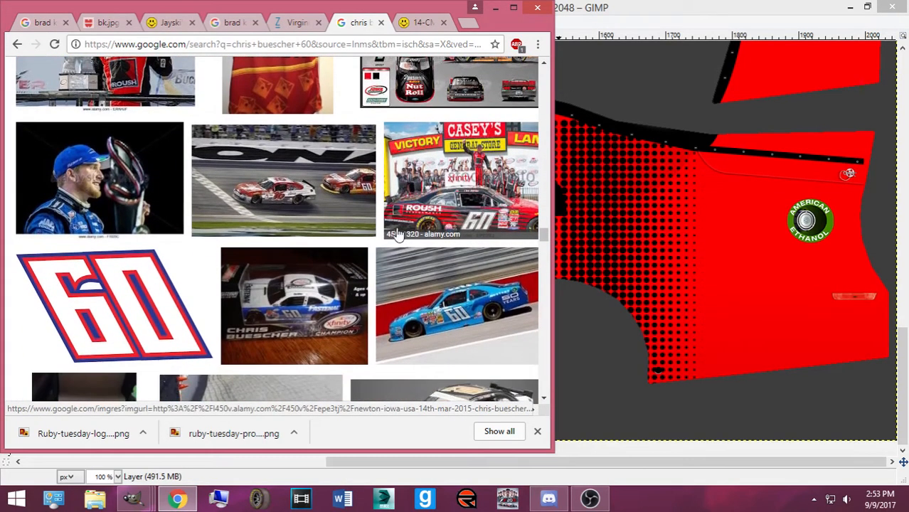
scroll(173, 200, down, 2)
scroll(173, 200, down, 10)
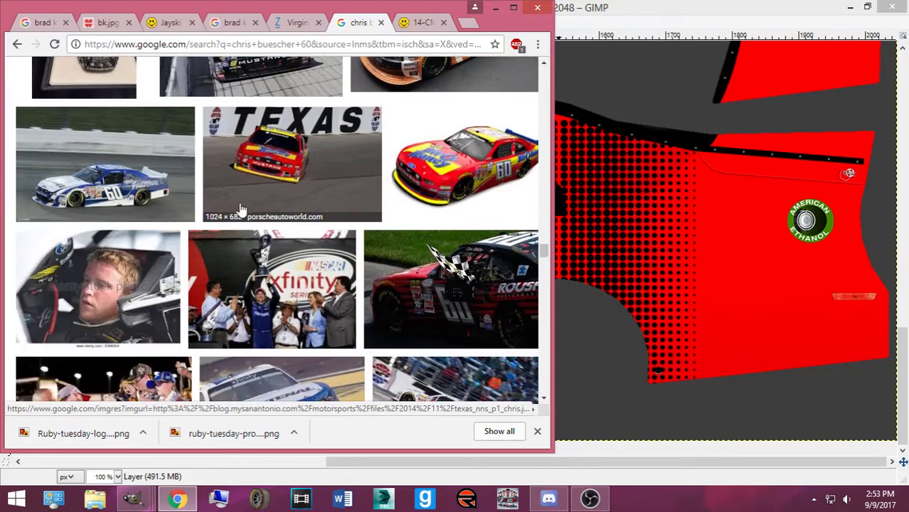
scroll(246, 217, down, 5)
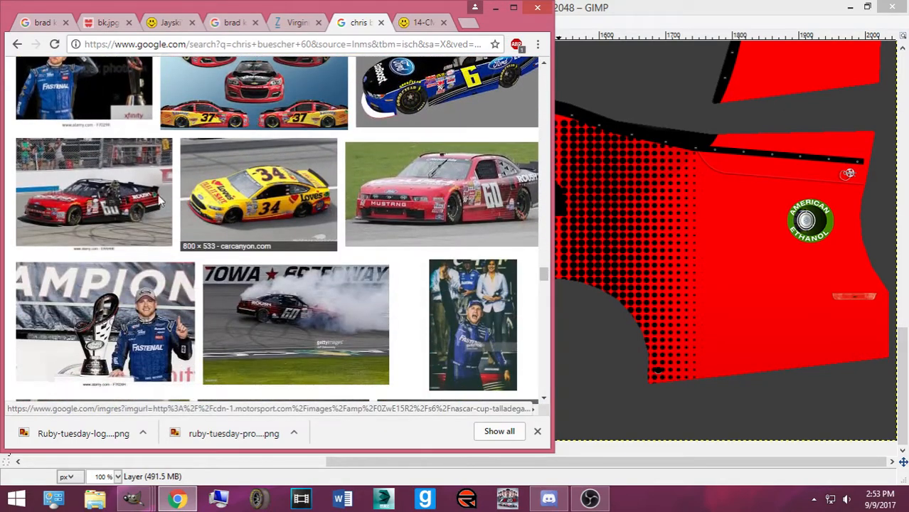
scroll(221, 210, down, 4)
scroll(221, 210, down, 5)
click(459, 155)
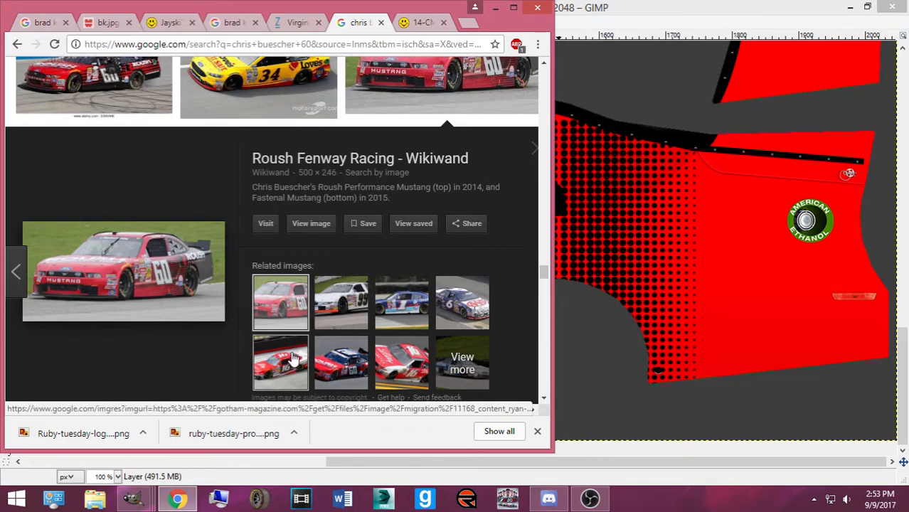
click(324, 224)
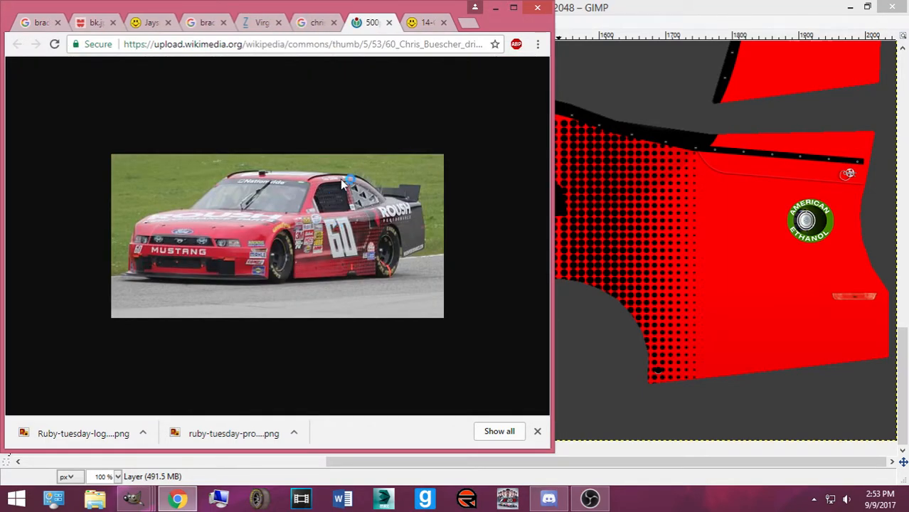
click(614, 20)
Undo a trial side-panel gradient, then hide the dots on Pasted Layer copy #1 and Pasted Layer
drag(499, 255, 694, 265)
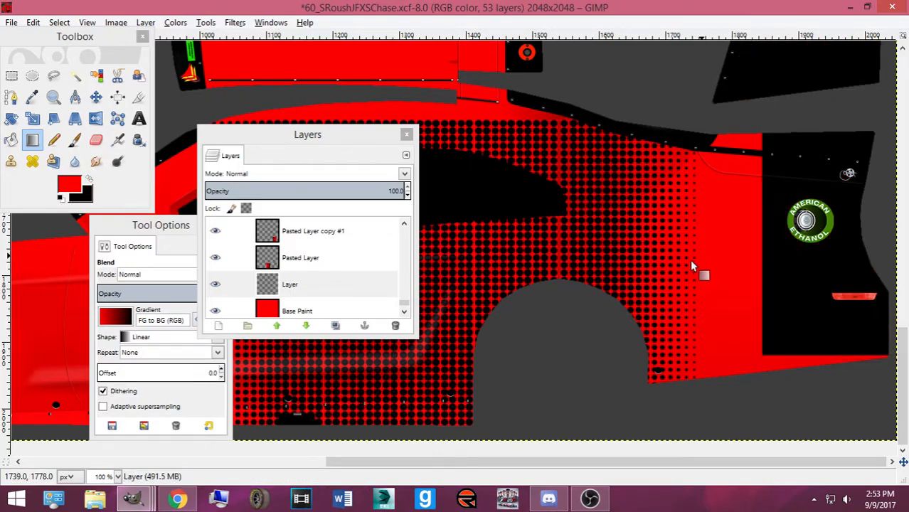
key(ctrl+z)
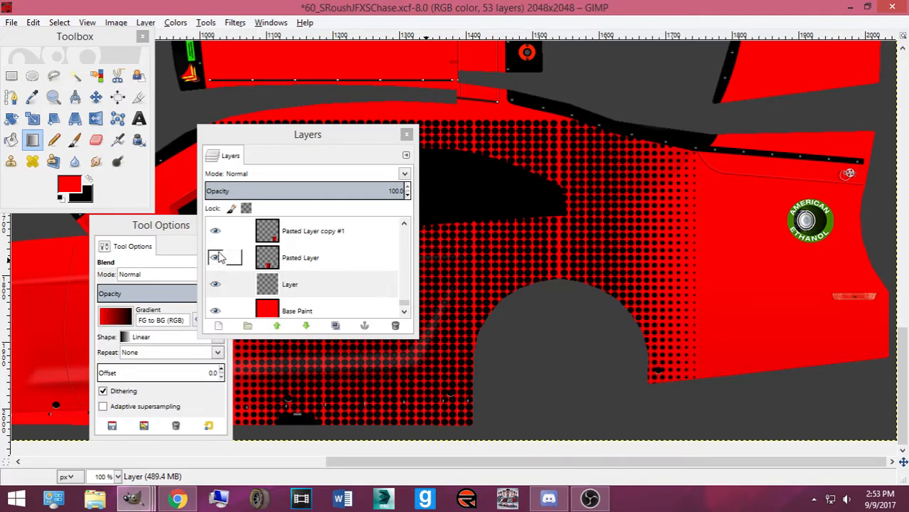
click(288, 234)
click(293, 256)
click(305, 237)
click(214, 230)
click(215, 257)
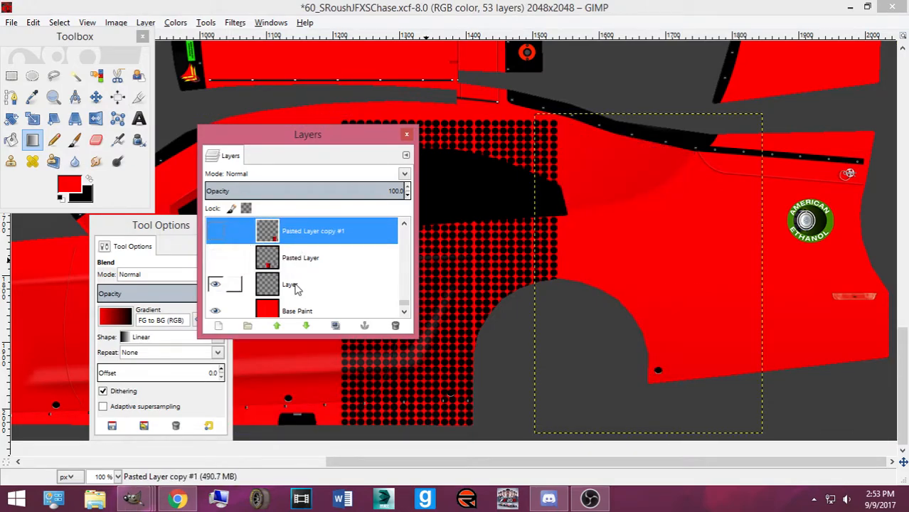
Restore Pasted Layer copy #1's dots and delete the 'Pasted Layer copy' layer
scroll(269, 263, up, 1)
click(215, 269)
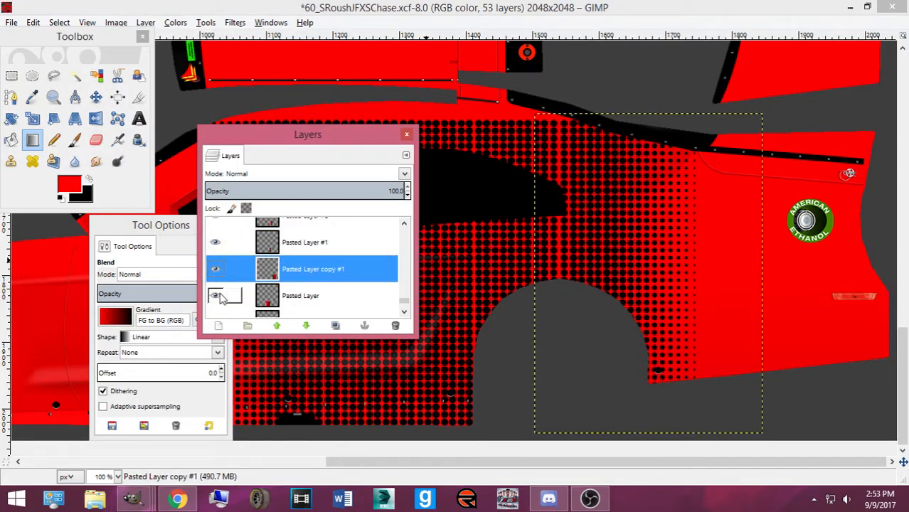
scroll(237, 285, up, 5)
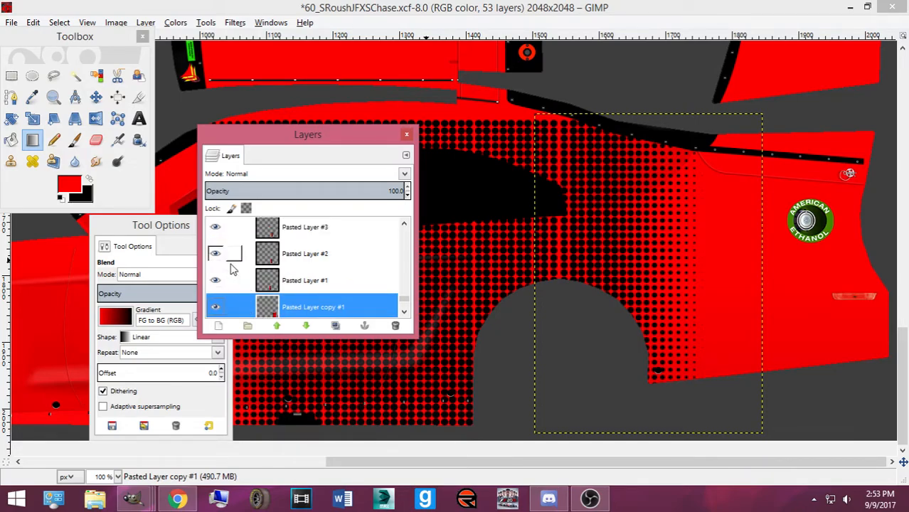
click(311, 282)
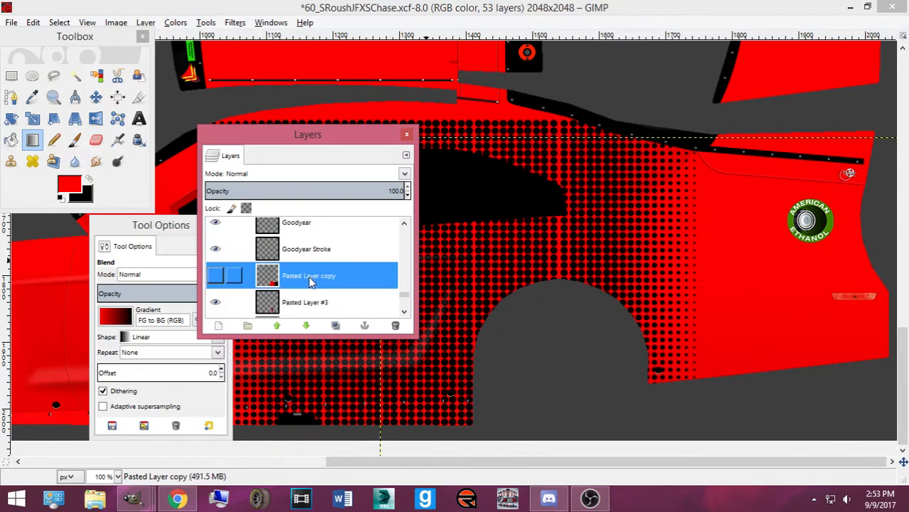
click(396, 326)
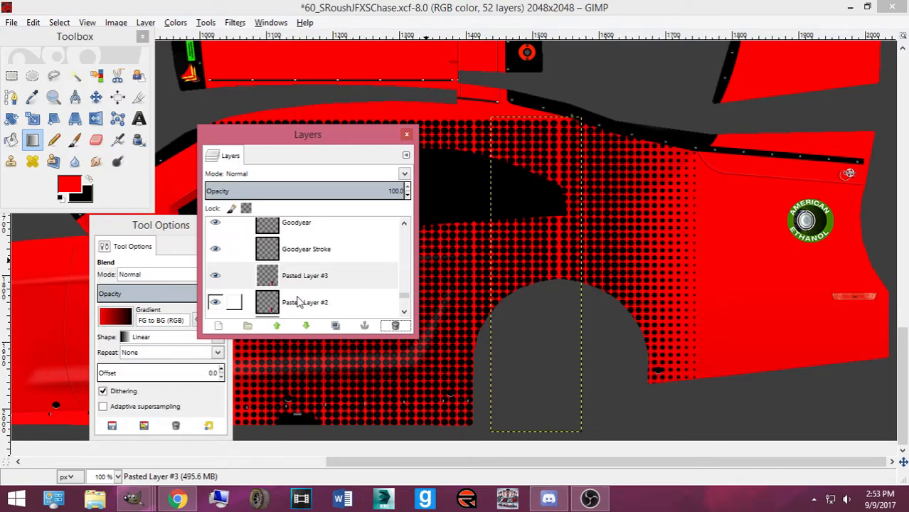
Hide the dots on Pasted Layer #3, #2, #1, copy #1 and Pasted Layer, and make 'Layer' active
scroll(229, 276, down, 1)
click(216, 261)
click(215, 278)
scroll(215, 283, down, 2)
click(216, 277)
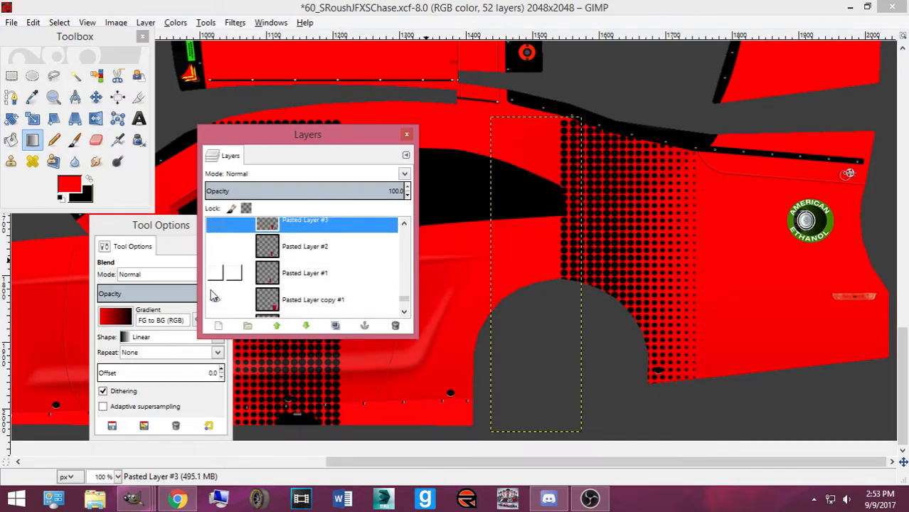
click(215, 299)
scroll(215, 296, down, 1)
scroll(216, 291, down, 1)
click(216, 289)
scroll(215, 293, down, 1)
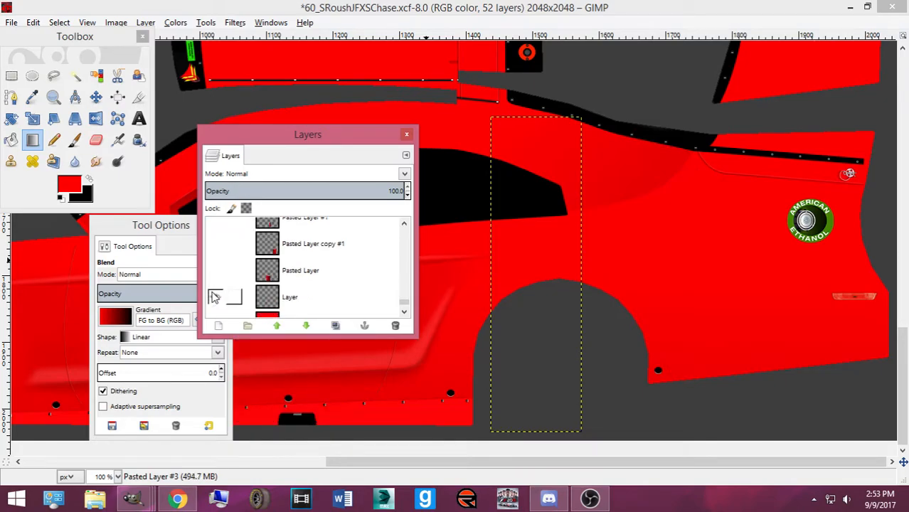
click(295, 308)
click(11, 77)
Move the Layers and Tool Options docks aside to uncover the car template
drag(296, 135, 627, 259)
drag(148, 228, 906, 280)
drag(596, 265, 907, 302)
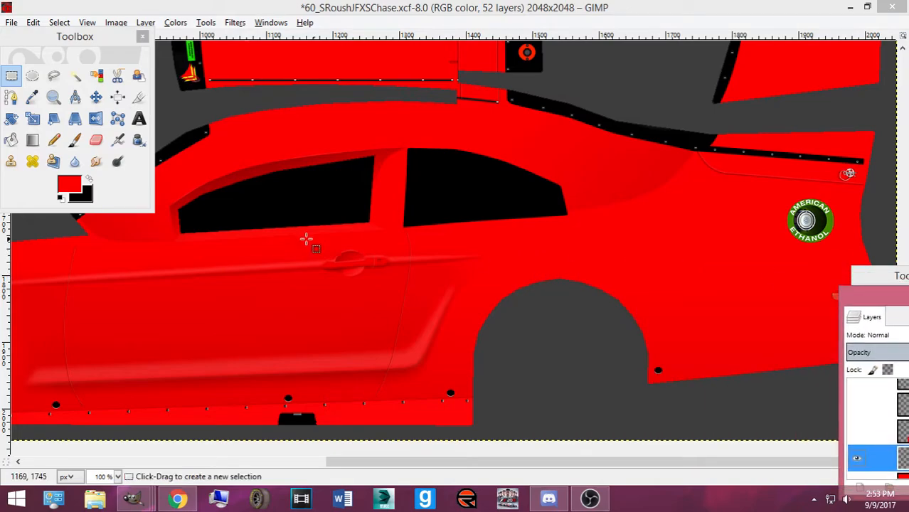
scroll(229, 210, down, 3)
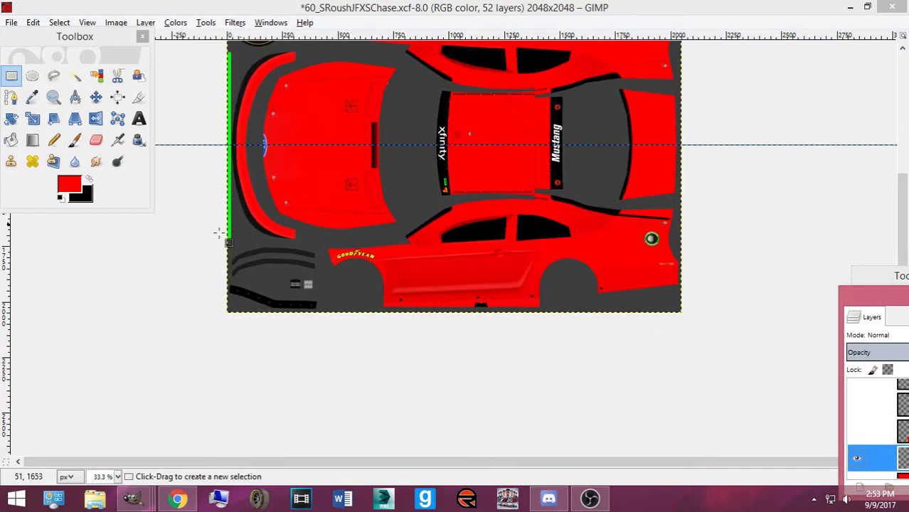
Start a path at the side panel's front, tracing its upper edge toward the roof
click(10, 97)
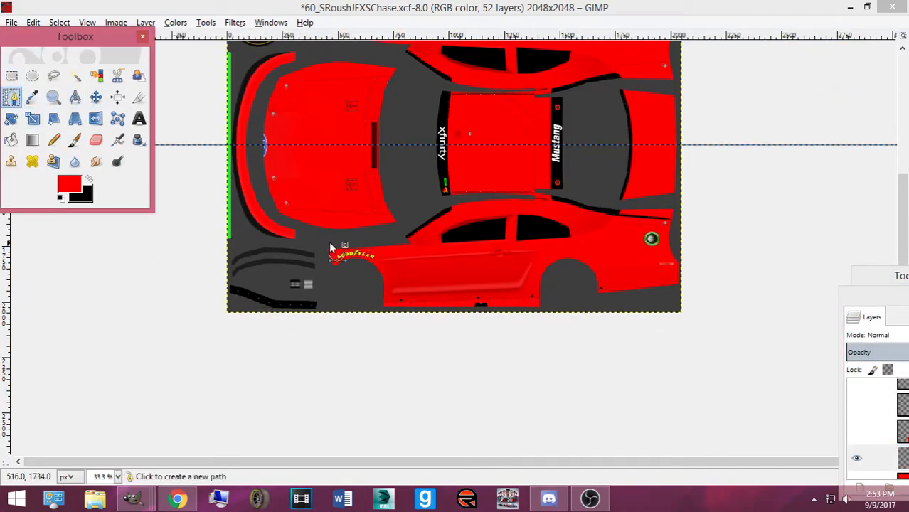
click(311, 241)
click(410, 226)
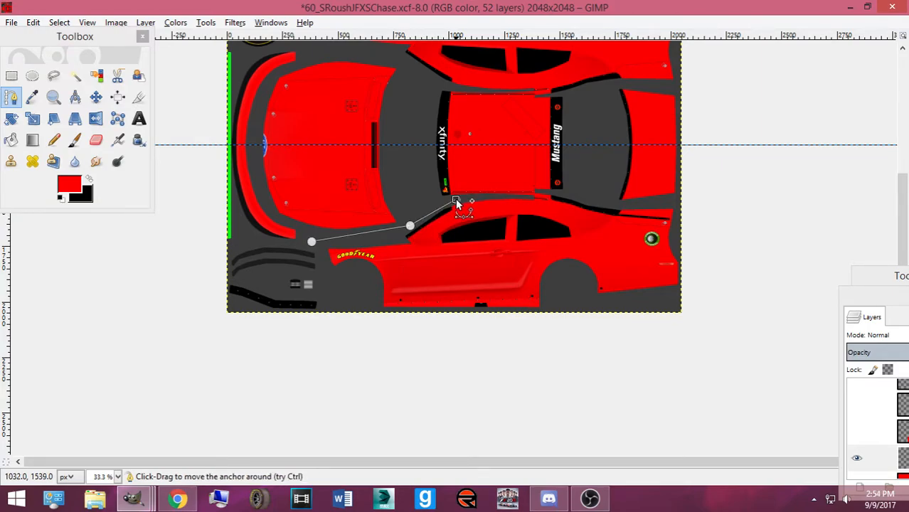
click(453, 201)
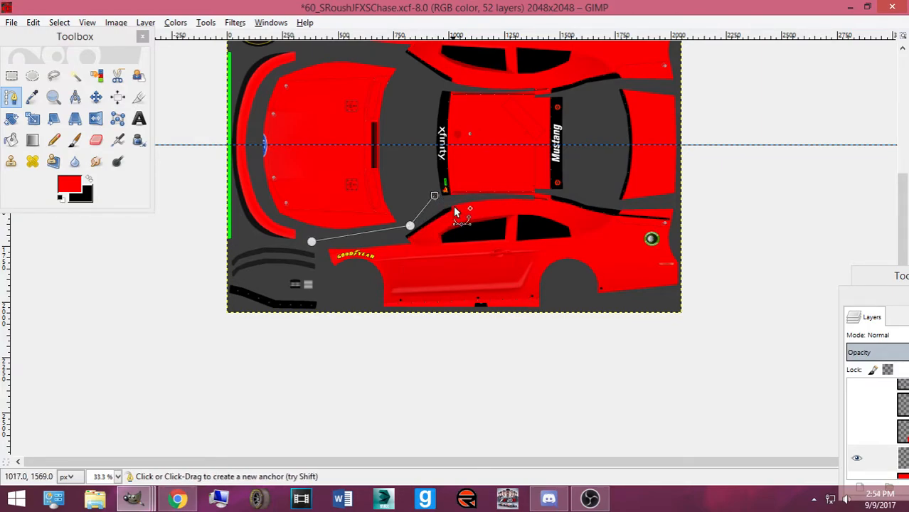
scroll(452, 204, up, 3)
ctrl+scroll(452, 187, up, 1)
scroll(508, 183, up, 3)
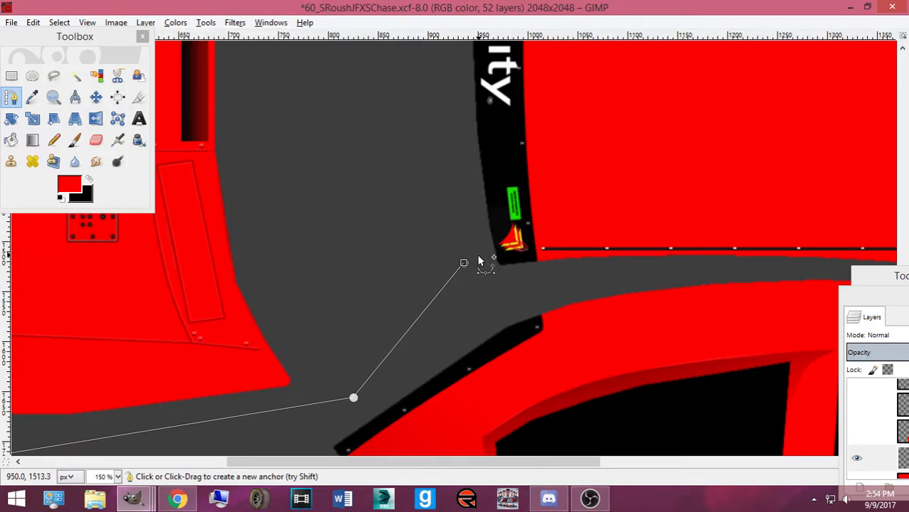
drag(507, 463, 642, 463)
click(673, 260)
drag(673, 260, 668, 249)
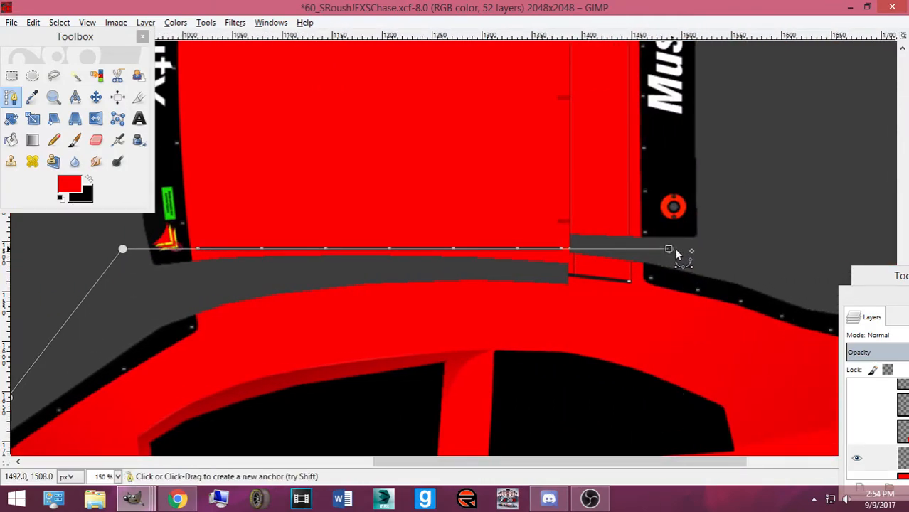
Finish the path around the panel's rear and bottom edges and convert it to a selection
key(minus)
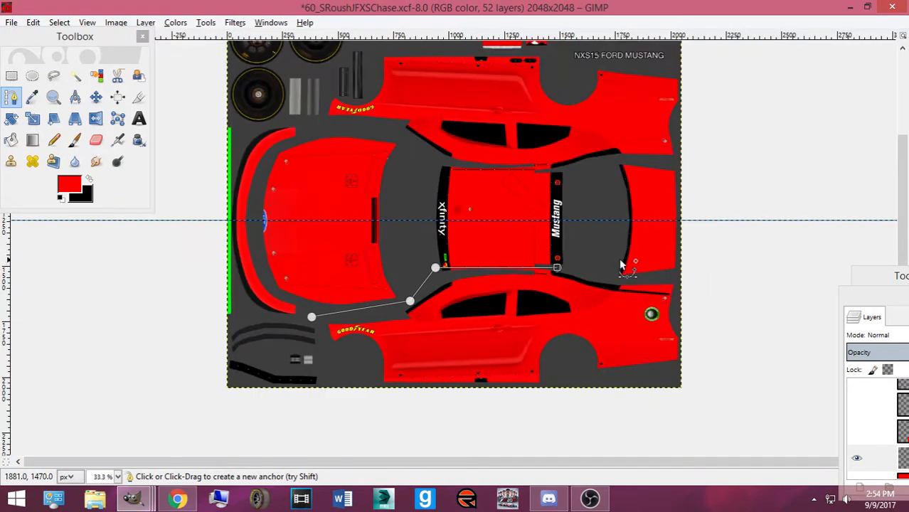
click(612, 281)
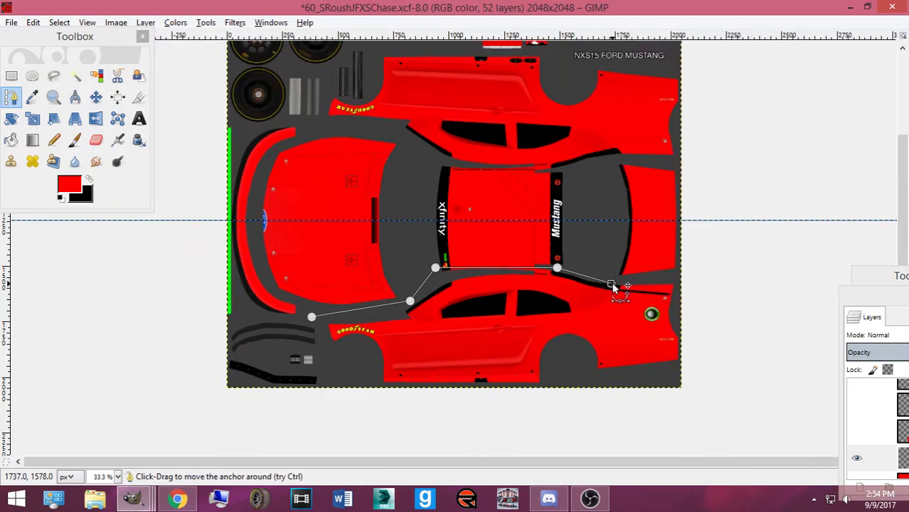
click(685, 278)
click(689, 387)
click(415, 389)
click(358, 379)
click(322, 340)
key(Return)
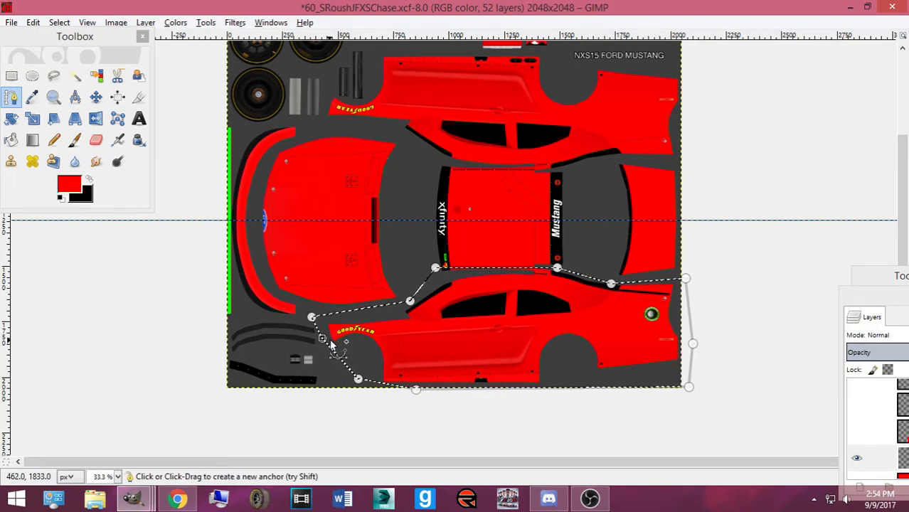
click(32, 141)
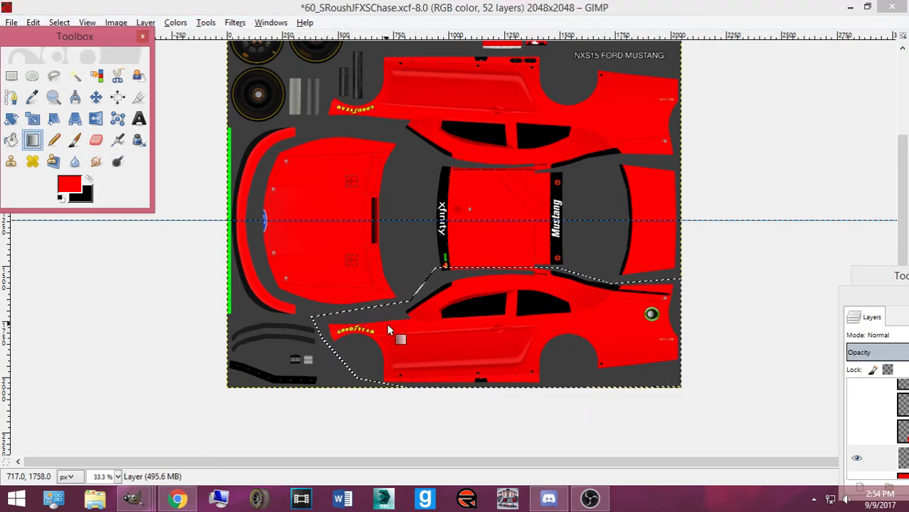
Fill the selected panel with a red-to-black gradient and compare it against the reference photo
drag(436, 346, 554, 347)
click(177, 499)
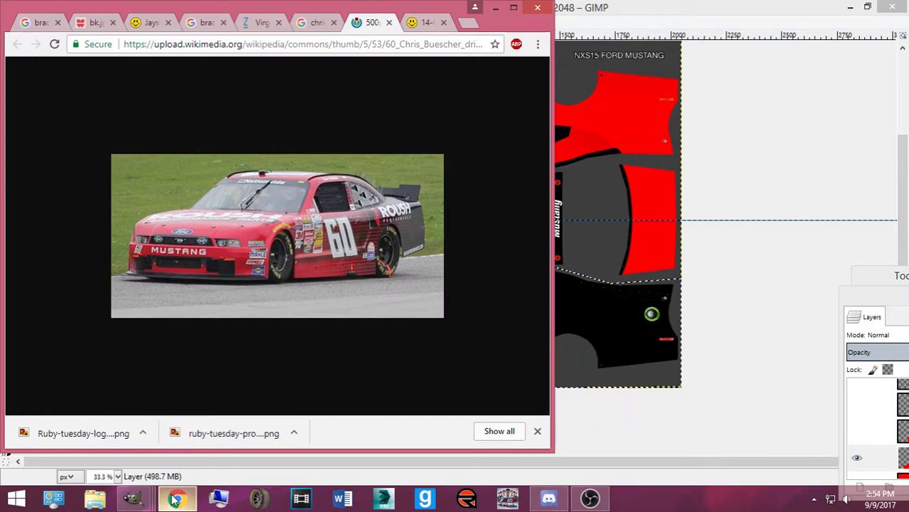
click(178, 499)
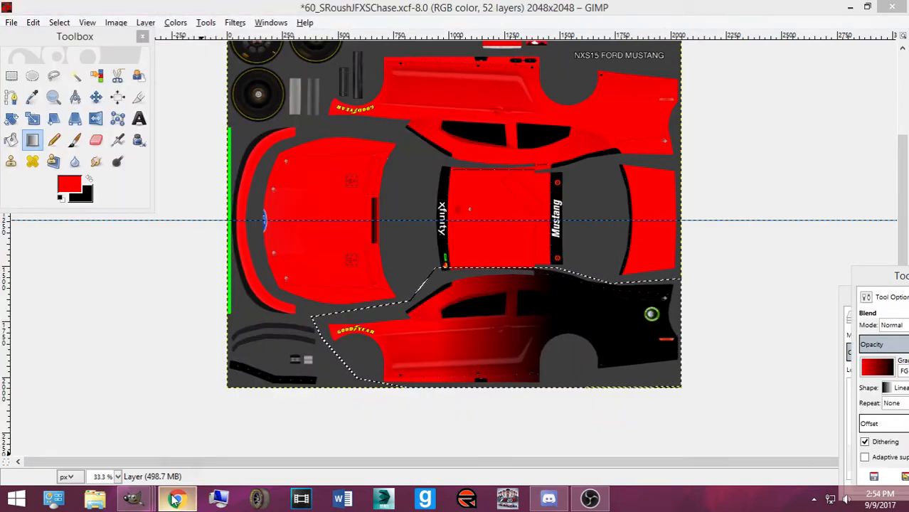
click(177, 499)
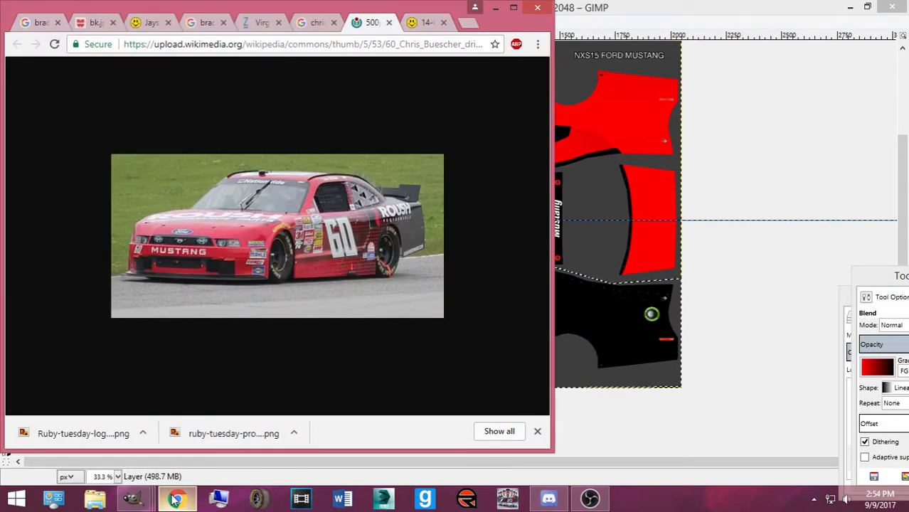
click(177, 499)
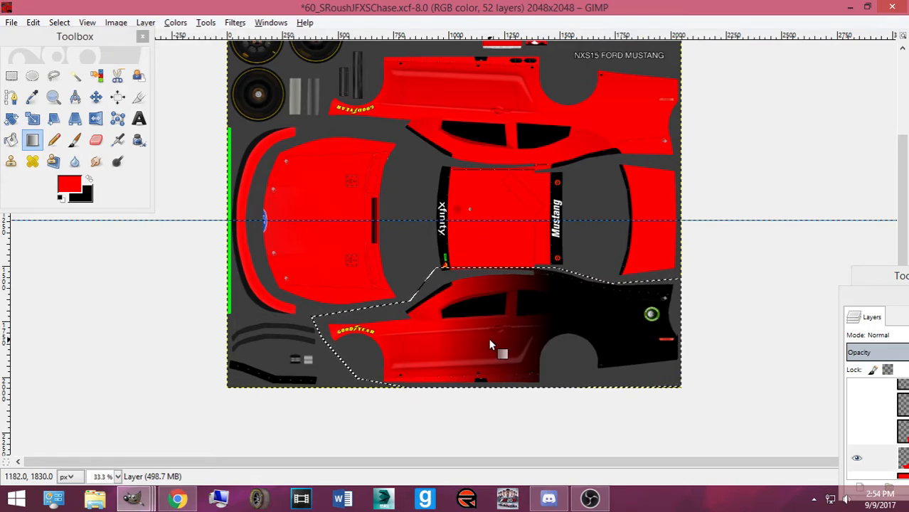
Redraw the red-to-black gradient across the panel, clear the selection, and restore the Layers panel
key(ctrl+z)
drag(483, 339, 565, 340)
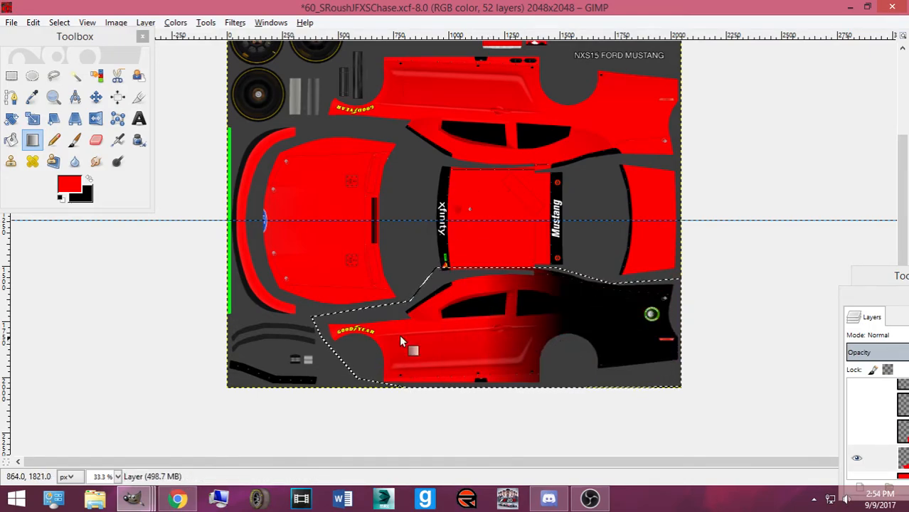
click(60, 23)
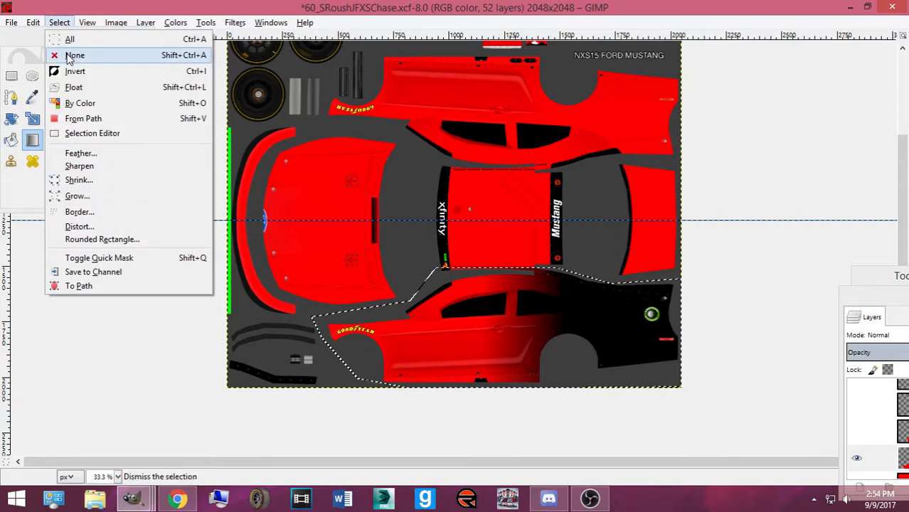
click(71, 55)
drag(892, 298, 615, 105)
right_click(671, 262)
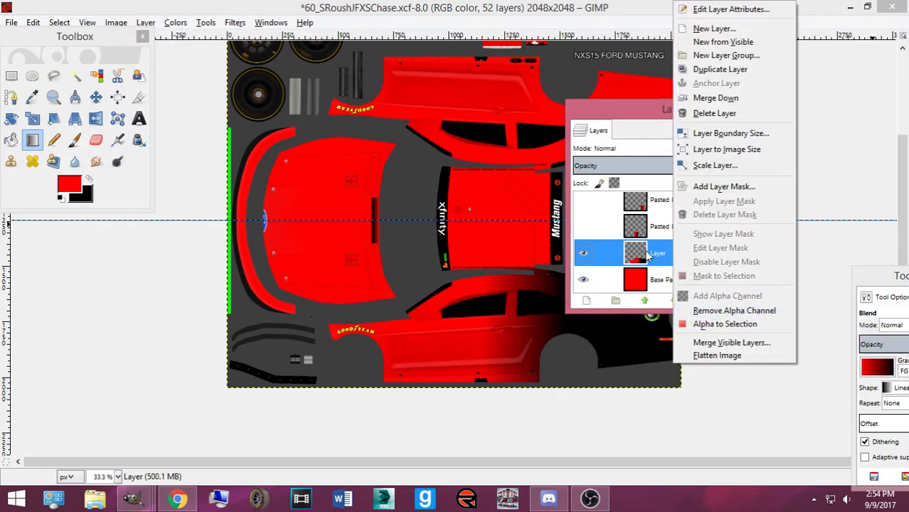
click(722, 186)
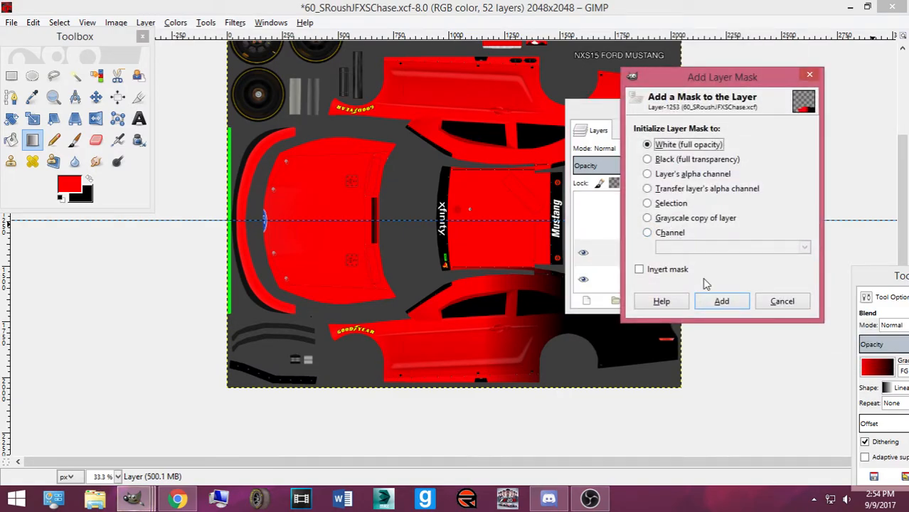
click(719, 301)
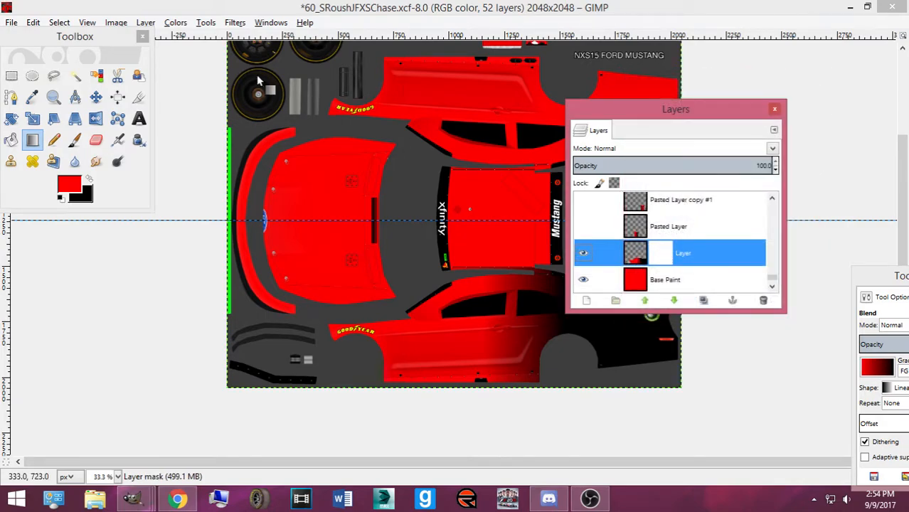
click(175, 22)
mouse_move(235, 23)
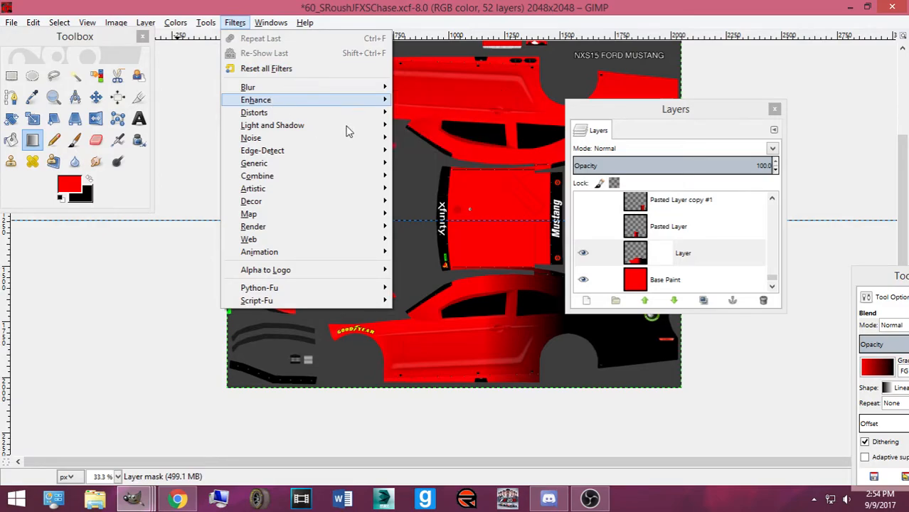
mouse_move(340, 127)
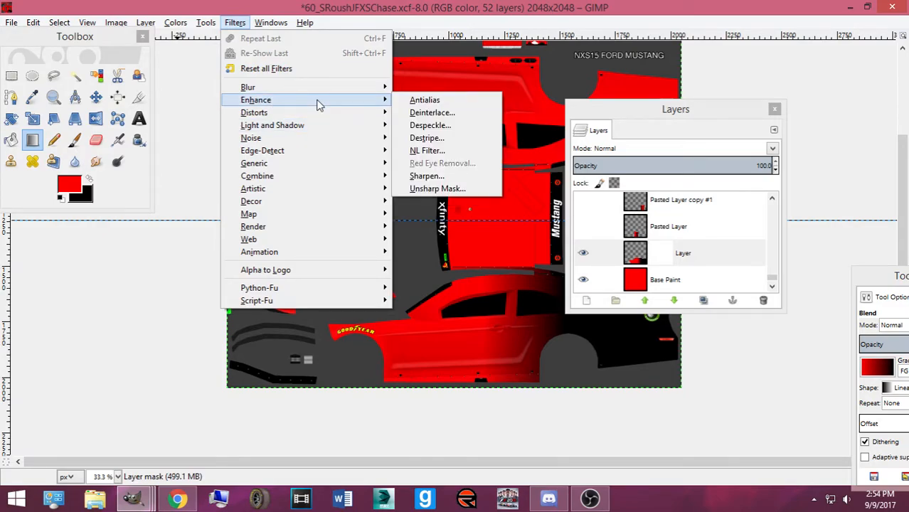
mouse_move(320, 93)
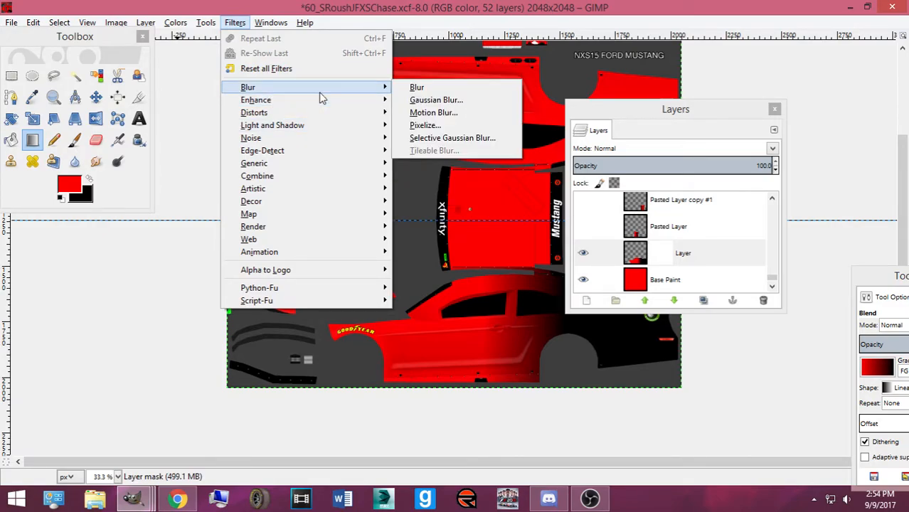
click(455, 138)
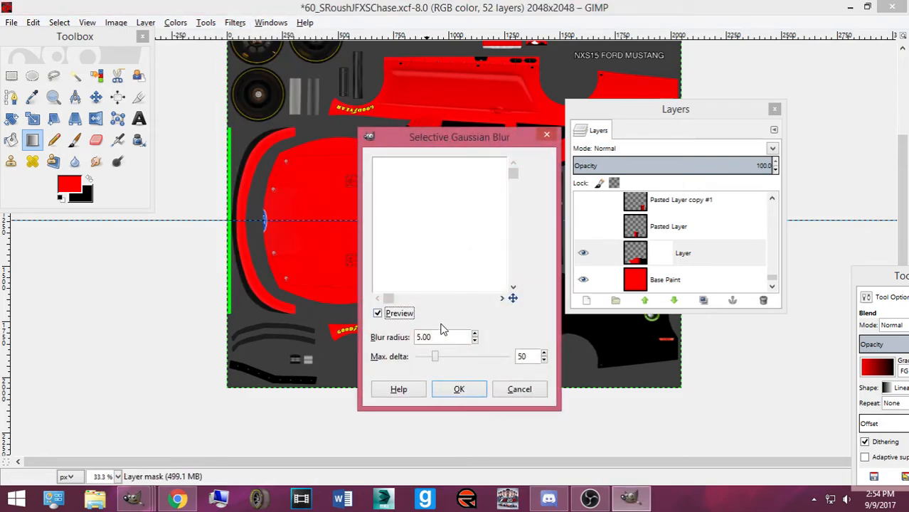
click(528, 389)
click(636, 258)
click(212, 22)
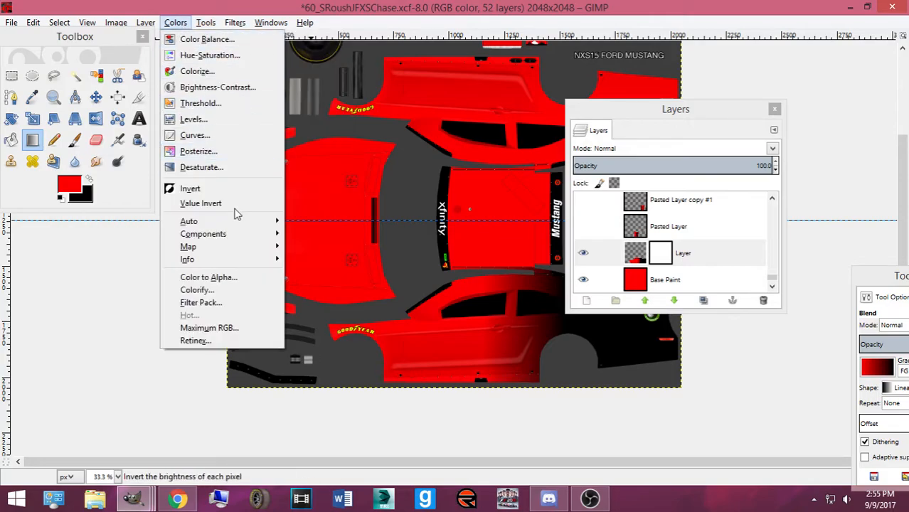
mouse_move(205, 17)
mouse_move(235, 22)
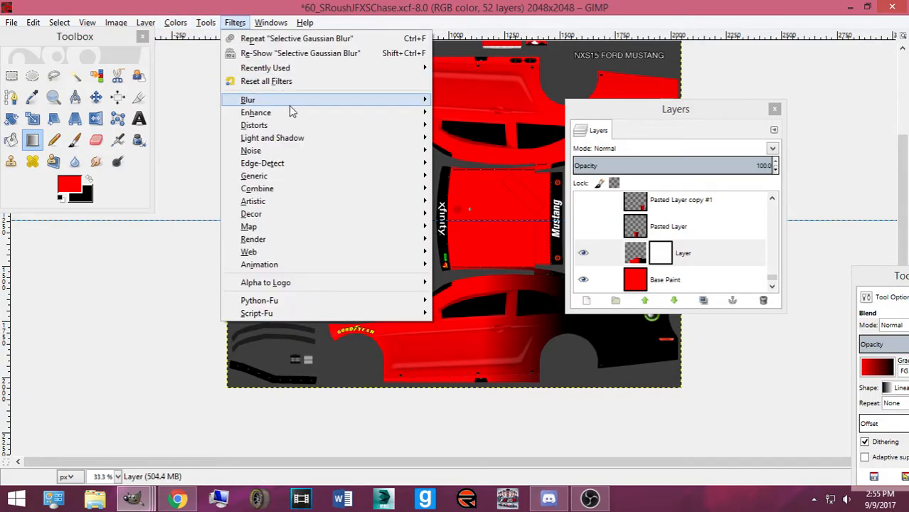
mouse_move(288, 103)
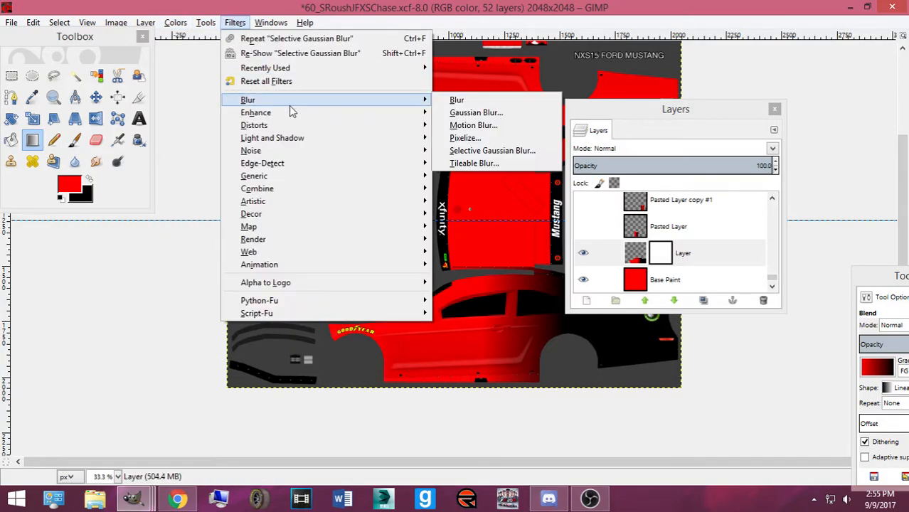
click(483, 140)
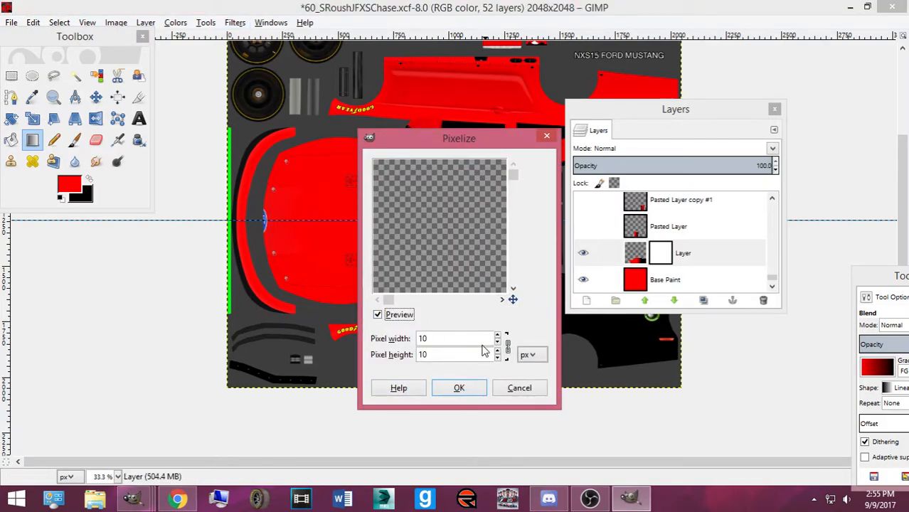
click(522, 385)
click(205, 22)
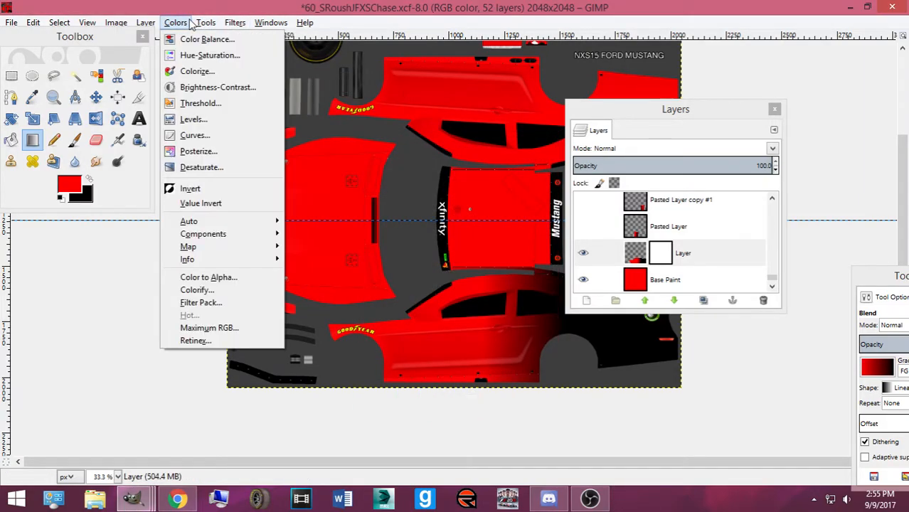
mouse_move(237, 22)
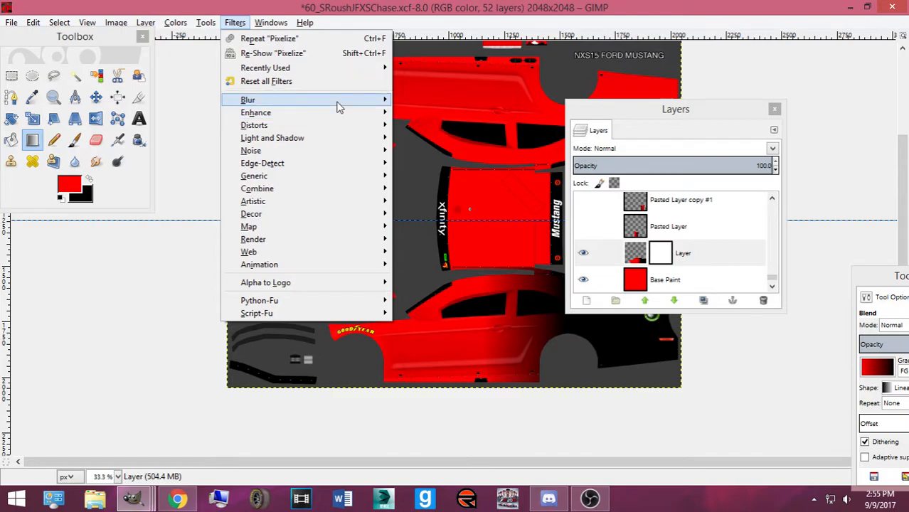
mouse_move(356, 101)
click(459, 155)
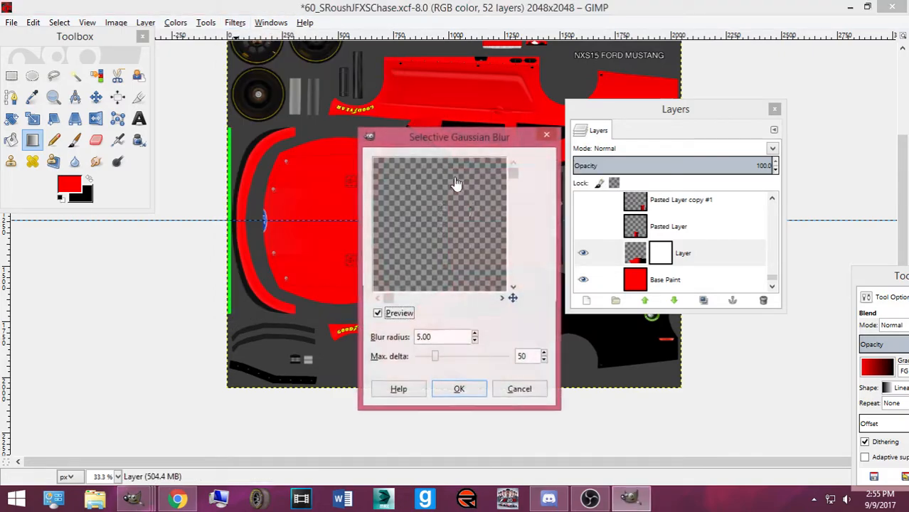
drag(512, 178, 509, 310)
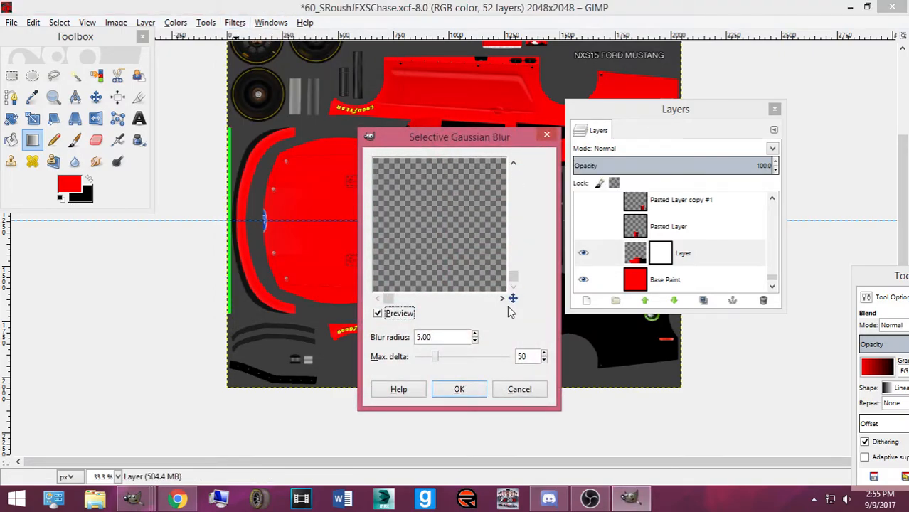
click(535, 389)
click(634, 258)
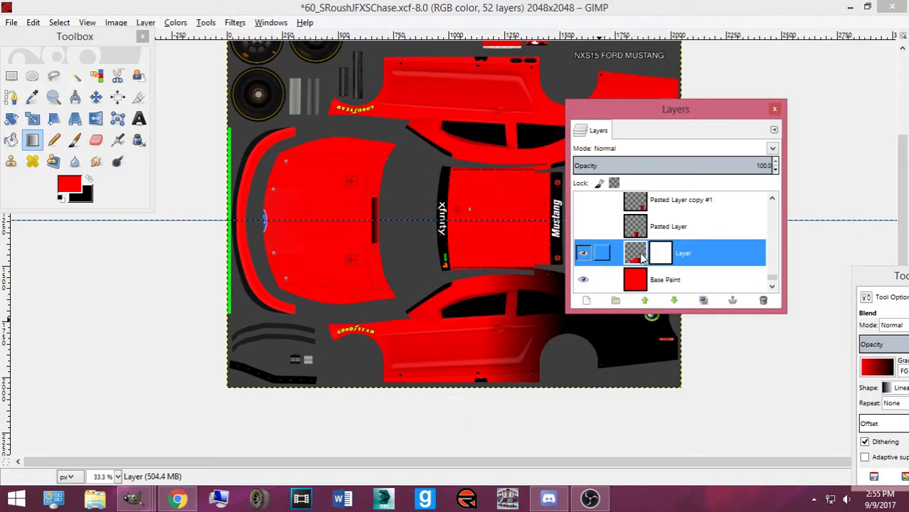
Remove the layer mask from 'Layer' and apply Alpha to Selection on it
click(655, 258)
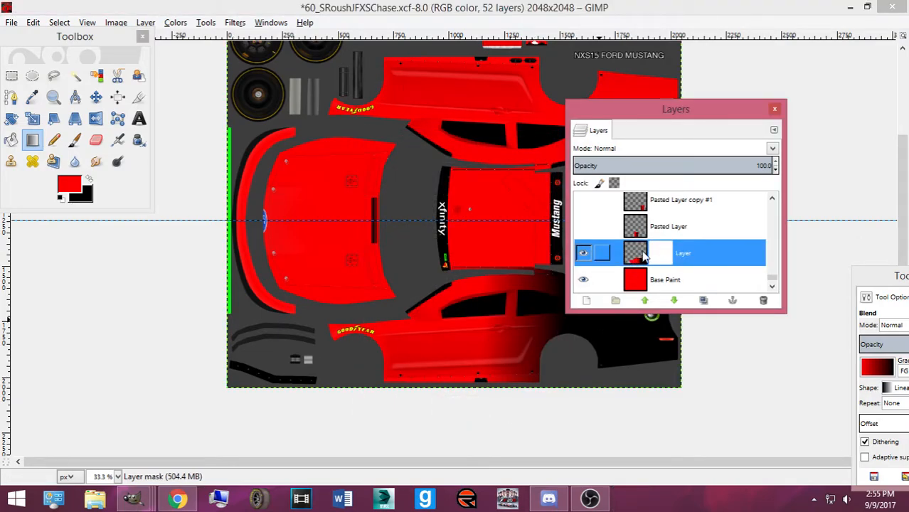
right_click(660, 258)
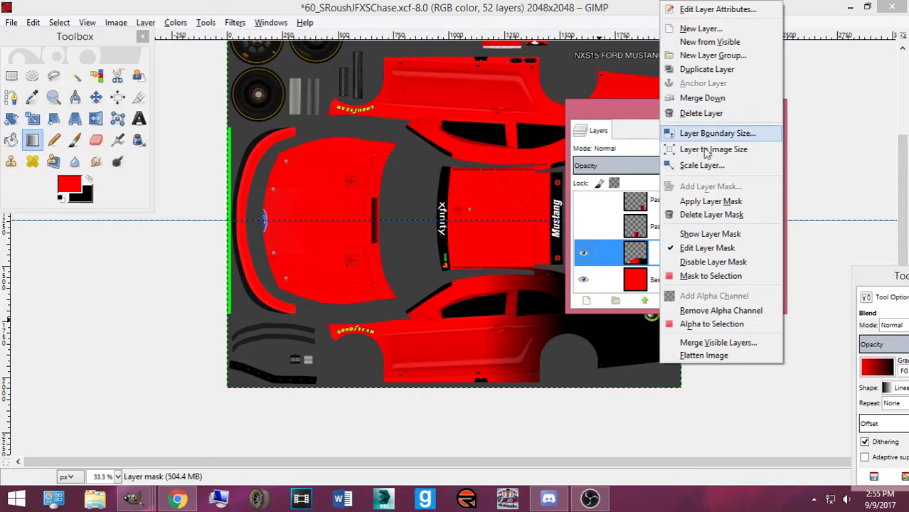
click(671, 219)
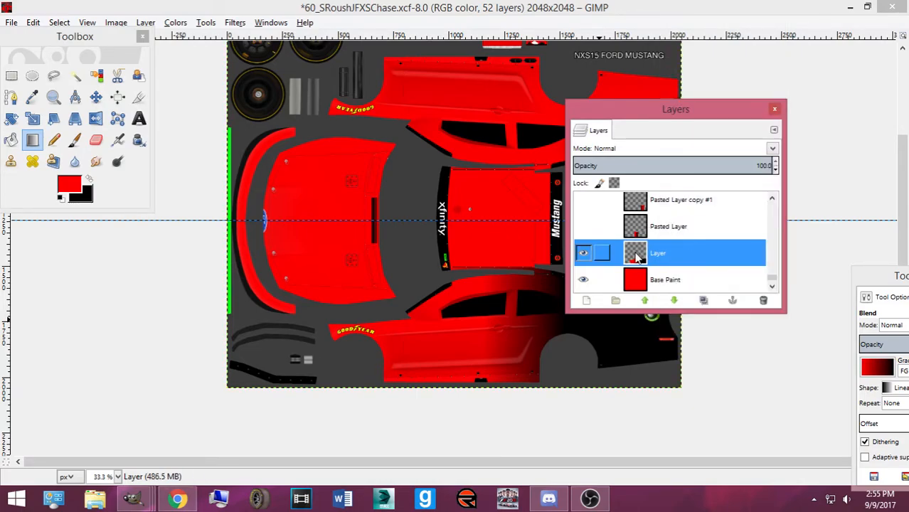
right_click(637, 257)
click(711, 324)
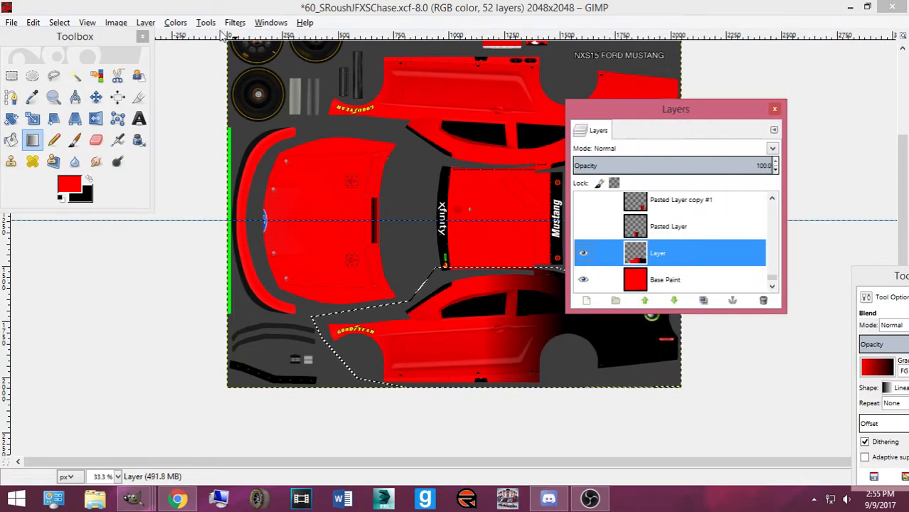
Preview a Gaussian Blur on the selected gradient area, then cancel it
click(176, 23)
mouse_move(235, 22)
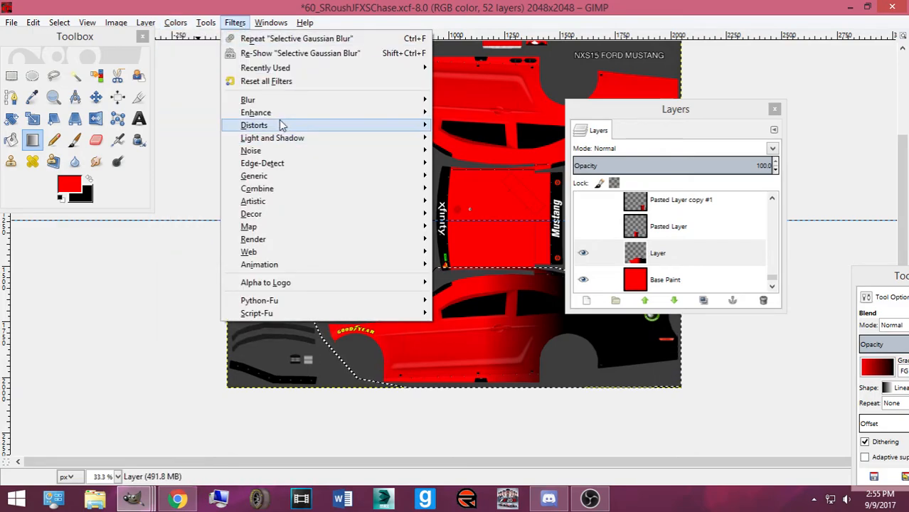
mouse_move(281, 122)
mouse_move(298, 145)
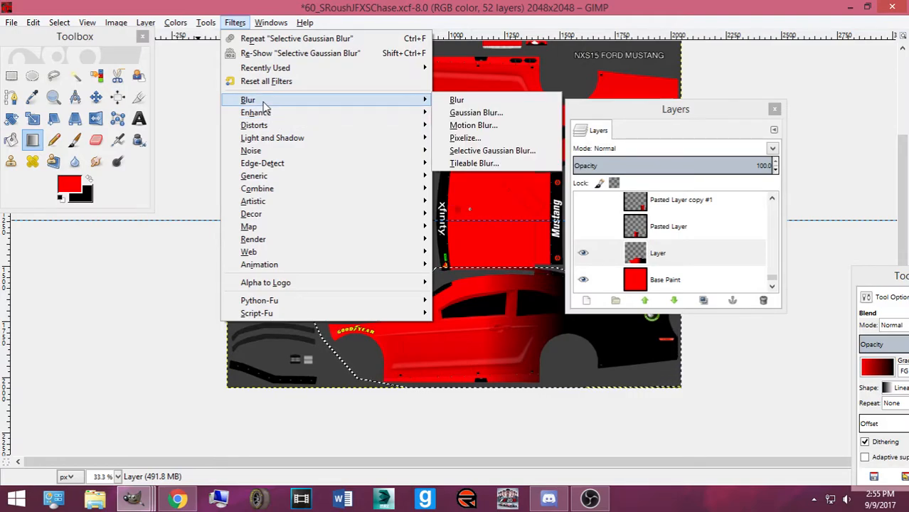
click(475, 112)
drag(507, 178, 508, 240)
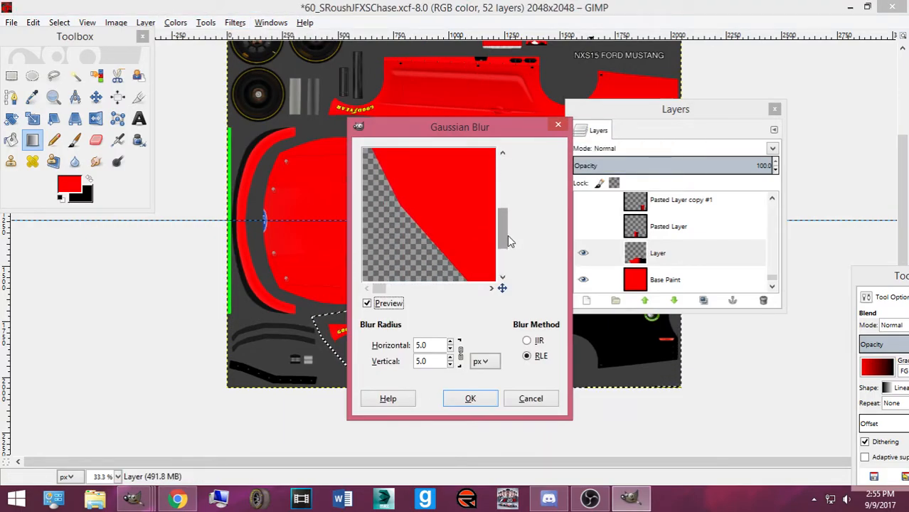
drag(377, 288, 439, 287)
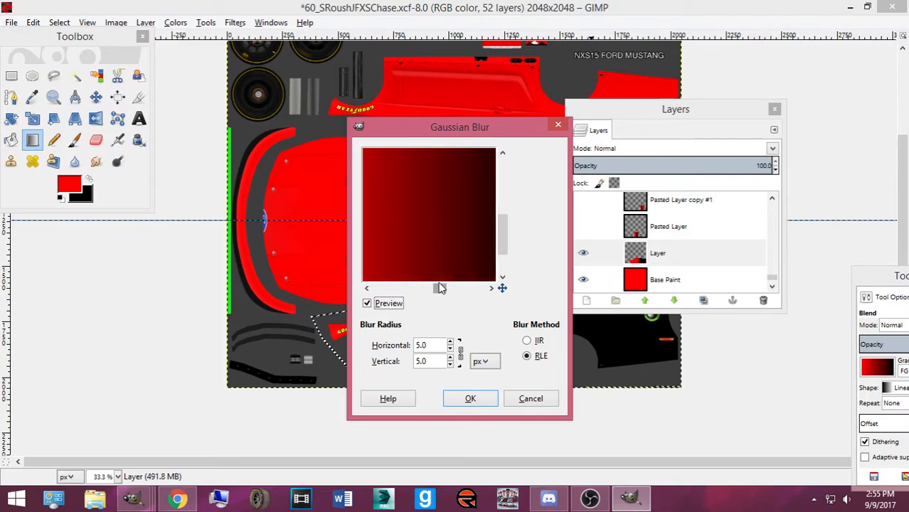
click(530, 398)
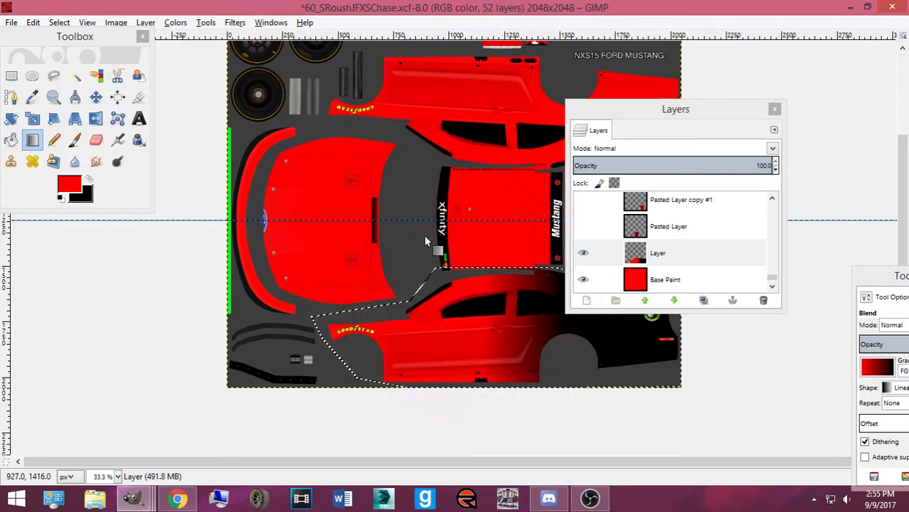
Reopen the adjustment menu and browse its submenus without applying anything
click(176, 23)
click(176, 23)
click(177, 23)
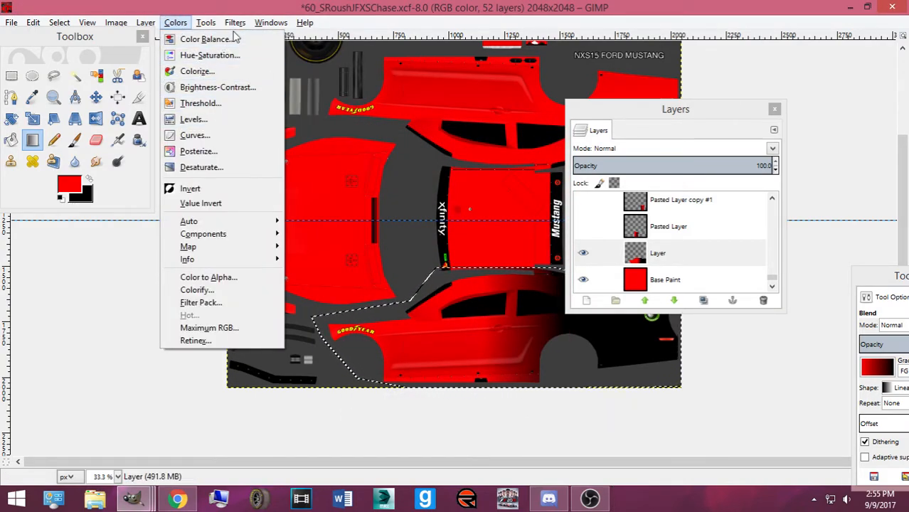
mouse_move(263, 114)
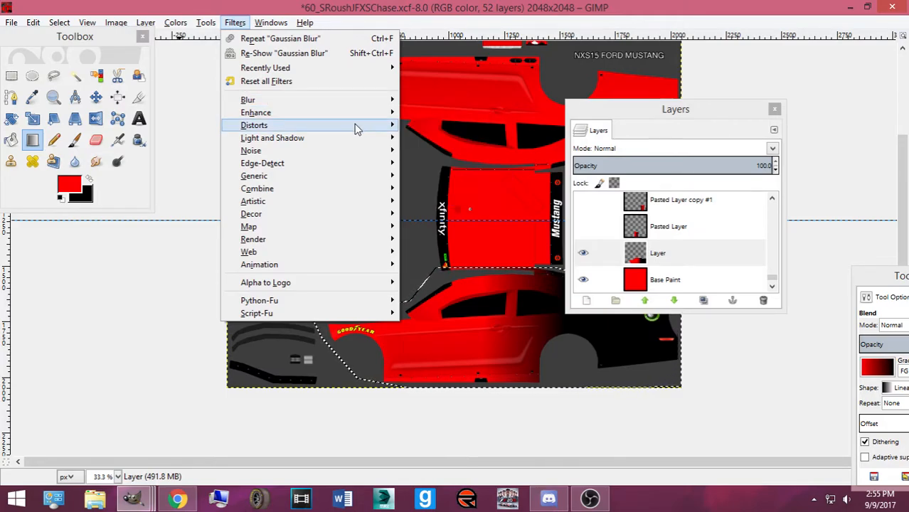
mouse_move(356, 126)
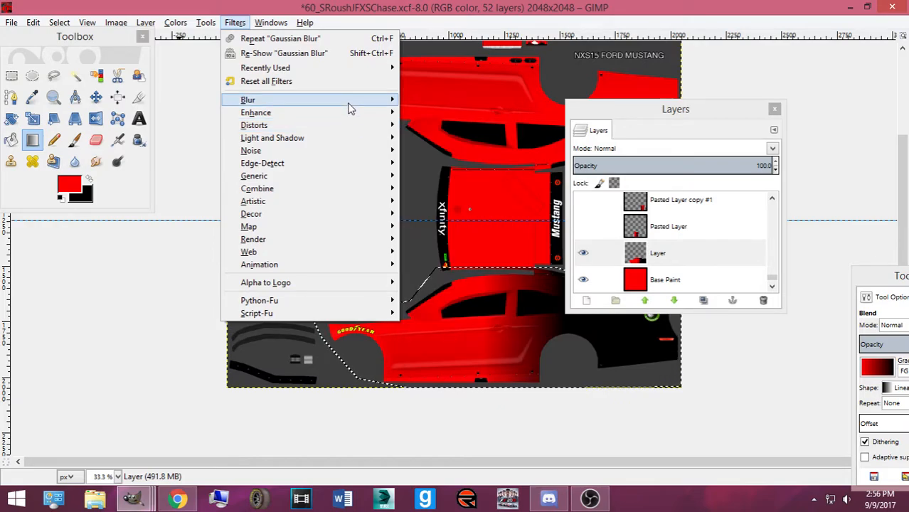
mouse_move(349, 103)
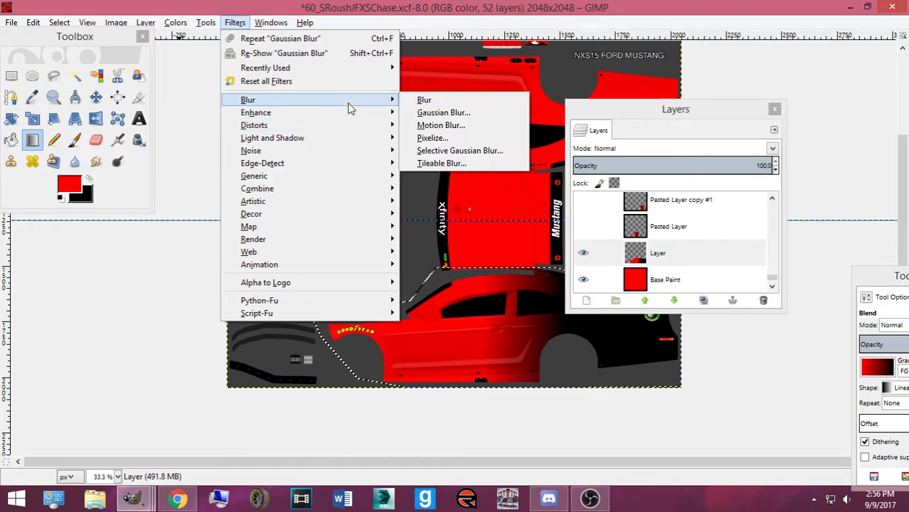
click(445, 139)
drag(514, 198, 521, 252)
drag(387, 299, 464, 296)
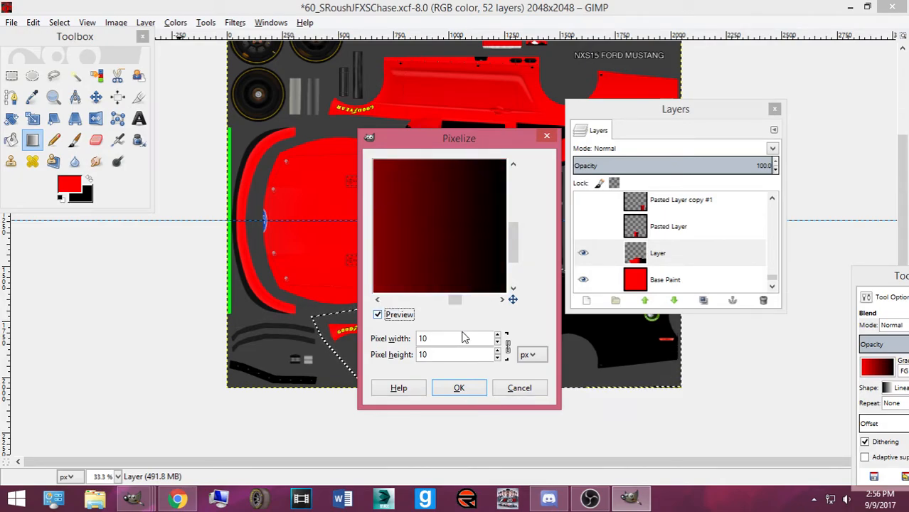
click(519, 388)
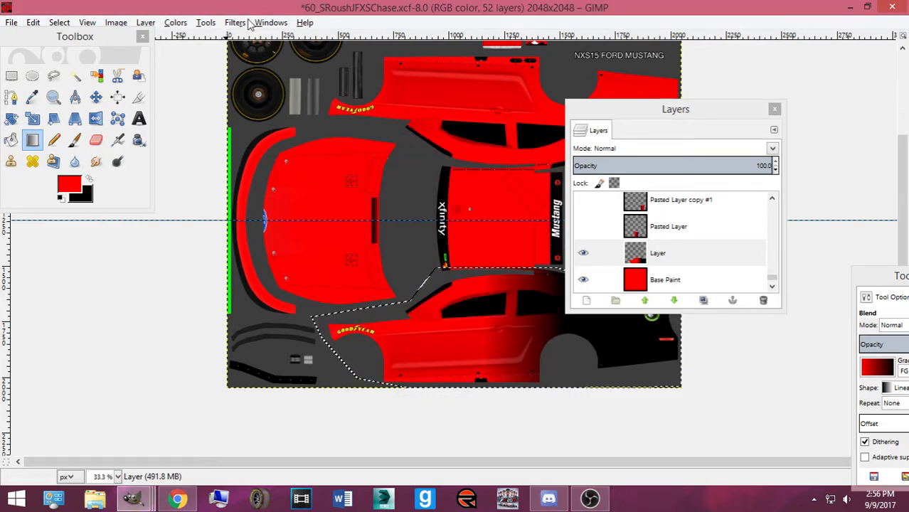
click(235, 22)
mouse_move(327, 207)
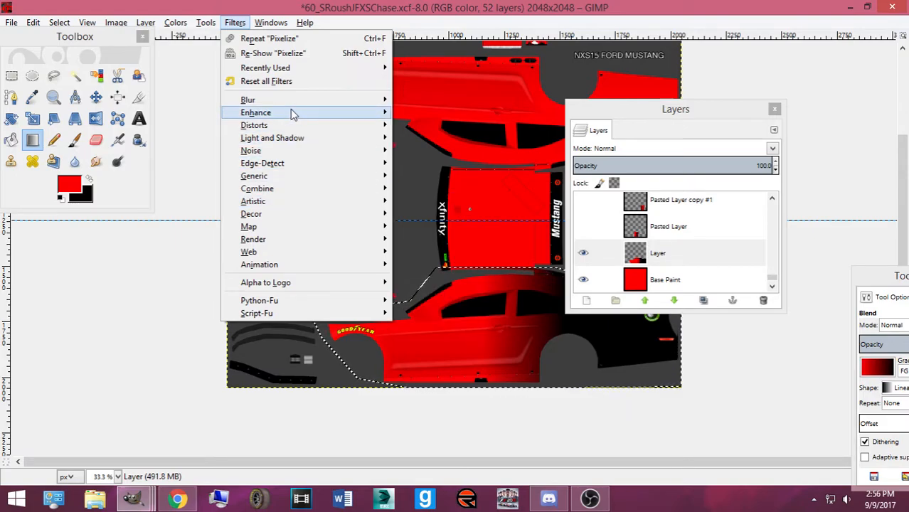
mouse_move(296, 105)
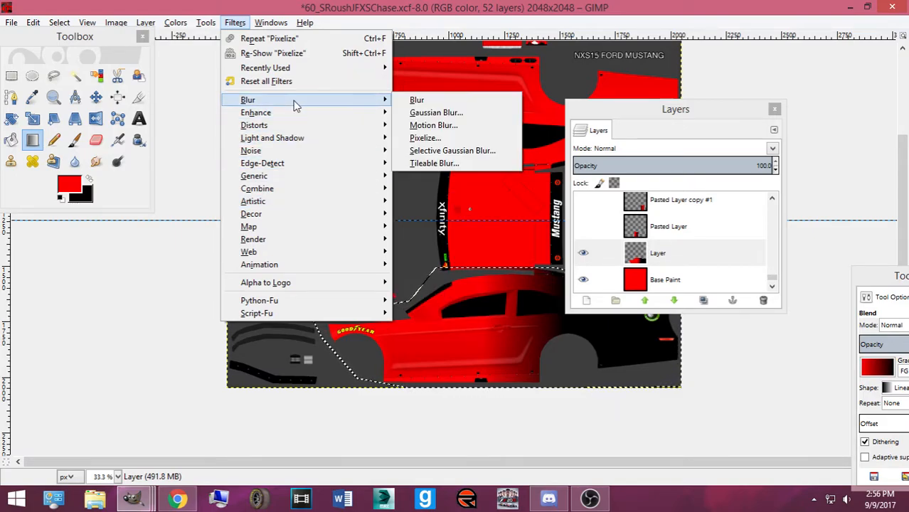
click(446, 126)
drag(513, 150, 513, 192)
click(525, 439)
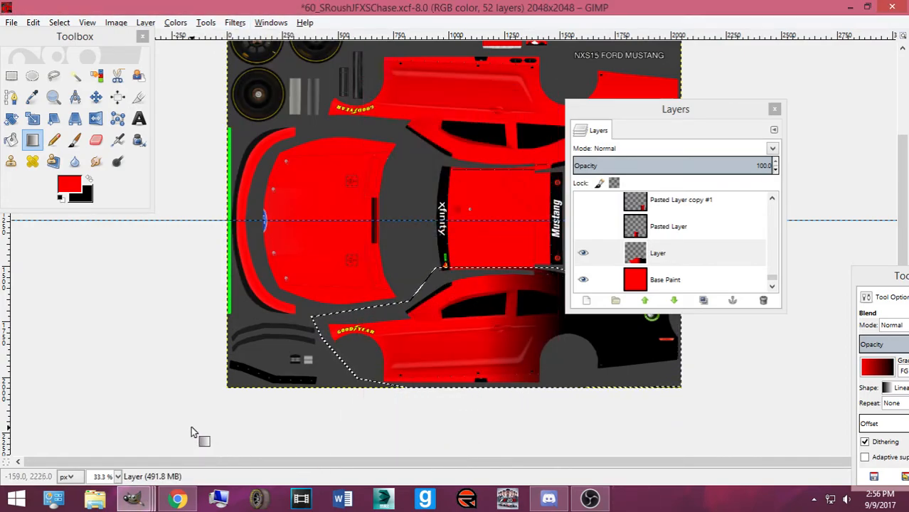
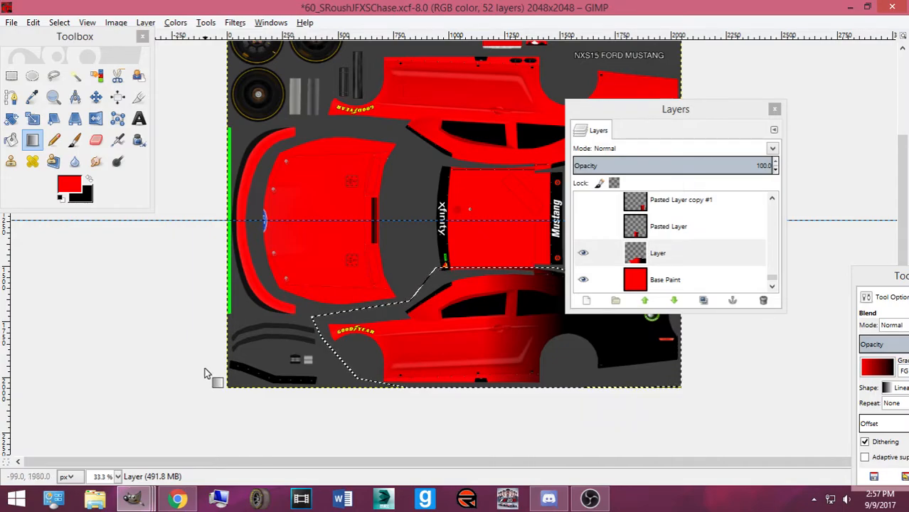
Preview a 5 px RLE Gaussian Blur on the layer, cancel it, and reopen the Blur filters list
click(206, 22)
mouse_move(235, 22)
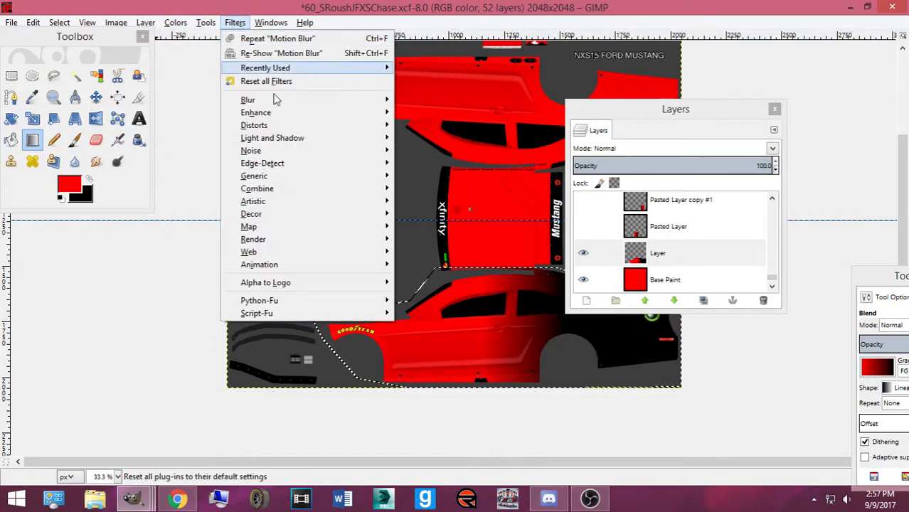
mouse_move(291, 106)
click(438, 112)
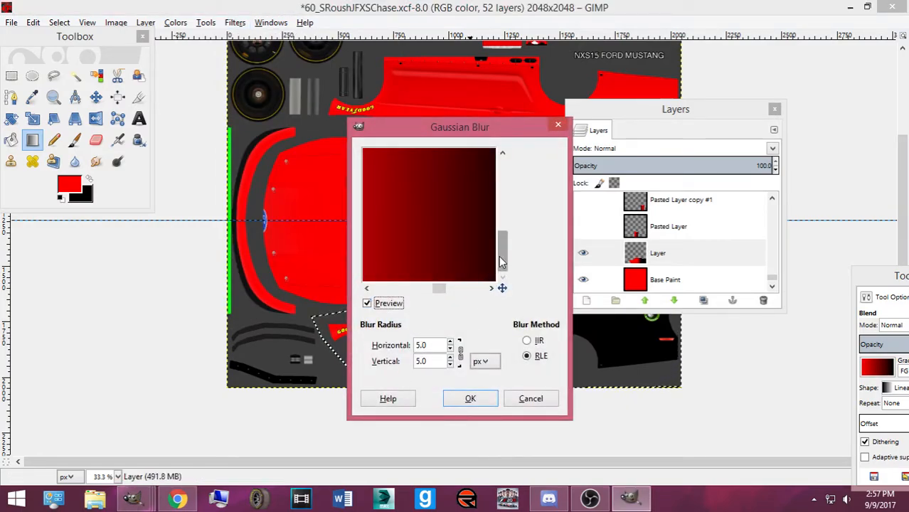
click(451, 342)
click(450, 348)
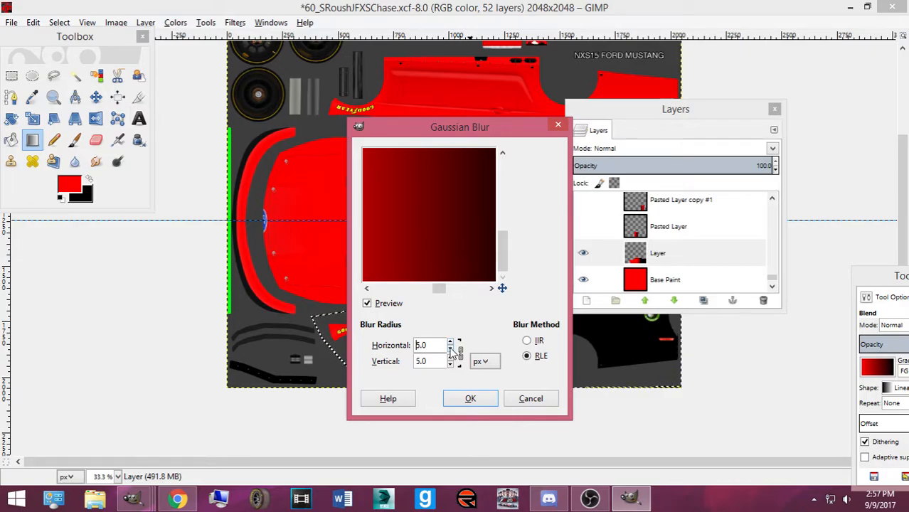
click(526, 355)
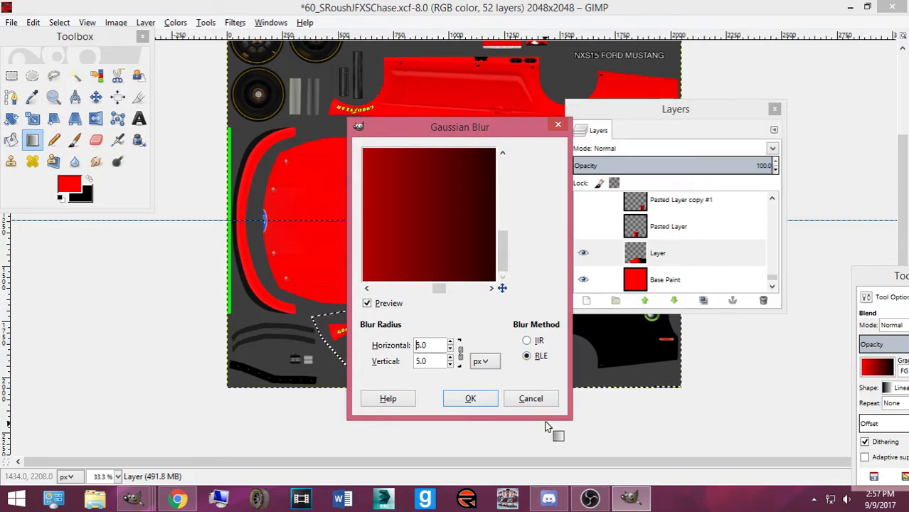
click(531, 398)
click(272, 24)
mouse_move(235, 23)
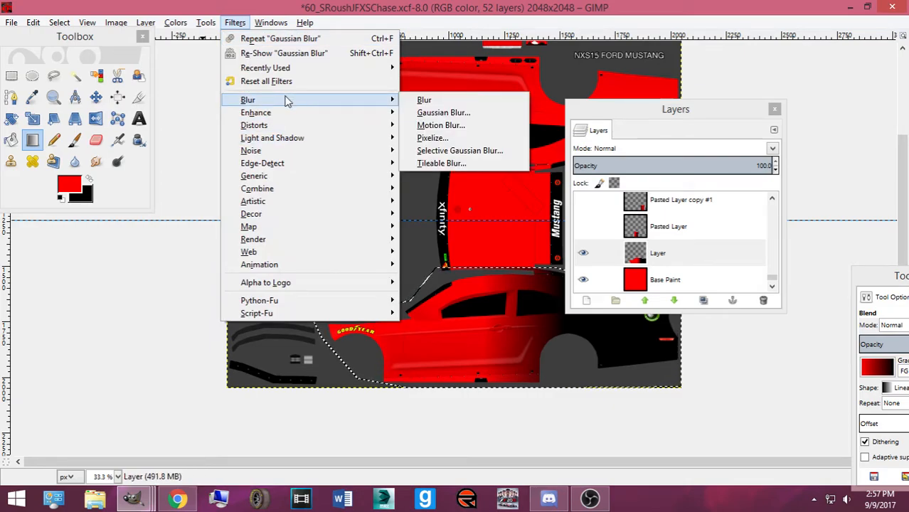
Try the Newsprint filter's line frequency and cell size on the gradient, then cancel
mouse_move(310, 114)
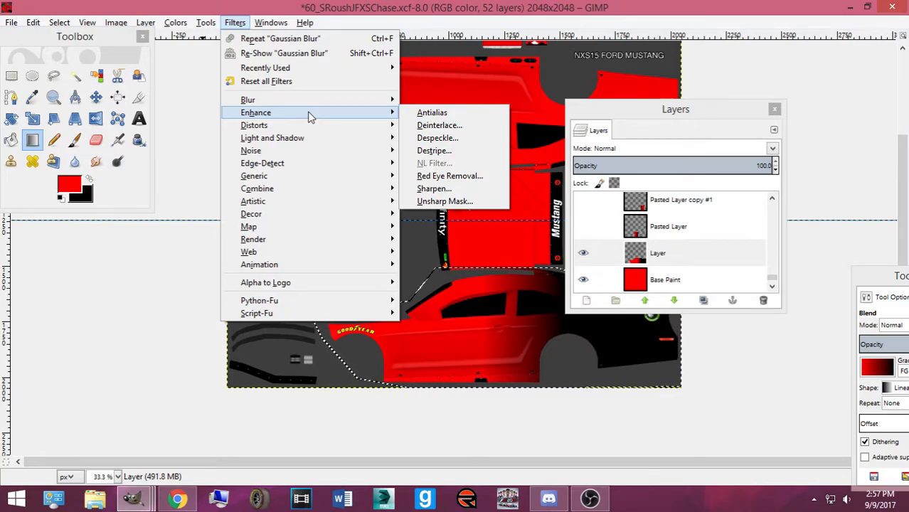
mouse_move(300, 125)
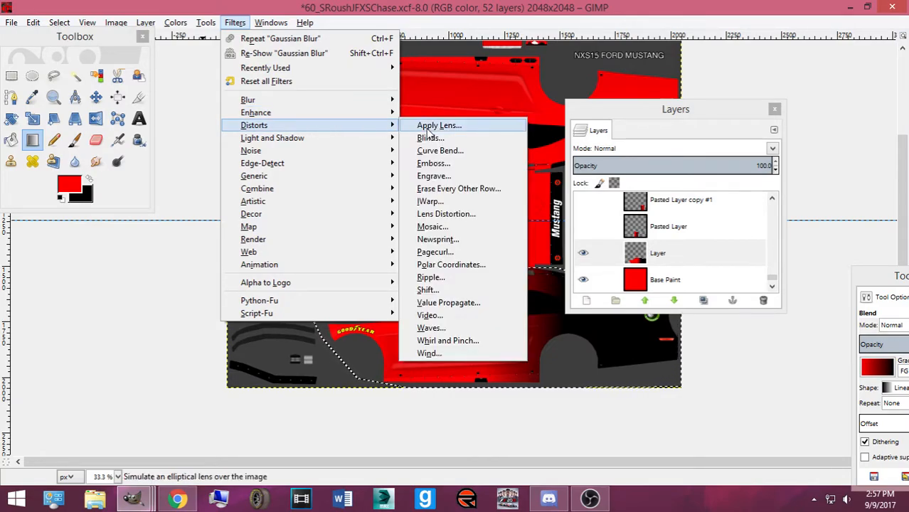
click(441, 239)
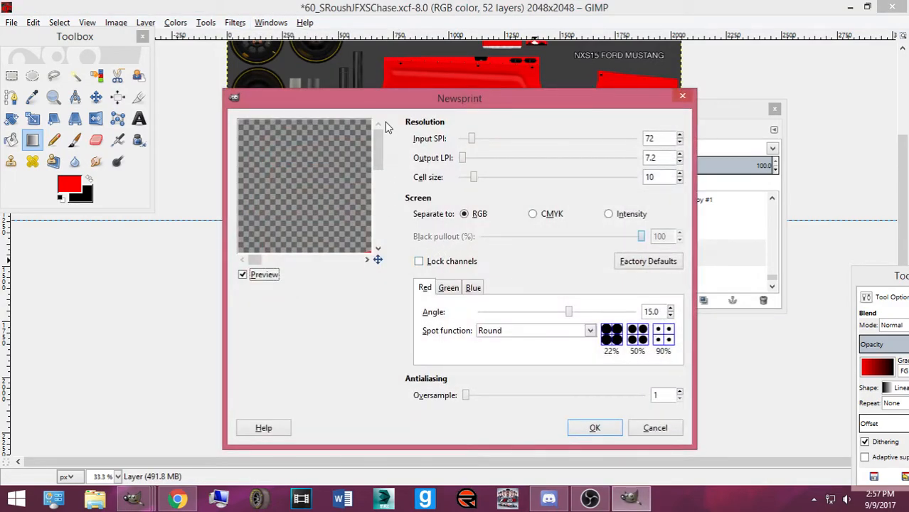
drag(468, 106, 648, 102)
drag(558, 170, 569, 211)
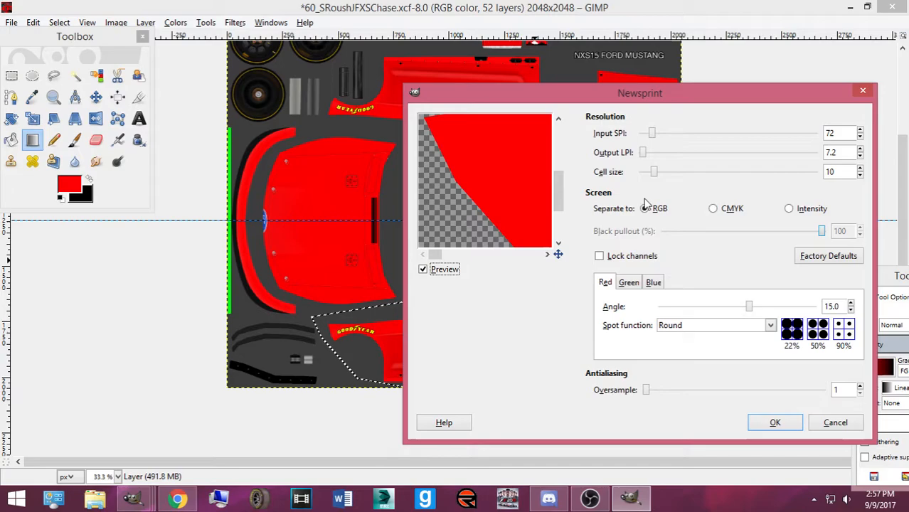
mouse_move(642, 153)
mouse_down()
mouse_move(670, 156)
mouse_move(619, 162)
mouse_move(633, 163)
mouse_up()
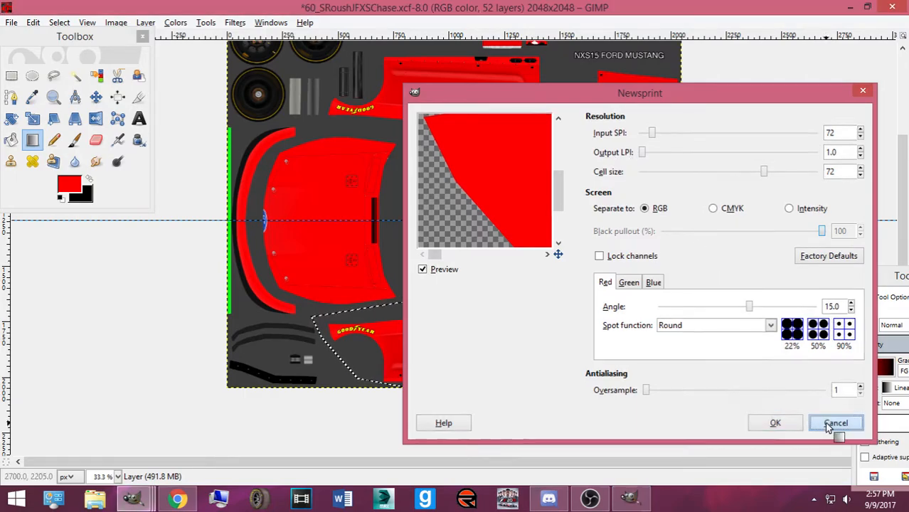
click(835, 423)
Apply Newsprint with its default settings to turn the side gradient into halftone dots
click(228, 24)
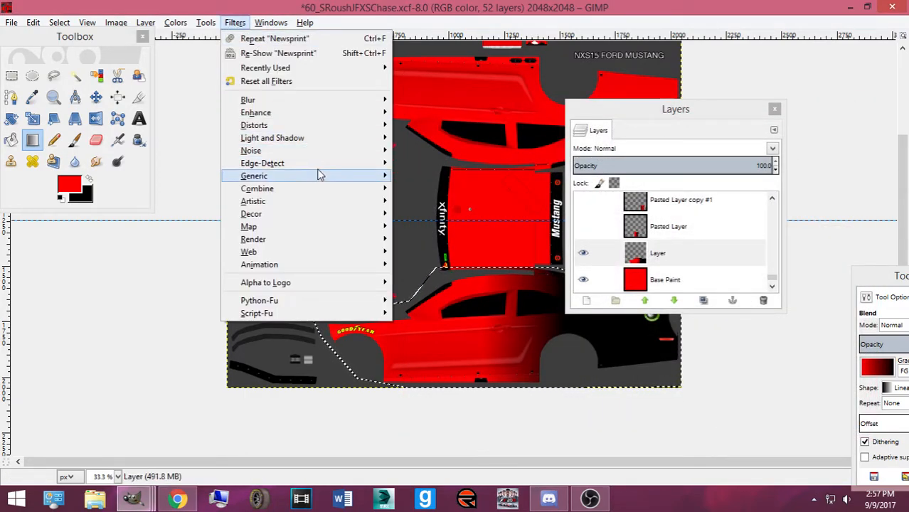
mouse_move(316, 126)
click(431, 239)
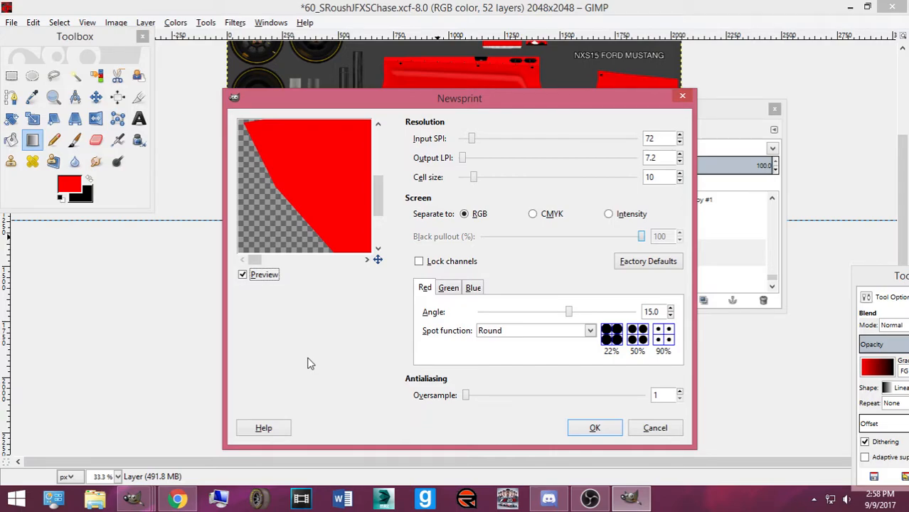
drag(254, 260, 341, 257)
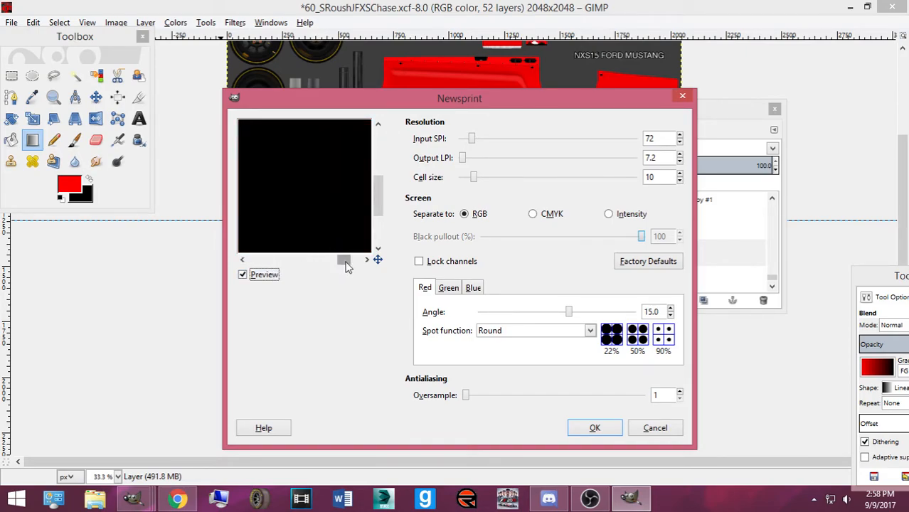
drag(356, 269, 315, 267)
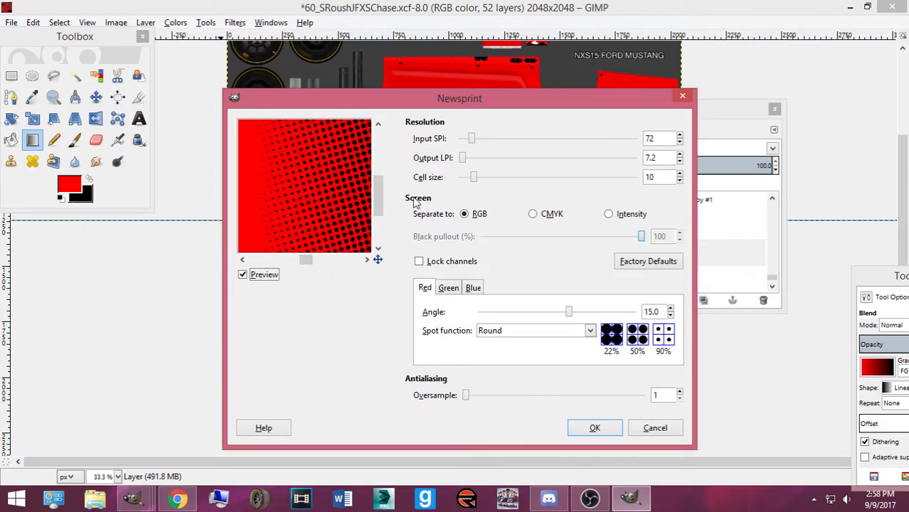
drag(381, 195, 380, 199)
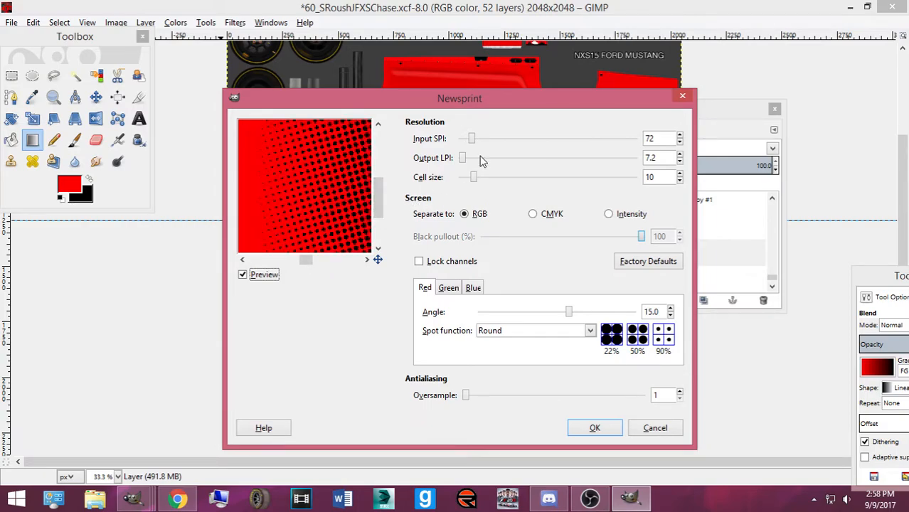
click(601, 427)
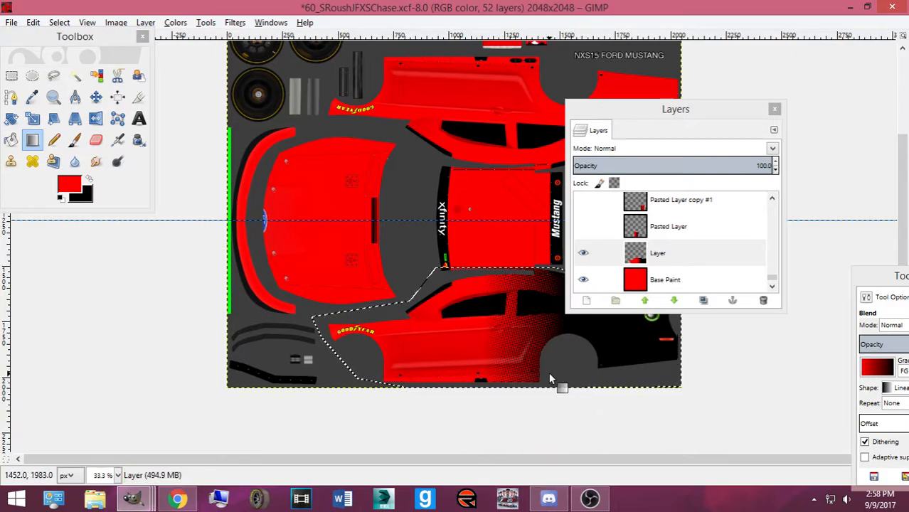
scroll(549, 372, up, 2)
Undo the halftone and mask, then apply Alpha to Selection on the layer named Layer
scroll(548, 372, up, 1)
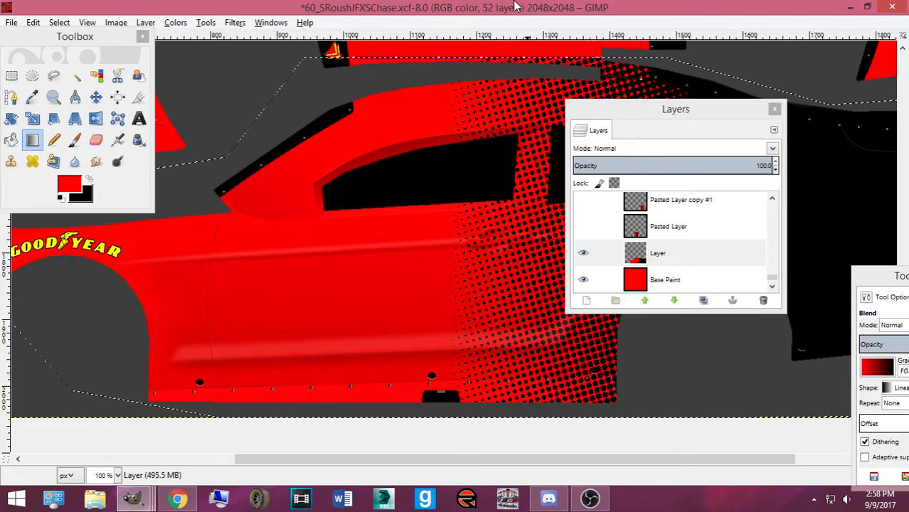
key(ctrl+z)
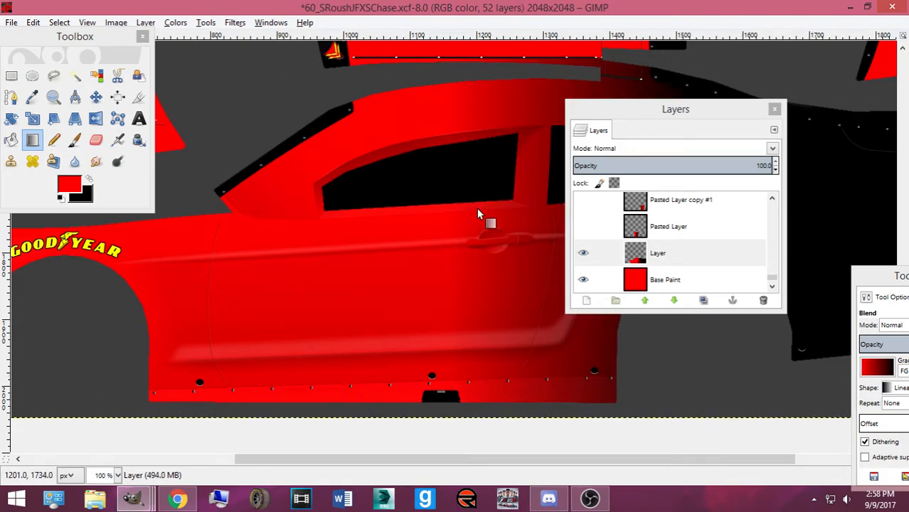
key(ctrl+z)
click(642, 257)
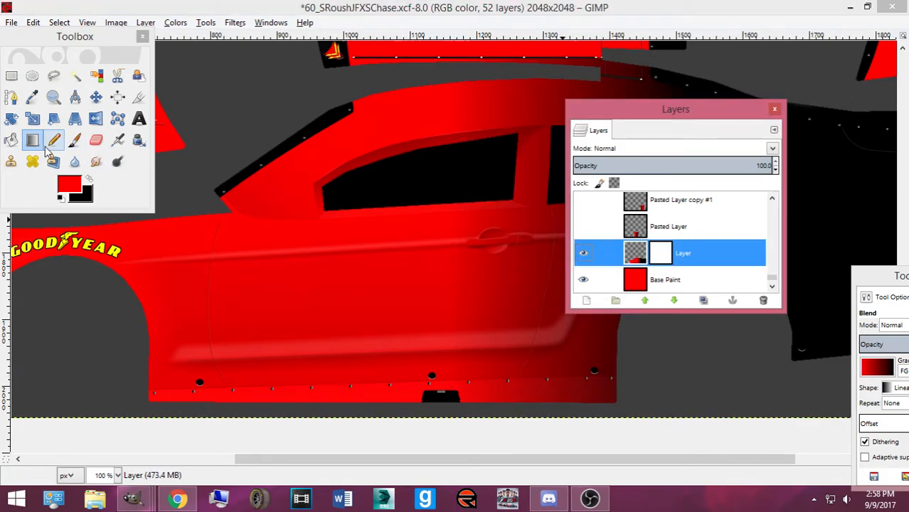
right_click(680, 254)
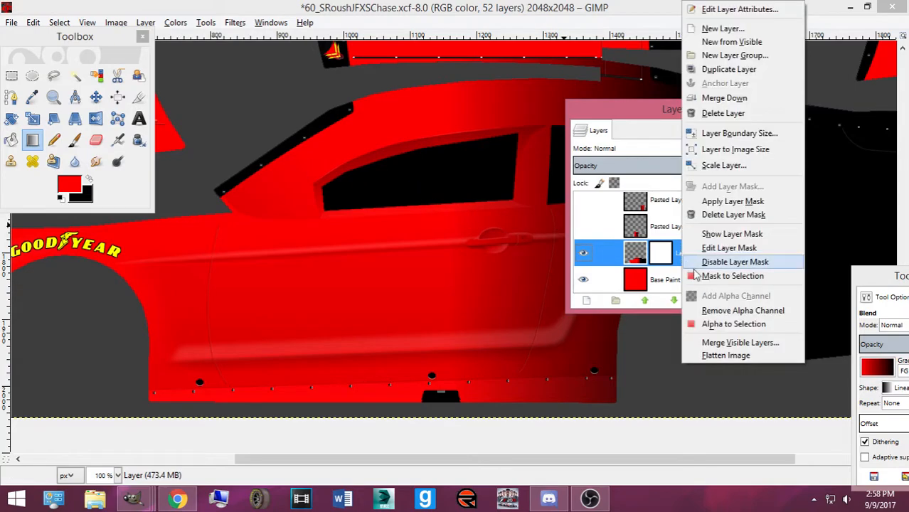
click(722, 324)
Draw several trial red-to-black gradients across the door, checking the reference photo of the real car
drag(298, 276, 507, 273)
click(172, 500)
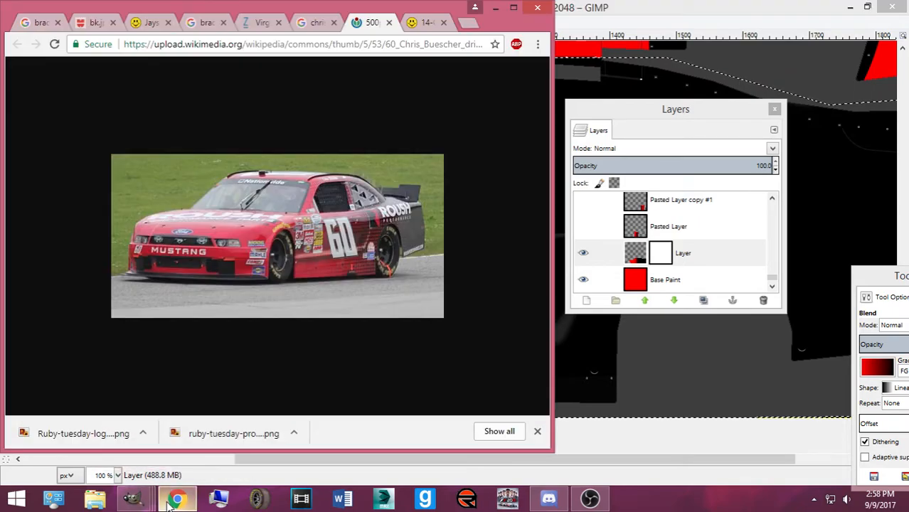
click(168, 502)
drag(378, 280, 462, 277)
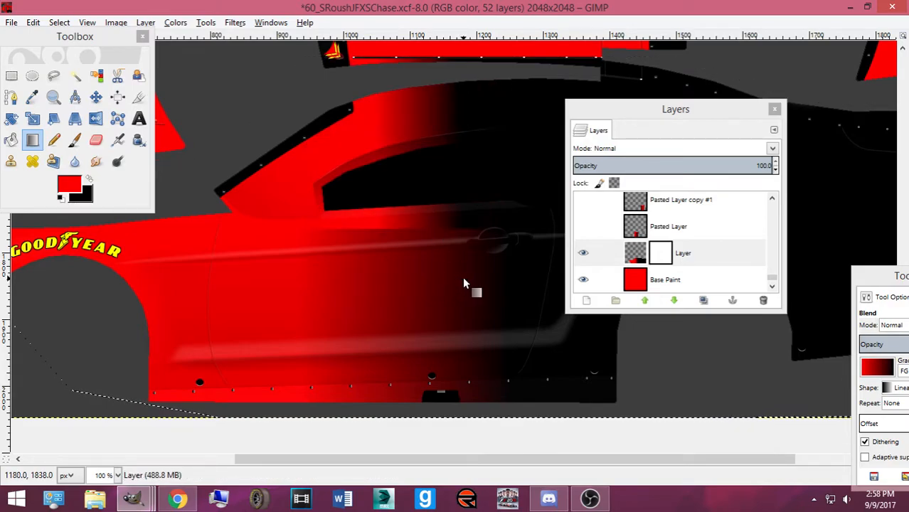
drag(350, 285, 458, 279)
Undo the trial gradients so the car's side is solid red again
key(ctrl+z)
key(ctrl+z)
key(ctrl+z)
key(ctrl+z)
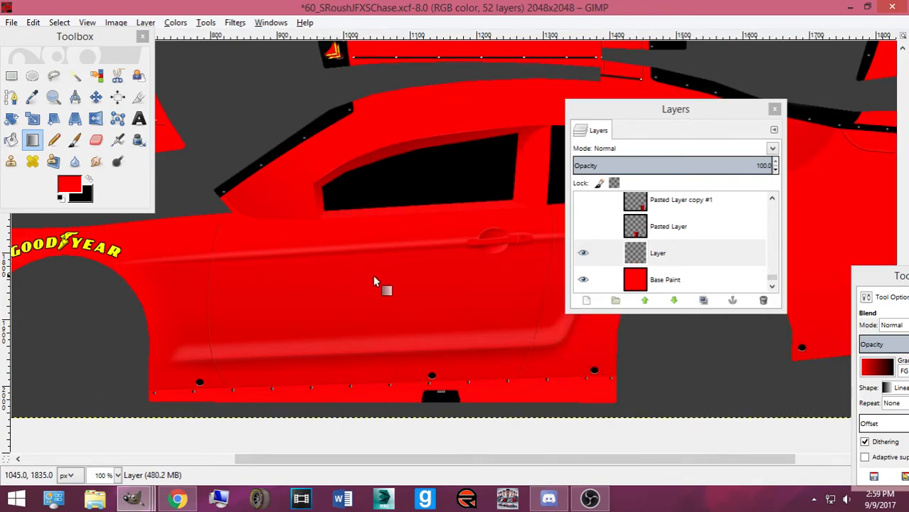
drag(363, 260, 406, 270)
key(ctrl+z)
key(ctrl+y)
key(ctrl+z)
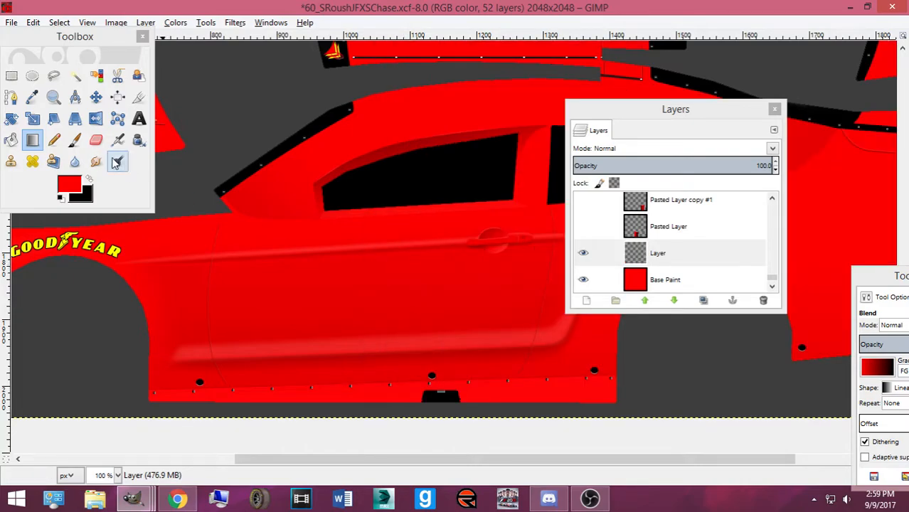
click(11, 97)
key(minus)
key(minus)
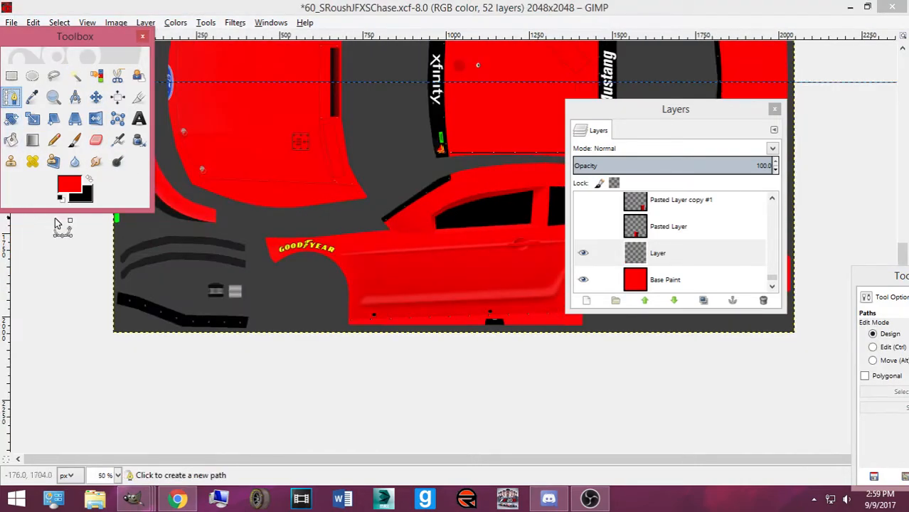
Trace a path along the roof seam and the Xfinity stripe edge, leveling its right end
click(240, 220)
click(334, 217)
click(427, 182)
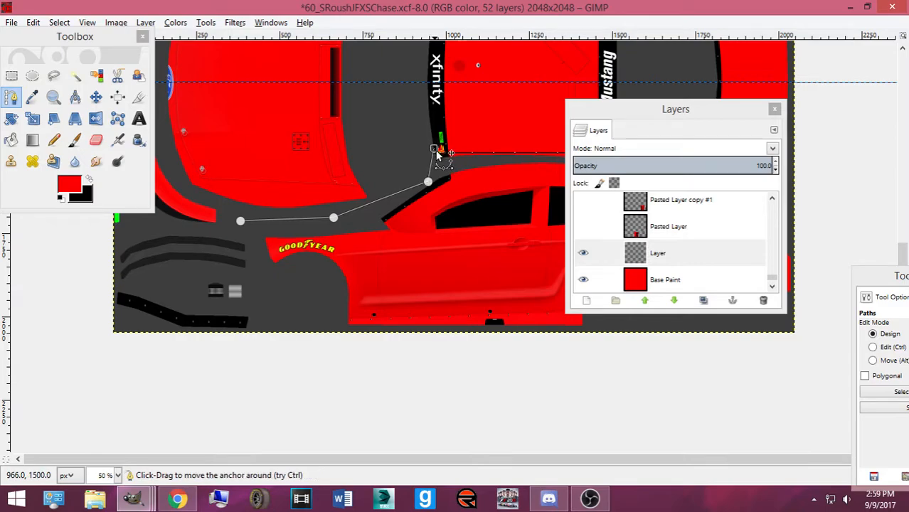
drag(431, 149, 433, 154)
drag(605, 111, 755, 128)
key(plus)
key(plus)
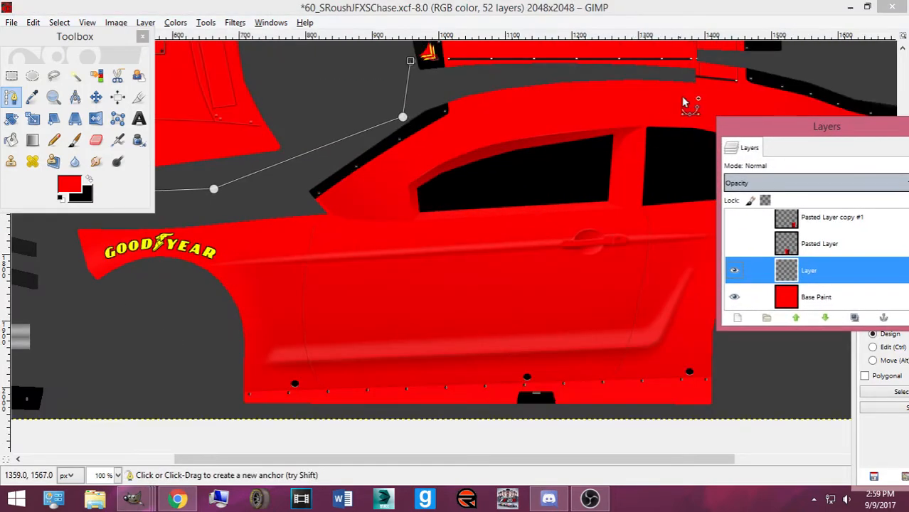
scroll(512, 174, up, 2)
click(701, 163)
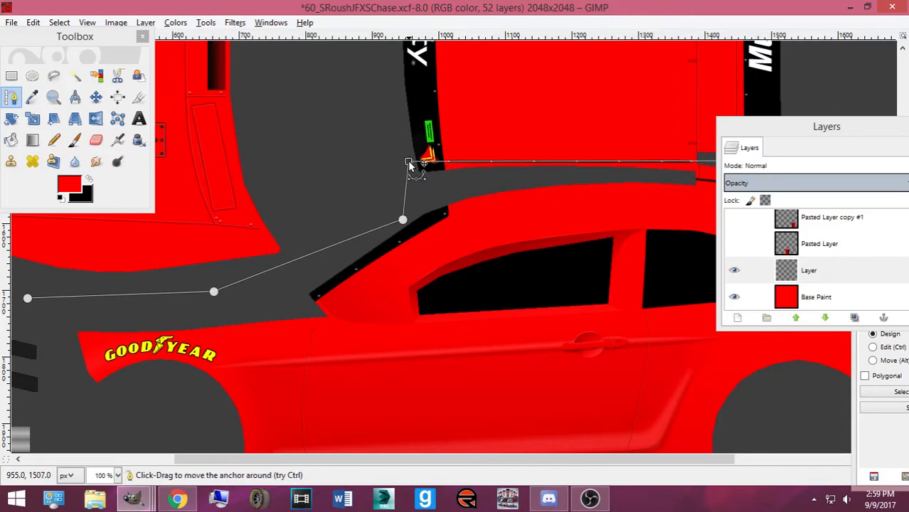
drag(789, 129, 3, 145)
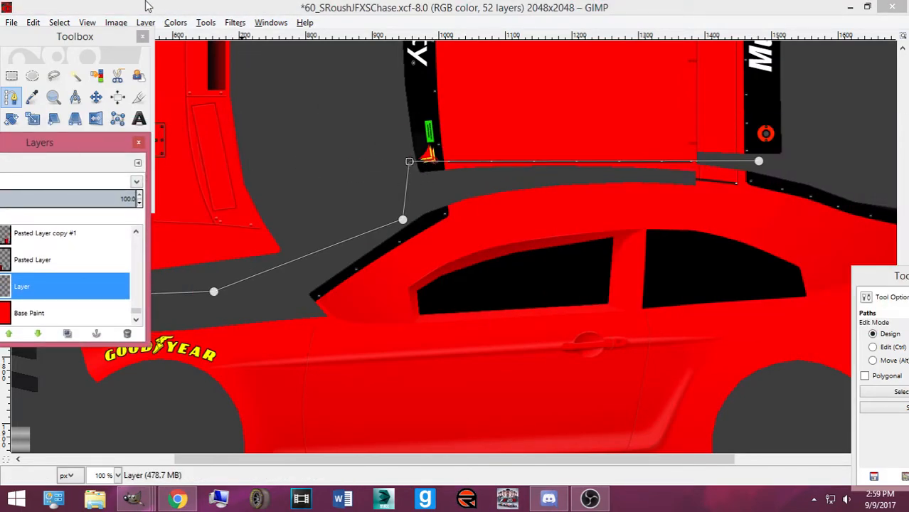
key(plus)
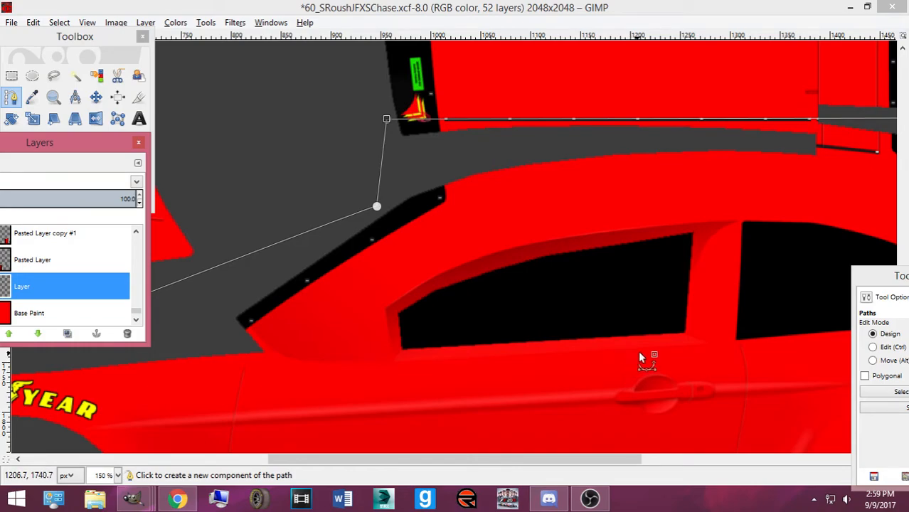
key(minus)
drag(758, 161, 757, 163)
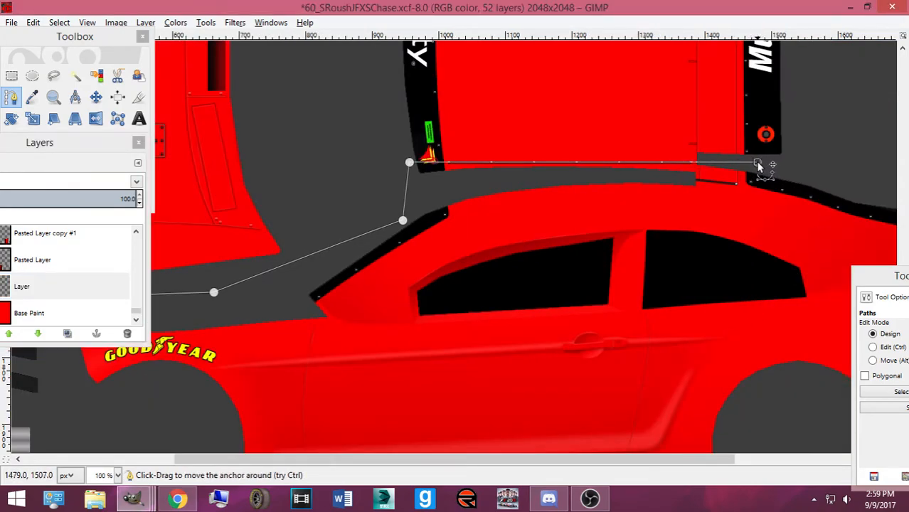
key(minus)
key(minus)
key(minus)
Extend the path past the right side and along the bottom, close it, and convert it to a selection
click(618, 185)
click(701, 180)
click(704, 279)
click(540, 331)
click(331, 301)
key(Return)
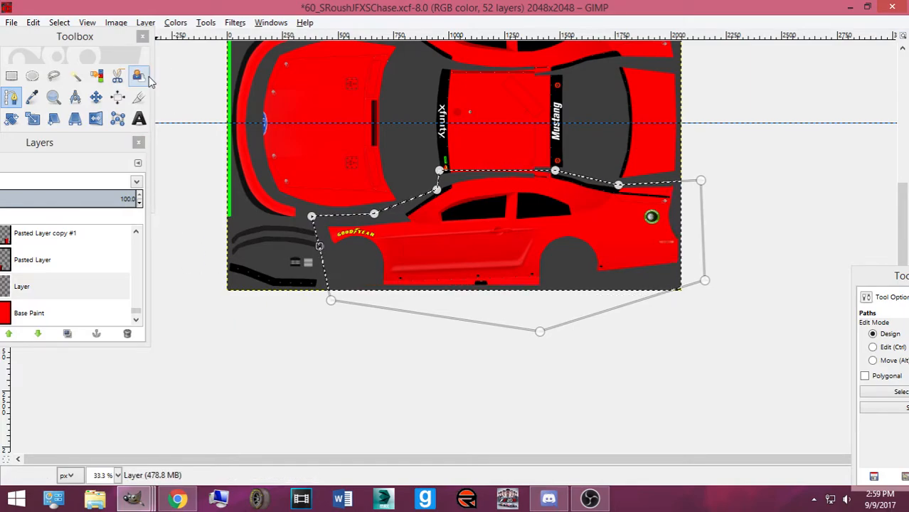
Fill the side selection with a red-to-black linear gradient, front to rear
click(73, 118)
click(39, 141)
drag(453, 245, 531, 245)
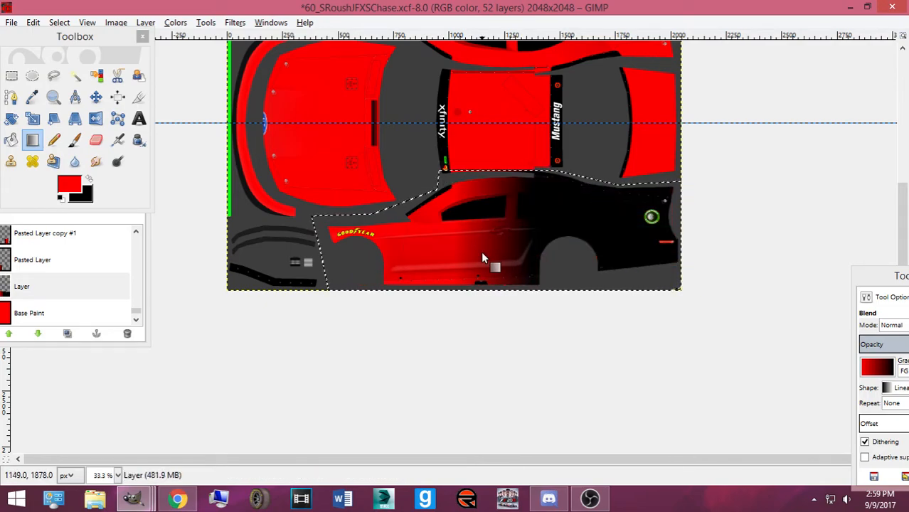
Open the Newsprint filter and set the halftone angle to 0.0
click(178, 23)
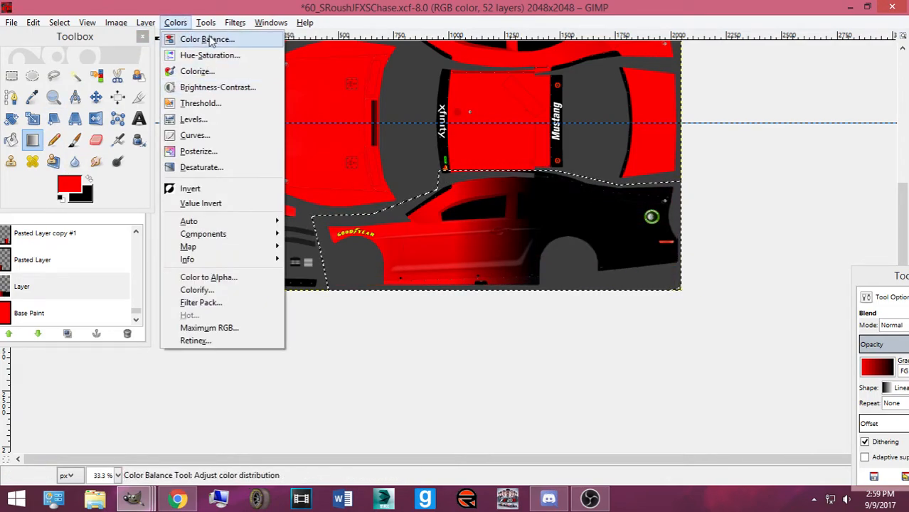
mouse_move(234, 23)
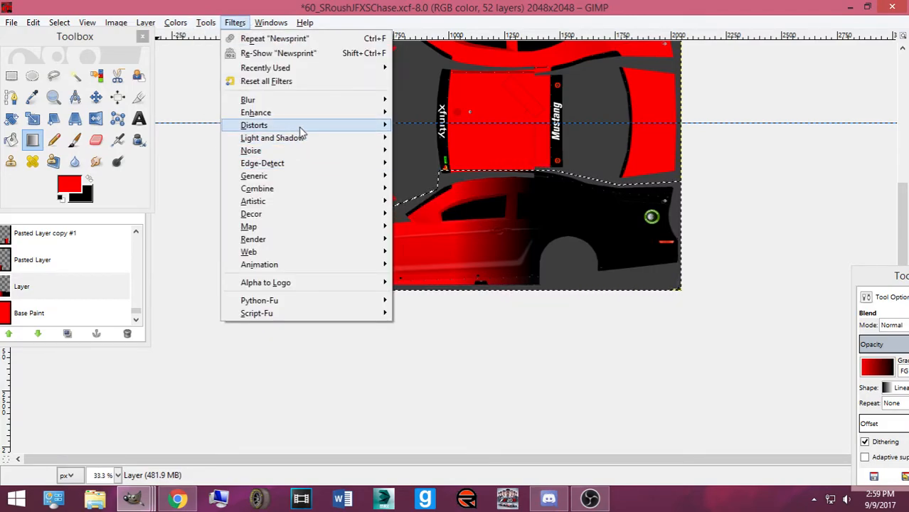
mouse_move(300, 128)
click(448, 239)
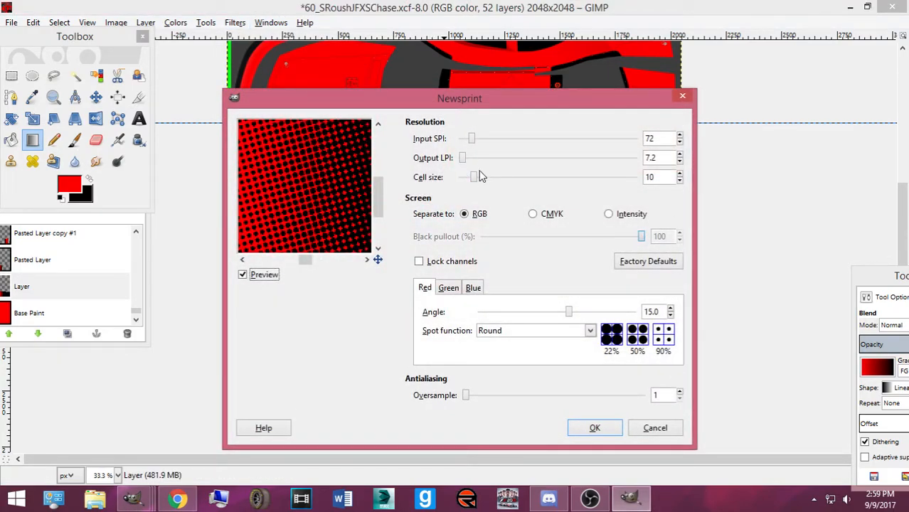
drag(569, 316, 542, 316)
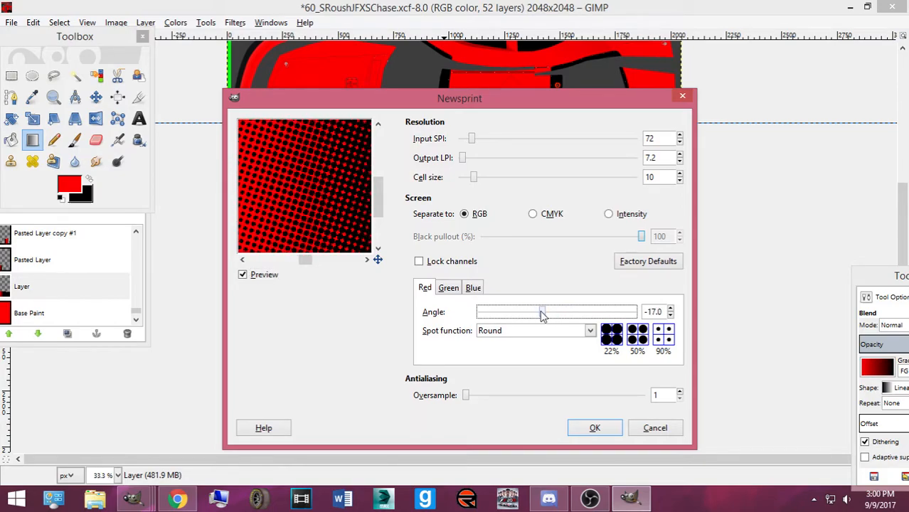
drag(558, 314, 558, 316)
click(656, 311)
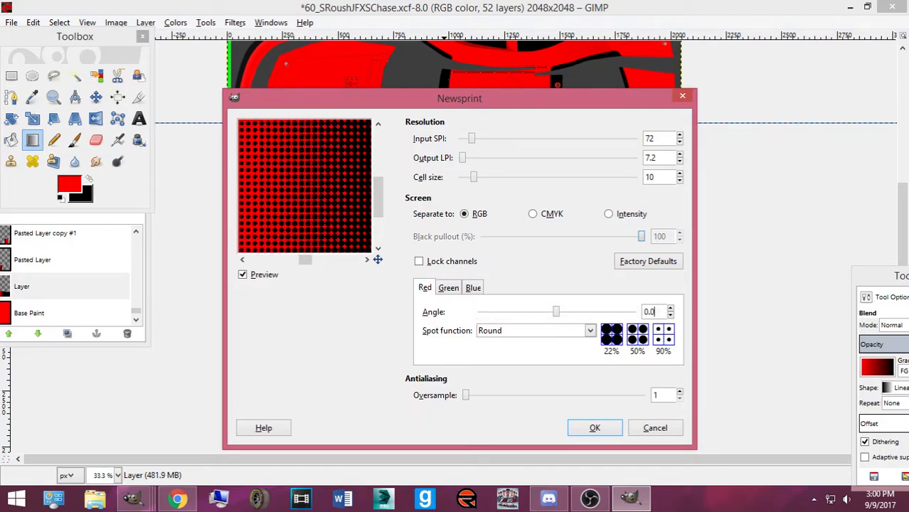
Keep RGB separation with locked channels, raise Input SPI to 280 and Cell size to 16
click(533, 215)
click(464, 215)
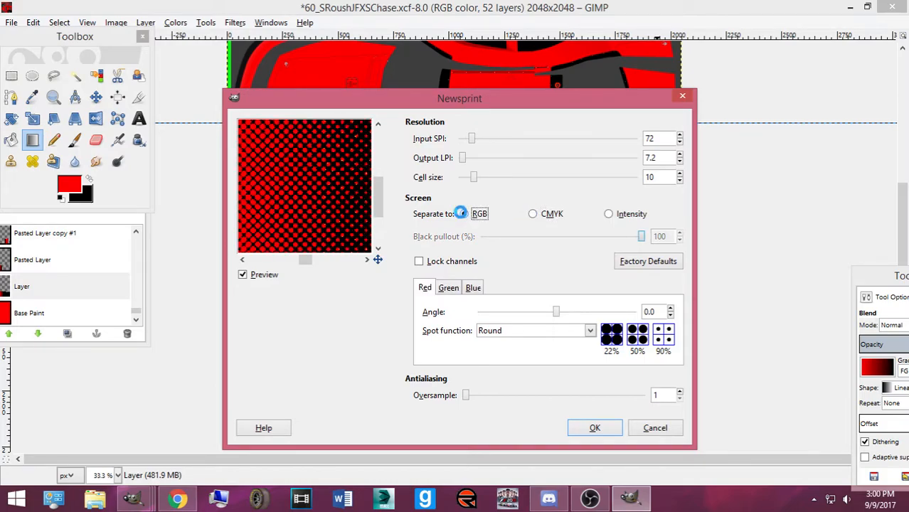
click(538, 217)
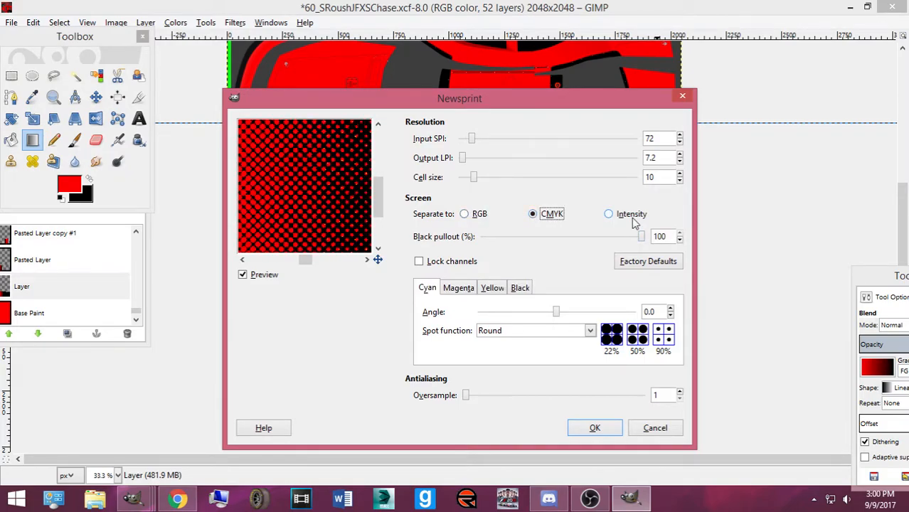
click(609, 215)
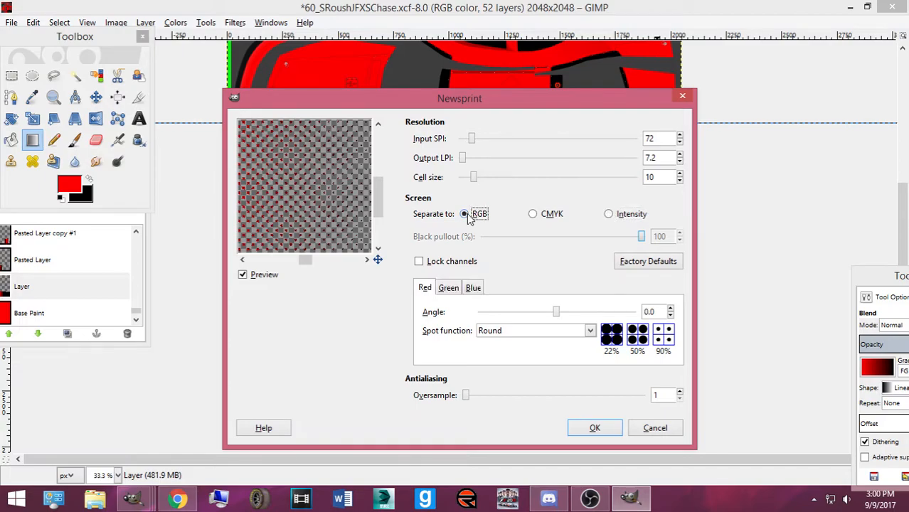
click(465, 215)
click(431, 265)
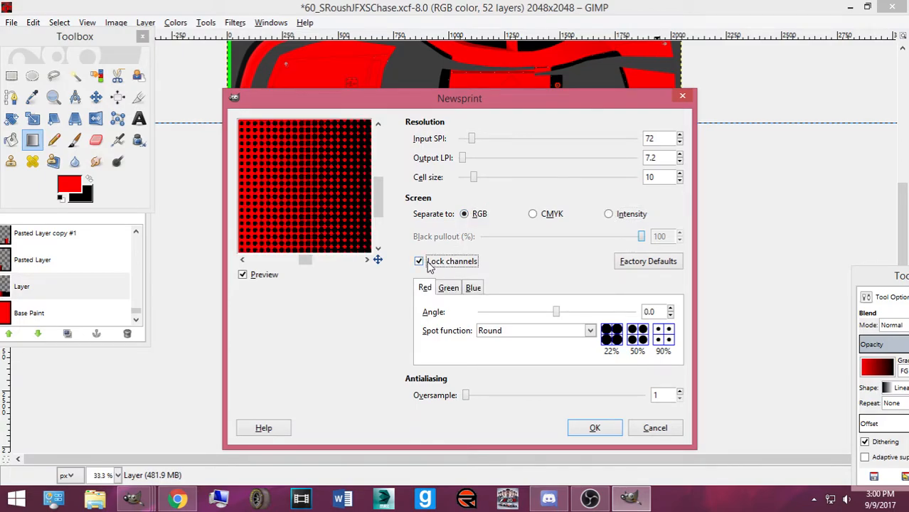
drag(466, 163, 504, 145)
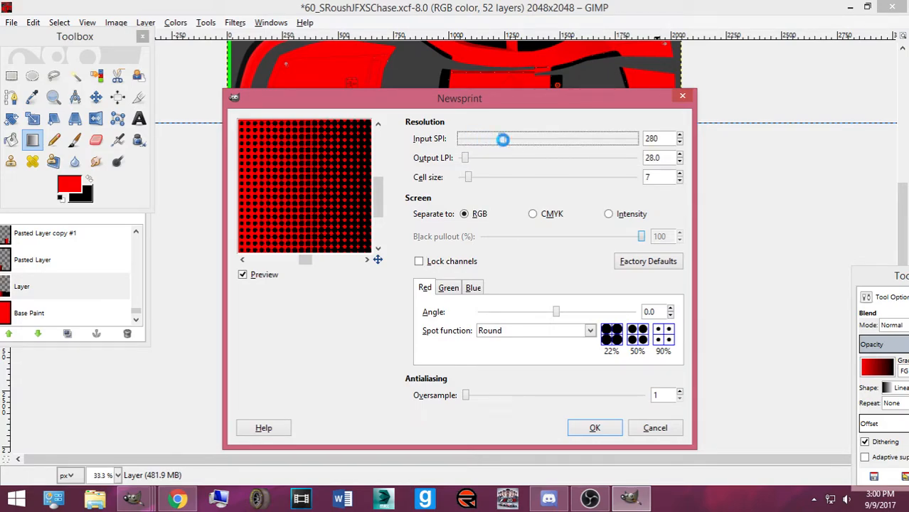
drag(325, 237, 347, 204)
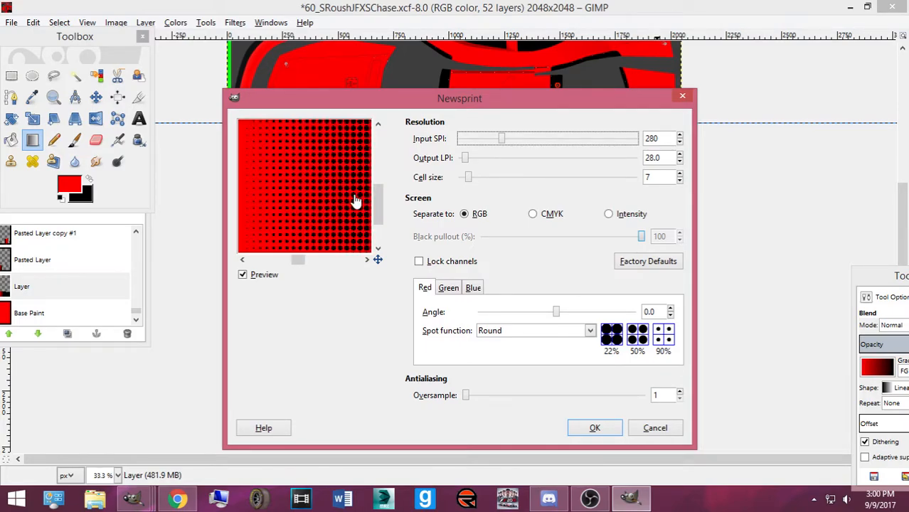
mouse_move(468, 184)
mouse_down()
mouse_move(460, 183)
mouse_move(485, 184)
mouse_up()
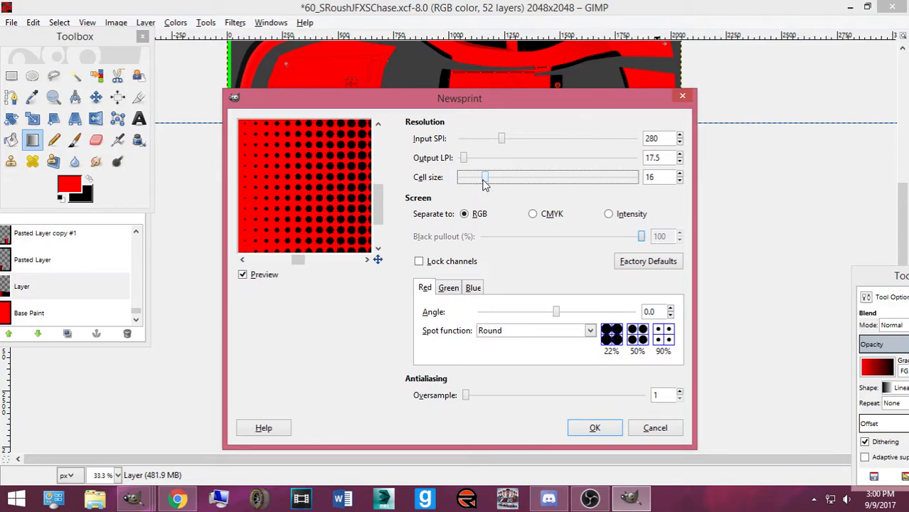
Apply the halftone, compare with the #60 reference photo, undo it, and redraw a longer red-to-black gradient
click(580, 426)
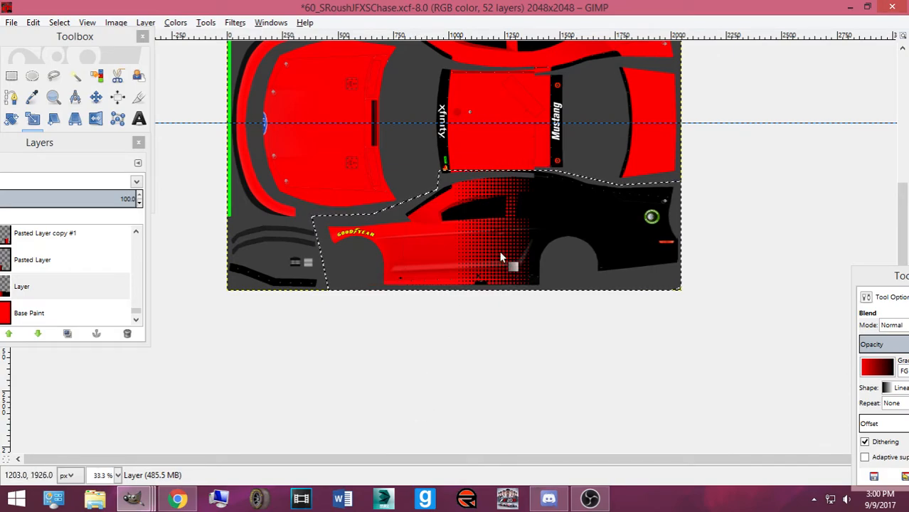
click(178, 498)
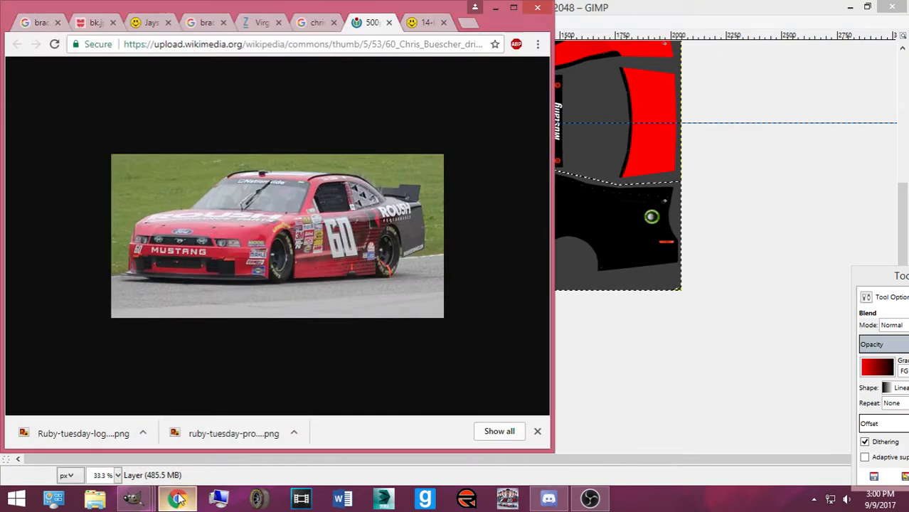
click(178, 498)
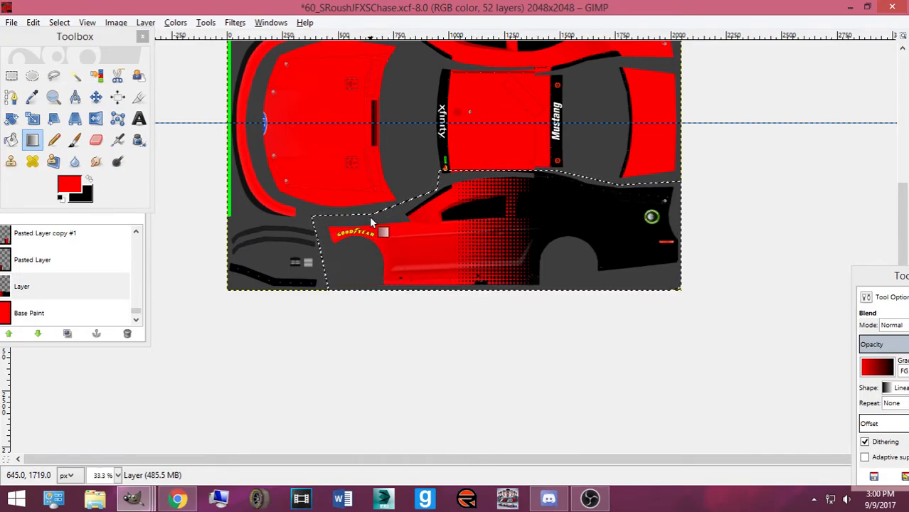
key(ctrl+z)
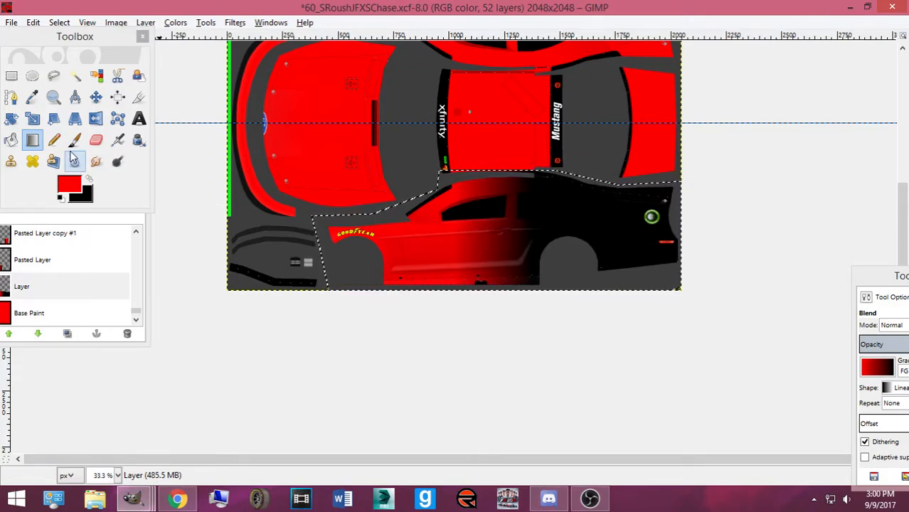
drag(484, 246, 610, 243)
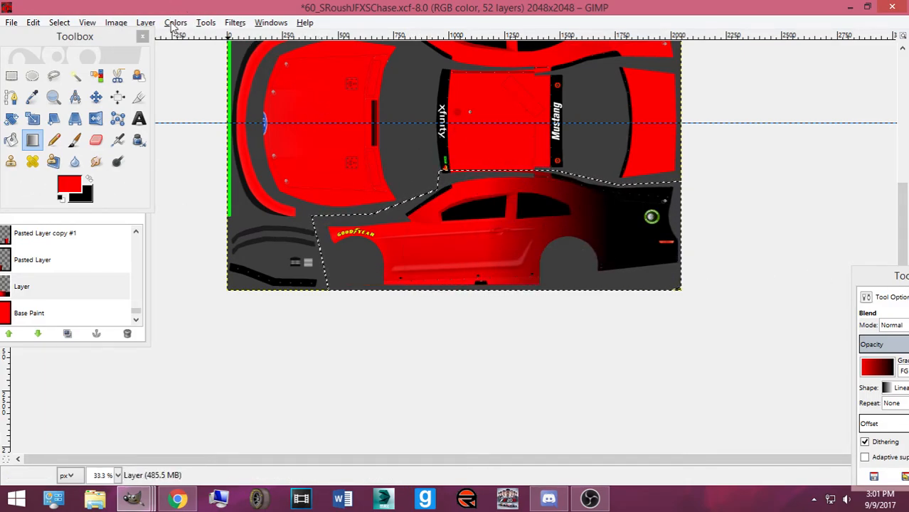
Browse the Filters and Colors menus while glancing at the #60 reference photo
click(206, 22)
mouse_move(237, 25)
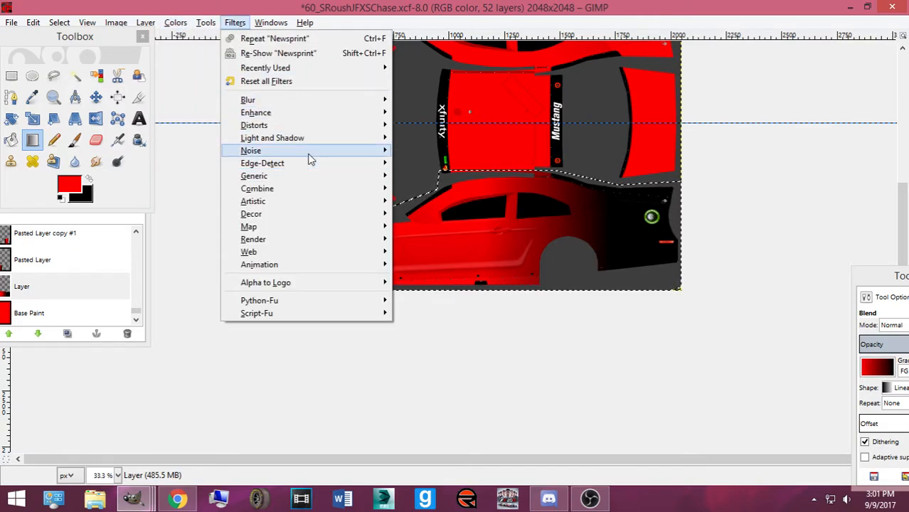
click(177, 501)
click(178, 500)
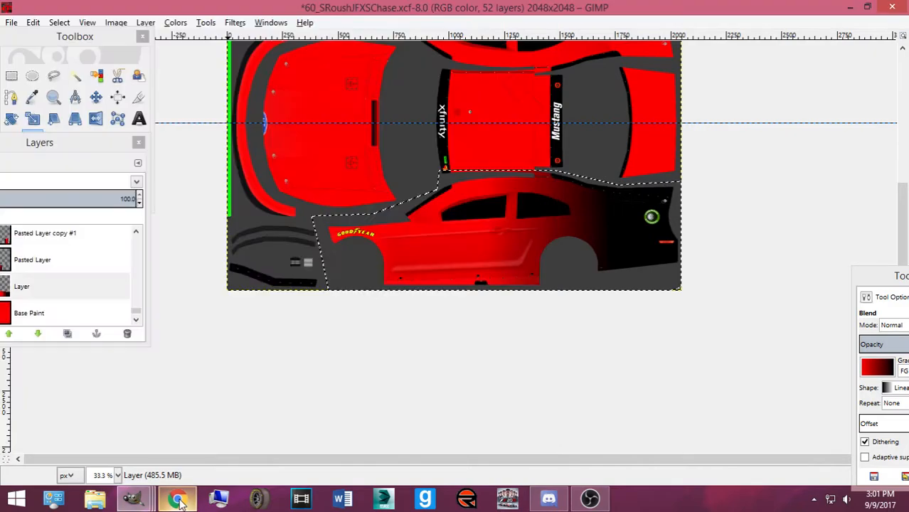
click(184, 22)
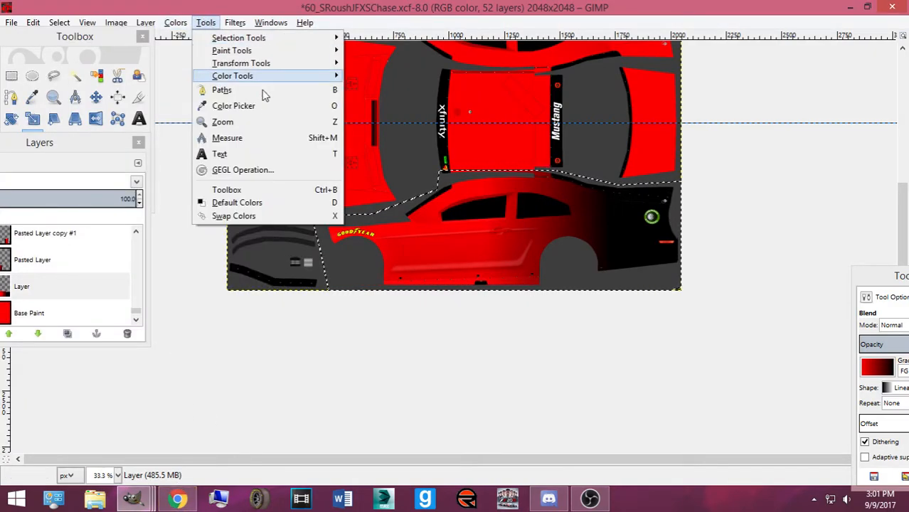
mouse_move(235, 22)
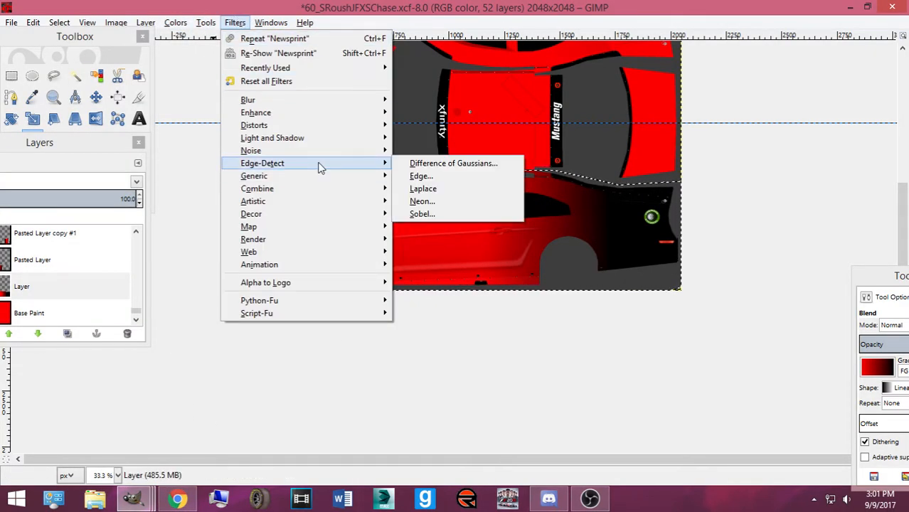
mouse_move(311, 130)
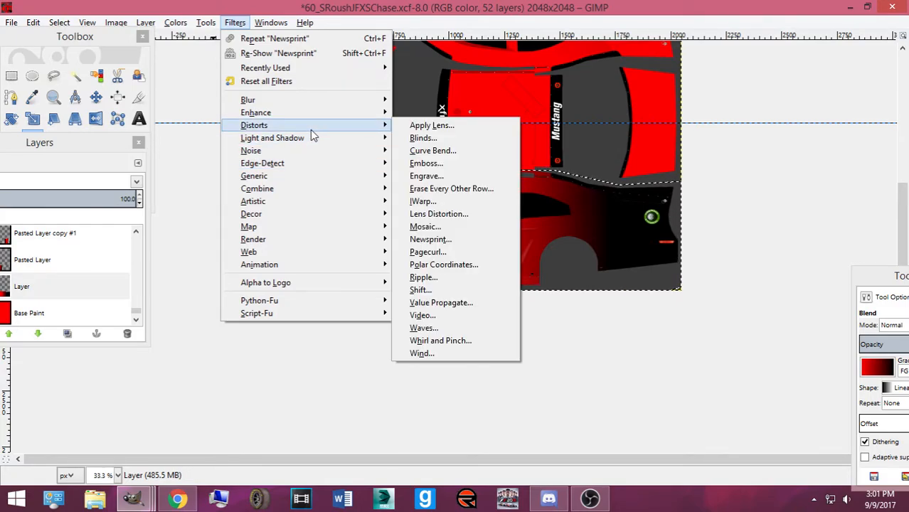
click(178, 498)
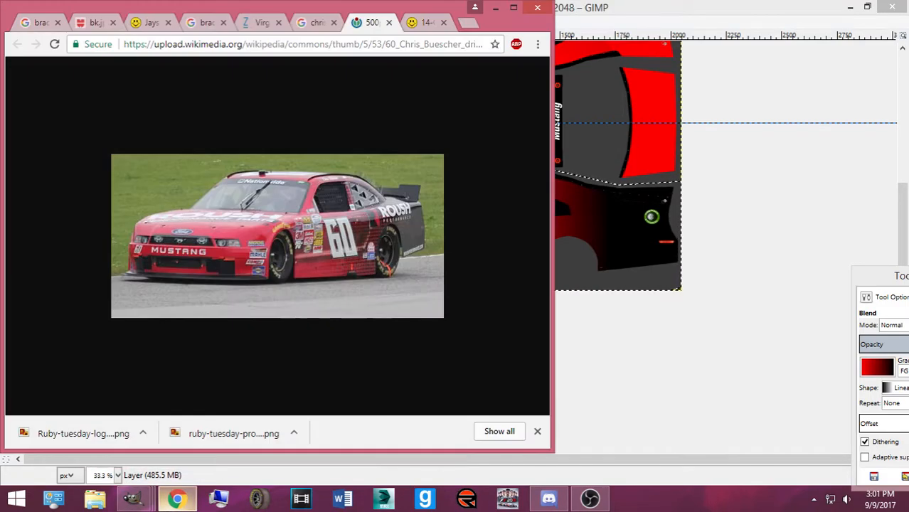
click(125, 501)
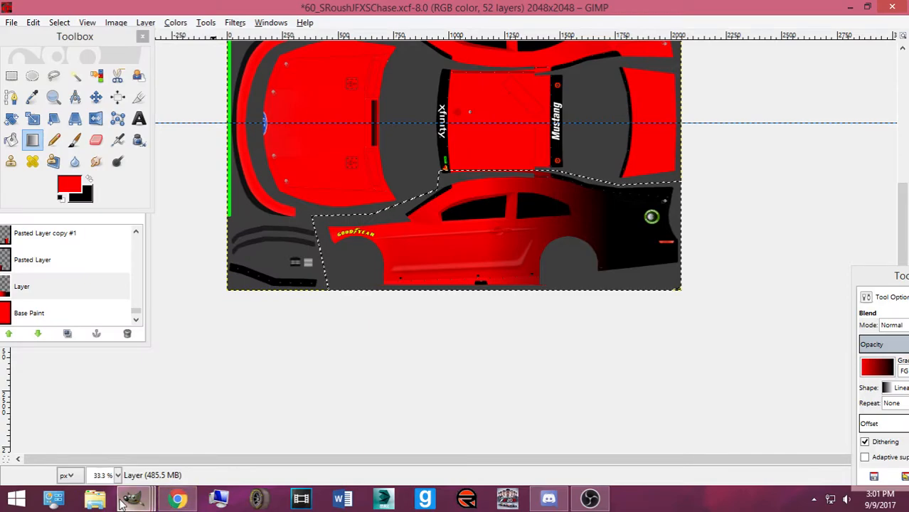
mouse_move(131, 502)
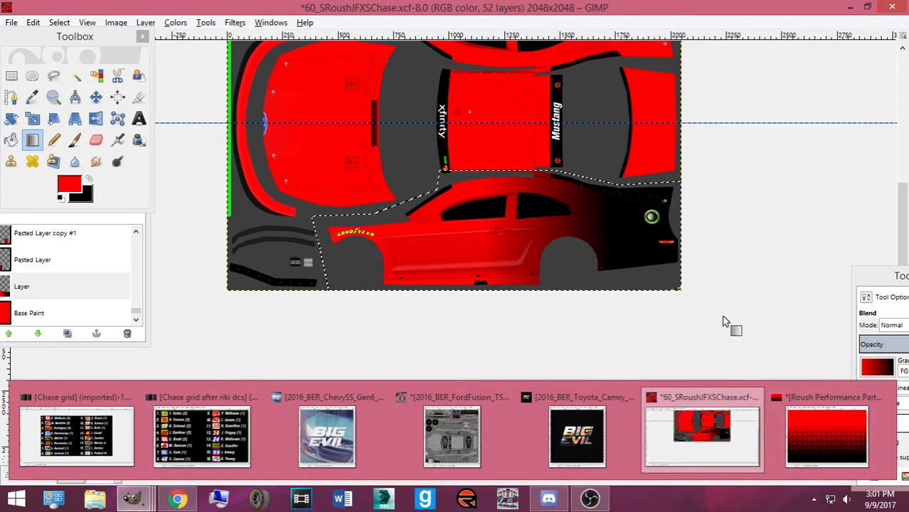
Reopen Filters > Distorts > Newsprint on the new side gradient
click(270, 23)
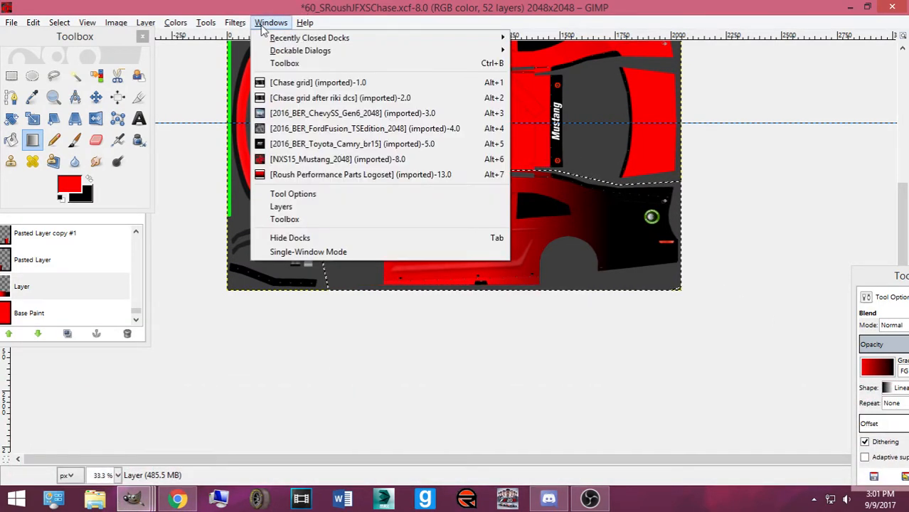
mouse_move(244, 24)
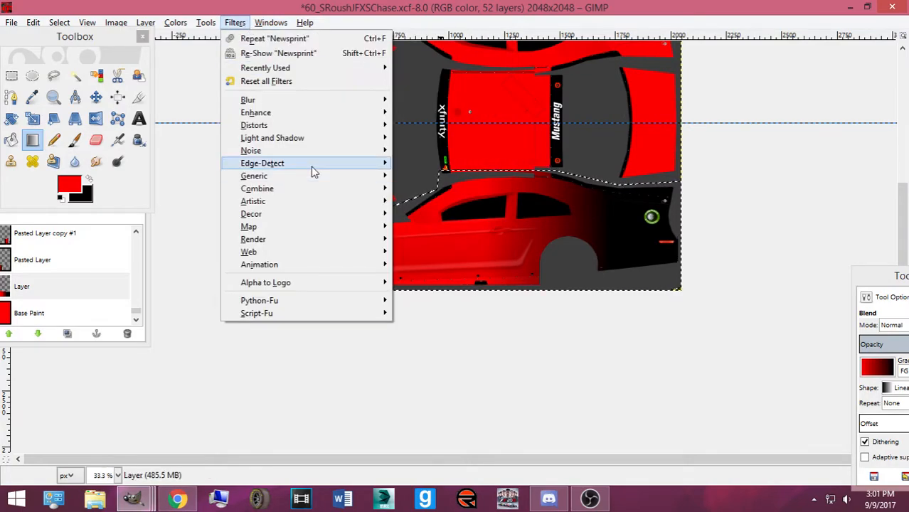
mouse_move(285, 125)
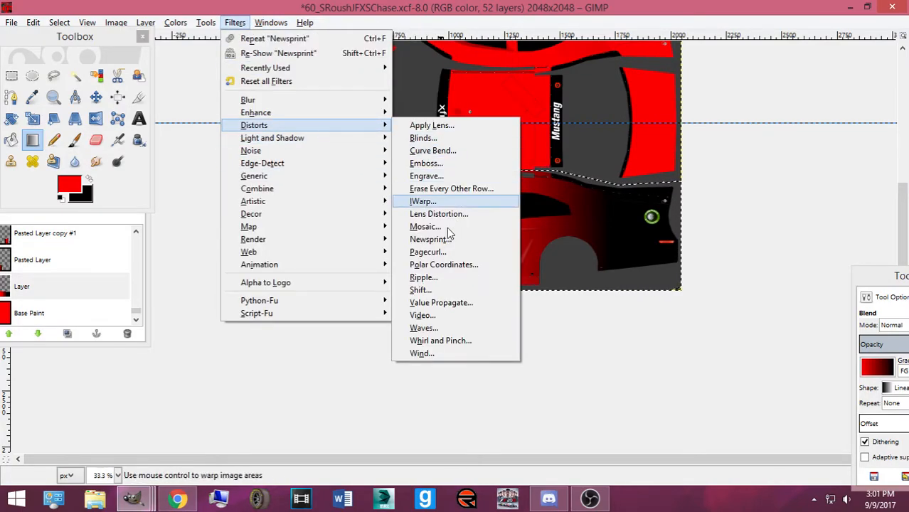
click(431, 238)
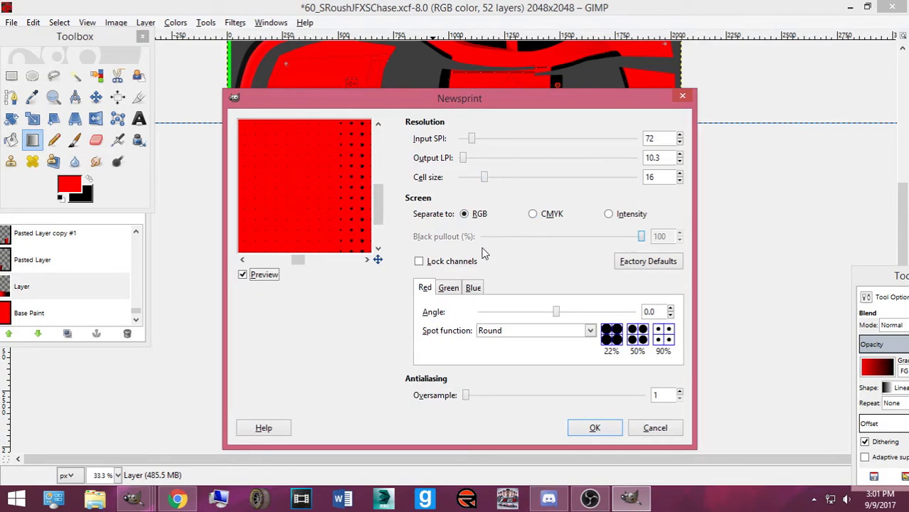
Apply Newsprint with the Line spot function at cell size 10, creating horizontal red-to-black streaks
mouse_move(487, 180)
mouse_down()
mouse_move(498, 181)
mouse_move(481, 184)
mouse_up()
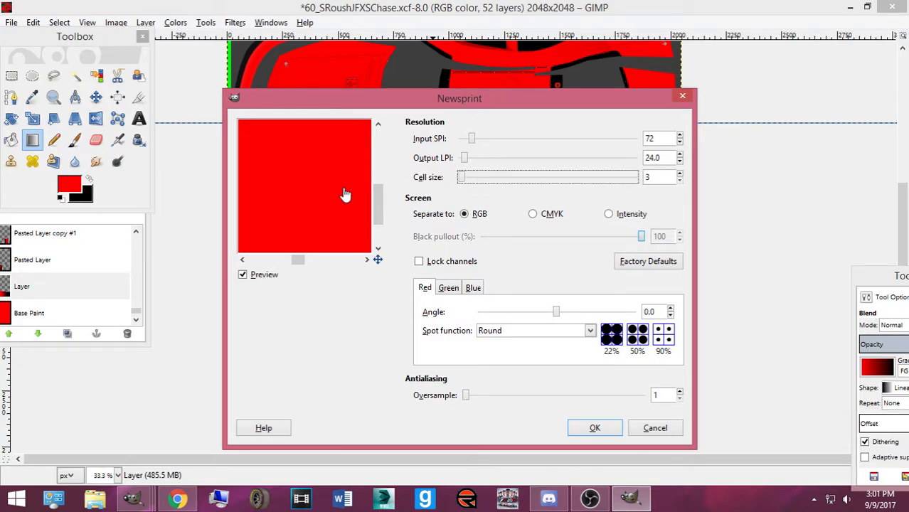
scroll(338, 198, up, 3)
drag(326, 201, 261, 201)
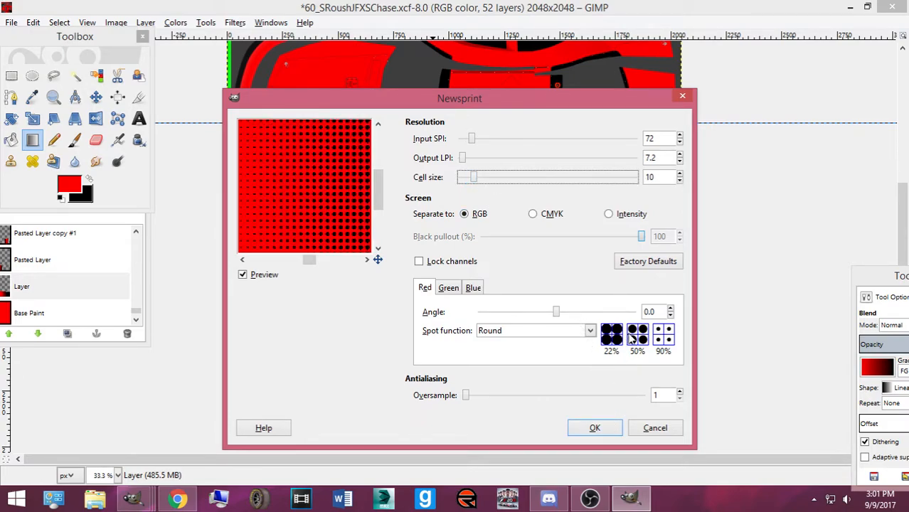
click(591, 332)
click(571, 360)
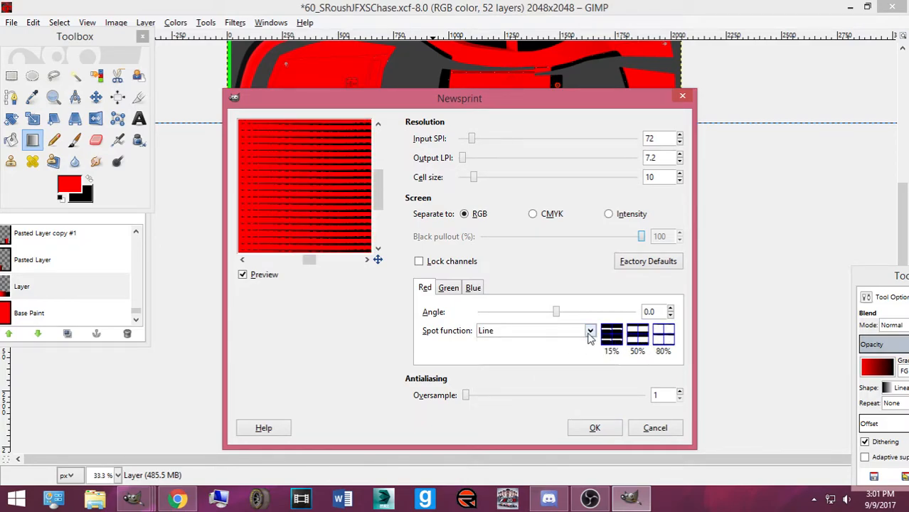
click(590, 331)
click(526, 361)
click(595, 428)
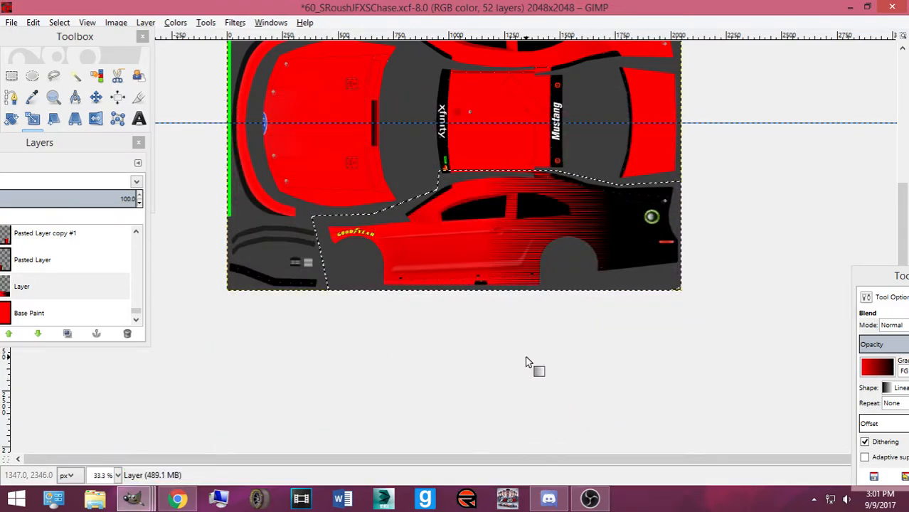
Undo the line pattern and reopen Newsprint with the Round spot function
scroll(516, 323, up, 3)
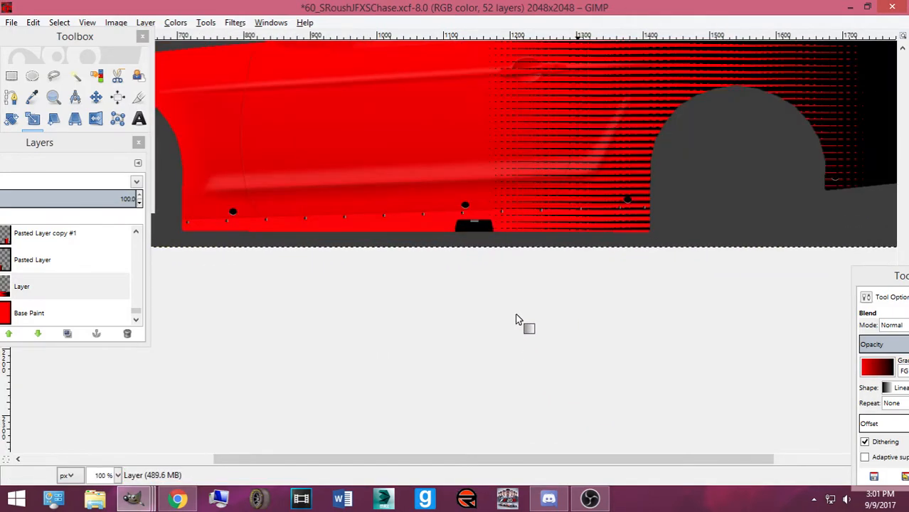
scroll(518, 320, up, 5)
key(ctrl+z)
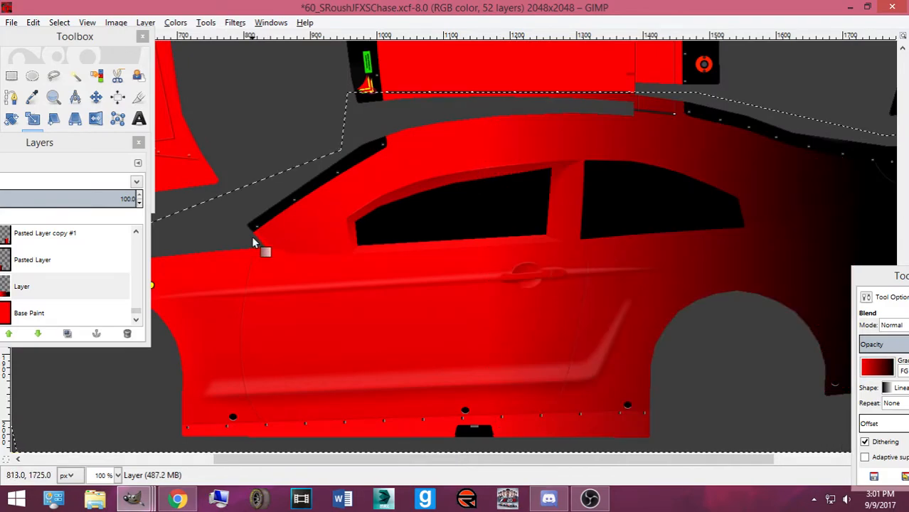
click(176, 26)
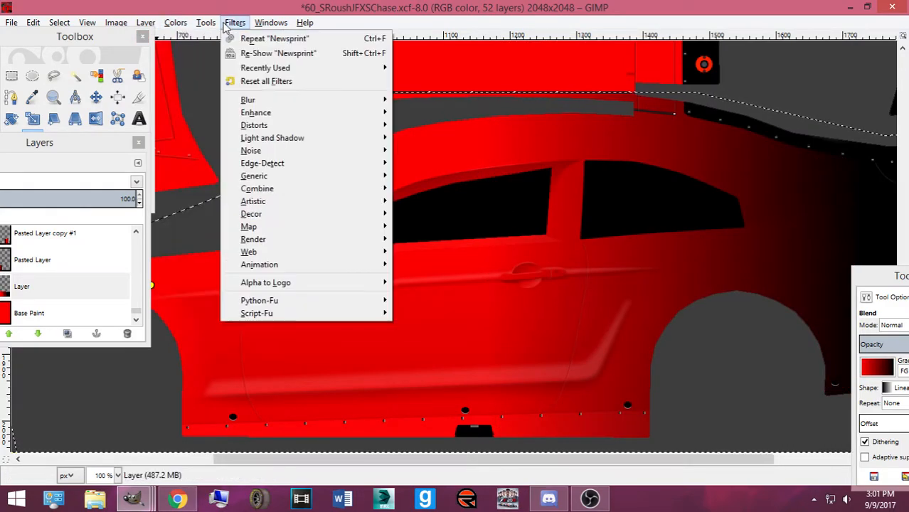
mouse_move(278, 27)
mouse_move(236, 25)
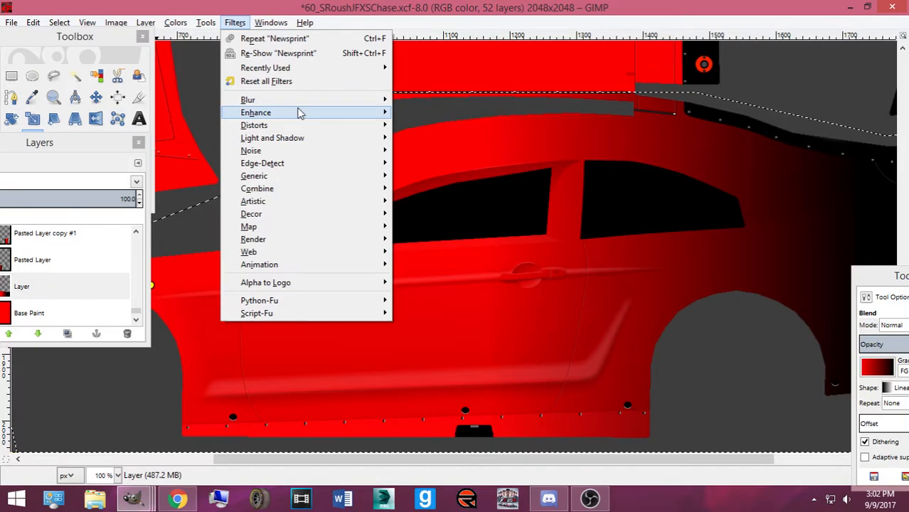
mouse_move(320, 125)
click(468, 238)
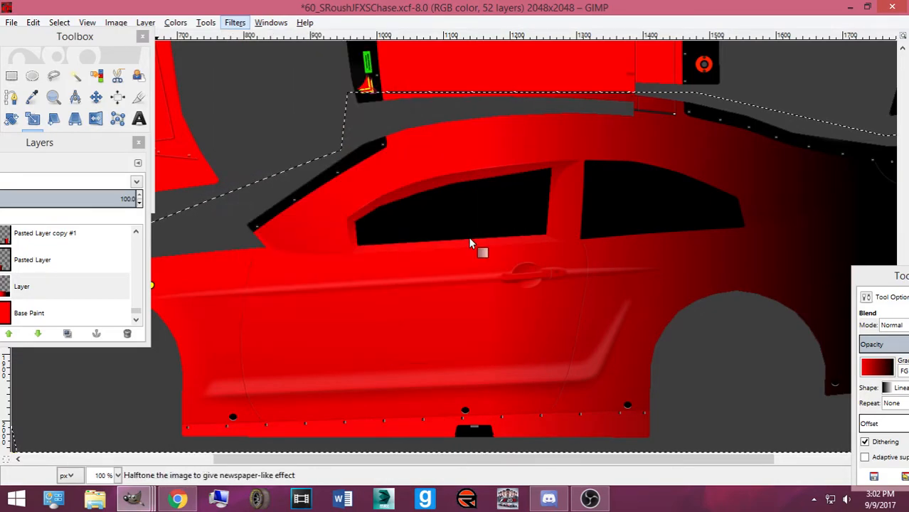
click(589, 330)
click(576, 346)
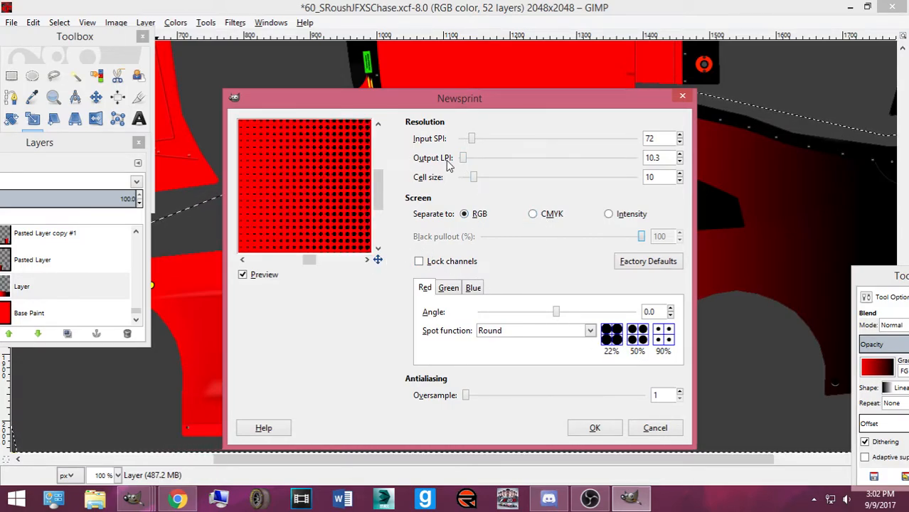
Tune input SPI and output LPI to cell size 52, then apply the large round dots
drag(466, 163, 500, 163)
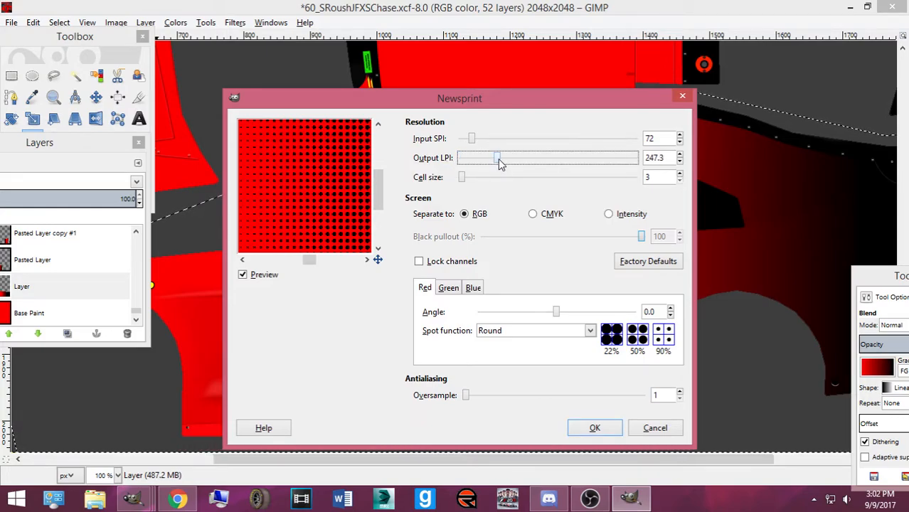
drag(350, 227, 354, 224)
click(478, 142)
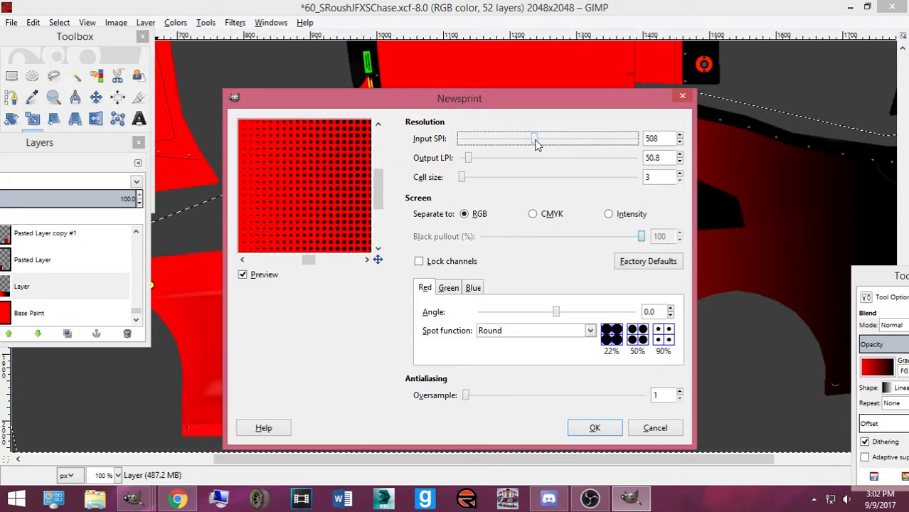
drag(557, 142, 445, 149)
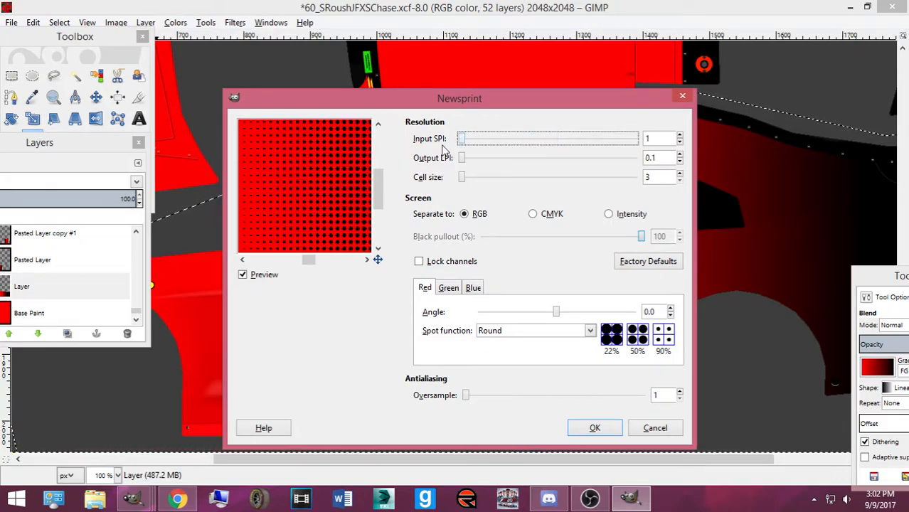
mouse_move(353, 178)
mouse_down()
mouse_move(337, 179)
mouse_move(340, 185)
mouse_up()
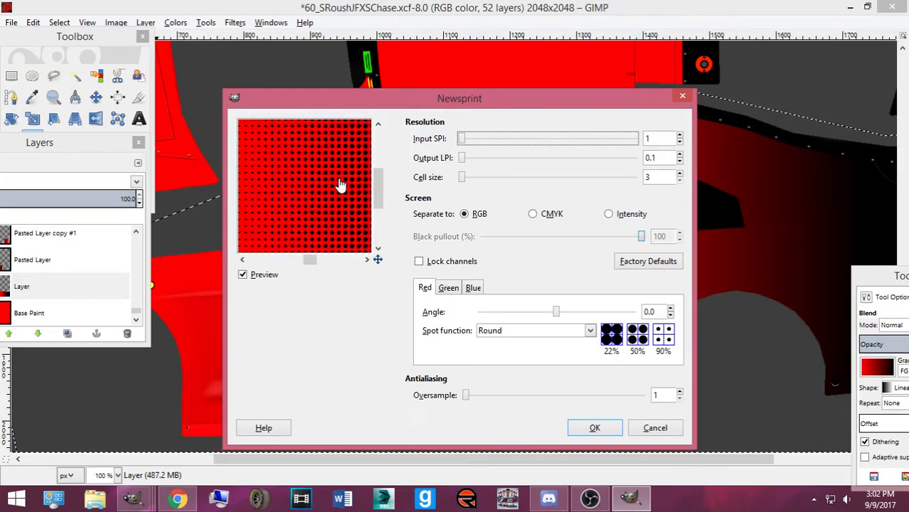
drag(461, 160, 552, 181)
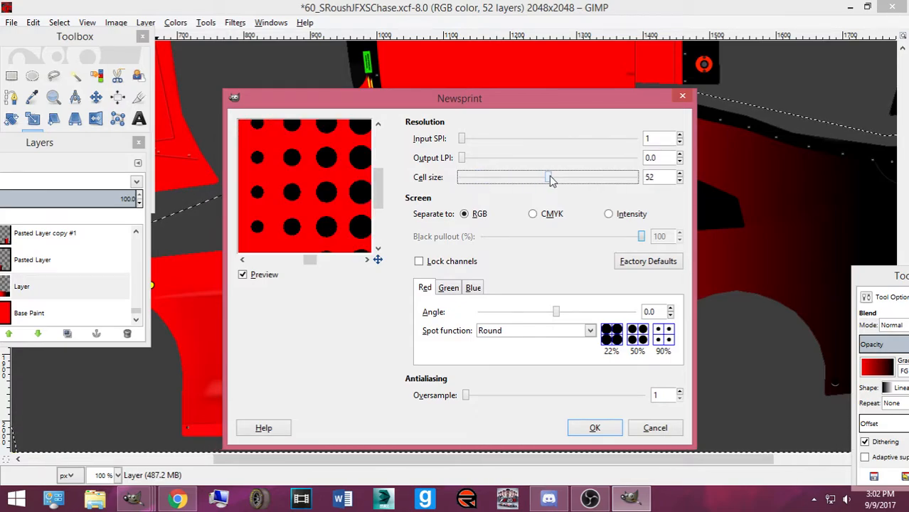
click(583, 427)
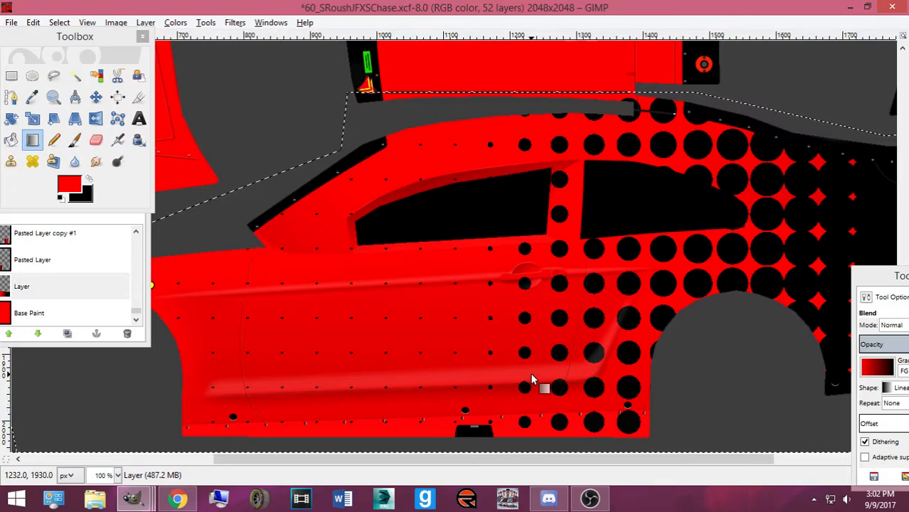
Undo the large dots and apply Newsprint again with cell size 18 for smaller dots
key(ctrl+z)
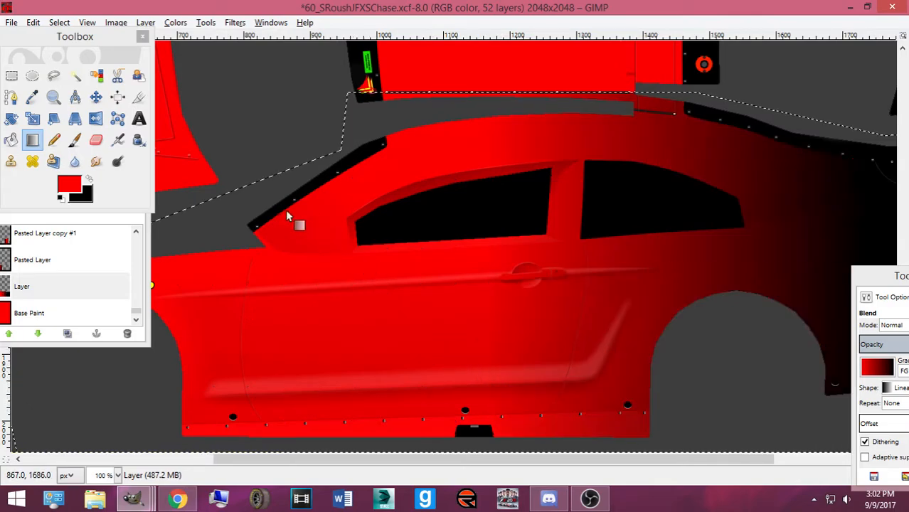
click(236, 24)
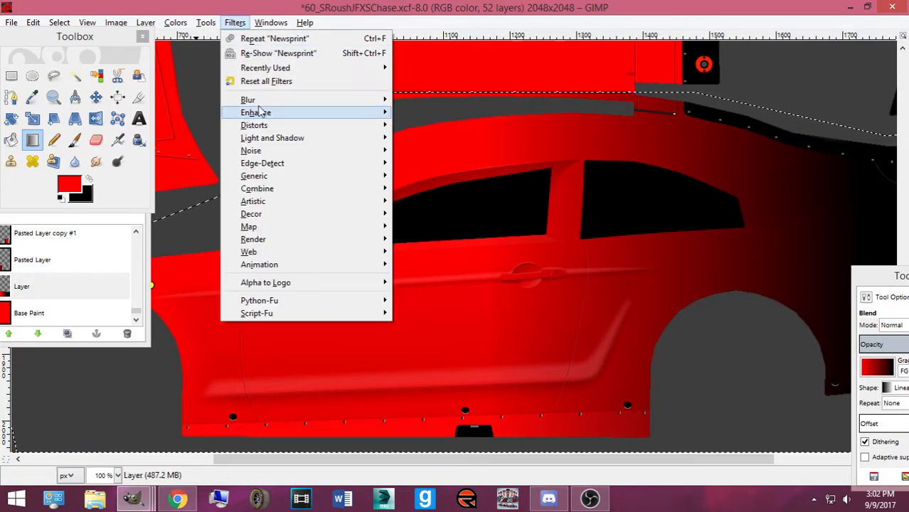
mouse_move(263, 126)
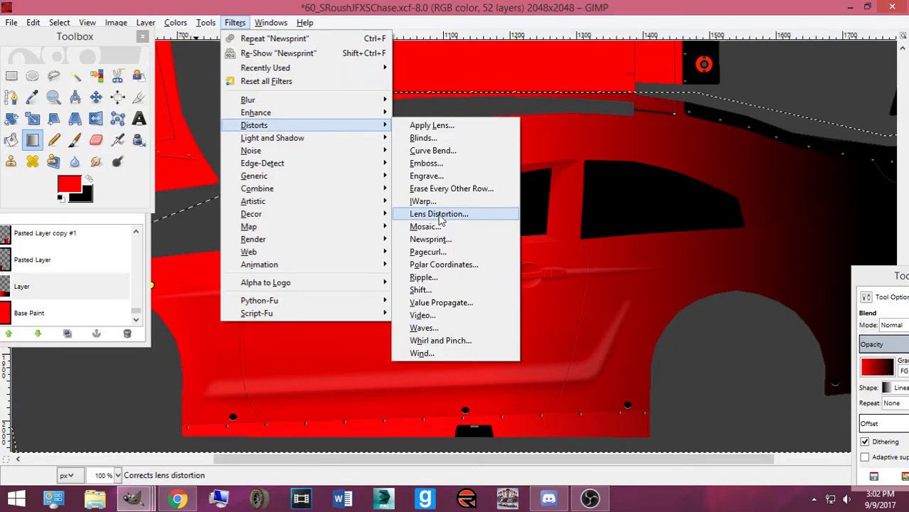
click(431, 239)
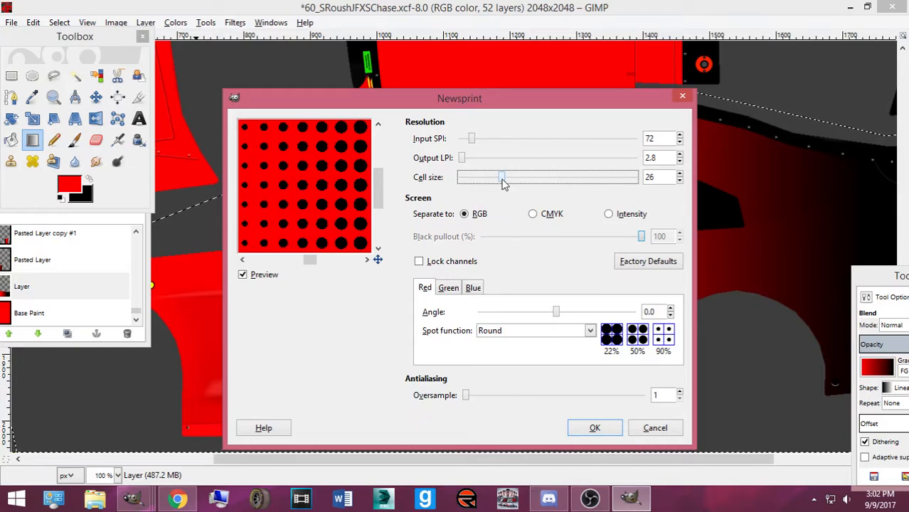
click(494, 178)
drag(494, 178, 487, 177)
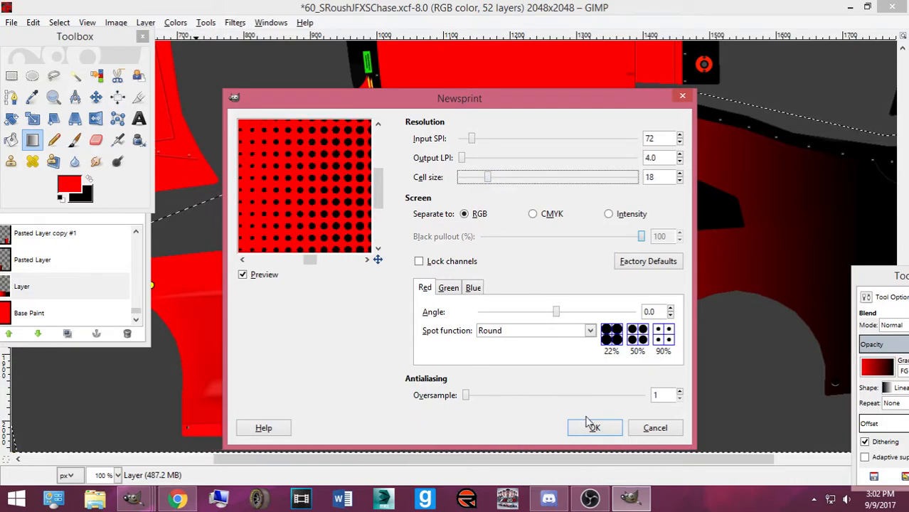
click(592, 427)
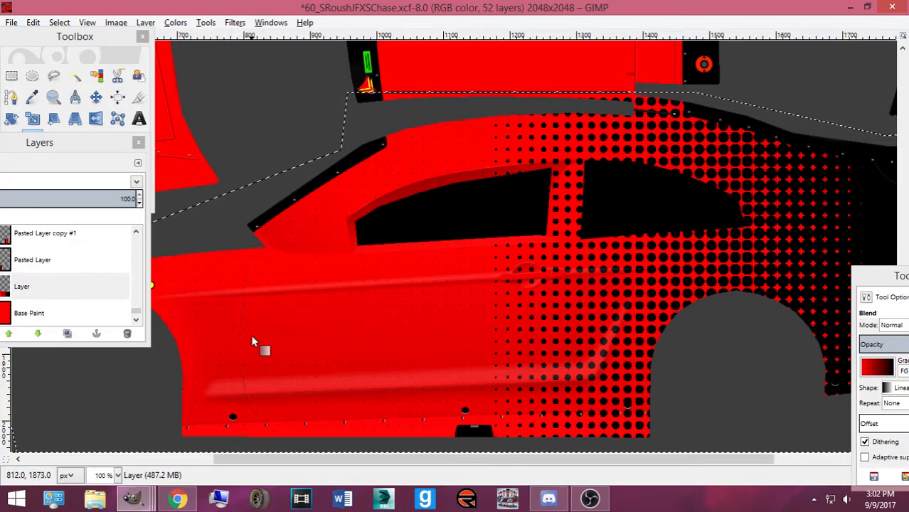
Compare the side with the #60 reference photo, then clear the selection with Select > None
drag(362, 459, 172, 459)
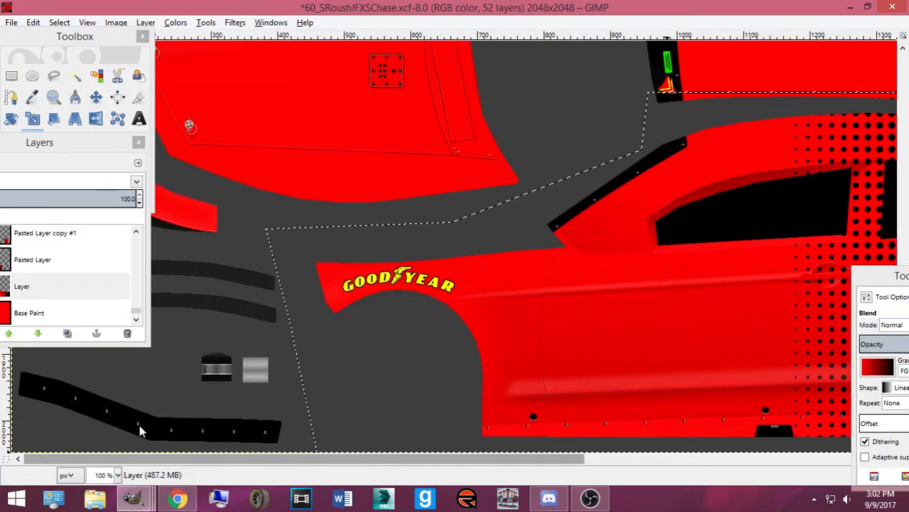
drag(345, 462, 377, 474)
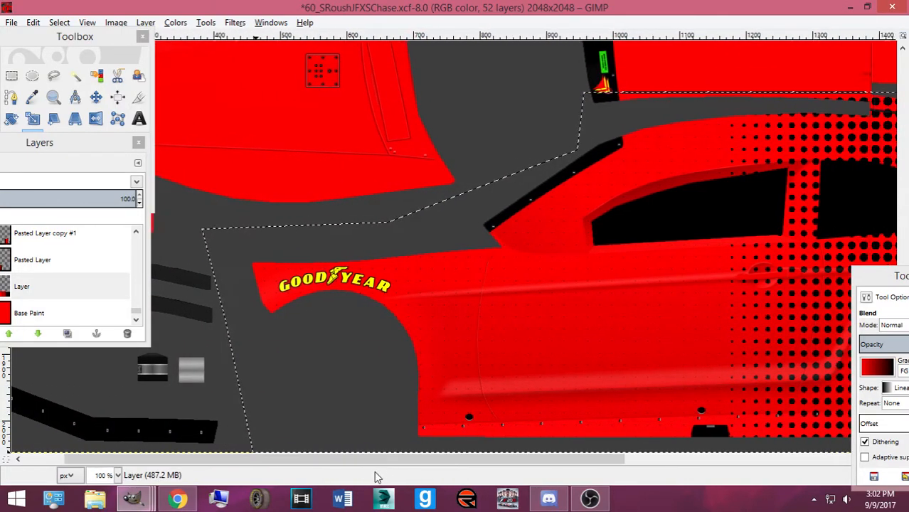
click(188, 501)
click(188, 500)
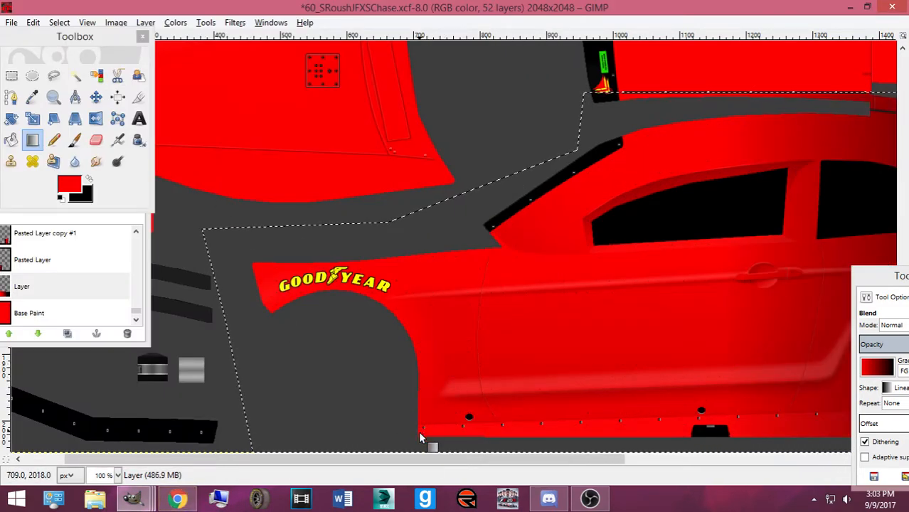
drag(425, 459, 562, 461)
click(56, 24)
click(71, 55)
After viewing the reference photo, redraw the red-to-black Blend gradient so it fades sharply across the rear door
click(177, 500)
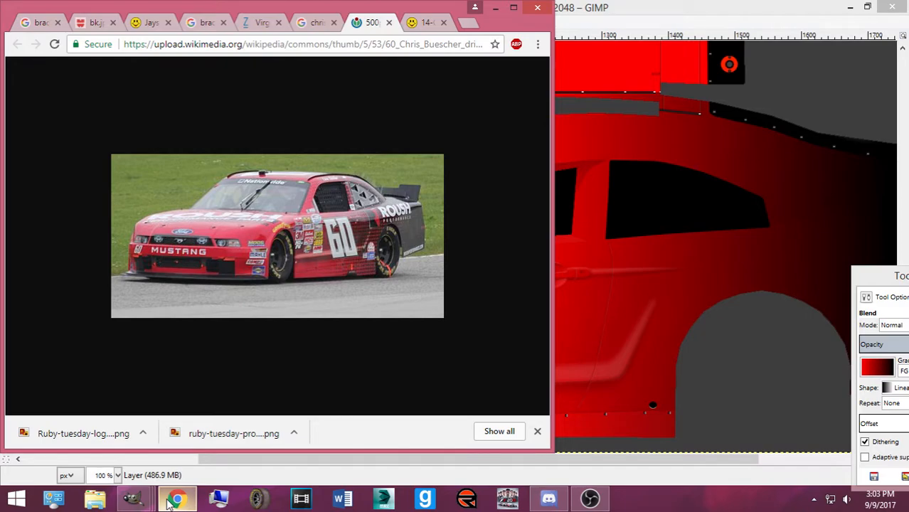
click(171, 501)
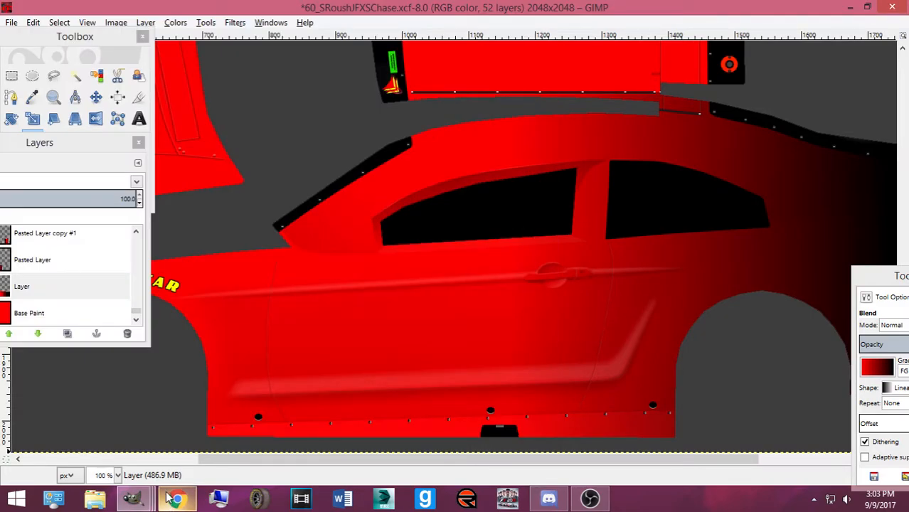
click(33, 118)
click(32, 139)
drag(460, 310, 659, 311)
drag(590, 313, 793, 313)
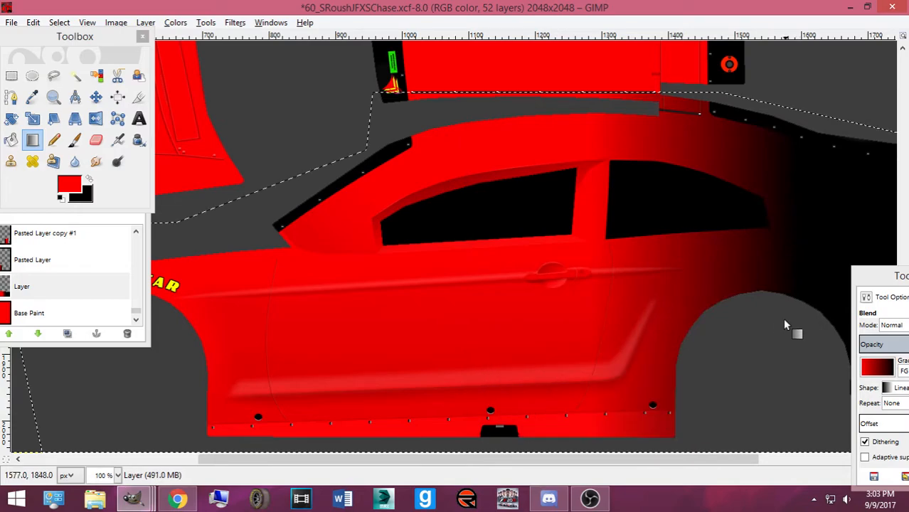
drag(554, 318, 694, 318)
Clear the selection with Select > None and compare the livery against the reference photo
click(59, 22)
click(73, 54)
click(177, 499)
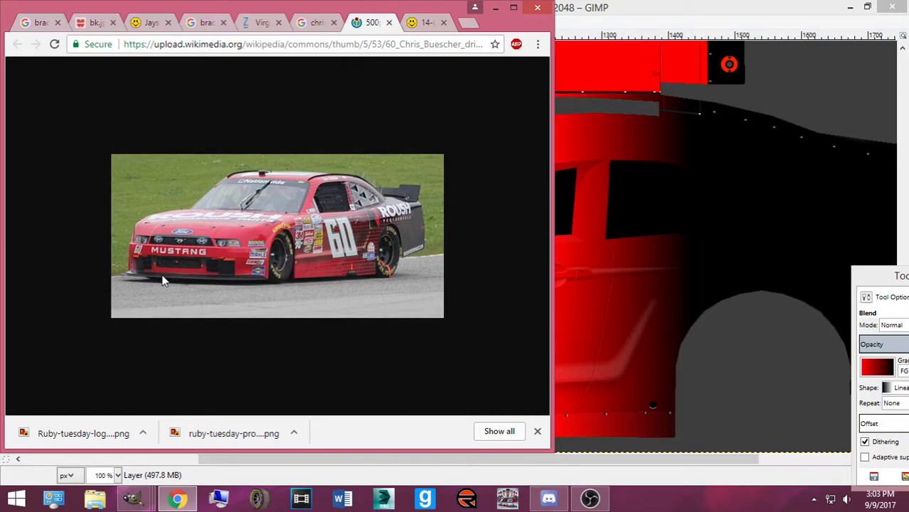
click(600, 5)
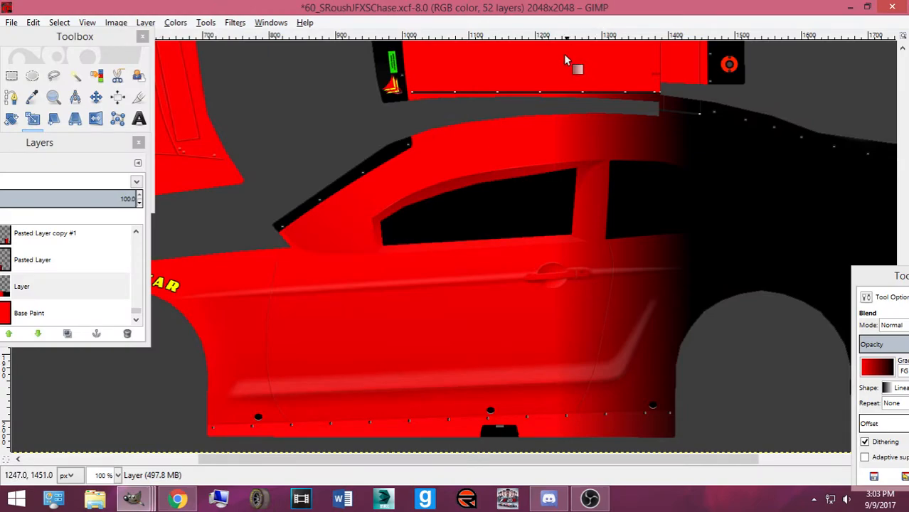
Start a path outline with anchors at the front of the side panel and near the roof edge
scroll(306, 189, up, 5)
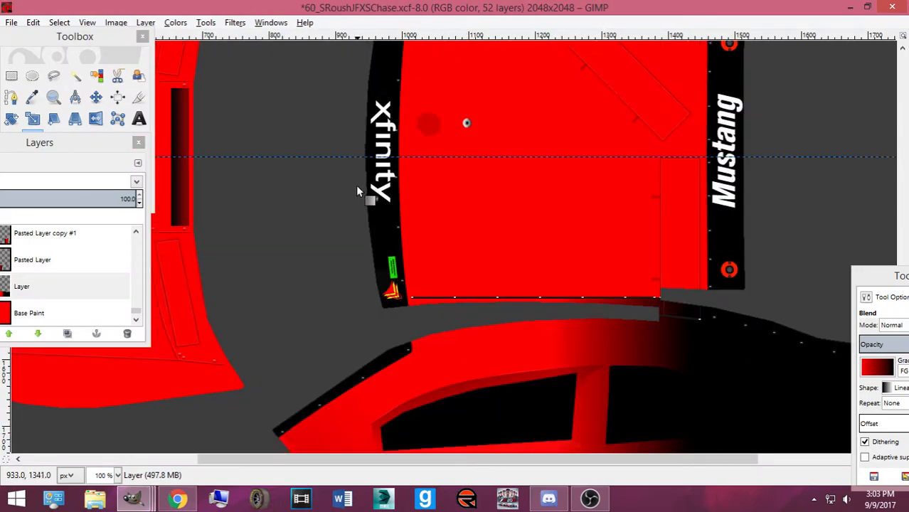
scroll(326, 180, down, 3)
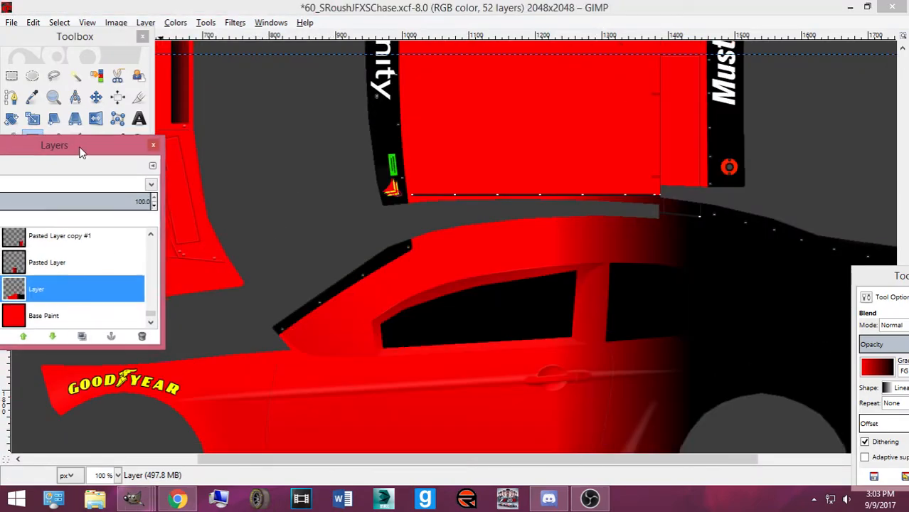
drag(72, 145, 12, 216)
scroll(350, 167, up, 3)
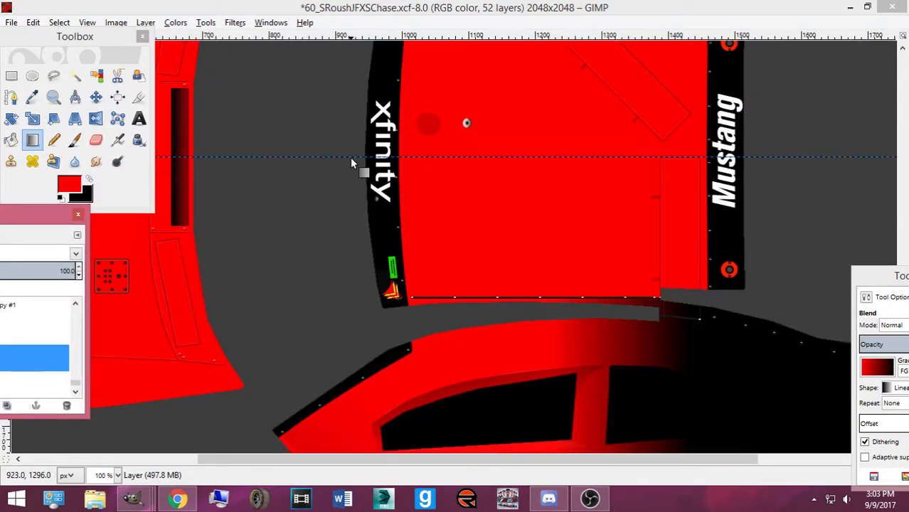
scroll(202, 200, down, 3)
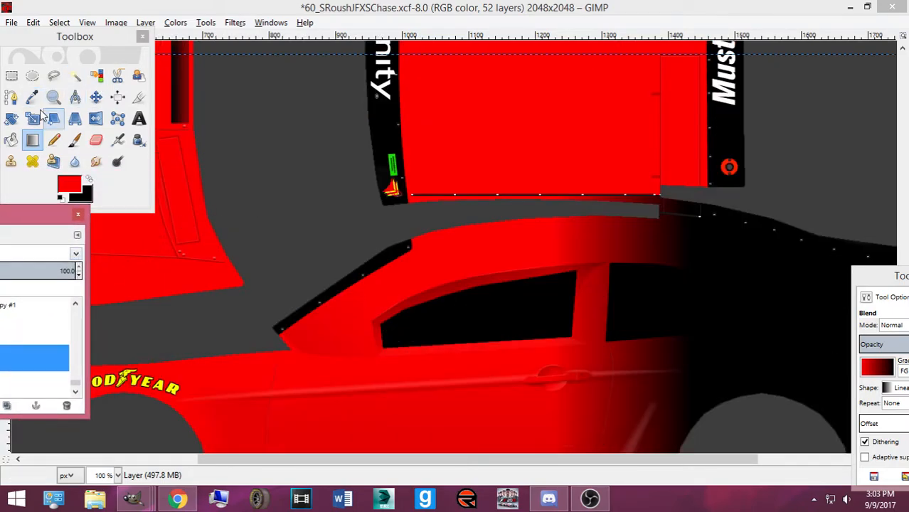
click(11, 118)
click(11, 97)
click(116, 330)
click(340, 226)
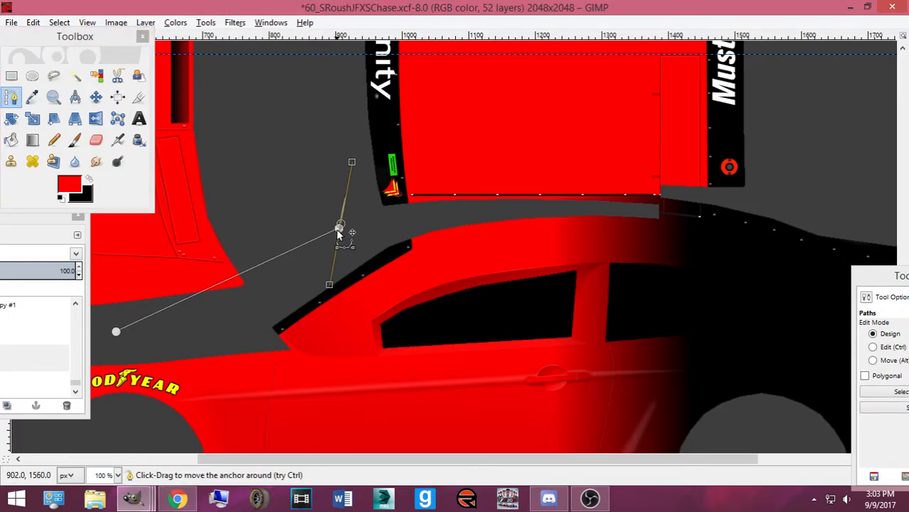
drag(338, 229, 325, 290)
scroll(341, 160, up, 3)
Extend the path along the roof guide and below the side, close it, and convert it to a selection
click(337, 156)
click(776, 157)
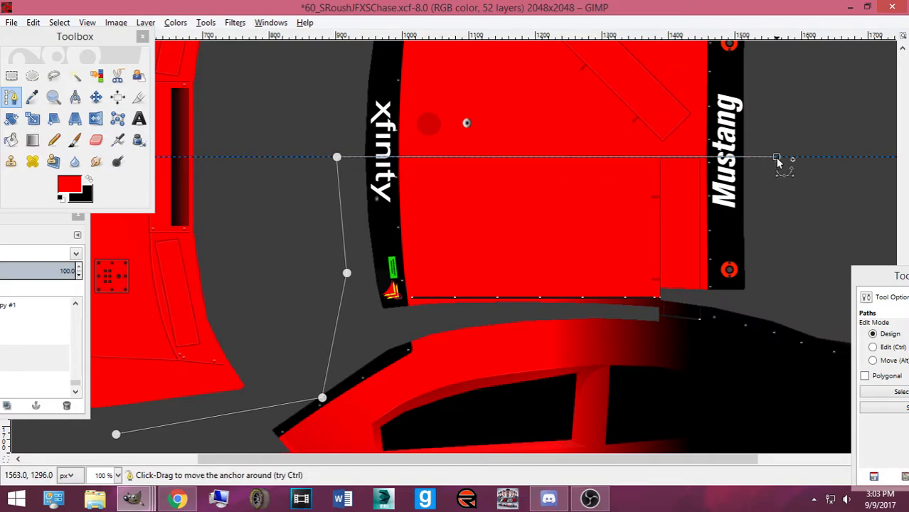
scroll(765, 307, down, 6)
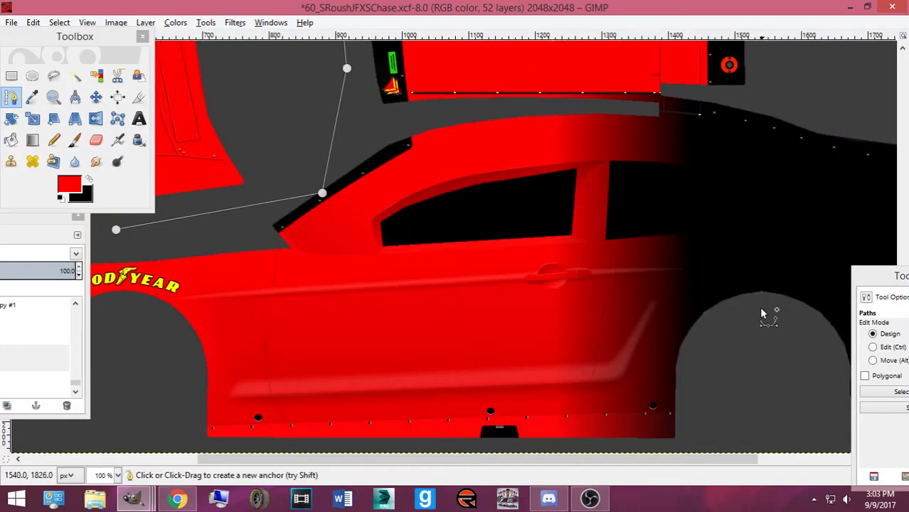
click(817, 427)
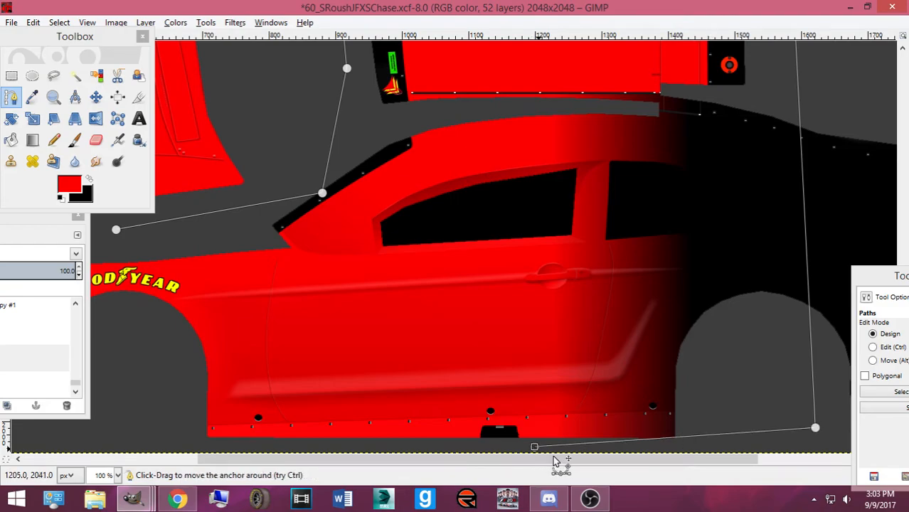
click(174, 436)
ctrl+click(116, 229)
key(Return)
click(32, 140)
drag(481, 312, 629, 315)
Lay a red-to-black gradient across the selection, then redo it with a shorter transition
scroll(575, 296, up, 4)
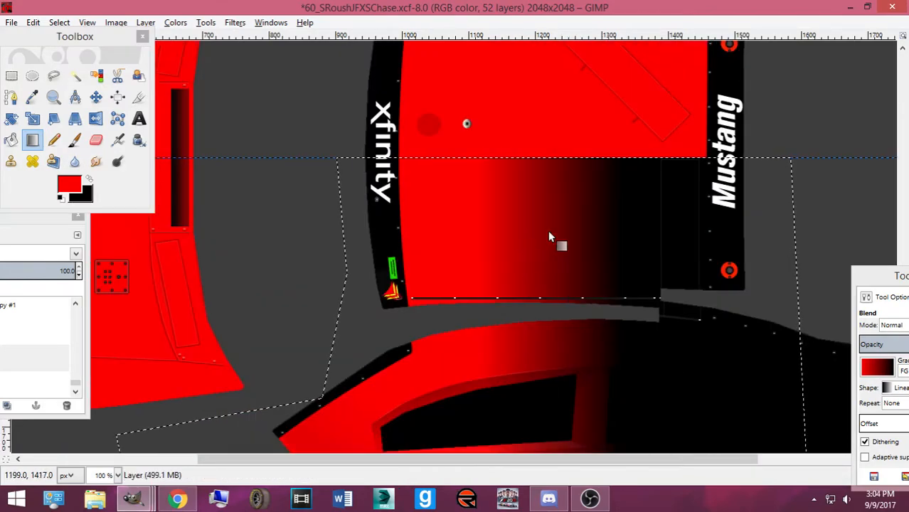
scroll(503, 305, down, 4)
drag(667, 274, 763, 277)
drag(511, 288, 626, 289)
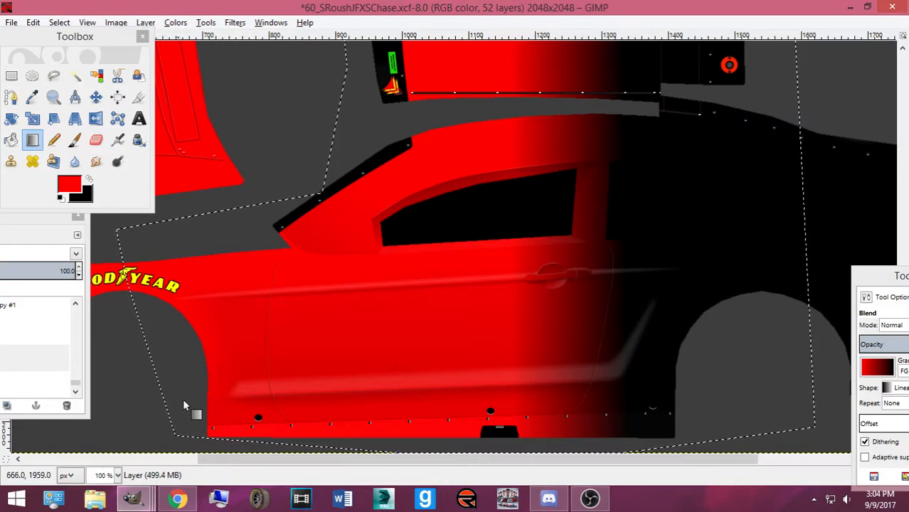
Compare with the #60 reference photo and redraw the gradient so red runs further back
click(178, 498)
click(427, 23)
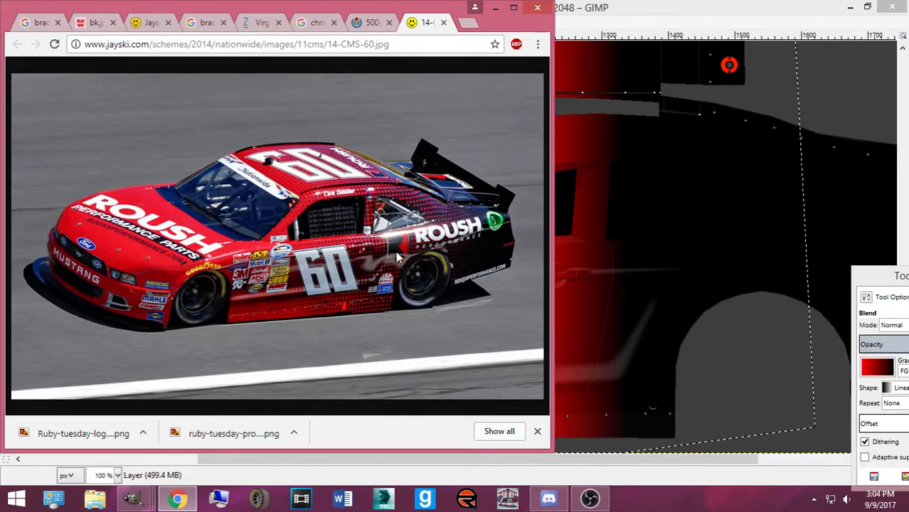
click(596, 19)
drag(582, 279, 711, 279)
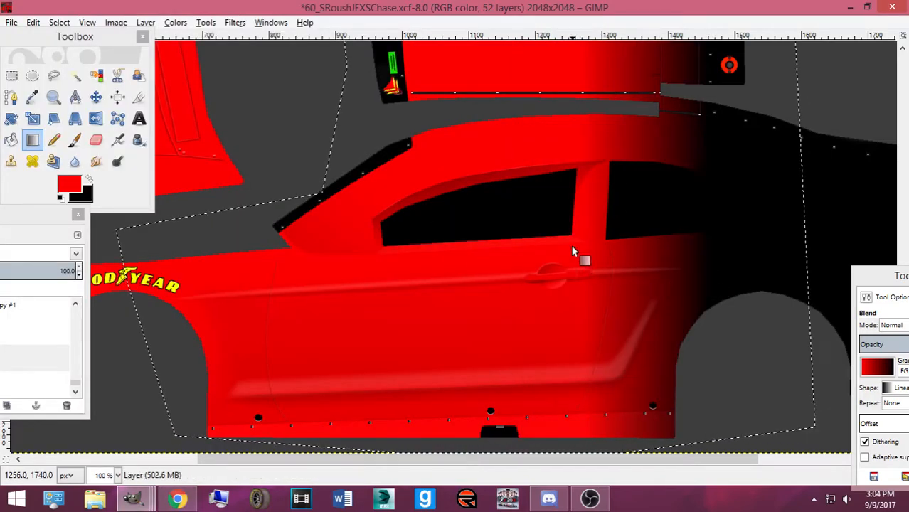
click(178, 499)
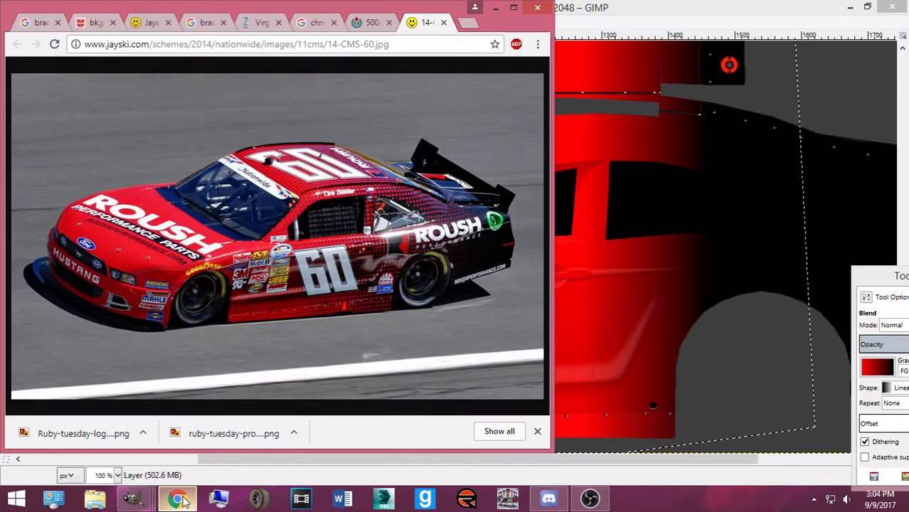
click(178, 500)
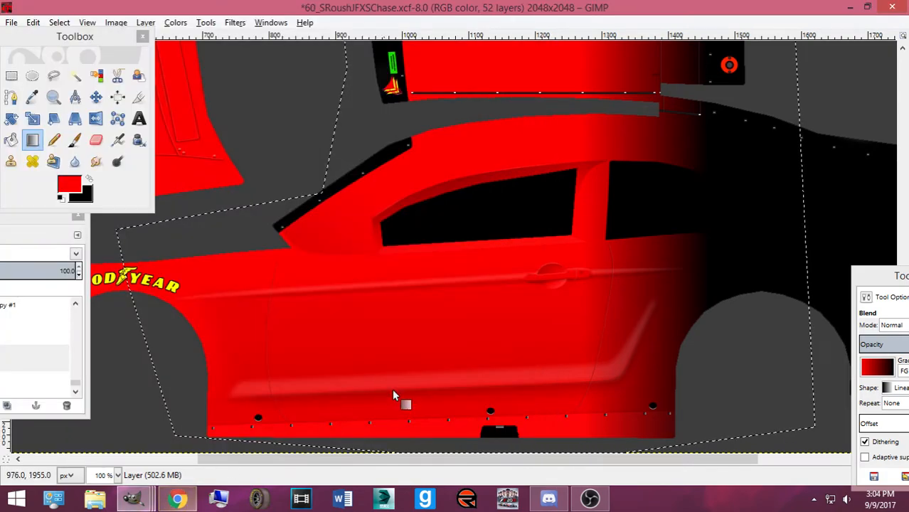
scroll(527, 352, down, 3)
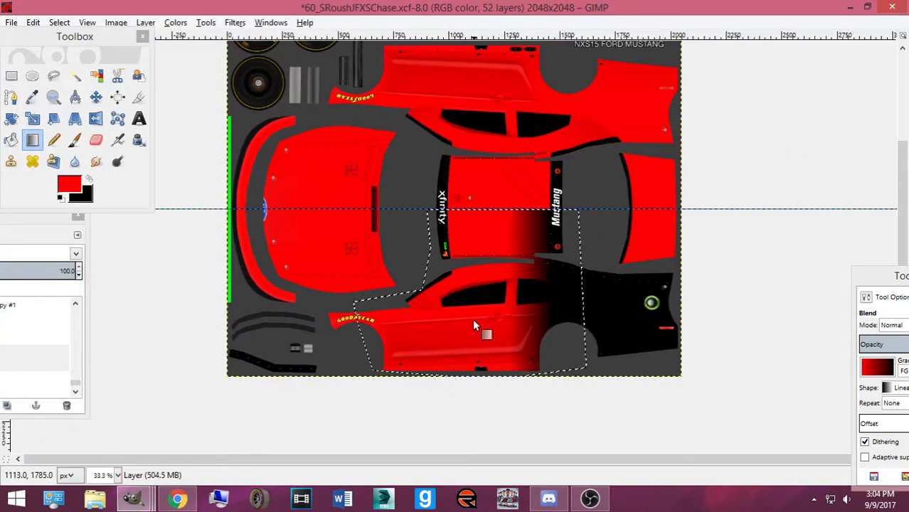
Redraw the roof gradient, then drag a rectangle selection around the roof and side gradient
drag(490, 210, 555, 209)
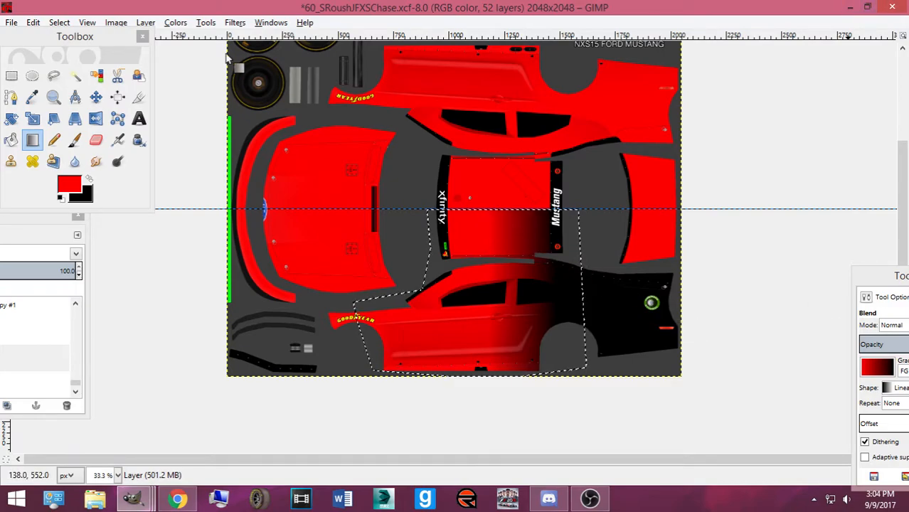
click(206, 23)
click(207, 22)
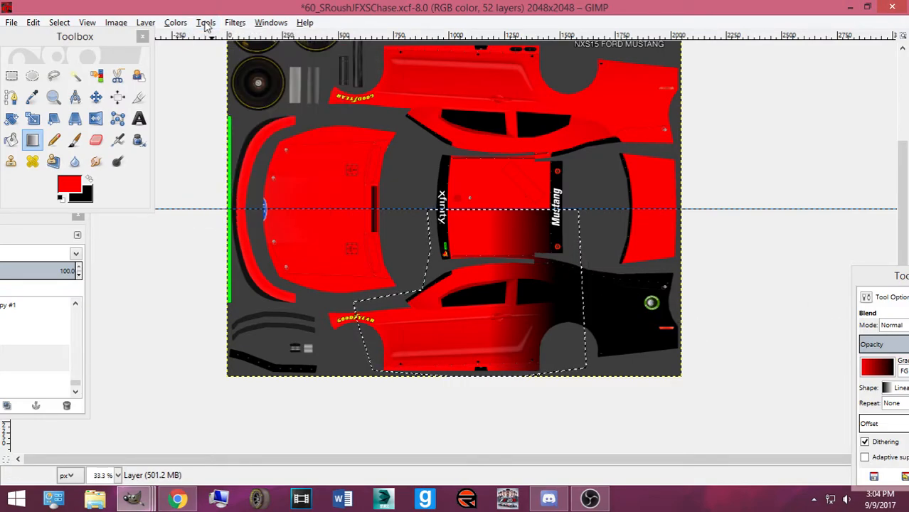
click(12, 76)
drag(411, 209, 699, 386)
mouse_move(425, 289)
mouse_down()
mouse_move(439, 291)
mouse_move(431, 290)
mouse_up()
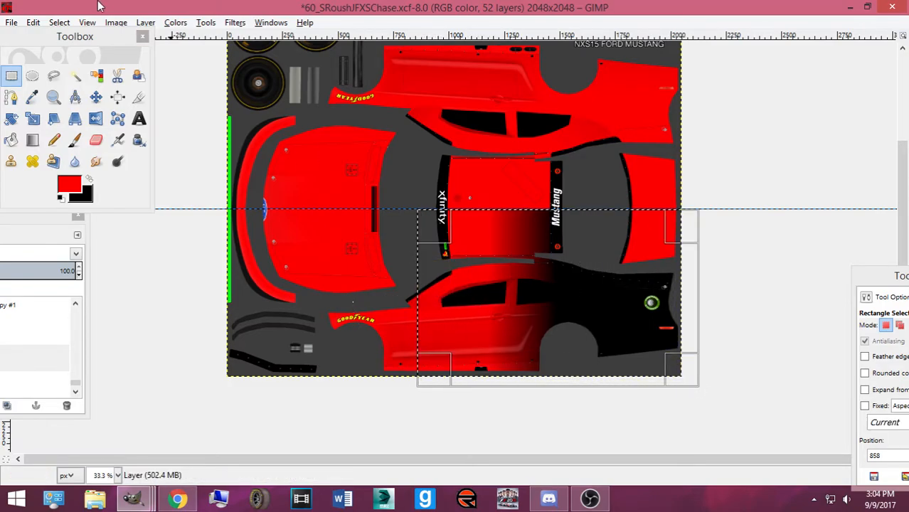
Check the reference photo and fine-tune the rectangle's left edge
click(165, 501)
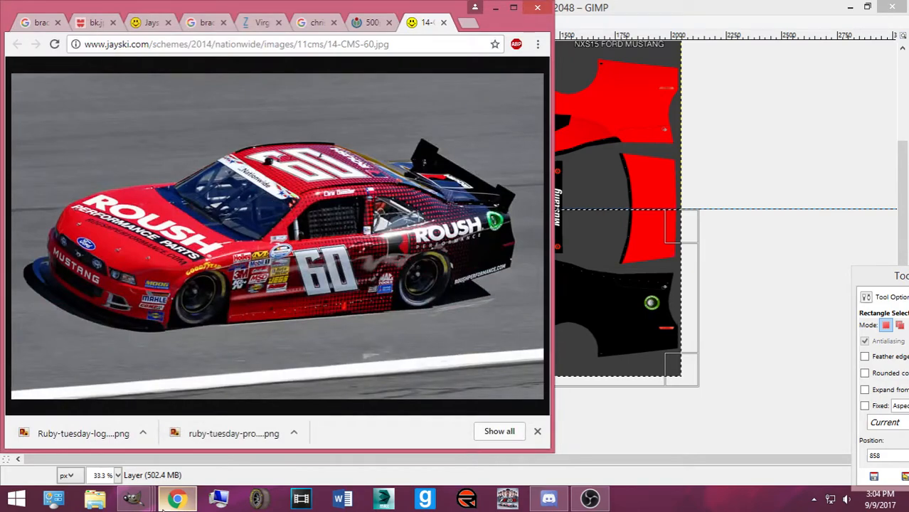
click(133, 498)
drag(443, 313, 446, 313)
click(176, 22)
mouse_move(216, 24)
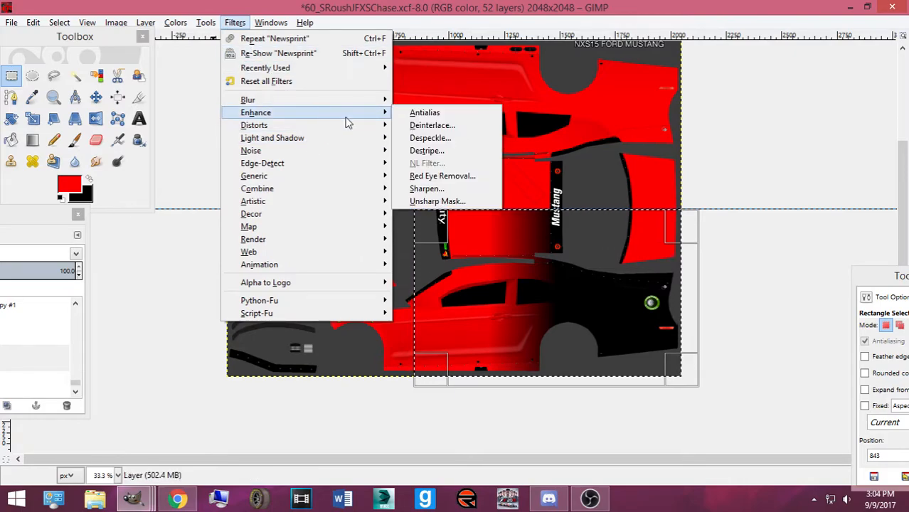
Apply the Newsprint filter with cell size 11 to the rectangle's gradient
mouse_move(284, 126)
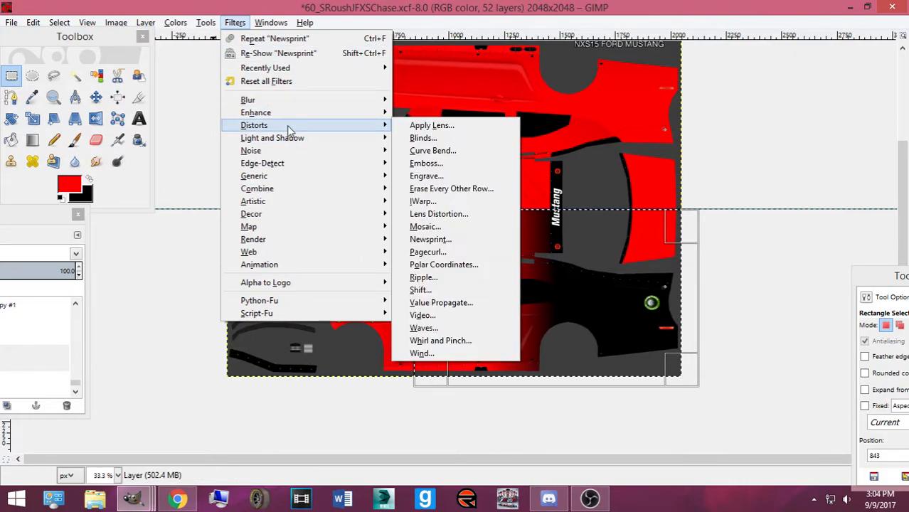
click(430, 239)
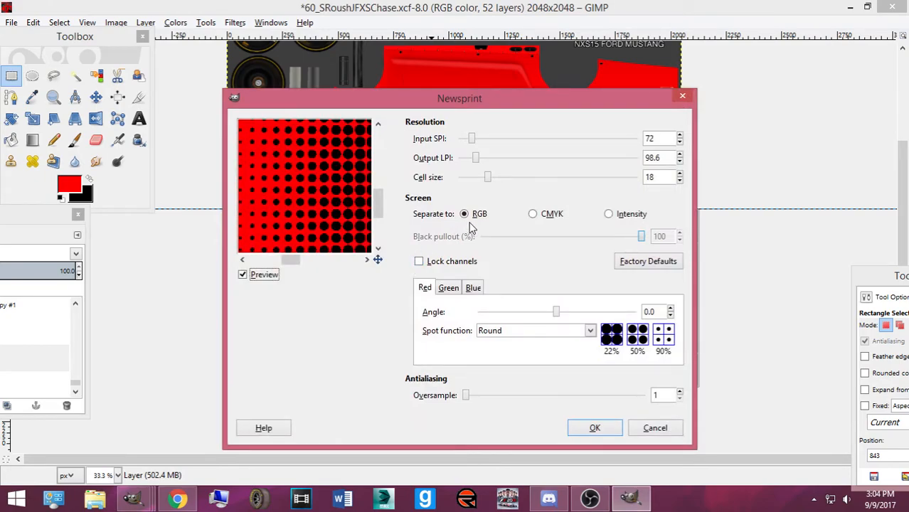
drag(488, 177, 483, 177)
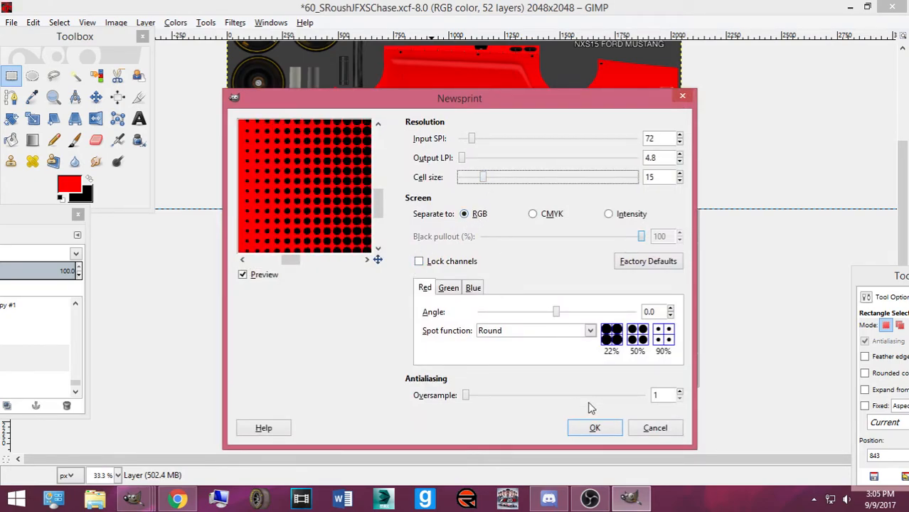
click(681, 181)
click(681, 182)
click(681, 181)
click(681, 182)
click(595, 428)
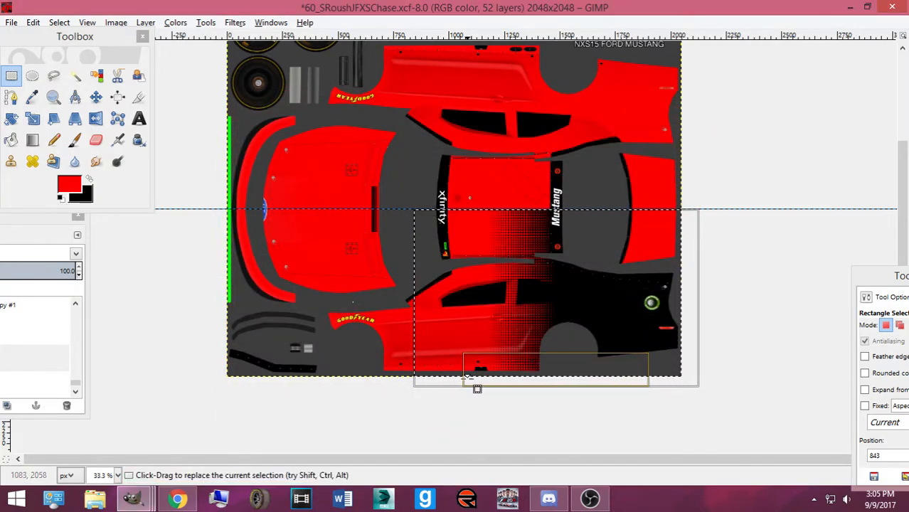
Scale the floating halftone block, shift it left, and commit it onto the texture
key(shift+s)
click(545, 292)
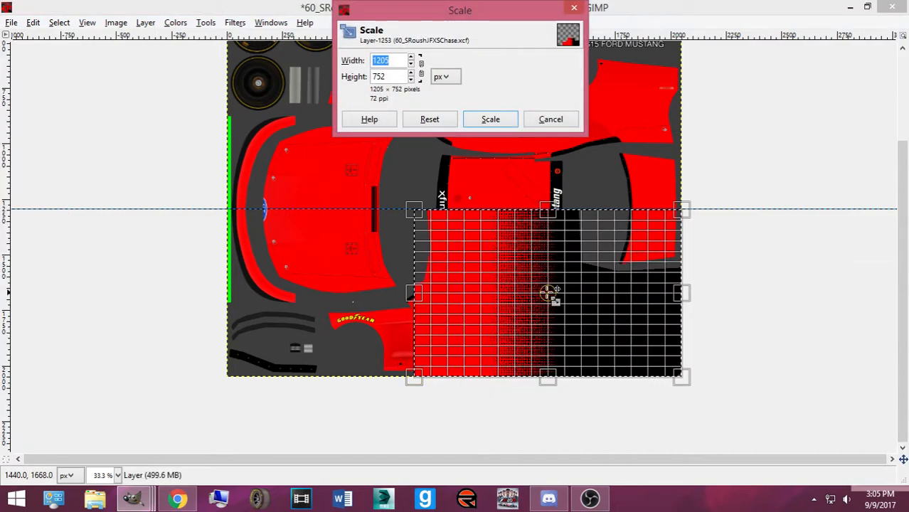
drag(542, 298, 501, 293)
click(477, 124)
click(509, 299)
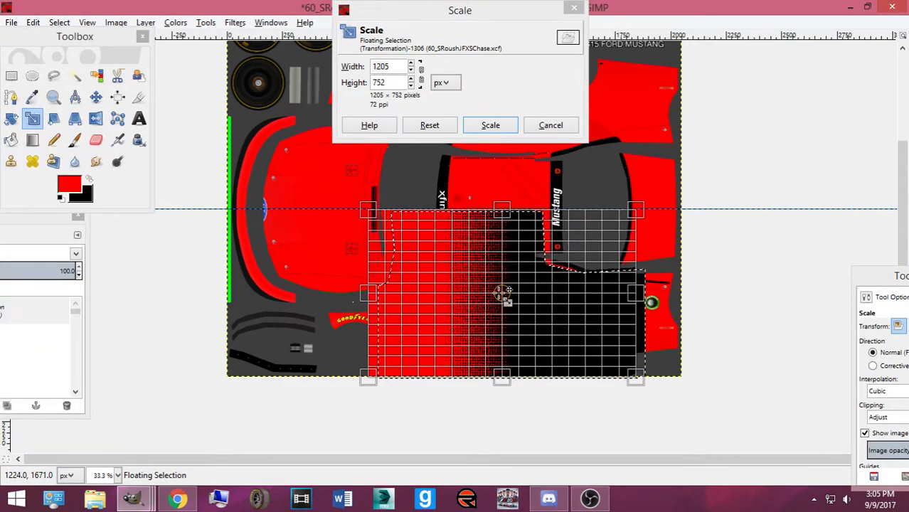
click(491, 125)
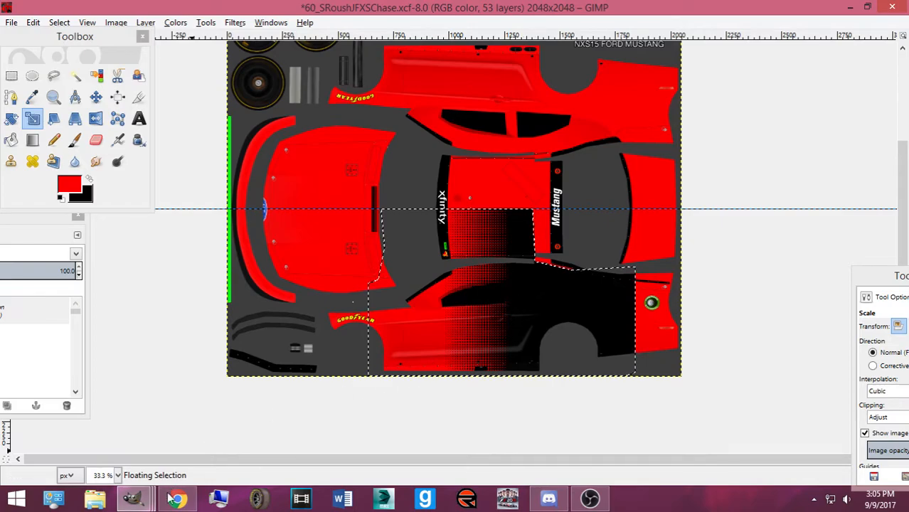
Check the reference photo and undo the halftone placement
click(173, 498)
click(170, 501)
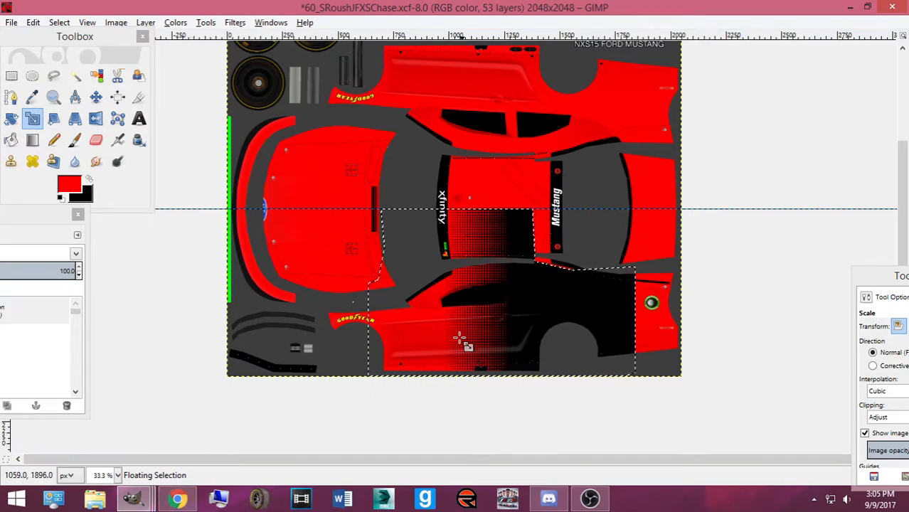
key(ctrl+z)
key(ctrl+z)
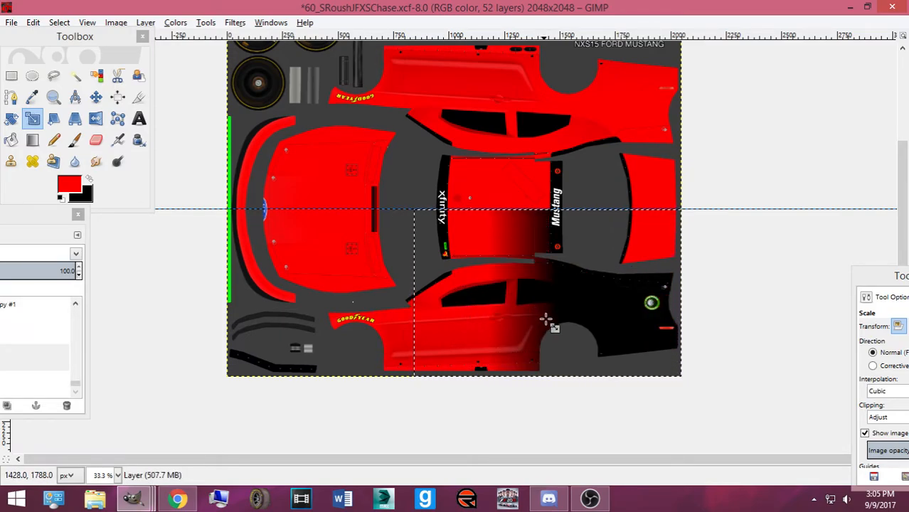
Restore the side selection and redraw the red-to-black gradient, checking the reference photo
key(ctrl+z)
key(ctrl+z)
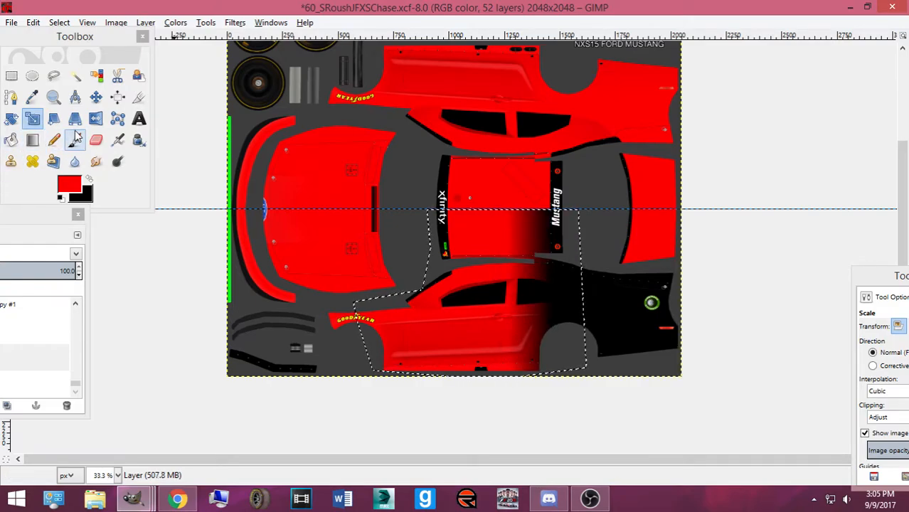
click(32, 140)
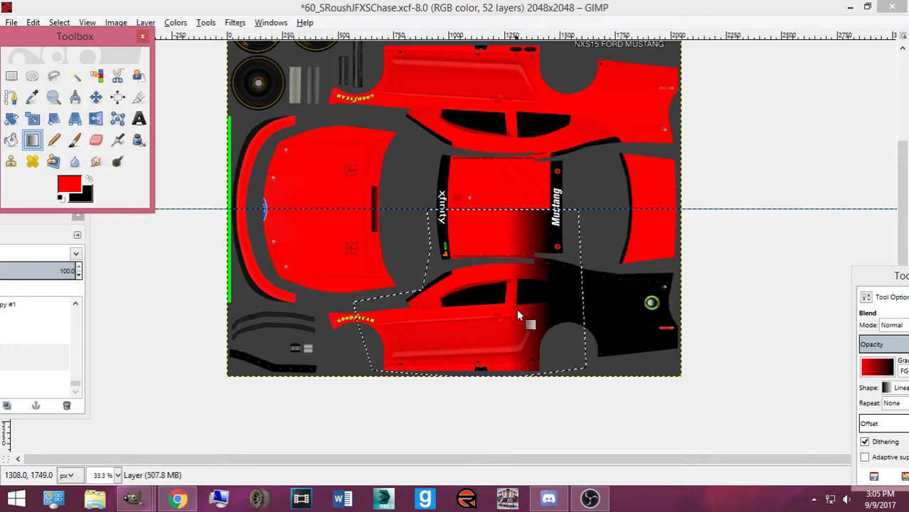
drag(490, 329, 595, 328)
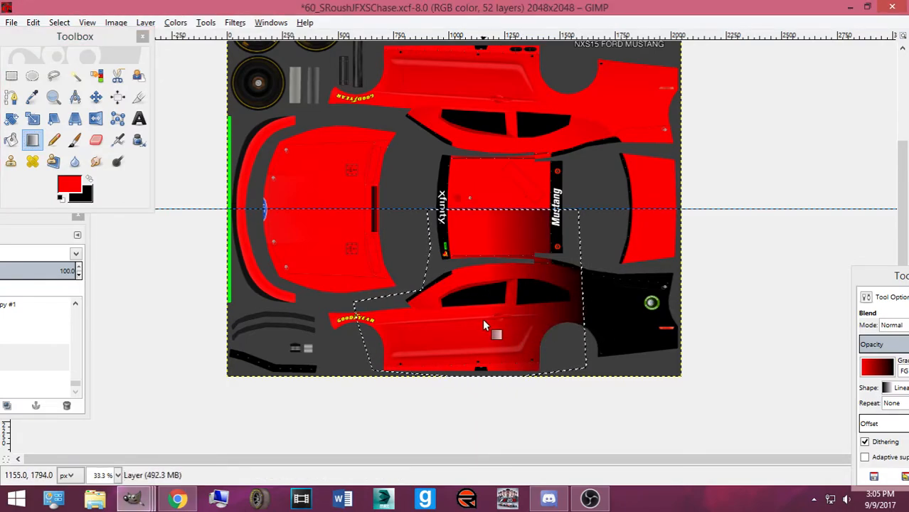
click(181, 500)
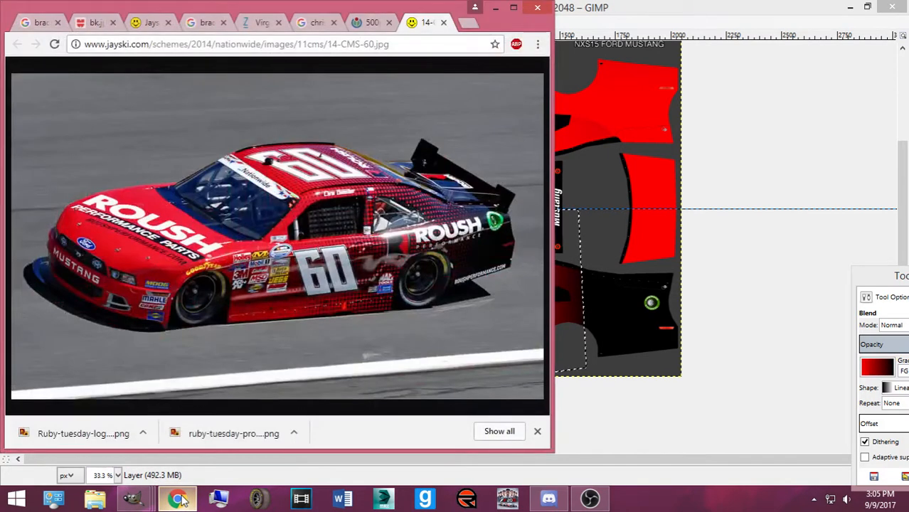
click(181, 500)
drag(478, 209, 583, 212)
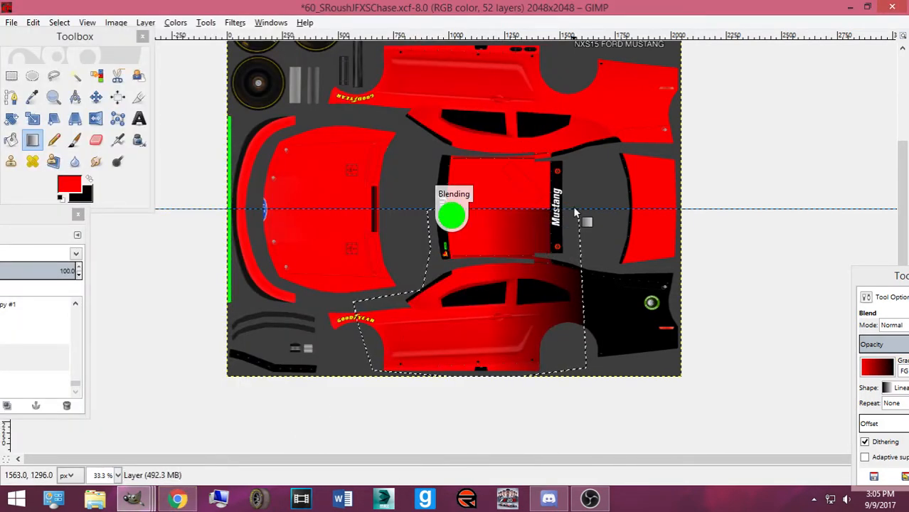
Lay the final roof red-to-black gradient, select all, and bring the Layers panel fully into view
click(176, 500)
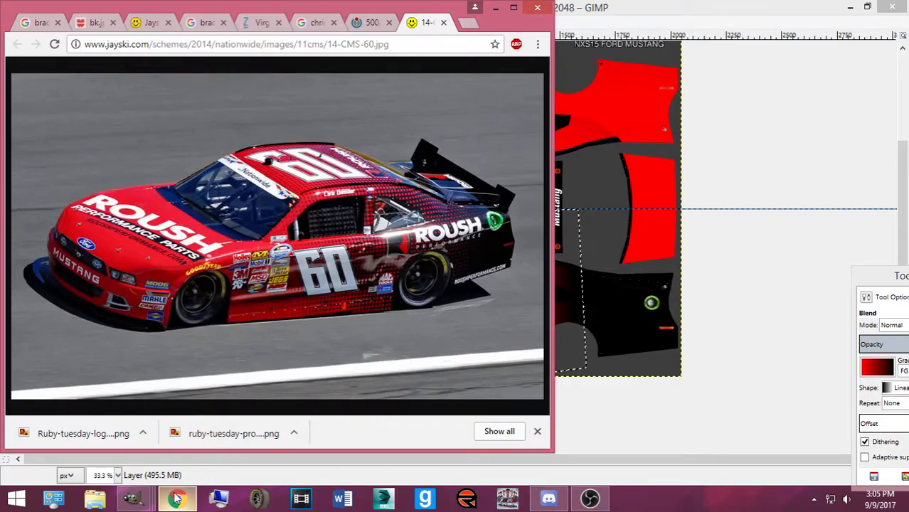
click(177, 500)
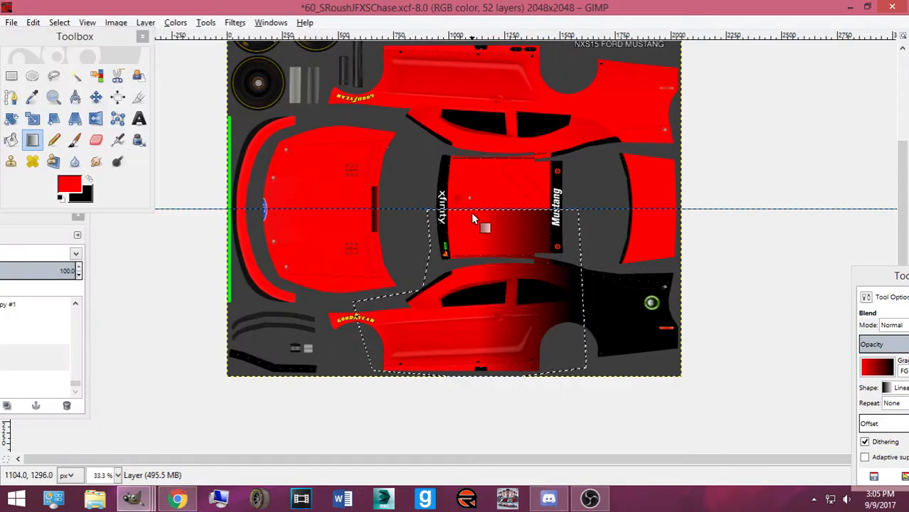
drag(466, 209, 588, 212)
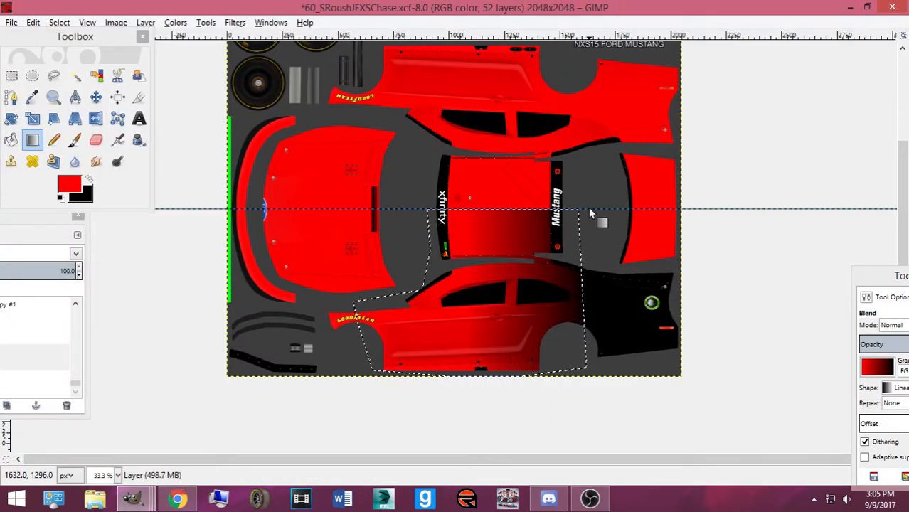
click(59, 22)
click(65, 43)
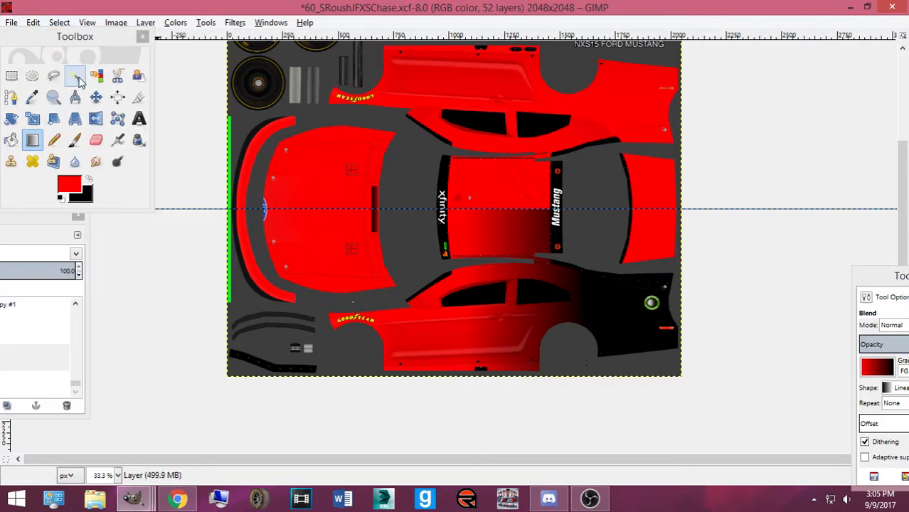
drag(22, 228, 161, 226)
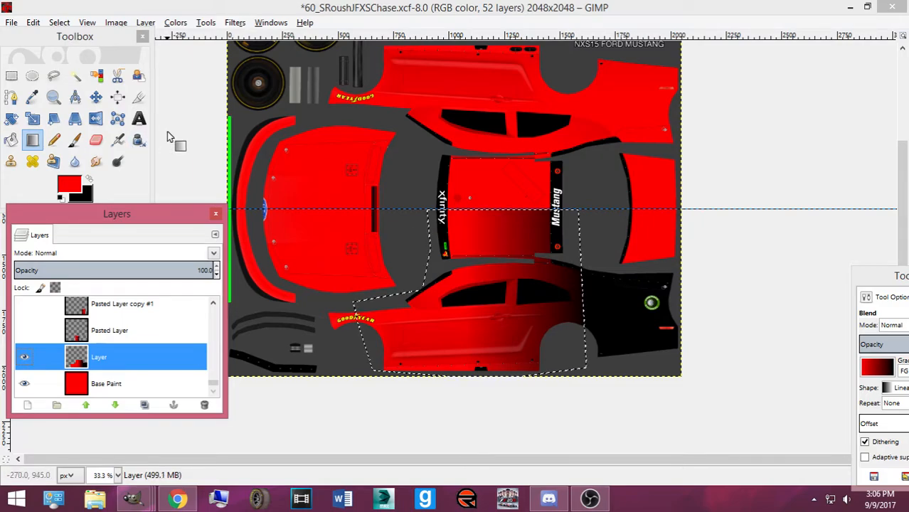
Outline the roof and door area with a nine-anchor path and convert it to a selection
click(11, 96)
click(418, 209)
click(683, 209)
click(709, 378)
click(671, 408)
click(472, 402)
click(333, 385)
click(321, 312)
click(381, 297)
click(397, 292)
key(Return)
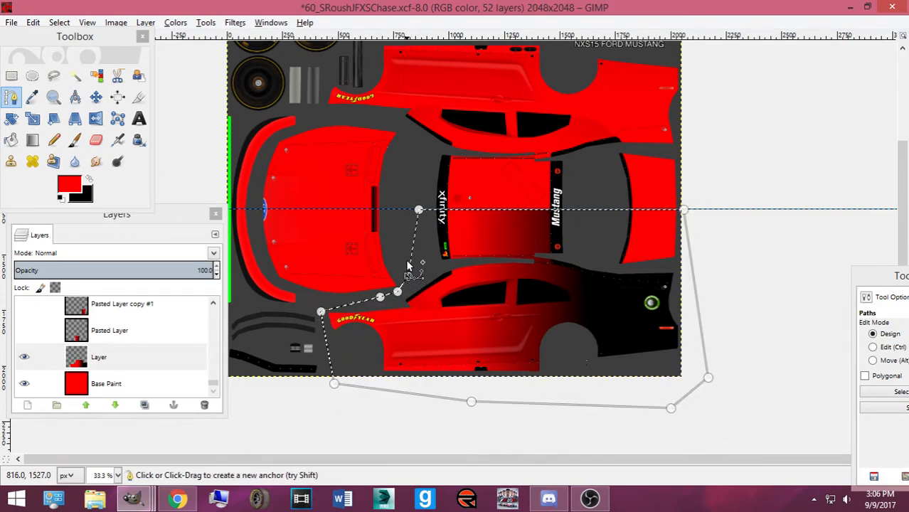
Redraw the red-to-black gradient several times so red extends further right, then check the reference
click(32, 140)
drag(452, 209, 613, 208)
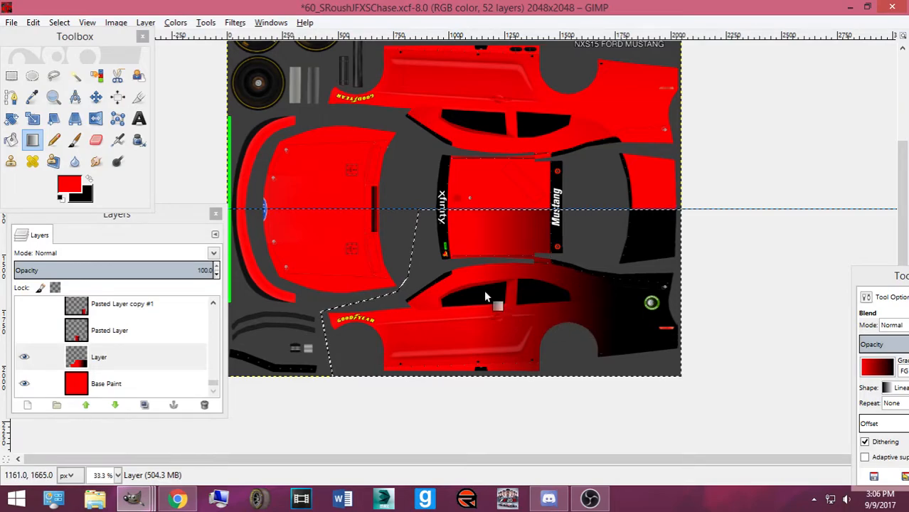
drag(459, 213, 581, 212)
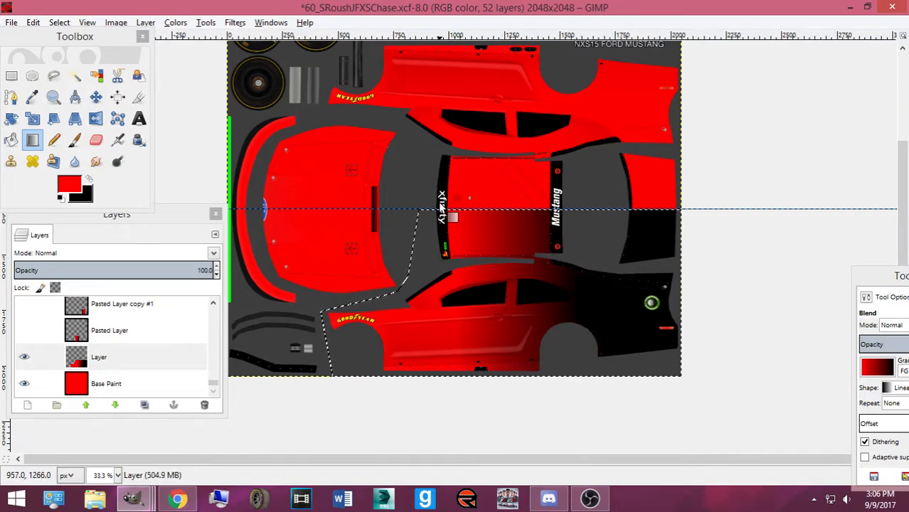
drag(441, 208, 543, 214)
drag(642, 217, 641, 217)
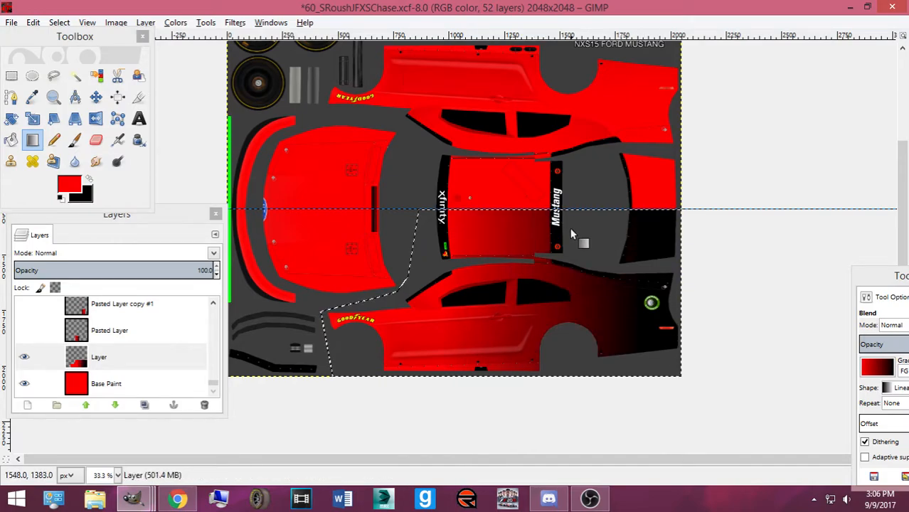
click(167, 501)
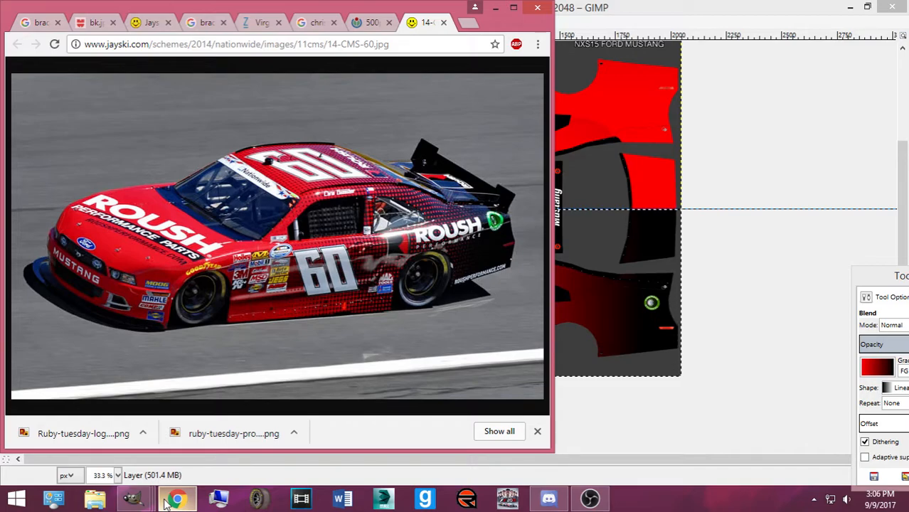
click(166, 501)
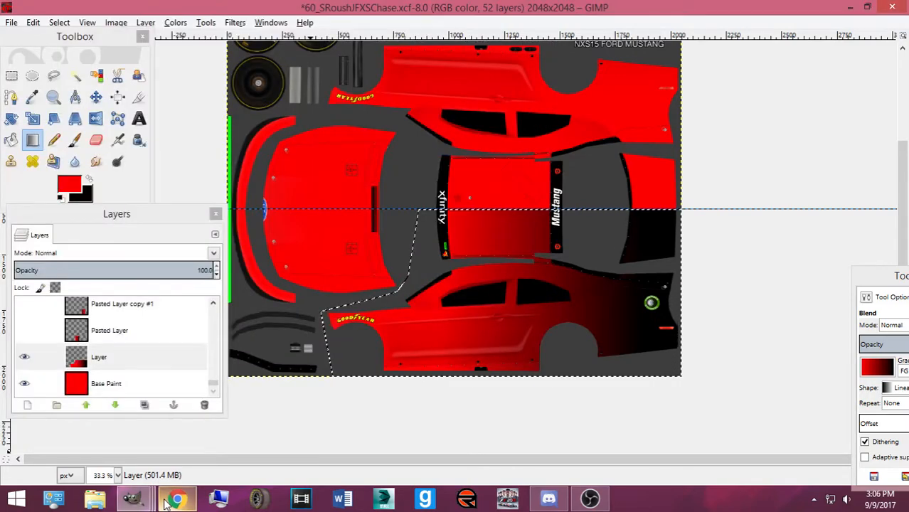
After checking the reference, apply the Newsprint halftone to the gradient, then undo it
click(167, 501)
click(166, 501)
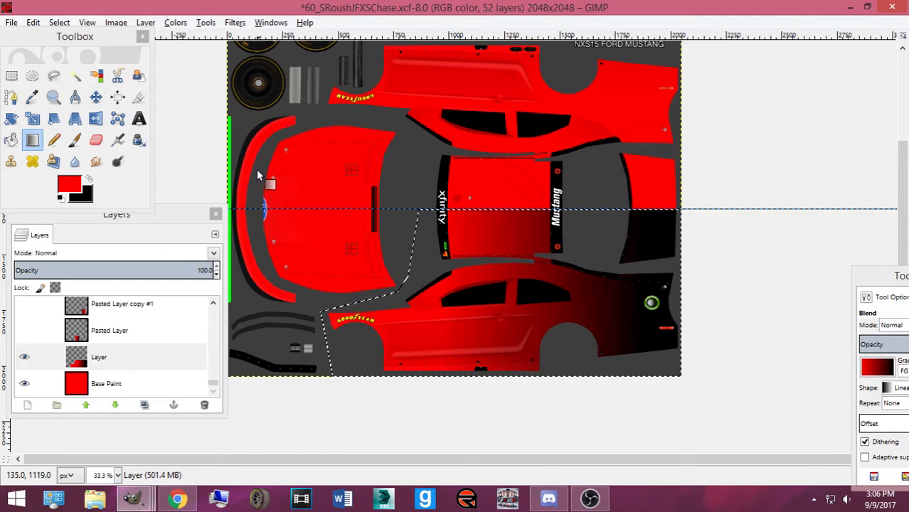
click(205, 23)
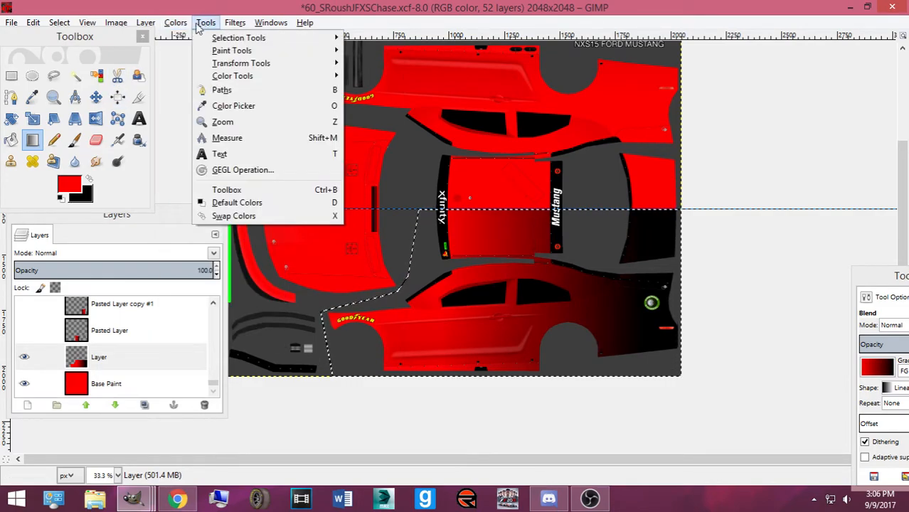
mouse_move(234, 23)
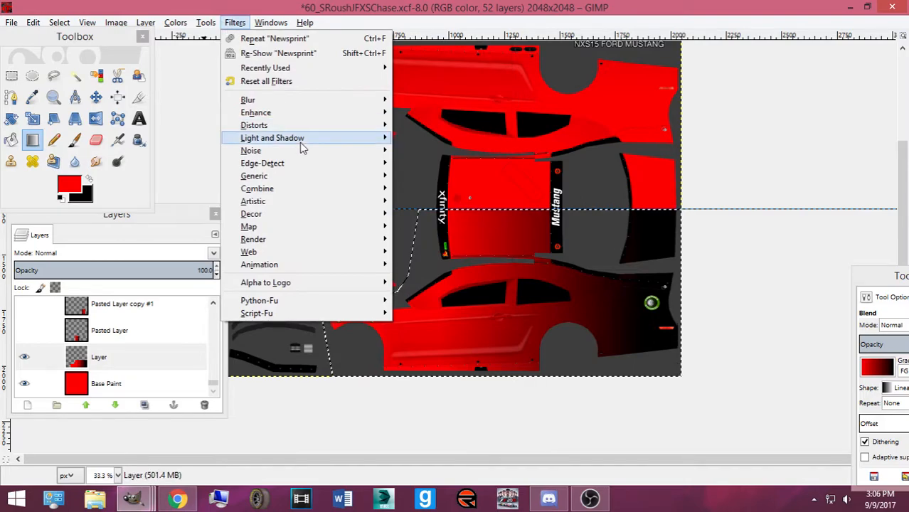
mouse_move(312, 163)
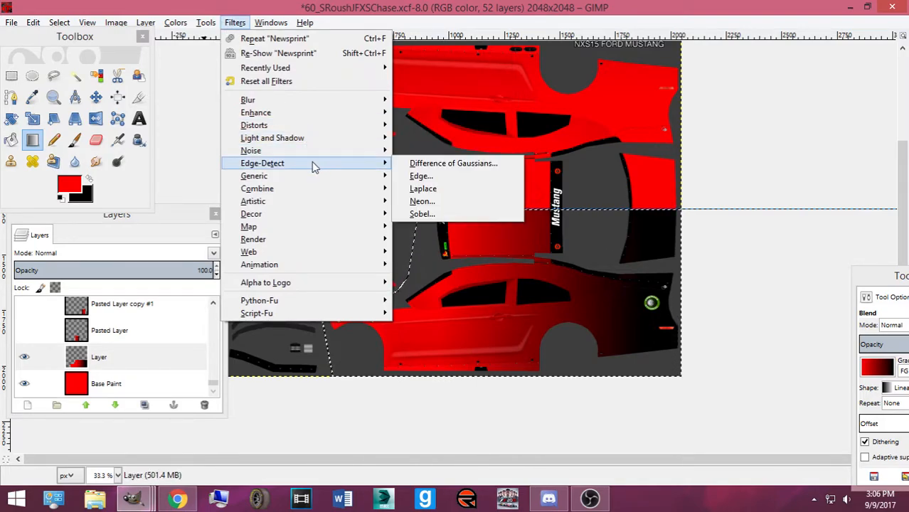
mouse_move(310, 138)
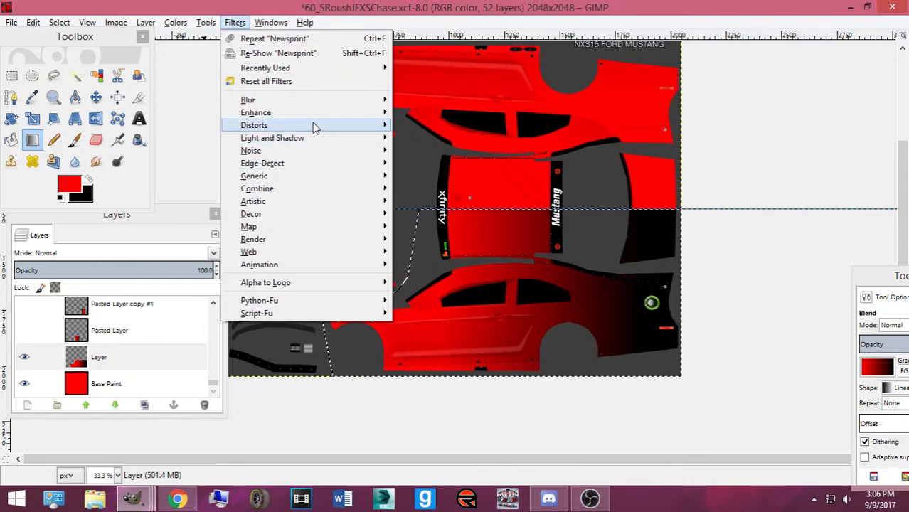
mouse_move(315, 114)
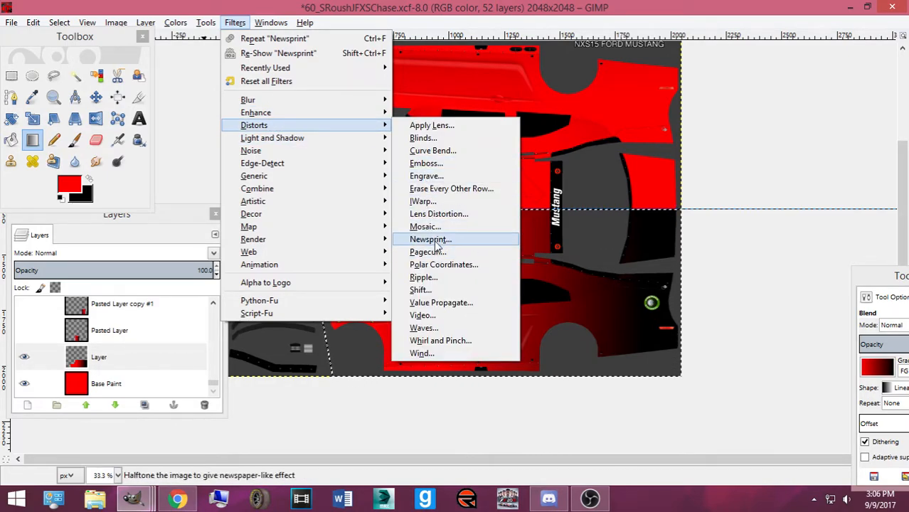
click(430, 239)
click(594, 428)
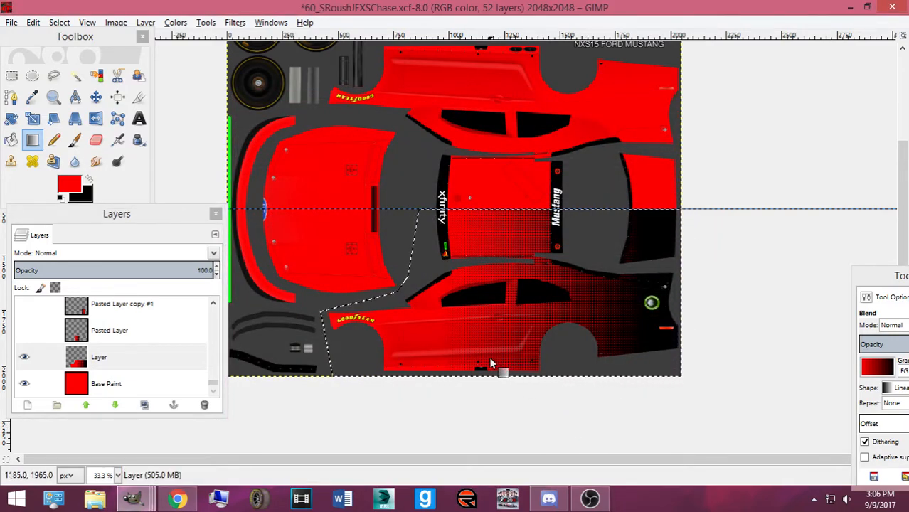
key(ctrl+z)
Rerun Filters > Distorts > Newsprint with a larger cell size and apply it
click(176, 22)
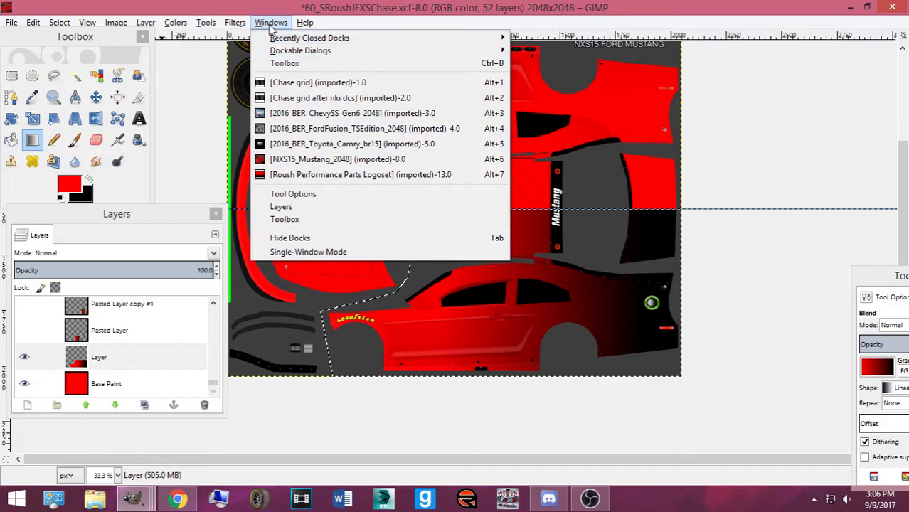
mouse_move(301, 139)
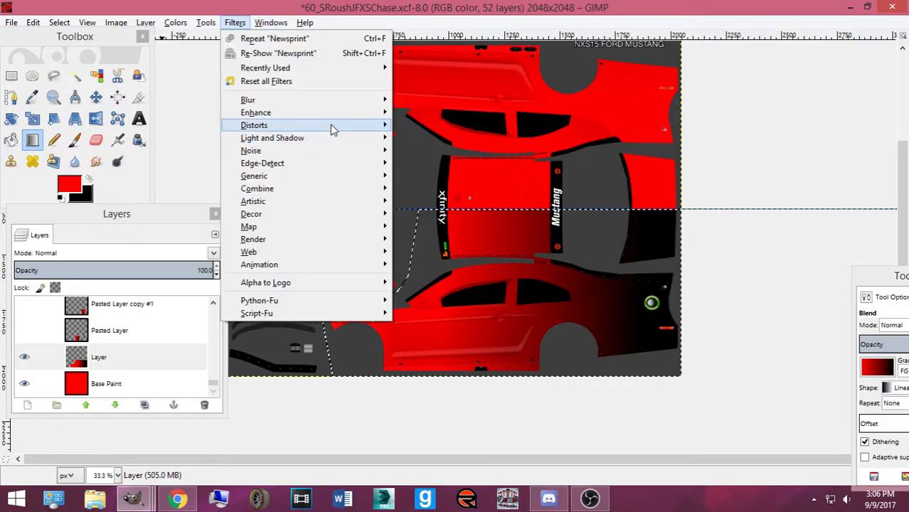
mouse_move(330, 124)
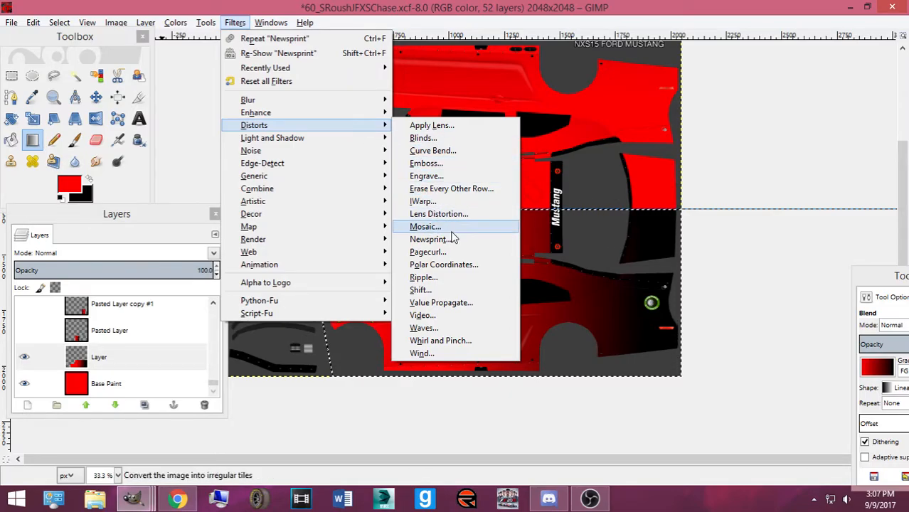
click(430, 240)
click(682, 175)
click(594, 427)
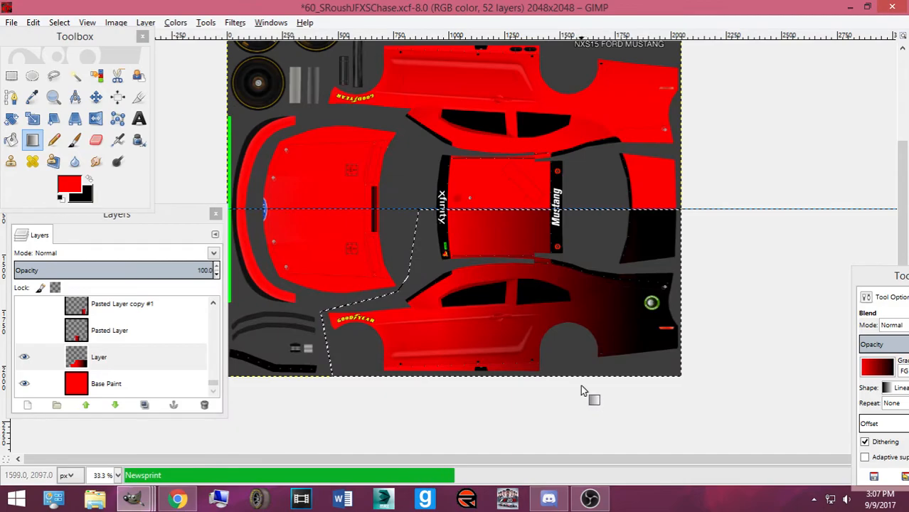
scroll(594, 370, up, 1)
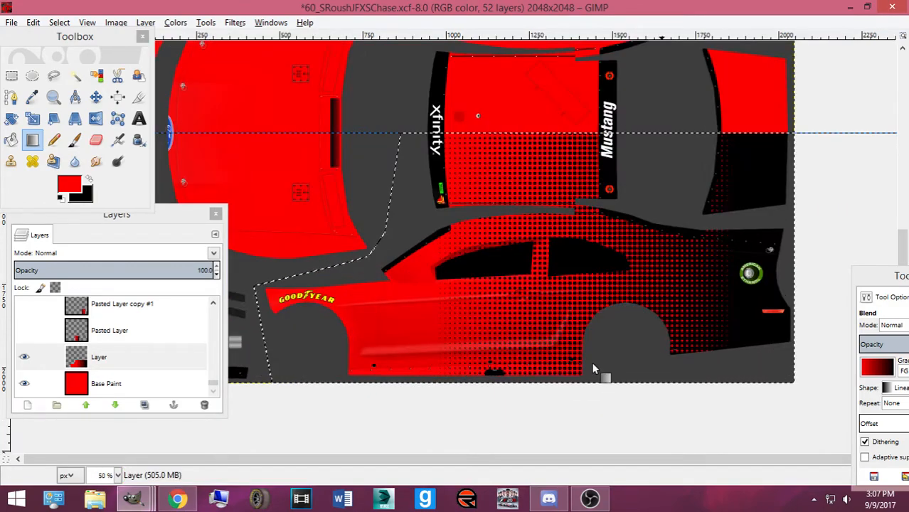
click(175, 497)
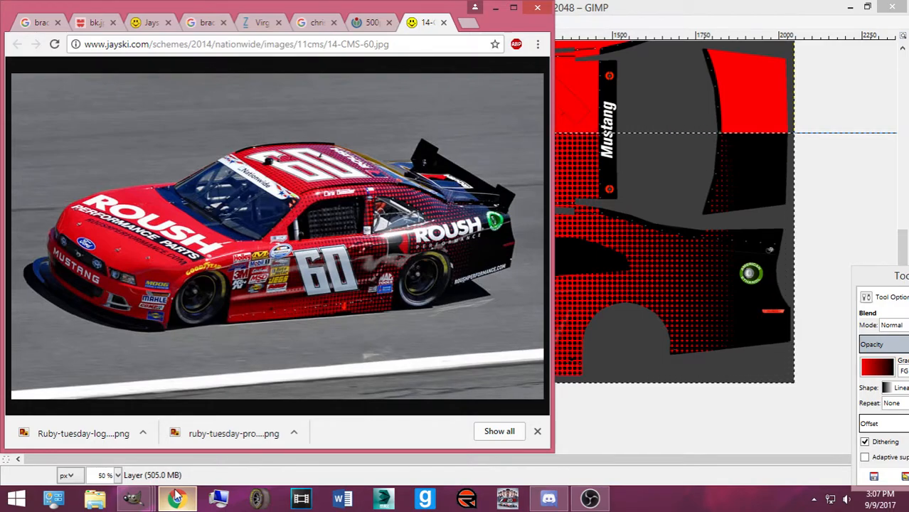
click(176, 497)
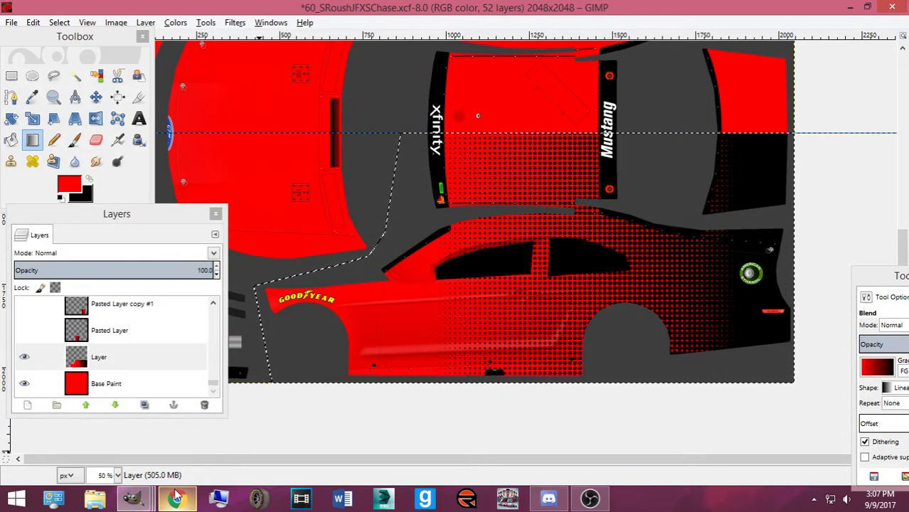
click(176, 497)
click(175, 498)
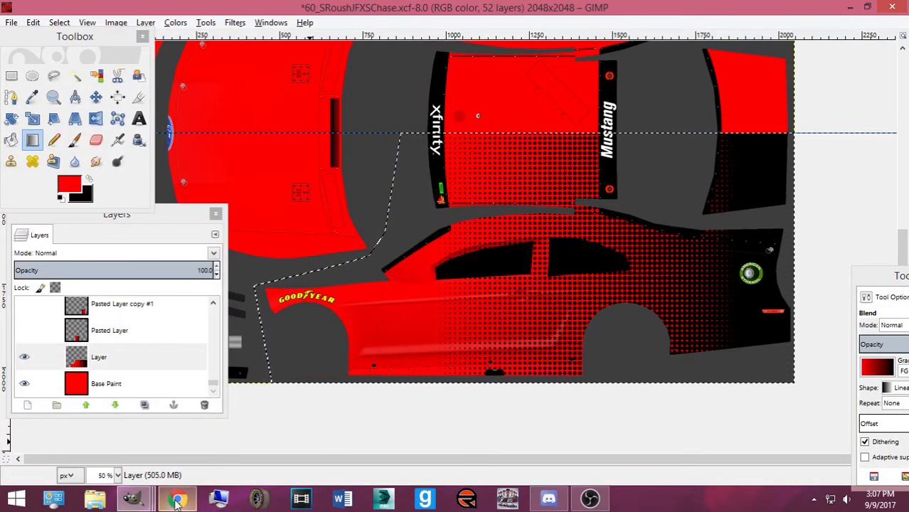
click(176, 498)
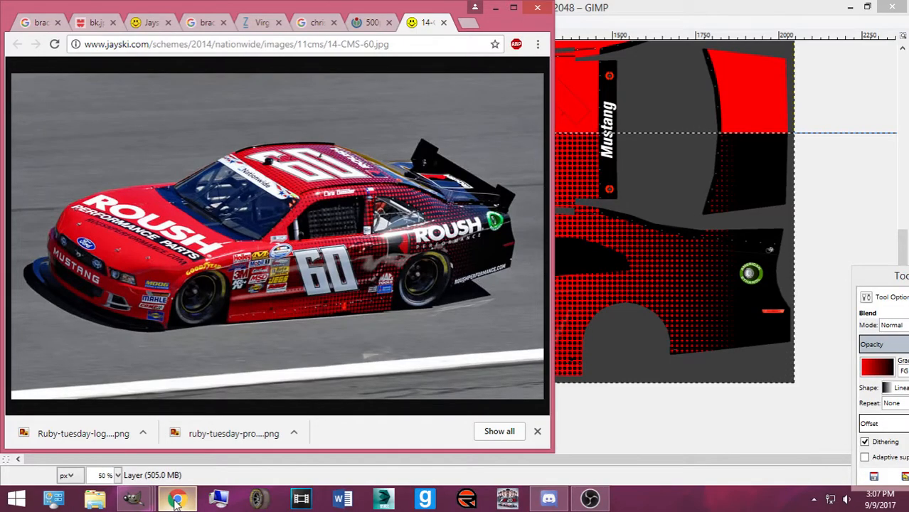
click(176, 500)
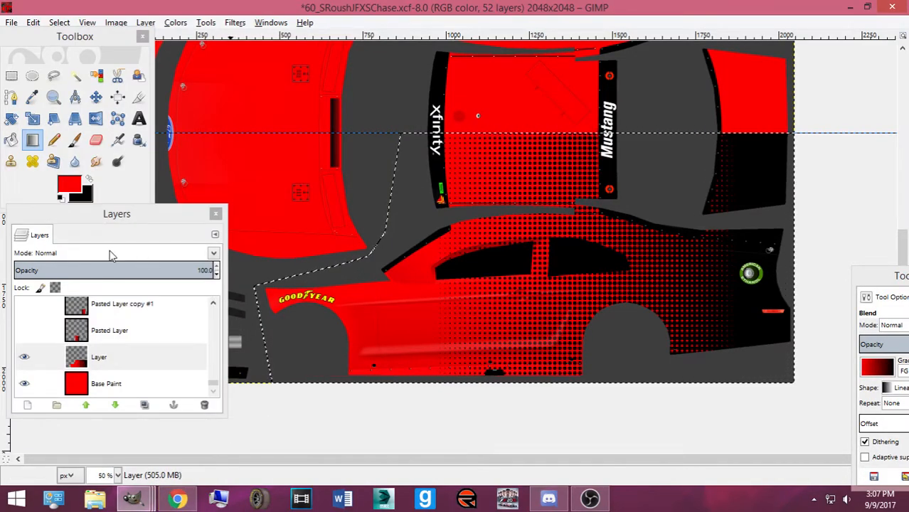
scroll(135, 348, up, 3)
scroll(135, 349, up, 12)
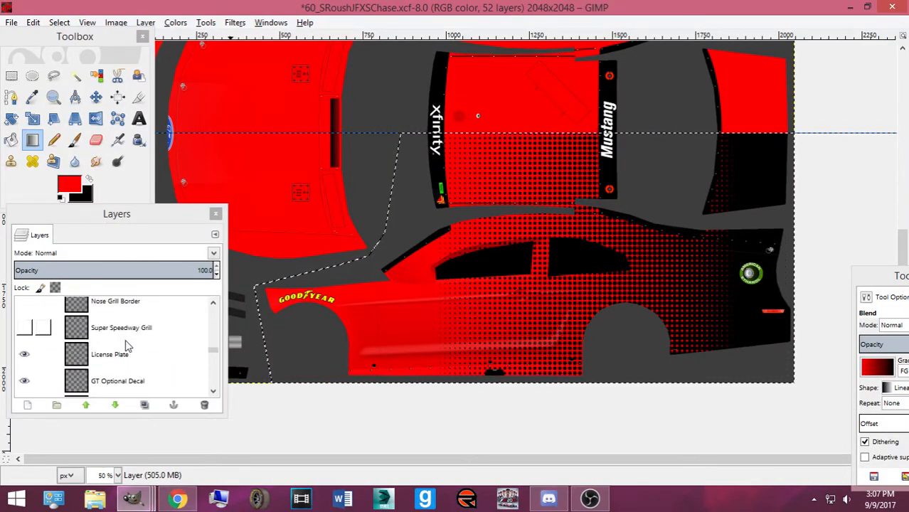
scroll(506, 261, up, 5)
scroll(506, 261, down, 4)
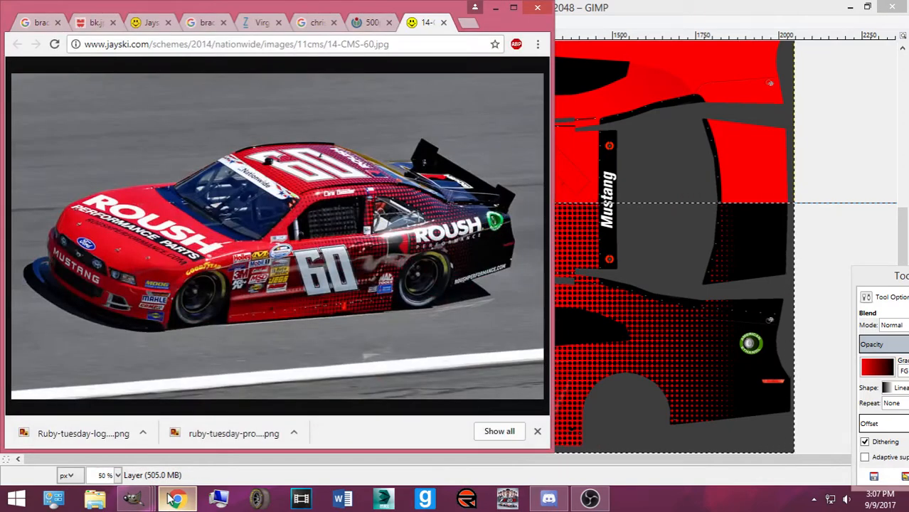
click(177, 498)
click(60, 22)
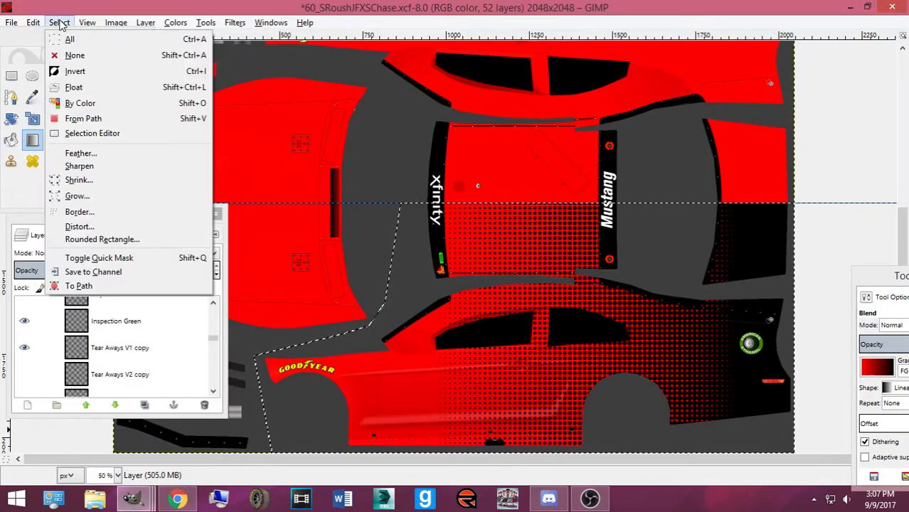
Clear the selection, activate the gradient layer 'Layer', and rectangle-select the panel right of the roof
click(71, 55)
scroll(174, 345, down, 5)
scroll(183, 342, down, 5)
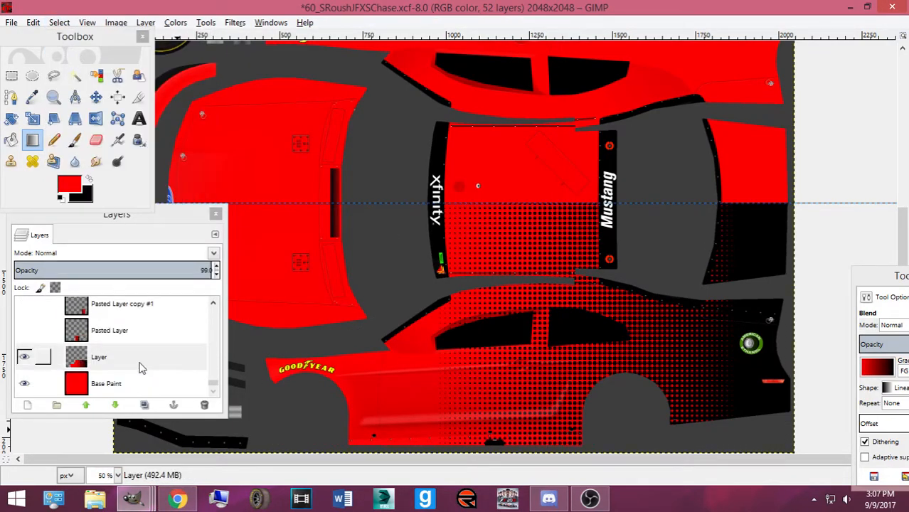
click(116, 363)
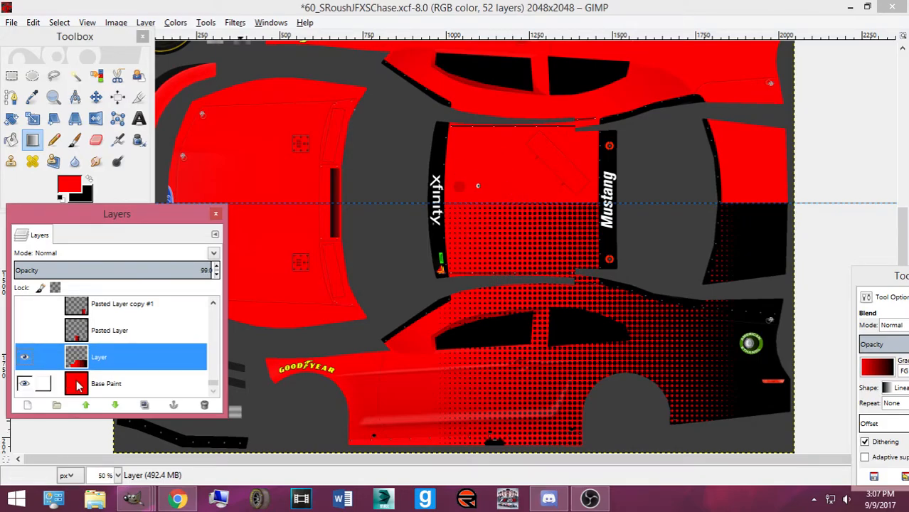
click(11, 75)
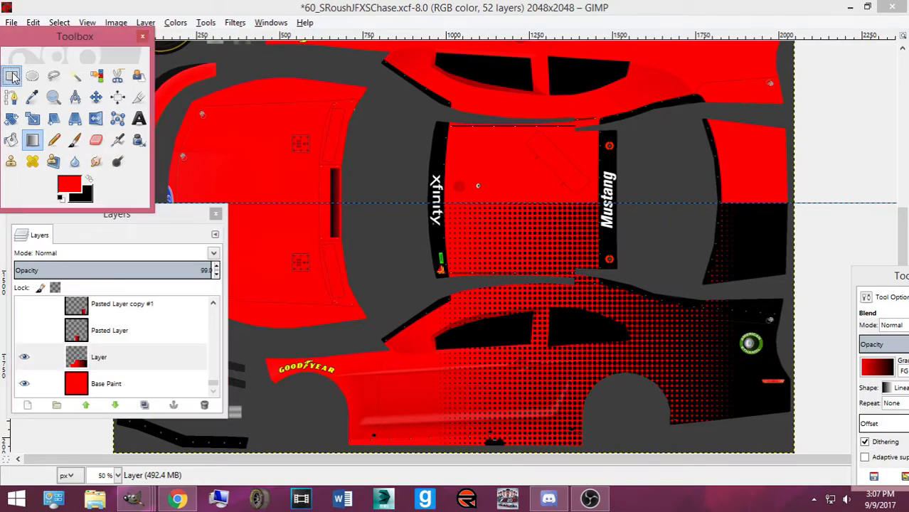
drag(695, 114, 825, 291)
Paint the selected panel solid black with the Pencil, covering its leftover red dots
click(53, 139)
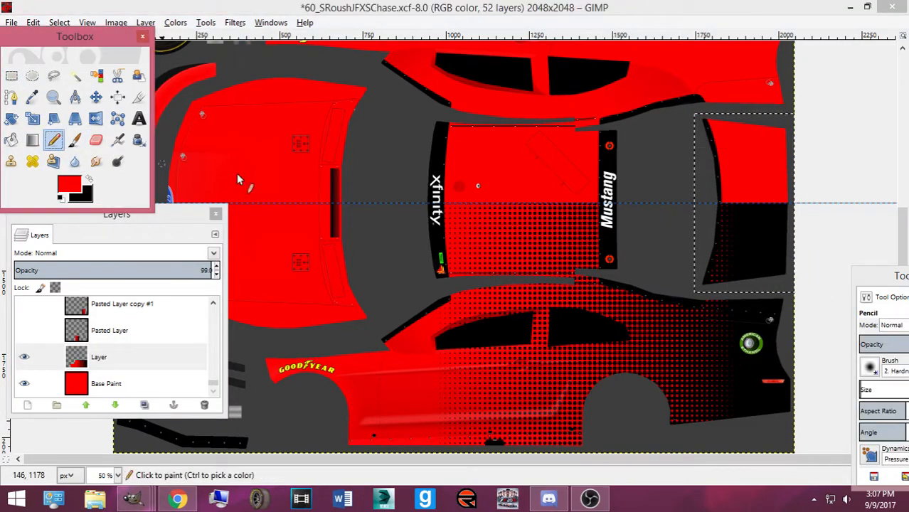
click(89, 180)
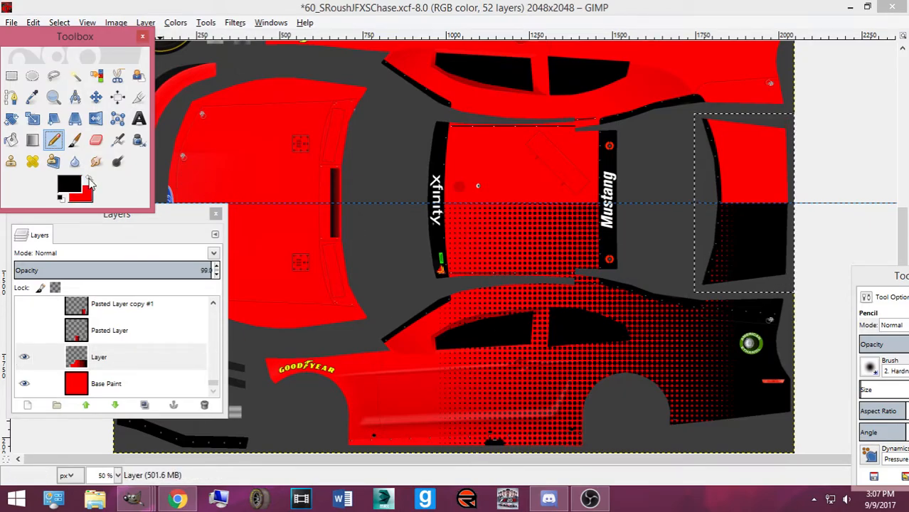
click(863, 391)
mouse_move(707, 274)
mouse_down()
mouse_move(735, 218)
mouse_move(732, 243)
mouse_move(736, 224)
mouse_move(702, 201)
mouse_move(770, 188)
mouse_move(694, 204)
mouse_move(632, 168)
mouse_move(678, 145)
mouse_move(634, 130)
mouse_up()
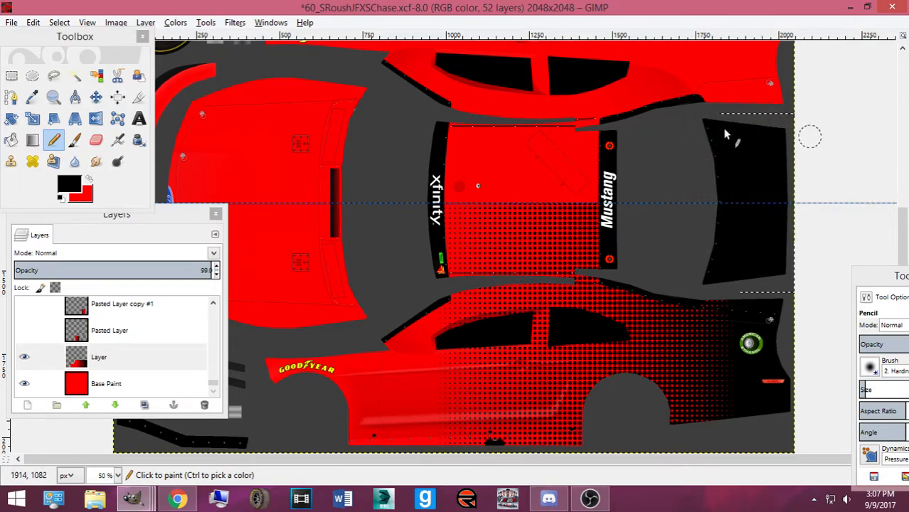
Clear the selection and save the livery as 60_SRoushJFXSChase.xcf
click(59, 22)
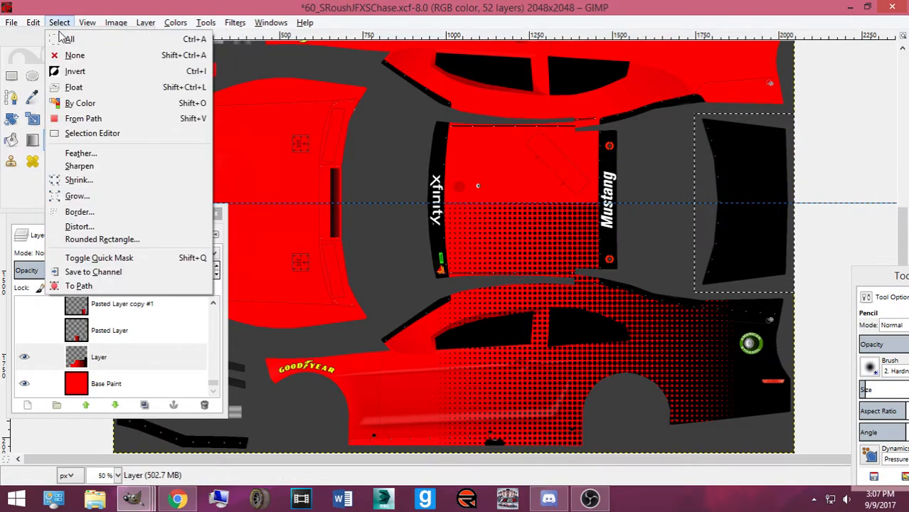
click(74, 54)
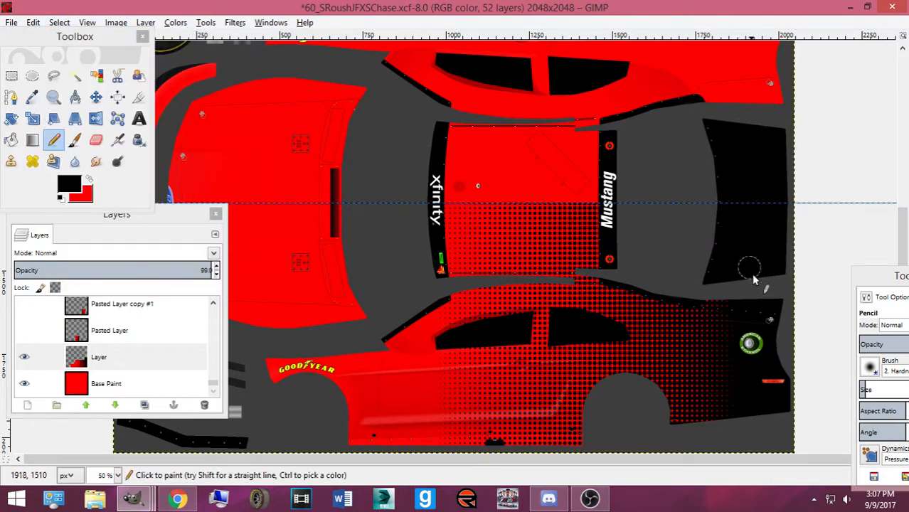
key(ctrl+s)
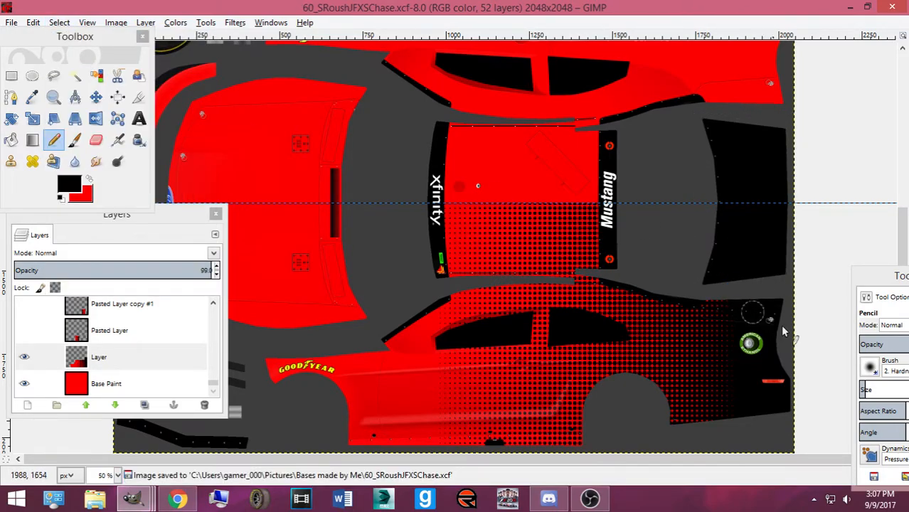
scroll(751, 310, up, 3)
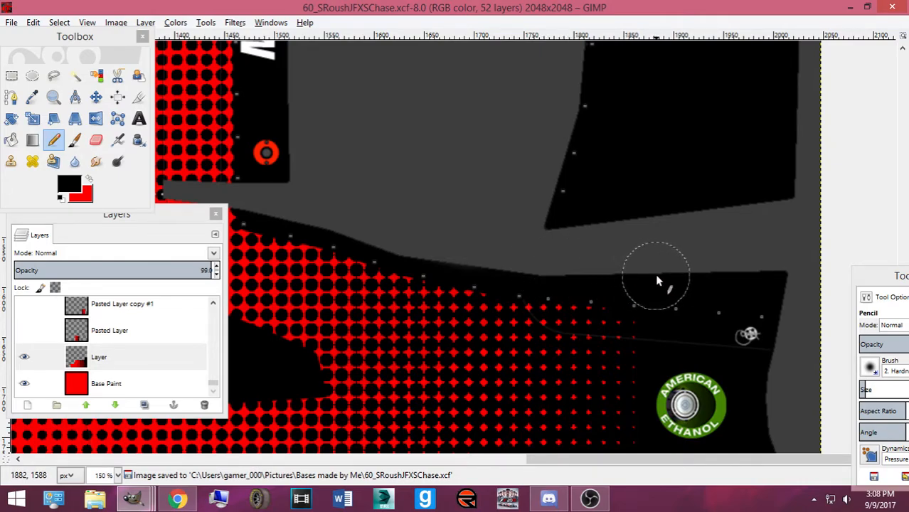
scroll(324, 203, down, 4)
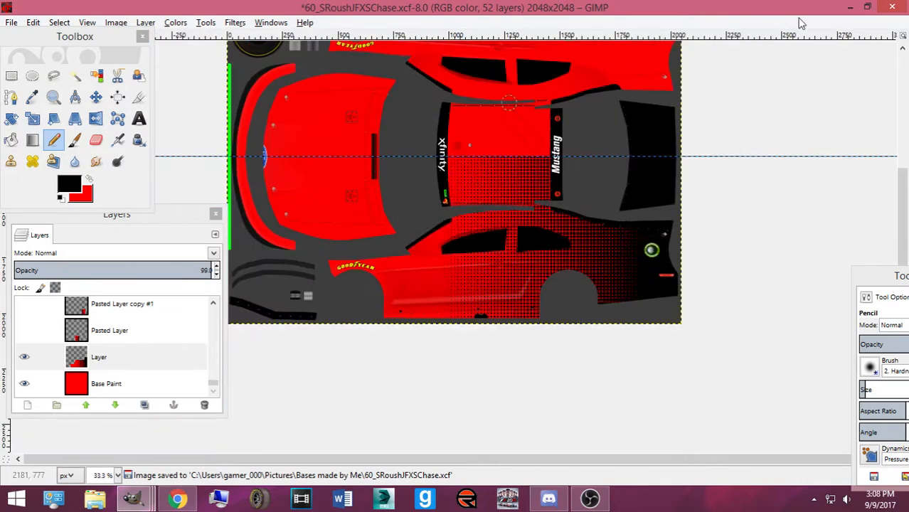
Export the livery over ford.bmp in NXS15 Carviewer > NXS15_Ford, replacing it, and minimize GIMP
click(12, 23)
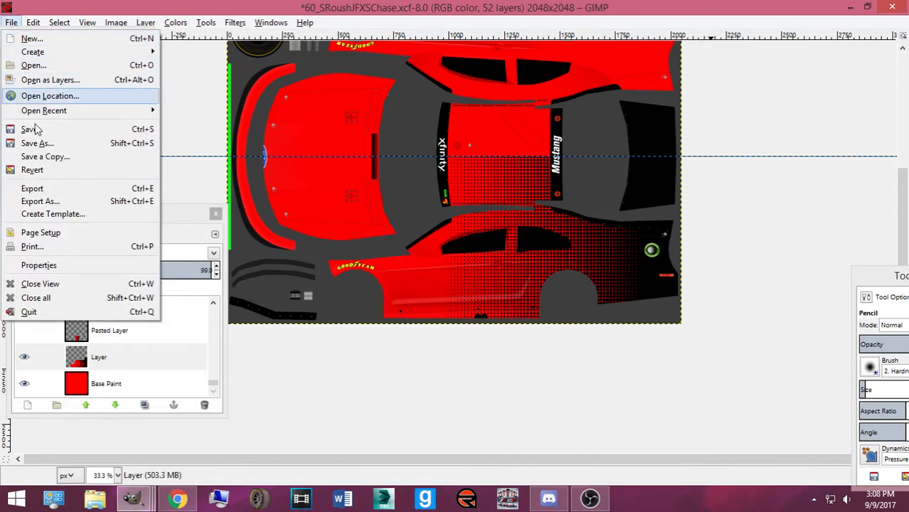
click(61, 187)
click(287, 168)
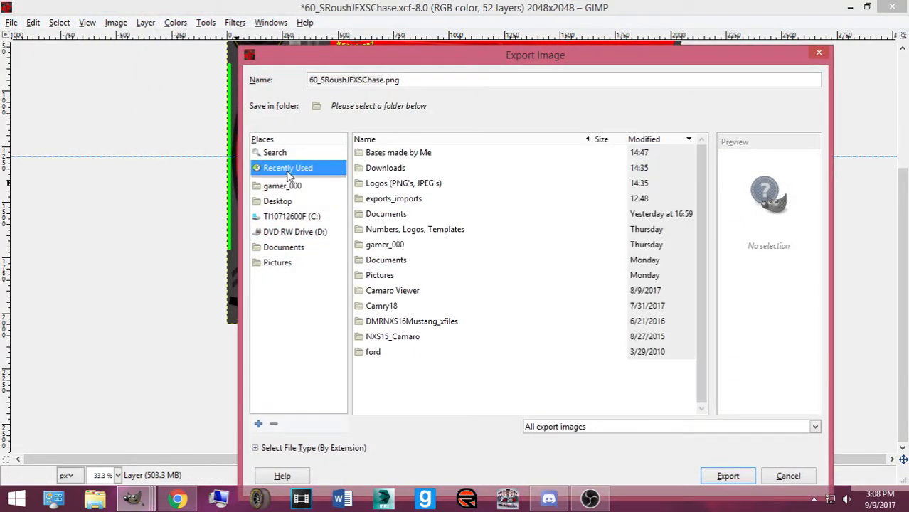
double_click(393, 337)
click(436, 106)
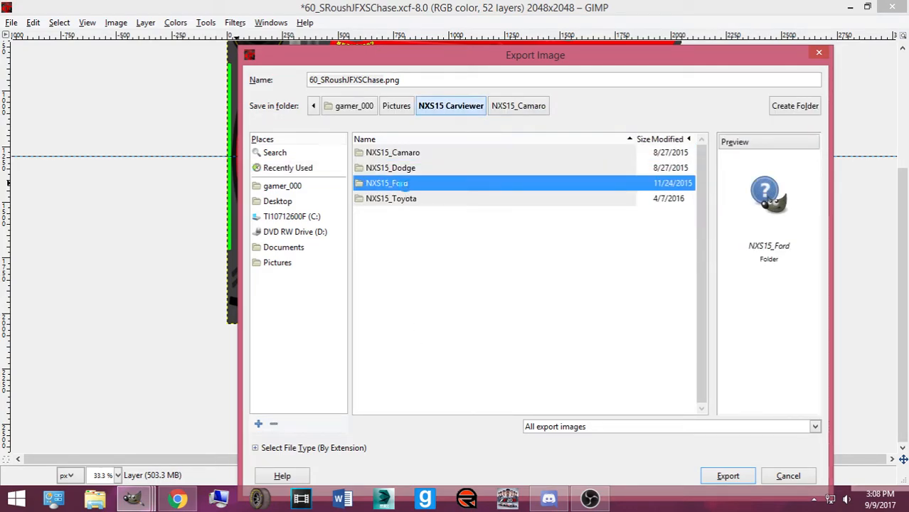
double_click(418, 183)
click(390, 158)
double_click(389, 158)
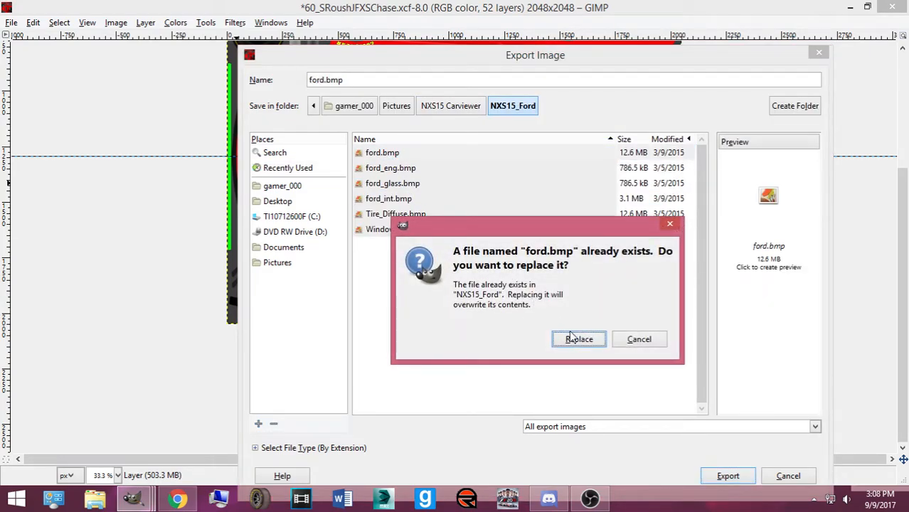
click(577, 337)
click(457, 309)
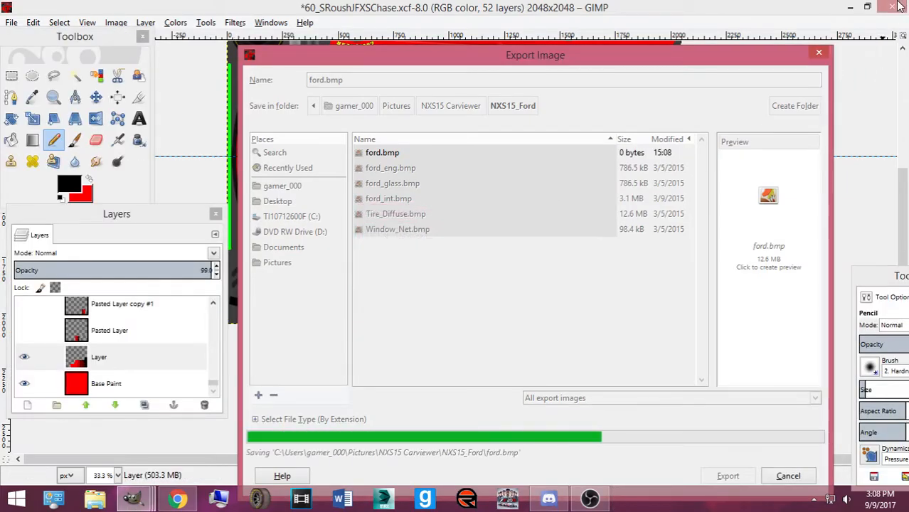
click(851, 7)
click(490, 26)
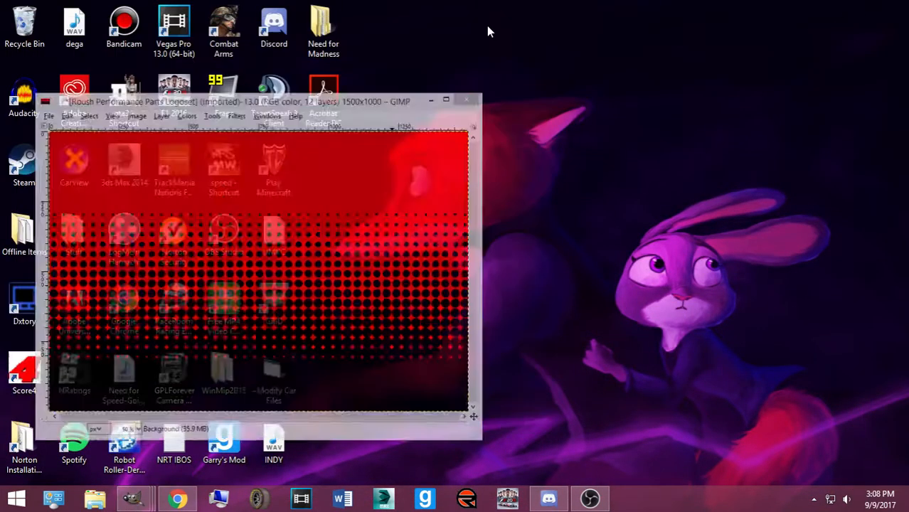
Launch CarView and load the NXS15Ford.X Mustang model from the NXS15_Ford folder
double_click(74, 162)
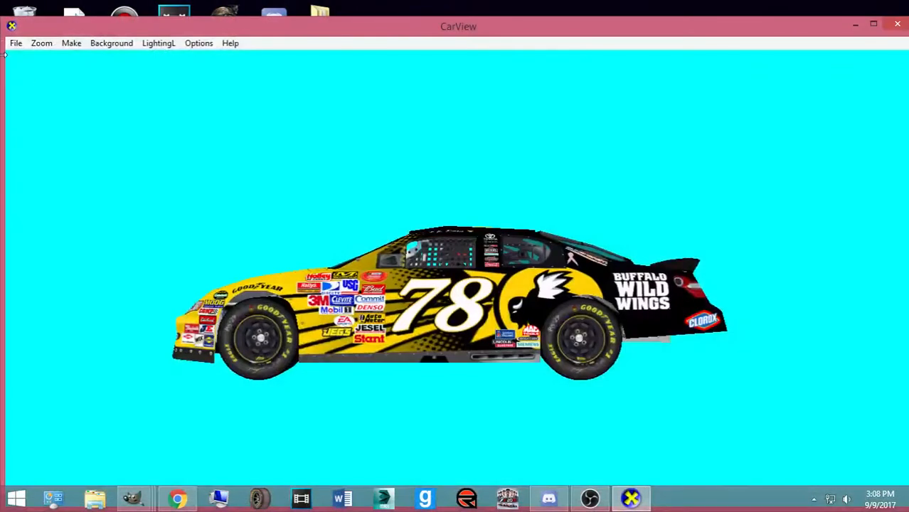
click(16, 43)
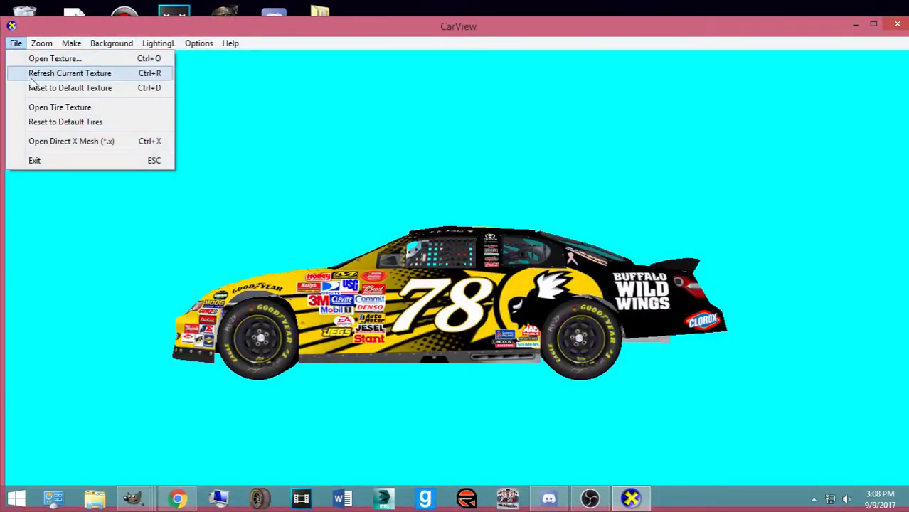
drag(427, 242, 459, 325)
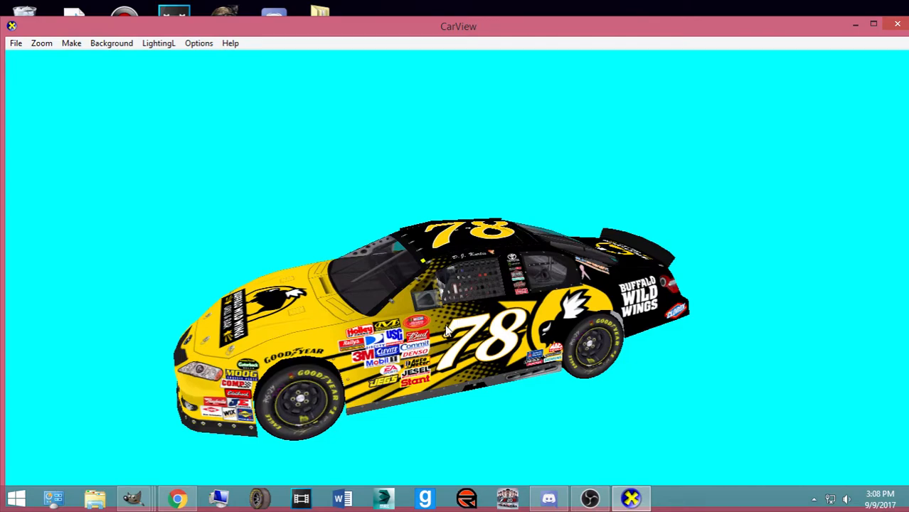
click(16, 43)
click(81, 140)
scroll(91, 173, down, 3)
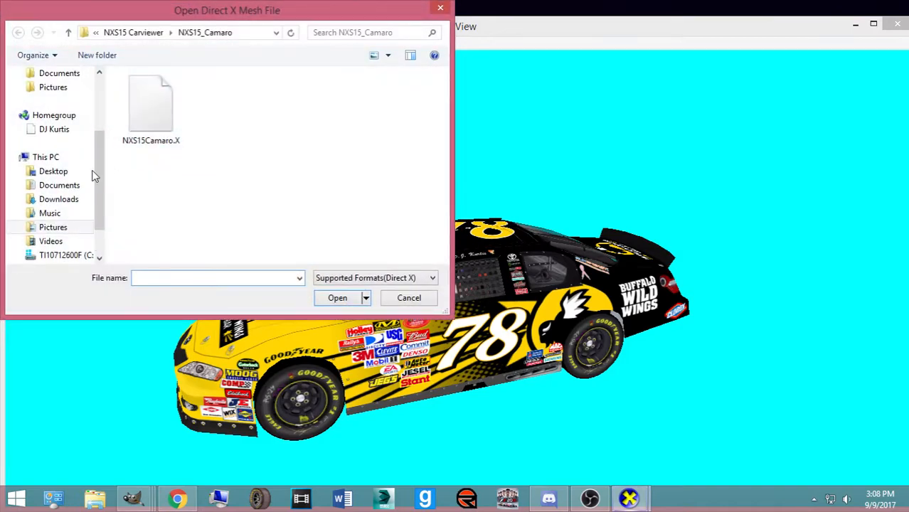
click(137, 33)
double_click(313, 107)
double_click(138, 106)
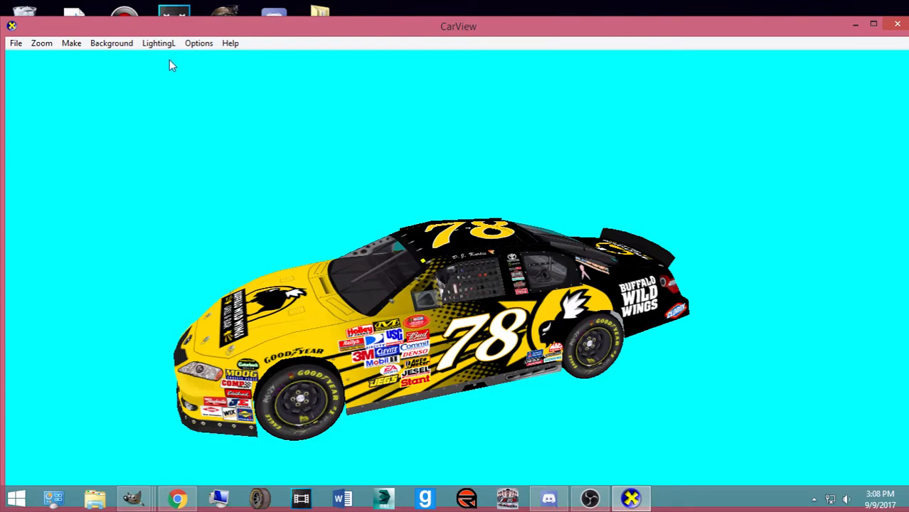
Rotate and zoom the red Mustang to inspect the roof dots, then return to the GIMP livery
drag(399, 293, 78, 313)
drag(546, 335, 446, 340)
scroll(499, 364, up, 5)
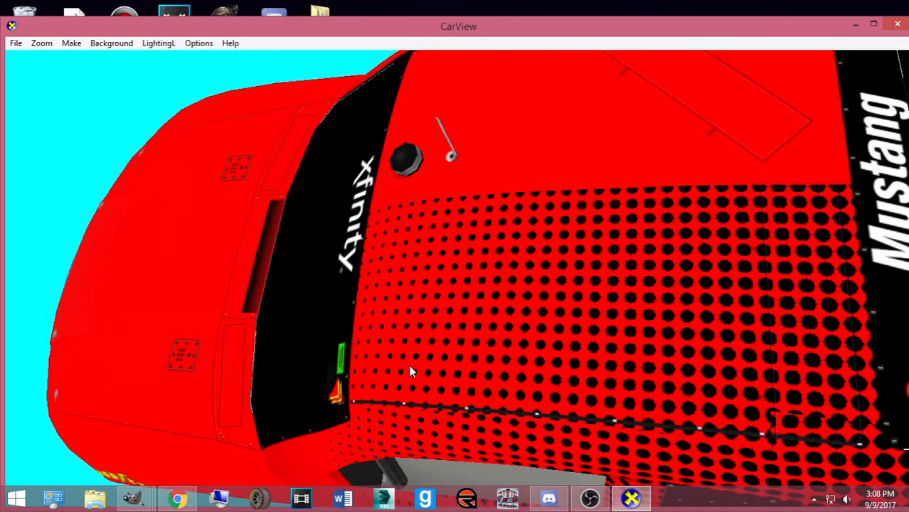
drag(410, 371, 473, 361)
mouse_move(132, 498)
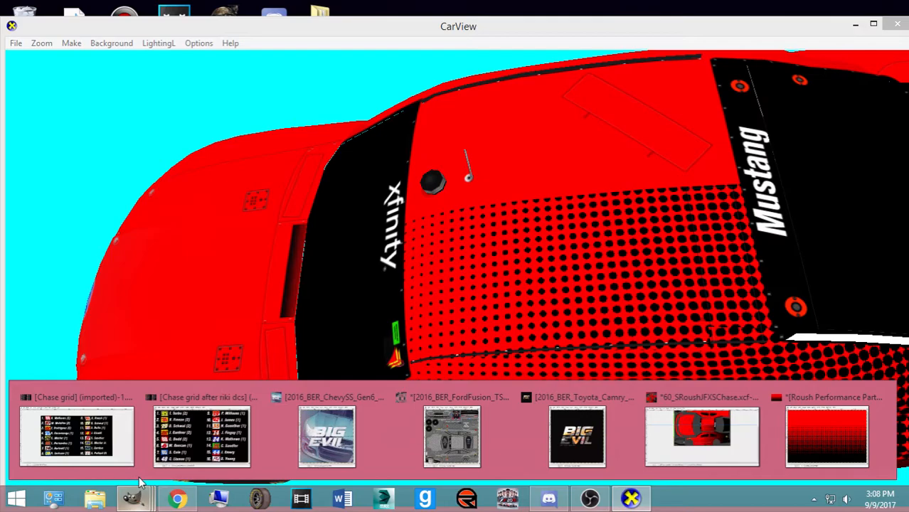
click(758, 441)
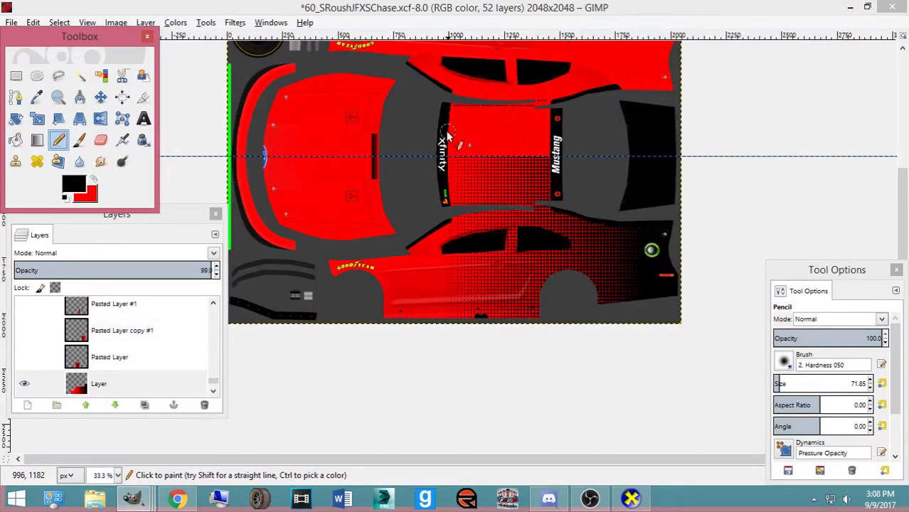
scroll(630, 266, down, 3)
scroll(534, 285, up, 3)
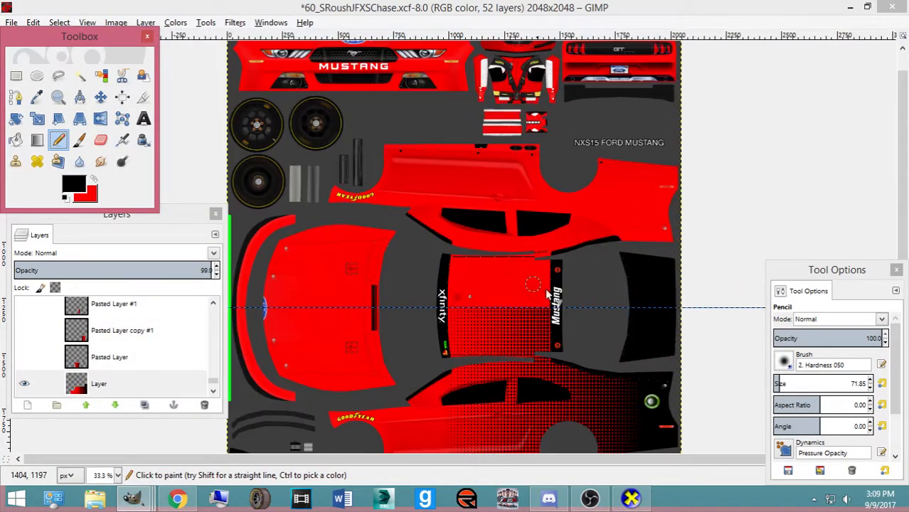
scroll(537, 284, up, 4)
drag(826, 269, 151, 168)
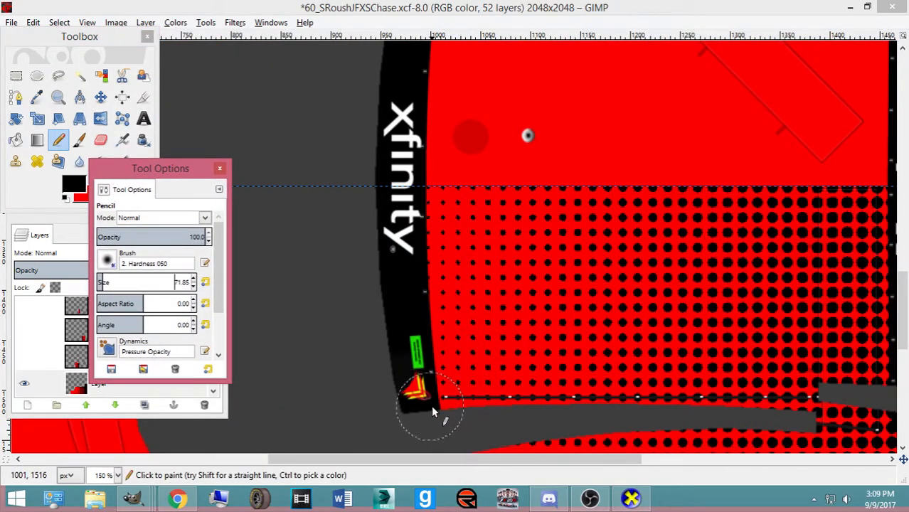
drag(369, 460, 469, 472)
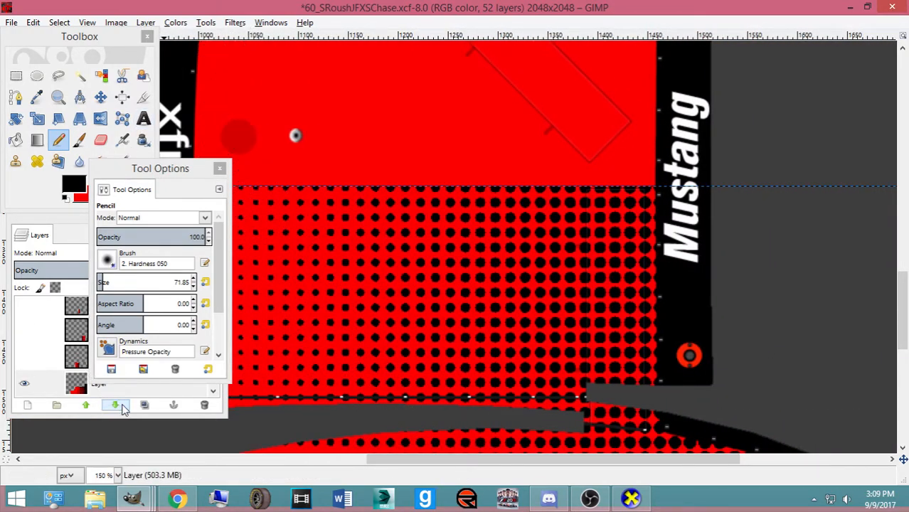
click(630, 499)
drag(473, 376, 556, 404)
click(132, 498)
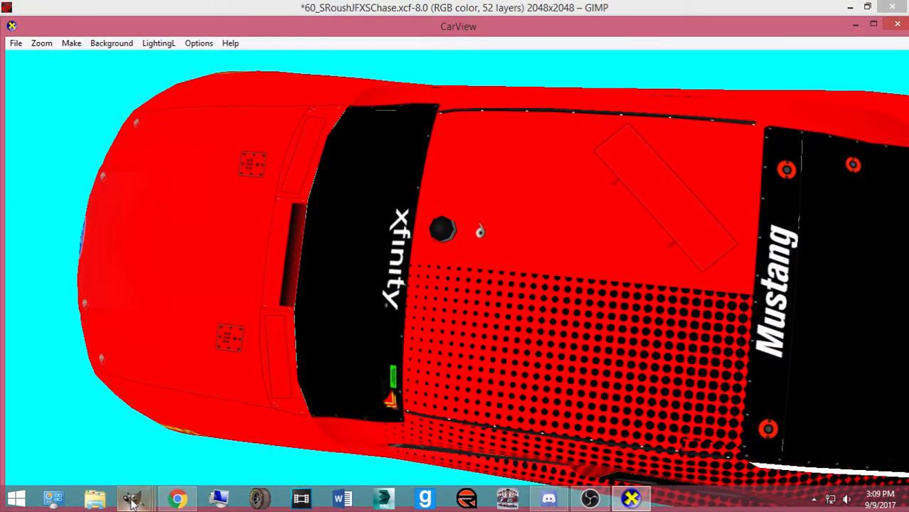
click(661, 433)
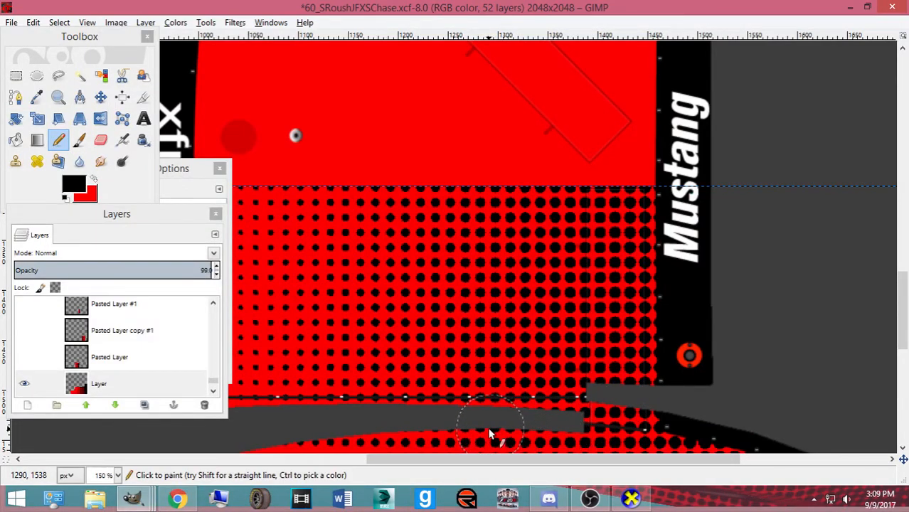
click(631, 498)
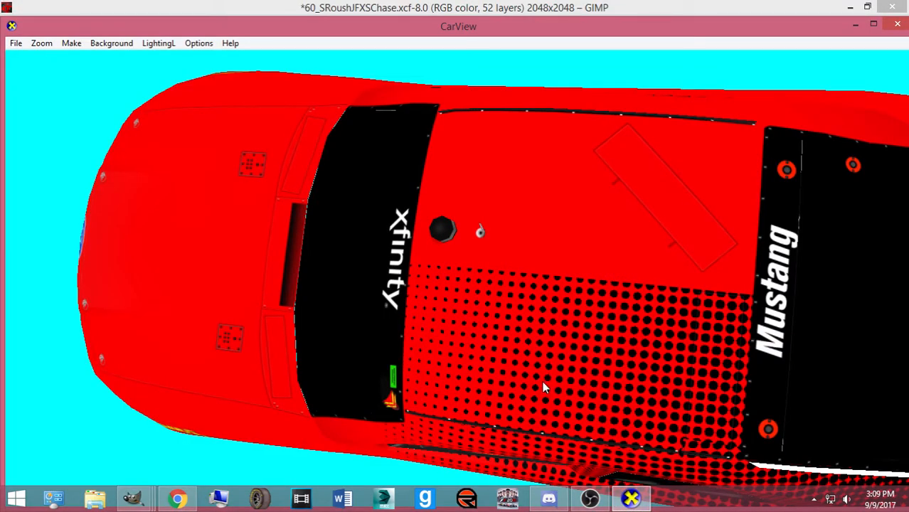
click(631, 498)
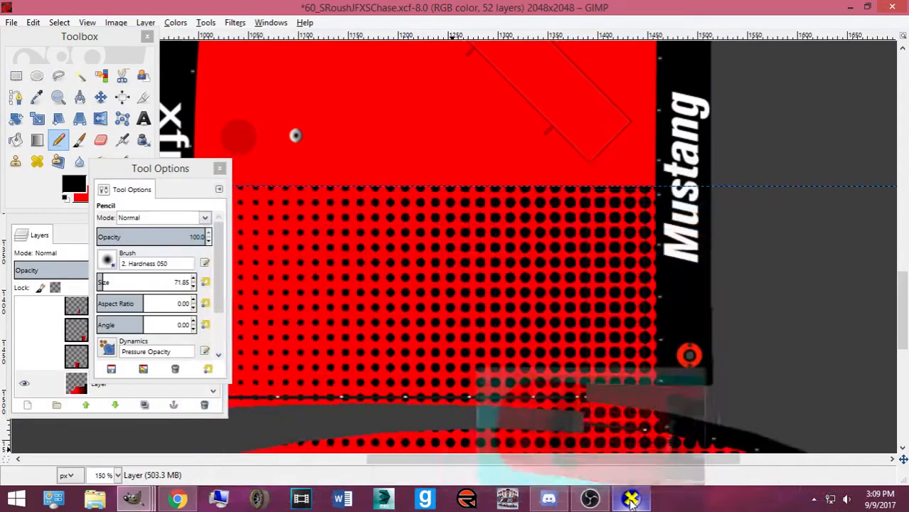
click(631, 498)
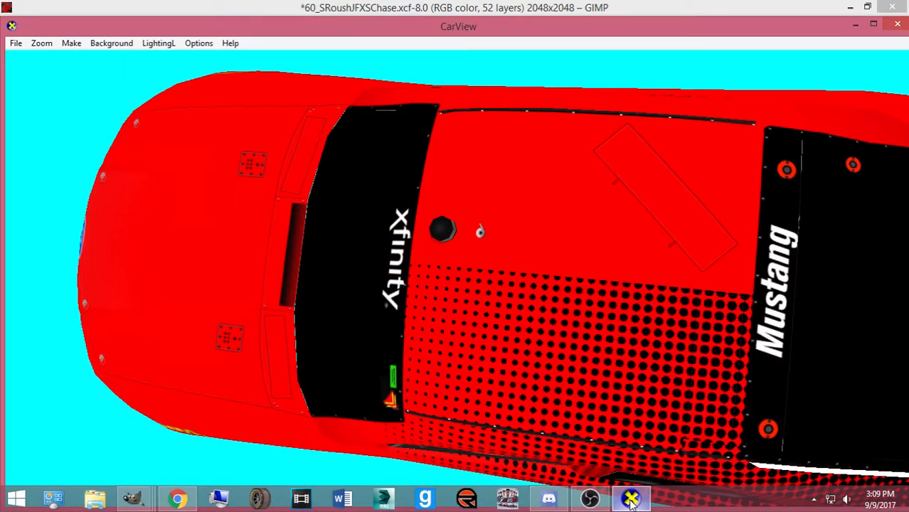
click(631, 498)
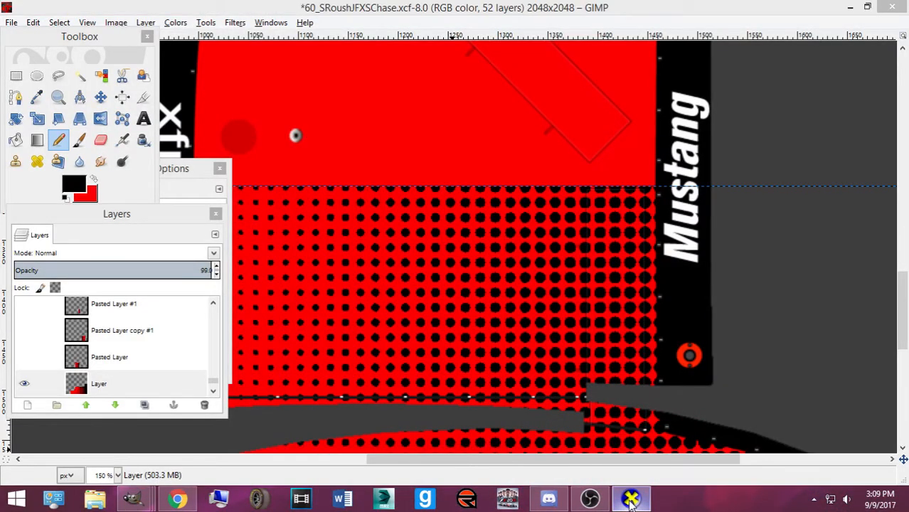
click(631, 498)
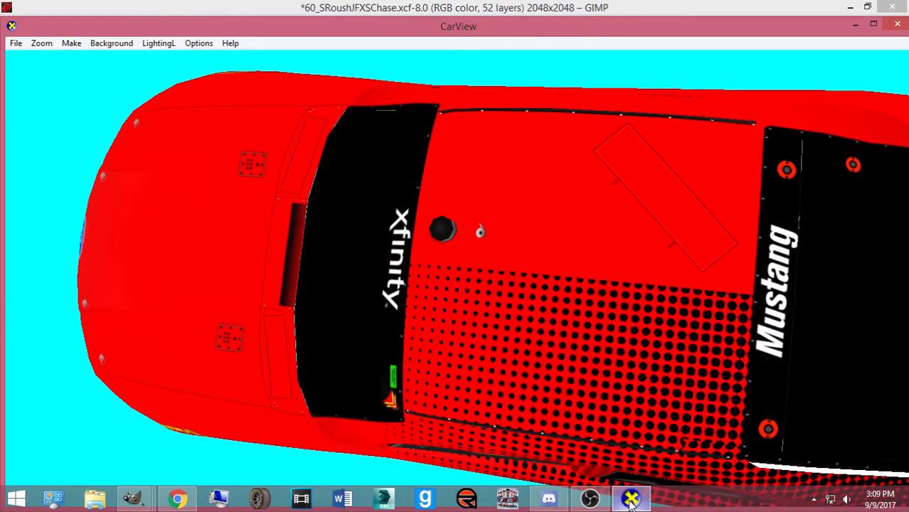
click(631, 498)
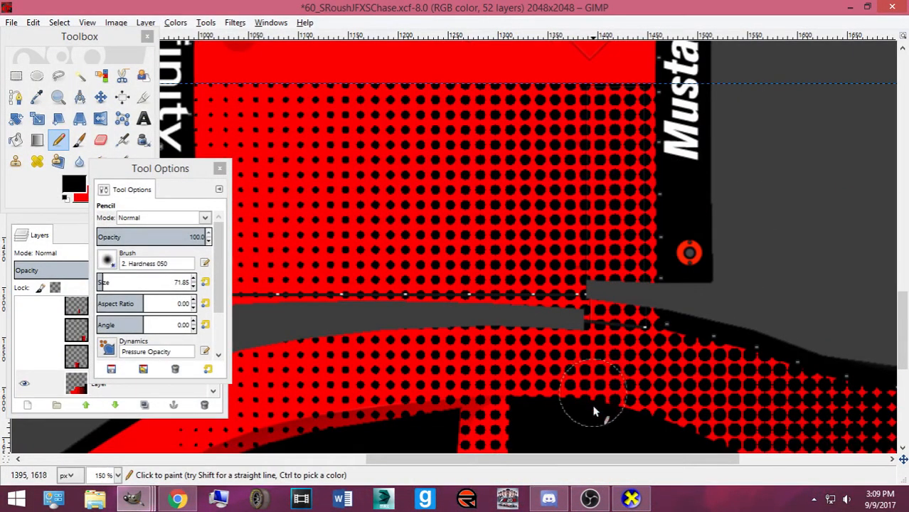
click(631, 498)
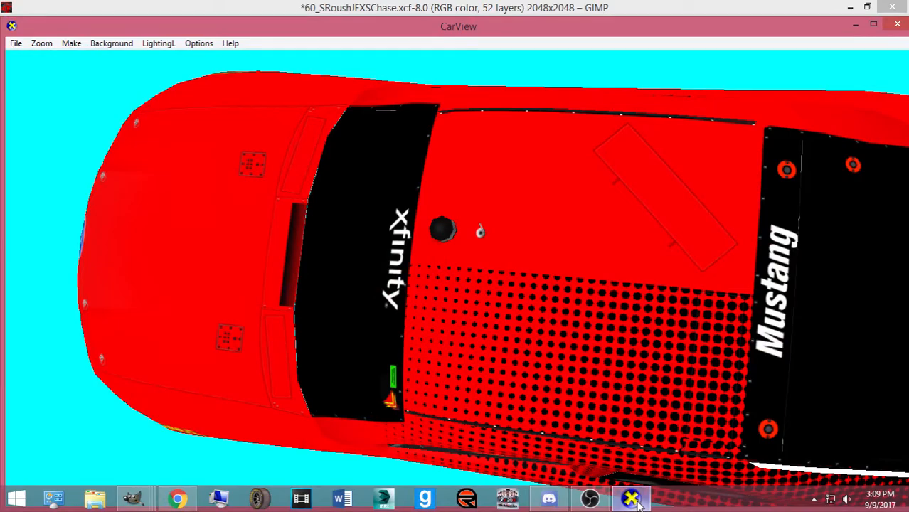
click(629, 498)
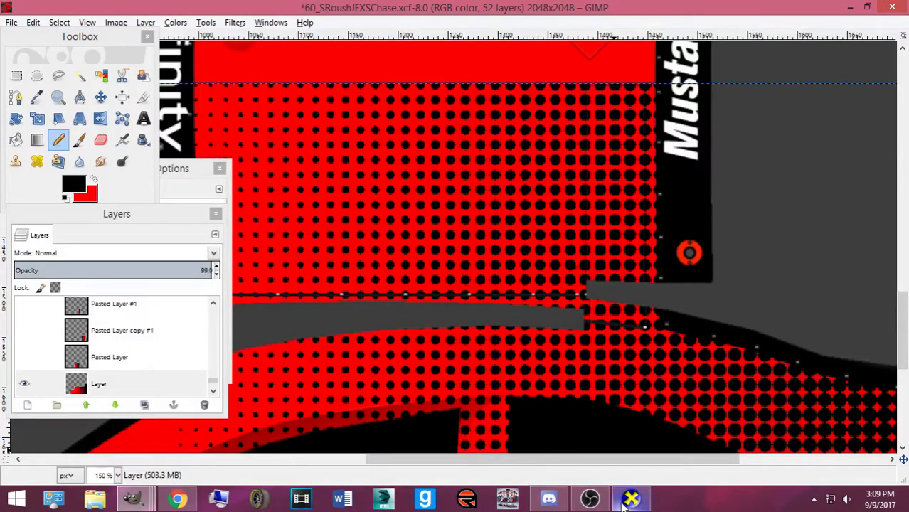
click(624, 502)
drag(480, 396, 507, 413)
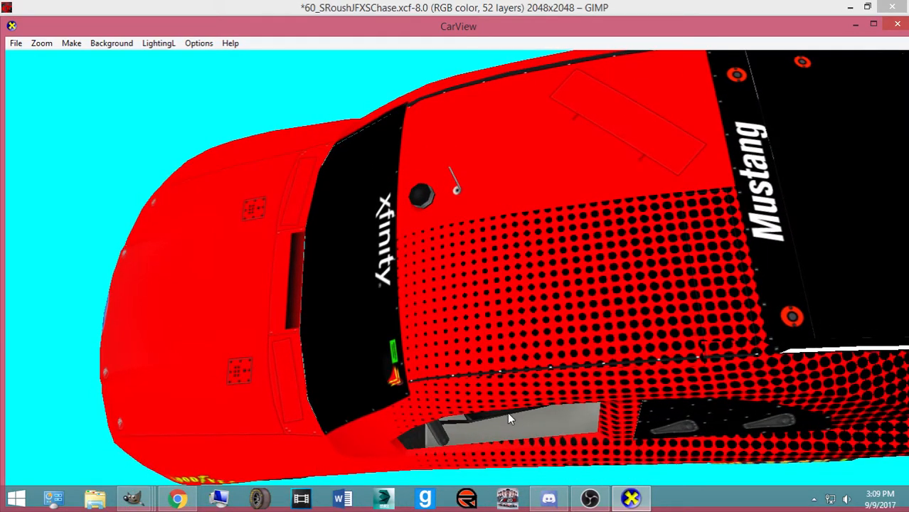
click(629, 500)
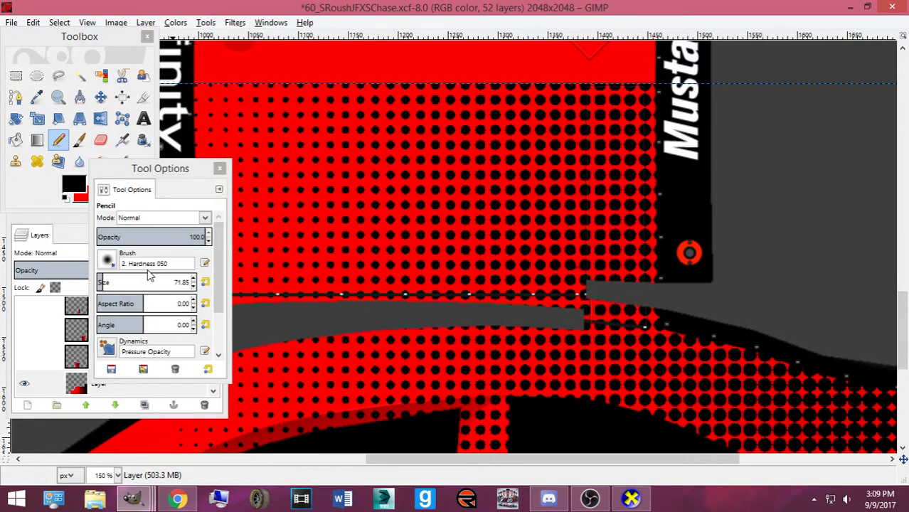
click(590, 499)
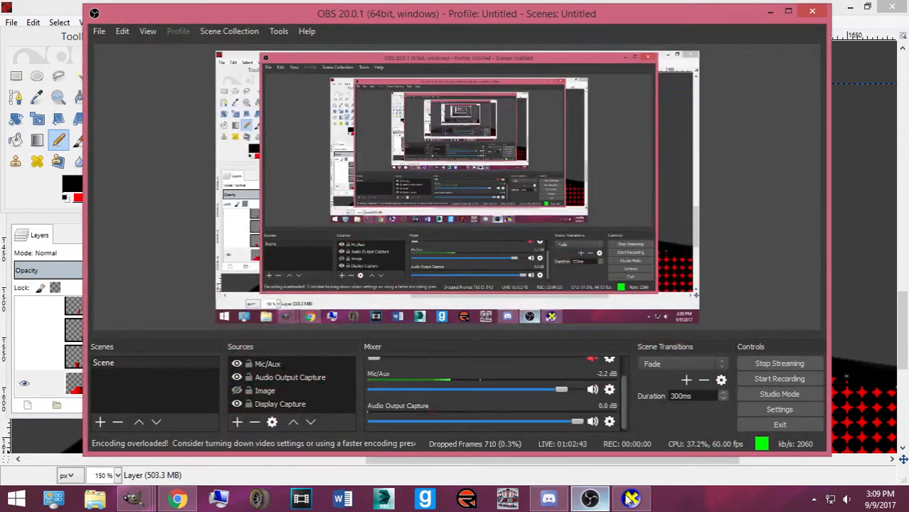
click(605, 497)
click(626, 499)
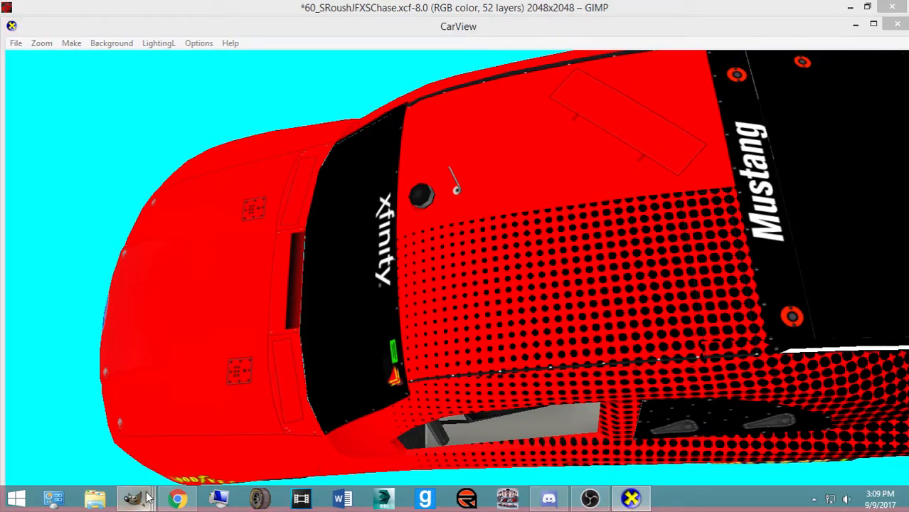
mouse_move(133, 498)
click(716, 439)
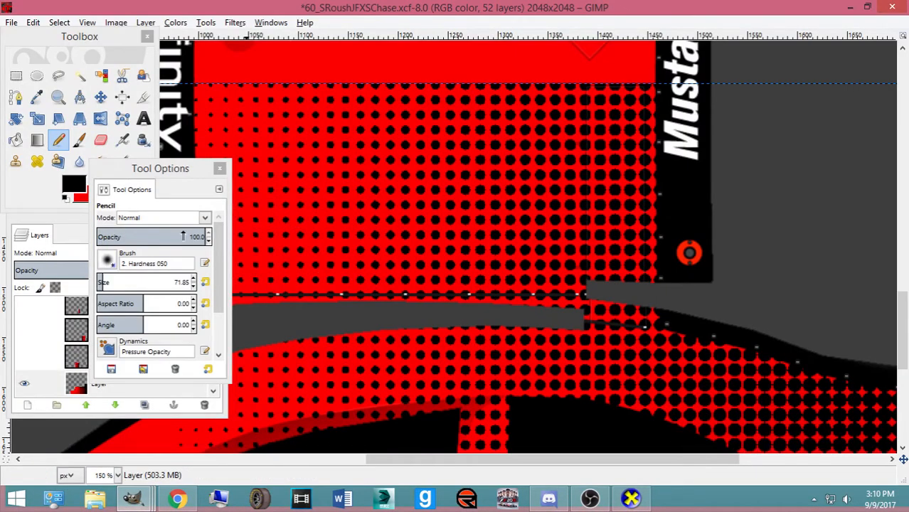
click(80, 76)
Zoom in on the seam and outline a patch of halftone dots with a path, turned into a selection
click(36, 99)
click(16, 98)
key(plus)
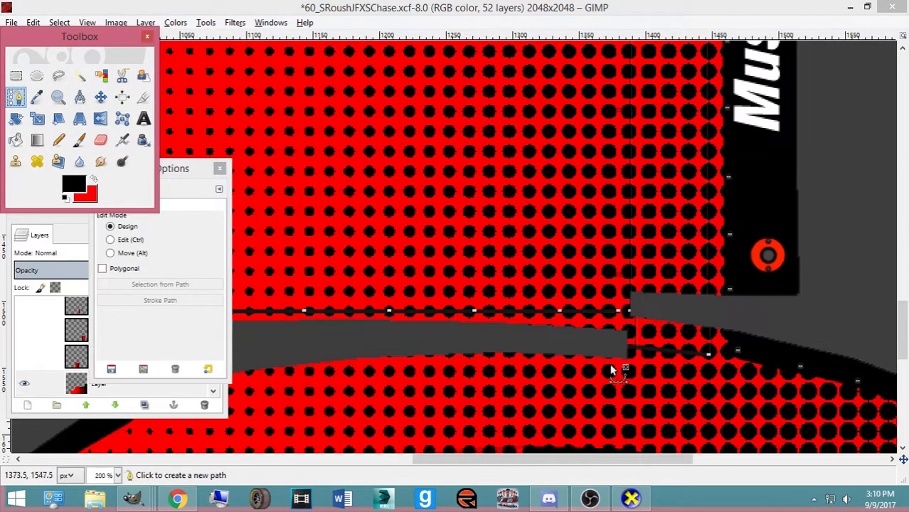
key(plus)
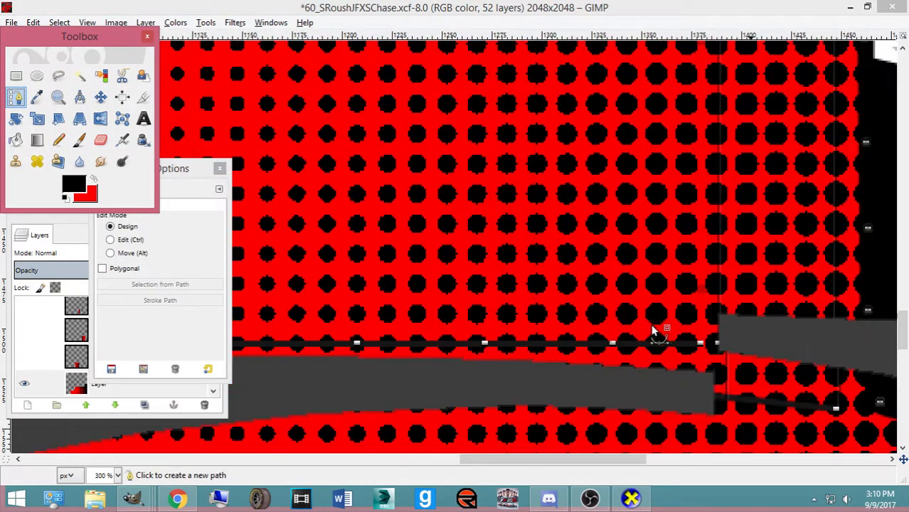
click(729, 347)
click(736, 387)
drag(736, 387, 734, 389)
click(879, 390)
drag(861, 391, 853, 390)
click(850, 347)
drag(851, 348, 846, 348)
click(760, 347)
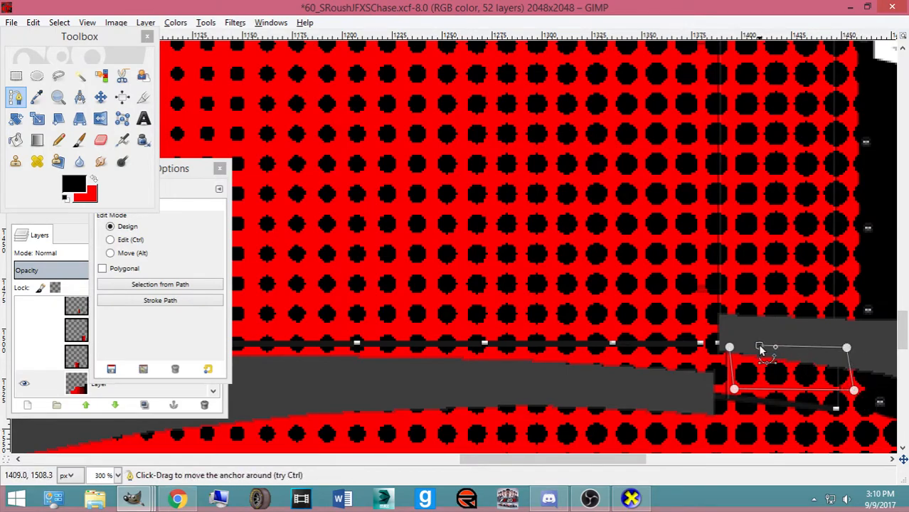
key(Return)
Copy and paste the outlined dots, move the piece up over the gap, and save and export the BMP
key(ctrl+c)
key(ctrl+v)
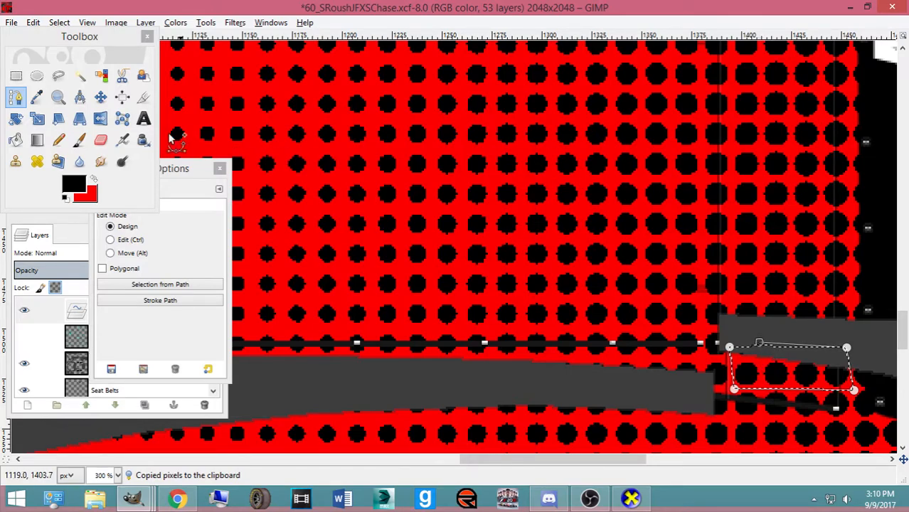
click(100, 97)
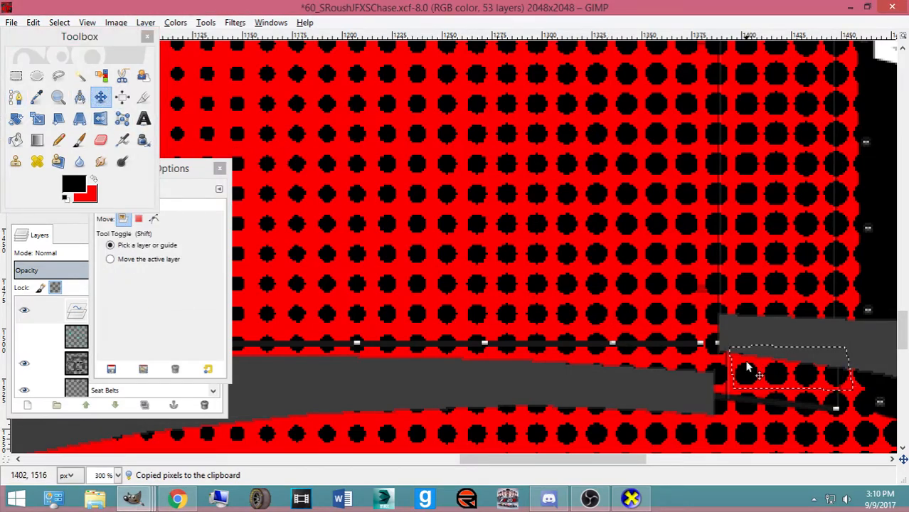
drag(747, 367, 745, 362)
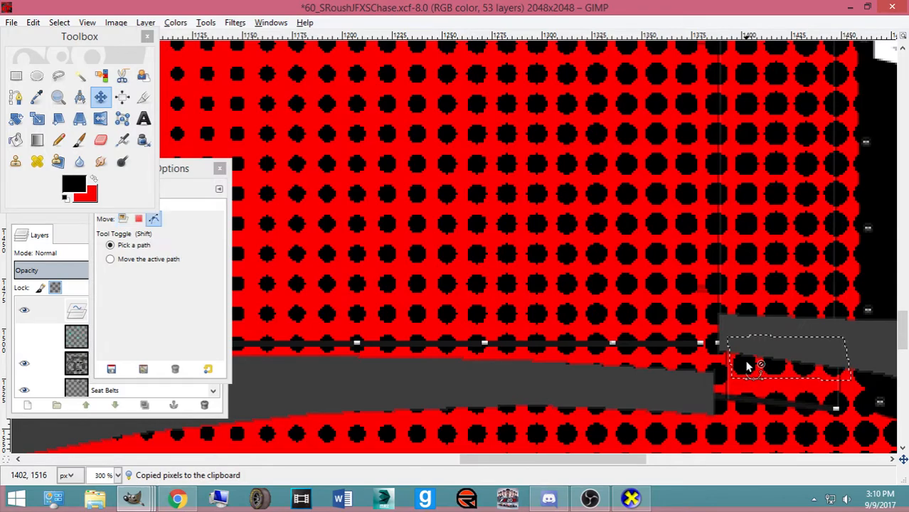
key(ctrl+s)
key(ctrl+e)
Check the patched seam on the car in CarView, then return to the GIMP texture
click(631, 498)
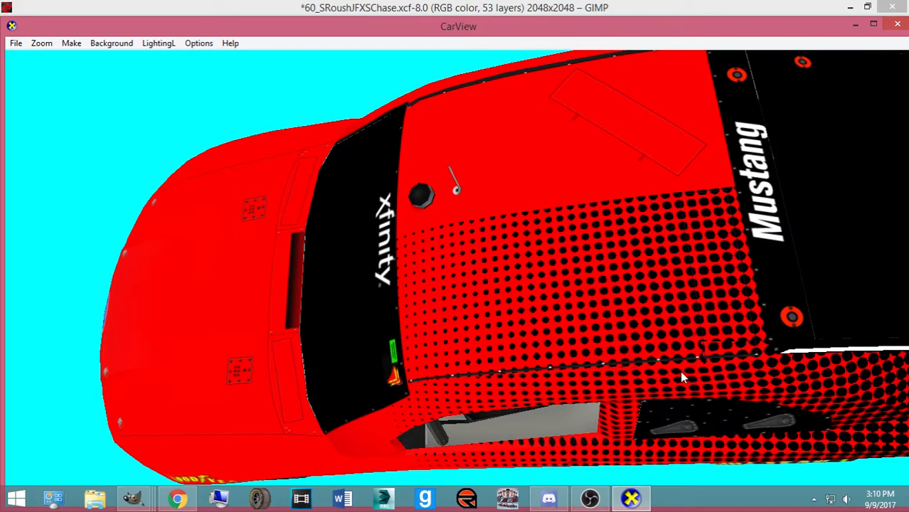
drag(692, 374, 697, 365)
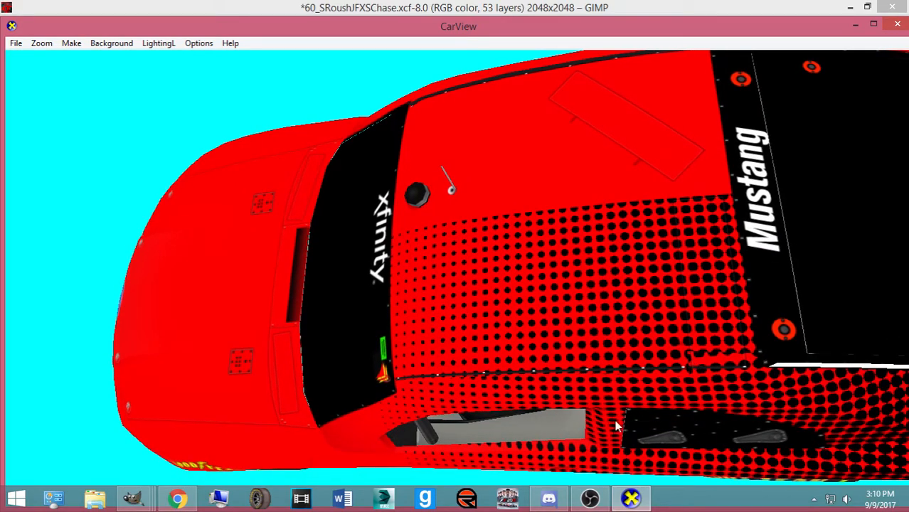
mouse_move(133, 499)
click(699, 429)
Rotate the pasted dots 7.75°, nudge them 1 px right and down, and re-export the BMP
key(shift+r)
click(785, 367)
drag(773, 389, 768, 388)
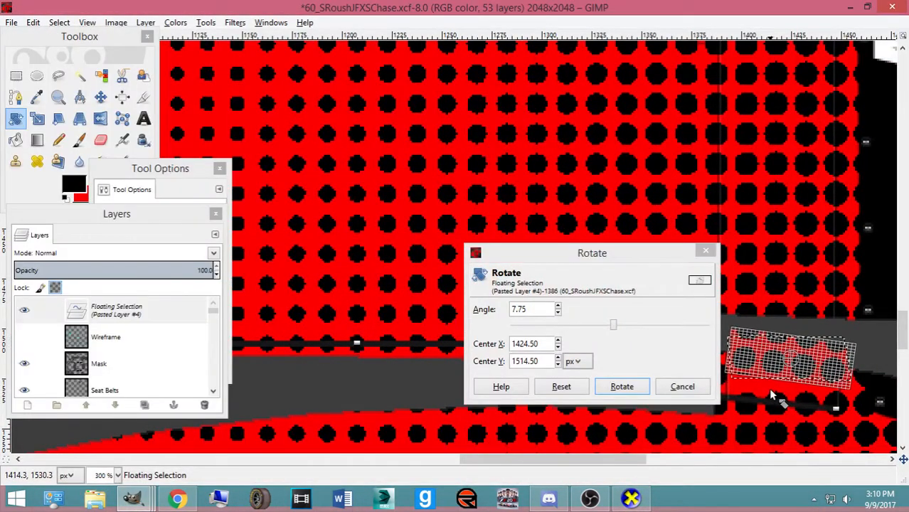
click(622, 386)
key(m)
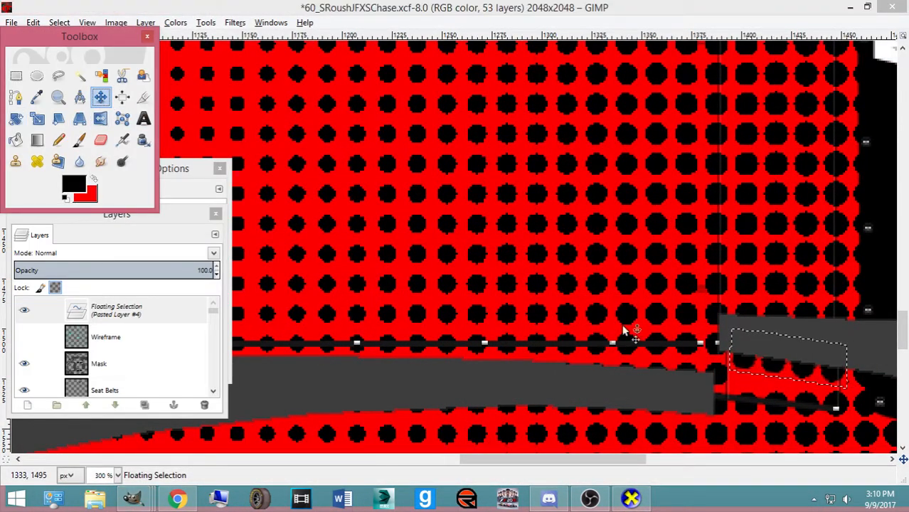
drag(773, 366, 774, 368)
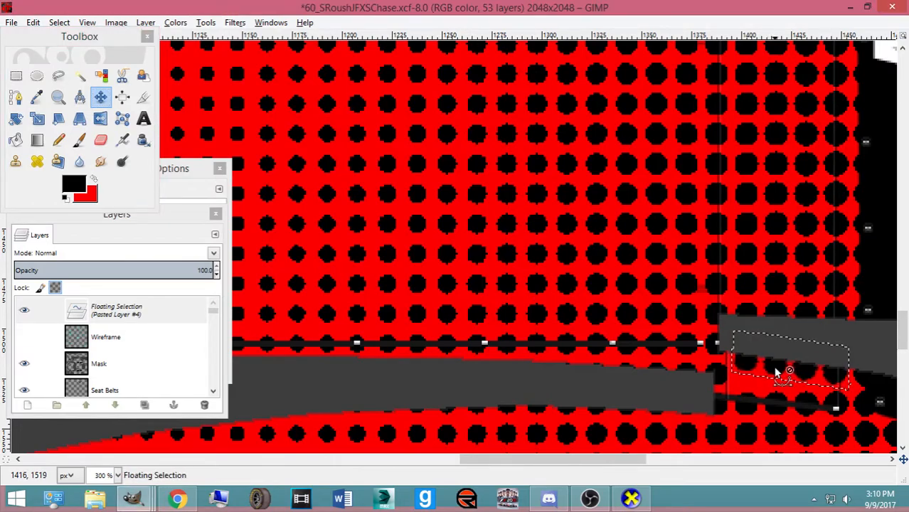
key(ctrl+e)
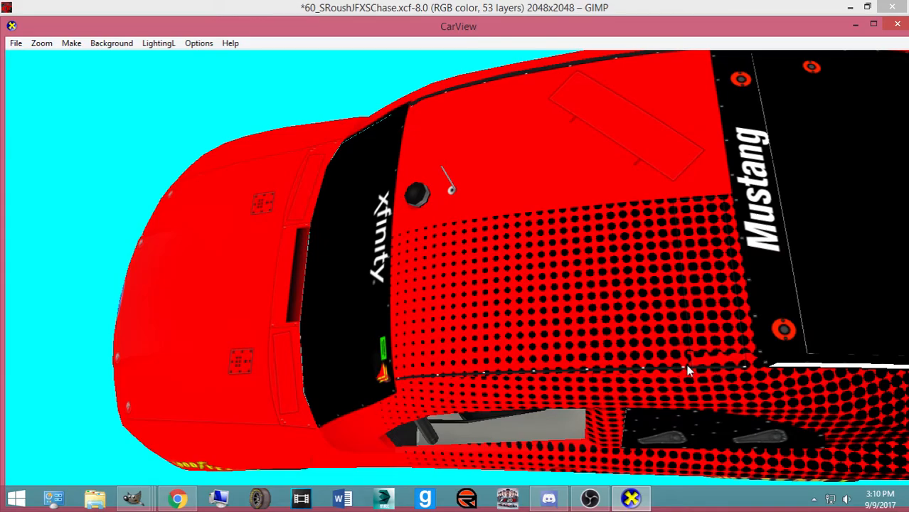
Turn the car in CarView for a close look at the seam, then return to GIMP
scroll(674, 364, down, 1)
scroll(674, 364, up, 4)
drag(674, 364, 255, 455)
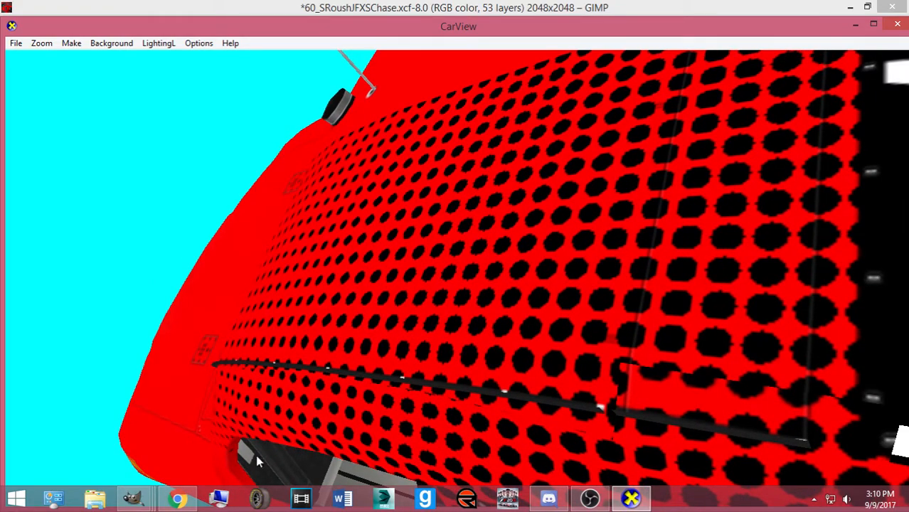
click(133, 498)
click(684, 438)
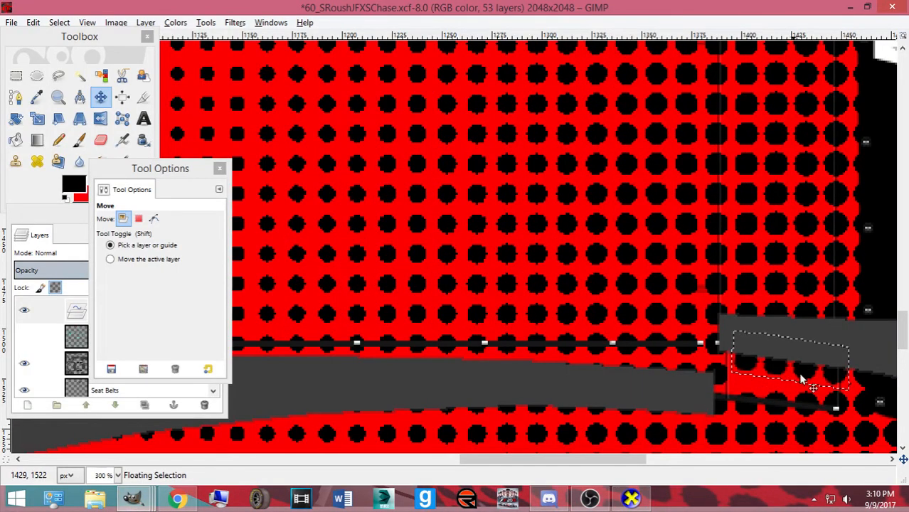
Re-export the BMP and anchor the pasted patch into the layer
key(ctrl+e)
key(alt+Tab)
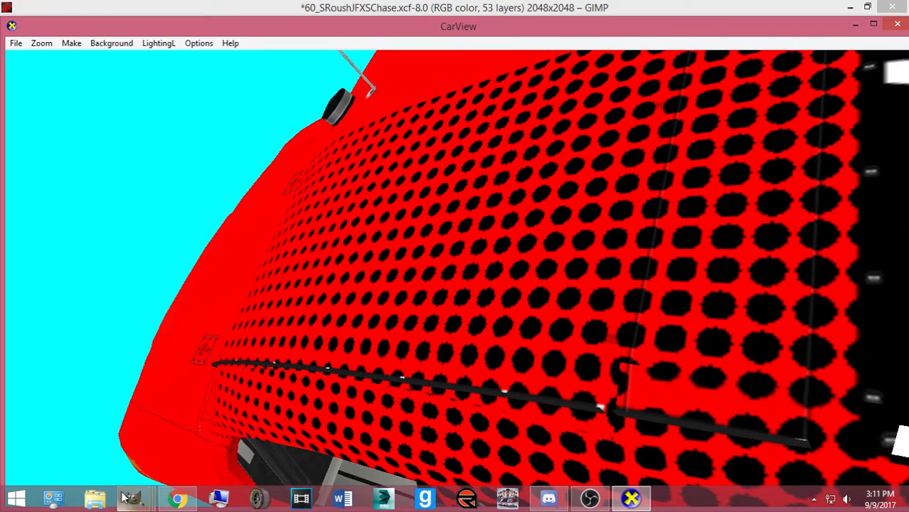
mouse_move(132, 498)
click(641, 427)
key(ctrl+h)
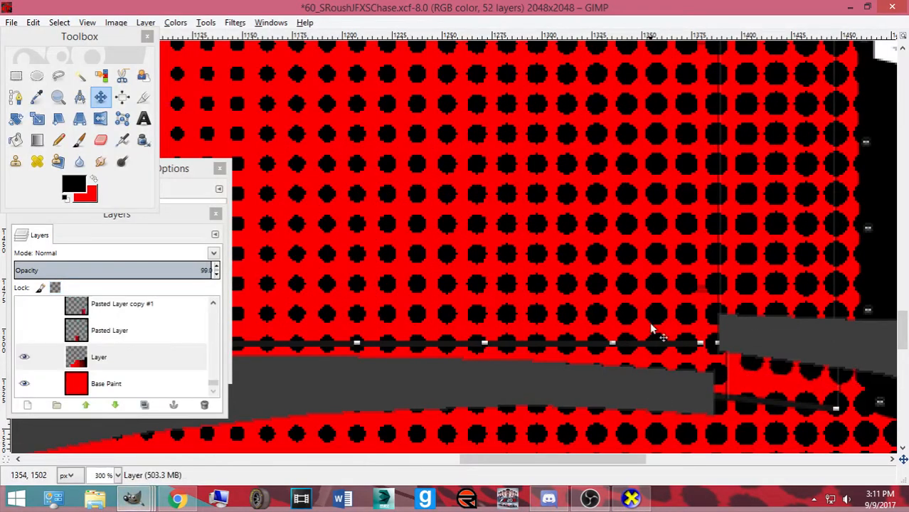
Outline a second small patch of dots, copy it, clear the original, paste it back and export the BMP
click(16, 97)
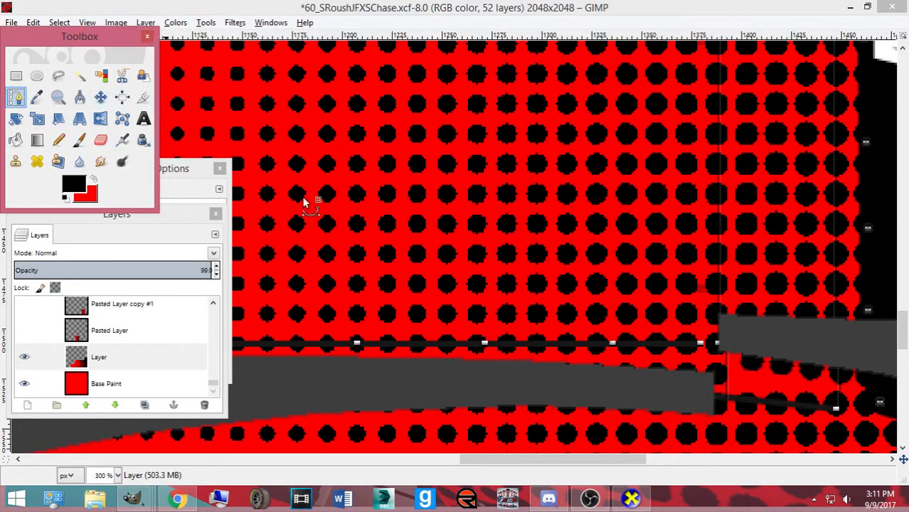
click(763, 378)
click(738, 377)
key(Return)
key(ctrl+c)
key(Delete)
key(ctrl+v)
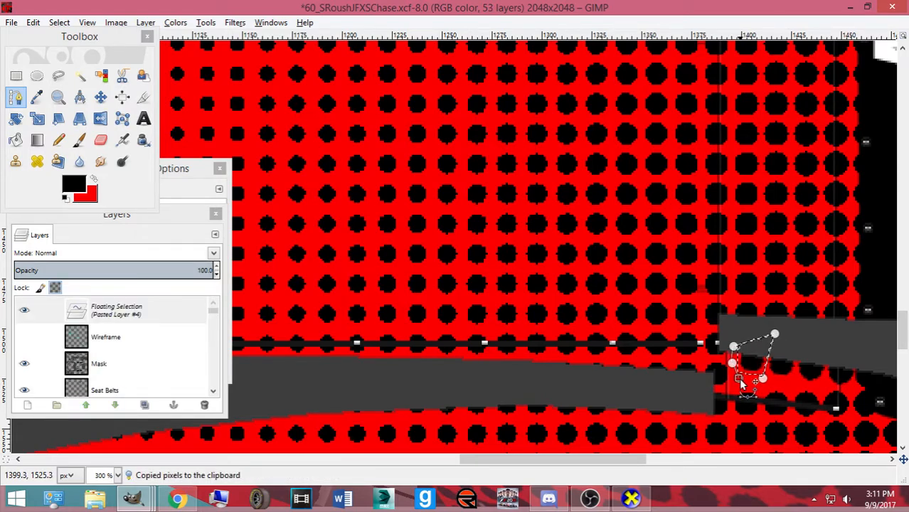
key(m)
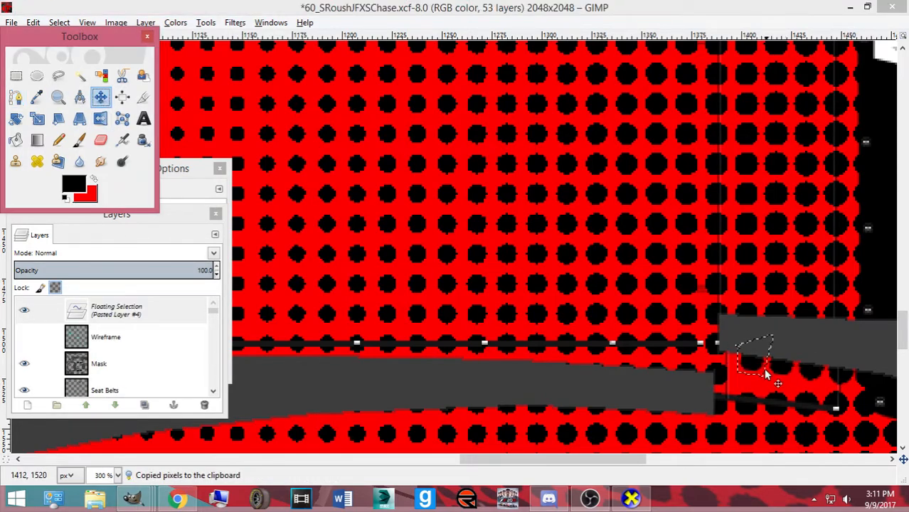
key(ctrl+e)
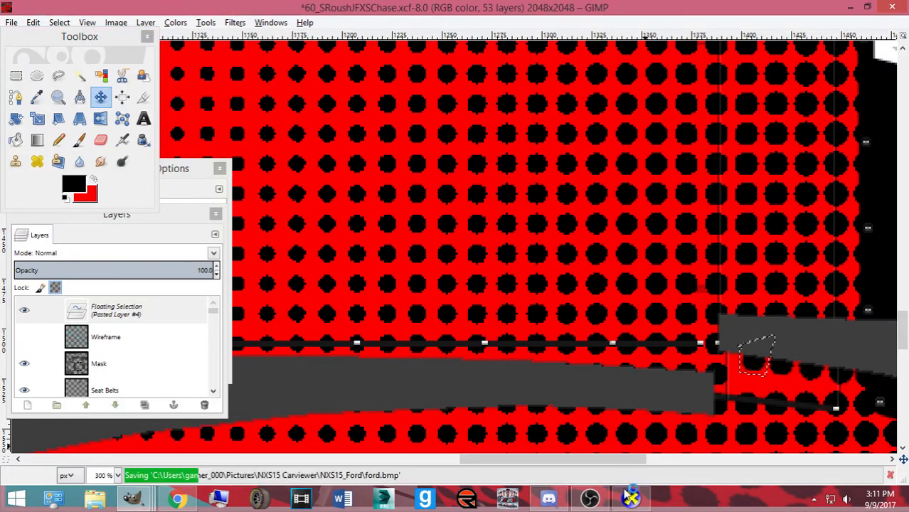
Turn the car in CarView to inspect the seam, then switch back to GIMP
click(631, 497)
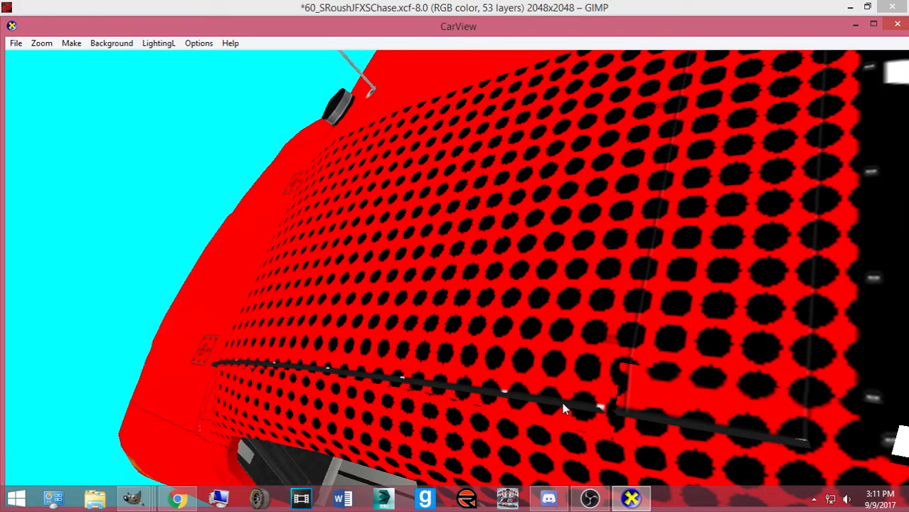
drag(619, 403, 595, 419)
scroll(617, 399, down, 3)
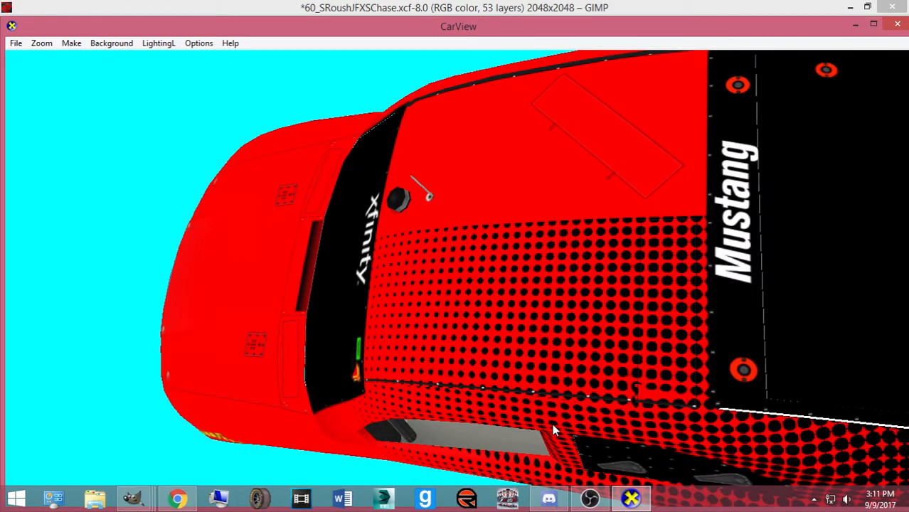
key(alt+Tab)
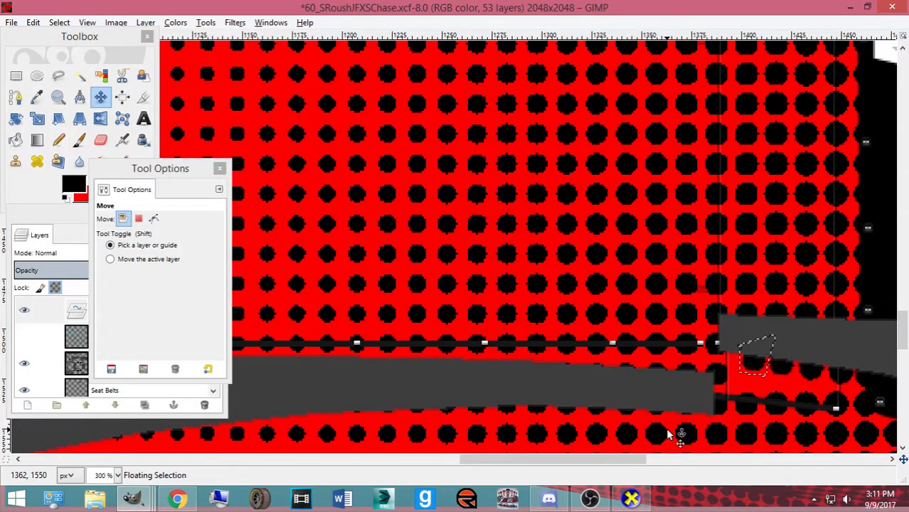
Move the small patch up-left onto the grey bar, re-export, and check the roof dots in CarView
drag(751, 371, 725, 356)
key(ctrl+e)
click(632, 500)
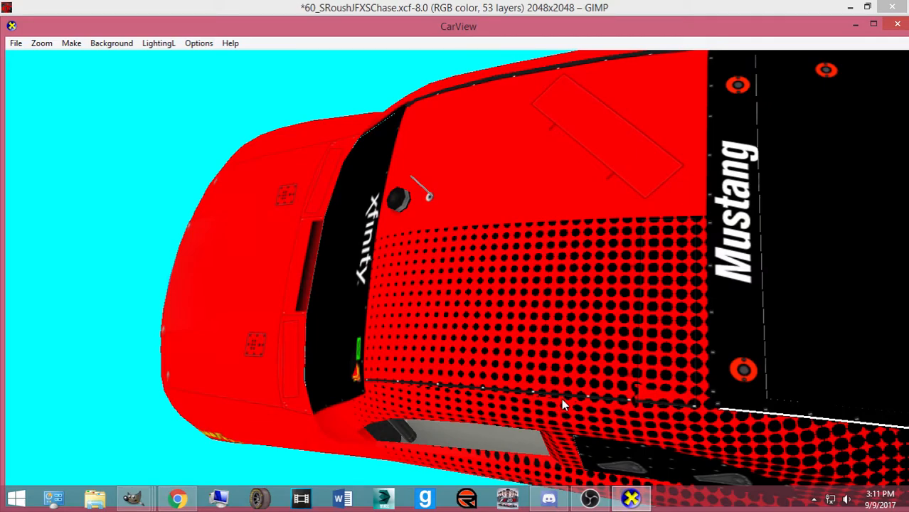
drag(601, 415, 568, 374)
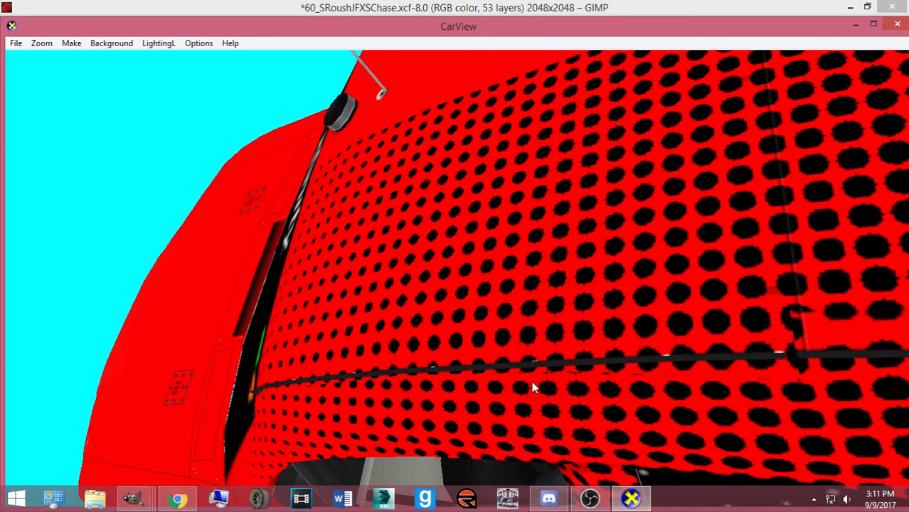
mouse_move(133, 498)
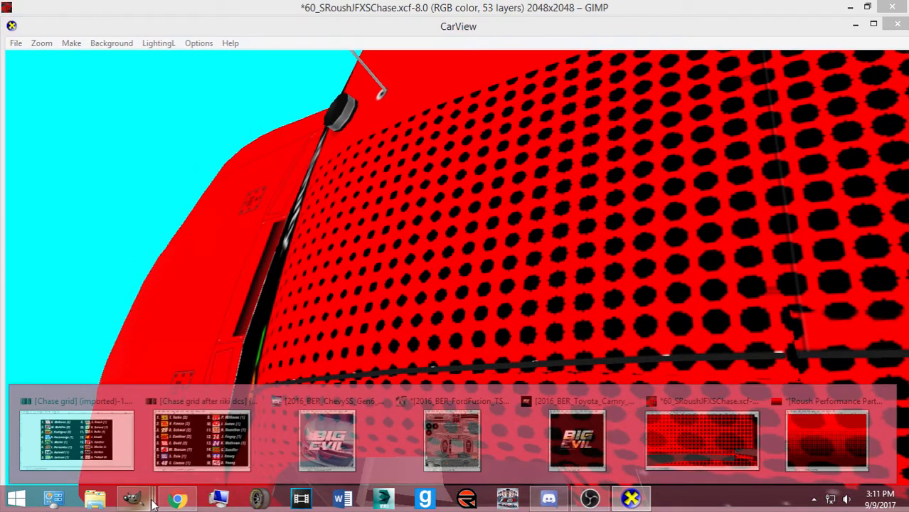
click(740, 439)
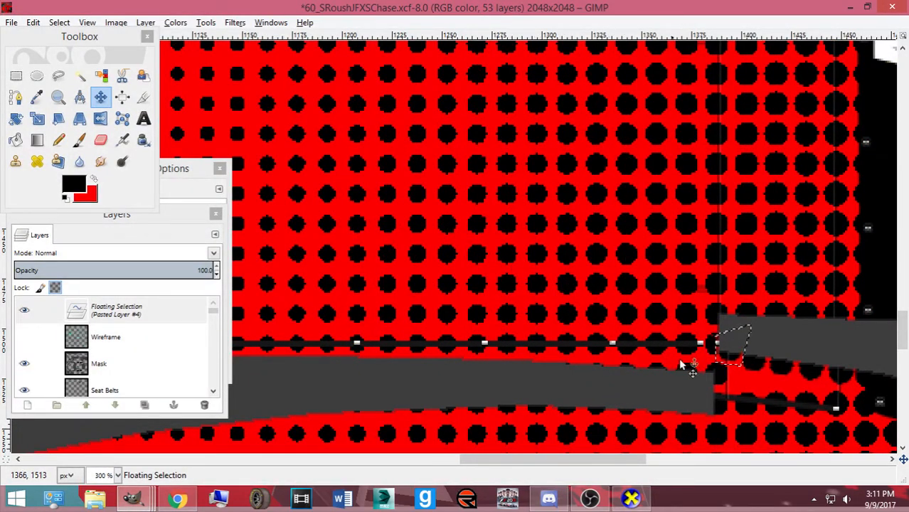
Nudge the floating patch slightly left, re-export the BMP, and check the car's side in CarView
drag(727, 357, 726, 359)
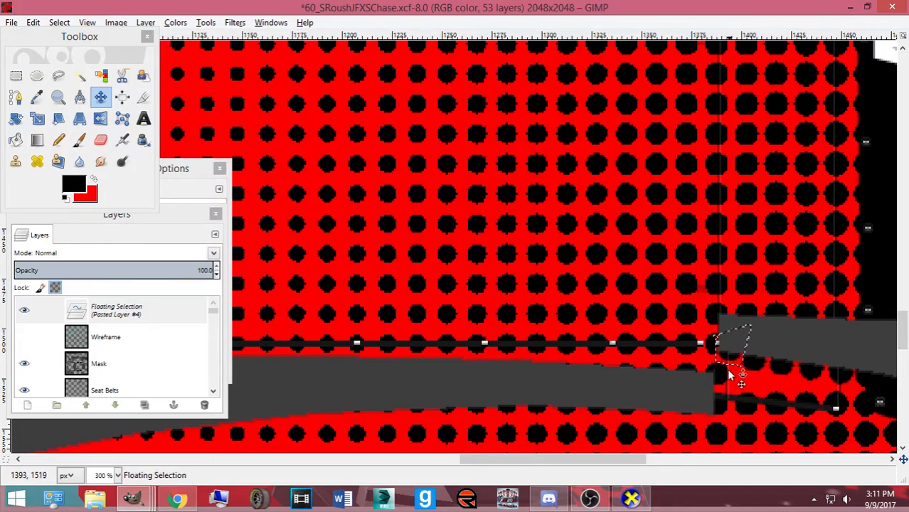
key(ctrl+e)
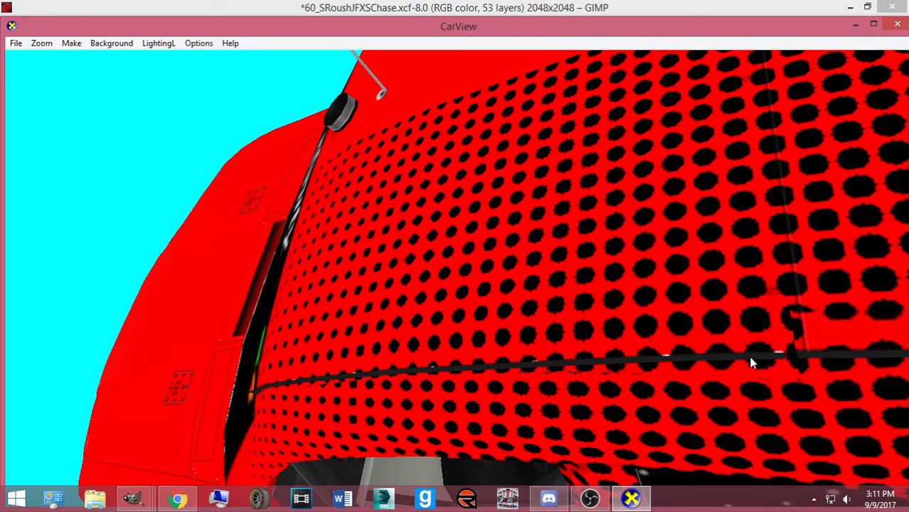
drag(743, 361, 743, 363)
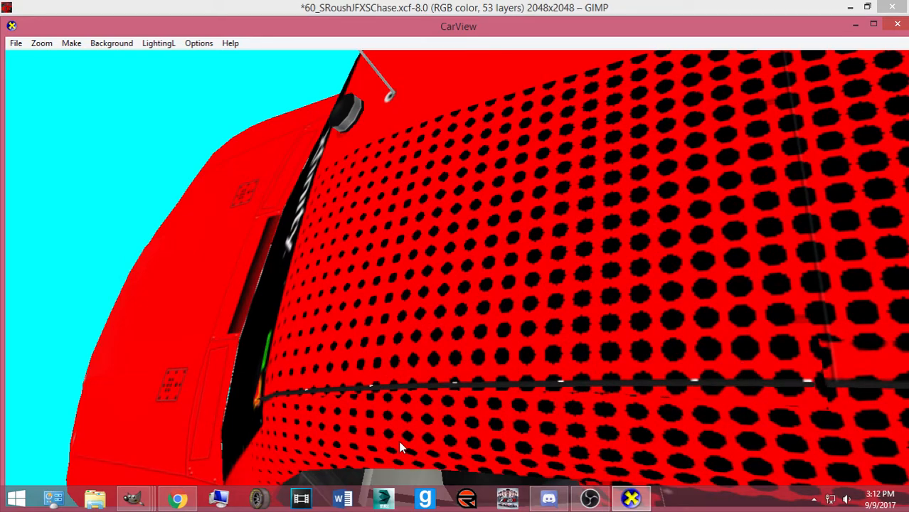
drag(322, 445, 348, 384)
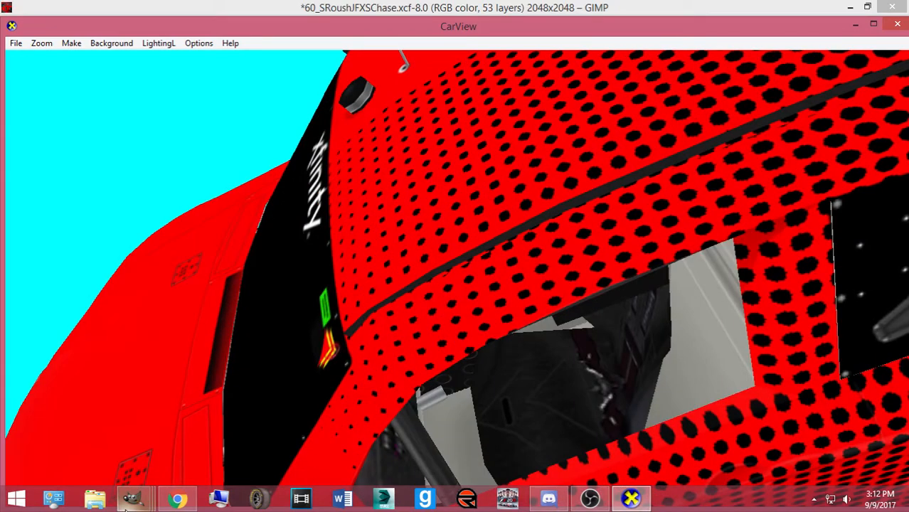
click(133, 498)
click(675, 437)
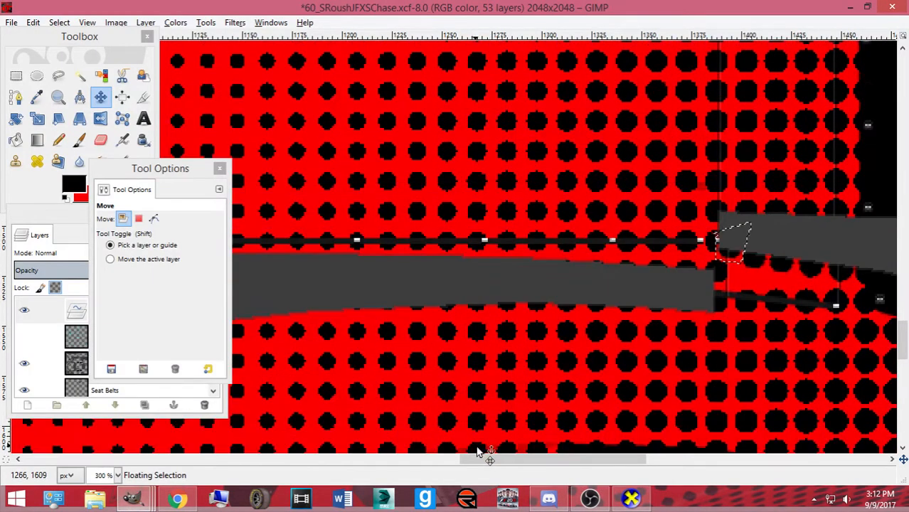
Delete the floating dot patch and save 60_SRoushJFXSChase.xcf
drag(536, 460, 452, 461)
key(ctrl)
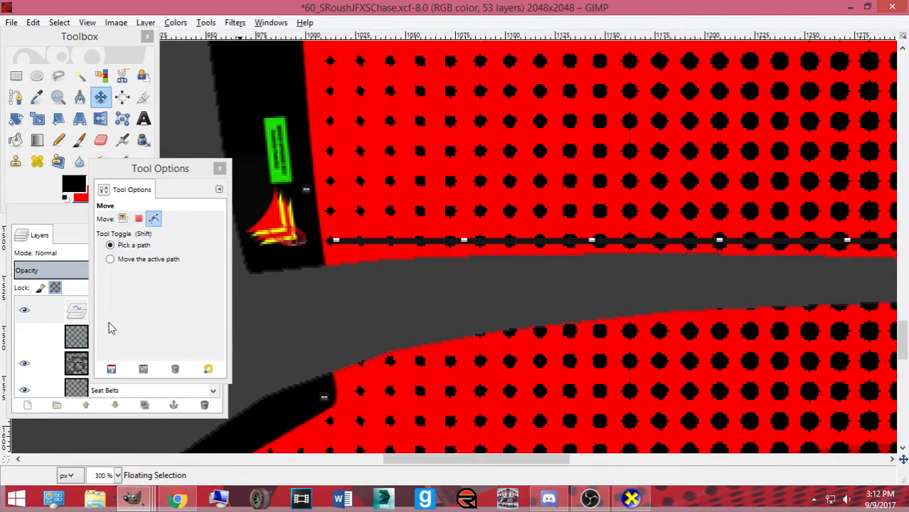
key(ctrl)
drag(443, 460, 559, 469)
key(ctrl)
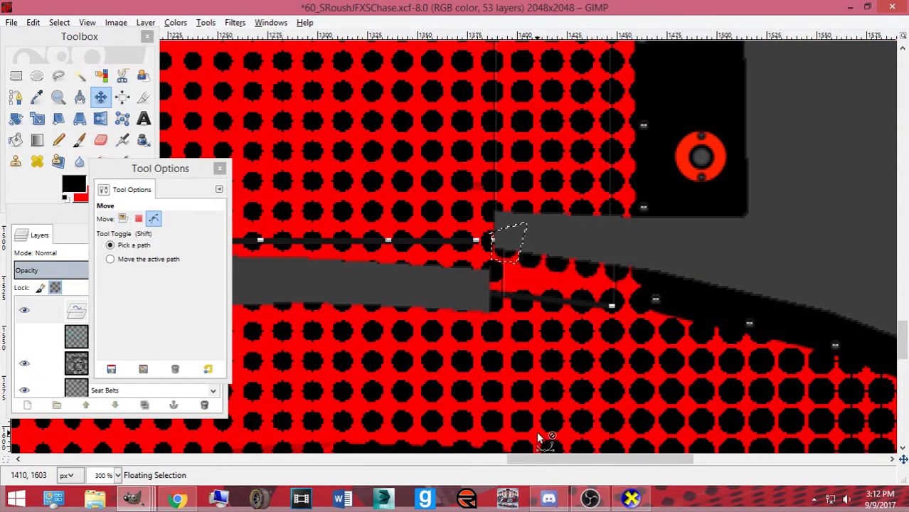
click(204, 405)
key(ctrl+s)
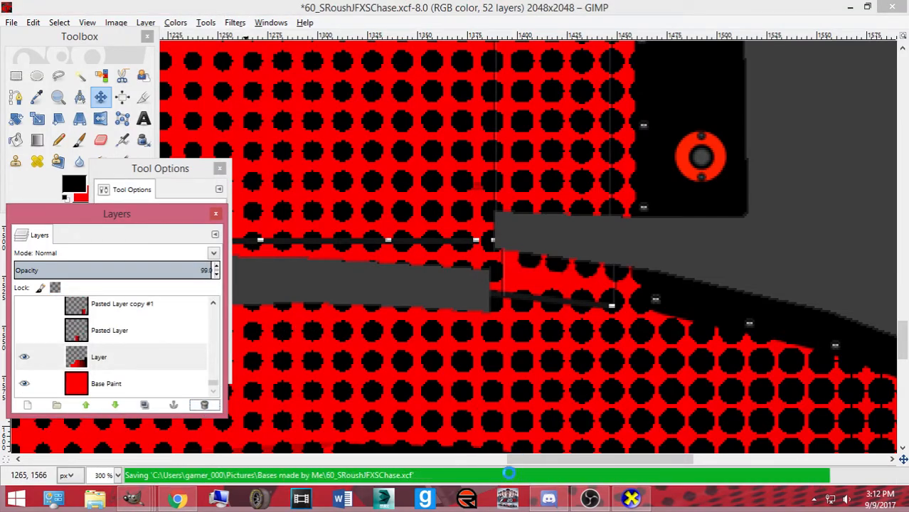
Draw a small rectangle selection where the grey band meets the red
drag(519, 464, 396, 462)
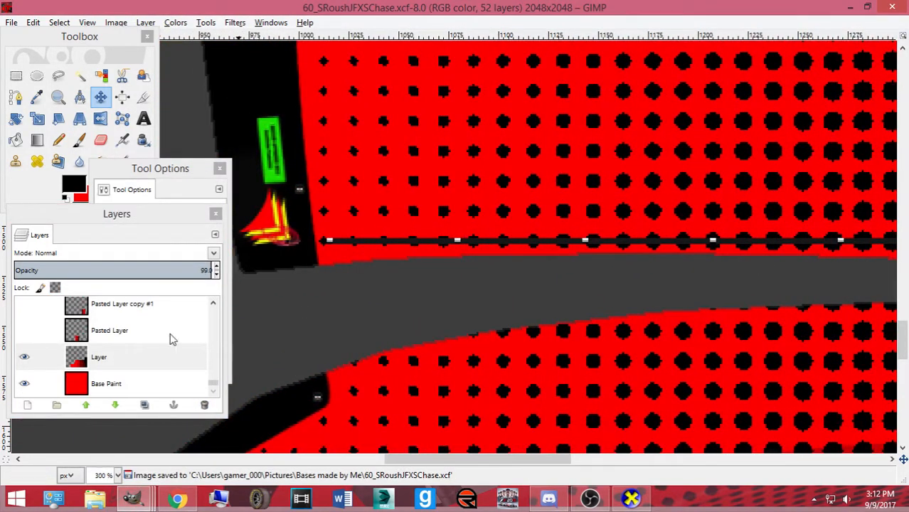
click(15, 75)
drag(335, 354, 365, 375)
key(Home)
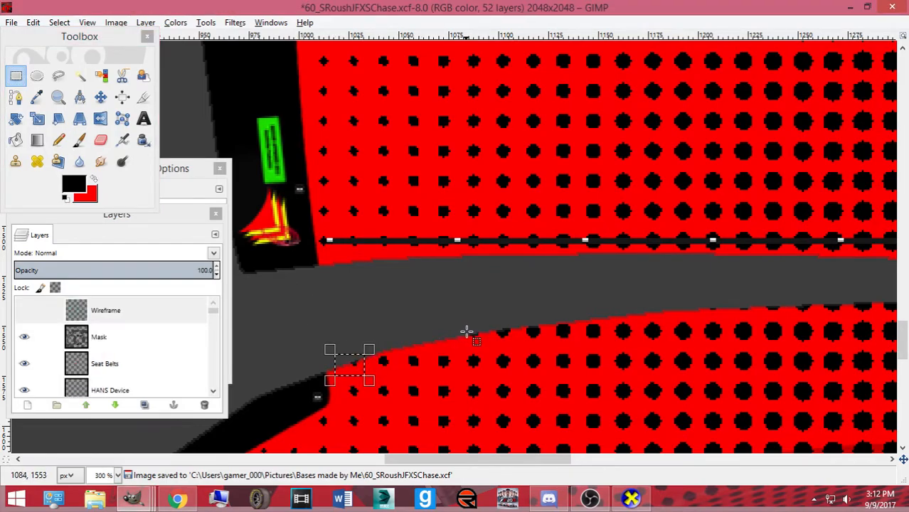
Paste and undo the patch, then make small rectangle selections along the grey band's edge
key(ctrl+v)
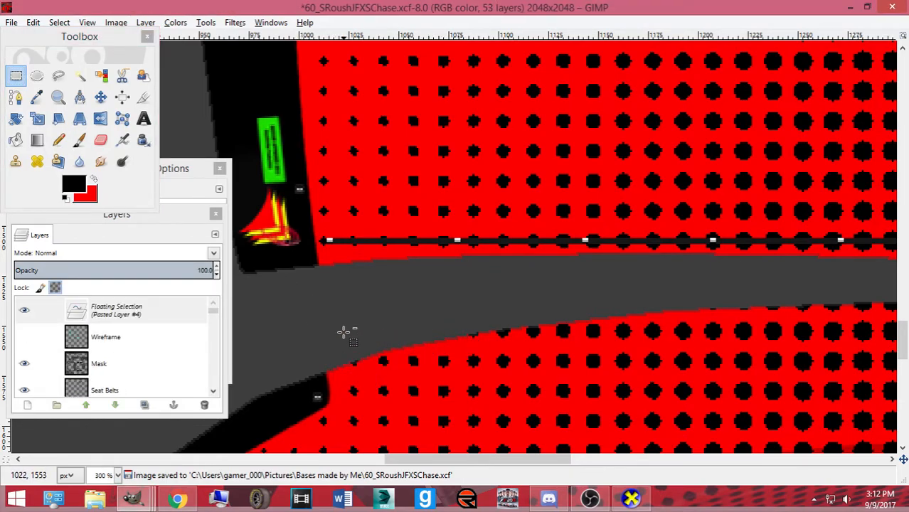
key(ctrl+z)
key(ctrl+z)
drag(335, 354, 367, 376)
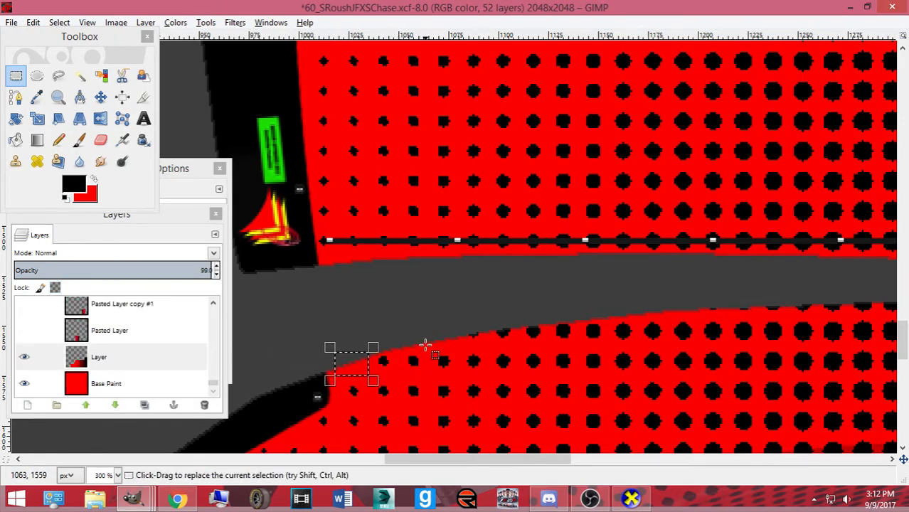
drag(465, 327, 482, 348)
drag(704, 299, 731, 314)
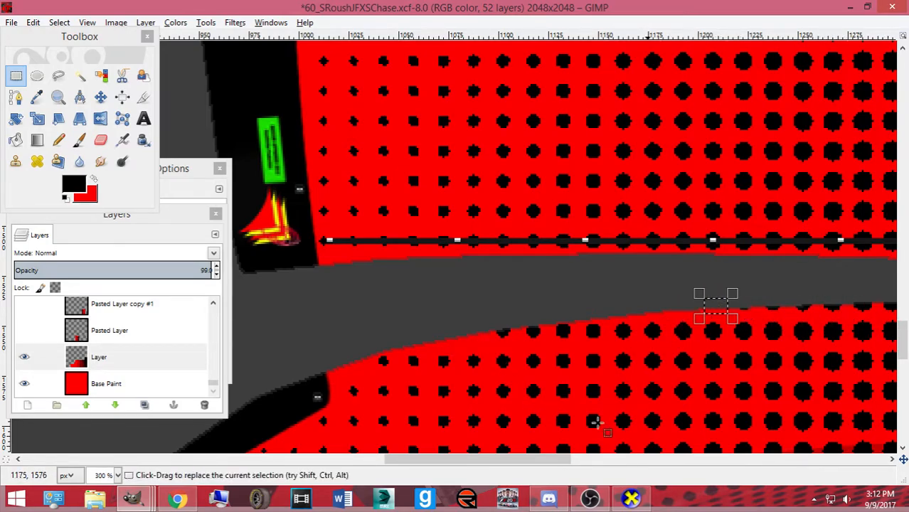
Stretch the selection into a long strip under the grey band and export the BMP
click(631, 498)
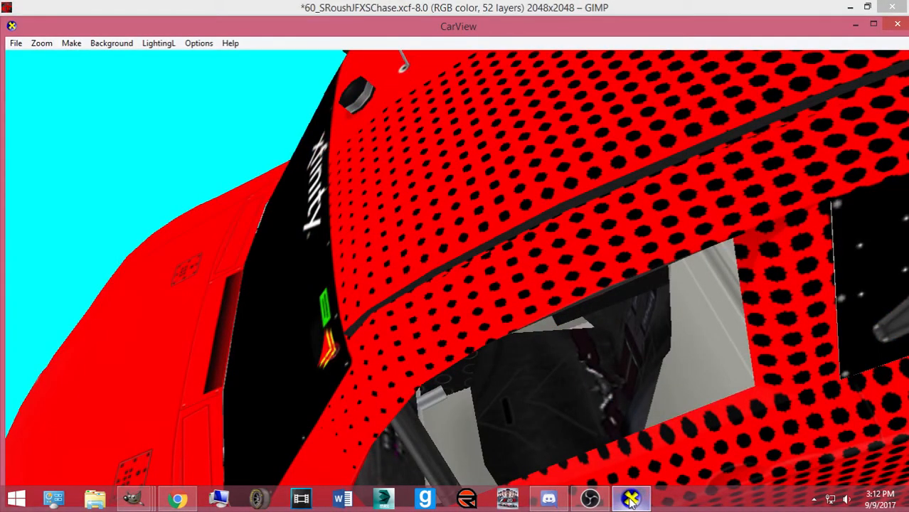
click(631, 499)
drag(537, 459, 600, 470)
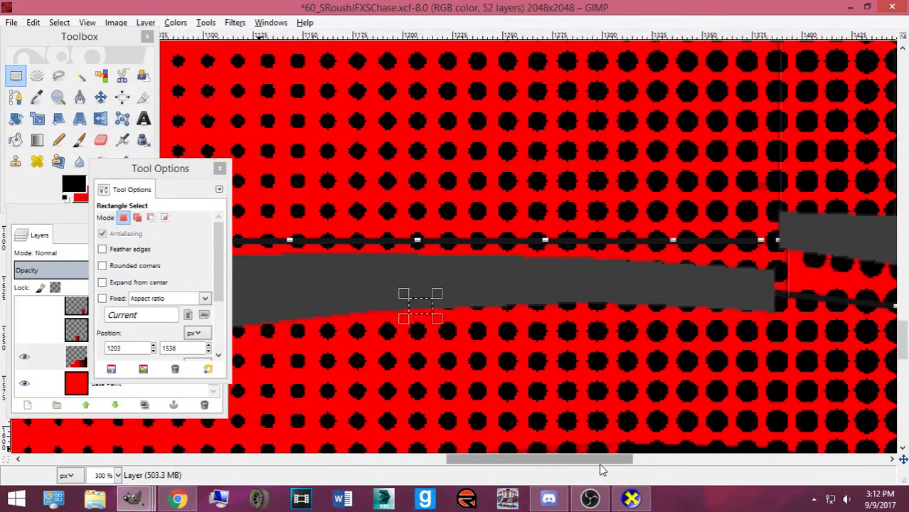
drag(429, 320, 766, 318)
key(ctrl)
key(ctrl+e)
key(alt+Tab)
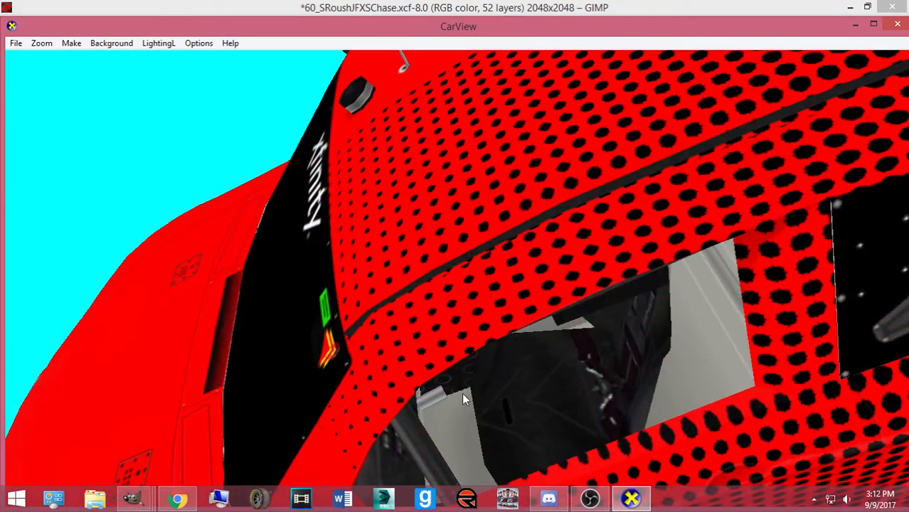
Rotate the car in CarView to inspect the roof dots and side seam, then return to GIMP
drag(463, 400, 459, 415)
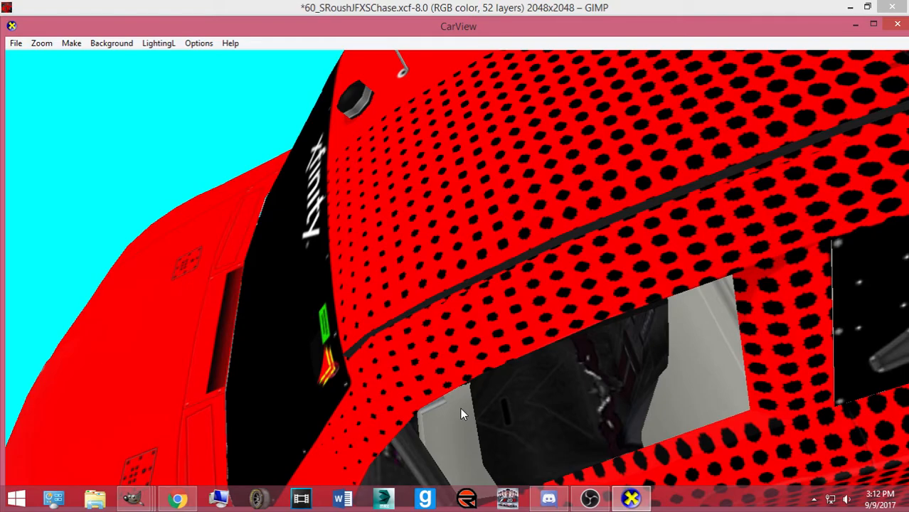
drag(519, 265, 578, 317)
drag(394, 402, 403, 410)
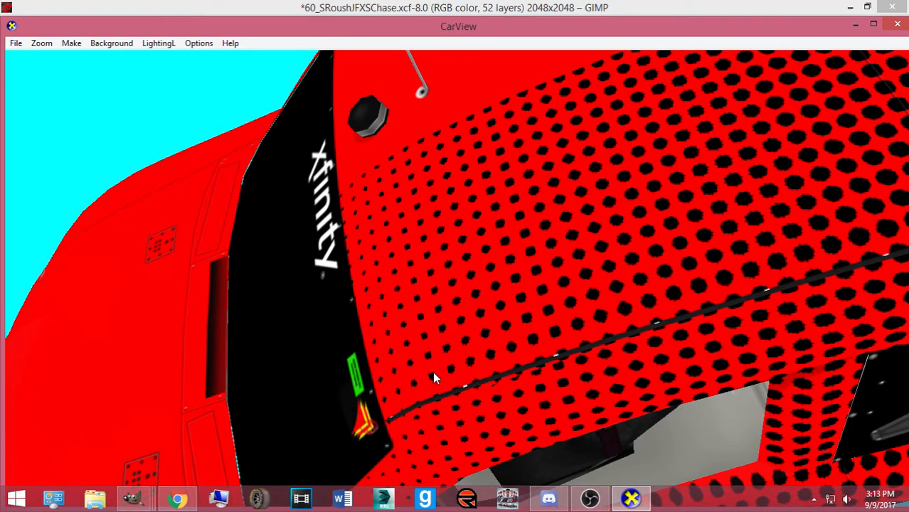
drag(426, 406, 400, 420)
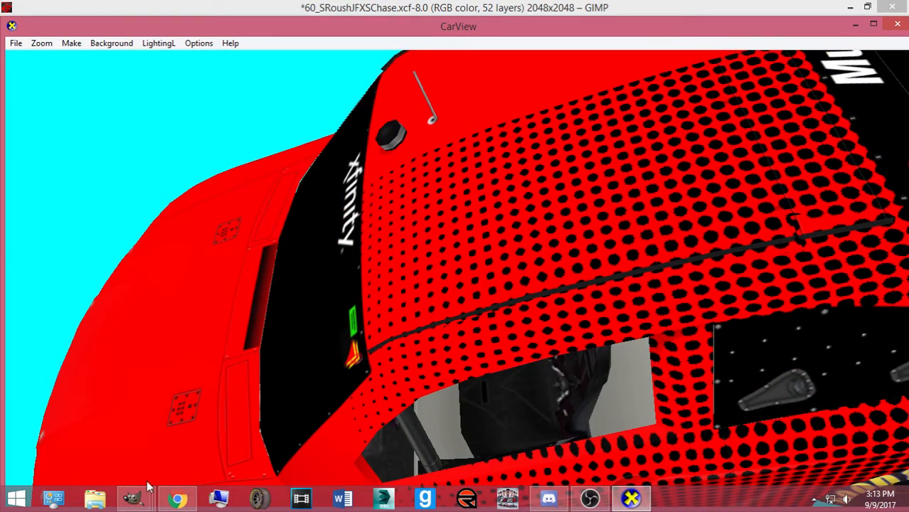
drag(416, 399, 375, 415)
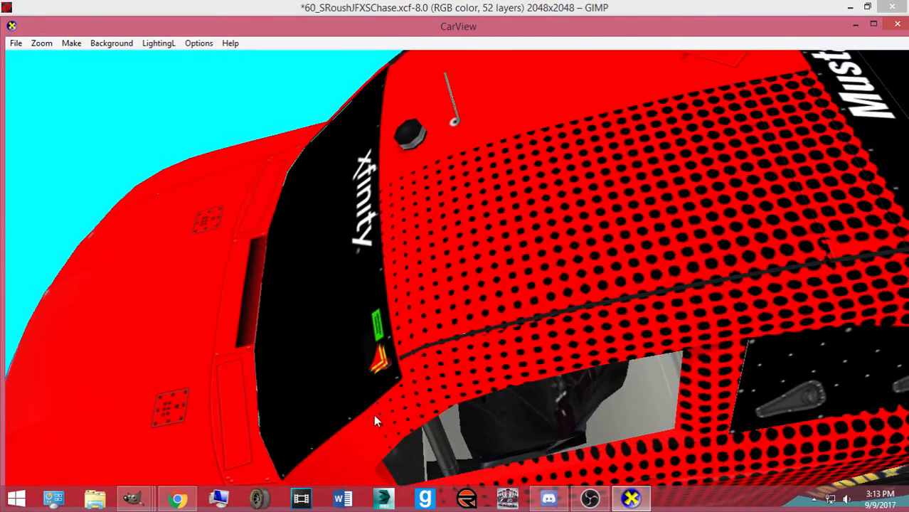
mouse_move(132, 498)
click(611, 436)
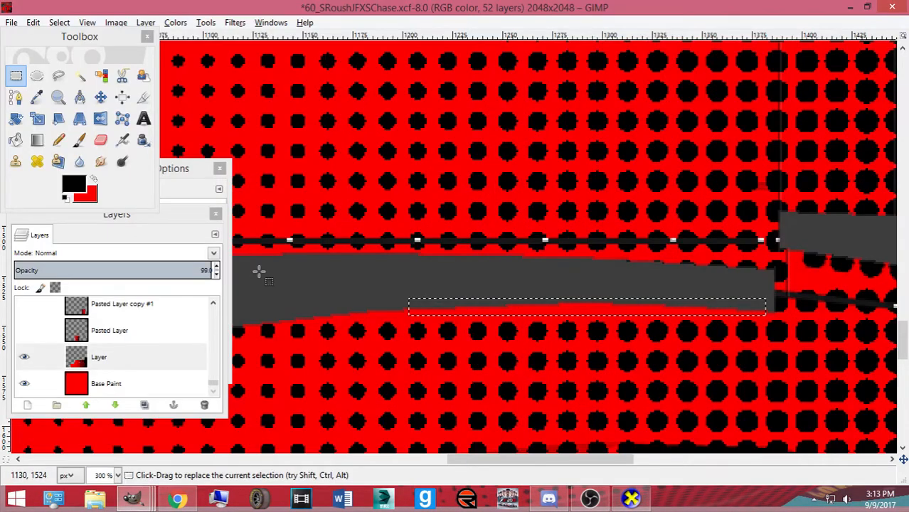
Select a small area below the grey band, export to ford.bmp, and bring up CarView
drag(168, 321, 249, 348)
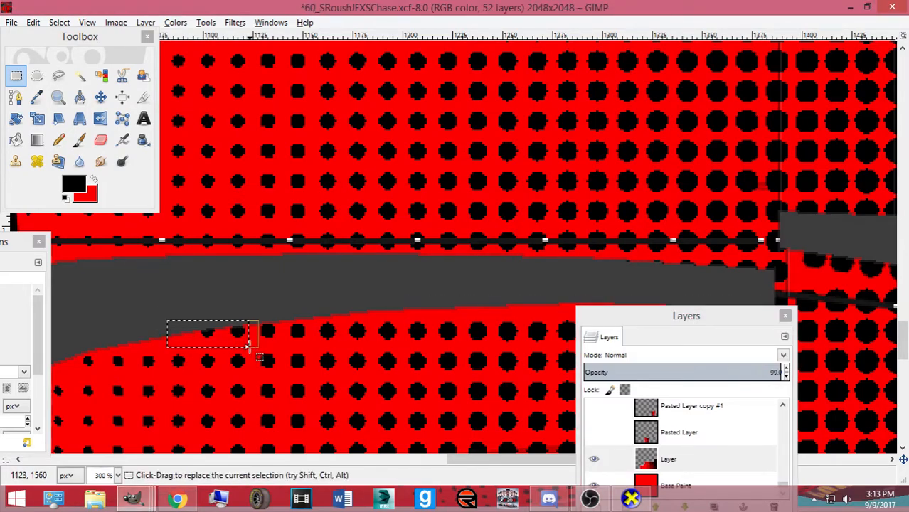
key(ctrl+e)
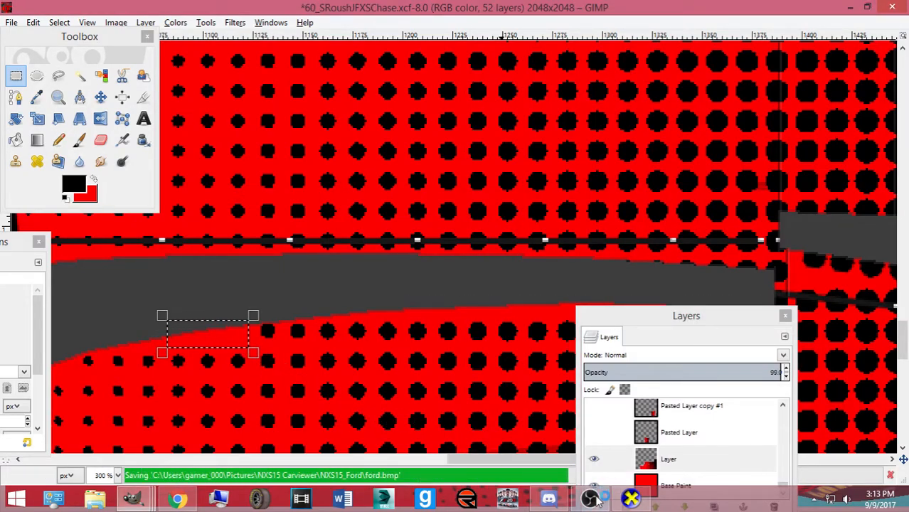
click(635, 500)
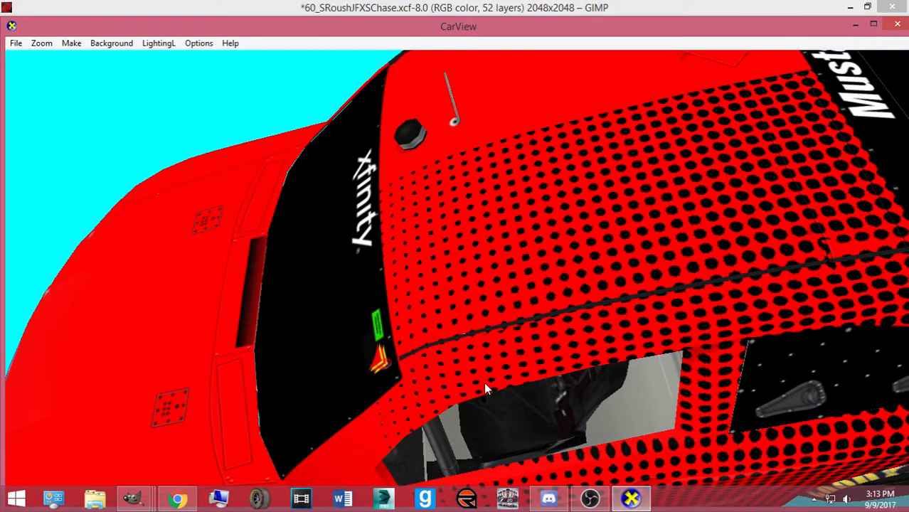
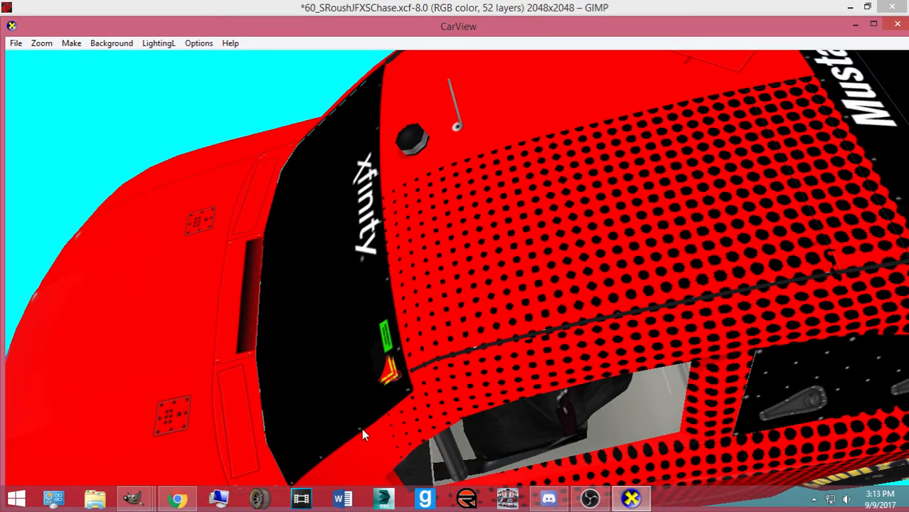
Fill the band of dots under the grey stripe with solid red and export ford.bmp
click(133, 498)
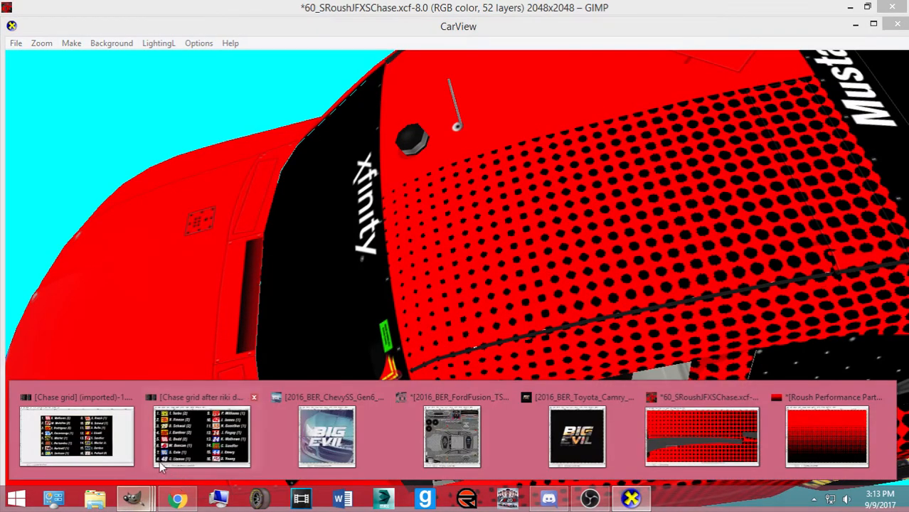
click(605, 435)
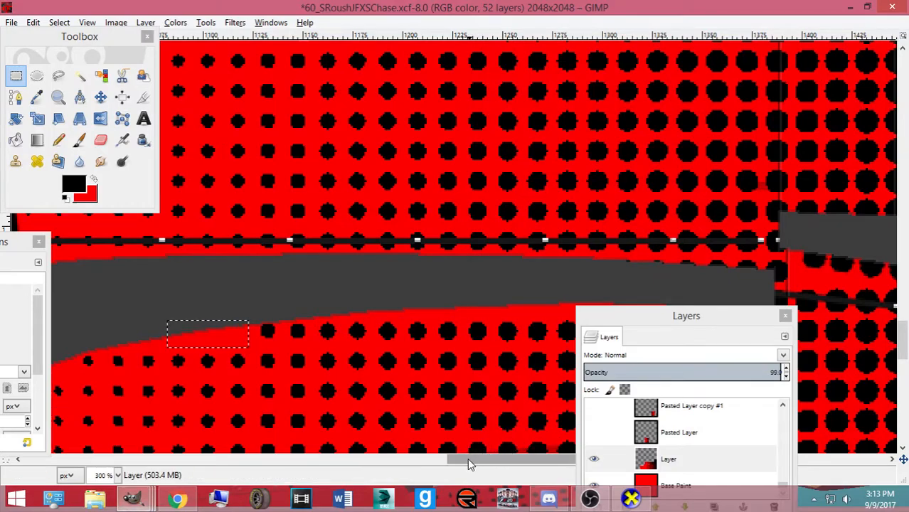
drag(465, 459, 491, 459)
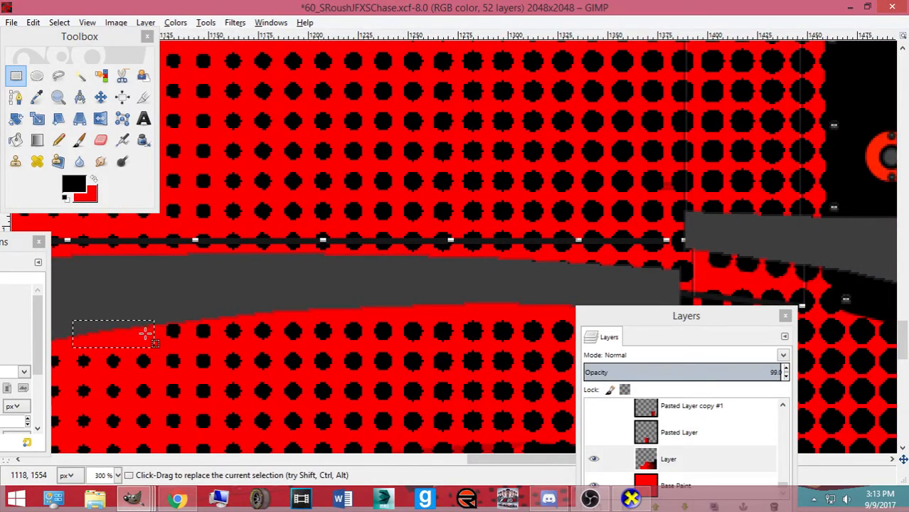
drag(151, 315, 905, 345)
drag(661, 318, 684, 375)
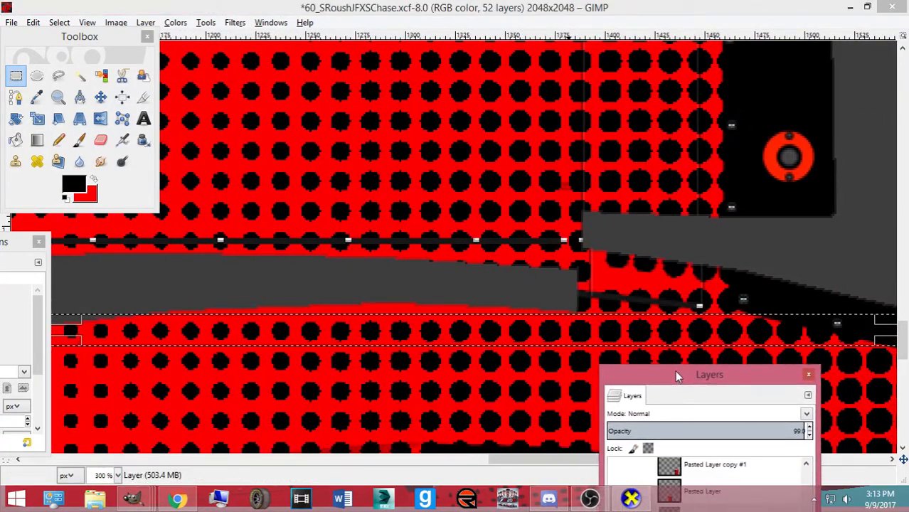
key(ctrl+period)
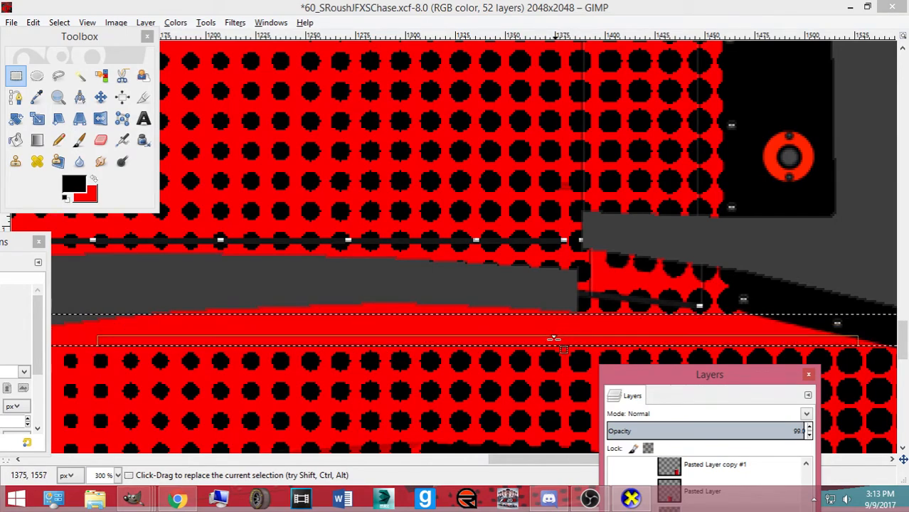
key(ctrl+e)
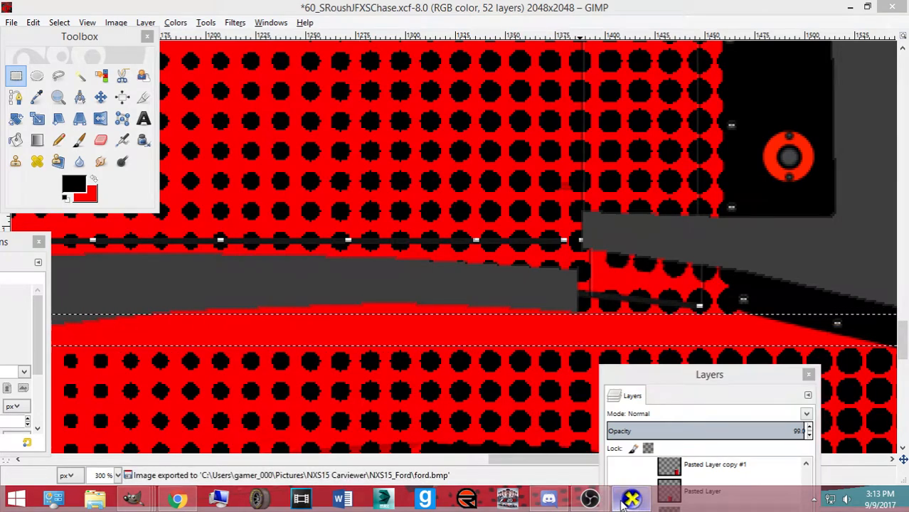
Inspect the driver side in CarView, re-export the texture, and check the dotted panel again
key(alt+Tab)
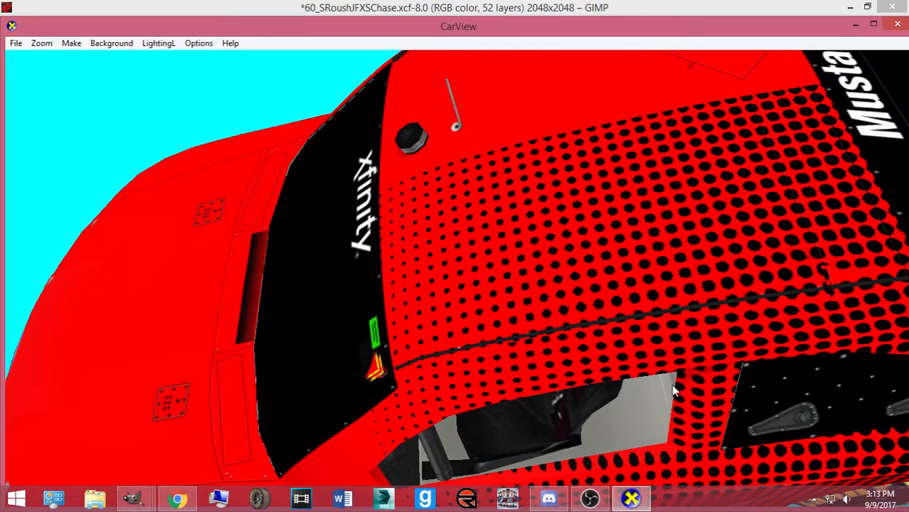
drag(688, 390, 399, 445)
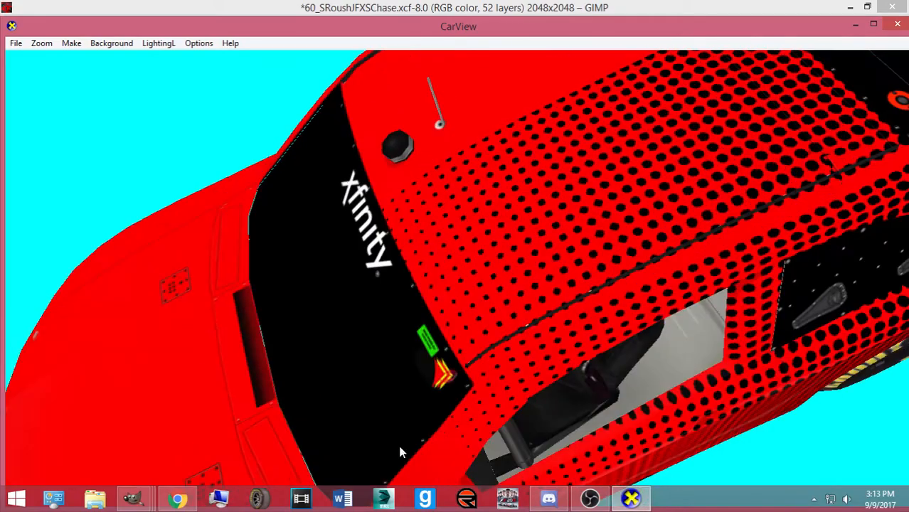
mouse_move(133, 498)
click(702, 435)
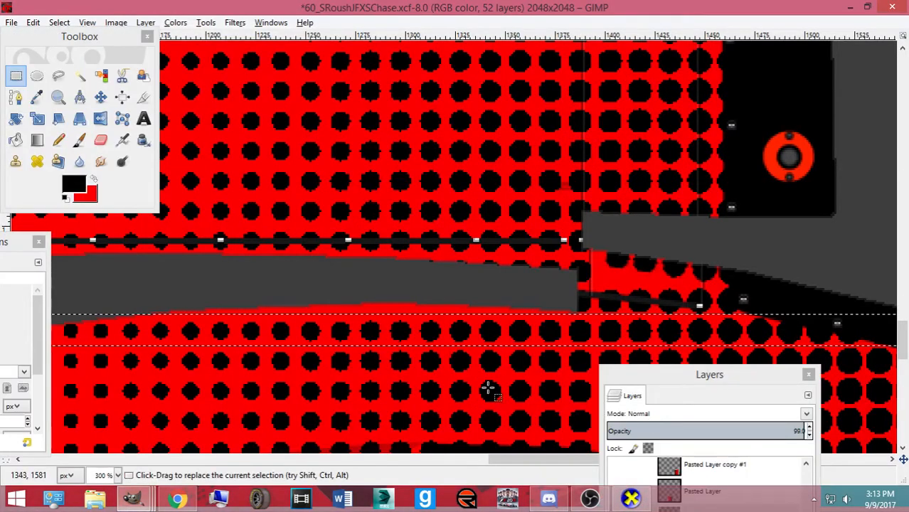
key(ctrl+e)
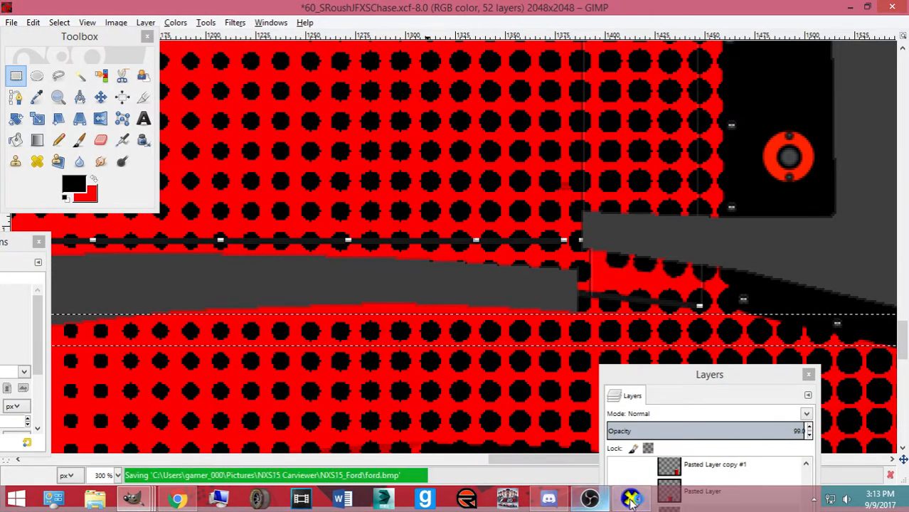
key(alt+Tab)
drag(549, 376, 549, 380)
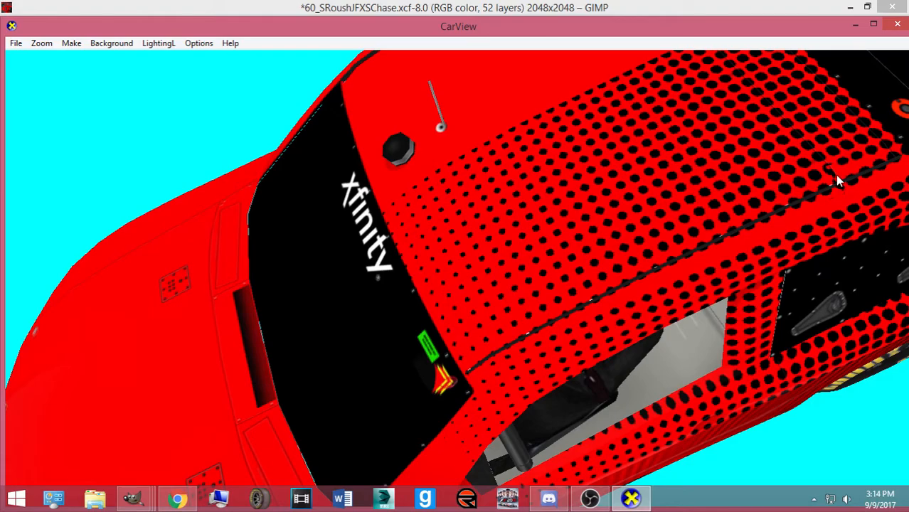
drag(740, 271, 500, 315)
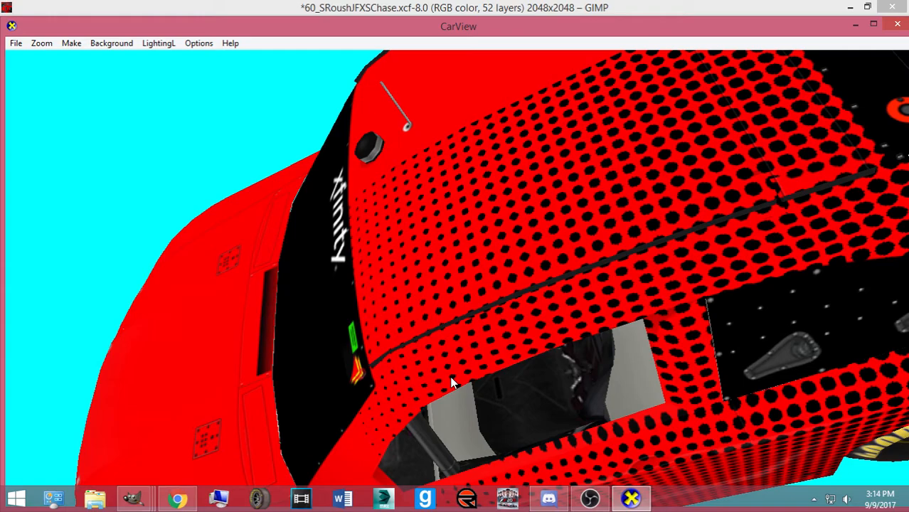
Select and clear another dotted area on the left, then re-export ford.bmp
click(133, 498)
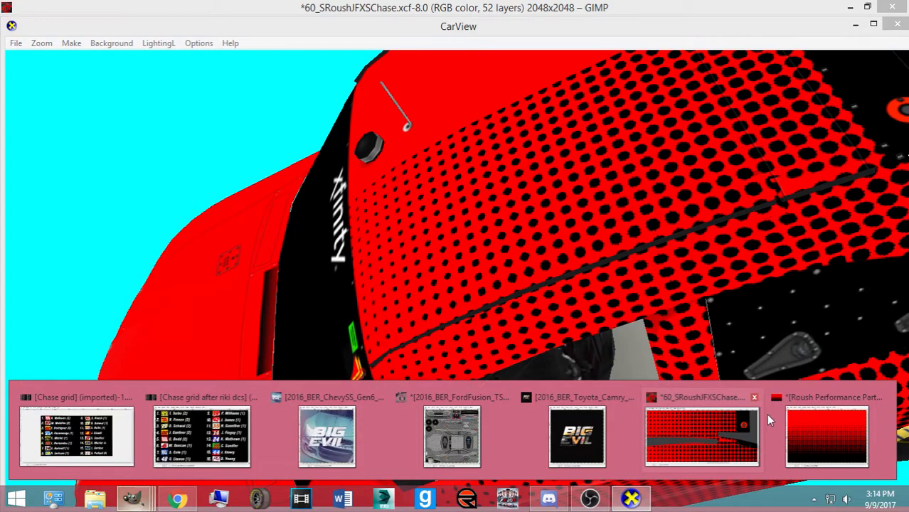
click(756, 424)
drag(553, 462, 494, 463)
drag(284, 316, 370, 344)
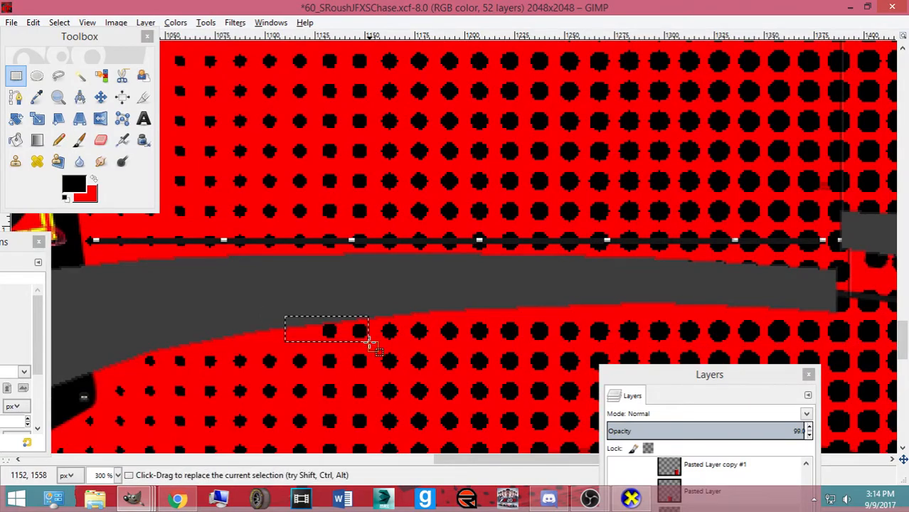
key(ctrl+e)
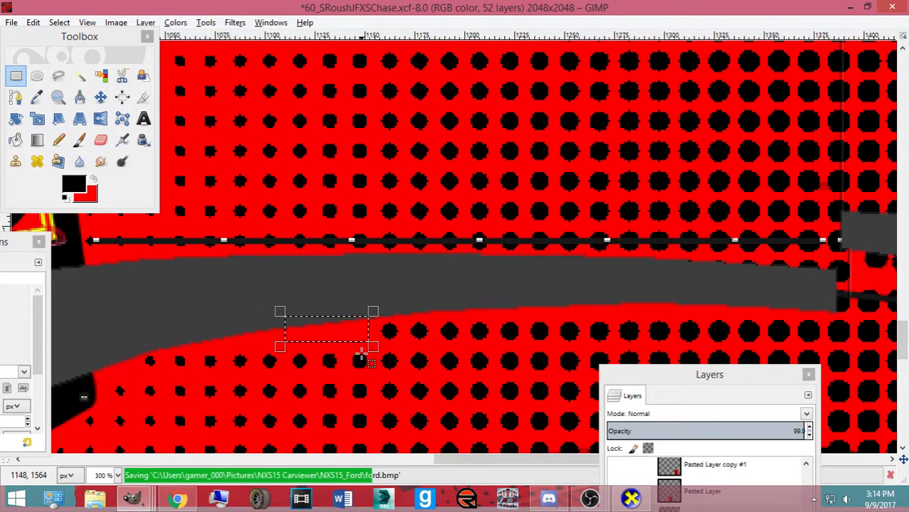
Rotate and zoom the car in CarView to check the repainted edge, then return to GIMP
click(629, 499)
drag(515, 400, 506, 404)
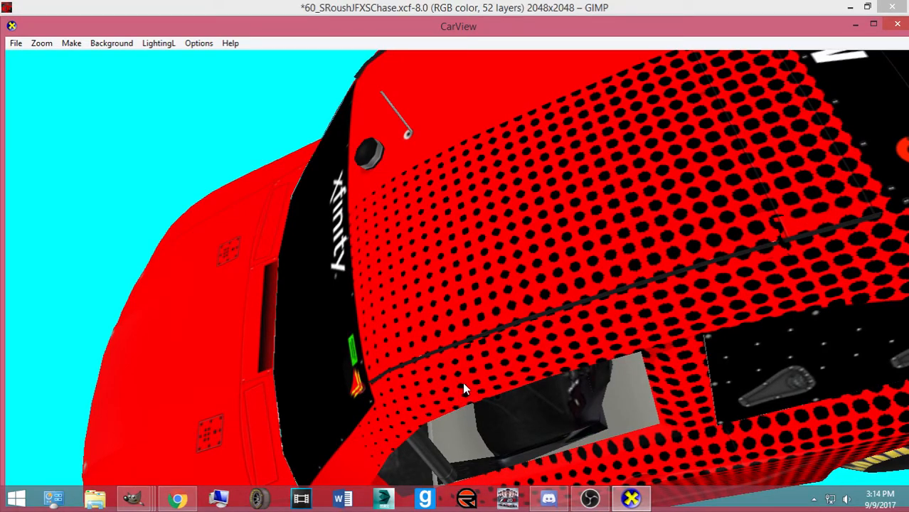
drag(484, 367, 511, 337)
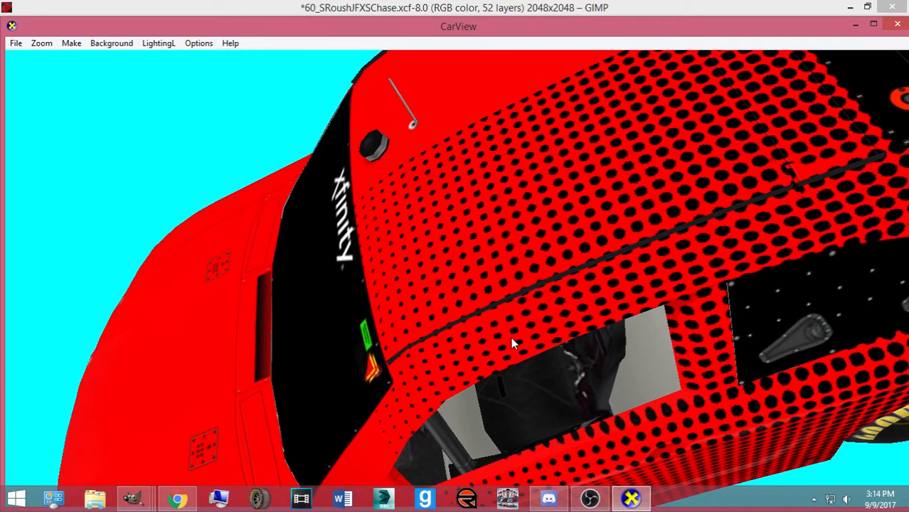
scroll(511, 338, down, 3)
scroll(378, 312, down, 3)
drag(378, 311, 349, 341)
drag(292, 329, 690, 377)
scroll(597, 409, up, 3)
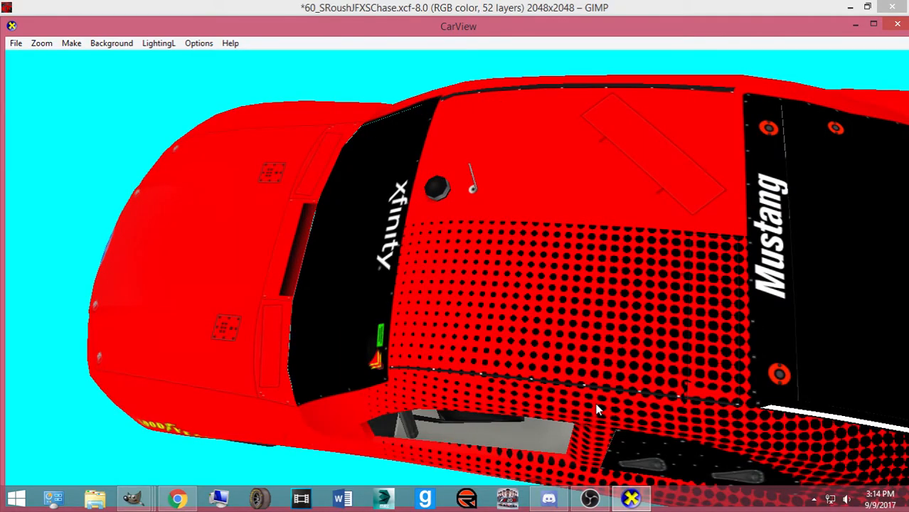
scroll(598, 409, up, 1)
key(alt+Tab)
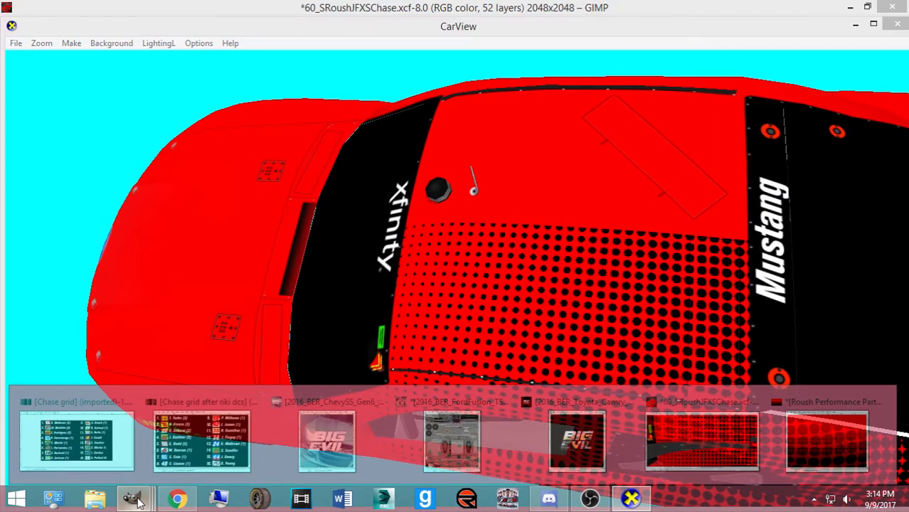
click(59, 22)
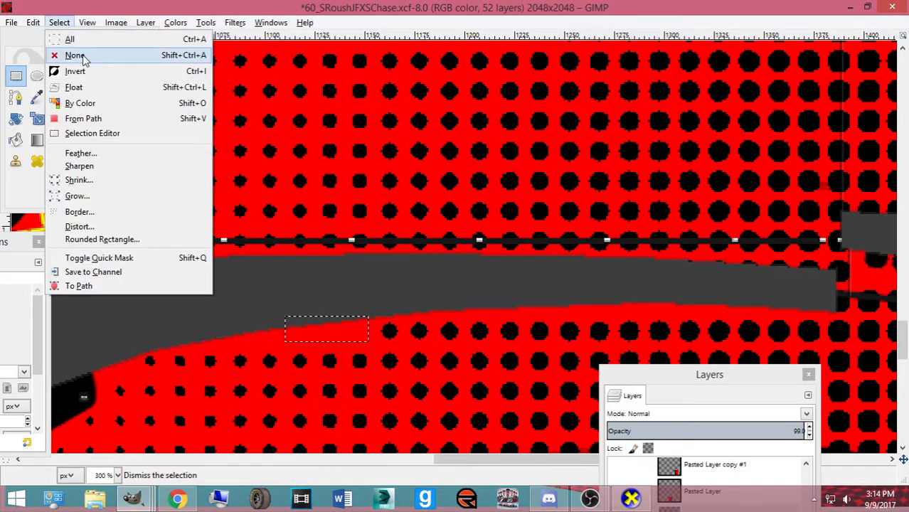
Clear the selection and save the texture project
click(89, 55)
key(ctrl+s)
drag(462, 460, 578, 491)
click(631, 499)
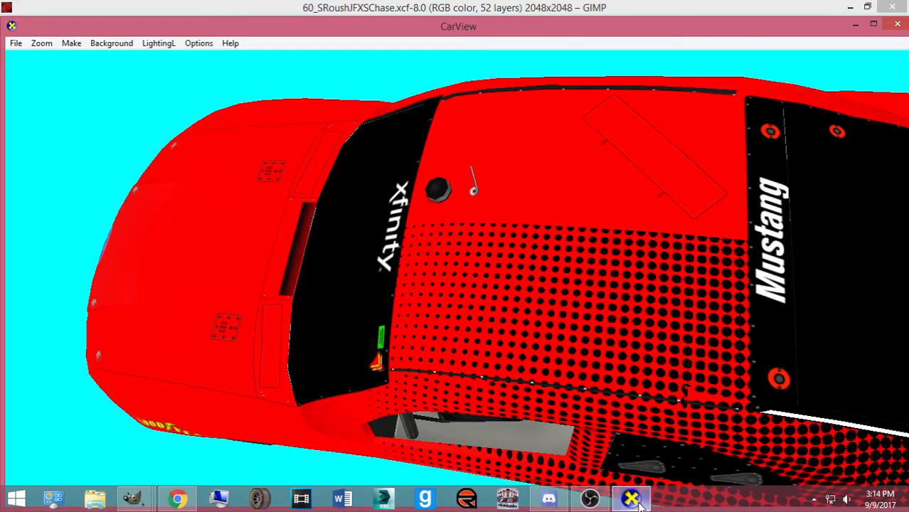
click(631, 499)
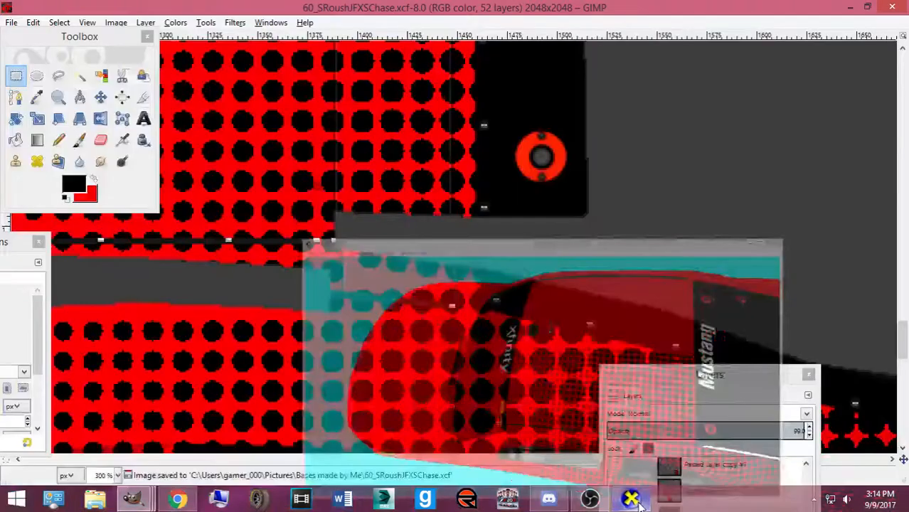
Make the Wireframe layer visible, export, and inspect the dotted panel in CarView
drag(695, 362, 714, 259)
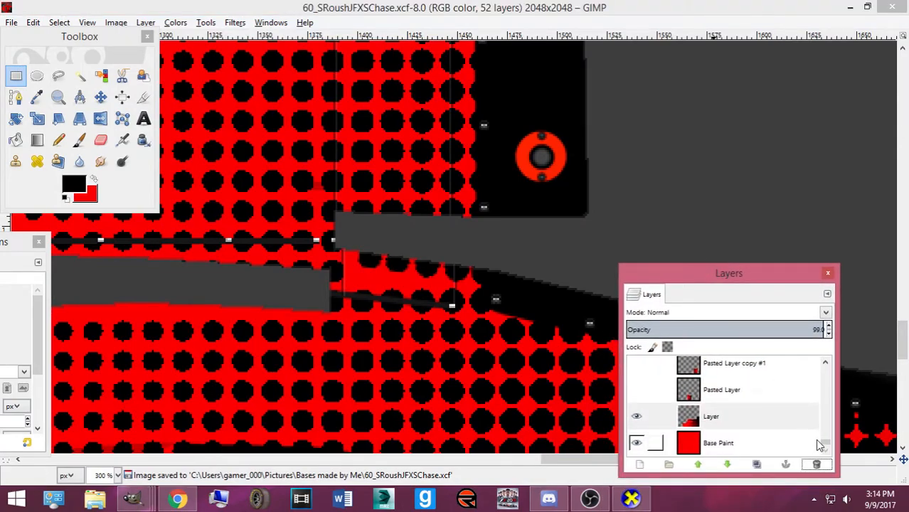
scroll(643, 413, up, 10)
click(637, 370)
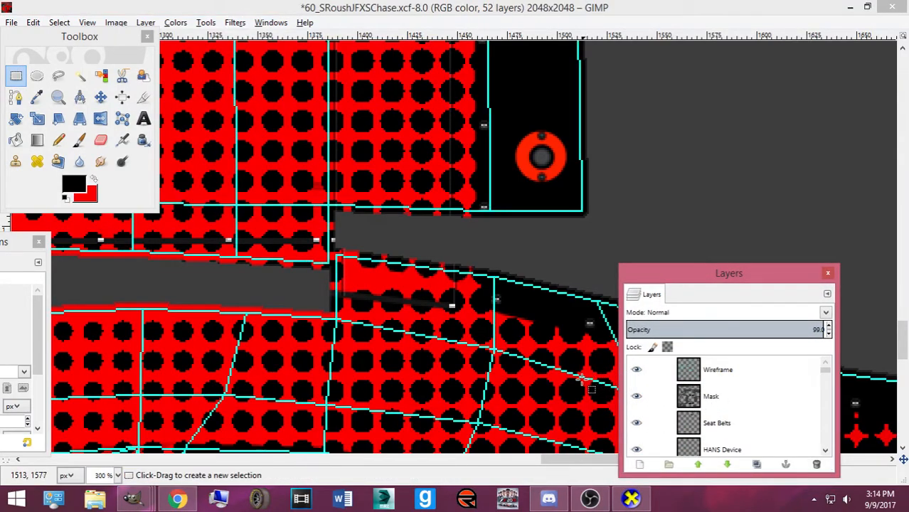
key(ctrl+e)
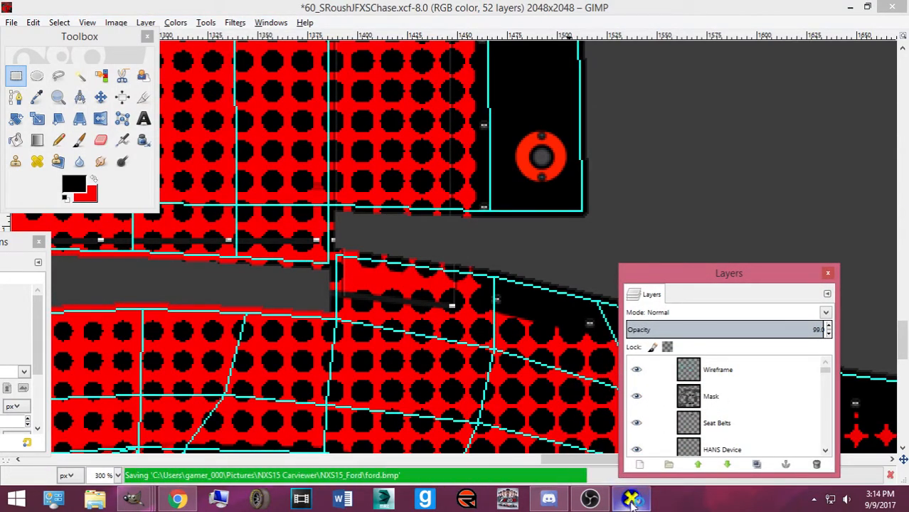
click(631, 499)
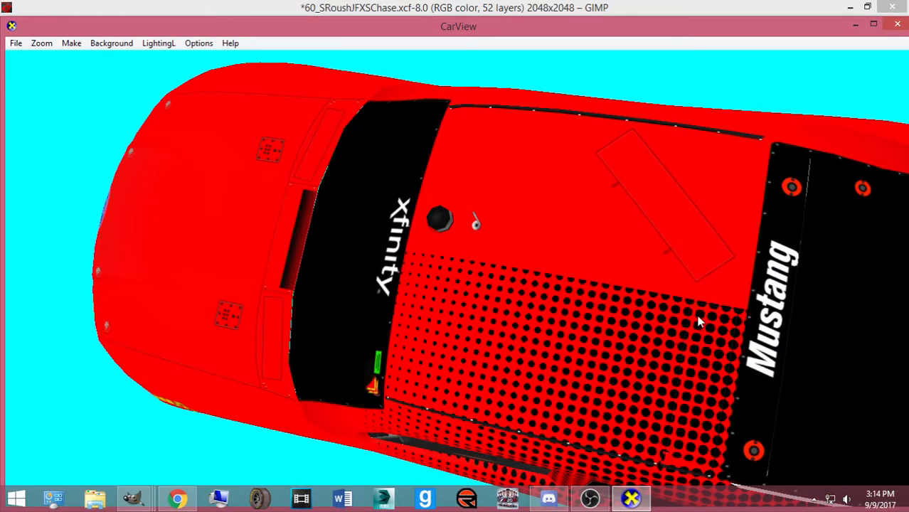
drag(720, 349, 688, 300)
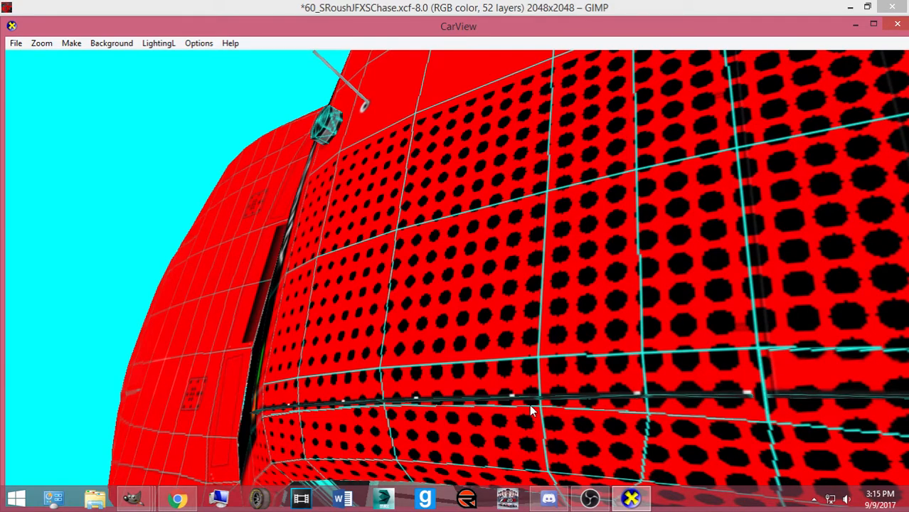
Toggle the CarView window to compare it with the template, leaving GIMP in view
mouse_move(132, 498)
click(704, 430)
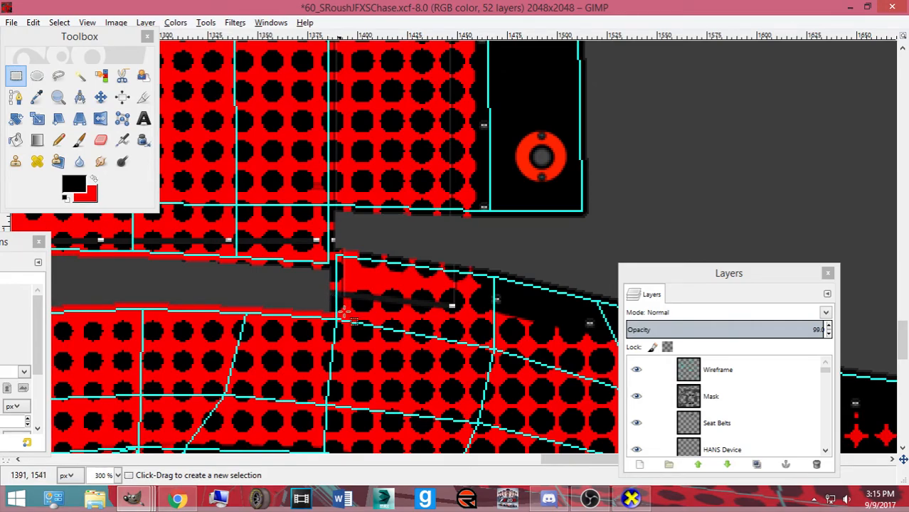
click(631, 500)
click(631, 500)
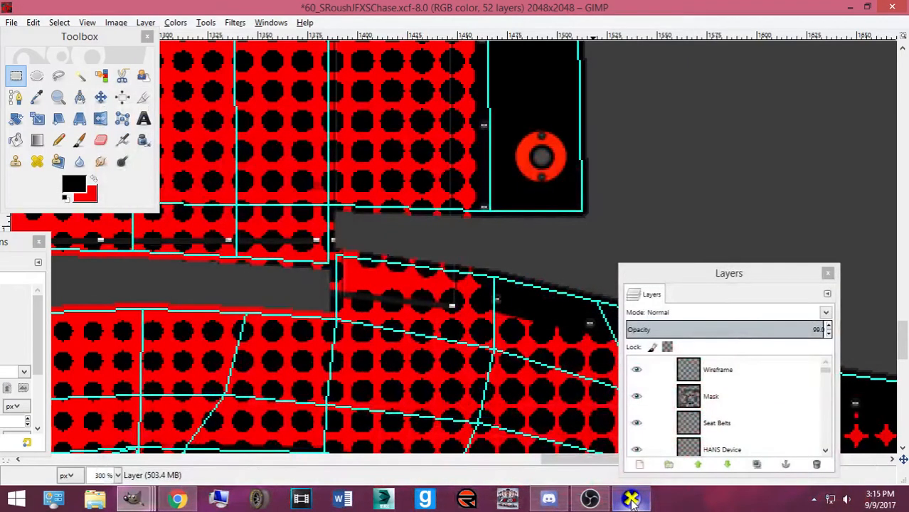
click(631, 501)
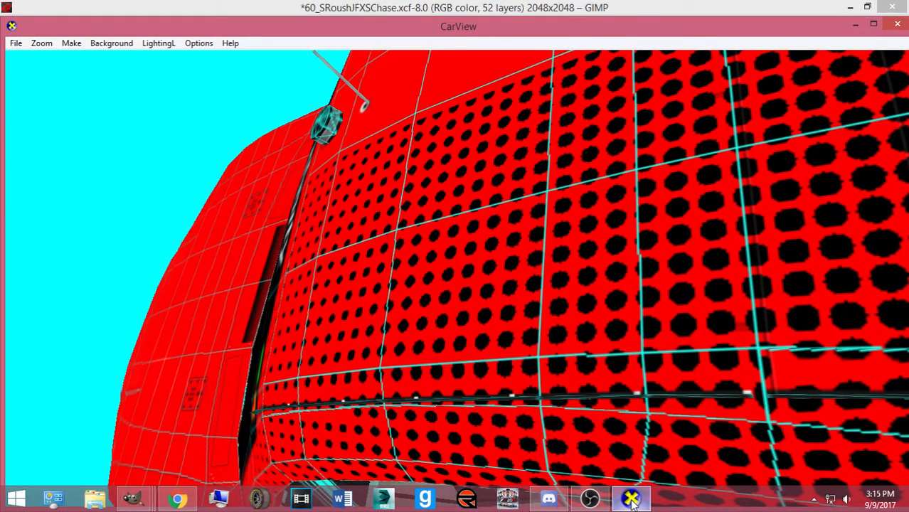
click(631, 500)
click(631, 500)
click(631, 500)
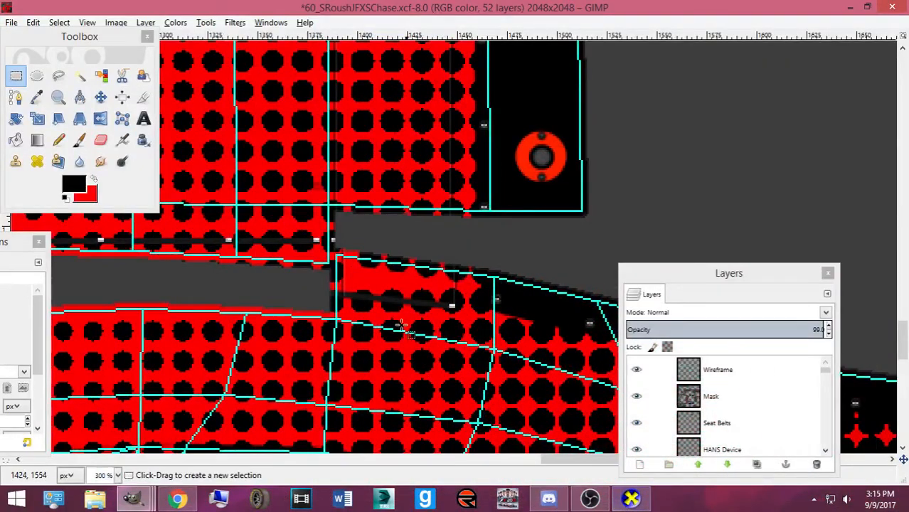
Rectangle-select a small patch of dots at the seam, then copy and paste it
click(17, 77)
drag(308, 252, 348, 285)
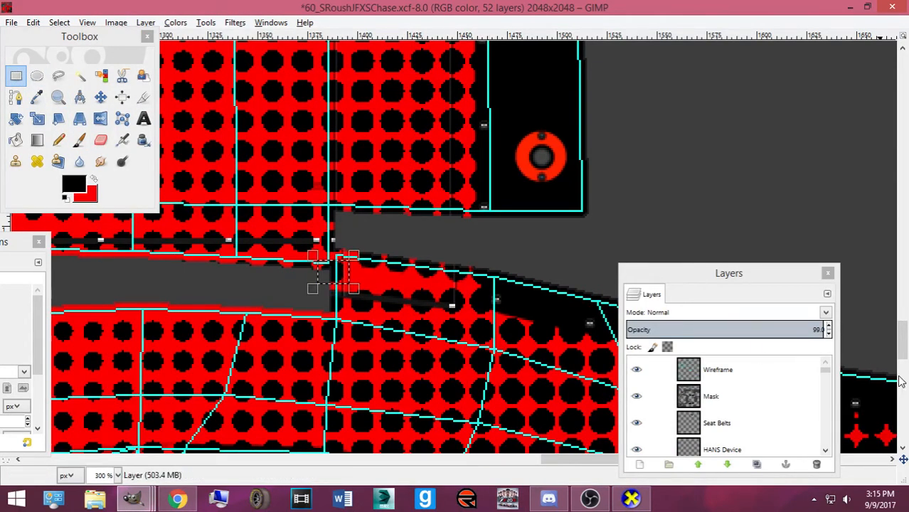
drag(826, 370, 827, 456)
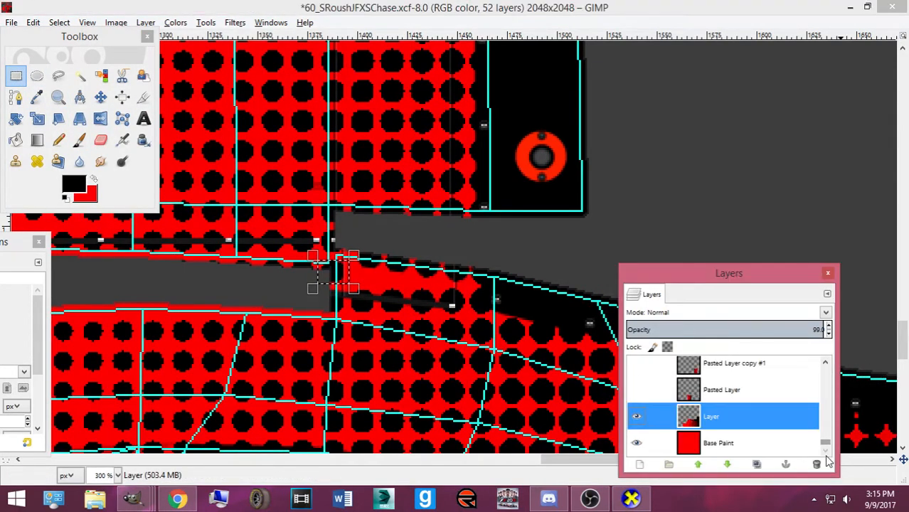
click(342, 269)
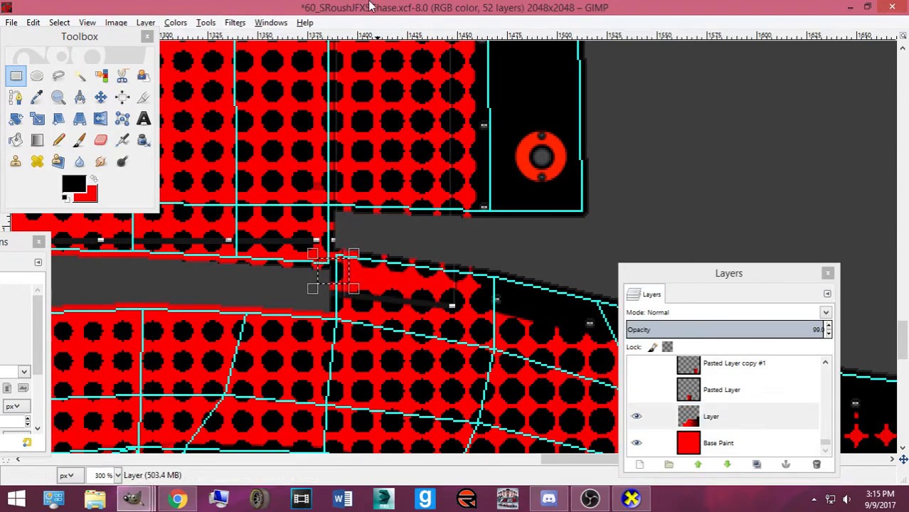
key(ctrl+c)
key(ctrl+v)
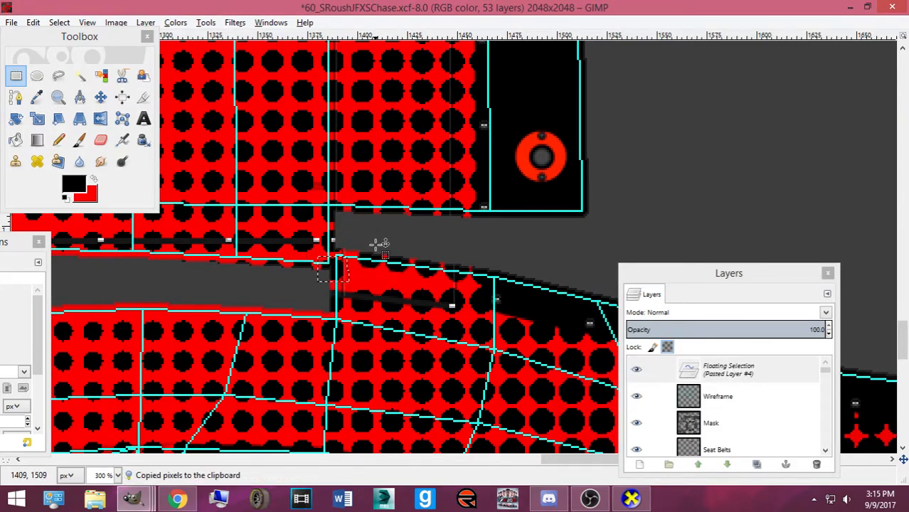
Export ford.bmp and check the seam in CarView
scroll(376, 245, up, 2)
key(ctrl+e)
click(631, 498)
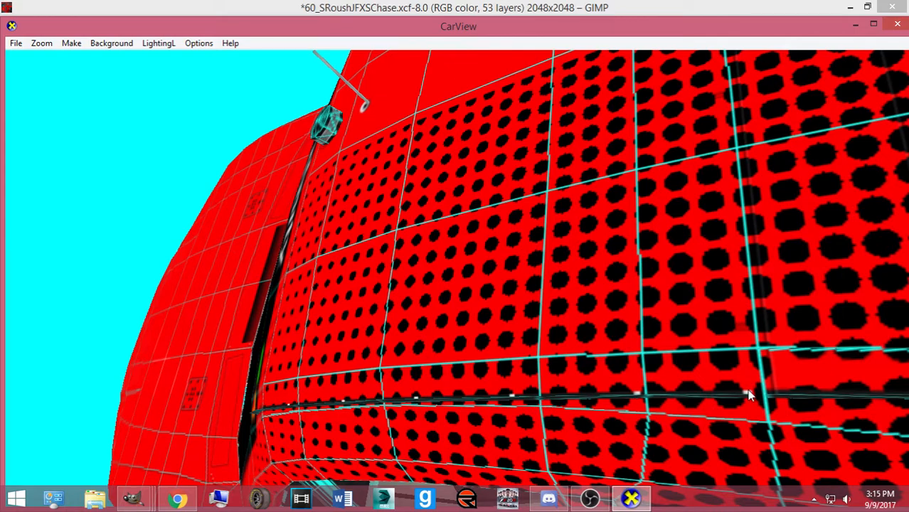
drag(748, 398, 754, 406)
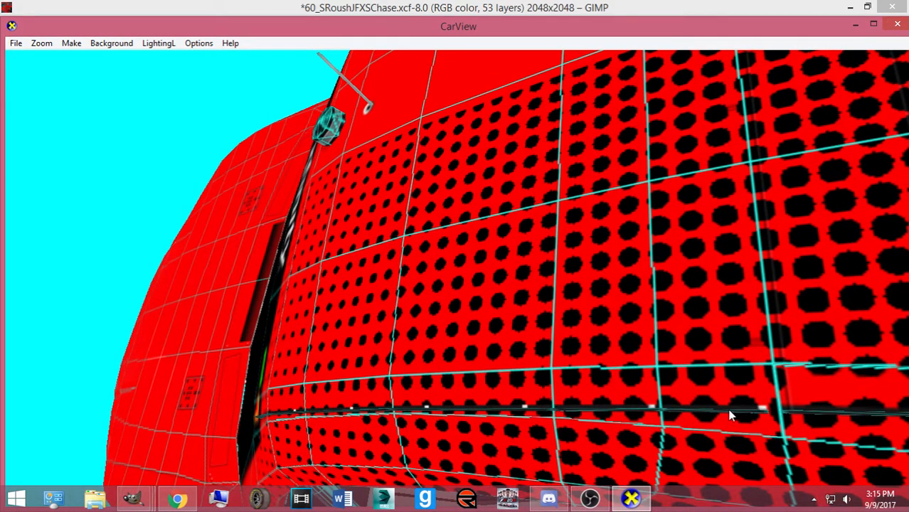
mouse_move(132, 497)
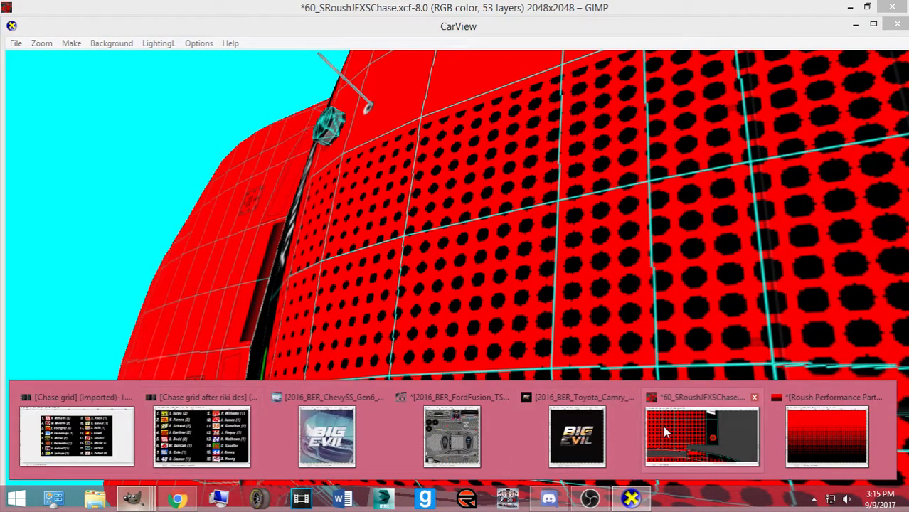
click(703, 442)
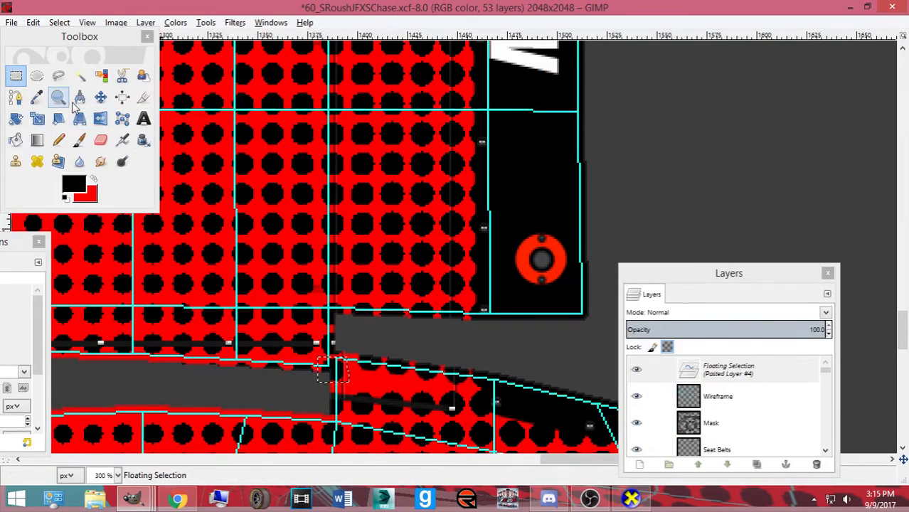
Move the pasted patch up one pixel, re-export, and preview it on the car
click(100, 96)
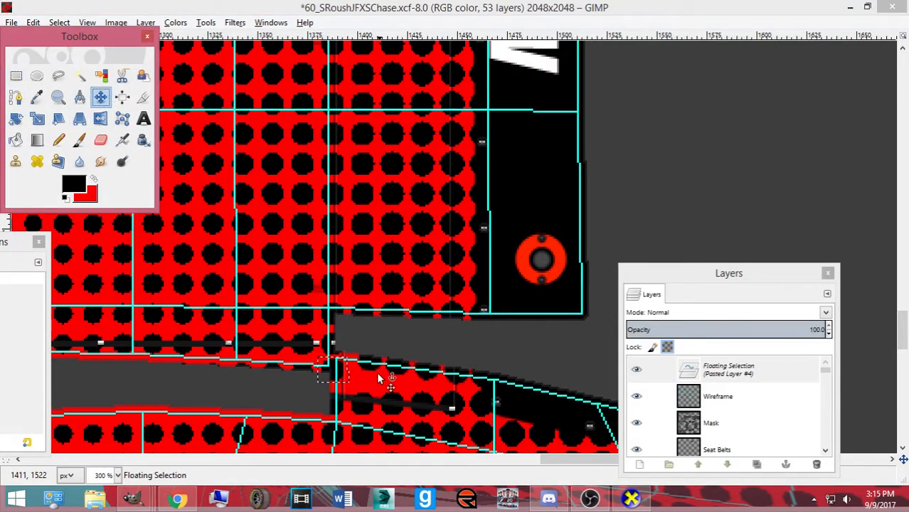
click(332, 371)
drag(332, 371, 333, 369)
key(ctrl+e)
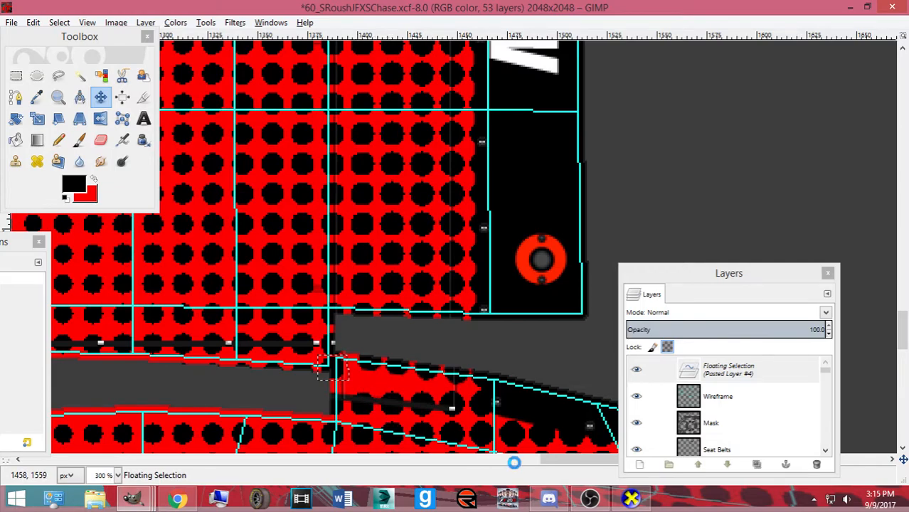
click(630, 498)
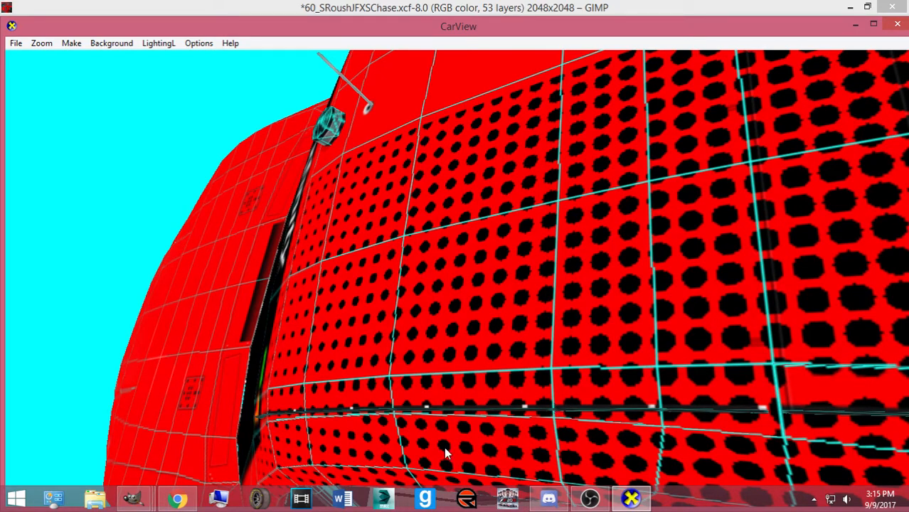
Re-export ford.bmp from the Roush Chase template and view the seam from below in CarView
click(133, 499)
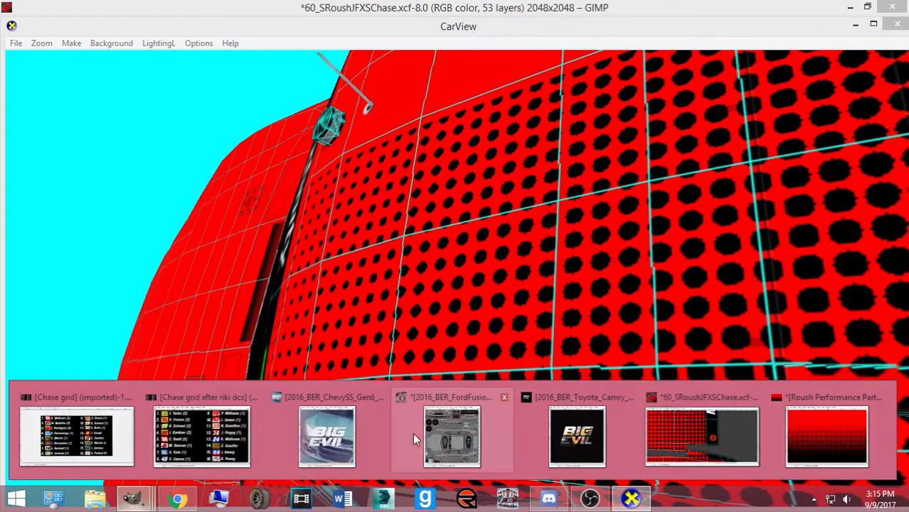
click(577, 436)
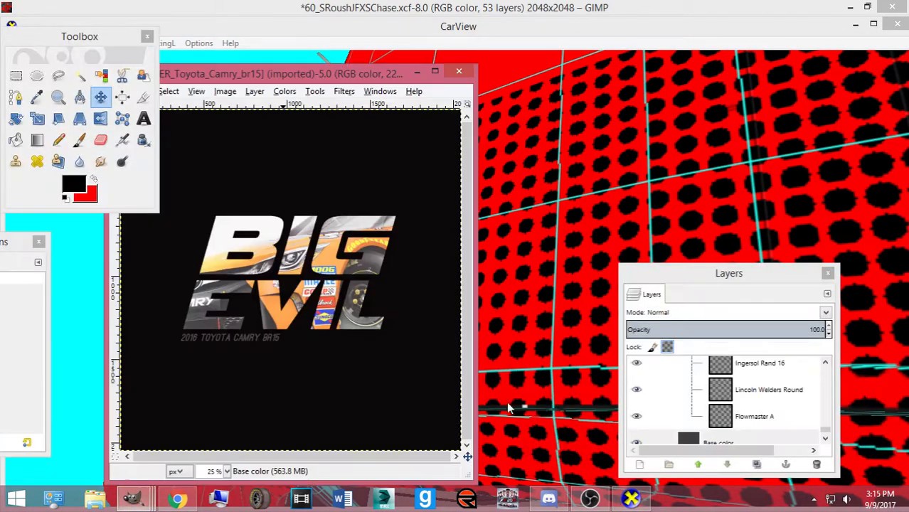
click(133, 498)
click(662, 447)
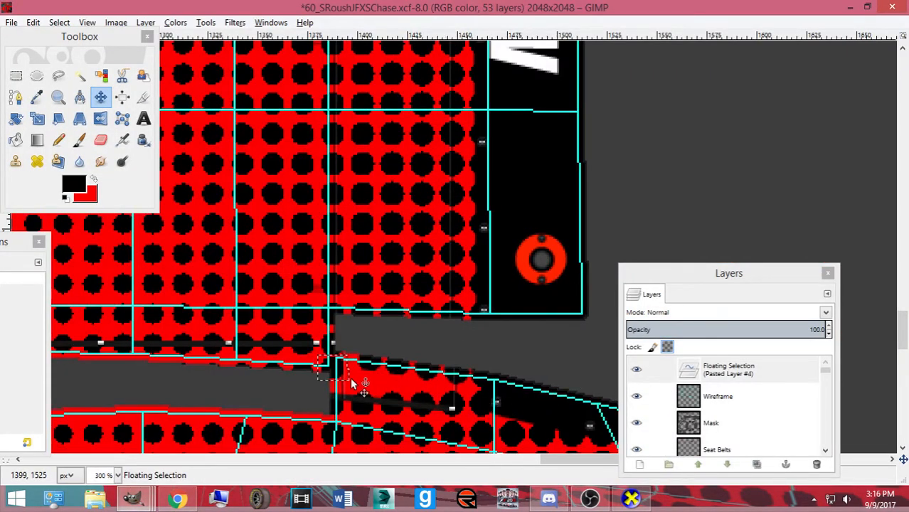
key(ctrl+c)
key(ctrl+e)
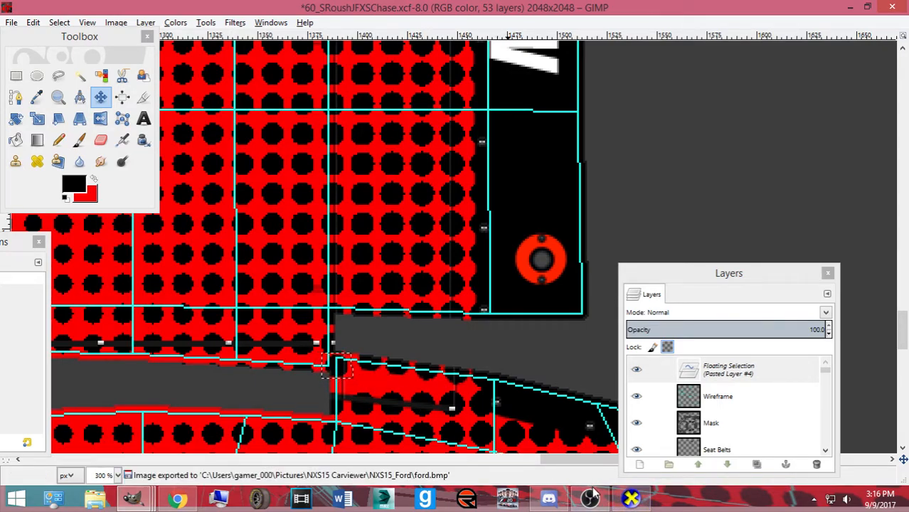
click(631, 498)
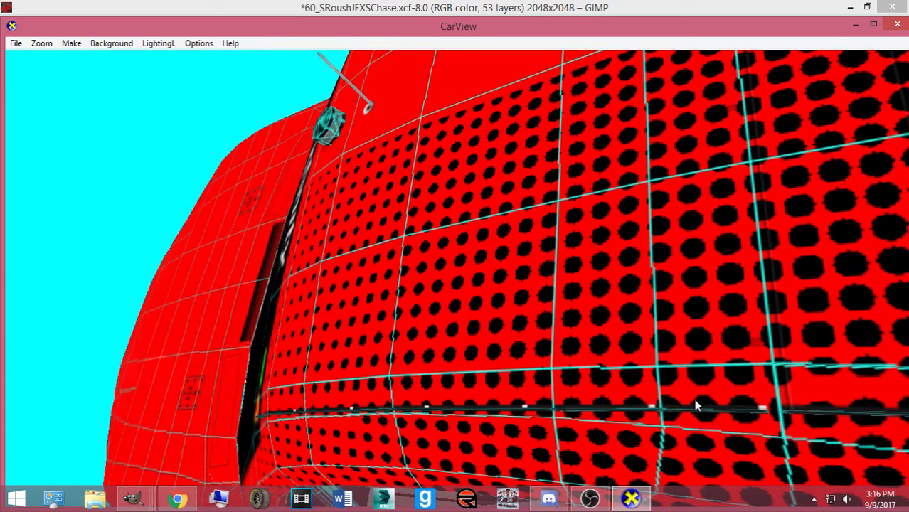
drag(684, 407, 655, 385)
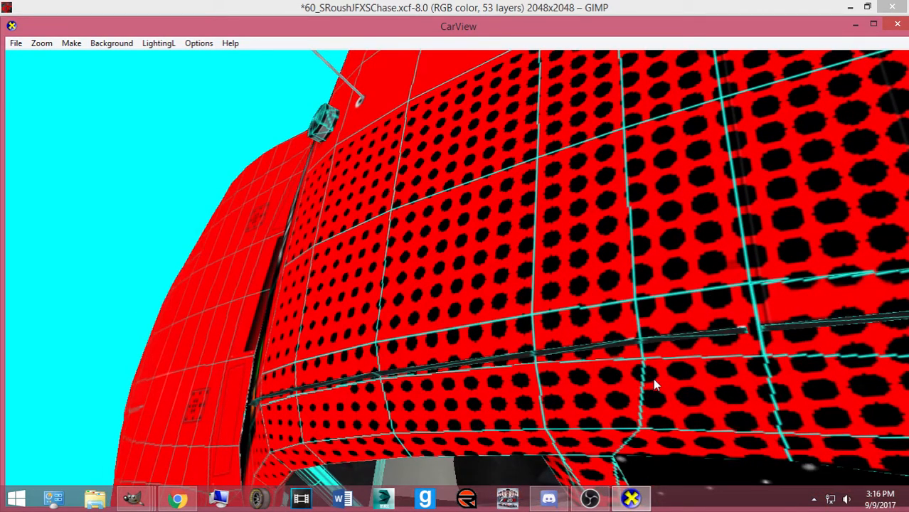
Nudge the pasted patch one pixel left and anchor it
click(142, 502)
click(651, 435)
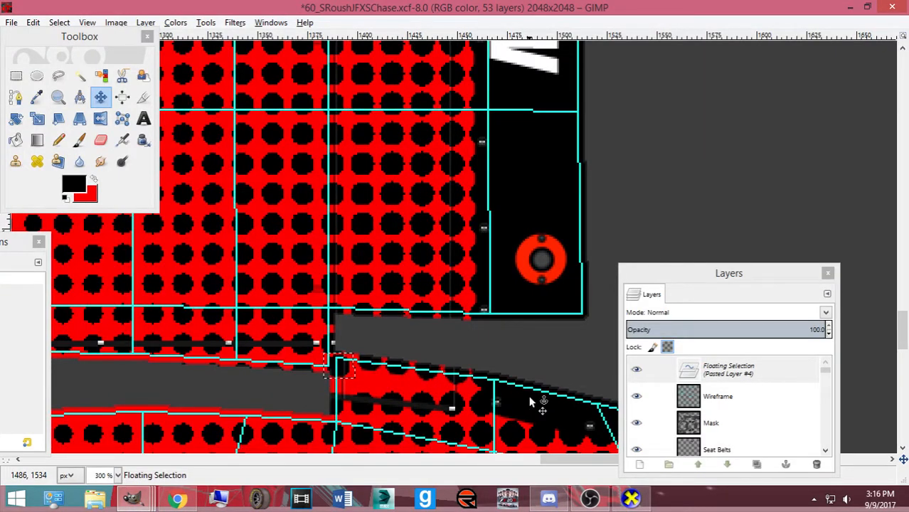
key(Left)
key(ctrl+h)
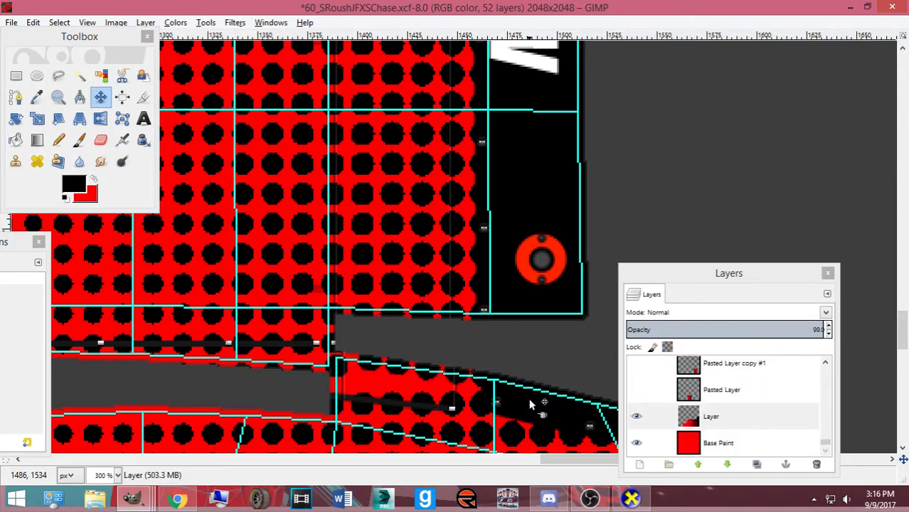
Fuzzy-select one black dot, paste a copy into the gap, and re-export ford.bmp
click(80, 75)
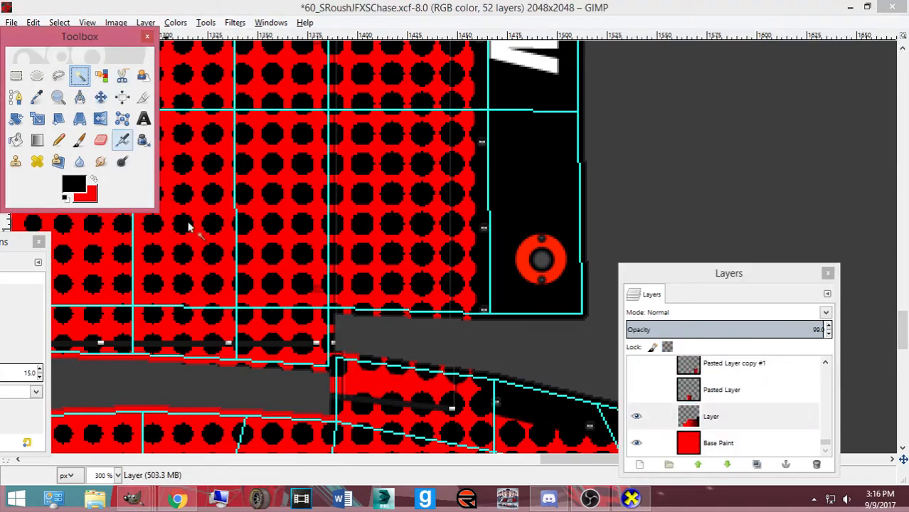
click(335, 366)
key(ctrl+c)
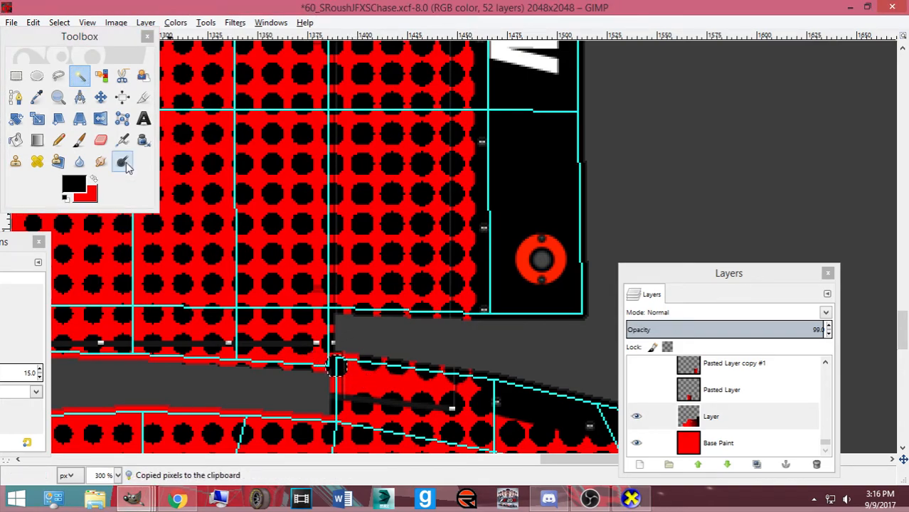
click(101, 96)
key(ctrl+v)
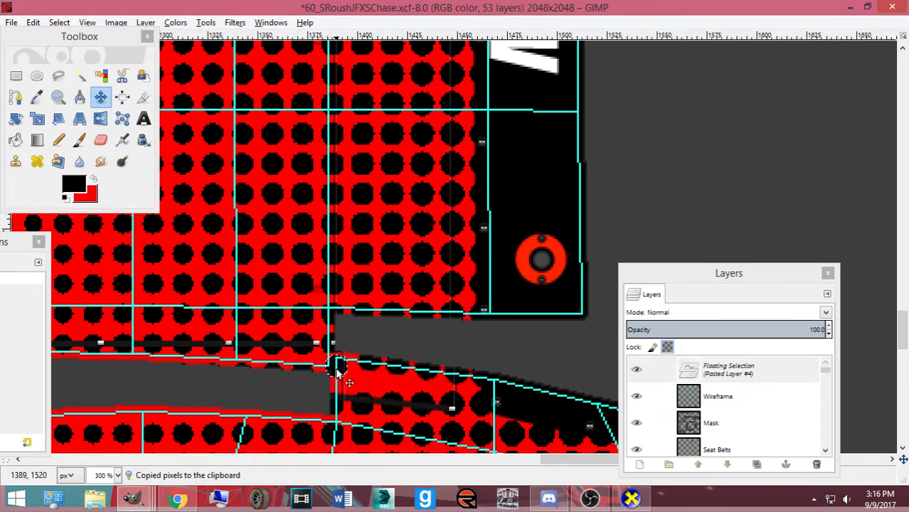
key(ctrl+e)
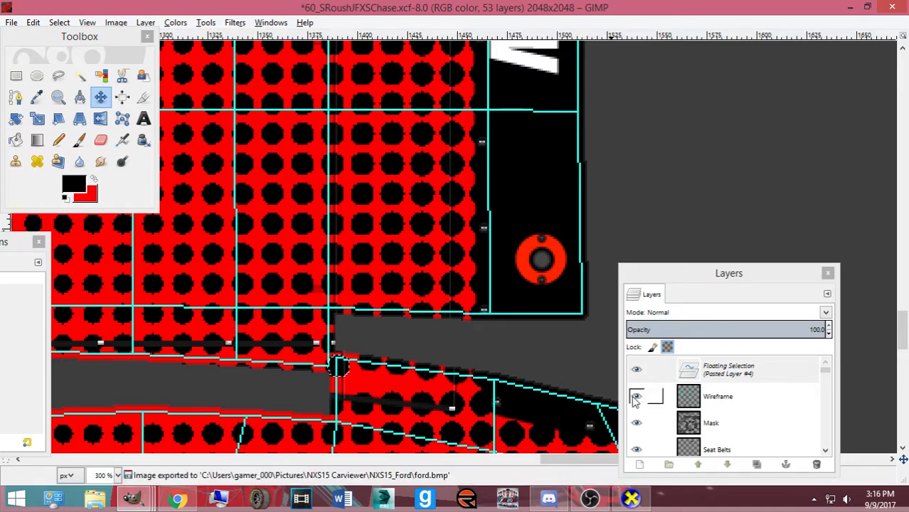
Hide the Wireframe layer, re-export, and reload the CarView preview
click(637, 397)
key(ctrl+e)
click(631, 499)
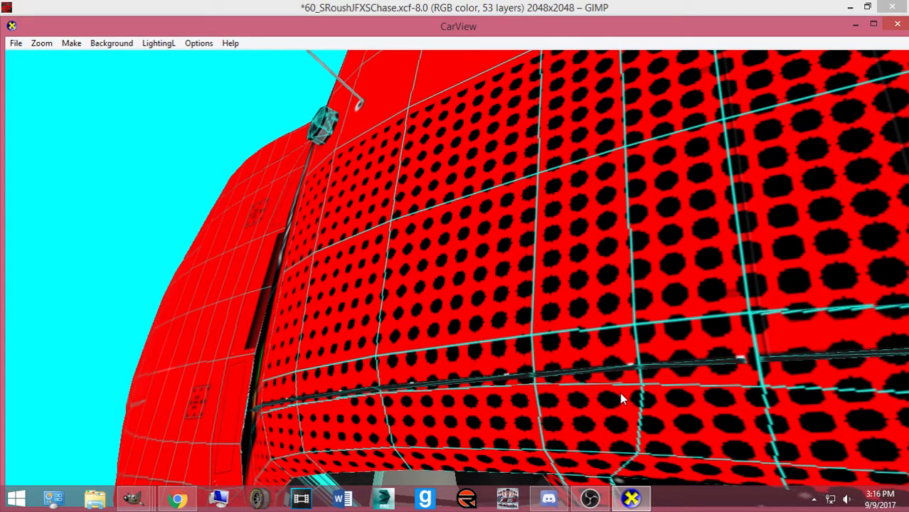
key(w)
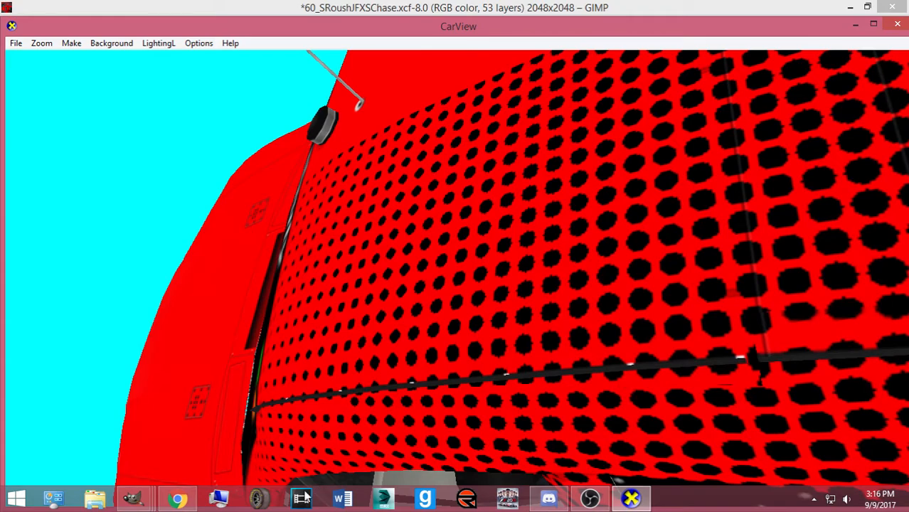
key(alt+Tab)
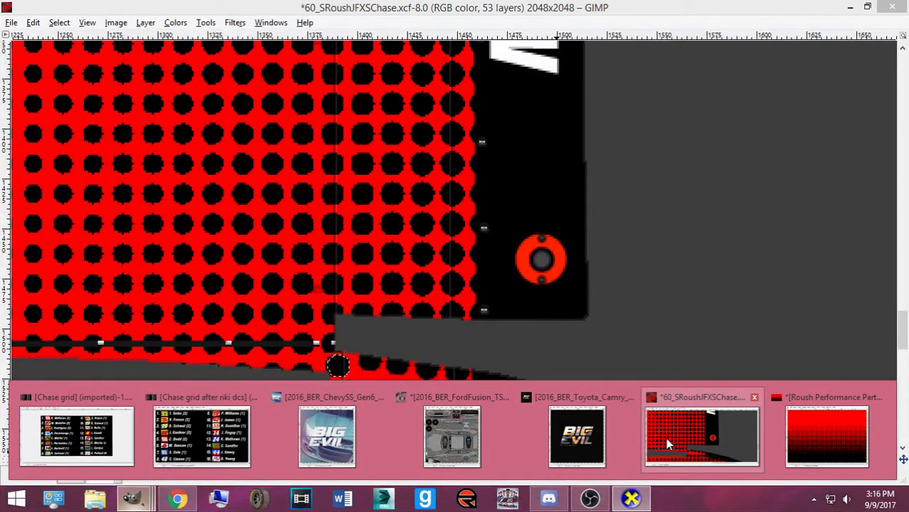
click(666, 438)
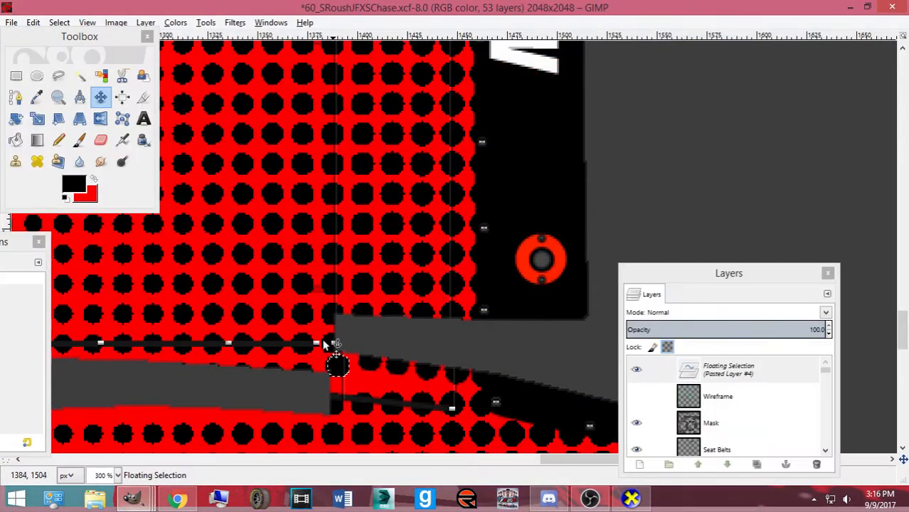
Copy the selected pixels and re-export ford.bmp twice, checking the car each time
click(80, 76)
key(ctrl+c)
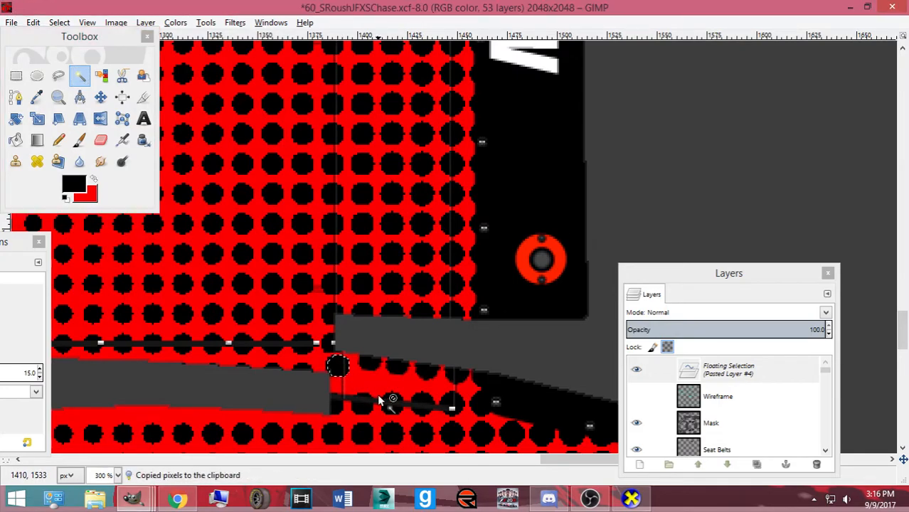
key(ctrl+e)
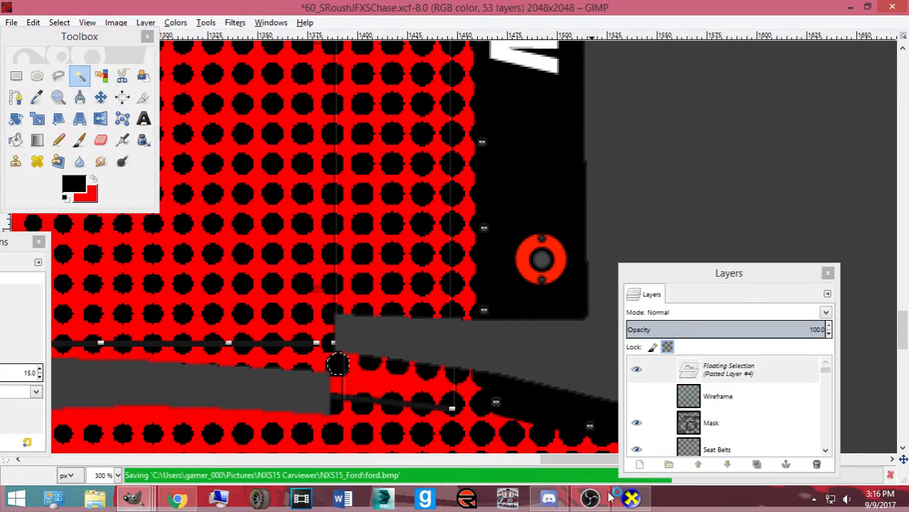
click(626, 497)
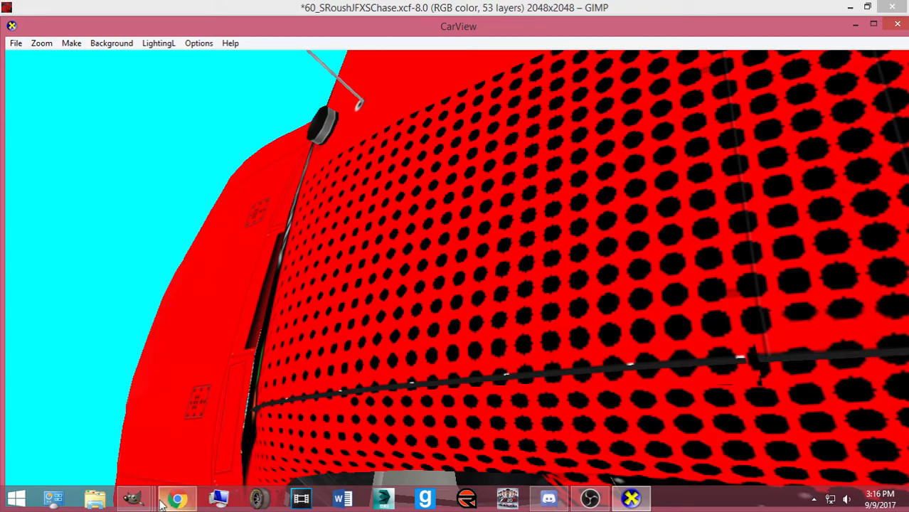
click(132, 498)
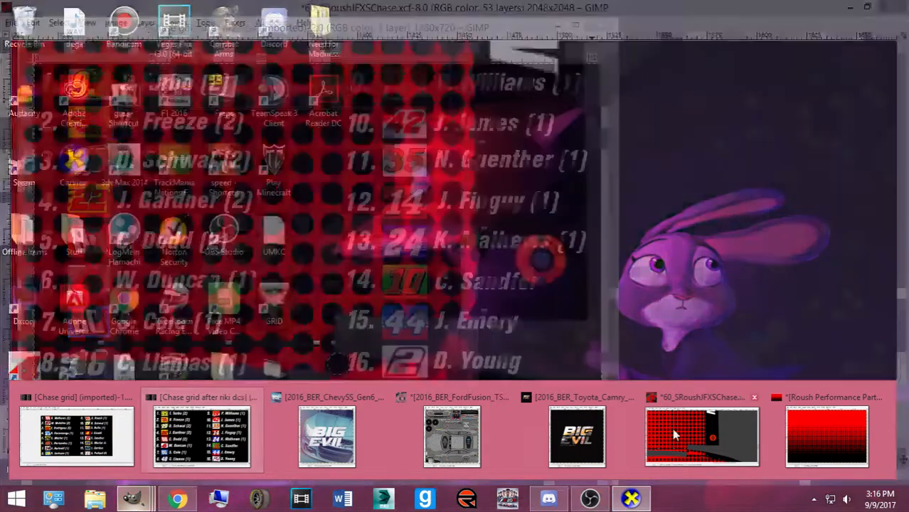
click(672, 428)
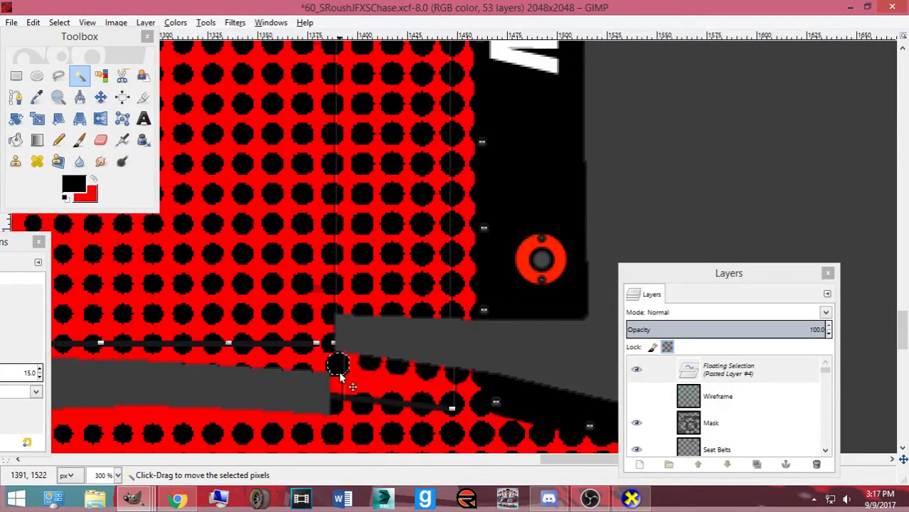
key(ctrl+e)
click(631, 499)
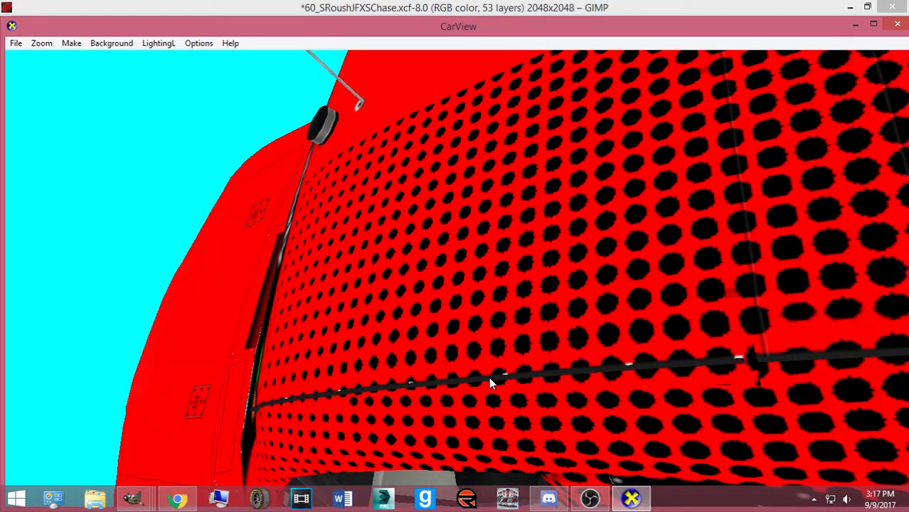
scroll(498, 370, down, 2)
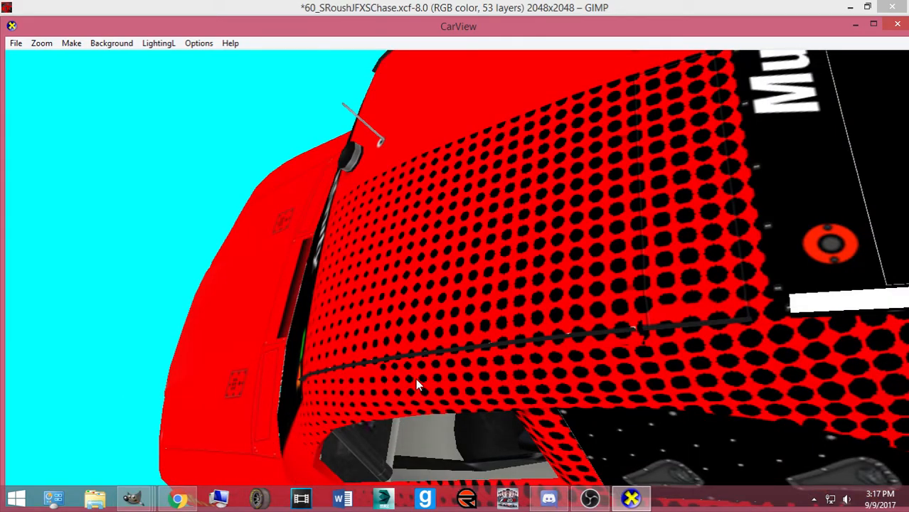
Anchor the pasted patch into the paint and check it in CarView
mouse_move(133, 498)
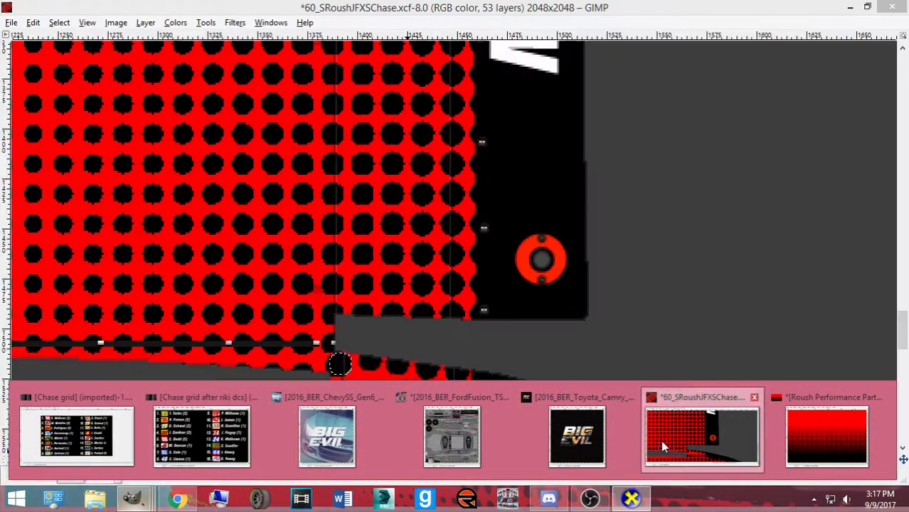
click(662, 443)
key(ctrl+h)
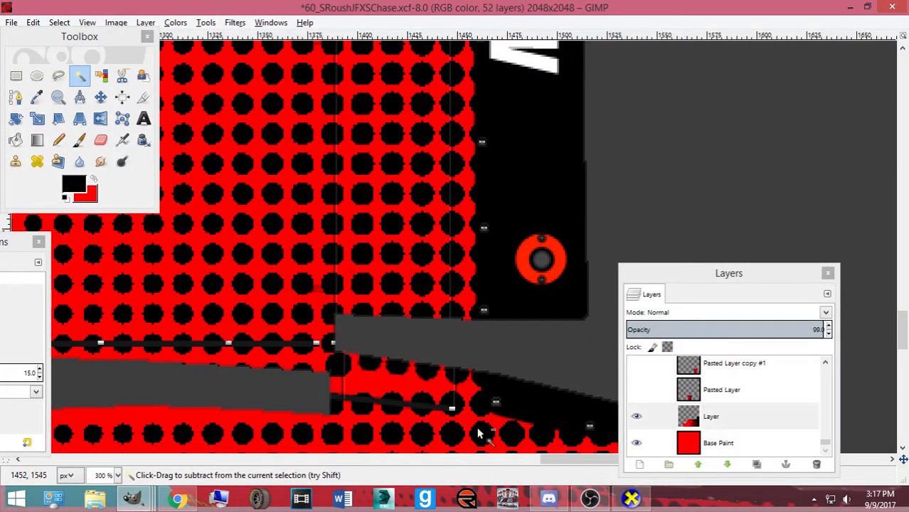
click(633, 499)
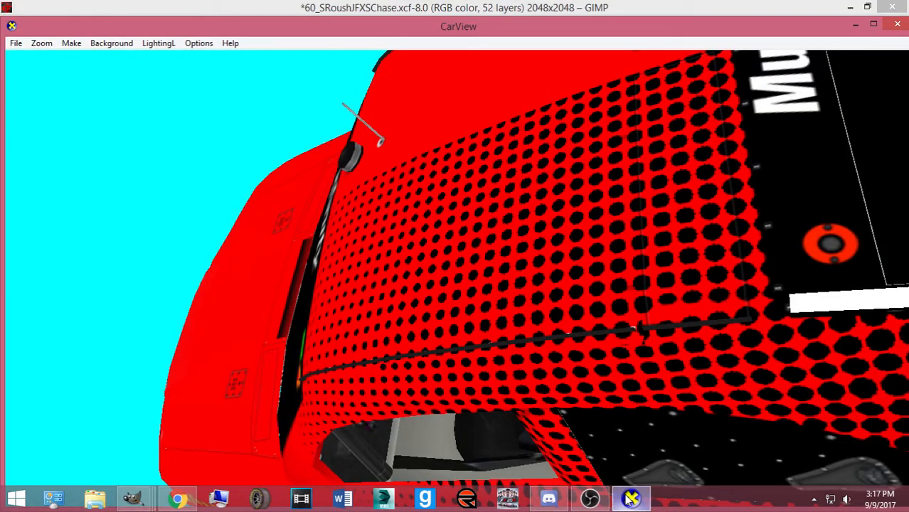
click(631, 500)
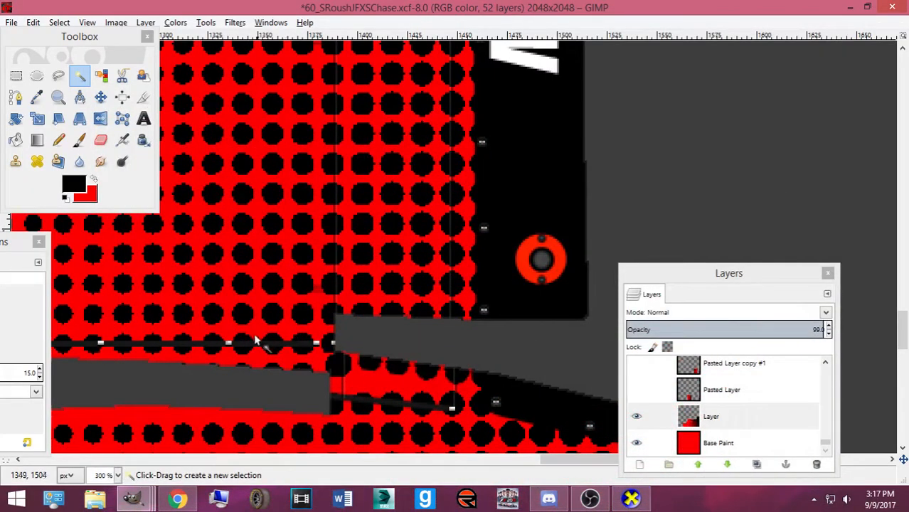
Rectangle-select a small piece of dot pattern, paste a copy, and nudge it up
click(16, 75)
drag(322, 285, 348, 315)
key(ctrl+c)
key(ctrl+v)
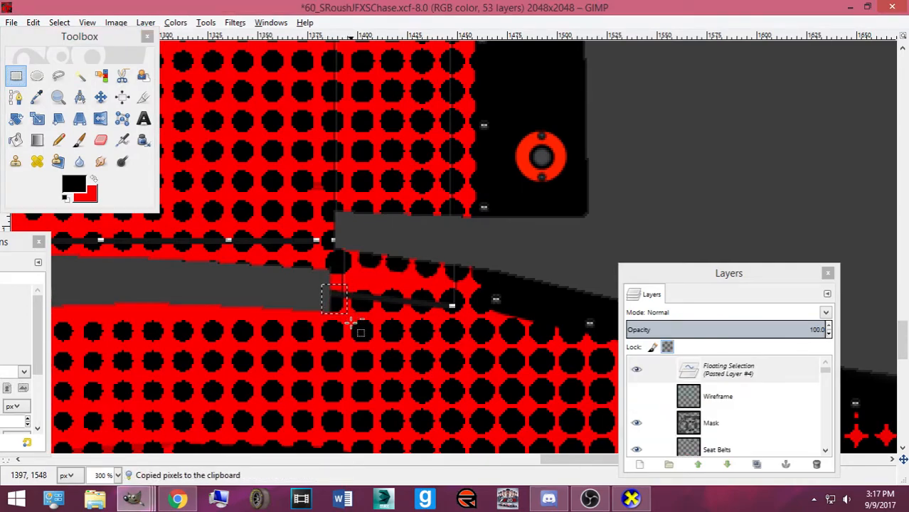
key(Up)
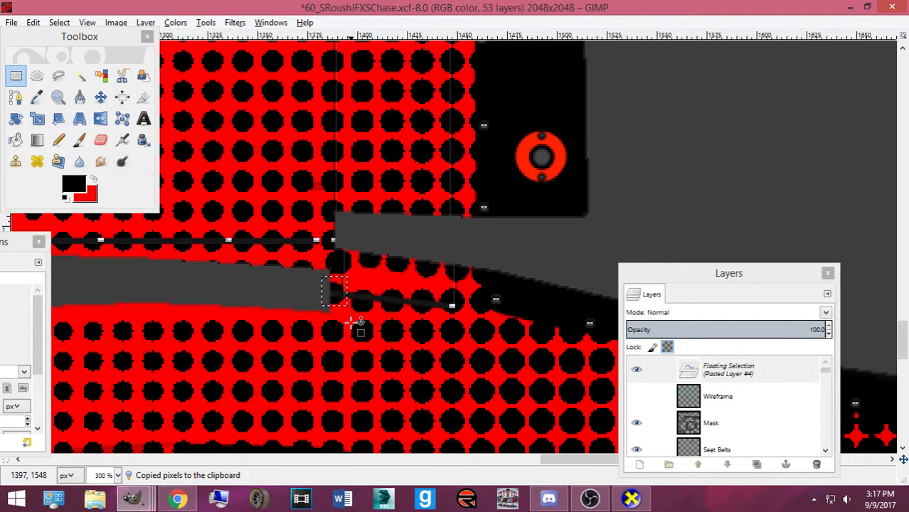
Export ford.bmp, drag the patch up slightly, and re-export to view on the car
key(ctrl+e)
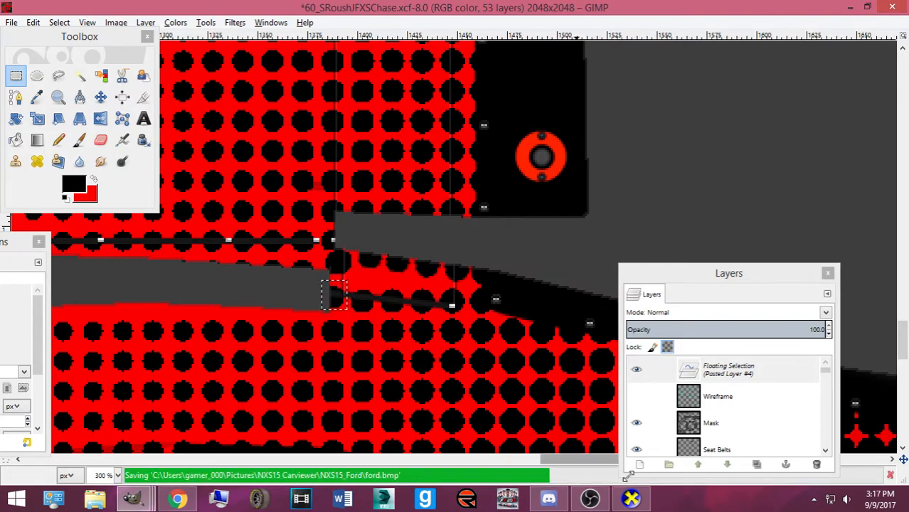
key(alt+Tab)
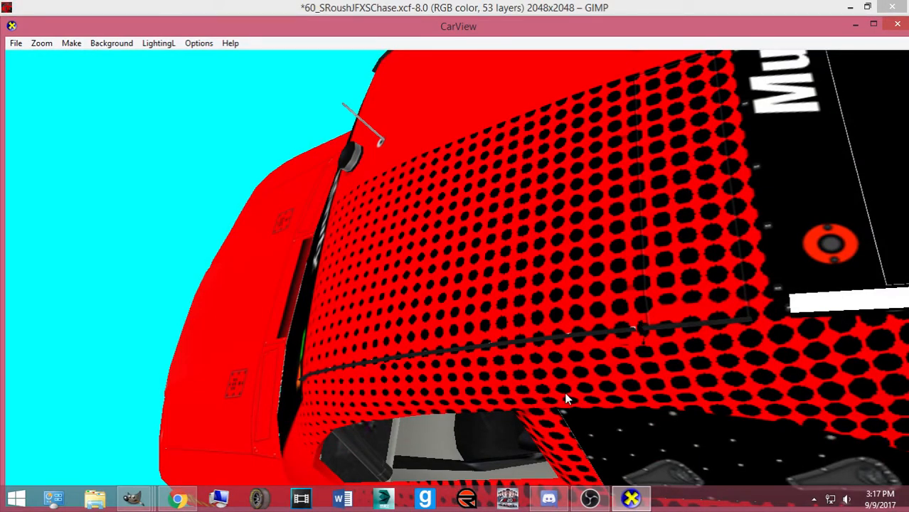
click(132, 498)
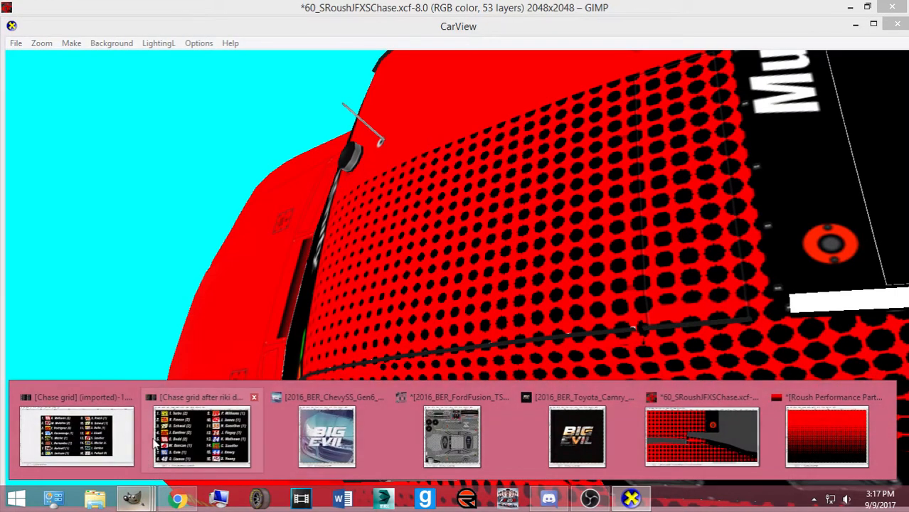
click(641, 441)
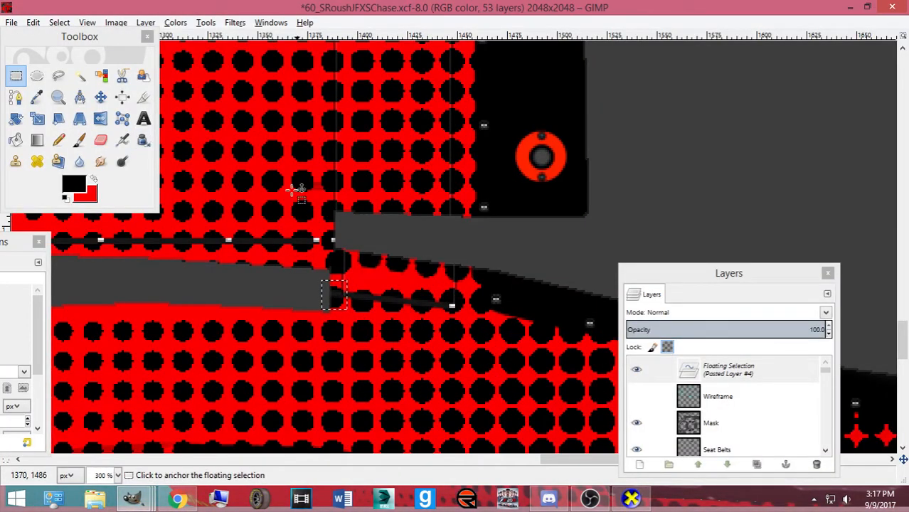
click(100, 96)
drag(339, 293, 339, 288)
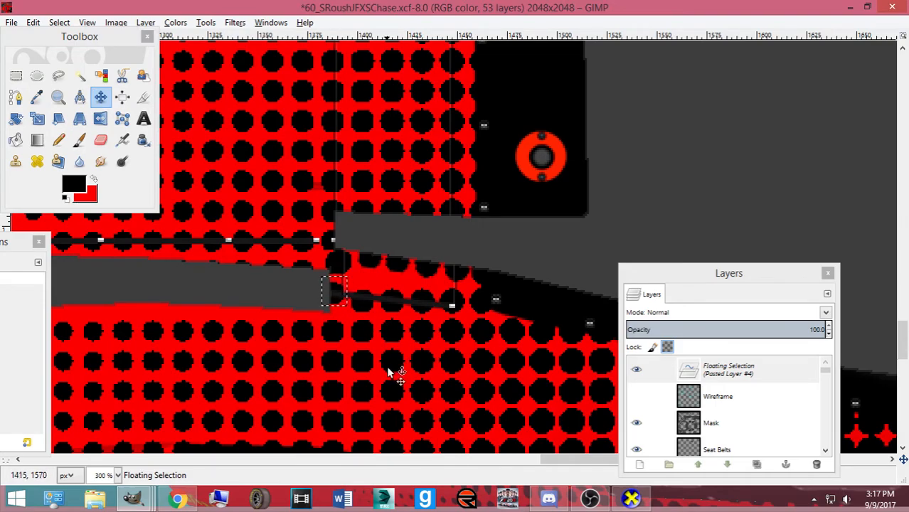
key(ctrl+e)
click(632, 499)
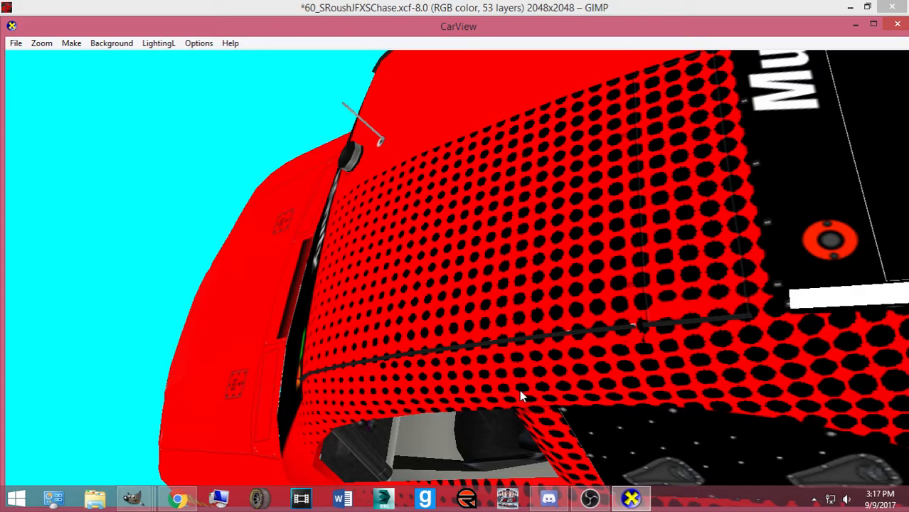
Move the patch down one pixel and check the re-exported texture in CarView
click(132, 498)
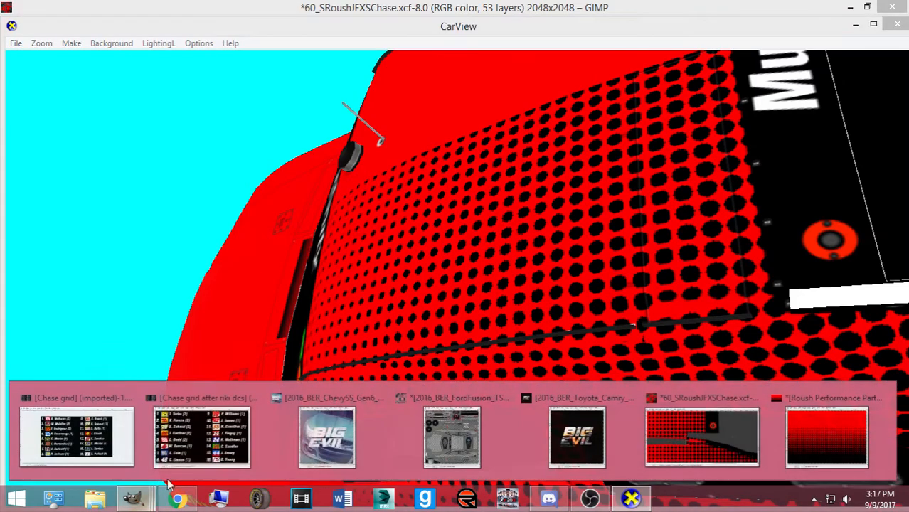
click(648, 427)
drag(340, 292, 340, 294)
key(ctrl+e)
click(630, 500)
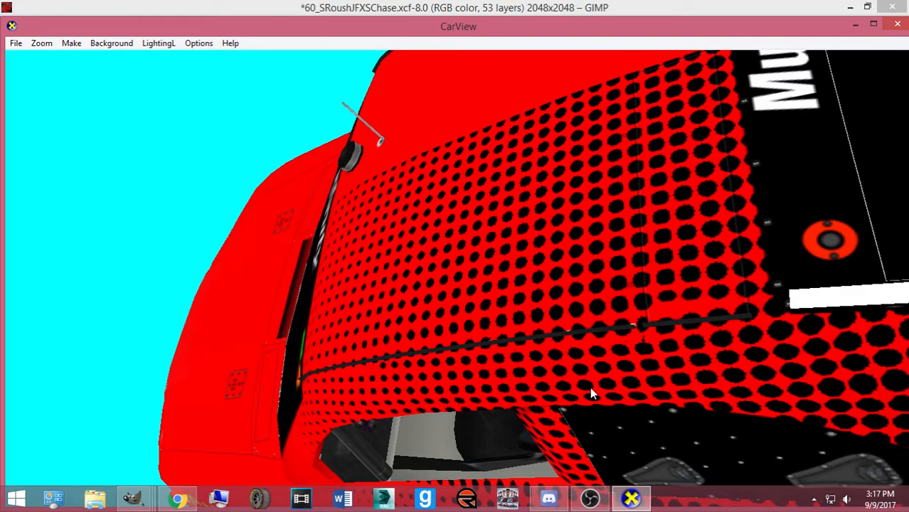
scroll(590, 393, up, 2)
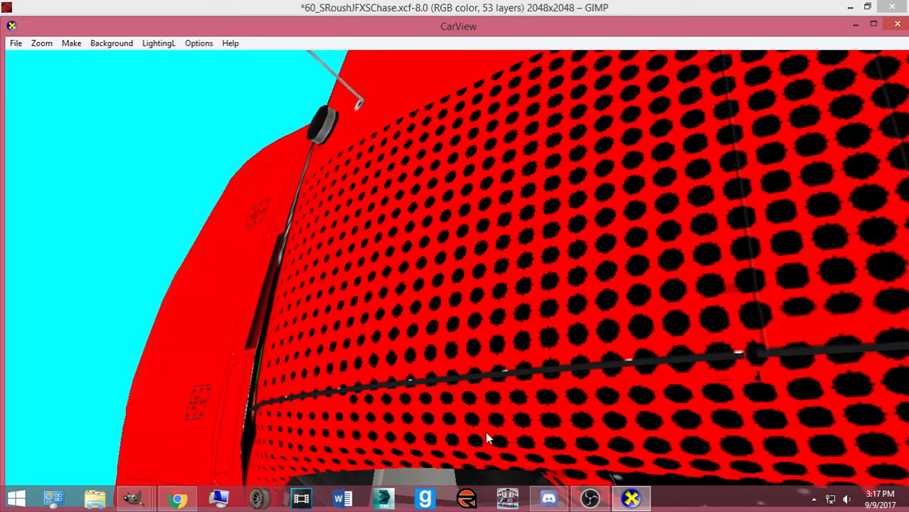
Nudge the patch up, back down, then one pixel left
mouse_move(132, 500)
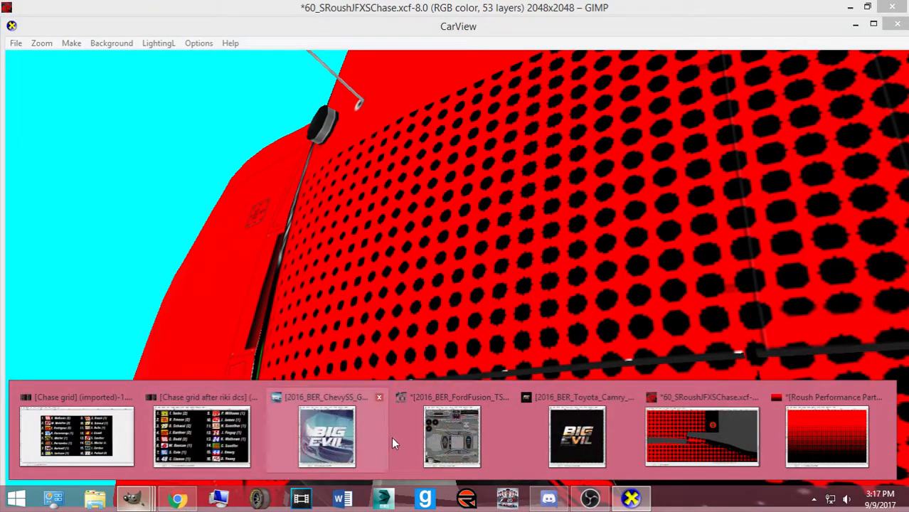
click(702, 434)
key(Up)
key(Down)
key(Left)
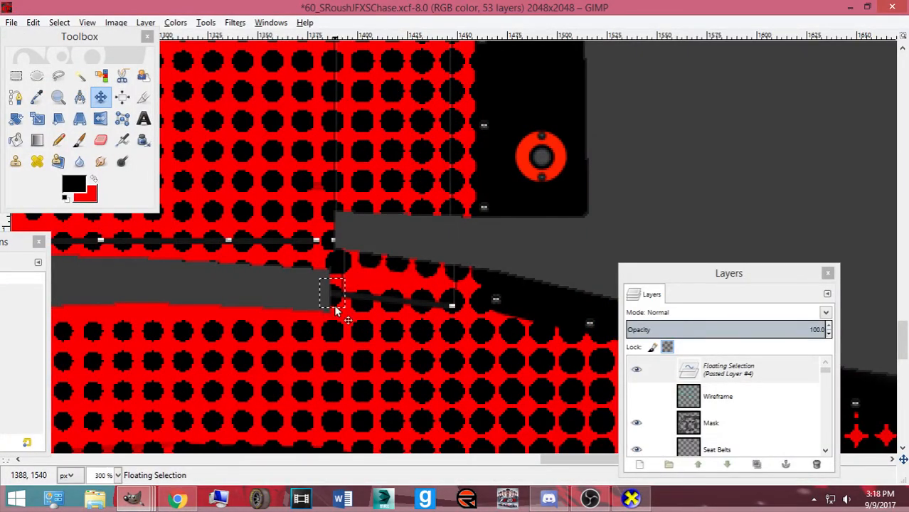
Nudge the pasted dot patch one pixel right, export ford.bmp and check it in CarView
key(Right)
key(ctrl+e)
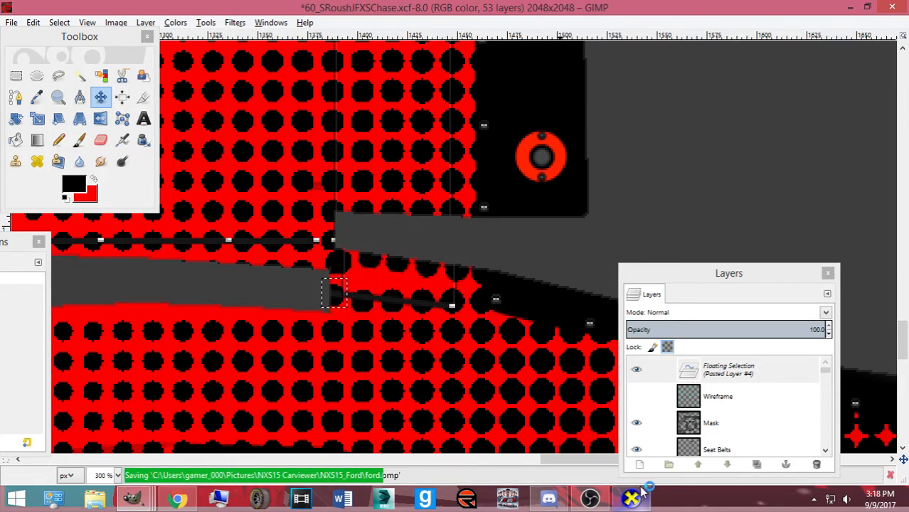
click(635, 500)
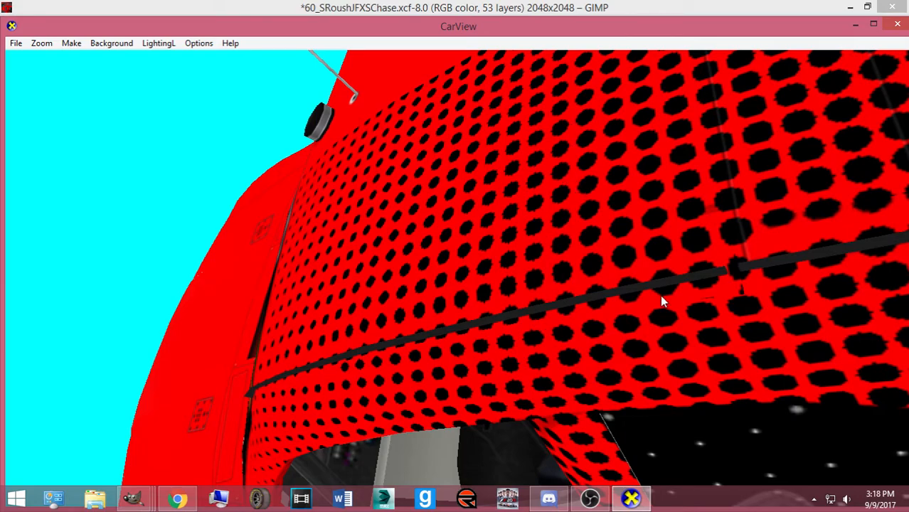
drag(740, 292, 710, 316)
click(135, 499)
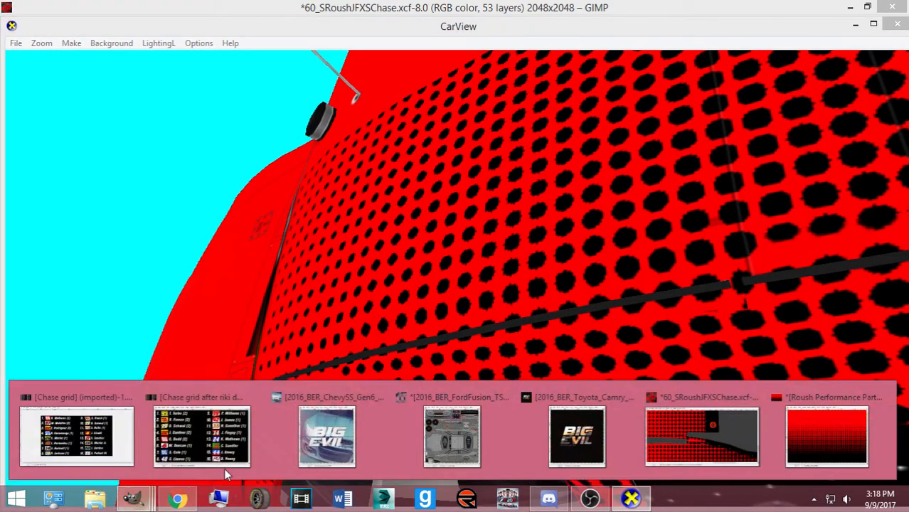
click(702, 435)
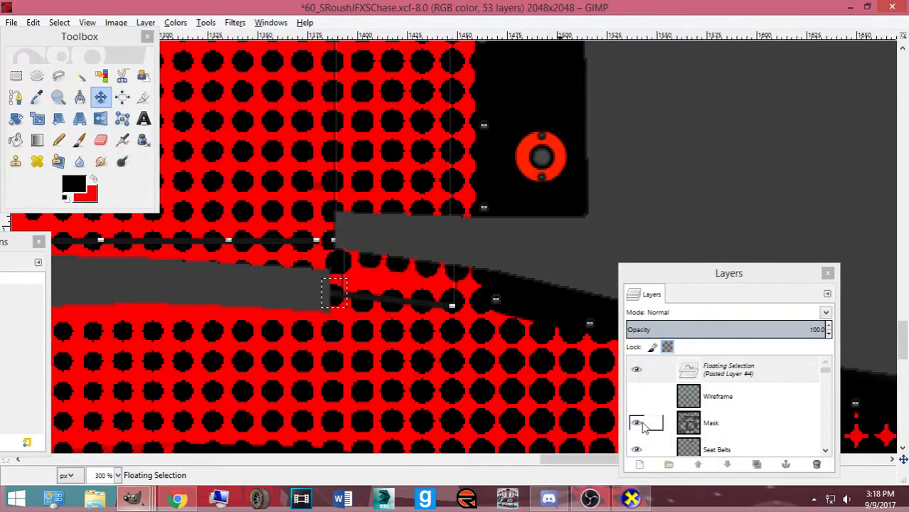
Scale the pasted patch to 12 pixels wide and preview the re-exported ford.bmp on the car
key(shift+t)
click(341, 313)
text(12)
click(509, 127)
key(ctrl+e)
click(631, 498)
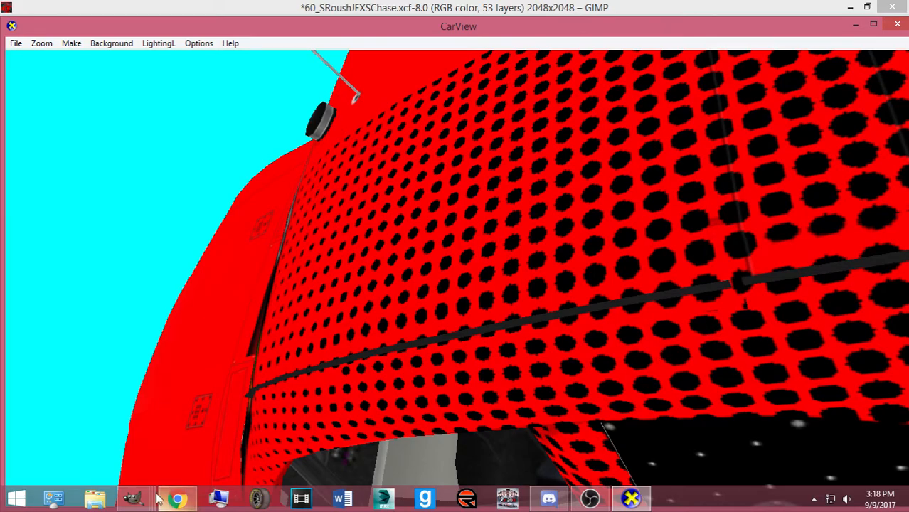
mouse_move(134, 498)
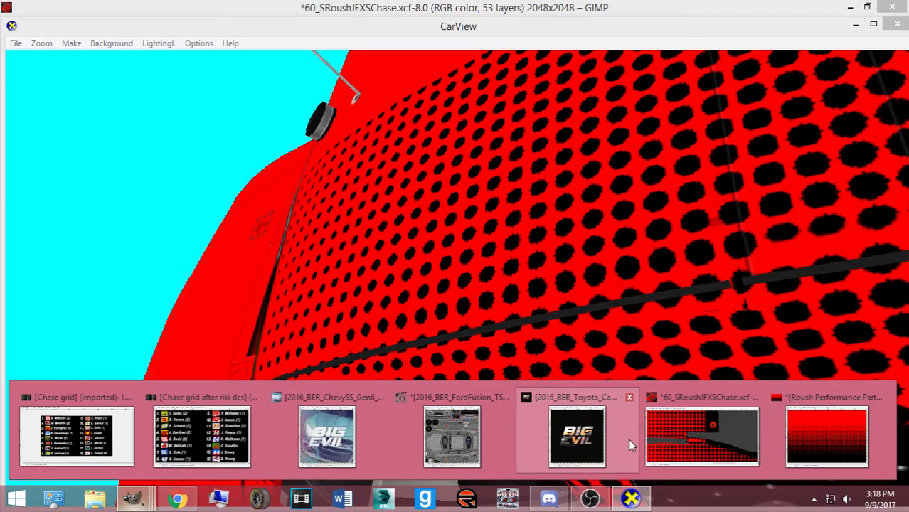
click(702, 436)
Copy the selected pixels, switch to Select by Color, and preview the re-exported texture in CarView
key(ctrl+c)
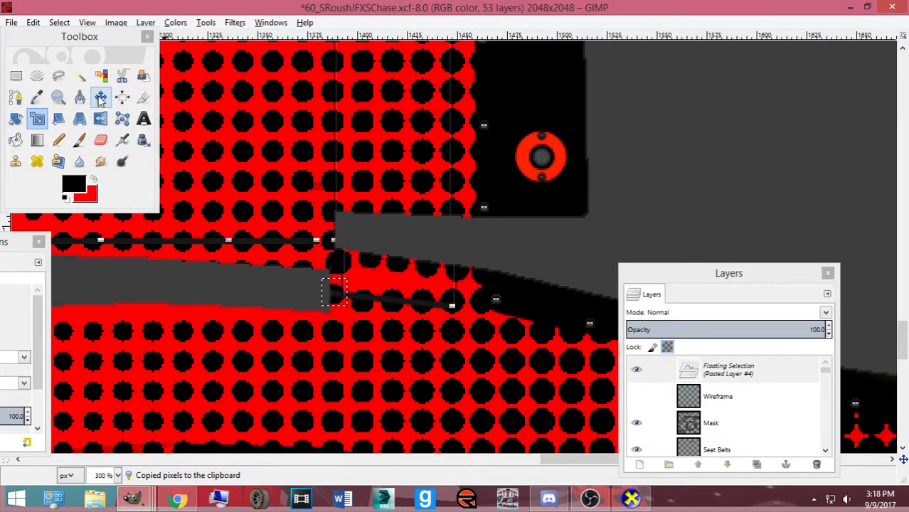
click(80, 76)
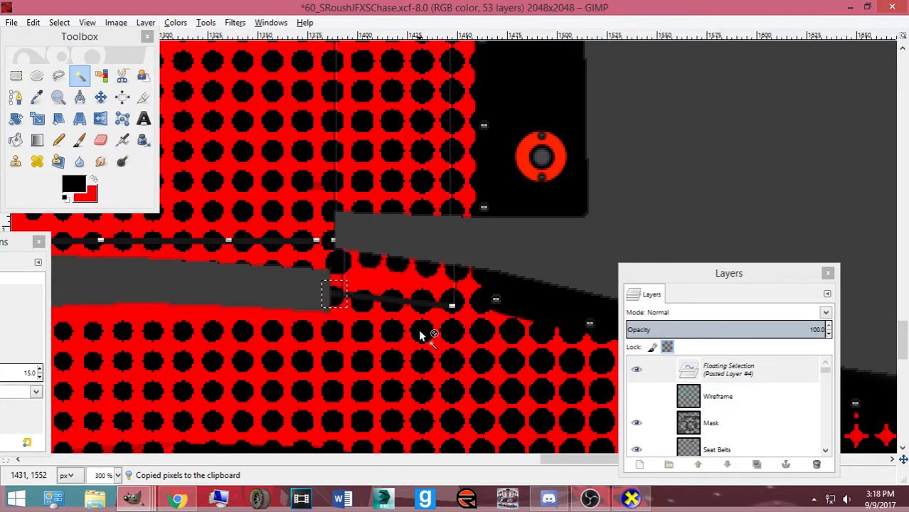
key(ctrl+e)
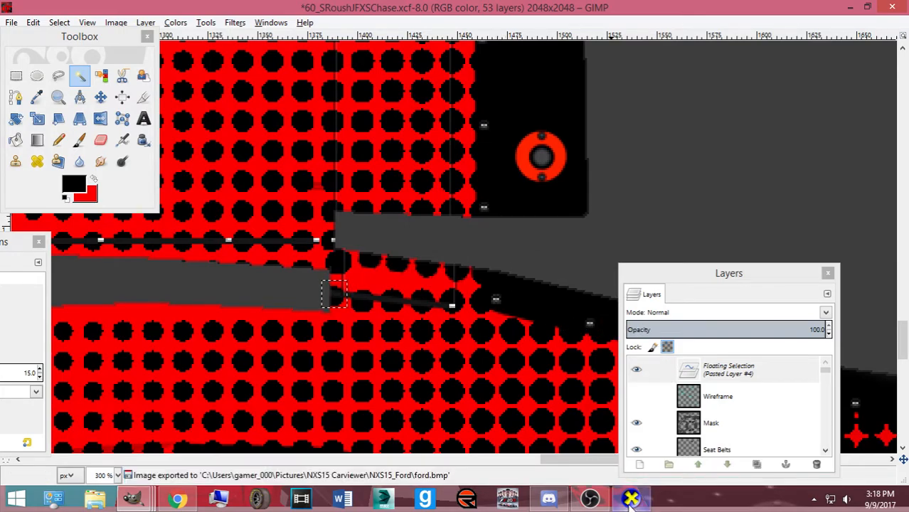
click(630, 501)
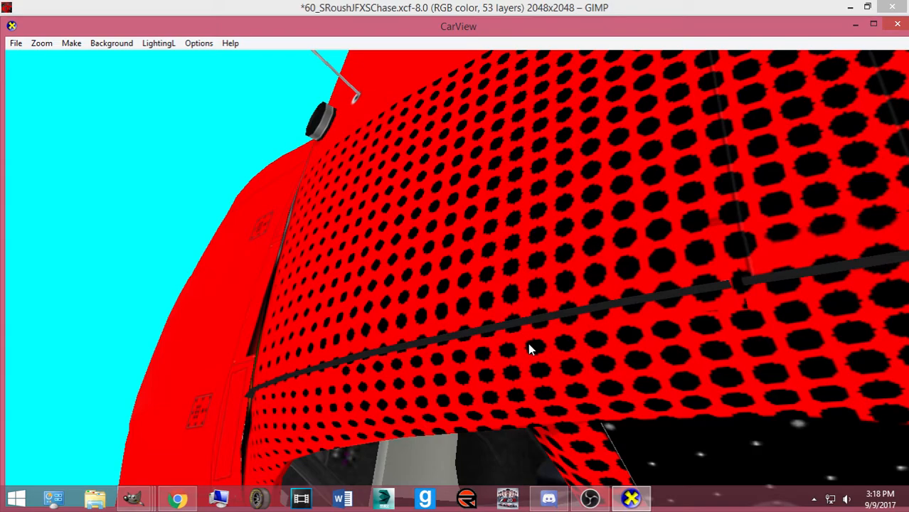
click(133, 498)
click(700, 436)
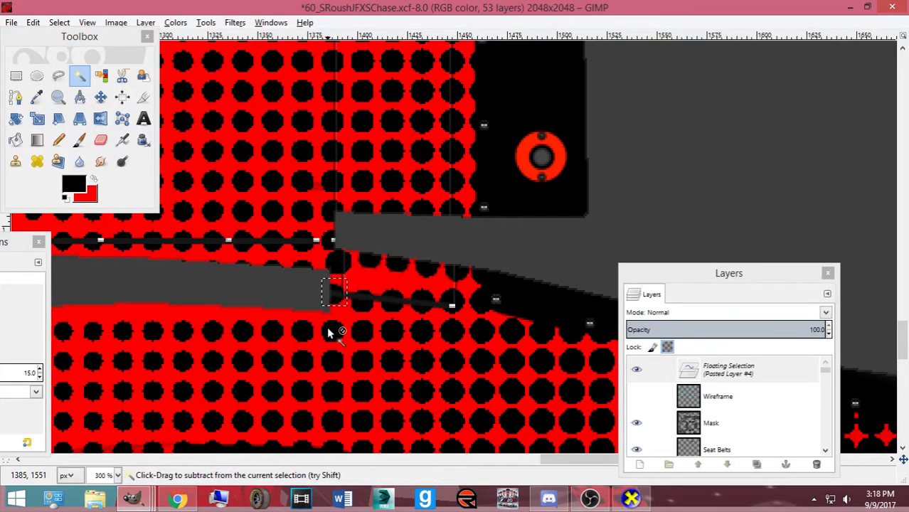
Save the template and rotate the CarView car to inspect the door seam
key(ctrl+s)
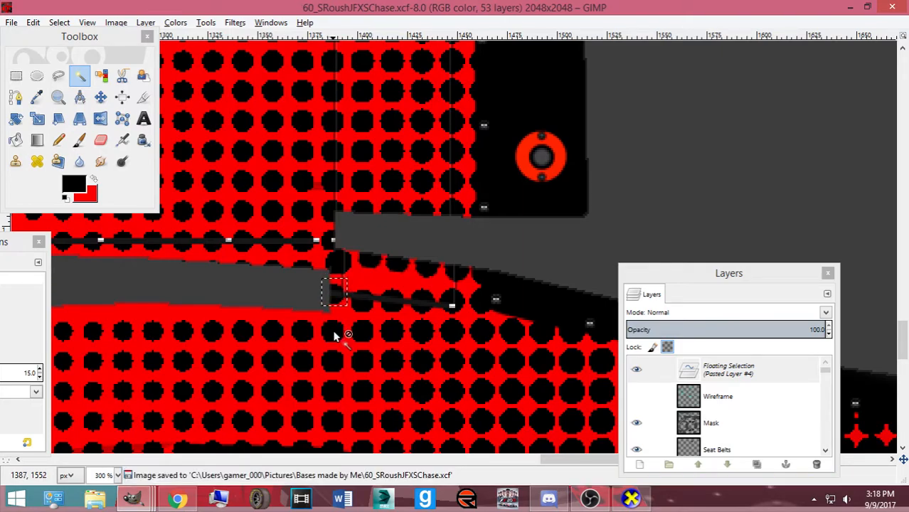
click(631, 500)
drag(606, 370, 603, 419)
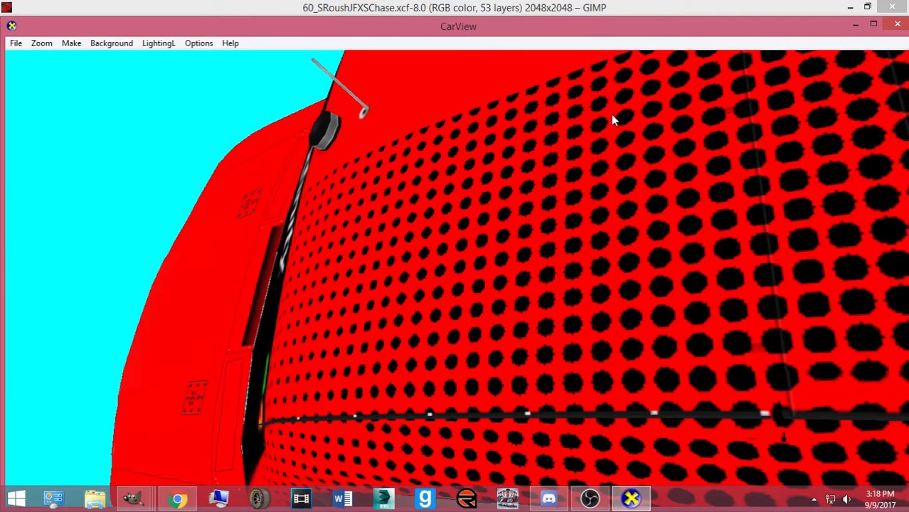
drag(668, 301, 307, 366)
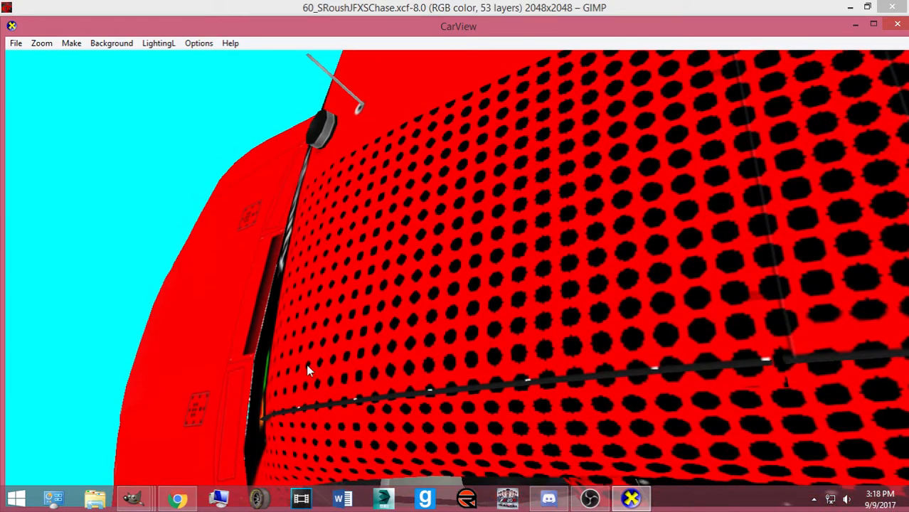
click(133, 498)
click(702, 436)
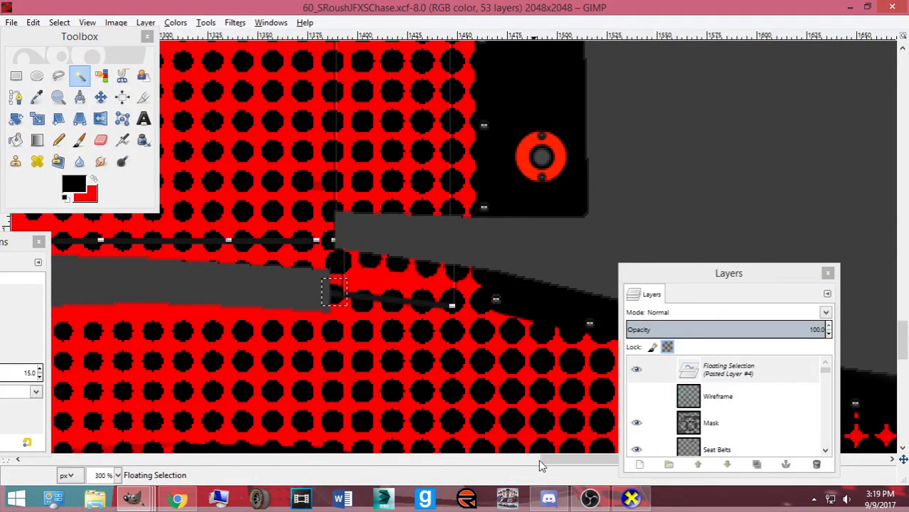
Anchor the pasted dots onto the paint layer, select a grey seam strip, and export ford.bmp
click(16, 76)
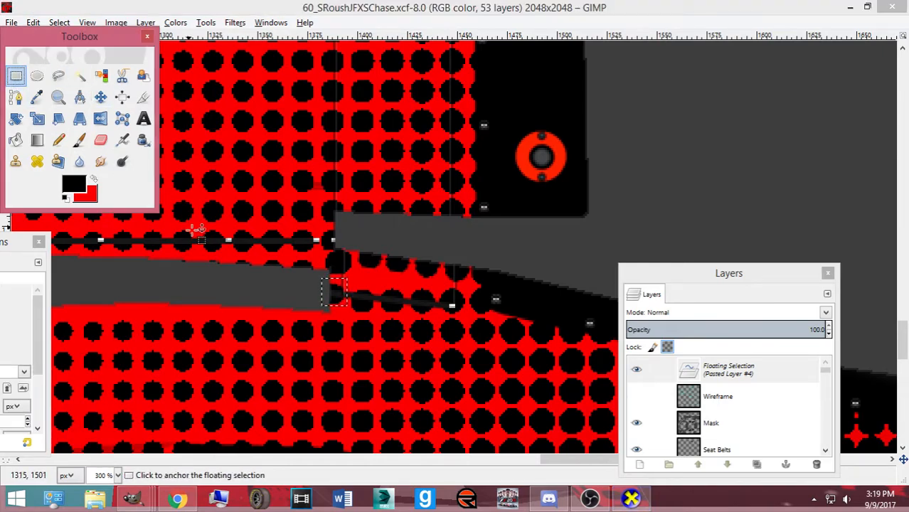
click(249, 264)
drag(172, 260, 318, 287)
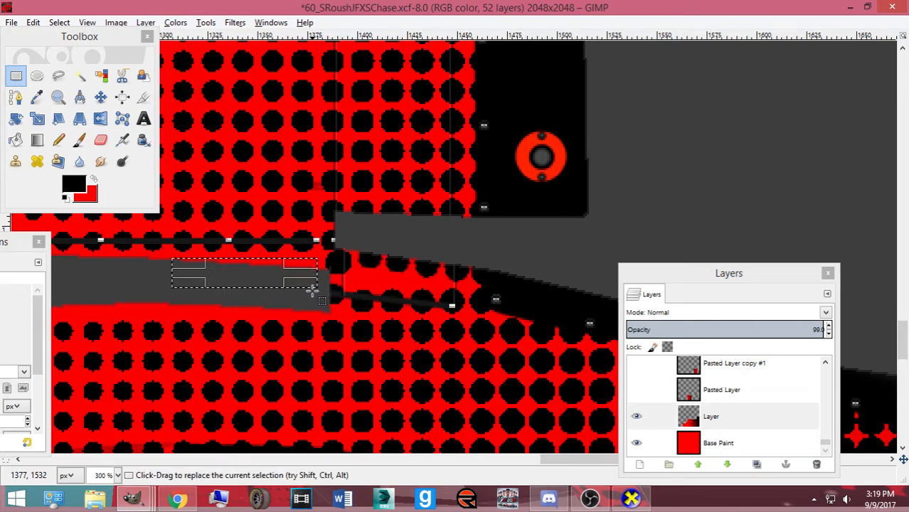
key(ctrl+e)
Check the texture in CarView, then select a tiny area at the seam corner
key(alt+Tab)
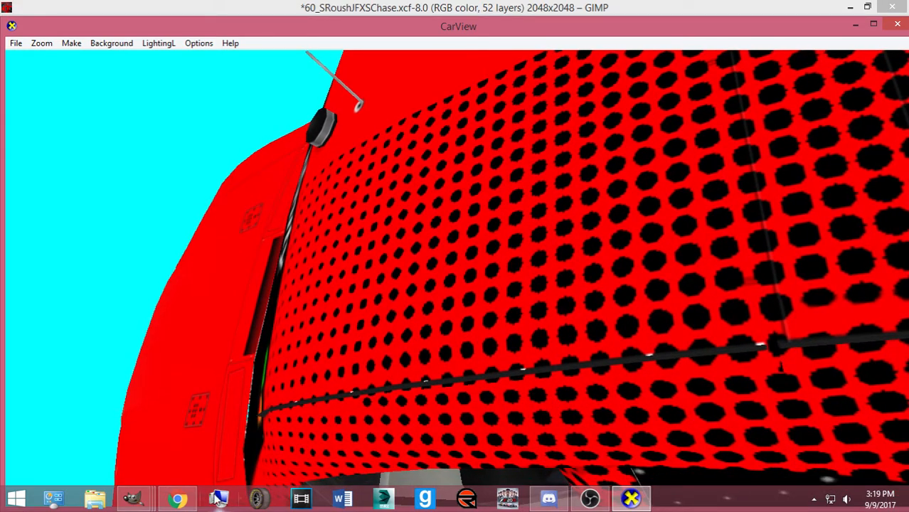
click(133, 498)
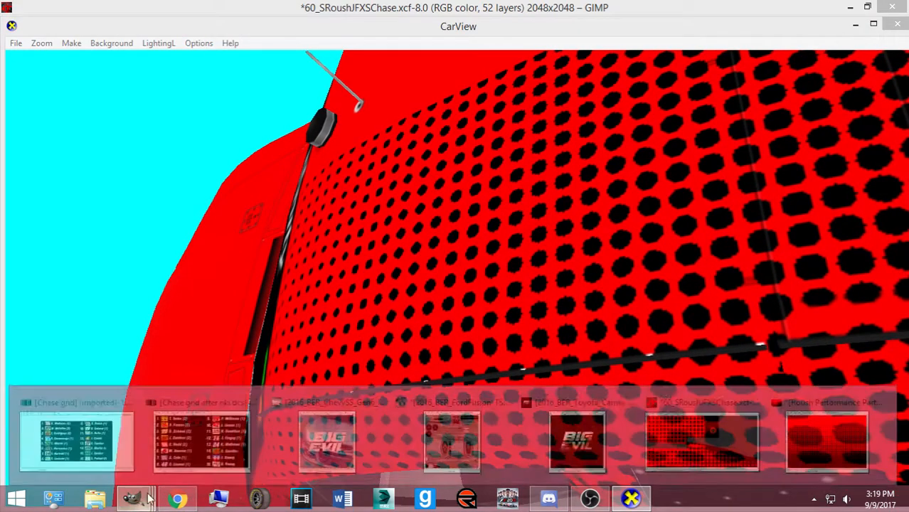
click(683, 462)
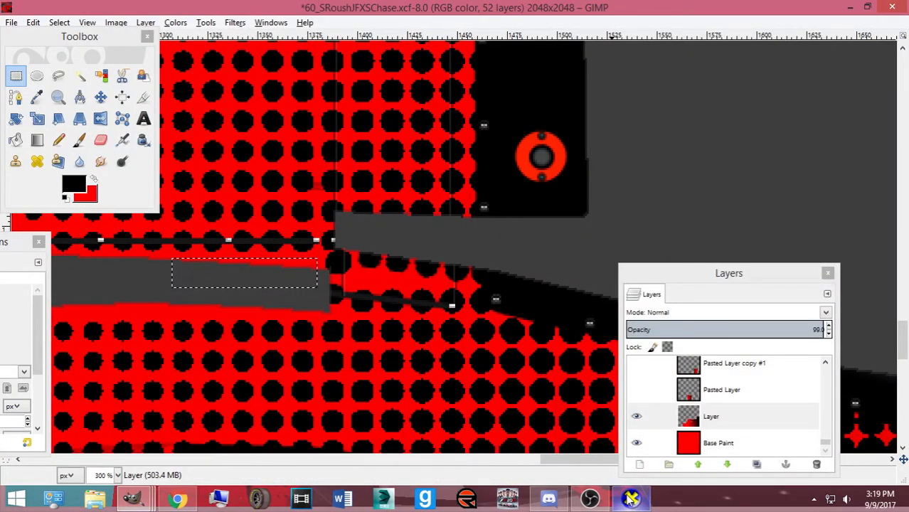
click(599, 499)
click(599, 500)
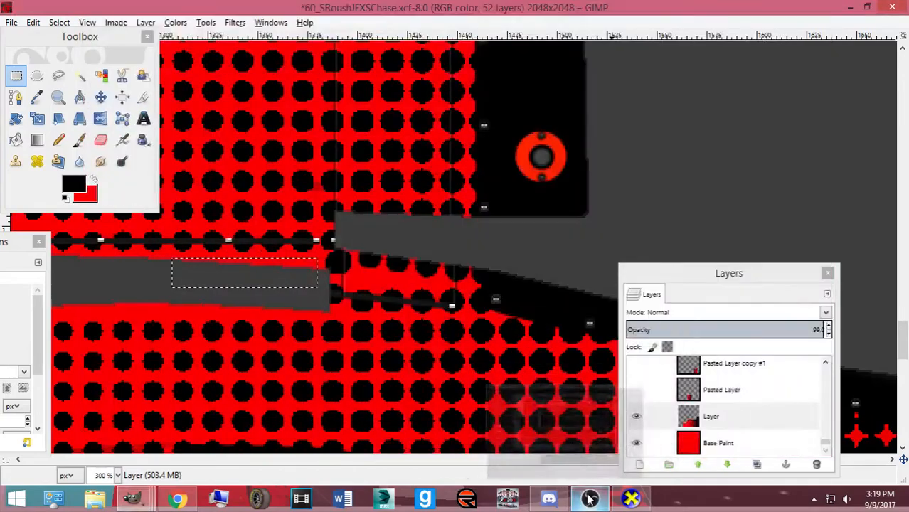
click(622, 502)
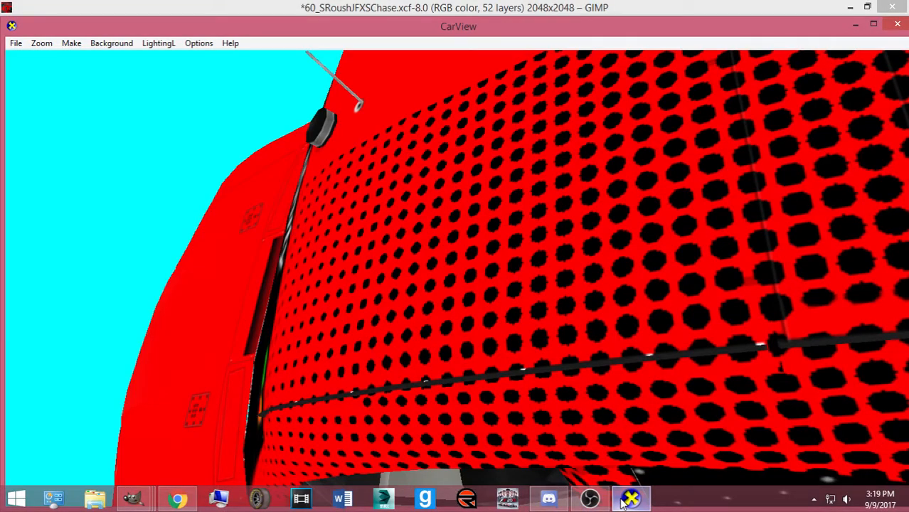
click(623, 502)
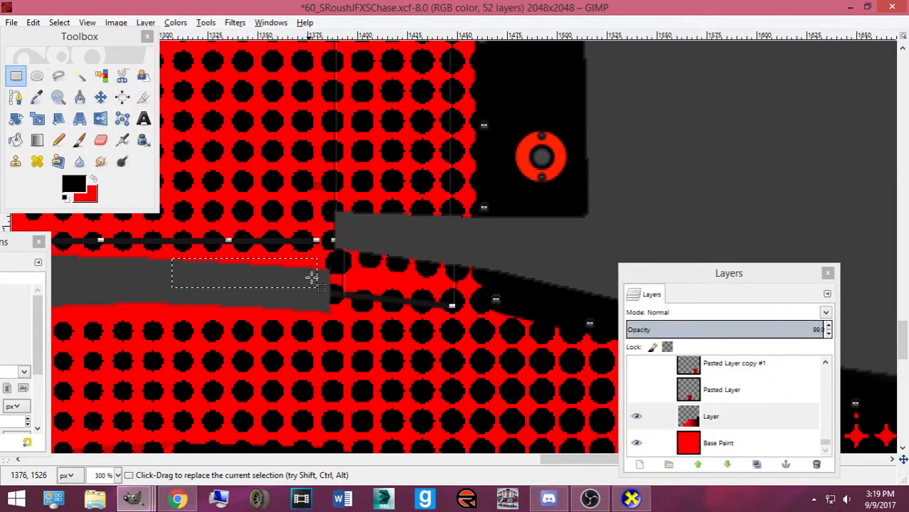
drag(319, 260, 327, 283)
scroll(322, 269, up, 3)
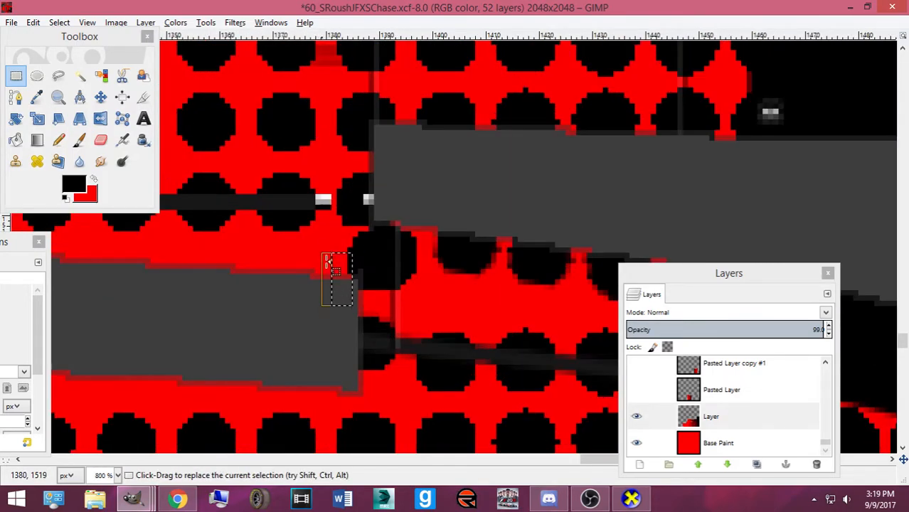
Reshape the seam selection into a tall narrow strip and re-export ford.bmp
drag(340, 251, 347, 239)
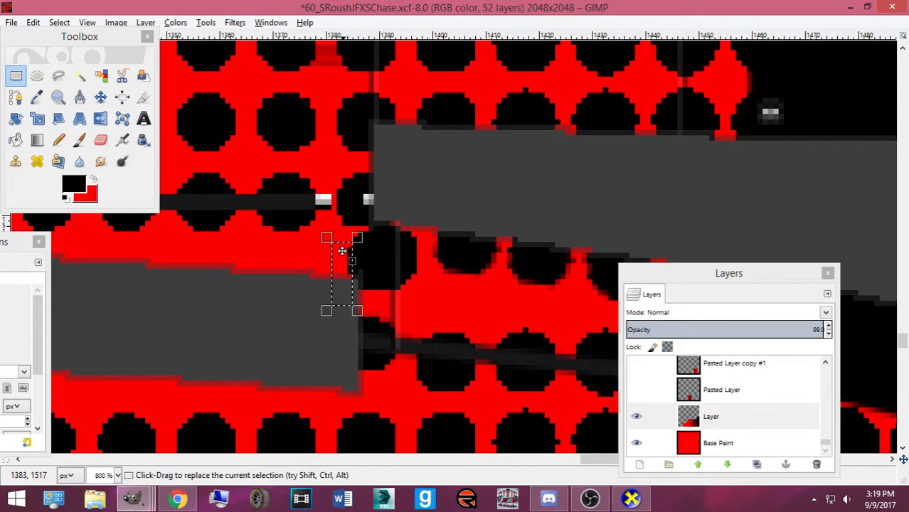
click(625, 501)
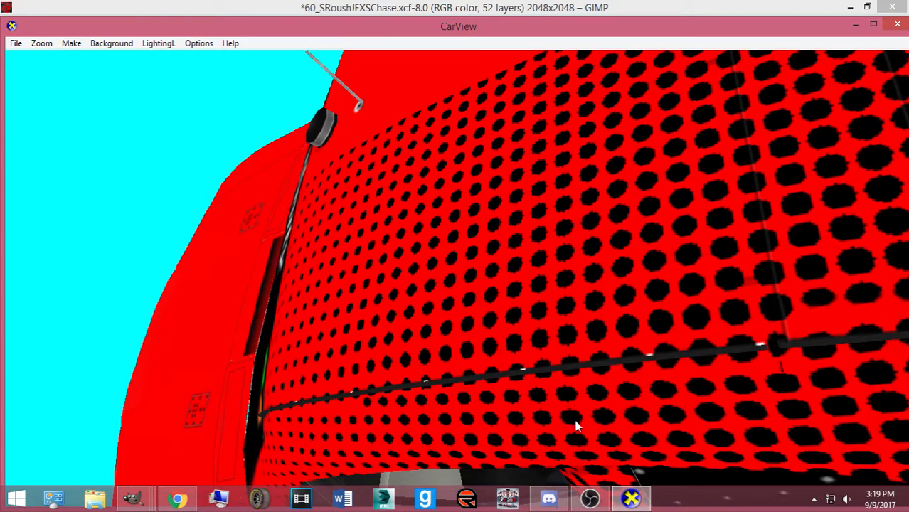
click(631, 500)
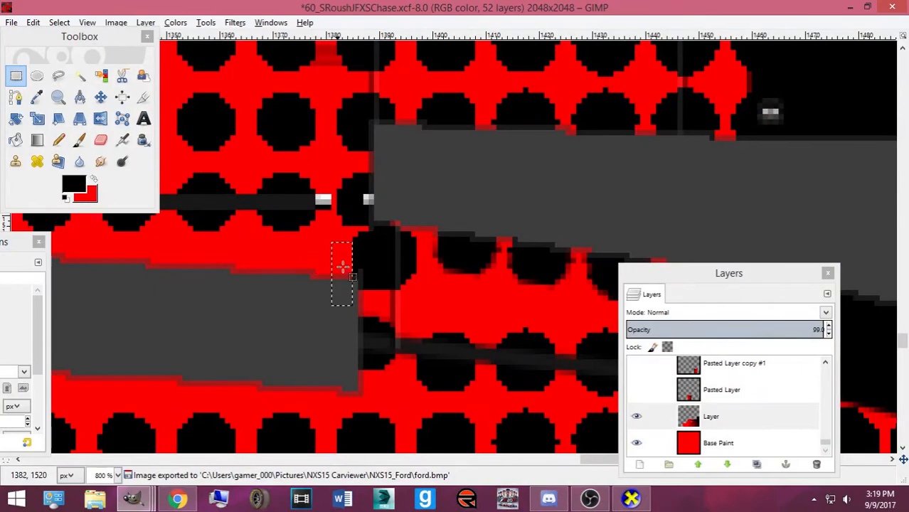
drag(343, 233, 358, 301)
key(ctrl+e)
Review the whole car from a rear three-quarter view in CarView, then save the template
click(635, 500)
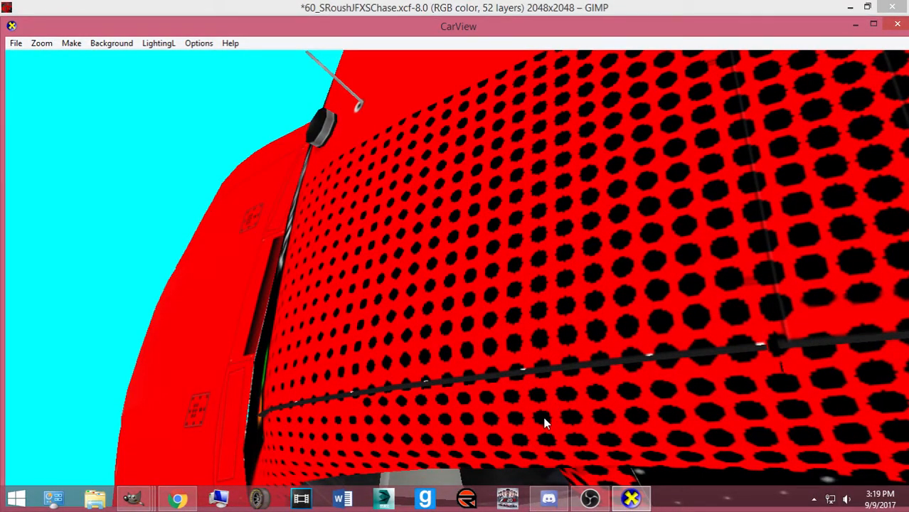
drag(558, 415, 375, 389)
scroll(395, 451, down, 3)
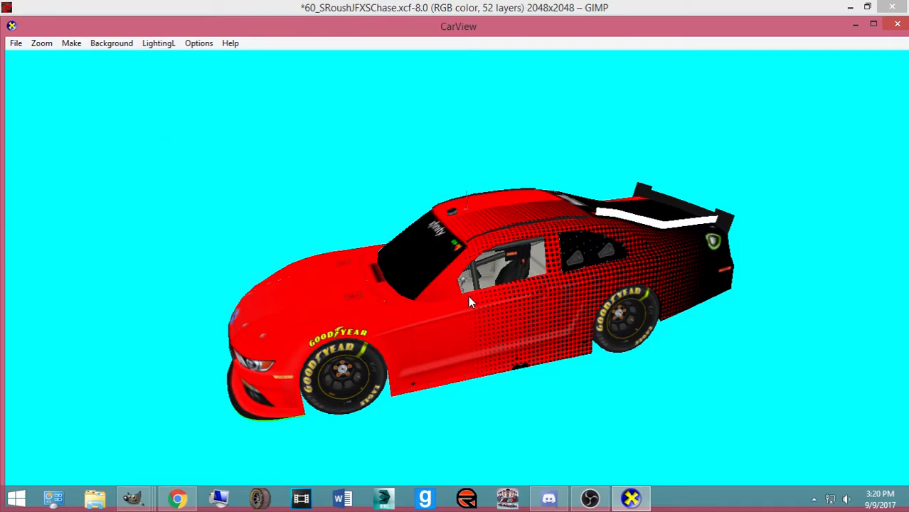
drag(469, 331, 289, 338)
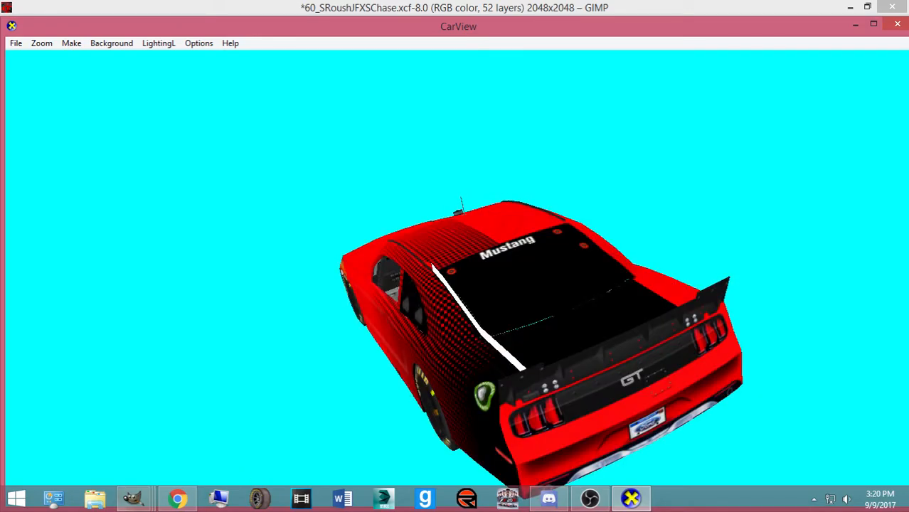
mouse_move(133, 498)
click(607, 409)
key(ctrl+s)
ctrl+scroll(434, 354, down, 7)
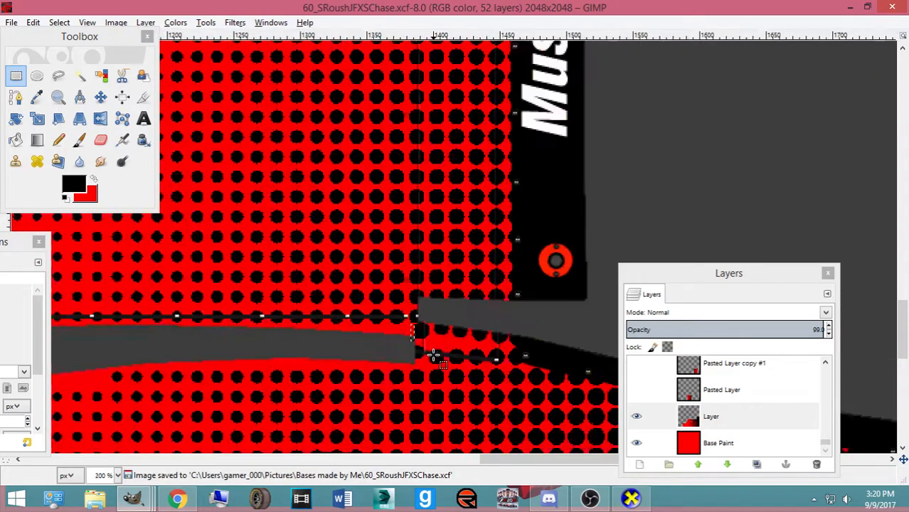
Fill the rear bumper panel black and clear the selection
click(36, 37)
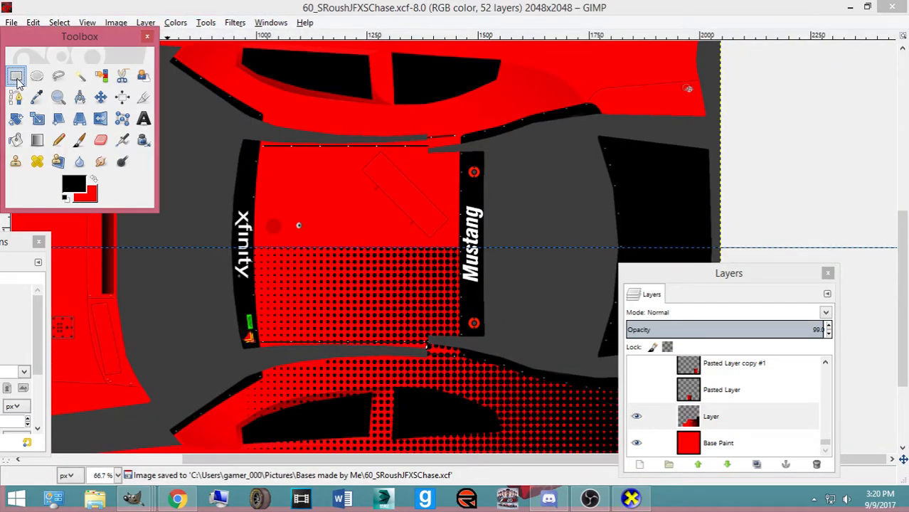
scroll(470, 178, up, 10)
drag(476, 57, 719, 174)
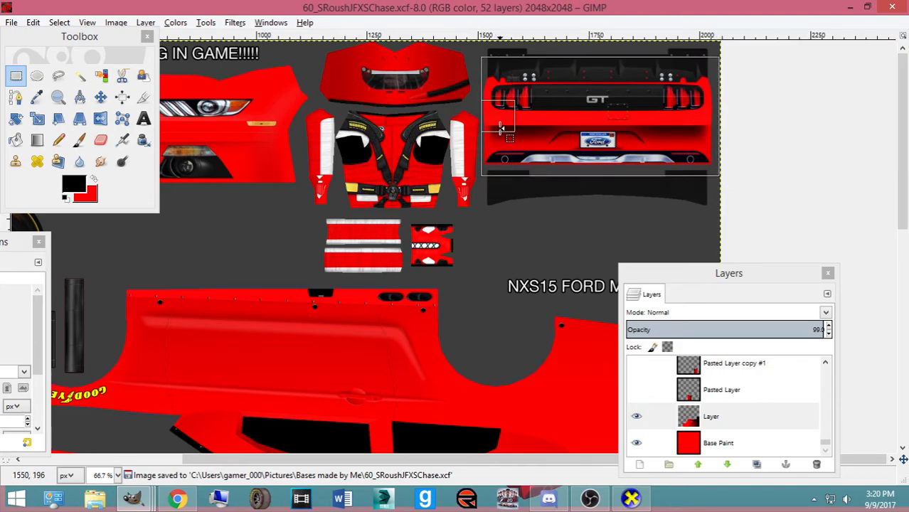
click(15, 140)
click(500, 134)
click(59, 23)
click(75, 55)
scroll(398, 253, down, 10)
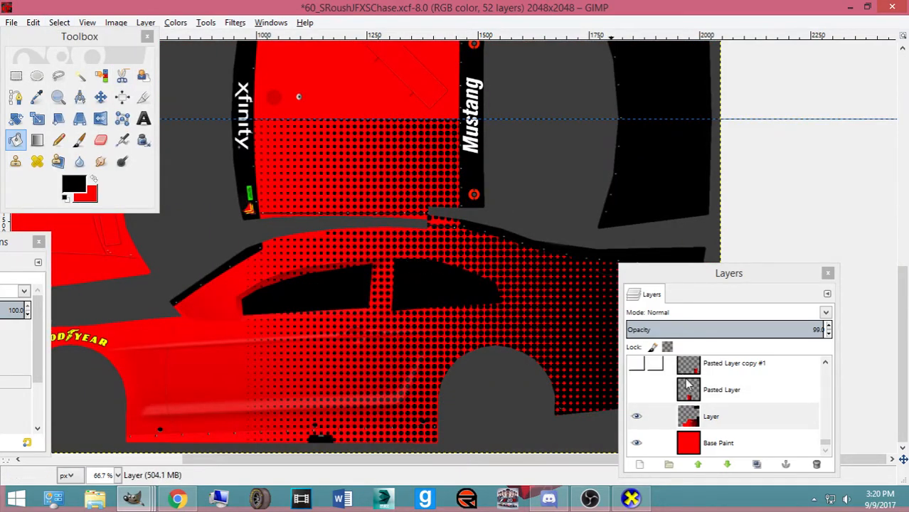
Copy the halftone side section from layer 'Layer', paste it, and flip the paste upside down
click(649, 416)
click(16, 76)
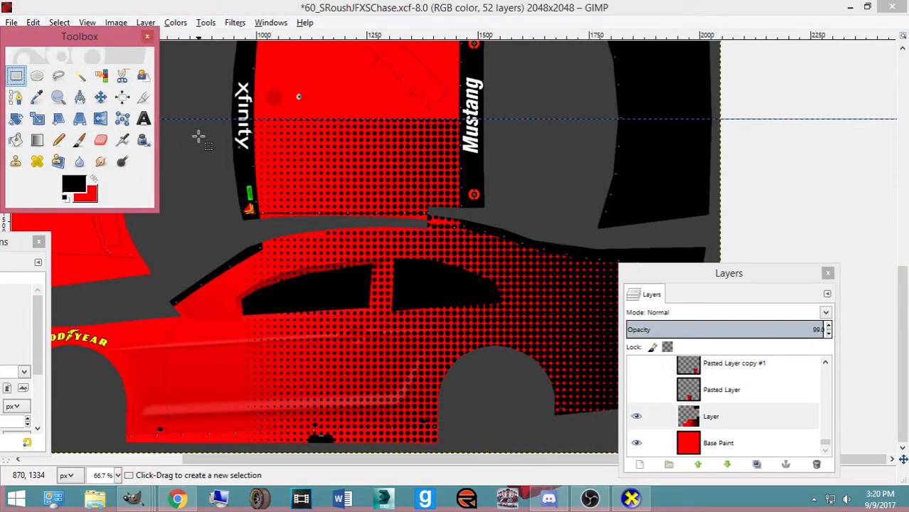
drag(182, 119, 851, 461)
key(ctrl+c)
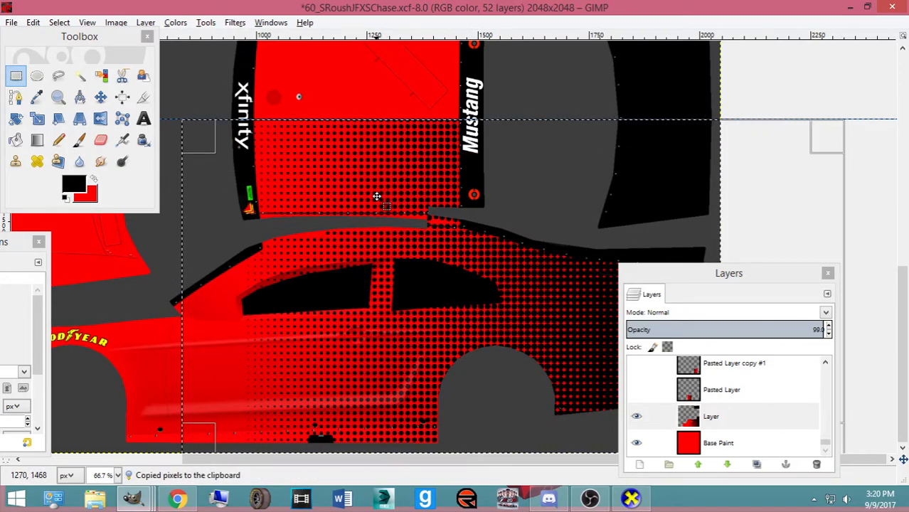
key(ctrl+v)
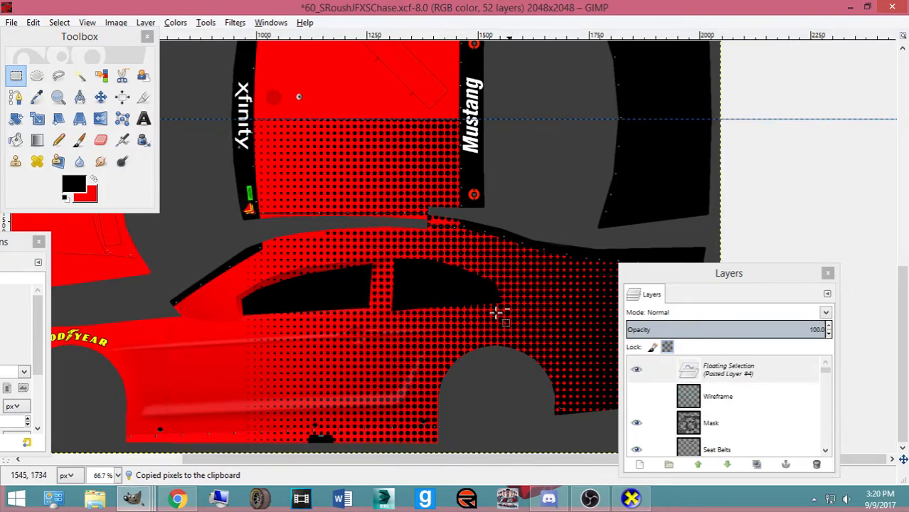
right_click(461, 302)
mouse_move(538, 378)
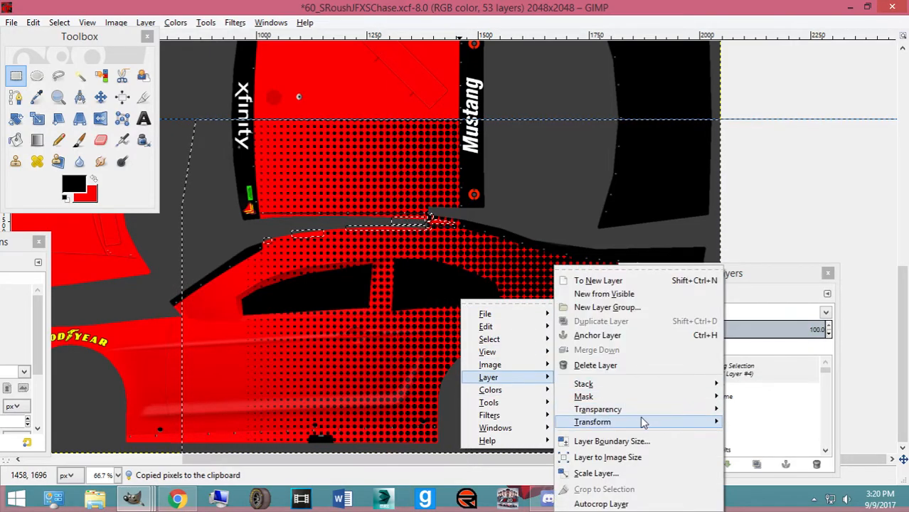
mouse_move(643, 422)
click(503, 421)
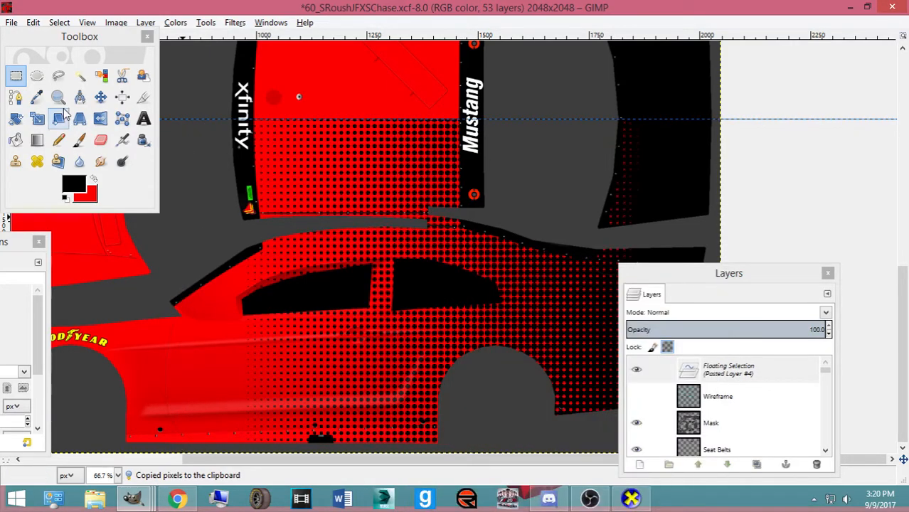
Position the floating patch with the Move tool and anchor it onto the paint layer
click(101, 97)
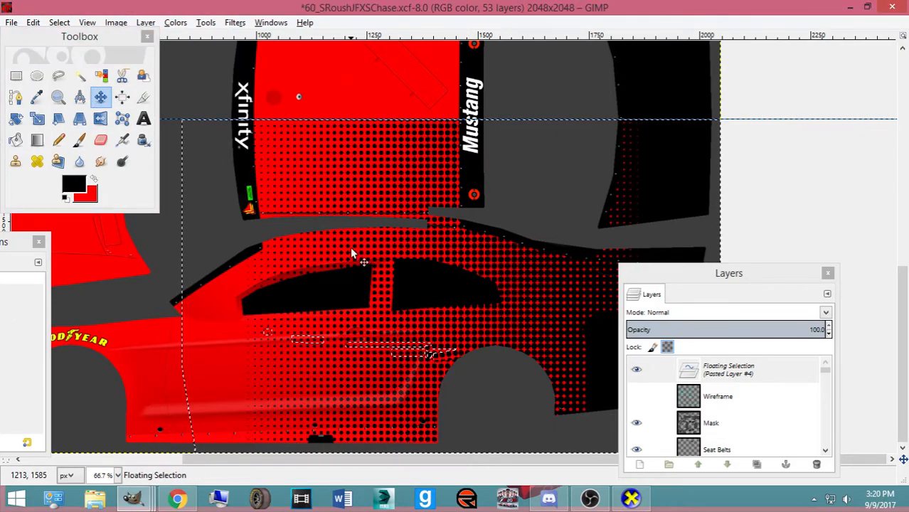
key(minus)
key(minus)
key(minus)
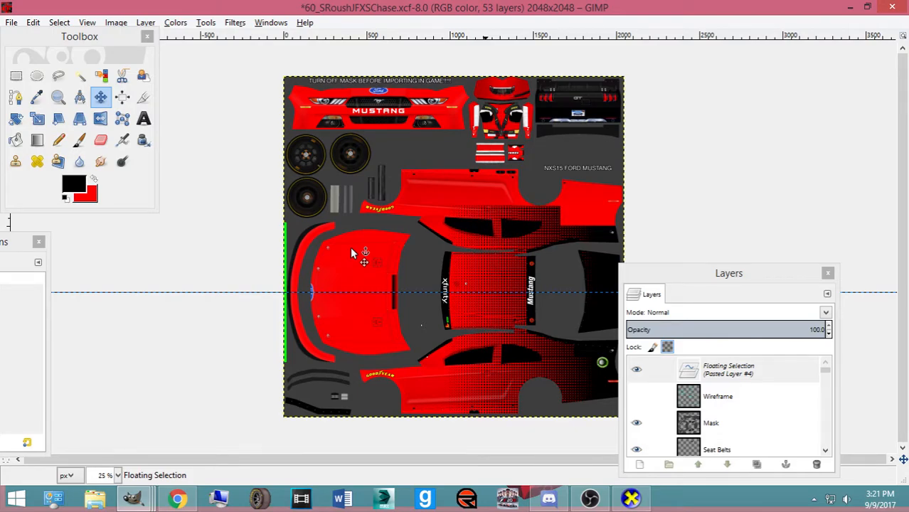
scroll(351, 249, up, 2)
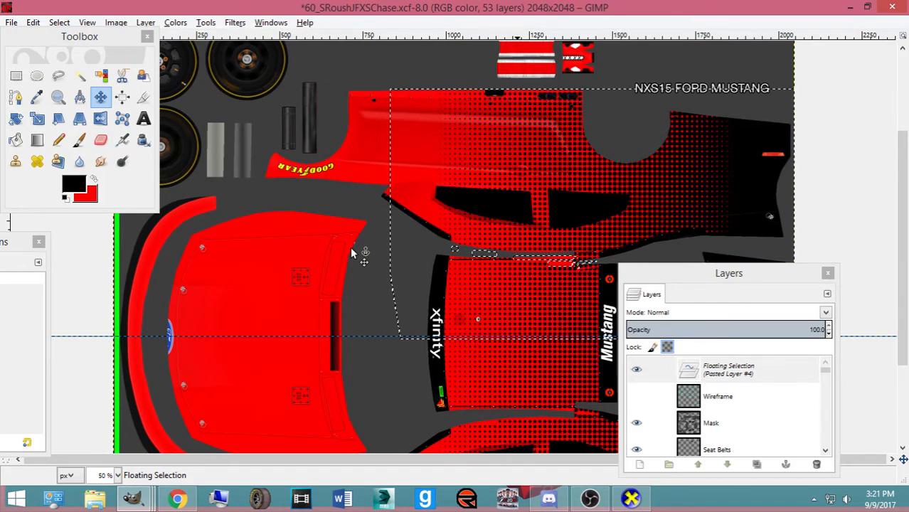
key(1)
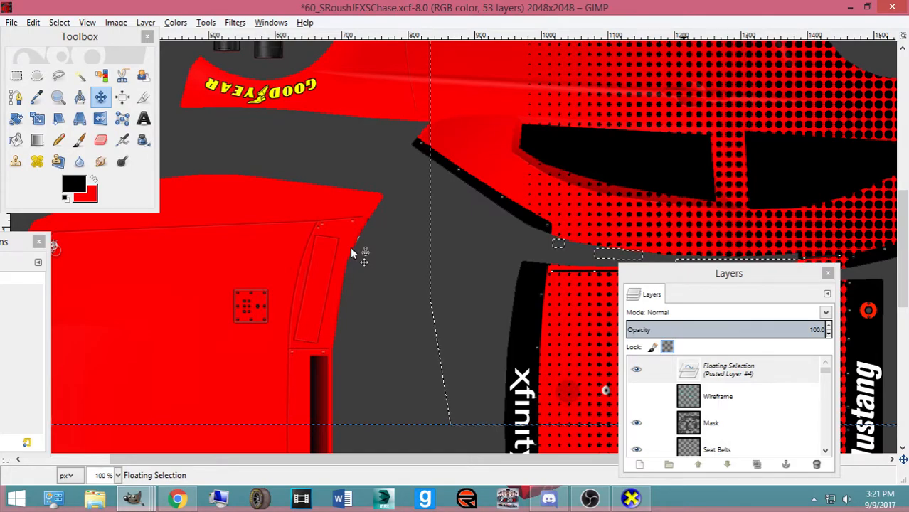
scroll(350, 246, up, 3)
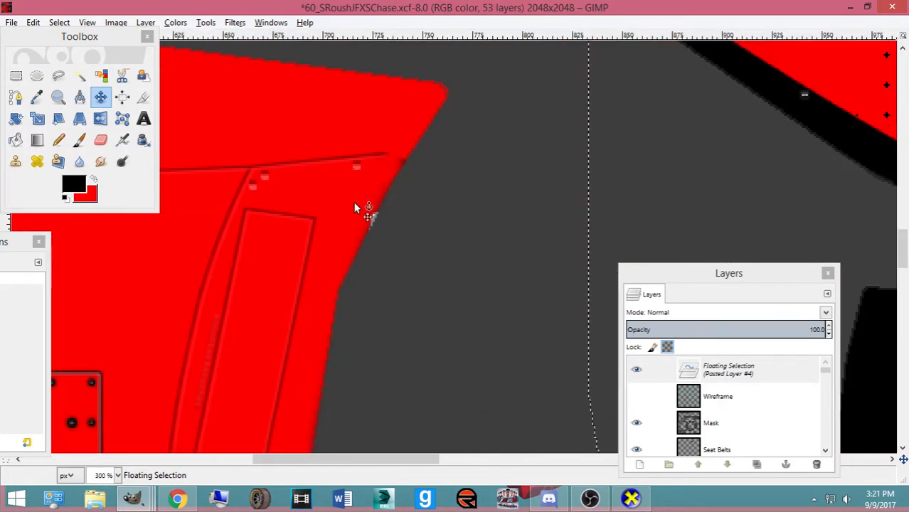
scroll(415, 49, down, 8)
drag(403, 461, 580, 458)
scroll(532, 371, up, 7)
mouse_move(420, 265)
mouse_down()
mouse_move(425, 287)
mouse_move(427, 267)
mouse_up()
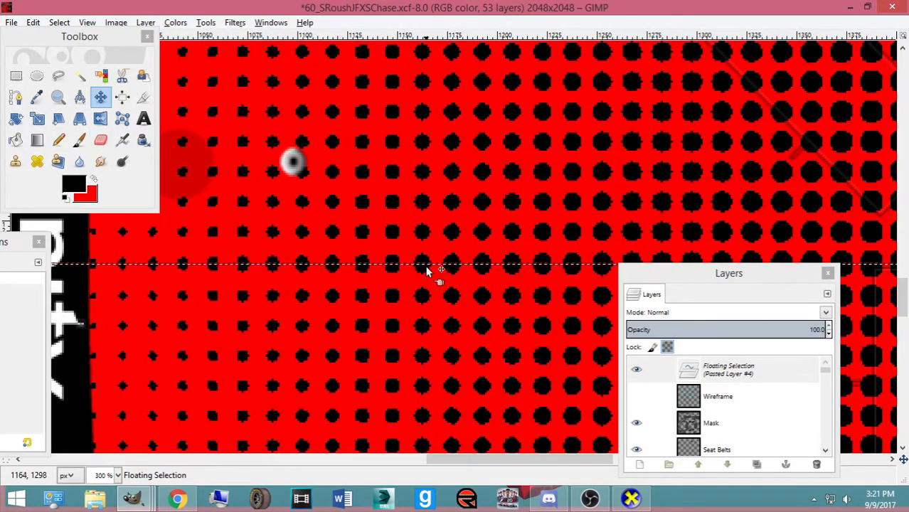
click(422, 273)
Paste the dots again, anchor them, and export the template to ford.bmp for CarView
key(ctrl+v)
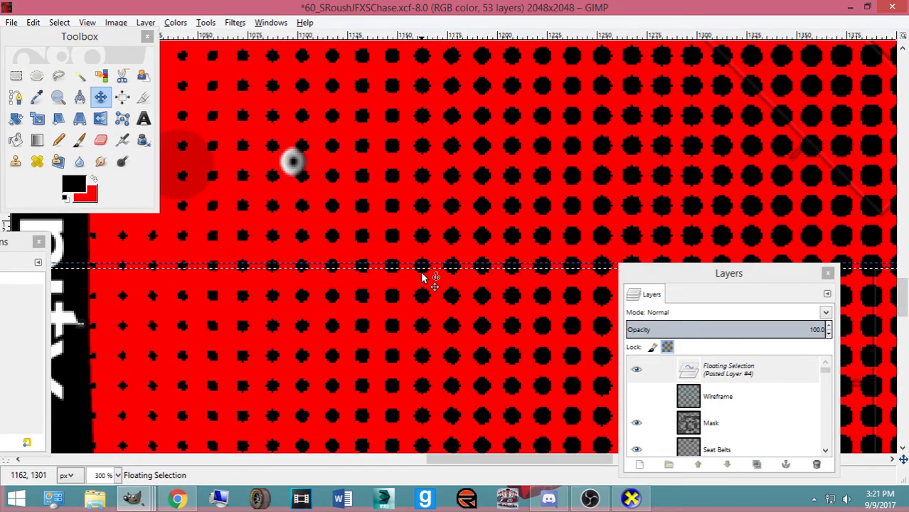
ctrl+scroll(421, 271, down, 6)
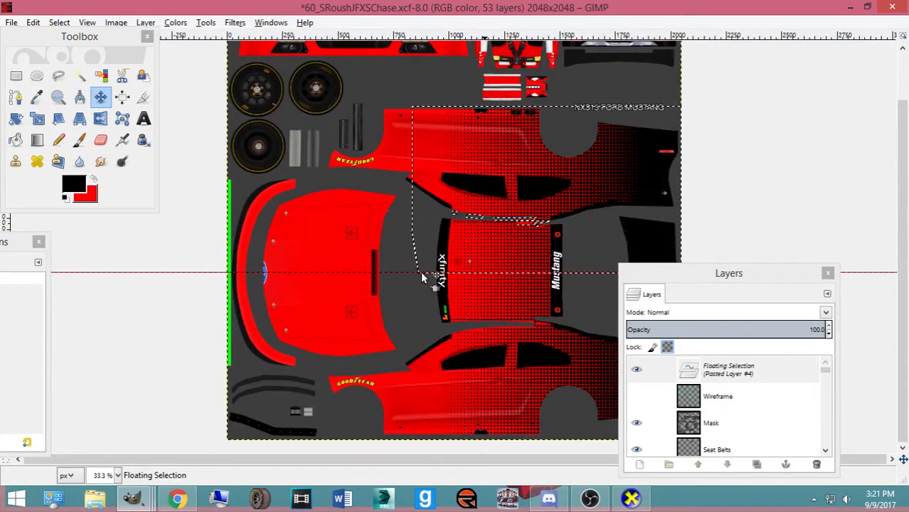
key(ctrl+h)
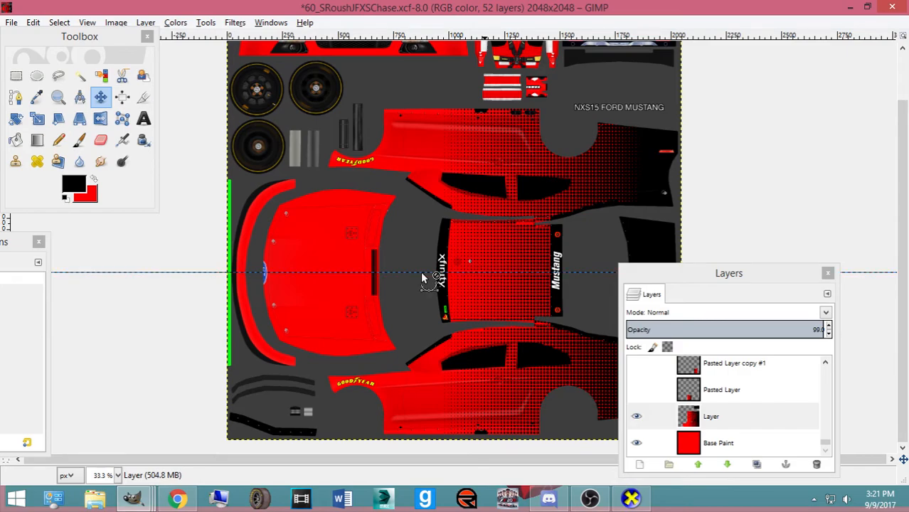
key(ctrl+e)
key(alt+Tab)
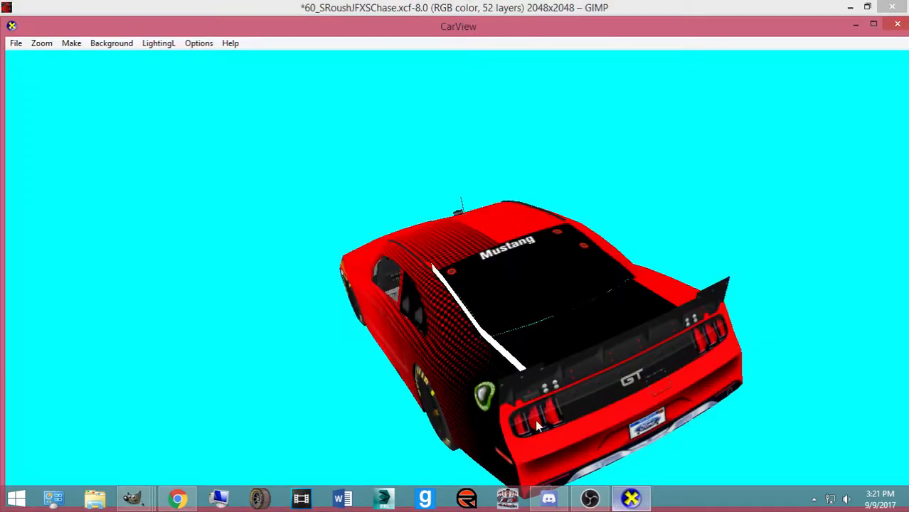
Orbit the car from the rear up to an overhead view along the roof and hood
drag(545, 427, 518, 402)
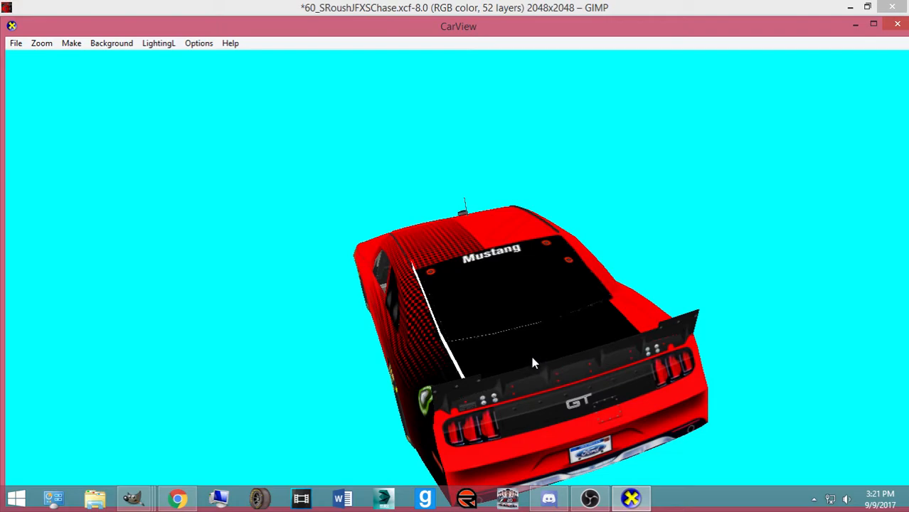
drag(554, 361, 457, 379)
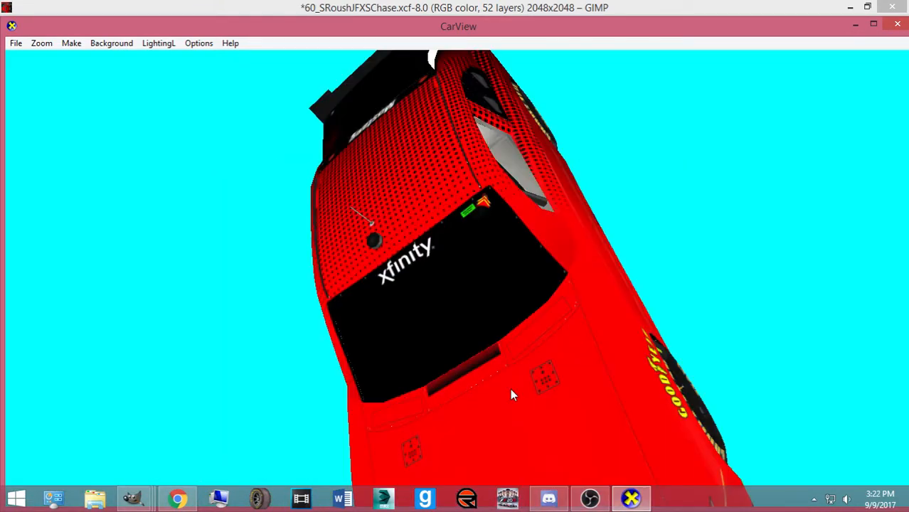
drag(511, 389, 377, 286)
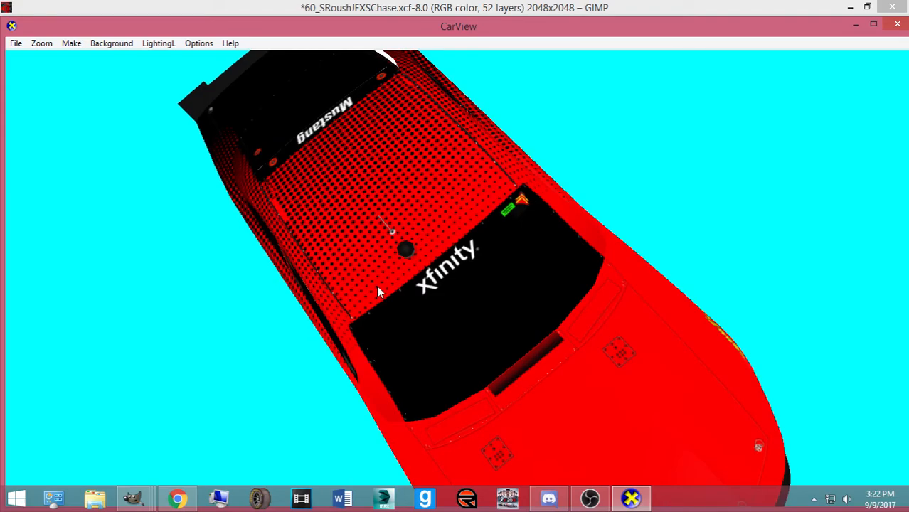
drag(221, 385, 246, 347)
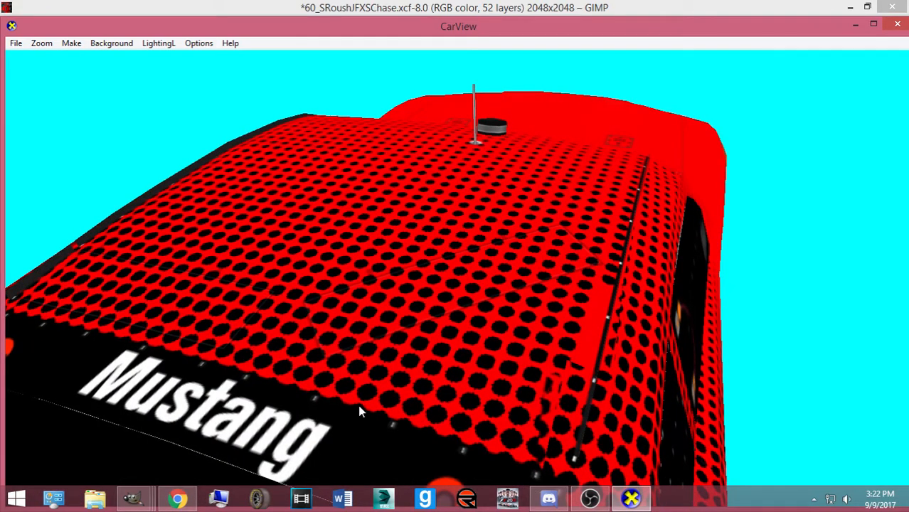
Float the roof patch again, shift it slightly into place, and re-export ford.bmp for CarView
click(146, 501)
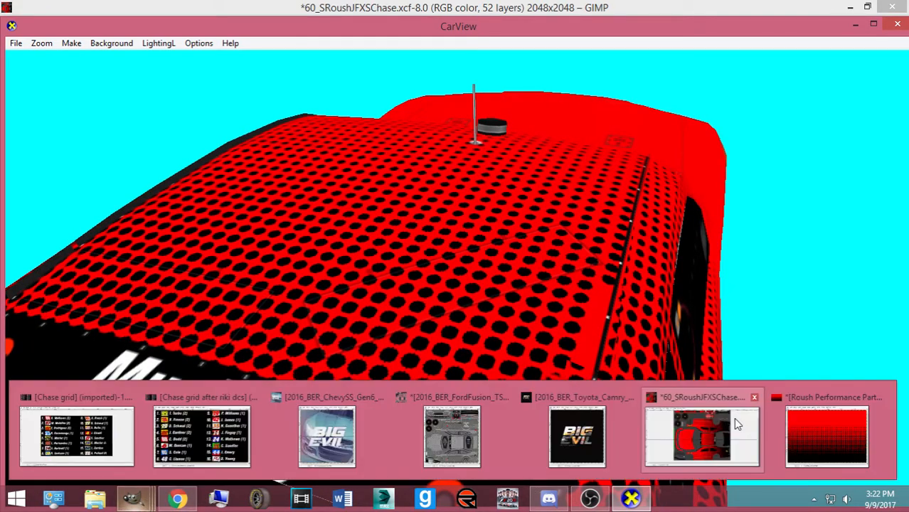
click(733, 419)
key(ctrl+v)
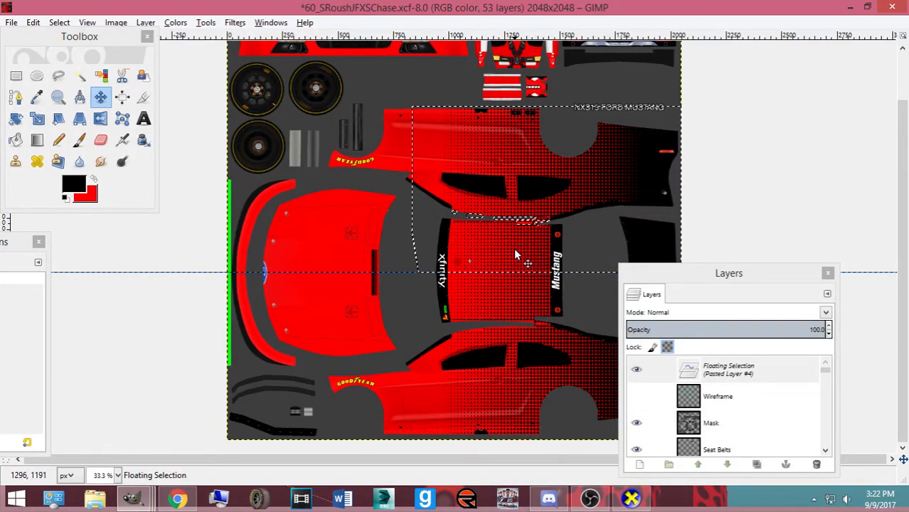
scroll(515, 254, up, 4)
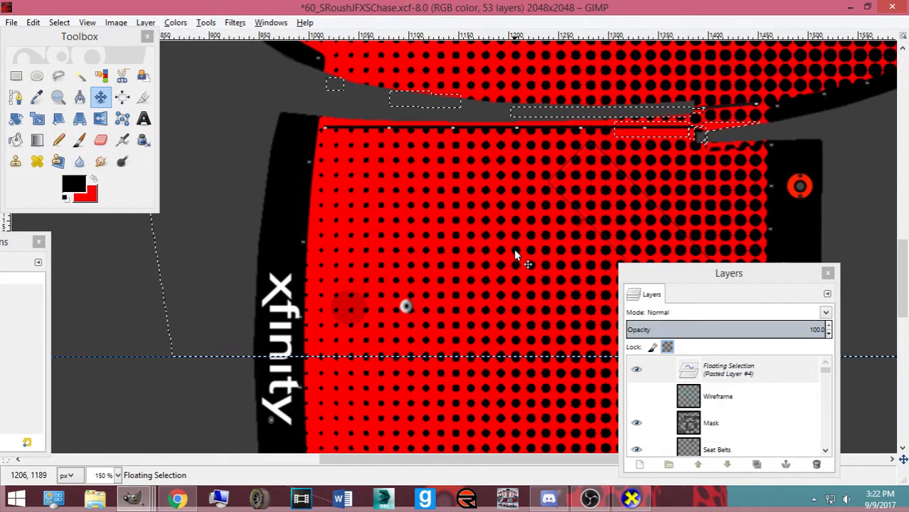
drag(515, 250, 515, 255)
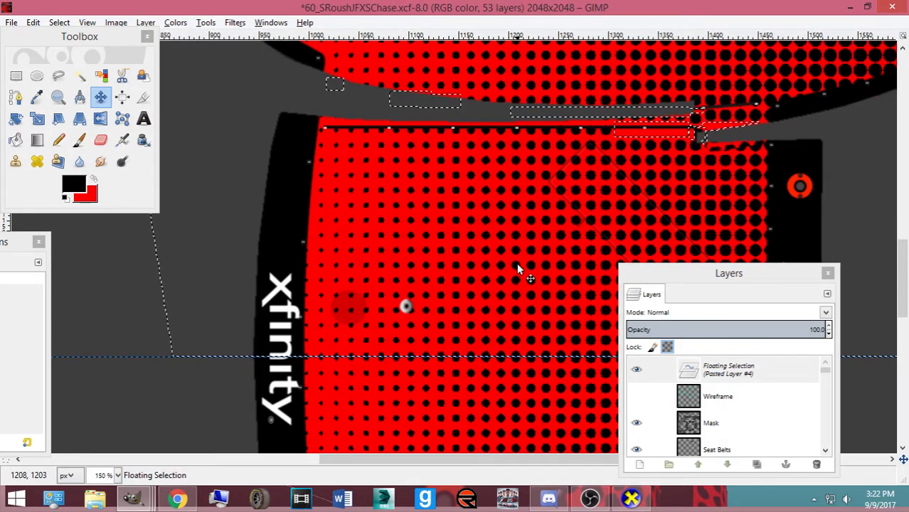
ctrl+scroll(517, 266, up, 2)
key(ctrl+e)
click(631, 499)
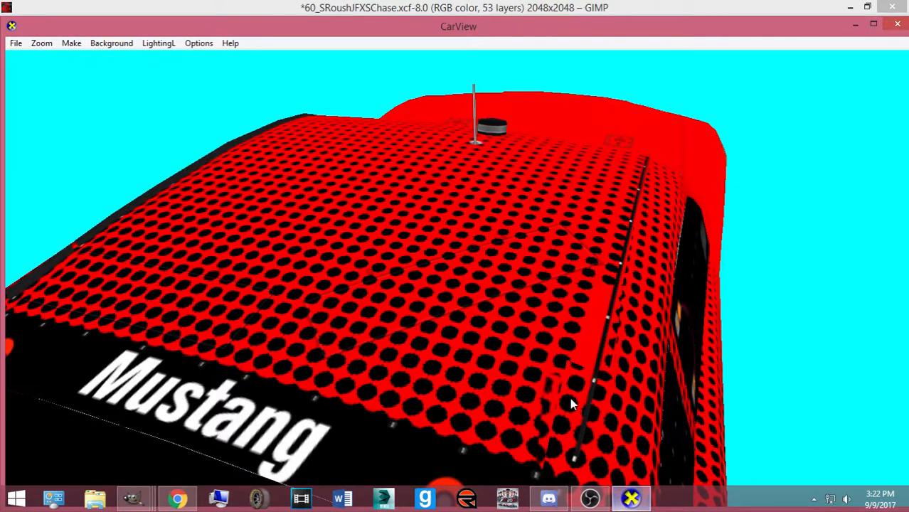
Tilt and rotate the car in CarView to inspect the roof and side window
drag(576, 409, 519, 381)
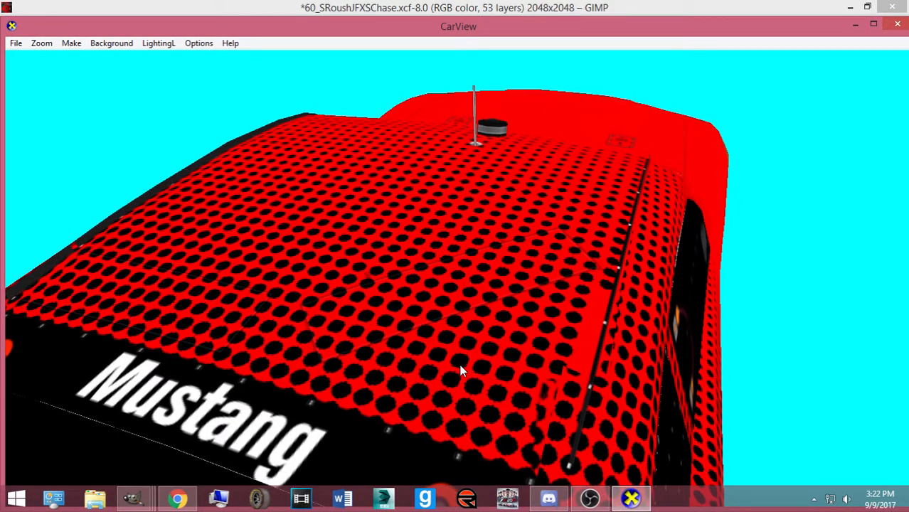
drag(525, 390, 483, 361)
click(142, 499)
Anchor the floating roof patch onto the paint layer
click(664, 418)
key(ctrl+h)
scroll(491, 290, down, 1)
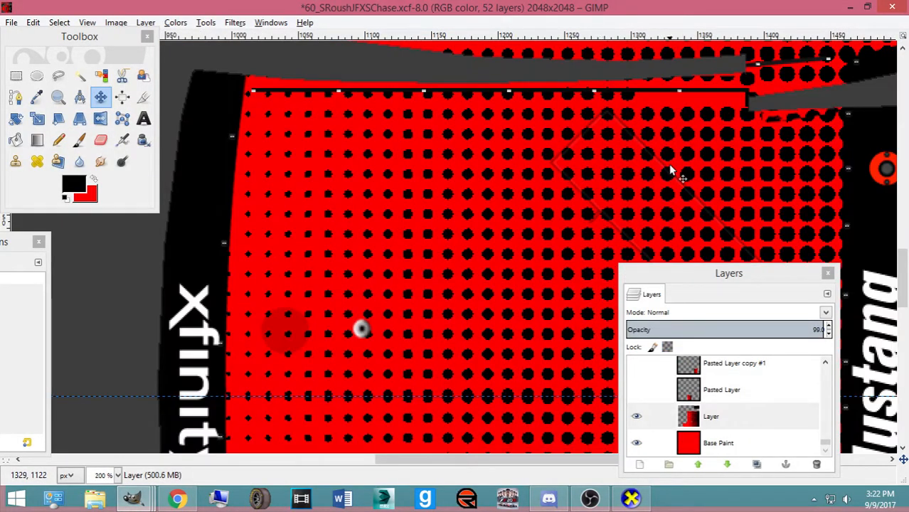
drag(717, 267, 419, 218)
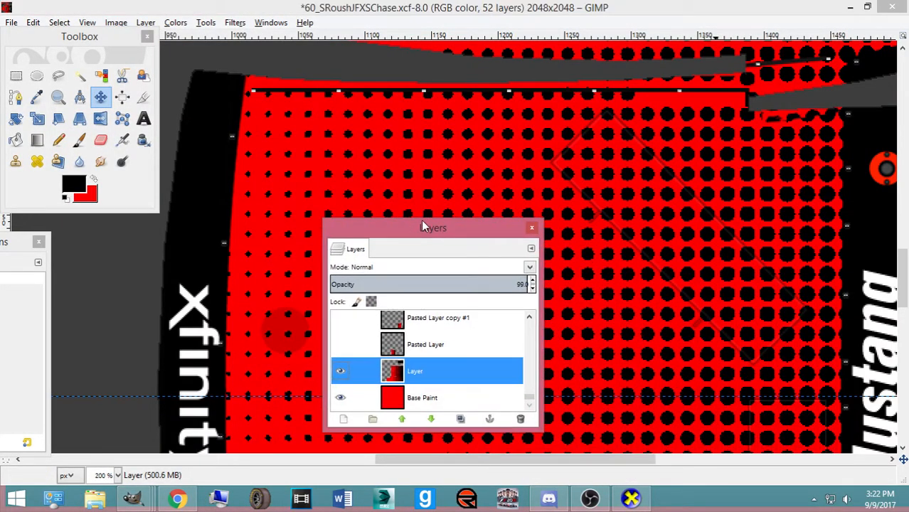
scroll(717, 219, down, 5)
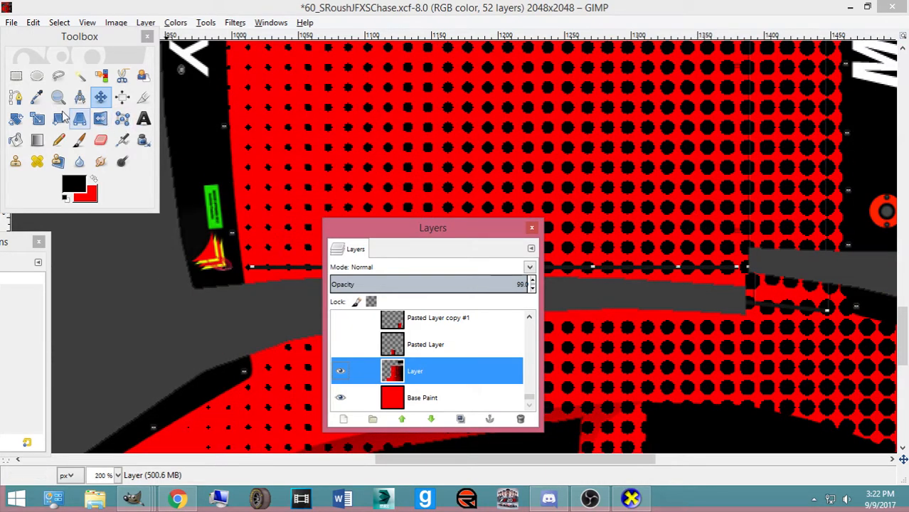
Select the black dots beside the grey strip, fill them red, and enlarge the selection
click(16, 75)
scroll(828, 186, up, 5)
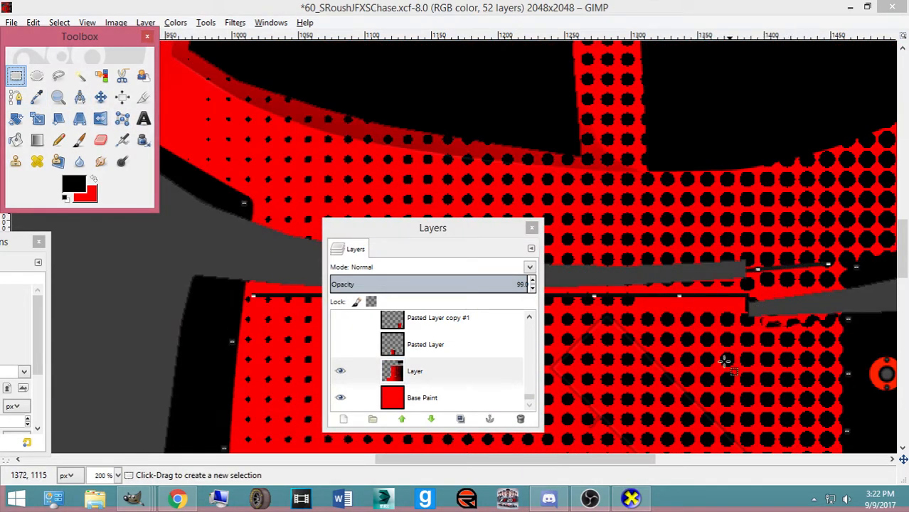
click(673, 459)
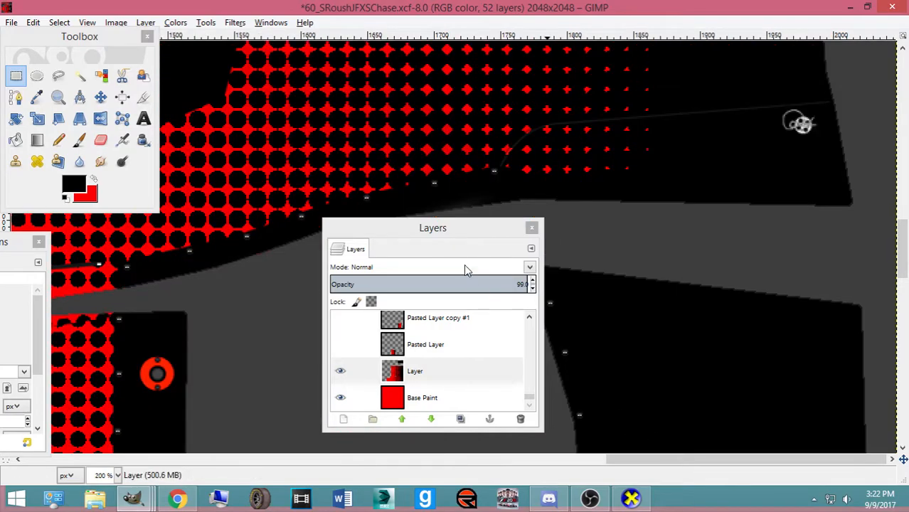
drag(420, 229, 897, 219)
drag(770, 461, 580, 455)
scroll(705, 327, up, 2)
drag(541, 306, 747, 334)
key(ctrl+period)
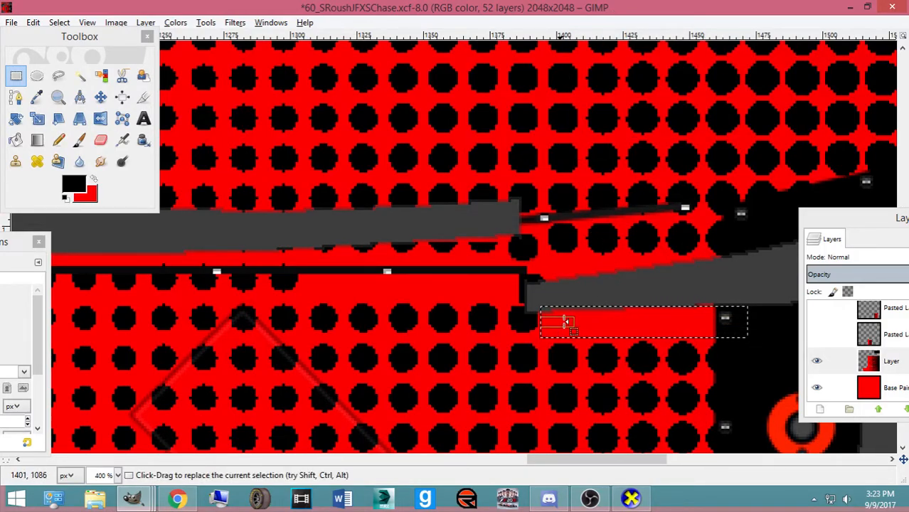
drag(648, 311, 641, 298)
drag(559, 319, 478, 315)
Copy the dot area, nudge the paste three steps right, anchor it, and save
key(ctrl+c)
key(ctrl+v)
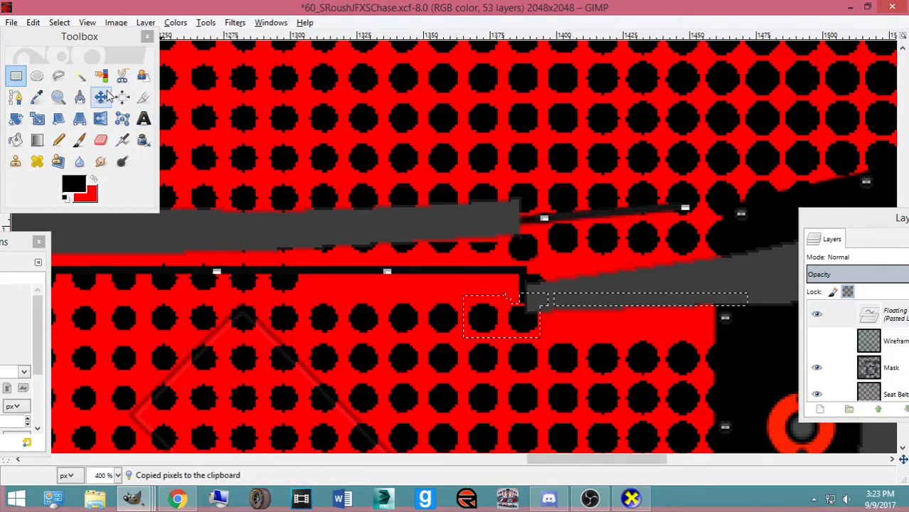
click(100, 97)
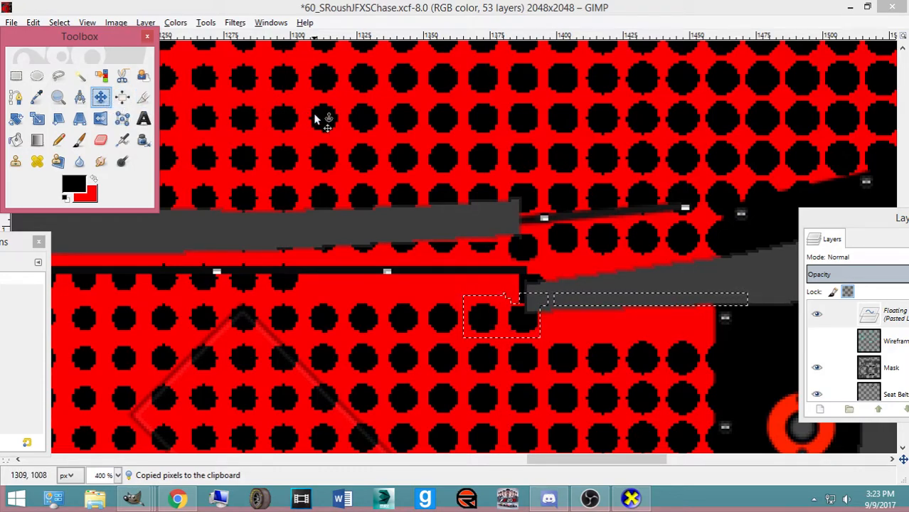
click(523, 324)
key(Right)
key(Right)
key(Right)
key(Right)
key(Right)
key(Right)
key(Right)
key(Right)
key(Right)
key(Right)
key(Right)
key(Right)
key(Right)
key(Right)
key(Right)
key(Right)
key(Right)
key(Right)
key(Right)
key(Right)
key(Right)
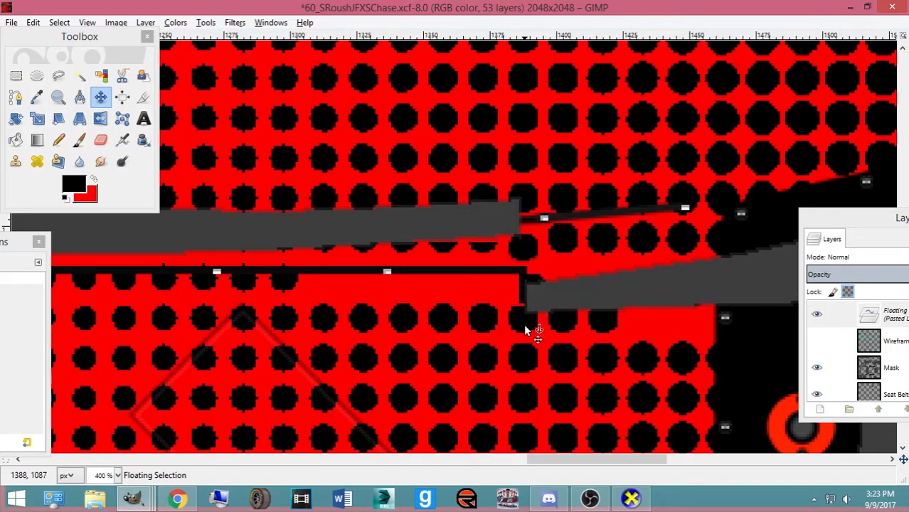
key(Right)
key(Right)
key(Right)
key(Right)
key(Right)
key(Right)
key(Right)
key(Right)
key(Right)
key(Right)
key(Right)
key(Right)
key(Right)
key(Right)
key(Right)
key(Right)
key(Right)
key(Right)
key(Right)
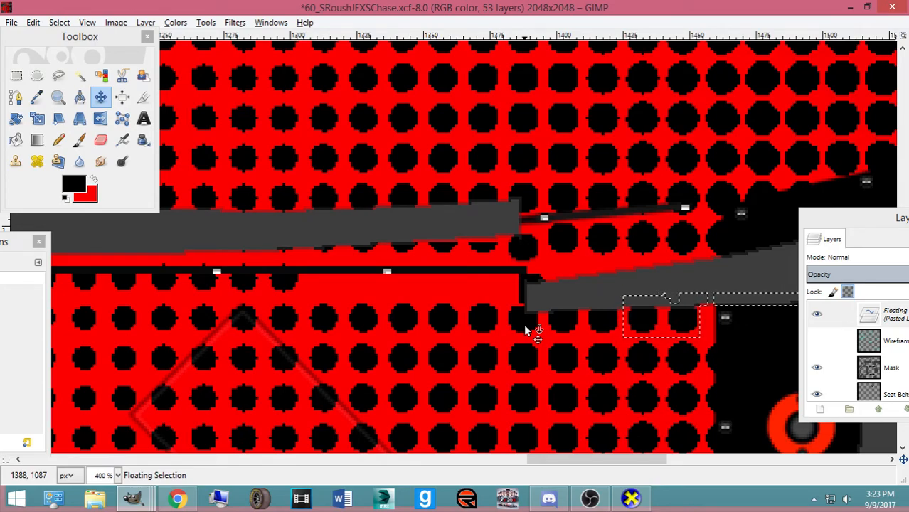
key(Right)
key(Right)
key(Right)
key(Right)
key(Right)
key(Right)
key(Right)
key(Right)
key(Right)
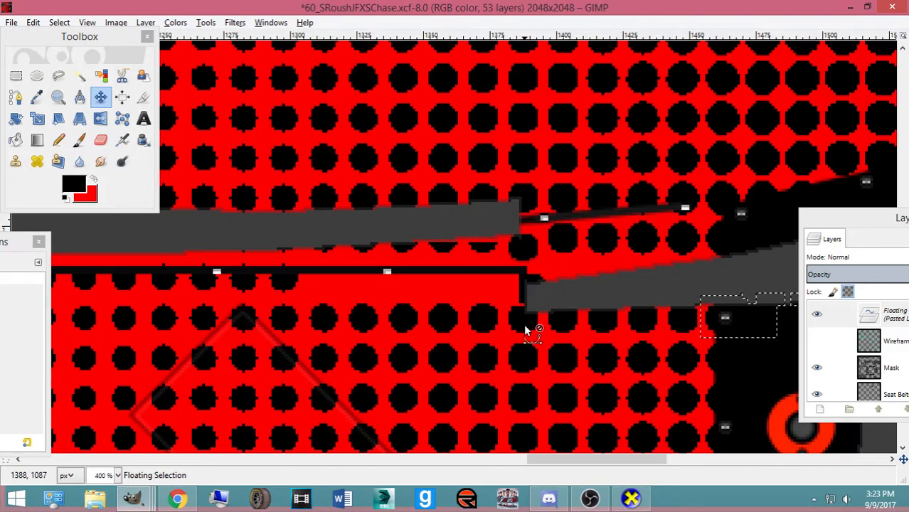
click(524, 323)
scroll(524, 324, down, 3)
key(ctrl+s)
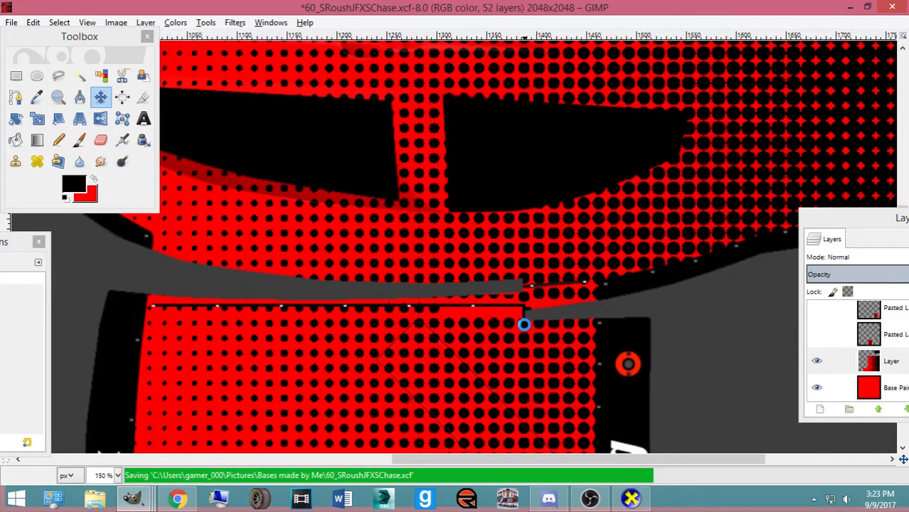
Copy a row of dots beside the black line and nudge the paste four steps right
click(16, 76)
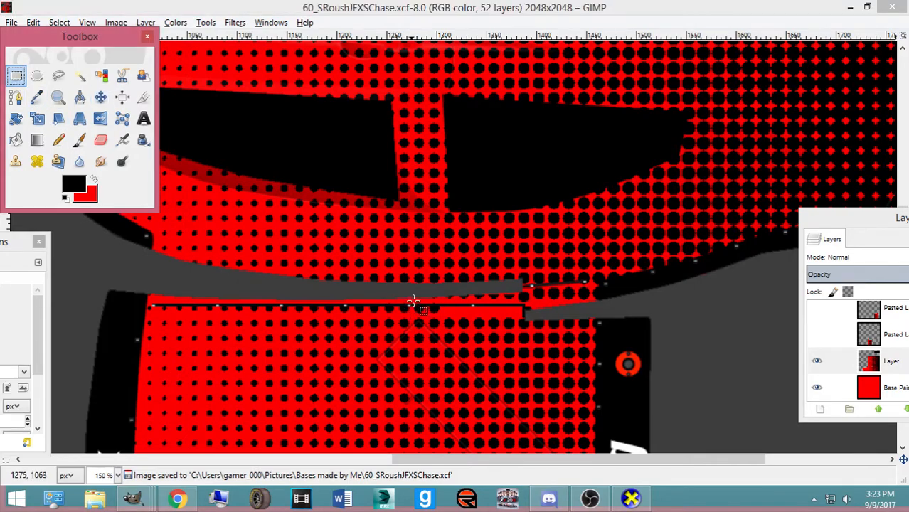
scroll(414, 302, up, 3)
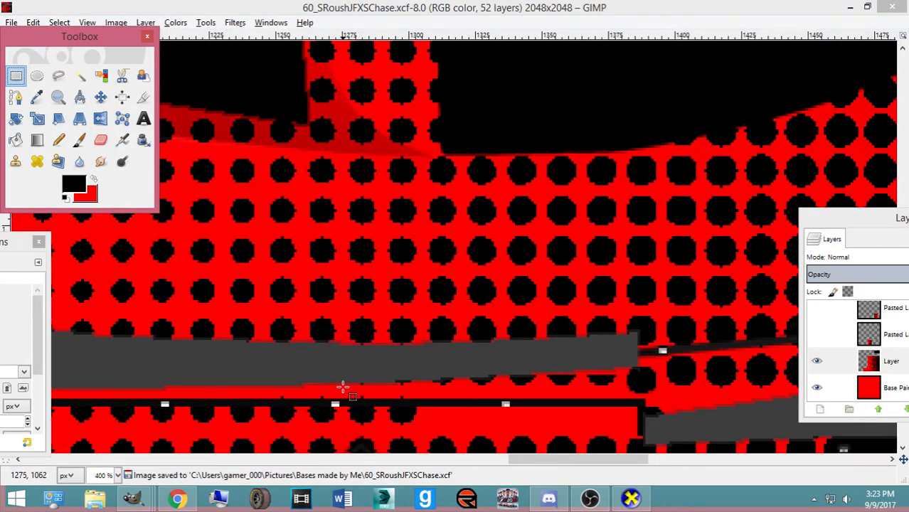
drag(342, 391, 442, 432)
click(396, 398)
key(ctrl+c)
key(ctrl+v)
key(Right)
key(Right)
key(Right)
key(Right)
key(Right)
key(Right)
key(Right)
key(Right)
key(Right)
key(Right)
key(Right)
key(Right)
key(Right)
key(Right)
key(Right)
key(Right)
key(Right)
key(Right)
key(Right)
key(Right)
key(Right)
key(Right)
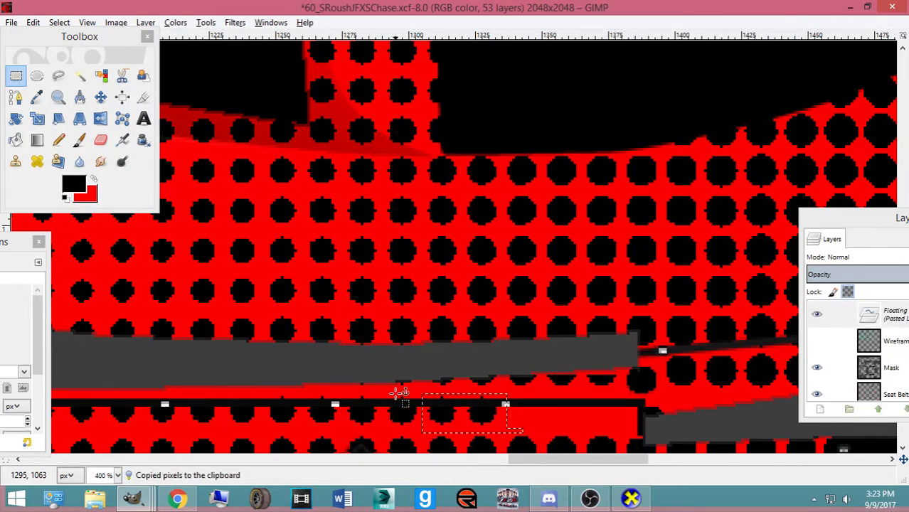
key(Right)
key(Right)
key(Right)
key(Right)
key(Right)
key(Right)
key(Right)
key(Right)
key(Right)
key(Right)
key(Right)
key(Right)
key(Right)
key(Right)
key(Right)
key(Right)
key(Right)
key(Right)
key(Right)
key(Right)
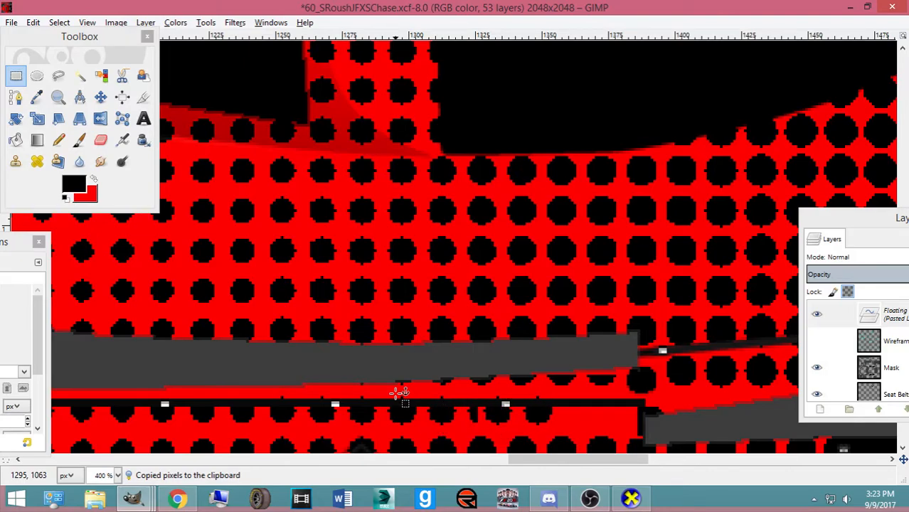
key(Right)
key(Right)
key(Right)
key(Right)
key(Right)
key(Right)
key(Right)
key(Right)
key(Right)
key(Right)
key(Right)
key(Right)
key(Right)
key(Right)
key(Right)
key(Right)
key(Right)
key(Right)
key(Right)
key(Right)
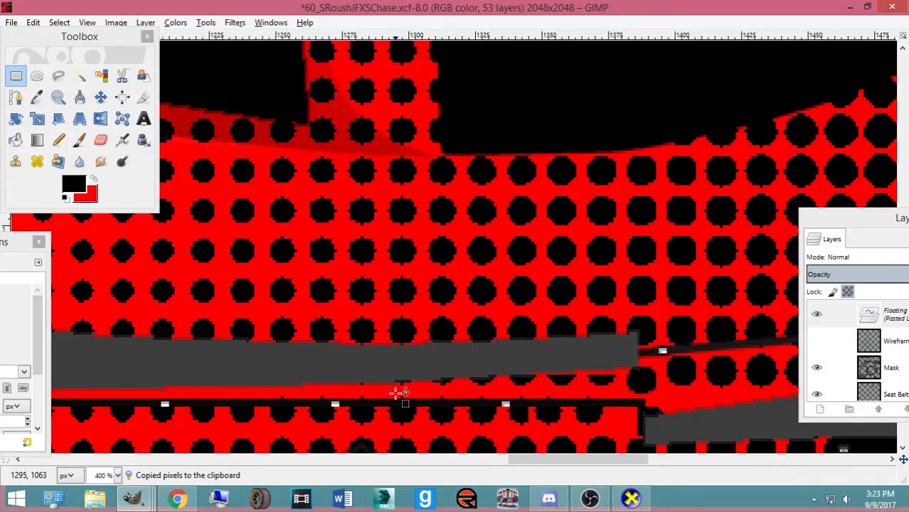
key(Right)
key(Right)
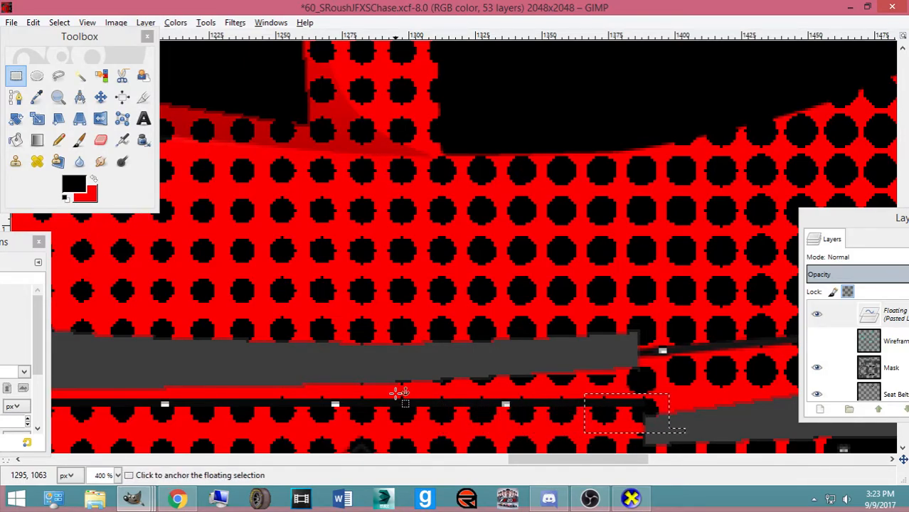
Export the texture to ford.bmp and rotate the car slightly in CarView
key(ctrl+e)
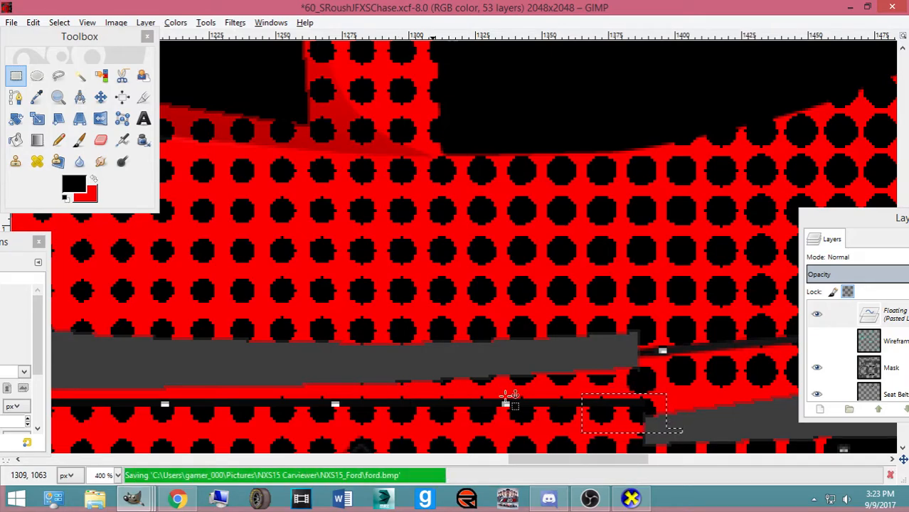
key(alt+Tab)
drag(487, 347, 450, 350)
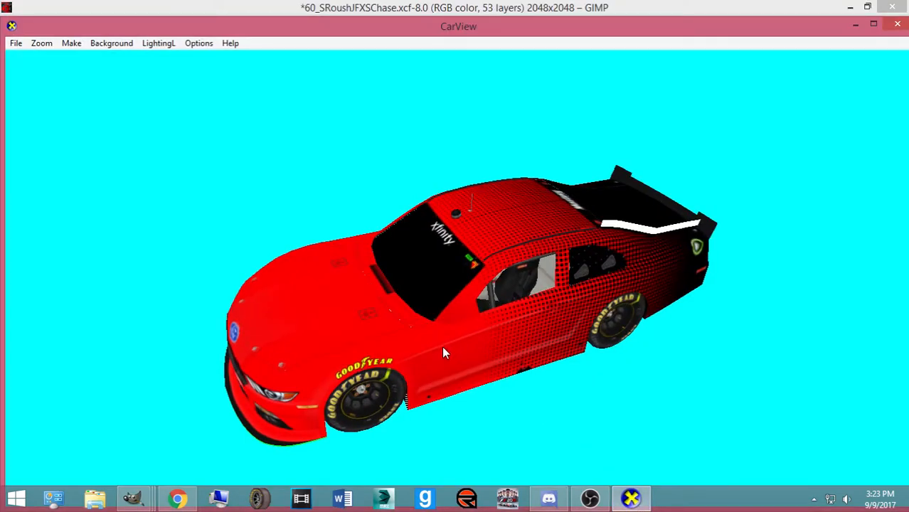
View the car's roof and rear from above in CarView, then undo the last dot move in GIMP
drag(437, 350, 421, 506)
drag(520, 384, 522, 392)
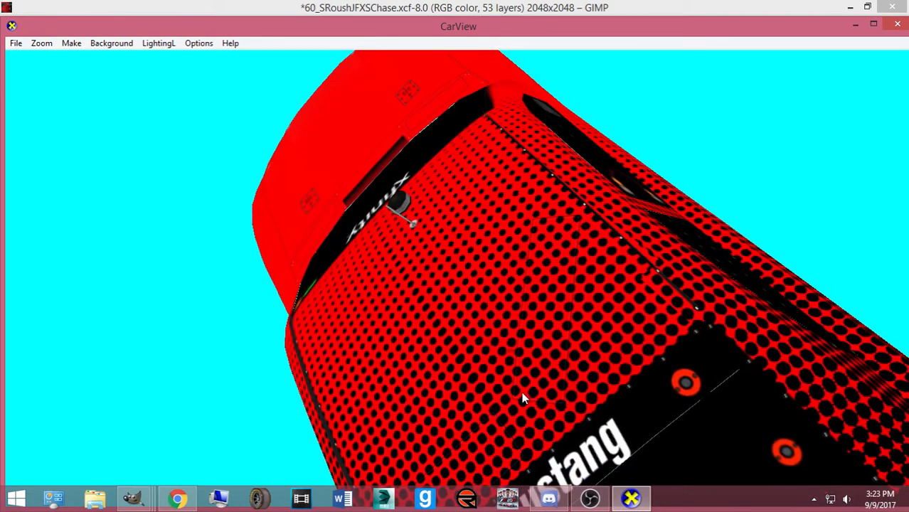
mouse_move(132, 498)
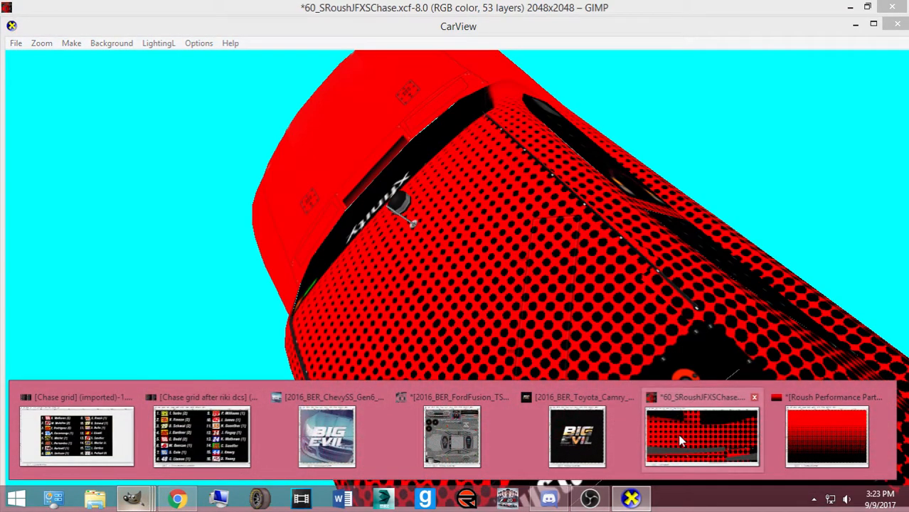
click(678, 434)
key(ctrl+z)
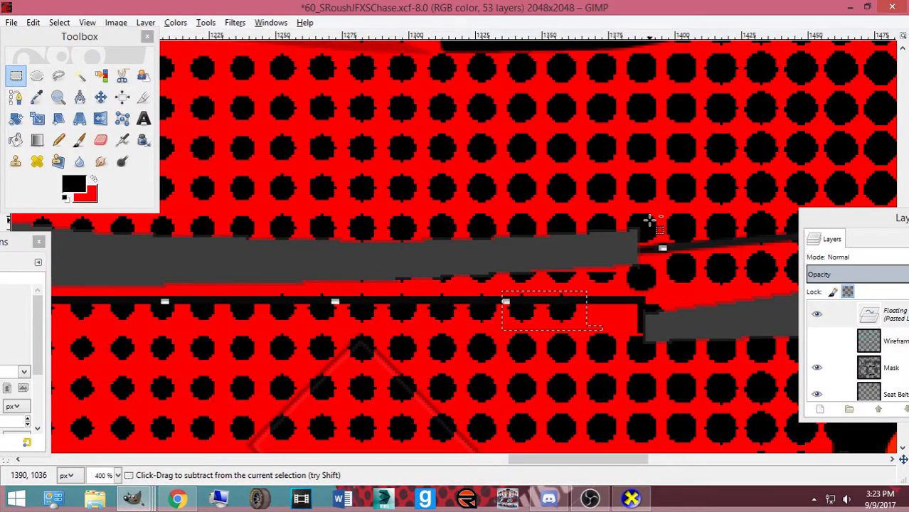
Re-copy a row of dots, paste it shifted one dot right, and anchor it
key(ctrl+z)
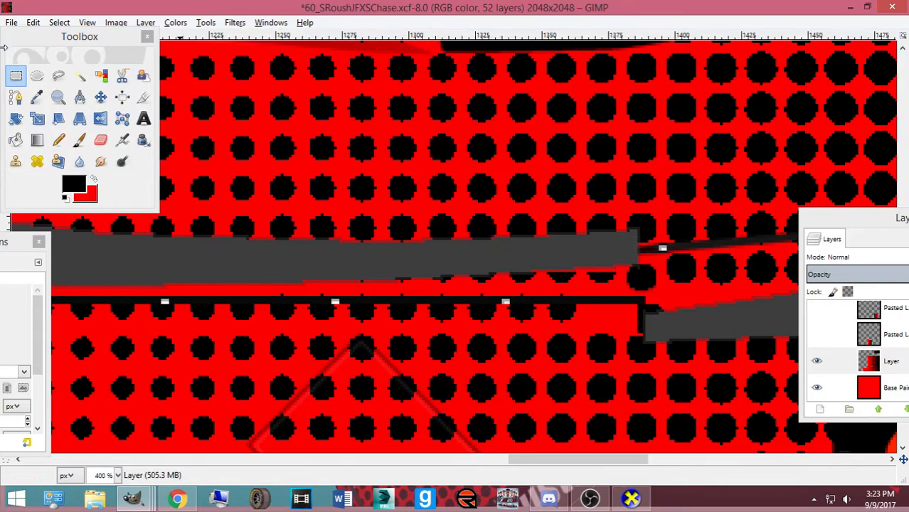
drag(543, 291, 584, 325)
key(ctrl+c)
key(ctrl+v)
key(Right)
key(Right)
key(Right)
key(Right)
key(Right)
key(Right)
key(Right)
key(Right)
key(Right)
key(Right)
key(Right)
key(Right)
key(Right)
key(Right)
key(Right)
key(Right)
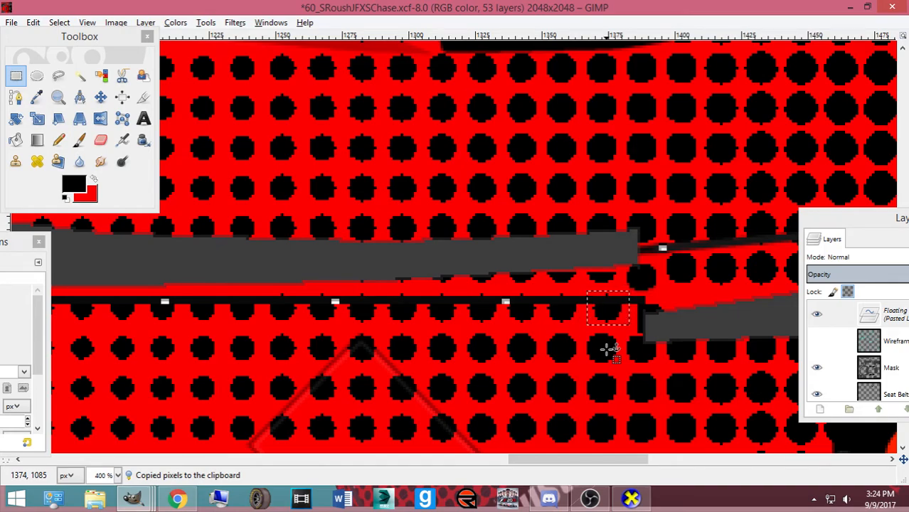
click(606, 349)
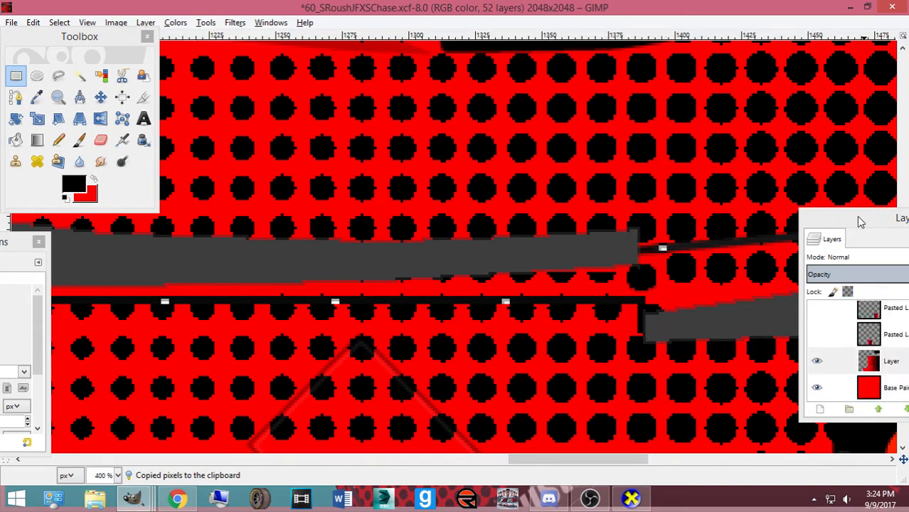
Clear the stray black dots, including the strip under the grey bar, to plain red
drag(859, 222, 241, 313)
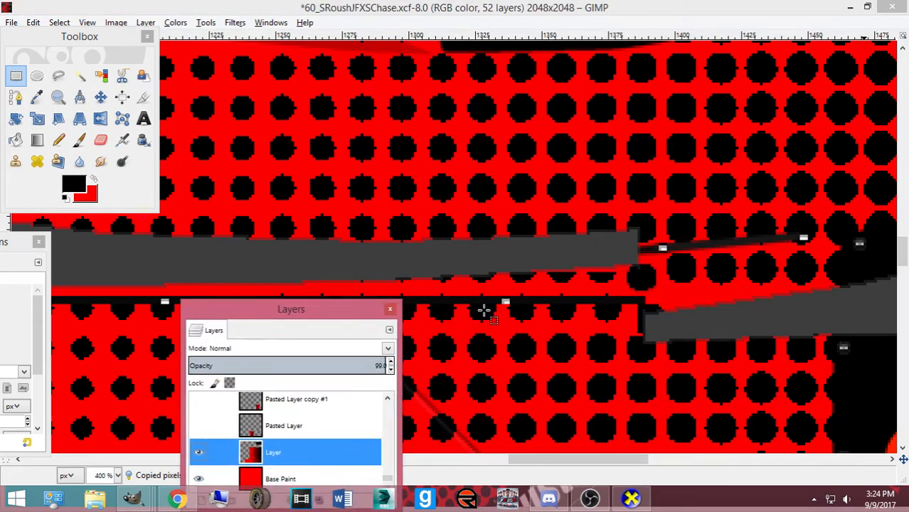
click(633, 305)
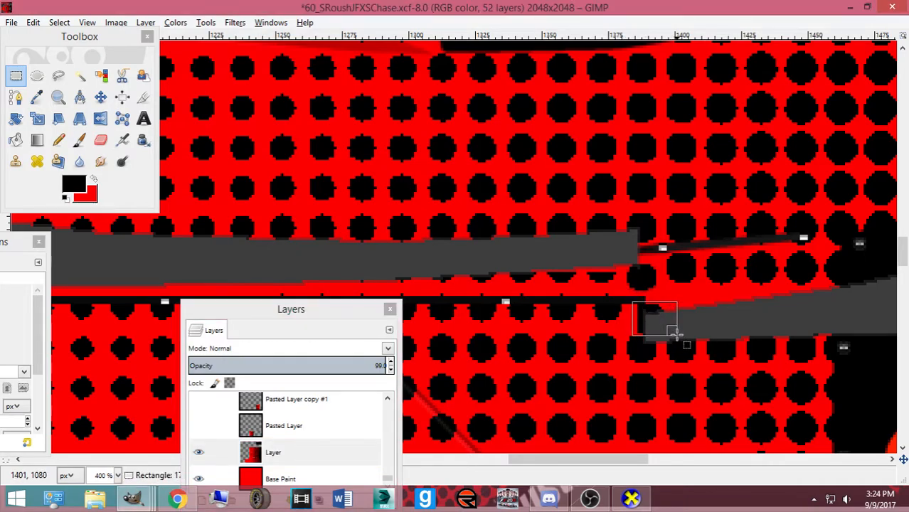
key(Delete)
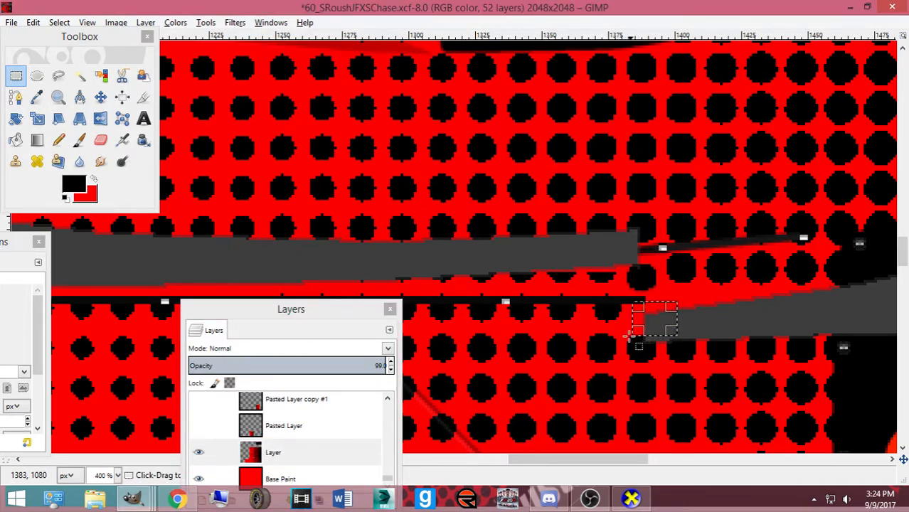
drag(621, 331, 841, 366)
key(Delete)
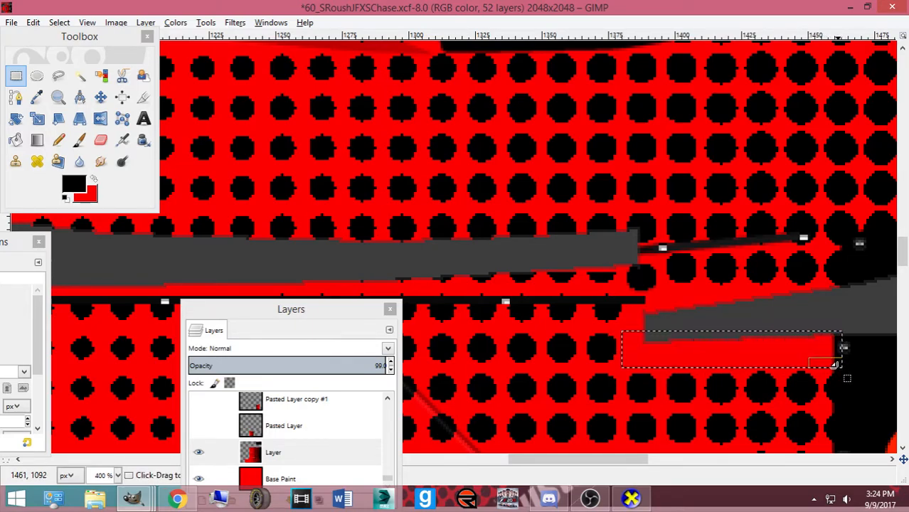
Minimize the recording software and bring the CarView car preview to the front
click(589, 498)
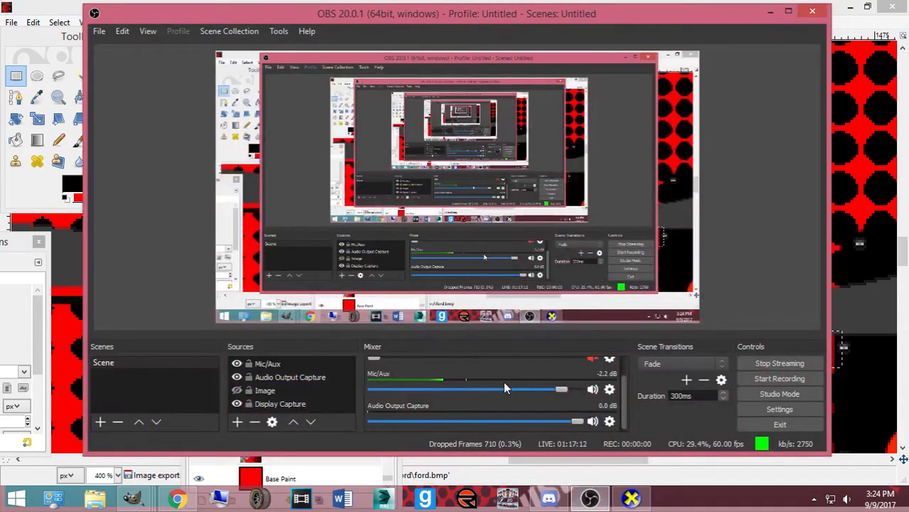
click(769, 12)
click(633, 499)
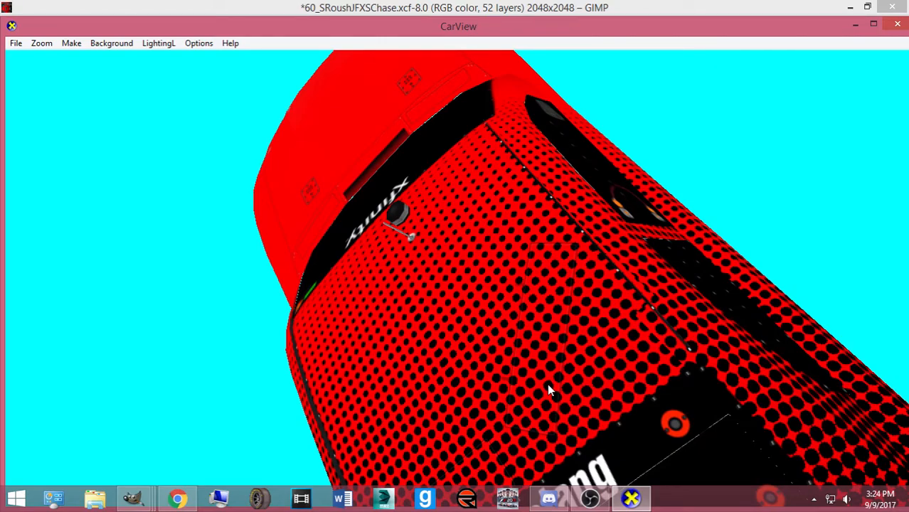
Rotate the car in CarView to check the solid red band by the grey strip, then return to GIMP
drag(581, 396, 662, 373)
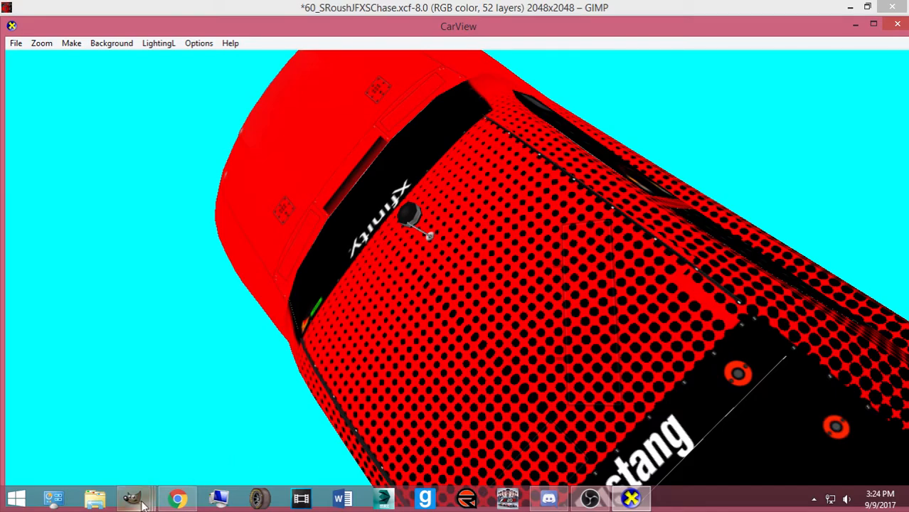
mouse_move(133, 498)
click(702, 435)
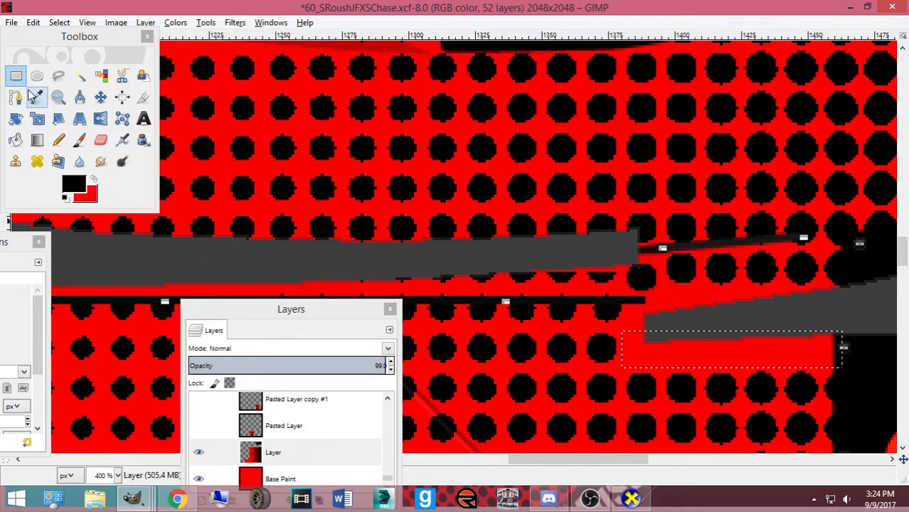
Select along the grey bar, export to ford.bmp, and glance at CarView
drag(353, 257, 624, 285)
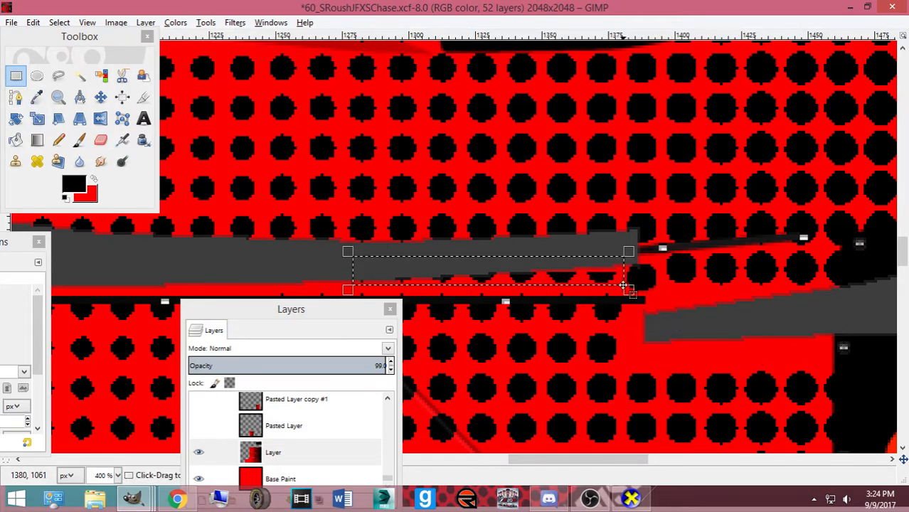
key(ctrl+e)
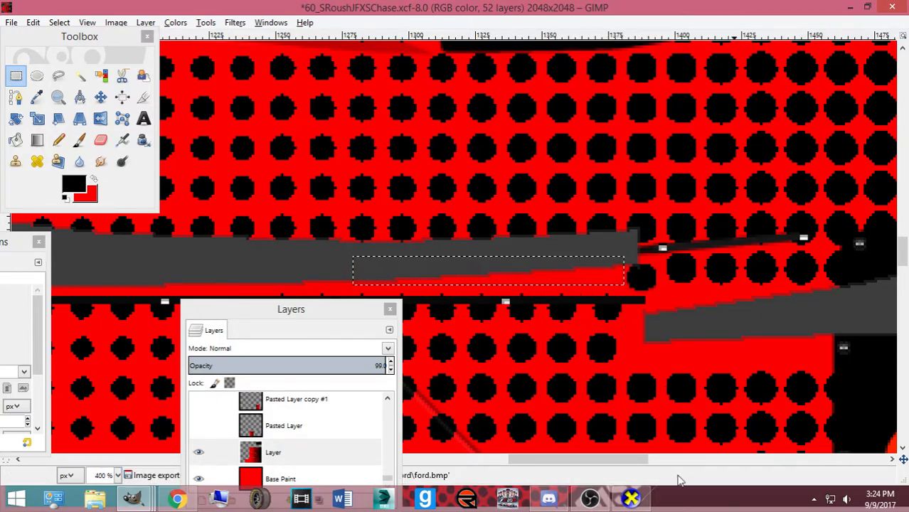
click(626, 500)
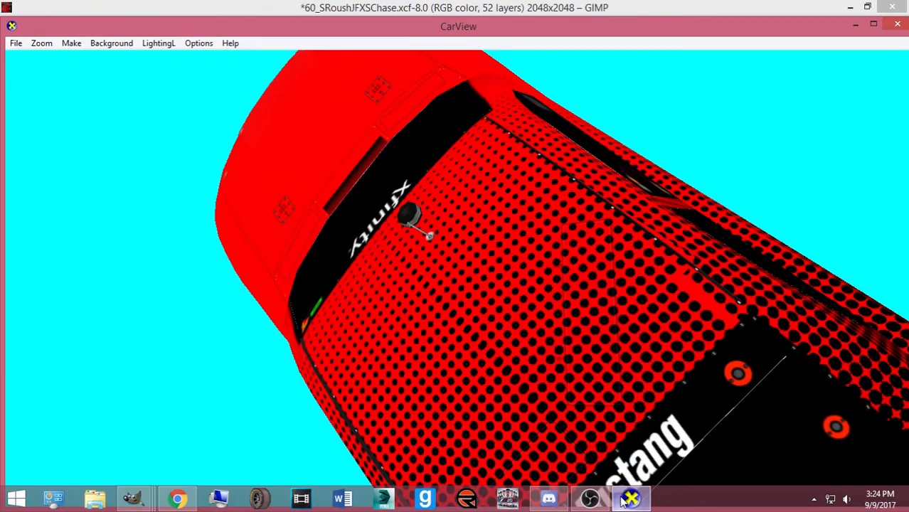
click(626, 500)
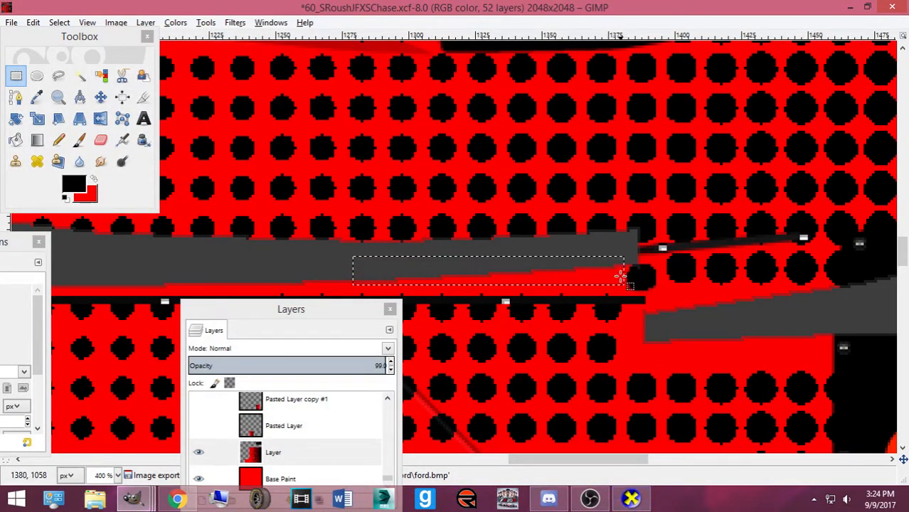
Clear the lone black dot at the grey bar's end to red and re-export
drag(611, 261, 661, 295)
key(Delete)
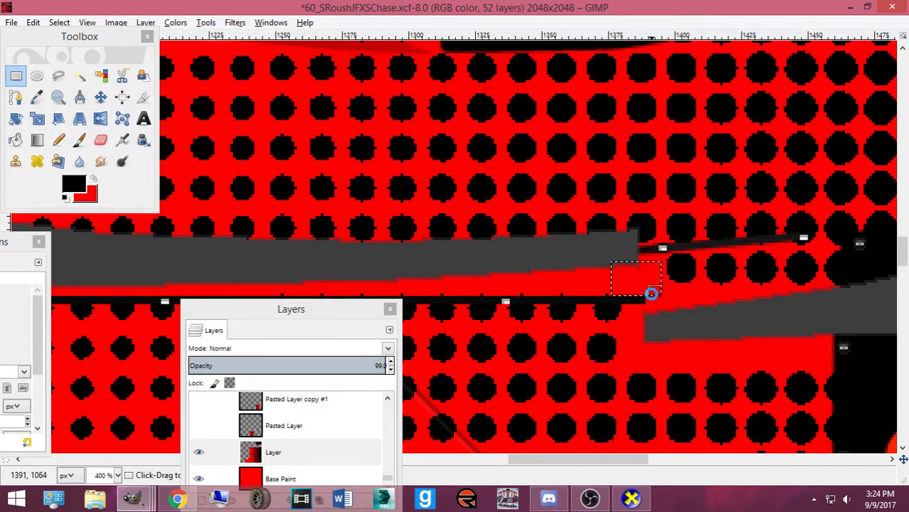
key(ctrl+e)
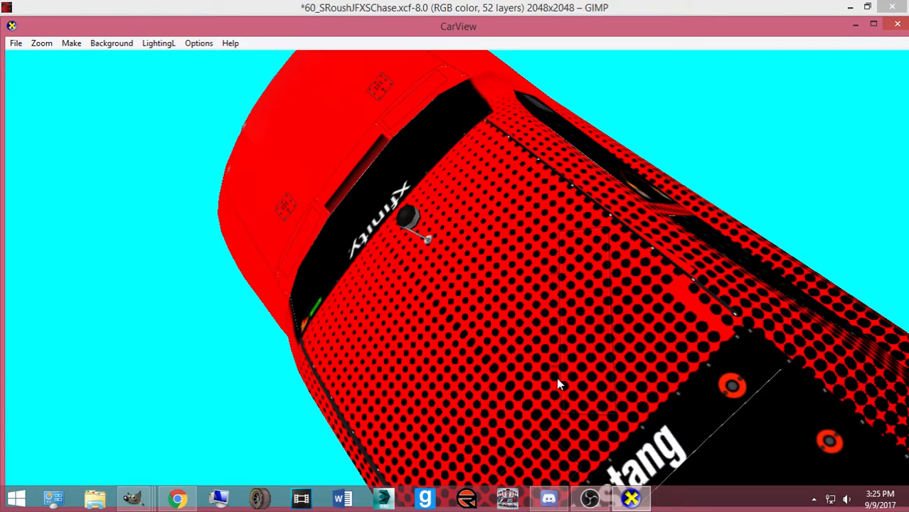
Copy a small piece of texture and move the pasted patch over the stripe's notch
mouse_move(135, 501)
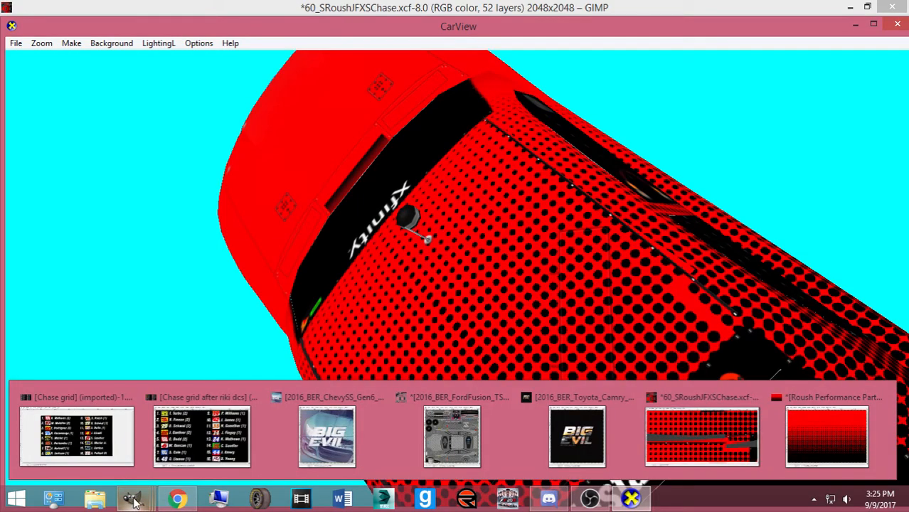
click(661, 427)
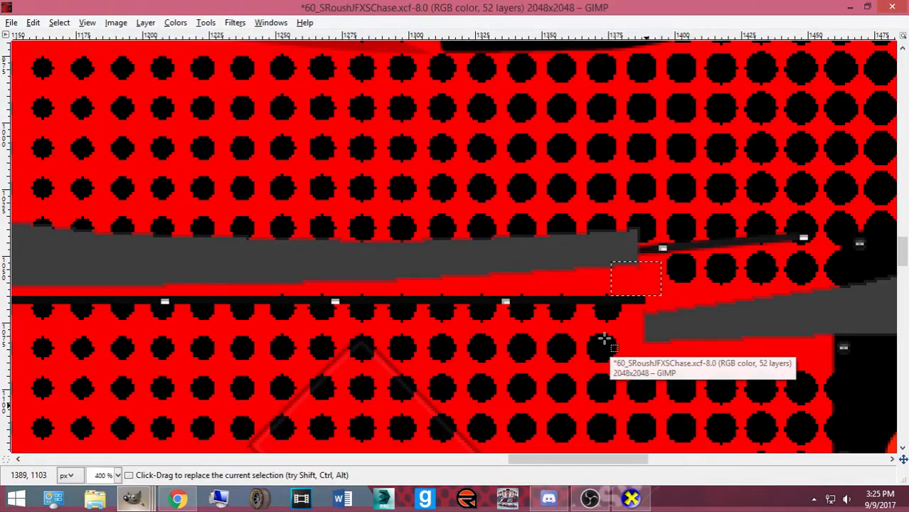
drag(660, 248, 659, 248)
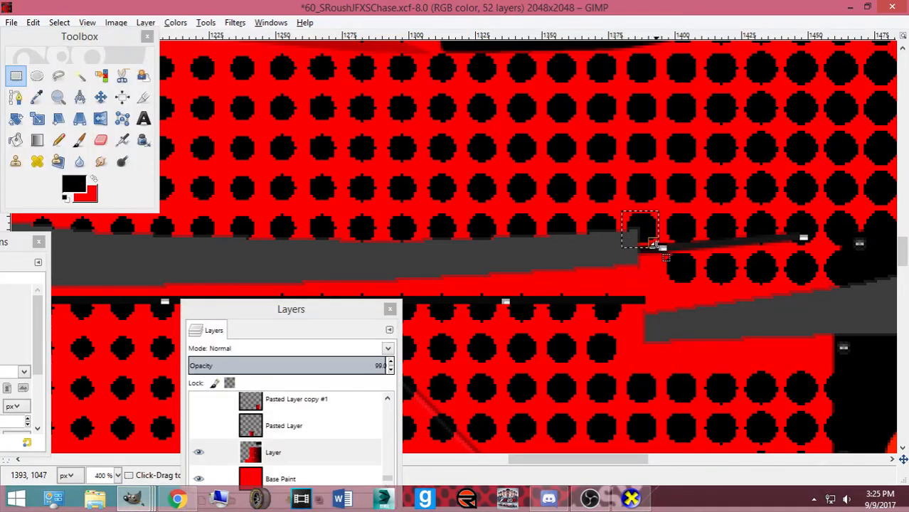
key(ctrl+c)
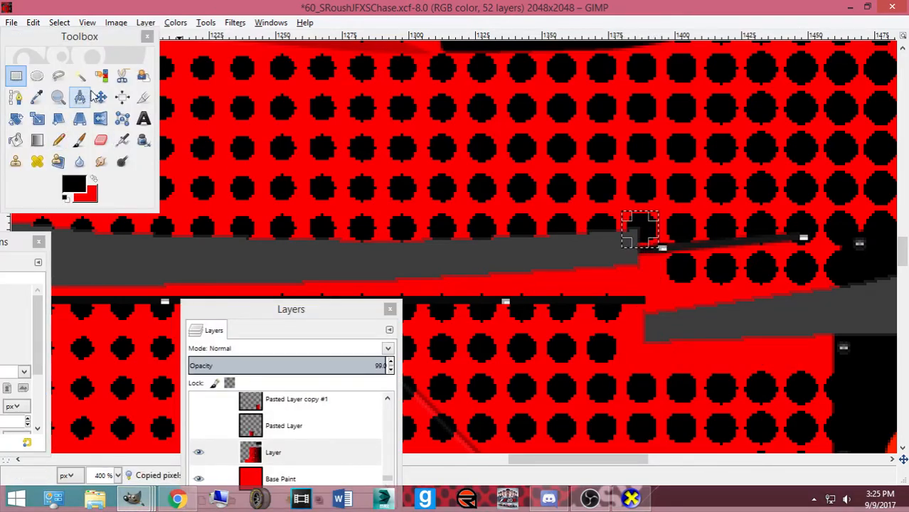
key(ctrl+v)
click(100, 97)
drag(632, 229, 622, 261)
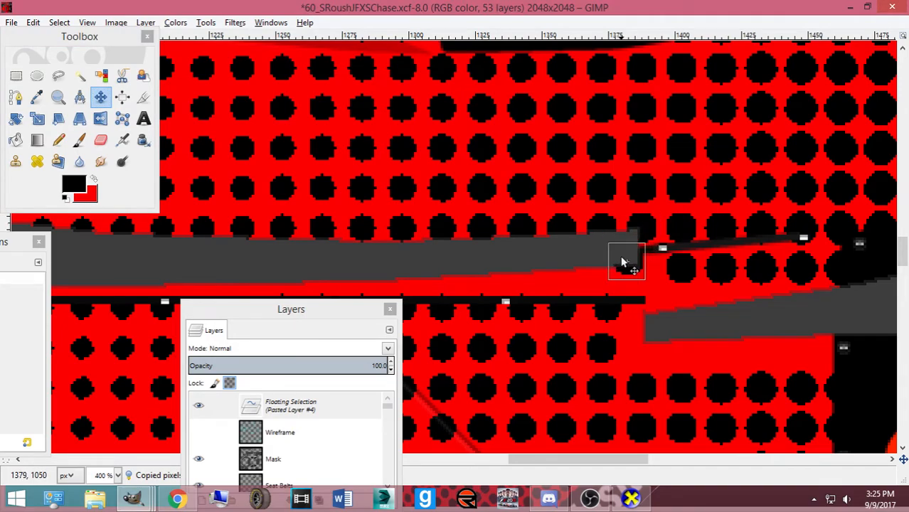
Export the template and orbit the car in CarView to see the roof from the side
key(ctrl+e)
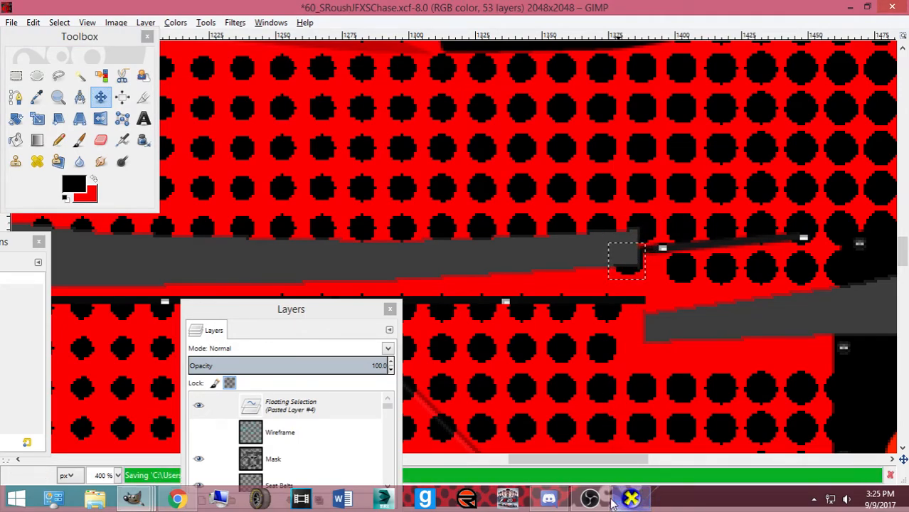
click(624, 500)
drag(538, 314, 517, 329)
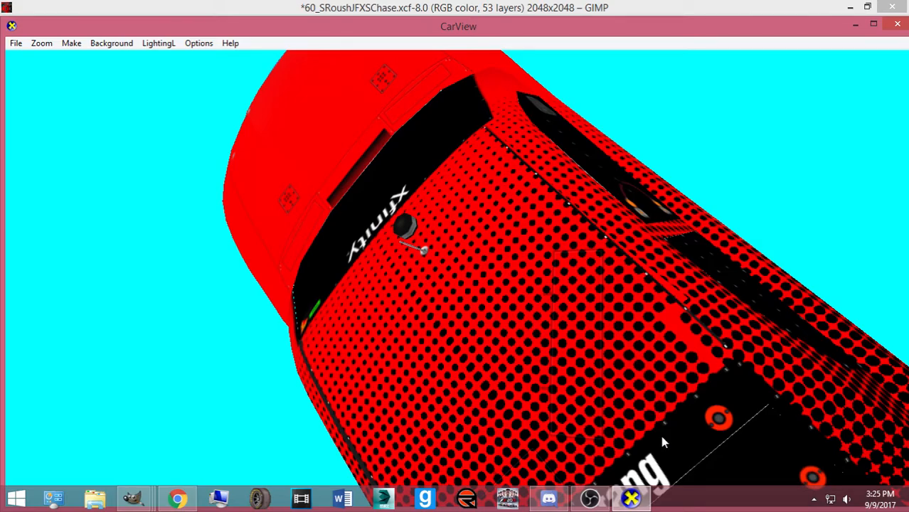
drag(647, 433, 340, 315)
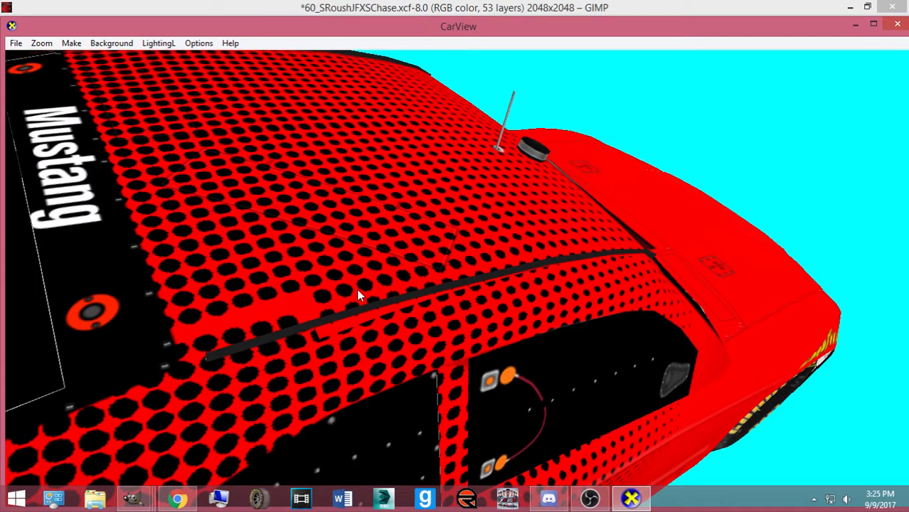
Draw a small rectangle selection on the grey stripe's upper edge, replacing the previous one
mouse_move(133, 498)
click(722, 436)
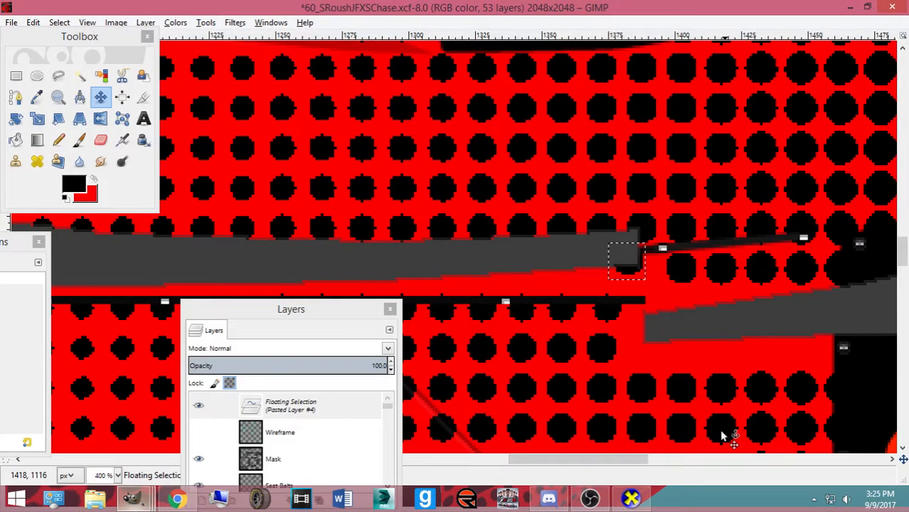
drag(540, 460, 453, 461)
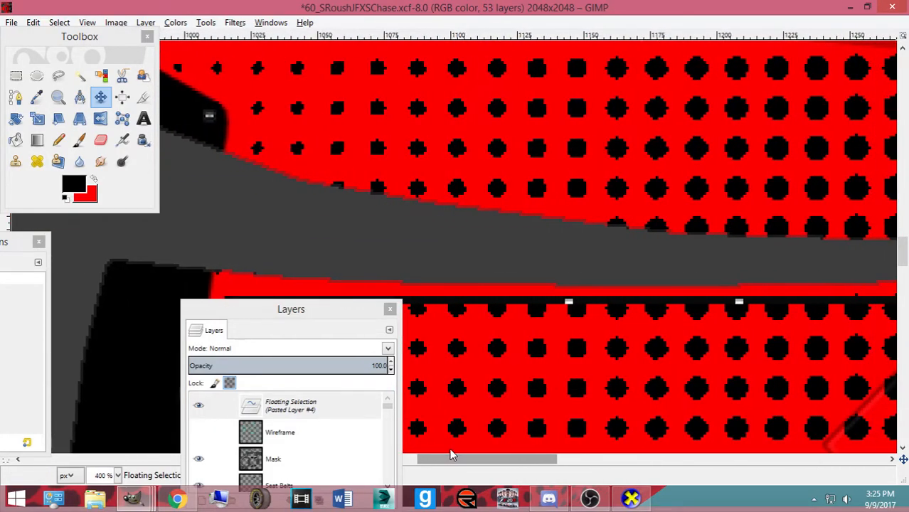
click(17, 76)
drag(317, 180, 352, 199)
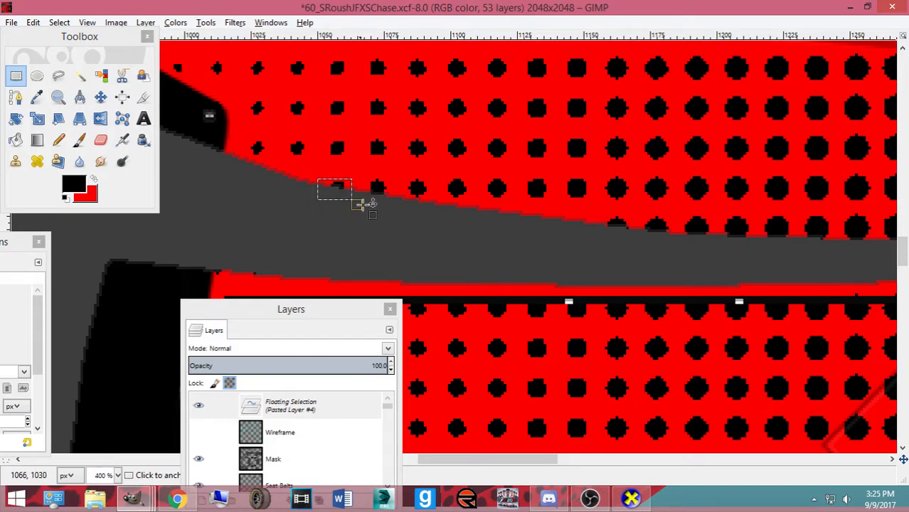
click(59, 22)
click(75, 59)
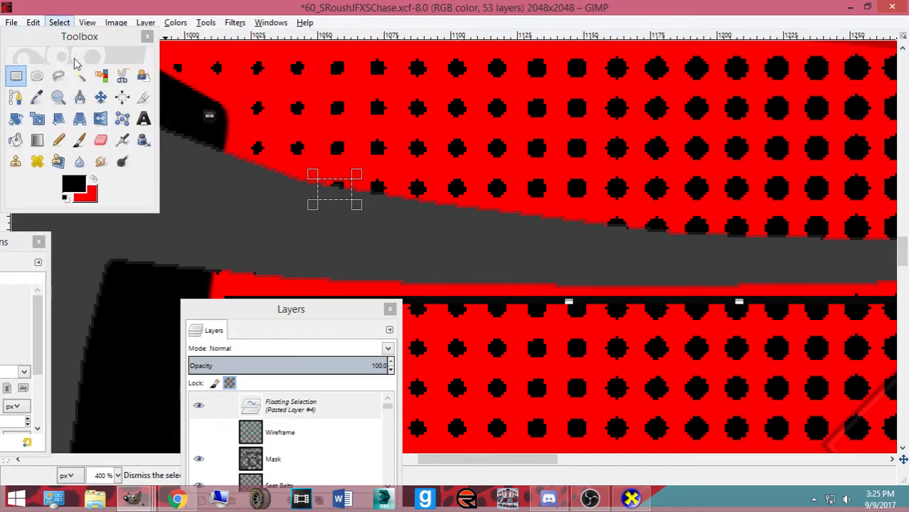
drag(307, 176, 358, 206)
drag(557, 461, 510, 458)
Anchor the pasted patch with Ctrl+H and select a long section of the grey stripe
key(ctrl+h)
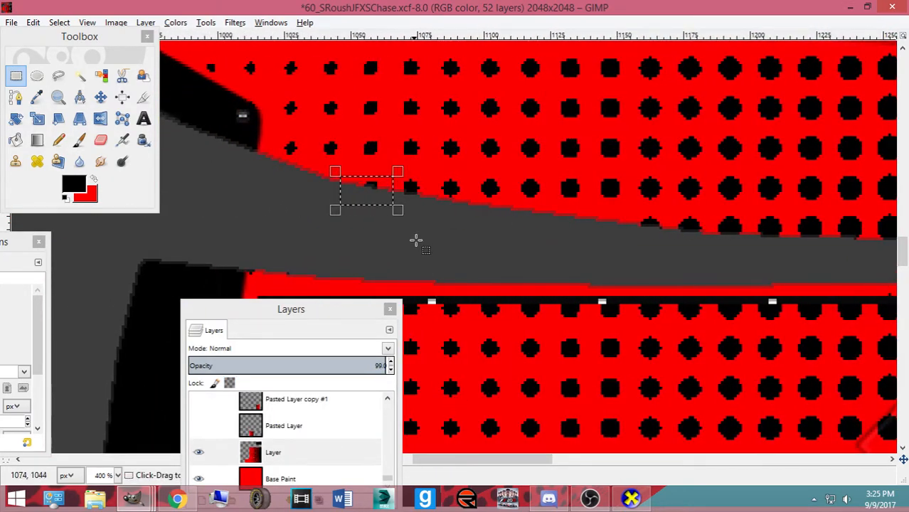
drag(615, 223, 896, 285)
drag(726, 226, 787, 214)
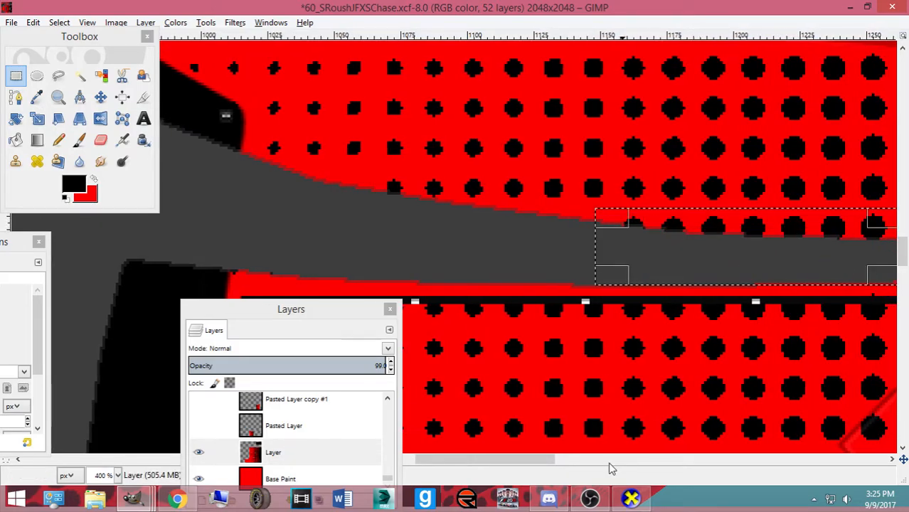
drag(527, 459, 569, 461)
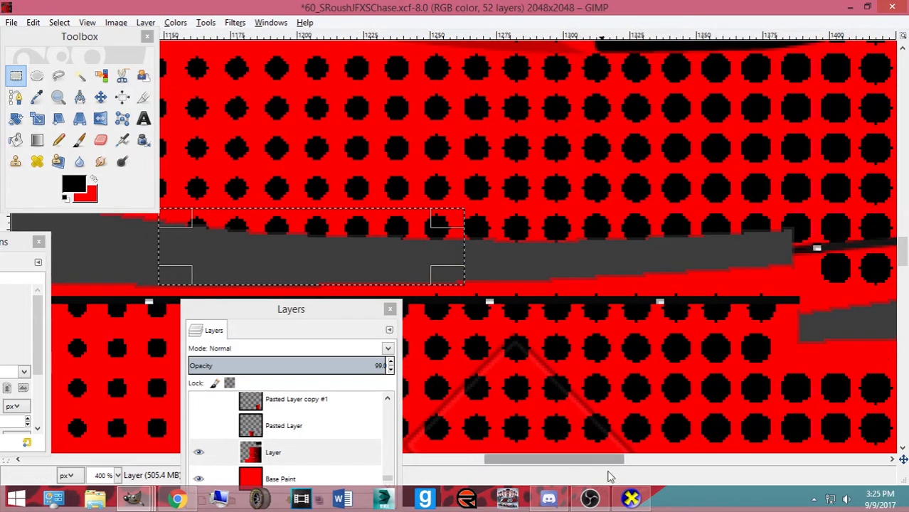
Extend the selection along the whole grey stripe and export the template as ford.bmp
click(631, 499)
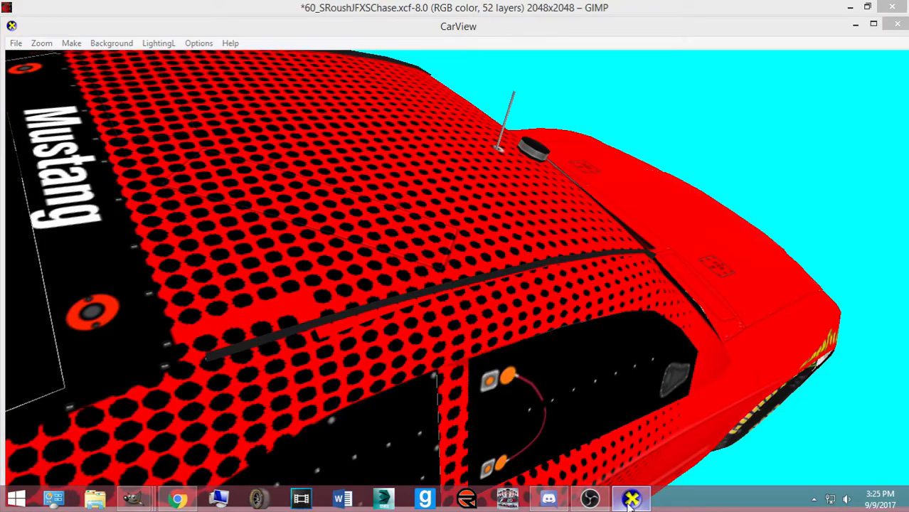
click(631, 499)
drag(456, 248, 805, 255)
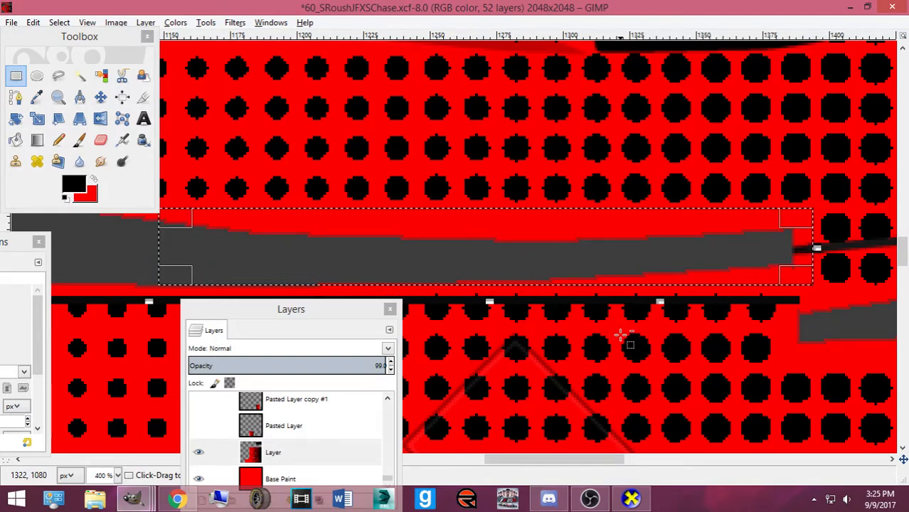
key(ctrl+e)
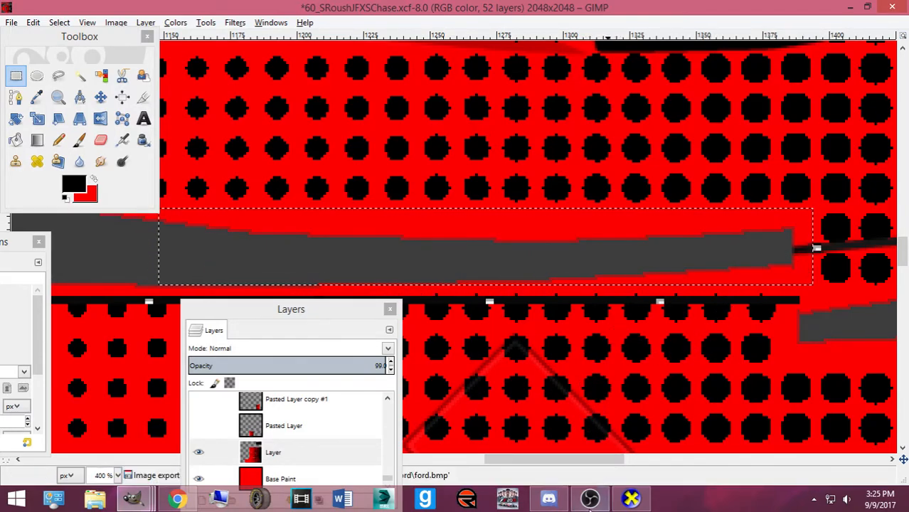
click(631, 498)
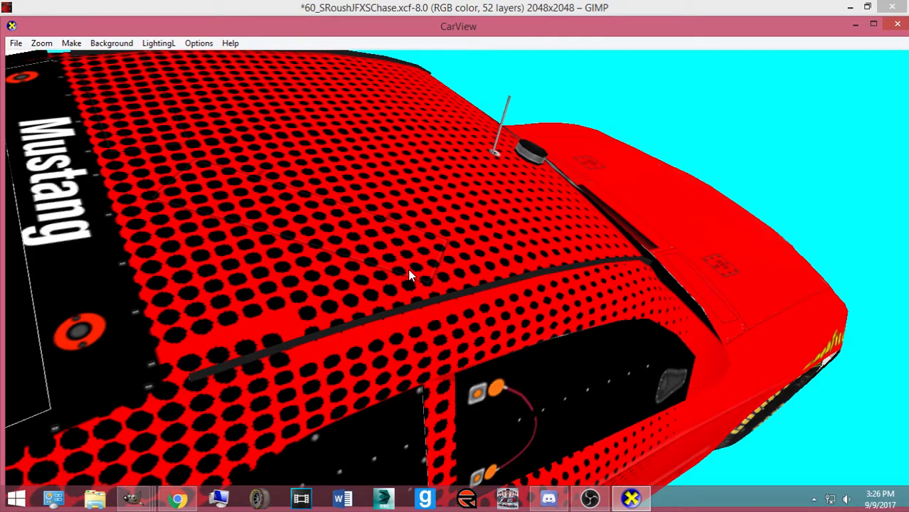
Zoom out and orbit the car to a front three-quarter view, then open the real-car reference photo
scroll(592, 157, down, 10)
drag(531, 317, 142, 331)
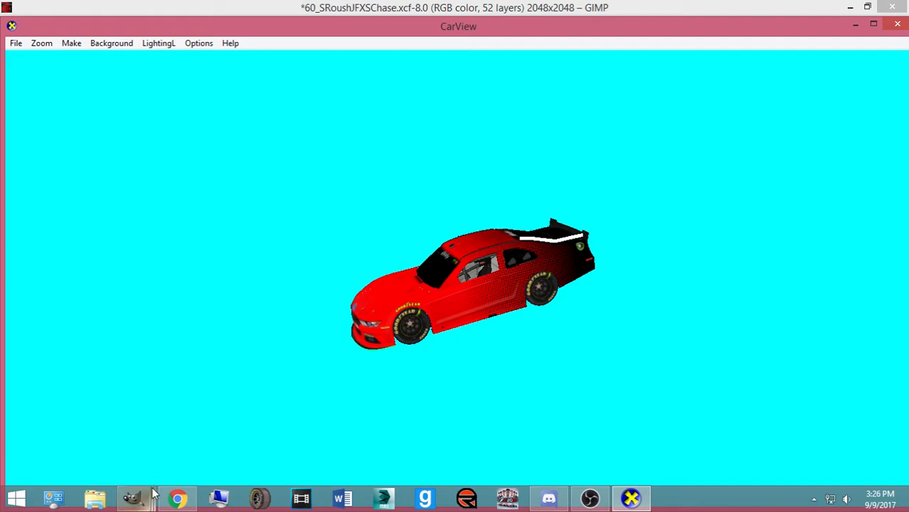
click(174, 500)
Save the paint template, clear the selection with Select > None, and save again
click(136, 498)
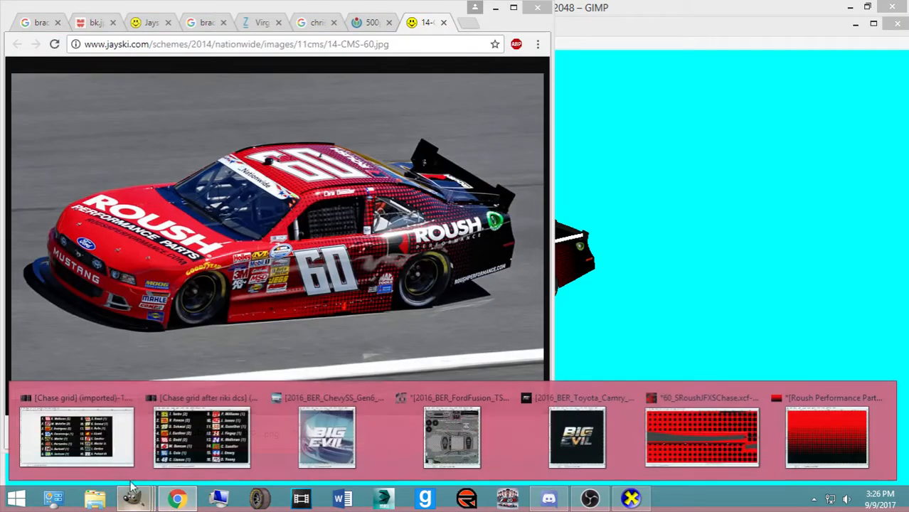
click(654, 438)
key(ctrl+s)
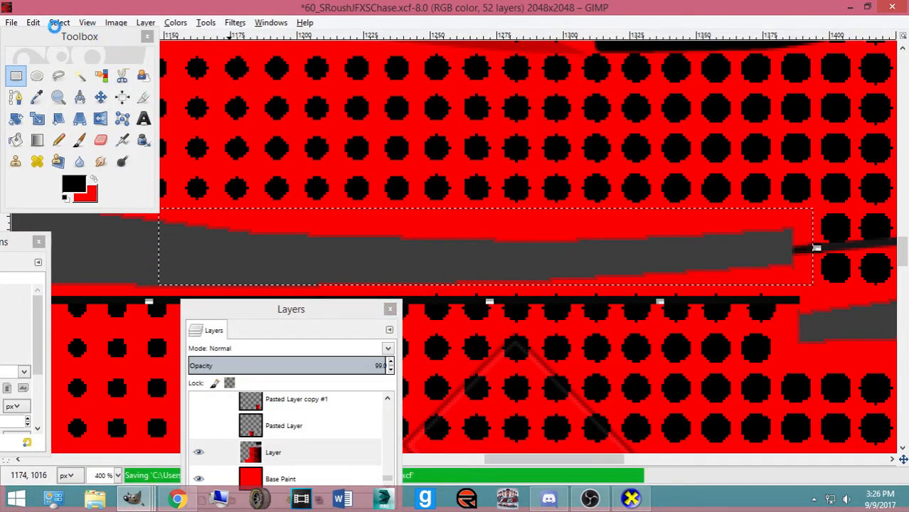
click(59, 22)
click(81, 55)
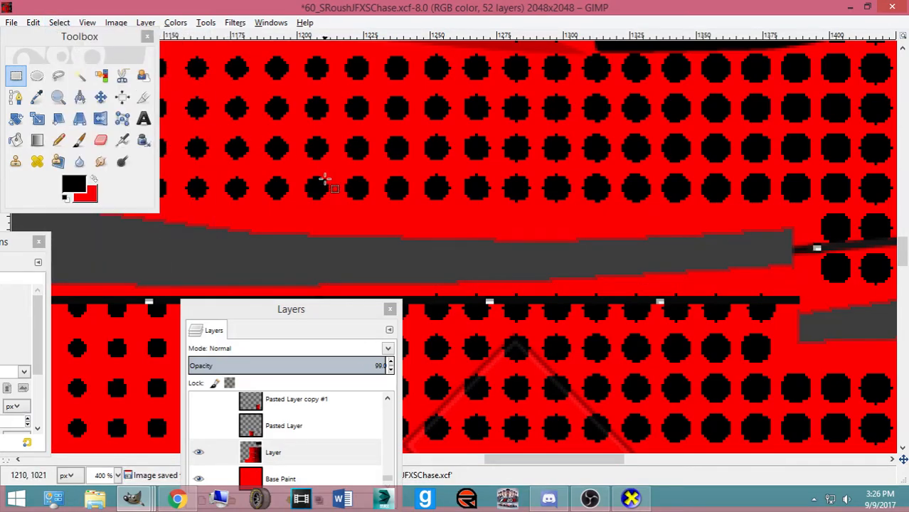
scroll(324, 178, down, 7)
key(ctrl+s)
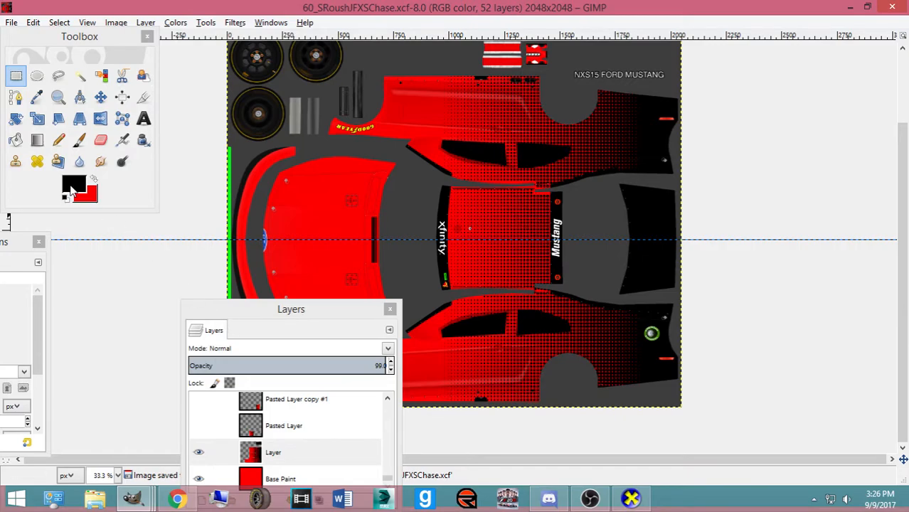
Set the foreground colour to white
click(74, 188)
click(345, 268)
click(332, 323)
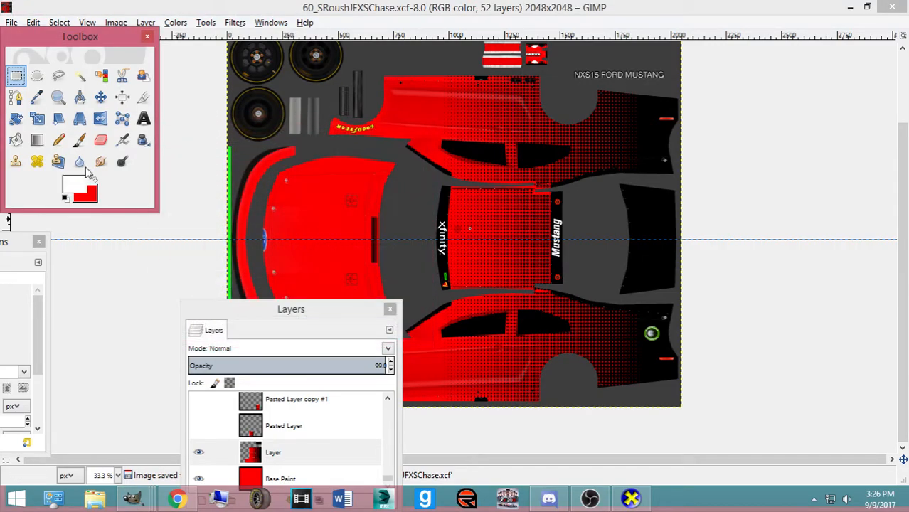
With the Text tool active, find and hide the Mustang lettering layer
click(143, 118)
drag(281, 305, 768, 92)
scroll(811, 234, up, 3)
scroll(719, 224, up, 10)
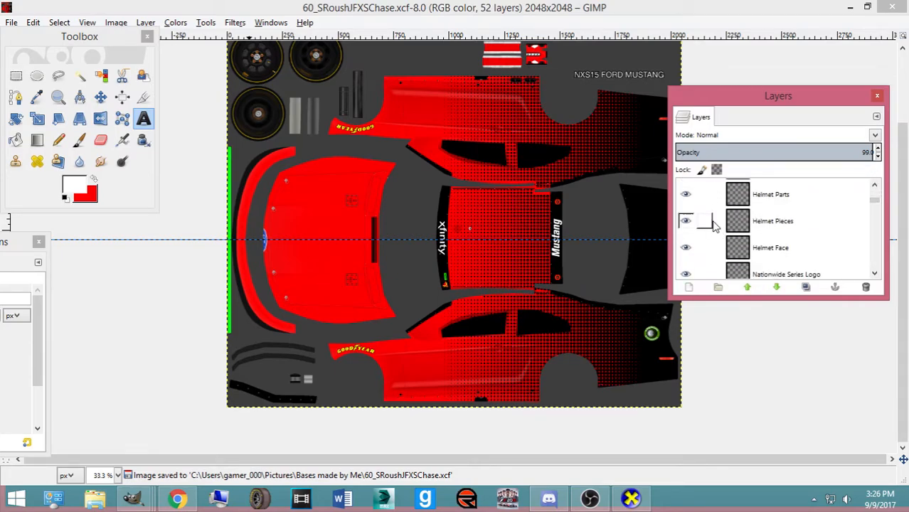
scroll(709, 228, down, 12)
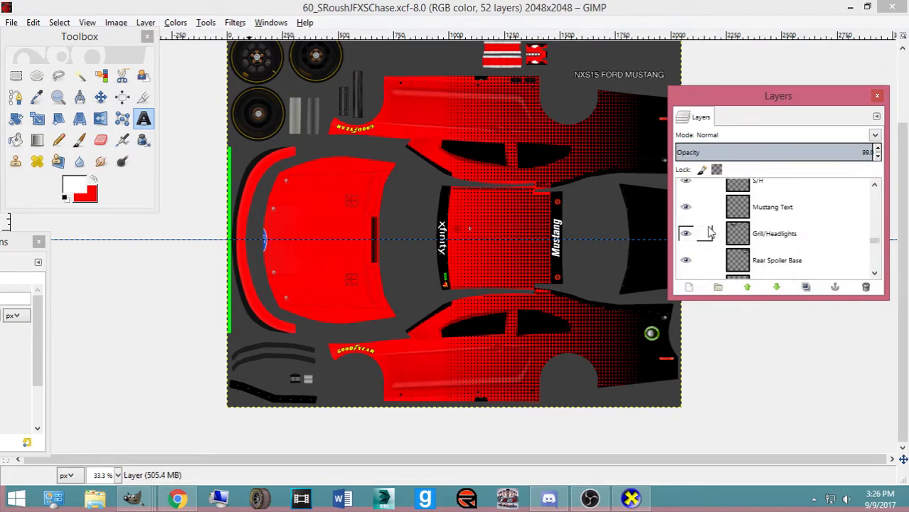
scroll(708, 232, up, 15)
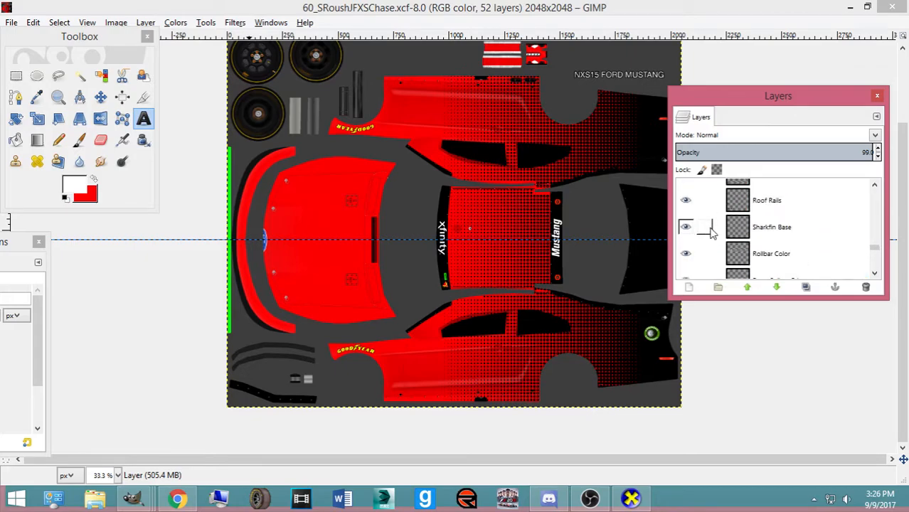
scroll(704, 236, down, 3)
scroll(532, 217, up, 2)
scroll(733, 226, up, 8)
scroll(690, 235, up, 10)
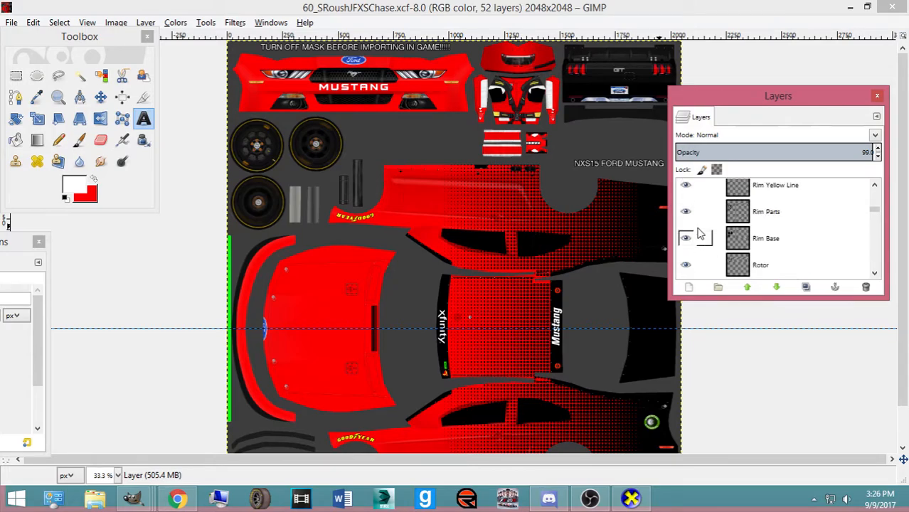
scroll(700, 235, up, 12)
scroll(687, 224, down, 12)
scroll(688, 227, down, 1)
click(686, 219)
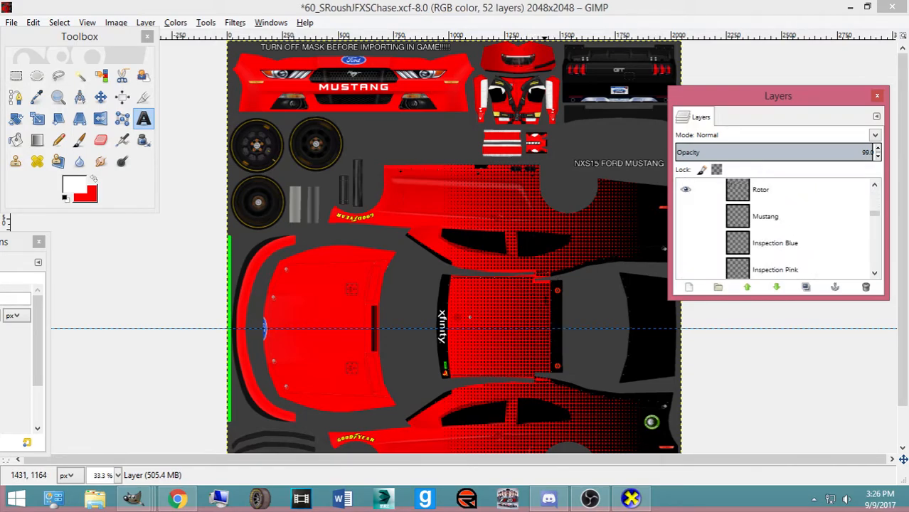
Choose the Berthold Akzidenz Grotesk Ultra-Bold Italic Condensed font for the text
click(544, 298)
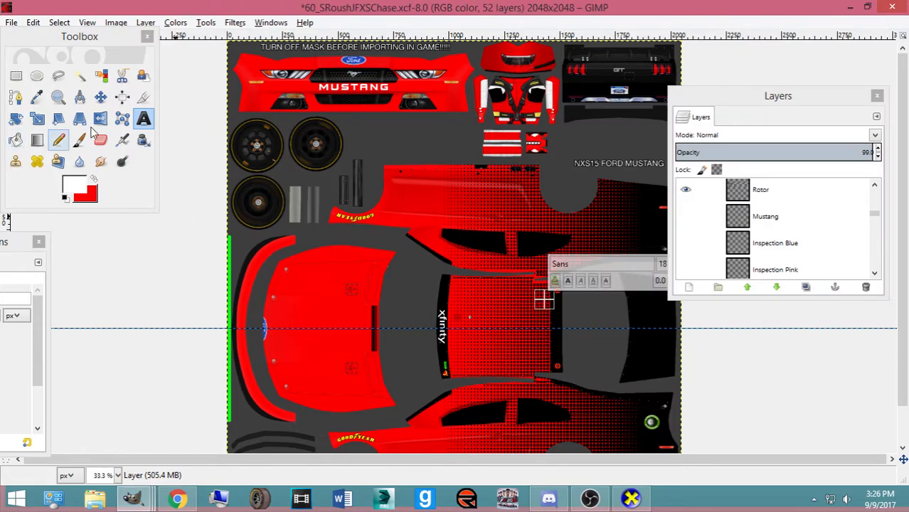
click(137, 126)
click(135, 124)
drag(14, 243, 233, 241)
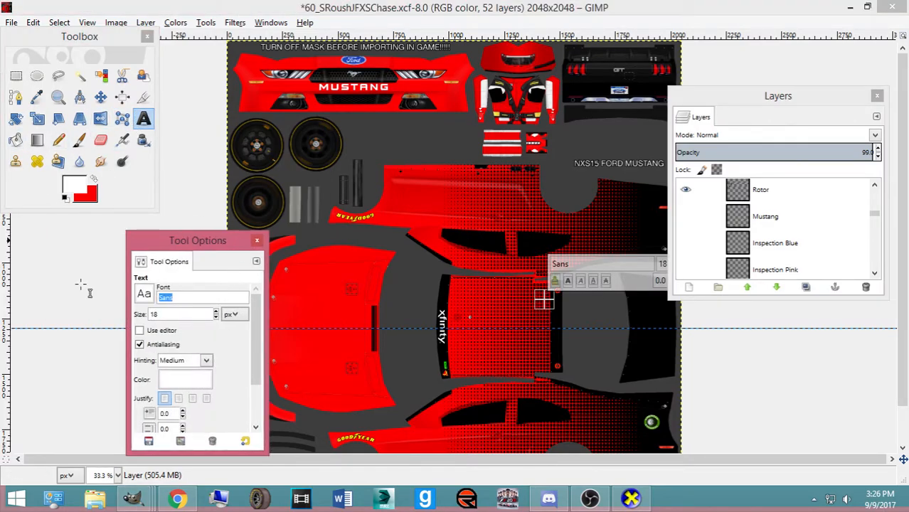
text(Akid)
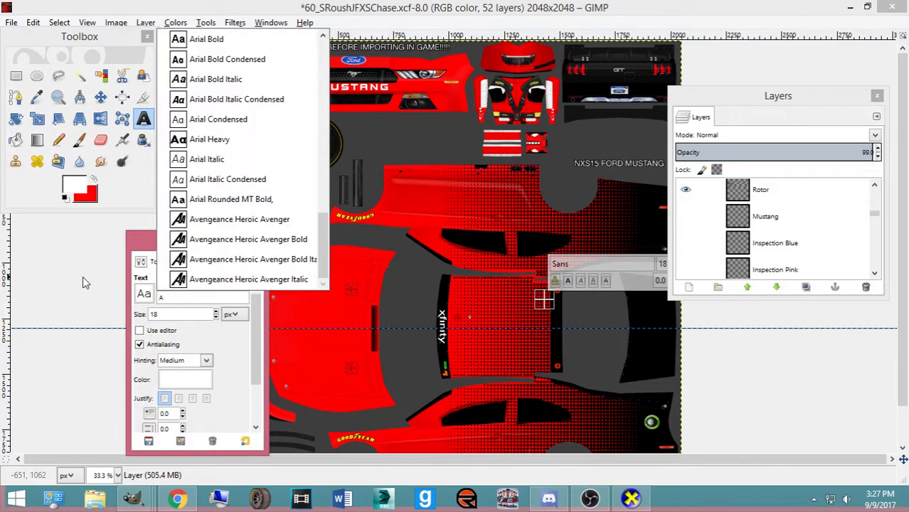
scroll(214, 199, up, 10)
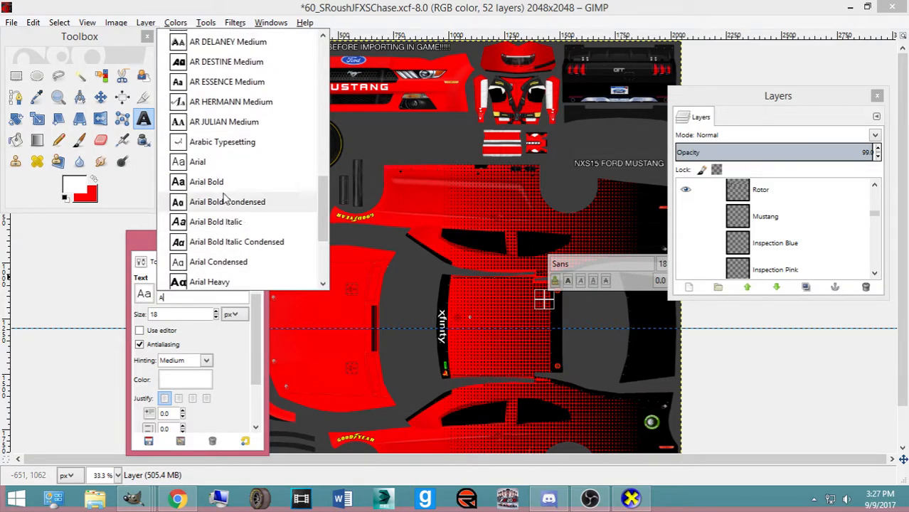
scroll(223, 192, up, 6)
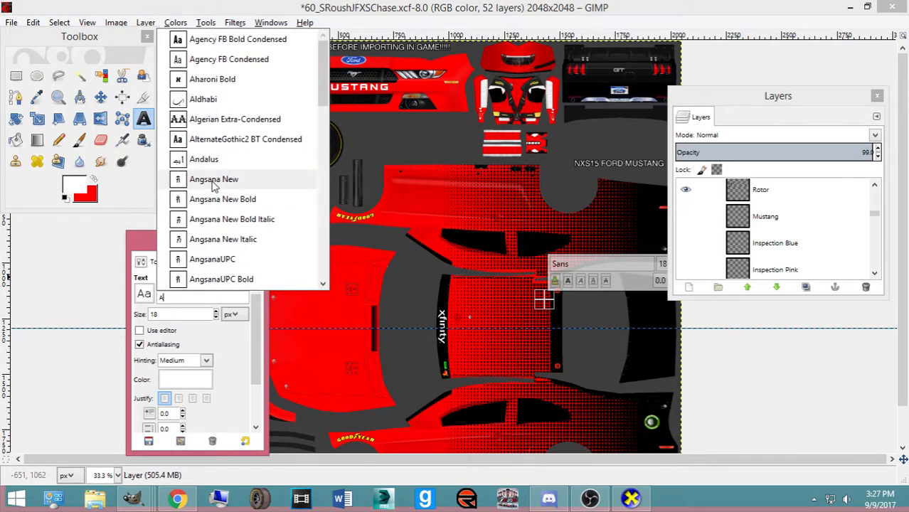
scroll(227, 150, down, 10)
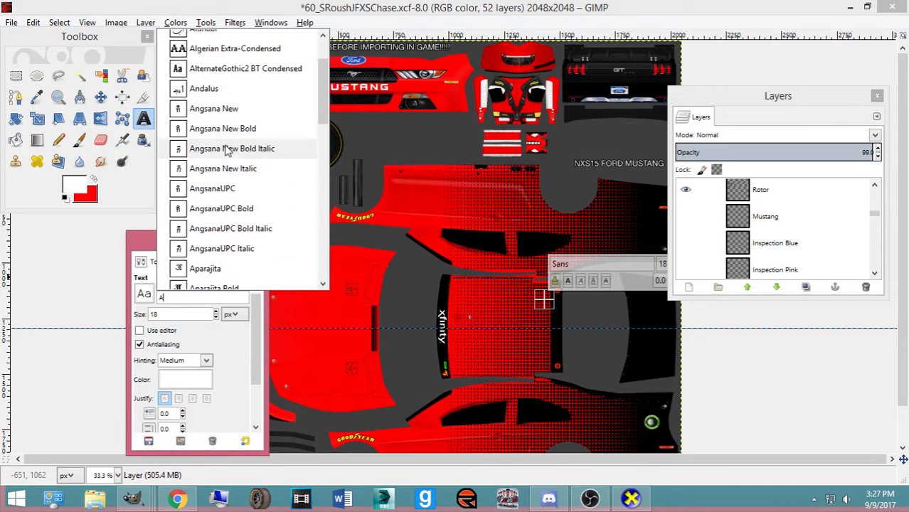
click(183, 301)
drag(176, 288, 169, 298)
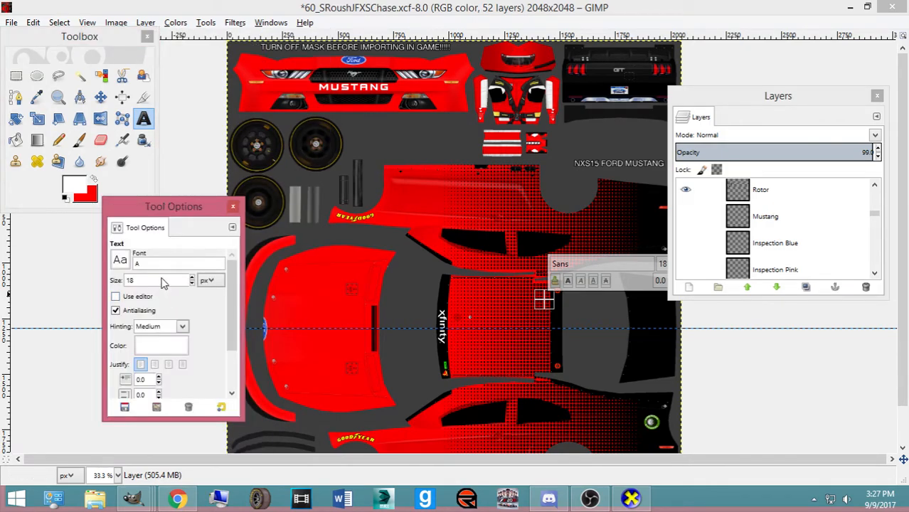
text(Ber)
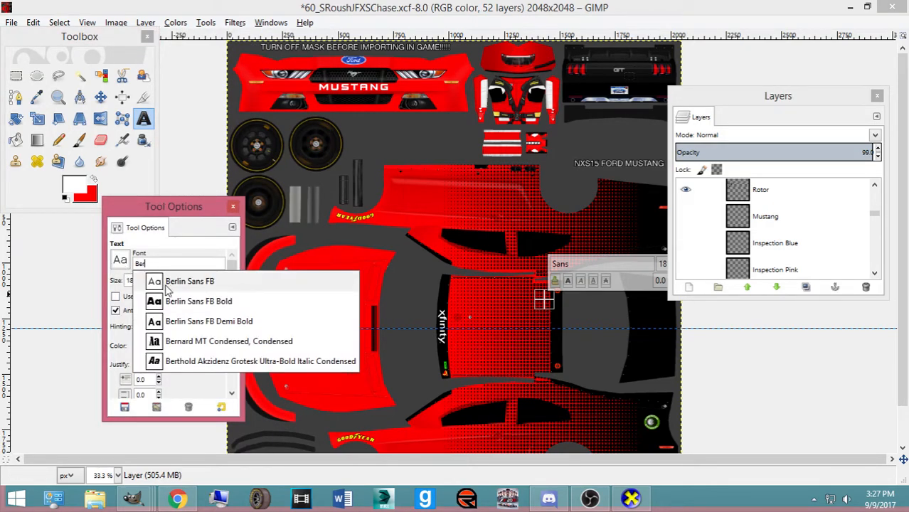
click(217, 365)
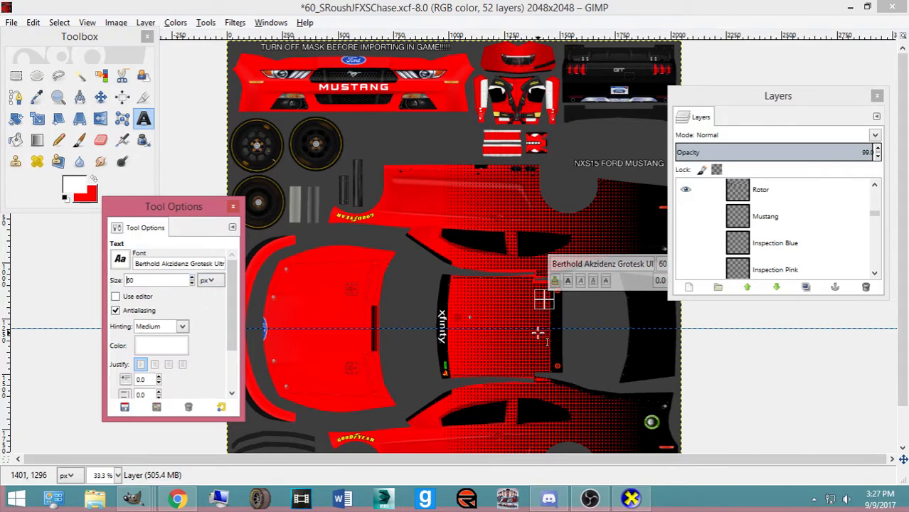
Type size-60 ROUSH beside the rear panel and move its layer just below Mask
scroll(873, 232, up, 5)
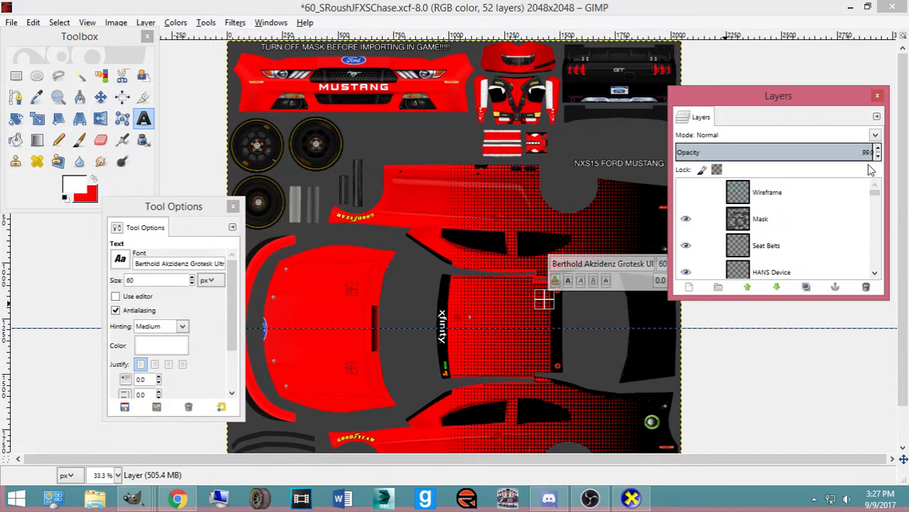
click(542, 333)
text(ROU)
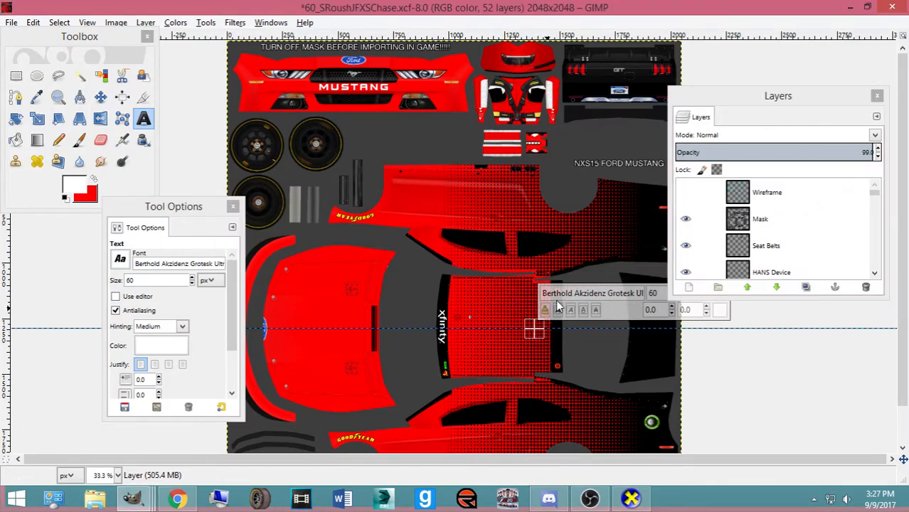
text(SH)
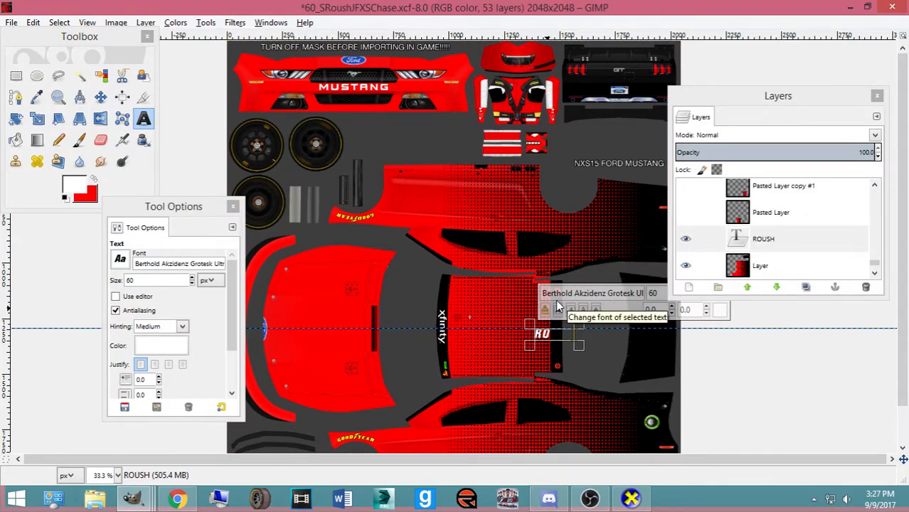
click(100, 96)
drag(783, 239, 802, 184)
mouse_move(801, 186)
mouse_down()
mouse_move(789, 254)
mouse_move(788, 202)
mouse_up()
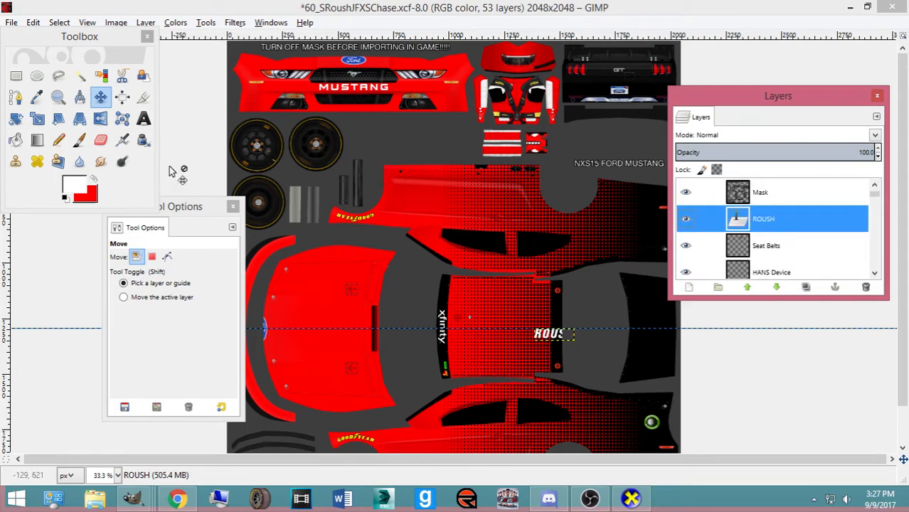
click(142, 120)
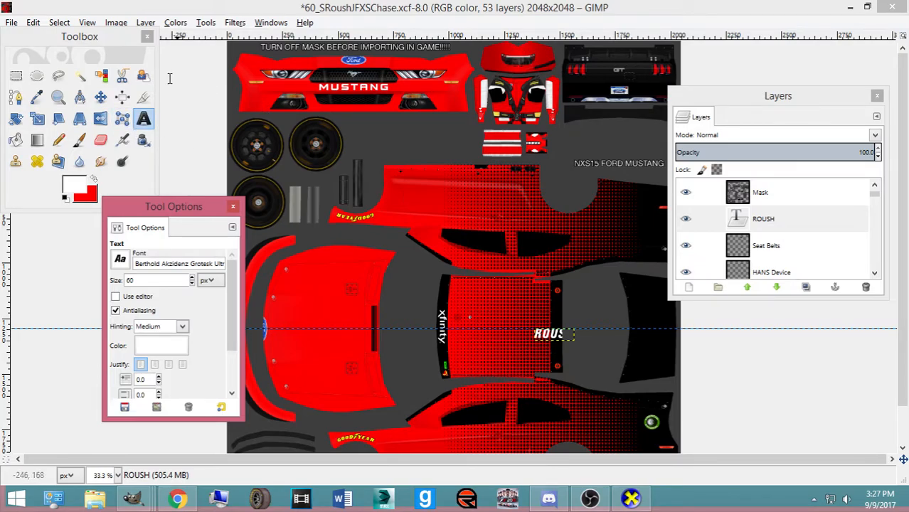
Rotate the ROUSH layer 90° and then 180° so it runs vertically
click(100, 97)
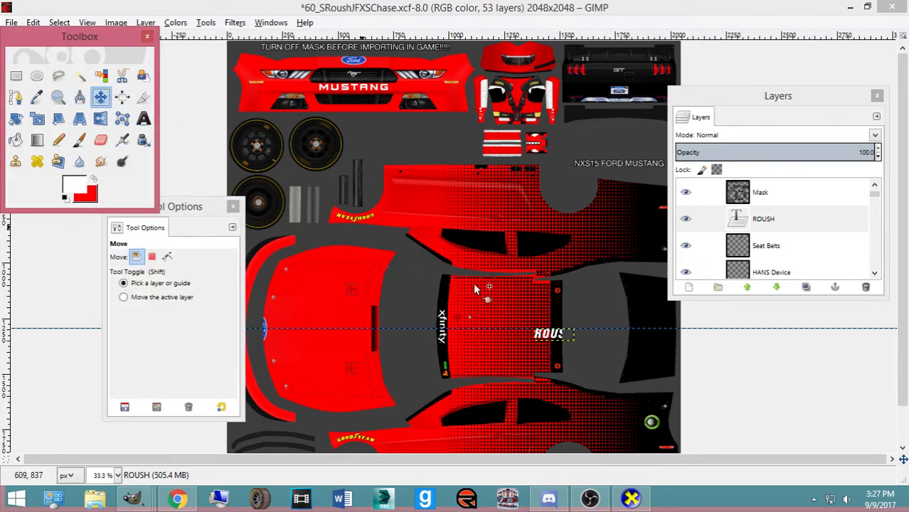
key(shift+r)
click(567, 334)
text(9)
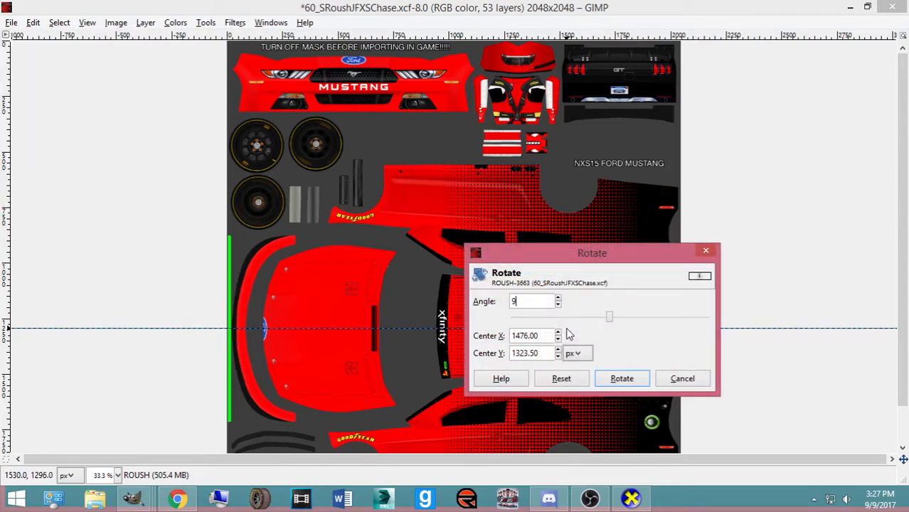
text(90)
click(622, 378)
click(510, 317)
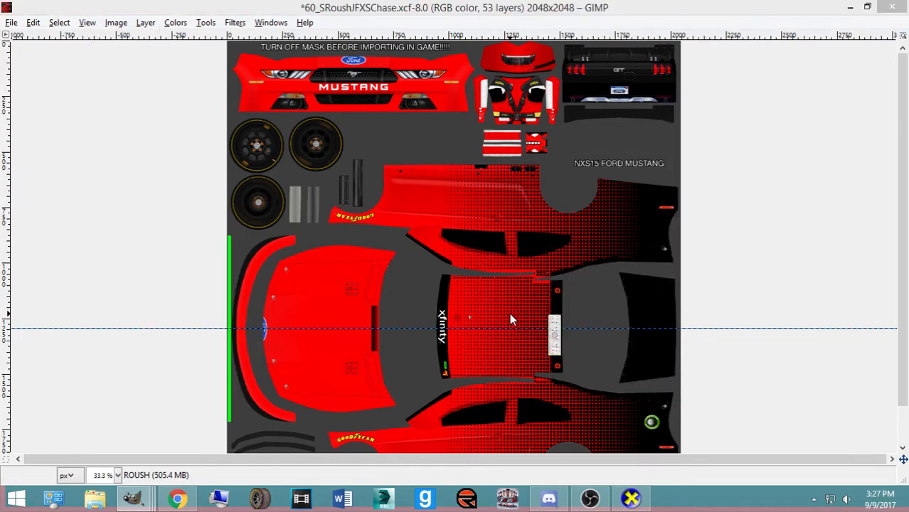
text(180)
click(622, 381)
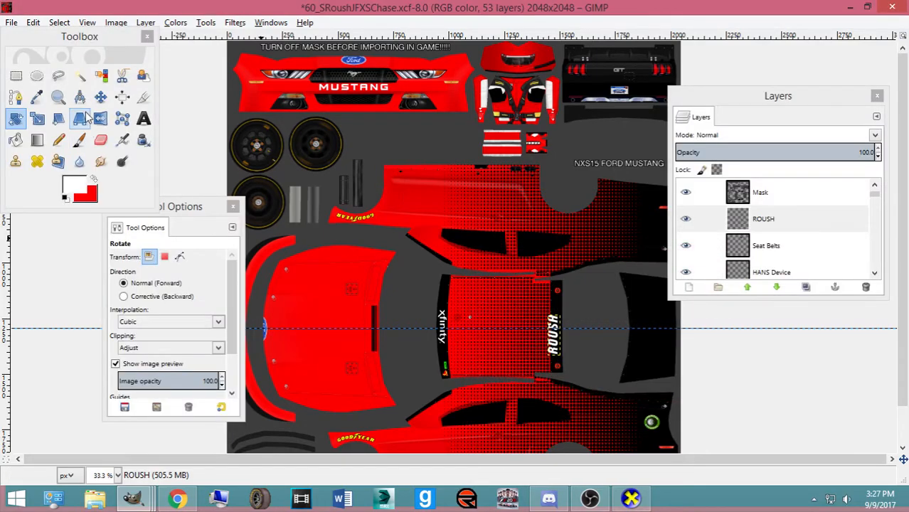
Move the vertical ROUSH lettering onto the black rear panel strip
click(100, 96)
scroll(474, 327, up, 3)
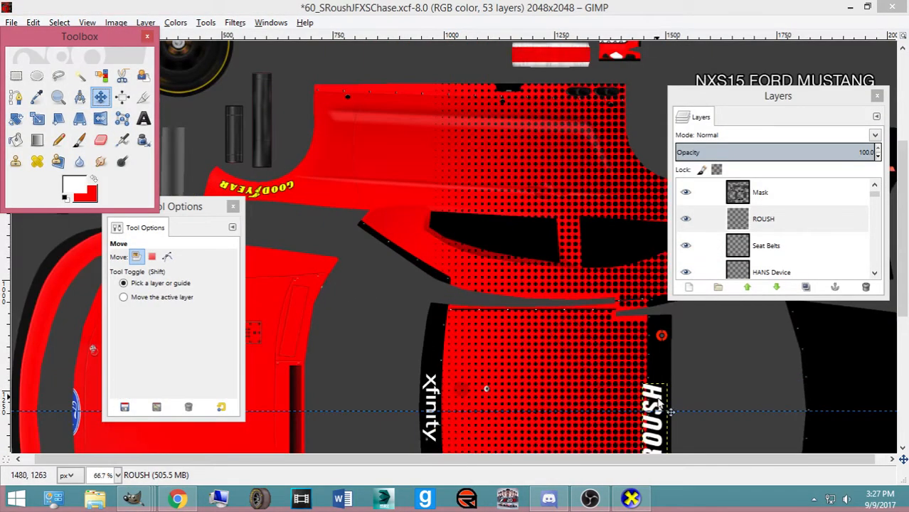
drag(702, 93, 323, 51)
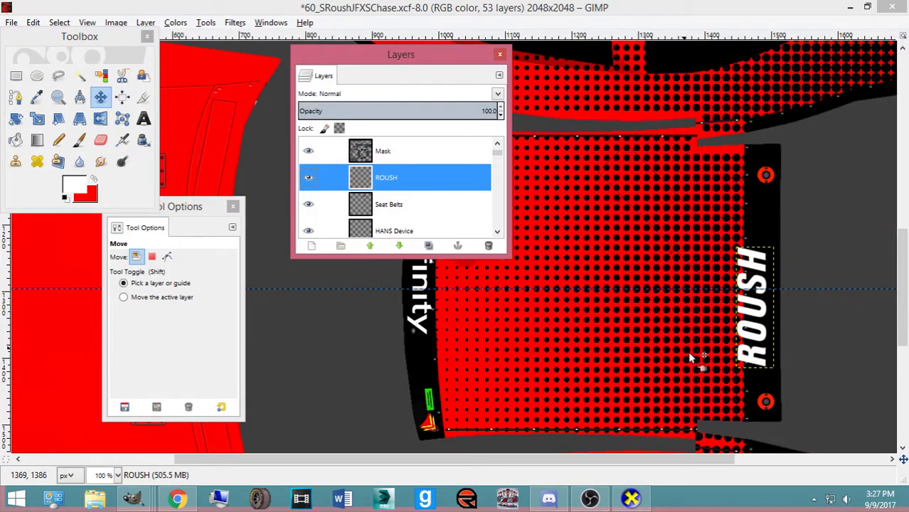
drag(740, 355, 736, 328)
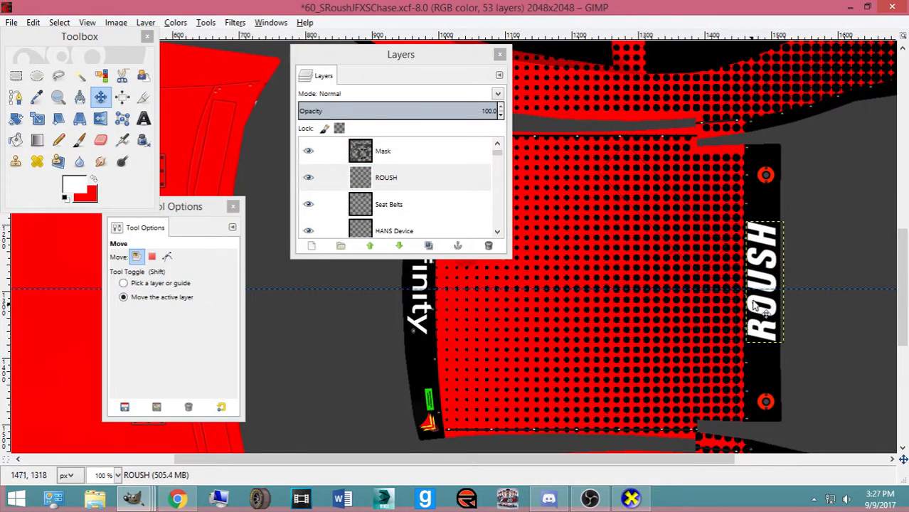
Scale the ROUSH lettering down to 46×146 px
key(shift+r)
click(758, 267)
click(688, 382)
key(shift+t)
click(753, 226)
drag(753, 228, 759, 253)
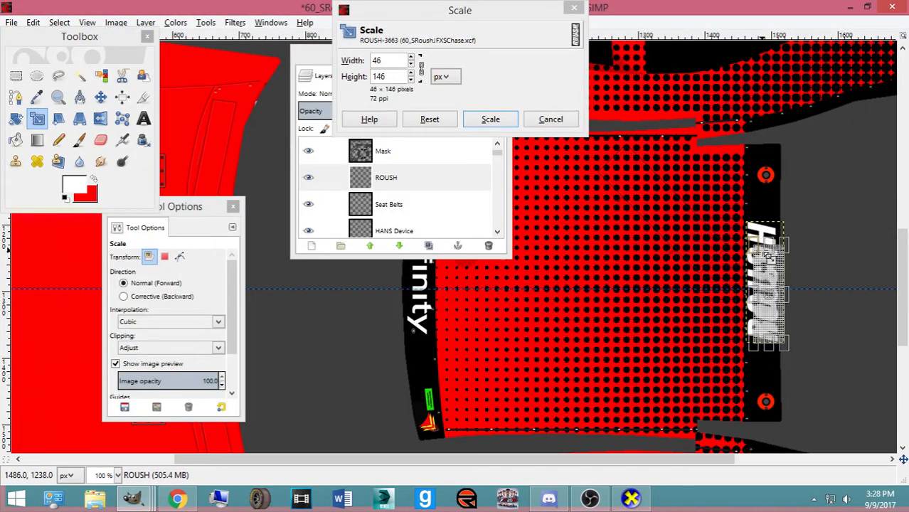
click(491, 120)
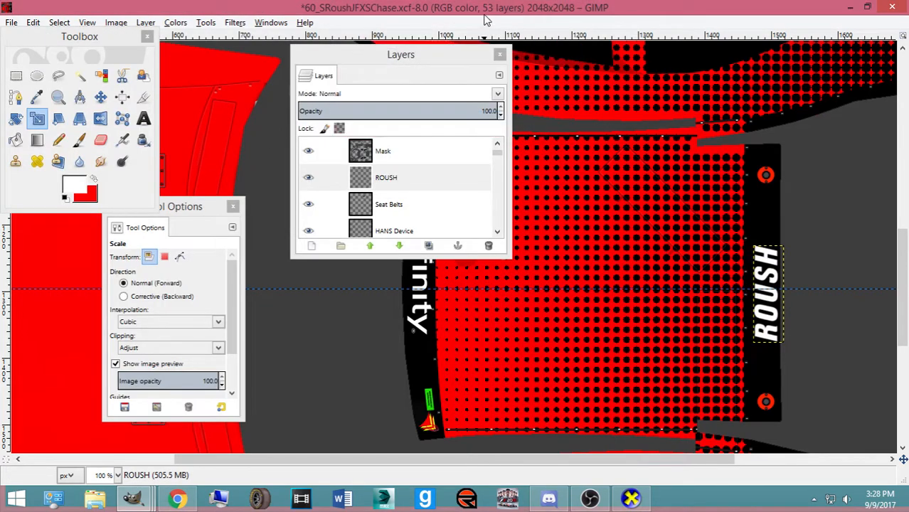
Nudge ROUSH slightly up on the strip and export over ford.bmp
click(101, 97)
drag(780, 344, 777, 340)
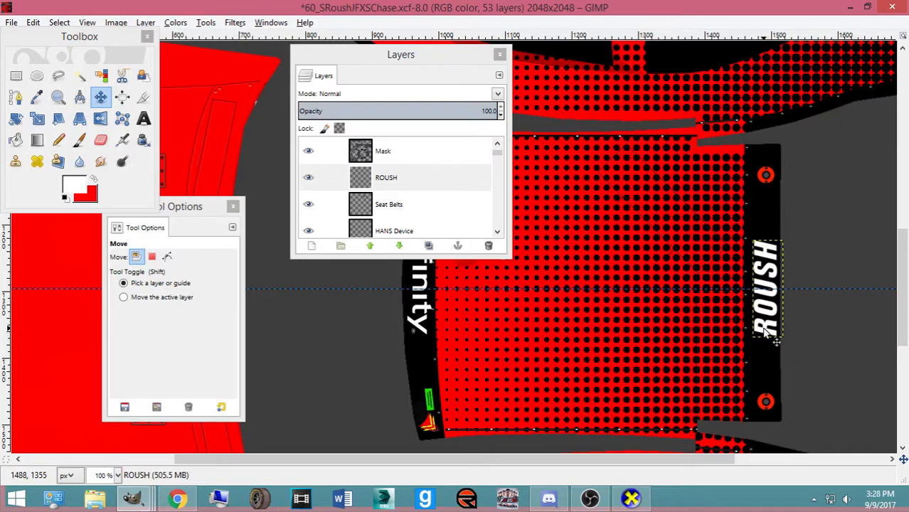
key(ctrl+e)
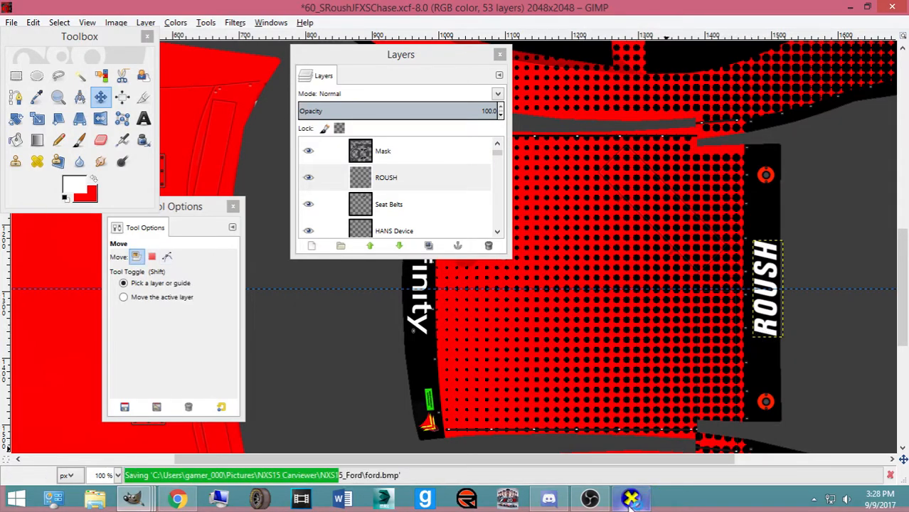
In CarView, orbit and zoom the 3D Mustang to inspect its rear
click(631, 498)
drag(562, 392, 518, 322)
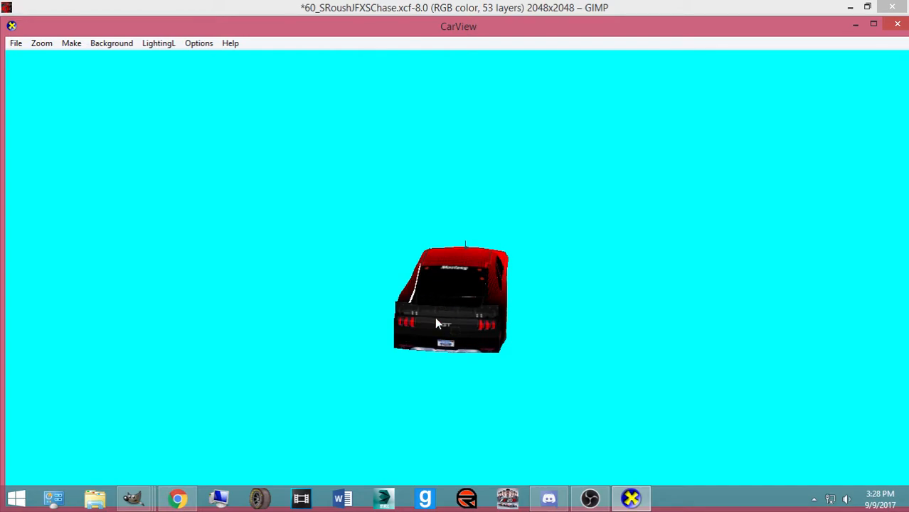
drag(457, 318, 432, 332)
scroll(471, 305, up, 5)
scroll(457, 343, down, 2)
scroll(459, 349, down, 6)
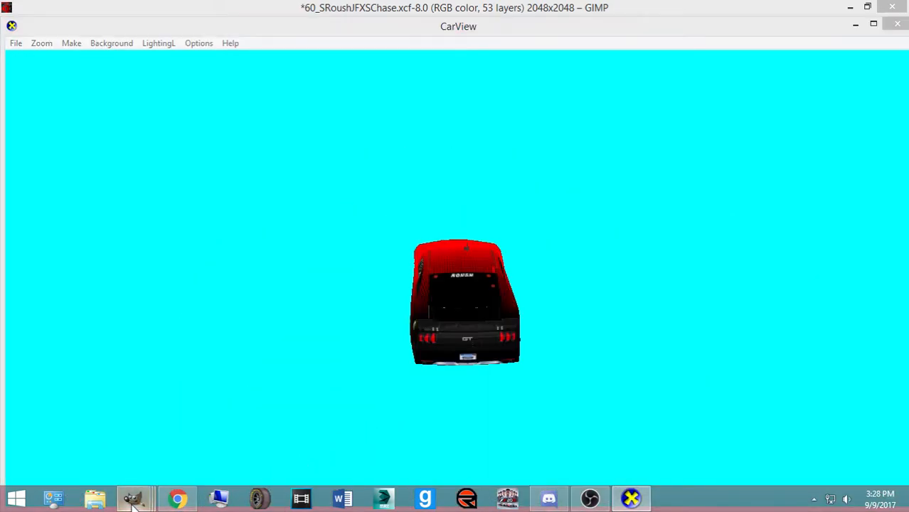
Back in GIMP, select the ROUSH lettering layer, re-export the paint to ford.bmp and save
mouse_move(132, 498)
click(702, 436)
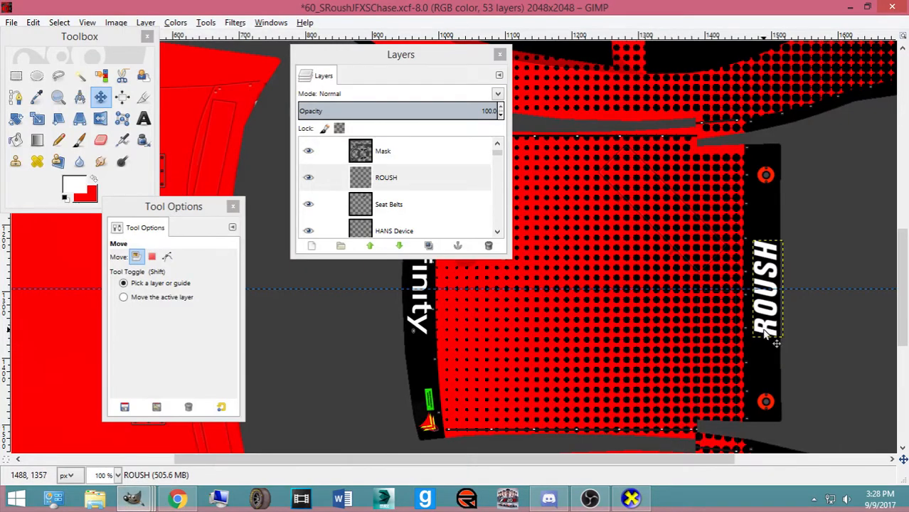
mouse_move(133, 499)
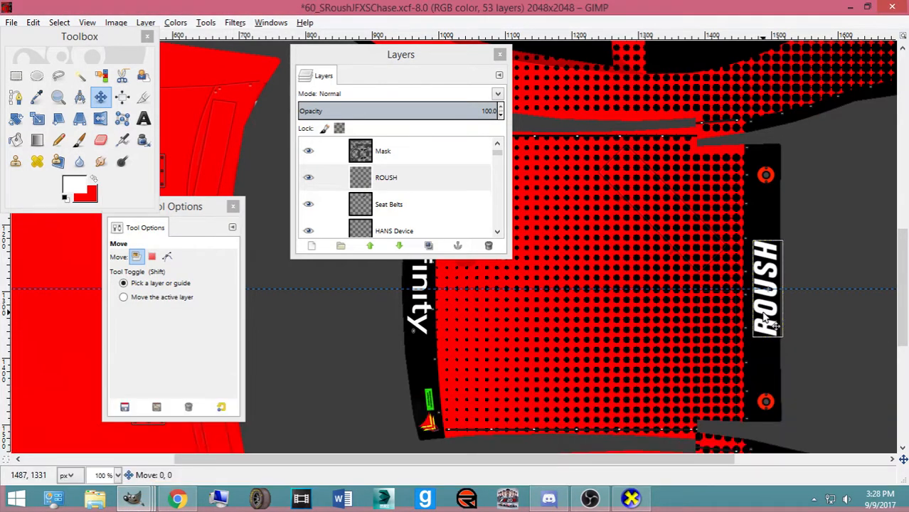
click(613, 496)
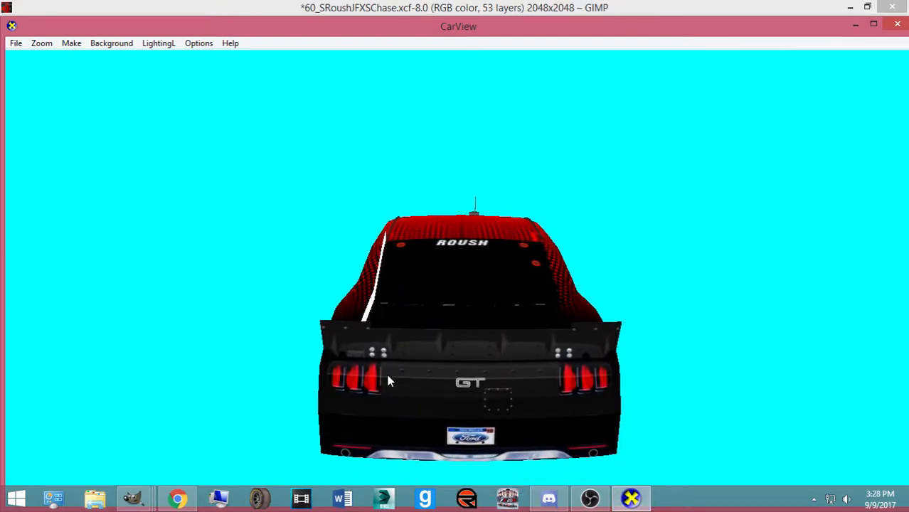
mouse_move(133, 498)
click(701, 435)
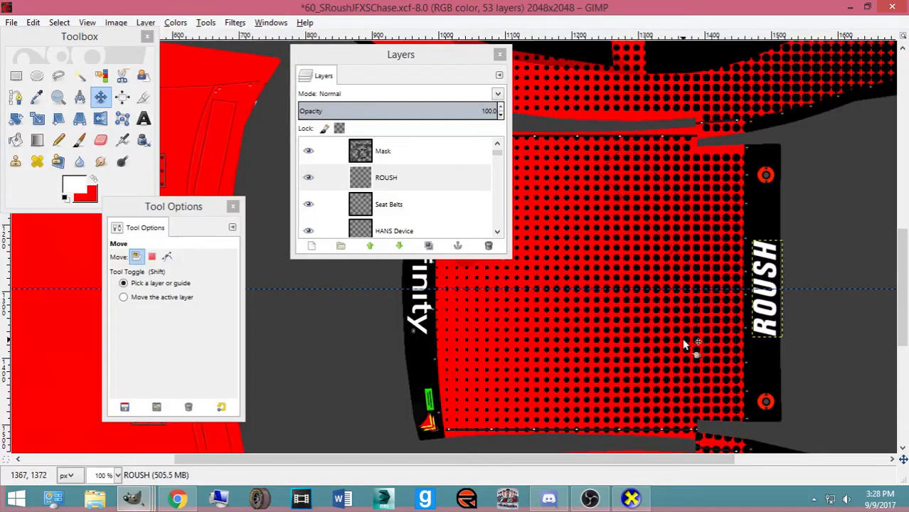
click(767, 340)
key(ctrl+e)
key(ctrl+s)
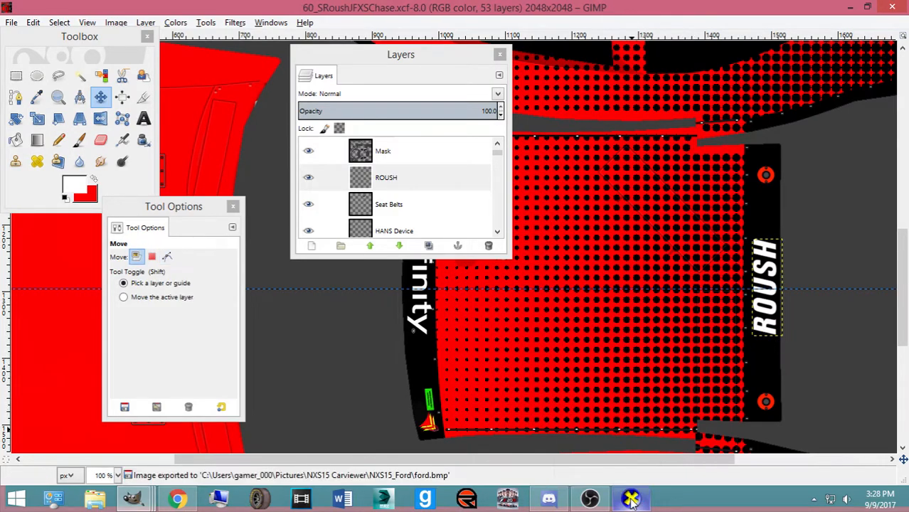
Orbit the CarView Mustang over rear, roof, front three-quarter and left side, then return to GIMP
click(631, 499)
drag(543, 382, 505, 349)
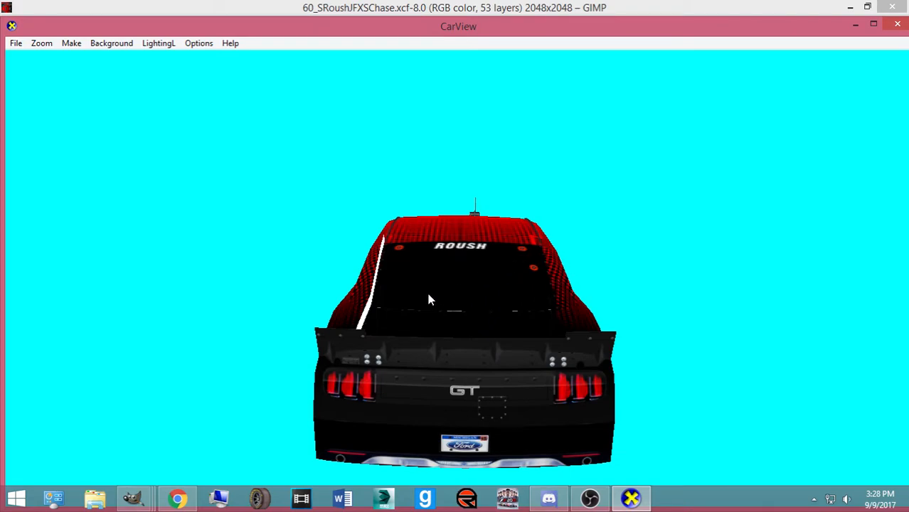
drag(448, 236, 478, 287)
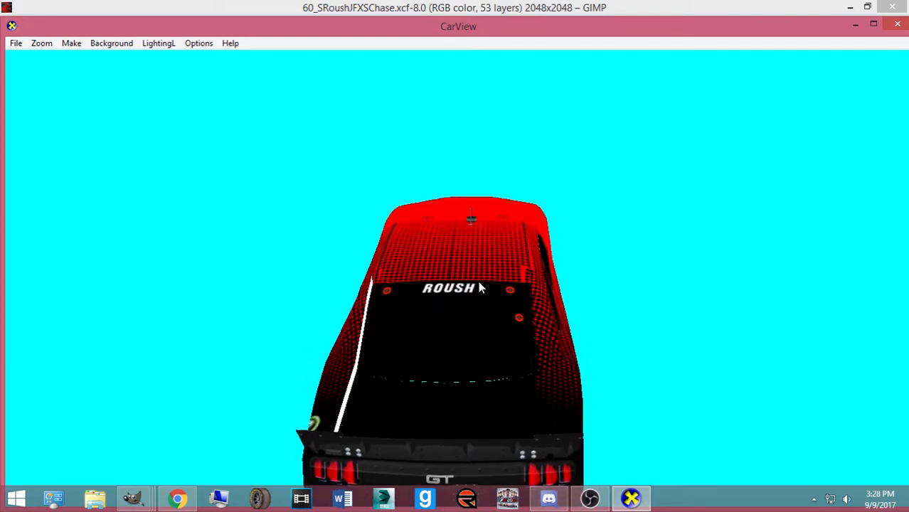
drag(175, 459, 325, 320)
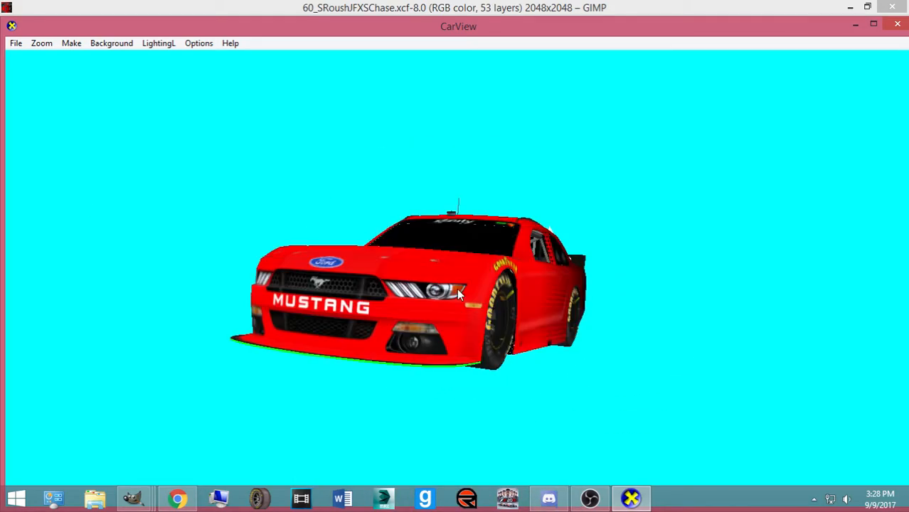
drag(467, 269, 149, 307)
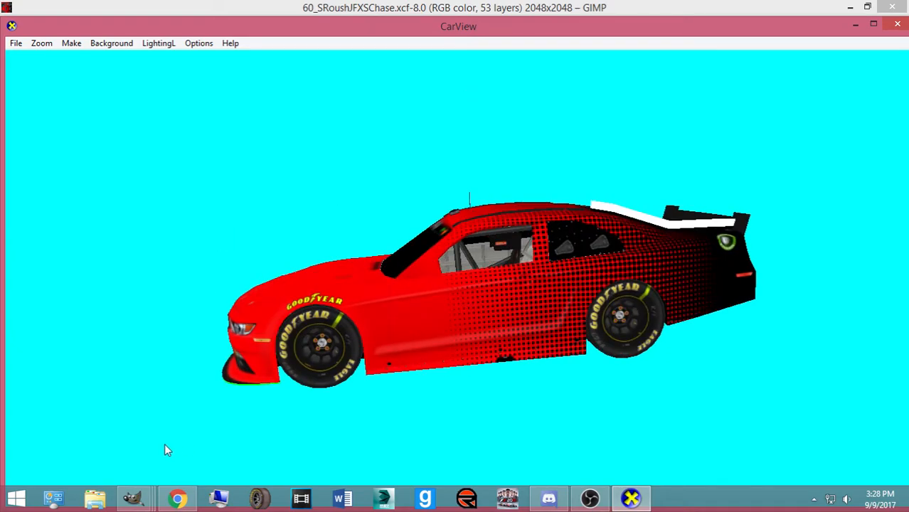
click(140, 503)
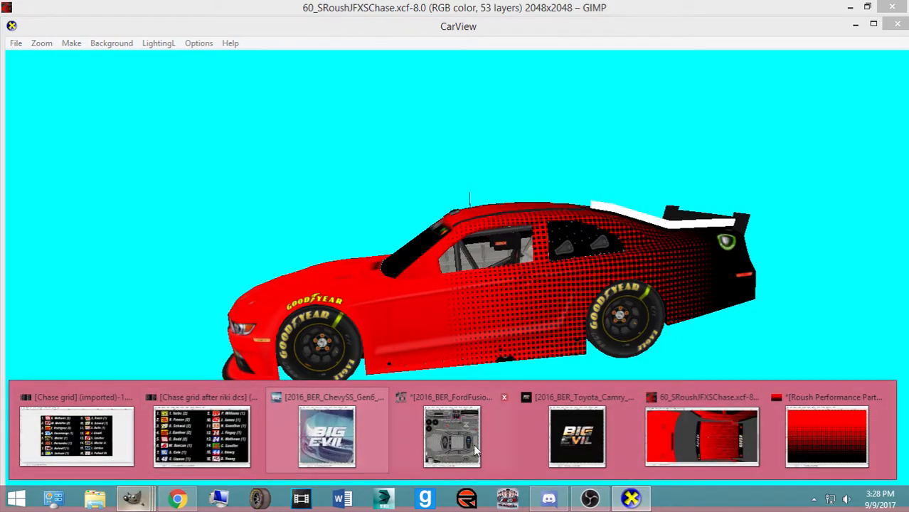
click(664, 441)
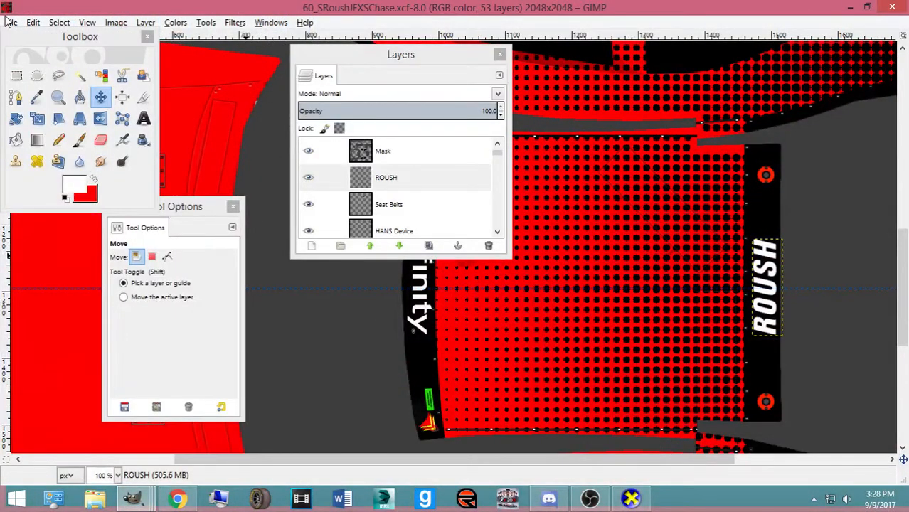
Open the File > Open dialog and browse to Pictures > Numbers, Logos, Templates
click(12, 24)
click(32, 65)
scroll(416, 235, down, 10)
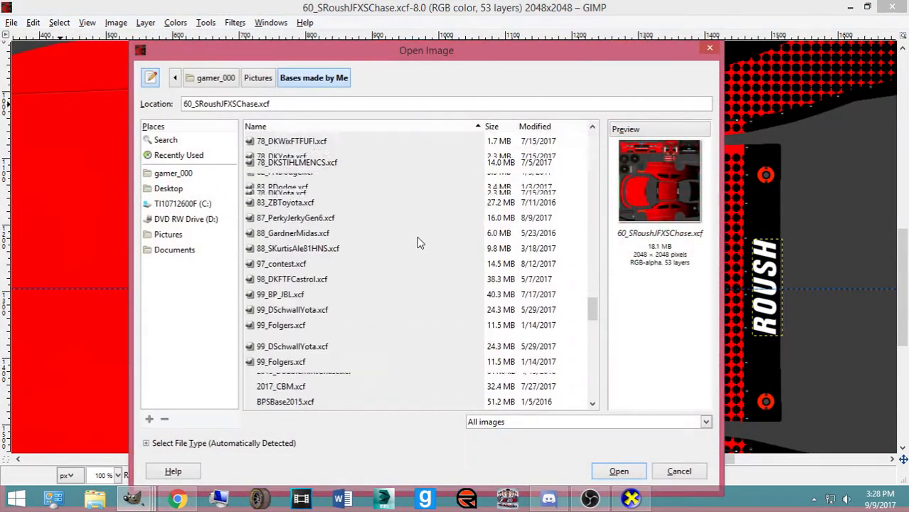
click(258, 78)
scroll(343, 347, down, 10)
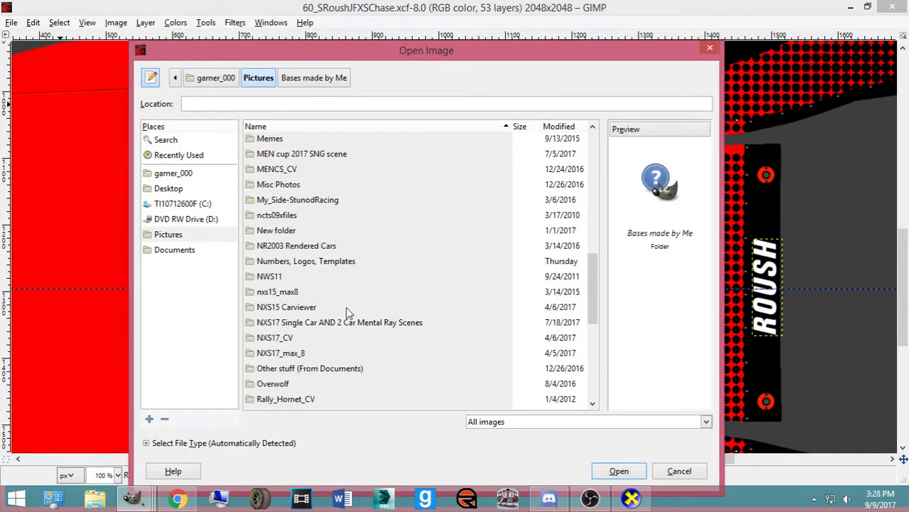
scroll(342, 346, down, 3)
scroll(338, 327, up, 6)
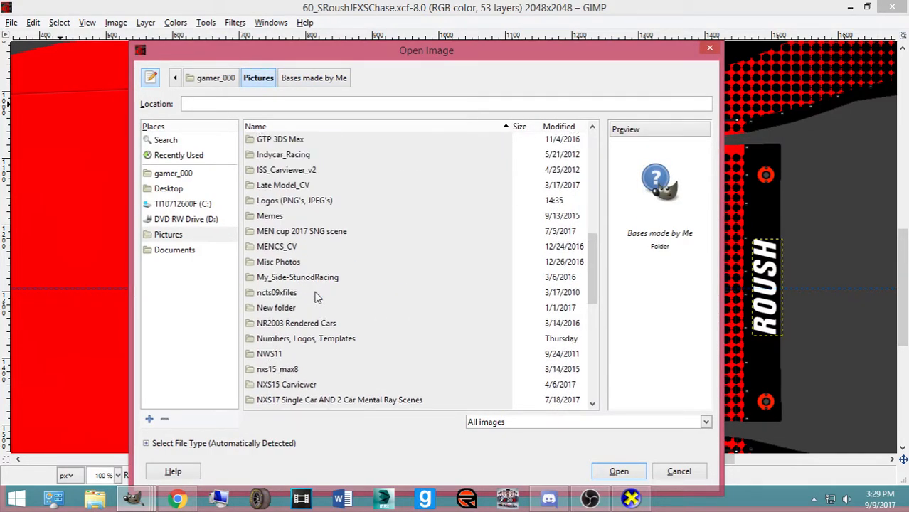
double_click(317, 338)
Preview the NXS17 Hellcat, NXS15 Toyota, NXS17 Challenger and NXS17 Mustang templates, generating thumbnails
scroll(593, 141, down, 5)
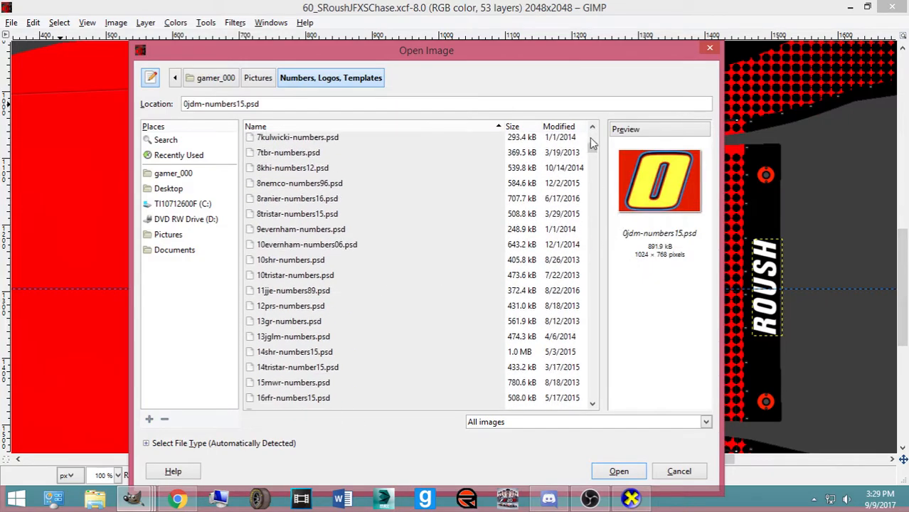
drag(593, 148, 603, 361)
scroll(402, 315, down, 12)
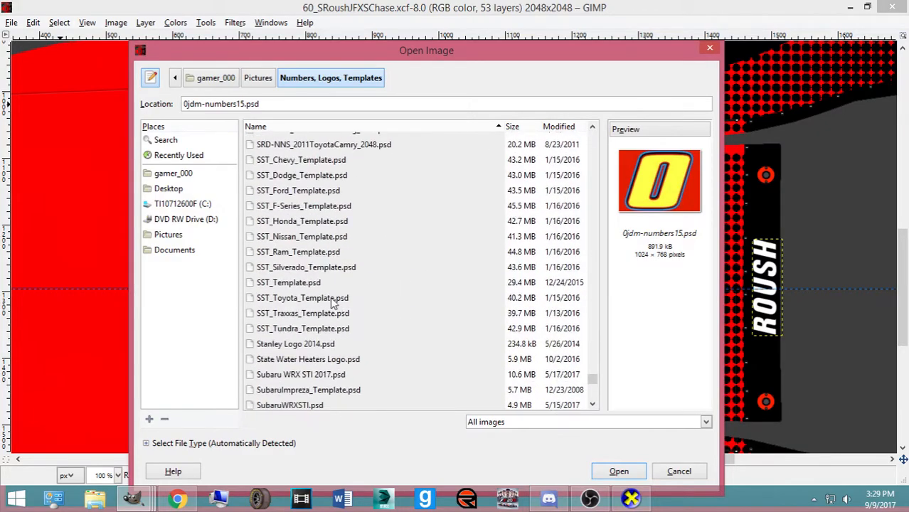
scroll(320, 309, up, 15)
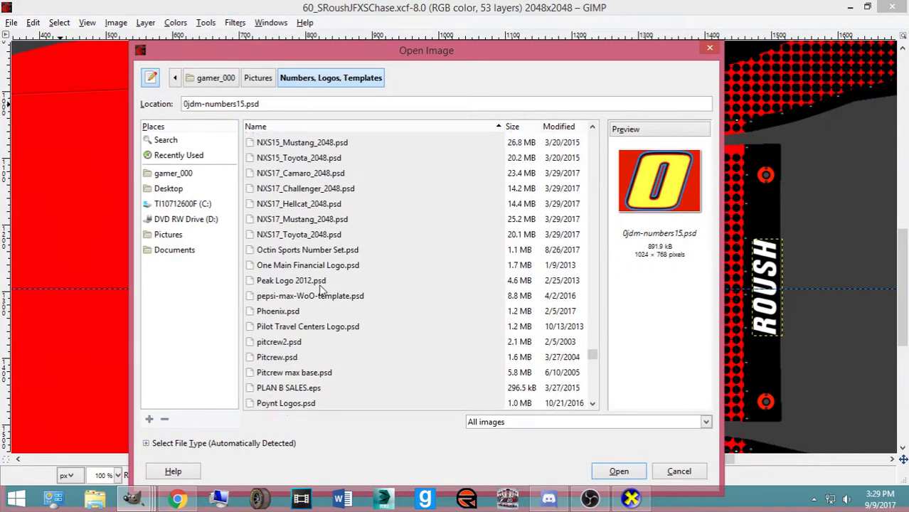
click(308, 317)
click(662, 213)
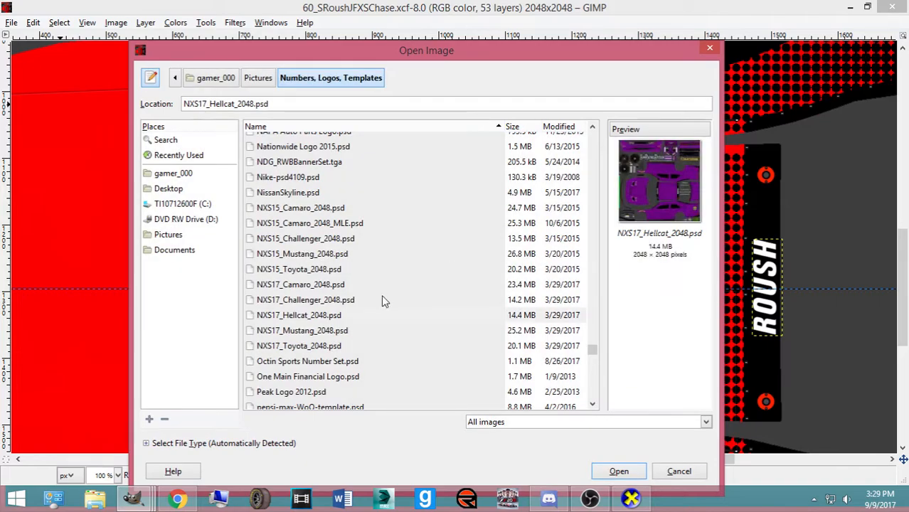
click(281, 271)
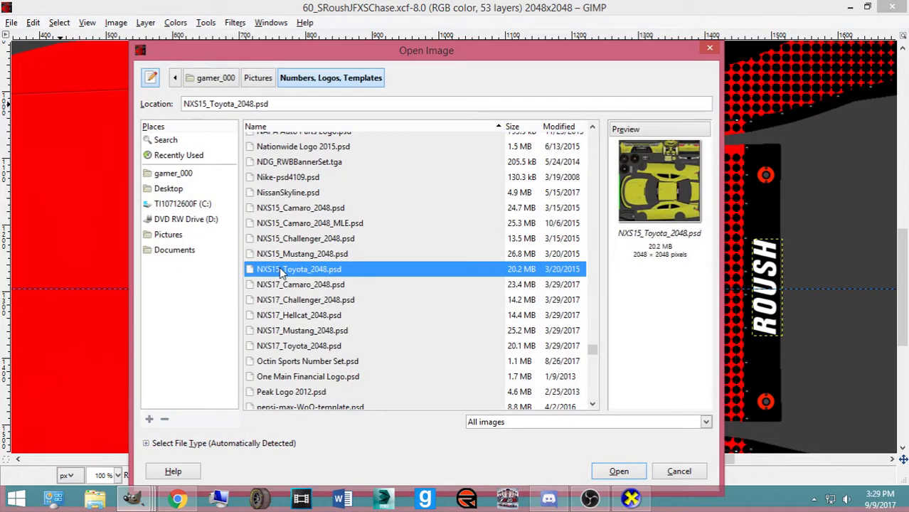
click(283, 304)
click(294, 330)
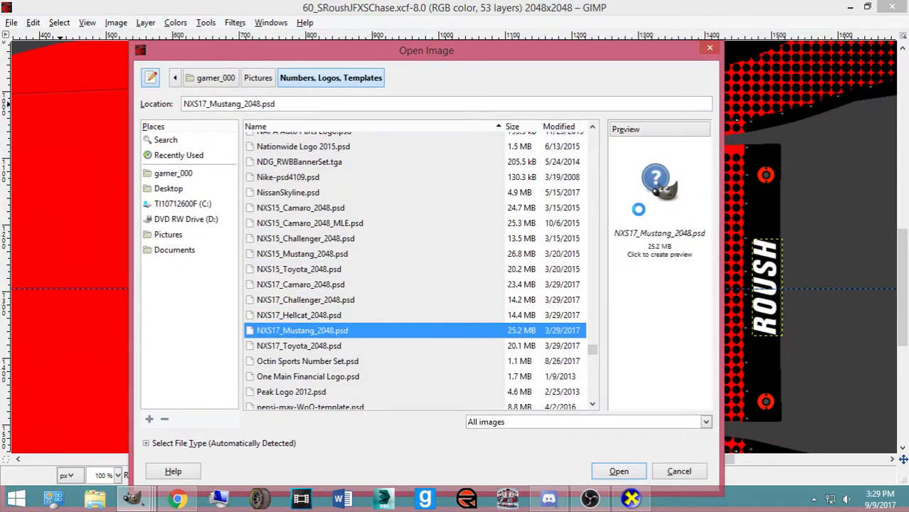
click(638, 209)
Compare previews of the NXS15 Mustang, NXS17 Mustang, NXS17 Camaro and NXS15 Toyota templates
click(285, 254)
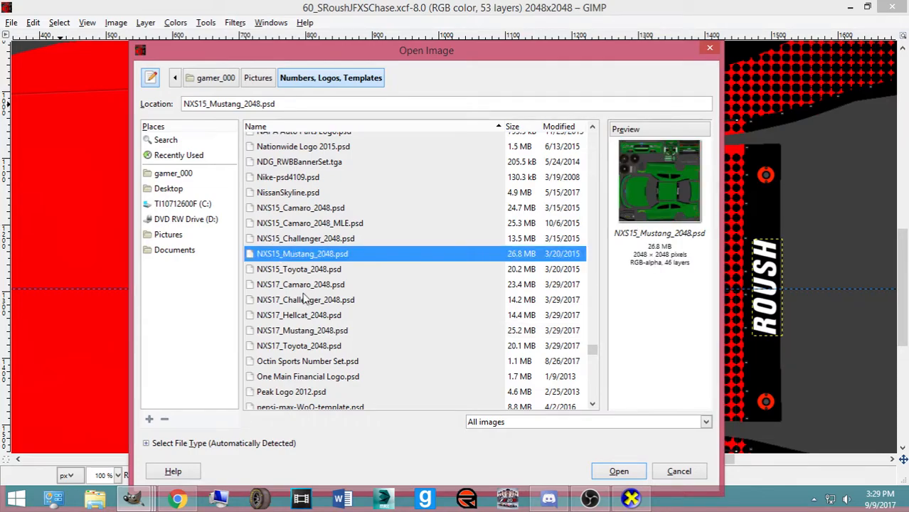
ctrl+click(306, 331)
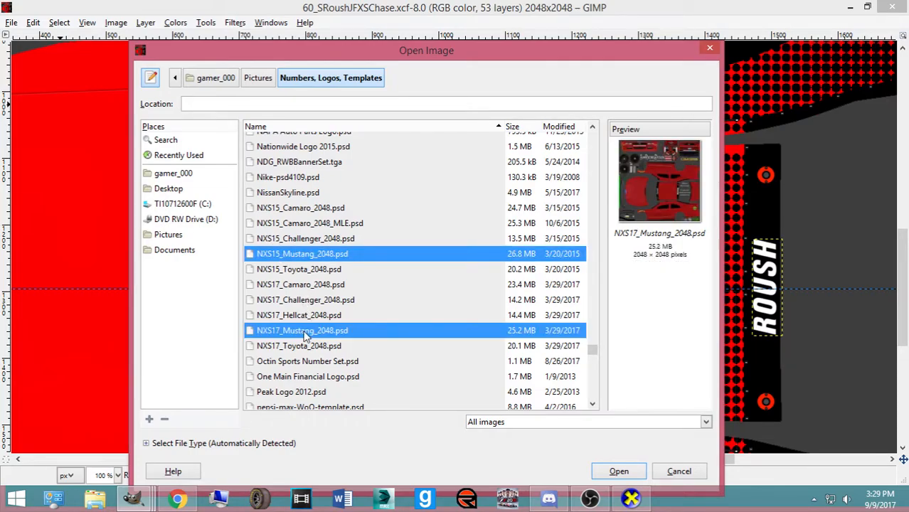
click(352, 319)
click(331, 331)
click(328, 346)
click(302, 287)
click(294, 269)
click(298, 286)
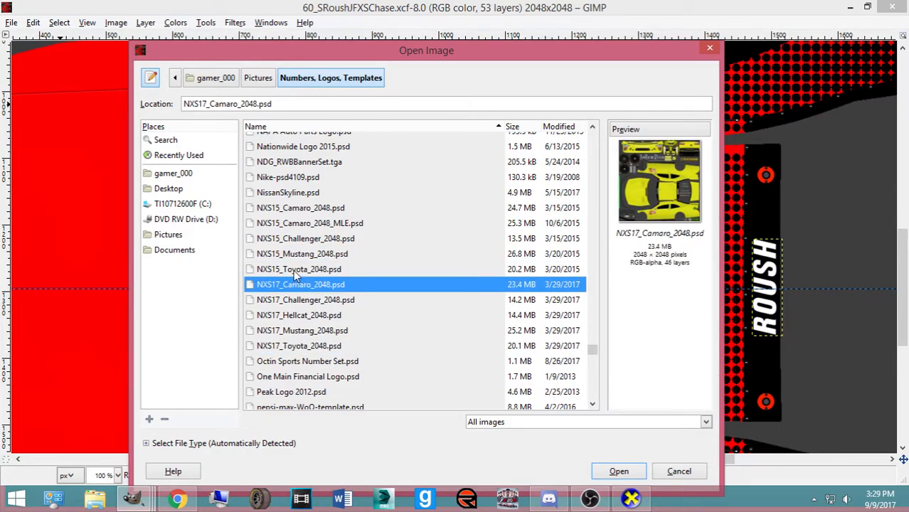
click(296, 272)
click(295, 256)
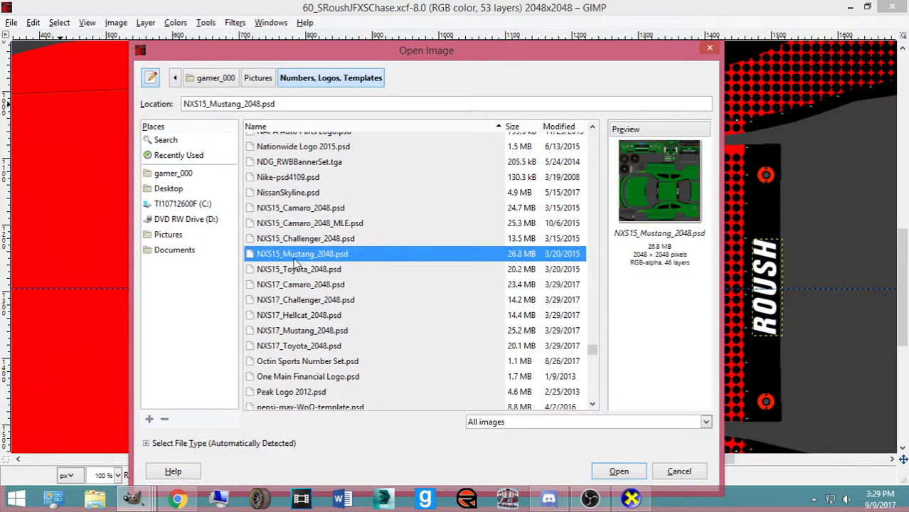
Open the SRD-NNS_2011FordMustang_2048.psd template
scroll(296, 264, up, 1)
scroll(293, 280, down, 6)
scroll(322, 286, up, 4)
scroll(340, 271, down, 15)
scroll(348, 277, up, 2)
click(315, 248)
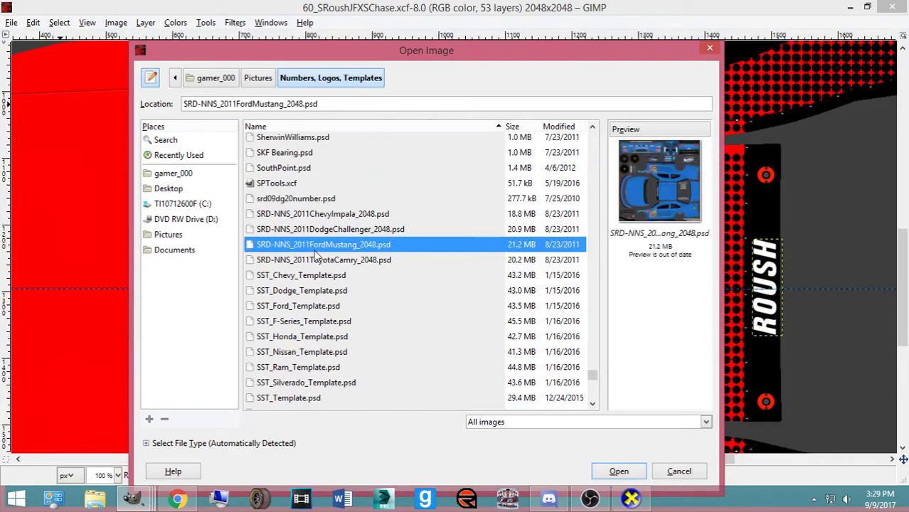
double_click(318, 248)
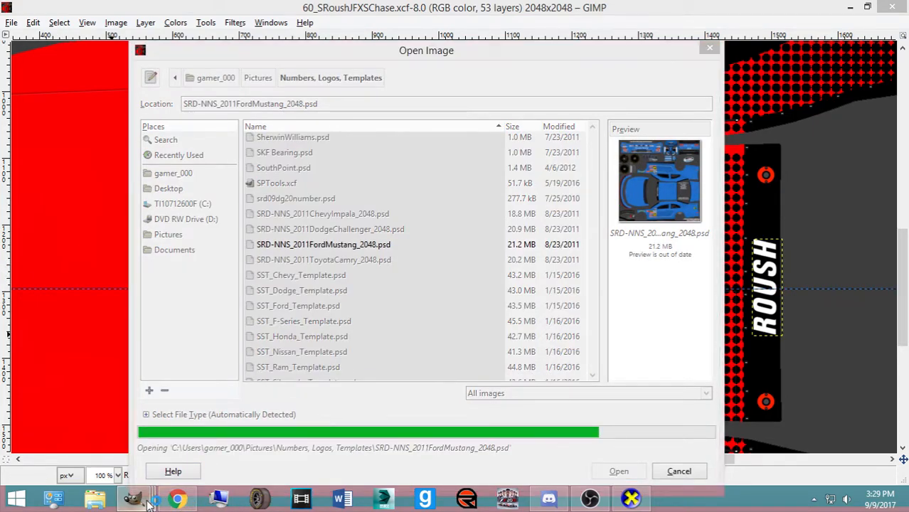
mouse_move(134, 498)
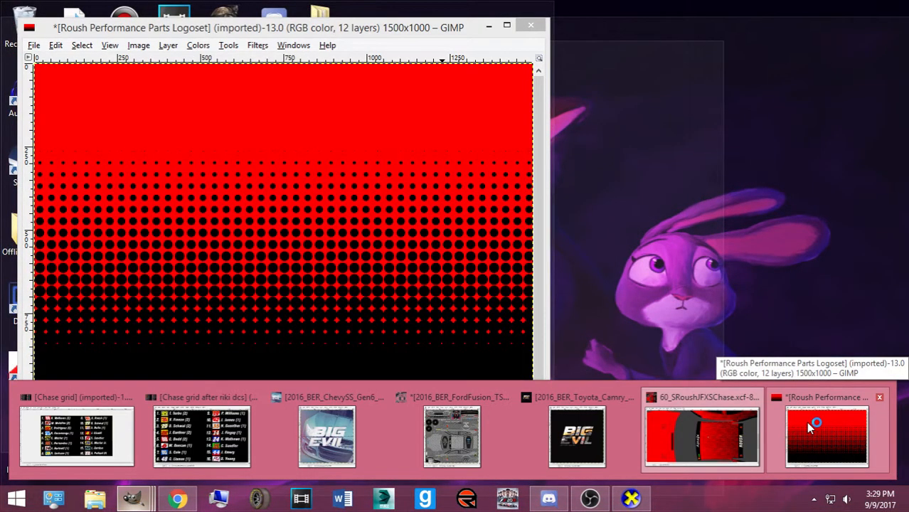
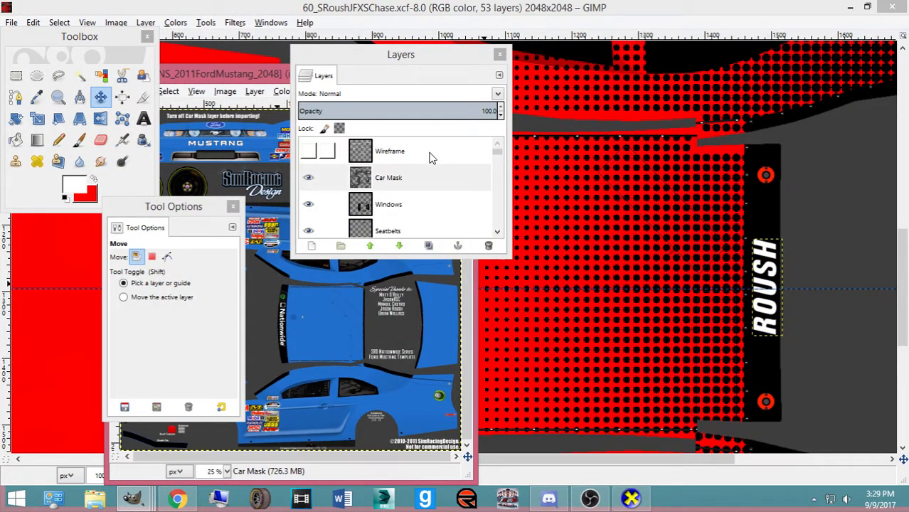
Copy the Contingency Decals layer from the Mustang template
drag(498, 154, 493, 269)
scroll(391, 203, up, 3)
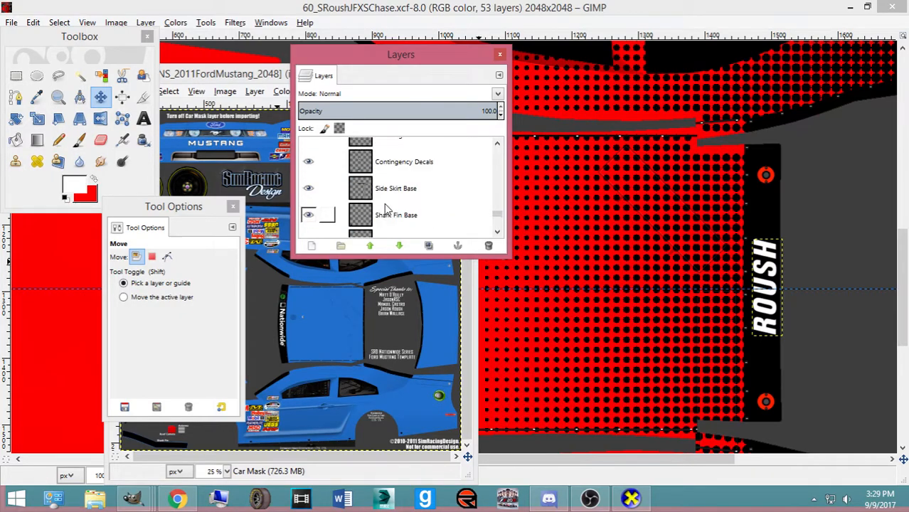
click(385, 219)
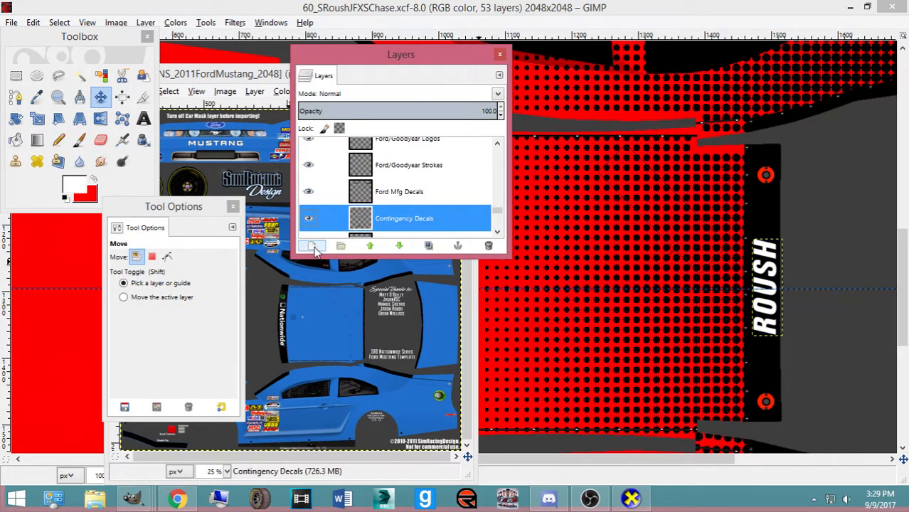
key(ctrl+c)
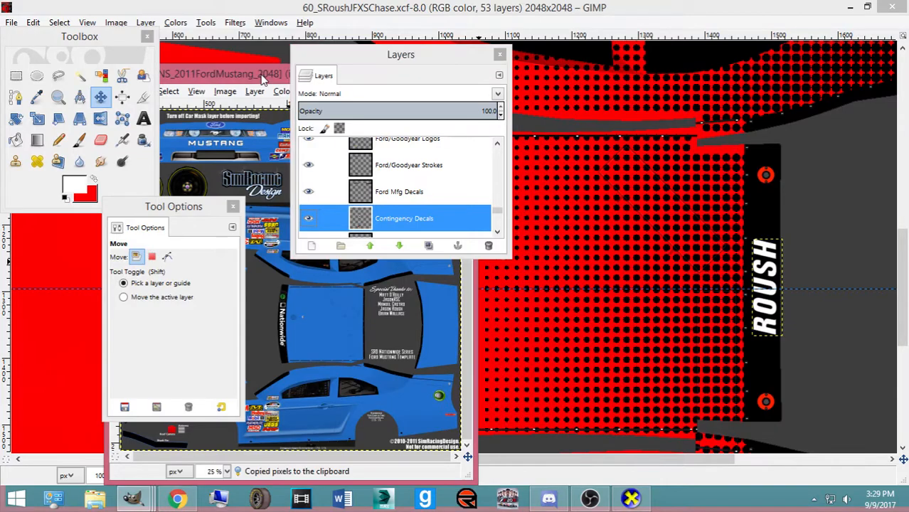
Close the SRD-NNS_2011FordMustang_2048.psd template image
drag(372, 50, 469, 143)
click(339, 71)
drag(339, 71, 395, 73)
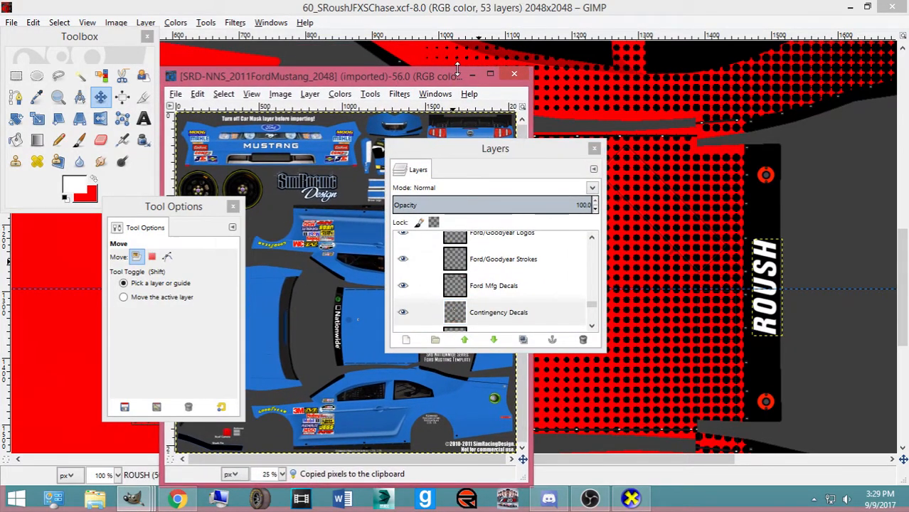
click(484, 75)
click(868, 6)
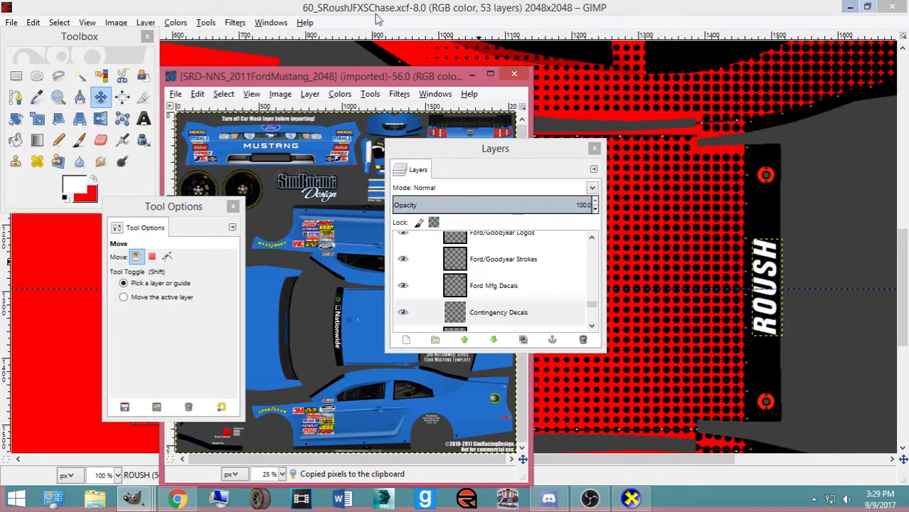
click(473, 75)
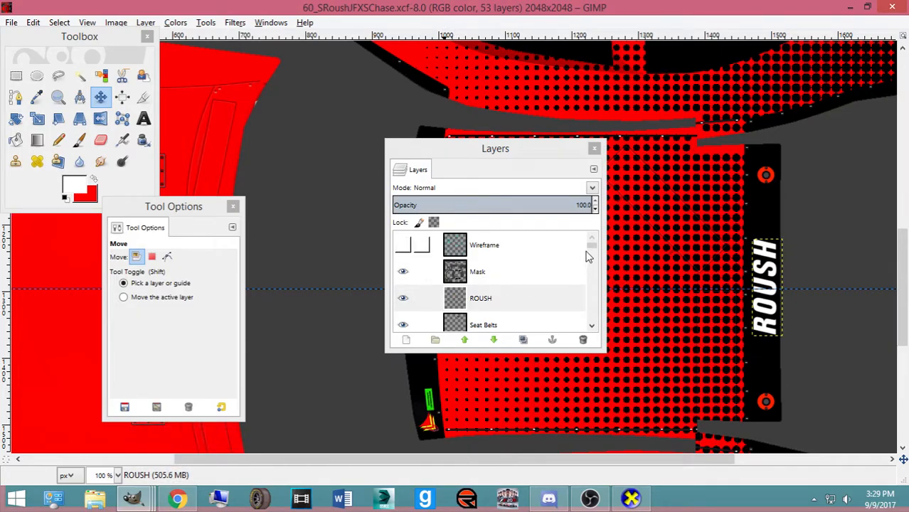
click(134, 499)
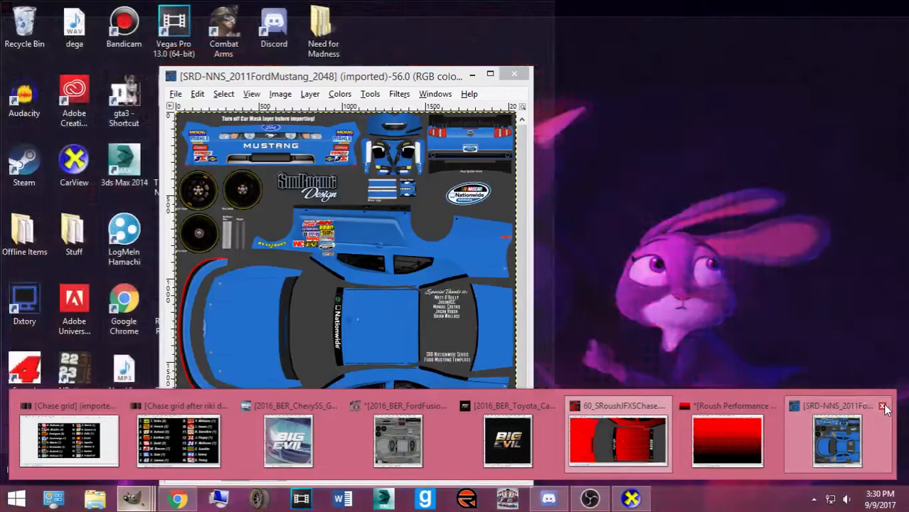
click(885, 406)
Paste the decals into the Roush scheme as a new layer just above Base Paint
click(491, 271)
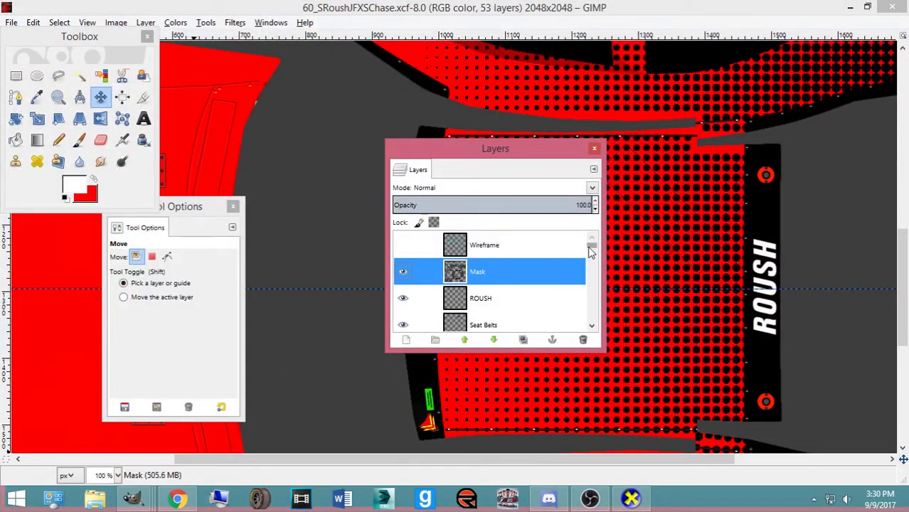
drag(591, 246, 537, 320)
click(537, 320)
key(shift+2)
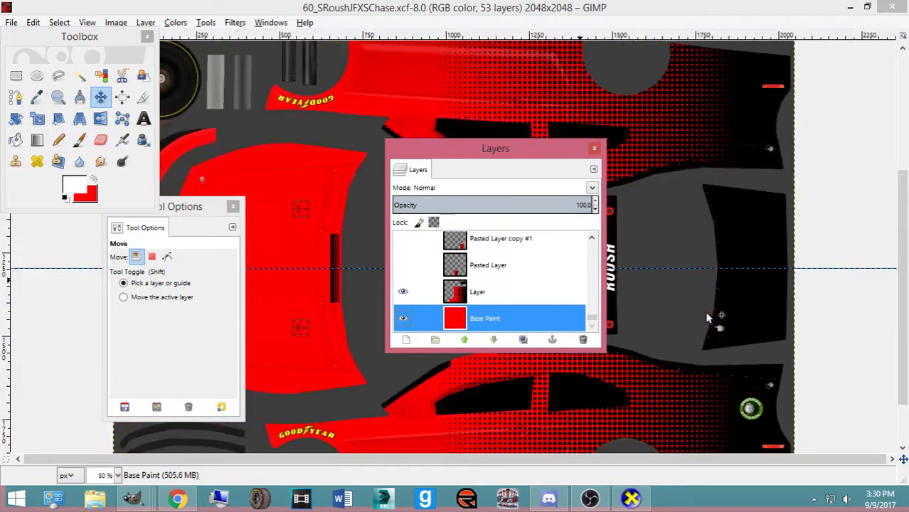
key(ctrl+v)
key(ctrl+shift+n)
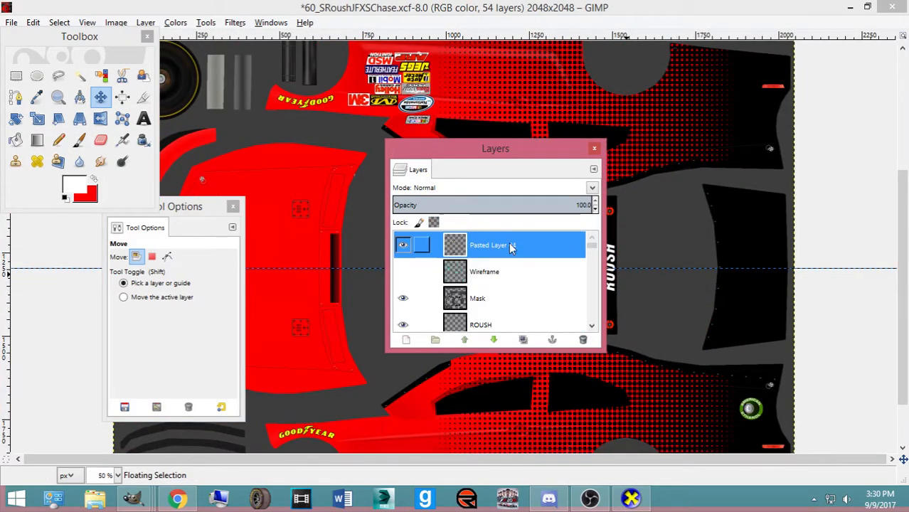
mouse_move(488, 250)
mouse_down()
mouse_move(510, 335)
mouse_move(521, 341)
mouse_move(514, 290)
mouse_move(498, 290)
mouse_up()
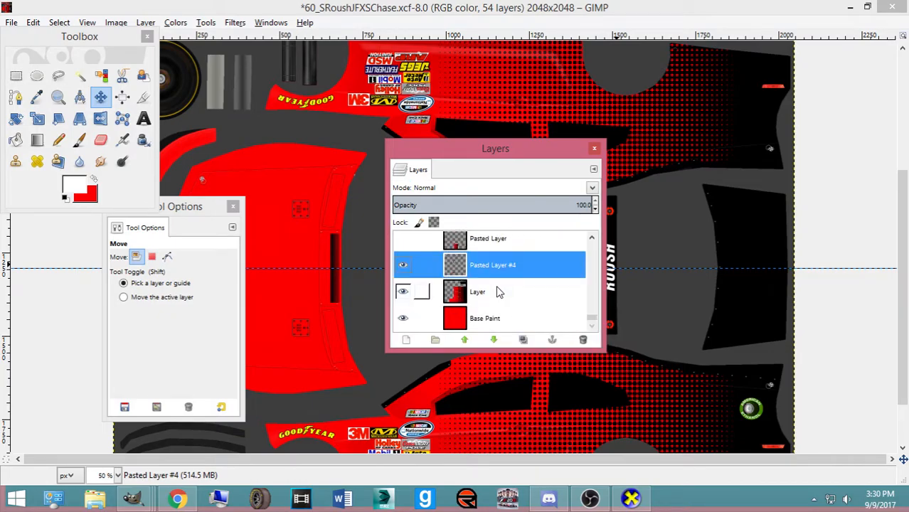
scroll(345, 324, down, 2)
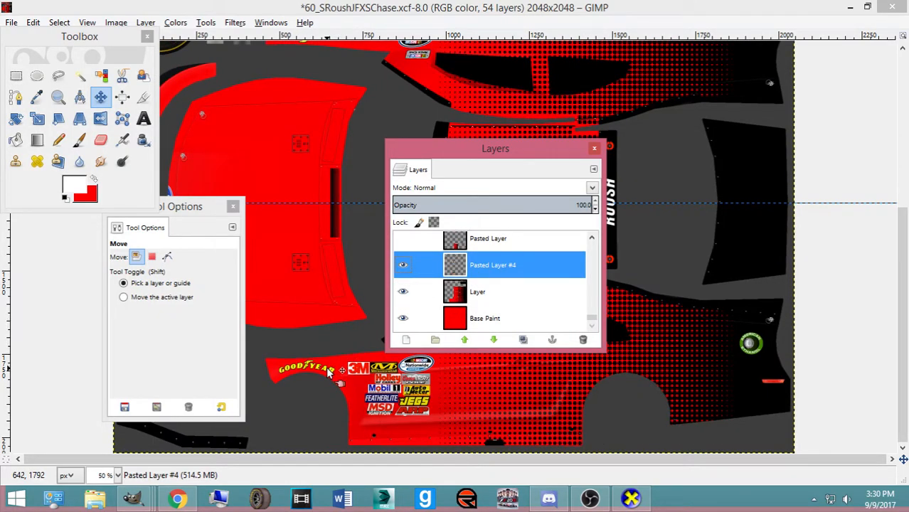
scroll(356, 382, up, 3)
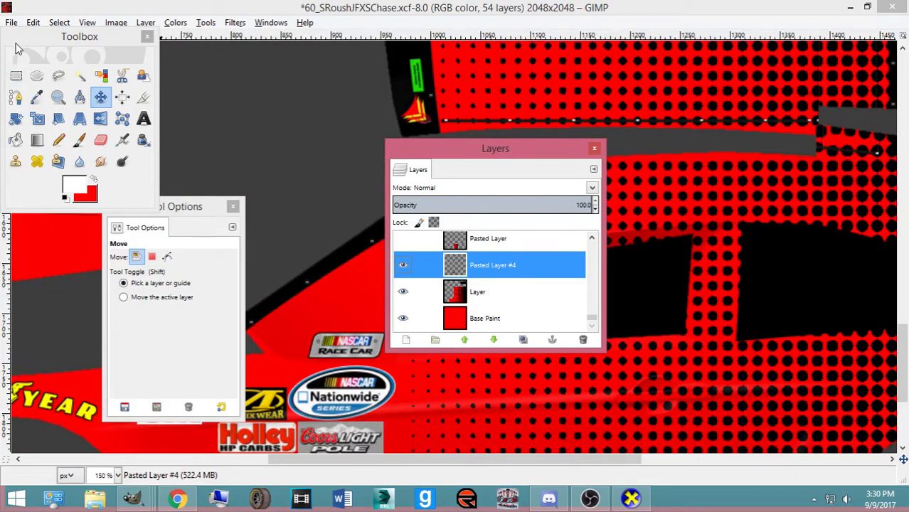
click(12, 22)
Browse the Pictures folder in the Open Image dialog
click(22, 64)
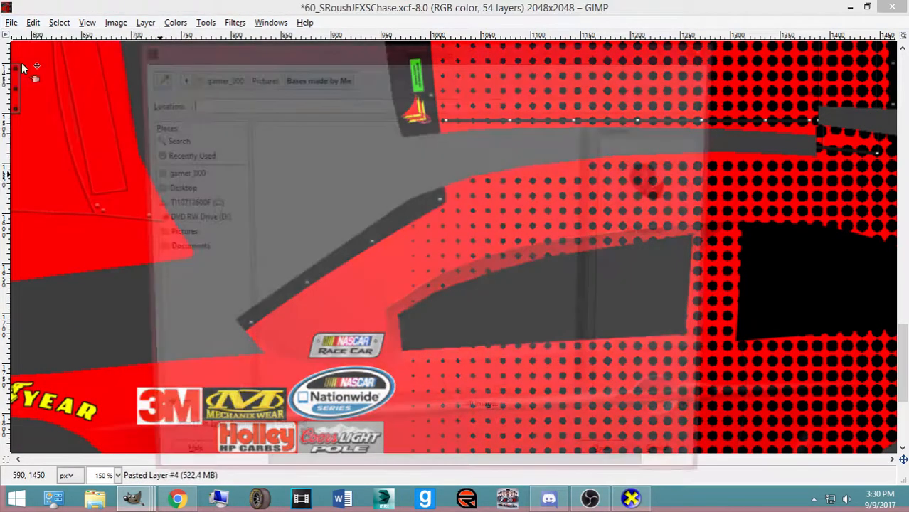
scroll(288, 267, down, 6)
click(170, 235)
scroll(321, 258, down, 10)
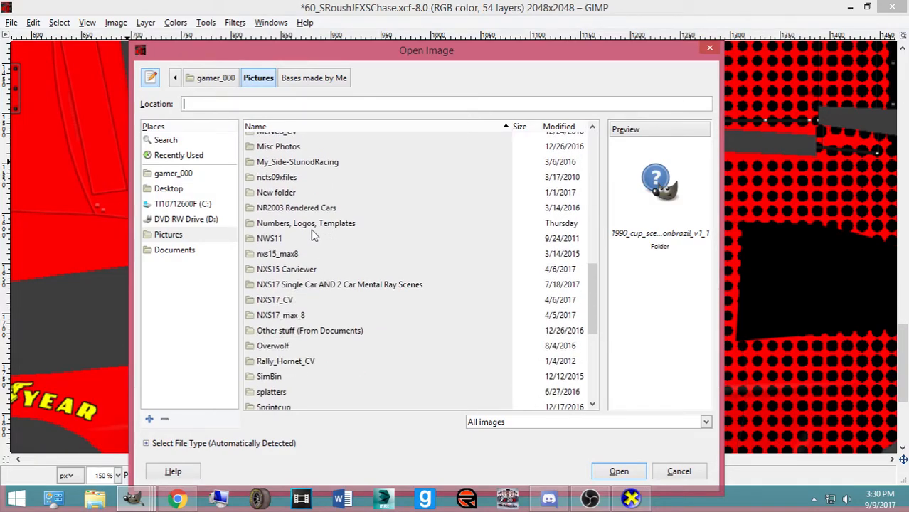
scroll(298, 227, down, 5)
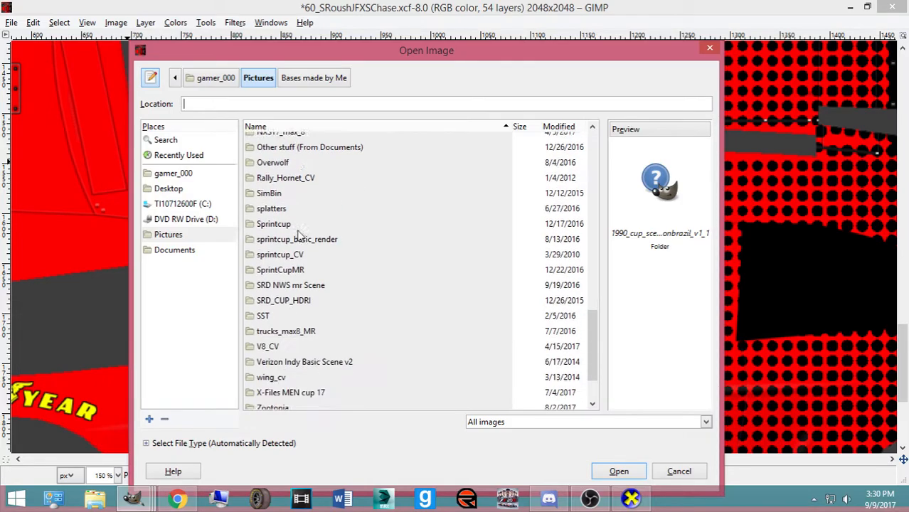
Unmute the microphone in the recording software
click(590, 499)
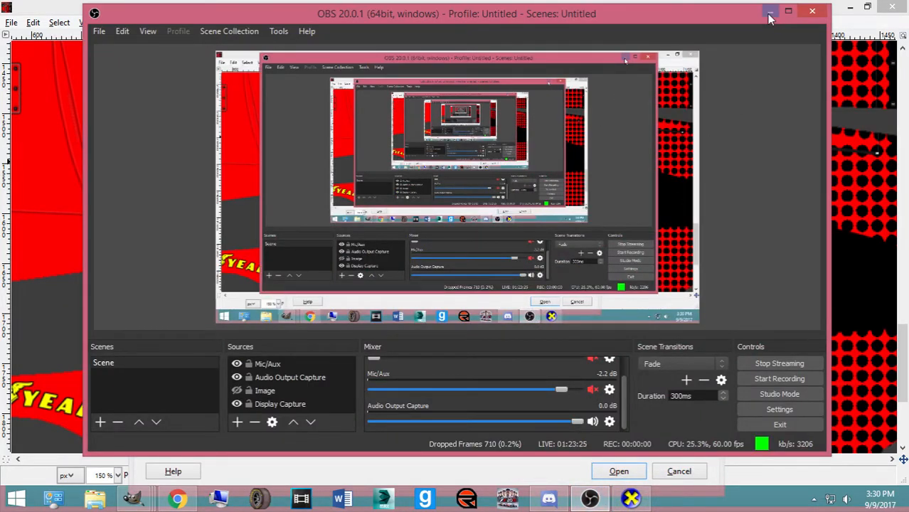
click(771, 13)
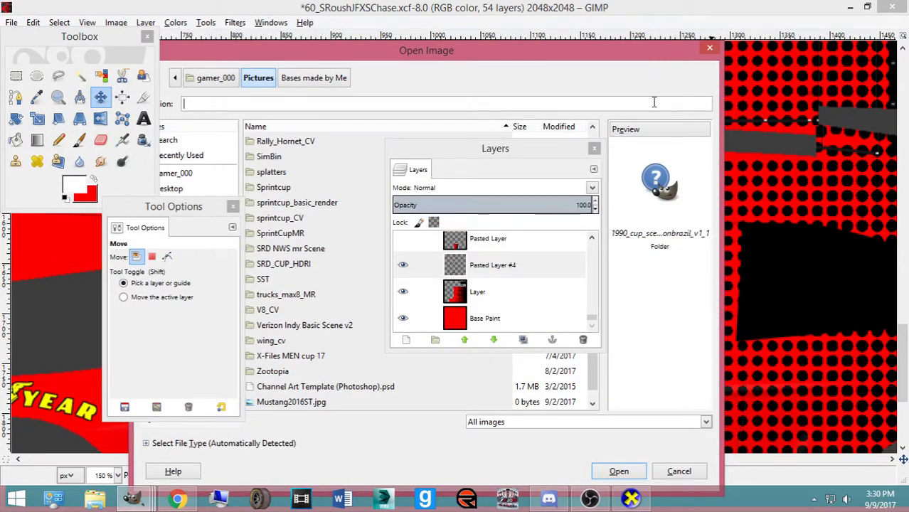
click(589, 499)
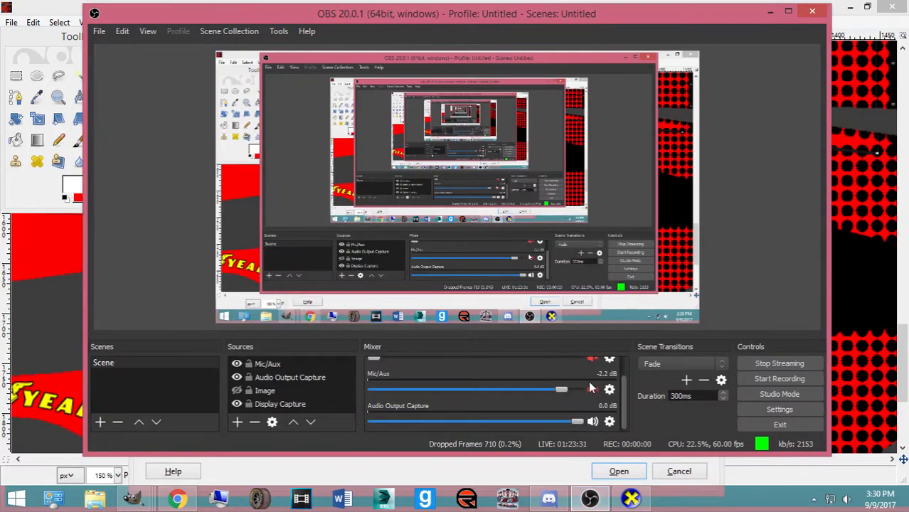
click(594, 390)
click(771, 12)
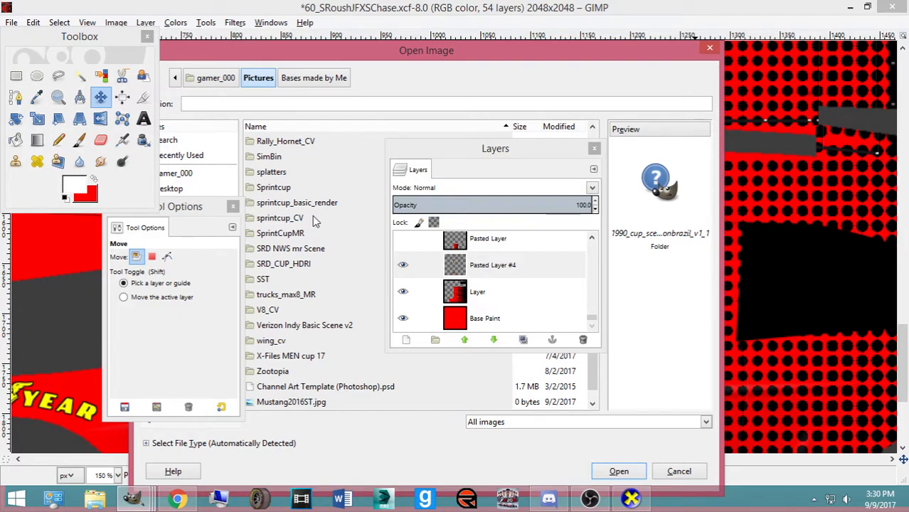
Navigate to the Logos (PNG's, JPEG's) folder inside Numbers, Logos, Templates
scroll(313, 259, down, 1)
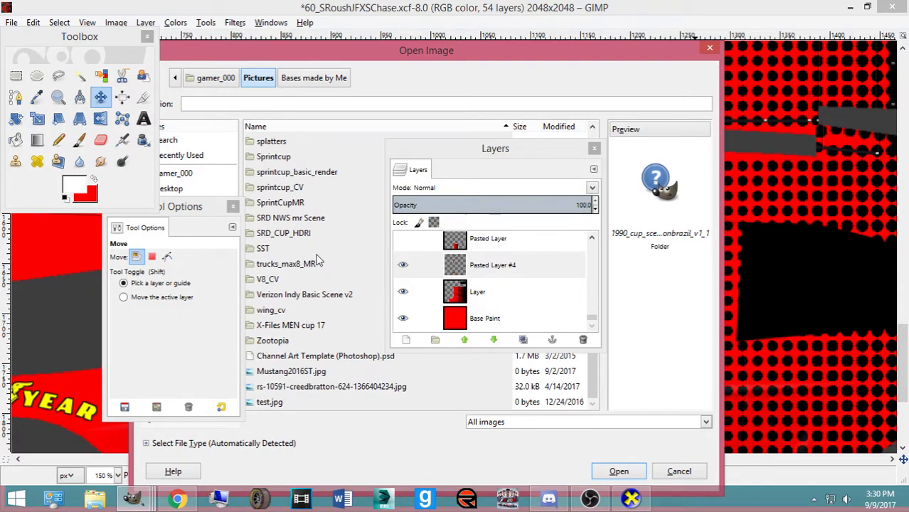
scroll(318, 261, up, 2)
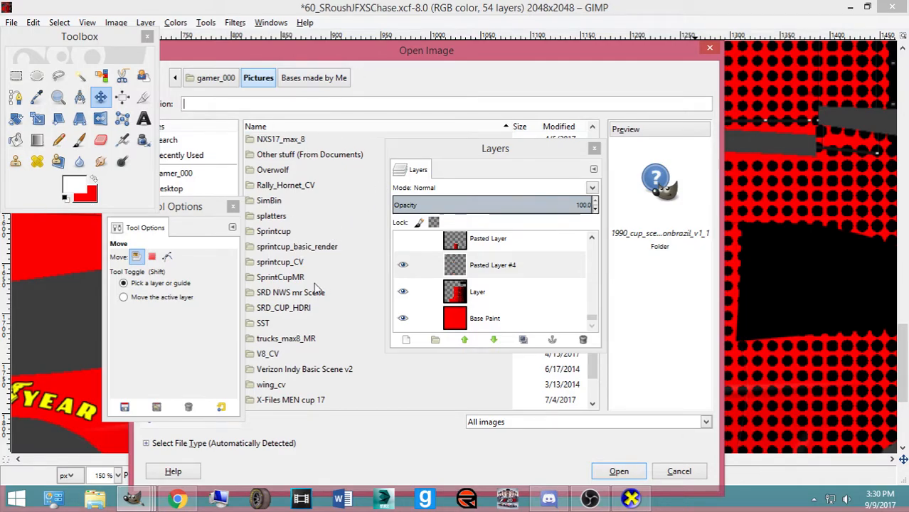
scroll(315, 290, down, 2)
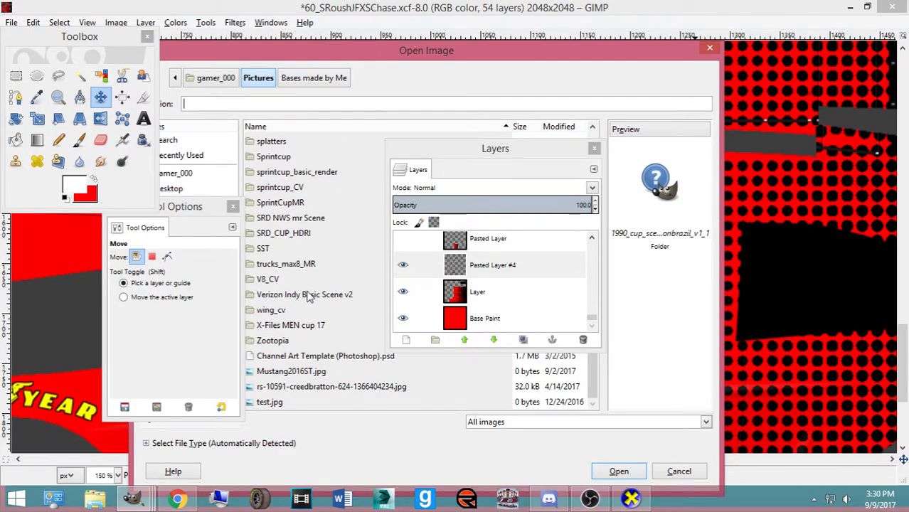
drag(466, 147, 634, 148)
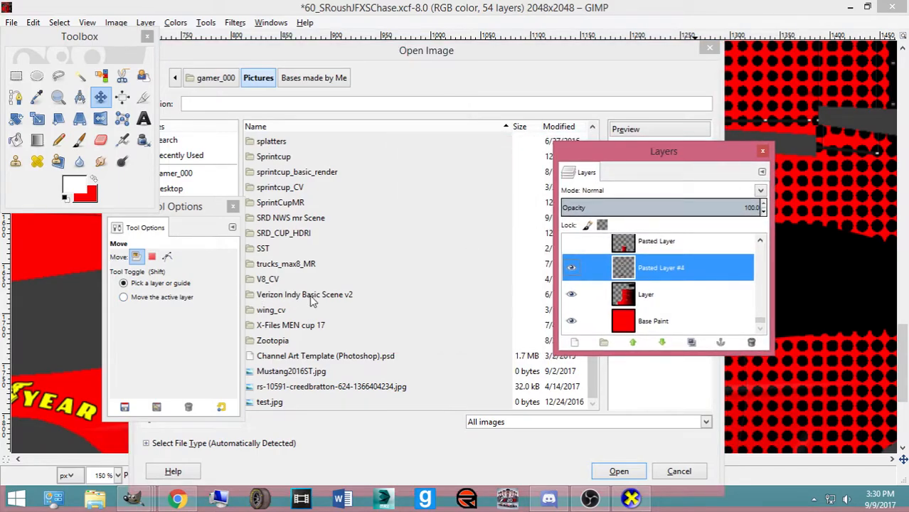
click(288, 374)
scroll(261, 291, up, 3)
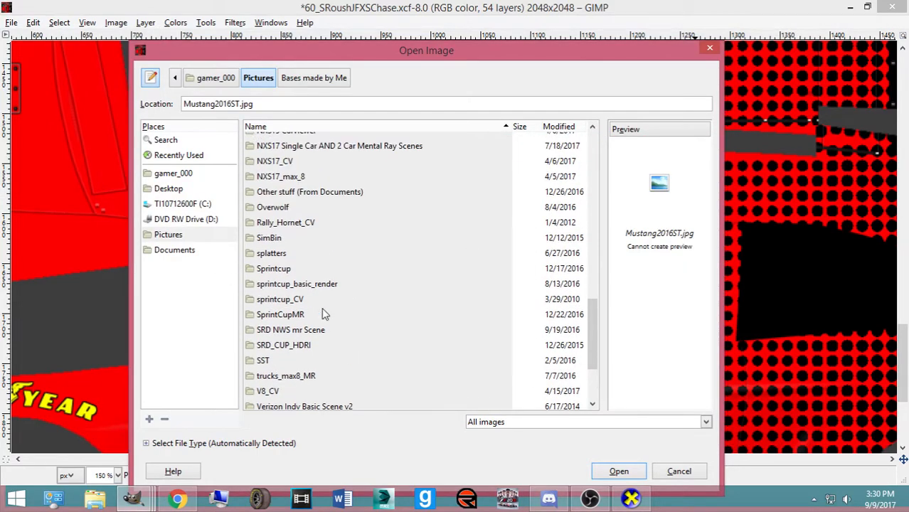
scroll(316, 310, up, 2)
scroll(317, 276, up, 1)
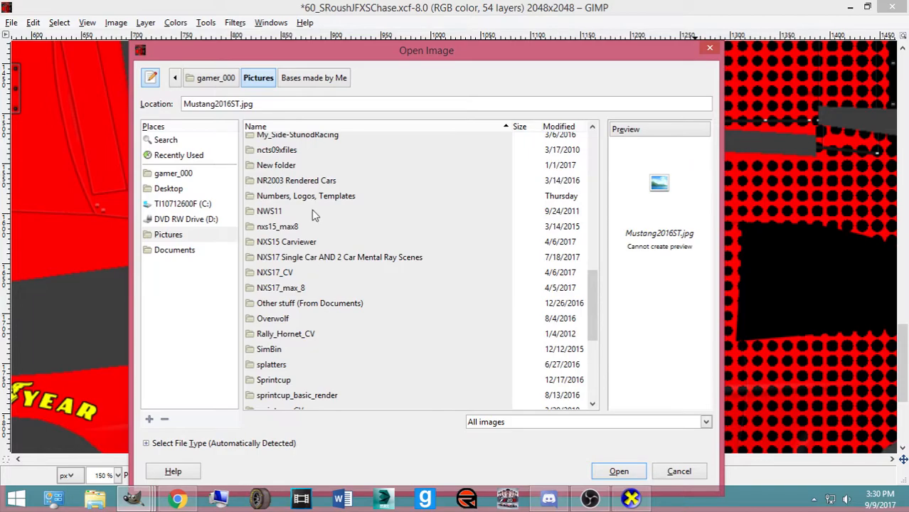
click(316, 200)
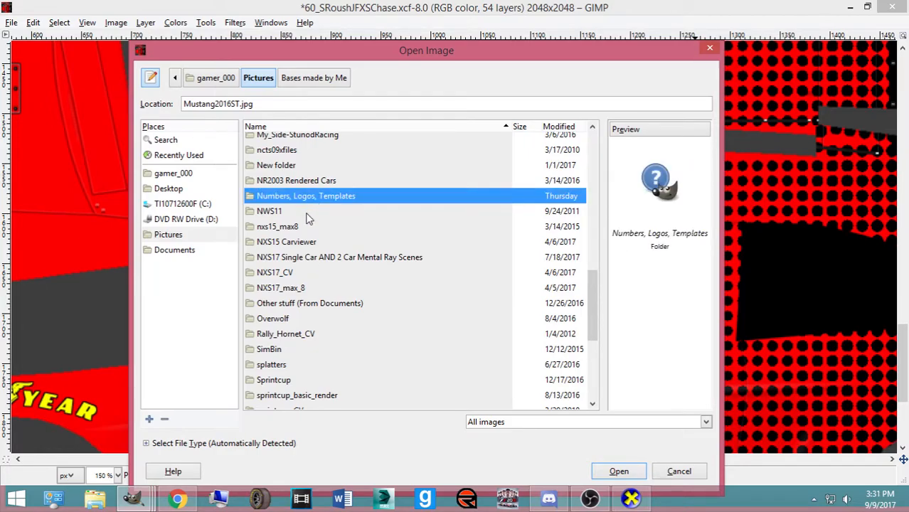
scroll(308, 220, up, 1)
scroll(303, 242, up, 3)
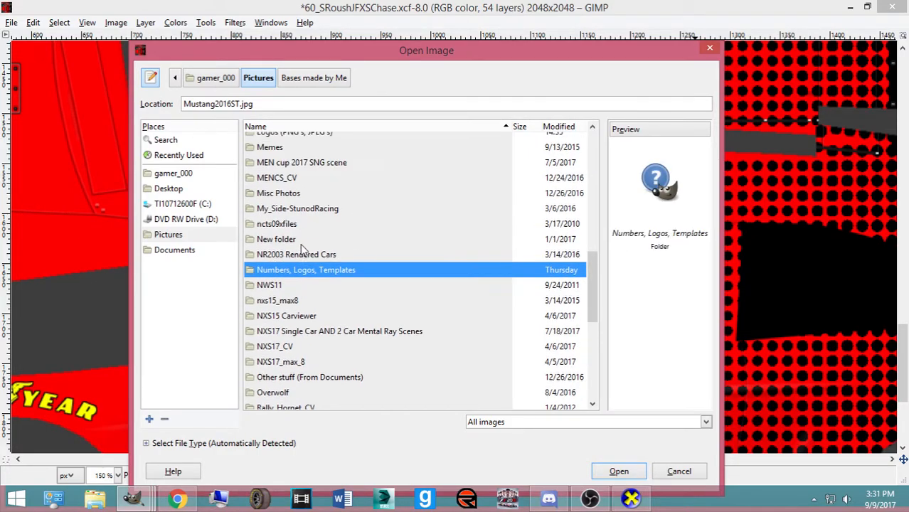
double_click(310, 212)
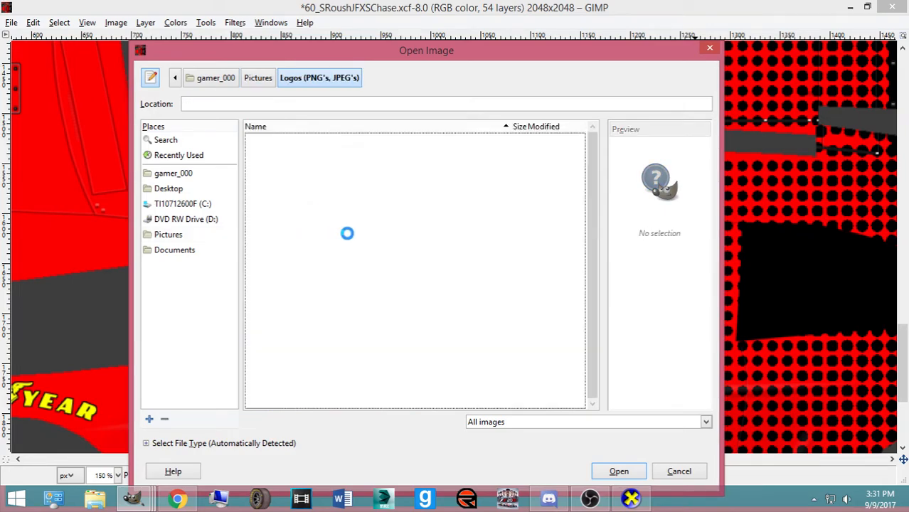
Preview the xfinity logos, including Xfinity_logo.svg.png and xfinity-logo.jpg, then cancel
drag(592, 141, 611, 408)
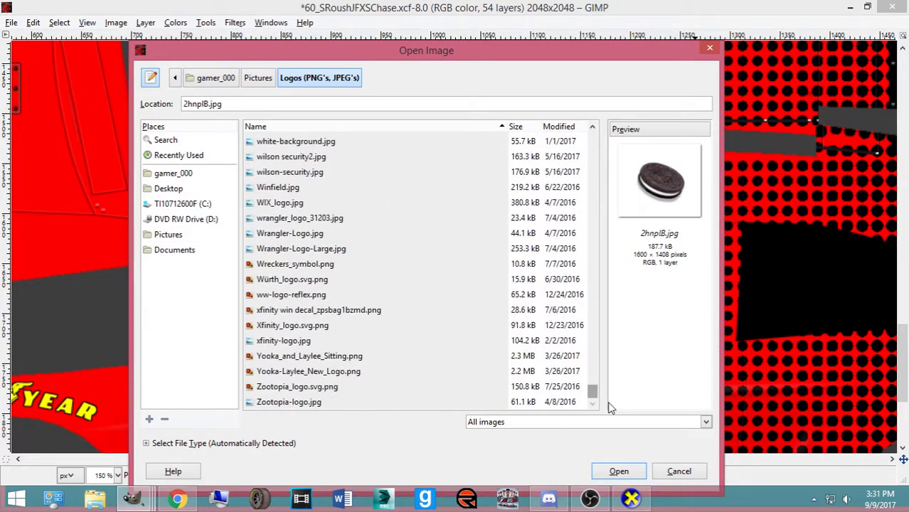
click(336, 315)
click(328, 326)
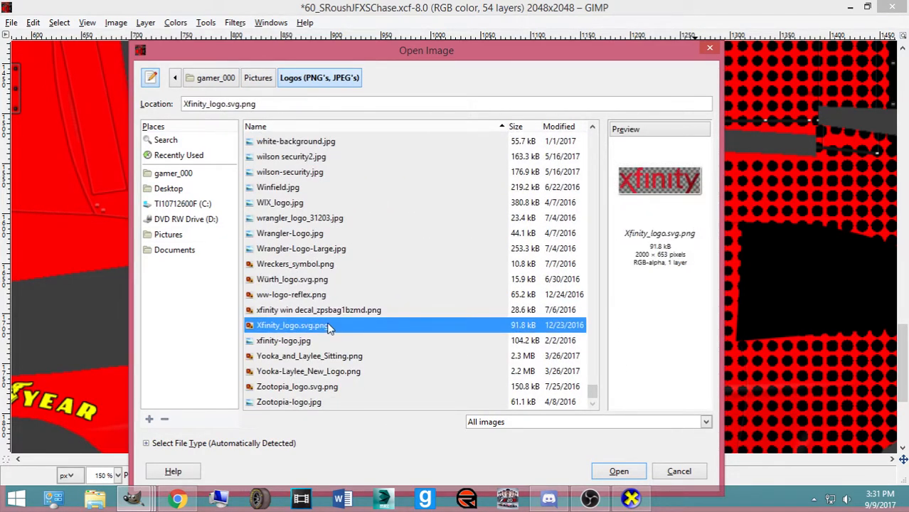
click(295, 294)
click(308, 310)
click(308, 325)
click(301, 336)
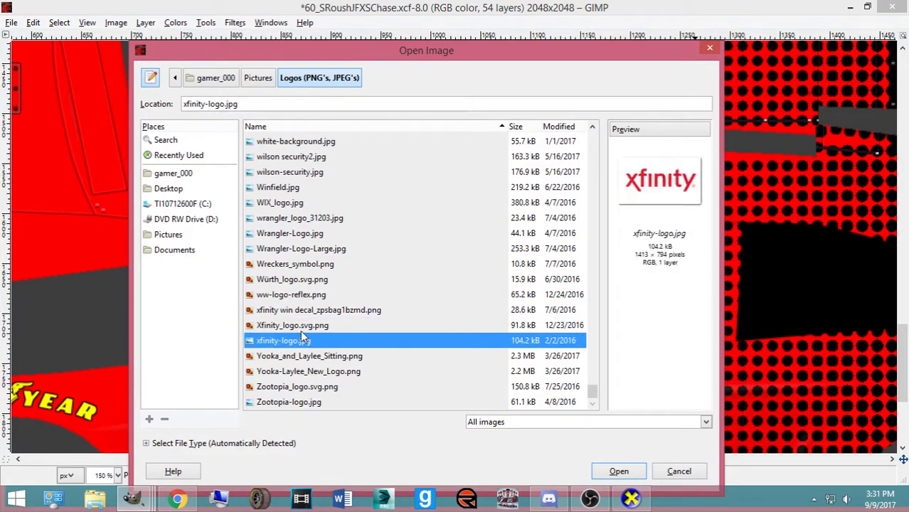
click(679, 471)
Preview the #39 templates and open 39_IMRCLitesVickers.xcf from Bases made by Me
click(11, 22)
click(28, 51)
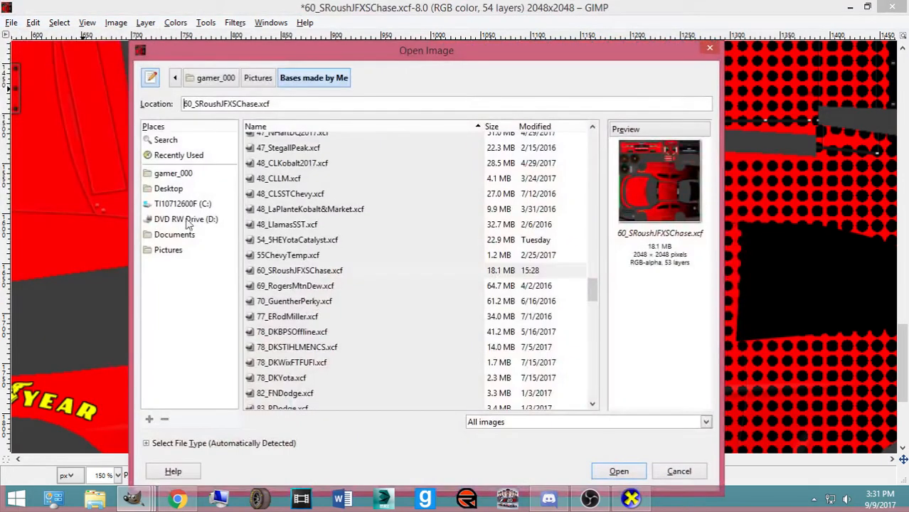
scroll(290, 260, up, 10)
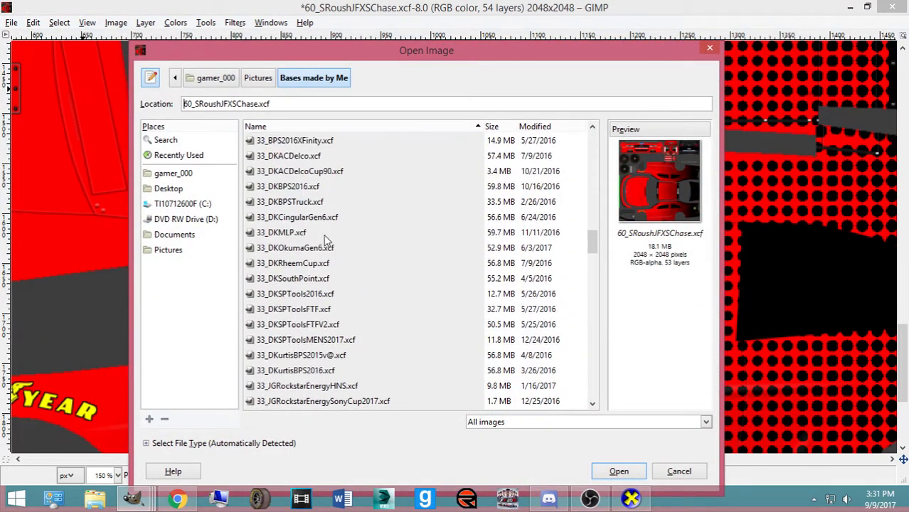
scroll(325, 244, up, 4)
scroll(325, 256, down, 9)
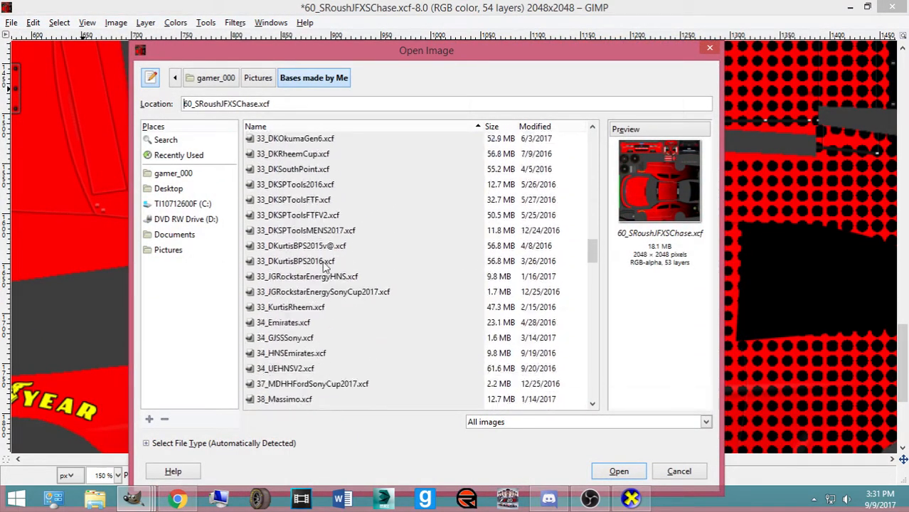
click(295, 255)
click(292, 266)
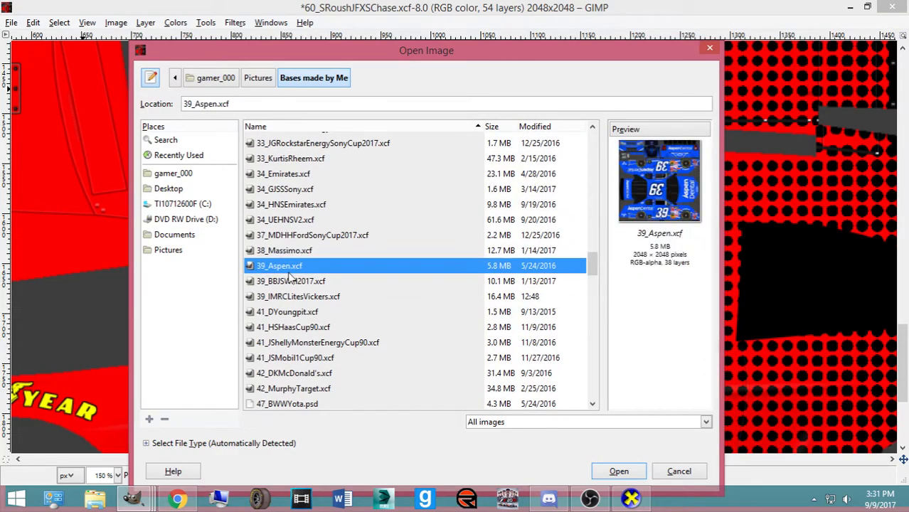
click(293, 282)
double_click(303, 297)
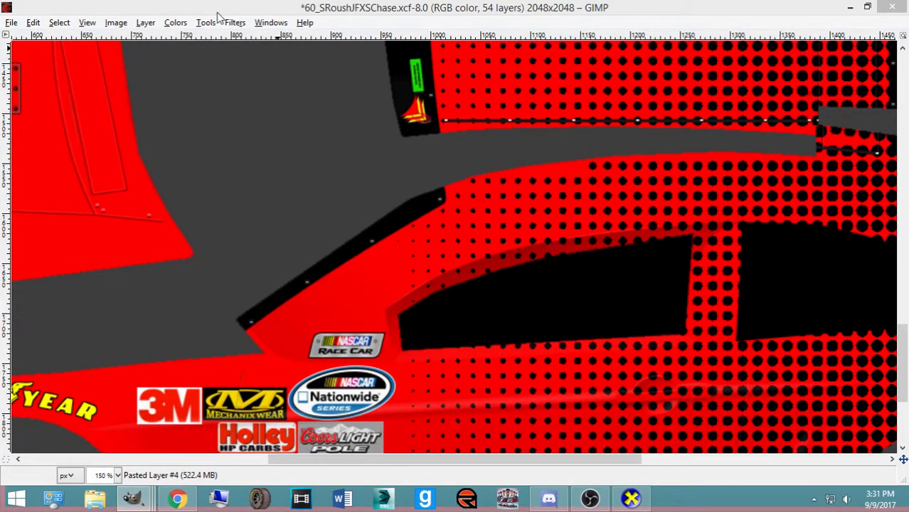
Bring the #39 Vickers window forward and select its whole canvas
click(150, 507)
click(808, 435)
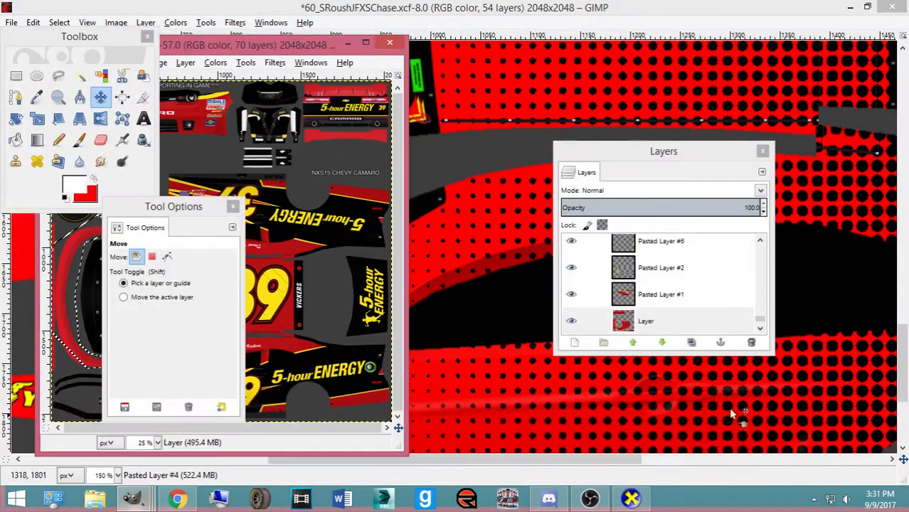
click(199, 212)
drag(198, 211, 640, 195)
drag(216, 45, 337, 77)
click(218, 94)
click(226, 110)
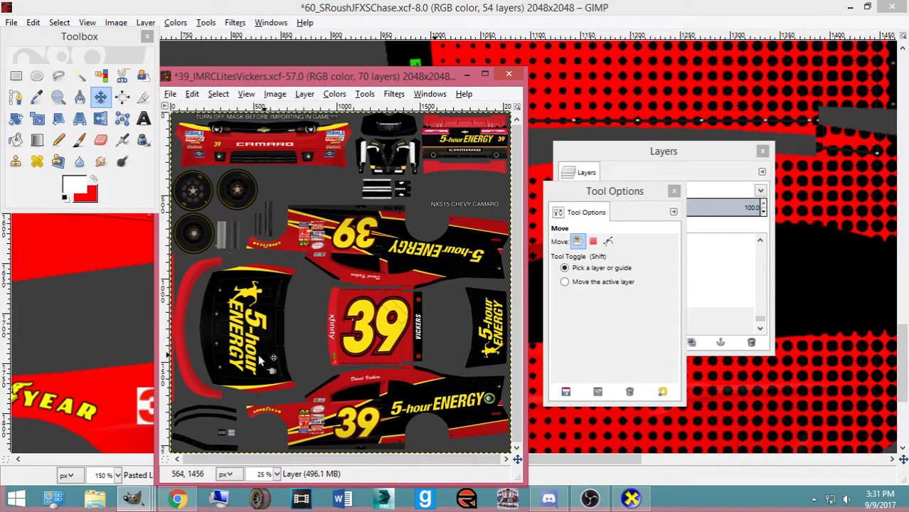
Click the xfinity decal on the canvas to locate the layer holding it
ctrl+scroll(291, 303, up, 5)
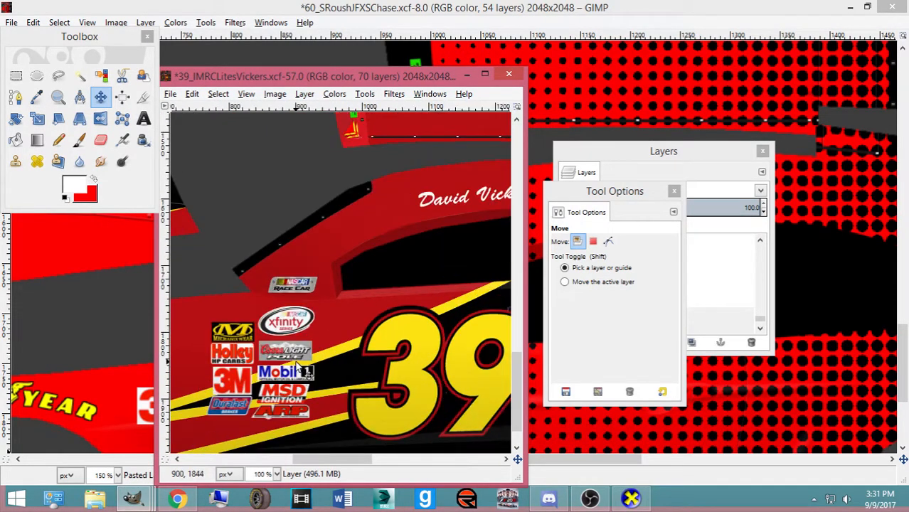
click(289, 299)
drag(689, 155, 531, 154)
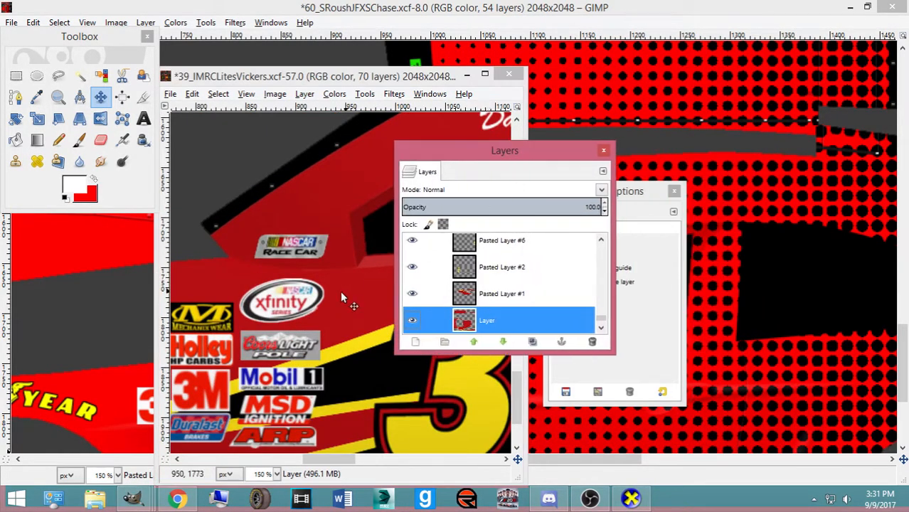
click(294, 309)
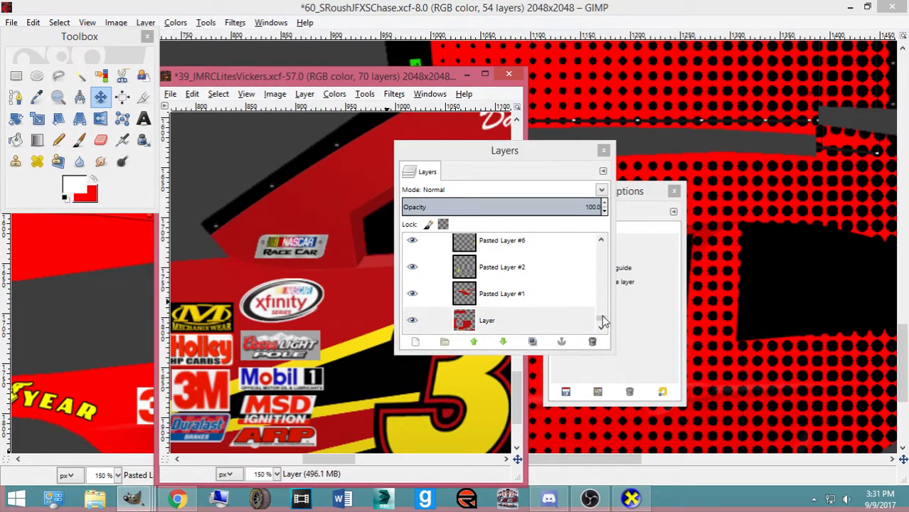
drag(603, 320, 558, 222)
scroll(514, 288, down, 8)
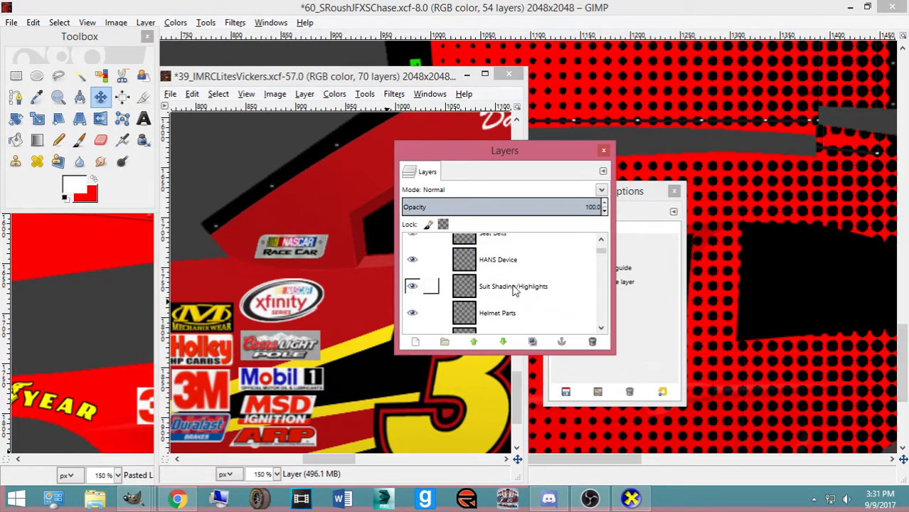
click(284, 302)
scroll(560, 288, up, 3)
scroll(534, 302, down, 3)
Check Pasted Layer #9 and #10, then select Pasted Layer and make it visible
click(514, 310)
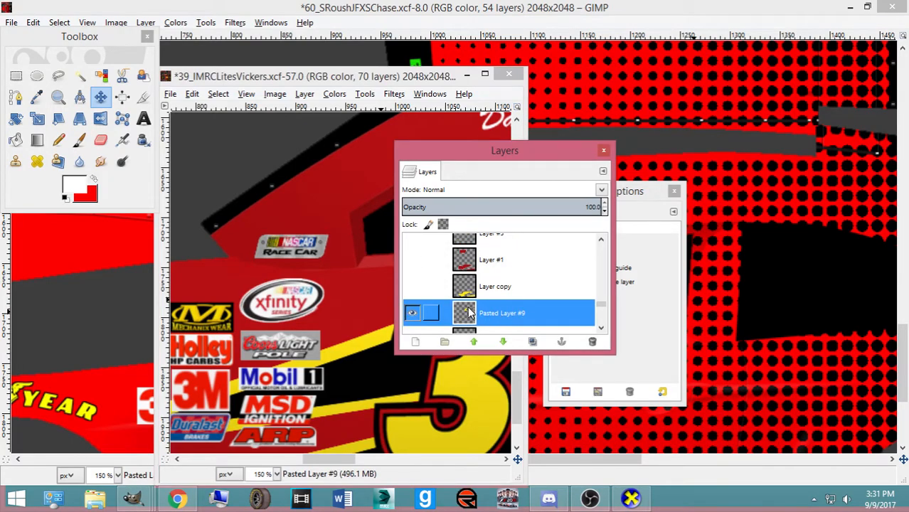
scroll(483, 298, up, 3)
click(505, 269)
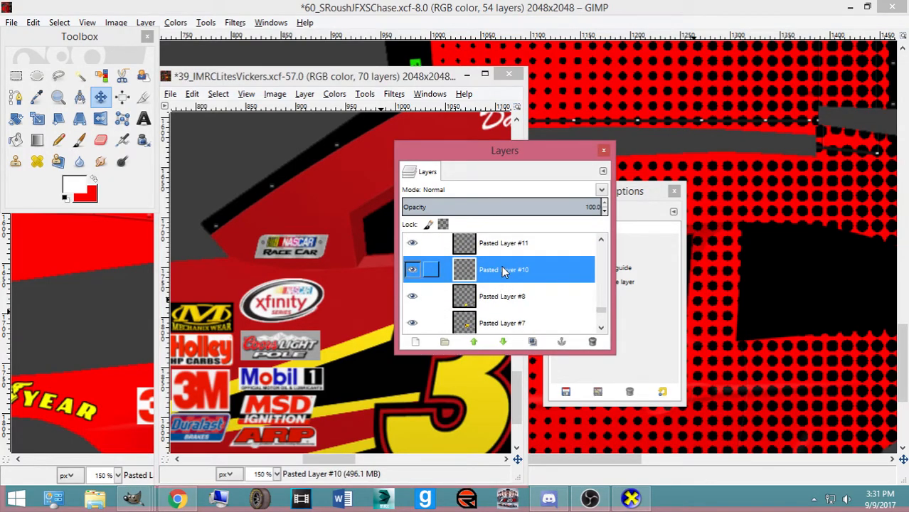
key(Up)
key(Up)
key(Up)
key(Up)
key(Down)
key(Down)
key(Down)
key(Down)
scroll(482, 285, down, 8)
scroll(483, 290, down, 6)
scroll(516, 303, up, 5)
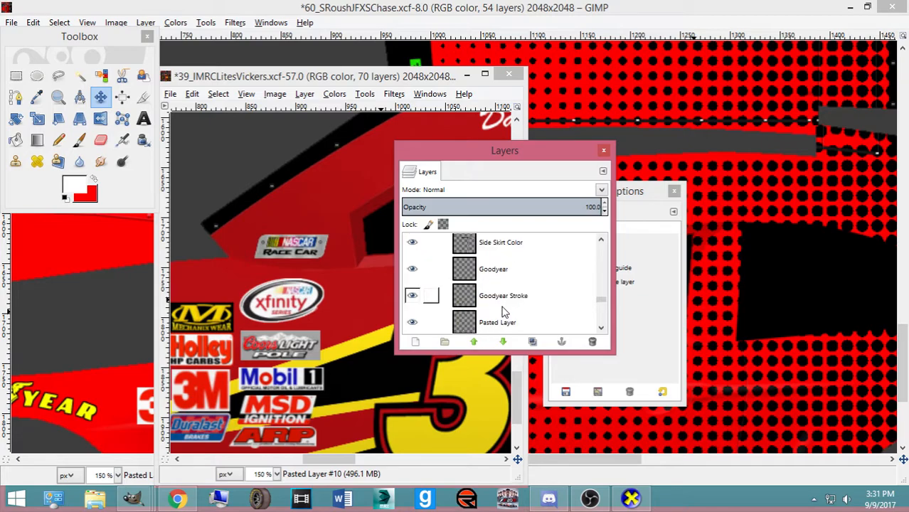
click(515, 328)
click(413, 320)
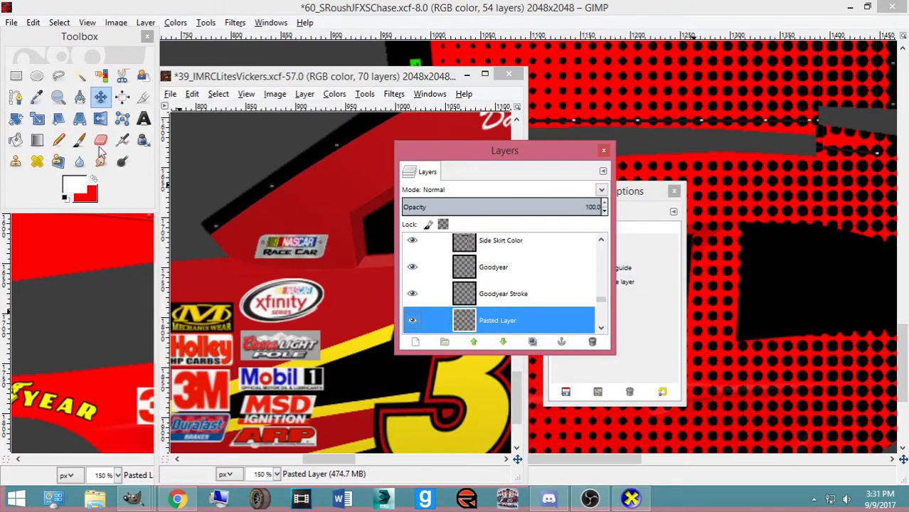
click(16, 76)
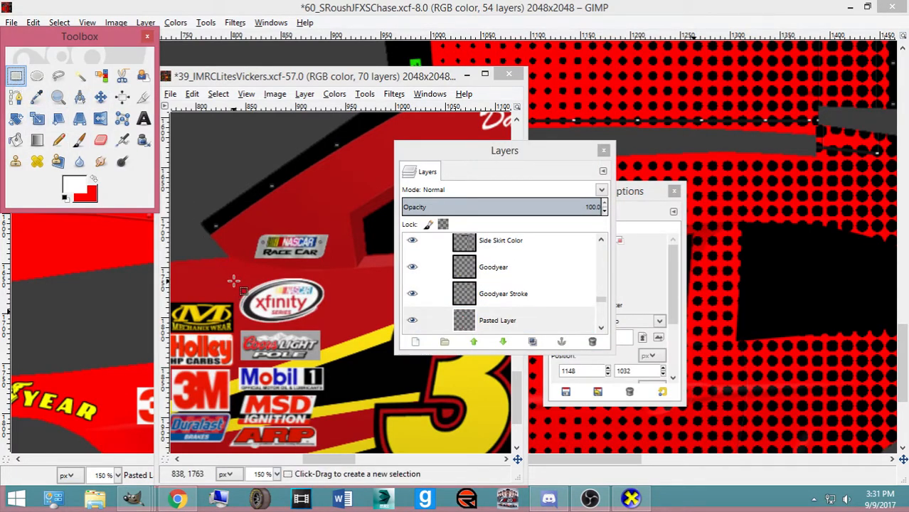
Copy a box around the xfinity decal and paste it into the #60 template as a new layer
drag(238, 273, 340, 324)
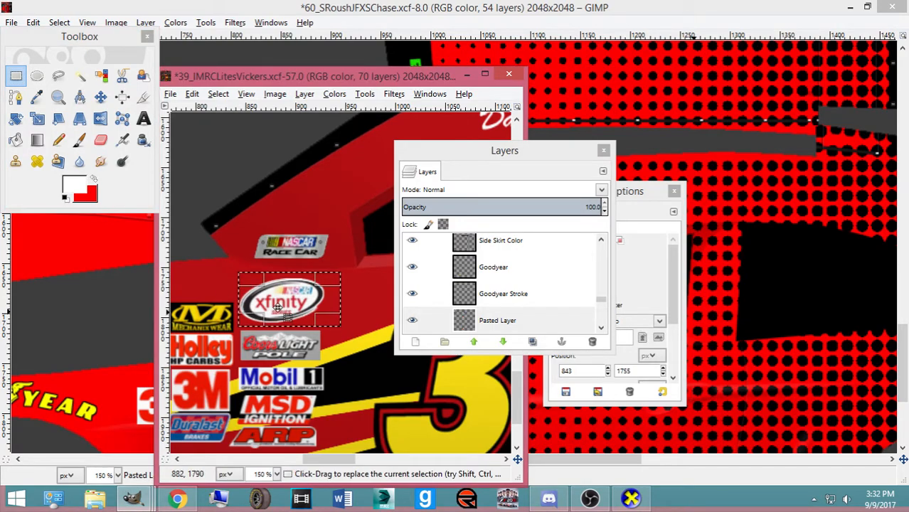
drag(252, 304, 250, 304)
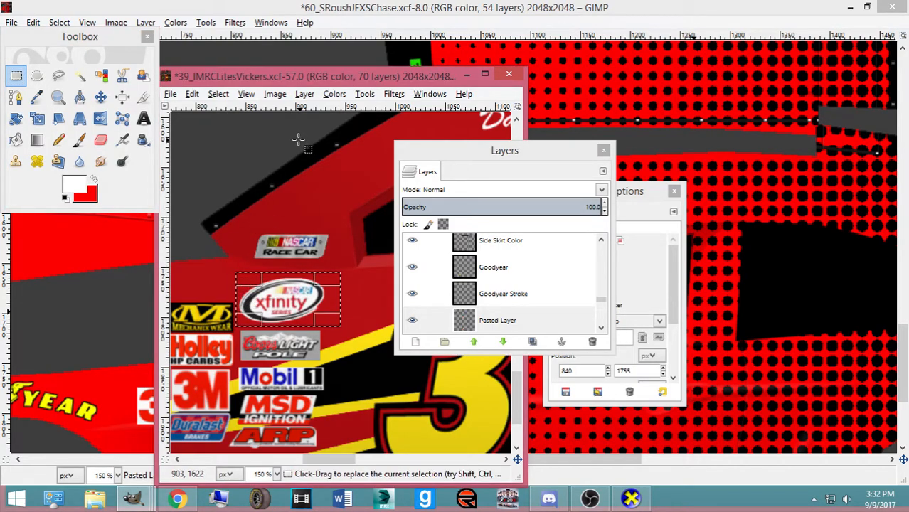
key(ctrl+c)
click(338, 16)
key(ctrl+v)
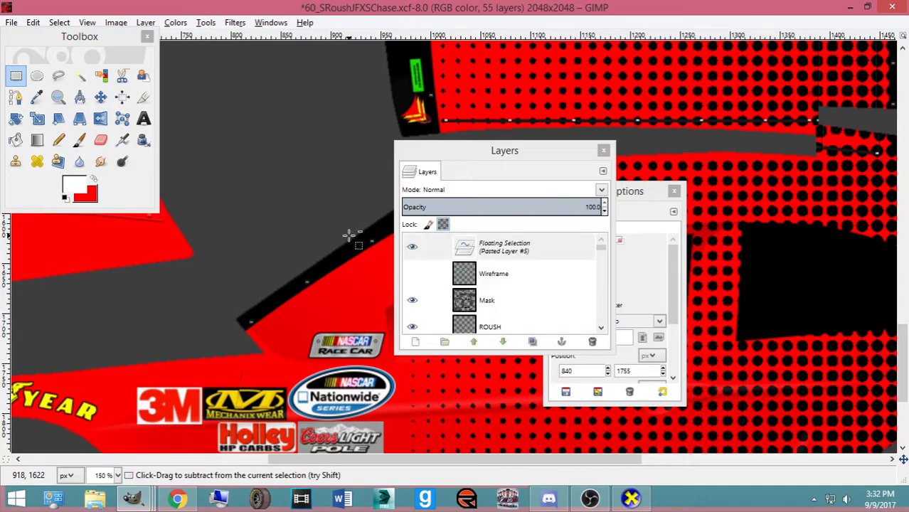
key(ctrl+shift+n)
Paste the xfinity decal again as a new layer, rearranging the layers and tool docks
click(101, 97)
scroll(249, 166, up, 9)
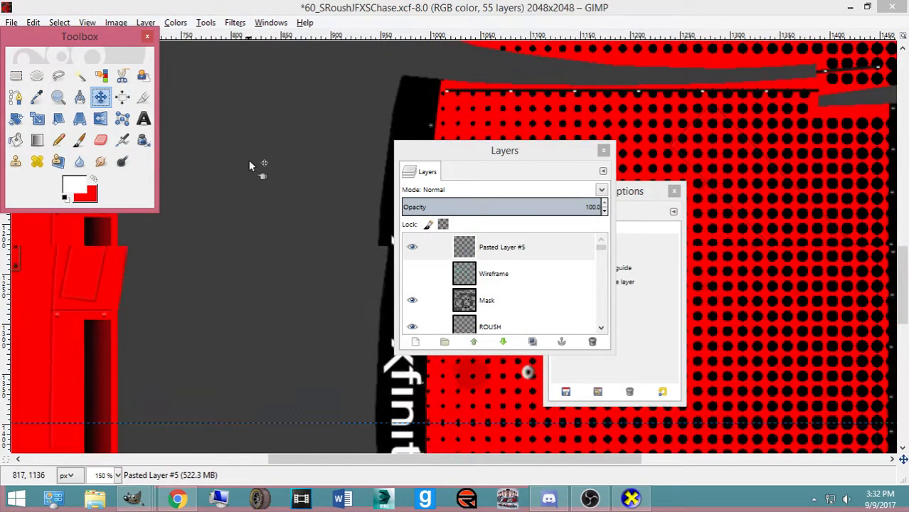
scroll(249, 166, up, 10)
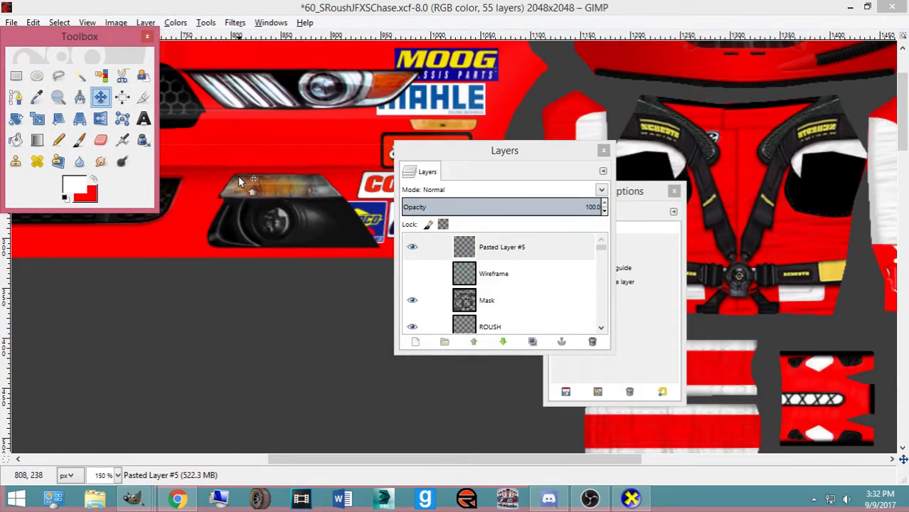
scroll(241, 181, down, 3)
scroll(231, 179, down, 10)
scroll(261, 209, up, 5)
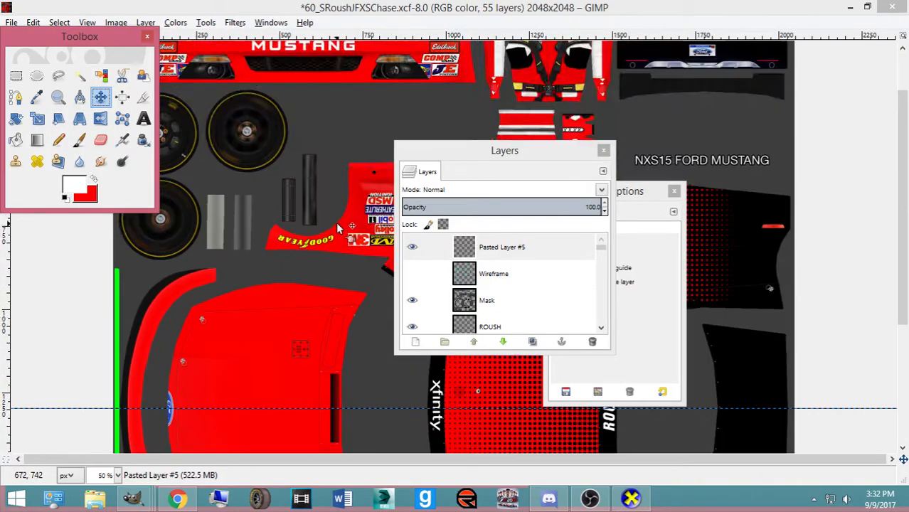
scroll(335, 222, up, 3)
scroll(328, 235, down, 8)
key(ctrl+v)
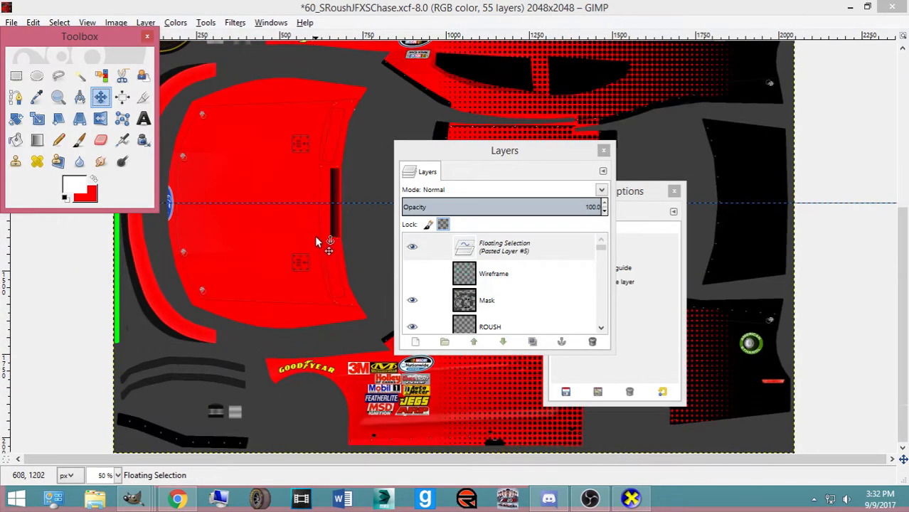
scroll(316, 242, up, 5)
scroll(315, 233, down, 2)
drag(480, 160, 27, 193)
drag(575, 183, 720, 182)
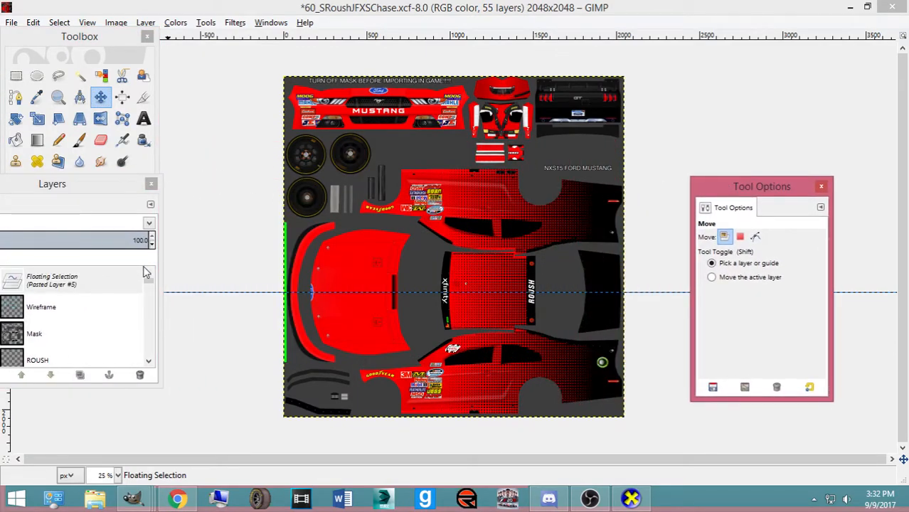
key(shift+ctrl+n)
Move the xfinity layer over the lower sponsor logos
scroll(393, 323, up, 6)
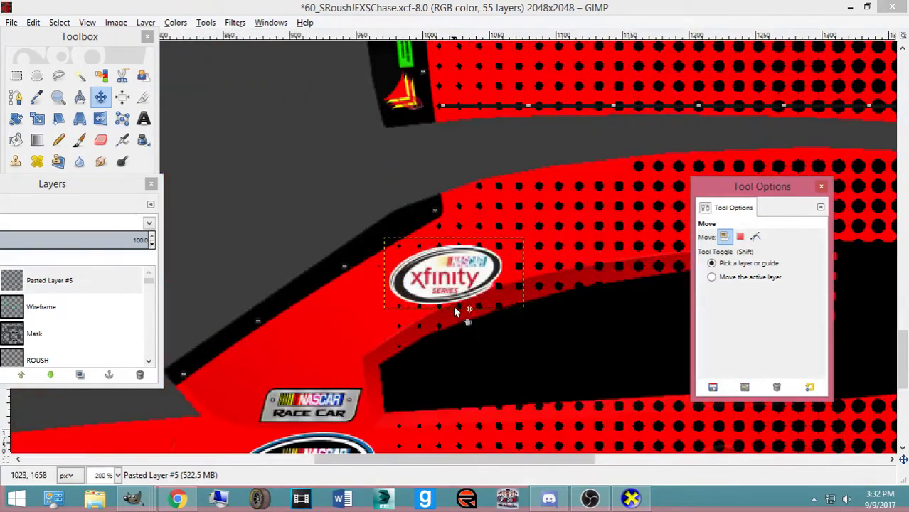
scroll(455, 313, down, 3)
drag(434, 185, 290, 382)
click(179, 498)
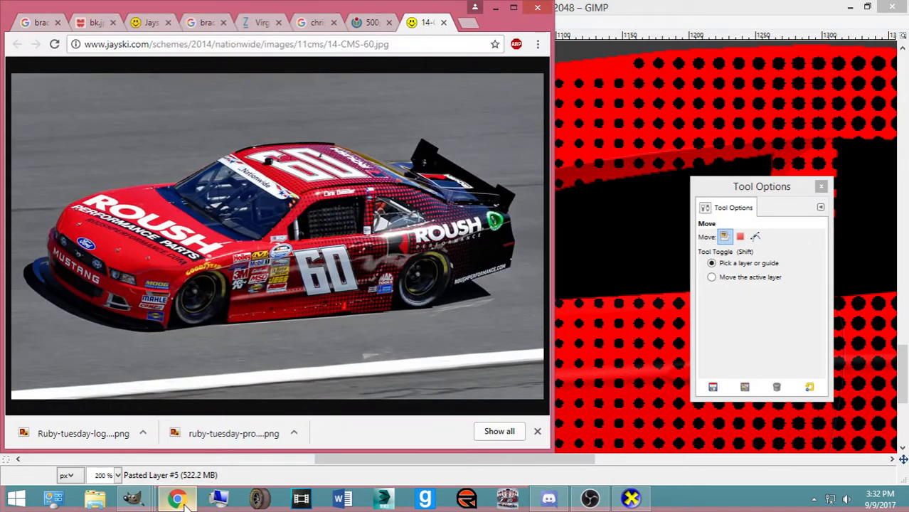
Resize the xfinity decal to 127x66 and nudge it over the Nationwide logo
click(183, 501)
drag(319, 382, 278, 400)
key(shift+t)
click(308, 357)
click(488, 118)
key(m)
drag(299, 347, 304, 352)
Toggle Pasted Layer #5 to compare against Nationwide, then leave it hidden
click(72, 222)
click(60, 186)
drag(61, 186, 519, 186)
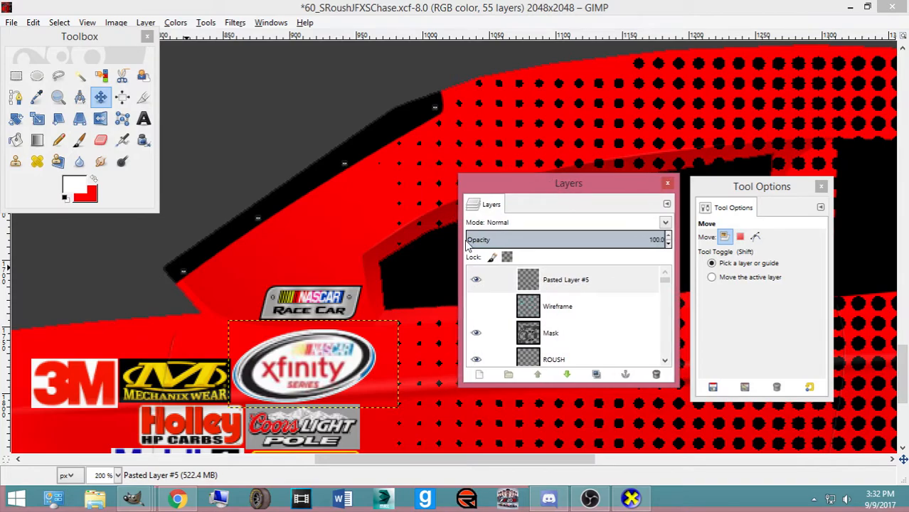
click(476, 281)
click(477, 281)
click(476, 281)
click(476, 281)
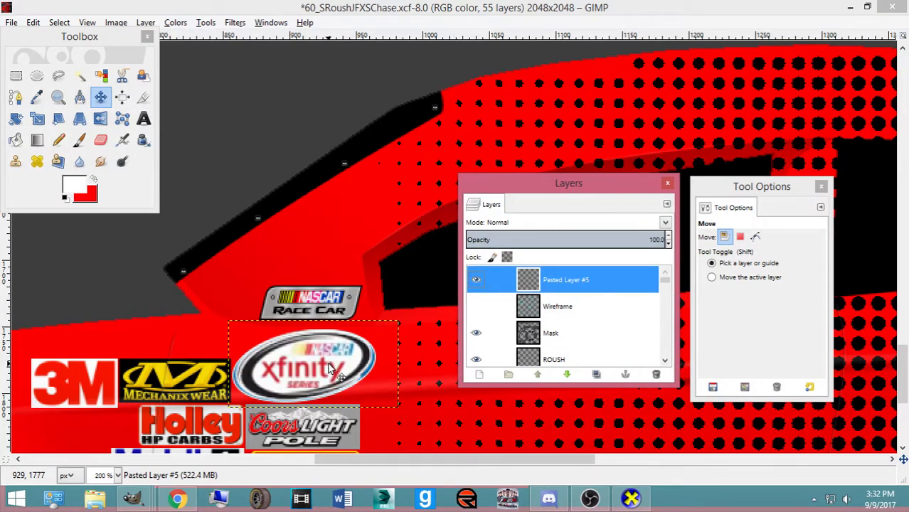
drag(331, 369, 332, 369)
click(477, 282)
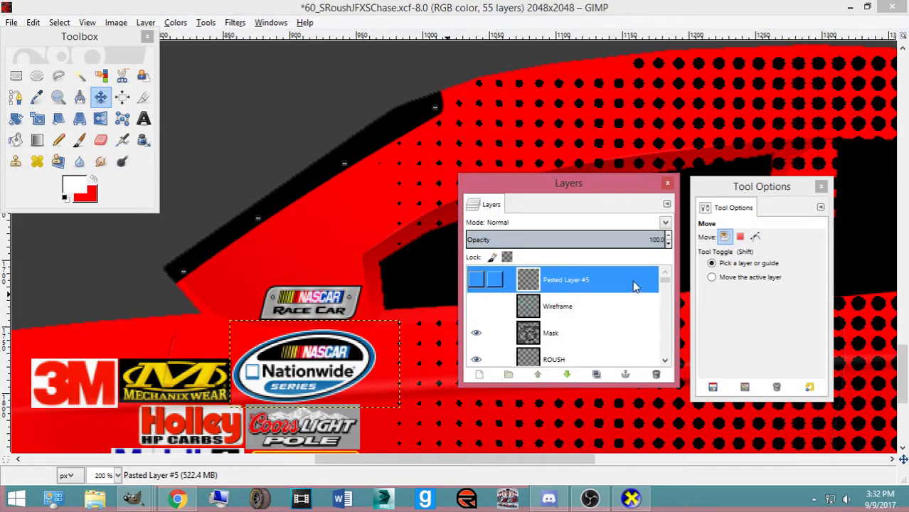
Select Pasted Layer #4 and zoom in on the logos with Rectangle Select active
drag(664, 284, 662, 351)
click(580, 328)
click(16, 75)
key(plus)
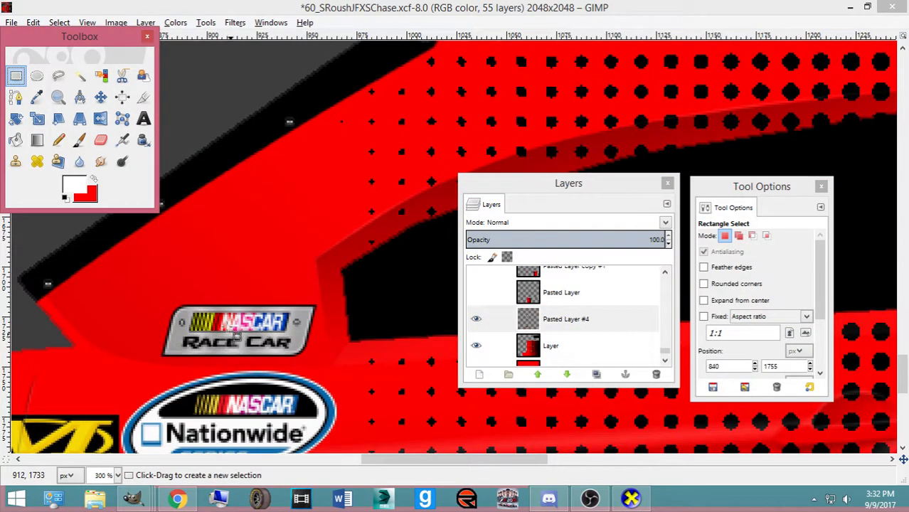
Box and delete the upside-down Nationwide logo on Pasted Layer #4
scroll(236, 340, down, 2)
scroll(207, 326, up, 1)
drag(133, 263, 352, 378)
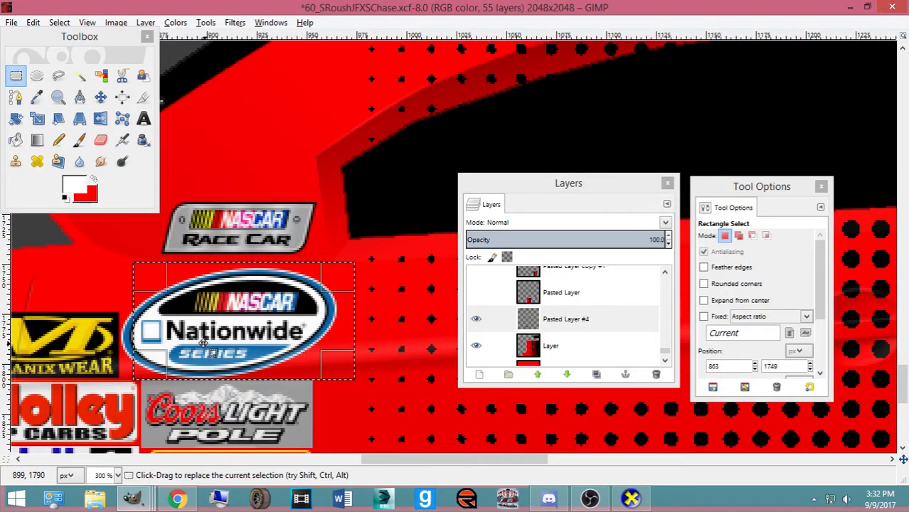
drag(158, 333, 148, 335)
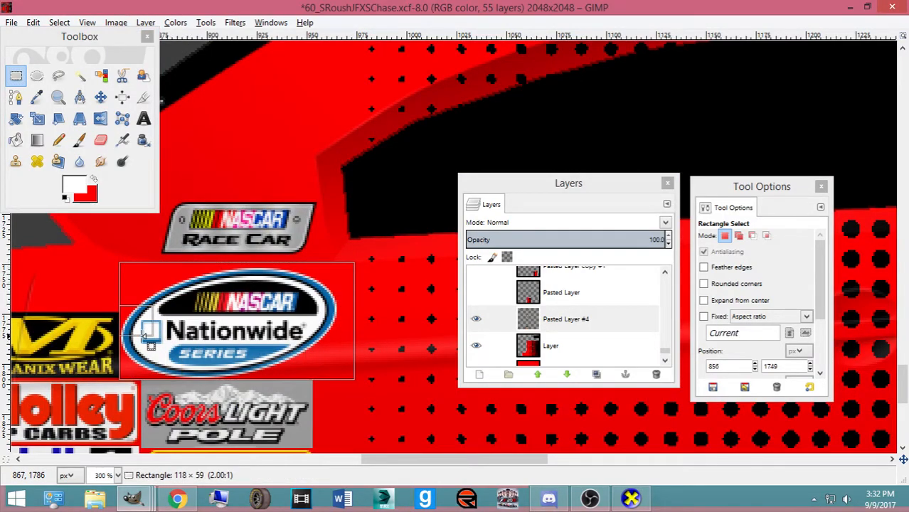
scroll(171, 259, up, 10)
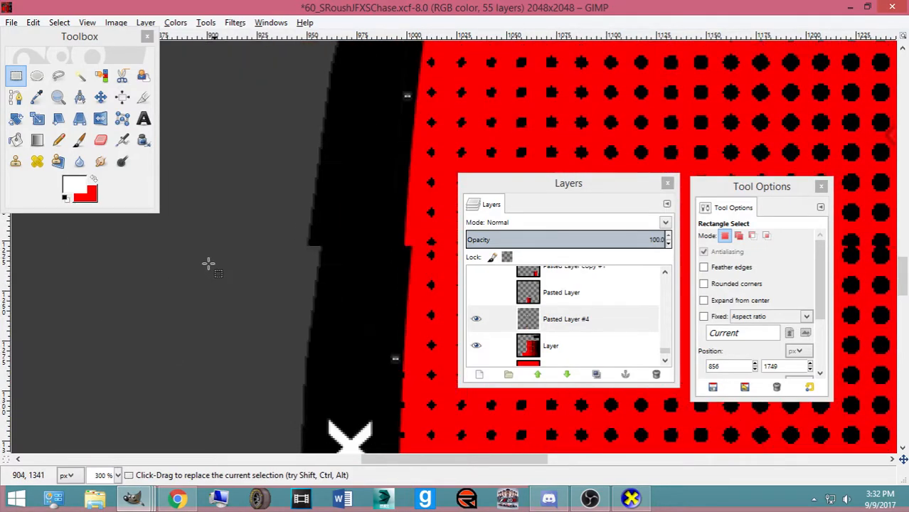
scroll(208, 264, up, 10)
drag(119, 267, 372, 379)
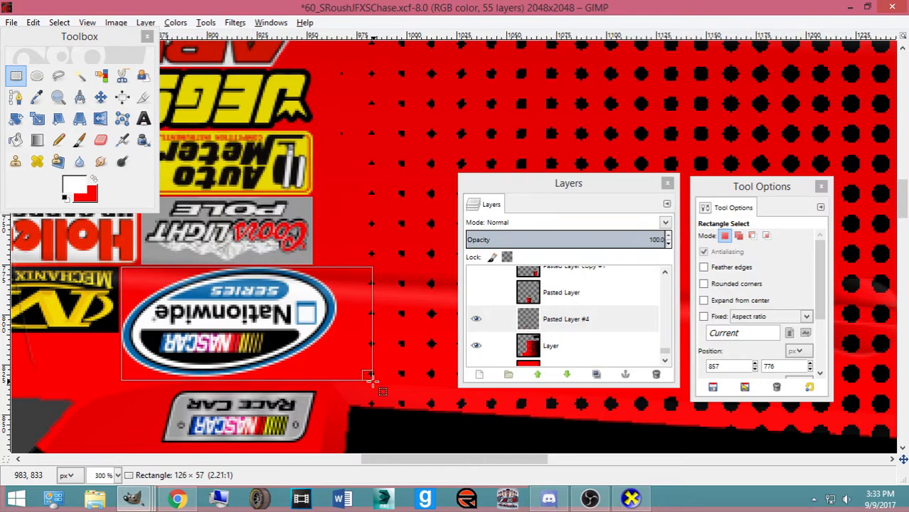
drag(145, 330, 143, 330)
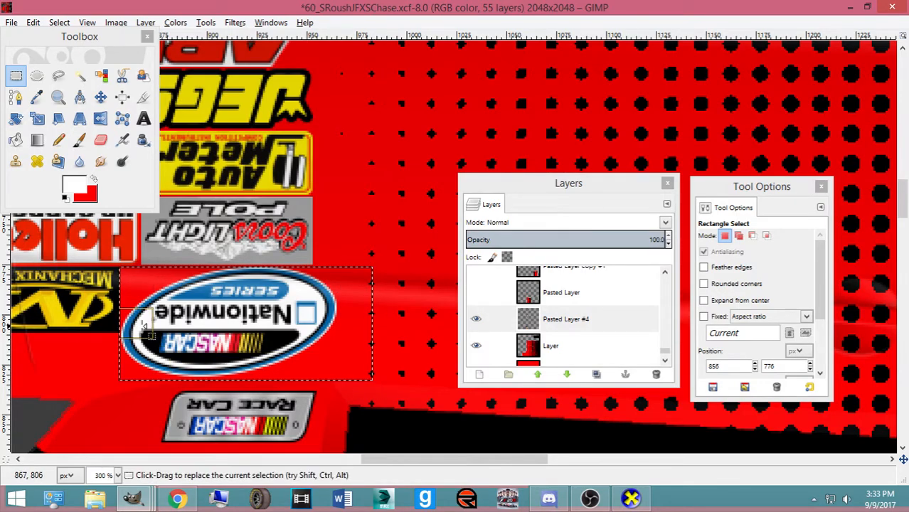
key(Delete)
Clear the selection and move the xfinity layer (Pasted Layer #5) directly above Pasted Layer #4
click(59, 22)
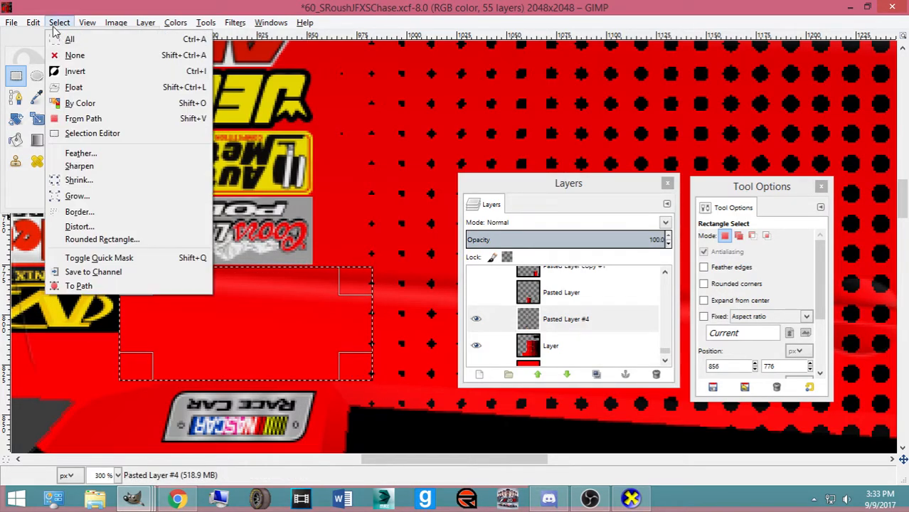
click(71, 55)
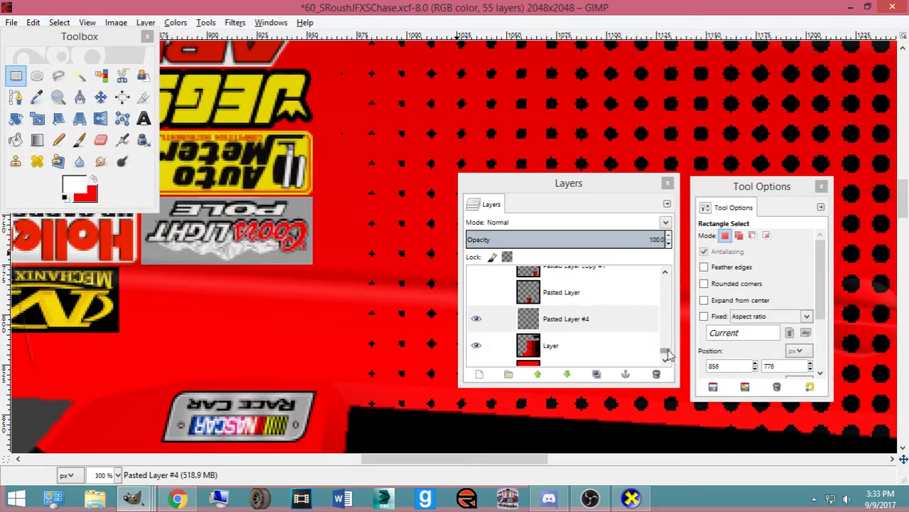
drag(667, 352, 667, 280)
mouse_move(593, 286)
mouse_down()
mouse_move(609, 370)
mouse_move(586, 288)
mouse_up()
Paste the xfinity logo as a new layer and rotate it 180°
scroll(389, 290, down, 3)
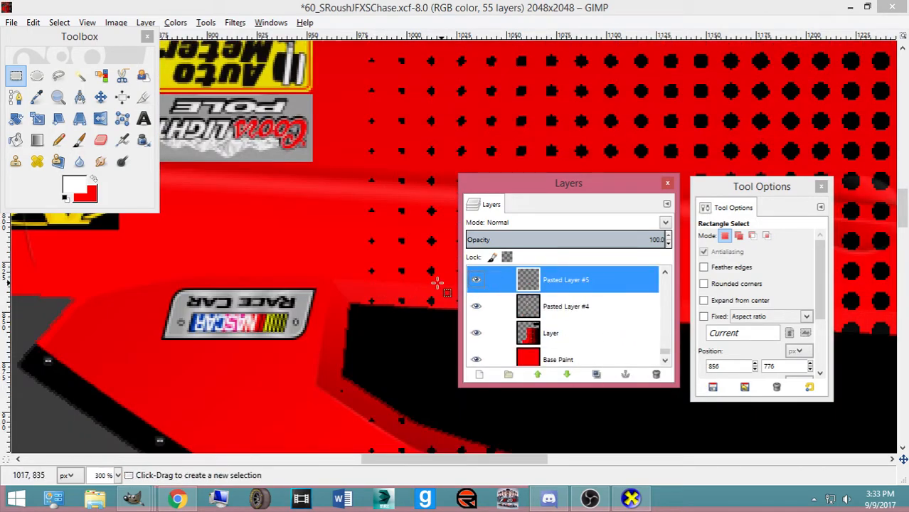
scroll(446, 283, down, 20)
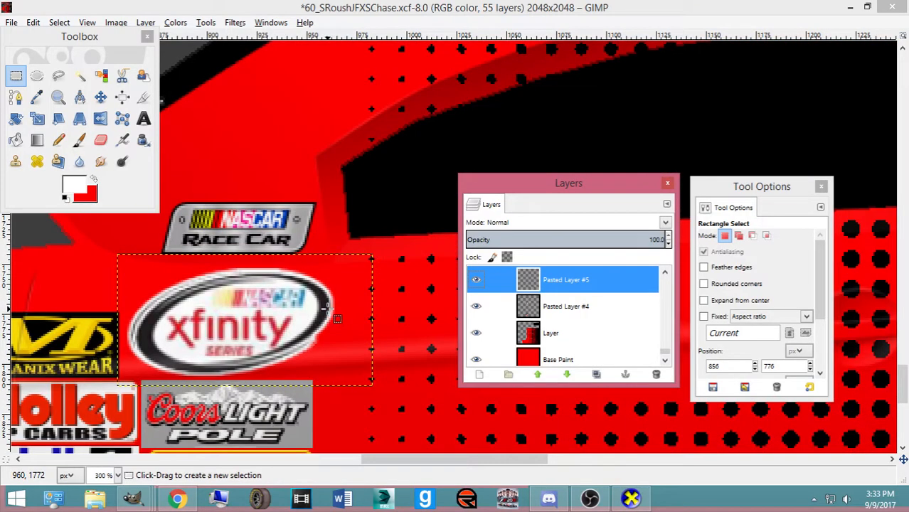
key(ctrl+v)
key(ctrl+shift+n)
key(shift+r)
click(287, 325)
text(1)
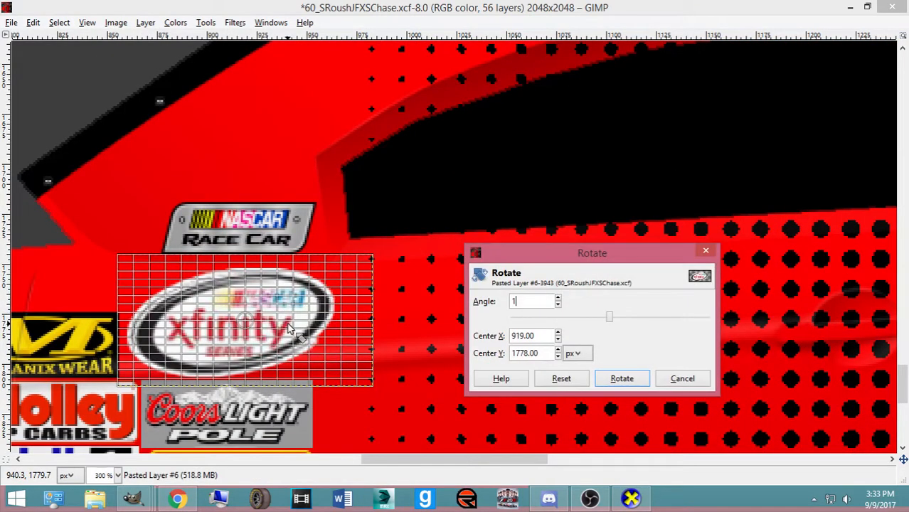
text(80)
key(Return)
click(621, 379)
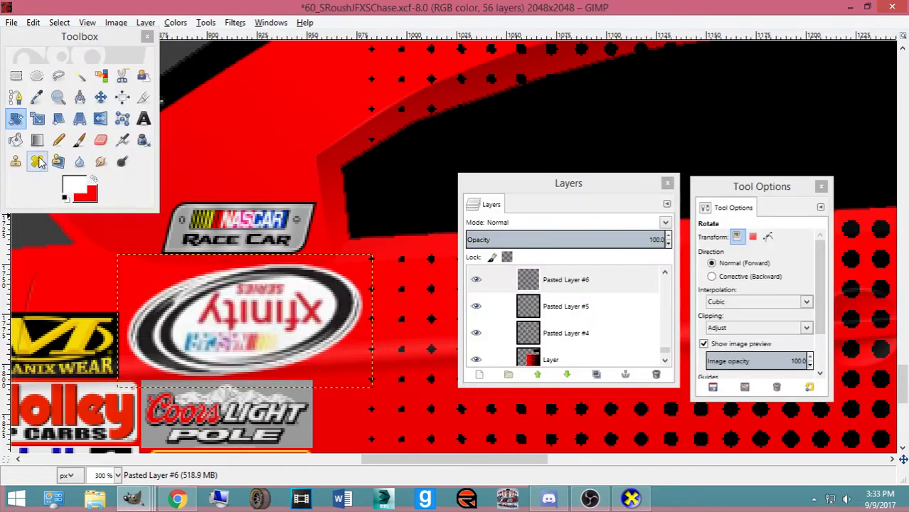
Position the upside-down xfinity copy in the old Nationwide spot on the mirrored side
click(100, 98)
mouse_move(226, 325)
mouse_down()
mouse_move(219, 315)
mouse_move(219, 324)
mouse_up()
scroll(220, 318, up, 9)
scroll(220, 317, up, 20)
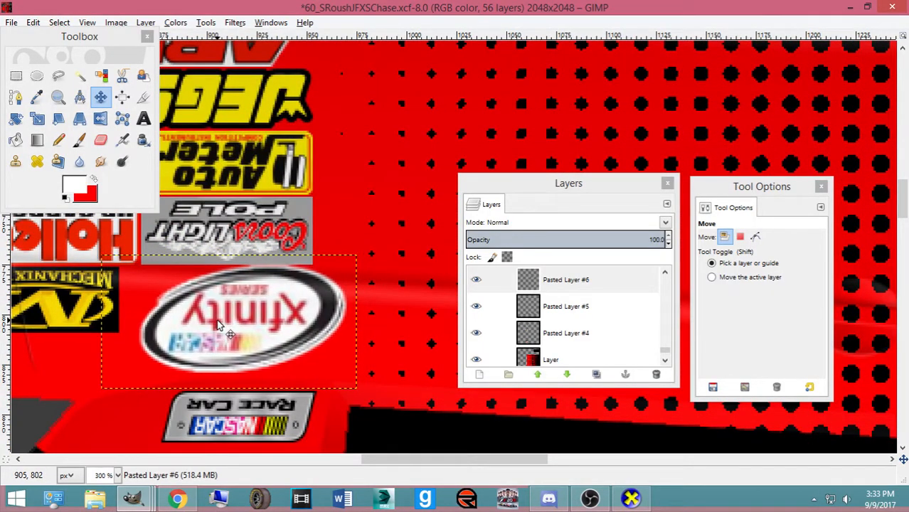
key(Down)
key(Down)
key(Left)
key(Left)
key(Left)
key(Left)
key(Left)
key(Left)
key(Left)
key(Left)
key(Left)
key(Right)
key(Right)
key(Down)
key(Up)
key(Right)
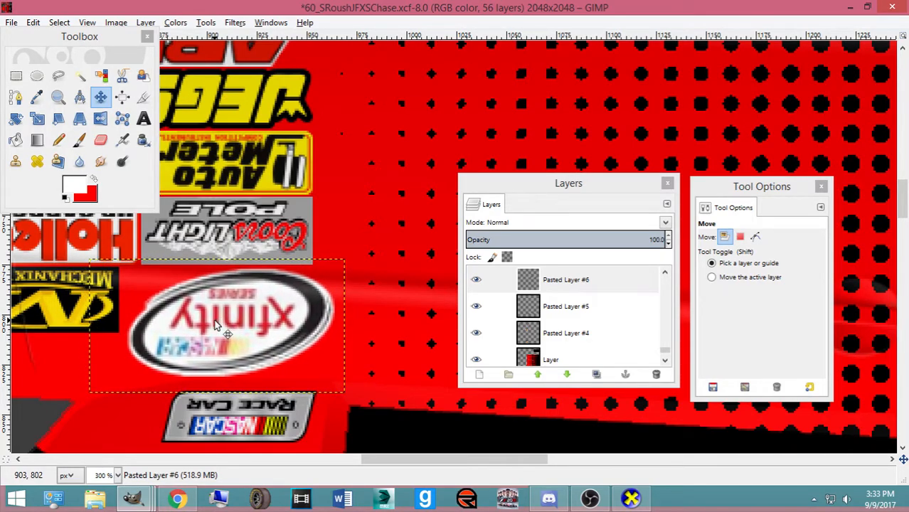
Save the skin and export it as ford.bmp
key(minus)
key(minus)
key(ctrl+s)
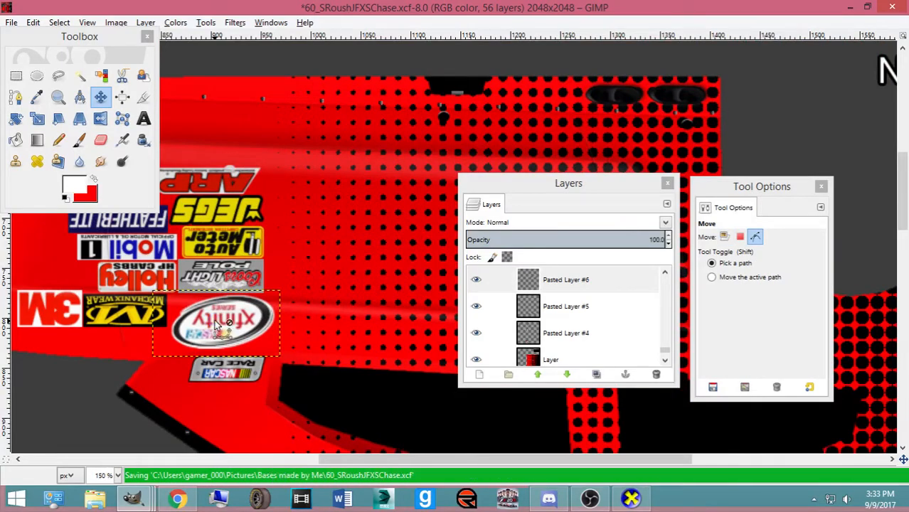
key(minus)
key(minus)
key(minus)
key(minus)
key(ctrl+e)
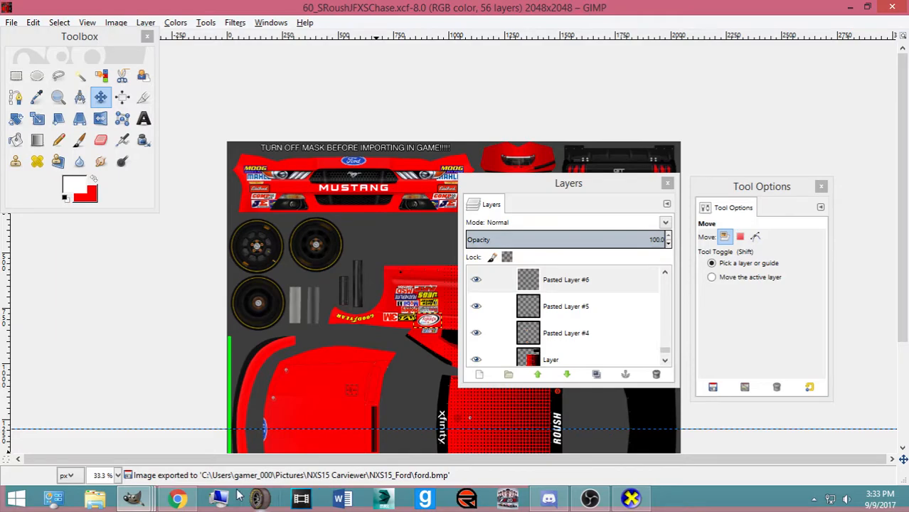
Merge the xfinity logo layers down into Pasted Layer #4
scroll(573, 342, up, 1)
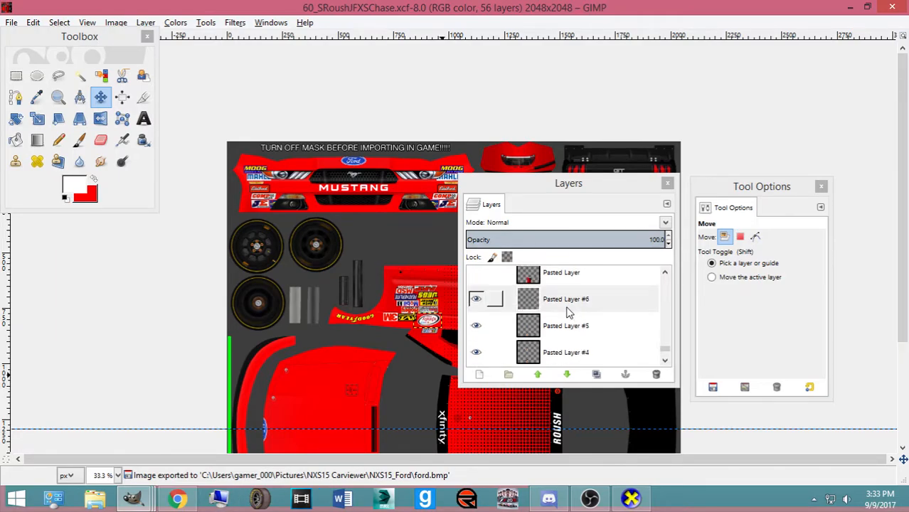
click(567, 309)
key(ctrl+m)
key(ctrl+m)
key(ctrl+z)
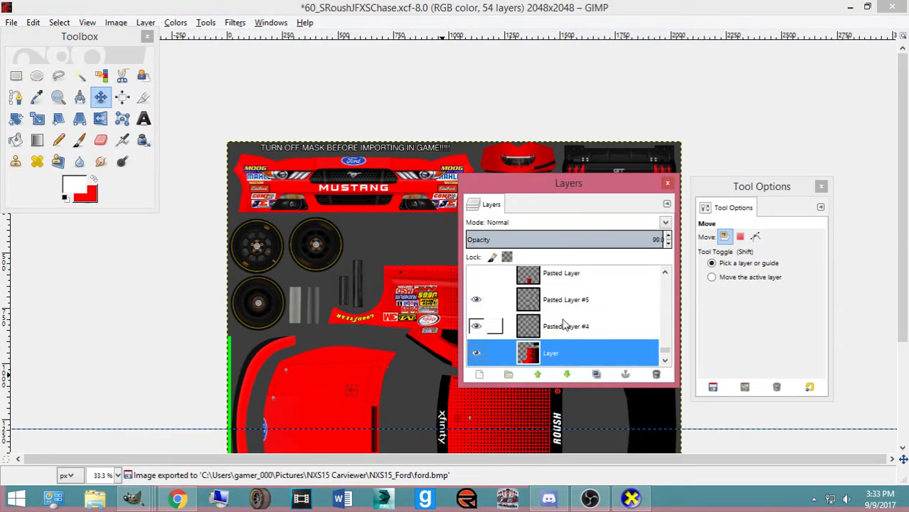
click(550, 310)
right_click(550, 310)
click(580, 99)
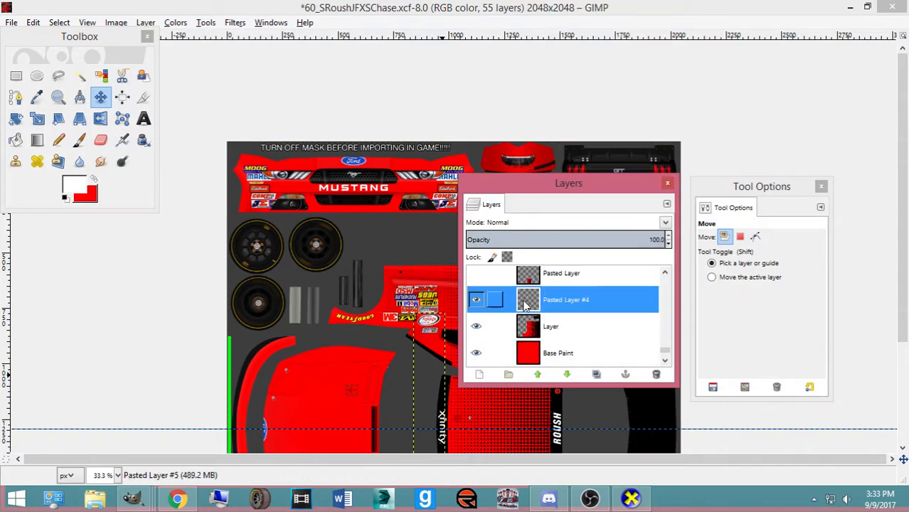
Rename the merged decal layer to 'Contigs' and save the skin
click(476, 303)
scroll(388, 310, down, 5)
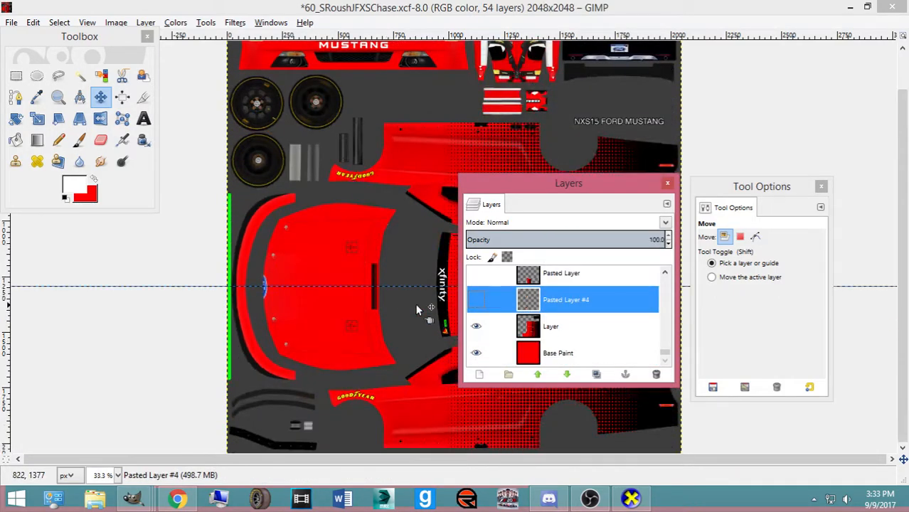
double_click(555, 302)
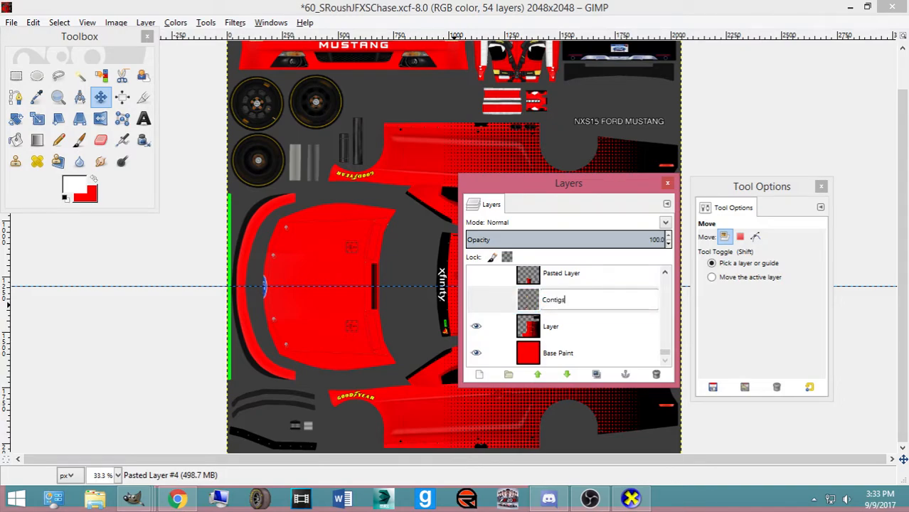
key(Return)
click(477, 299)
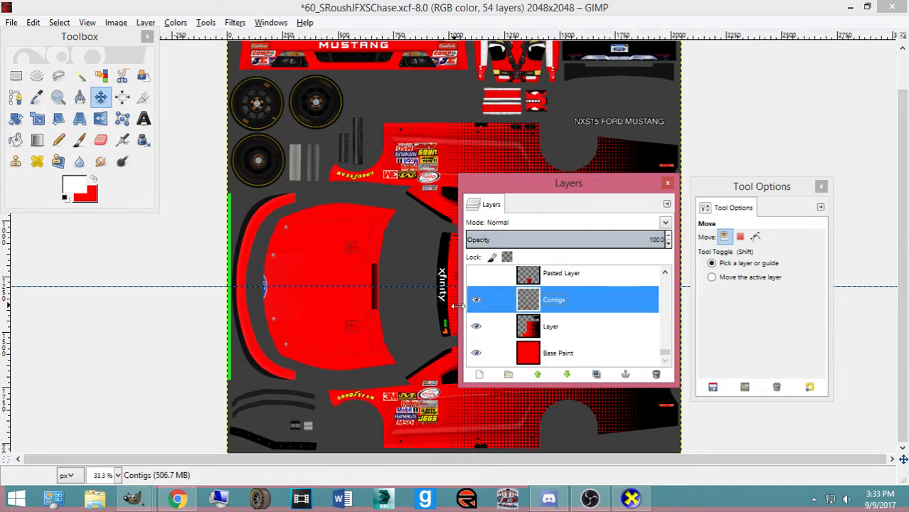
key(ctrl+s)
Bring the 39_IMRCLitesVickers image to the front
mouse_move(132, 498)
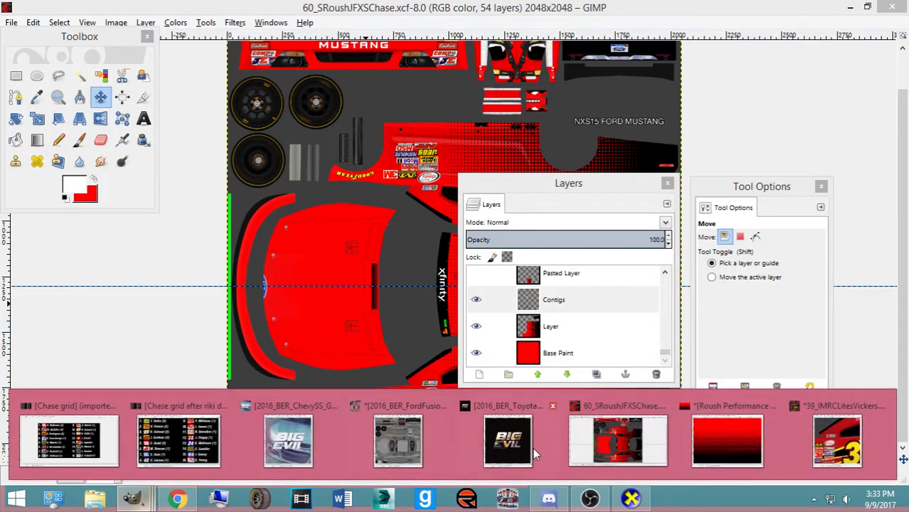
click(826, 443)
scroll(255, 241, up, 20)
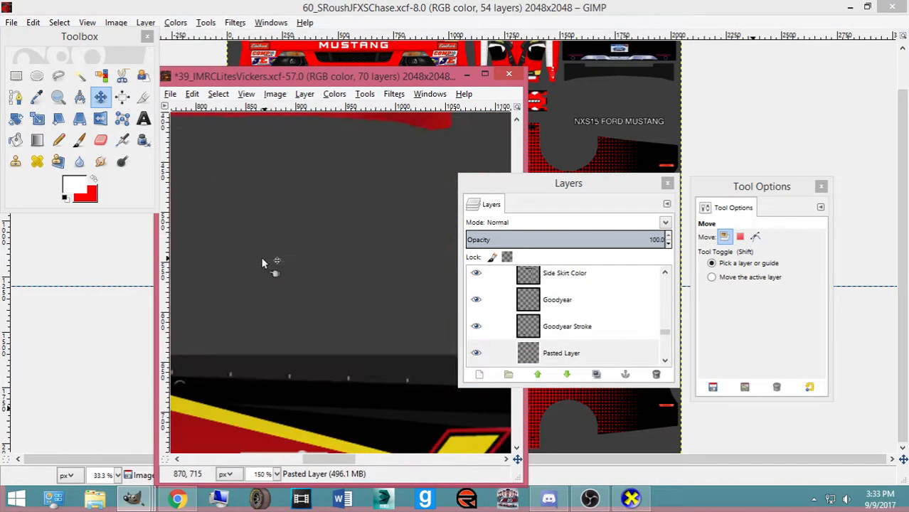
Compare the jayski and Wikimedia photos of the #60 Roush Mustang against the template
click(340, 6)
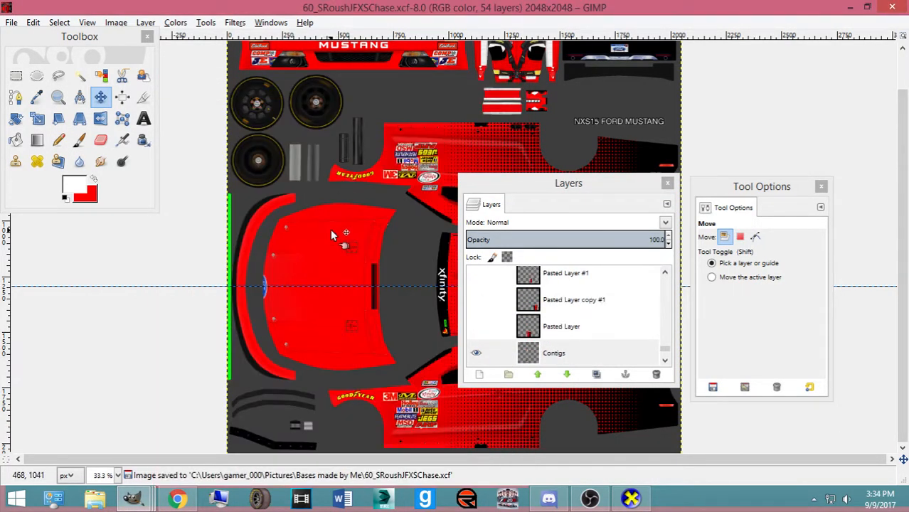
scroll(341, 232, up, 2)
click(176, 499)
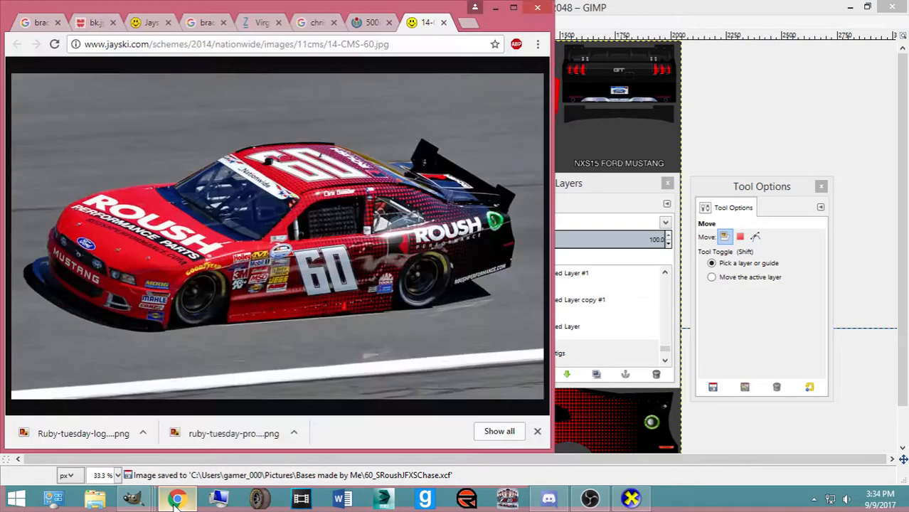
click(176, 499)
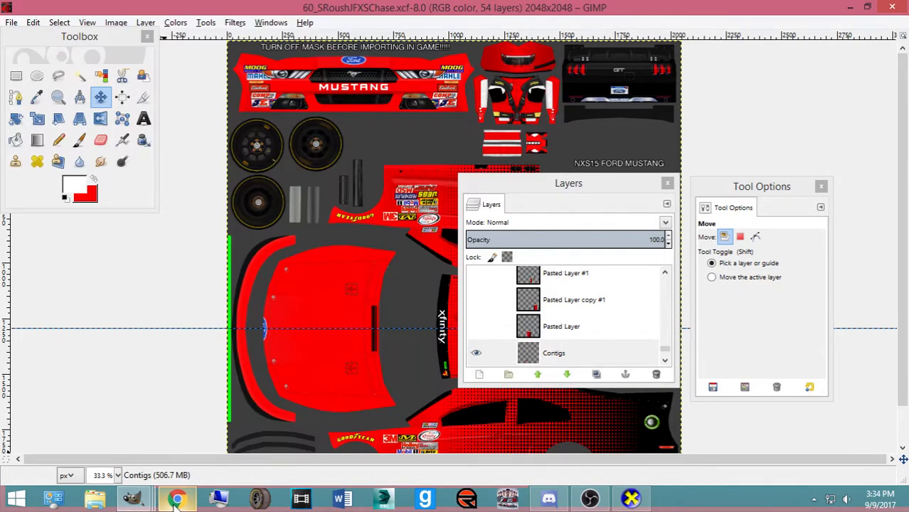
click(175, 498)
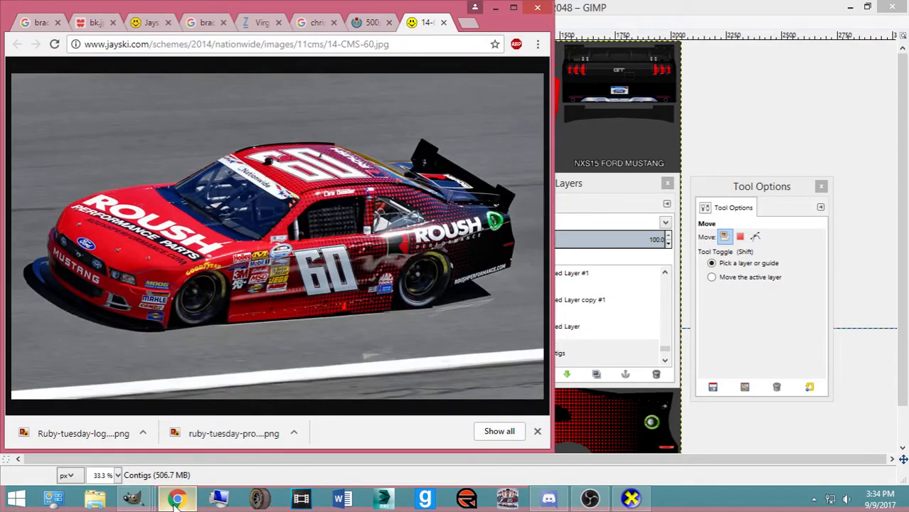
click(176, 499)
click(175, 498)
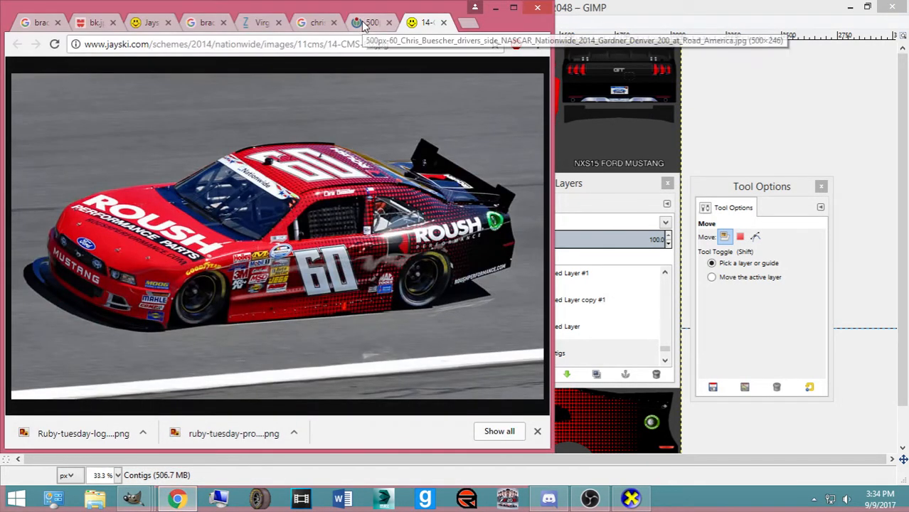
click(364, 23)
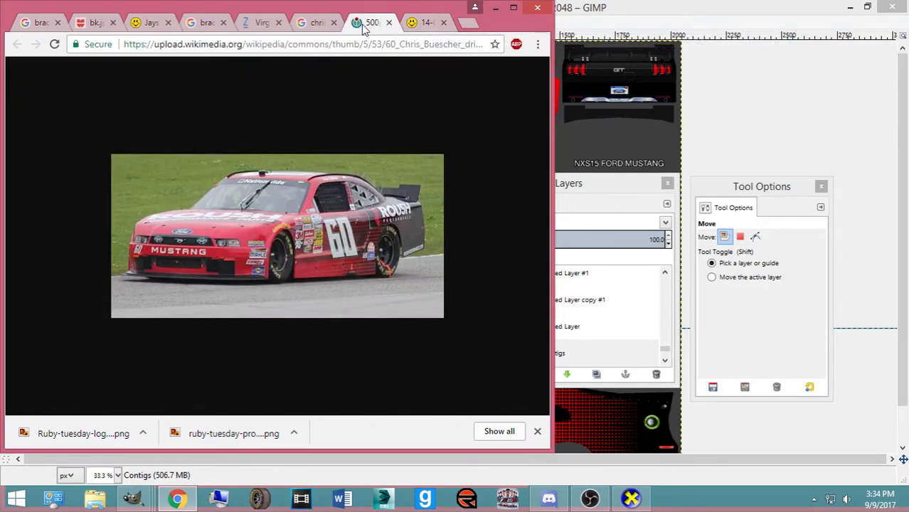
click(417, 26)
drag(387, 3, 761, 137)
click(377, 106)
Back in GIMP, rectangle-select the Sunoco and JE Pistons decals on the front fender
click(509, 354)
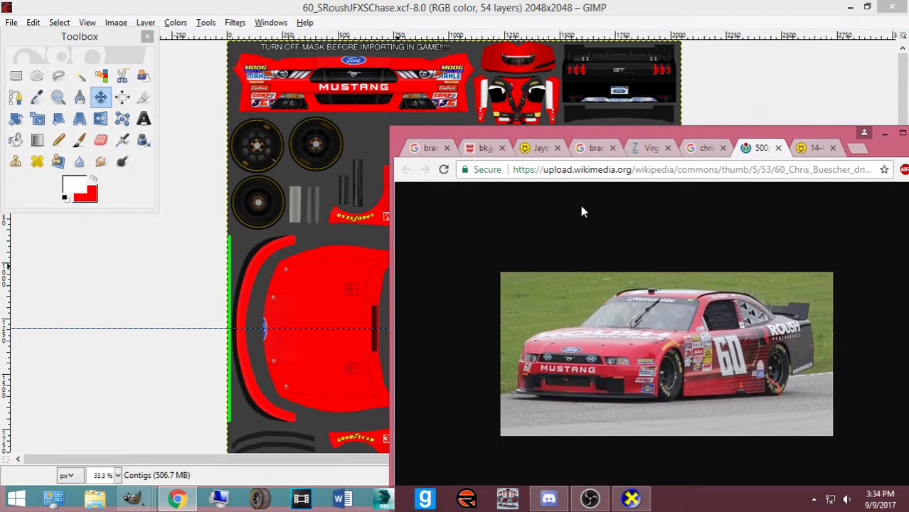
click(485, 8)
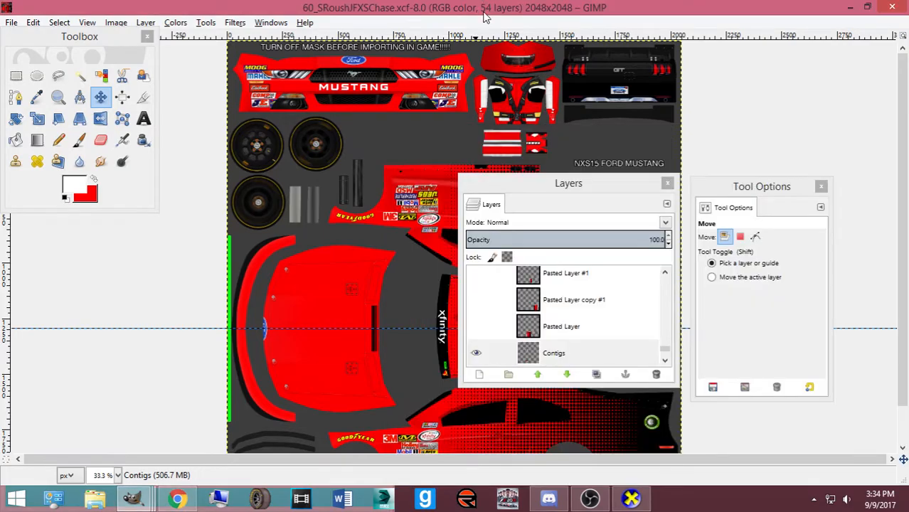
scroll(486, 98, up, 4)
scroll(369, 180, up, 2)
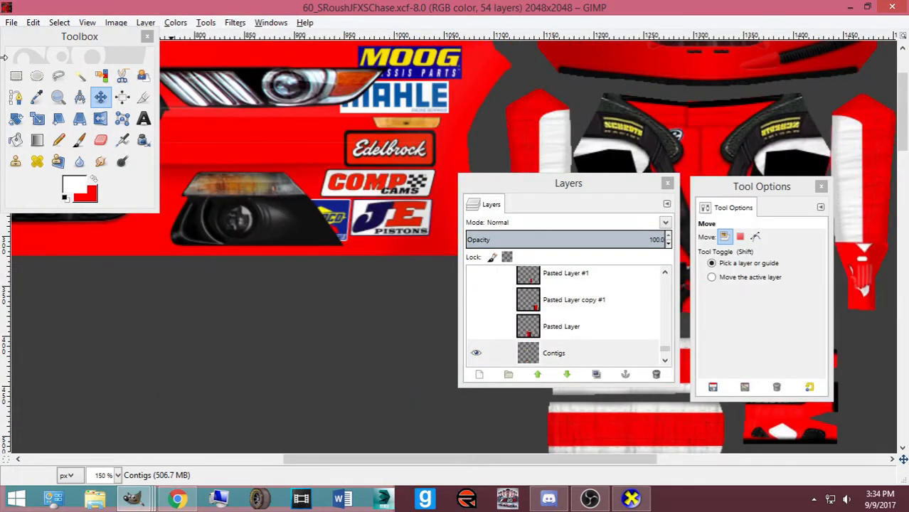
click(16, 76)
scroll(306, 214, up, 2)
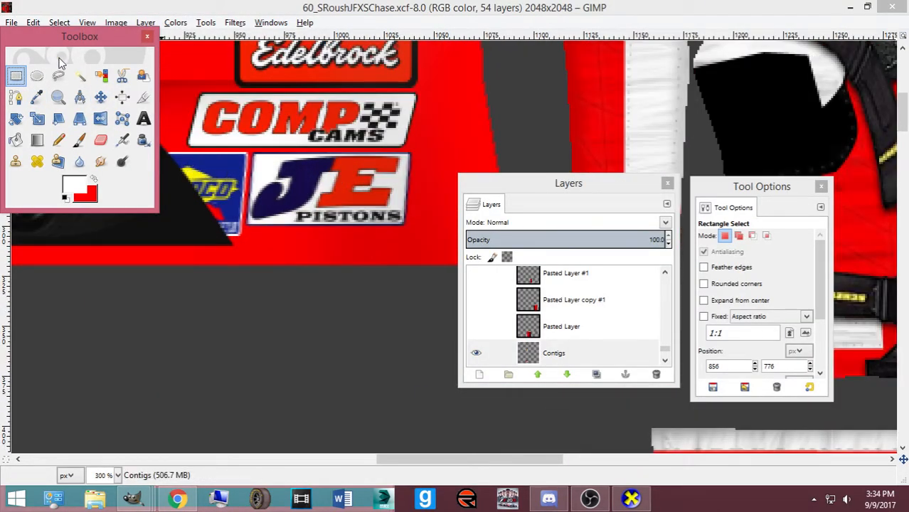
drag(59, 39, 246, 357)
drag(116, 148, 446, 263)
drag(266, 156, 265, 155)
Copy, clear and re-paste the Sunoco and JE Pistons decals, nudging them rightward
key(Return)
key(ctrl+c)
key(Delete)
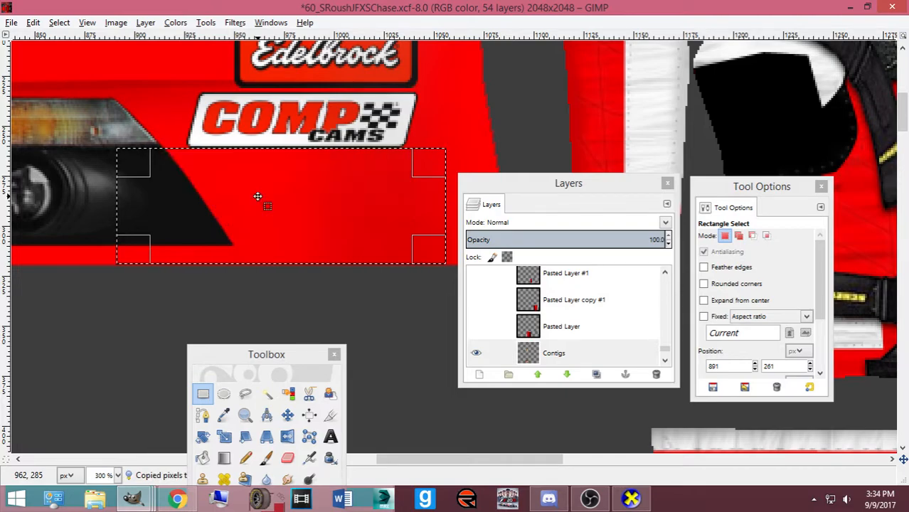
key(ctrl+v)
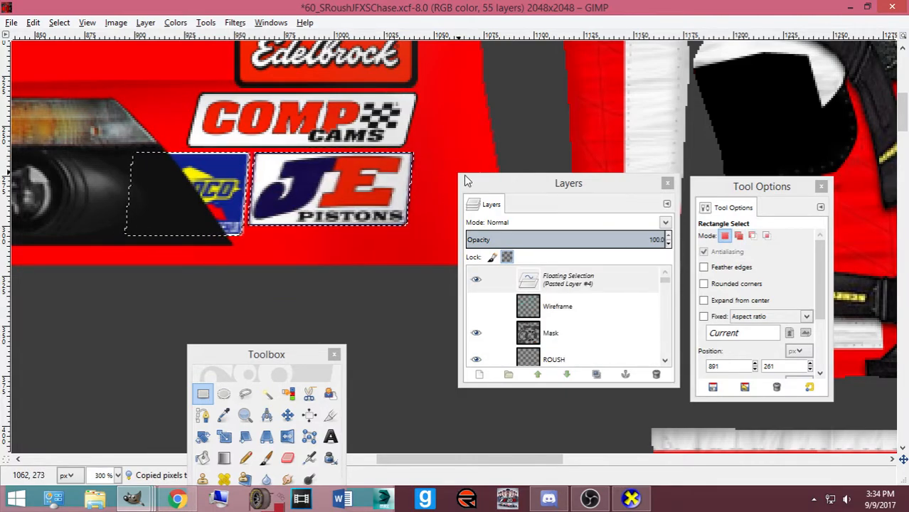
drag(470, 182, 745, 230)
click(287, 415)
key(Right)
key(Right)
key(Right)
key(Right)
key(Right)
key(Right)
key(Right)
key(Right)
key(Right)
key(Right)
key(Right)
key(Right)
key(Right)
key(Right)
key(Right)
key(Right)
key(Right)
key(Right)
key(Right)
key(Right)
key(Left)
key(Left)
key(Left)
key(Left)
key(Left)
key(Left)
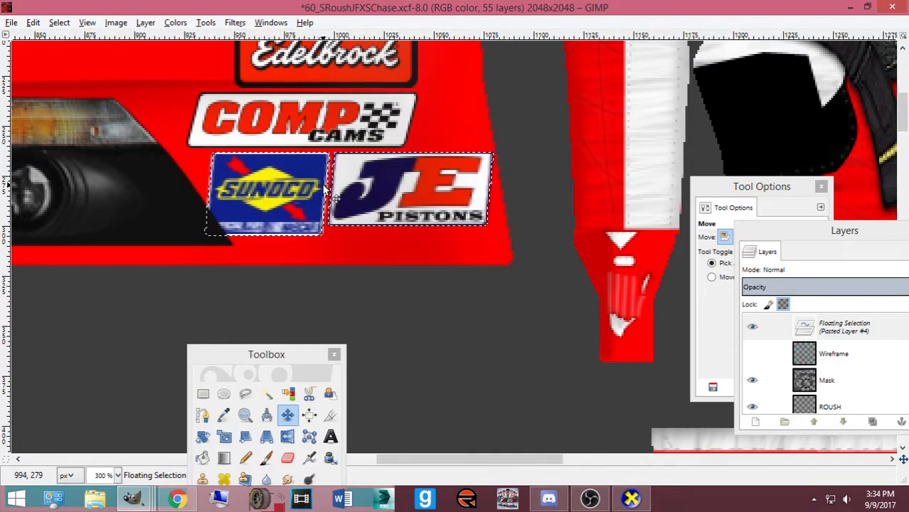
Export the skin to ford.bmp and view the car front three-quarter in CarView
key(ctrl+e)
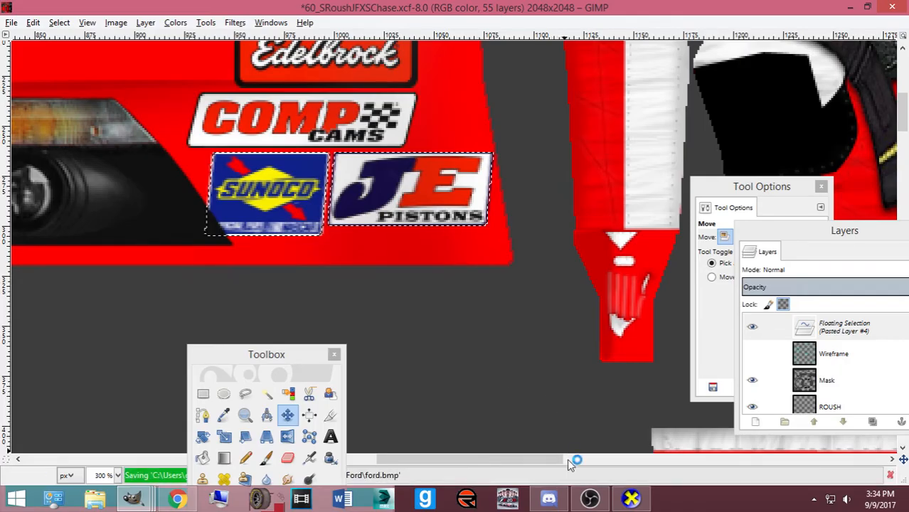
click(634, 501)
drag(282, 300, 546, 283)
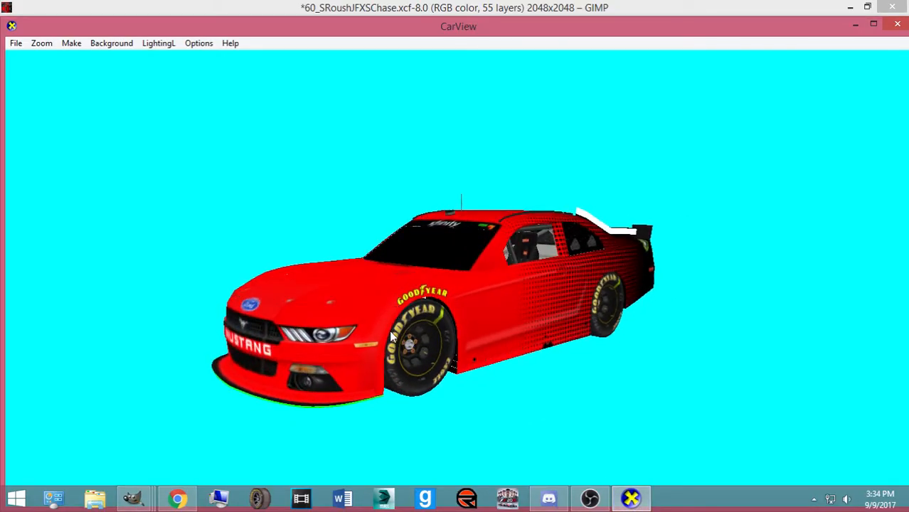
Inspect the fender decals on the 3D Mustang and glance at the #60 reference photo
drag(396, 334, 422, 321)
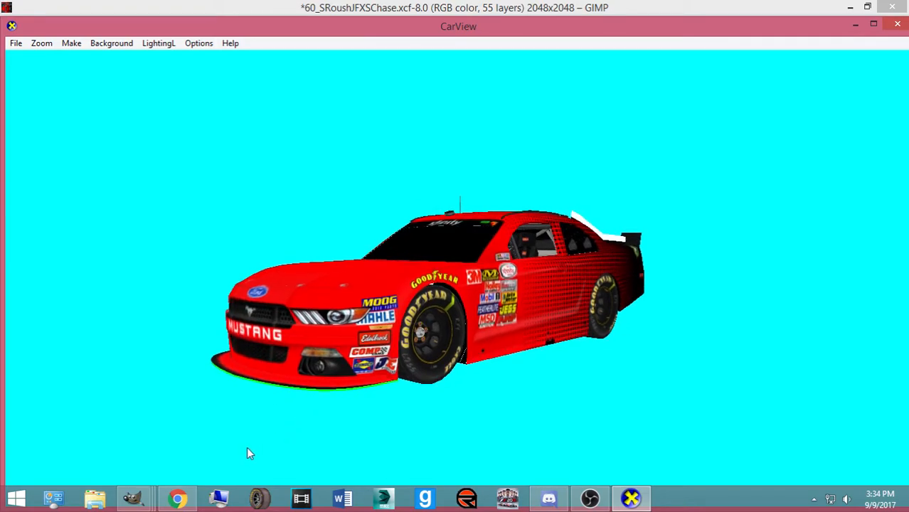
click(178, 499)
click(177, 498)
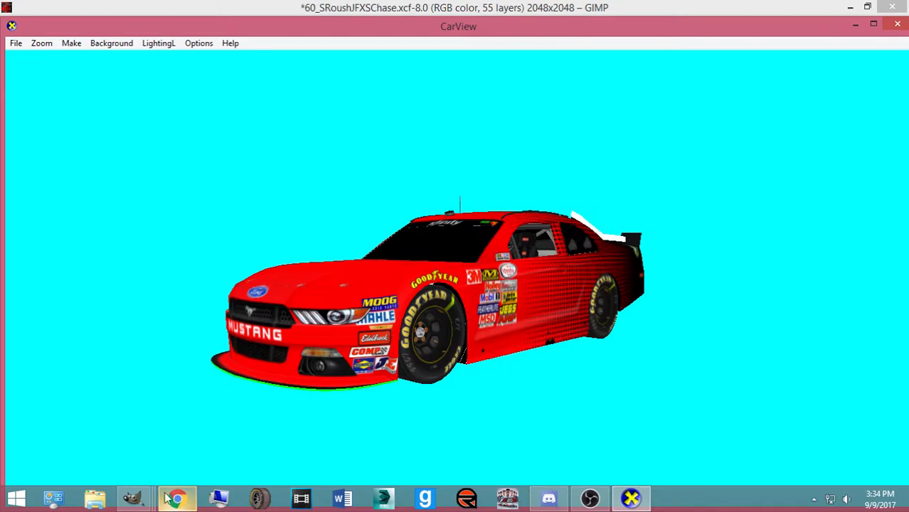
In GIMP, slide the floating Sunoco and JE Pistons decals back left
mouse_move(132, 498)
click(508, 434)
drag(550, 365, 470, 365)
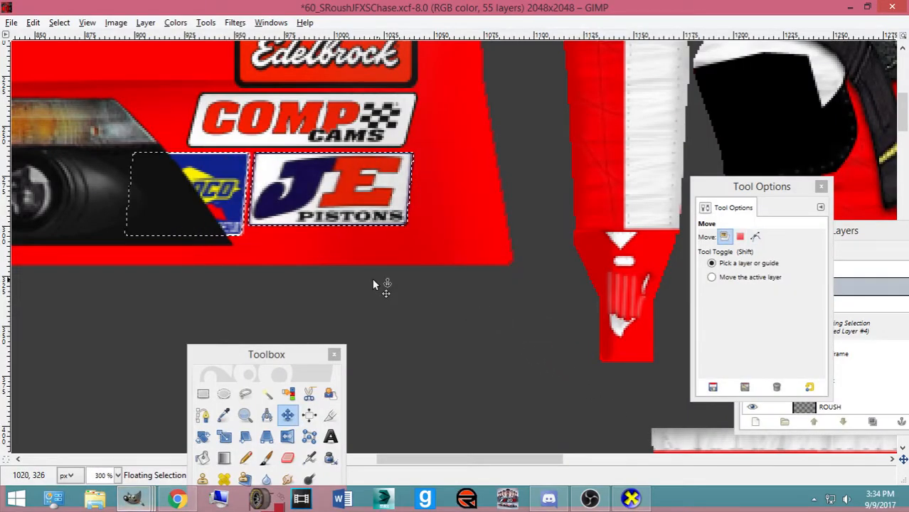
Trace a four-point path outline around the pasted decals
click(206, 416)
click(243, 234)
scroll(249, 239, up, 3)
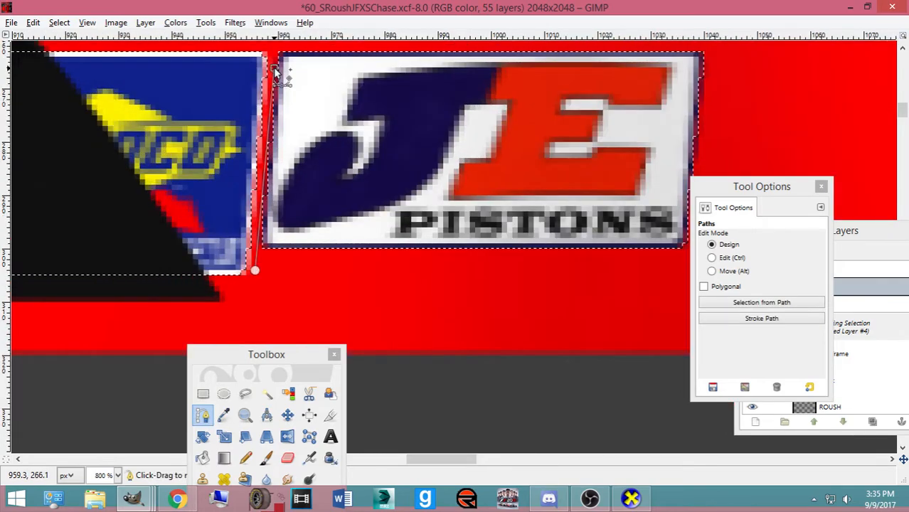
click(274, 42)
scroll(538, 125, up, 3)
click(755, 150)
drag(751, 186, 844, 235)
click(680, 392)
drag(266, 354, 288, 436)
Test-delete the area left of JE, undo it, and anchor the decals as 'Pasted Layer'
key(Delete)
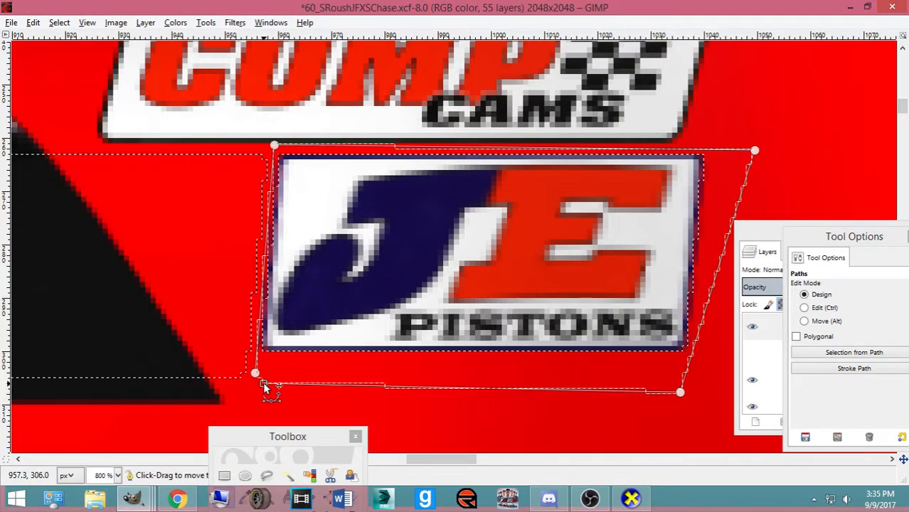
key(ctrl+shift+a)
key(ctrl+z)
key(ctrl+z)
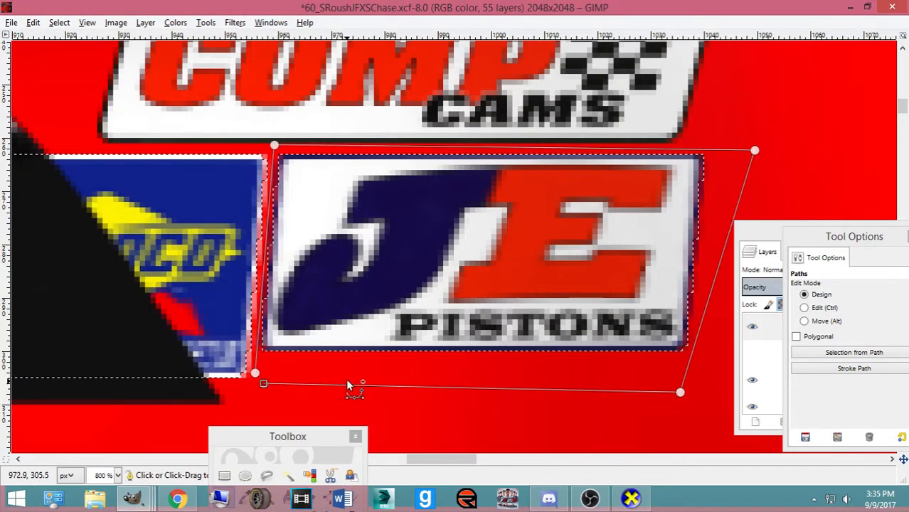
key(Delete)
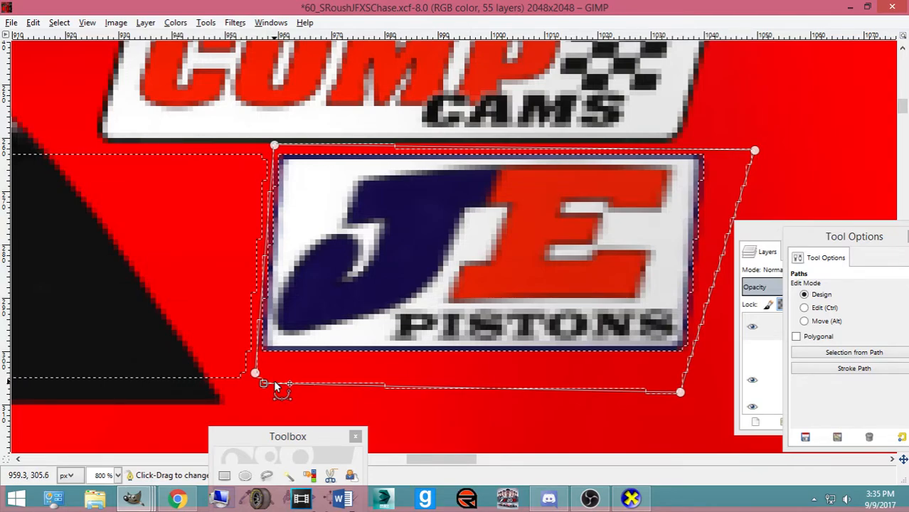
drag(227, 434, 128, 334)
key(ctrl+z)
key(ctrl+z)
key(ctrl+z)
key(ctrl+z)
key(ctrl+z)
key(ctrl+z)
key(ctrl+z)
key(ctrl+z)
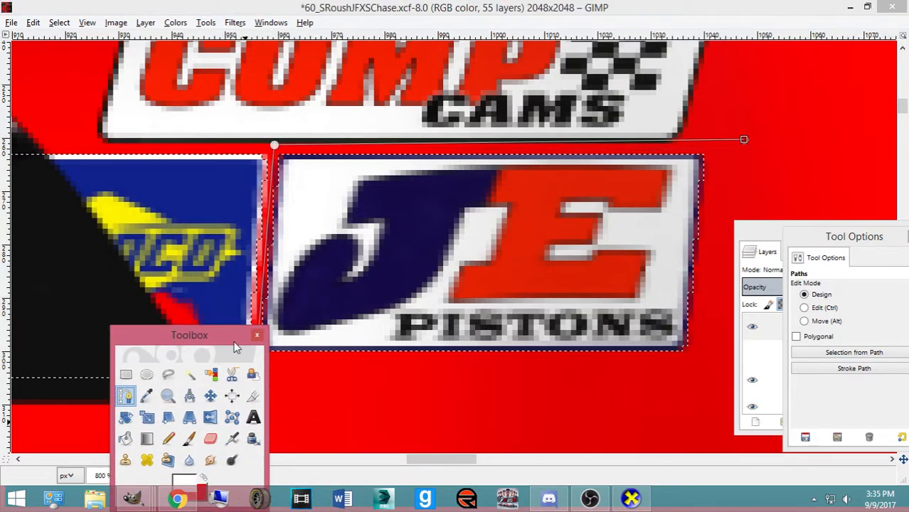
click(60, 23)
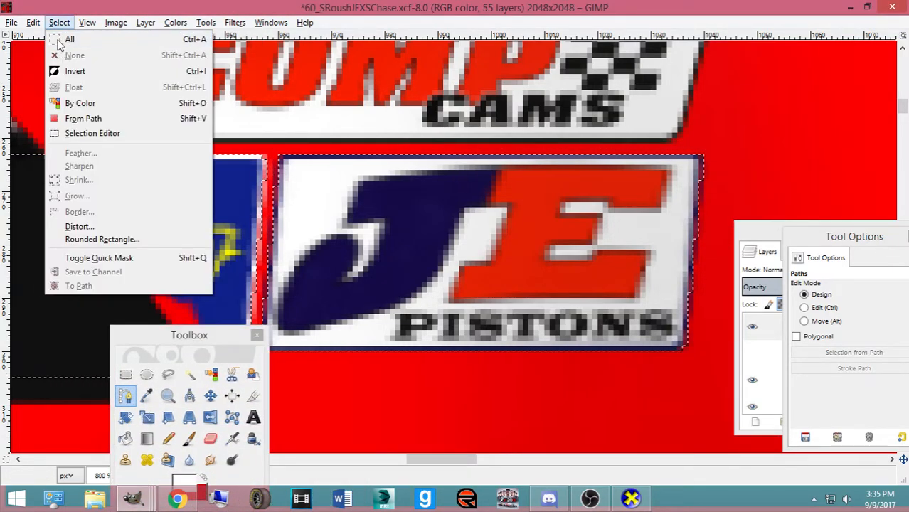
click(82, 25)
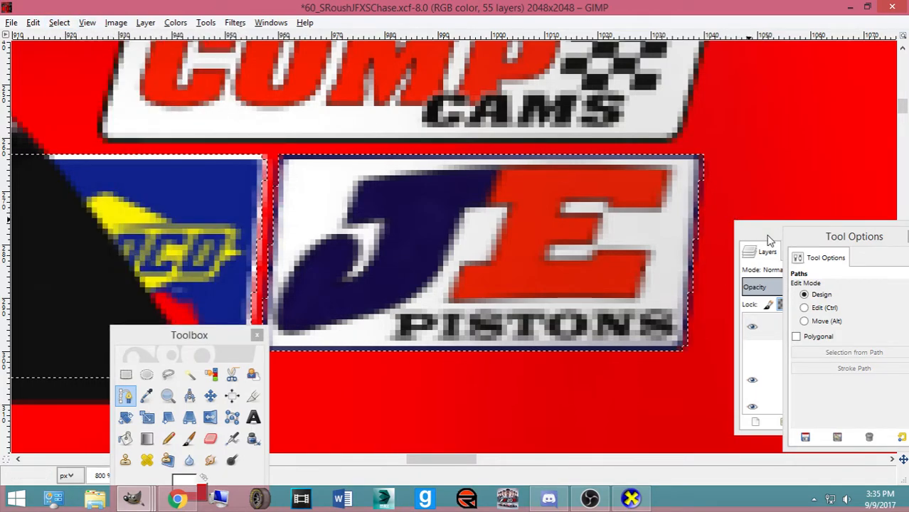
drag(772, 235, 622, 209)
key(ctrl+z)
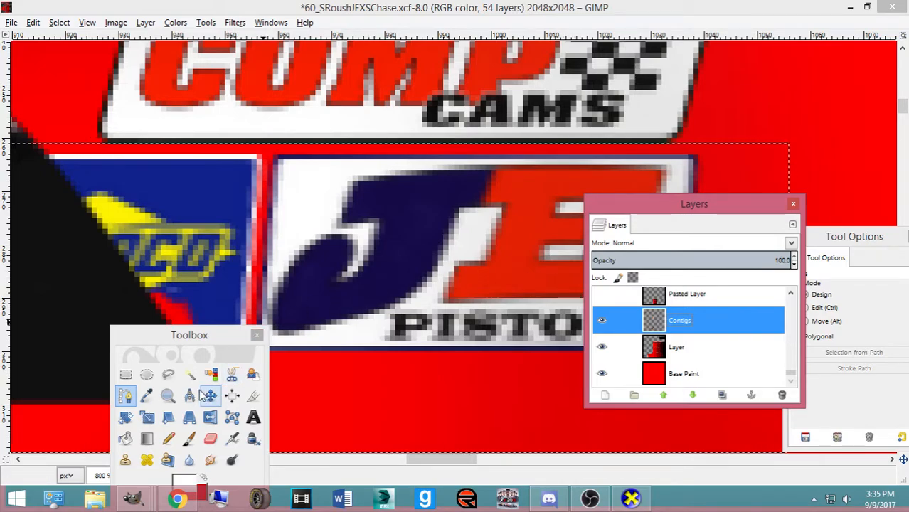
Draw a closed slanted four-point path around the JE Pistons decal
drag(226, 340, 229, 404)
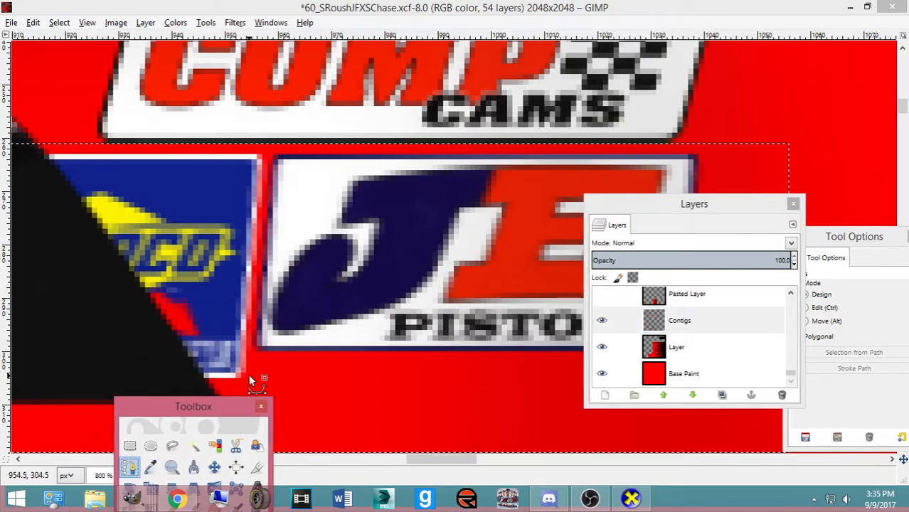
click(248, 376)
click(269, 157)
click(767, 151)
drag(695, 204, 883, 238)
double_click(711, 398)
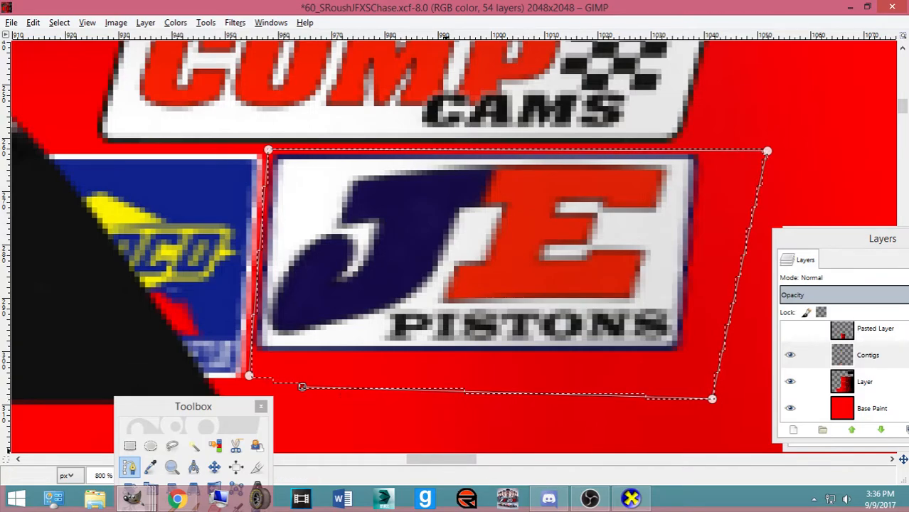
In Discord, open #general and join the Streaming Room voice channel
click(549, 499)
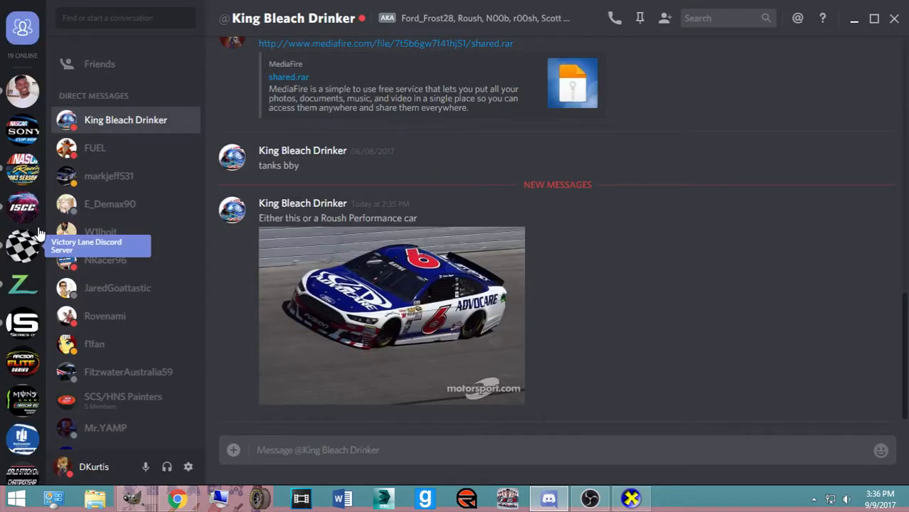
click(25, 184)
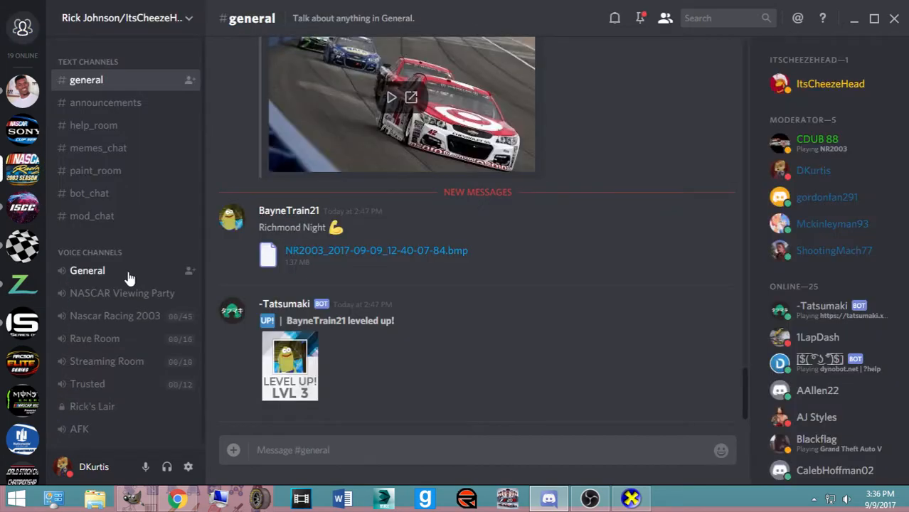
click(107, 356)
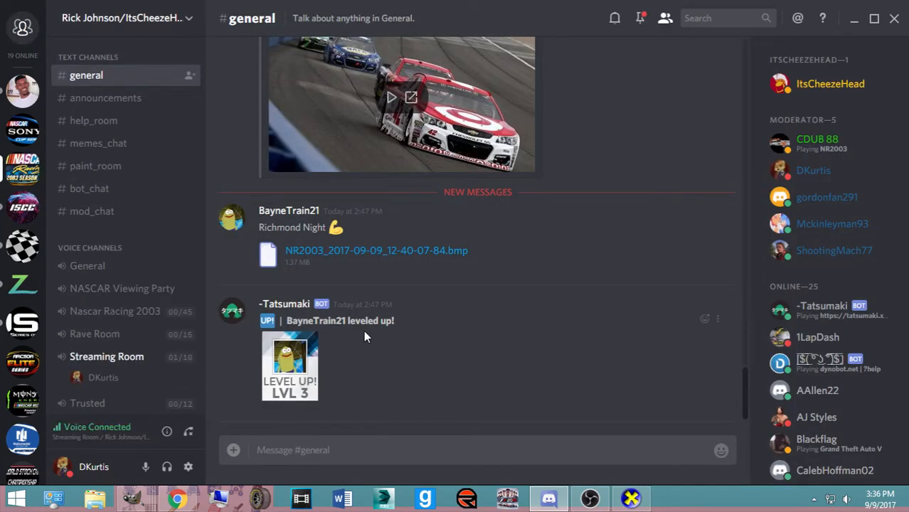
scroll(364, 330, up, 2)
scroll(364, 333, down, 1)
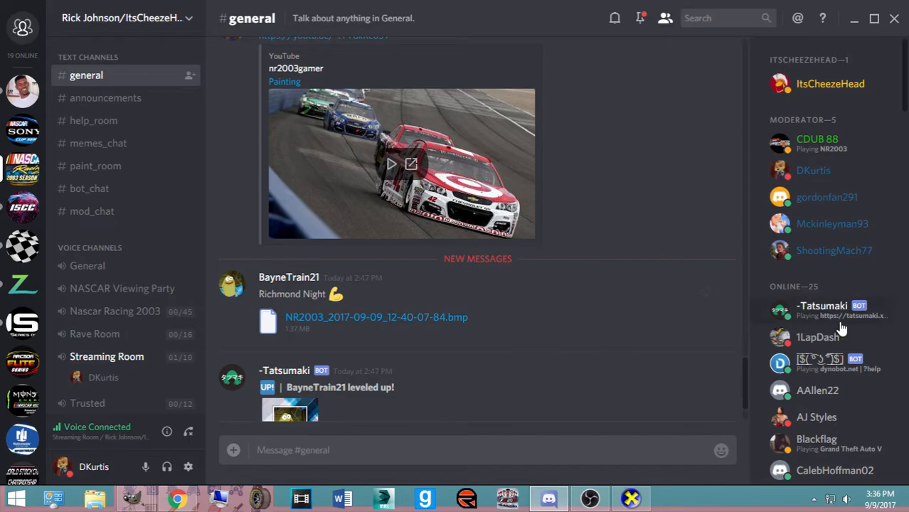
scroll(823, 323, down, 3)
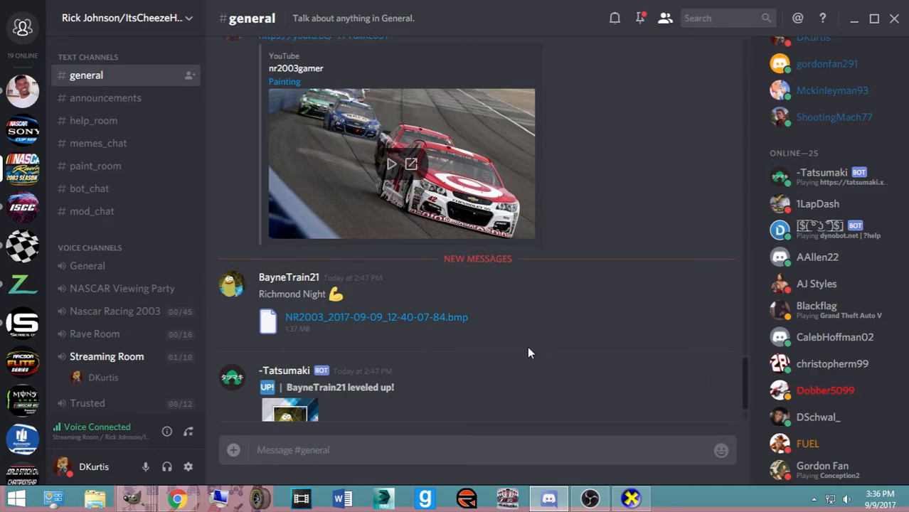
scroll(523, 347, down, 1)
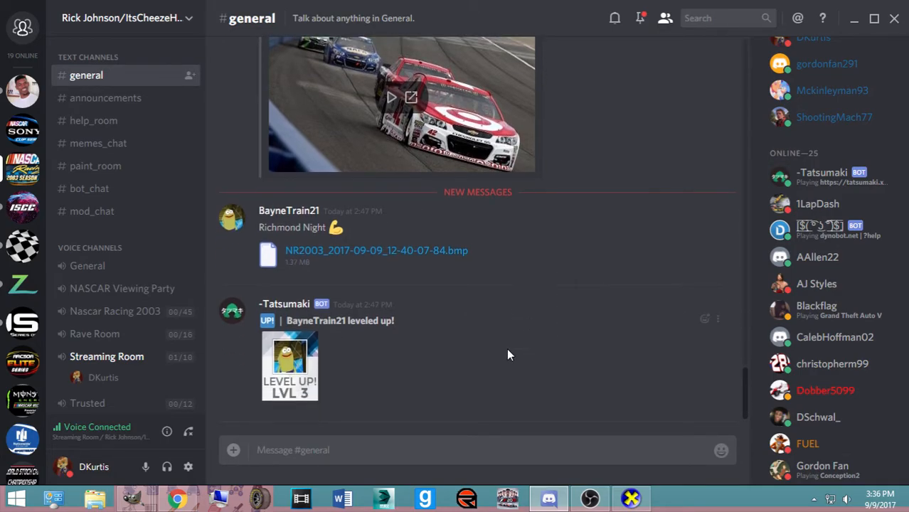
Return to the *60_SRoushJFXSChase template in GIMP
click(177, 498)
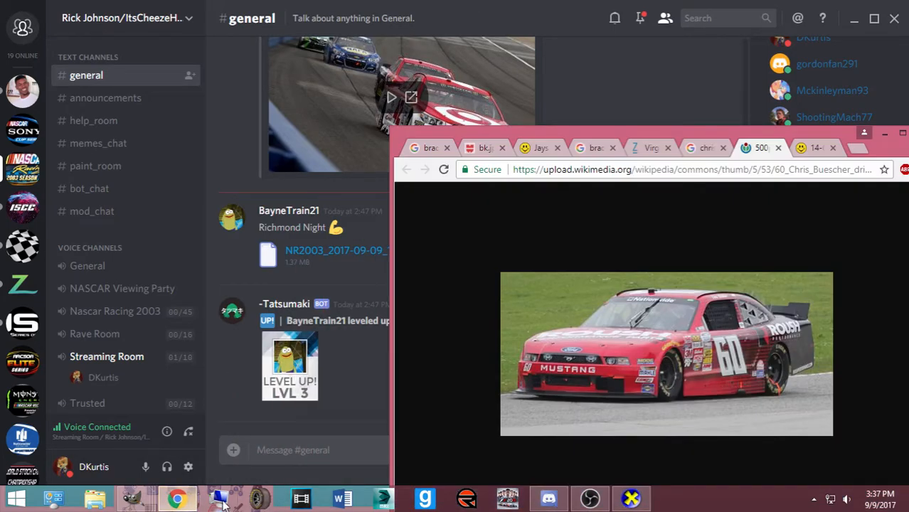
mouse_move(135, 499)
click(648, 442)
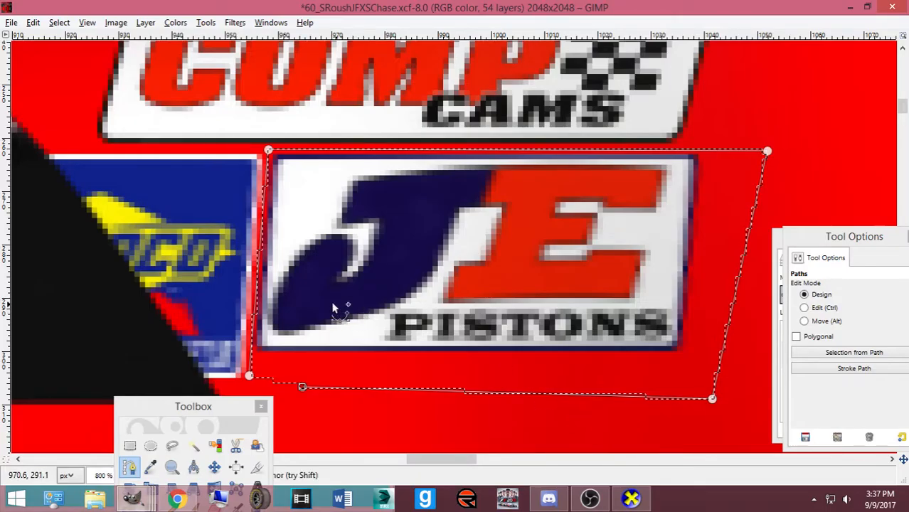
Erase the JE Pistons decal inside the path and clear the selection
key(Delete)
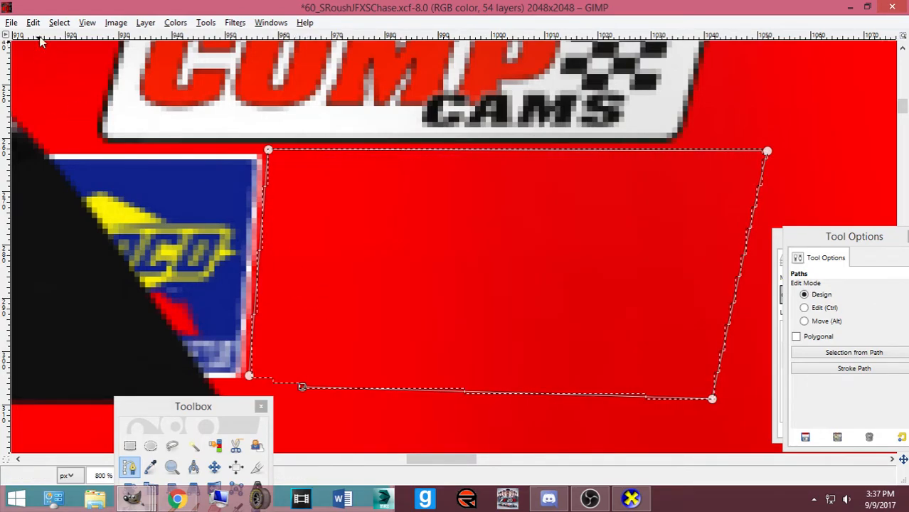
click(59, 22)
click(71, 55)
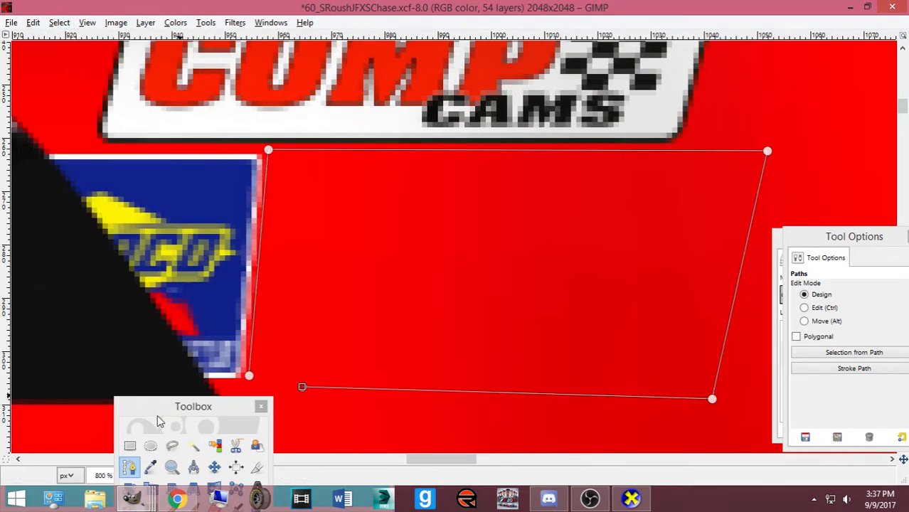
Cut the Sunoco decal, shift it right beneath the COMP Cams logo, and anchor it
click(129, 446)
scroll(162, 211, down, 1)
drag(125, 180, 372, 372)
drag(139, 288, 65, 287)
key(ctrl+x)
key(ctrl+v)
key(Right)
key(Right)
key(Right)
key(Right)
key(Right)
key(Right)
key(Right)
key(Right)
key(Right)
key(Right)
key(Right)
key(Right)
key(Right)
key(Right)
key(Right)
key(Right)
key(Right)
key(Right)
key(Right)
key(Right)
key(Right)
key(Right)
key(Right)
key(Right)
key(Right)
key(Right)
key(Right)
key(Right)
key(Right)
key(Right)
key(Right)
key(Right)
key(Right)
key(Right)
key(Right)
key(Right)
key(Right)
key(Right)
key(Right)
key(Right)
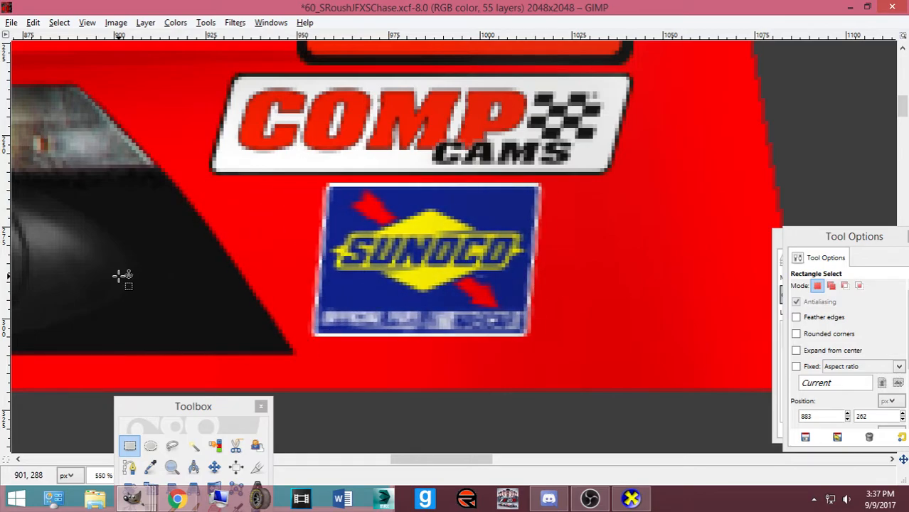
key(minus)
key(minus)
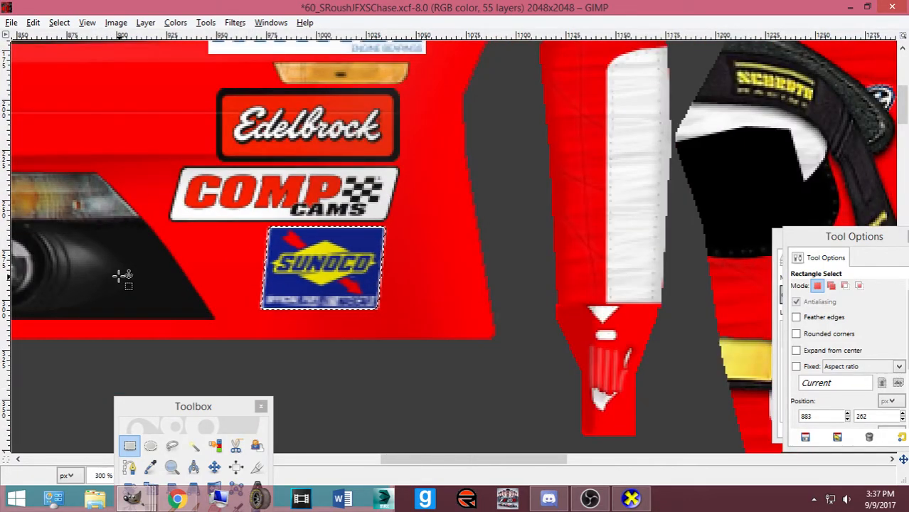
key(ctrl+h)
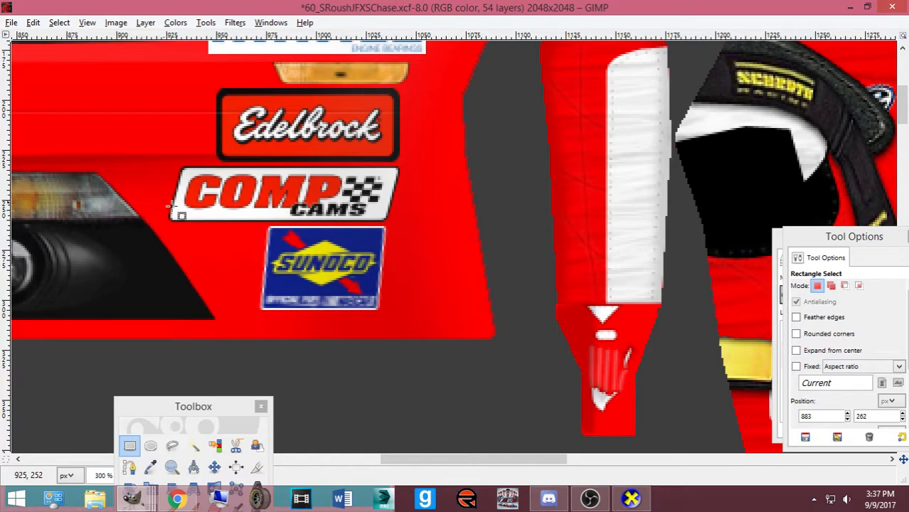
scroll(162, 201, up, 5)
Cut and nudge the MAHLE decal right, compare with the #60 reference photo, then undo the move
drag(180, 193, 451, 265)
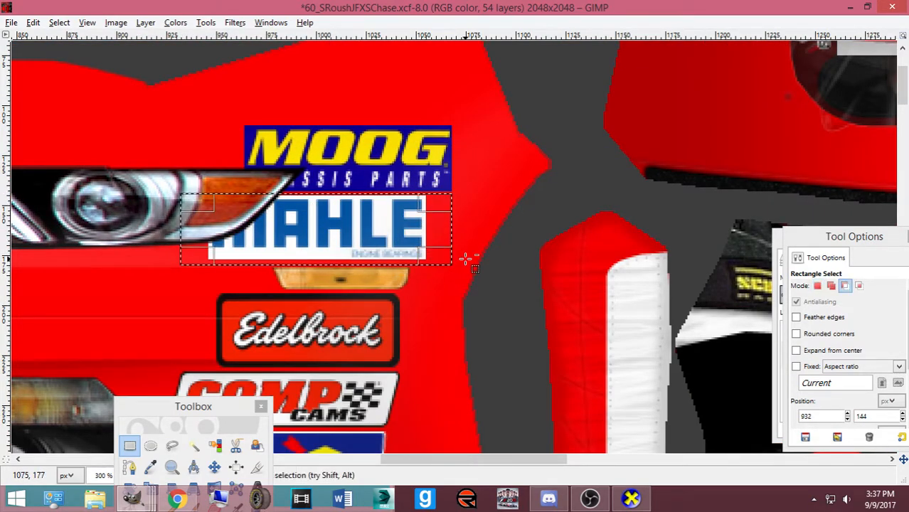
key(ctrl+x)
key(ctrl+v)
key(Right)
key(Right)
key(Right)
key(Right)
key(Right)
key(Right)
key(Right)
key(Right)
key(Right)
key(Right)
key(Right)
key(Right)
key(Right)
key(Right)
key(Right)
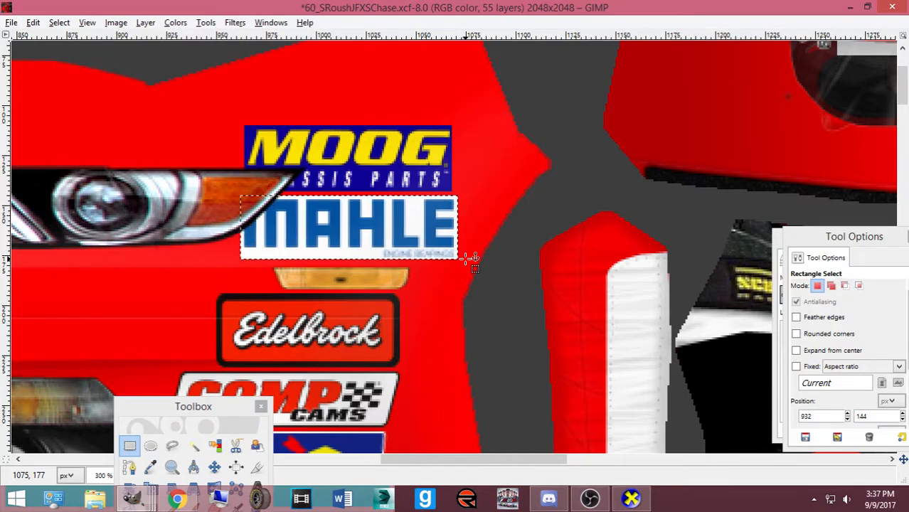
key(Right)
key(Right)
key(Right)
key(Right)
key(Right)
key(Right)
key(Right)
key(Right)
key(Right)
click(191, 501)
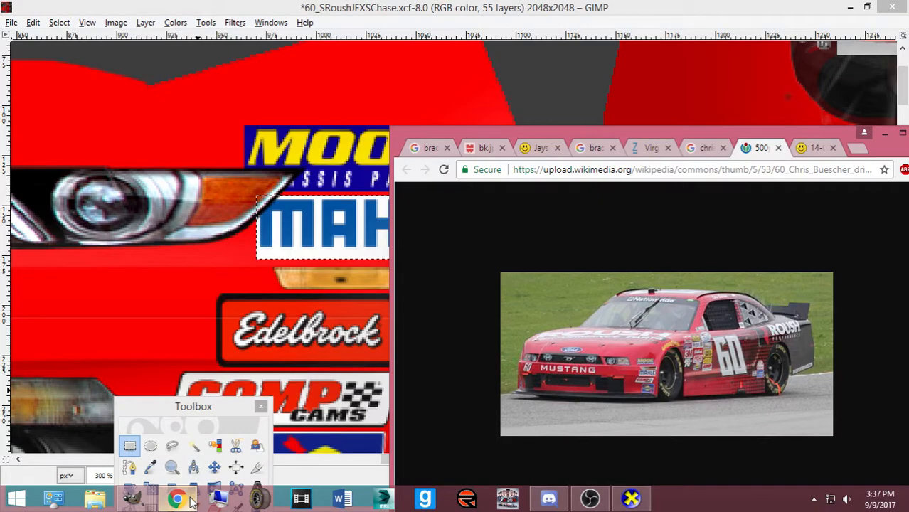
click(190, 501)
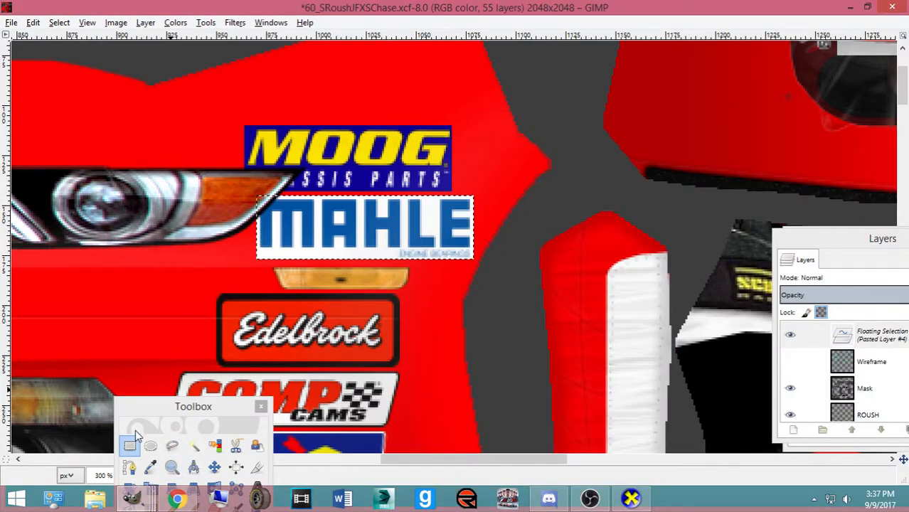
key(ctrl+z)
key(ctrl+z)
key(ctrl+z)
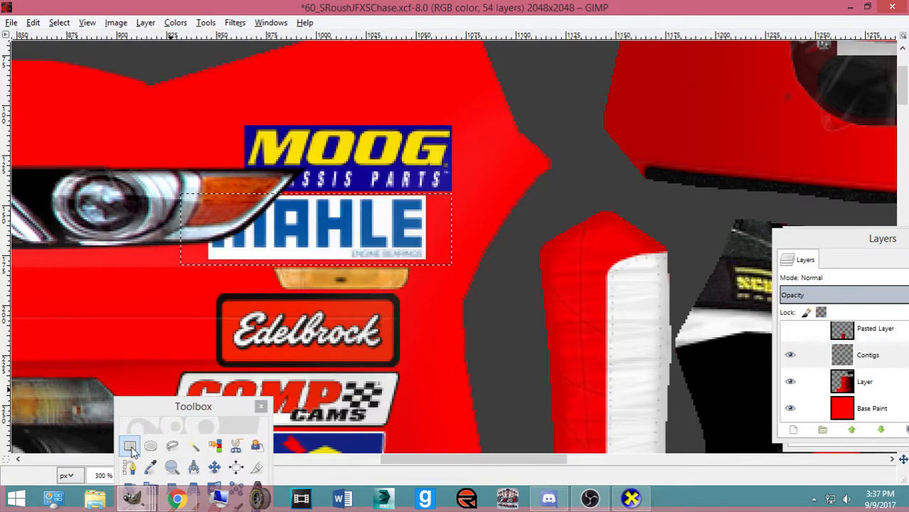
Rectangle-select the Edelbrock decal and delete it
click(131, 450)
drag(197, 291, 426, 371)
key(Delete)
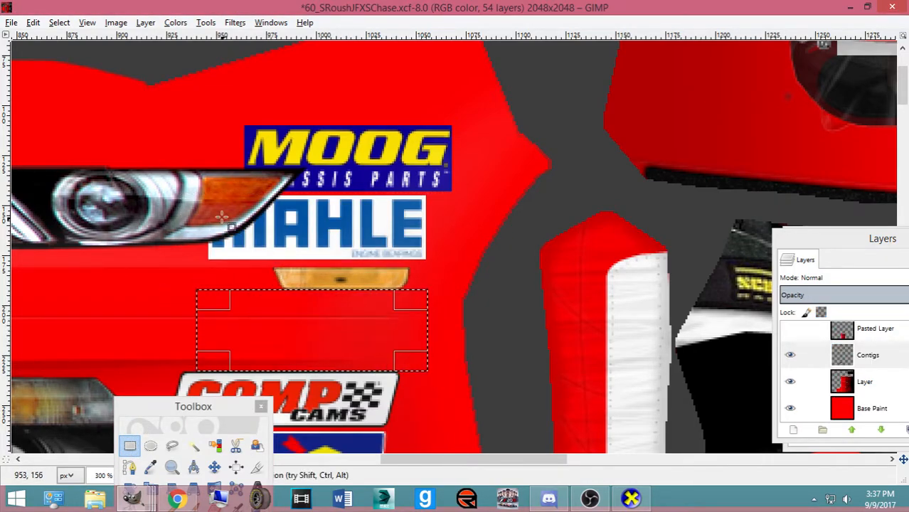
Move the MAHLE decal down and left into Edelbrock's former spot and anchor it
drag(178, 196, 461, 280)
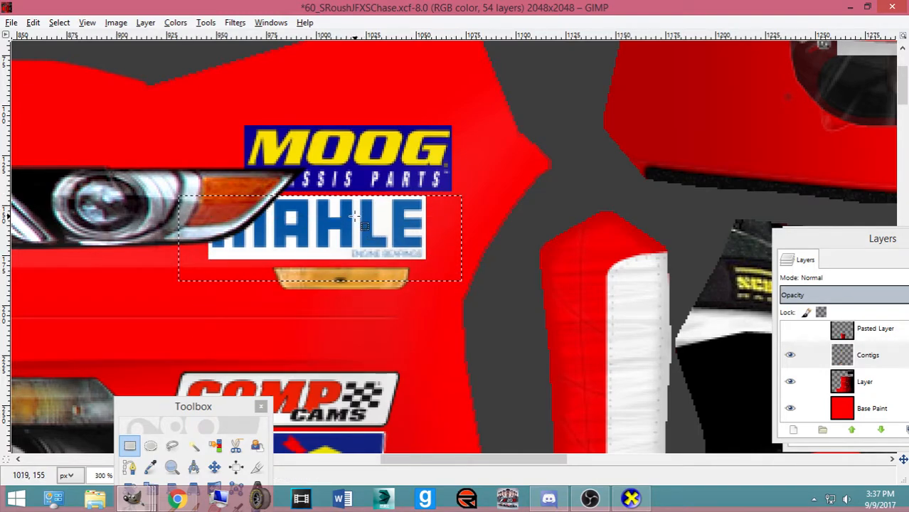
key(ctrl+x)
key(ctrl+v)
key(Down)
key(Down)
key(Down)
key(Down)
key(Down)
key(Down)
key(Down)
key(Down)
key(Down)
key(Down)
key(Down)
key(Down)
key(Down)
key(Down)
key(Down)
key(Down)
key(Down)
key(Down)
key(Down)
key(Down)
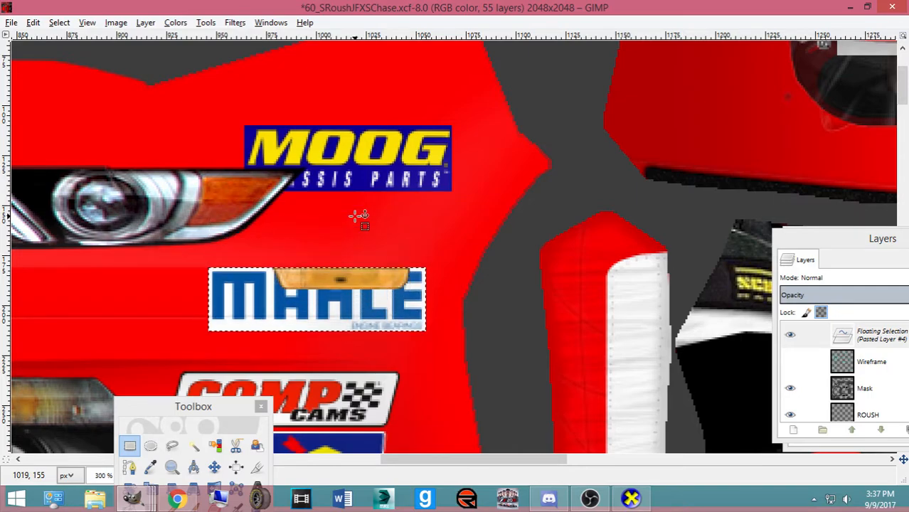
key(Down)
key(Down)
key(Down)
key(Down)
key(Down)
key(Down)
key(Down)
key(Down)
key(Down)
key(Down)
key(Down)
key(Down)
key(Down)
key(Down)
key(Down)
key(Left)
key(Left)
key(Left)
key(Left)
key(Left)
key(Left)
key(Left)
key(Left)
key(Left)
key(Left)
key(Left)
key(ctrl+h)
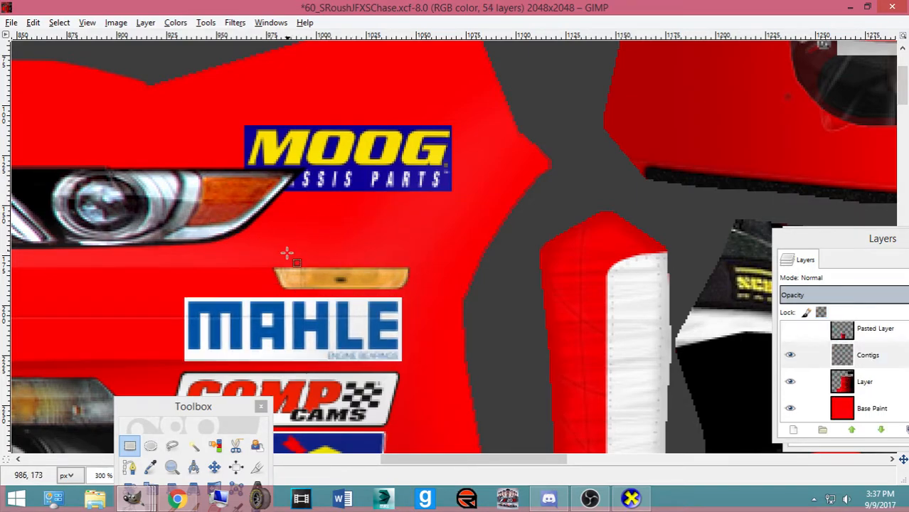
drag(215, 118, 474, 217)
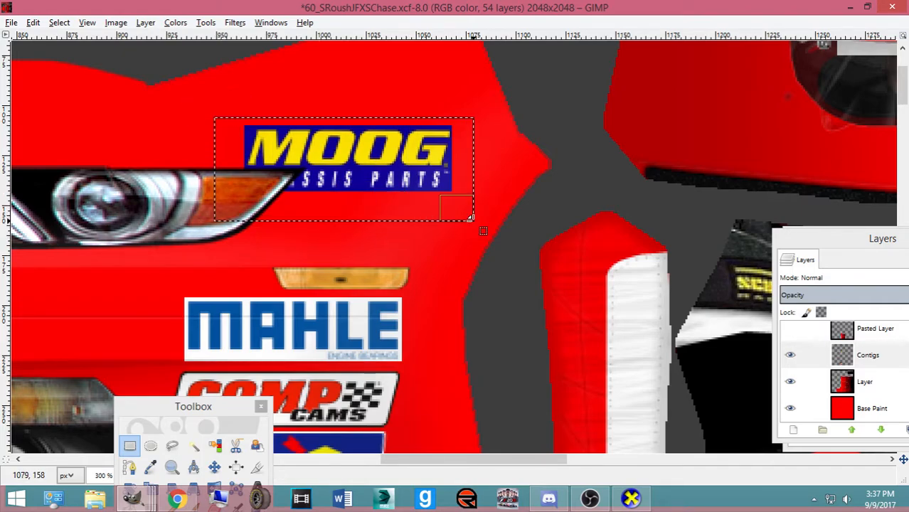
Paste a floating copy of the MOOG decal and nudge it down and right, checking the reference photo
key(ctrl+c)
key(ctrl+v)
key(Down)
key(Down)
key(Down)
key(Down)
key(Right)
key(Right)
key(Right)
key(Right)
key(Right)
key(Right)
key(Right)
key(Right)
key(Right)
key(Right)
key(Right)
key(Right)
key(Right)
key(Right)
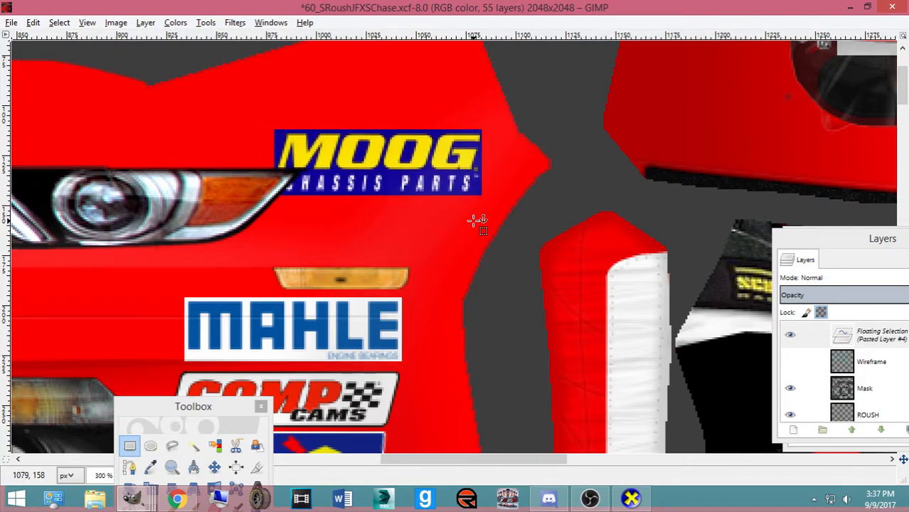
key(Down)
key(Down)
key(Down)
key(Down)
key(Down)
key(Down)
key(Down)
key(Down)
key(Down)
key(Down)
key(Down)
key(Down)
key(Down)
key(Down)
key(Down)
key(Down)
key(Down)
key(Down)
key(Down)
key(Down)
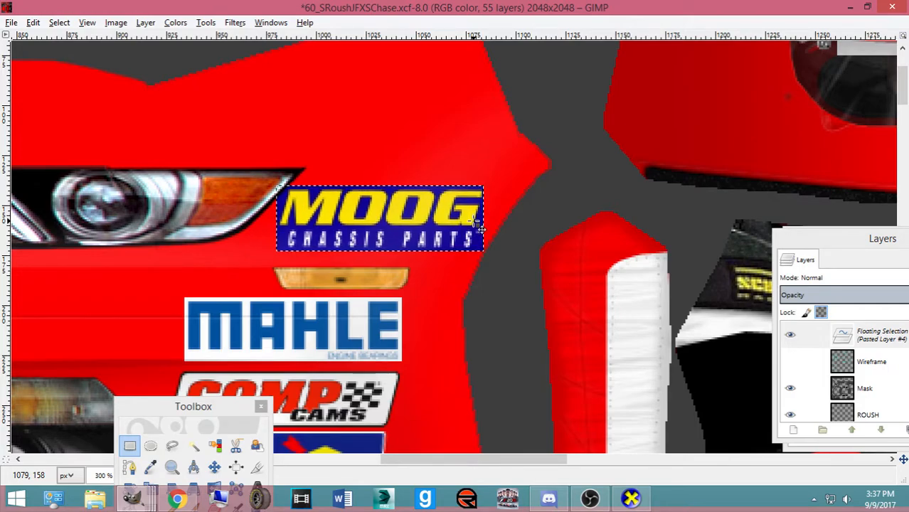
click(178, 500)
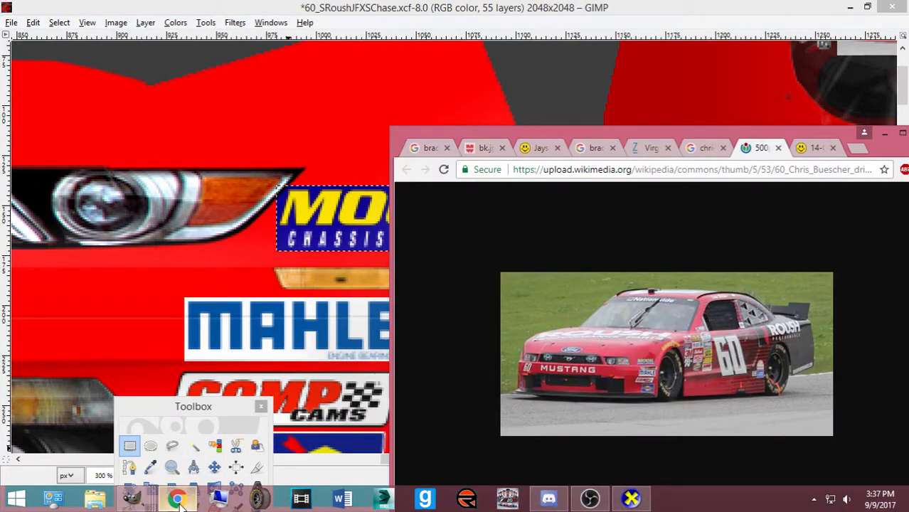
click(178, 499)
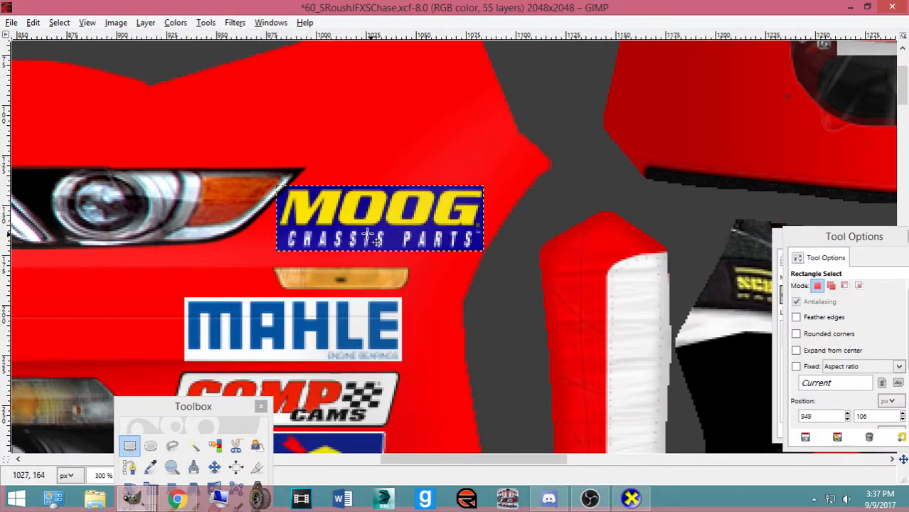
Scale the MOOG decal to 115×46, shift it up-left, anchor it, and export to ford.bmp
key(shift+t)
click(330, 232)
drag(289, 252, 302, 239)
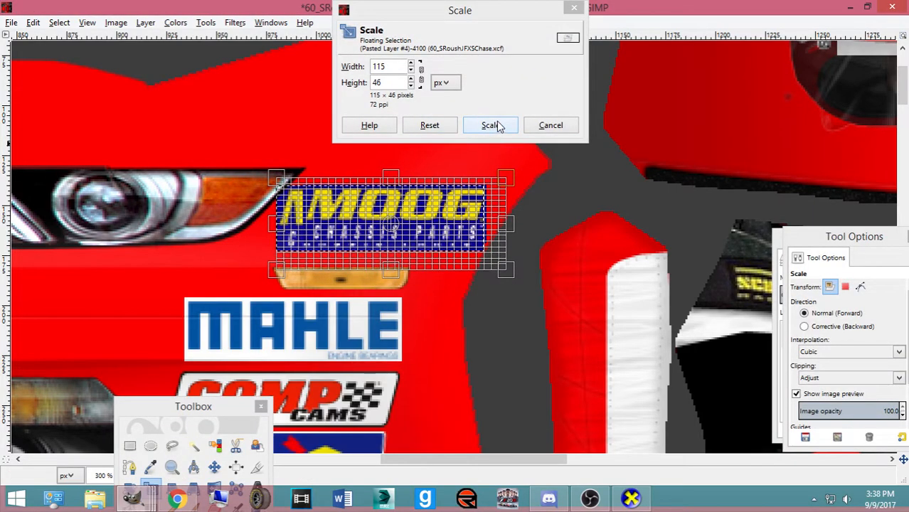
click(492, 125)
click(214, 467)
drag(353, 229, 329, 238)
key(ctrl+h)
key(ctrl+e)
key(alt+Tab)
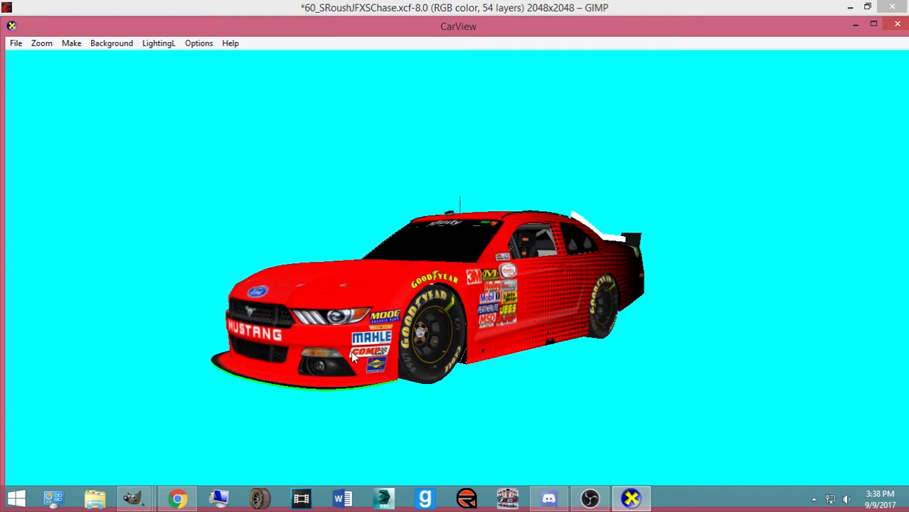
Zoom the CarView car in and out to check the decals, then return to GIMP and paste MOOG
scroll(351, 352, up, 6)
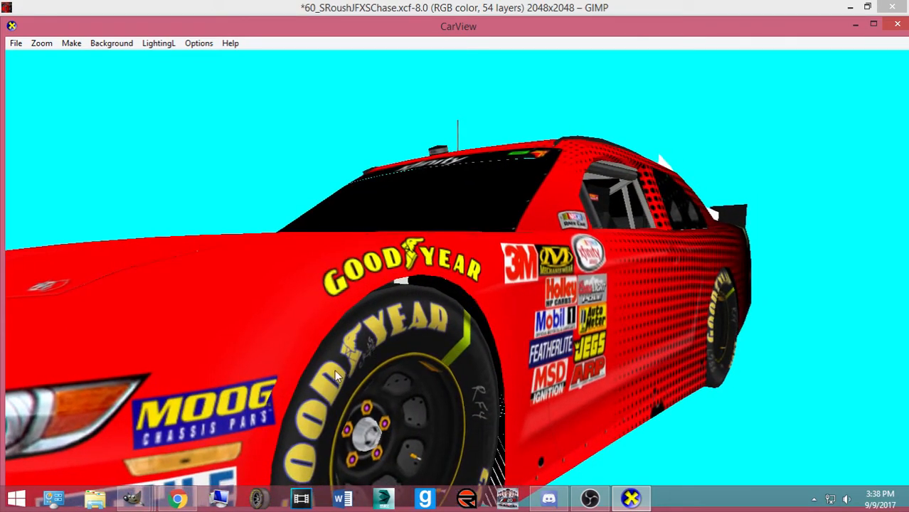
scroll(281, 370, down, 8)
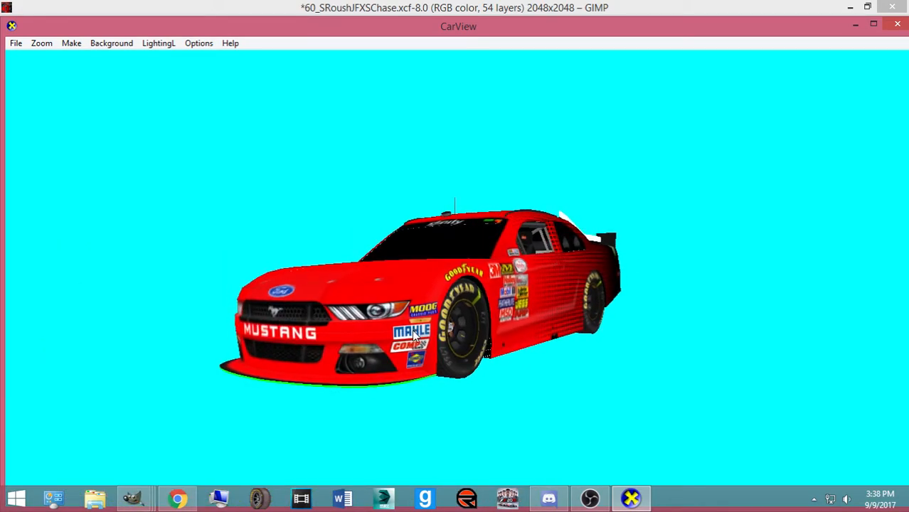
mouse_move(132, 498)
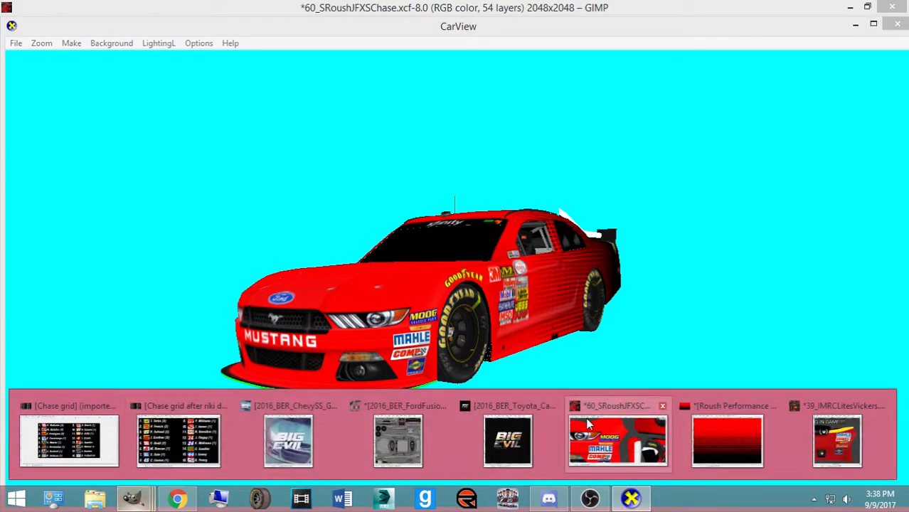
click(613, 432)
key(ctrl+v)
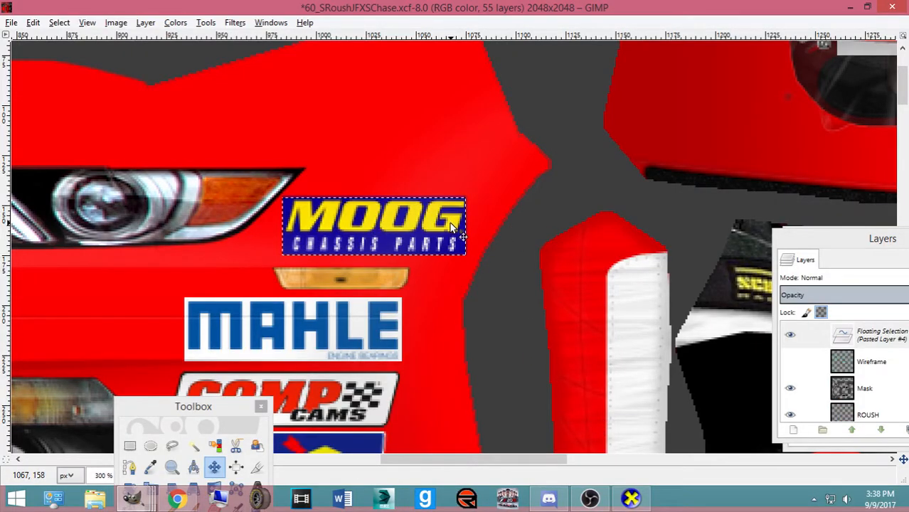
key(shift+t)
click(460, 249)
drag(463, 270, 459, 237)
click(490, 125)
key(m)
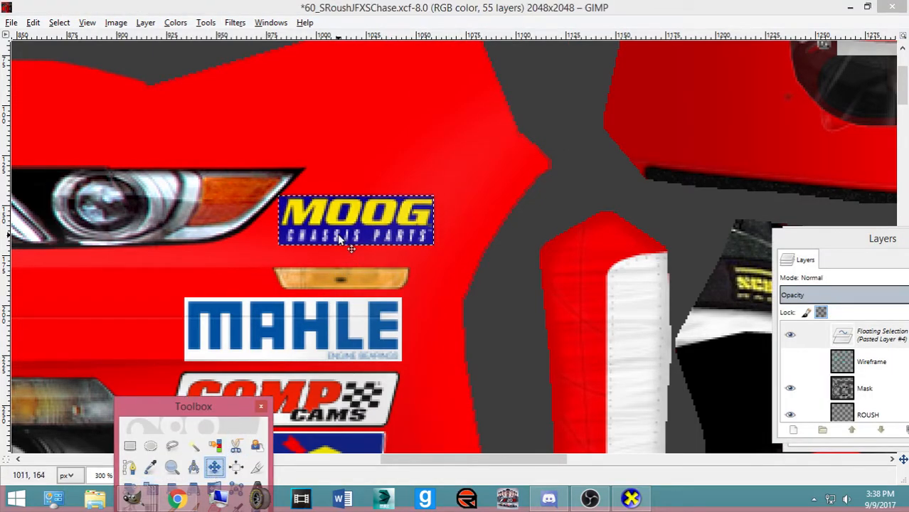
drag(332, 227, 327, 233)
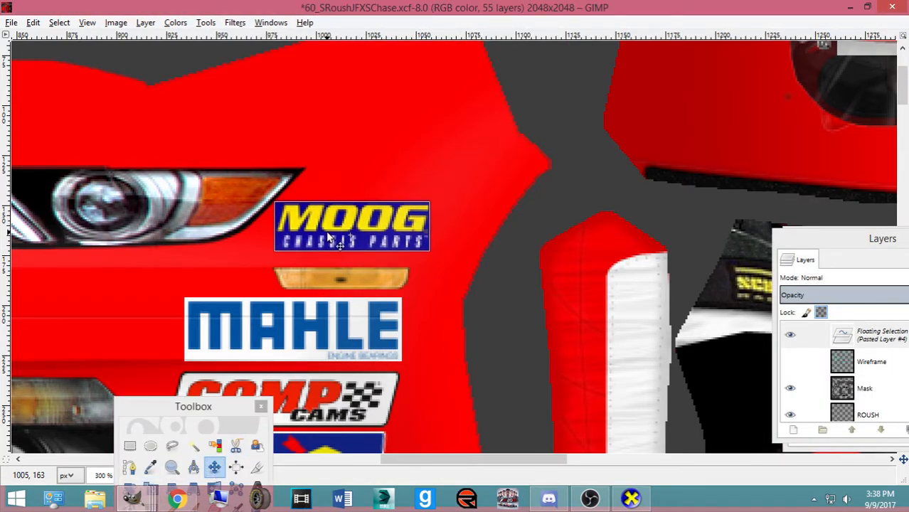
key(ctrl+h)
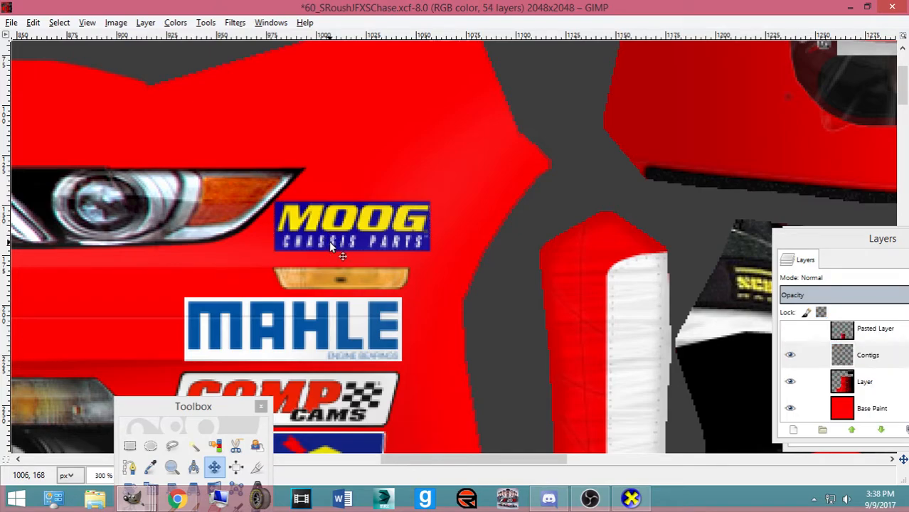
key(ctrl+e)
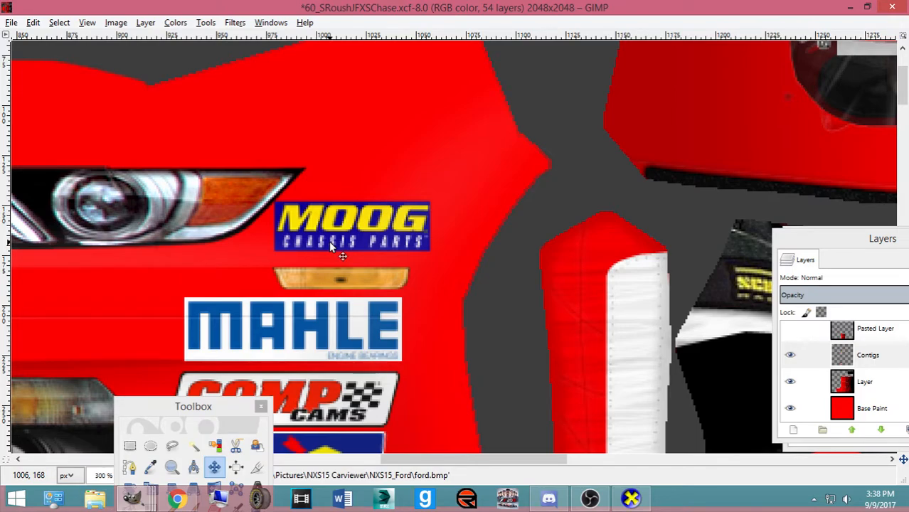
click(630, 498)
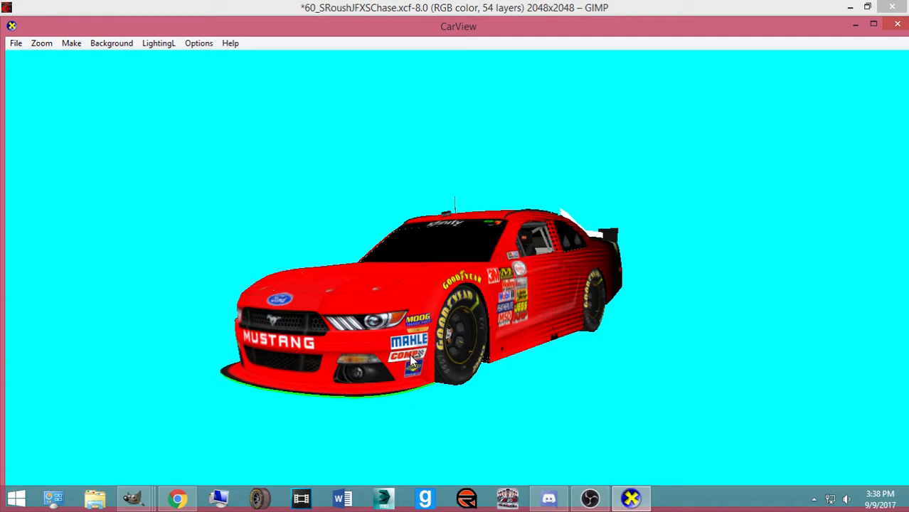
drag(411, 361, 535, 334)
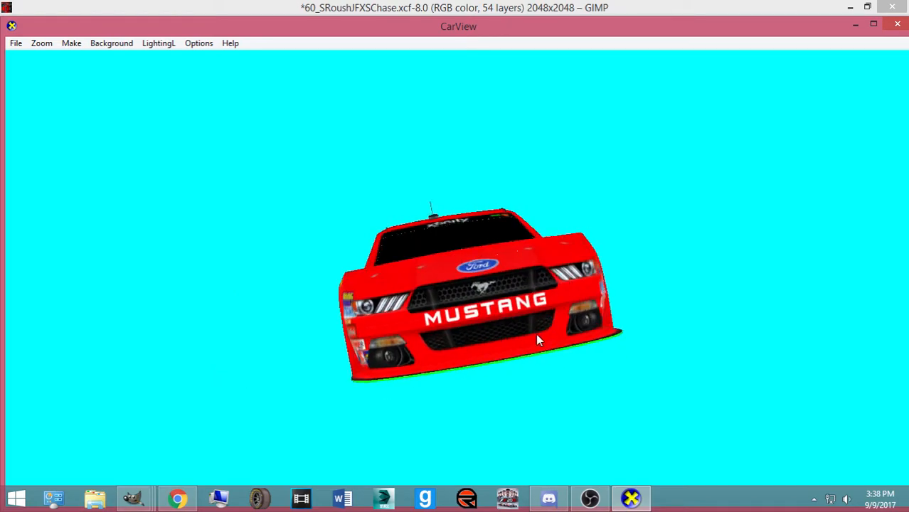
key(alt+Tab)
key(alt+Tab)
key(alt+Tab)
key(alt+Tab)
key(alt+Tab)
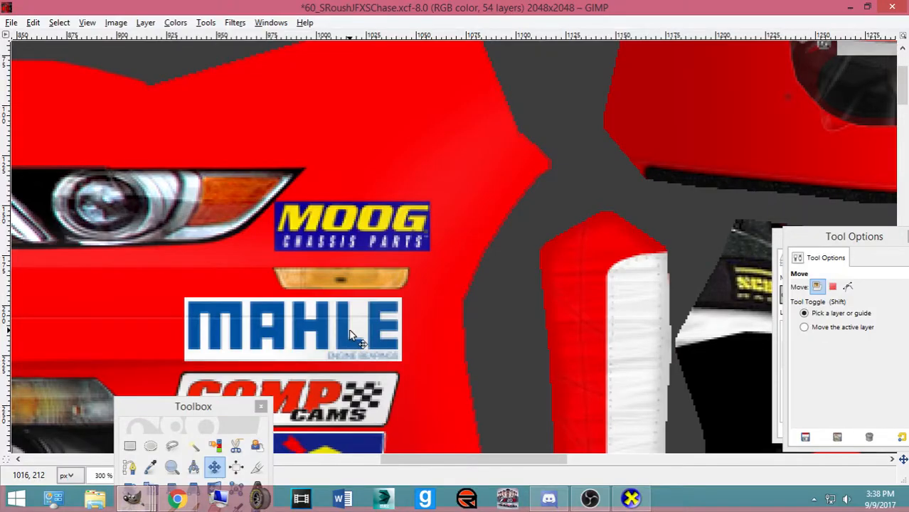
Open the Layers list and zoom in on the JE Pistons decal on the lower-left bumper
scroll(349, 330, down, 5)
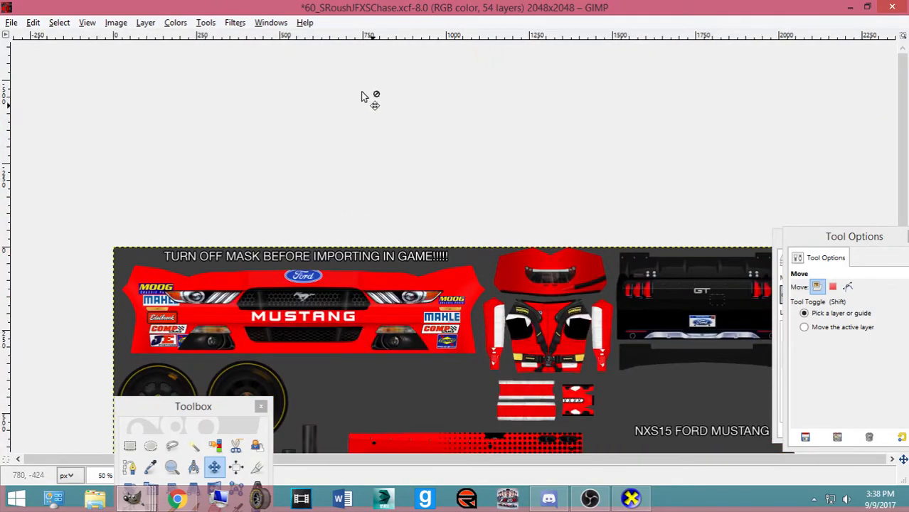
scroll(365, 95, down, 5)
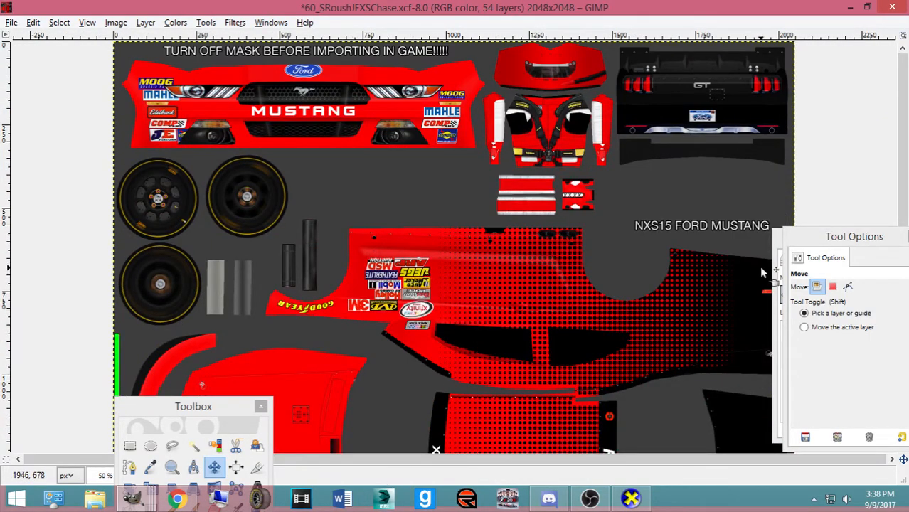
key(ctrl+l)
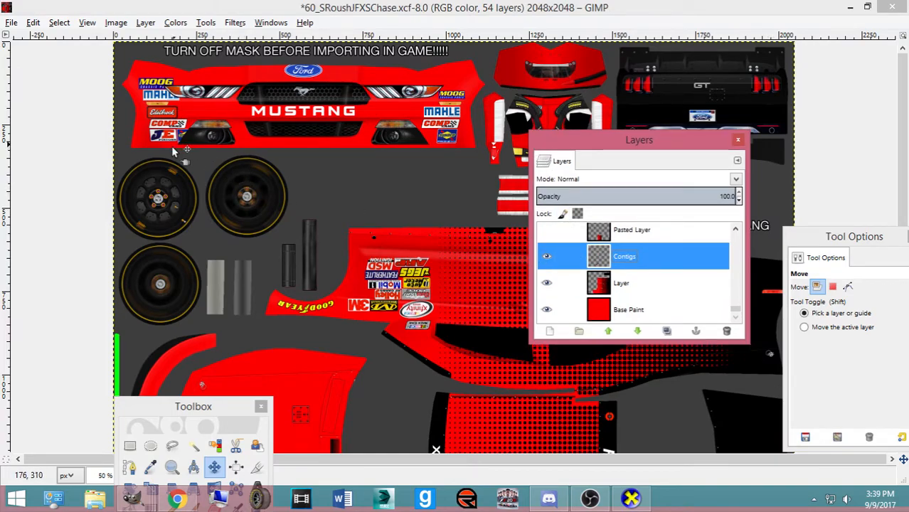
scroll(261, 304, up, 2)
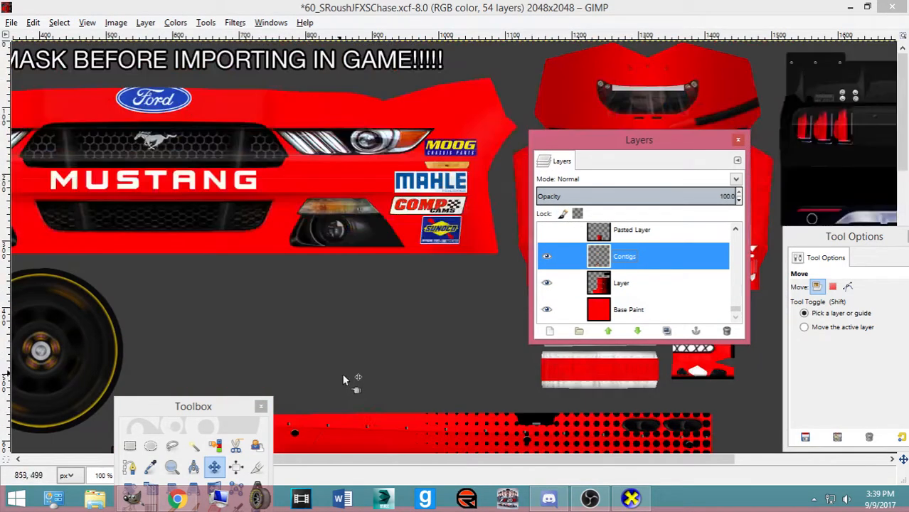
drag(472, 461, 323, 460)
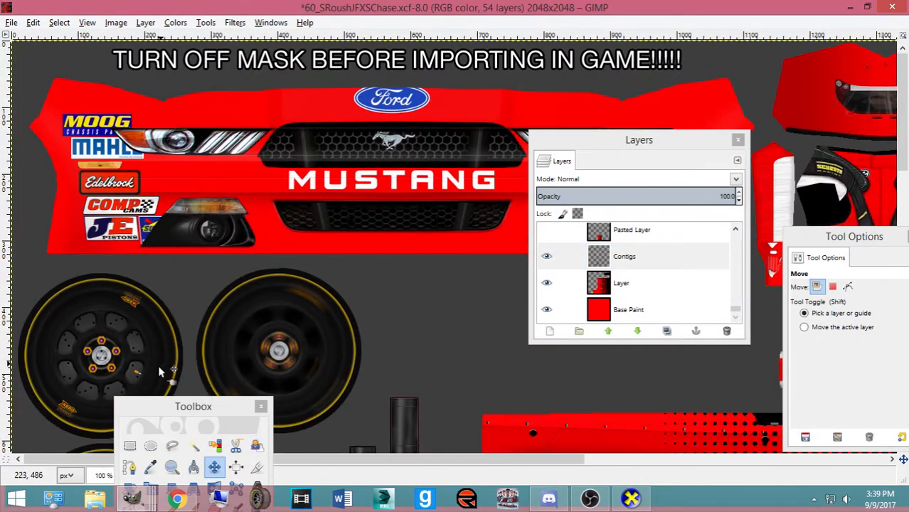
click(128, 467)
key(plus)
key(plus)
drag(390, 460, 231, 459)
key(plus)
key(plus)
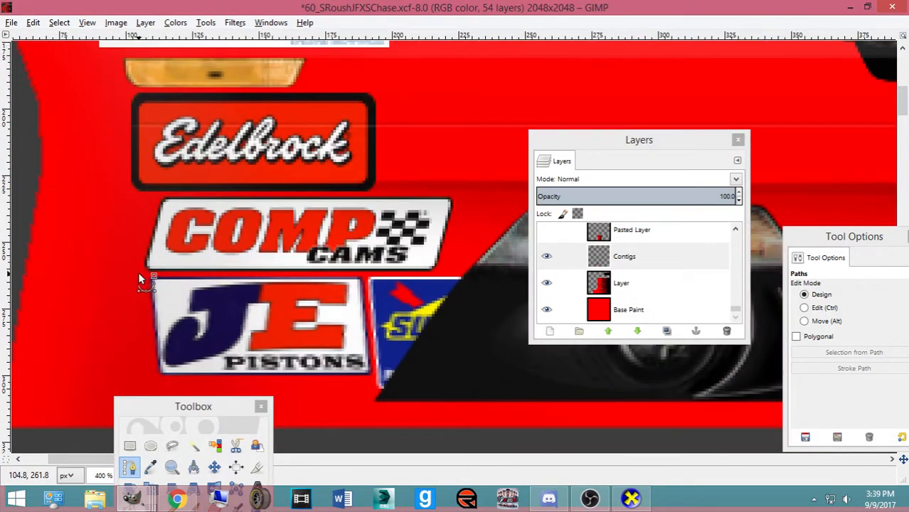
Trace a closed path around the JE Pistons decal's corners
click(138, 273)
click(365, 282)
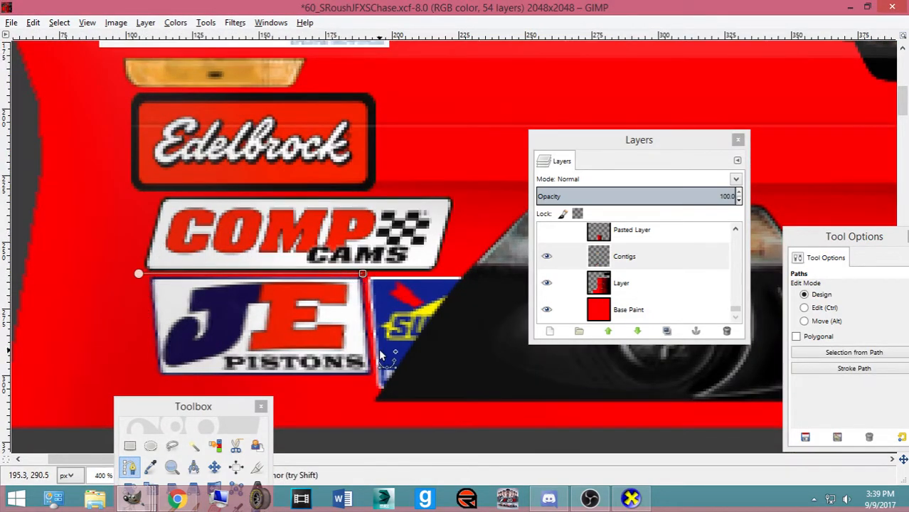
key(plus)
key(plus)
drag(348, 202, 352, 202)
scroll(383, 368, down, 2)
click(371, 317)
drag(371, 315, 371, 318)
ctrl+scroll(242, 341, down, 3)
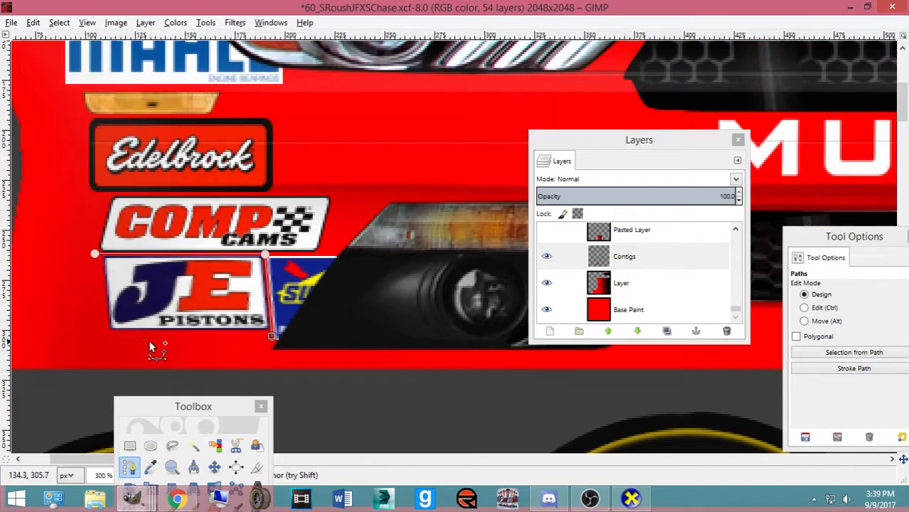
click(85, 340)
click(85, 283)
click(74, 256)
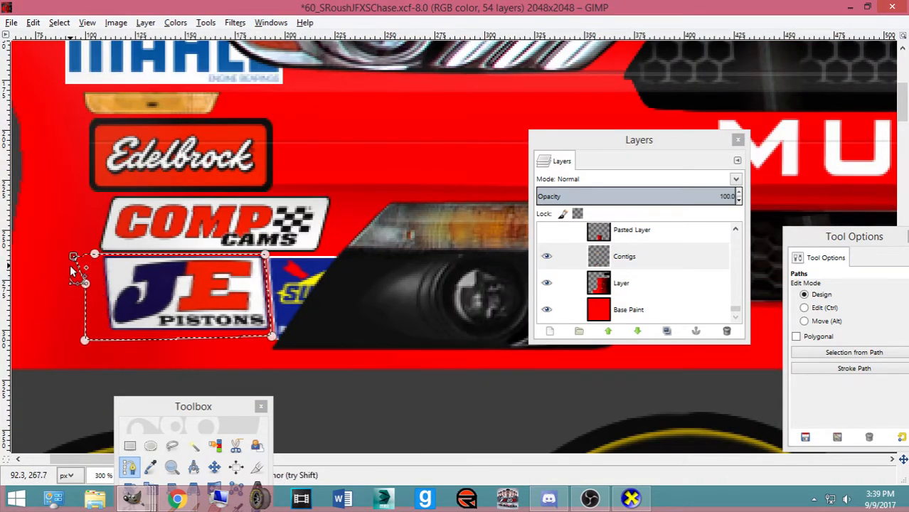
Turn the path into a selection, delete the JE Pistons logo, and select none
key(shift+v)
key(Delete)
click(62, 23)
click(72, 56)
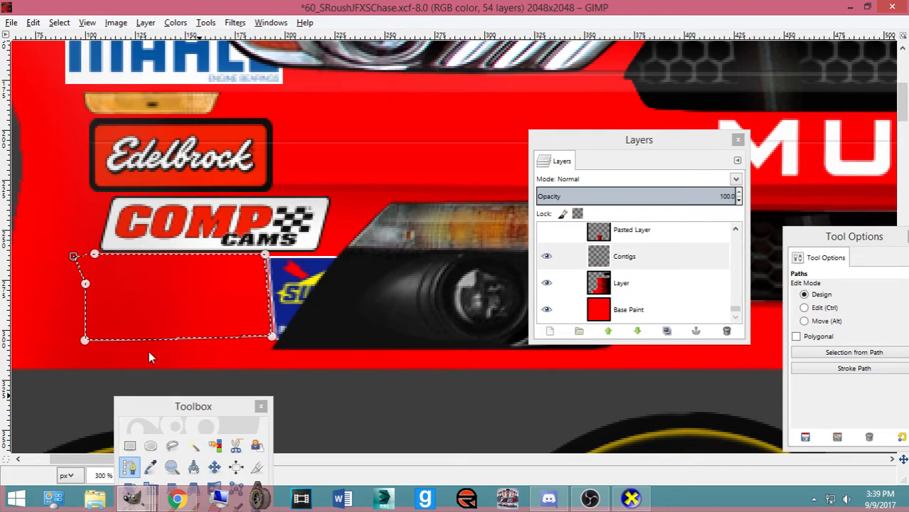
click(59, 22)
click(72, 56)
click(130, 446)
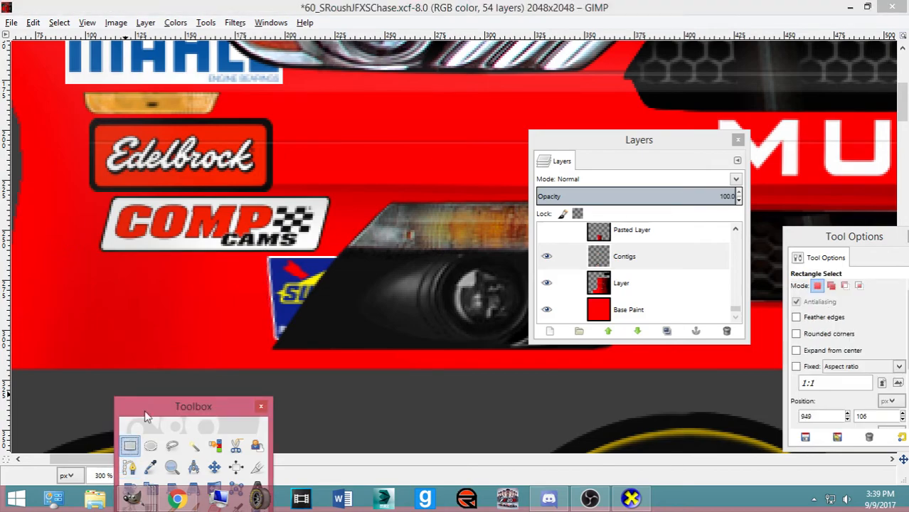
Cut and re-paste the Sunoco decal, slide it left under COMP Cams, and anchor it
drag(252, 255, 419, 354)
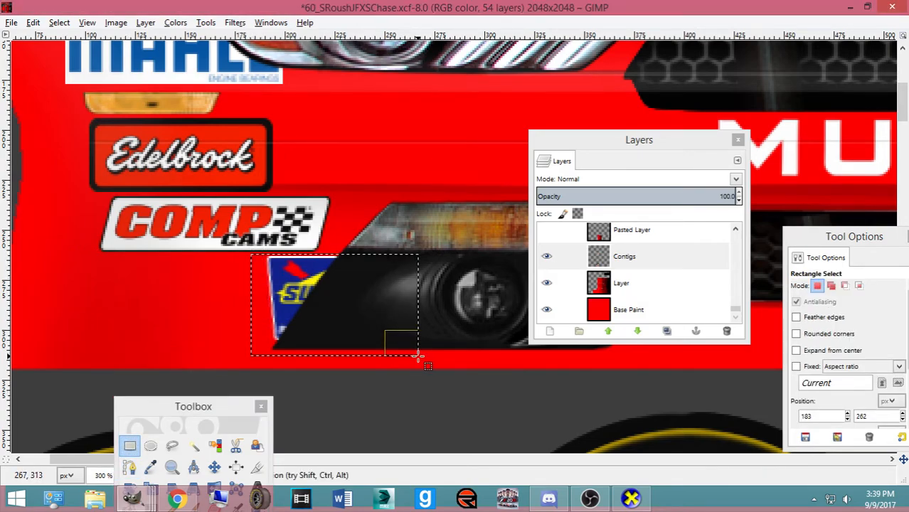
key(ctrl+x)
key(ctrl+v)
key(Left)
key(Left)
key(Left)
key(Left)
key(Left)
key(Left)
key(Left)
key(Left)
key(Left)
key(Left)
key(Left)
key(Left)
key(Left)
key(Left)
key(Left)
key(Left)
key(Left)
key(Left)
key(Left)
key(Left)
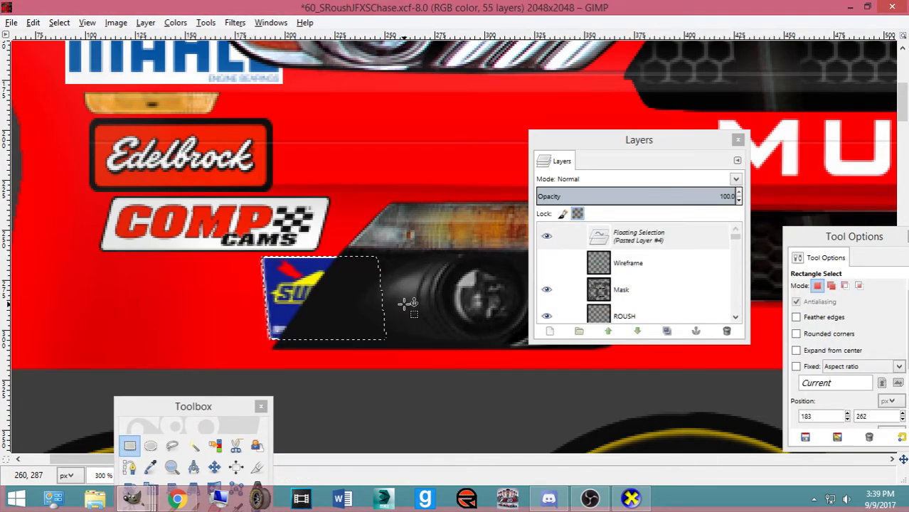
scroll(408, 303, down, 3)
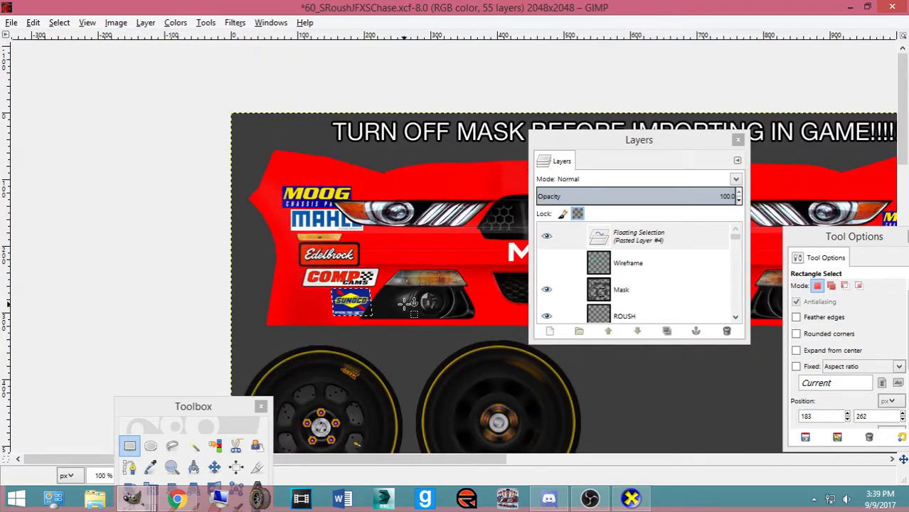
drag(605, 140, 69, 115)
scroll(597, 189, down, 3)
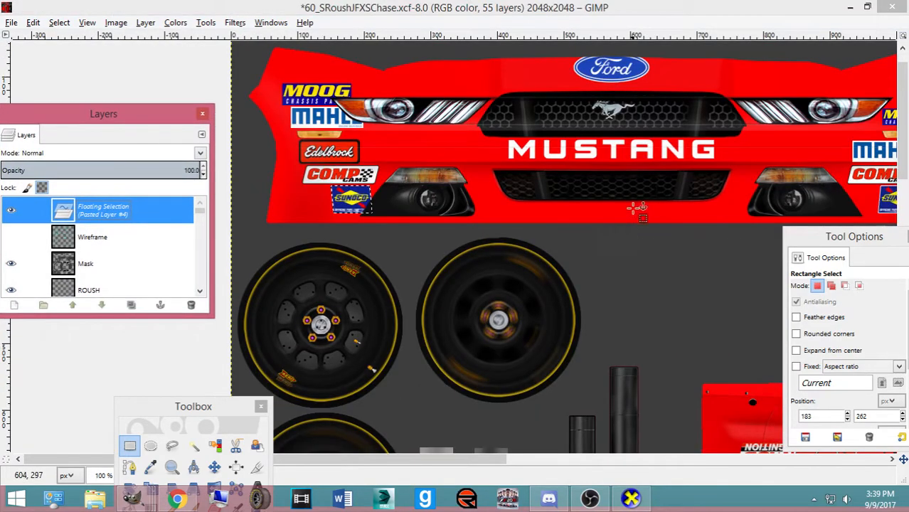
click(214, 467)
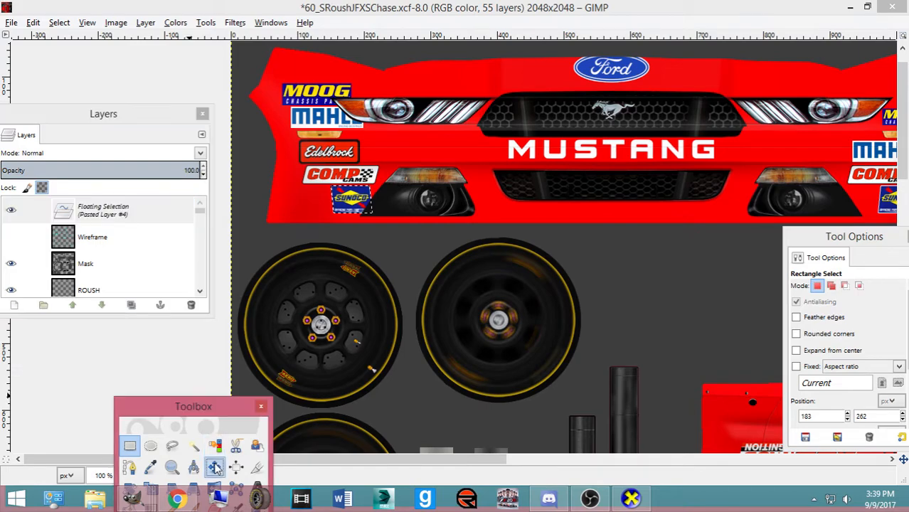
drag(820, 237, 535, 261)
click(350, 216)
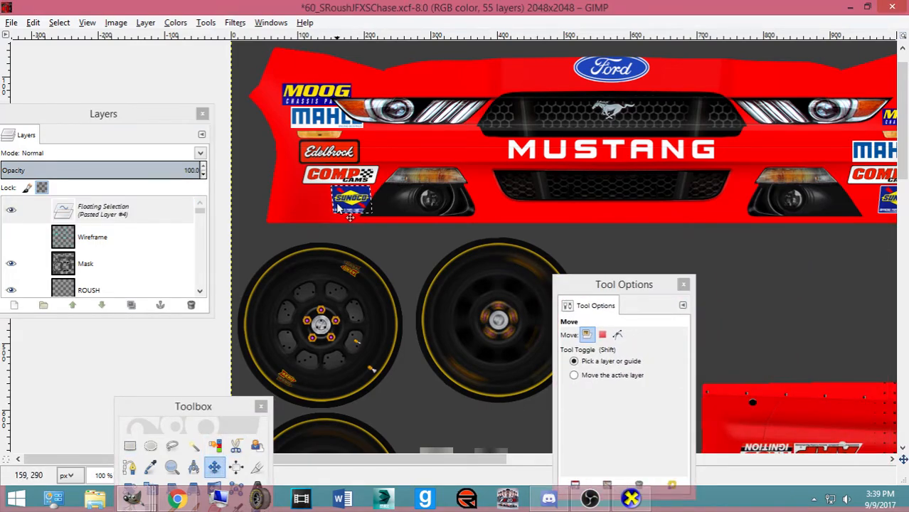
scroll(339, 207, down, 1)
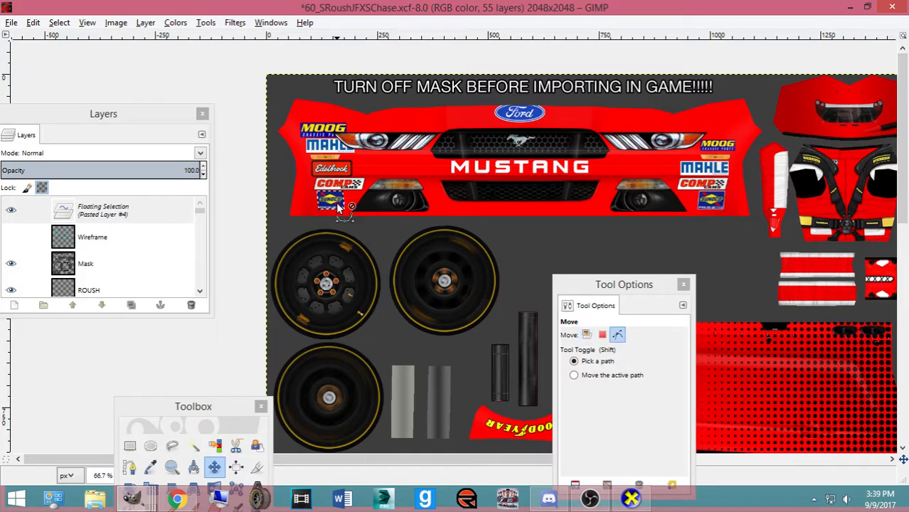
key(ctrl+h)
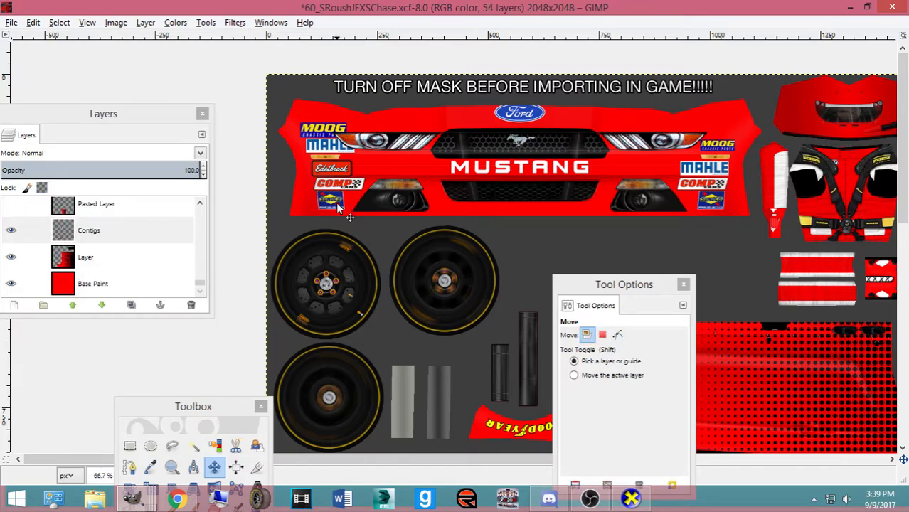
Select the remaining Edelbrock logo near the front bumper, delete it, and clear the selection
click(130, 446)
key(1)
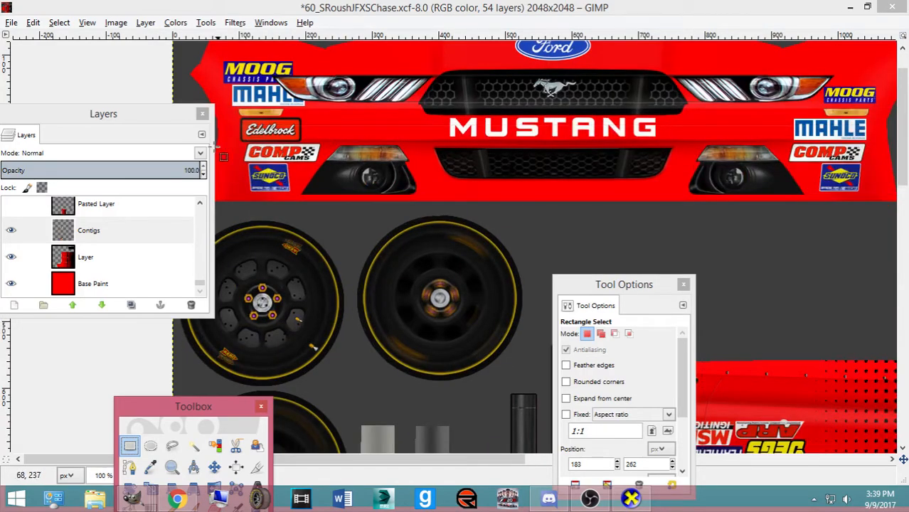
key(plus)
scroll(218, 146, up, 1)
drag(115, 122, 154, 254)
mouse_move(114, 155)
mouse_down()
mouse_move(213, 169)
mouse_move(285, 192)
mouse_up()
key(plus)
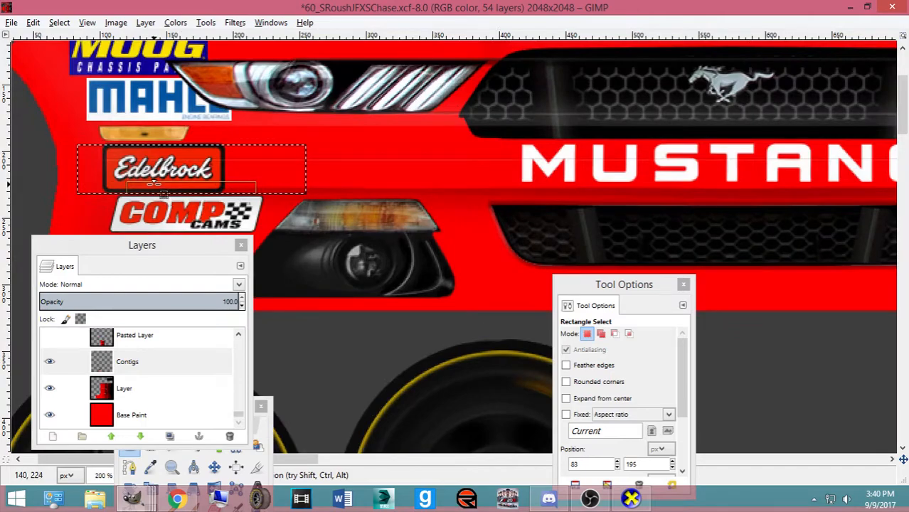
key(plus)
drag(156, 138, 162, 129)
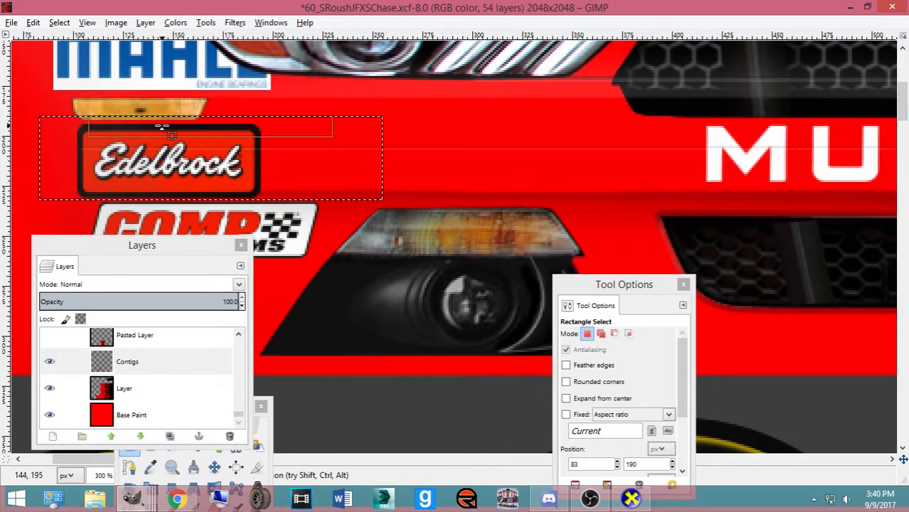
key(Delete)
click(62, 22)
click(81, 56)
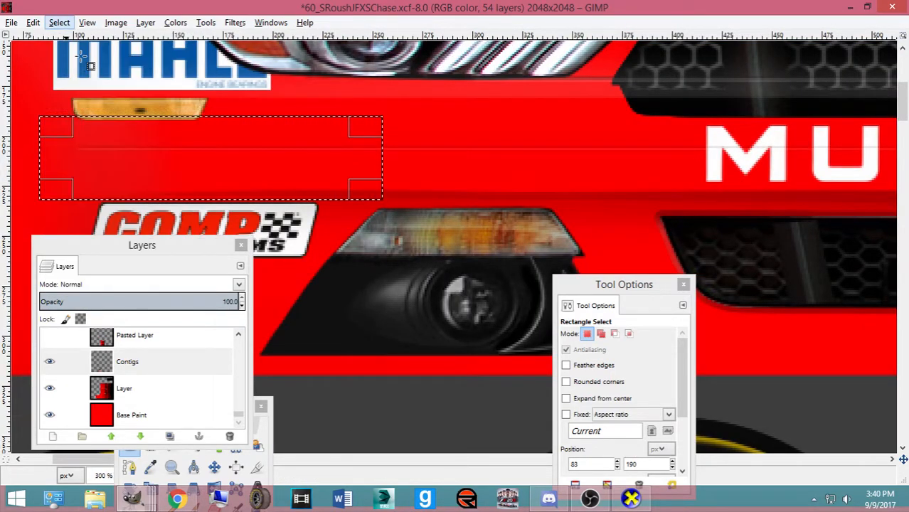
key(minus)
key(minus)
key(minus)
key(minus)
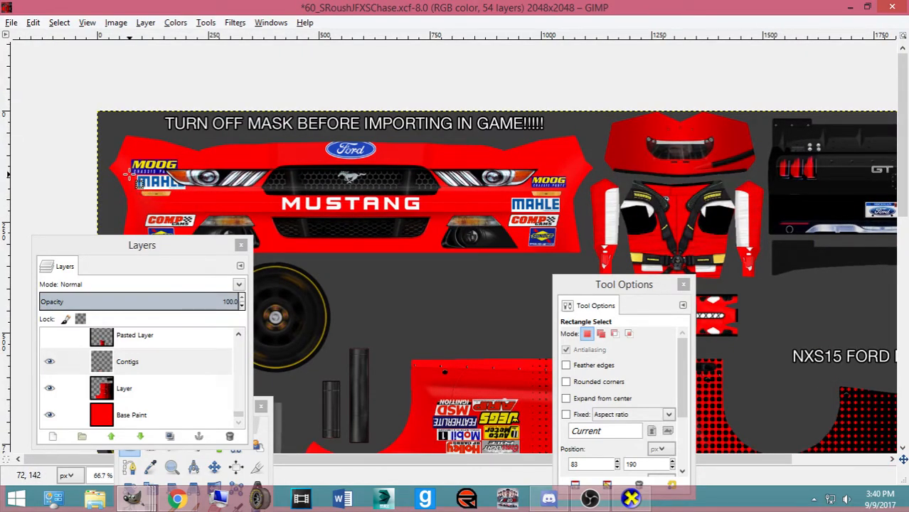
Copy the MAHLE logo, paste it, and drag the copy onto the left fender above COMP
key(plus)
key(plus)
key(plus)
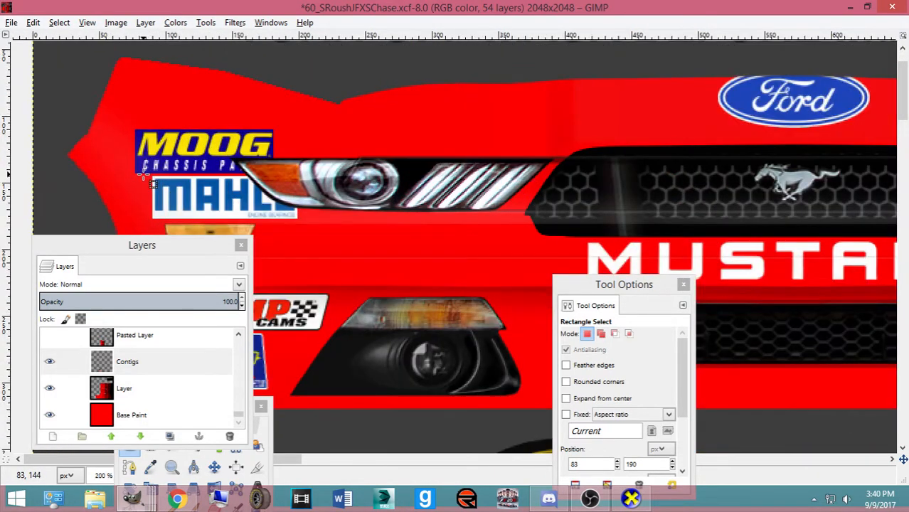
drag(144, 176, 333, 223)
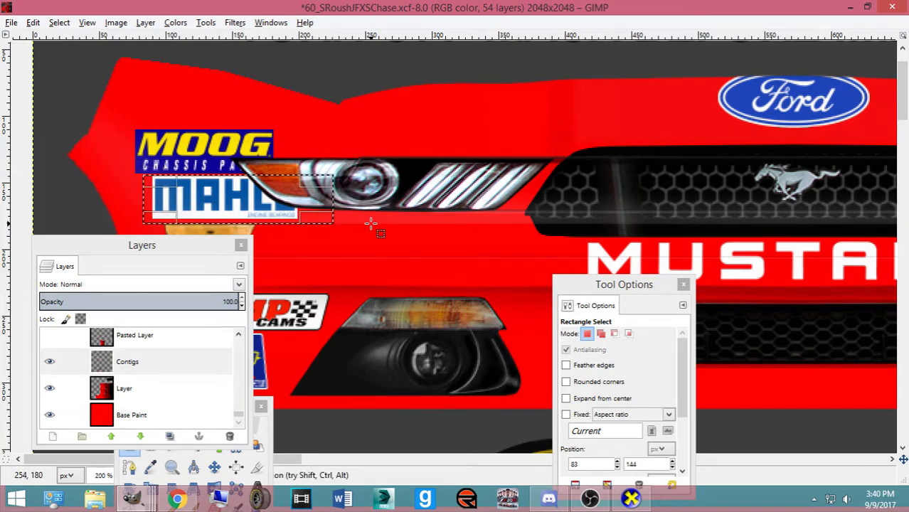
key(ctrl+c)
key(ctrl+v)
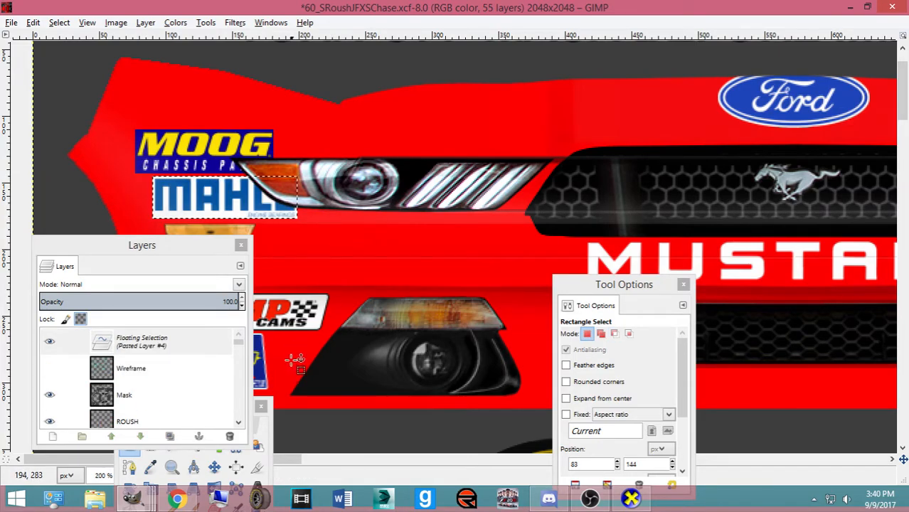
click(215, 468)
key(minus)
key(minus)
key(minus)
drag(383, 239, 388, 248)
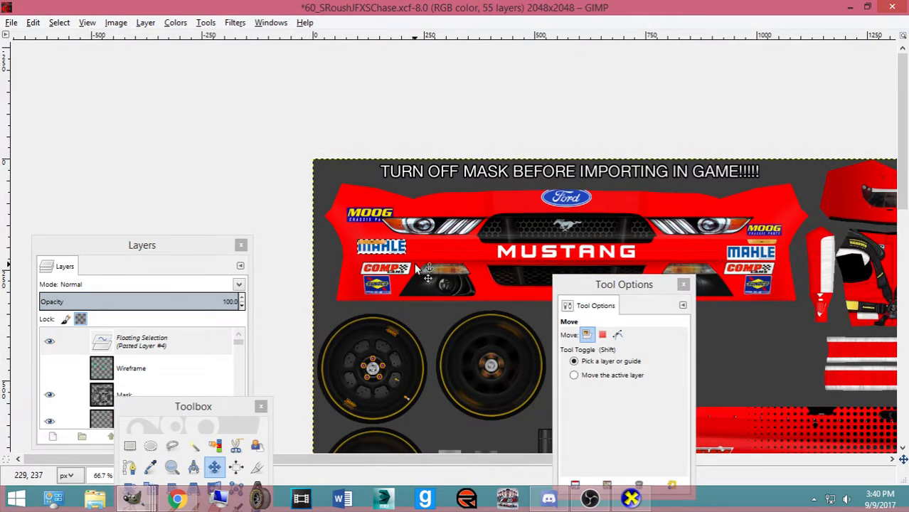
Nudge the left-fender MAHLE decal into alignment and anchor it
key(plus)
key(plus)
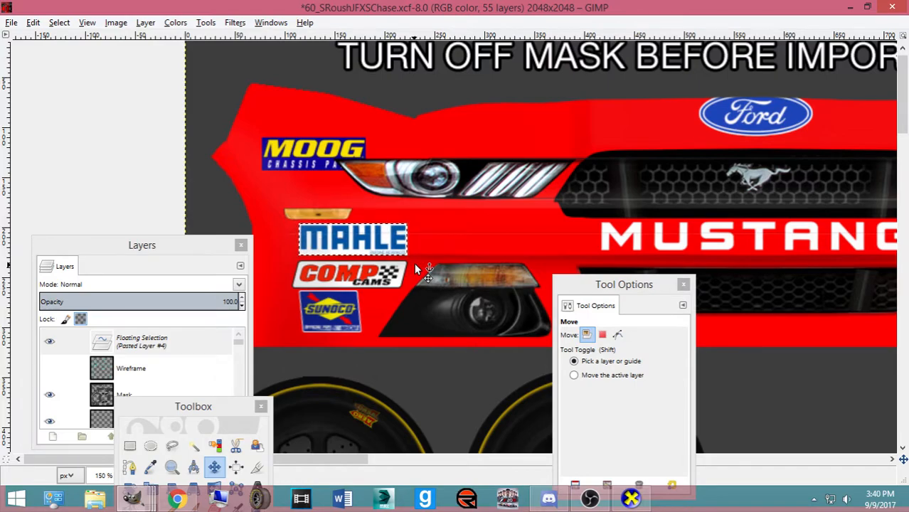
key(minus)
key(minus)
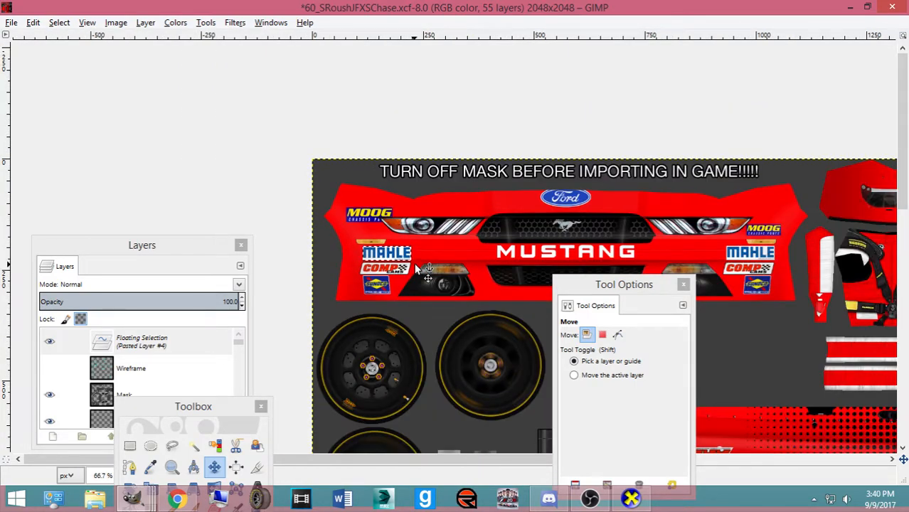
key(plus)
key(plus)
key(plus)
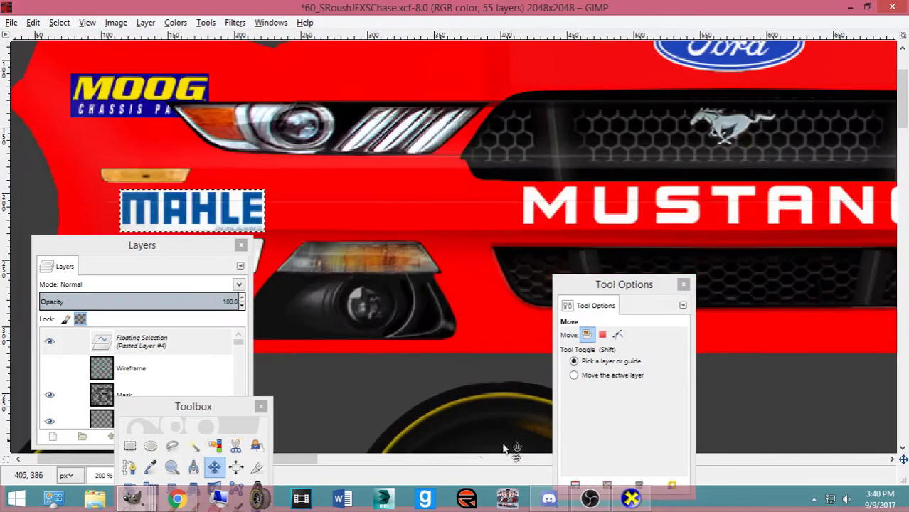
click(390, 459)
drag(304, 463, 398, 464)
drag(523, 35, 609, 191)
drag(501, 460, 257, 354)
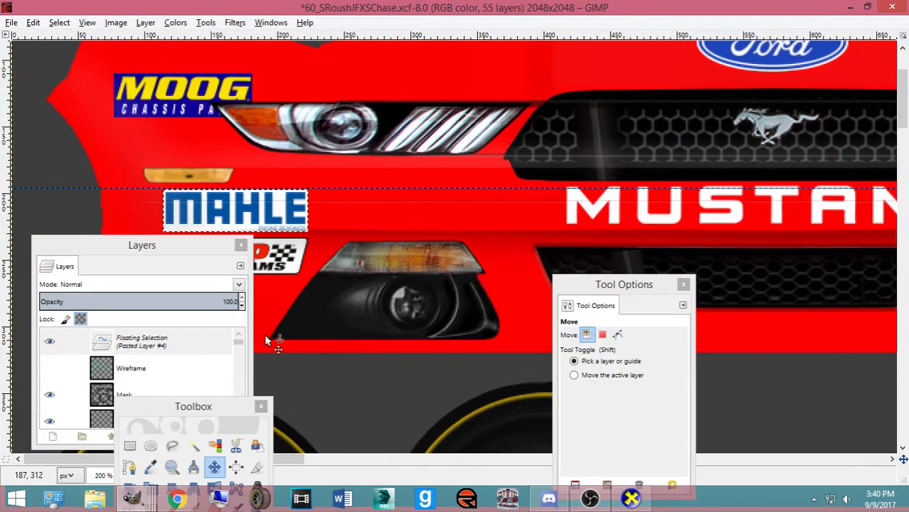
drag(260, 198, 249, 198)
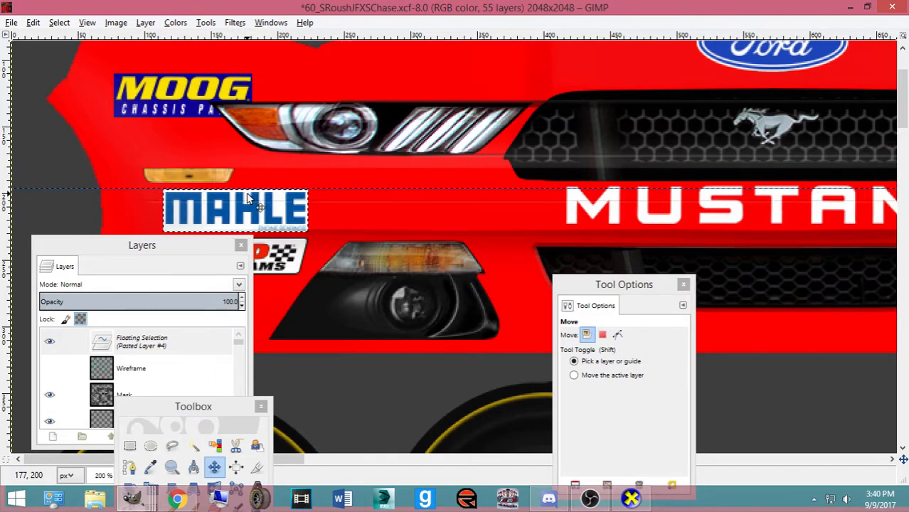
scroll(249, 199, down, 3)
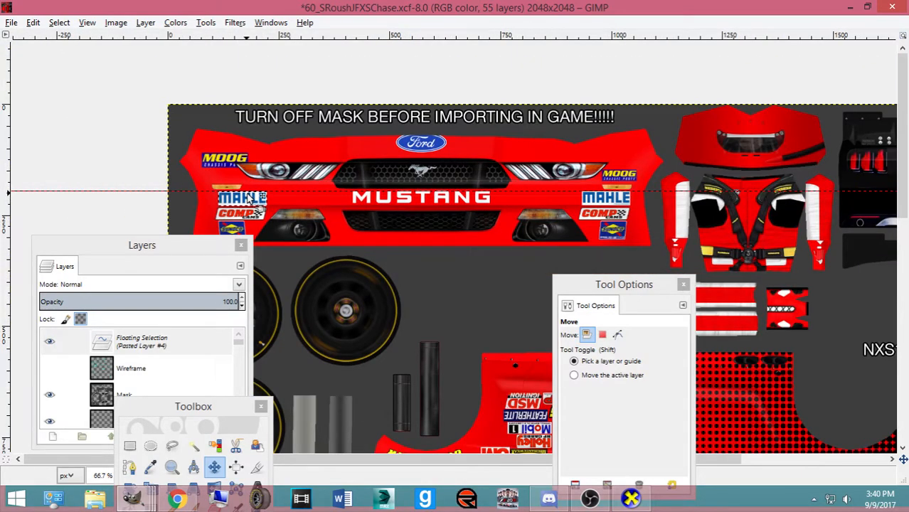
key(ctrl+h)
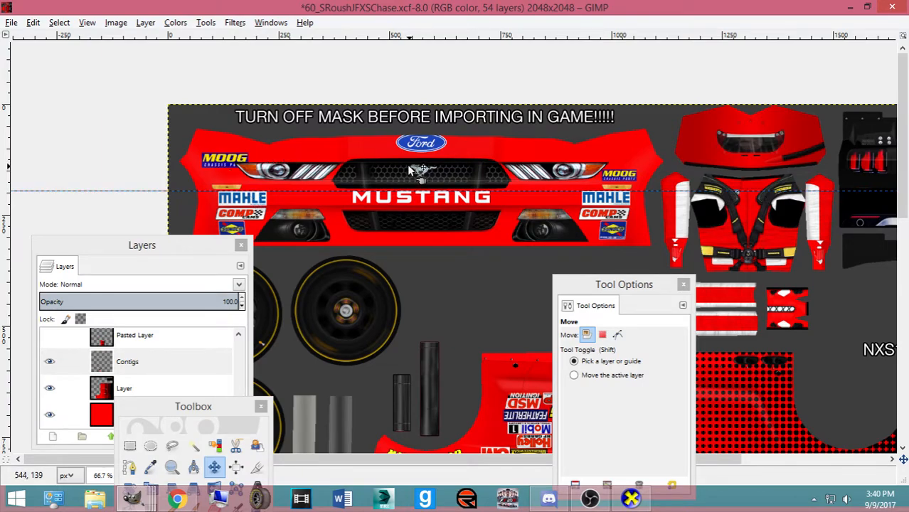
Add horizontal guides across the headlights and decal row, plus a vertical guide beside the right decals
click(390, 107)
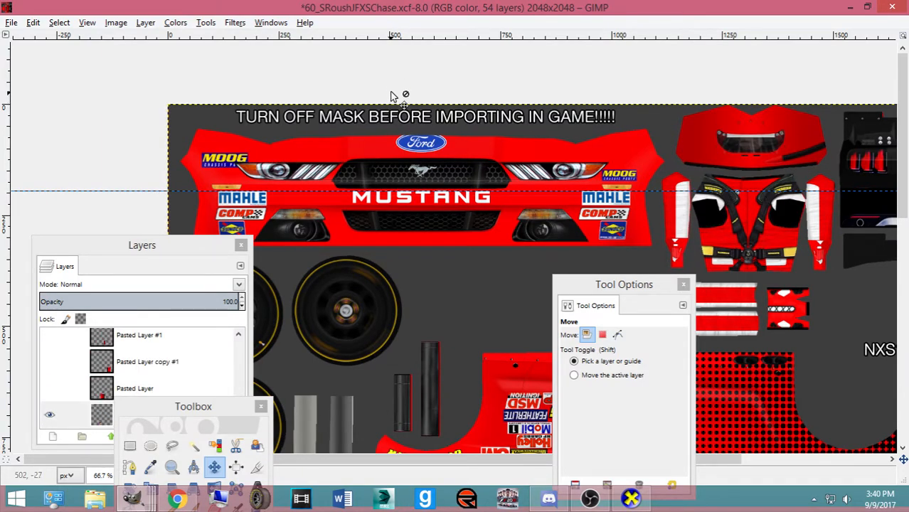
drag(388, 37, 461, 170)
scroll(404, 175, up, 2)
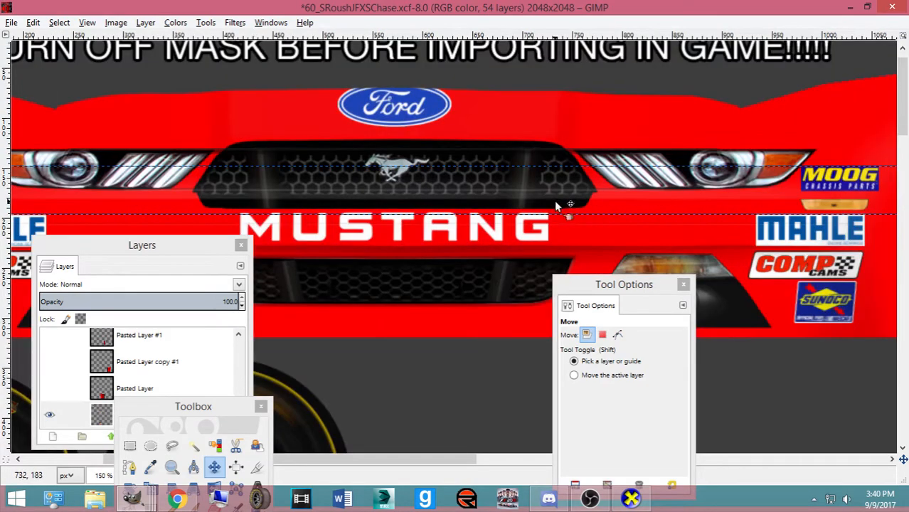
drag(355, 459, 489, 472)
drag(481, 36, 570, 191)
drag(7, 103, 489, 247)
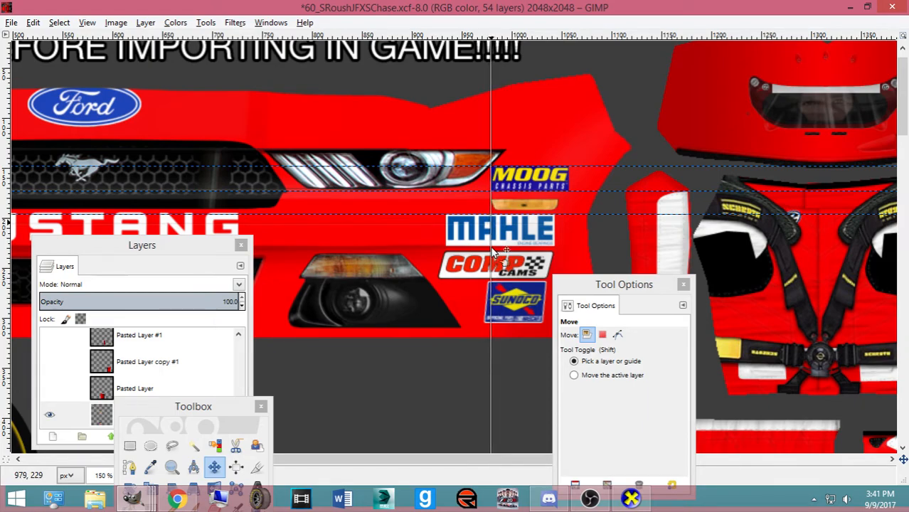
drag(7, 189, 569, 222)
drag(470, 458, 238, 434)
Cut the MOOG decal, paste it, and carry it over the right-fender MOOG
click(130, 446)
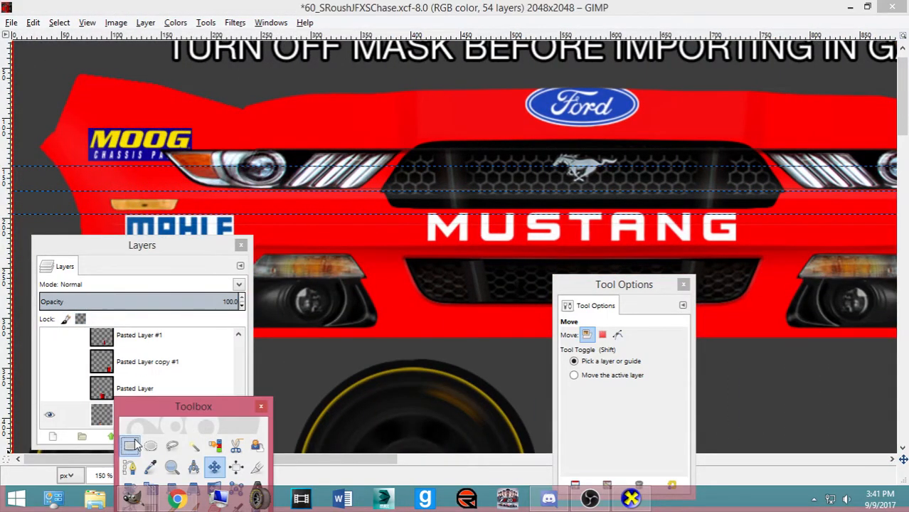
drag(77, 121, 218, 173)
key(ctrl+x)
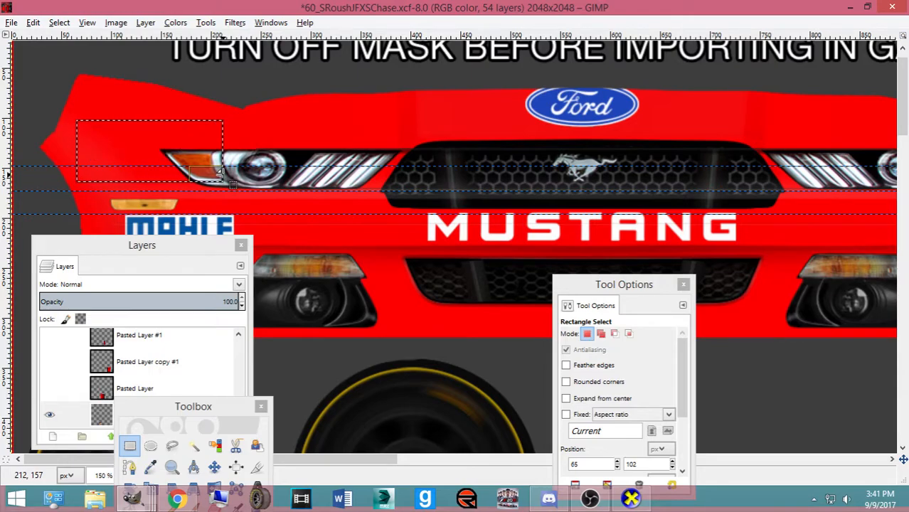
key(ctrl+v)
click(214, 467)
drag(142, 142, 865, 185)
drag(370, 459, 575, 468)
drag(329, 202, 483, 204)
Shrink the floating MOOG decal and nudge it slightly left
key(shift+t)
click(447, 203)
click(491, 125)
click(214, 467)
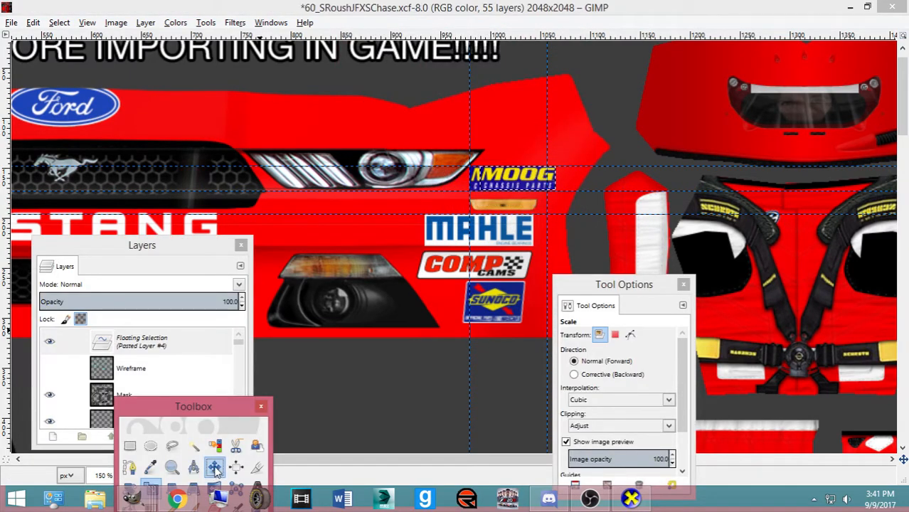
click(512, 181)
drag(513, 181, 504, 180)
scroll(504, 180, up, 3)
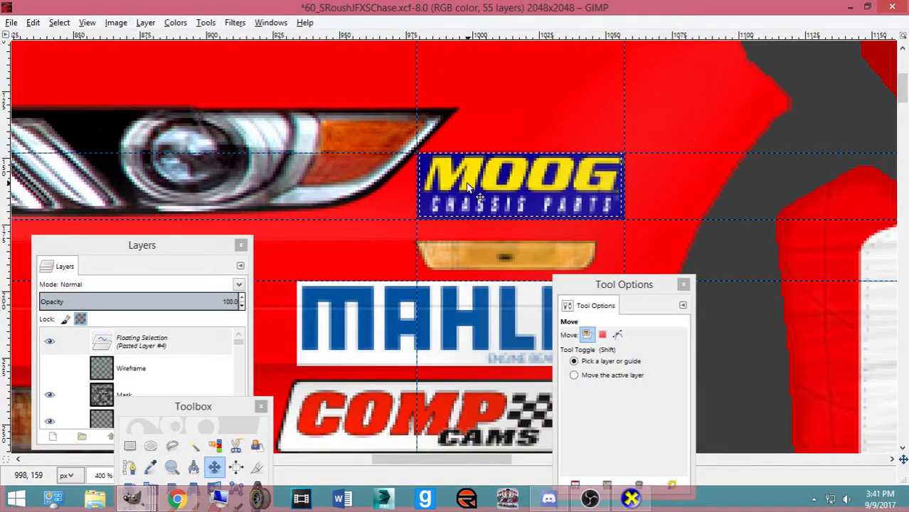
With the Scale tool, widen the MOOG decal by one pixel and commit it
key(Tab)
key(shift+s)
click(427, 183)
drag(399, 202, 398, 201)
click(485, 132)
click(601, 194)
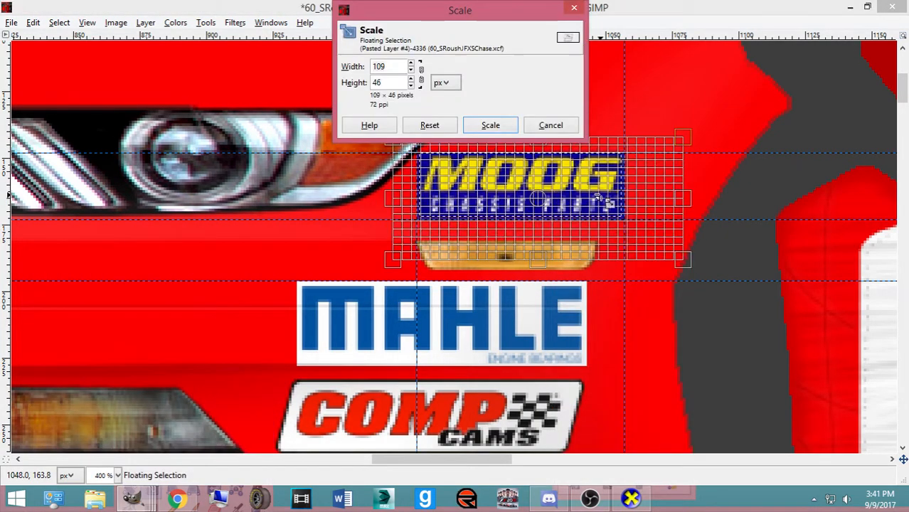
drag(677, 197, 687, 199)
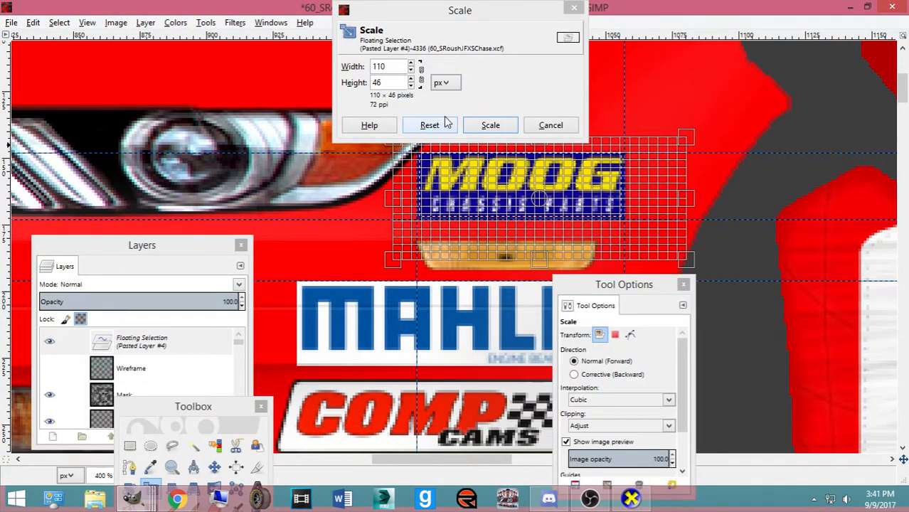
key(Return)
Rescale the MOOG decal to 48 pixels tall, committing 111 × 48
click(609, 206)
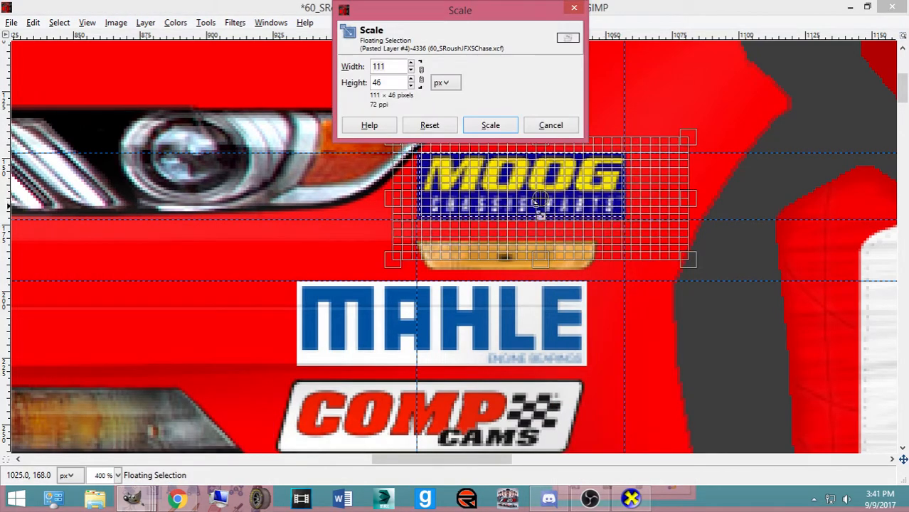
drag(541, 256, 543, 264)
click(474, 125)
click(508, 259)
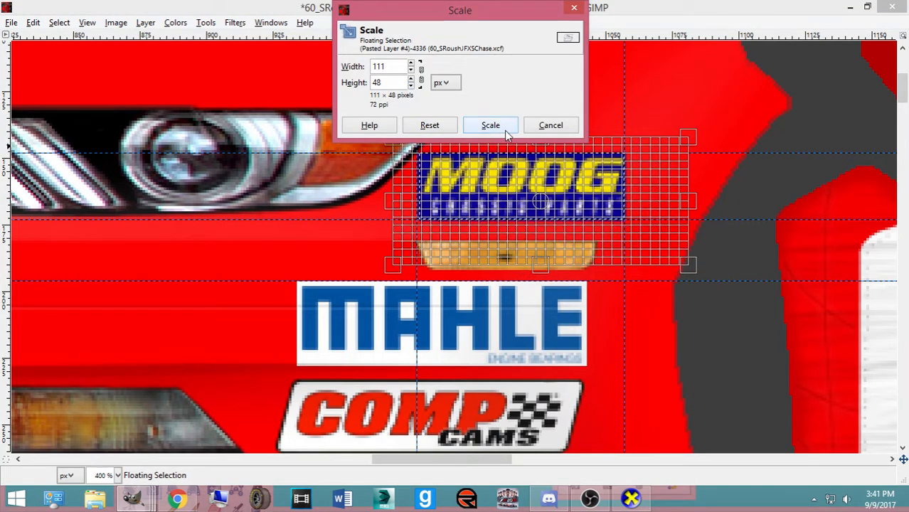
click(490, 125)
Raise the MOOG decal width to 112 pixels and apply the 112 × 48 size
click(475, 185)
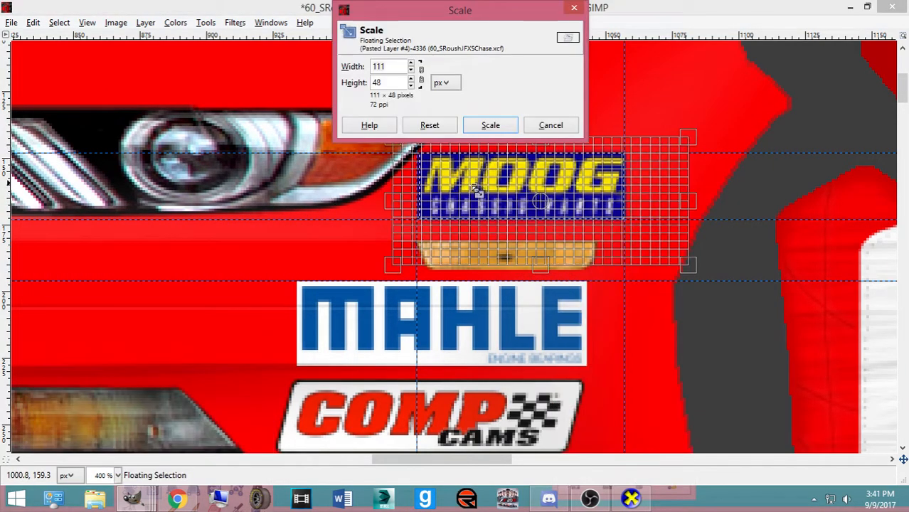
click(410, 64)
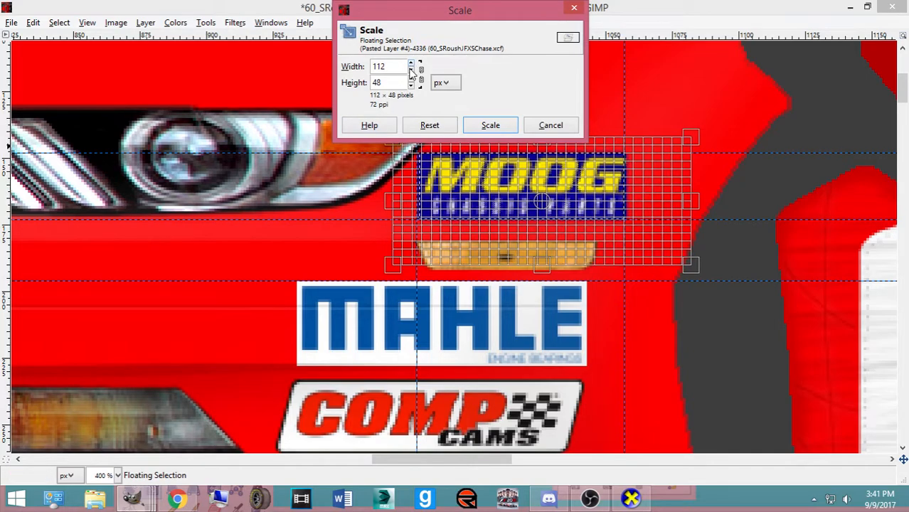
click(471, 126)
click(215, 466)
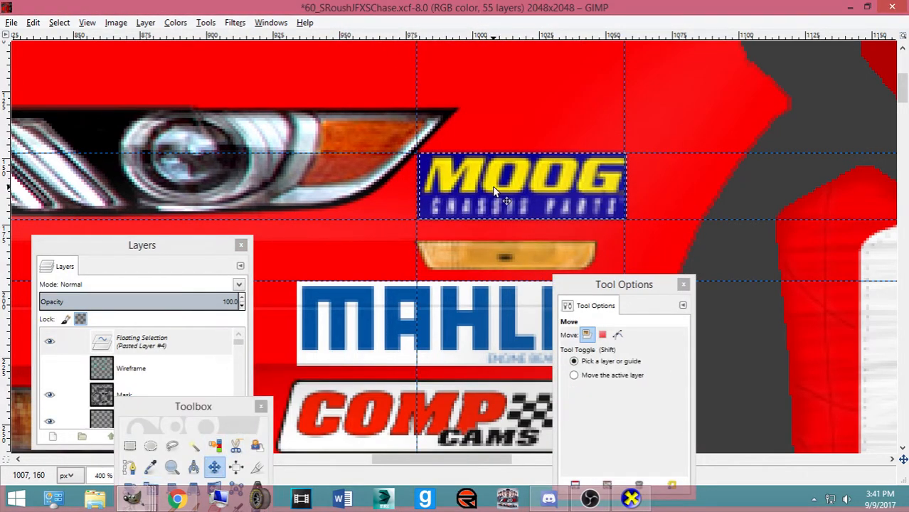
scroll(493, 187, down, 6)
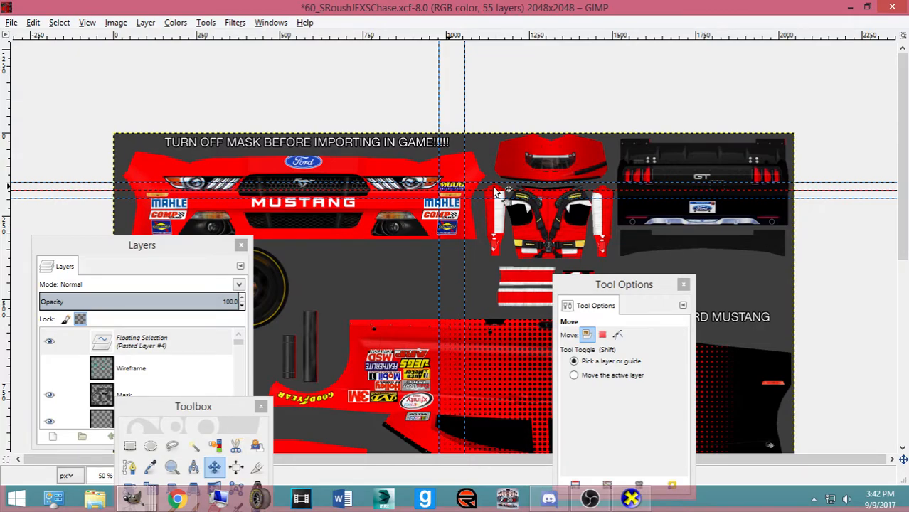
Nudge the MOOG decal into place above the left MAHLE logo and anchor it with Ctrl+H
key(Left)
key(Left)
key(Left)
key(Left)
key(Left)
key(Left)
key(Left)
key(Left)
key(Left)
key(Left)
key(Left)
key(Left)
key(Left)
key(Left)
key(Left)
key(Left)
key(Left)
key(Left)
key(Left)
key(Left)
scroll(498, 192, up, 2)
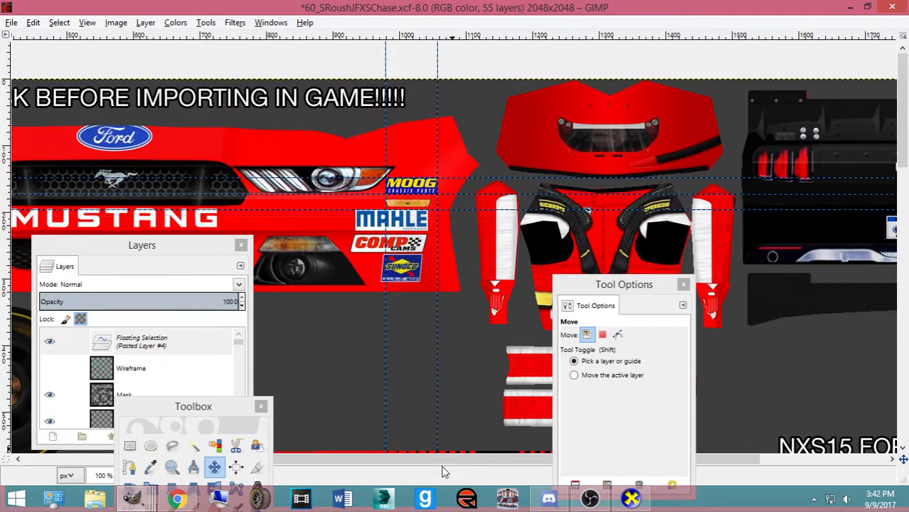
drag(441, 460, 258, 460)
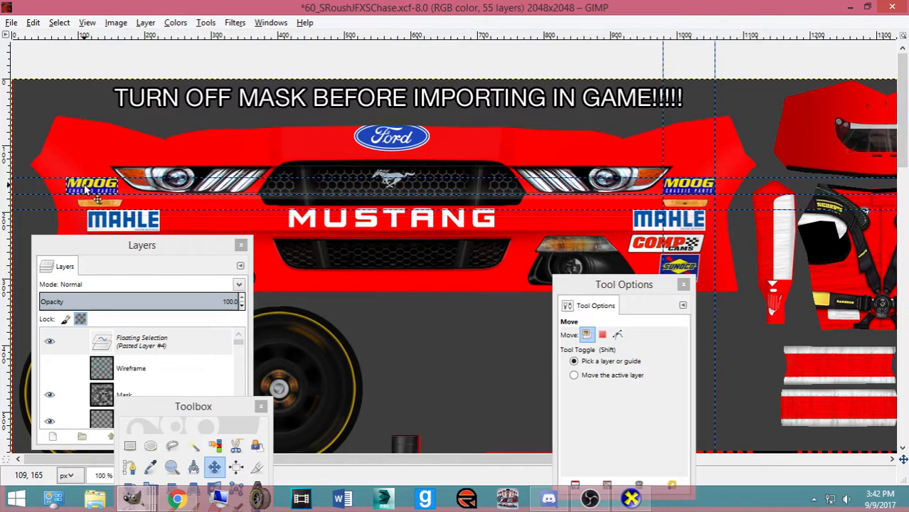
key(Right)
key(Right)
key(Right)
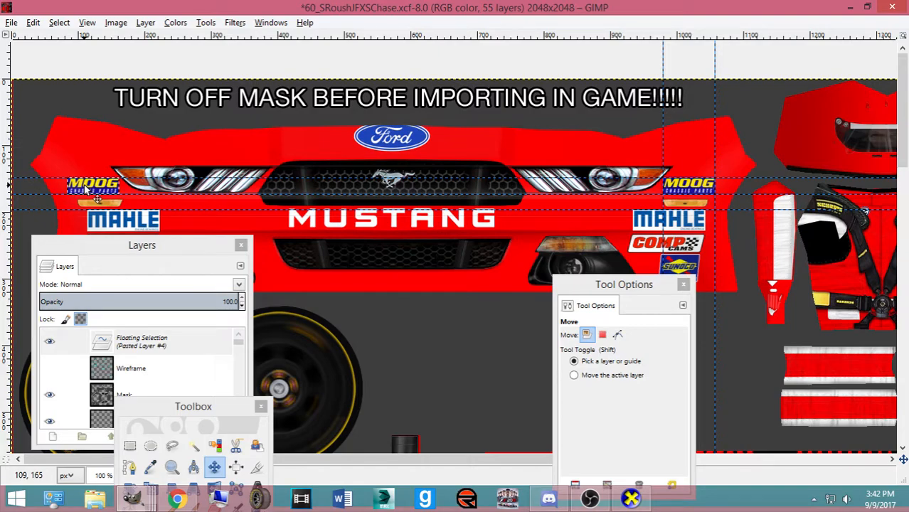
key(ctrl+h)
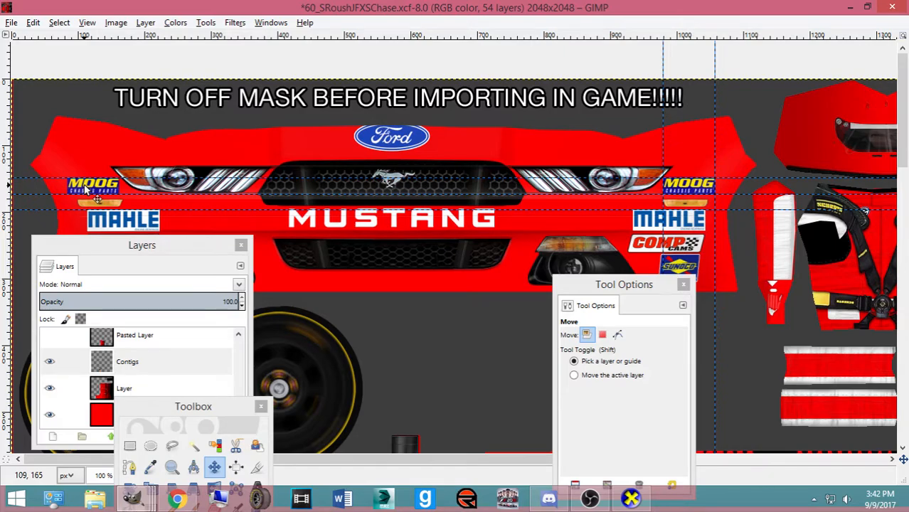
Save the Roush paint template and bring up the Open Image dialog
scroll(85, 188, down, 2)
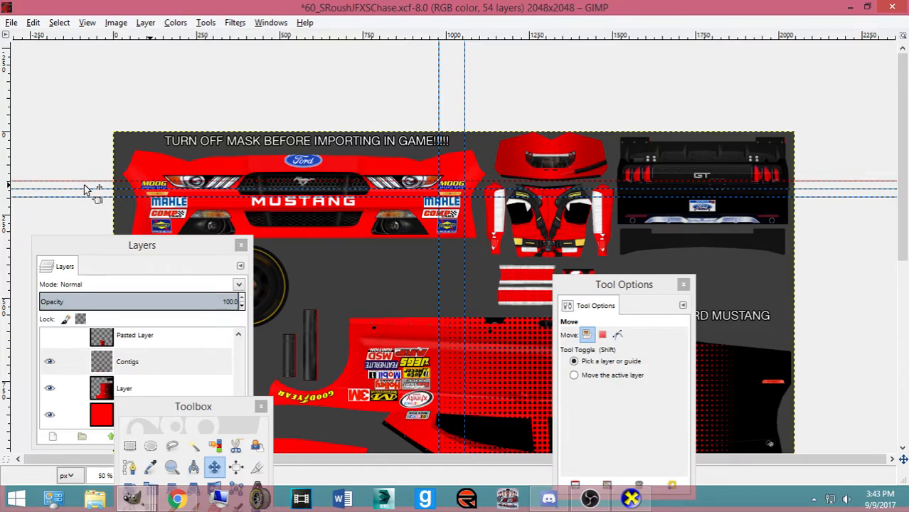
key(ctrl+s)
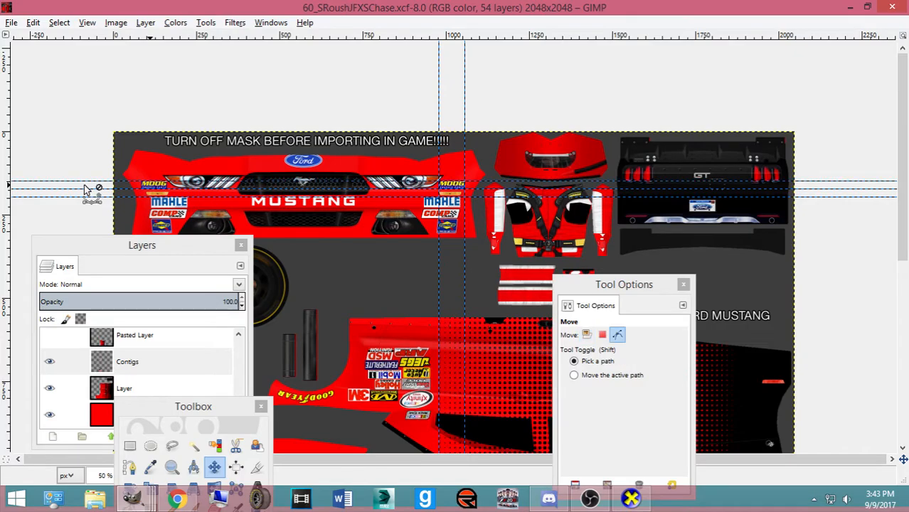
key(ctrl+o)
Open 9_ZRMtnDewIndycur.xcf and bring its window forward
scroll(329, 252, up, 5)
scroll(329, 252, up, 20)
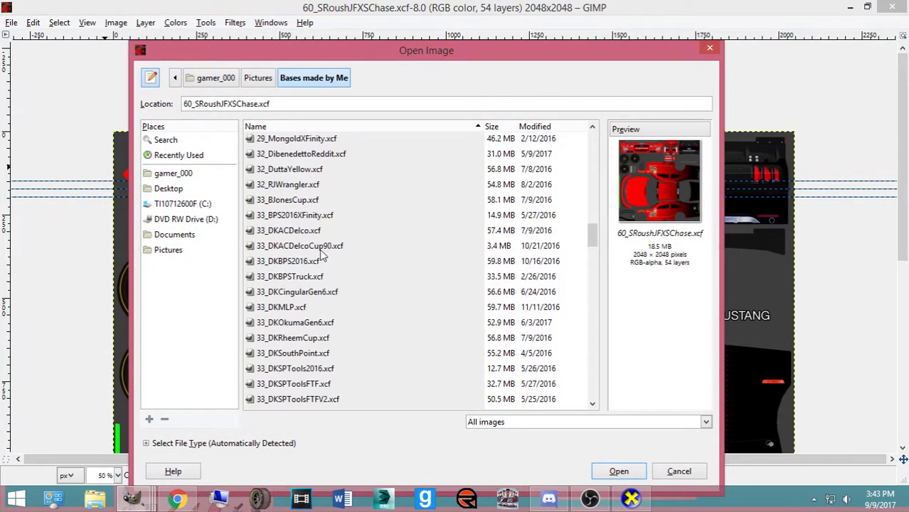
double_click(302, 250)
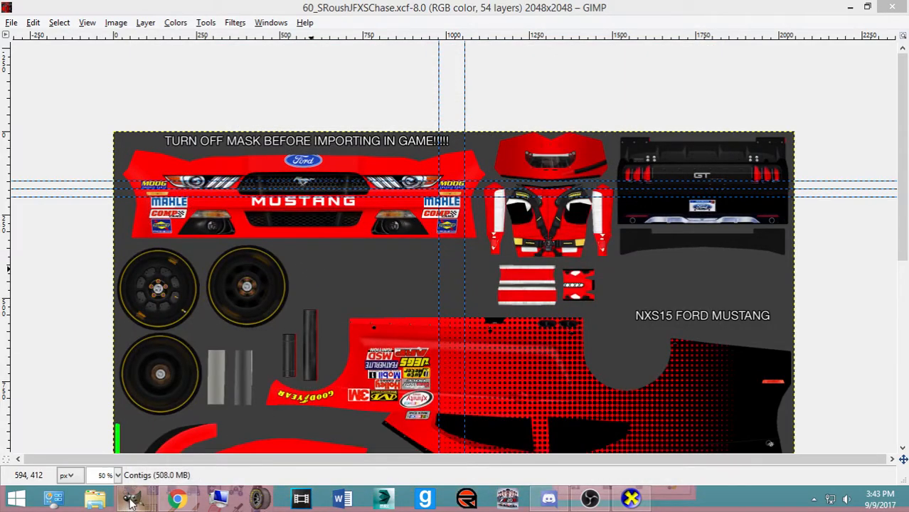
mouse_move(130, 502)
click(817, 443)
Arrange the Mountain Dew template window and tool settings, inspect it, then close it
drag(244, 66, 454, 55)
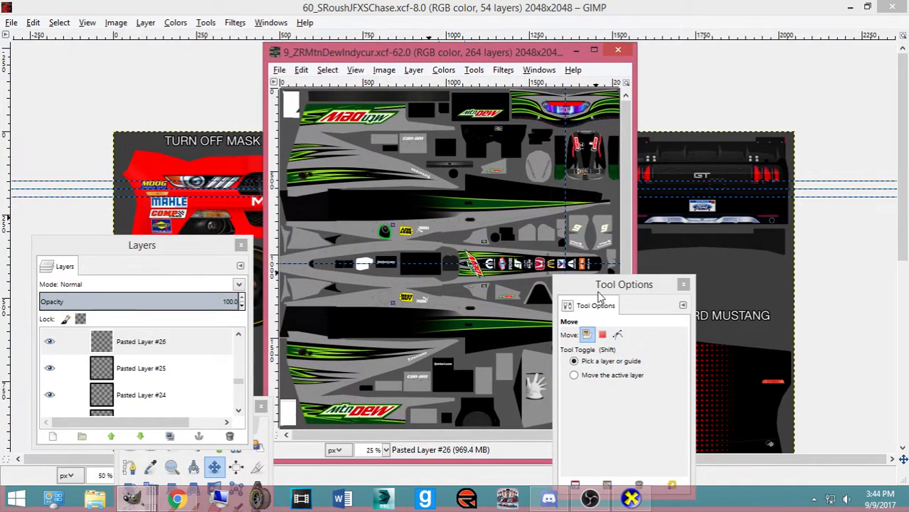
drag(598, 292, 826, 230)
click(374, 59)
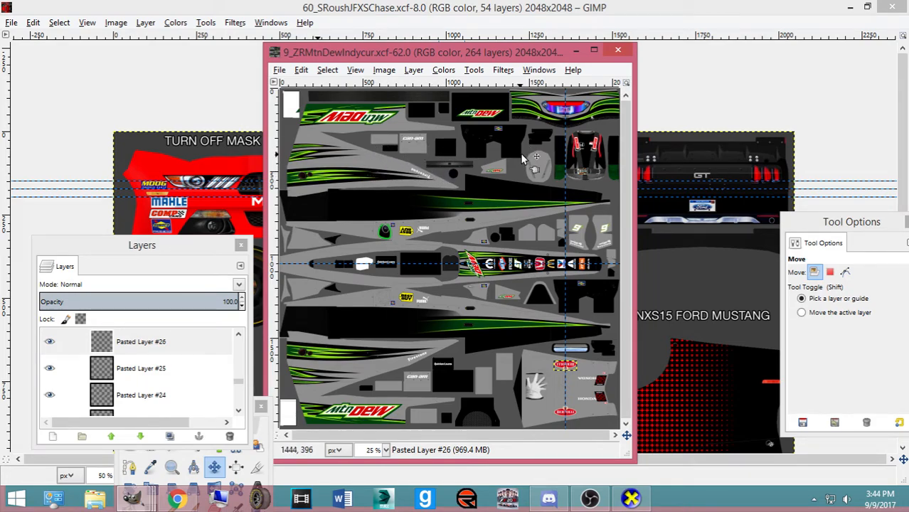
click(618, 51)
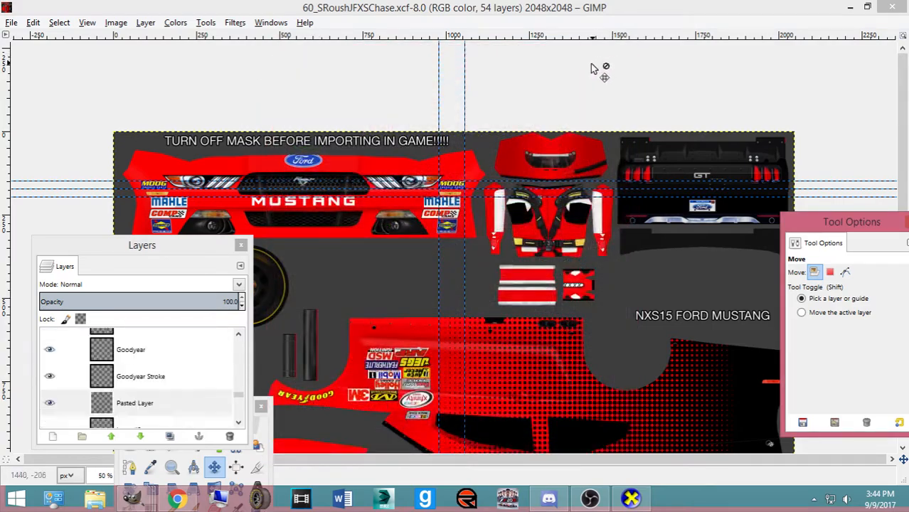
Check the Mustang reference photo in Chrome, then return to the Roush template
scroll(599, 71, down, 3)
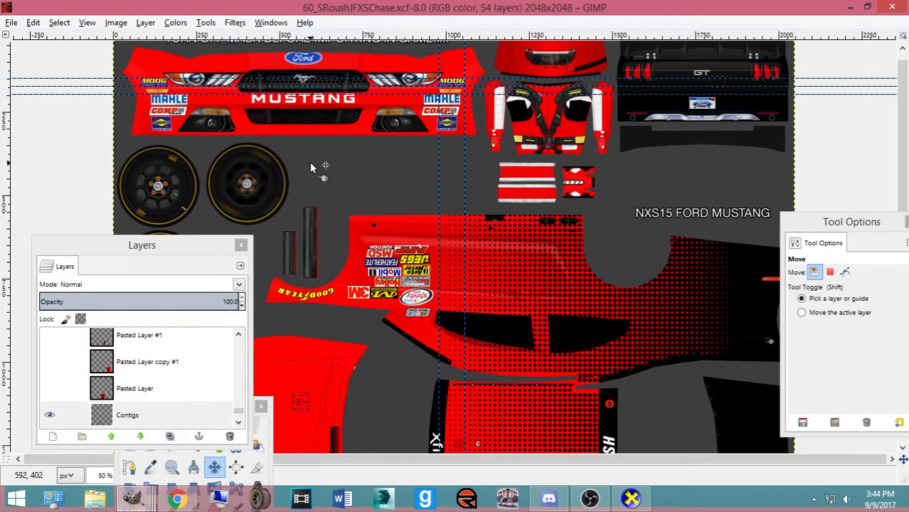
click(177, 498)
click(177, 499)
scroll(432, 222, down, 5)
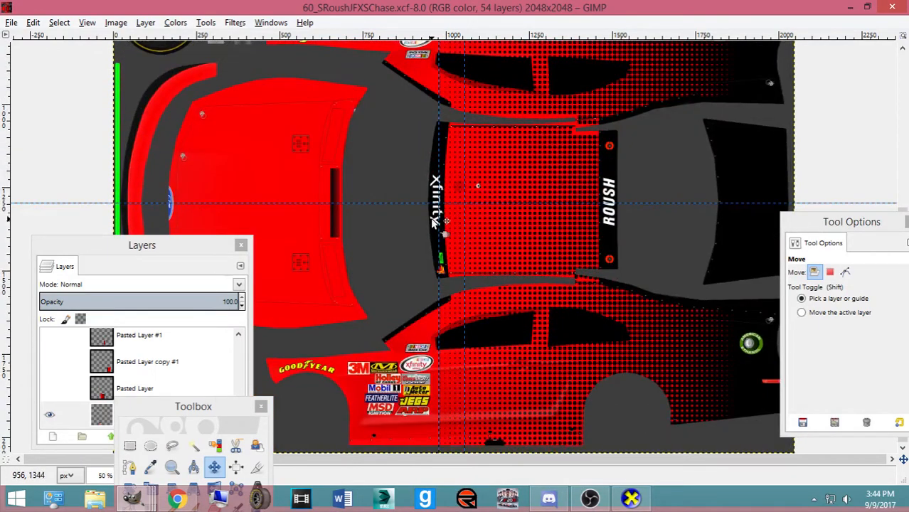
scroll(427, 242, up, 5)
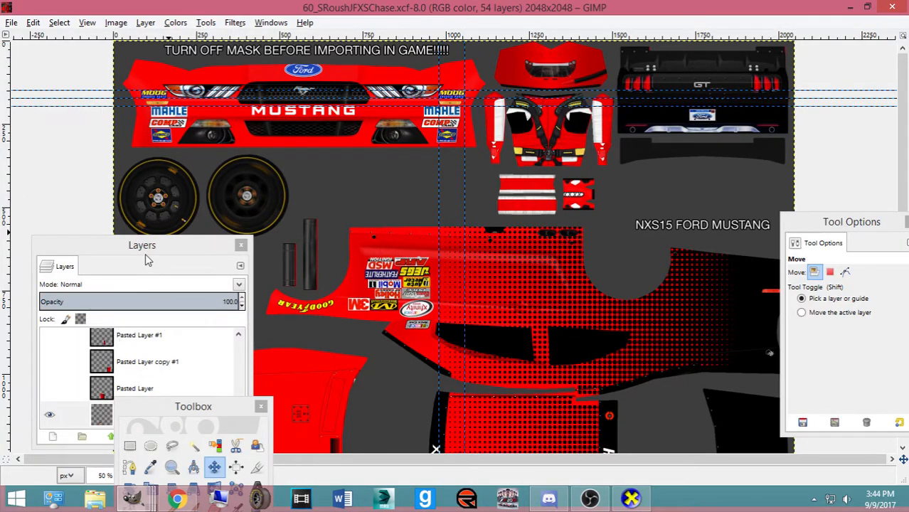
drag(145, 252, 134, 182)
scroll(129, 306, down, 2)
On the layer named Layer, box-select the rear bumper area, set foreground to black, and choose Pencil
click(119, 318)
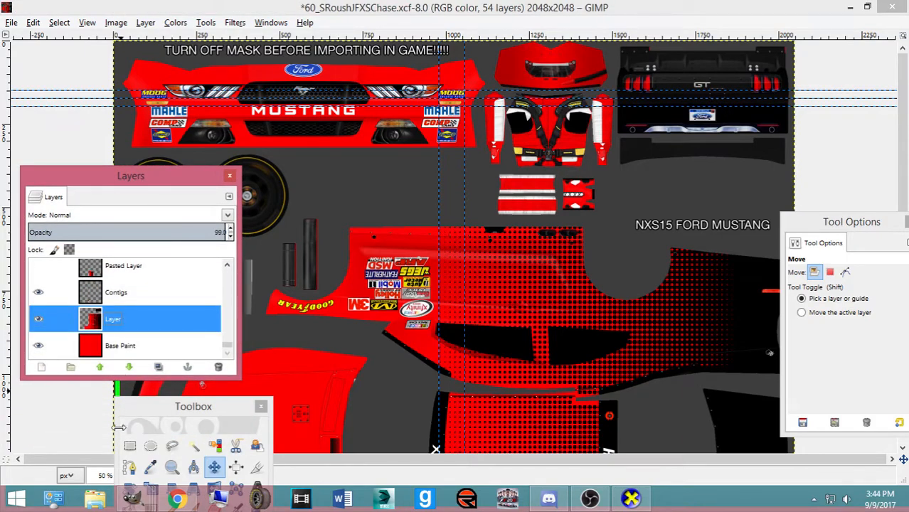
click(130, 446)
drag(626, 47, 827, 78)
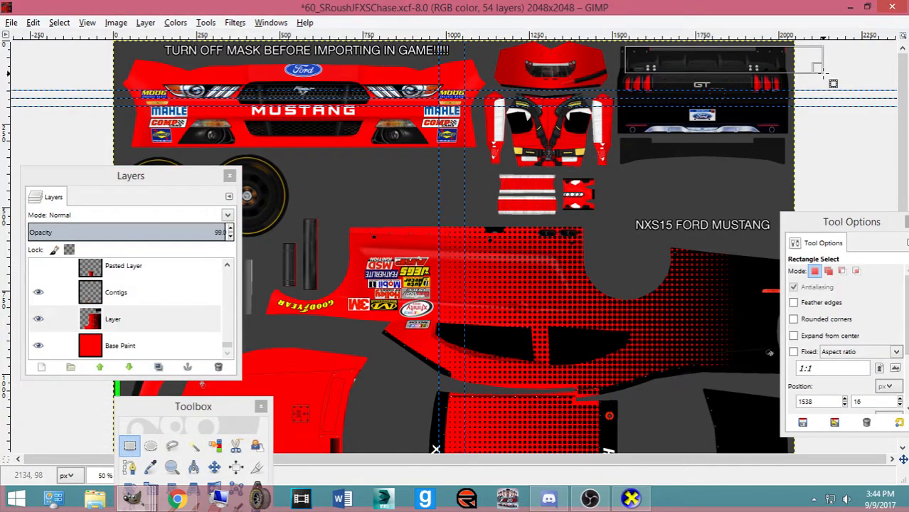
drag(194, 423, 179, 118)
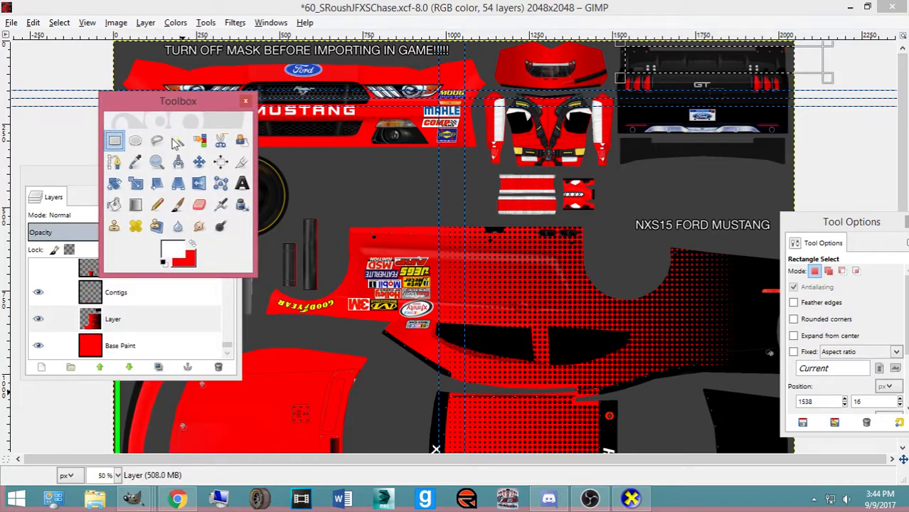
click(163, 258)
click(377, 292)
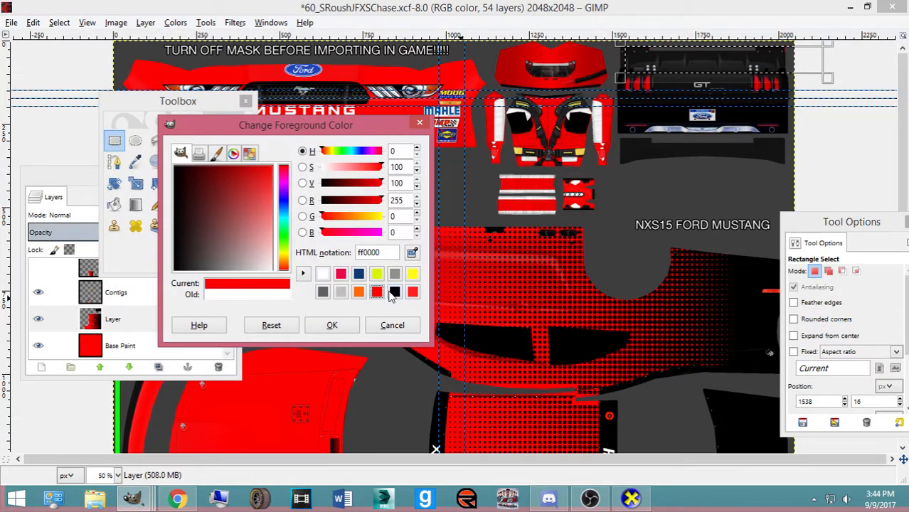
click(395, 291)
click(350, 330)
click(156, 205)
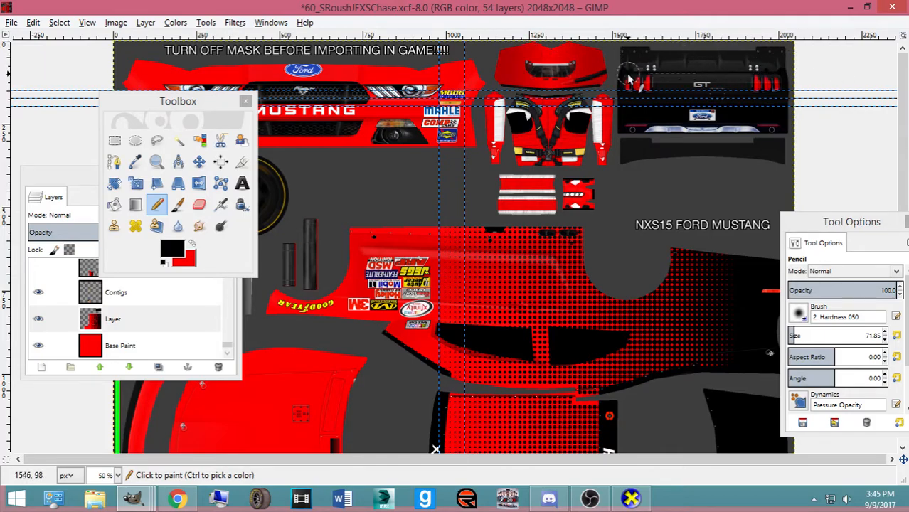
Clear the selection with Select > None and save the Roush Mustang template
click(59, 22)
click(68, 55)
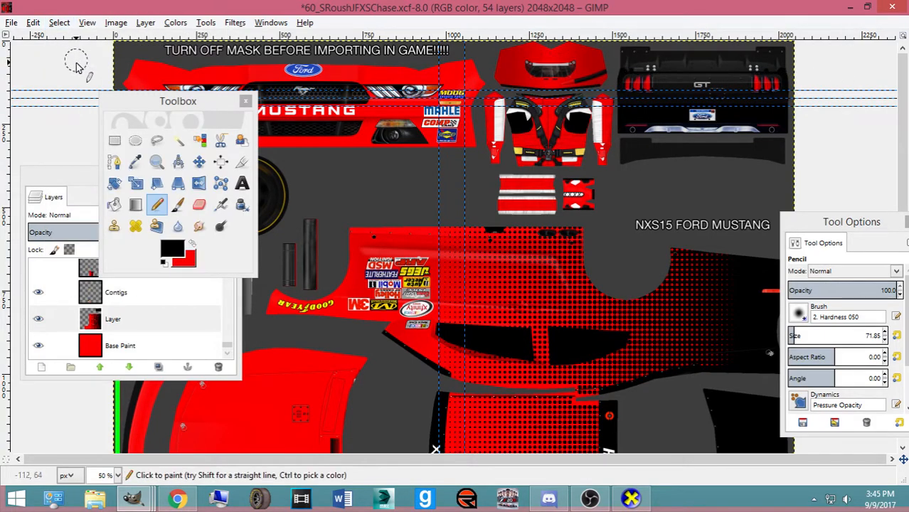
key(ctrl+s)
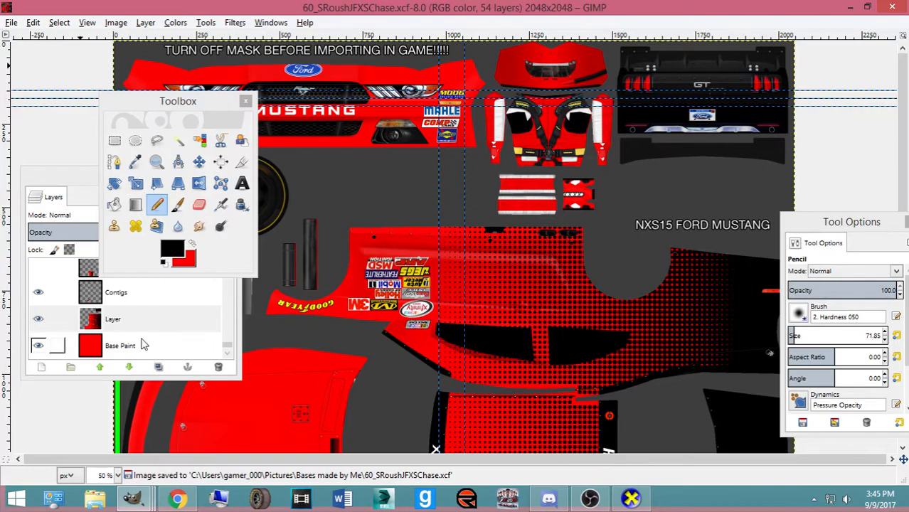
Reselect Layer in the layer list and bring up the Open Image browser
click(128, 332)
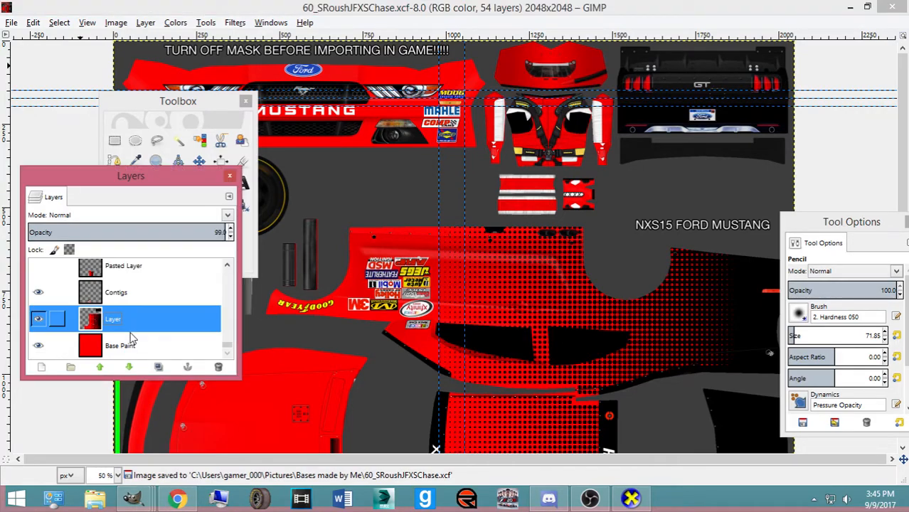
click(64, 23)
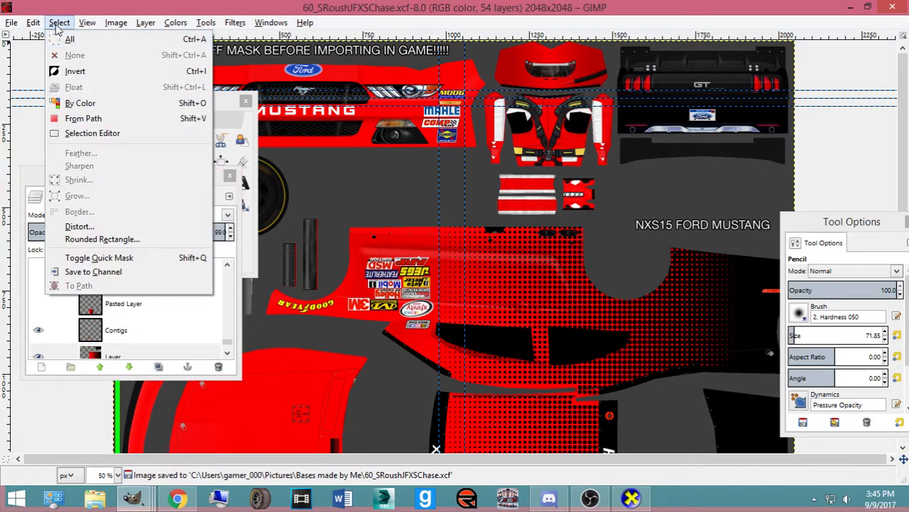
click(55, 25)
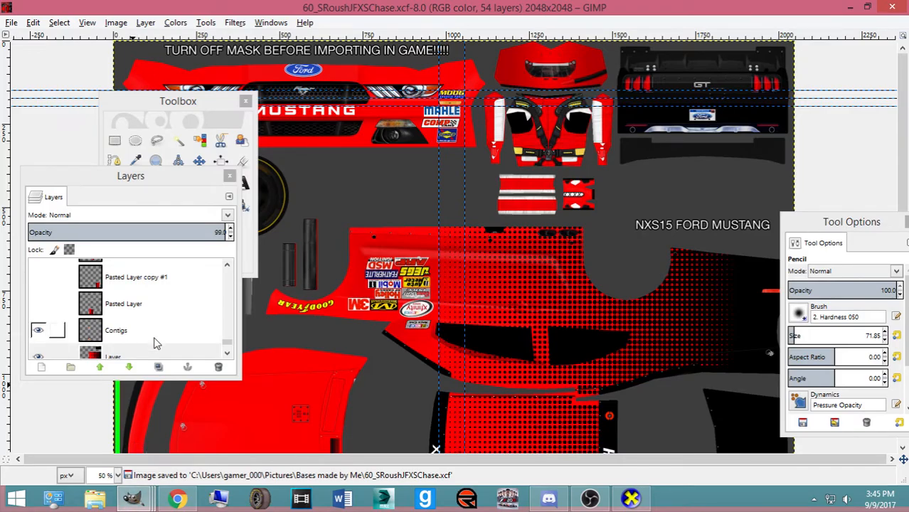
key(ctrl+o)
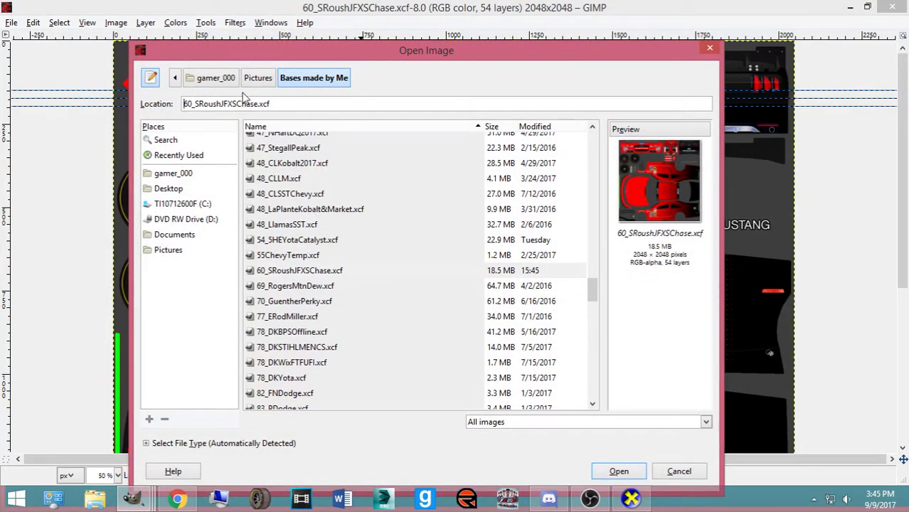
Browse to Pictures > Numbers, Logos, Templates and open 60rfr-numbers14.psd
click(258, 78)
scroll(335, 327, down, 5)
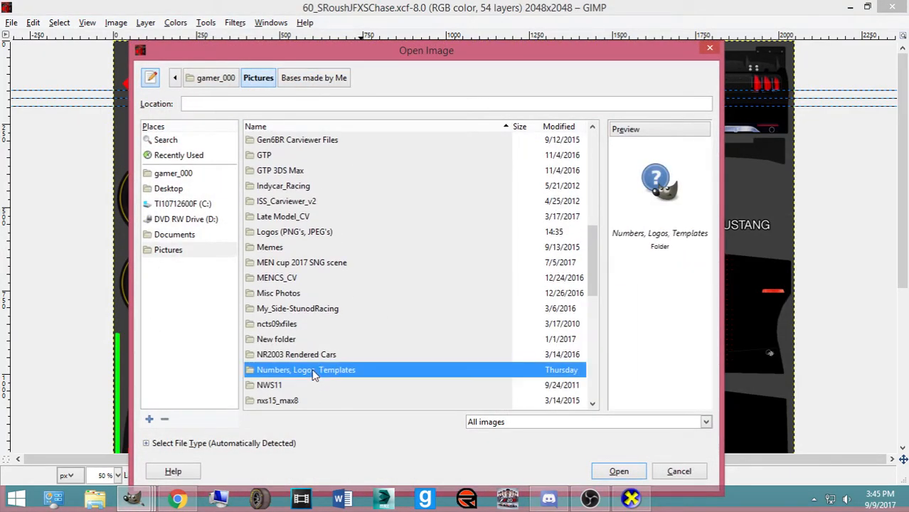
double_click(313, 371)
scroll(338, 331, down, 15)
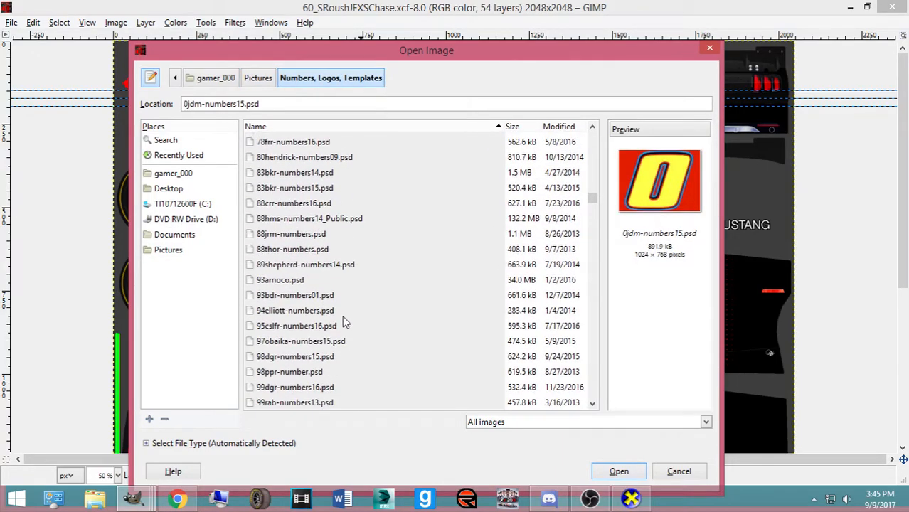
scroll(298, 235, up, 4)
double_click(296, 252)
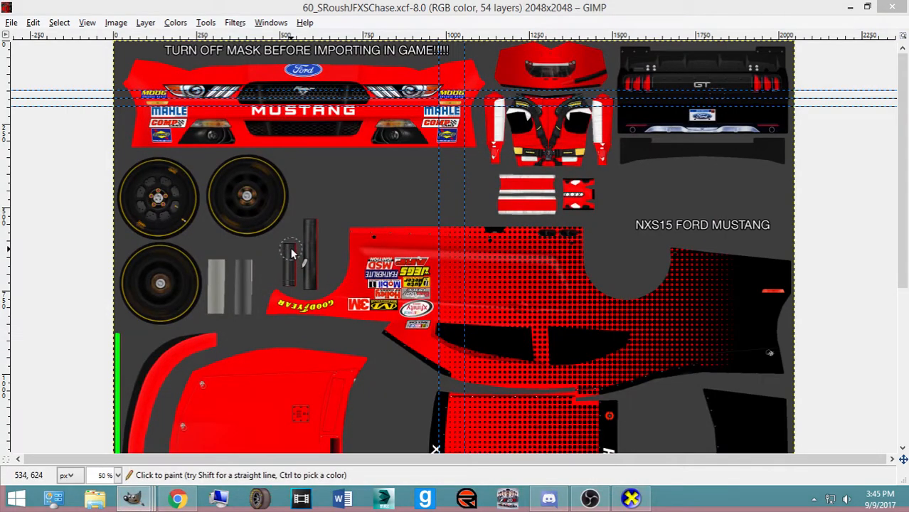
Restore the docks, bring 60rfr-numbers14 forward and hide its Background layer
key(Tab)
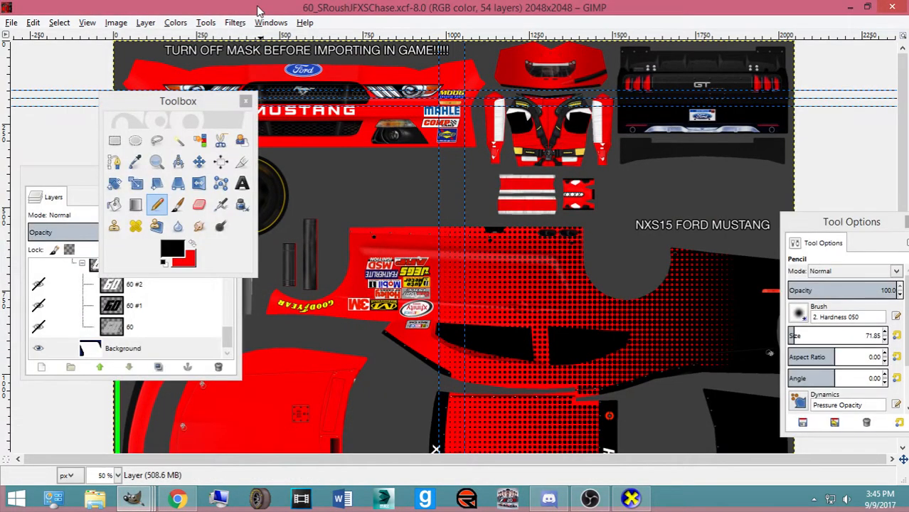
click(132, 498)
click(858, 445)
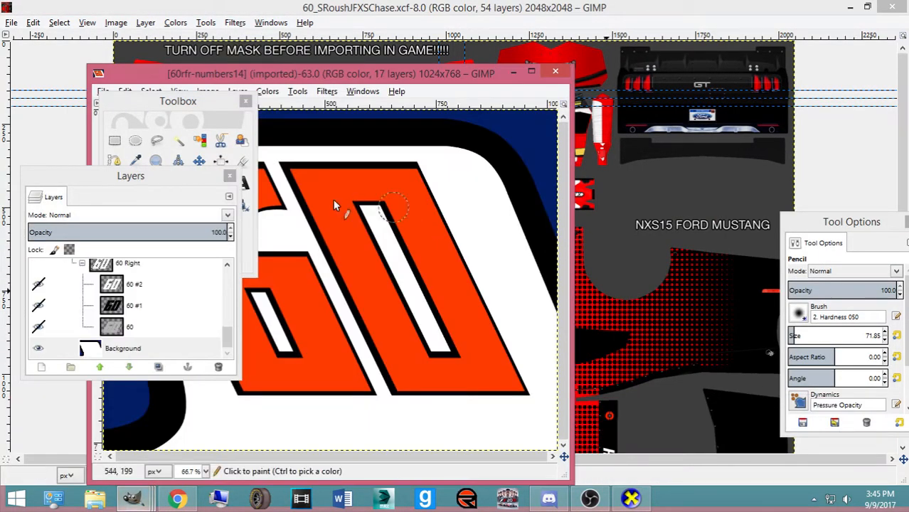
click(38, 348)
drag(170, 176, 731, 164)
click(473, 5)
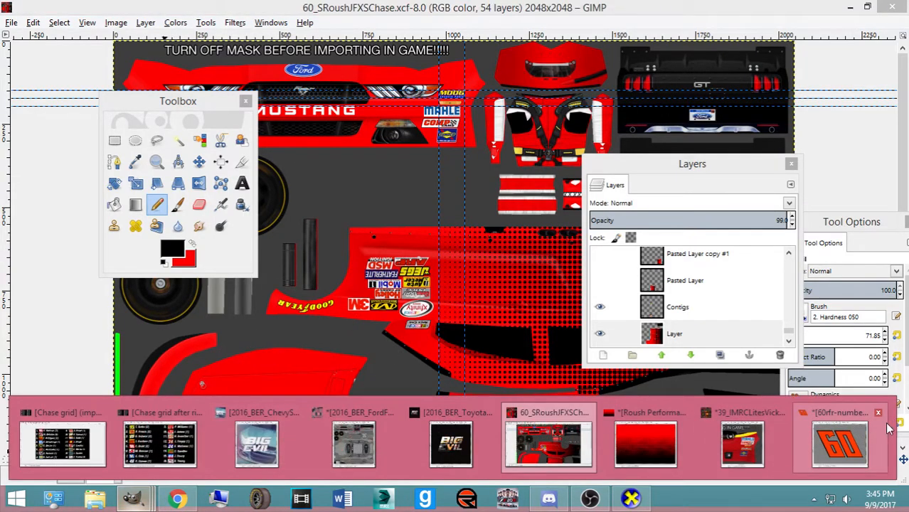
Reposition the numbers image window, select its Background layer and switch to the Move tool
click(843, 440)
drag(375, 77, 456, 19)
click(604, 333)
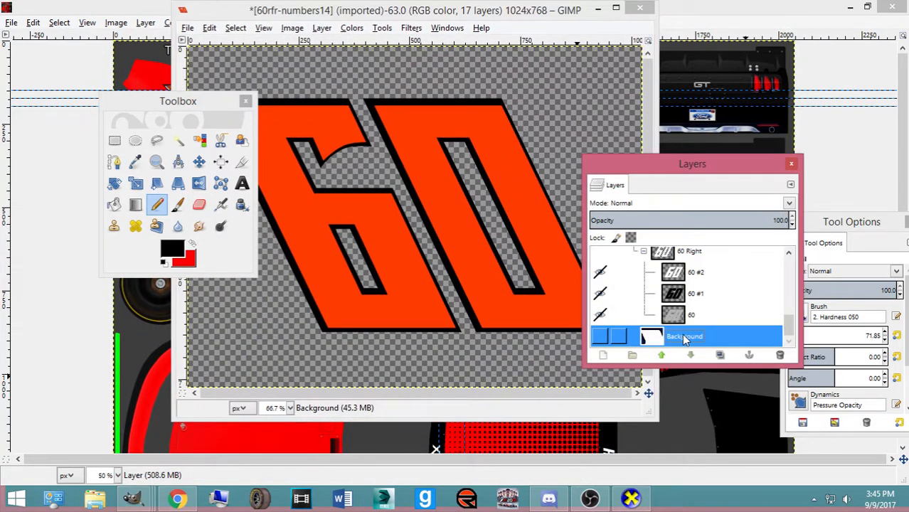
click(198, 161)
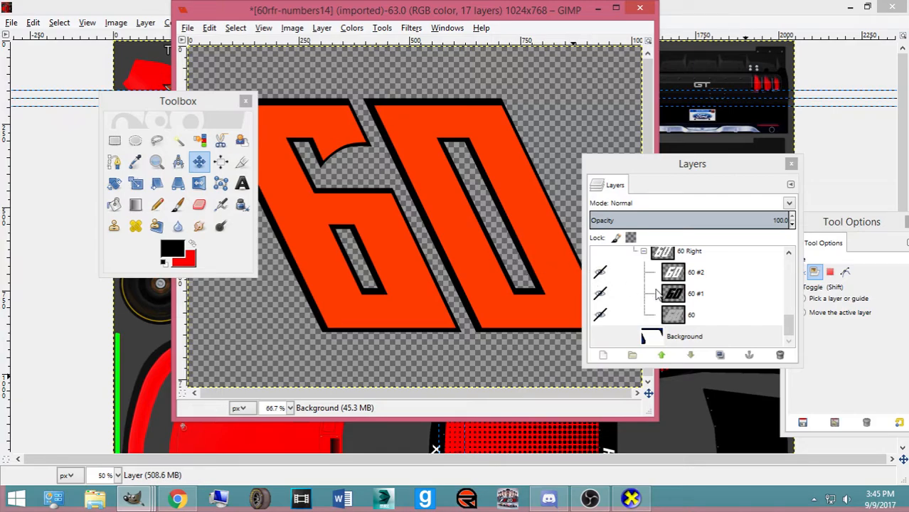
scroll(683, 299, up, 5)
scroll(687, 298, up, 3)
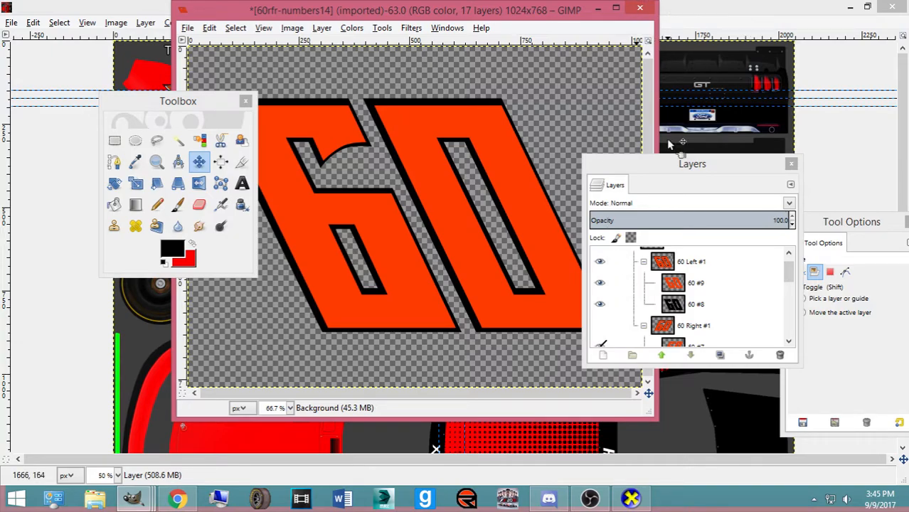
mouse_move(161, 494)
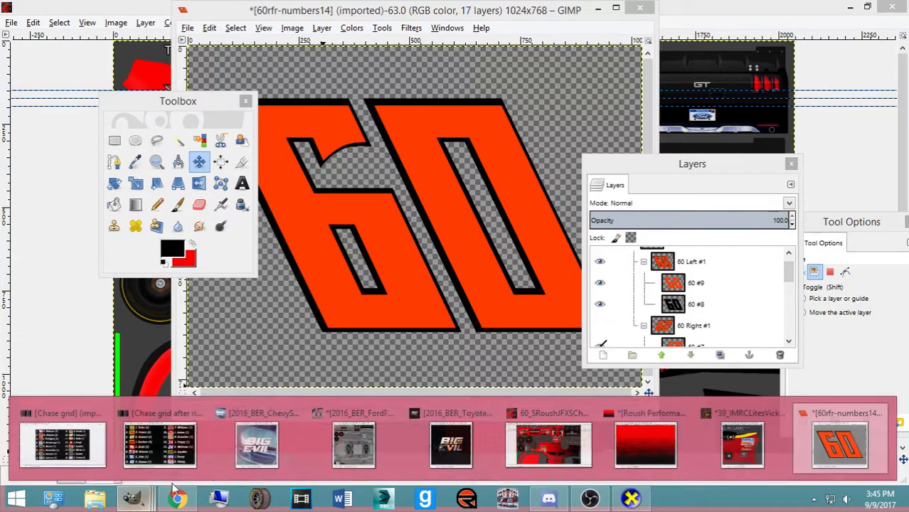
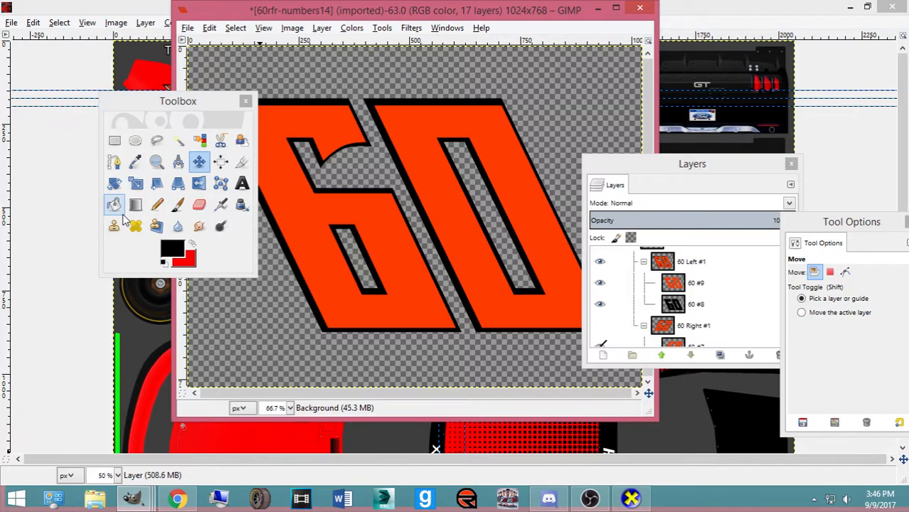
Set the foreground to white and bucket-fill the orange 6 and 0 white
click(171, 249)
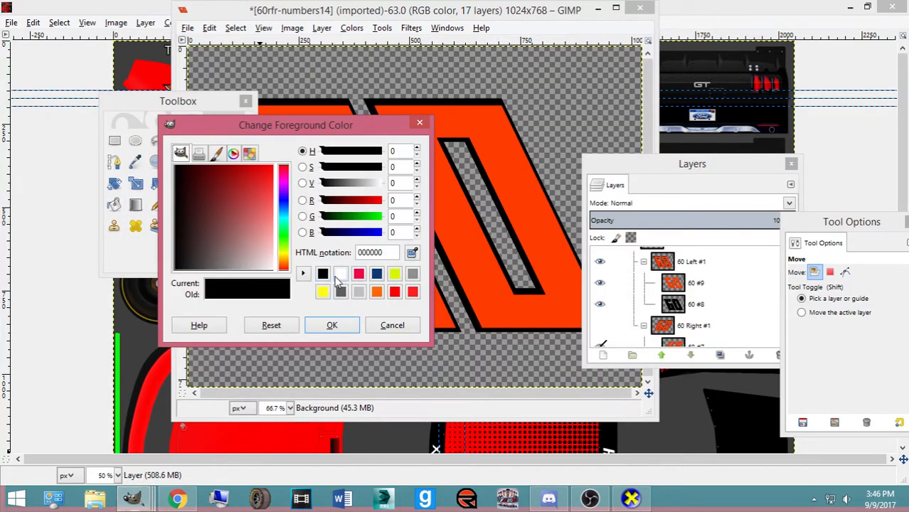
click(340, 274)
click(333, 326)
click(682, 283)
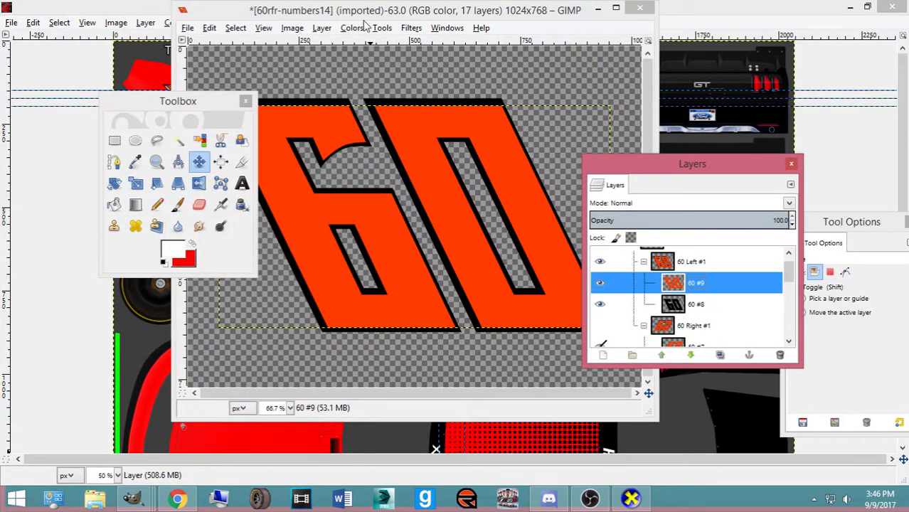
click(378, 18)
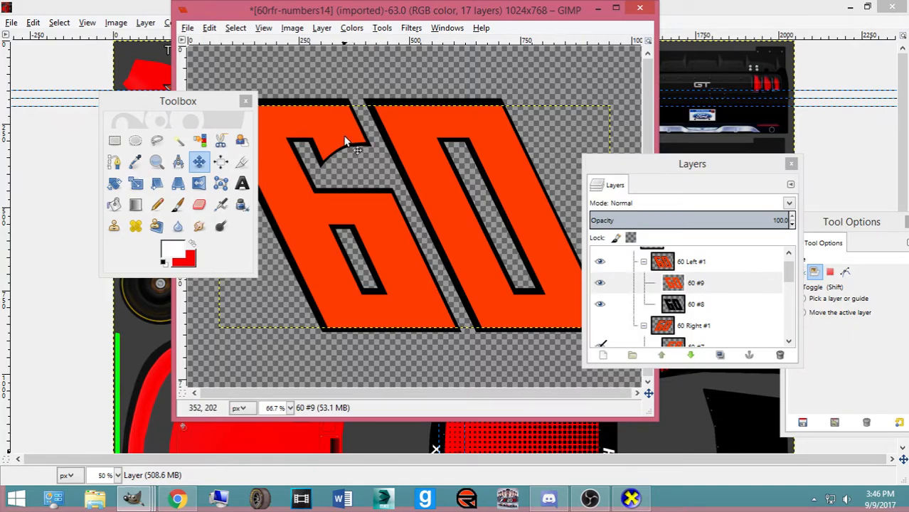
click(114, 206)
click(316, 228)
click(427, 201)
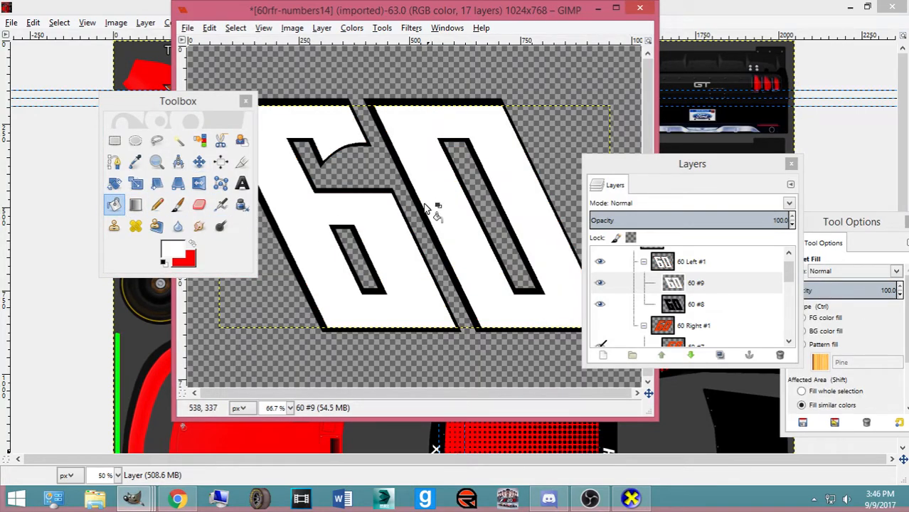
Check the reference car photo and toggle the 60 Fontana and 60 Left #1 layers' visibility
click(171, 502)
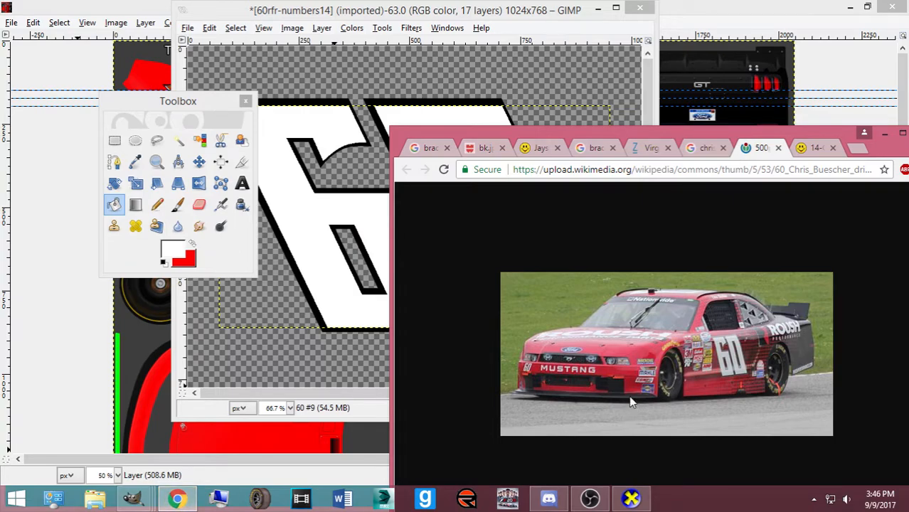
click(517, 11)
scroll(665, 313, up, 5)
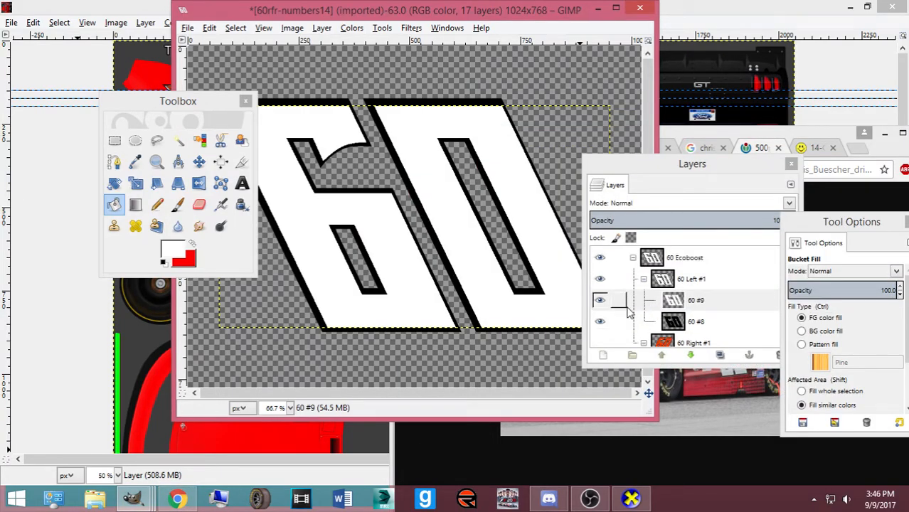
scroll(629, 300, down, 2)
scroll(612, 291, up, 2)
click(600, 278)
scroll(593, 276, up, 7)
click(600, 279)
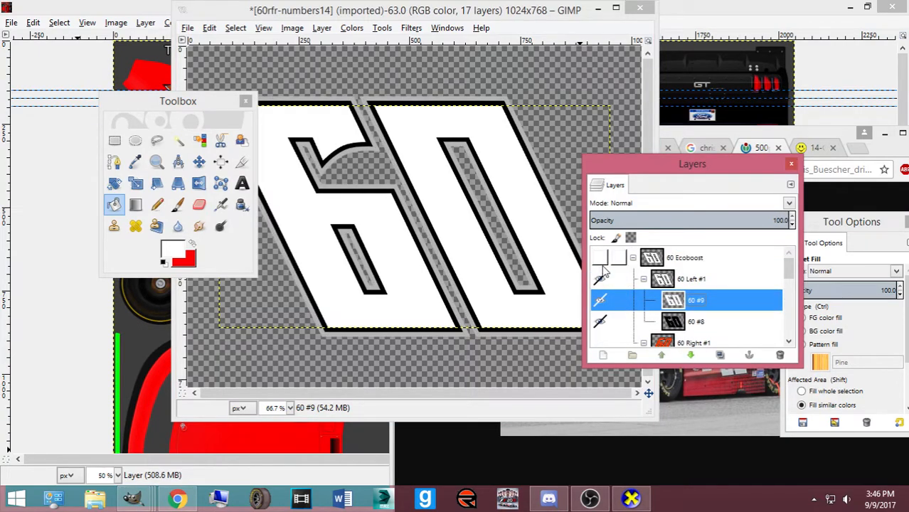
scroll(626, 299, down, 8)
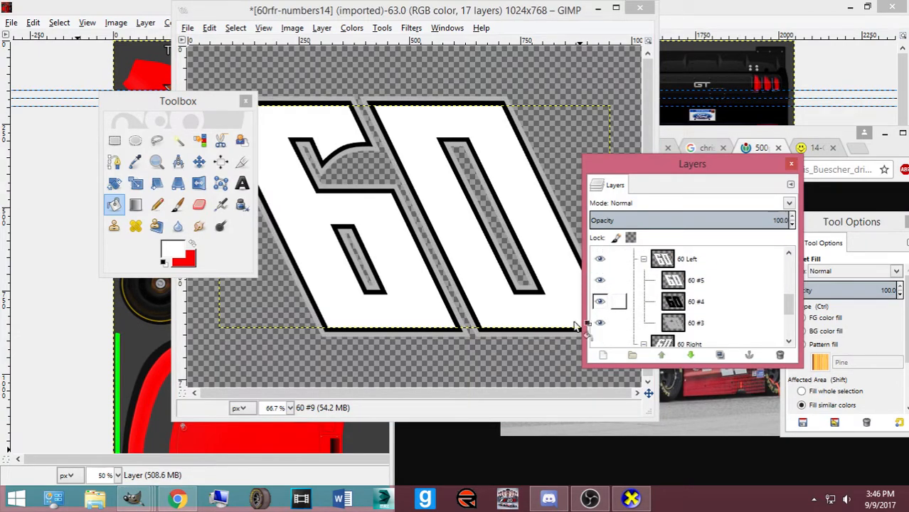
Copy the 60 Left number layer for the Mustang template
drag(642, 171, 621, 141)
click(661, 229)
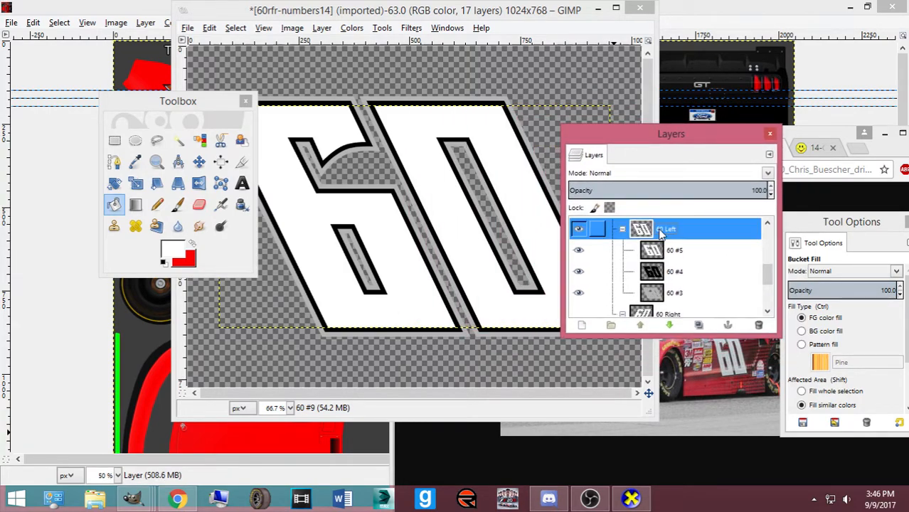
key(ctrl+c)
key(alt+Tab)
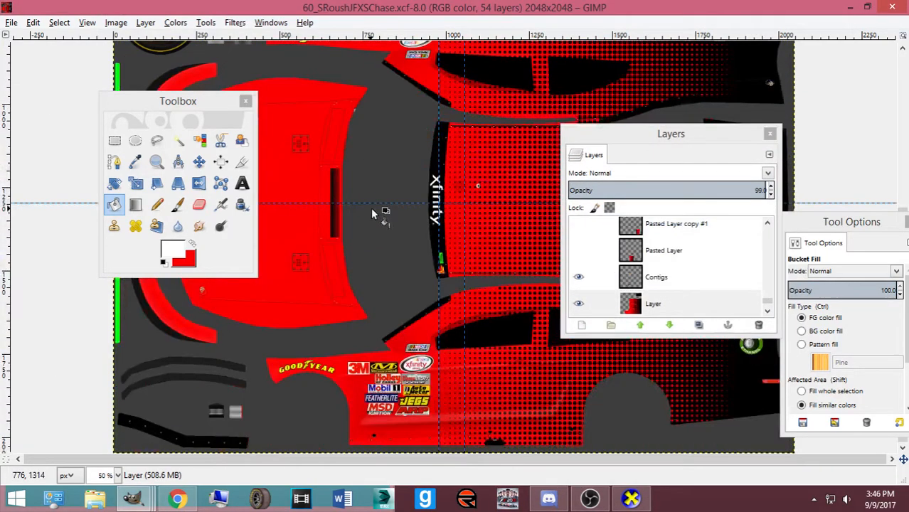
Paste the white 60 into the template, scale it down, and make it a new layer
click(199, 162)
key(ctrl+v)
key(shift+t)
click(525, 299)
drag(525, 299, 423, 246)
drag(311, 171, 432, 190)
key(Return)
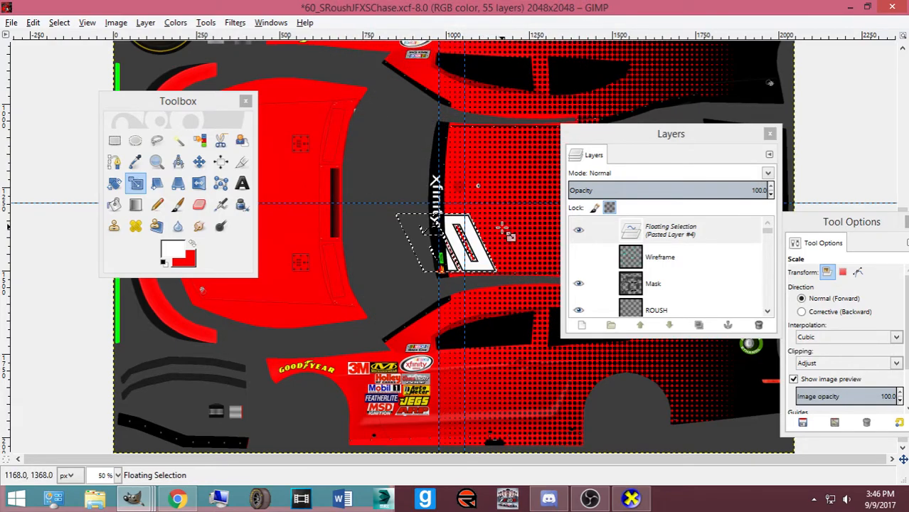
drag(491, 269, 479, 274)
key(ctrl+shift+n)
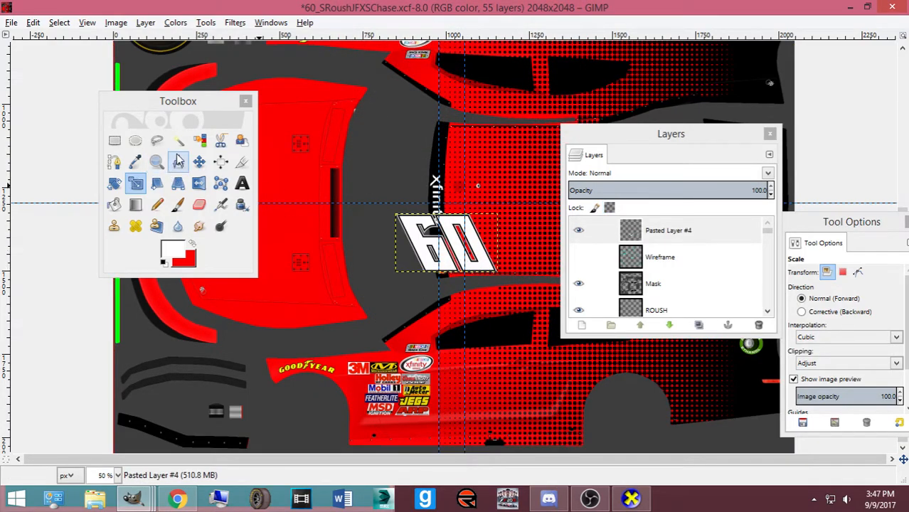
Move the 60 onto the car's side panel, checking placement against the reference photo
click(199, 162)
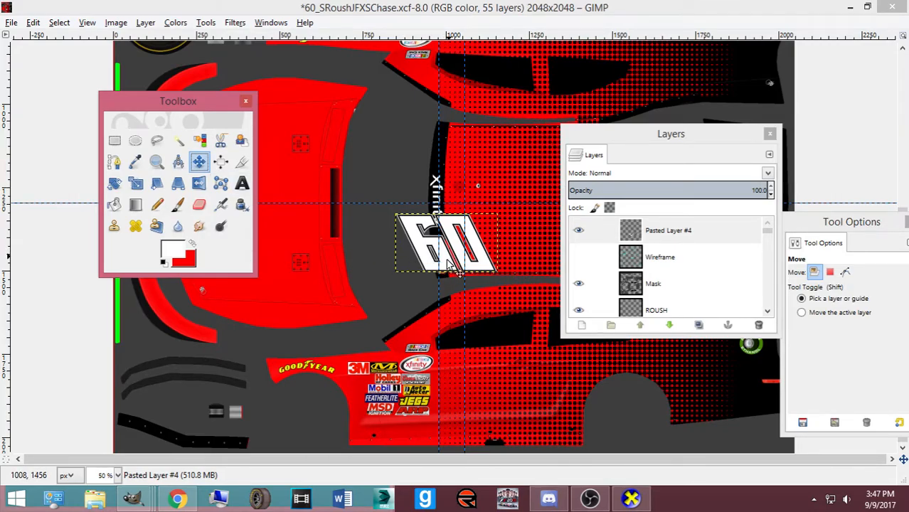
drag(448, 263, 489, 408)
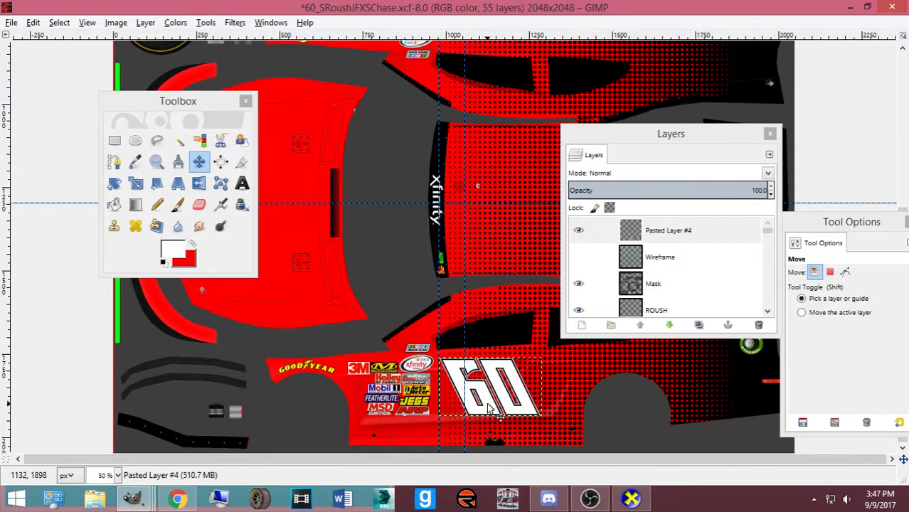
click(178, 499)
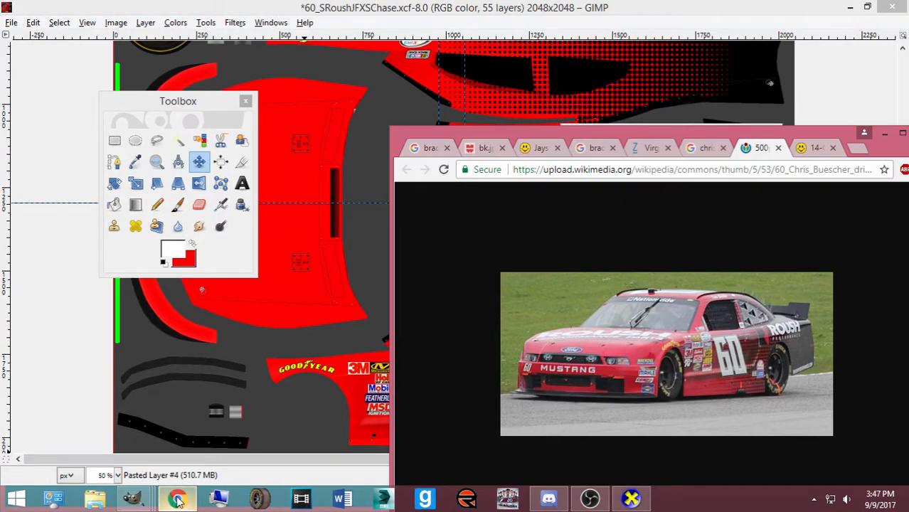
click(177, 498)
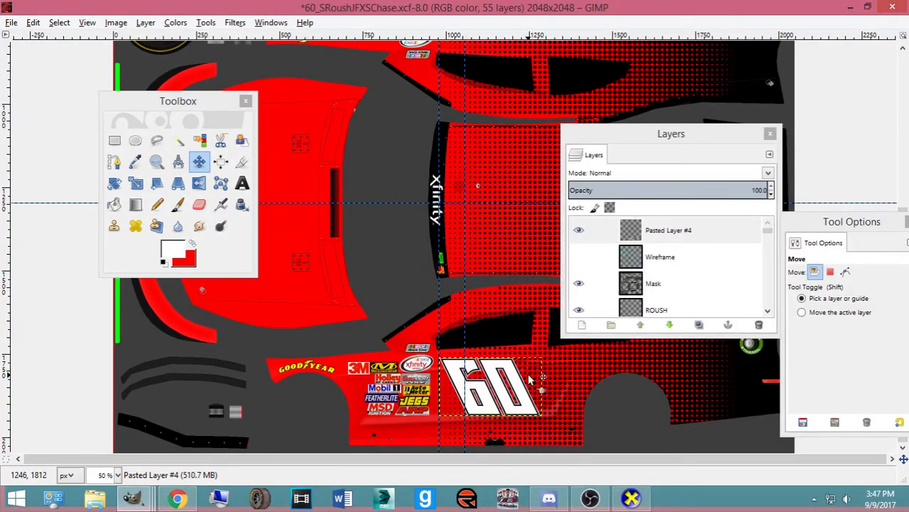
scroll(529, 379, up, 1)
scroll(526, 377, up, 1)
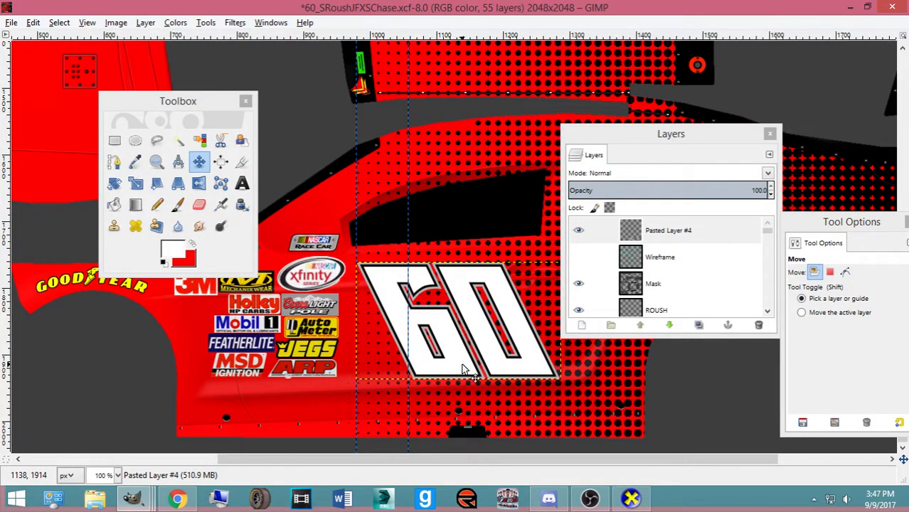
drag(462, 373, 463, 384)
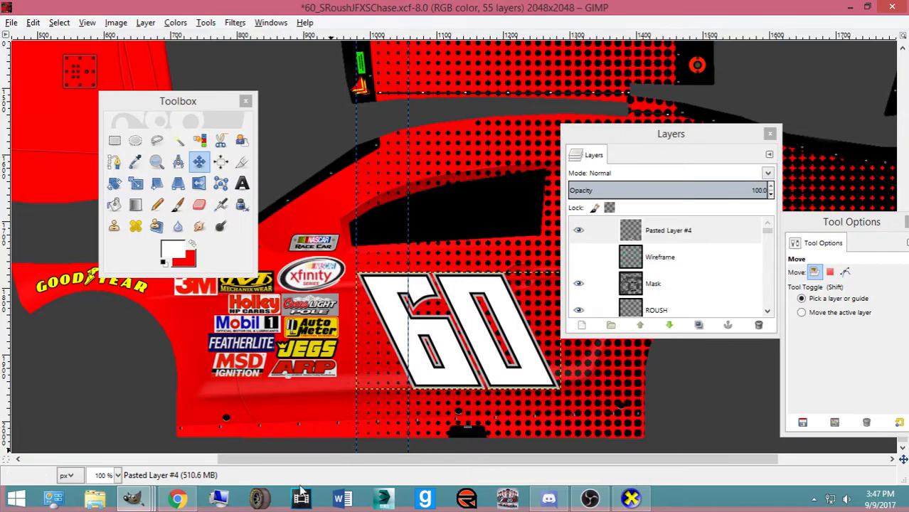
click(171, 500)
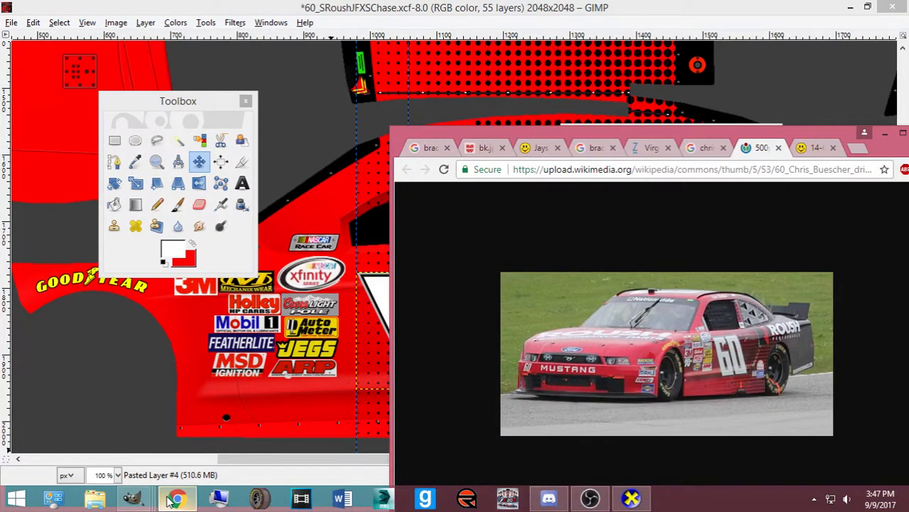
click(171, 500)
Rescale the 60 to about 286×178 to fit the side panel
key(shift+s)
click(366, 305)
drag(366, 305, 374, 305)
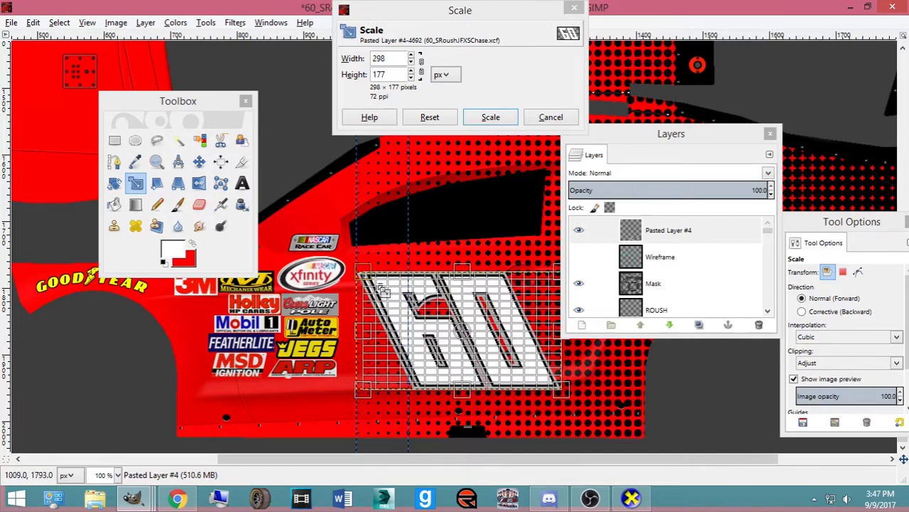
click(180, 500)
click(178, 500)
key(Tab)
drag(548, 398, 543, 402)
click(491, 117)
key(Tab)
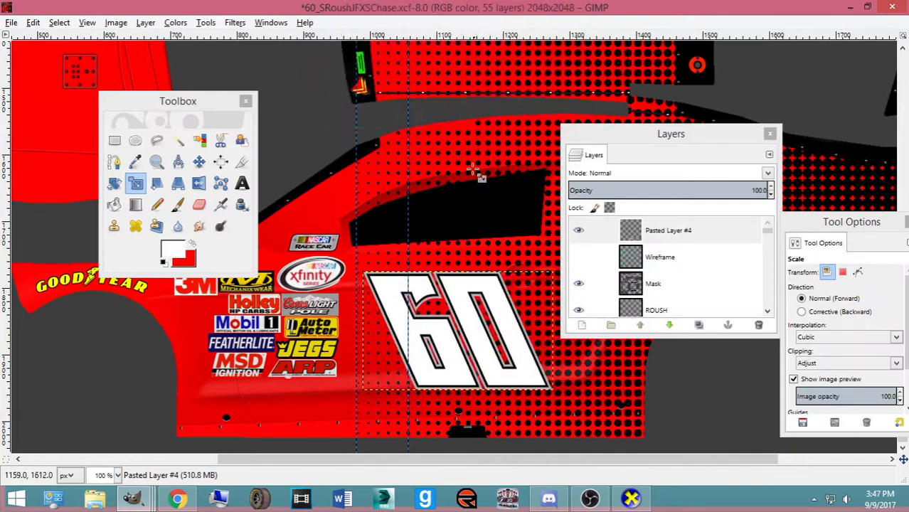
Save the template and move the 60 layer below the Goodyear layers
click(198, 162)
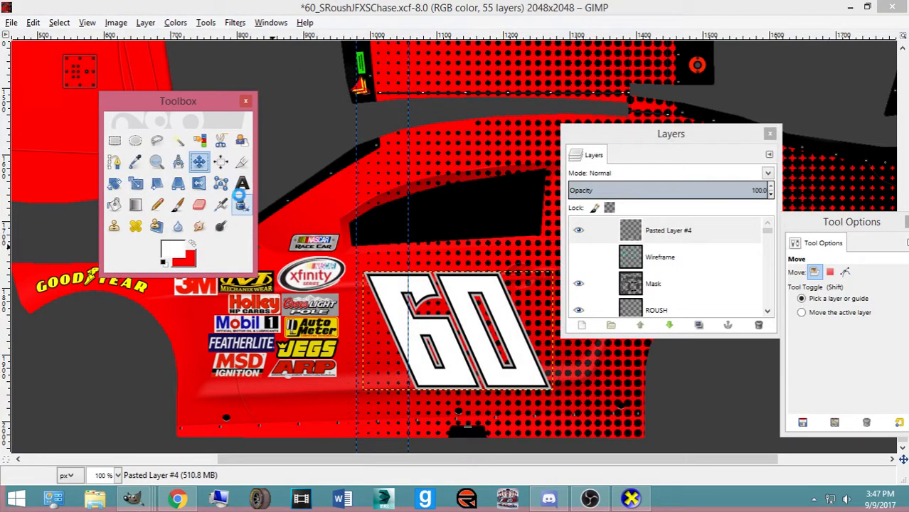
key(ctrl+s)
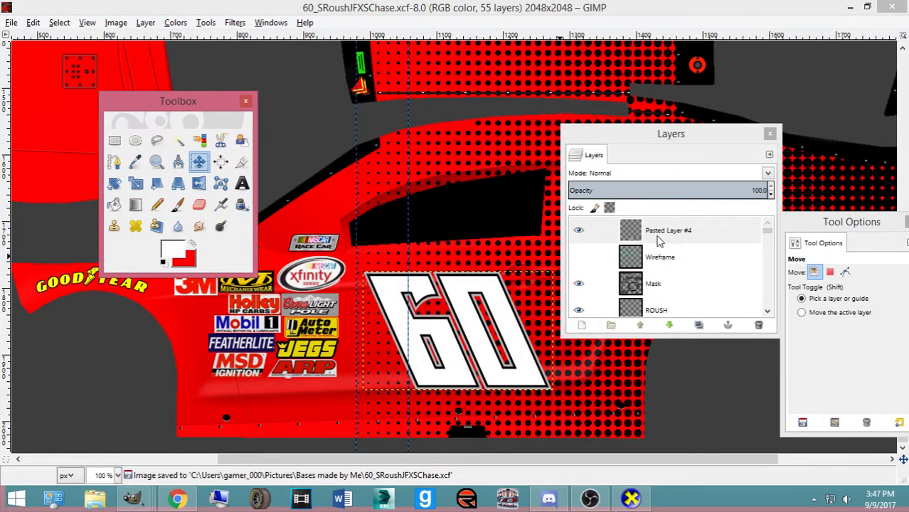
mouse_move(664, 241)
mouse_down()
mouse_move(669, 326)
mouse_move(676, 321)
mouse_move(675, 329)
mouse_move(694, 227)
mouse_move(695, 304)
mouse_move(694, 293)
mouse_up()
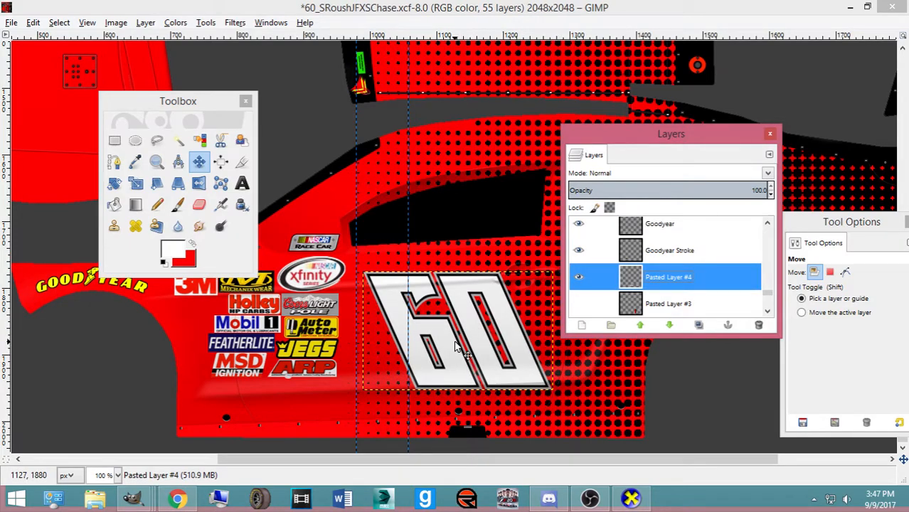
drag(609, 141, 265, 138)
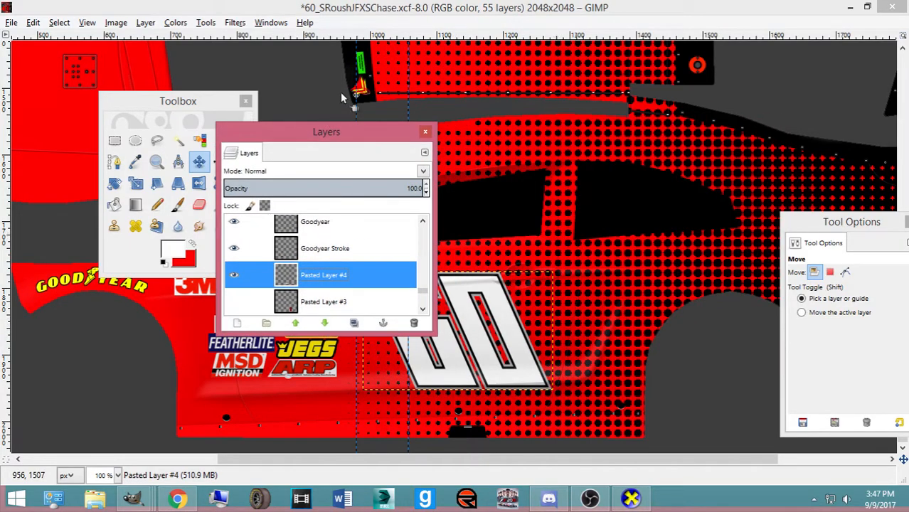
click(347, 15)
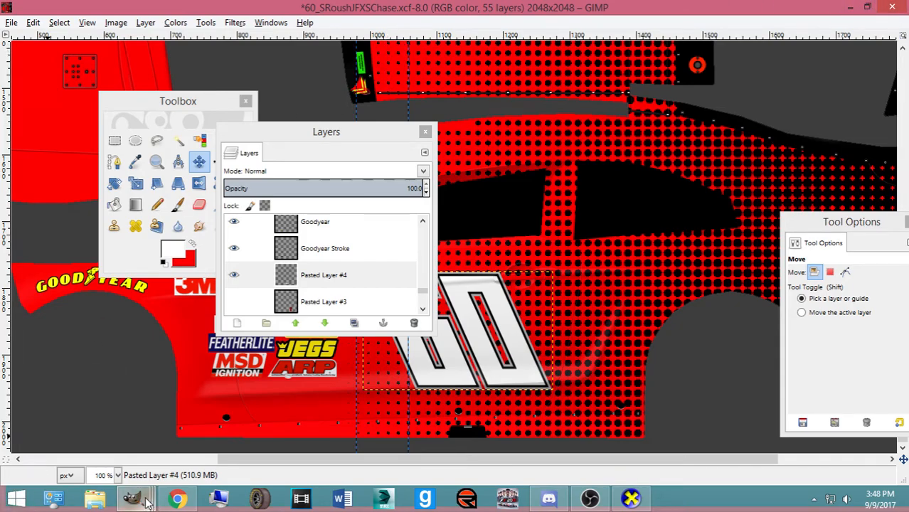
In the Roush Performance Parts Logoset, hide the Background, show the Merged layer and copy it
mouse_move(145, 503)
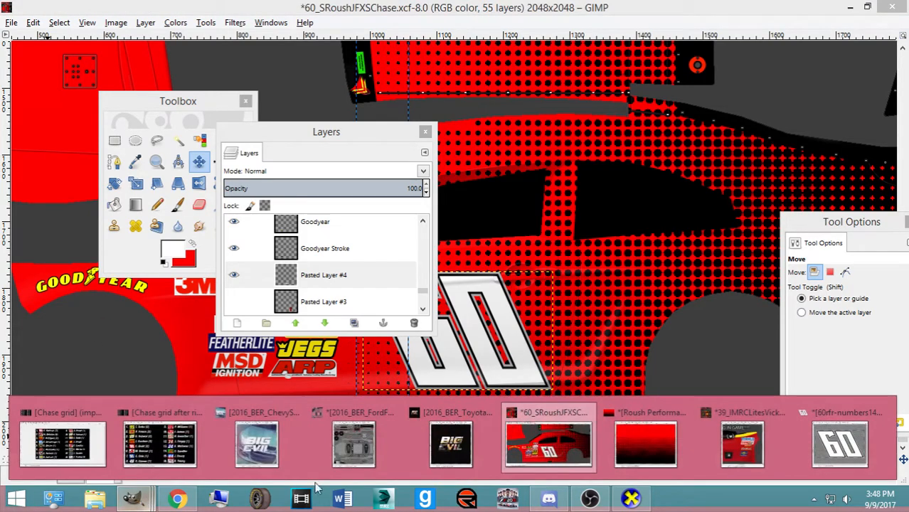
click(680, 424)
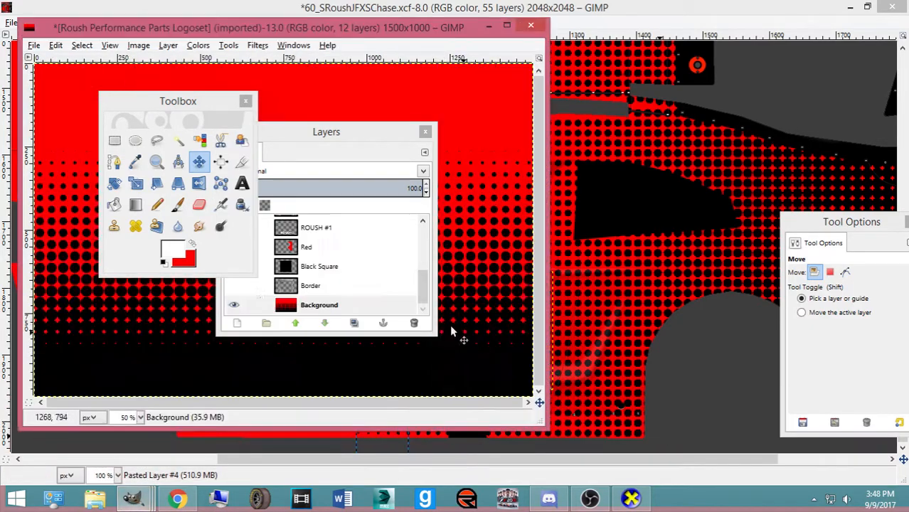
click(234, 307)
scroll(242, 274, up, 3)
scroll(244, 268, down, 1)
click(243, 267)
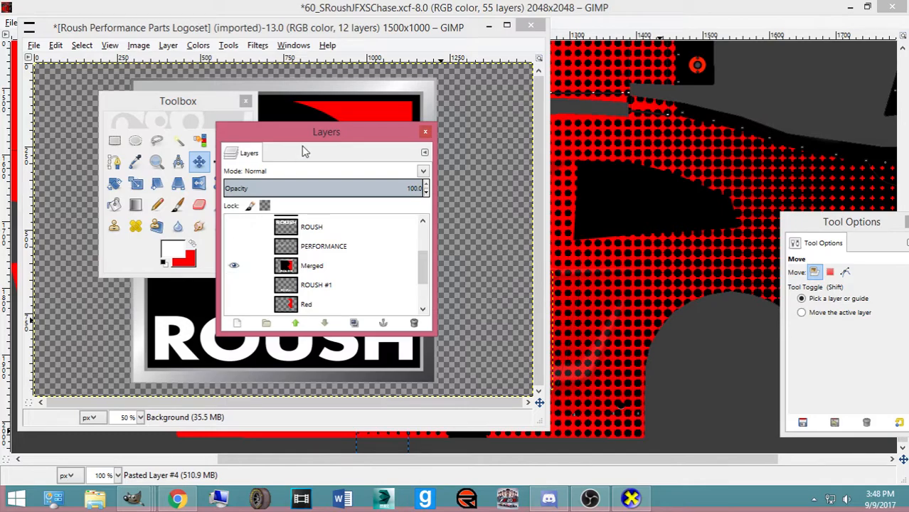
click(343, 270)
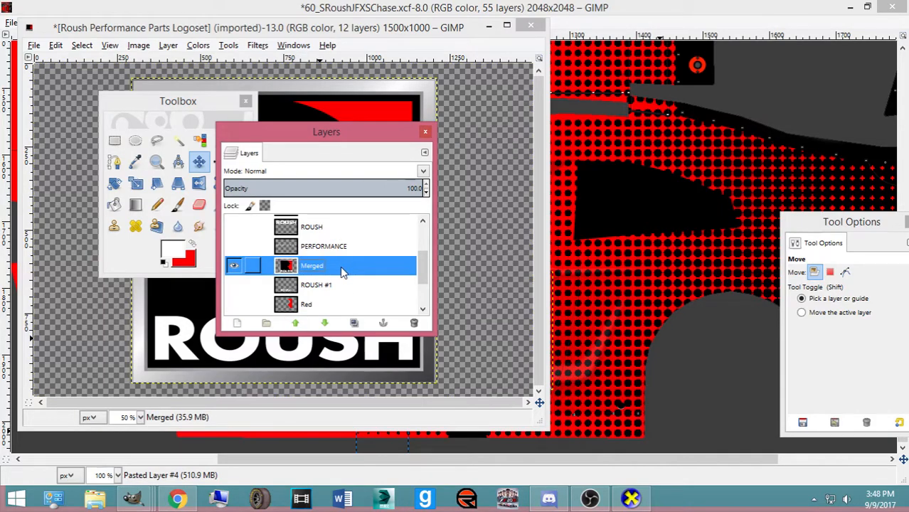
key(ctrl+c)
Back in the template, move the toolbox and layers panel aside and zoom out to the whole car
click(342, 8)
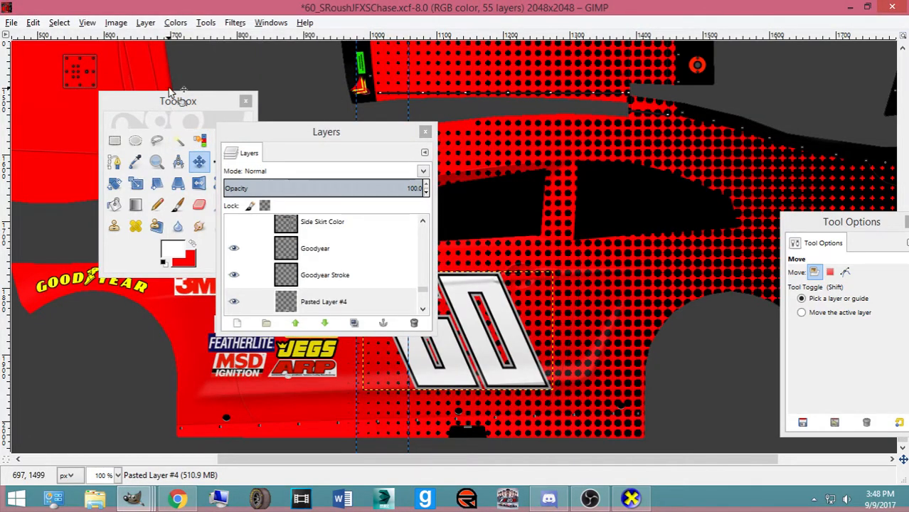
drag(212, 107, 735, 141)
drag(335, 130, 592, 151)
click(725, 192)
click(572, 324)
click(325, 11)
scroll(283, 160, up, 4)
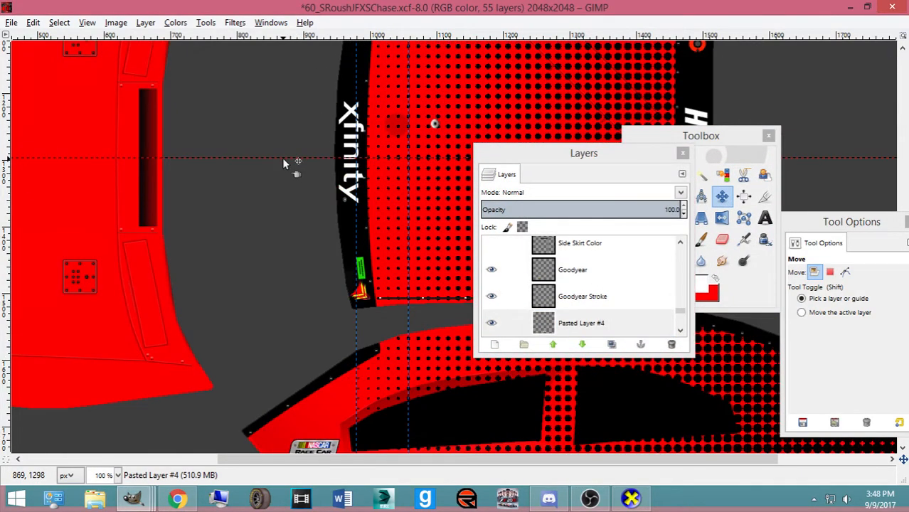
key(minus)
key(minus)
key(minus)
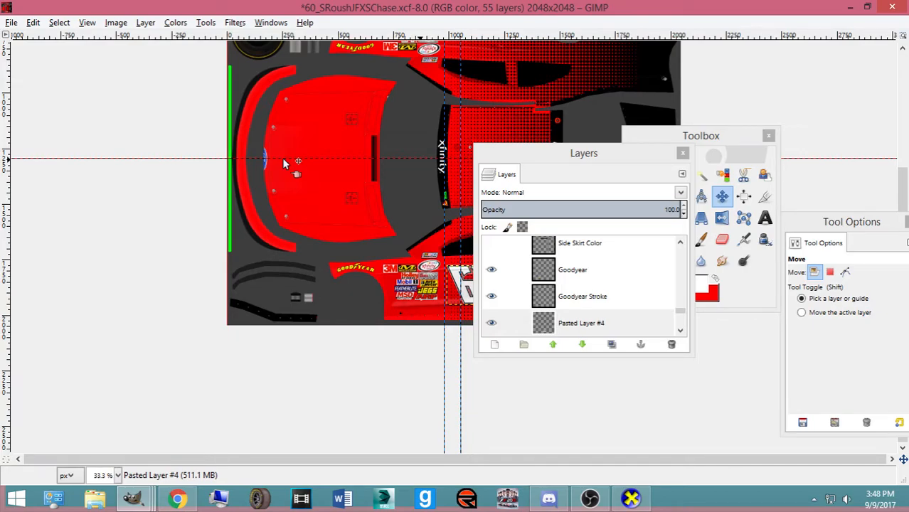
drag(535, 158, 2, 195)
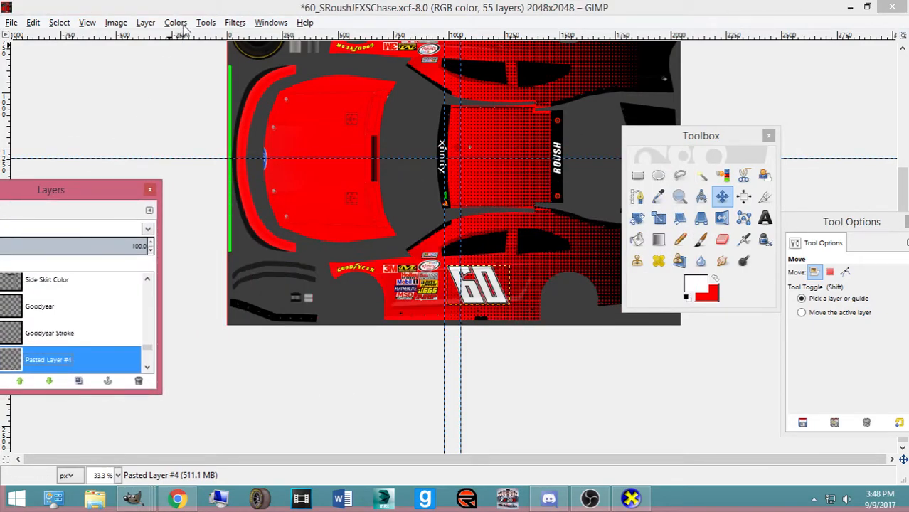
click(198, 11)
Paste the Roush logo, shrink it to about 423×421 and rotate it 90 degrees
key(ctrl+v)
key(shift+t)
drag(581, 387, 475, 170)
click(491, 126)
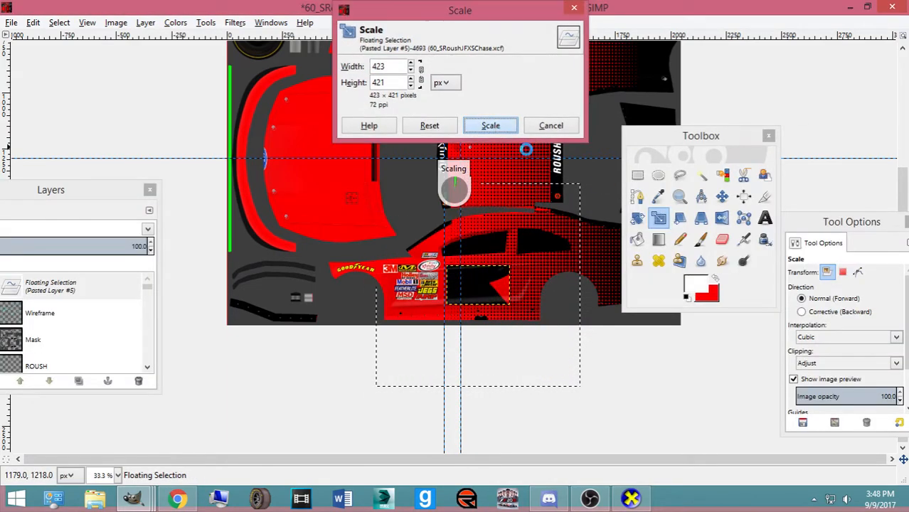
click(723, 198)
click(643, 219)
text(90)
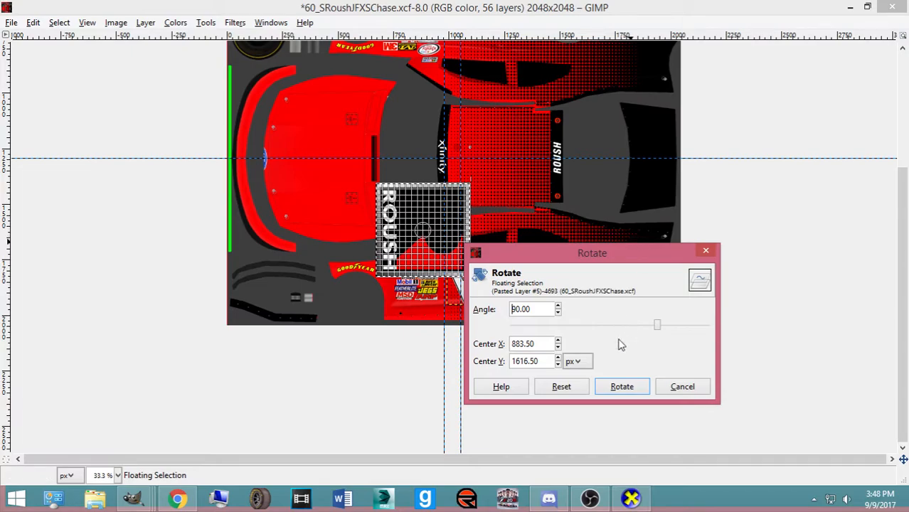
click(621, 385)
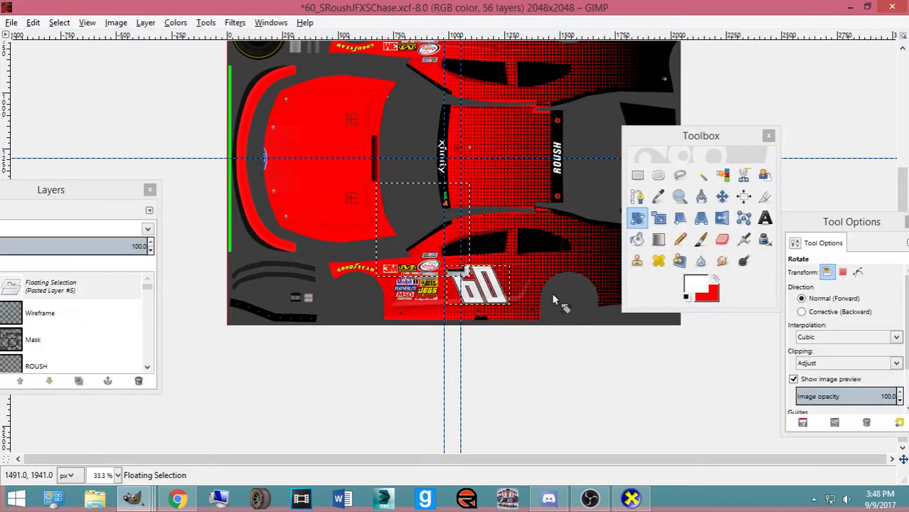
Move the logo up onto the hood area and zoom in on it
click(722, 198)
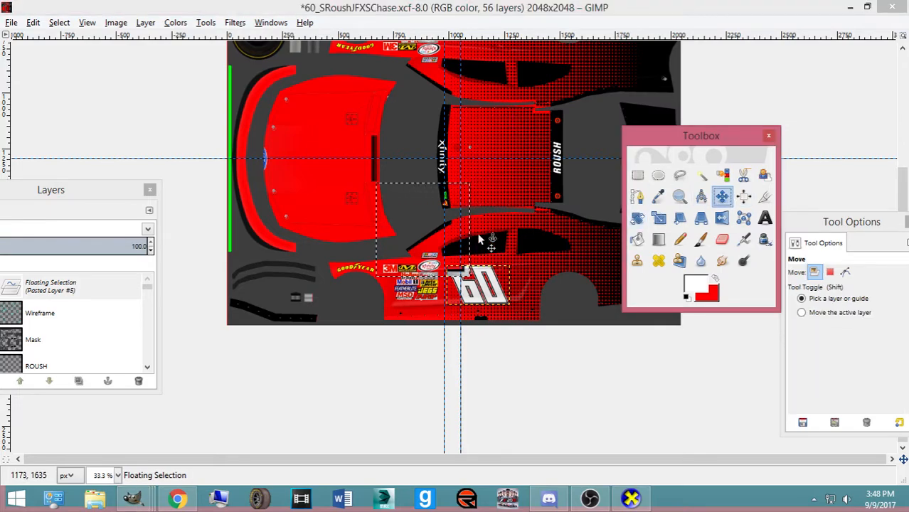
drag(431, 247, 318, 174)
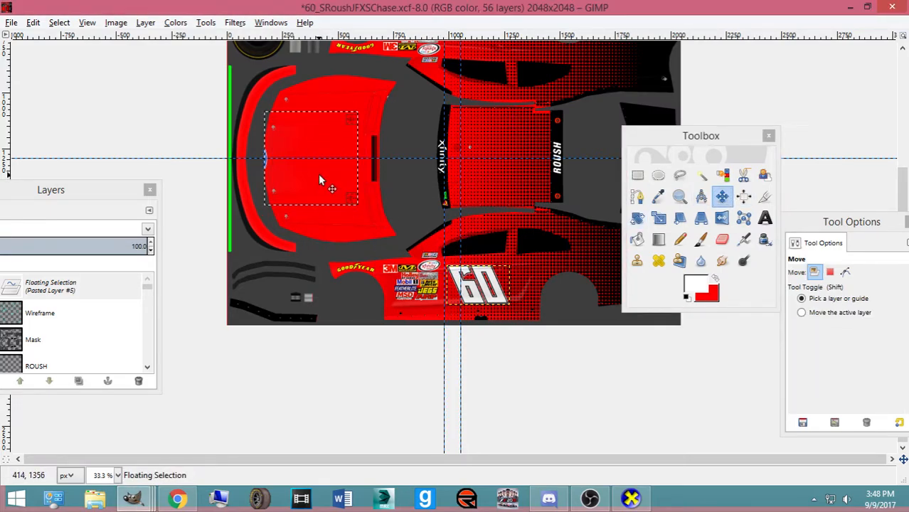
key(plus)
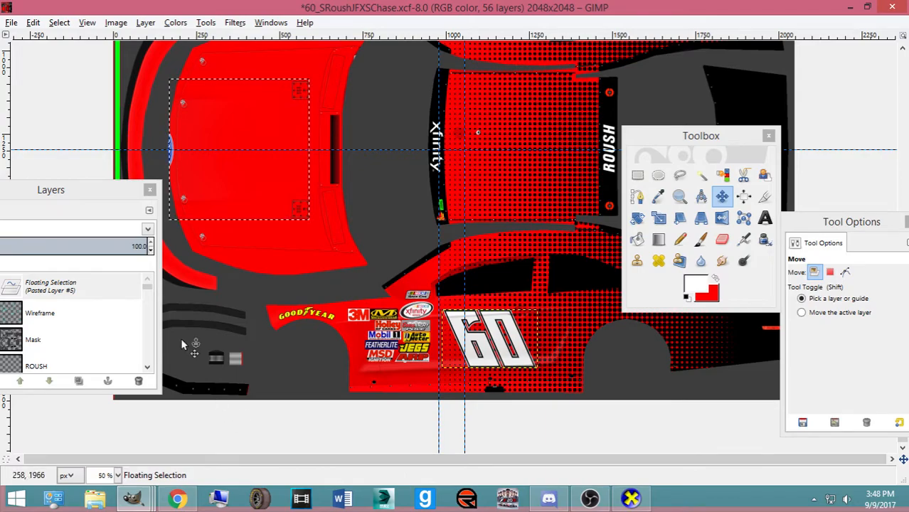
drag(71, 189, 397, 307)
scroll(150, 243, up, 3)
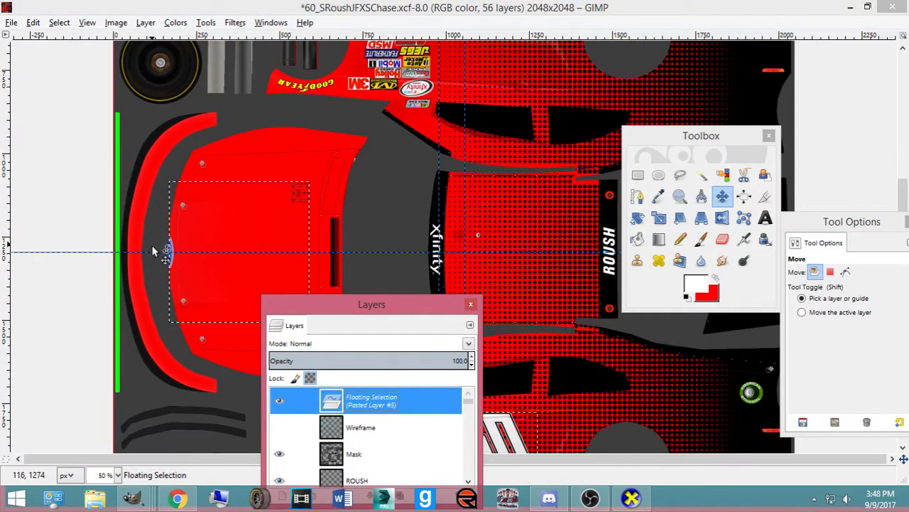
key(plus)
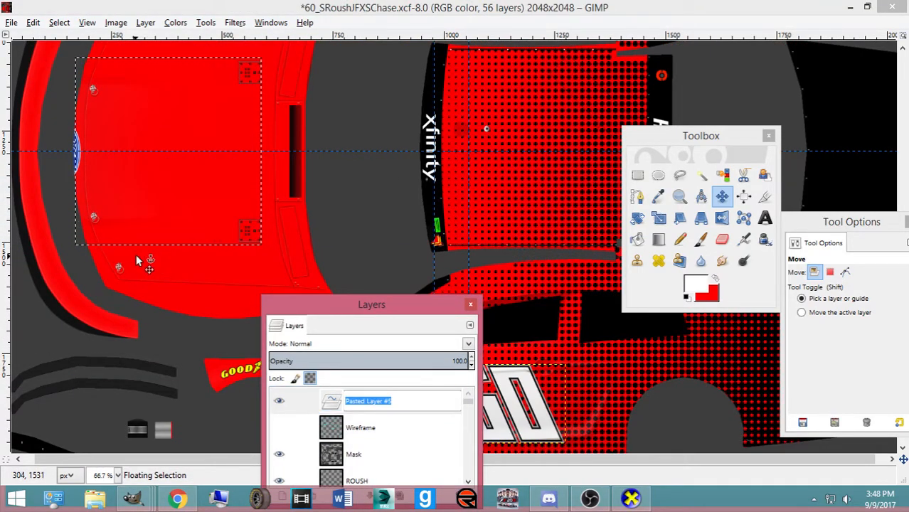
Fine-tune the logo's size and position on the hood and make it a new layer
click(136, 214)
key(shift+t)
click(137, 210)
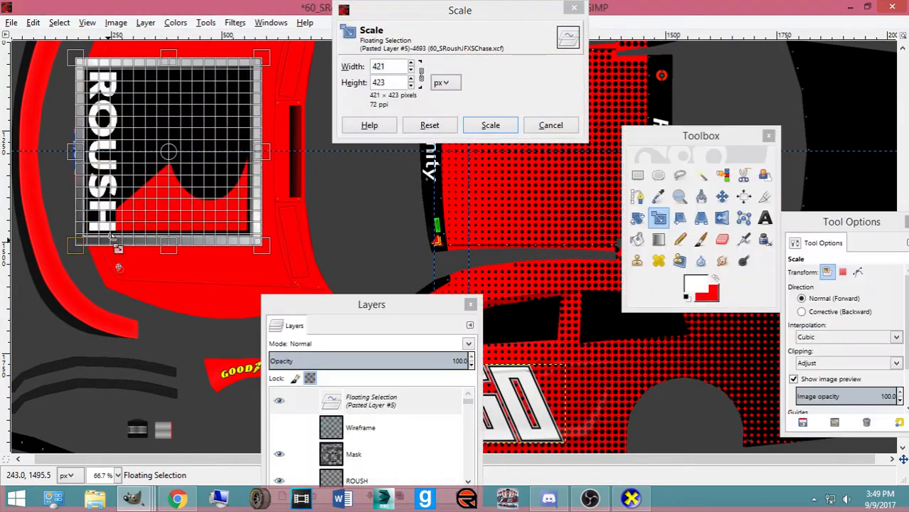
key(Return)
key(m)
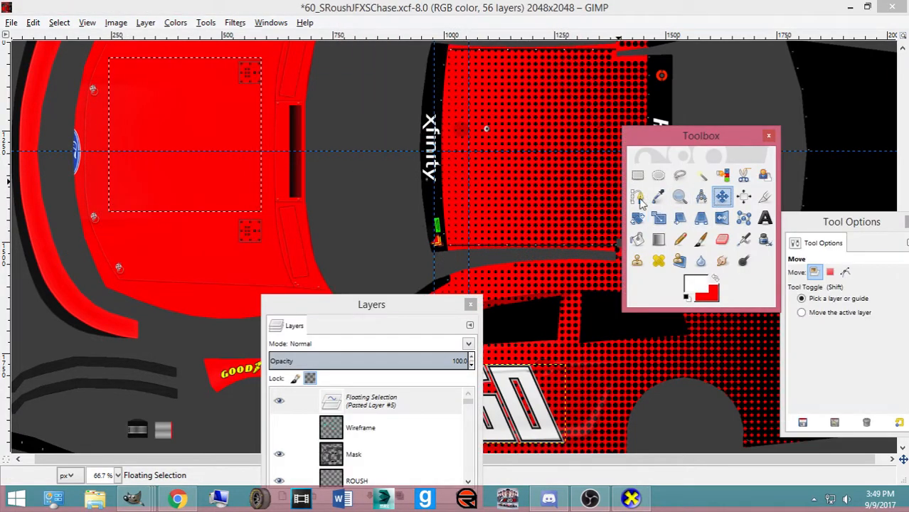
drag(190, 188, 189, 208)
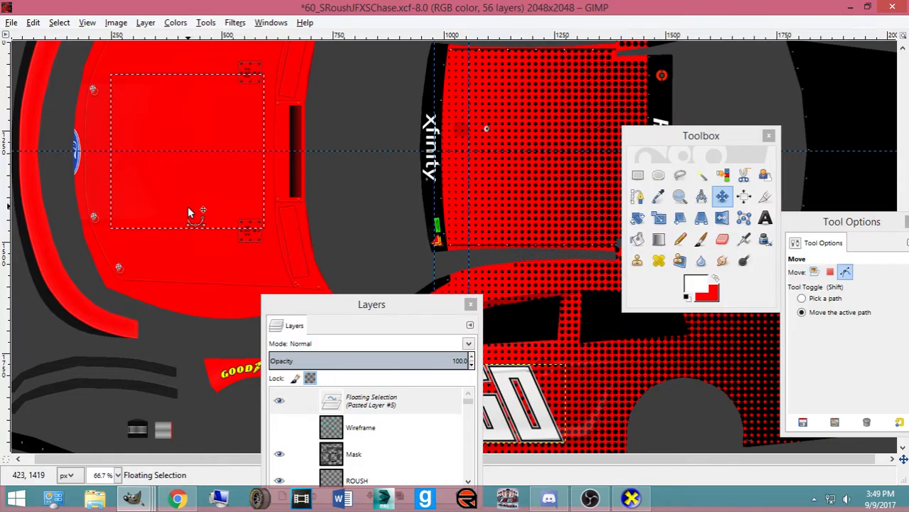
key(shift+ctrl+n)
drag(359, 303, 388, 152)
drag(377, 251, 399, 248)
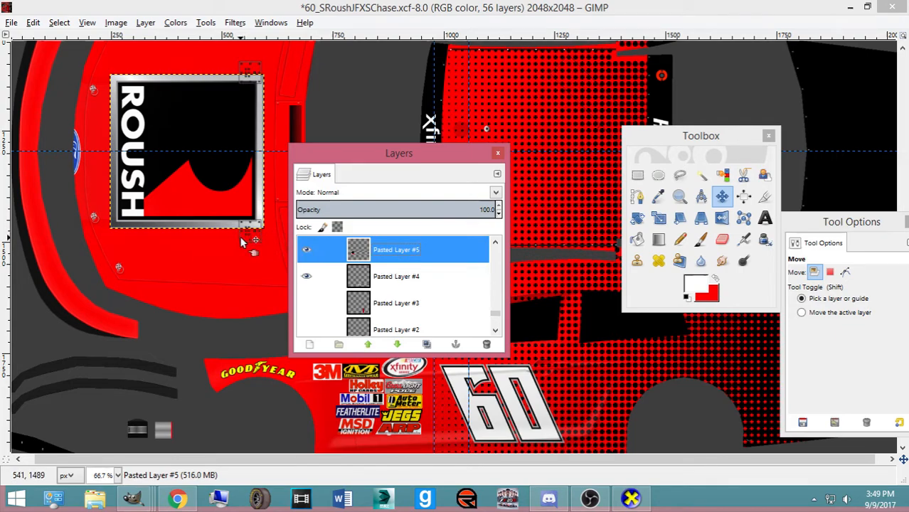
Export the template to ford.bmp and bring up the #60 Mustang reference photo
key(ctrl+e)
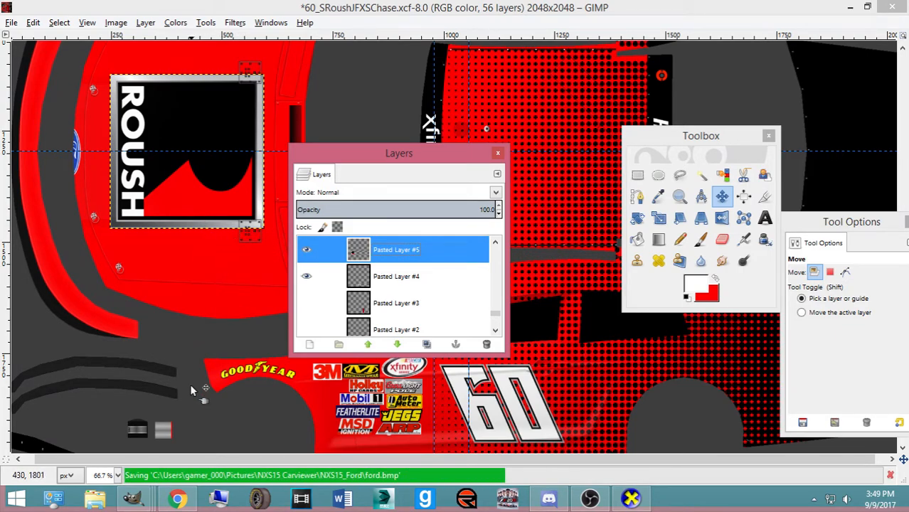
click(137, 500)
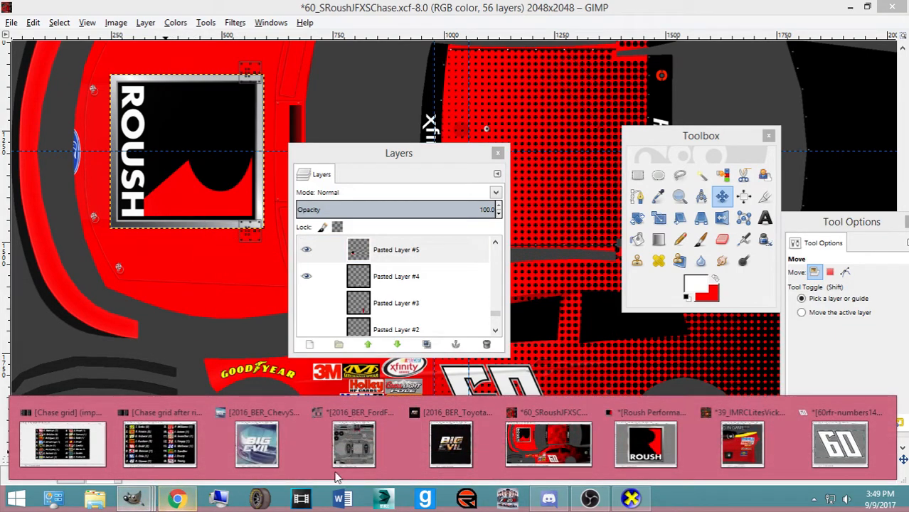
click(178, 500)
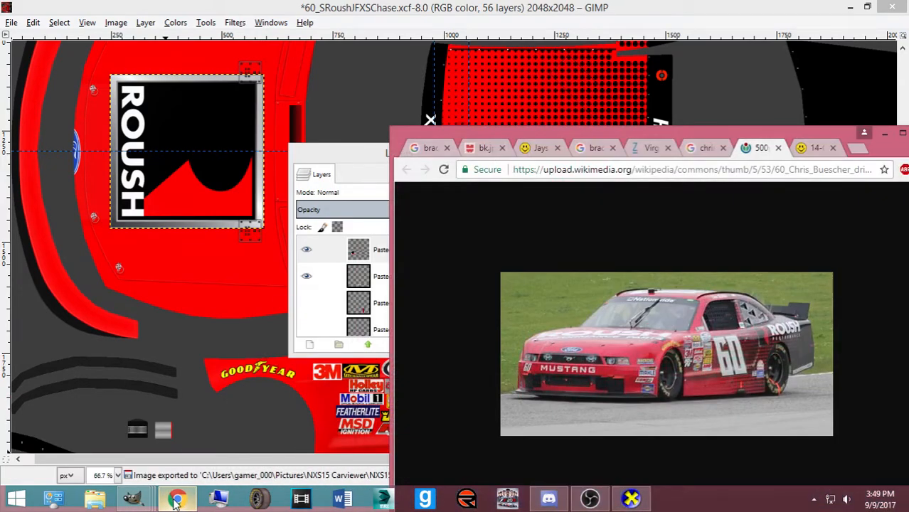
Bring the Roush Performance Parts Logoset image to the front
click(177, 500)
click(133, 500)
click(600, 437)
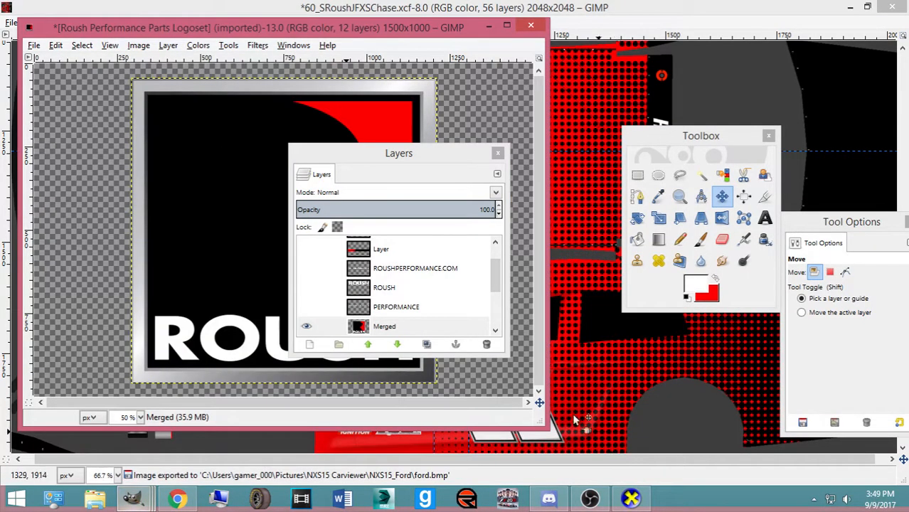
scroll(310, 265, up, 2)
Try the PERFORMANCE PARTS, ROUSHPERFORMANCE.COM and ROUSH text layers, then show the full logo Preview layer
click(306, 265)
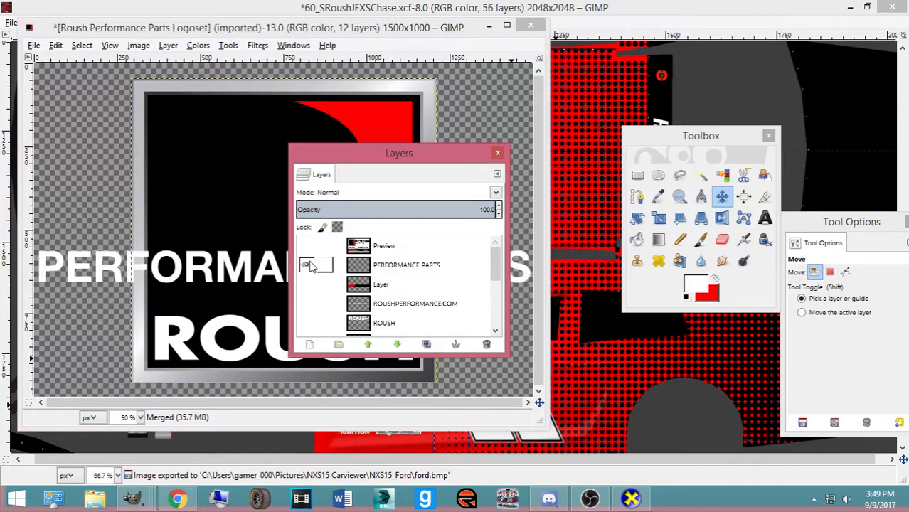
click(307, 264)
click(307, 303)
click(307, 304)
click(307, 323)
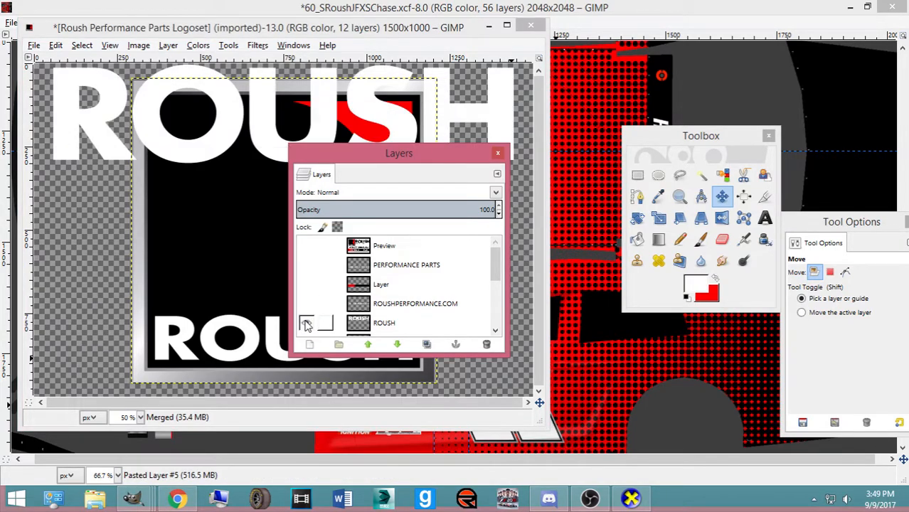
click(307, 324)
click(307, 265)
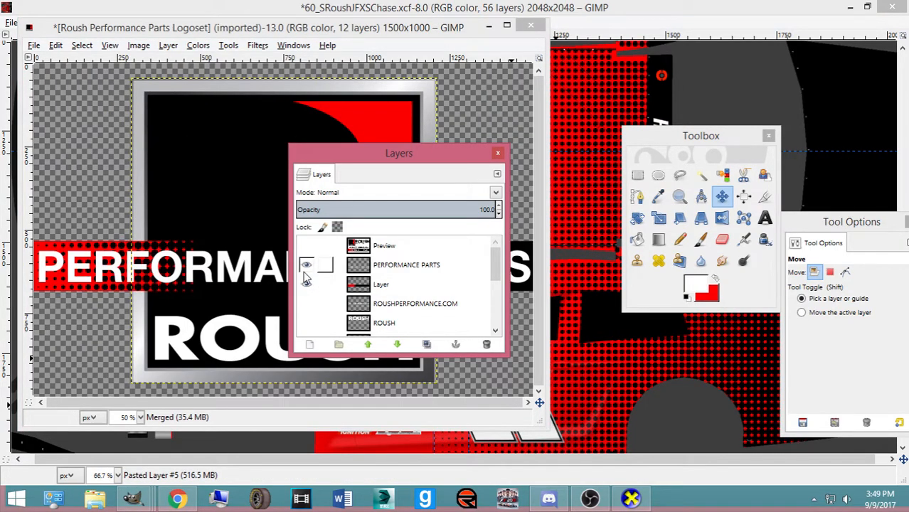
click(177, 499)
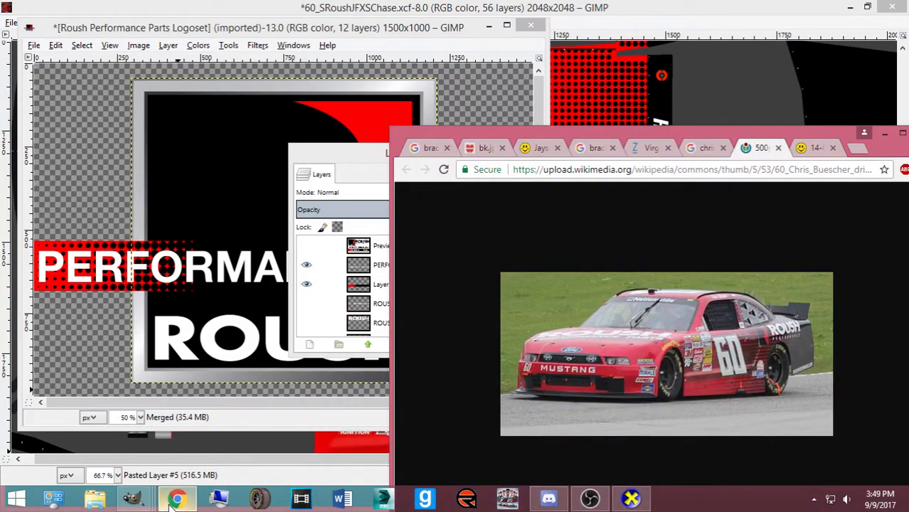
click(177, 499)
click(307, 265)
click(307, 283)
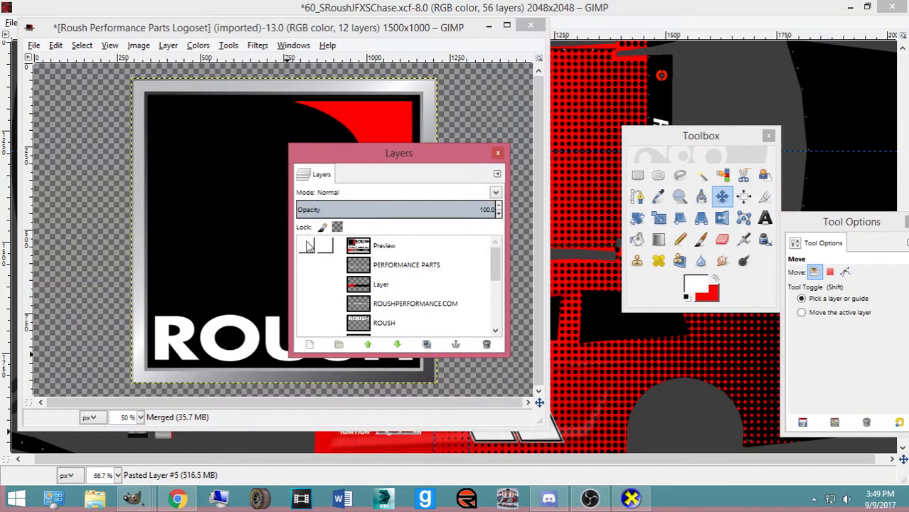
click(307, 246)
Toggle the Preview layer, make the Merged layer active and show the PERFORMANCE layer
drag(382, 164, 631, 158)
scroll(557, 263, down, 5)
scroll(557, 263, up, 2)
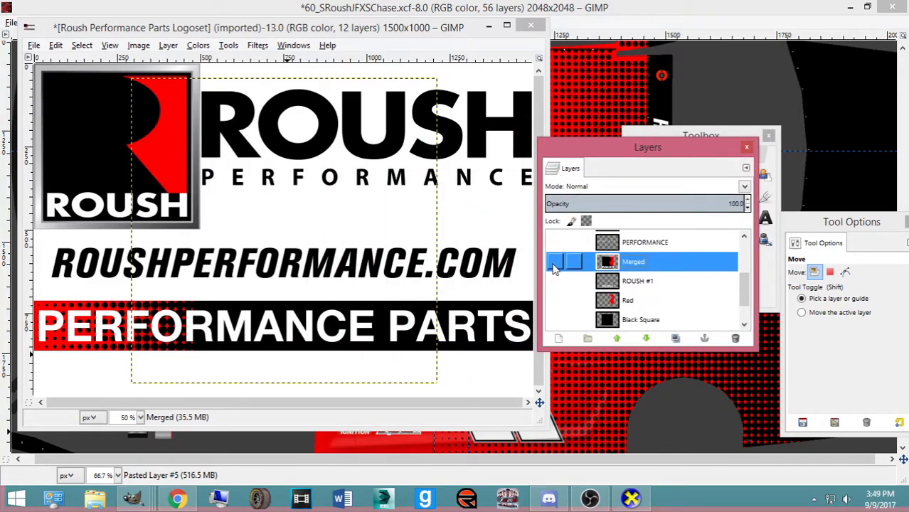
scroll(557, 278, down, 2)
scroll(557, 267, up, 6)
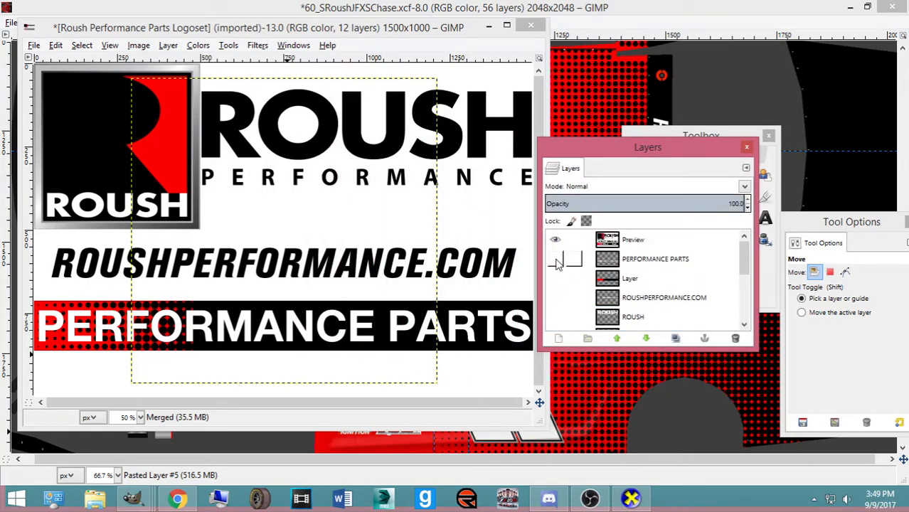
click(557, 248)
click(557, 248)
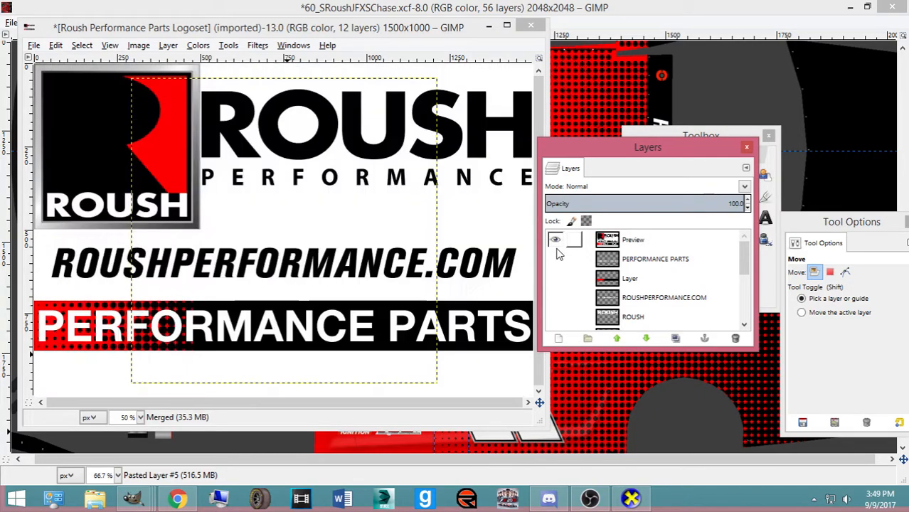
click(276, 34)
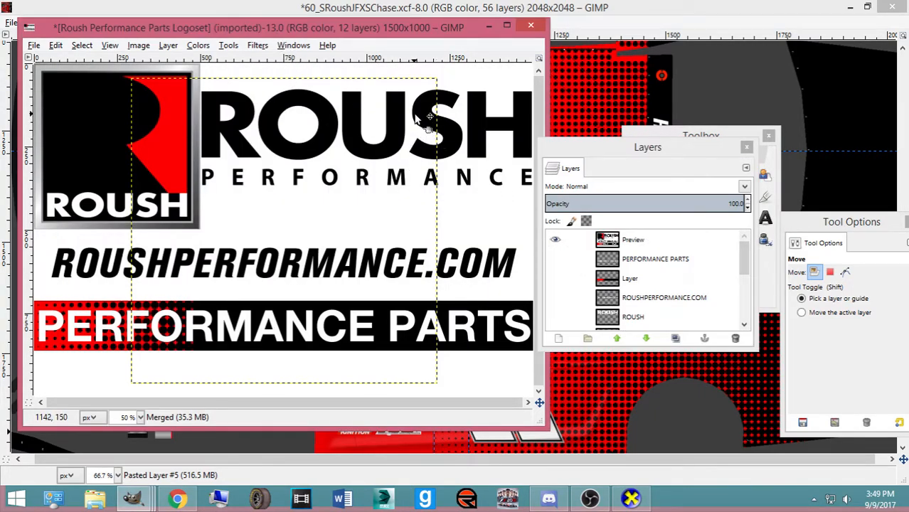
scroll(549, 290, down, 2)
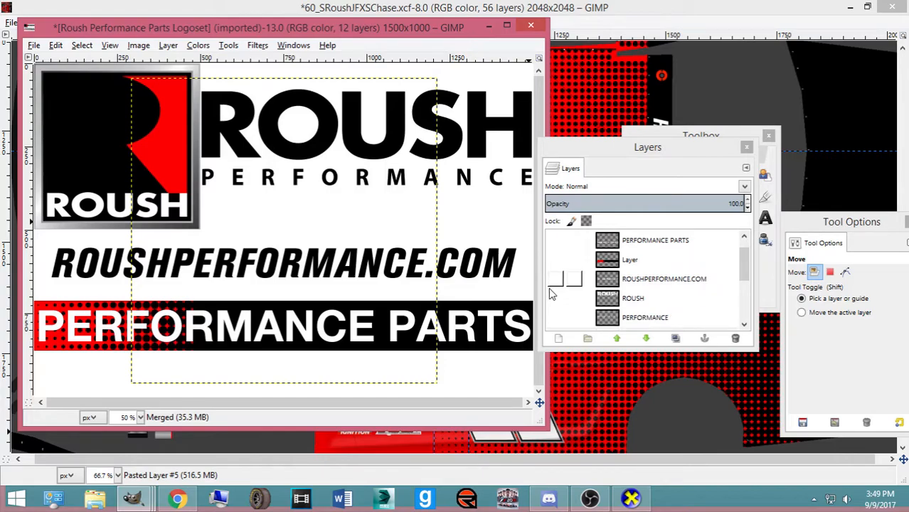
click(549, 282)
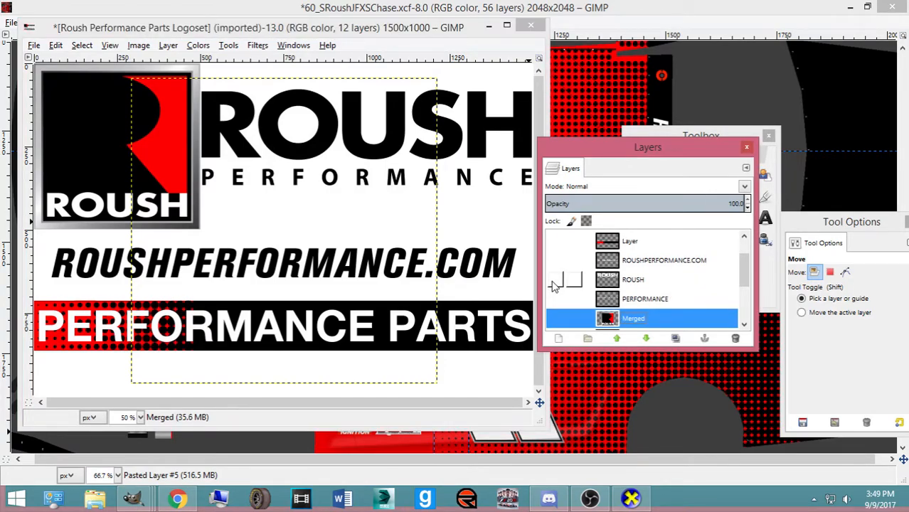
click(555, 298)
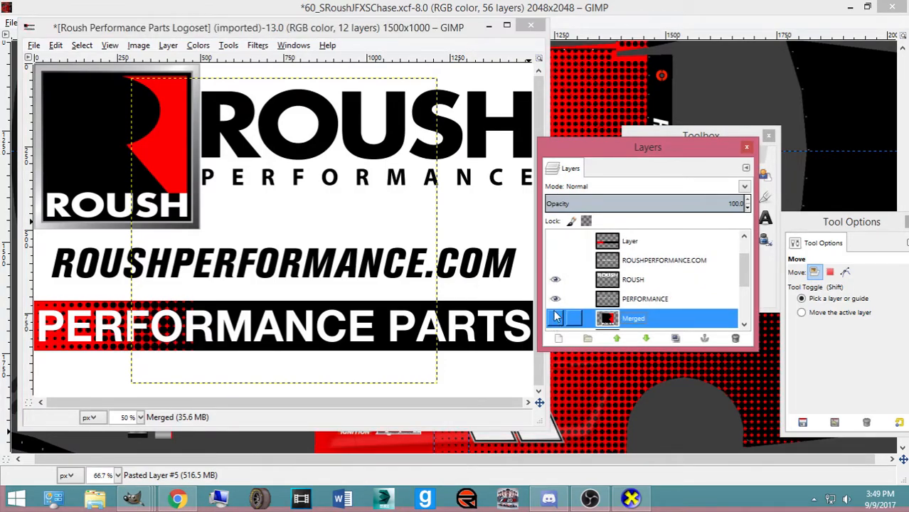
scroll(557, 306, up, 2)
click(556, 239)
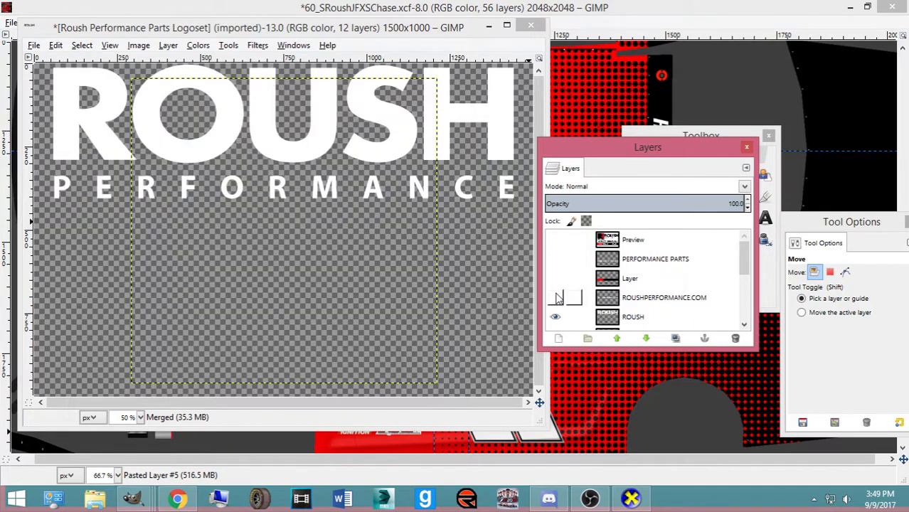
Compare the ROUSH #1, Merged and Red layers by toggling their visibility
scroll(559, 299, down, 3)
scroll(557, 305, down, 1)
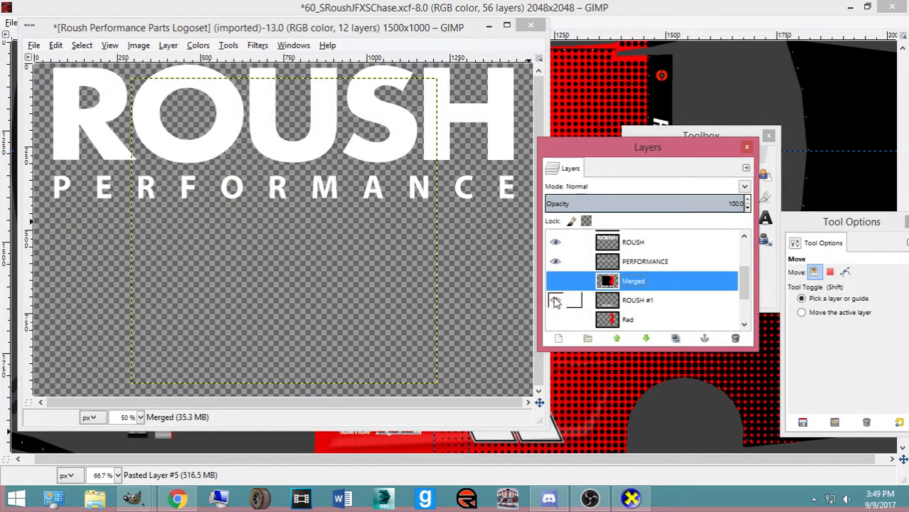
click(555, 299)
click(555, 282)
click(555, 284)
click(555, 300)
click(556, 319)
click(555, 319)
click(556, 281)
click(555, 281)
scroll(560, 288, down, 3)
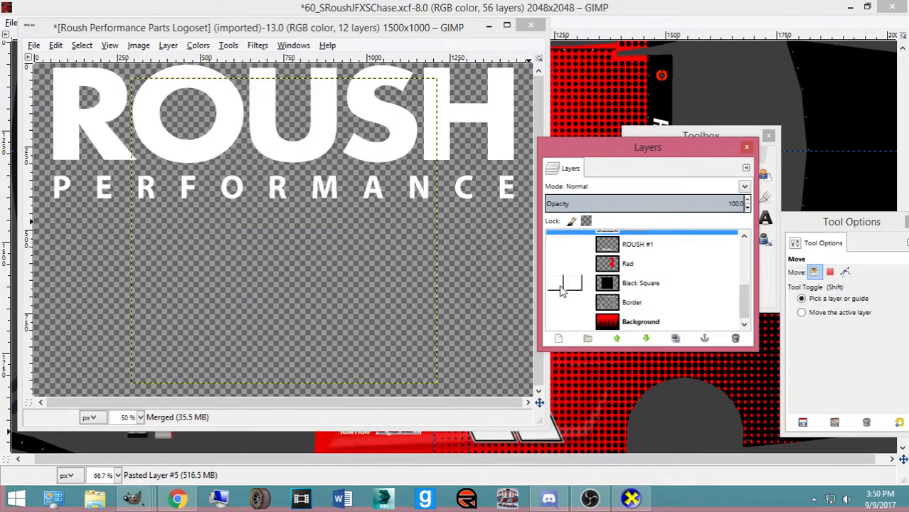
scroll(561, 285, up, 4)
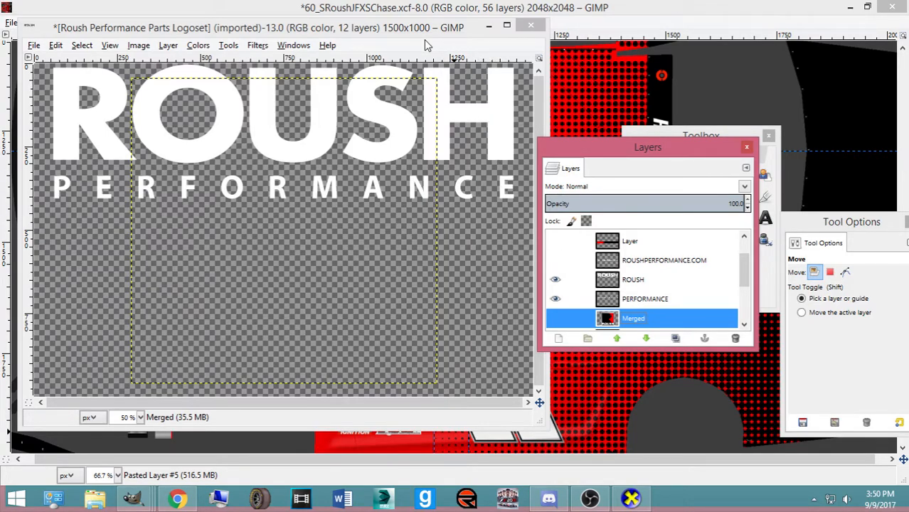
Preview the stripe, ROUSHPERFORMANCE.COM, ROUSH and PERFORMANCE layers in the logo set
click(441, 78)
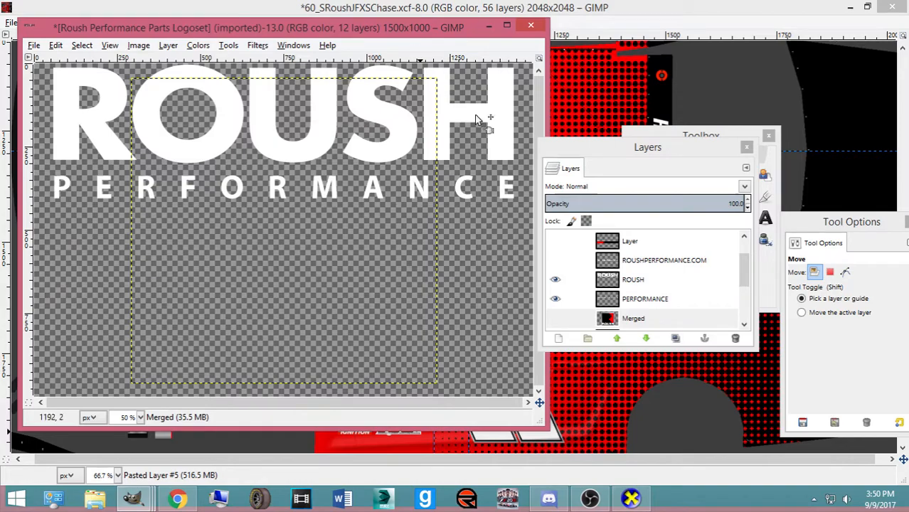
click(554, 245)
click(553, 244)
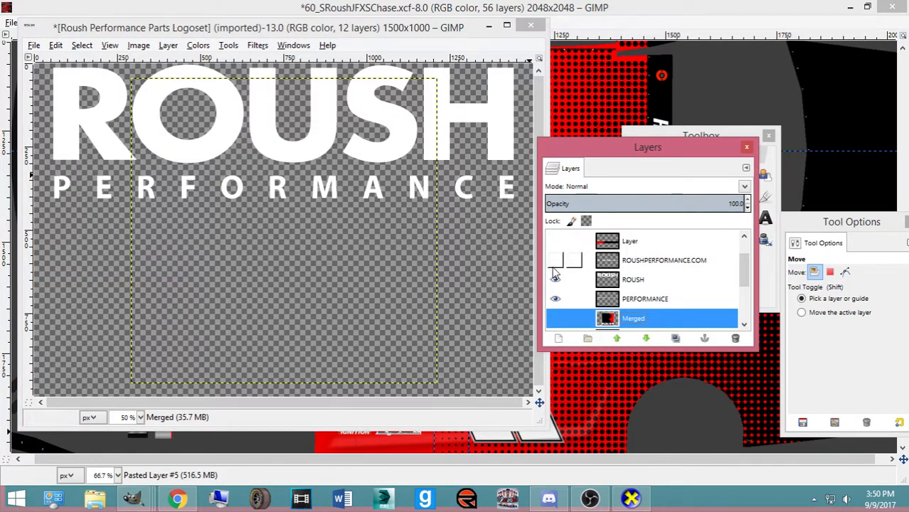
click(555, 261)
click(555, 261)
click(555, 279)
click(555, 280)
click(556, 298)
click(556, 299)
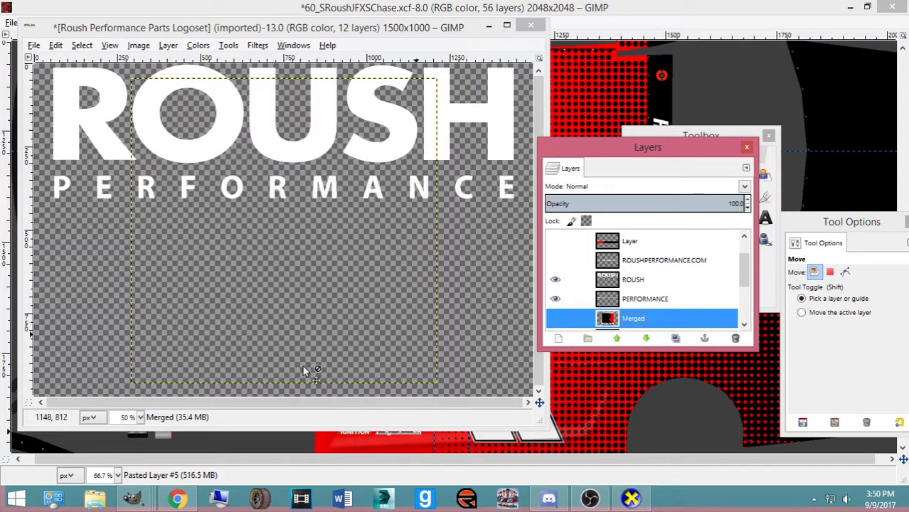
click(177, 498)
click(175, 500)
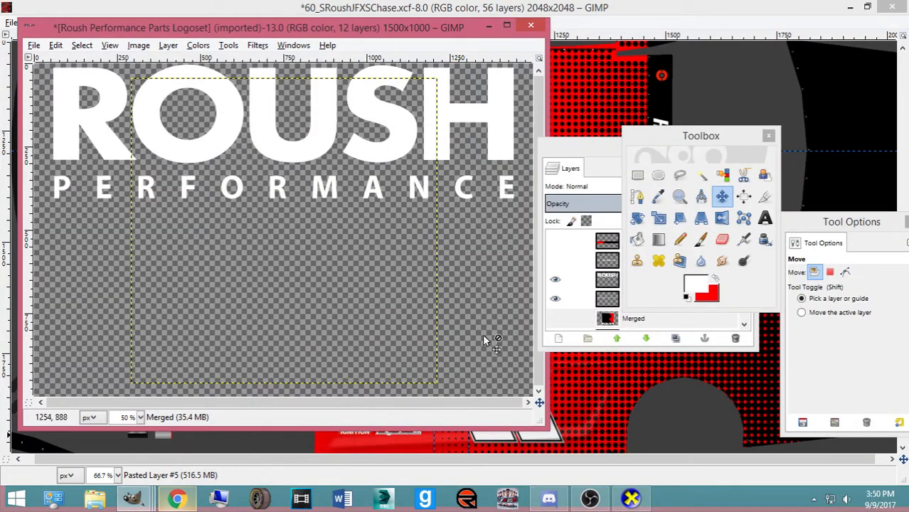
scroll(560, 323, down, 2)
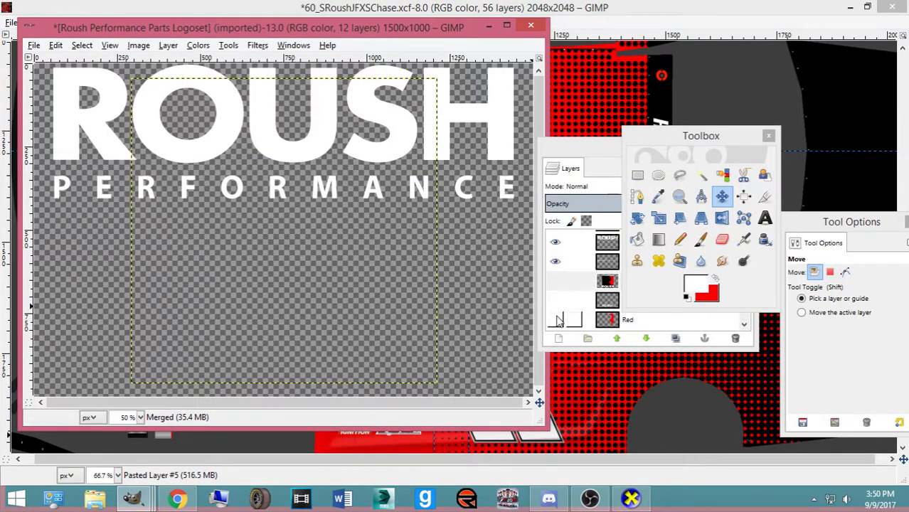
scroll(559, 318, down, 1)
Show only the Red, Black Square and Border layers, copy the R emblem, and return to the livery
click(557, 301)
click(557, 321)
scroll(557, 321, down, 1)
click(556, 302)
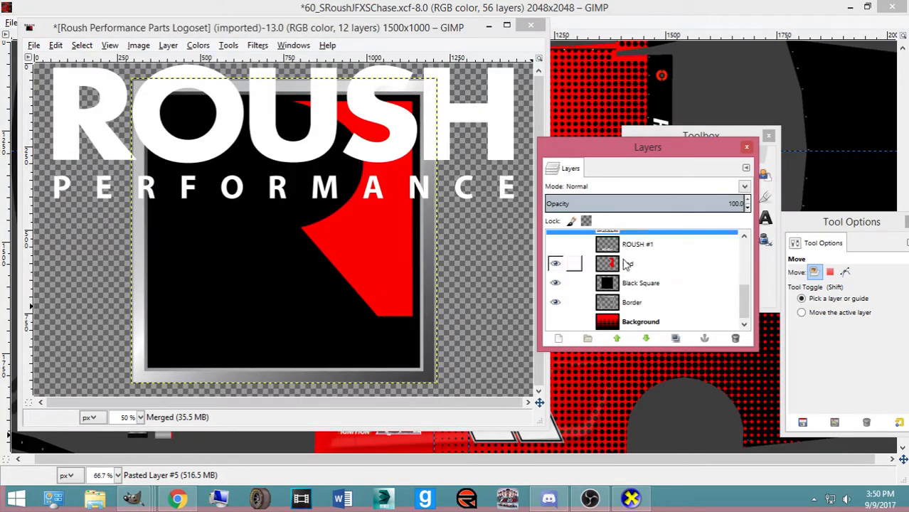
click(630, 305)
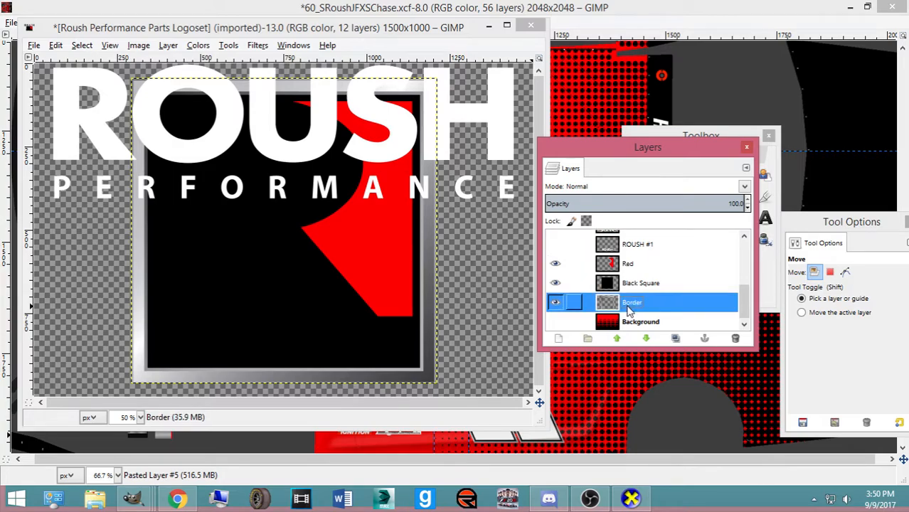
scroll(584, 299, up, 4)
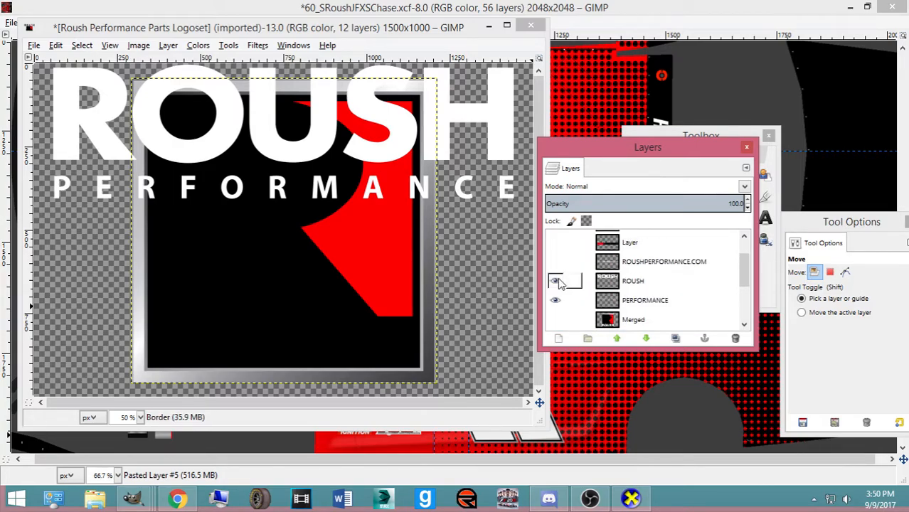
click(553, 281)
click(556, 300)
key(ctrl+c)
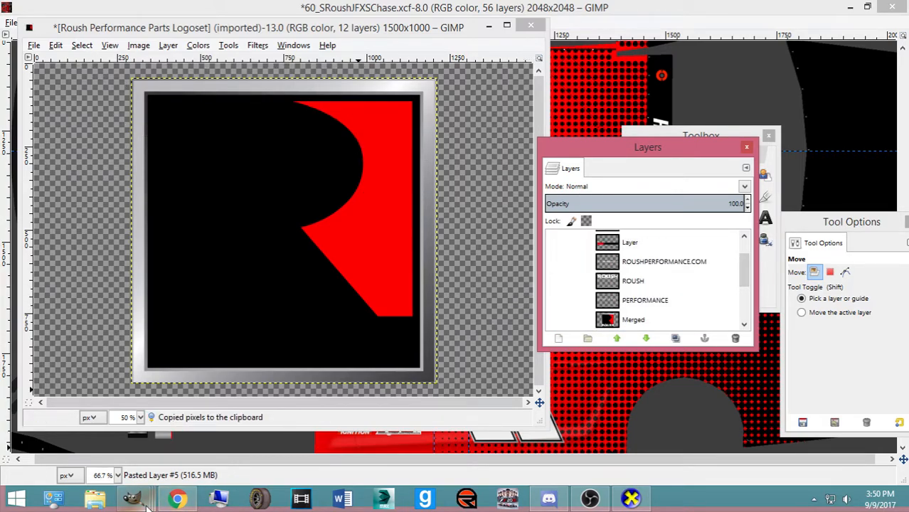
click(177, 499)
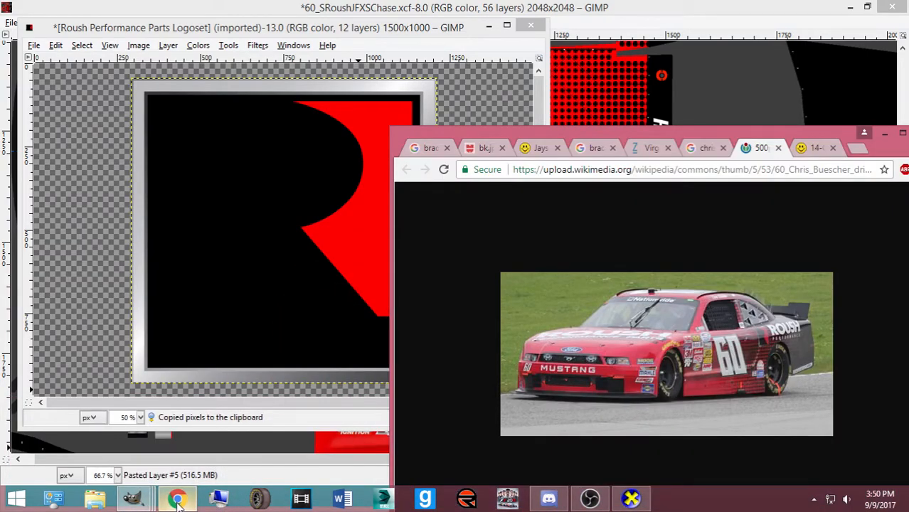
click(407, 6)
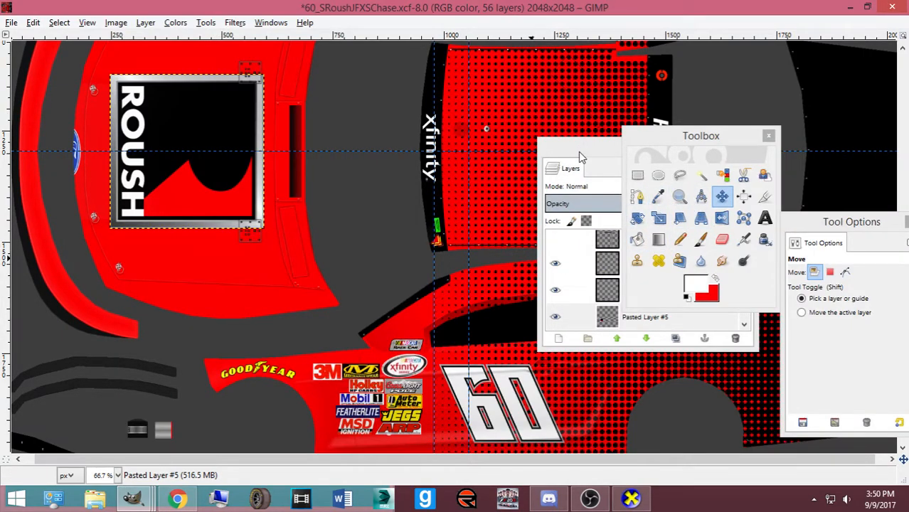
Move the layers list and tool palette off the livery's side panel
drag(580, 156, 251, 112)
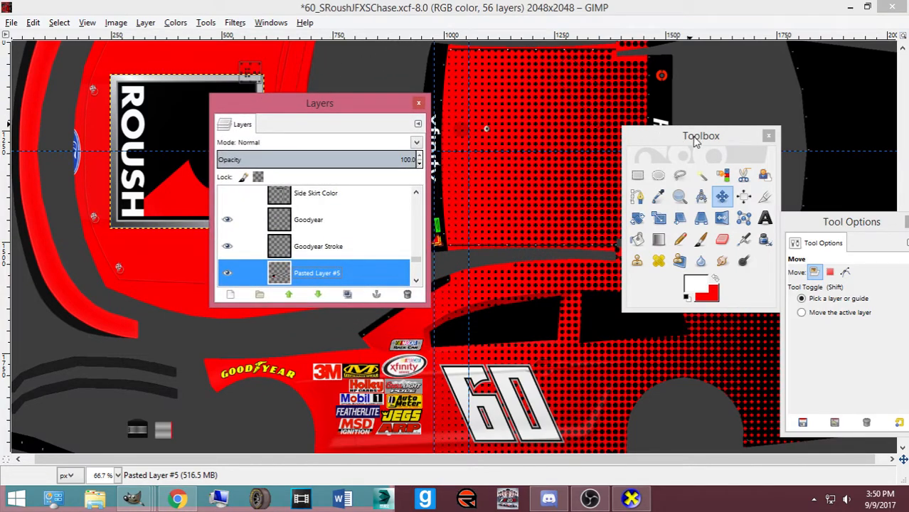
drag(692, 144, 346, 120)
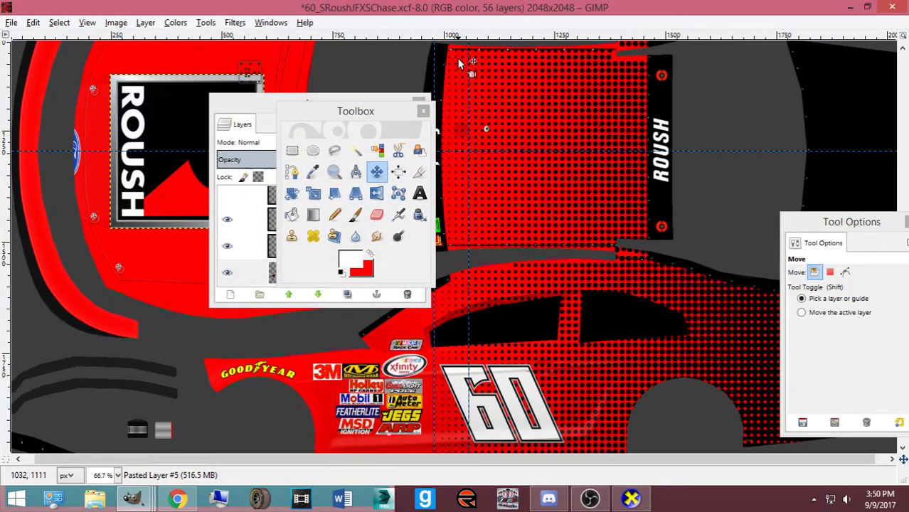
scroll(605, 298, down, 2)
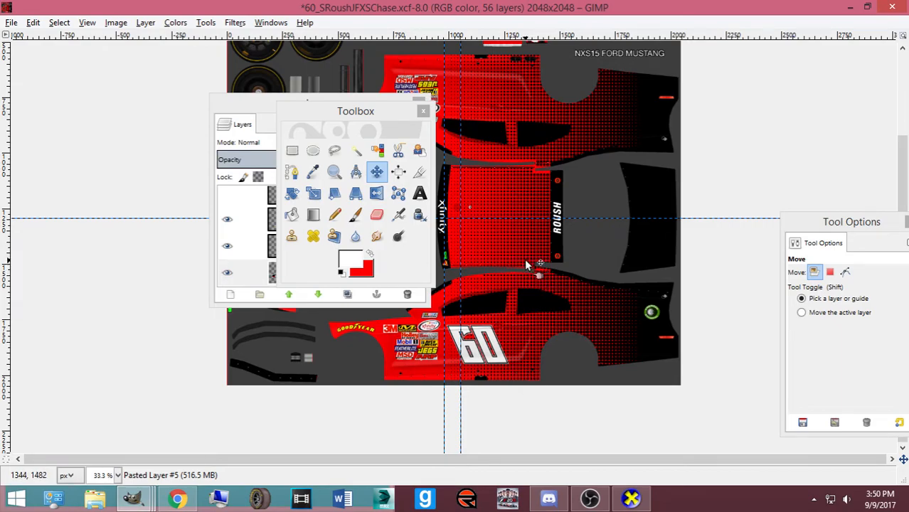
scroll(526, 265, up, 1)
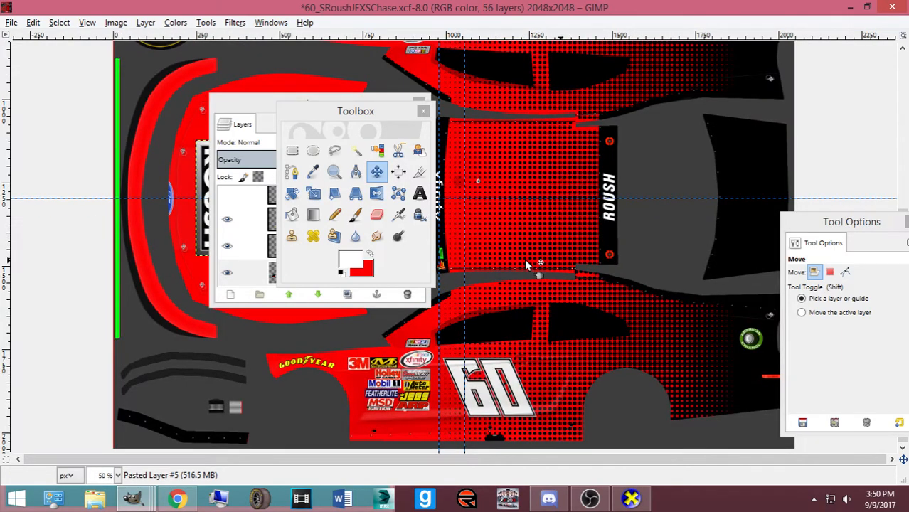
scroll(527, 265, up, 1)
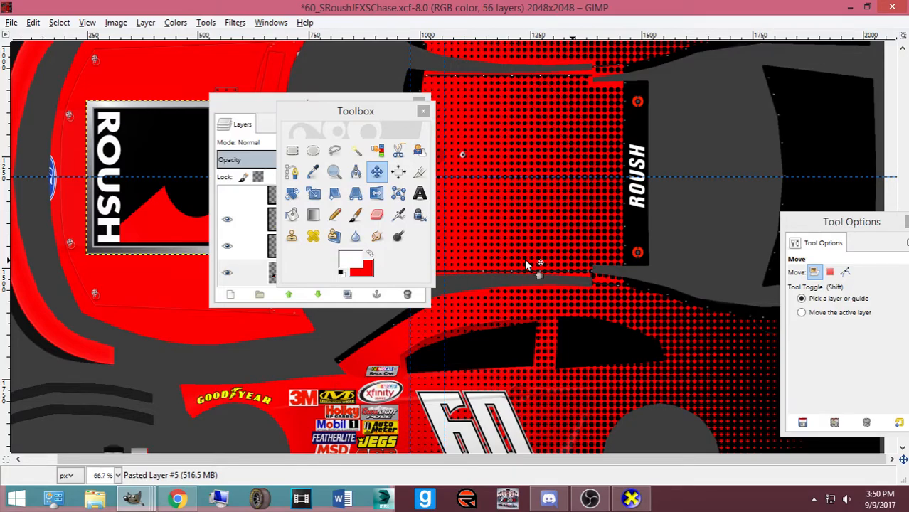
Paste the R emblem and scale it down to 193×129
key(ctrl+v)
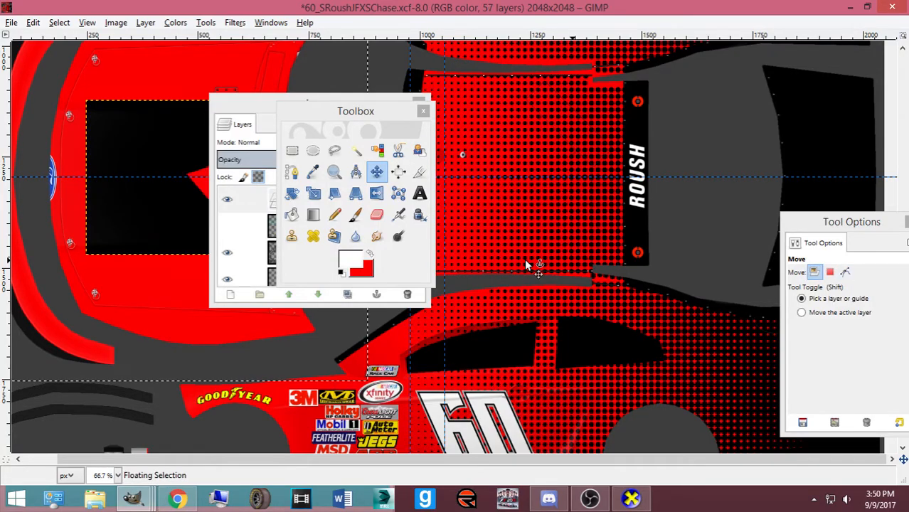
key(shift+s)
click(91, 156)
drag(147, 204, 612, 294)
scroll(540, 313, down, 1)
drag(479, 378, 614, 288)
click(488, 128)
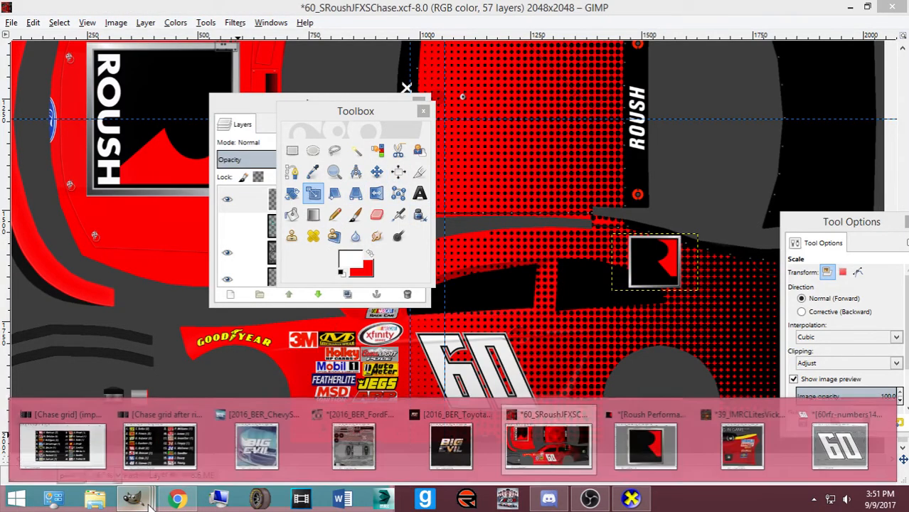
Move the R emblem onto the rear side panel
click(177, 497)
click(177, 498)
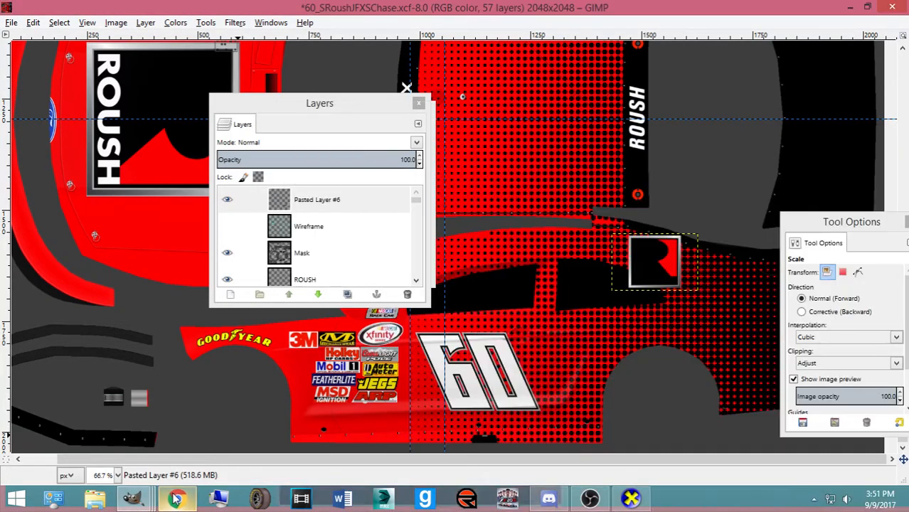
drag(288, 114, 75, 109)
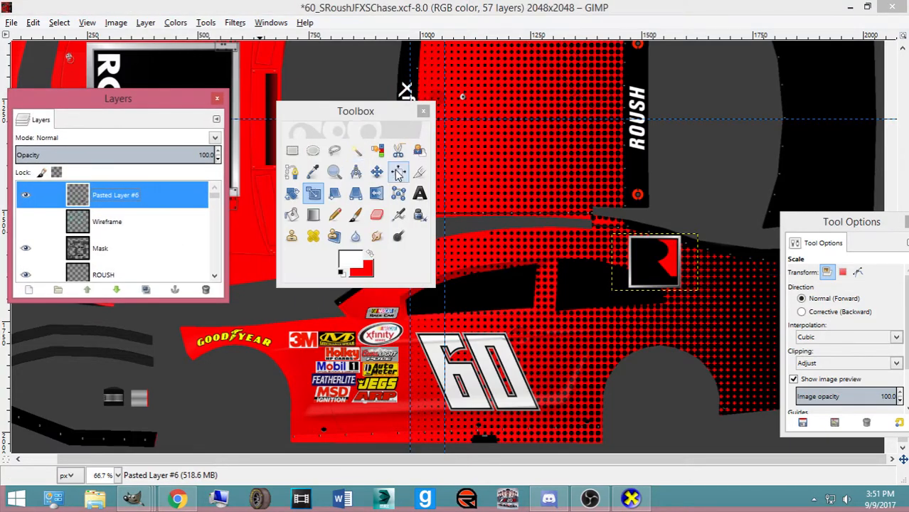
click(376, 171)
drag(646, 274, 590, 352)
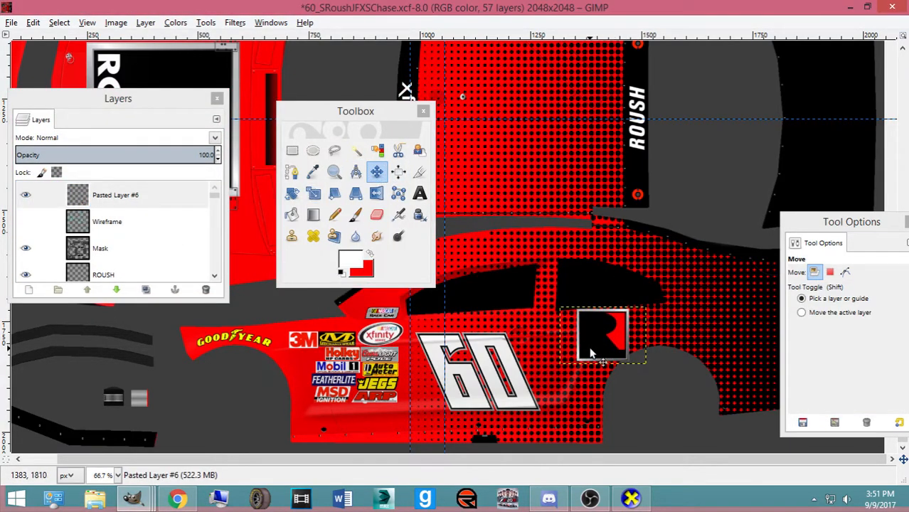
Shrink the emblem further to 165×110 and nudge it slightly down
key(shift+s)
click(612, 367)
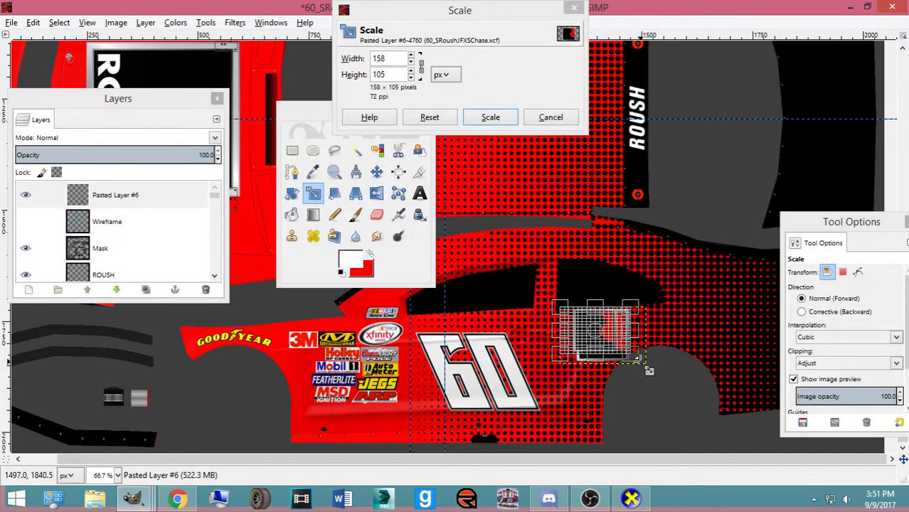
click(489, 120)
click(376, 171)
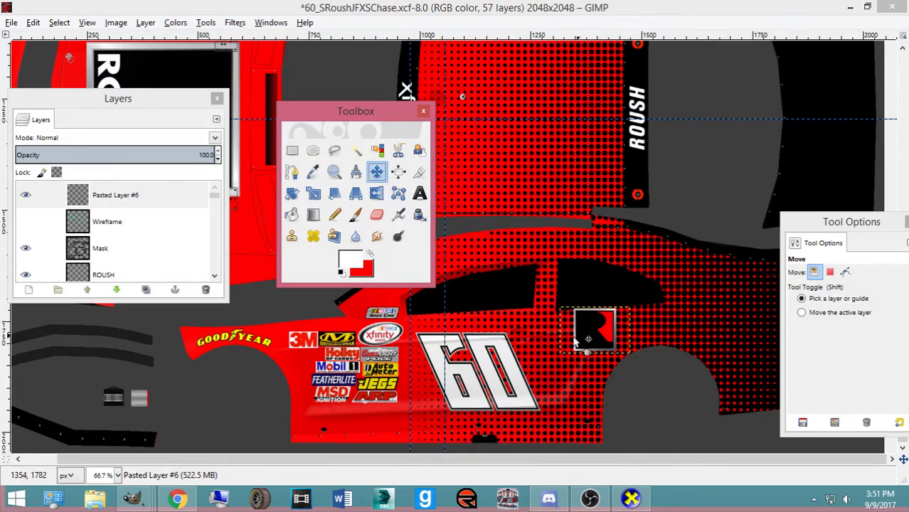
click(177, 499)
click(177, 498)
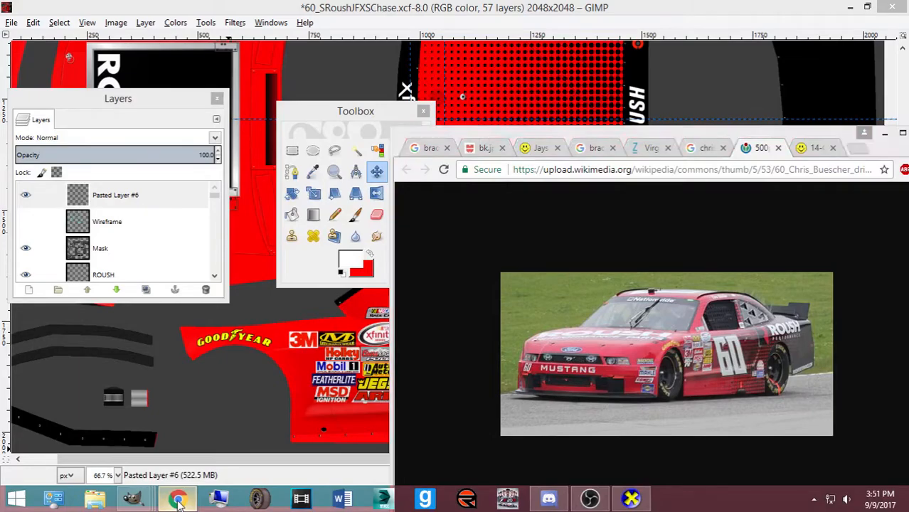
drag(606, 326, 606, 332)
key(shift+s)
click(609, 340)
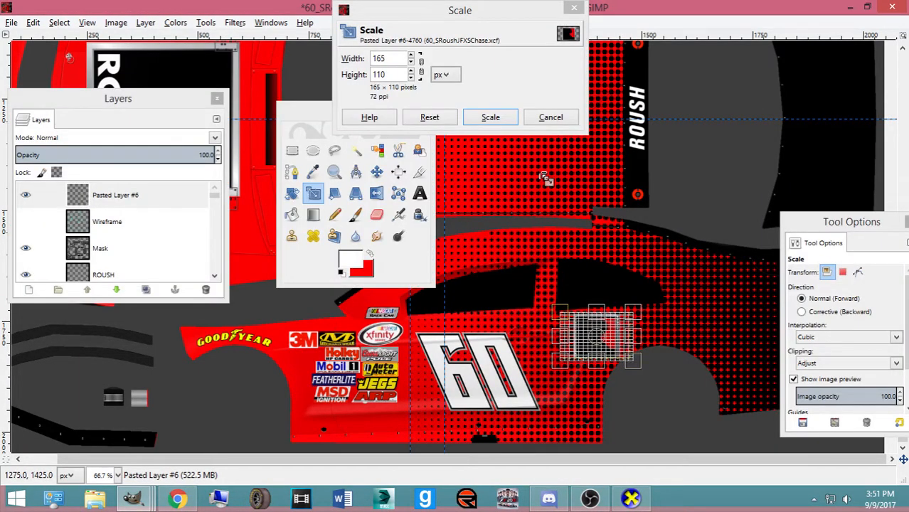
click(490, 117)
key(m)
Rotate the emblem -2.64° and nudge it 8 px left
key(Tab)
key(shift+r)
click(503, 322)
text(-2.64)
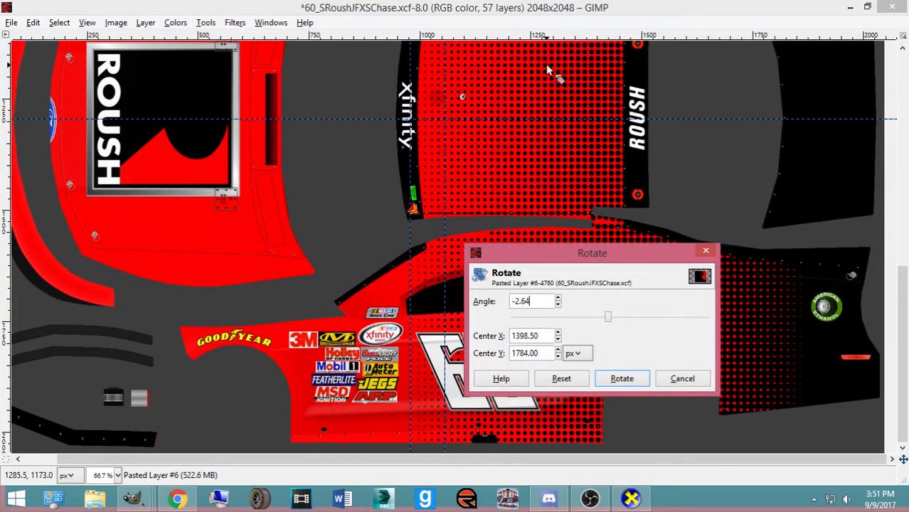
click(621, 379)
key(Tab)
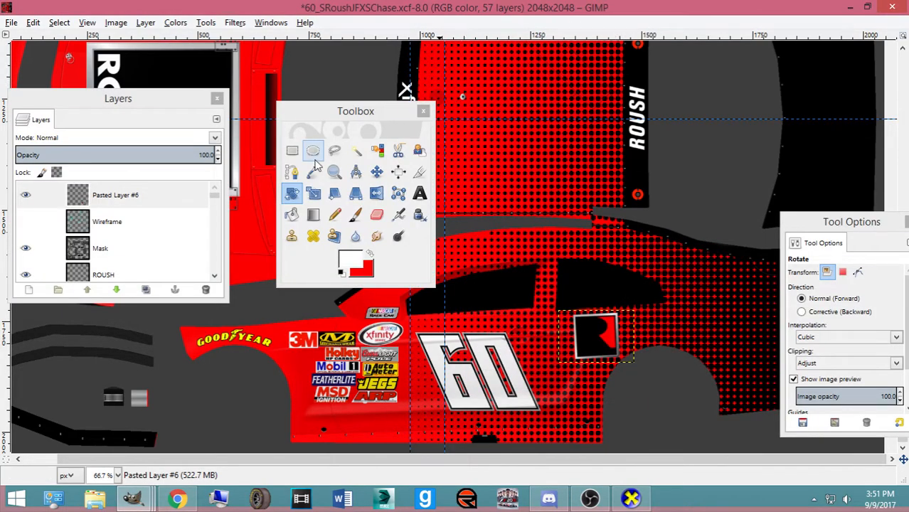
click(377, 171)
drag(605, 350, 595, 347)
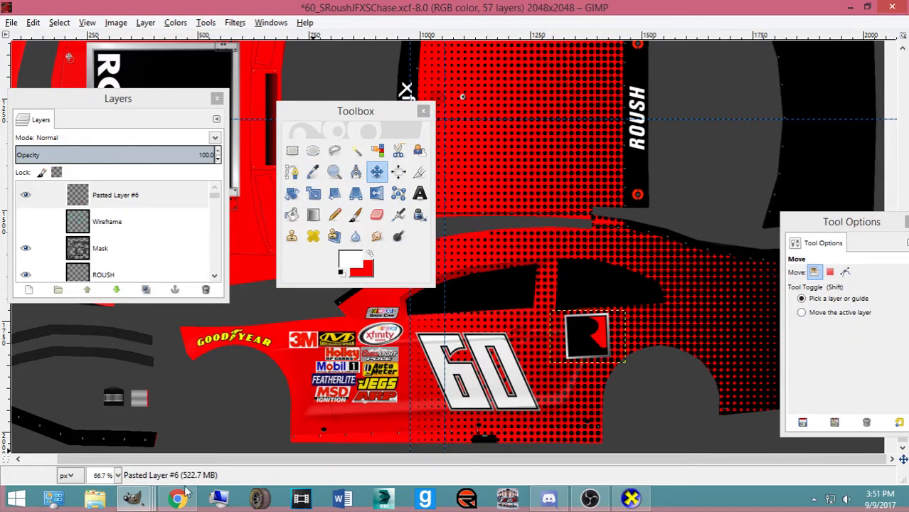
Move the pasted emblem layer lower in the layer stack
mouse_move(133, 498)
mouse_move(754, 447)
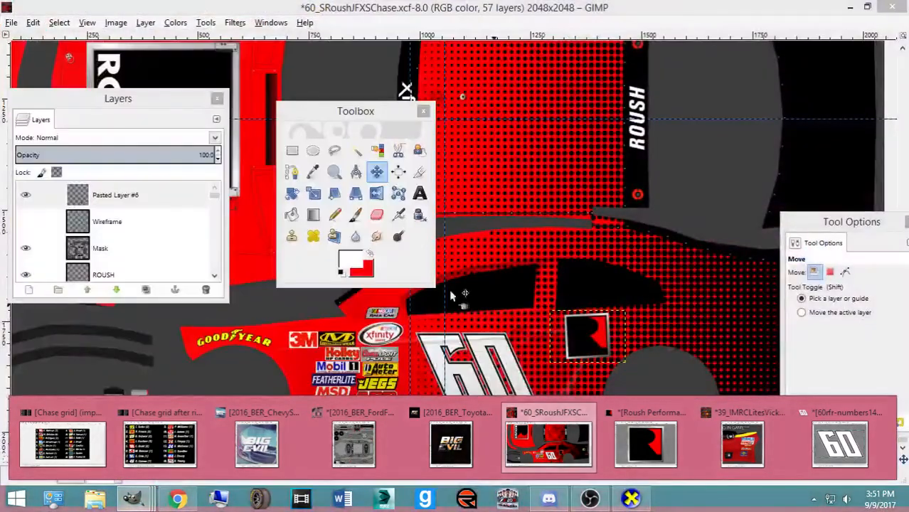
mouse_move(100, 193)
mouse_down()
mouse_move(122, 286)
mouse_move(136, 223)
mouse_up()
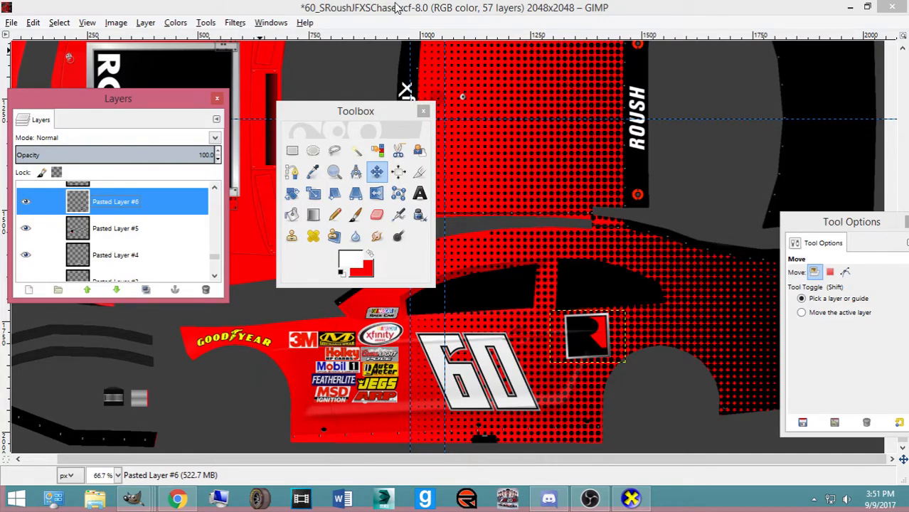
In the Roush logo set, hide Black Square and Border and show ROUSH and PERFORMANCE
click(133, 498)
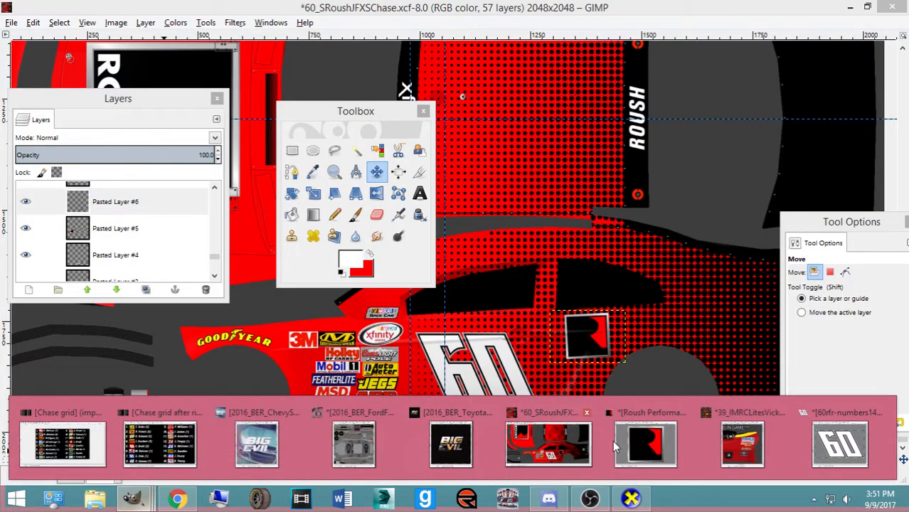
click(672, 448)
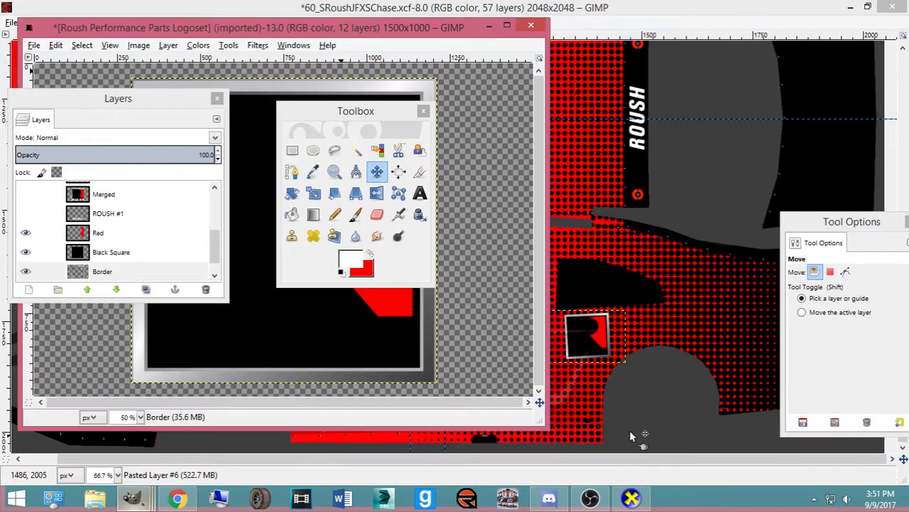
click(25, 253)
click(25, 271)
scroll(27, 256, up, 3)
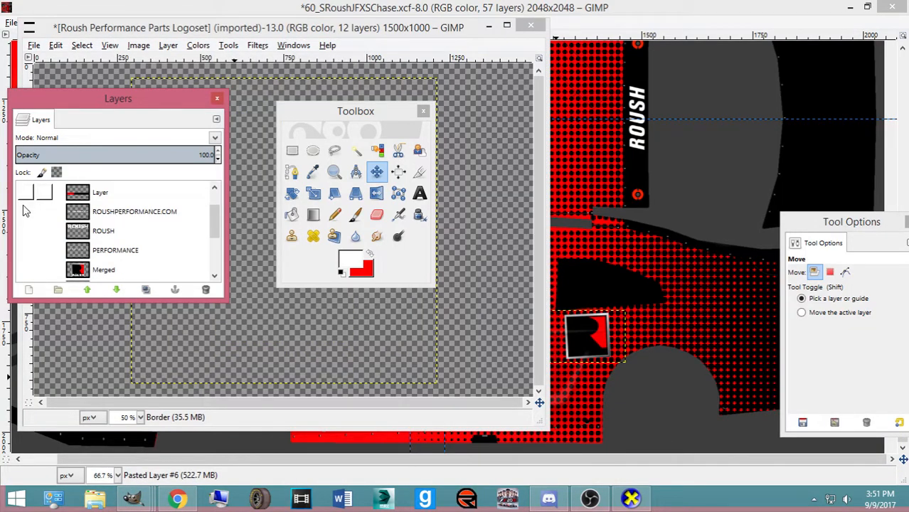
click(25, 230)
click(26, 250)
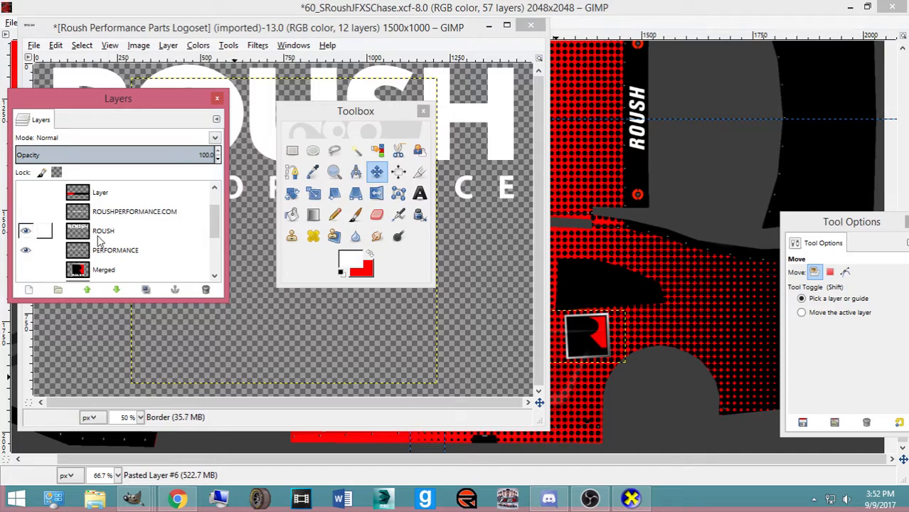
Merge ROUSH down into PERFORMANCE, copy the wordmark, and return to the car template
click(98, 237)
key(ctrl+m)
click(175, 498)
click(176, 498)
key(ctrl+c)
click(457, 223)
Paste the wordmark onto the rear side panel and scale it to 355×106
key(ctrl+v)
key(shift+s)
click(444, 275)
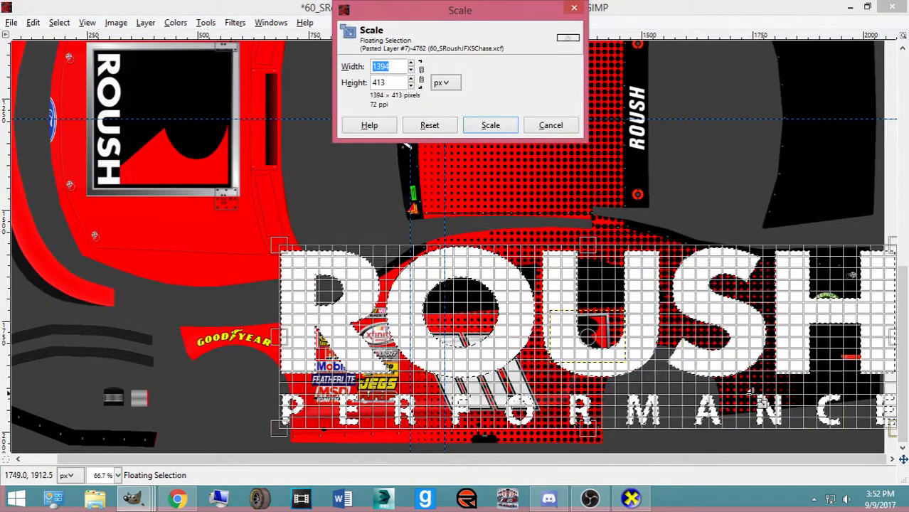
drag(629, 275, 652, 268)
drag(821, 220, 230, 231)
drag(642, 265, 723, 321)
drag(656, 353, 661, 349)
click(177, 498)
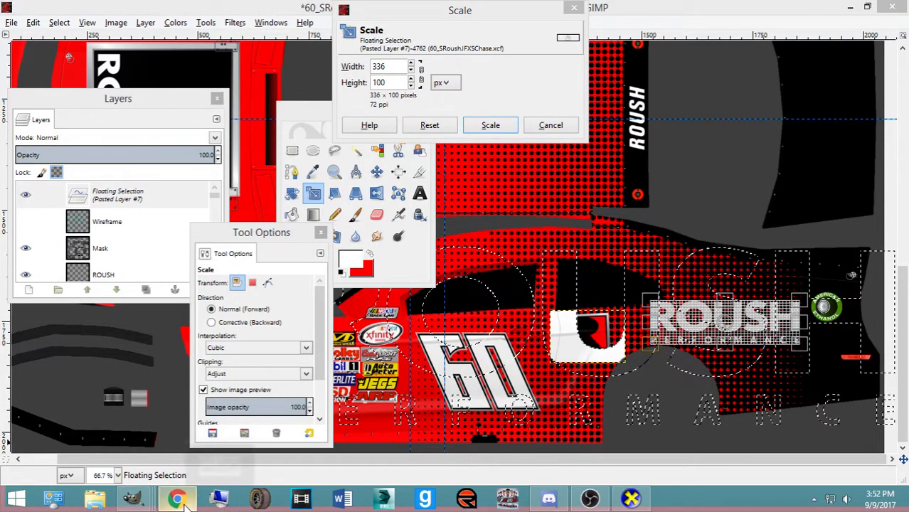
click(178, 499)
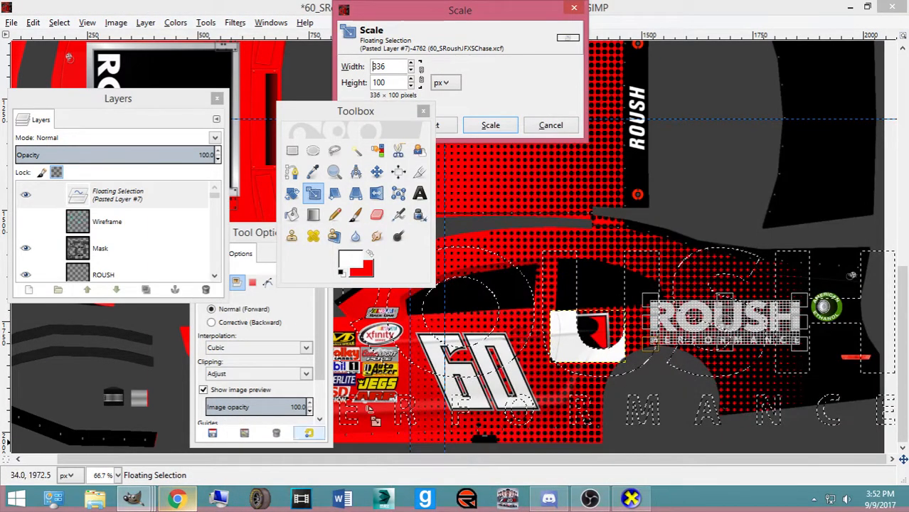
drag(650, 345, 642, 348)
click(490, 124)
Tilt the wordmark -2°, make it a new layer, and nudge it slightly left
key(shift+r)
click(523, 163)
text(-2.64)
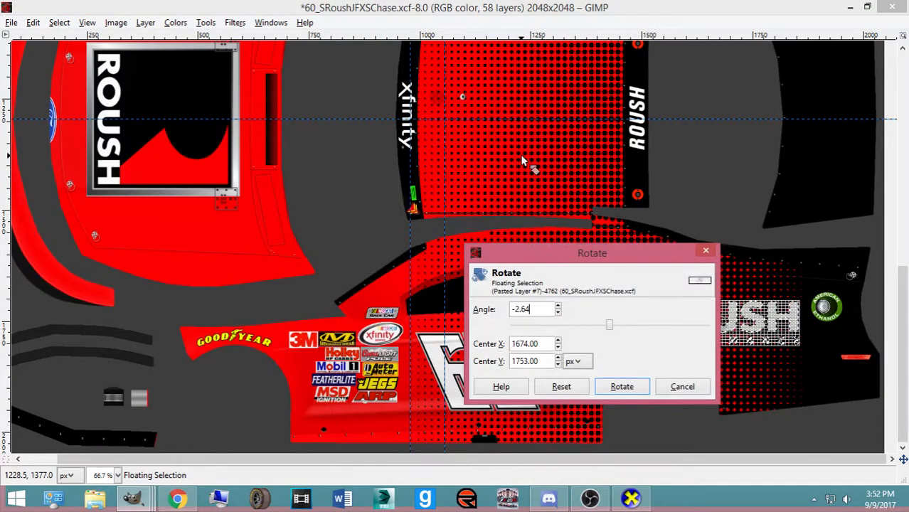
click(623, 386)
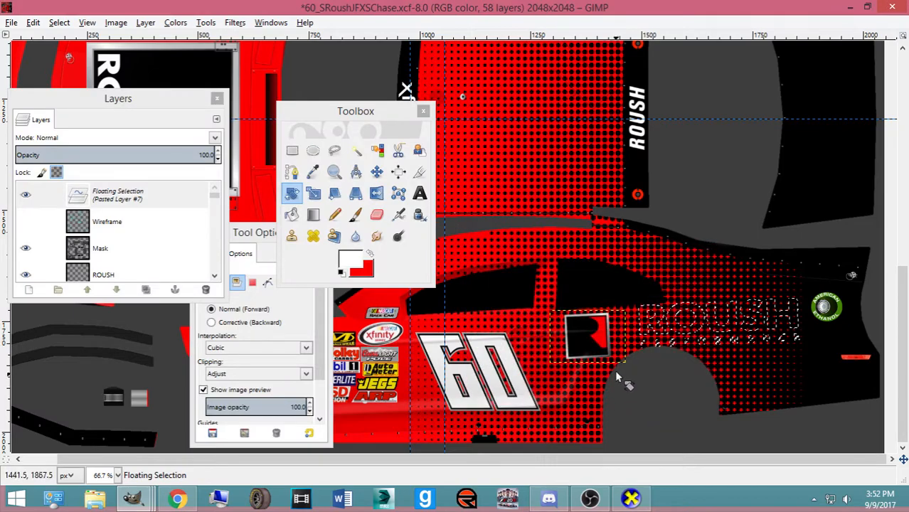
key(ctrl+shift+n)
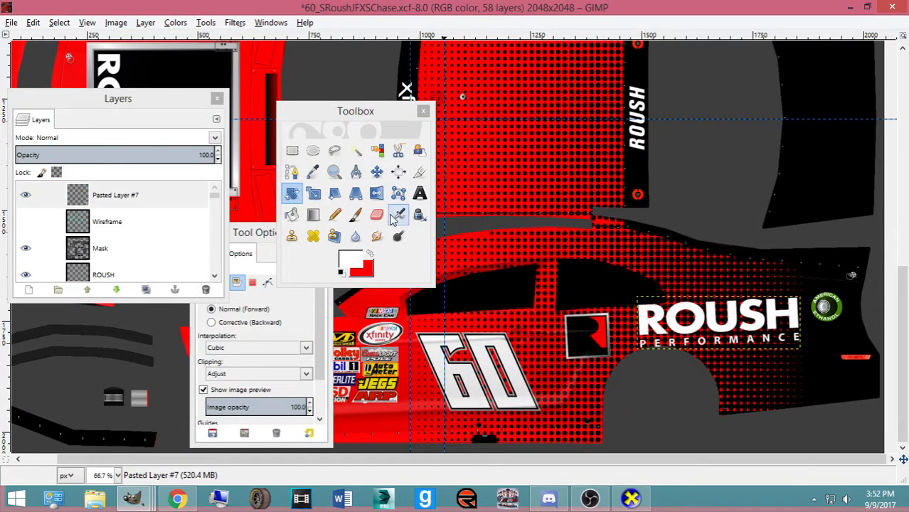
click(361, 173)
click(376, 173)
drag(646, 333, 632, 337)
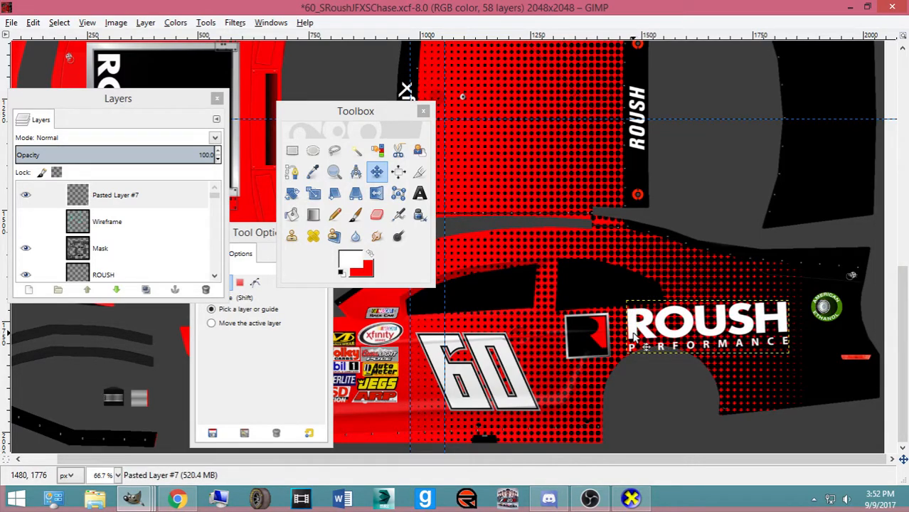
Check the #60 reference photo and shift the ROUSH PERFORMANCE wordmark right and slightly up
click(176, 498)
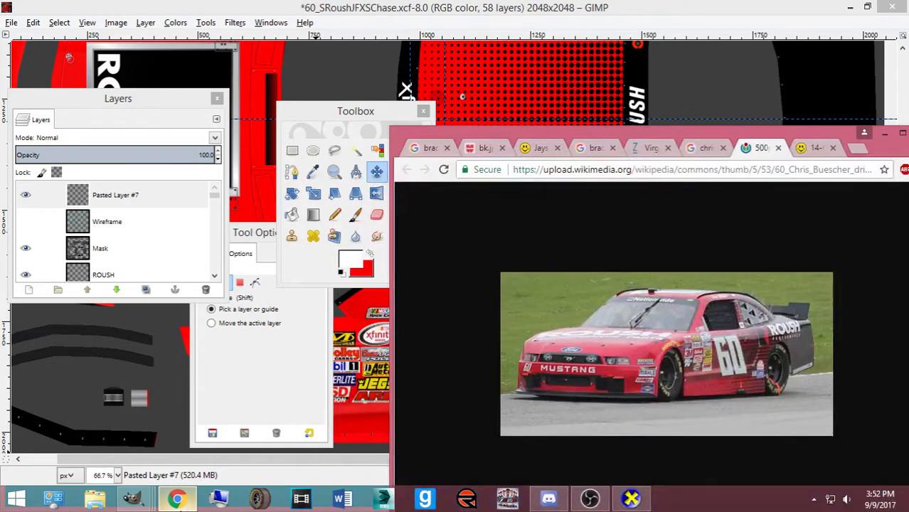
click(179, 506)
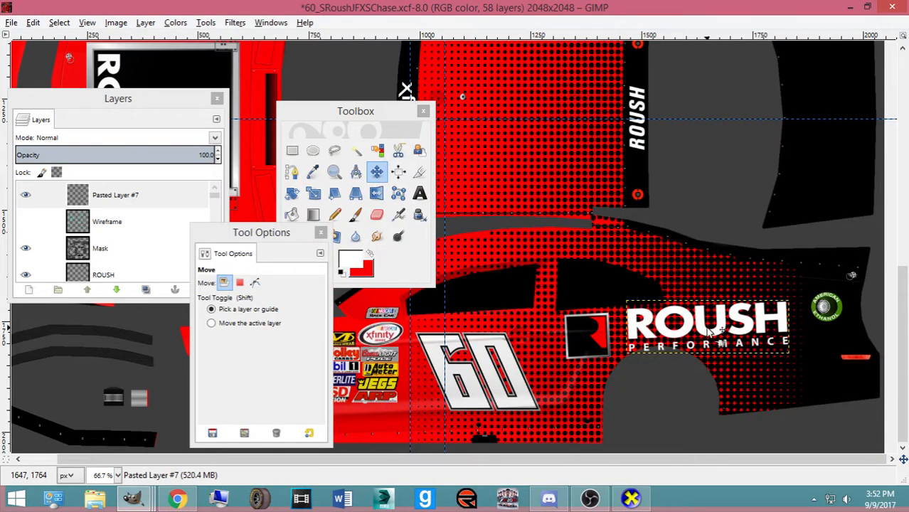
drag(711, 338, 723, 336)
Nudge the R logo up and right to match the photo, then drag Pasted Layer #7 down the stack
drag(597, 346, 610, 344)
click(181, 501)
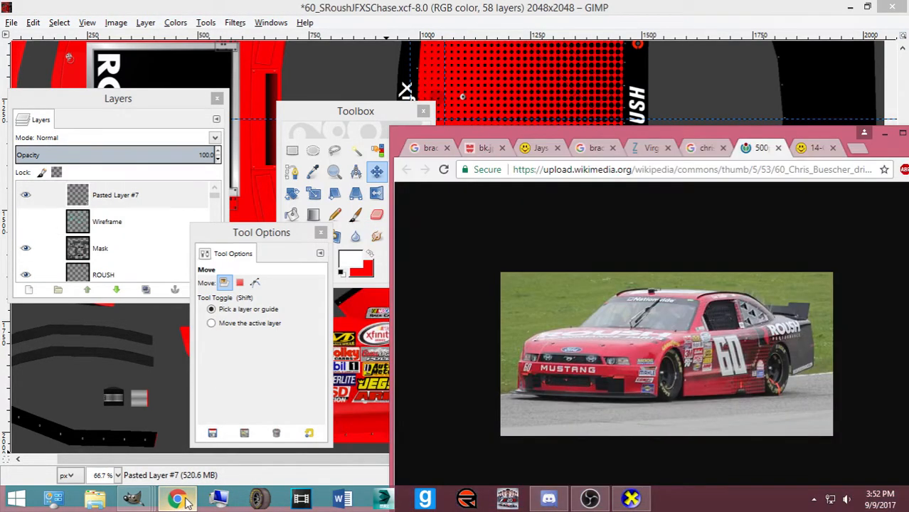
click(178, 500)
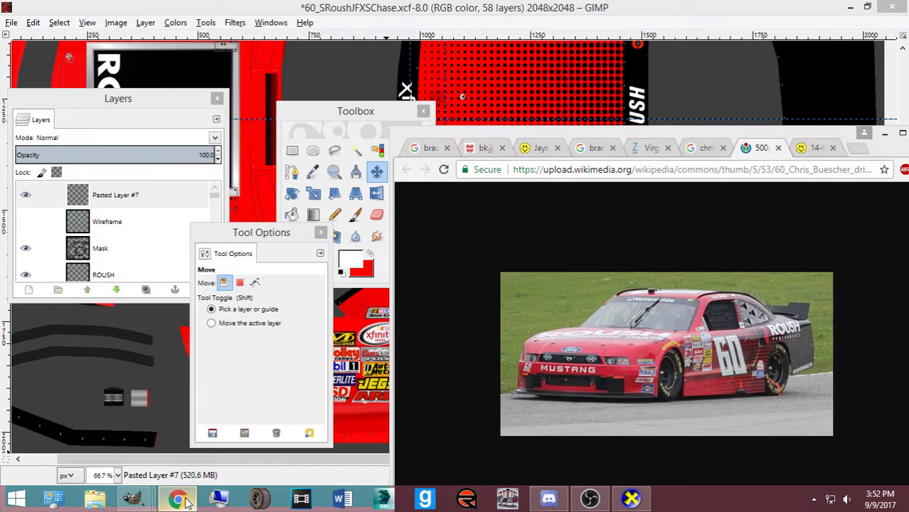
drag(602, 345, 607, 340)
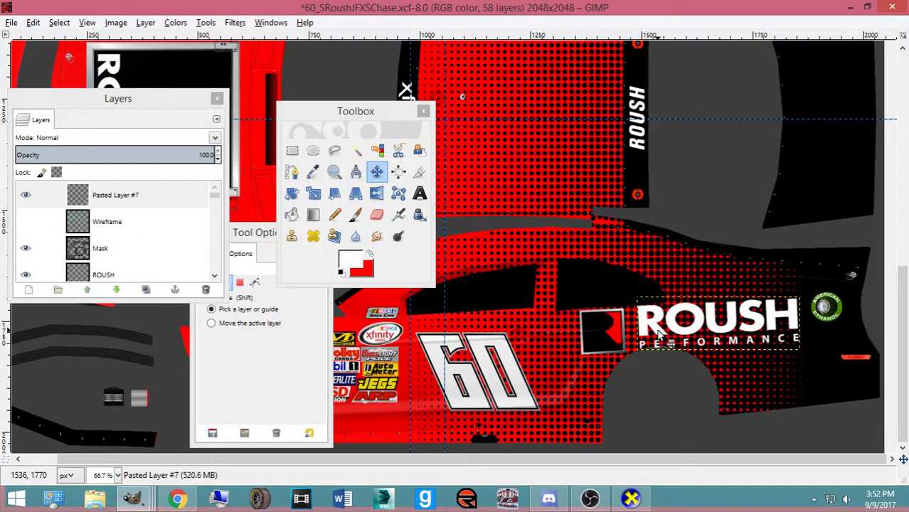
drag(143, 203, 189, 187)
Drop Pasted Layer #7 directly above Pasted Layer #6 in the Layers dialog
click(337, 10)
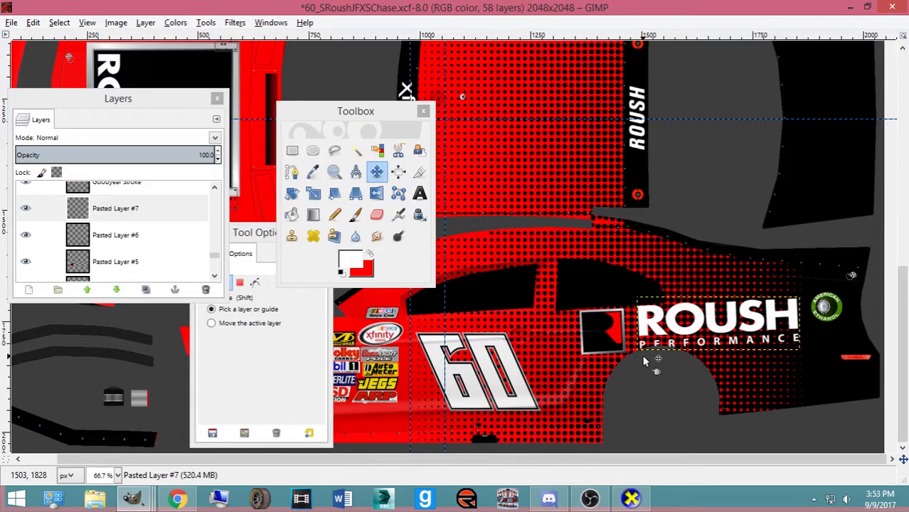
Create a new layer, Layer #1, above the layer named Layer
scroll(135, 228, down, 10)
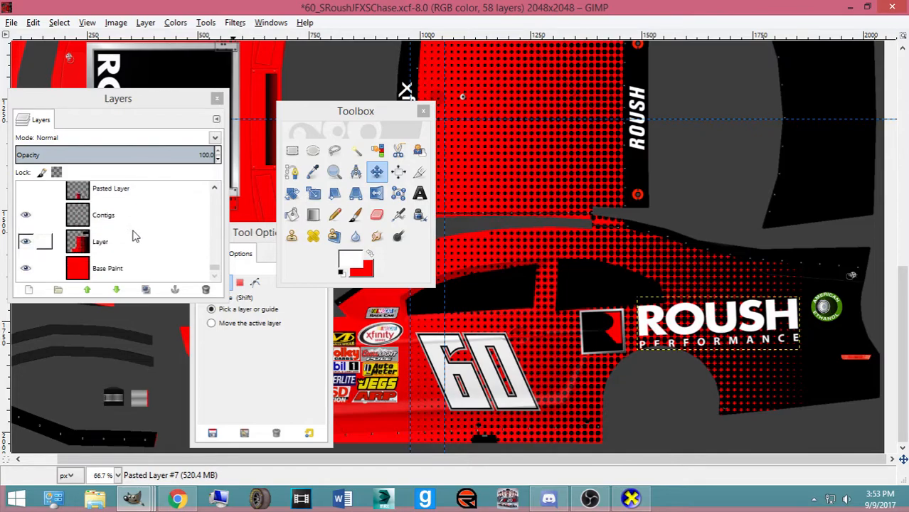
click(116, 241)
click(29, 289)
click(101, 396)
Set the foreground colour to black and pick the Pencil tool, testing and undoing one dab
click(347, 258)
click(341, 275)
click(331, 325)
click(335, 215)
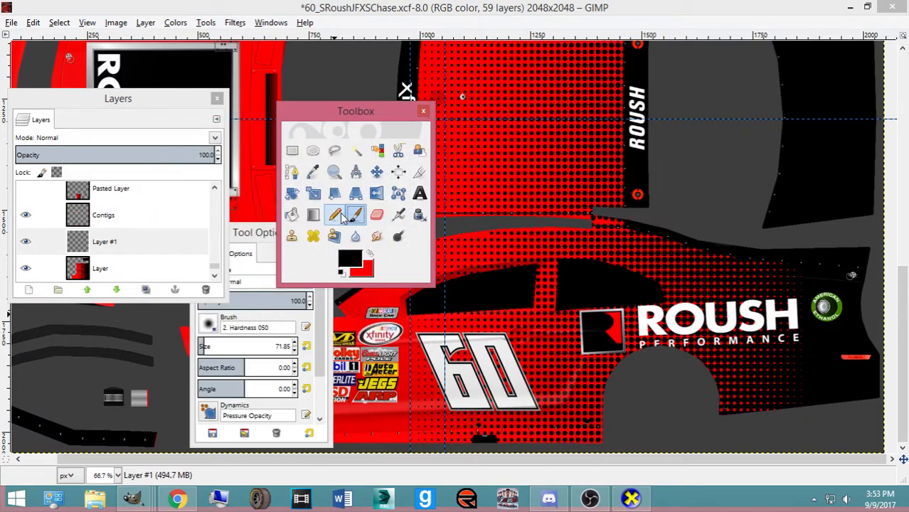
double_click(341, 215)
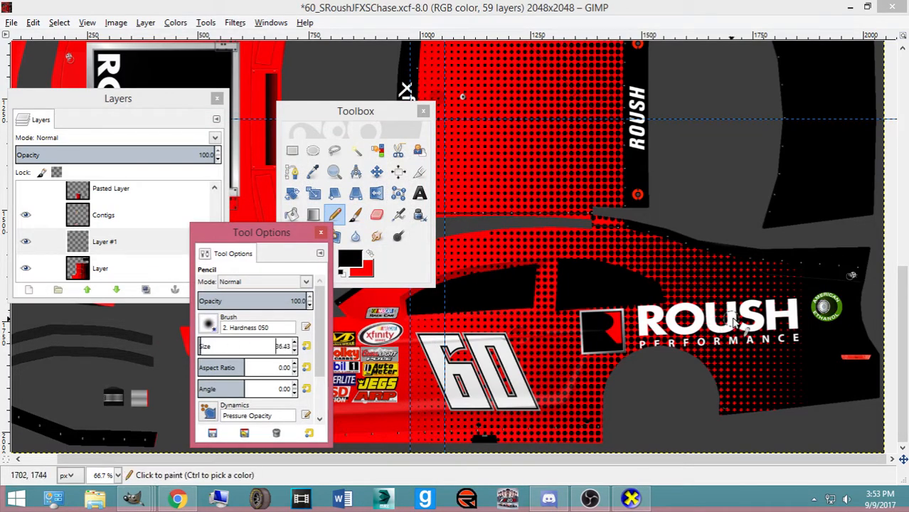
click(686, 317)
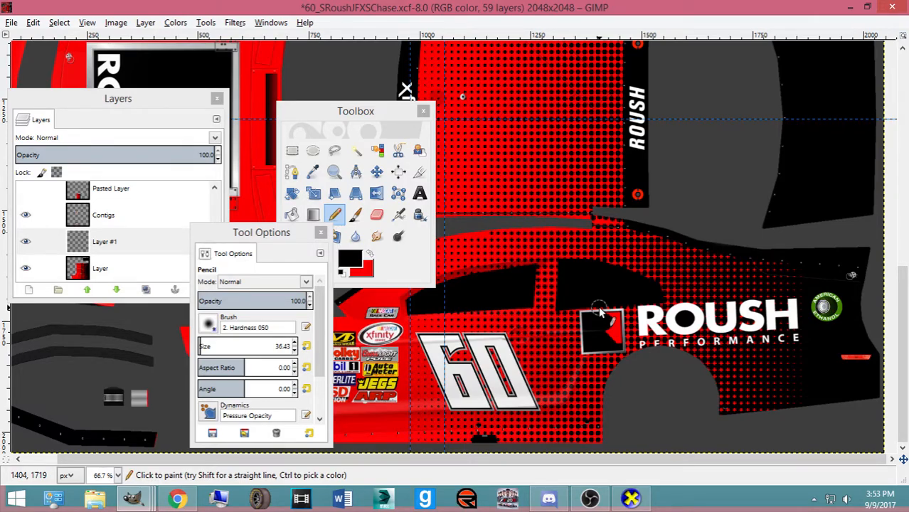
key(ctrl+z)
click(376, 172)
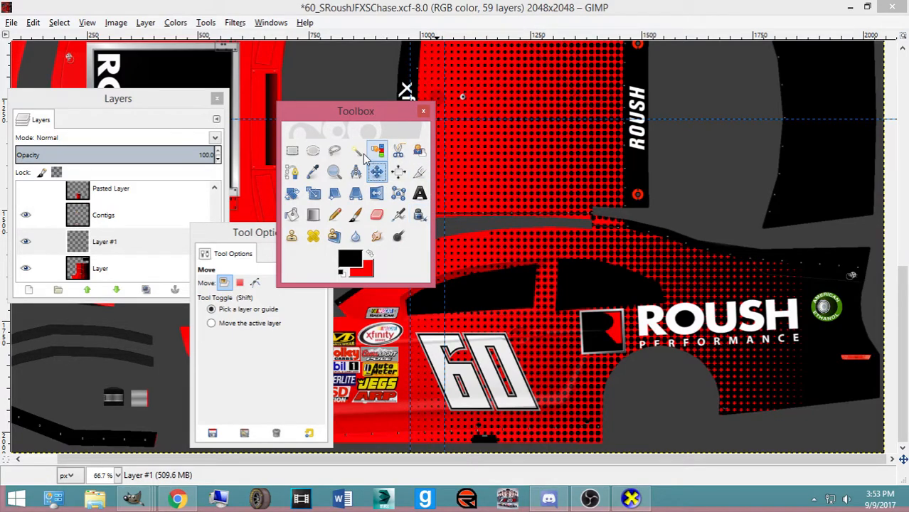
Toggle between the Chrome #60 reference photo and the GIMP template to compare them
click(140, 500)
click(178, 500)
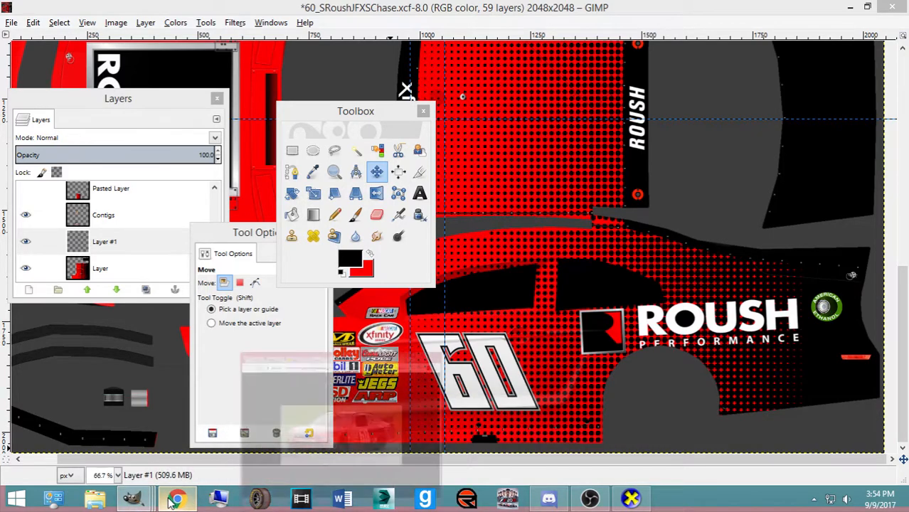
click(175, 500)
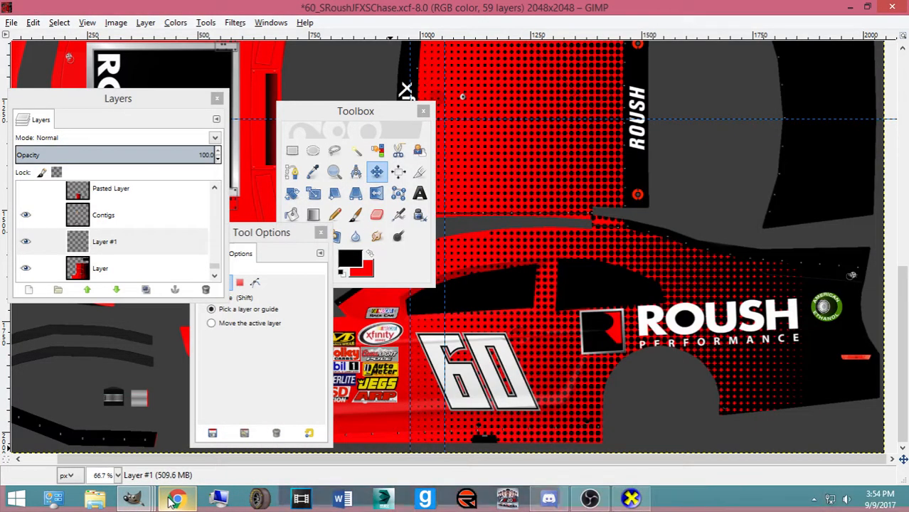
click(175, 500)
click(174, 500)
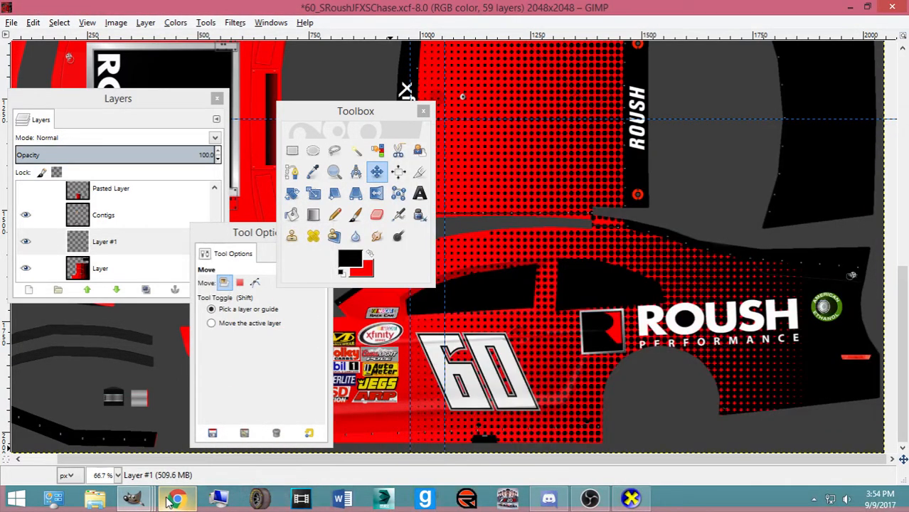
click(170, 501)
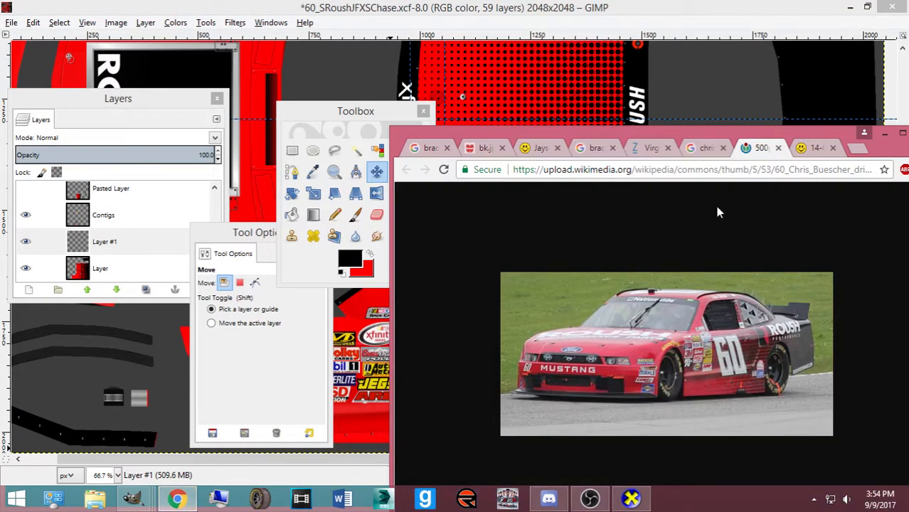
Close the leftover Google search tab, maximize Chrome, view 14-CMS-60.jpg, then return to GIMP
click(695, 151)
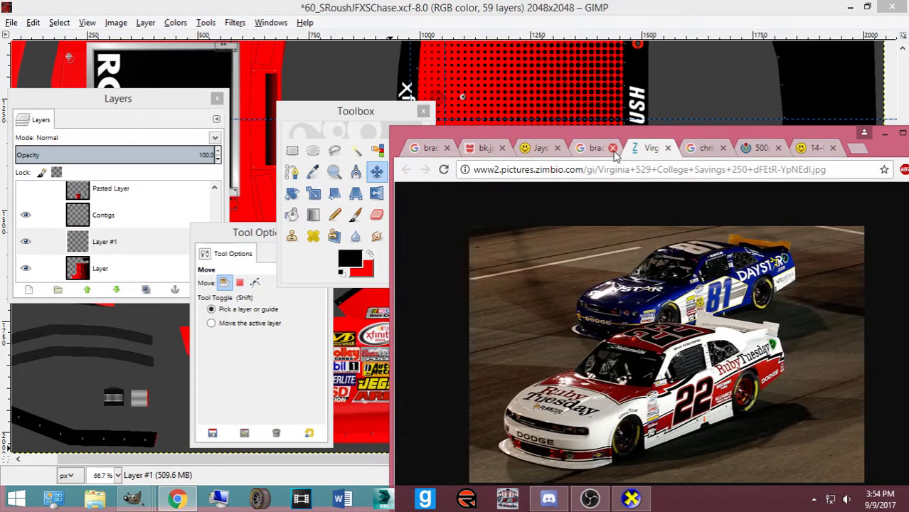
click(613, 148)
click(901, 134)
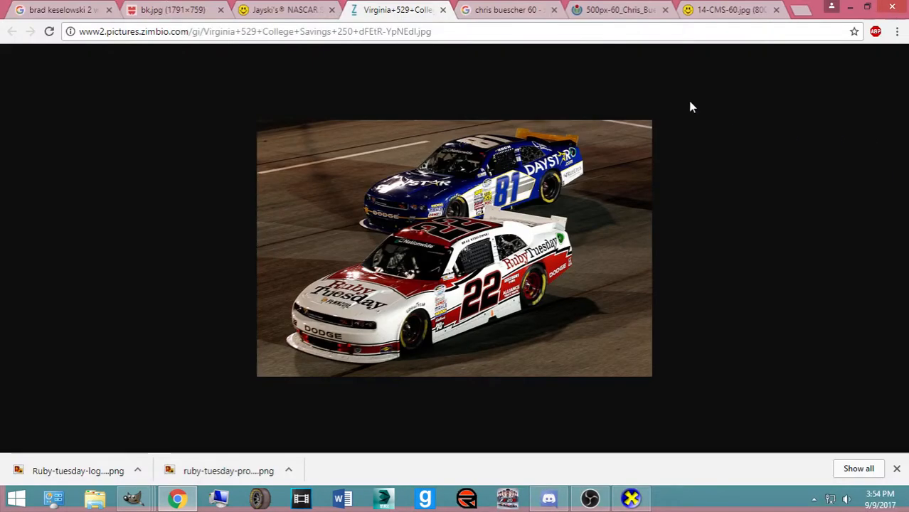
click(712, 10)
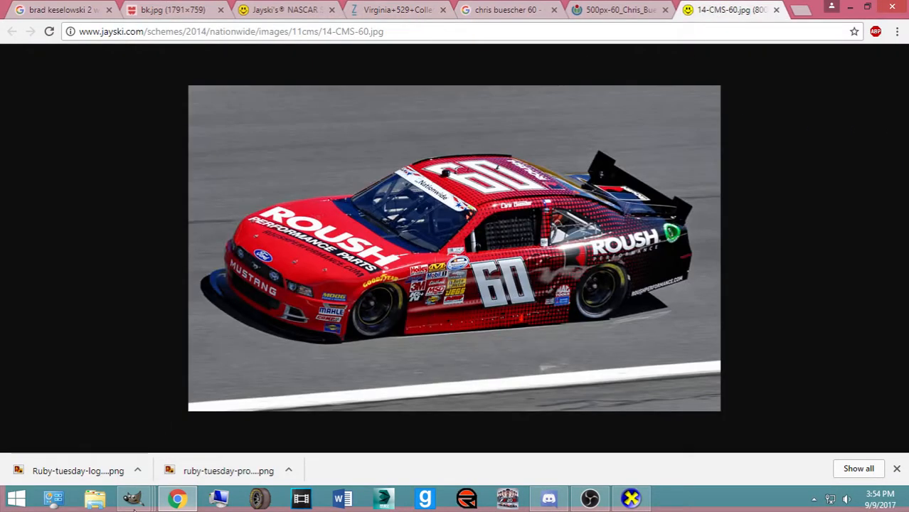
mouse_move(133, 498)
click(548, 442)
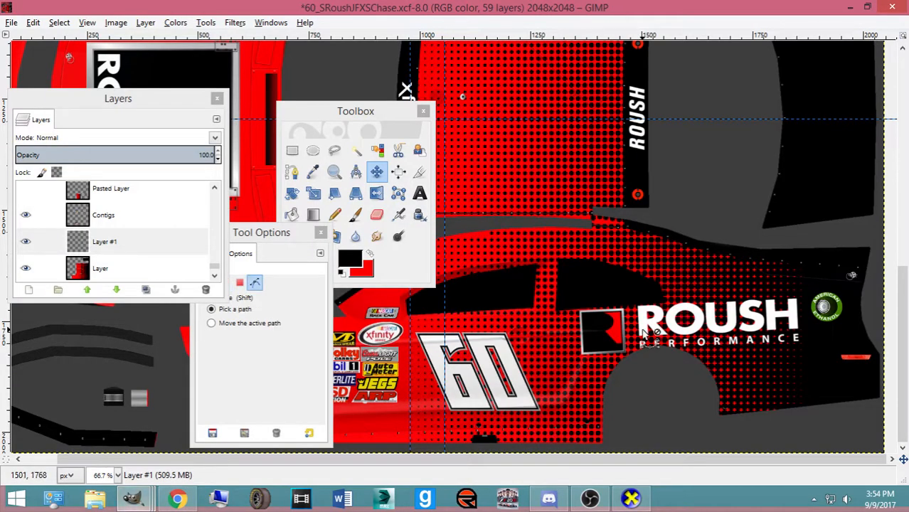
Flip between the car photo and the template to check the rear panel
click(179, 501)
click(179, 500)
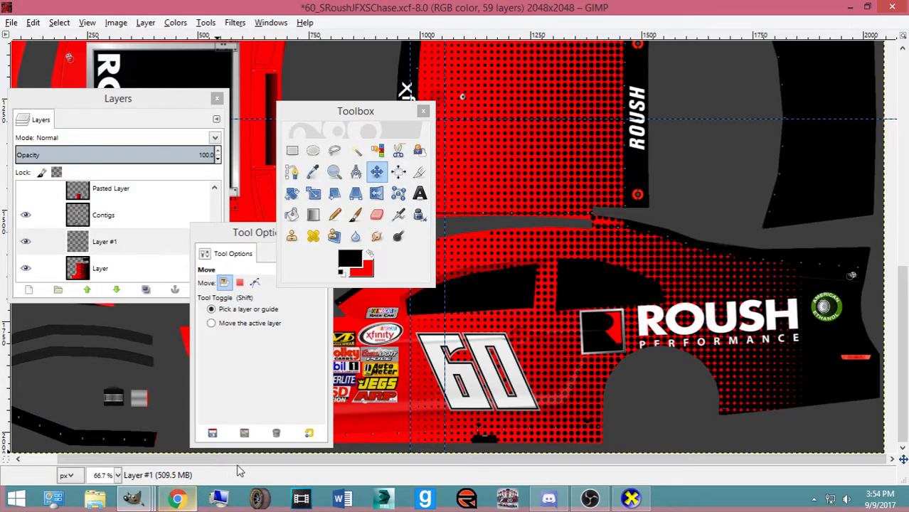
click(183, 501)
click(184, 501)
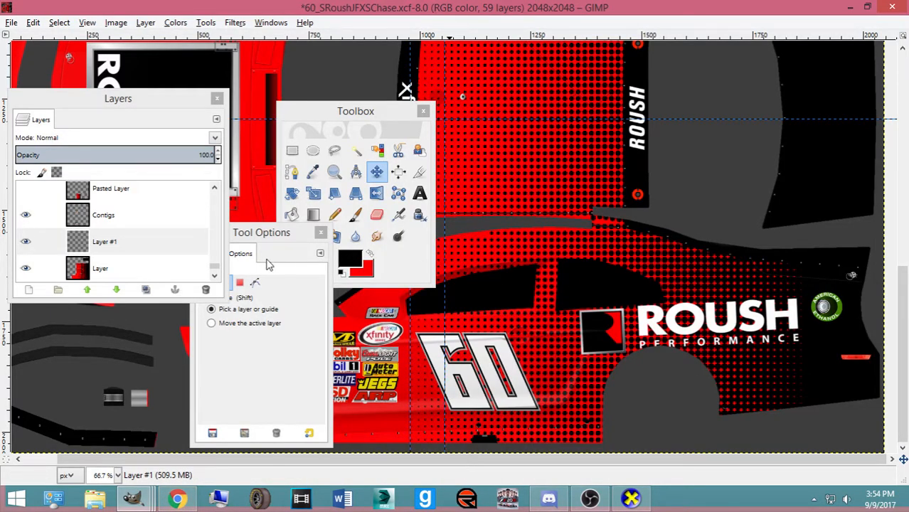
Paint a Pencil touch-up stroke along the rear side on the layer named Layer and save with Ctrl+S
click(79, 266)
click(337, 217)
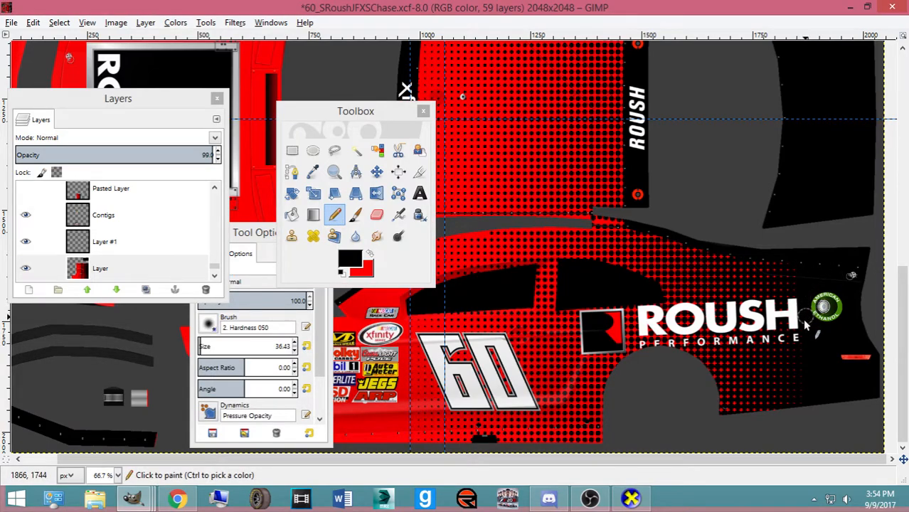
drag(806, 358, 801, 420)
scroll(814, 304, up, 5)
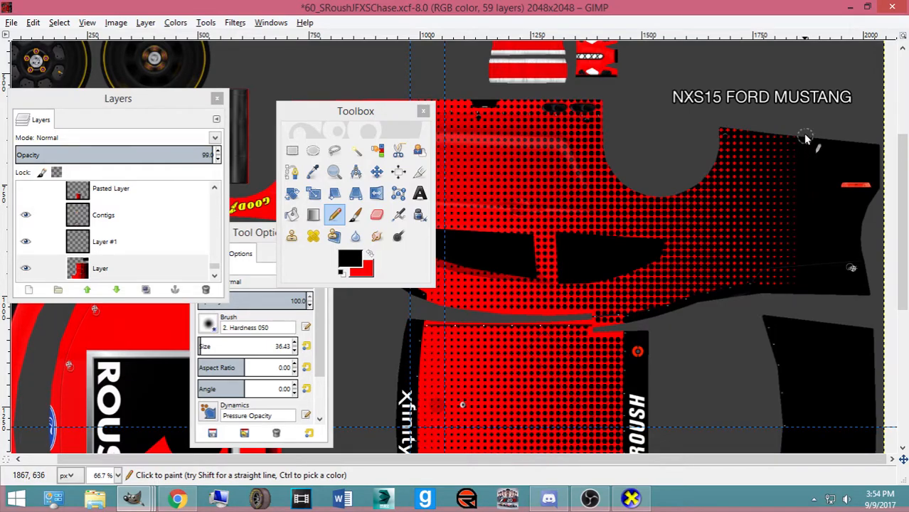
key(ctrl+s)
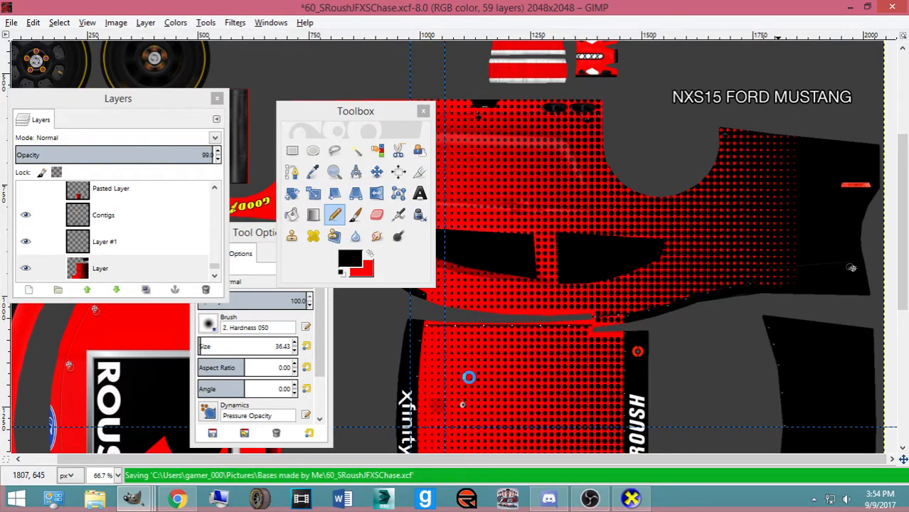
scroll(466, 376, down, 5)
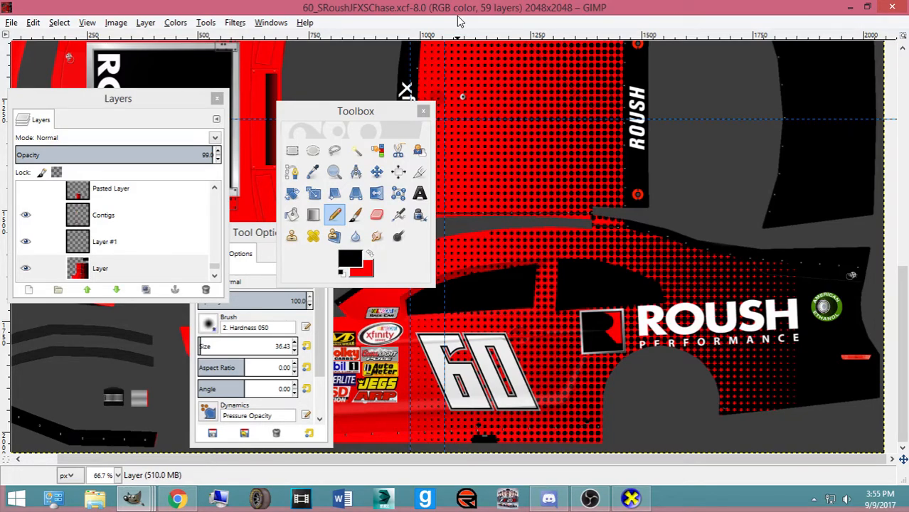
Check the unused Pasted Layer's content by toggling its visibility, then delete it
scroll(92, 219, down, 1)
scroll(92, 227, up, 2)
click(107, 217)
scroll(108, 235, up, 1)
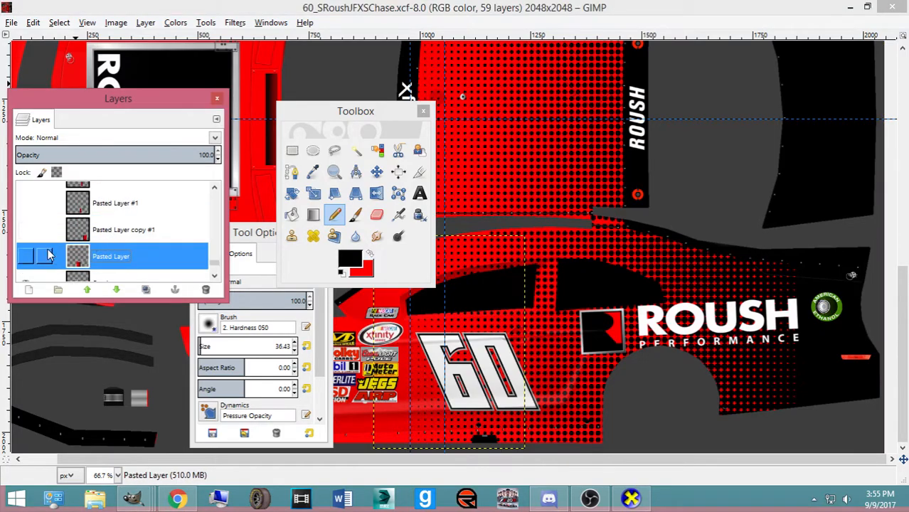
click(26, 257)
click(26, 258)
click(25, 257)
click(25, 257)
click(205, 291)
Delete three more leftover layers and Pasted Layer #3, then select Pasted Layers #4 and #5
scroll(148, 244, up, 1)
click(206, 290)
click(205, 290)
click(205, 290)
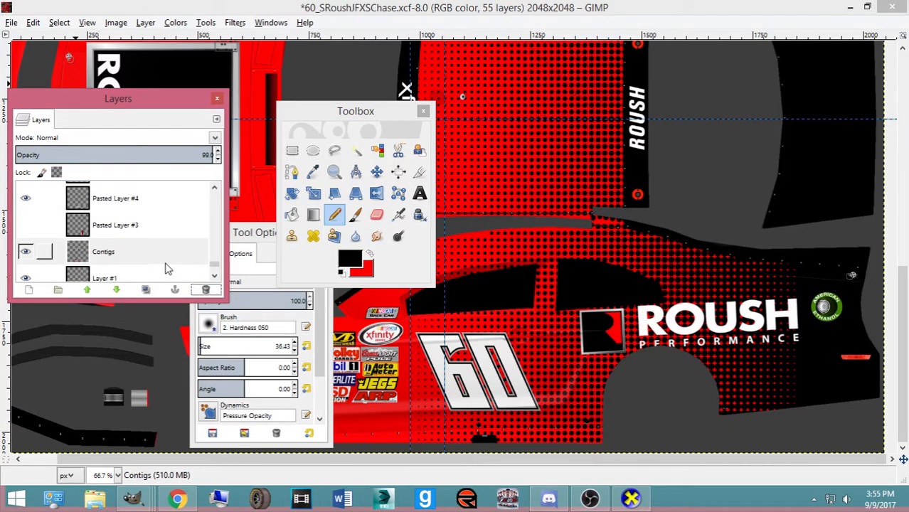
click(124, 234)
click(205, 290)
scroll(107, 240, up, 1)
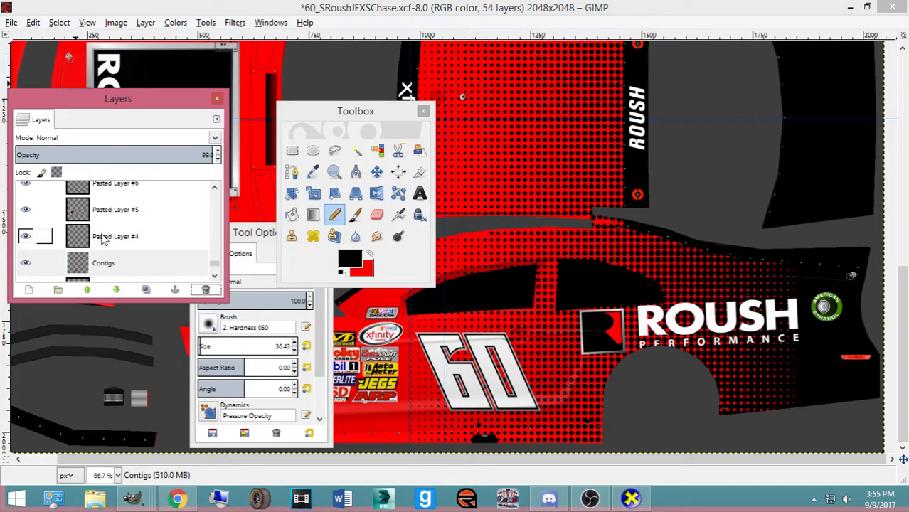
click(103, 239)
click(111, 211)
Duplicate the R logo badge layer, Pasted Layer #6, with Shift+Ctrl+D
scroll(113, 214, up, 1)
click(115, 206)
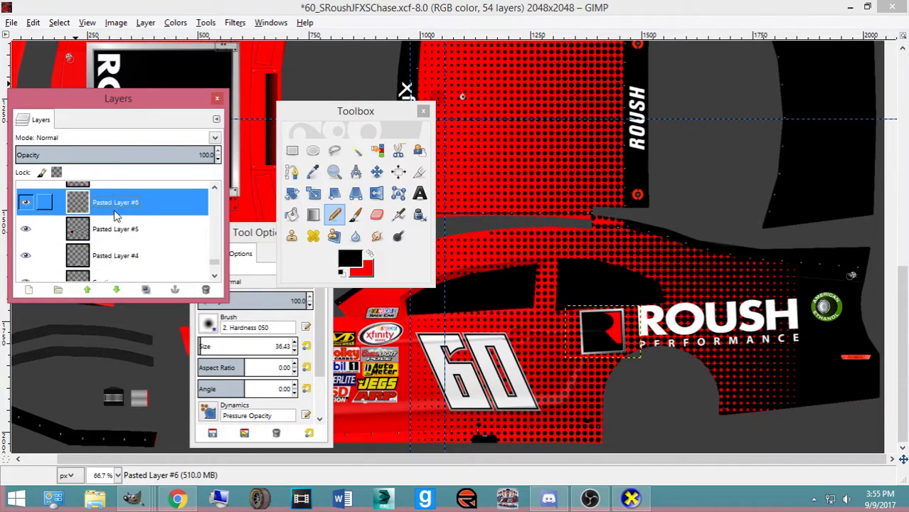
key(ctrl+shift+d)
Rotate the badge copy by 180° with the Rotate tool
key(shift+r)
click(375, 313)
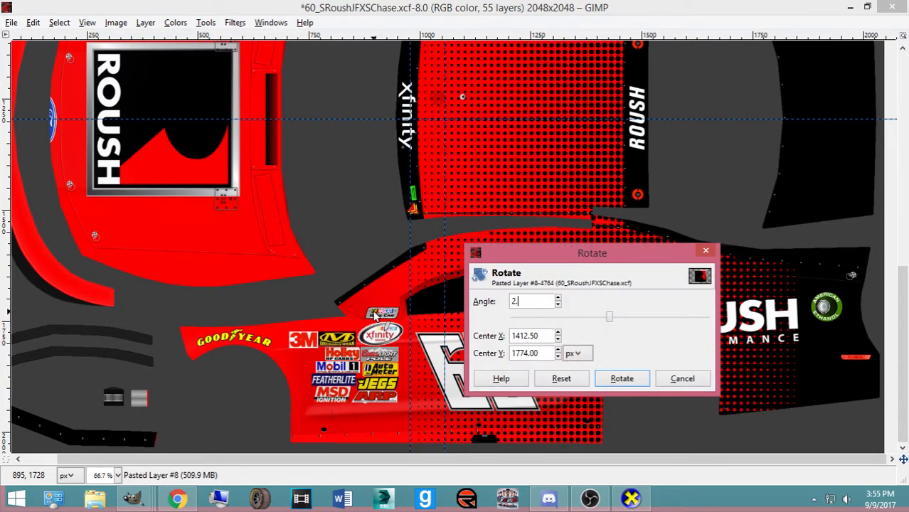
click(621, 380)
click(622, 380)
text(2)
click(621, 380)
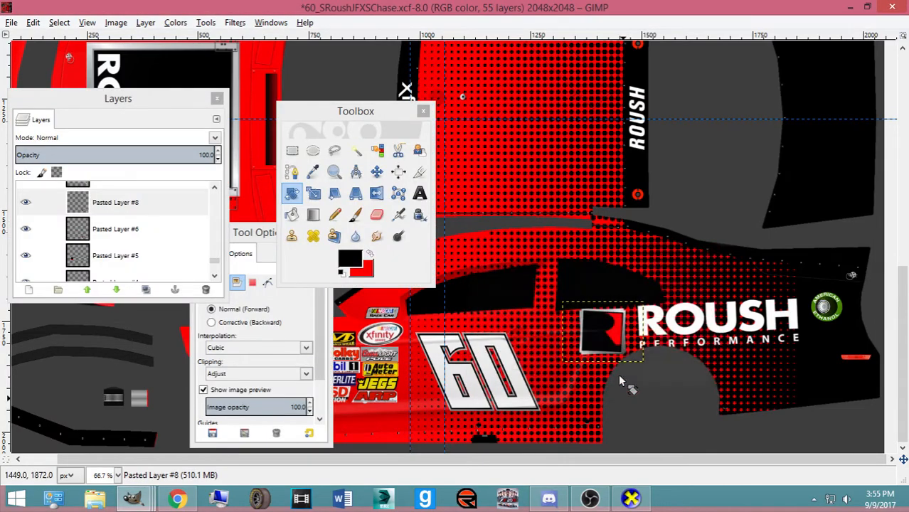
click(618, 373)
text(180.00)
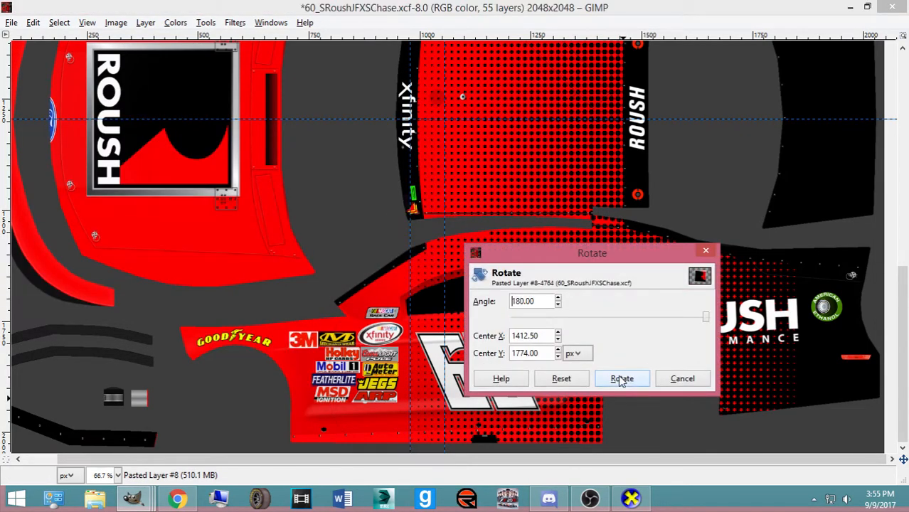
click(622, 380)
key(m)
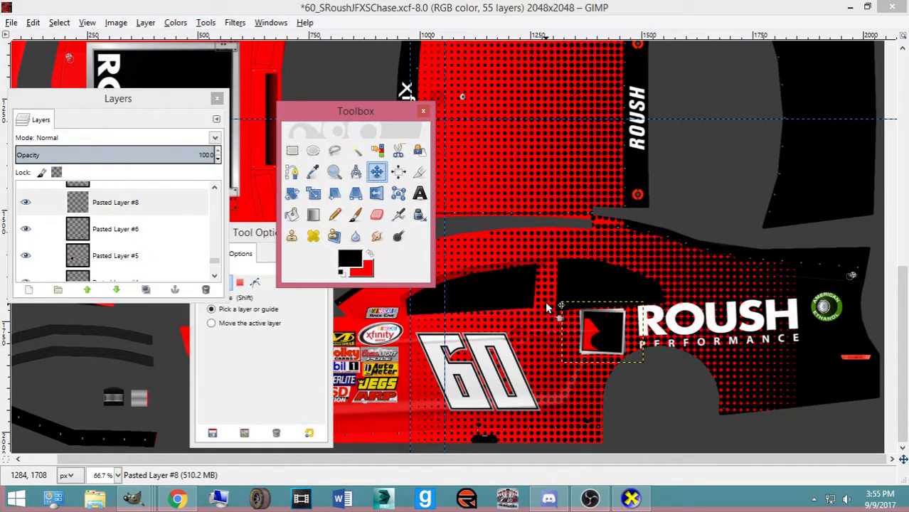
ctrl+scroll(589, 324, down, 3)
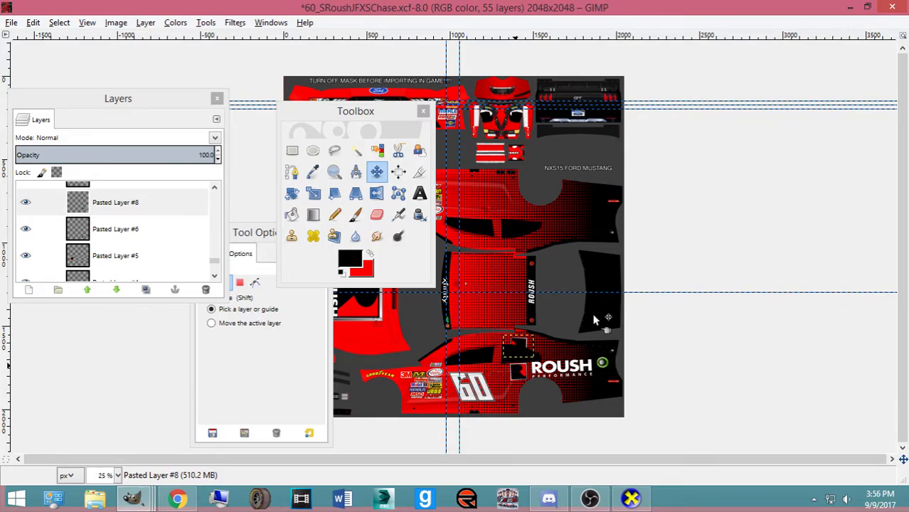
Nudge Pasted Layer #8 upward with the Up arrow into the red area above the opposite panel's black window
key(Up)
key(Up)
key(Up)
key(Up)
key(Up)
key(Up)
key(Up)
key(Up)
key(Up)
key(Up)
key(Up)
key(Up)
key(Up)
key(Up)
key(Up)
key(Up)
key(Up)
key(Up)
key(Up)
key(Up)
key(Up)
key(Up)
key(Up)
key(Up)
key(Up)
key(Up)
key(Up)
key(Up)
key(Up)
key(Up)
key(Up)
key(Up)
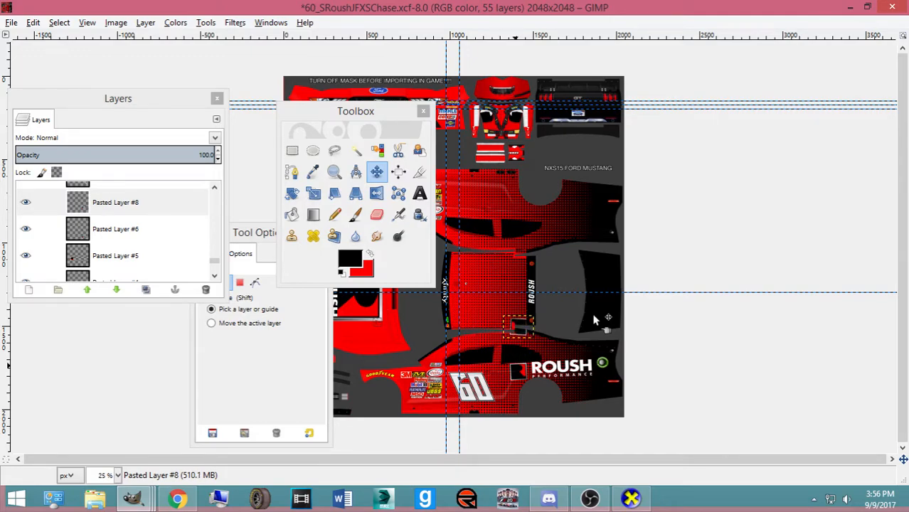
key(Up)
key(Up)
key(Up)
key(Up)
key(Up)
key(Up)
key(Up)
key(Up)
key(Up)
key(Up)
key(Up)
key(Up)
key(Up)
key(Up)
key(Up)
key(Up)
key(Up)
key(Up)
key(Up)
key(Up)
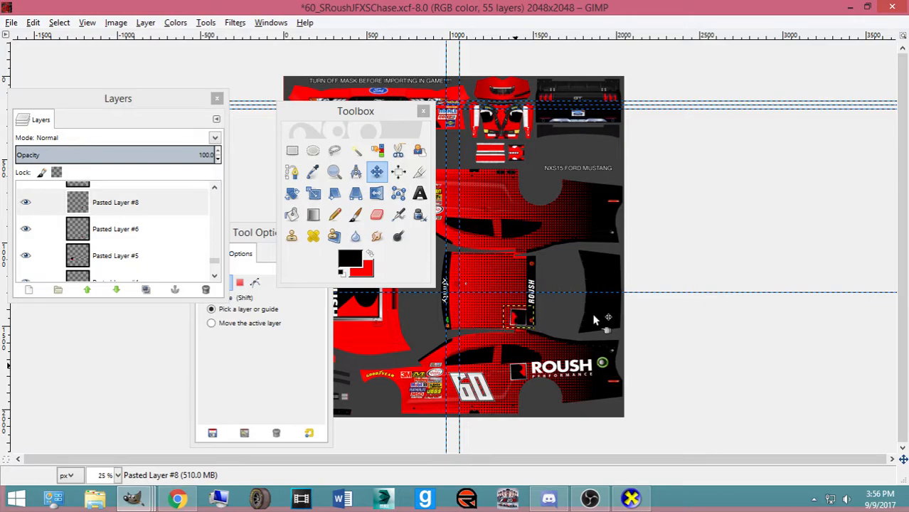
key(Up)
key(Up)
key(Up)
key(Up)
key(Up)
key(Up)
key(Up)
key(Up)
key(Up)
key(Up)
key(Up)
key(Up)
key(Up)
key(Up)
key(Up)
key(Up)
key(Up)
key(Up)
key(Up)
key(Up)
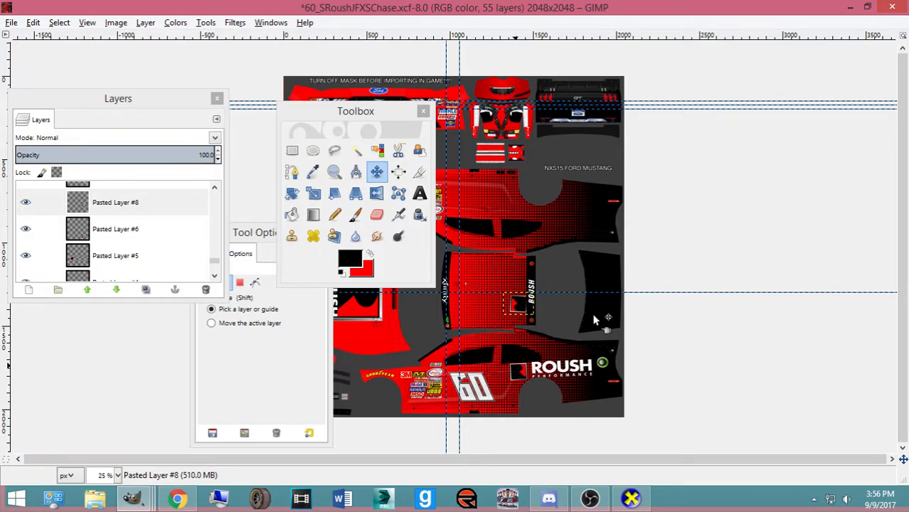
key(Up)
key(Up)
key(Up)
key(Up)
key(Up)
key(Up)
key(Up)
key(Up)
key(Up)
key(Up)
key(Up)
key(Up)
key(Up)
key(Up)
key(Up)
key(Up)
key(Up)
key(Up)
key(Up)
key(Up)
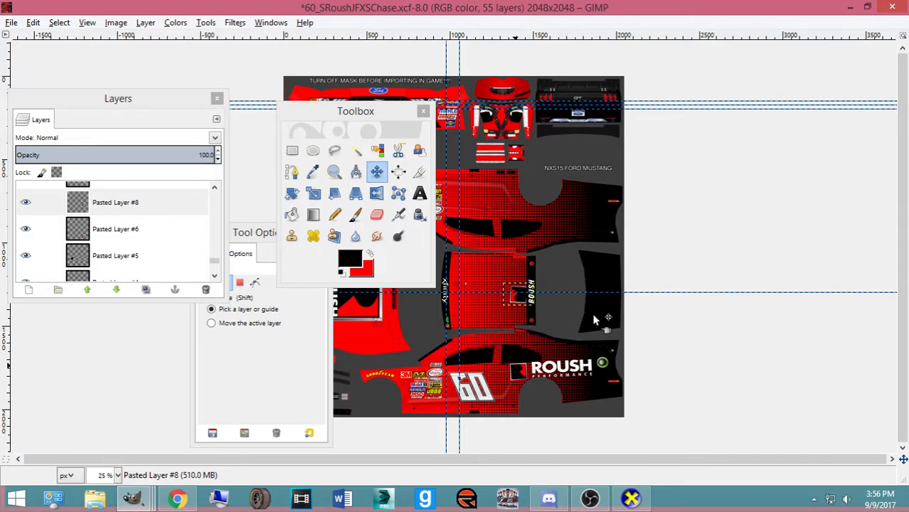
key(Up)
key(Up)
key(Up)
key(Up)
key(Up)
key(Up)
key(Up)
key(Up)
key(Up)
key(Up)
key(Up)
key(Up)
key(Up)
key(Up)
key(Up)
key(Up)
key(Up)
key(Up)
key(Up)
key(Up)
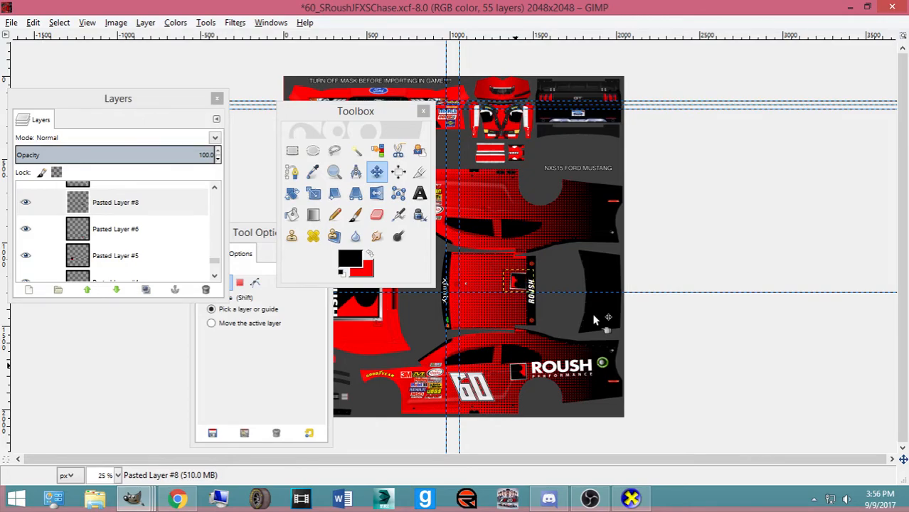
key(Up)
key(Up)
key(Up)
key(Up)
key(Up)
key(Up)
key(Up)
key(Up)
key(Up)
key(Up)
key(Up)
key(Up)
key(Up)
key(Up)
key(Up)
key(Up)
key(Up)
key(Up)
key(Up)
key(Up)
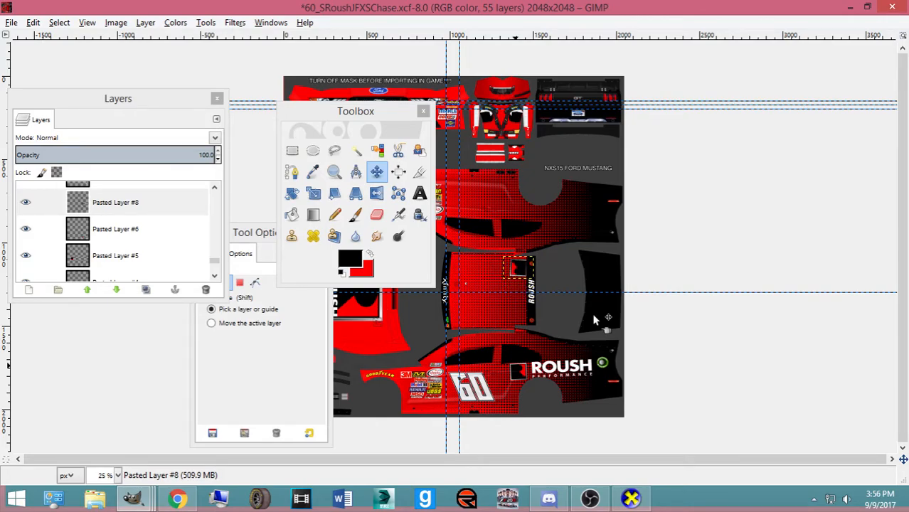
scroll(594, 315, up, 2)
scroll(594, 319, up, 1)
key(Up)
key(Up)
key(Up)
key(Up)
key(Up)
key(Up)
key(Up)
key(Up)
key(Up)
key(Up)
key(Up)
key(Up)
key(Up)
key(Up)
key(Up)
key(Up)
key(Up)
key(Up)
key(Up)
key(Up)
key(Up)
key(Up)
key(Up)
key(Up)
key(Up)
key(Up)
key(Up)
key(Up)
key(Up)
key(Up)
key(Up)
key(Up)
key(Up)
key(Up)
key(Up)
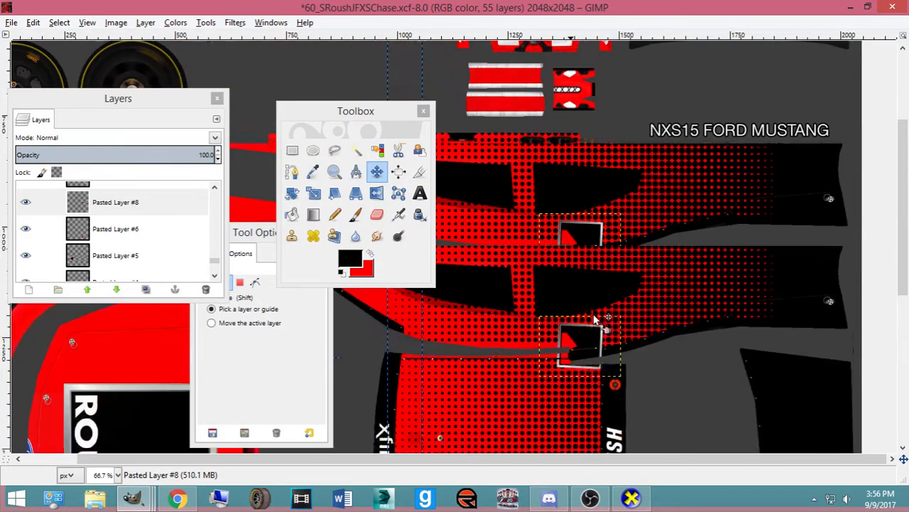
scroll(593, 319, up, 5)
key(Up)
key(Up)
key(Up)
key(Up)
key(Up)
key(Up)
key(Up)
key(Up)
key(Up)
key(Up)
key(Up)
key(Up)
key(Up)
key(Up)
key(Up)
key(Up)
key(Up)
key(Up)
key(Up)
key(Up)
key(Up)
key(Up)
key(Up)
key(Up)
key(Up)
key(Up)
key(Up)
key(Up)
key(Up)
key(Up)
scroll(587, 357, down, 3)
scroll(580, 370, up, 3)
key(Up)
key(Up)
key(Up)
key(Up)
key(Up)
key(Up)
key(Up)
key(Up)
key(Up)
key(Up)
key(Up)
key(Up)
key(Up)
key(Up)
key(Up)
key(Up)
key(Up)
key(Up)
key(Up)
key(Up)
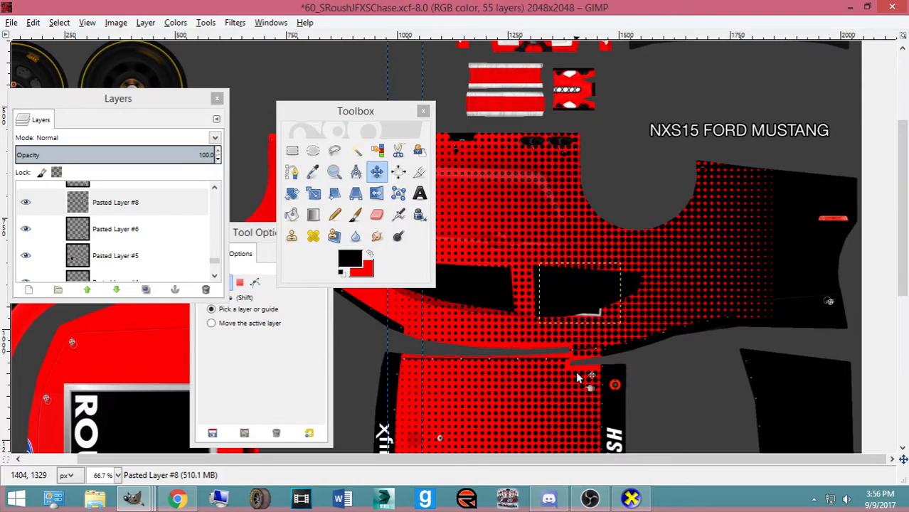
key(Up)
key(Up)
key(Up)
key(Up)
key(Up)
key(Up)
key(Up)
key(Up)
key(Up)
key(Up)
key(Up)
key(Up)
key(Up)
key(Up)
key(Up)
key(Up)
key(Up)
key(Up)
key(Up)
key(Up)
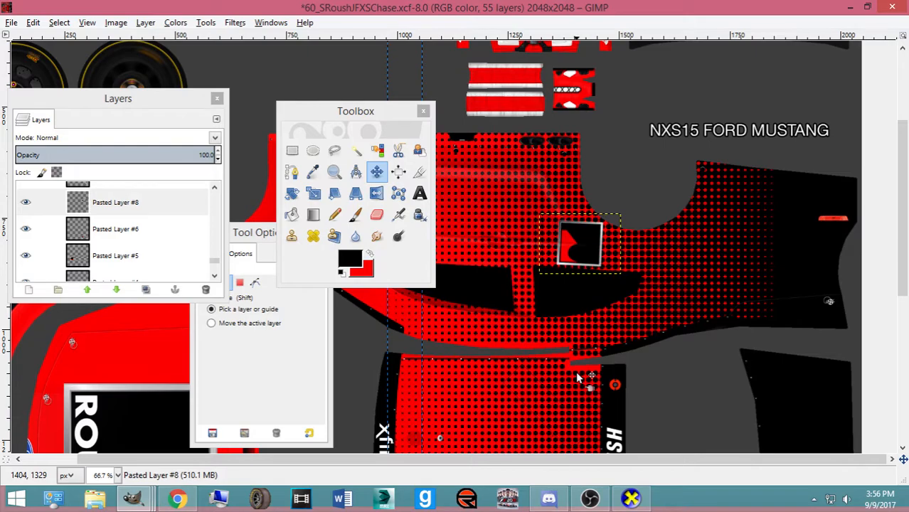
key(Up)
key(Up)
key(Up)
key(Up)
key(Up)
key(Up)
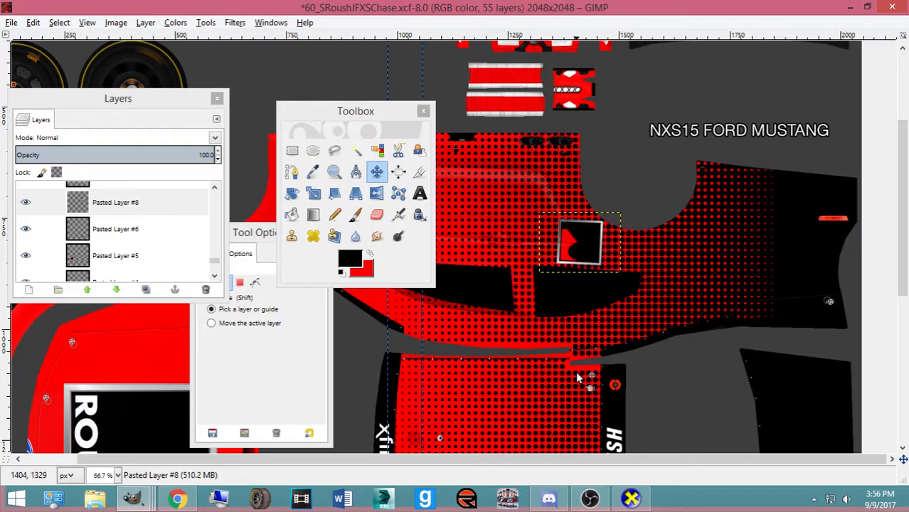
key(Up)
key(Up)
key(Up)
key(Up)
Copy Pasted Layer #7's ROUSH PERFORMANCE lettering and paste it as a new layer
click(113, 229)
scroll(508, 278, down, 8)
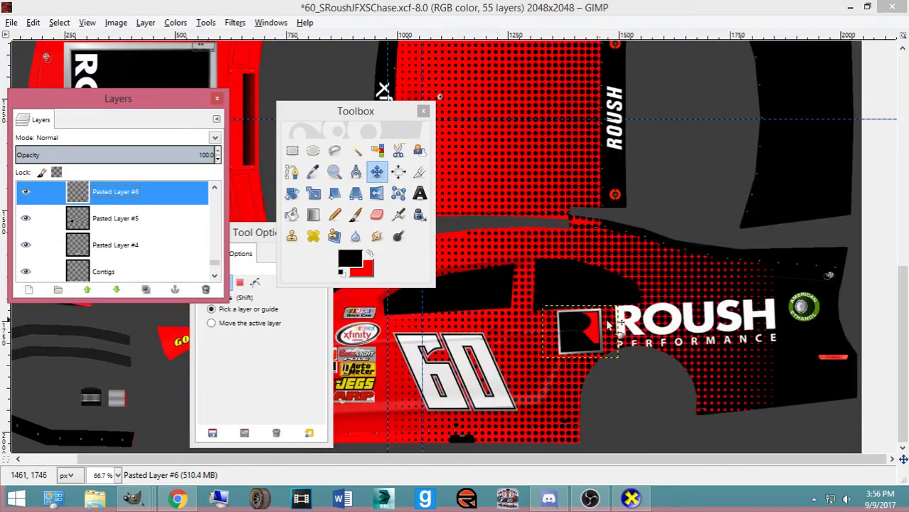
scroll(94, 203, up, 2)
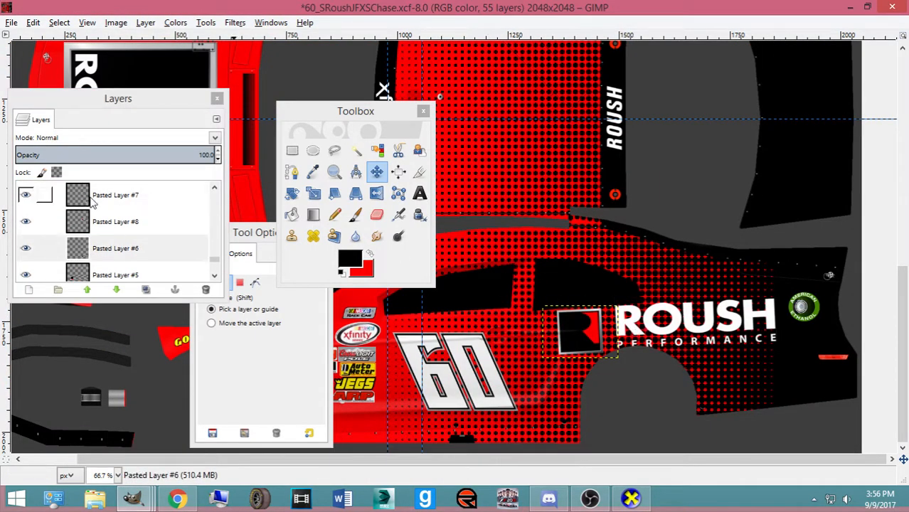
scroll(98, 207, up, 1)
click(110, 222)
key(ctrl+c)
key(ctrl+v)
key(ctrl+shift+n)
Rotate the pasted lettering copy by 180° with the Rotate tool
key(Tab)
key(shift+r)
click(115, 217)
text(2)
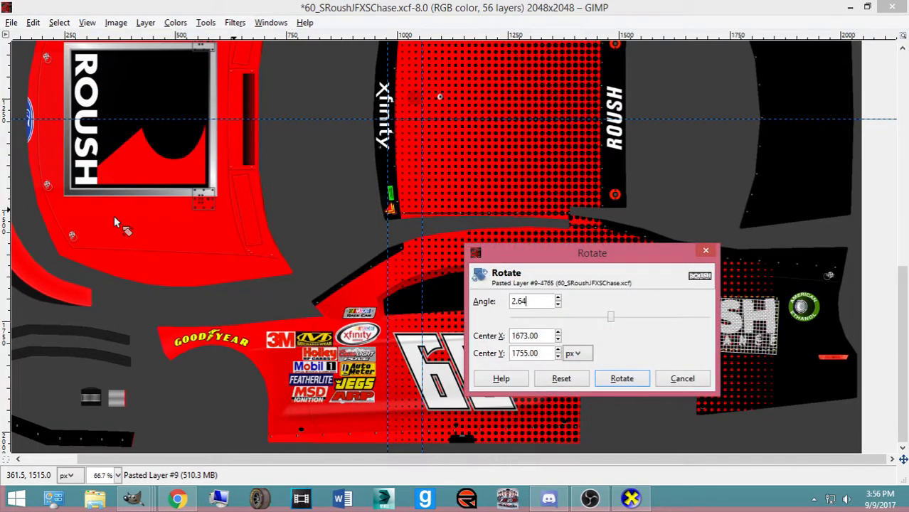
click(610, 379)
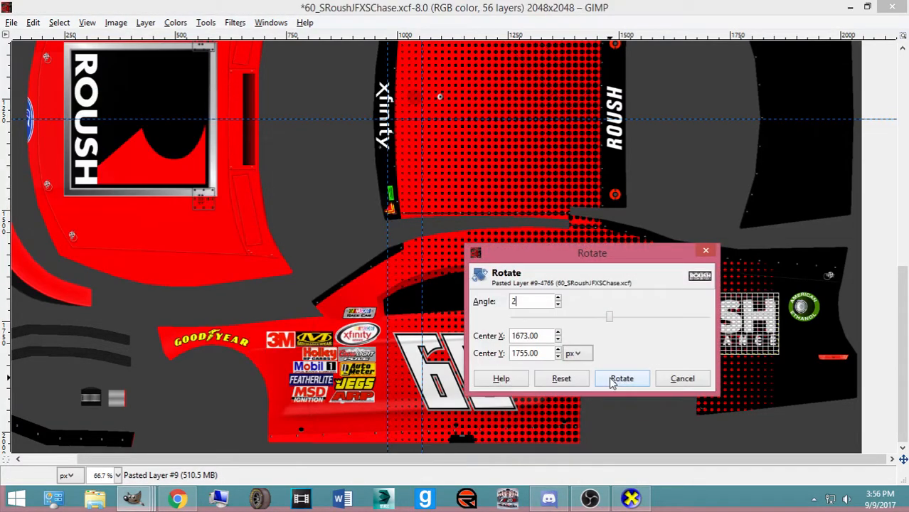
text(.64)
click(609, 379)
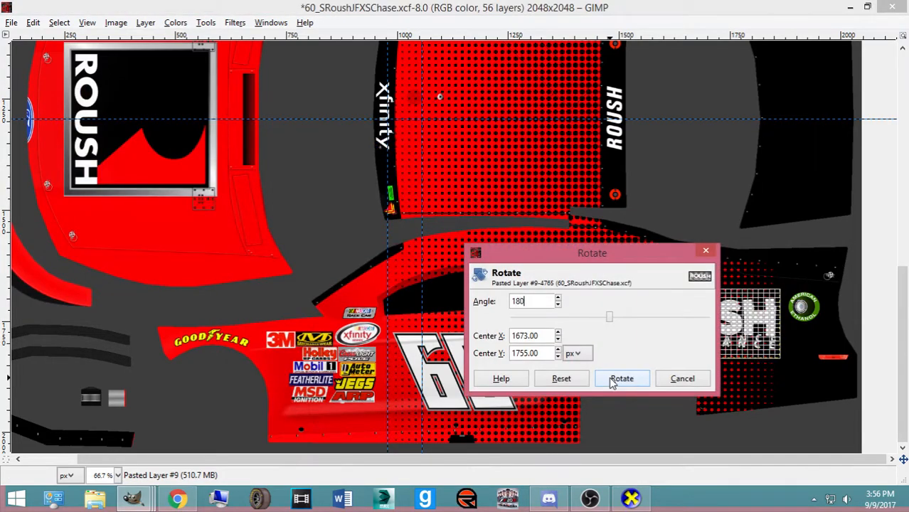
key(Return)
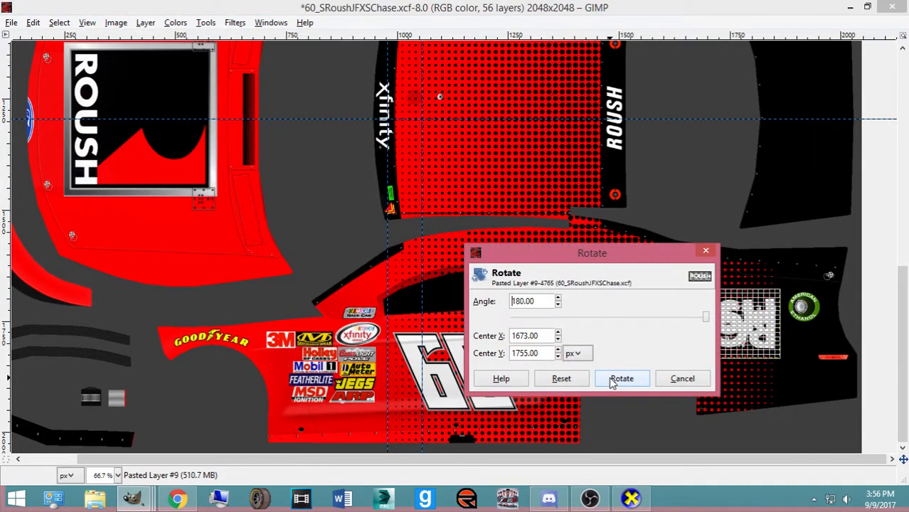
click(612, 379)
key(m)
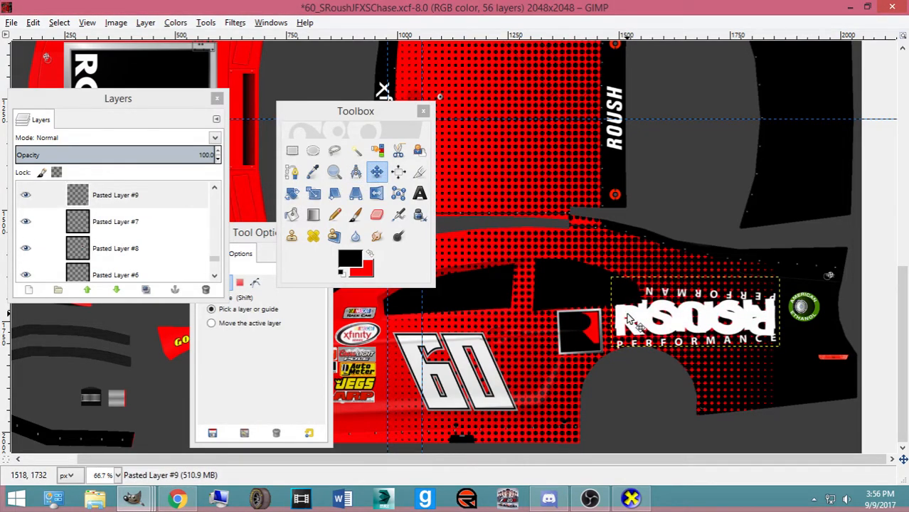
scroll(628, 322, down, 2)
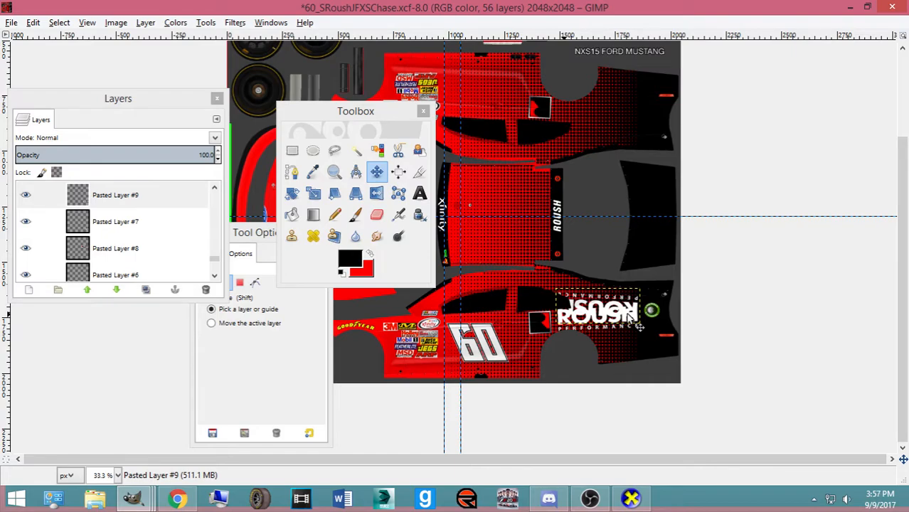
Raise Pasted Layer #9 with repeated Up-arrow presses onto the upper side panel
key(Up)
key(Up)
key(Up)
key(Up)
key(Up)
key(Up)
key(Up)
key(Up)
key(Up)
key(Up)
key(Up)
key(Up)
key(Up)
key(Up)
key(Up)
key(Up)
key(Up)
key(Up)
key(Up)
key(Up)
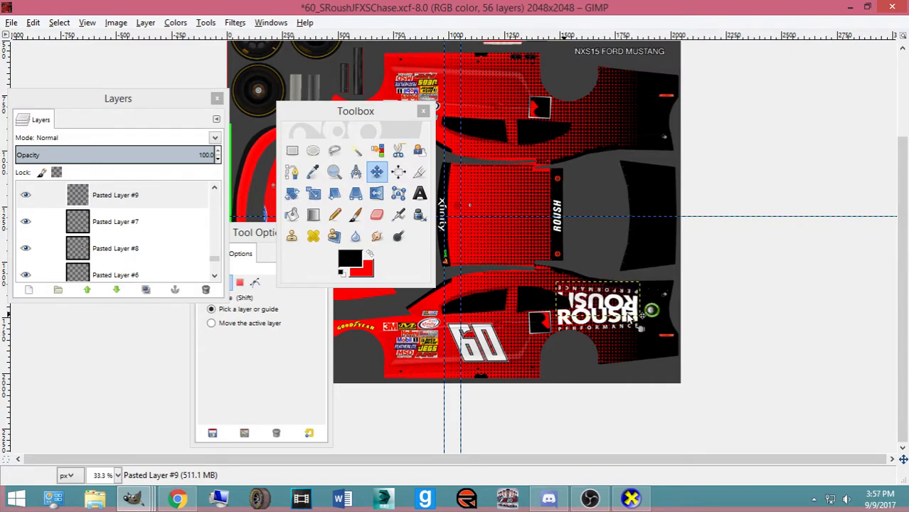
key(Up)
key(Up)
key(Up)
key(Up)
key(Up)
key(Up)
key(Up)
key(Up)
key(Up)
key(Up)
key(Up)
key(Up)
key(Up)
key(Up)
key(Up)
key(Up)
key(Up)
key(Up)
key(Up)
key(Up)
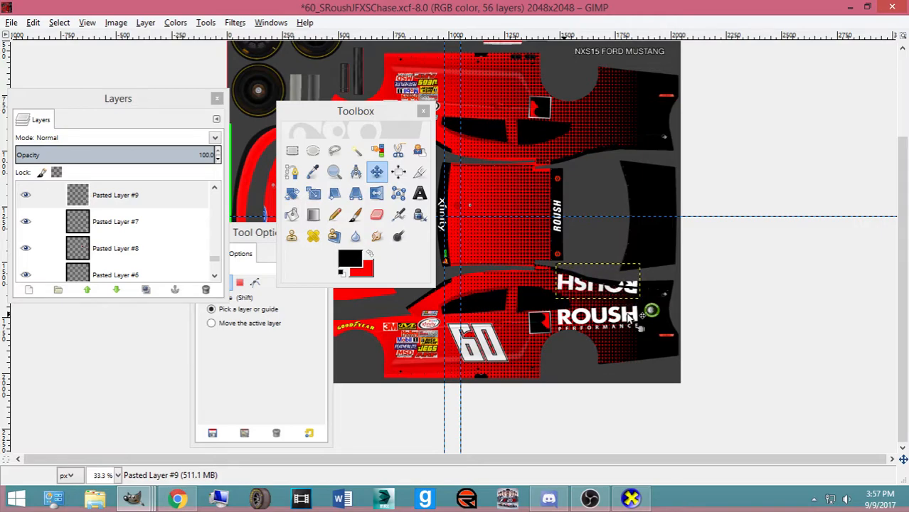
key(Up)
key(Up)
key(Up)
key(Up)
key(Up)
key(Up)
key(Up)
key(Up)
key(Up)
key(Up)
key(Up)
key(Up)
key(Up)
key(Up)
key(Up)
key(Up)
key(Up)
key(Up)
key(Up)
key(Up)
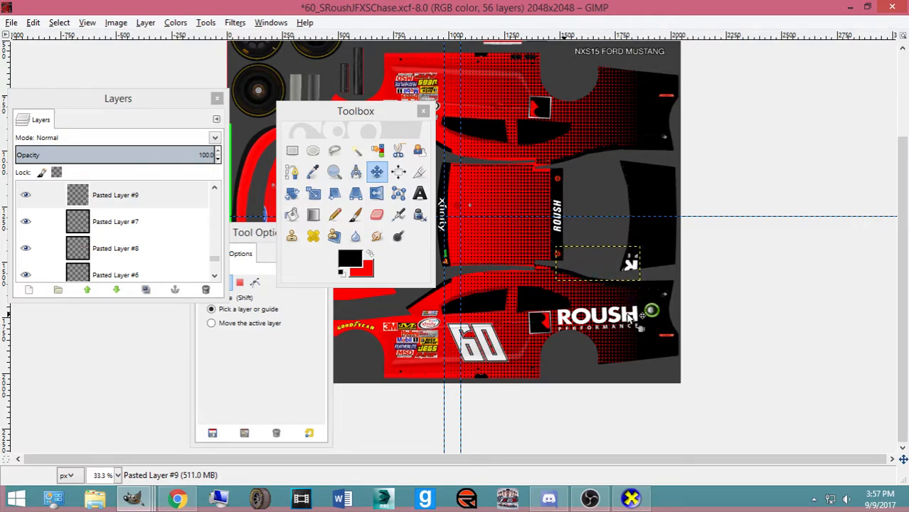
key(Up)
key(Up)
key(Up)
key(Up)
key(Up)
key(Up)
key(Up)
key(Up)
key(Up)
key(Up)
key(Up)
key(Up)
key(Up)
key(Up)
key(Up)
key(Up)
key(Up)
key(Up)
key(Up)
key(Up)
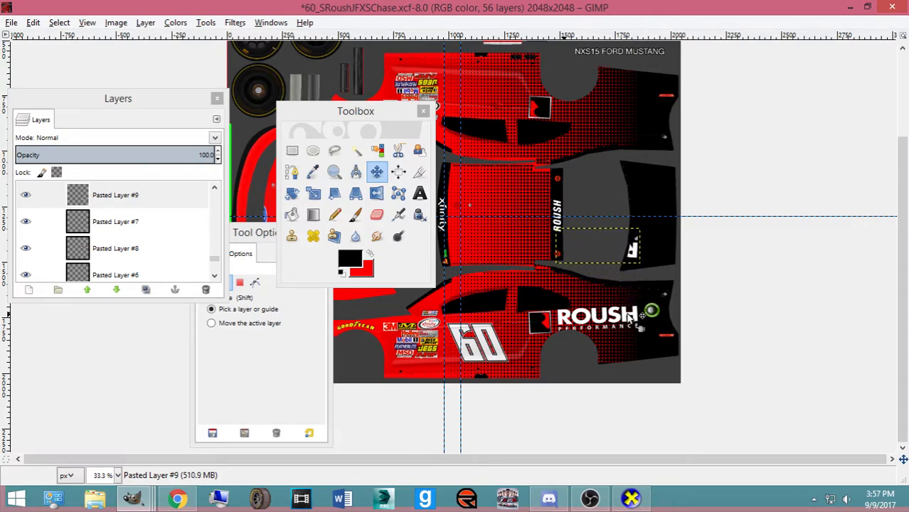
key(Up)
key(Up)
key(Up)
key(Up)
key(Up)
key(Up)
key(Up)
key(Up)
key(Up)
key(Up)
key(Up)
key(Up)
key(Up)
key(Up)
key(Up)
key(Up)
key(Up)
key(Up)
key(Up)
key(Up)
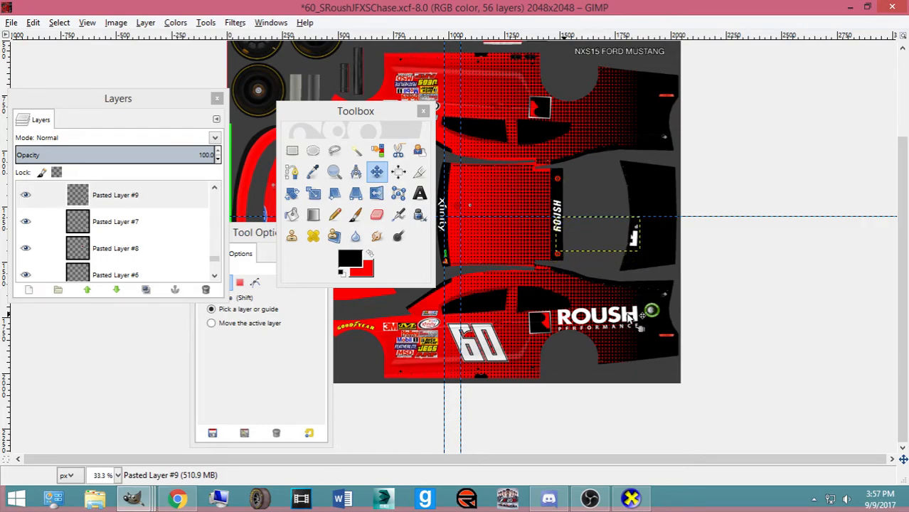
key(Up)
key(Up)
key(Up)
key(Up)
key(Up)
key(Up)
key(Up)
key(Up)
key(Up)
key(Up)
key(Up)
key(Up)
key(Up)
key(Up)
key(Up)
key(Up)
key(Up)
key(Up)
key(Up)
key(Up)
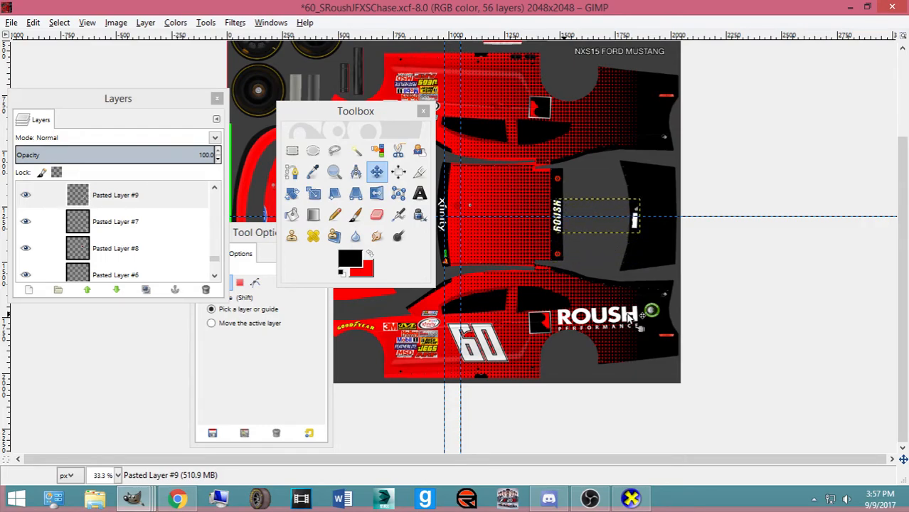
key(Up)
key(Up)
key(Up)
key(Up)
key(Up)
key(Up)
key(Up)
key(Up)
key(Up)
key(Up)
key(Up)
key(Up)
key(Up)
key(Up)
key(Up)
key(Up)
key(Up)
key(Up)
key(Up)
key(Up)
key(Up)
key(Up)
key(Up)
key(Up)
key(Up)
key(Up)
key(Up)
key(Up)
key(Up)
key(Up)
key(Up)
key(Up)
key(Up)
key(Up)
key(Up)
key(Up)
key(Up)
key(Up)
key(Up)
key(Up)
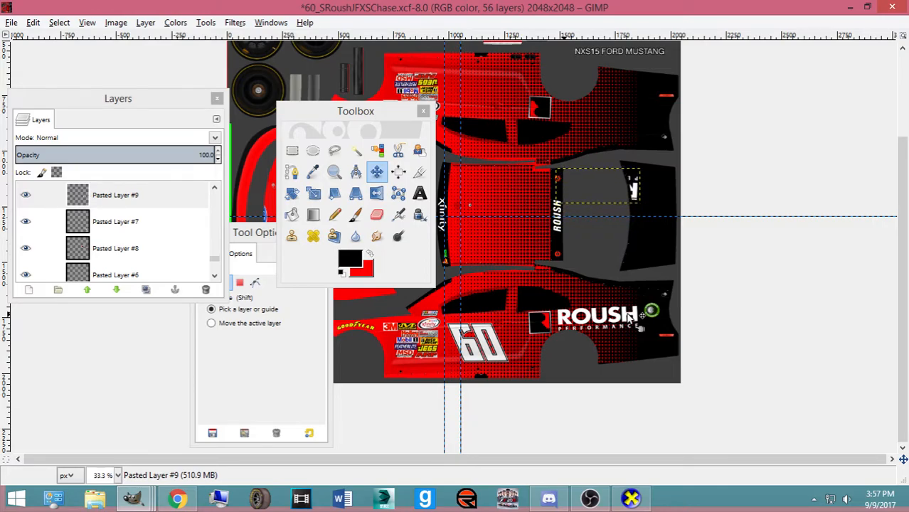
key(Up)
key(Up)
key(Up)
key(Up)
key(Up)
key(Up)
key(Up)
key(Up)
key(Up)
key(Up)
key(Up)
key(Up)
key(Up)
key(Up)
key(Up)
key(Up)
key(Up)
key(Up)
key(Up)
key(Up)
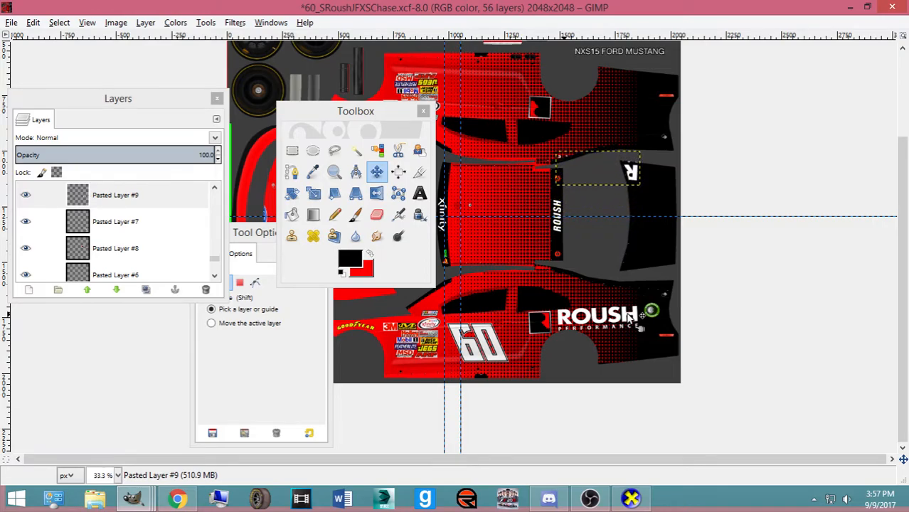
key(Up)
key(Up)
key(Up)
key(Up)
key(Up)
key(Up)
key(Up)
key(Up)
key(Up)
key(Up)
key(Up)
key(Up)
key(Up)
key(Up)
key(Up)
key(Up)
key(Up)
key(Up)
key(Up)
key(Up)
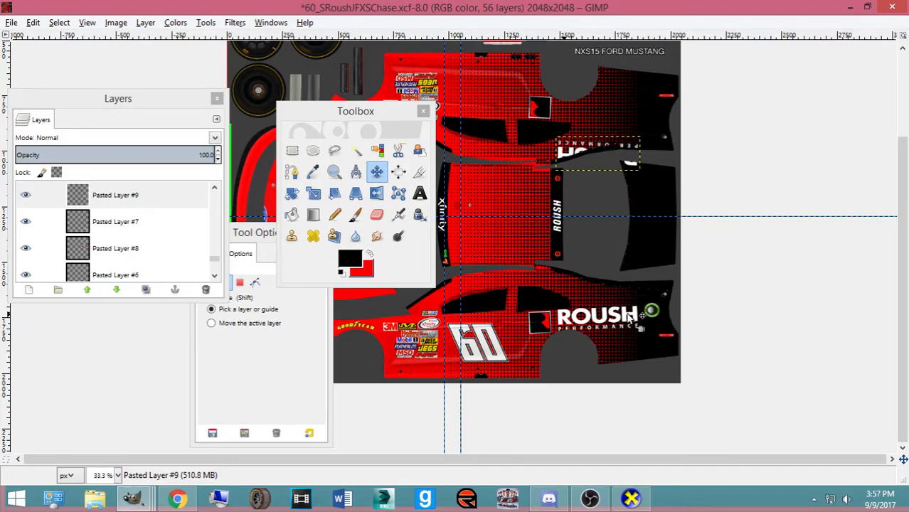
key(Up)
key(Up)
key(Up)
key(Up)
key(Up)
key(Up)
key(Up)
key(Up)
key(Up)
key(Up)
key(Up)
key(Up)
key(Up)
key(Up)
key(Up)
key(Up)
key(Up)
key(Up)
key(Up)
key(Up)
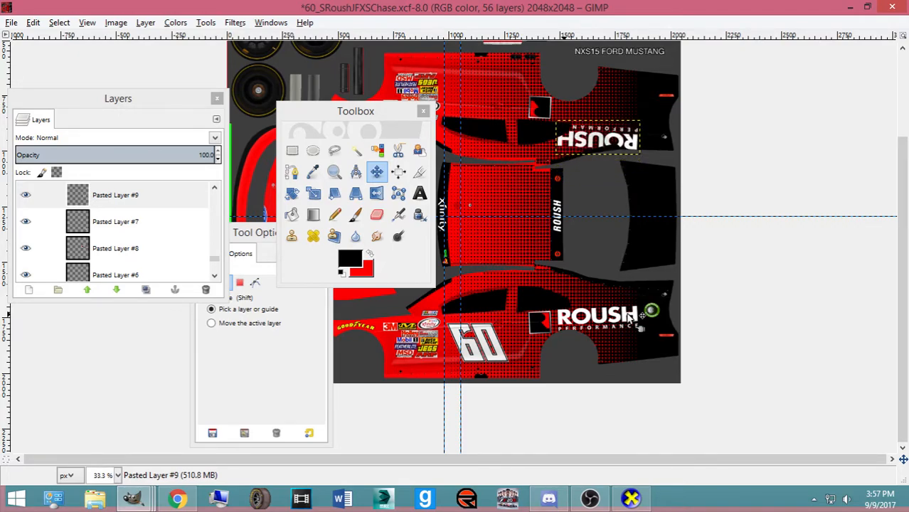
key(Up)
key(Up)
key(Up)
key(Up)
key(Up)
key(Up)
key(Up)
key(Up)
key(Up)
key(Up)
key(Up)
key(Up)
key(Up)
key(Up)
key(Up)
key(Up)
key(Up)
key(Up)
key(Up)
key(Up)
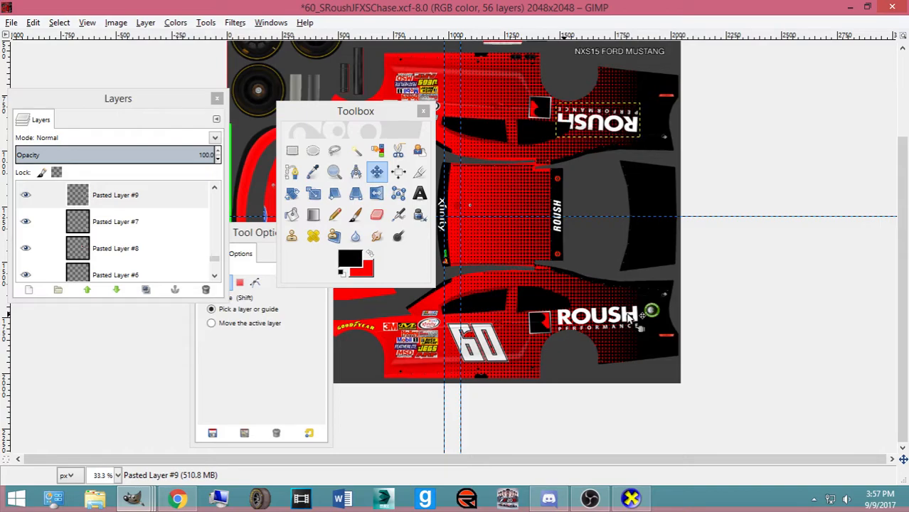
key(Up)
key(Up)
key(Up)
key(Up)
key(Up)
key(Up)
key(Up)
key(Up)
key(Up)
key(Up)
key(Up)
key(Up)
key(Up)
key(Up)
key(Up)
key(Up)
key(Up)
key(Up)
key(Up)
key(Up)
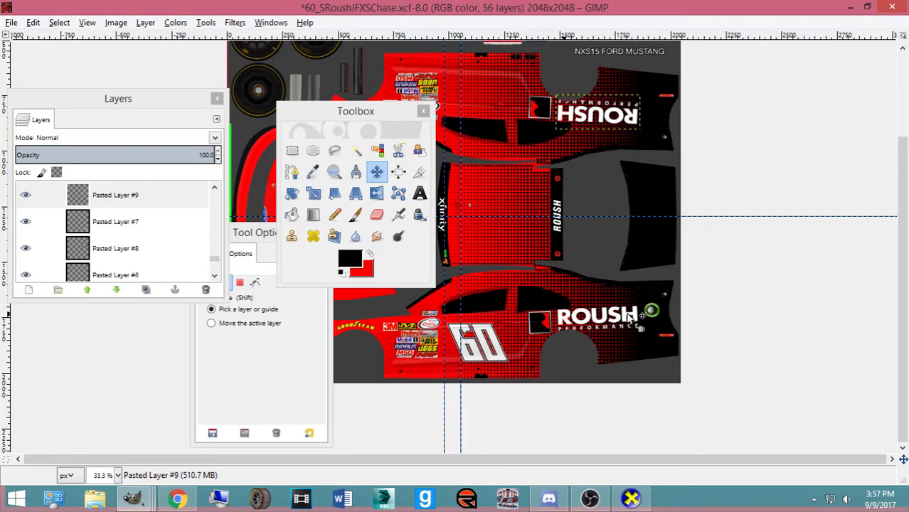
Fine-tune the upside-down ROUSH logo one pixel down and up beside the square R logo
scroll(629, 318, up, 2)
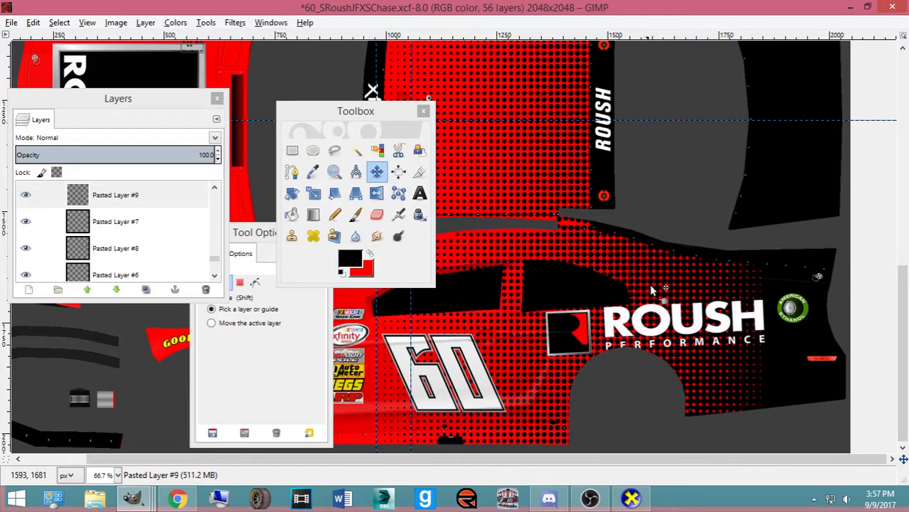
scroll(633, 298, up, 5)
click(695, 273)
key(Down)
key(Down)
key(Down)
key(Down)
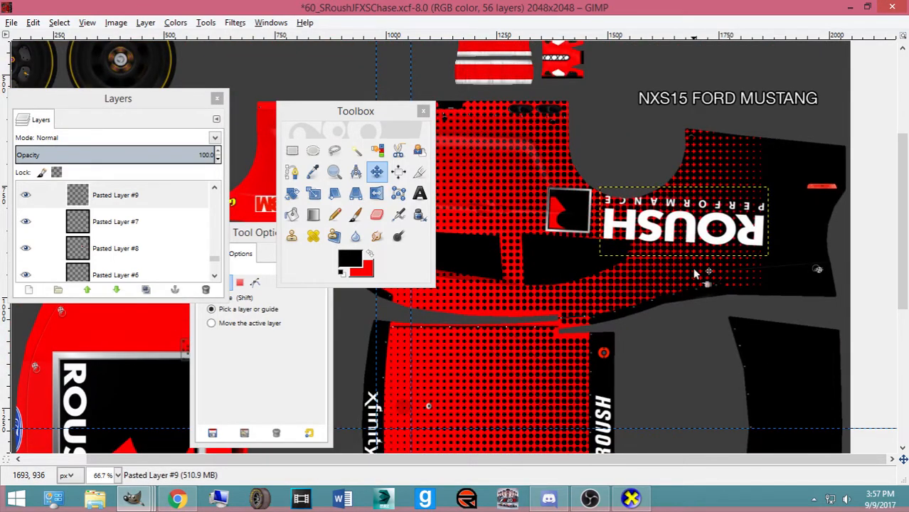
key(Up)
key(Up)
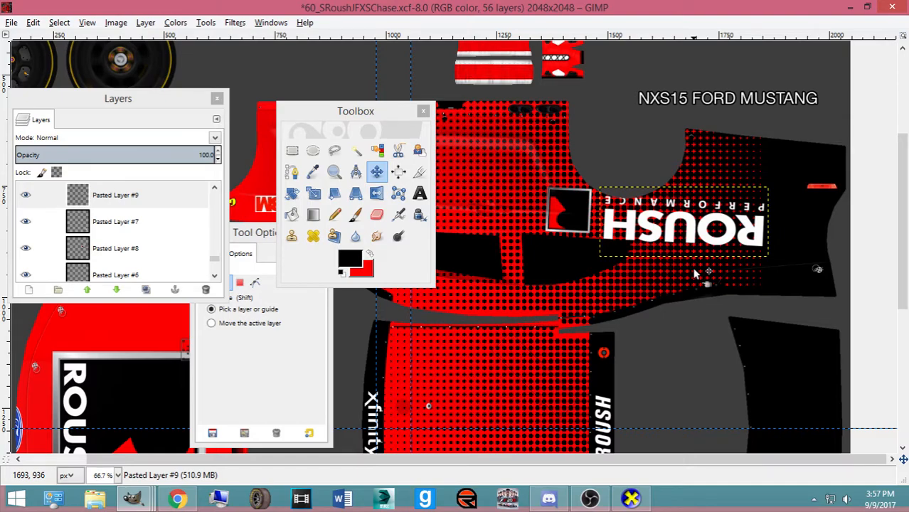
Save the Roush template, export it as ford.bmp, and rotate the 3D car preview to front-left
click(44, 221)
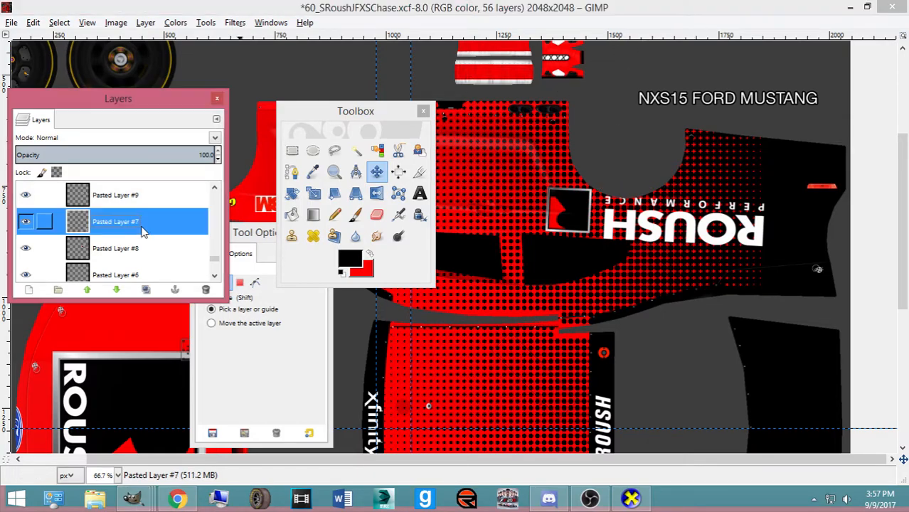
click(540, 226)
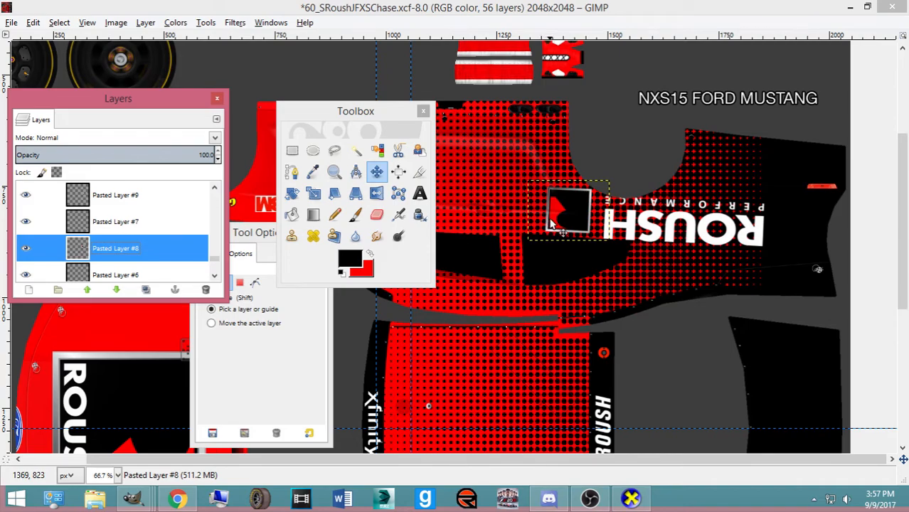
key(ctrl+s)
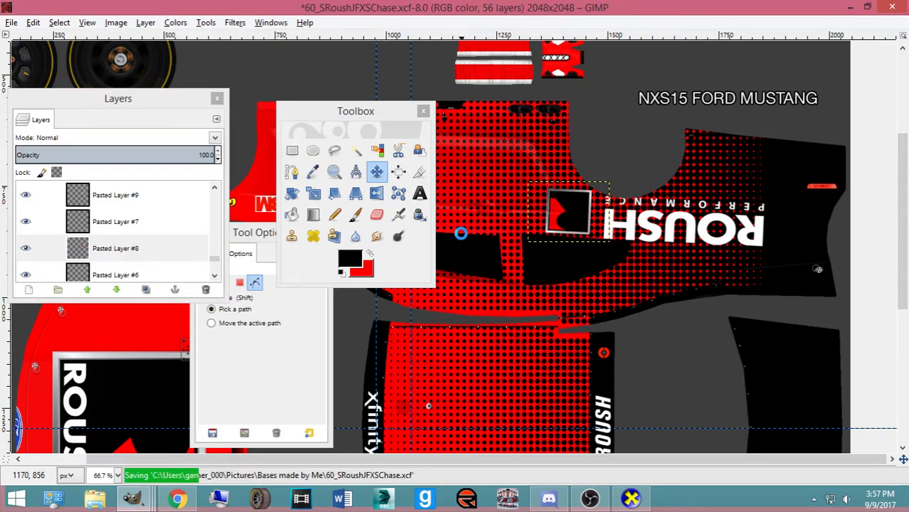
key(ctrl+e)
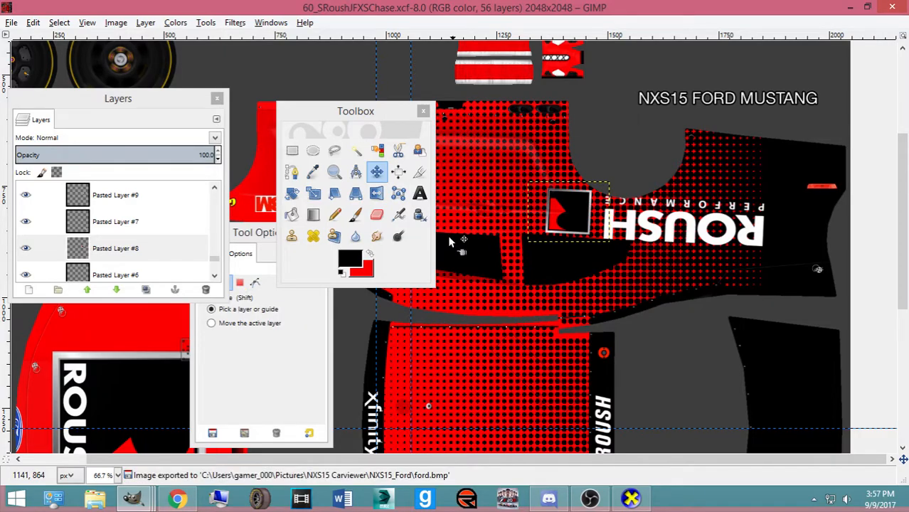
click(630, 498)
drag(363, 358, 306, 367)
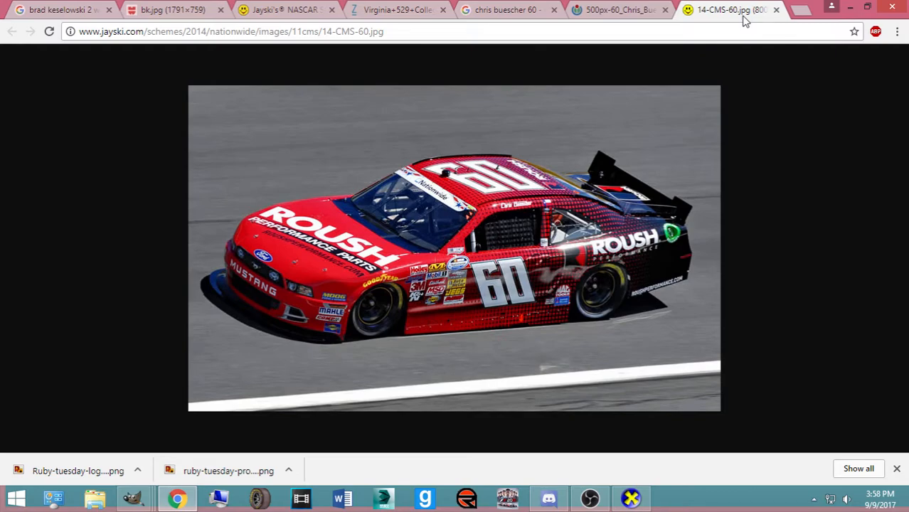
Search Google in a new tab for 'dale jr time warner', fixing the typo
click(801, 10)
text(dalr jr time warn)
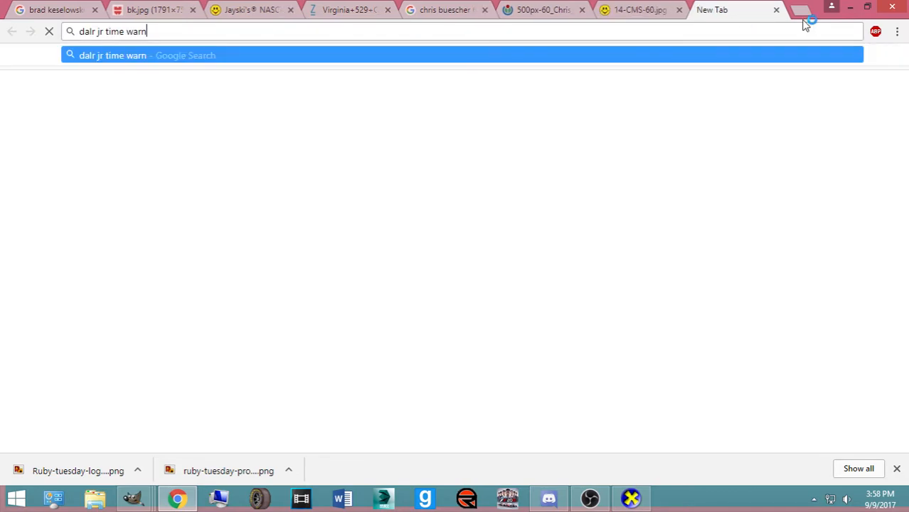
text(er)
key(BackSpace)
text(er)
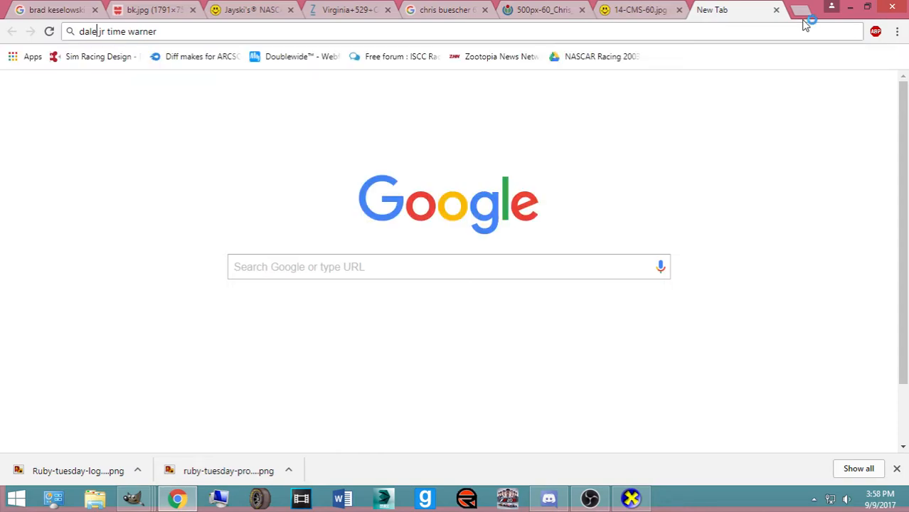
key(Return)
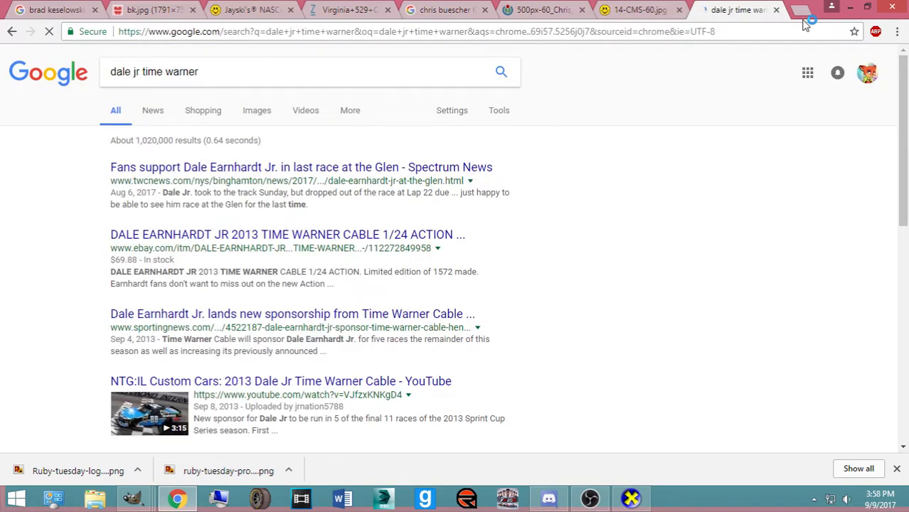
View the Dale Jr Time Warner image results, enlarge the third car photo, then close the tab
click(255, 115)
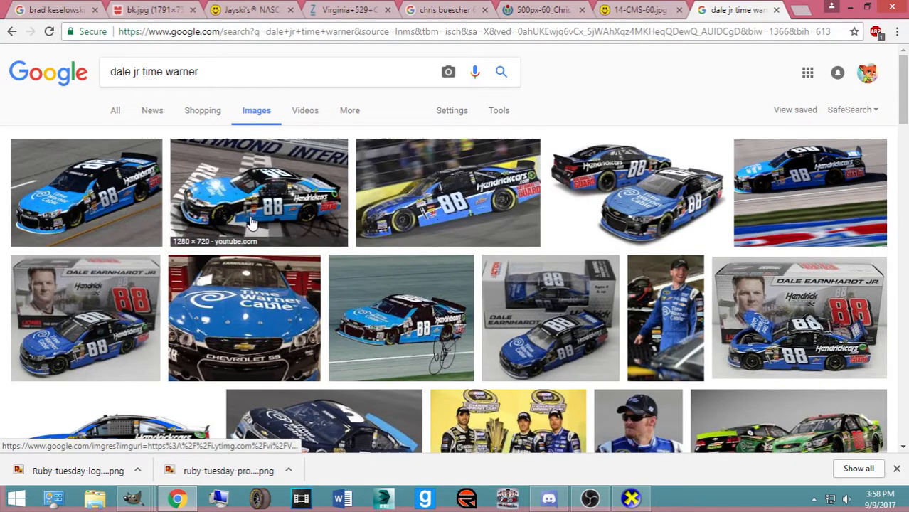
click(456, 226)
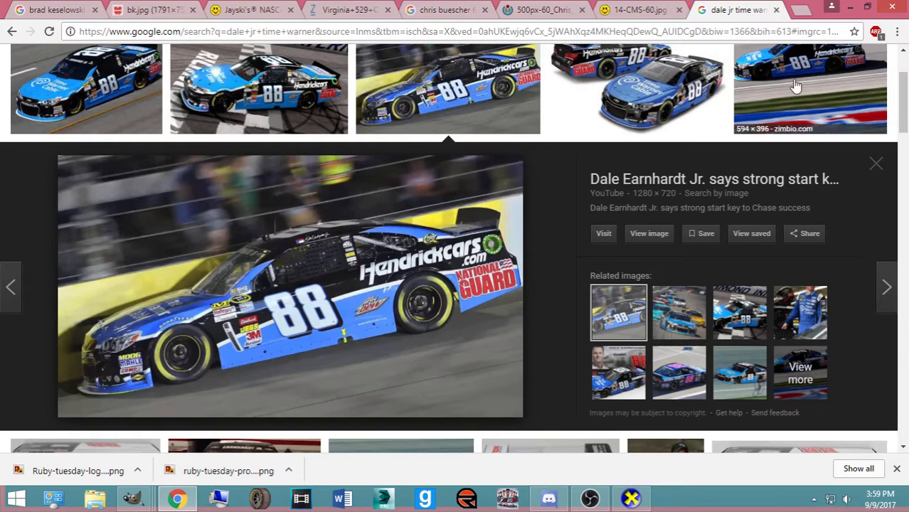
click(776, 10)
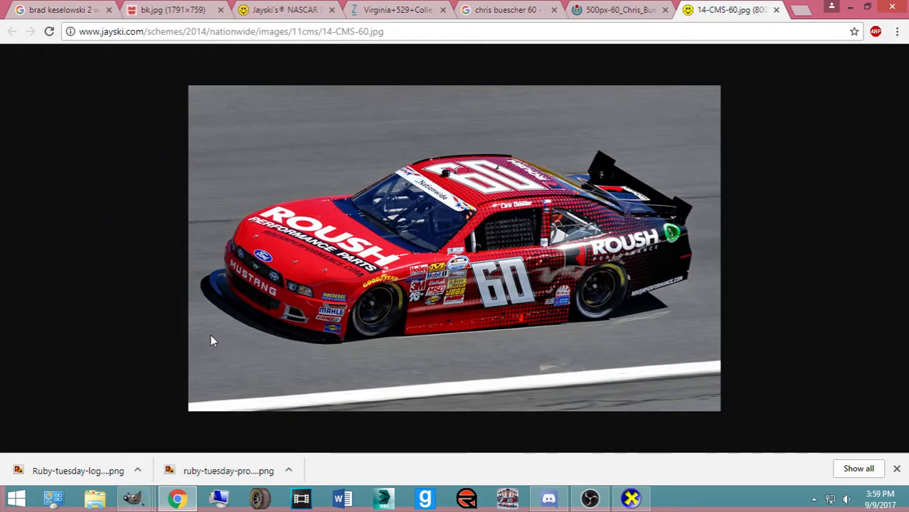
Rotate the 3D car preview to a side view, then bring up 60rfr-numbers14 and hide the 60 Left group
click(631, 498)
drag(500, 331, 337, 334)
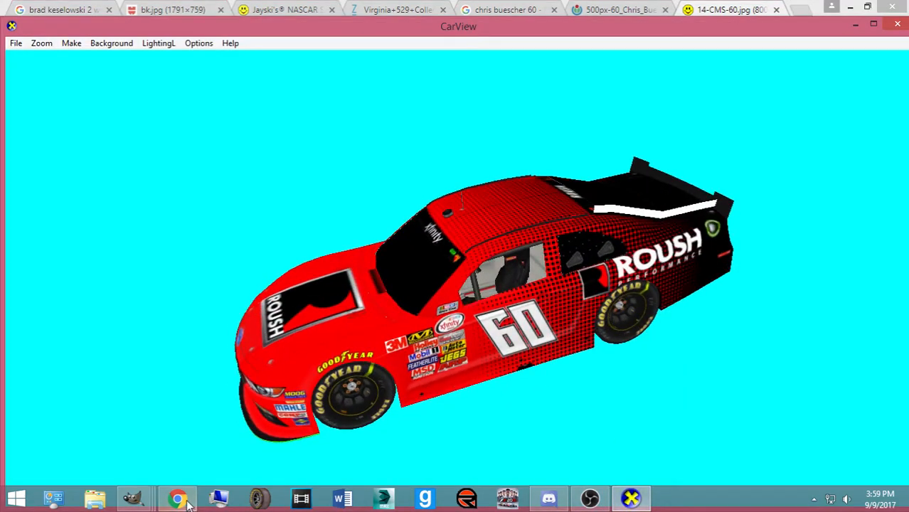
mouse_move(135, 498)
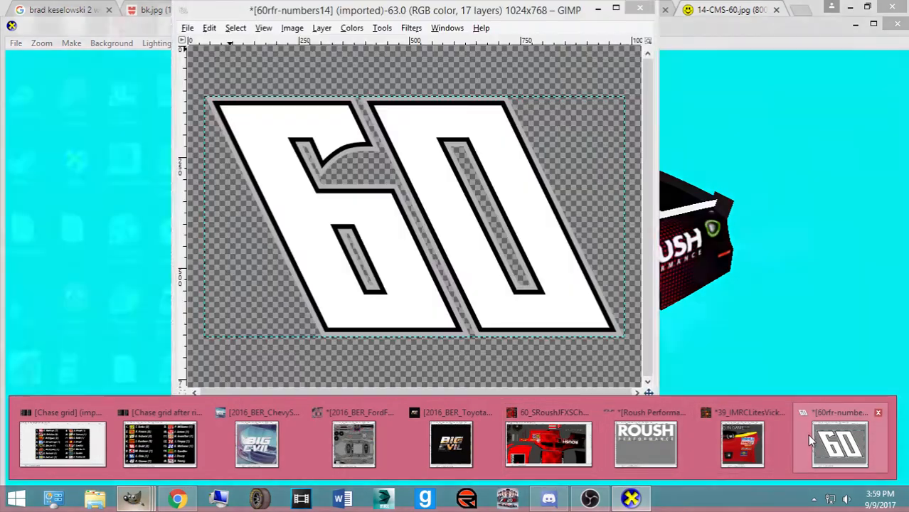
click(808, 434)
click(27, 193)
scroll(28, 214, down, 2)
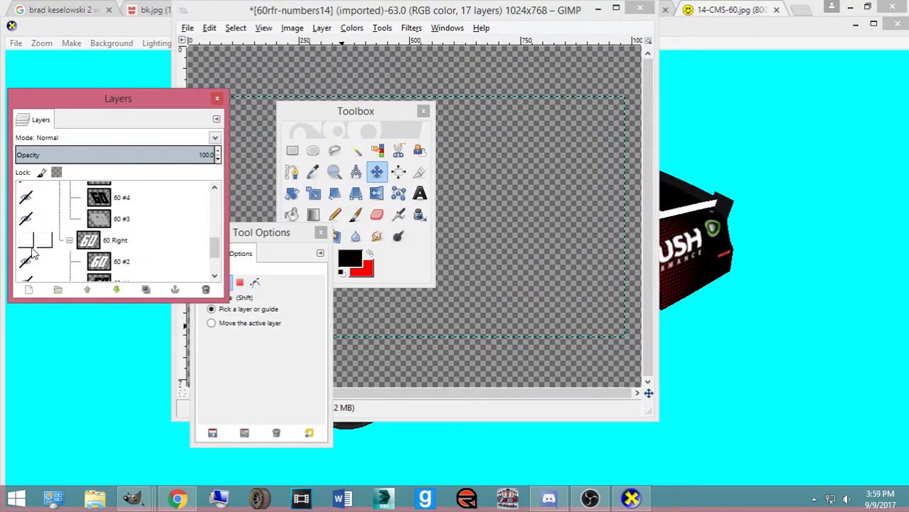
Show and copy the 60 Right number group, then return to the Roush Mustang template
click(27, 243)
click(89, 244)
key(ctrl+c)
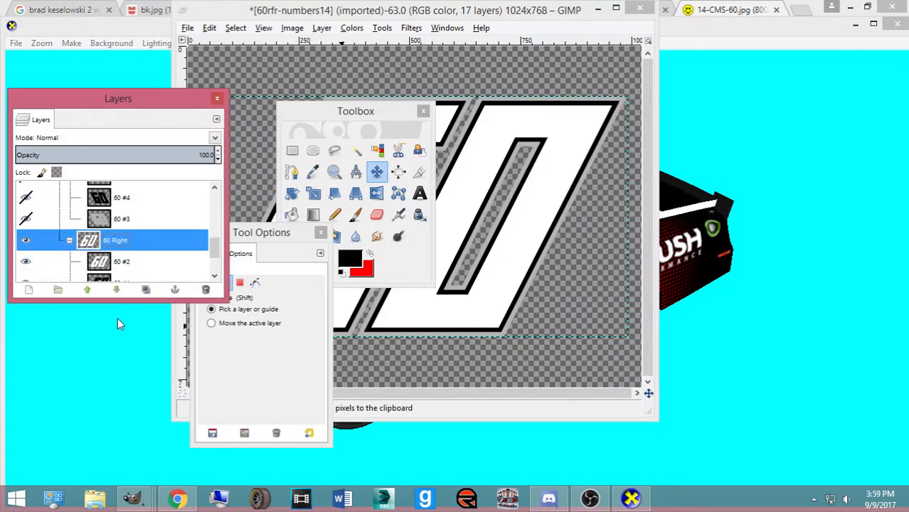
mouse_move(136, 503)
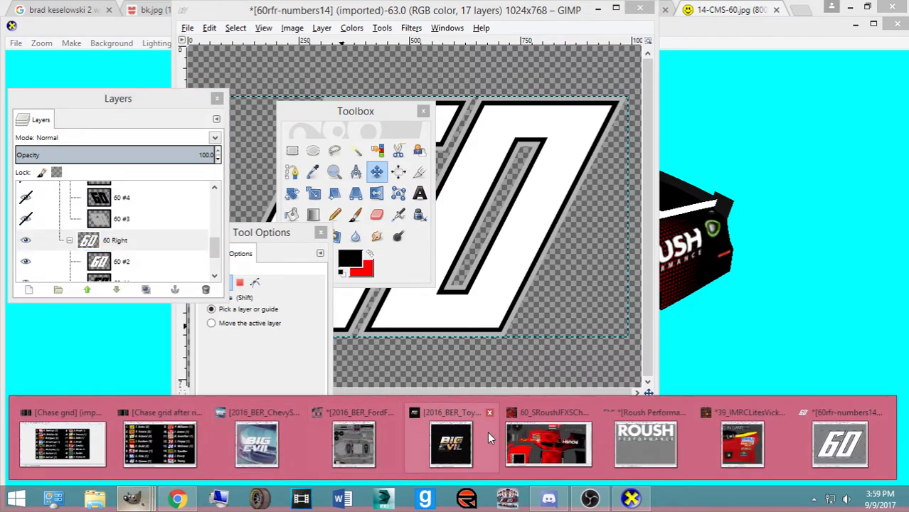
click(549, 437)
Slightly rescale the existing 60 number on Pasted Layer #4 to about 296×180
click(447, 396)
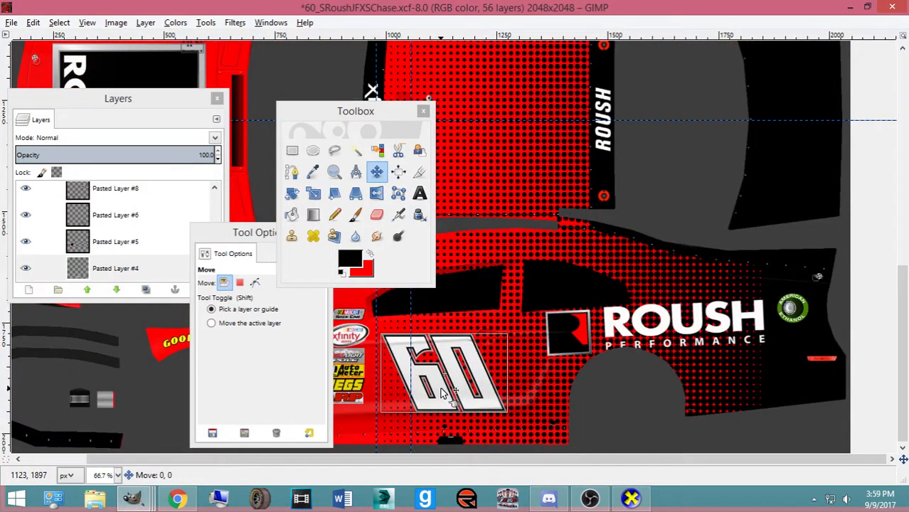
click(158, 276)
key(shift+s)
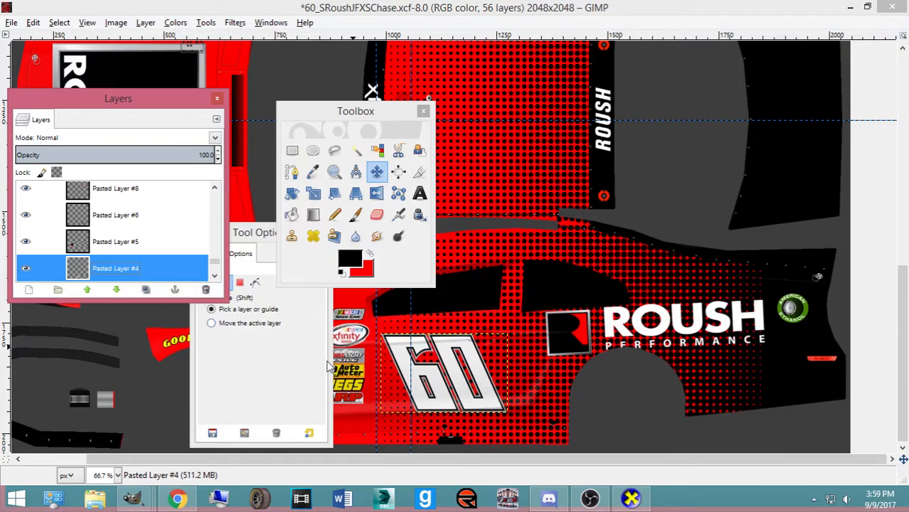
click(391, 348)
drag(391, 349, 391, 349)
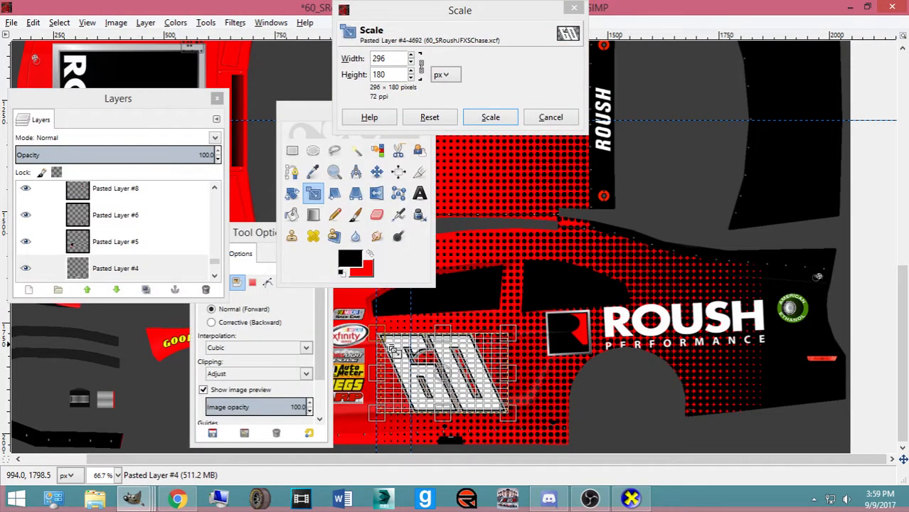
click(491, 117)
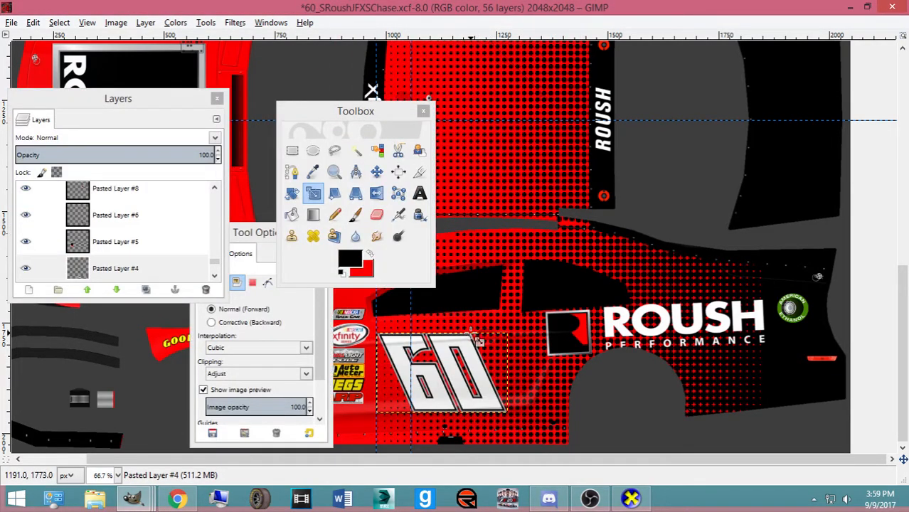
click(400, 337)
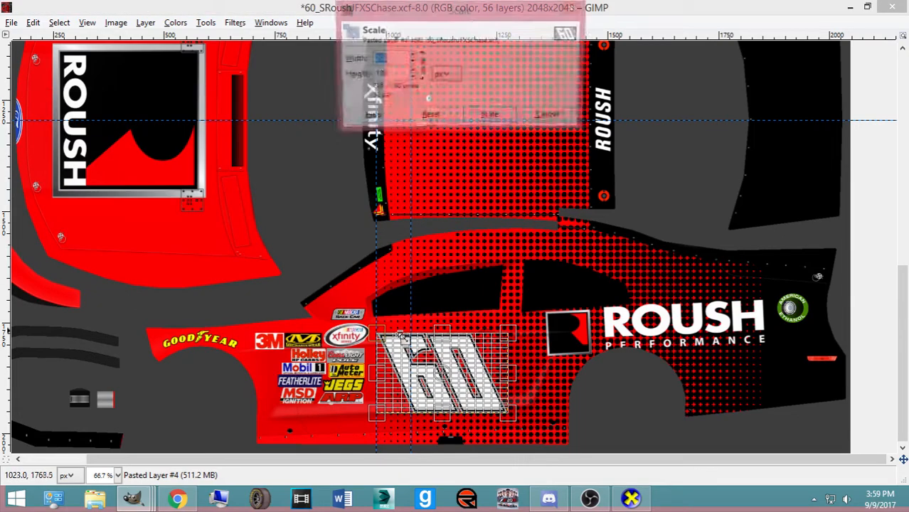
click(546, 115)
Paste the copied 60 number and scale it to 296 × 180 px
key(ctrl+v)
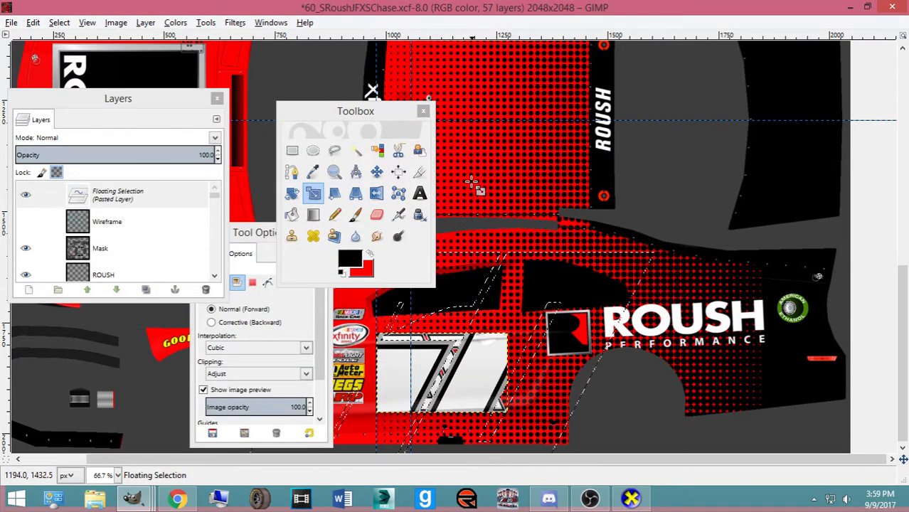
click(382, 256)
text(296)
key(Tab)
text(180)
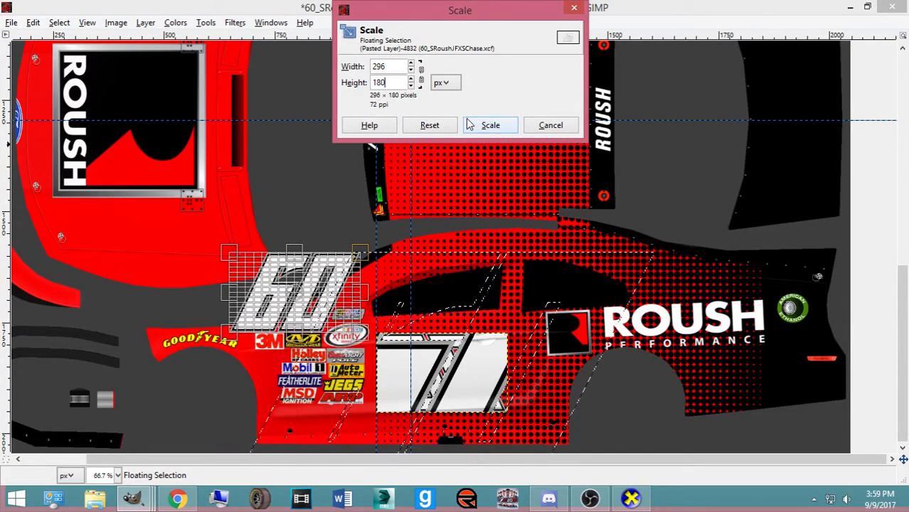
click(471, 126)
Position the resized 60 on the lower door panel and make it a new layer
click(376, 171)
drag(269, 231, 1, 195)
drag(361, 115, 623, 148)
drag(331, 315, 483, 396)
key(shift+ctrl+n)
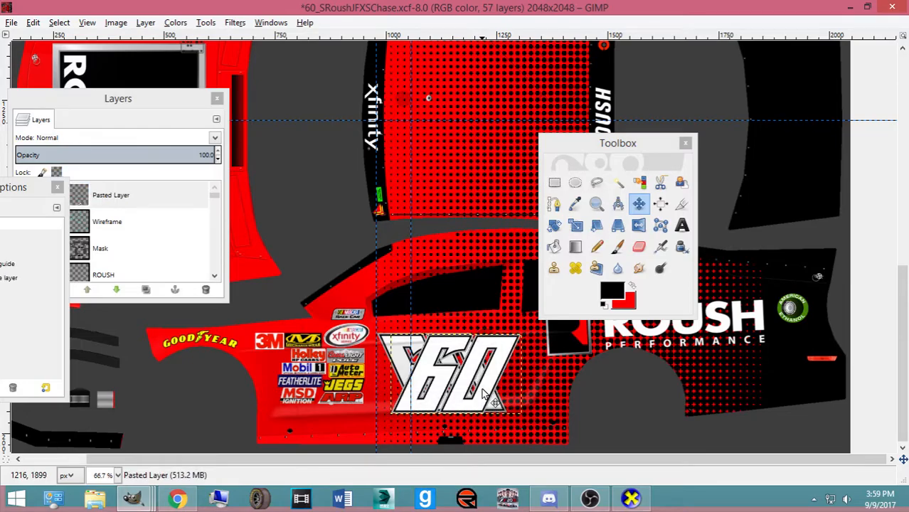
Rotate the pasted 60 layer by 180 degrees
key(shift+r)
click(484, 395)
text(180)
key(Return)
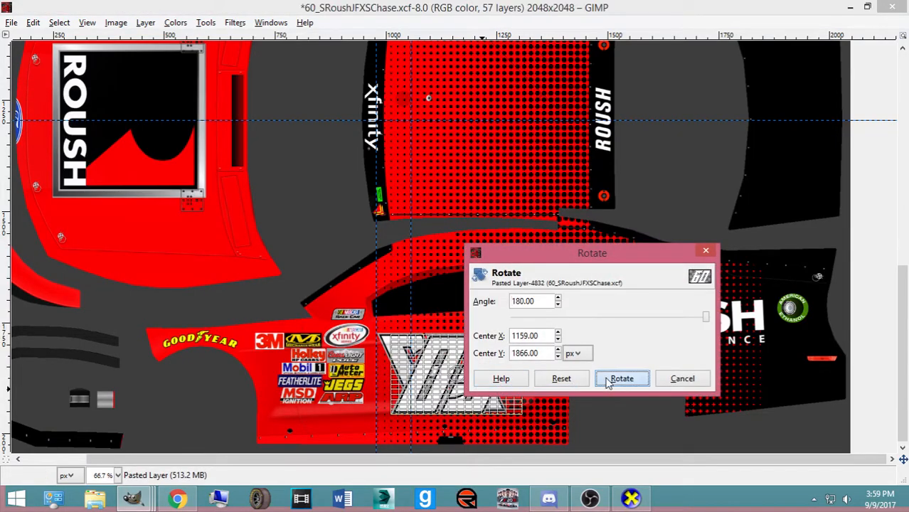
click(607, 383)
click(639, 205)
Move the upside-down 60 onto the upper door panel and nudge it into place
click(491, 374)
scroll(491, 374, up, 1)
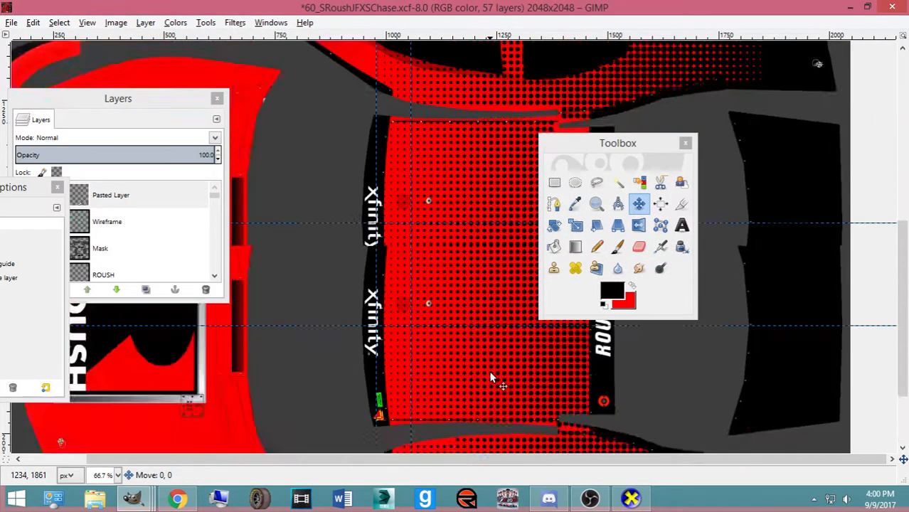
scroll(491, 377, up, 2)
drag(490, 373, 490, 375)
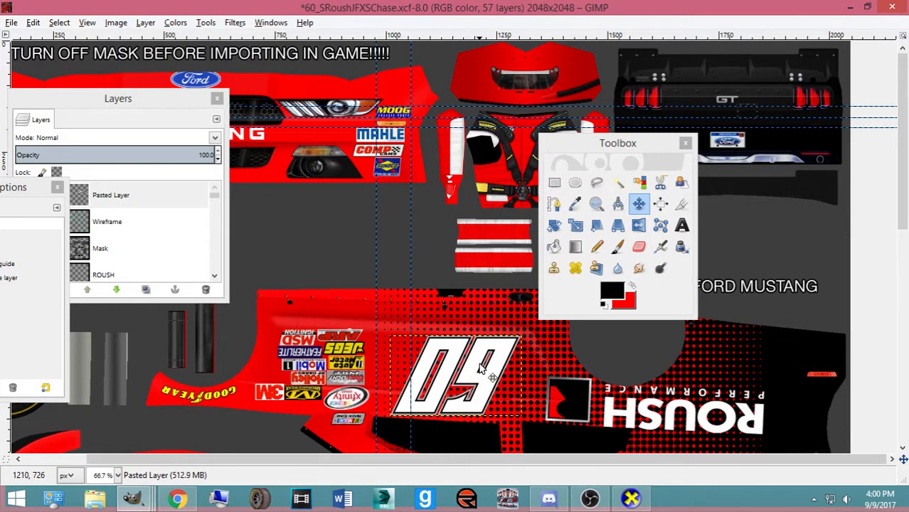
key(Up)
key(Up)
key(Up)
key(Up)
key(Up)
key(Up)
key(Up)
key(Up)
key(Up)
key(Up)
key(Up)
key(Up)
key(Up)
key(Up)
key(Up)
key(Up)
key(Up)
key(Up)
key(Up)
key(Up)
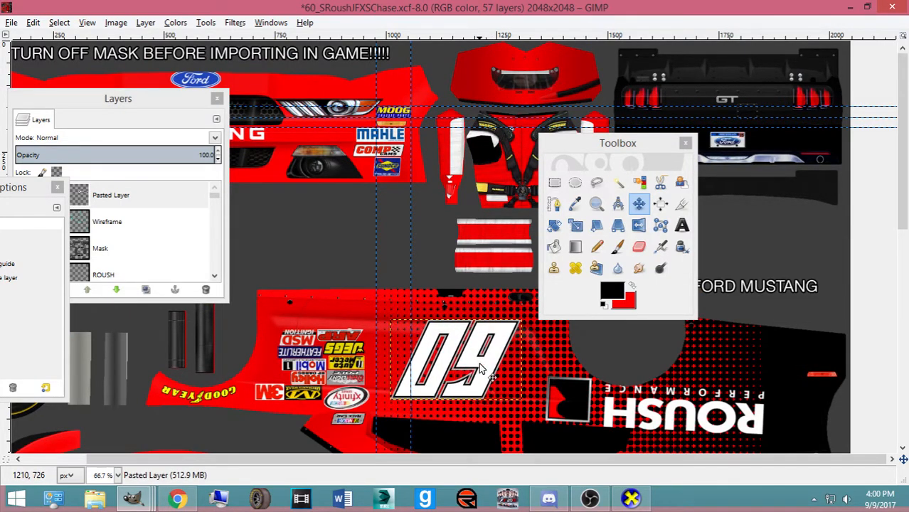
scroll(480, 368, down, 2)
scroll(483, 368, down, 5)
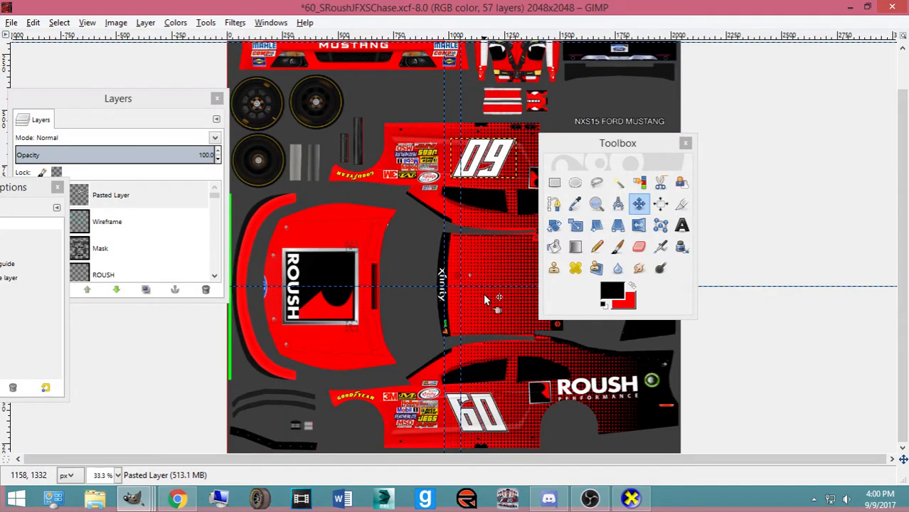
key(Down)
key(Down)
key(Down)
key(Down)
key(Down)
key(Down)
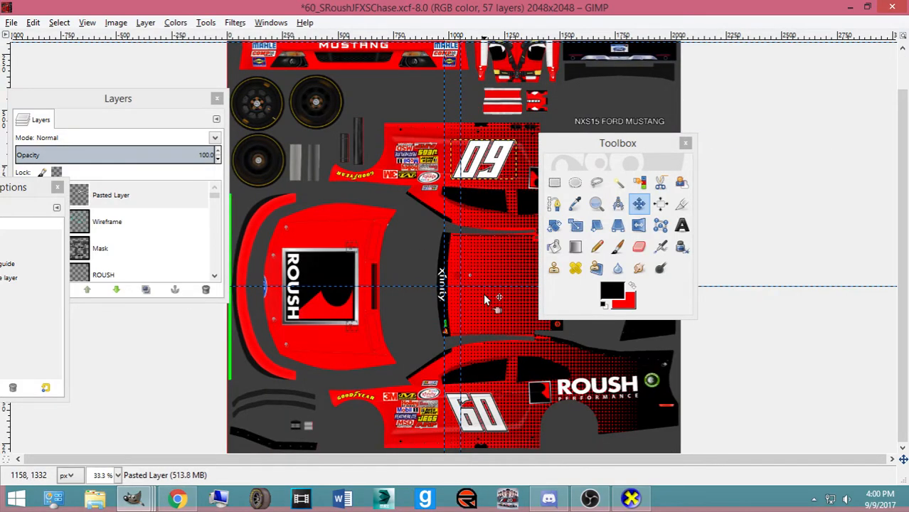
key(Down)
key(Down)
key(Left)
key(Left)
key(Left)
key(Left)
key(Left)
key(Left)
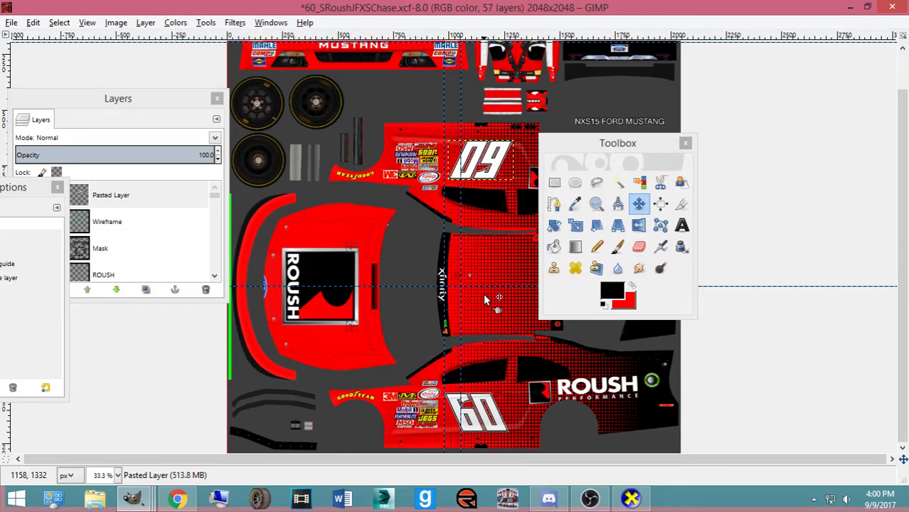
key(Left)
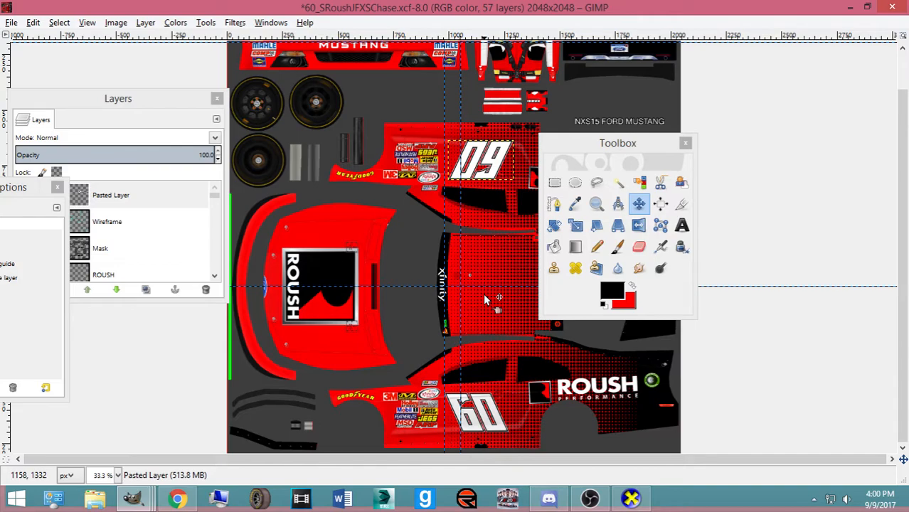
Fine-tune the 60's position and restack Pasted Layer just below Goodyear Stroke
key(Down)
key(Up)
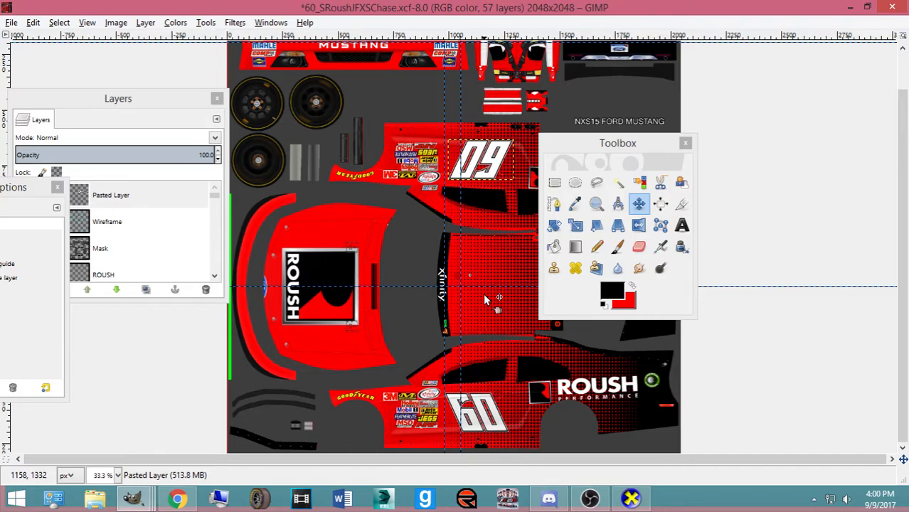
mouse_move(107, 195)
mouse_down()
mouse_move(166, 284)
mouse_move(174, 217)
mouse_move(176, 278)
mouse_move(183, 189)
mouse_move(180, 284)
mouse_move(179, 200)
mouse_move(178, 232)
mouse_up()
mouse_move(450, 287)
mouse_down()
mouse_move(445, 345)
mouse_move(423, 285)
mouse_up()
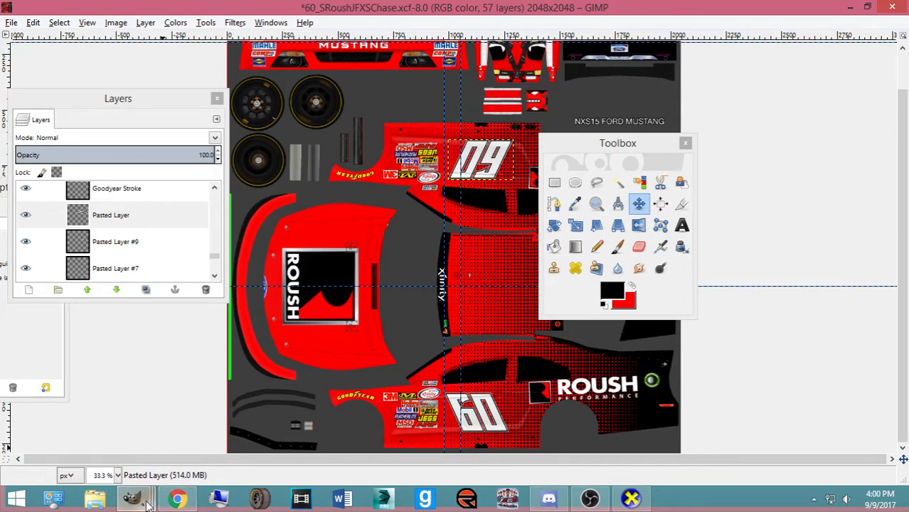
Switch to the Roush Performance Parts logo set and show the ROUSHPERFORMANCE.COM and PERFORMANCE PARTS layers
mouse_move(148, 504)
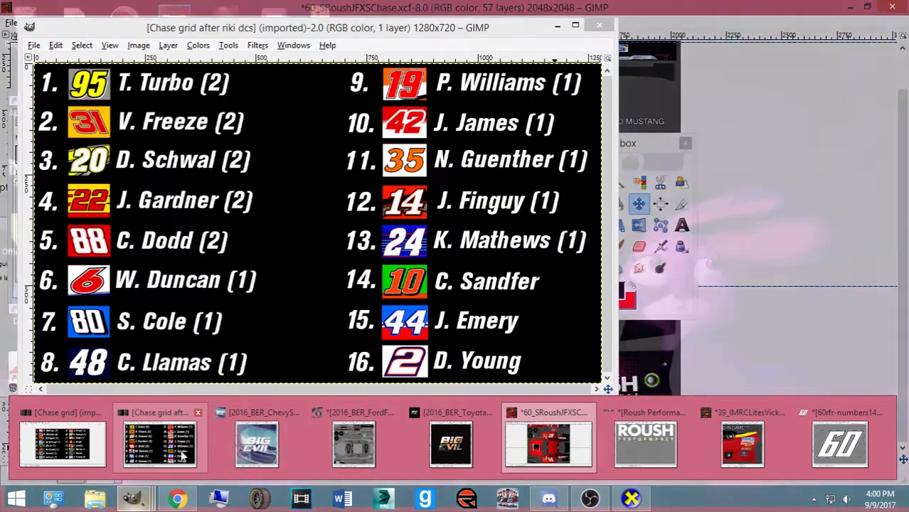
mouse_move(177, 500)
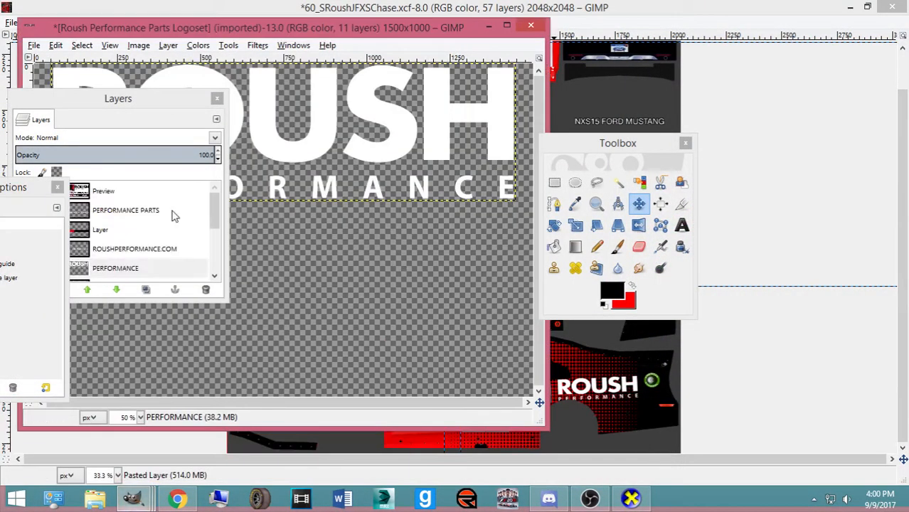
key(alt+Tab)
drag(113, 103, 727, 123)
click(638, 270)
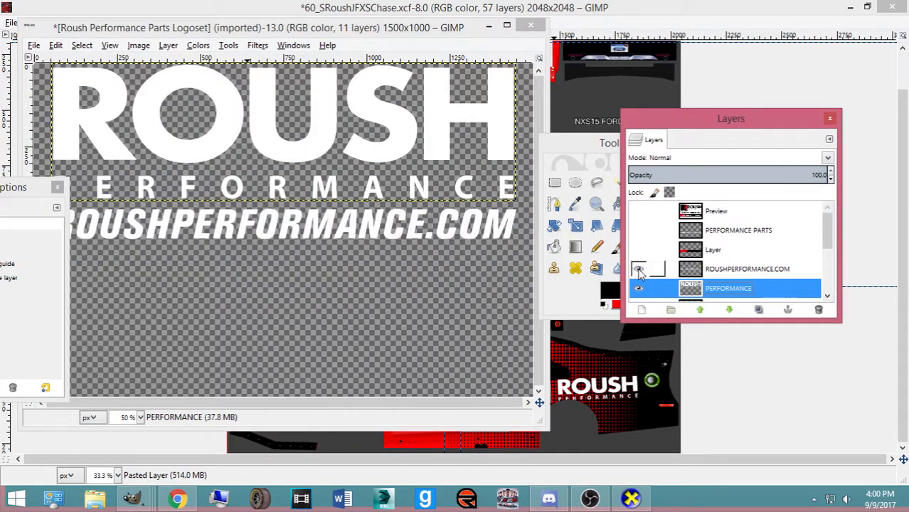
click(638, 230)
scroll(637, 245, down, 1)
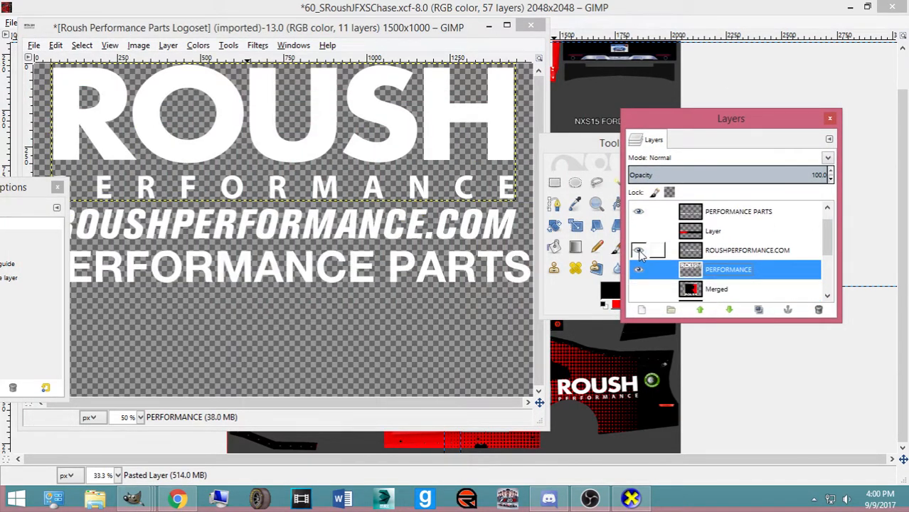
drag(5, 192, 907, 233)
Toggle layers so only the PERFORMANCE PARTS and ROUSHPERFORMANCE.COM text remain visible
scroll(685, 235, down, 5)
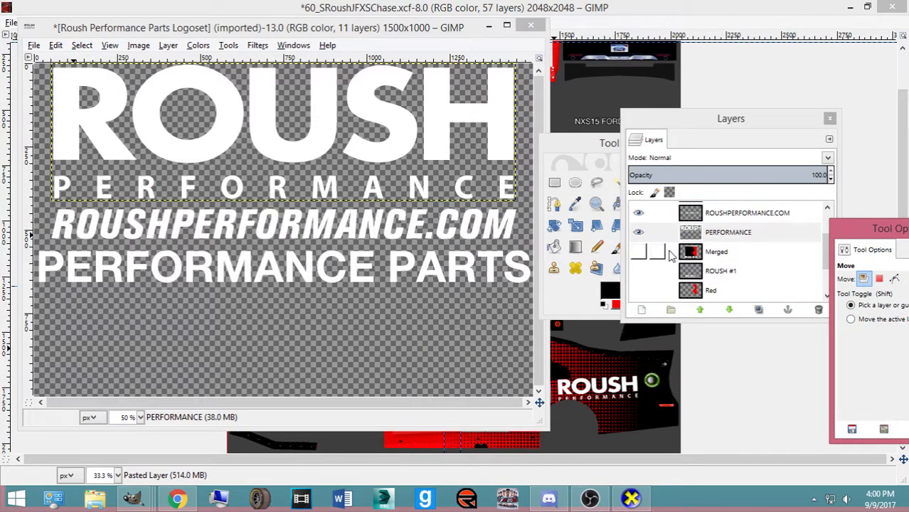
scroll(643, 262, up, 1)
scroll(643, 250, up, 1)
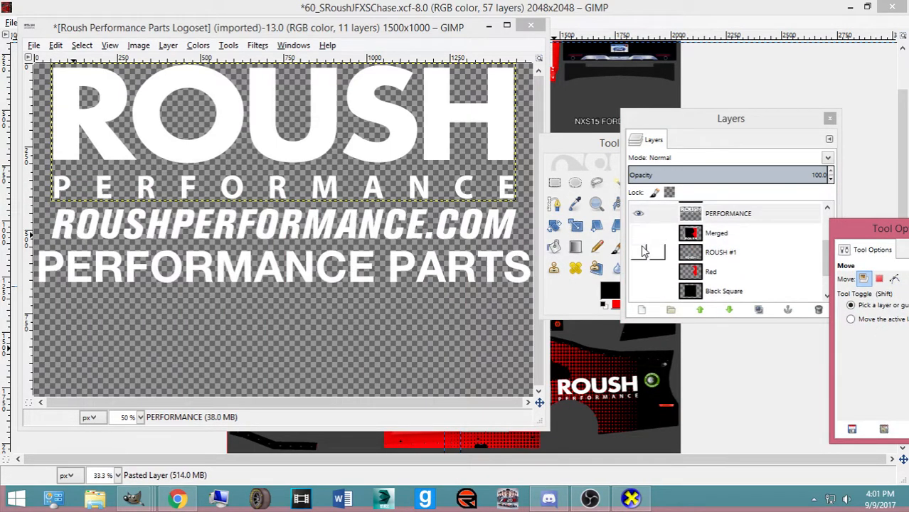
click(642, 254)
click(644, 254)
scroll(637, 231, up, 2)
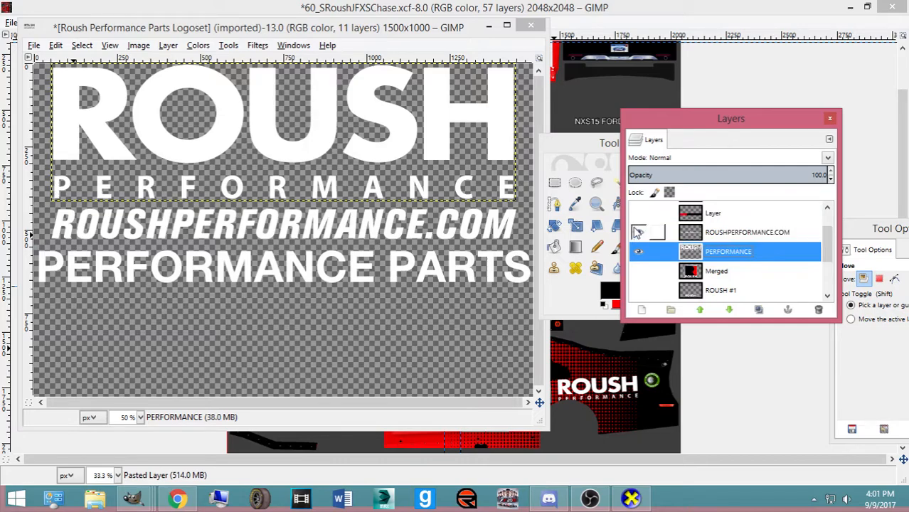
click(638, 232)
scroll(638, 231, up, 2)
click(638, 232)
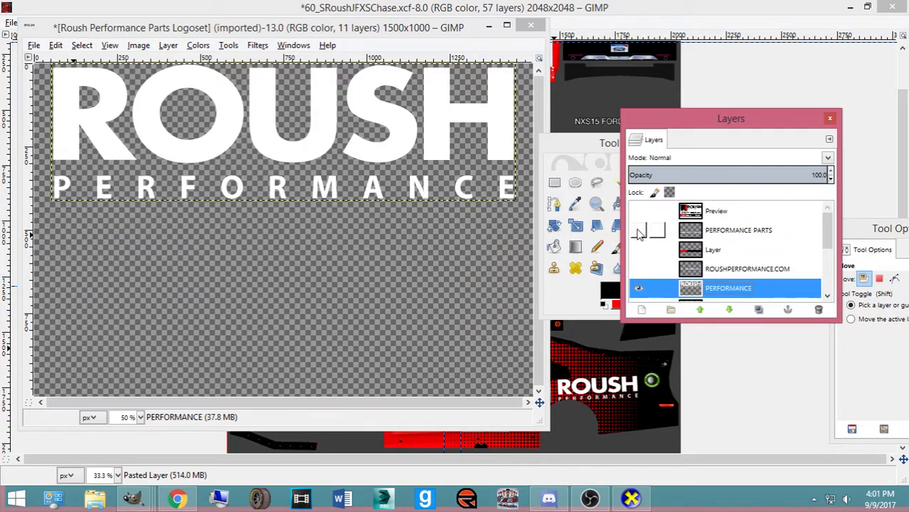
scroll(639, 235, down, 1)
click(638, 269)
click(638, 211)
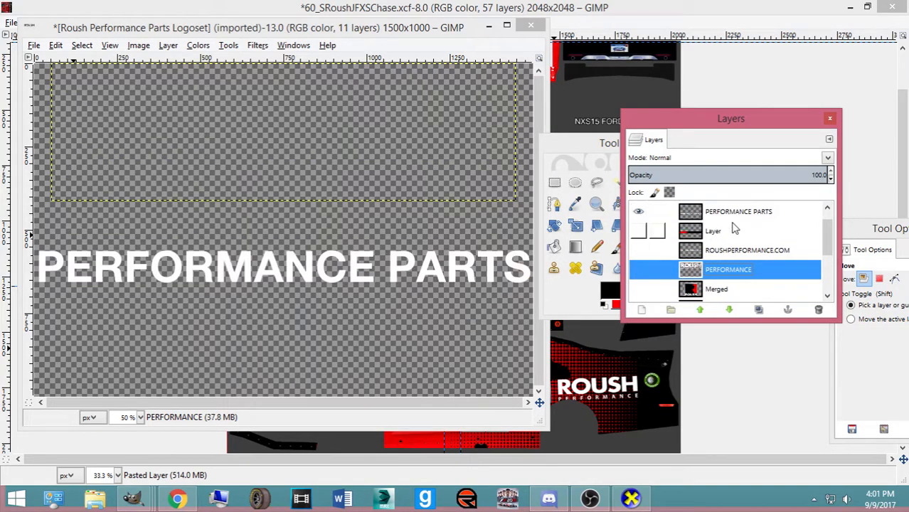
click(639, 251)
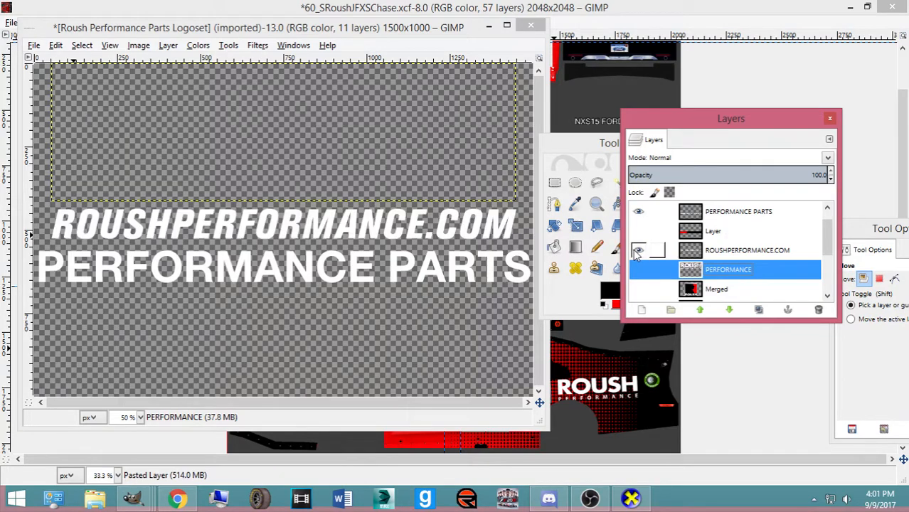
Copy the ROUSHPERFORMANCE.COM layer and bring up the #60 car reference photo
drag(583, 149, 806, 181)
click(708, 258)
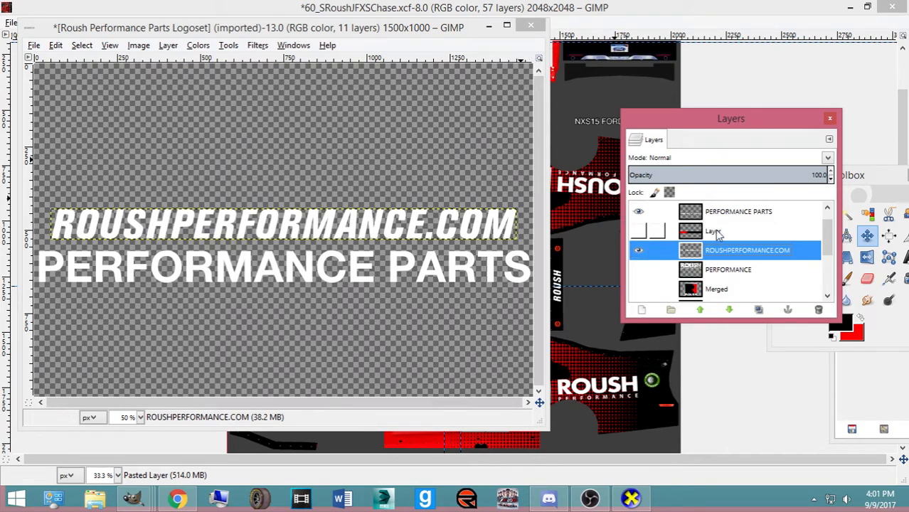
key(ctrl+c)
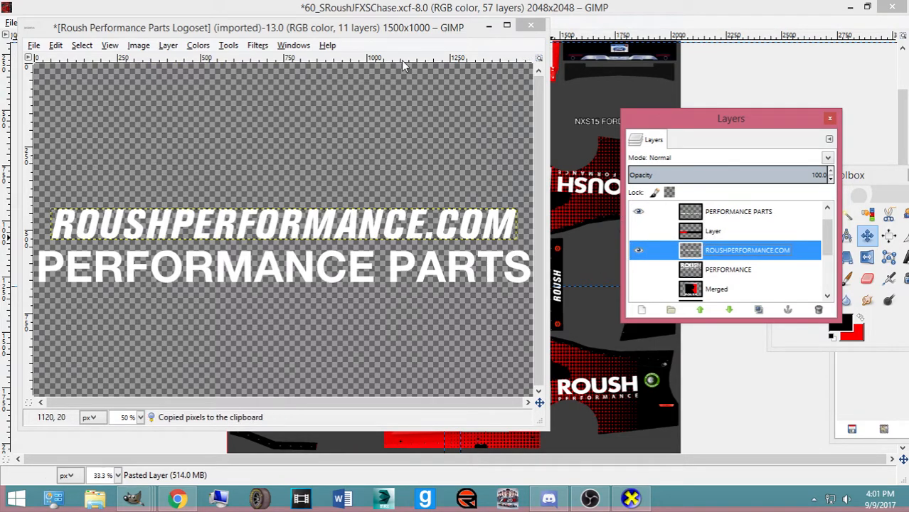
click(334, 8)
click(177, 498)
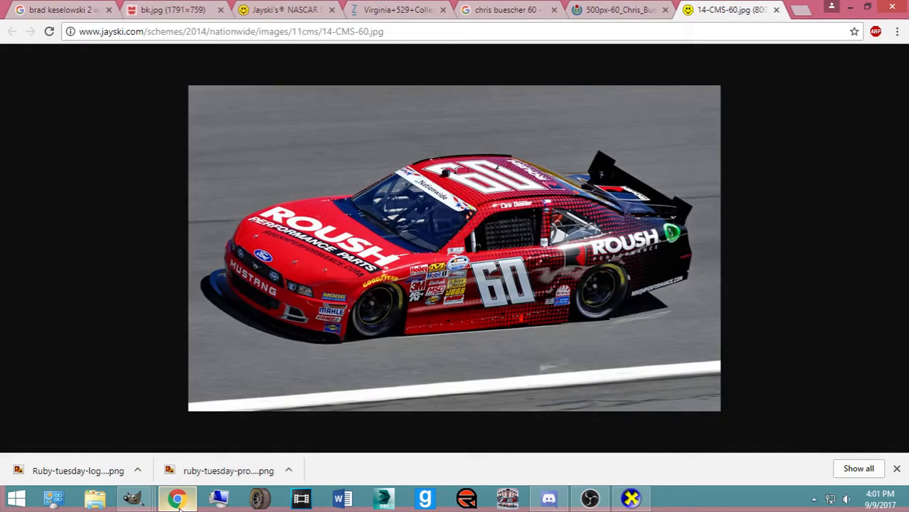
Switch to Discord and open the unread conversation at the top of the server list
click(548, 498)
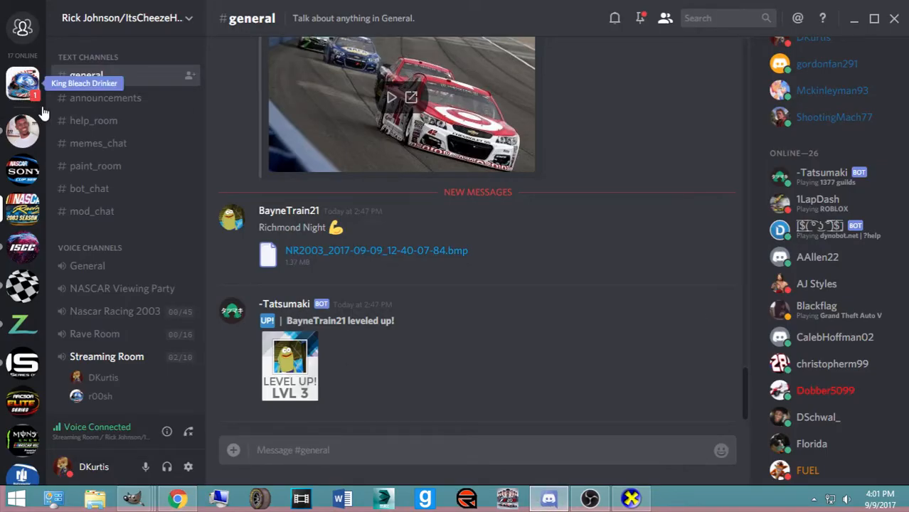
click(23, 81)
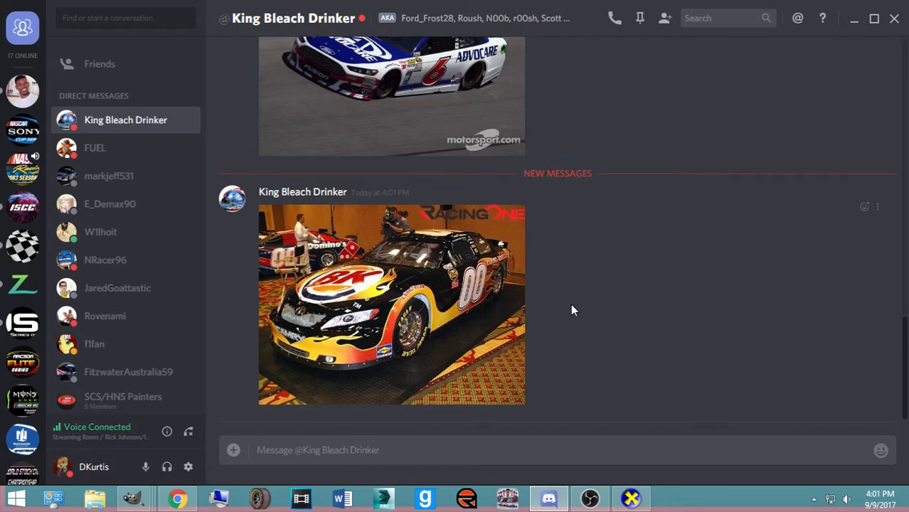
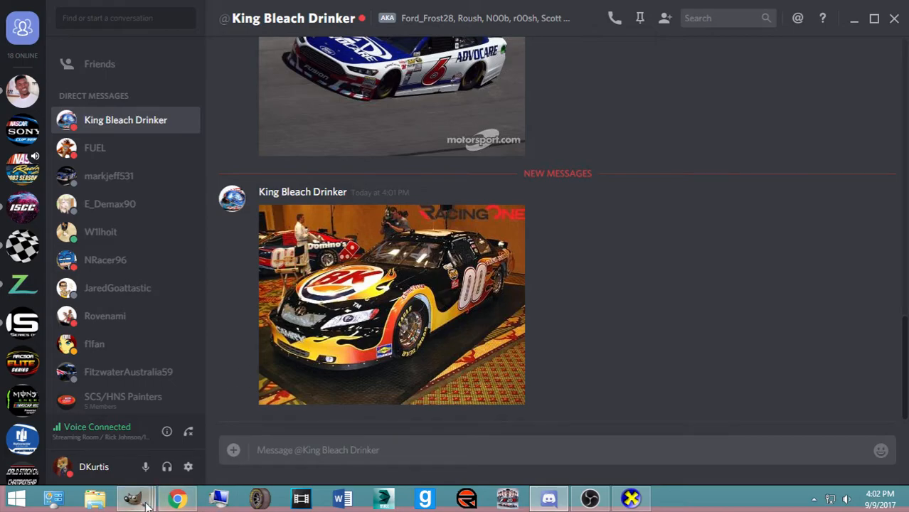
Bring the 60_SRoushJFXSChase.xcf paint template window back in front of Discord
mouse_move(135, 498)
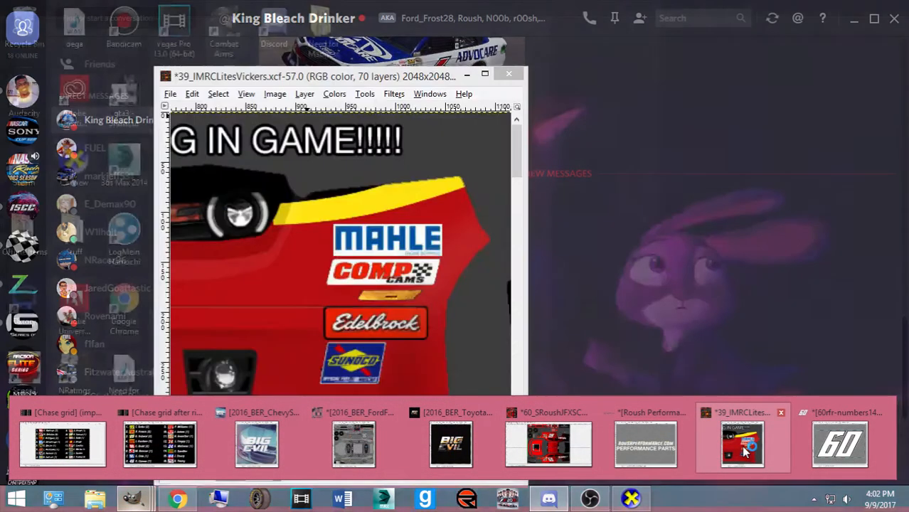
click(548, 443)
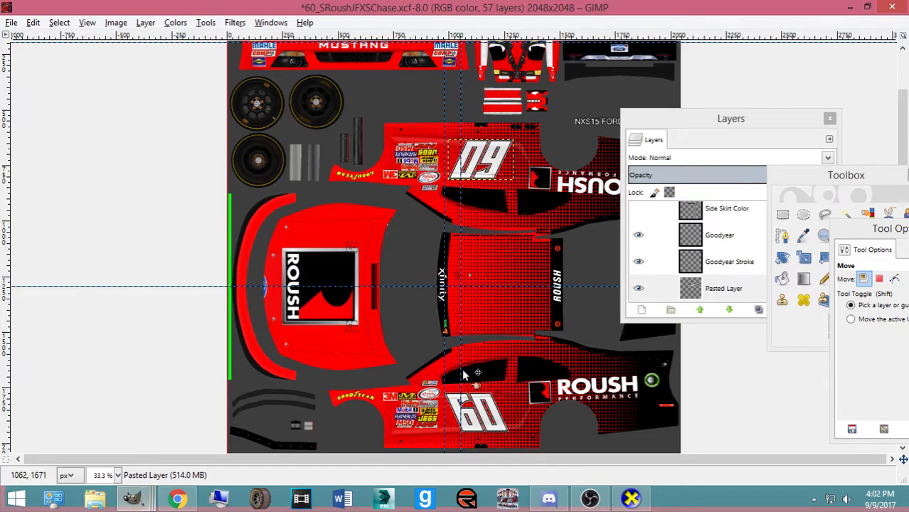
In the numbers image, hide 60 Right, show 60 Left, and copy the 60 Left artwork
mouse_move(148, 500)
click(852, 448)
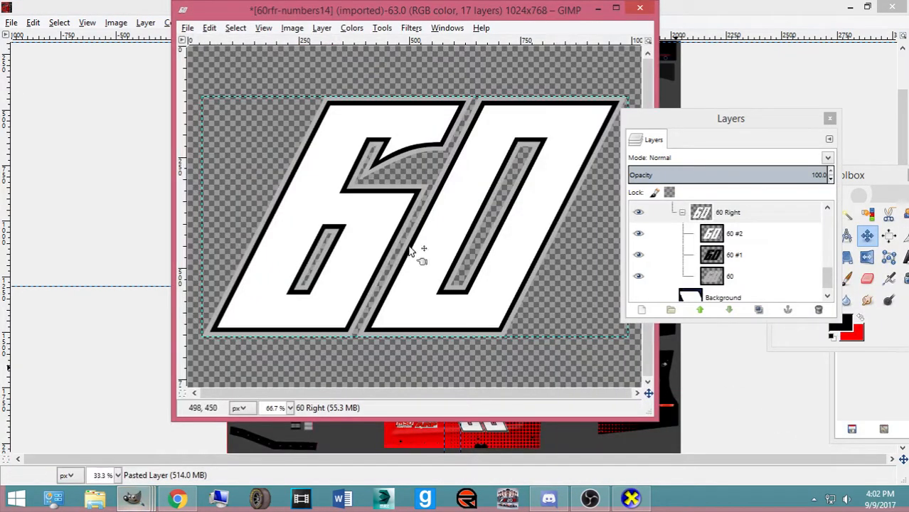
scroll(756, 259, down, 1)
scroll(654, 234, up, 1)
click(638, 222)
scroll(638, 222, up, 4)
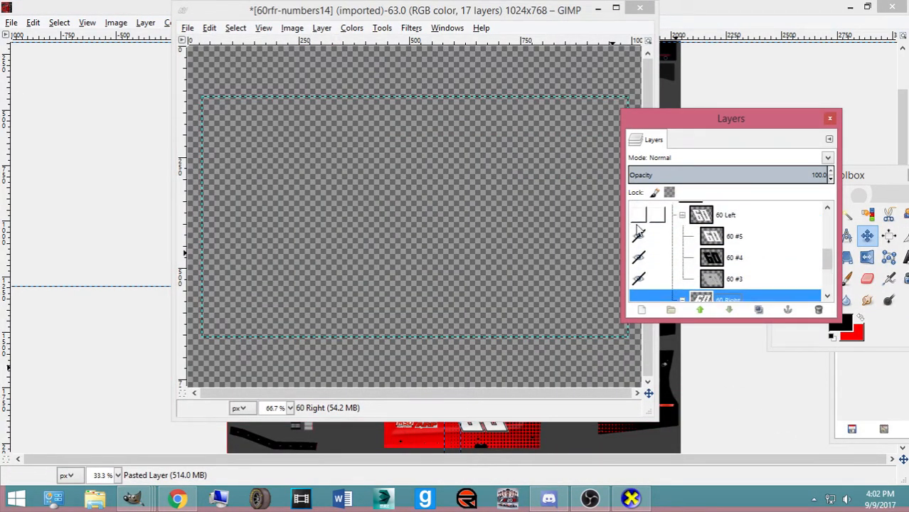
click(638, 218)
click(655, 215)
key(ctrl+c)
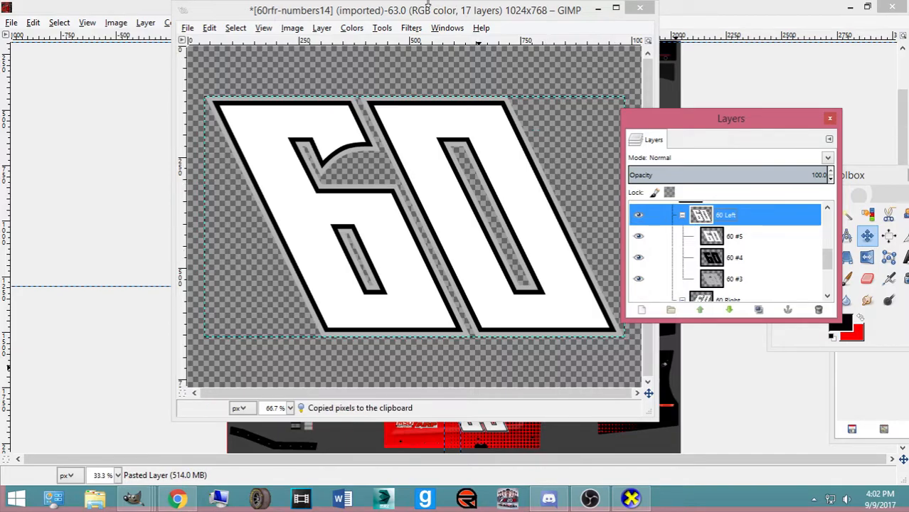
click(597, 9)
Copy the ROUSHPERFORMANCE.COM text from the Roush logoset and paste it into the template
mouse_move(134, 500)
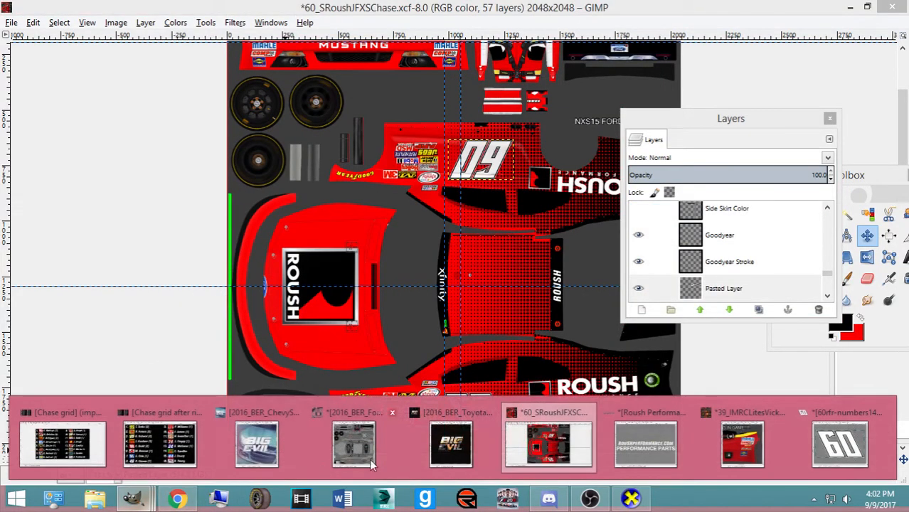
click(641, 435)
key(ctrl+c)
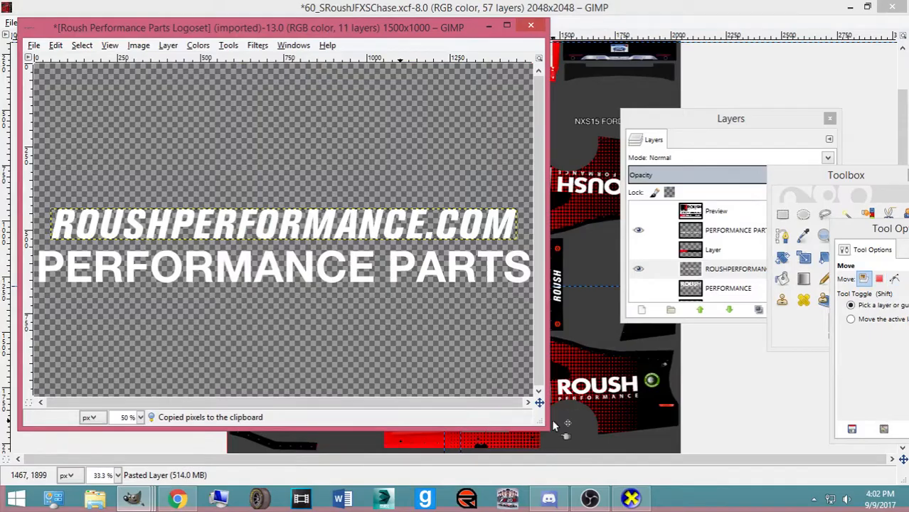
click(550, 499)
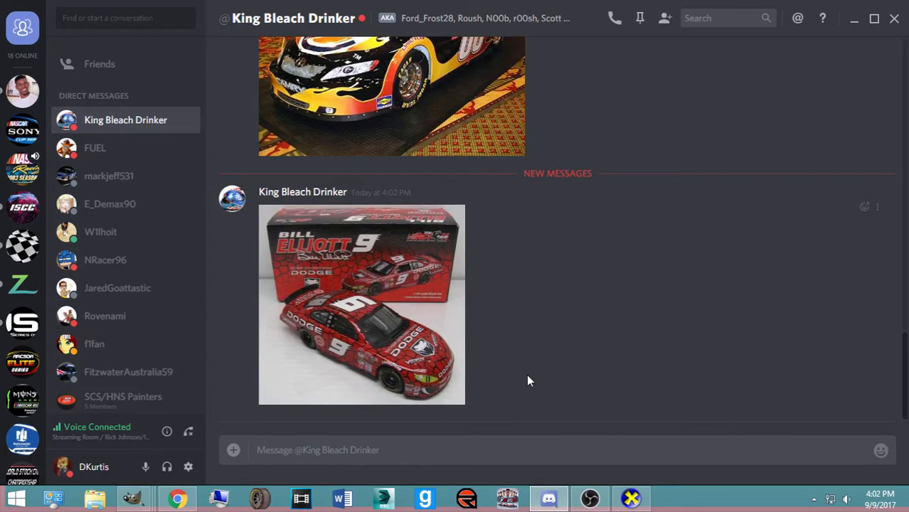
mouse_move(134, 499)
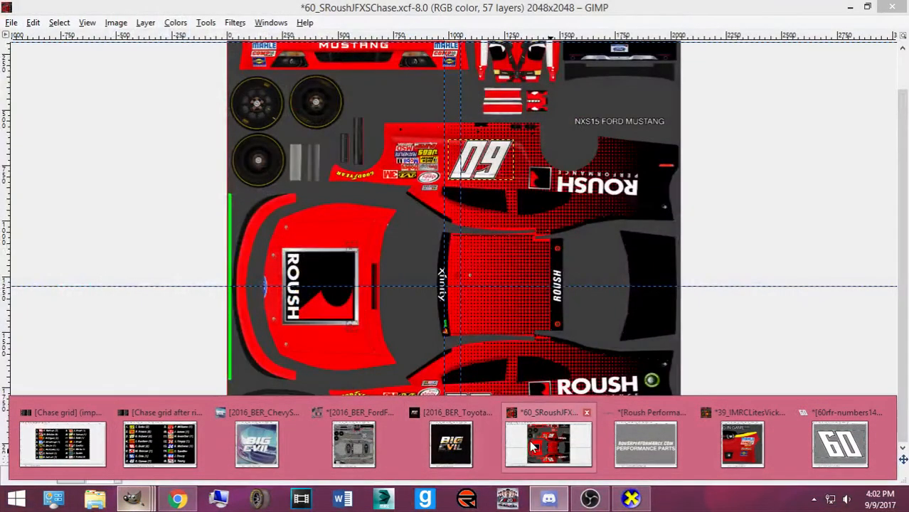
click(529, 440)
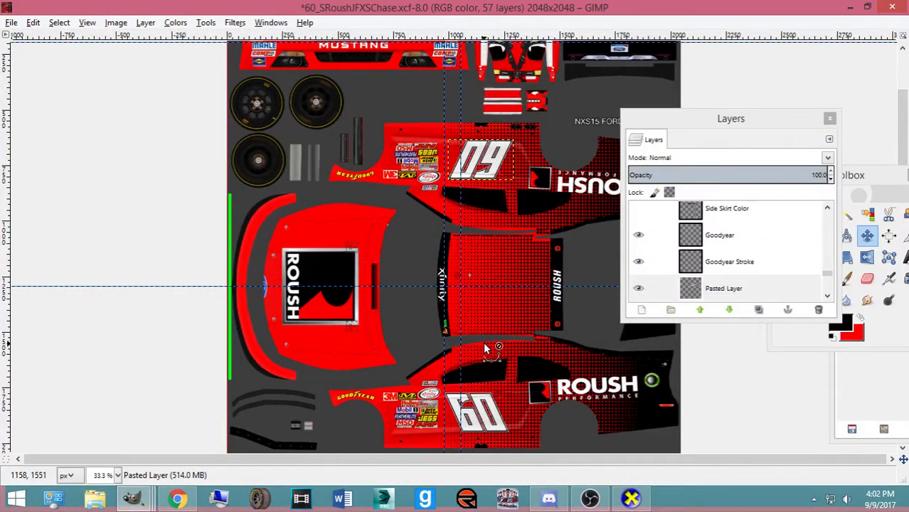
key(ctrl+v)
Scale the pasted text to about 487x32, rotate it 90°, and move it beside ROUSH
key(shift+t)
click(572, 219)
drag(572, 219, 529, 206)
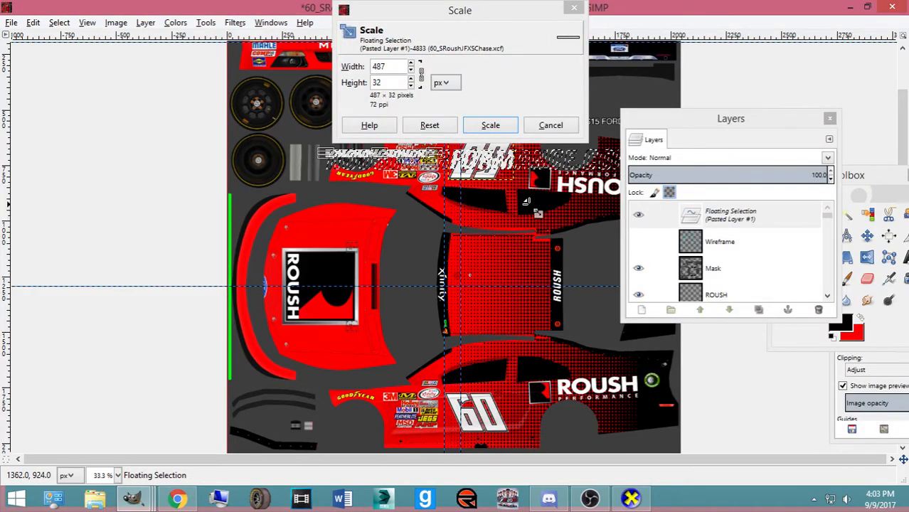
click(489, 129)
click(868, 236)
key(shift+r)
text(90)
key(Return)
click(622, 386)
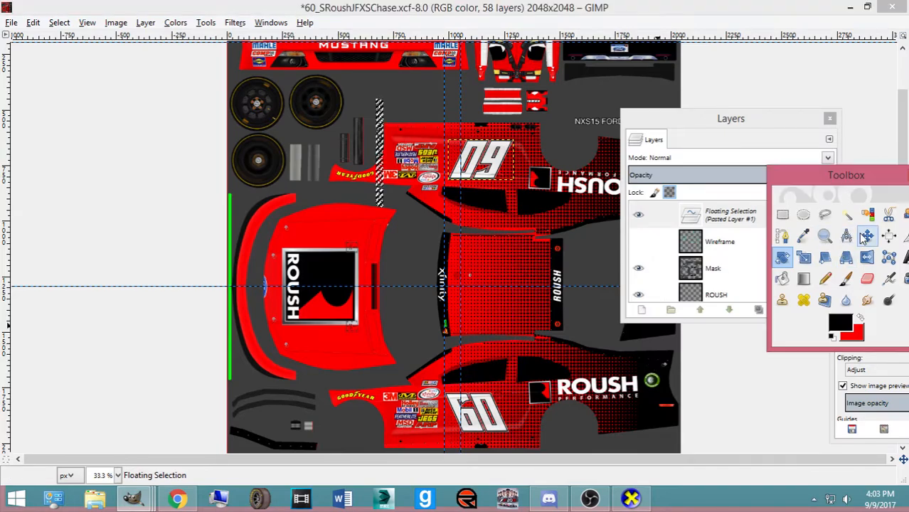
drag(381, 207, 548, 328)
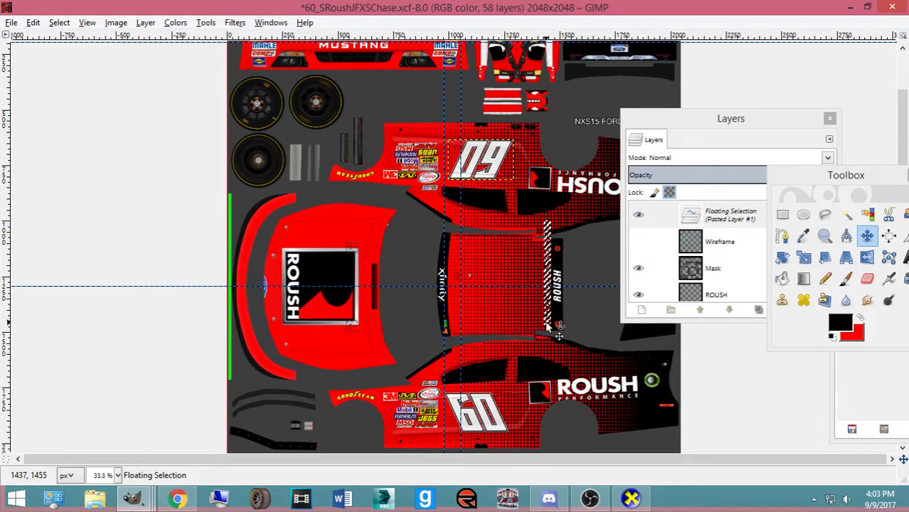
Make the pasted text its own layer and rotate it 180 degrees
key(shift+ctrl+n)
scroll(505, 334, up, 3)
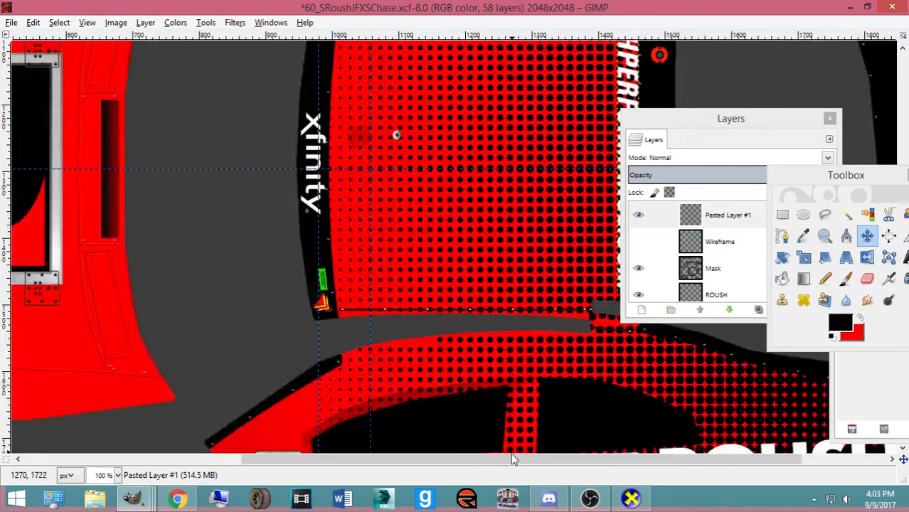
drag(510, 461, 625, 457)
scroll(591, 344, up, 1)
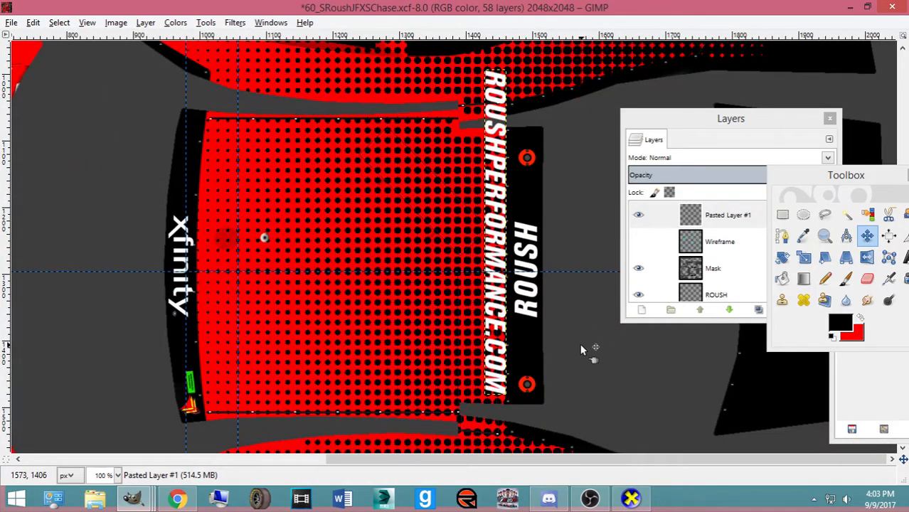
key(shift+r)
click(577, 347)
text(180)
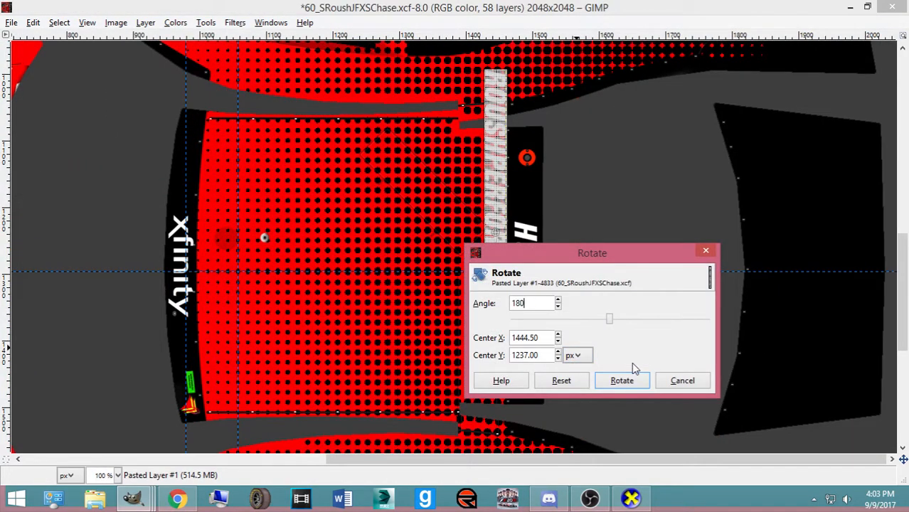
click(634, 382)
Resize the ROUSHPERFORMANCE.COM strip to about 31x391 px
key(shift+t)
click(514, 119)
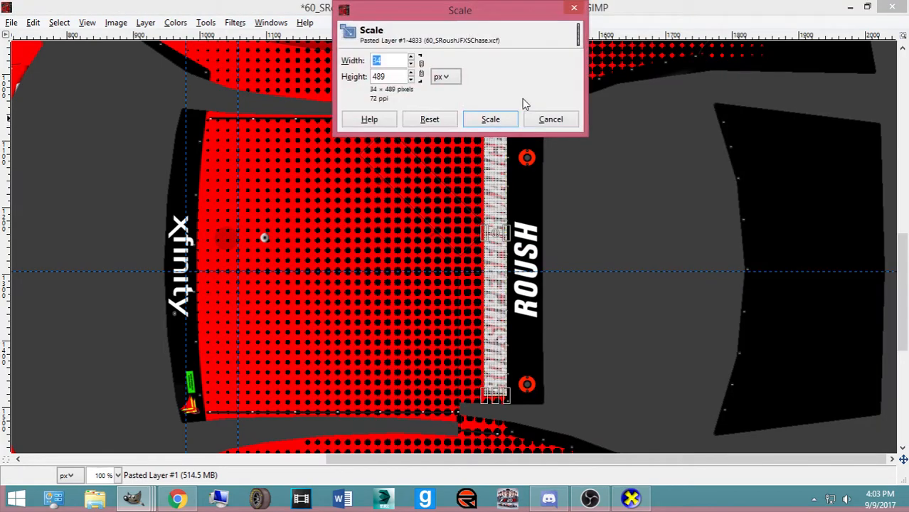
drag(476, 17, 720, 49)
drag(522, 78, 517, 144)
click(734, 152)
click(530, 273)
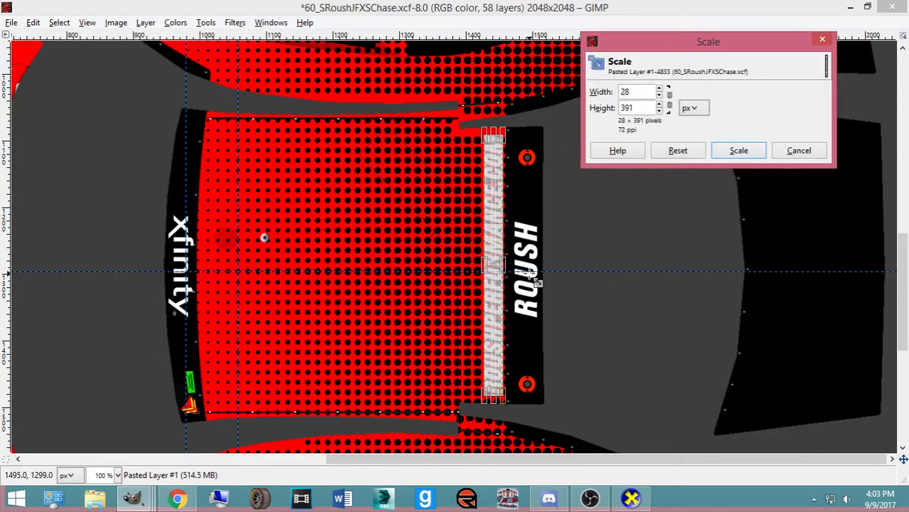
click(739, 150)
click(449, 213)
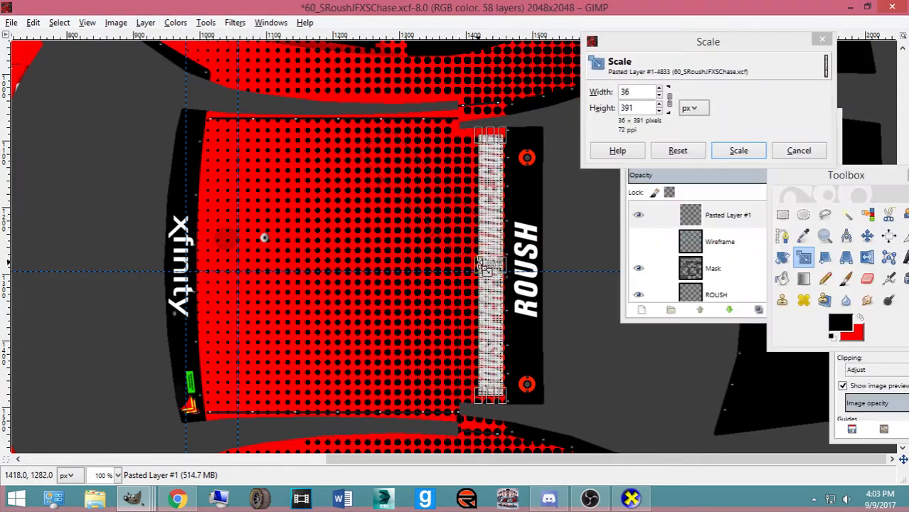
click(739, 150)
Nudge the ROUSHPERFORMANCE.COM strip into place beside ROUSH and save the template
click(867, 235)
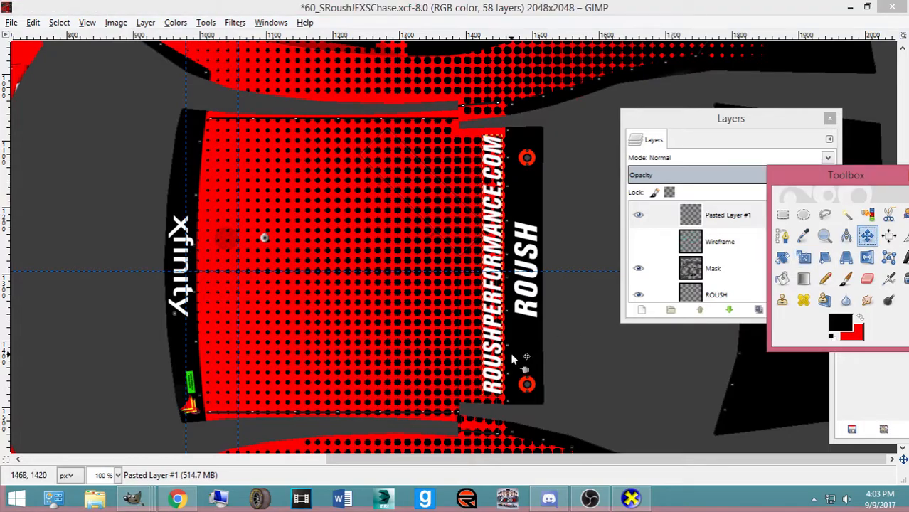
drag(501, 365, 498, 368)
key(Up)
key(Up)
key(Up)
key(Up)
key(Up)
key(Up)
key(Up)
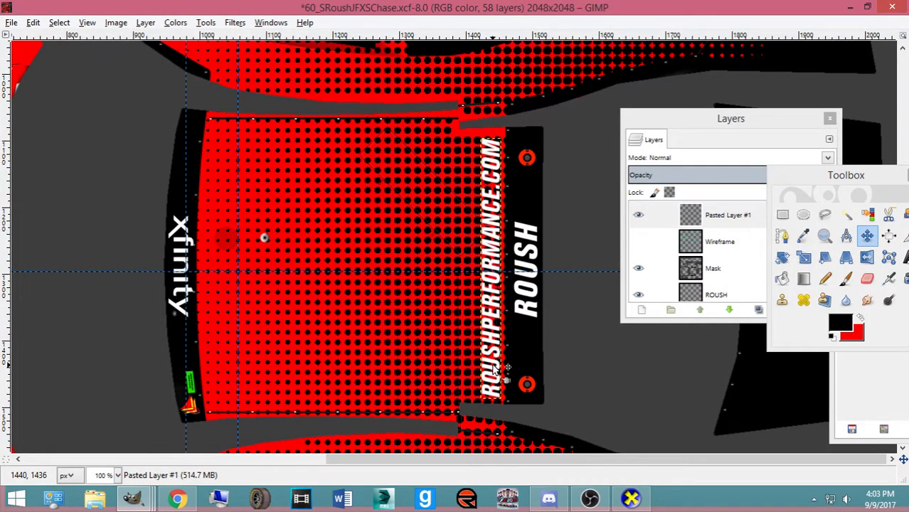
key(Up)
key(Up)
key(Up)
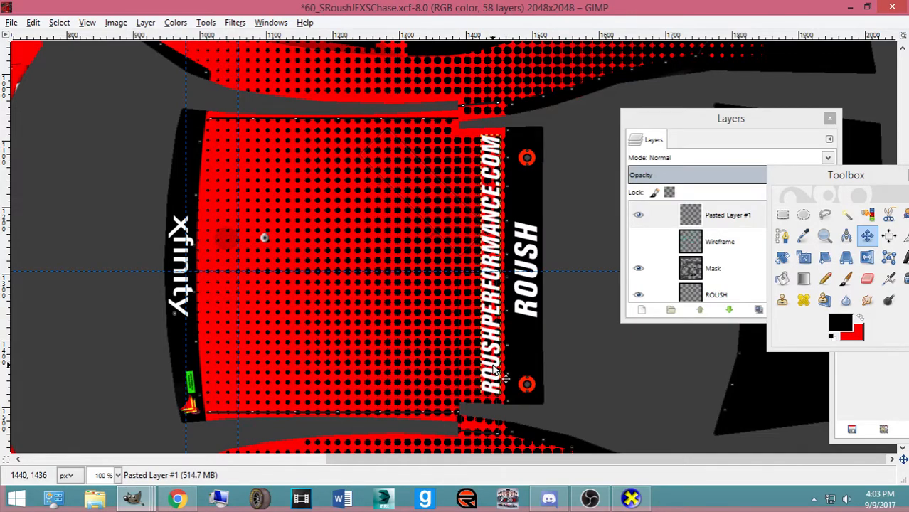
key(Down)
key(Left)
key(Down)
key(Right)
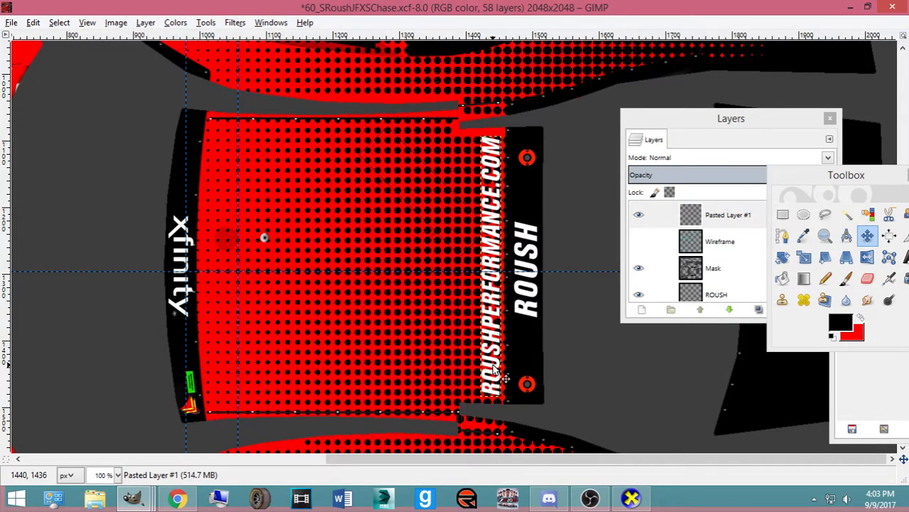
key(Left)
key(Left)
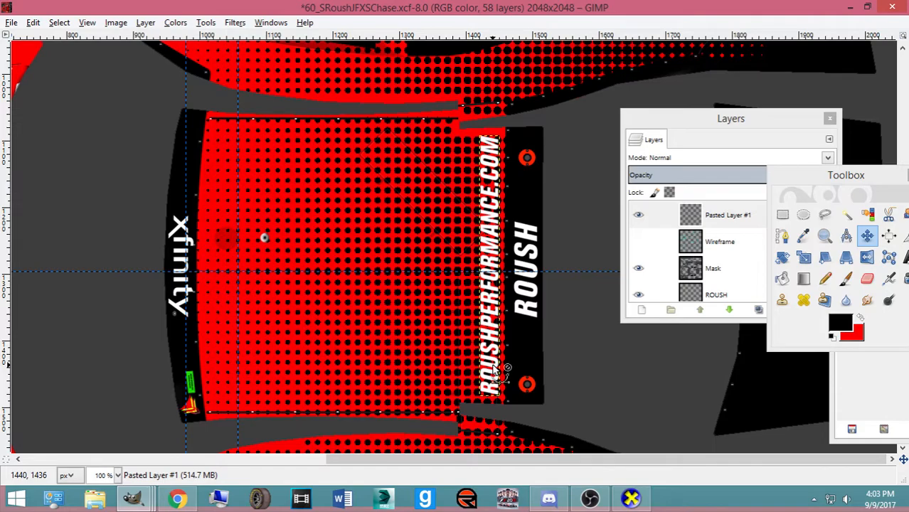
key(ctrl+s)
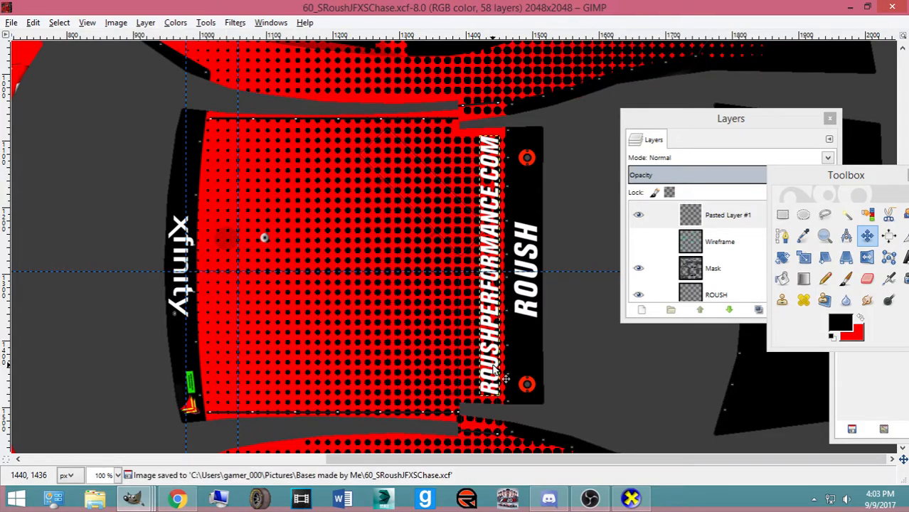
Turn the car in CarView to view its side, then export the GIMP template
click(630, 497)
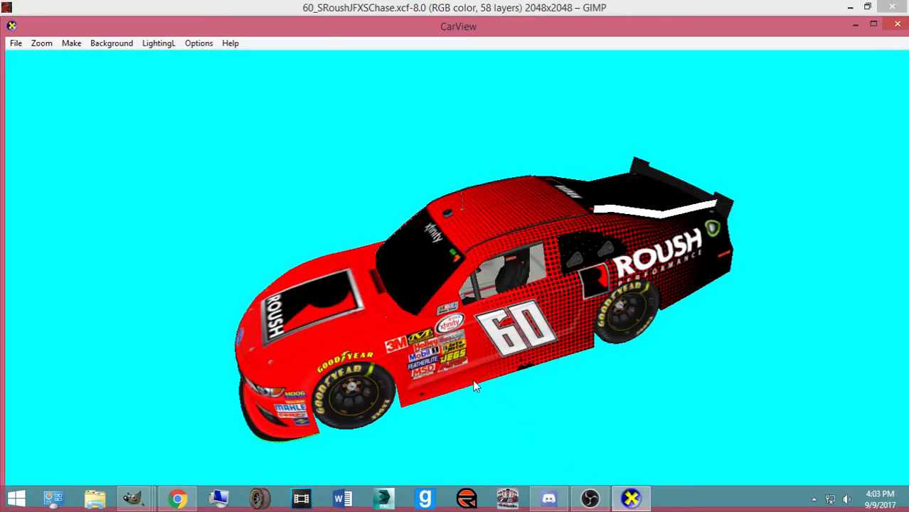
drag(486, 352, 380, 374)
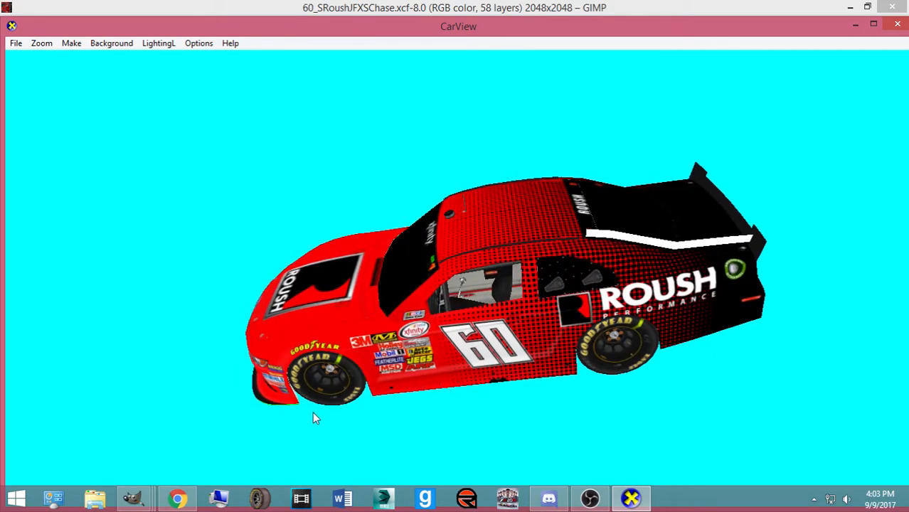
mouse_move(133, 497)
click(576, 435)
key(ctrl+e)
key(alt+Tab)
Rotate the CarView Mustang to a front three-quarter view showing the roof and nose
click(548, 498)
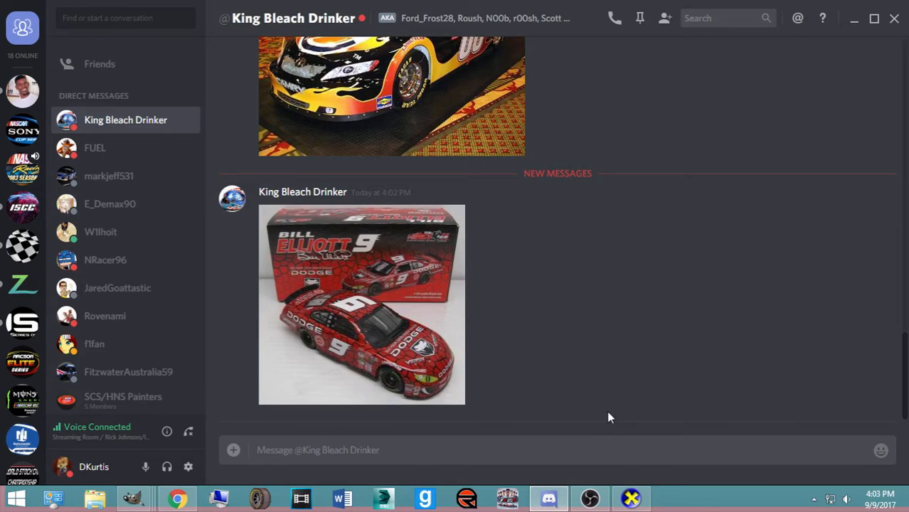
click(630, 498)
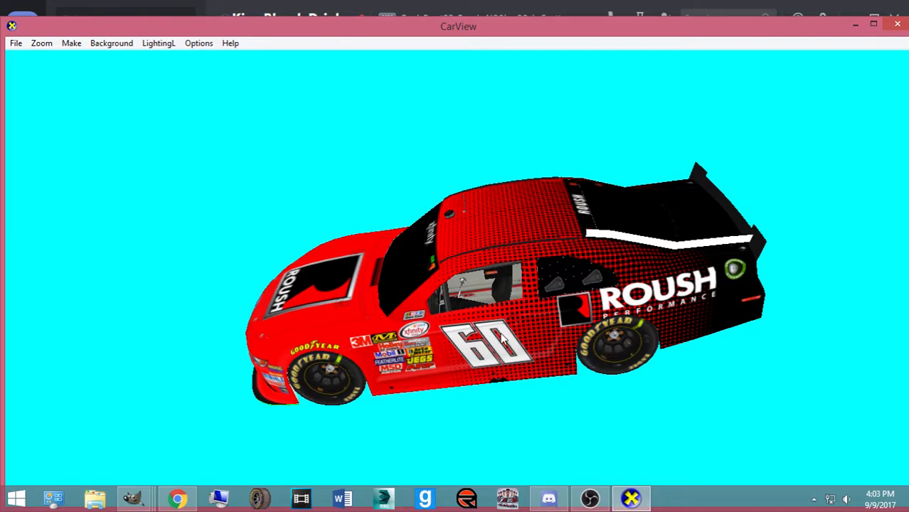
drag(480, 337, 354, 267)
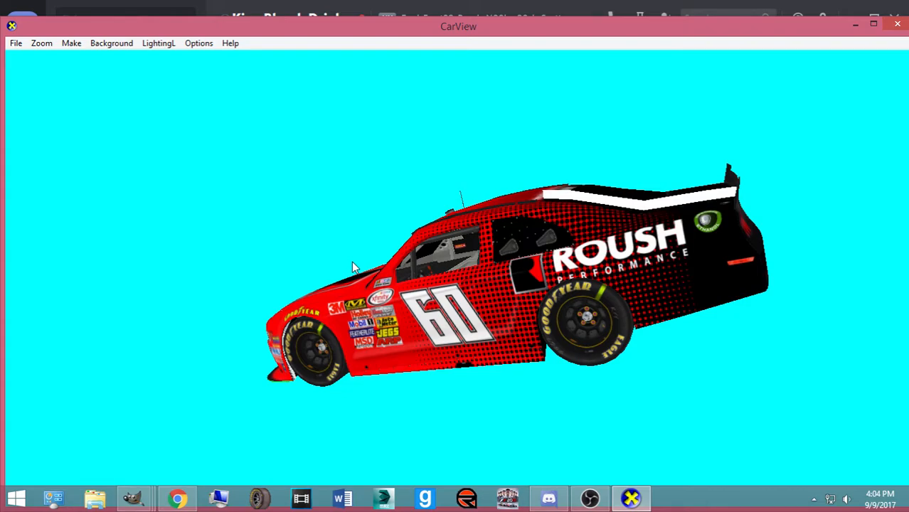
drag(353, 262, 204, 452)
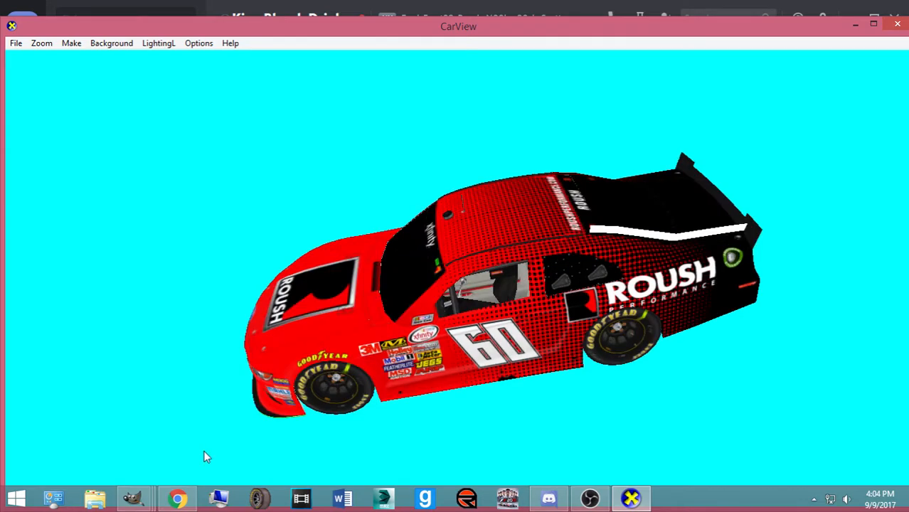
click(135, 499)
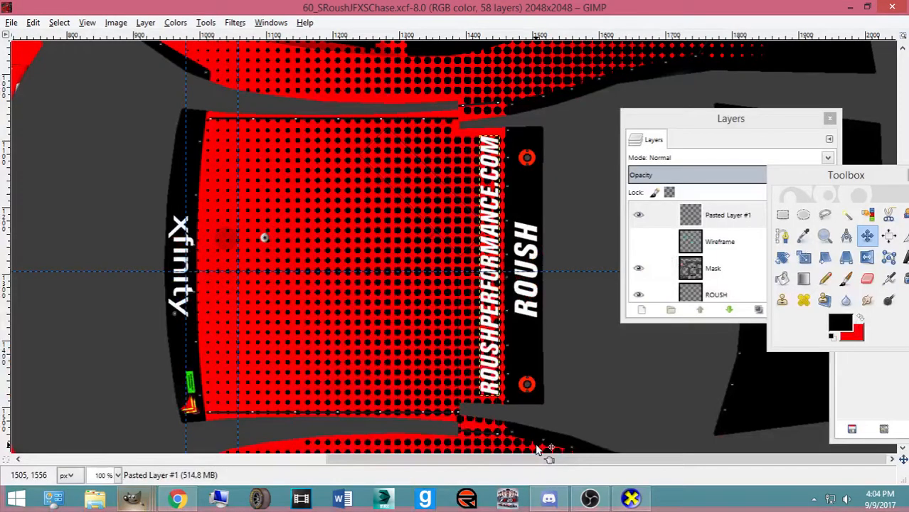
Copy the 60 number from the numbers image and paste it into the template
mouse_move(135, 499)
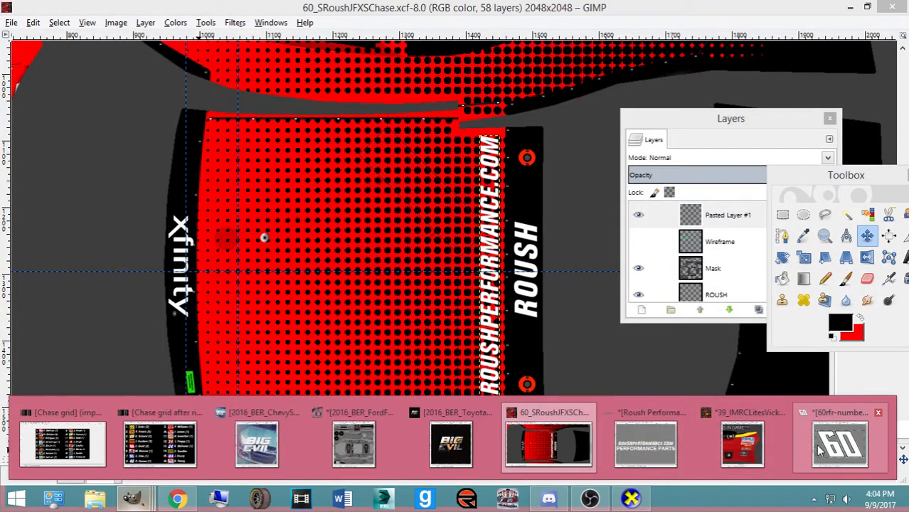
click(818, 443)
key(ctrl+c)
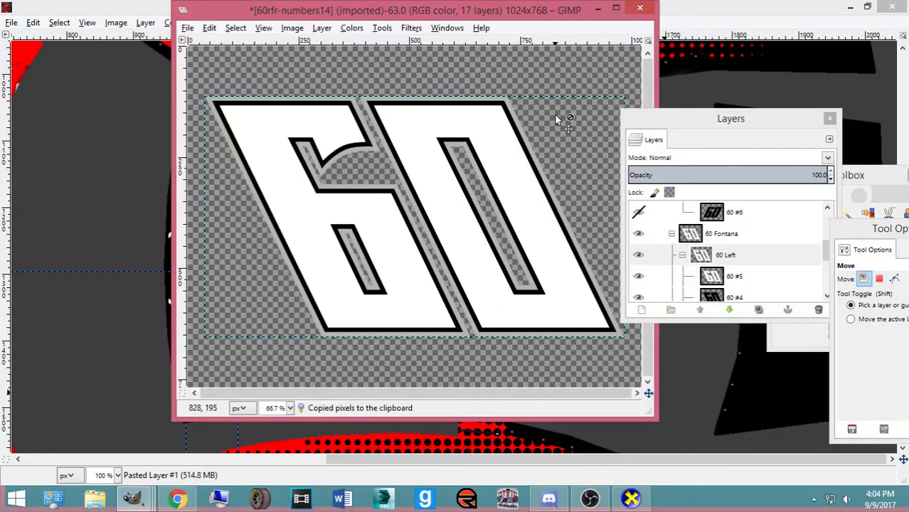
click(712, 6)
key(ctrl+v)
Scale the pasted 60 to about 425 by 409 to fit the roof
key(shift+s)
click(599, 354)
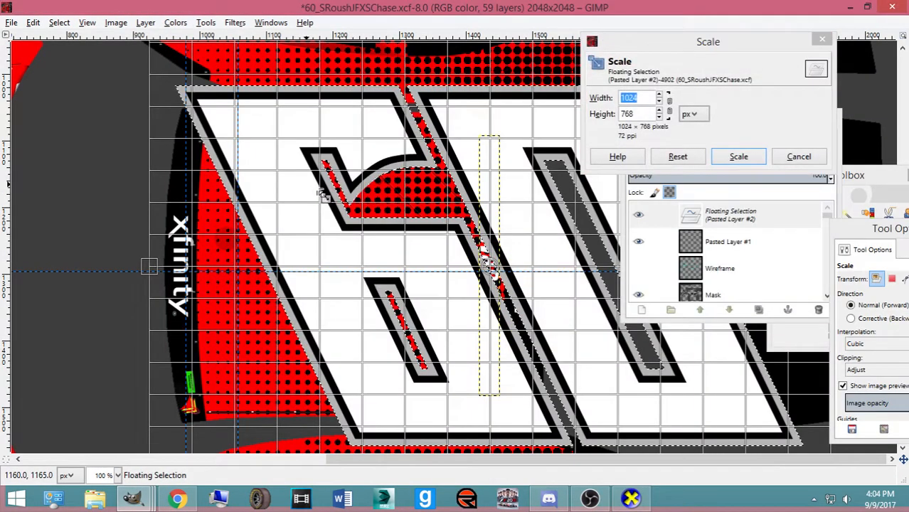
drag(600, 354, 328, 269)
drag(182, 188, 224, 169)
drag(351, 306, 265, 237)
click(738, 156)
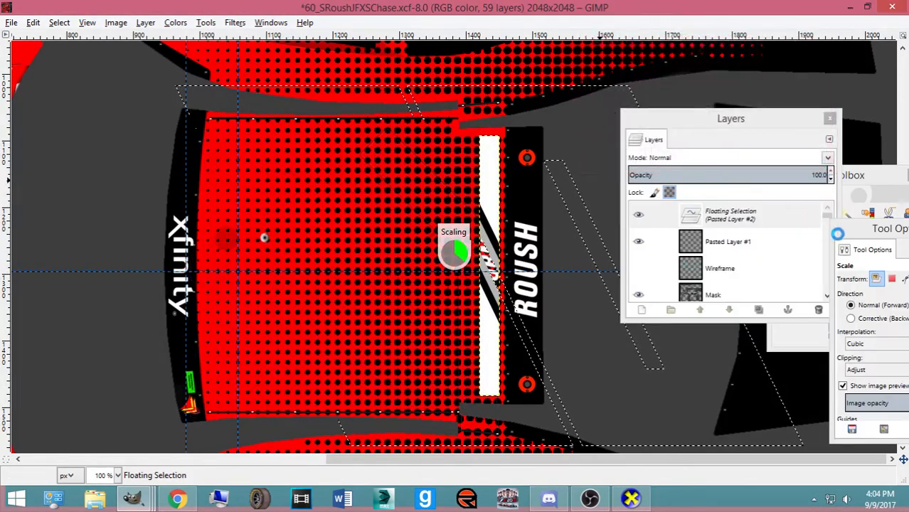
Place the 60 on the roof panel as its own layer, lower it in the stack, and save
click(873, 192)
click(867, 235)
drag(428, 336, 427, 345)
key(shift+ctrl+n)
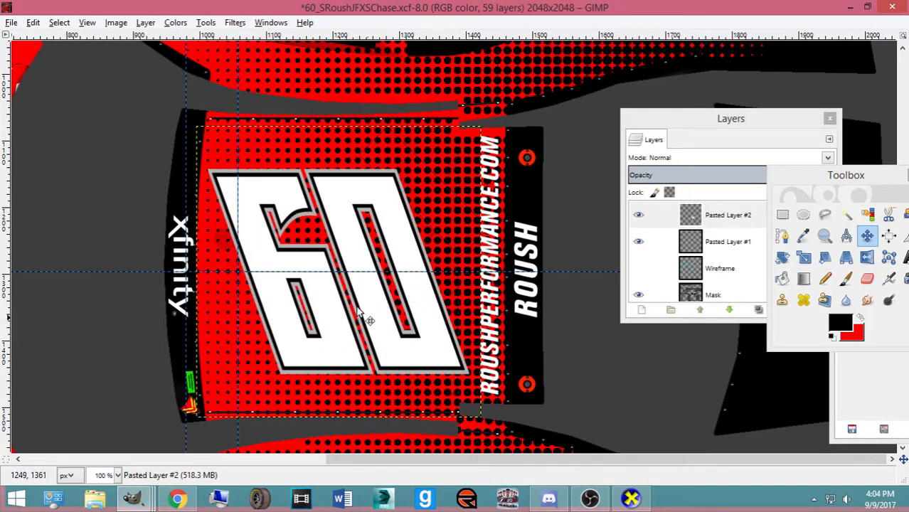
mouse_move(726, 215)
mouse_down()
mouse_move(725, 308)
mouse_move(745, 268)
mouse_move(751, 292)
mouse_move(780, 298)
mouse_move(761, 290)
mouse_move(763, 255)
mouse_up()
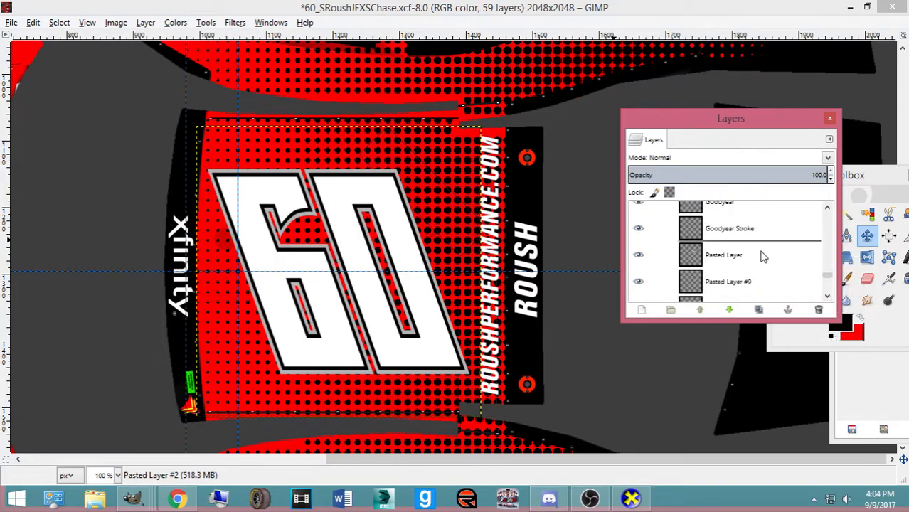
drag(827, 276, 821, 195)
mouse_move(766, 222)
mouse_down()
mouse_move(769, 304)
mouse_move(778, 228)
mouse_up()
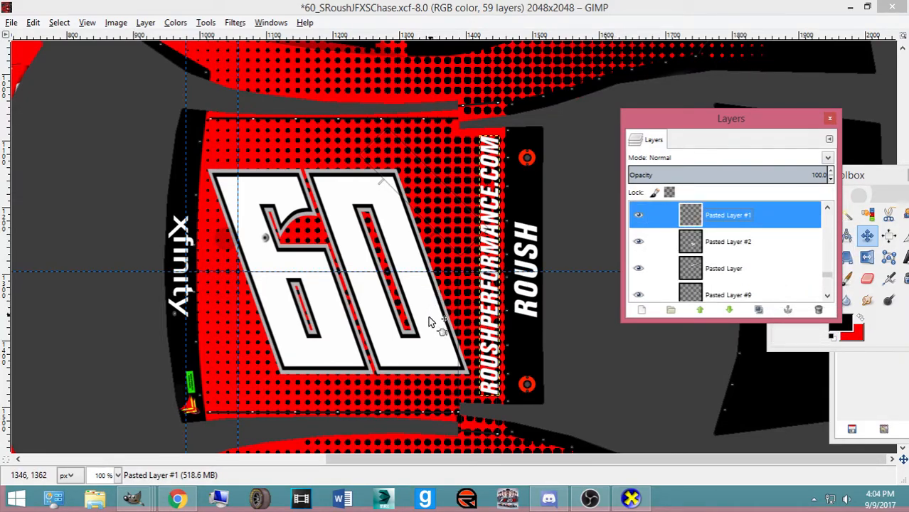
key(ctrl+s)
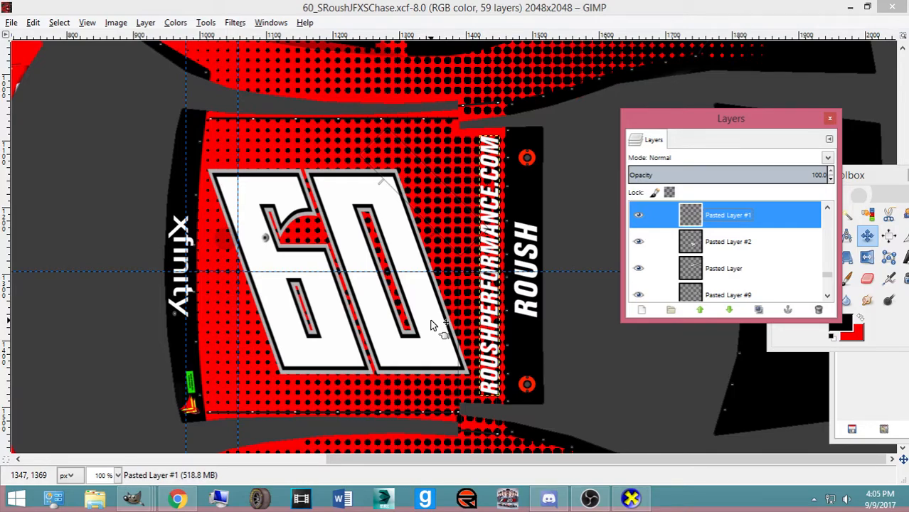
Nudge the ROUSHPERFORMANCE.COM text right, save again, and adjust the hood logo slightly
key(Right)
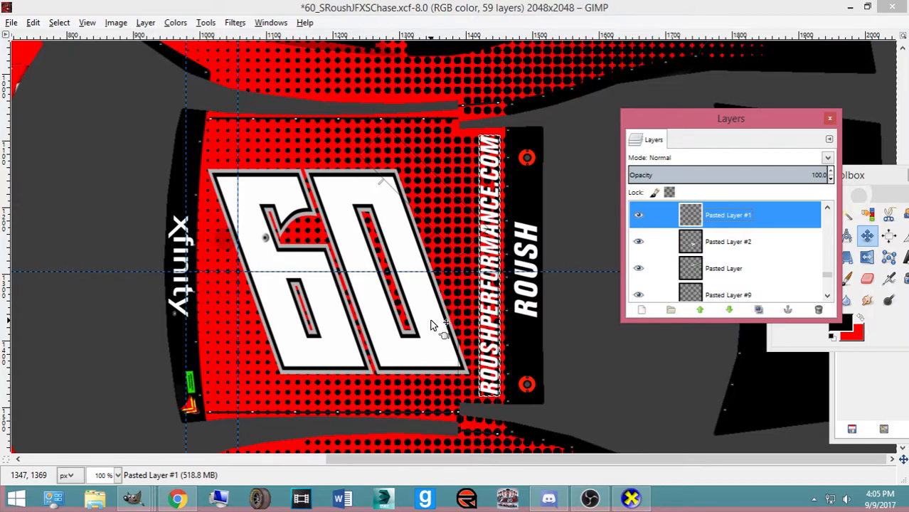
key(ctrl+s)
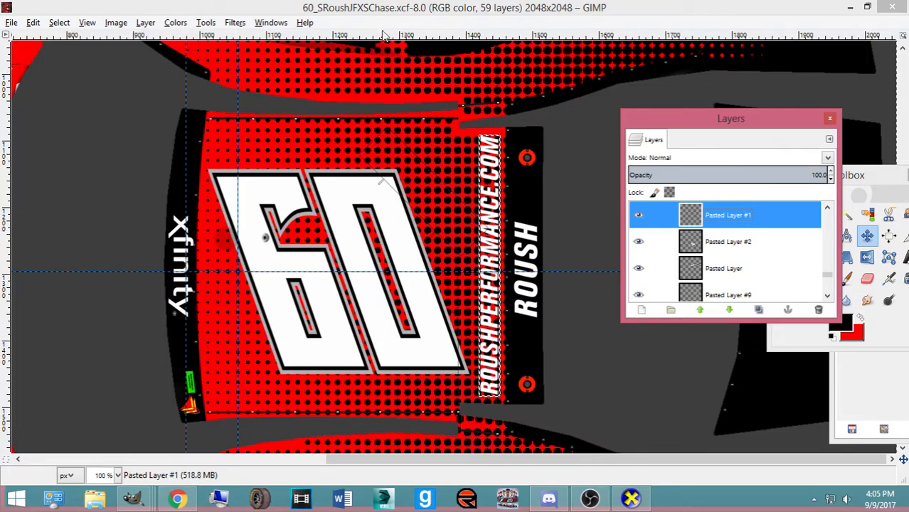
click(383, 10)
scroll(299, 164, down, 5)
scroll(303, 202, up, 2)
scroll(301, 249, down, 2)
scroll(281, 269, down, 3)
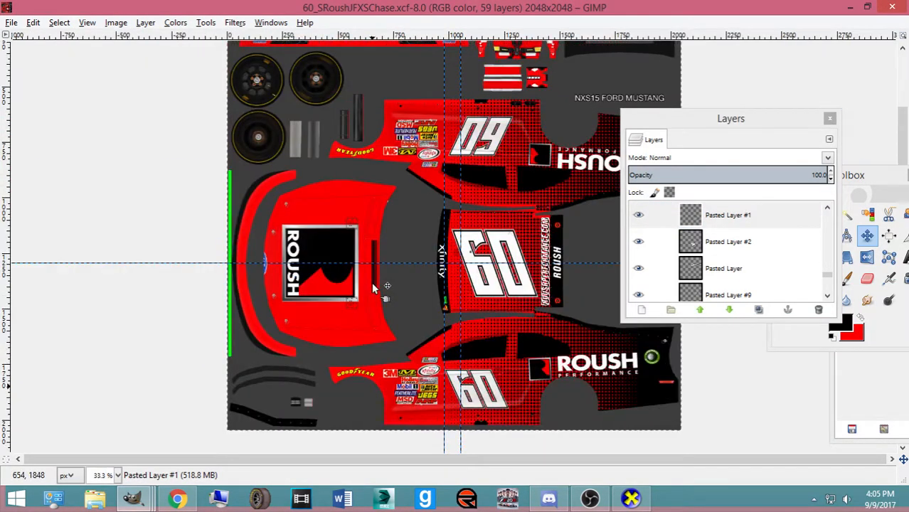
drag(265, 283, 265, 284)
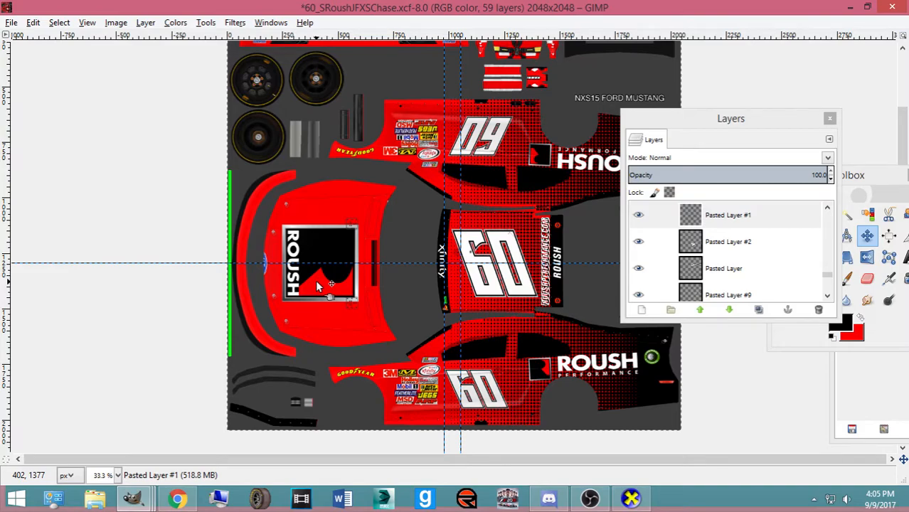
Select the hood ROUSH logo layer, duplicate it, and clear the selection
click(316, 282)
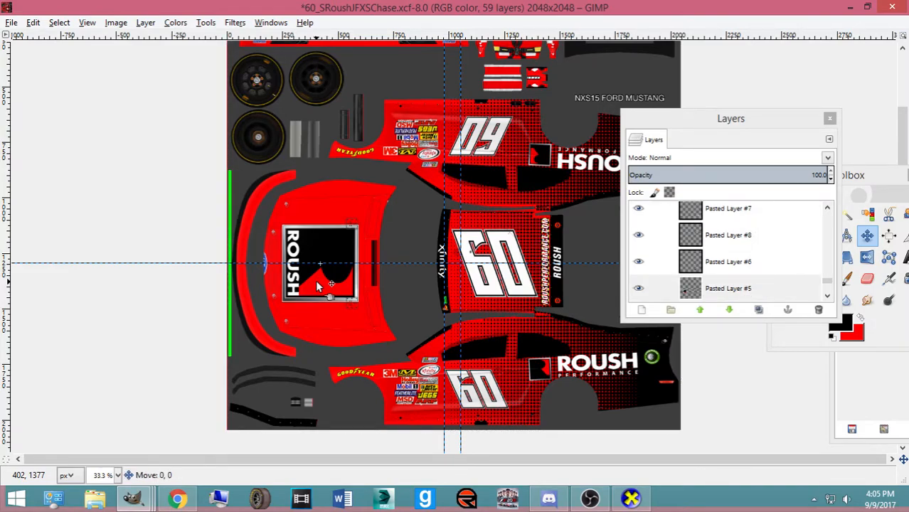
scroll(782, 278, down, 3)
click(745, 289)
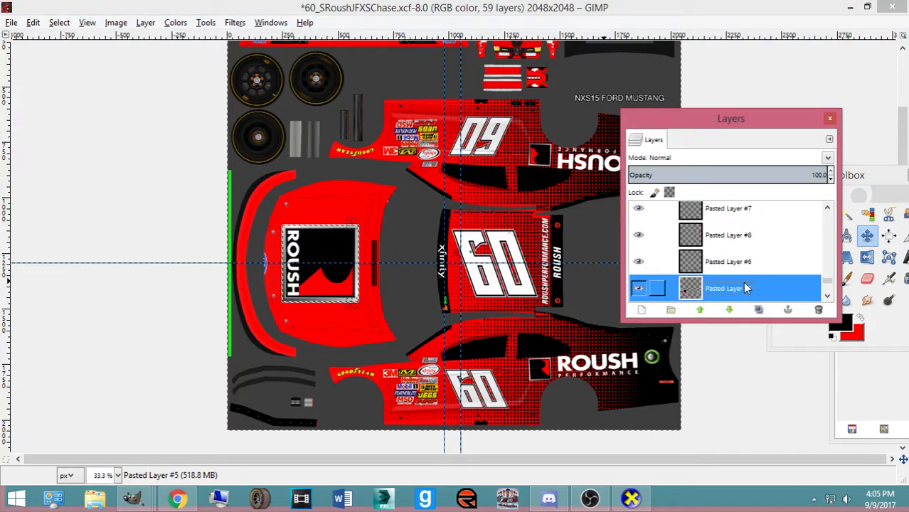
scroll(441, 291, up, 2)
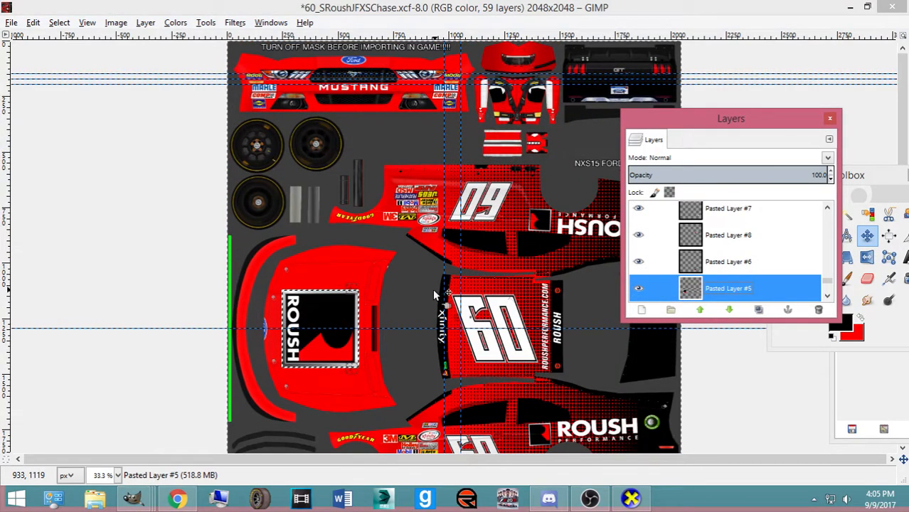
click(758, 311)
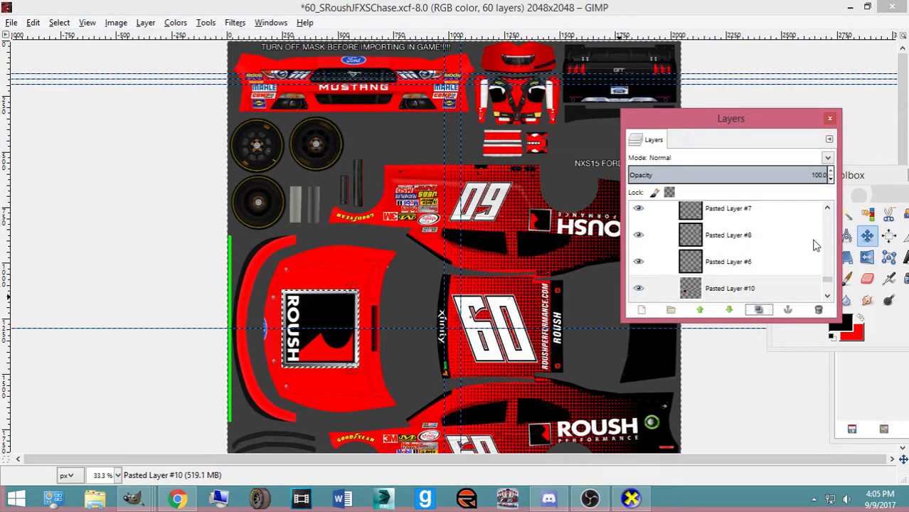
click(67, 27)
click(70, 53)
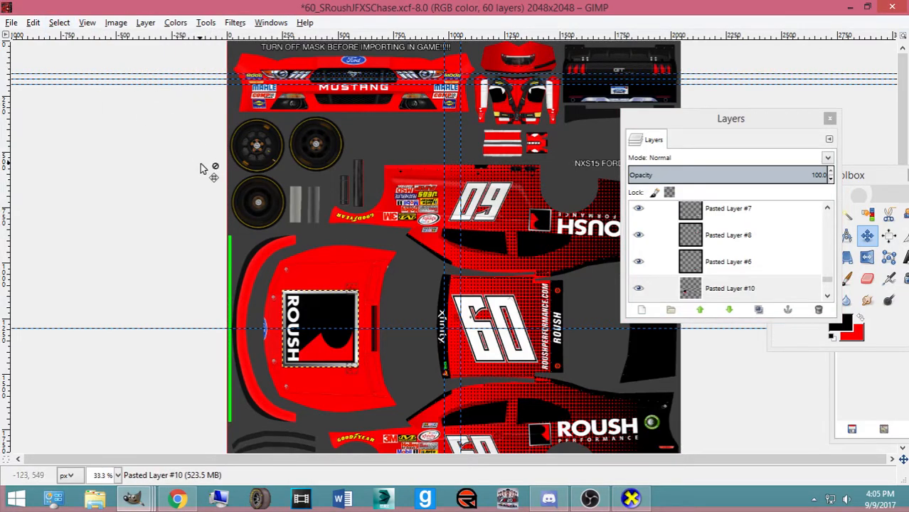
right_click(181, 88)
Move the ROUSH logo copy from the hood up to the rear panel
click(181, 88)
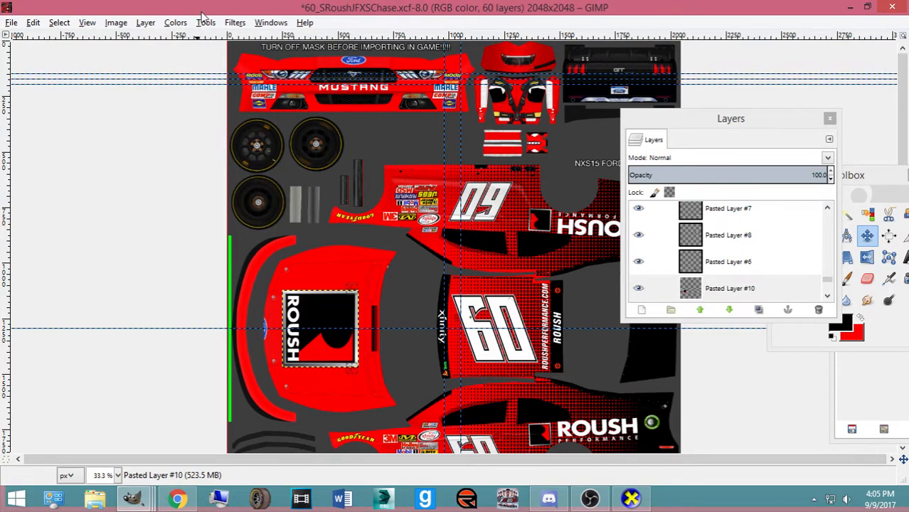
click(205, 23)
click(198, 5)
click(196, 26)
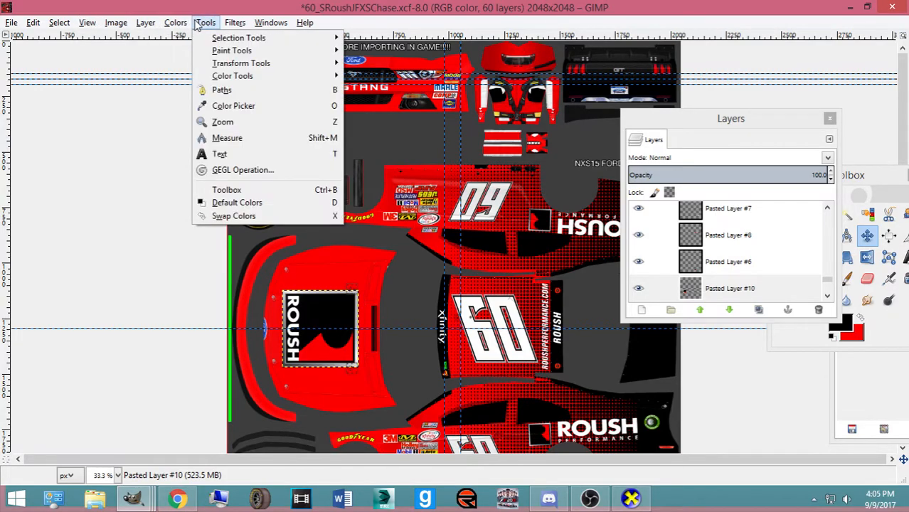
click(82, 84)
drag(310, 301, 567, 77)
Rotate the ROUSH logo copy 180° on the rear panel
key(shift+r)
click(567, 96)
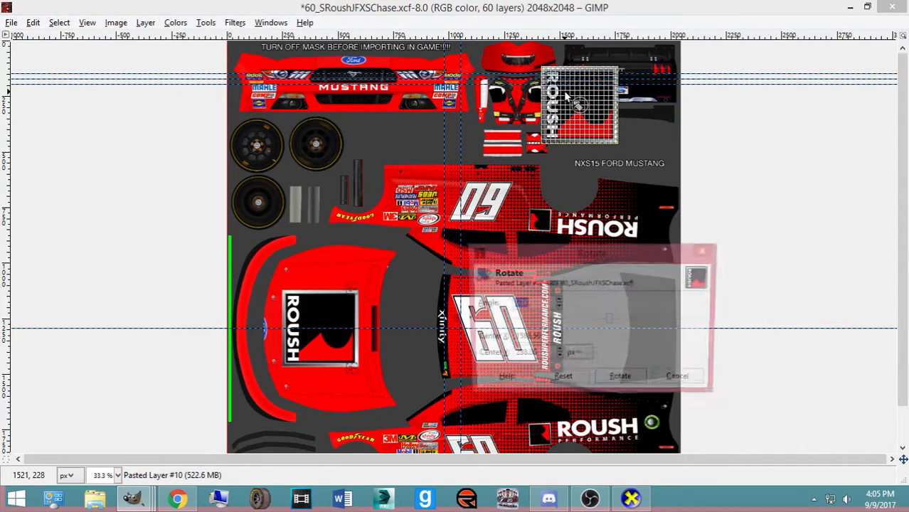
text(90)
text(180)
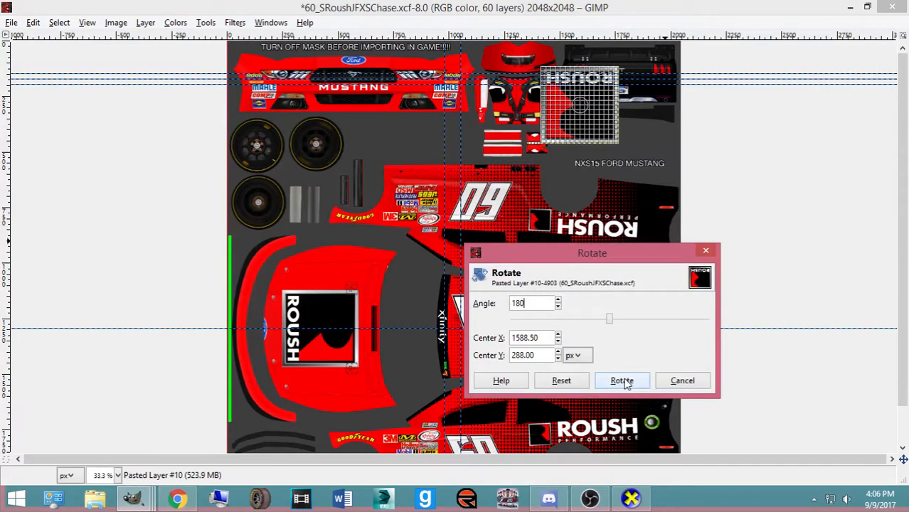
click(622, 380)
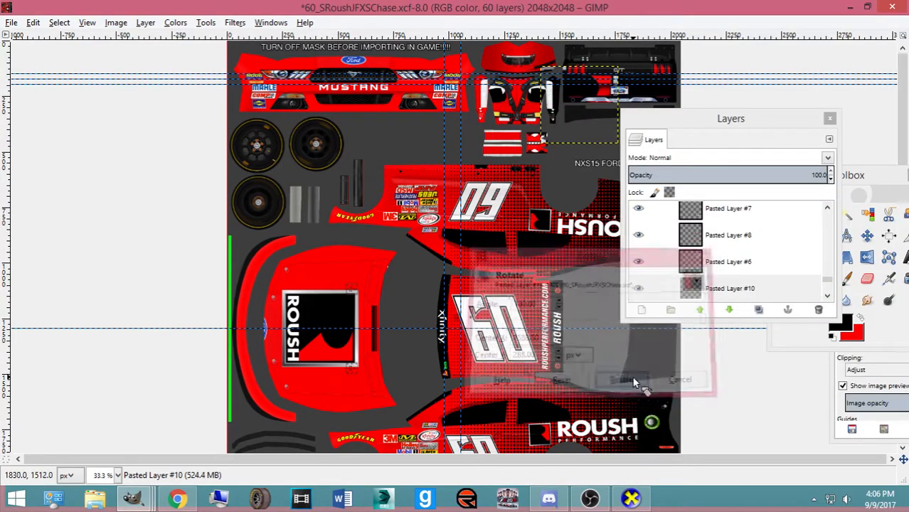
click(861, 241)
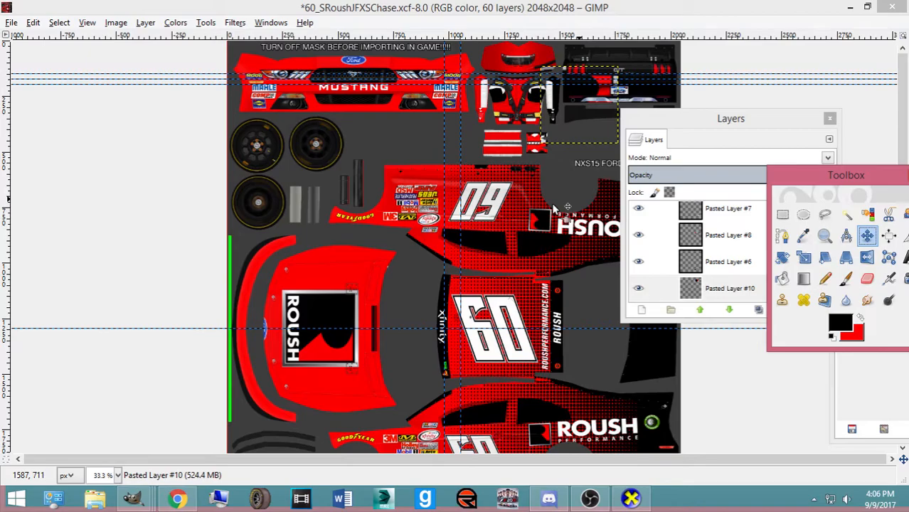
scroll(553, 208, up, 3)
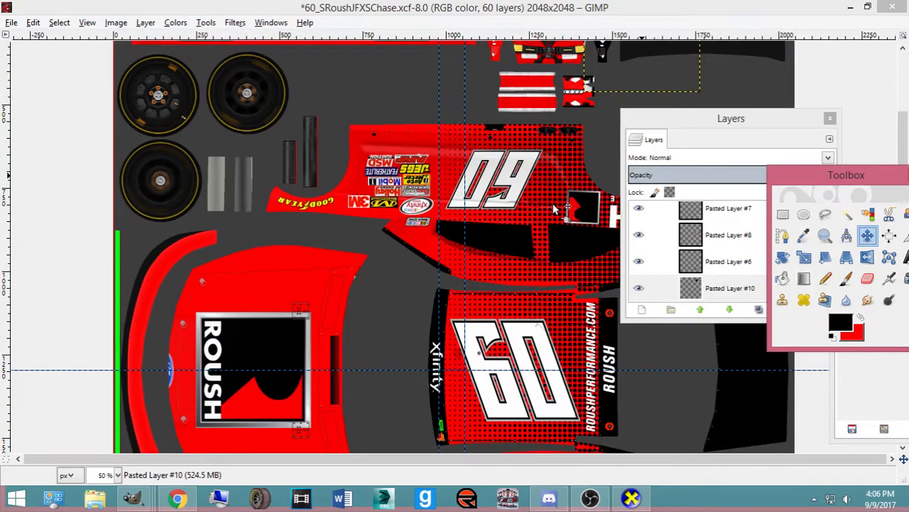
Scale the pasted ROUSH decal (Pasted Layer #10) down to 77 px, then to 53 px
scroll(566, 85, up, 6)
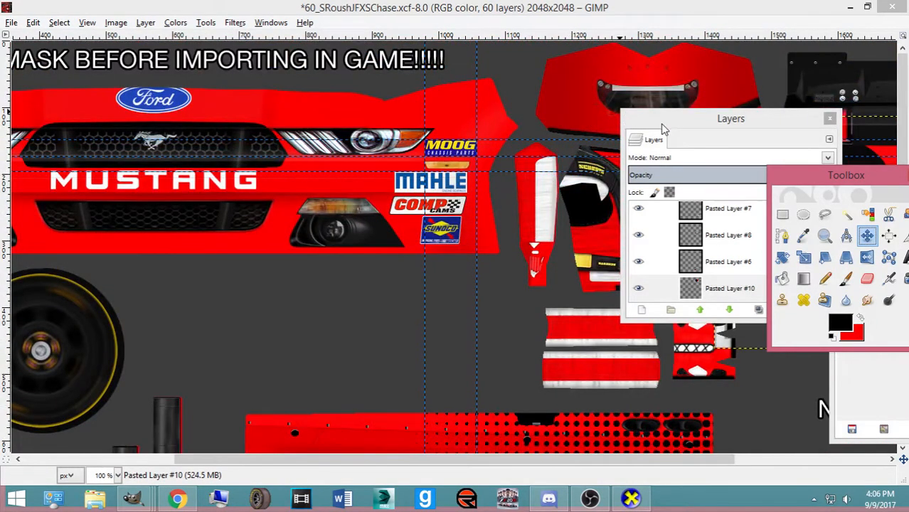
drag(662, 128, 261, 119)
drag(785, 178, 399, 178)
scroll(734, 210, up, 3)
drag(452, 460, 702, 465)
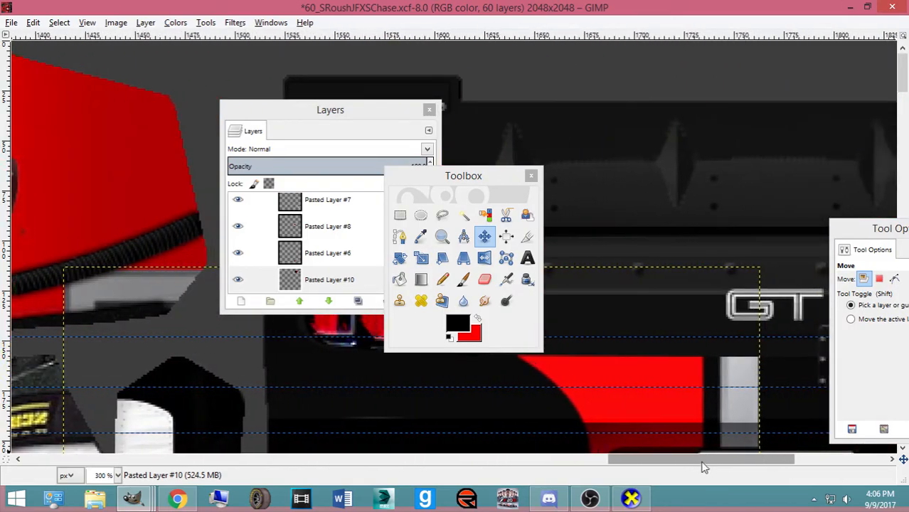
scroll(655, 389, down, 4)
scroll(623, 380, down, 2)
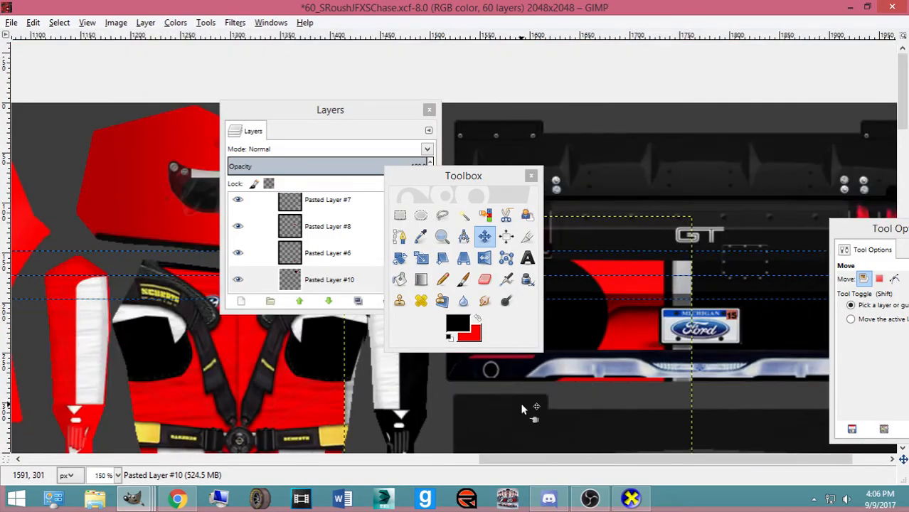
key(shift+s)
click(487, 420)
drag(594, 316, 616, 293)
click(734, 151)
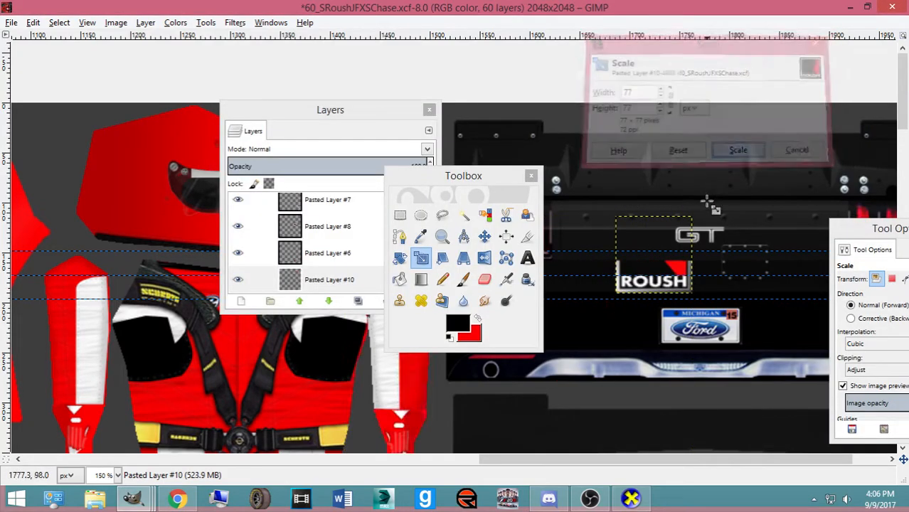
click(684, 298)
drag(685, 297, 668, 270)
click(739, 151)
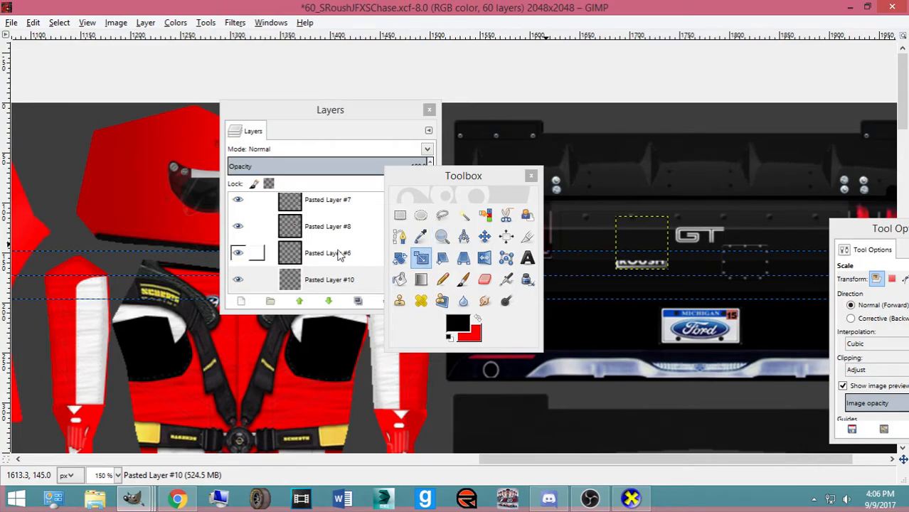
Raise Pasted Layer #10 in the stack, move it left of GT, and shrink it to 37x38
drag(318, 279, 370, 226)
click(484, 236)
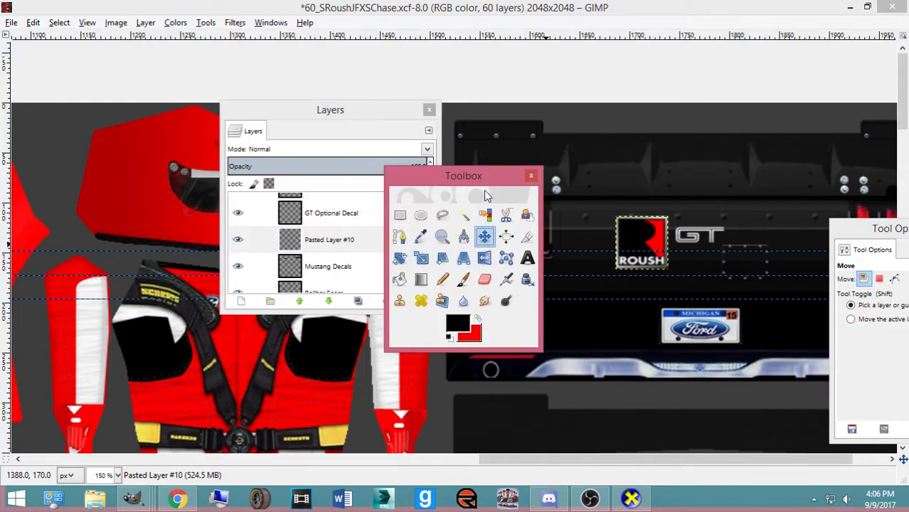
drag(505, 175, 609, 328)
drag(638, 264, 598, 261)
key(shift+t)
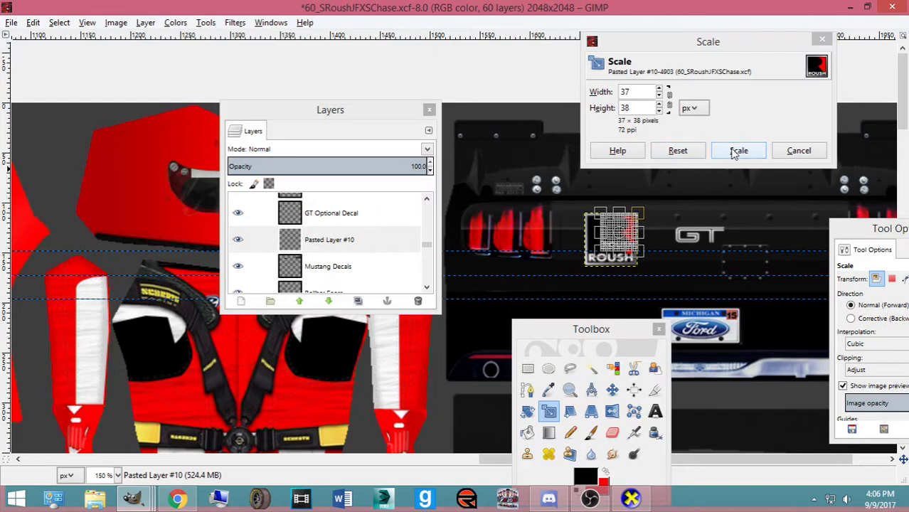
click(736, 152)
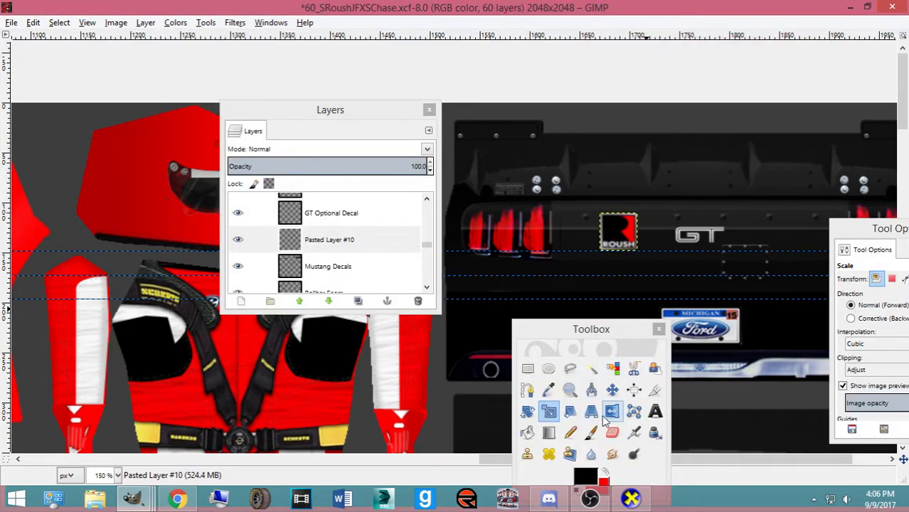
Clear the guide lines away and nudge the ROUSH decal into place left of GT
click(613, 390)
drag(587, 250, 609, 114)
drag(638, 277, 649, 105)
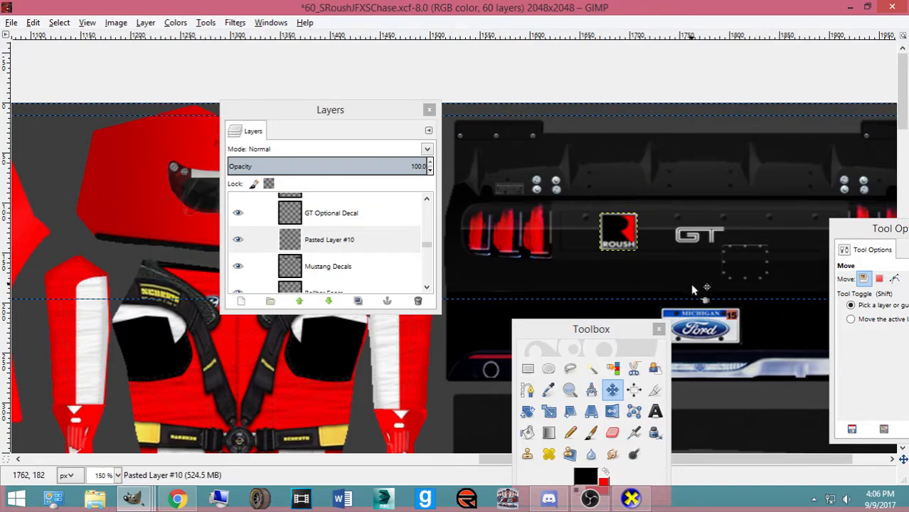
drag(690, 305, 676, 91)
drag(623, 242, 619, 241)
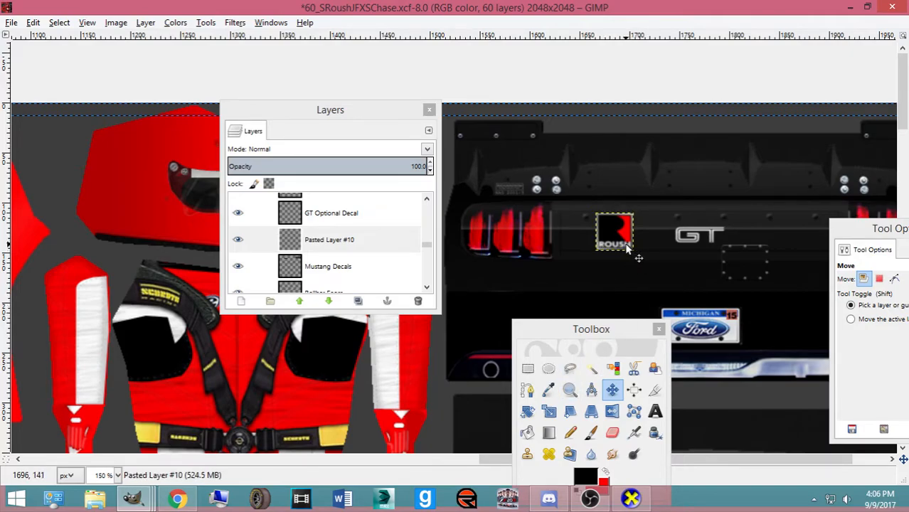
key(Right)
key(Right)
key(Right)
key(Right)
key(Right)
key(Right)
key(Right)
key(Right)
key(Right)
key(Right)
key(Right)
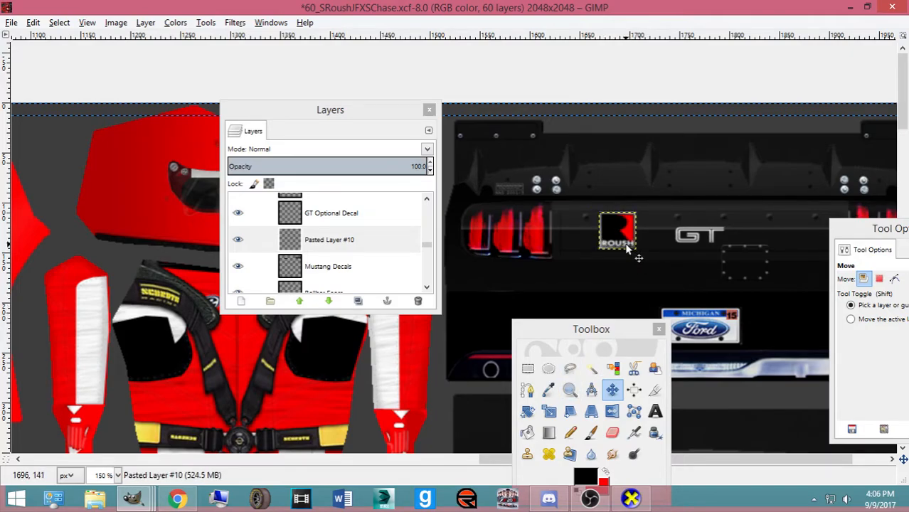
key(Down)
key(Up)
key(Up)
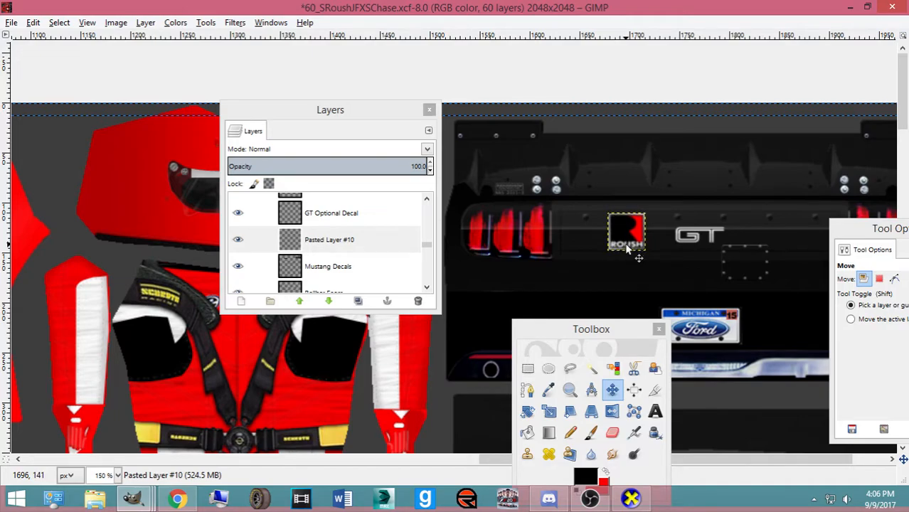
key(Right)
key(Right)
Paste a second ROUSH copy as a new layer right of GT and save the template
key(ctrl+v)
key(ctrl+shift+n)
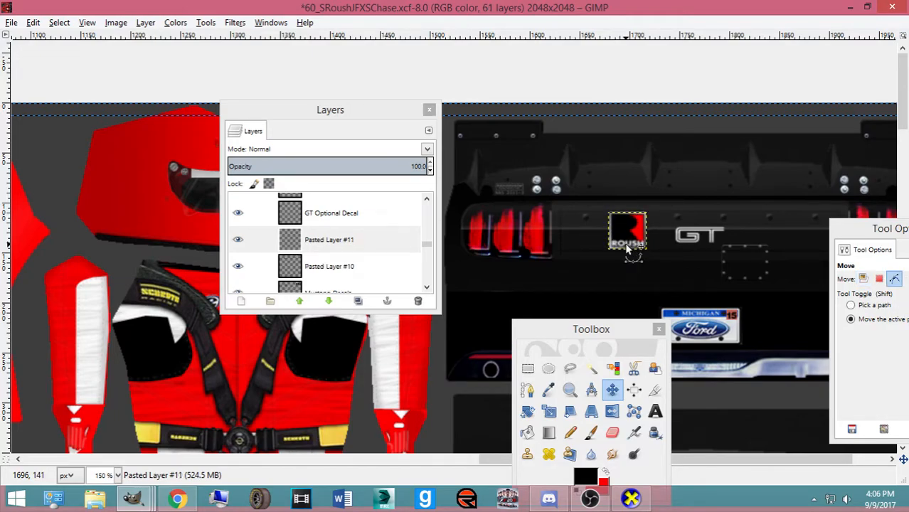
key(Right)
key(Right)
key(Right)
key(Right)
key(Right)
key(Right)
key(Right)
key(Right)
key(Right)
key(Right)
key(Right)
key(Right)
key(Right)
key(Right)
key(Right)
key(Right)
key(Right)
key(Right)
key(Right)
key(Right)
key(Right)
key(Right)
key(Right)
key(Right)
key(Right)
key(Right)
key(Right)
key(Right)
key(Right)
key(Right)
key(Right)
key(Right)
key(Right)
key(Right)
key(Right)
key(Right)
key(Right)
key(Right)
key(Right)
key(Right)
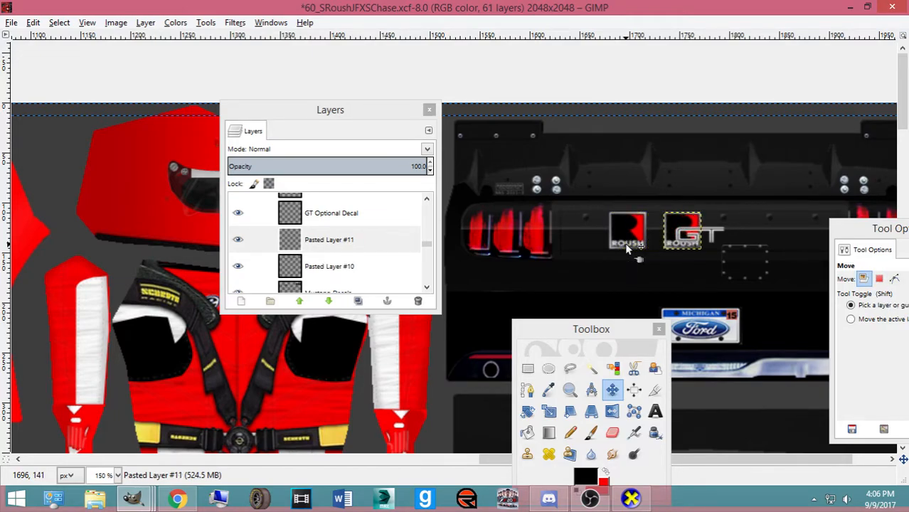
key(Right)
key(Right)
key(Right)
key(Right)
key(Right)
key(Right)
key(Right)
key(Right)
key(Right)
key(Right)
key(Right)
key(Right)
key(Right)
key(Right)
key(Right)
key(Right)
key(Right)
key(Right)
key(Right)
key(Right)
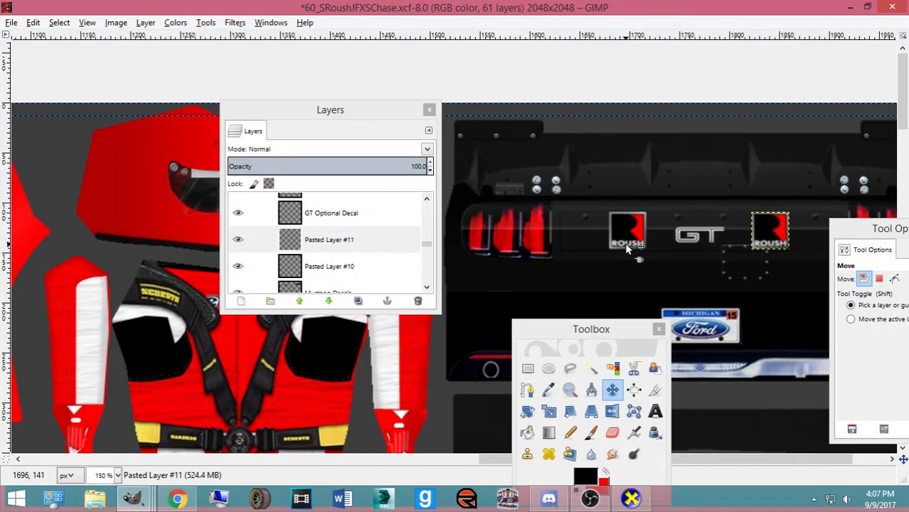
scroll(627, 249, down, 2)
key(ctrl+s)
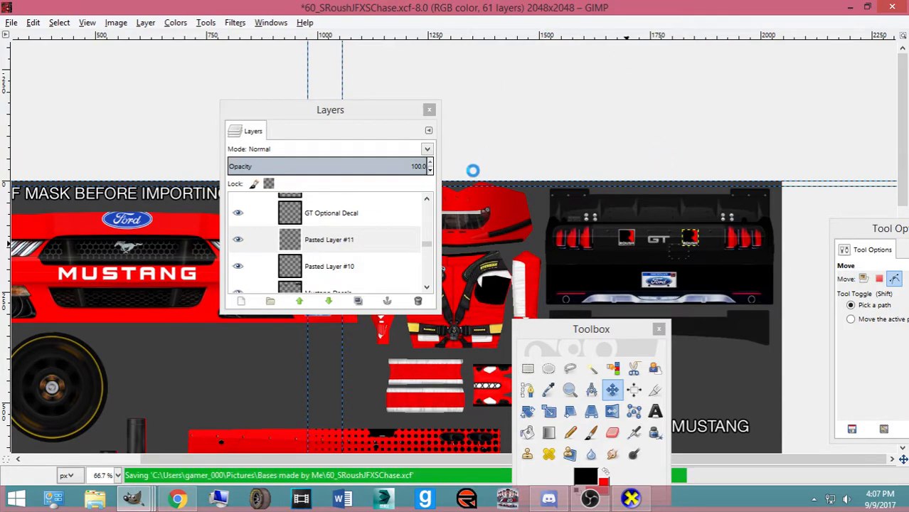
In the 60rfr-numbers14 image, fill the grey outline of the 60 #3 number with red
scroll(526, 235, down, 5)
scroll(351, 270, down, 2)
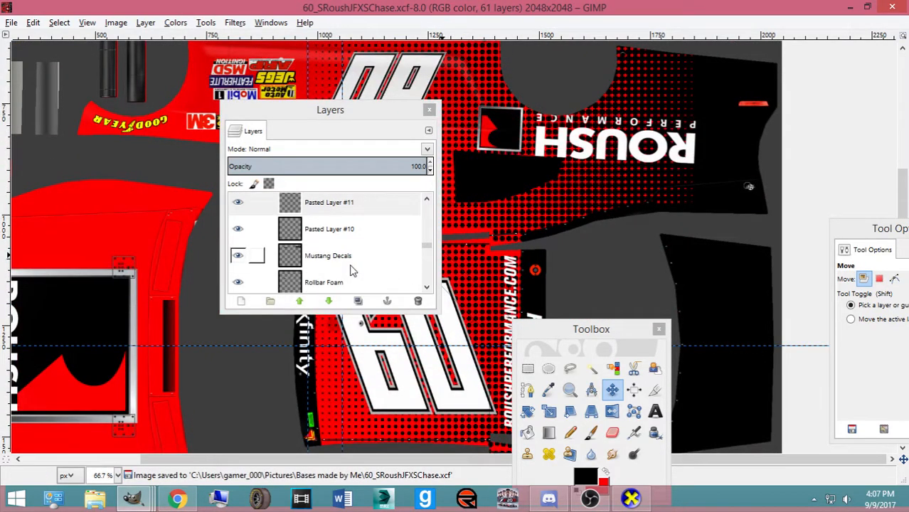
click(328, 241)
scroll(411, 375, down, 5)
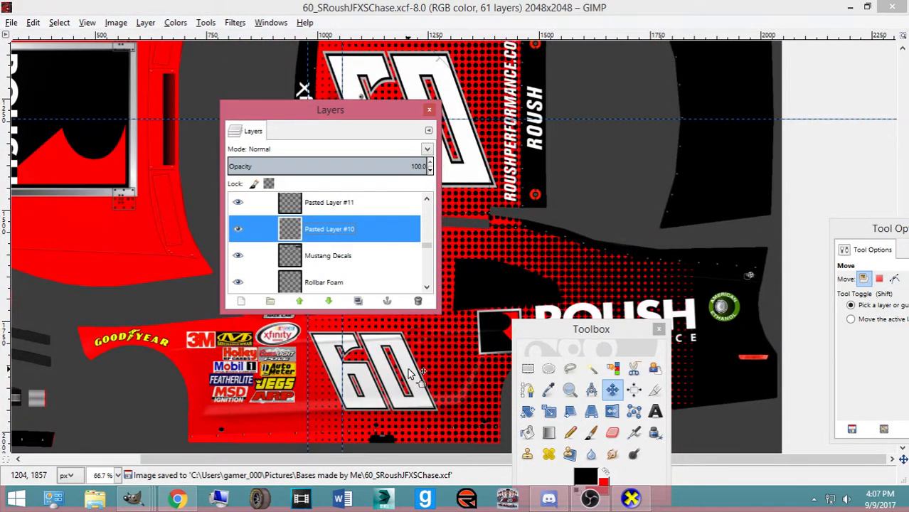
click(133, 498)
click(832, 457)
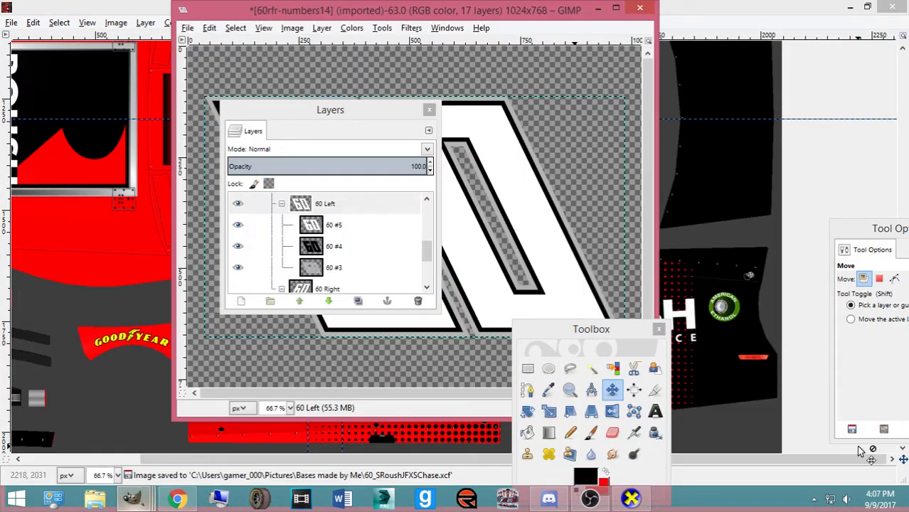
click(328, 268)
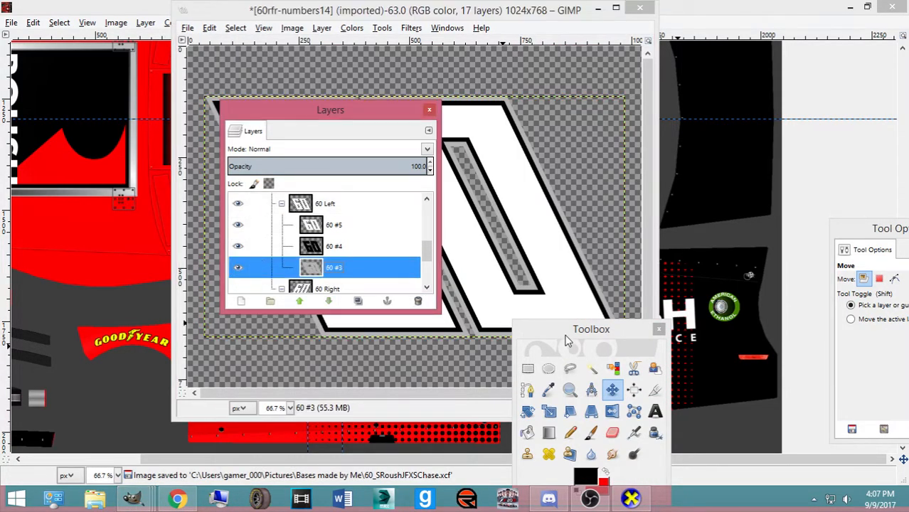
drag(567, 342, 686, 150)
click(646, 240)
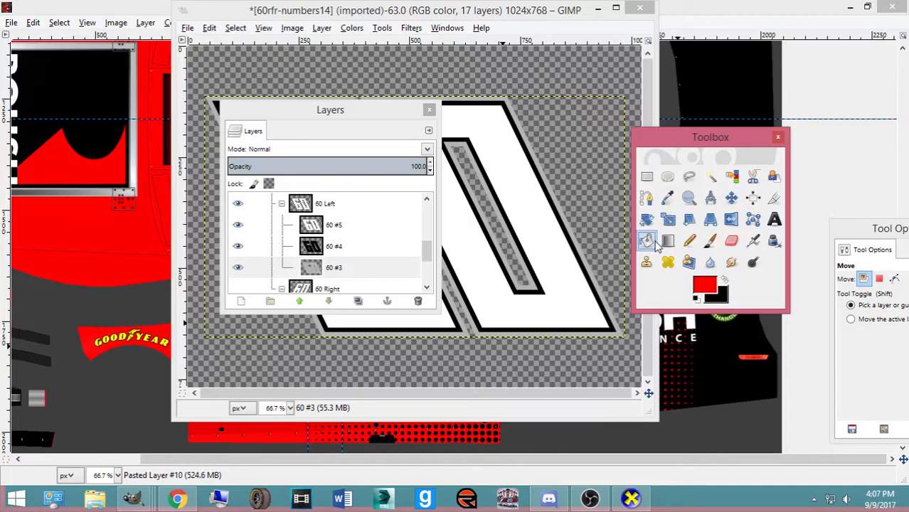
click(556, 288)
Copy the red-outlined 60 from the 60 Left layer group to the clipboard
click(331, 207)
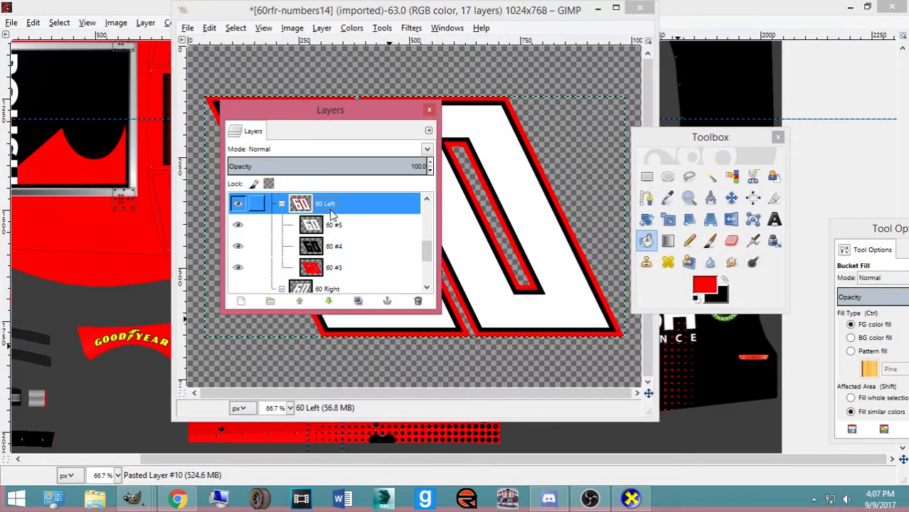
key(ctrl+d)
click(538, 71)
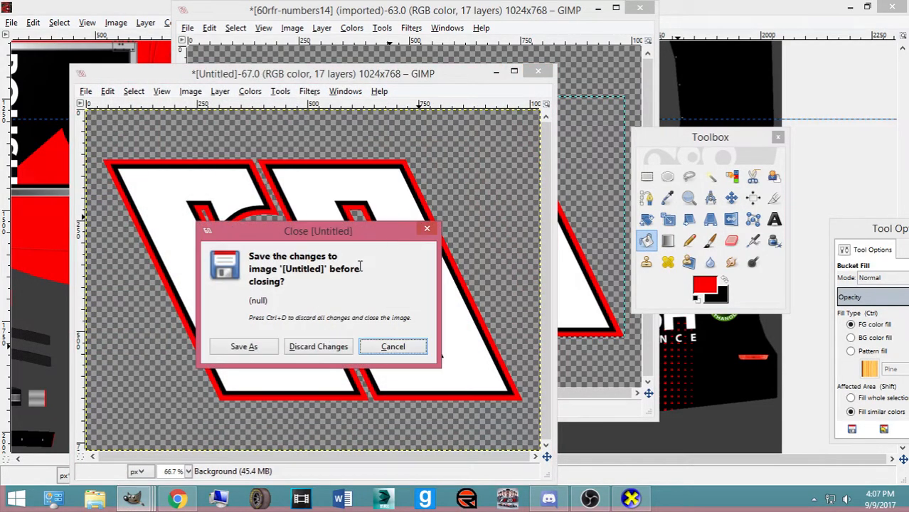
click(318, 346)
key(ctrl+c)
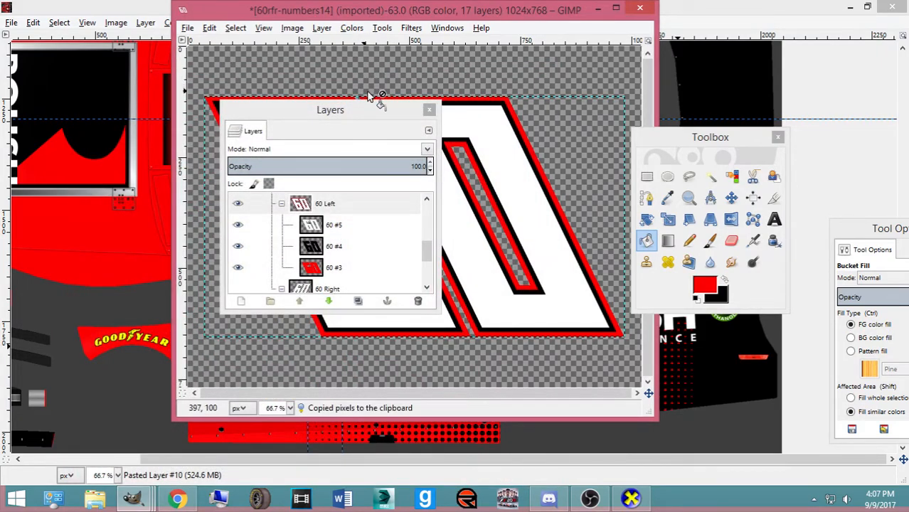
Paste the 60 into the Roush template and shrink it to 73x42, then 53x36
click(729, 17)
scroll(564, 147, up, 4)
key(ctrl+v)
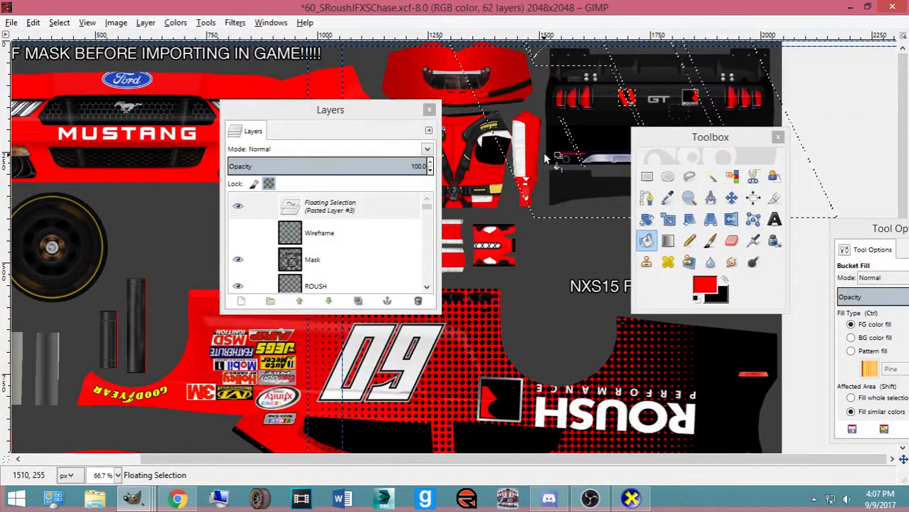
drag(421, 98, 690, 224)
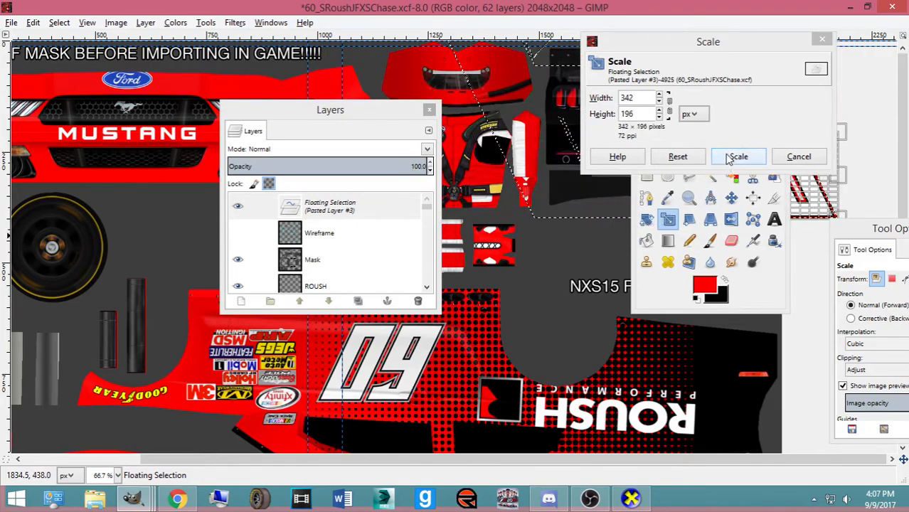
click(734, 156)
click(831, 187)
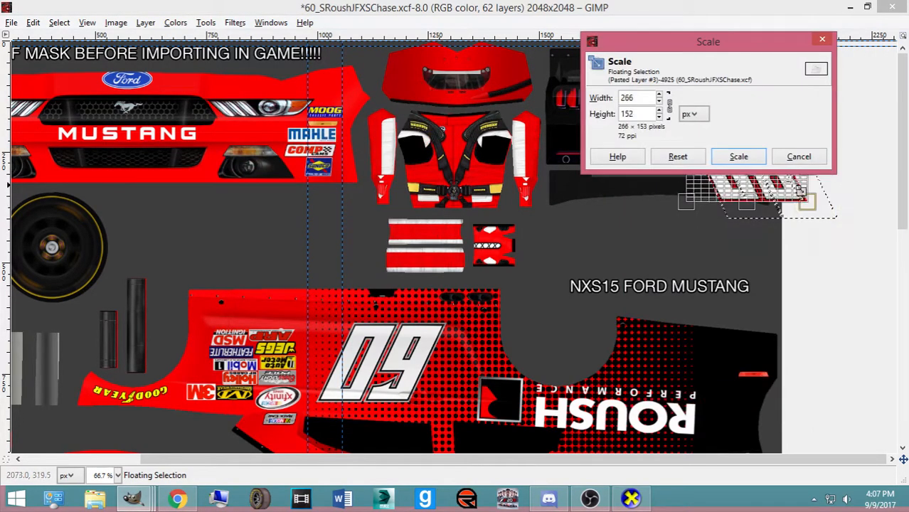
click(740, 157)
click(700, 153)
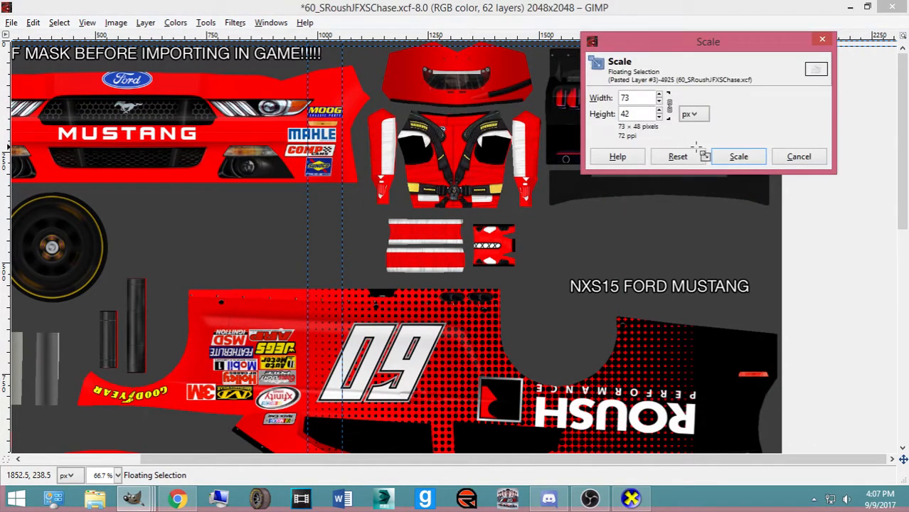
click(717, 159)
click(715, 160)
click(724, 163)
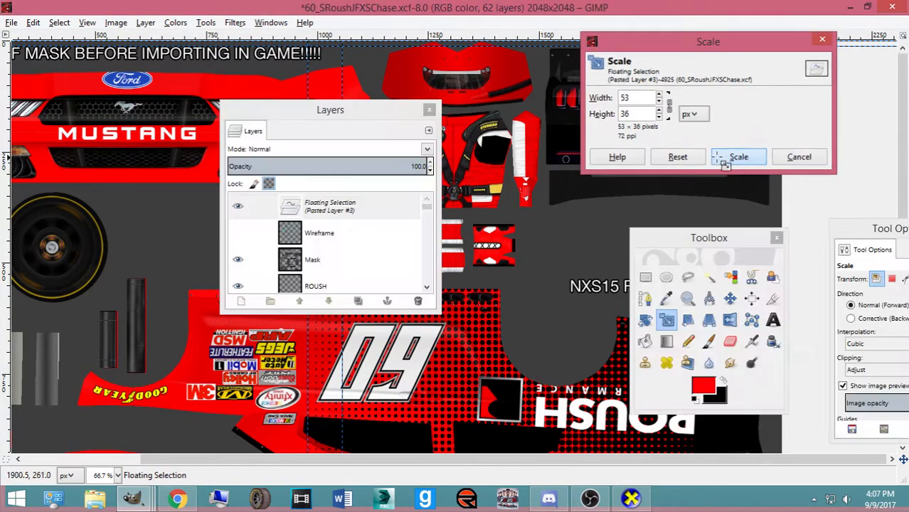
Zoom to 150%, make the pasted 60 its own layer, and move it onto the rear panel
click(730, 298)
key(1)
key(plus)
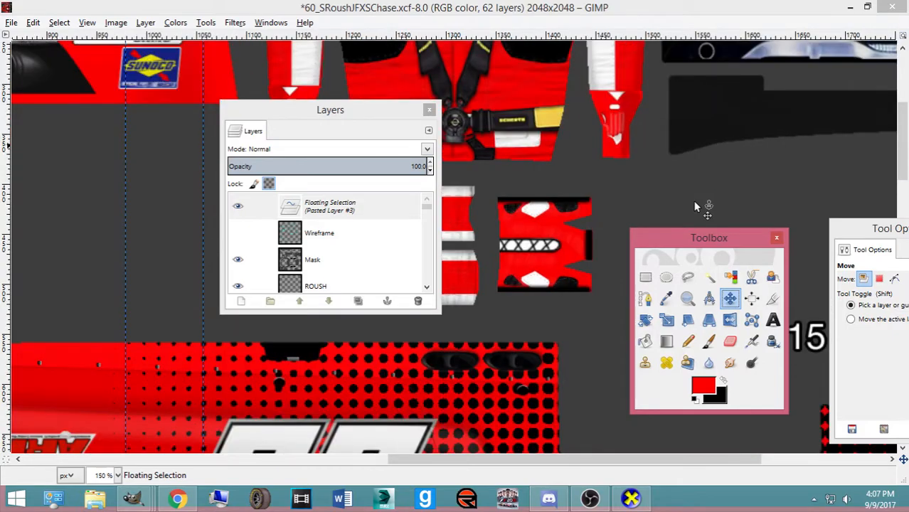
scroll(481, 278, up, 6)
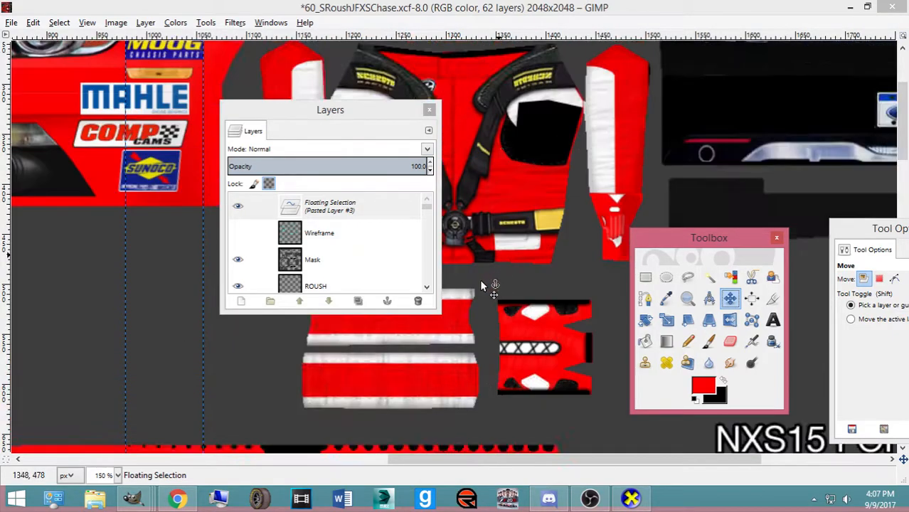
drag(537, 463, 654, 463)
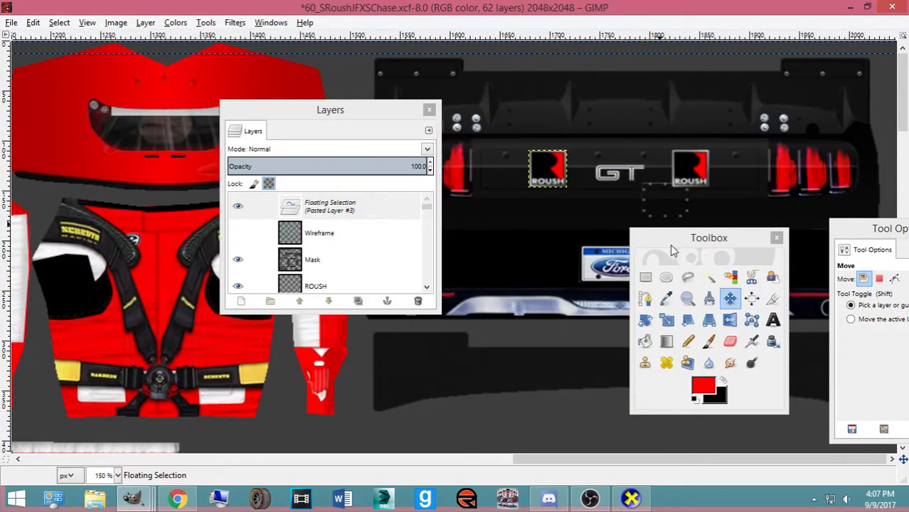
drag(670, 244, 411, 248)
drag(843, 233, 509, 282)
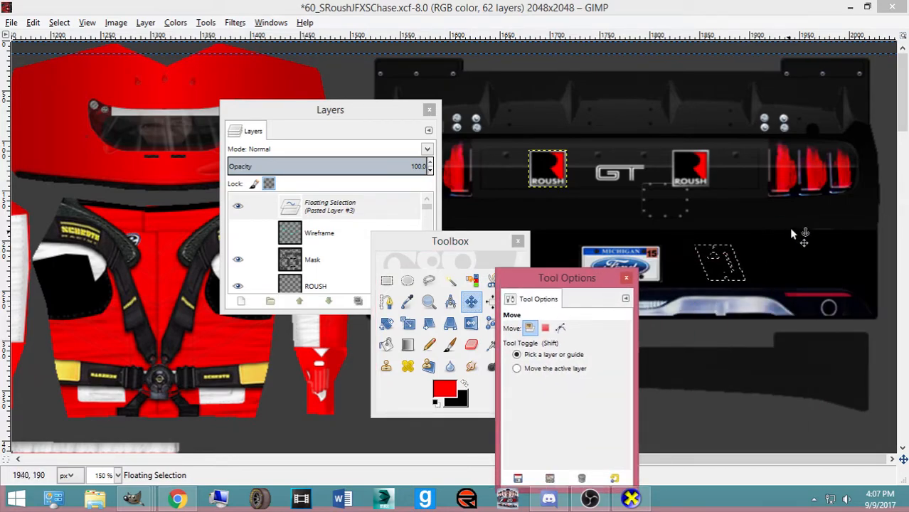
click(725, 280)
drag(725, 274, 831, 274)
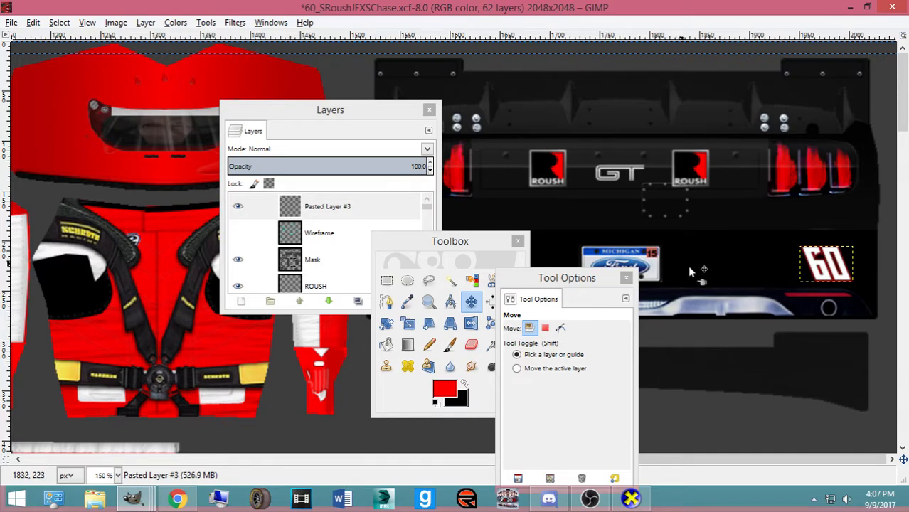
key(ctrl+c)
Scale the 60 decal down to 46 × 31 px
scroll(824, 274, up, 1)
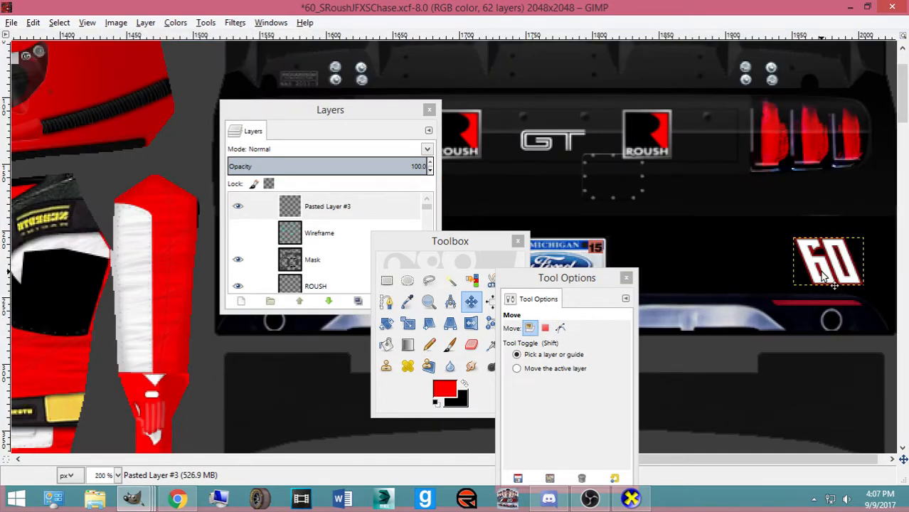
scroll(824, 276, down, 3)
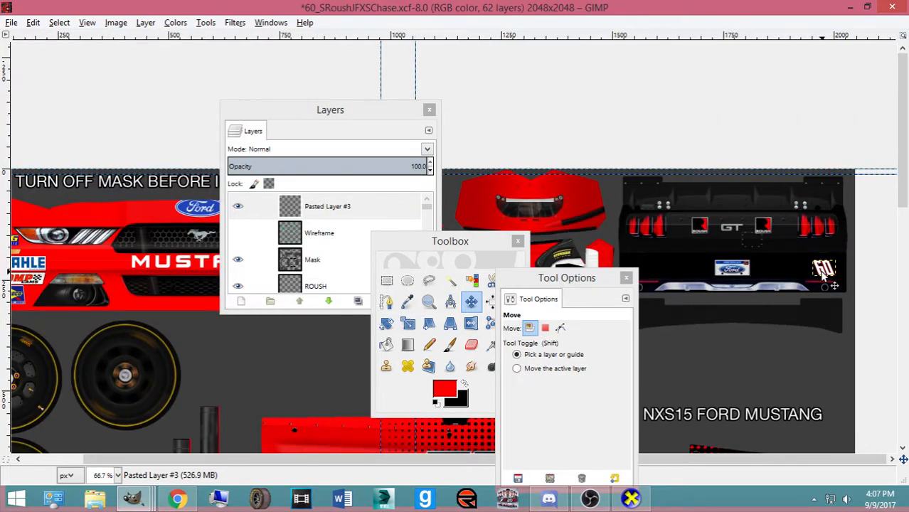
scroll(824, 276, up, 1)
scroll(824, 276, down, 1)
scroll(823, 276, up, 2)
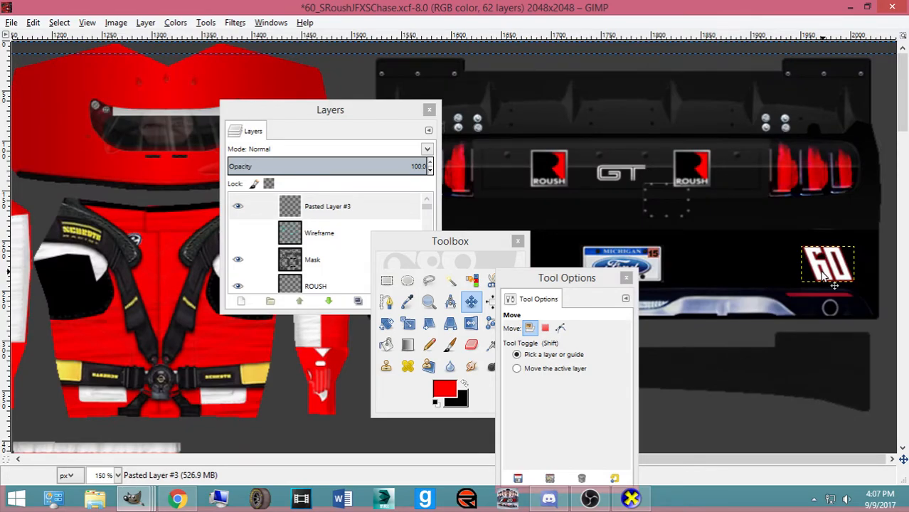
key(shift+t)
click(822, 272)
drag(850, 283, 823, 272)
click(738, 148)
Move Pasted Layer #3 lower in the stack, nudge the 60 into place, and save
click(471, 301)
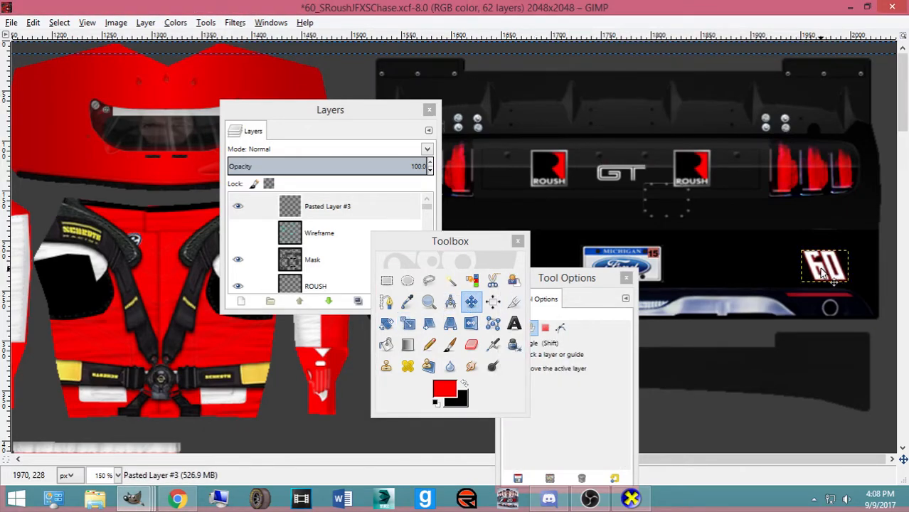
mouse_move(313, 206)
mouse_down()
mouse_move(320, 298)
mouse_move(342, 243)
mouse_move(348, 285)
mouse_move(362, 285)
mouse_move(360, 245)
mouse_up()
drag(815, 273, 813, 272)
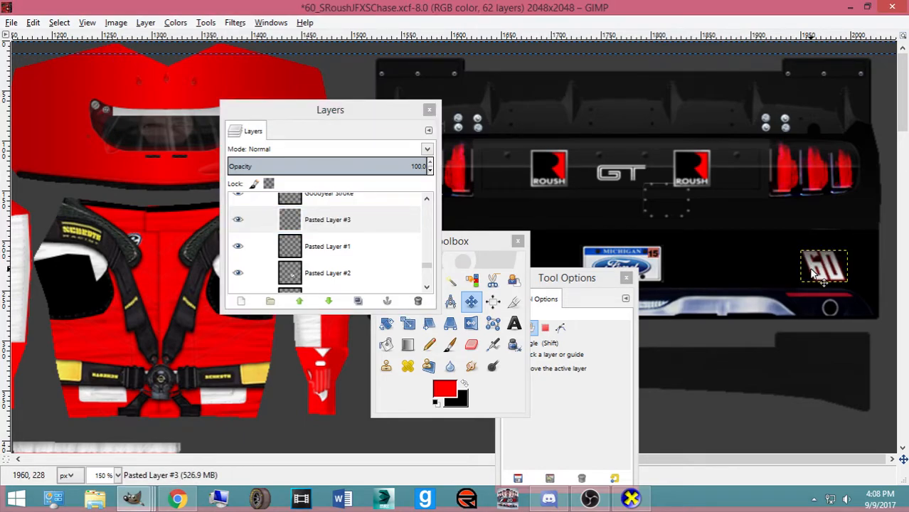
key(ctrl+s)
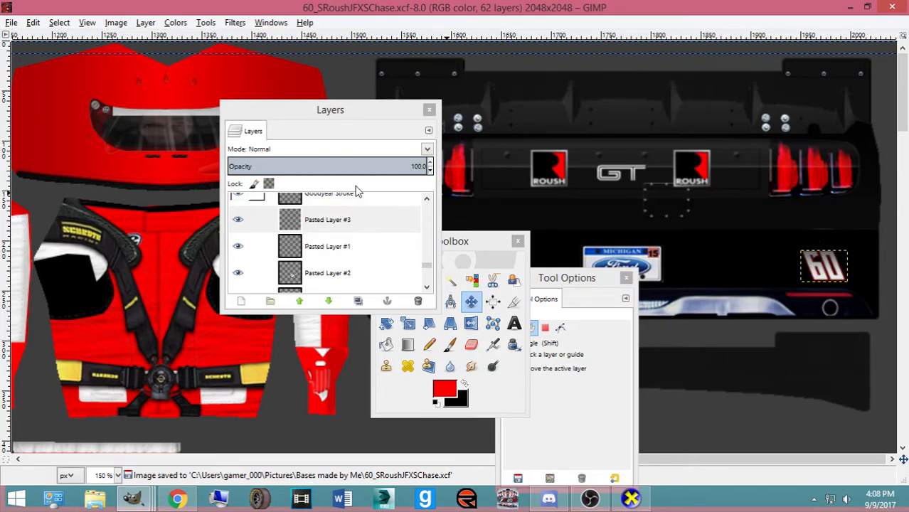
scroll(617, 246, down, 2)
Duplicate the Pasted Layer #4 number and move the copy up to the front nose
scroll(654, 118, down, 10)
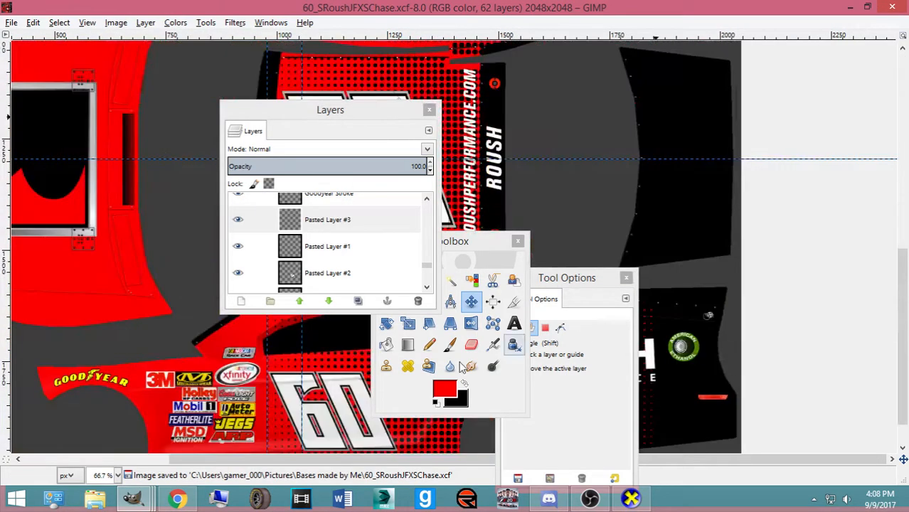
click(328, 415)
scroll(303, 270, down, 5)
scroll(303, 270, down, 3)
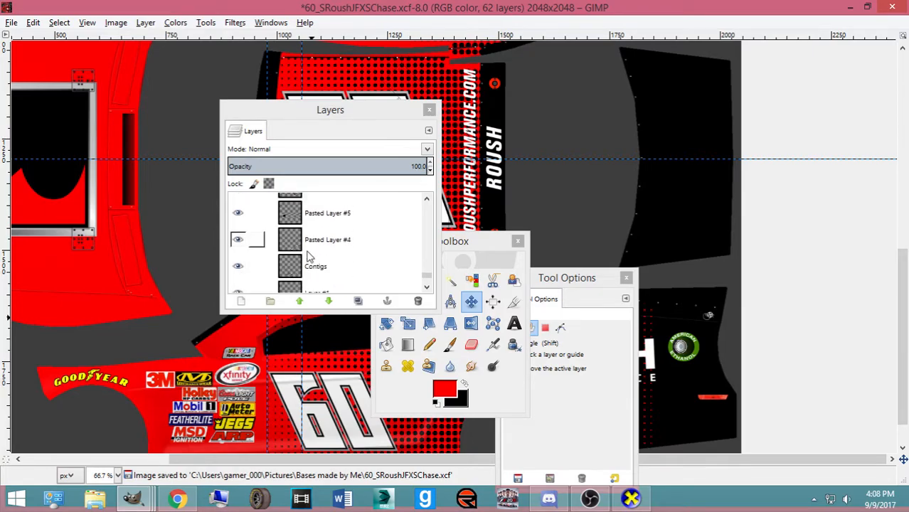
click(306, 244)
key(ctrl+shift+d)
drag(320, 419, 3, 151)
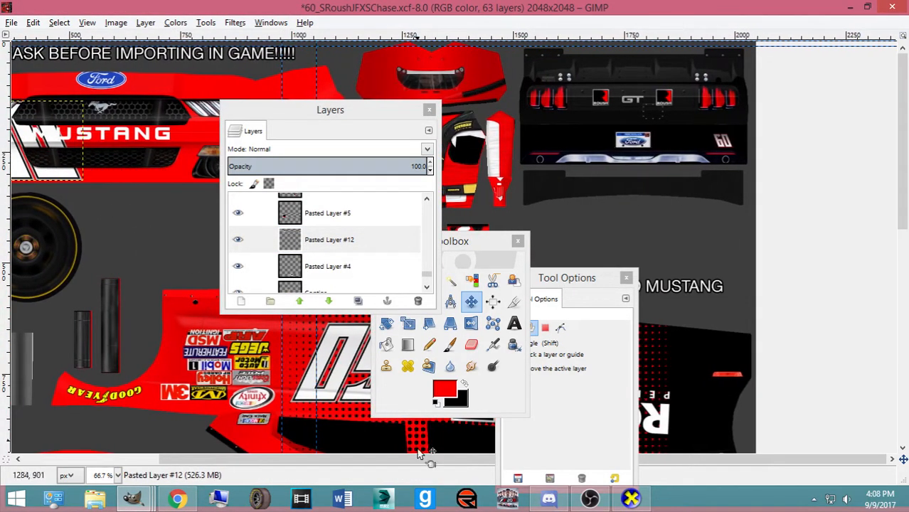
scroll(175, 305, left, 3)
Scale the 60 copy down to 52 × 32 px
key(shift+s)
click(108, 305)
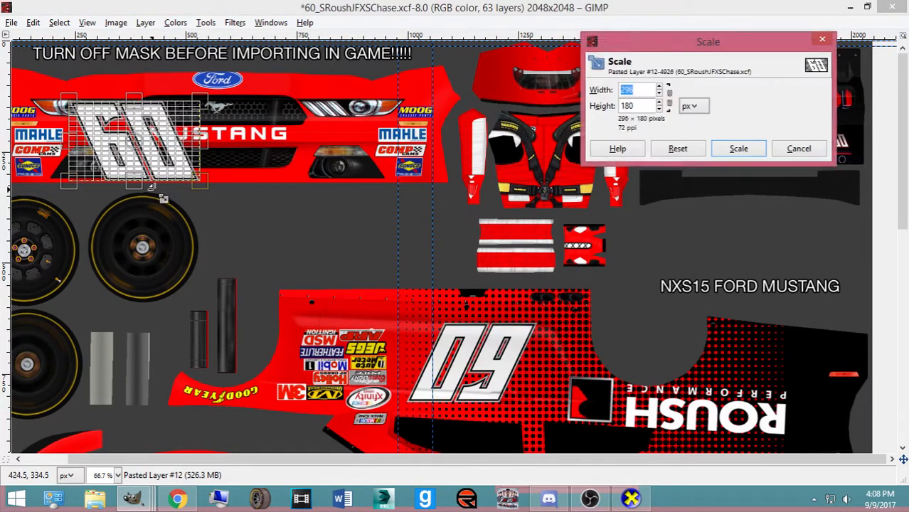
click(718, 148)
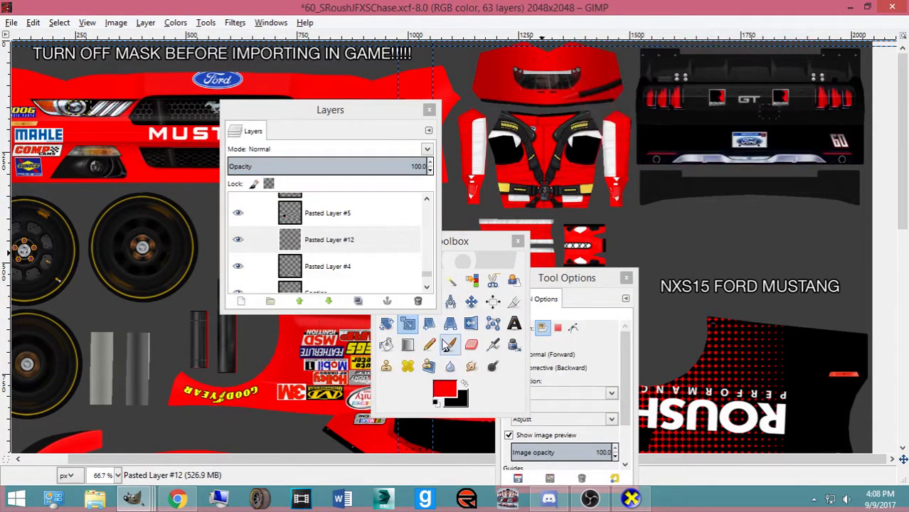
key(m)
key(shift+s)
click(90, 124)
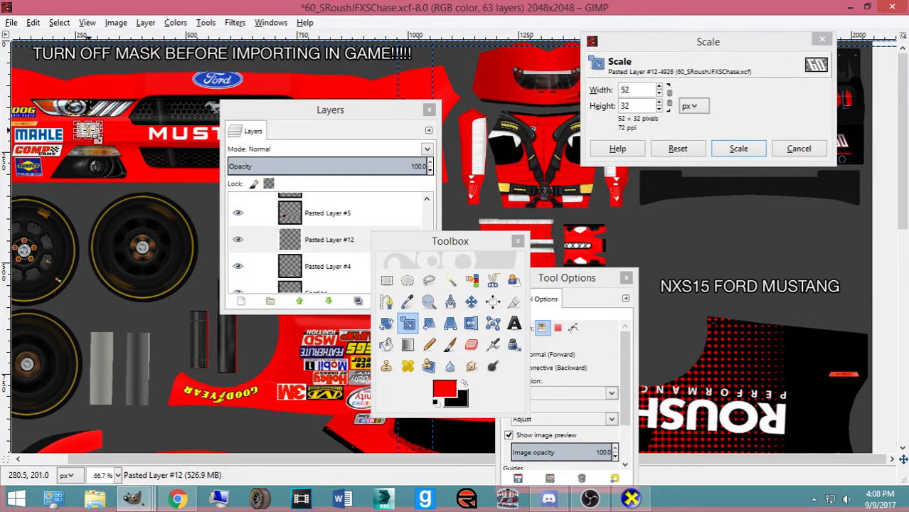
click(739, 148)
Nudge the small 60 beside the MAHLE logo and export the texture to ford.bmp
click(470, 303)
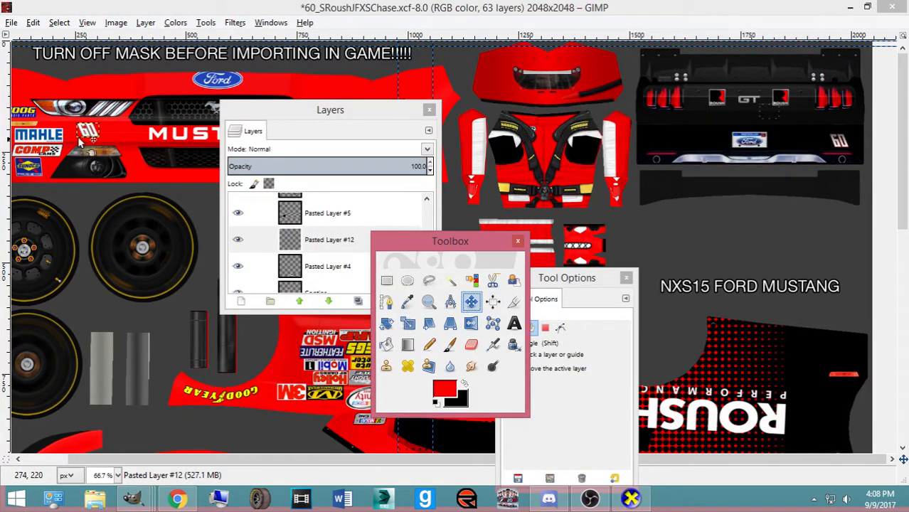
drag(87, 134, 87, 135)
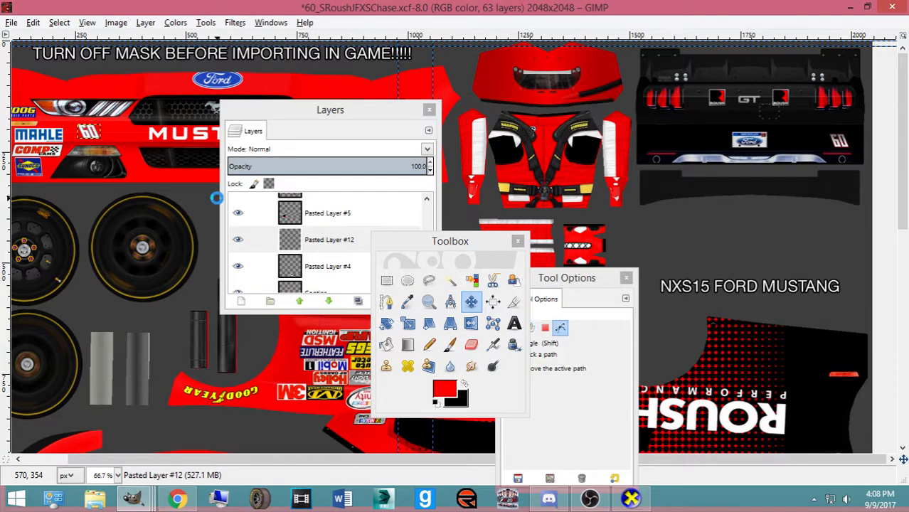
key(ctrl+e)
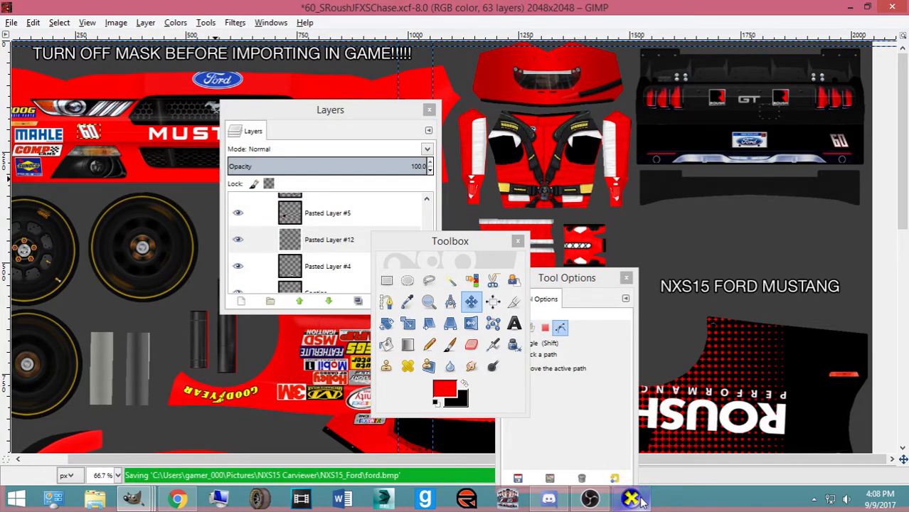
click(640, 500)
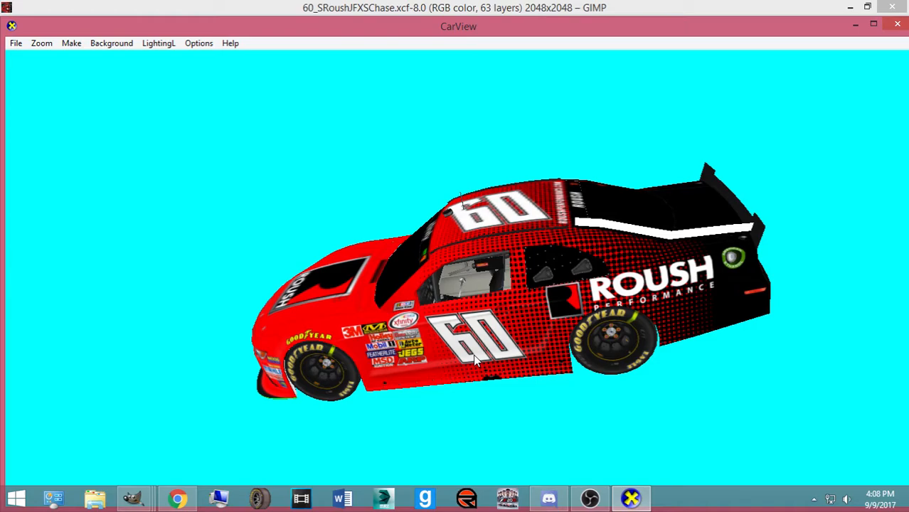
click(146, 501)
click(184, 503)
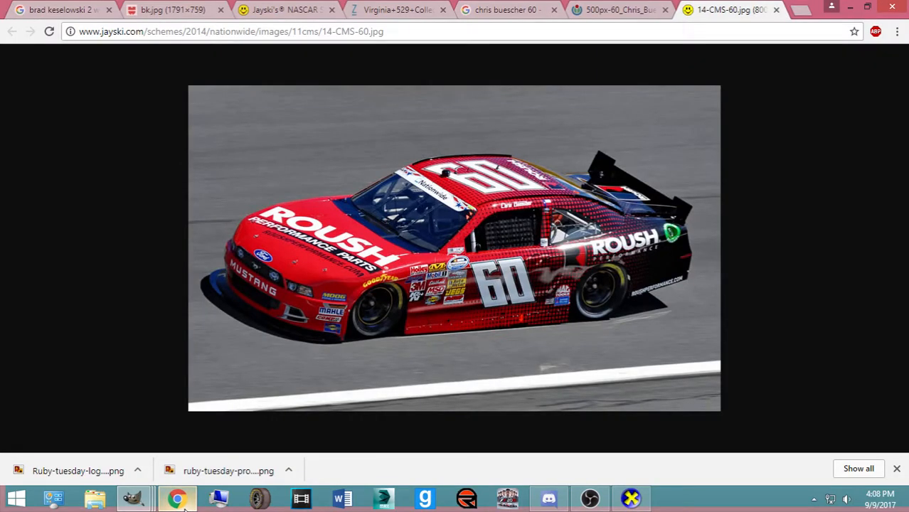
click(183, 503)
click(134, 499)
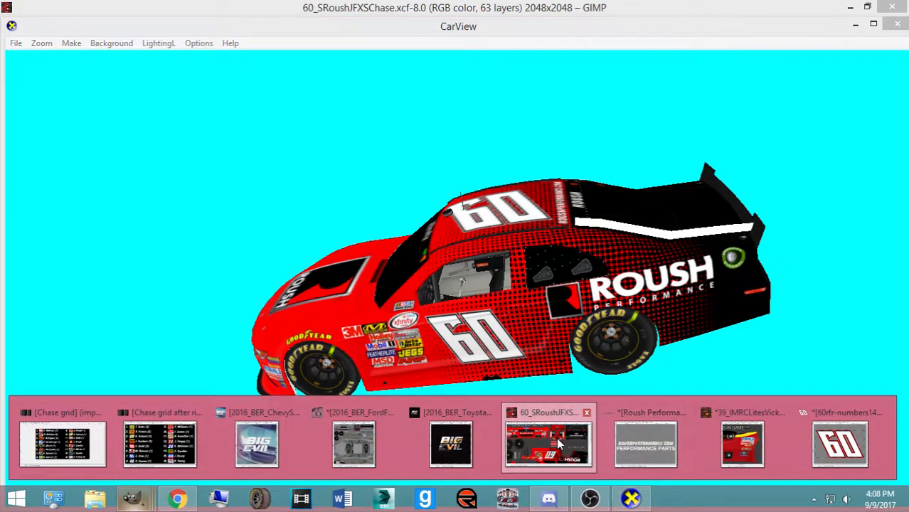
click(559, 444)
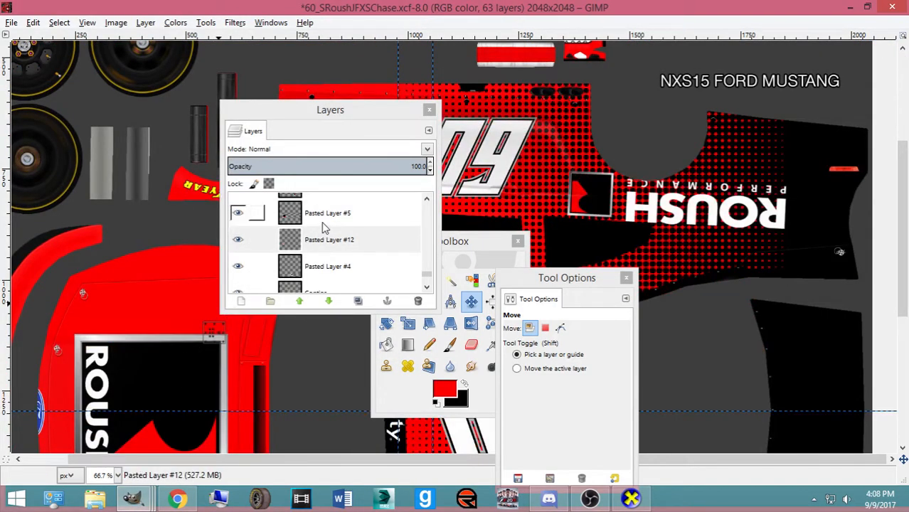
Duplicate the ROUSH logo layer Pasted Layer #5 and rotate the copy 180°
click(323, 222)
key(ctrl+shift+d)
key(shift+r)
click(258, 314)
text(180)
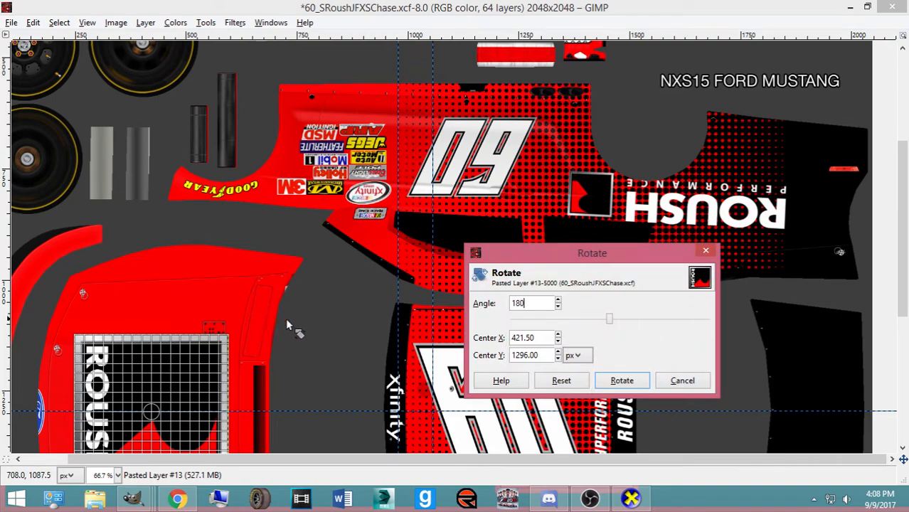
key(Return)
Move the rotated logo onto the rear deck panel, scale it to 129 px, and lower it into place
scroll(258, 365, down, 3)
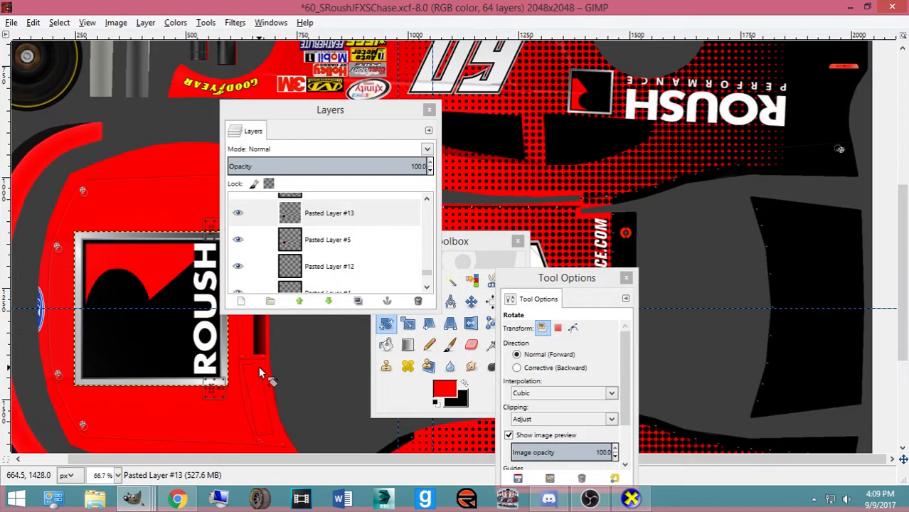
click(470, 302)
drag(171, 348, 783, 342)
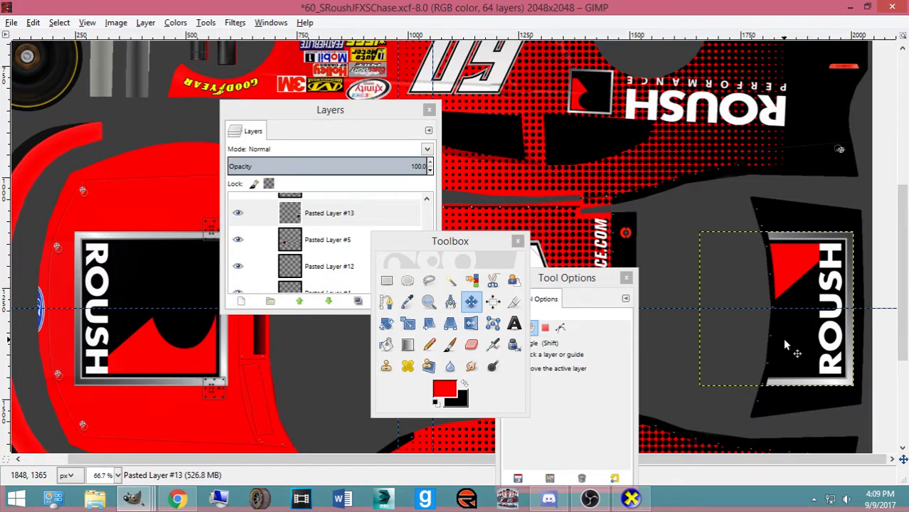
key(shift+s)
click(783, 338)
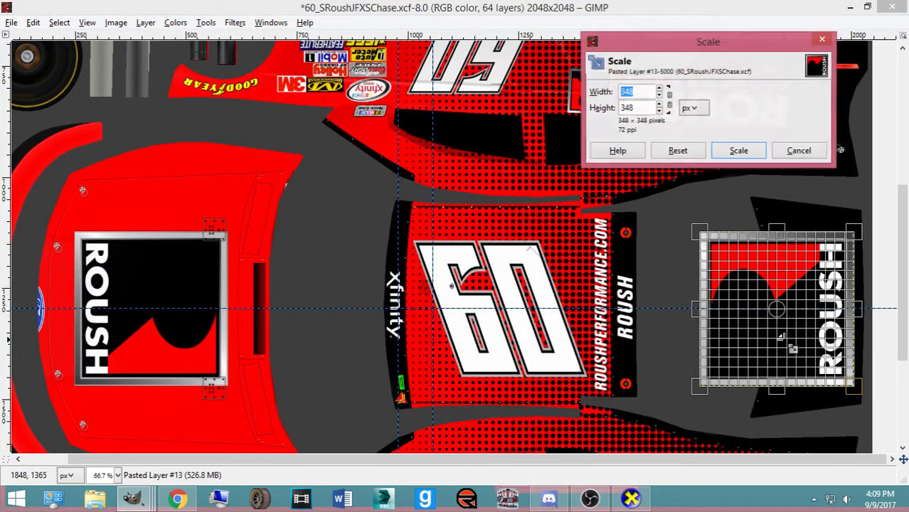
drag(791, 390, 800, 287)
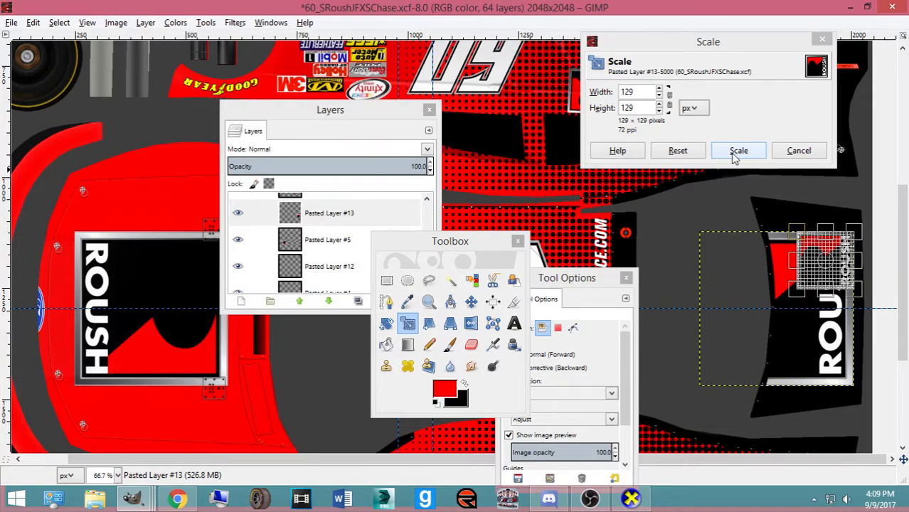
click(739, 150)
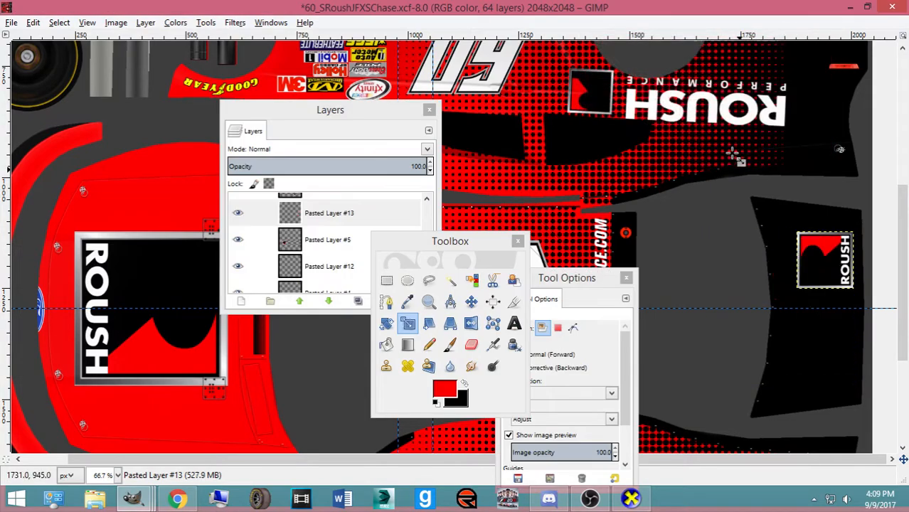
click(470, 303)
drag(813, 273, 806, 324)
Save and export the texture, then turn the car model in the 3D preview
key(ctrl+s)
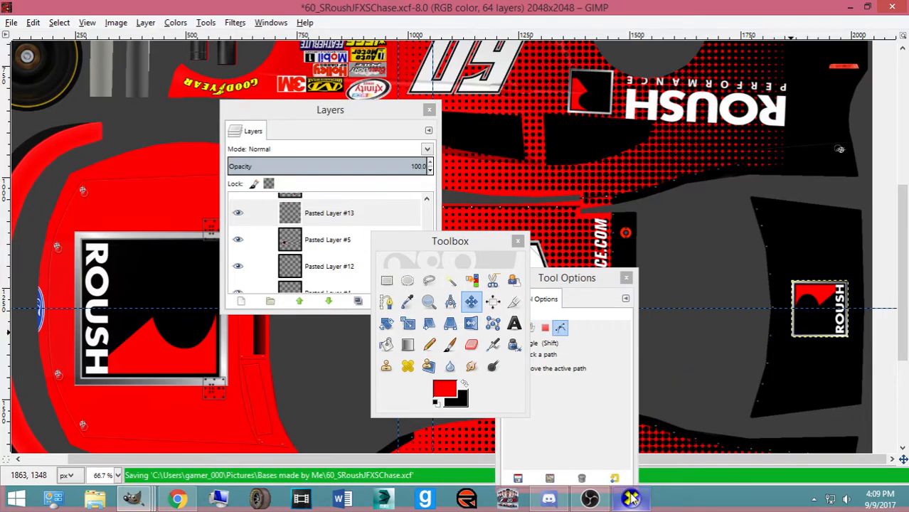
key(ctrl+e)
click(633, 500)
drag(602, 390, 562, 379)
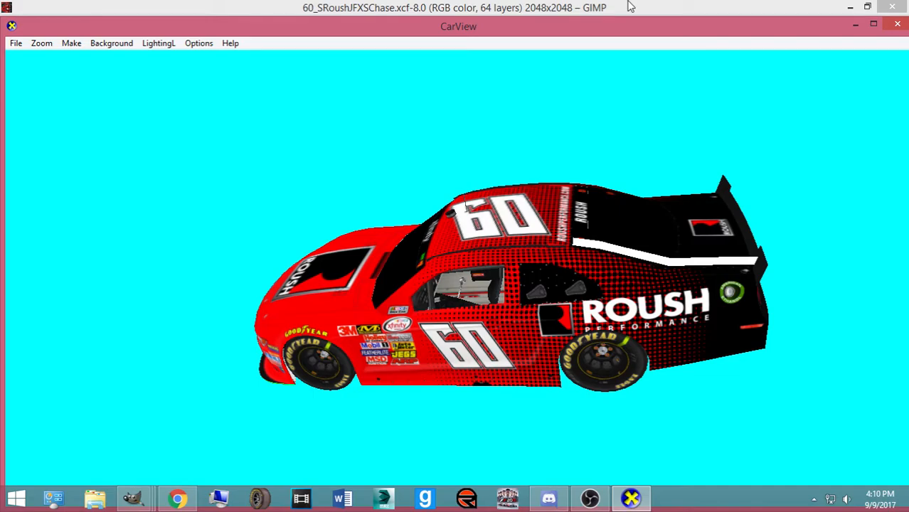
Orbit the car toward a front view, then bring back the 60_SRoushJFXSChase.xcf template
drag(630, 6, 441, 299)
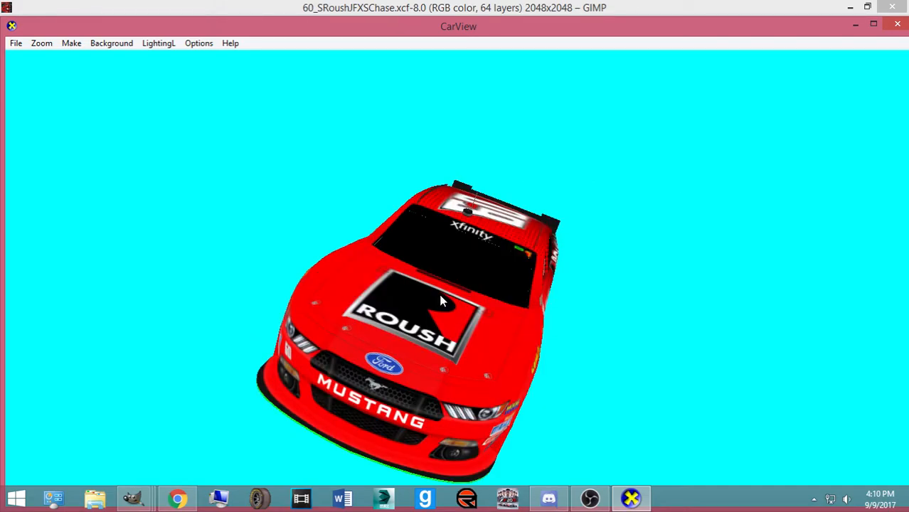
click(144, 502)
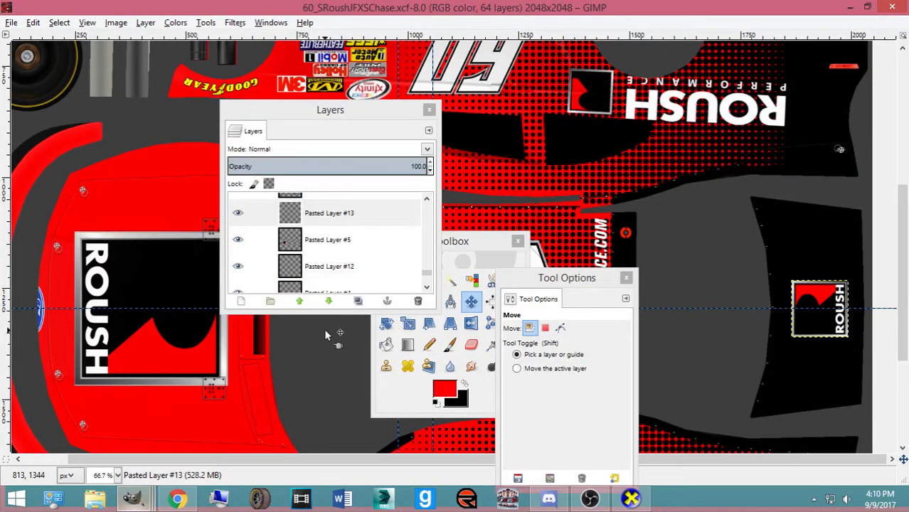
click(548, 445)
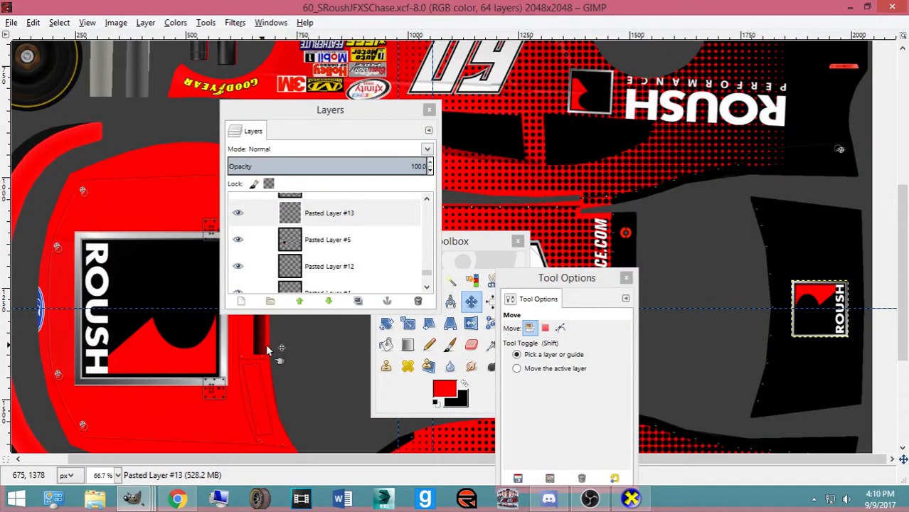
Switch to the 39_IMRCLitesVickers template and make its Rear Spoiler Base layer active
click(444, 389)
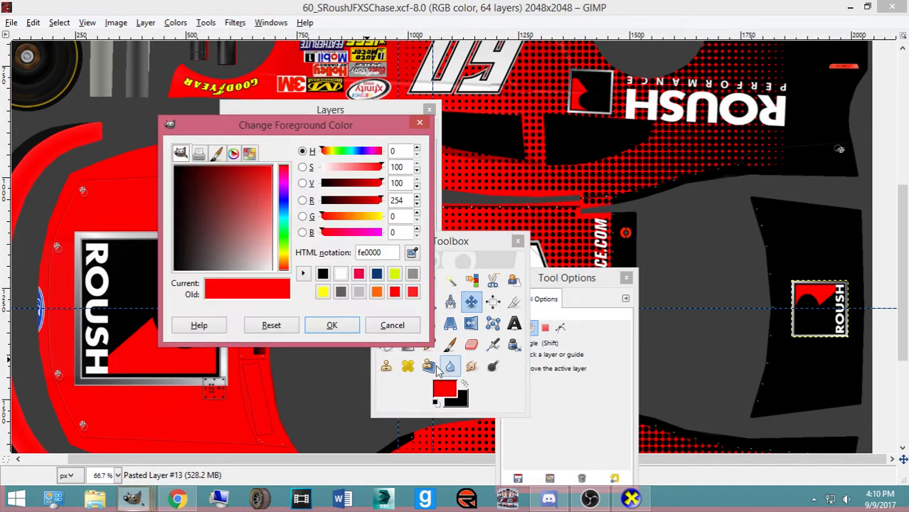
click(401, 325)
click(133, 498)
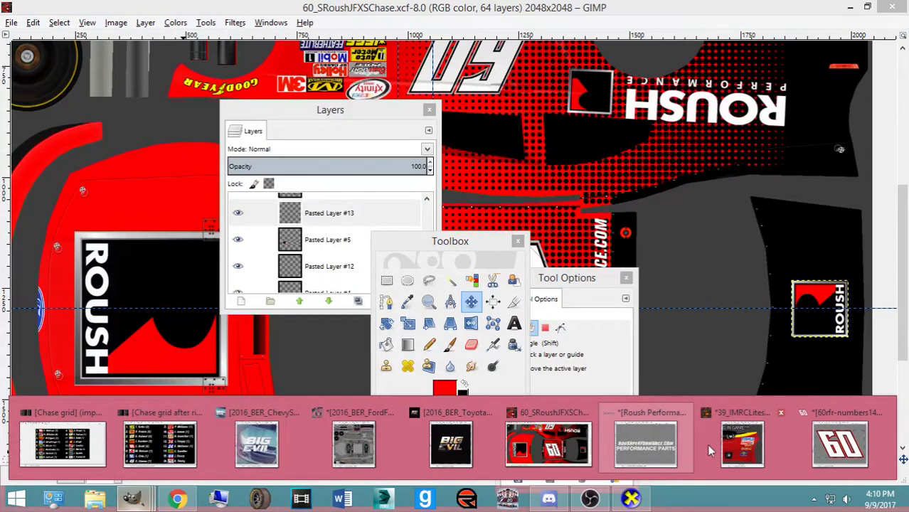
click(738, 448)
scroll(306, 409, down, 10)
drag(342, 462, 222, 461)
scroll(240, 406, down, 4)
scroll(301, 288, down, 6)
scroll(323, 272, down, 12)
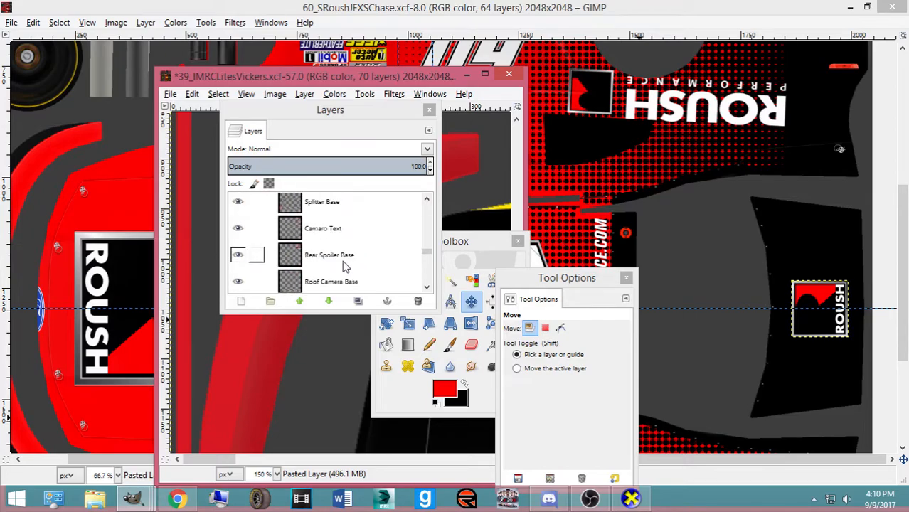
click(345, 266)
drag(231, 461, 388, 470)
scroll(365, 406, up, 14)
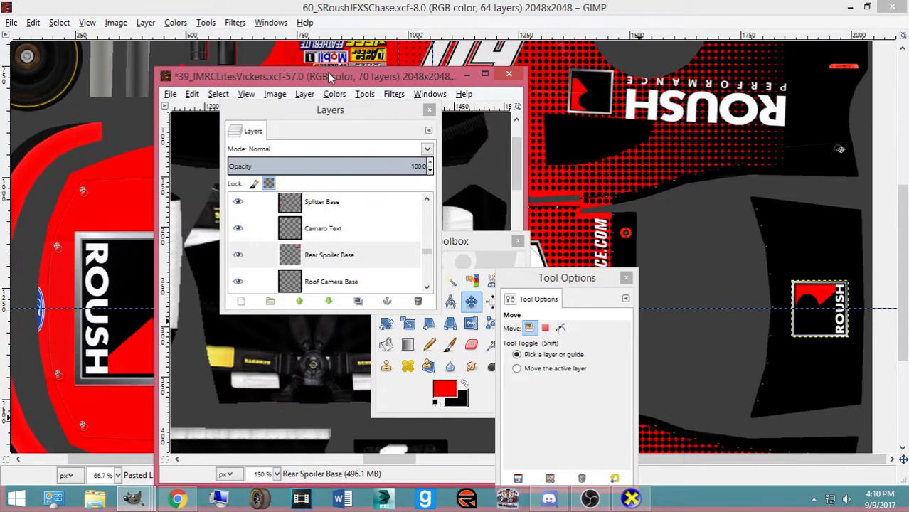
Sample the Vickers rear spoiler red with the Color Picker and confirm foreground d81921
drag(329, 78, 448, 78)
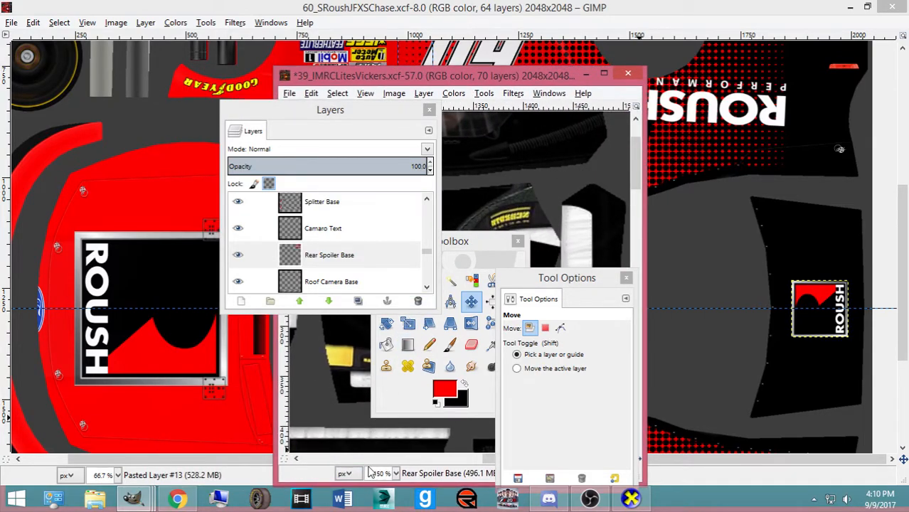
drag(569, 282, 50, 276)
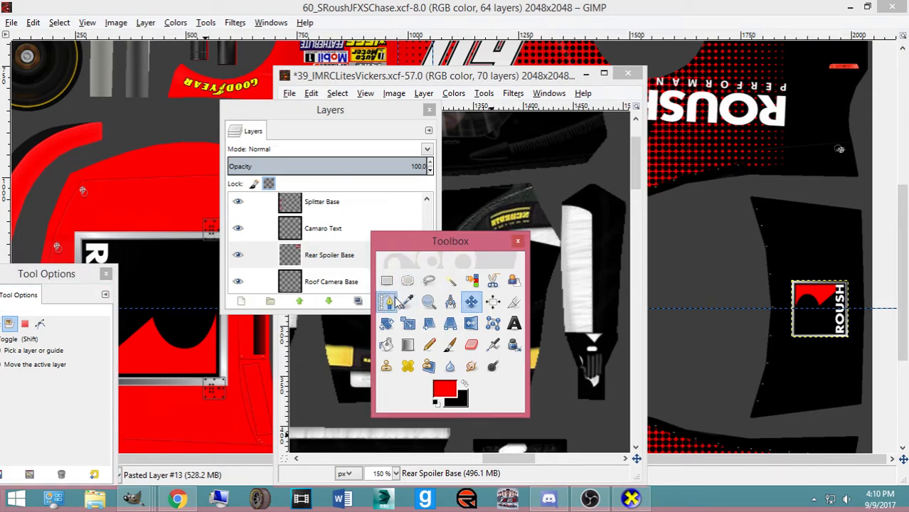
click(406, 301)
scroll(548, 199, up, 2)
drag(501, 458, 555, 459)
click(527, 152)
click(444, 389)
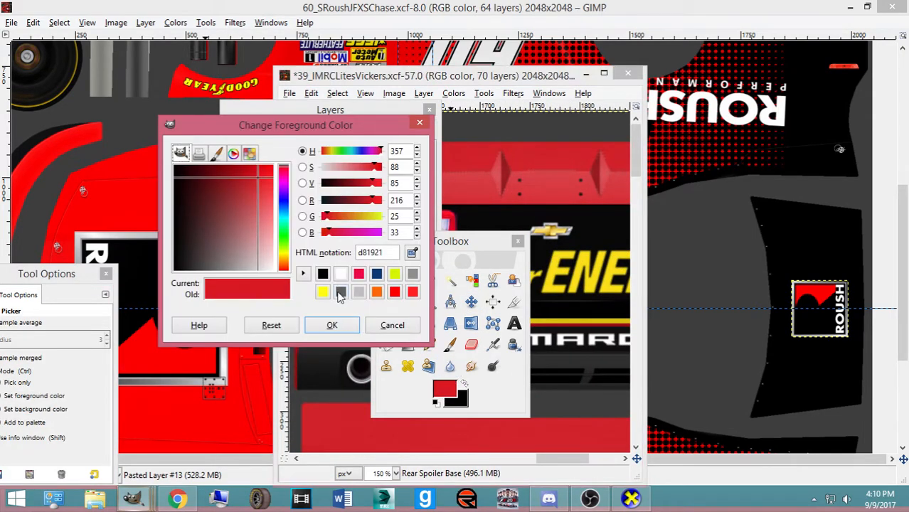
click(332, 325)
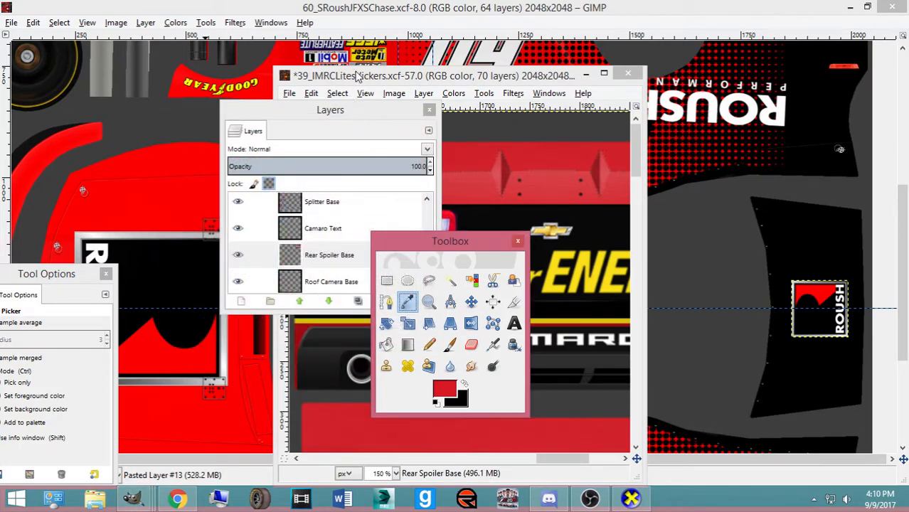
Bring the Roush template back to the front with the Bucket Fill tool selected
click(359, 41)
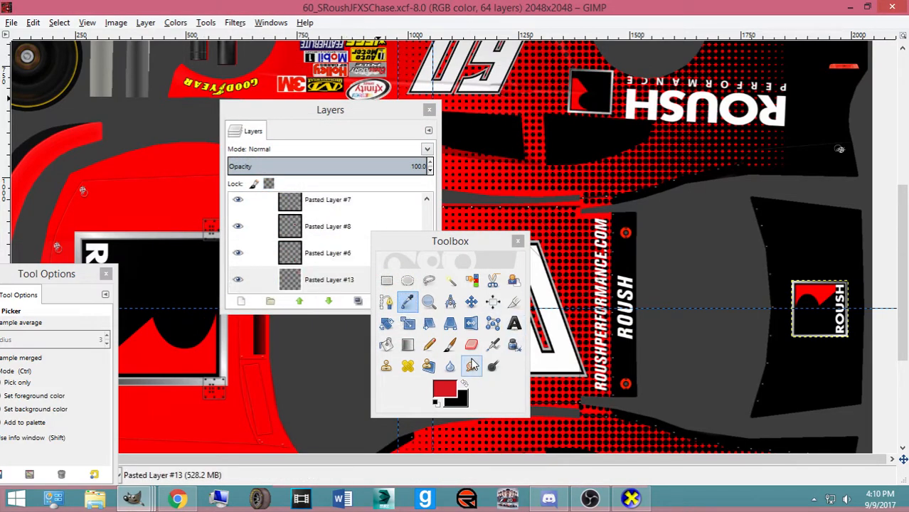
click(386, 345)
scroll(338, 263, down, 10)
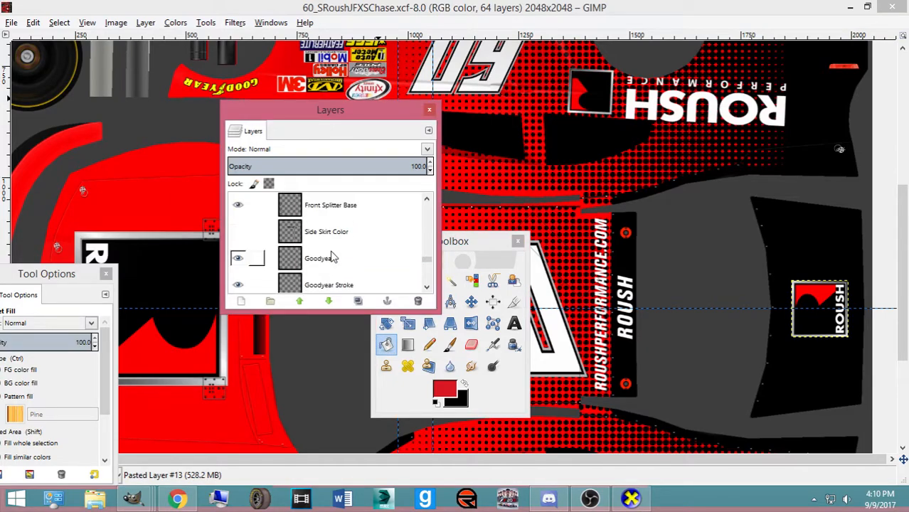
scroll(338, 263, down, 2)
Fill the green Front Splitter Edge strip at the template's left edge red
scroll(338, 264, up, 2)
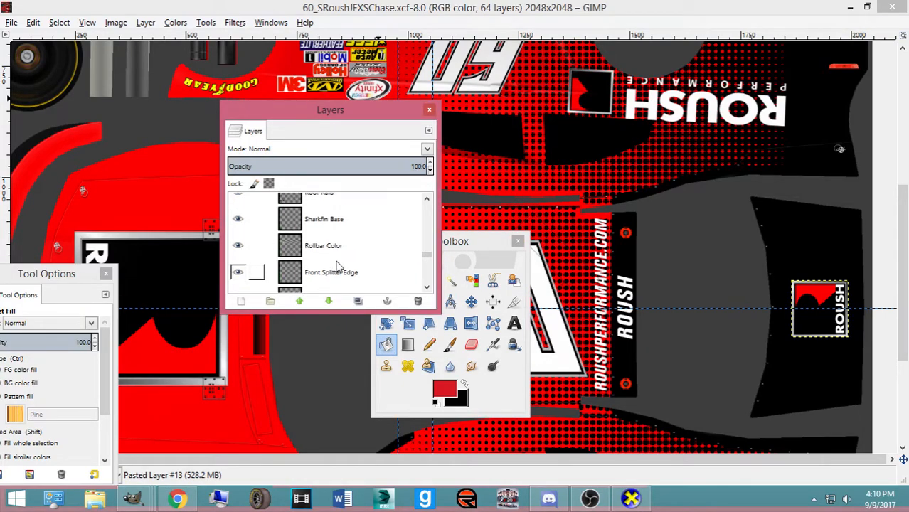
click(340, 270)
click(35, 150)
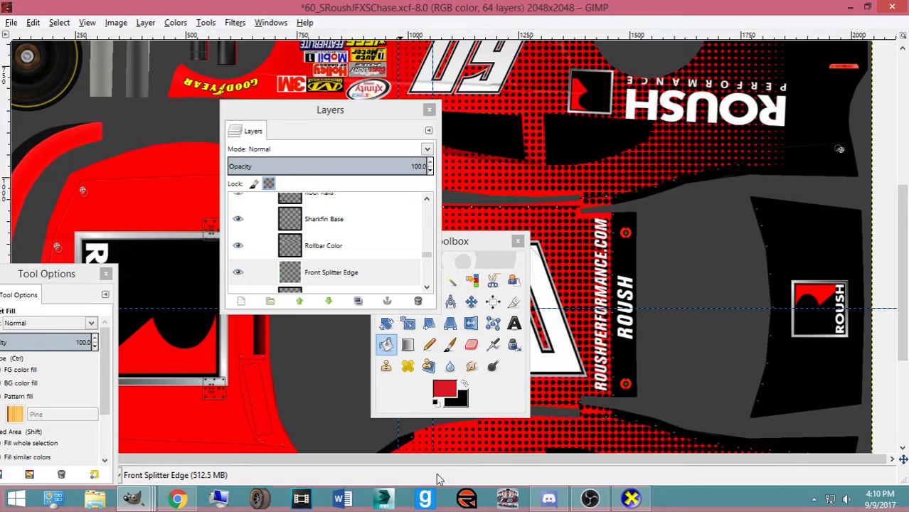
drag(427, 460, 107, 440)
click(20, 204)
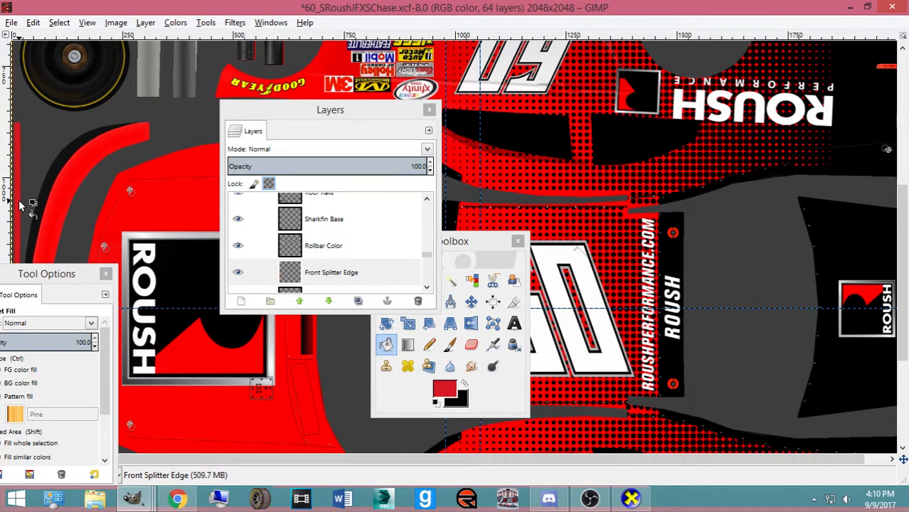
scroll(328, 240, down, 2)
Make Rear Spoiler Base the active layer and fill the rear spoiler band red
click(336, 246)
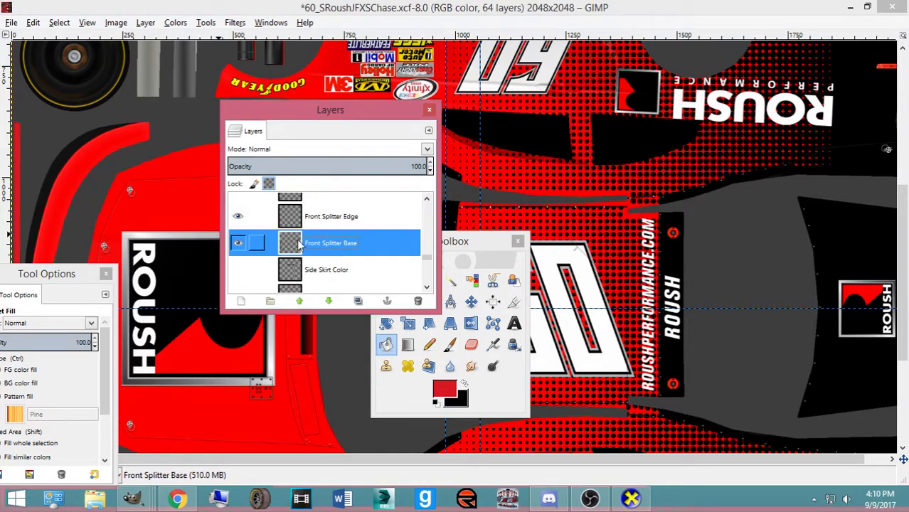
scroll(345, 279, down, 2)
scroll(337, 256, up, 5)
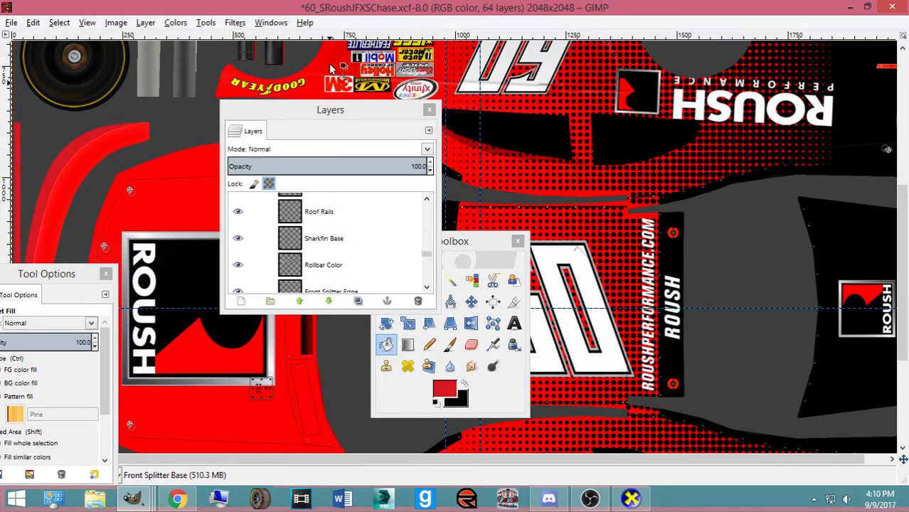
scroll(327, 238, down, 3)
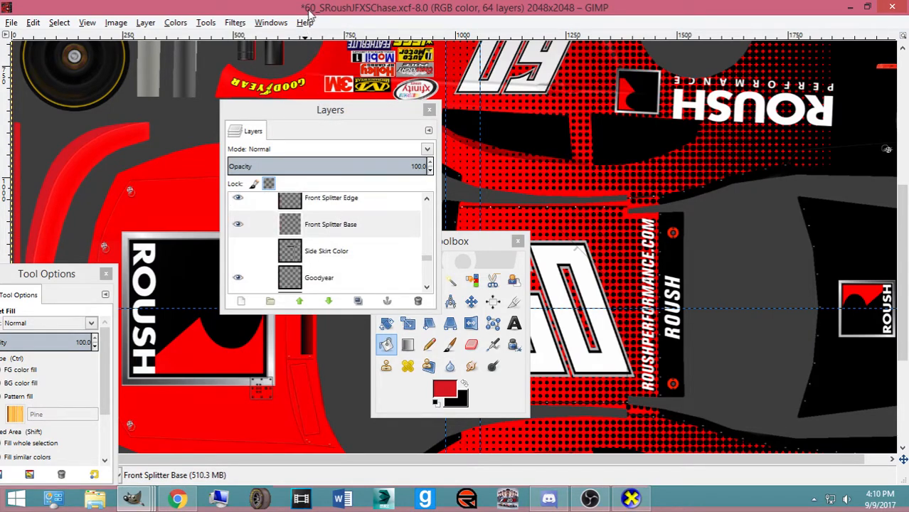
scroll(387, 89, up, 5)
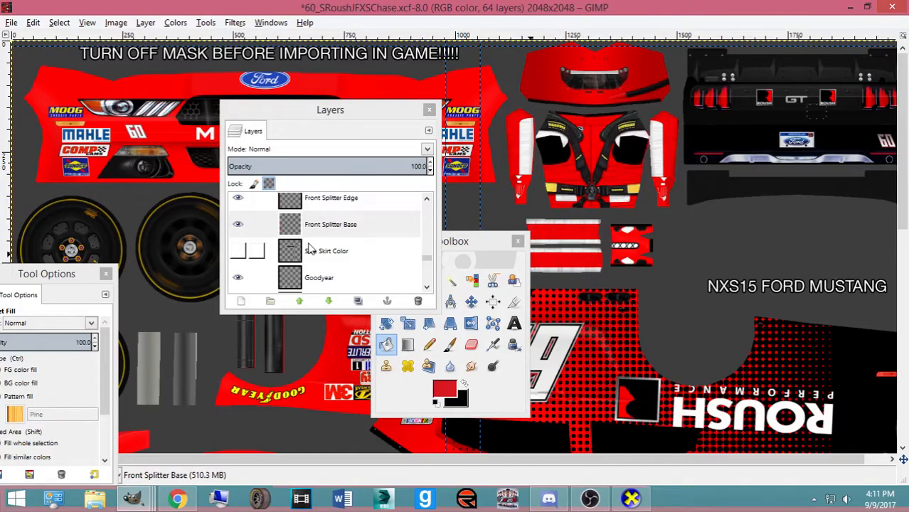
scroll(323, 256, down, 4)
scroll(323, 258, up, 5)
scroll(322, 262, up, 2)
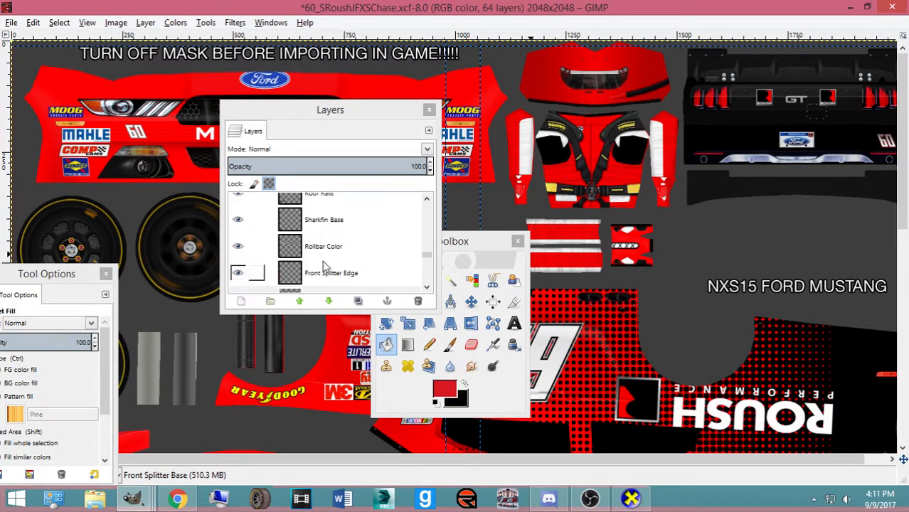
scroll(322, 264, up, 4)
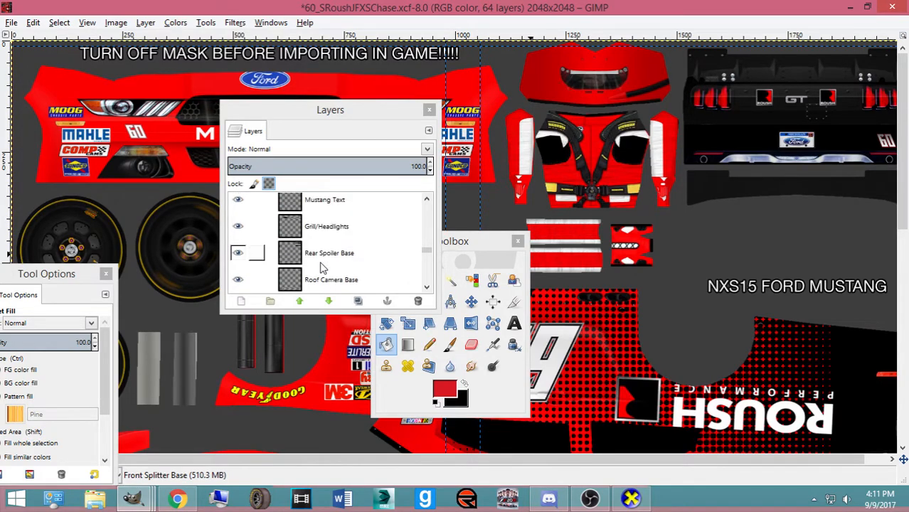
click(323, 254)
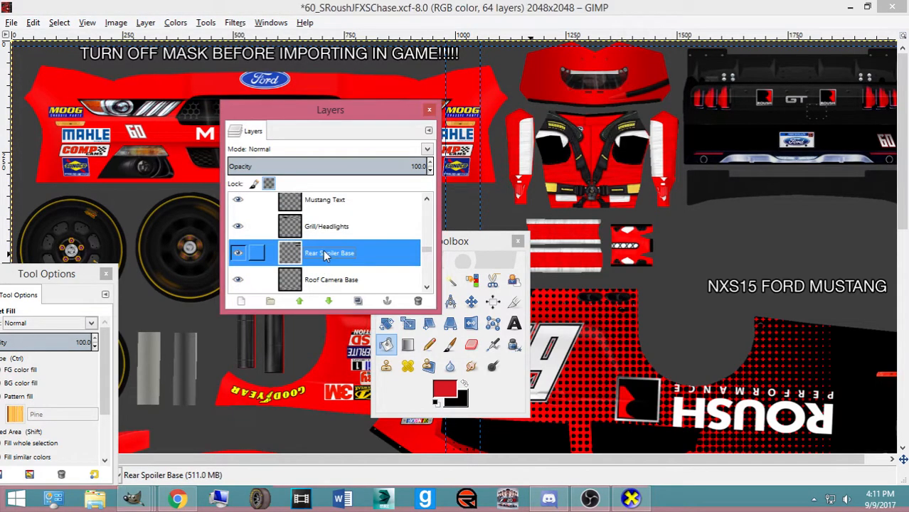
click(726, 188)
scroll(718, 213, down, 5)
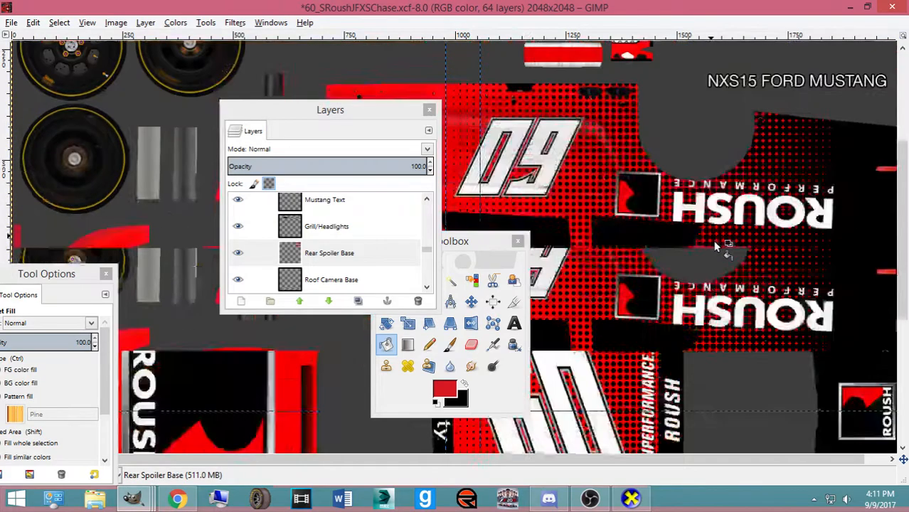
scroll(712, 240, up, 3)
scroll(705, 235, down, 3)
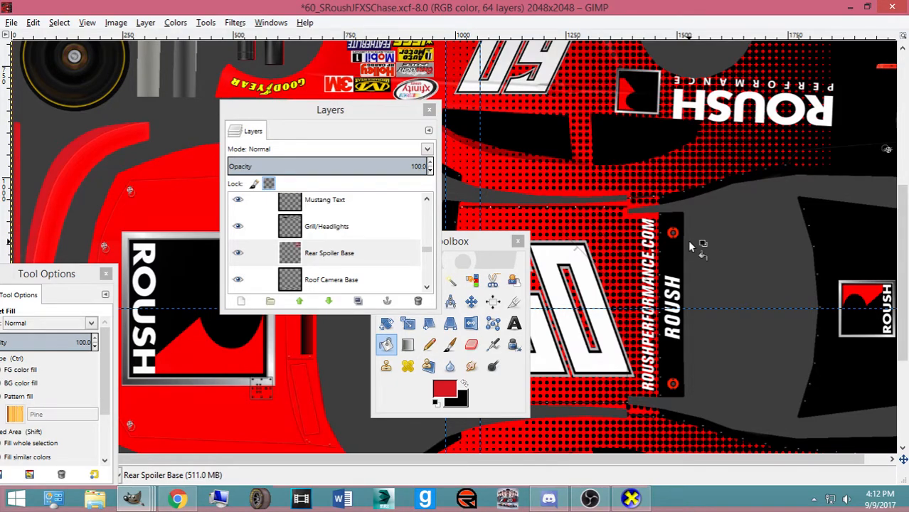
scroll(690, 247, up, 5)
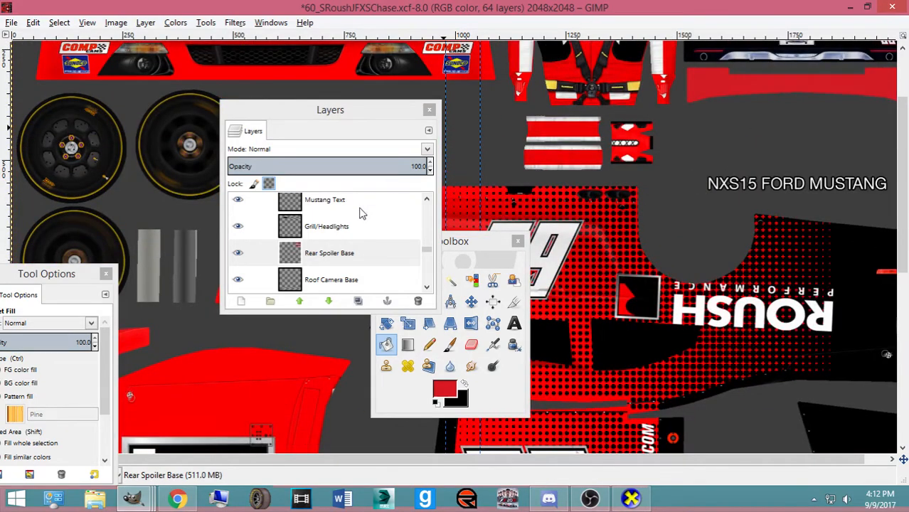
Make Car Parts the active layer and move the Layers and Toolbox panels clear of the hood
click(471, 302)
scroll(602, 306, down, 5)
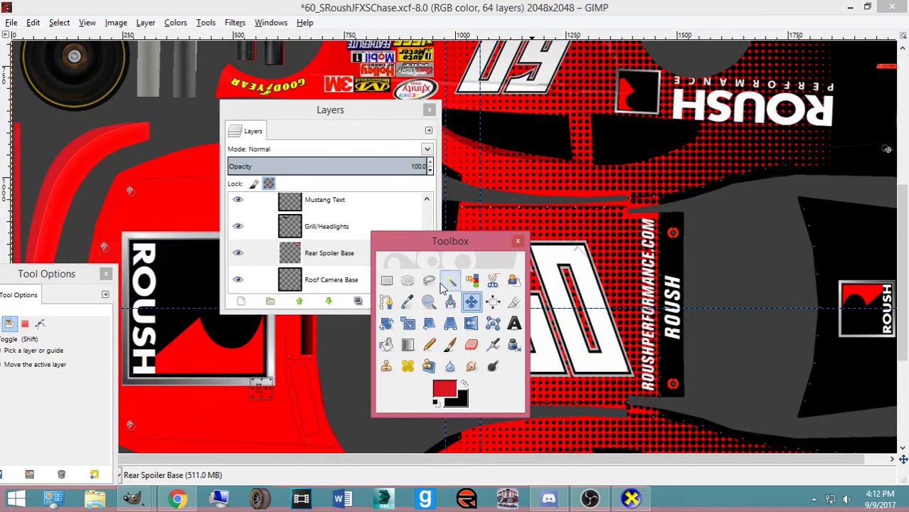
scroll(319, 256, up, 5)
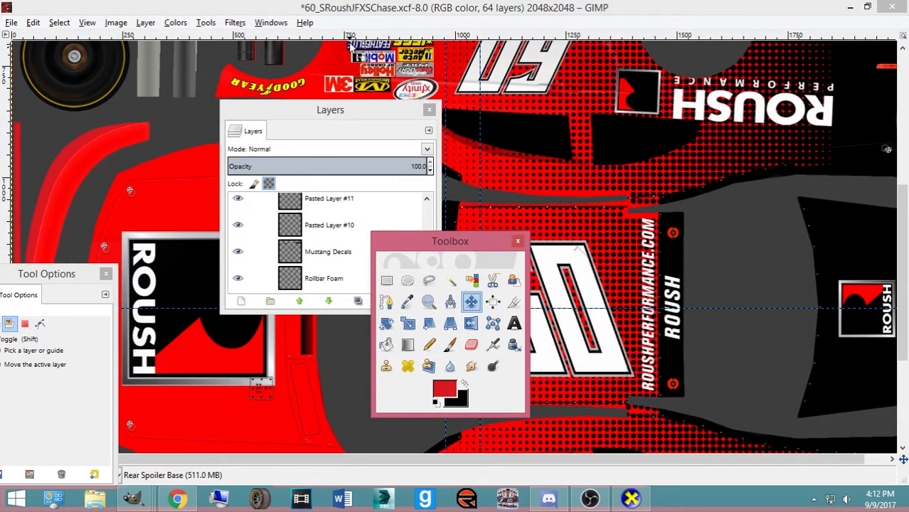
scroll(339, 267, up, 5)
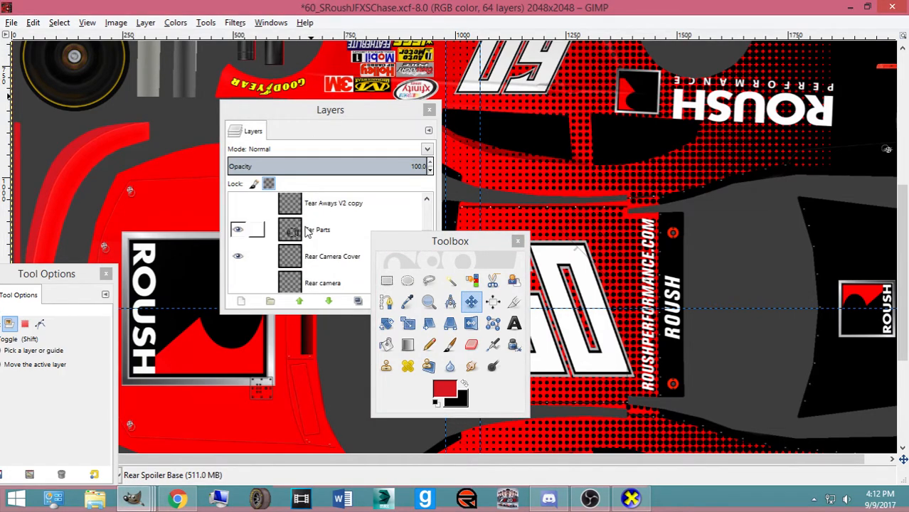
click(340, 231)
drag(301, 113, 90, 101)
click(387, 344)
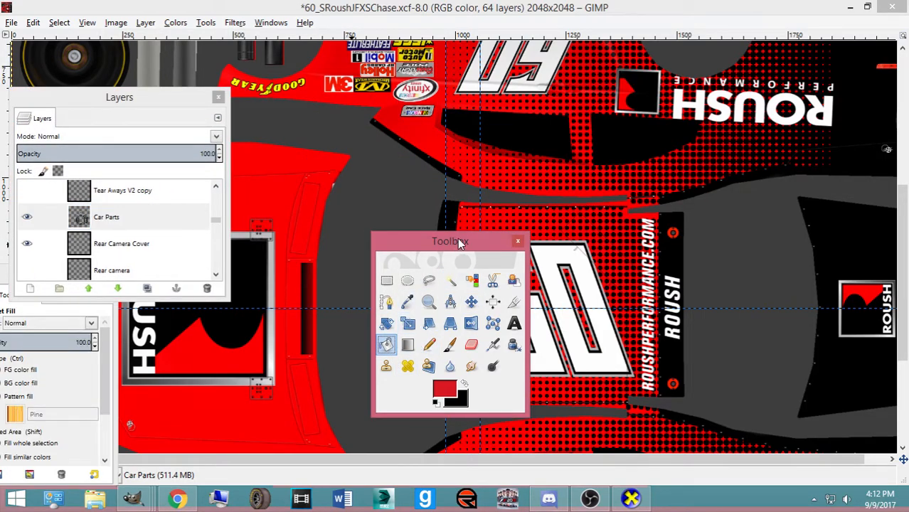
drag(457, 244, 838, 233)
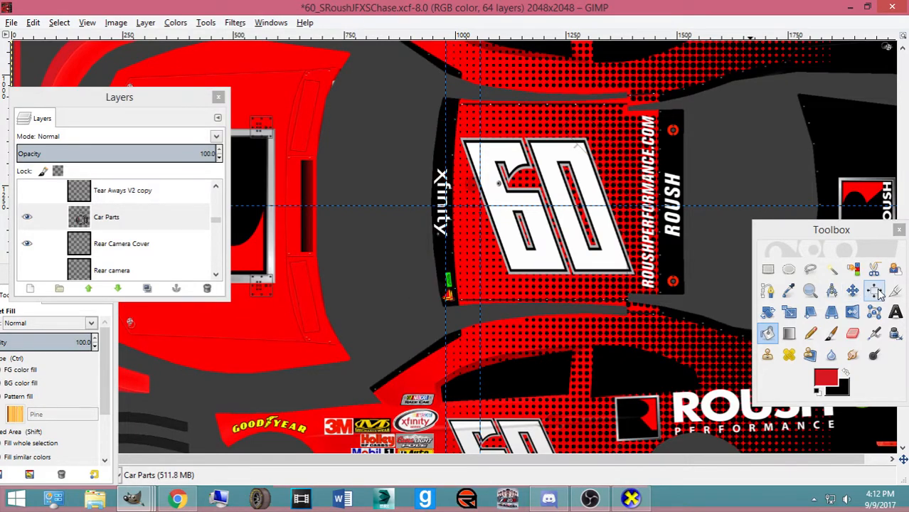
click(831, 269)
Fuzzy-select the grey windshield area, trying a red fill on the strip and undoing it
click(402, 300)
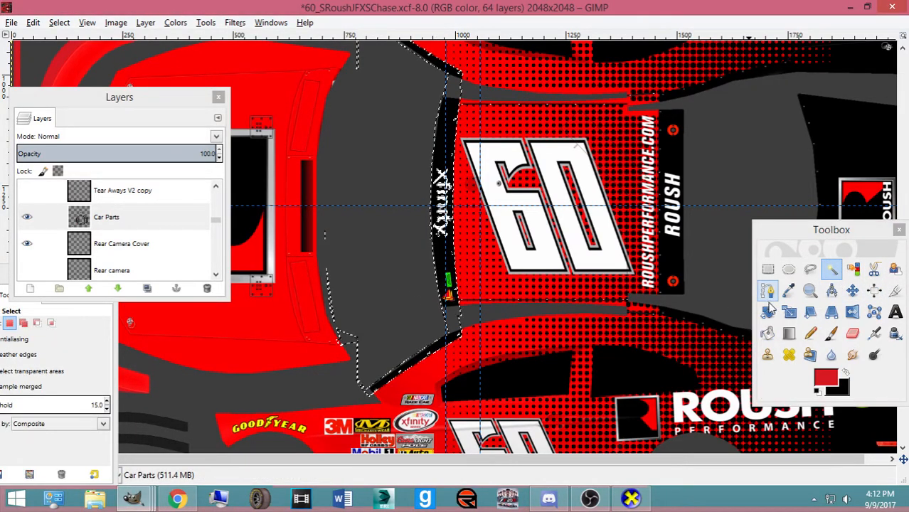
click(789, 333)
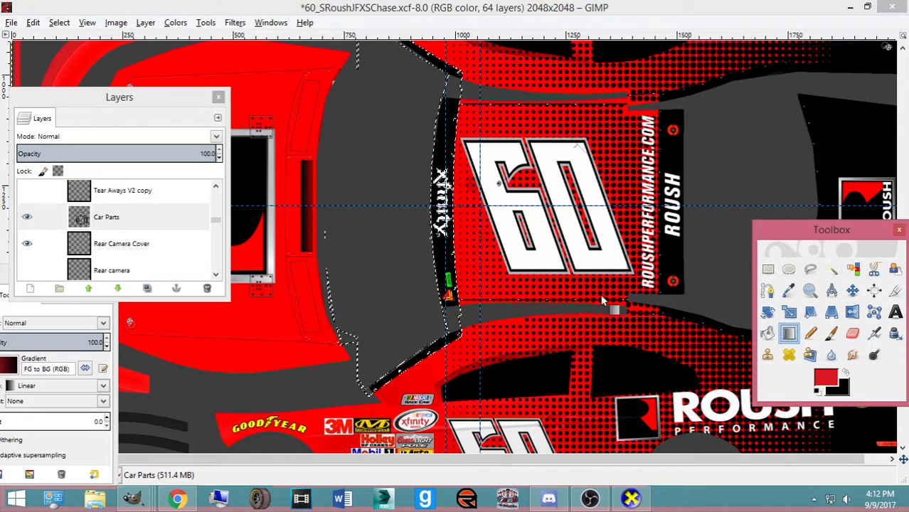
click(768, 333)
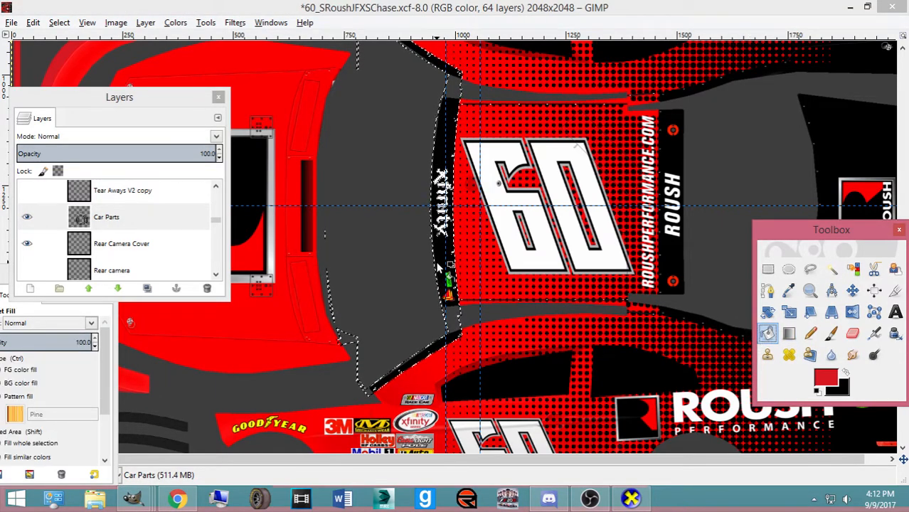
click(443, 272)
key(ctrl+z)
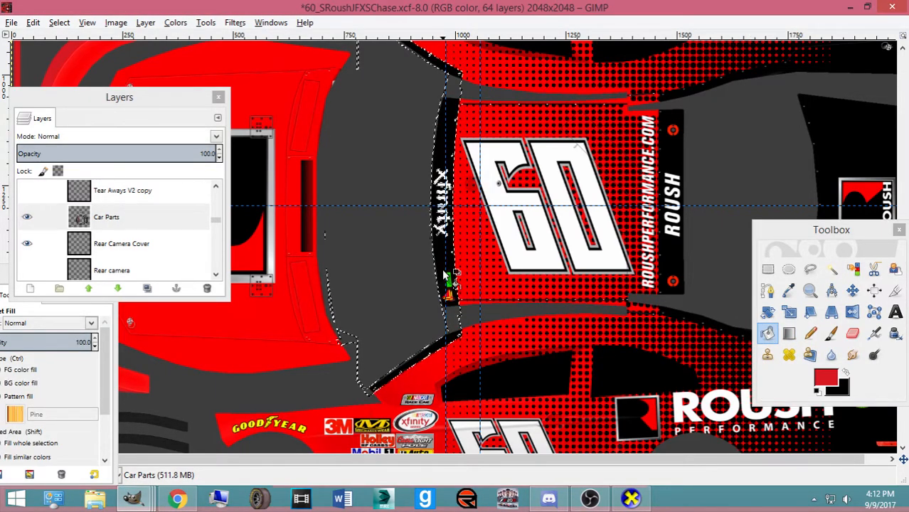
Target the Car Parts layer with a hard-edged Pencil of size 64.77
click(146, 221)
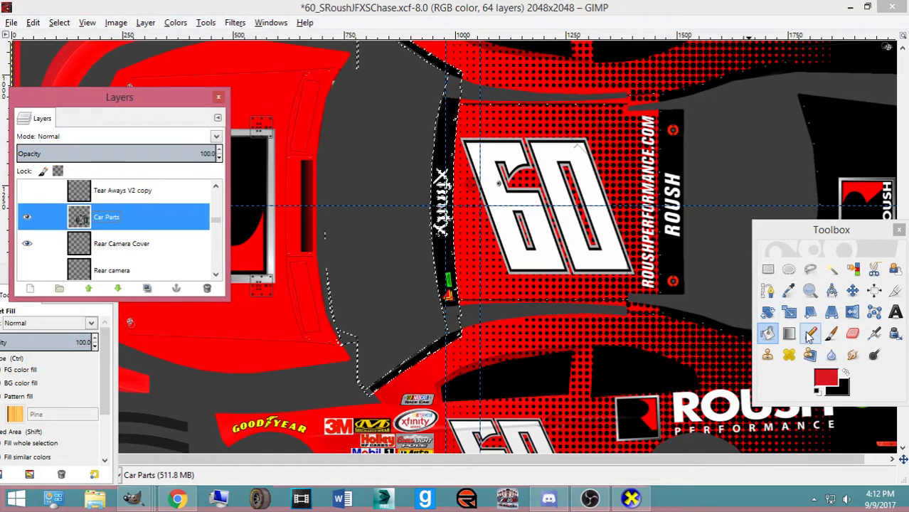
click(810, 333)
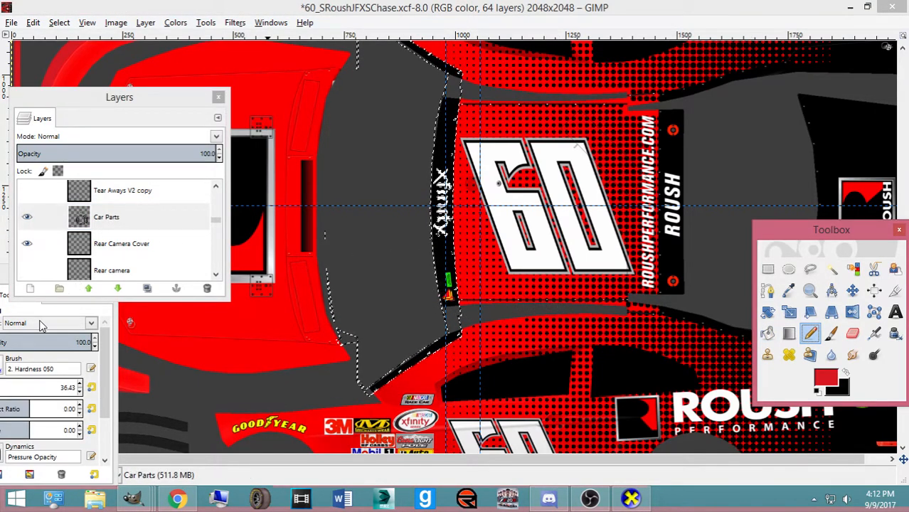
drag(7, 294, 613, 254)
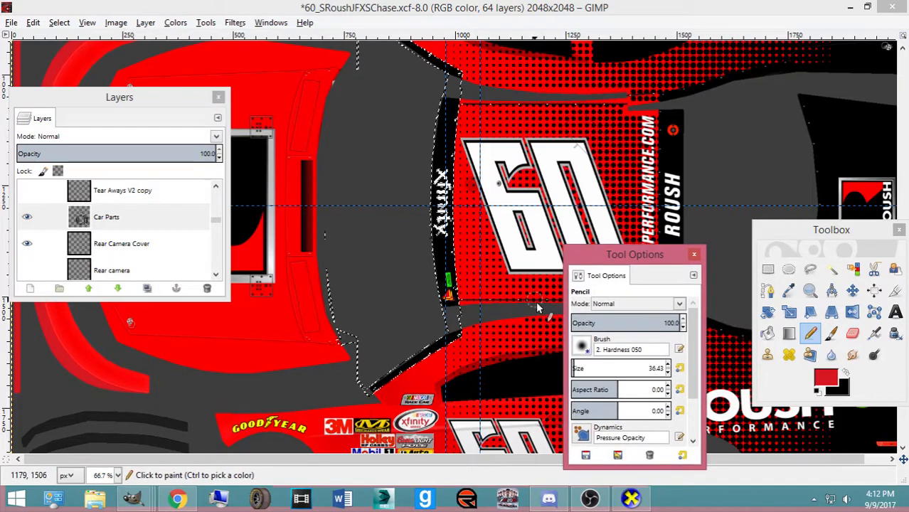
click(577, 367)
click(215, 6)
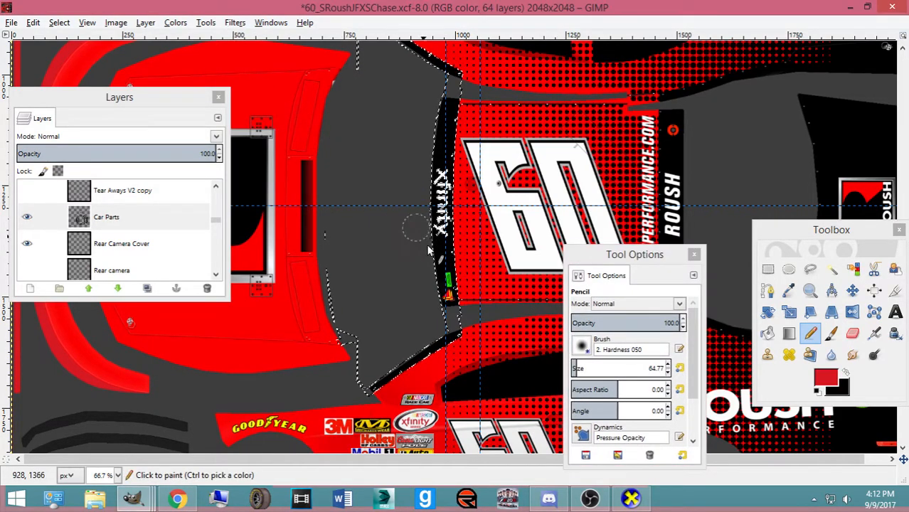
Check the car from above in the 3D preview, then paint the black xfinity strip red
scroll(416, 318, up, 4)
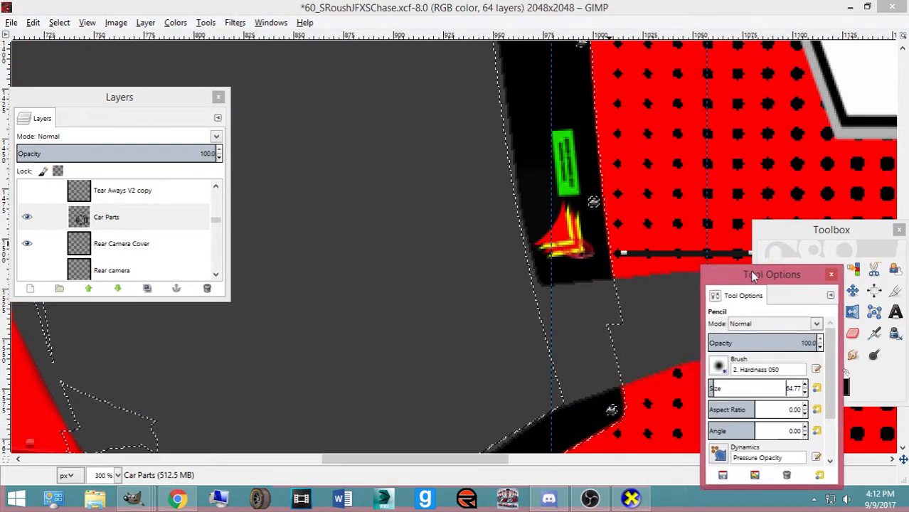
click(631, 498)
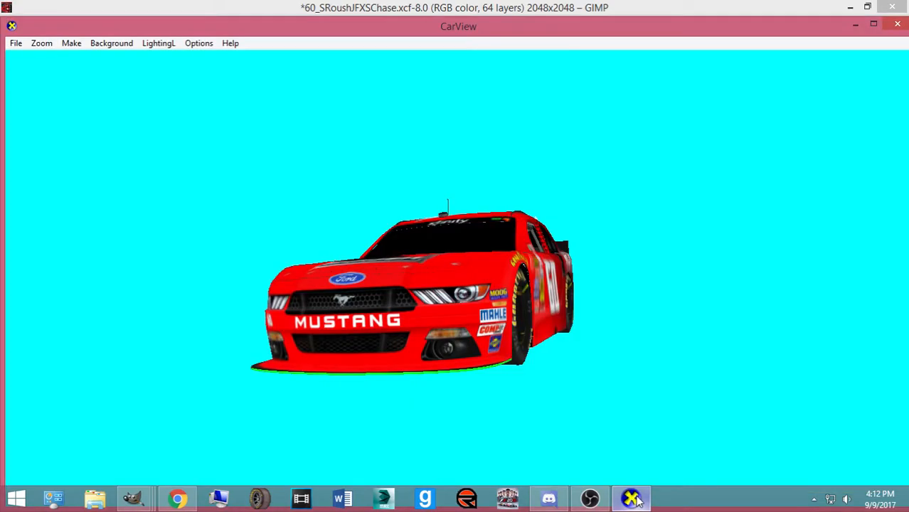
drag(480, 299, 430, 393)
click(643, 499)
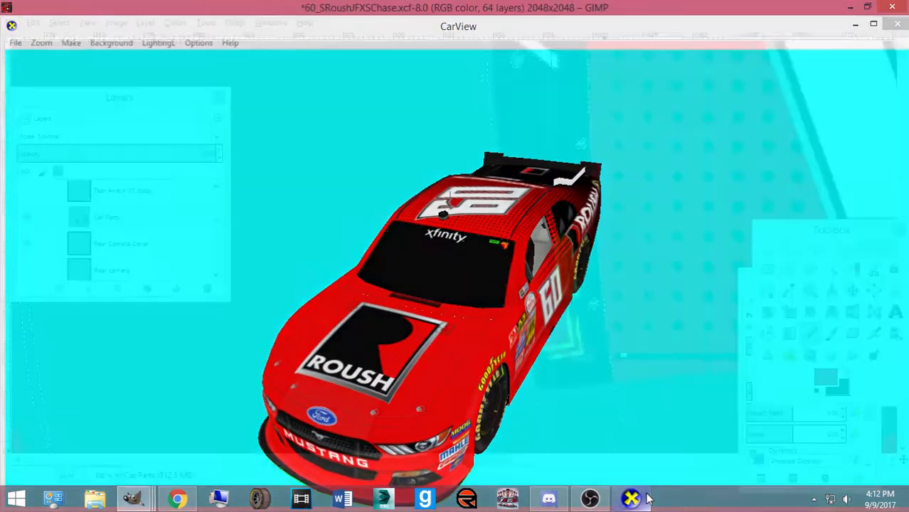
mouse_move(569, 352)
mouse_down()
mouse_move(552, 343)
mouse_move(557, 302)
mouse_up()
scroll(557, 302, up, 4)
scroll(558, 302, up, 1)
drag(554, 335, 535, 382)
scroll(537, 382, up, 2)
mouse_move(542, 434)
mouse_down()
mouse_move(552, 339)
mouse_move(547, 360)
mouse_up()
scroll(521, 313, down, 2)
scroll(521, 321, up, 2)
scroll(523, 326, up, 2)
drag(524, 328, 587, 304)
Scroll along the red-painted xfinity strip, then switch to the browser's 14-CMS-60.jpg reference photo
scroll(585, 299, down, 4)
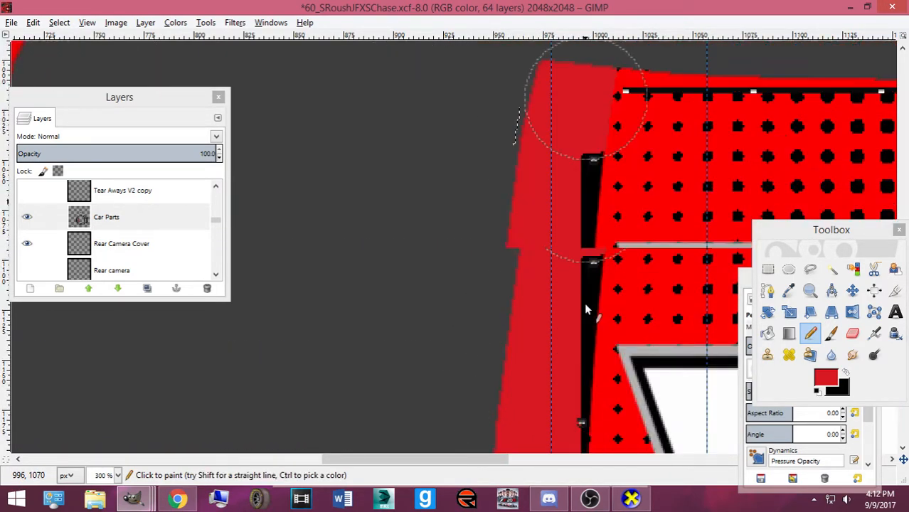
scroll(577, 334, down, 4)
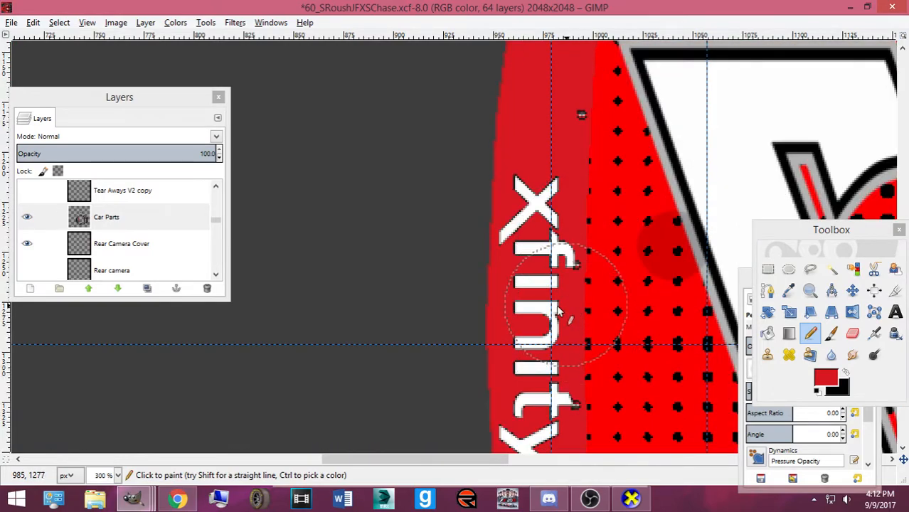
scroll(539, 277, down, 5)
scroll(537, 278, down, 3)
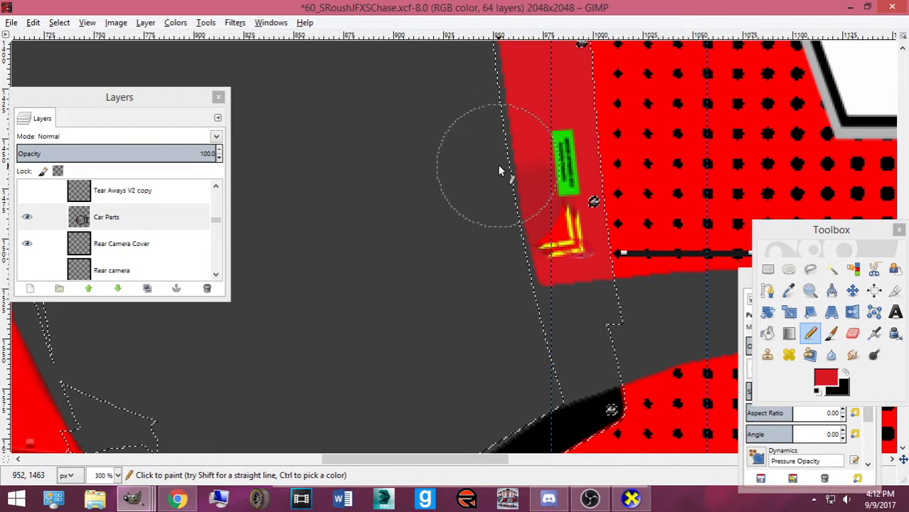
scroll(497, 166, down, 6)
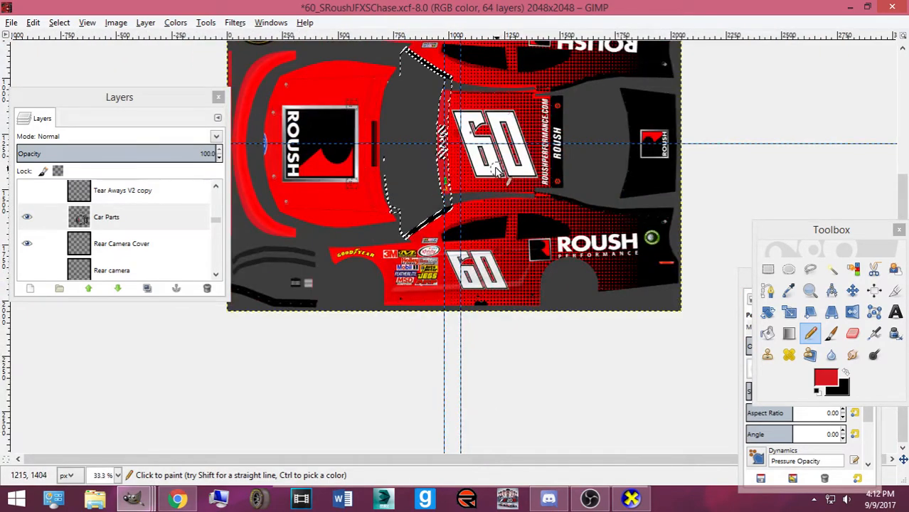
scroll(497, 170, up, 3)
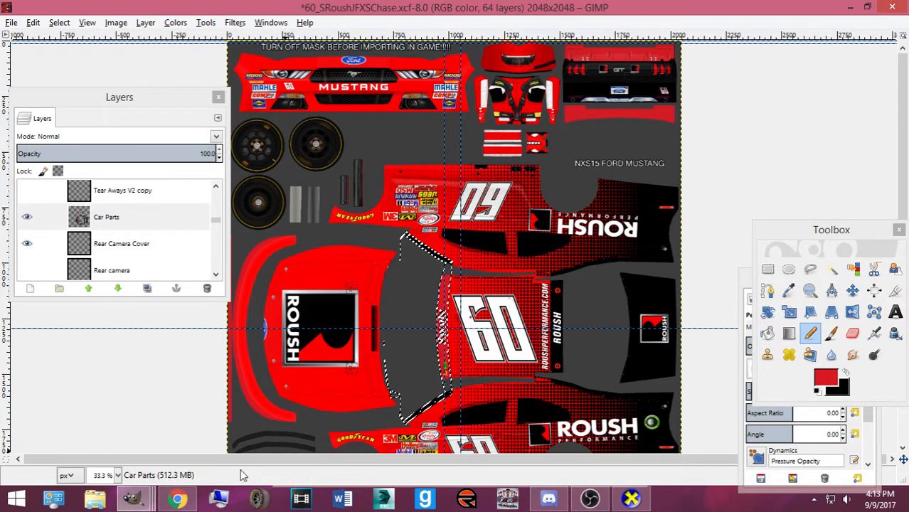
click(177, 498)
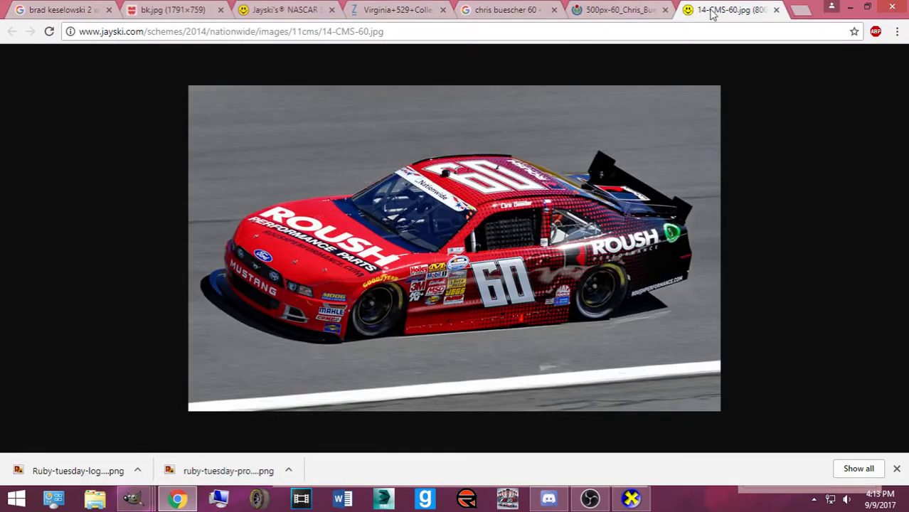
Close the 14-CMS-60.jpg and Wikimedia tabs and run a Google Images search for juicy fruit
click(776, 10)
click(767, 13)
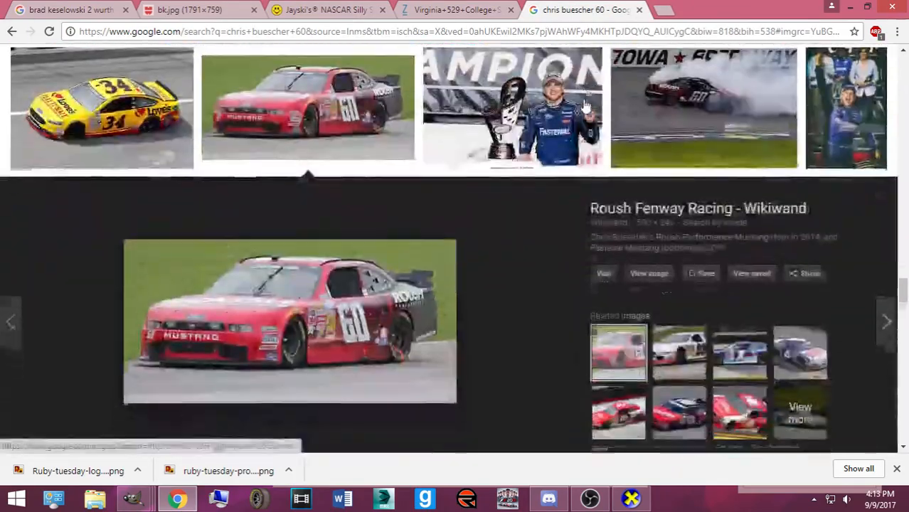
scroll(211, 244, up, 4)
scroll(212, 244, down, 1)
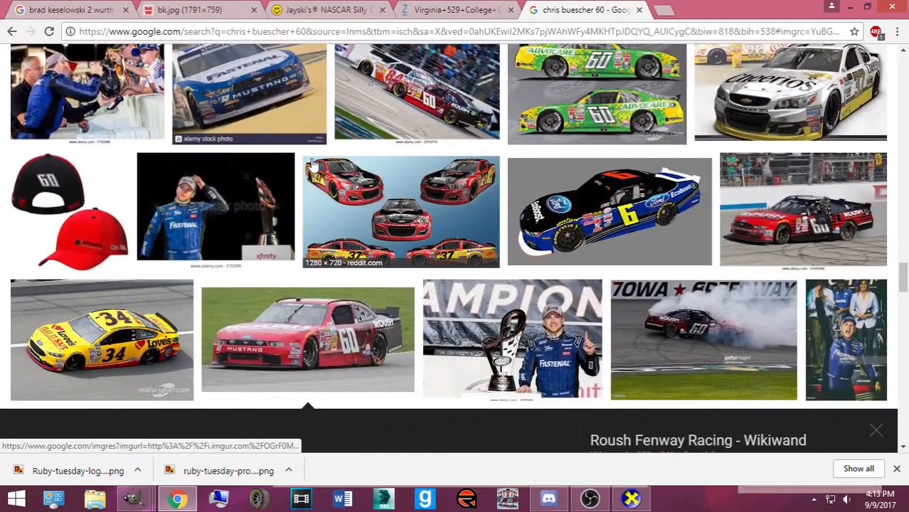
scroll(319, 157, up, 8)
scroll(396, 110, up, 15)
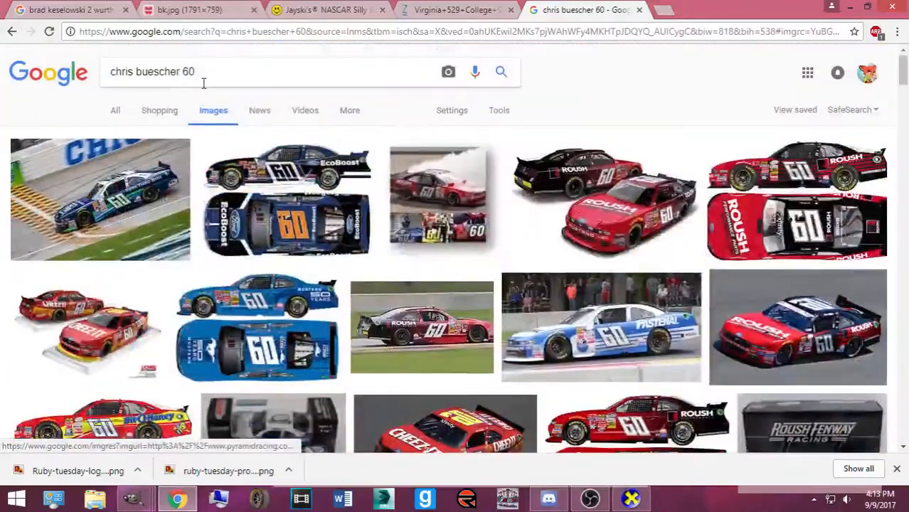
drag(203, 83, 3, 60)
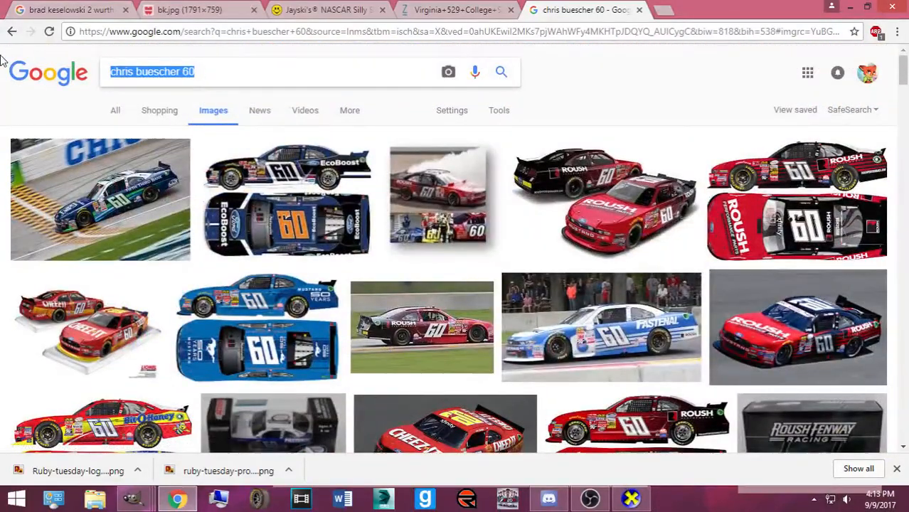
text(jiucy f)
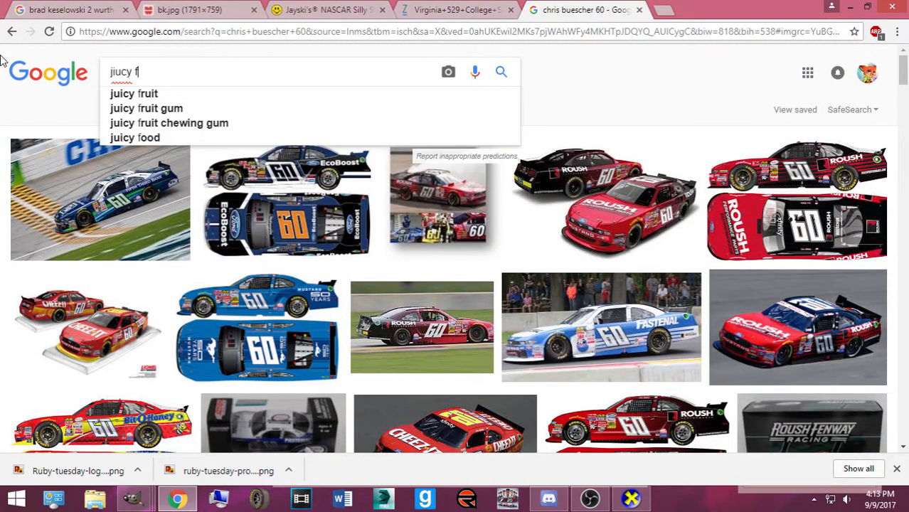
text(ruit)
key(Return)
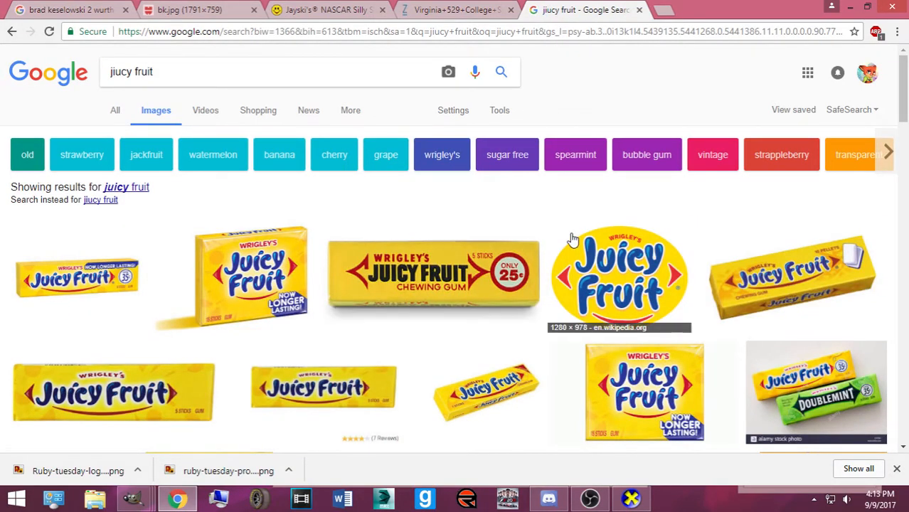
Open the oval Juicy Fruit logo at full resolution and copy the image
click(585, 263)
click(650, 233)
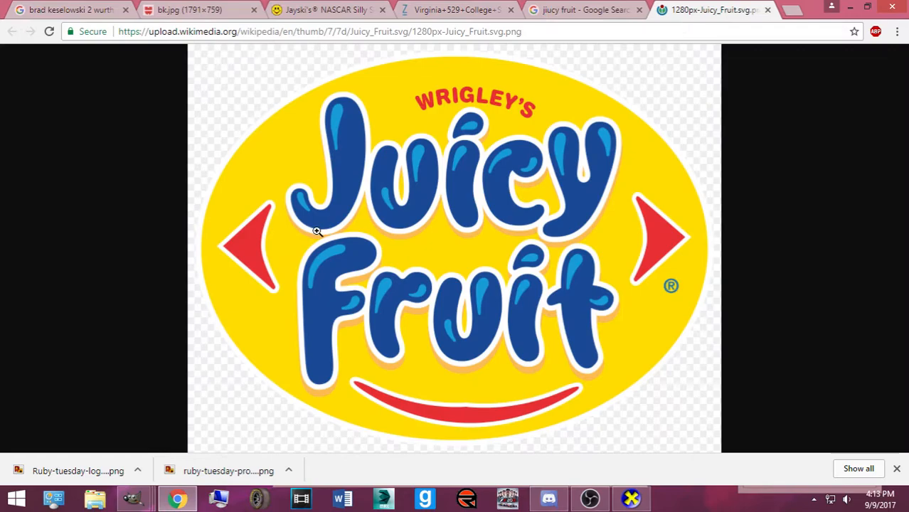
click(318, 231)
right_click(242, 415)
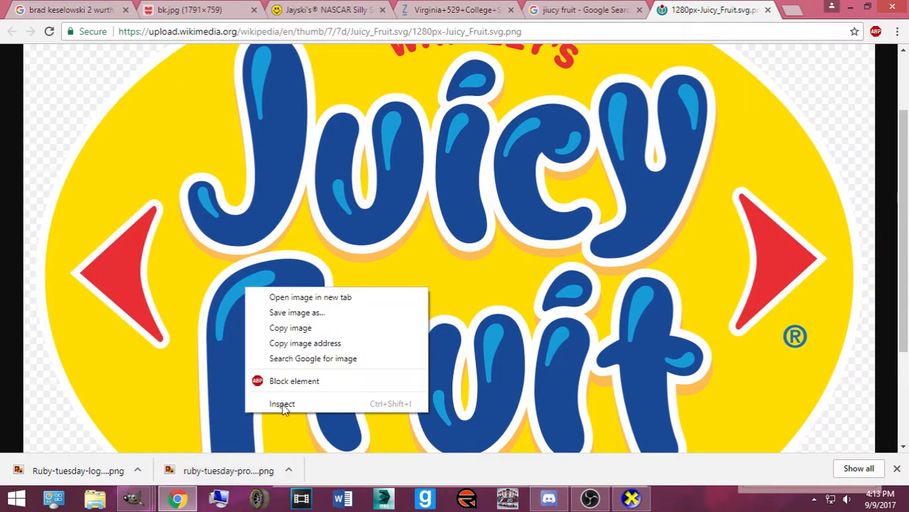
click(308, 329)
Back in the Roush template, clear the selection and paste the Juicy Fruit logo as a new layer
click(243, 373)
mouse_move(133, 498)
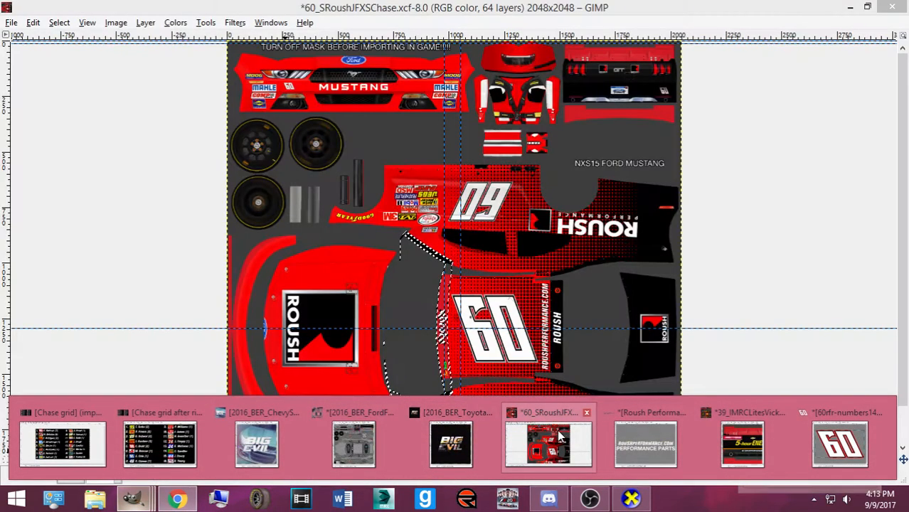
click(466, 427)
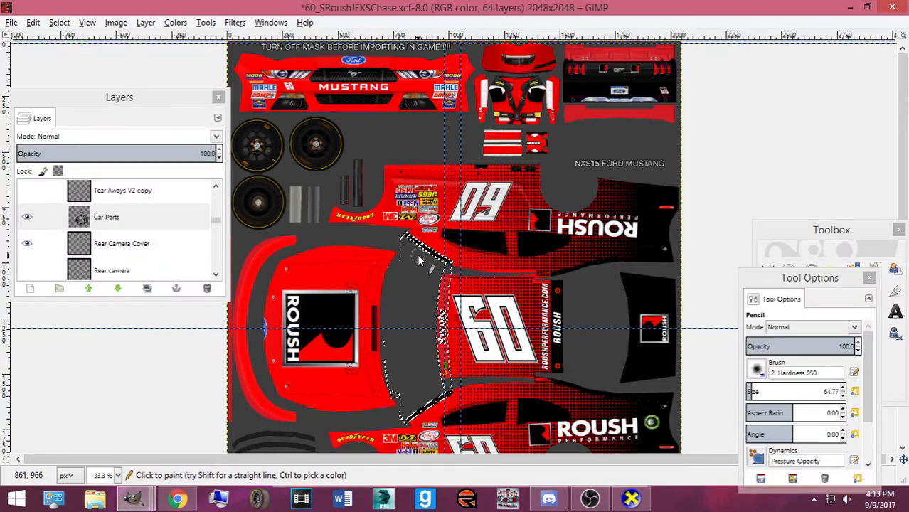
click(59, 22)
click(73, 54)
key(ctrl+v)
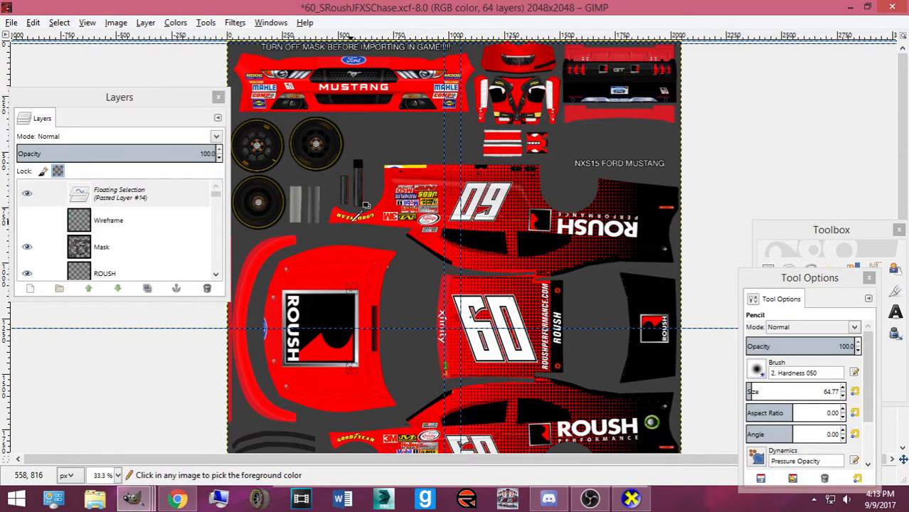
key(ctrl+shift+n)
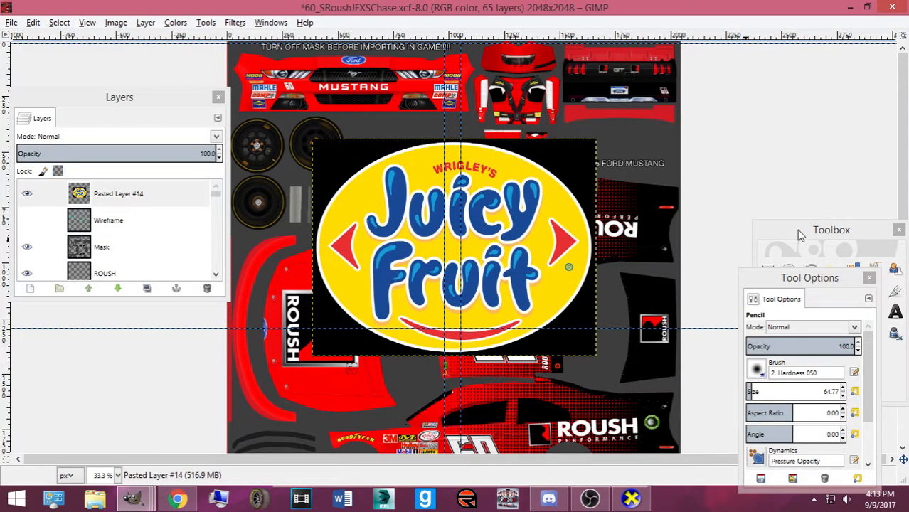
Sample the logo's yellow as the foreground colour, then delete the temporary logo layer
drag(797, 232, 723, 179)
click(715, 239)
click(531, 238)
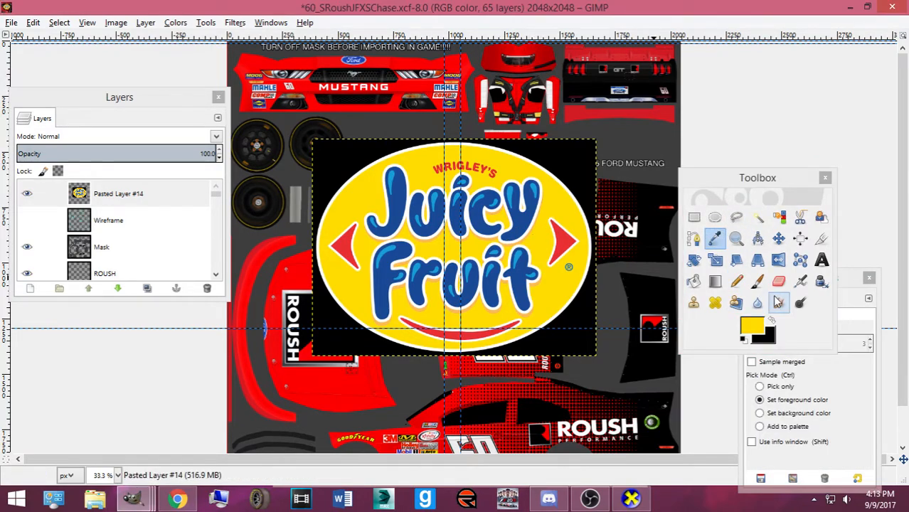
click(753, 324)
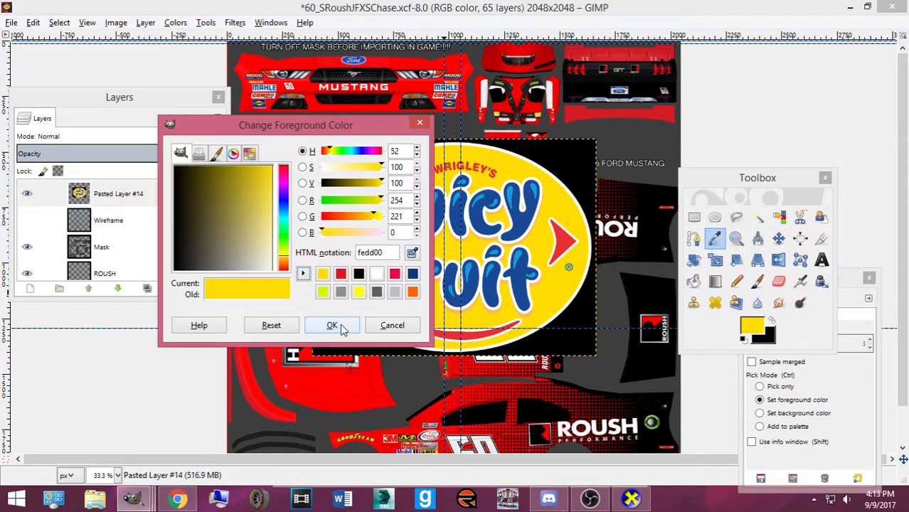
click(344, 324)
click(206, 288)
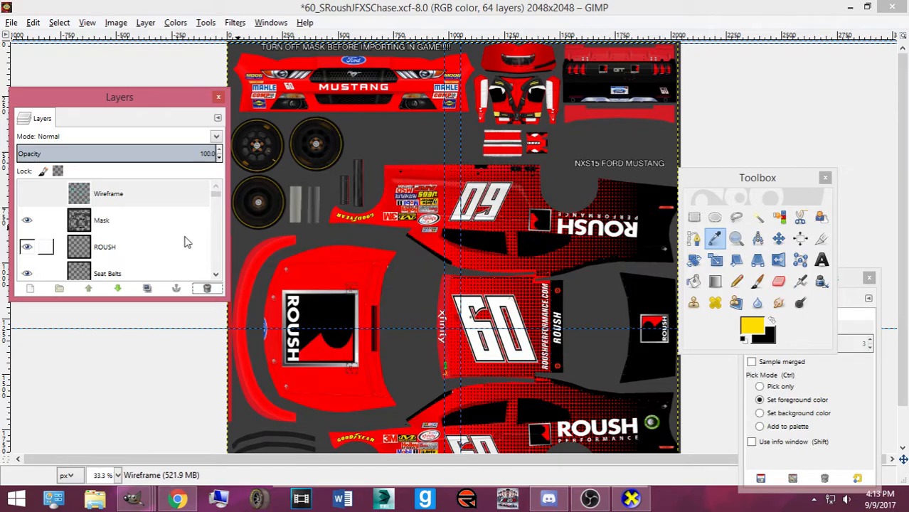
Bucket-fill the rear spoiler's top and bottom strips yellow on the Rear Spoiler Base layer
scroll(161, 244, down, 10)
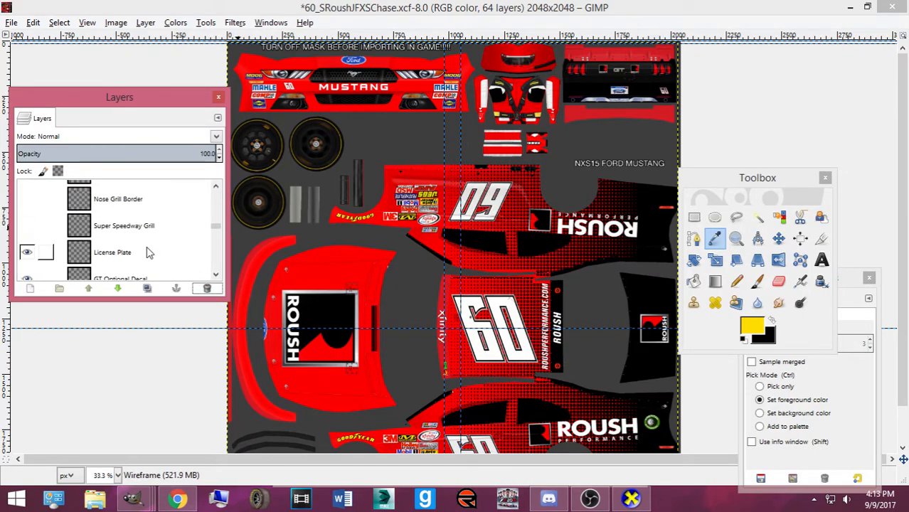
scroll(161, 235, down, 7)
scroll(164, 232, up, 8)
scroll(130, 243, down, 1)
scroll(130, 246, up, 1)
click(124, 212)
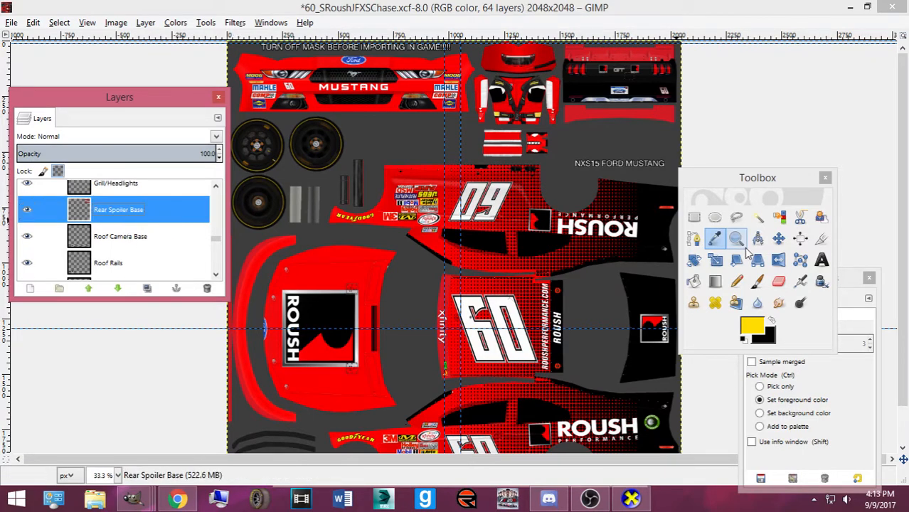
click(694, 281)
click(617, 115)
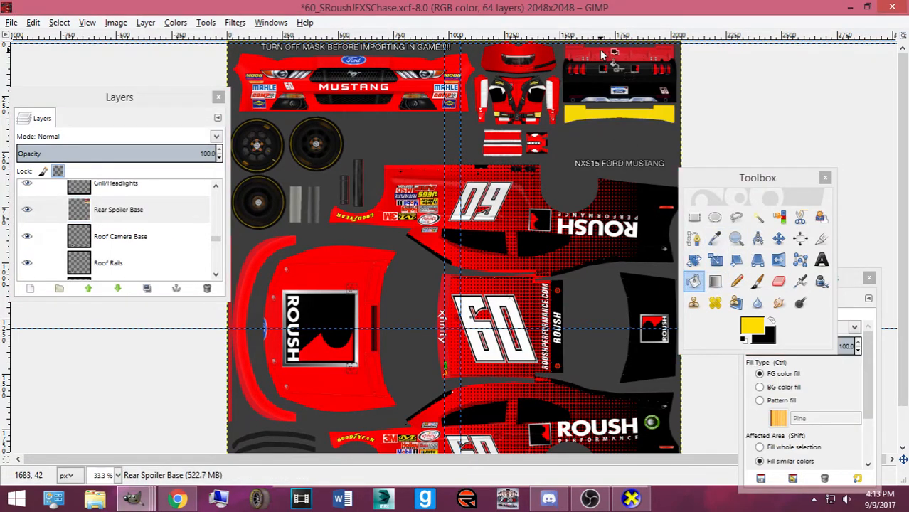
click(601, 54)
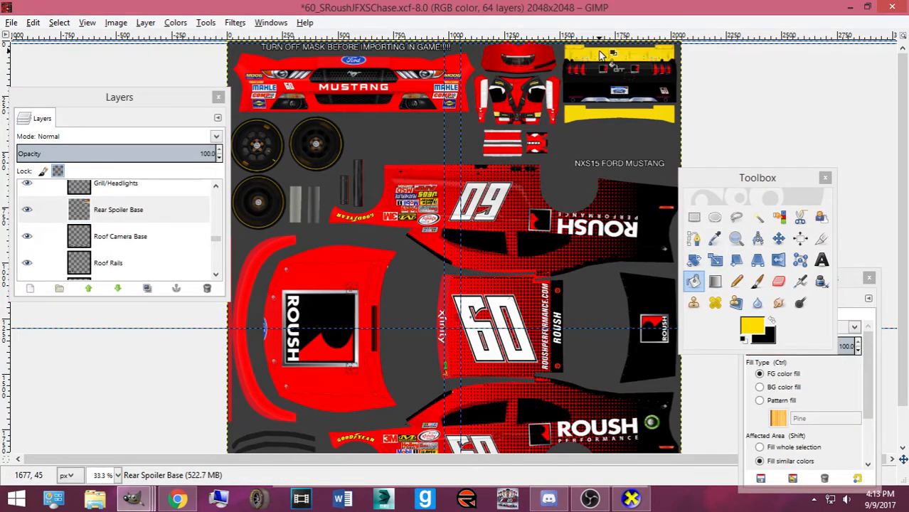
Fill the Front Splitter Base and Front Splitter Edge layers yellow
scroll(141, 237, down, 2)
scroll(140, 239, up, 3)
scroll(135, 242, down, 5)
scroll(132, 244, down, 1)
click(129, 239)
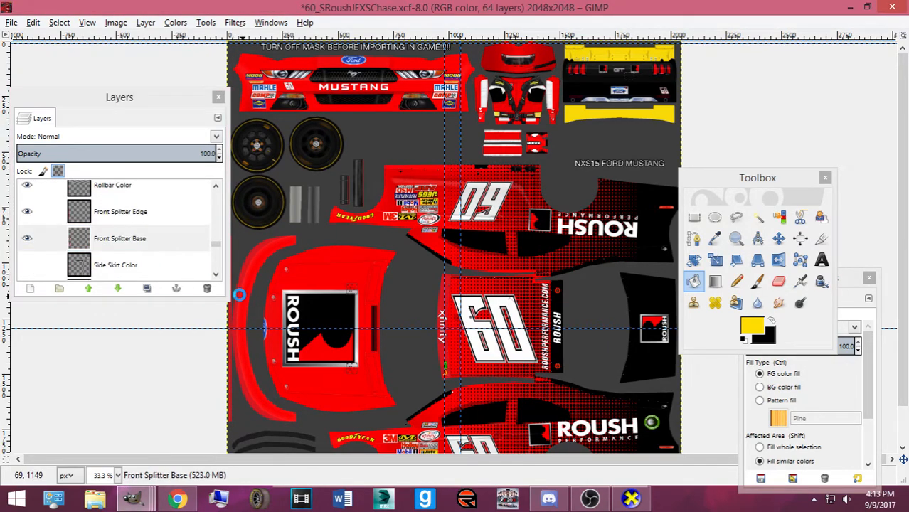
click(242, 296)
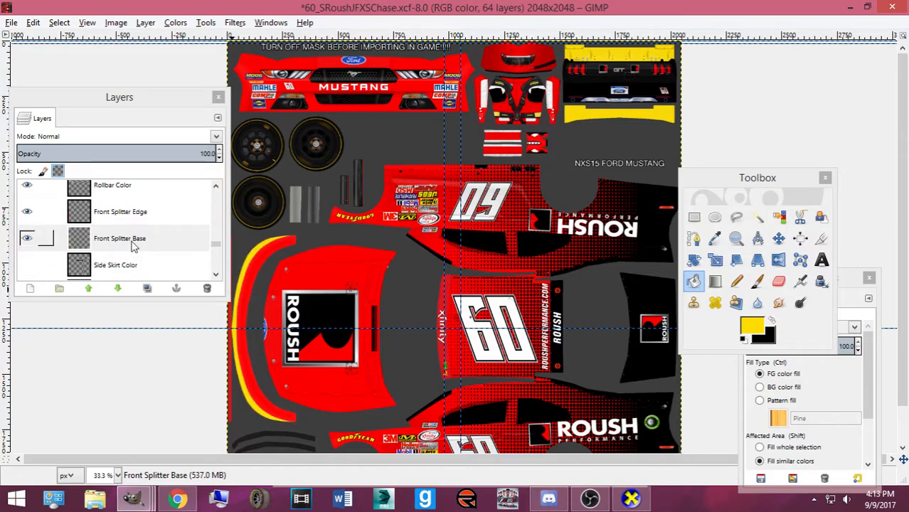
click(125, 212)
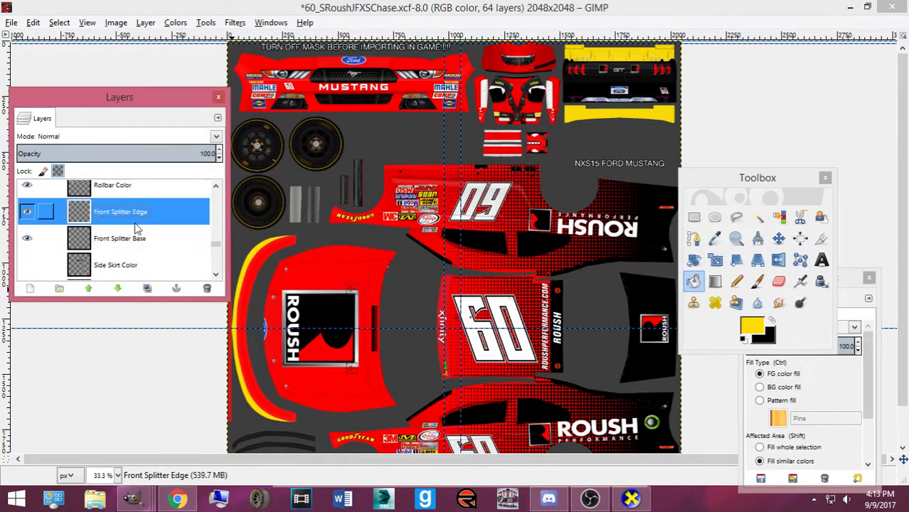
click(229, 350)
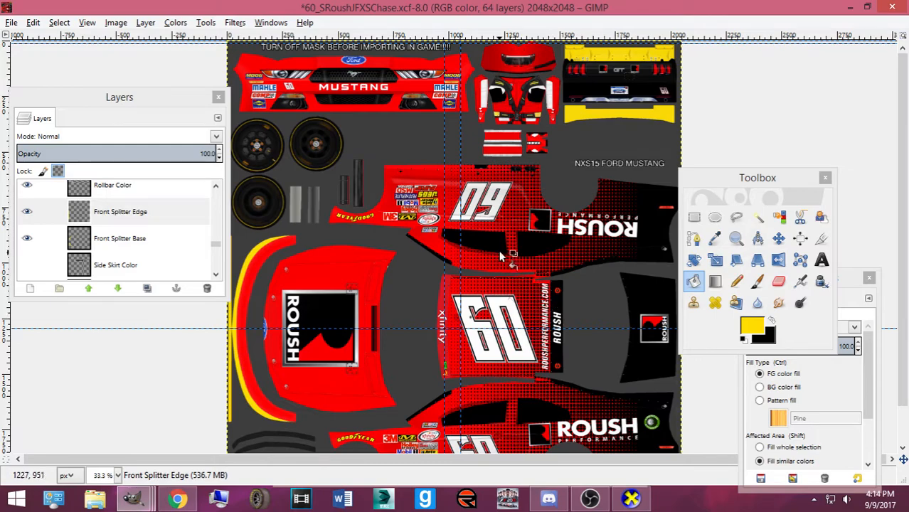
scroll(502, 258, down, 2)
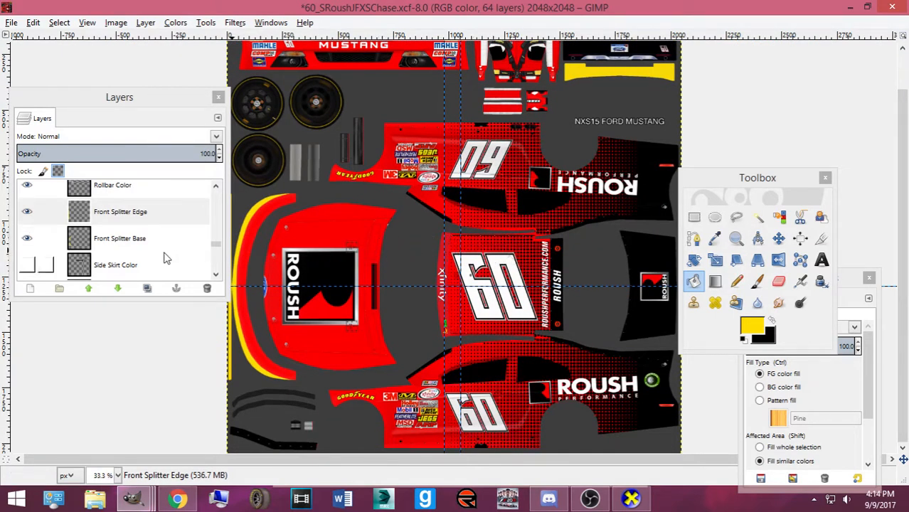
scroll(168, 257, up, 5)
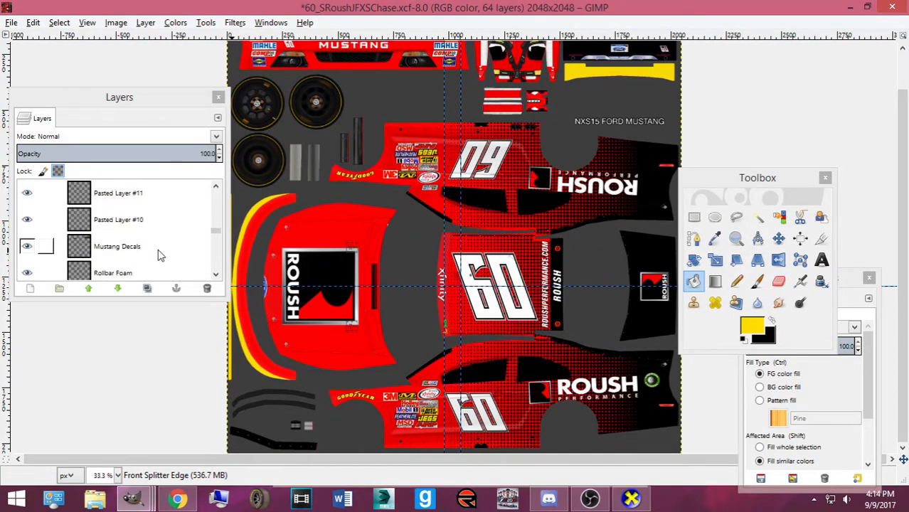
scroll(160, 256, down, 3)
scroll(135, 249, up, 4)
scroll(128, 244, up, 4)
right_click(119, 254)
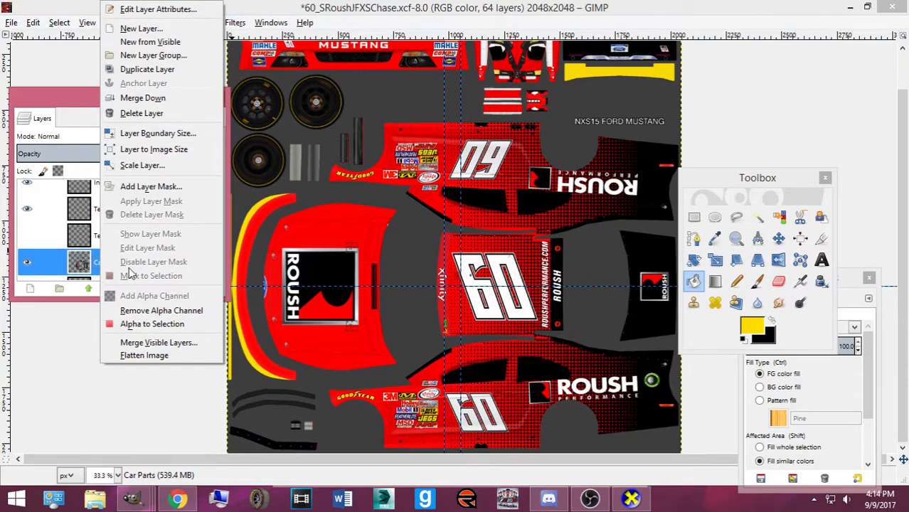
Select the car-parts outline and try a yellow pencil stroke beside the number, then undo it
click(145, 325)
click(738, 283)
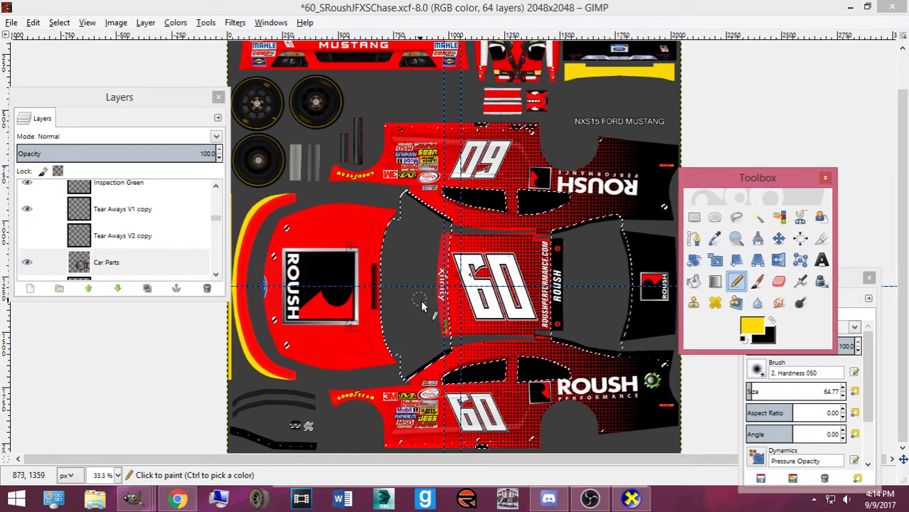
click(444, 324)
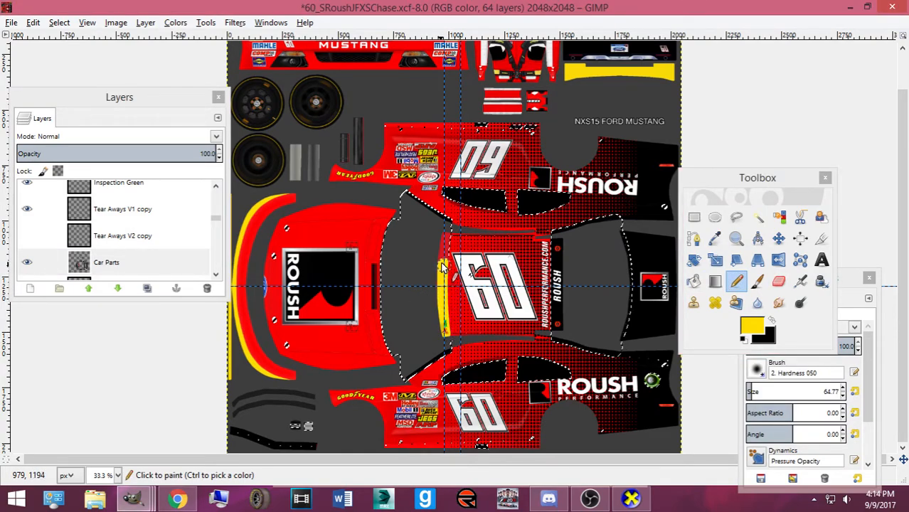
drag(442, 260, 448, 325)
key(ctrl+z)
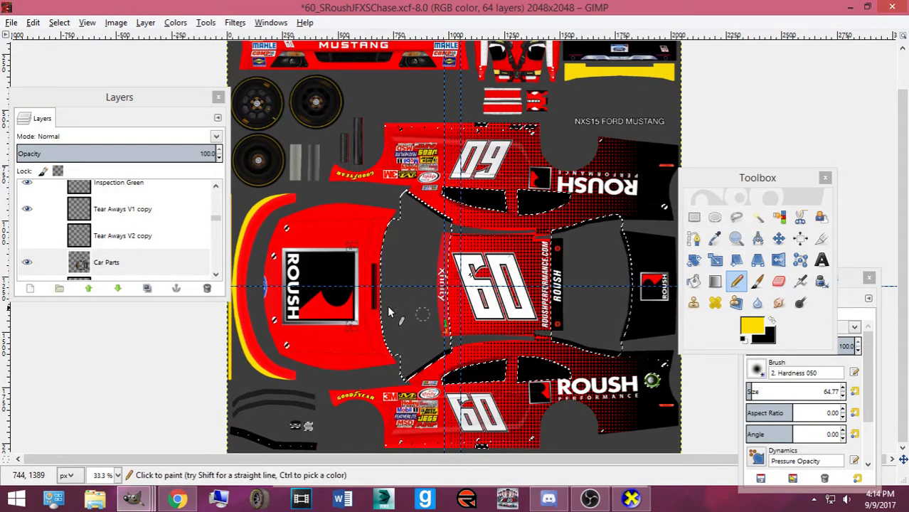
Select the red Xfinity strip by colour at 100% zoom and paint it yellow, then undo
click(758, 216)
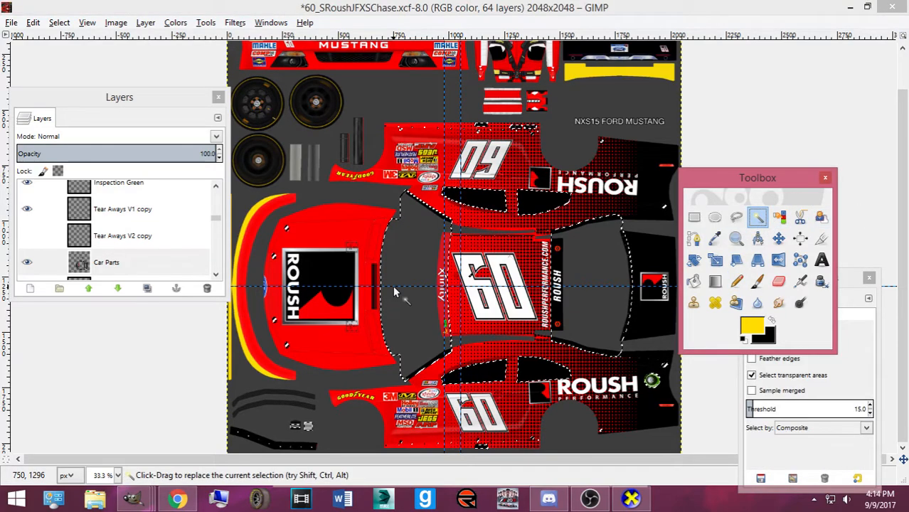
key(1)
click(430, 299)
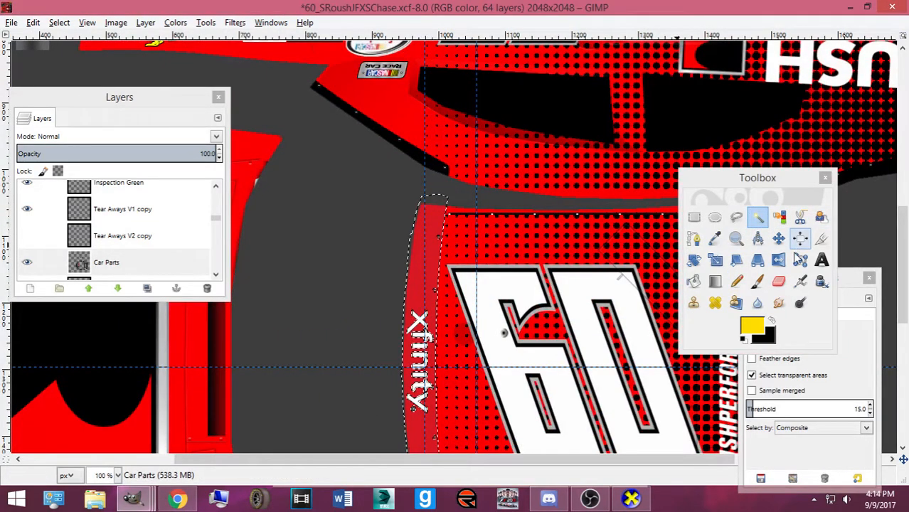
click(736, 281)
click(430, 221)
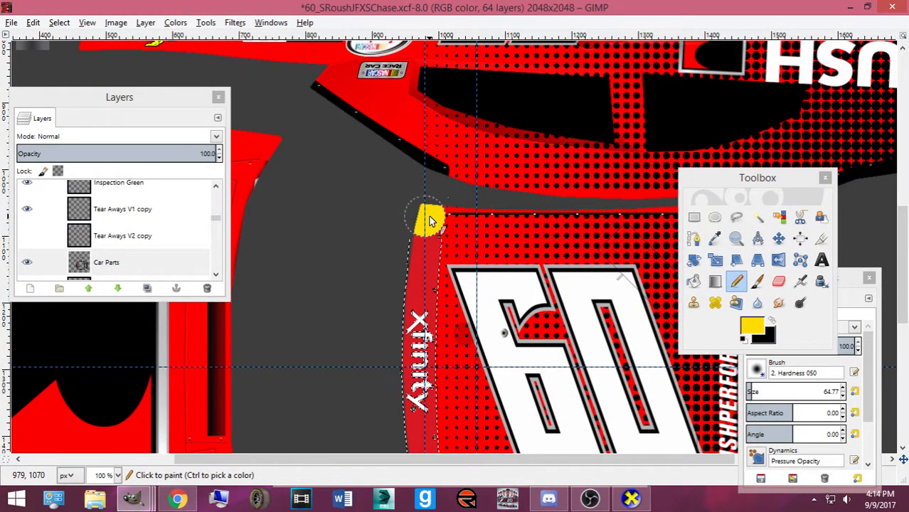
scroll(432, 232, down, 1)
mouse_move(432, 233)
mouse_down()
mouse_move(425, 211)
mouse_move(433, 293)
mouse_up()
scroll(424, 225, down, 1)
mouse_move(409, 231)
mouse_down()
mouse_move(410, 111)
mouse_move(382, 165)
mouse_up()
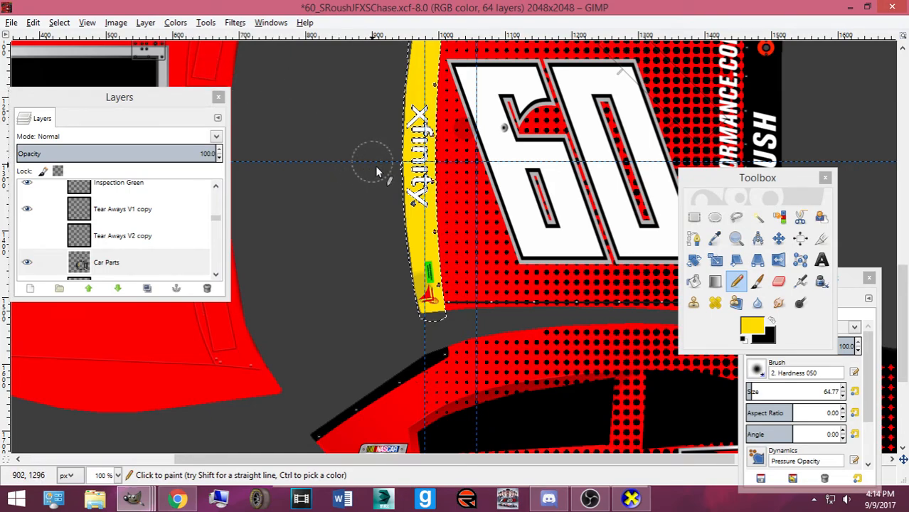
scroll(268, 125, up, 1)
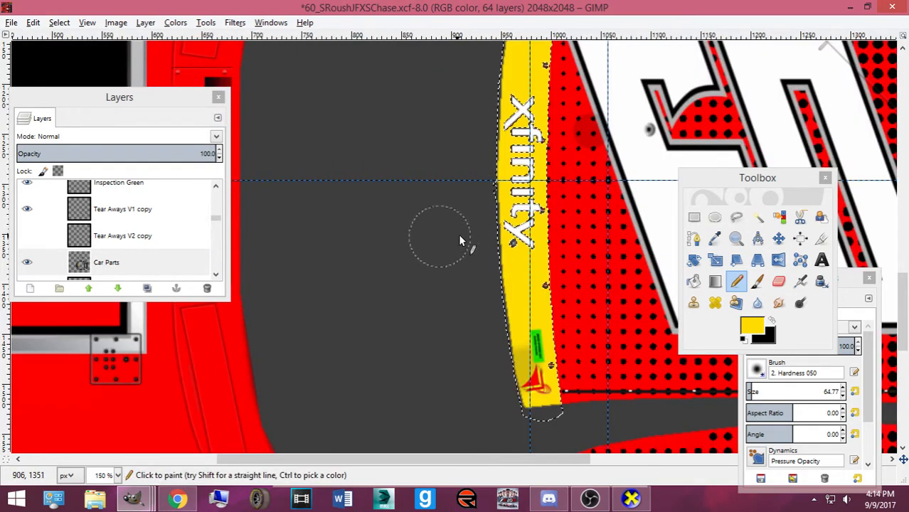
key(ctrl+z)
key(ctrl+z)
key(ctrl+z)
key(ctrl+z)
Repaint the Xfinity strip yellow from bottom to top
drag(540, 390, 509, 170)
key(ctrl+z)
key(ctrl+z)
mouse_move(539, 392)
mouse_down()
mouse_move(531, 325)
mouse_move(526, 341)
mouse_move(531, 294)
mouse_move(528, 334)
mouse_up()
scroll(528, 335, up, 2)
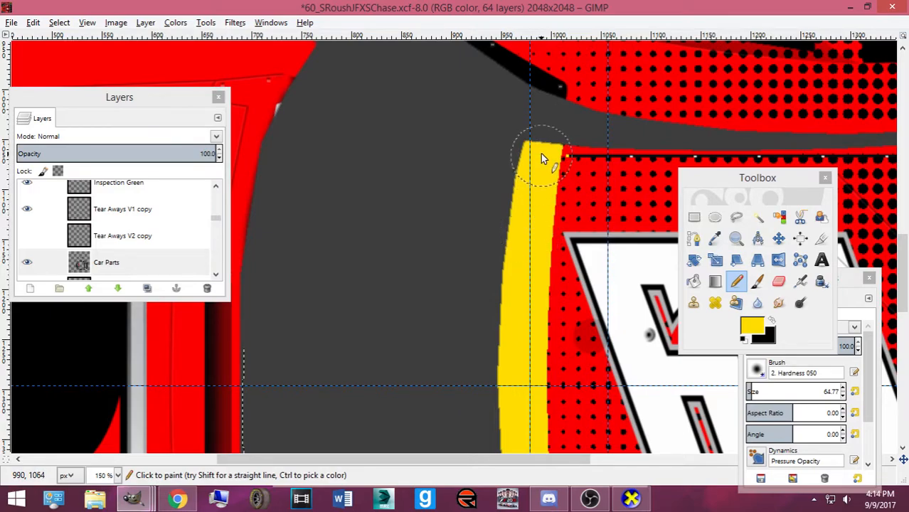
drag(523, 197, 549, 173)
scroll(540, 161, down, 2)
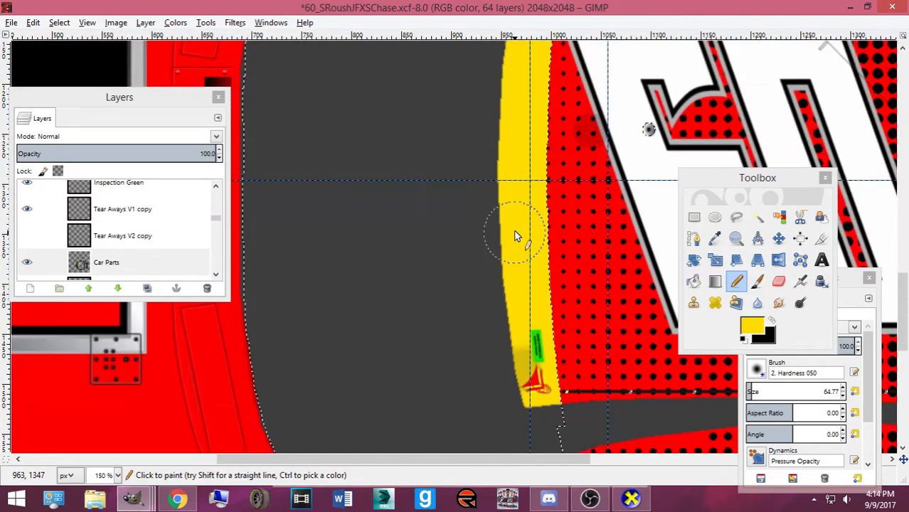
scroll(517, 152, up, 1)
scroll(501, 182, down, 4)
scroll(491, 199, down, 3)
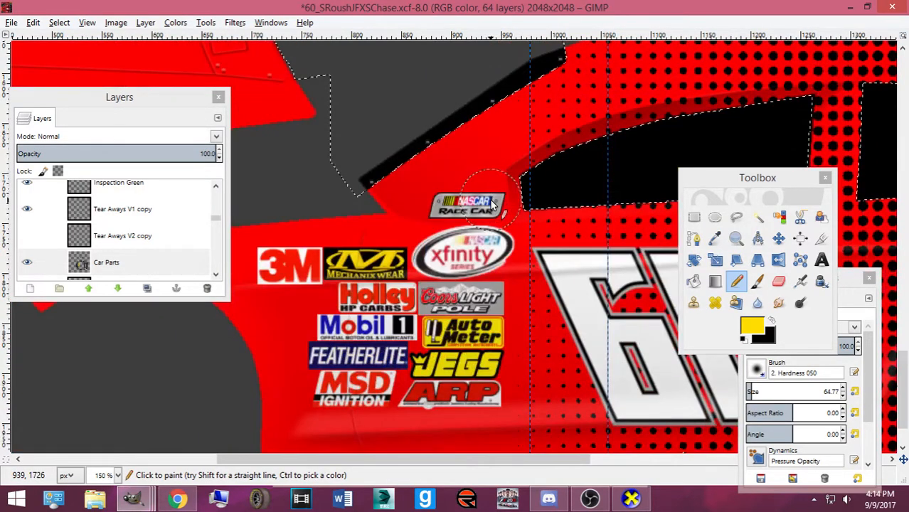
ctrl+scroll(473, 249, down, 1)
ctrl+scroll(481, 242, up, 2)
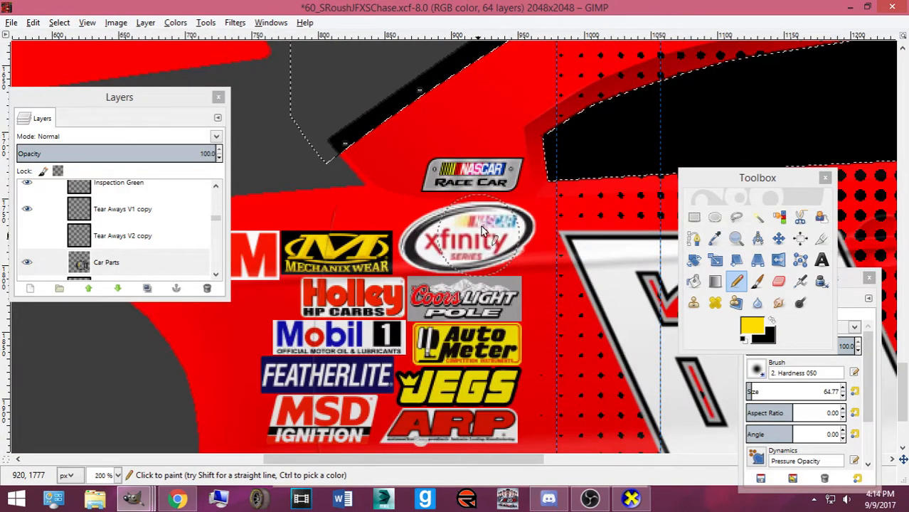
ctrl+scroll(480, 225, down, 6)
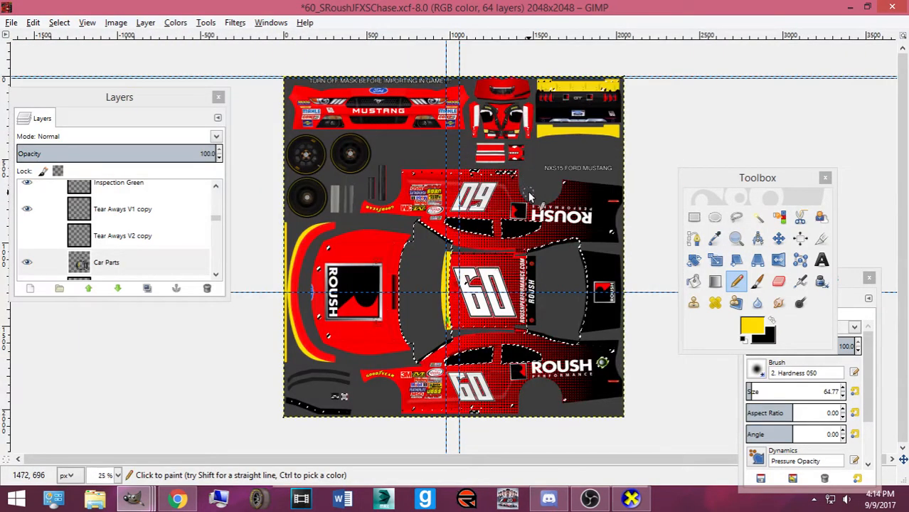
ctrl+scroll(440, 206, up, 4)
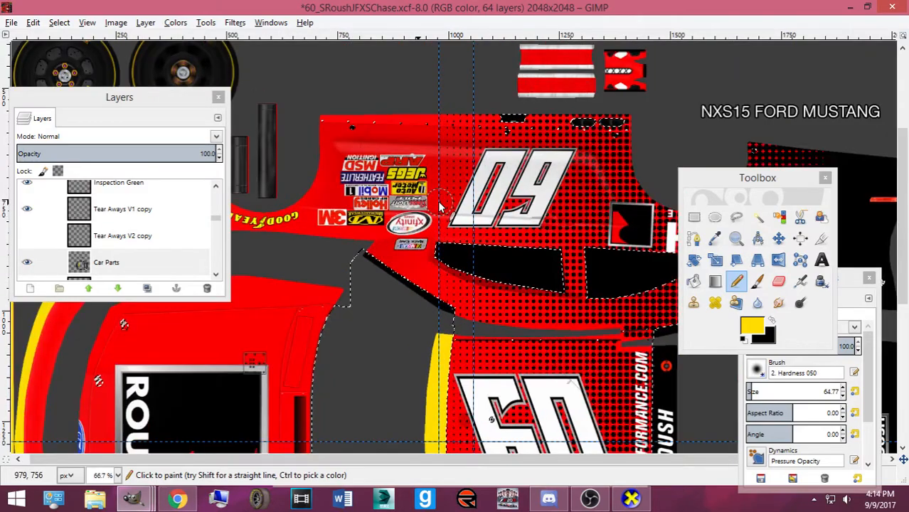
ctrl+scroll(436, 208, down, 1)
ctrl+scroll(436, 207, down, 1)
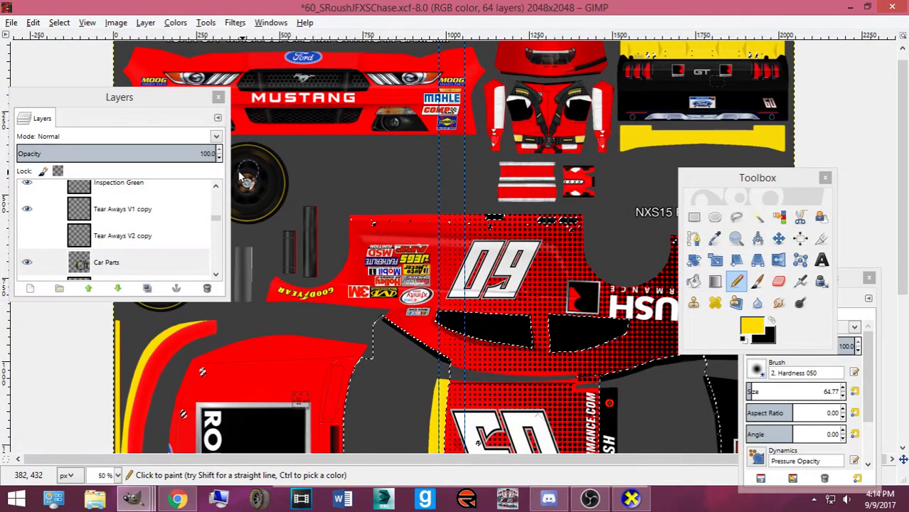
Clear the selection, activate the base 'Layer', and pencil the fender's inner stripe yellow
click(59, 23)
click(79, 55)
scroll(170, 209, down, 3)
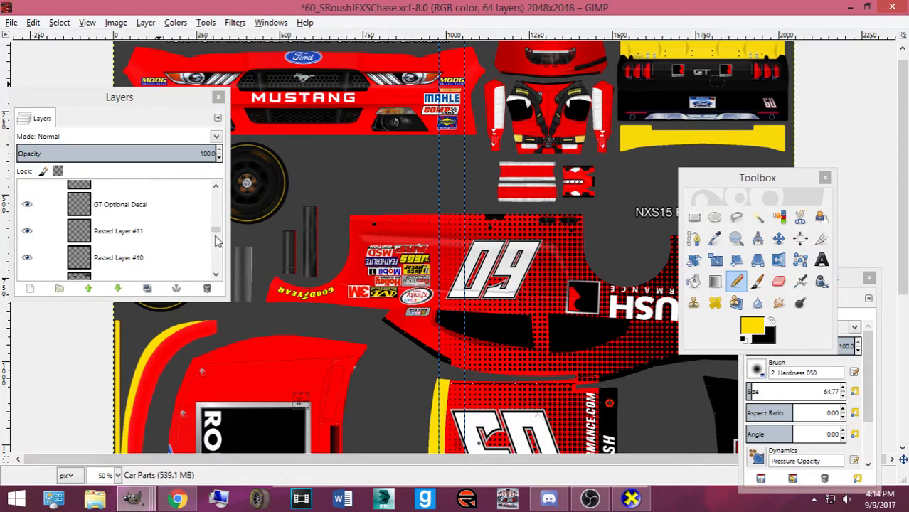
drag(218, 242, 216, 269)
click(129, 240)
drag(123, 90, 721, 146)
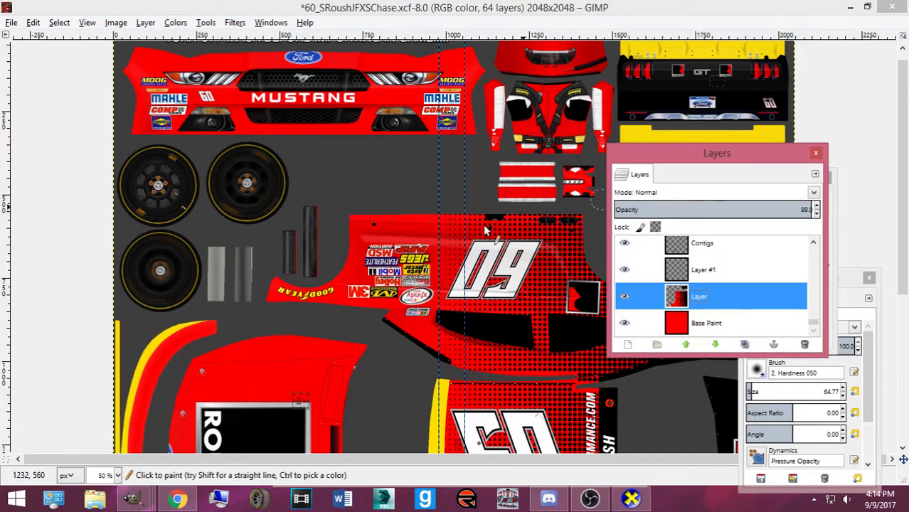
scroll(356, 249, down, 3)
scroll(160, 208, up, 1)
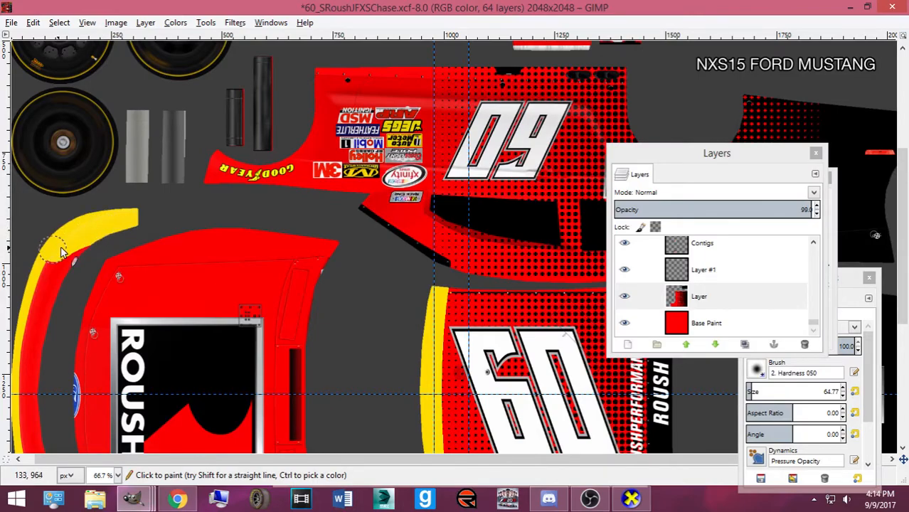
scroll(42, 227, down, 5)
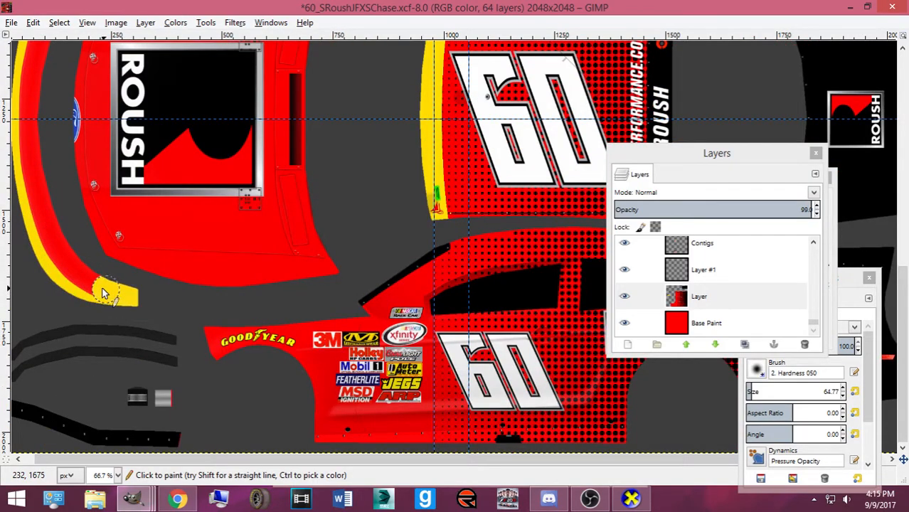
mouse_move(84, 273)
mouse_down()
mouse_move(40, 246)
mouse_move(58, 256)
mouse_move(61, 244)
mouse_move(33, 212)
mouse_move(43, 223)
mouse_move(32, 147)
mouse_move(33, 205)
mouse_move(37, 211)
mouse_move(42, 151)
mouse_move(75, 79)
mouse_up()
scroll(32, 144, up, 2)
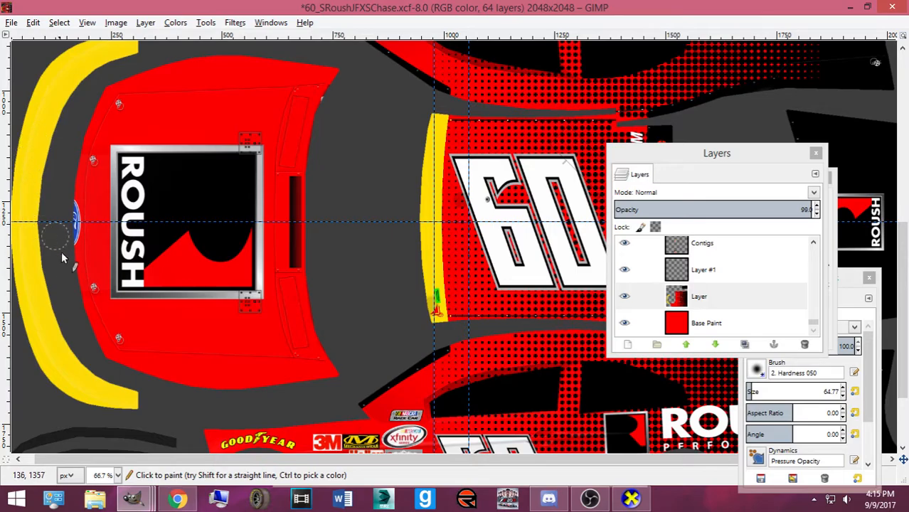
scroll(61, 249, down, 2)
scroll(361, 268, down, 3)
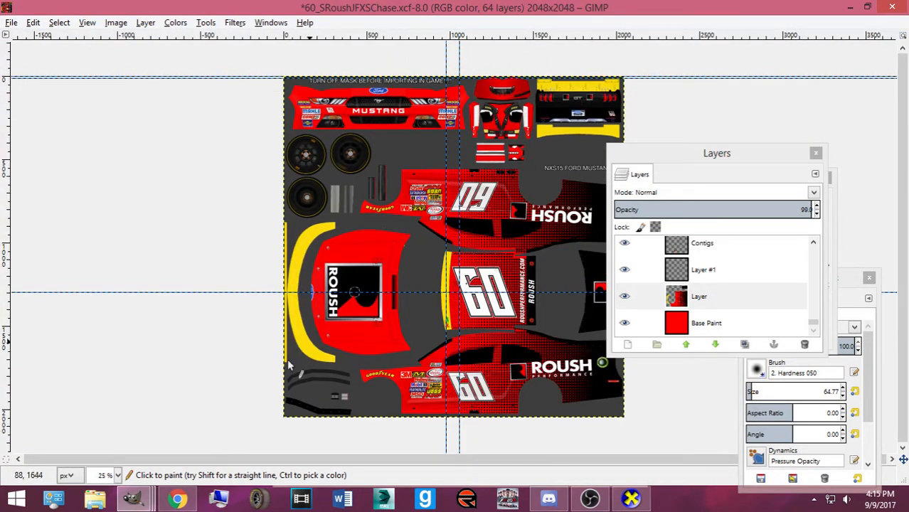
On the #39 Vickers template, pick Bucket Fill, activate Rear Spoiler Base, and clear the selection
mouse_move(132, 498)
click(757, 449)
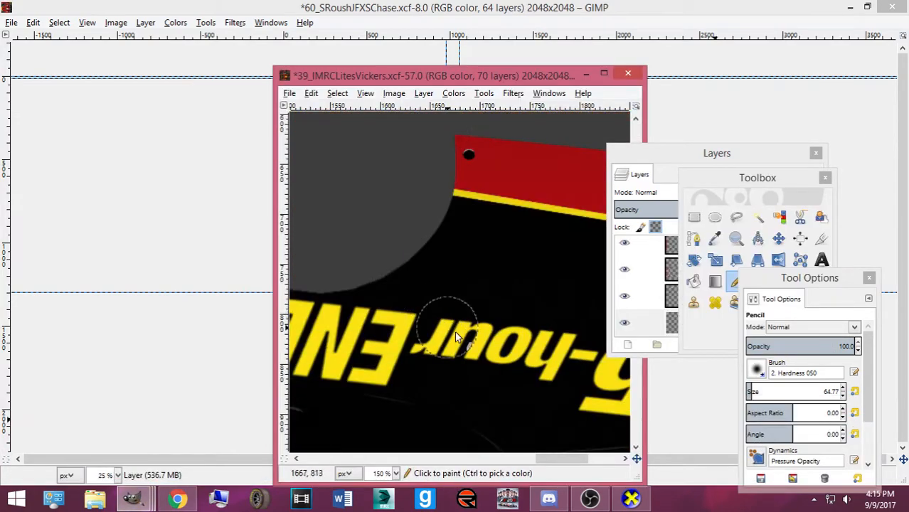
click(694, 281)
drag(636, 162, 158, 108)
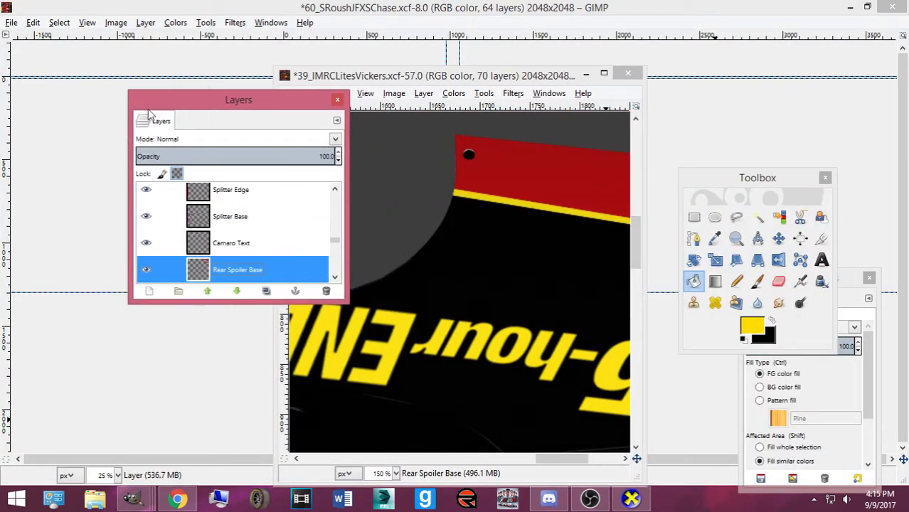
scroll(499, 185, down, 10)
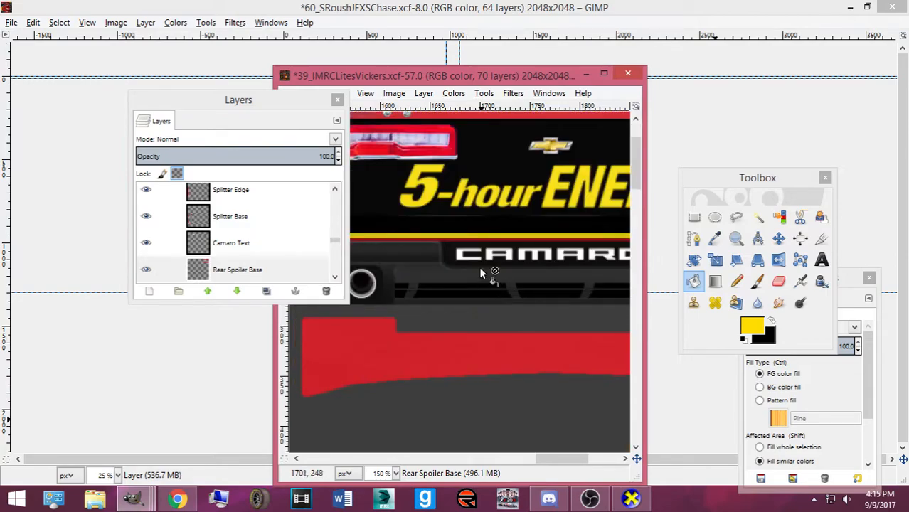
click(285, 269)
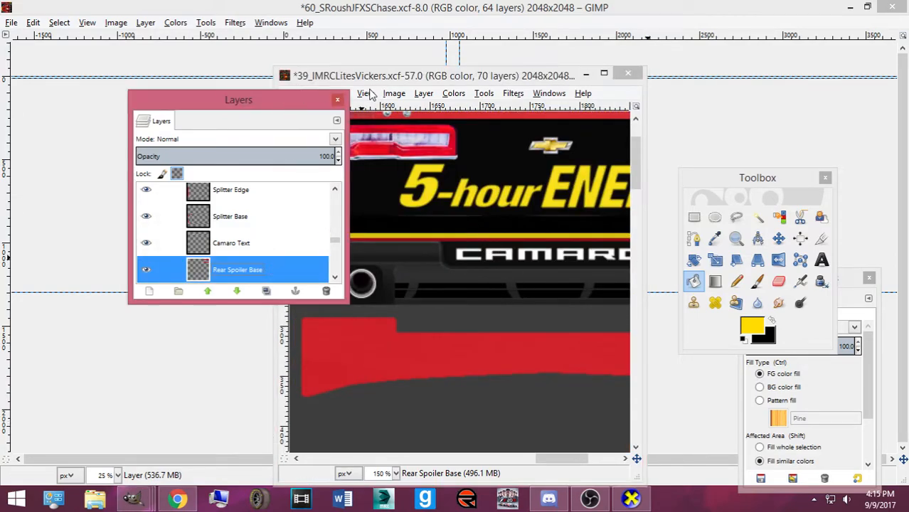
drag(369, 76, 485, 73)
click(453, 93)
click(472, 124)
scroll(540, 162, up, 3)
scroll(527, 240, down, 3)
ctrl+scroll(487, 346, down, 3)
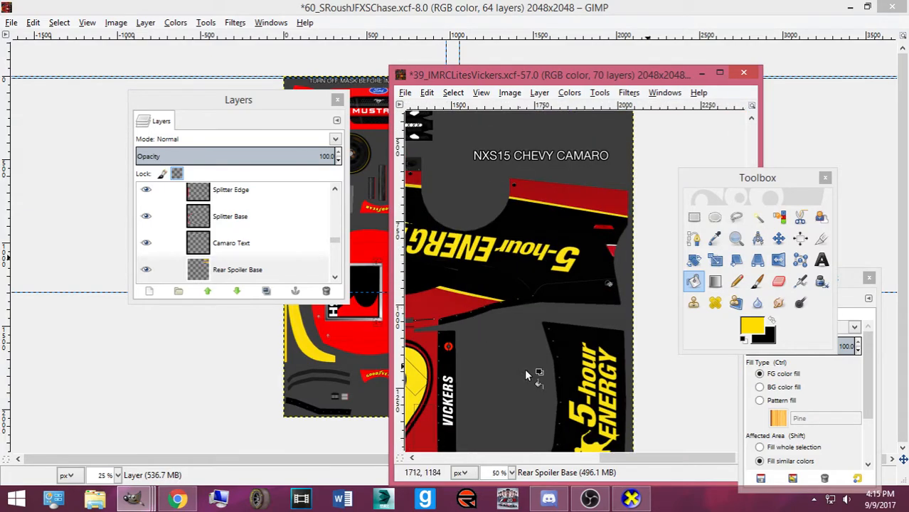
drag(592, 459, 379, 410)
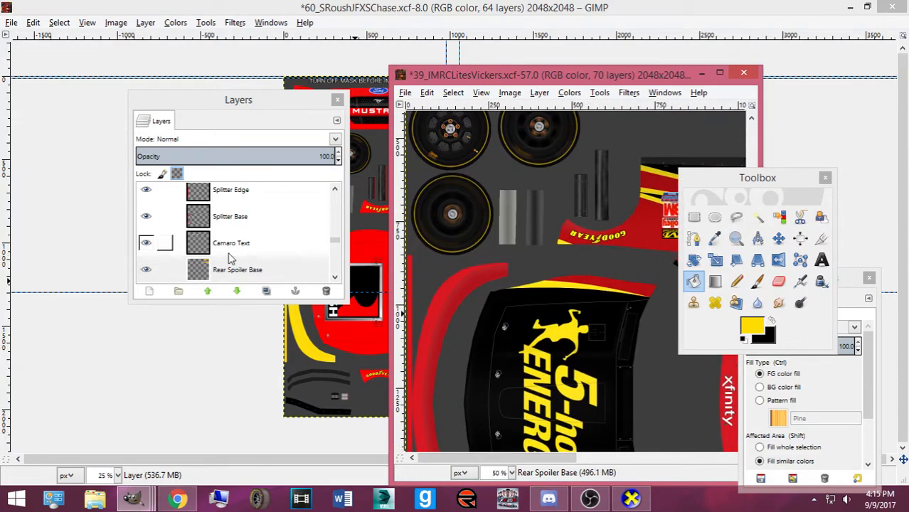
scroll(234, 256, down, 5)
scroll(237, 244, down, 5)
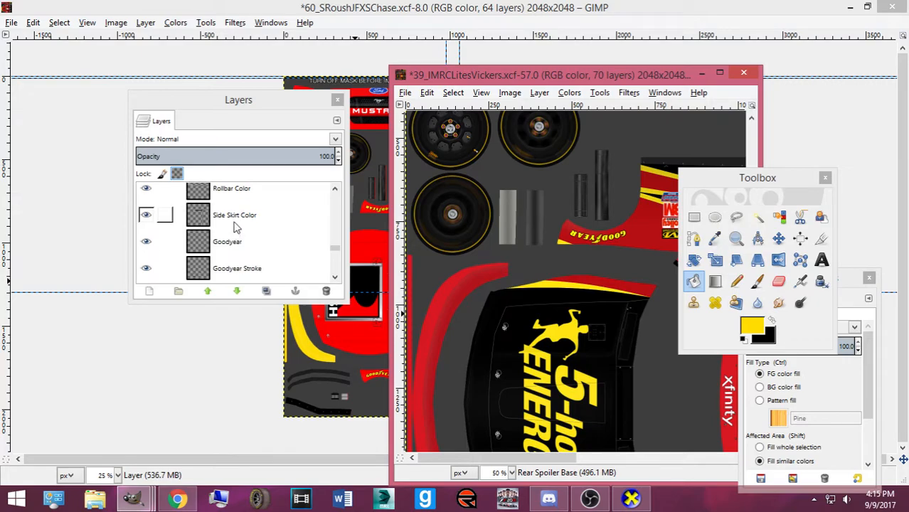
scroll(237, 244, up, 5)
scroll(237, 244, up, 6)
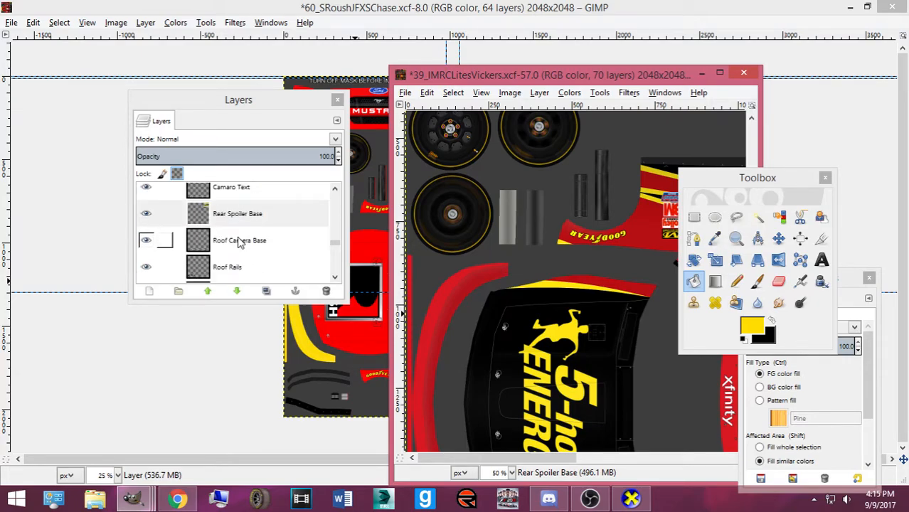
Activate the Splitter Base layer and fill its splitter strip yellow
click(235, 270)
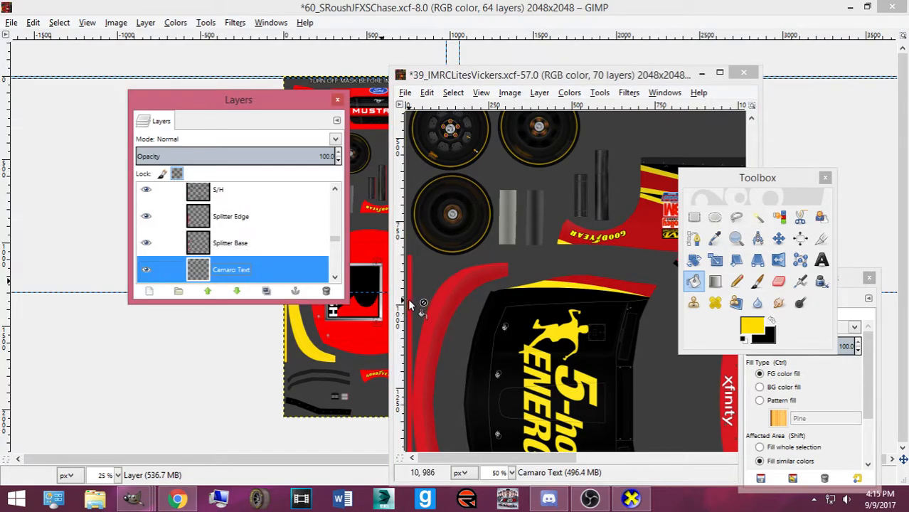
click(267, 249)
click(403, 300)
drag(426, 304, 427, 308)
key(ctrl+z)
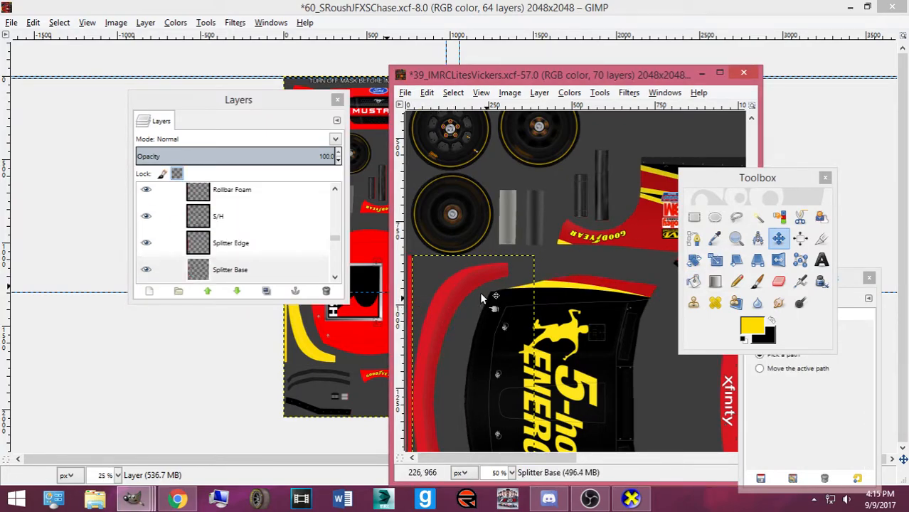
click(694, 281)
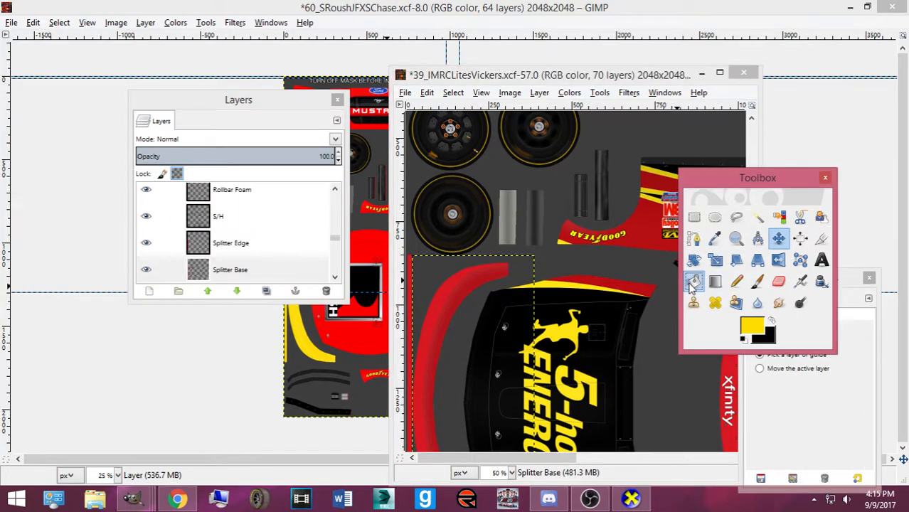
click(440, 301)
Activate the Splitter Edge layer and fill its left edge strip yellow
drag(532, 459, 812, 459)
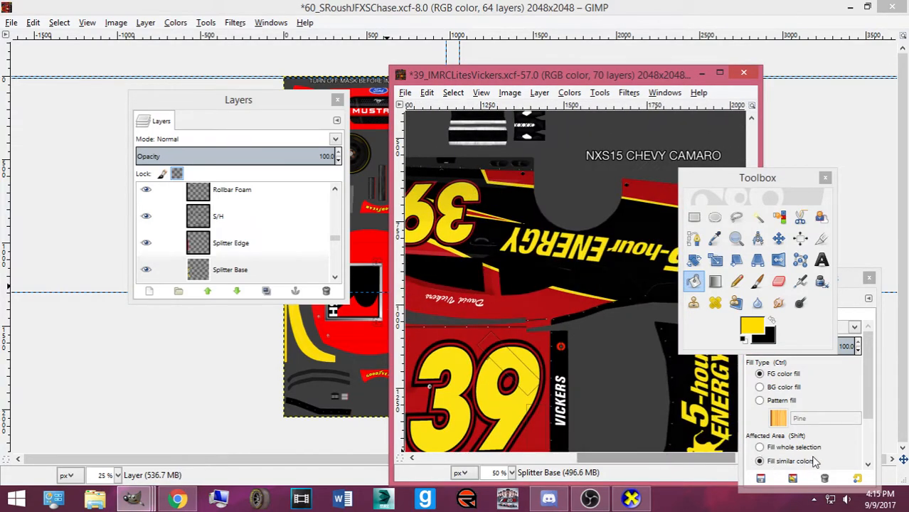
scroll(561, 278, up, 4)
scroll(562, 283, down, 3)
scroll(171, 235, down, 1)
click(165, 224)
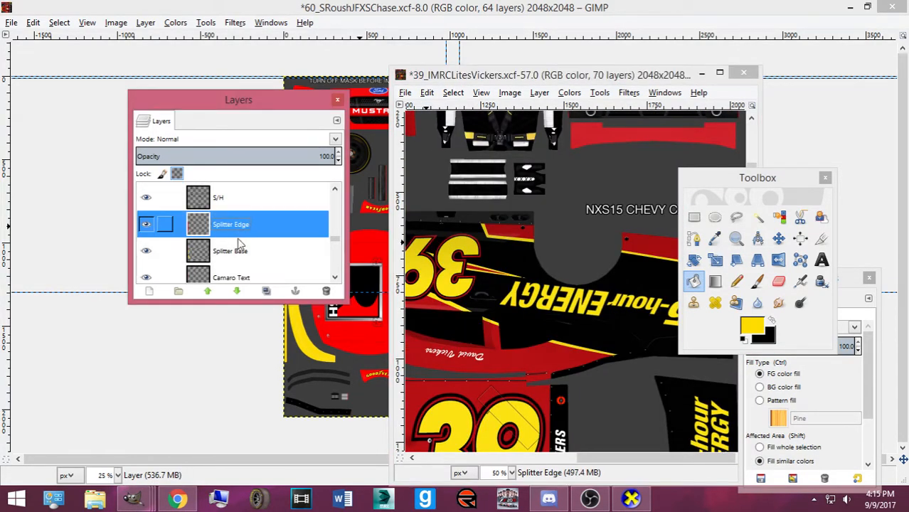
drag(596, 462, 329, 359)
click(415, 346)
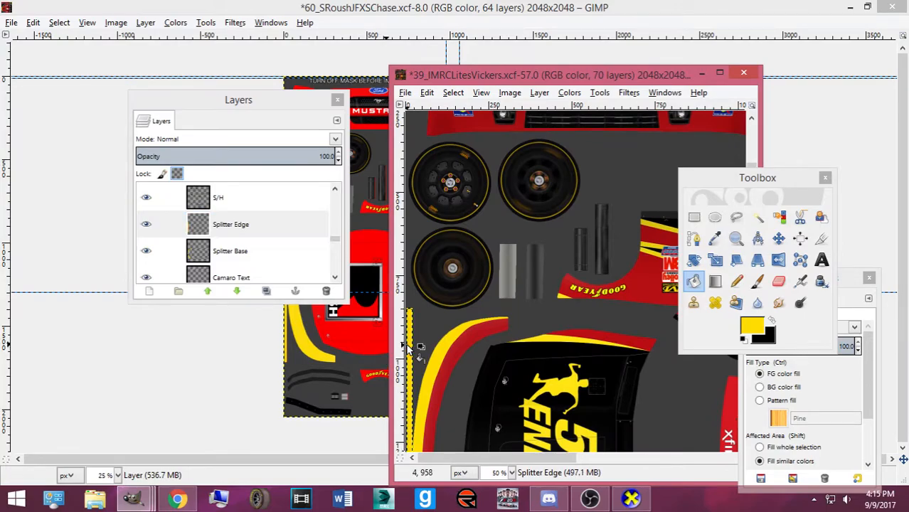
drag(334, 241, 329, 284)
Select the layer named Layer and add a new empty layer, Layer #4
scroll(254, 227, up, 1)
click(227, 261)
click(149, 291)
click(156, 404)
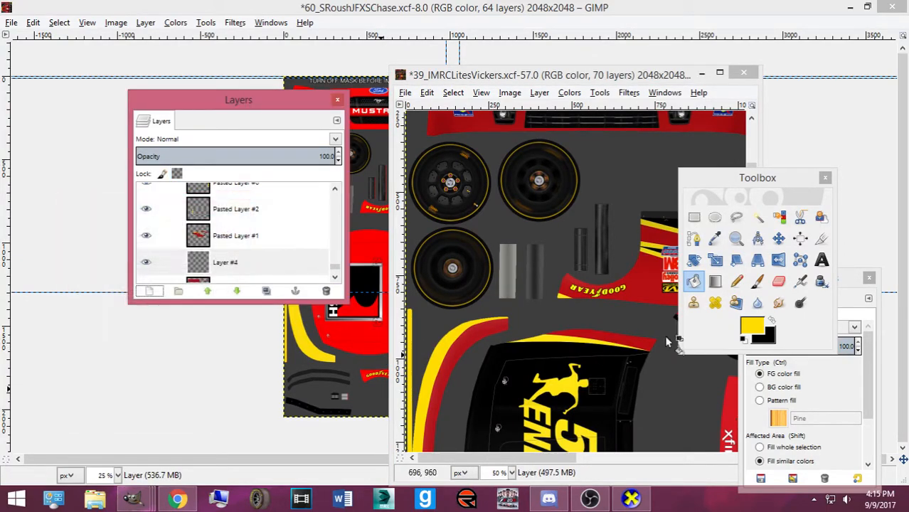
click(737, 282)
scroll(485, 269, down, 3)
Pencil the left stripe yellow, from its tip down along the lower curve
click(496, 241)
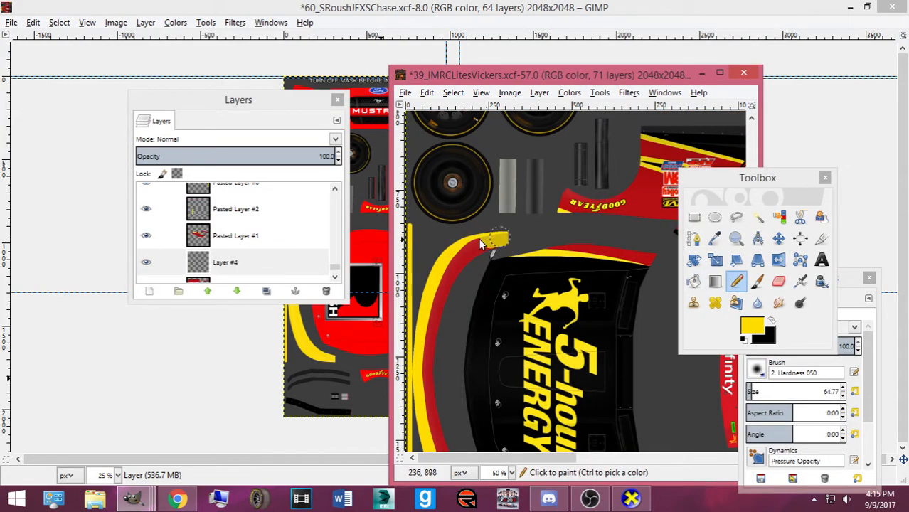
scroll(436, 306, down, 3)
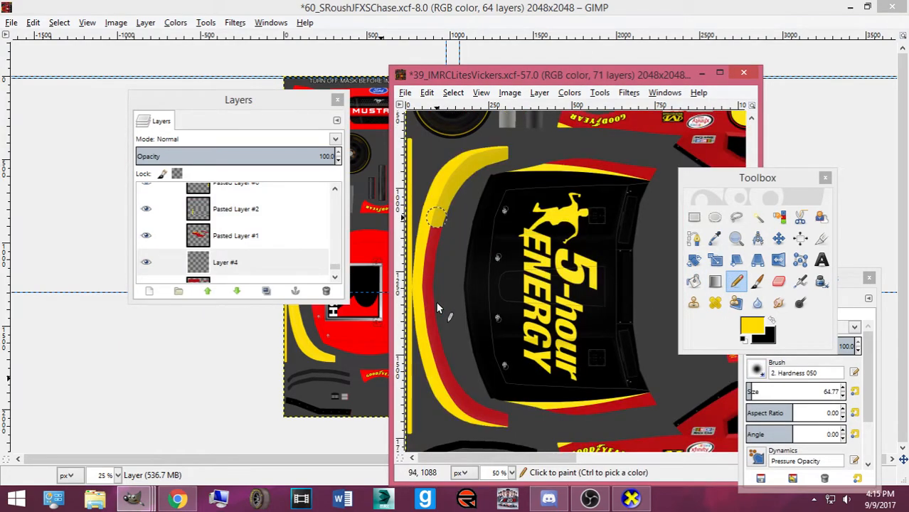
drag(431, 305, 432, 357)
drag(454, 402, 499, 423)
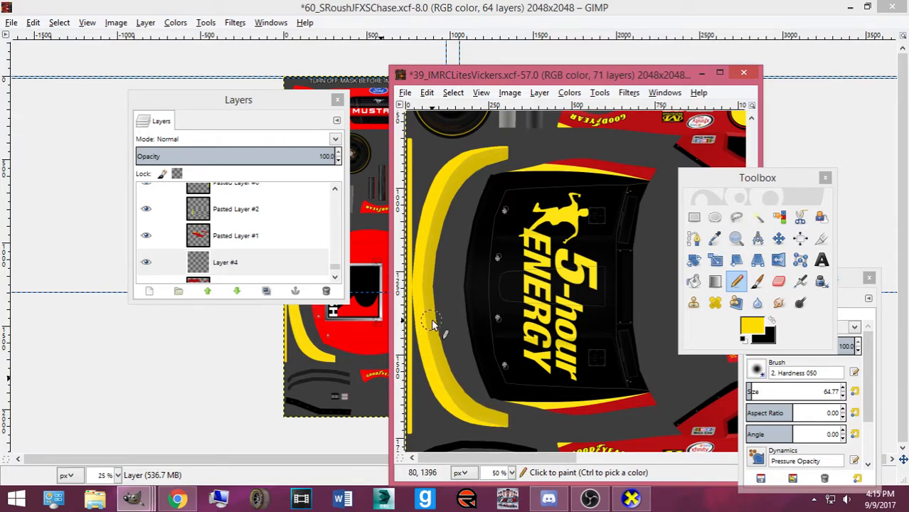
scroll(439, 351, up, 8)
scroll(251, 228, up, 5)
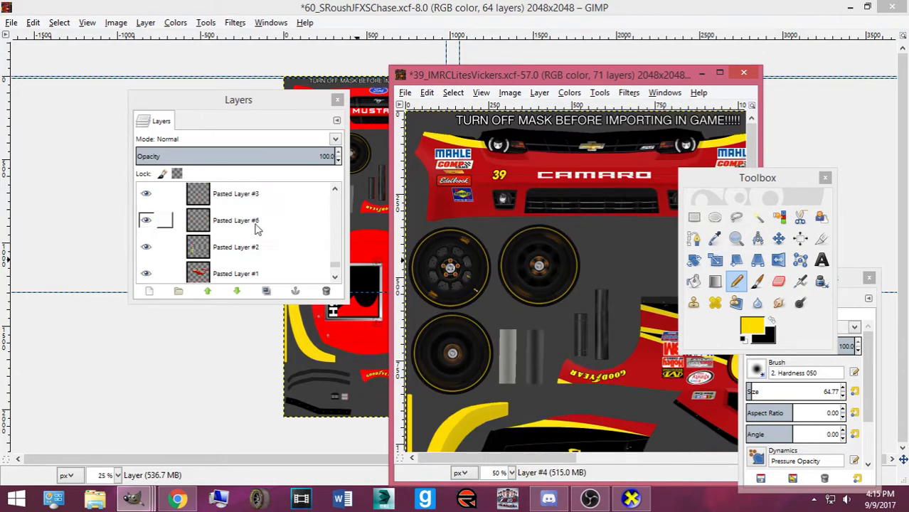
scroll(251, 228, up, 6)
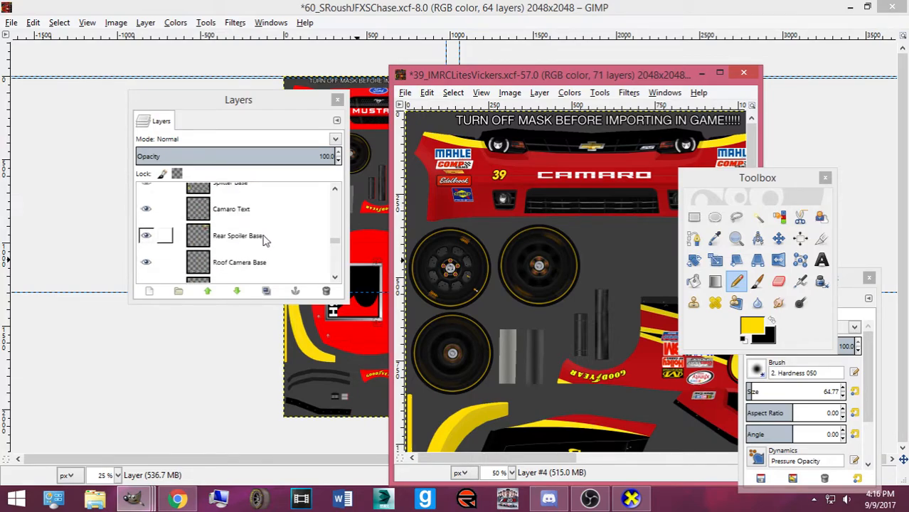
scroll(263, 247, up, 2)
On the Rear Spoiler Base layer, bucket-fill the red strip under the bumper yellow
click(252, 219)
drag(497, 458, 656, 458)
click(694, 281)
click(575, 229)
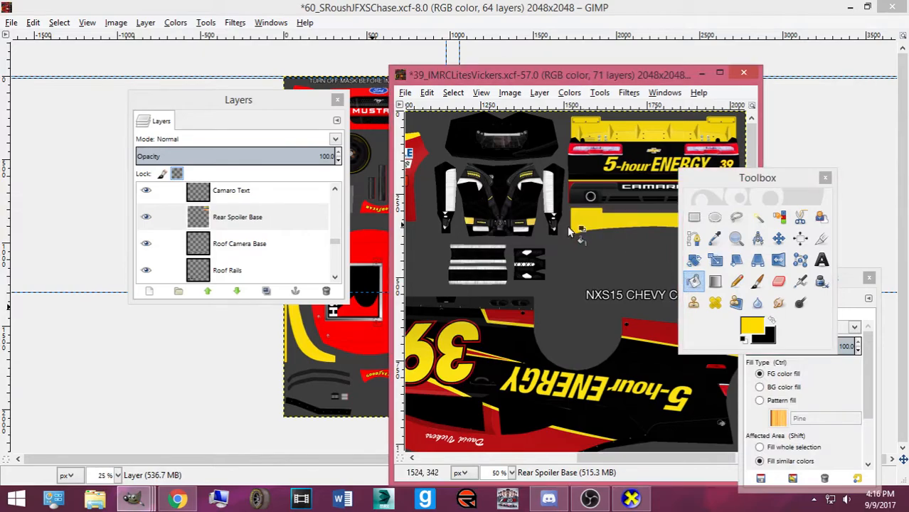
scroll(234, 226, up, 2)
scroll(224, 232, up, 3)
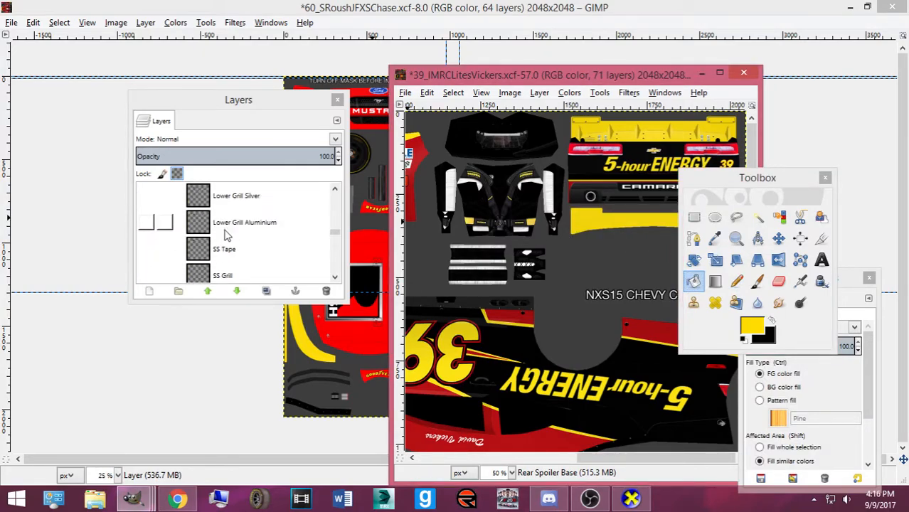
scroll(227, 245, up, 6)
scroll(220, 244, down, 2)
Use Alpha to Selection on Car Parts and pencil the side strip yellow inside it
click(224, 250)
scroll(500, 341, left, 10)
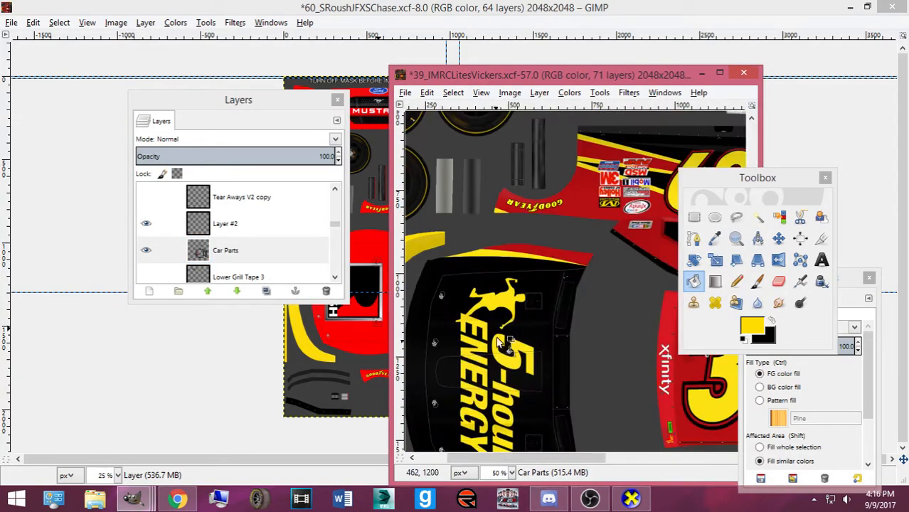
right_click(240, 250)
click(293, 324)
drag(718, 178, 157, 224)
click(175, 328)
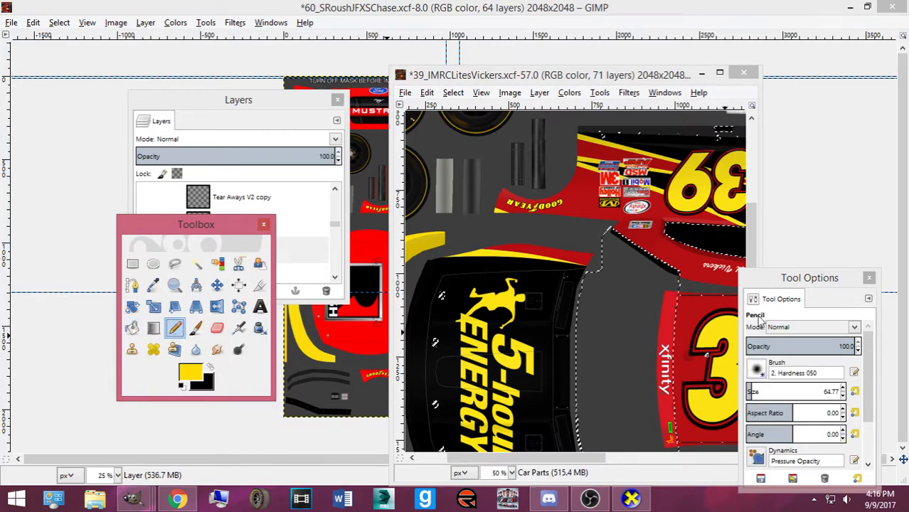
click(672, 302)
drag(665, 311, 670, 339)
scroll(667, 337, down, 2)
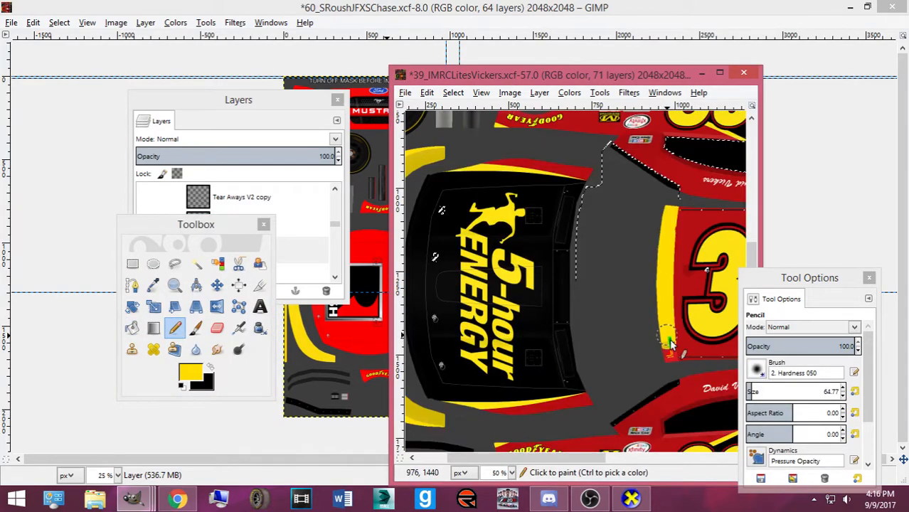
click(669, 207)
Clear the selection and bring the Roush Mustang template to the front
click(453, 93)
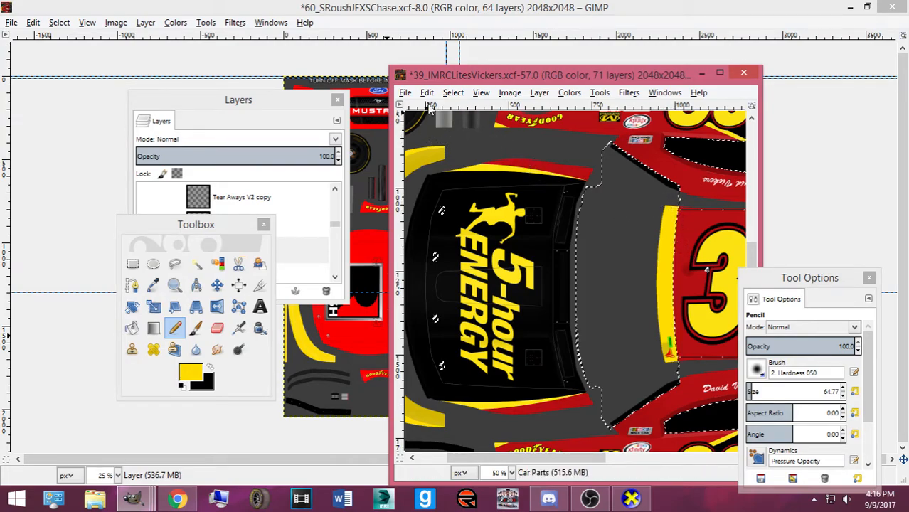
click(471, 125)
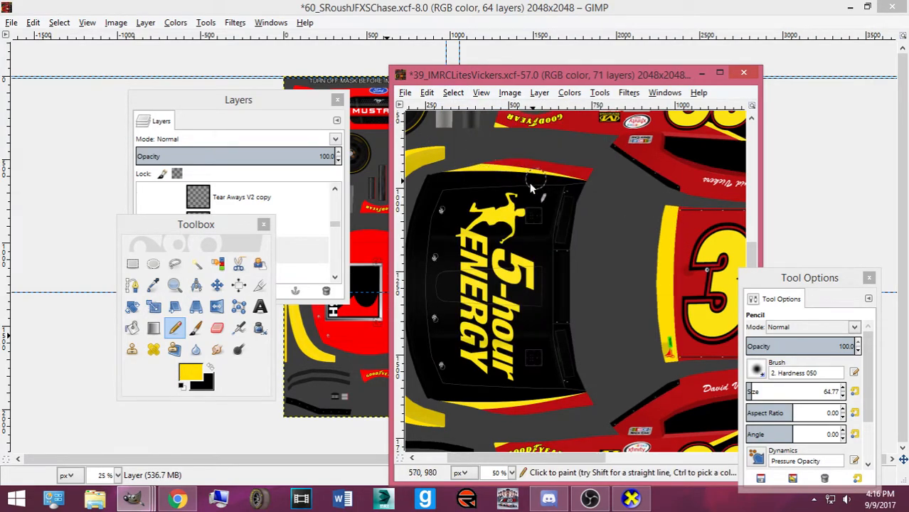
click(274, 3)
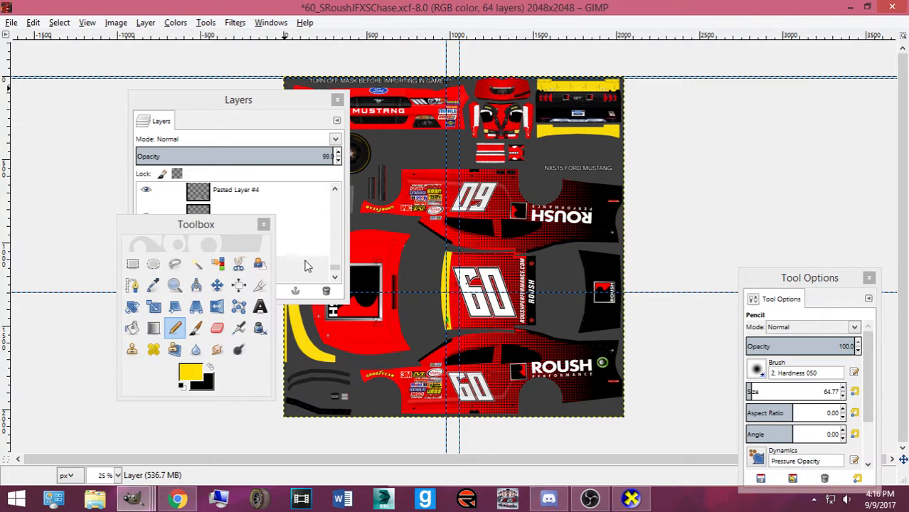
Close the Juicy Fruit image tab and search again with the corrected spelling 'juicy fruit'
click(178, 498)
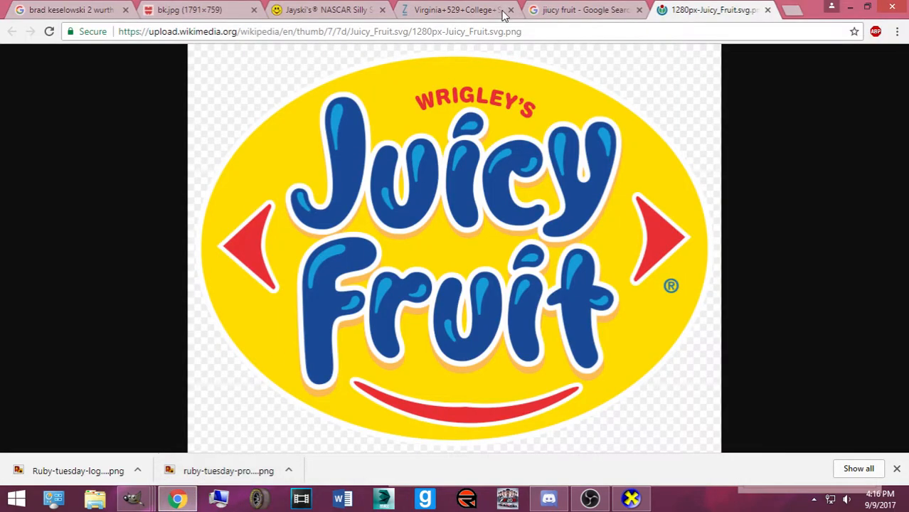
click(768, 11)
scroll(450, 146, up, 3)
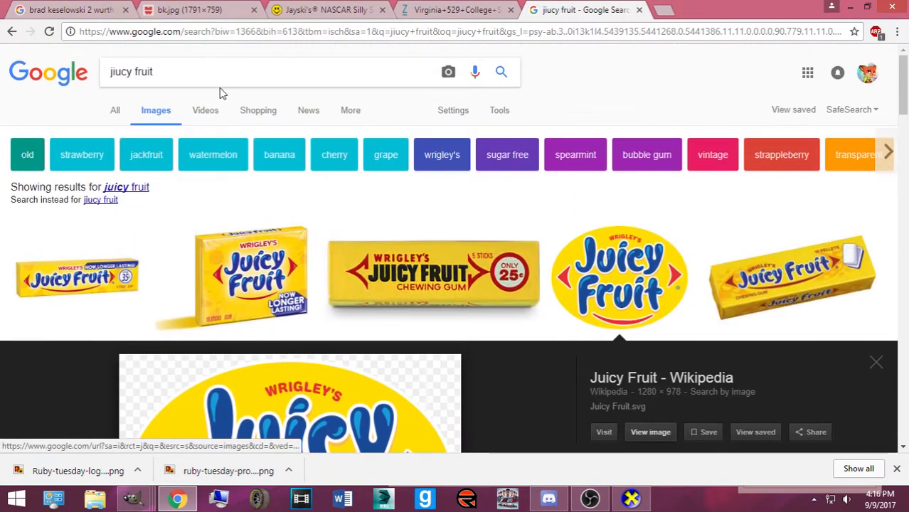
click(117, 187)
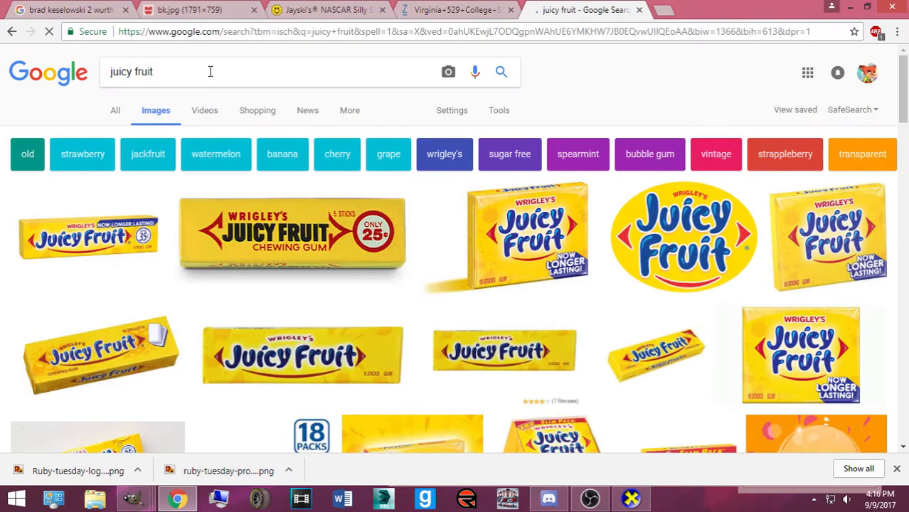
Refine the search to 'juicy fruit logo png'
click(228, 79)
text(logo)
key(Return)
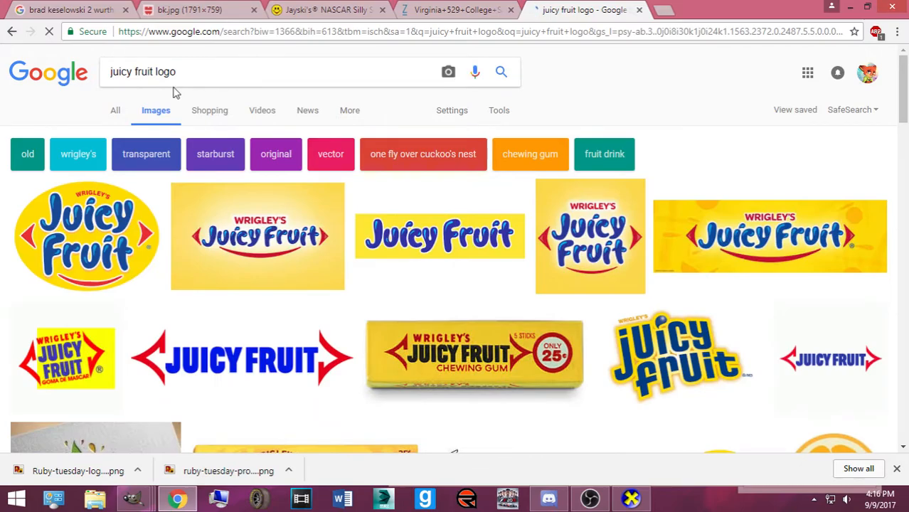
scroll(448, 207, down, 5)
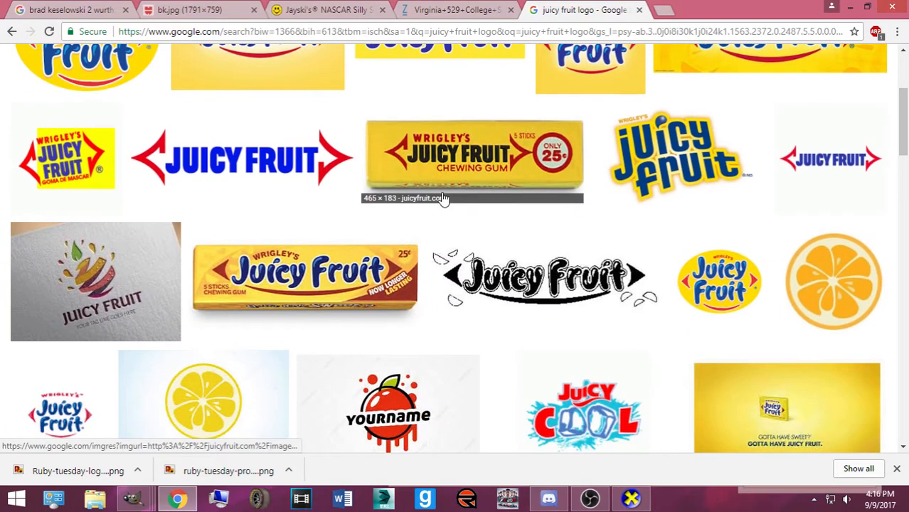
scroll(425, 192, down, 3)
scroll(252, 142, up, 8)
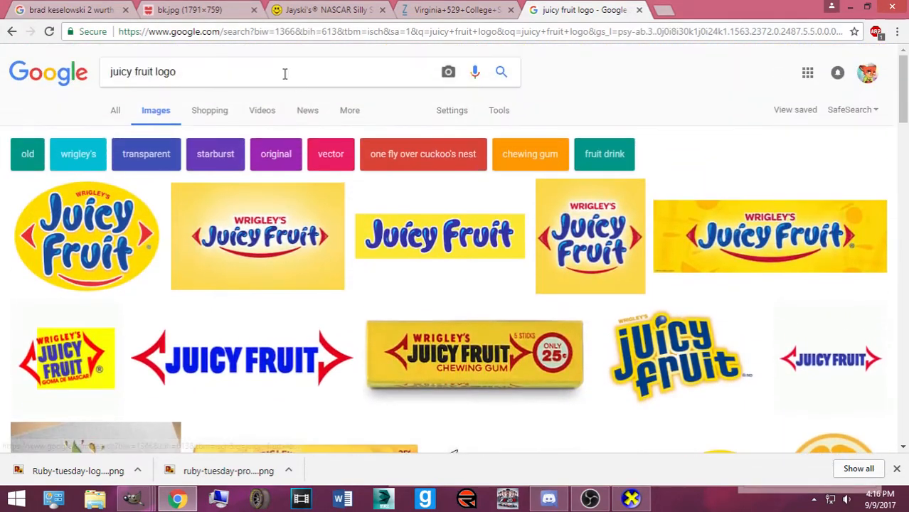
click(254, 78)
text(png)
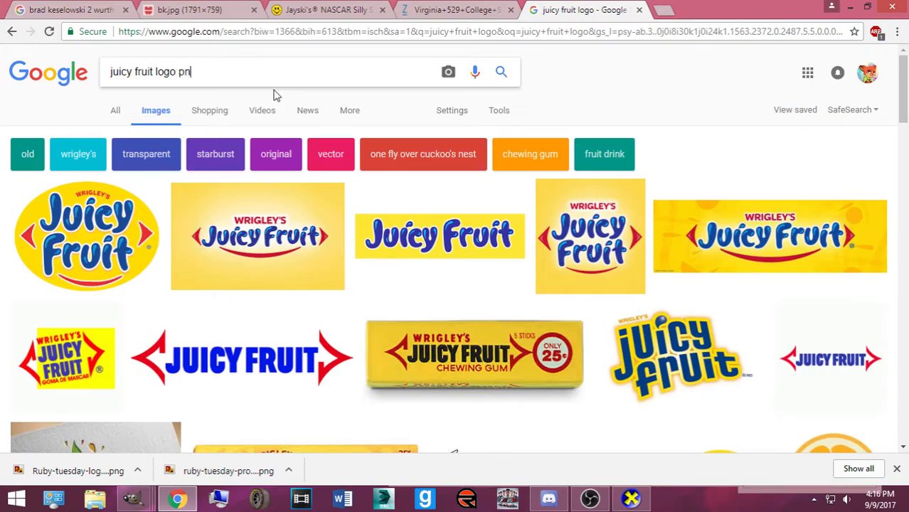
key(Return)
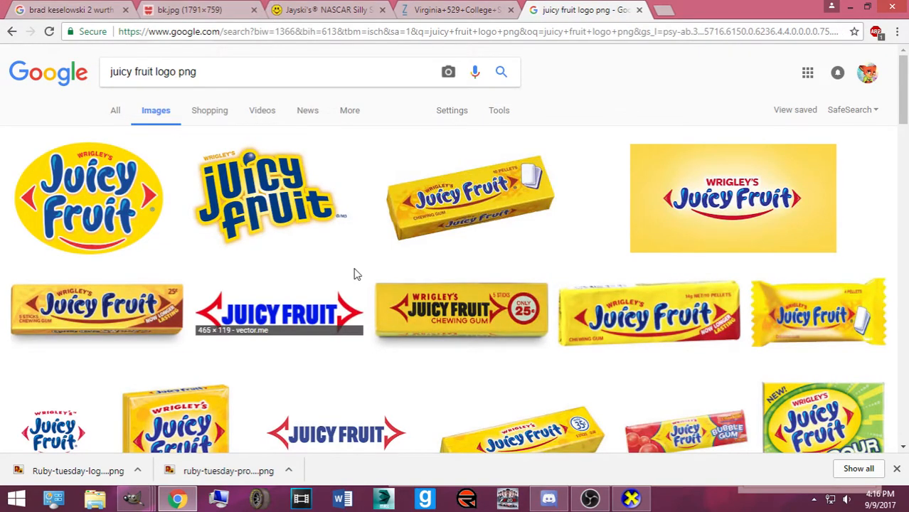
scroll(455, 288, down, 1)
scroll(442, 297, down, 4)
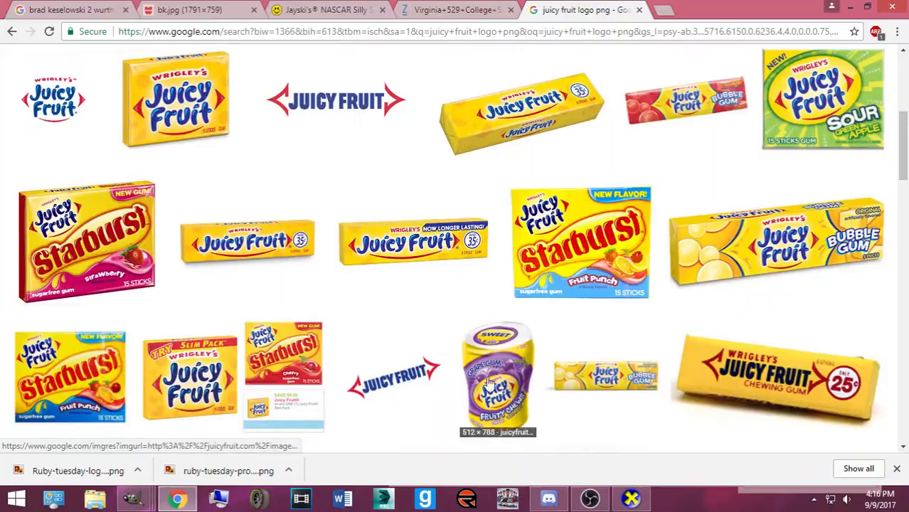
Check the general channel of another Discord server, then return to the image results
click(549, 498)
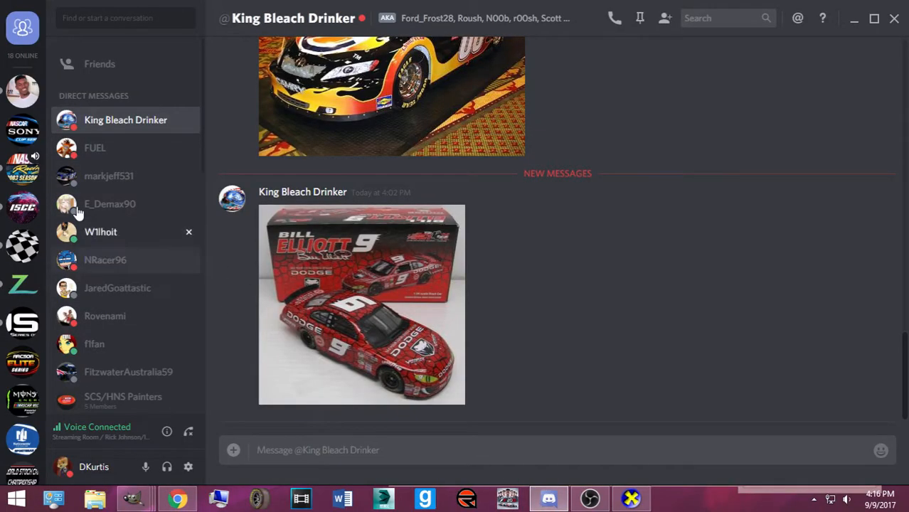
click(22, 172)
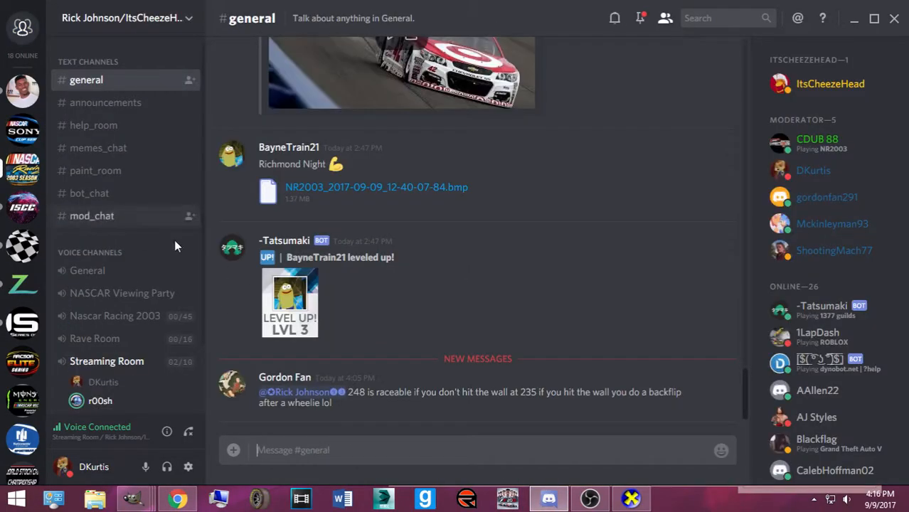
scroll(115, 276, down, 2)
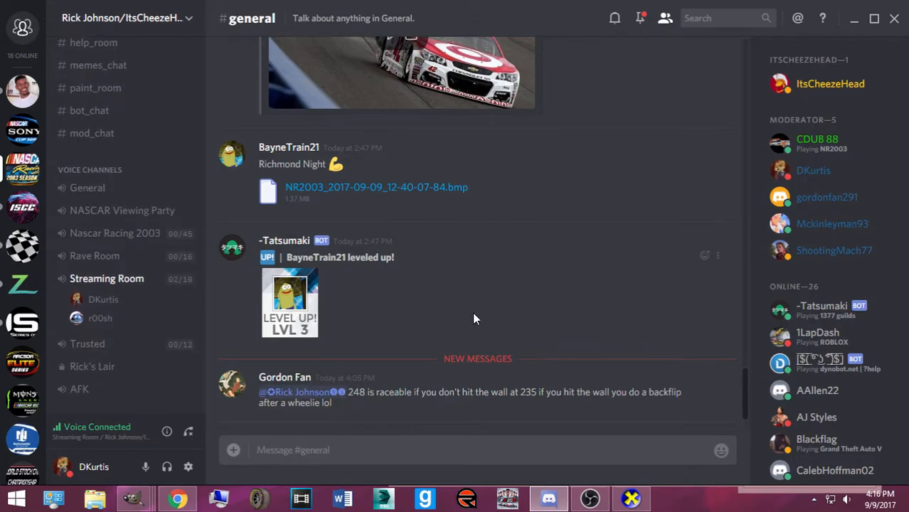
click(176, 498)
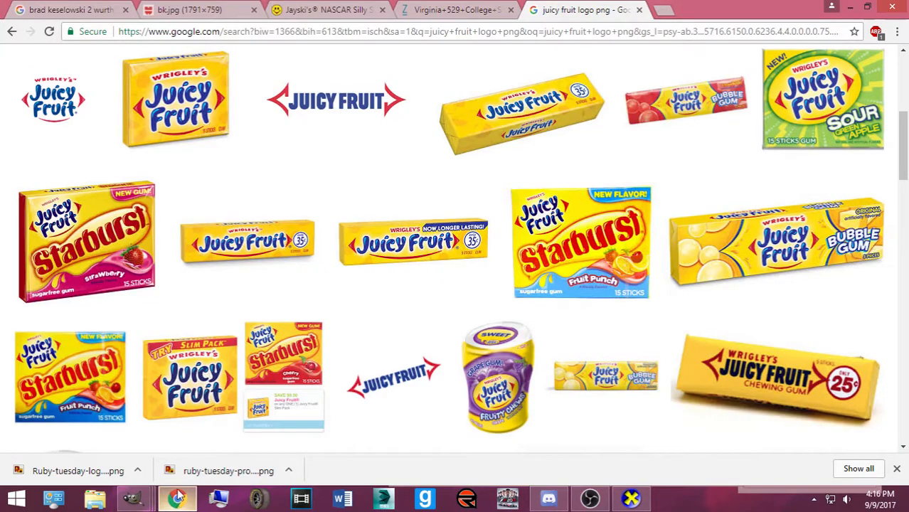
Preview the 1600 × 1067 Logo-Share Juicy Fruit logo with red arrows
scroll(310, 185, down, 5)
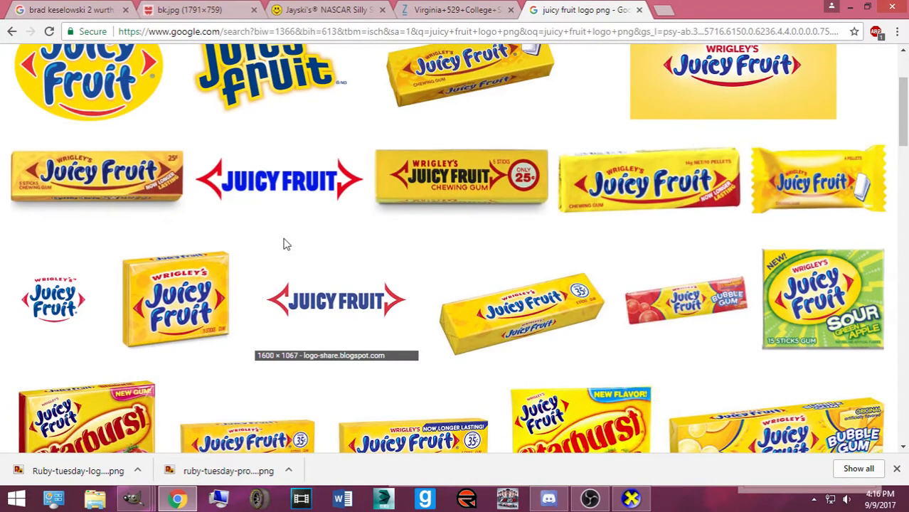
scroll(286, 242, up, 2)
scroll(299, 244, down, 1)
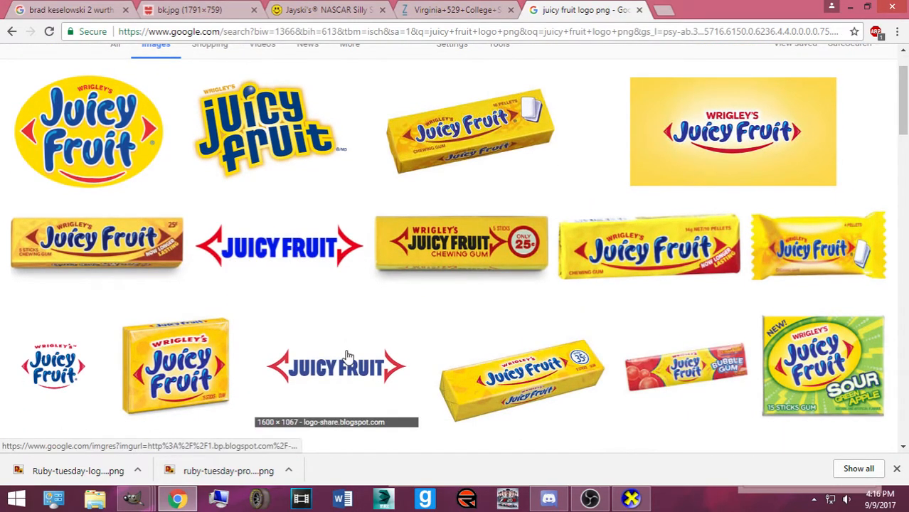
click(347, 359)
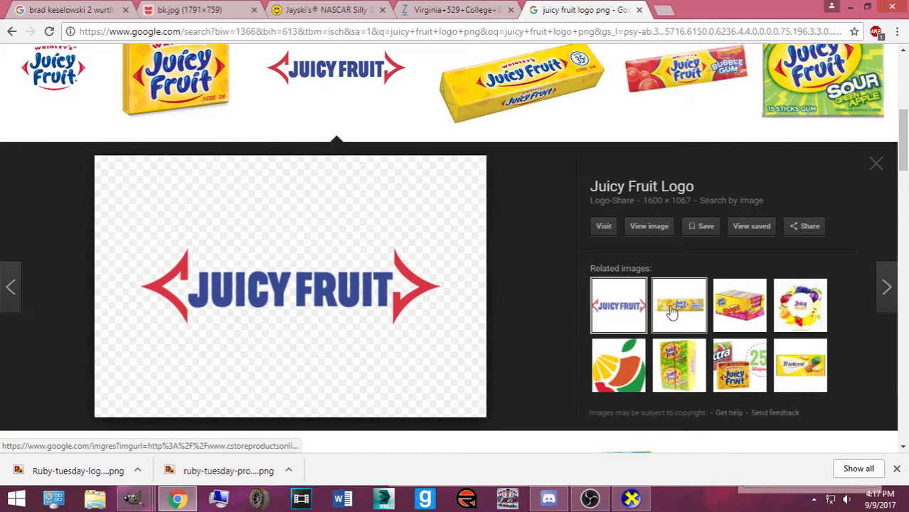
scroll(376, 264, up, 3)
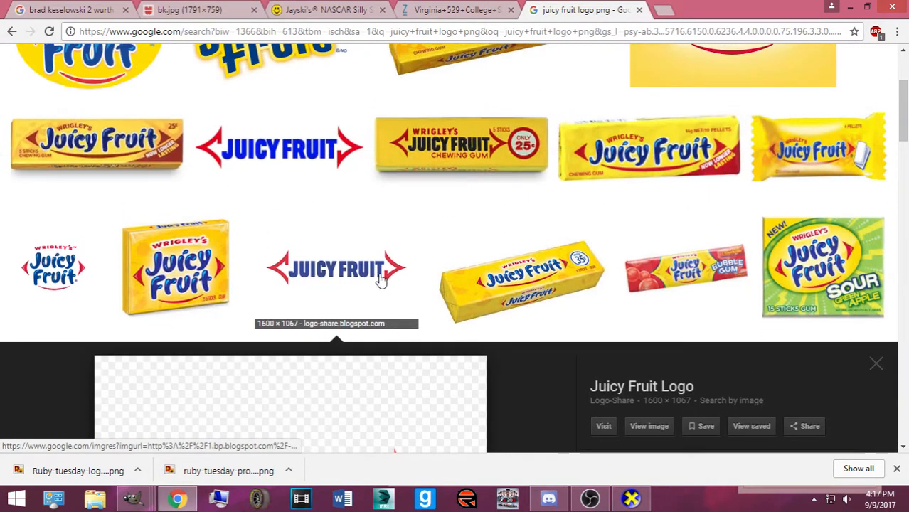
scroll(381, 279, down, 3)
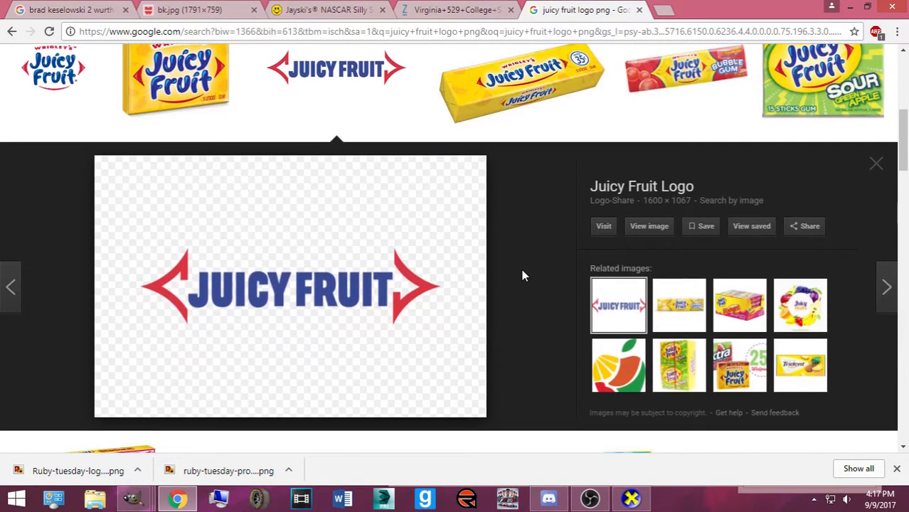
Find the Juicy Fruit image shared in the Discord conversation and open its link in the browser
click(548, 499)
click(544, 506)
click(544, 507)
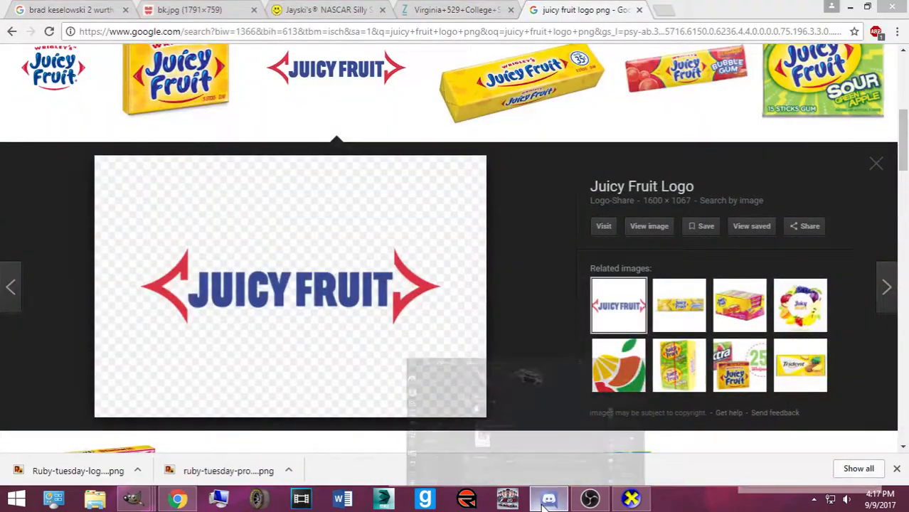
click(12, 92)
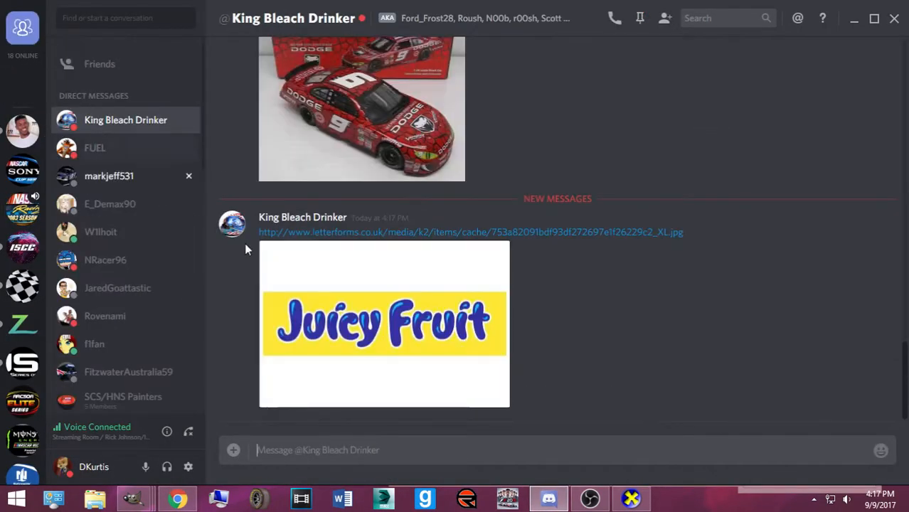
click(454, 353)
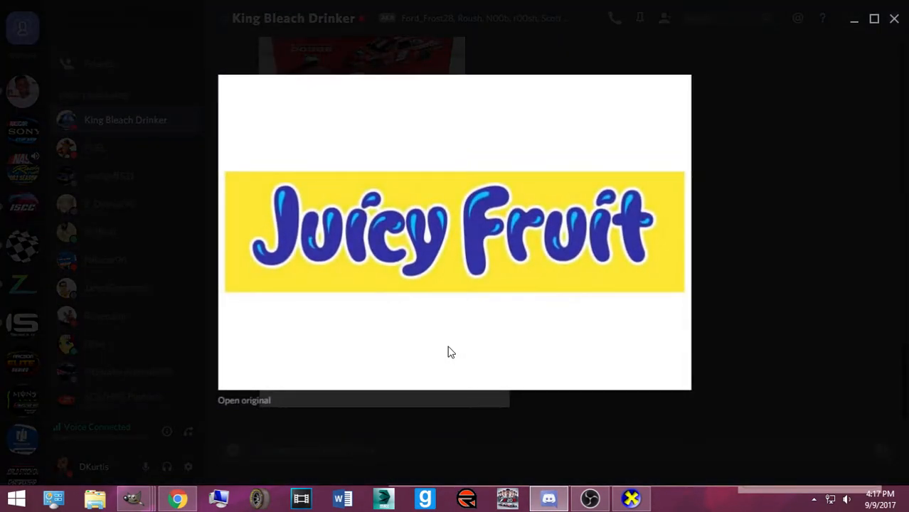
click(703, 356)
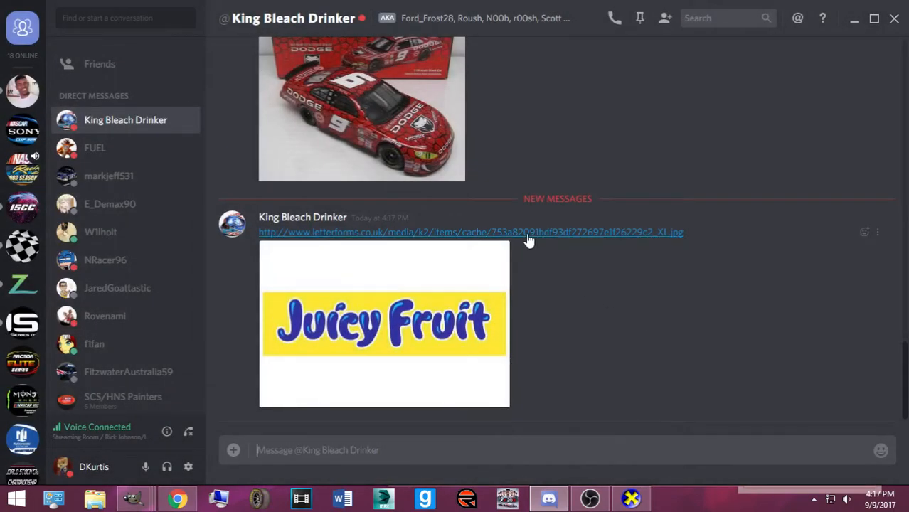
click(527, 235)
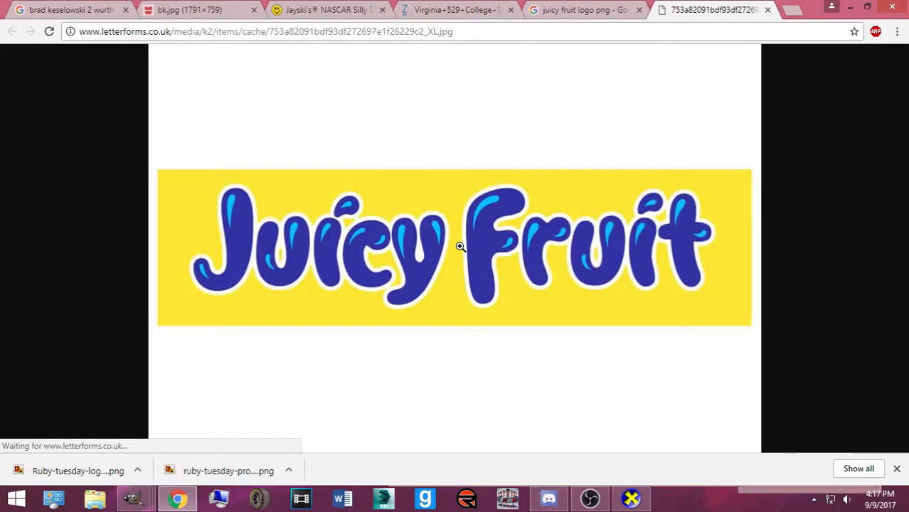
click(545, 11)
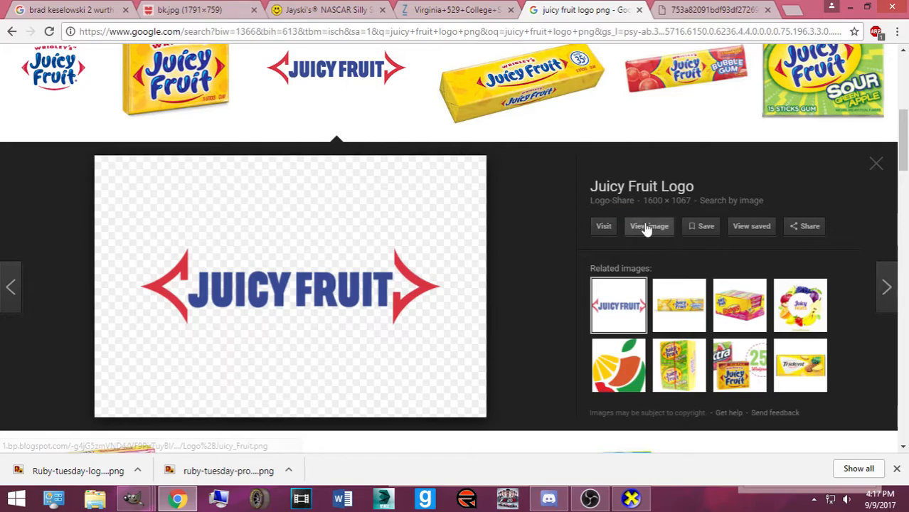
Search again without 'png' and open the Letterform Juicy Fruit logo at full size
scroll(524, 226, up, 3)
scroll(524, 203, up, 3)
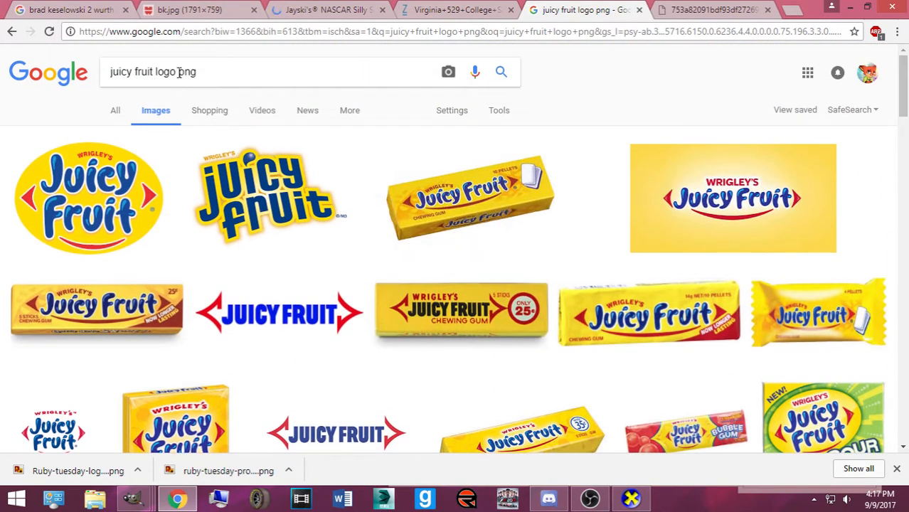
click(201, 76)
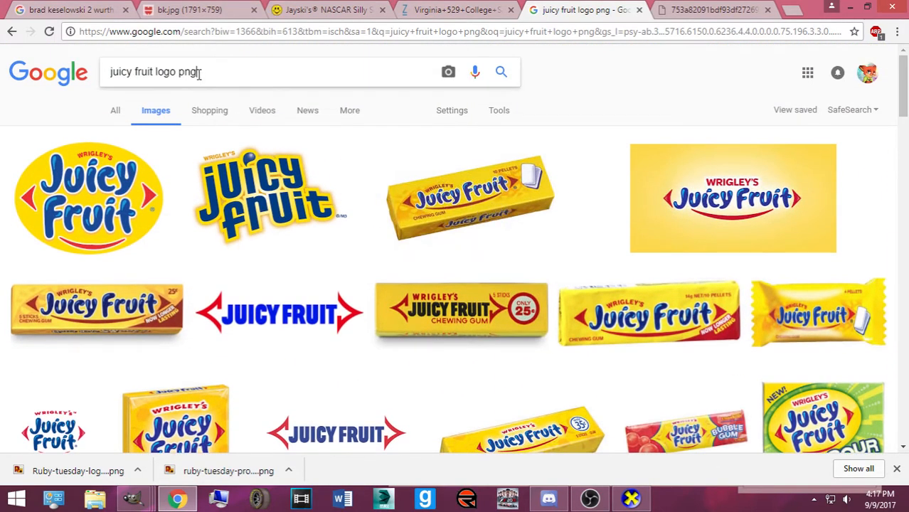
key(BackSpace)
key(Return)
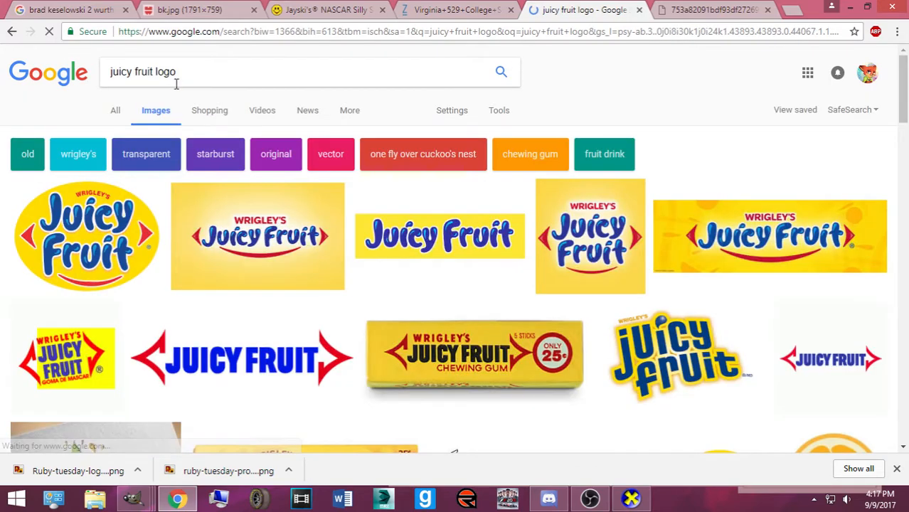
scroll(448, 197, down, 1)
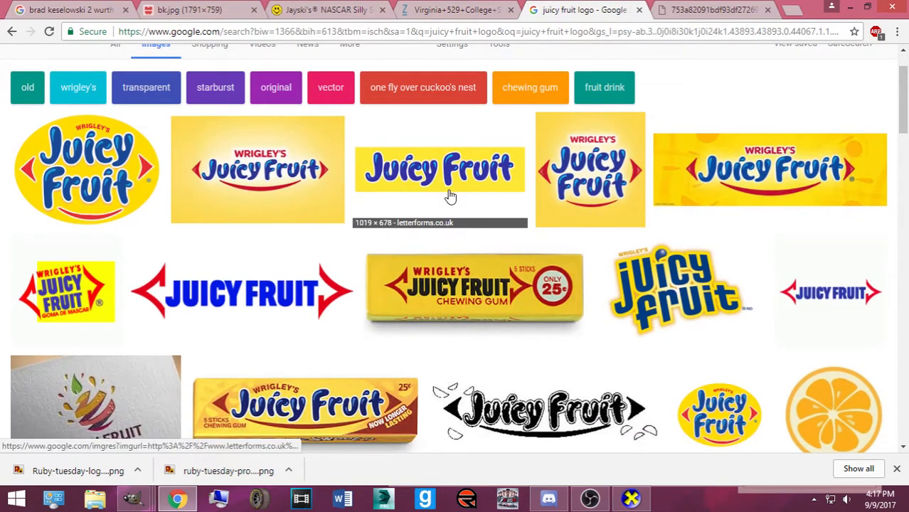
click(674, 13)
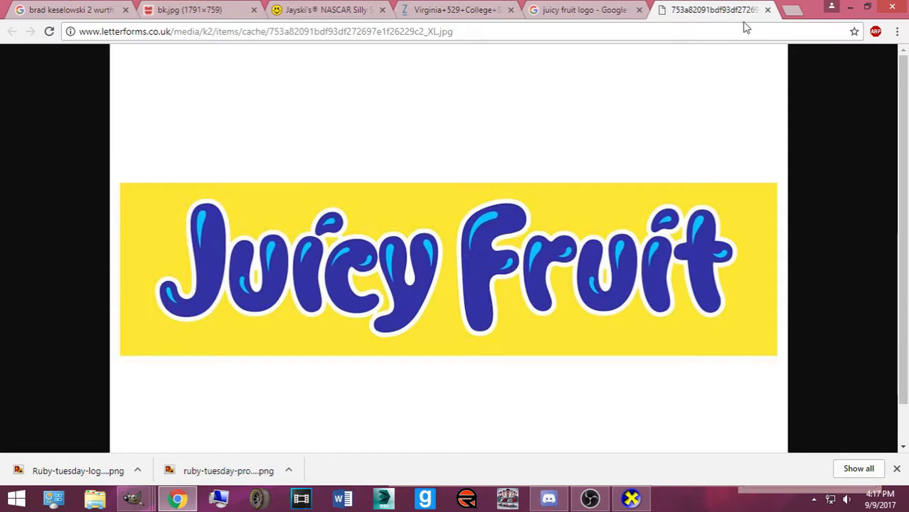
click(767, 11)
click(441, 175)
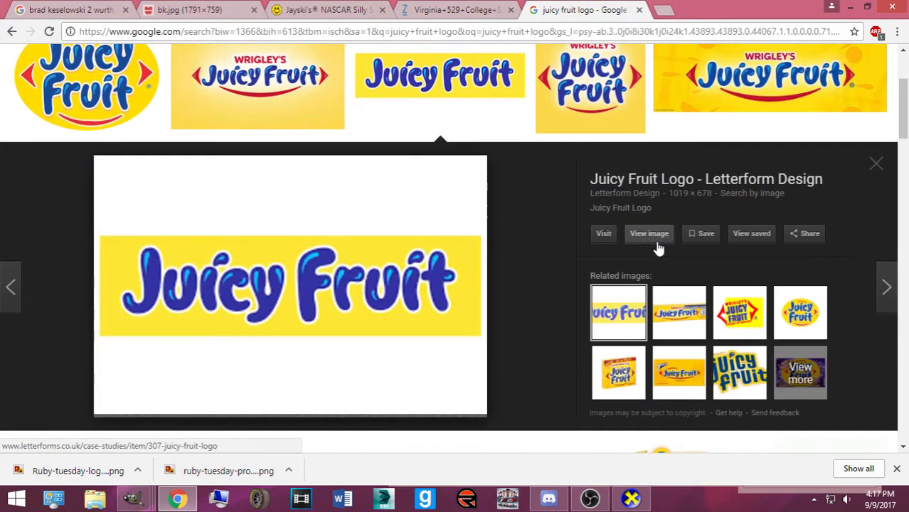
click(648, 233)
Save the Letterform logo image as 'juicy fruit'
right_click(400, 212)
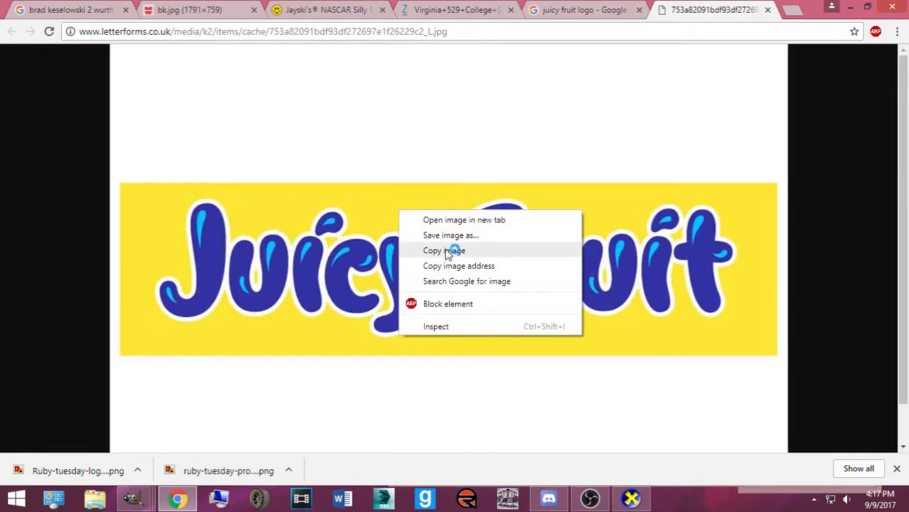
click(450, 236)
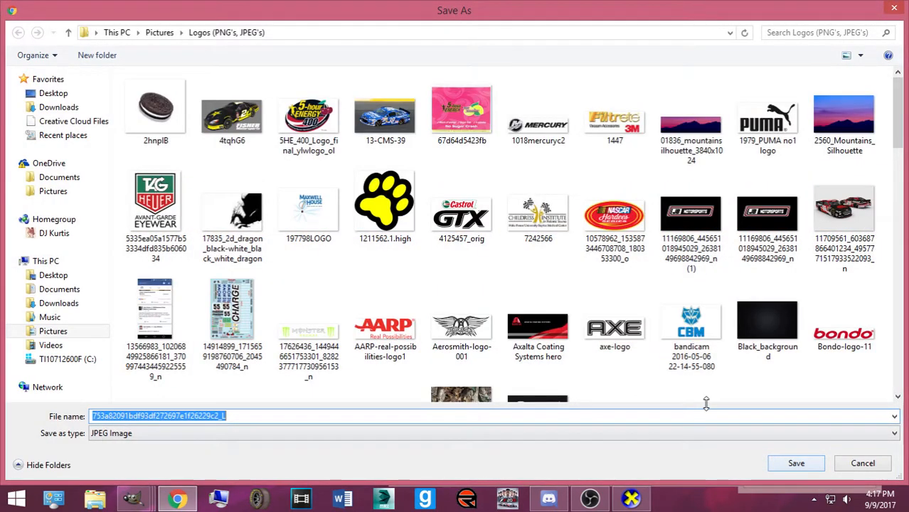
text(juicy fruit)
key(Return)
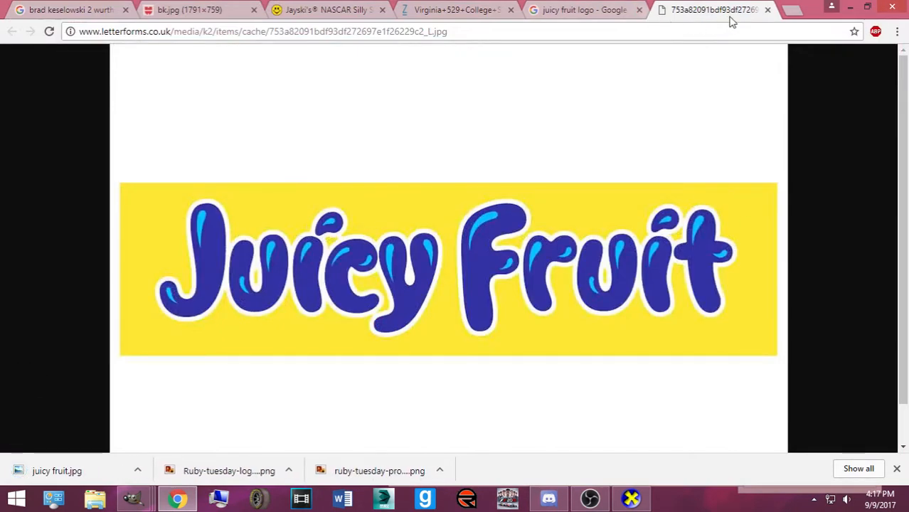
Close the image pages and return to the Roush #60 paint scheme in GIMP
click(768, 10)
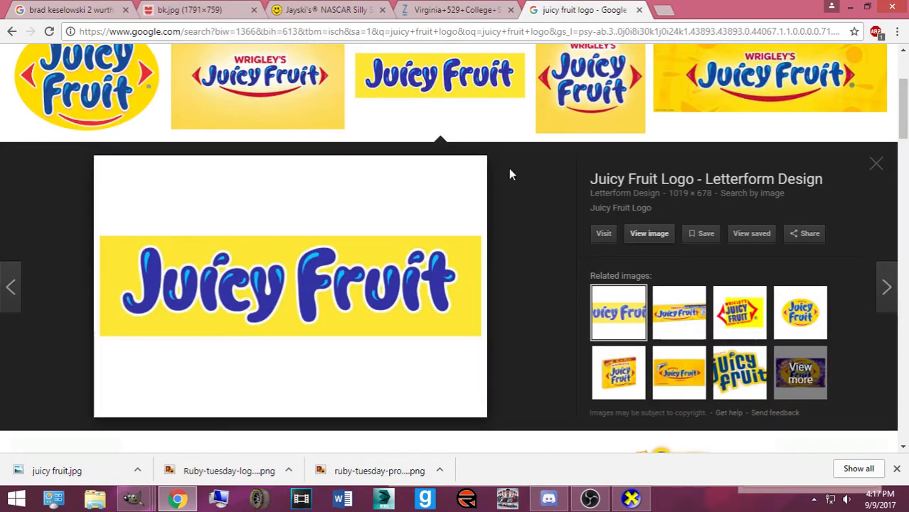
click(874, 162)
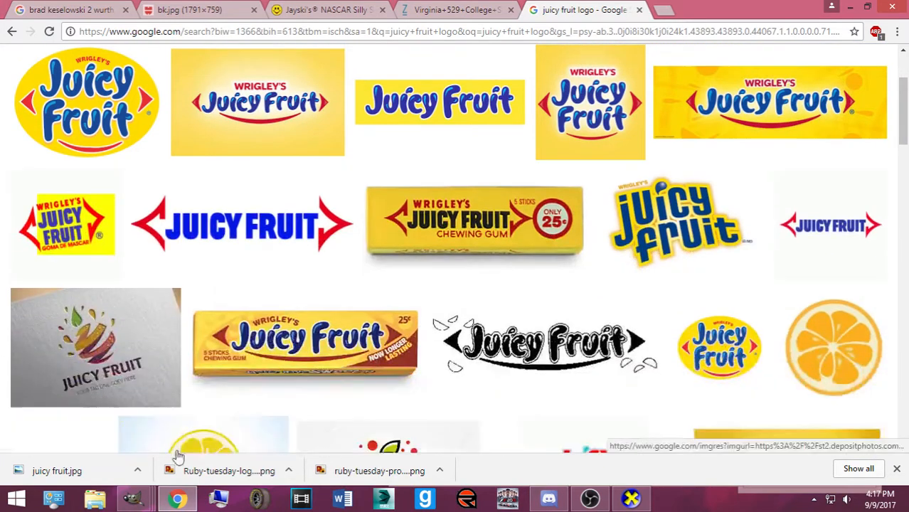
mouse_move(133, 498)
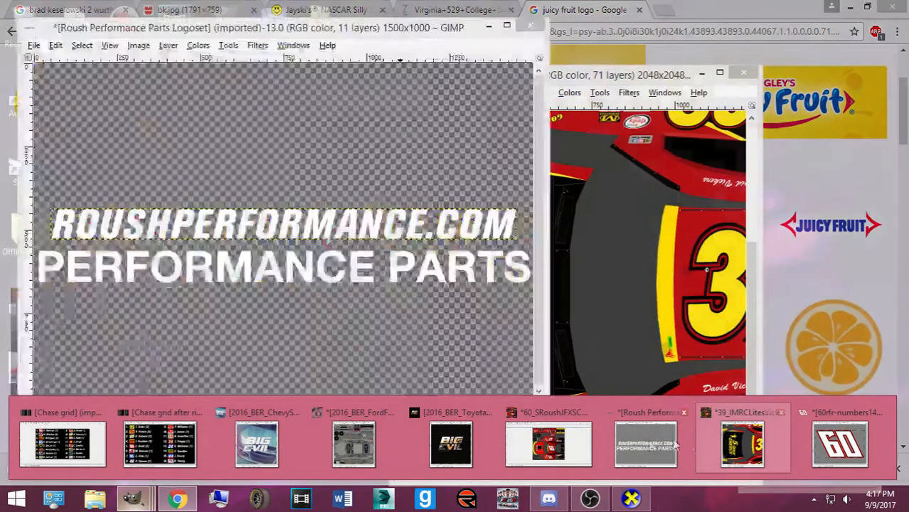
click(530, 437)
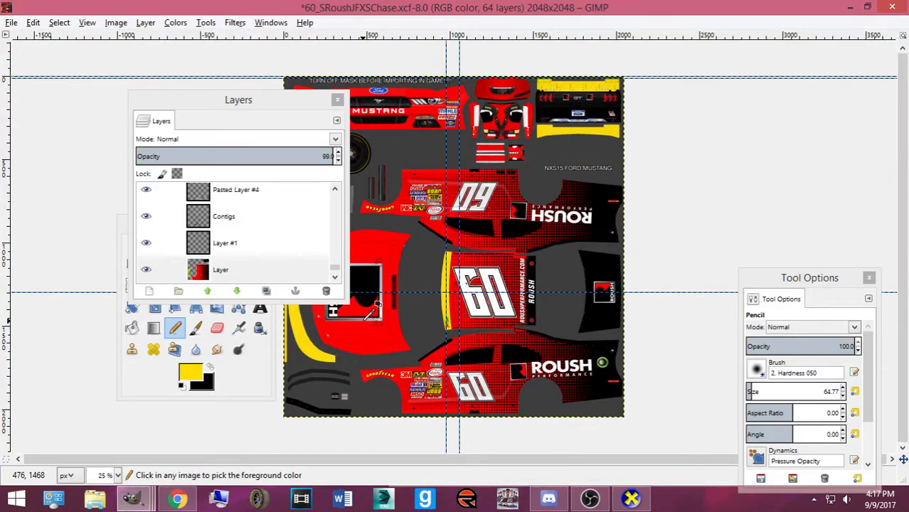
Open juicy fruit.jpg from the Logos (PNG's, JPEG's) folder, sorted newest first
key(ctrl+o)
click(202, 229)
scroll(357, 250, down, 10)
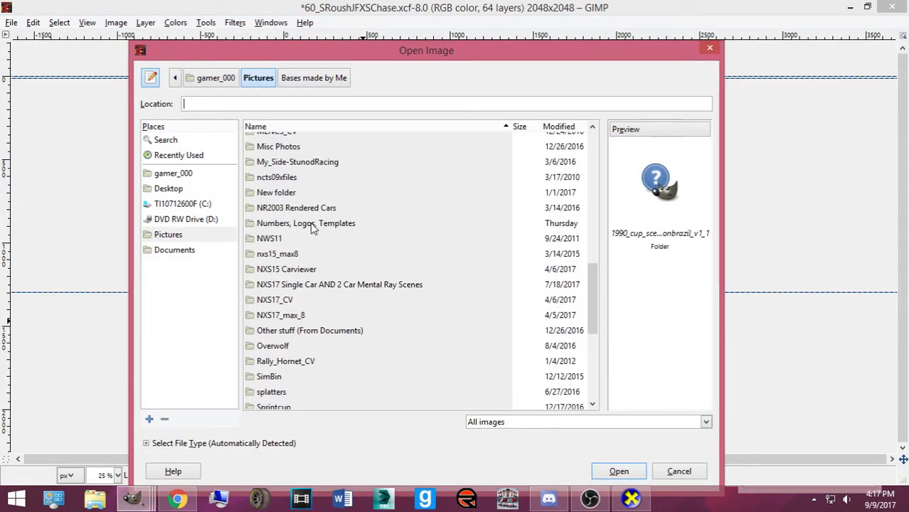
scroll(311, 227, up, 3)
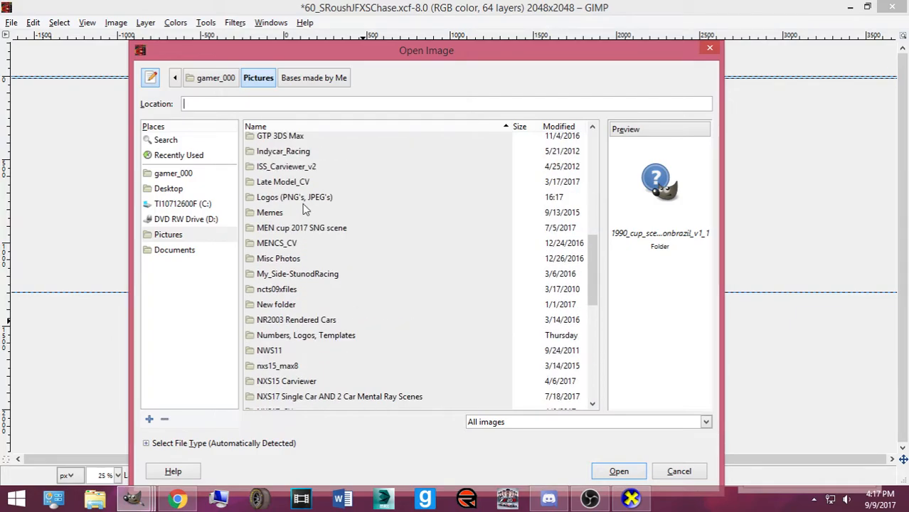
double_click(302, 201)
click(560, 127)
click(558, 127)
double_click(535, 141)
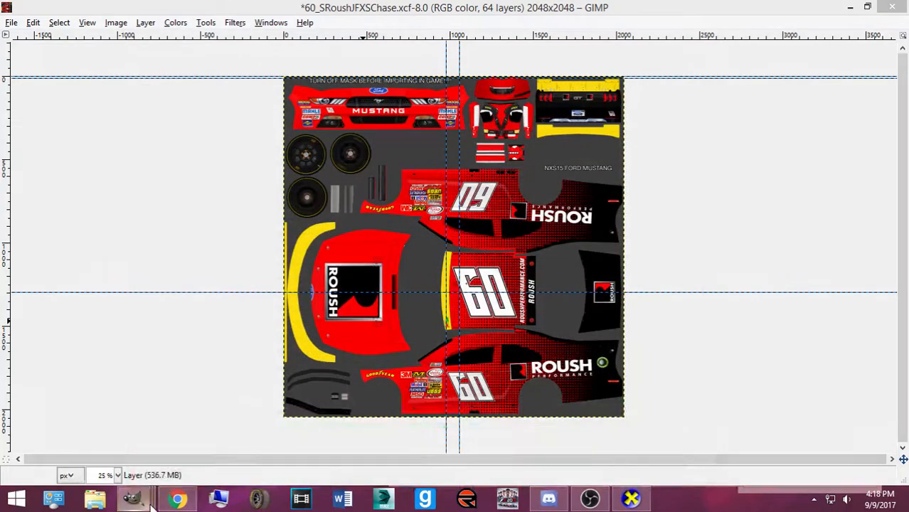
click(145, 500)
click(846, 443)
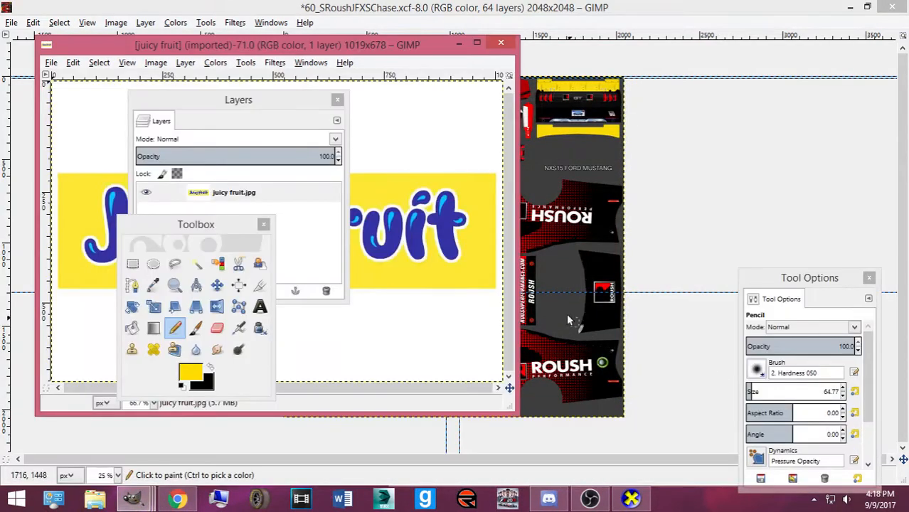
Fuzzy-select the white background and make it transparent with Color to Alpha
click(197, 264)
click(406, 331)
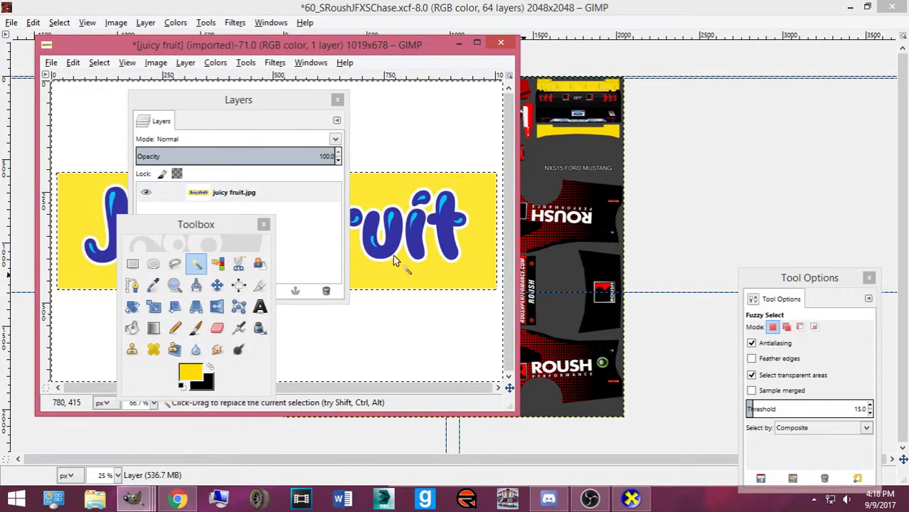
click(214, 63)
click(284, 319)
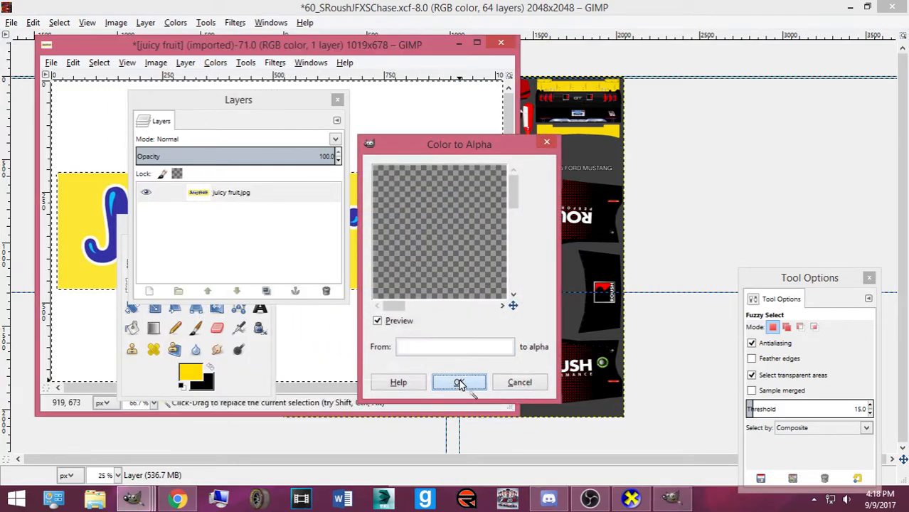
click(459, 384)
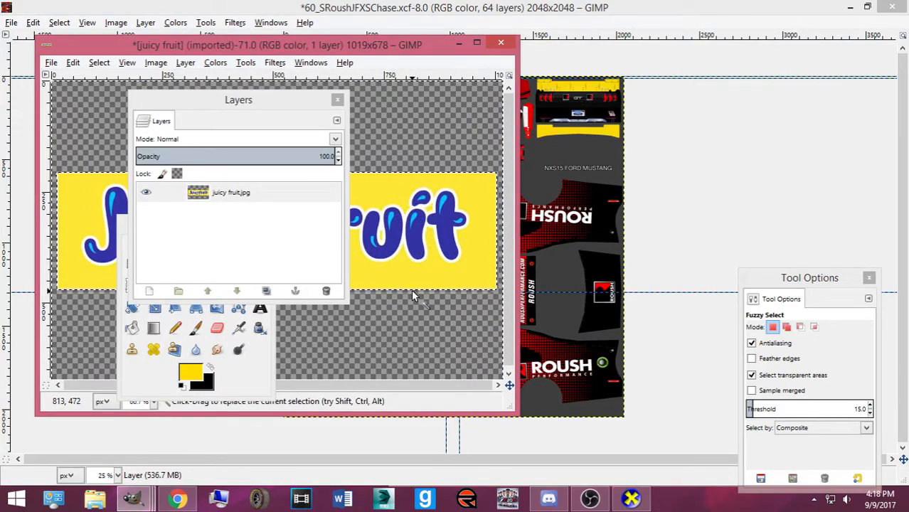
Move the docks aside, select the logo with Alpha to Selection, then clear the selection
click(98, 63)
click(234, 105)
drag(233, 106, 786, 170)
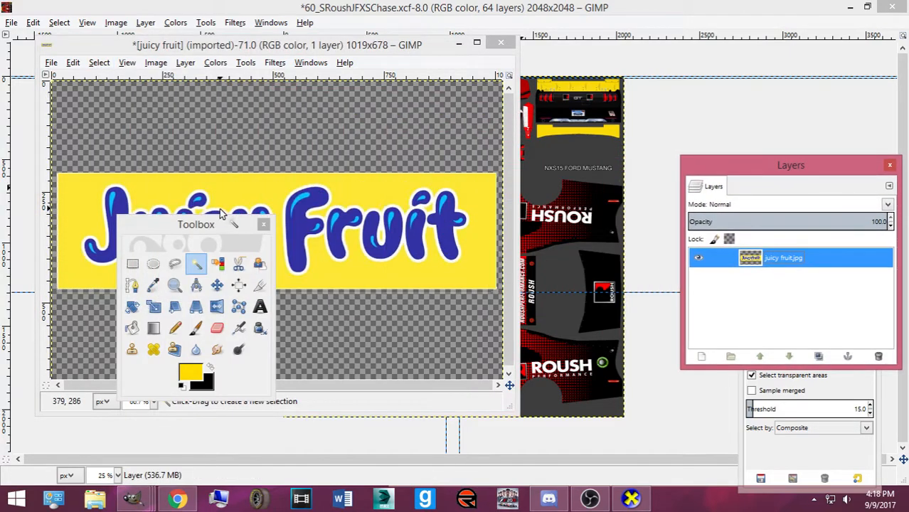
drag(222, 222, 845, 336)
right_click(712, 299)
click(782, 322)
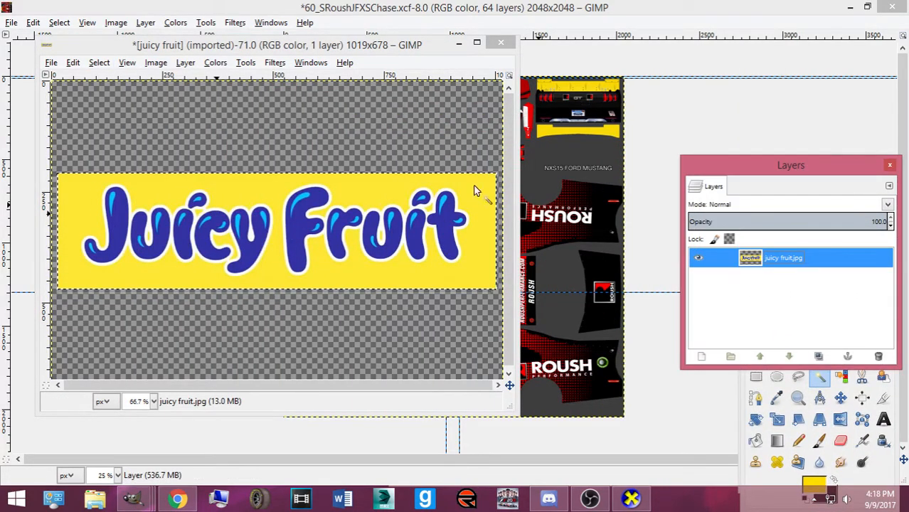
click(99, 62)
click(126, 111)
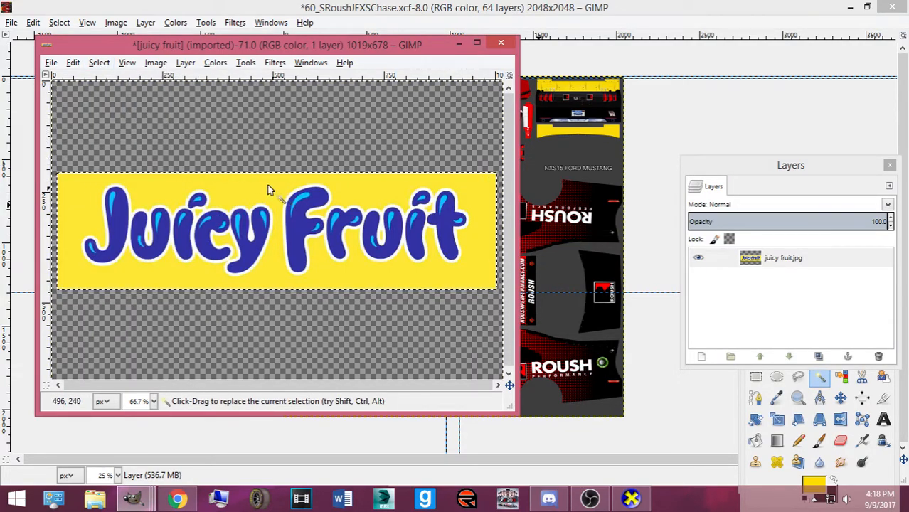
click(99, 63)
click(116, 94)
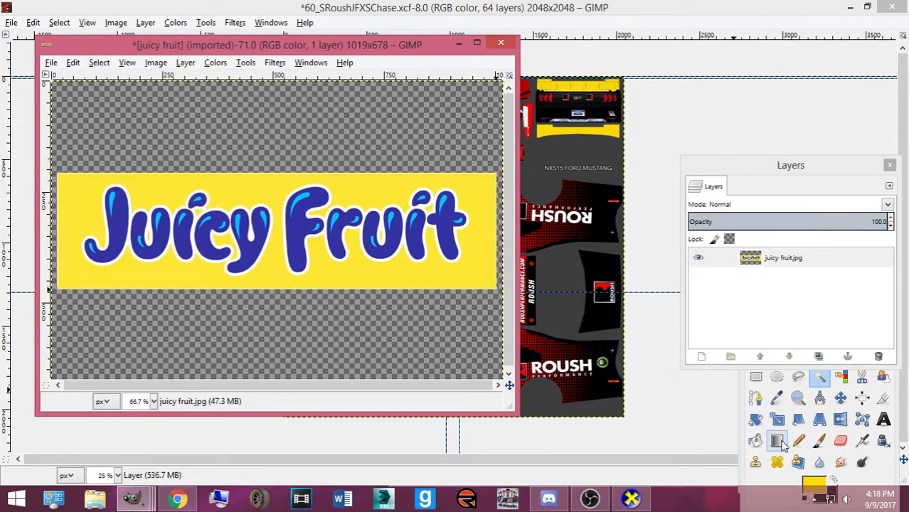
Fill the fuzzy-selected yellow background with a richer saturated yellow, then deselect
click(446, 285)
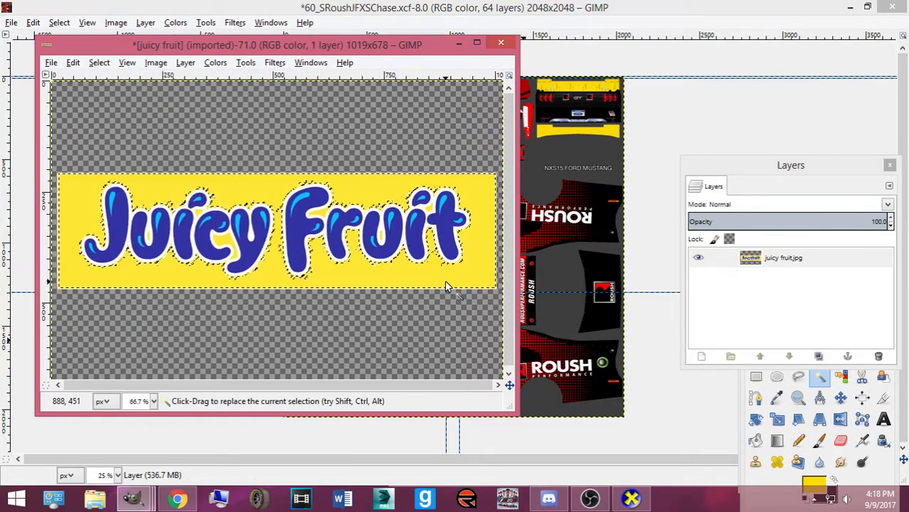
click(756, 441)
click(456, 281)
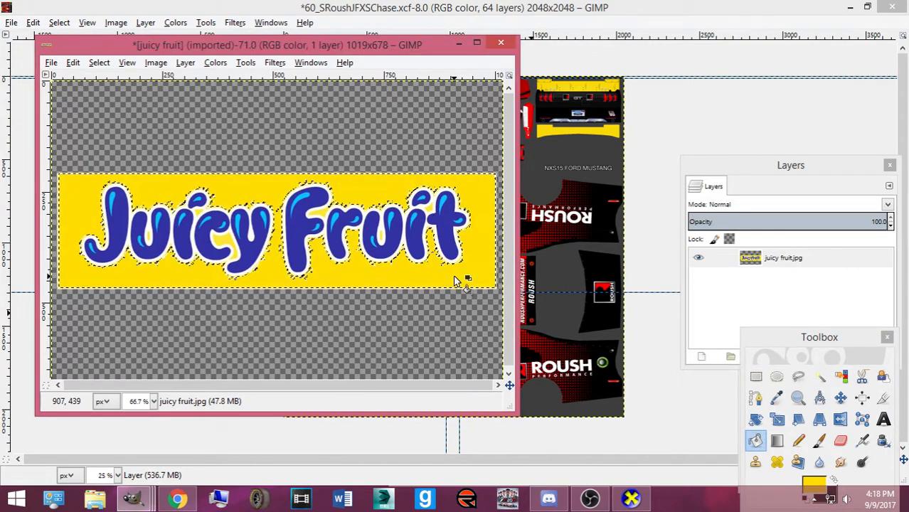
click(99, 63)
click(116, 94)
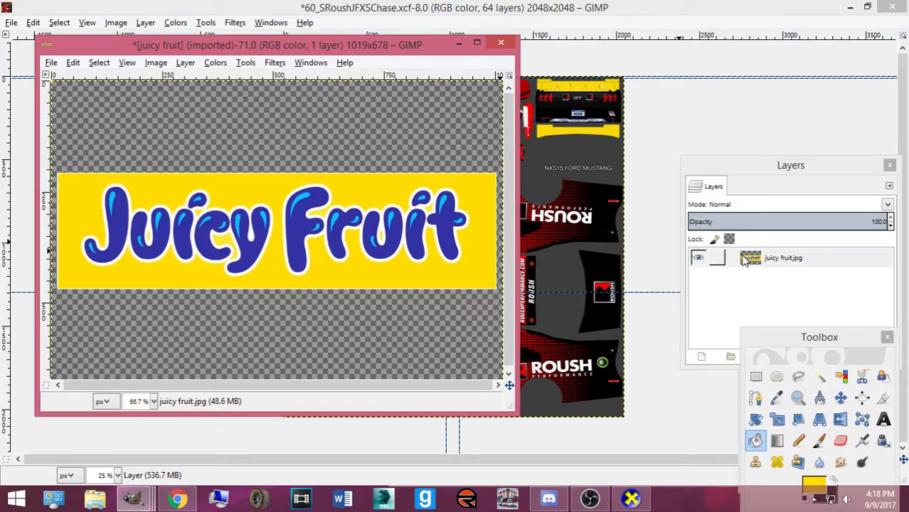
Select the layer's opaque area and view the logo at 100% in a maximized window
click(819, 376)
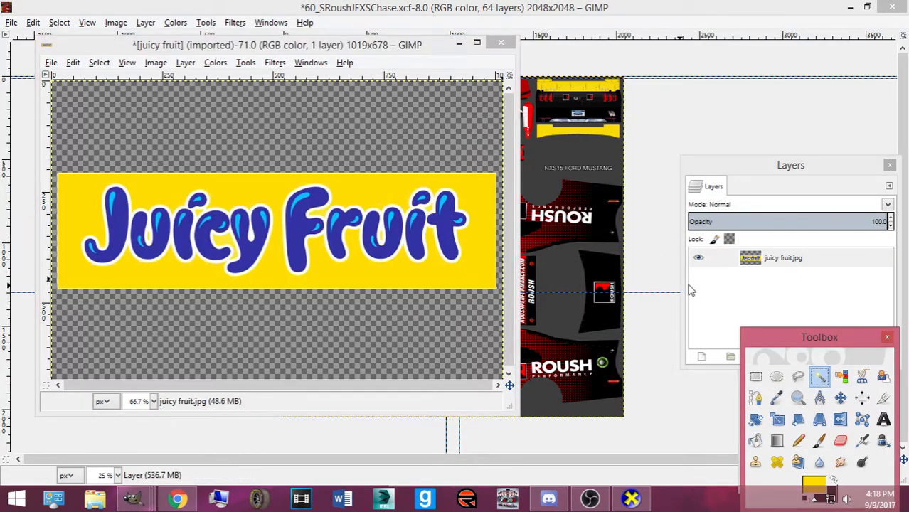
right_click(733, 257)
click(787, 323)
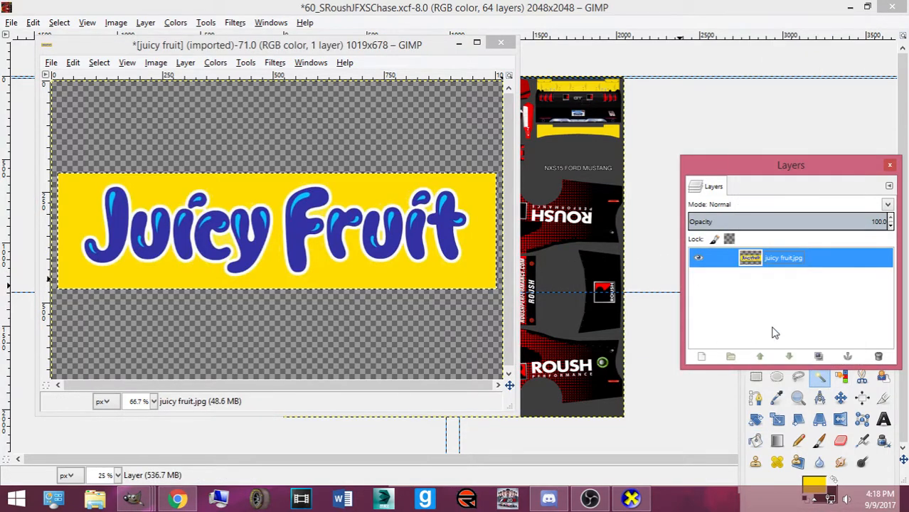
click(478, 289)
key(1)
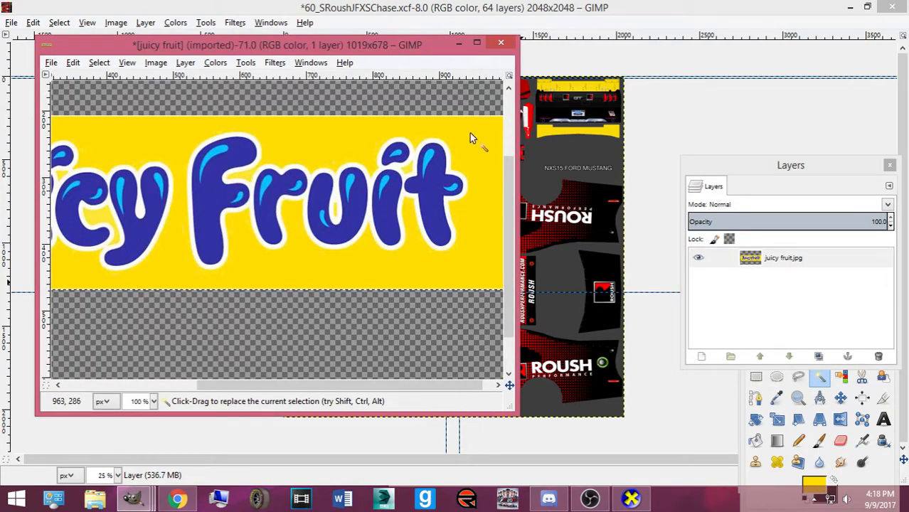
click(474, 42)
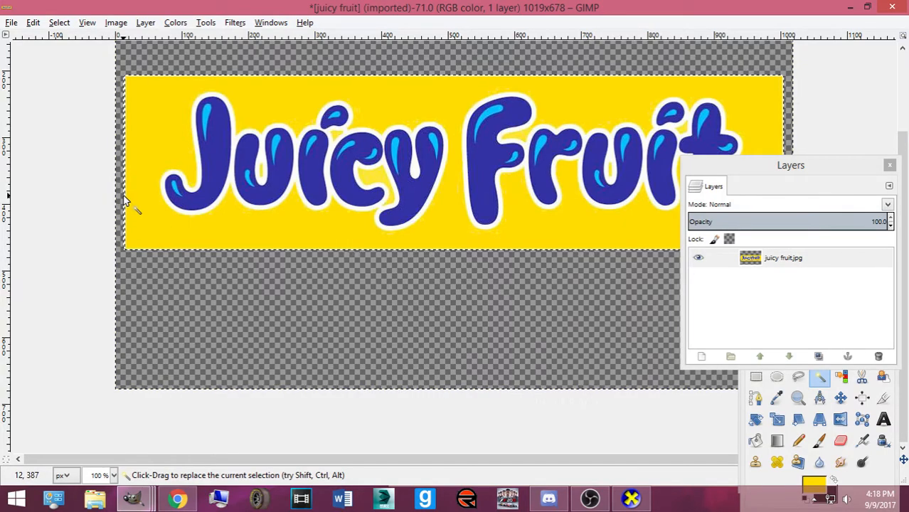
scroll(121, 207, up, 1)
scroll(121, 208, up, 3)
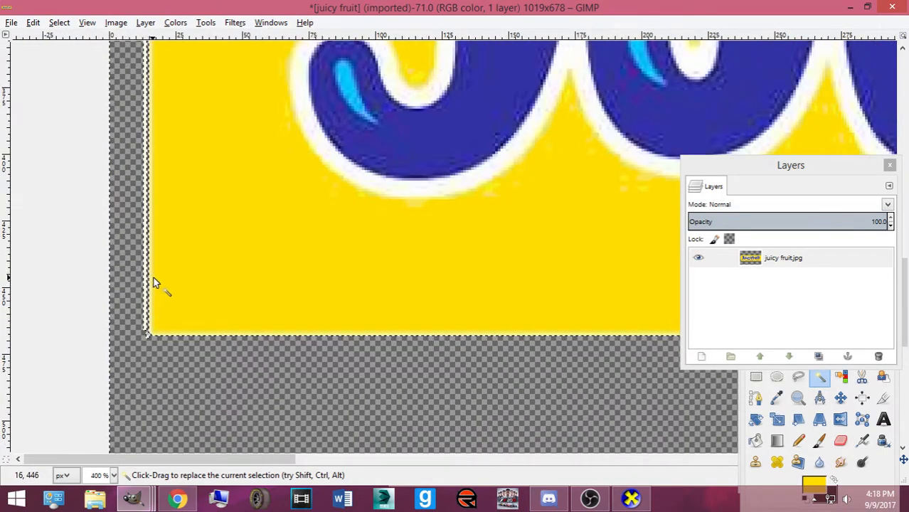
scroll(149, 285, up, 1)
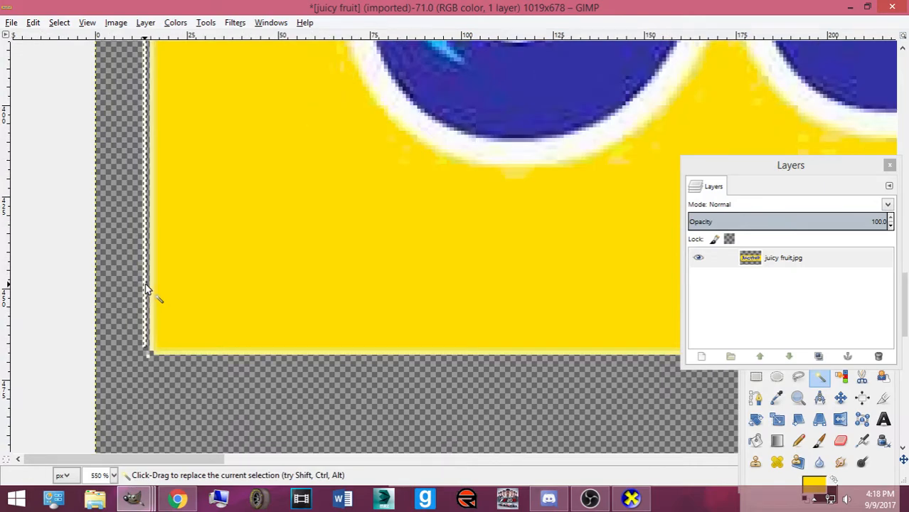
Fuzzy-select the thin strips along the logo's bottom, left and top edges
click(158, 353)
click(157, 353)
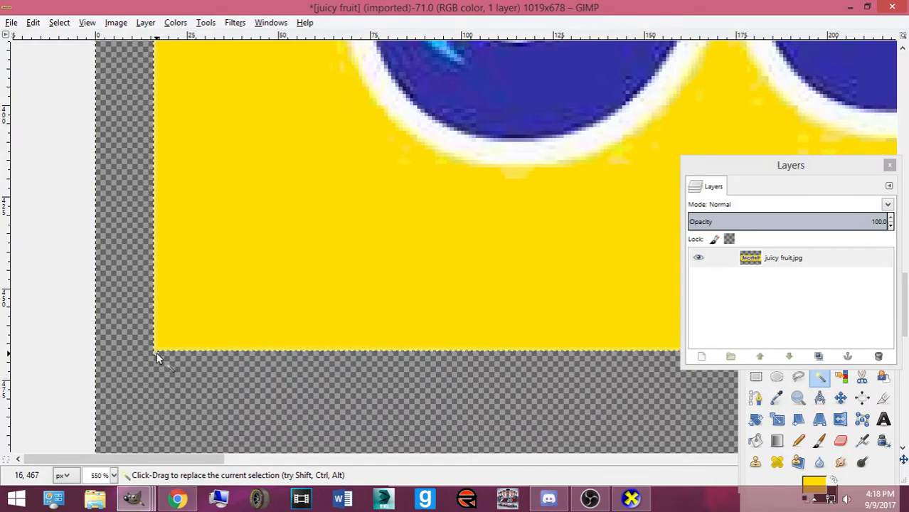
scroll(157, 335, up, 12)
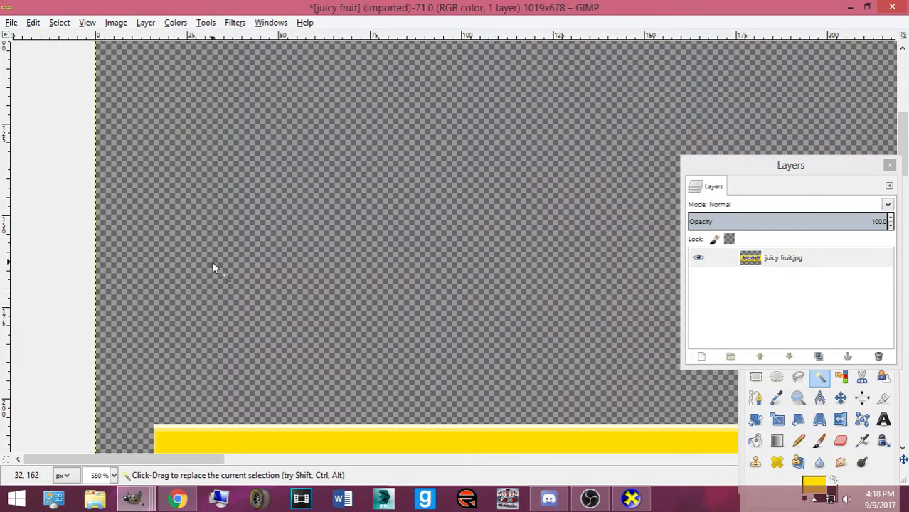
scroll(214, 264, down, 2)
click(224, 327)
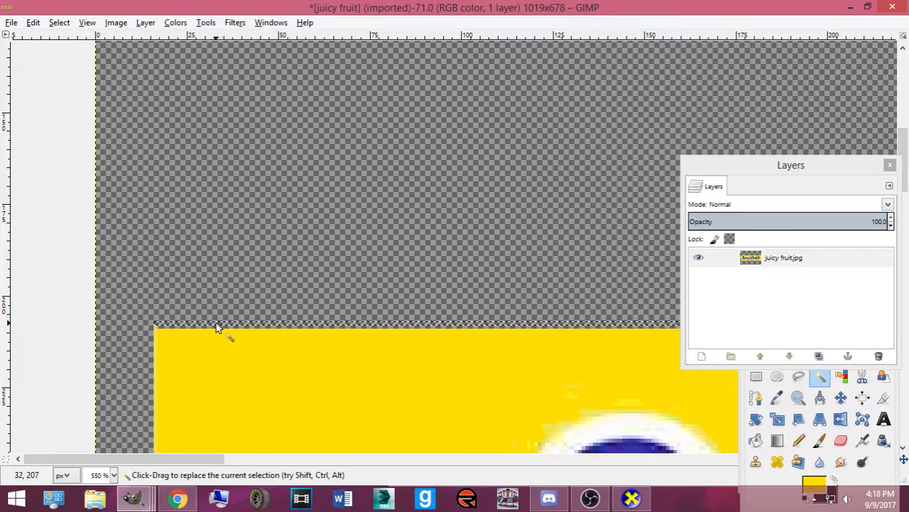
drag(185, 460, 839, 471)
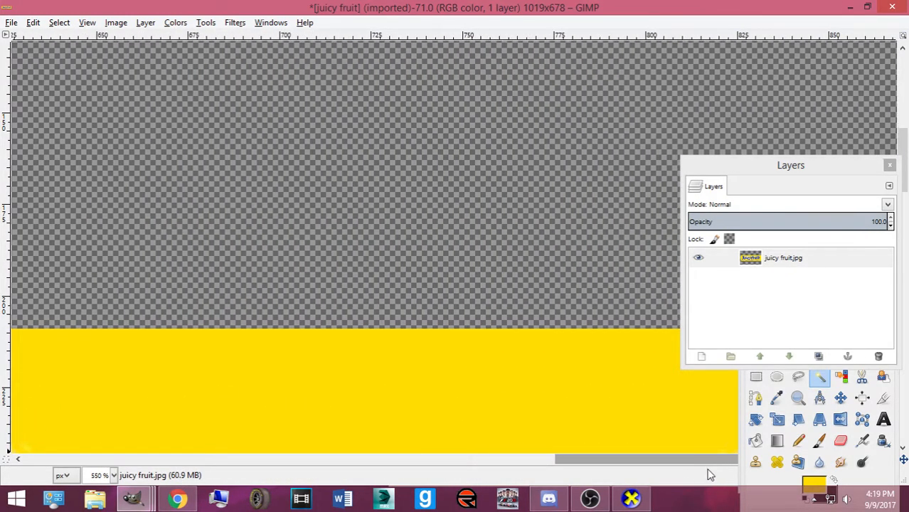
scroll(612, 342, down, 5)
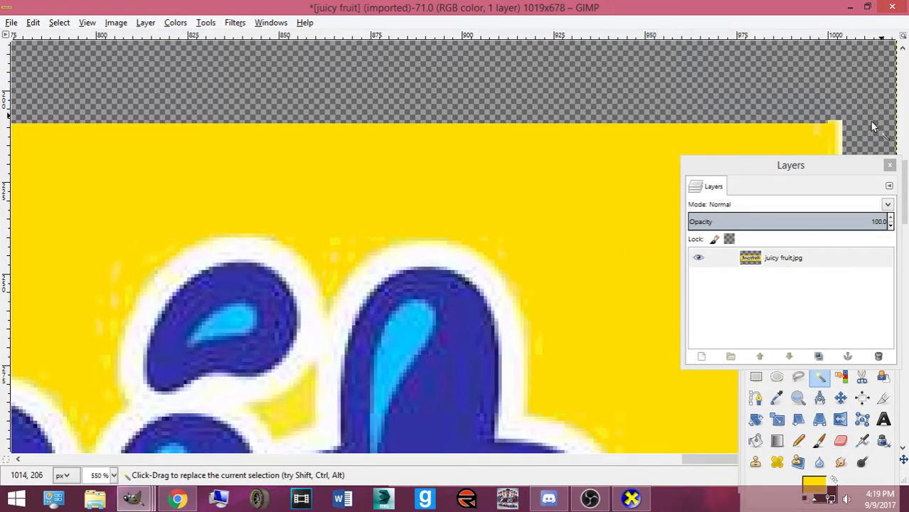
Delete the white strip on the right edge and check the corner area selection
click(839, 136)
key(Delete)
click(840, 122)
scroll(839, 121, down, 10)
scroll(838, 138, up, 5)
click(826, 148)
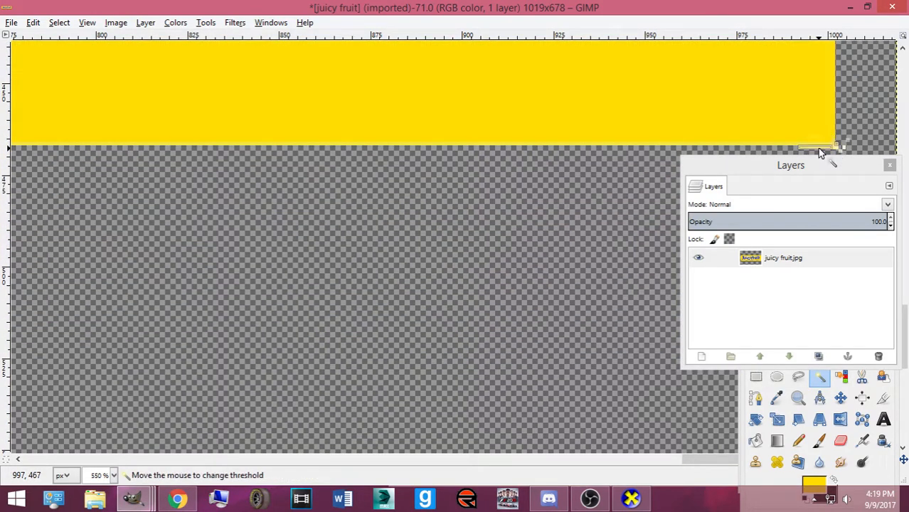
click(837, 150)
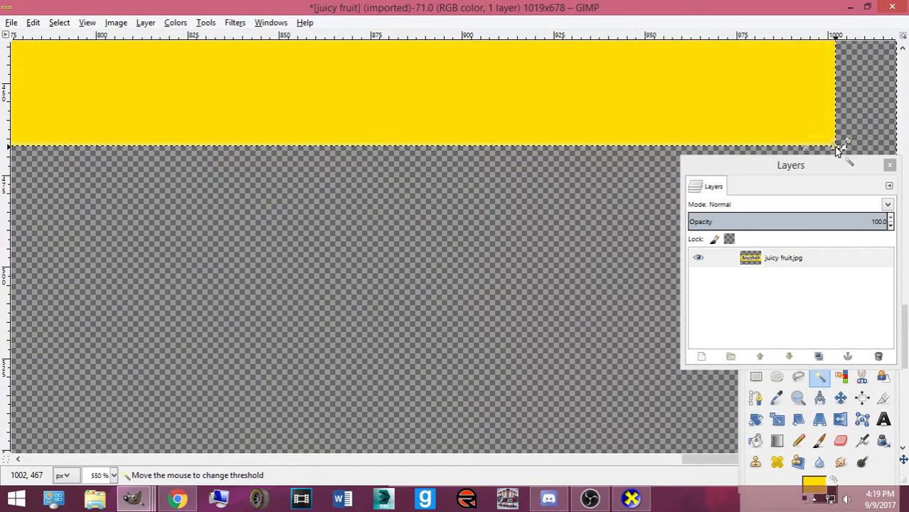
drag(837, 152, 849, 146)
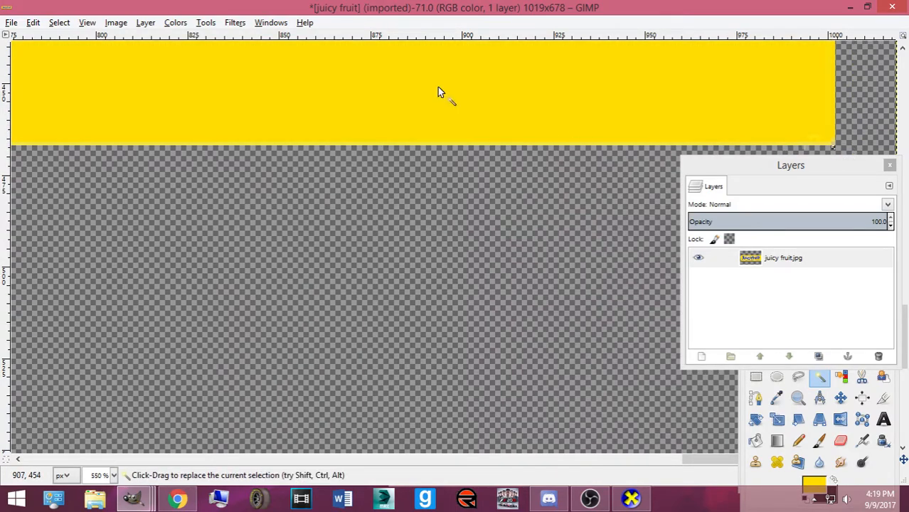
Clear the selection and pan around the logo to inspect its edges
click(59, 22)
click(75, 55)
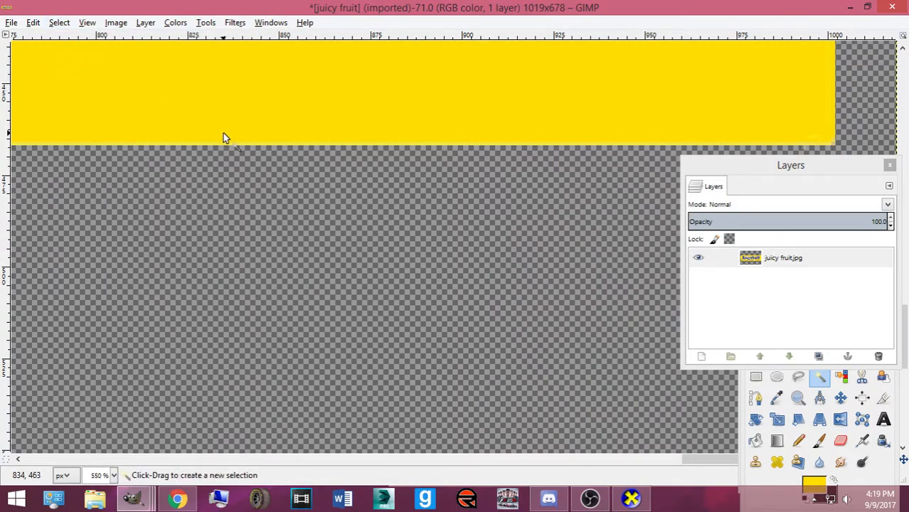
scroll(225, 133, down, 3)
scroll(349, 181, up, 8)
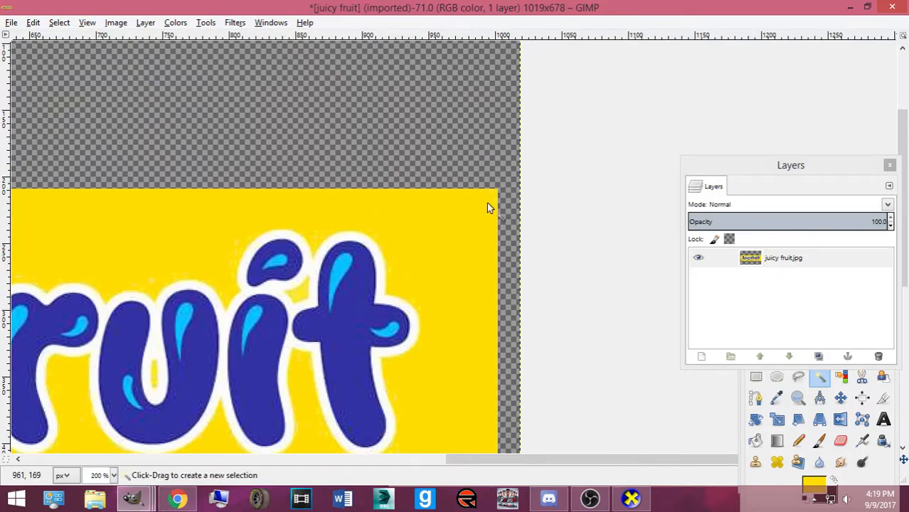
drag(497, 459, 398, 452)
scroll(417, 419, up, 1)
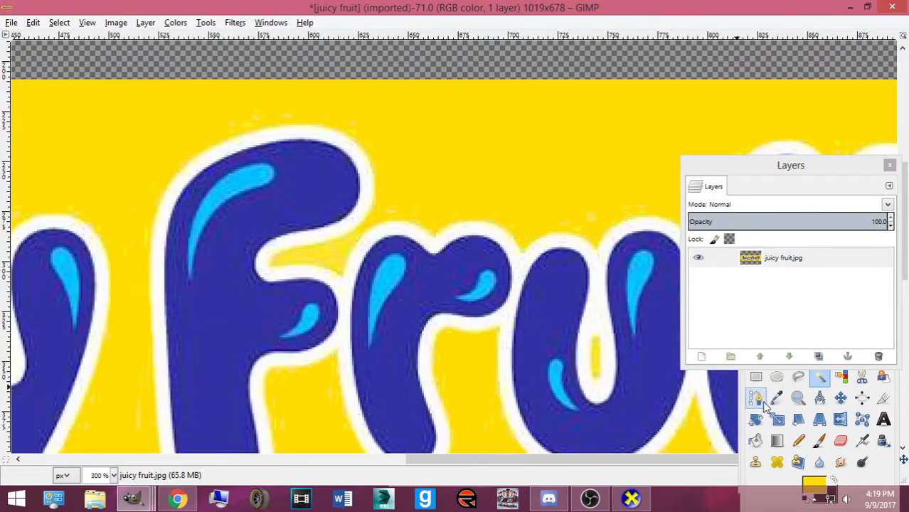
Paint over the specks above the F with a smaller yellow pencil, then zoom out
click(798, 441)
click(586, 162)
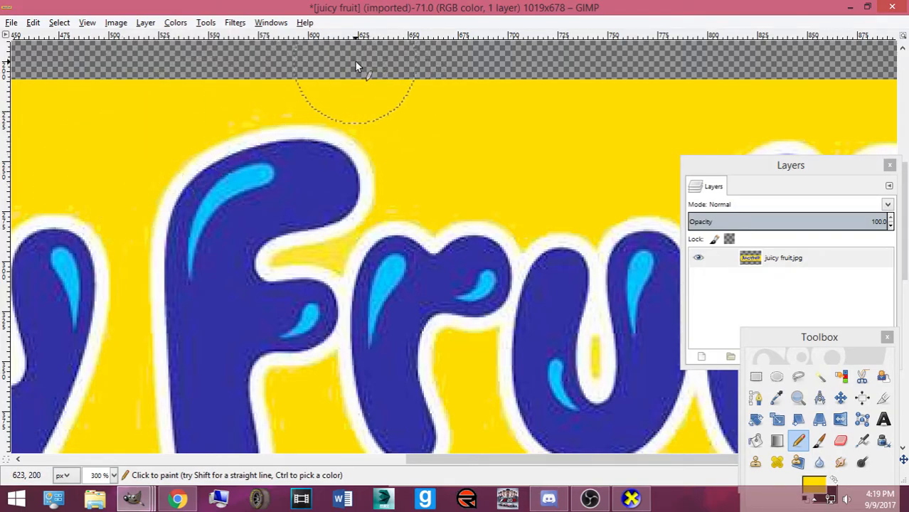
click(377, 83)
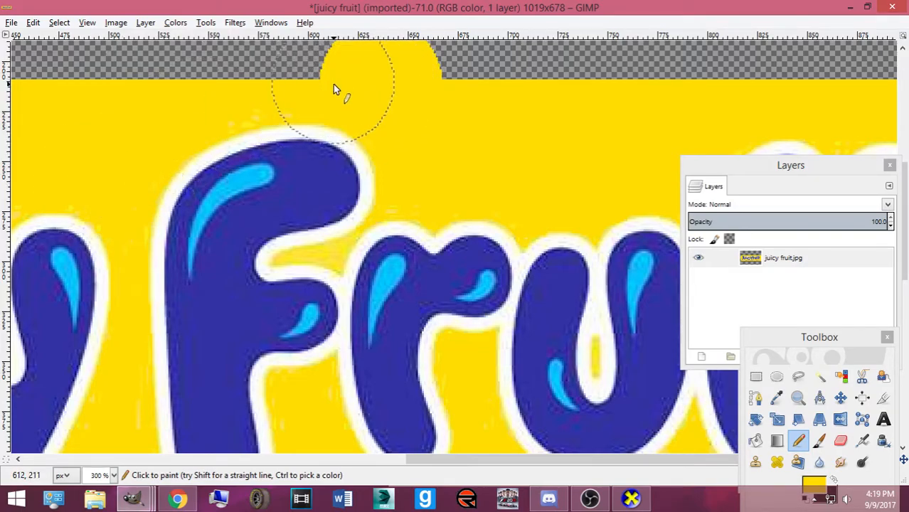
key(ctrl+z)
double_click(798, 441)
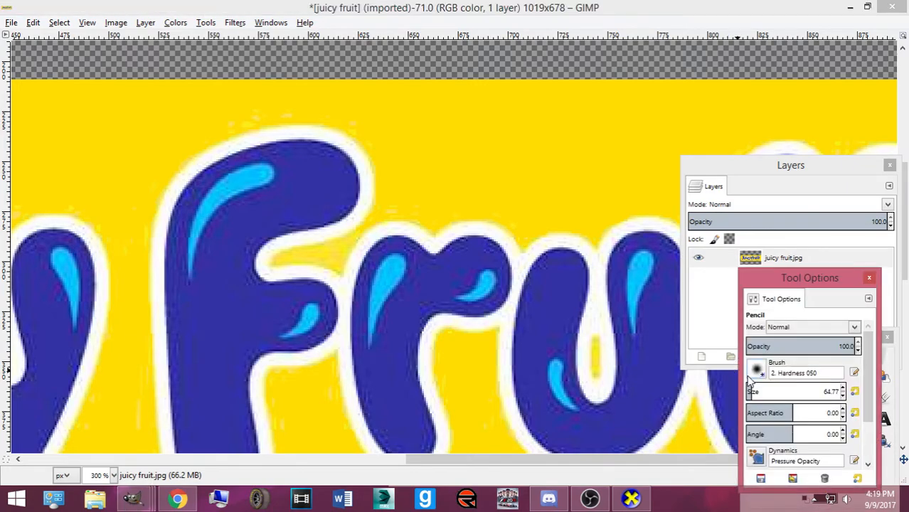
drag(364, 119, 284, 101)
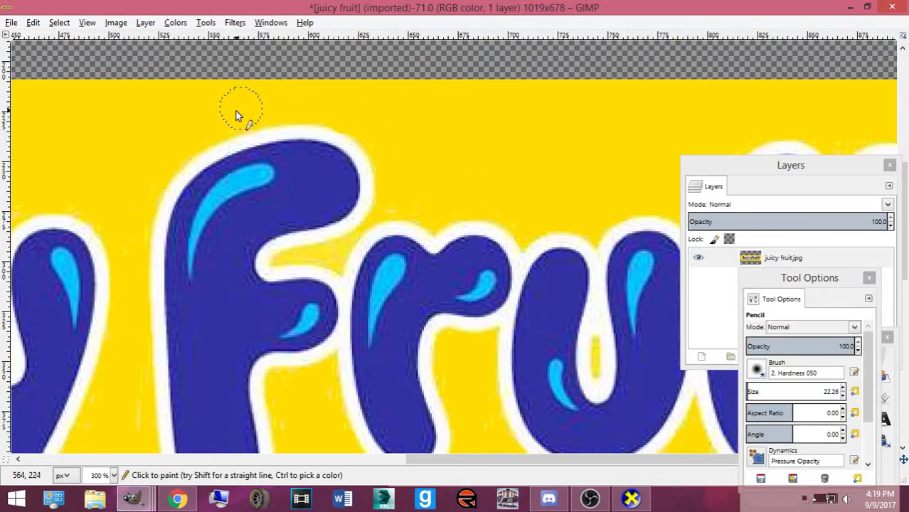
scroll(125, 227, down, 5)
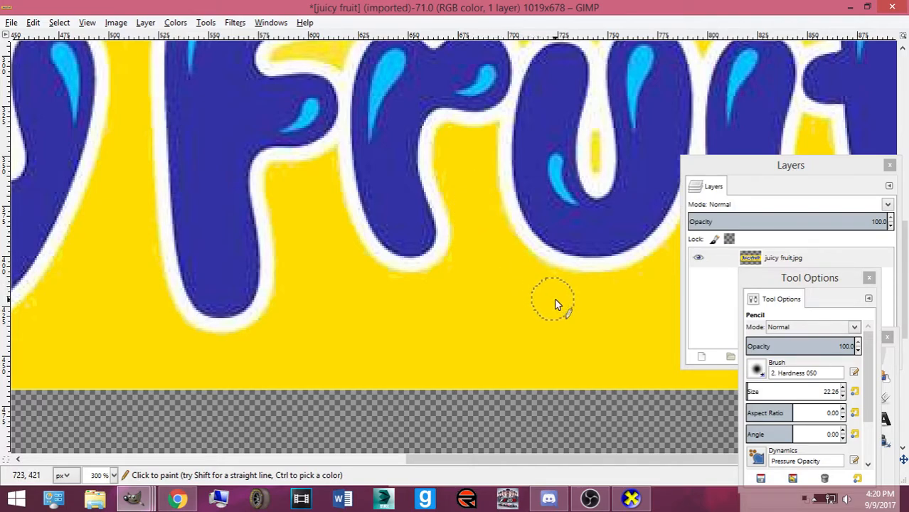
key(1)
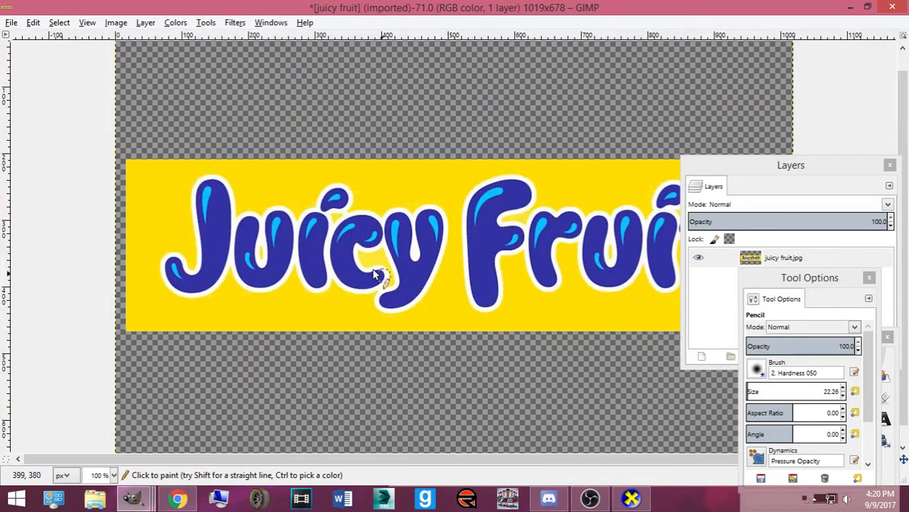
key(minus)
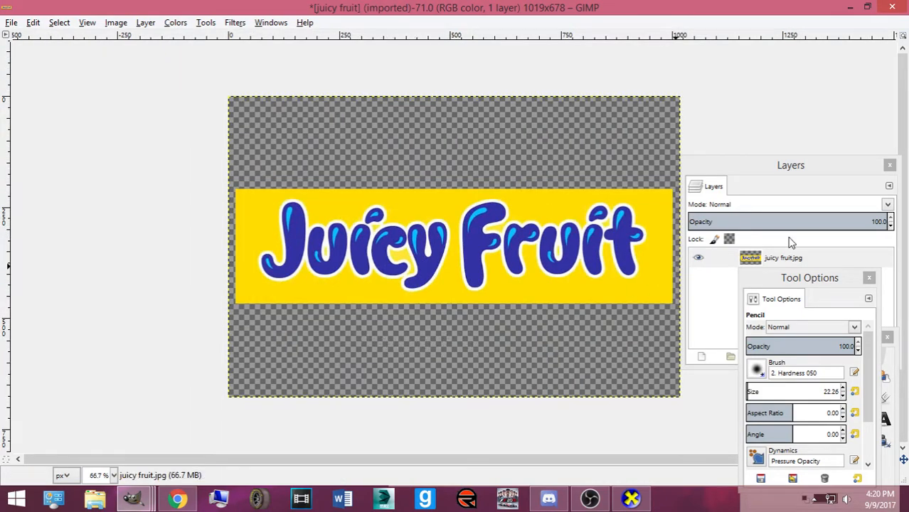
Save the logo as juicy fruit lol.xcf and copy it to the clipboard
click(11, 23)
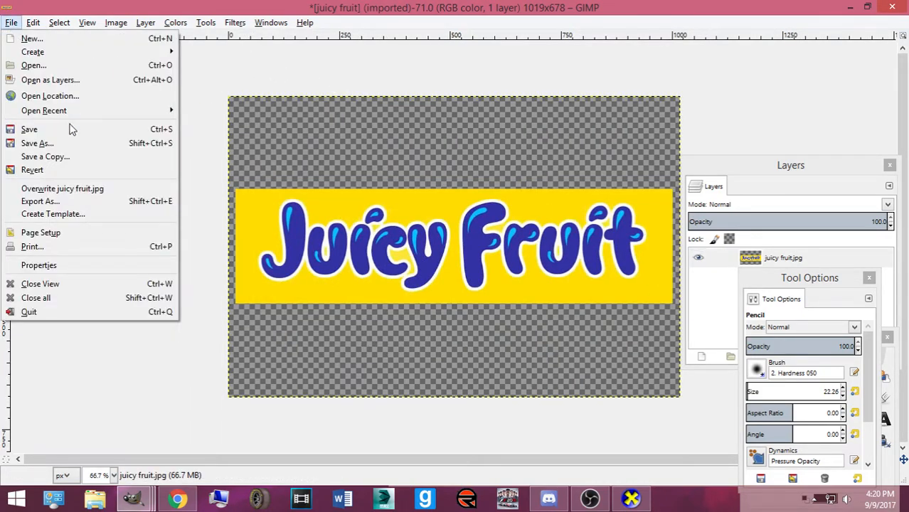
click(69, 144)
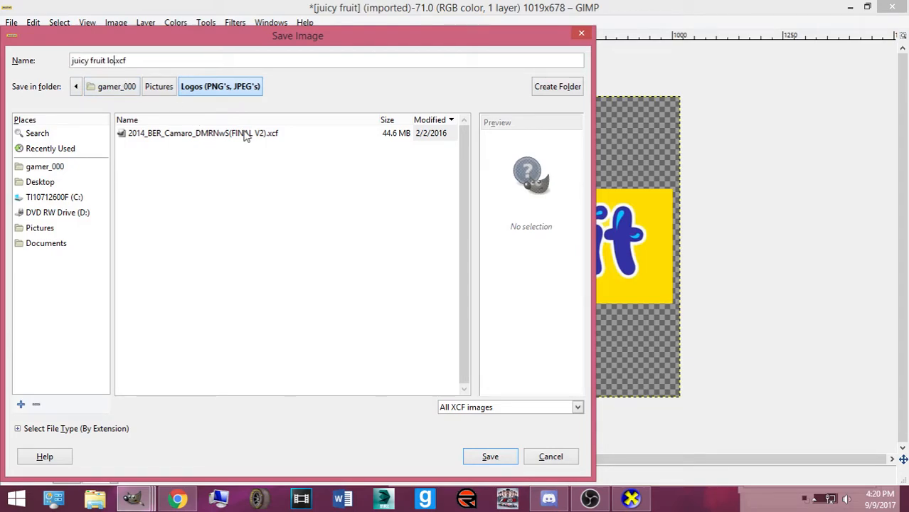
key(Return)
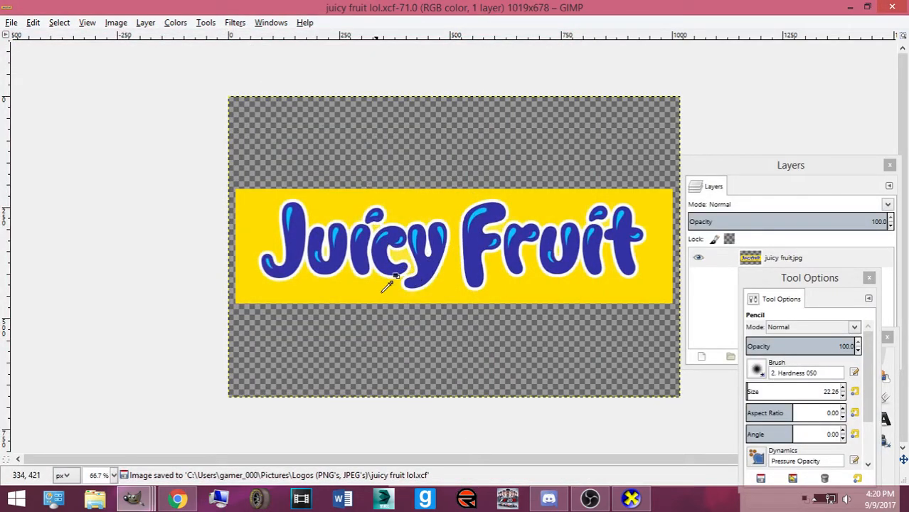
key(ctrl+c)
mouse_move(134, 500)
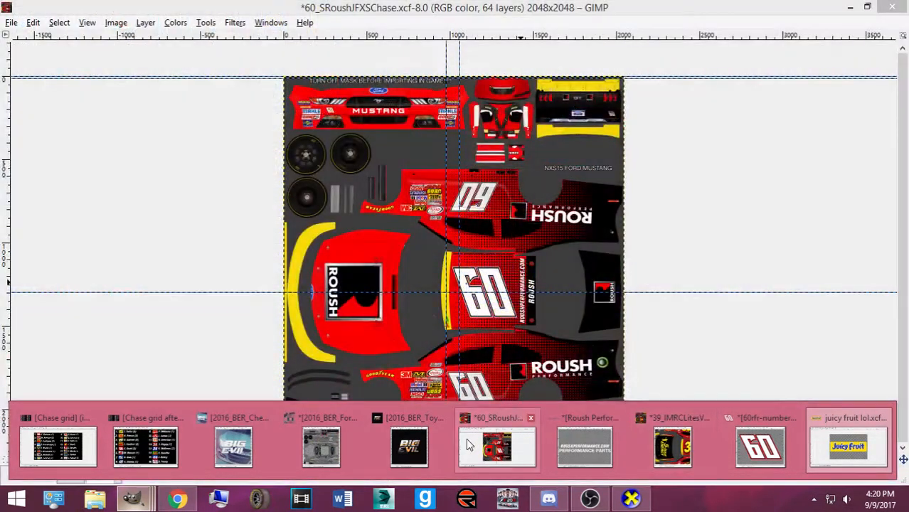
Paste the logo into the Mustang scheme, scale it to 205×137, and make it a new layer
click(497, 447)
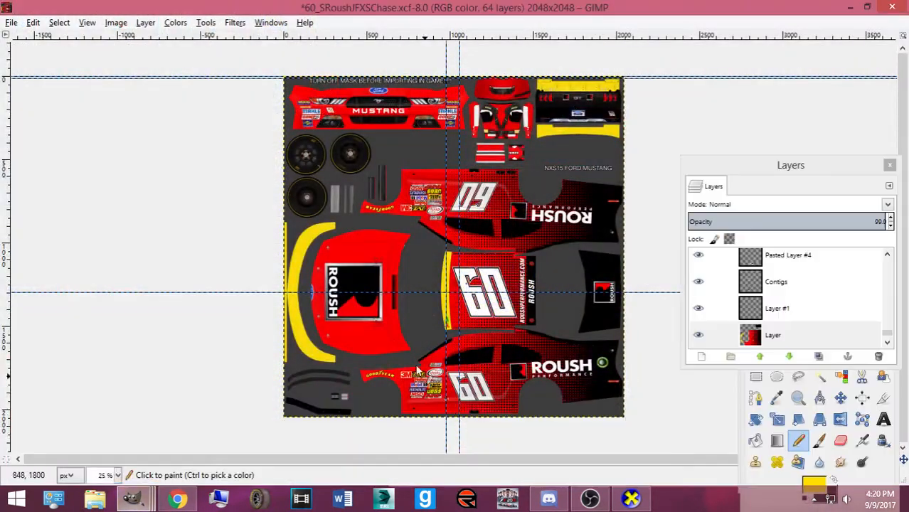
scroll(547, 289, up, 3)
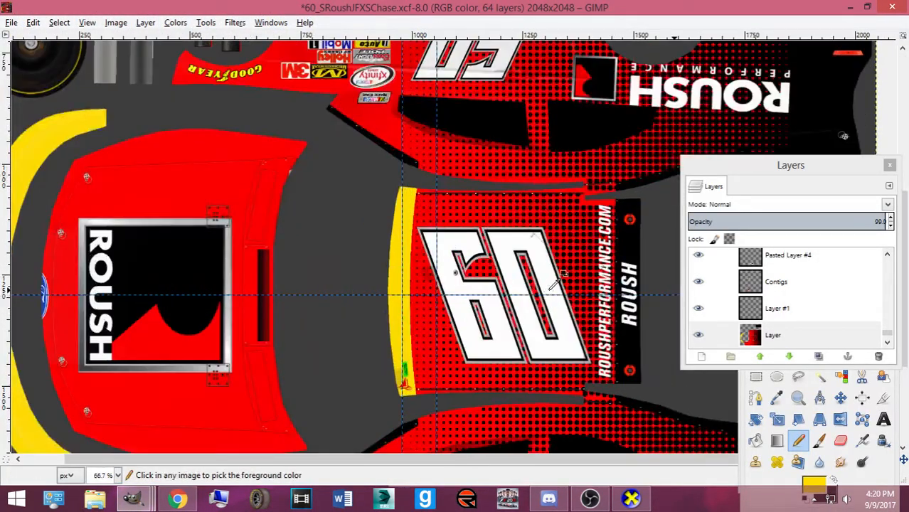
key(ctrl+v)
key(shift+s)
click(494, 253)
drag(571, 341, 370, 186)
drag(297, 189, 379, 183)
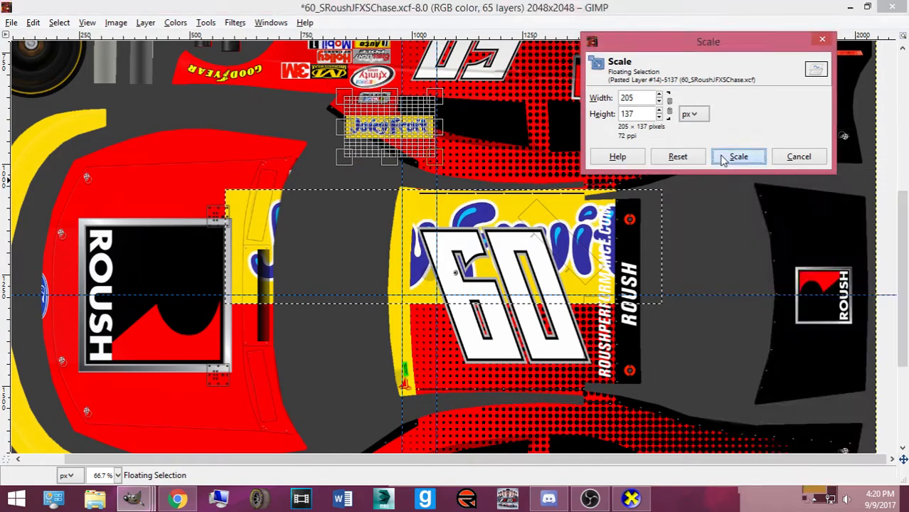
click(733, 156)
key(ctrl+h)
Move the logo onto the yellow stripe, rotate it 90°, and shift it slightly left
click(840, 399)
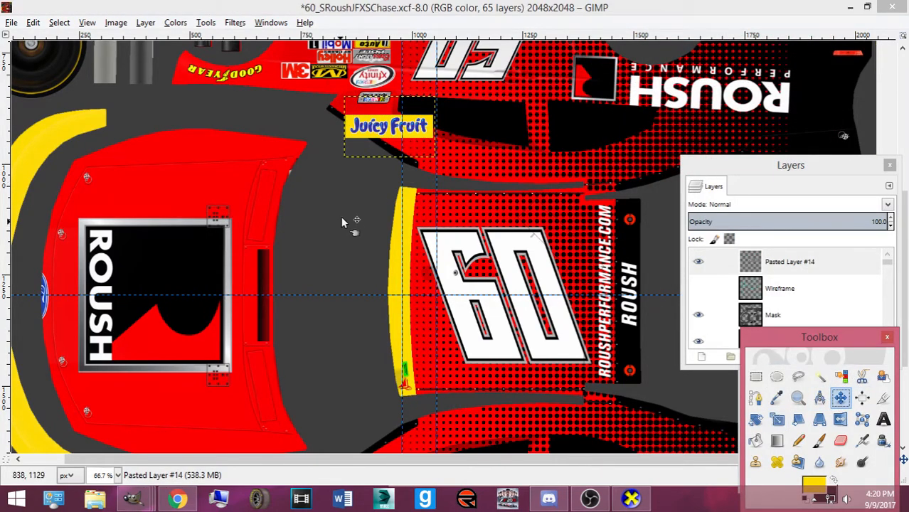
drag(361, 140, 375, 306)
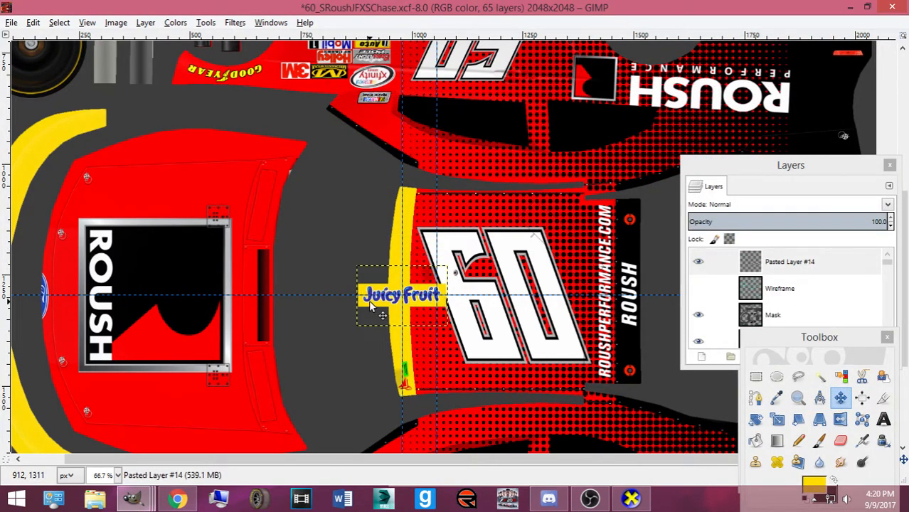
scroll(371, 305, up, 3)
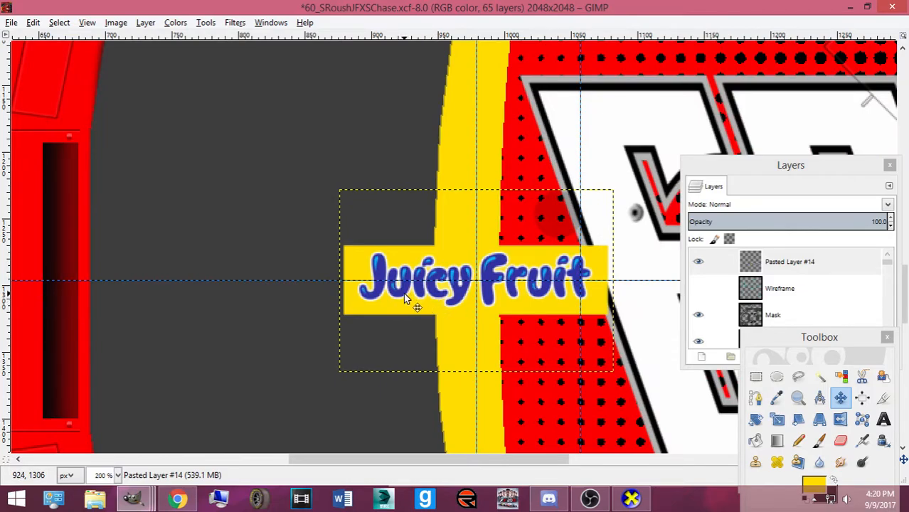
key(shift+r)
click(404, 295)
text(90)
key(Tab)
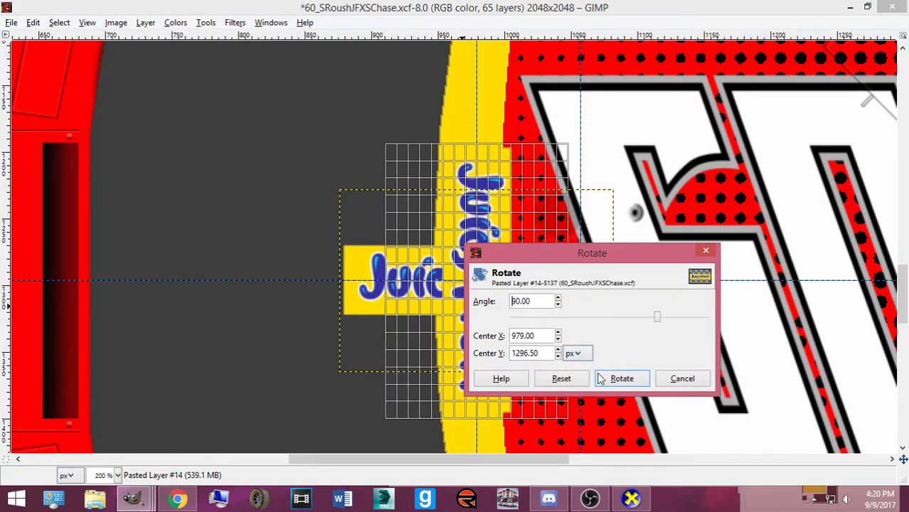
click(622, 380)
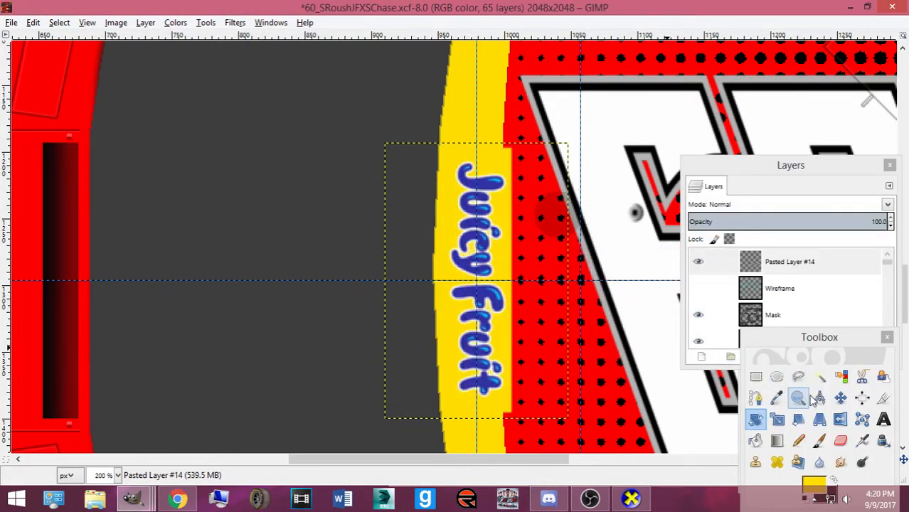
click(838, 401)
drag(486, 329, 469, 329)
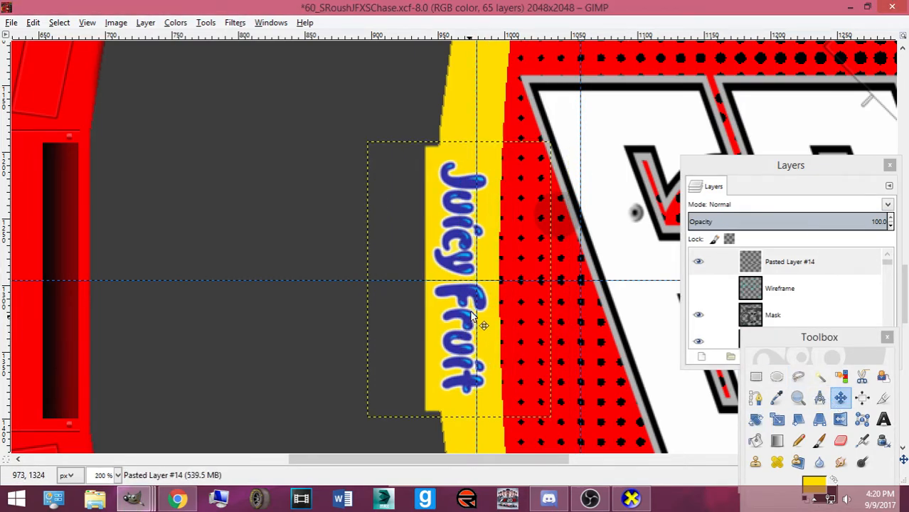
Lower Pasted Layer #14 in the layer stack and shift the logo slightly right
drag(725, 276, 810, 351)
drag(809, 351, 846, 304)
drag(464, 308, 478, 306)
click(819, 377)
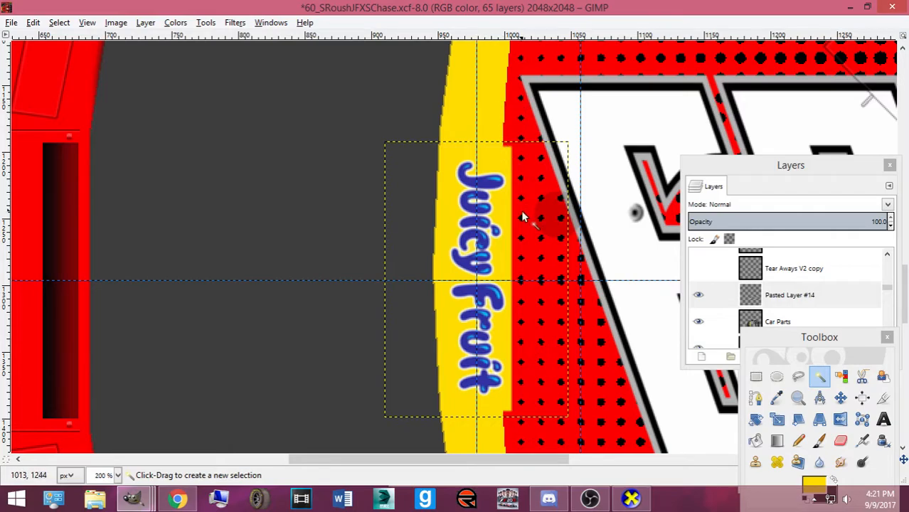
Nudge the logo into final position with arrow keys and save as 60_SRoushJFXSChase.xcf
click(840, 399)
drag(490, 306, 475, 306)
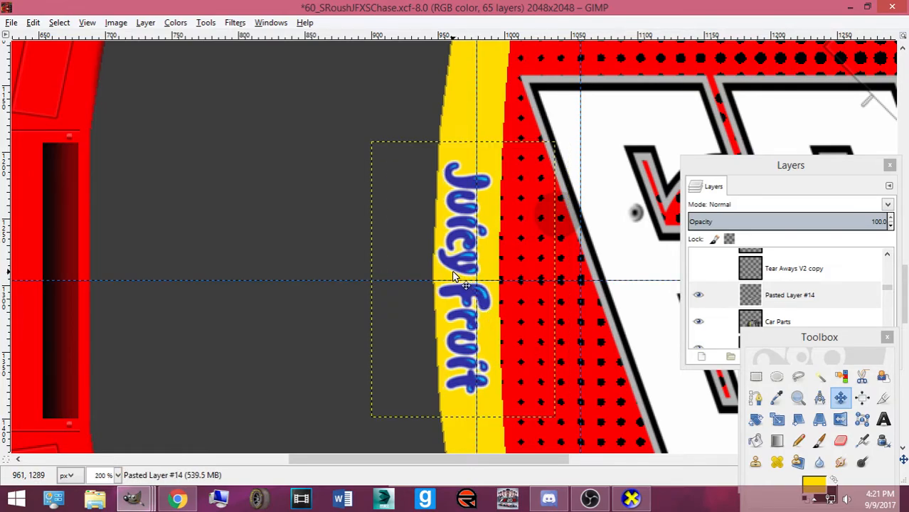
ctrl+scroll(454, 276, down, 3)
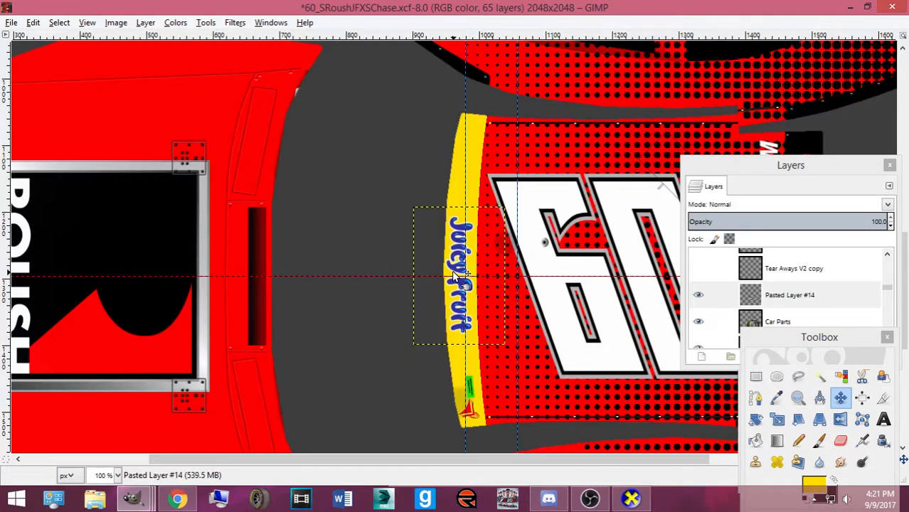
scroll(454, 276, up, 4)
key(Left)
key(Left)
key(Right)
key(Right)
key(Up)
key(Up)
key(Up)
scroll(453, 276, down, 2)
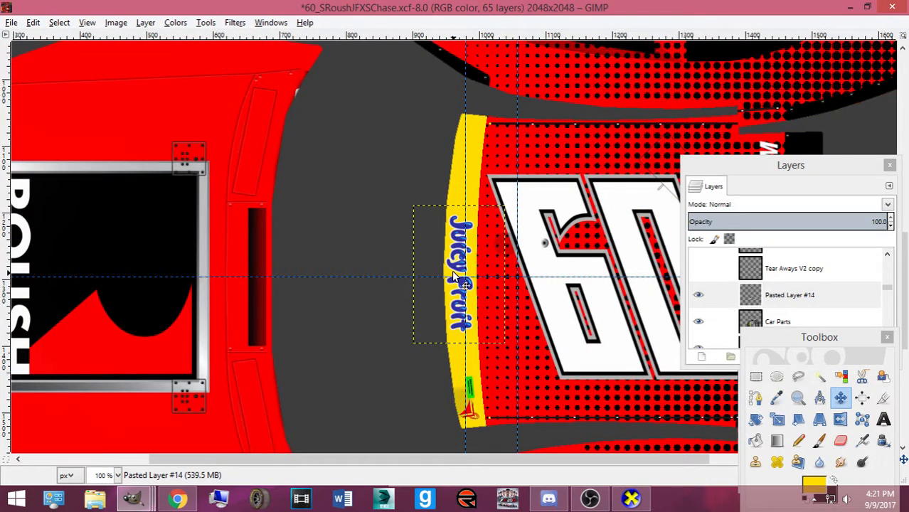
key(Up)
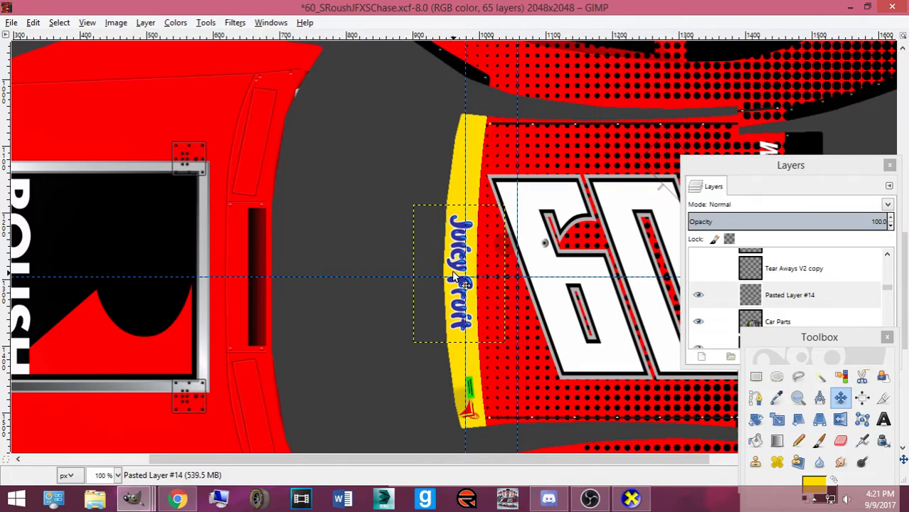
key(ctrl+s)
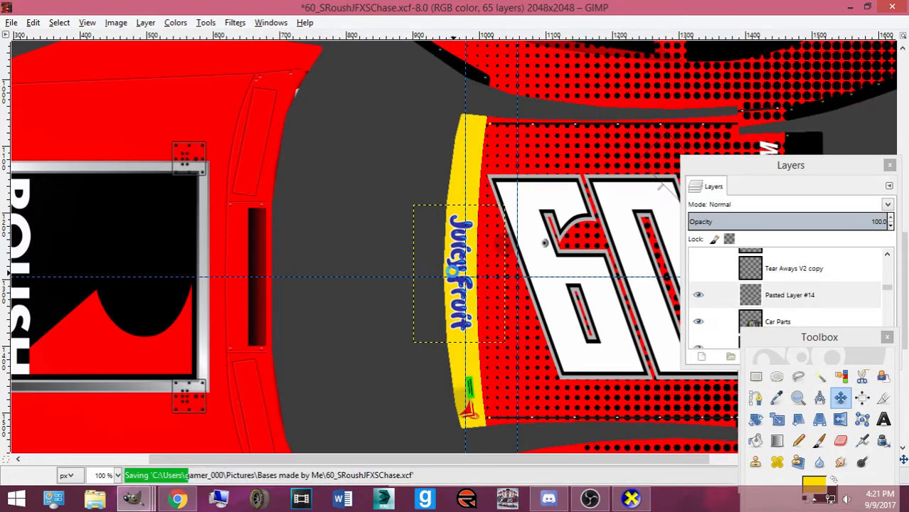
click(624, 503)
Minimize CarView, glance at the racing server's #general chat in Discord, then minimize Discord
click(624, 503)
click(558, 500)
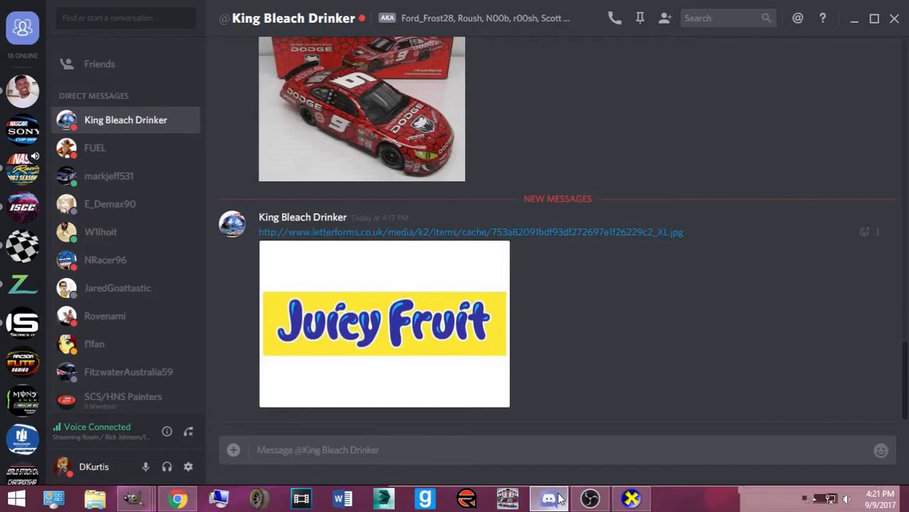
click(20, 169)
scroll(128, 249, down, 2)
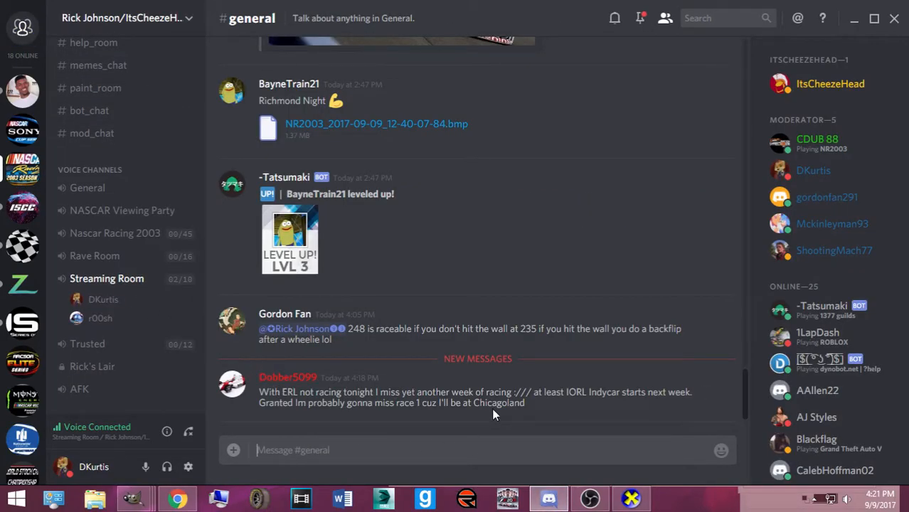
click(551, 496)
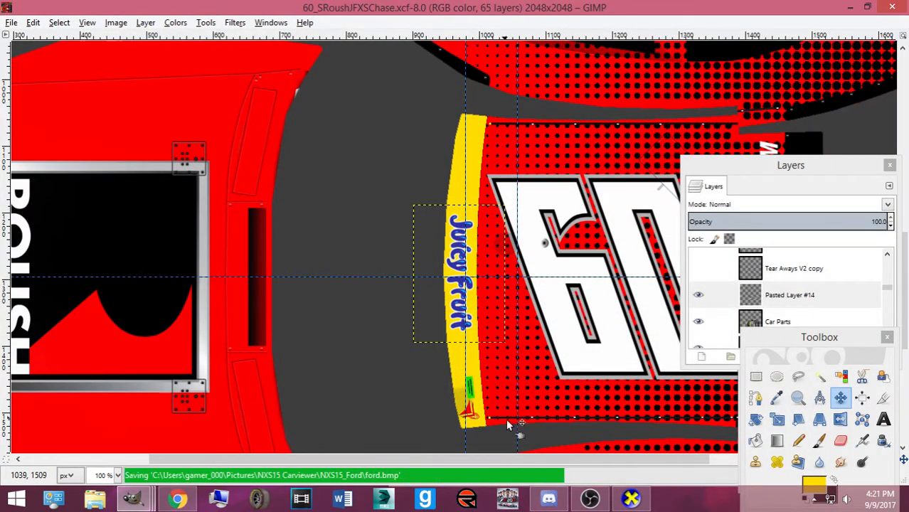
Open CarView and orbit the red 60 Mustang to inspect the Juicy Fruit windshield banner
click(634, 500)
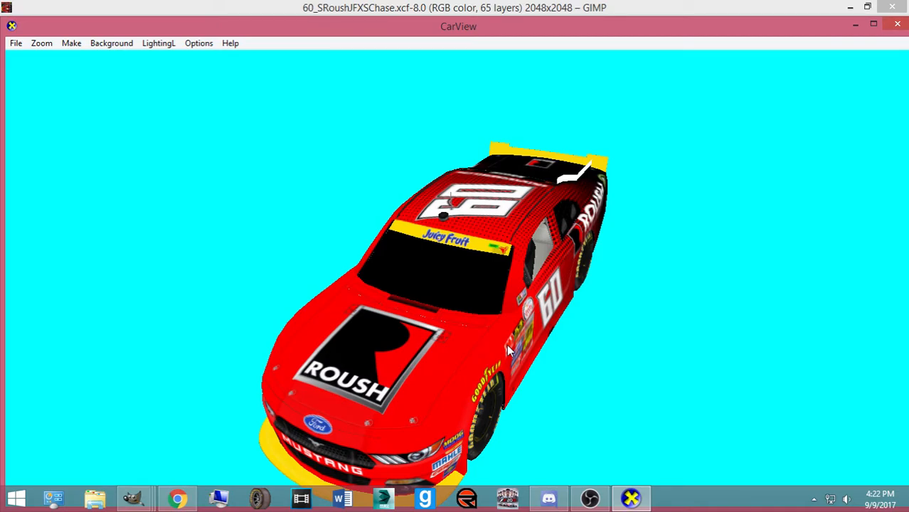
drag(405, 291, 422, 180)
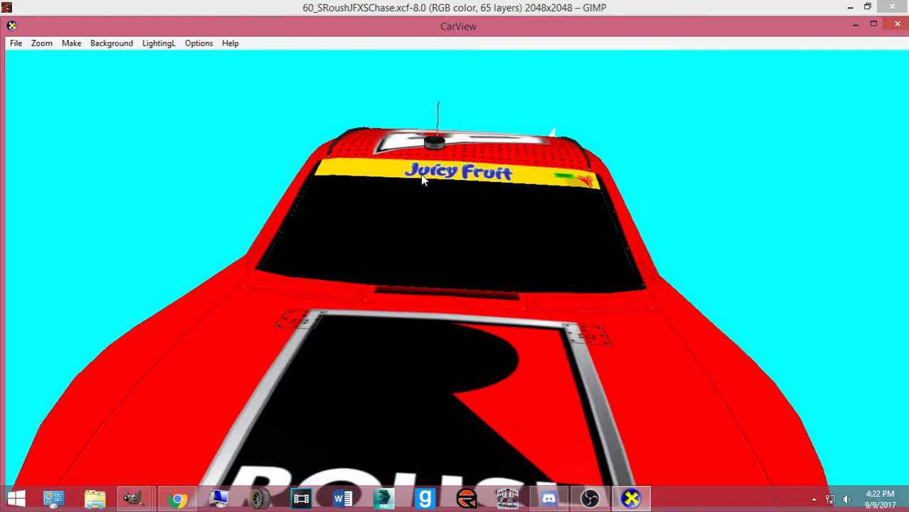
drag(422, 179, 369, 278)
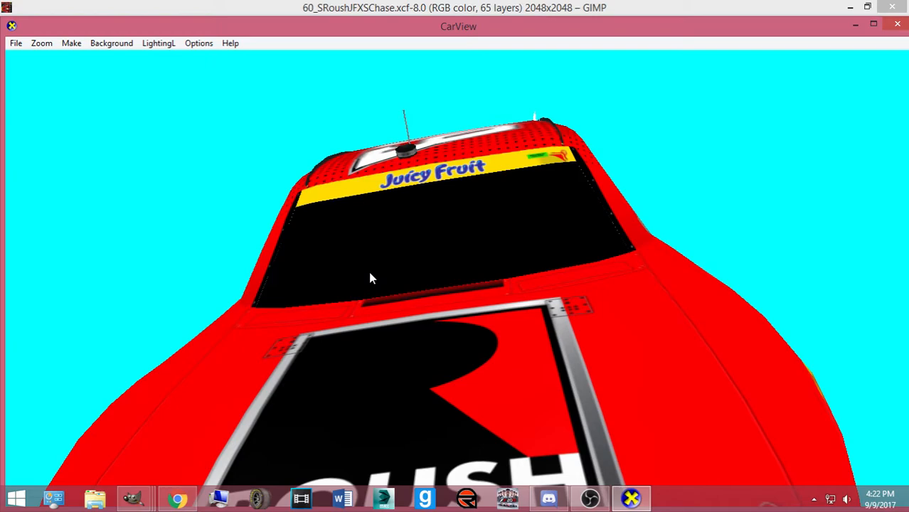
click(132, 498)
Switch back to the Mustang paint scheme image and move the Layers and Tool Options panels aside
mouse_move(829, 448)
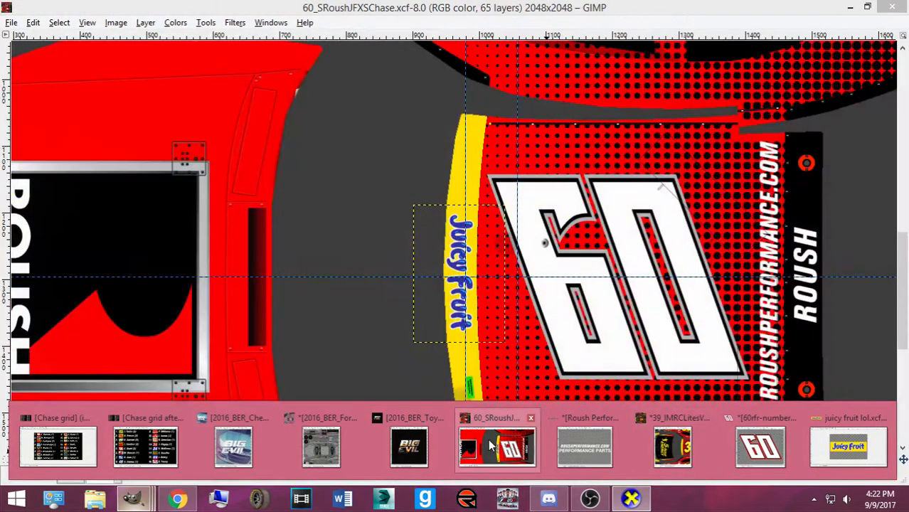
click(496, 447)
drag(769, 171, 152, 157)
drag(779, 279, 217, 192)
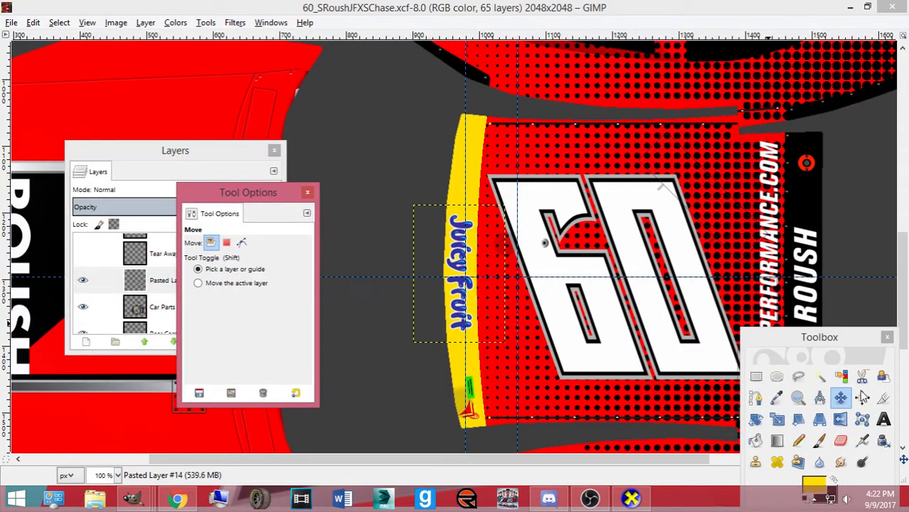
Make the Juicy Fruit logo's yellow background transparent with Color to Alpha
click(816, 485)
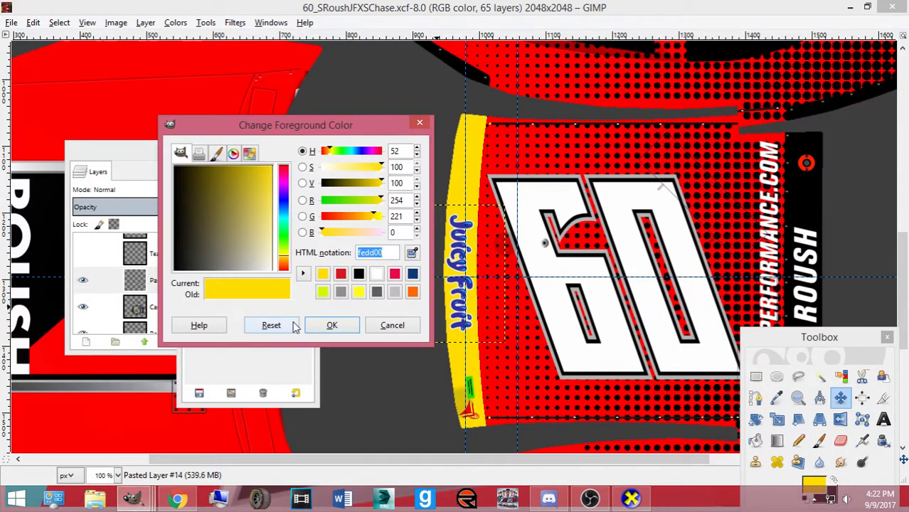
click(332, 325)
click(176, 23)
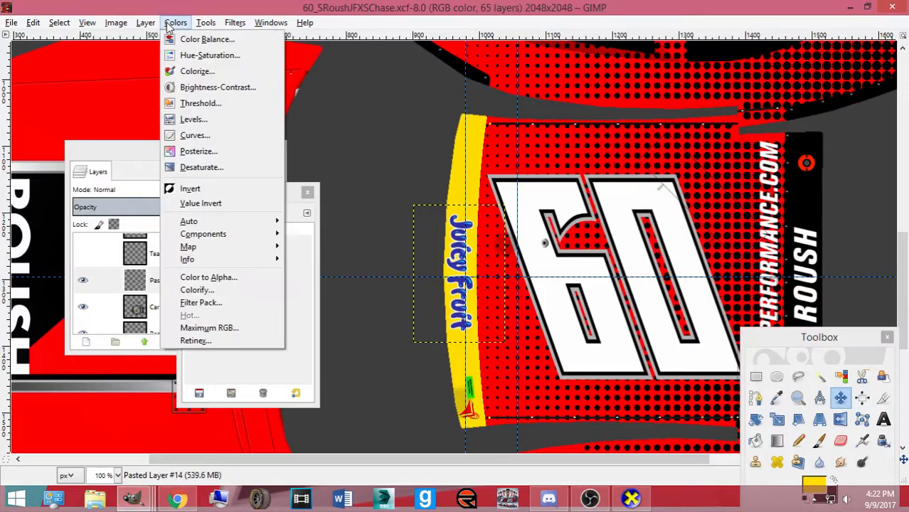
click(223, 278)
click(450, 341)
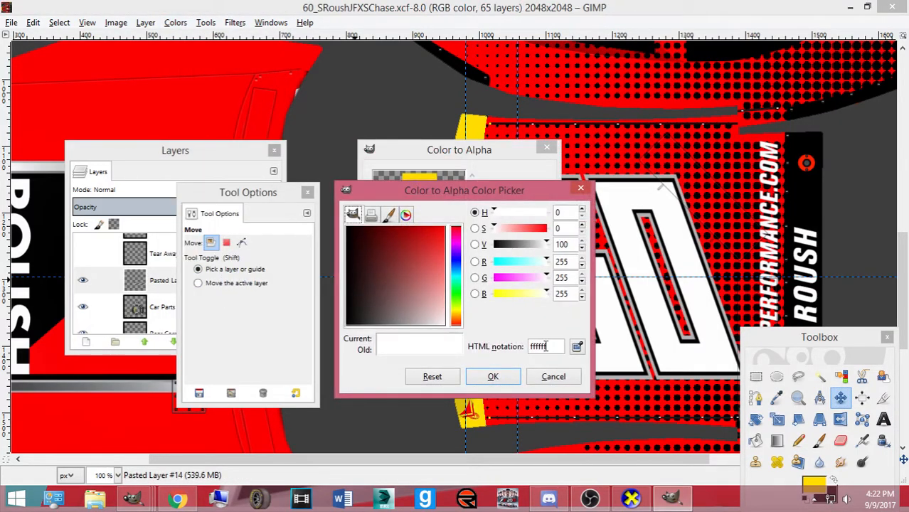
click(490, 373)
click(461, 376)
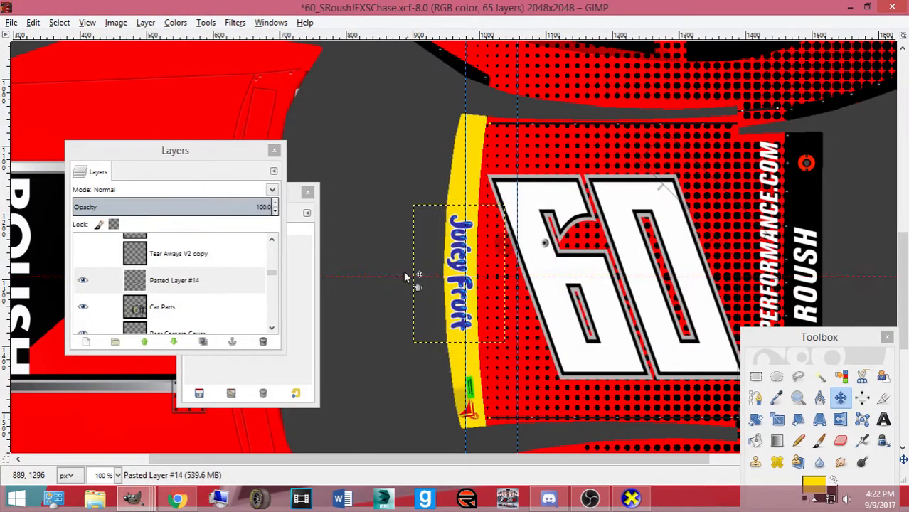
Scale the Juicy Fruit logo taller, to 142×261, so it fills the windshield banner
click(778, 420)
click(503, 300)
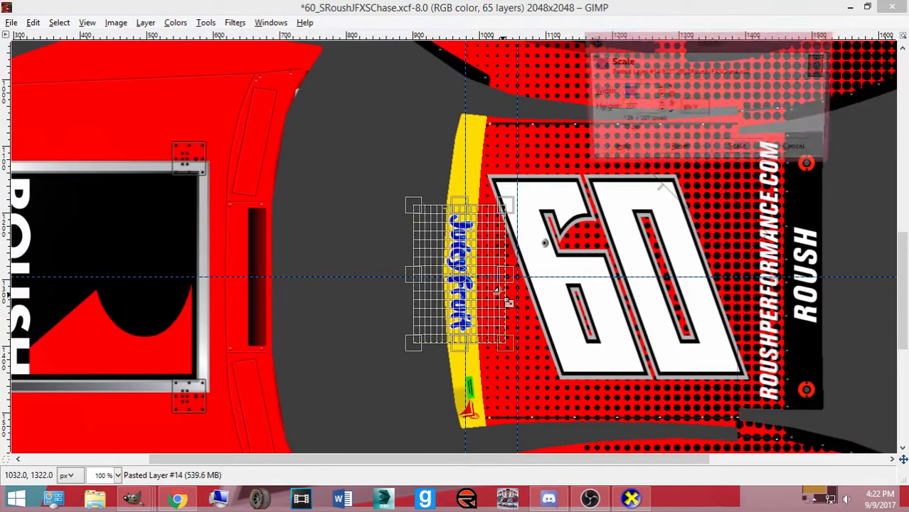
drag(423, 229, 424, 206)
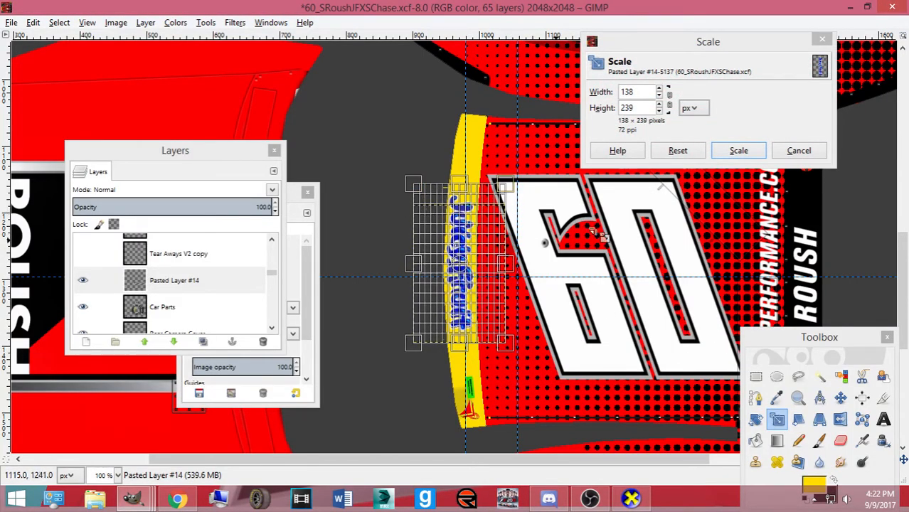
click(739, 151)
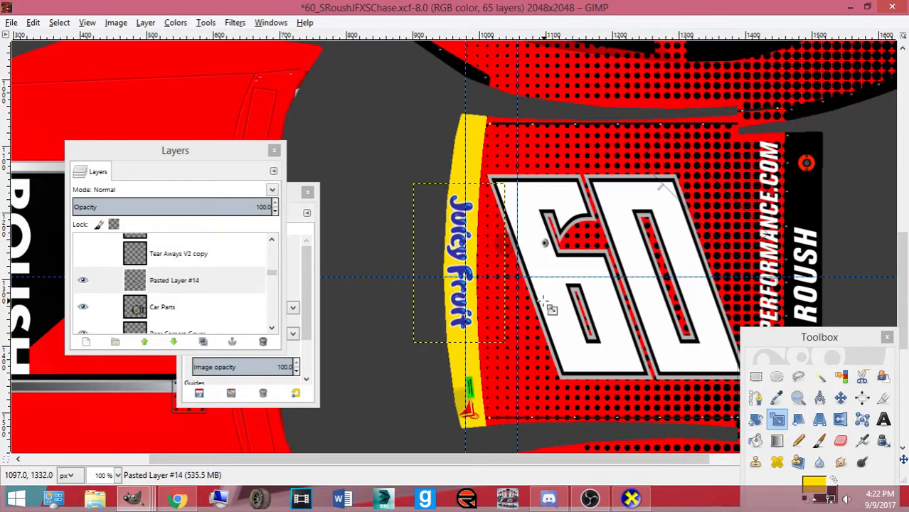
drag(480, 348, 481, 362)
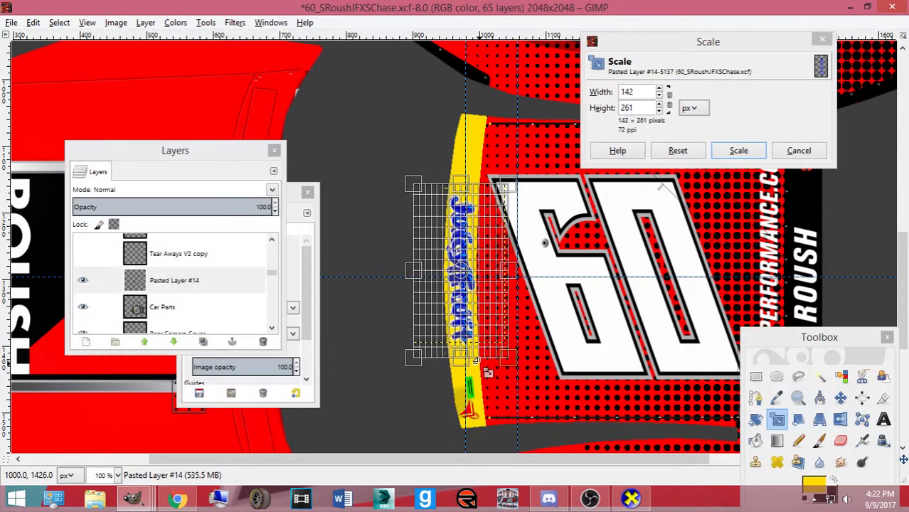
click(738, 151)
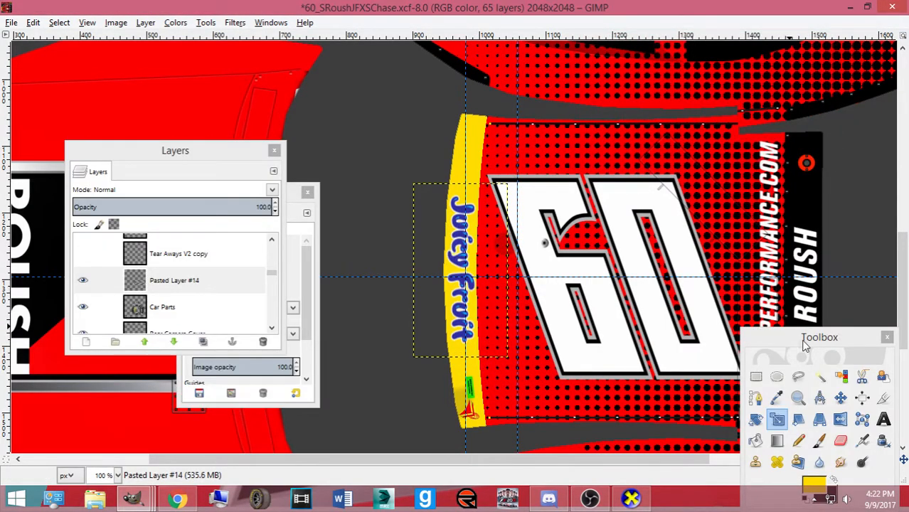
Nudge the Juicy Fruit logo into place with the Move tool and arrow keys
click(841, 399)
drag(461, 338, 460, 346)
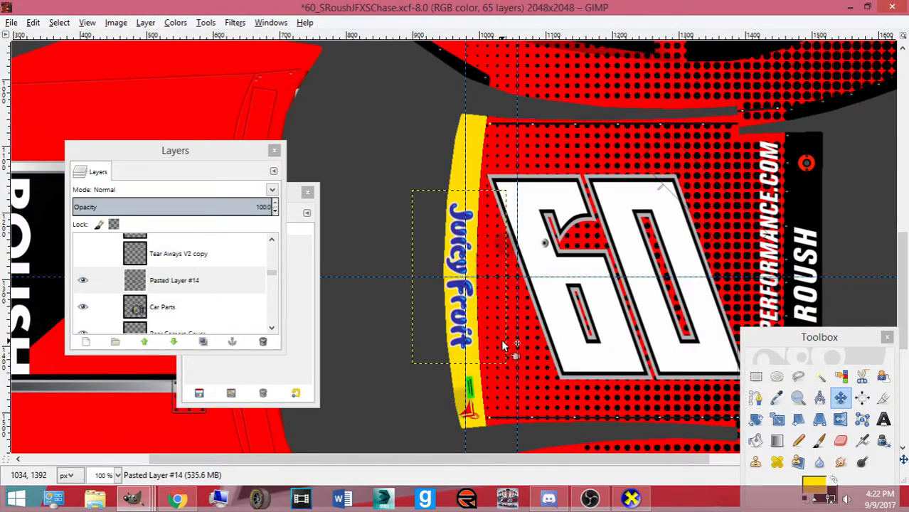
key(Right)
key(Right)
key(Right)
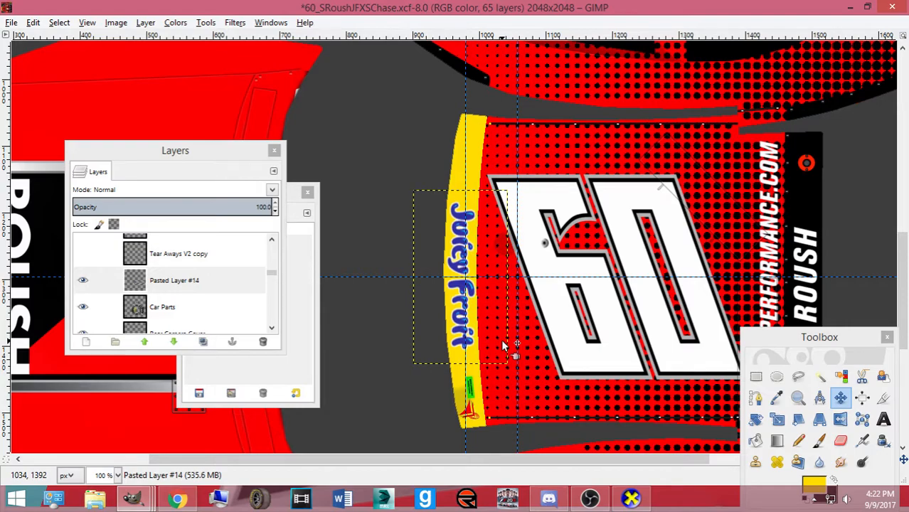
key(Up)
key(Up)
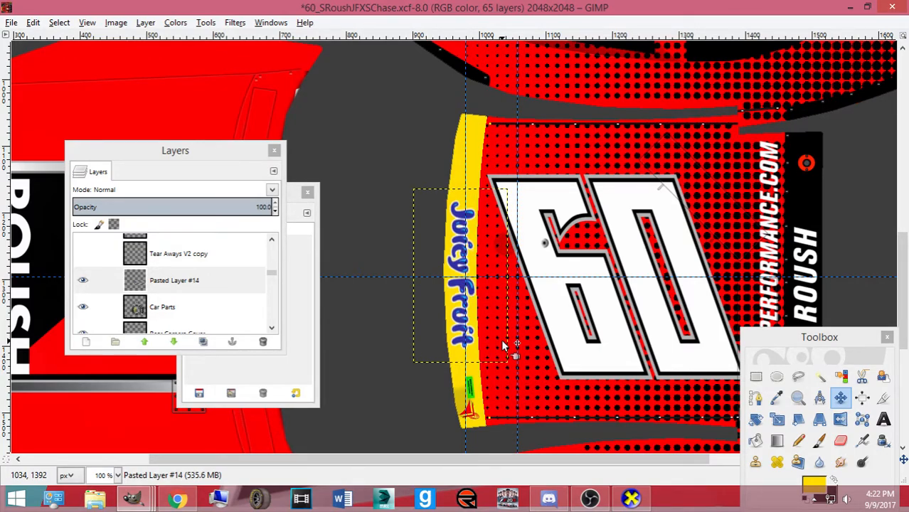
click(629, 501)
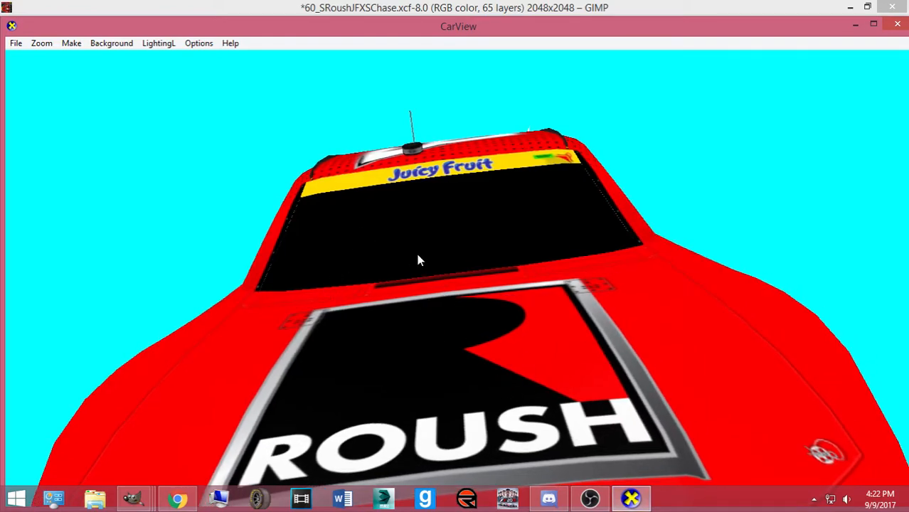
Orbit the car from roof and rear to a front-left view to check the Juicy Fruit banner
drag(601, 407, 507, 335)
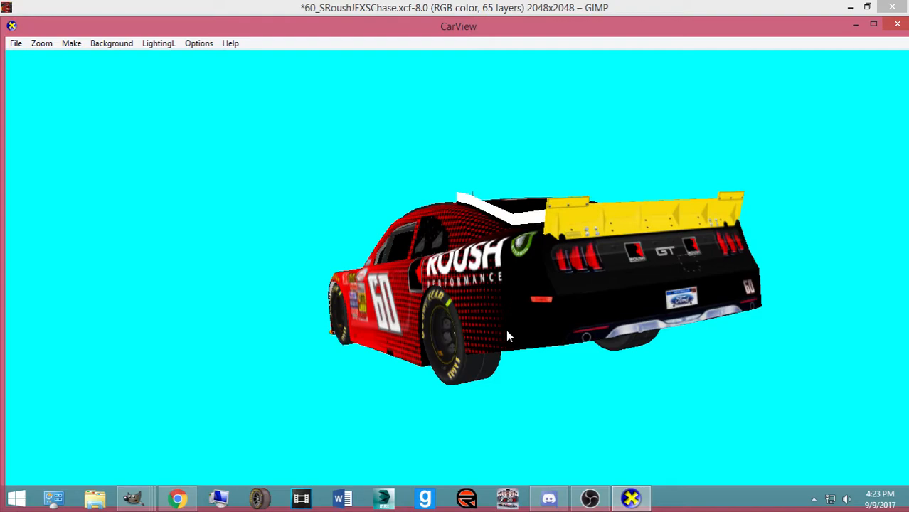
drag(507, 336, 433, 246)
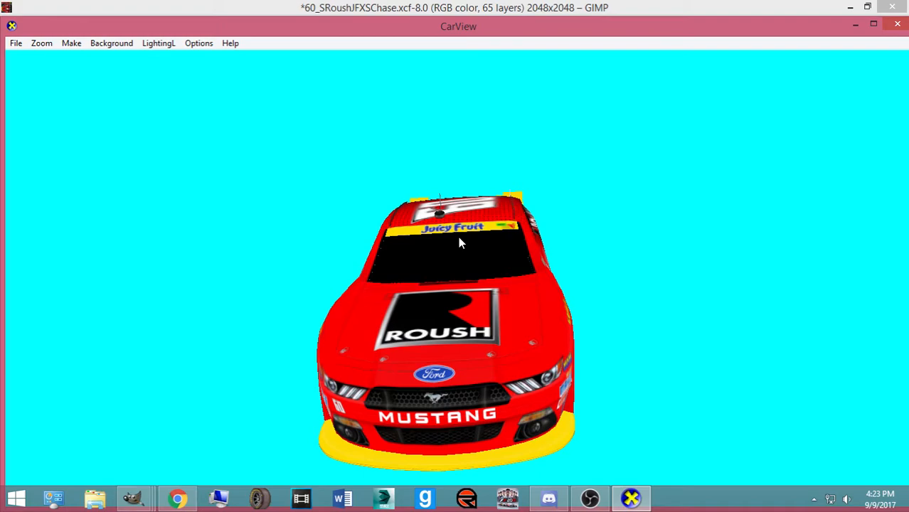
drag(463, 239, 448, 212)
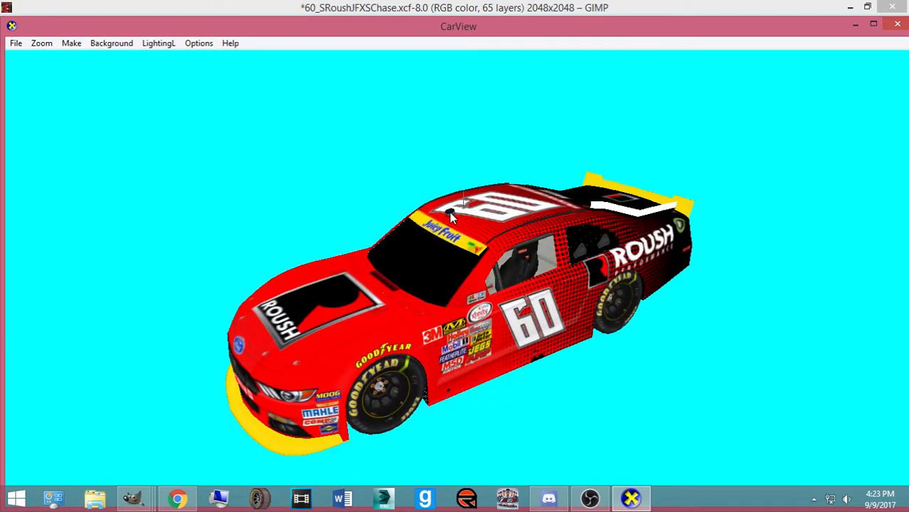
Return to the GIMP paint file and move the tools panel closer to the work area
mouse_move(143, 501)
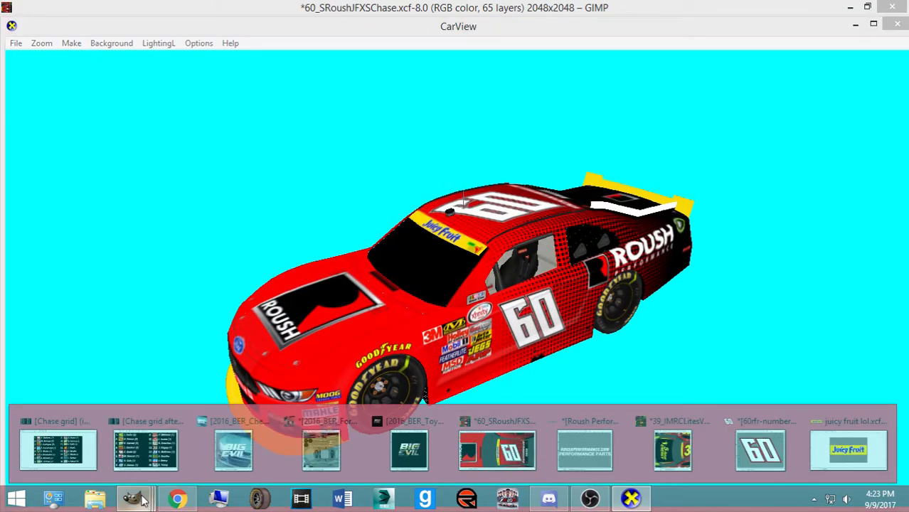
click(142, 501)
click(548, 501)
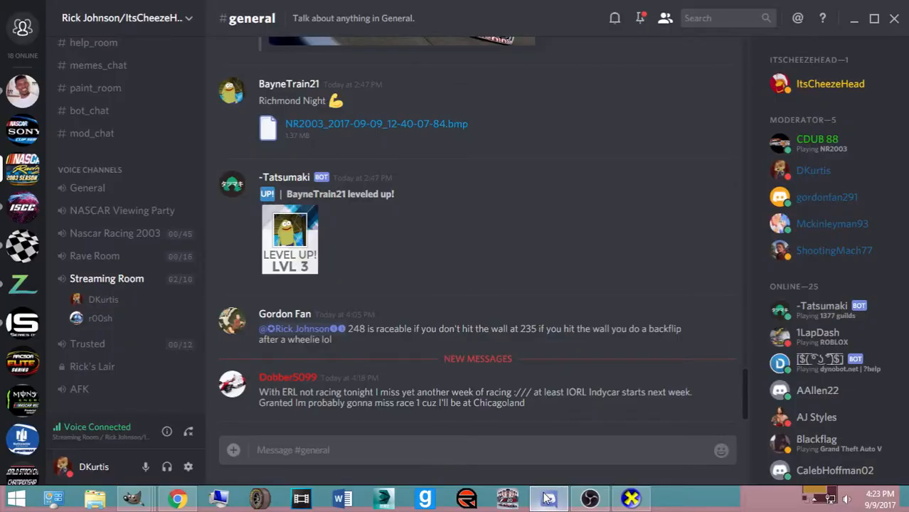
click(549, 501)
scroll(473, 372, down, 5)
drag(778, 337, 244, 208)
Set the foreground colour to white and choose the Text tool with Brush Script MT Italic
click(283, 358)
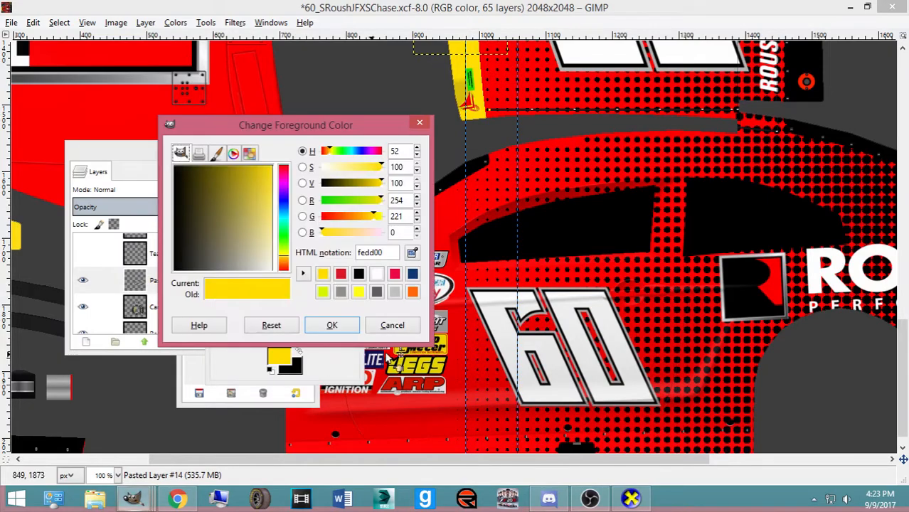
click(376, 273)
click(343, 324)
double_click(348, 290)
click(194, 244)
scroll(263, 325, down, 5)
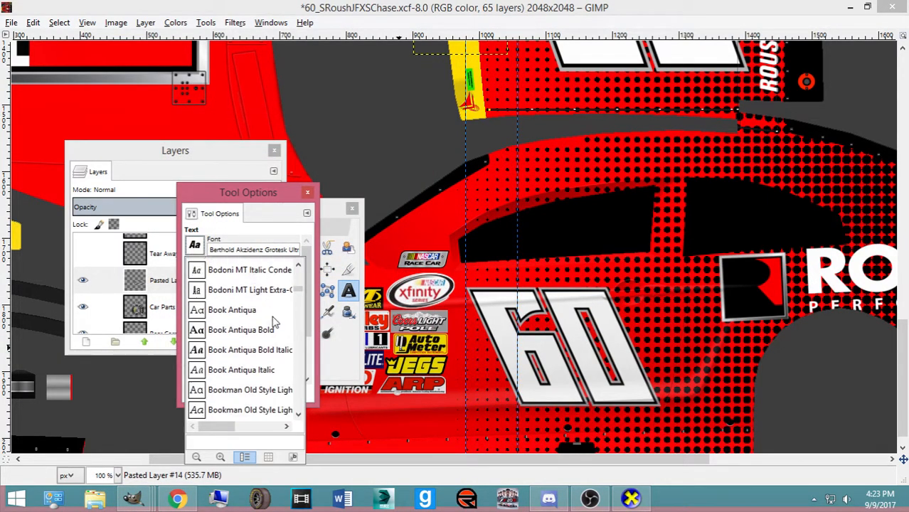
drag(299, 296, 303, 277)
scroll(269, 319, down, 5)
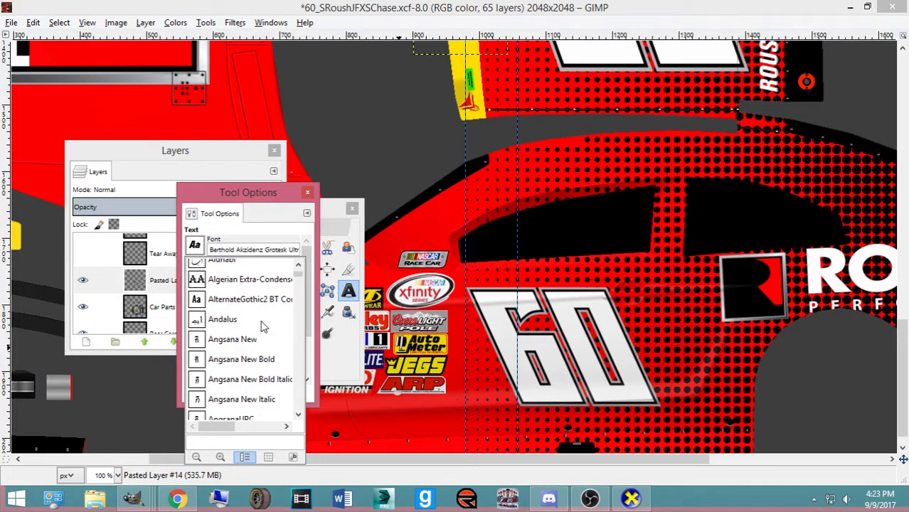
scroll(260, 375, down, 10)
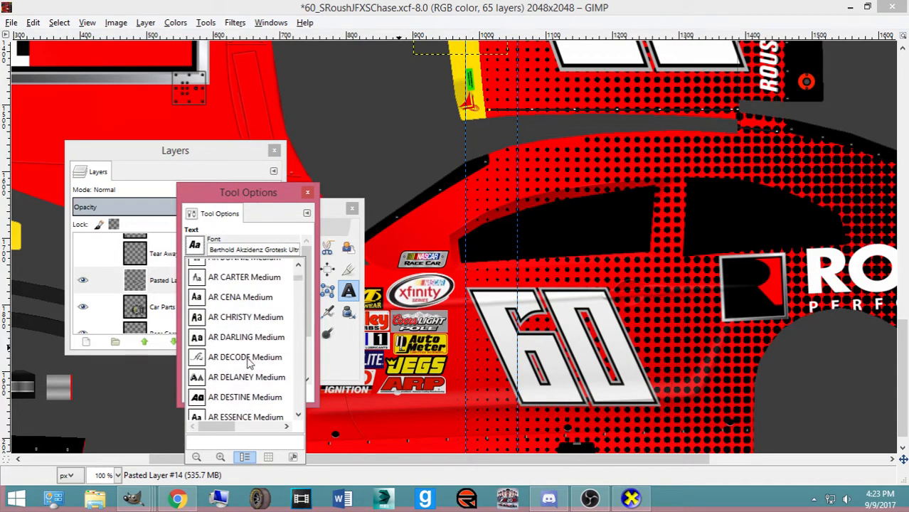
scroll(249, 361, down, 8)
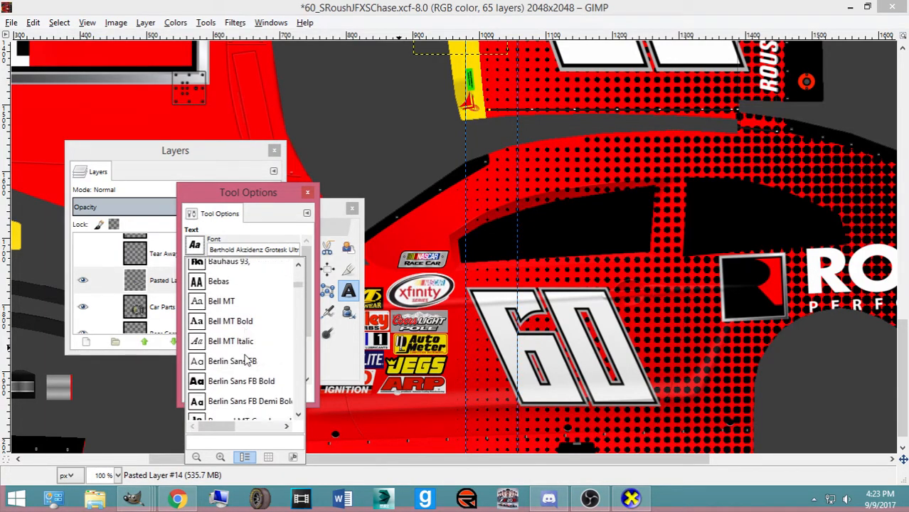
scroll(229, 356, down, 8)
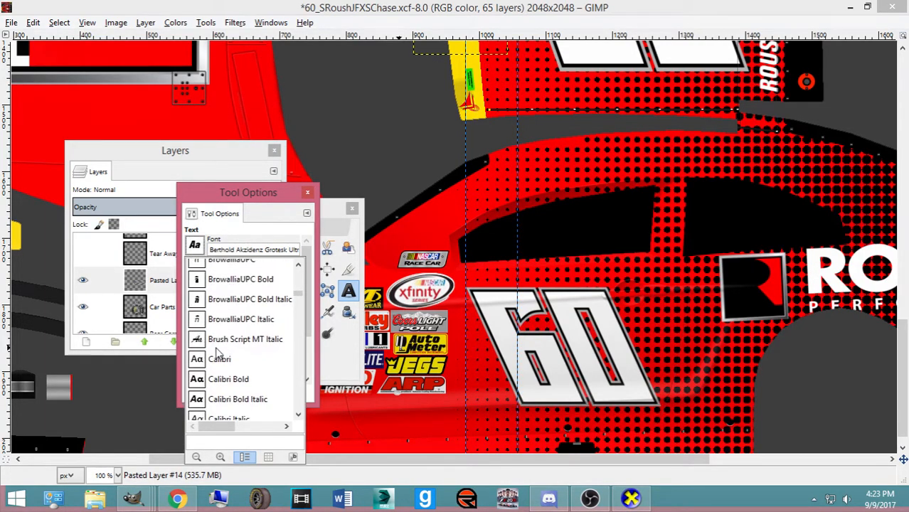
click(236, 294)
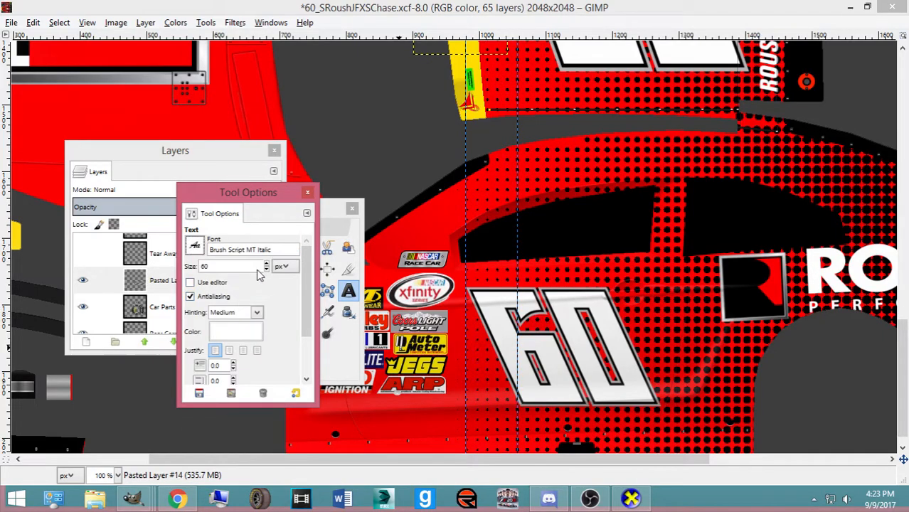
Type the driver's name in a text box above the side window
click(566, 163)
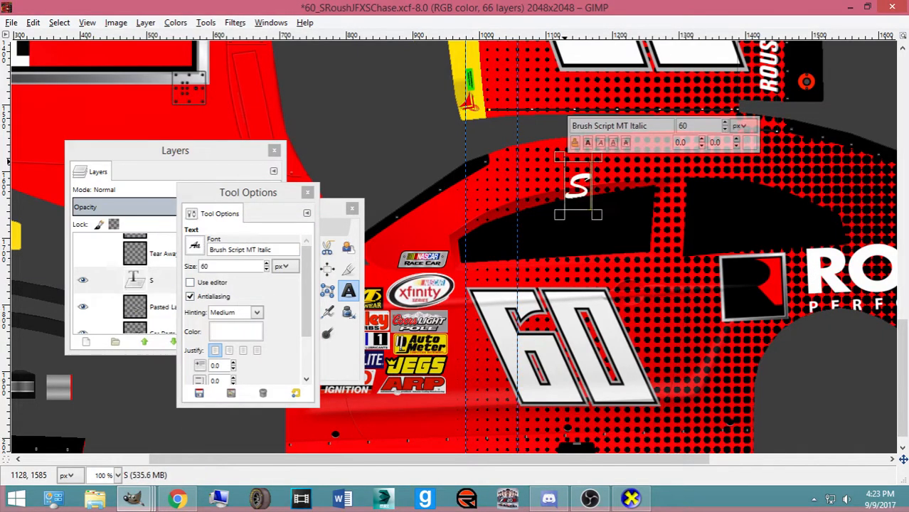
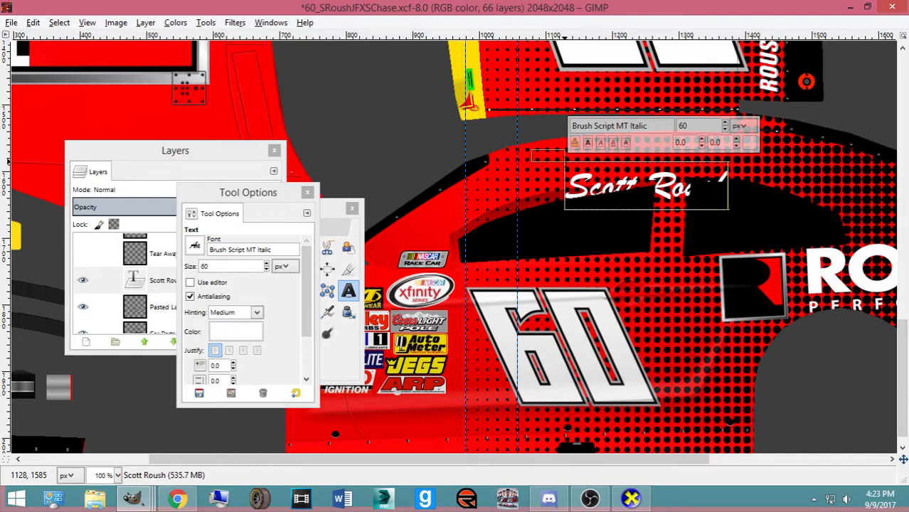
click(328, 269)
click(286, 271)
click(306, 272)
click(333, 272)
click(306, 277)
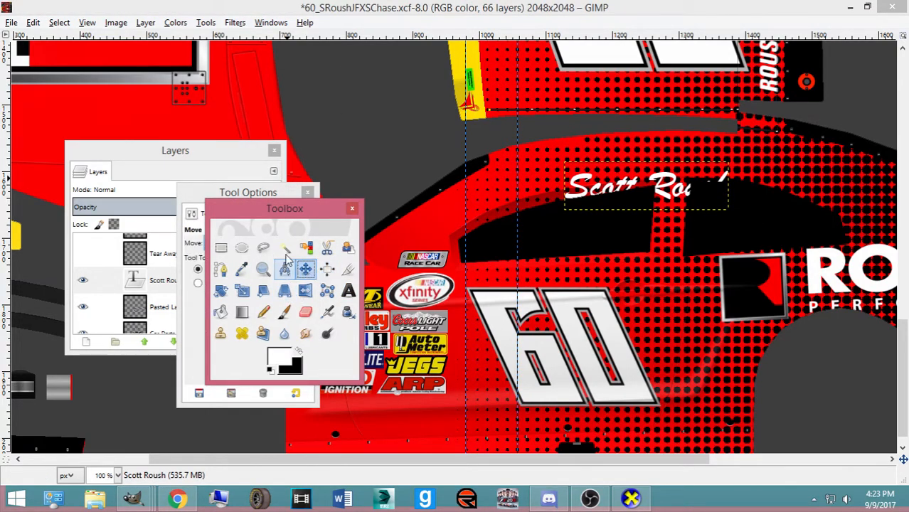
Scale the driver's name text layer down in two passes
key(shift+t)
click(693, 229)
drag(693, 229, 672, 217)
click(735, 150)
drag(567, 199, 553, 174)
click(738, 151)
click(305, 269)
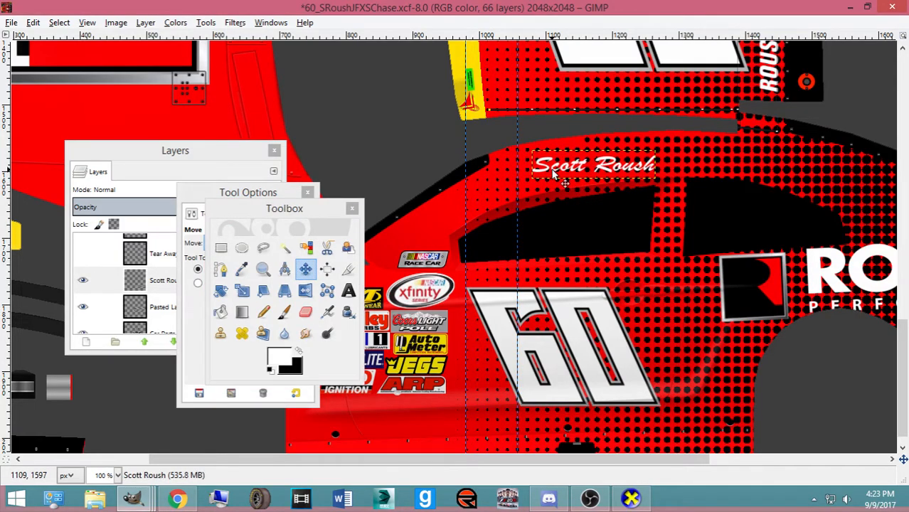
Rotate the driver's name about -8.2° to follow the window line
key(shift+r)
key(Tab)
click(557, 174)
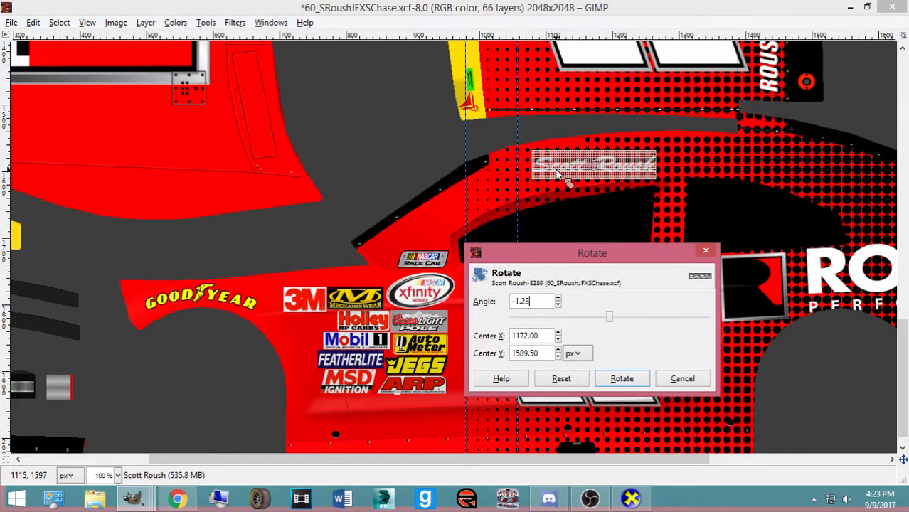
click(689, 378)
drag(605, 235, 617, 236)
click(633, 382)
Shift the name slightly left and down, and place its layer just below Goodyear Stroke
click(305, 269)
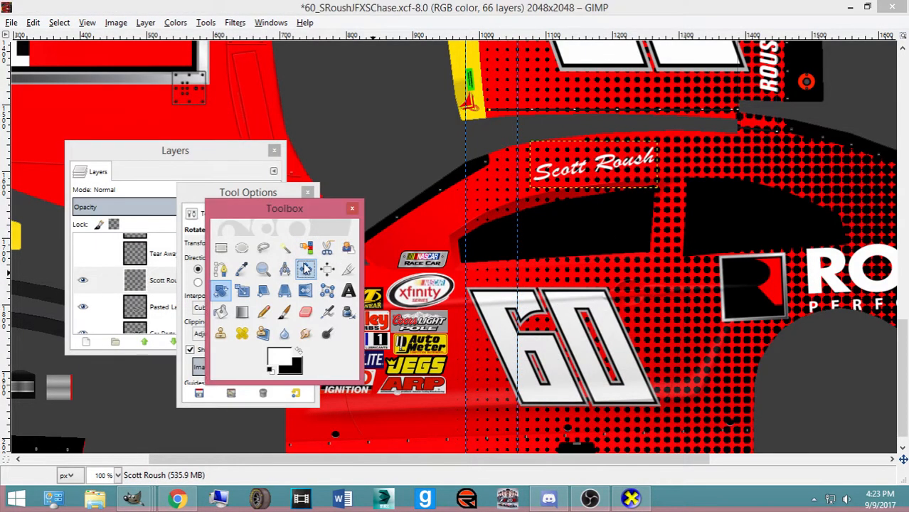
click(557, 178)
drag(556, 179, 546, 184)
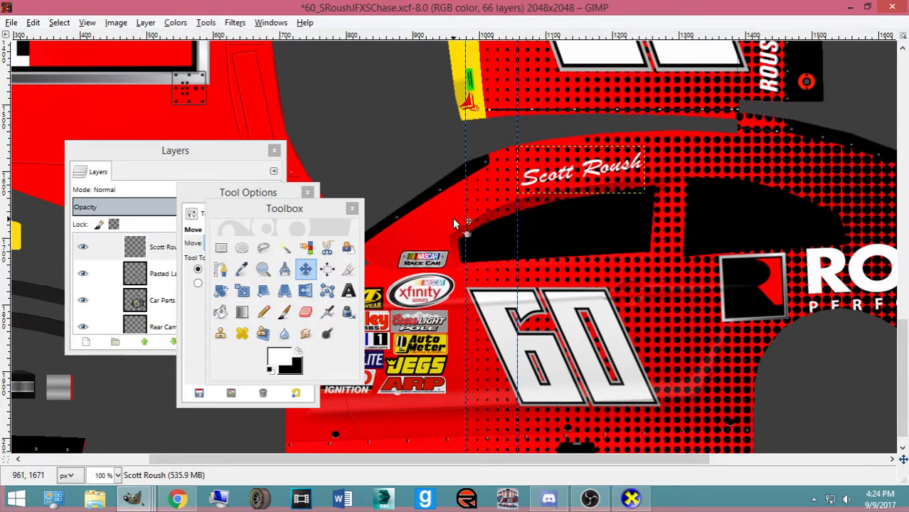
drag(166, 258, 231, 333)
drag(231, 329, 229, 291)
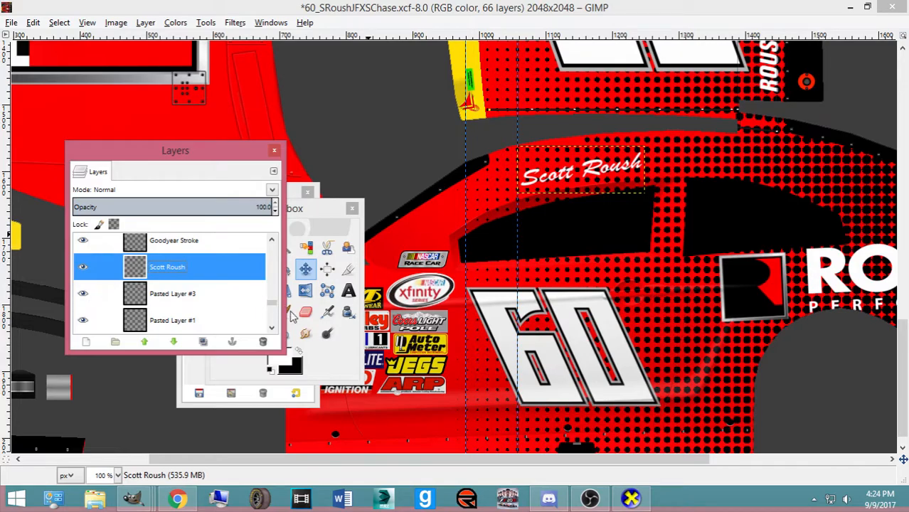
Duplicate the driver's name layer and rotate the copy by 8.2°
scroll(573, 290, up, 3)
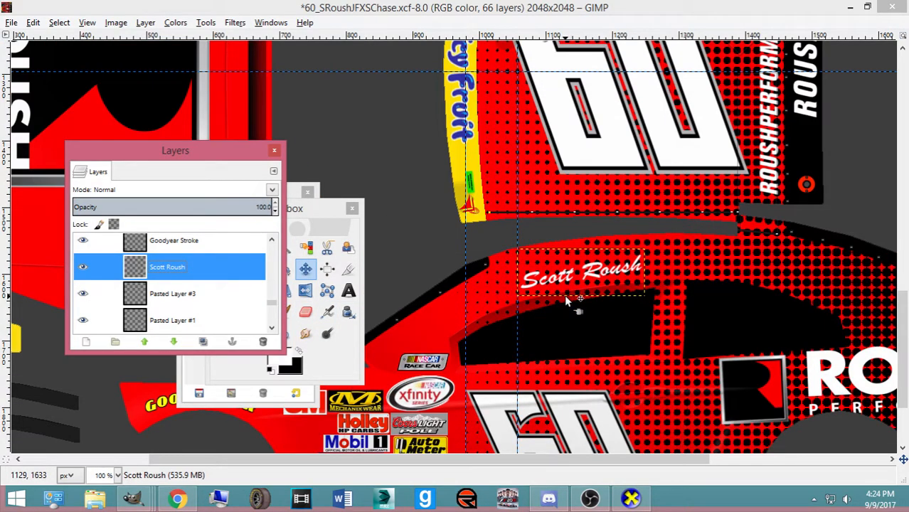
key(ctrl+shift+d)
key(shift+r)
click(560, 298)
text(8.2)
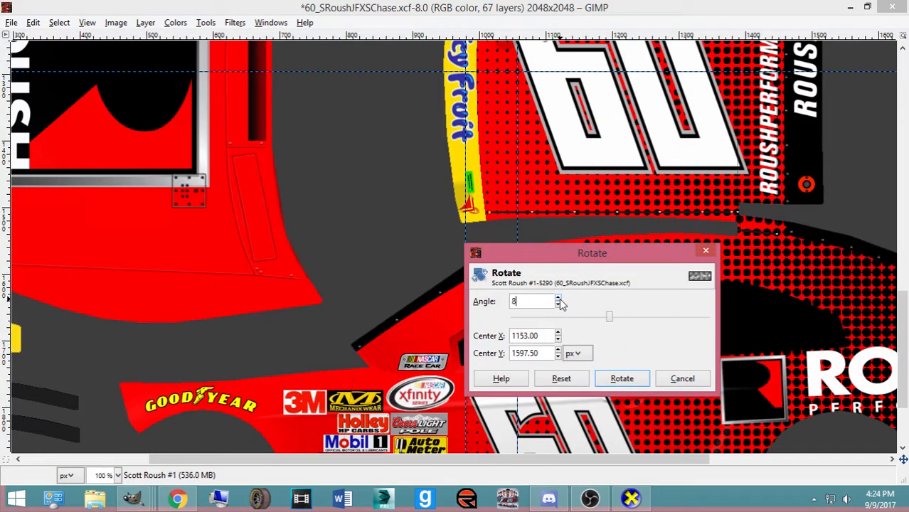
click(622, 378)
text(8.20)
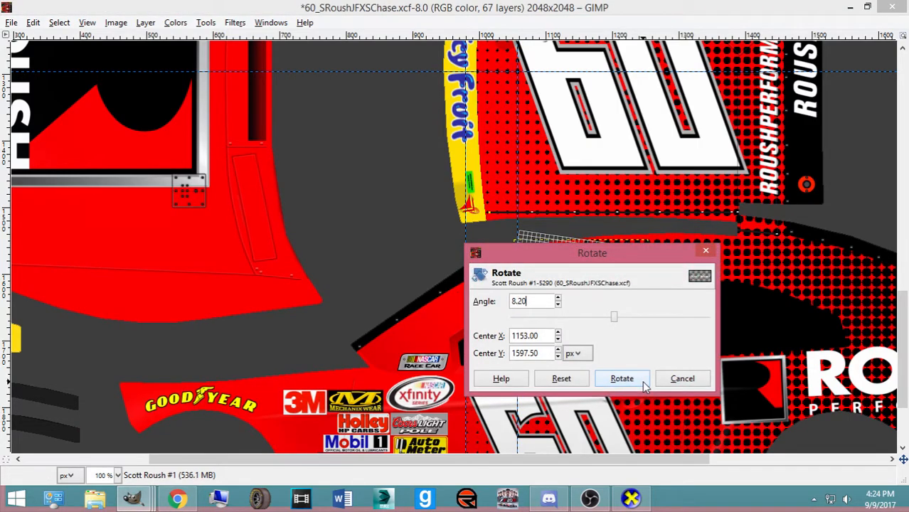
click(622, 379)
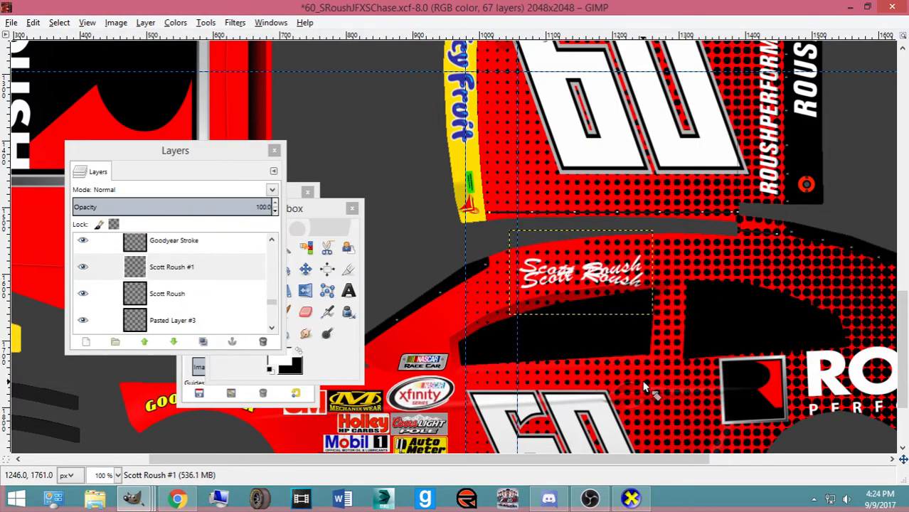
Rotate the name copy 180° and move it onto the opposite side of the car
click(644, 387)
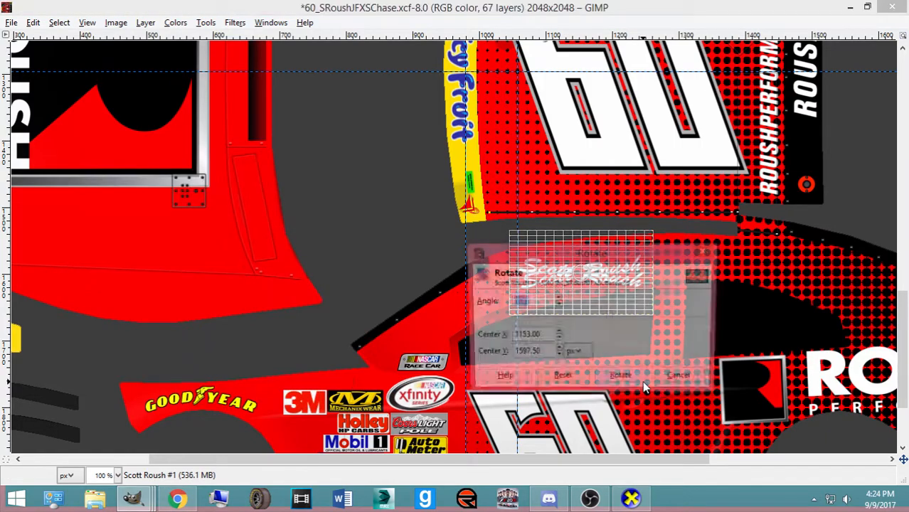
text(180.00)
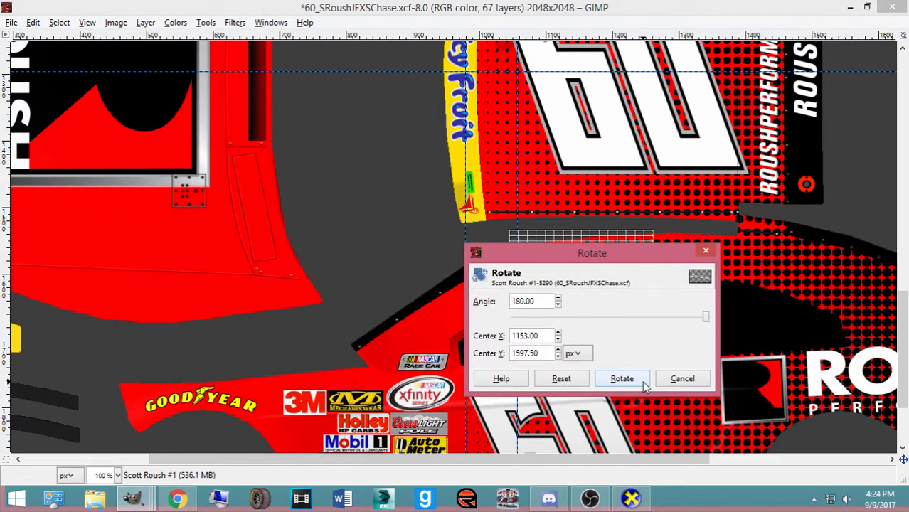
click(644, 387)
drag(612, 284, 559, 261)
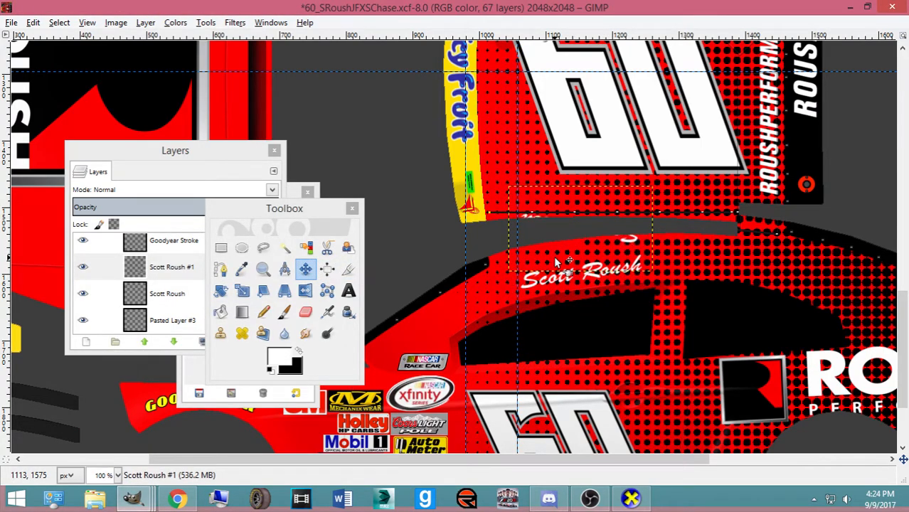
Export the livery texture and tilt the car in the CarView preview
scroll(558, 262, up, 3)
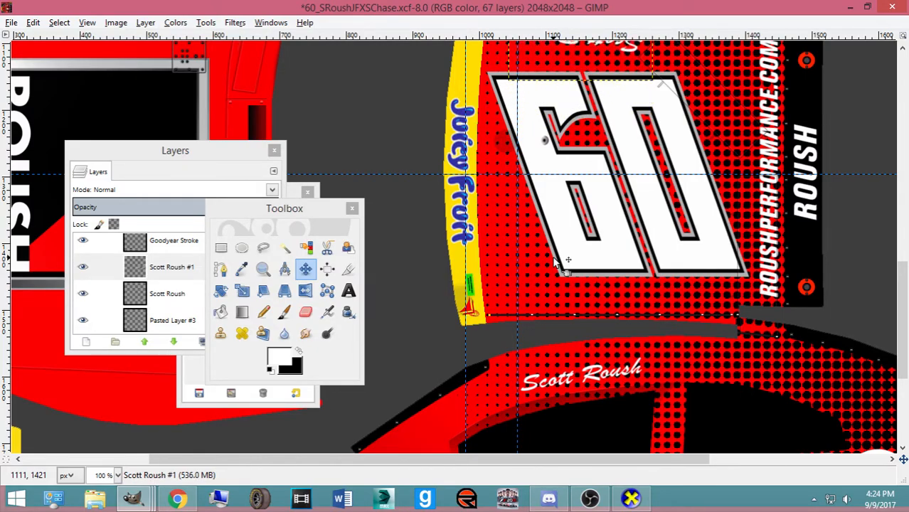
scroll(498, 203, up, 5)
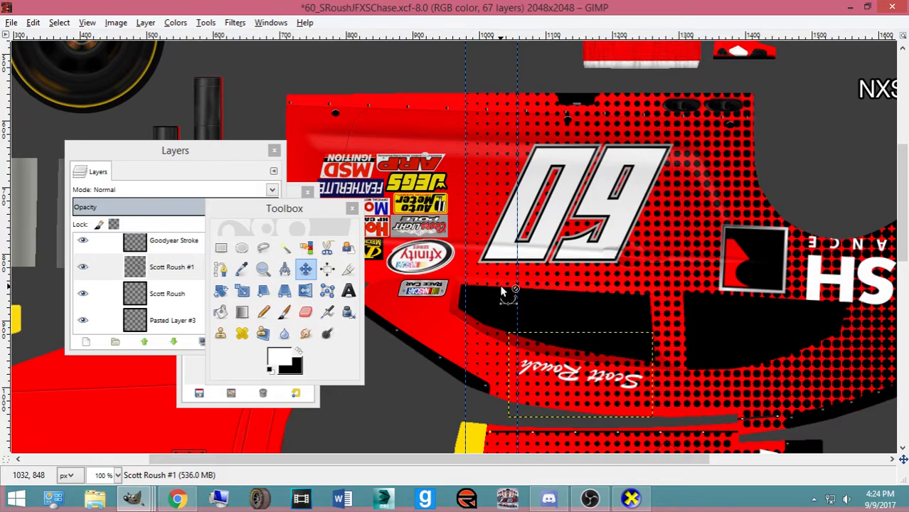
key(ctrl+e)
key(alt+Tab)
drag(456, 349, 458, 364)
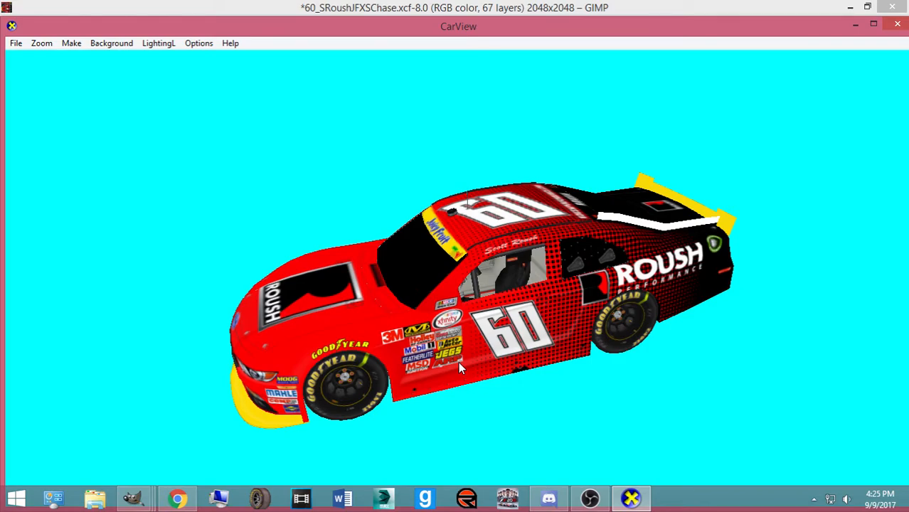
Spin the car to view the name on its right side, then return to the GIMP livery
drag(320, 361, 523, 334)
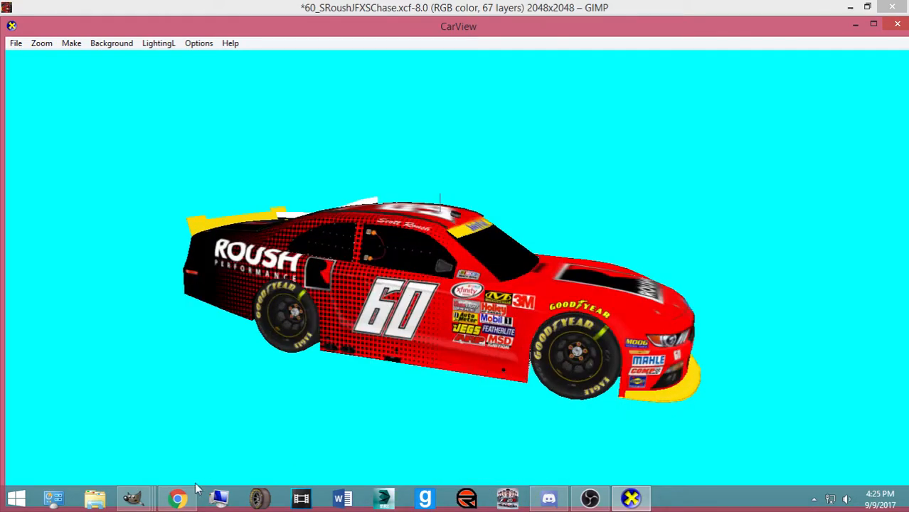
click(135, 500)
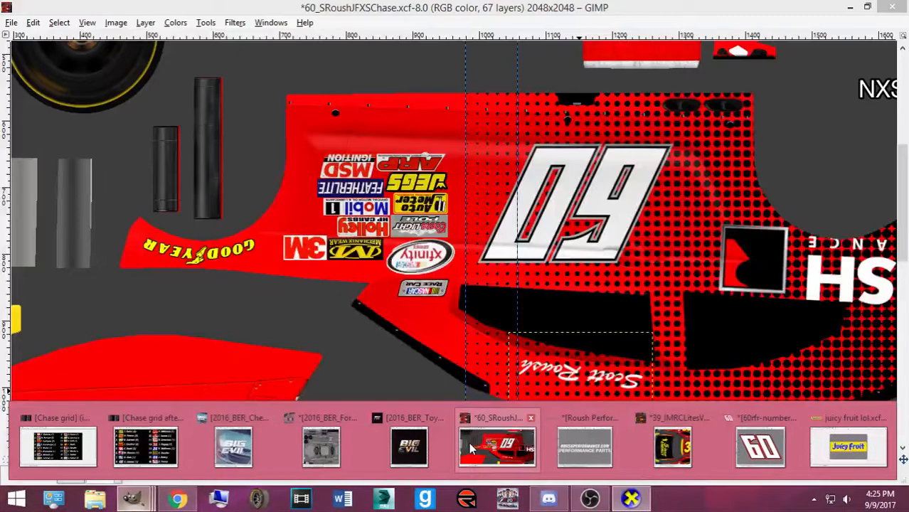
click(470, 445)
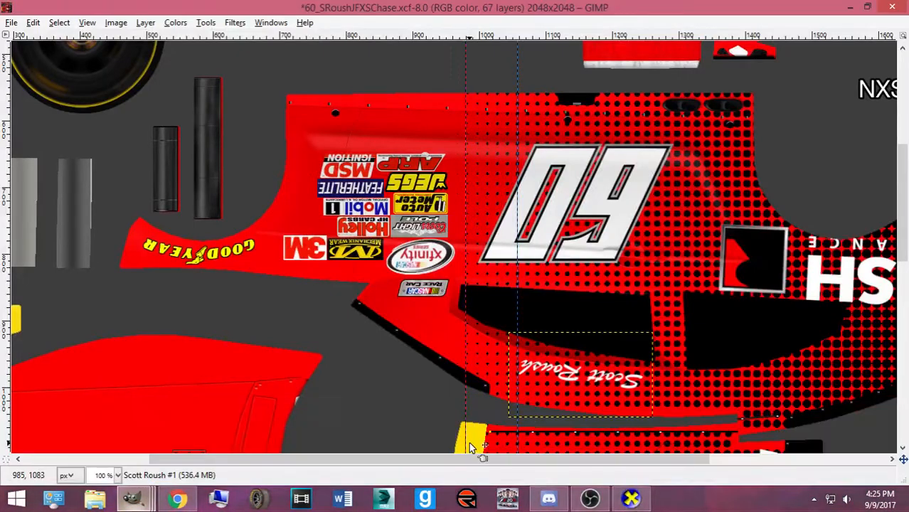
Select the driver's name layer with Alpha to Selection and stroke it, then dismiss the crash report
scroll(612, 285, down, 13)
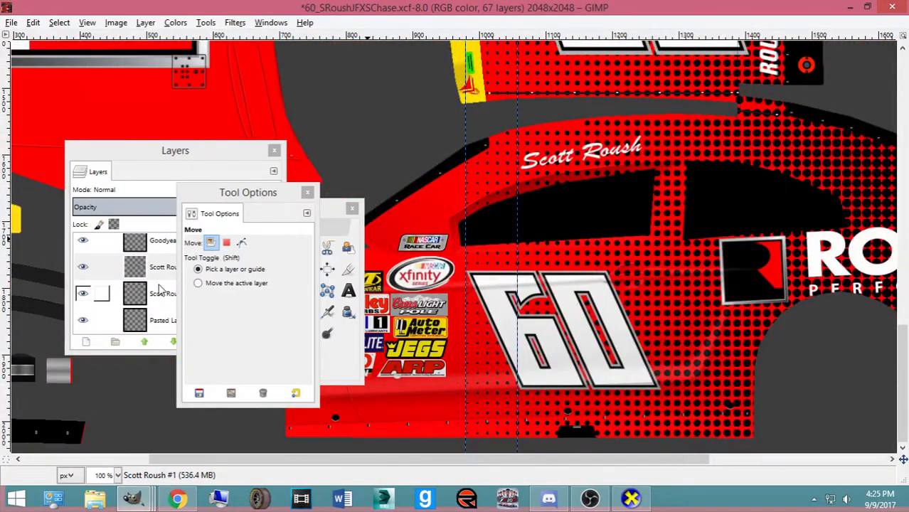
click(160, 294)
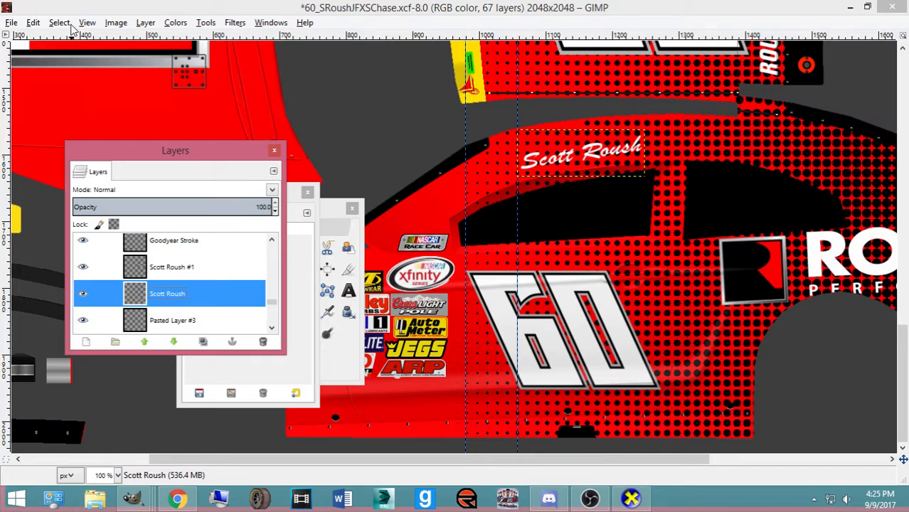
right_click(193, 293)
click(219, 316)
click(33, 22)
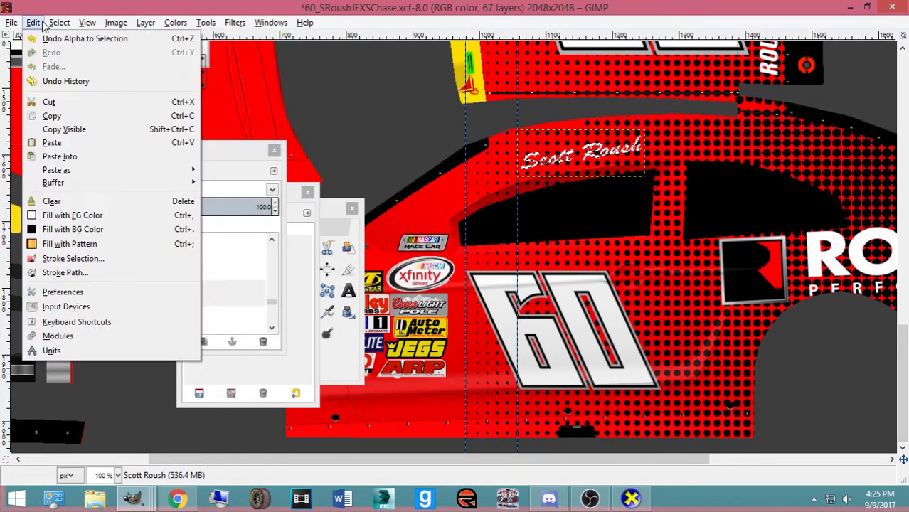
click(100, 260)
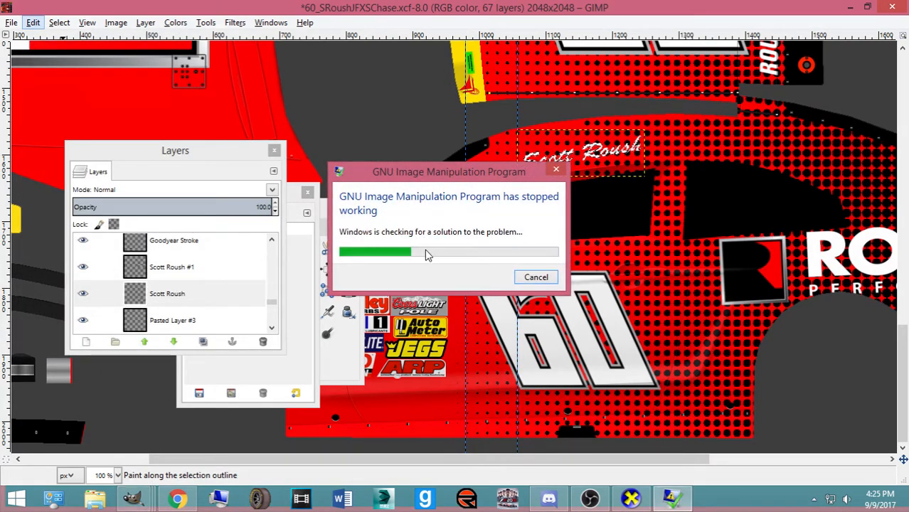
click(534, 278)
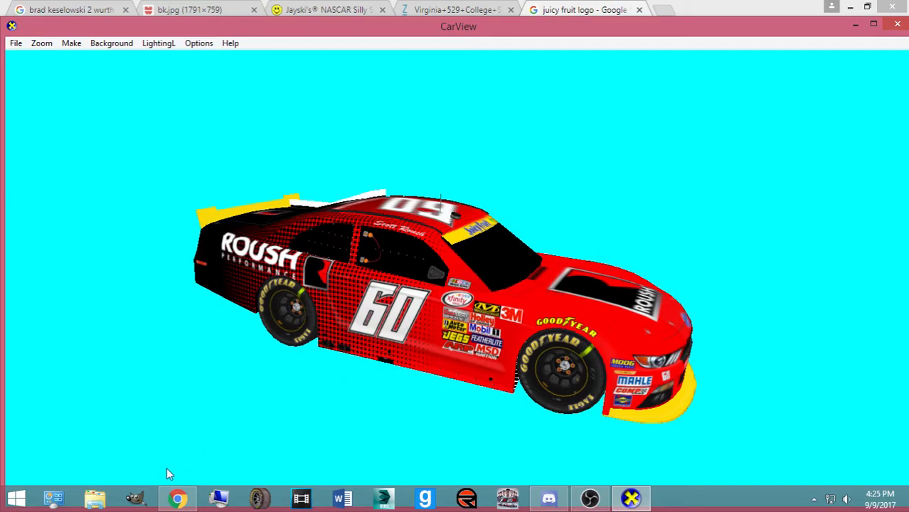
Relaunch GIMP, turn the car in CarView to show its left side, then hide the preview
click(142, 502)
drag(239, 369, 279, 317)
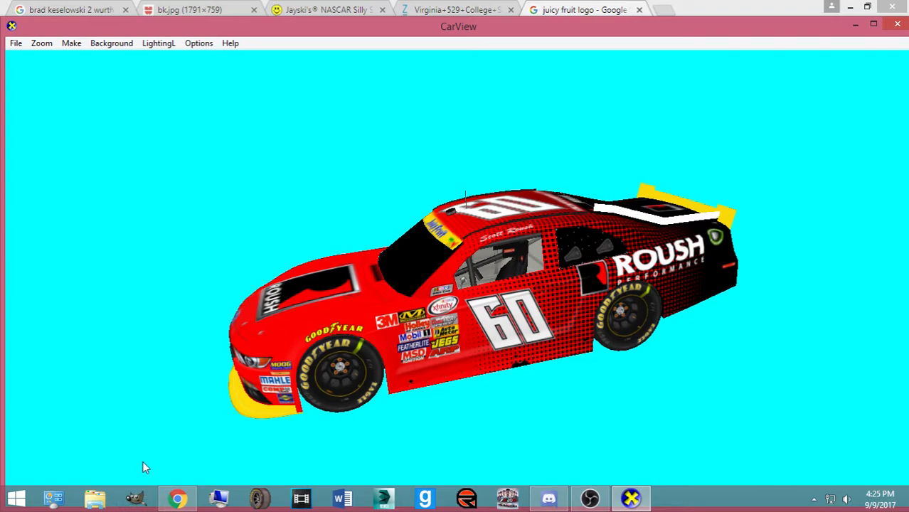
click(854, 26)
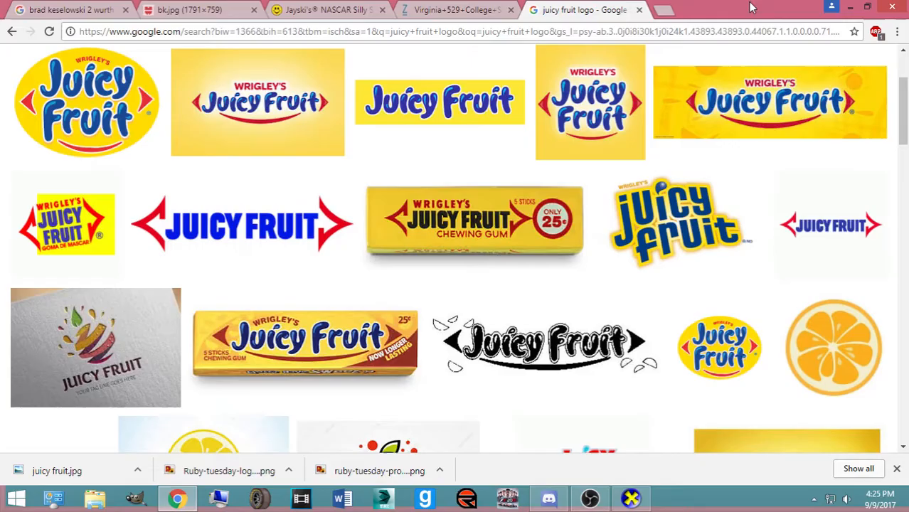
Minimize and restore the Chrome window while GIMP finishes relaunching
click(851, 7)
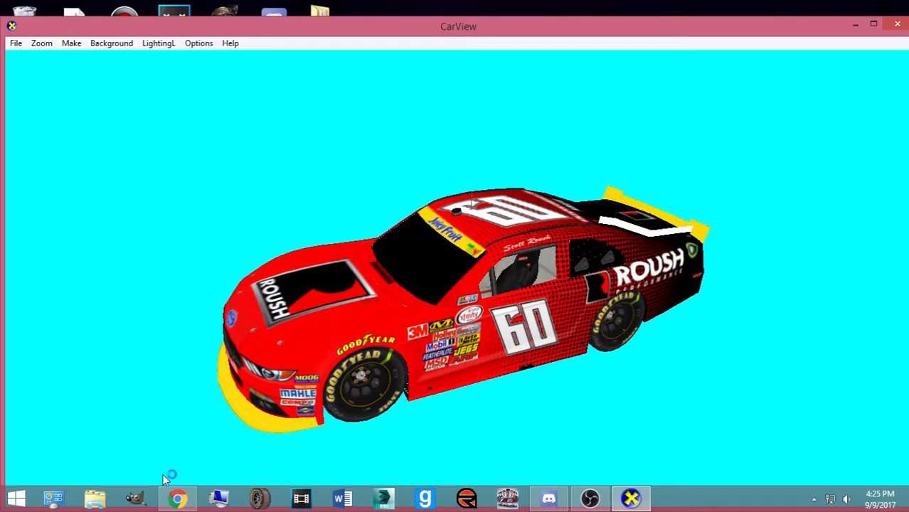
click(177, 498)
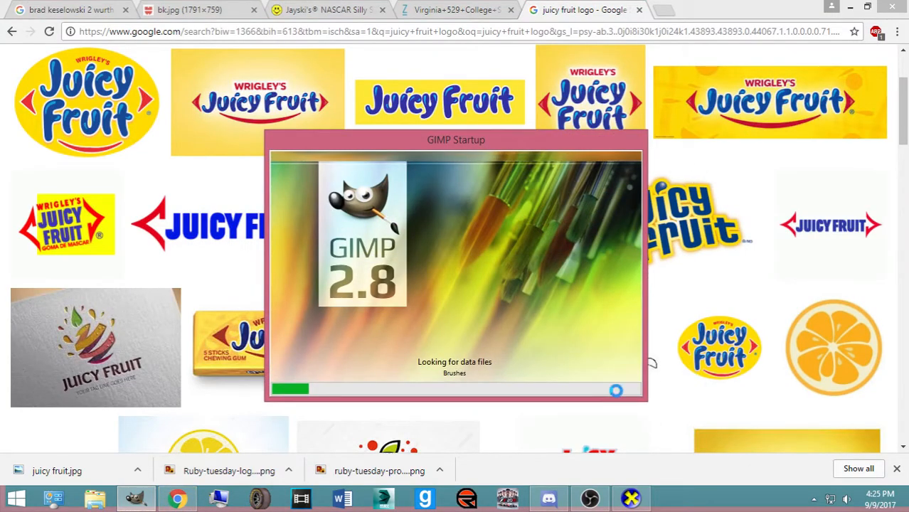
click(700, 5)
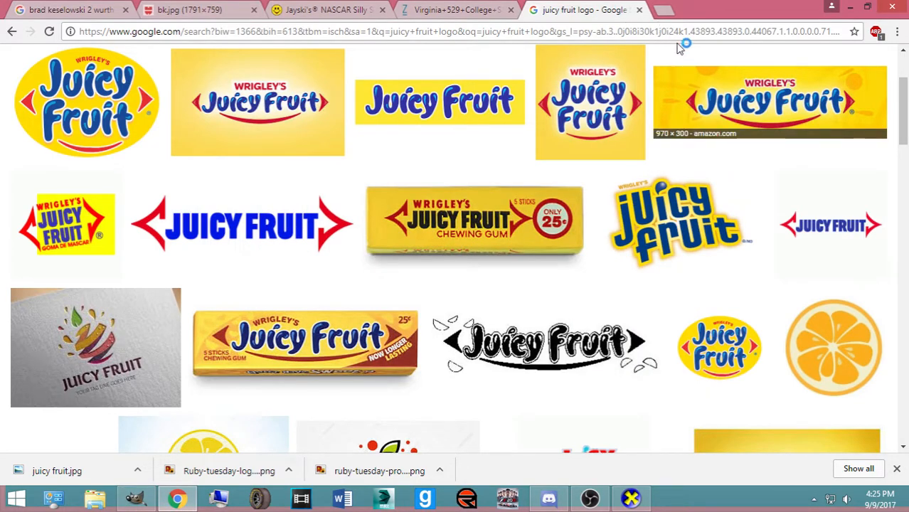
click(847, 7)
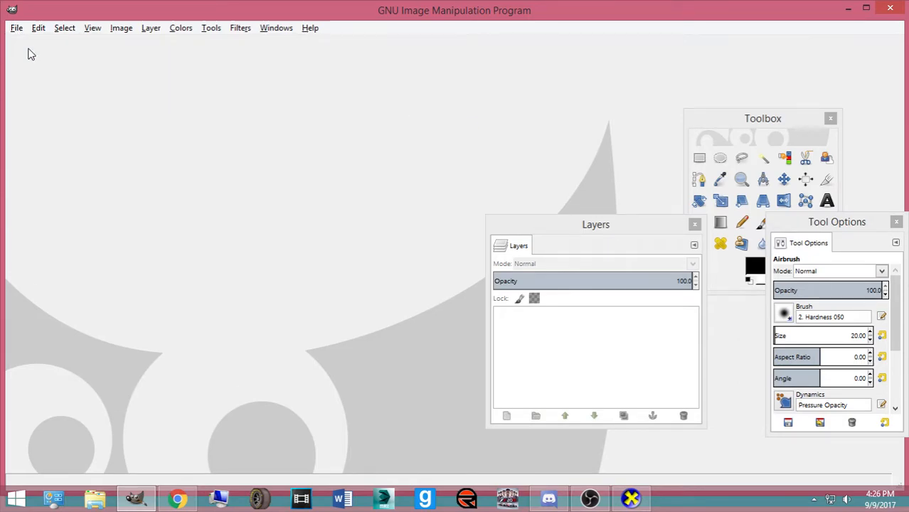
Reopen 60_SRoushJFXSChase.xcf from the Open Recent list
click(20, 28)
mouse_move(92, 116)
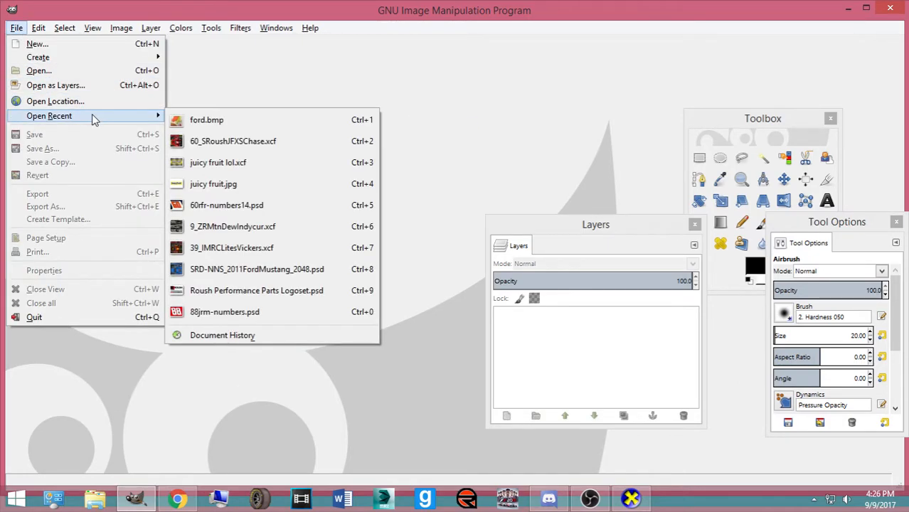
click(218, 140)
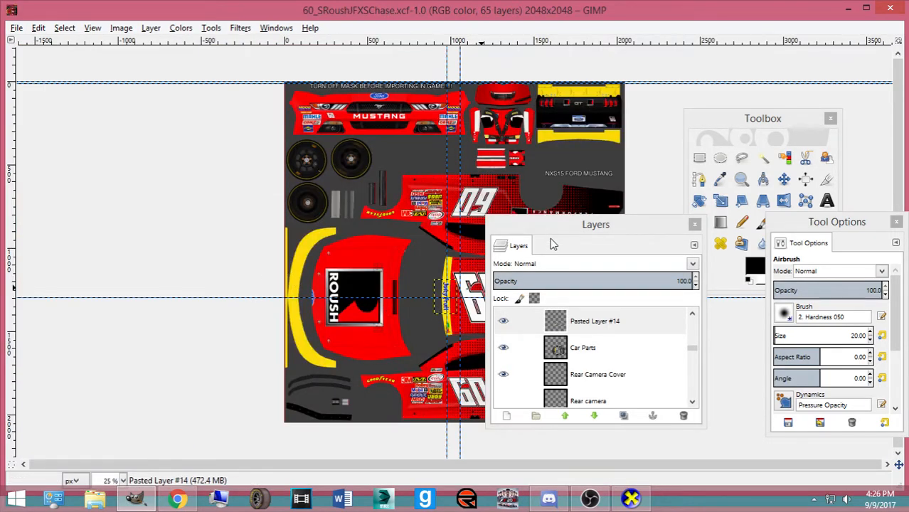
Move the Layers dock off the image and zoom in on the vertical Juicy Fruit decal
drag(559, 227, 11, 183)
ctrl+scroll(445, 305, up, 5)
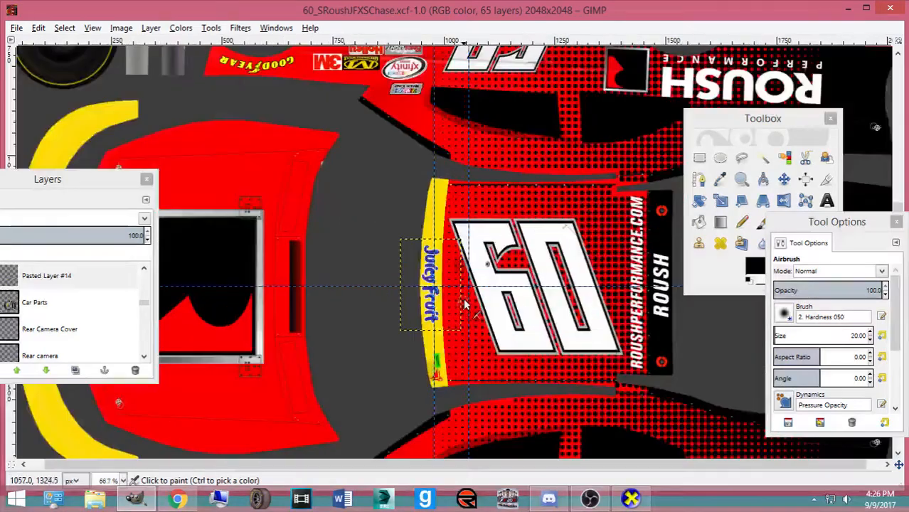
scroll(407, 254, up, 1)
scroll(393, 255, down, 1)
scroll(376, 239, up, 3)
scroll(375, 239, up, 2)
scroll(370, 242, down, 5)
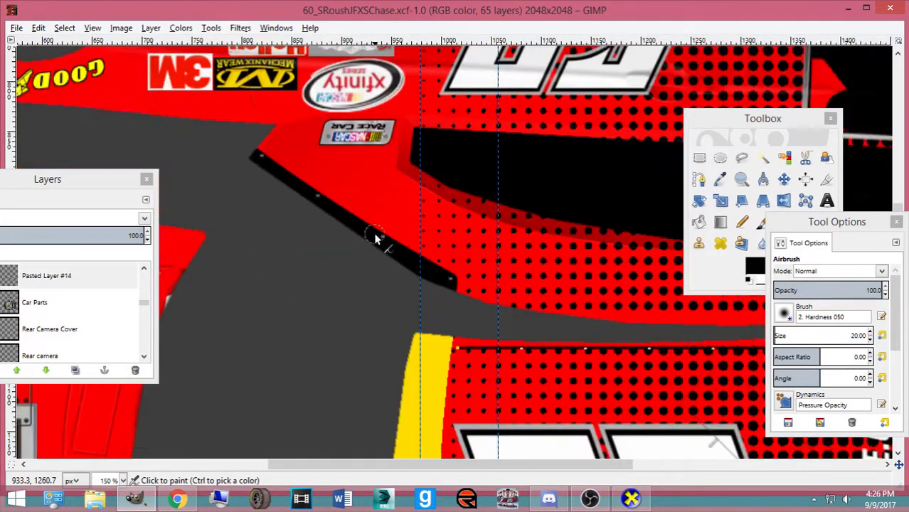
ctrl+scroll(370, 240, down, 5)
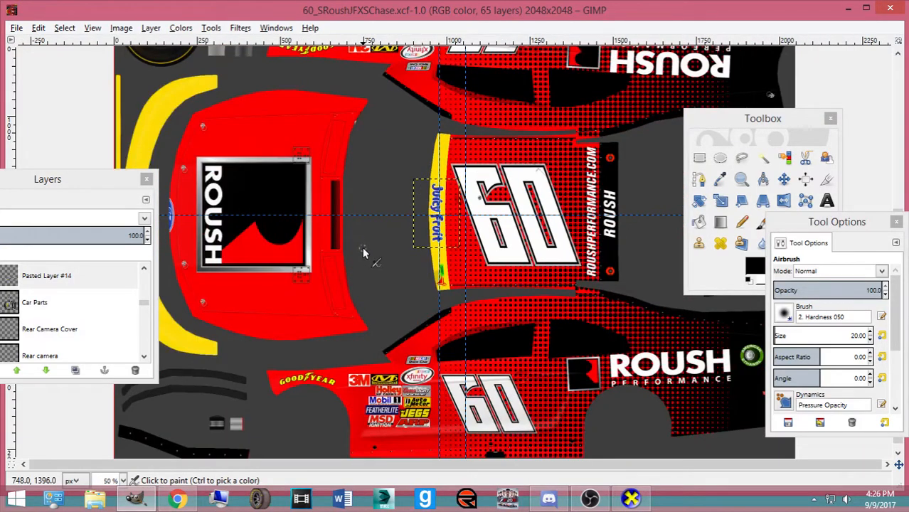
ctrl+scroll(365, 250, up, 4)
scroll(345, 240, up, 3)
ctrl+scroll(545, 248, down, 3)
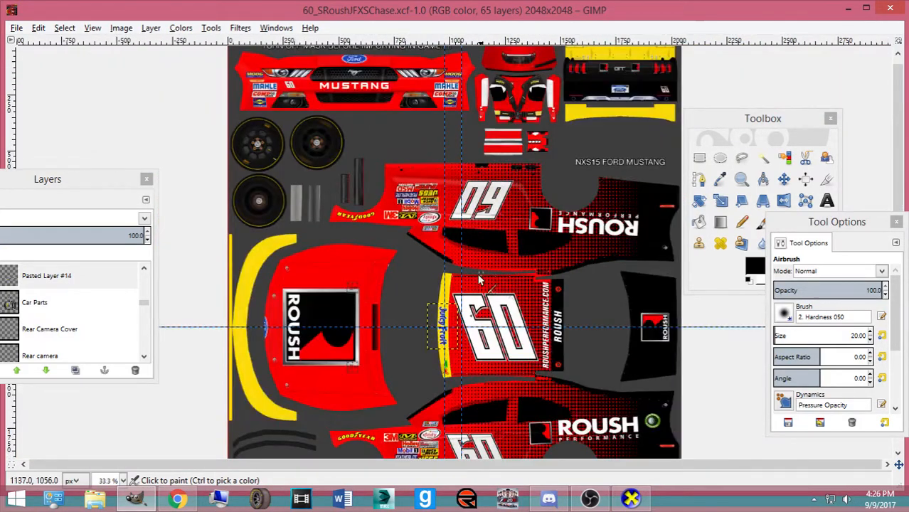
ctrl+scroll(406, 328, up, 5)
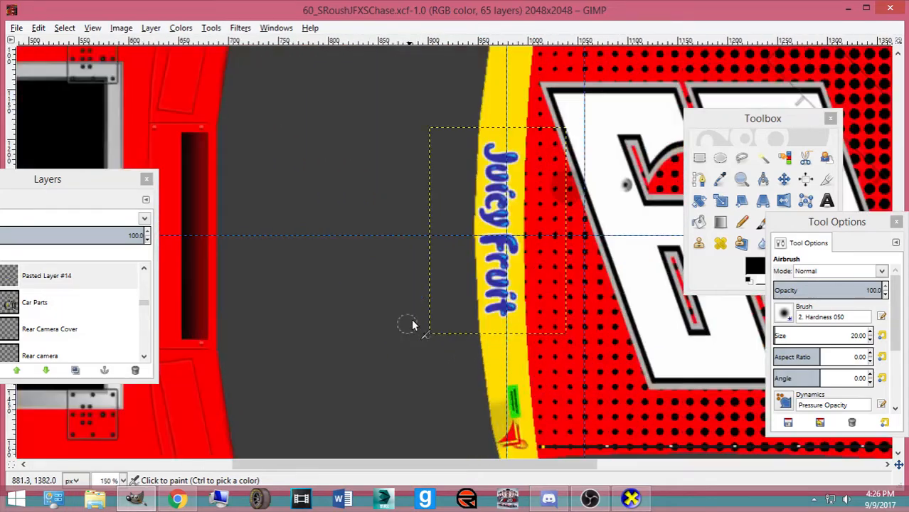
Try enlarging the Juicy Fruit decal with the Scale tool, then cancel the resize
click(782, 179)
key(shift+t)
click(624, 220)
drag(488, 219, 475, 170)
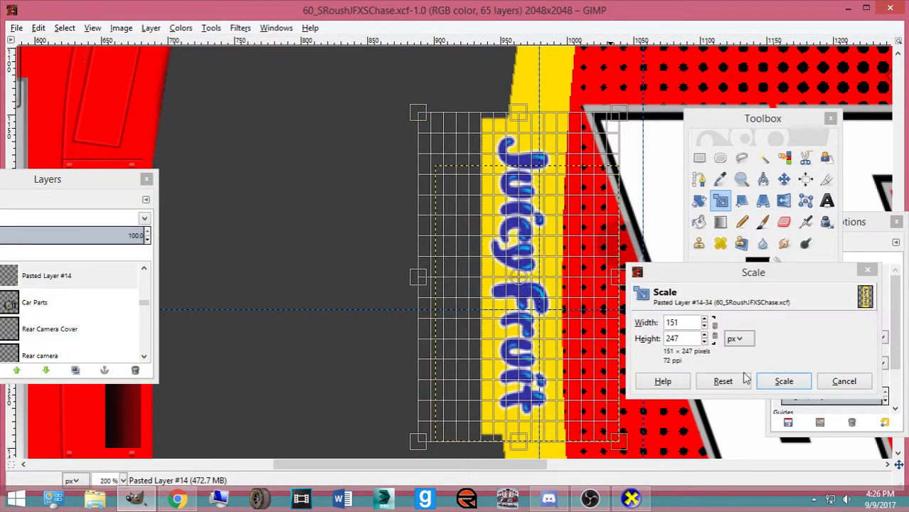
click(845, 381)
Sample the stripe yellow as the foreground colour and copy its hex value
click(747, 268)
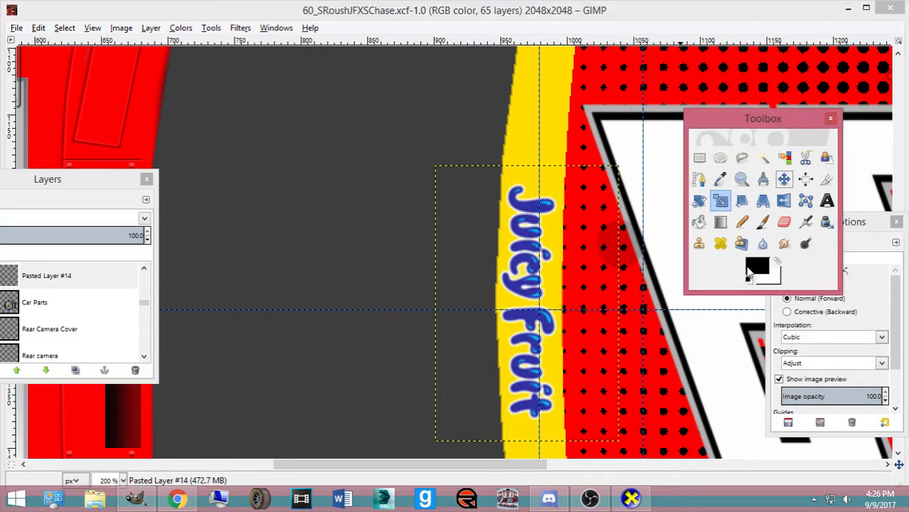
click(753, 274)
click(407, 325)
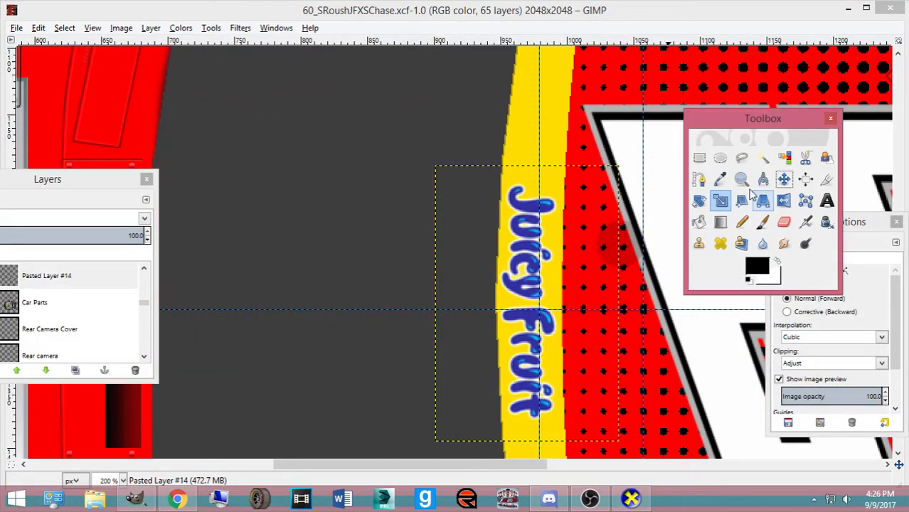
click(720, 180)
click(562, 249)
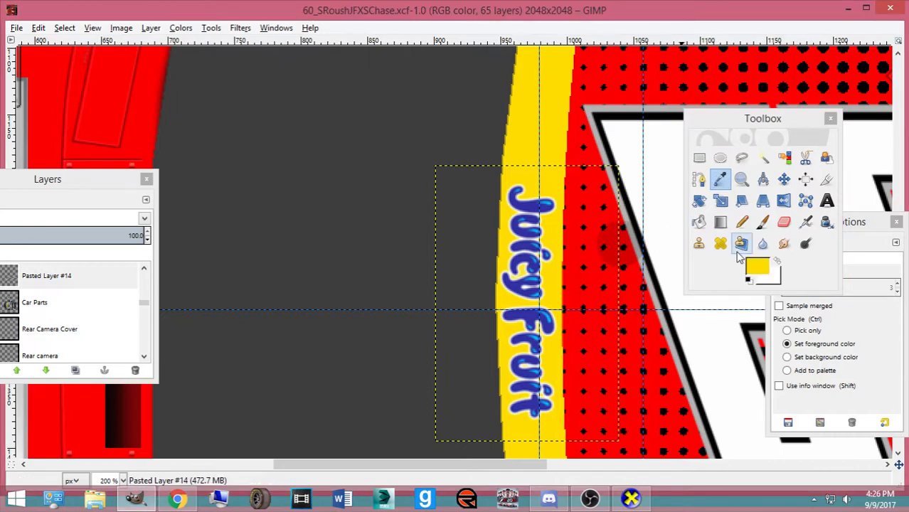
click(753, 271)
drag(385, 254, 311, 258)
key(ctrl+c)
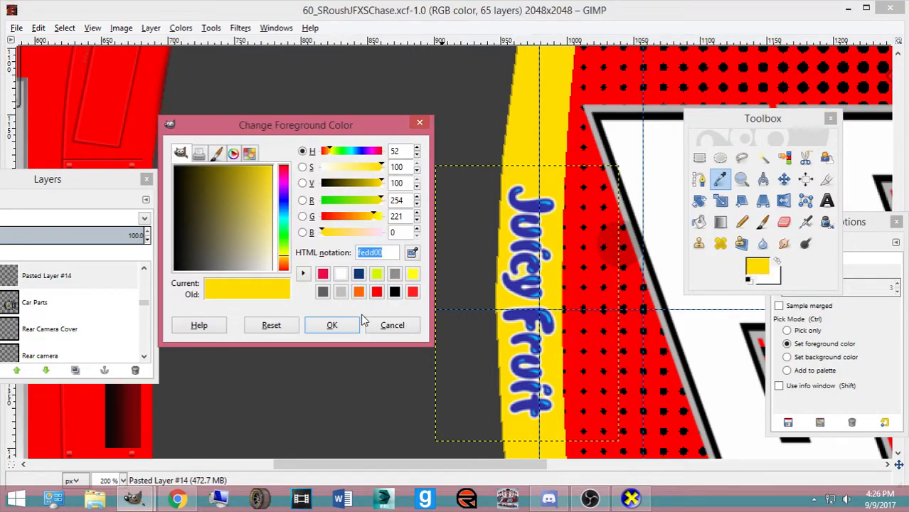
click(342, 324)
Run Color to Alpha with fedd00 to make the logo's yellow background transparent
click(181, 28)
click(263, 282)
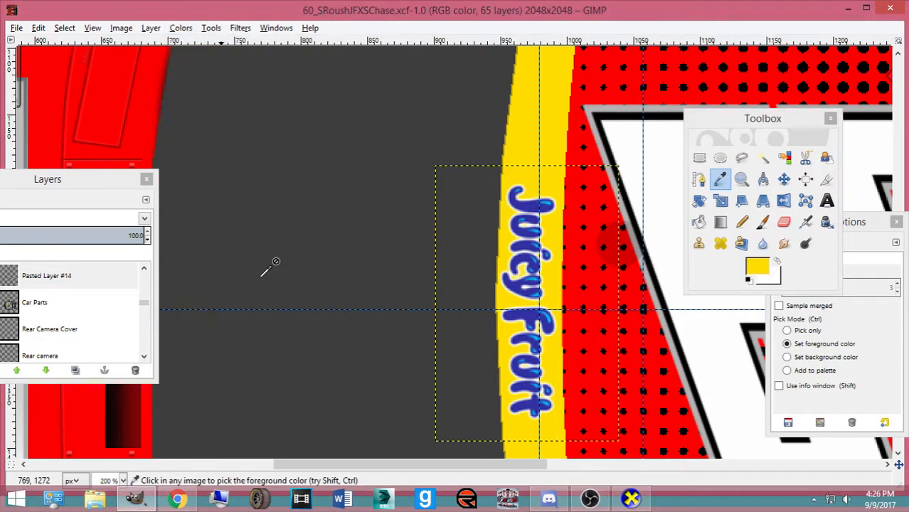
click(498, 342)
drag(552, 348, 459, 363)
key(ctrl+v)
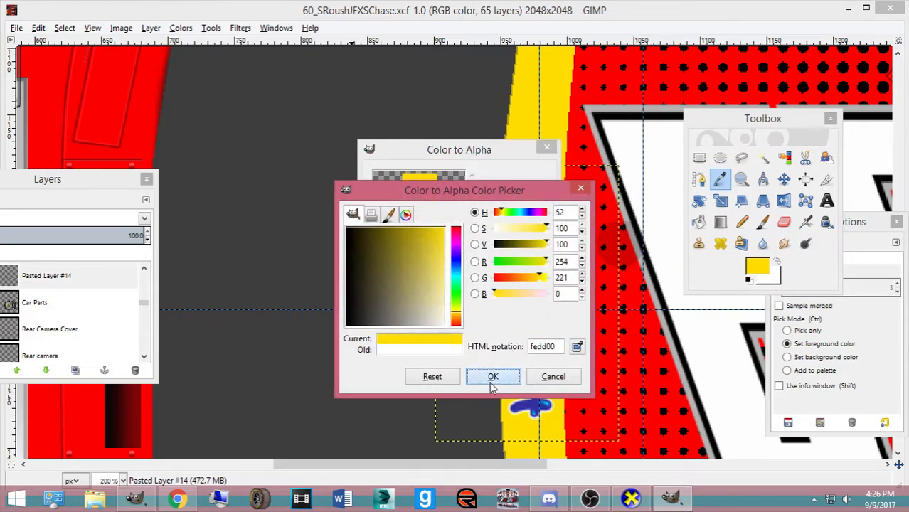
click(493, 377)
click(461, 376)
Scale the Juicy Fruit logo taller, to about 266 px high
key(Tab)
key(shift+s)
click(503, 212)
key(Tab)
drag(502, 212, 483, 136)
click(783, 382)
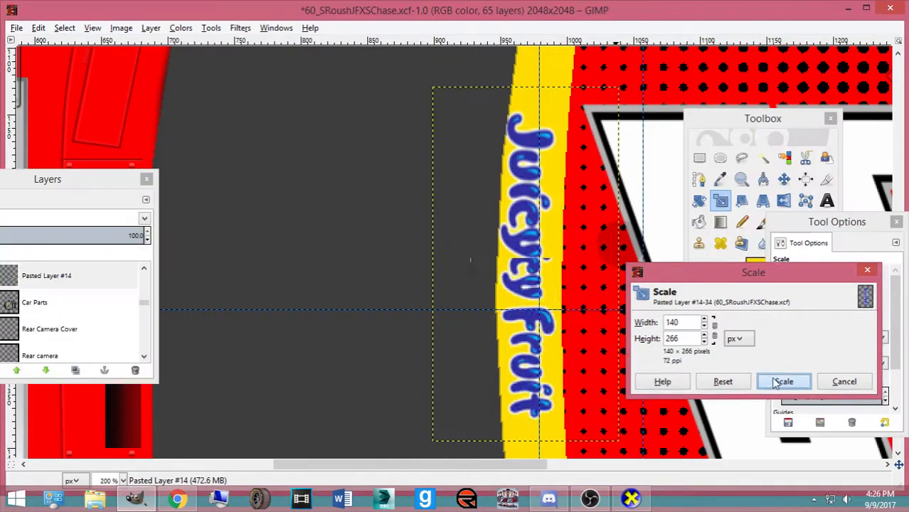
Rescale the logo taller again, to 288 px high
click(783, 179)
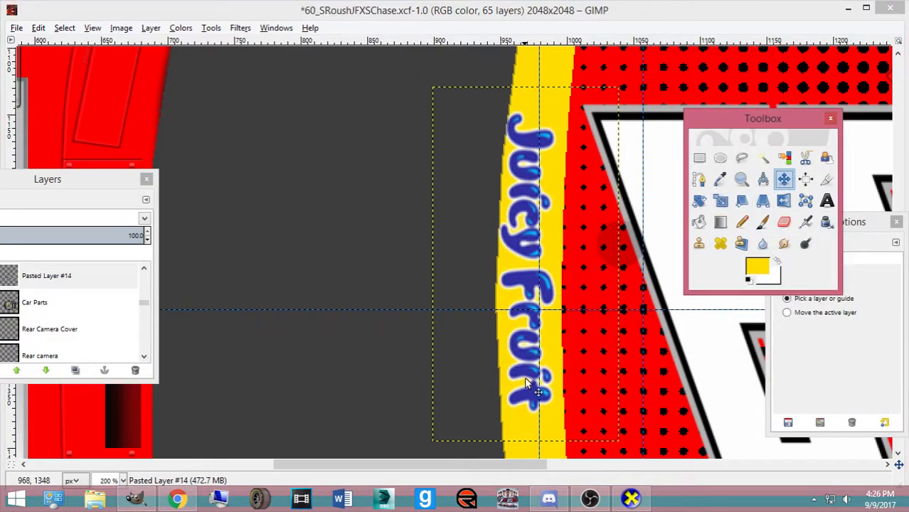
key(shift+t)
click(528, 391)
drag(573, 424, 577, 453)
click(761, 386)
Resize the logo to 130×264 px and move it onto the yellow stripe
click(783, 179)
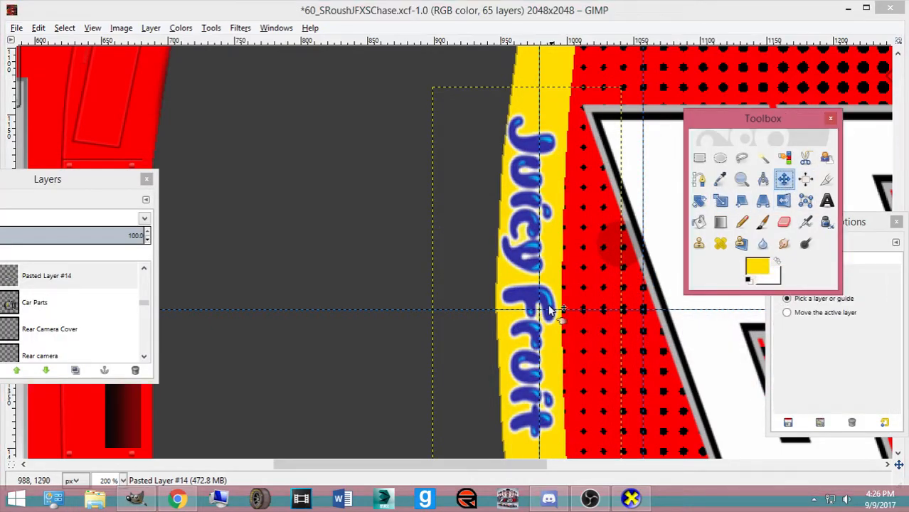
drag(516, 305, 518, 302)
key(shift+t)
click(569, 194)
drag(560, 189, 542, 224)
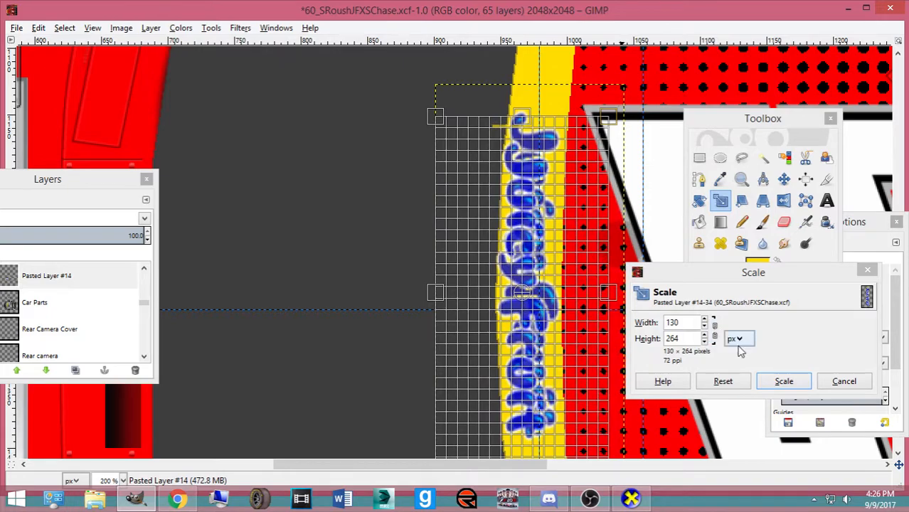
click(783, 381)
click(785, 185)
drag(515, 307, 520, 305)
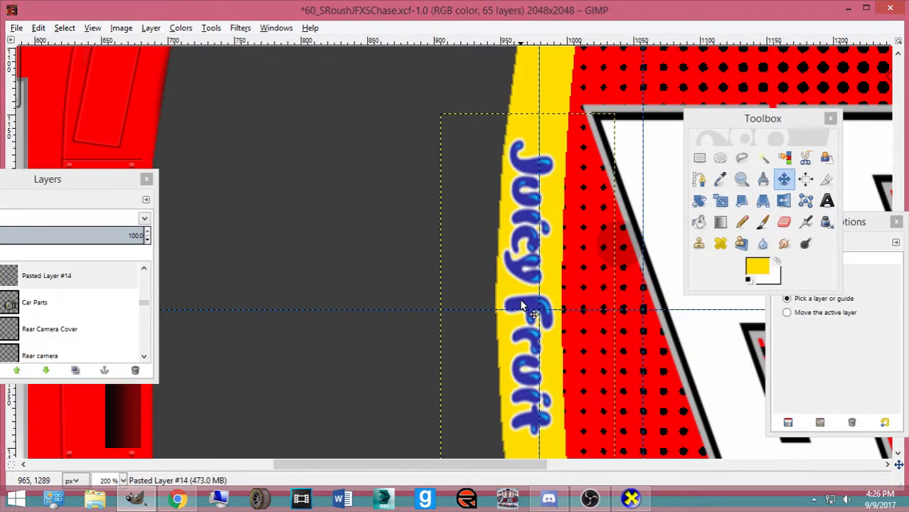
scroll(522, 306, down, 2)
Nudge the logo 1 px right, save, and export over ford.bmp in NXS15_Ford
key(Right)
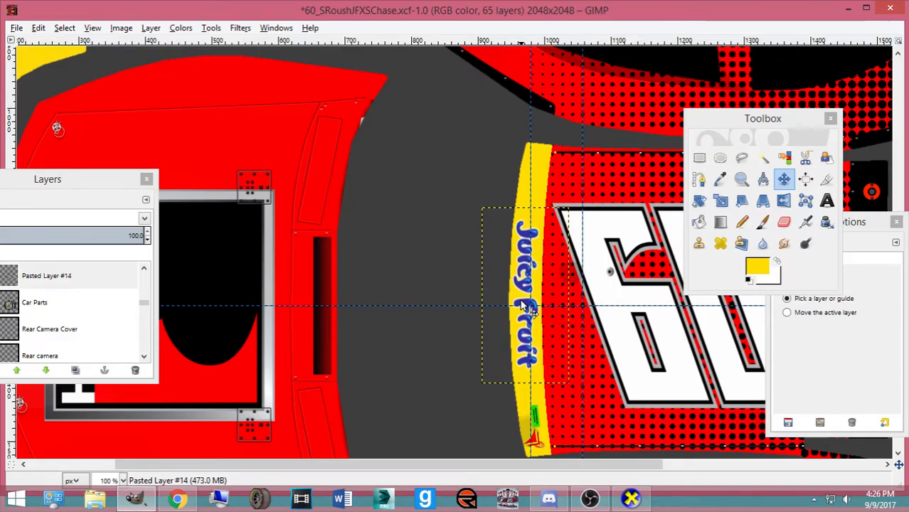
key(ctrl+s)
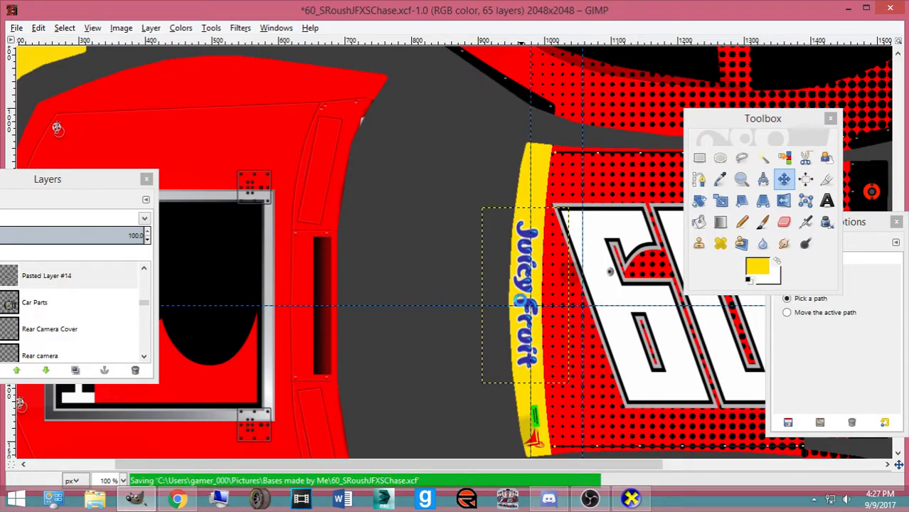
key(ctrl+shift+e)
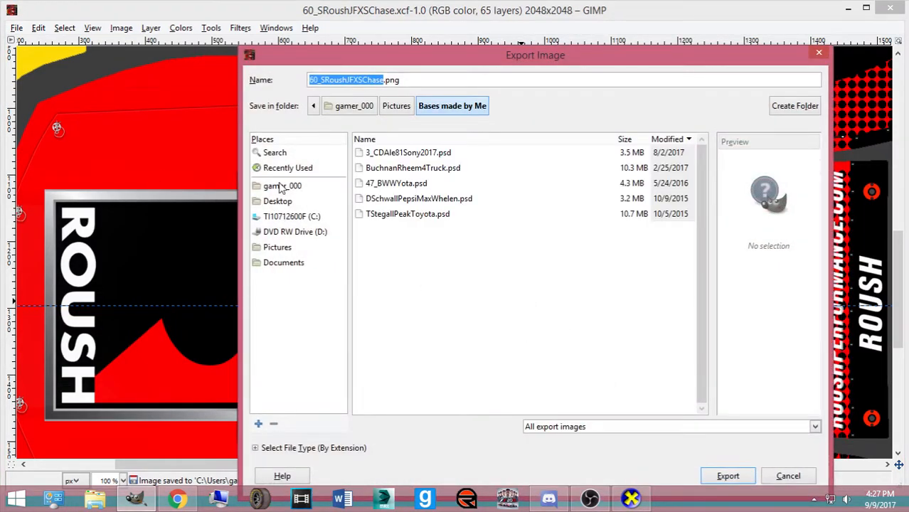
click(279, 177)
double_click(390, 337)
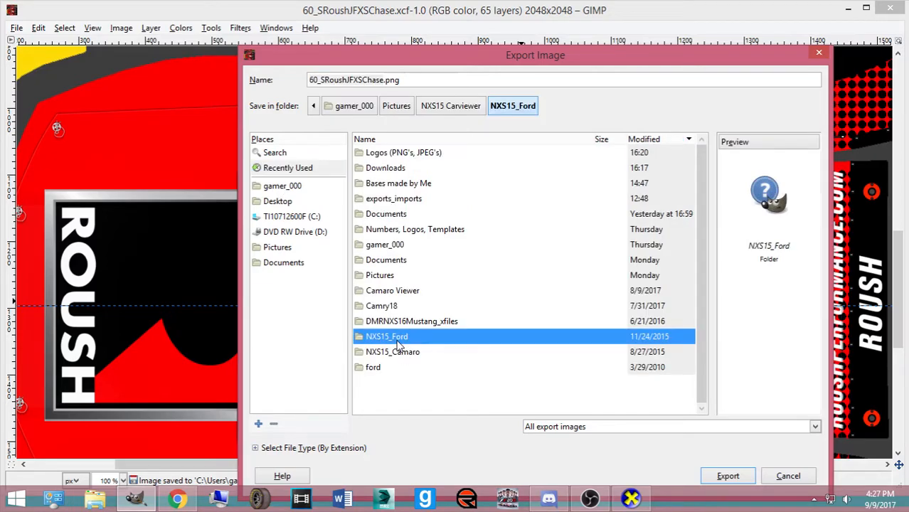
double_click(382, 154)
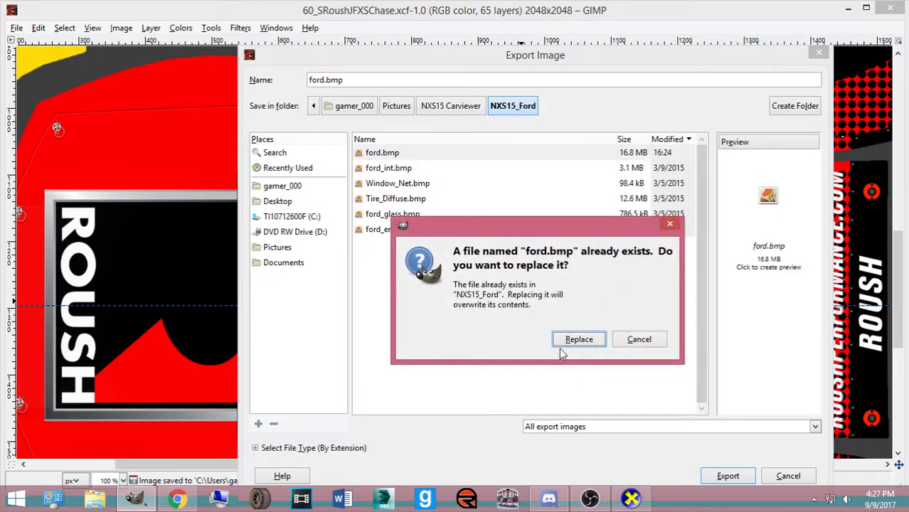
click(560, 340)
click(450, 313)
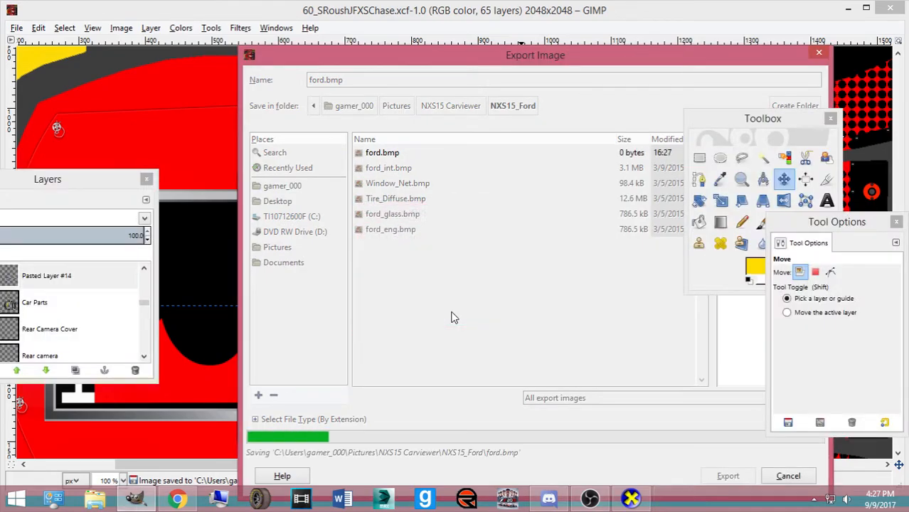
key(ctrl+s)
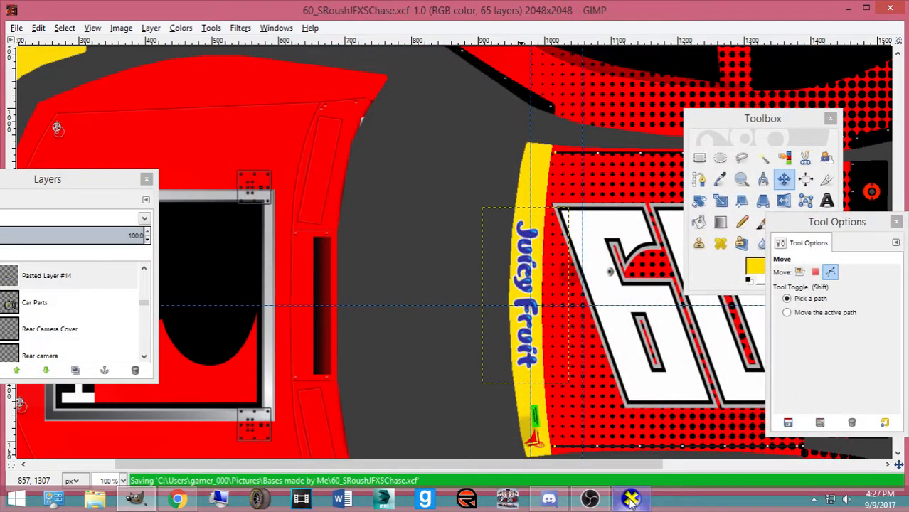
click(631, 498)
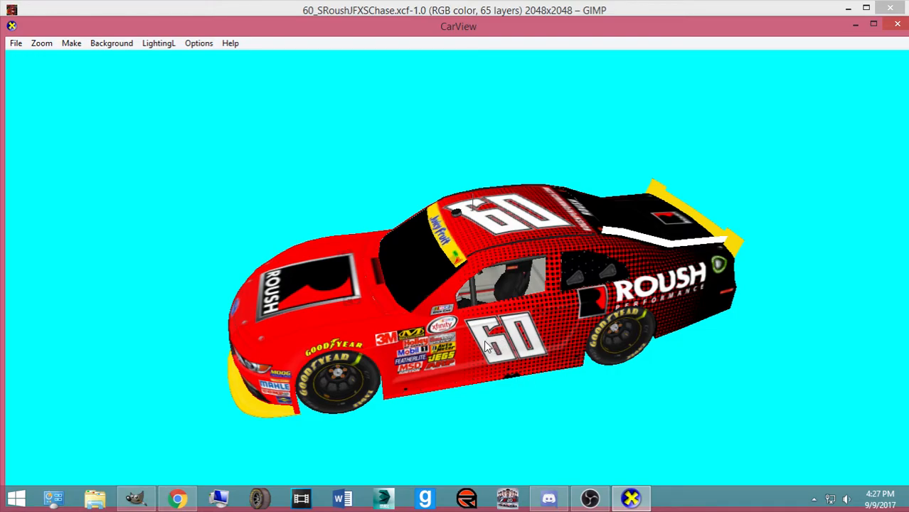
Orbit the Mustang in CarView through front, three-quarter, side and rear views, then return to GIMP
drag(441, 352, 477, 326)
drag(384, 260, 450, 346)
drag(528, 320, 507, 350)
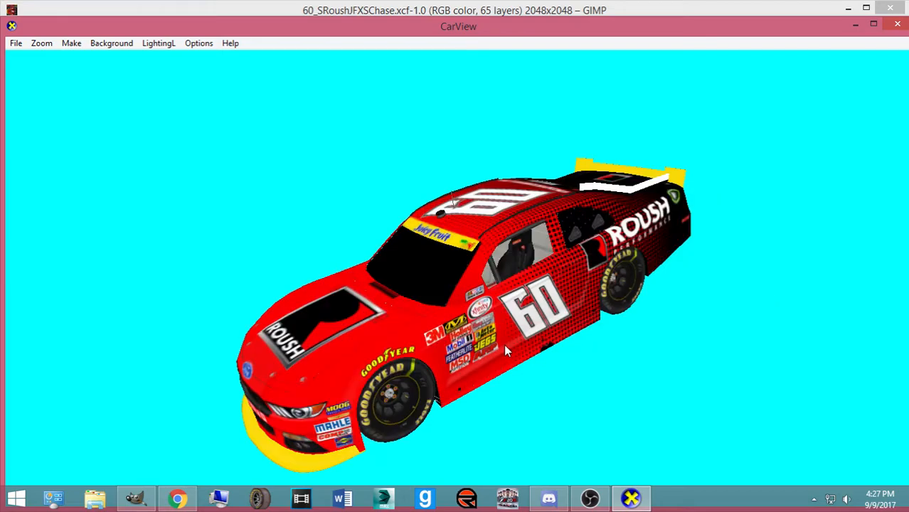
drag(514, 226, 751, 299)
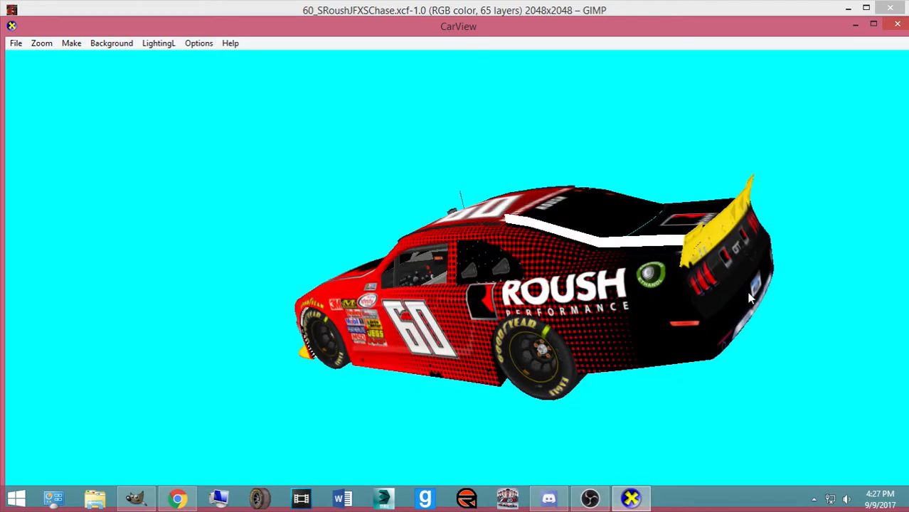
click(139, 500)
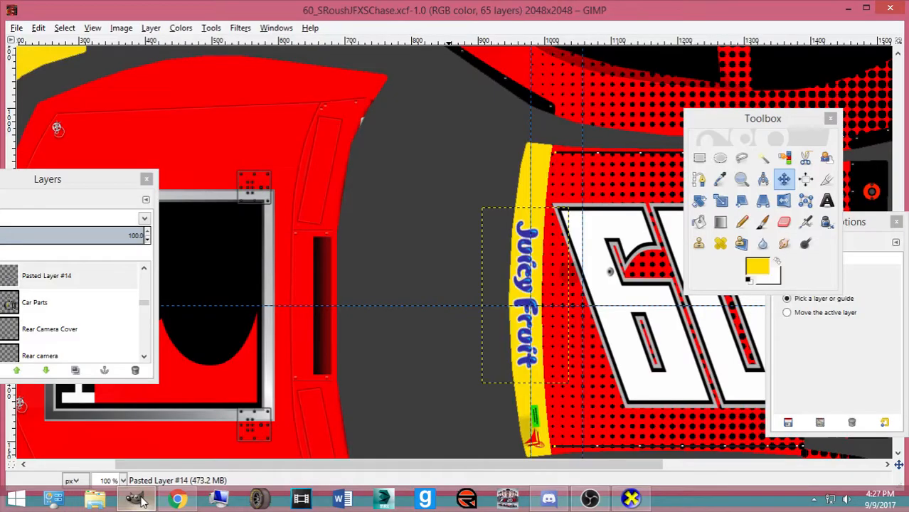
In Chrome, close the Juicy Fruit search tab and look through the open car reference tabs
click(166, 504)
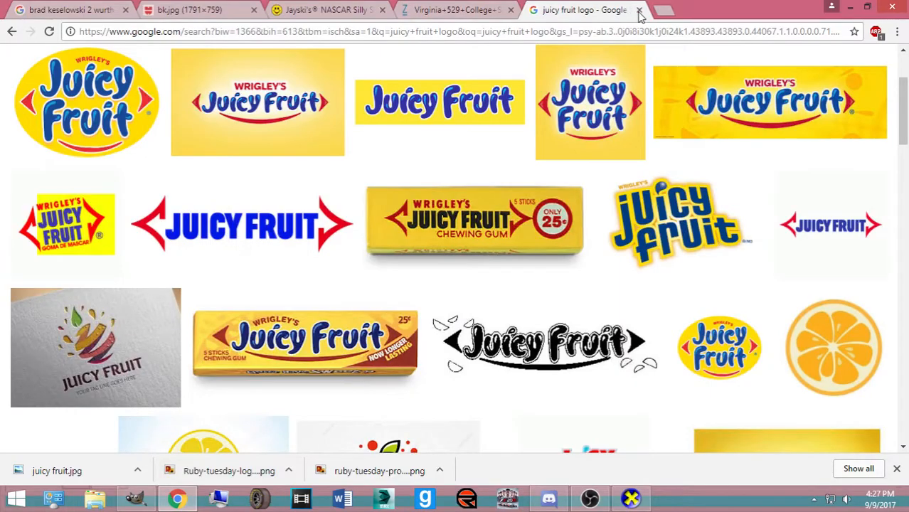
click(635, 10)
click(331, 8)
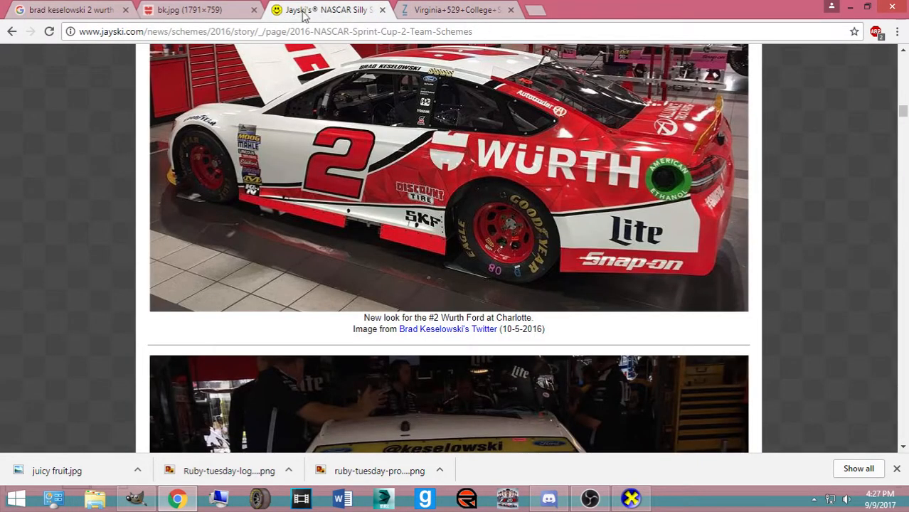
click(211, 12)
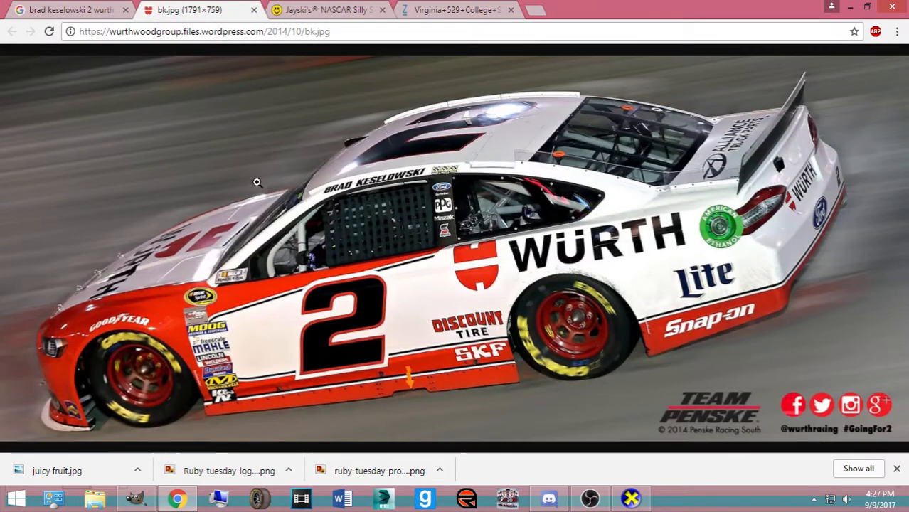
click(108, 12)
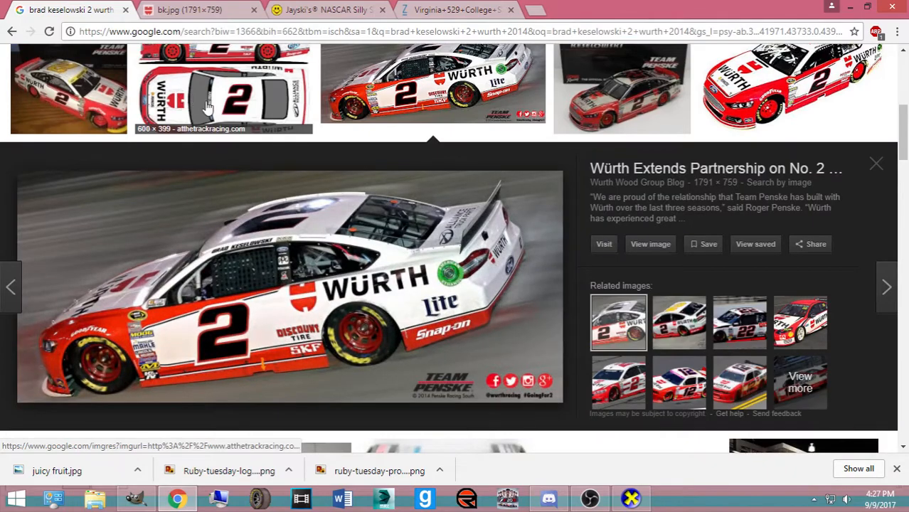
click(225, 6)
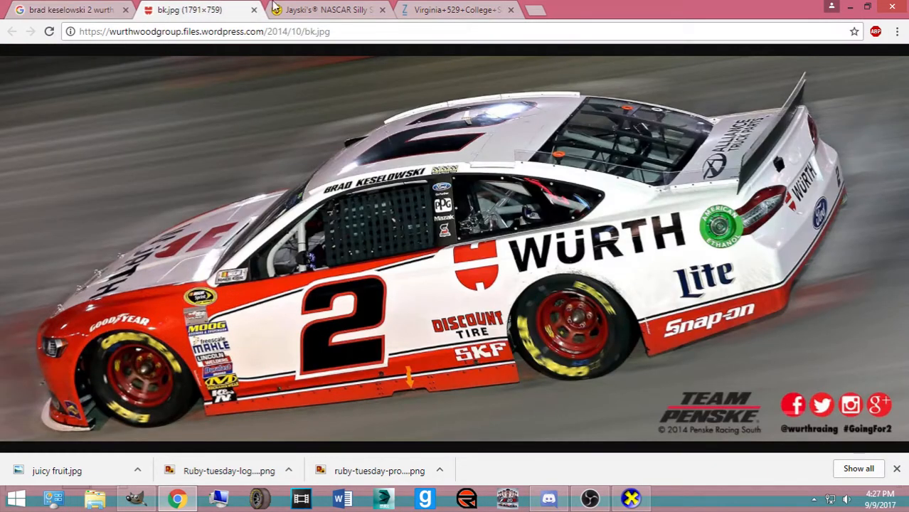
click(348, 8)
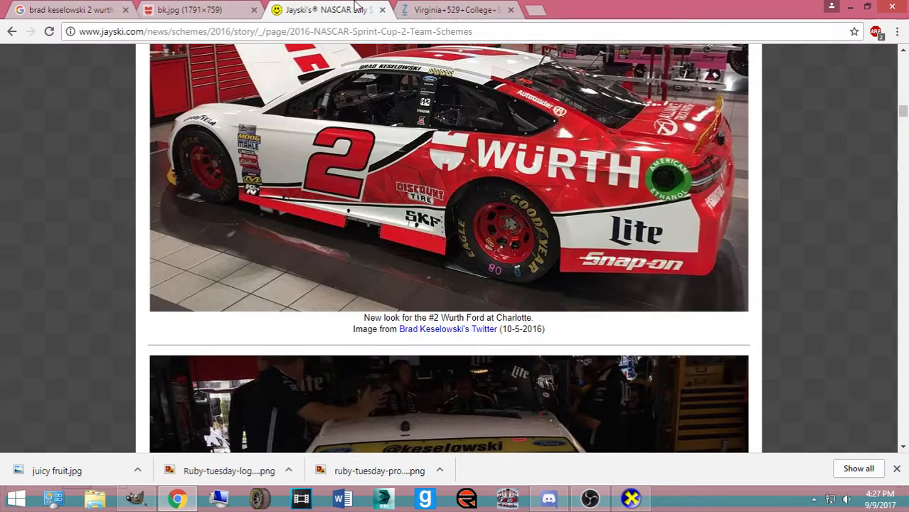
click(428, 7)
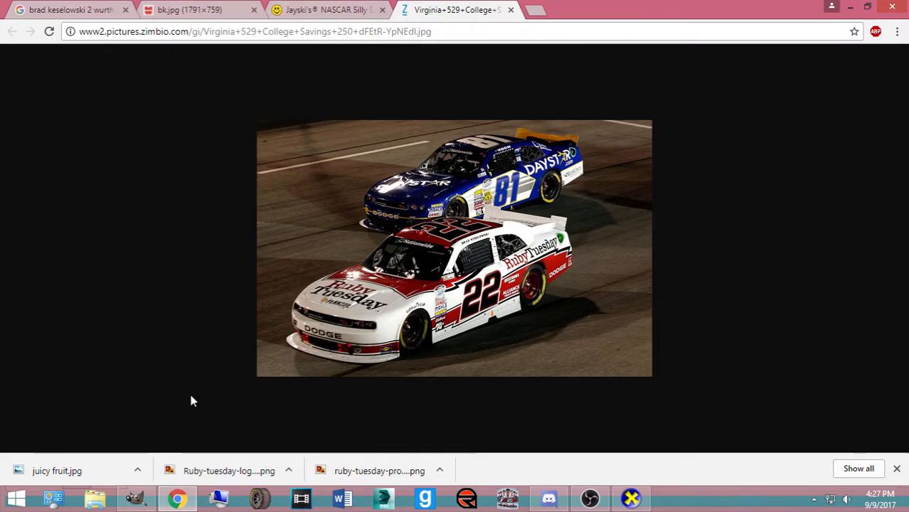
Search images for the #60 driver and visit the page hosting the red #60 car photo
click(536, 10)
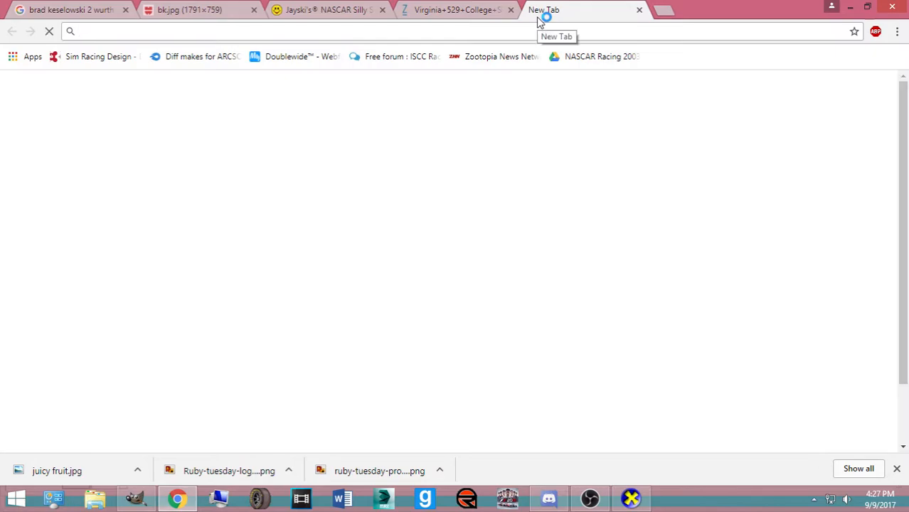
text(chris)
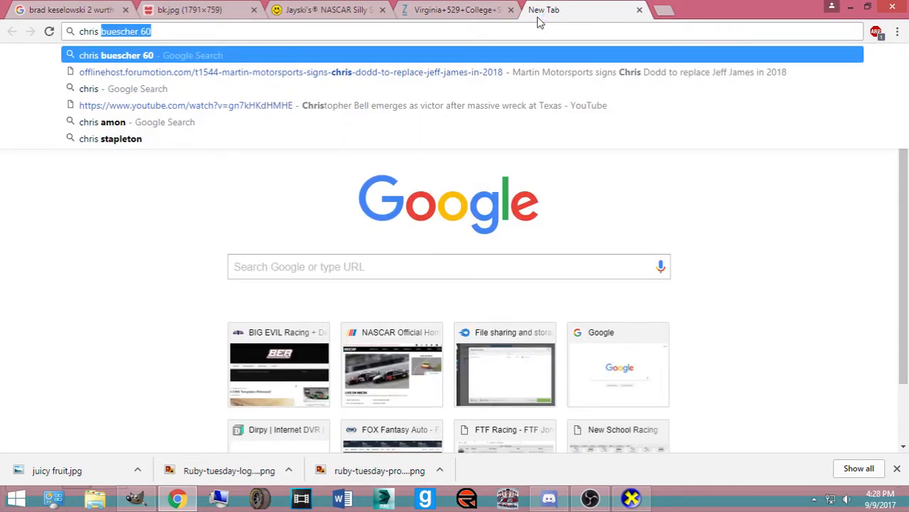
key(Return)
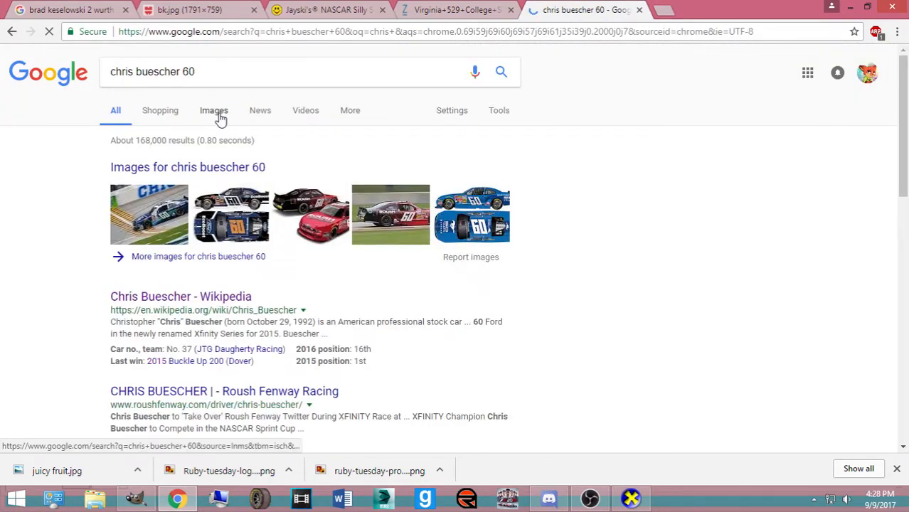
click(219, 116)
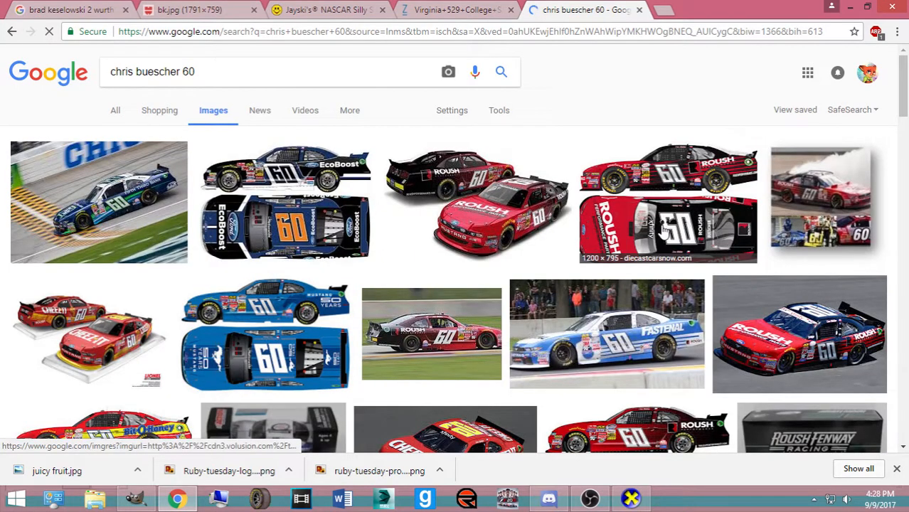
click(441, 336)
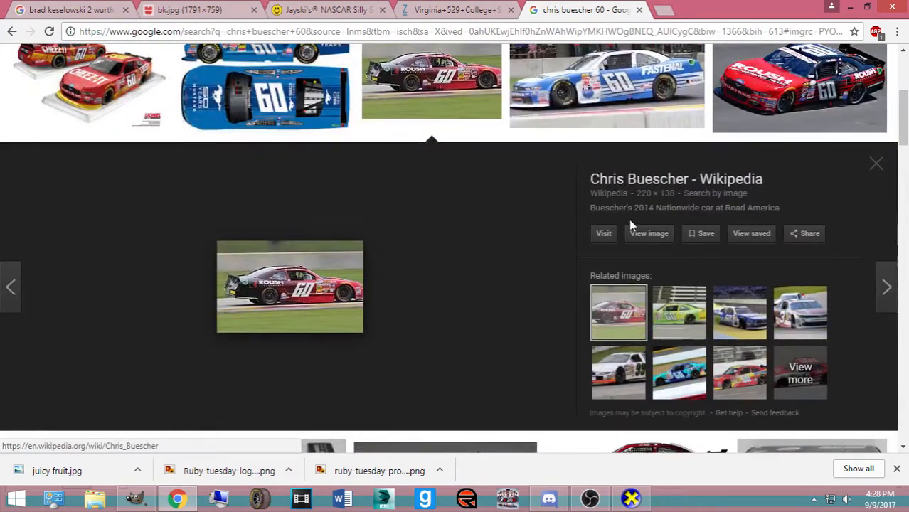
click(603, 233)
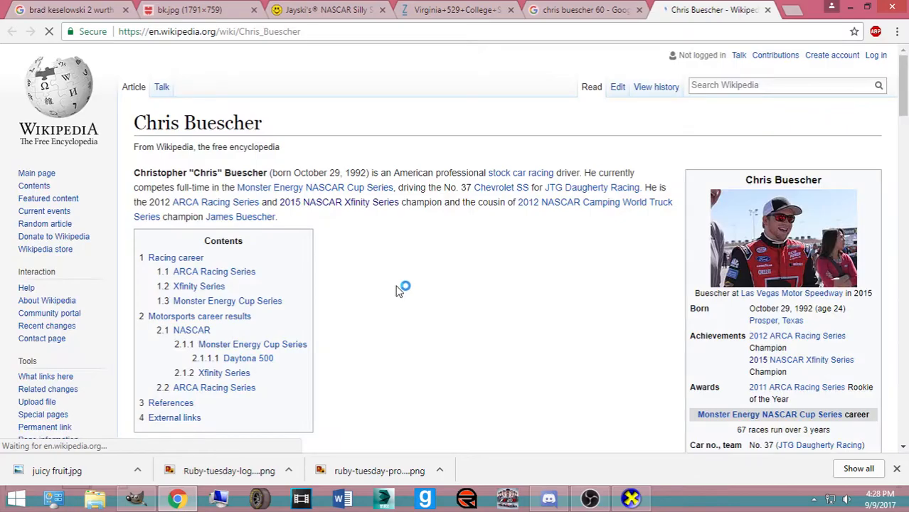
Open the 2014 car photo's original file at full size on Wikimedia Commons, then return to GIMP
scroll(501, 272, down, 15)
scroll(237, 254, up, 2)
click(236, 254)
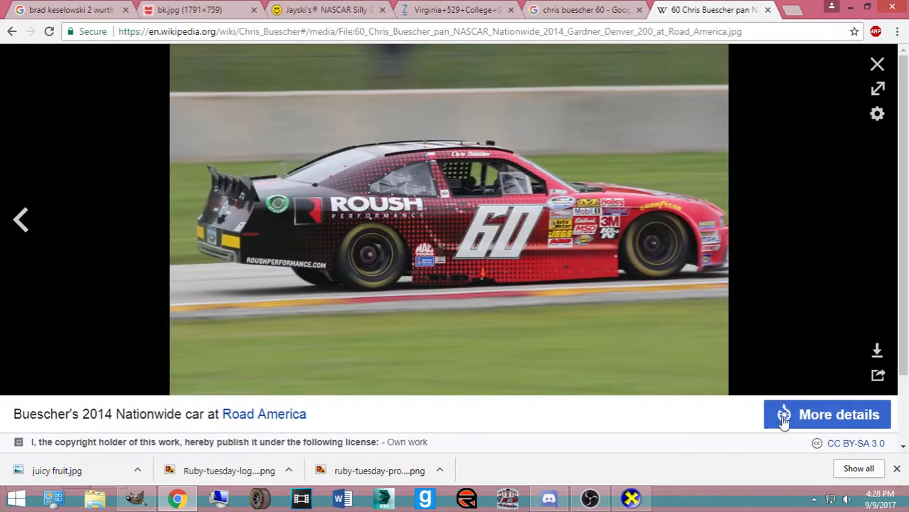
click(784, 420)
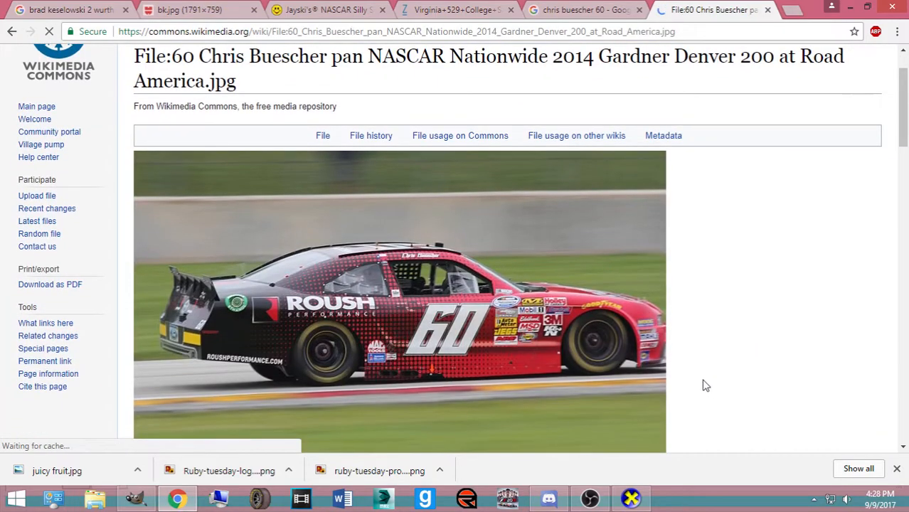
scroll(382, 245, down, 3)
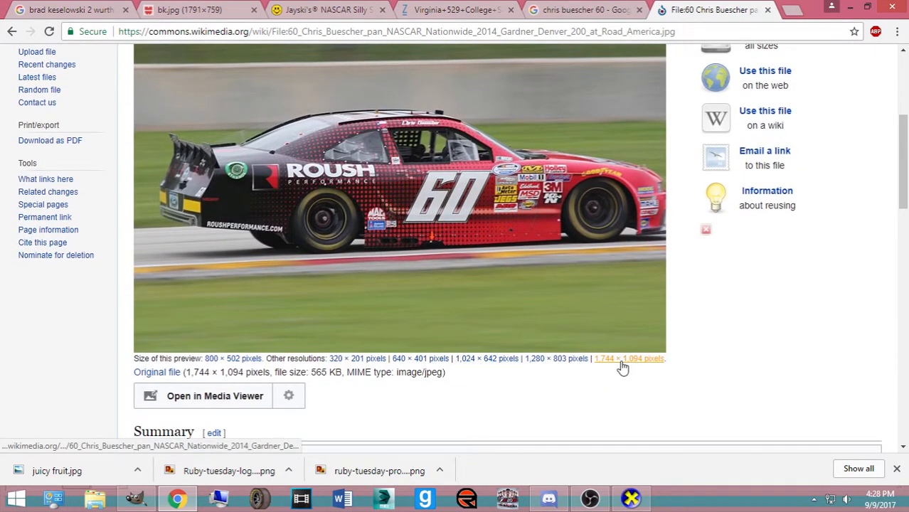
click(172, 374)
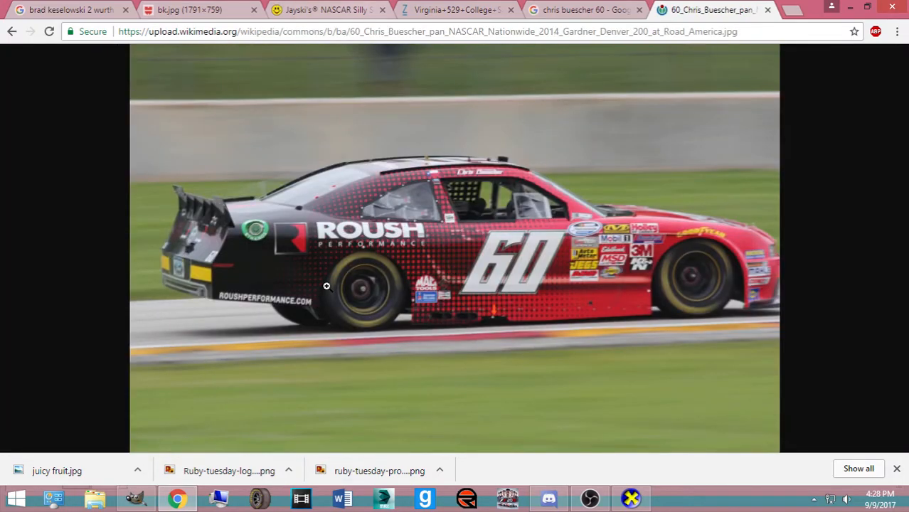
click(327, 286)
click(137, 500)
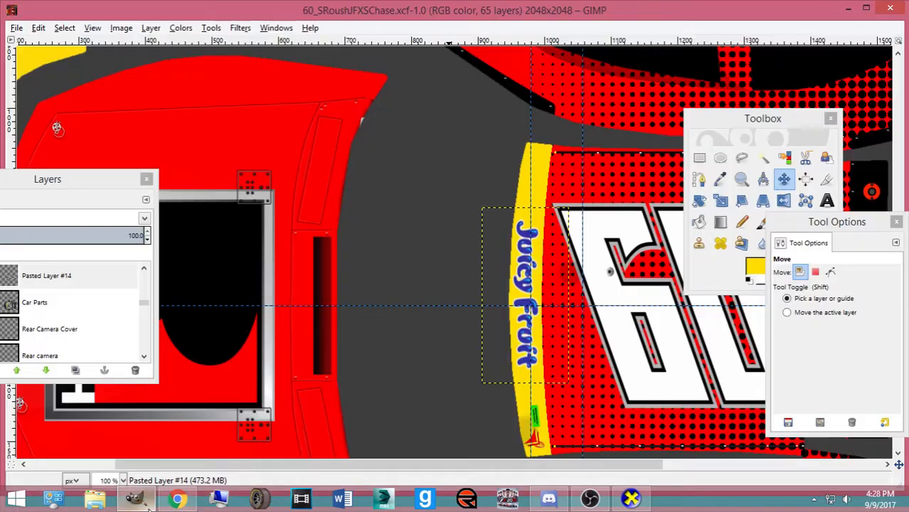
Open Roush Performance Parts Logoset.psd from the Open Recent list
click(142, 500)
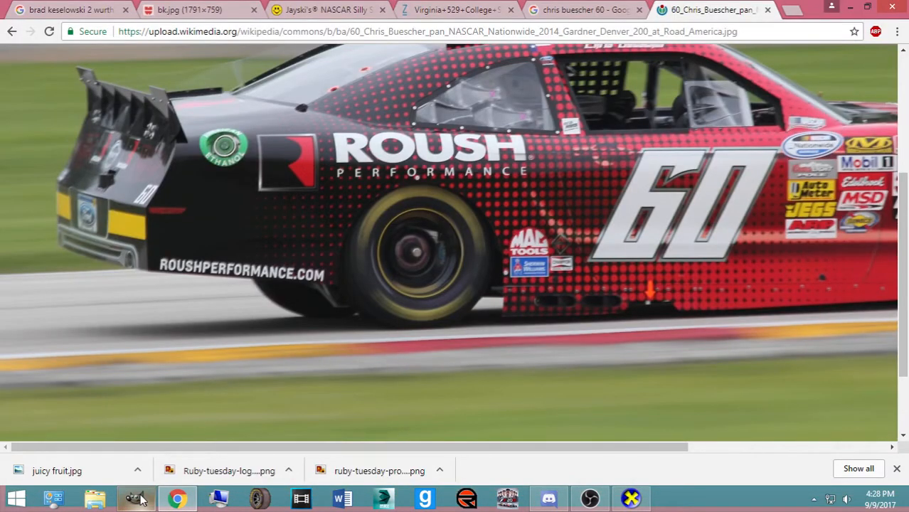
click(140, 500)
click(17, 27)
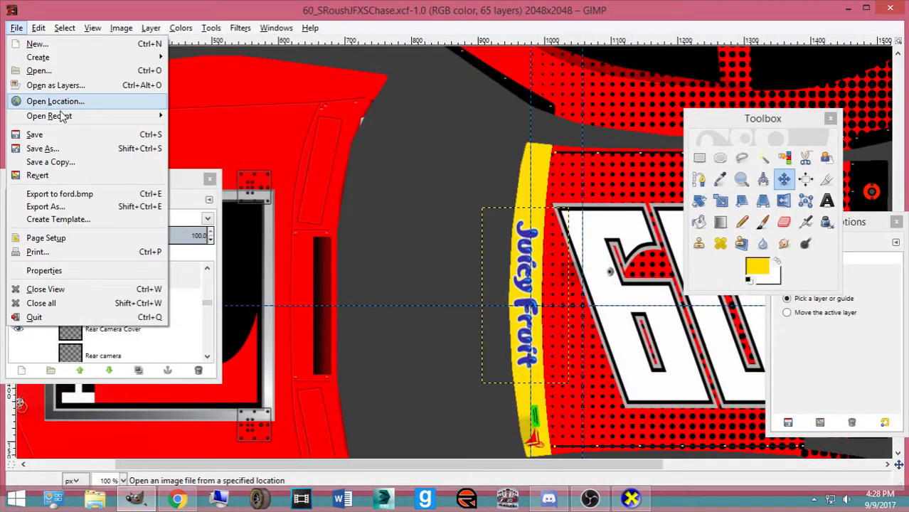
mouse_move(63, 116)
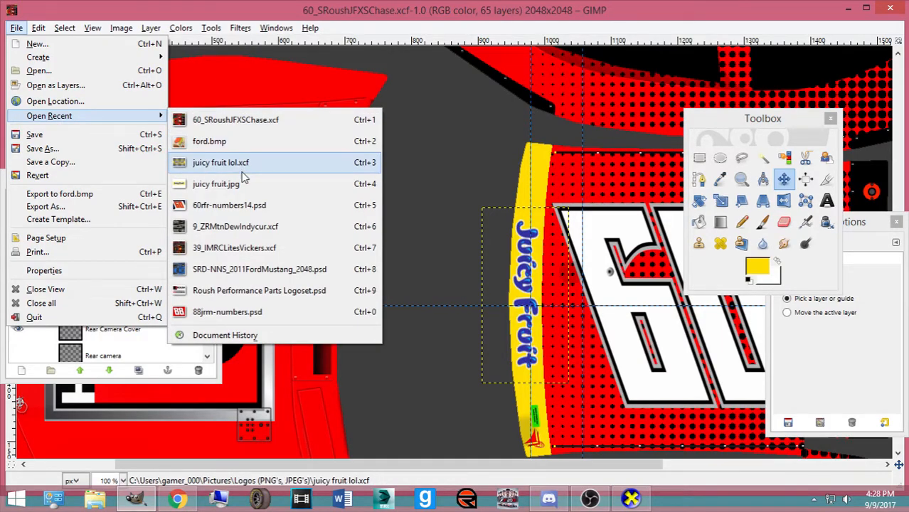
click(249, 292)
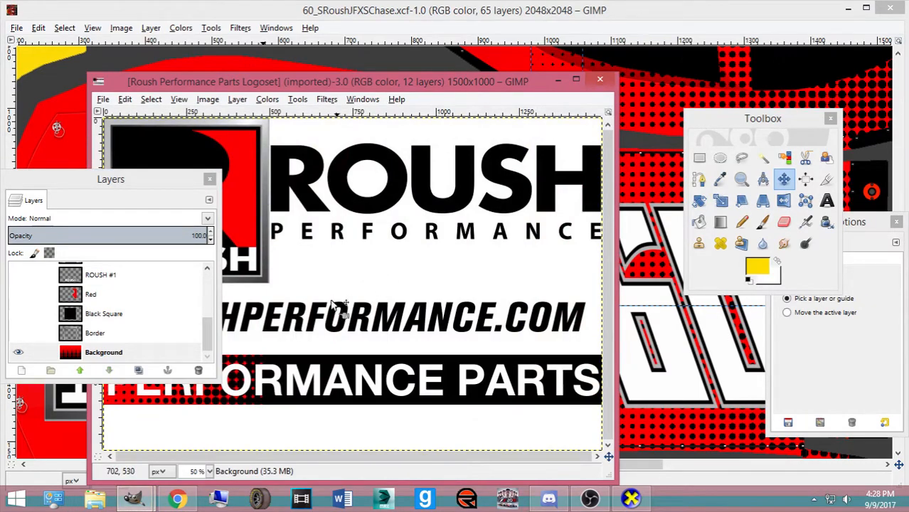
Move the Layers dock beside the logoset and hide its Background layer
drag(144, 178, 541, 94)
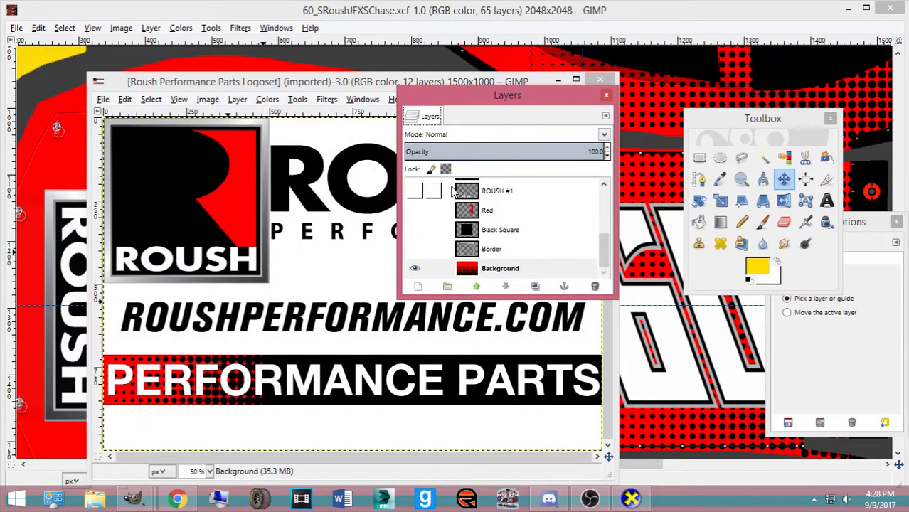
click(415, 269)
scroll(420, 228, up, 3)
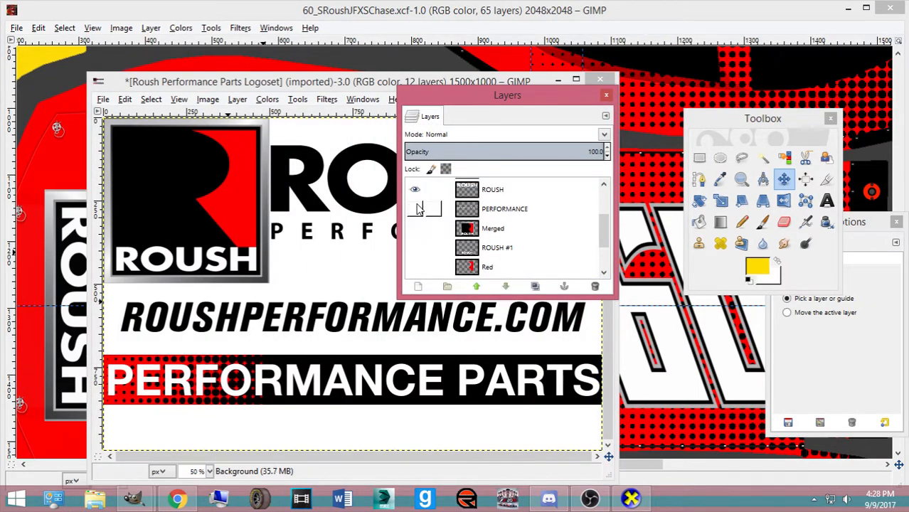
scroll(416, 202, up, 2)
scroll(417, 210, down, 1)
scroll(419, 222, up, 2)
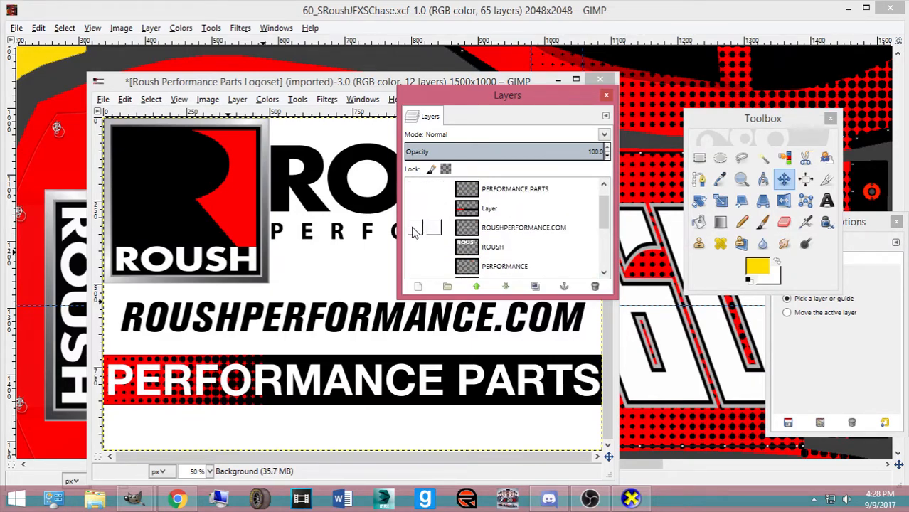
scroll(416, 228, down, 6)
scroll(418, 226, up, 4)
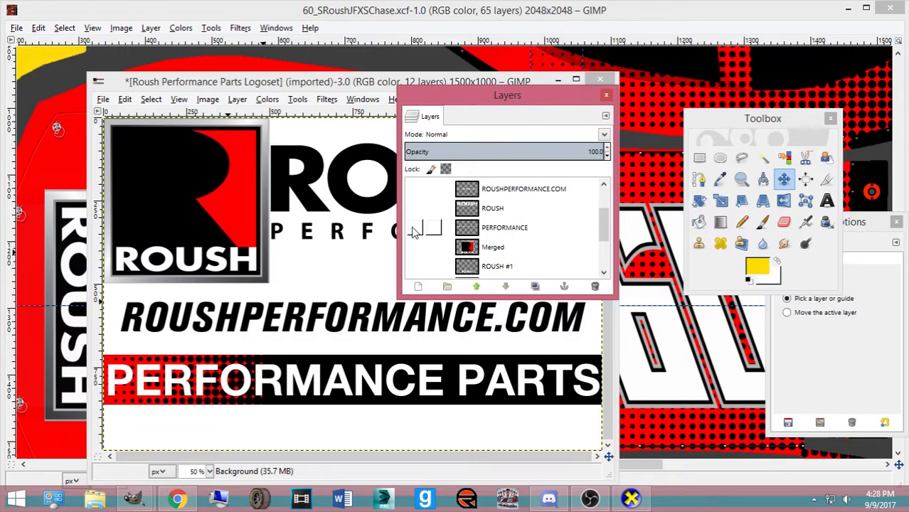
Select the PERFORMANCE layer and hide the Preview and PERFORMANCE layers
click(469, 235)
scroll(469, 235, up, 3)
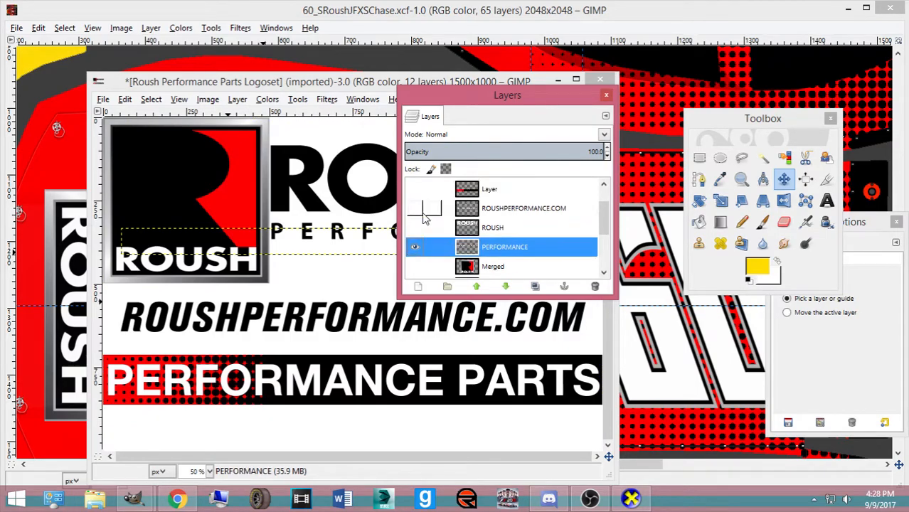
click(418, 192)
scroll(419, 199, down, 1)
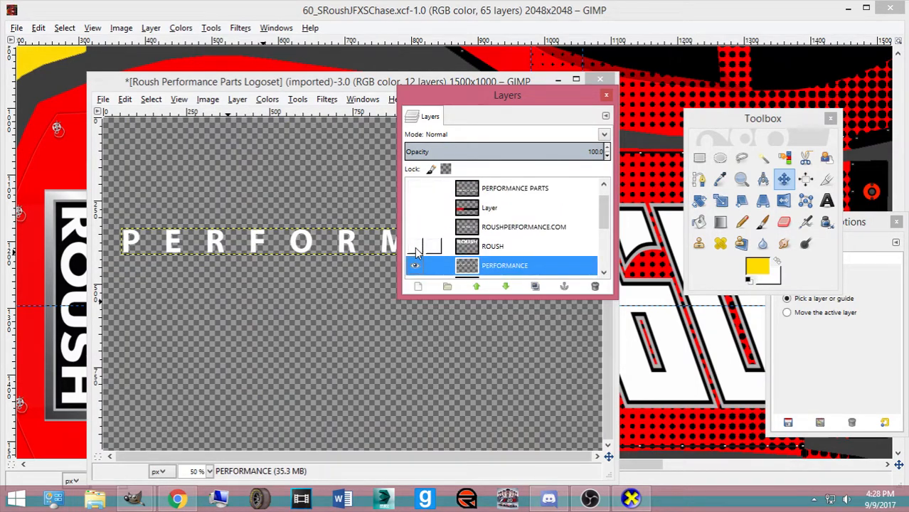
click(414, 264)
Show ROUSHPERFORMANCE.COM, PERFORMANCE PARTS and the red/black band one at a time, then return to the #60 scheme
click(415, 227)
click(415, 227)
click(415, 188)
click(414, 187)
click(414, 207)
click(415, 208)
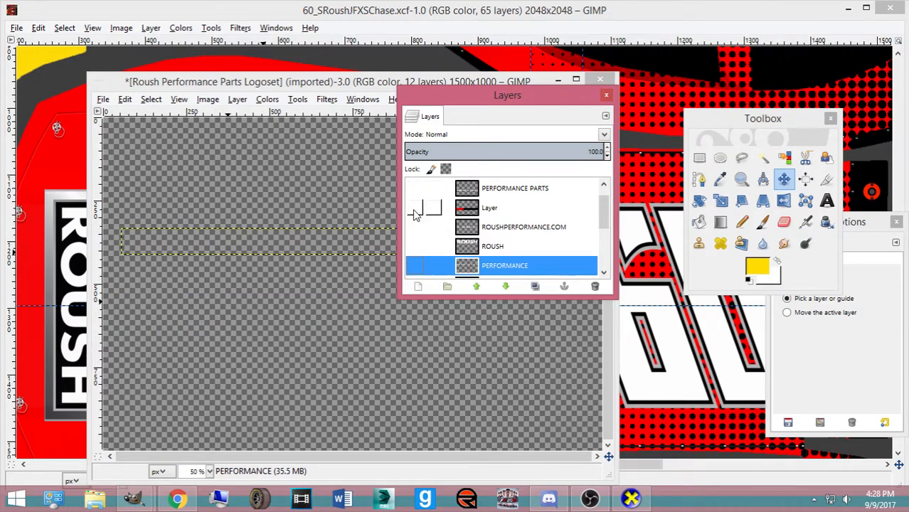
click(380, 10)
scroll(276, 194, down, 6)
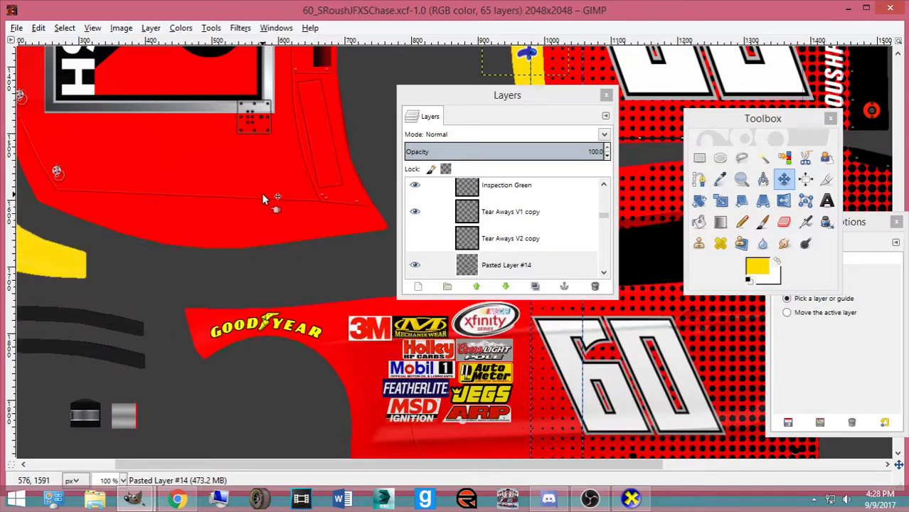
Open mgrfx_advocare_logo.psd from the Pictures > Numbers, Logos, Templates folder
click(17, 27)
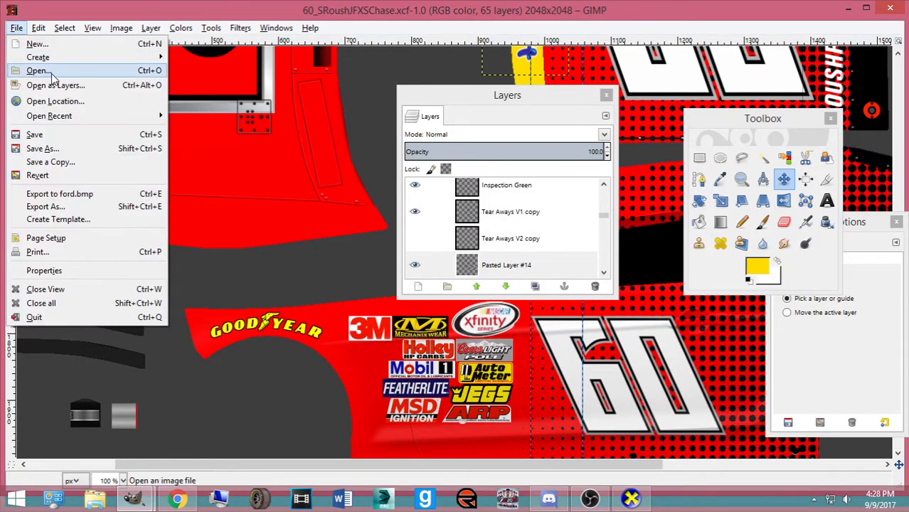
click(36, 67)
click(175, 234)
scroll(333, 337, down, 10)
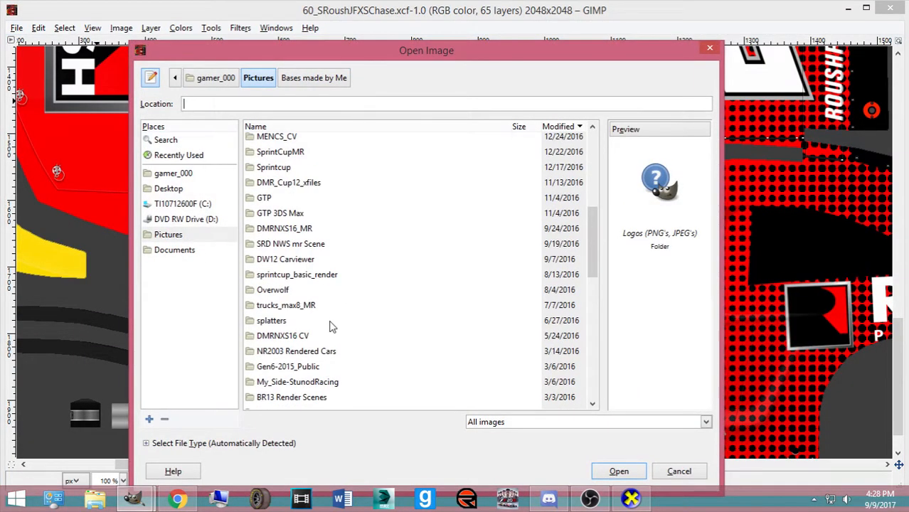
scroll(306, 235, down, 8)
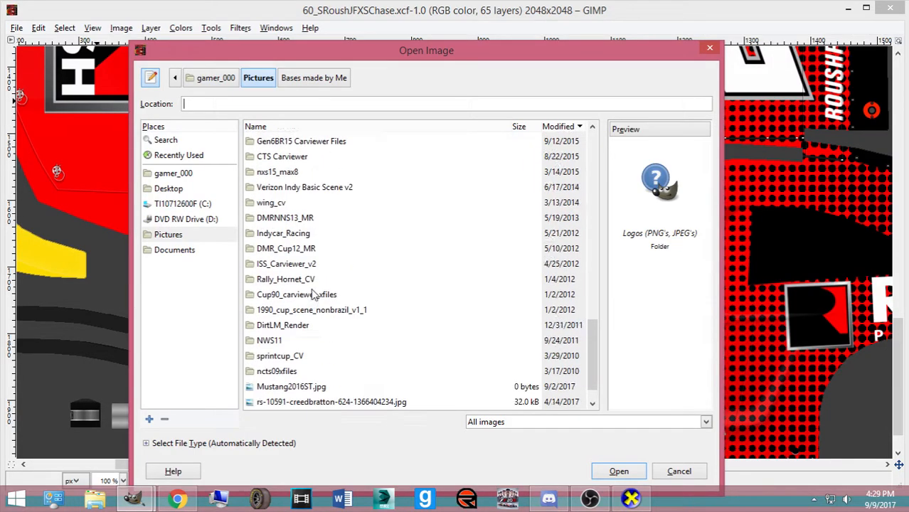
click(288, 125)
scroll(306, 256, up, 5)
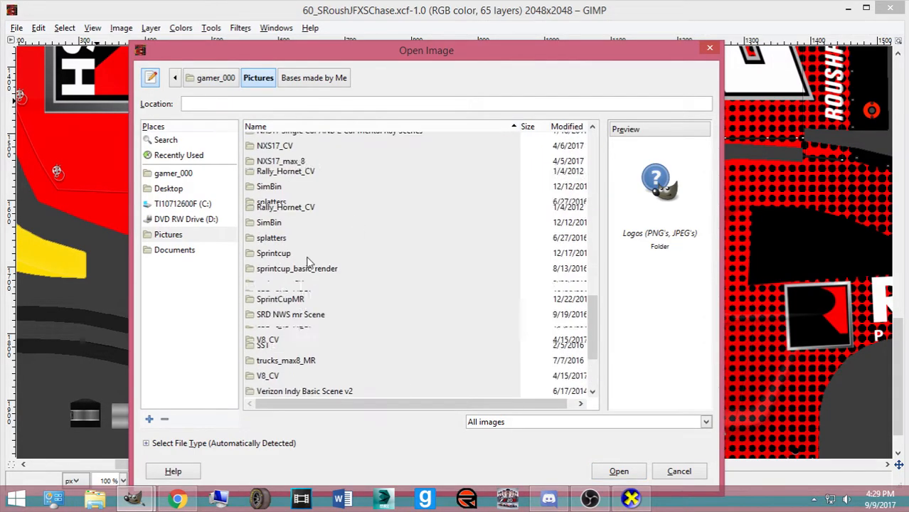
double_click(307, 182)
scroll(349, 211, down, 10)
scroll(378, 225, down, 20)
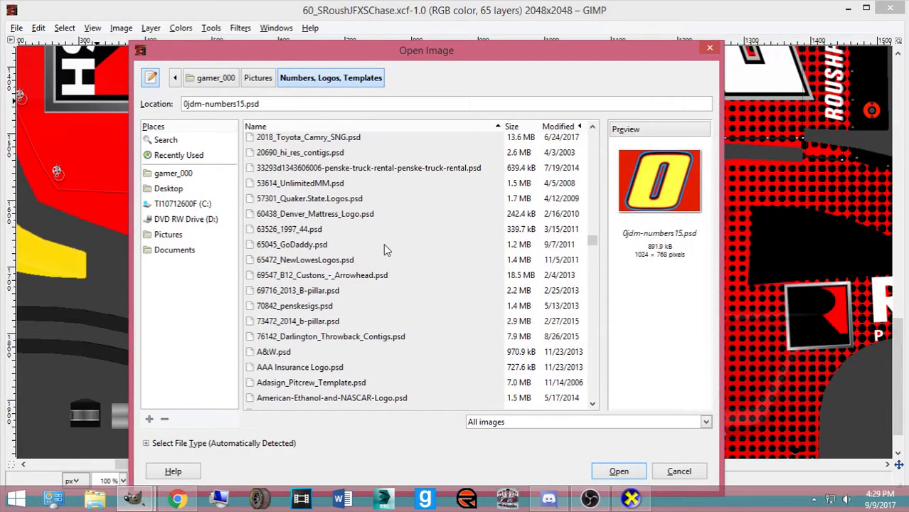
scroll(377, 256, down, 5)
scroll(333, 286, up, 2)
scroll(332, 289, down, 2)
scroll(348, 286, down, 12)
scroll(390, 300, down, 20)
scroll(359, 324, down, 10)
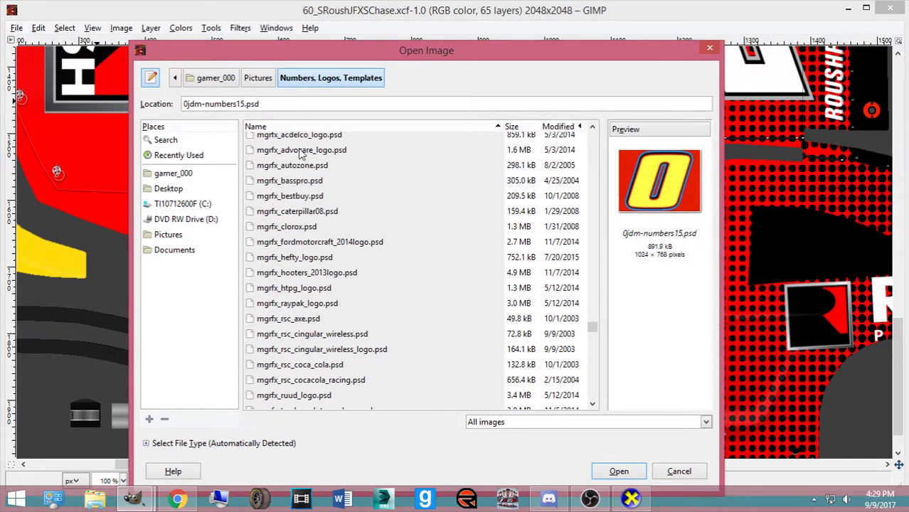
click(301, 150)
click(618, 471)
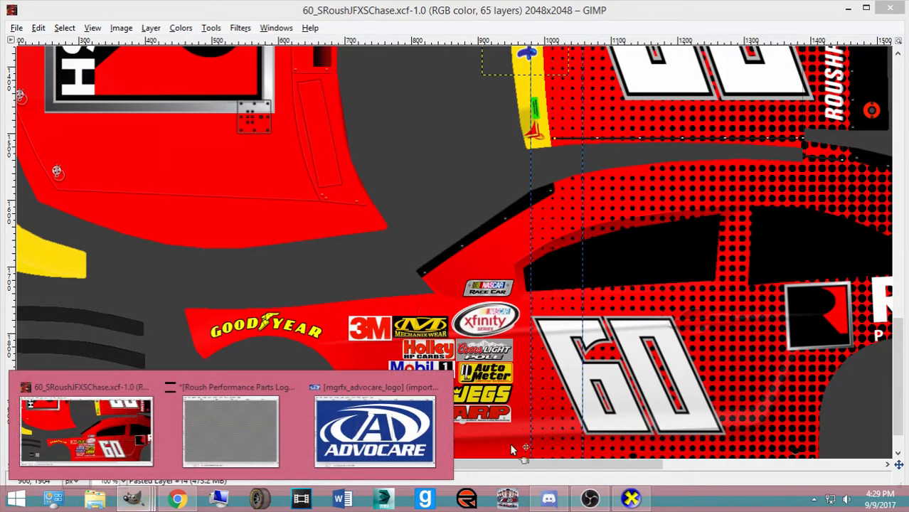
Hide the AdvoCare logo's blue background, merge its layers and copy it
click(375, 432)
click(413, 244)
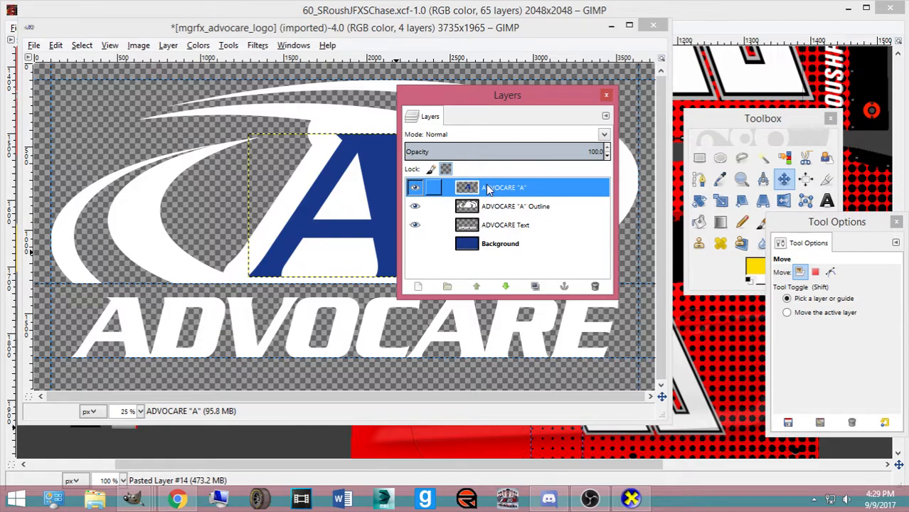
key(ctrl+e)
key(ctrl+e)
key(ctrl+c)
Paste the AdvoCare logo into the #60 paint scheme and scale it down
click(481, 6)
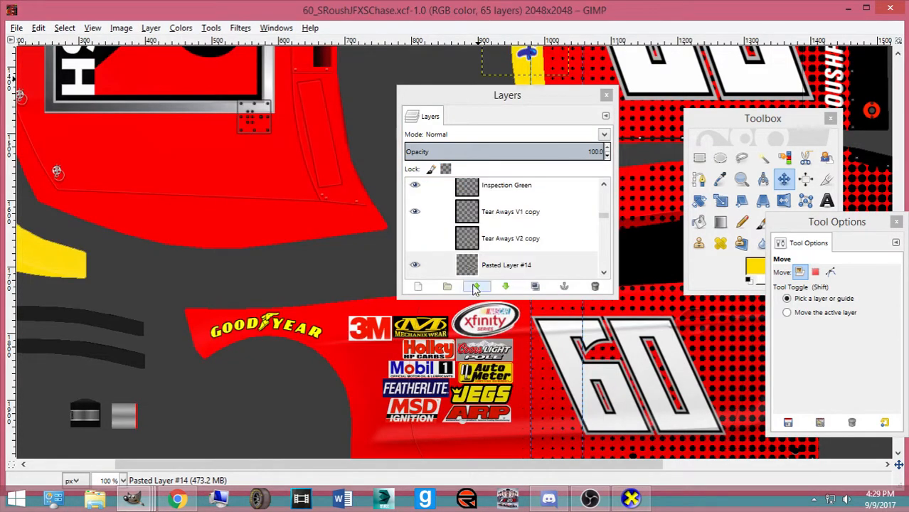
drag(525, 467, 710, 467)
scroll(481, 357, down, 3)
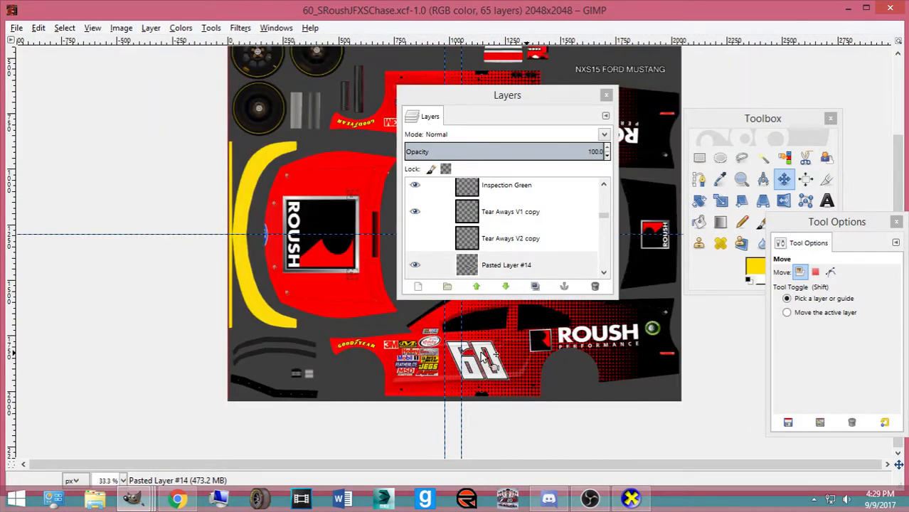
click(174, 499)
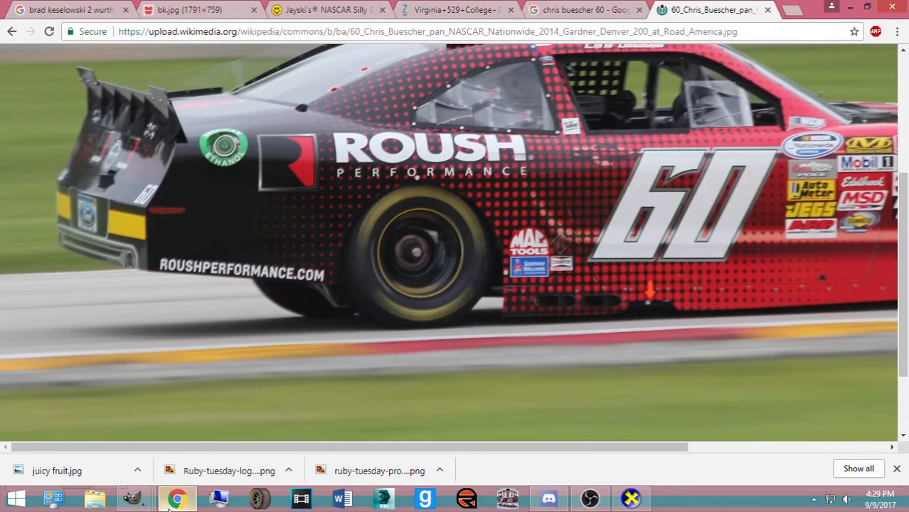
click(175, 500)
key(ctrl+v)
key(shift+s)
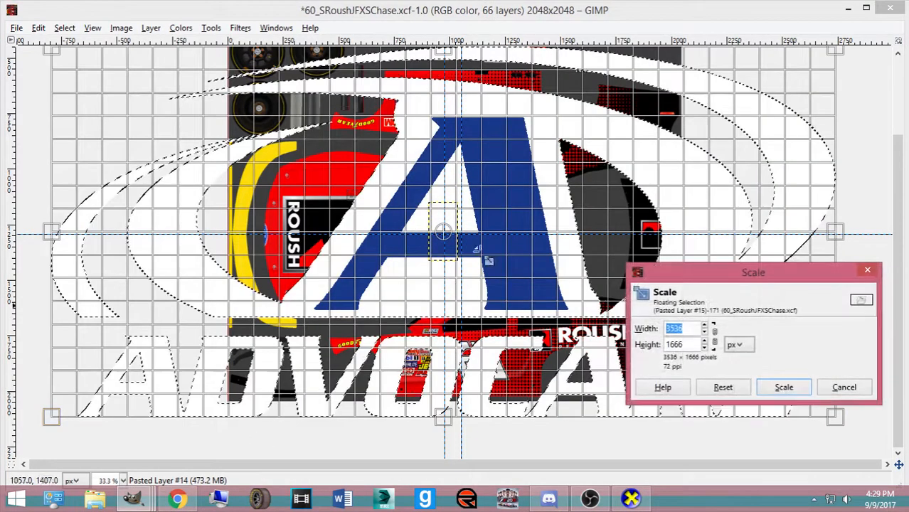
drag(490, 239, 479, 246)
drag(229, 376, 560, 213)
drag(673, 130, 439, 291)
click(784, 387)
Rescale the pasted AdvoCare logo to 168×79 pixels
drag(460, 100, 2, 130)
click(412, 244)
drag(427, 244, 606, 321)
drag(696, 275, 766, 386)
drag(569, 364, 613, 344)
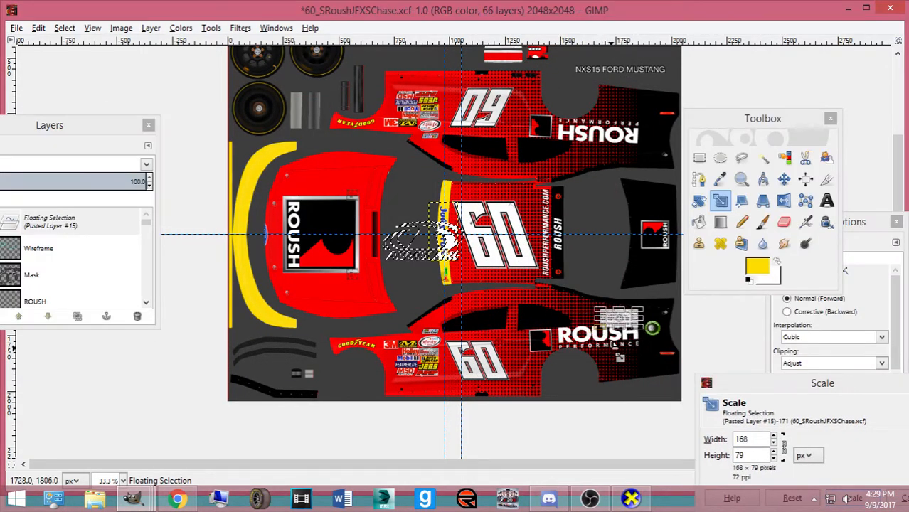
drag(802, 384, 258, 200)
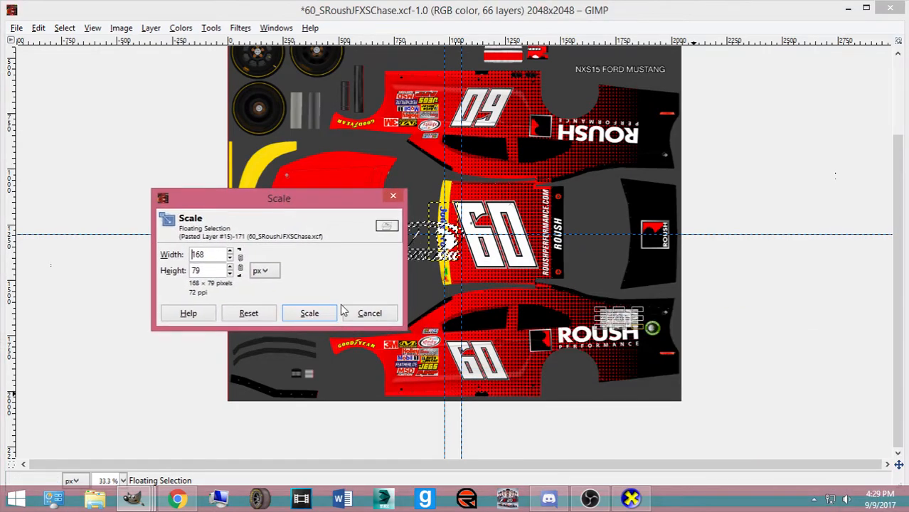
click(313, 312)
click(549, 498)
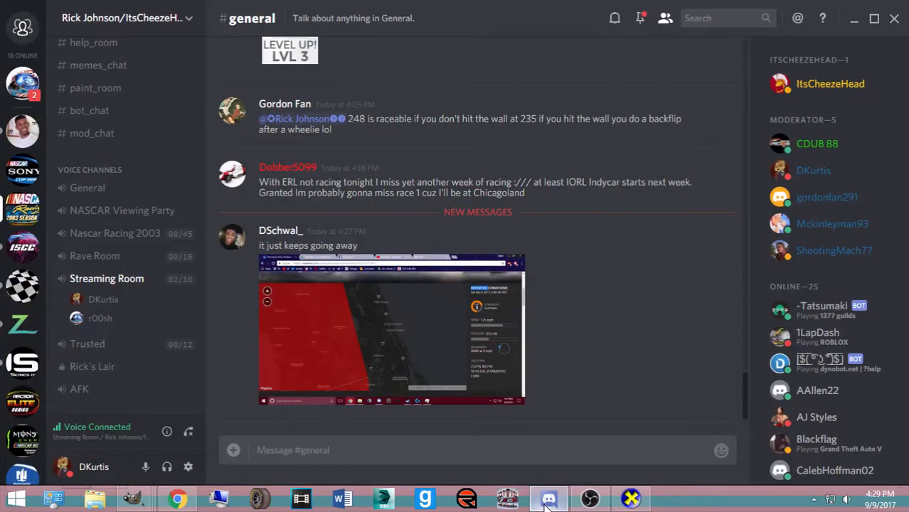
click(21, 82)
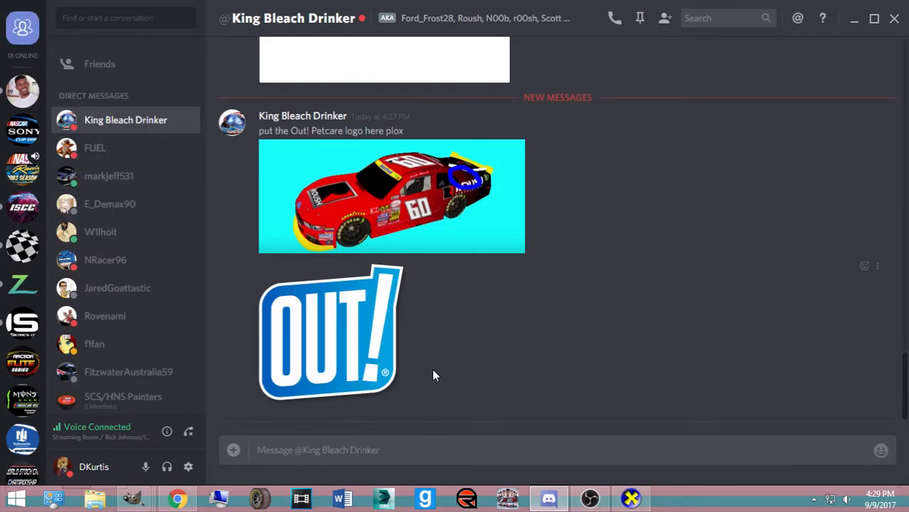
mouse_move(139, 500)
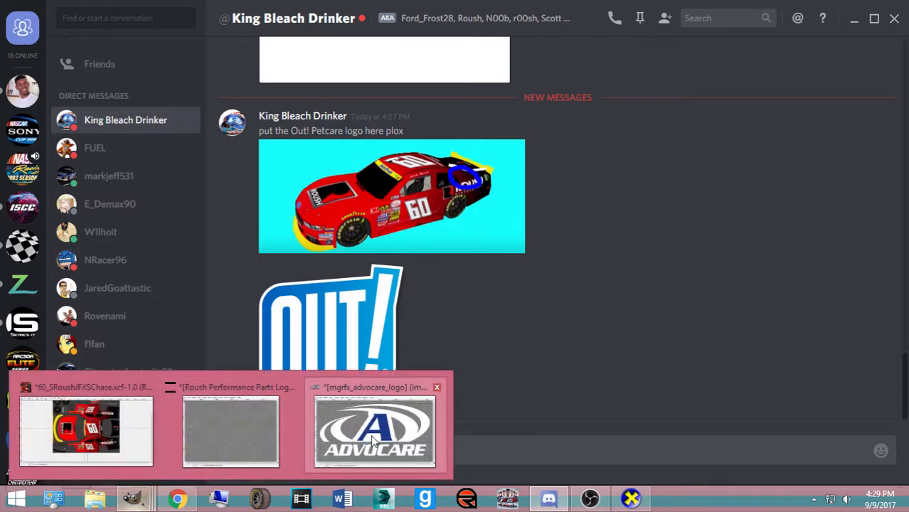
mouse_move(373, 439)
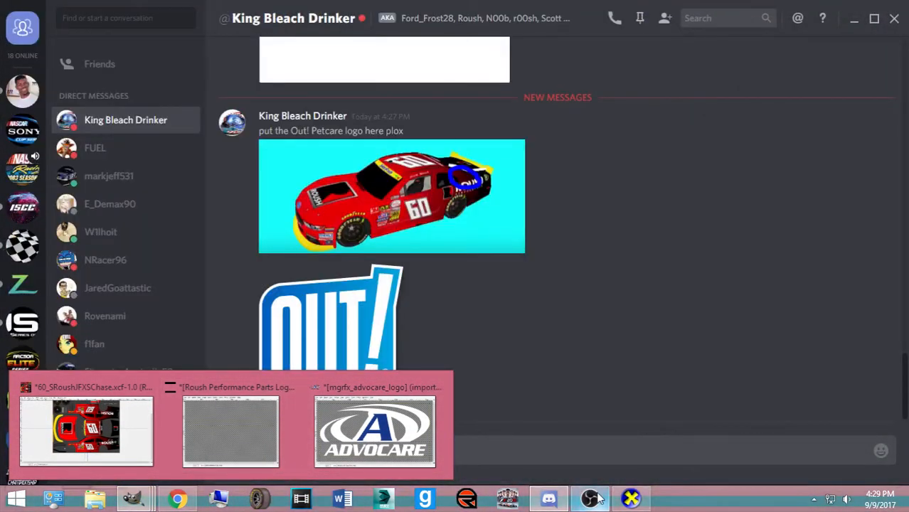
click(100, 448)
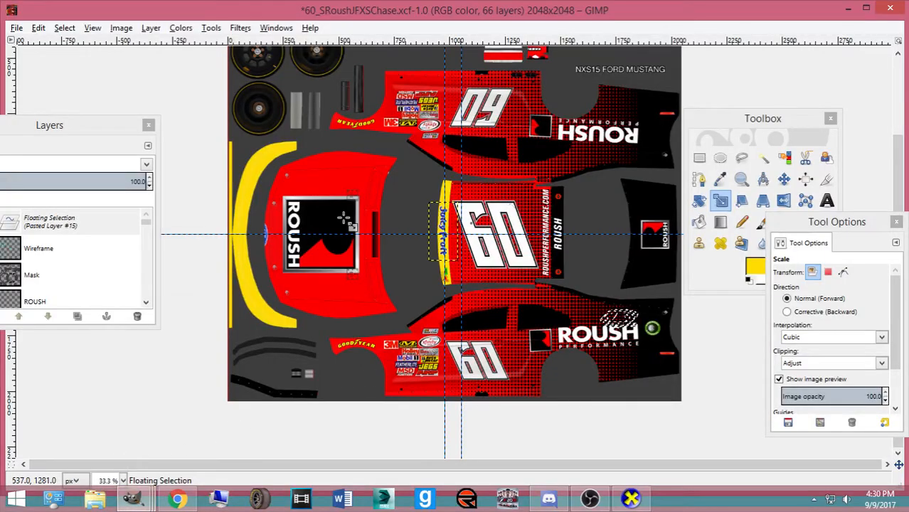
Anchor the AdvoCare logo as a new layer and fill its blue A with red
key(ctrl+shift+n)
key(plus)
key(plus)
key(plus)
key(plus)
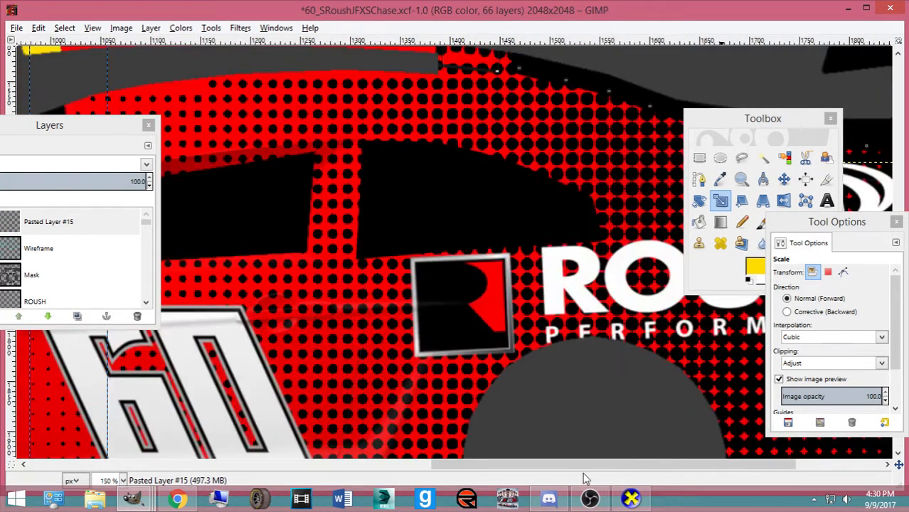
drag(583, 465, 668, 464)
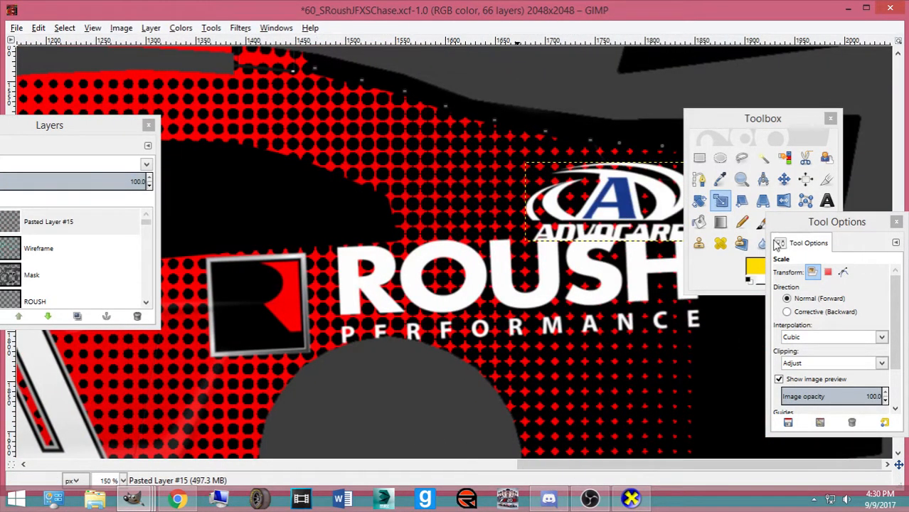
click(756, 269)
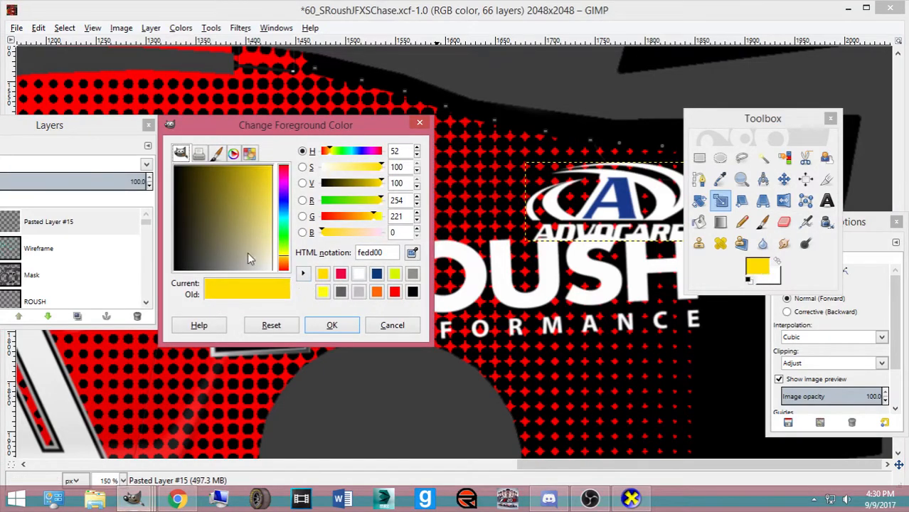
click(282, 268)
click(331, 326)
click(784, 180)
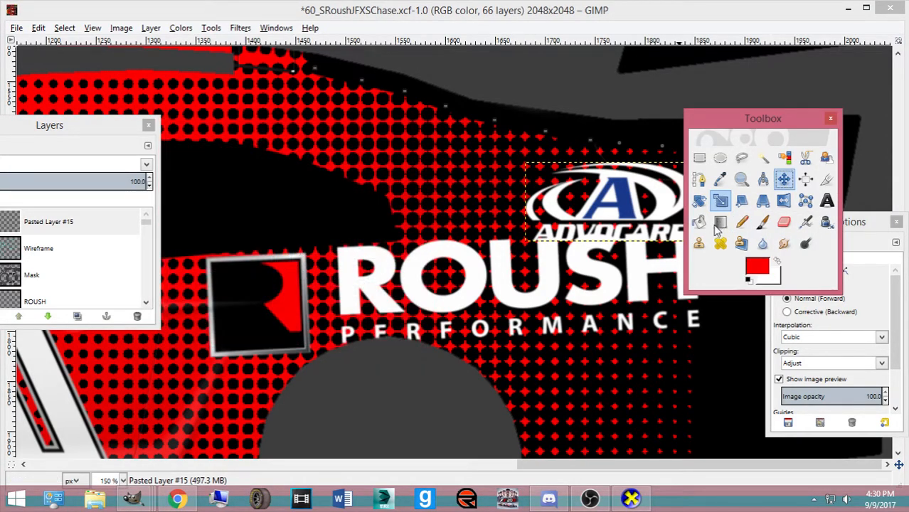
click(700, 222)
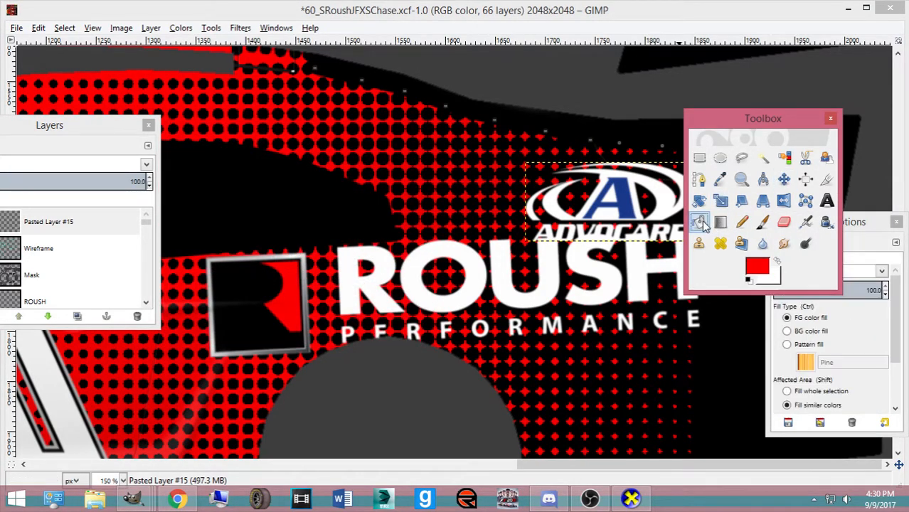
click(626, 212)
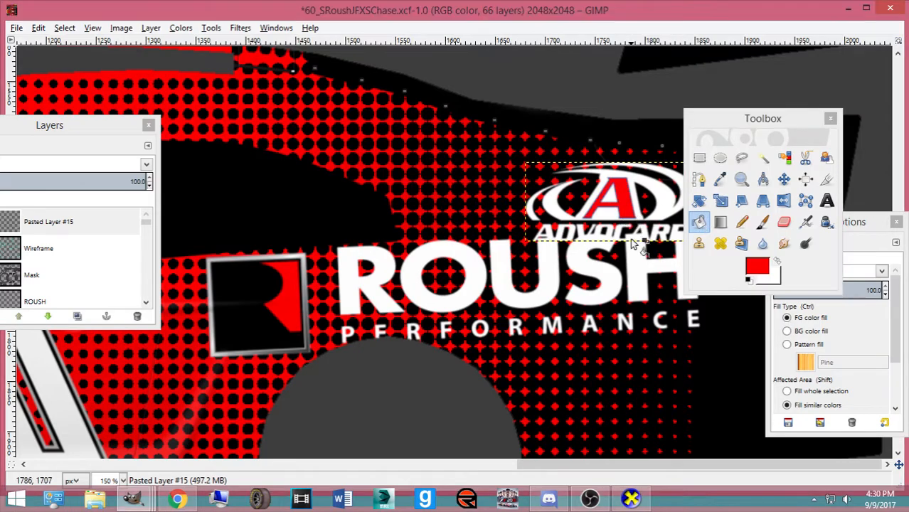
click(137, 315)
key(ctrl+z)
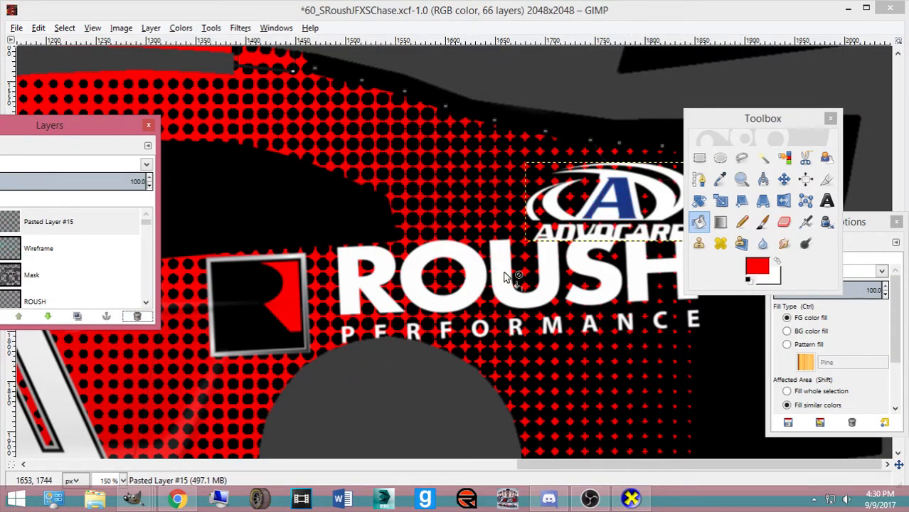
Move the AdvoCare logo to the rear of the car's side and scale it smaller
click(784, 179)
drag(850, 222, 210, 202)
drag(733, 124, 168, 116)
scroll(596, 173, down, 2)
drag(630, 112, 755, 325)
key(shift+t)
click(760, 340)
click(309, 304)
key(m)
drag(812, 310, 817, 319)
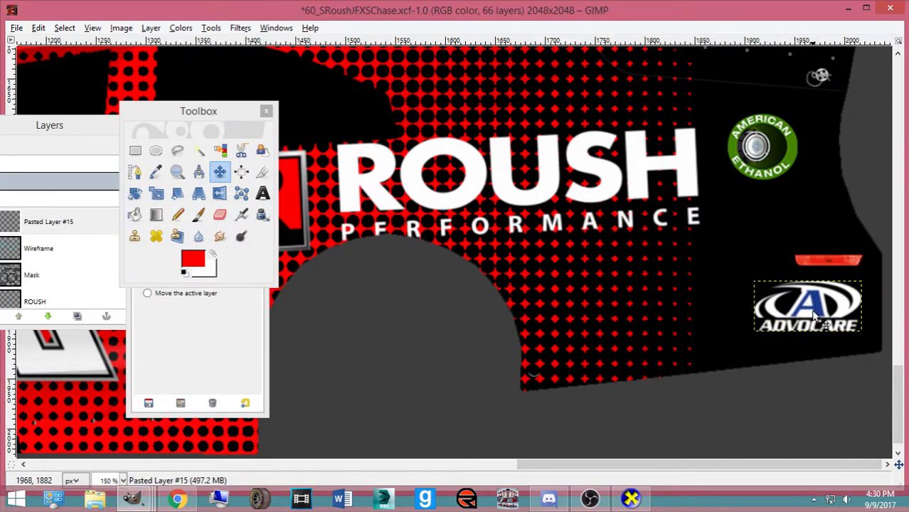
Nudge the logo down and right with arrow keys, then duplicate its layer
key(Down)
key(Right)
key(Down)
key(Down)
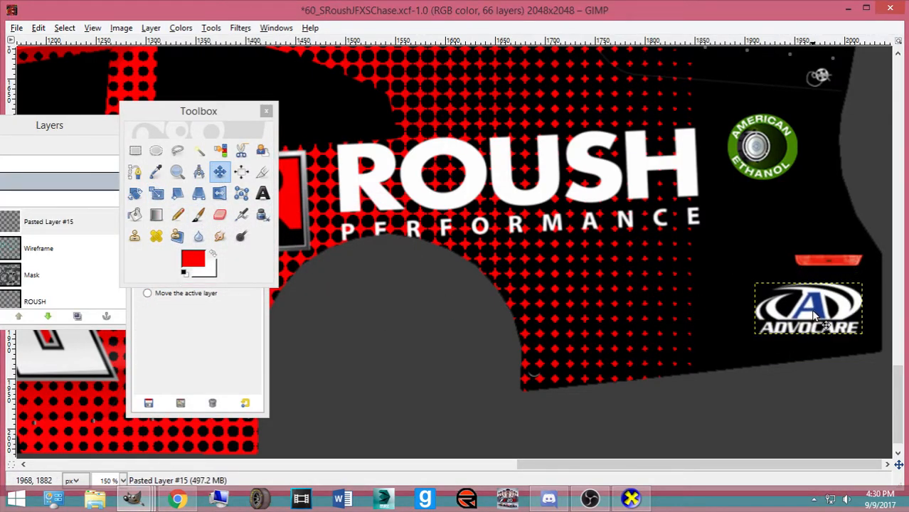
key(Down)
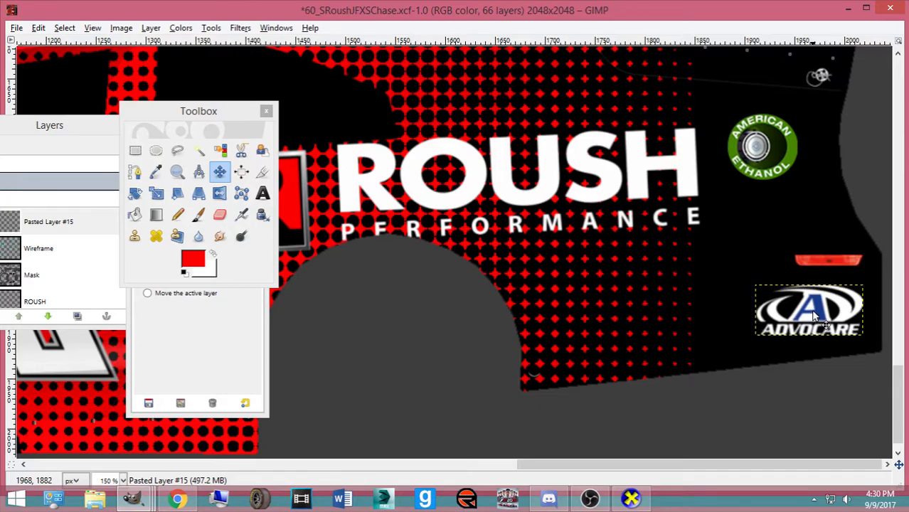
key(Right)
key(Right)
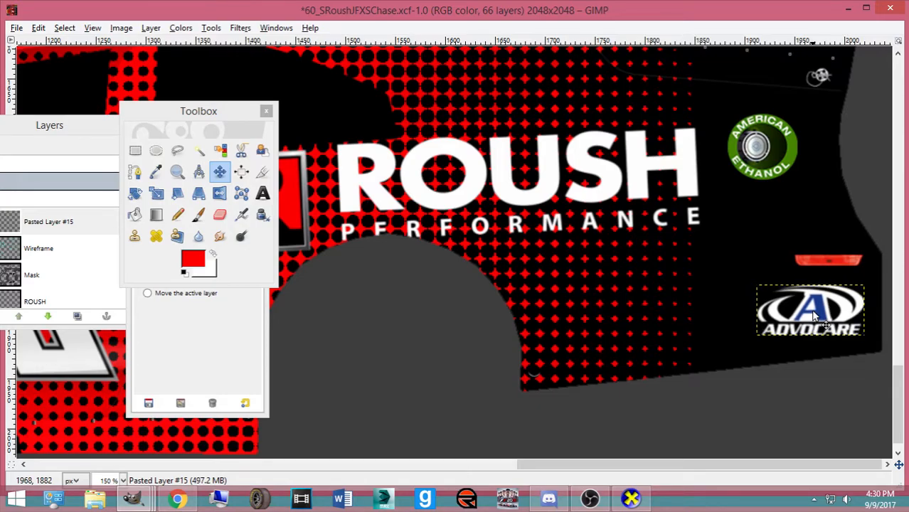
scroll(816, 318, down, 2)
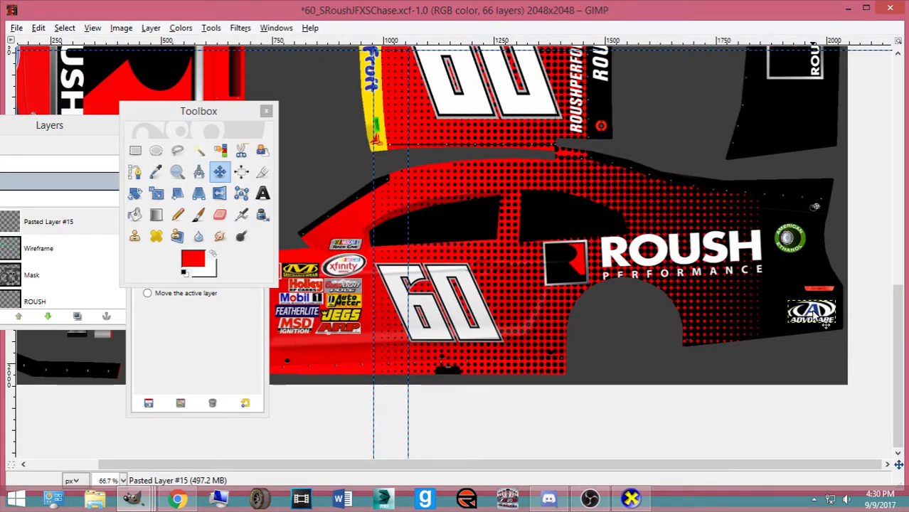
drag(71, 126, 240, 89)
mouse_move(200, 184)
mouse_down()
mouse_move(237, 278)
mouse_move(266, 219)
mouse_move(267, 272)
mouse_move(249, 228)
mouse_up()
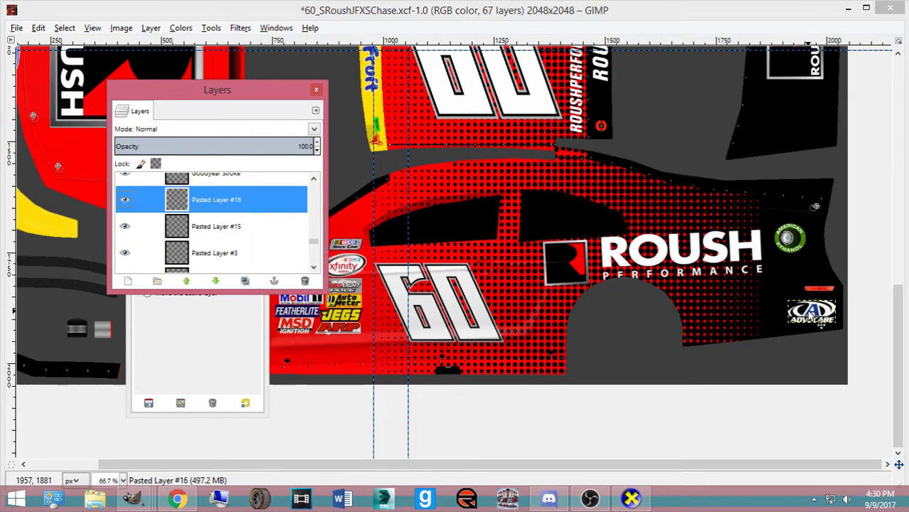
Rotate the duplicated AdvoCare logo 180 degrees and paste it on the other car side
key(shift+r)
click(811, 316)
text(180)
key(Return)
click(611, 379)
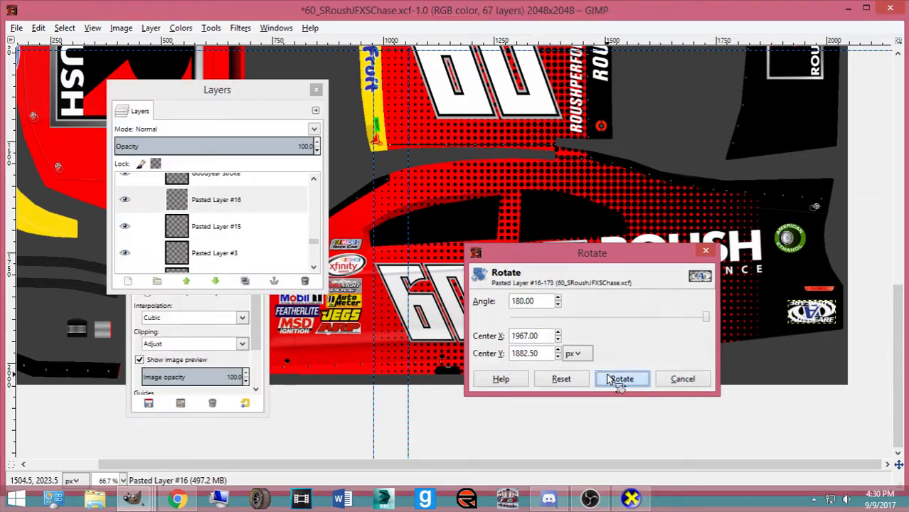
key(ctrl+b)
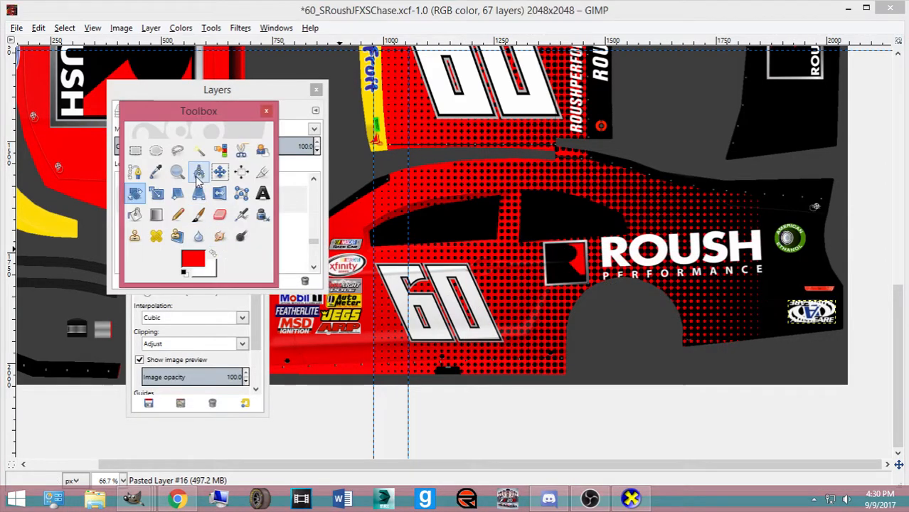
click(220, 172)
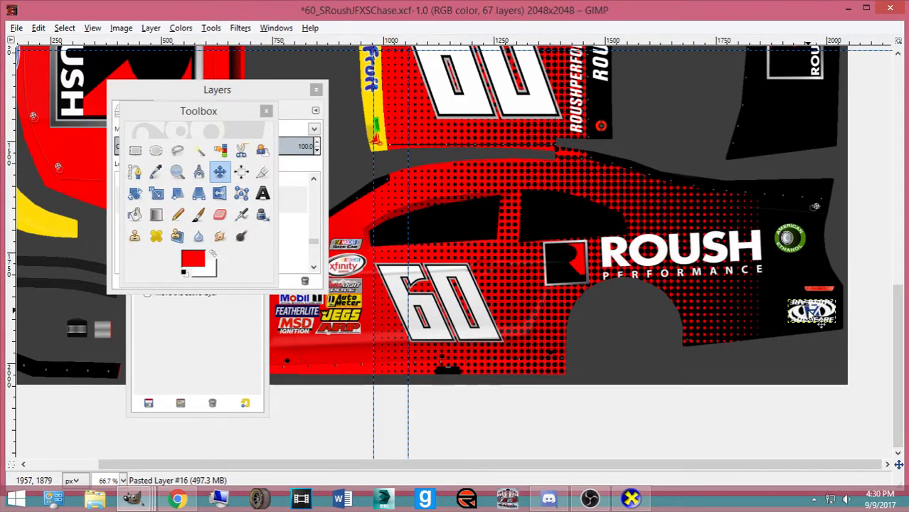
scroll(810, 315, up, 10)
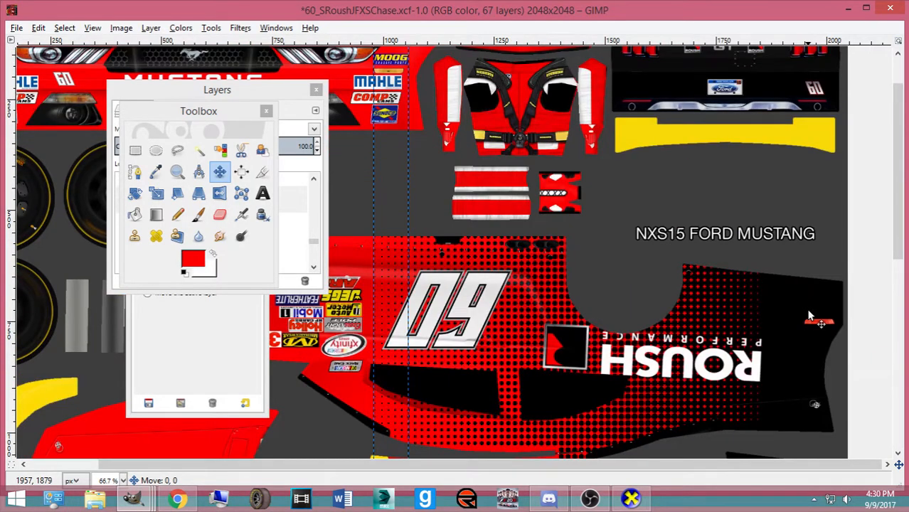
key(ctrl+v)
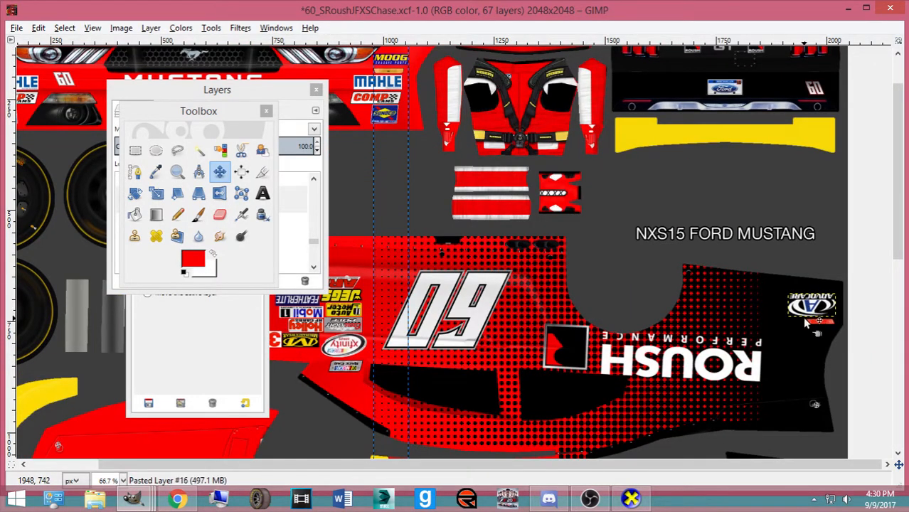
Save the paint scheme and export the template for the car preview
key(ctrl+s)
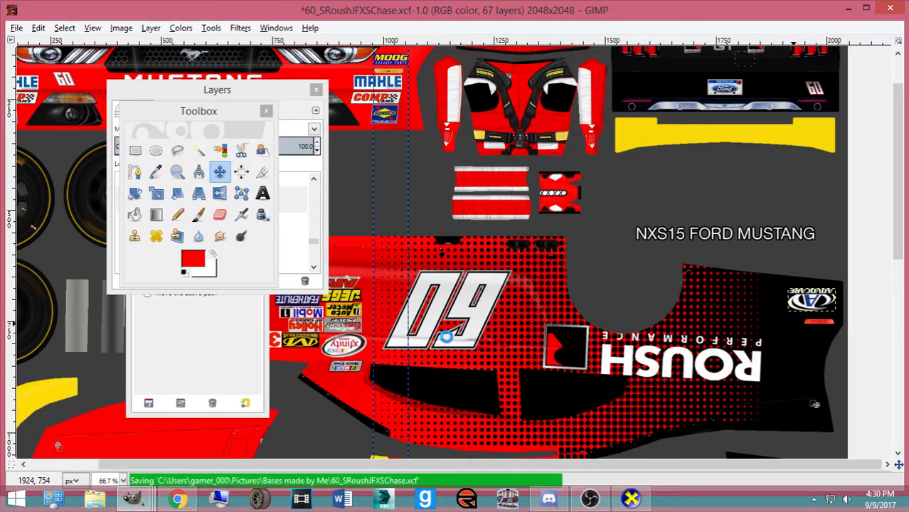
scroll(823, 307, down, 10)
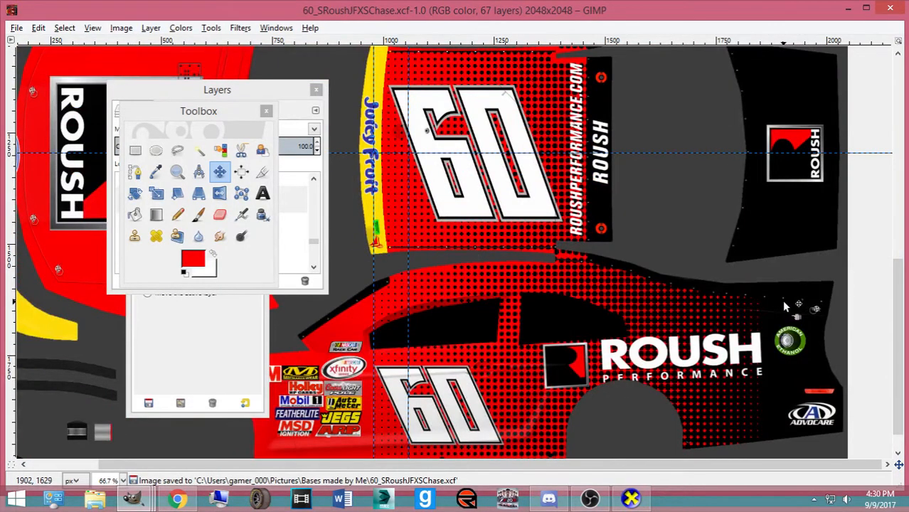
scroll(778, 305, up, 7)
scroll(496, 336, down, 5)
key(ctrl+e)
Save the full-size OUT! logo from Discord as out_pet_care-logo.png
click(548, 498)
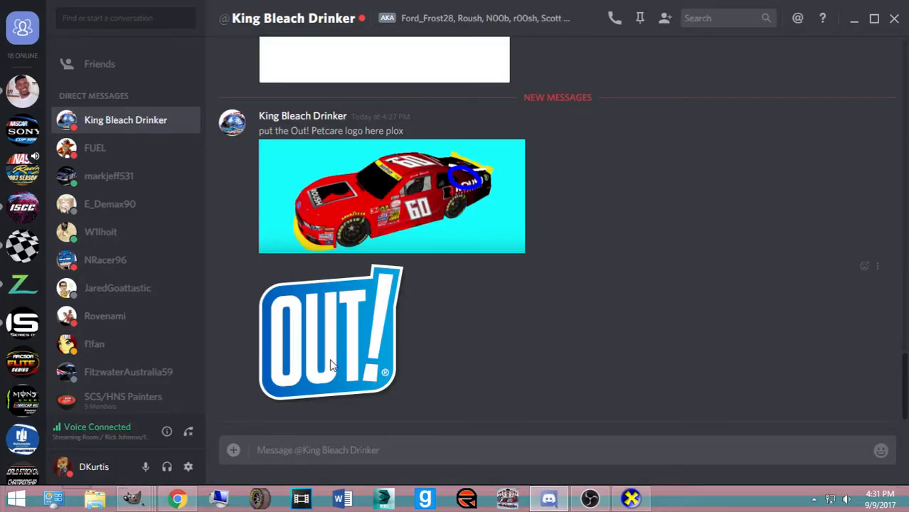
click(331, 365)
click(407, 314)
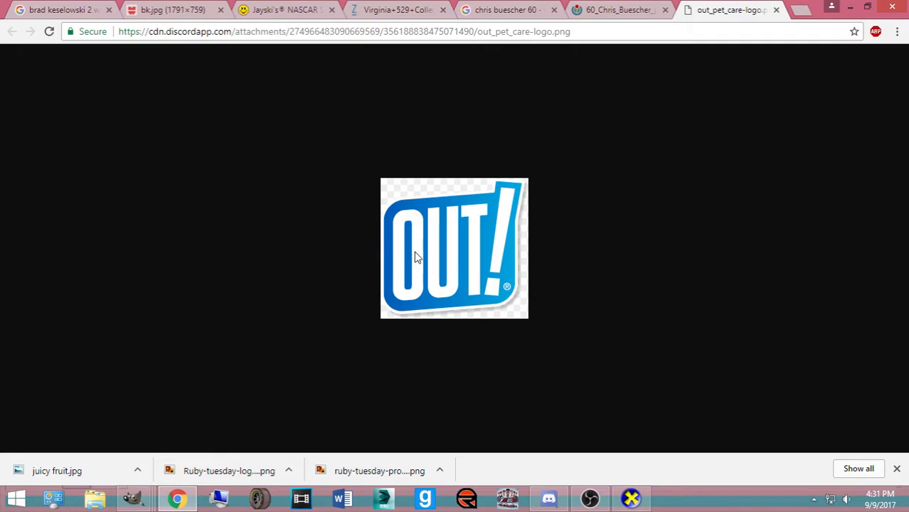
right_click(416, 254)
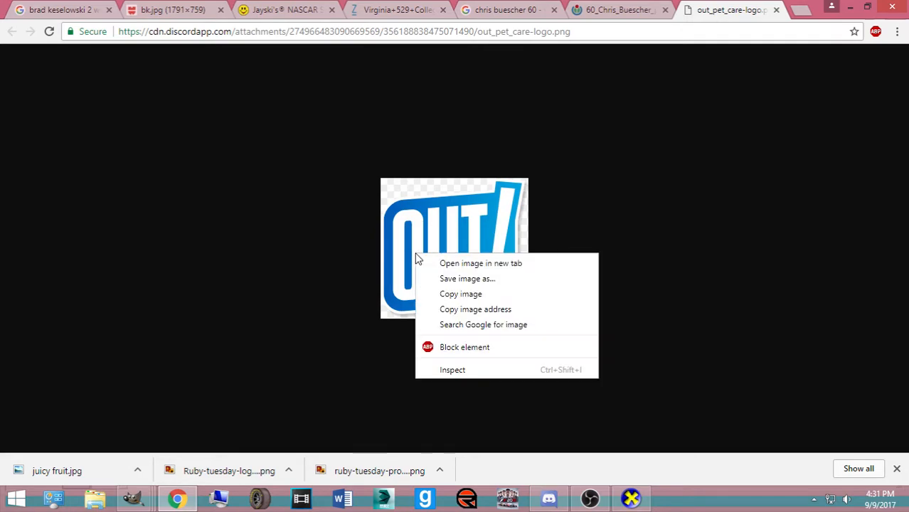
click(452, 279)
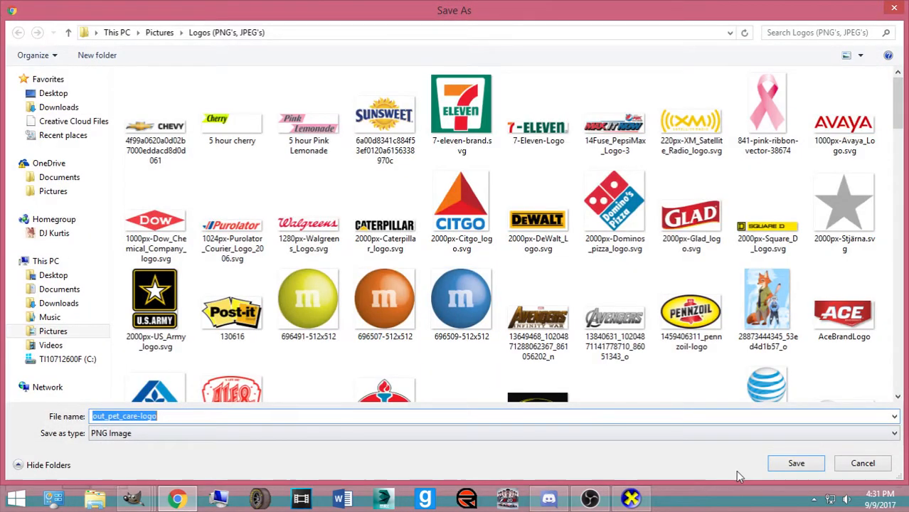
click(788, 467)
mouse_move(132, 498)
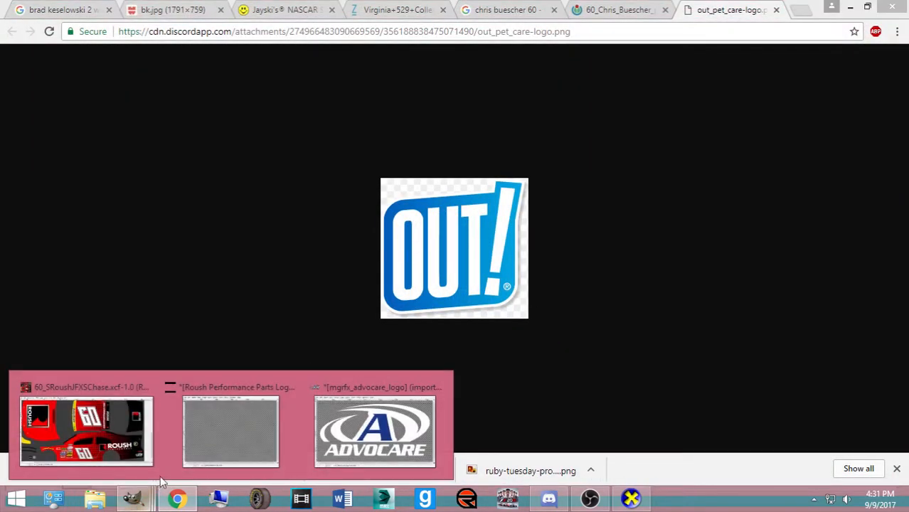
click(60, 416)
Open out_pet_care-logo.png from the Pictures > Logos (PNG's, JPEG's) folder
key(ctrl+o)
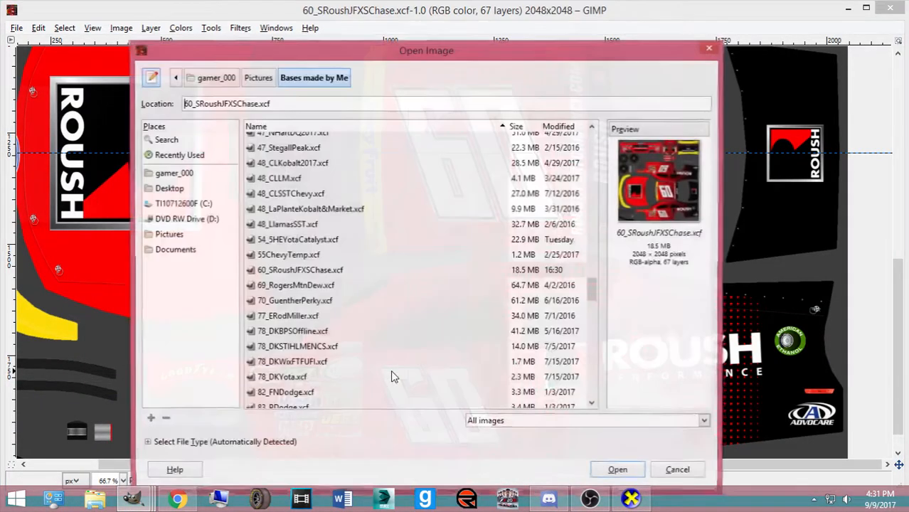
click(168, 234)
scroll(357, 282, down, 5)
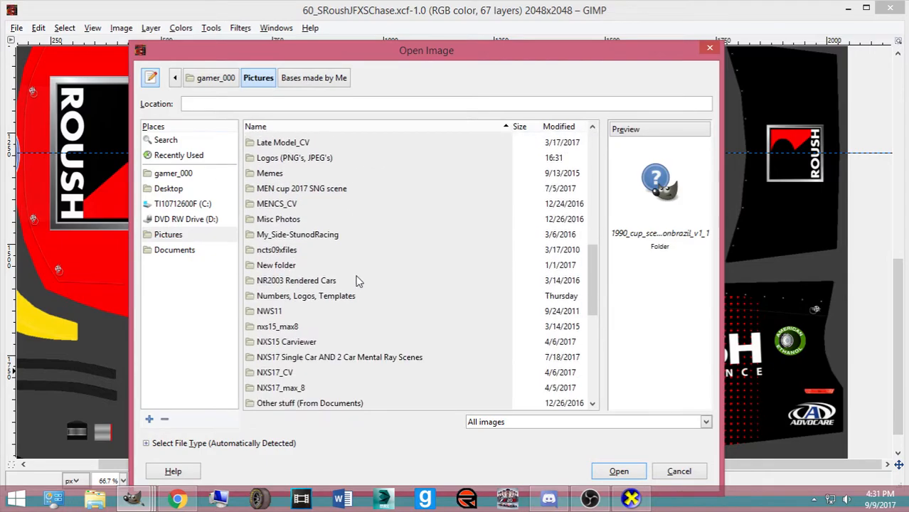
scroll(313, 288, up, 3)
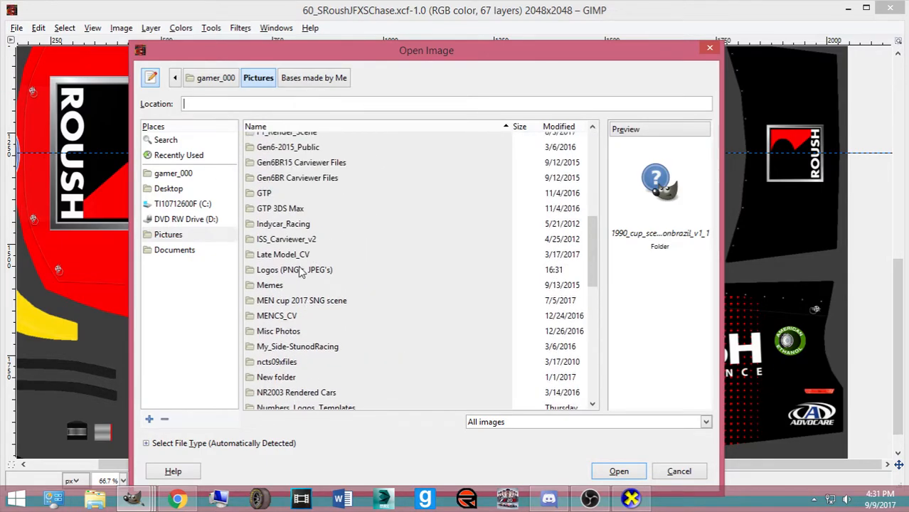
double_click(302, 268)
click(548, 127)
click(548, 126)
click(284, 139)
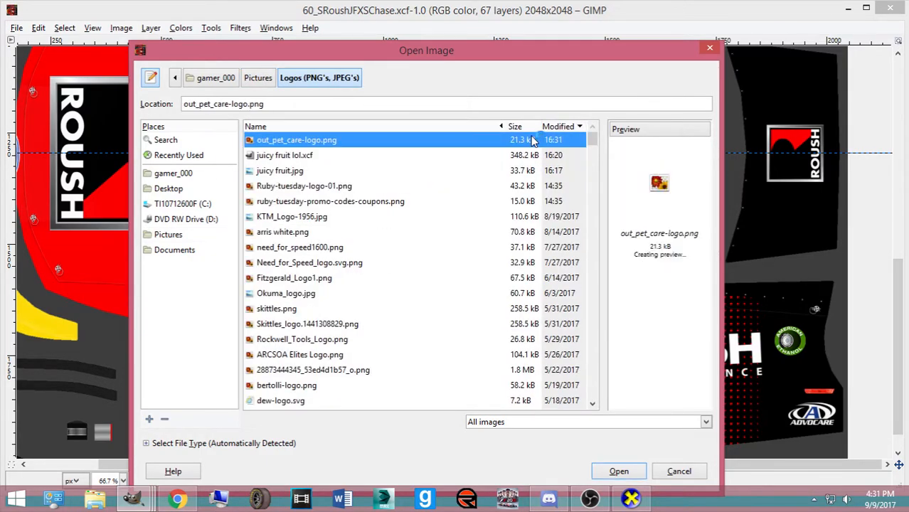
click(619, 470)
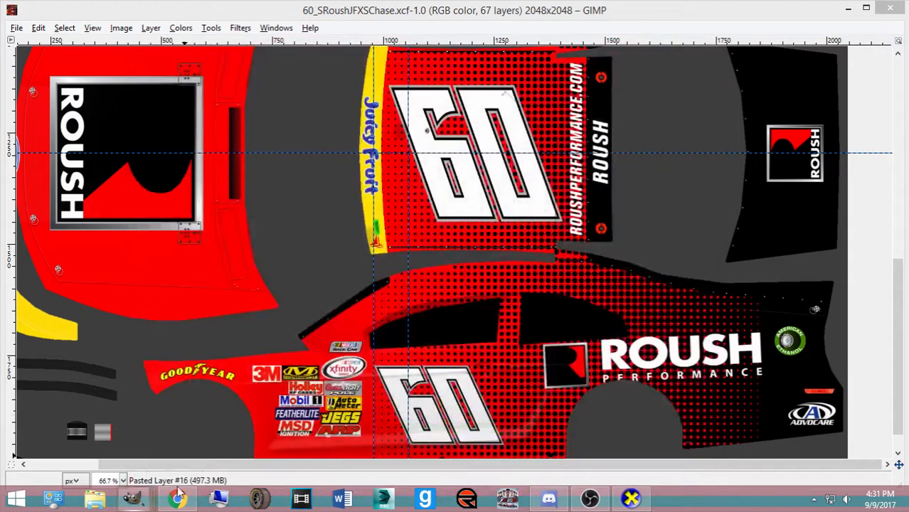
Paste the OUT! logo into the car template and scale it to 129×122
mouse_move(132, 498)
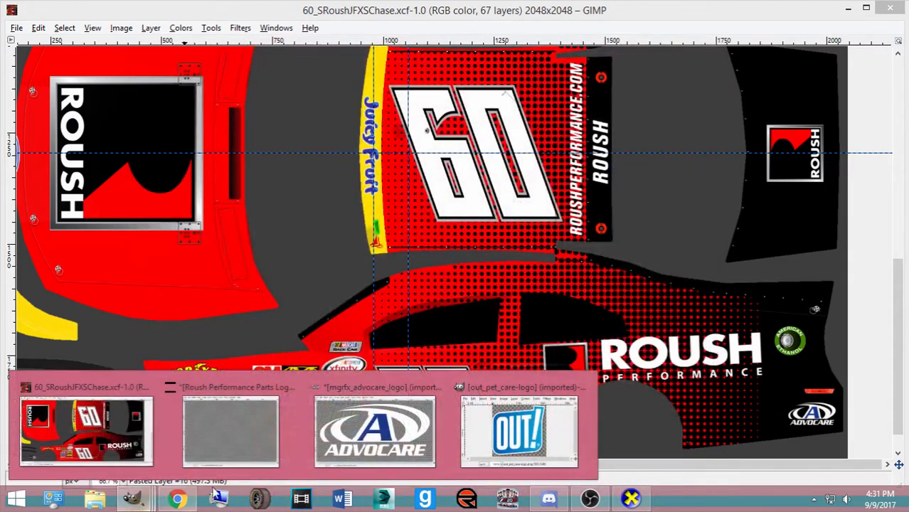
click(562, 438)
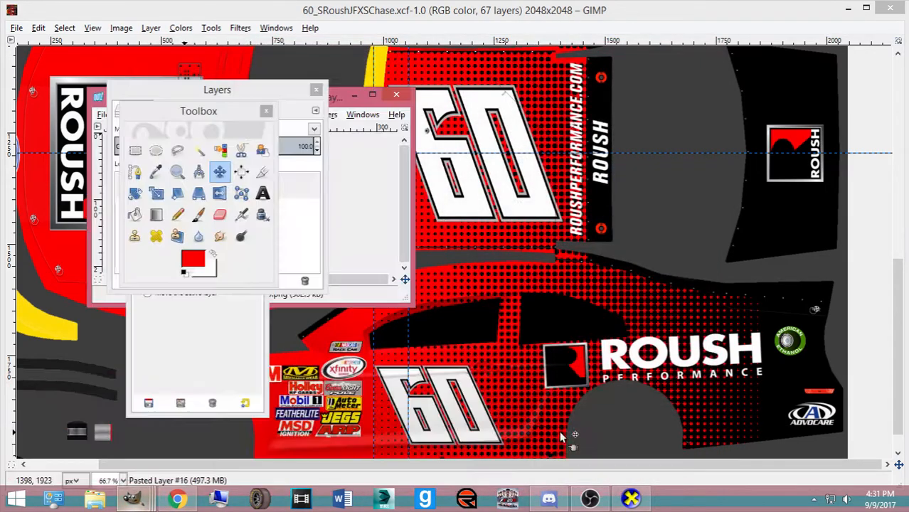
click(354, 95)
click(432, 15)
key(ctrl+v)
scroll(571, 264, up, 2)
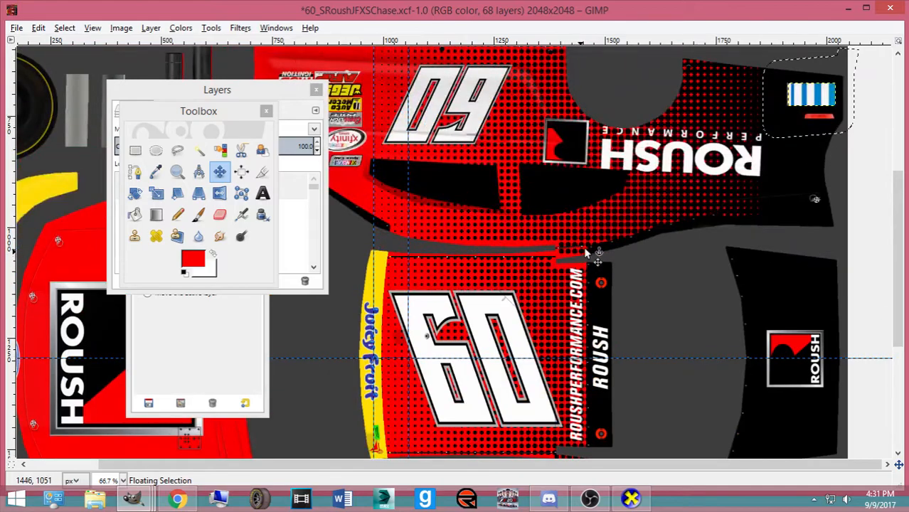
key(shift+t)
click(798, 103)
drag(856, 51, 818, 88)
drag(789, 116, 672, 314)
scroll(790, 121, down, 2)
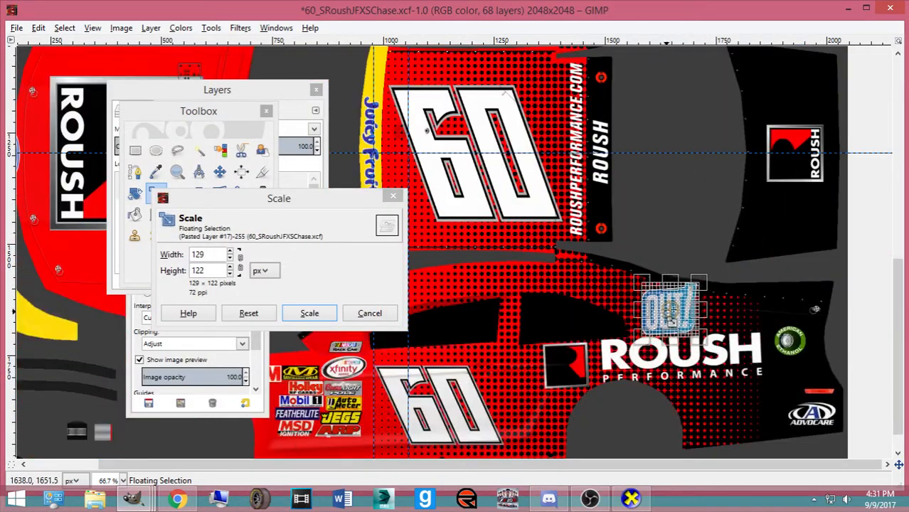
click(310, 313)
Place the OUT! logo above the ROUSH lettering as its own layer and export ford.bmp
click(220, 171)
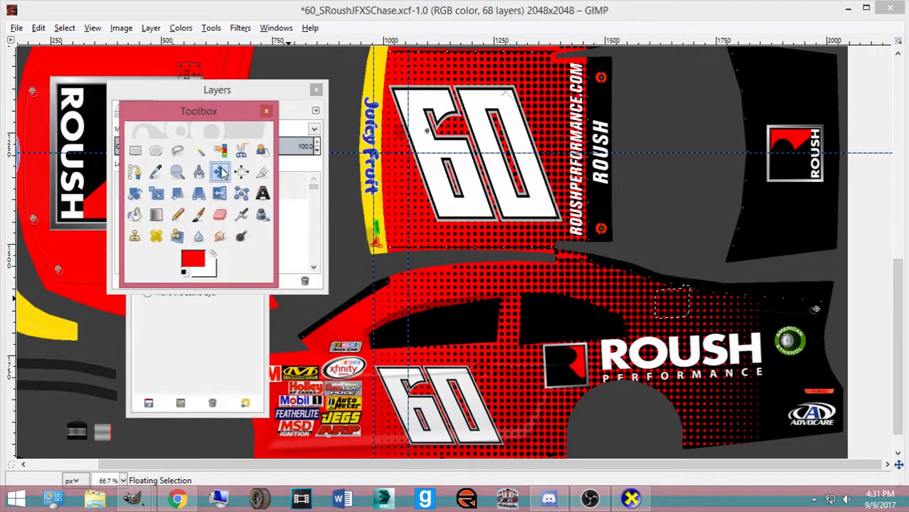
drag(676, 308, 653, 320)
click(729, 339)
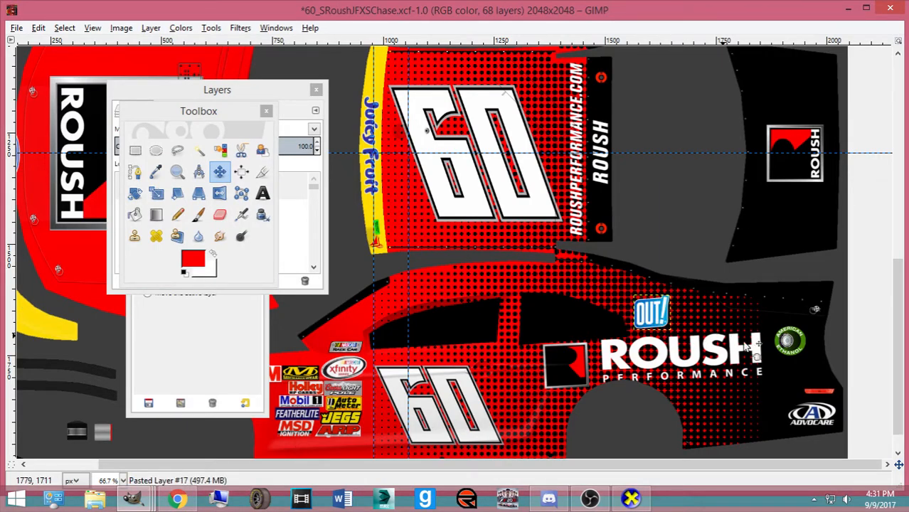
scroll(788, 364, up, 4)
scroll(434, 286, up, 2)
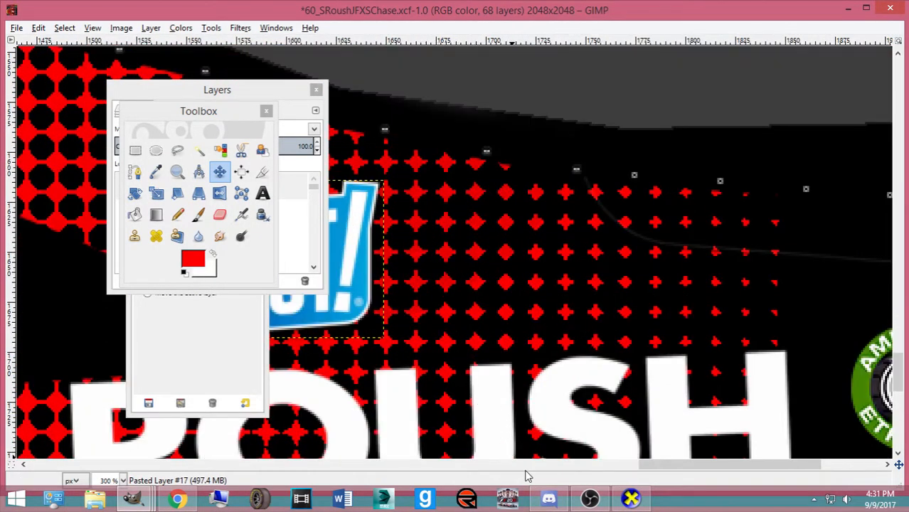
drag(673, 471, 658, 384)
drag(428, 264, 511, 264)
key(ctrl+e)
mouse_move(299, 186)
mouse_down()
mouse_move(284, 279)
mouse_move(286, 231)
mouse_up()
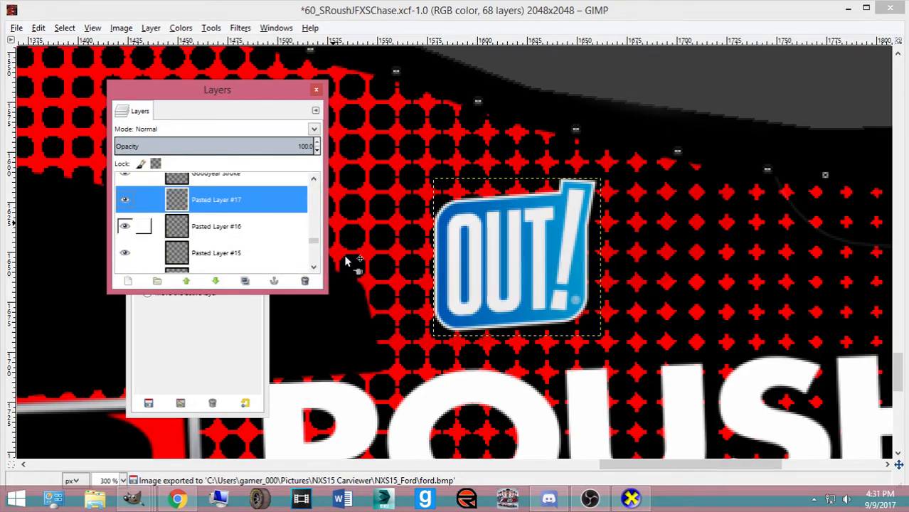
Re-export ford.bmp and rotate the car in CarView to inspect the OUT! logo
key(ctrl+e)
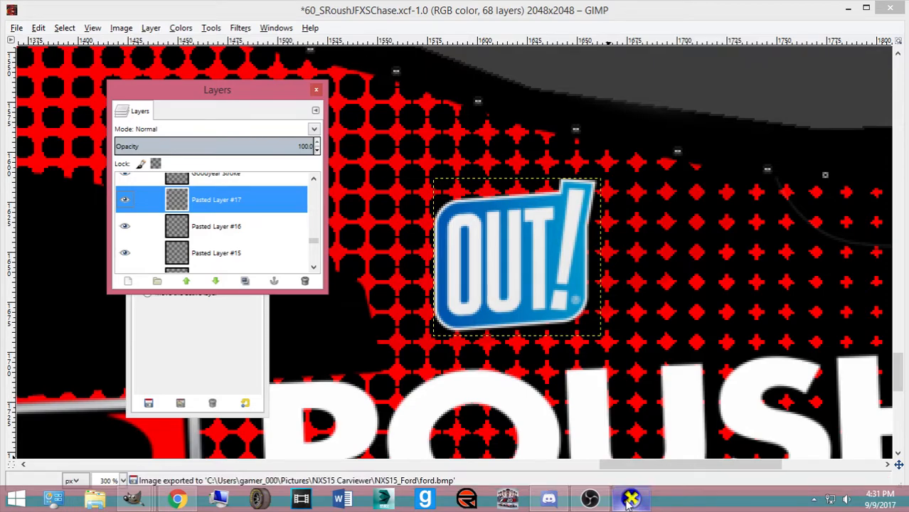
key(alt+Tab)
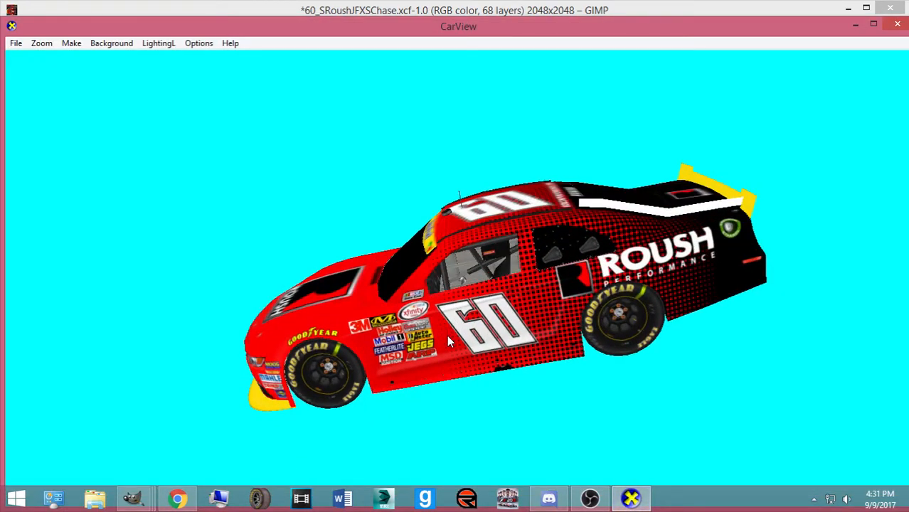
drag(464, 345, 774, 369)
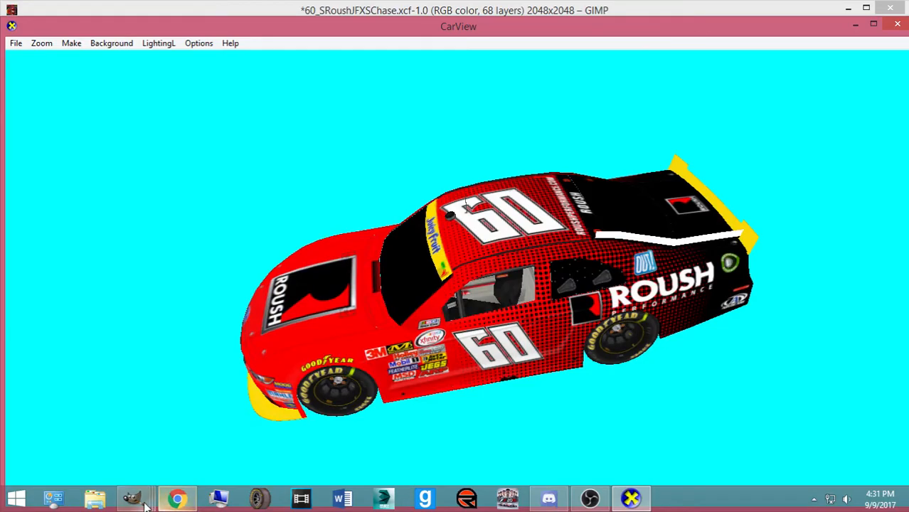
click(178, 498)
Shrink the OUT! logo to 73×69, shift it slightly left and export again
mouse_move(132, 498)
click(85, 436)
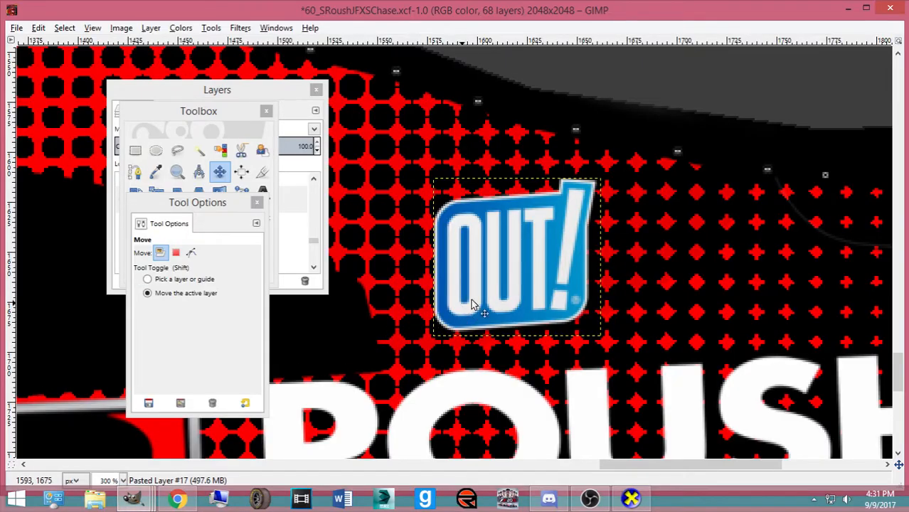
key(shift+t)
click(497, 285)
click(310, 306)
key(m)
drag(496, 271, 489, 270)
key(ctrl+e)
View the car from a lower side angle in CarView, then duplicate the OUT! logo layer
key(alt+Tab)
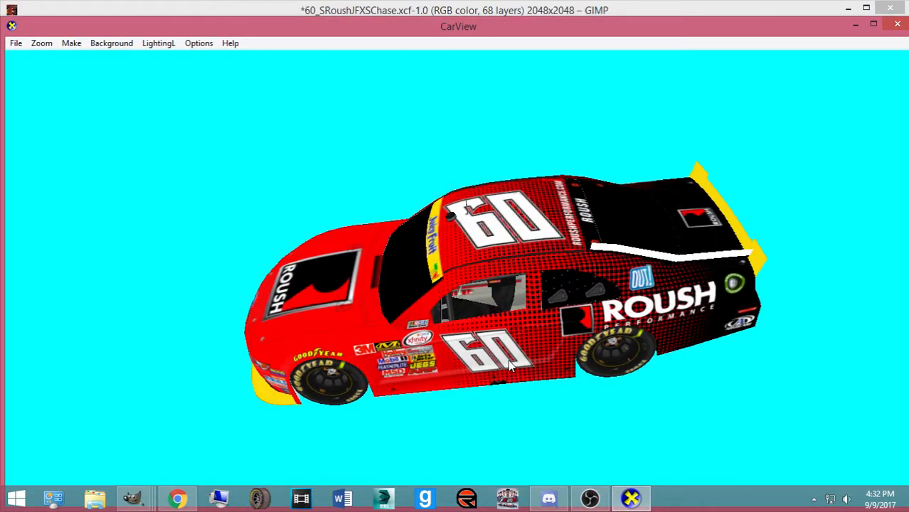
drag(418, 361, 524, 293)
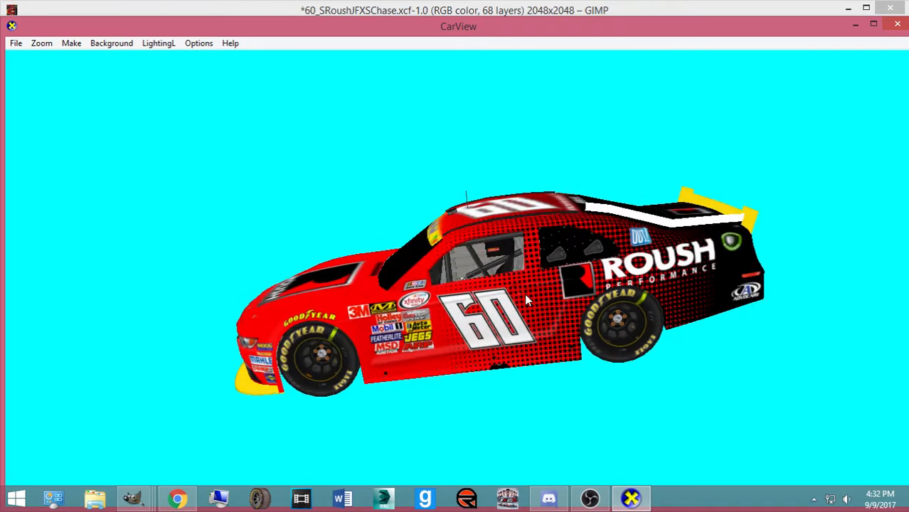
click(135, 499)
click(118, 435)
key(ctrl+shift+d)
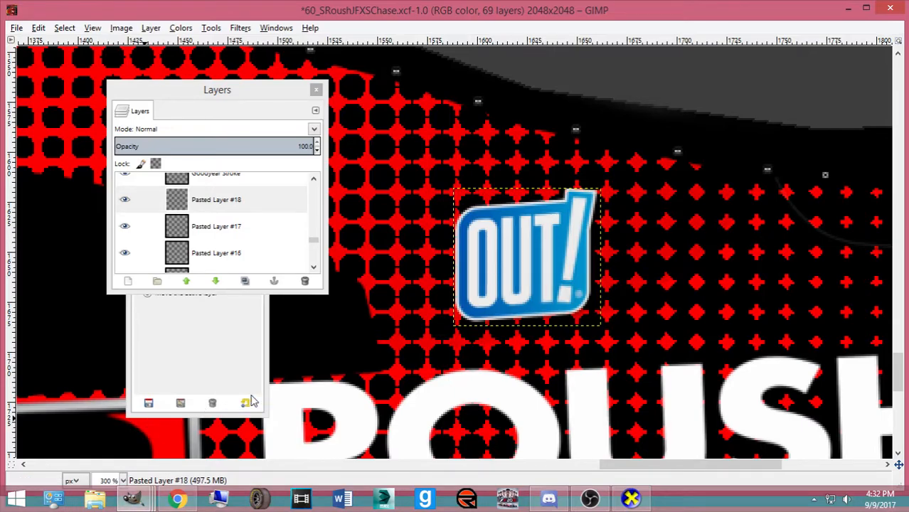
Rotate the duplicated OUT! logo layer by 180 degrees
key(shift+r)
text(180)
click(621, 379)
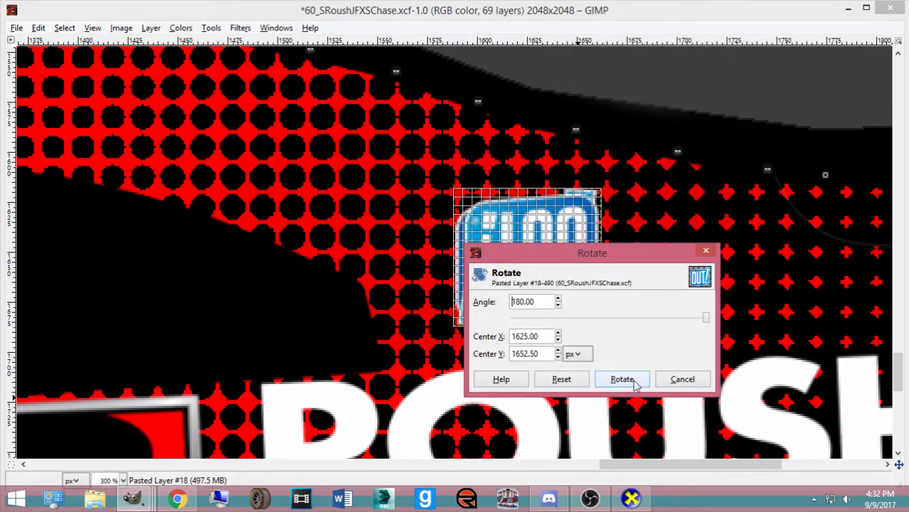
Move the rotated OUT! logo onto the car's opposite side panel
key(ctrl+b)
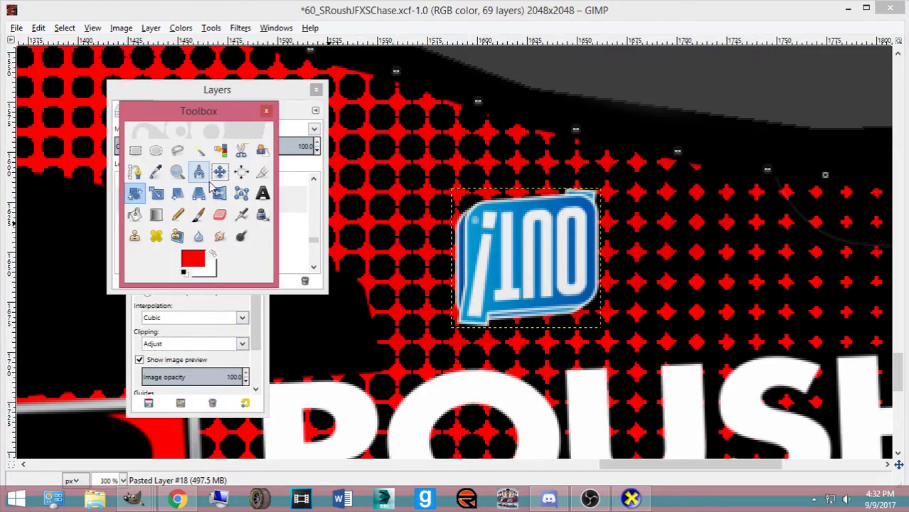
click(219, 172)
scroll(530, 259, up, 15)
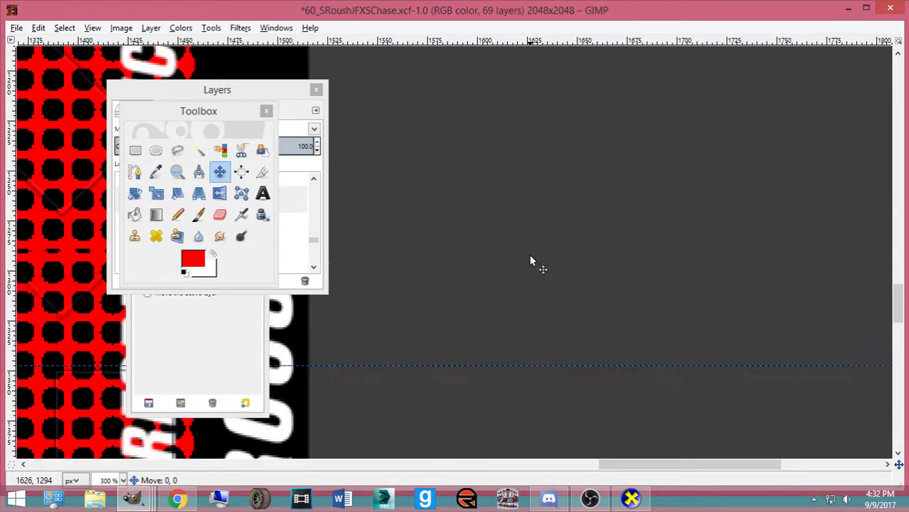
key(ctrl+v)
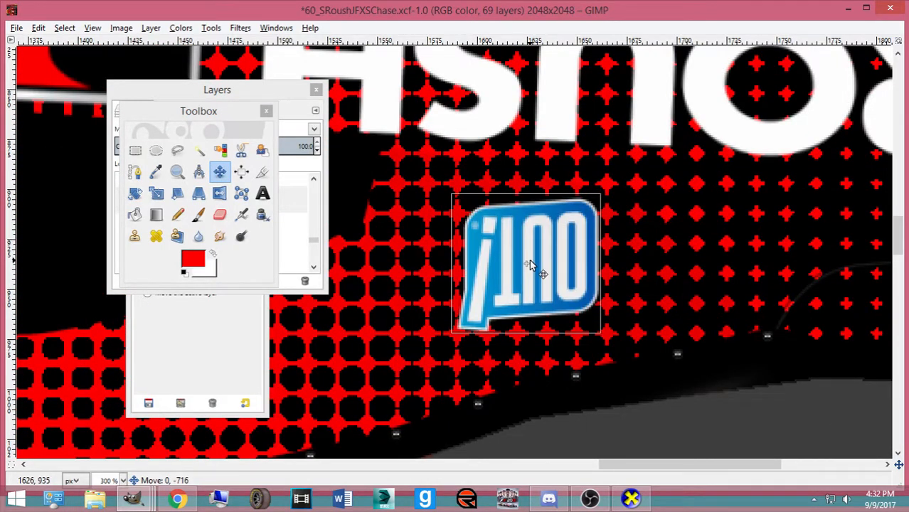
Export the texture and turn the Mustang in CarView to show its other side
key(ctrl+e)
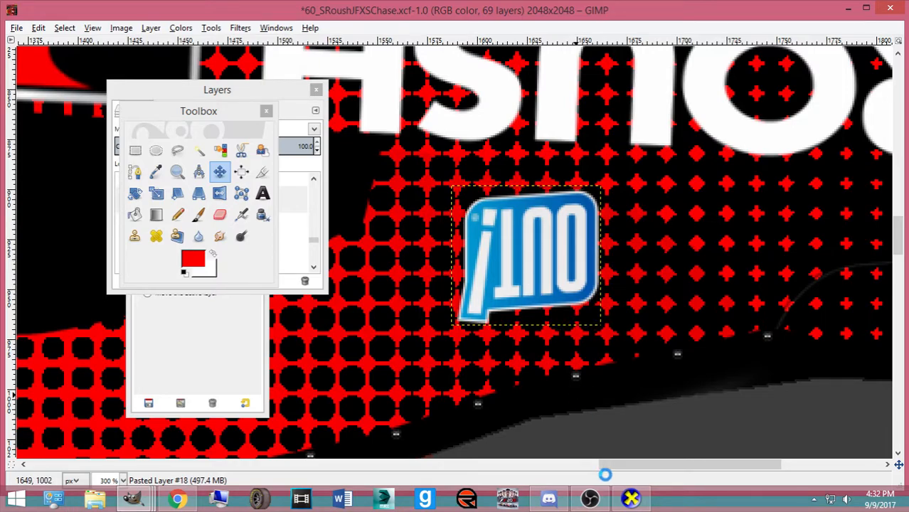
click(645, 501)
drag(693, 345, 301, 362)
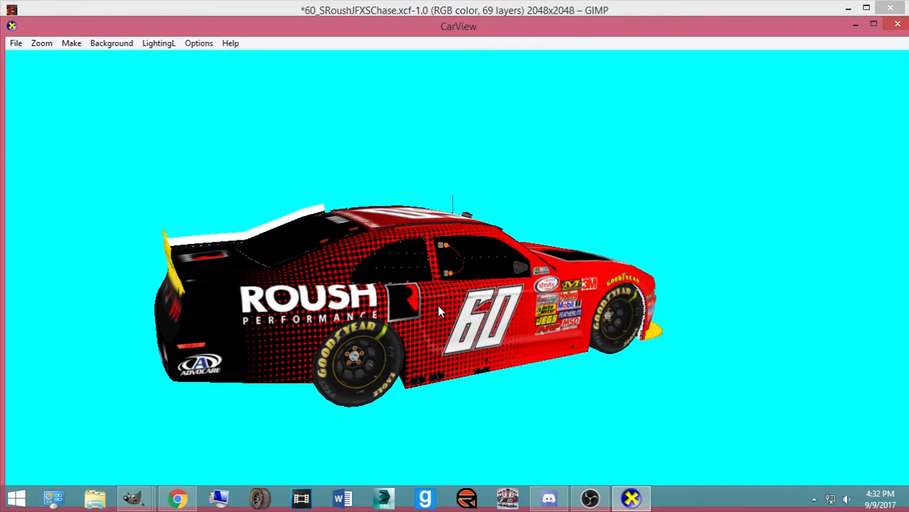
drag(438, 305, 359, 289)
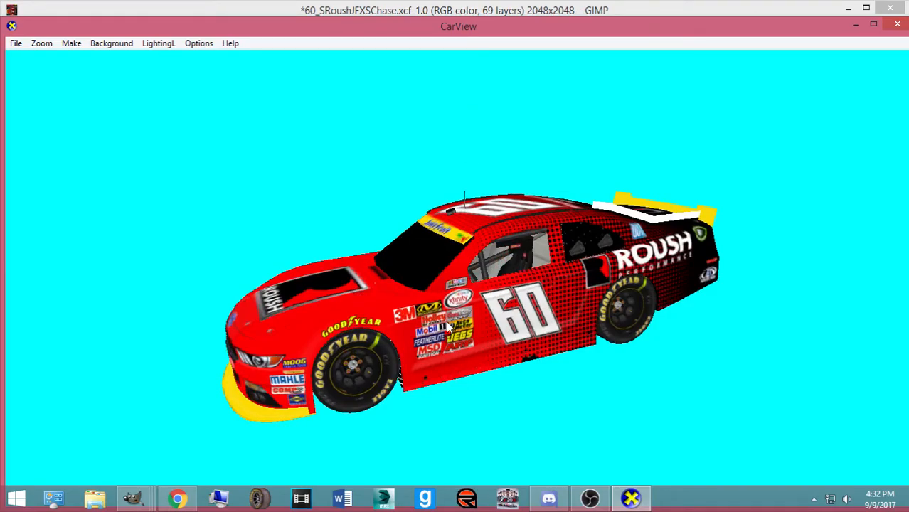
Review the Chris Buescher #60 reference images, including the Wikimedia photo of the car
click(180, 498)
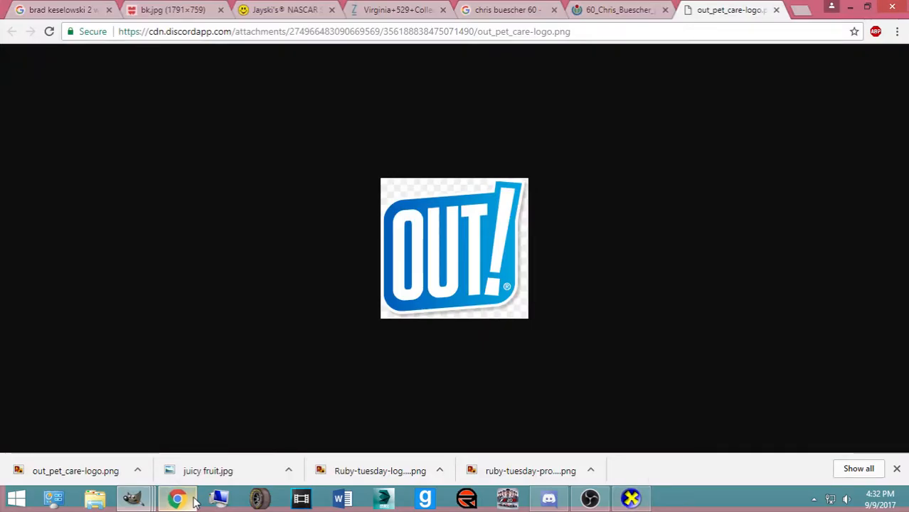
click(508, 10)
click(606, 12)
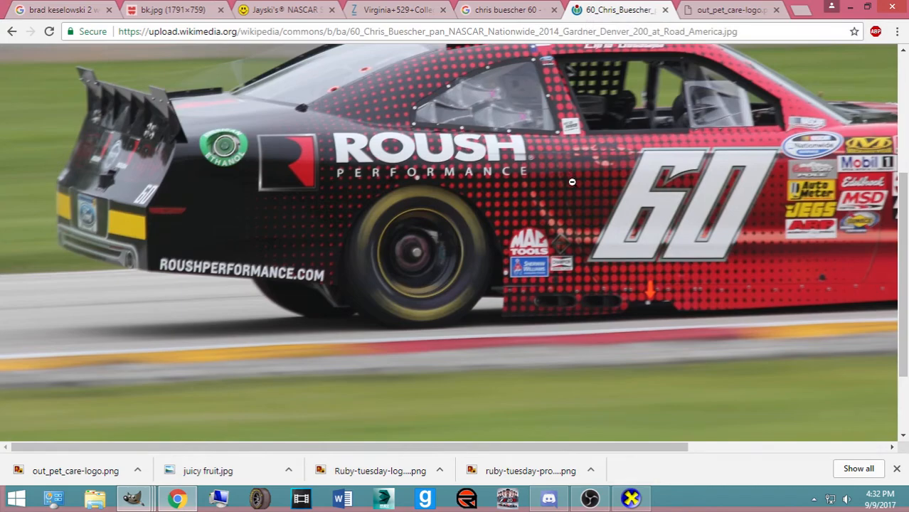
Rotate the car in CarView to front three-quarter and side views, then return to the GIMP livery
click(631, 498)
drag(539, 354, 644, 338)
drag(382, 333, 453, 361)
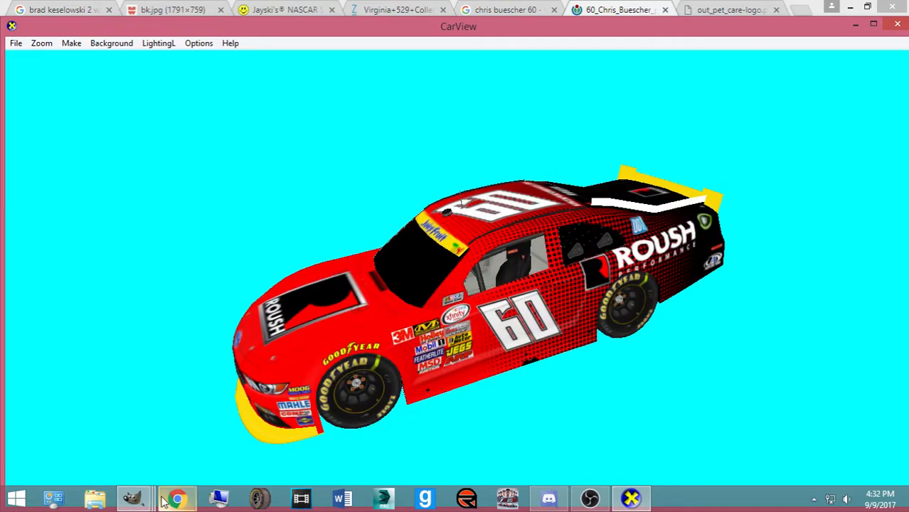
mouse_move(132, 498)
click(115, 433)
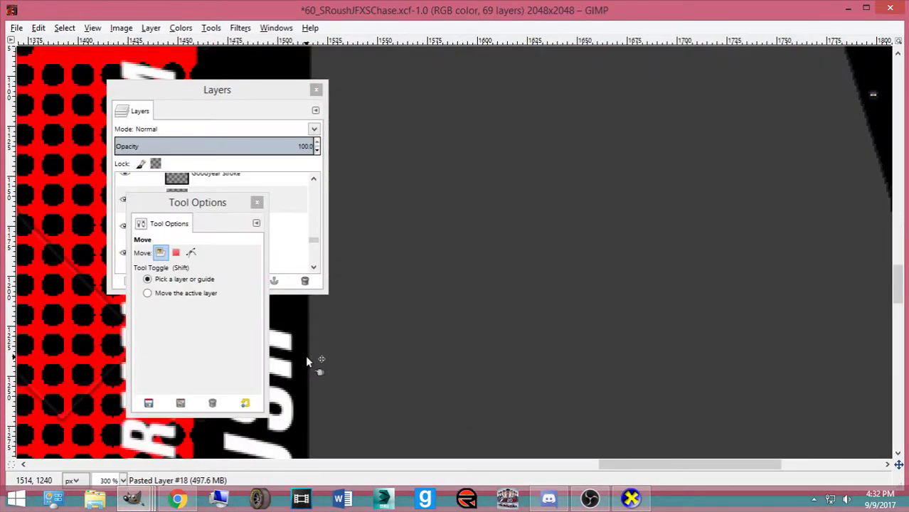
Save the livery, zoom the texture to 100%, and recheck the #60 reference photo
key(ctrl+s)
key(1)
ctrl+scroll(564, 397, down, 1)
scroll(564, 397, down, 6)
drag(694, 466, 541, 466)
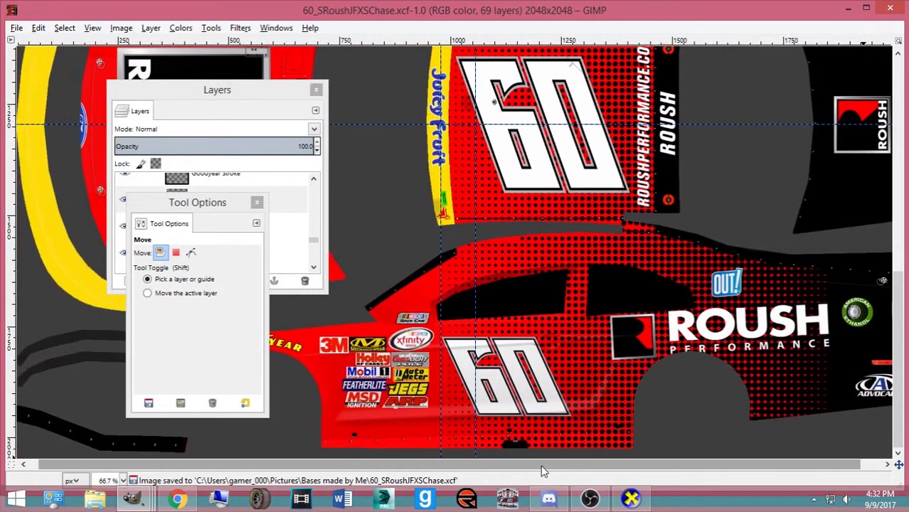
click(179, 501)
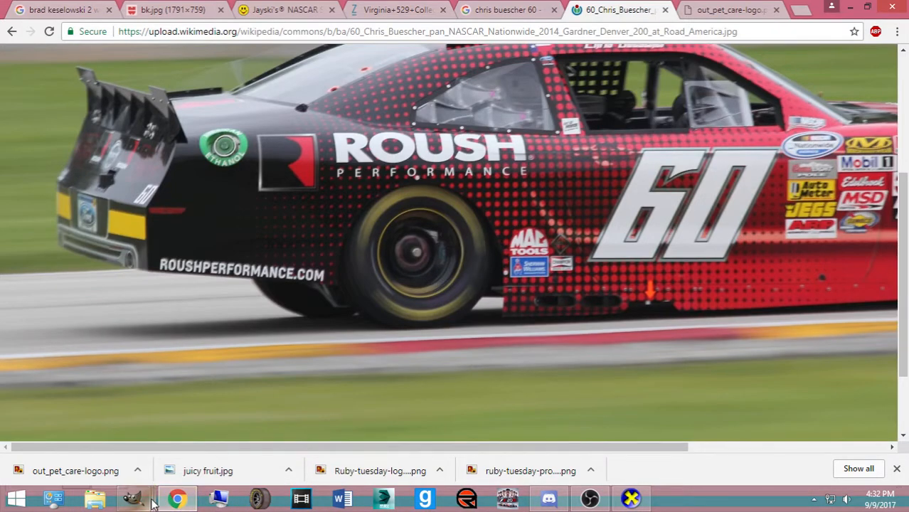
mouse_move(135, 499)
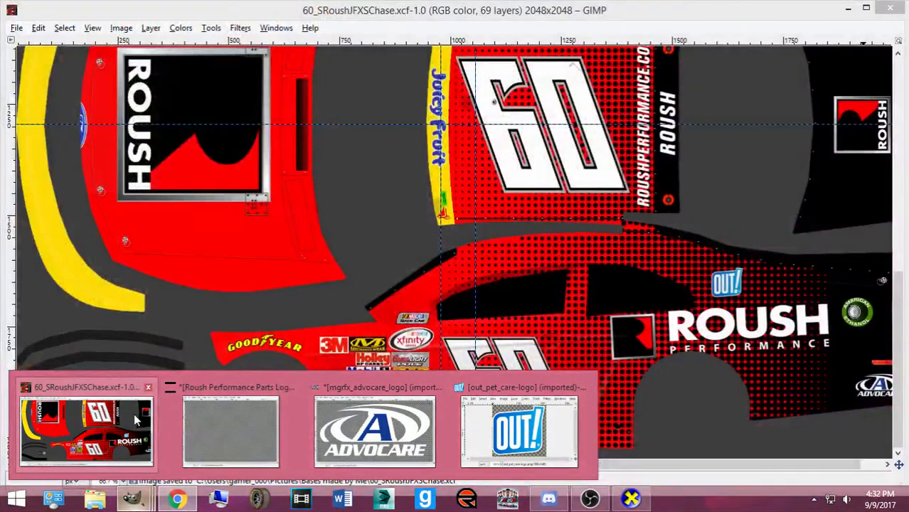
click(135, 419)
In the Open Image dialog, sort files by name and enter the Numbers, Logos, Templates folder
click(16, 28)
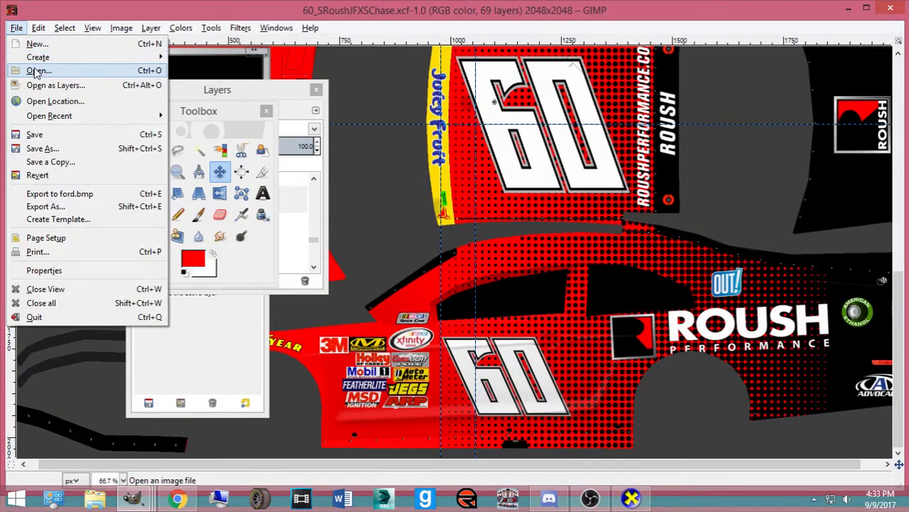
click(41, 75)
scroll(335, 293, down, 5)
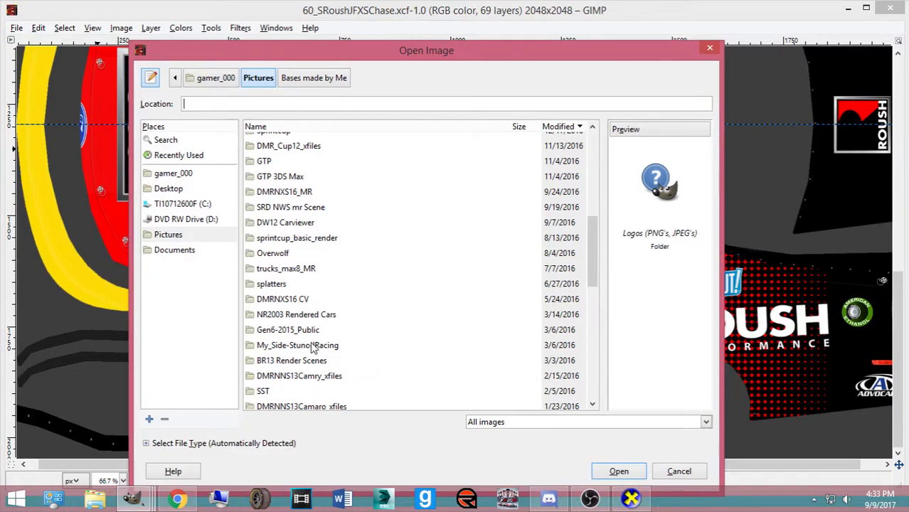
scroll(297, 229, up, 1)
scroll(316, 265, down, 3)
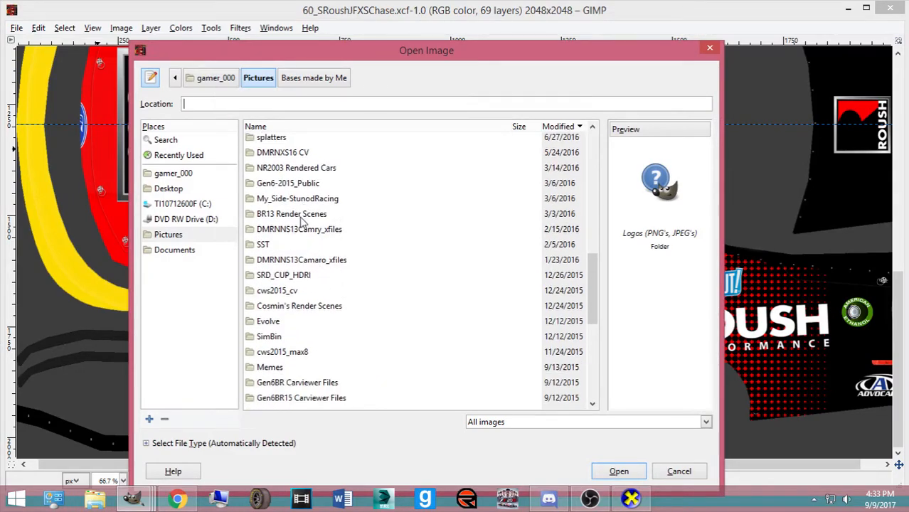
scroll(313, 292, down, 4)
scroll(312, 288, up, 5)
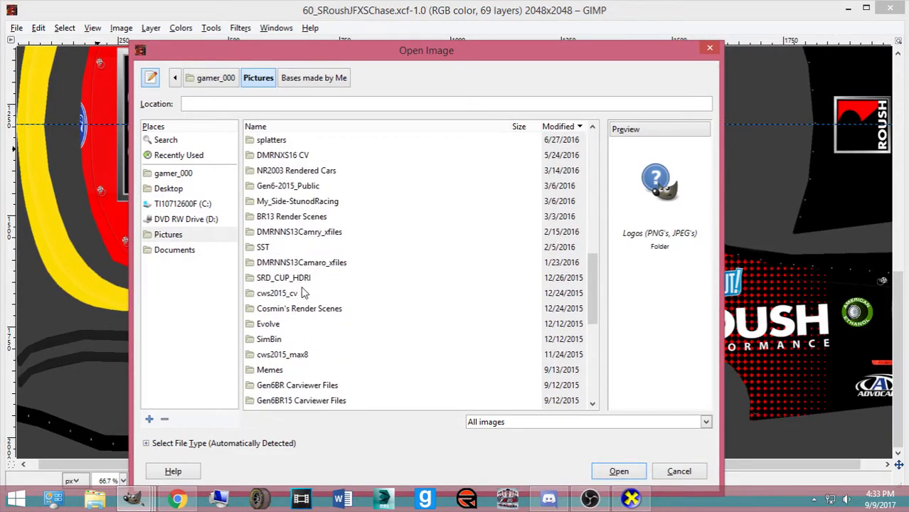
scroll(305, 271, up, 2)
click(297, 126)
double_click(296, 159)
scroll(299, 228, down, 10)
scroll(299, 226, down, 20)
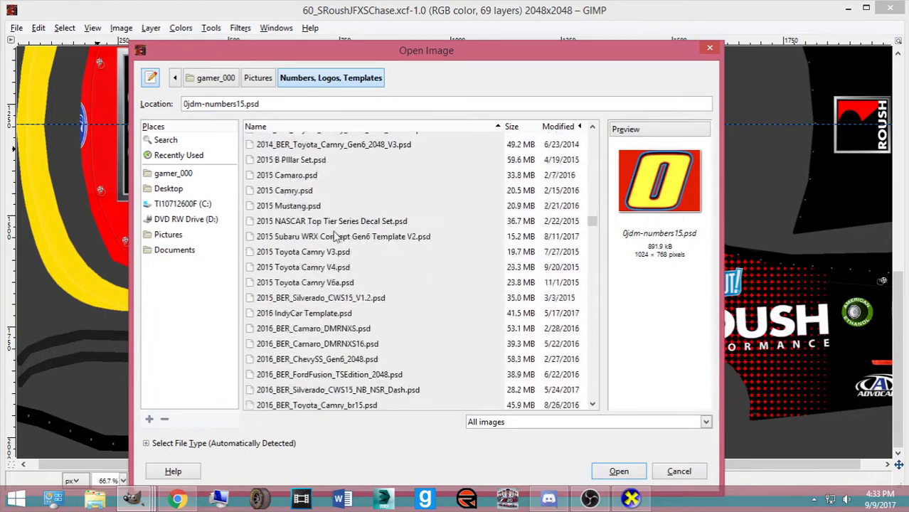
scroll(322, 277, down, 1)
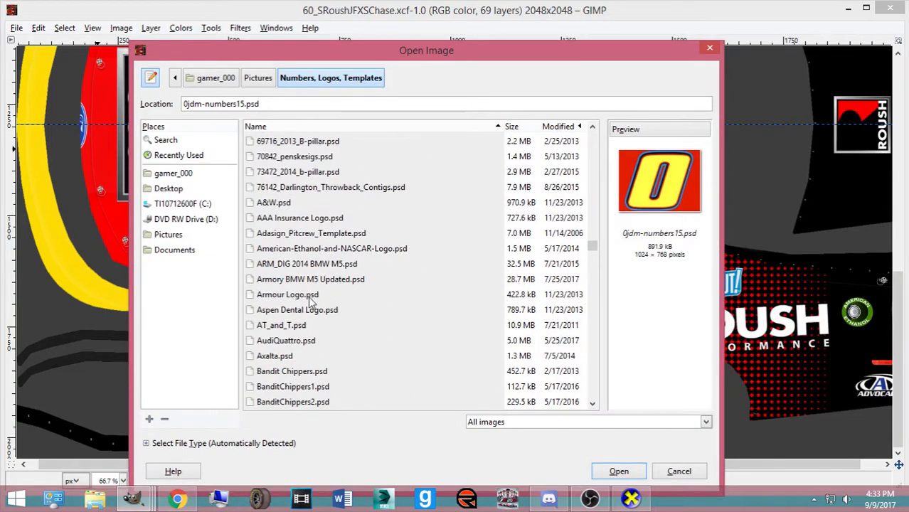
scroll(304, 313, down, 6)
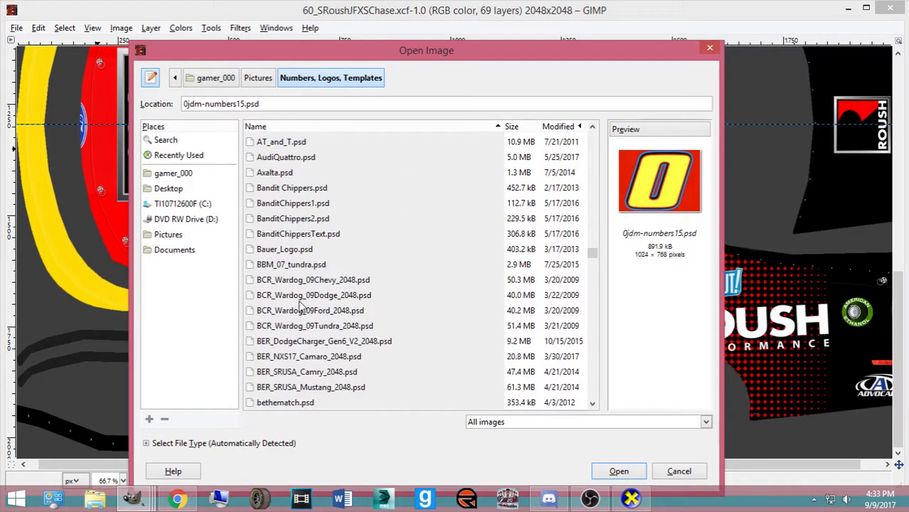
scroll(300, 302, down, 4)
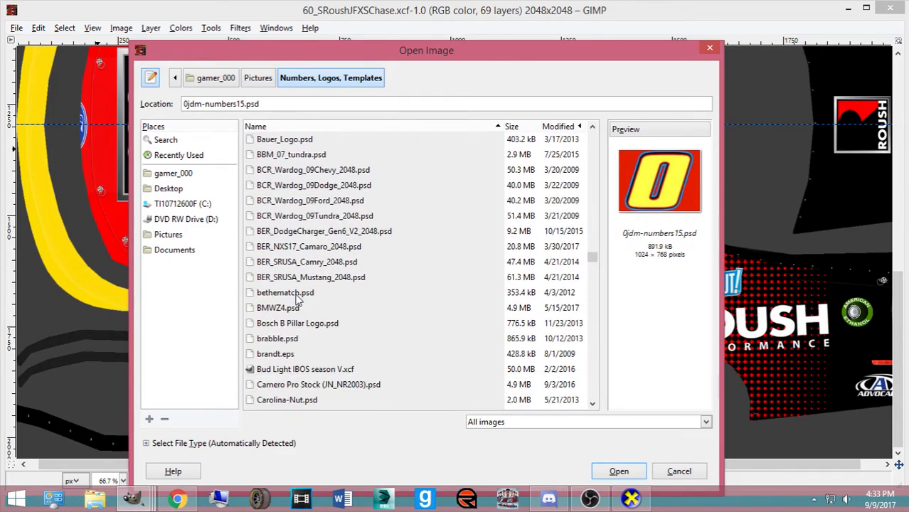
scroll(298, 300, down, 20)
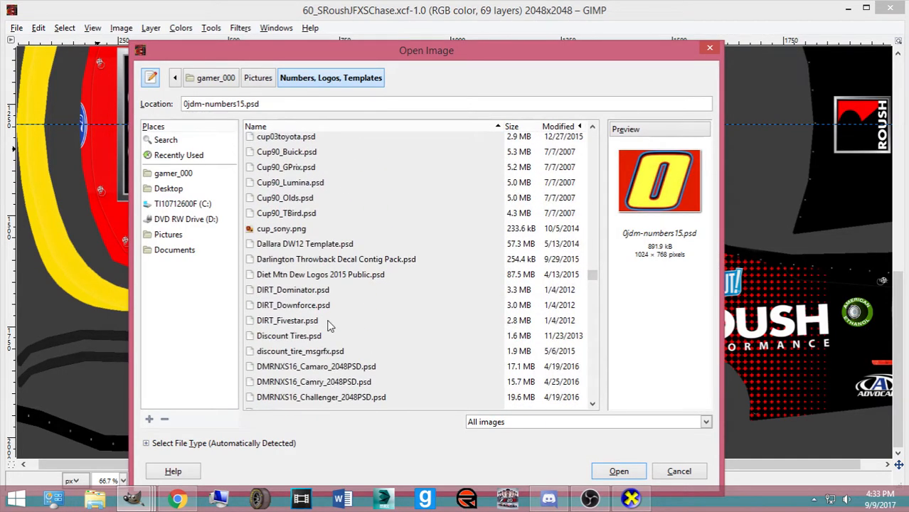
scroll(319, 326, down, 20)
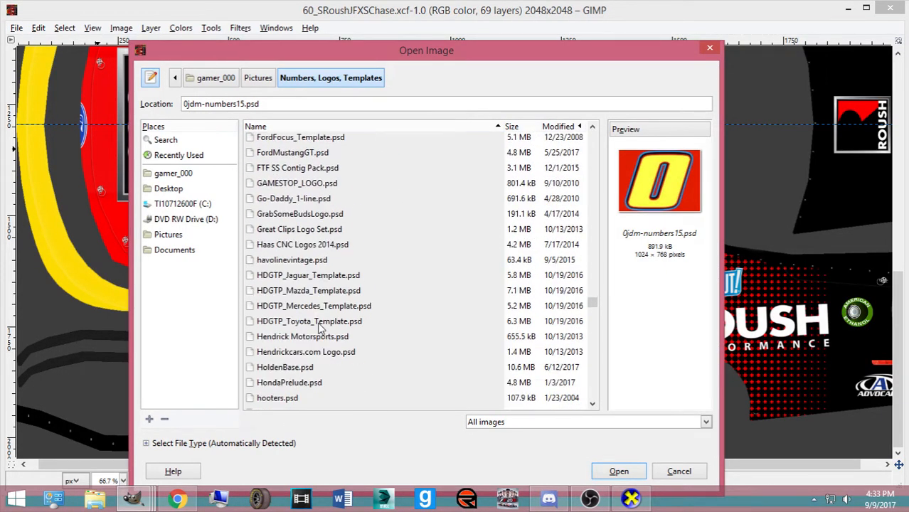
scroll(318, 337, down, 3)
Select MAC Tools.psd, Safety Kleen Logo 2015 Public.psd and SherwinWilliams.psd and open them
click(293, 284)
scroll(302, 302, up, 5)
scroll(319, 323, down, 4)
scroll(343, 312, down, 15)
click(178, 498)
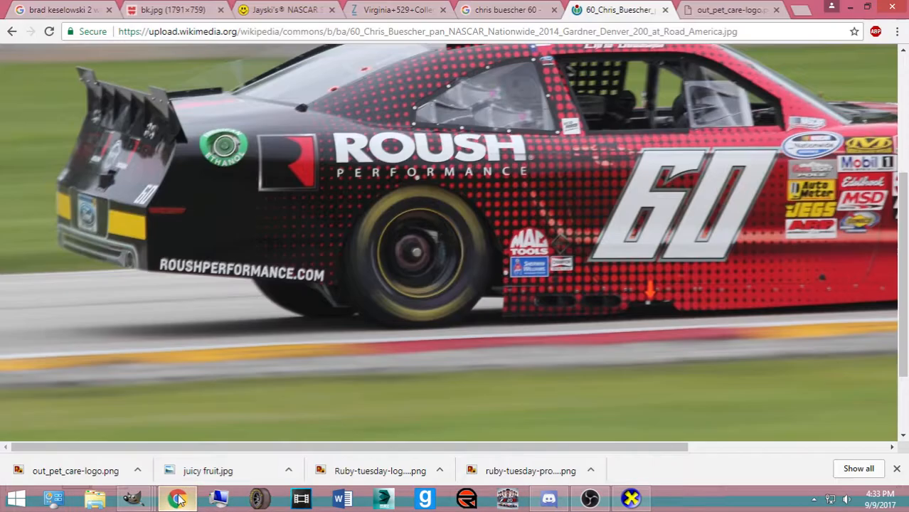
click(178, 498)
drag(403, 57, 586, 37)
scroll(508, 265, down, 15)
scroll(509, 267, down, 3)
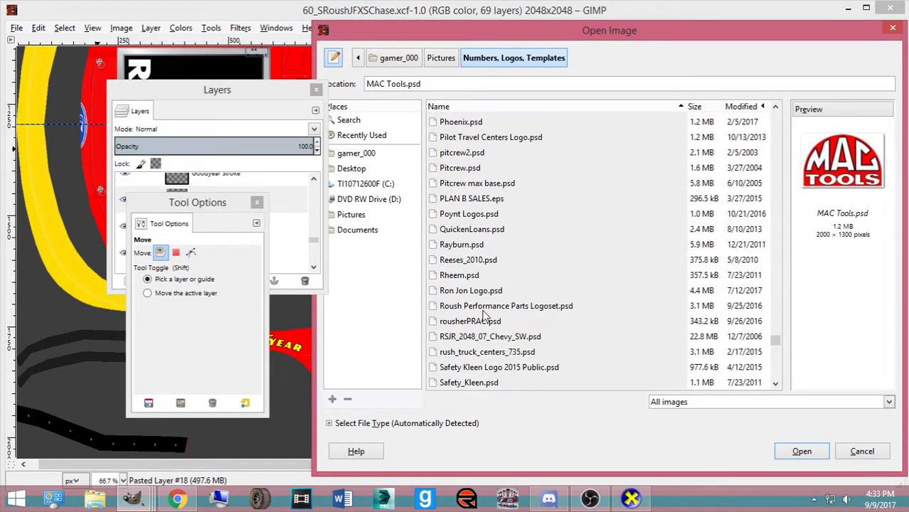
scroll(484, 333, down, 2)
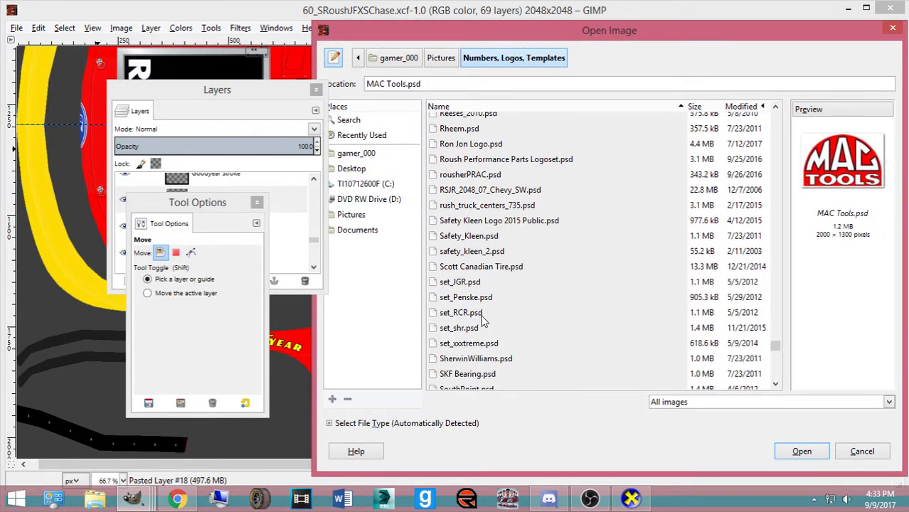
scroll(480, 323, down, 1)
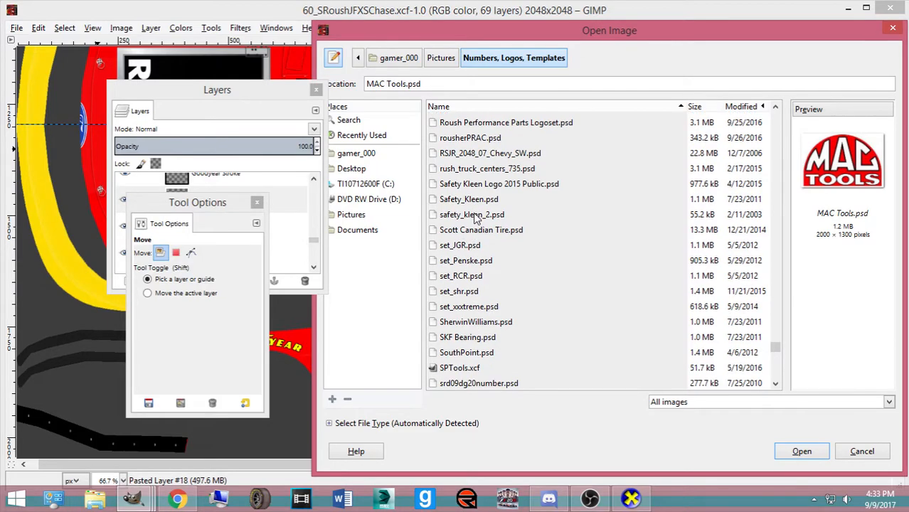
click(479, 186)
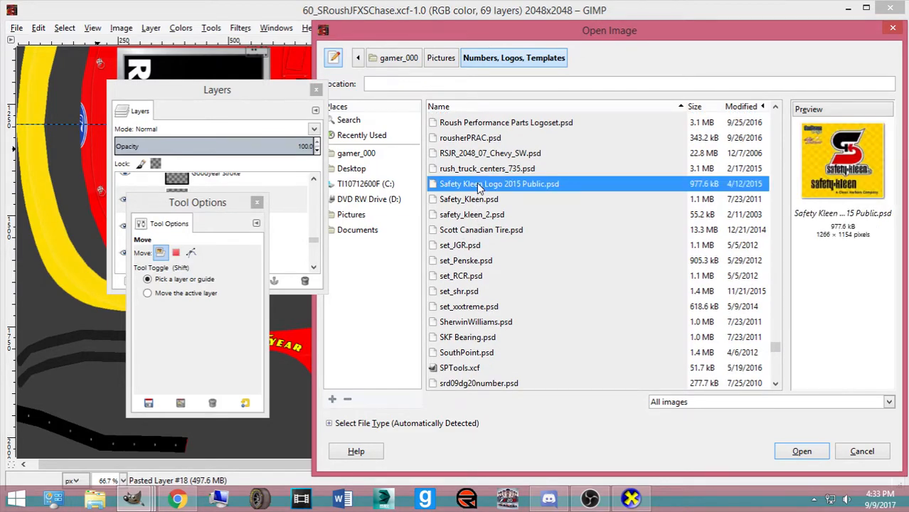
ctrl+click(501, 323)
click(782, 454)
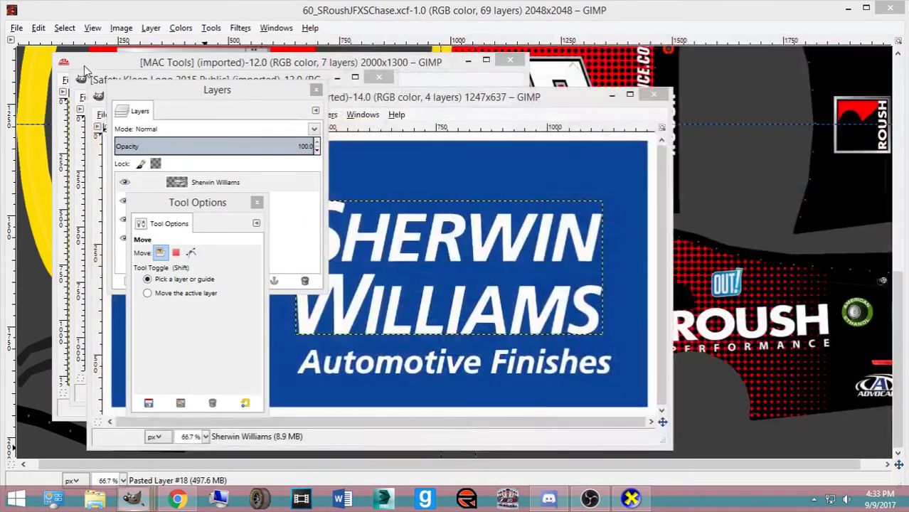
Hide the white backing layer in the MAC Tools logo image
click(83, 63)
drag(278, 93, 532, 105)
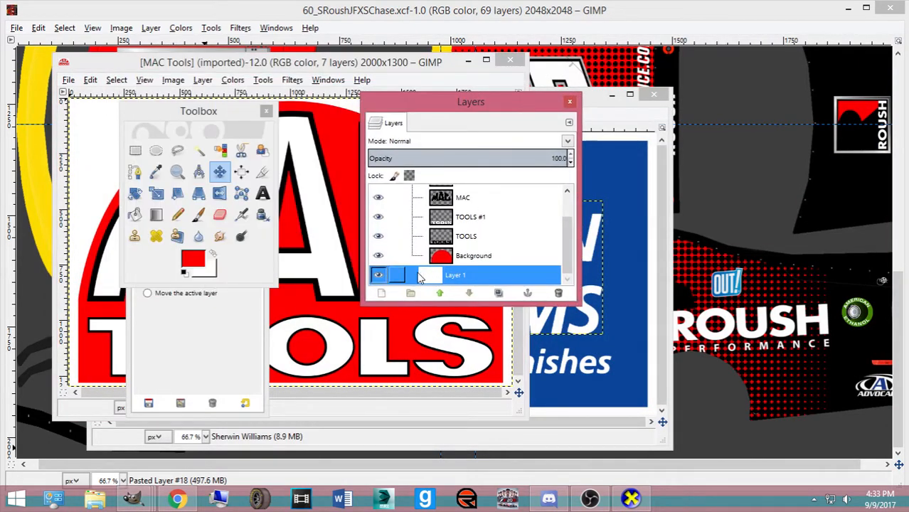
click(380, 276)
scroll(447, 246, up, 2)
scroll(455, 224, down, 2)
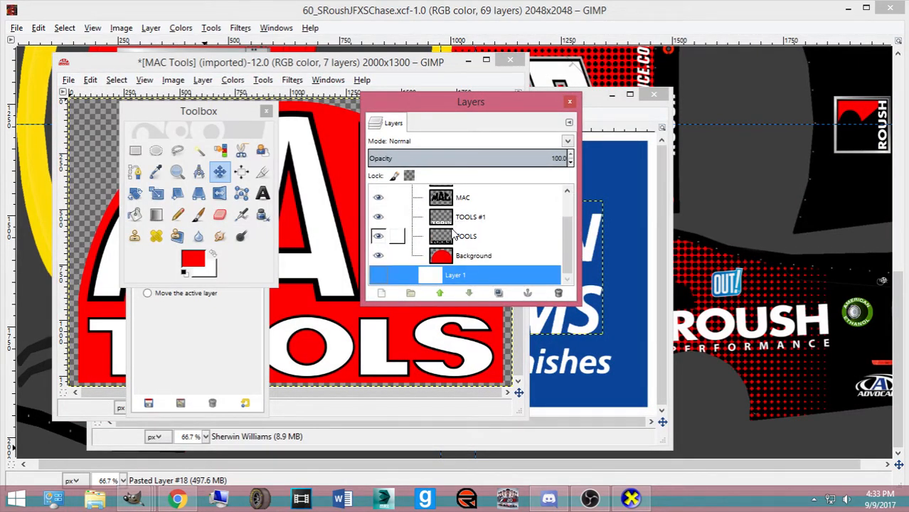
Return to the livery and compare against the reference car photo
click(428, 15)
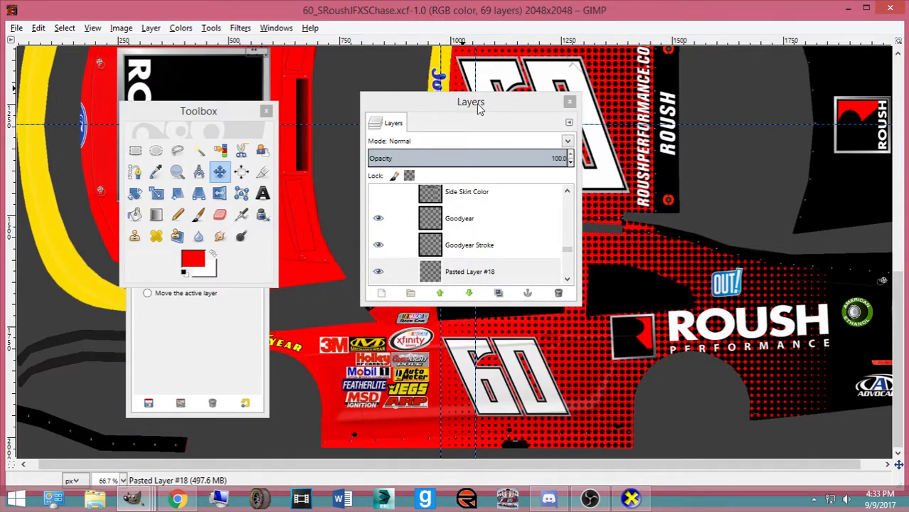
drag(483, 111, 203, 109)
click(178, 499)
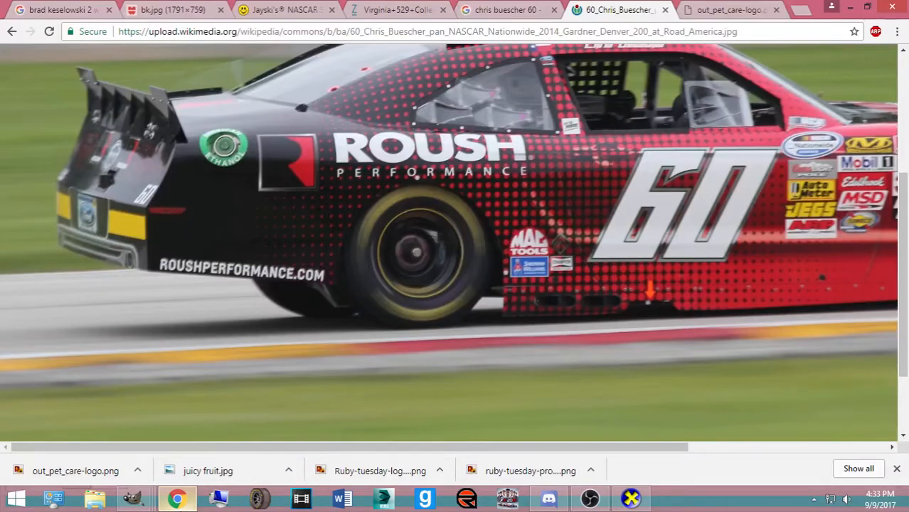
click(178, 499)
click(178, 500)
click(178, 499)
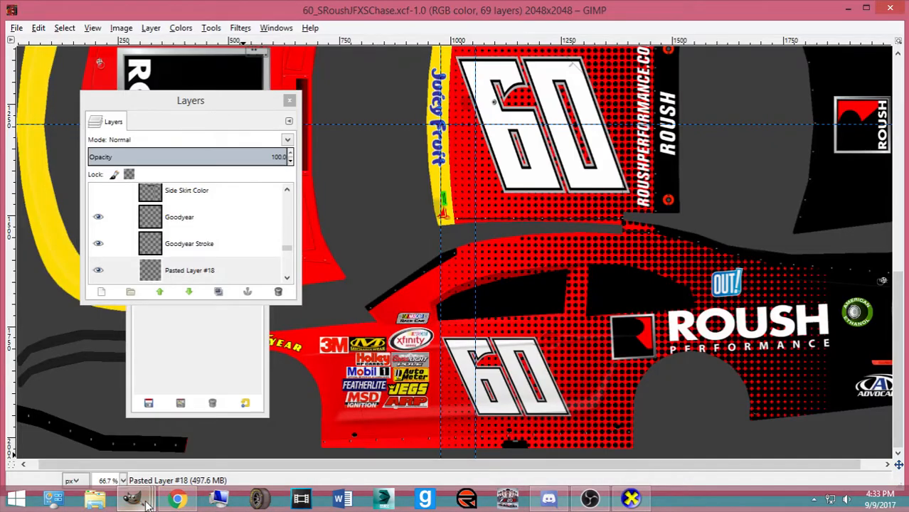
Paste the MAC Tools logo onto the livery and scale it to about 243×158
key(ctrl+v)
scroll(569, 313, up, 5)
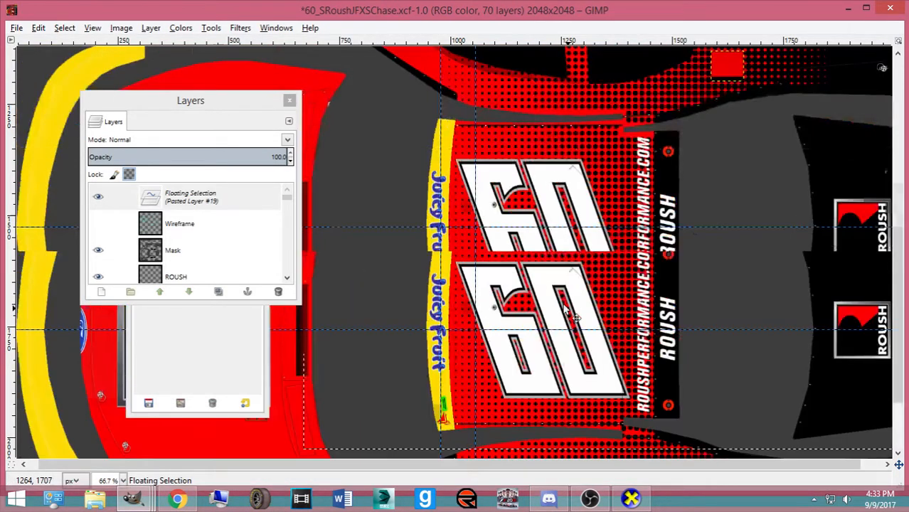
scroll(567, 310, up, 5)
key(shift+t)
click(567, 306)
drag(838, 183, 573, 373)
scroll(710, 326, down, 4)
drag(723, 334, 604, 327)
scroll(604, 320, down, 4)
drag(565, 134, 537, 368)
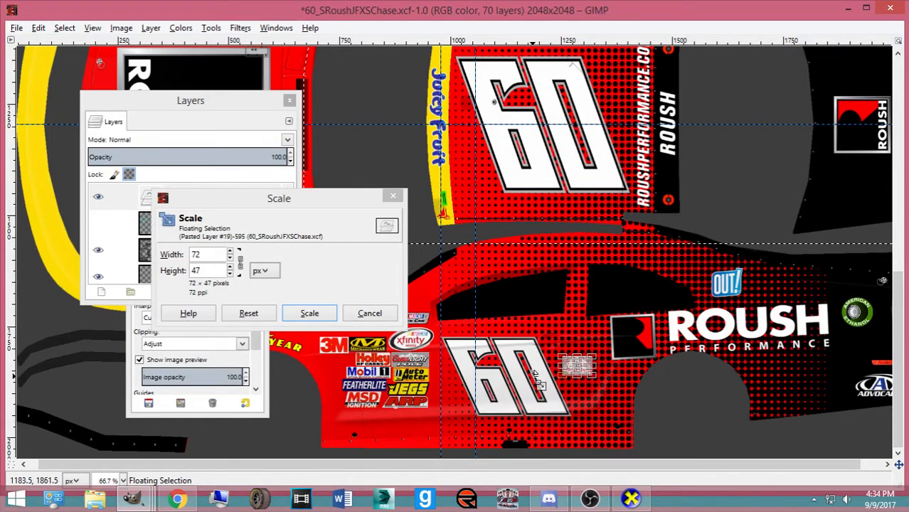
click(310, 313)
Convert the pasted MAC Tools logo into its own layer
key(ctrl+shift+b)
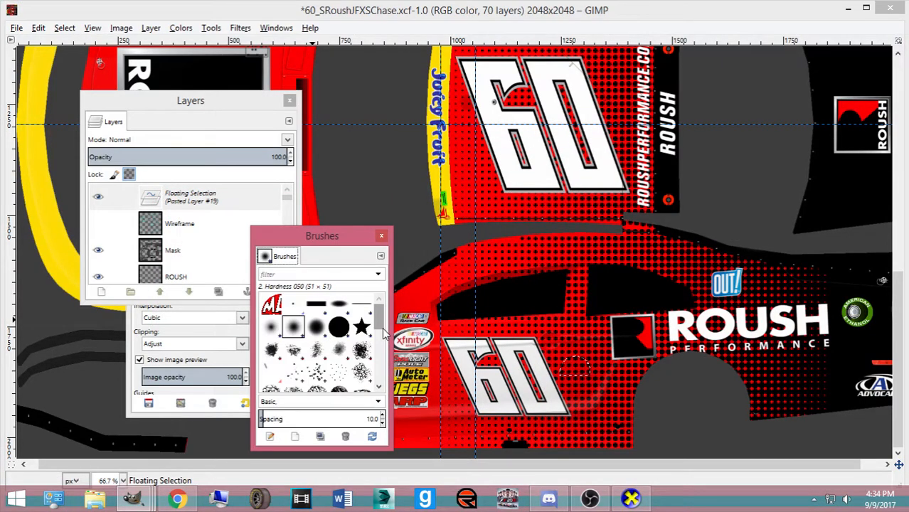
key(ctrl+shift+n)
click(381, 236)
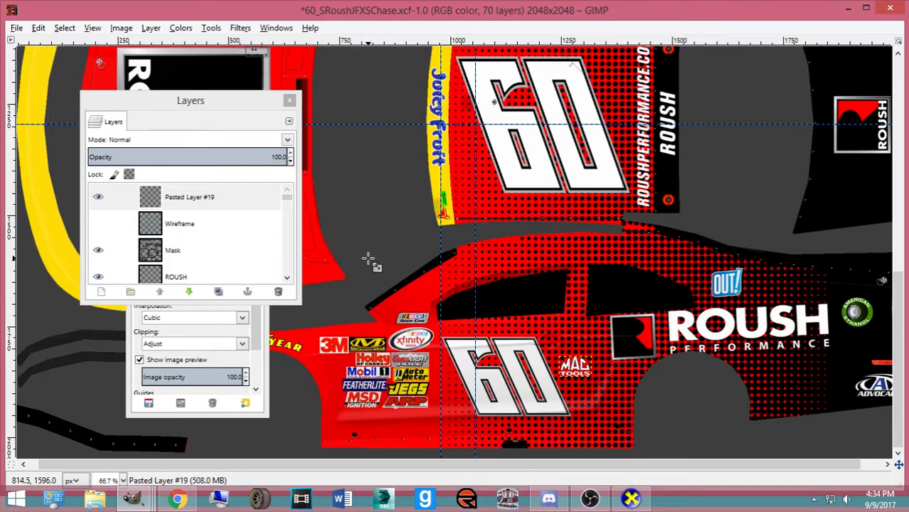
key(ctrl+v)
Move the MAC Tools layer down the layer stack and position the logo left of the rear arch
key(ctrl+b)
click(219, 171)
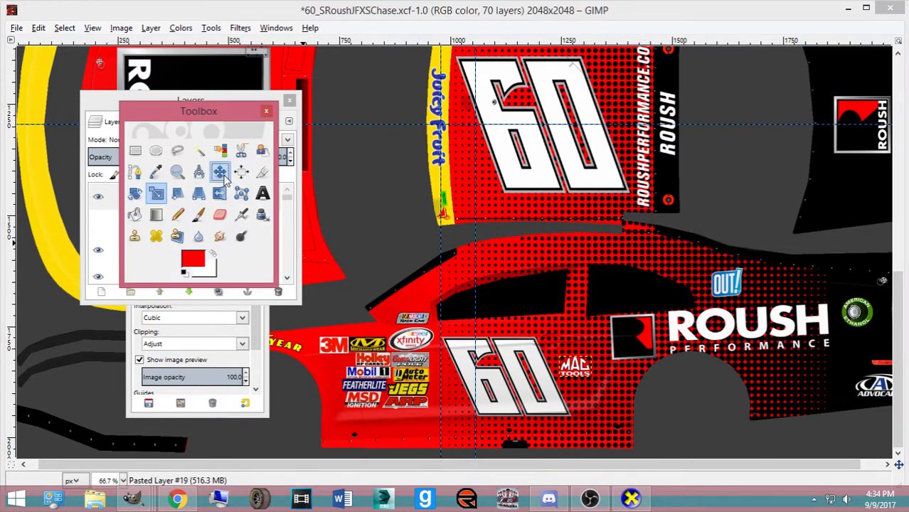
scroll(569, 384, up, 2)
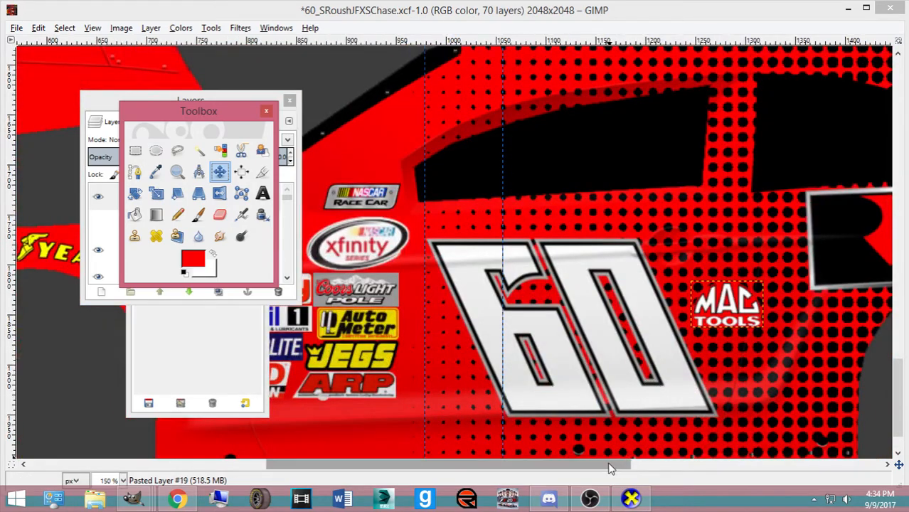
drag(610, 465, 763, 465)
scroll(773, 399, down, 1)
drag(351, 256, 421, 337)
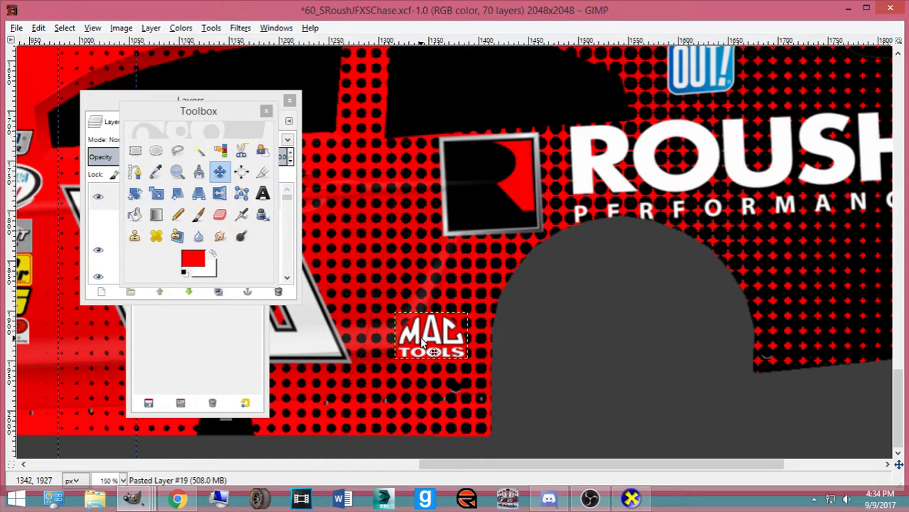
click(105, 115)
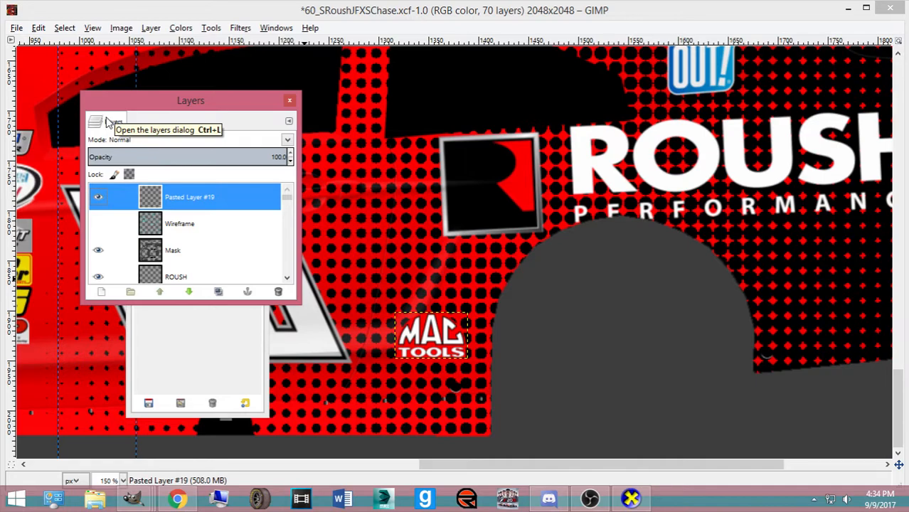
mouse_move(196, 210)
mouse_down()
mouse_move(205, 287)
mouse_move(242, 192)
mouse_move(247, 212)
mouse_move(260, 186)
mouse_move(267, 217)
mouse_up()
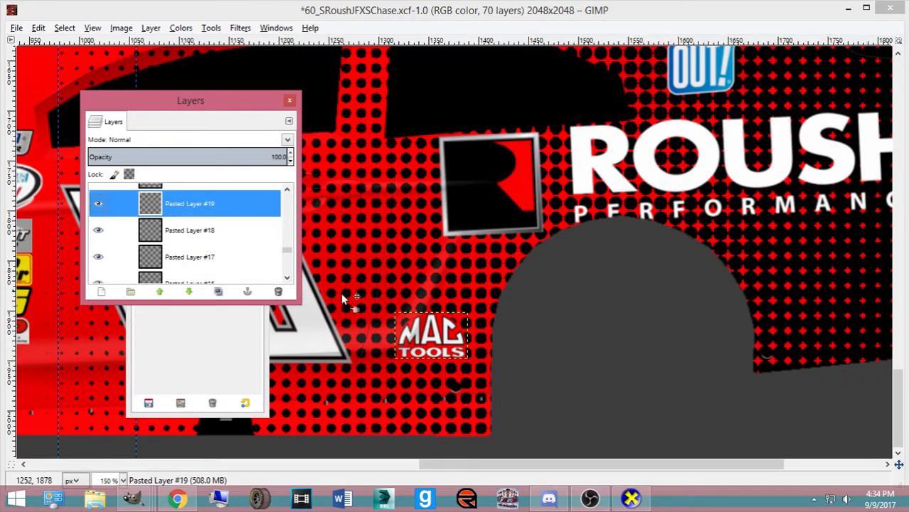
drag(447, 347, 442, 369)
Shrink the MAC Tools logo to 54×35 and lower it slightly on the side panel
key(shift+t)
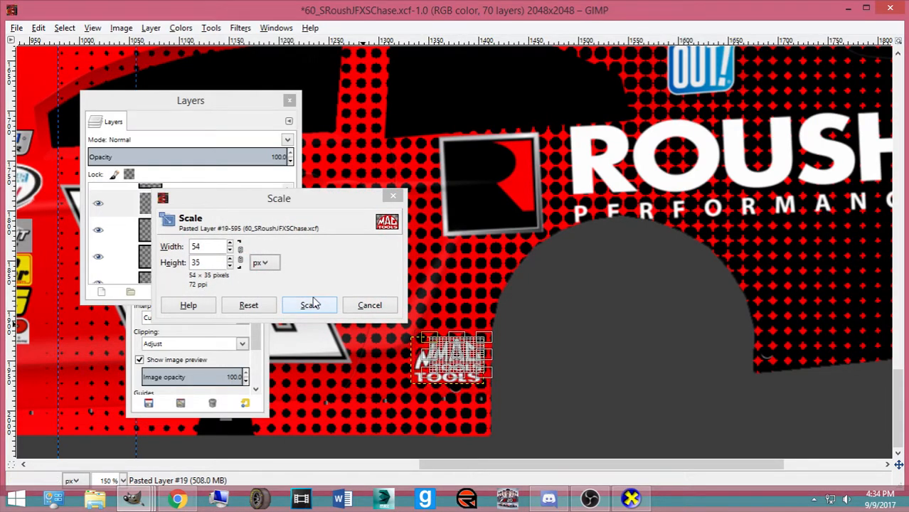
click(311, 304)
key(ctrl+b)
key(m)
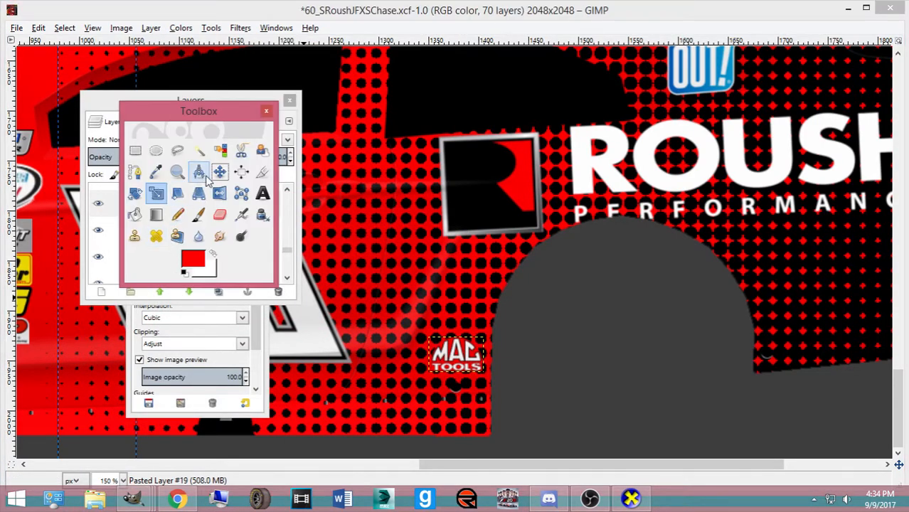
drag(466, 359, 468, 372)
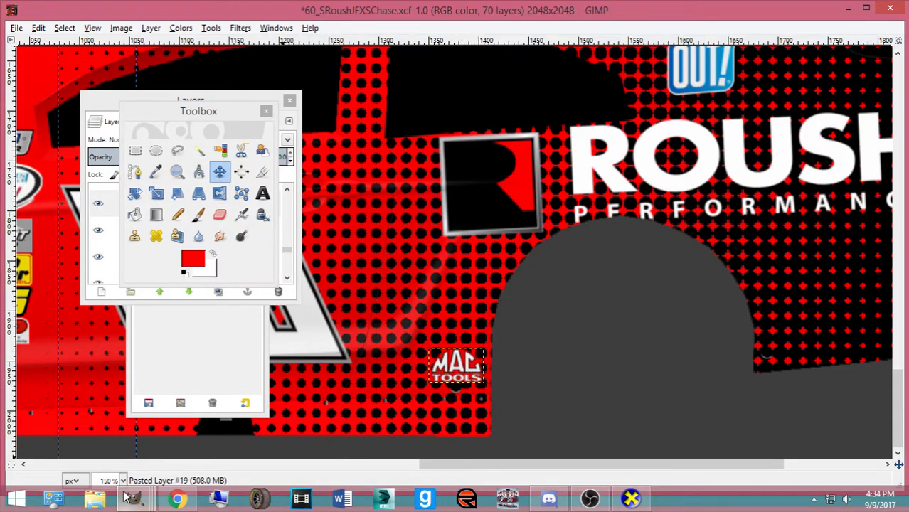
Copy the Sherwin Williams logo and paste it into the car skin
mouse_move(131, 497)
click(828, 437)
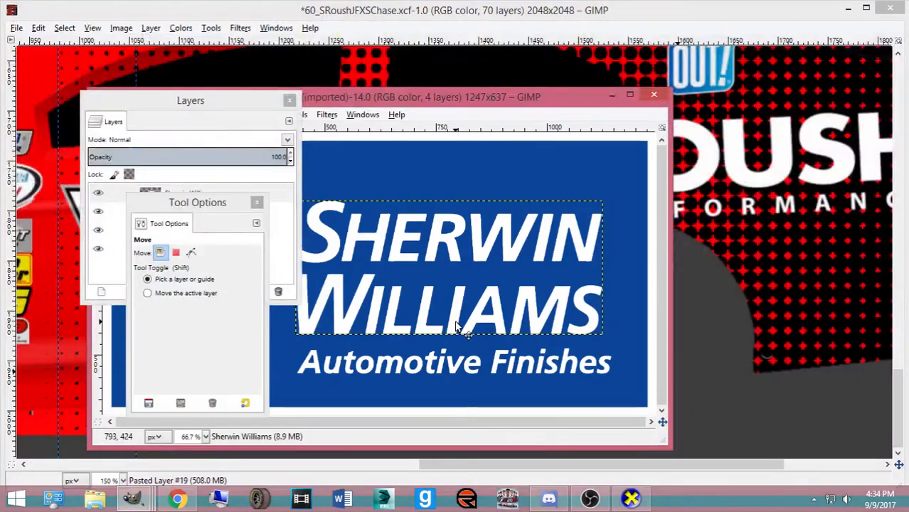
click(257, 203)
click(246, 250)
key(ctrl+c)
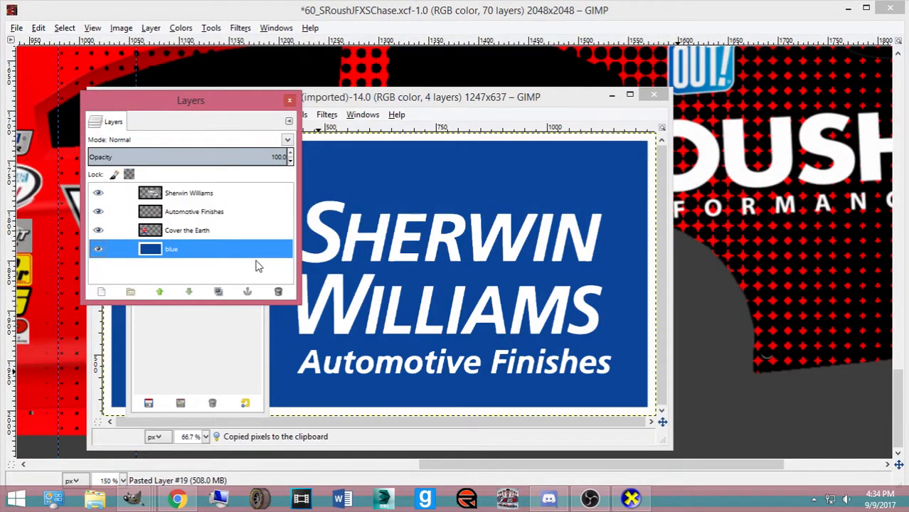
click(469, 7)
key(ctrl+v)
Shrink the pasted Sherwin Williams logo and move it next to MAC Tools
key(shift+t)
click(428, 365)
drag(381, 370, 426, 288)
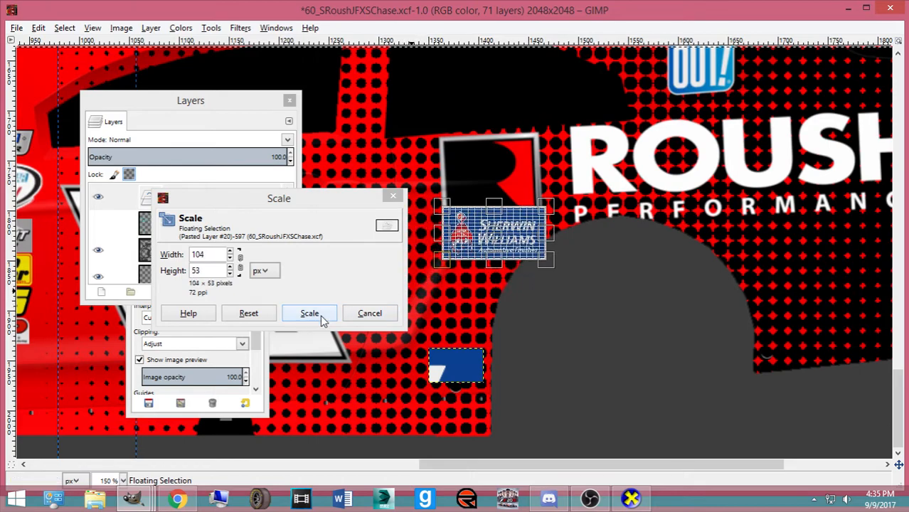
click(322, 318)
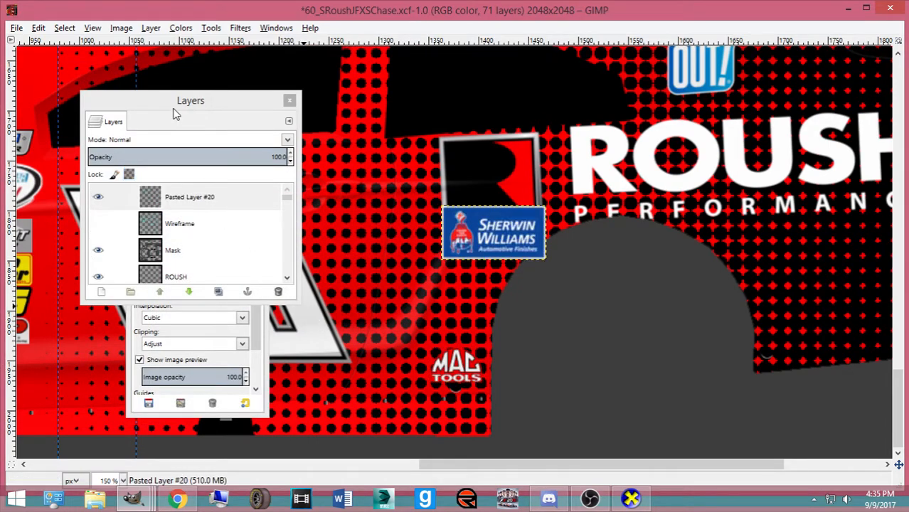
drag(176, 115, 583, 140)
click(219, 172)
drag(458, 240, 365, 374)
Rescale the Sherwin Williams logo to about 70 px wide and shift it right and down
ctrl+scroll(324, 370, up, 1)
key(shift+t)
click(345, 387)
click(318, 312)
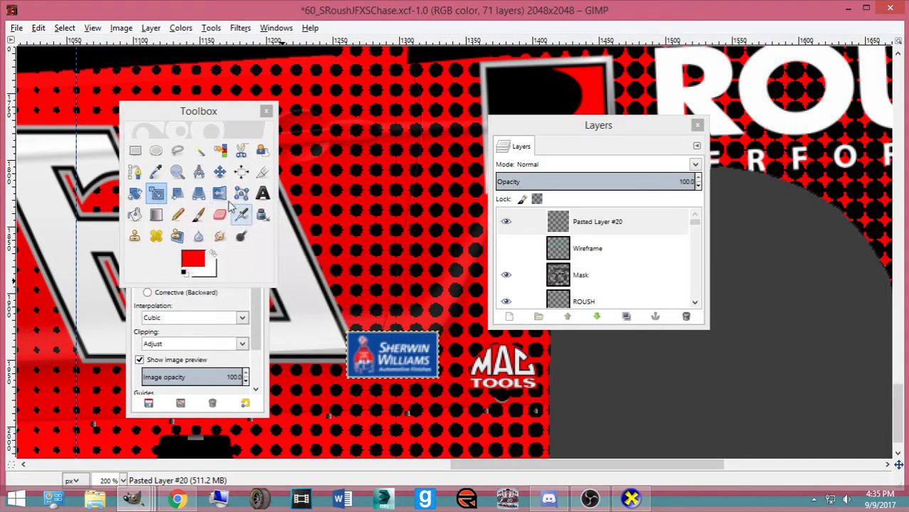
click(241, 171)
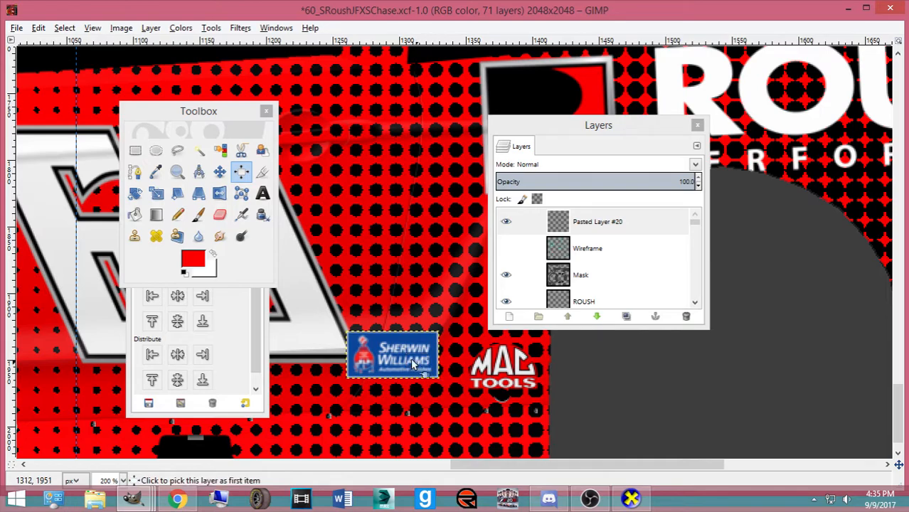
click(220, 172)
drag(390, 362, 412, 374)
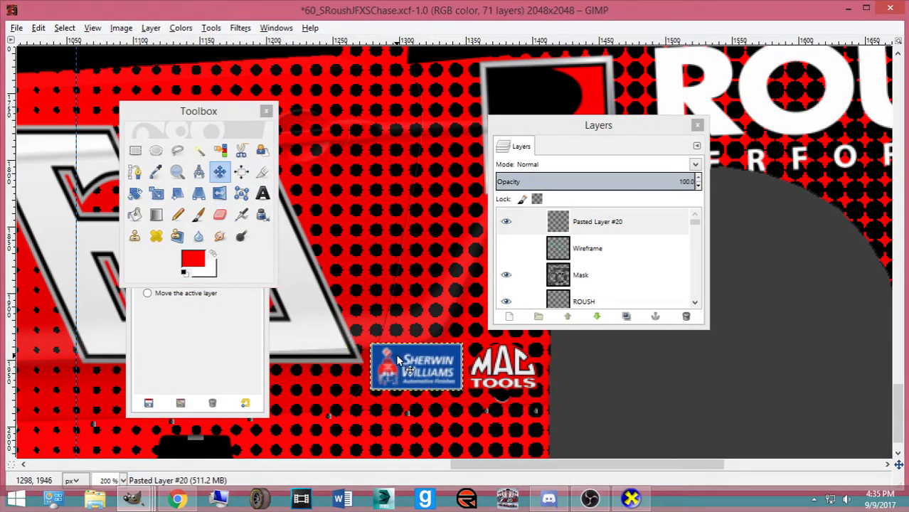
key(shift+s)
click(398, 361)
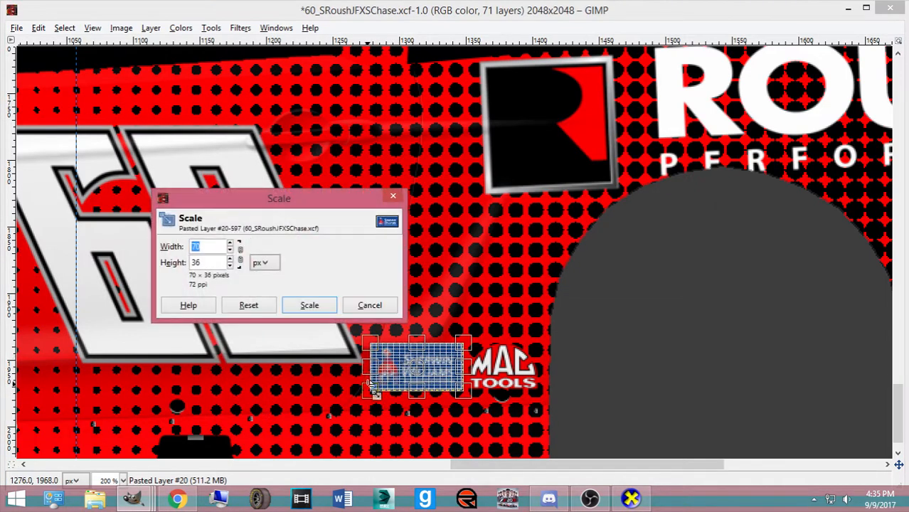
click(310, 305)
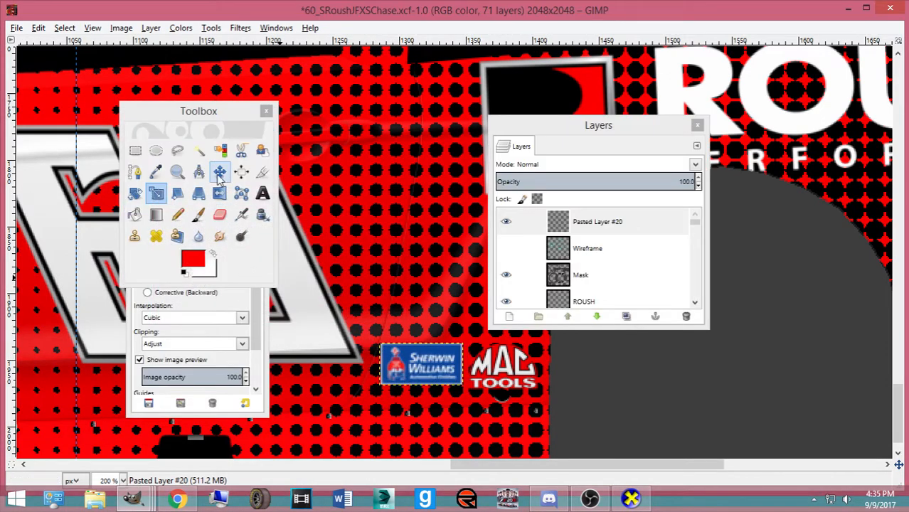
key(m)
Zoom in, nudge MAC Tools right by a pixel to align the two logos, and save the skin
key(plus)
scroll(416, 371, down, 2)
drag(406, 338, 407, 346)
drag(539, 134, 655, 138)
drag(513, 332, 515, 332)
drag(449, 332, 449, 333)
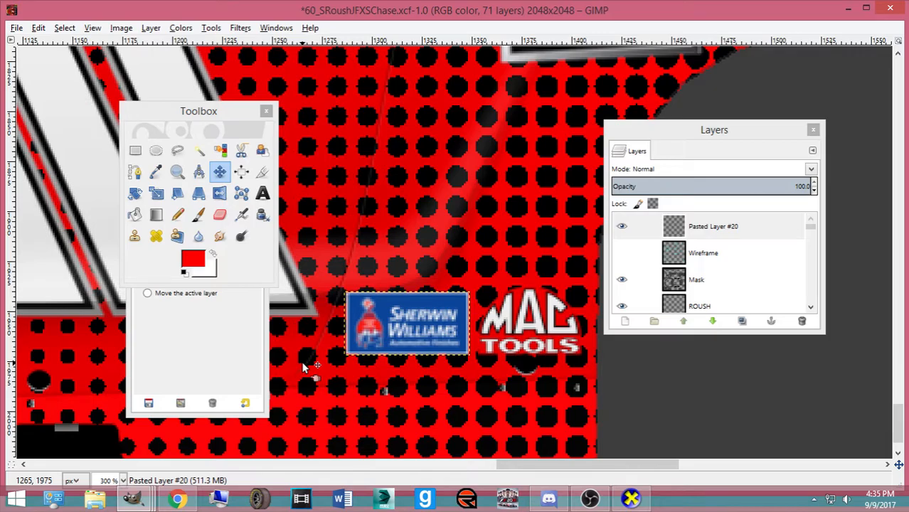
key(ctrl+s)
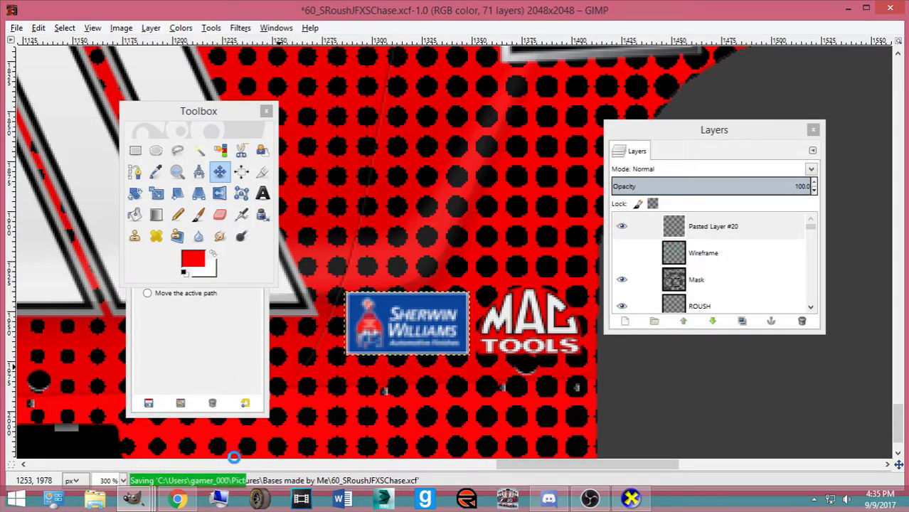
Merge the SK layer group in the Safety-Kleen logo image into one layer and copy it
mouse_move(147, 506)
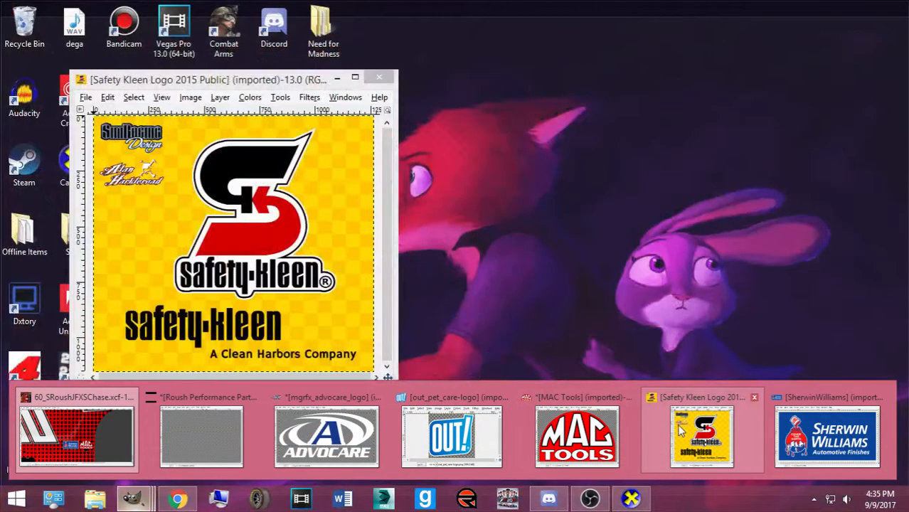
click(662, 441)
click(622, 287)
scroll(634, 277, up, 5)
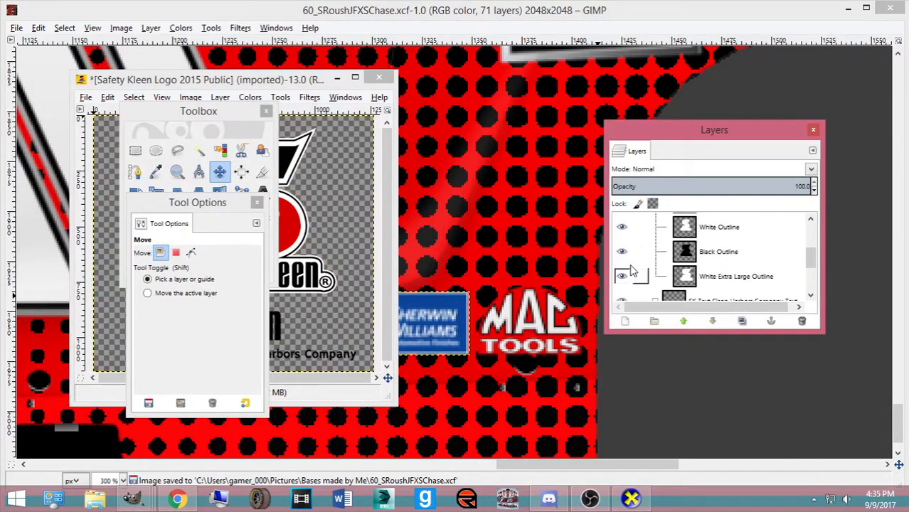
click(654, 226)
right_click(669, 226)
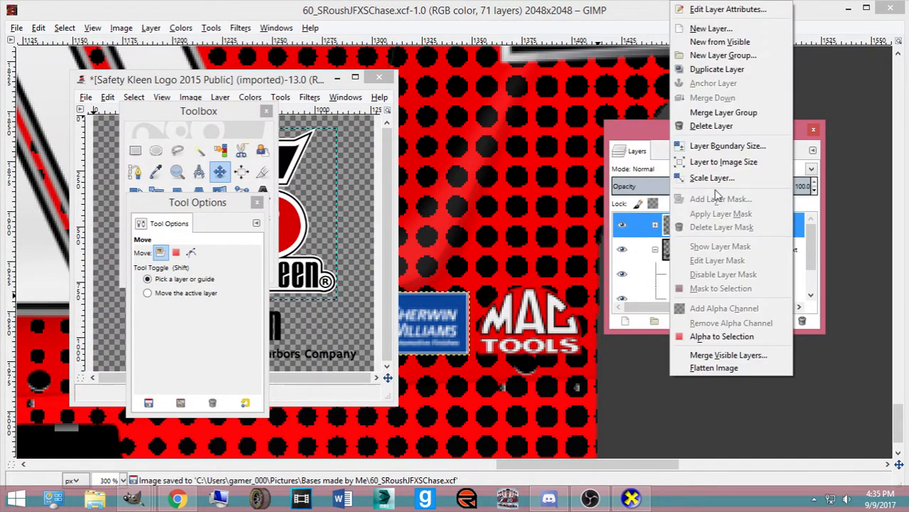
click(723, 114)
click(621, 223)
click(623, 224)
key(ctrl+c)
Paste the Safety-Kleen logo into the car skin and scale it down to 188 × 198
click(444, 161)
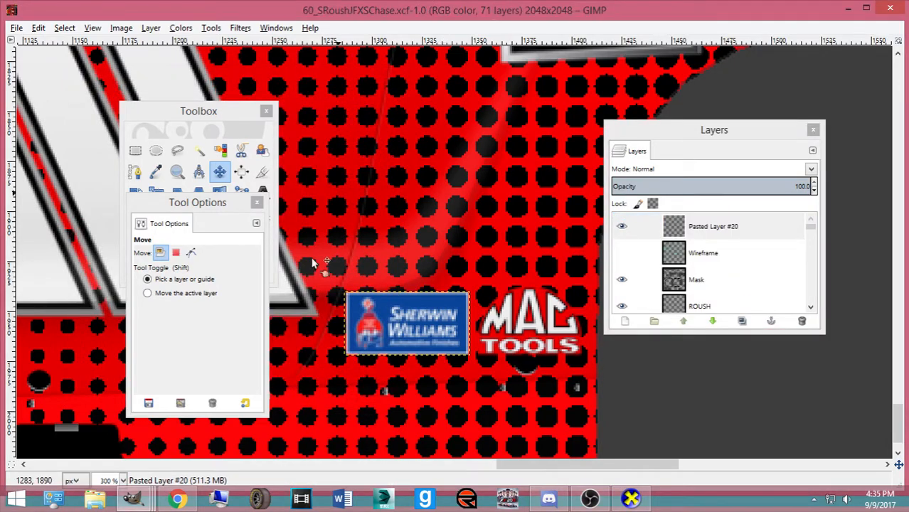
scroll(307, 291, down, 2)
key(ctrl+v)
key(shift+t)
click(307, 291)
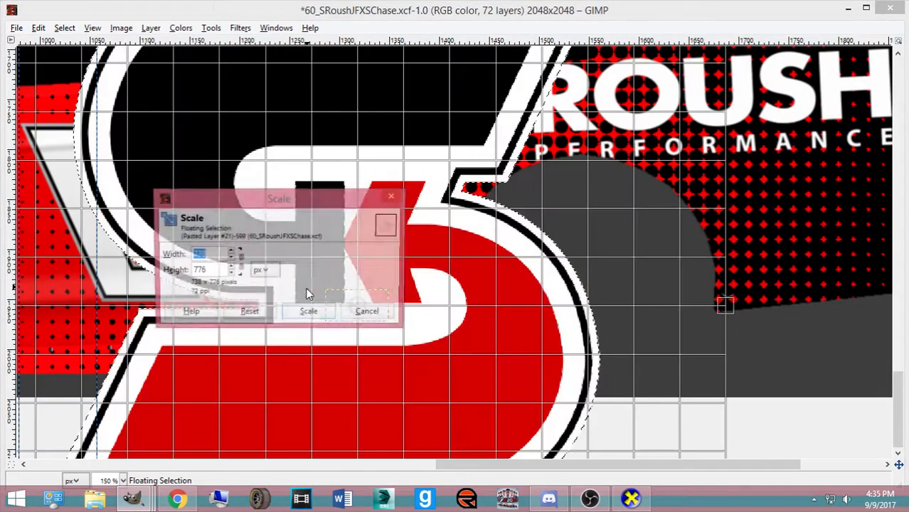
drag(293, 321, 432, 190)
click(308, 313)
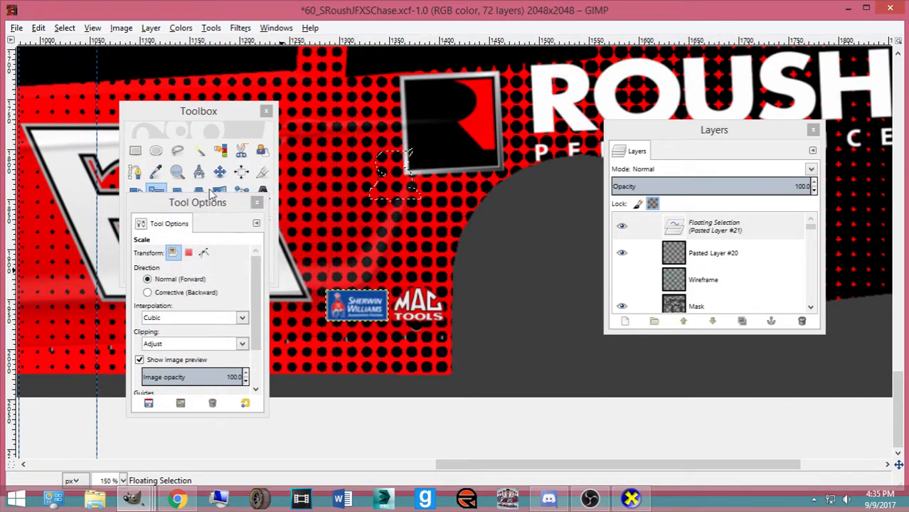
Move the pasted Safety-Kleen logo down toward the other sponsor logos
key(m)
drag(192, 112, 729, 211)
drag(178, 207, 799, 210)
drag(384, 186, 391, 262)
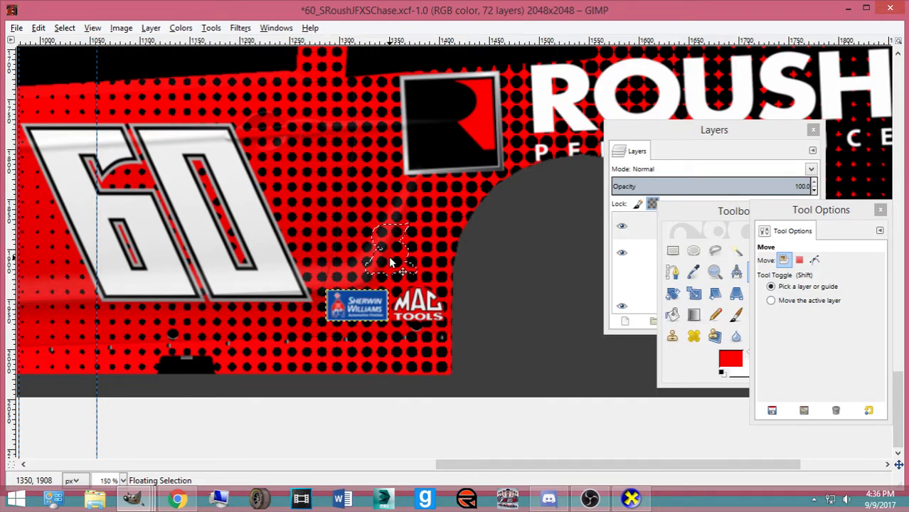
Shrink the Safety-Kleen logo further to 46 × 48
key(shift+s)
click(389, 263)
drag(335, 203, 721, 208)
drag(425, 234, 419, 243)
click(696, 319)
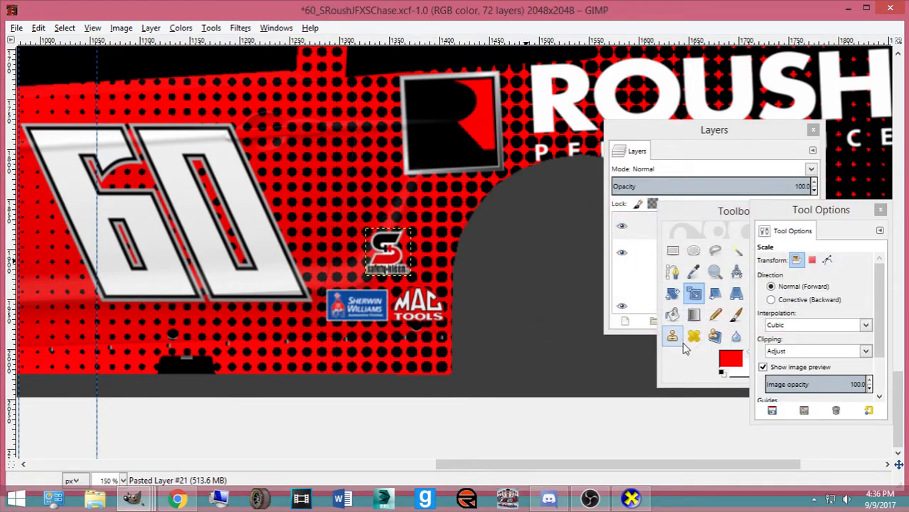
Nudge the S logo into place and reorder Pasted Layer #20 in the layer stack
click(702, 360)
click(757, 271)
drag(384, 268, 386, 268)
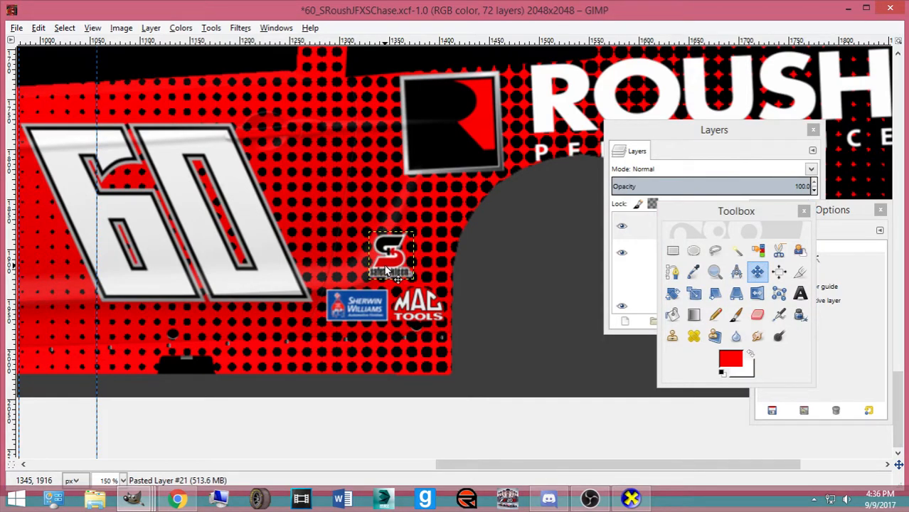
key(Up)
key(Up)
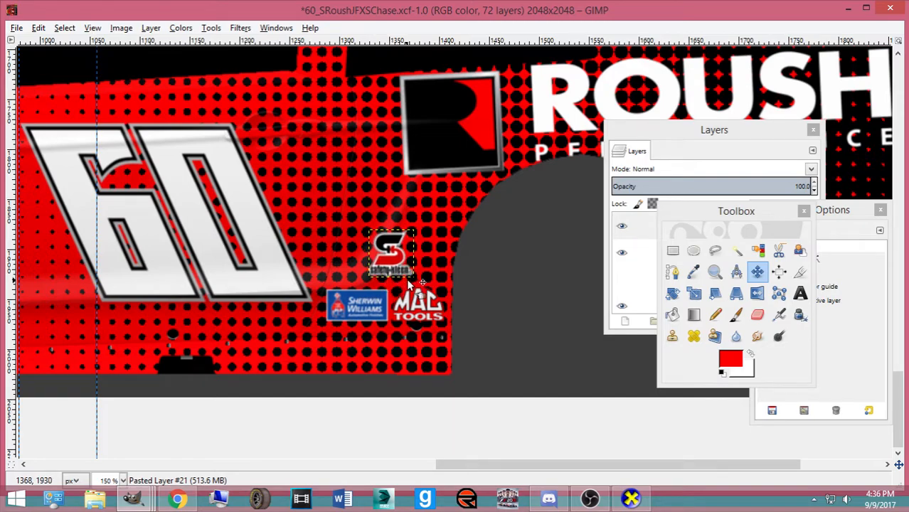
click(740, 146)
drag(701, 249, 743, 236)
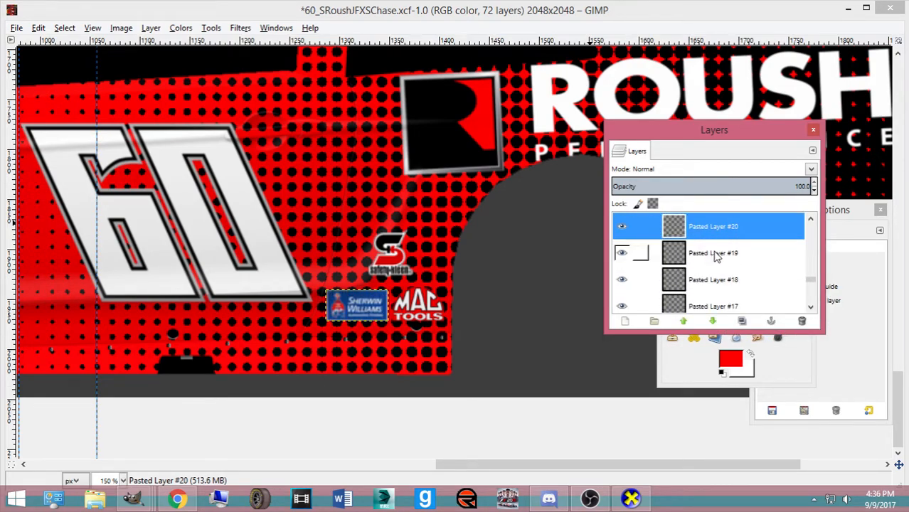
Create a new layer group holding Pasted Layers #21, #20 and #19
scroll(812, 282, up, 5)
mouse_move(757, 221)
mouse_down()
mouse_move(771, 325)
mouse_move(761, 225)
mouse_move(752, 270)
mouse_up()
click(654, 321)
drag(681, 293, 677, 269)
scroll(676, 245, down, 1)
mouse_move(685, 292)
mouse_down()
mouse_move(690, 281)
mouse_move(701, 297)
mouse_move(709, 290)
mouse_move(649, 264)
mouse_up()
scroll(694, 283, down, 1)
click(654, 241)
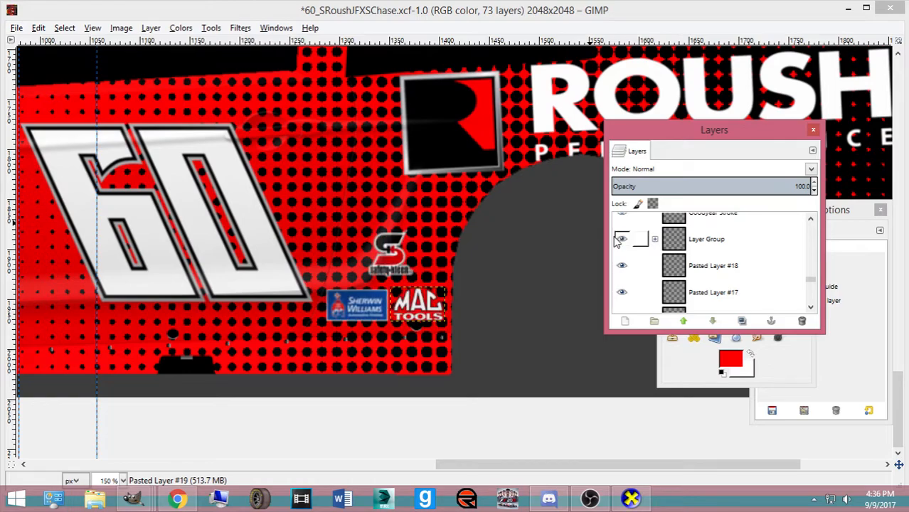
click(655, 241)
Scale the S logo (Pasted Layer #21) to 50 × 52 px and shift it one pixel into place
click(713, 257)
scroll(721, 265, up, 3)
click(719, 242)
key(shift+s)
click(386, 288)
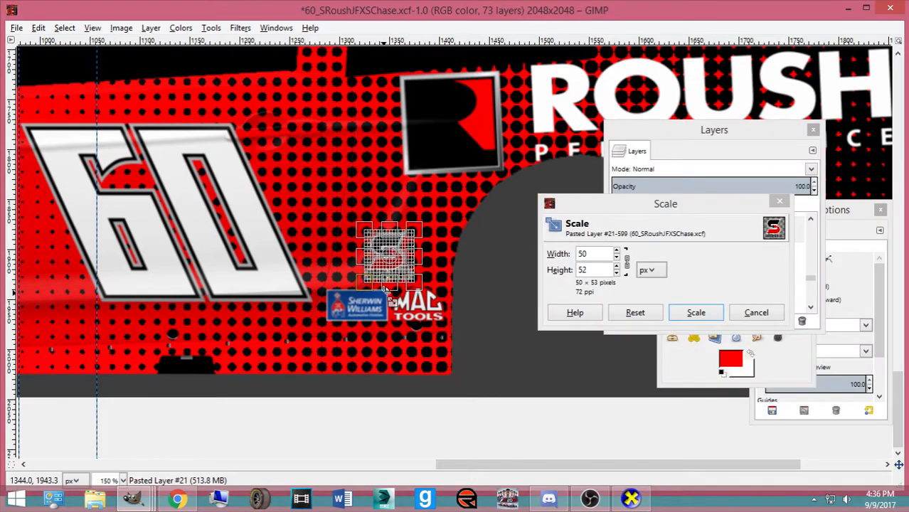
click(693, 313)
click(694, 347)
click(756, 272)
drag(385, 257, 385, 257)
Save the skin file and export it as an image for the 3D preview
key(ctrl+s)
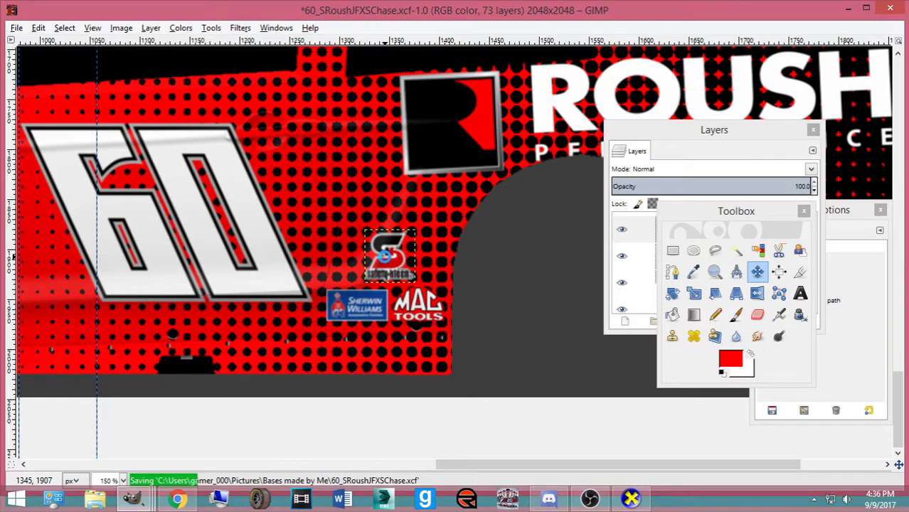
key(ctrl+e)
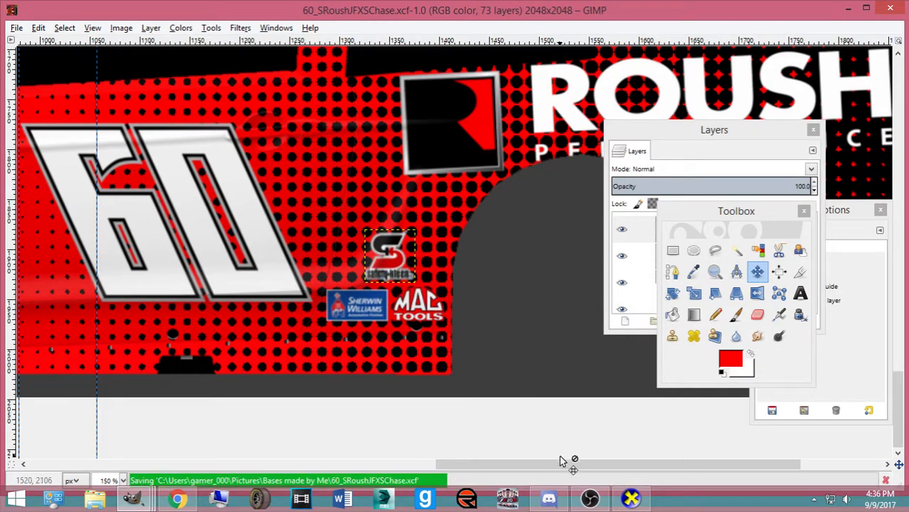
key(alt+Tab)
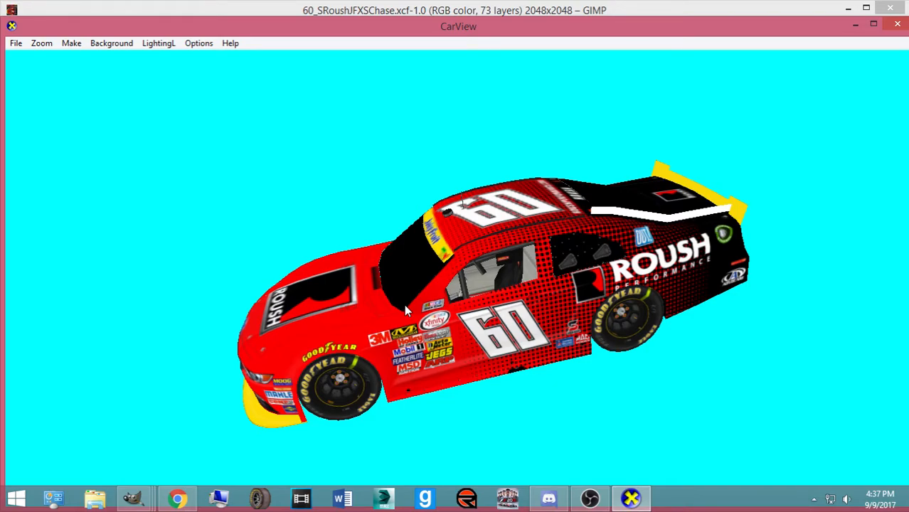
Rotate the car in CarView to a flatter side view, then return to the GIMP texture window
drag(480, 316, 535, 279)
click(133, 498)
click(106, 430)
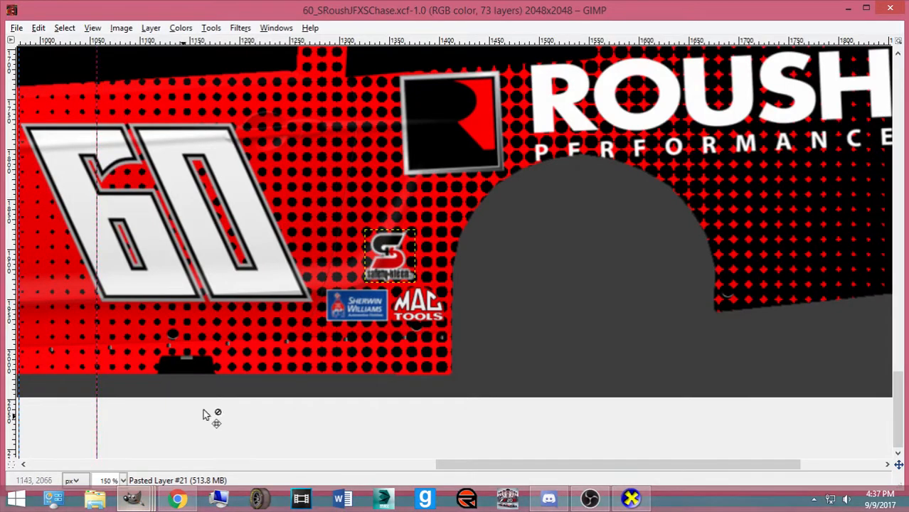
Duplicate the three-logo layer group and try a 180° rotation on the copy, then undo it
click(696, 227)
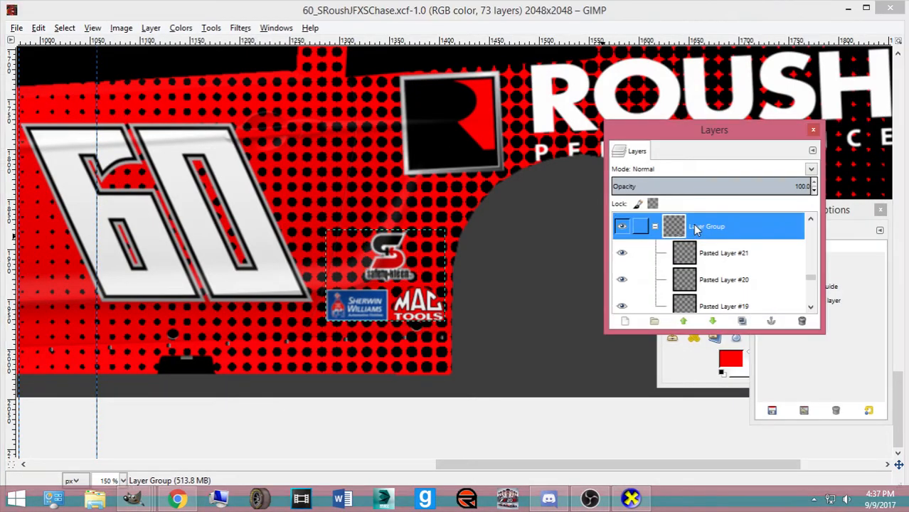
key(shift+ctrl+d)
key(shift+r)
click(419, 274)
text(18)
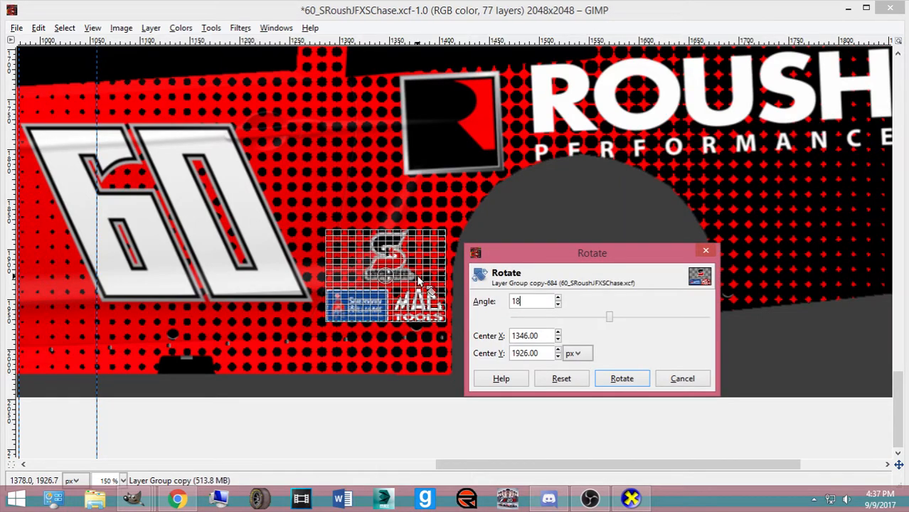
text(0)
key(Tab)
click(622, 381)
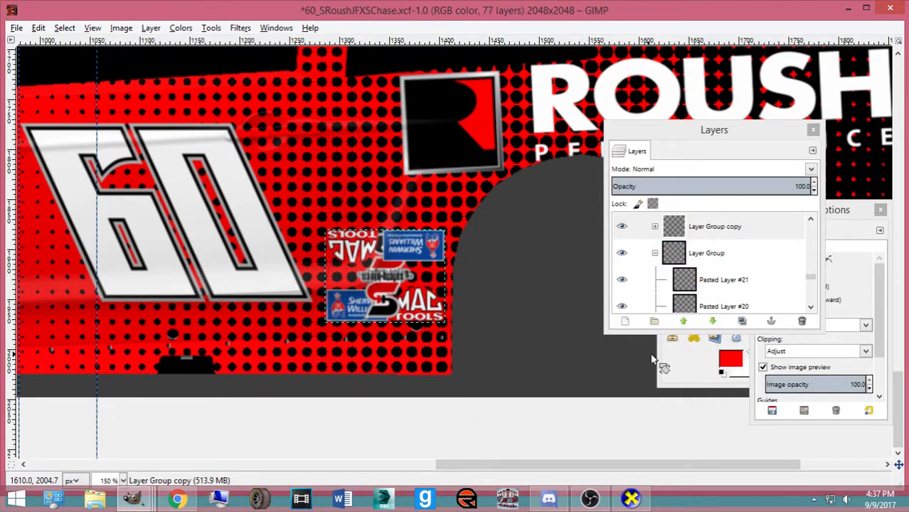
click(678, 367)
click(757, 272)
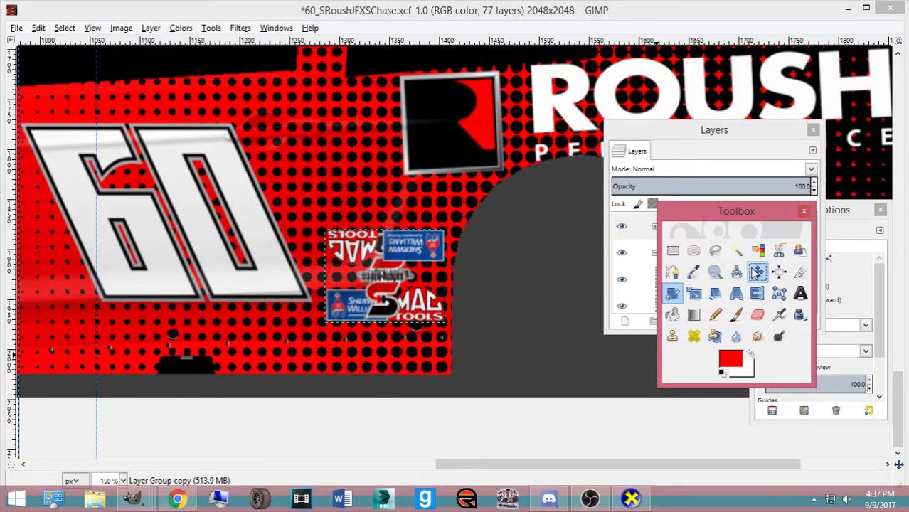
click(378, 263)
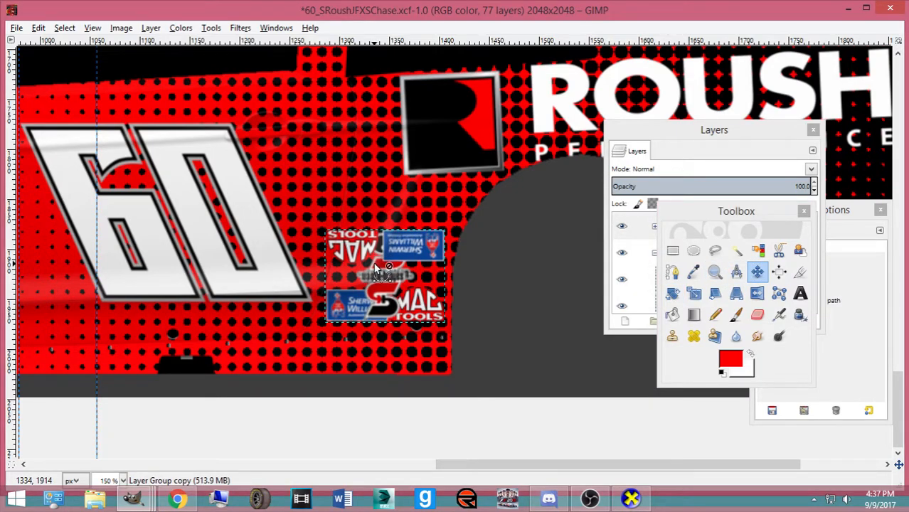
key(ctrl+z)
Flip the copied logo group vertically
click(695, 168)
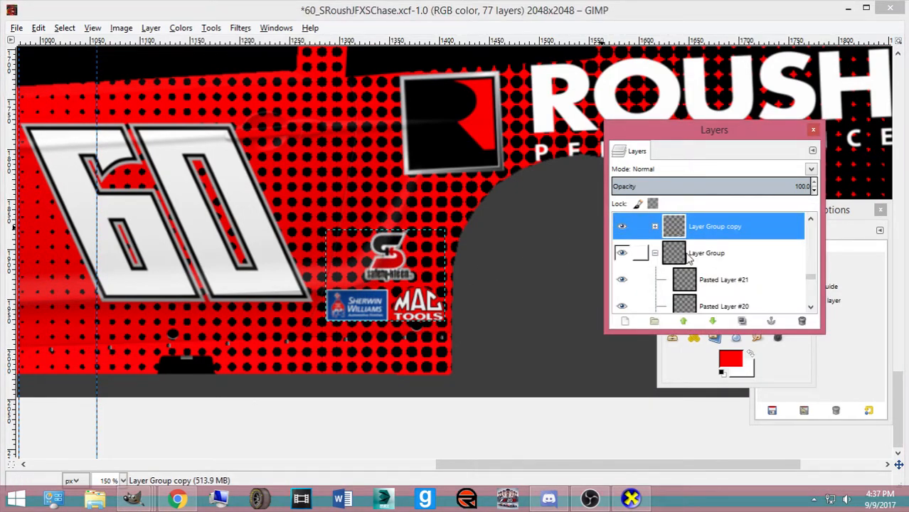
right_click(380, 273)
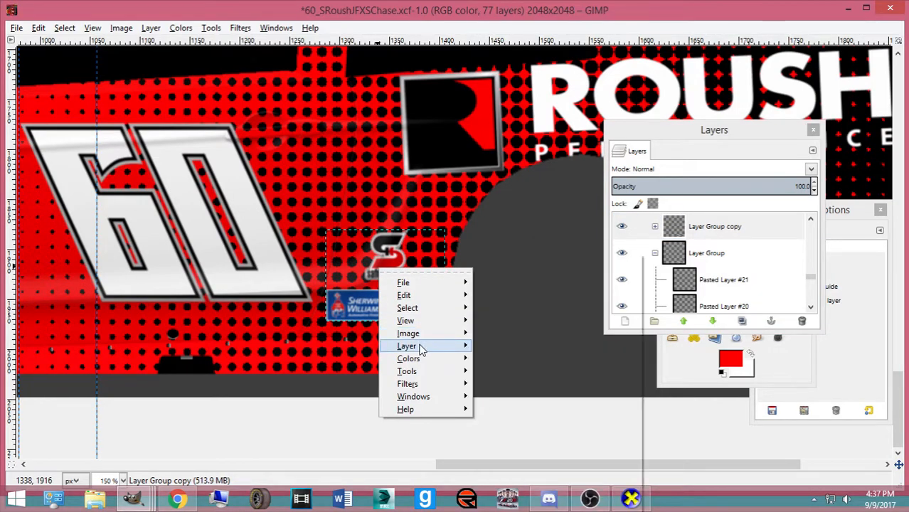
mouse_move(420, 347)
mouse_move(546, 423)
click(701, 414)
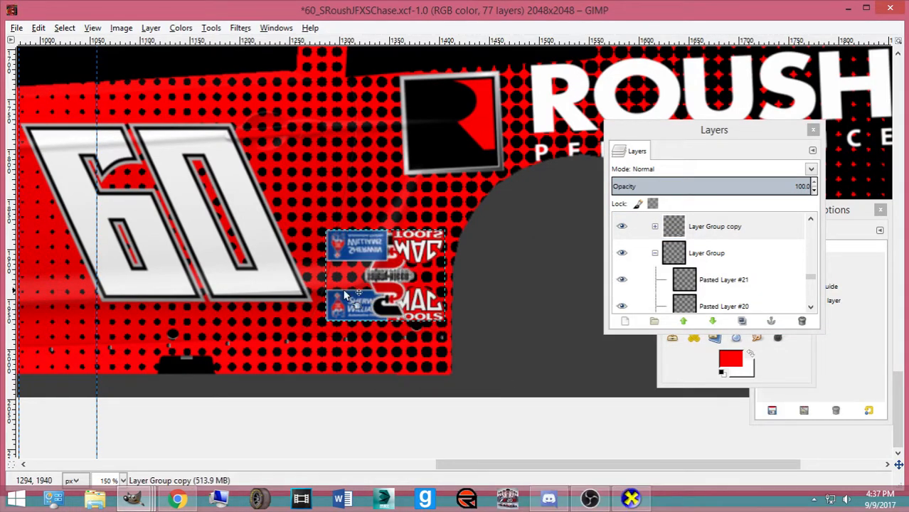
Nudge the flipped logo copy upward onto the opposite side panel beside the inverted 60
scroll(375, 292, down, 3)
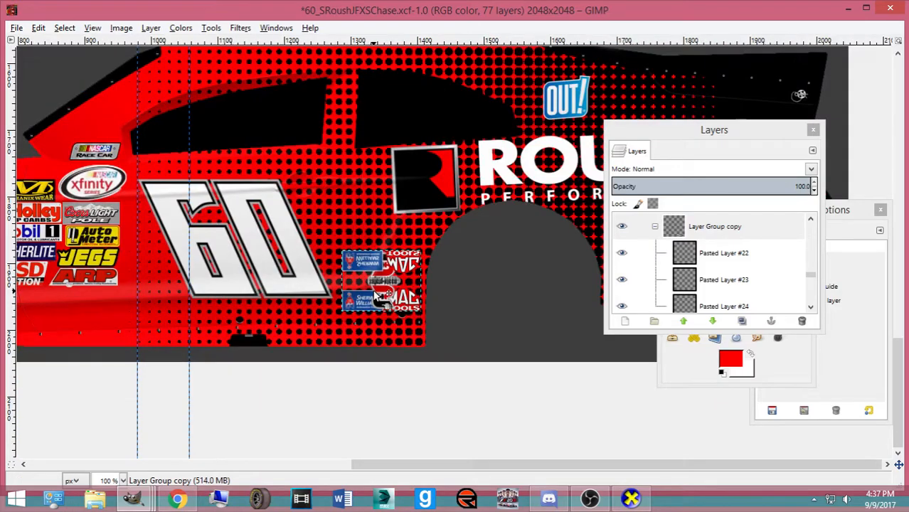
key(Up)
key(Up)
key(Up)
key(Up)
key(Up)
key(Up)
key(Up)
key(Up)
key(Up)
key(Up)
key(Up)
key(Up)
key(Up)
key(Up)
key(Up)
key(Up)
key(Up)
key(Up)
key(Up)
key(Up)
key(Up)
key(Up)
key(Up)
key(Up)
key(Up)
key(Up)
key(Up)
key(Up)
key(Up)
key(Up)
key(Up)
key(Up)
key(Up)
key(Up)
key(Up)
key(Up)
key(Up)
key(Up)
key(Up)
key(Up)
scroll(366, 249, up, 2)
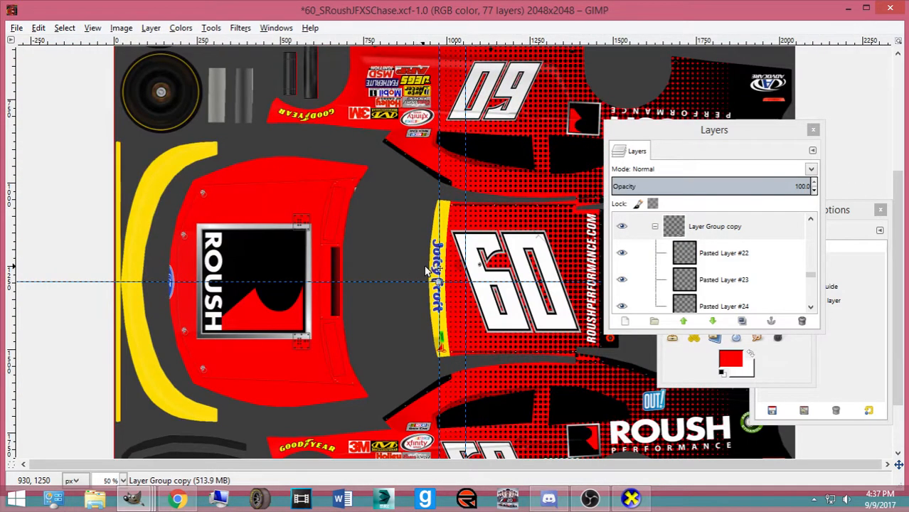
scroll(459, 284, down, 1)
key(Up)
key(Up)
key(Up)
key(Up)
key(Up)
key(Up)
key(Up)
key(Up)
key(Up)
key(Up)
key(Up)
key(Up)
key(Up)
key(Up)
key(Up)
key(Up)
key(Up)
key(Up)
key(Up)
key(Up)
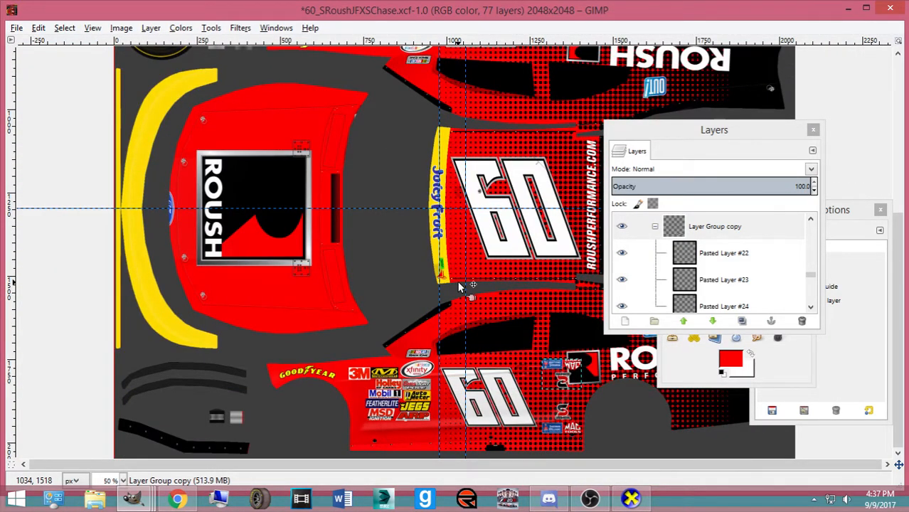
key(Up)
key(Up)
key(Up)
key(Up)
key(Up)
key(Up)
key(Up)
key(Up)
key(Up)
key(Up)
key(Up)
key(Up)
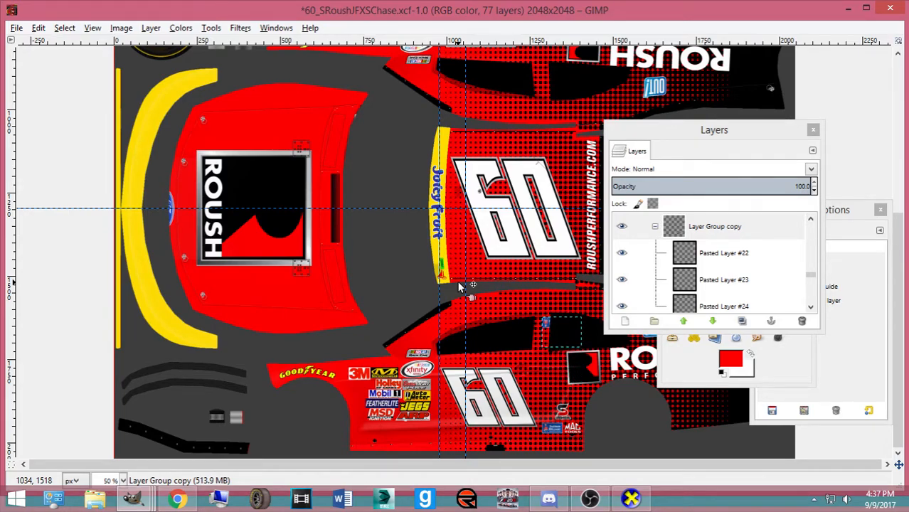
key(Up)
key(Up)
key(Up)
key(Up)
key(Up)
key(Up)
key(Up)
key(Up)
key(Up)
key(Up)
key(Up)
key(Up)
key(Up)
key(Up)
key(Up)
key(Up)
key(Up)
key(Up)
key(Up)
key(Up)
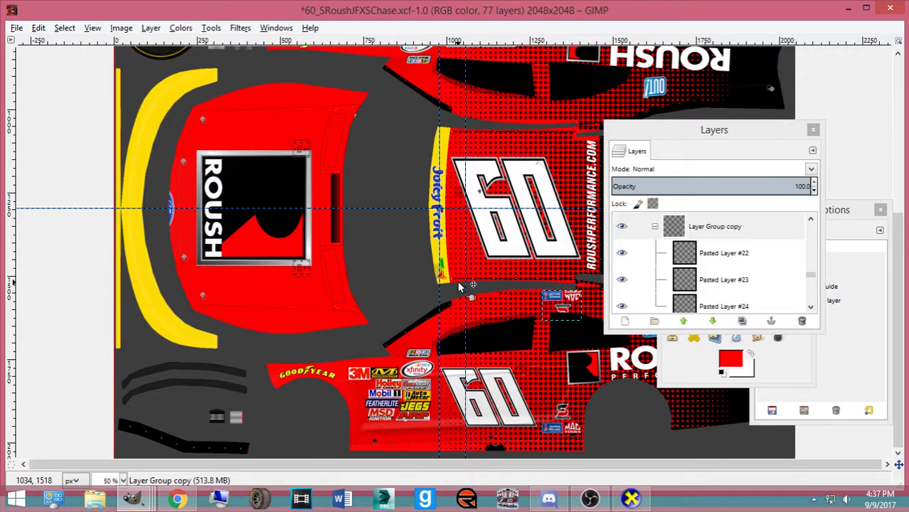
key(Up)
key(Up)
key(Up)
key(Up)
key(Up)
key(Up)
key(Up)
key(Up)
key(Up)
key(Up)
key(Up)
key(Up)
key(Up)
key(Up)
key(Up)
key(Up)
key(Up)
key(Up)
key(Up)
key(Up)
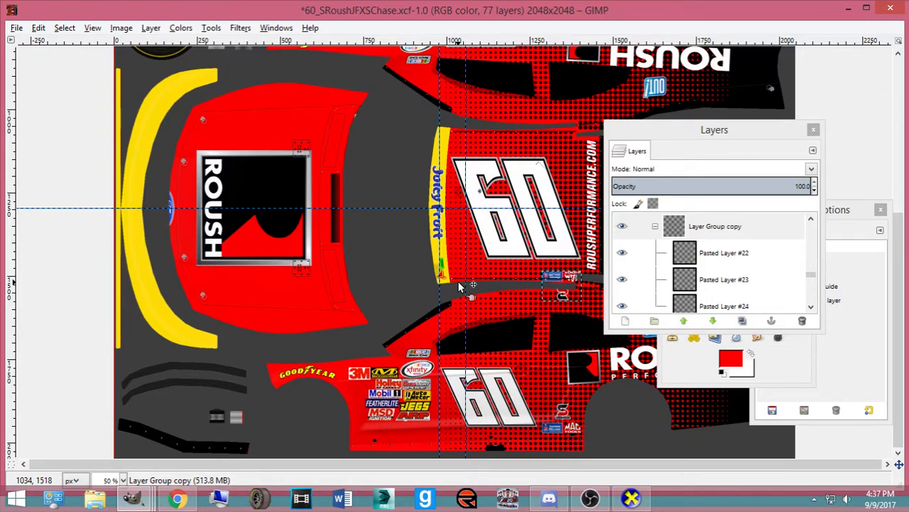
key(Up)
key(Up)
key(Up)
key(Up)
key(Up)
key(Up)
key(Up)
key(Up)
key(Up)
key(Up)
key(Up)
key(Up)
key(Up)
key(Up)
key(Up)
key(Up)
key(Up)
key(Up)
key(Up)
key(Up)
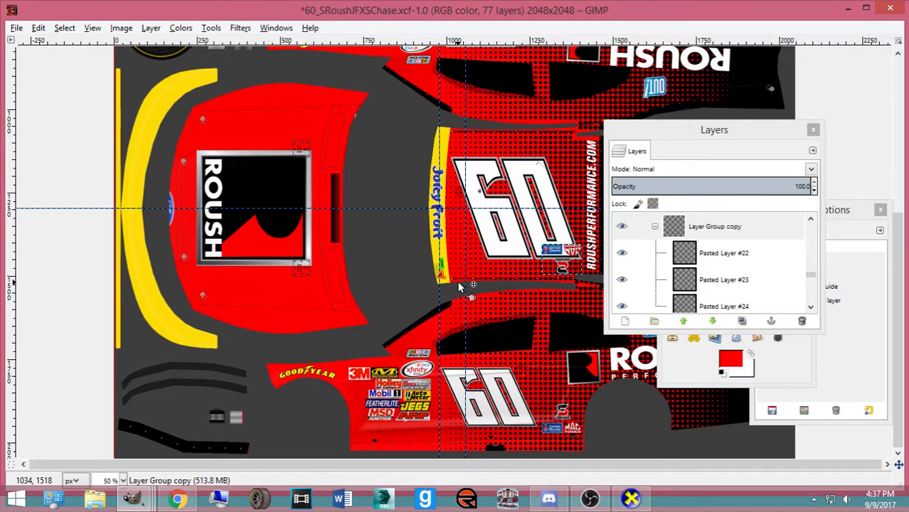
key(Up)
key(Up)
key(Up)
key(Up)
key(Up)
key(Up)
key(Up)
key(Up)
key(Up)
key(Up)
key(Up)
key(Up)
key(Up)
key(Up)
key(Up)
key(Up)
key(Up)
key(Up)
key(Up)
key(Up)
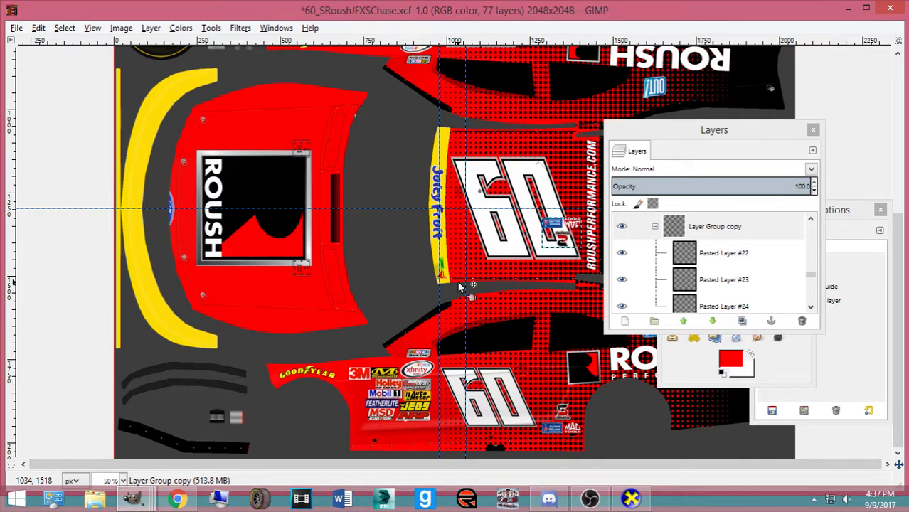
key(Up)
key(Up)
key(Up)
key(Up)
key(Up)
key(Up)
key(Up)
key(Up)
key(Up)
key(Up)
key(Up)
key(Up)
key(Up)
key(Up)
key(Up)
key(Up)
key(Up)
key(Up)
key(Up)
key(Up)
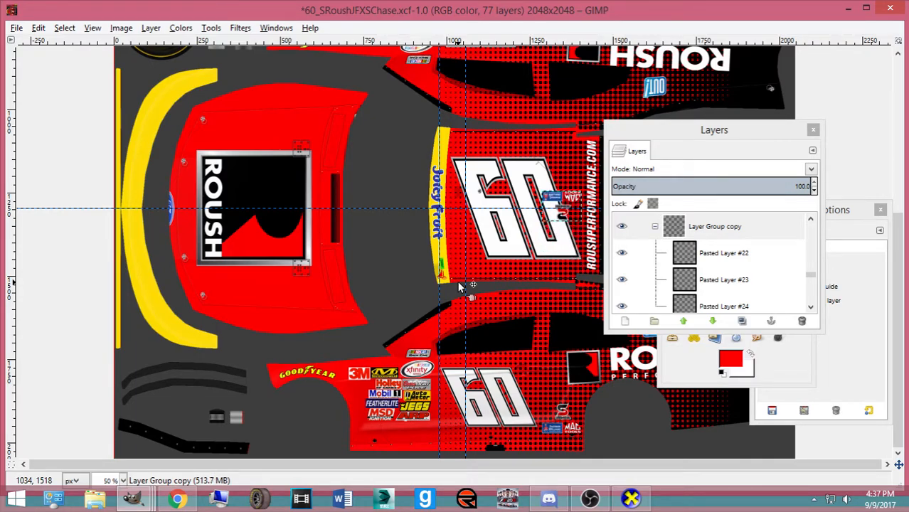
key(Up)
key(Up)
key(Up)
key(Up)
key(Up)
key(Up)
key(Up)
key(Up)
key(Up)
key(Up)
key(Up)
key(Up)
key(Up)
key(Up)
key(Up)
key(Up)
key(Up)
key(Up)
key(Up)
key(Up)
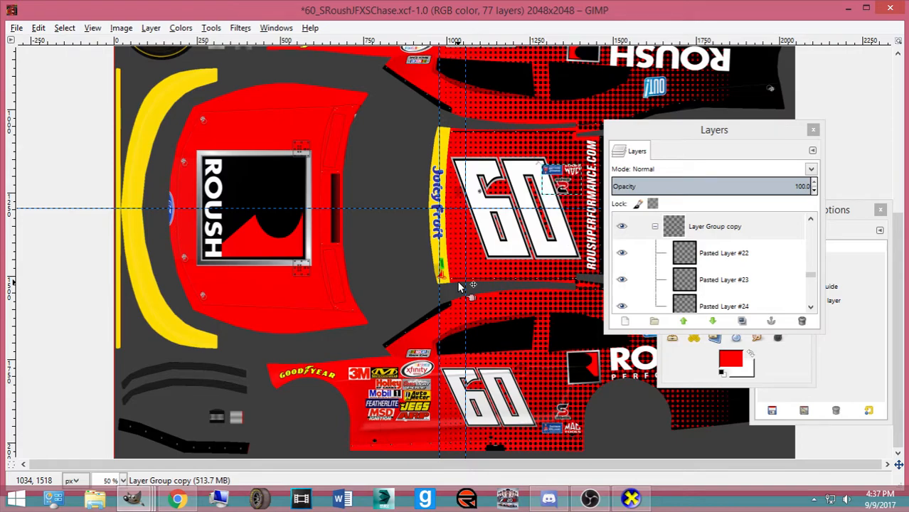
key(Up)
key(Up)
key(Up)
key(Up)
key(Up)
key(Up)
key(Up)
key(Up)
key(Up)
key(Up)
key(Up)
key(Up)
key(Up)
key(Up)
key(Up)
key(Up)
key(Up)
key(Up)
key(Up)
key(Up)
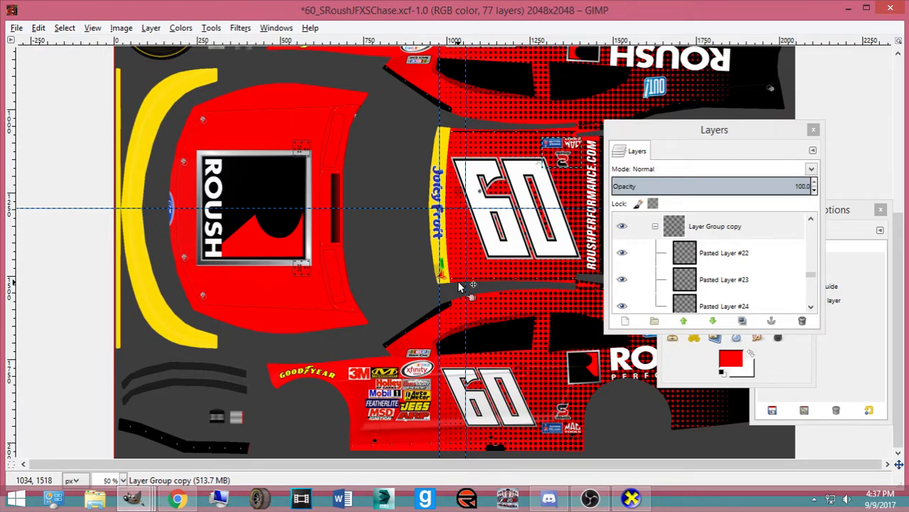
key(Up)
key(Up)
key(Up)
key(Up)
key(Up)
key(Up)
key(Up)
key(Up)
key(Up)
key(Up)
key(Up)
key(Up)
key(Up)
key(Up)
key(Up)
key(Up)
key(Up)
key(Up)
key(Up)
key(Up)
key(Up)
key(Up)
key(Up)
key(Up)
key(Up)
key(Up)
key(Up)
key(Up)
key(Up)
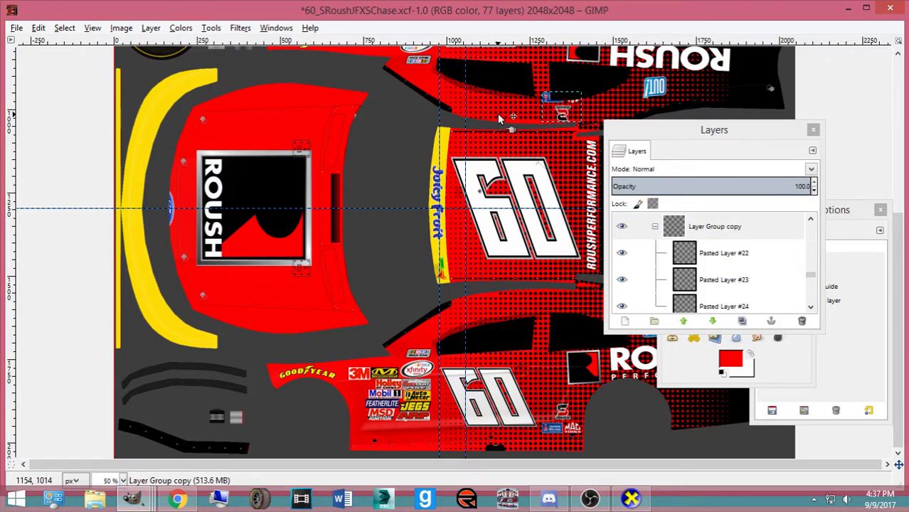
scroll(544, 147, up, 3)
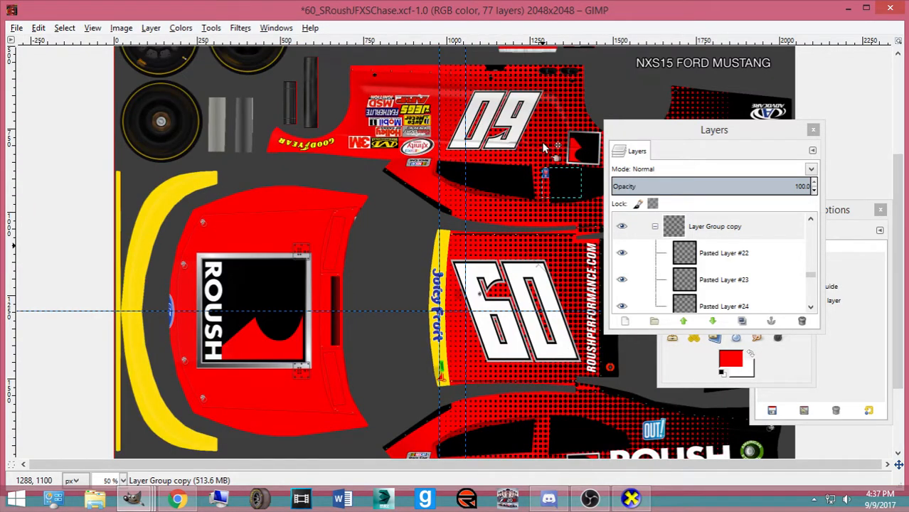
key(Up)
key(Up)
key(Up)
key(Up)
key(Up)
key(Up)
key(Up)
key(Up)
key(Up)
key(Up)
key(Up)
key(Up)
key(Up)
key(Up)
key(Up)
key(Up)
key(Up)
key(Up)
key(Up)
key(Up)
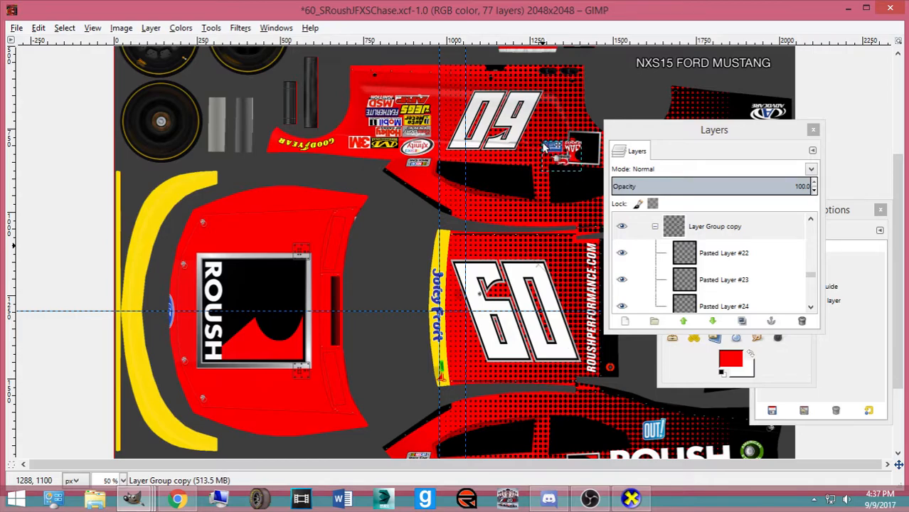
key(Up)
key(Up)
key(Up)
key(Up)
key(Up)
key(Up)
key(Up)
key(Up)
key(Up)
key(Up)
key(Up)
key(Up)
key(Up)
key(Up)
key(Up)
key(Up)
key(Up)
key(Up)
key(Up)
key(Up)
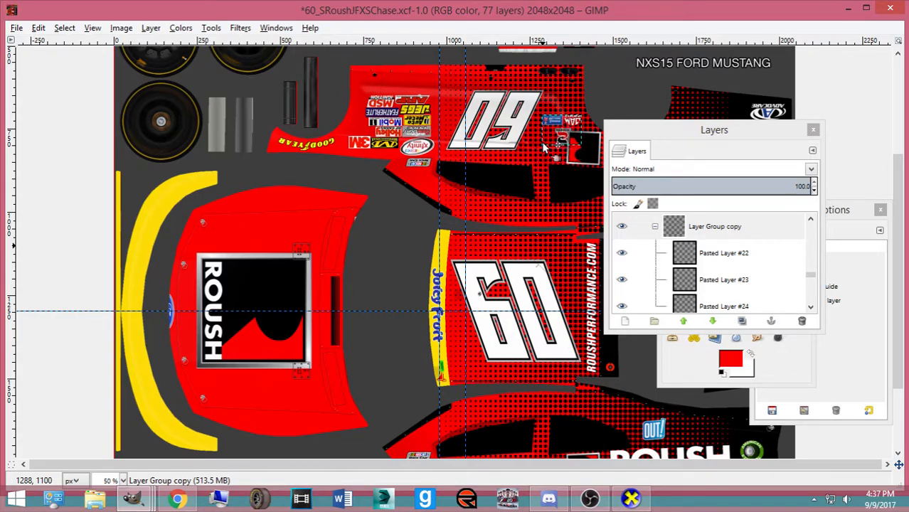
key(Up)
key(Up)
key(Up)
key(Up)
key(Up)
key(Up)
key(Up)
key(Up)
key(Up)
key(Up)
key(Up)
key(Up)
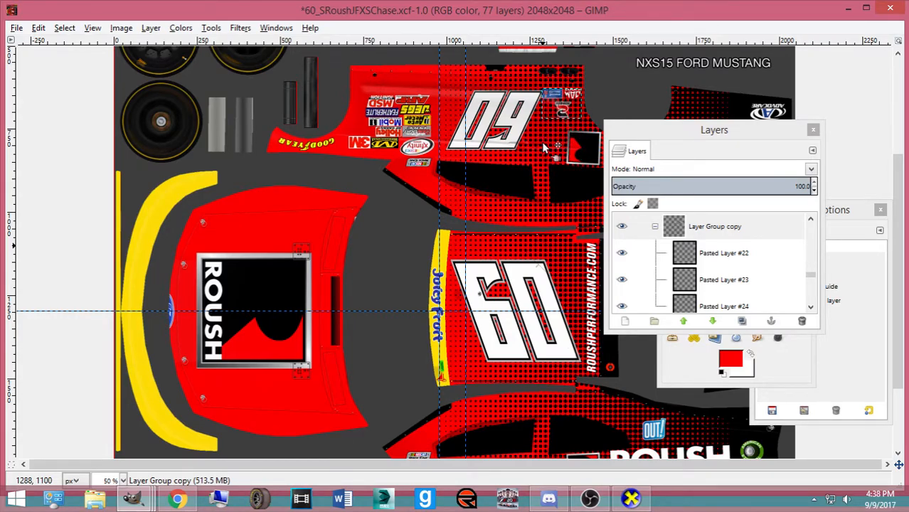
scroll(539, 168, down, 3)
scroll(539, 169, up, 6)
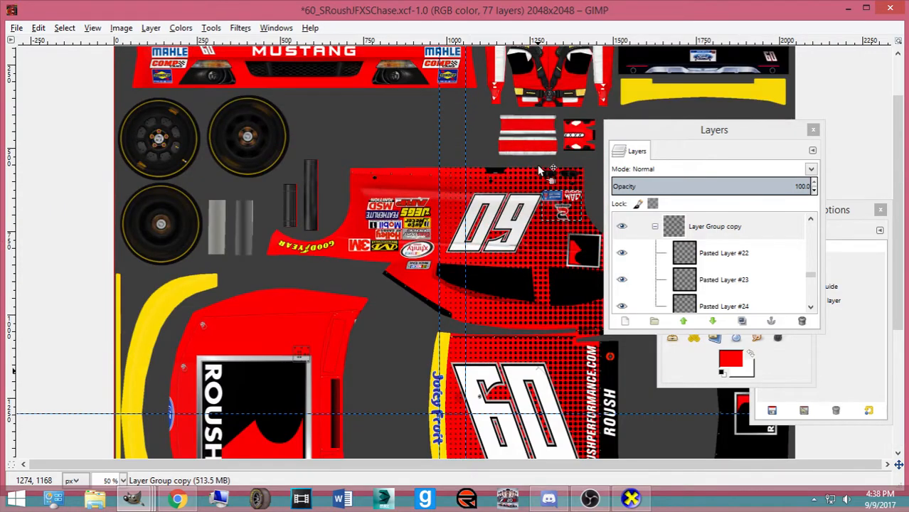
scroll(539, 169, up, 2)
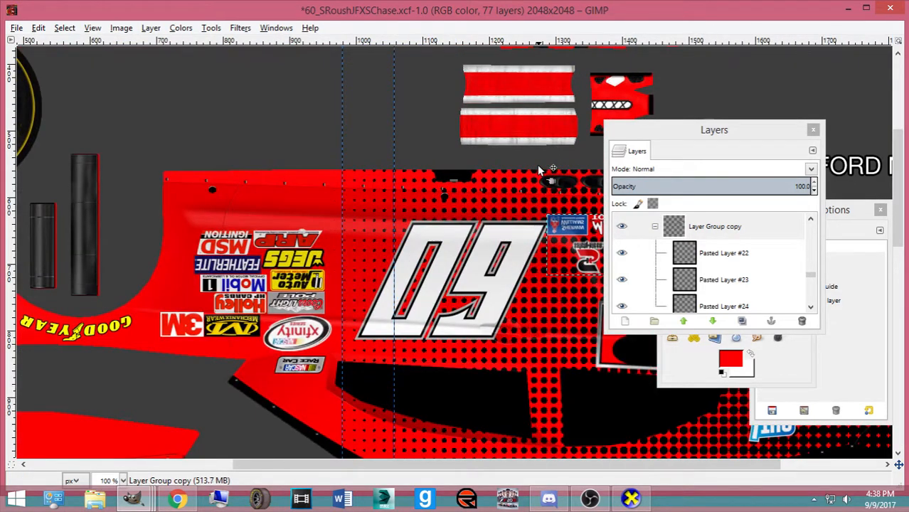
key(Up)
key(Up)
key(Up)
key(Up)
key(Up)
key(Up)
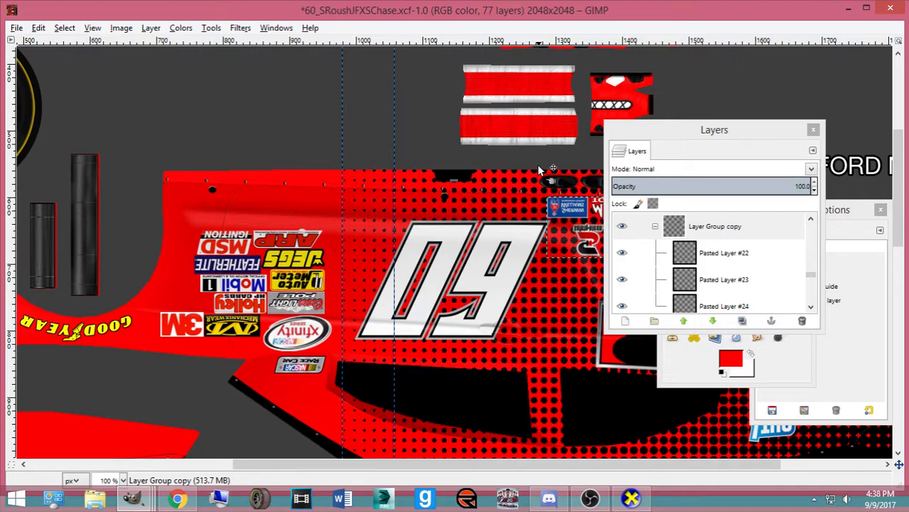
Shift the pasted layer 6 px left and flip Pasted Layer #22 horizontally
drag(474, 335, 462, 331)
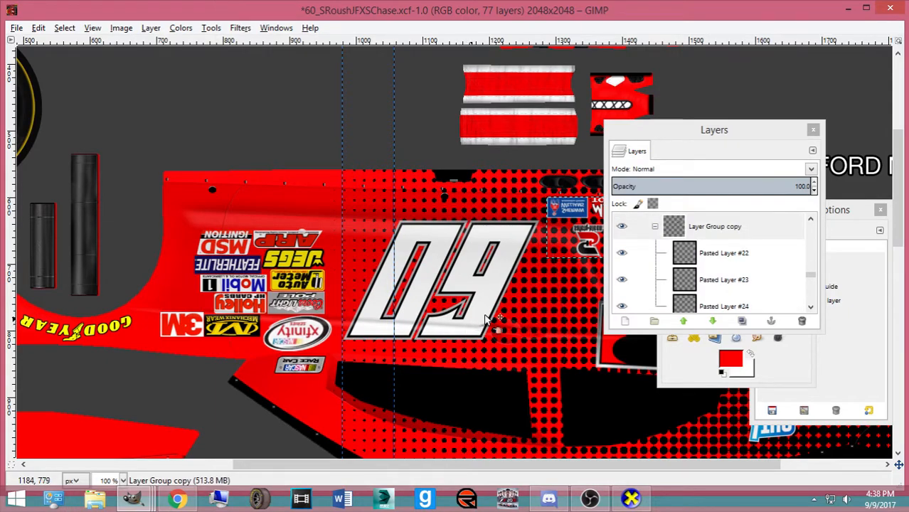
click(707, 251)
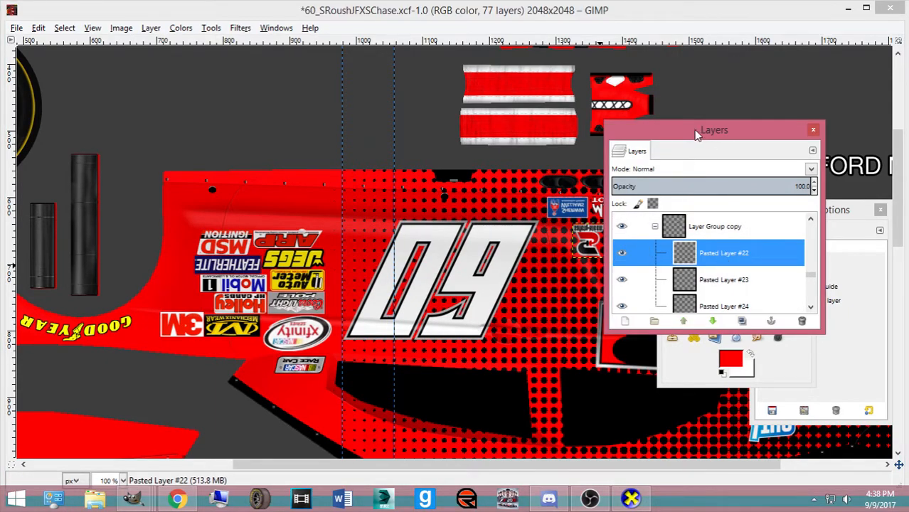
drag(701, 135, 167, 151)
right_click(589, 228)
mouse_move(628, 306)
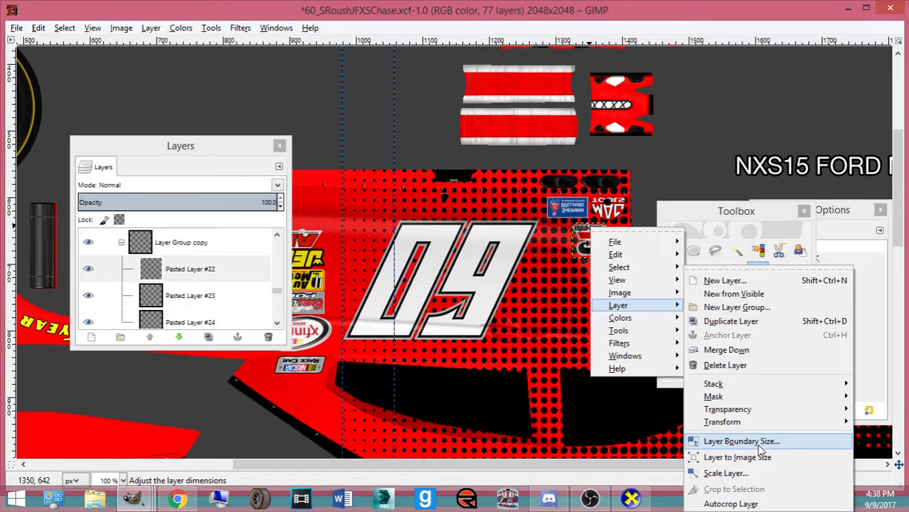
mouse_move(722, 422)
click(588, 400)
Flip Pasted Layers #23 and #24 vertically and save the .xcf texture
click(203, 297)
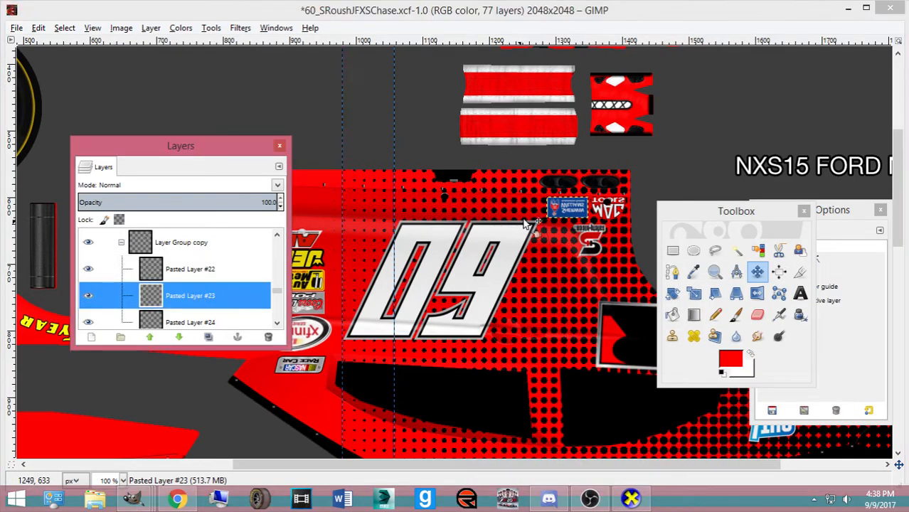
right_click(523, 227)
mouse_move(601, 297)
mouse_move(666, 422)
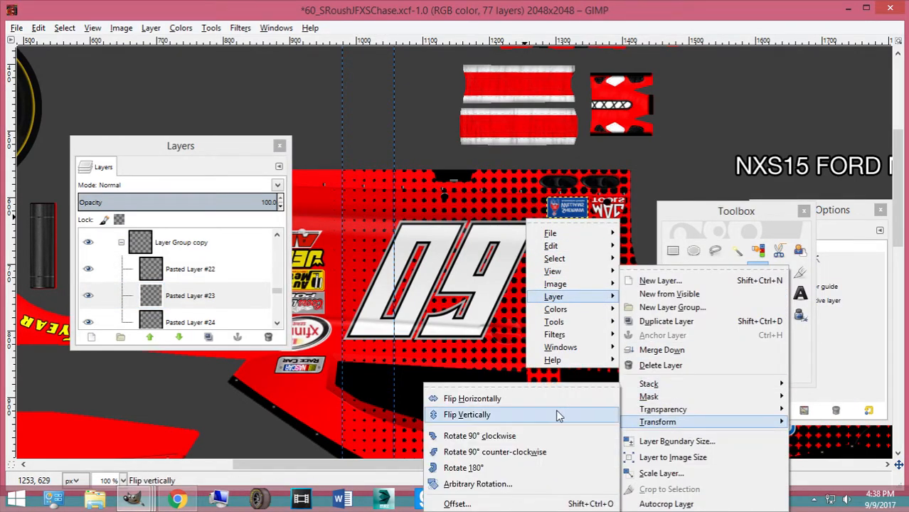
click(559, 415)
click(203, 322)
right_click(558, 274)
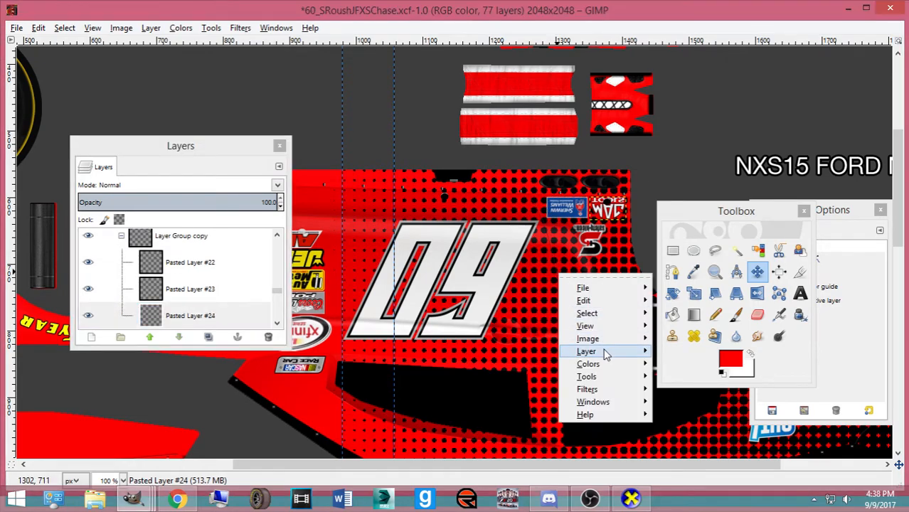
mouse_move(606, 354)
mouse_move(704, 421)
click(560, 415)
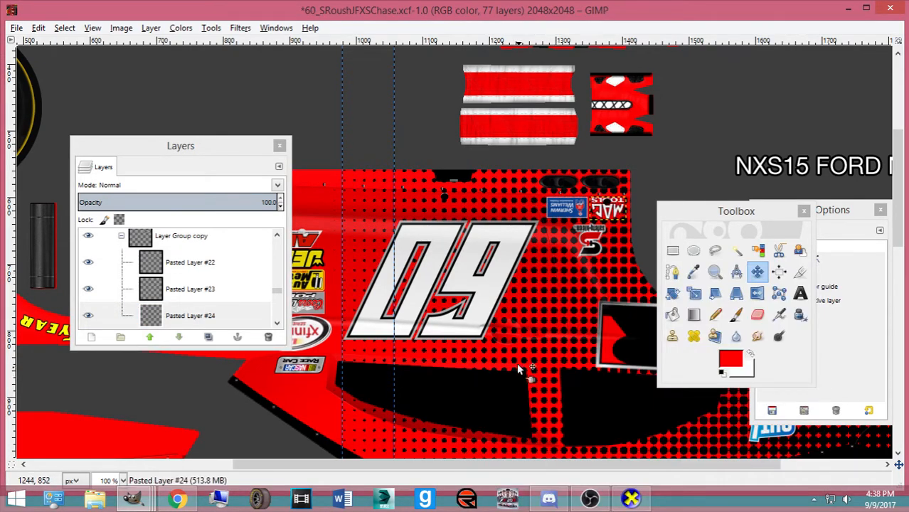
key(ctrl+s)
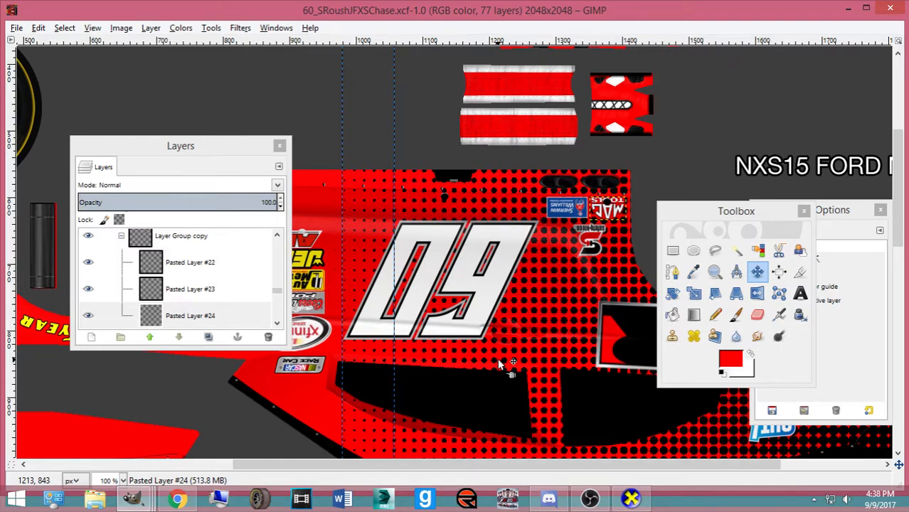
Make white the foreground colour and set the text font to Brush Script MT Italic, size 39
click(747, 353)
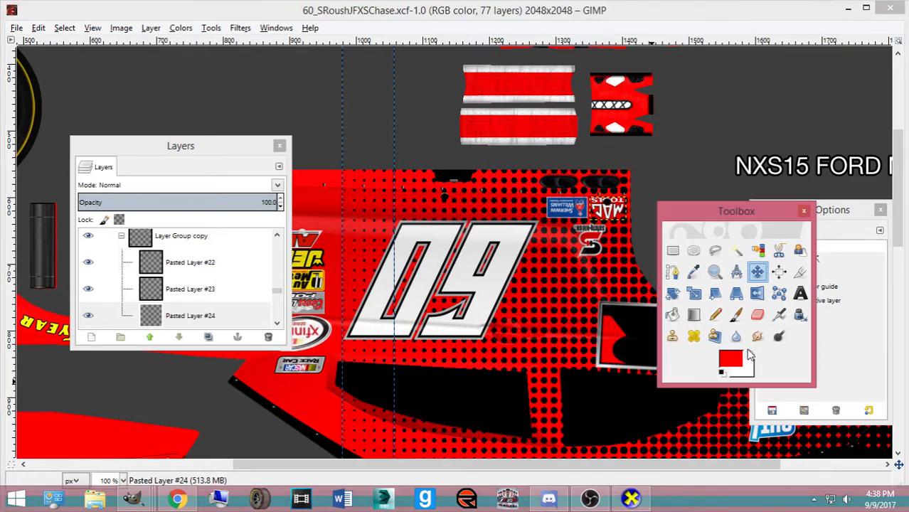
click(748, 353)
double_click(800, 293)
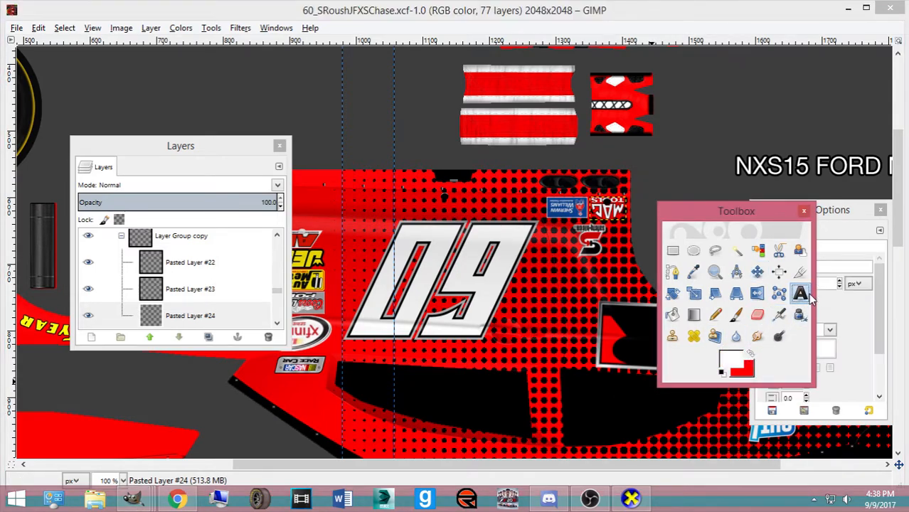
drag(803, 266, 672, 255)
text(N)
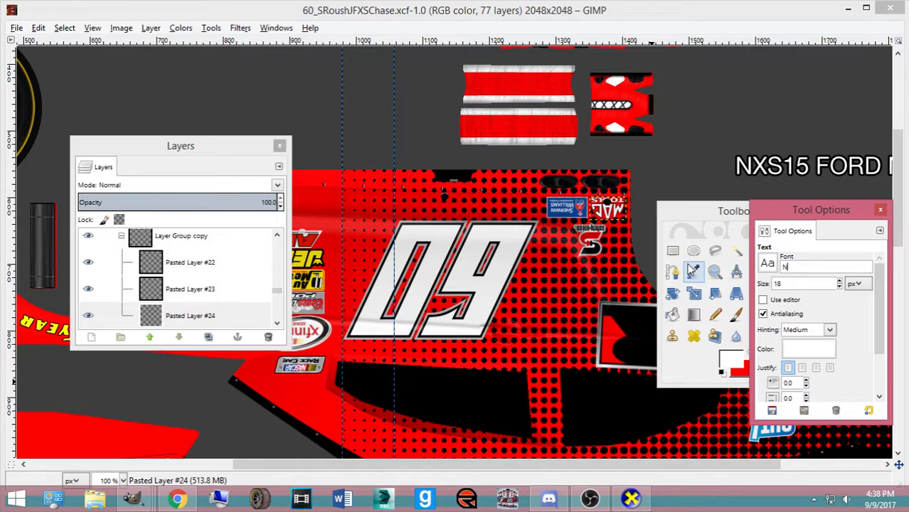
key(BackSpace)
text(Brush Script MT Italic)
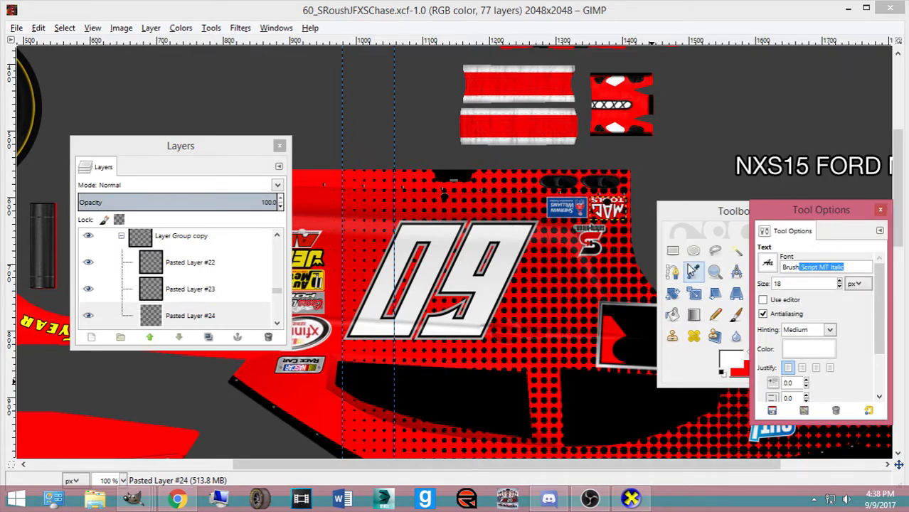
key(Return)
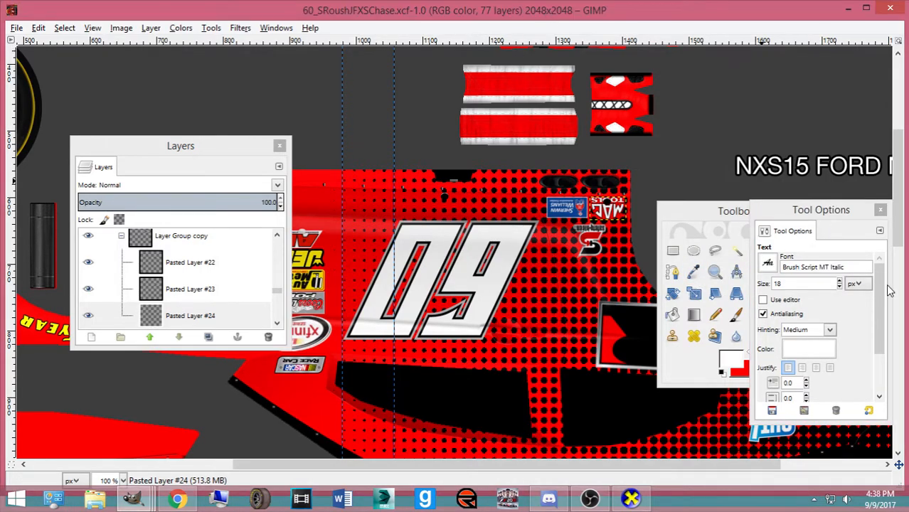
click(841, 281)
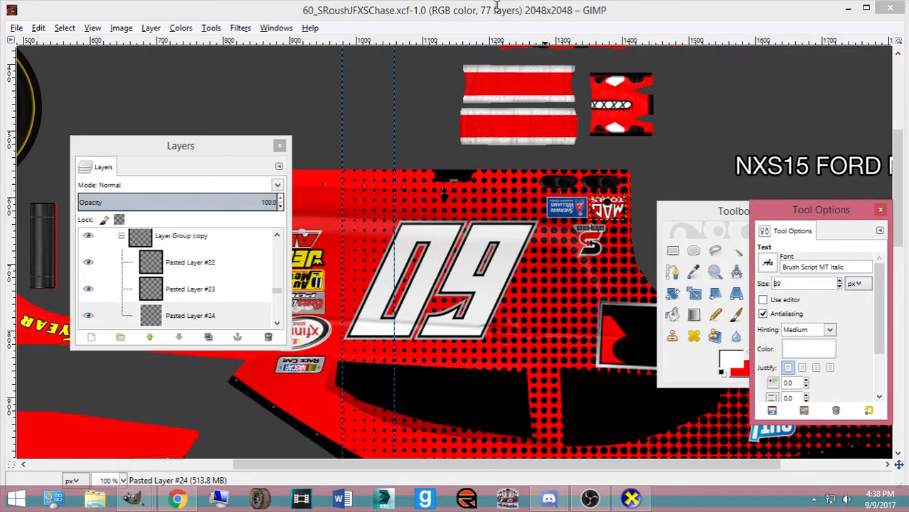
Type the driver's name in a text box on the red panel above the side window
click(497, 6)
scroll(466, 85, down, 14)
scroll(463, 128, up, 2)
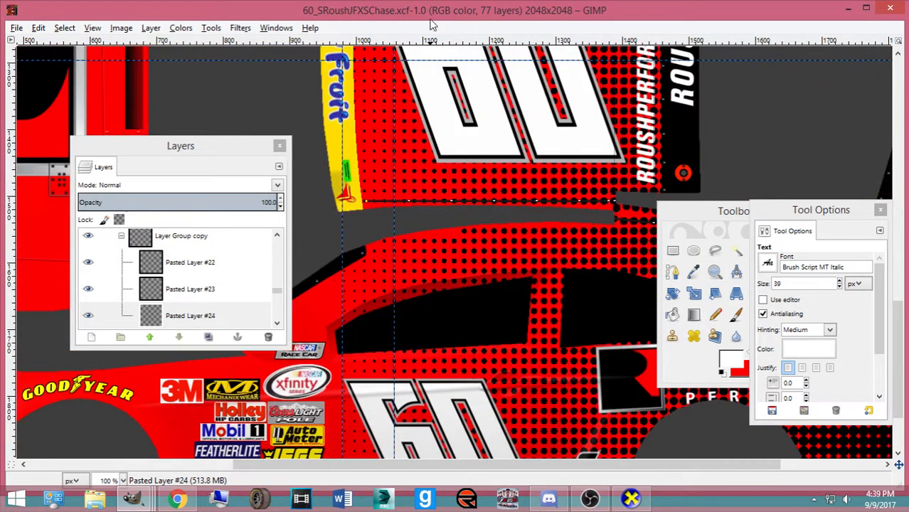
scroll(432, 215, up, 10)
scroll(462, 209, down, 7)
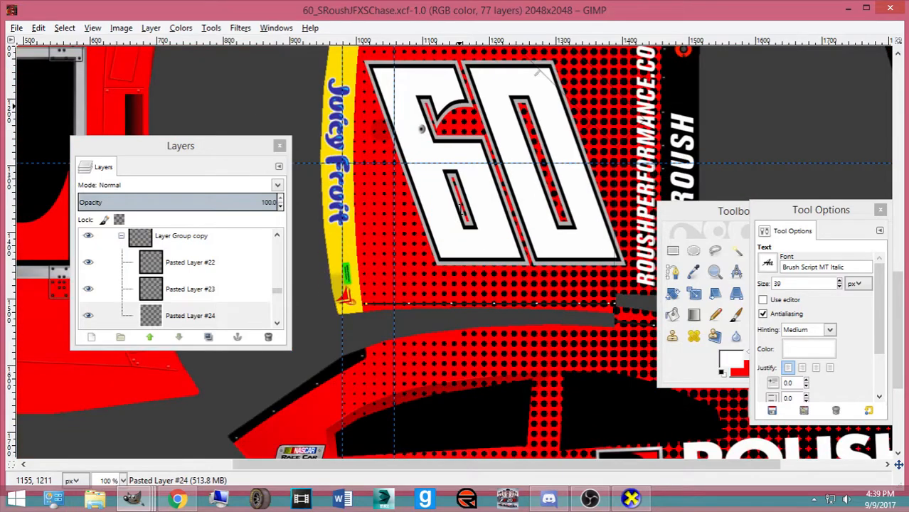
scroll(536, 245, down, 3)
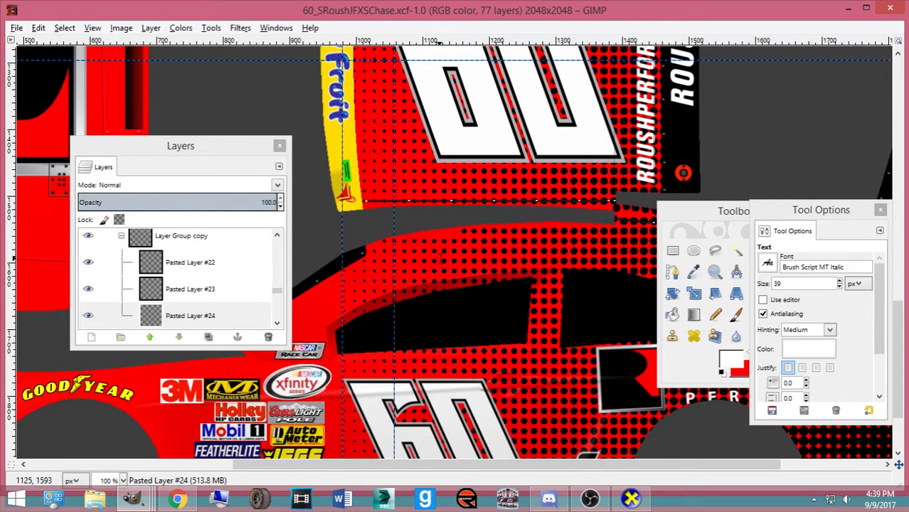
click(431, 258)
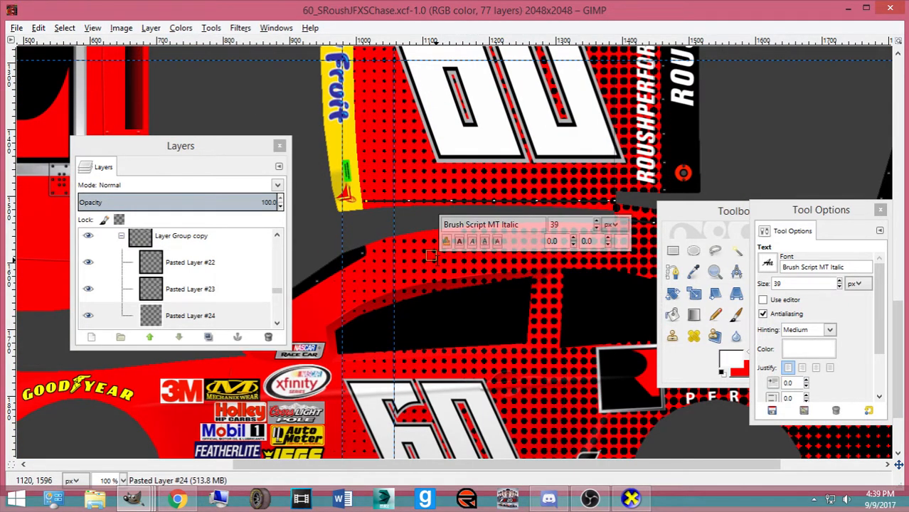
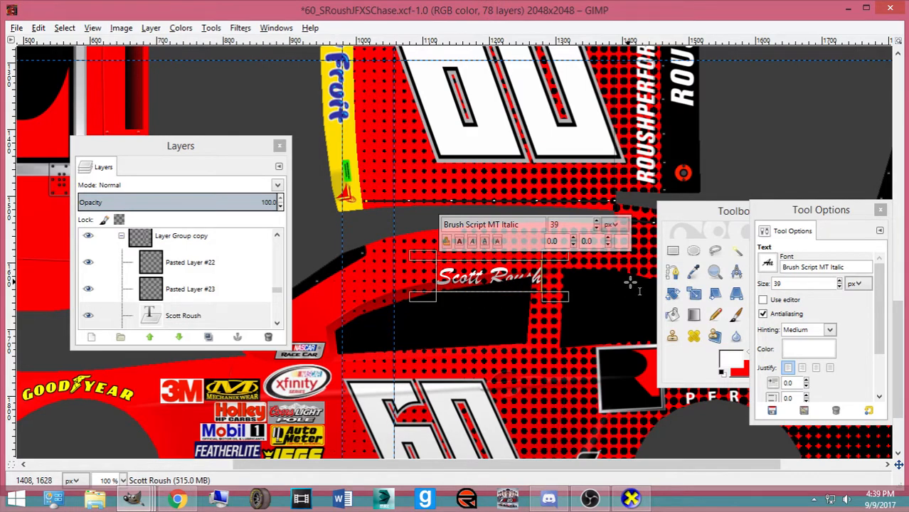
click(695, 272)
Select the driver-name text layer and begin scaling it to 110 × 33
click(757, 272)
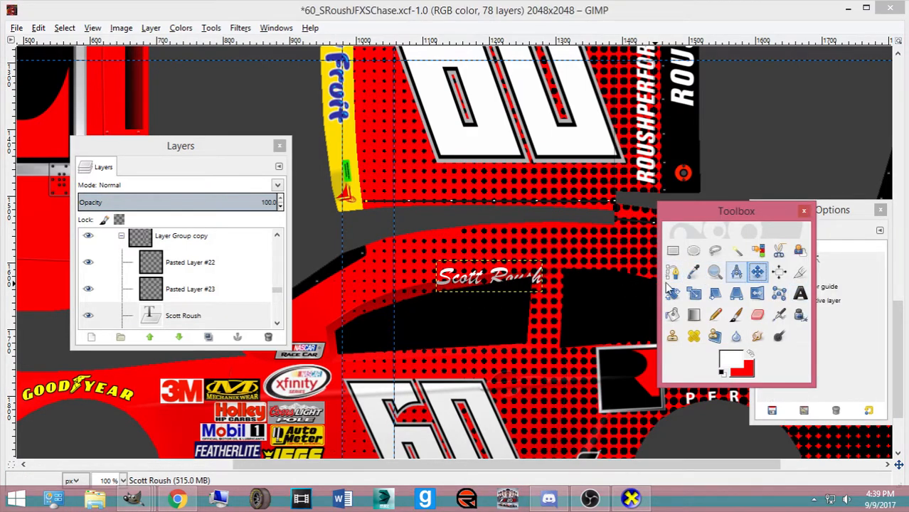
click(498, 281)
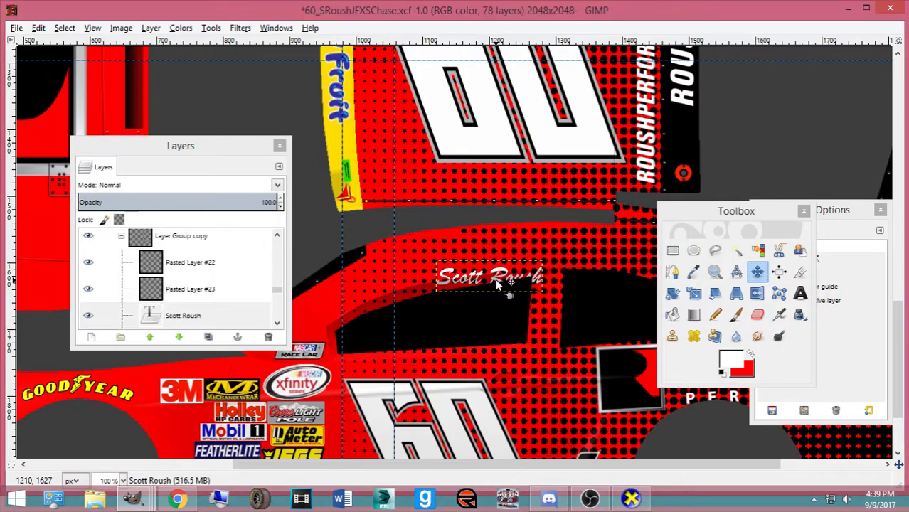
key(shift+s)
click(509, 282)
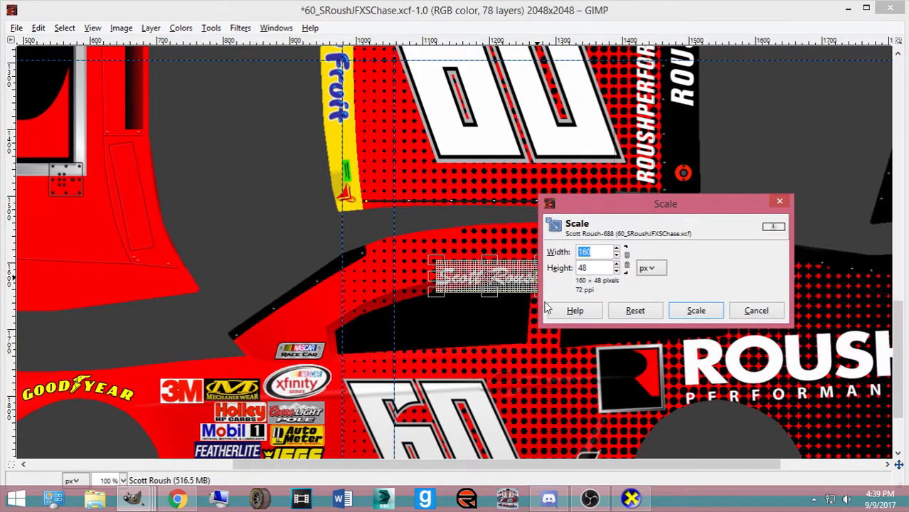
Resize the driver-name text to 143 × 35, rotate it -8° and nudge it into place
click(694, 310)
drag(481, 276, 484, 262)
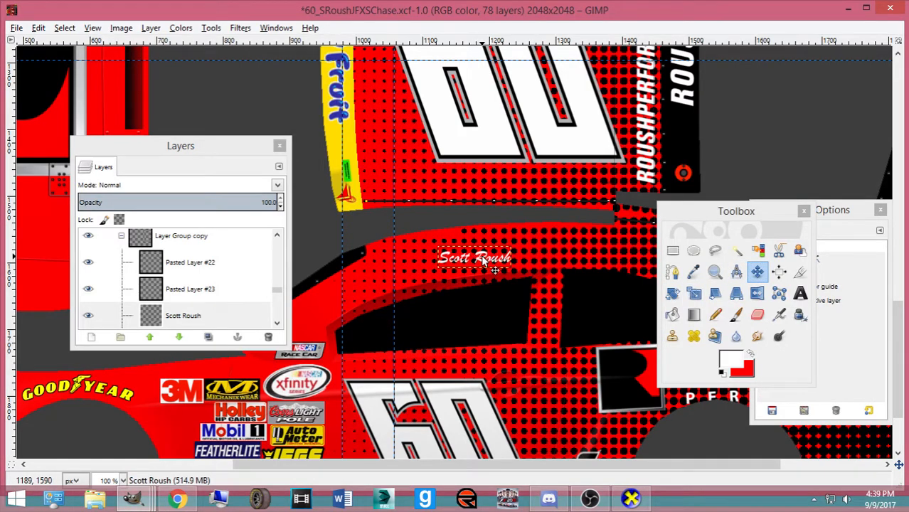
key(shift+s)
click(484, 262)
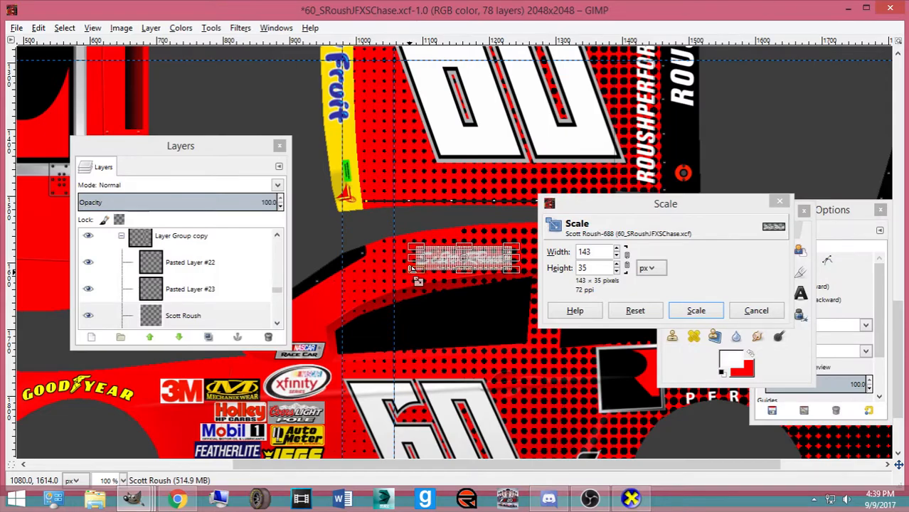
click(681, 309)
key(shift+r)
text(-8.20)
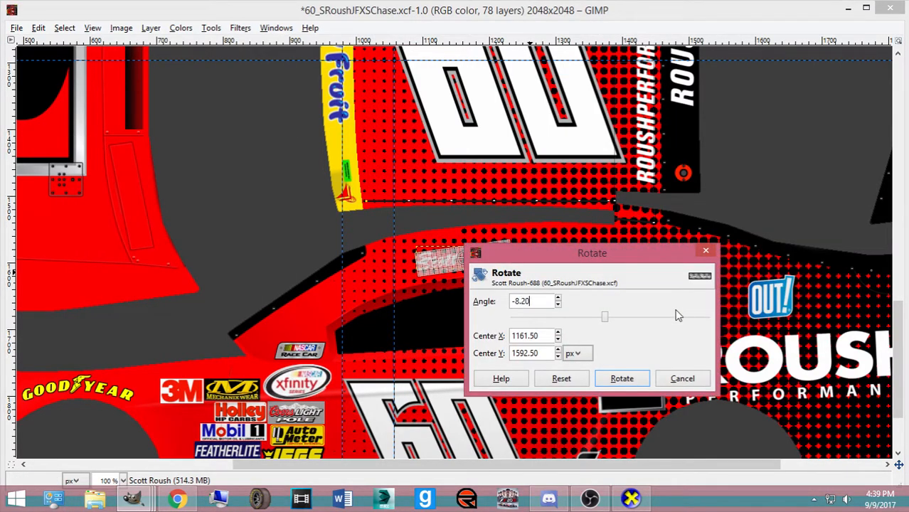
click(607, 376)
click(757, 271)
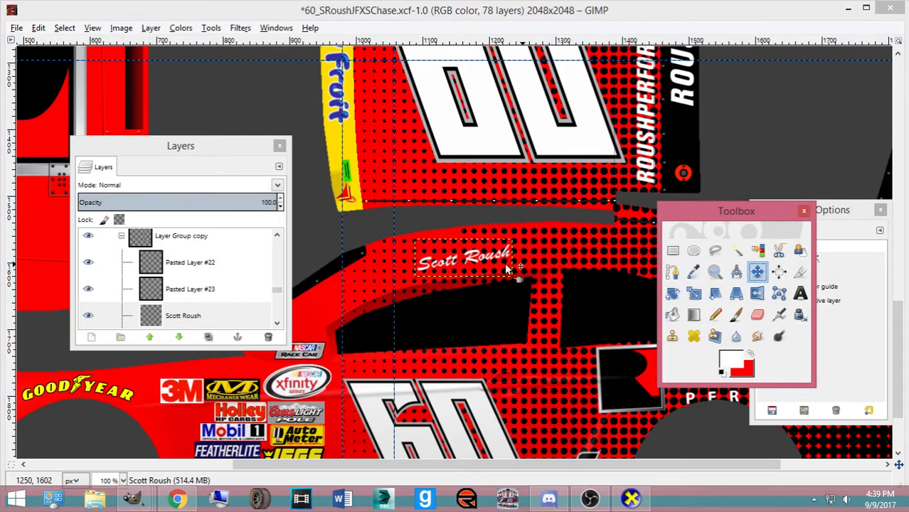
drag(473, 260, 473, 265)
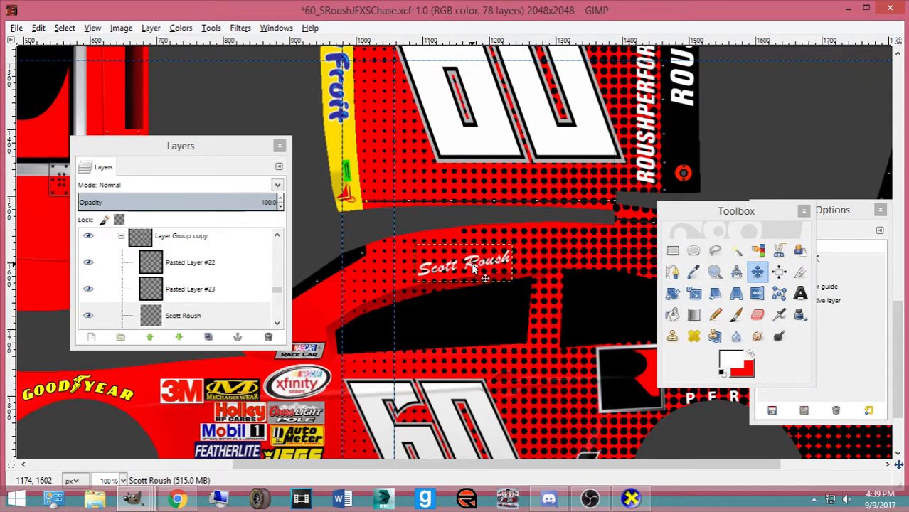
Duplicate the name layer, rotate the copy 8.2° then 180°, and move it to the opposite side
key(ctrl+shift+d)
key(shift+r)
click(466, 254)
text(8.2)
key(Return)
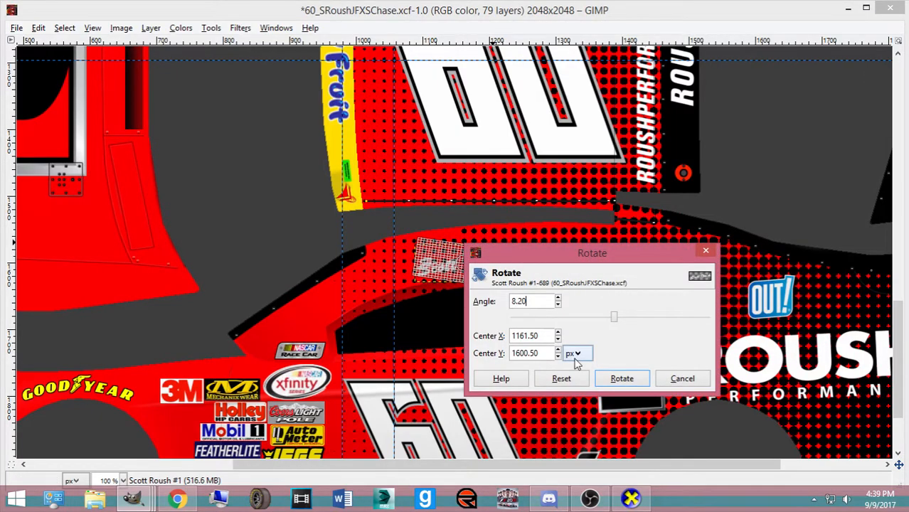
click(621, 378)
click(594, 381)
text(8.)
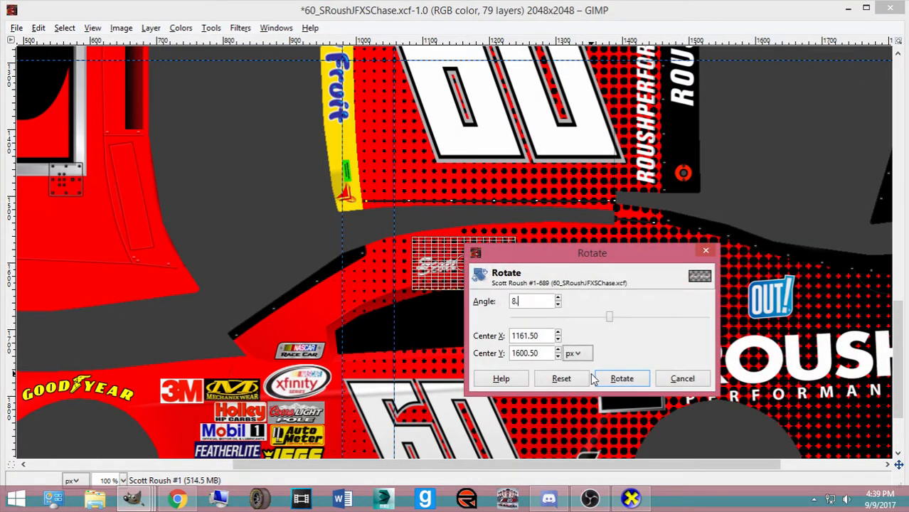
text(20)
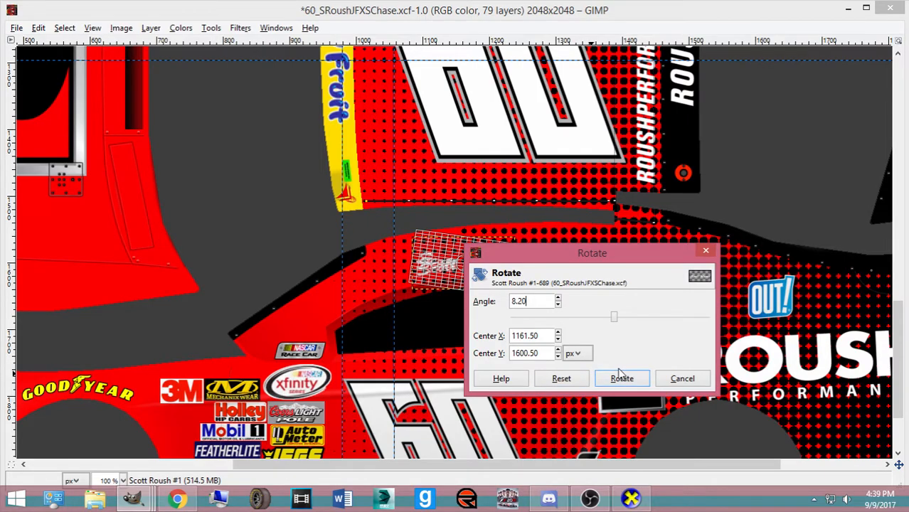
click(622, 378)
click(648, 399)
text(180)
key(Tab)
click(622, 378)
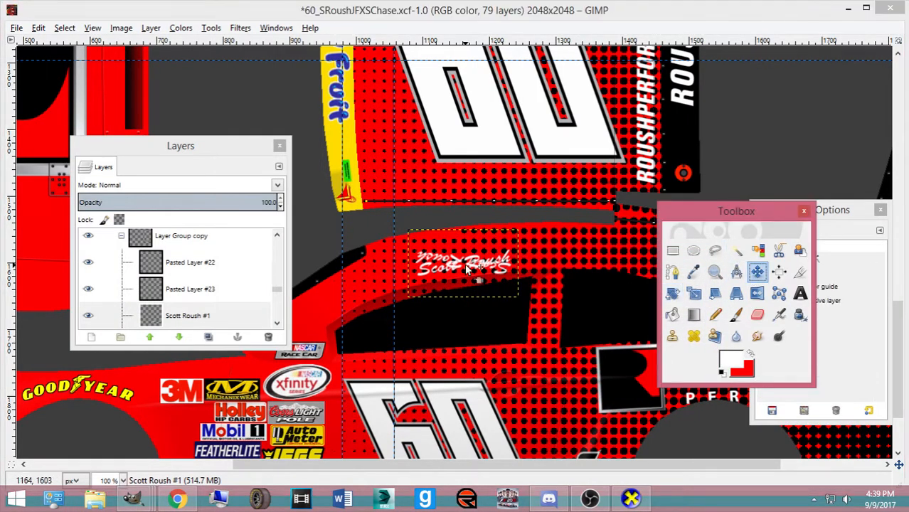
scroll(474, 269, up, 8)
drag(473, 269, 471, 270)
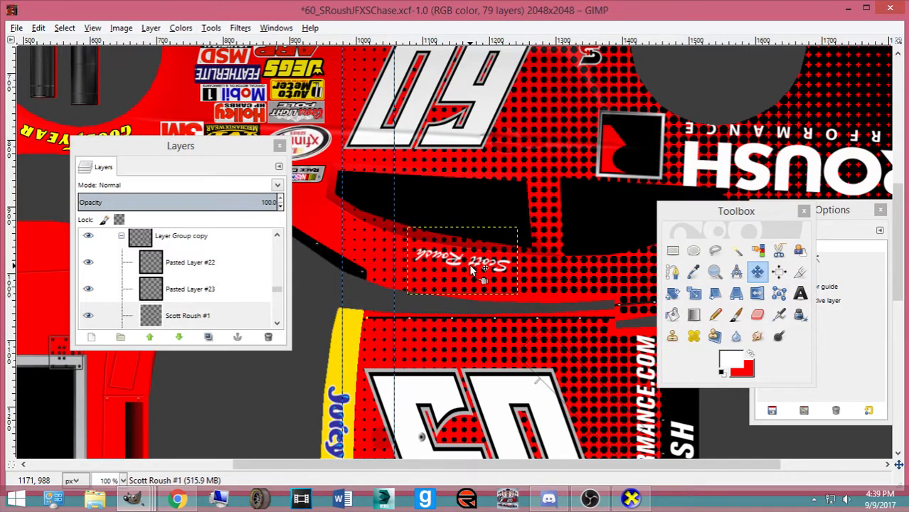
Save the paint scheme and export it as ford.bmp
key(ctrl+s)
key(ctrl+e)
click(633, 499)
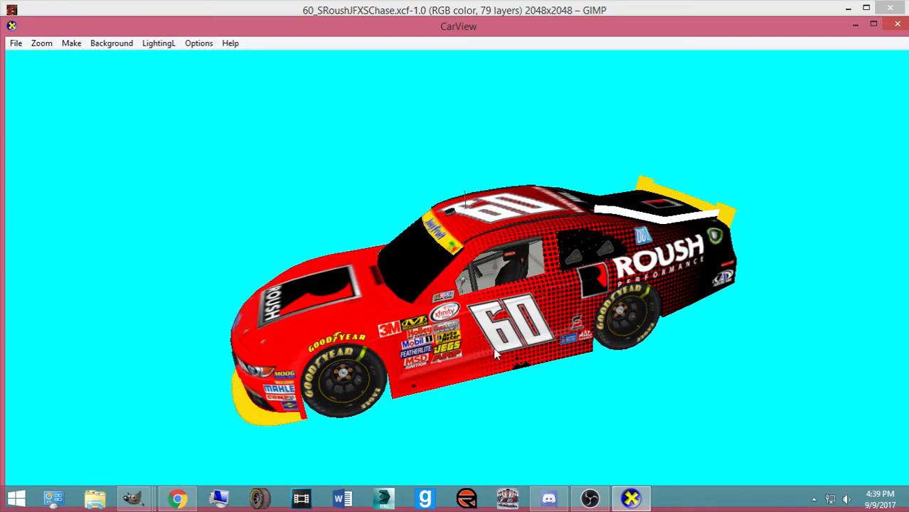
Turn the 3D car in CarView to a side view, then go back to the GIMP paint file
drag(263, 357, 470, 358)
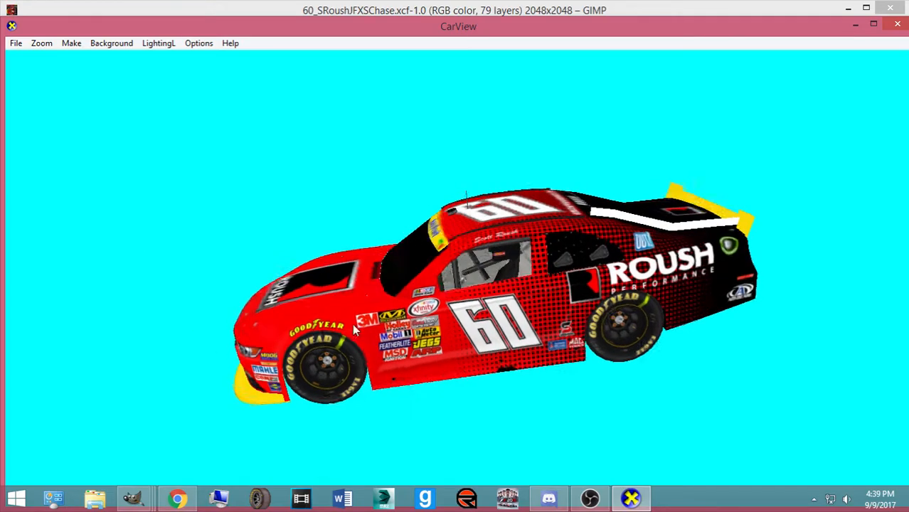
mouse_move(132, 498)
click(65, 445)
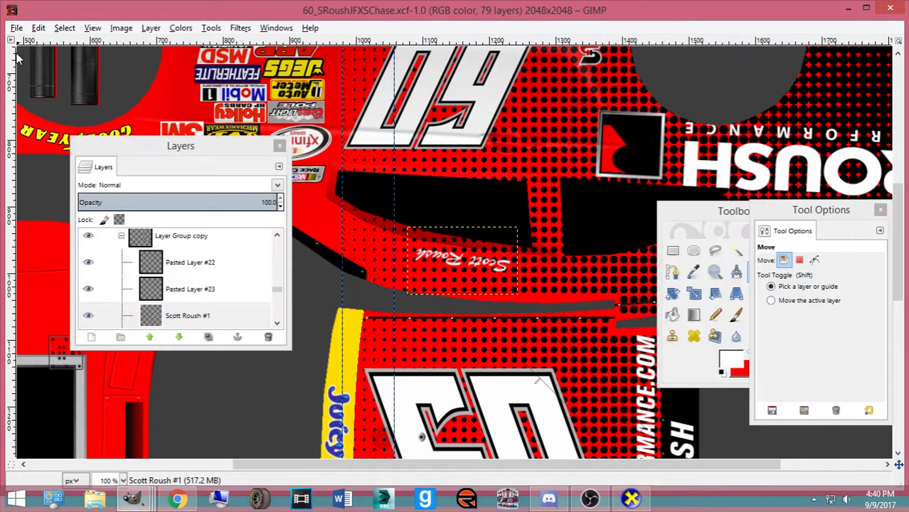
Open 2015 B Pillar Set from the Pictures > Numbers, Logos, Templates folder
click(16, 28)
click(39, 71)
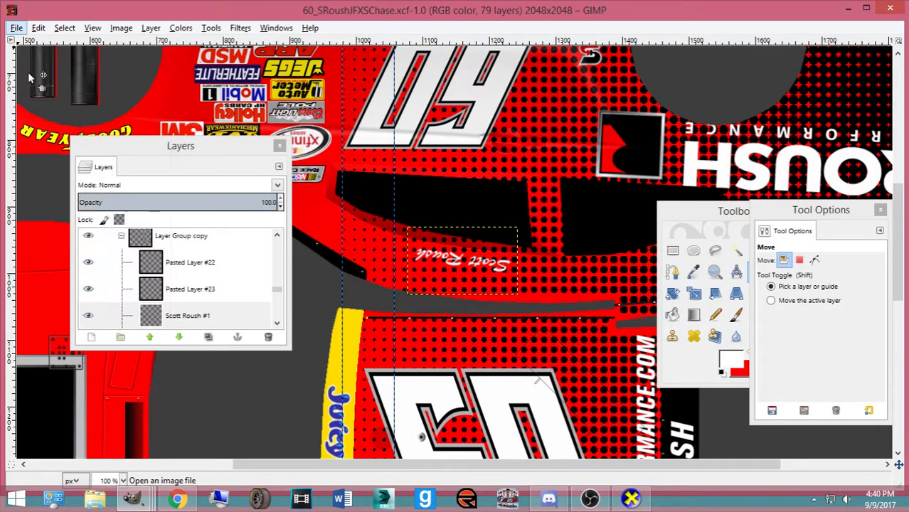
click(356, 230)
scroll(502, 200, down, 5)
scroll(512, 235, down, 5)
double_click(493, 234)
scroll(523, 201, down, 3)
scroll(518, 206, down, 20)
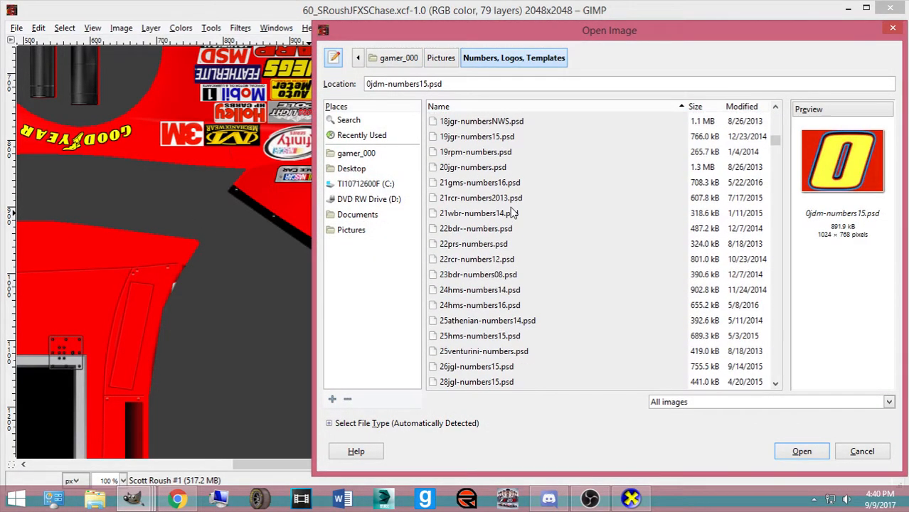
scroll(523, 260, down, 4)
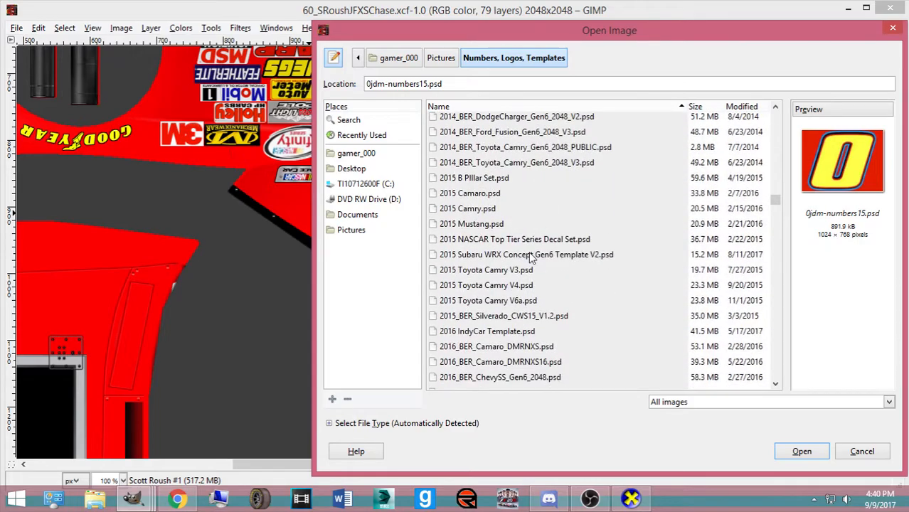
scroll(523, 296, down, 5)
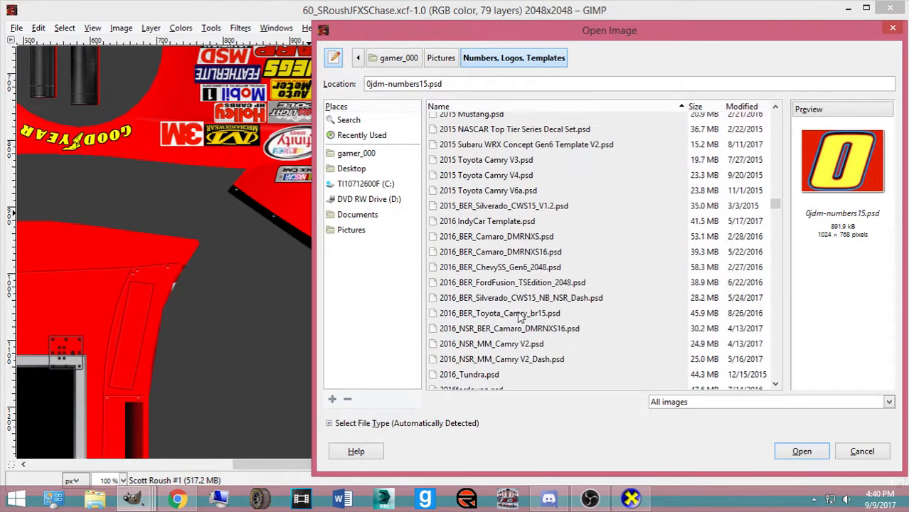
scroll(524, 311, up, 4)
double_click(474, 217)
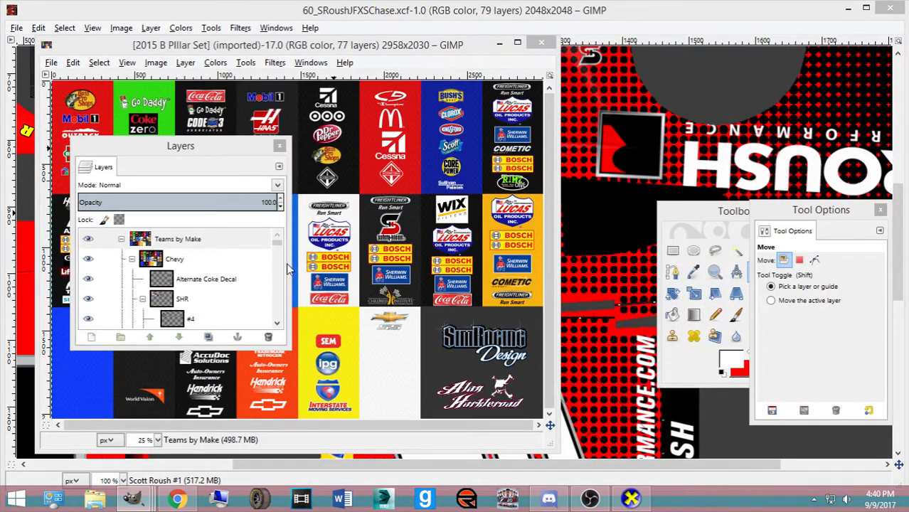
Hide the other logo groups (Chevy, Penske, #9) so only the wanted logos show
drag(217, 160, 636, 141)
click(508, 242)
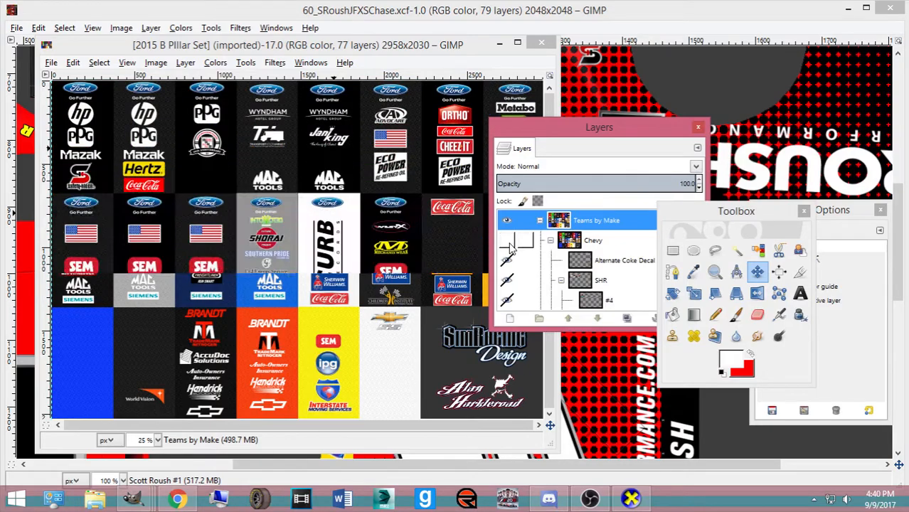
scroll(508, 244, down, 5)
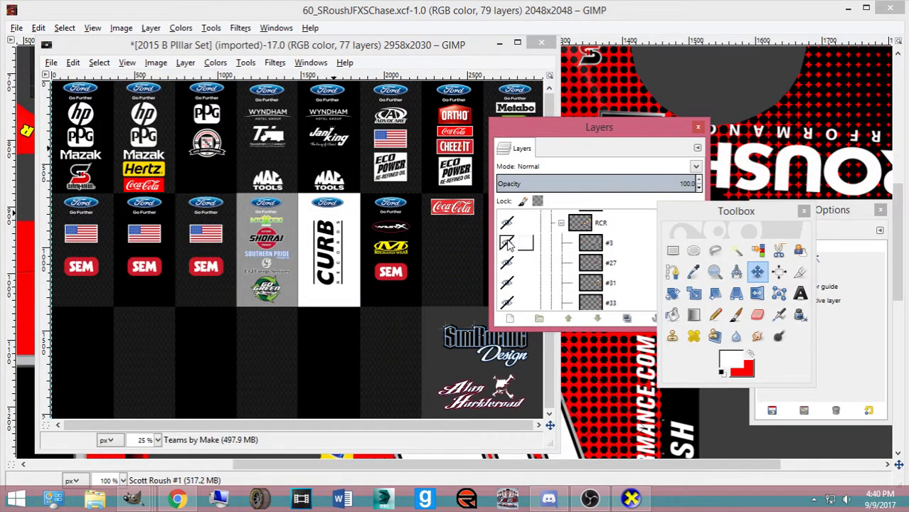
scroll(508, 244, down, 3)
click(507, 227)
click(508, 227)
click(508, 227)
shift+click(508, 228)
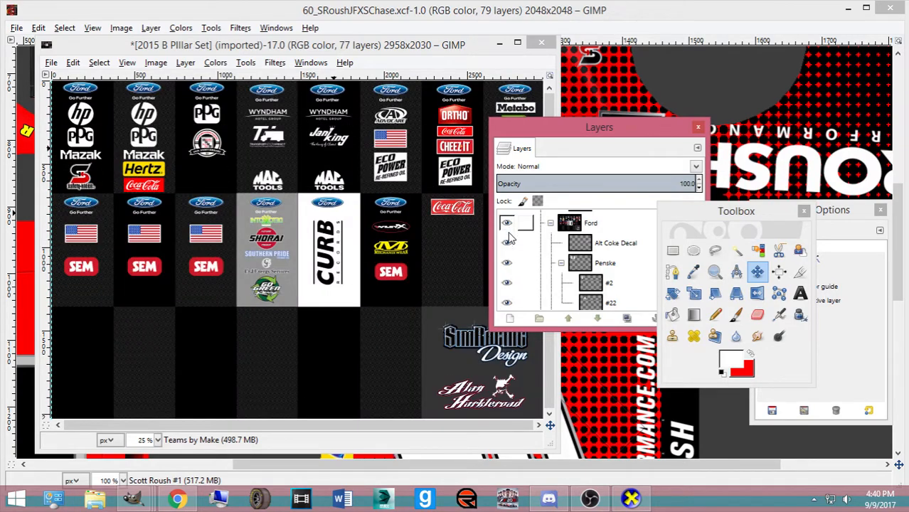
scroll(509, 262, down, 3)
scroll(515, 247, up, 1)
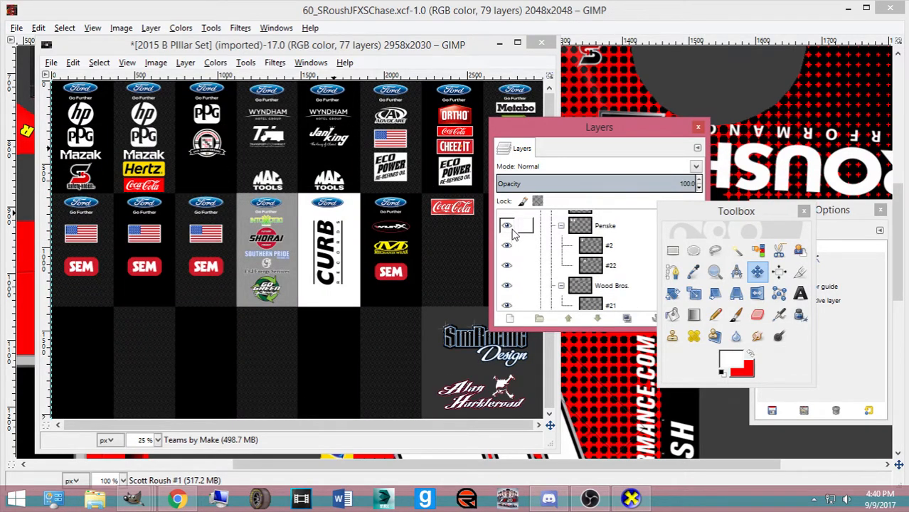
click(510, 227)
click(509, 287)
click(510, 287)
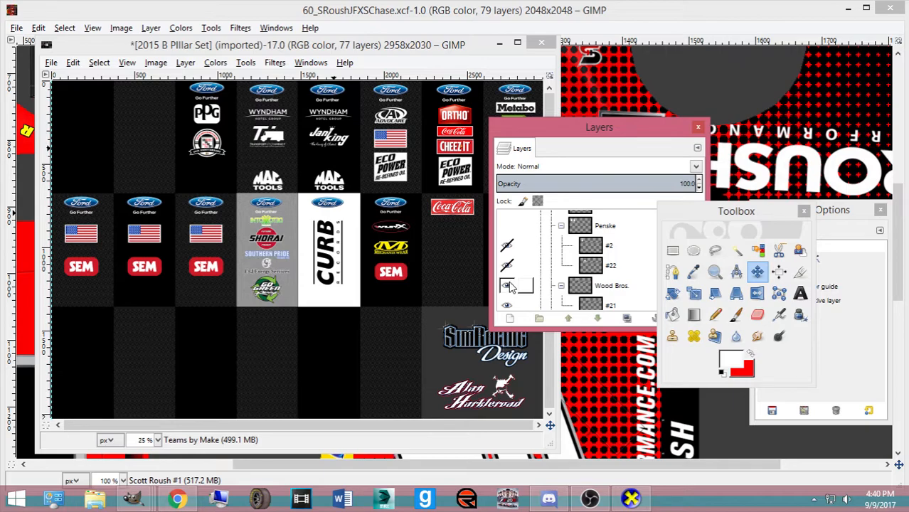
scroll(509, 285, down, 5)
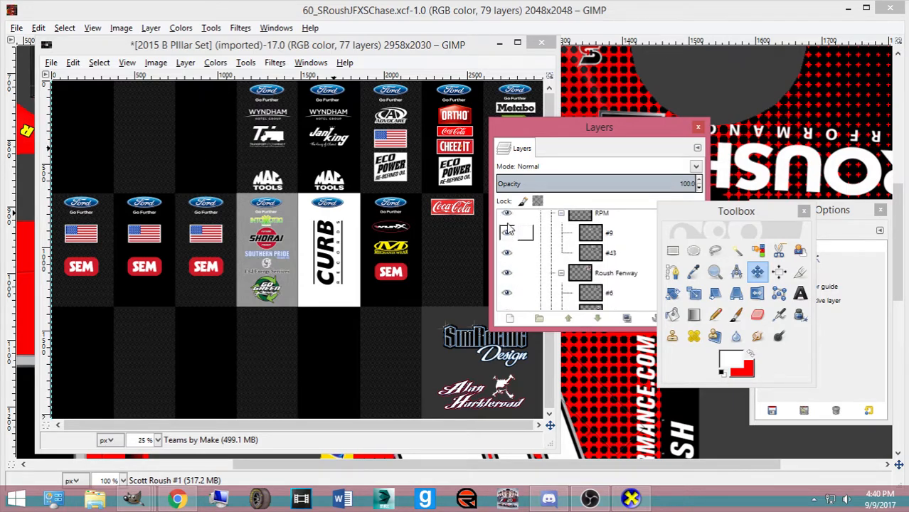
click(507, 229)
scroll(509, 274, down, 2)
Copy the #6 Roush Fenway layer and paste it into the paint scheme
click(592, 257)
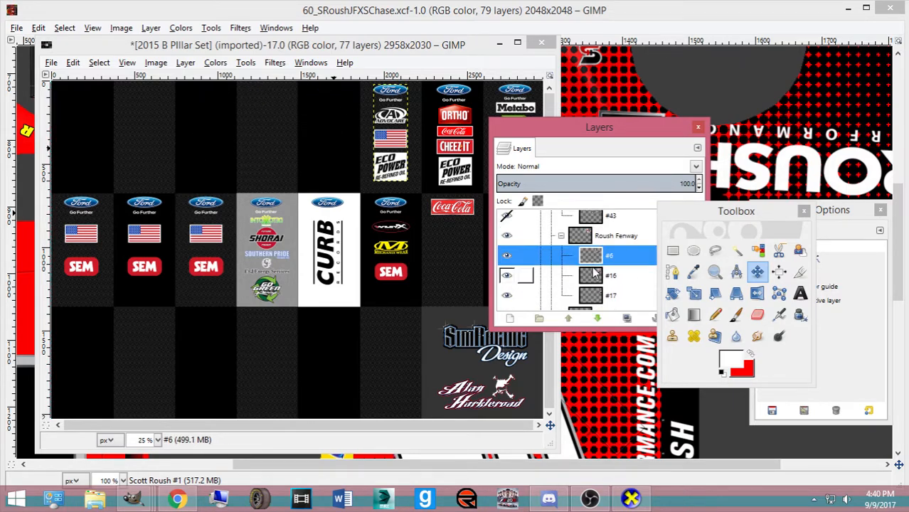
key(ctrl+c)
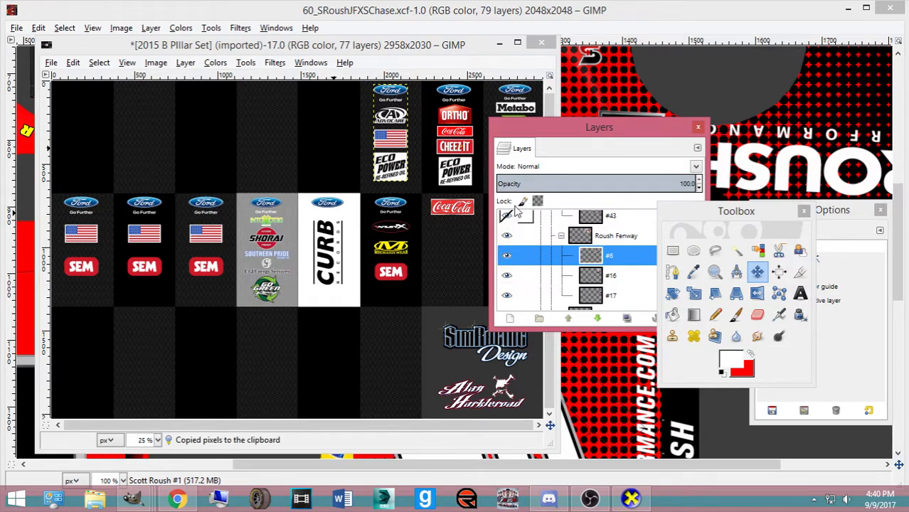
click(397, 24)
scroll(505, 253, down, 5)
key(ctrl+v)
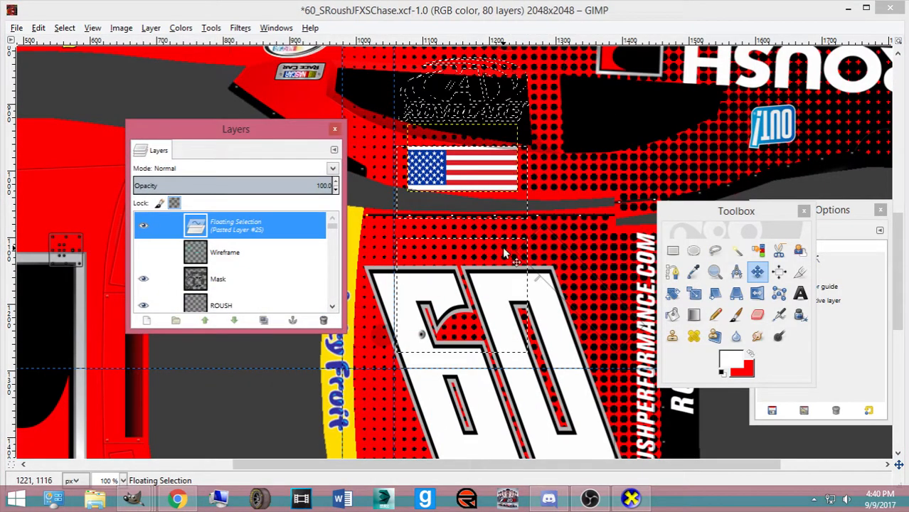
Scale the pasted logos down from 42 × 117 and slide them onto the B-pillar
key(shift+s)
click(466, 283)
drag(457, 275, 420, 320)
scroll(447, 265, down, 3)
drag(430, 253, 552, 299)
click(695, 319)
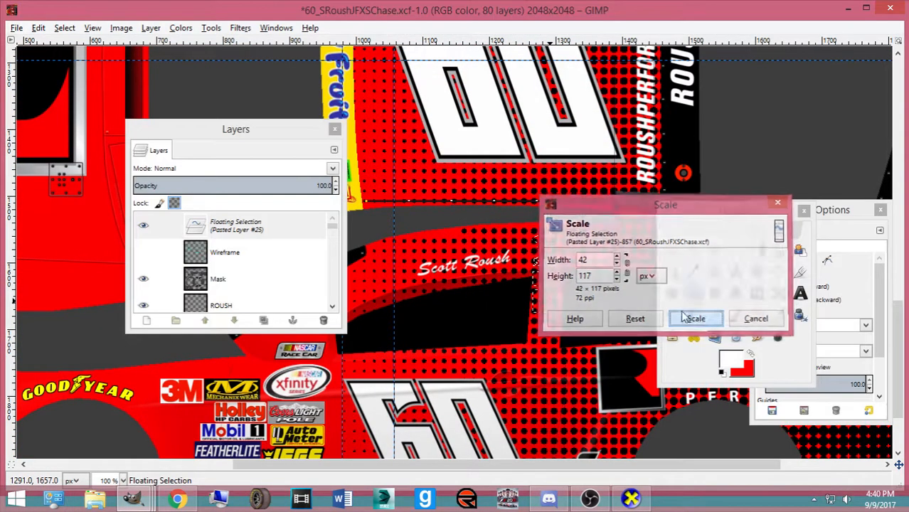
drag(571, 253, 568, 276)
click(695, 319)
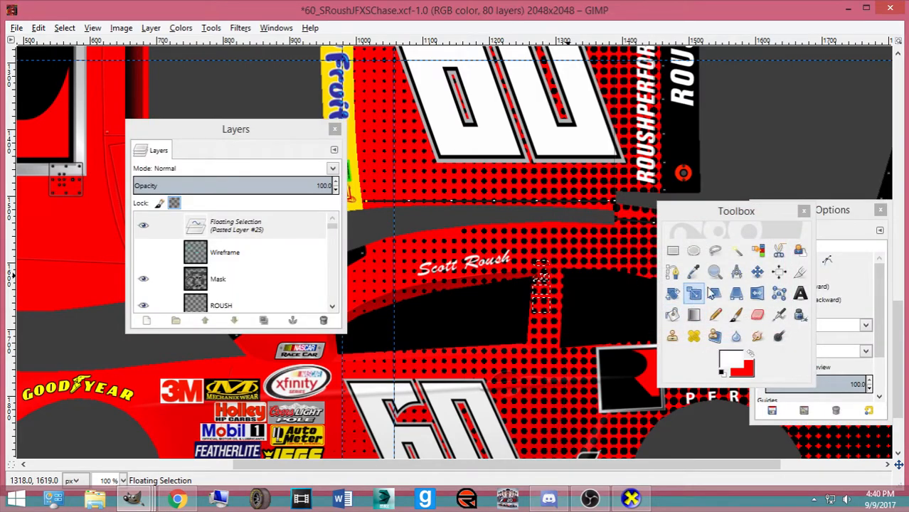
click(757, 272)
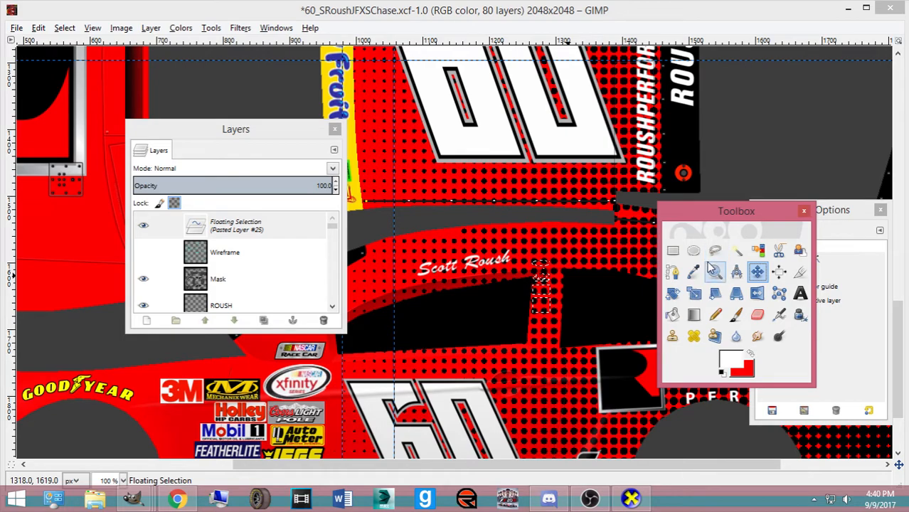
key(plus)
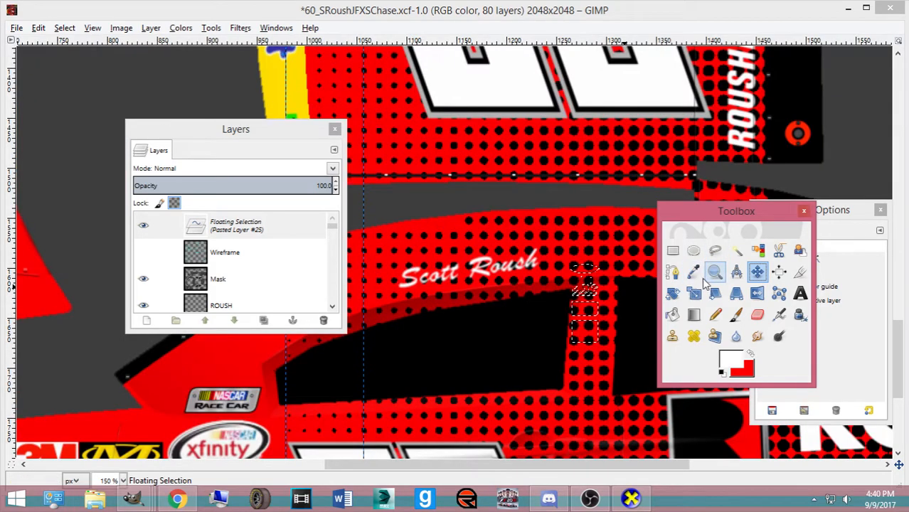
key(plus)
drag(695, 214, 350, 179)
drag(631, 366, 641, 414)
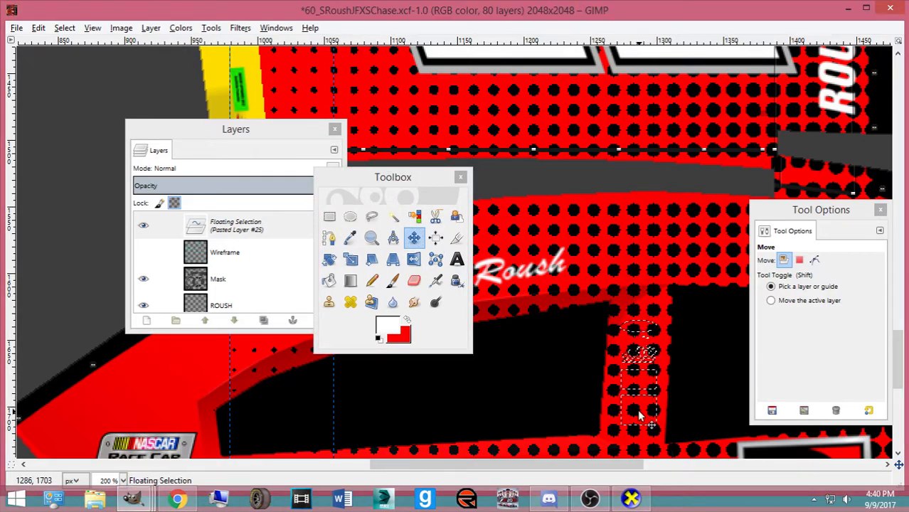
Make the logos their own layer, scale it to 32 px wide, and nudge it onto the pillar
key(ctrl+shift+n)
key(shift+t)
click(628, 379)
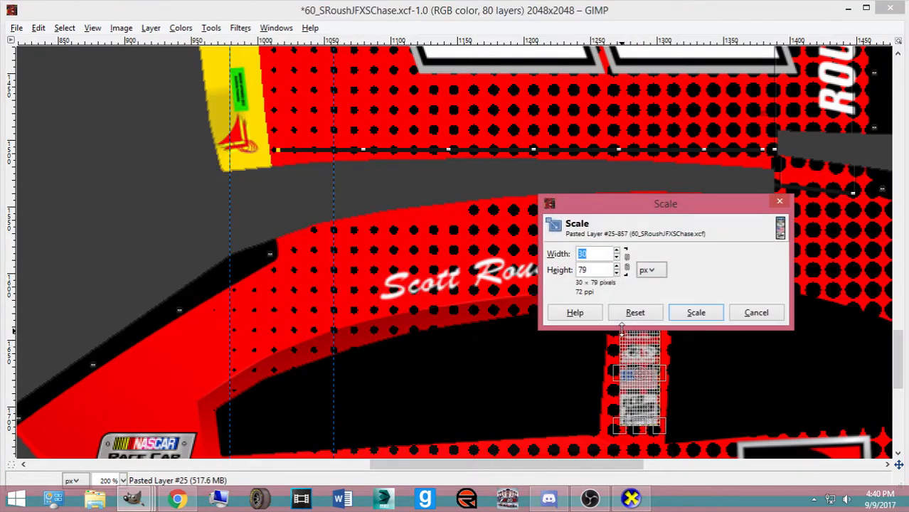
drag(627, 211, 312, 204)
text(32)
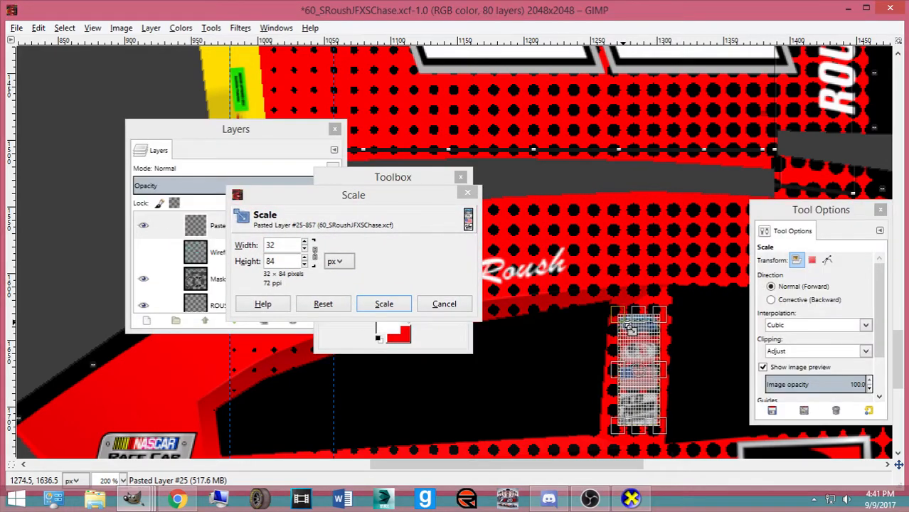
click(384, 304)
click(411, 239)
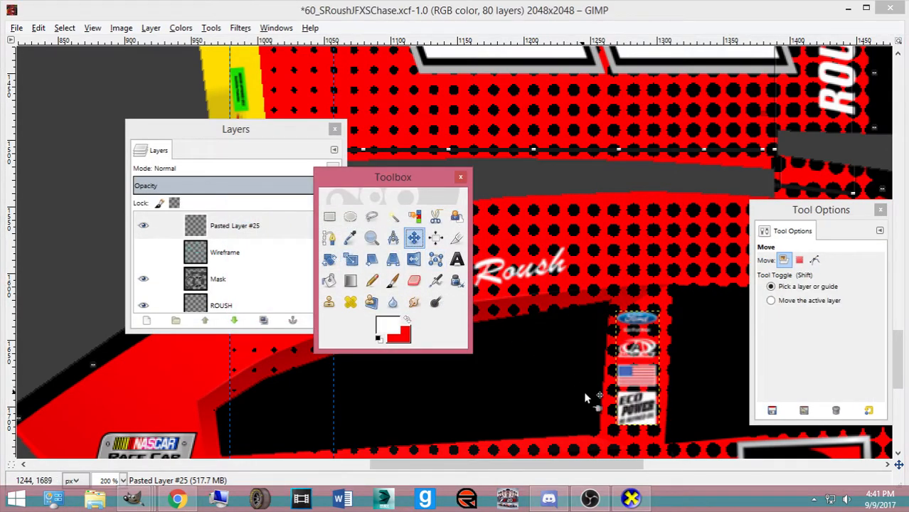
drag(637, 417, 634, 418)
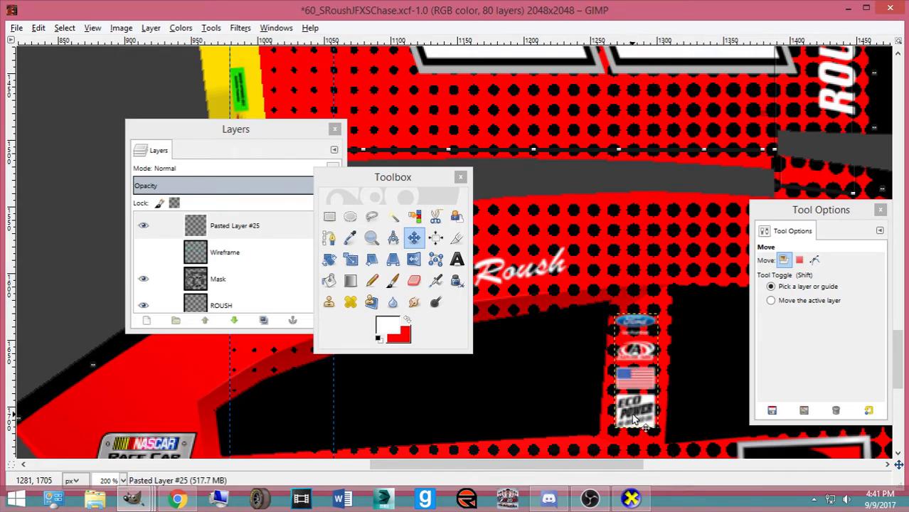
key(Right)
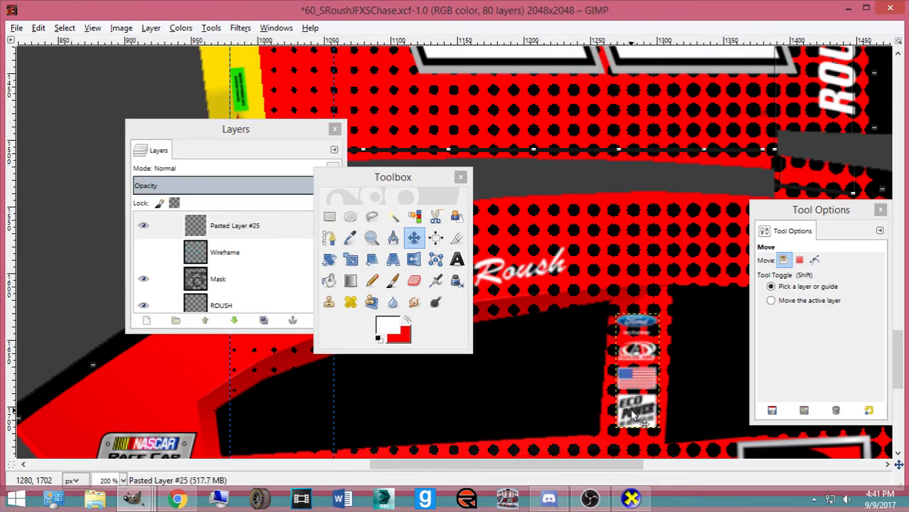
drag(171, 226, 300, 240)
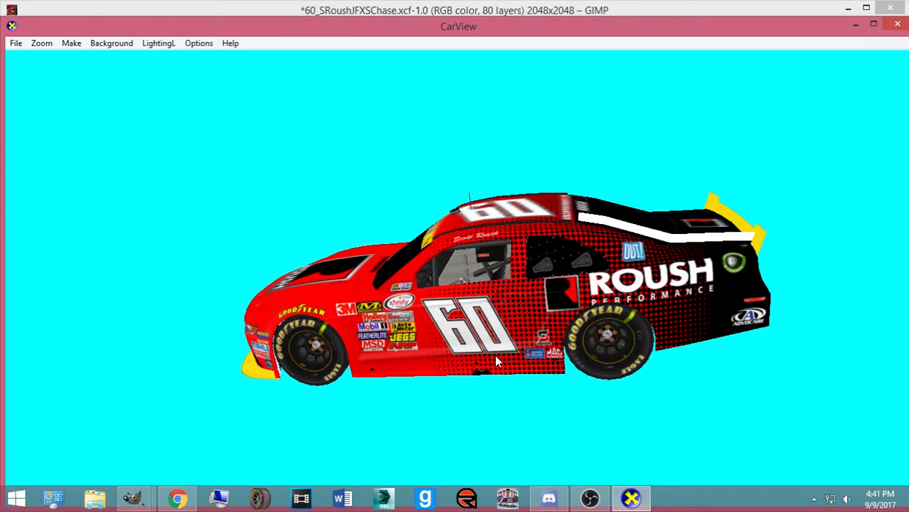
Rotate the car in CarView to a front-left view, then return to GIMP
drag(420, 331, 353, 345)
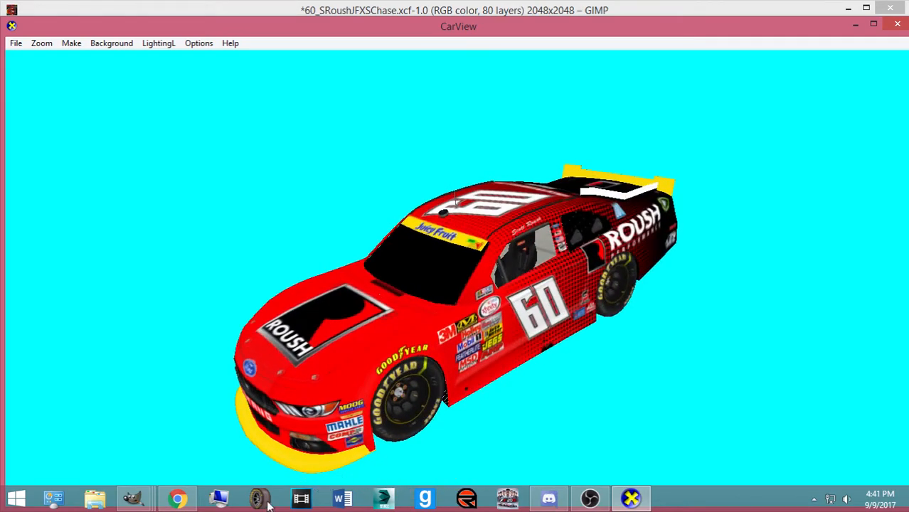
click(132, 498)
Duplicate the pillar decal strip and rotate the copy 180°
click(64, 434)
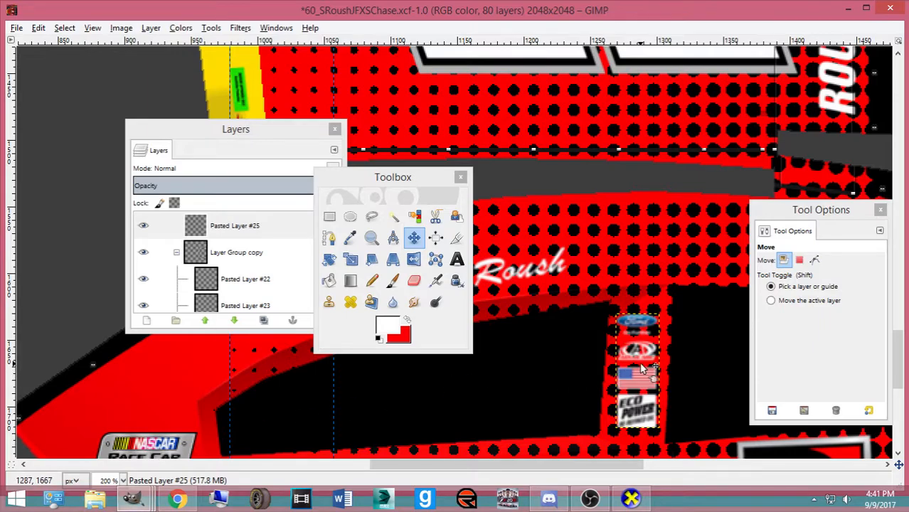
key(ctrl+shift+d)
key(shift+r)
click(650, 385)
text(1)
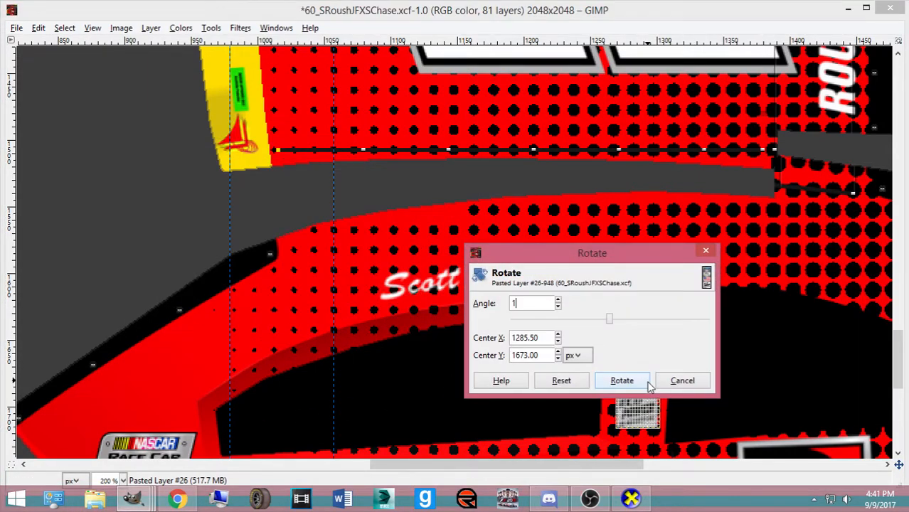
text(80)
key(Return)
click(630, 383)
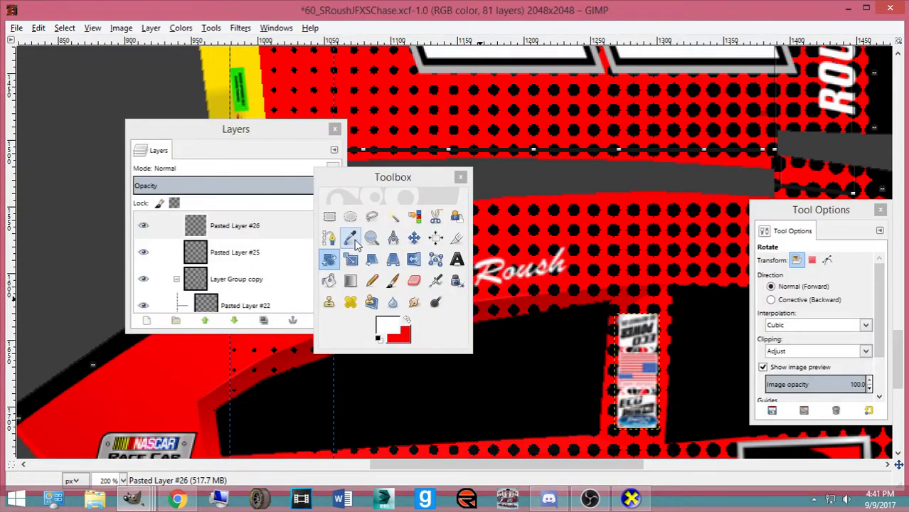
Move the rotated strip onto the opposite pillar and nudge it down slightly
click(412, 240)
click(641, 431)
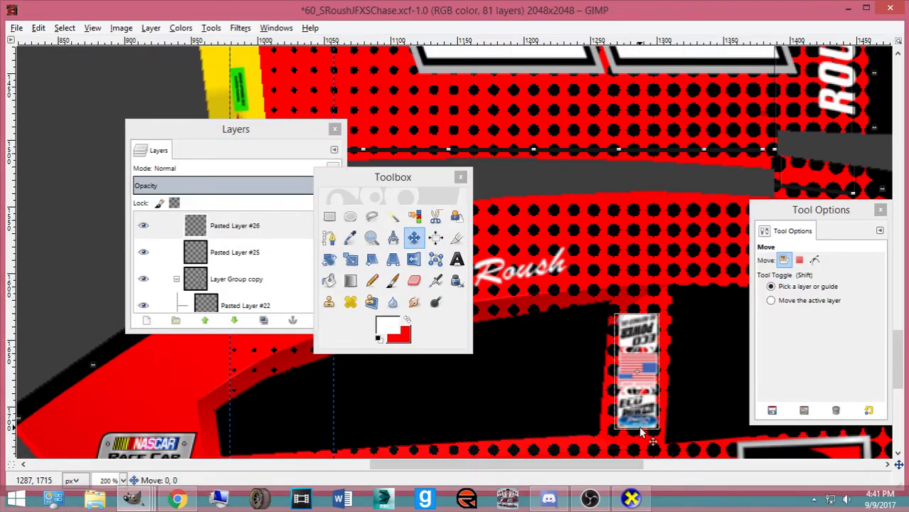
scroll(641, 431, up, 4)
scroll(639, 432, up, 10)
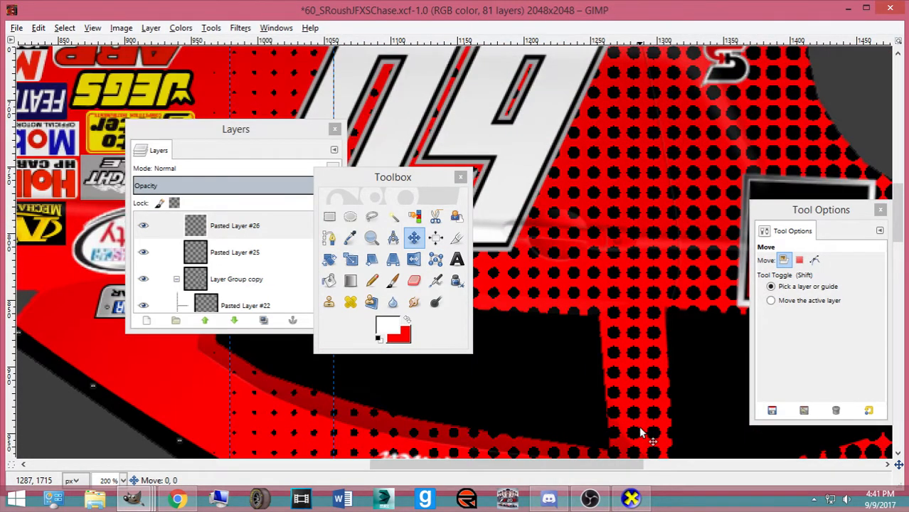
drag(641, 427, 640, 428)
key(Down)
key(Down)
key(Down)
key(Down)
key(Down)
key(Down)
key(Down)
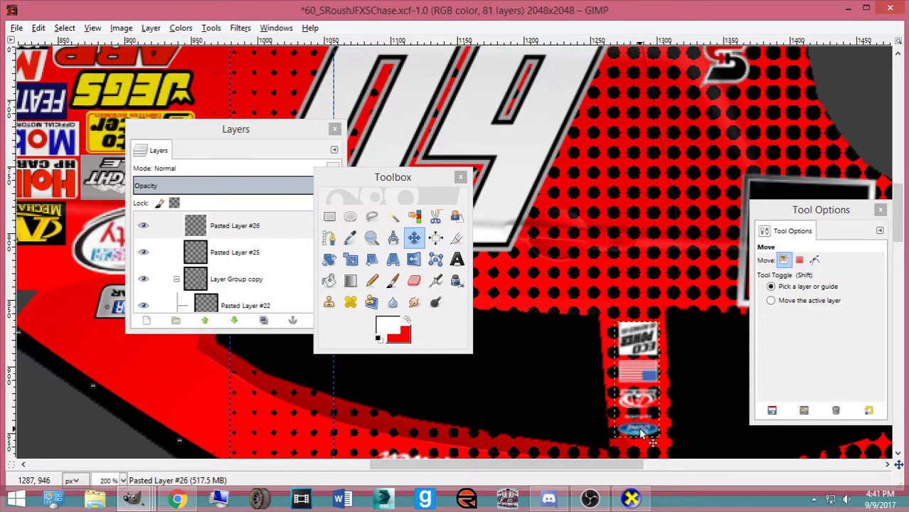
Save and export the skin, then rotate the car in CarView to check the decals
key(ctrl+s)
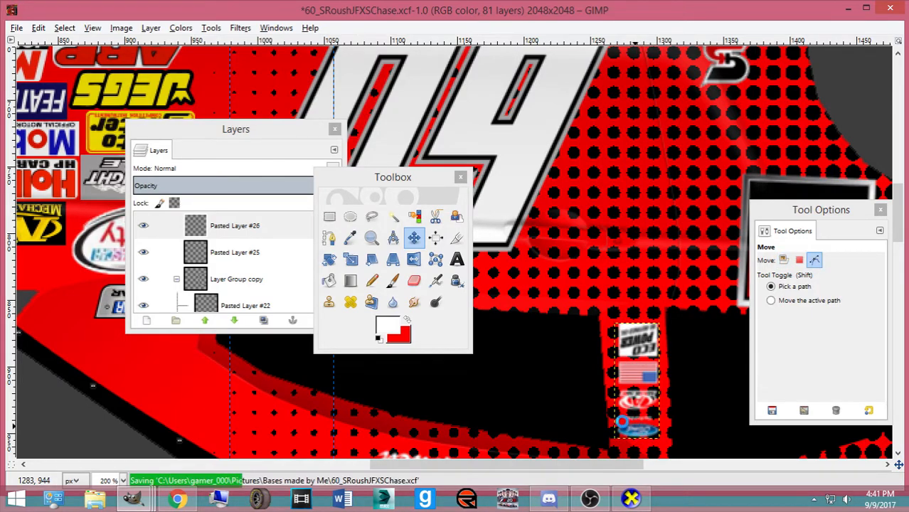
key(ctrl+e)
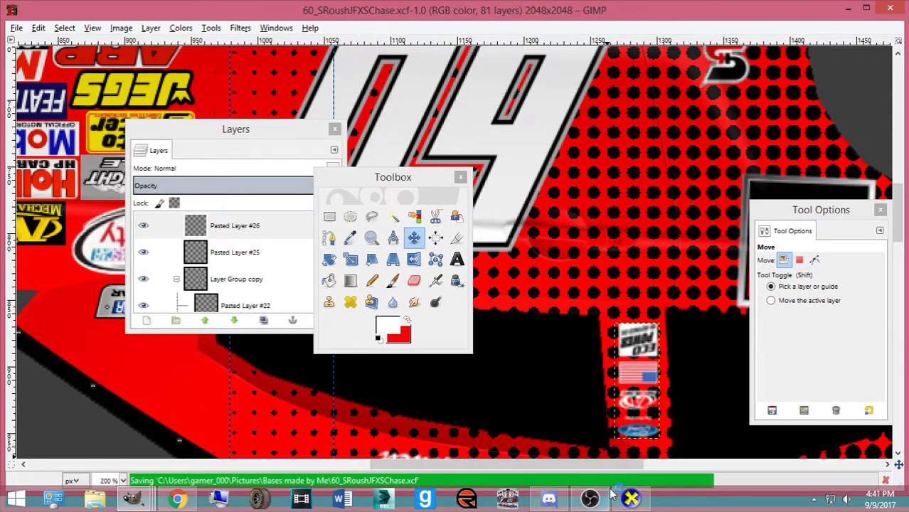
click(626, 500)
drag(502, 333, 494, 222)
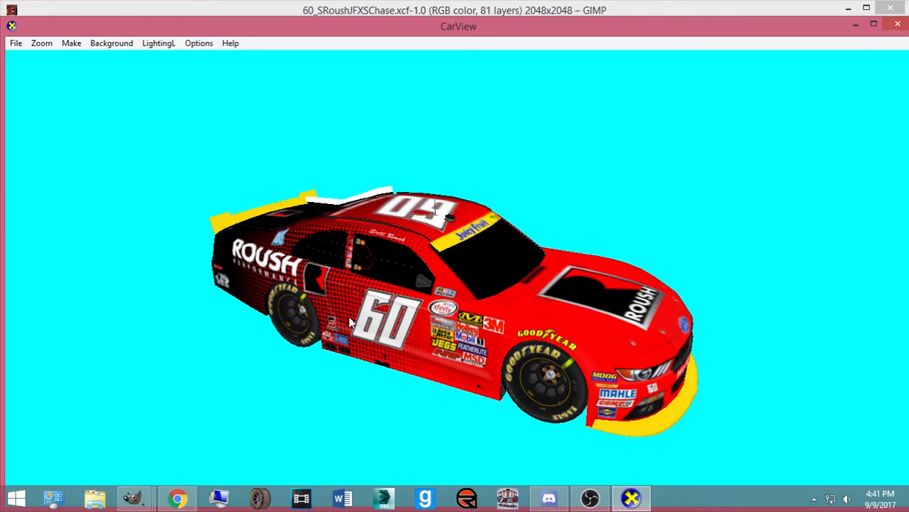
Inspect the pillar decals in CarView from the side and from above, zooming in and out
drag(342, 318, 553, 298)
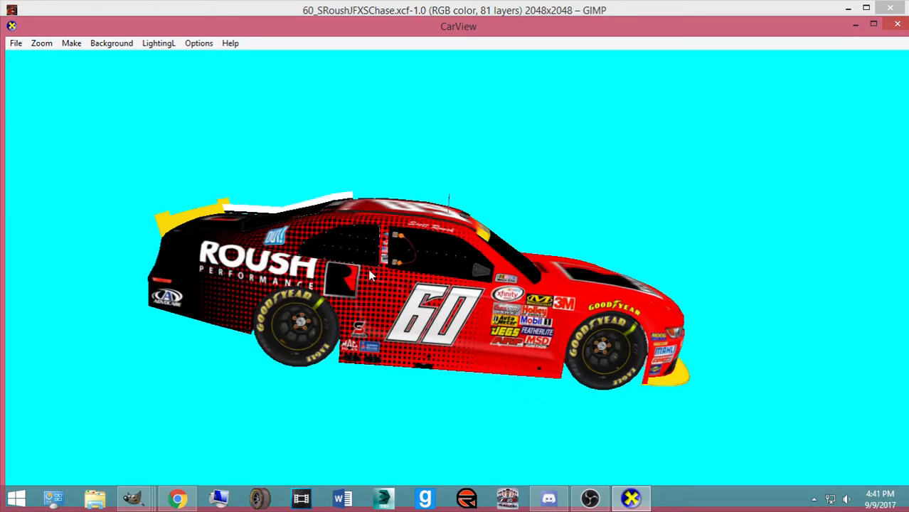
scroll(369, 276, up, 5)
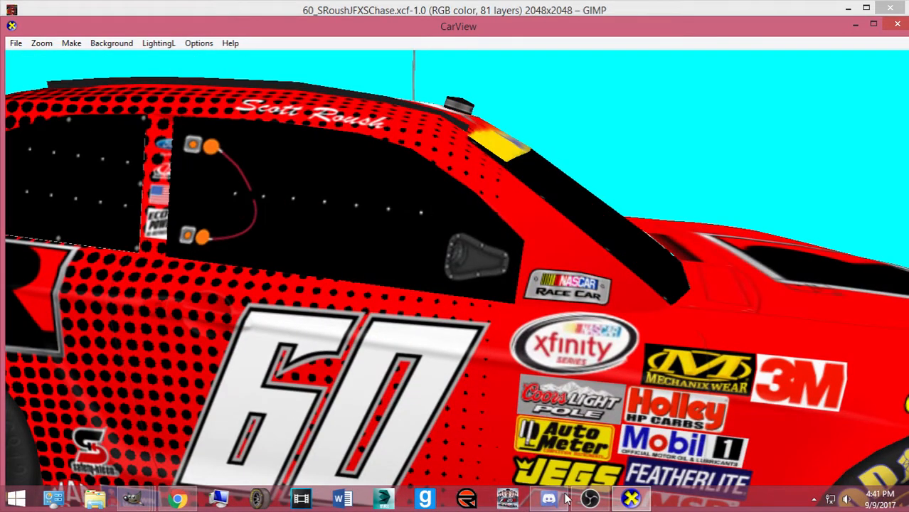
scroll(447, 404, down, 5)
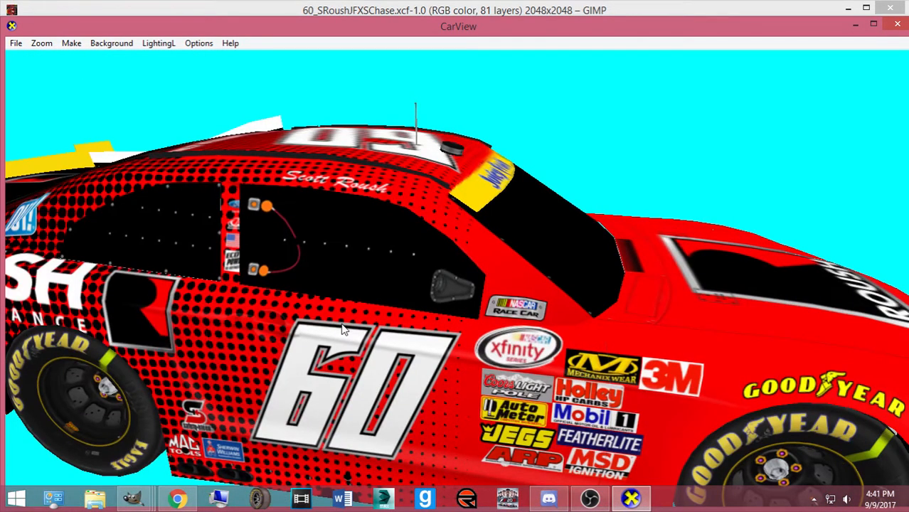
scroll(342, 330, down, 5)
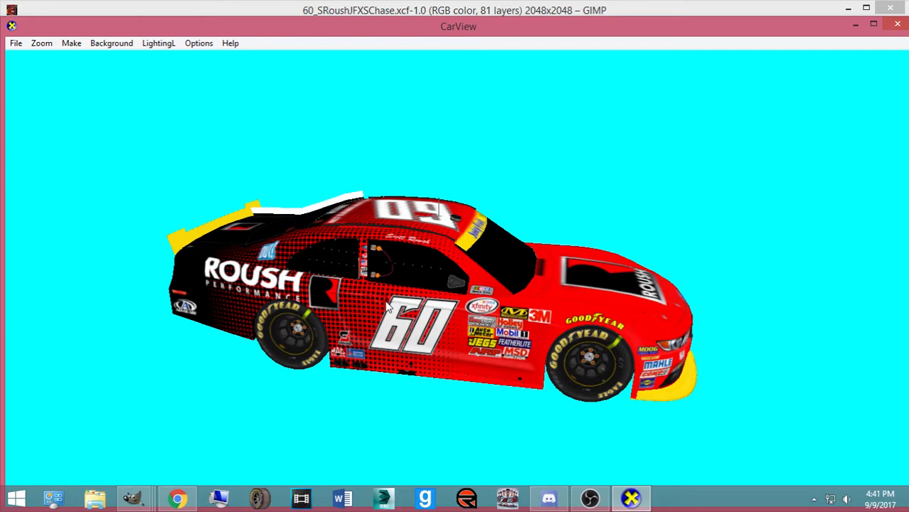
scroll(389, 308, up, 3)
drag(321, 306, 215, 418)
Back in GIMP, zoom out, save the skin and hide the Mask layer
mouse_move(135, 498)
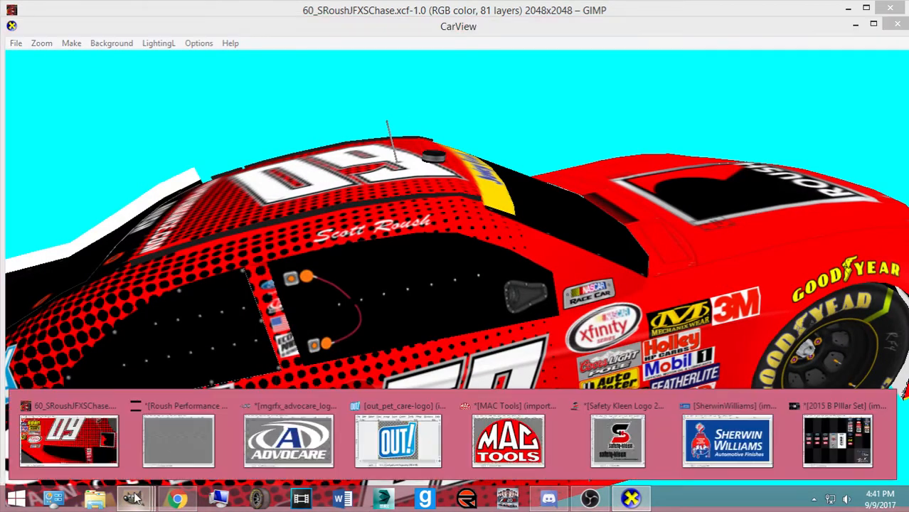
click(69, 441)
key(minus)
key(minus)
key(minus)
key(minus)
key(minus)
key(minus)
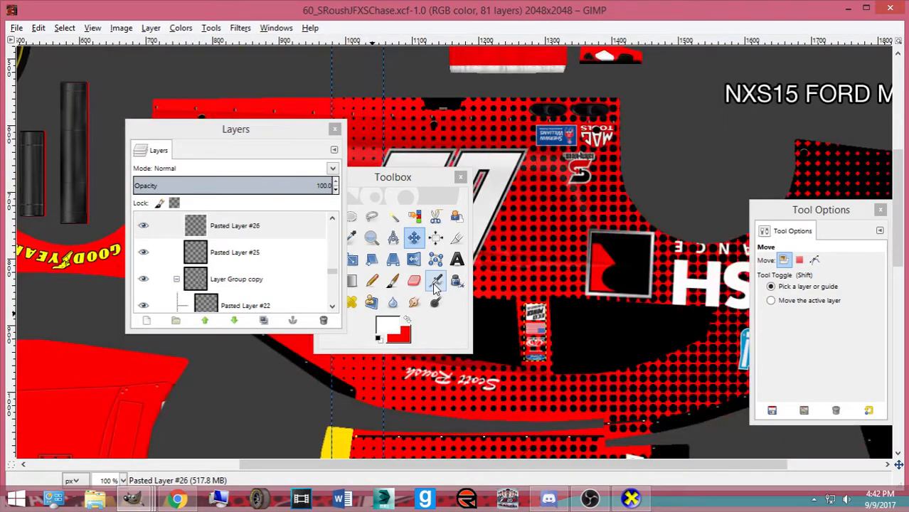
key(ctrl+s)
drag(419, 184, 774, 160)
drag(332, 272, 332, 217)
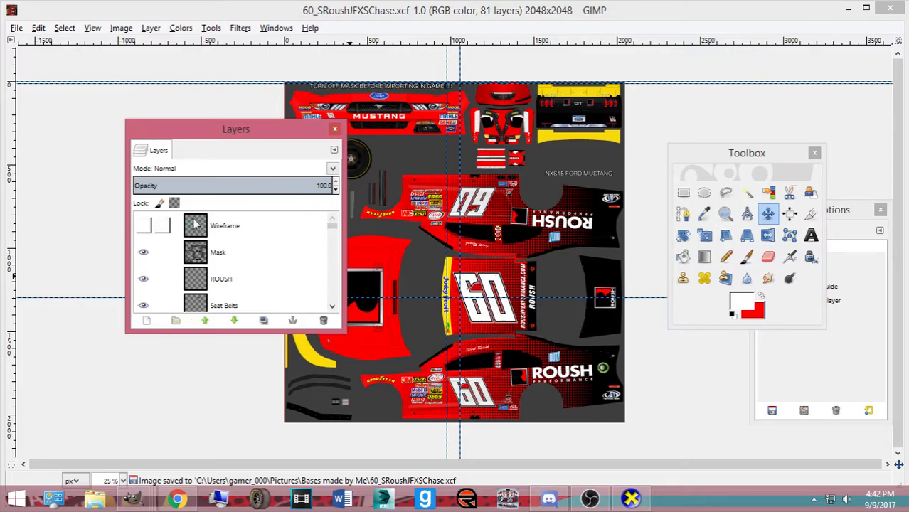
click(143, 253)
click(16, 27)
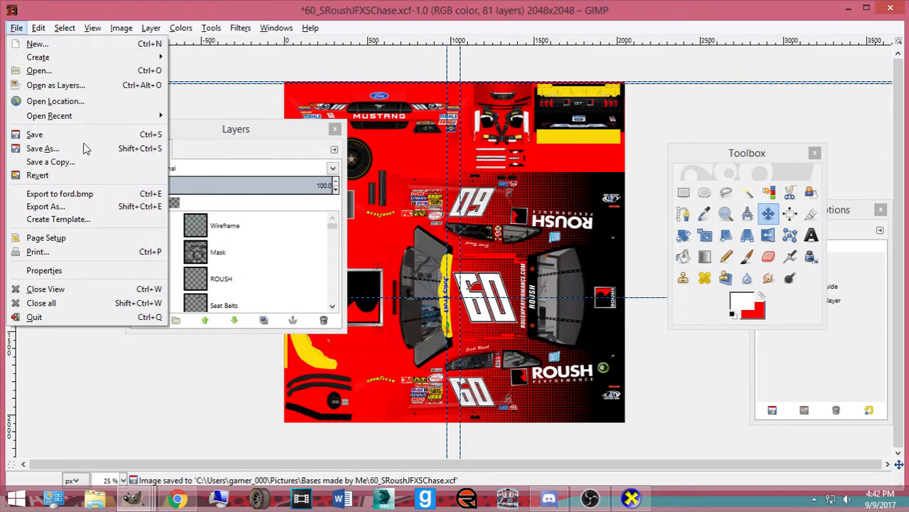
Export the livery as 60_SRoushJFXSChase.tga into the exports_imports folder
click(86, 207)
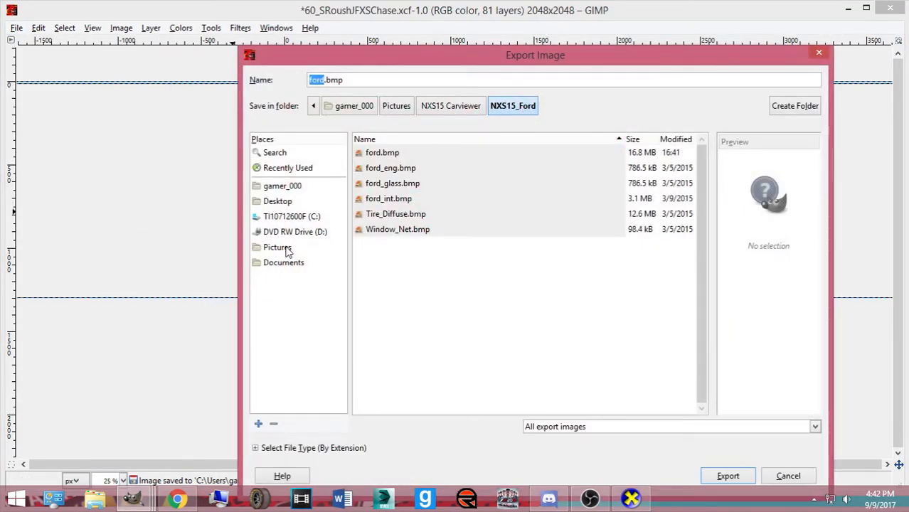
click(284, 247)
scroll(401, 256, down, 1)
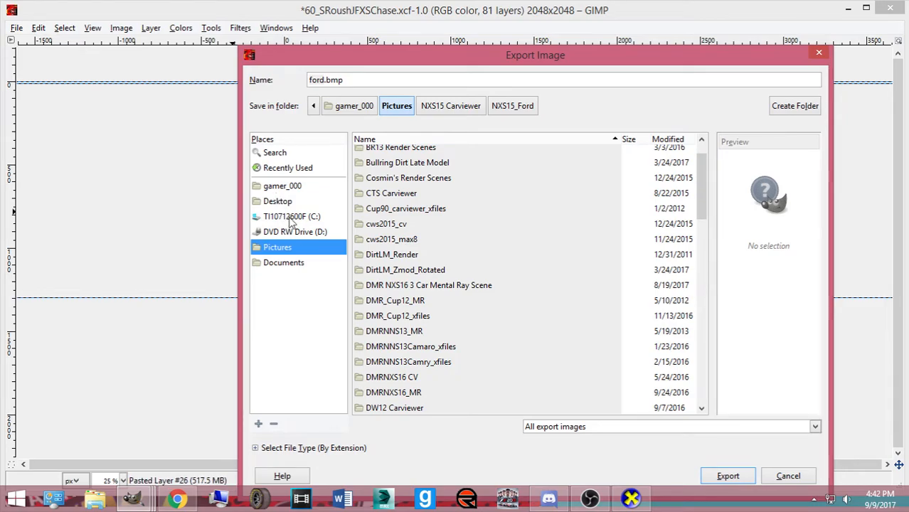
click(279, 171)
double_click(409, 198)
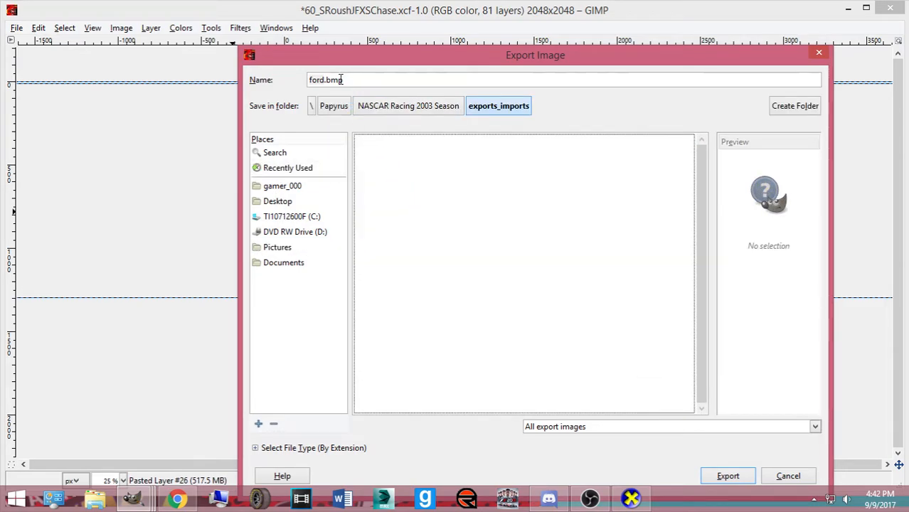
drag(345, 80, 267, 79)
text(60)
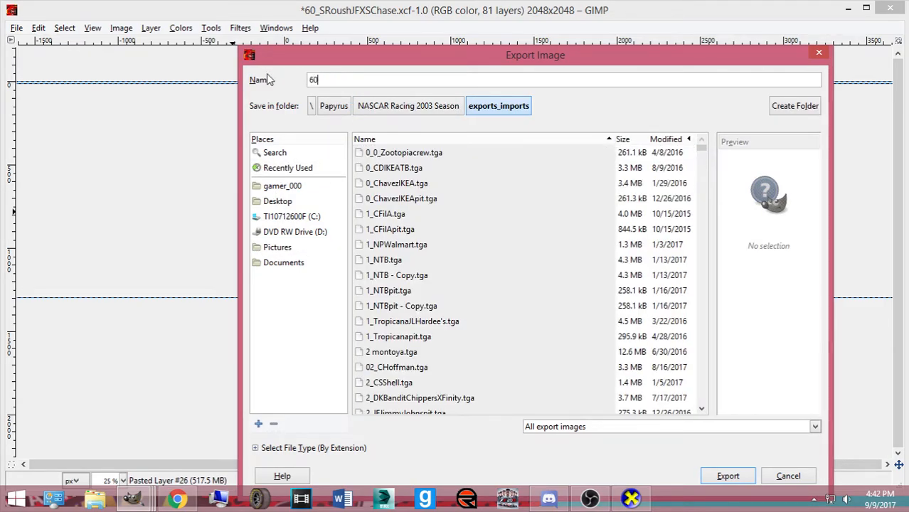
text(_SRoushX)
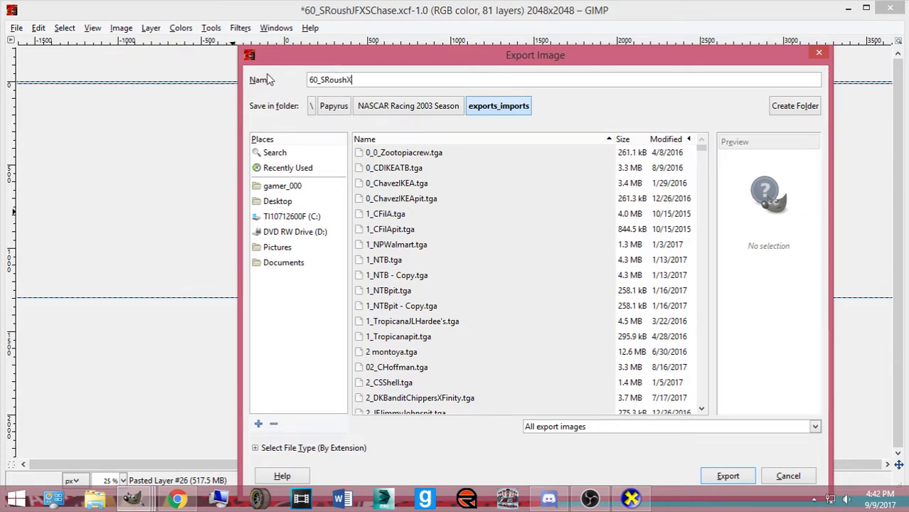
key(BackSpace)
text(JFXSChase.tga)
key(Return)
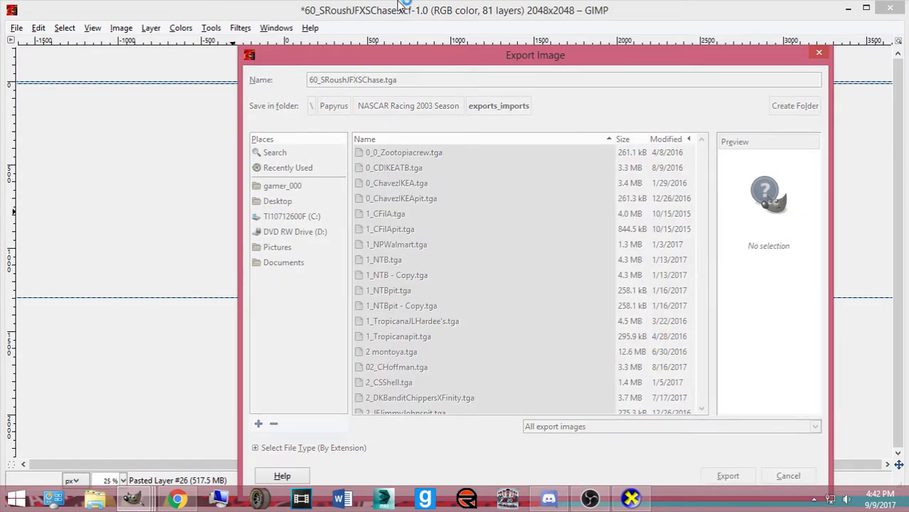
click(463, 307)
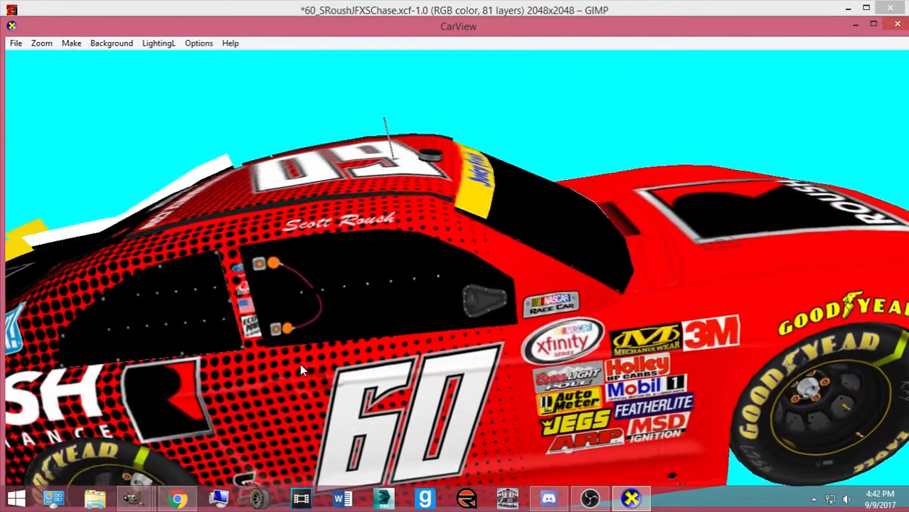
Orbit the Mustang in CarView through front three-quarter, left side and left-rear views
drag(299, 364, 256, 321)
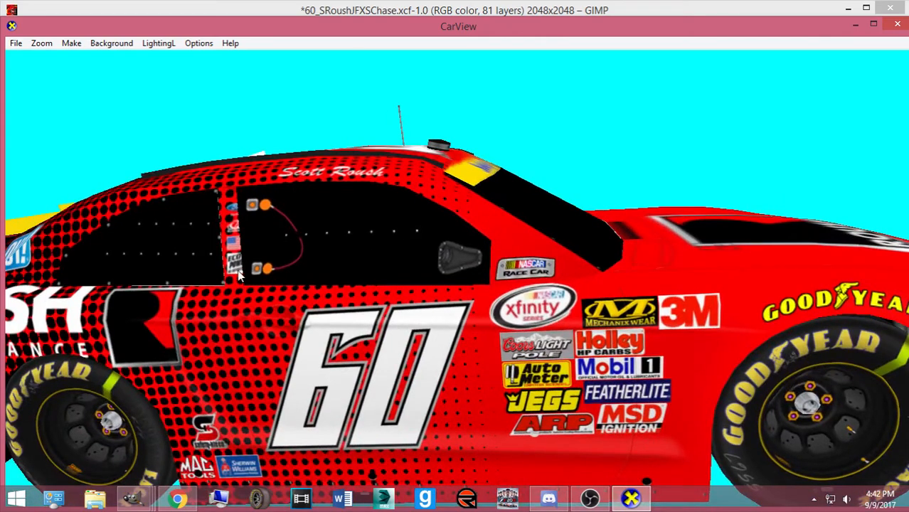
scroll(566, 400, down, 3)
drag(546, 374, 411, 264)
scroll(411, 264, down, 3)
drag(525, 305, 186, 300)
drag(336, 306, 217, 340)
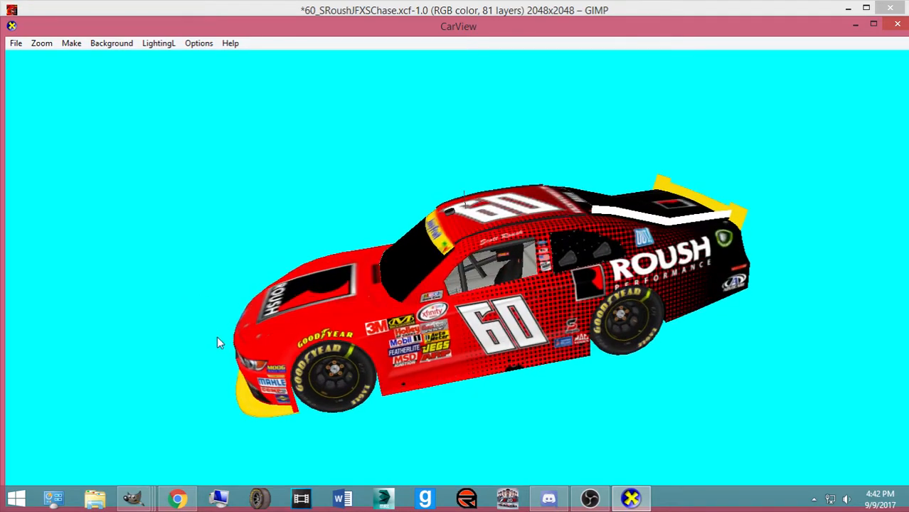
drag(601, 323, 329, 323)
Keep orbiting to check the rear, left-front, roof and hood of the livery
drag(469, 331, 766, 294)
drag(557, 308, 803, 278)
drag(470, 299, 304, 370)
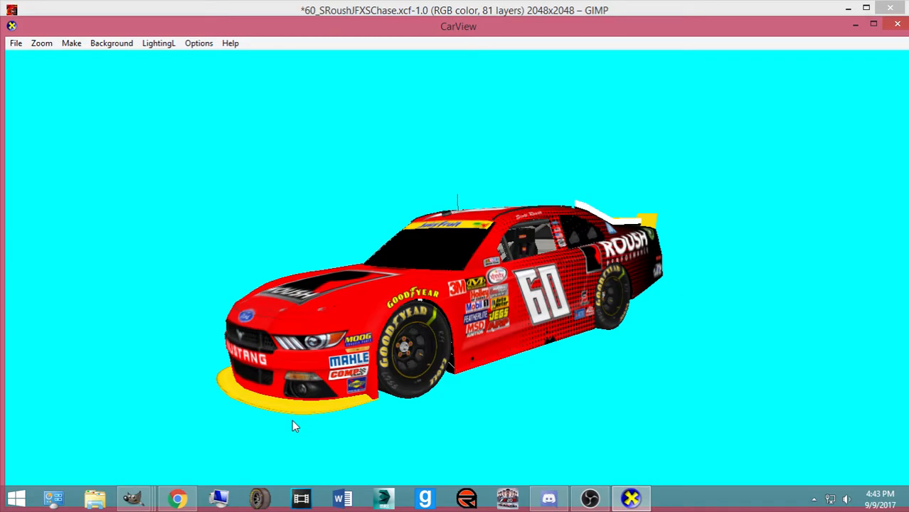
drag(496, 296, 425, 375)
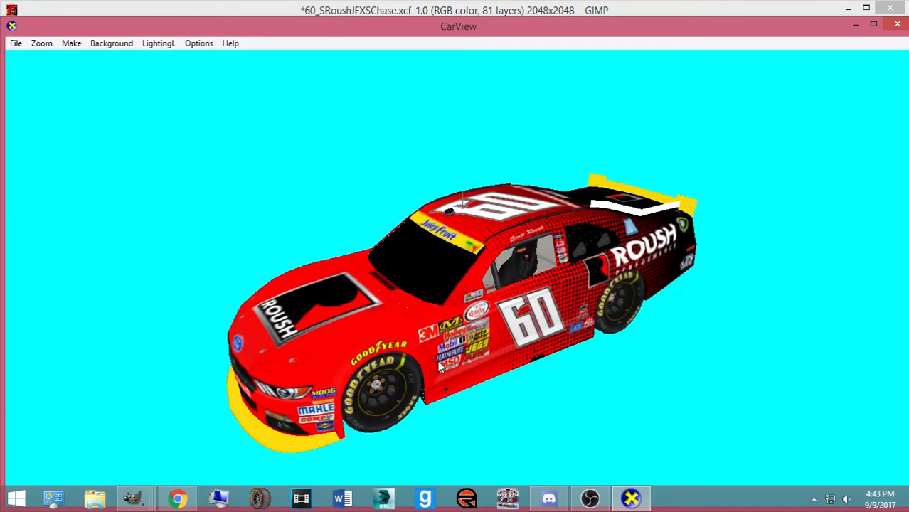
mouse_move(132, 498)
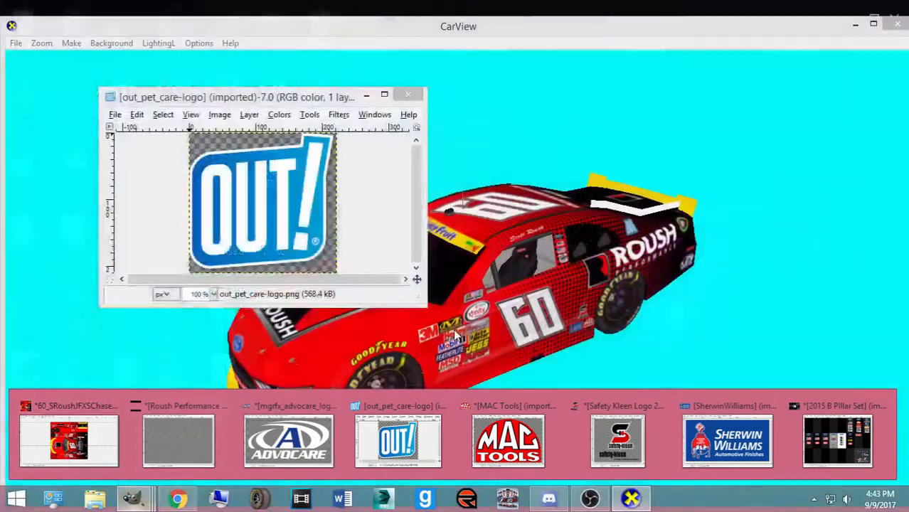
drag(455, 332, 402, 308)
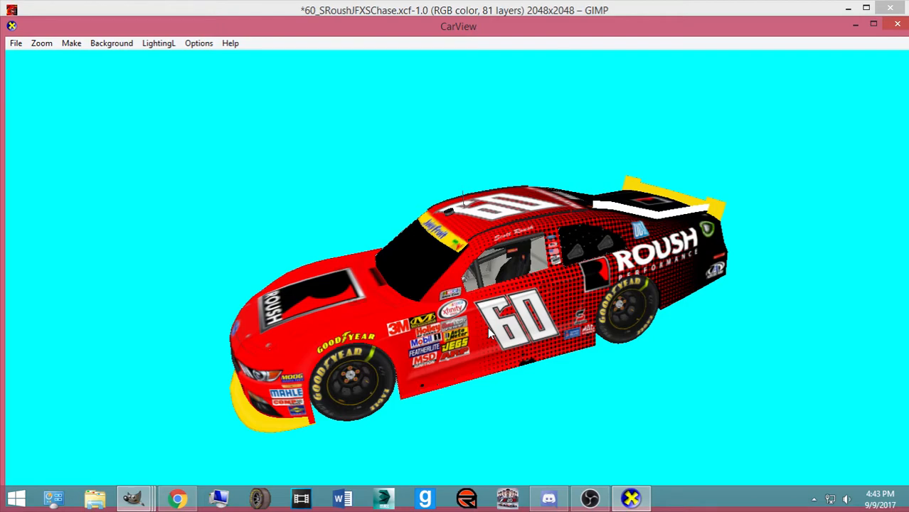
Minimise CarView, the chat app, and the B Pillar and advocare logo image windows
click(854, 7)
click(852, 22)
click(852, 23)
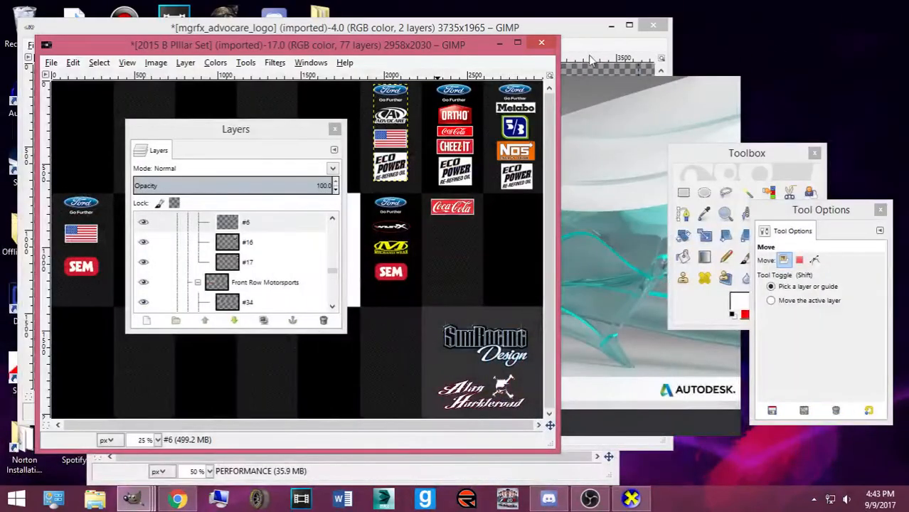
click(499, 43)
click(614, 27)
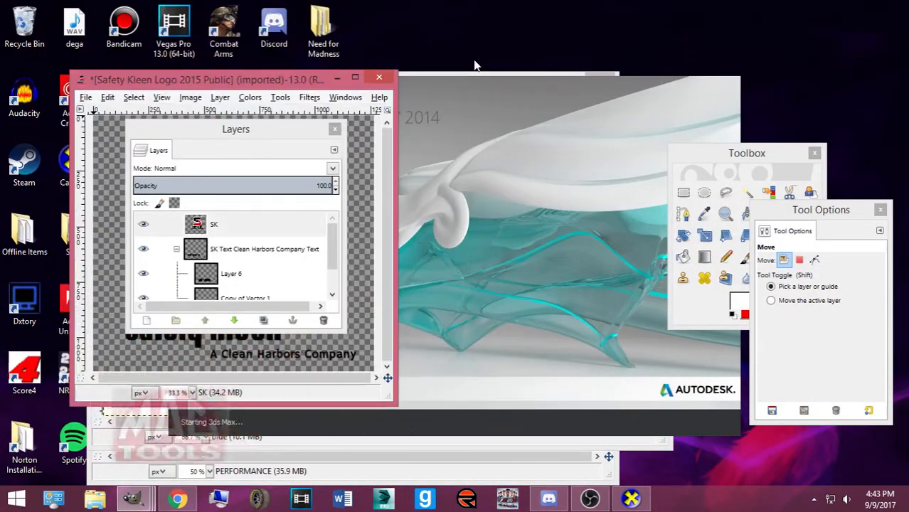
mouse_move(144, 504)
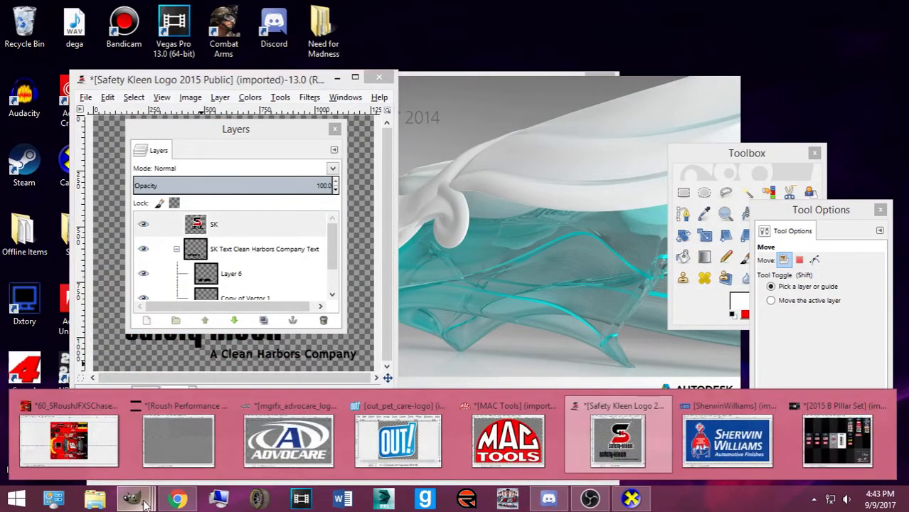
Minimise the Safety Kleen, Sherwin Williams, Roush and out_pet_care-logo windows, then restore CarView
click(335, 77)
click(602, 97)
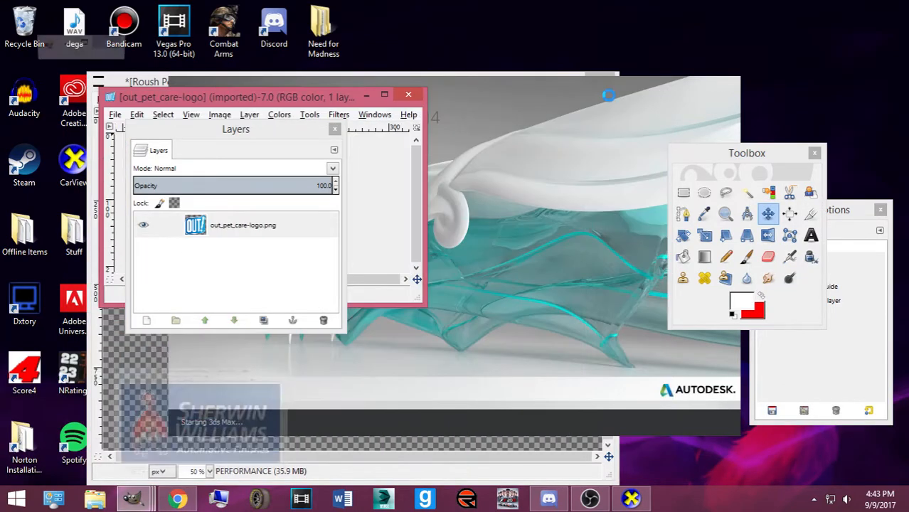
click(558, 72)
click(366, 95)
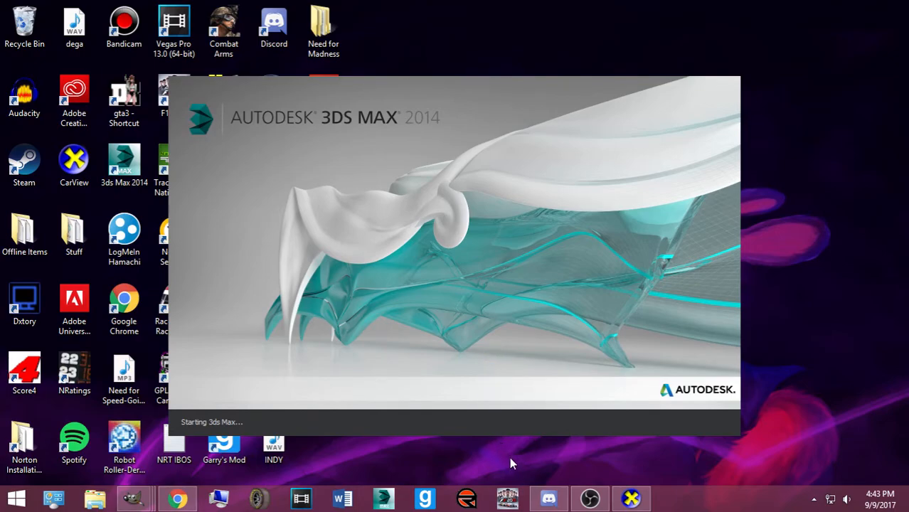
mouse_move(630, 498)
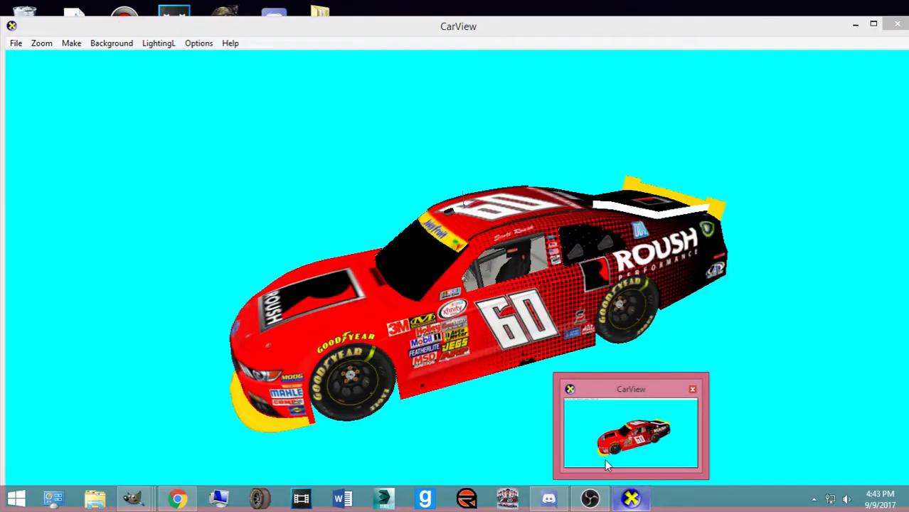
click(604, 459)
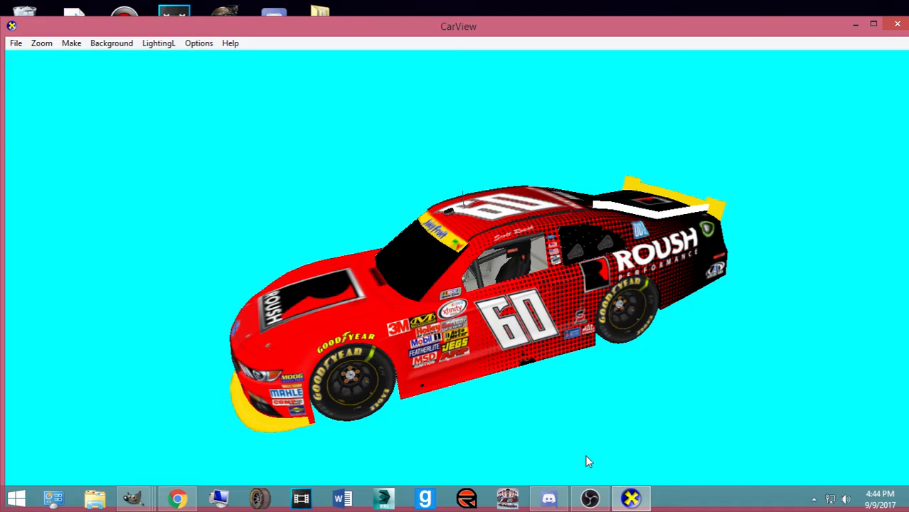
key(XF86AudioLowerVolume)
Open nxs15.max from Pictures > nxs15_max8, accepting the gamma and units mismatch prompts
click(854, 26)
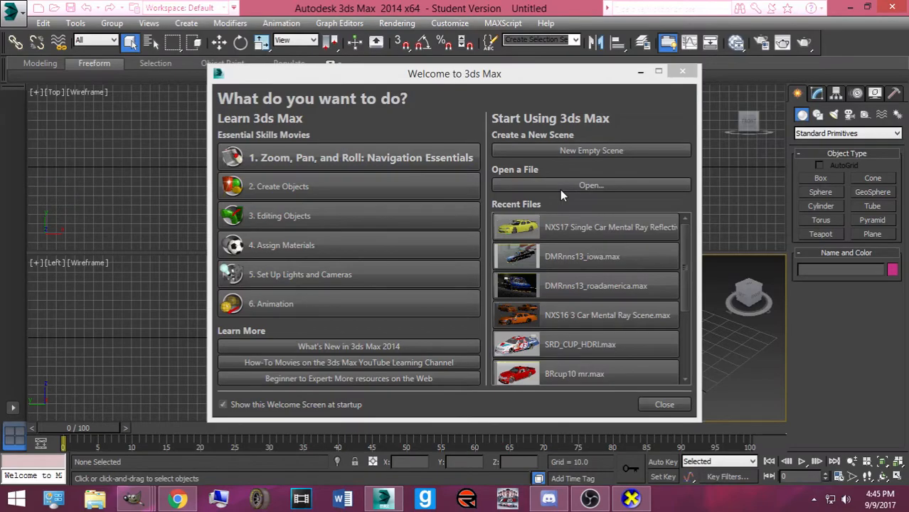
click(552, 186)
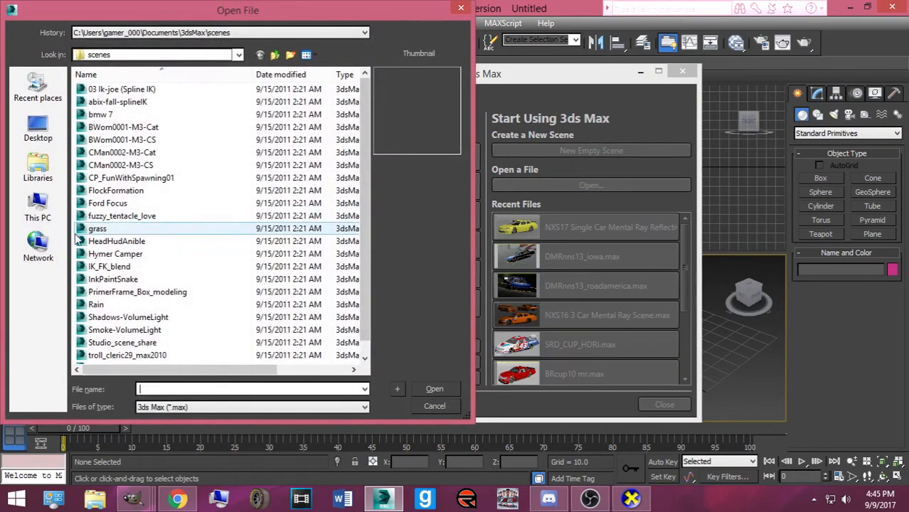
click(37, 167)
double_click(122, 140)
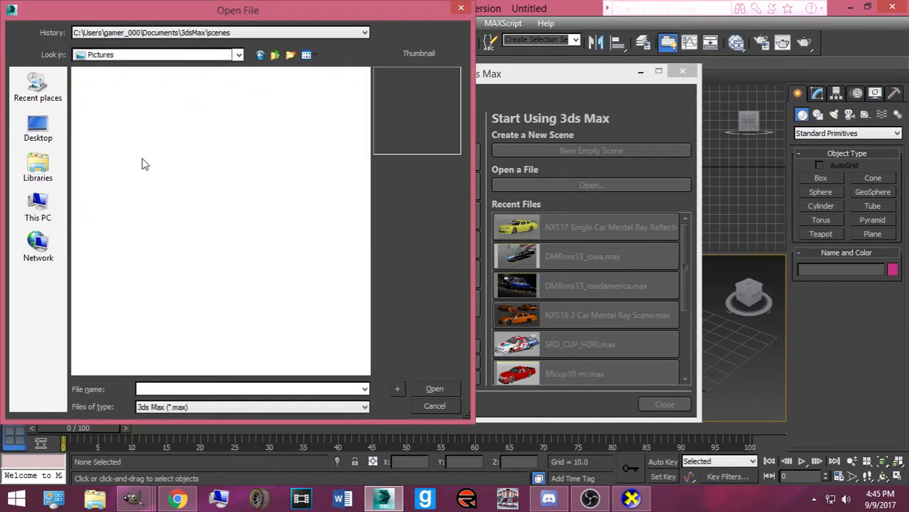
scroll(184, 226, down, 5)
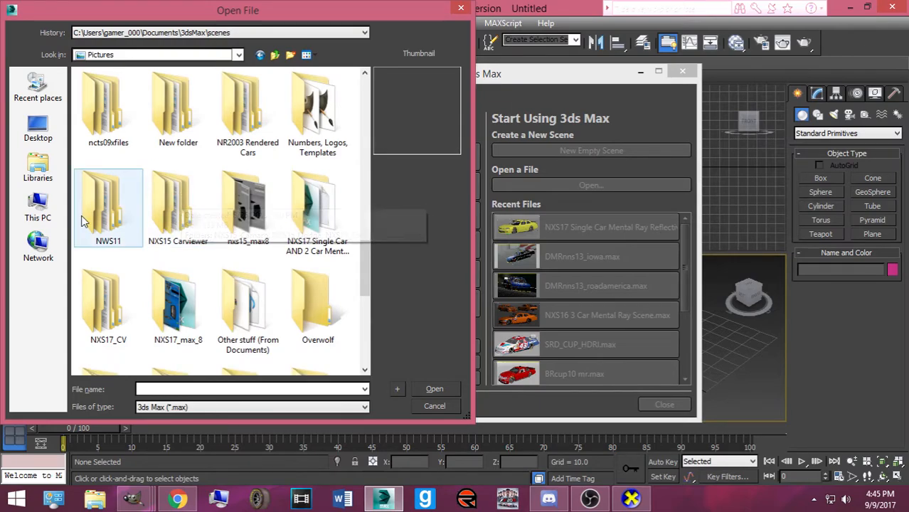
double_click(249, 204)
click(123, 138)
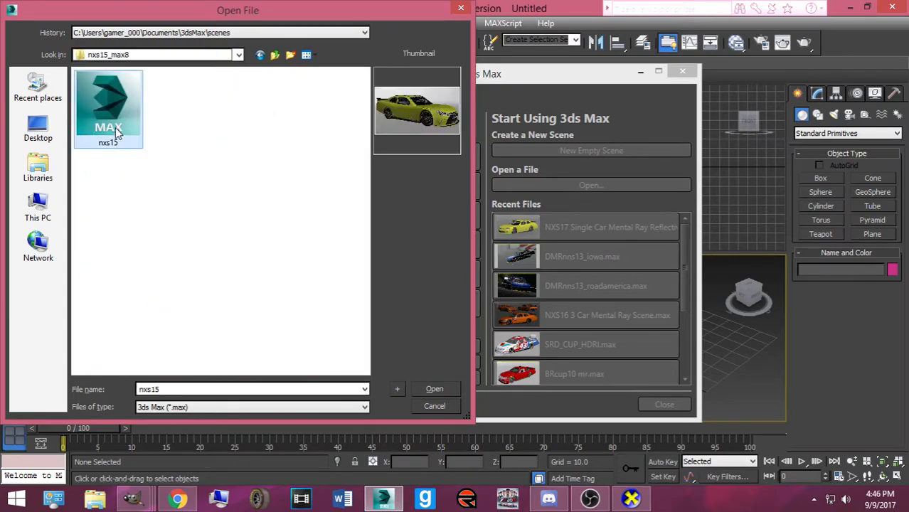
click(412, 387)
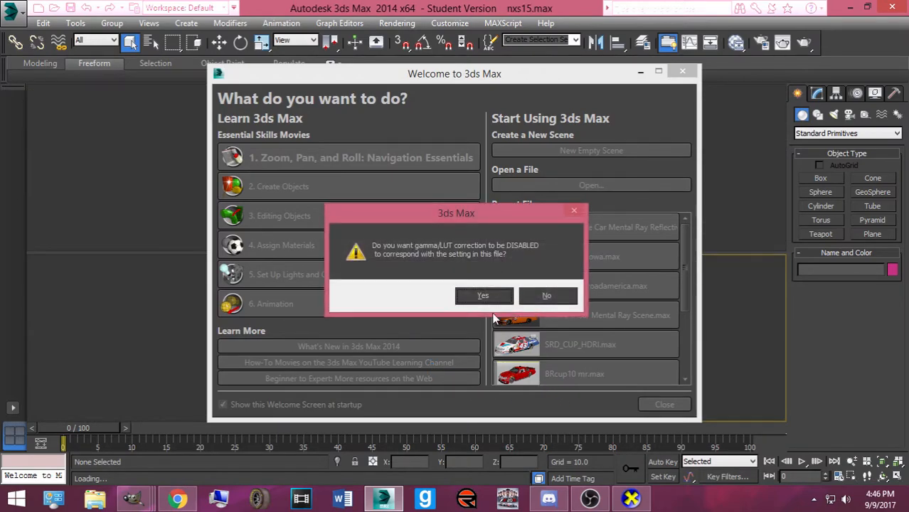
click(481, 295)
click(452, 310)
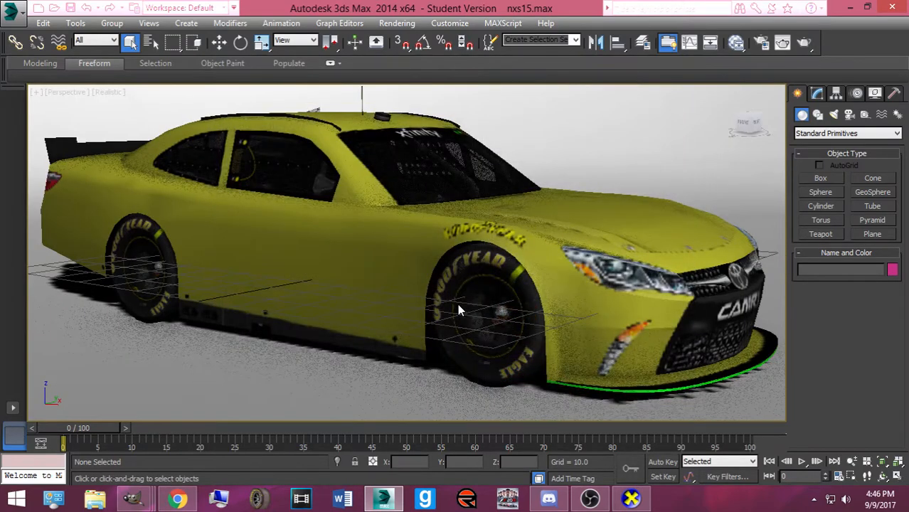
Hide the Camry body and unhide the nxs15_mustang model
right_click(344, 247)
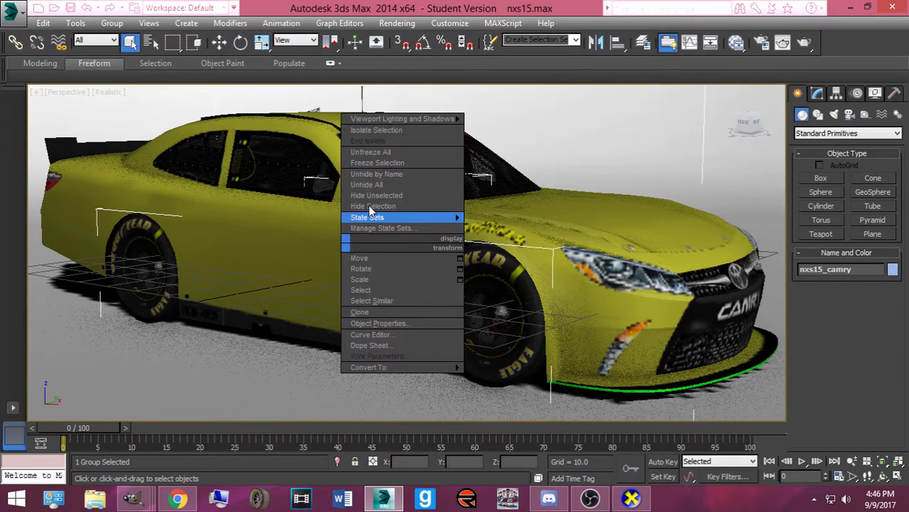
click(376, 205)
right_click(365, 203)
click(376, 133)
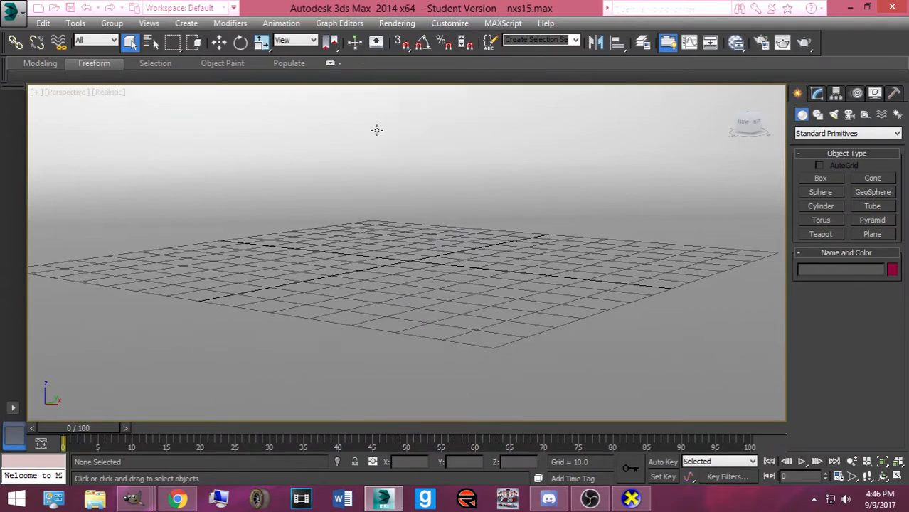
double_click(212, 142)
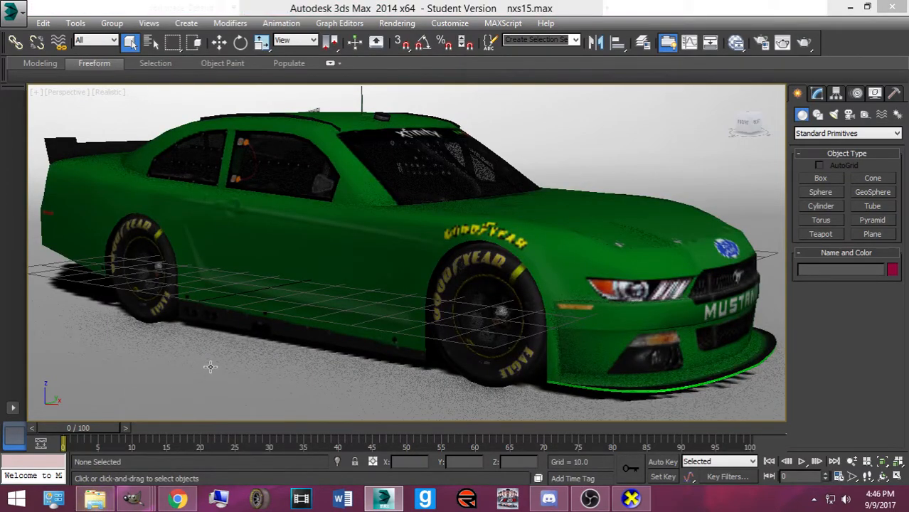
In Explorer, locate 60_SRoushJFXSChase in C: > Papyrus > NASCAR Racing 2003 Season > exports_imports
key(super+e)
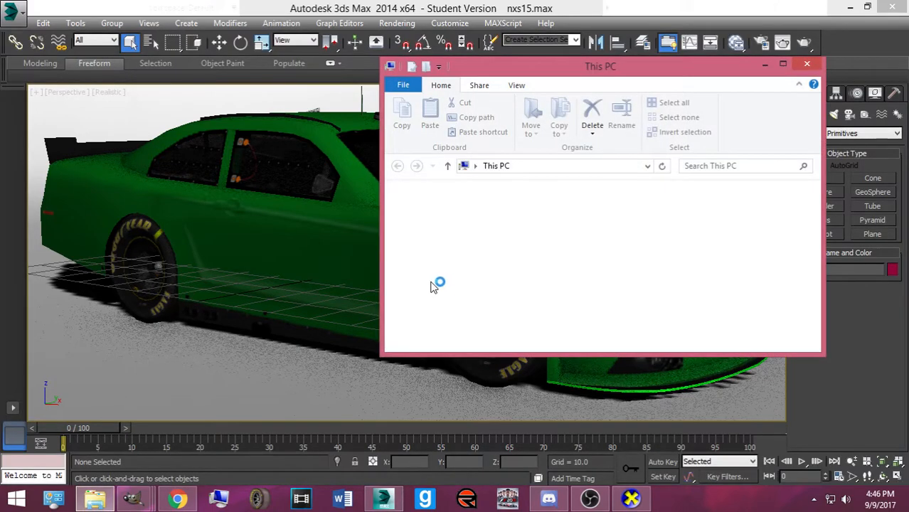
scroll(466, 292, down, 3)
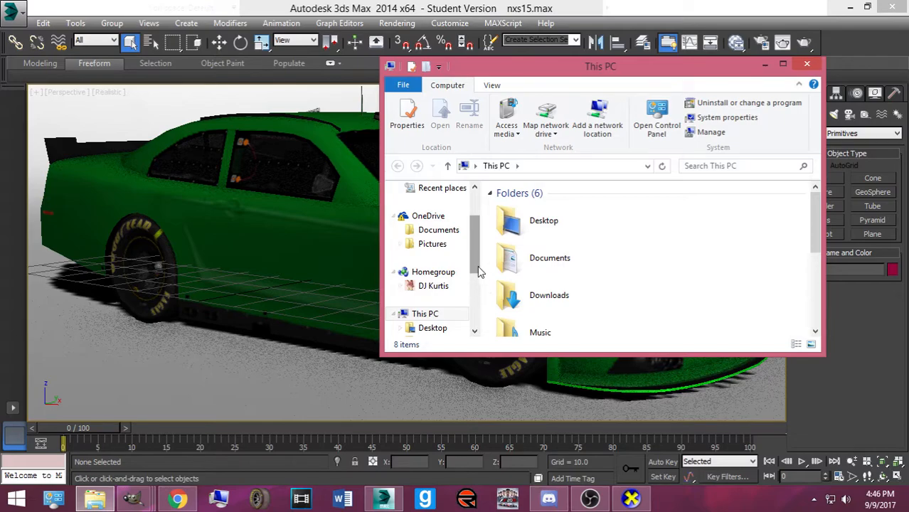
click(431, 285)
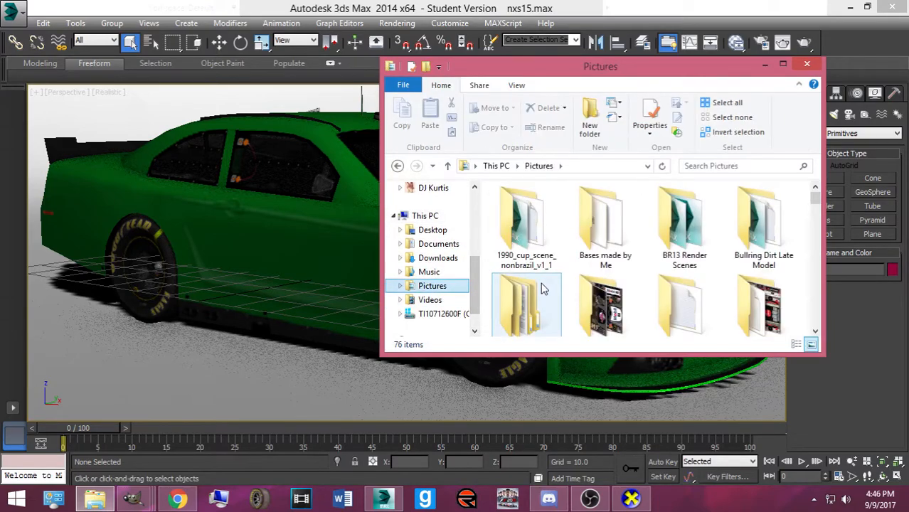
click(441, 314)
click(521, 268)
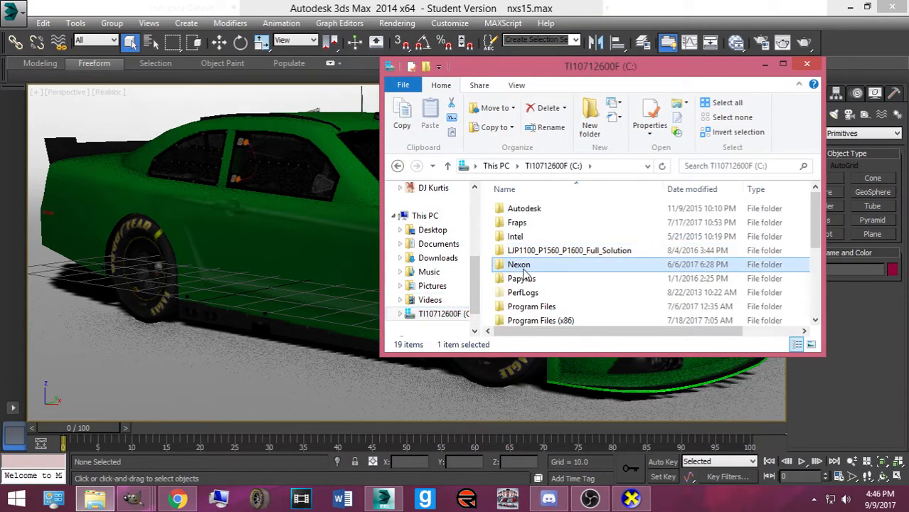
double_click(526, 278)
double_click(533, 209)
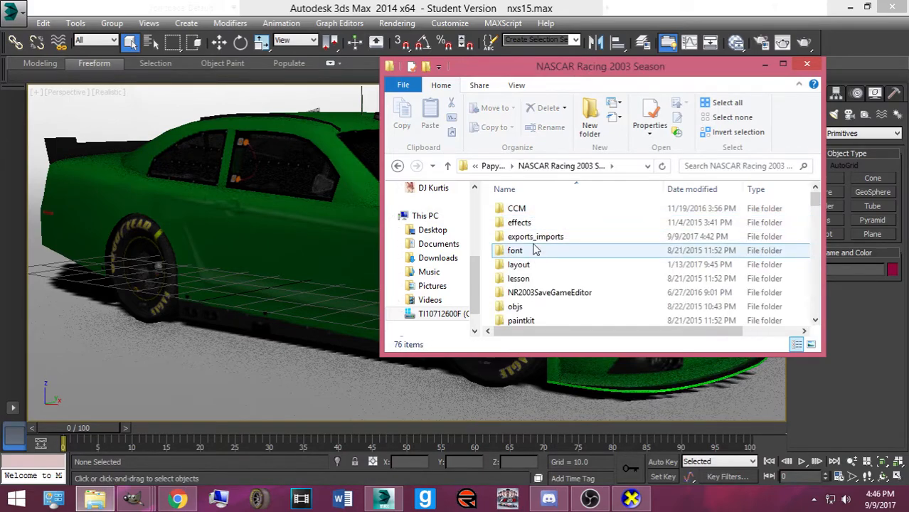
double_click(534, 235)
click(542, 210)
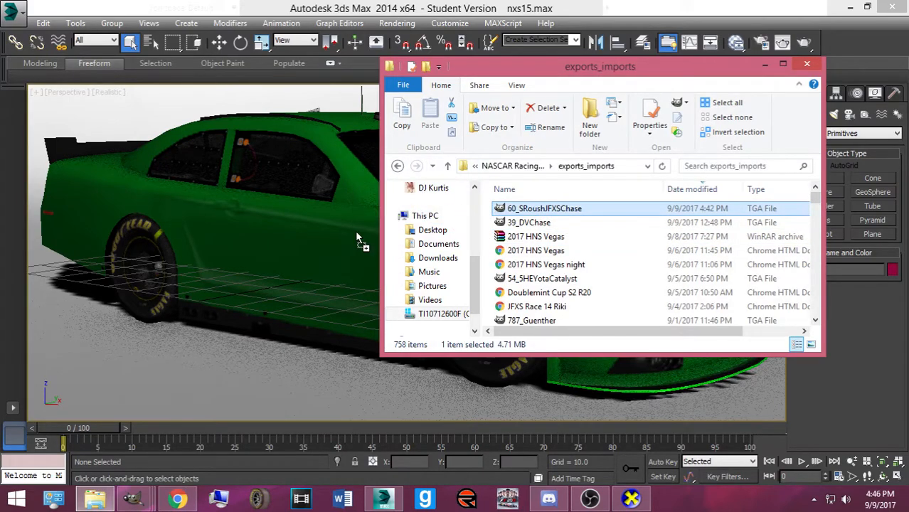
Drag the 60_SRoushJFXSChase skin onto the car's hood and windshield banner, then select the car
drag(530, 68, 779, 110)
drag(755, 249, 584, 229)
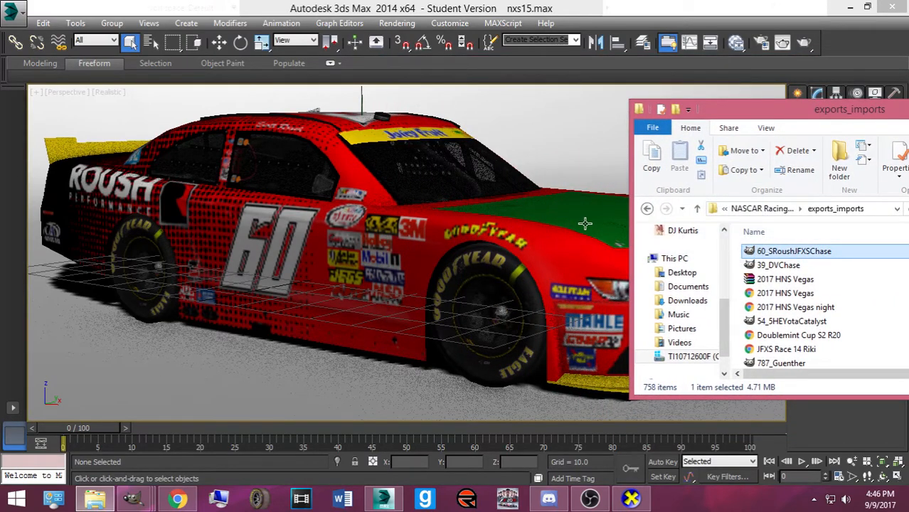
drag(761, 251, 397, 133)
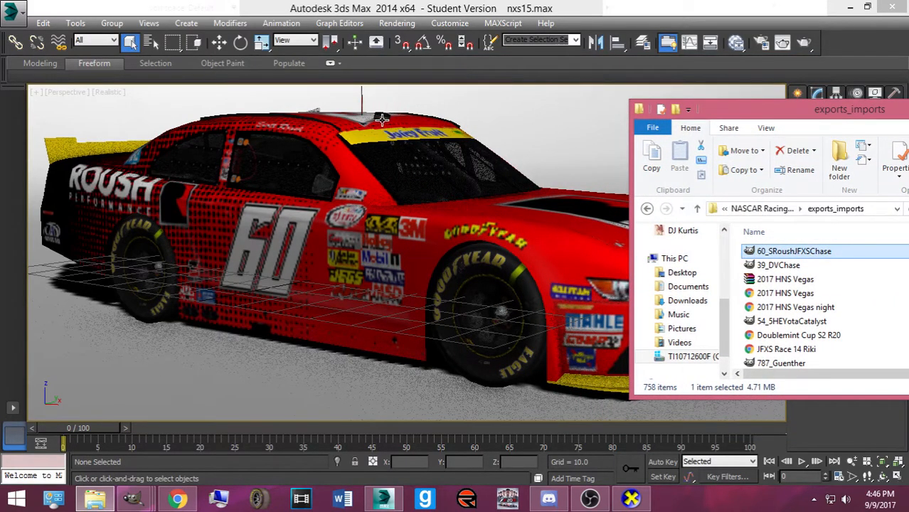
click(317, 232)
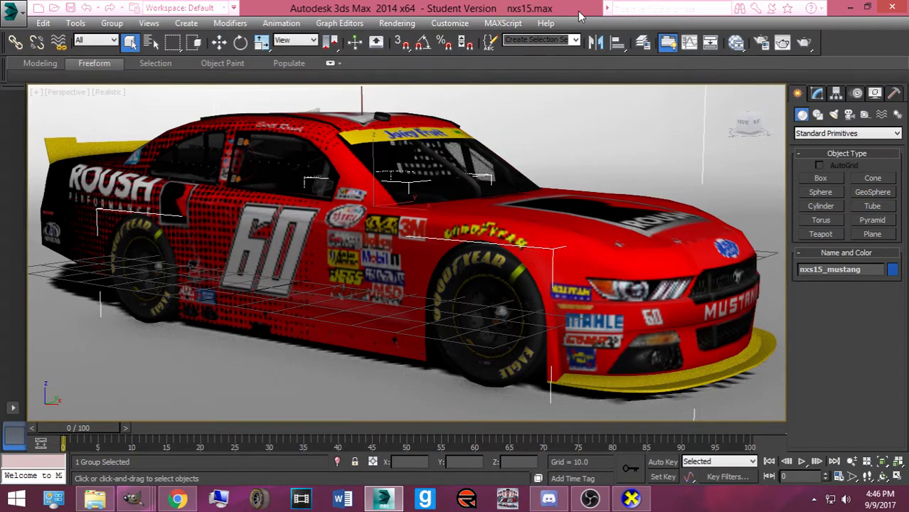
click(177, 498)
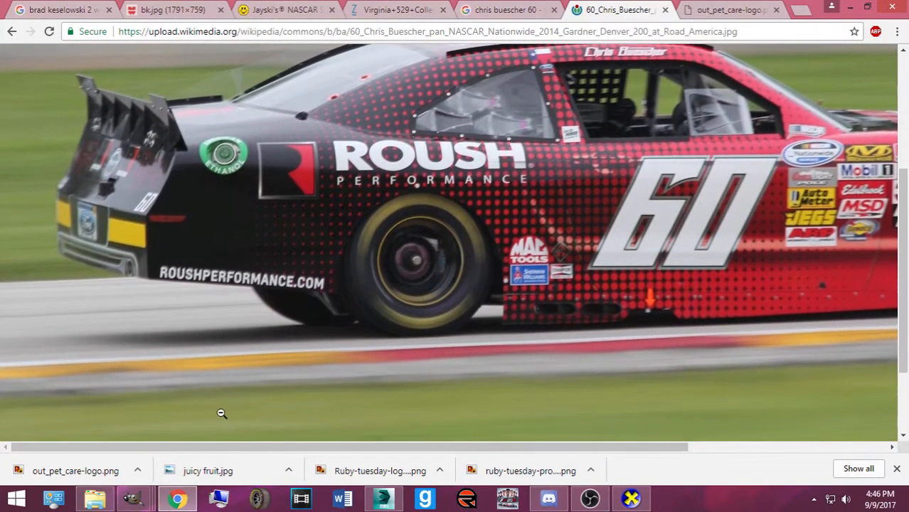
click(177, 498)
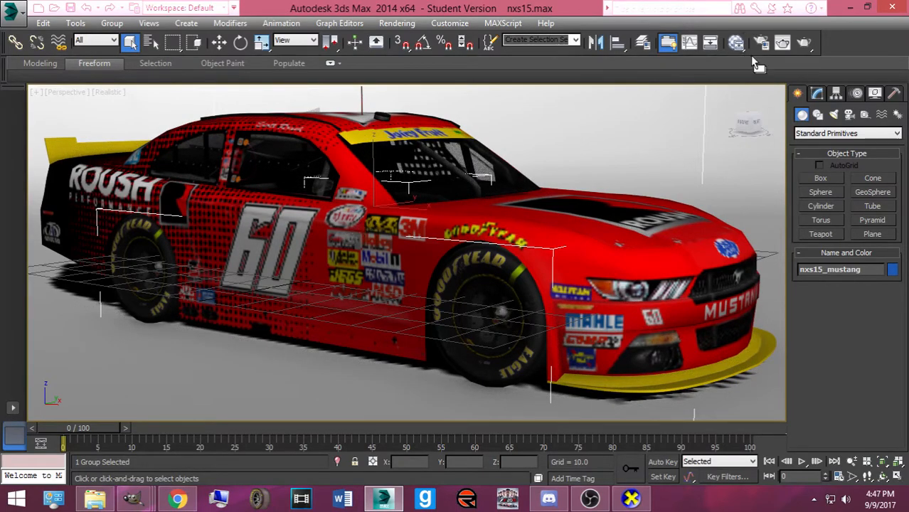
Render the Perspective viewport of the red #60 Roush Mustang with Render Production
click(802, 44)
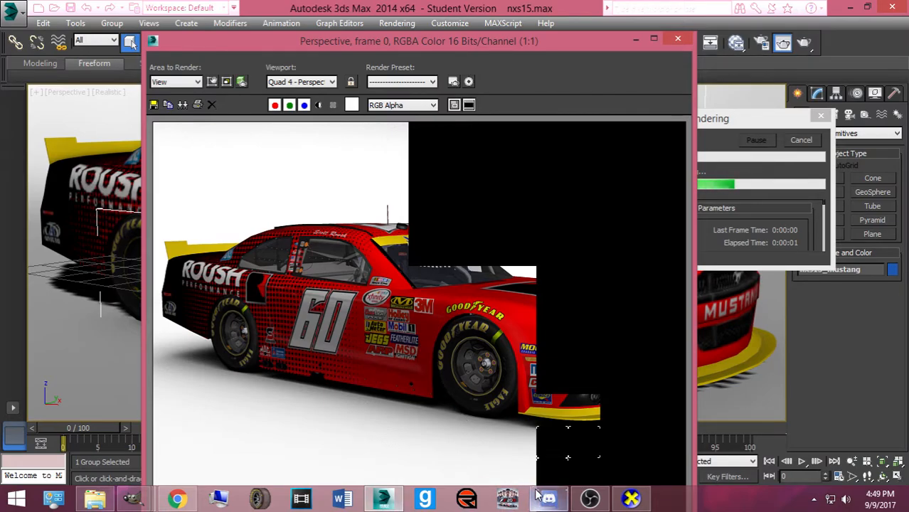
mouse_move(539, 496)
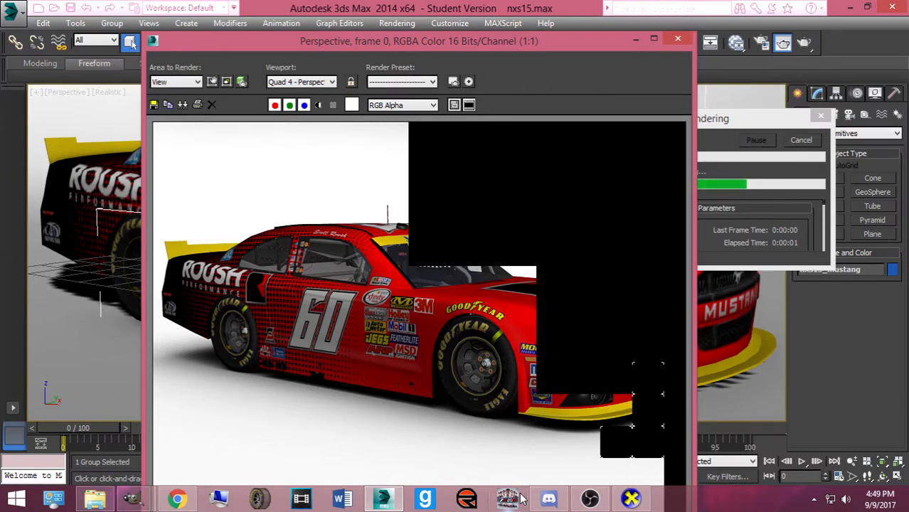
click(590, 499)
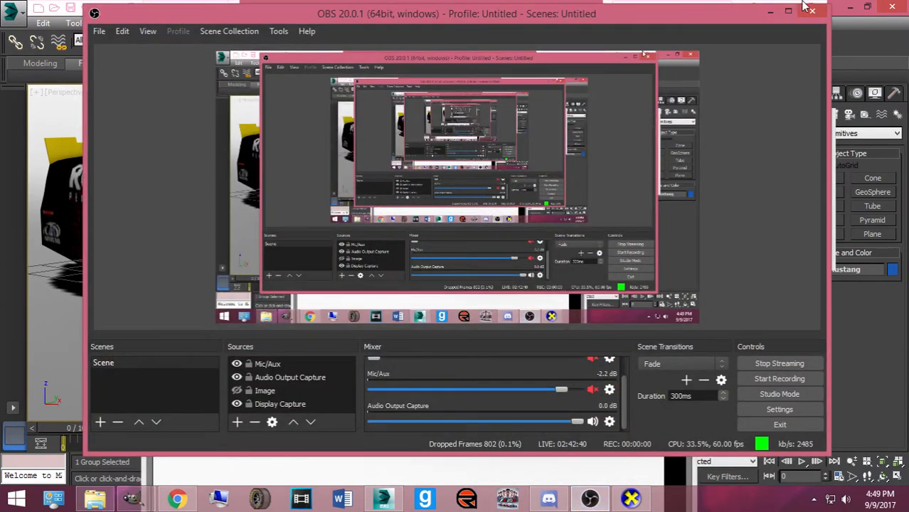
Minimise the OBS Studio window to reveal the render in progress
click(770, 11)
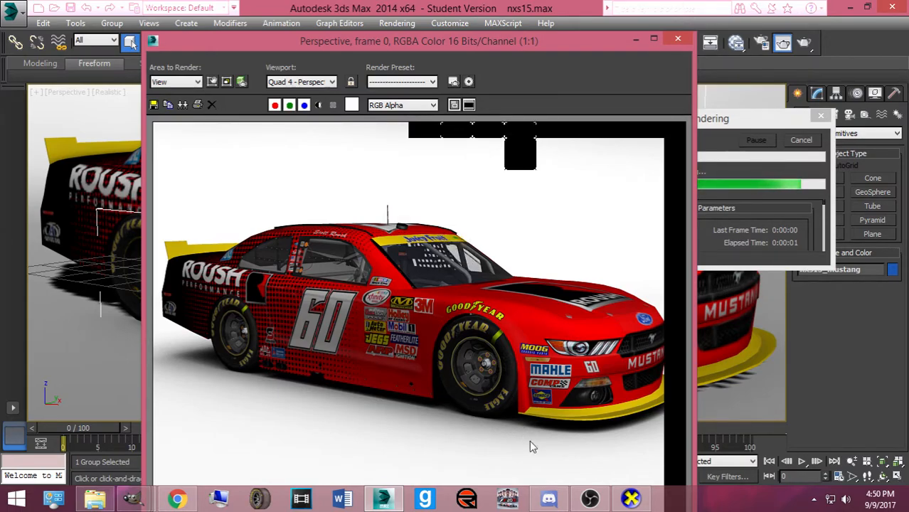
Save the render, browsing to Pictures > NR2003 Rendered Cars > Bases made by Me
mouse_move(589, 503)
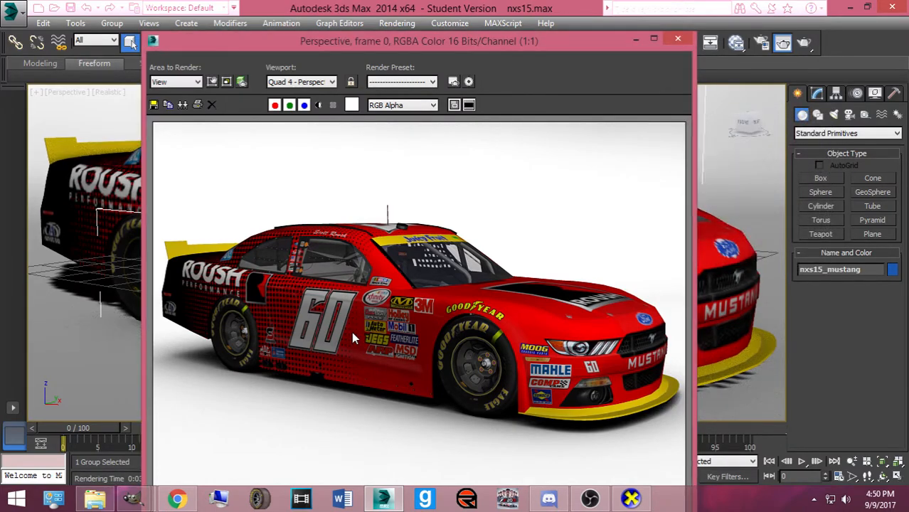
click(153, 104)
click(189, 217)
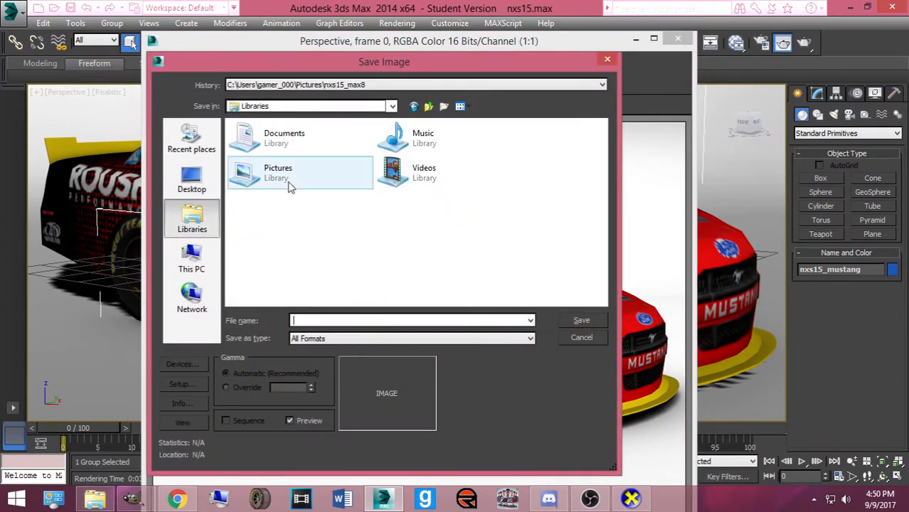
double_click(289, 187)
scroll(427, 213, down, 5)
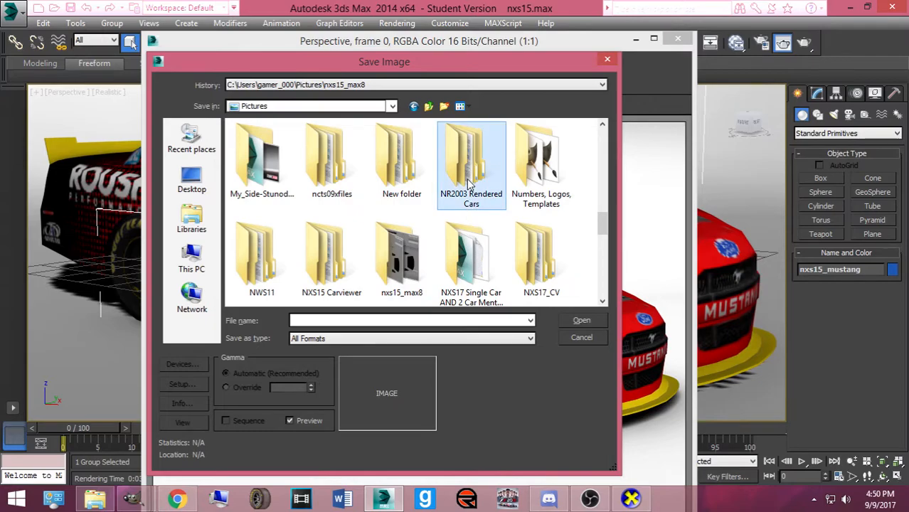
double_click(470, 171)
double_click(262, 160)
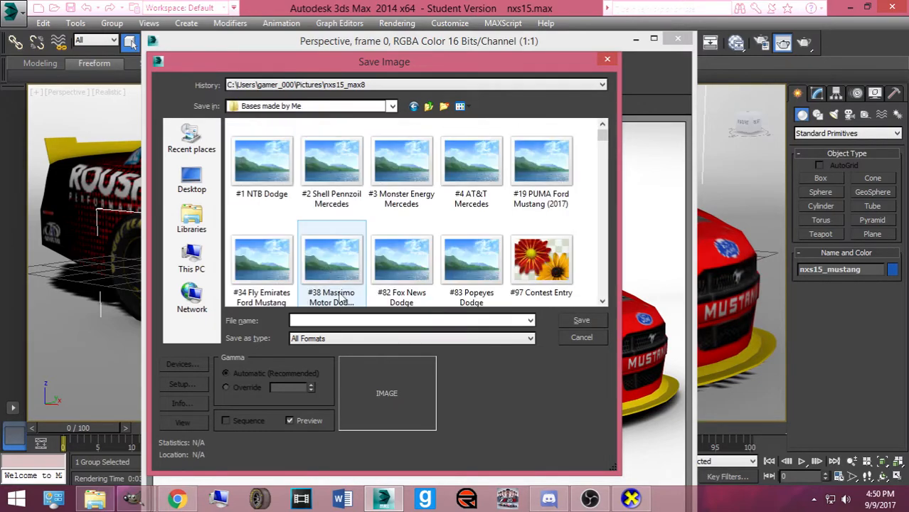
Save as JPEG named for the driver and '#60 Roush Performance Ford Mustang', accepting quality 100
click(350, 340)
click(341, 406)
click(361, 320)
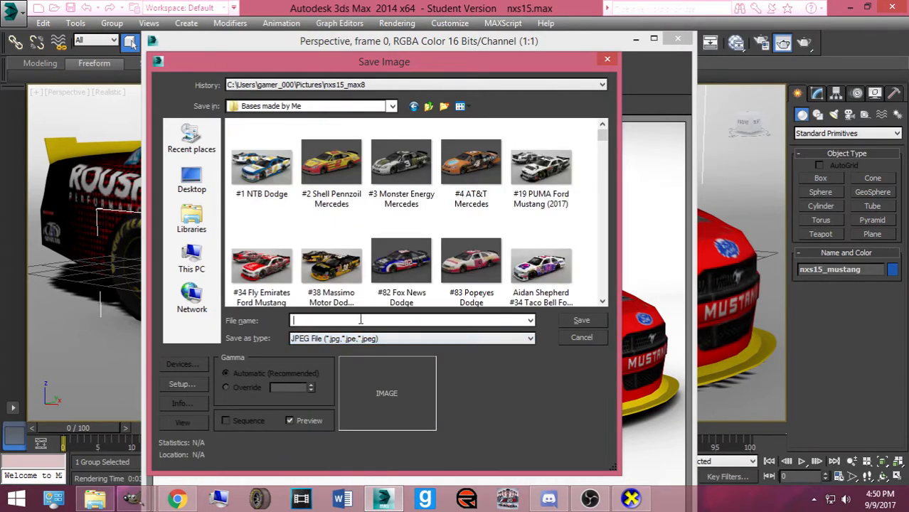
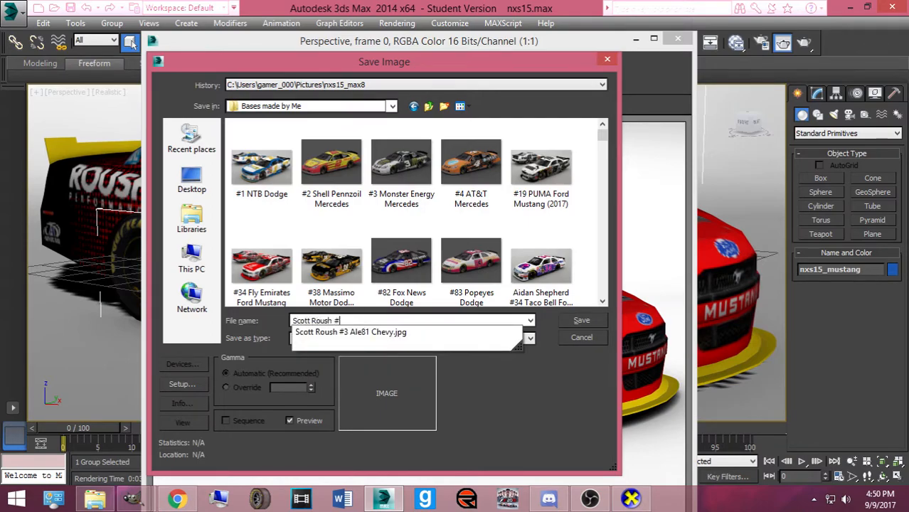
text(60 Roush P)
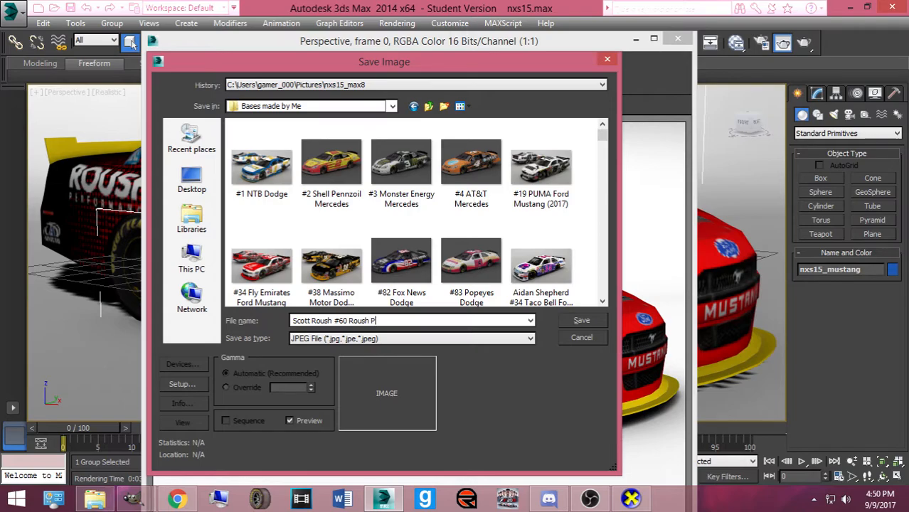
text(erformance Ford Mustang)
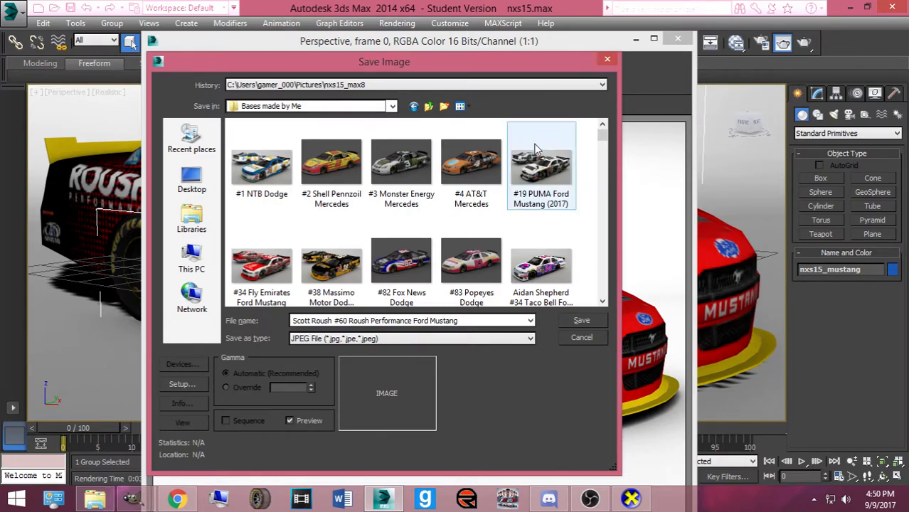
click(578, 320)
click(357, 341)
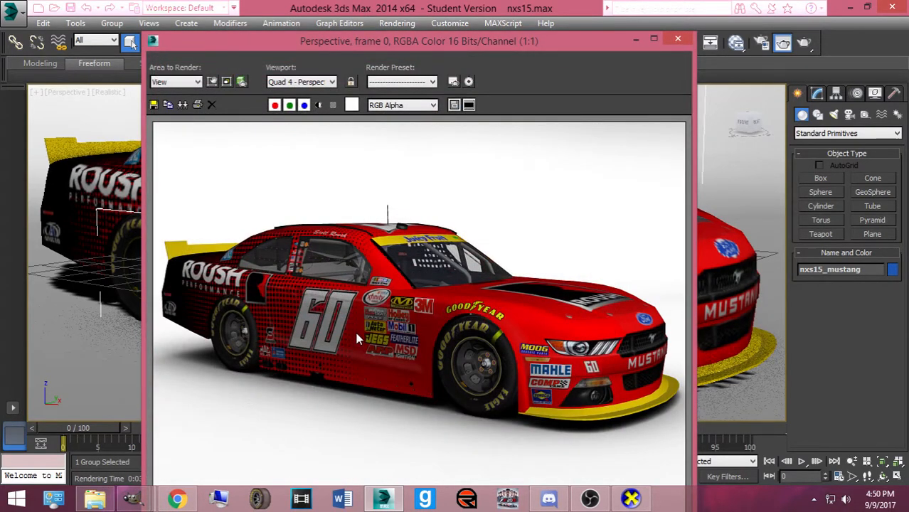
Close the render window, fit the #60 Roush photo in Chrome, then select OBS's Image source
click(676, 39)
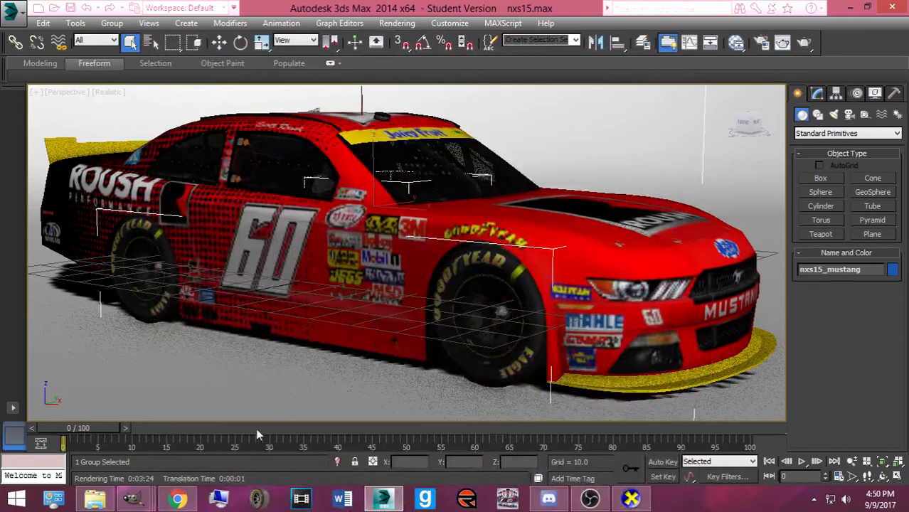
click(177, 498)
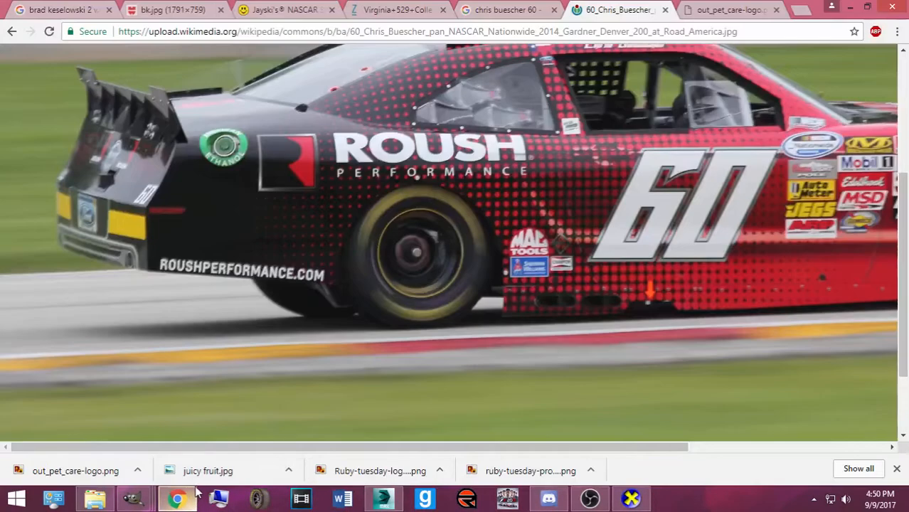
click(400, 94)
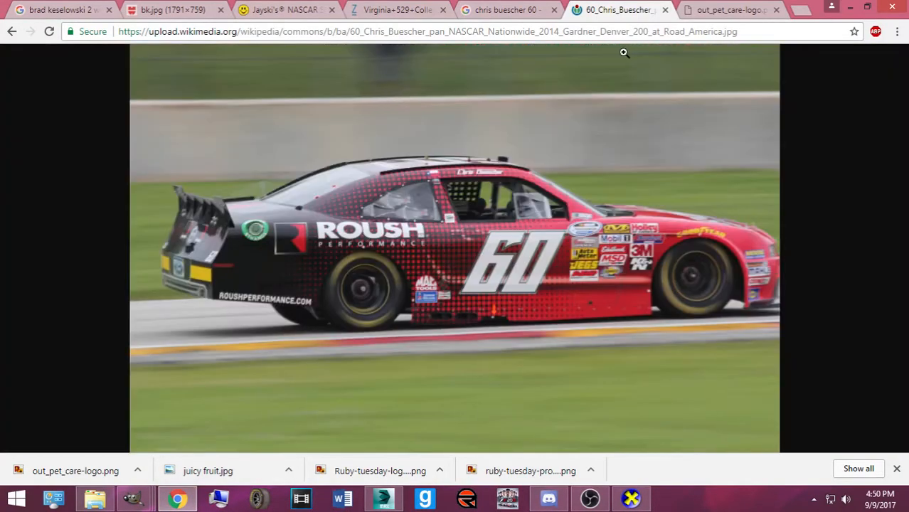
click(575, 507)
click(231, 390)
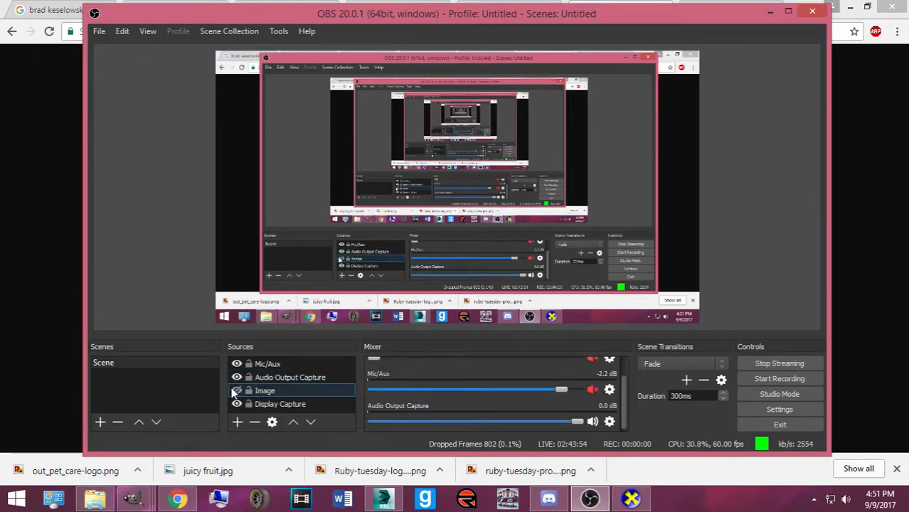